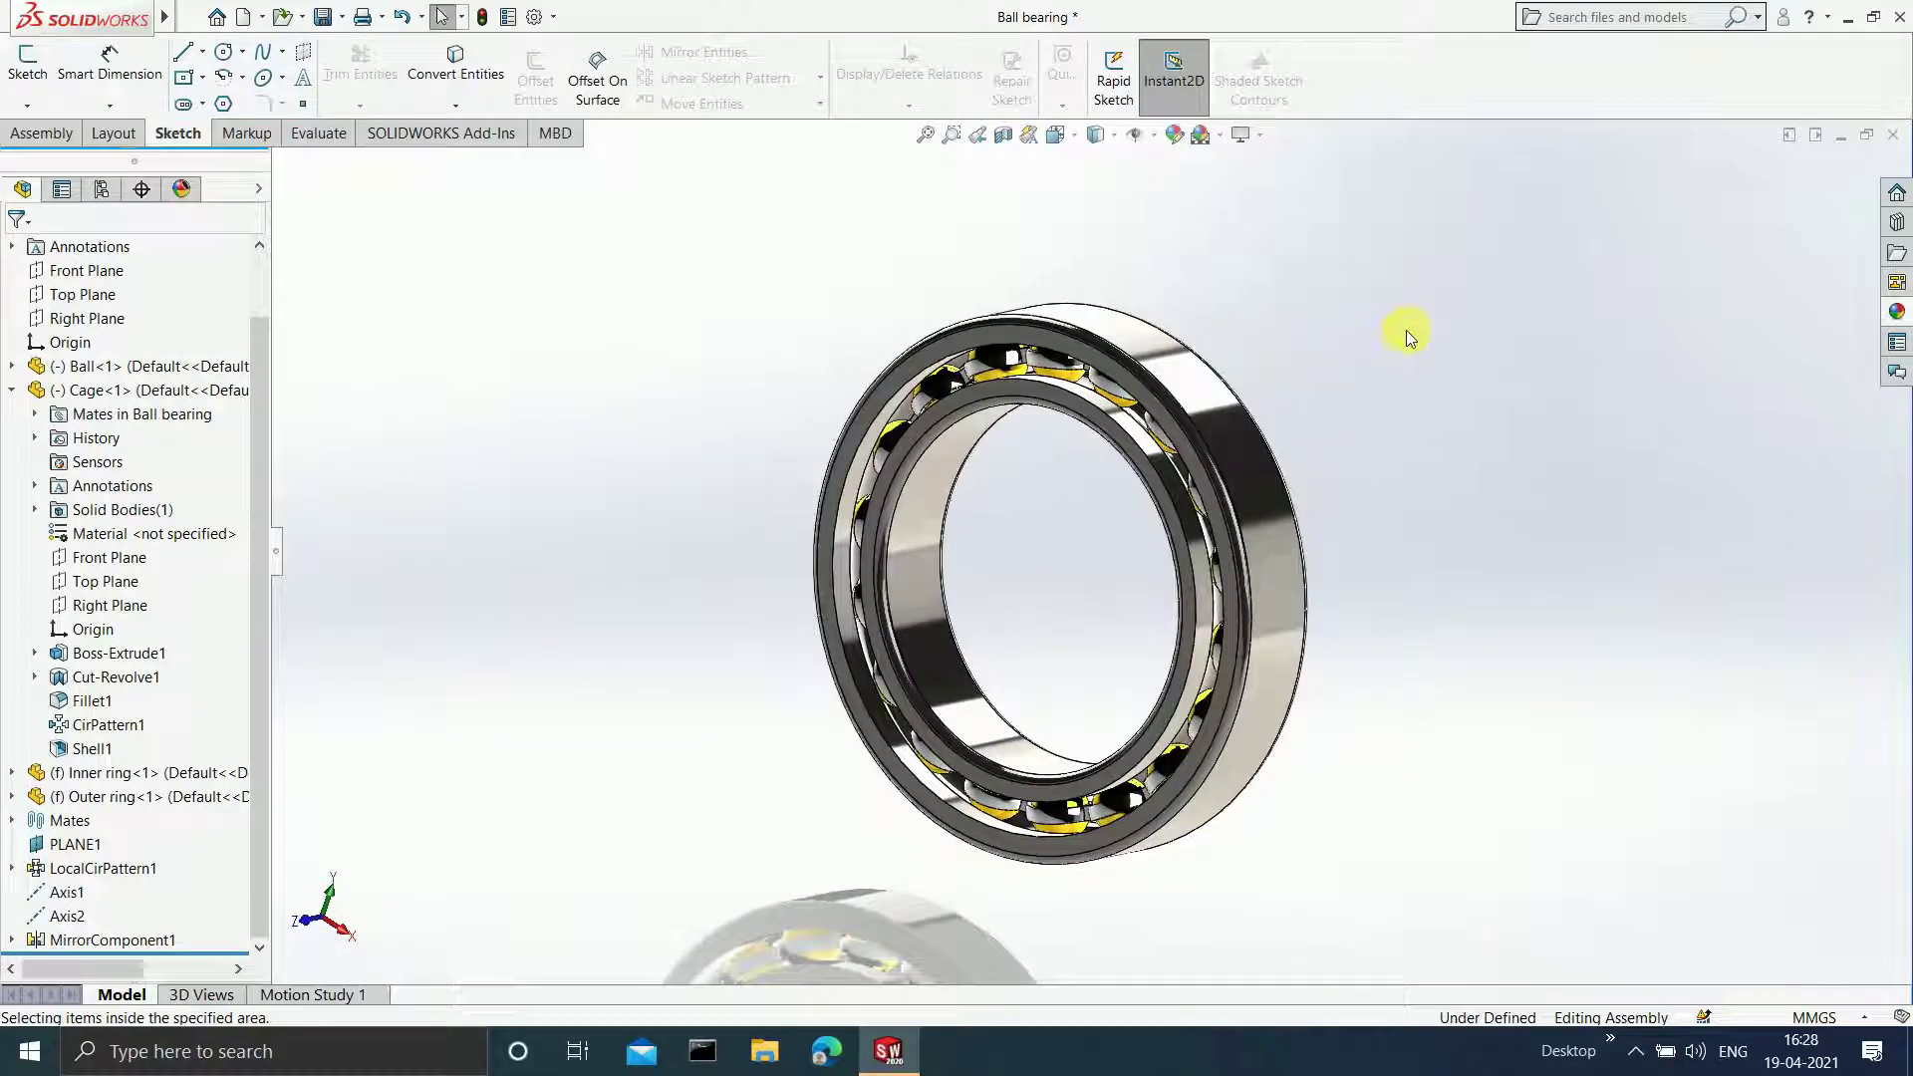
- Close the ball bearing assembly, saving all modified documents, and create a new part document
{"action": "left_click", "coordinate": [1883, 147]}
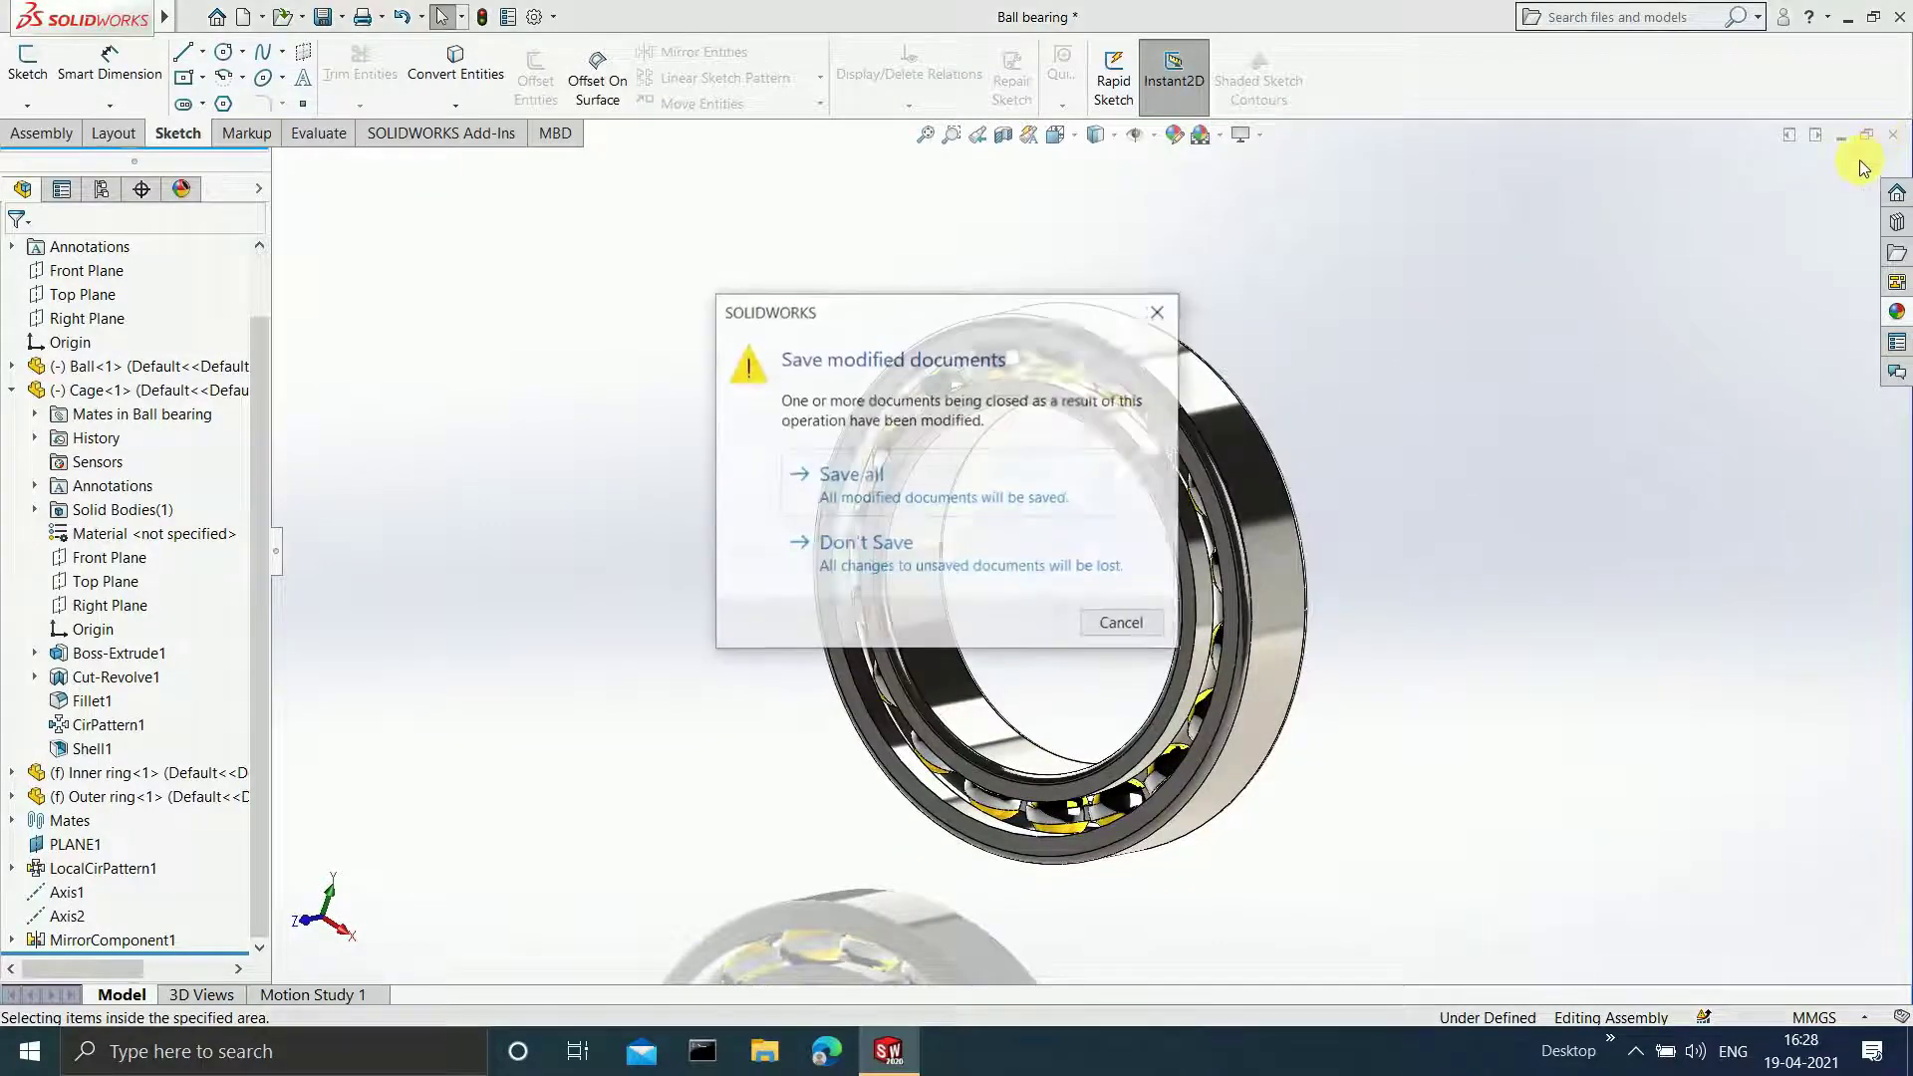
{"action": "left_click", "coordinate": [910, 501]}
{"action": "left_click", "coordinate": [232, 17]}
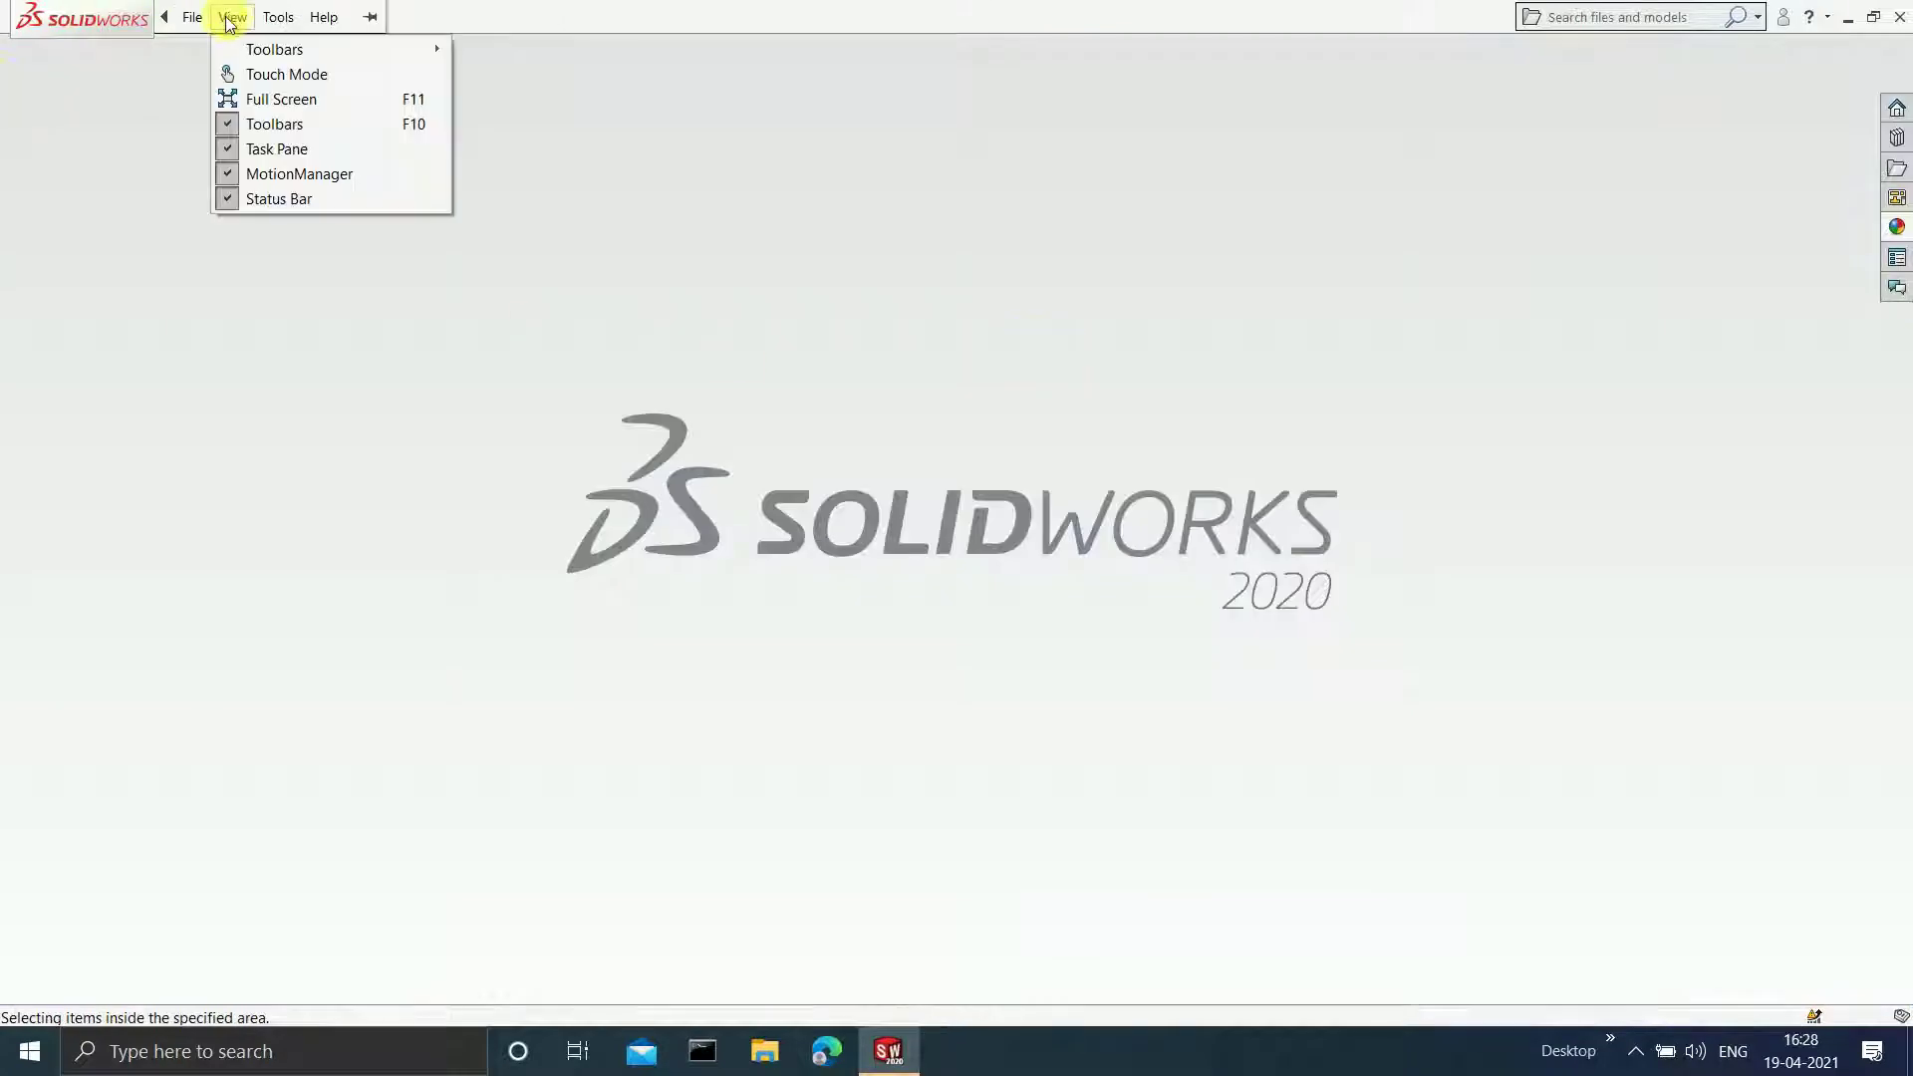
{"action": "left_click", "coordinate": [203, 47]}
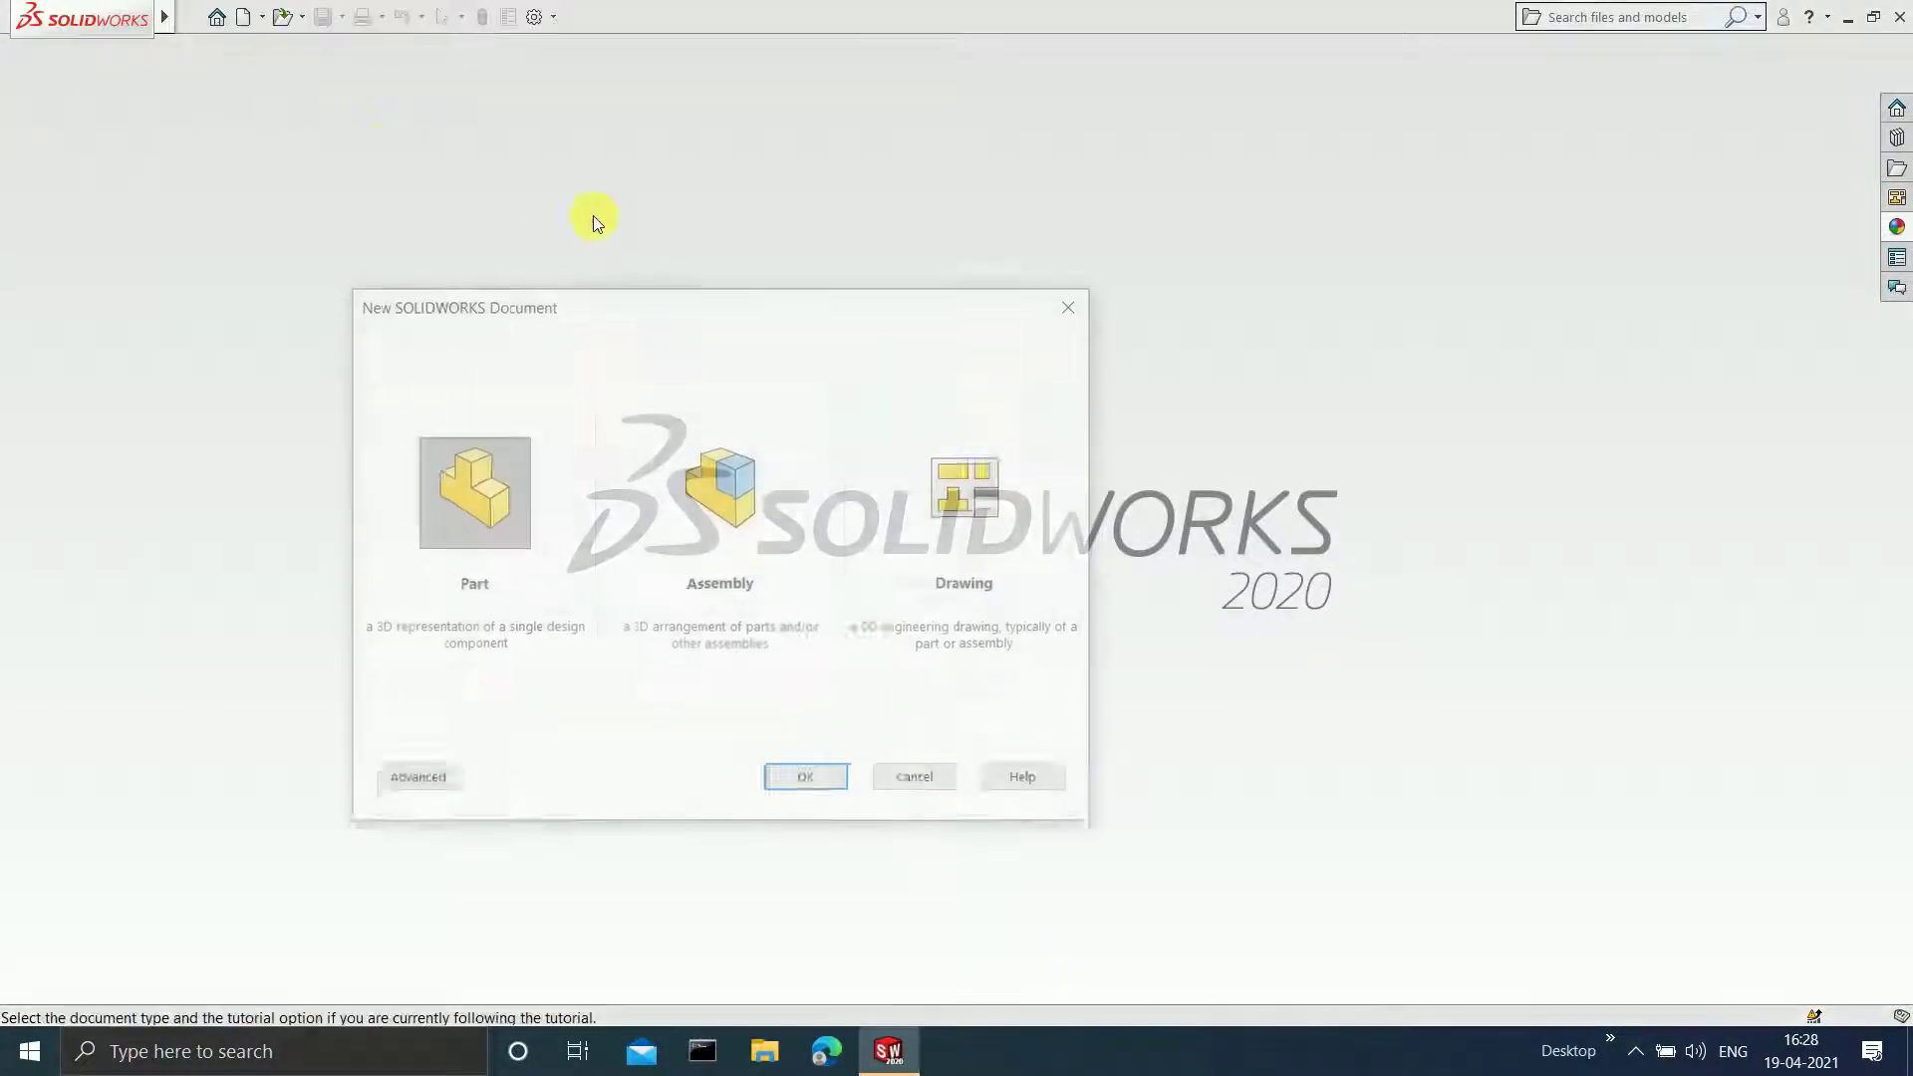
{"action": "left_click", "coordinate": [805, 783]}
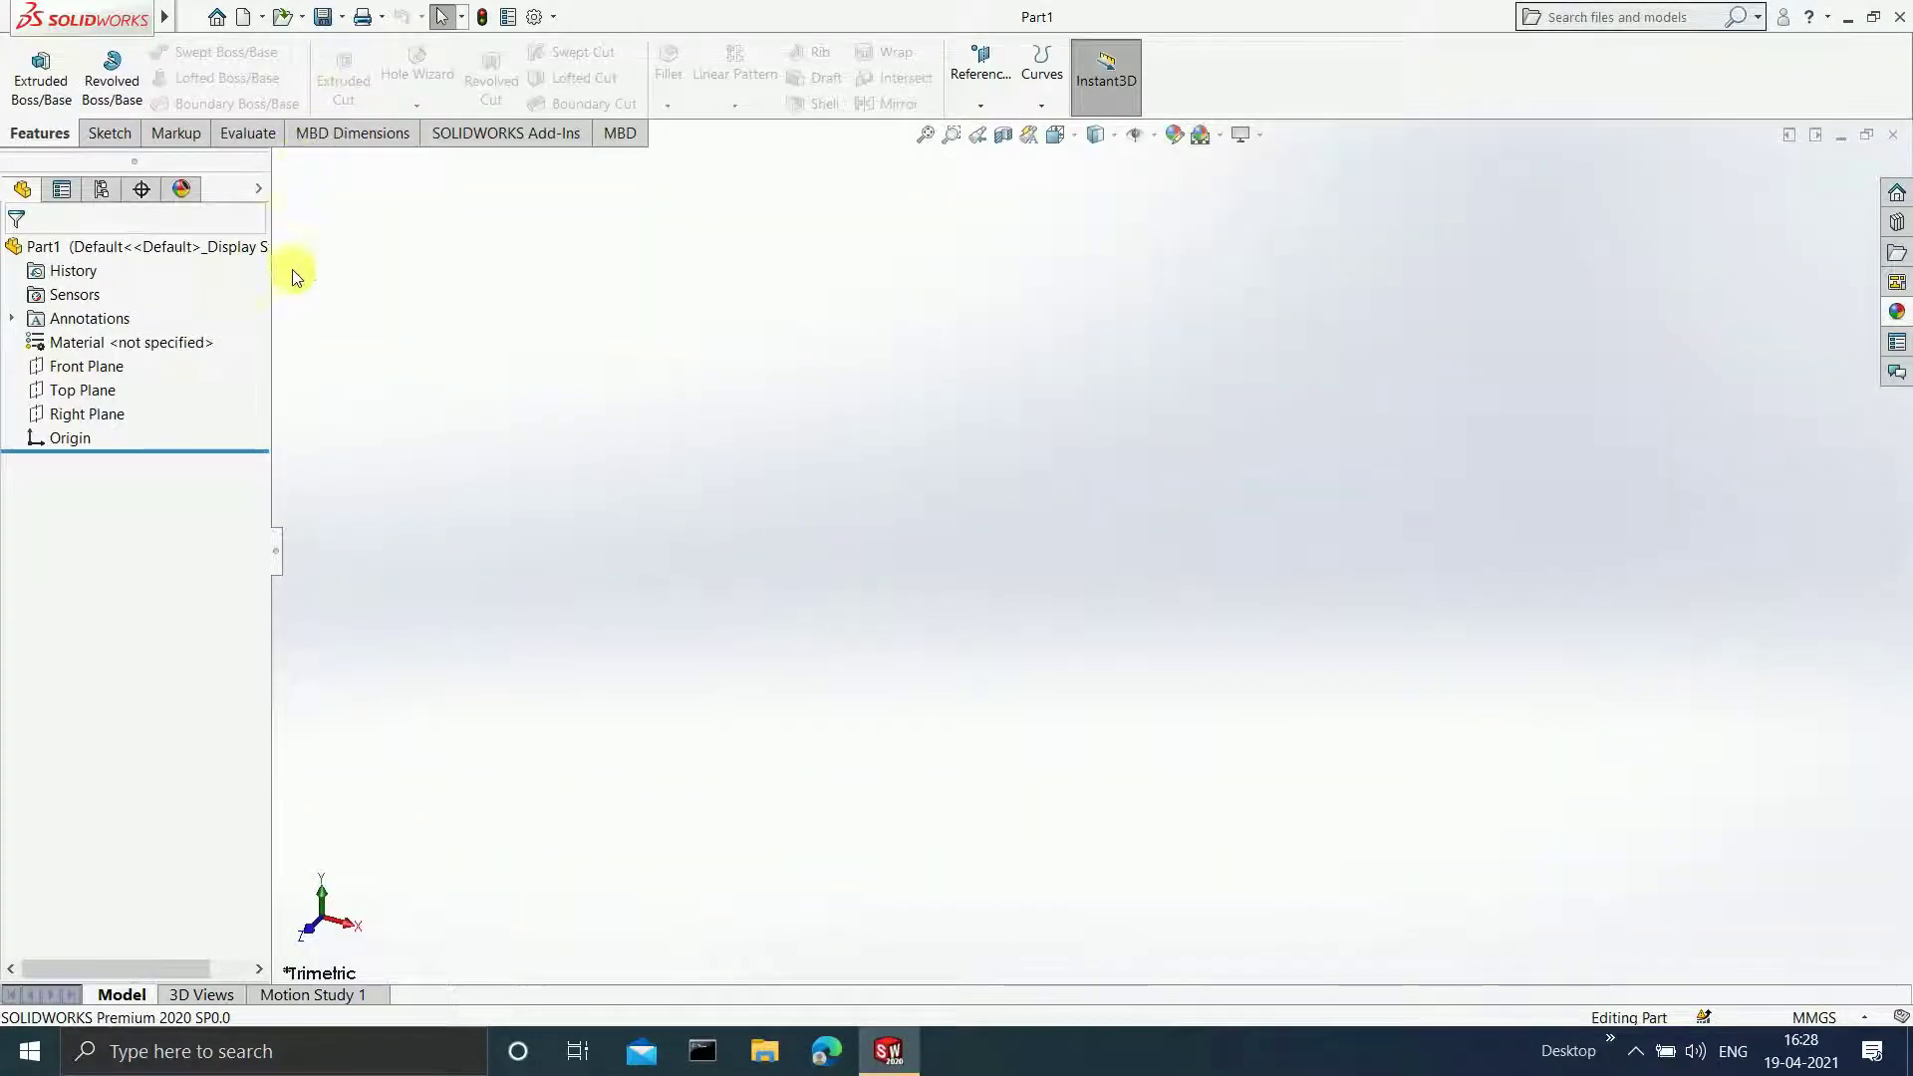
- Start a new sketch on the Front Plane, viewed normal to the plane
{"action": "left_click", "coordinate": [109, 375]}
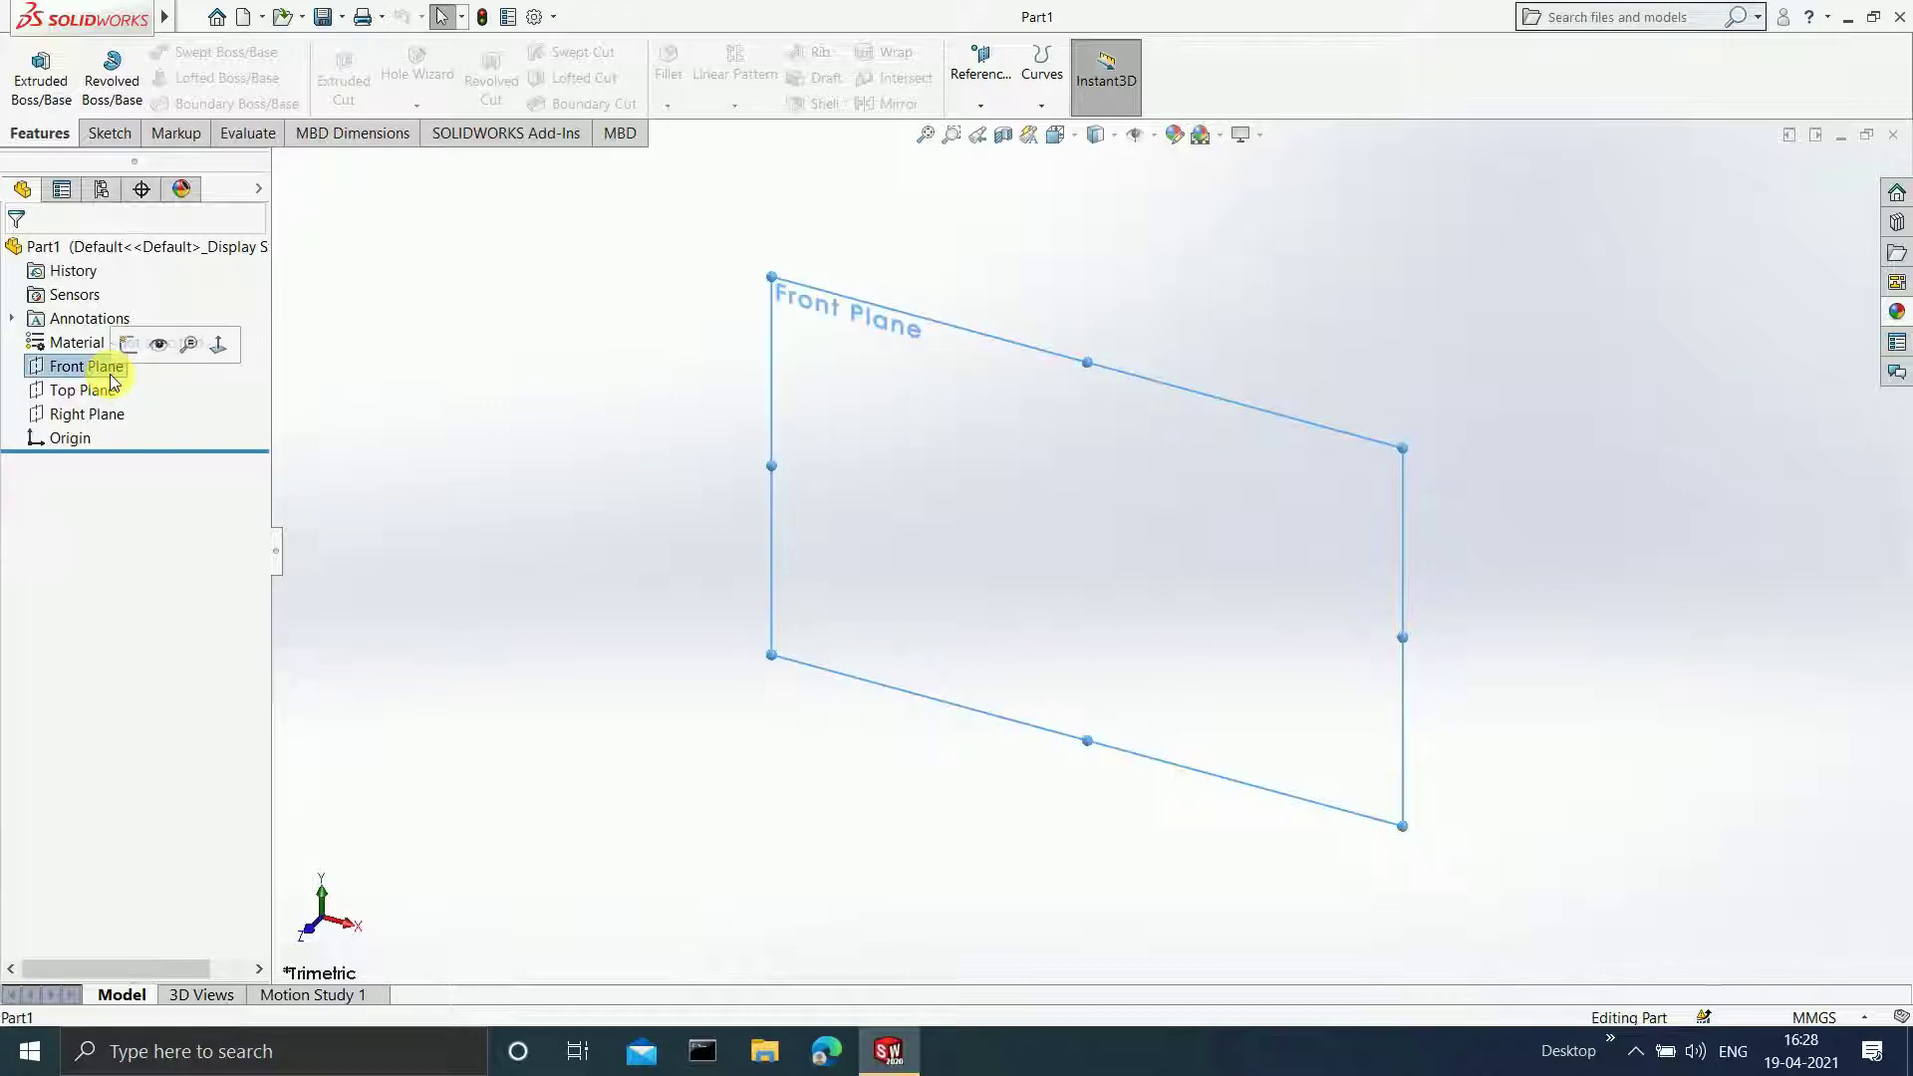
{"action": "key", "text": "ctrl+8"}
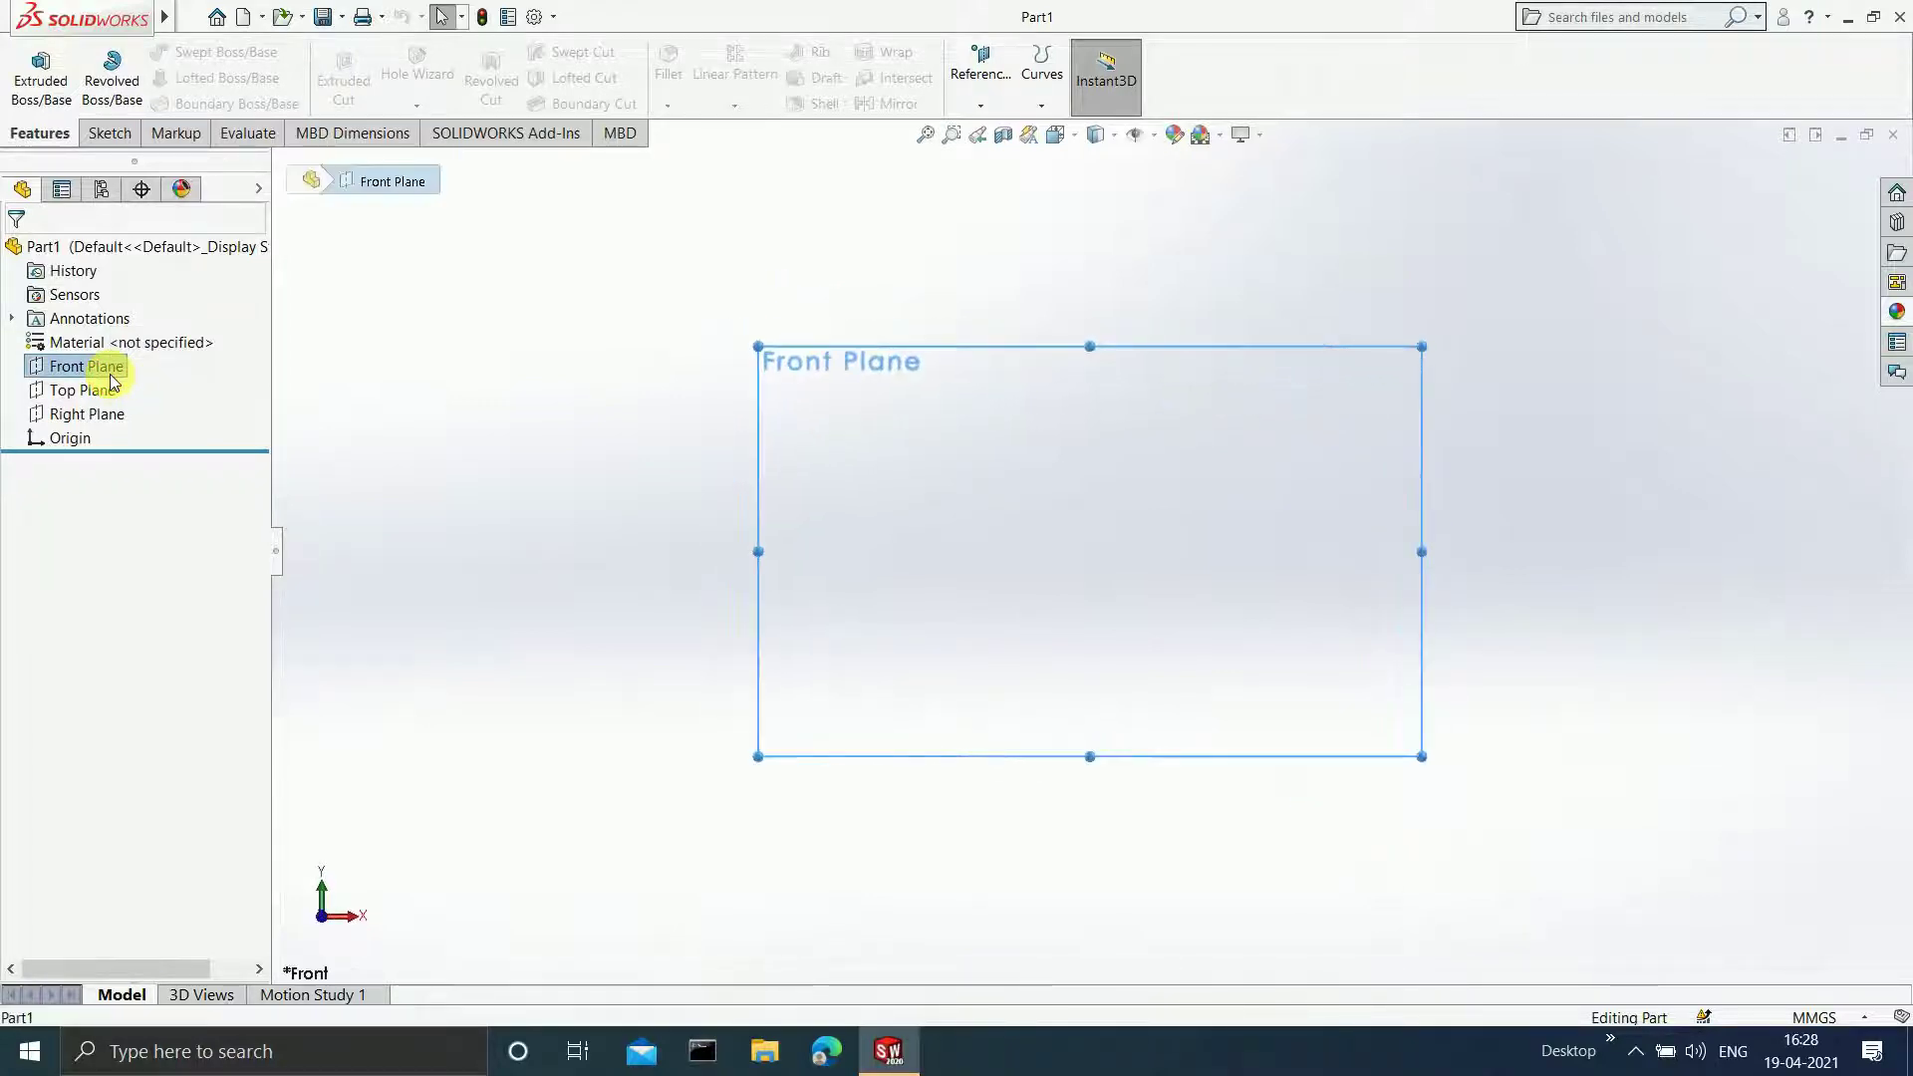
{"action": "left_click", "coordinate": [110, 133]}
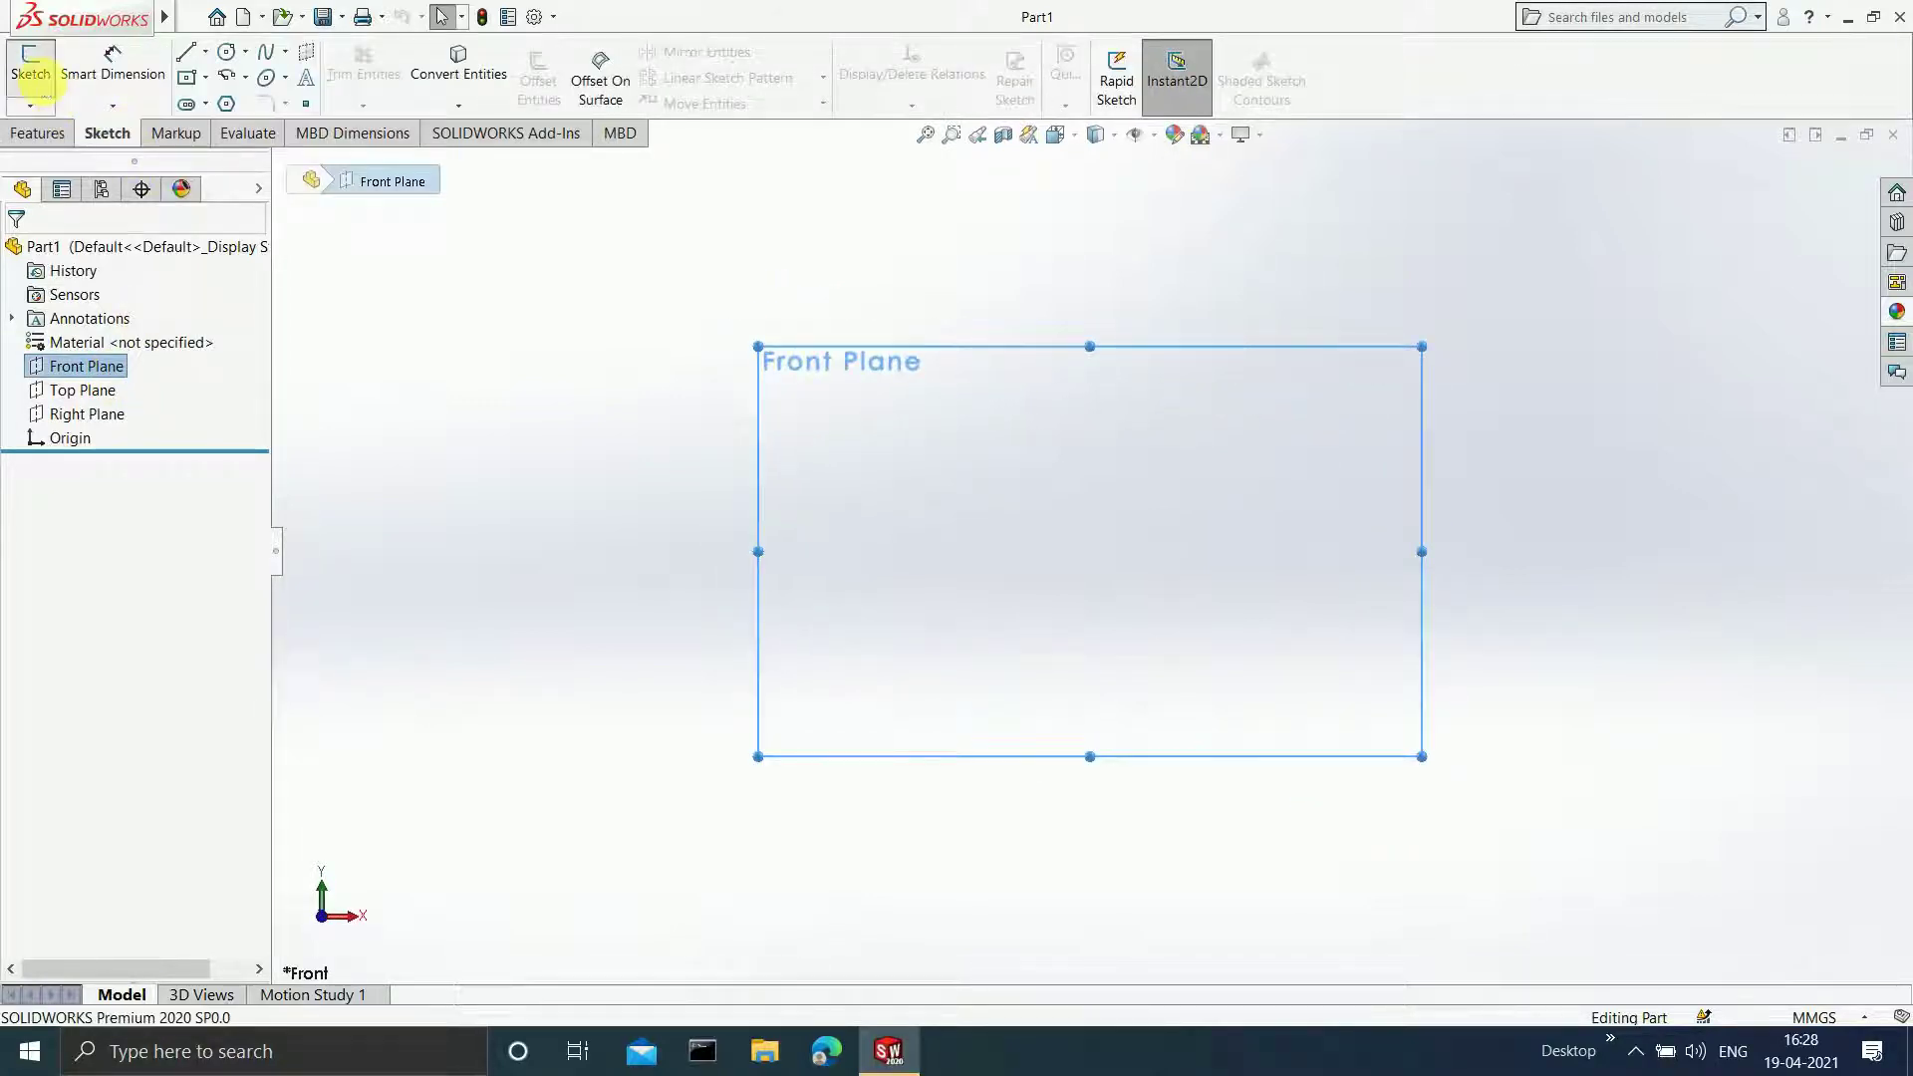
{"action": "left_click", "coordinate": [43, 78]}
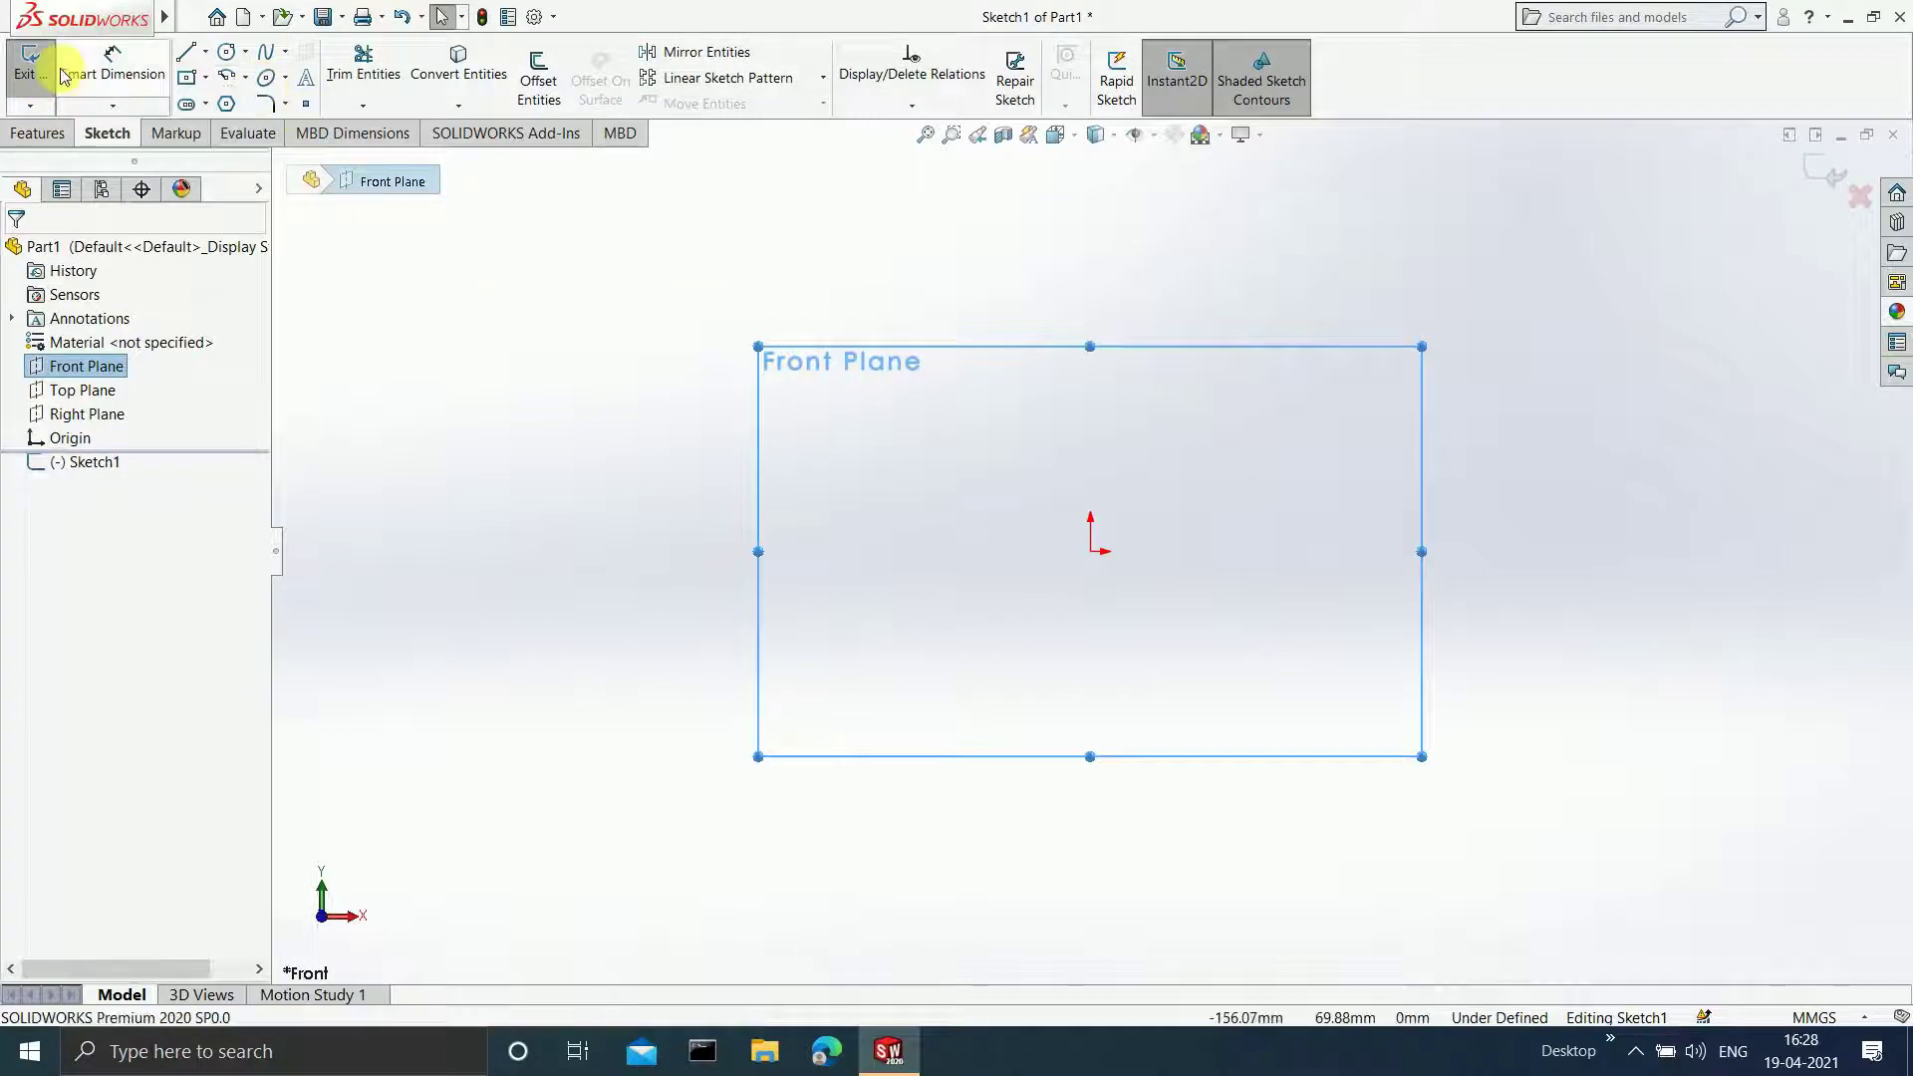
- Draw a vertical centerline about 52 mm long downward from the origin
{"action": "left_click", "coordinate": [207, 53]}
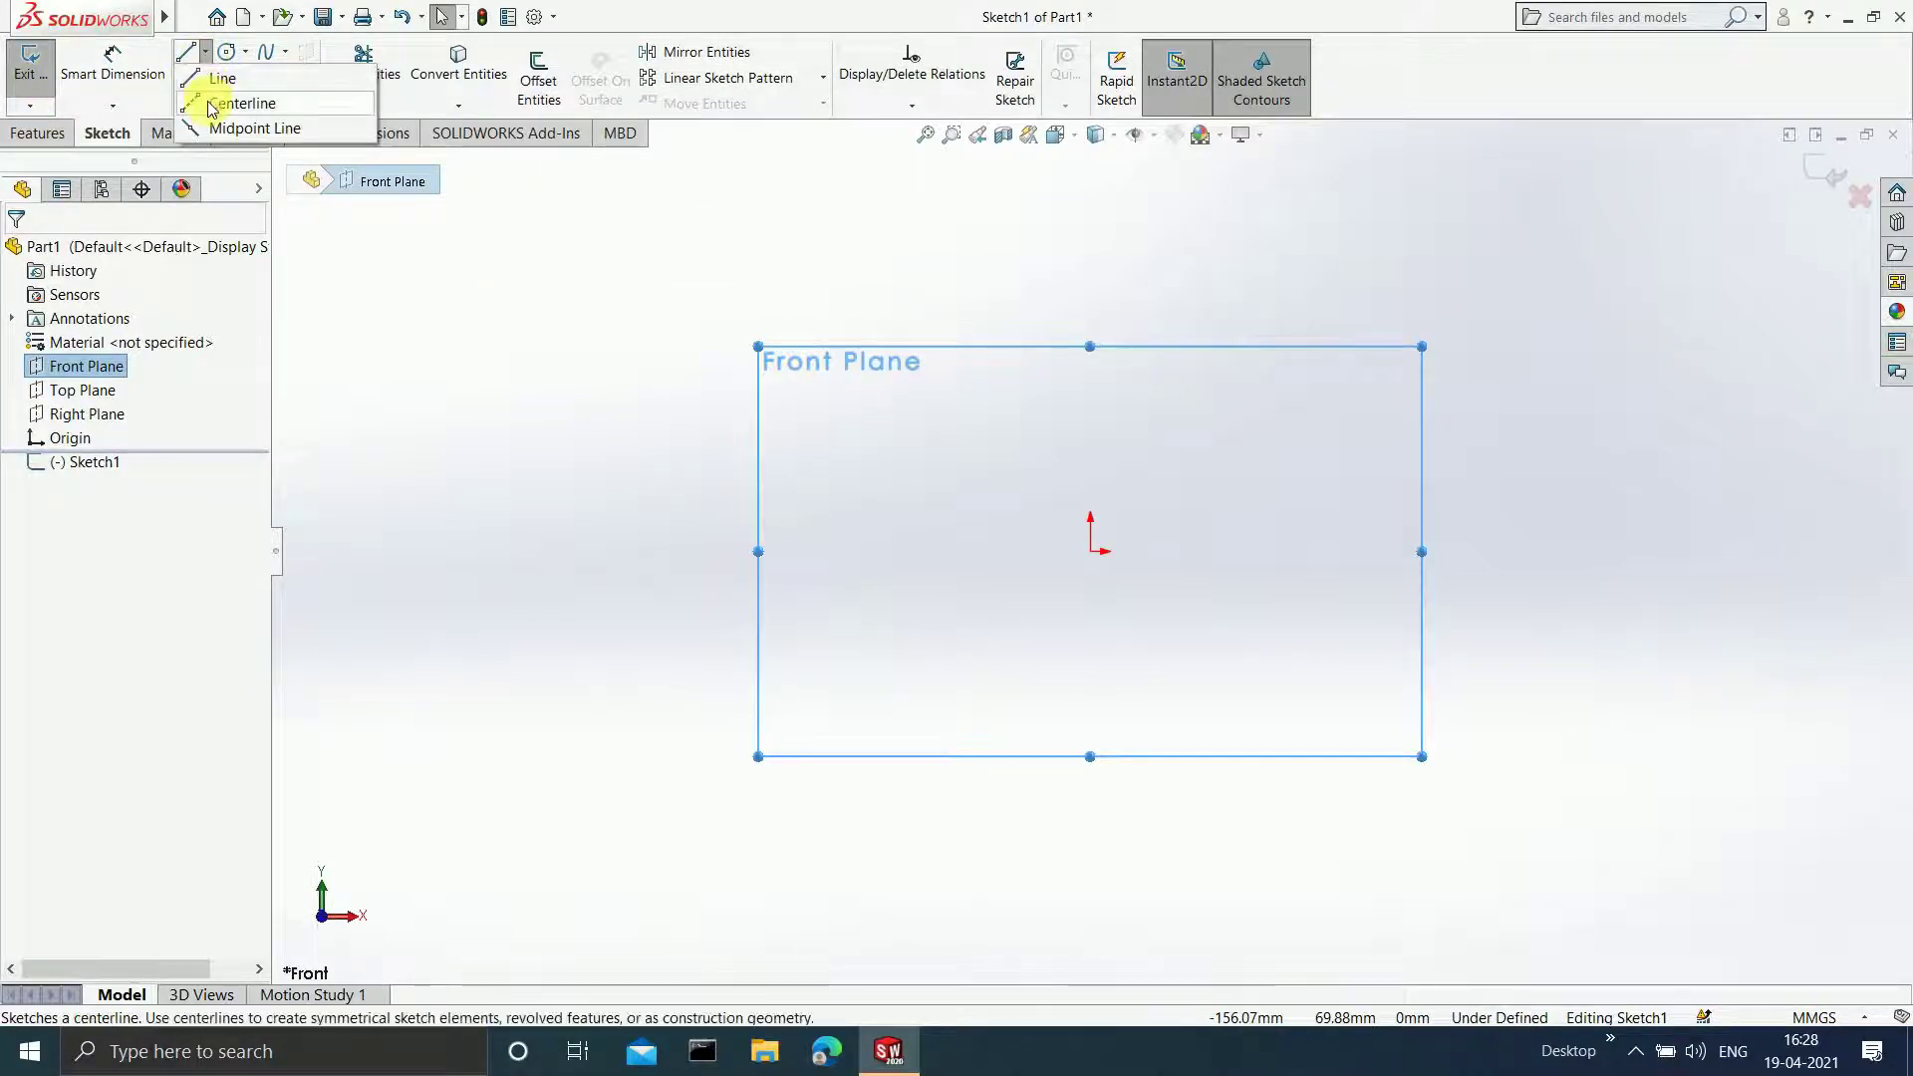
{"action": "left_click", "coordinate": [221, 98]}
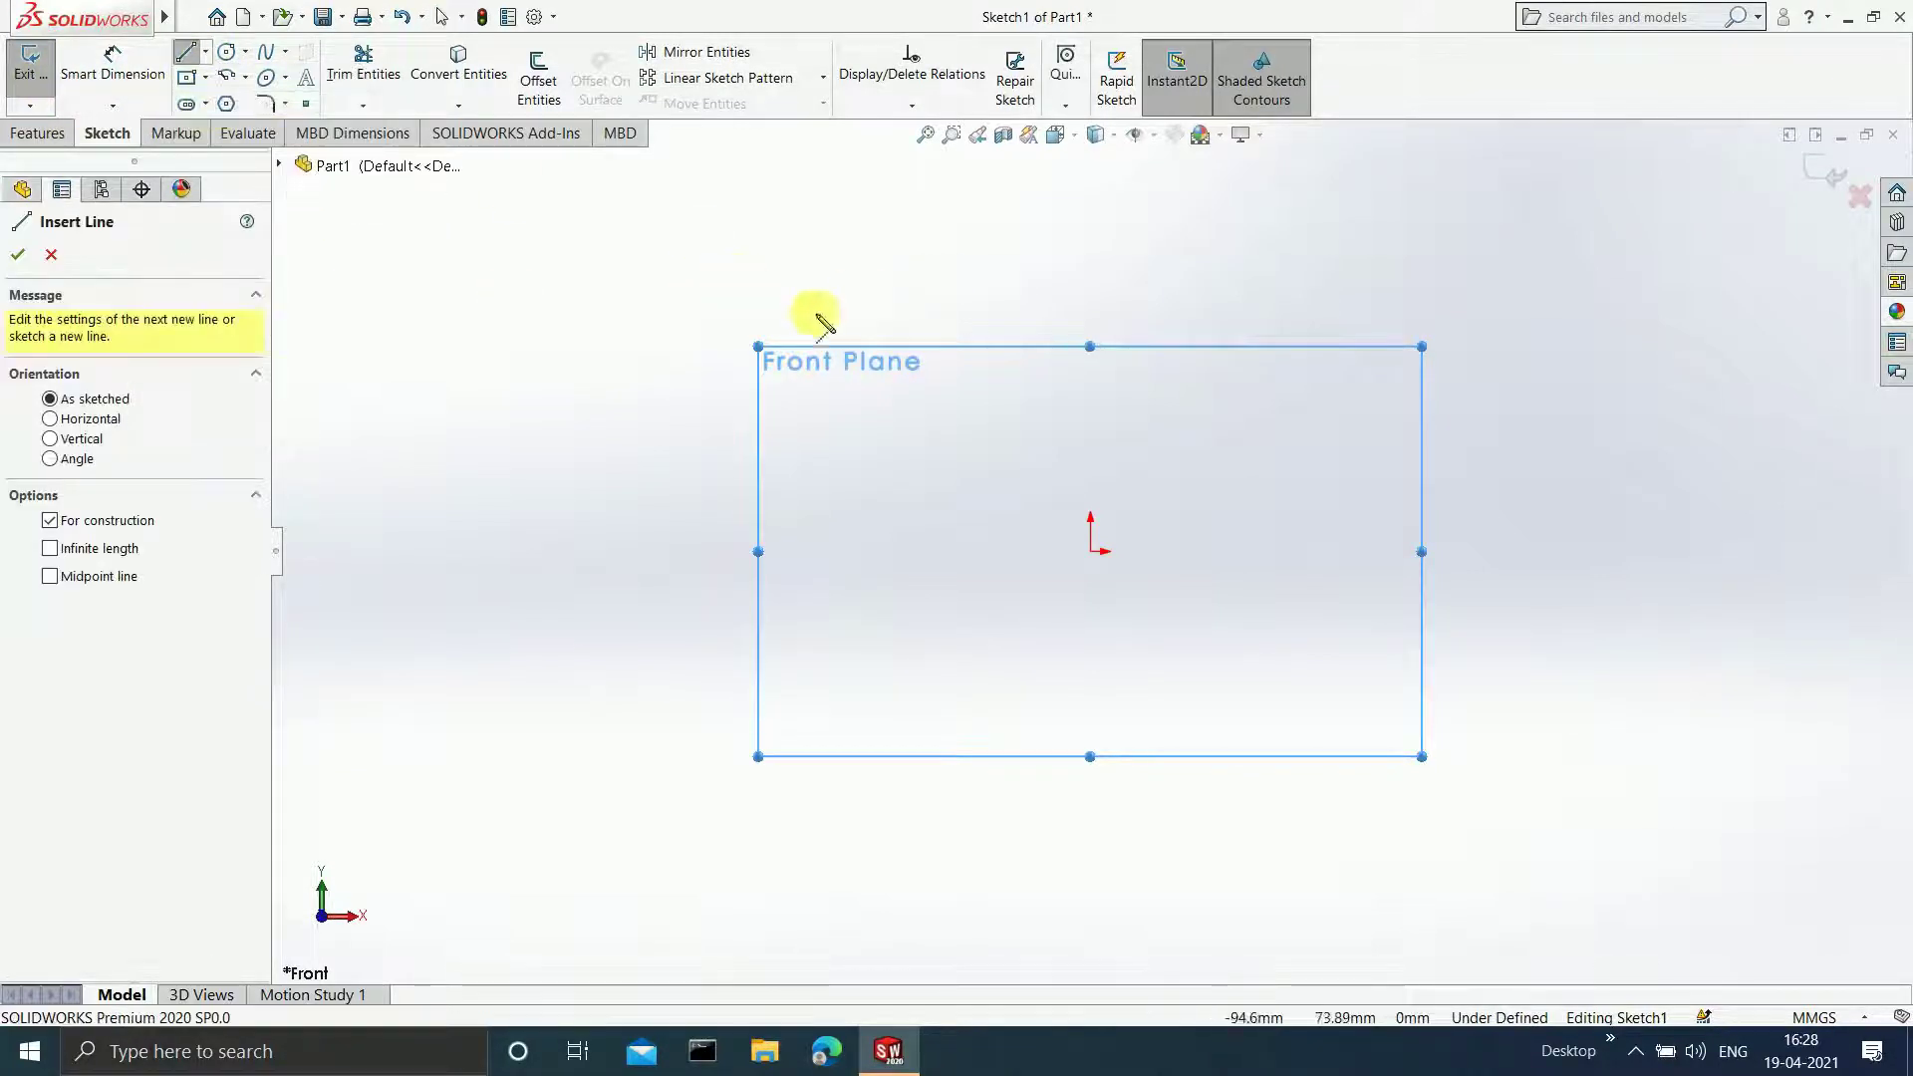
{"action": "left_click", "coordinate": [1092, 552]}
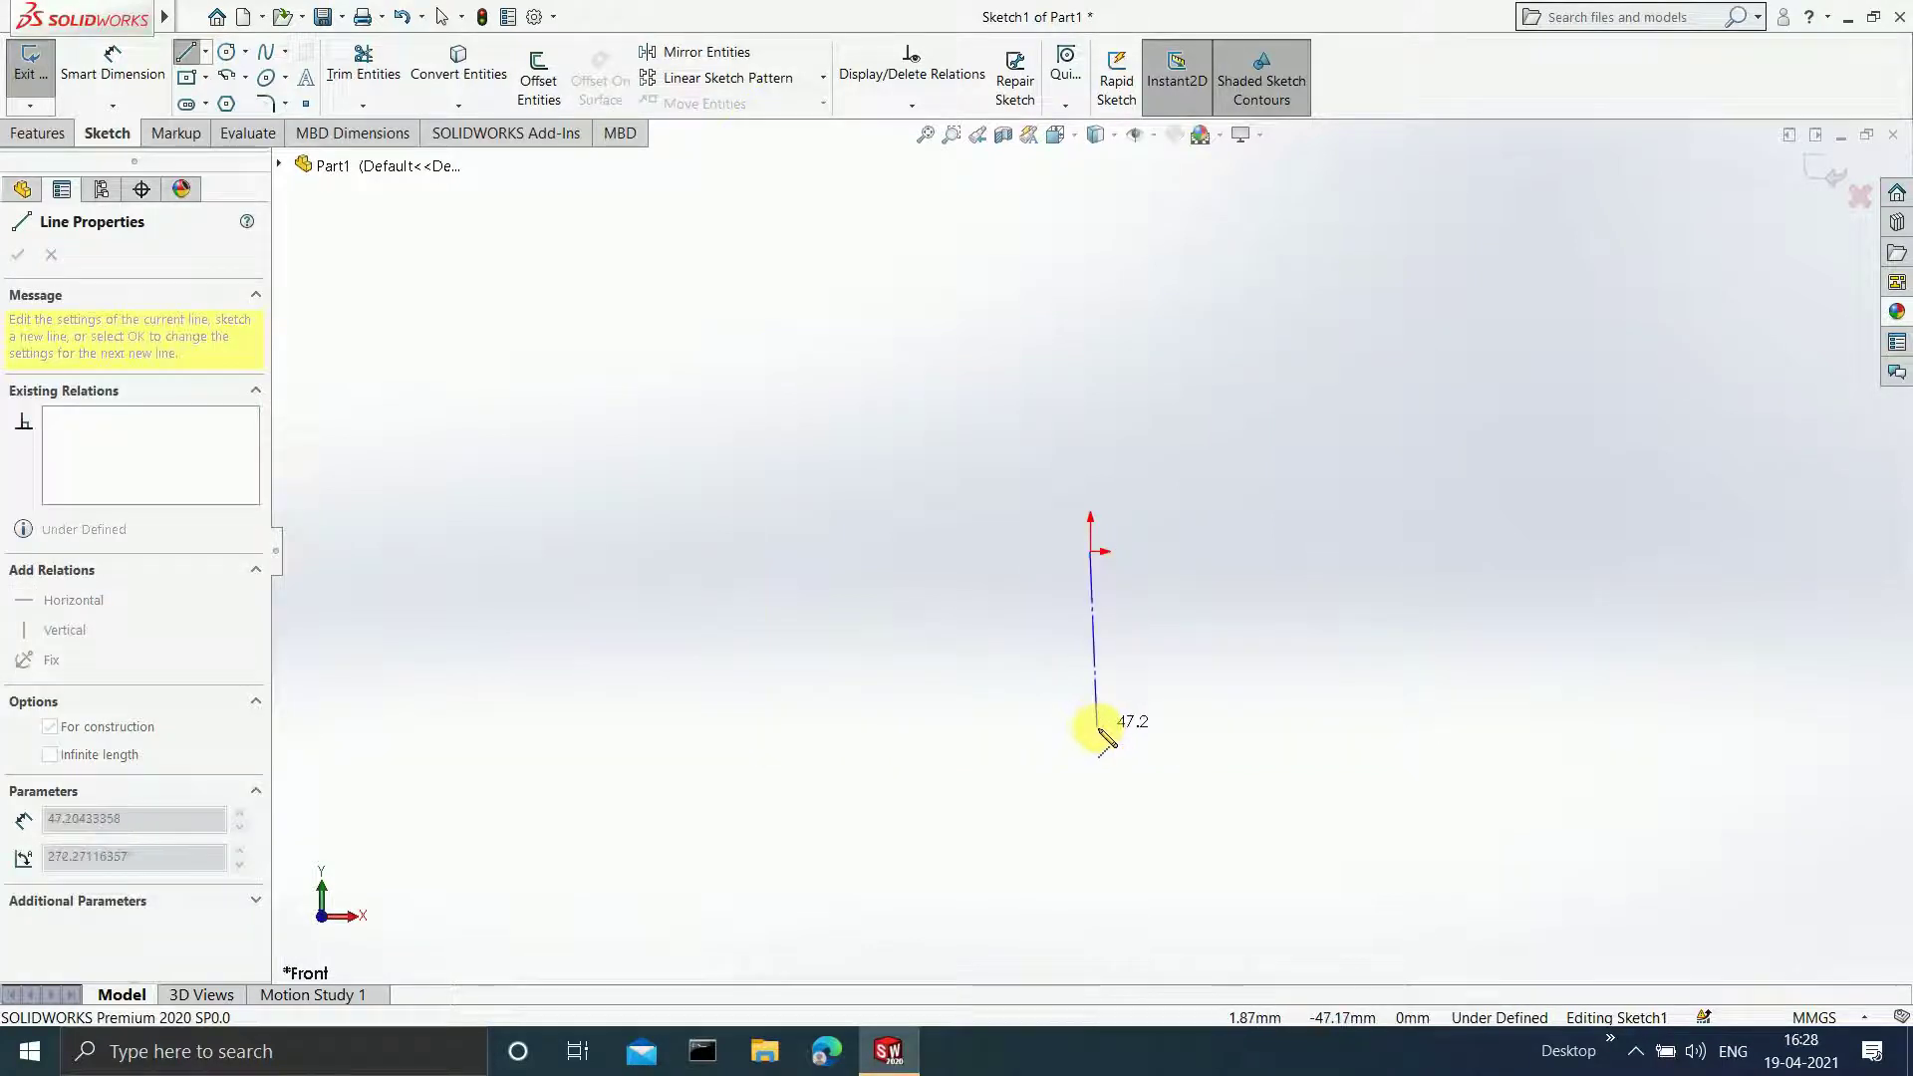
{"action": "left_click", "coordinate": [1093, 744]}
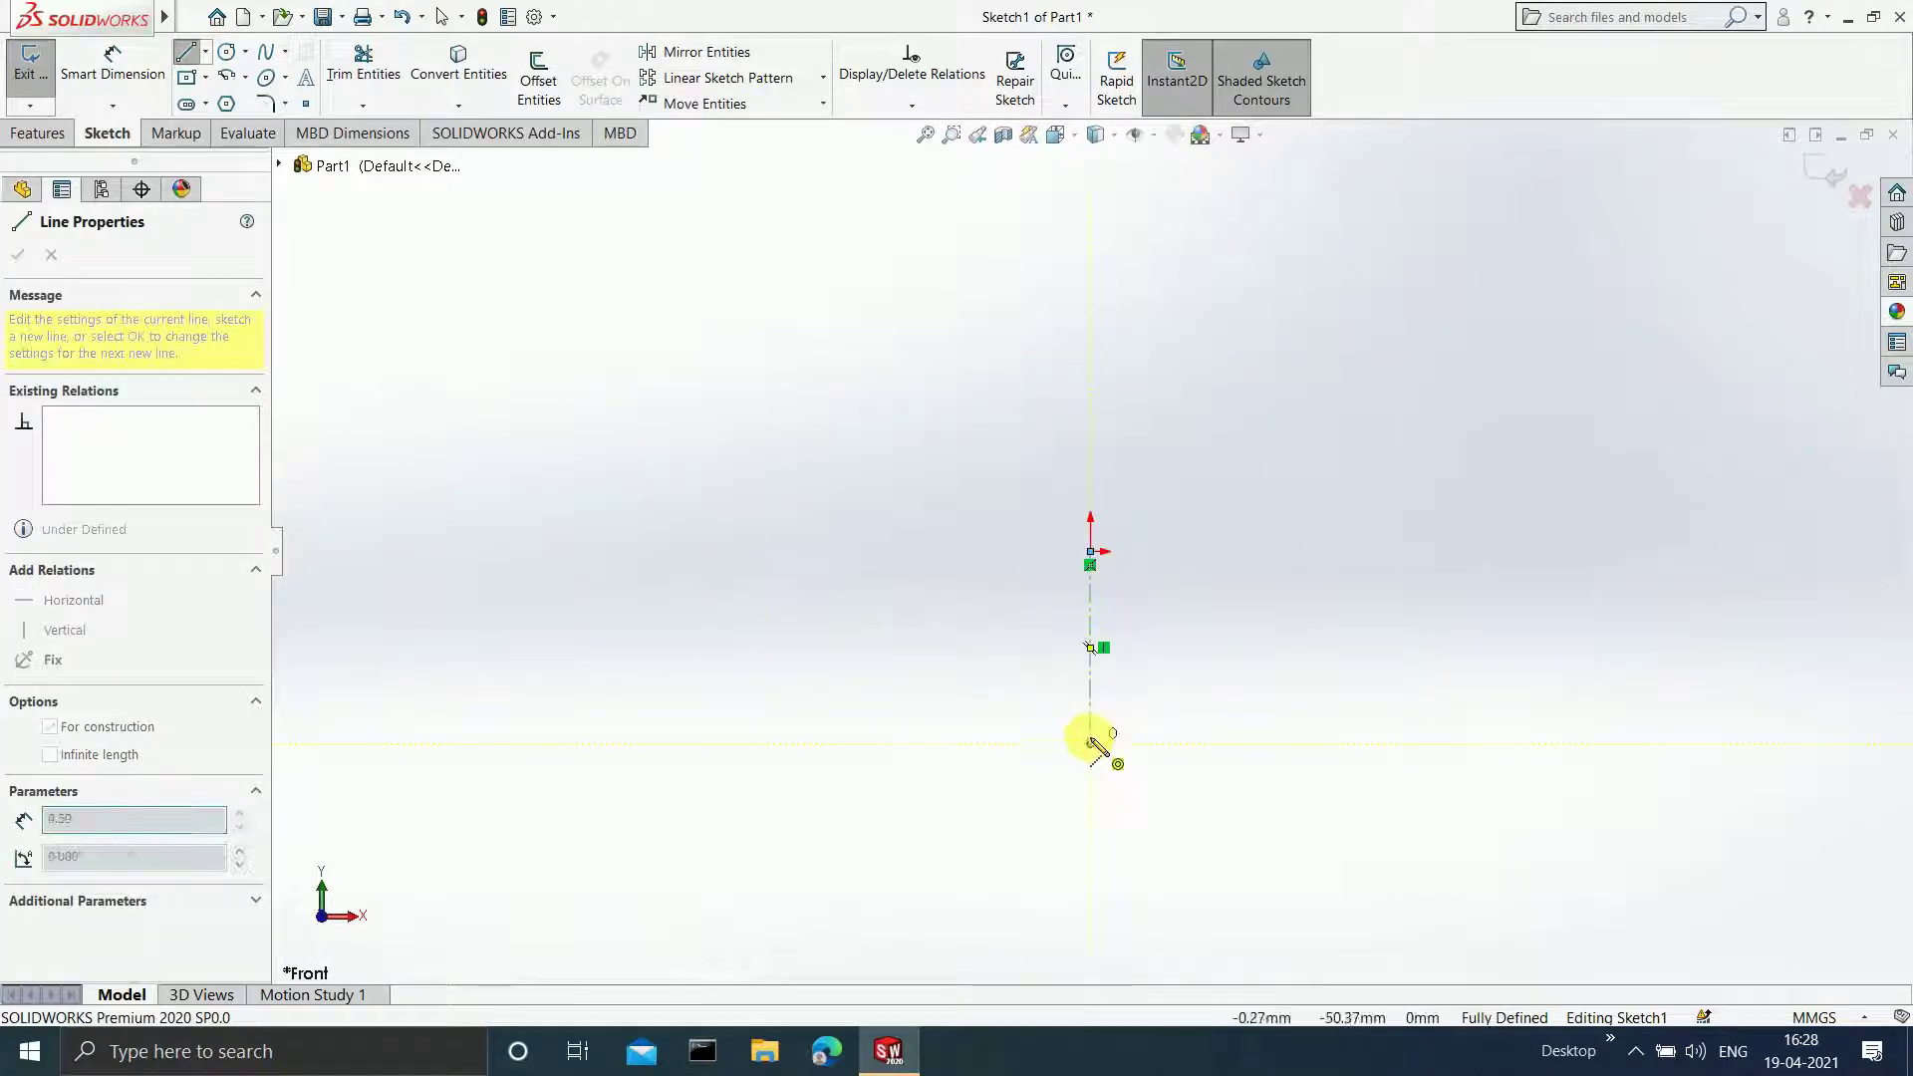
{"action": "key", "text": "Escape"}
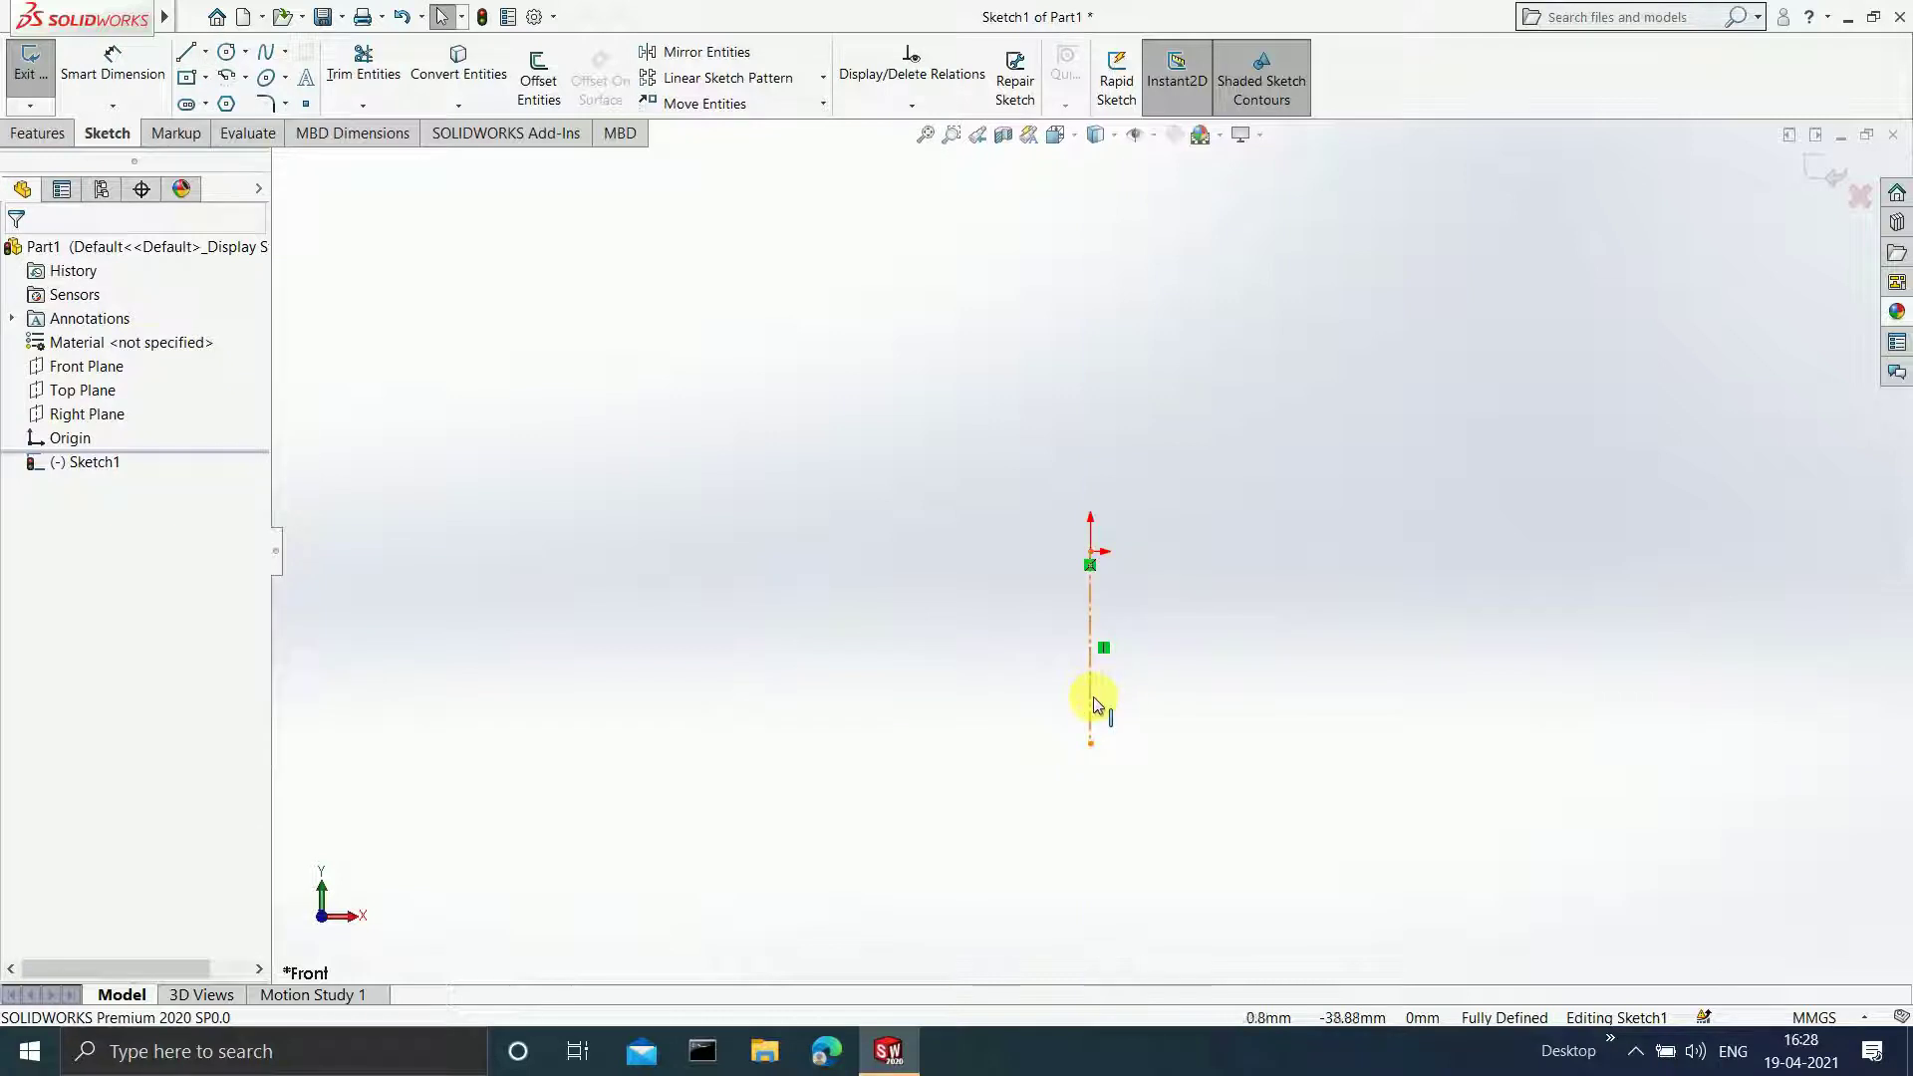
- Give the vertical centerline infinite length
{"action": "left_click", "coordinate": [1092, 702]}
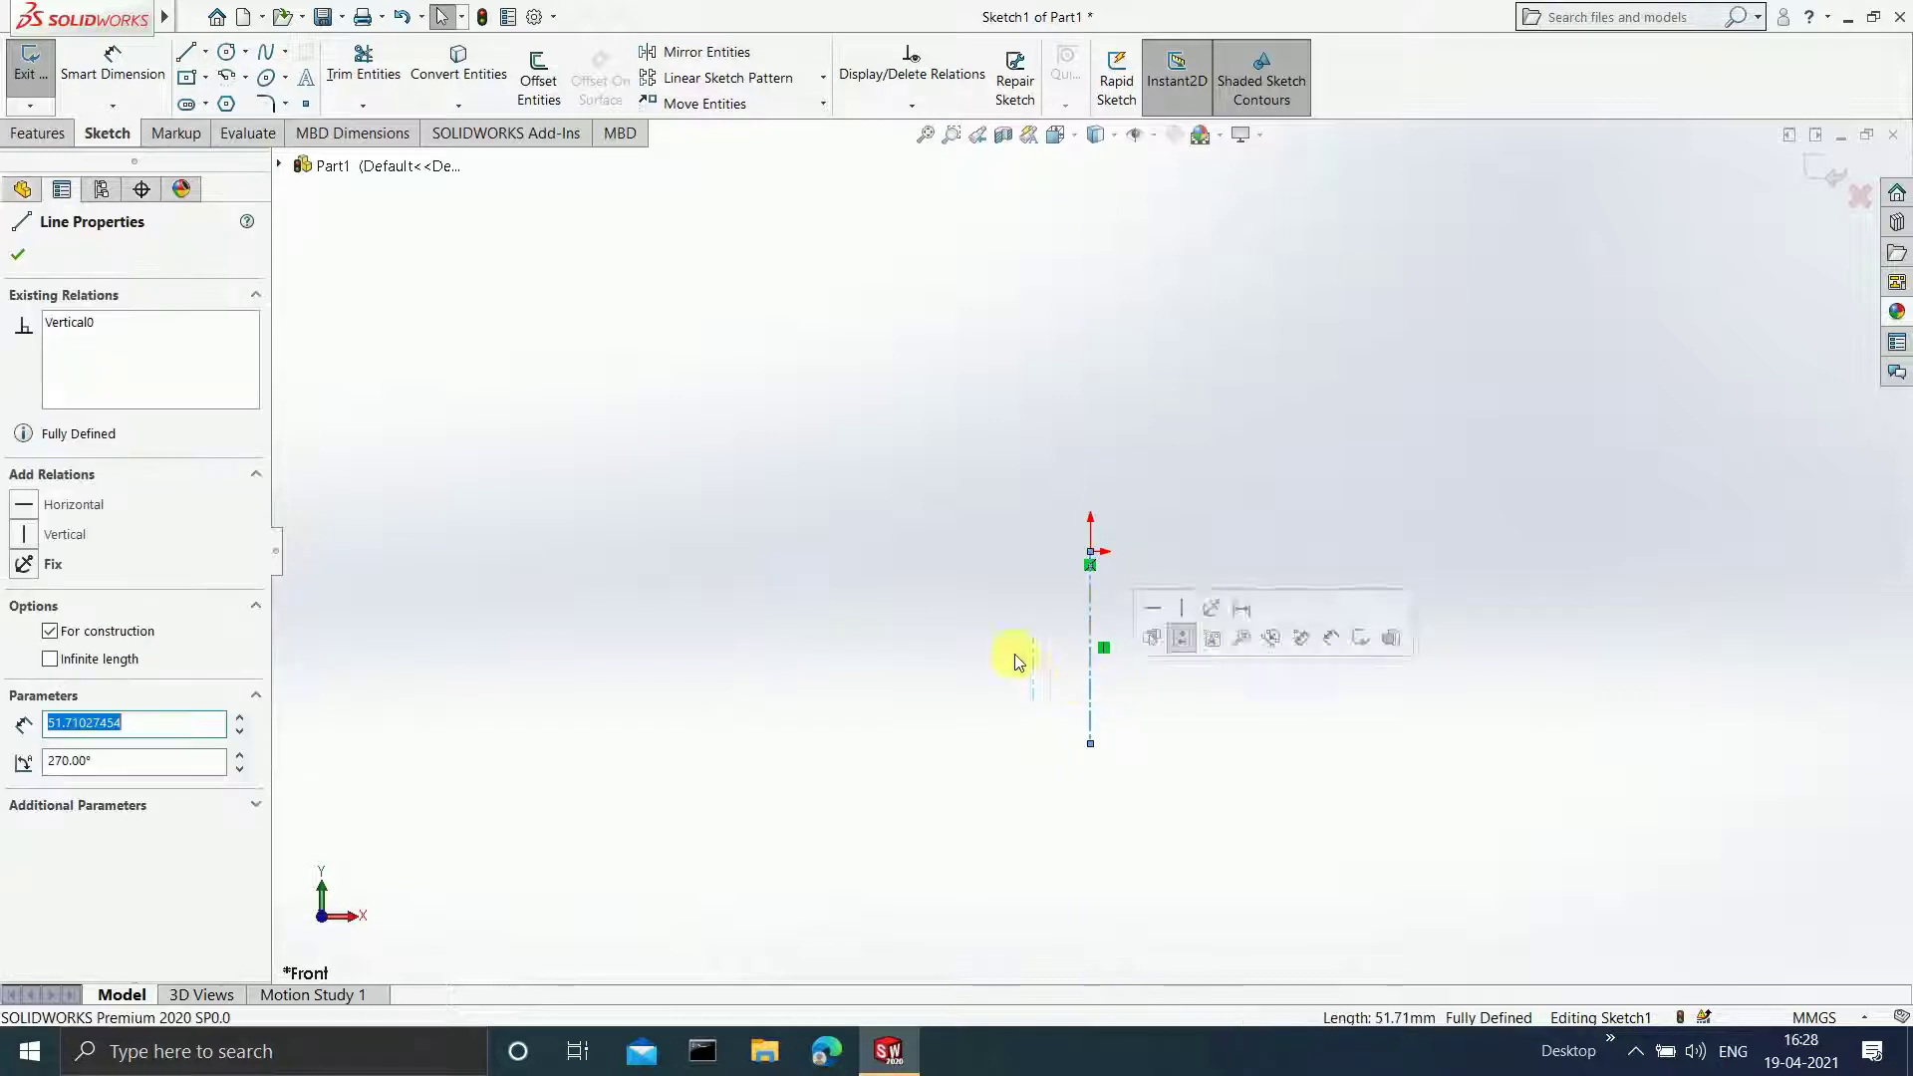
{"action": "left_click", "coordinate": [50, 659]}
{"action": "left_click", "coordinate": [12, 256]}
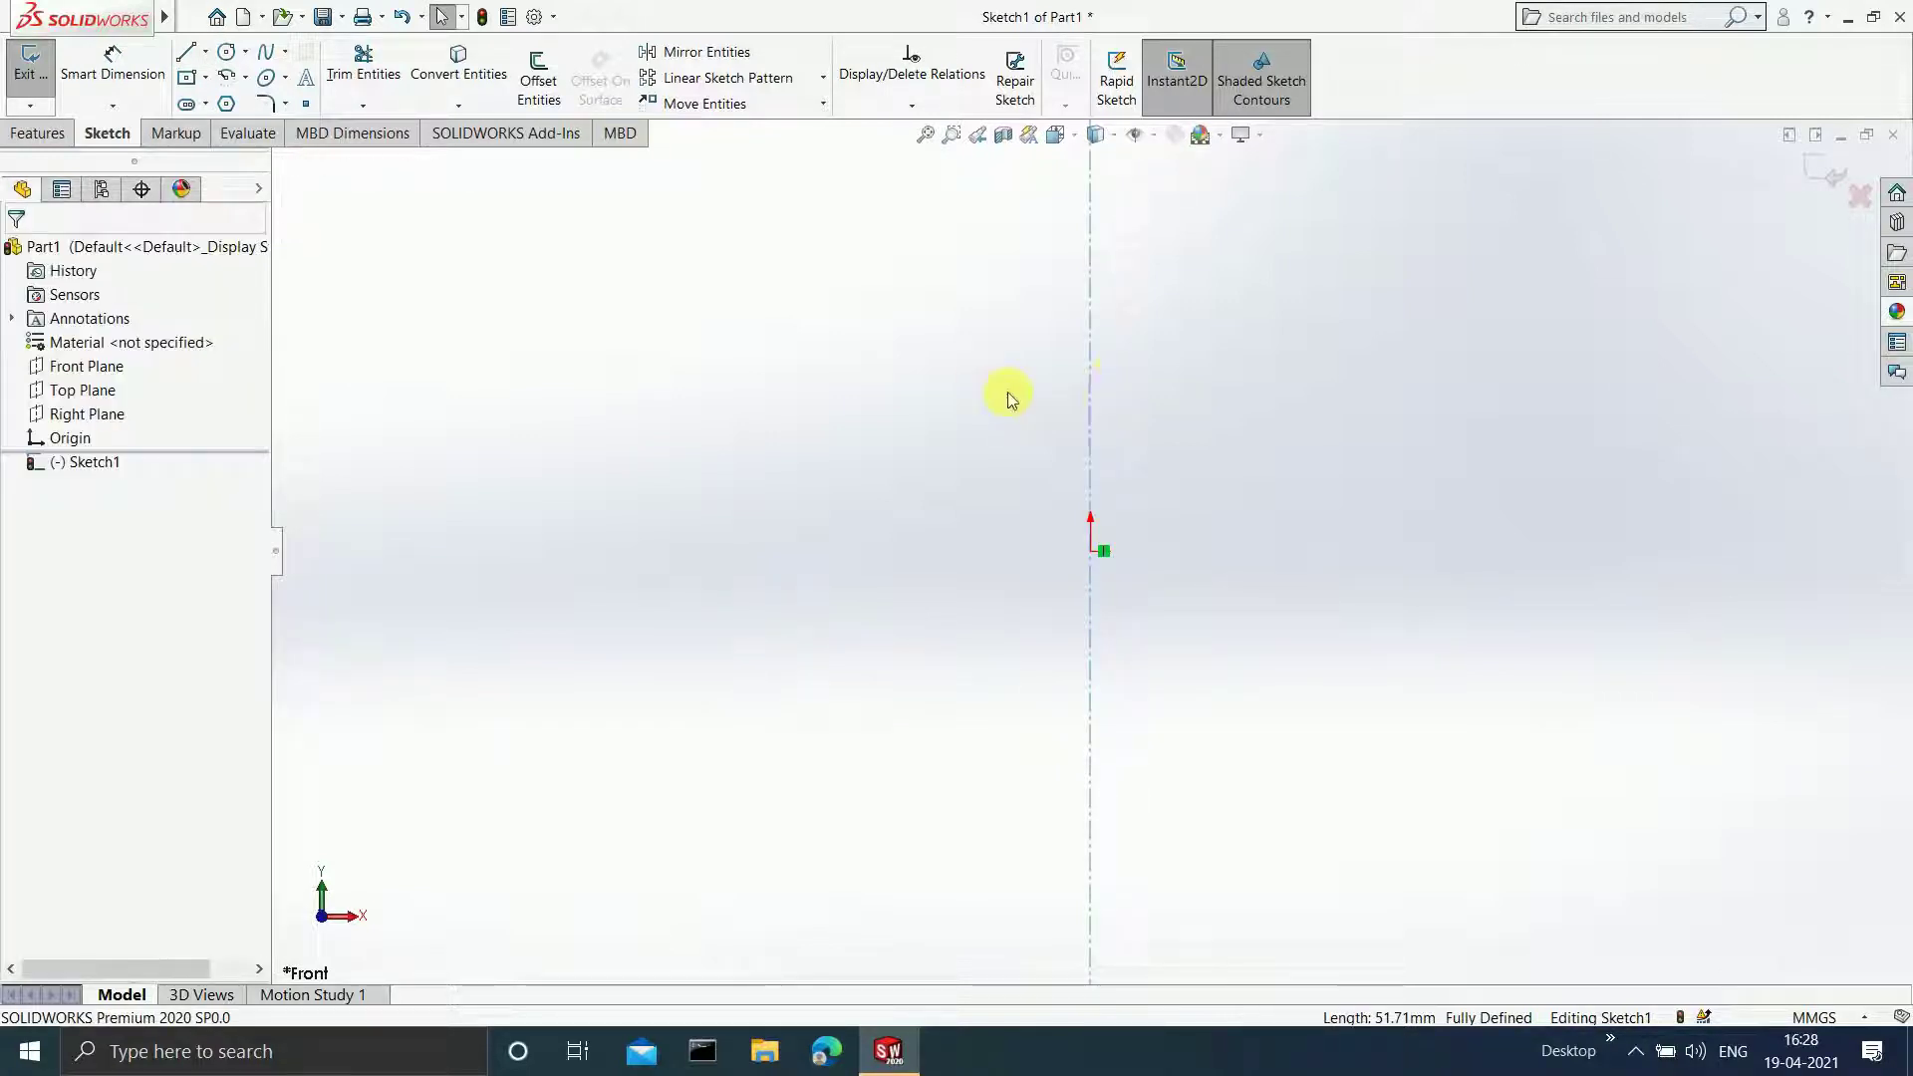
- Add a coincident relation between the vertical centerline and the origin
{"action": "left_click", "coordinate": [1088, 337]}
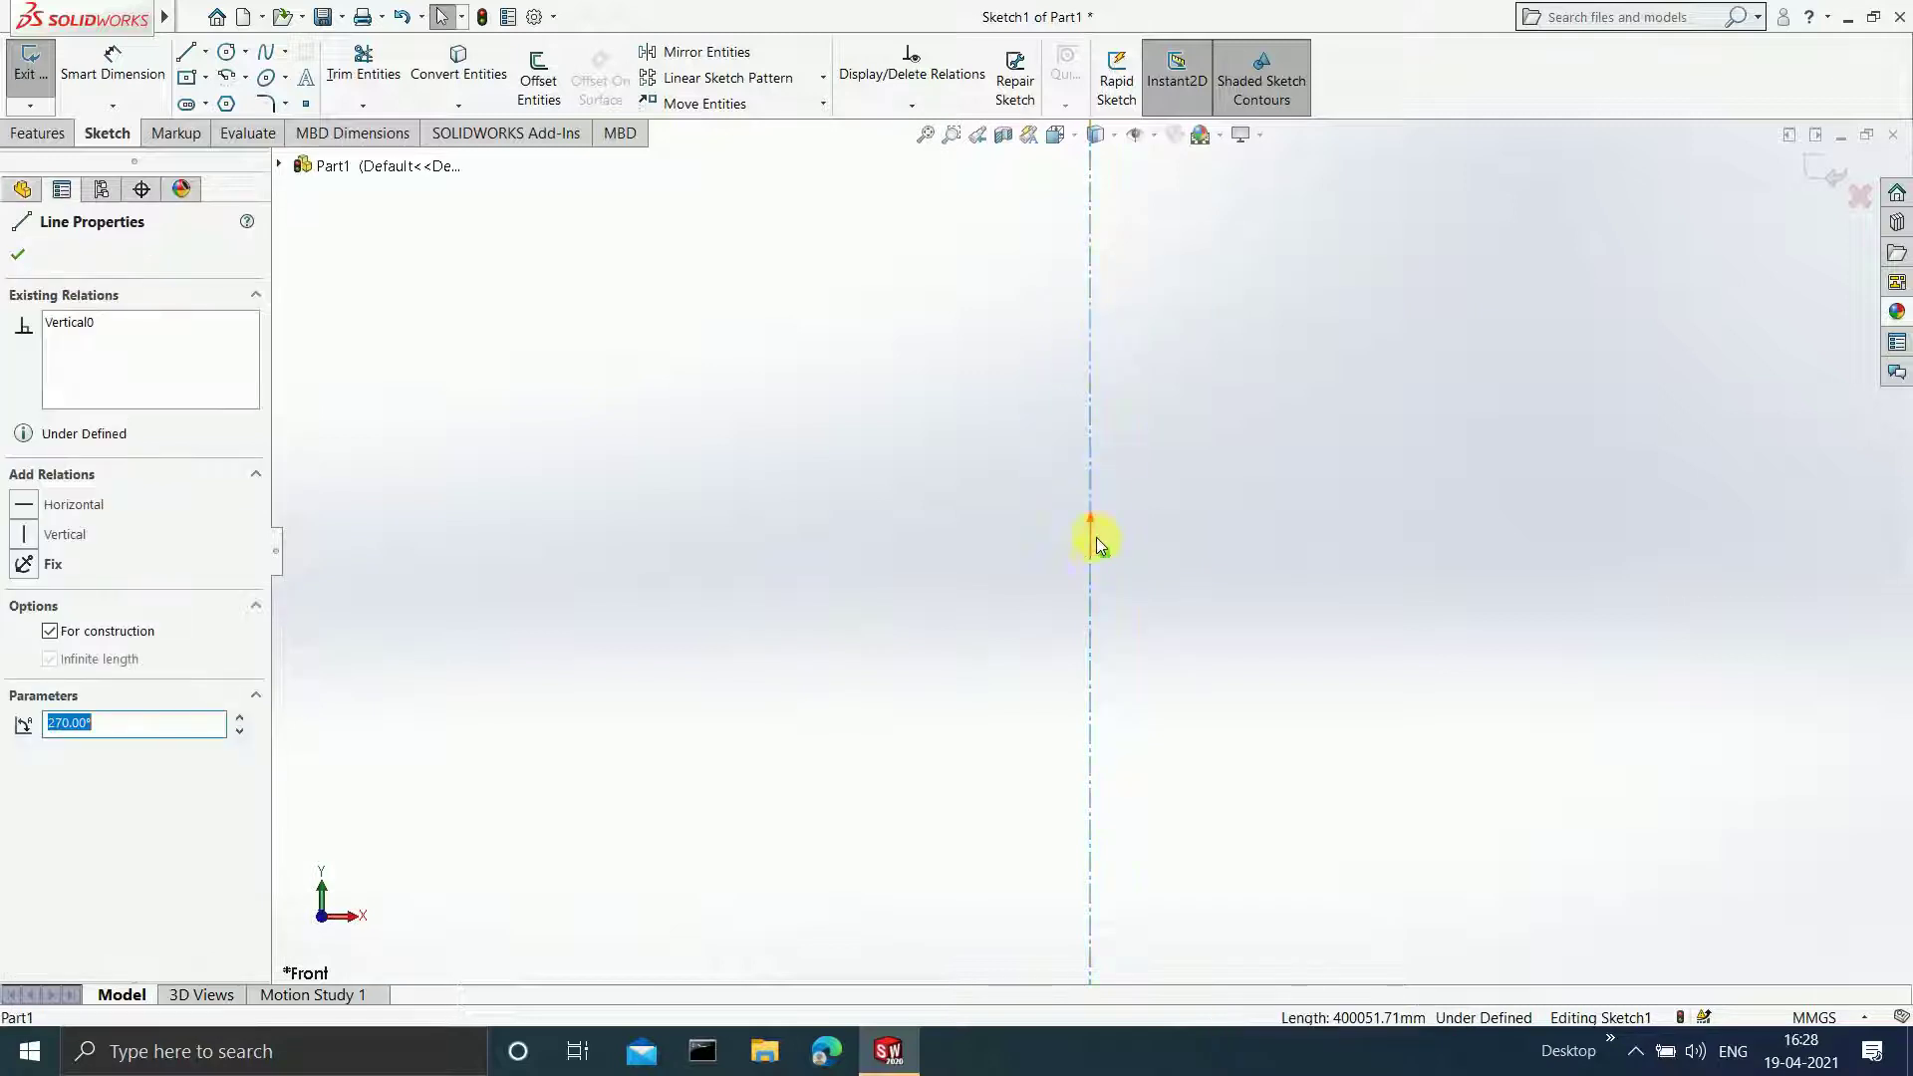
{"action": "left_click", "coordinate": [1090, 550], "text": "ctrl"}
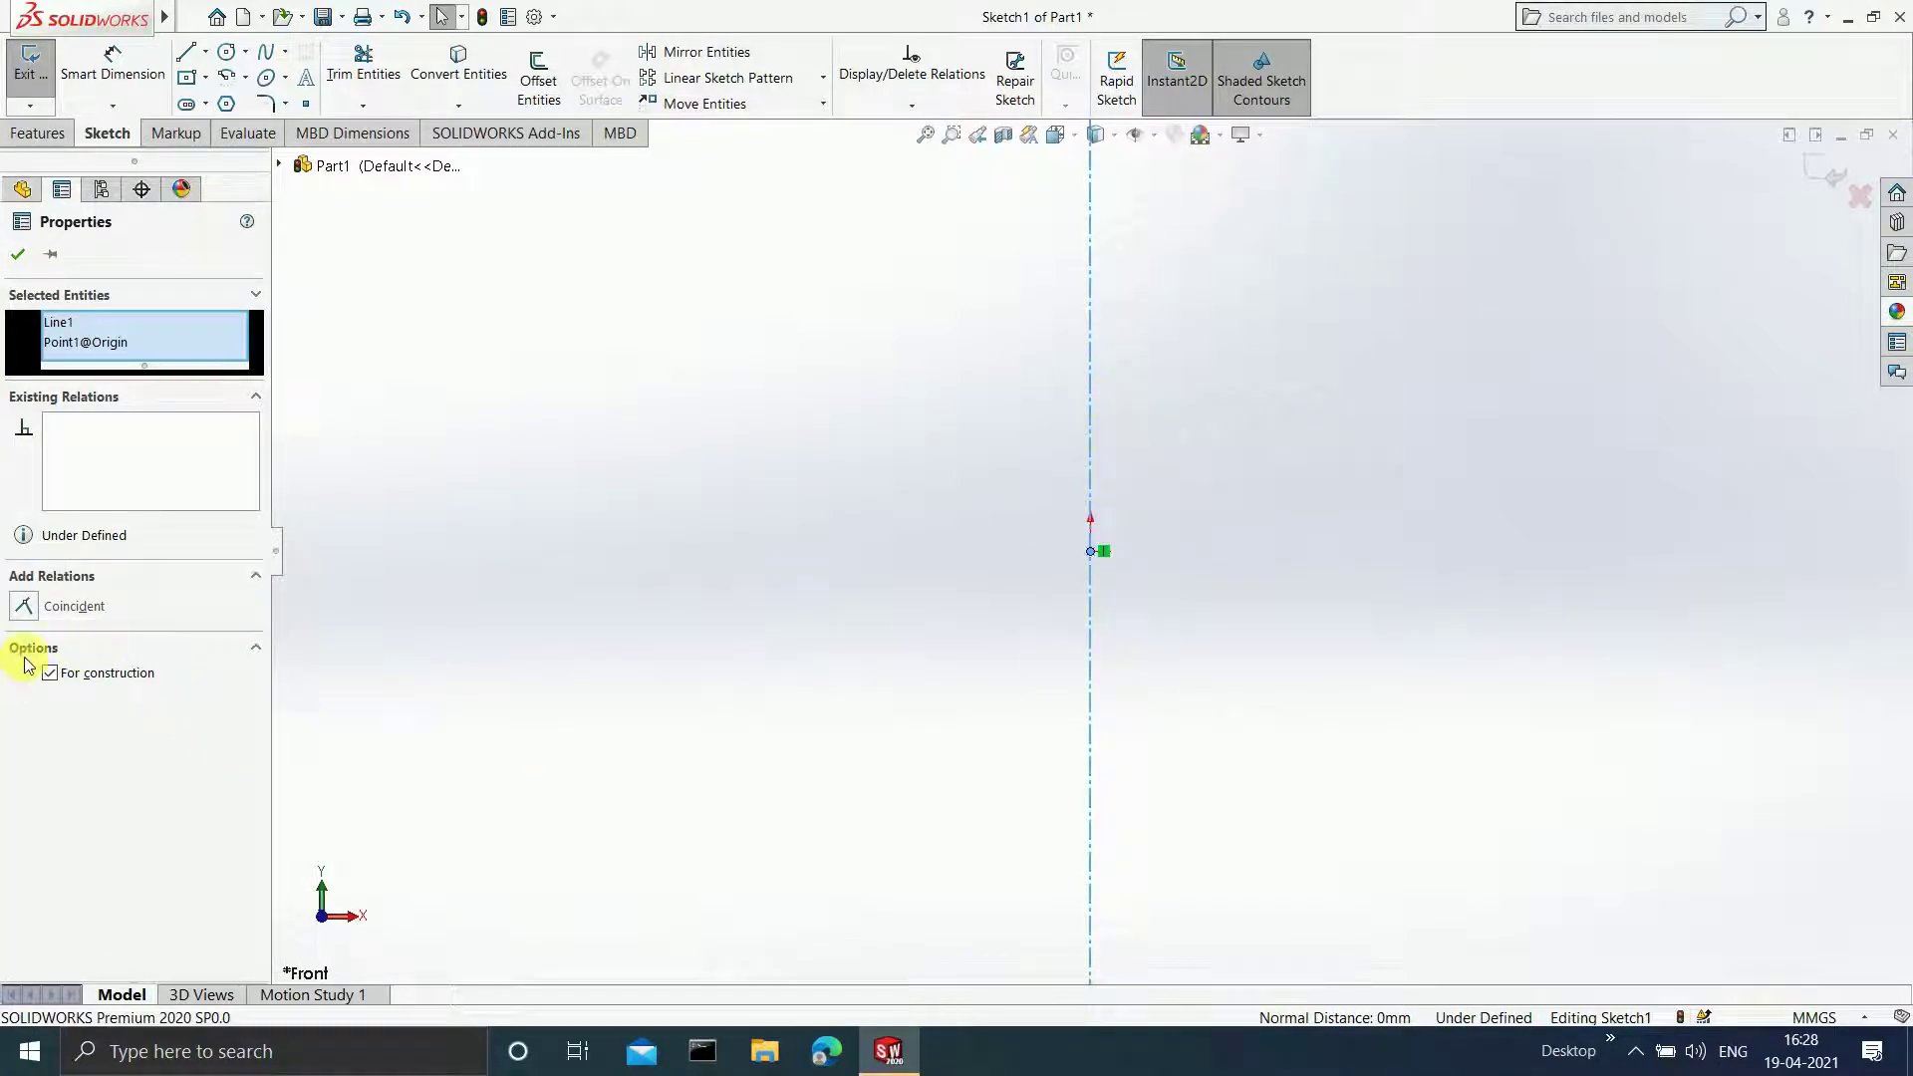
{"action": "left_click", "coordinate": [23, 607]}
{"action": "left_click", "coordinate": [19, 254]}
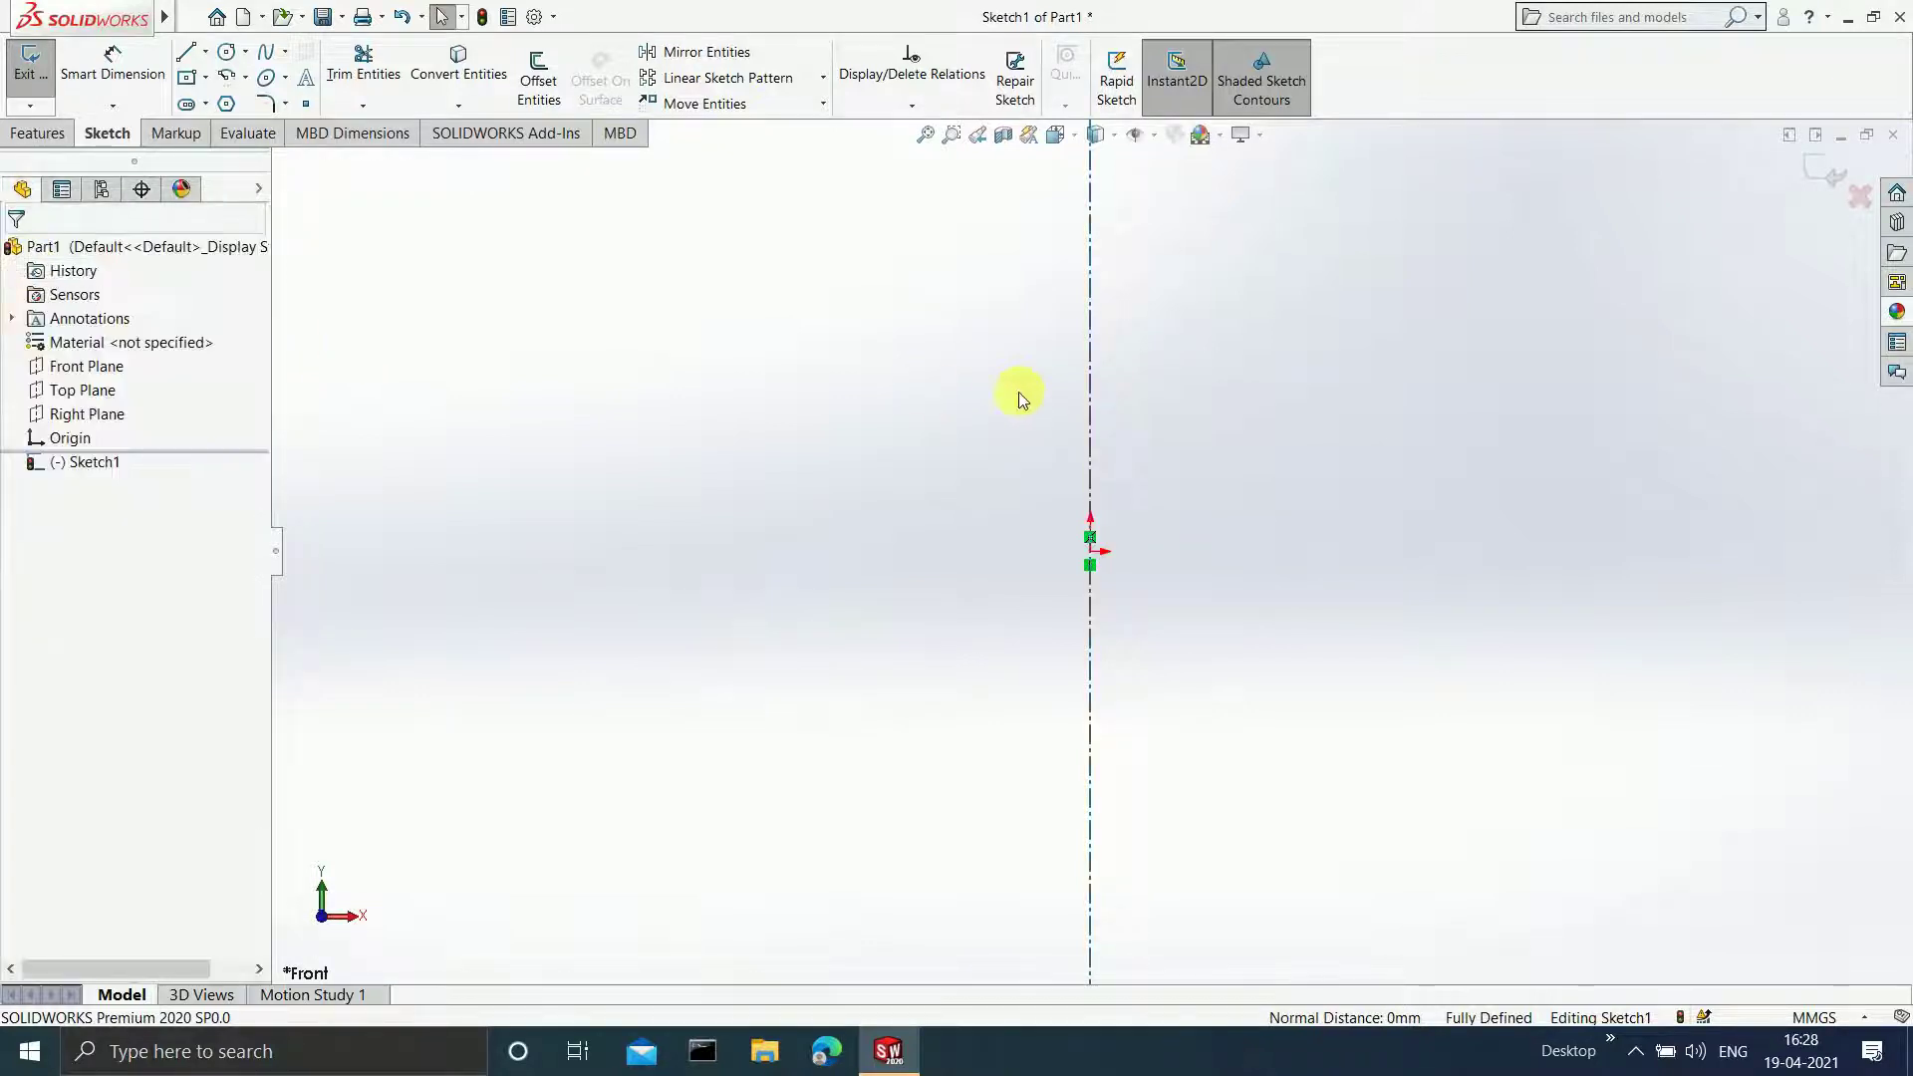
- Draw a horizontal centerline about 82 mm long from the origin in the positive X direction
{"action": "left_click", "coordinate": [206, 51]}
{"action": "left_click", "coordinate": [221, 103]}
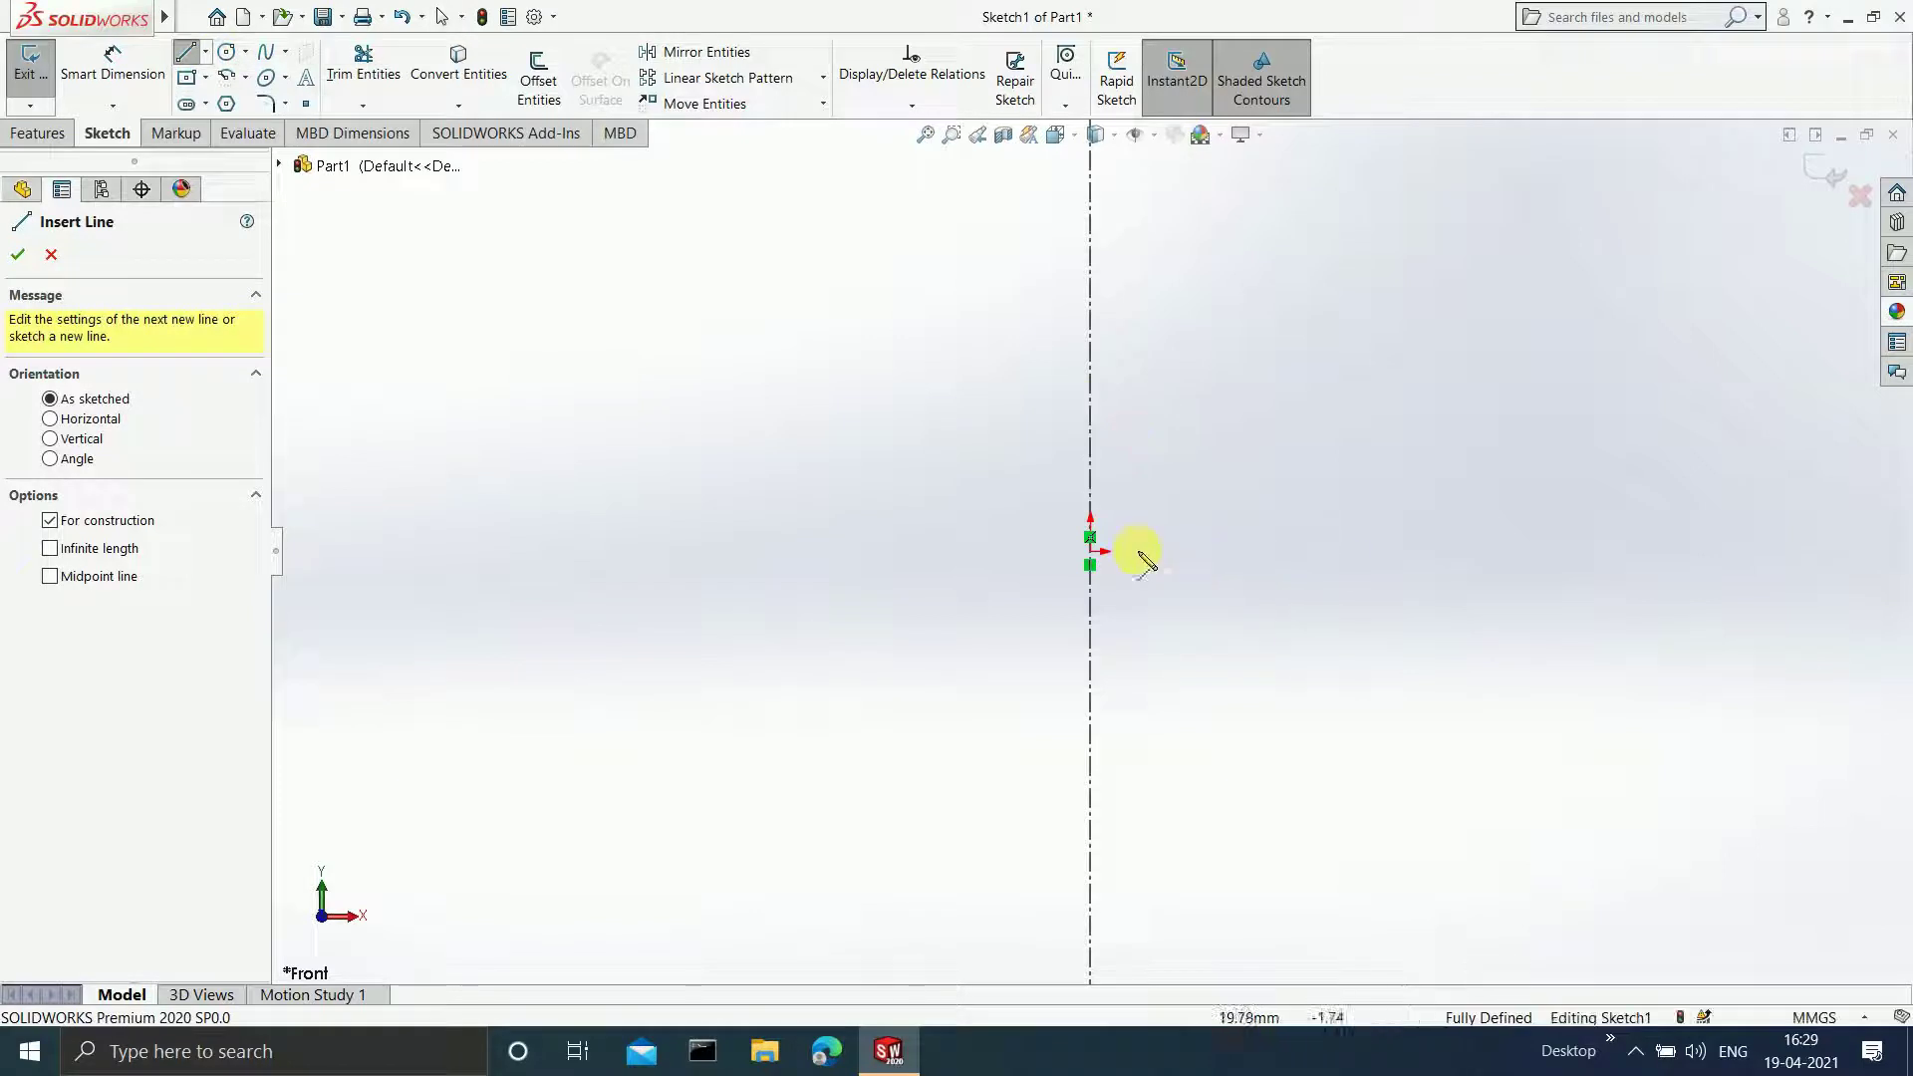
{"action": "left_click", "coordinate": [1091, 551]}
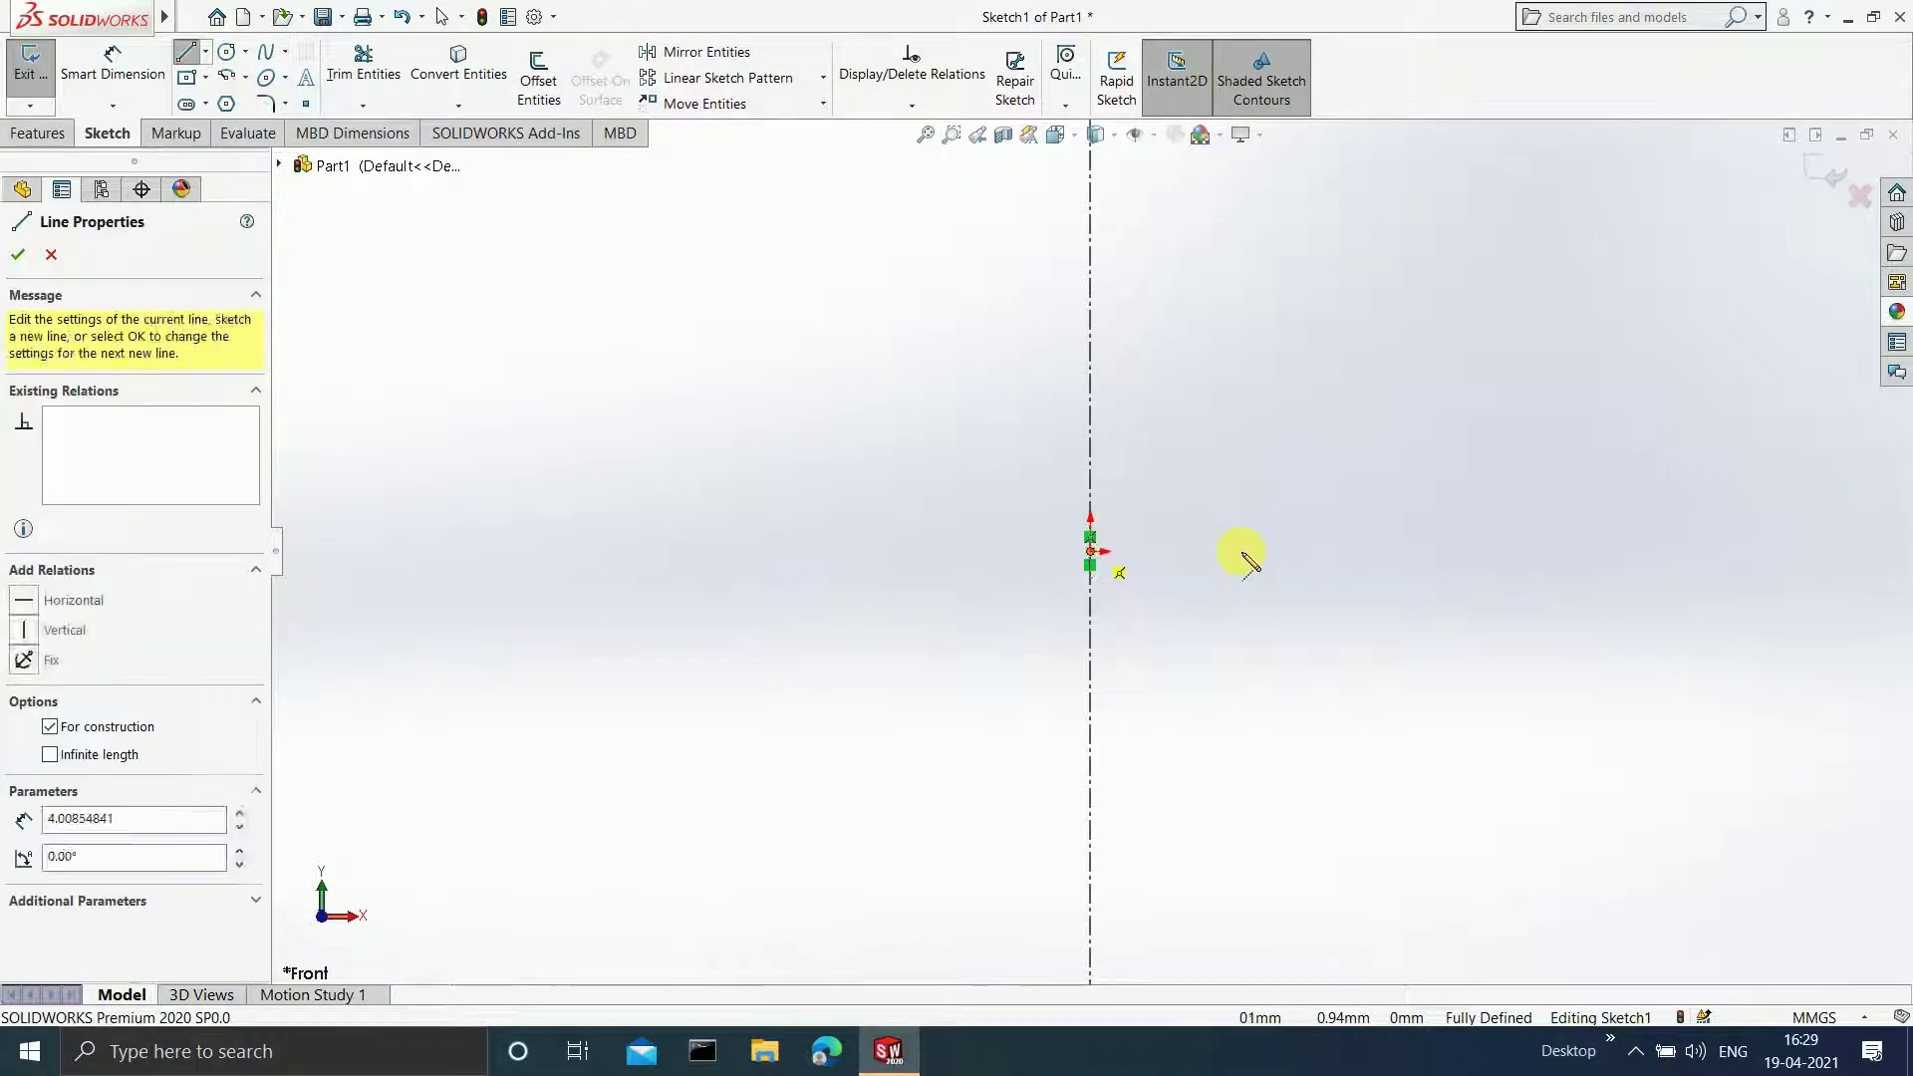
{"action": "left_click", "coordinate": [1398, 551]}
{"action": "key", "text": "Escape"}
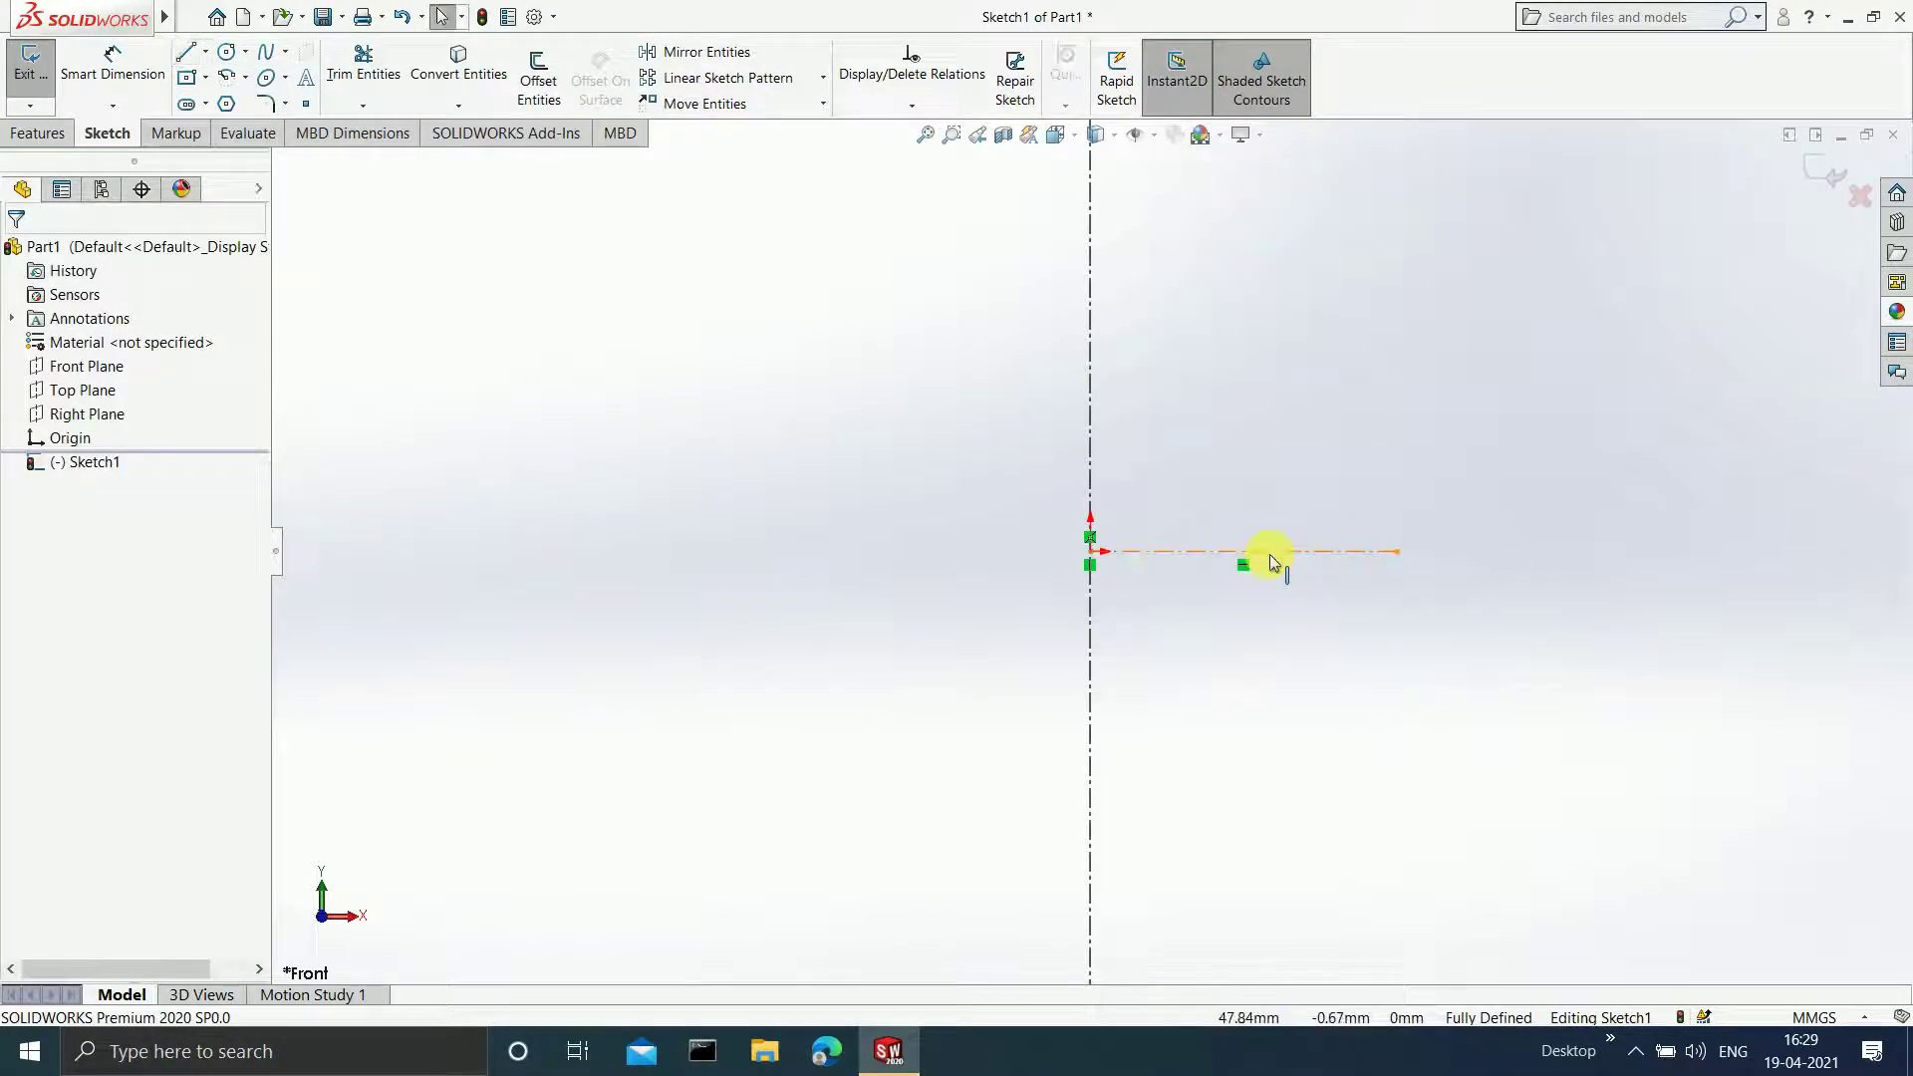
{"action": "left_click", "coordinate": [1283, 551]}
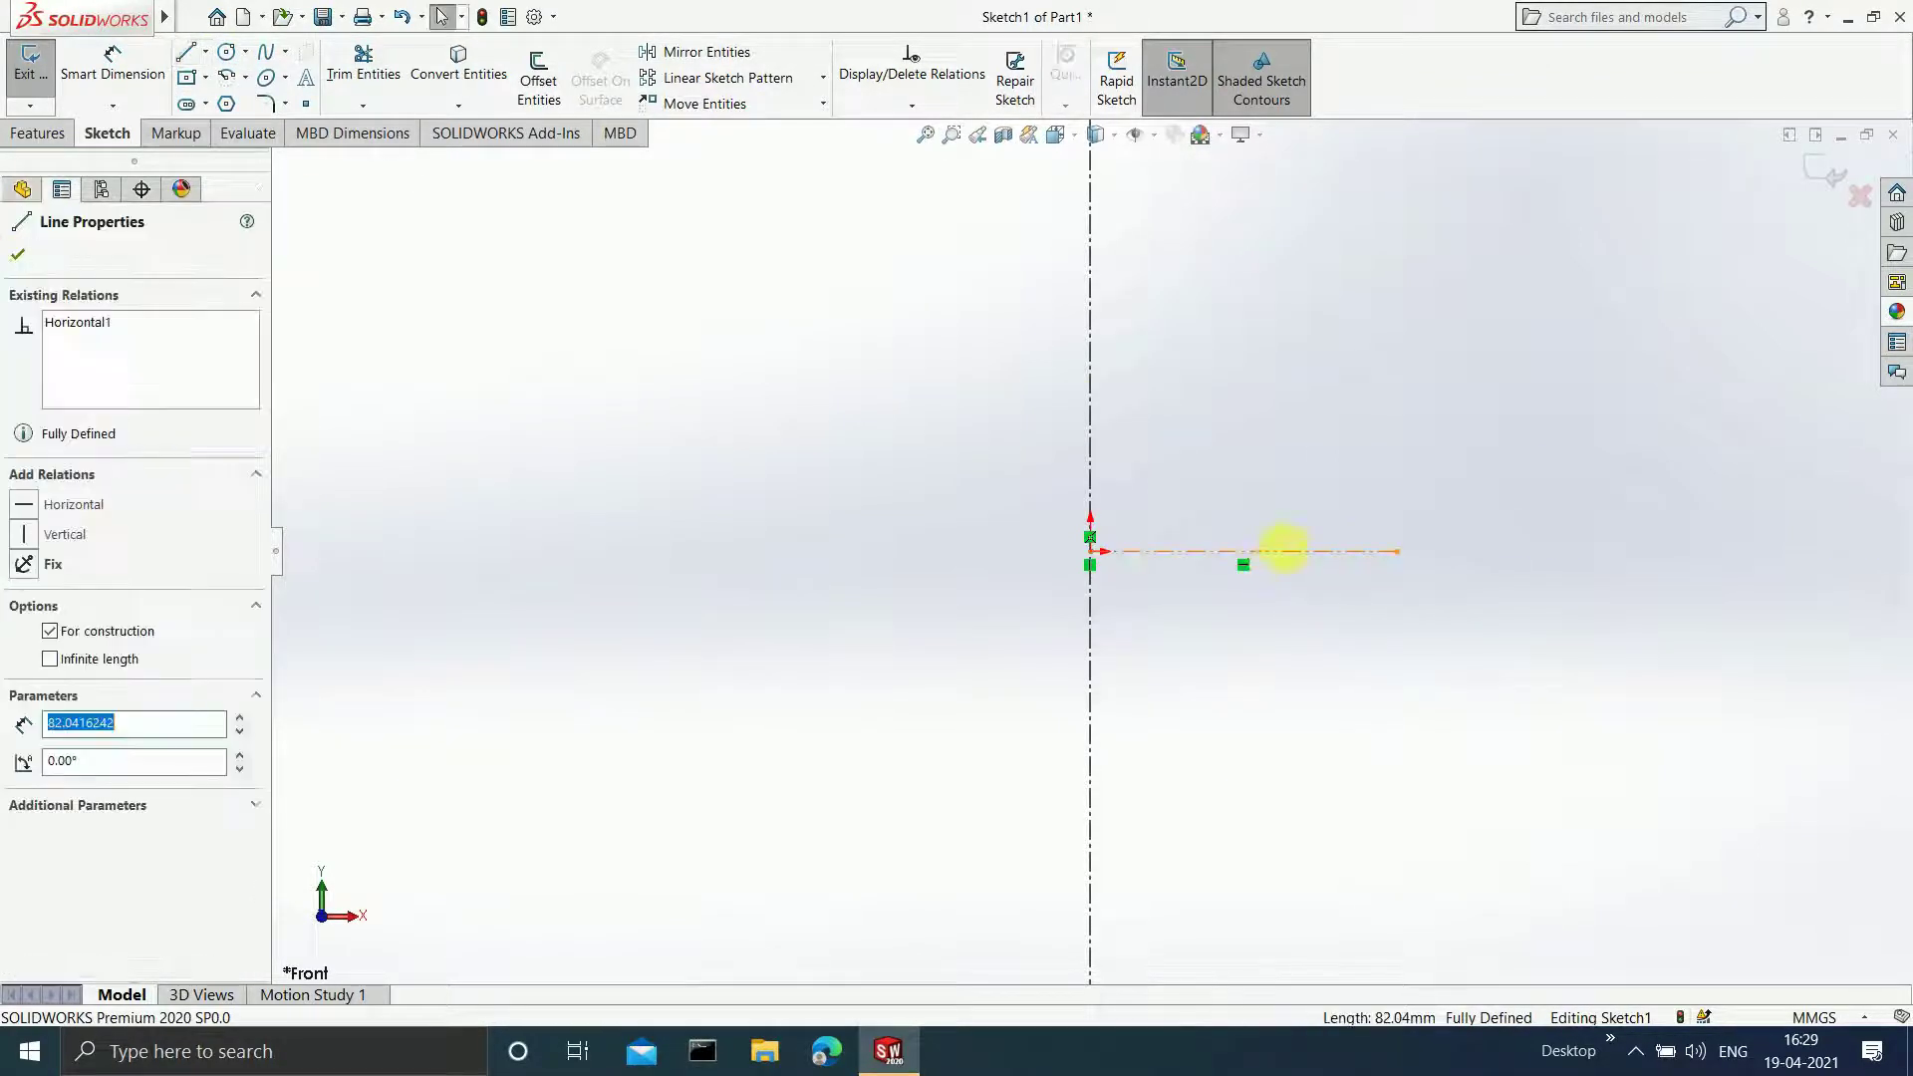
{"action": "left_click", "coordinate": [1091, 553], "text": "ctrl"}
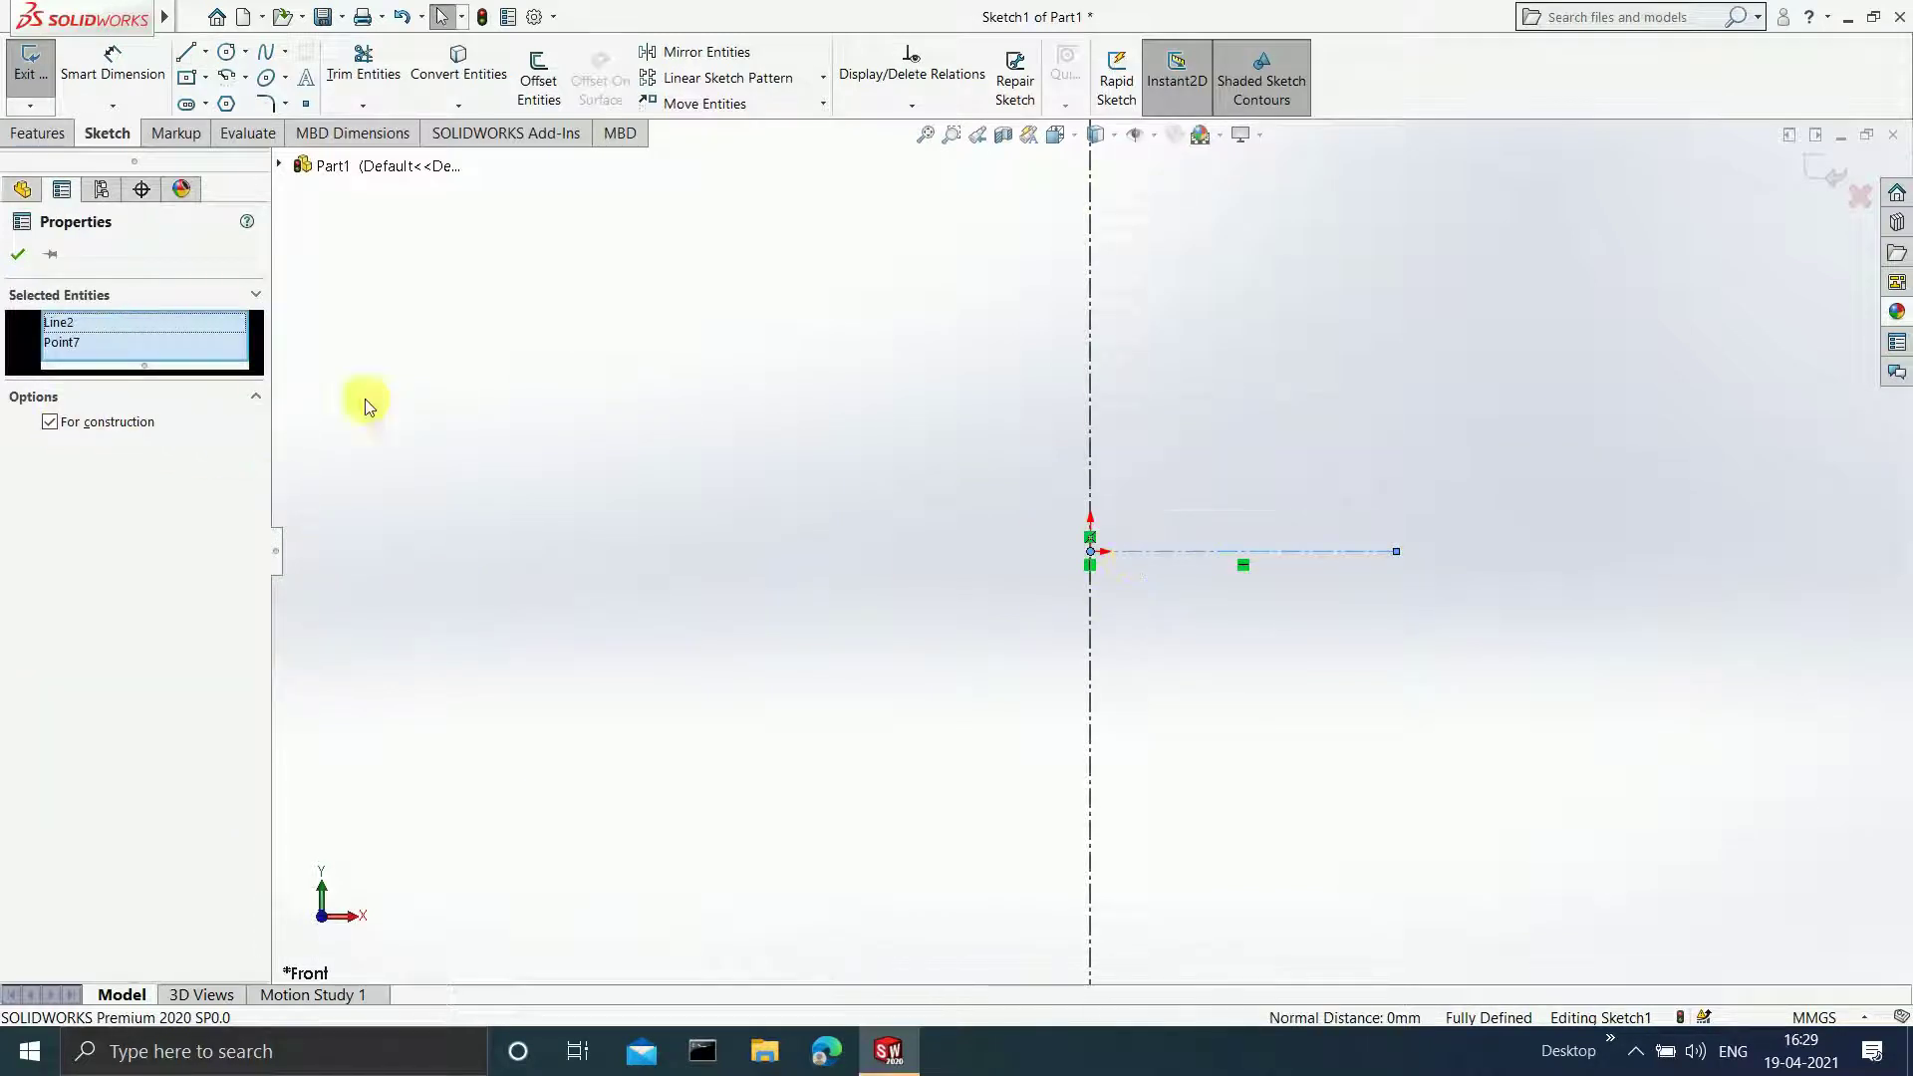
{"action": "left_click", "coordinate": [1489, 523]}
- Give the horizontal centerline infinite length
{"action": "left_click", "coordinate": [1341, 554]}
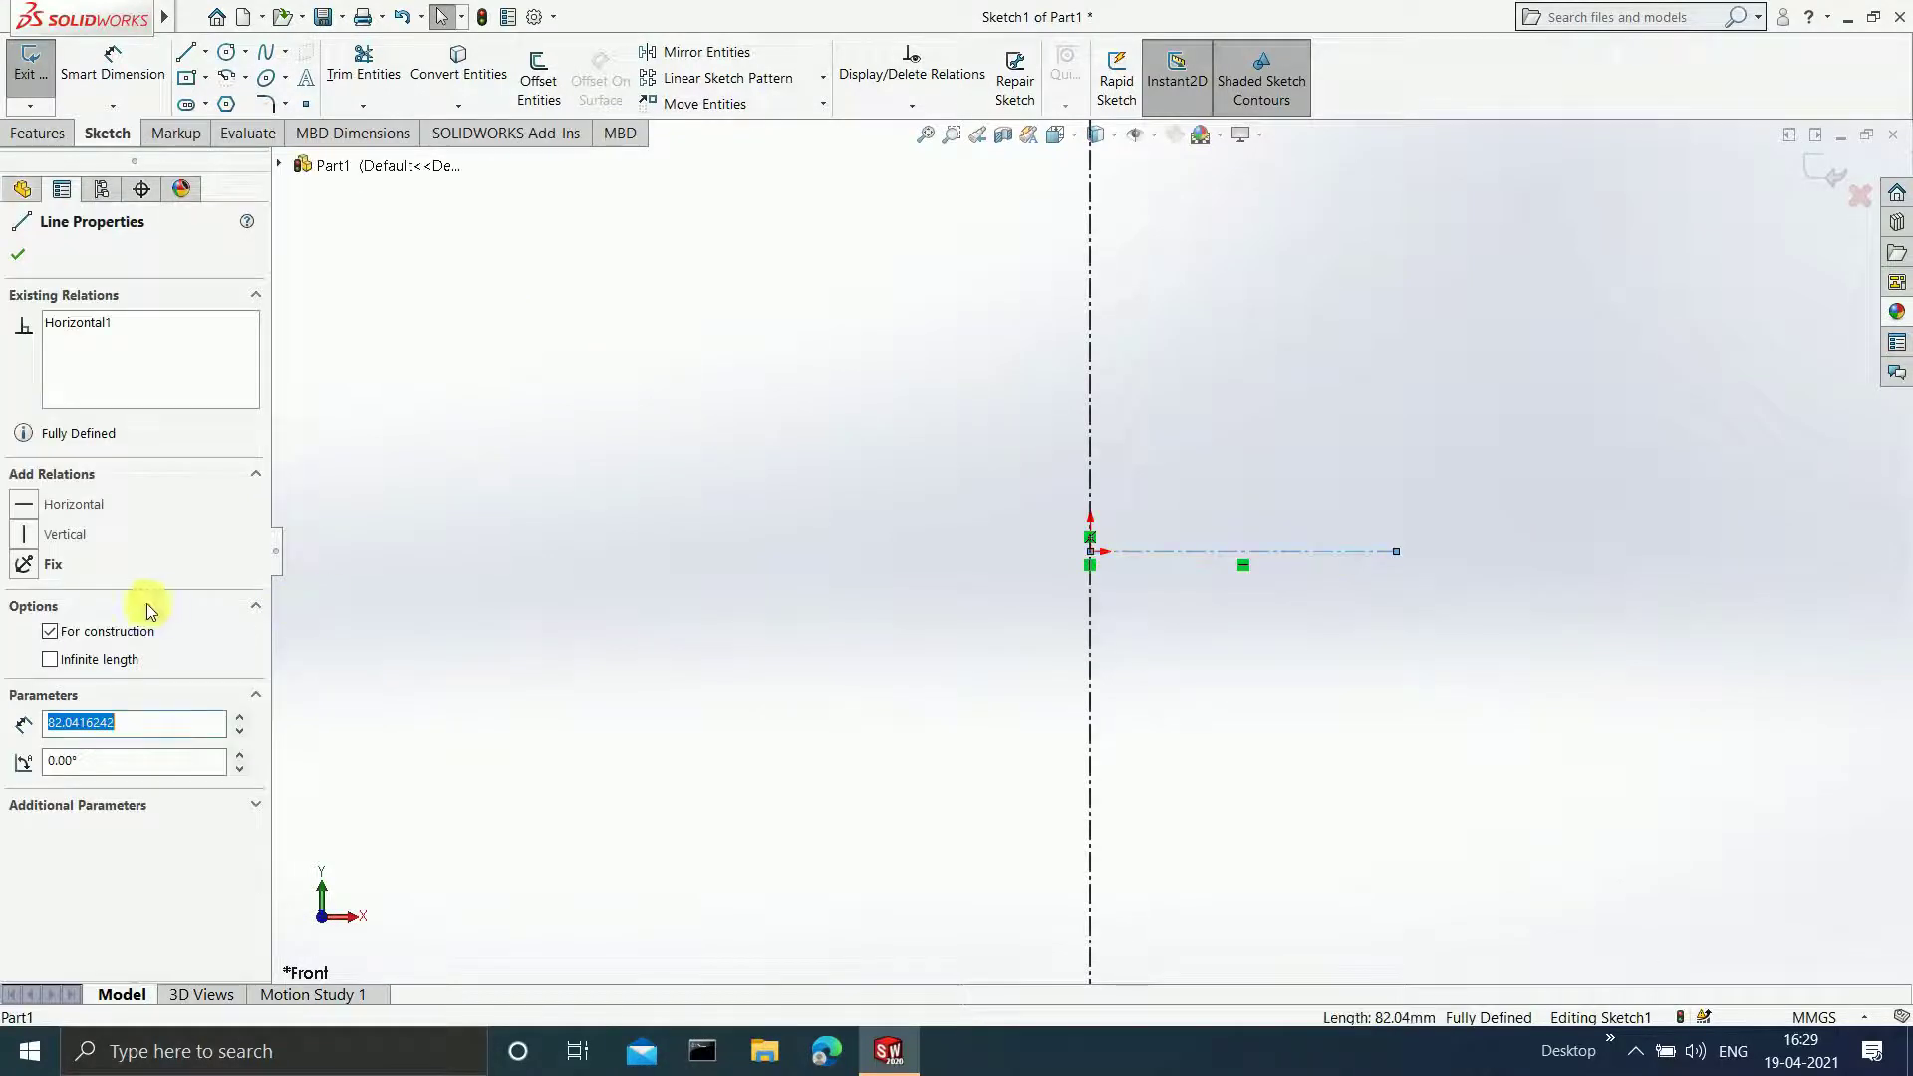
{"action": "left_click", "coordinate": [50, 659]}
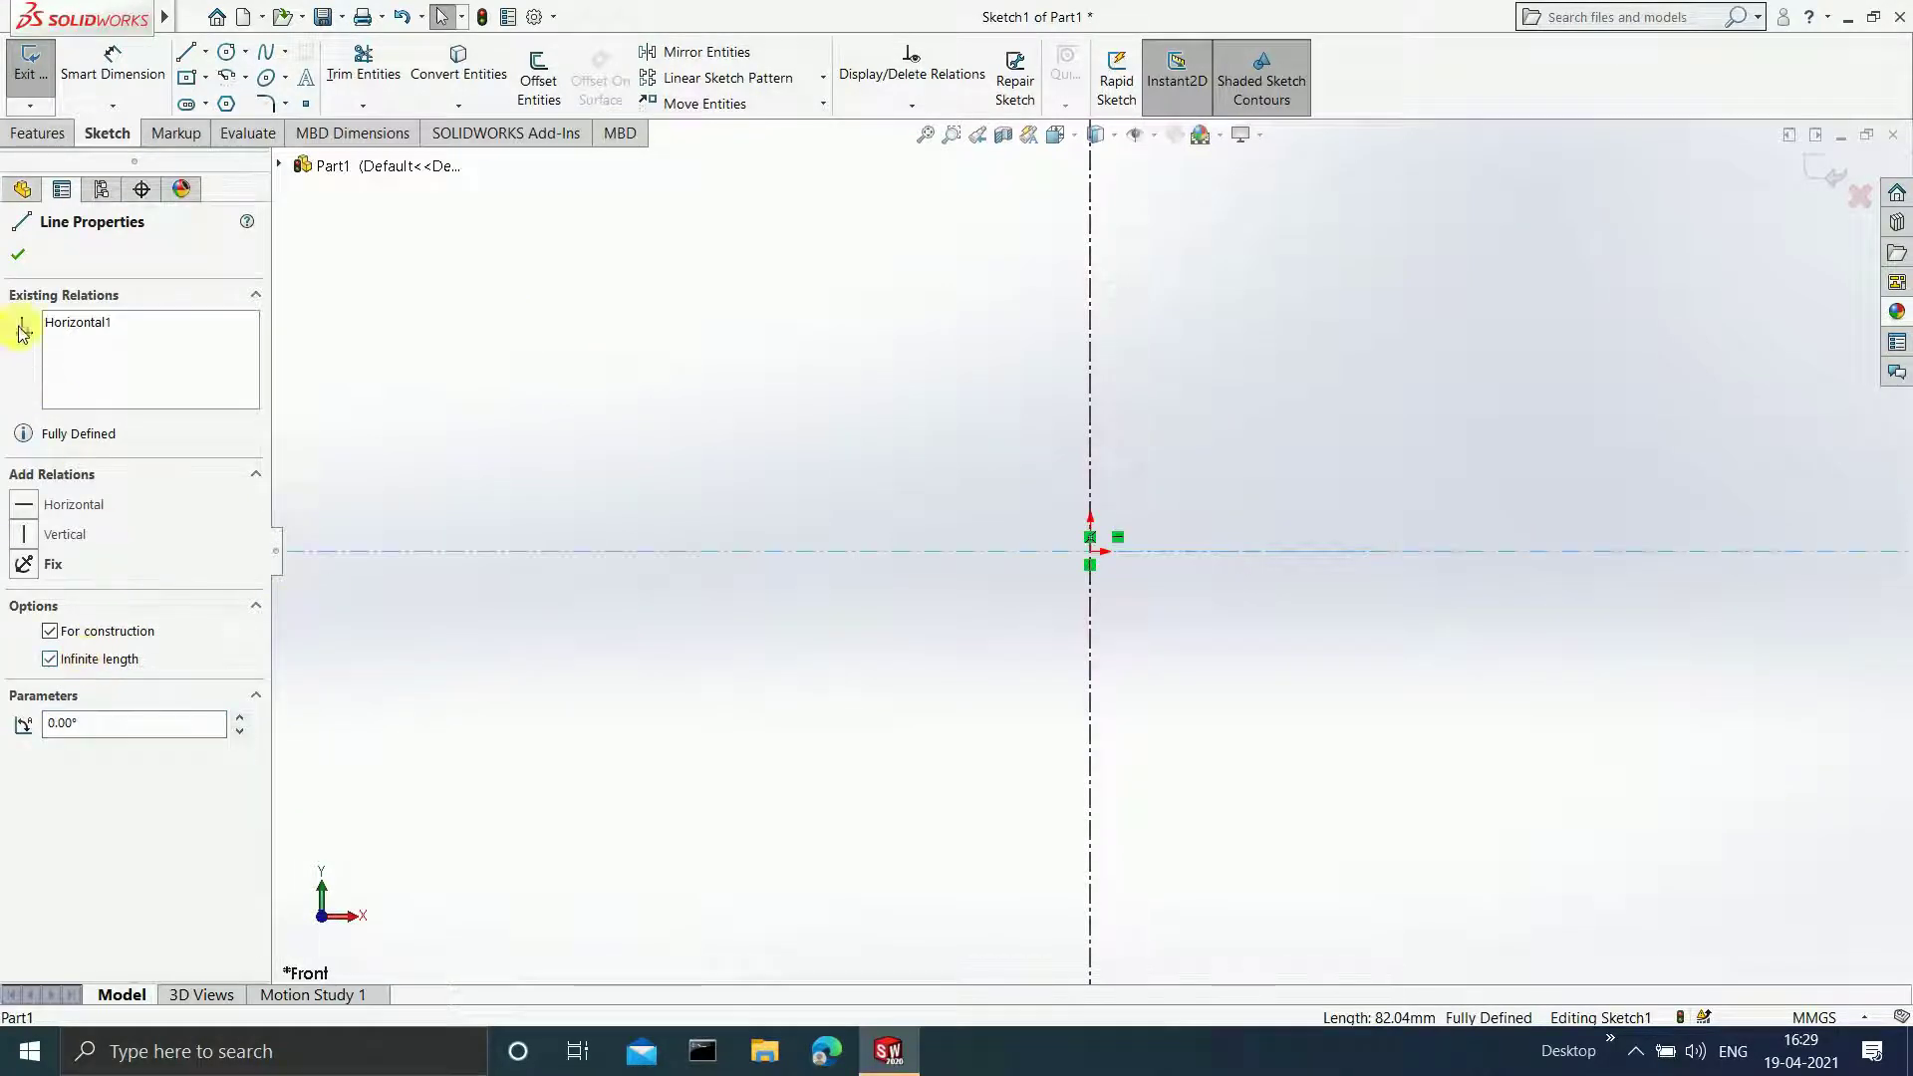
{"action": "left_click", "coordinate": [14, 258]}
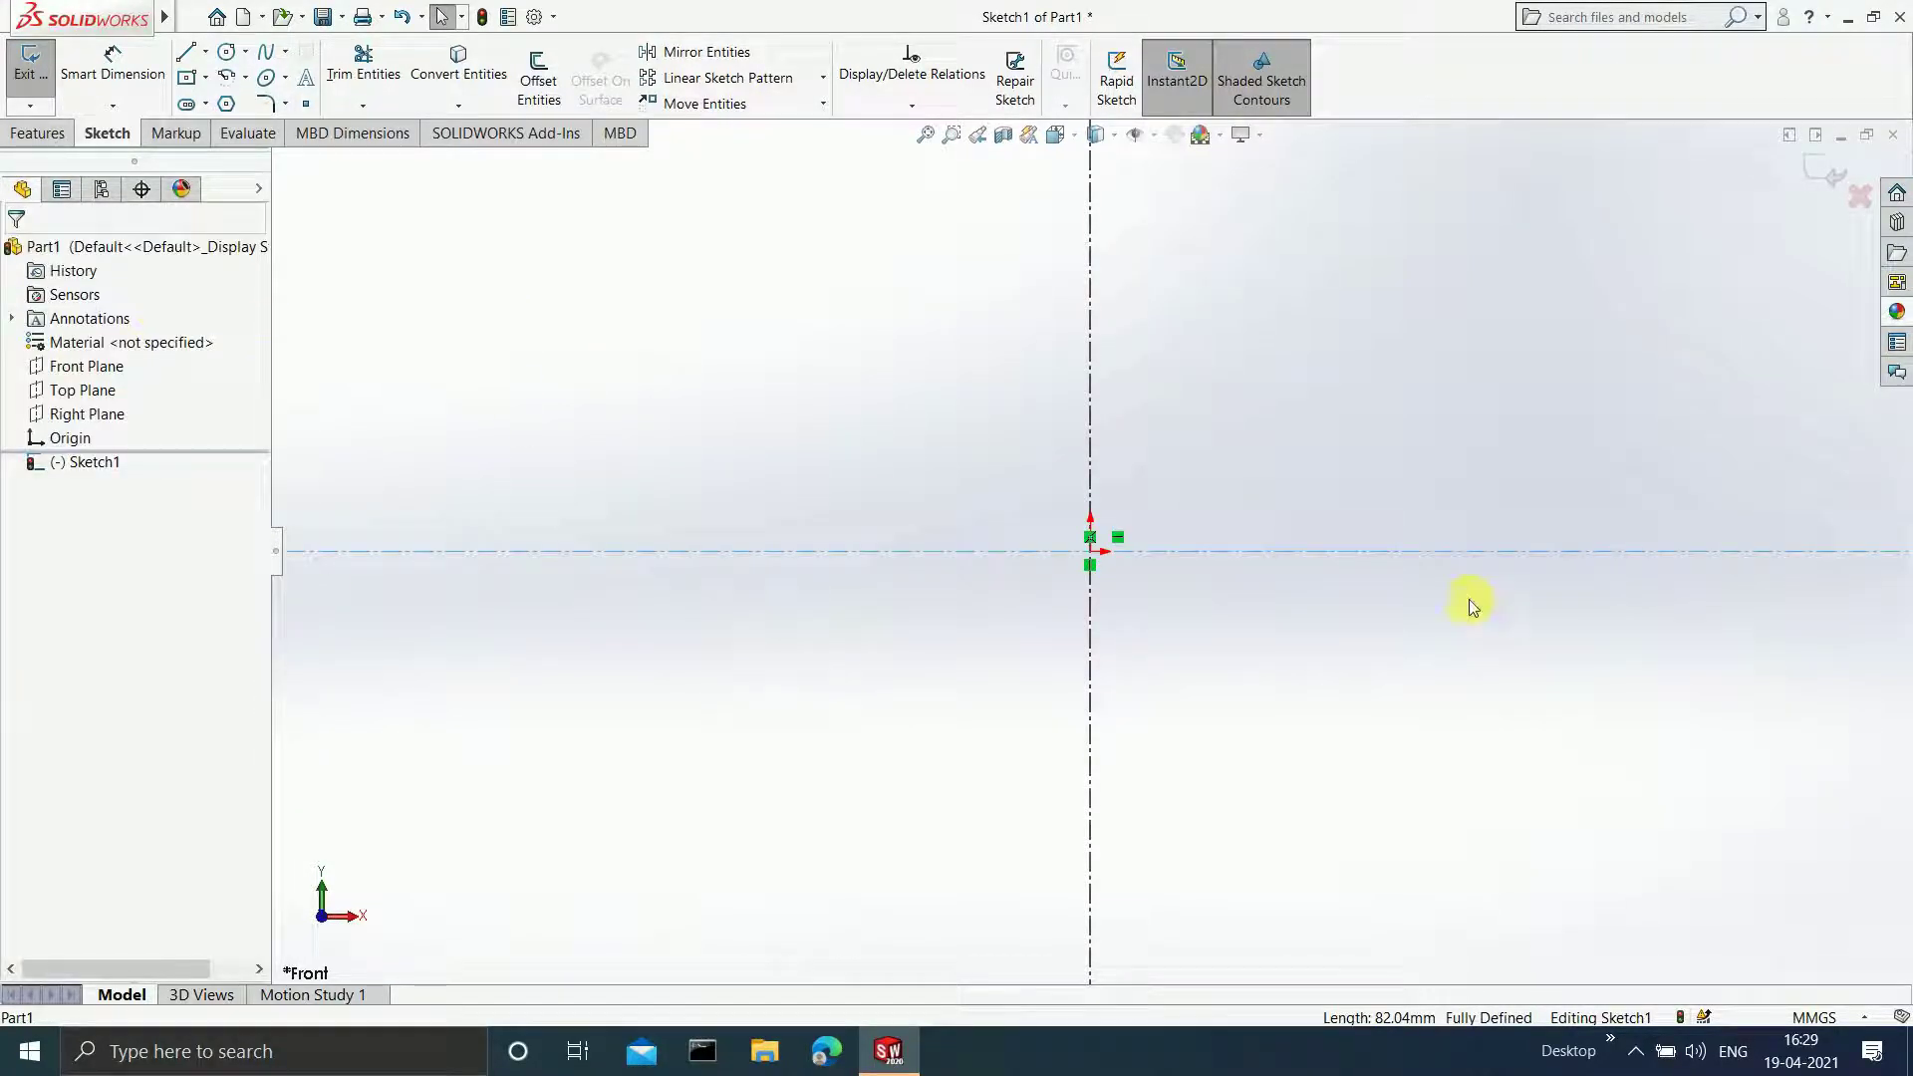
- Add a coincident relation between the horizontal centerline and the origin
{"action": "left_click", "coordinate": [1324, 554]}
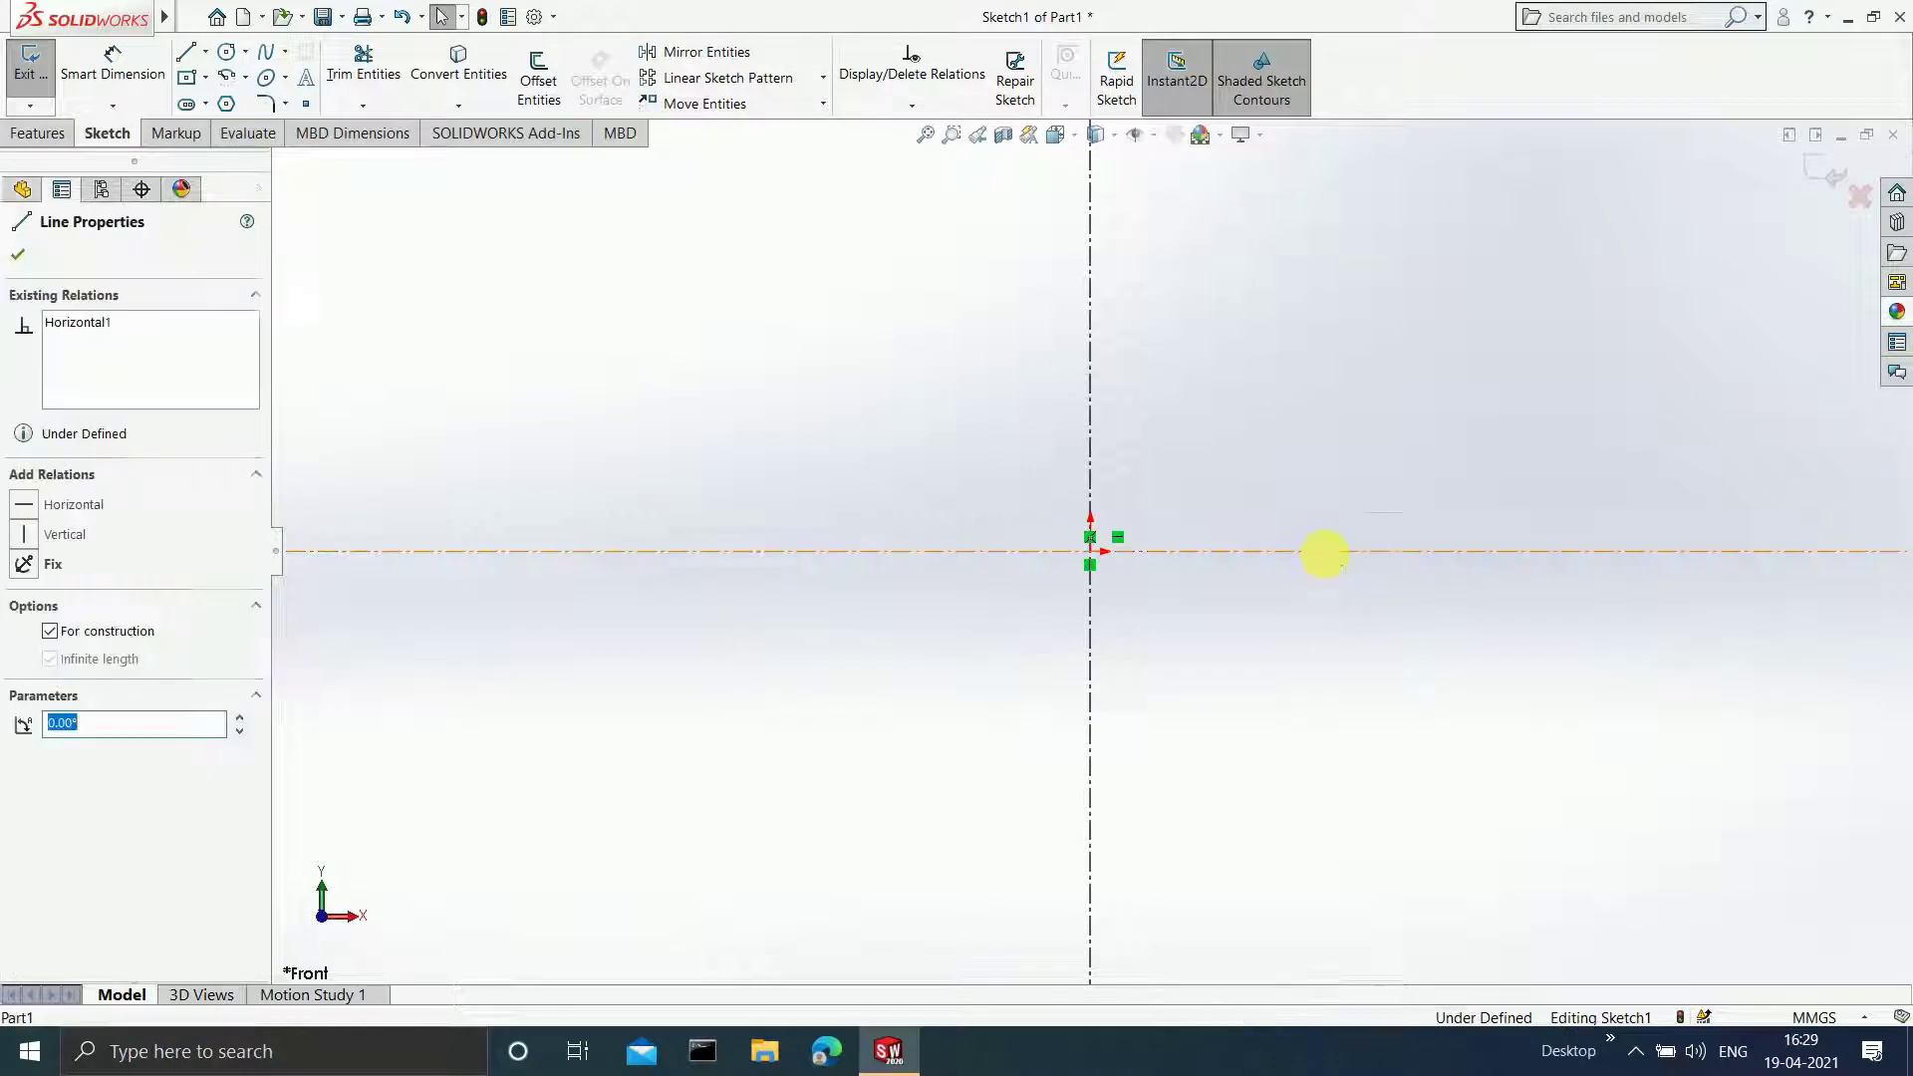
{"action": "left_click", "coordinate": [1097, 555], "text": "ctrl"}
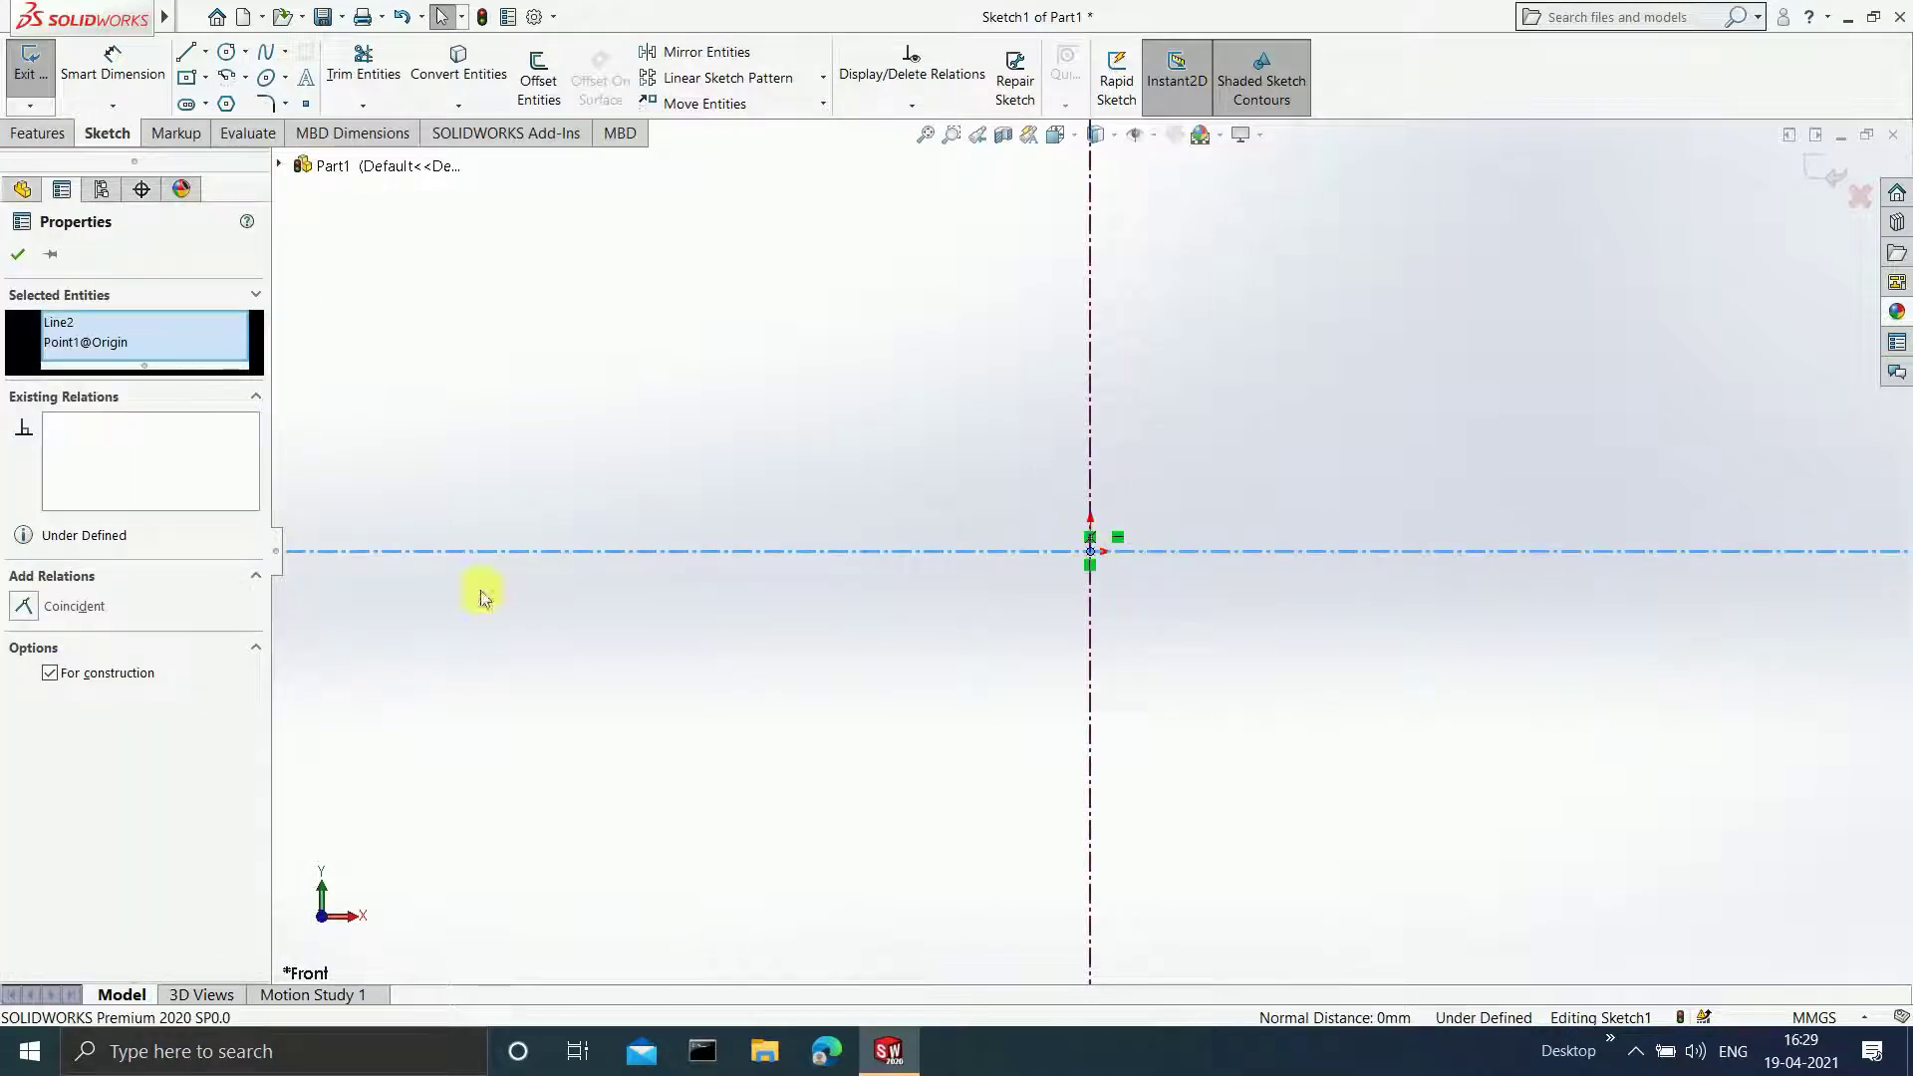
{"action": "left_click", "coordinate": [23, 606]}
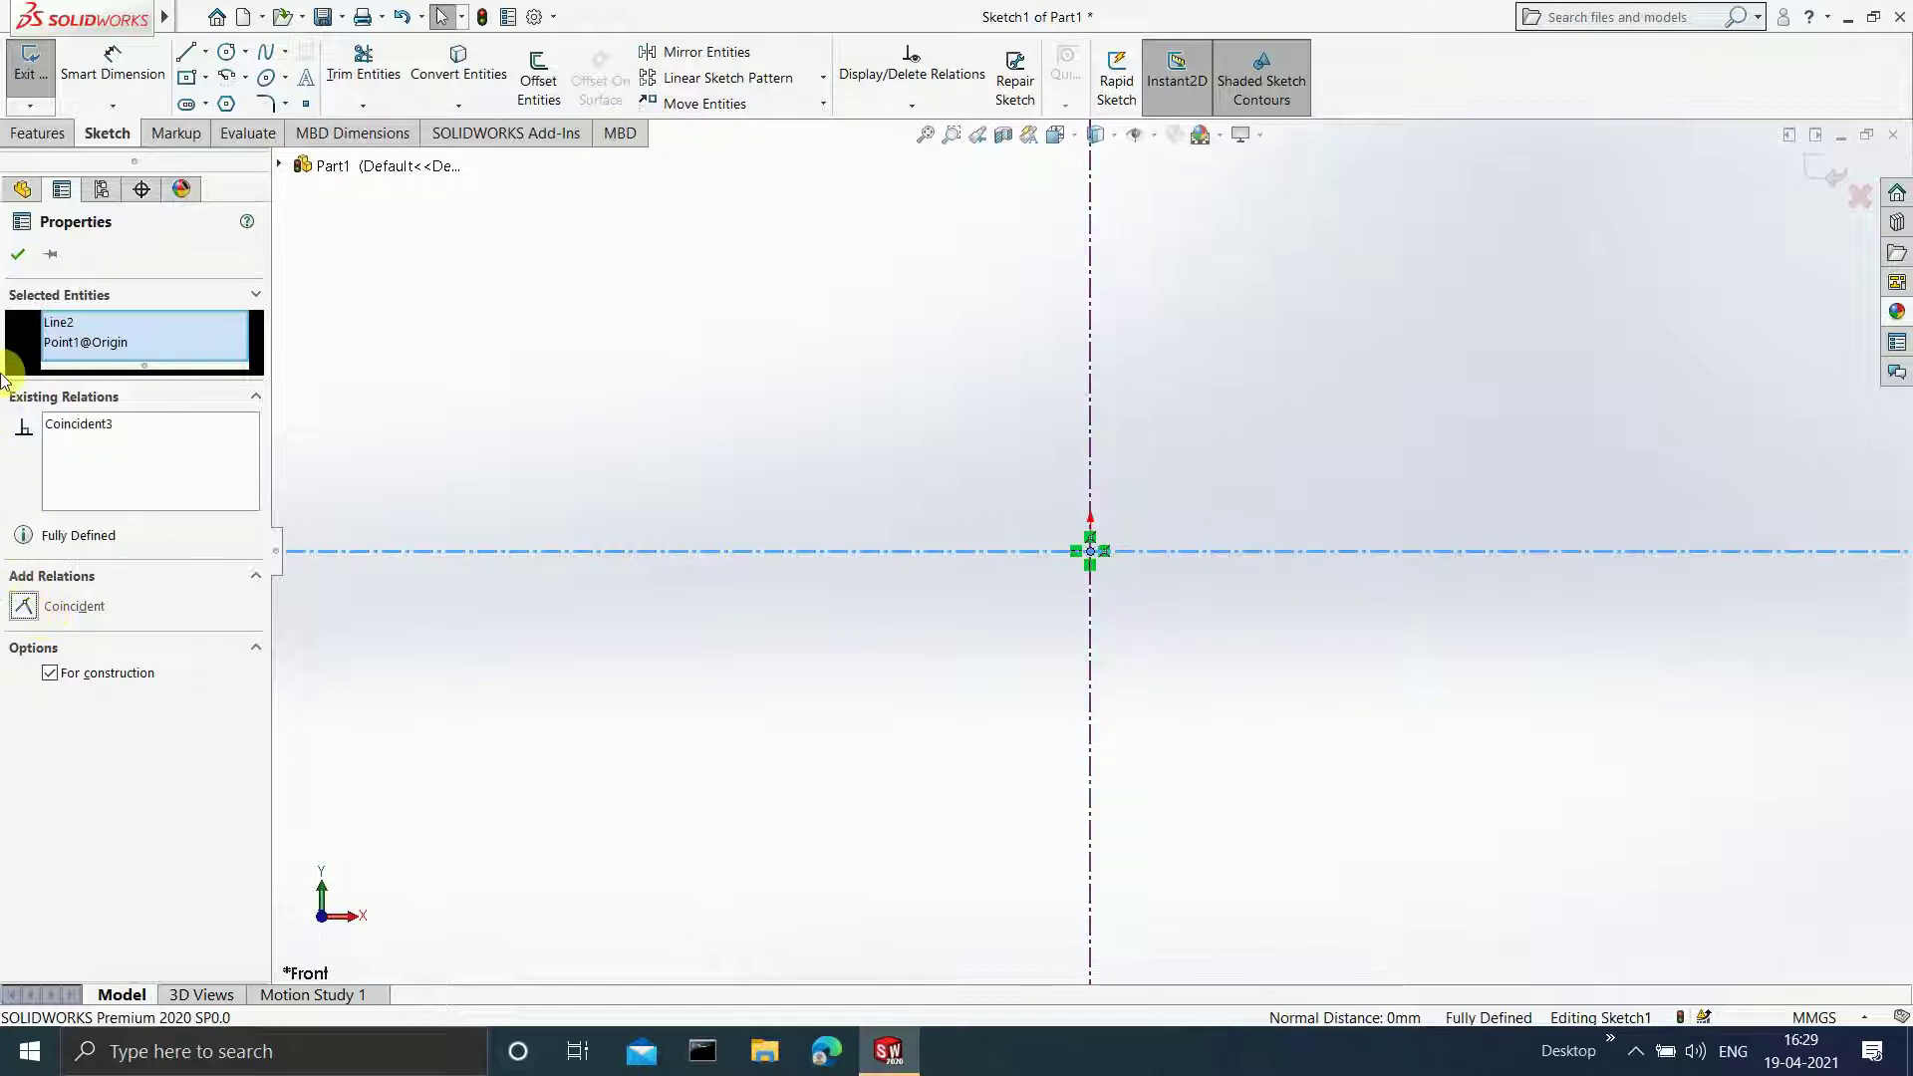
{"action": "left_click", "coordinate": [18, 257]}
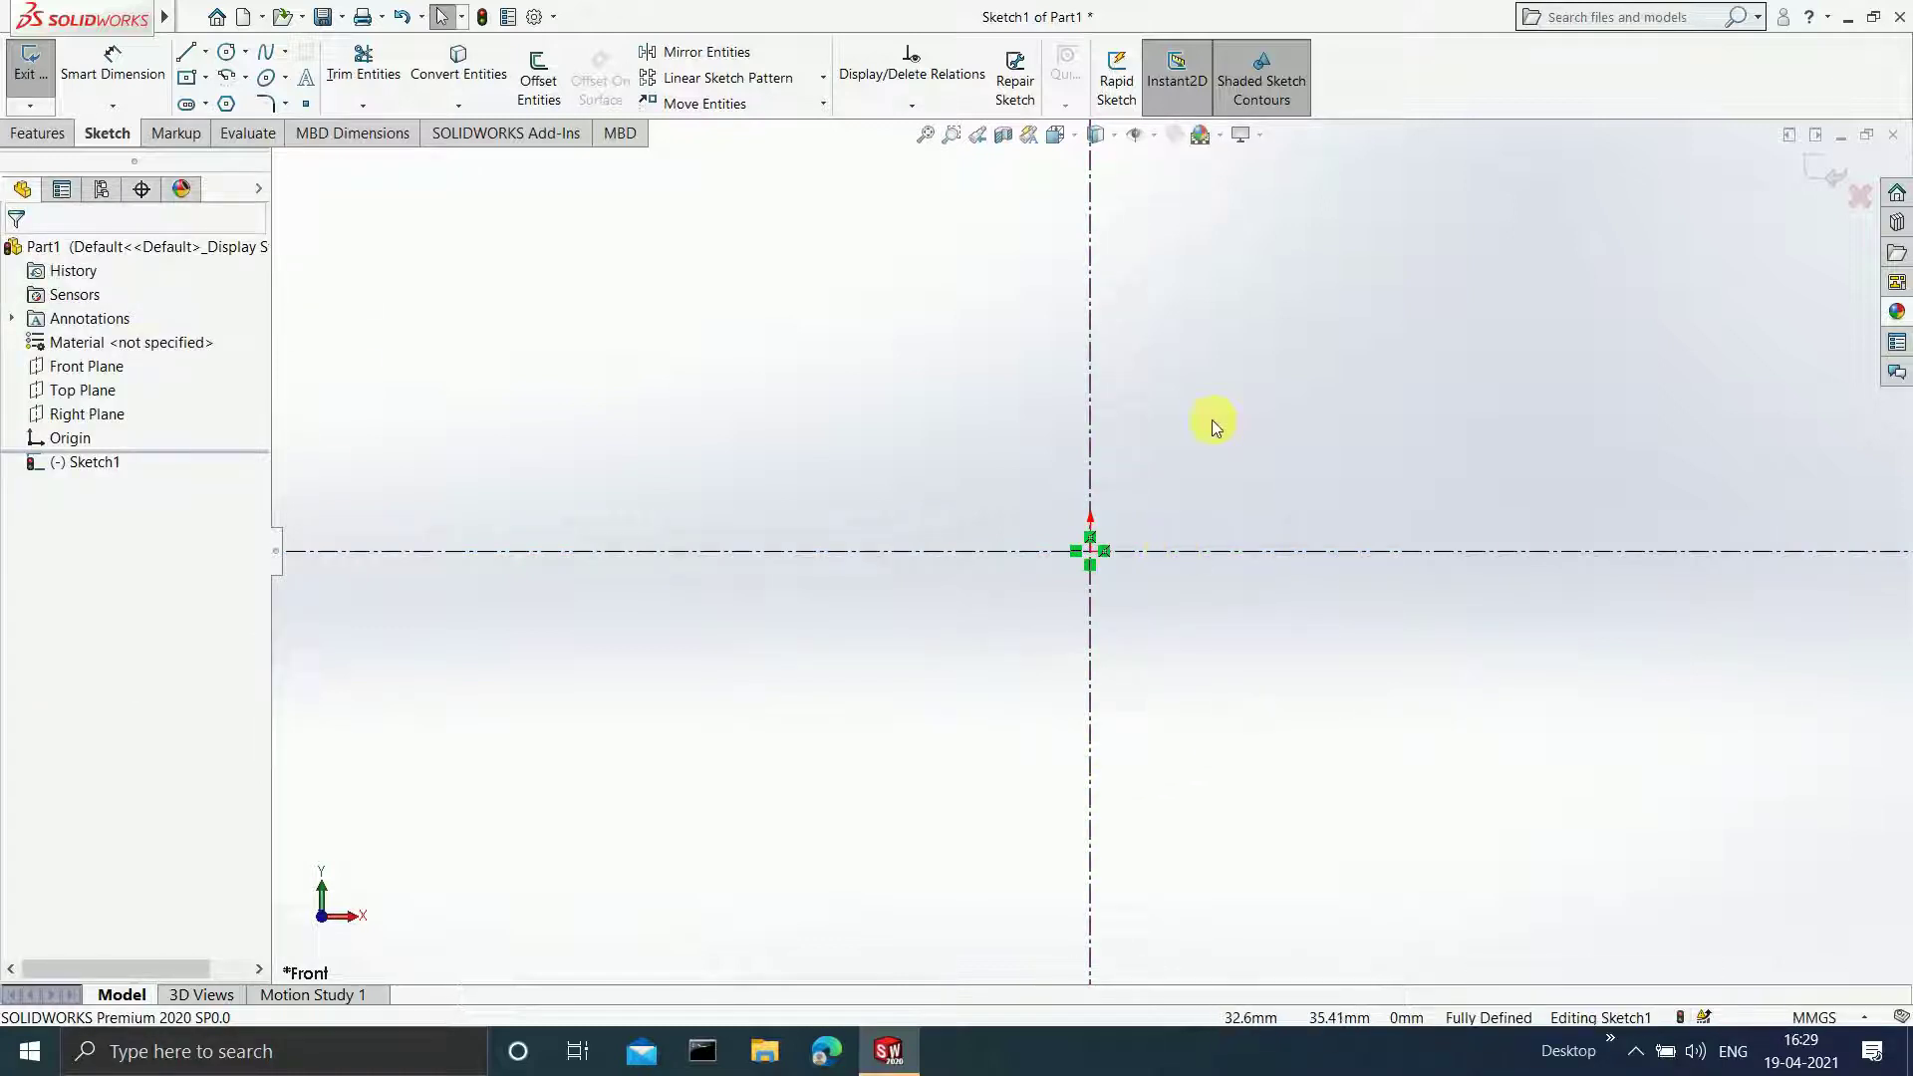
- Draw a horizontal midpoint line about 30 mm long, centred on the vertical centerline above the origin
{"action": "left_click", "coordinate": [205, 51]}
{"action": "left_click", "coordinate": [238, 127]}
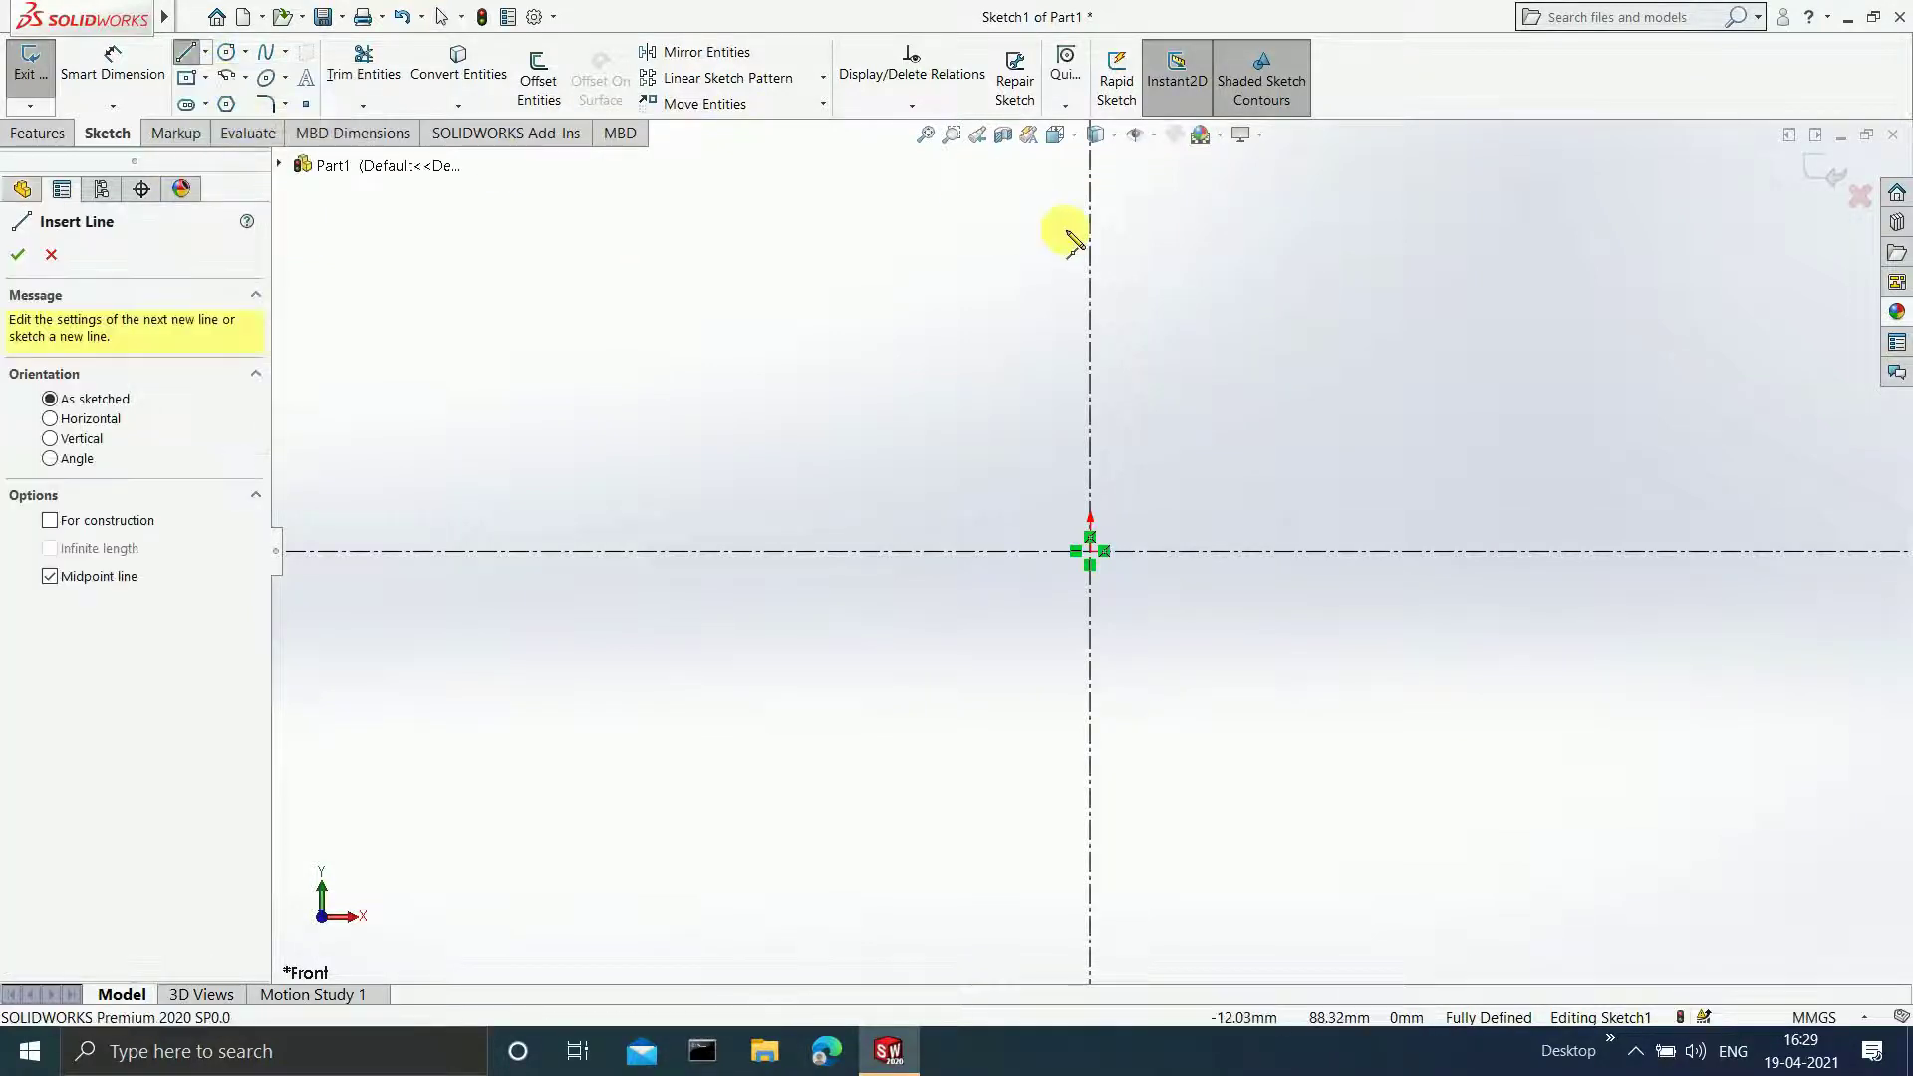
{"action": "left_click", "coordinate": [1091, 306]}
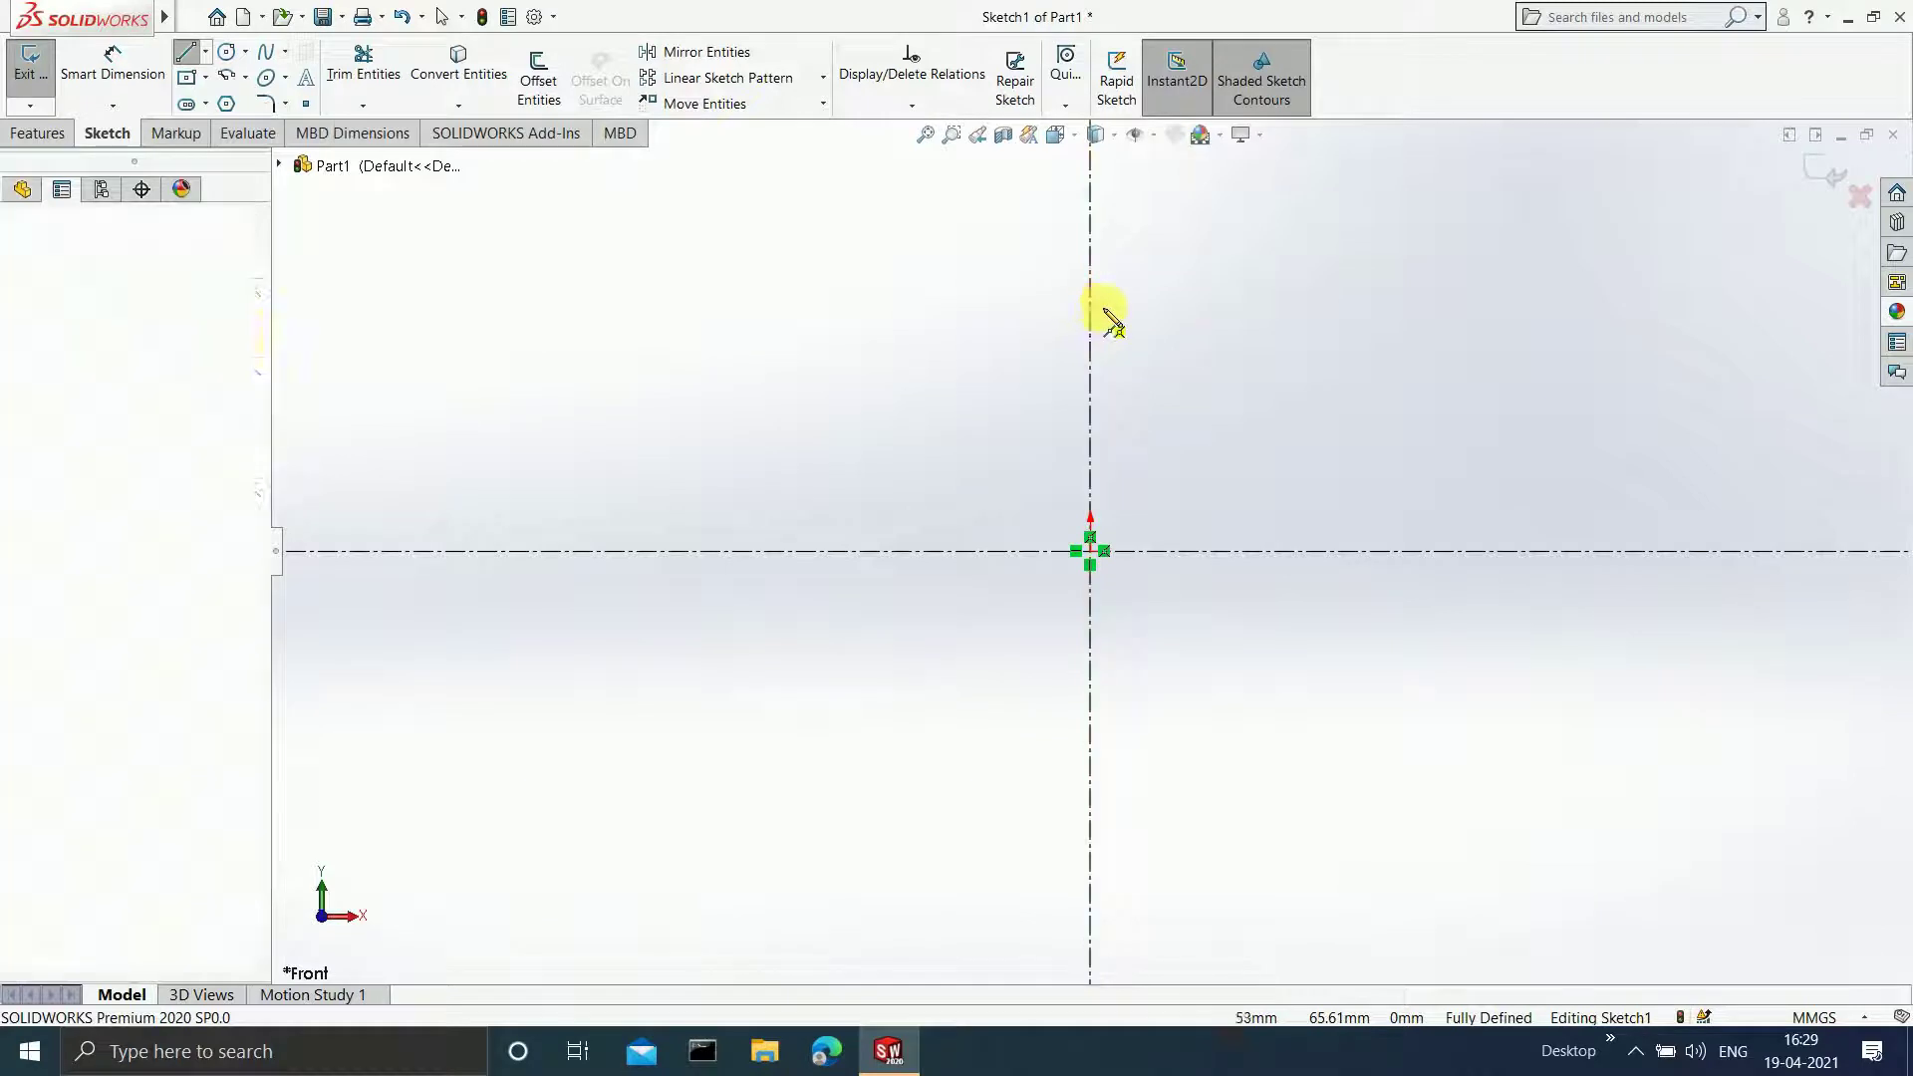
{"action": "left_click", "coordinate": [1146, 308]}
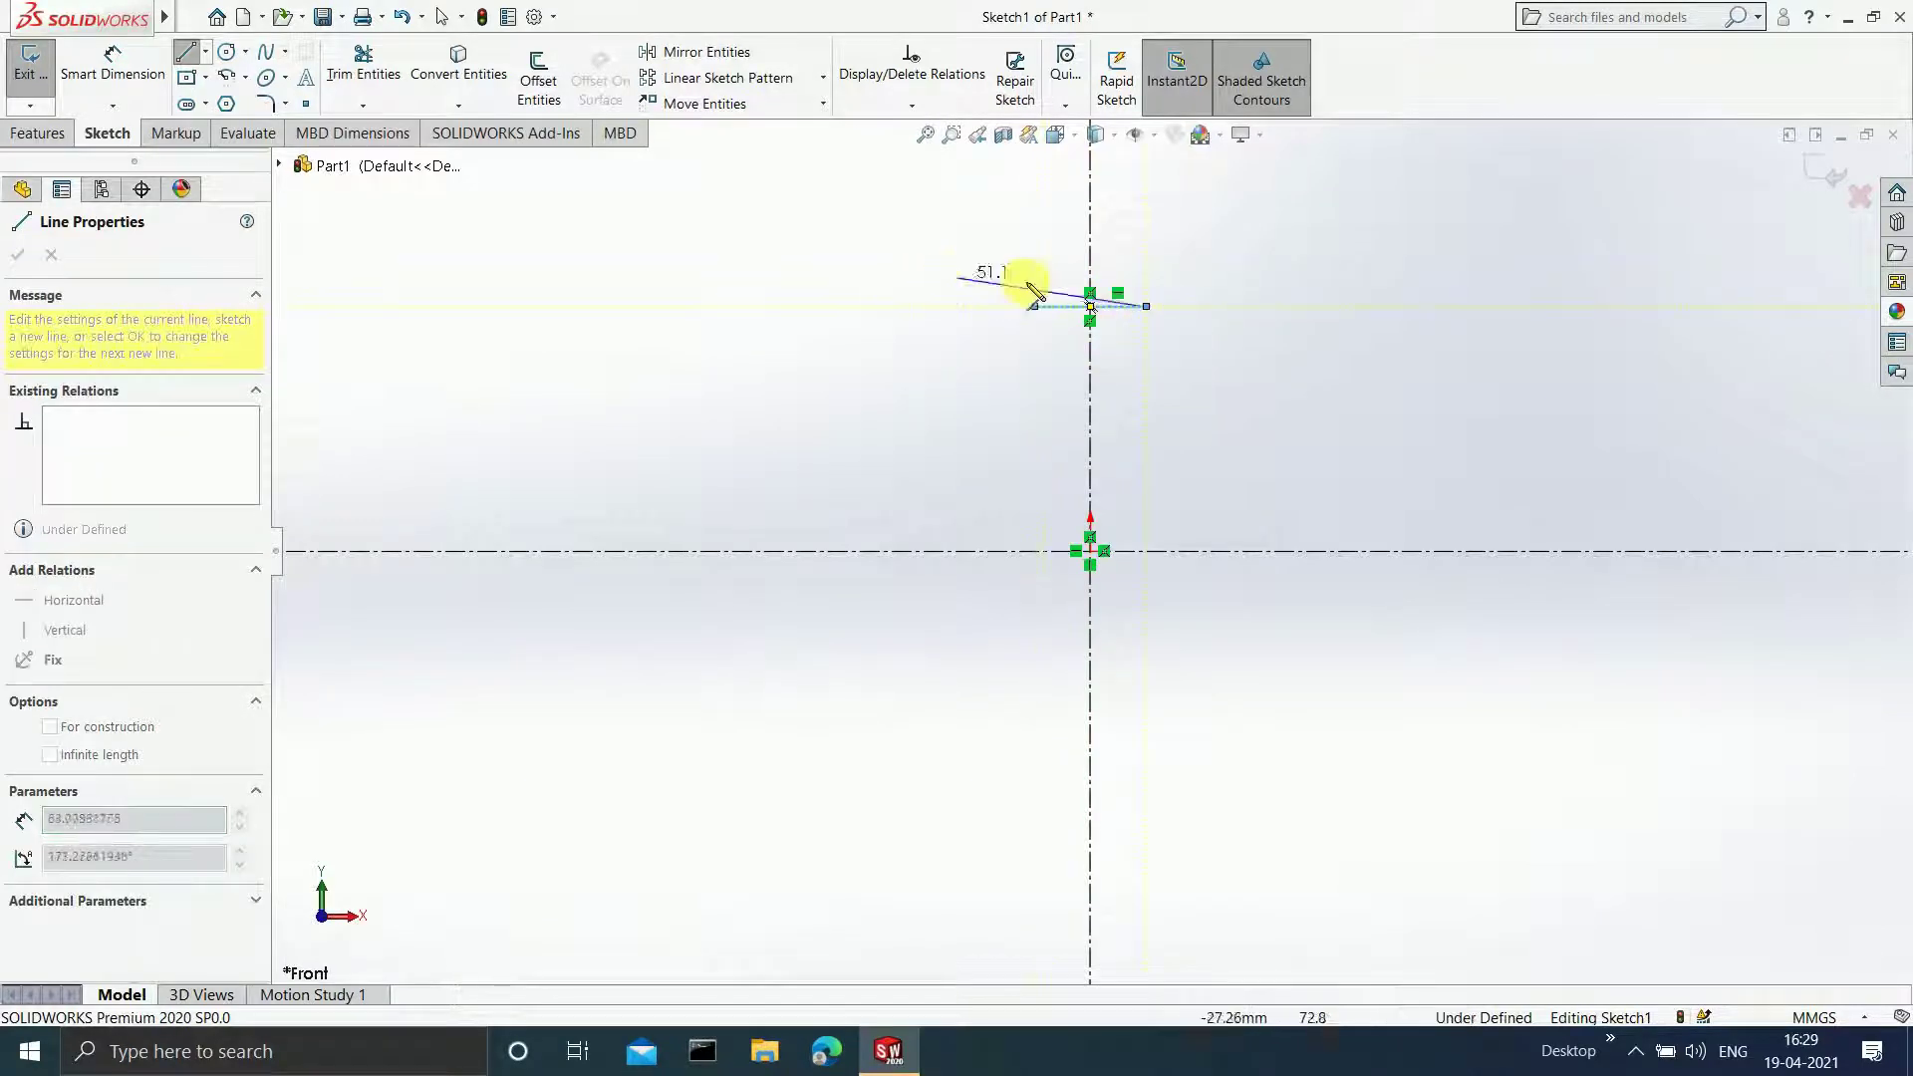
{"action": "key", "text": "Escape"}
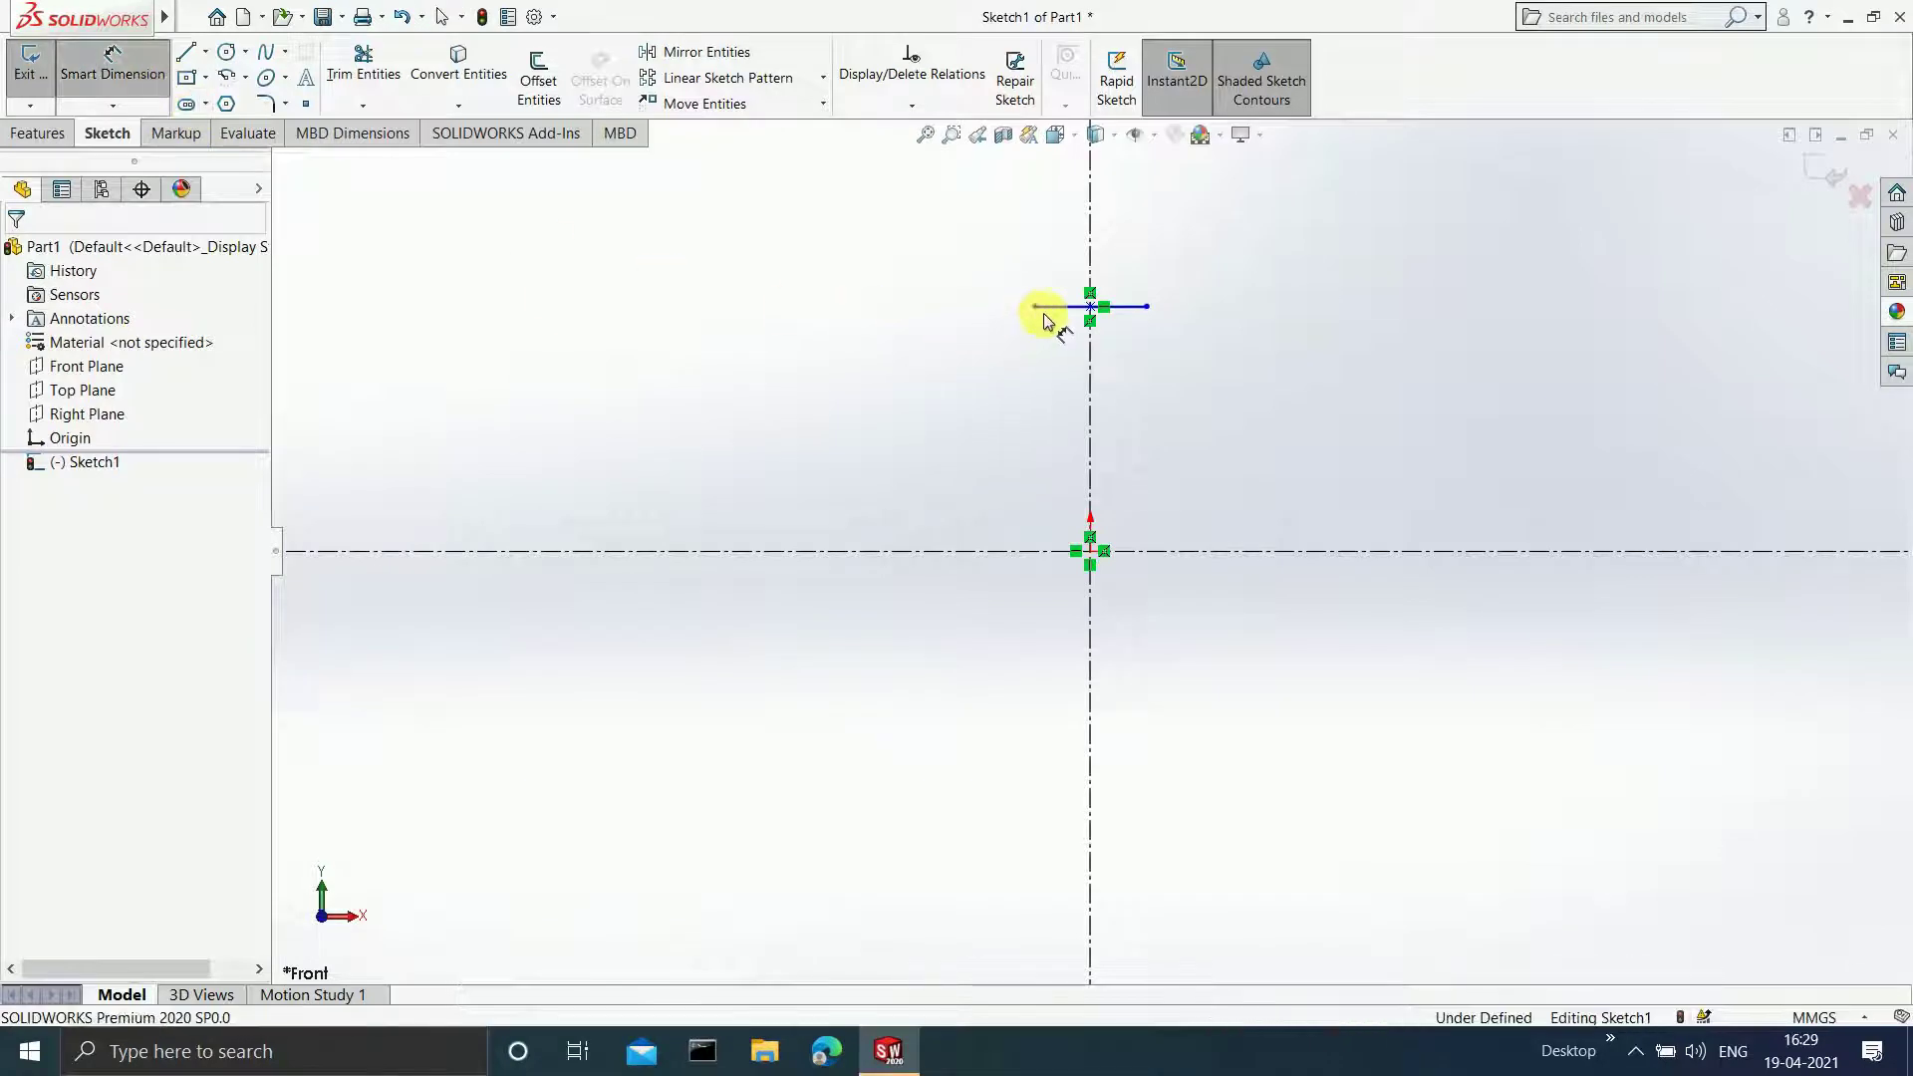
- Dimension the length of the horizontal midpoint line above the origin to 7 mm
{"action": "left_click", "coordinate": [1052, 306]}
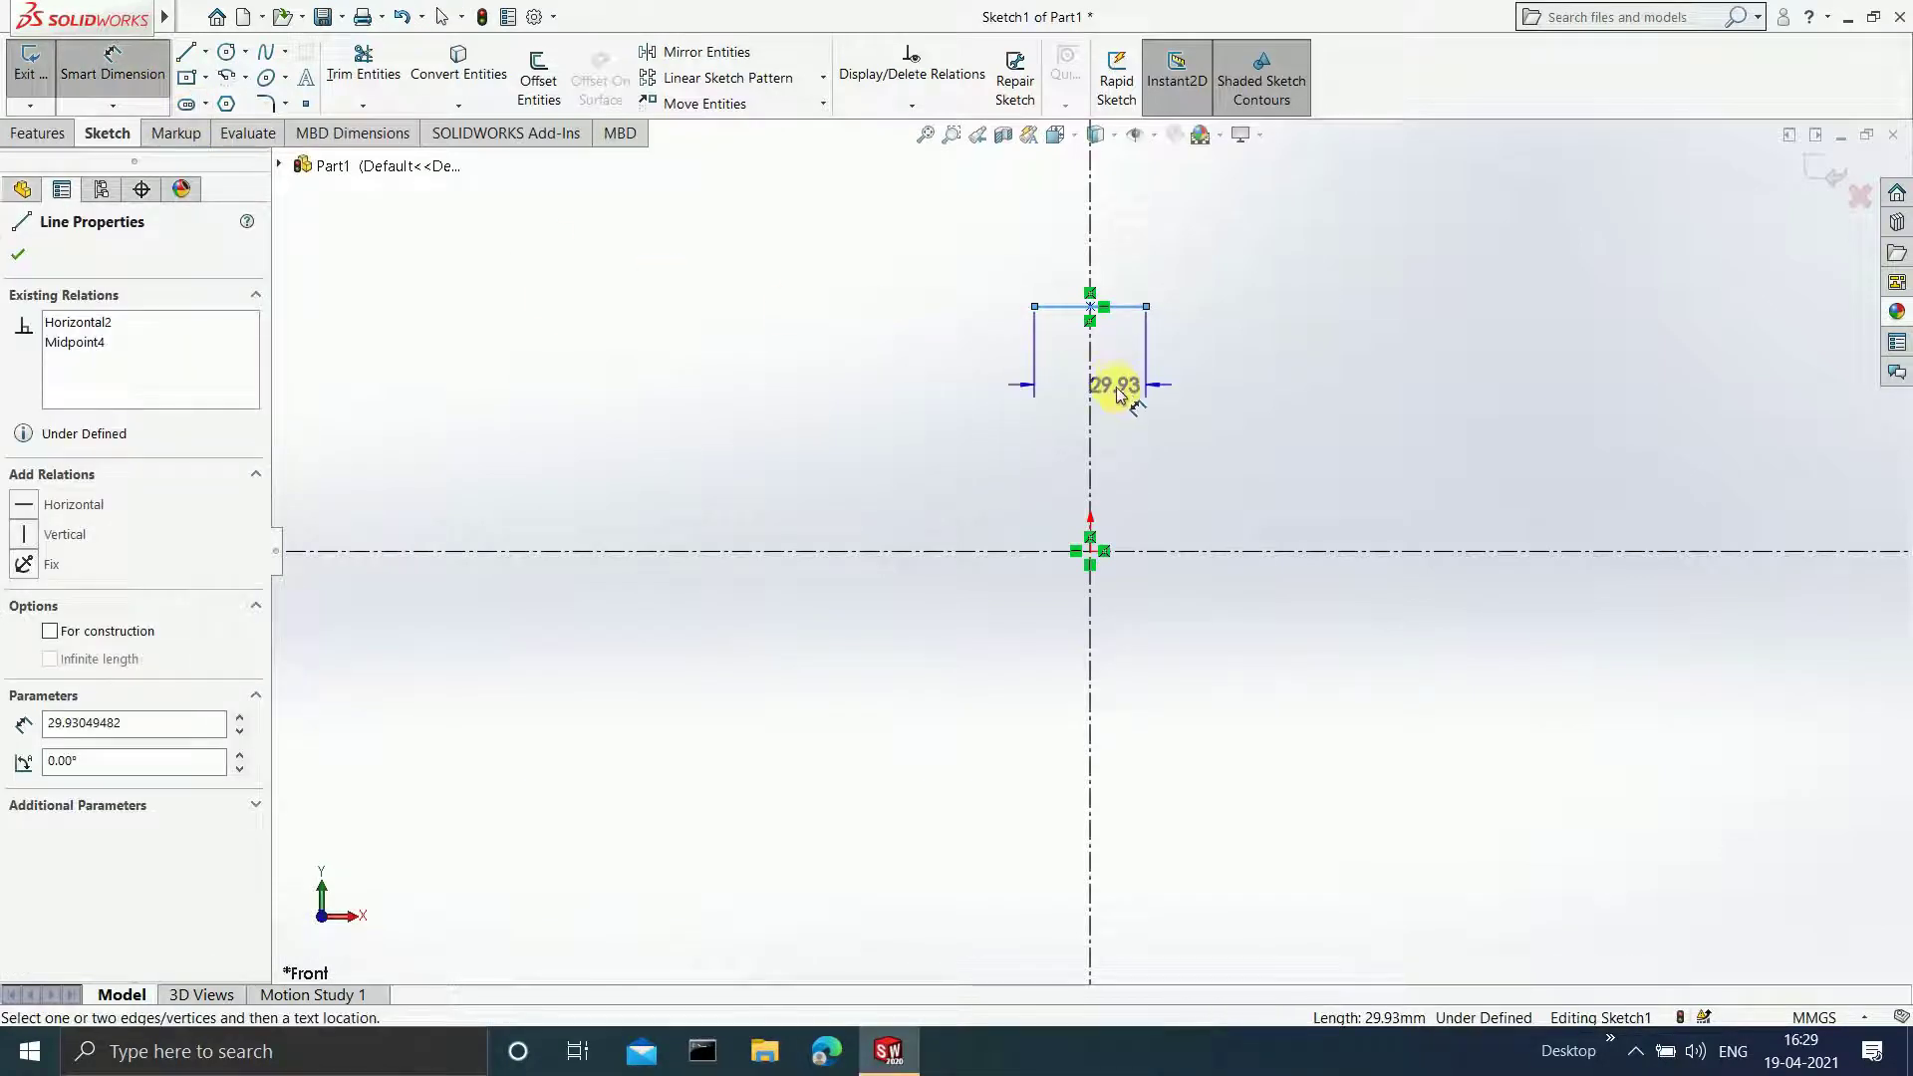
{"action": "left_click", "coordinate": [1124, 417]}
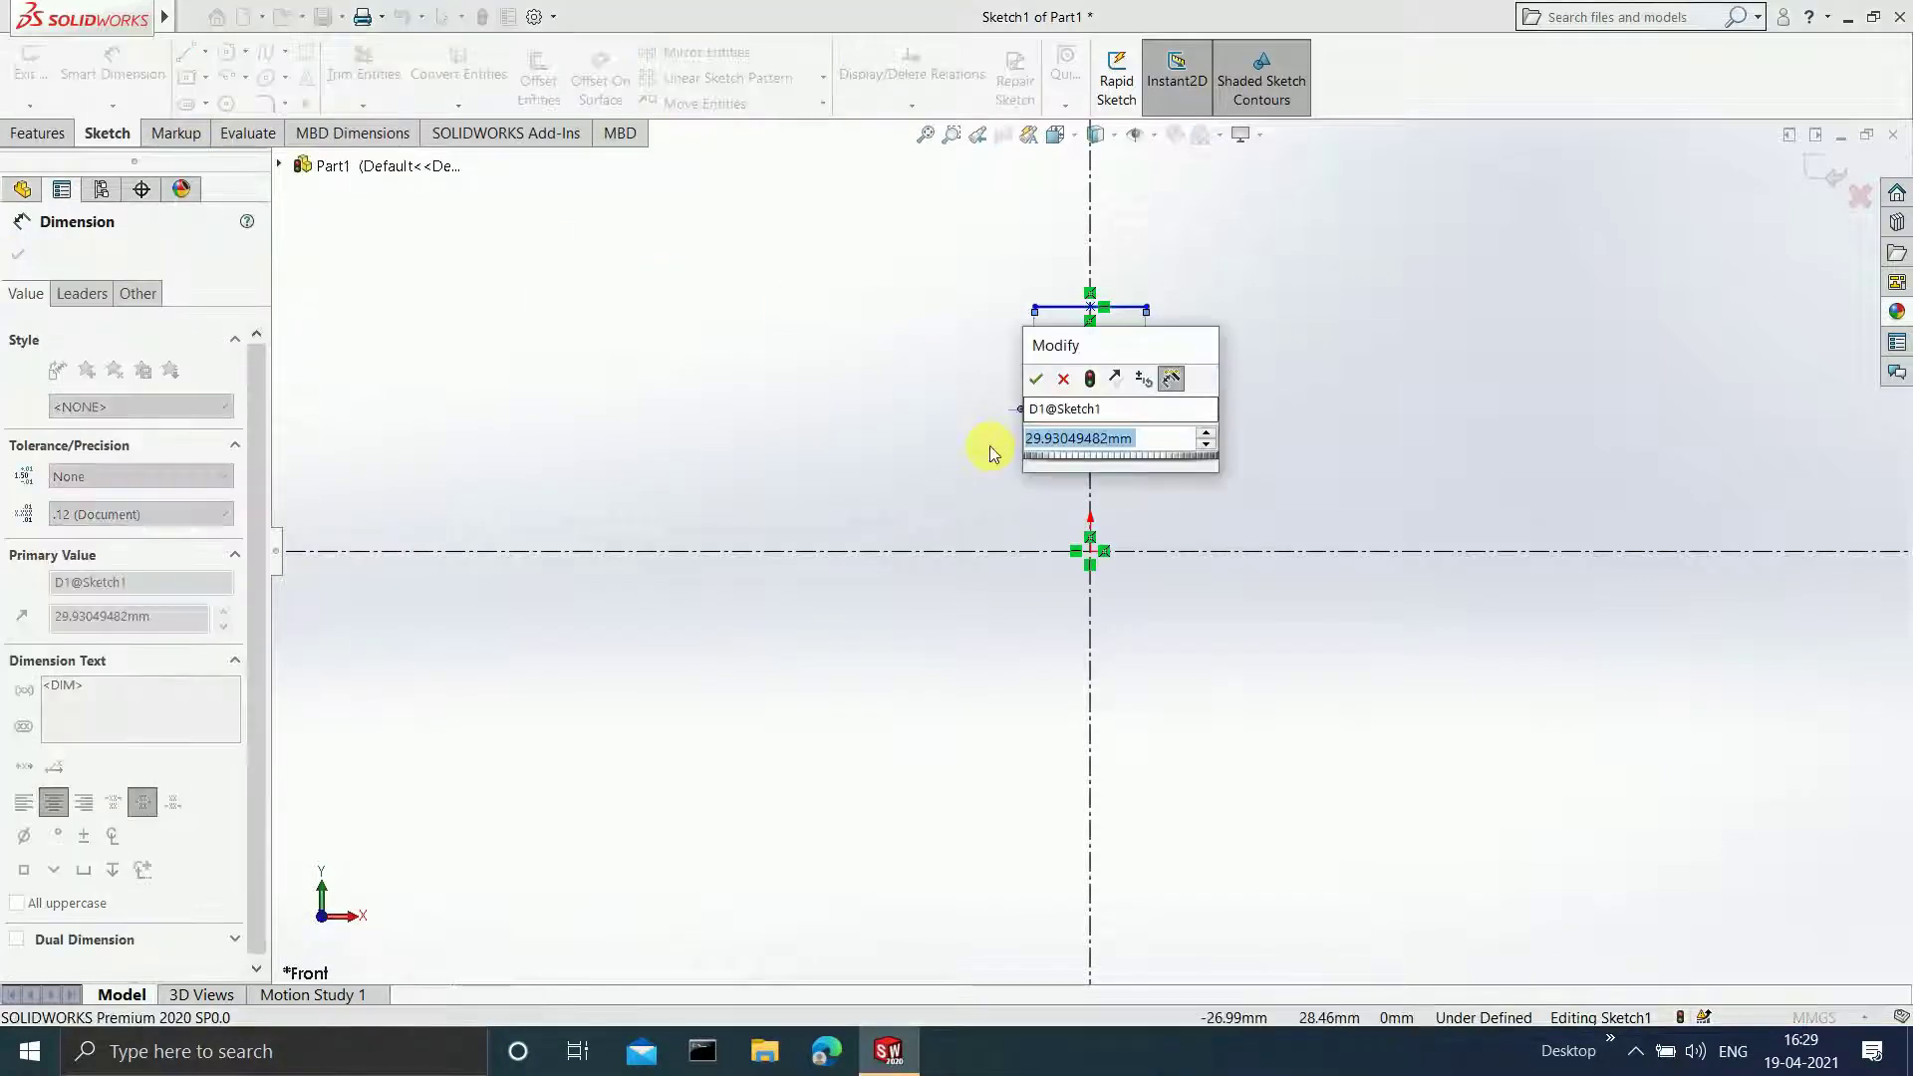
{"action": "type", "text": "7"}
{"action": "key", "text": "Return"}
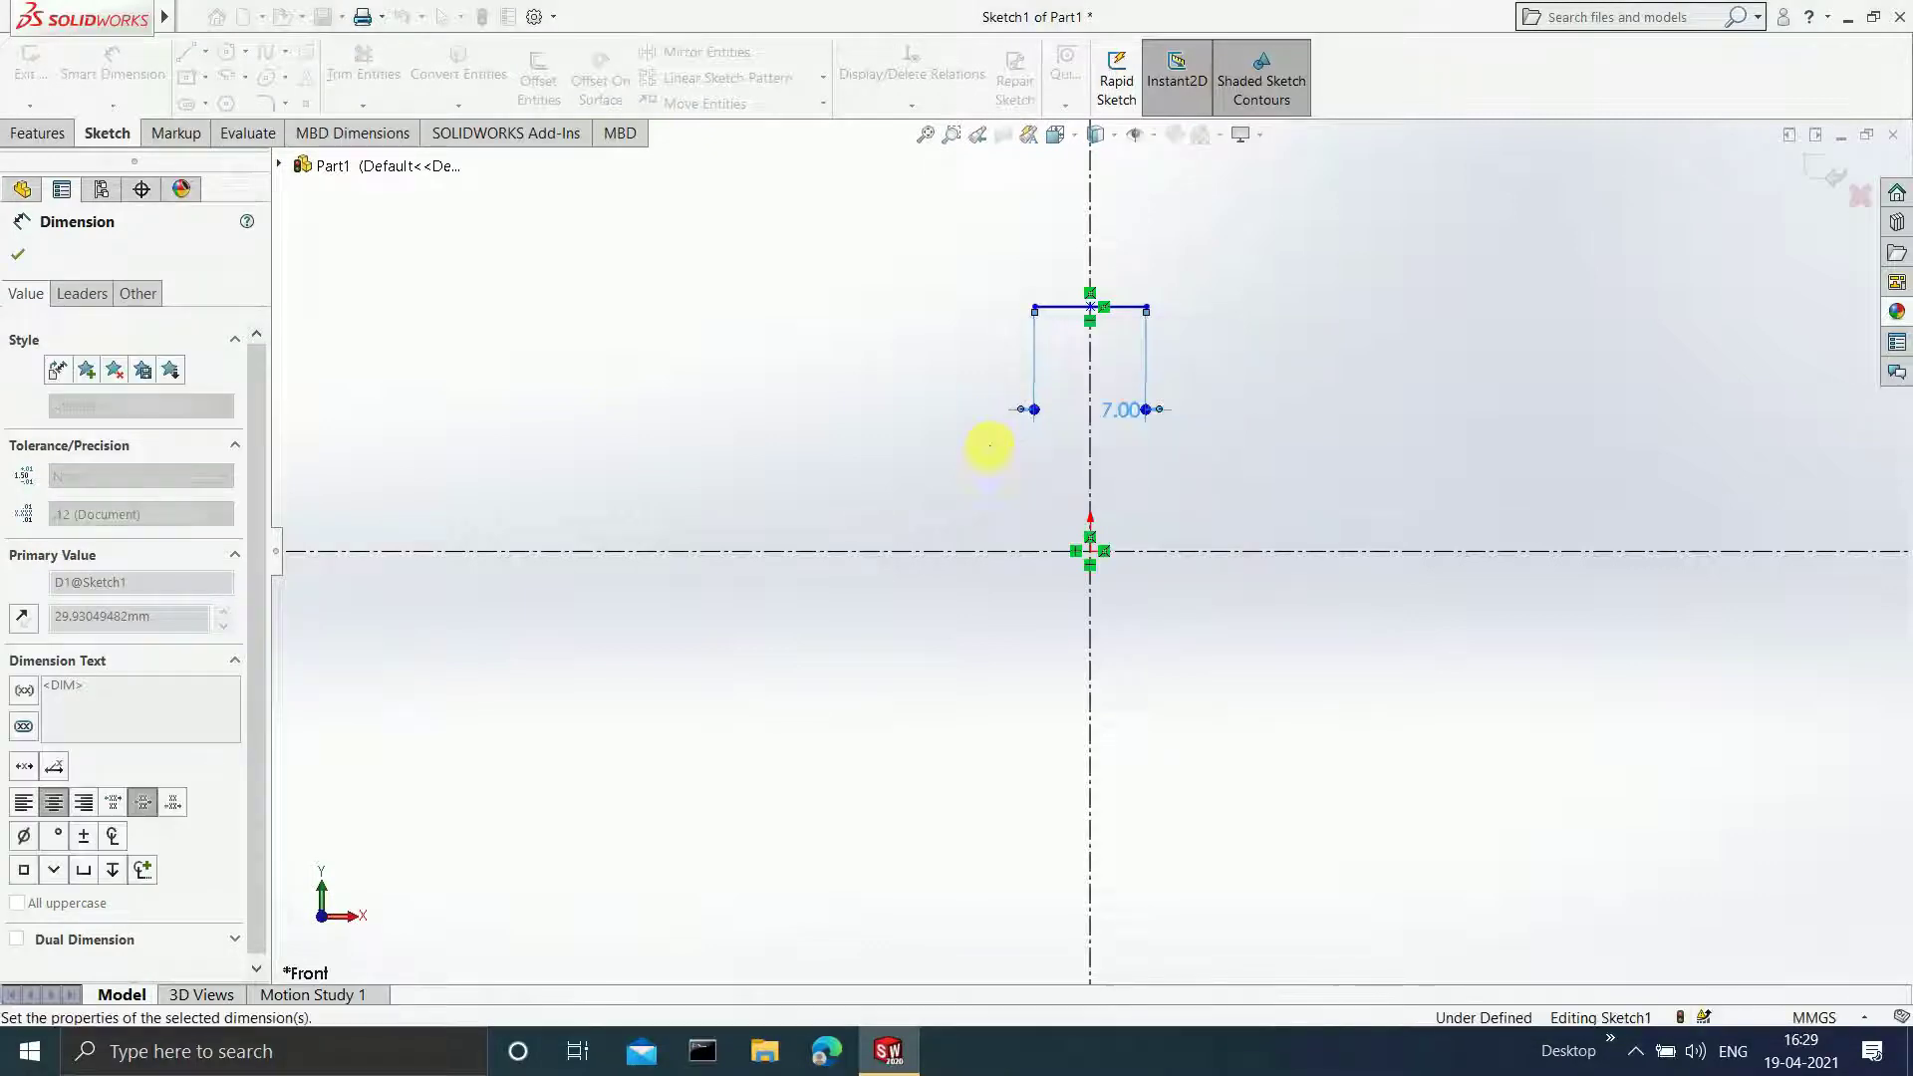
- Dimension the vertical distance between the horizontal midpoint line and the origin to 12.5 mm
{"action": "left_click", "coordinate": [1141, 309]}
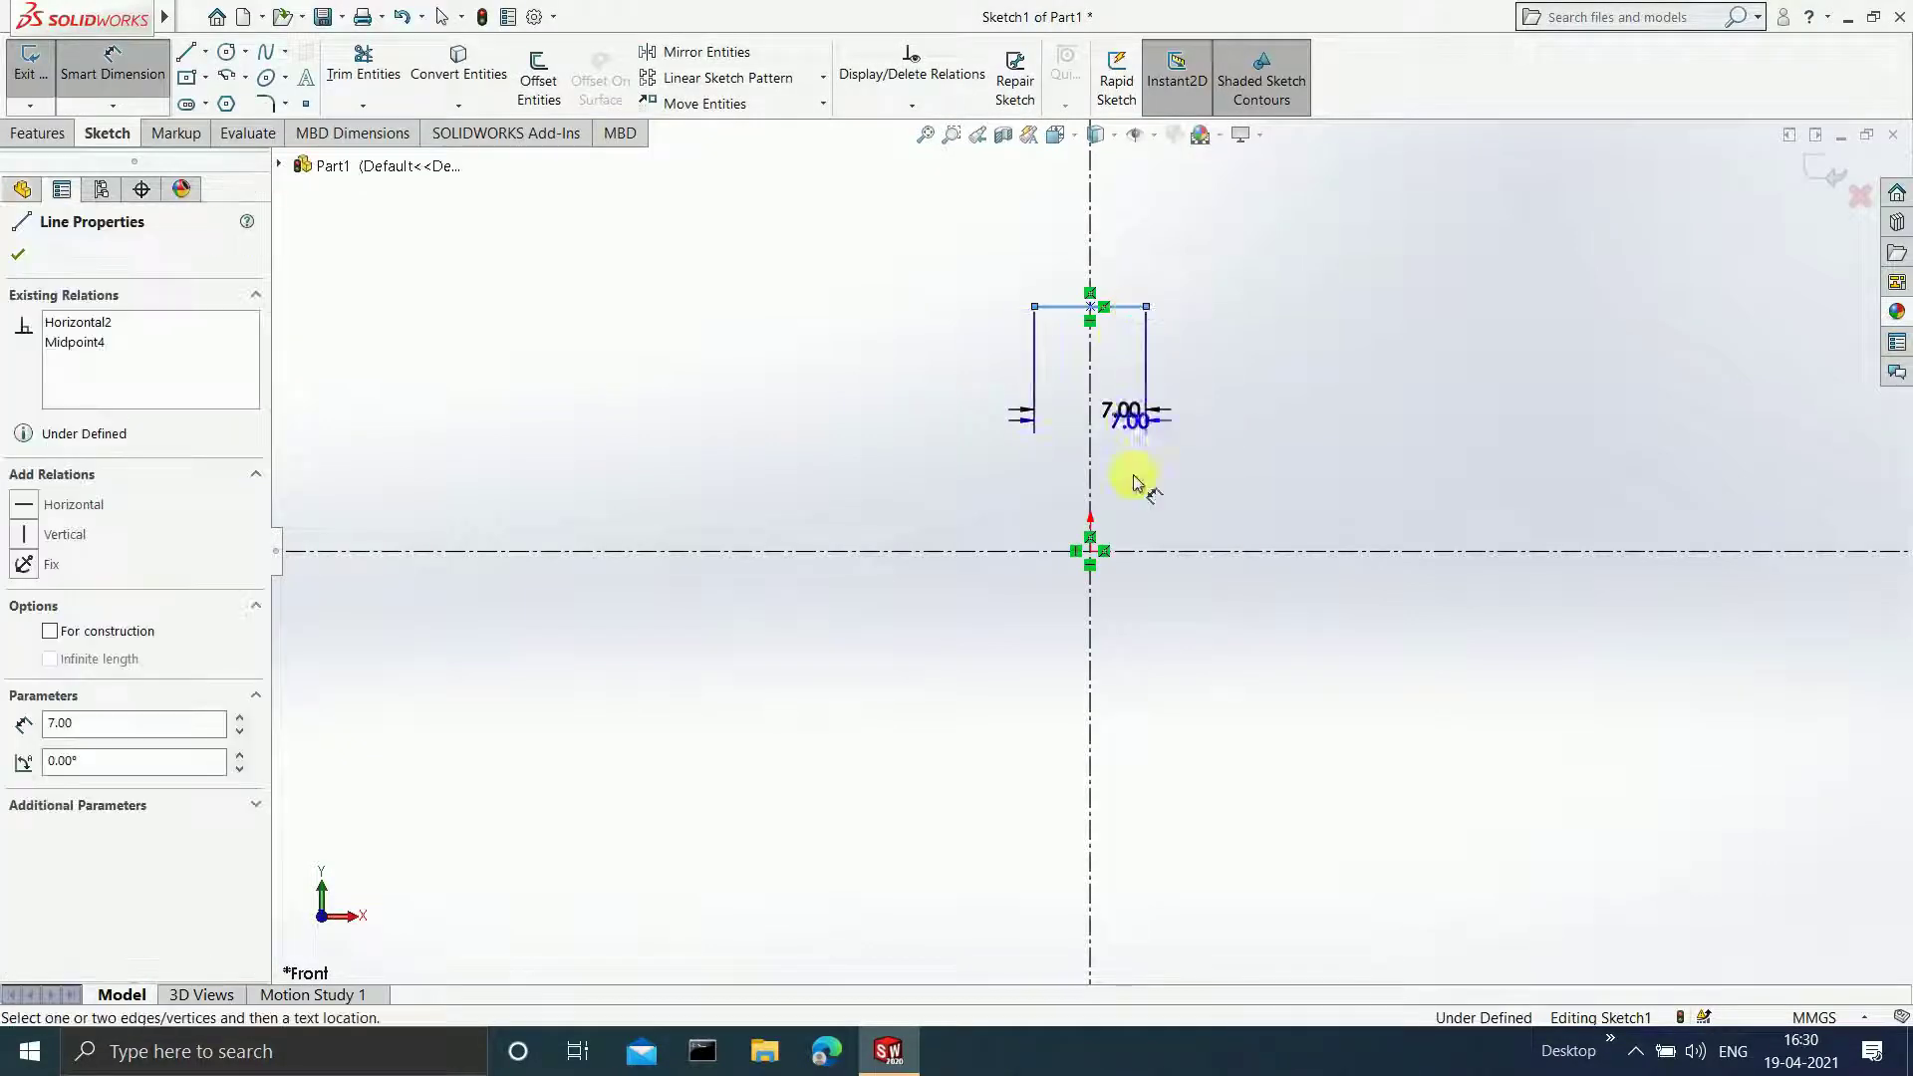
{"action": "left_click", "coordinate": [1093, 548]}
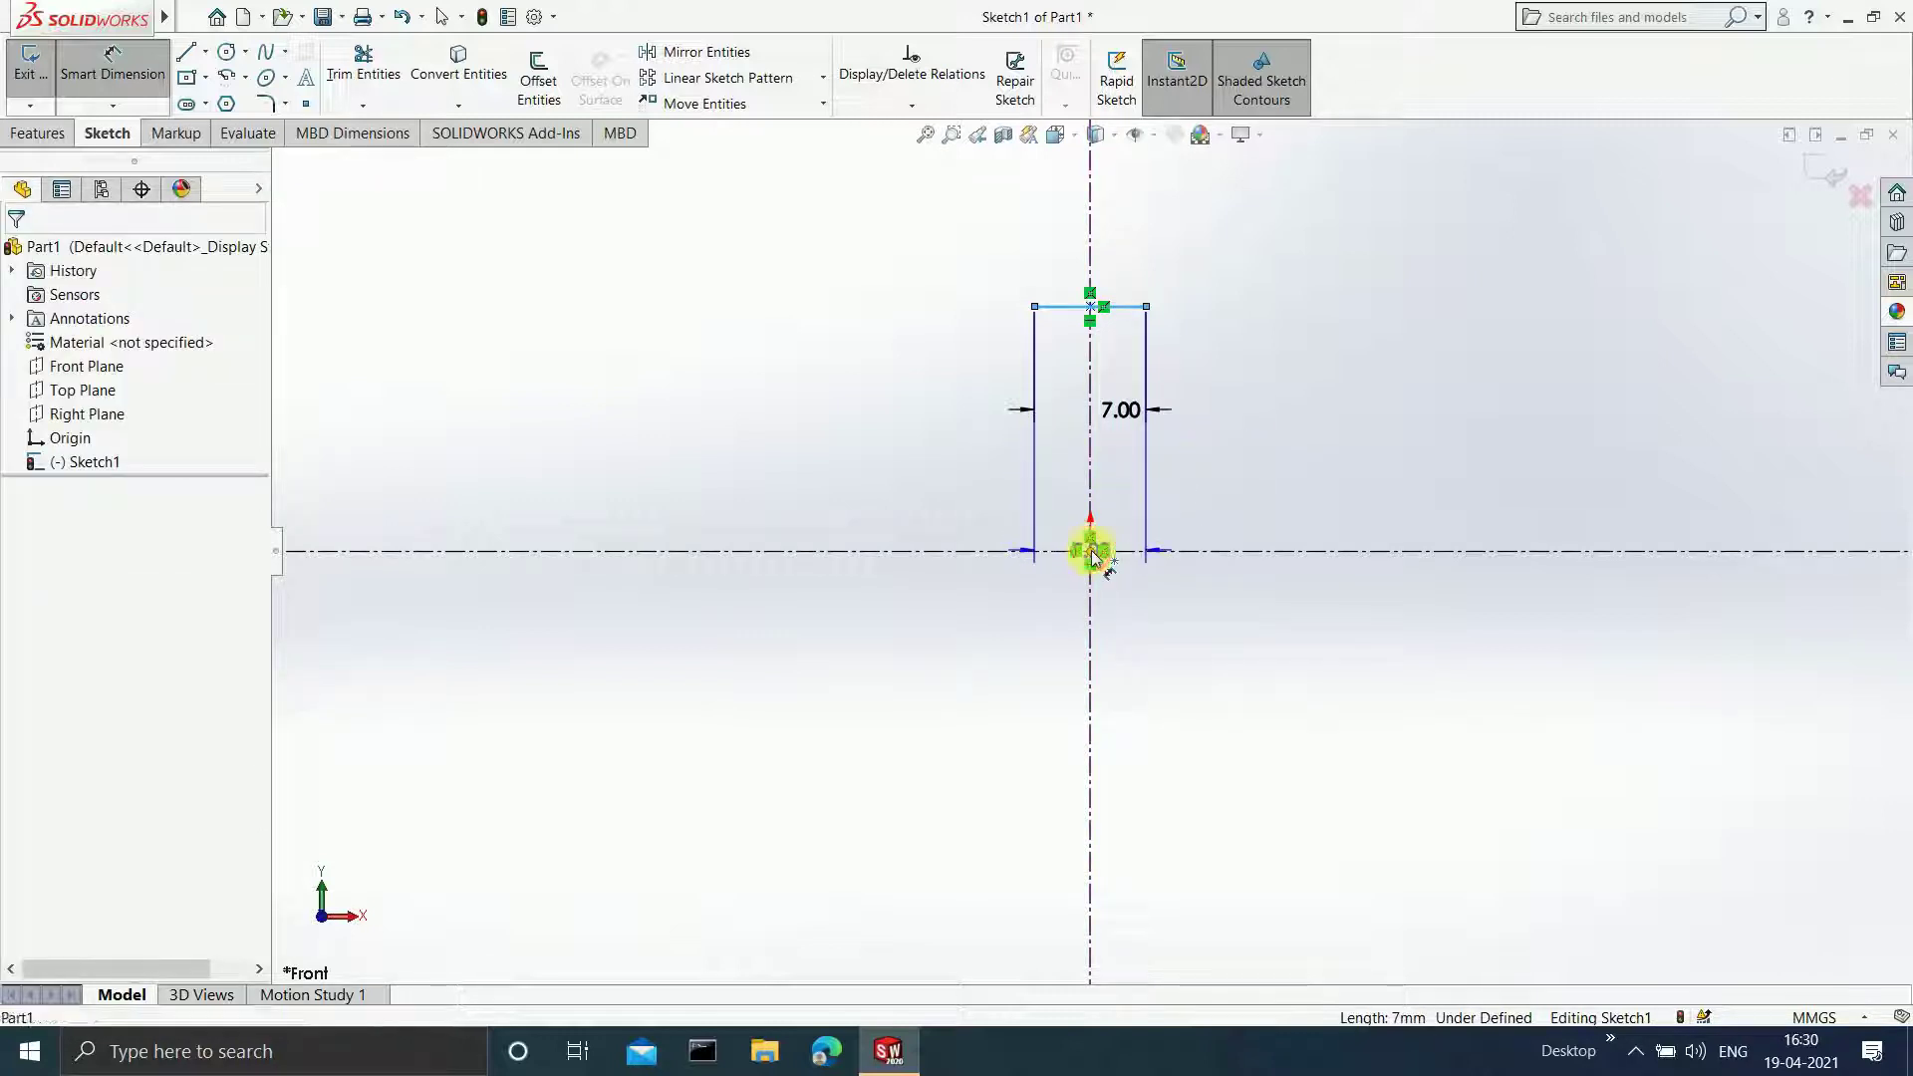
{"action": "left_click", "coordinate": [1297, 444]}
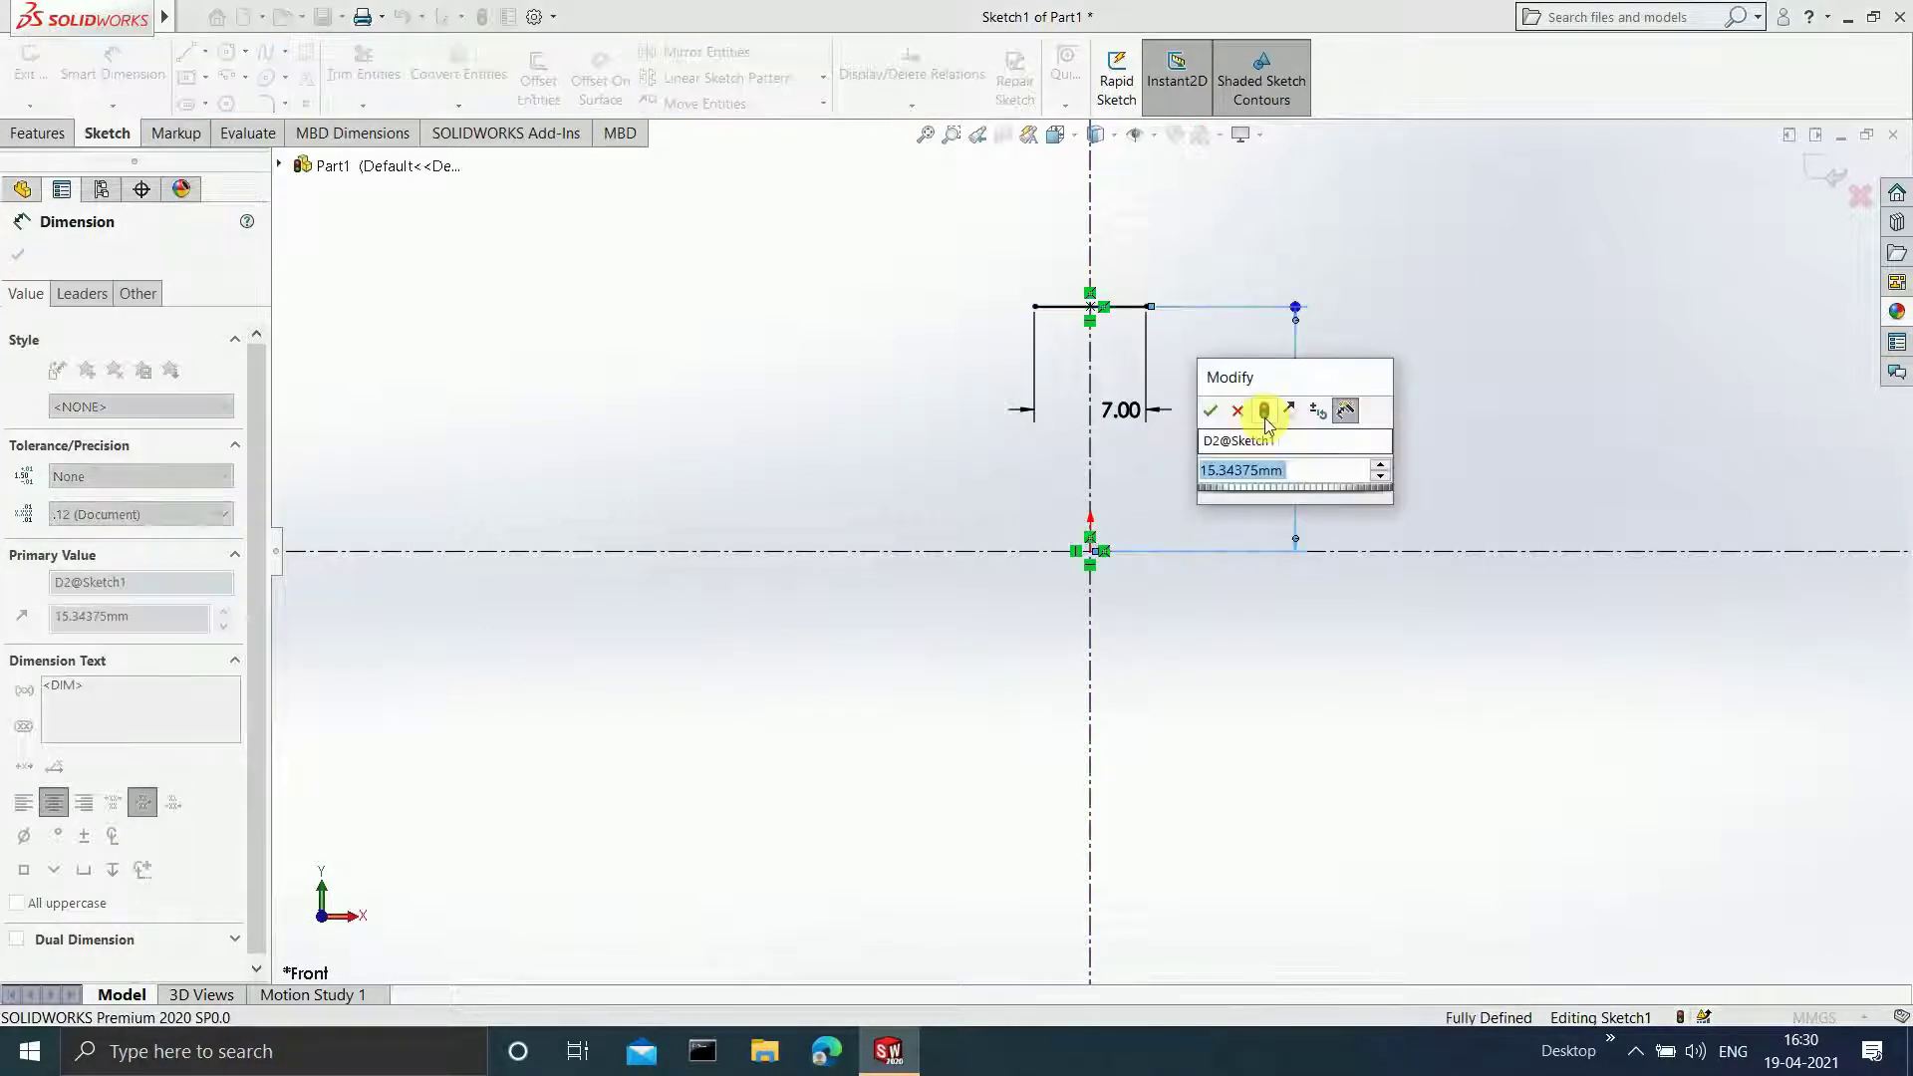
{"action": "type", "text": "12.5"}
{"action": "key", "text": "Return"}
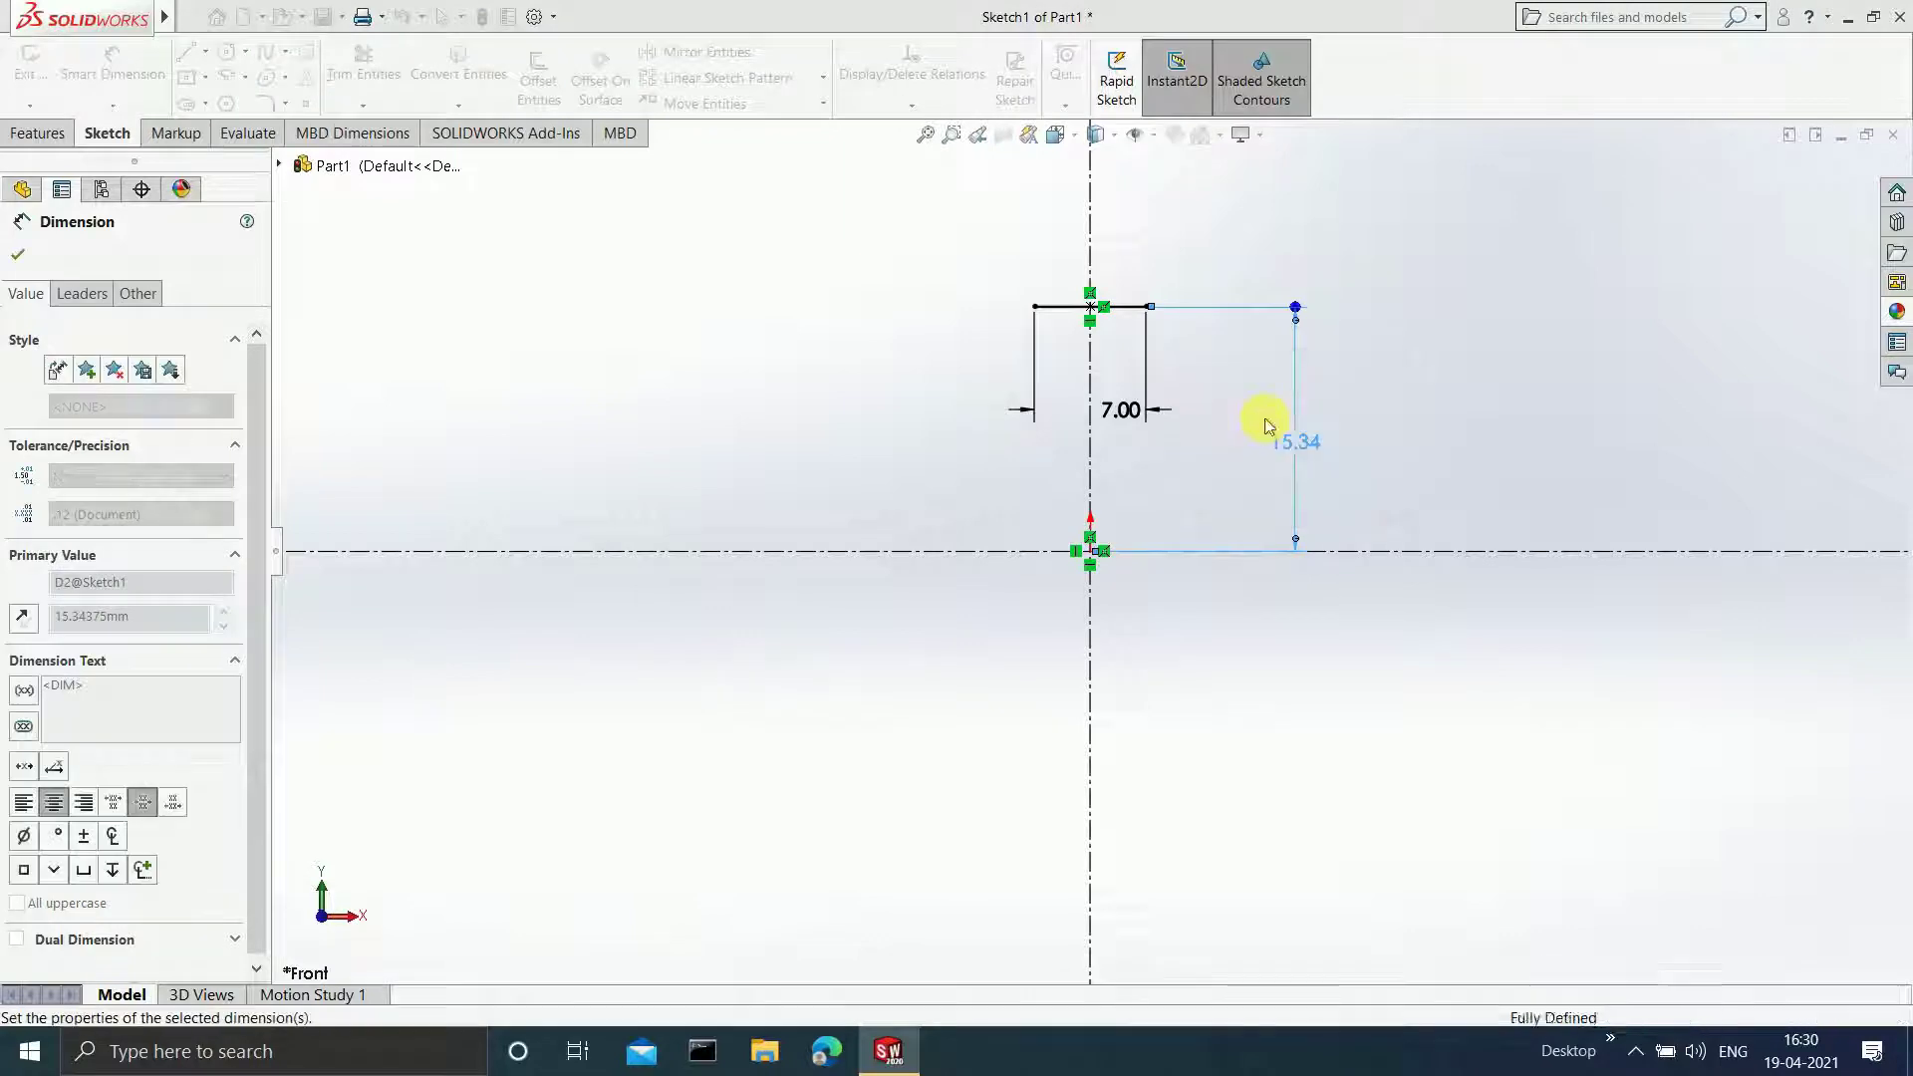
- Draw a vertical line about 1.8 mm long upward from each end of the 7 mm horizontal line
{"action": "scroll", "coordinate": [1116, 429], "scroll_direction": "down", "scroll_amount": 2}
{"action": "scroll", "coordinate": [1154, 375], "scroll_direction": "up", "scroll_amount": 1}
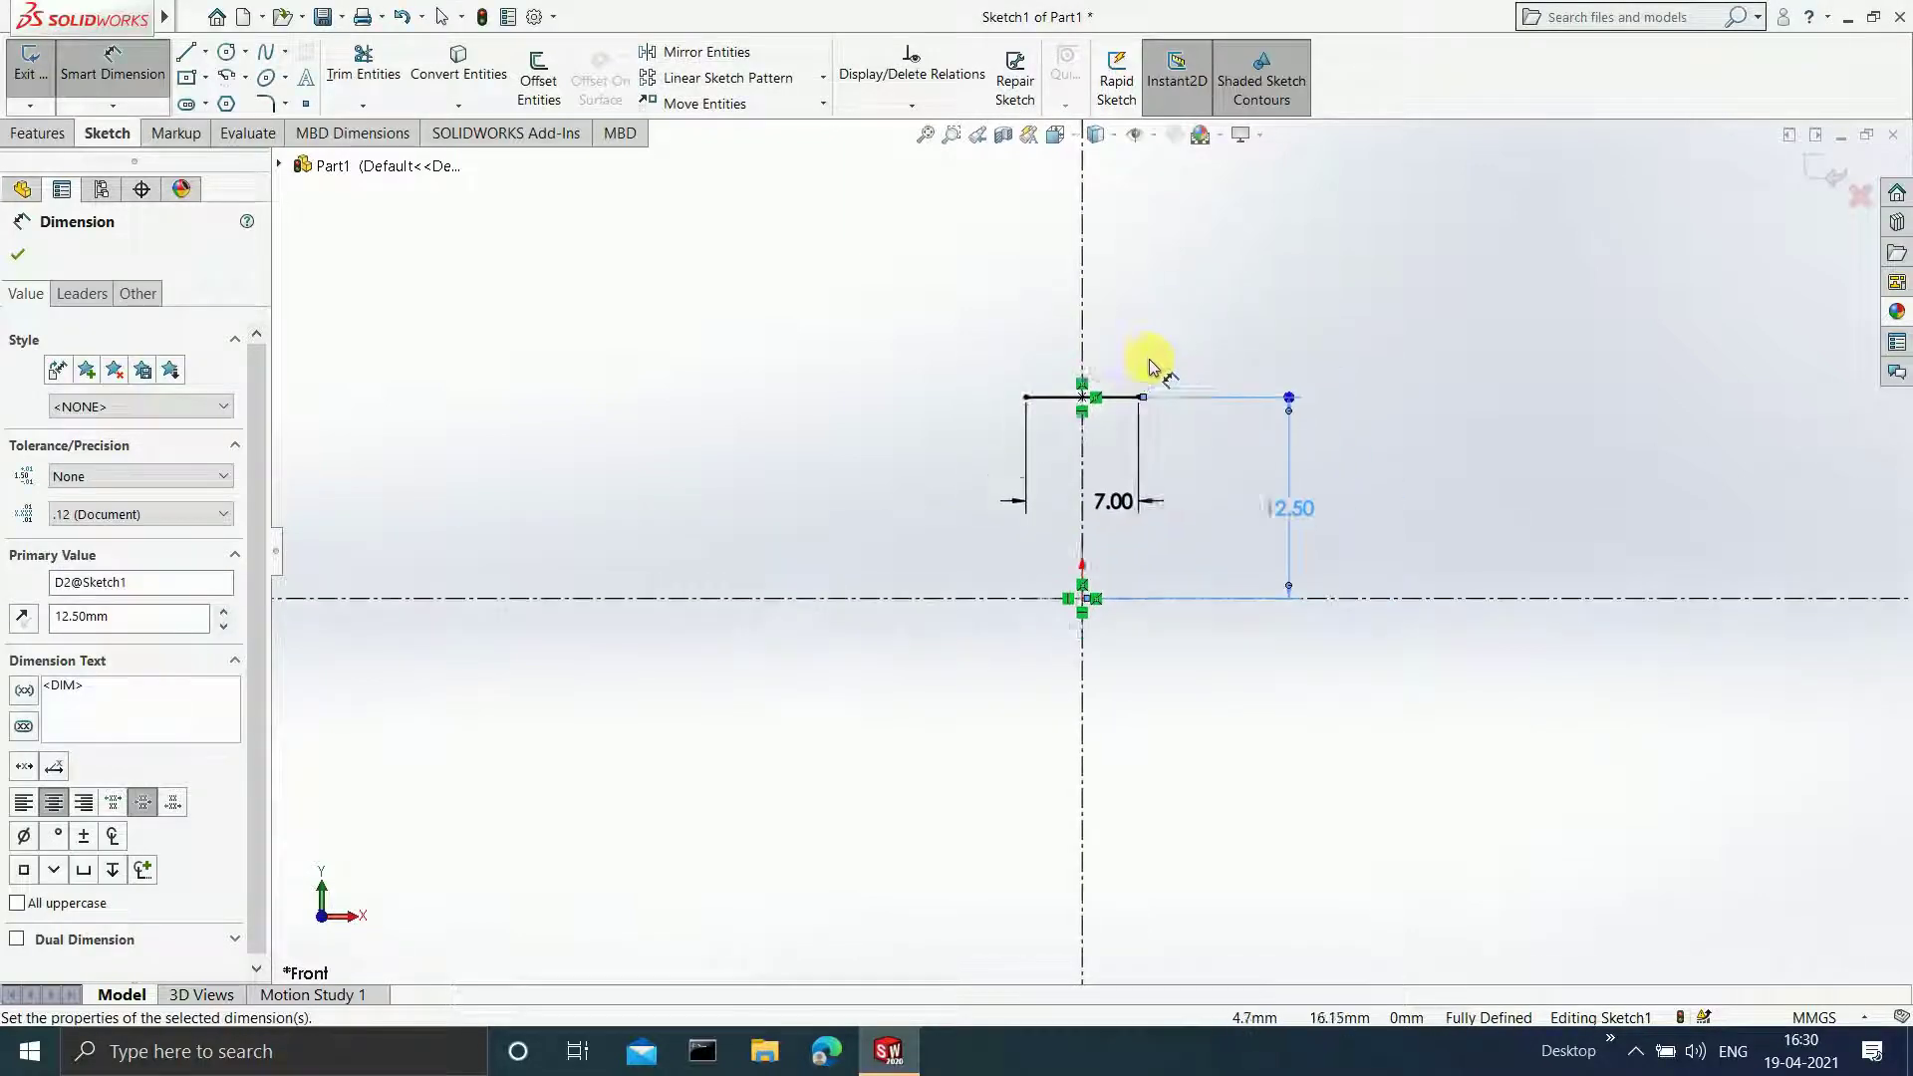
{"action": "scroll", "coordinate": [1146, 399], "scroll_direction": "down", "scroll_amount": 3}
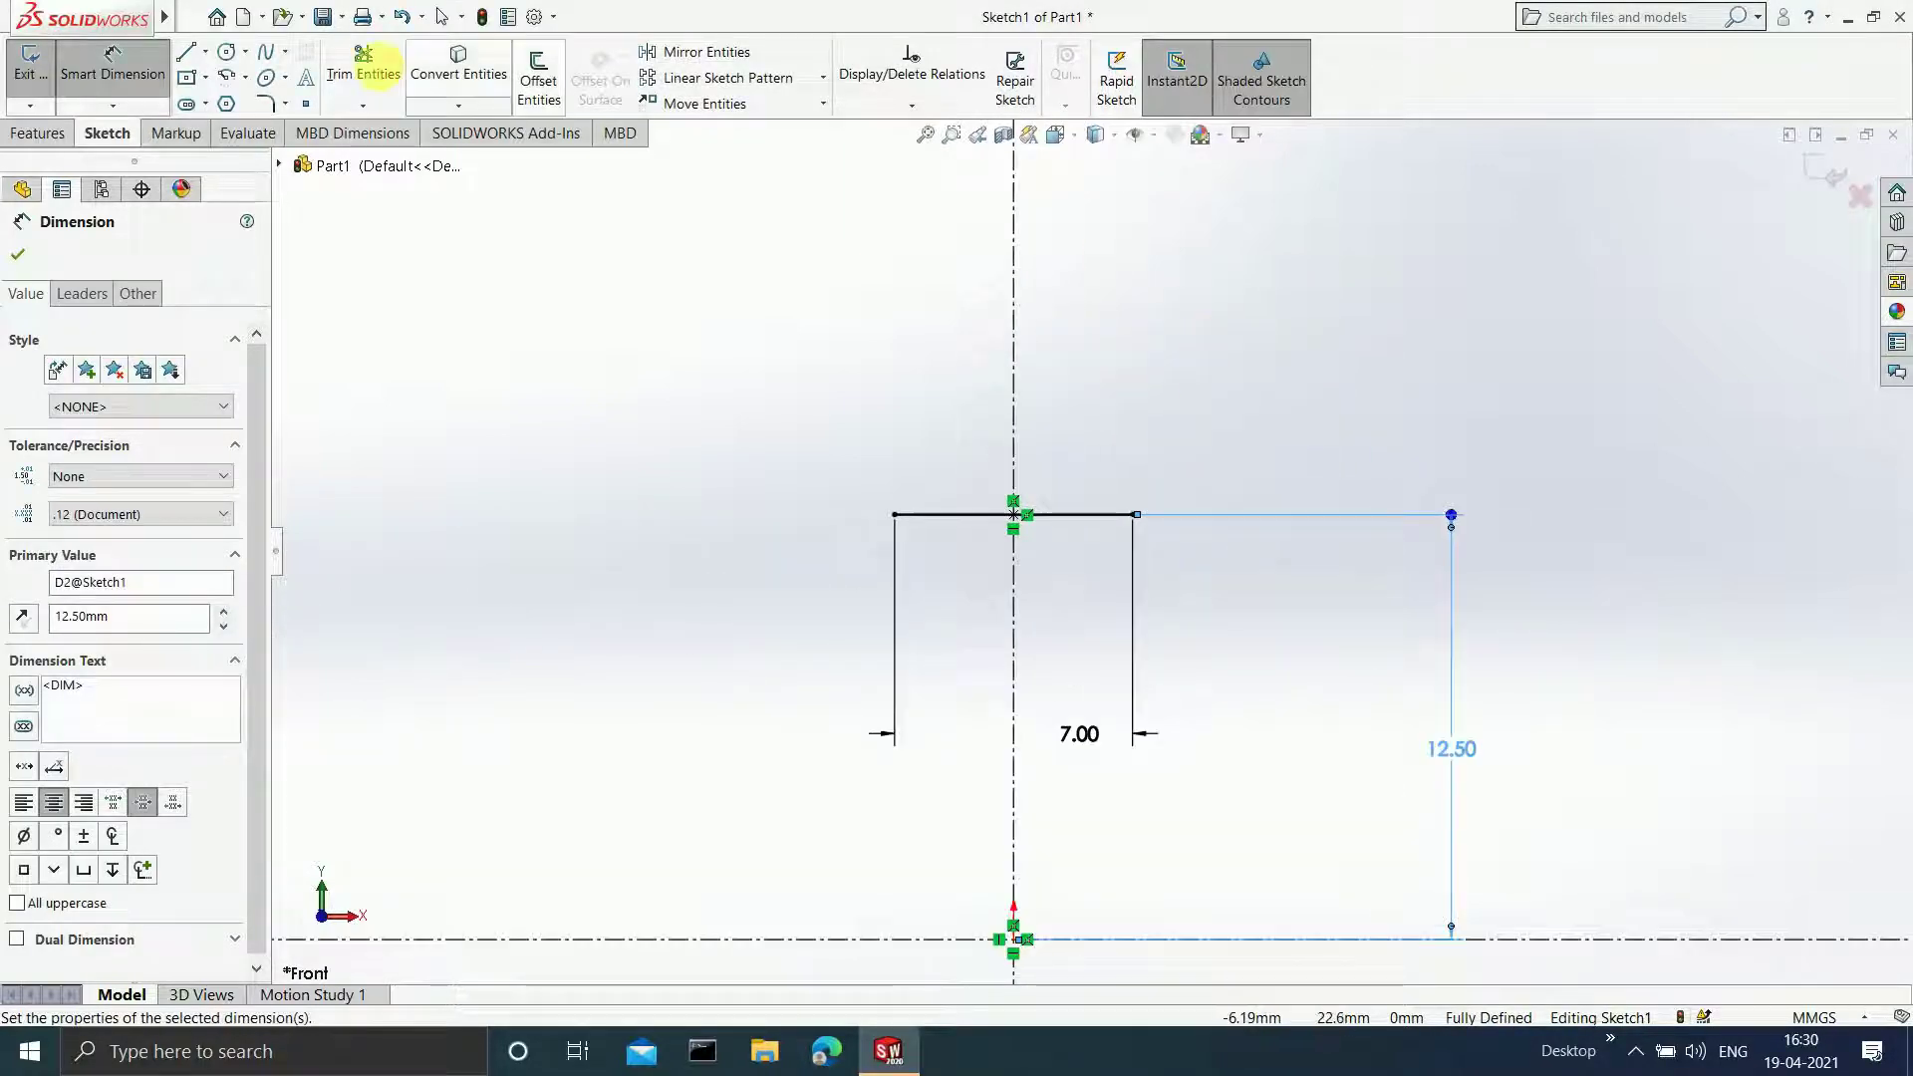
{"action": "left_click", "coordinate": [188, 58]}
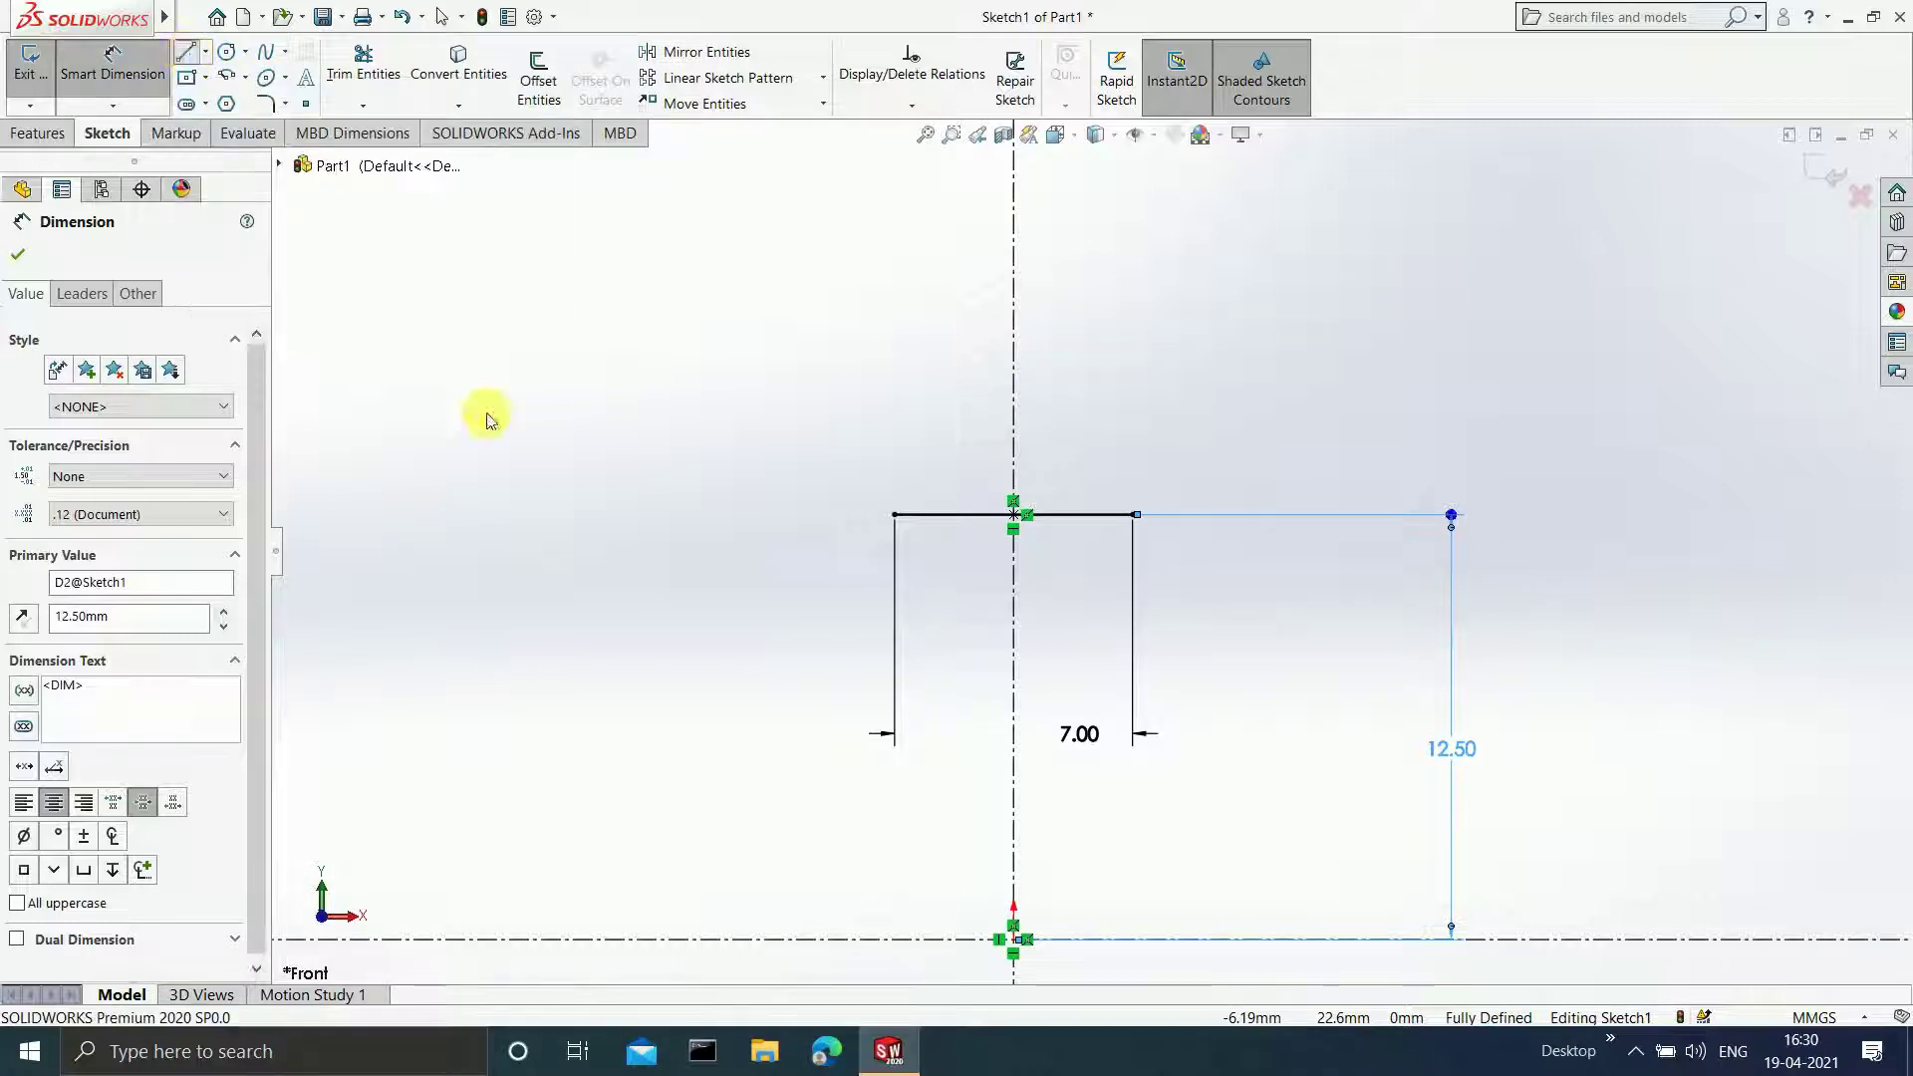
{"action": "left_click", "coordinate": [895, 515]}
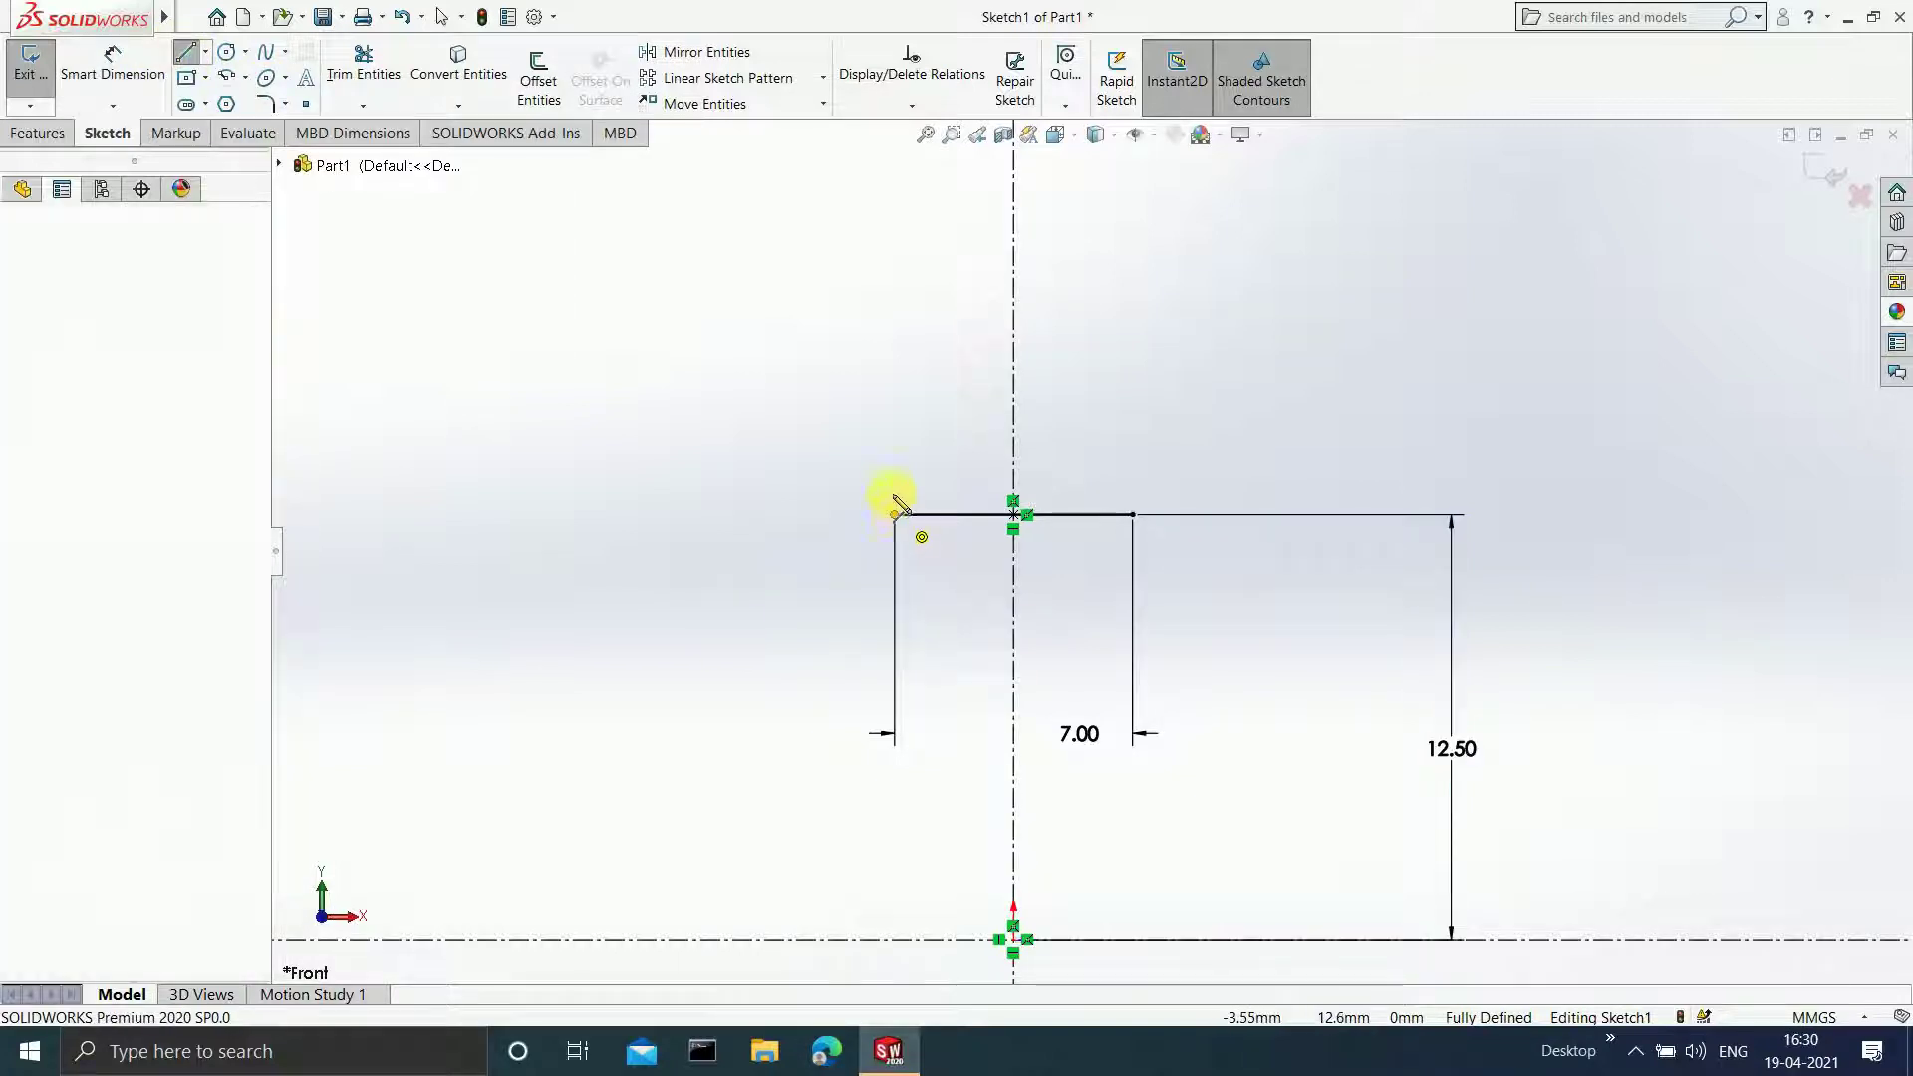
{"action": "double_click", "coordinate": [894, 455]}
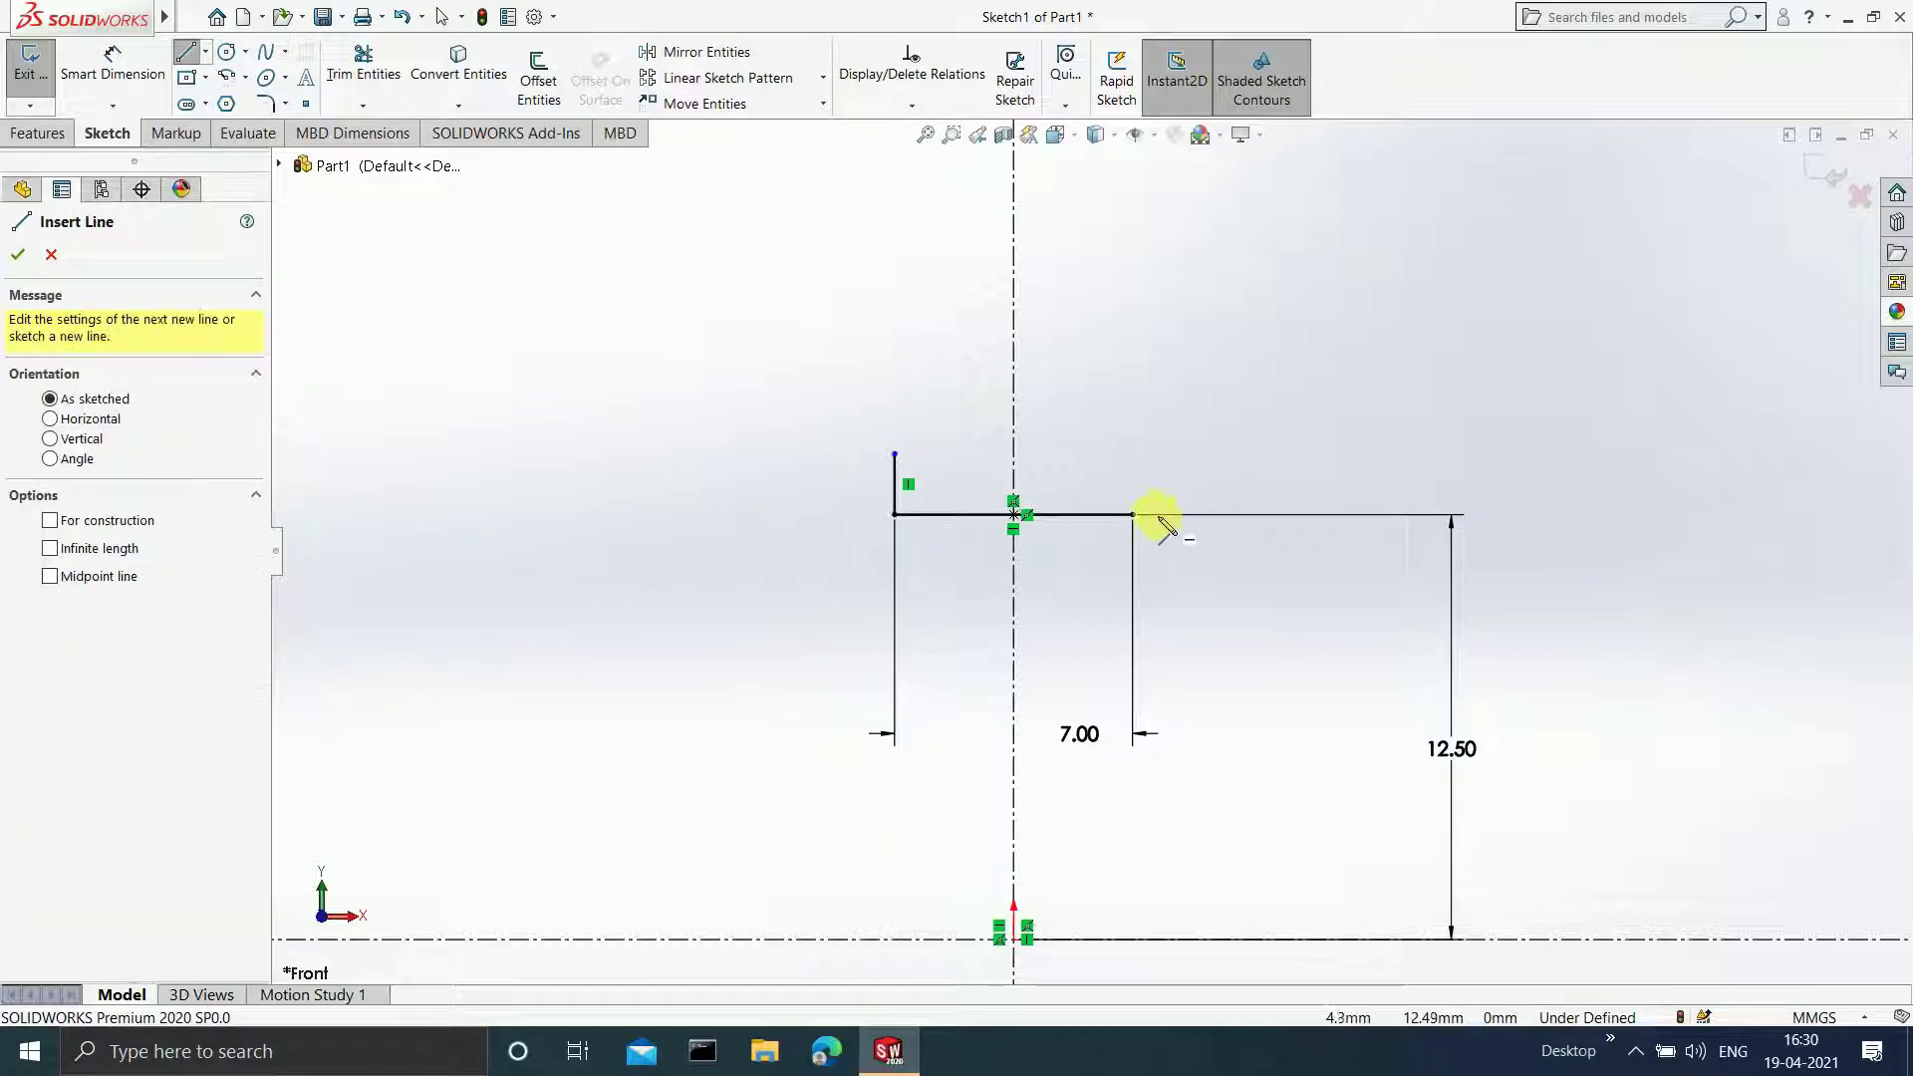
{"action": "left_click", "coordinate": [1134, 515]}
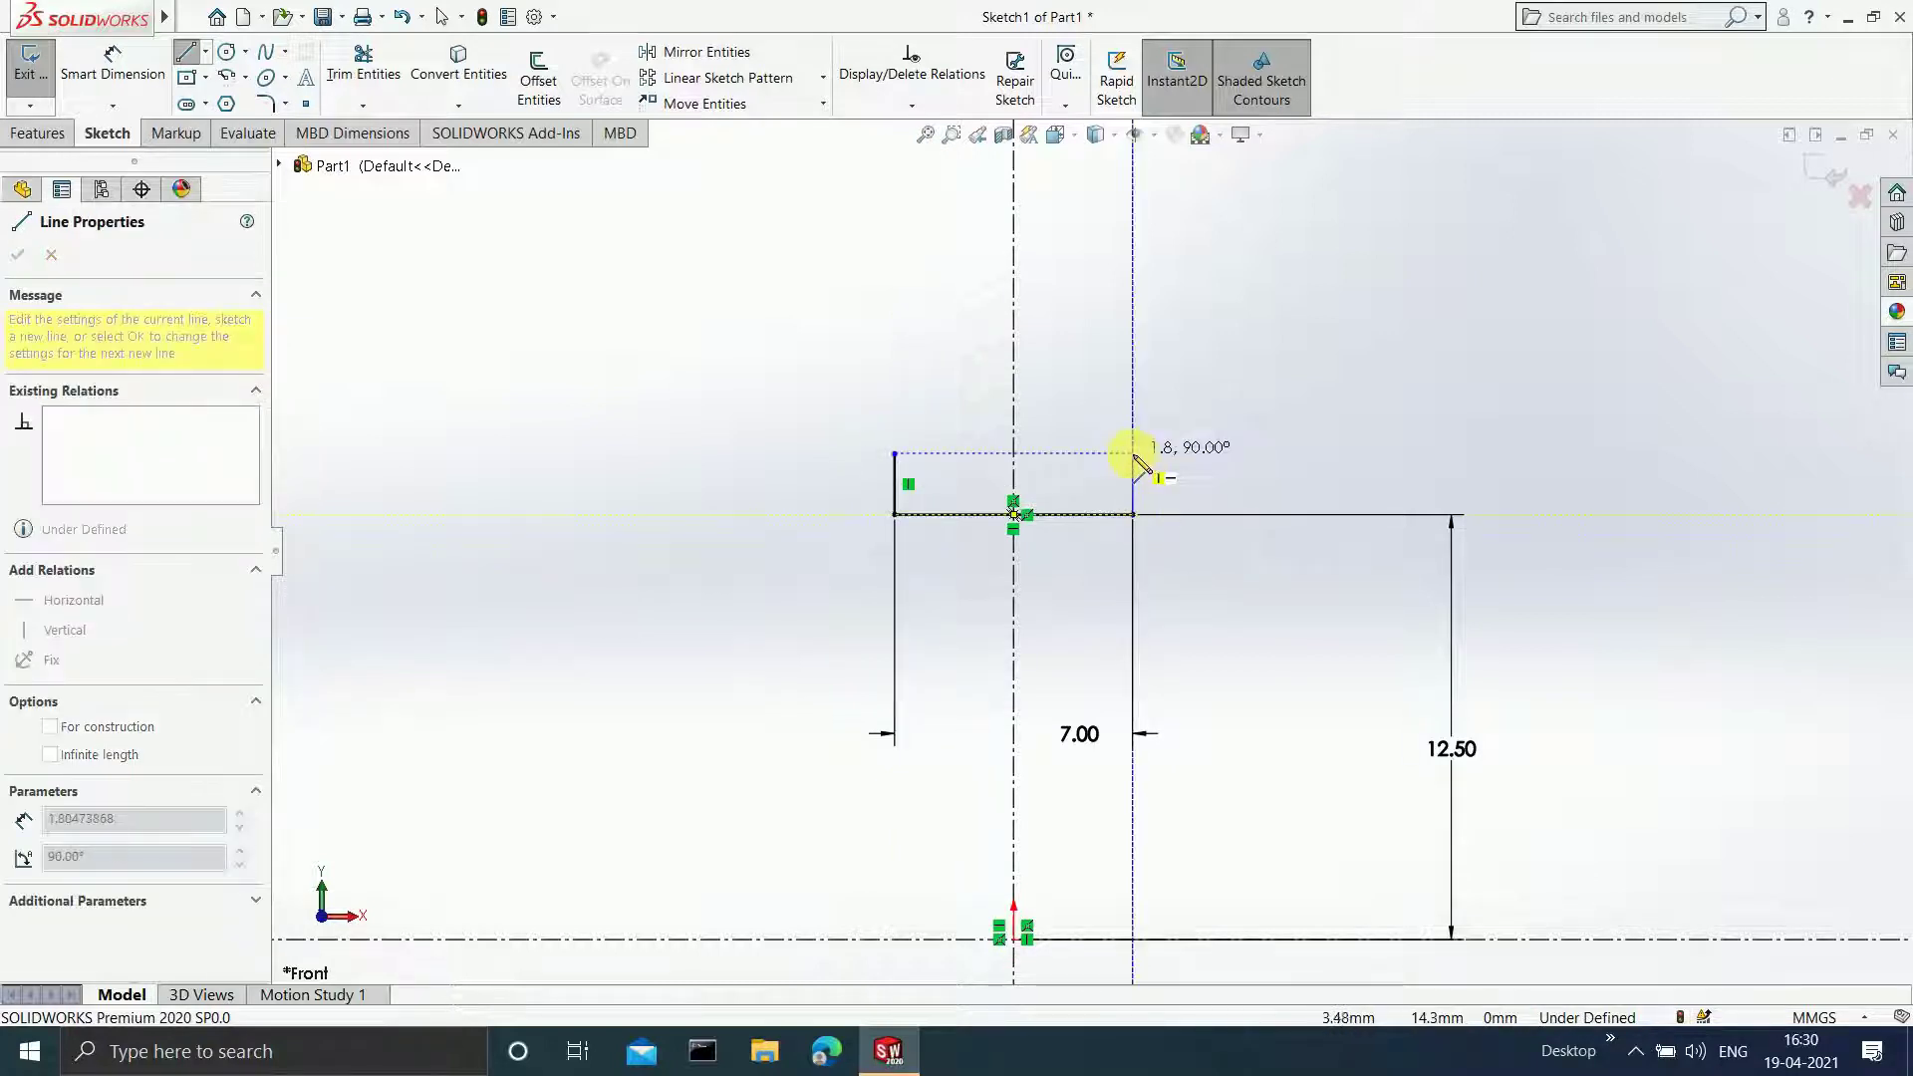
{"action": "double_click", "coordinate": [1136, 456]}
{"action": "key", "text": "Escape"}
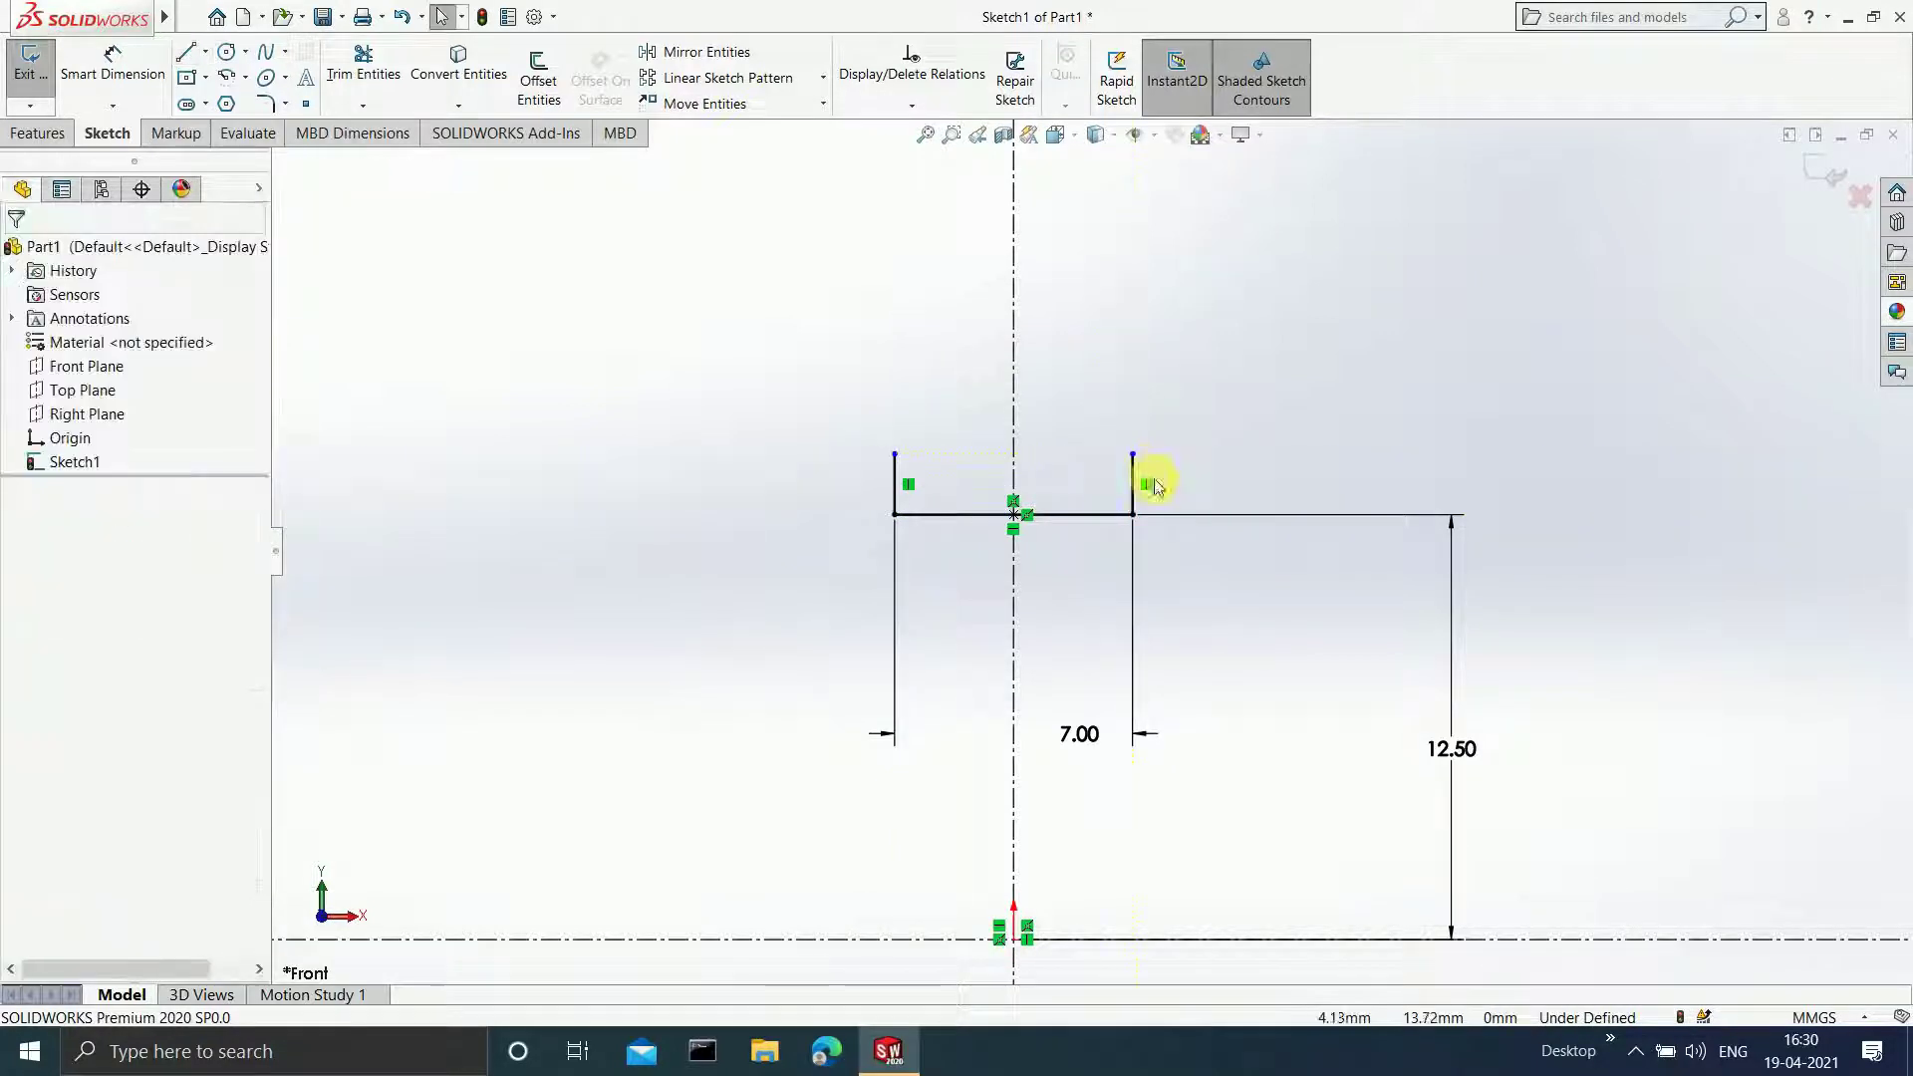
- Close the rectangle with a horizontal line joining the upper ends of the two short vertical lines
{"action": "left_click", "coordinate": [187, 52]}
{"action": "left_click", "coordinate": [895, 454]}
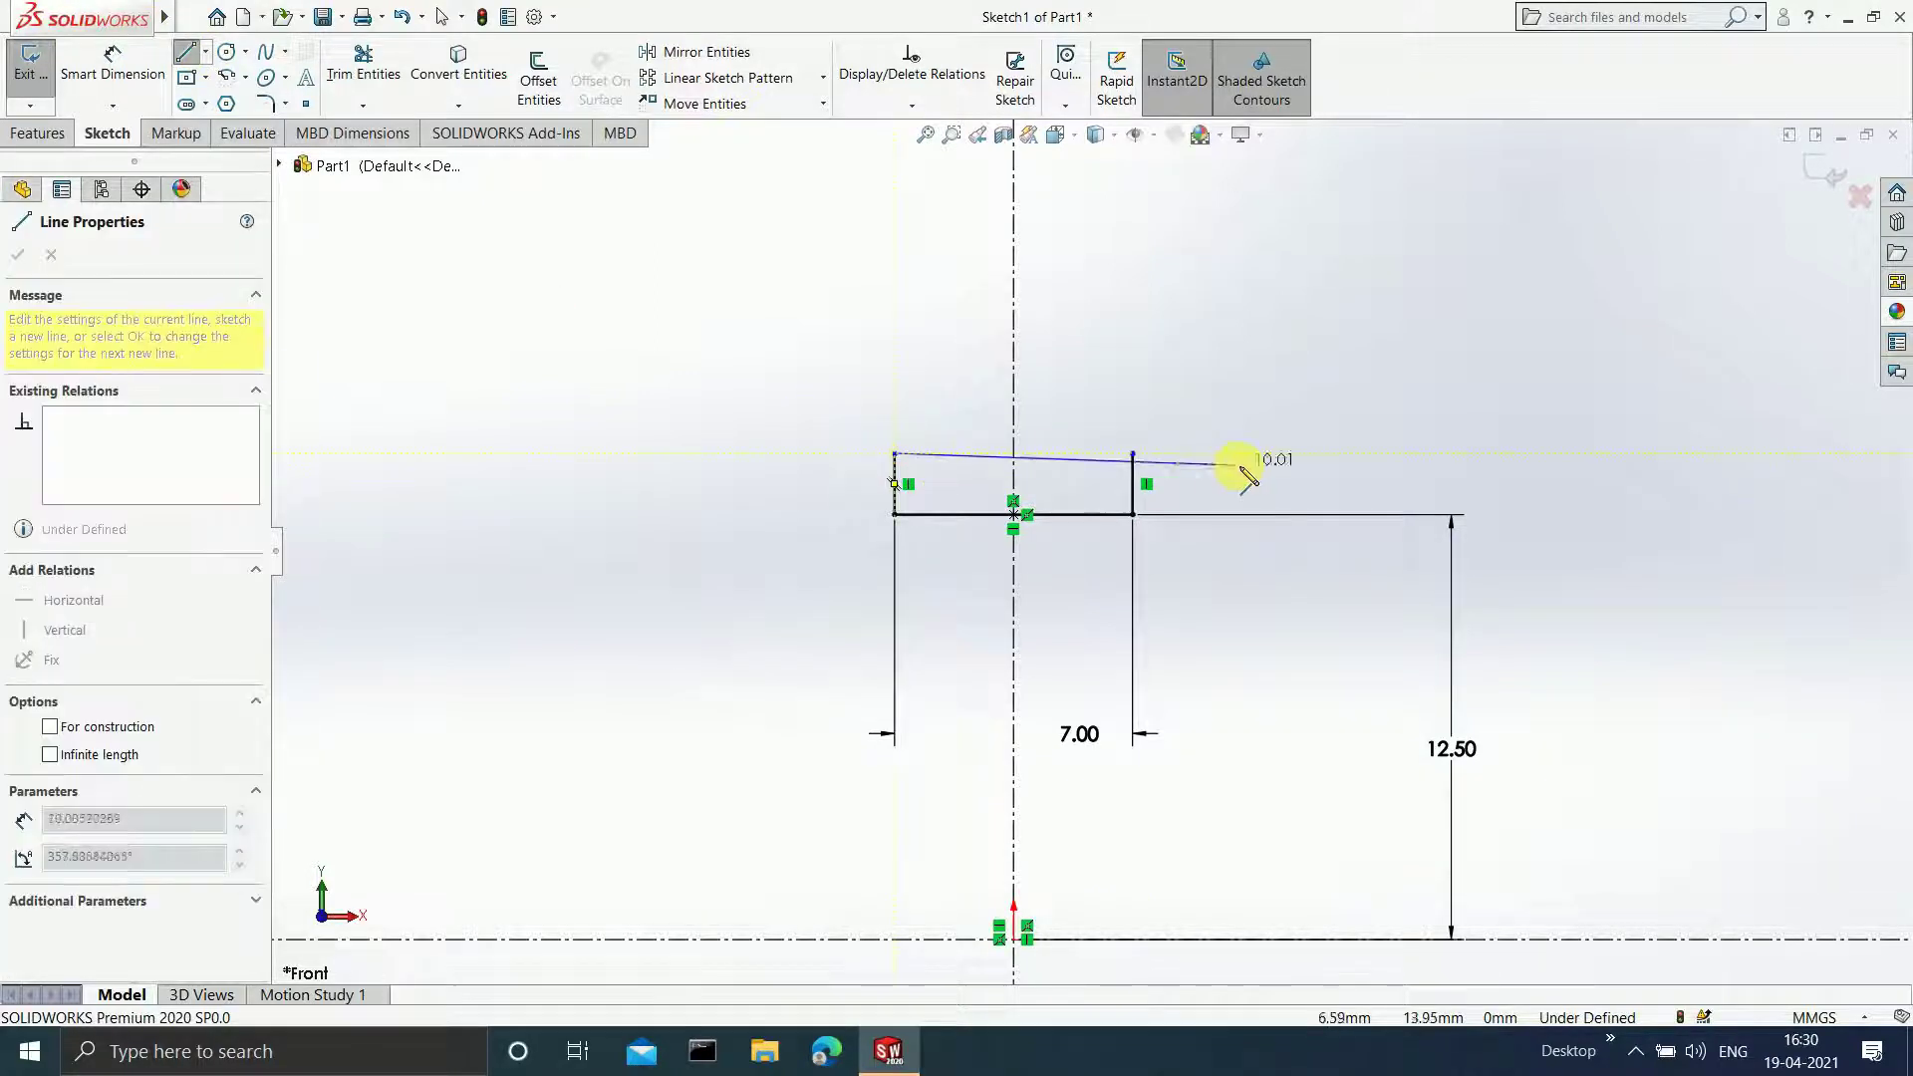
{"action": "left_click", "coordinate": [1134, 454]}
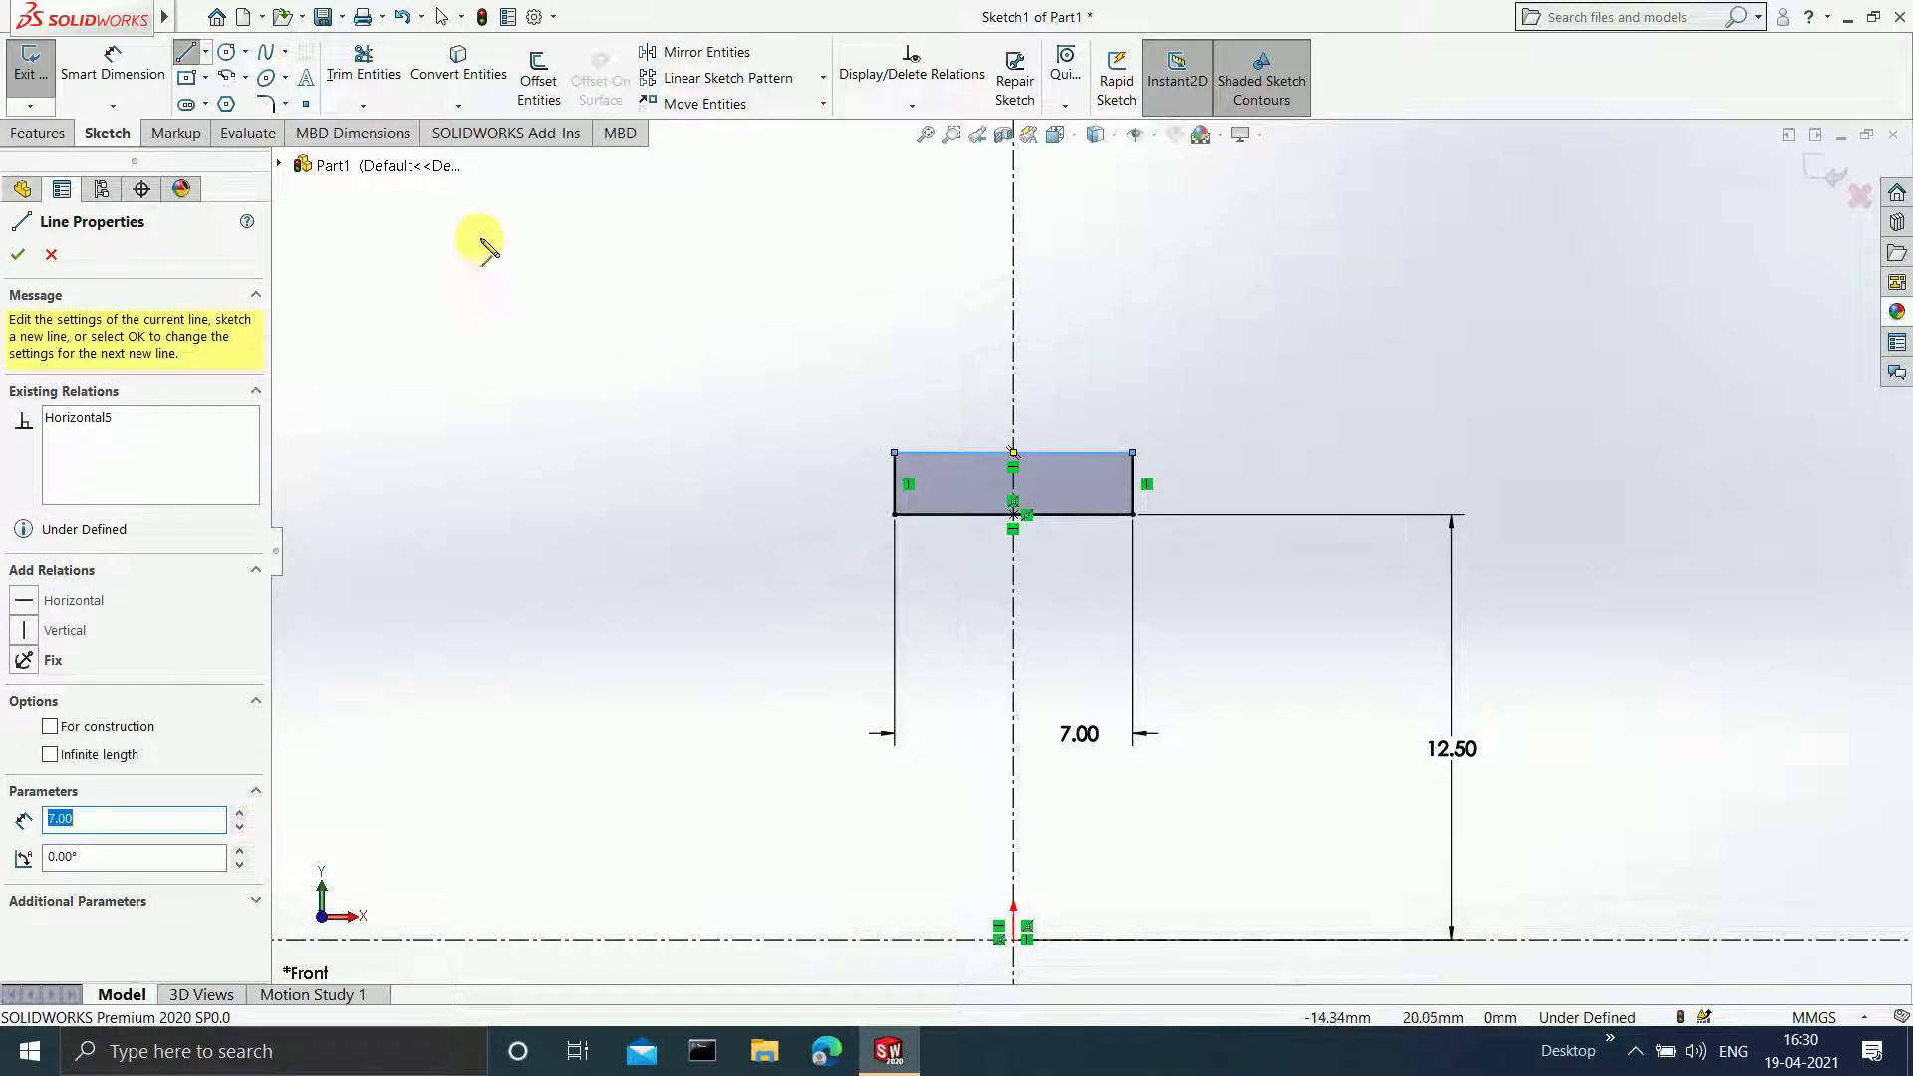
- Dimension the rectangle's left side to 1.75 mm
{"action": "left_click", "coordinate": [138, 89]}
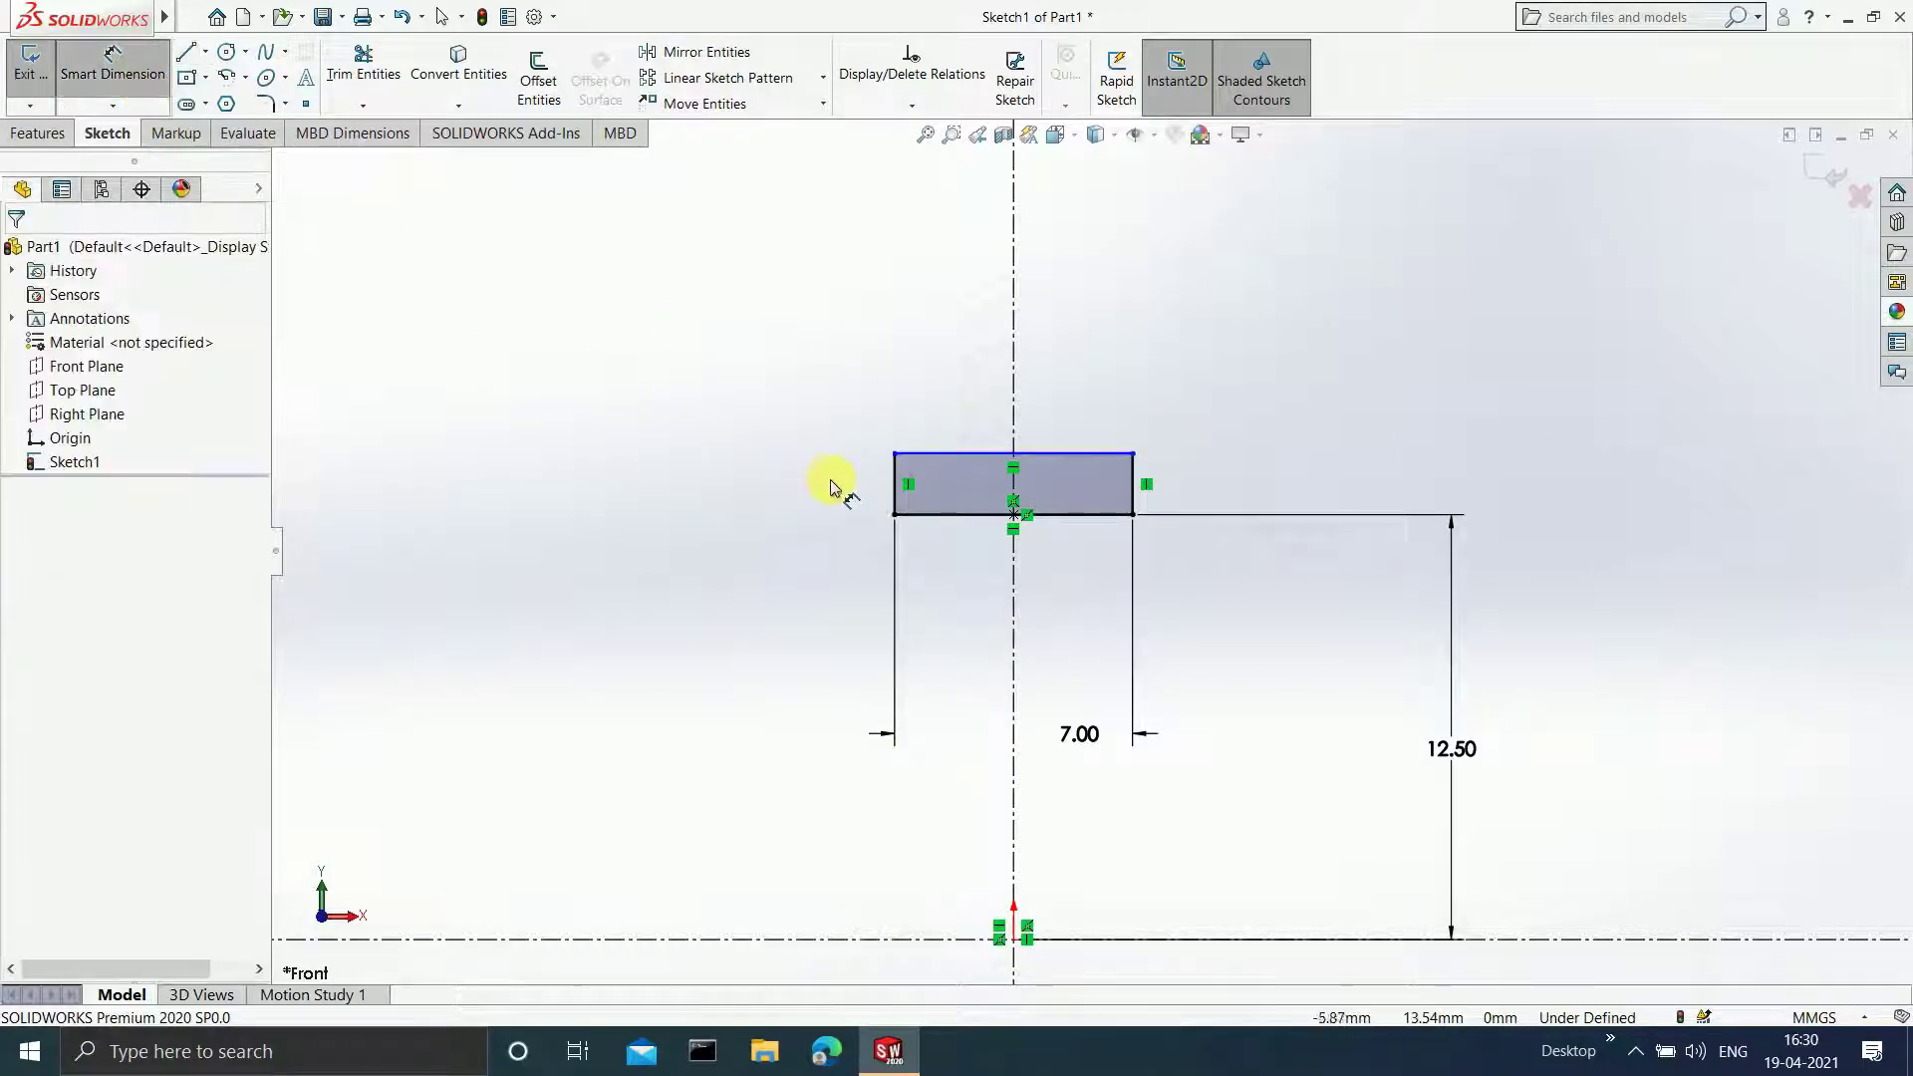
{"action": "left_click", "coordinate": [896, 495]}
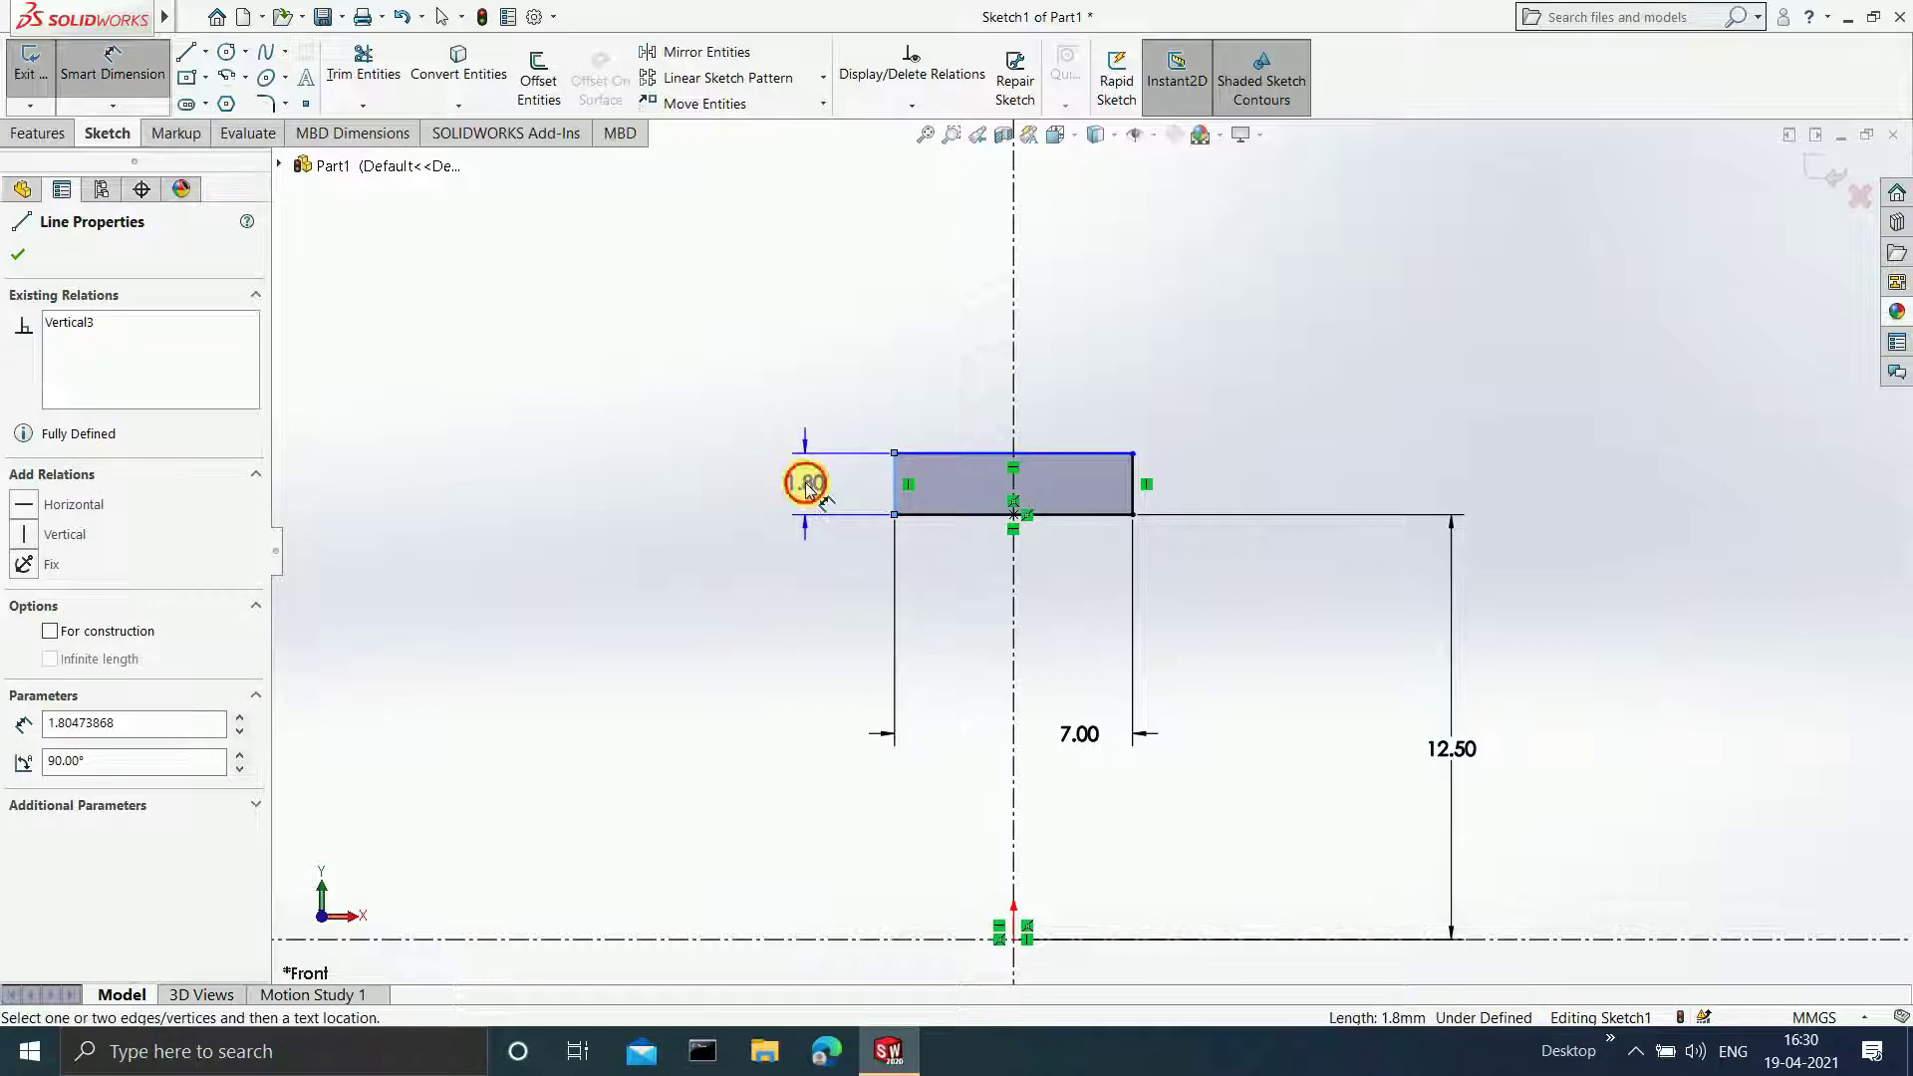
{"action": "left_click", "coordinate": [811, 488]}
{"action": "type", "text": "1.75"}
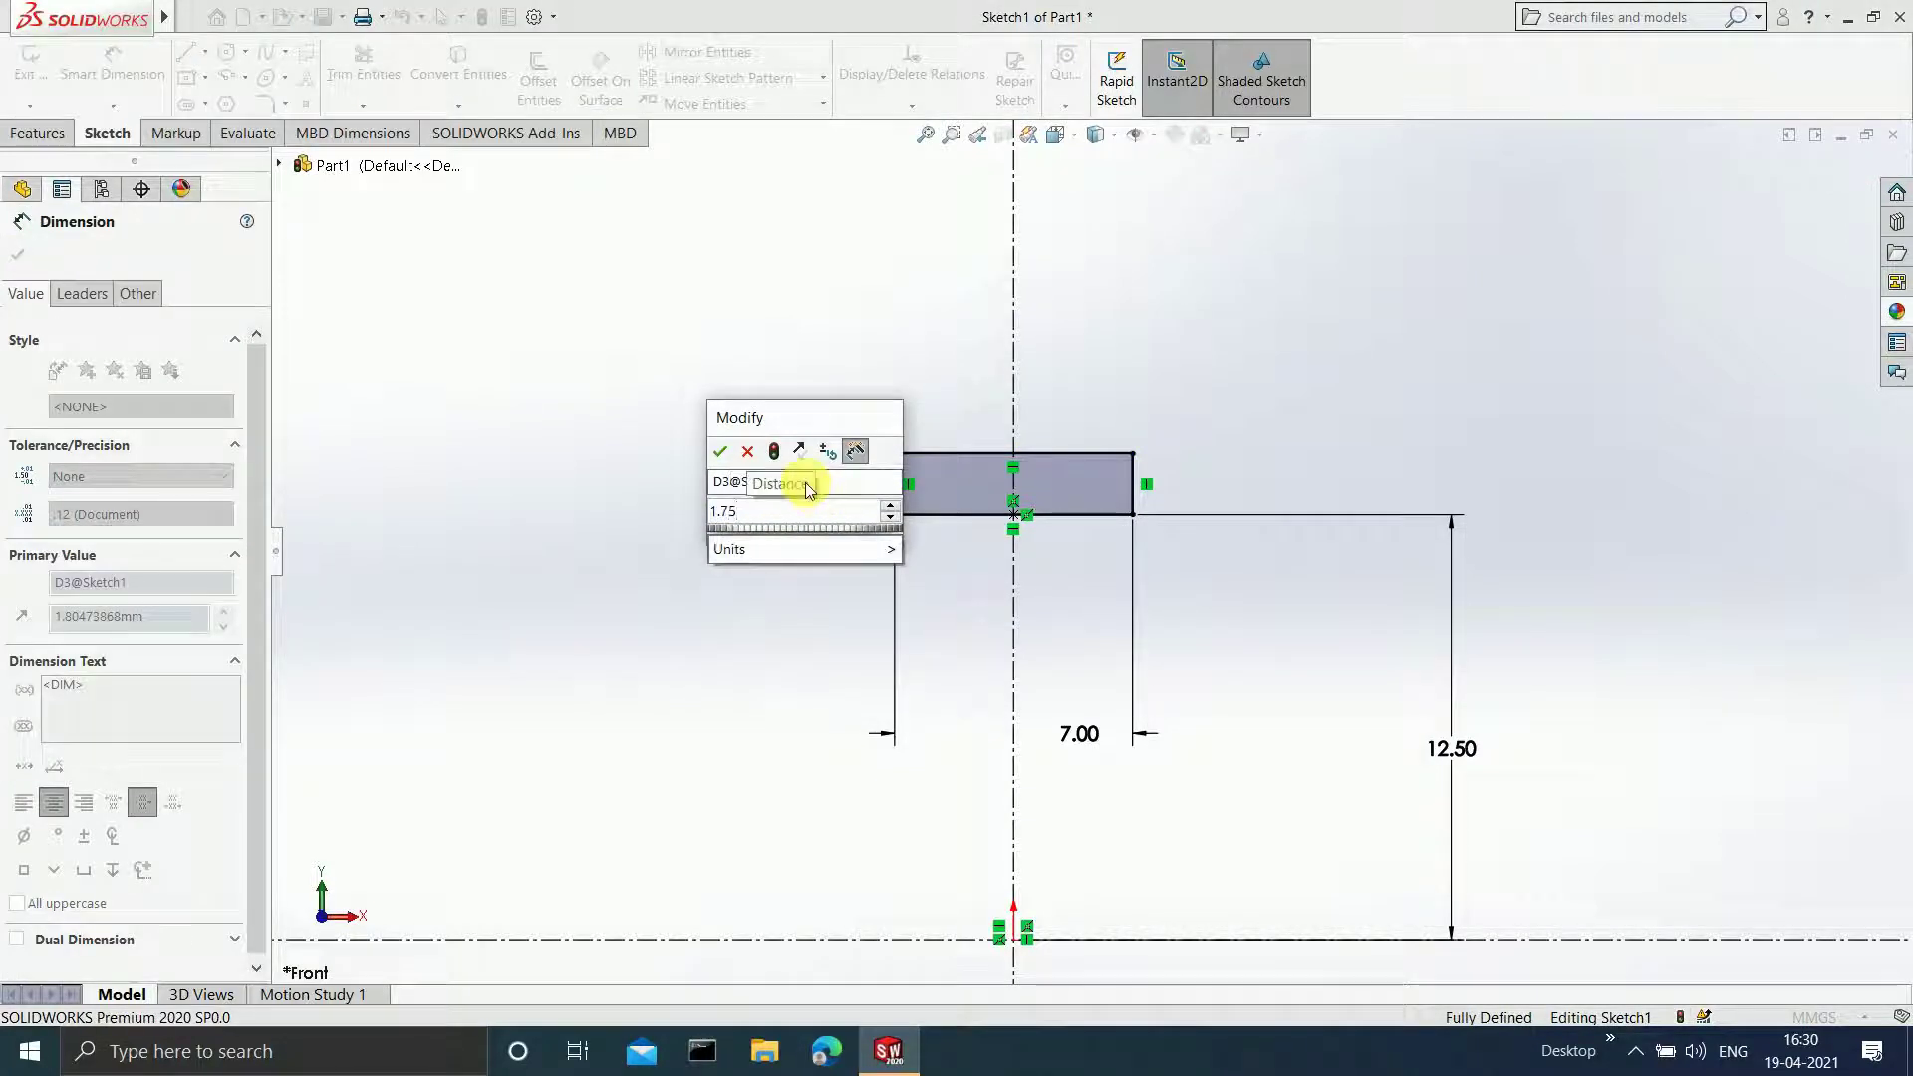
{"action": "key", "text": "Return"}
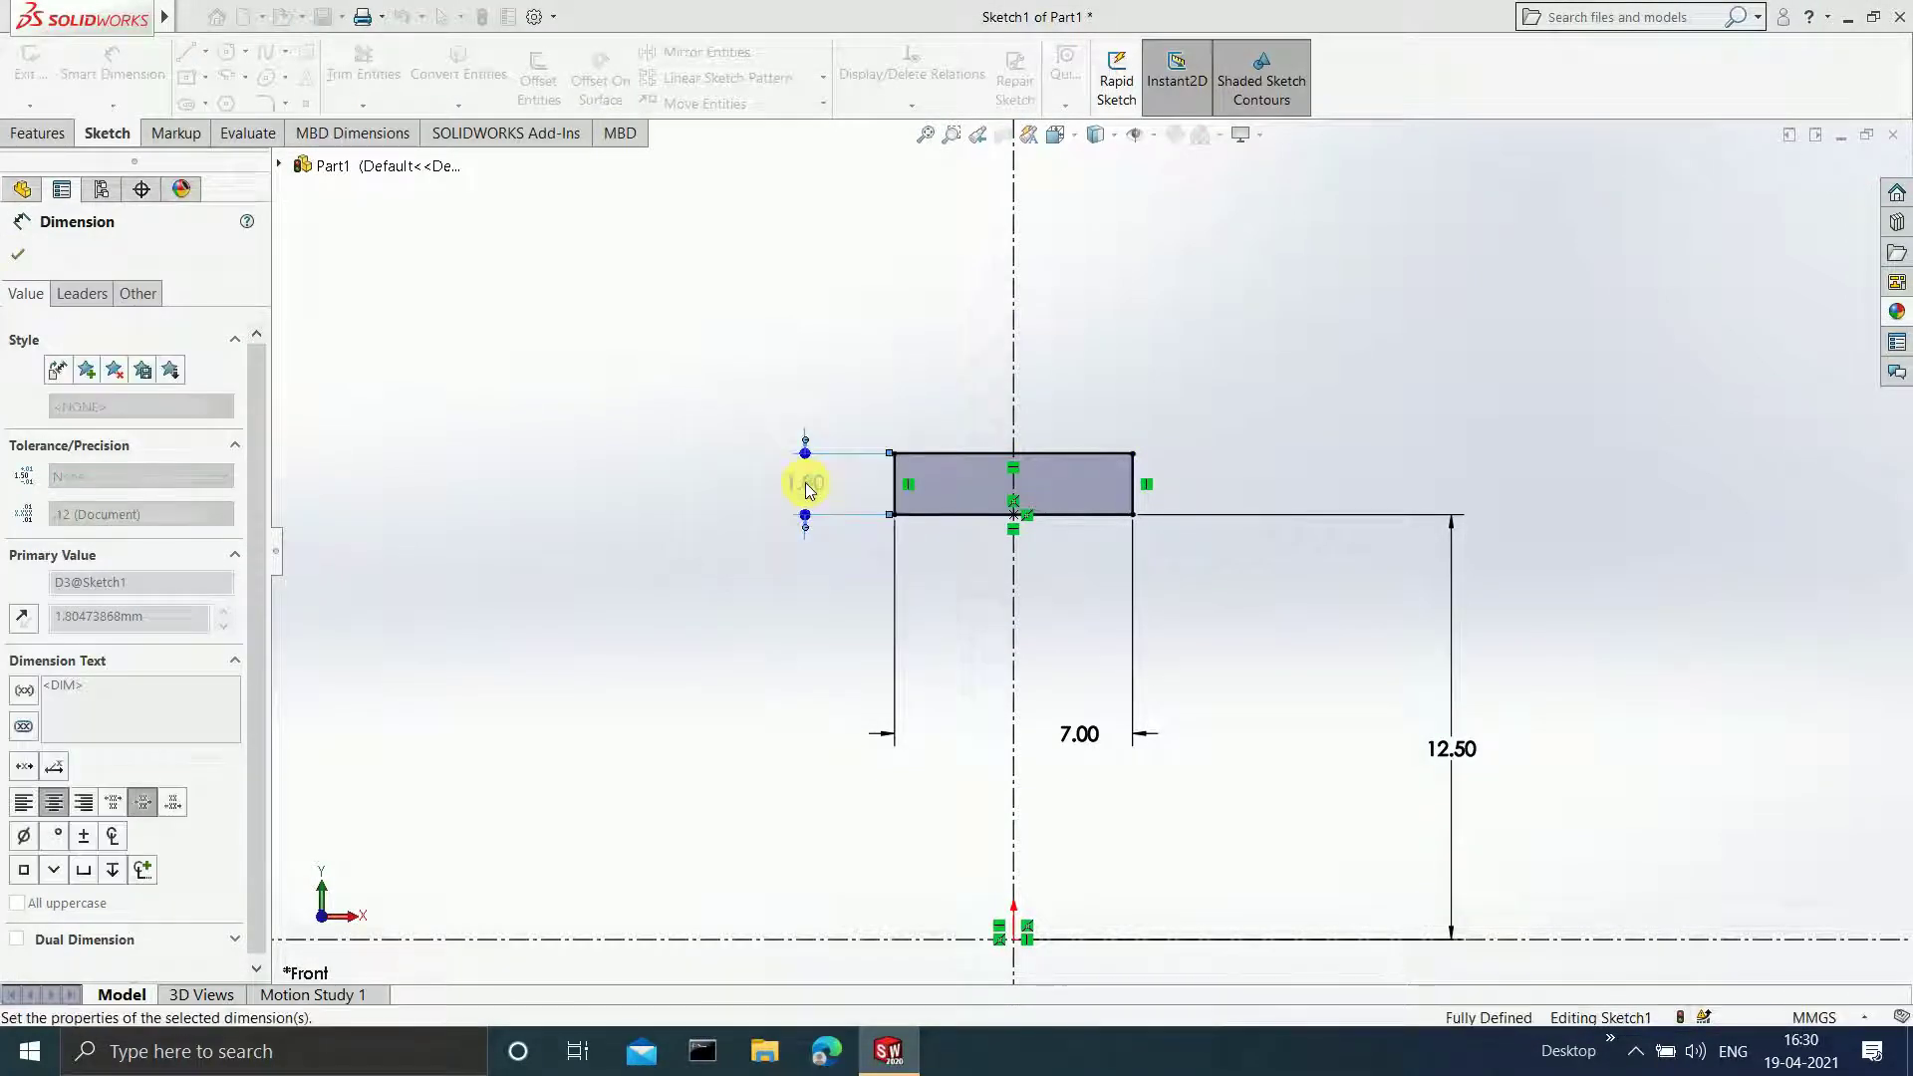
- Draw a circle about 5.76 mm in diameter above the rectangle, centred on the vertical centerline about 17 mm above the origin
{"action": "scroll", "coordinate": [1046, 660], "scroll_direction": "up", "scroll_amount": 2}
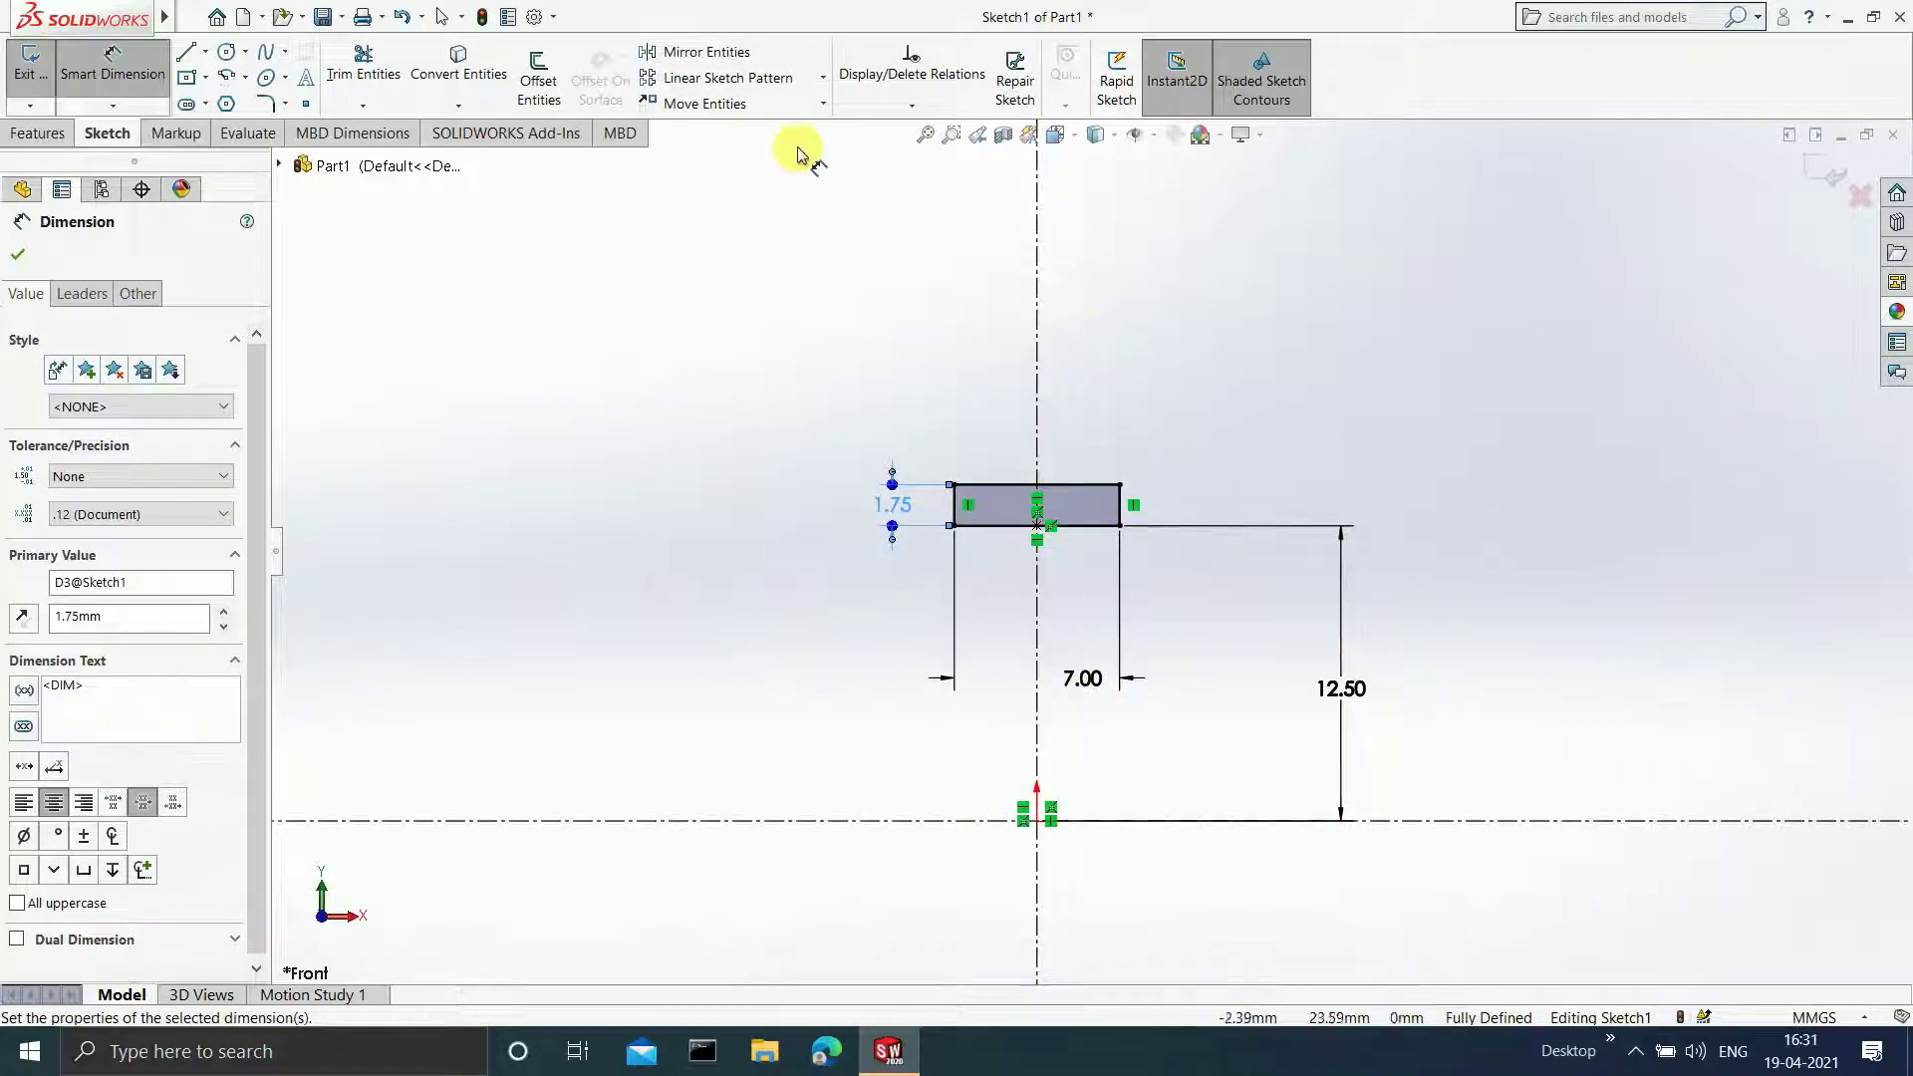
{"action": "left_click", "coordinate": [227, 54]}
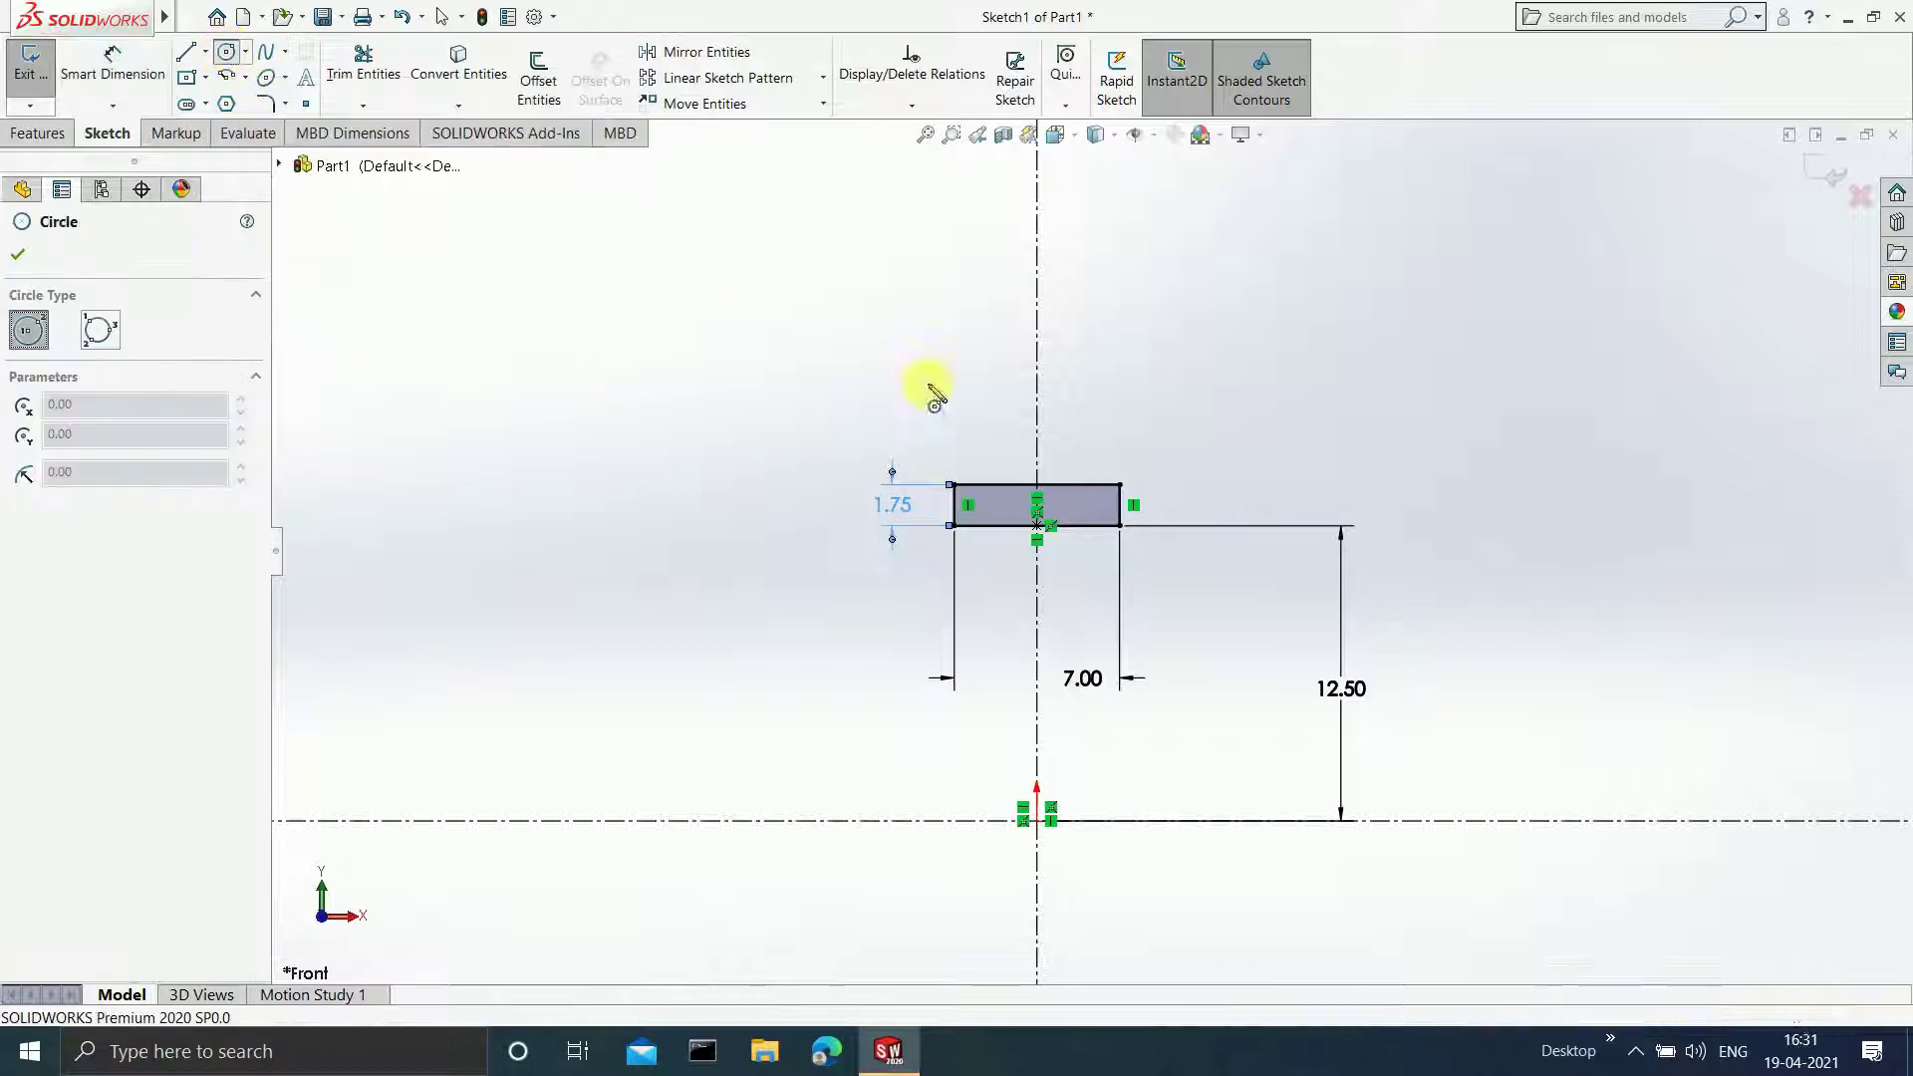
{"action": "left_click", "coordinate": [1036, 419]}
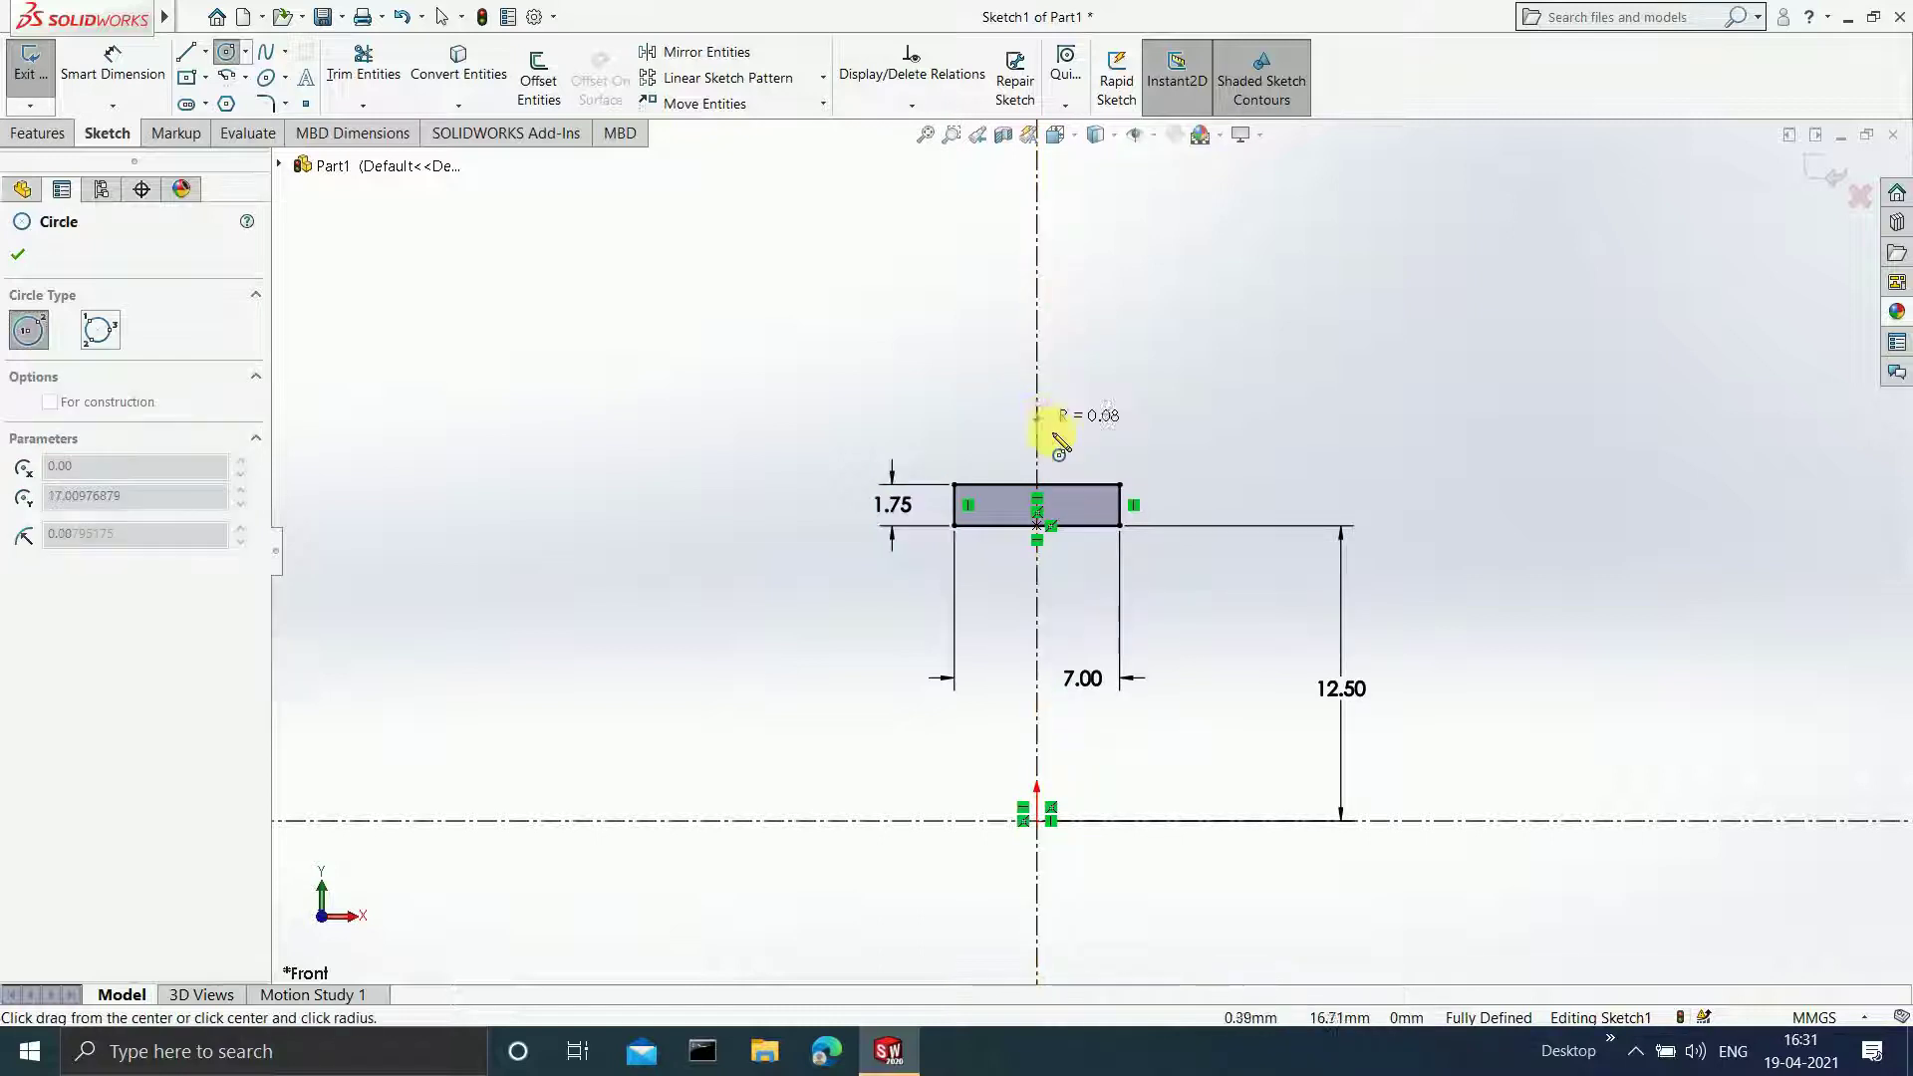
{"action": "left_click", "coordinate": [1107, 433]}
{"action": "key", "text": "Escape"}
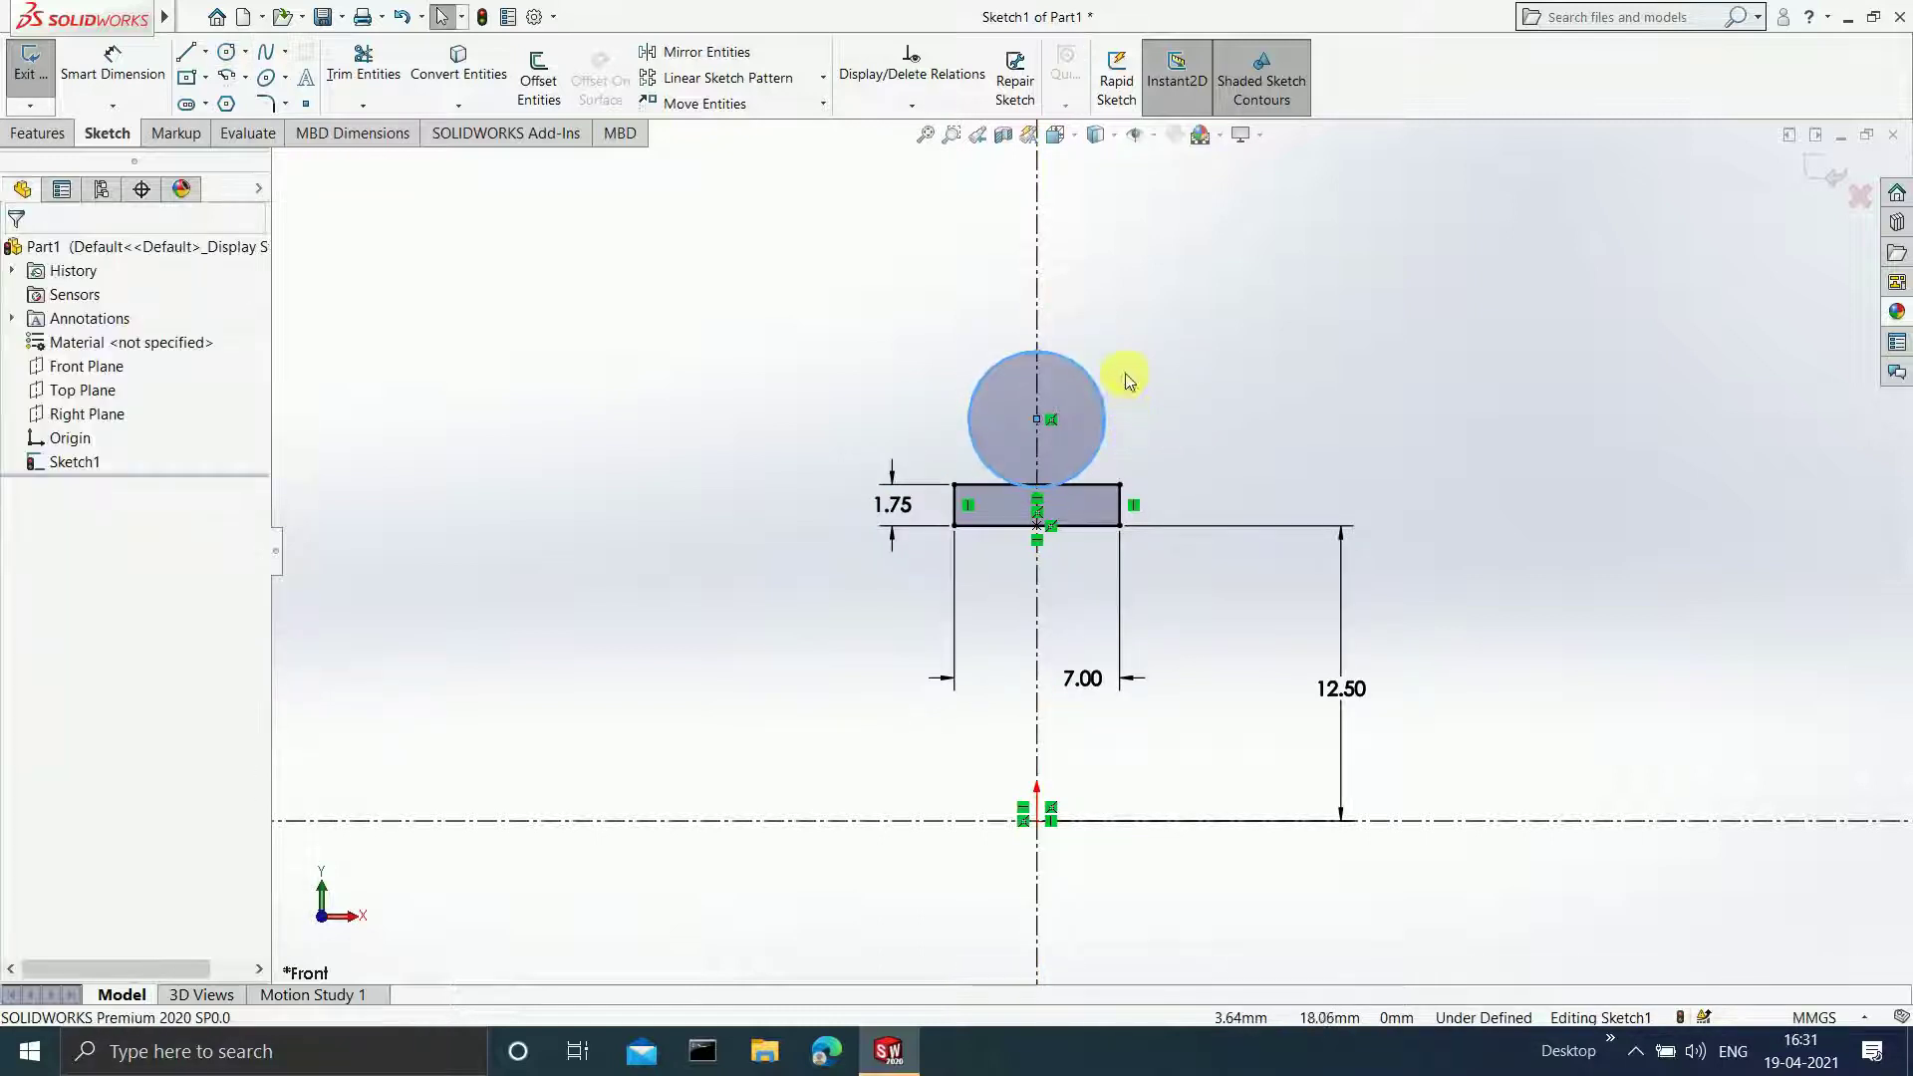
- Dimension the circle's diameter to 4 mm
{"action": "left_click", "coordinate": [113, 65]}
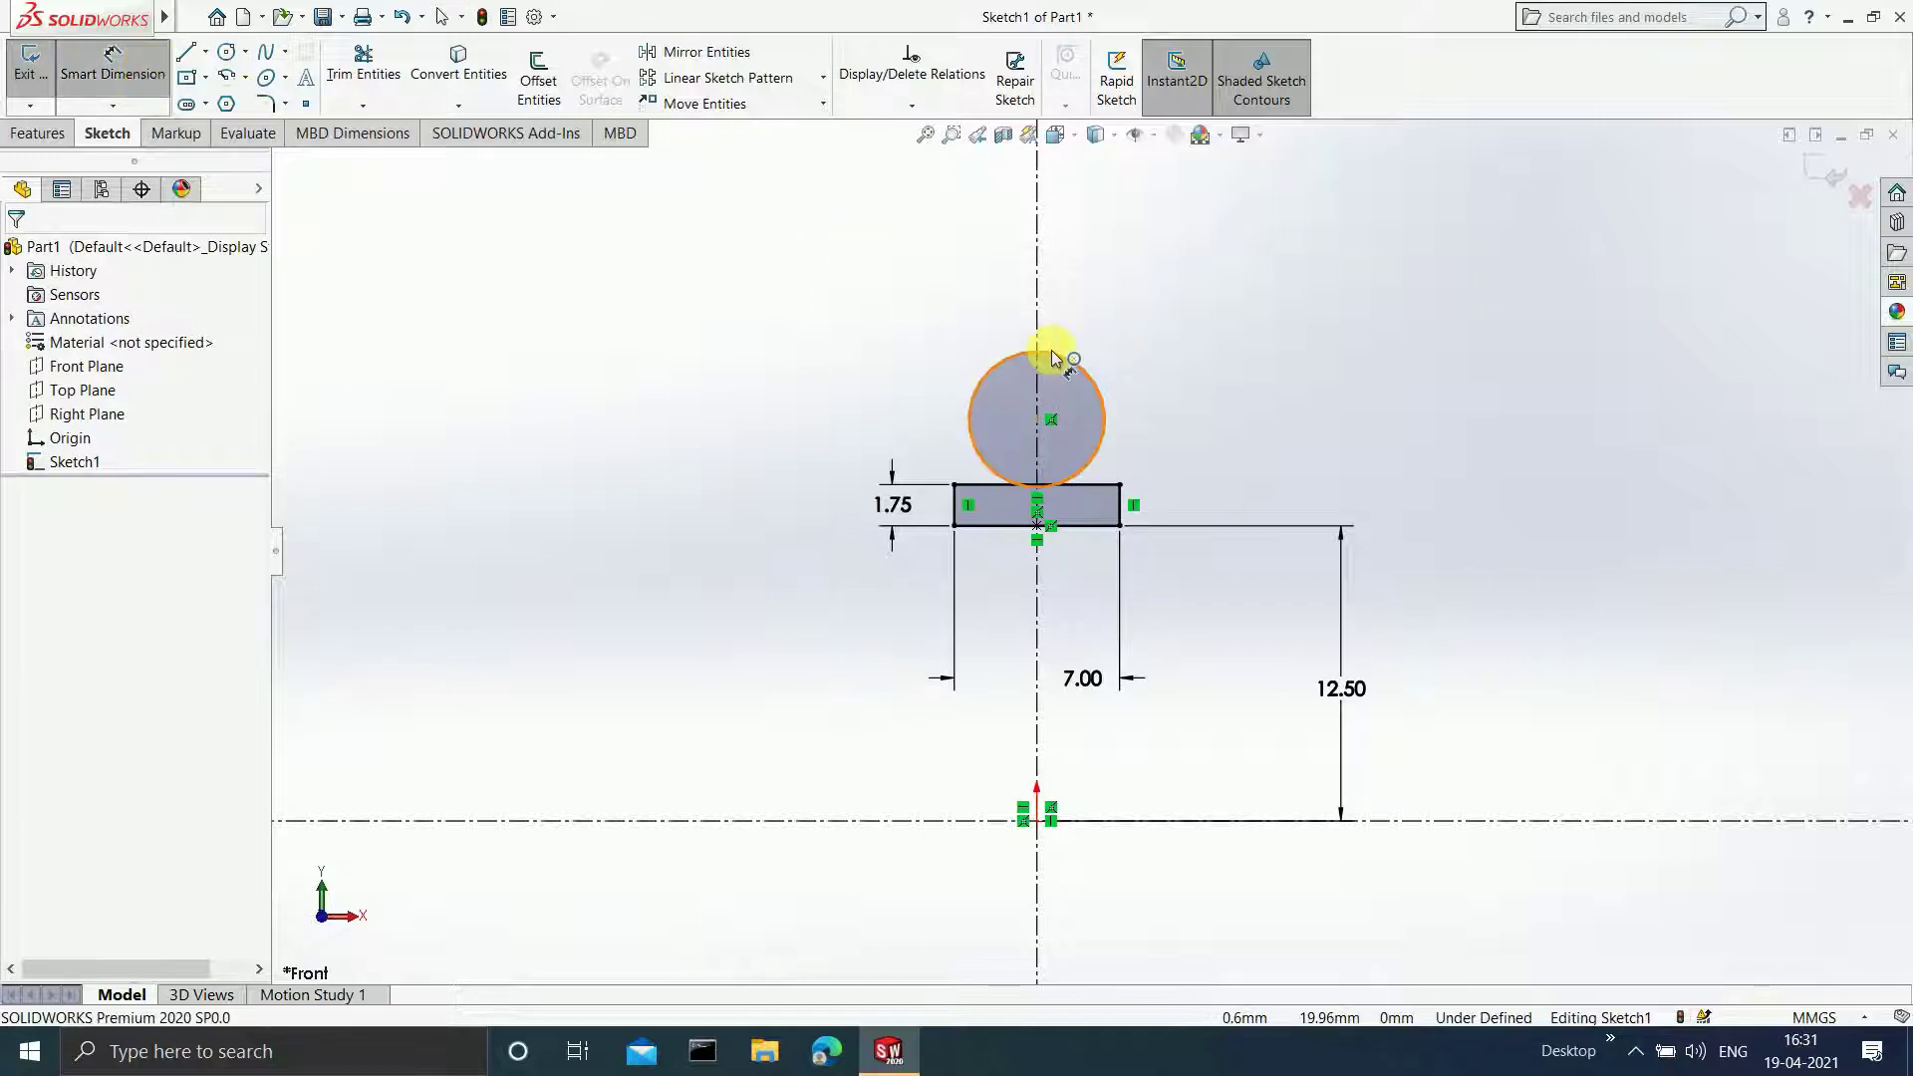
{"action": "left_click", "coordinate": [1068, 357]}
{"action": "left_click", "coordinate": [1168, 385]}
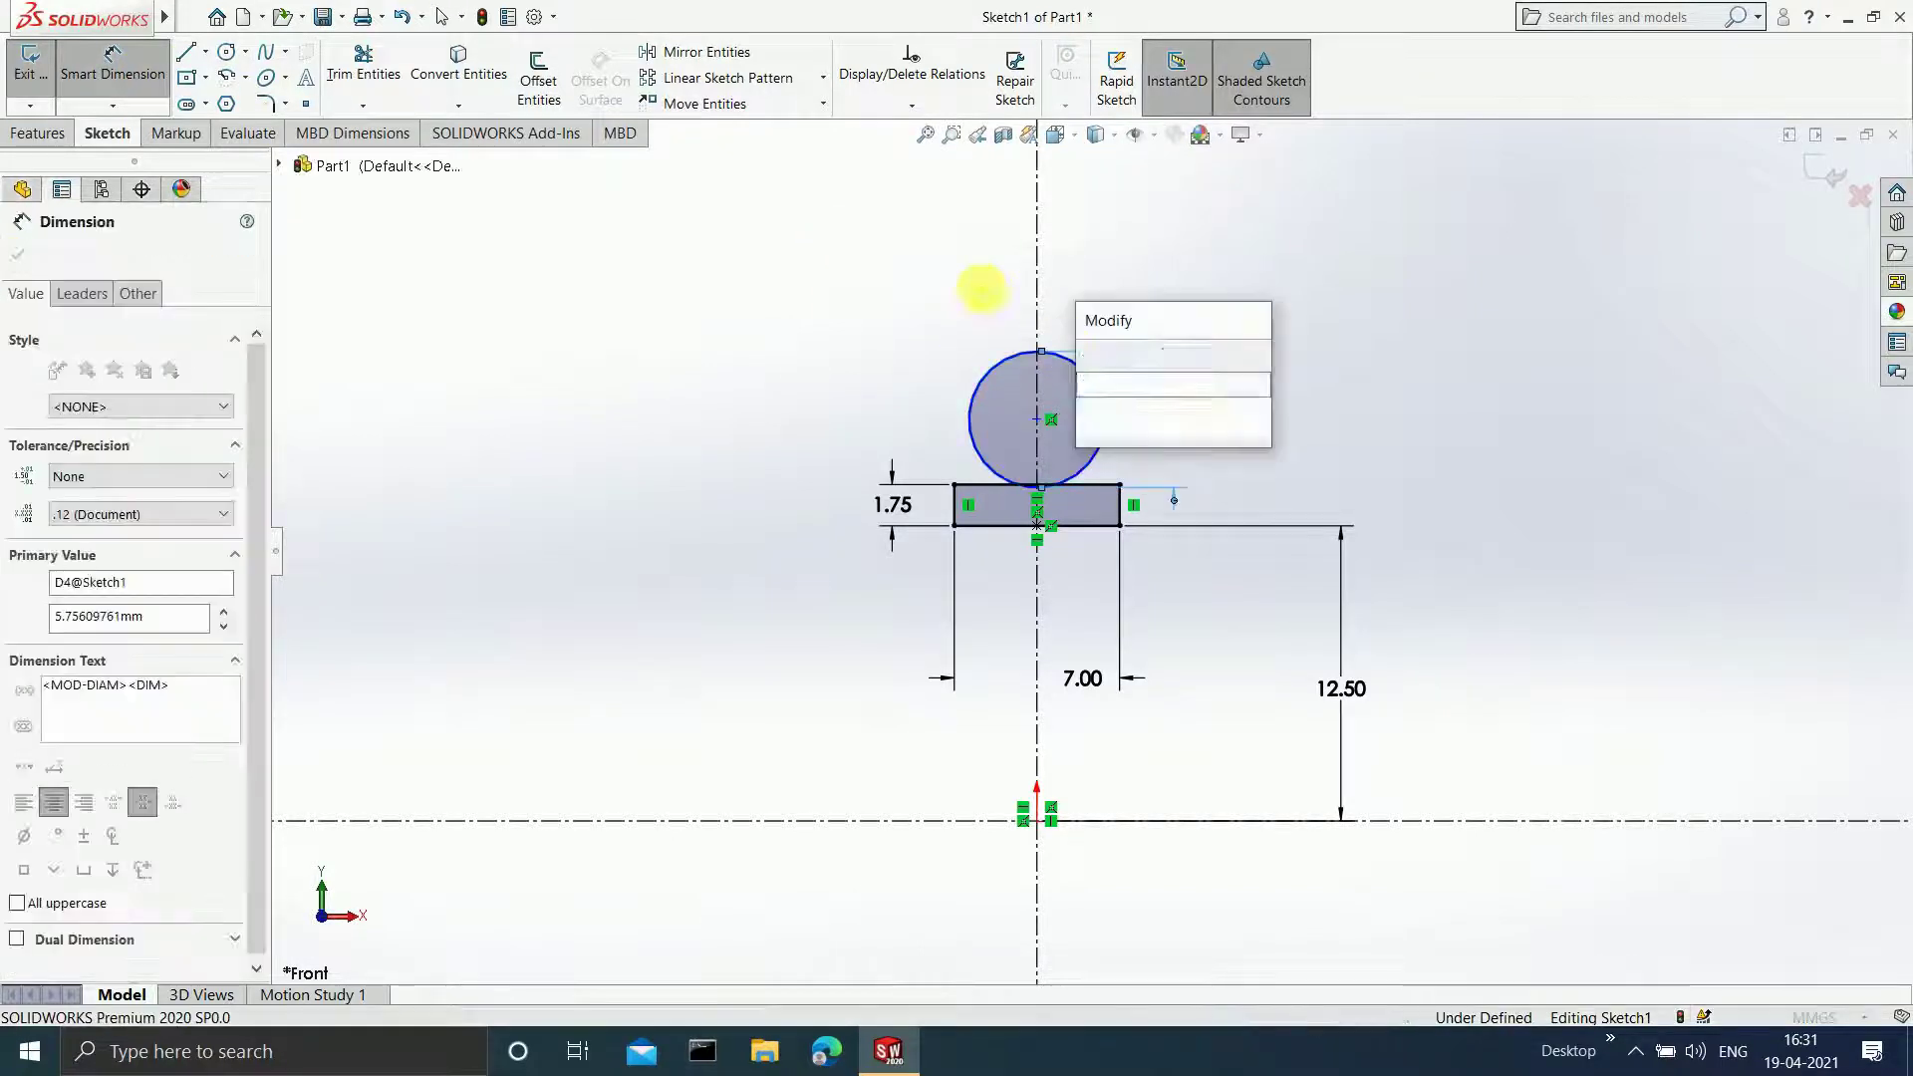
{"action": "type", "text": "4"}
{"action": "key", "text": "Return"}
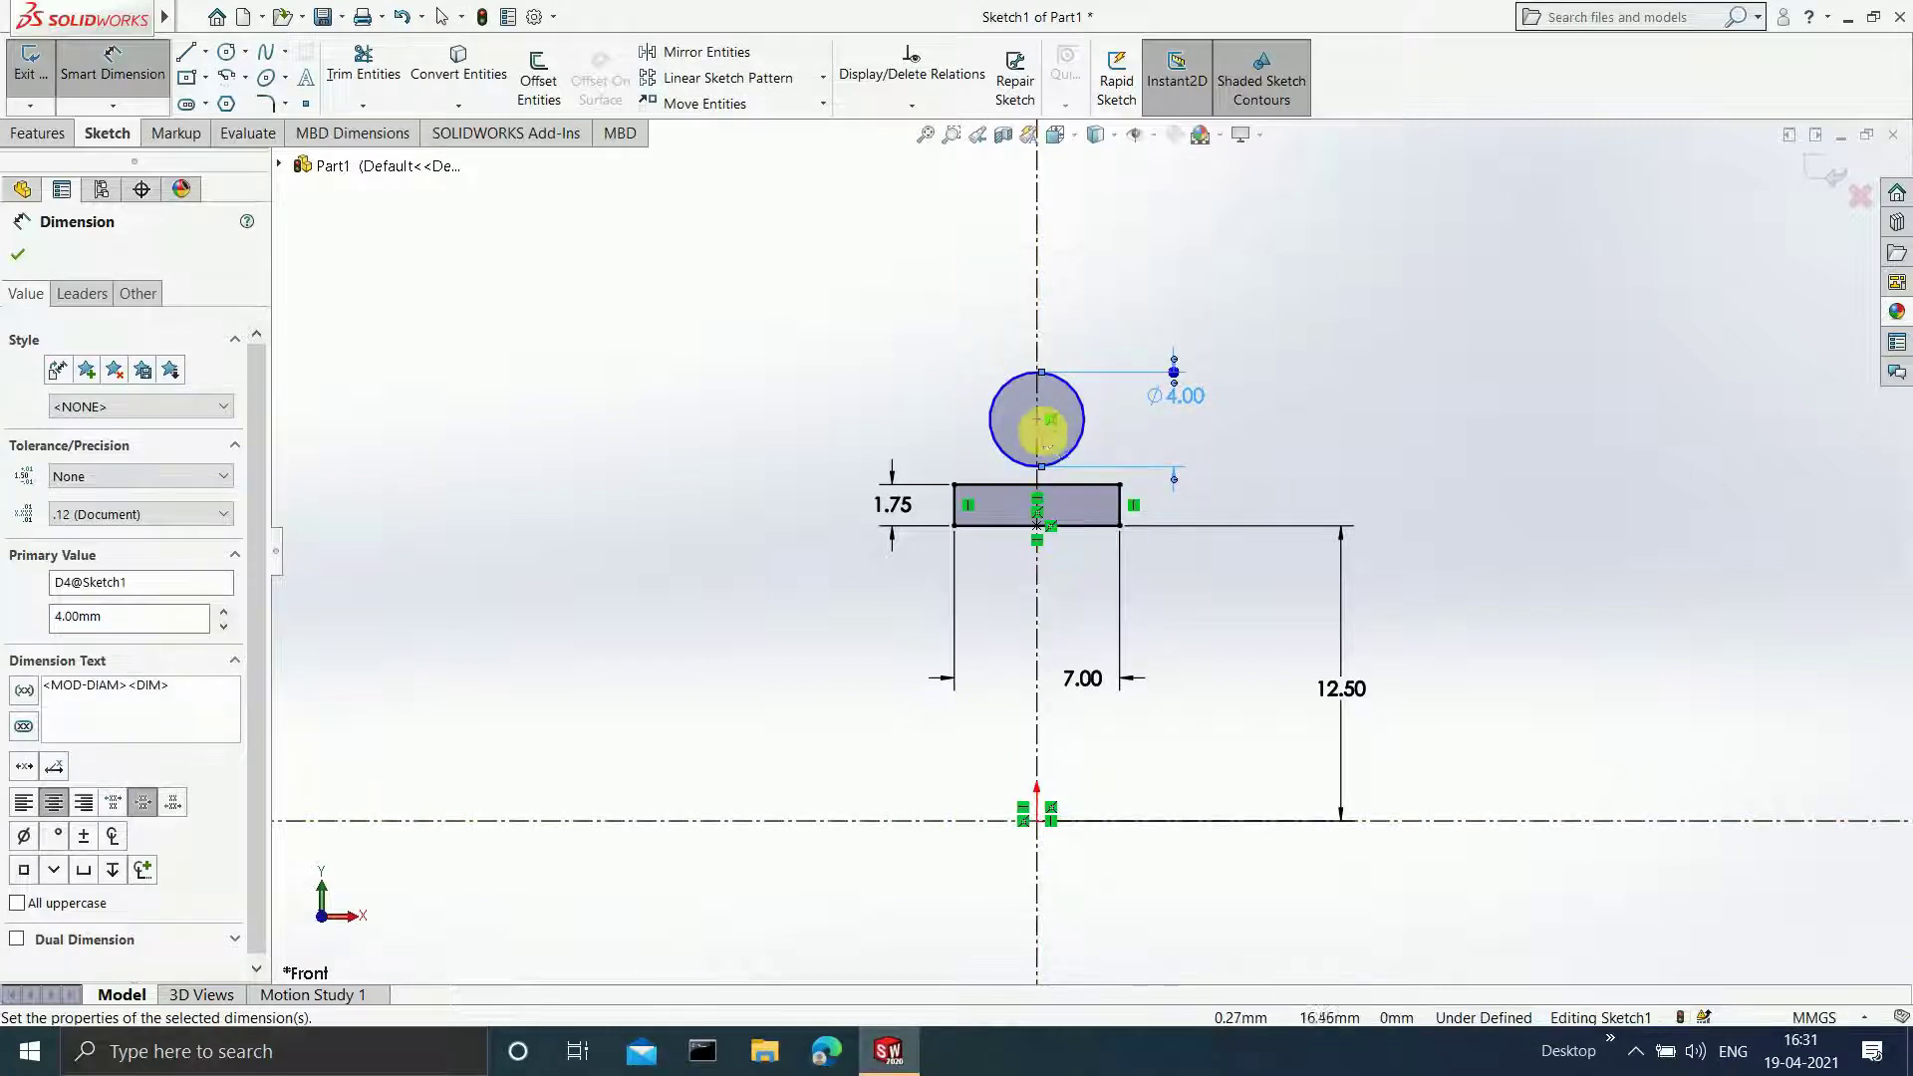
- Dimension the vertical distance from the circle's centre to the origin to 15.43 mm
{"action": "left_click", "coordinate": [1038, 419]}
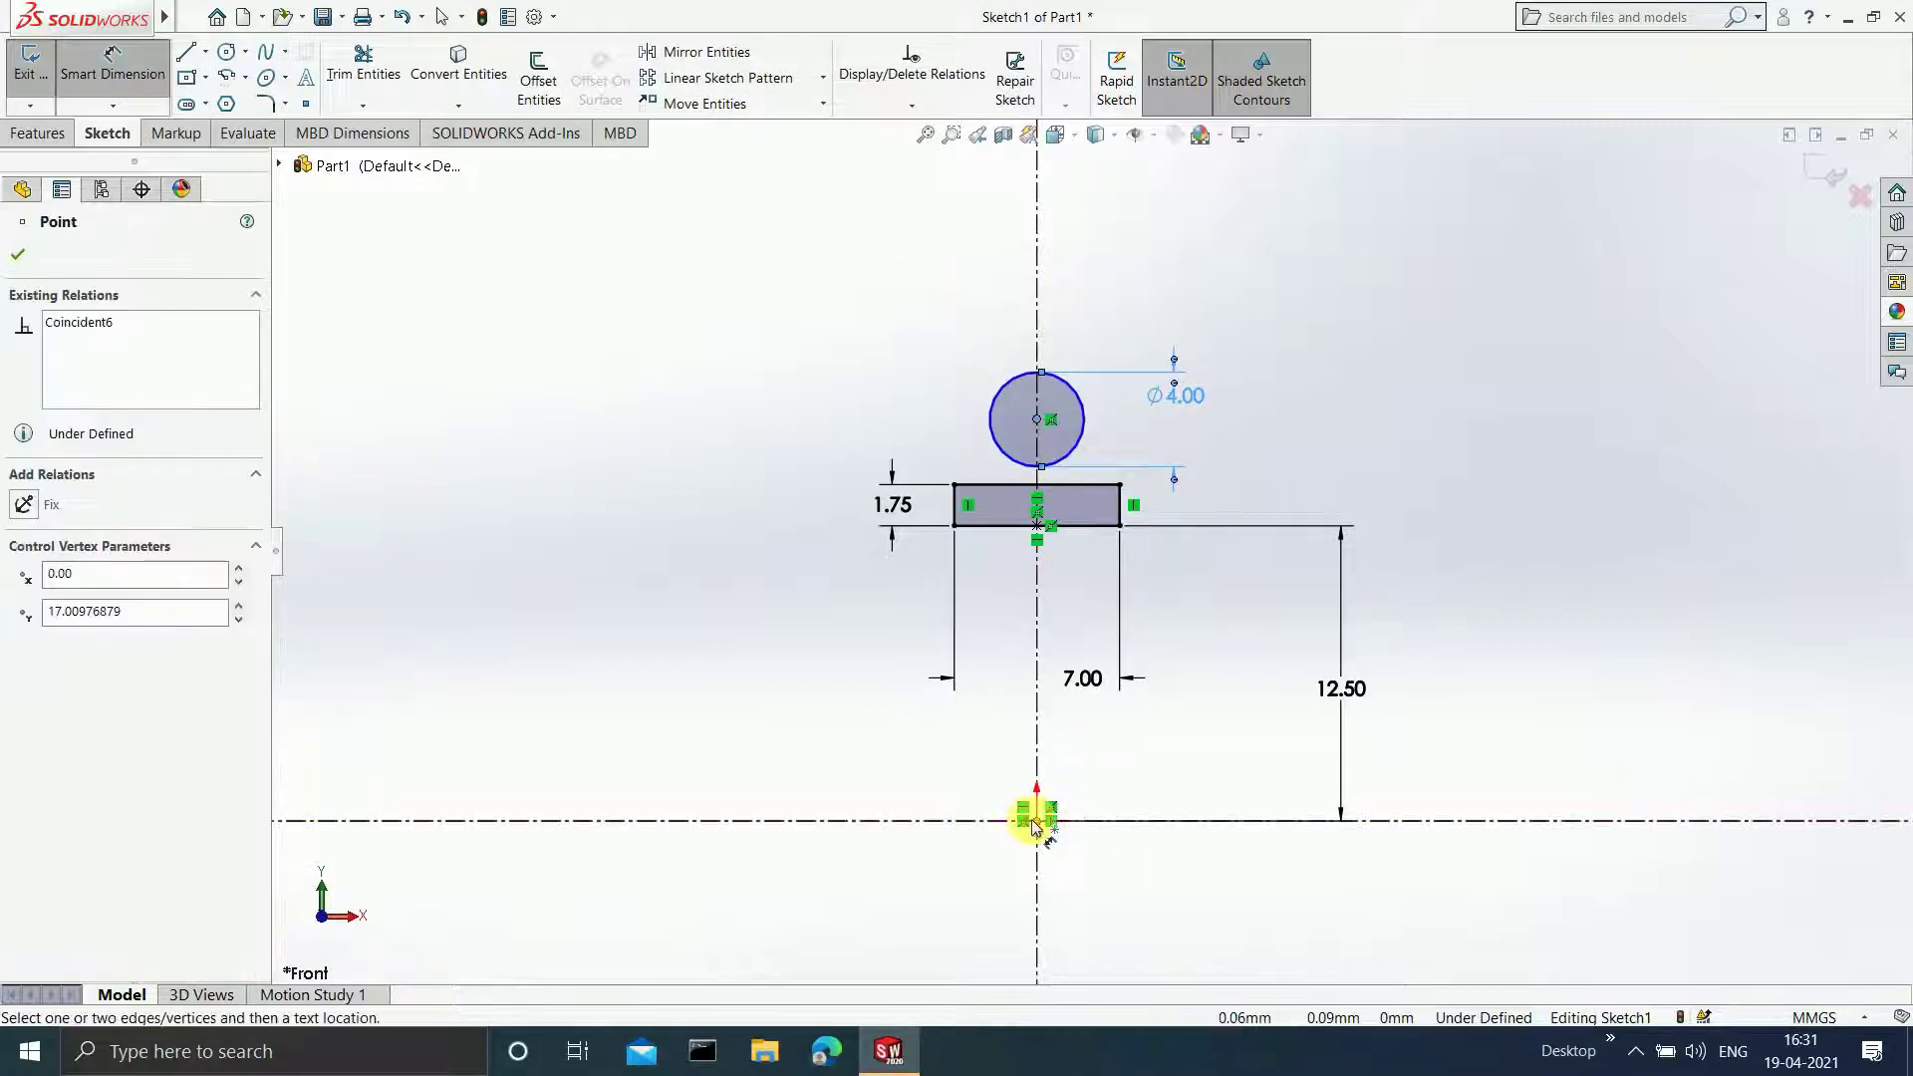
{"action": "left_click", "coordinate": [1039, 819]}
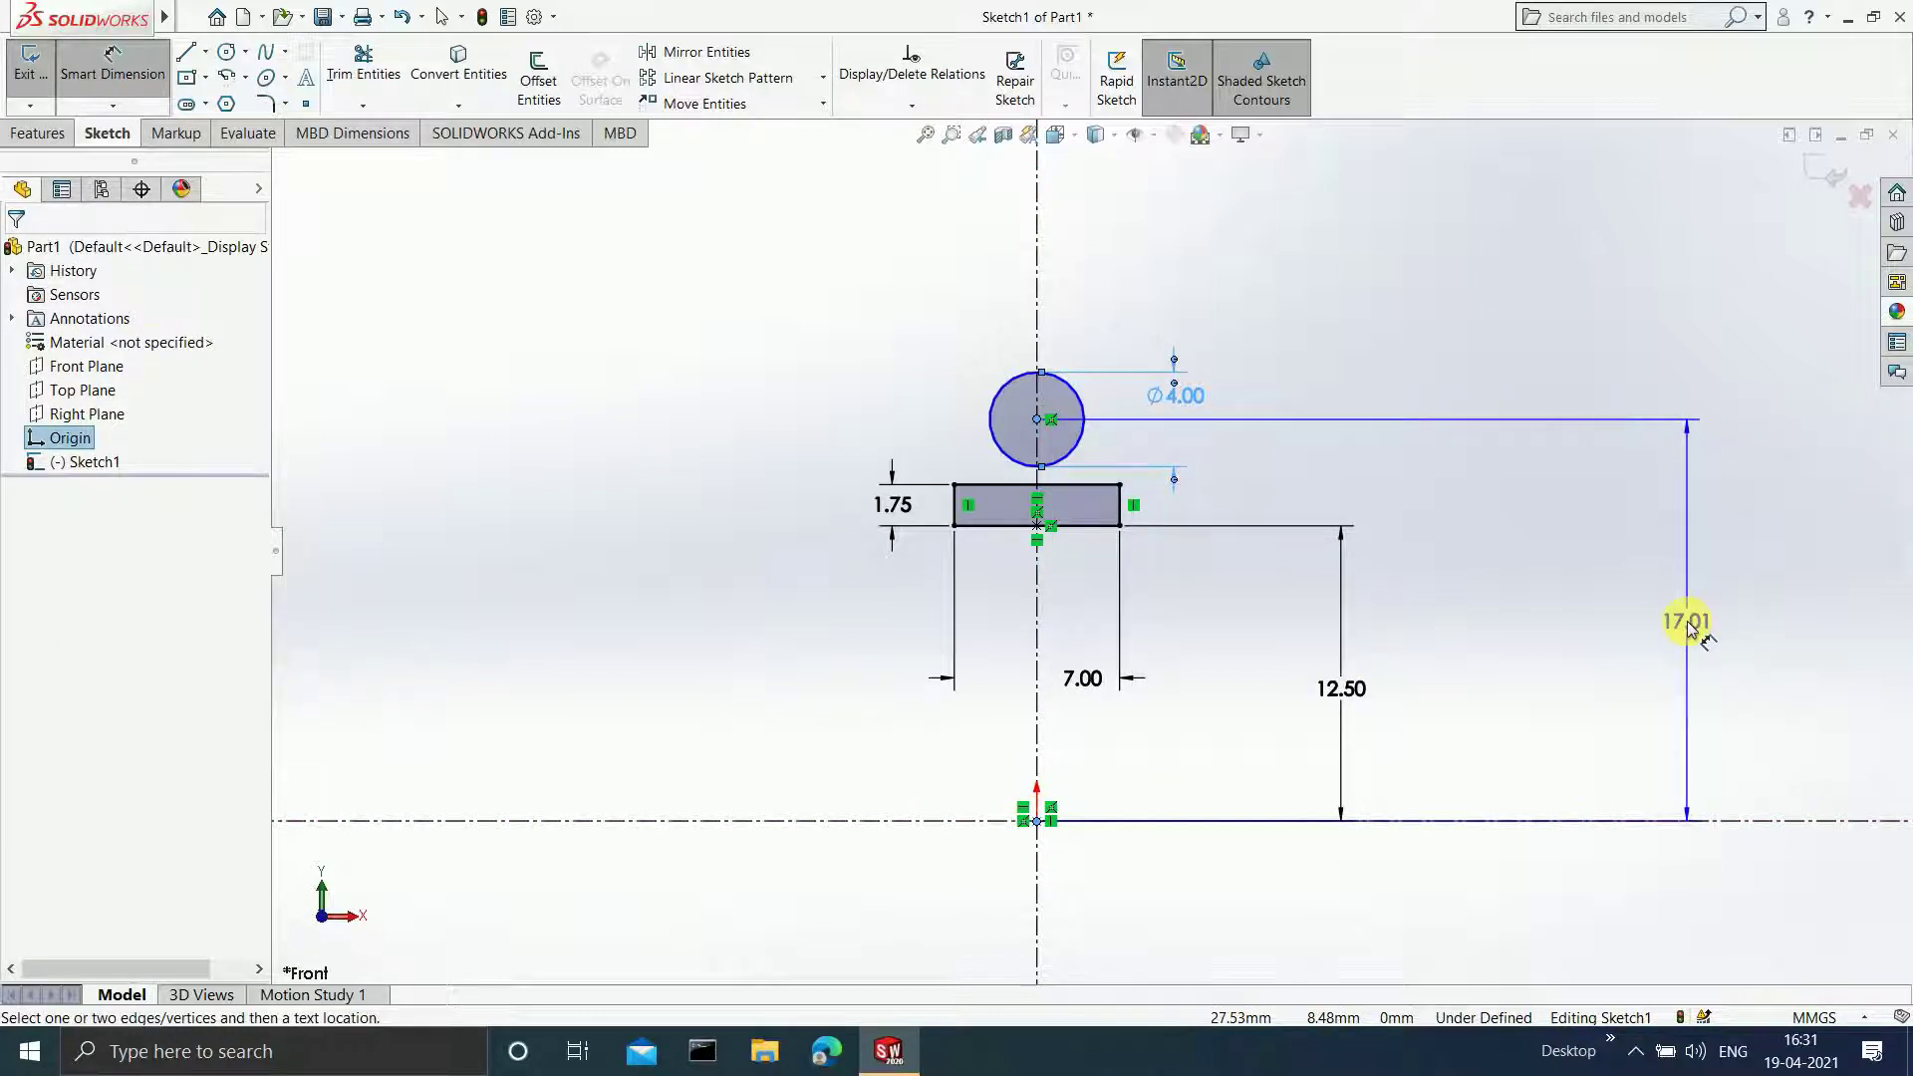
{"action": "left_click", "coordinate": [1462, 607]}
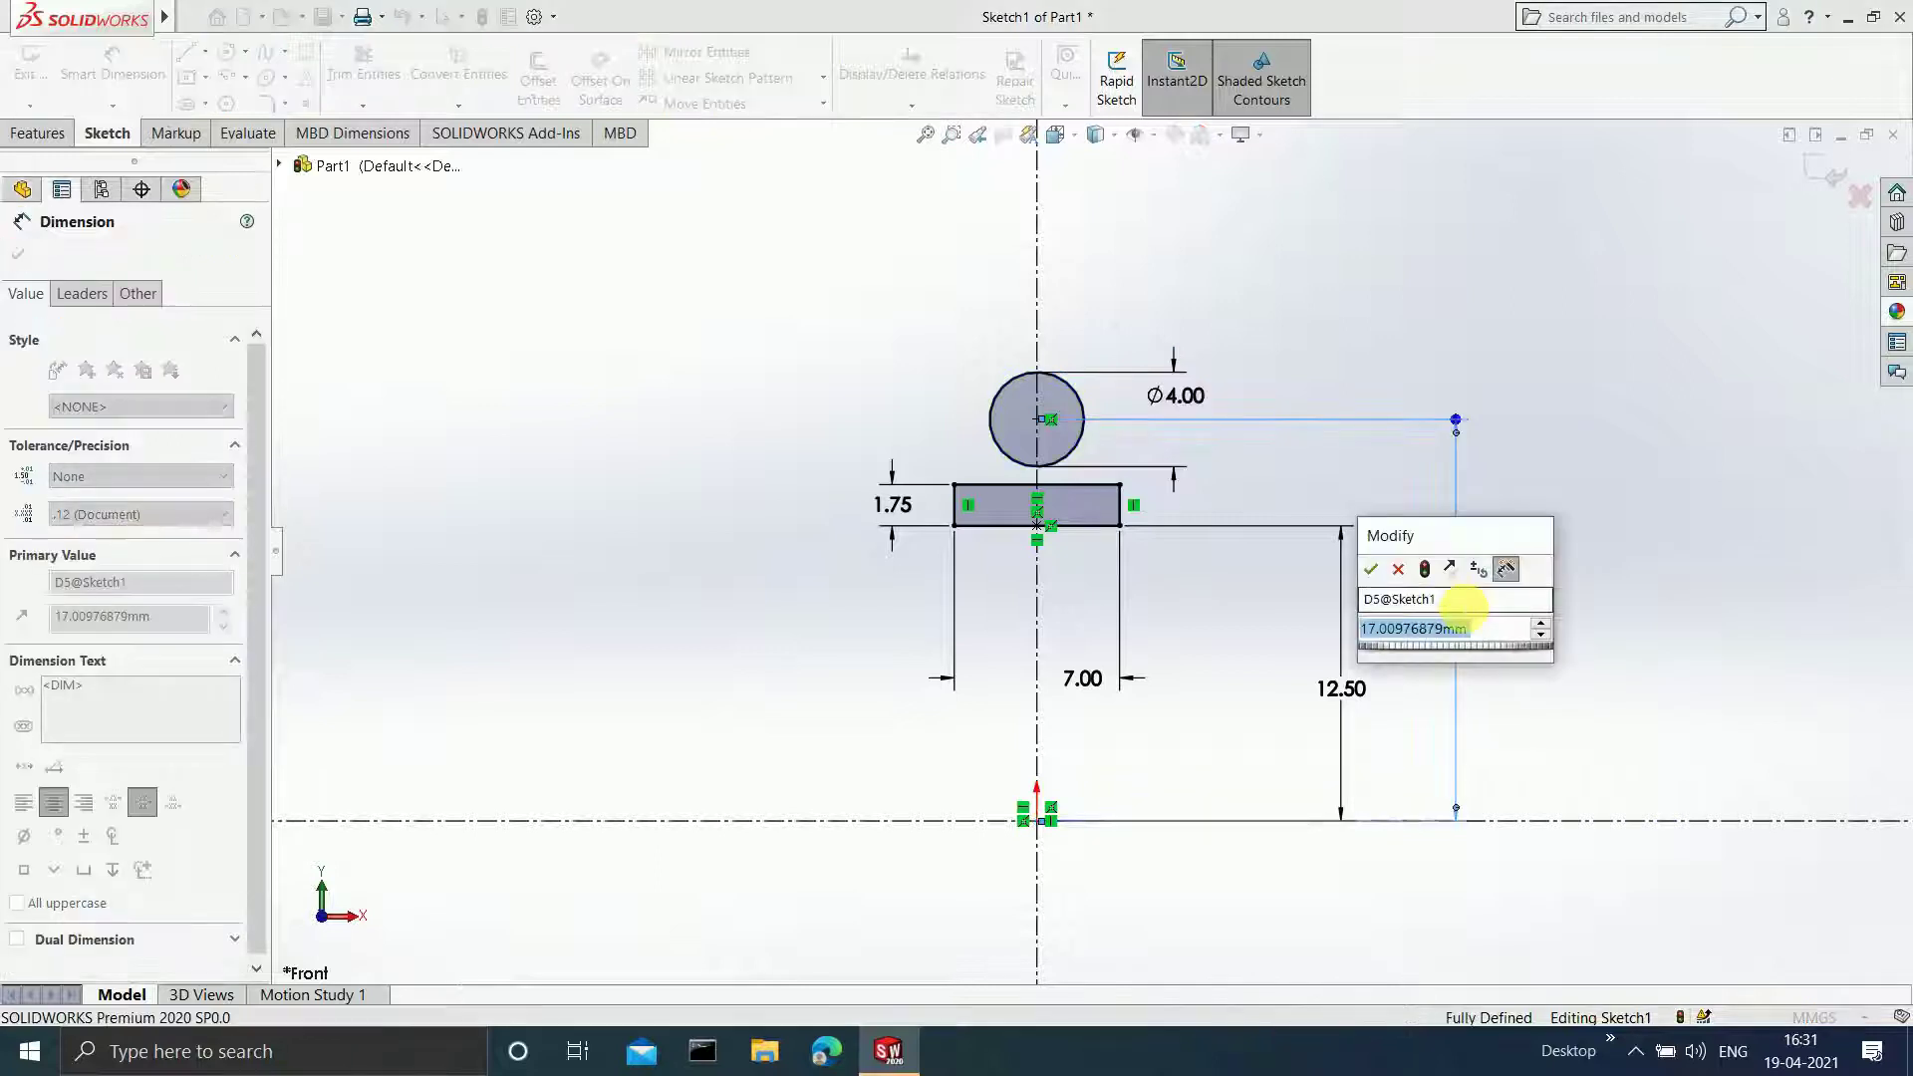
{"action": "type", "text": "15.43"}
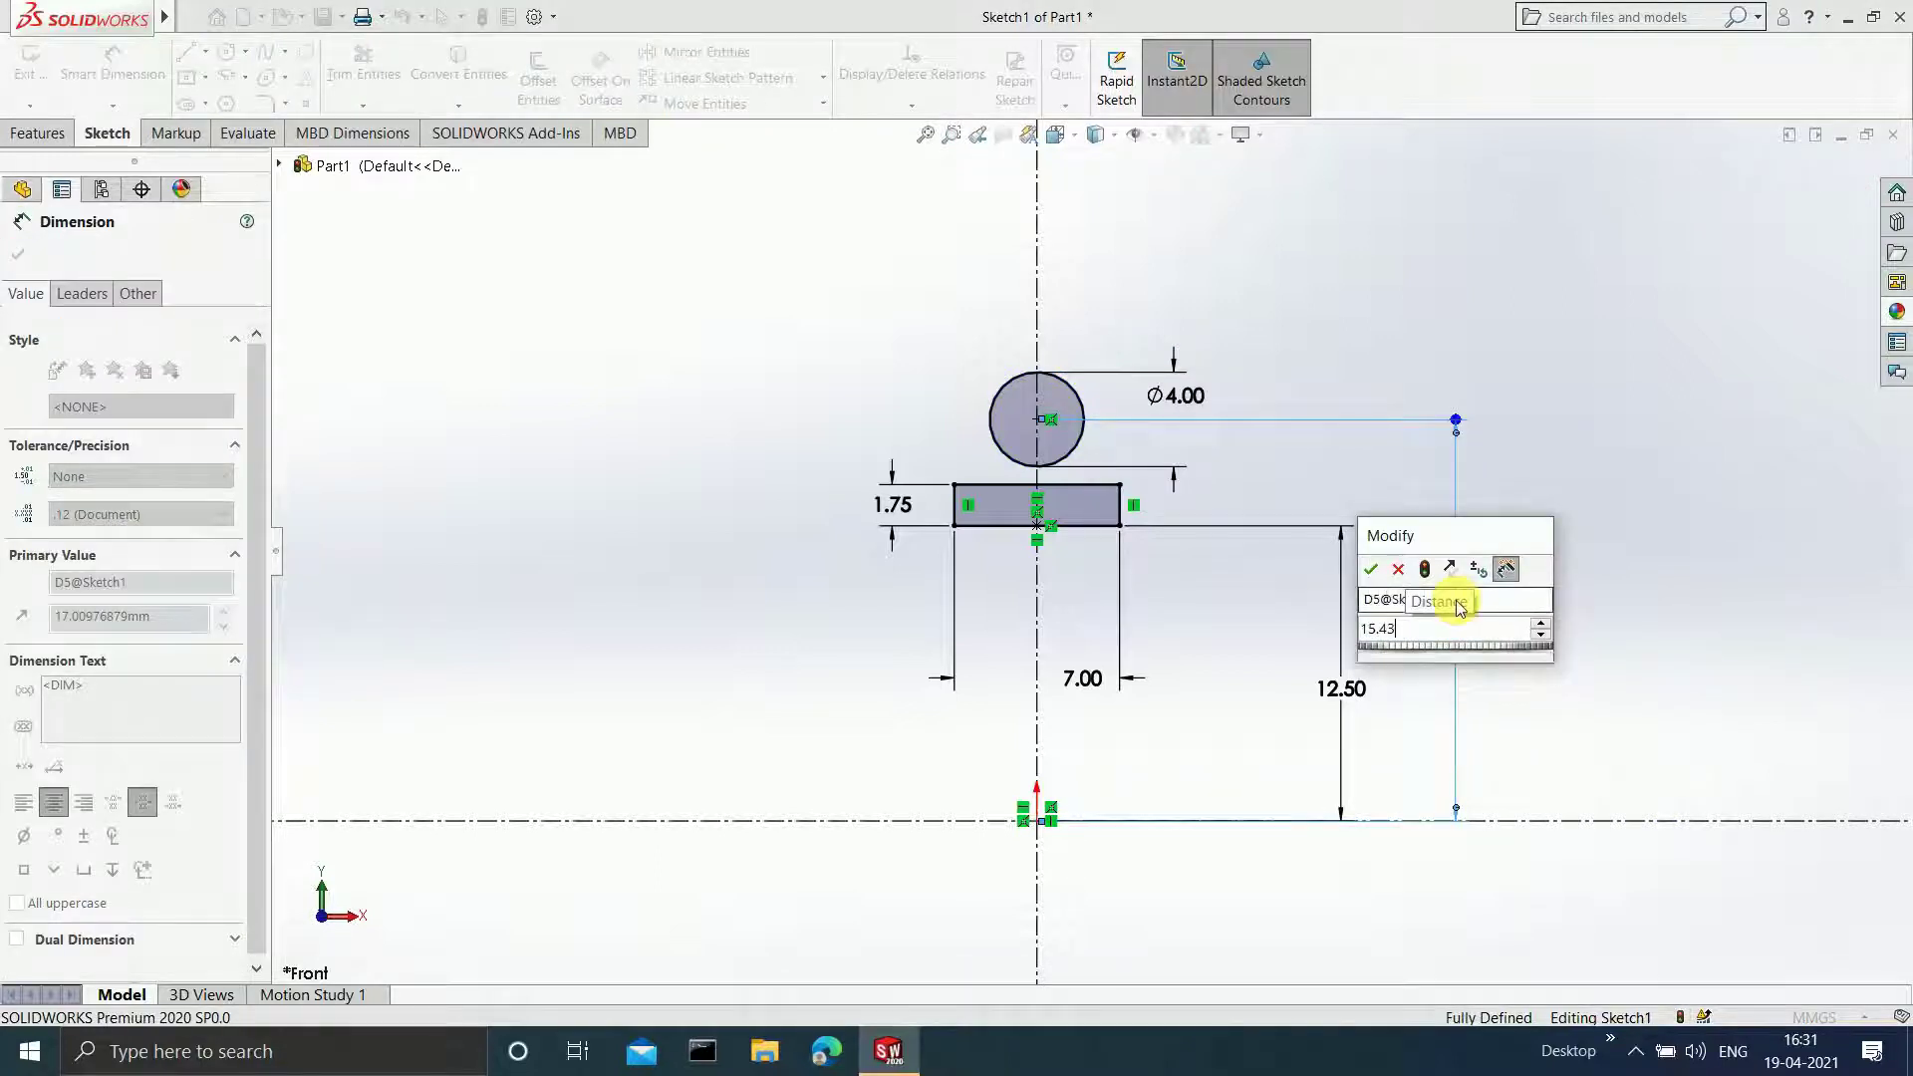
{"action": "key", "text": "Return"}
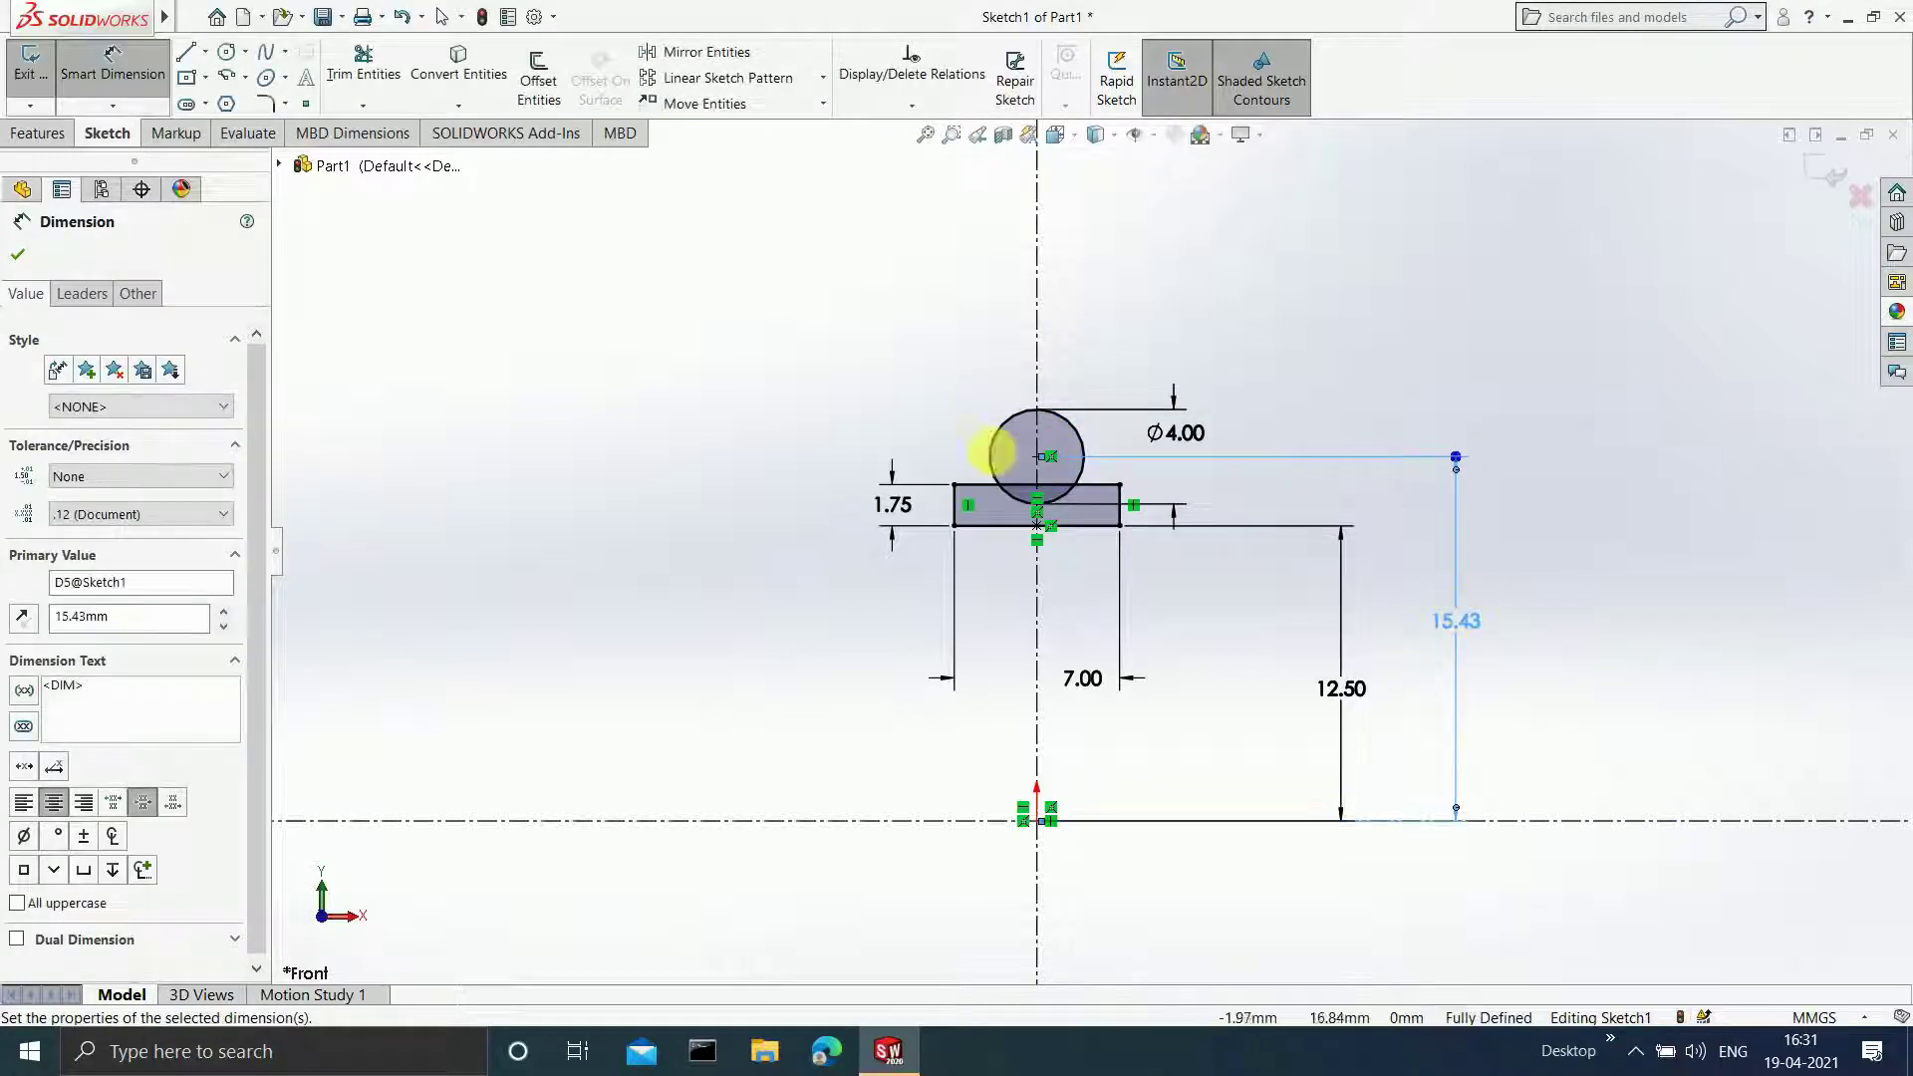
- Trim the circle above the rectangle's top edge and the edge segment inside it, leaving a concave arc groove in the rectangle
{"action": "scroll", "coordinate": [1006, 454], "scroll_direction": "down", "scroll_amount": 3}
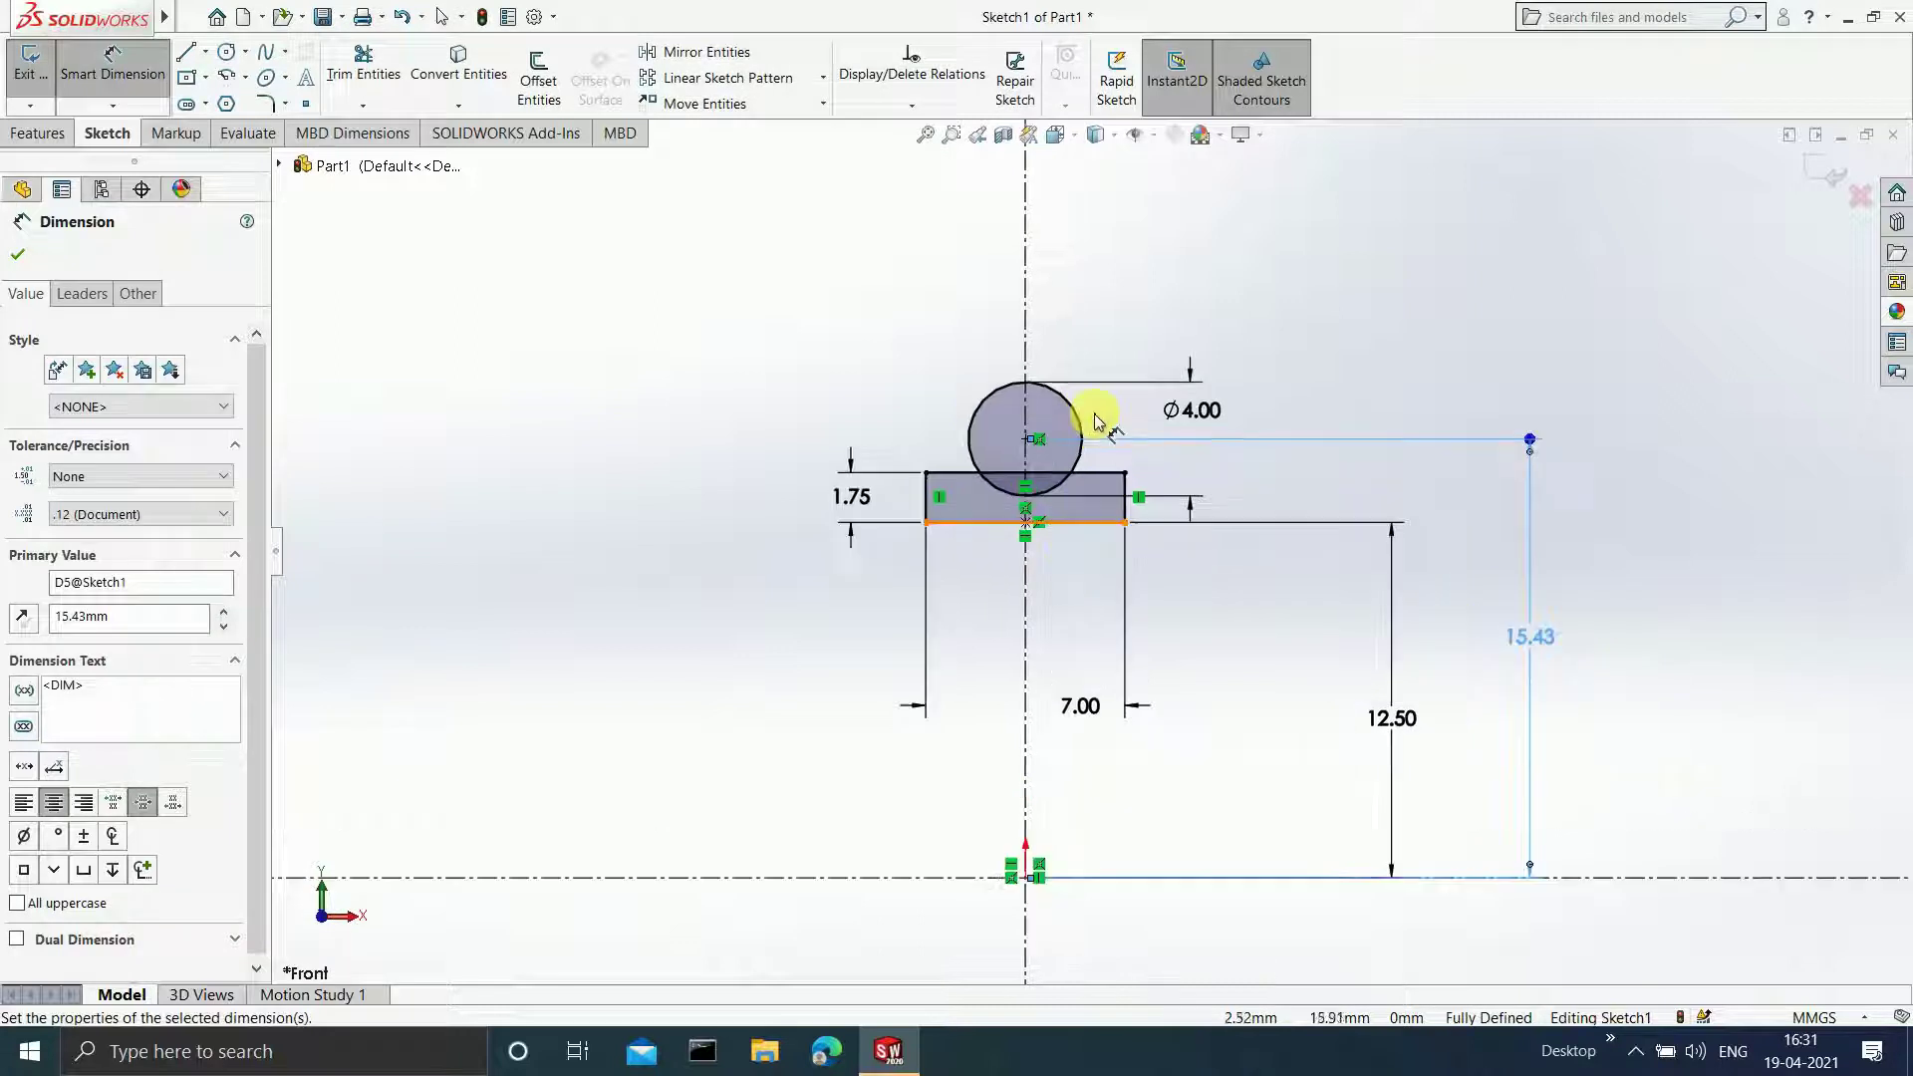
{"action": "left_click", "coordinate": [362, 65]}
{"action": "scroll", "coordinate": [1078, 474], "scroll_direction": "down", "scroll_amount": 3}
{"action": "scroll", "coordinate": [1078, 474], "scroll_direction": "down", "scroll_amount": 2}
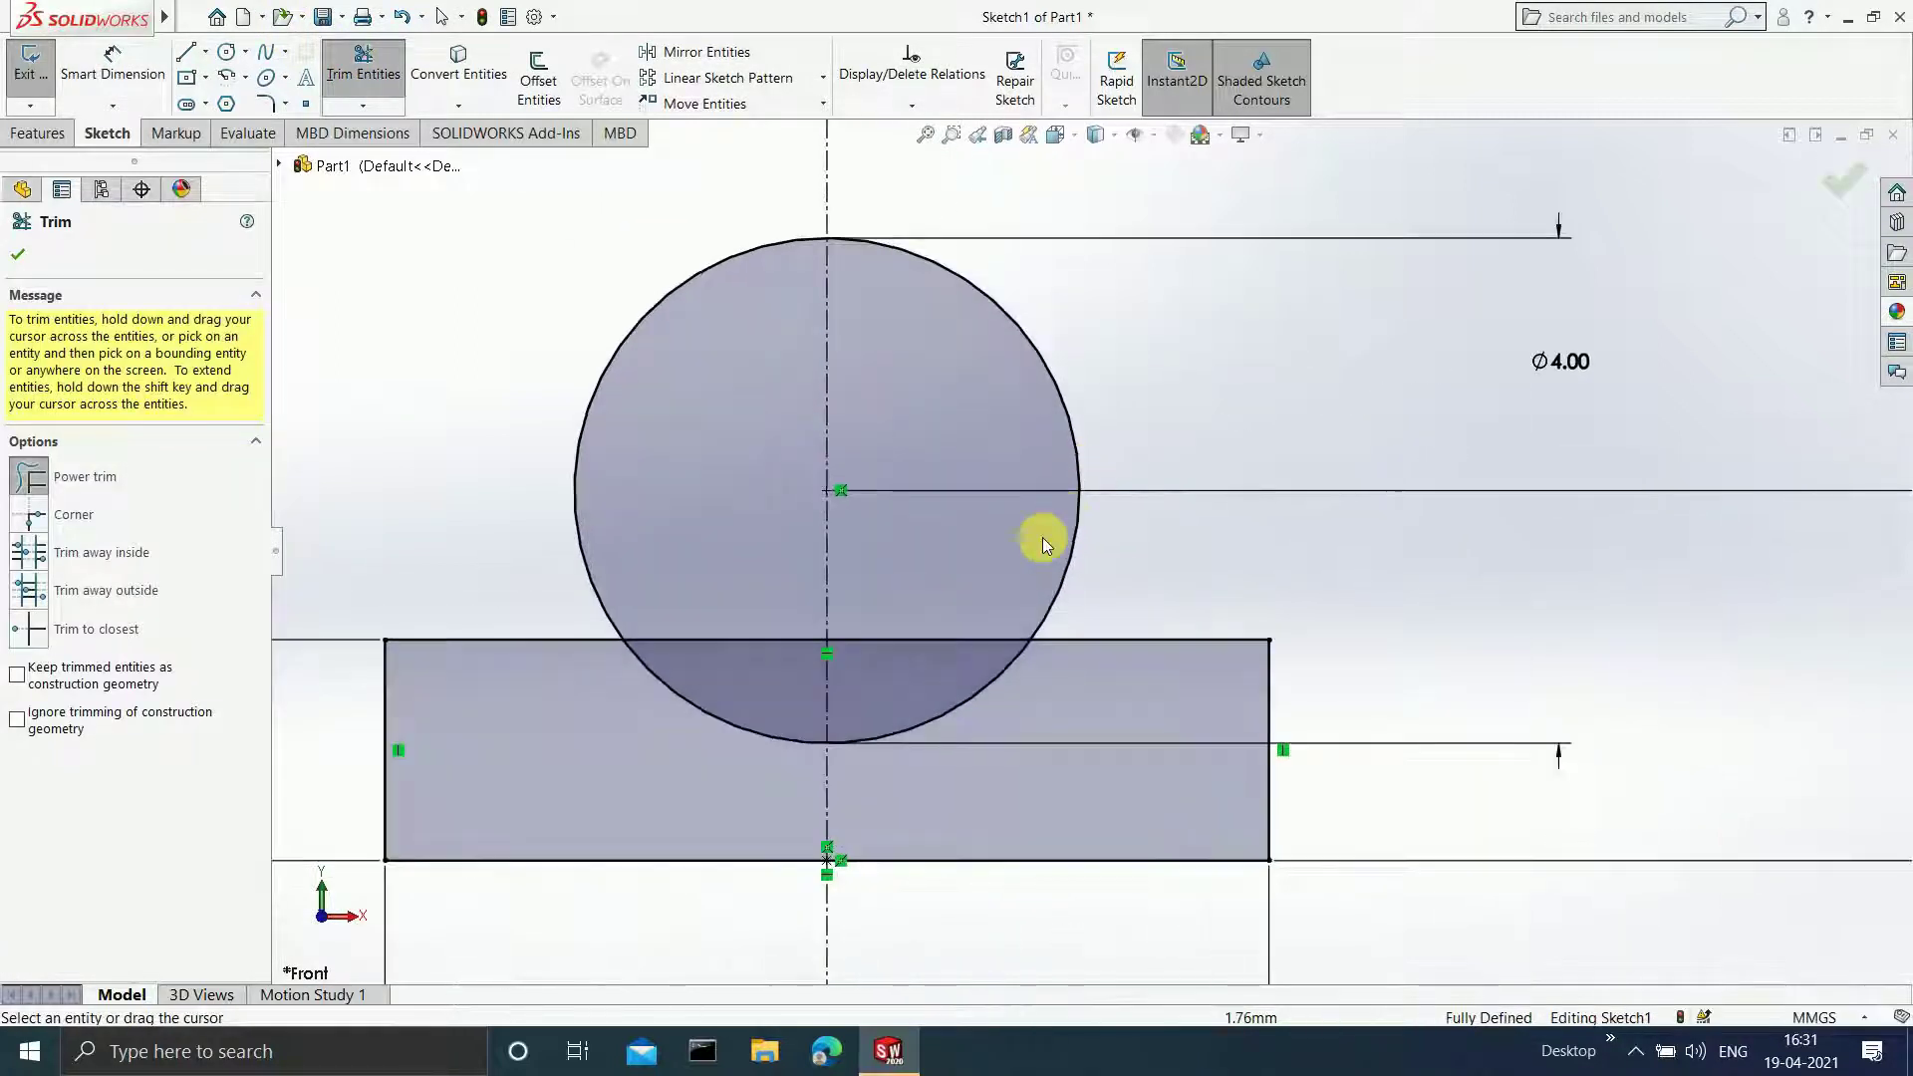
{"action": "left_click_drag", "start_coordinate": [1058, 284], "coordinate": [991, 339]}
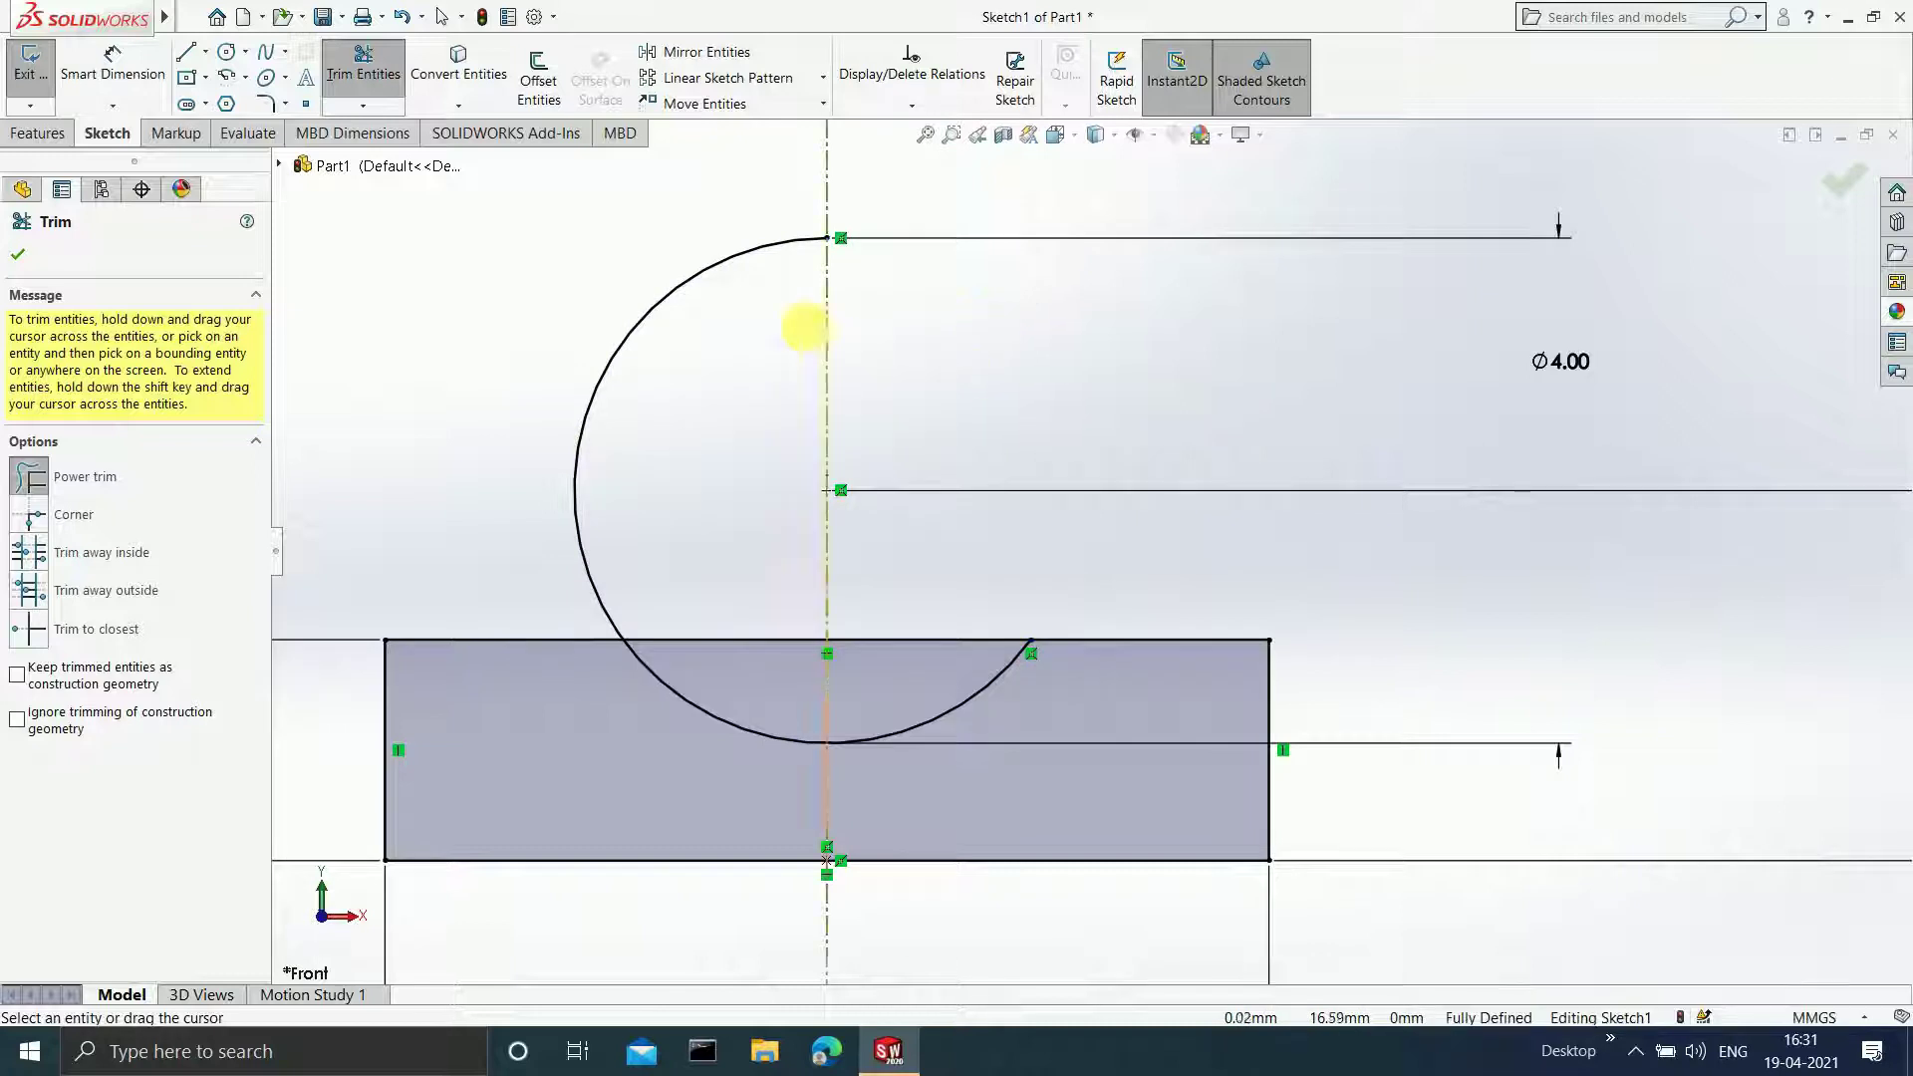
{"action": "mouse_move", "coordinate": [805, 329]}
{"action": "left_mouse_down"}
{"action": "mouse_move", "coordinate": [572, 227]}
{"action": "mouse_move", "coordinate": [673, 315]}
{"action": "left_mouse_up"}
{"action": "left_click_drag", "start_coordinate": [742, 554], "coordinate": [754, 655]}
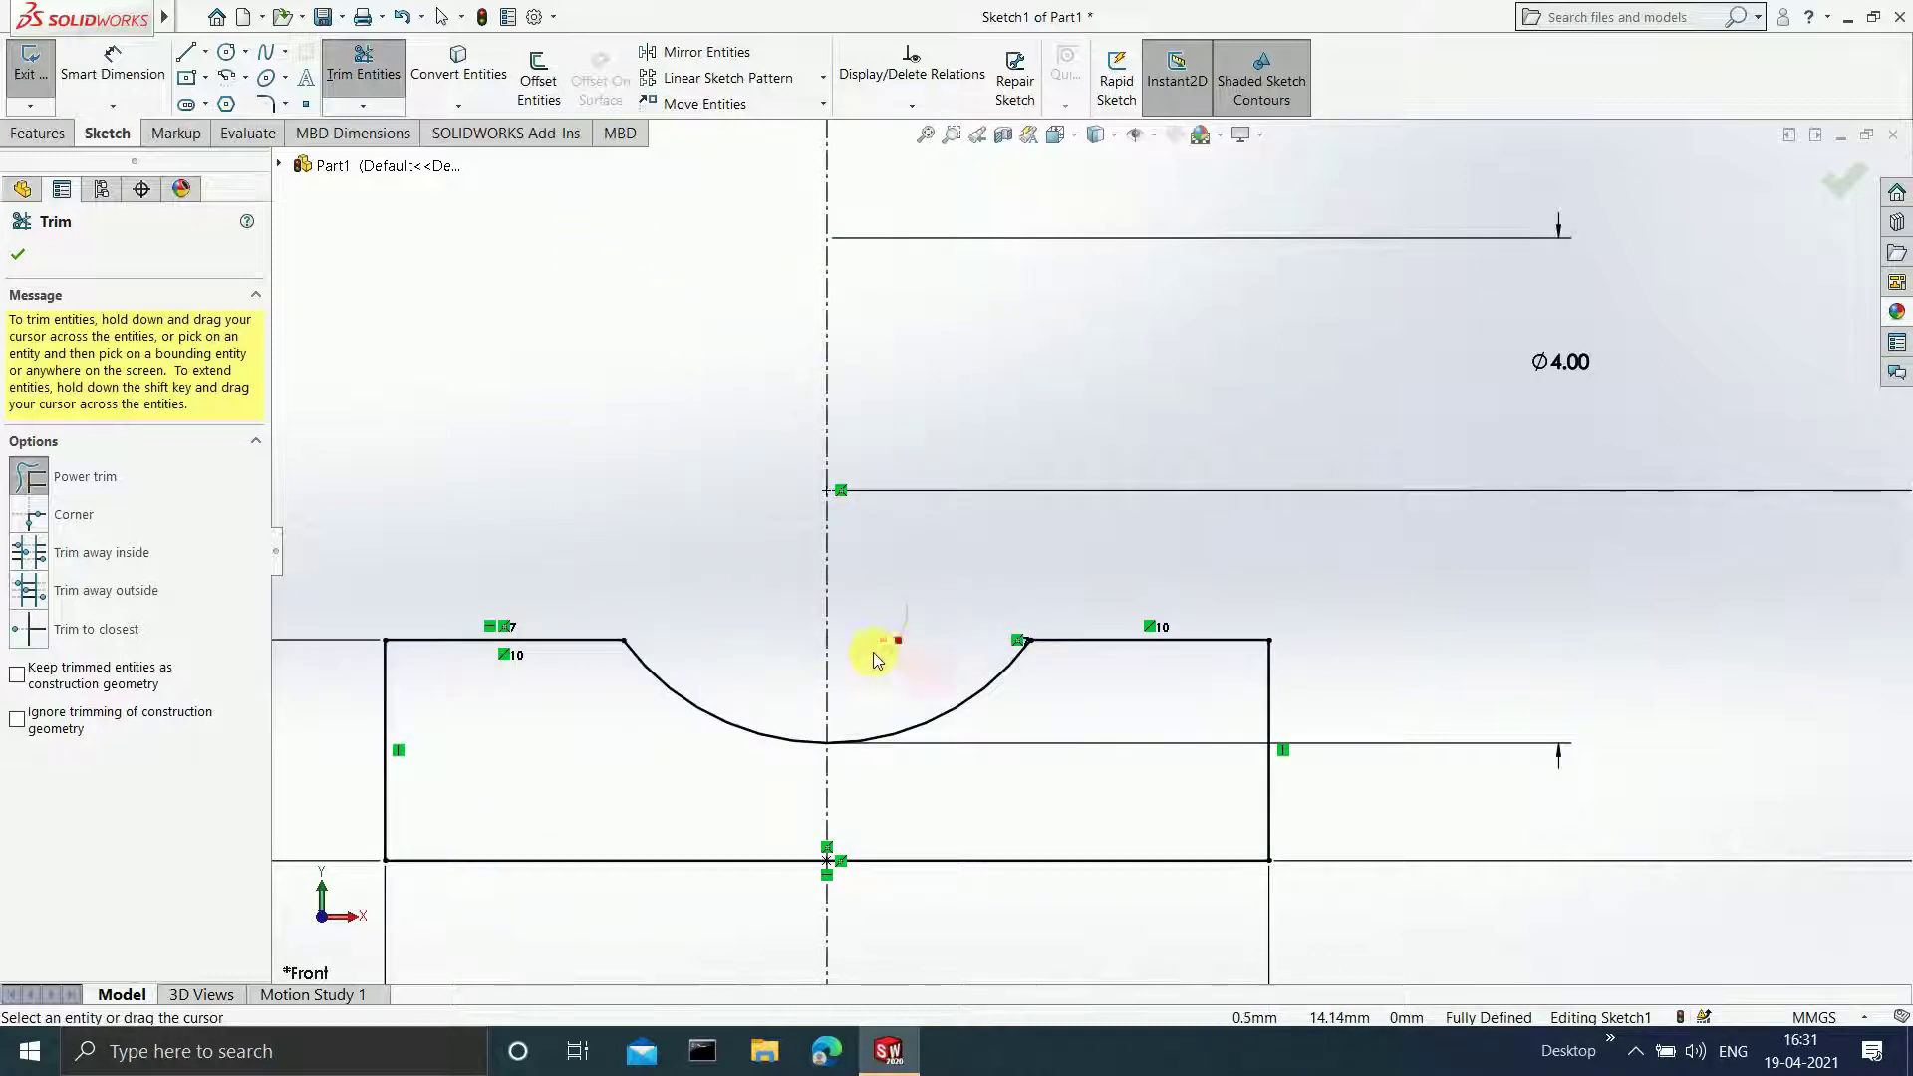
{"action": "scroll", "coordinate": [875, 659], "scroll_direction": "up", "scroll_amount": 10}
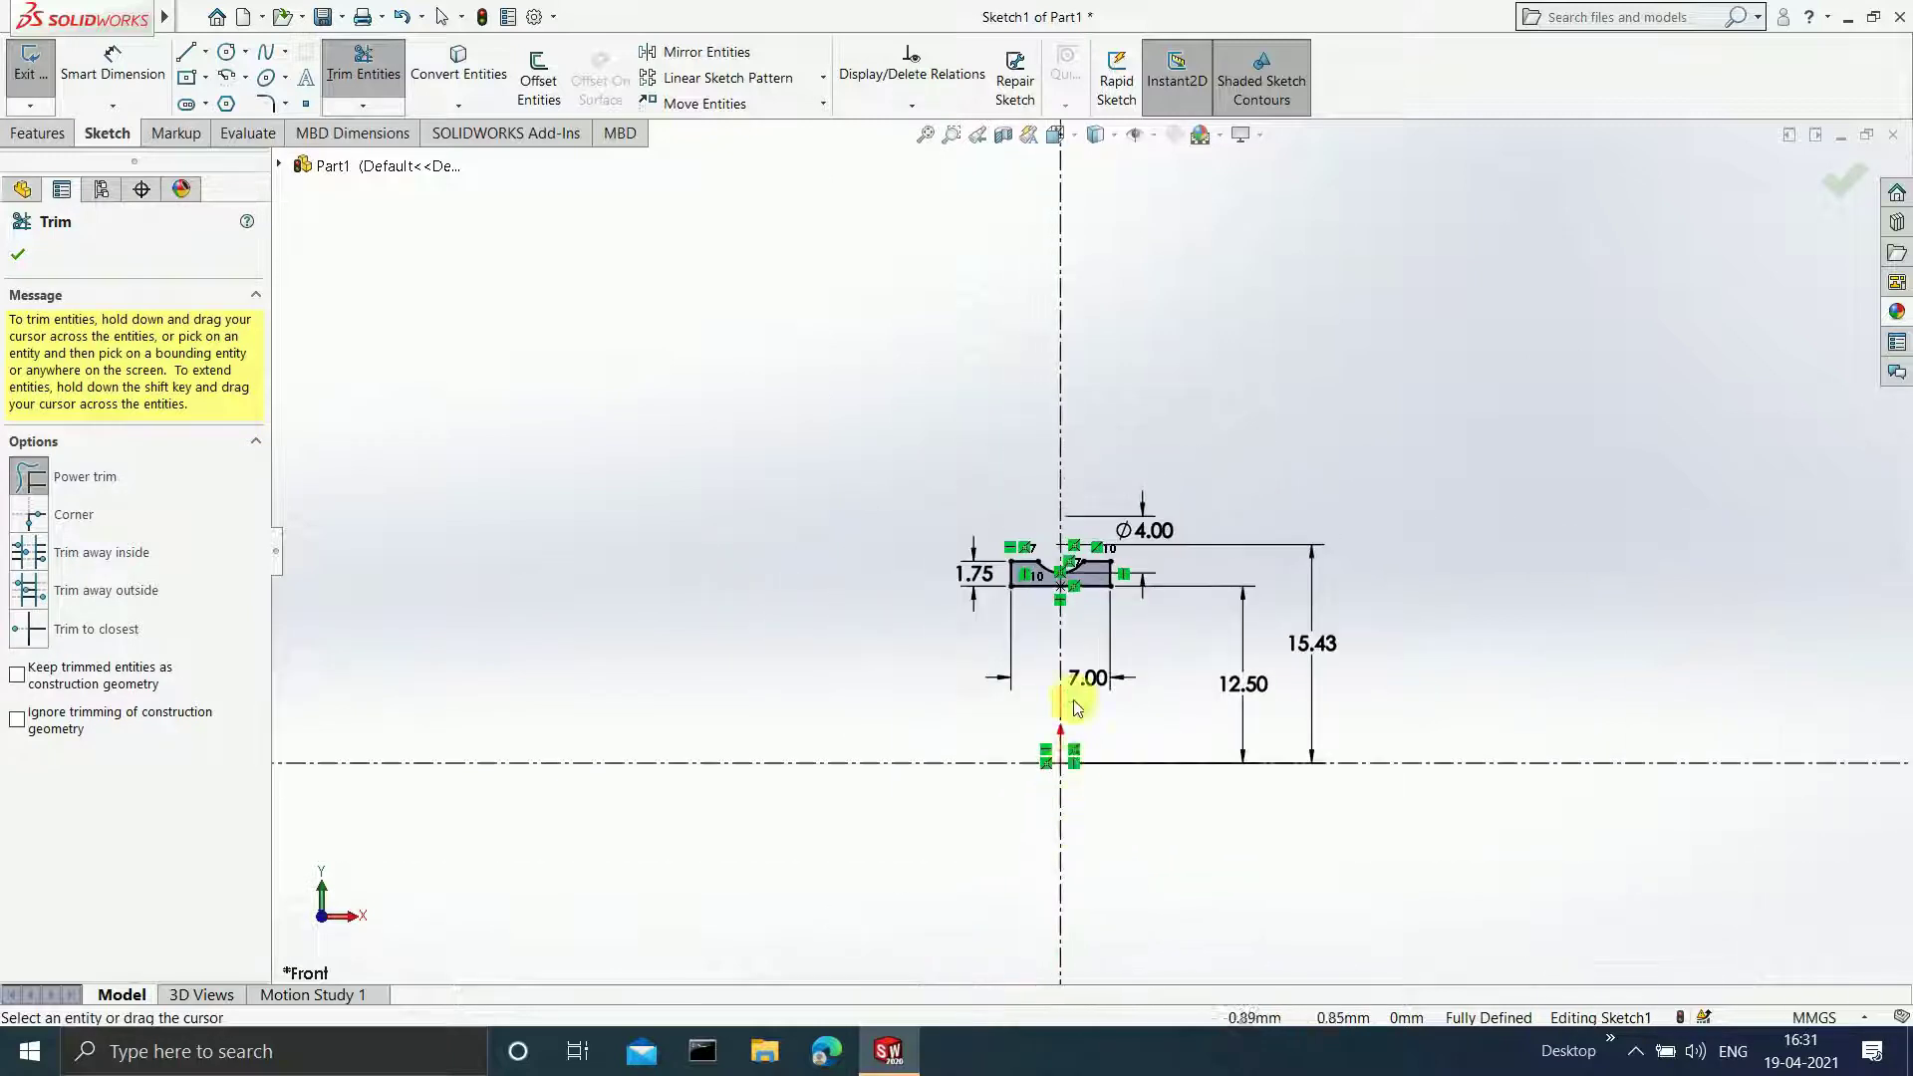
{"action": "scroll", "coordinate": [1104, 705], "scroll_direction": "down", "scroll_amount": 2}
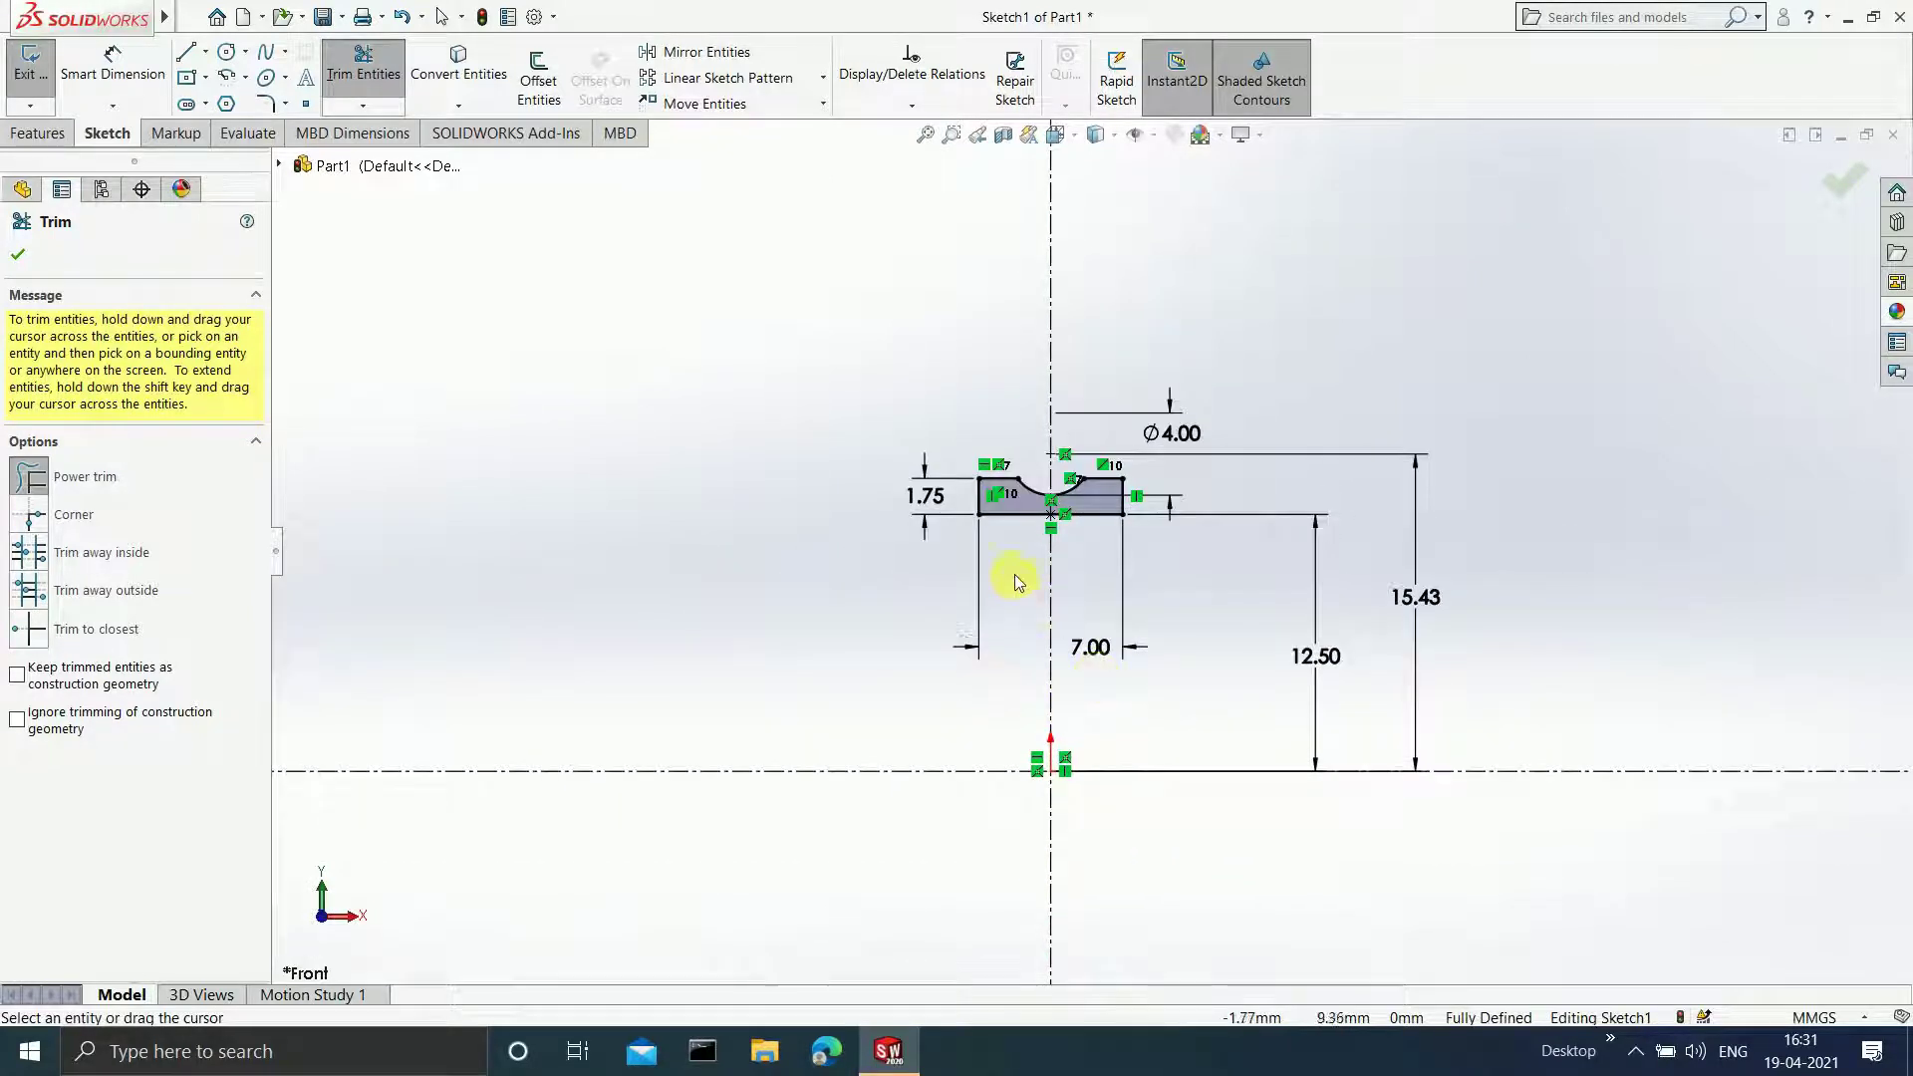
{"action": "scroll", "coordinate": [1014, 574], "scroll_direction": "down", "scroll_amount": 2}
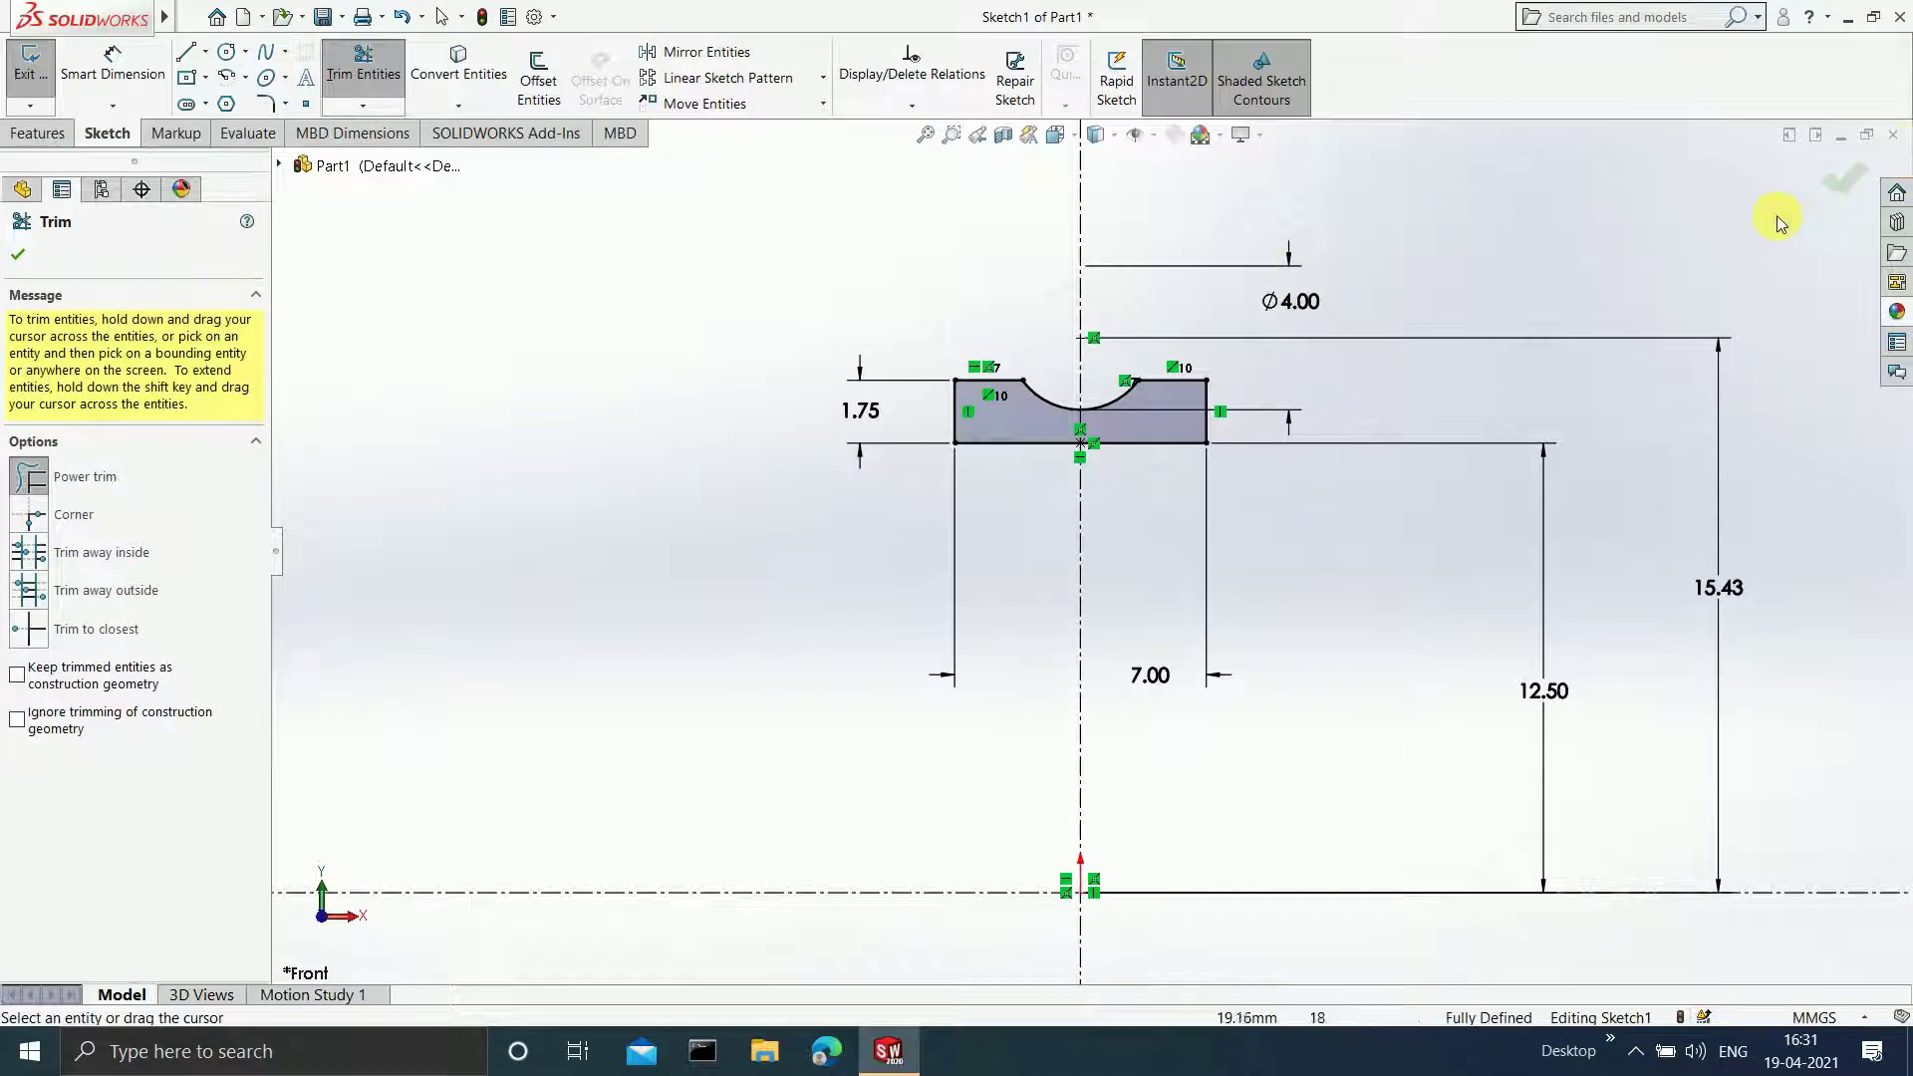
{"action": "left_click", "coordinate": [1834, 189]}
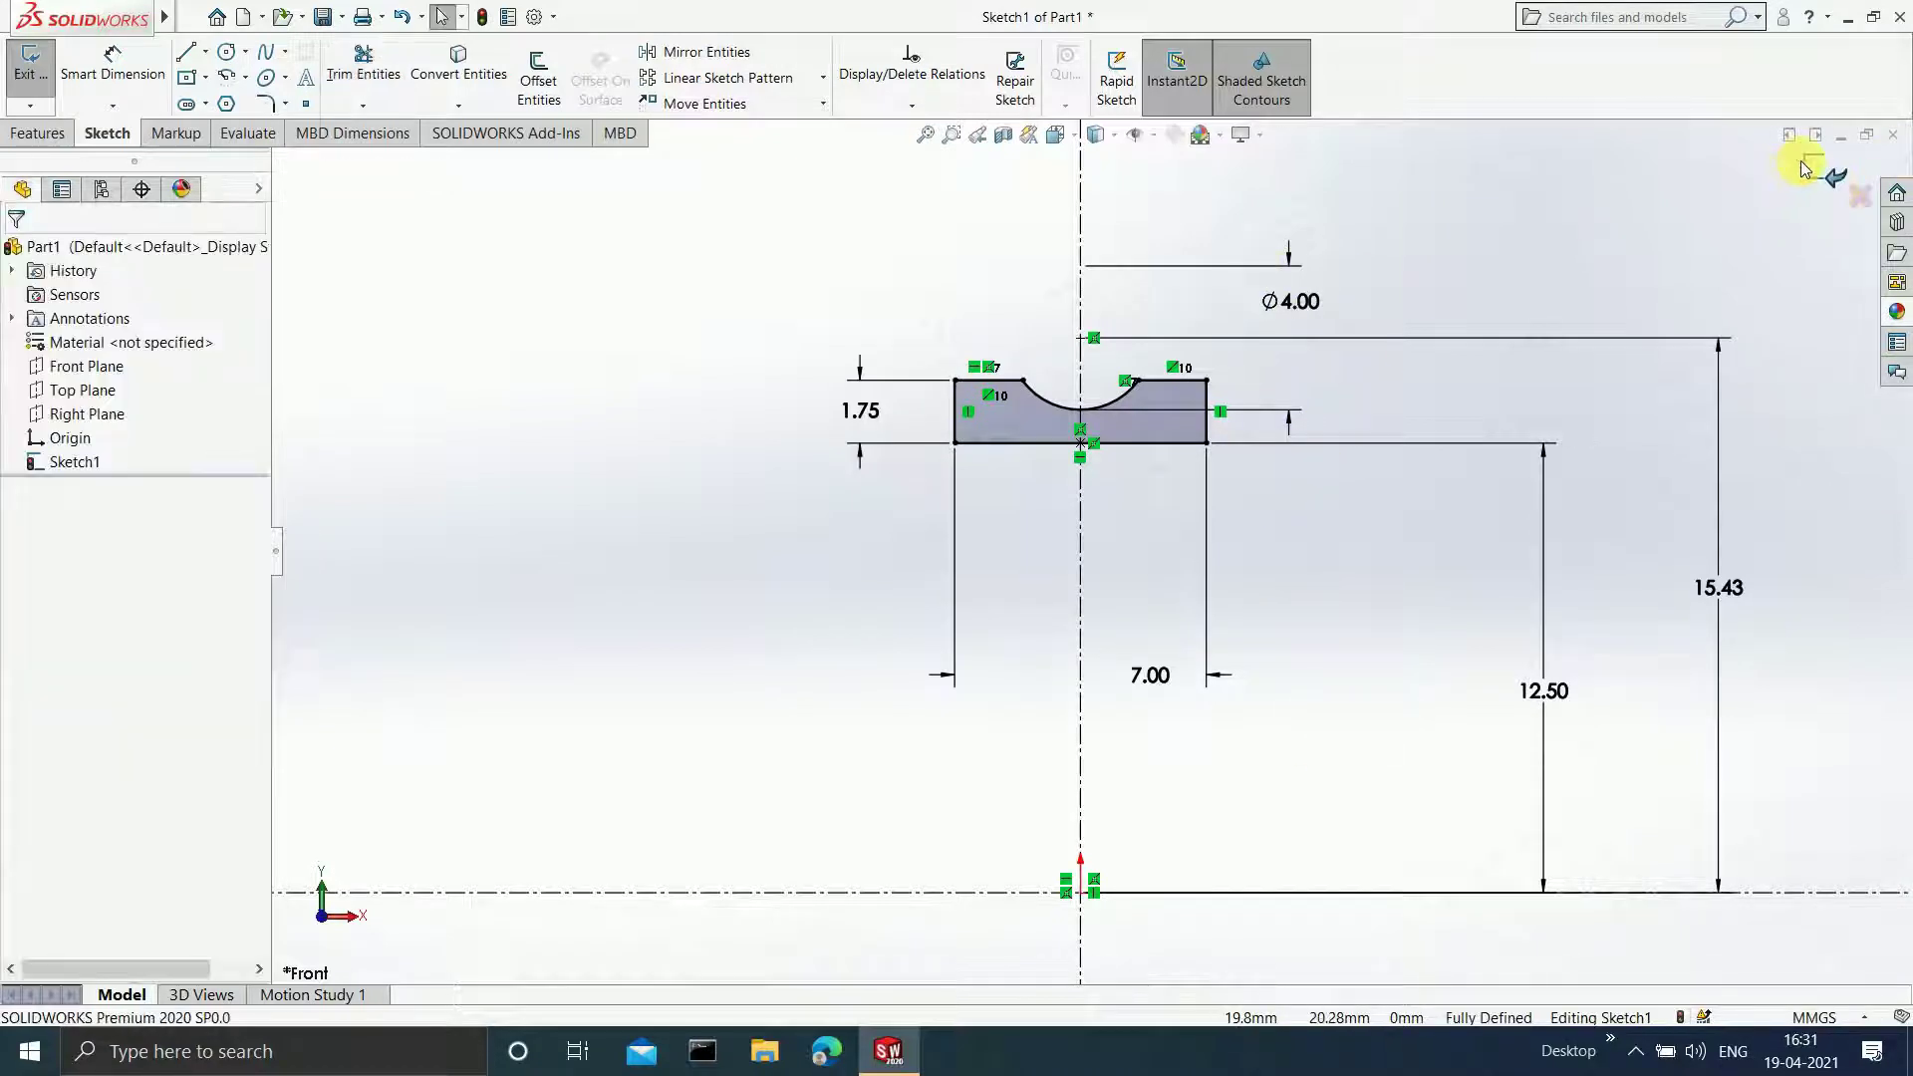
- Exit the sketch and revolve the grooved profile 360° about the horizontal centerline through the origin
{"action": "left_click", "coordinate": [1806, 170]}
{"action": "key", "text": "f"}
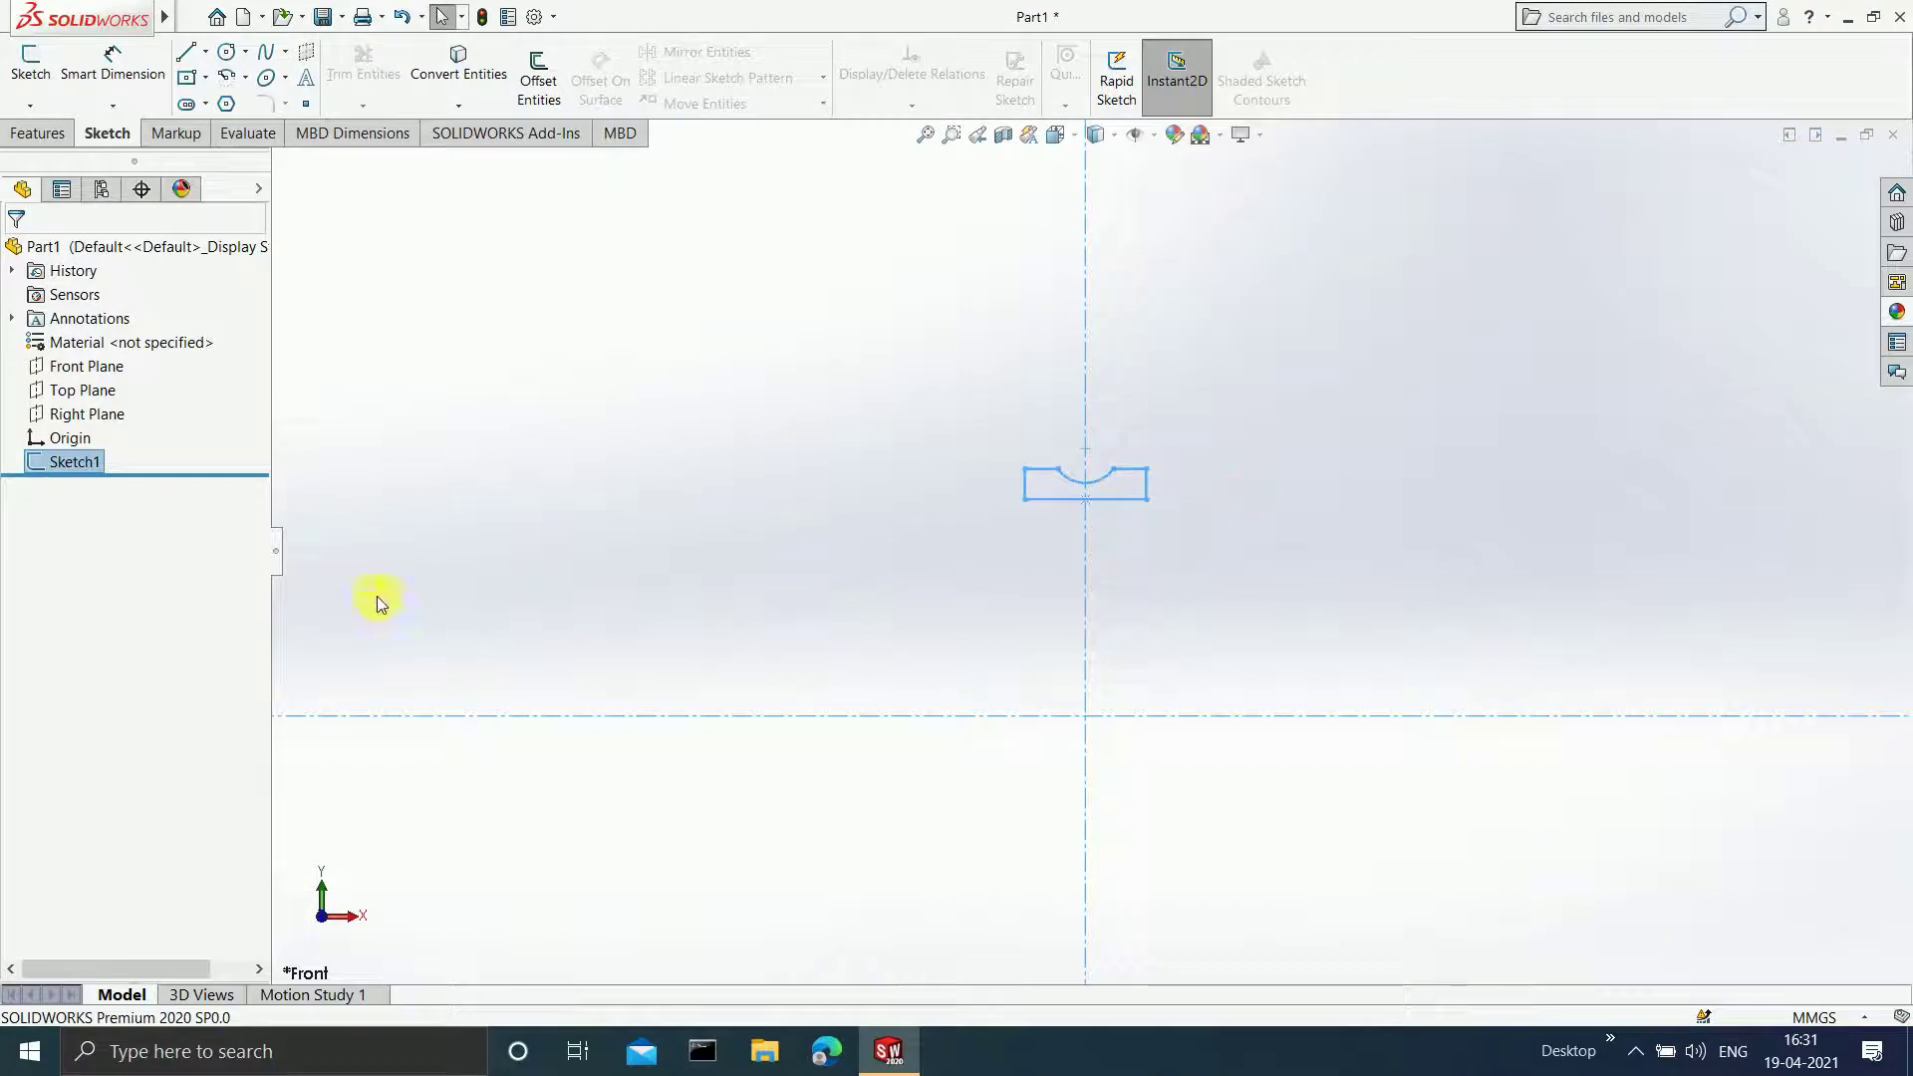
{"action": "left_click", "coordinate": [88, 464]}
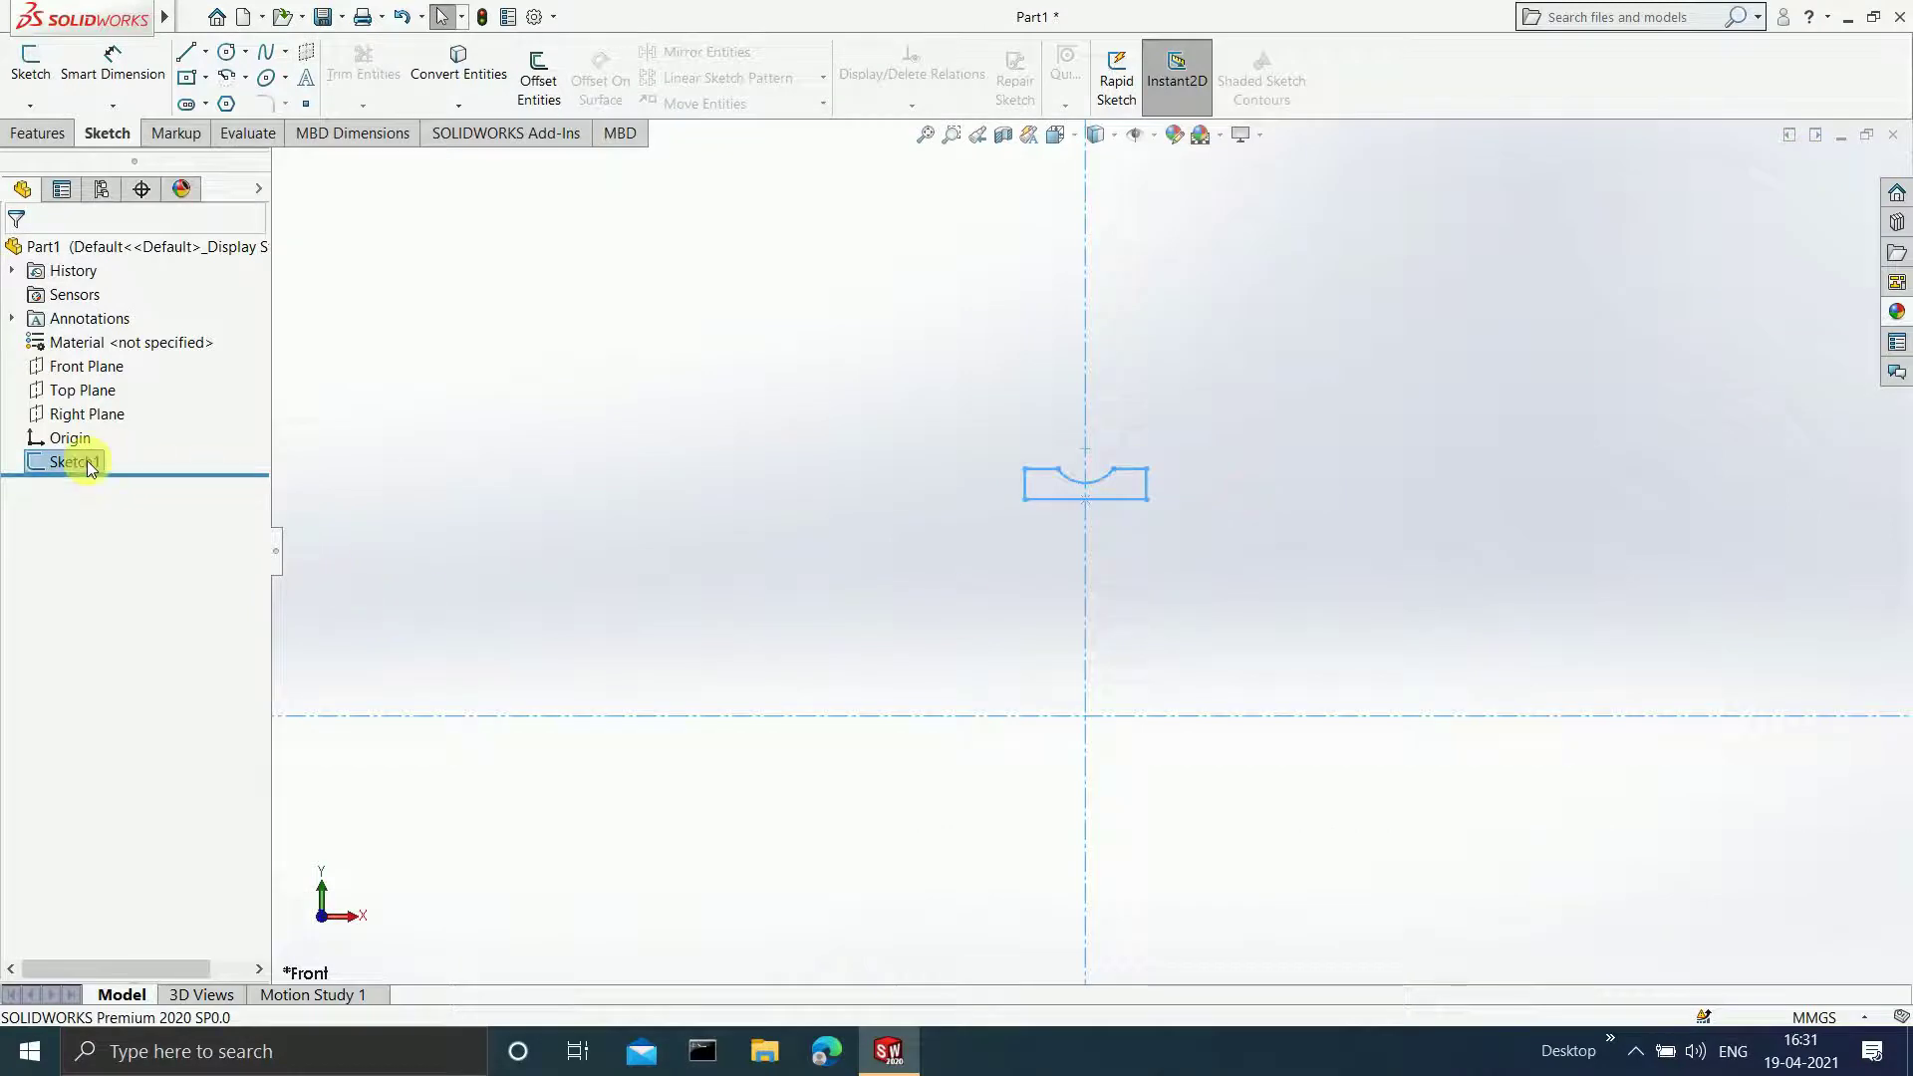
{"action": "left_click", "coordinate": [40, 134]}
{"action": "left_click", "coordinate": [109, 85]}
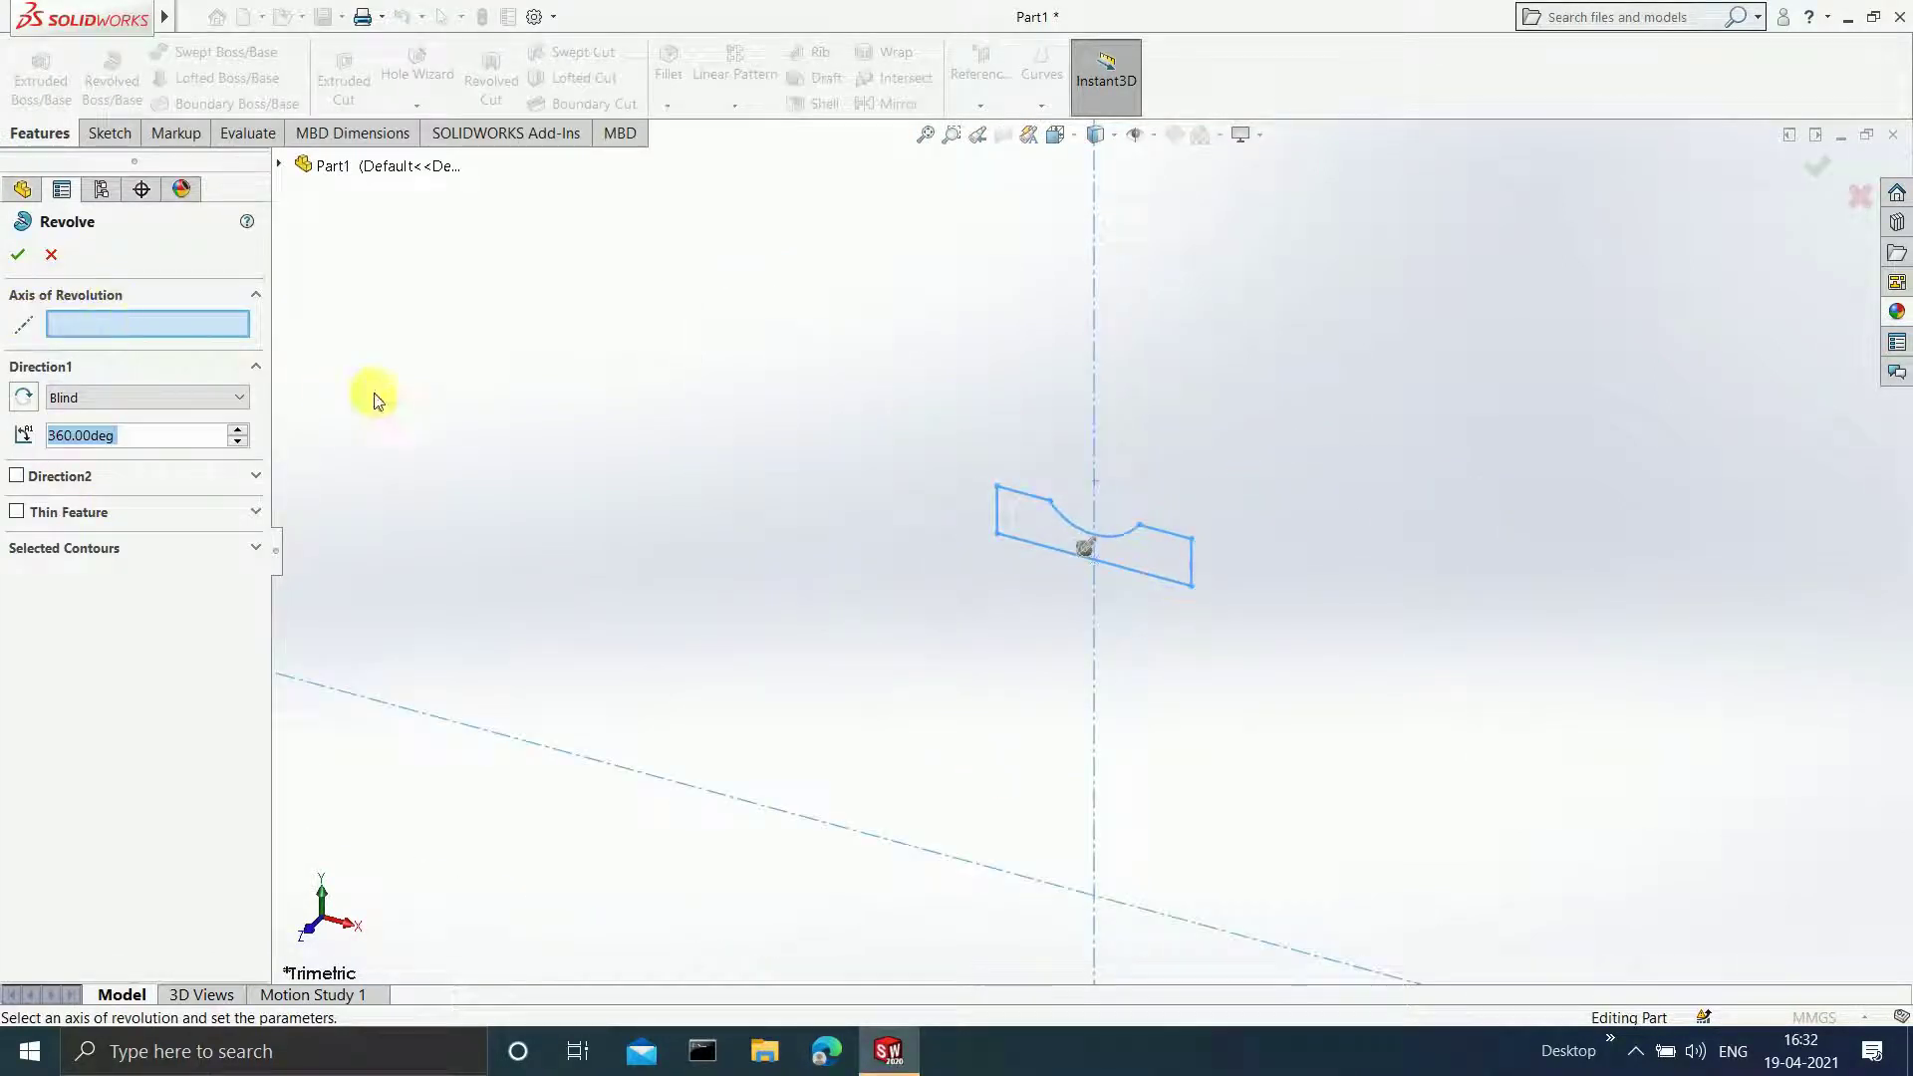
{"action": "left_click", "coordinate": [869, 833]}
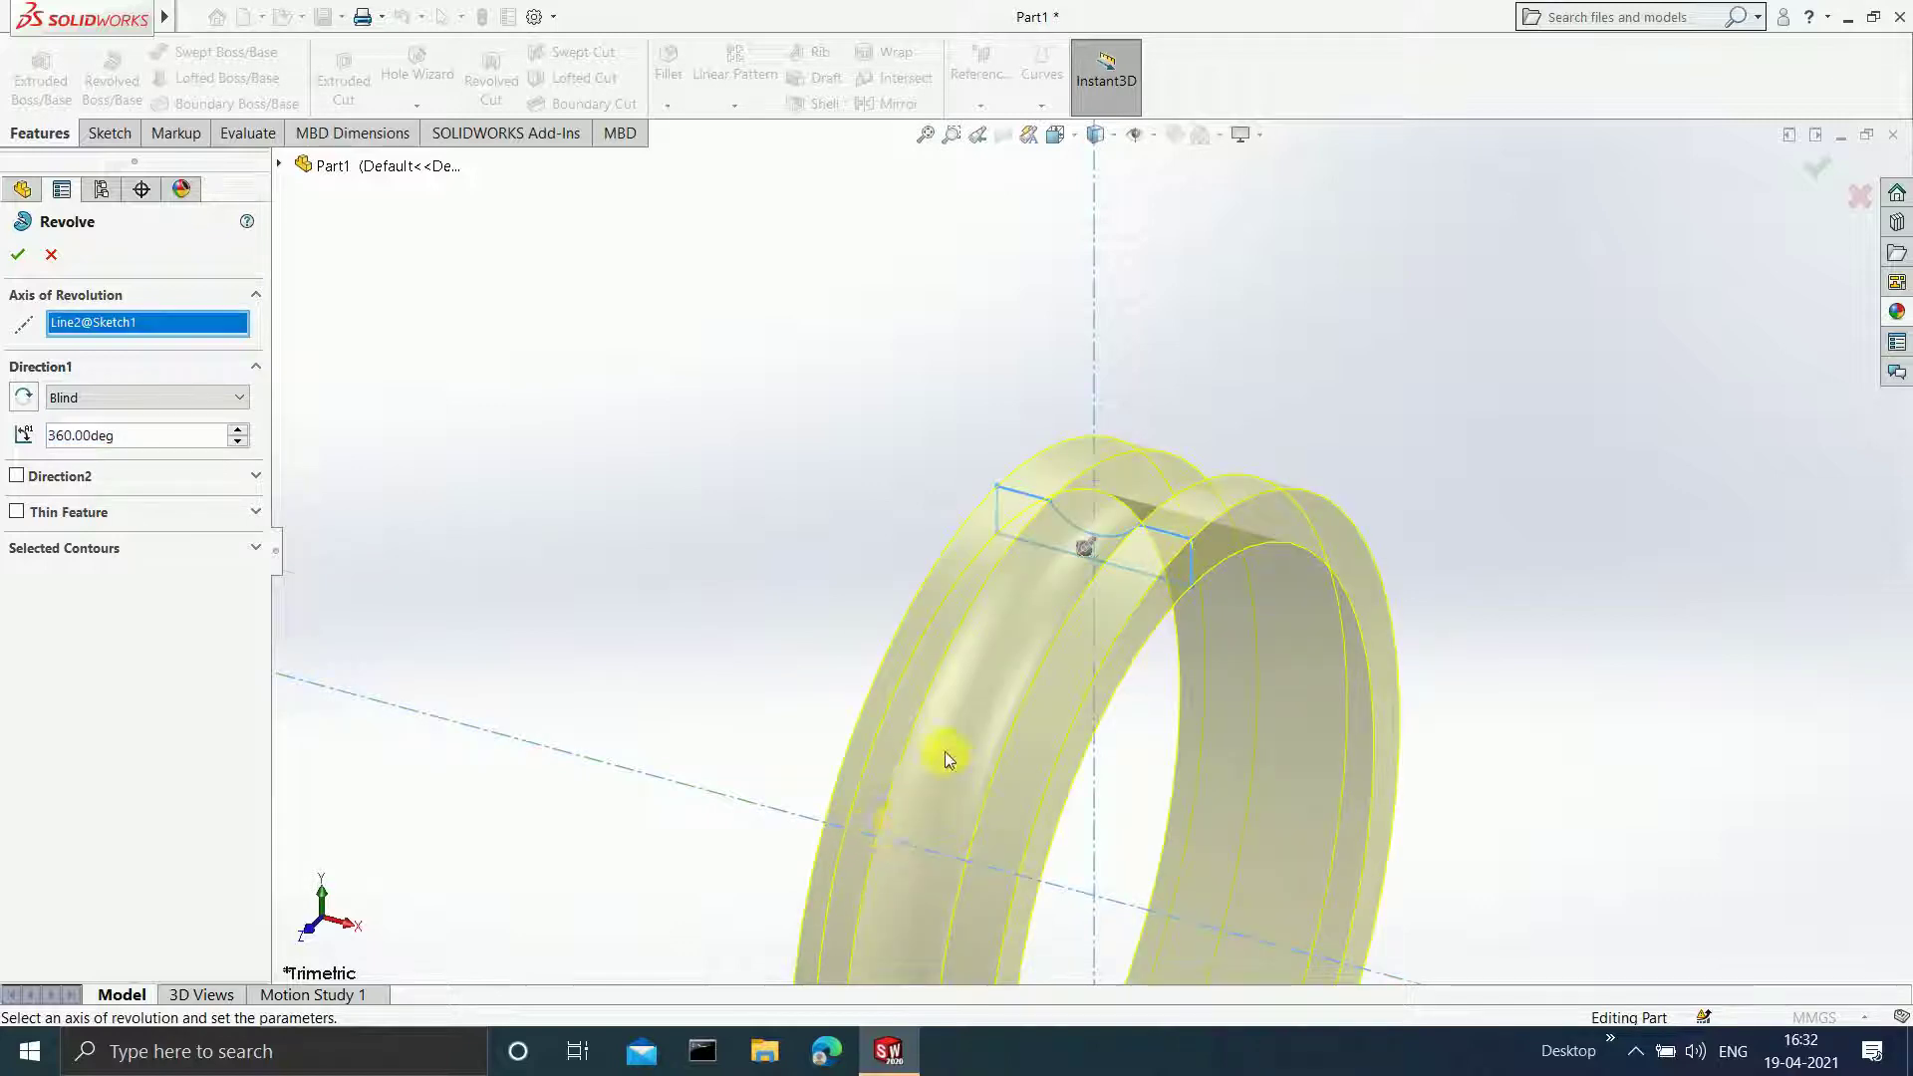
{"action": "scroll", "coordinate": [1026, 737], "scroll_direction": "up", "scroll_amount": 5}
{"action": "scroll", "coordinate": [1079, 730], "scroll_direction": "down", "scroll_amount": 2}
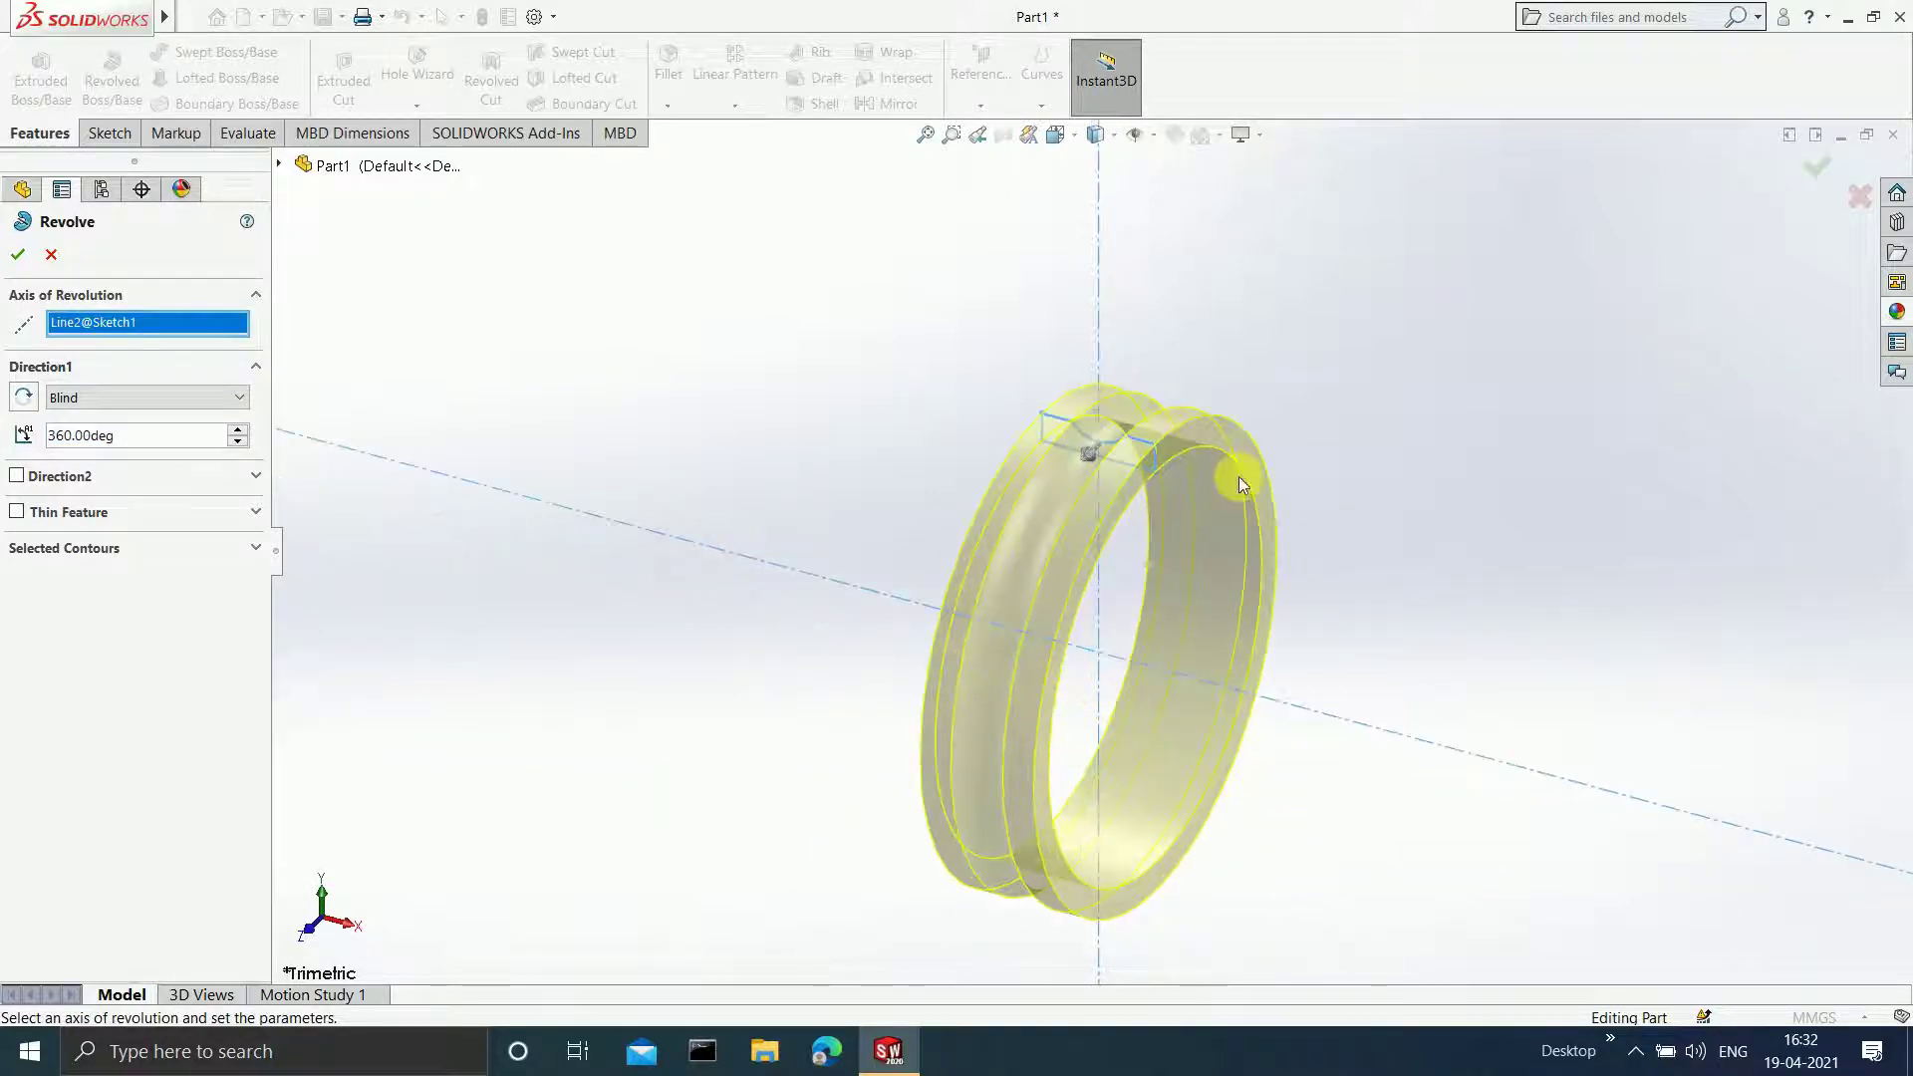
{"action": "left_click", "coordinate": [1820, 170]}
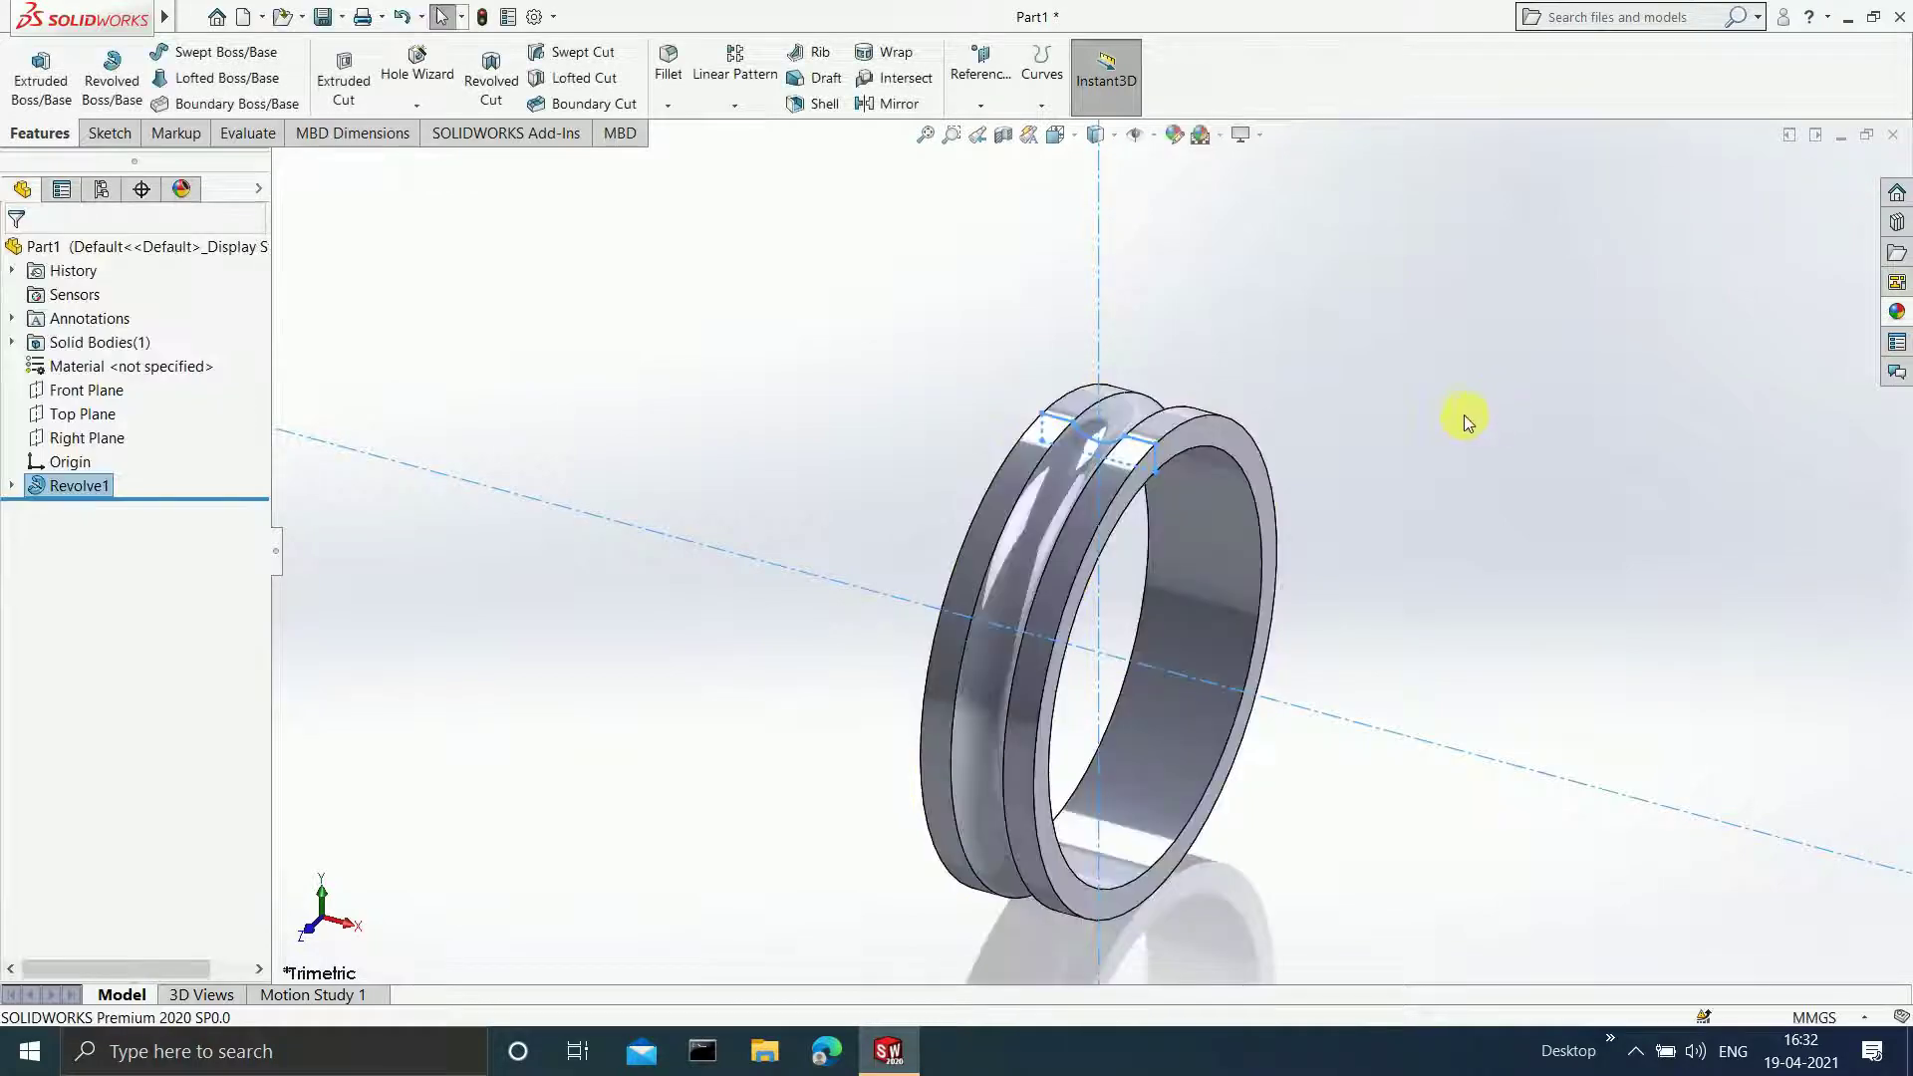
{"action": "scroll", "coordinate": [1155, 722], "scroll_direction": "down", "scroll_amount": 2}
{"action": "scroll", "coordinate": [1150, 697], "scroll_direction": "up", "scroll_amount": 2}
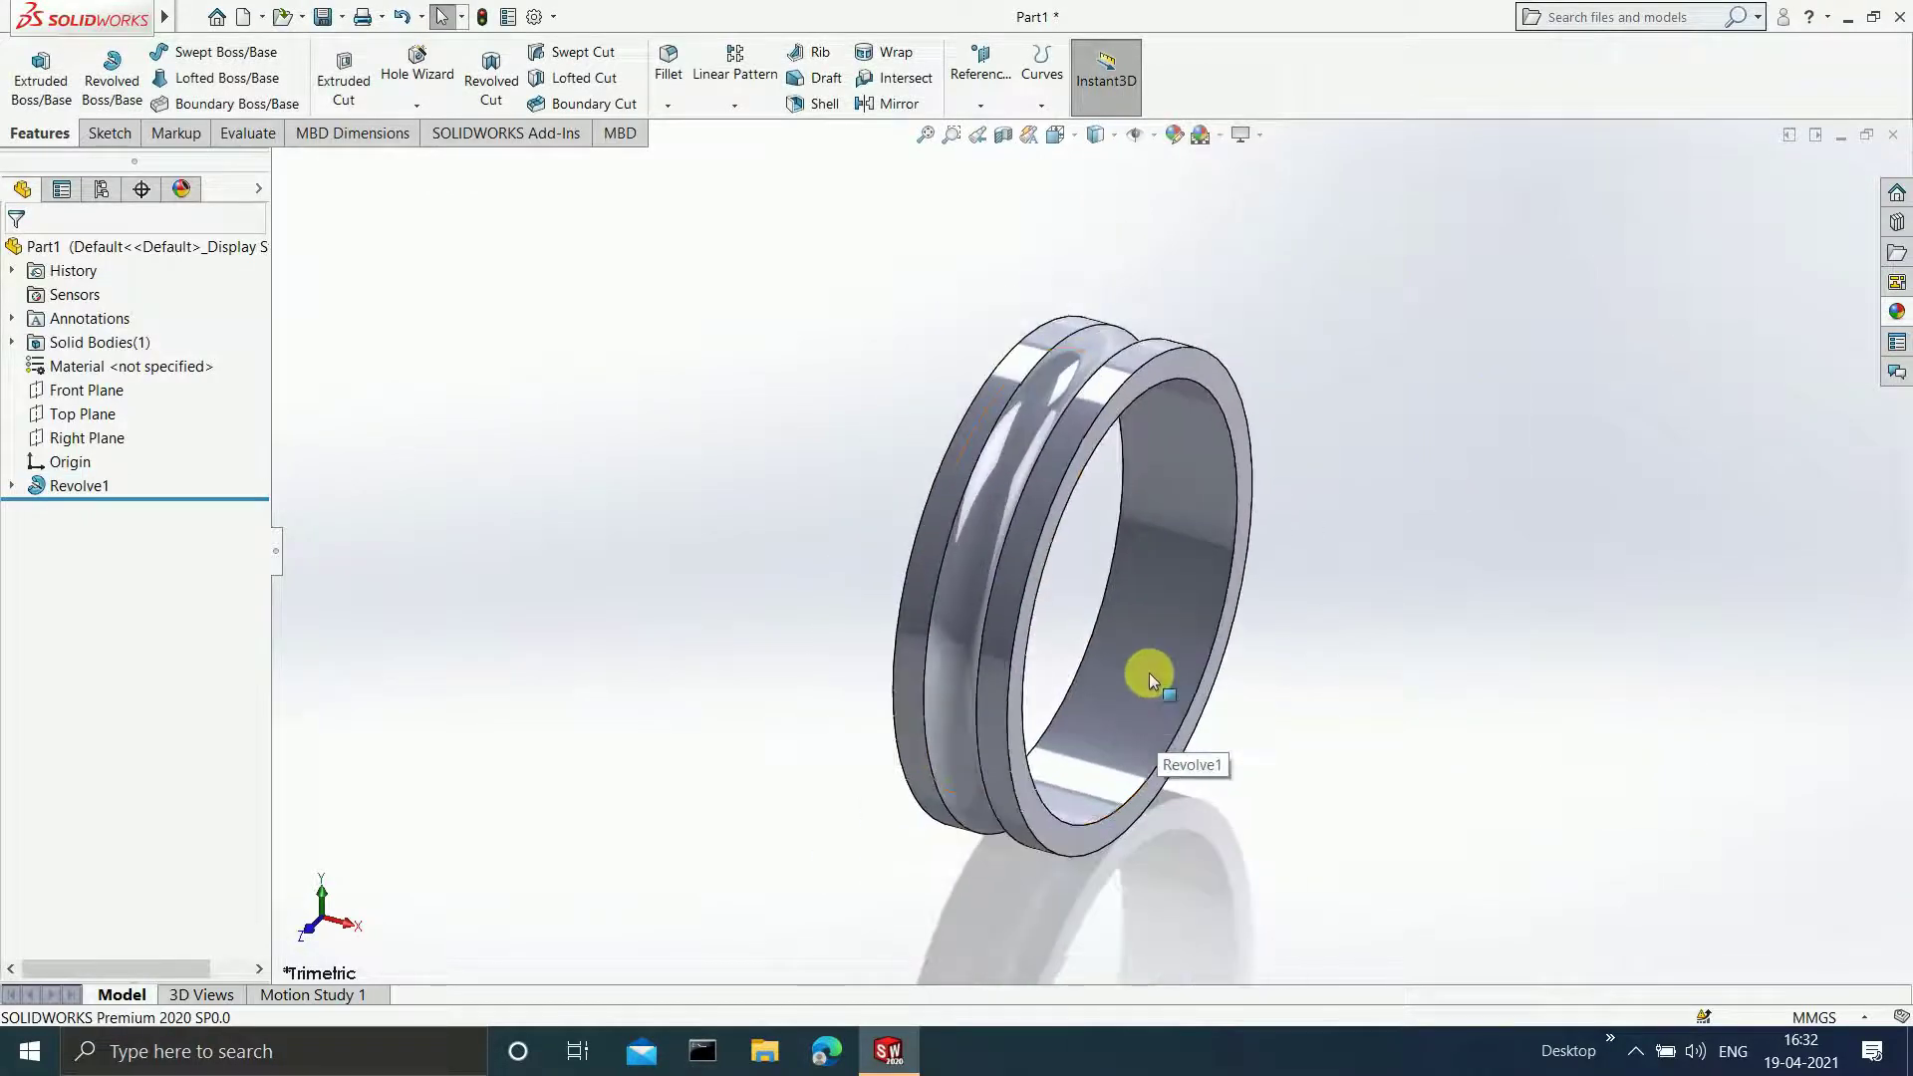
{"action": "scroll", "coordinate": [1136, 586], "scroll_direction": "down", "scroll_amount": 2}
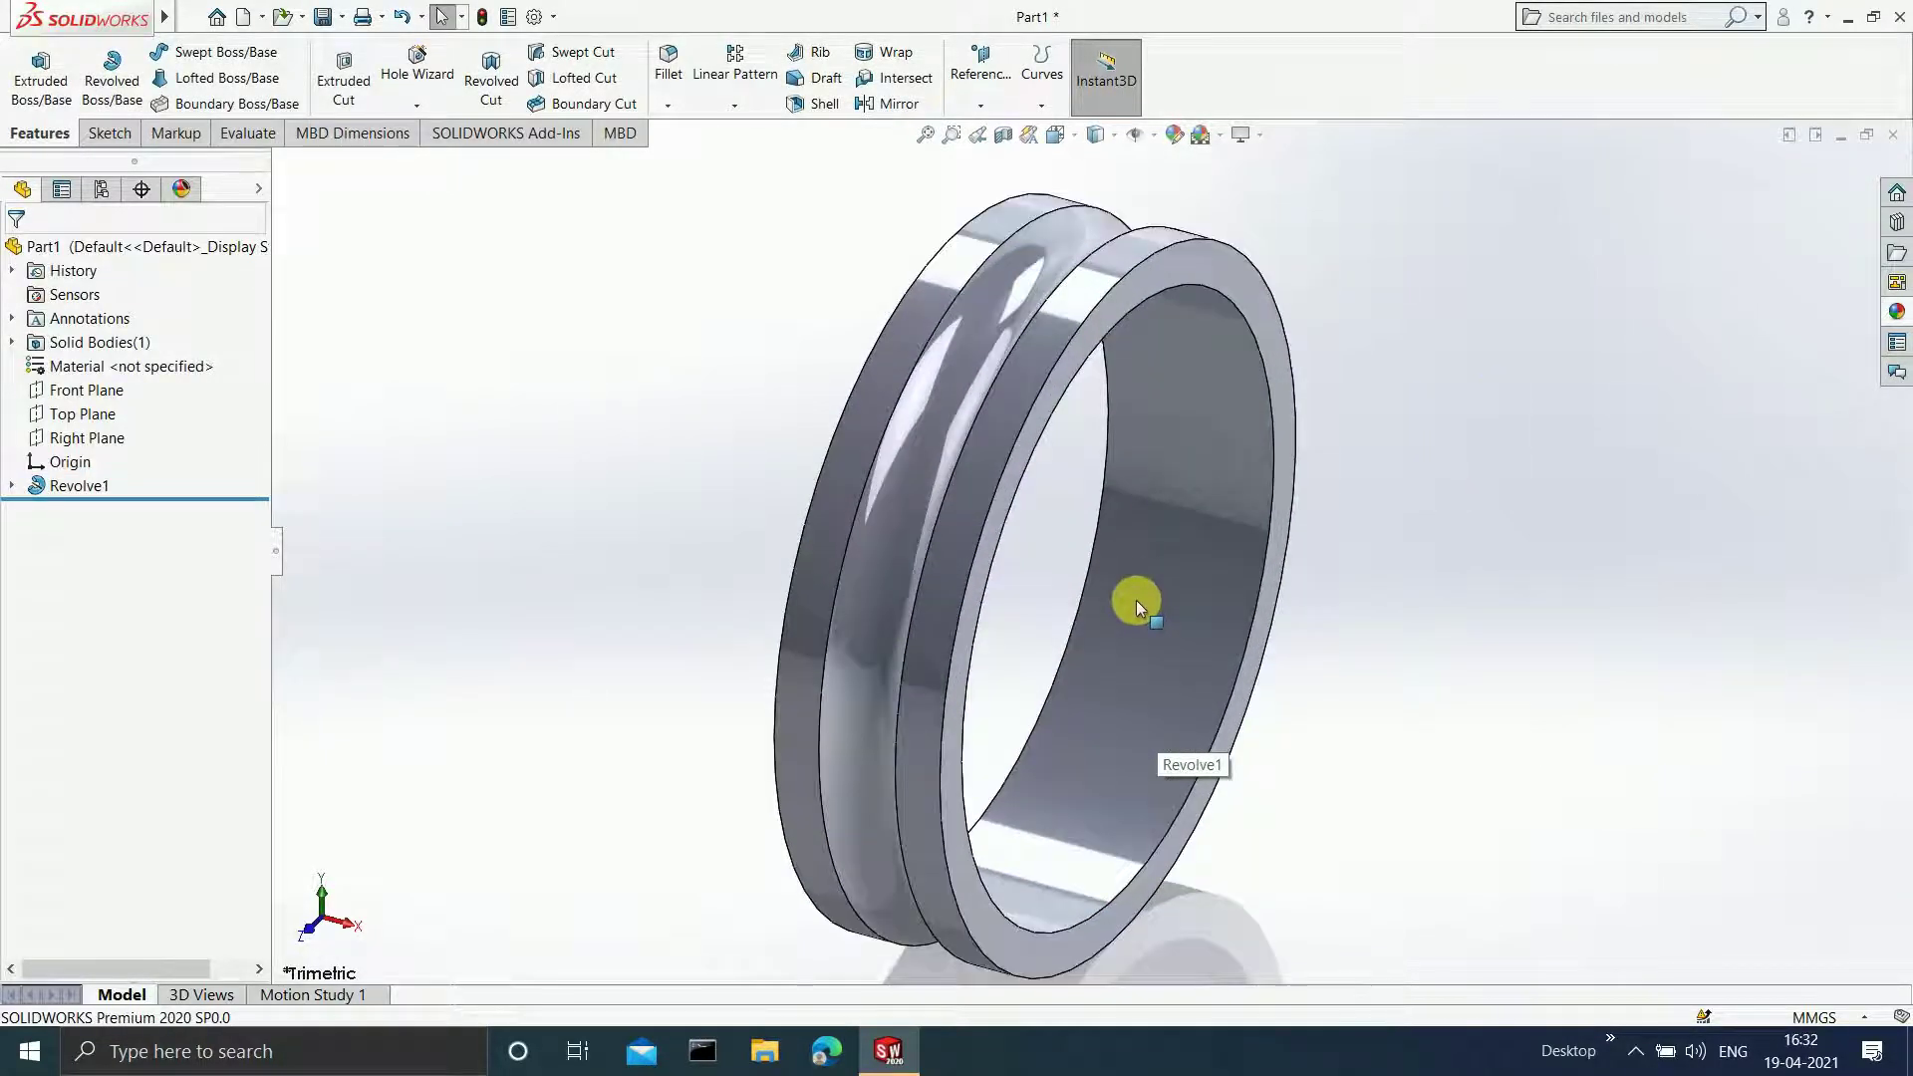
{"action": "scroll", "coordinate": [1131, 613], "scroll_direction": "up", "scroll_amount": 2}
{"action": "middle_click_drag", "start_coordinate": [1120, 629], "coordinate": [1240, 523]}
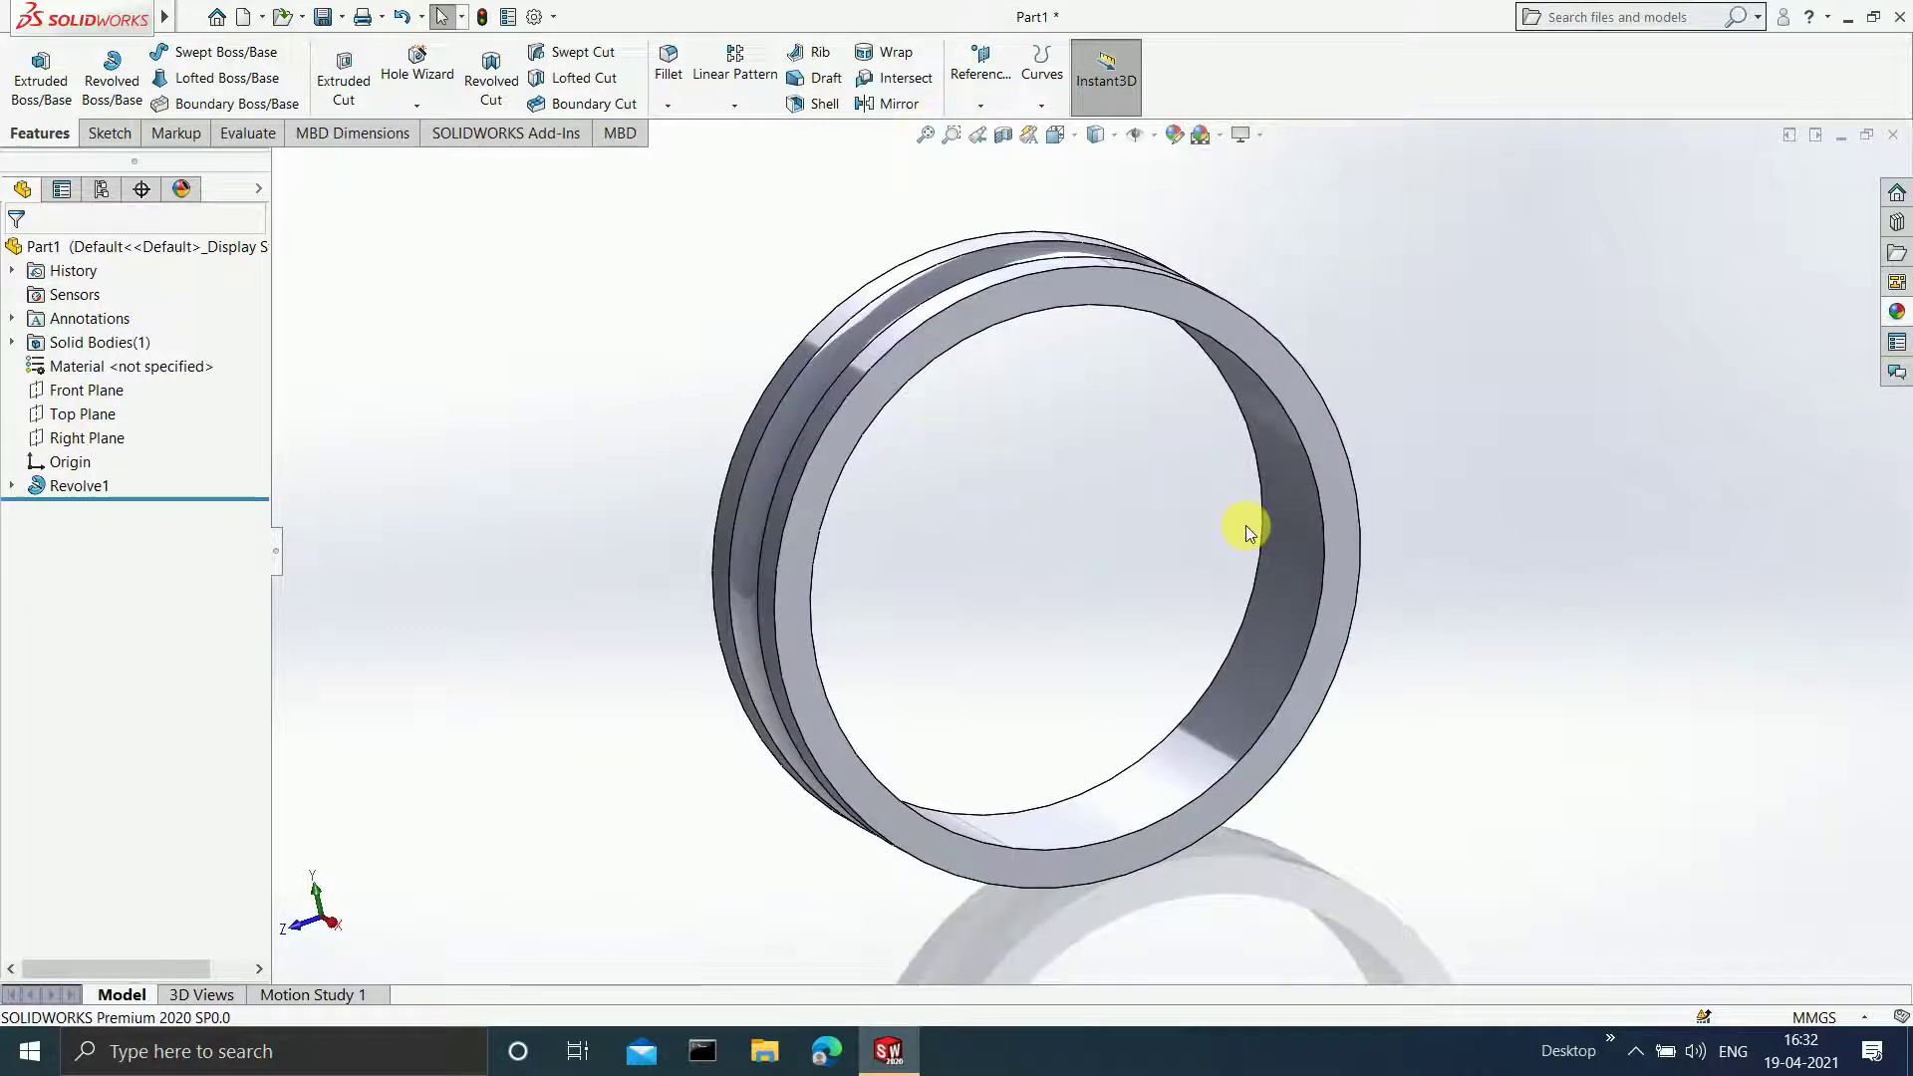
- Save the part as "Inner ring" in the Downloads folder and close it
{"action": "key", "text": "ctrl+s"}
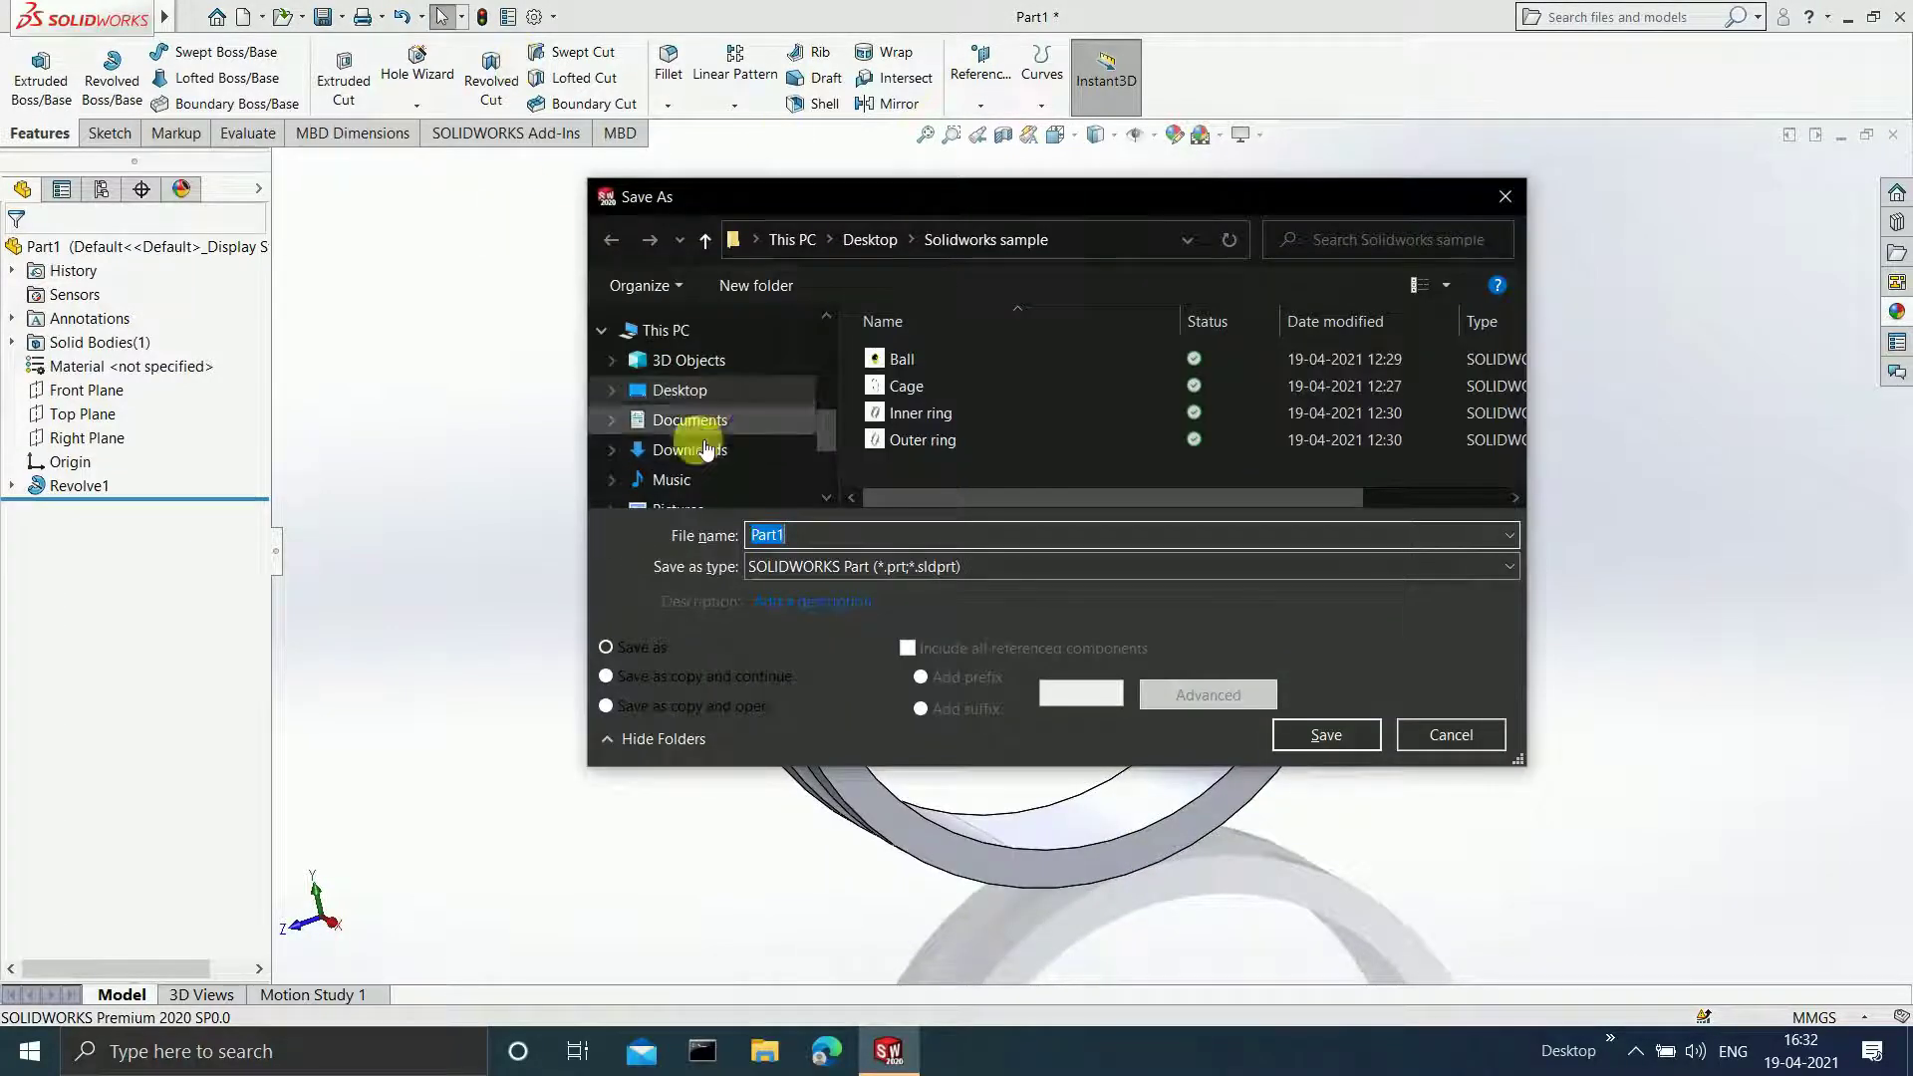
{"action": "left_click", "coordinate": [717, 426]}
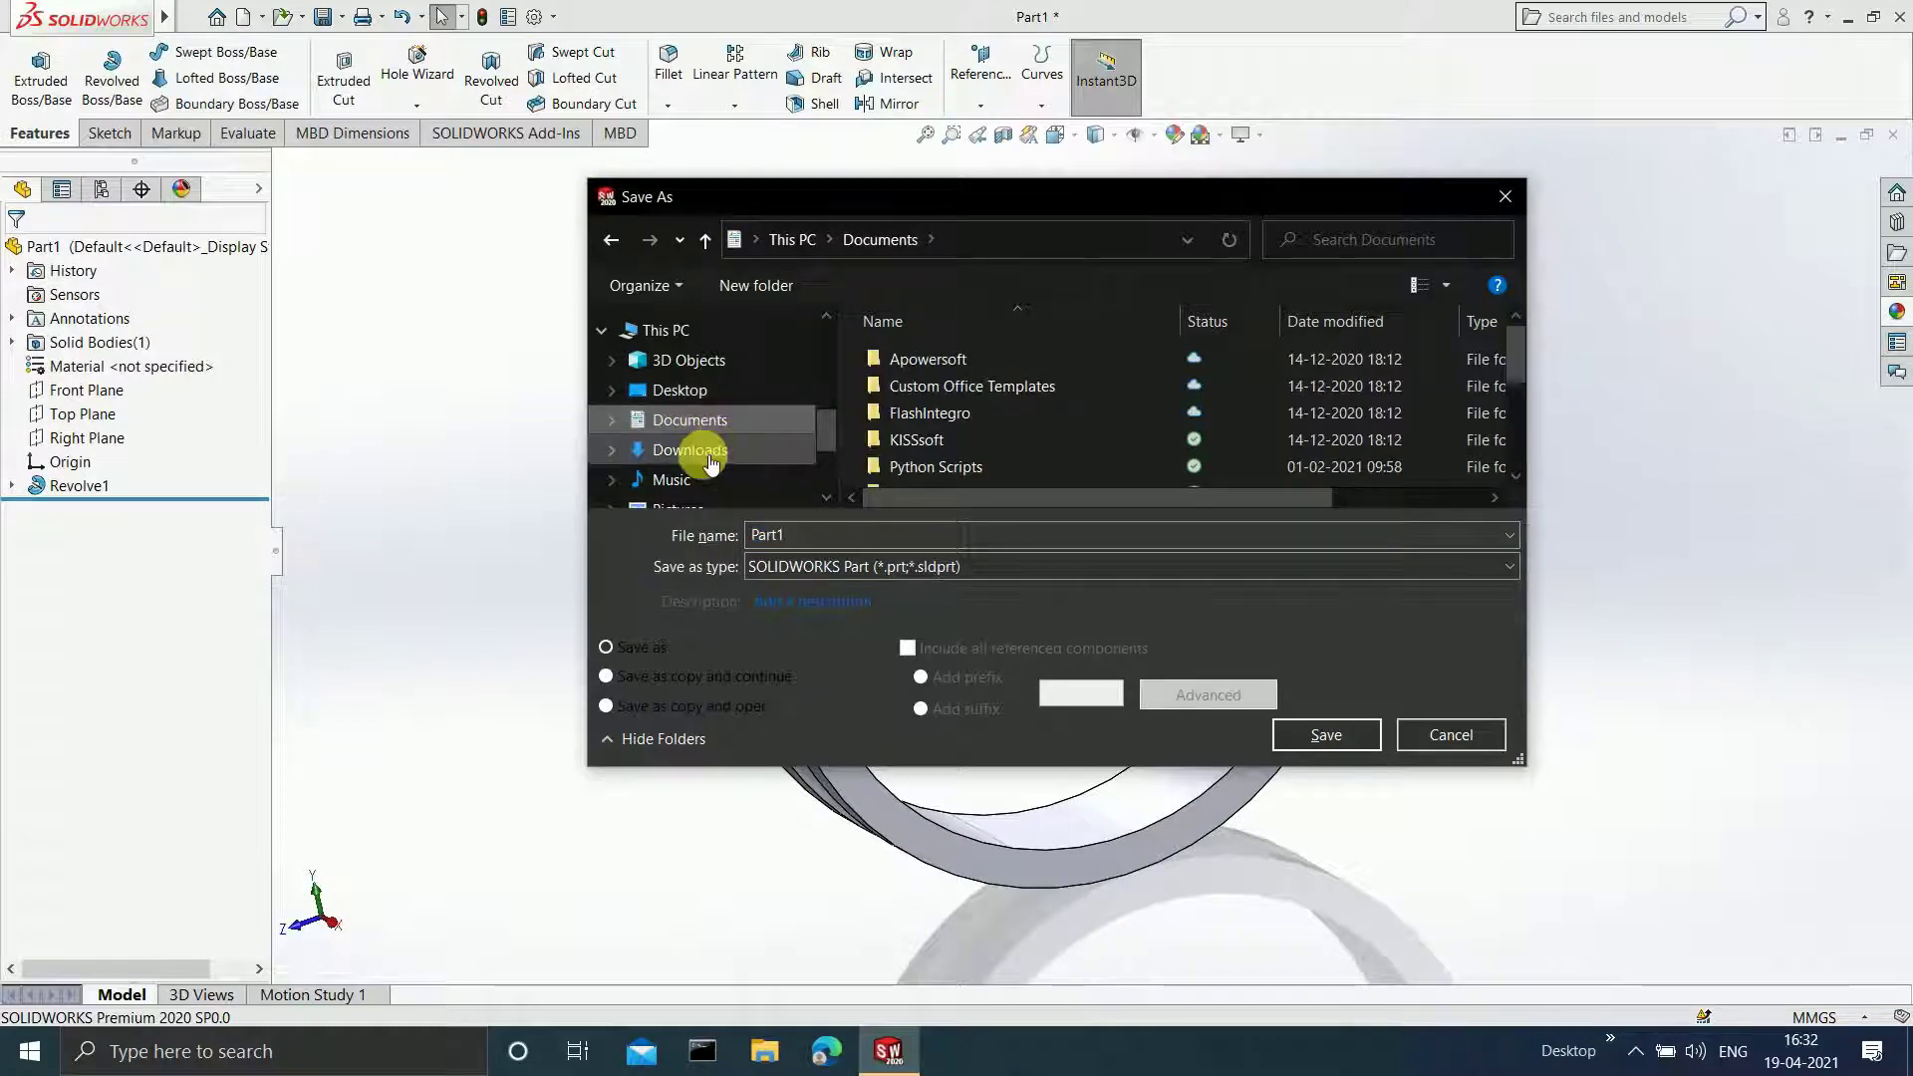
{"action": "left_click", "coordinate": [698, 447]}
{"action": "double_click", "coordinate": [832, 537]}
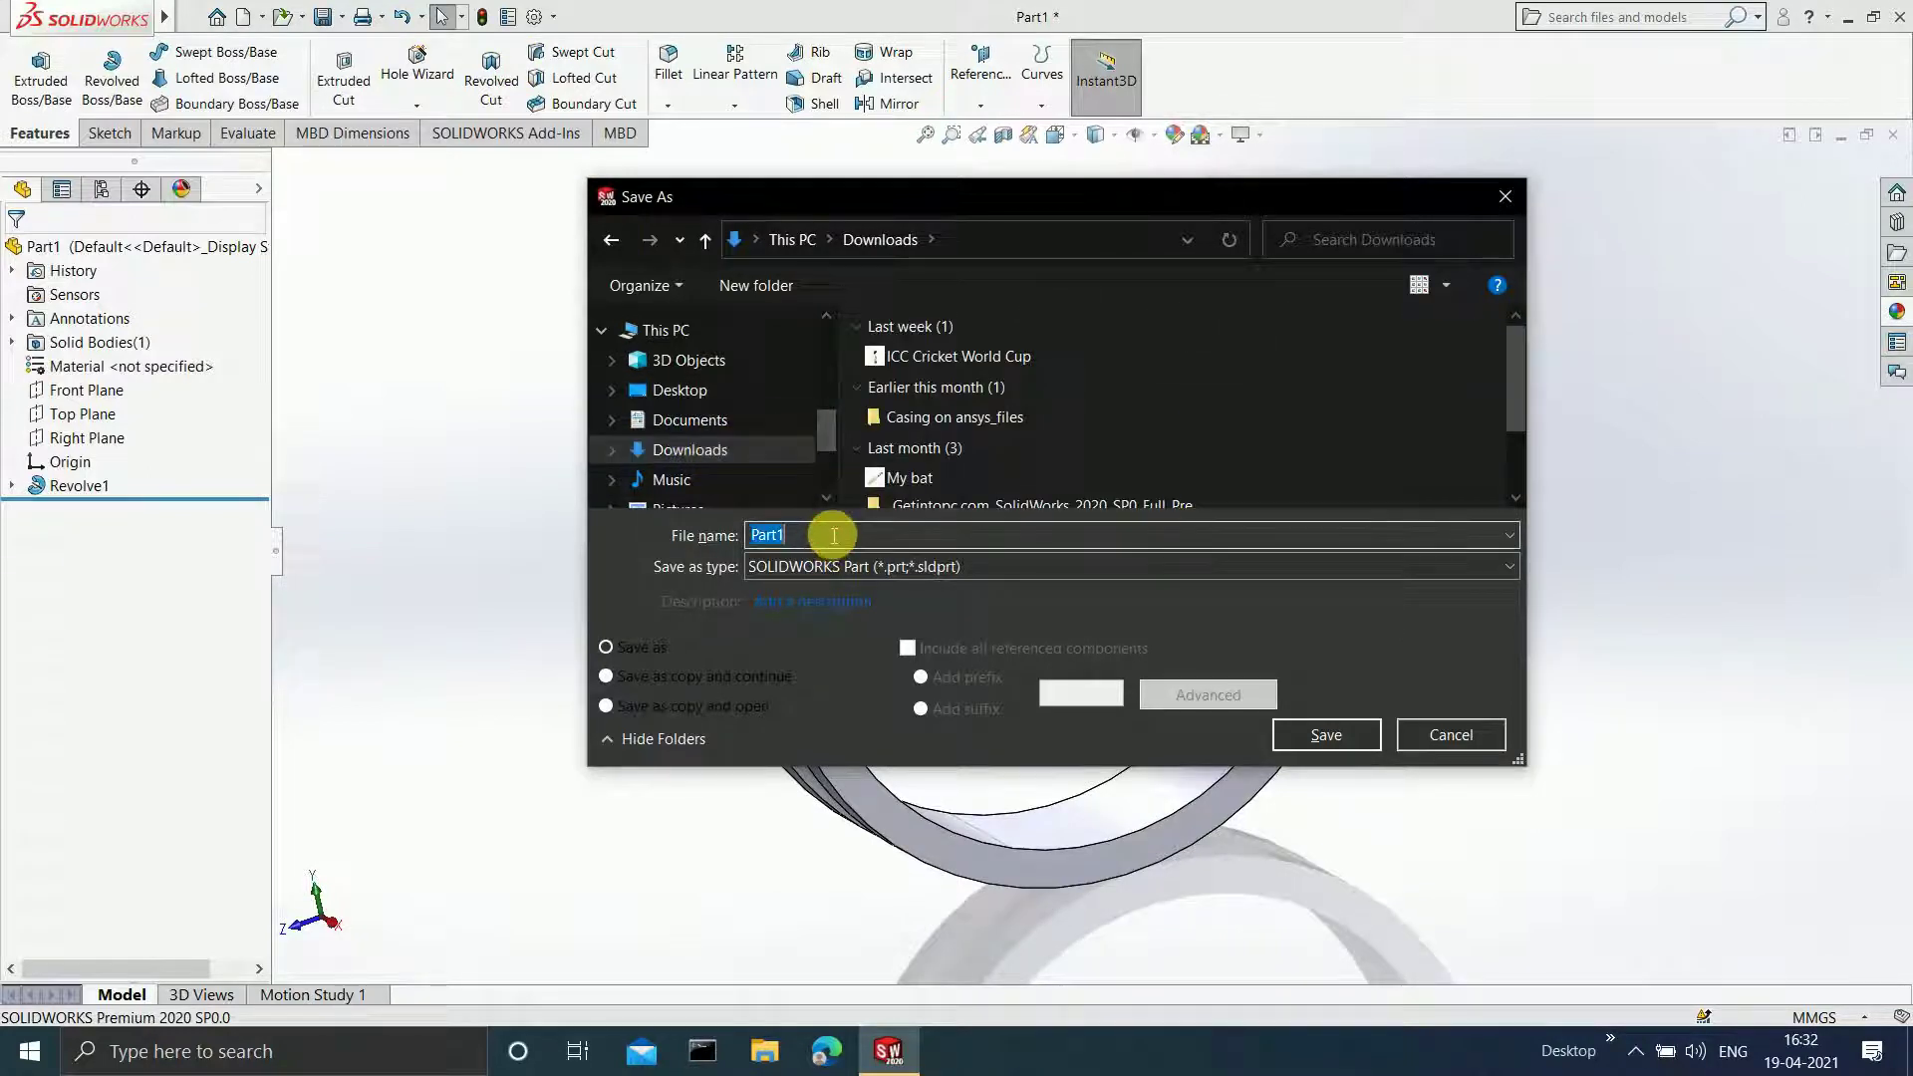
{"action": "type", "text": "Inner ring"}
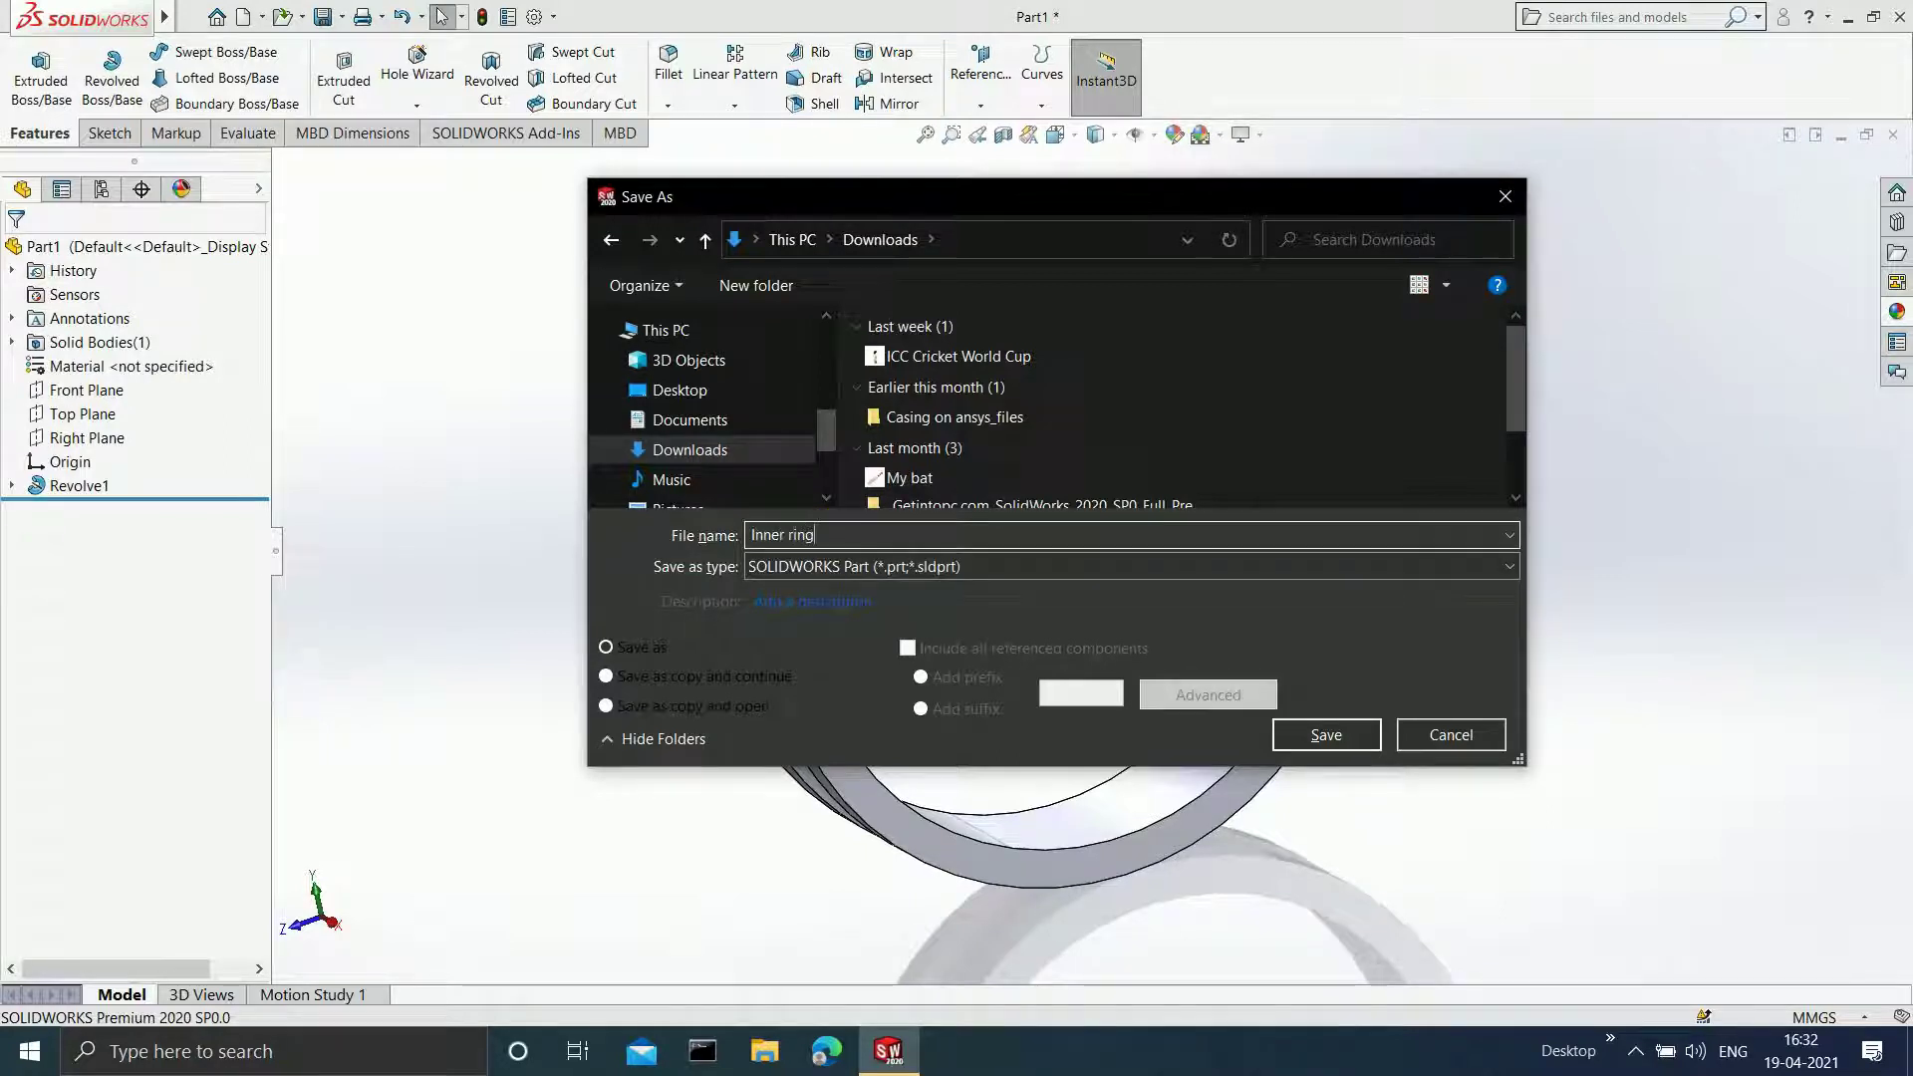
{"action": "left_click", "coordinate": [1329, 735]}
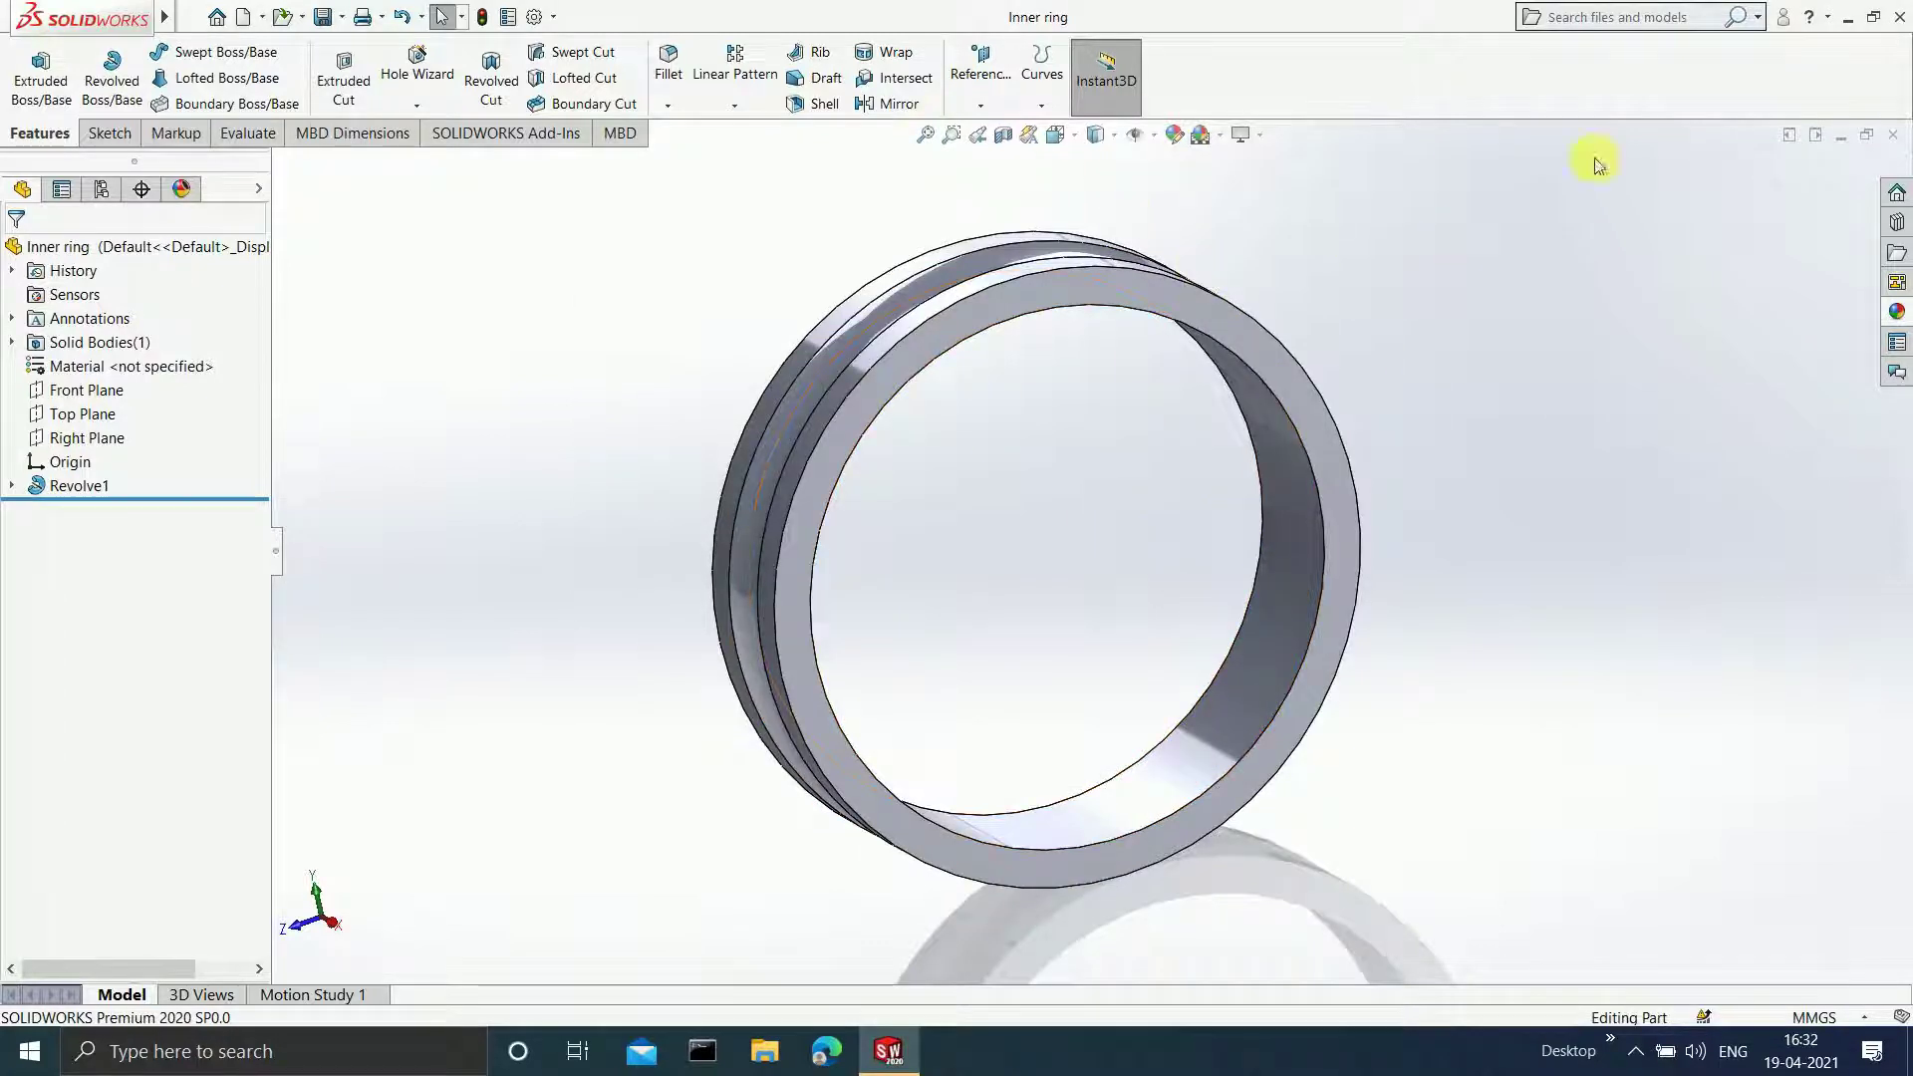
{"action": "left_click", "coordinate": [1894, 135]}
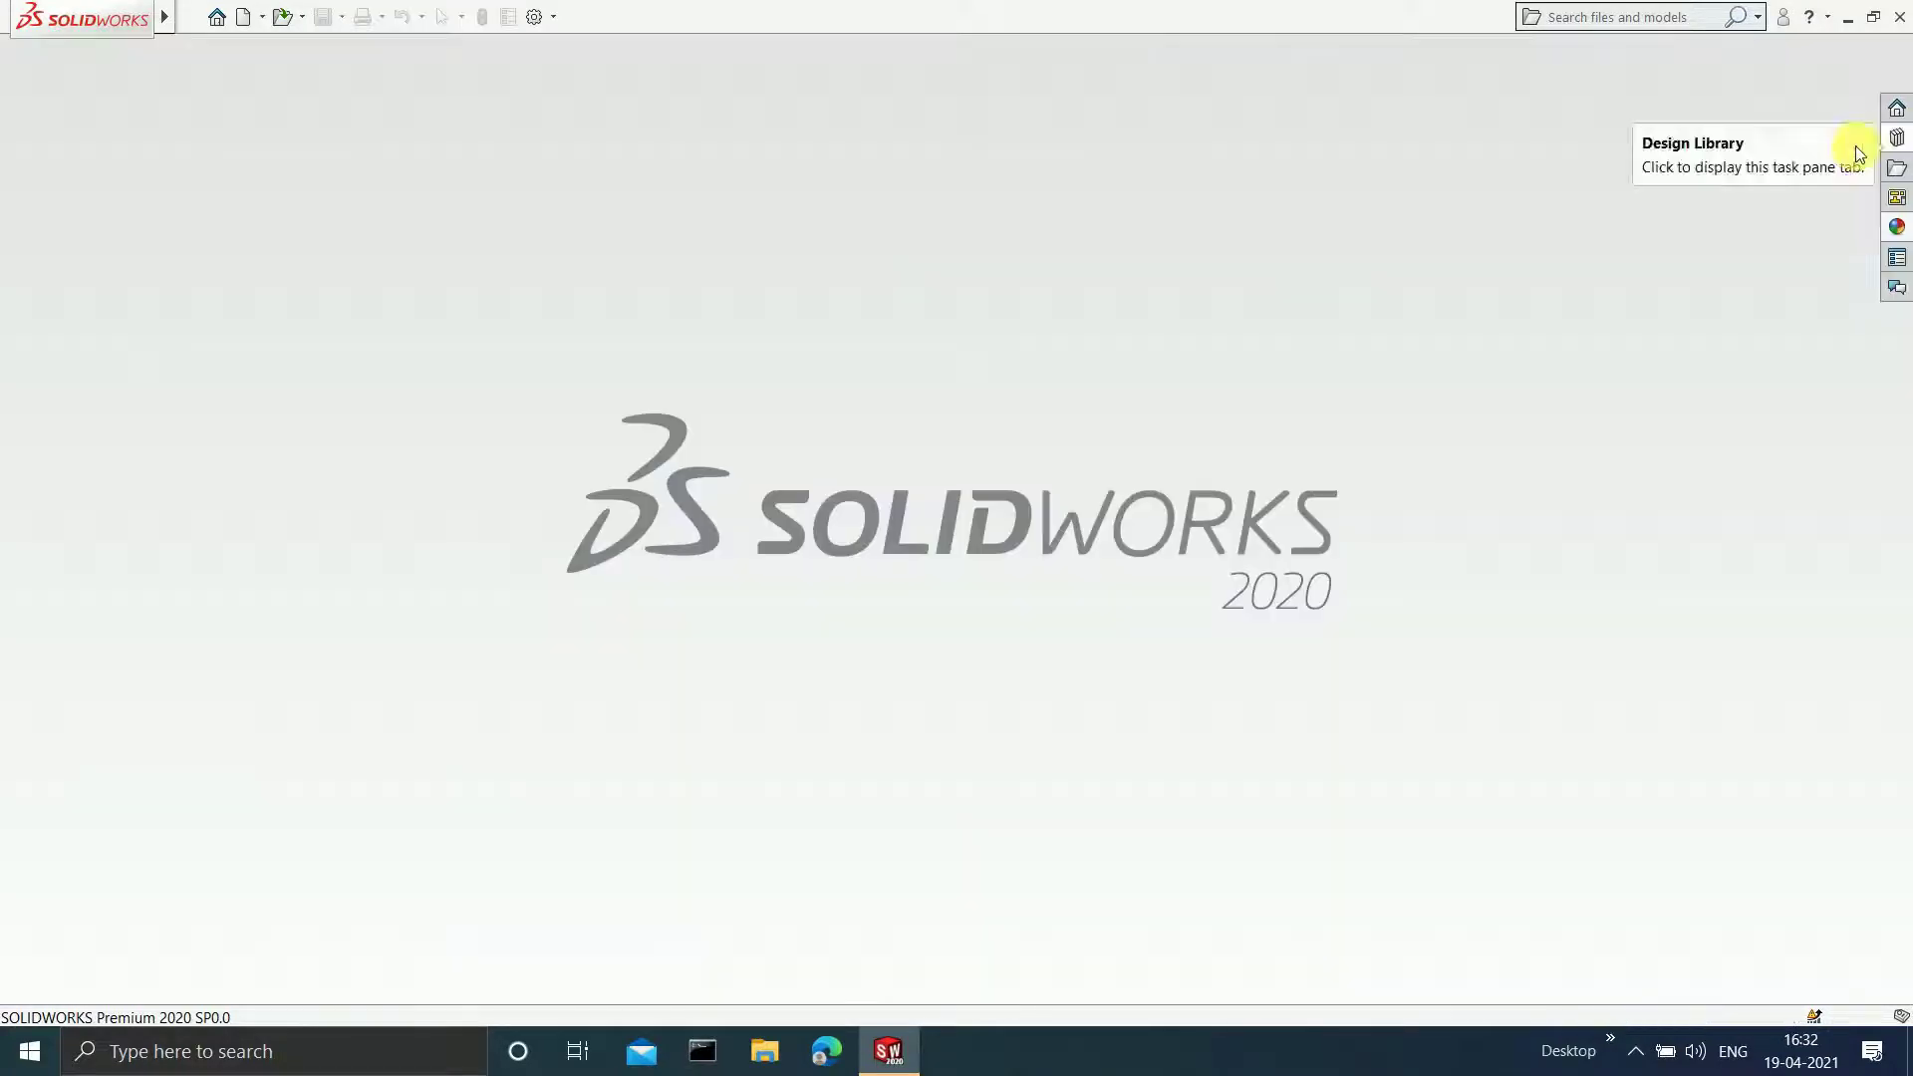
- Create a new part document and start a sketch on its Front Plane
{"action": "left_click", "coordinate": [187, 18]}
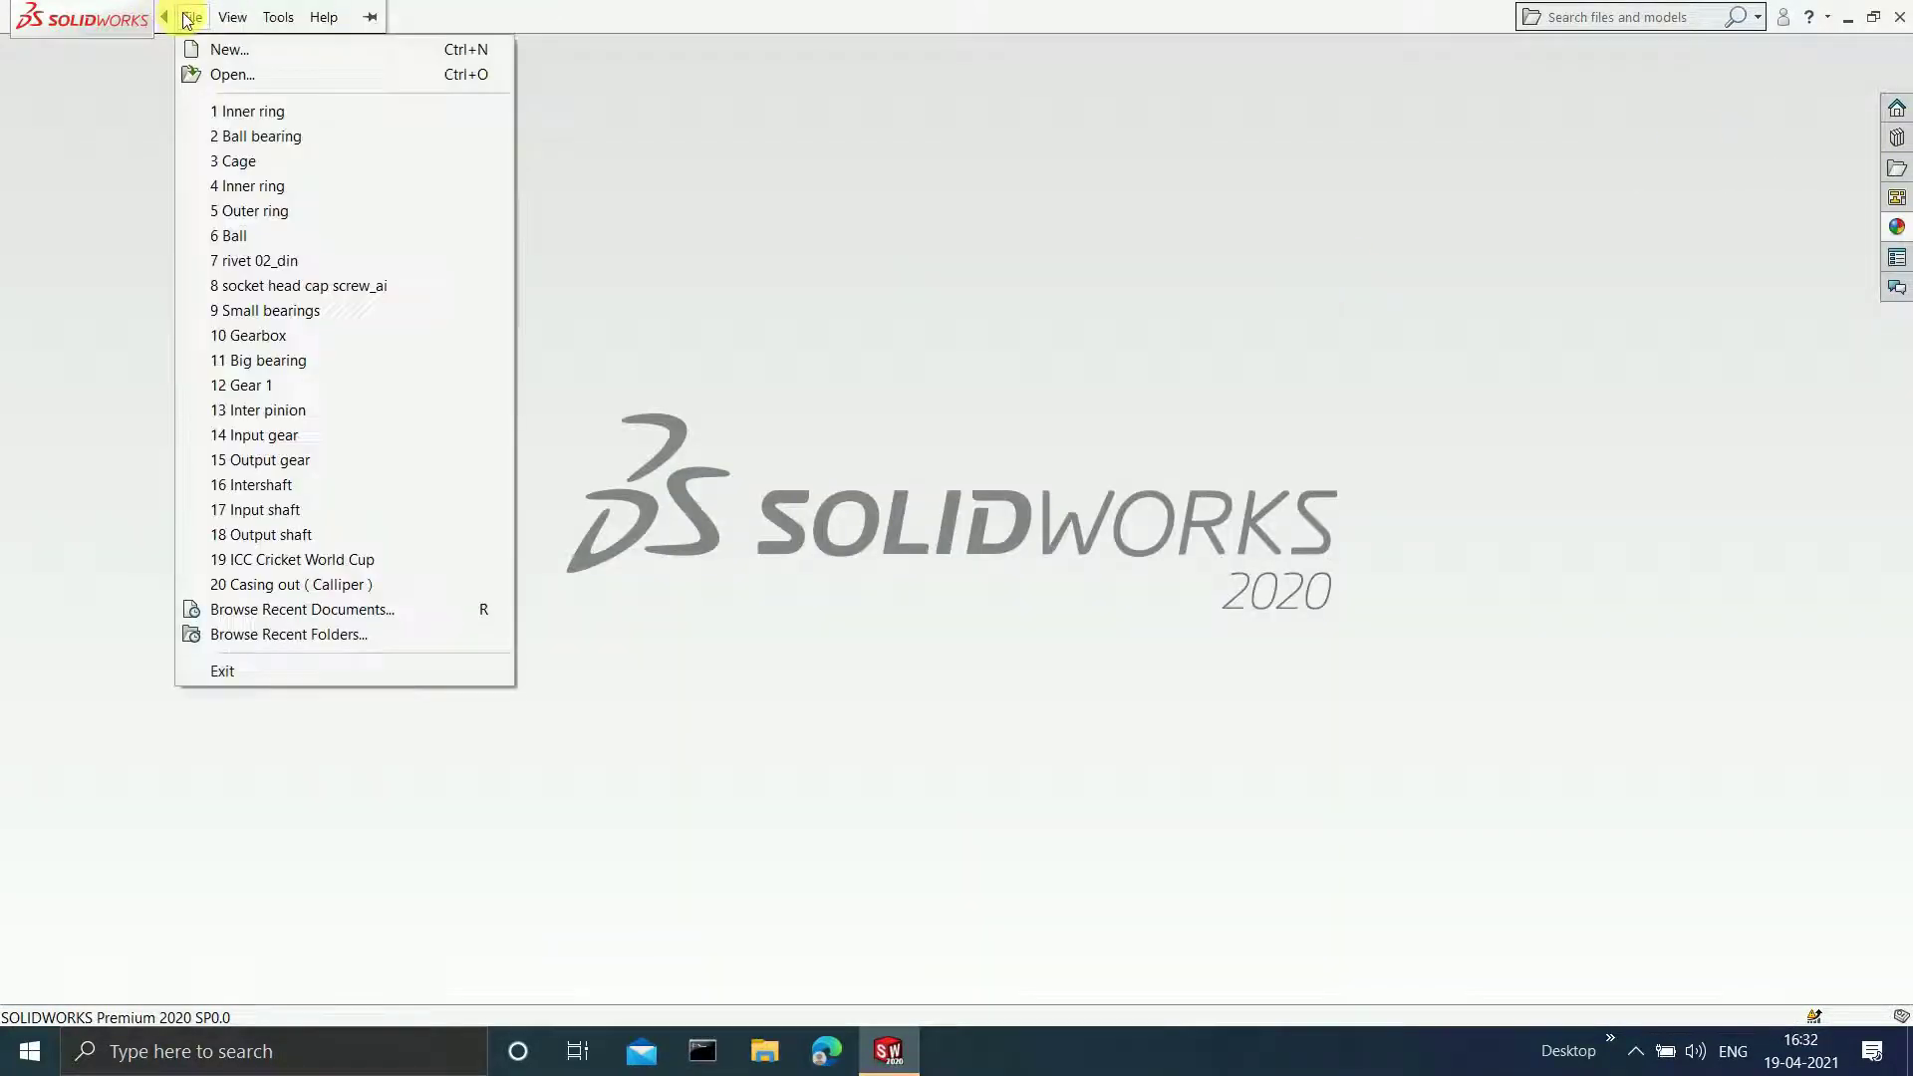
{"action": "left_click", "coordinate": [205, 50]}
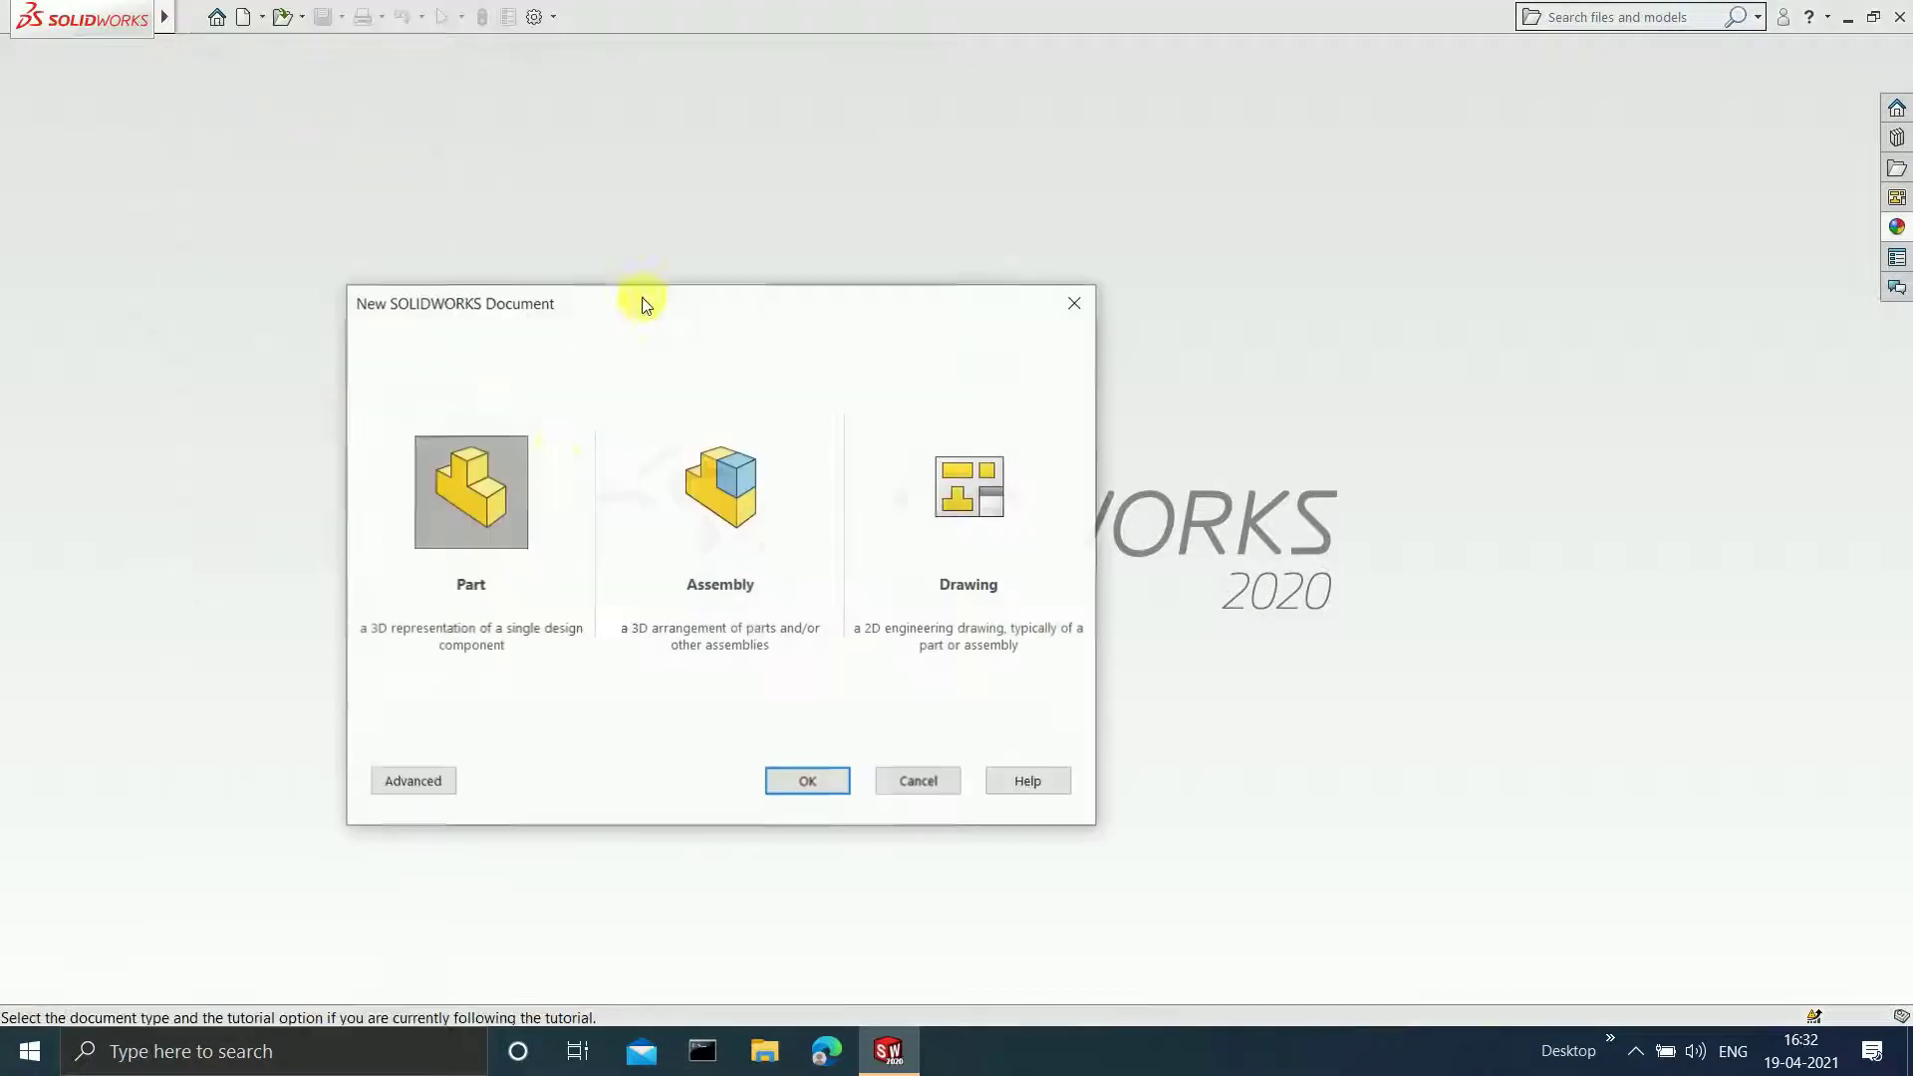
{"action": "left_click", "coordinate": [813, 781]}
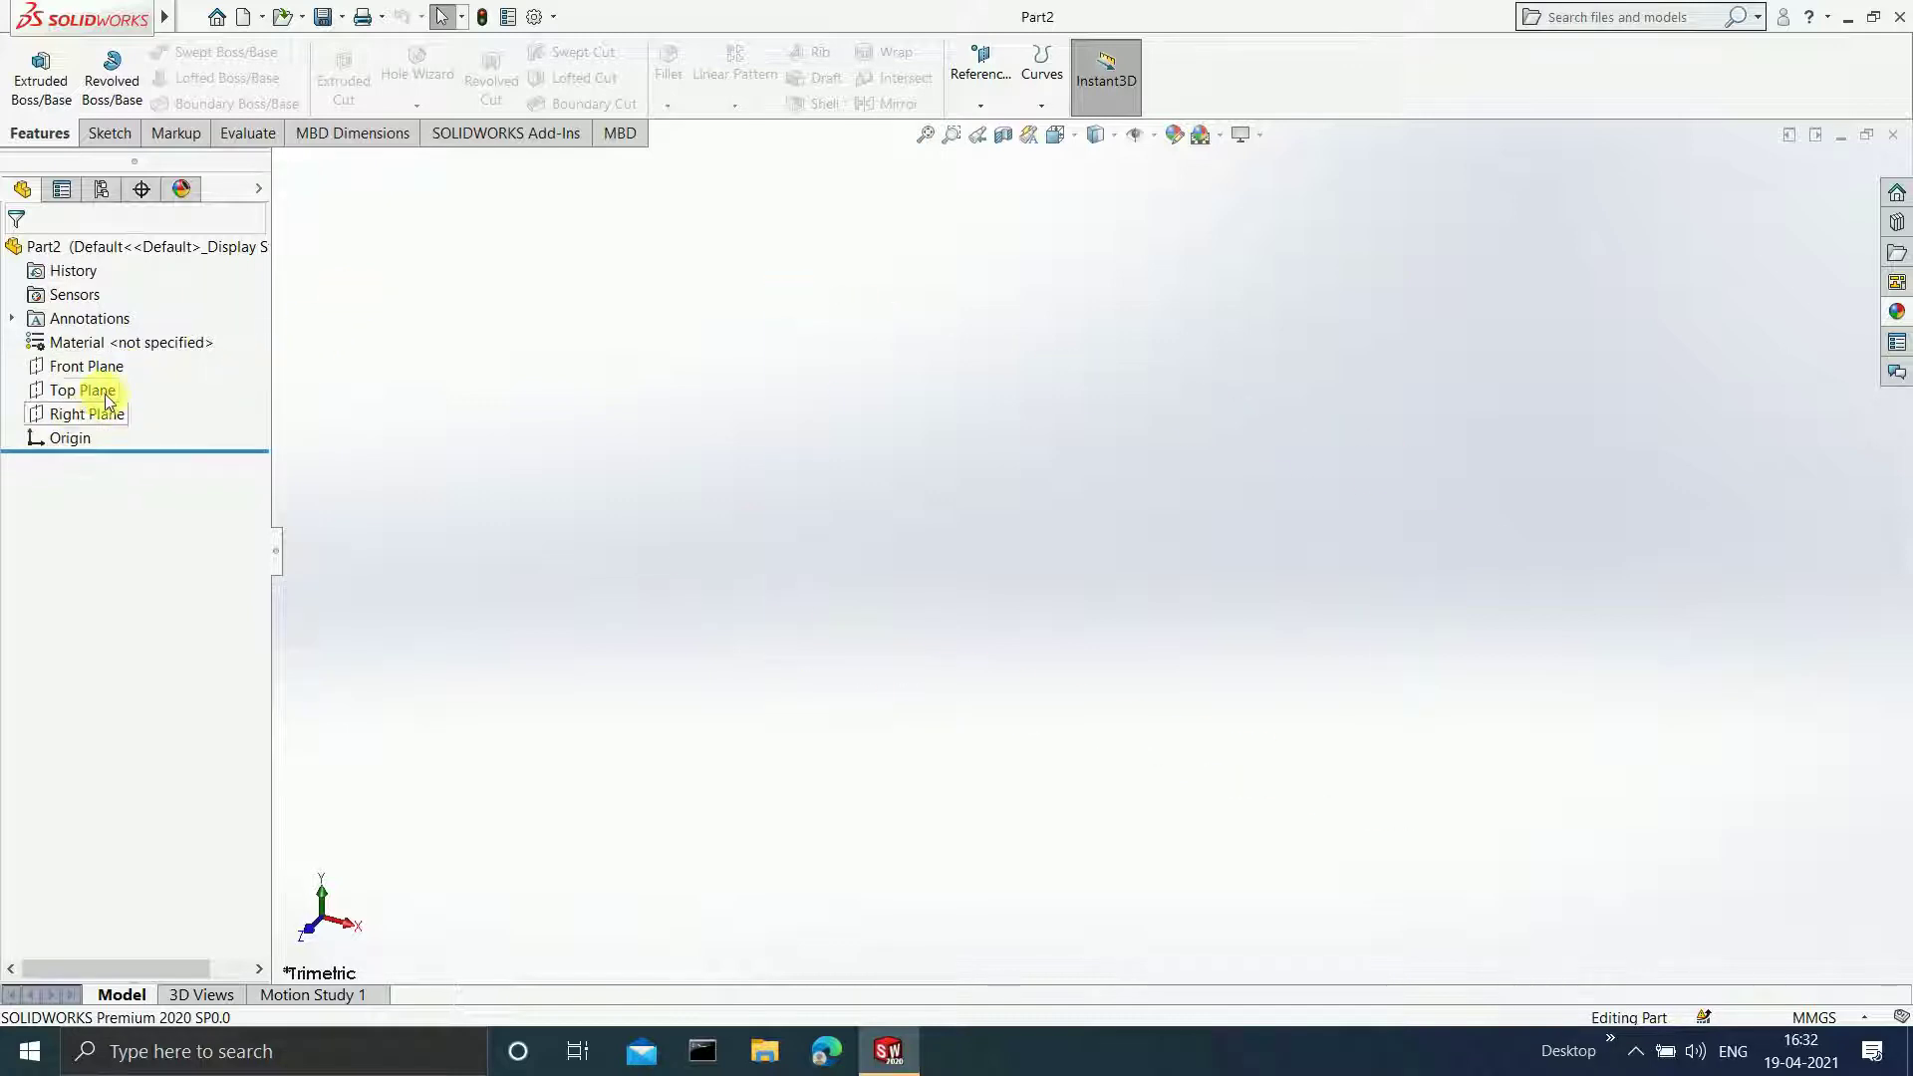
{"action": "left_click", "coordinate": [79, 367]}
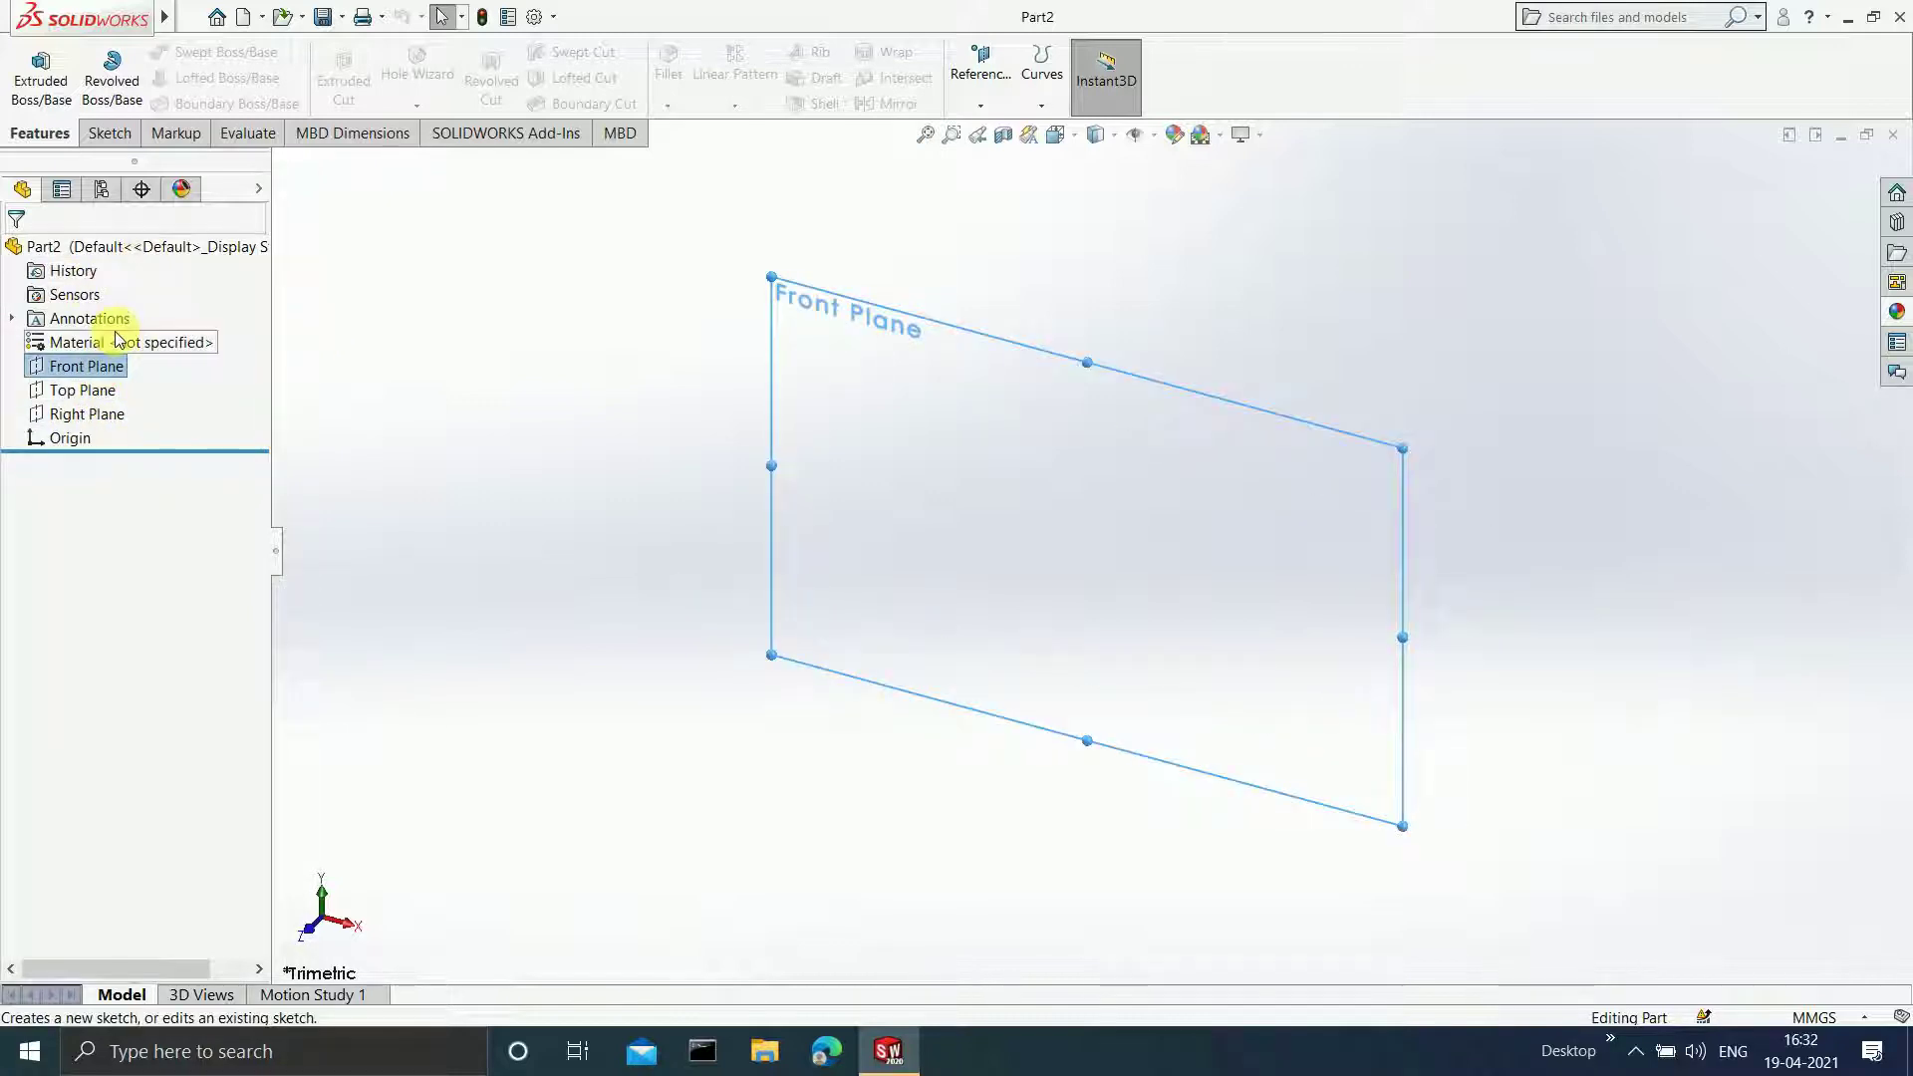
{"action": "left_click", "coordinate": [108, 133]}
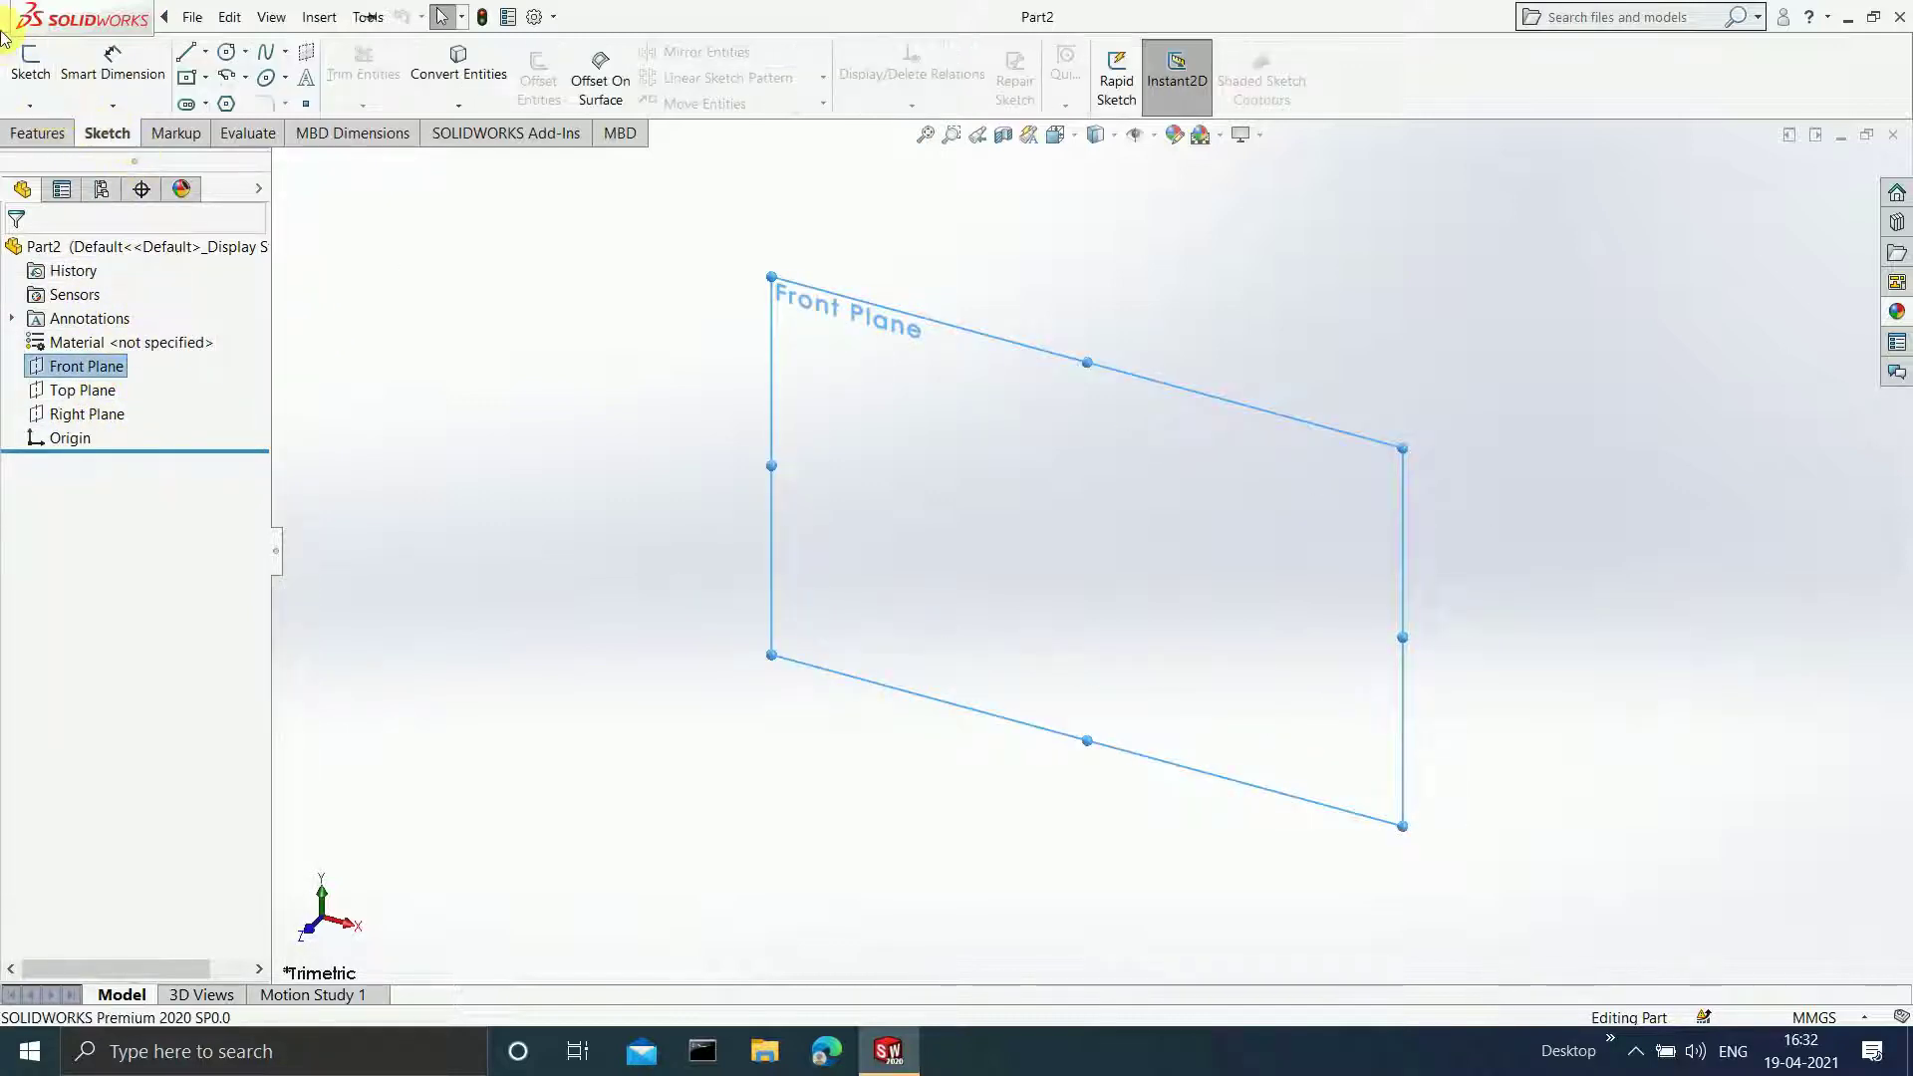
{"action": "left_click", "coordinate": [32, 58]}
{"action": "key", "text": "alt+h"}
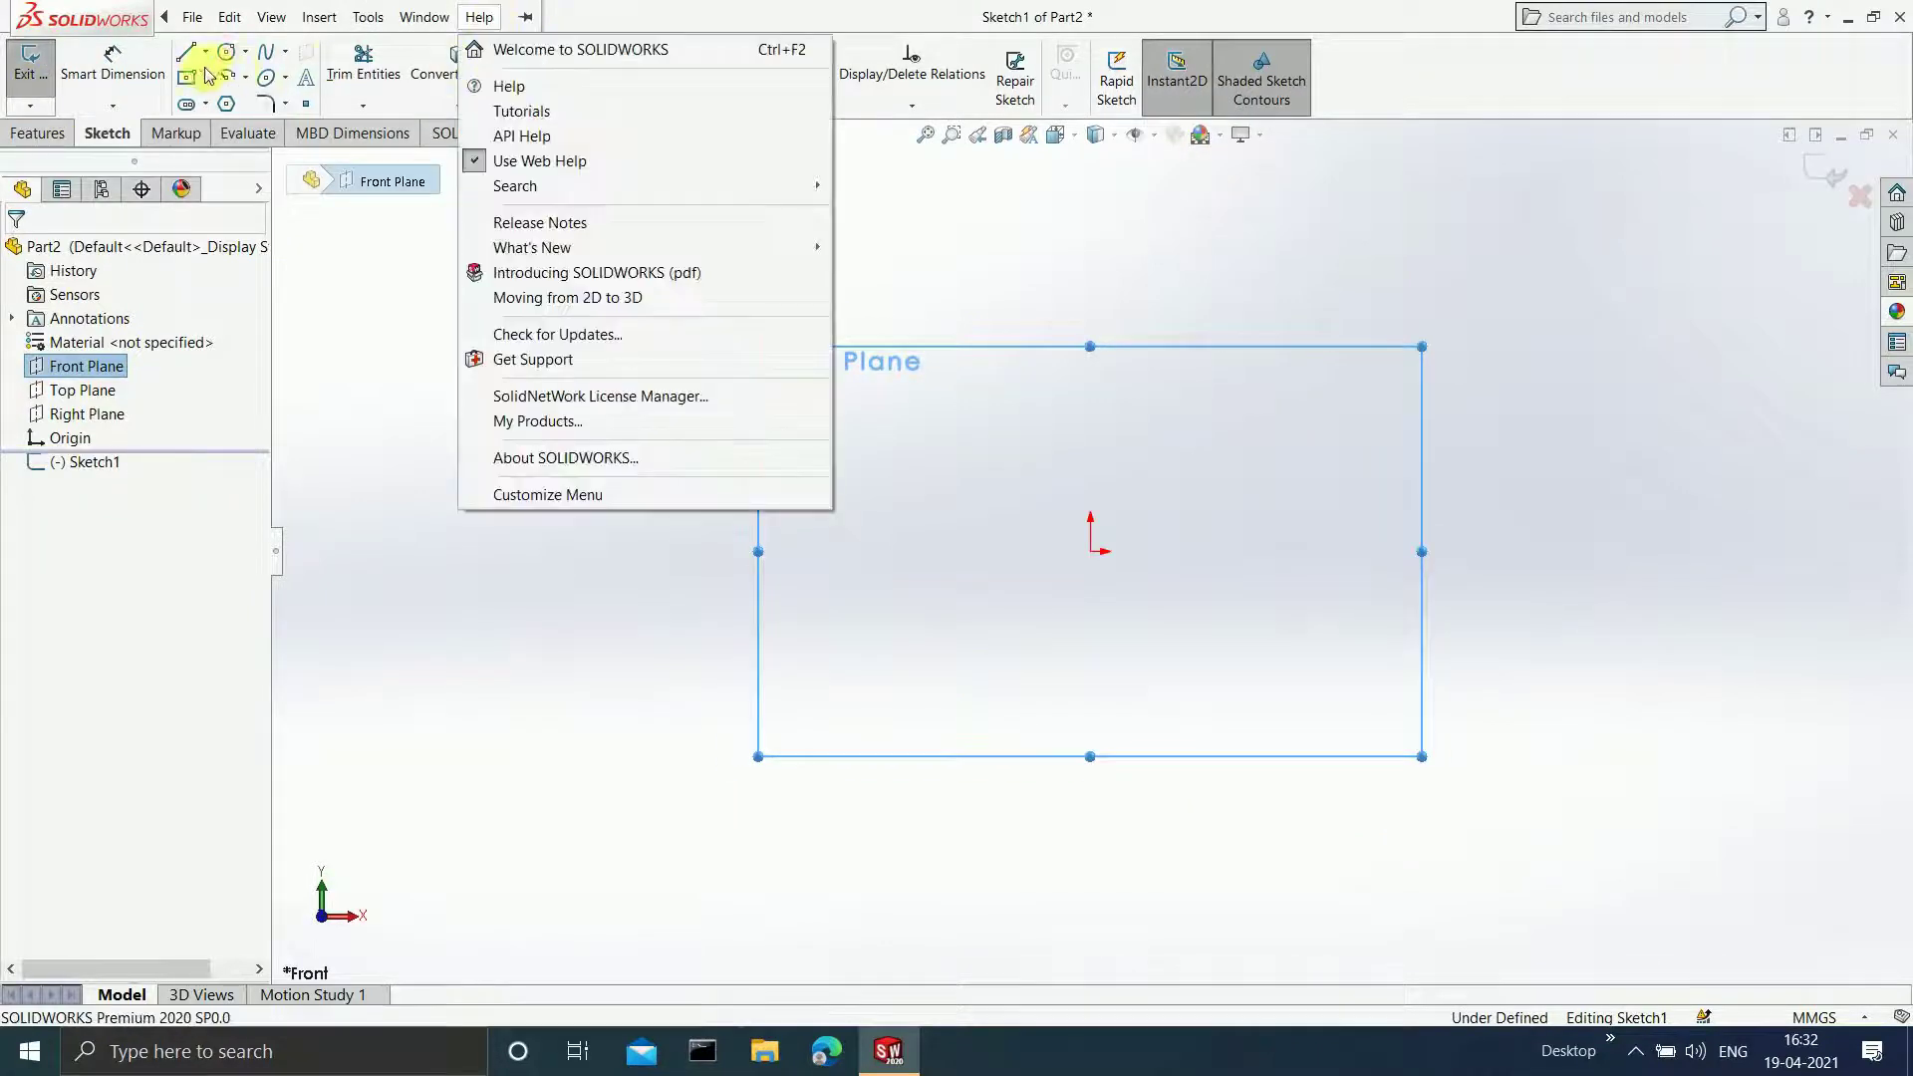
- Draw a vertical centerline about 56.5 mm long upward from the origin
{"action": "left_click", "coordinate": [208, 50]}
{"action": "mouse_move", "coordinate": [225, 52]}
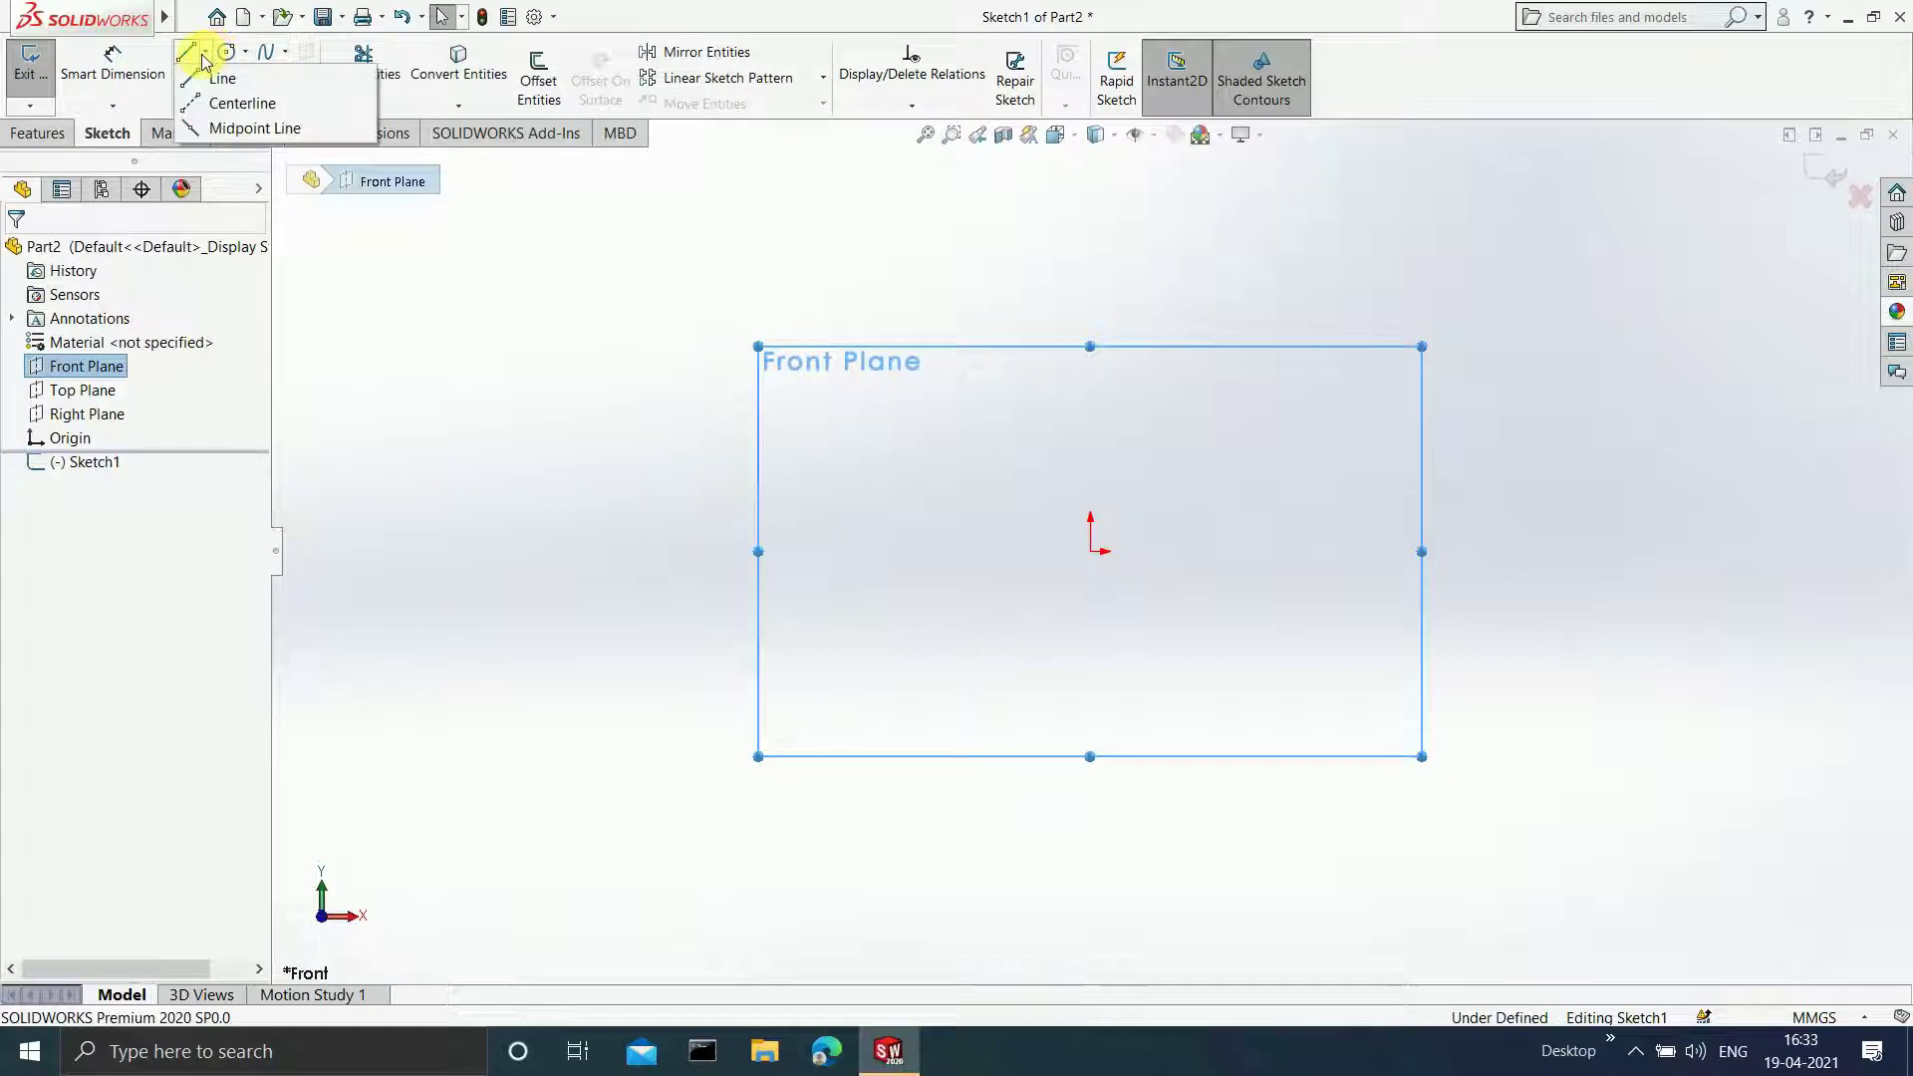
{"action": "left_click", "coordinate": [239, 102]}
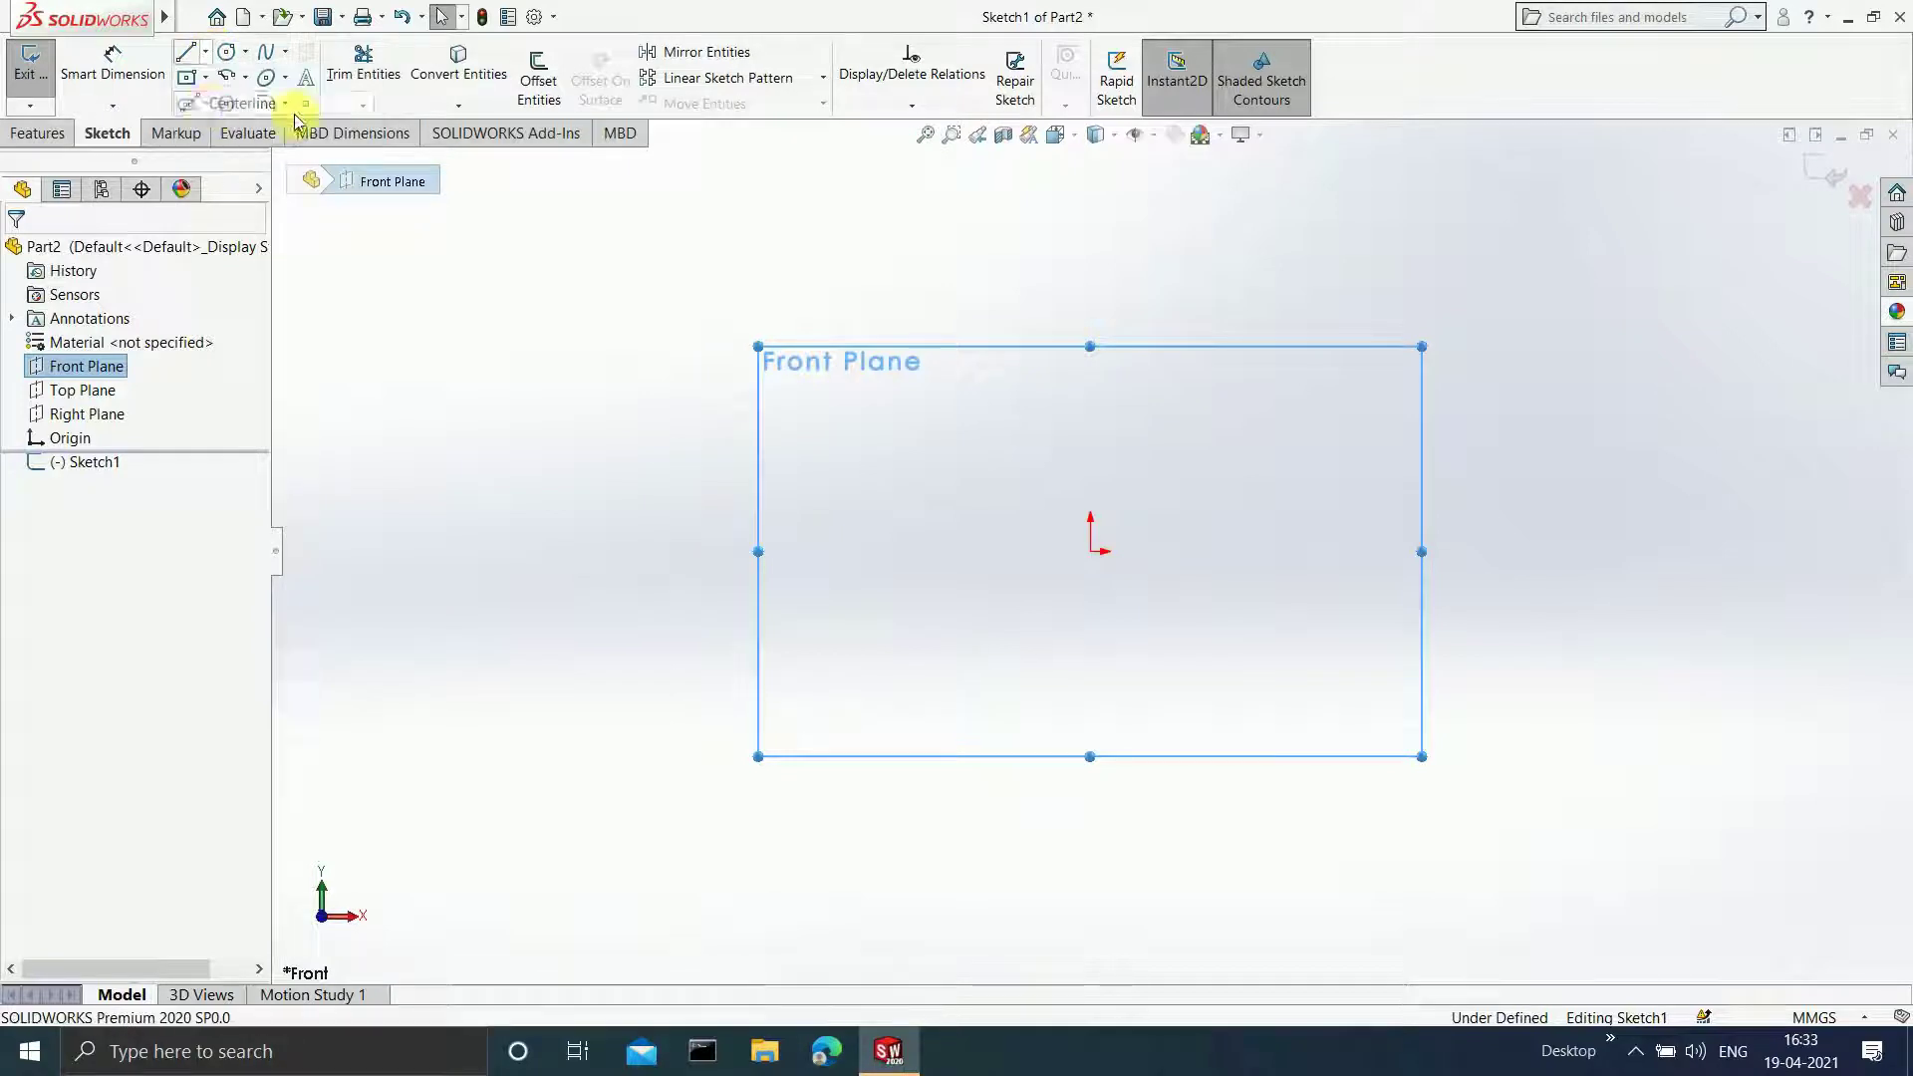
{"action": "left_click", "coordinate": [1091, 552]}
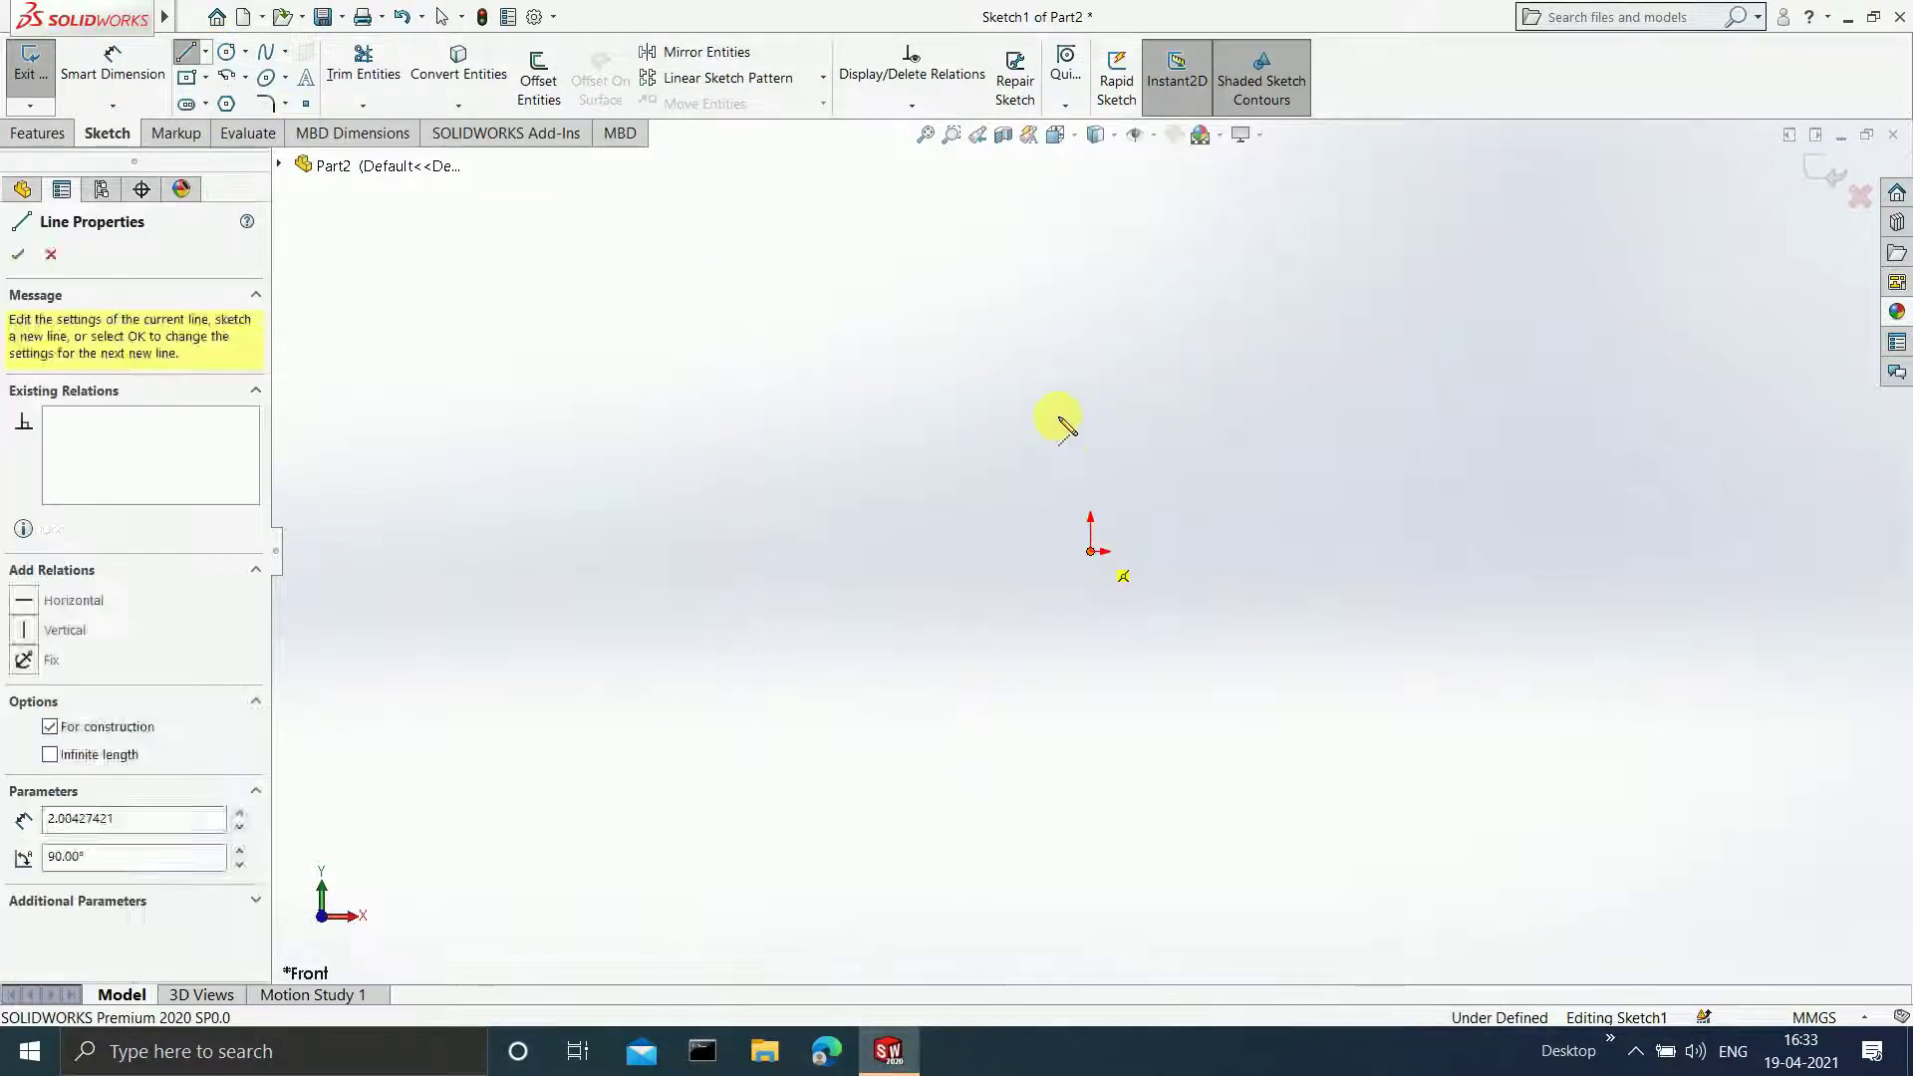
{"action": "left_click", "coordinate": [1091, 342]}
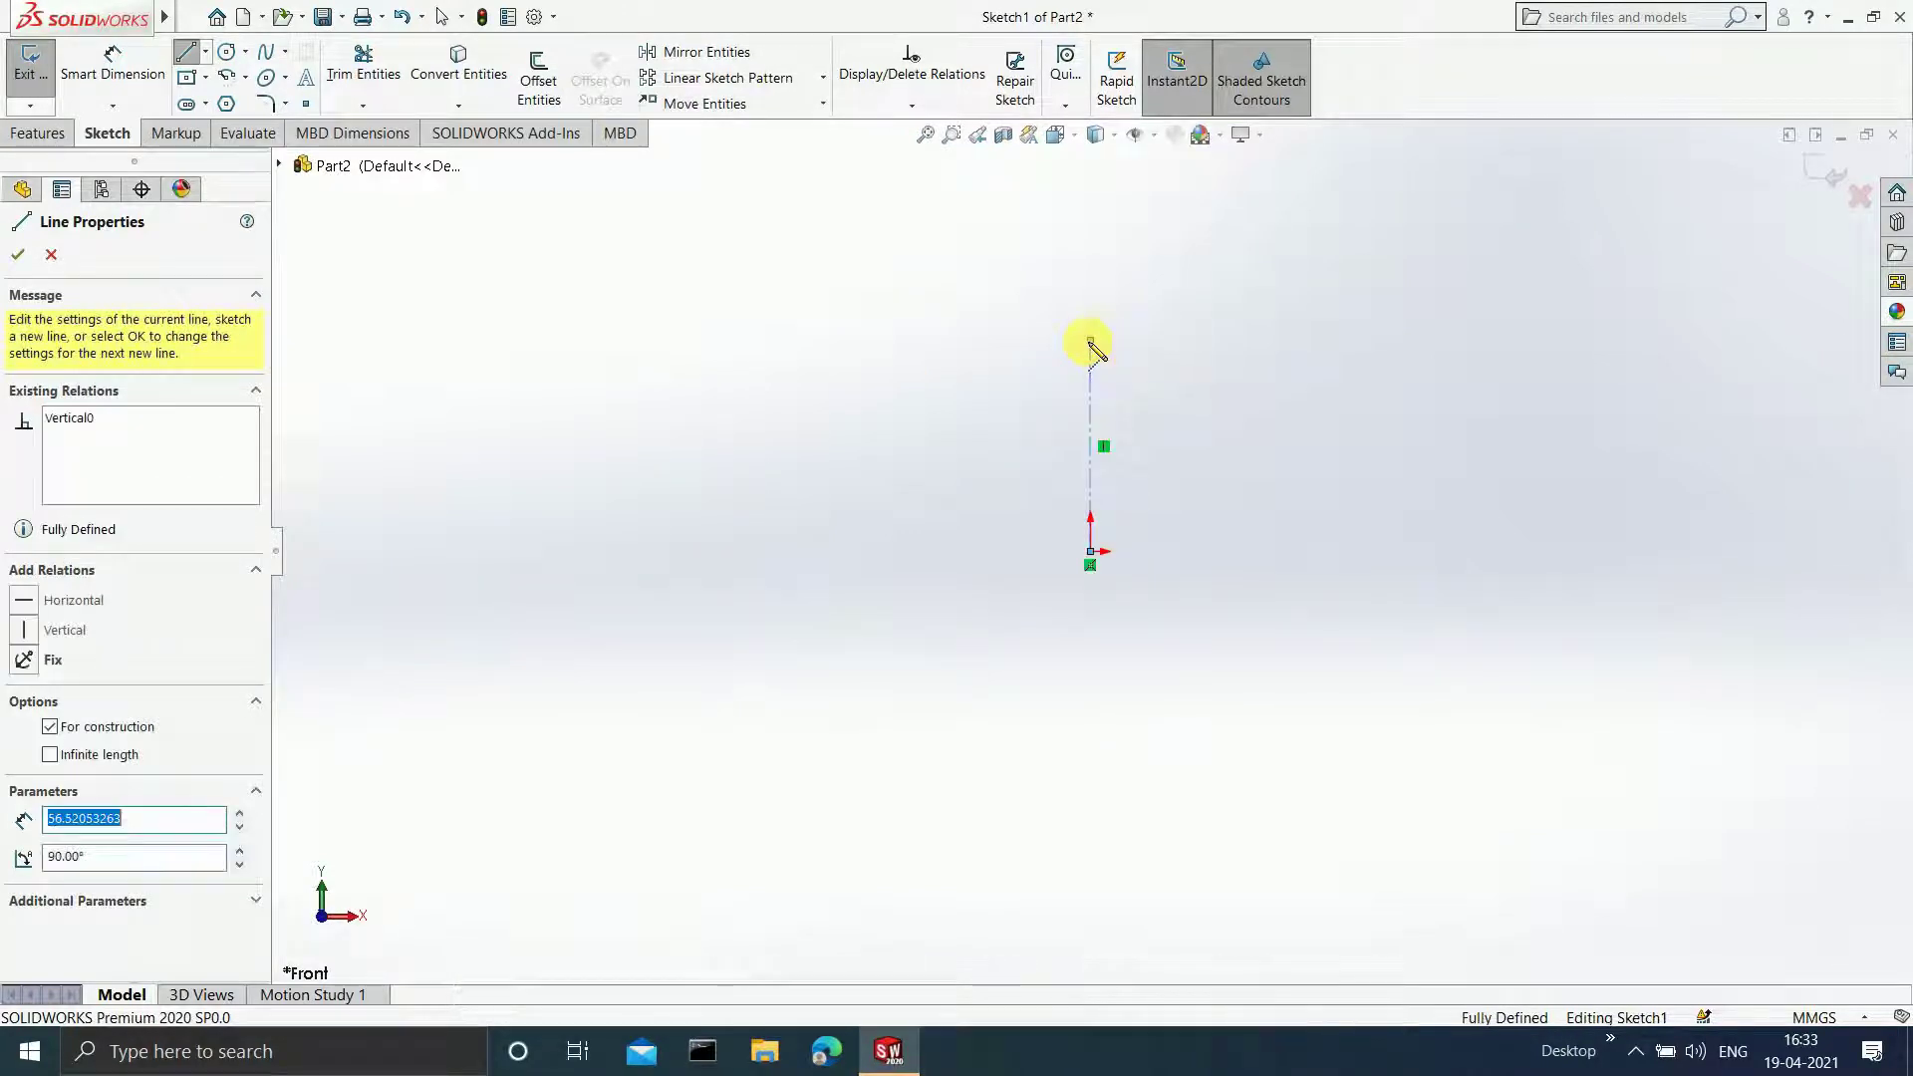
{"action": "key", "text": "Escape"}
- Give the vertical centerline infinite length
{"action": "left_click", "coordinate": [1089, 413]}
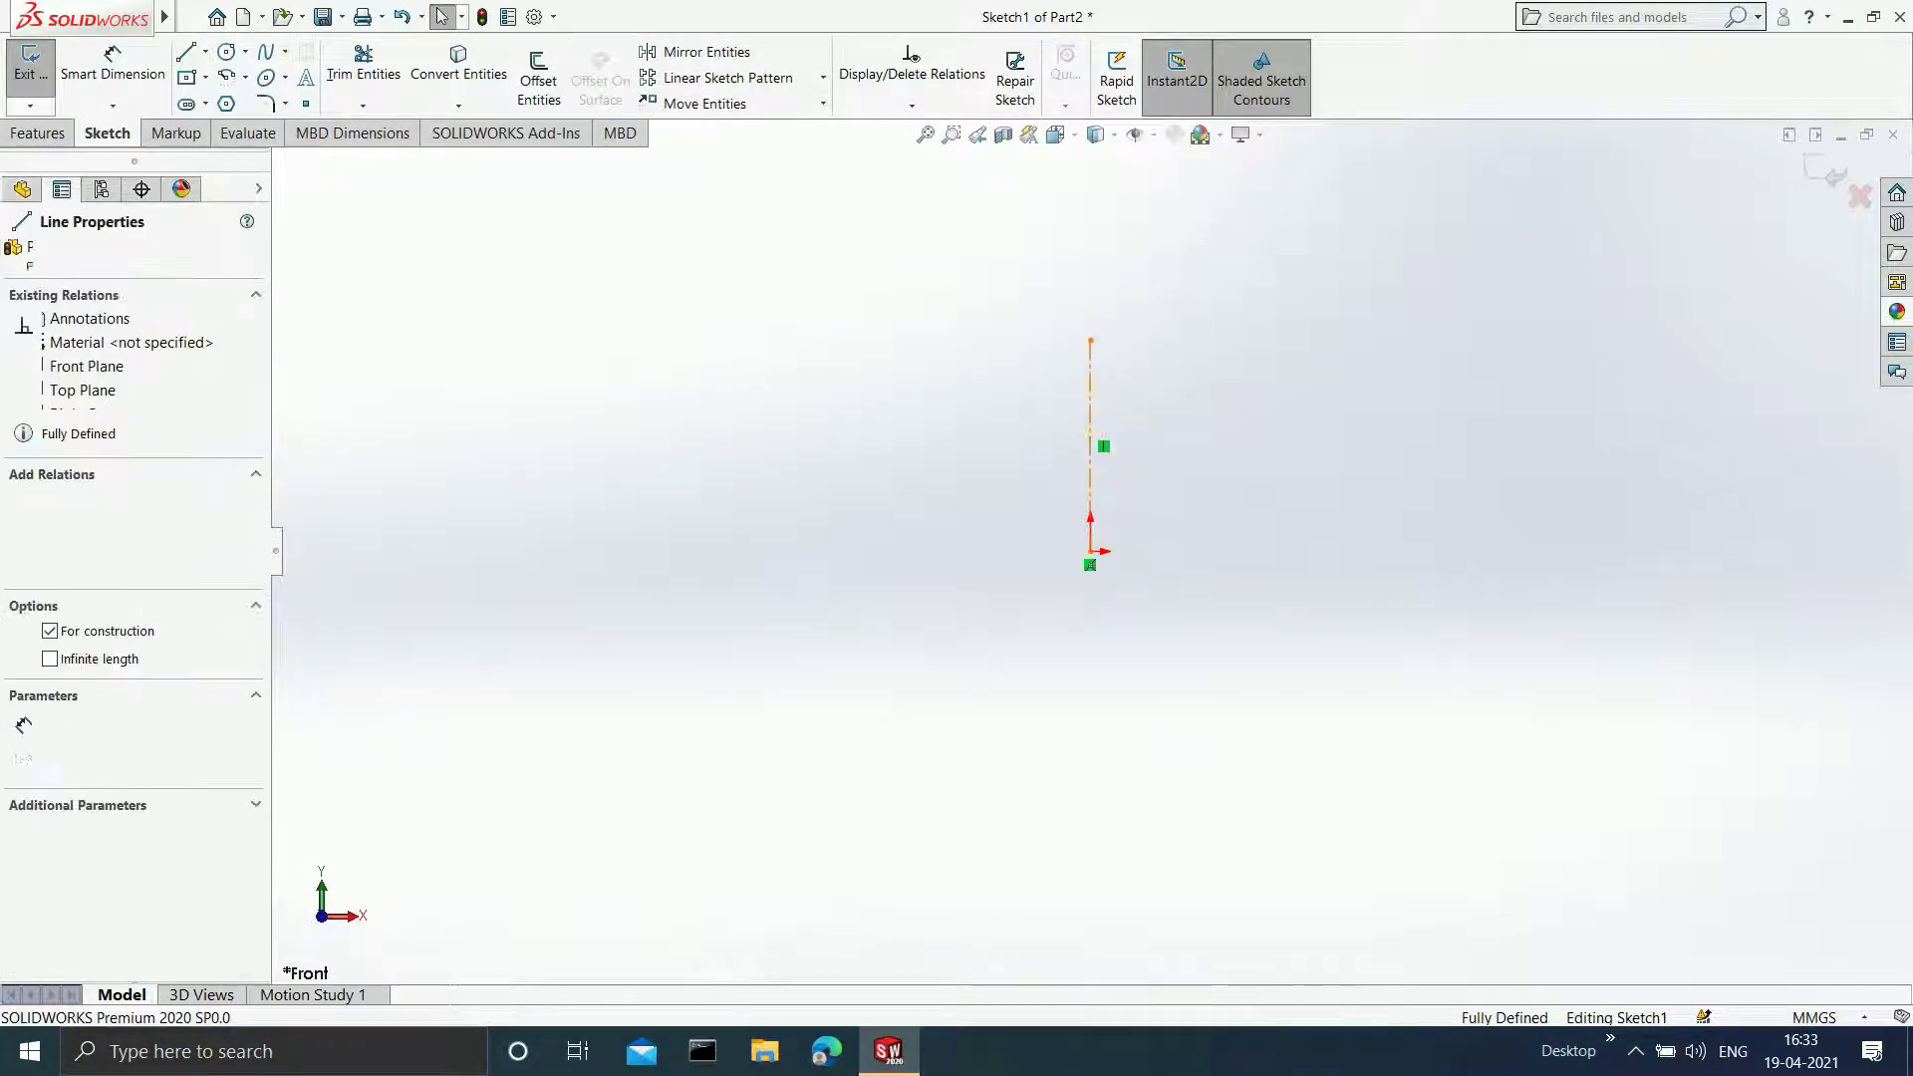
{"action": "left_click", "coordinate": [107, 661]}
{"action": "left_click", "coordinate": [17, 254]}
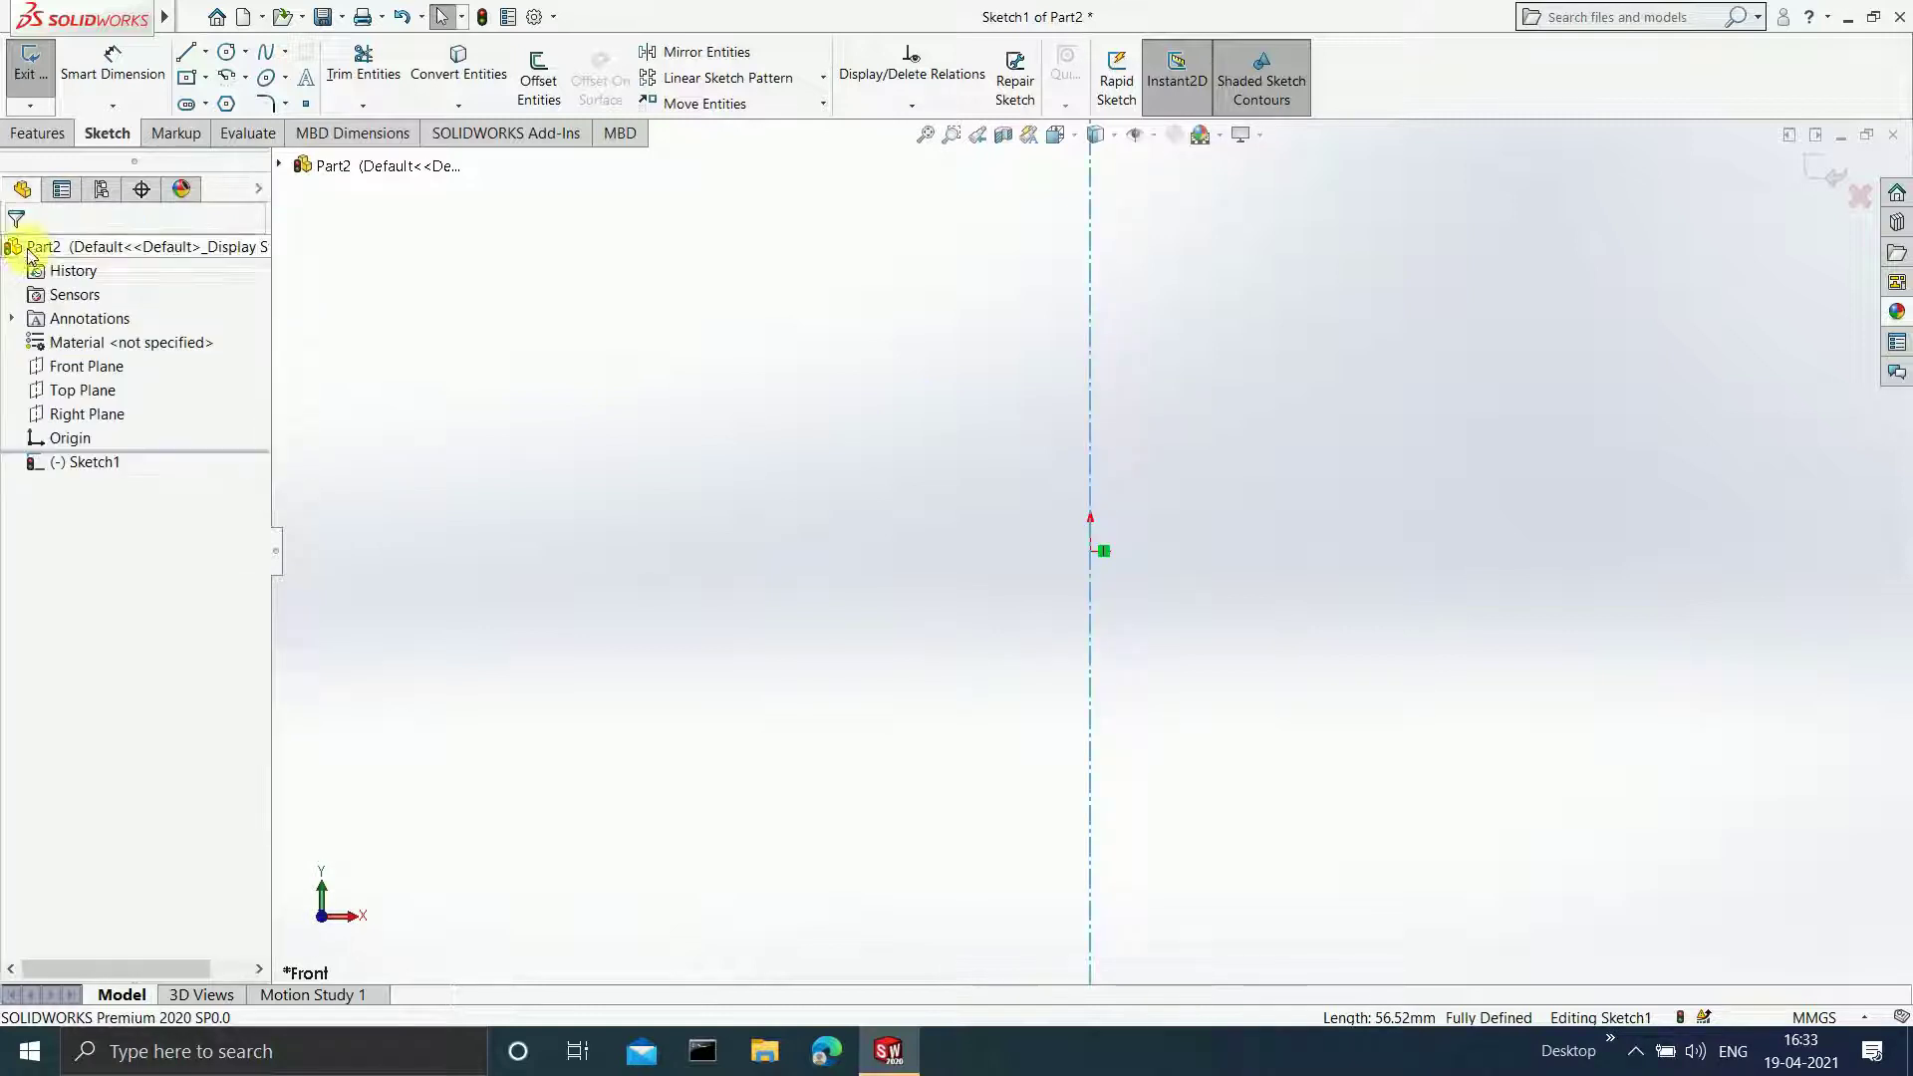
- Make the infinite vertical centerline coincident with the origin
{"action": "left_click", "coordinate": [1090, 301]}
{"action": "left_click", "coordinate": [1089, 553], "text": "ctrl"}
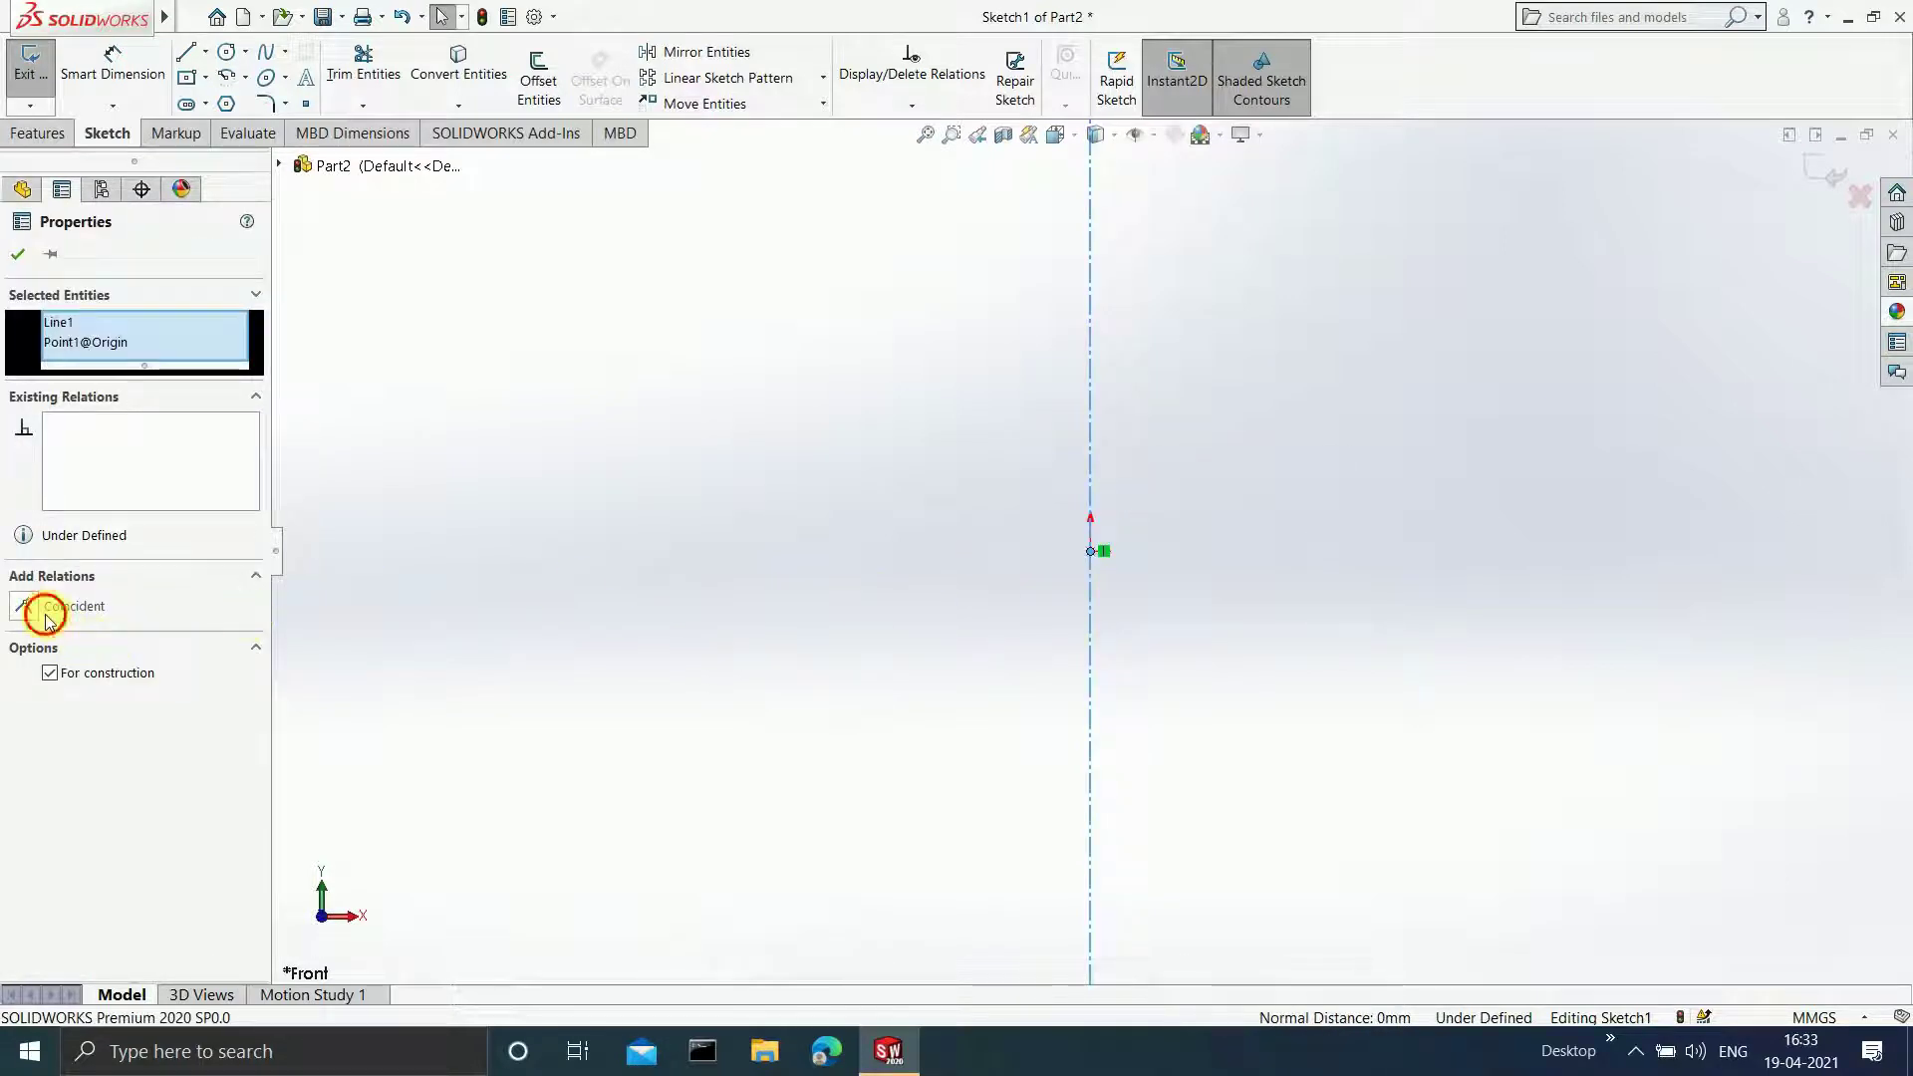
{"action": "left_click", "coordinate": [46, 610]}
{"action": "left_click", "coordinate": [16, 260]}
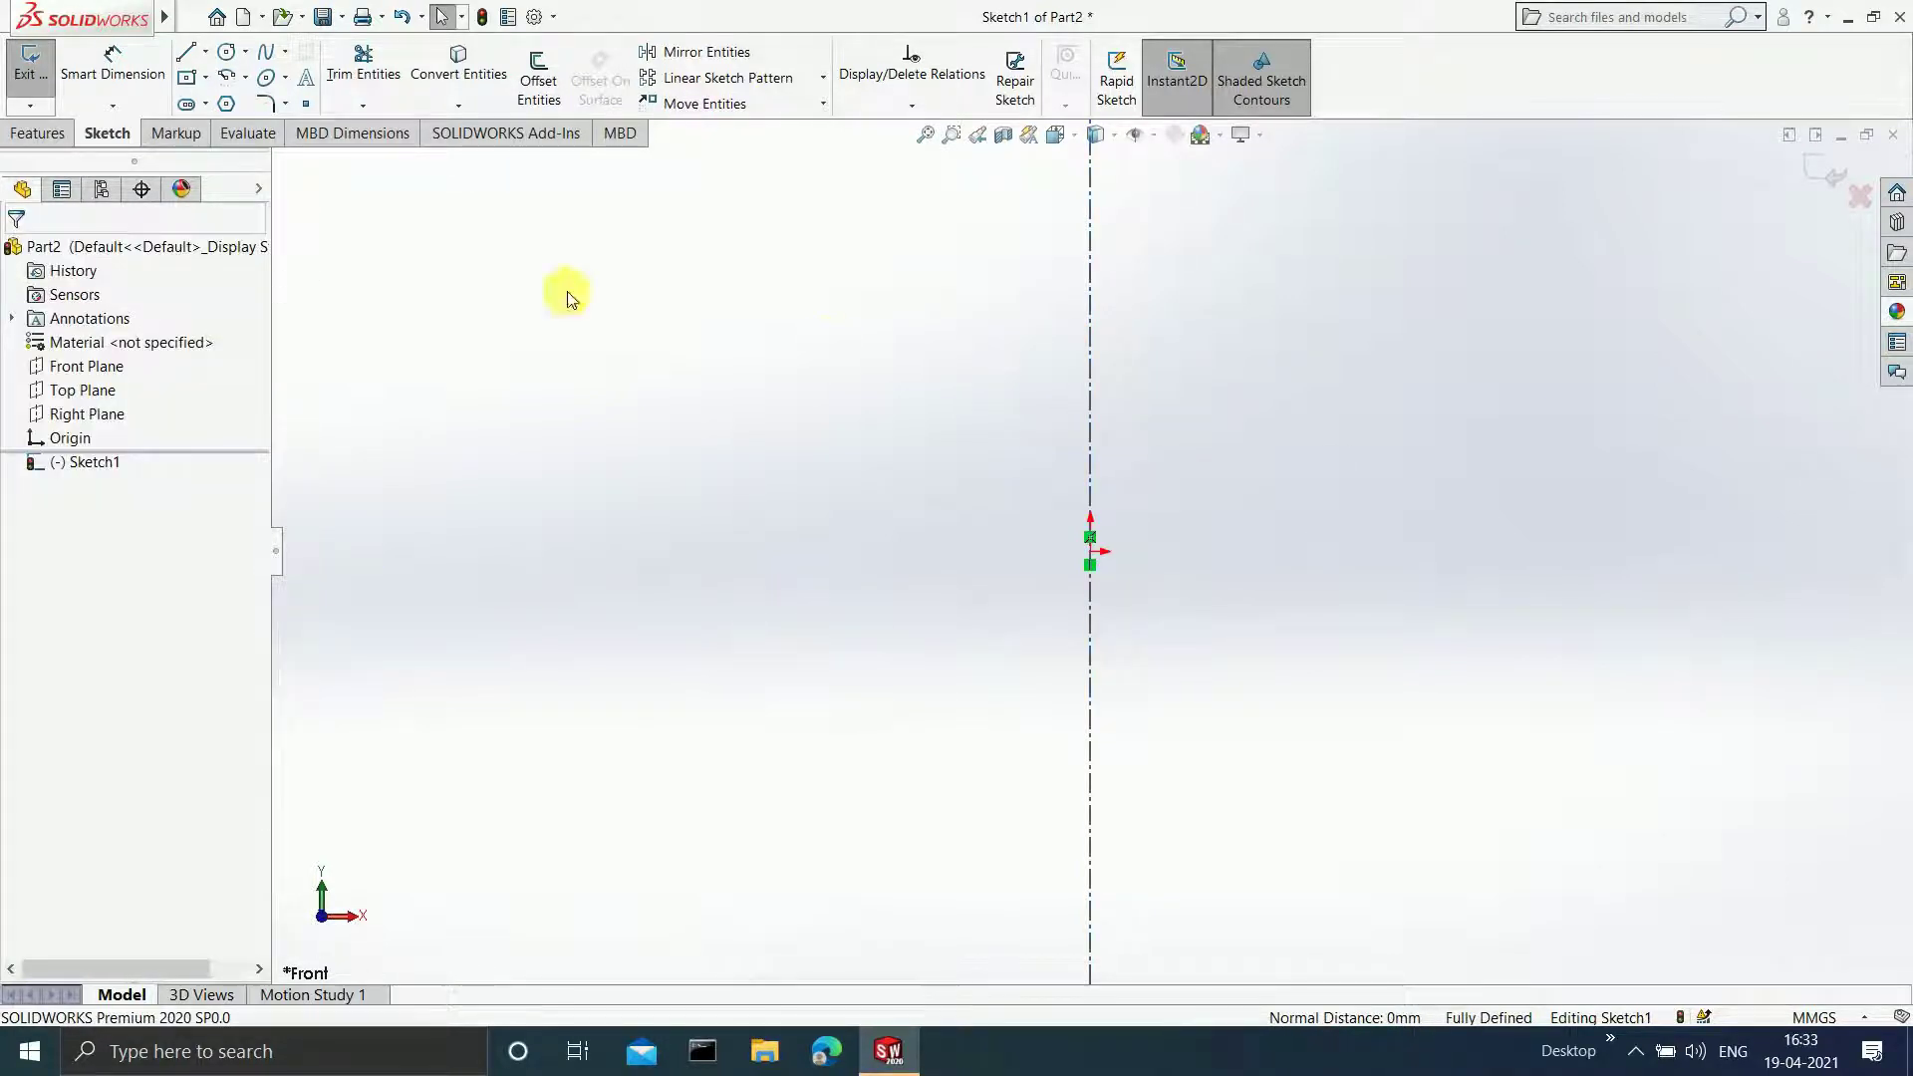
- Draw a horizontal centerline about 56.4 mm long from the origin along the positive X direction
{"action": "left_click", "coordinate": [206, 53]}
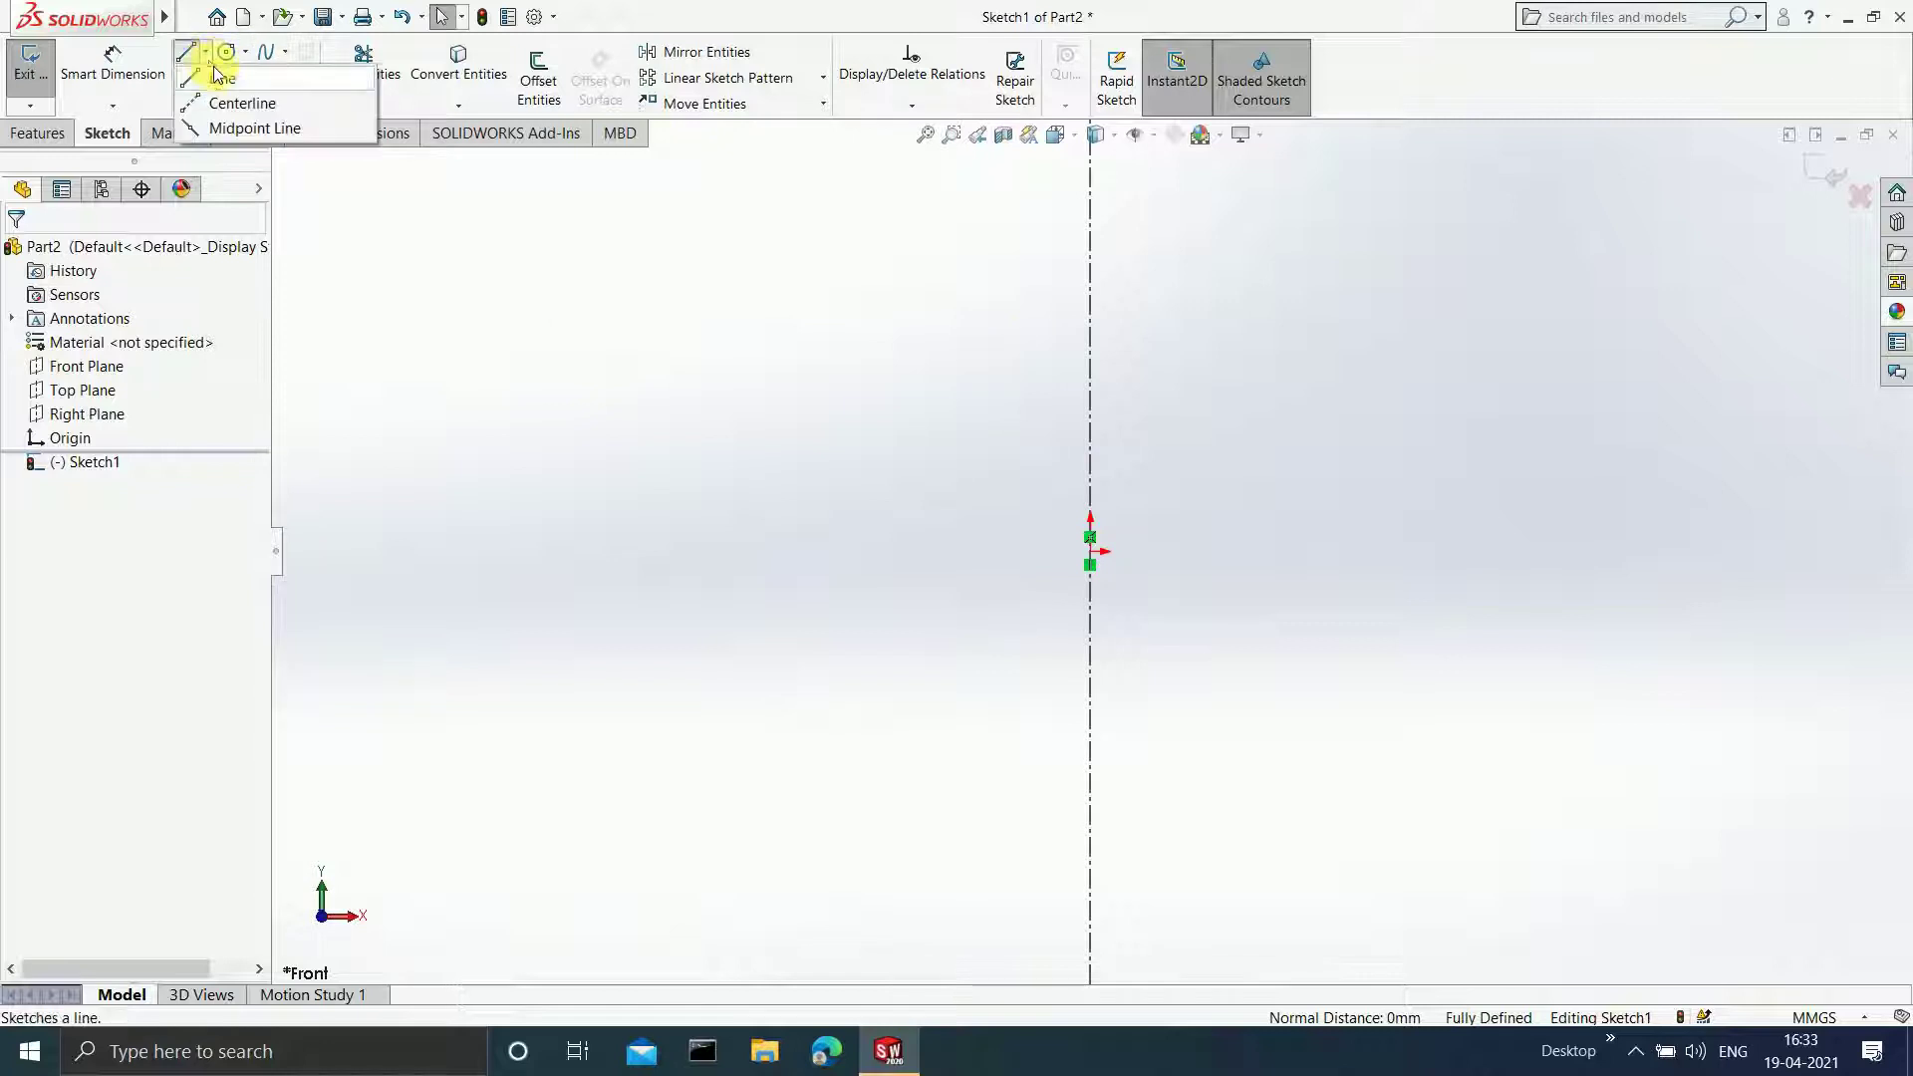
{"action": "left_click", "coordinate": [239, 102]}
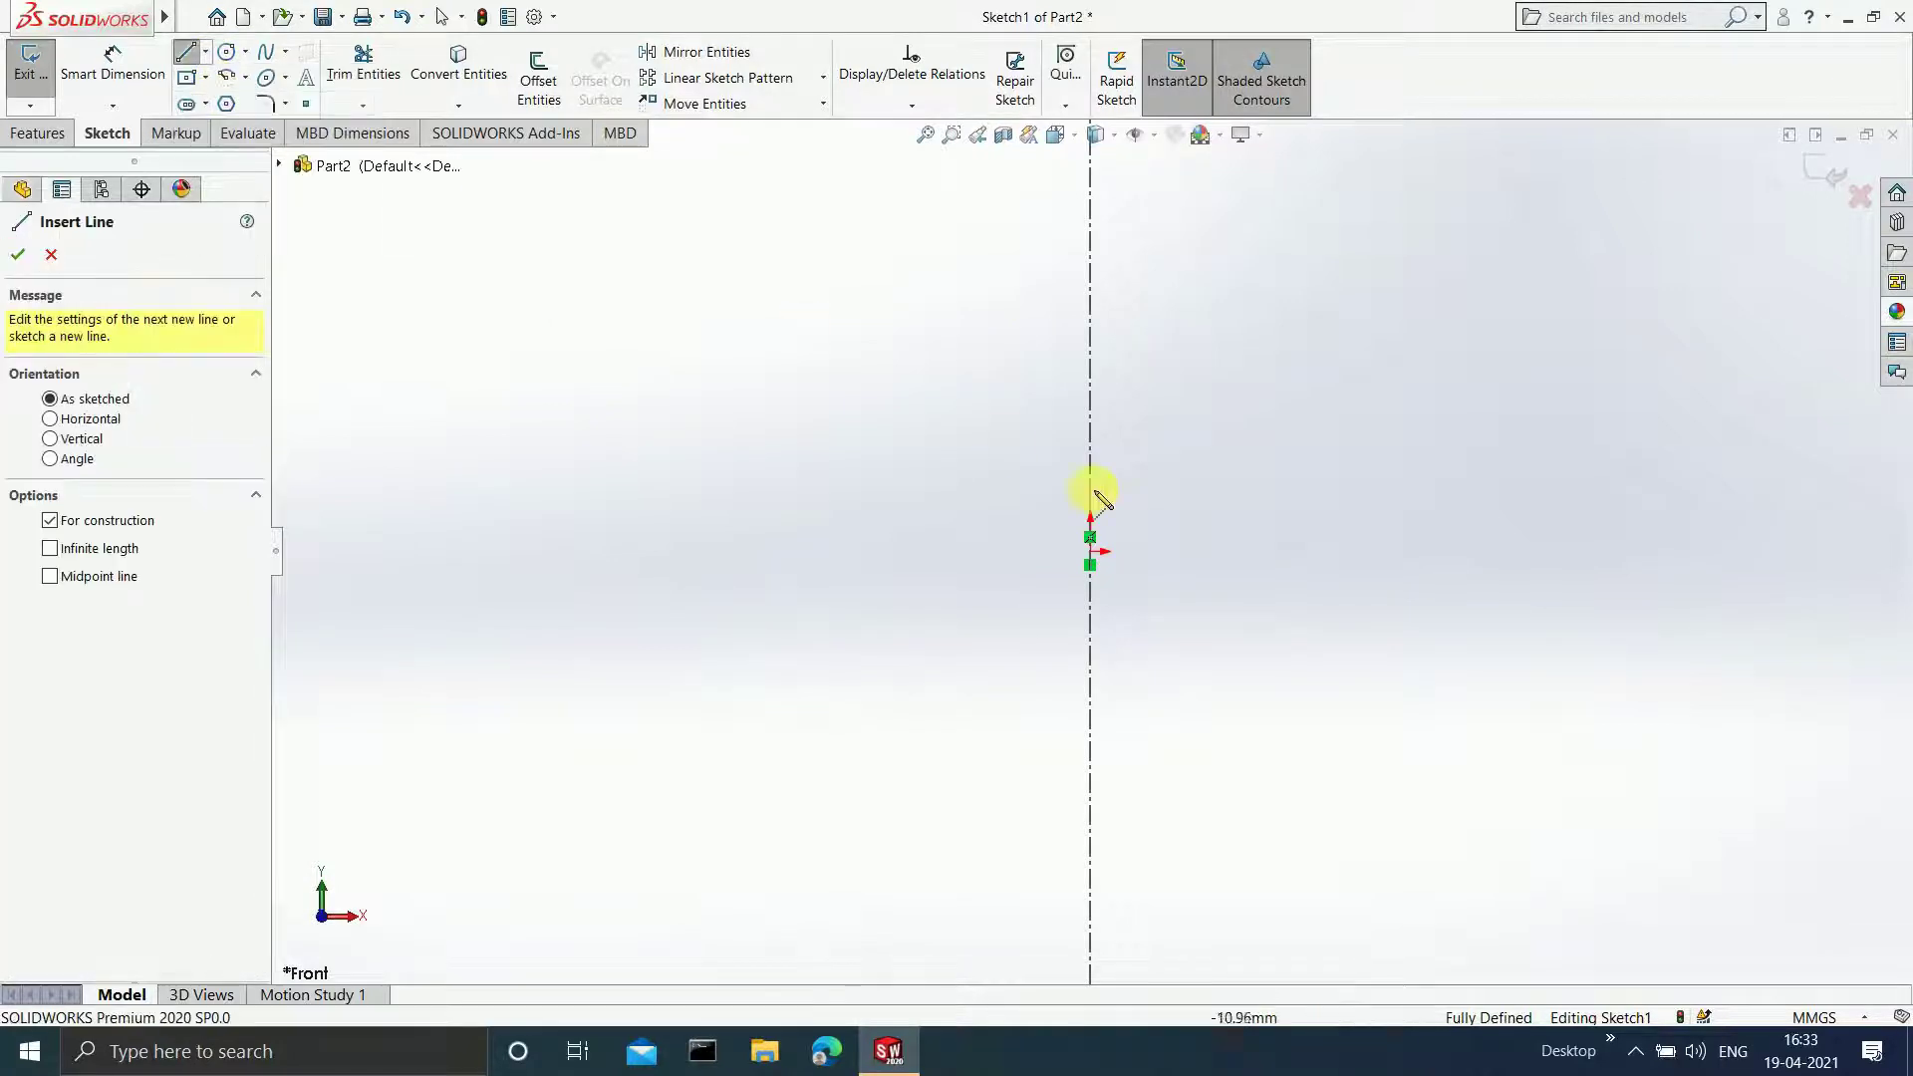
{"action": "left_click", "coordinate": [1091, 553]}
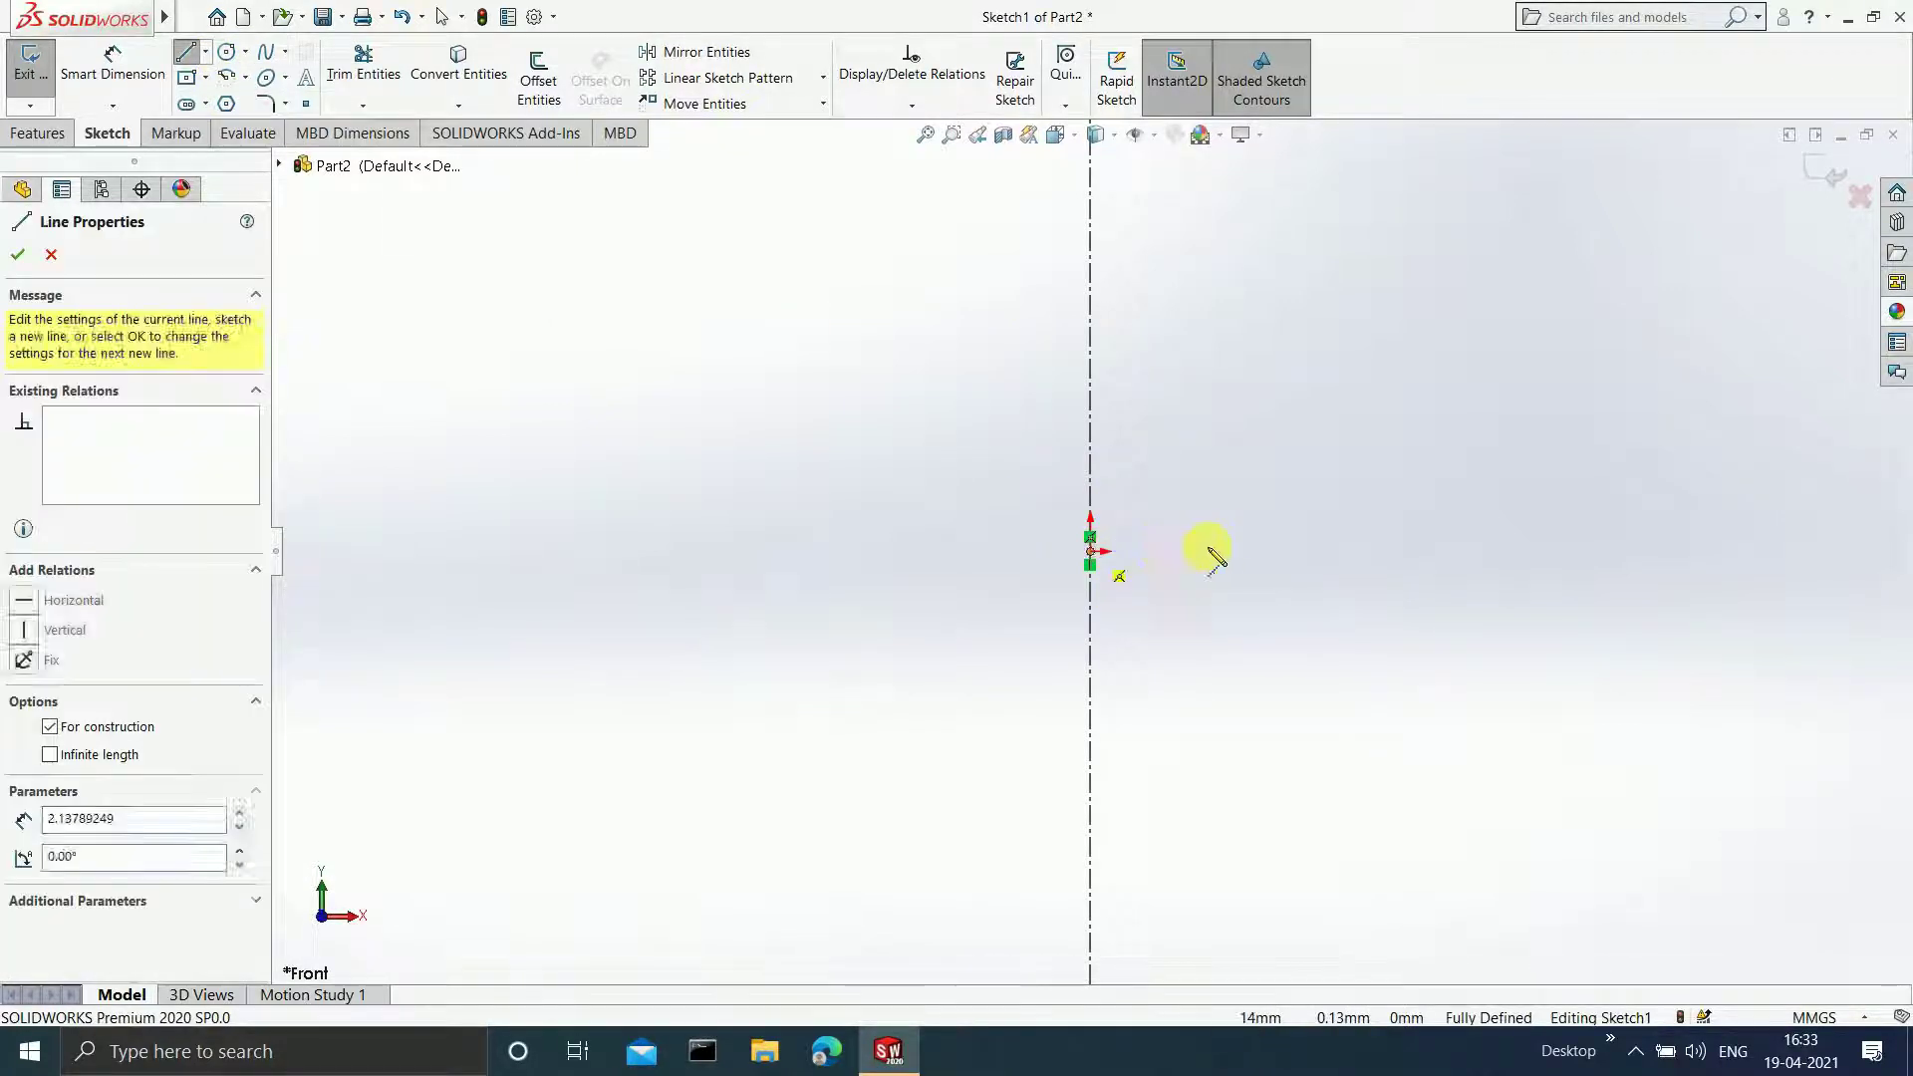
{"action": "left_click", "coordinate": [1301, 552]}
{"action": "key", "text": "Escape"}
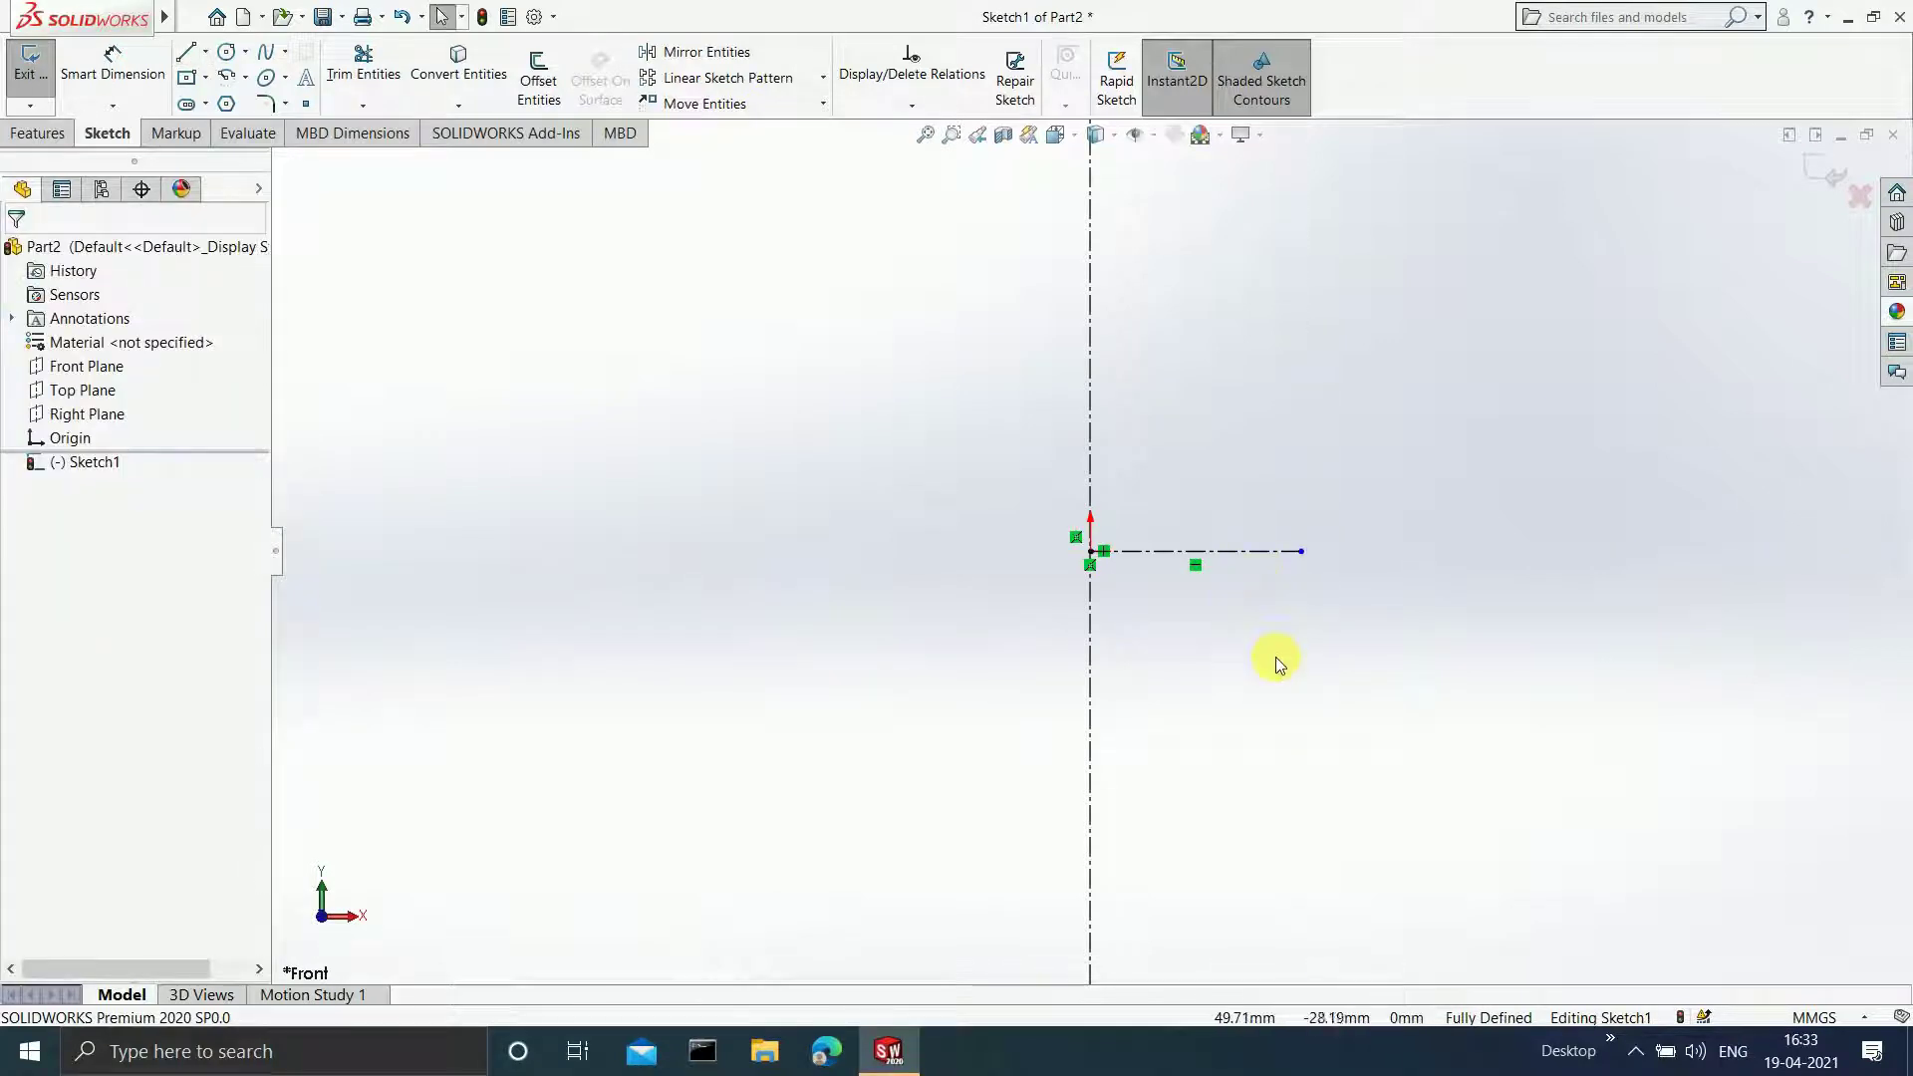
- Give the horizontal centerline infinite length and make it coincident with the origin
{"action": "left_click", "coordinate": [1242, 558]}
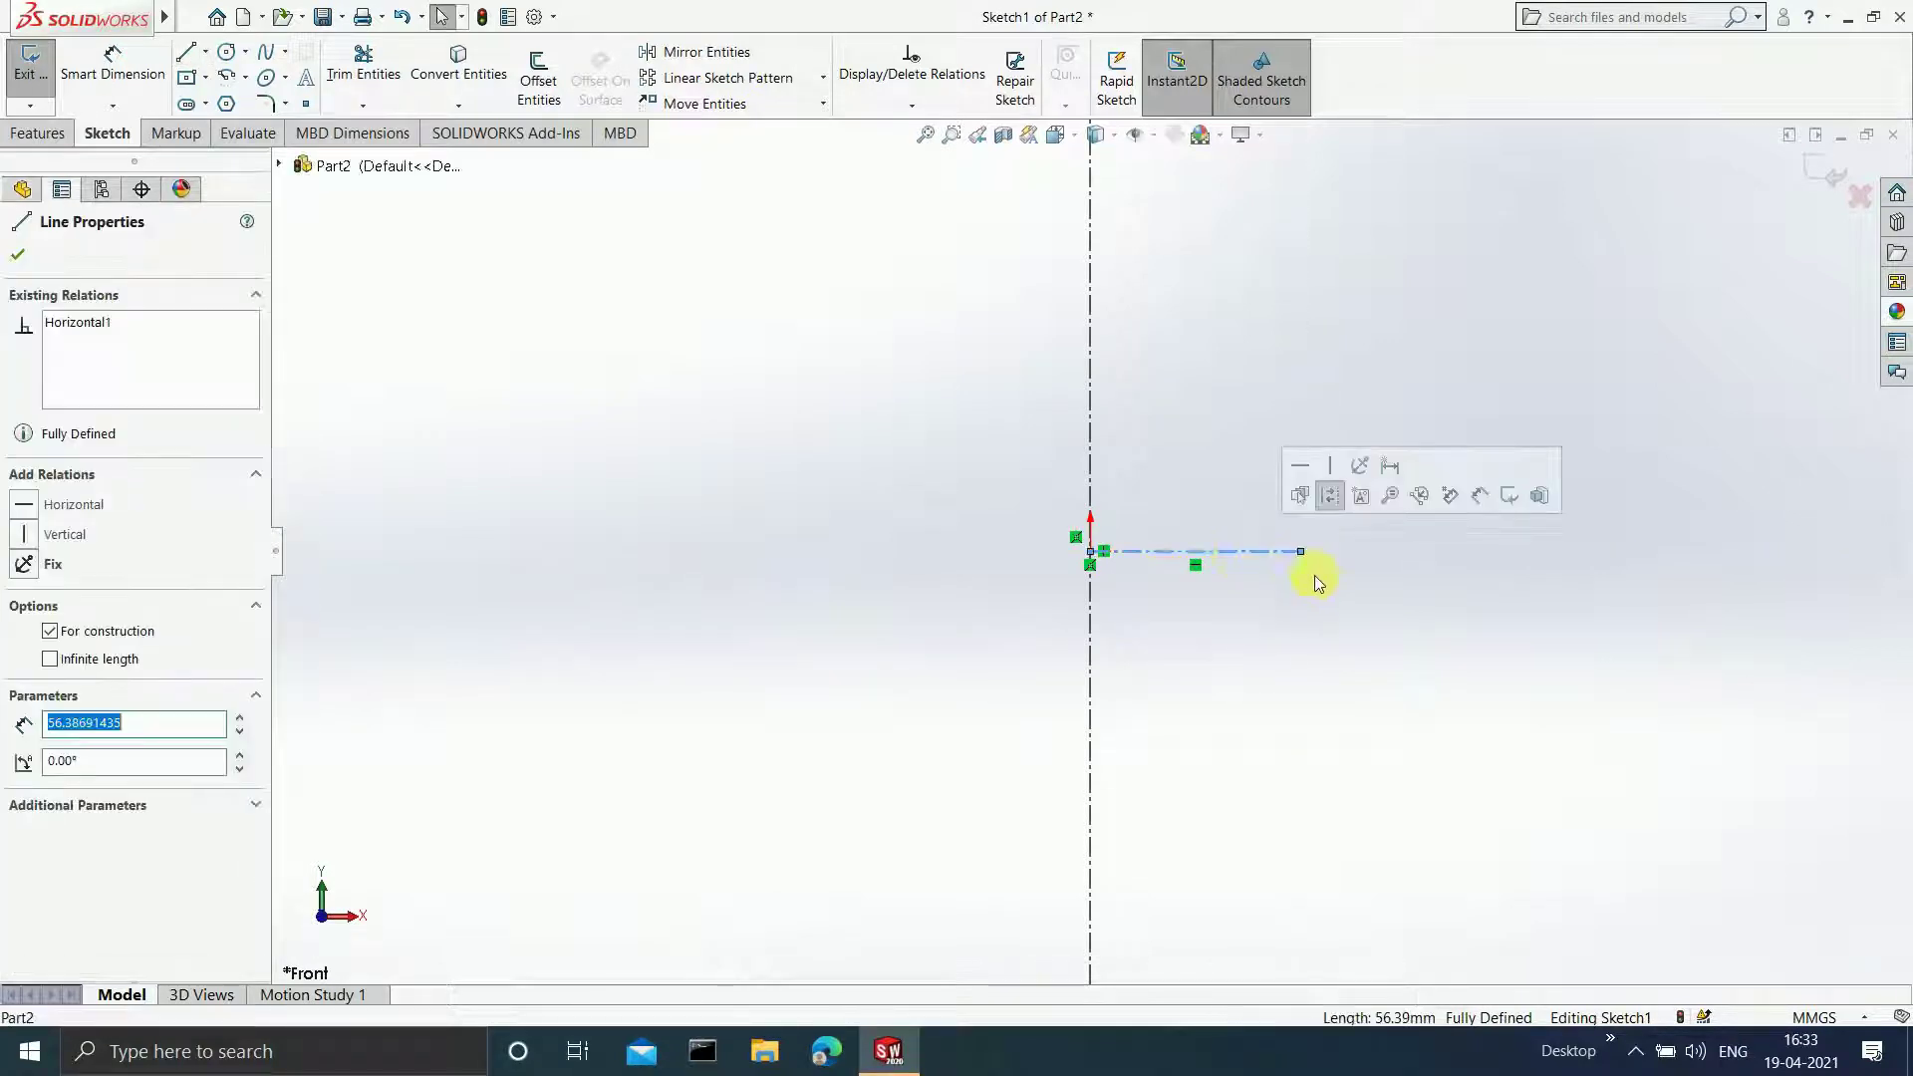
{"action": "left_click", "coordinate": [50, 659]}
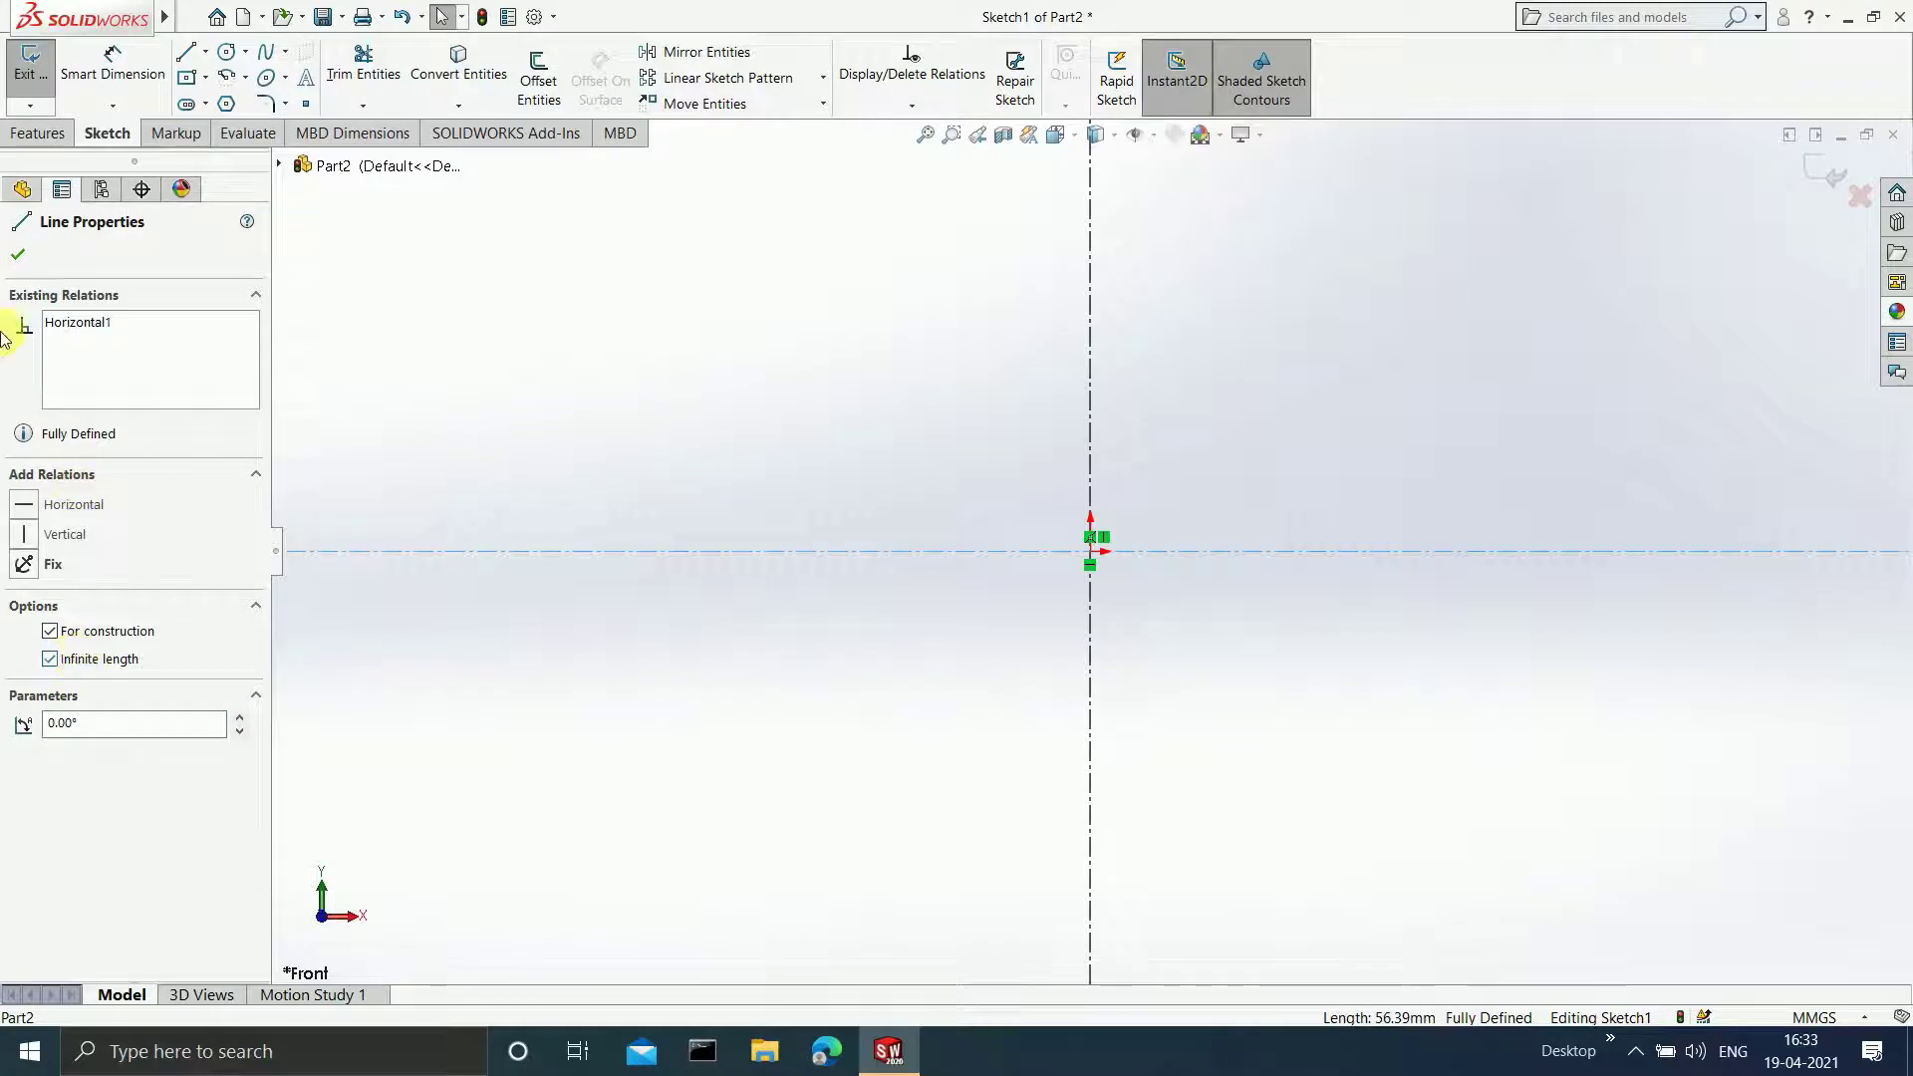
{"action": "left_click", "coordinate": [27, 265]}
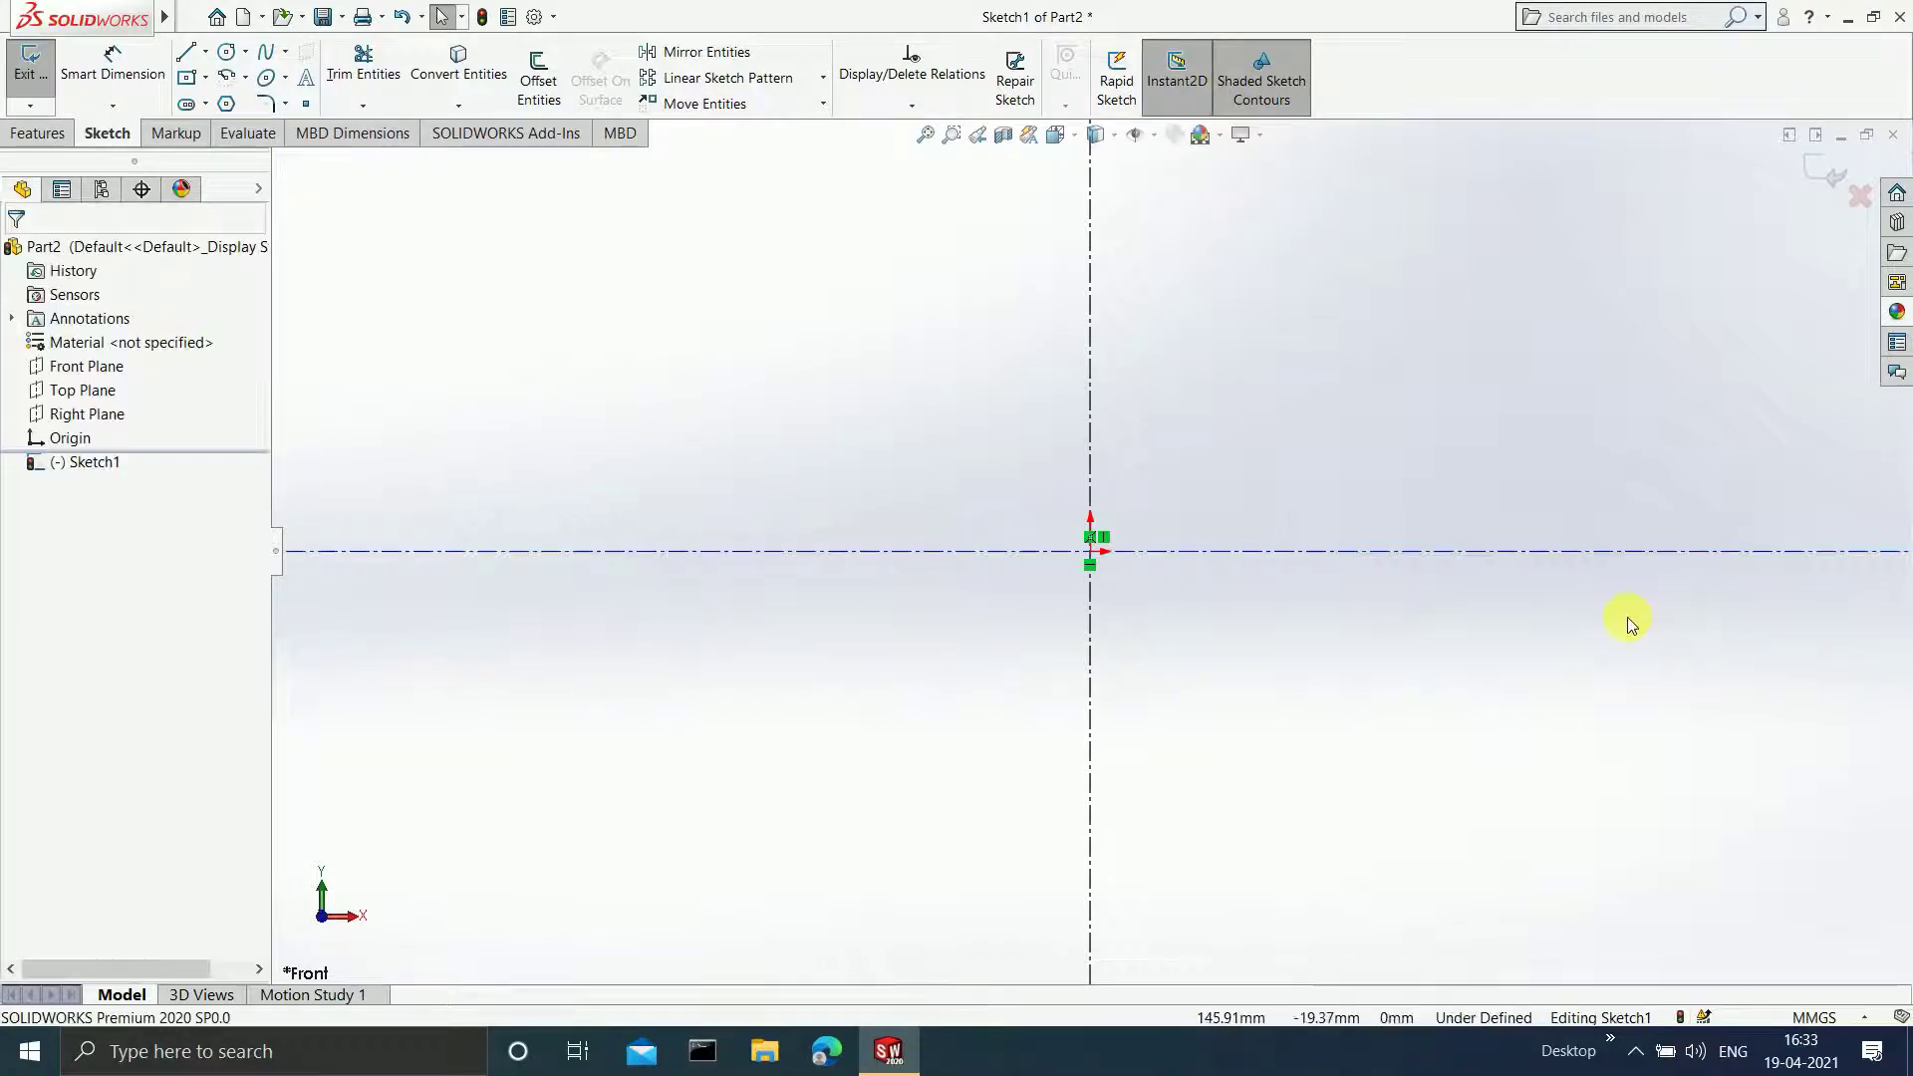
{"action": "left_click", "coordinate": [1492, 553]}
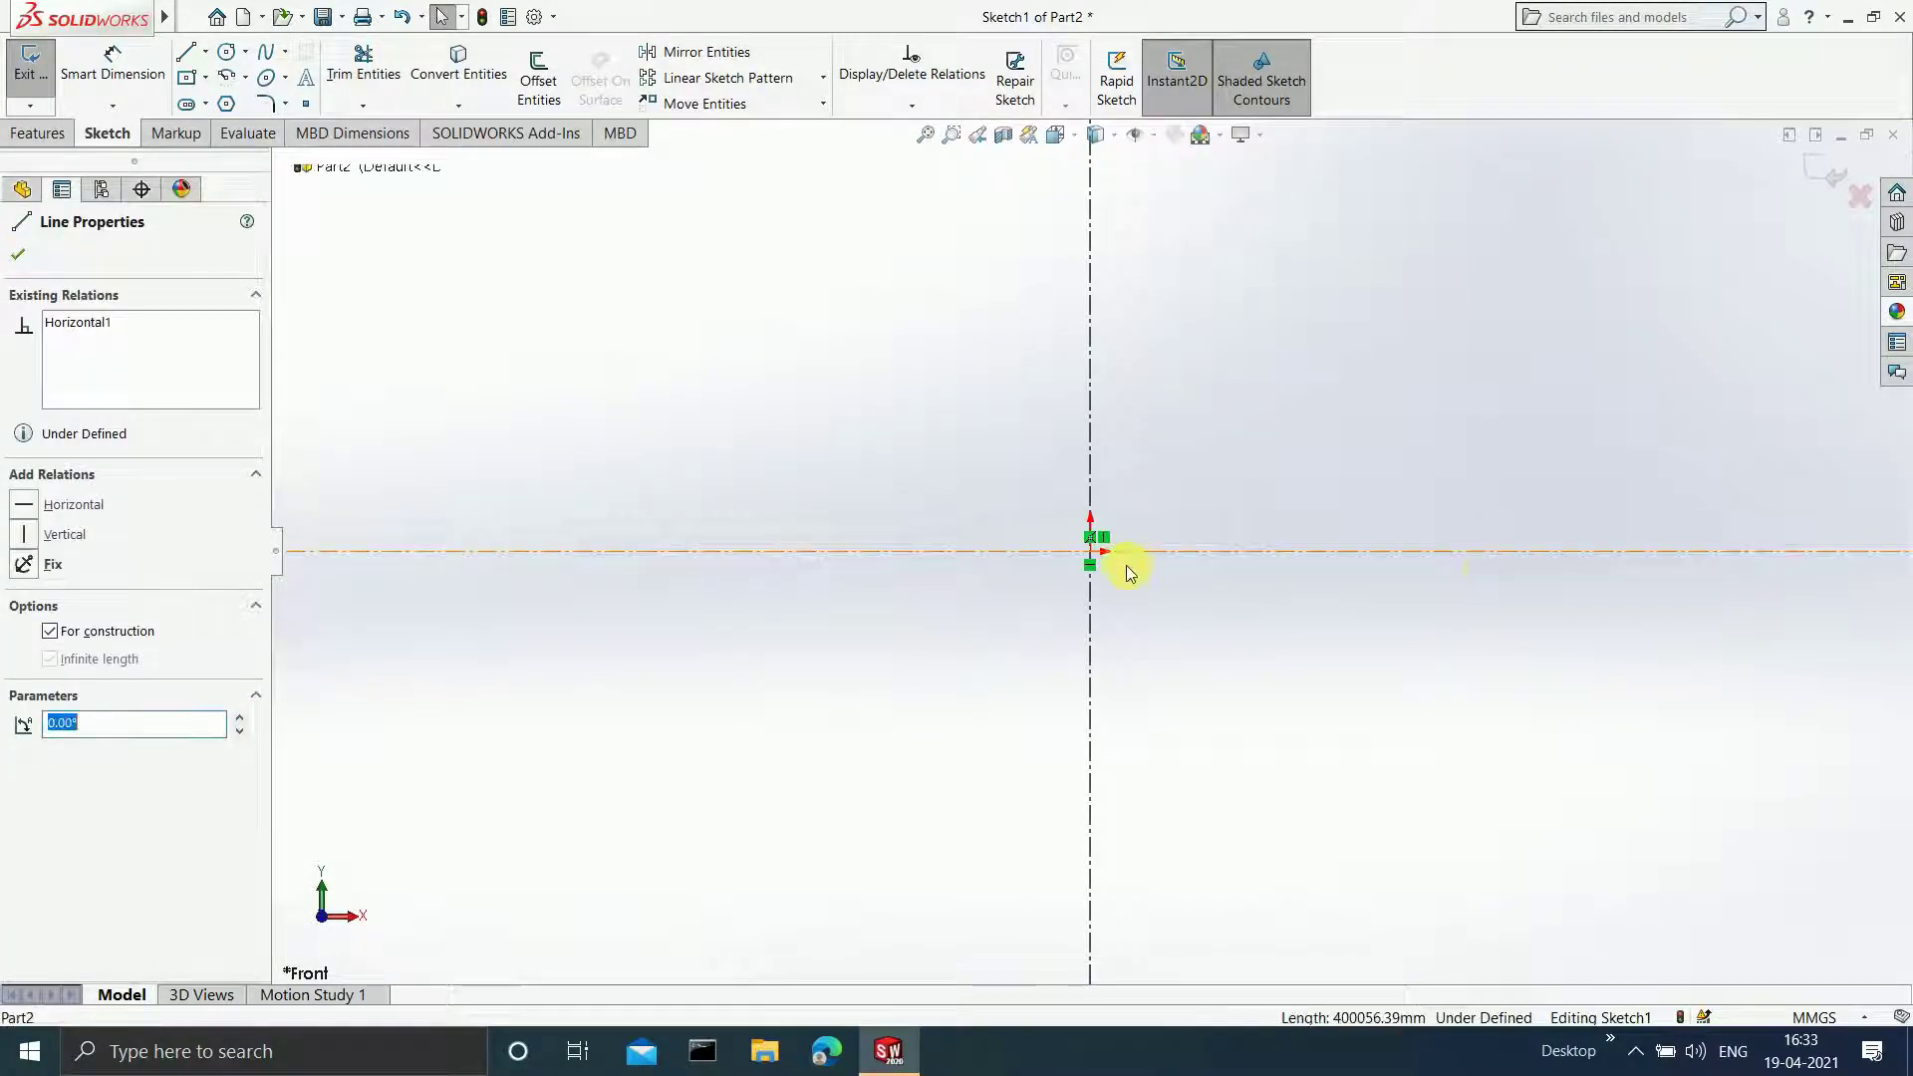
{"action": "left_click", "coordinate": [1091, 553], "text": "ctrl"}
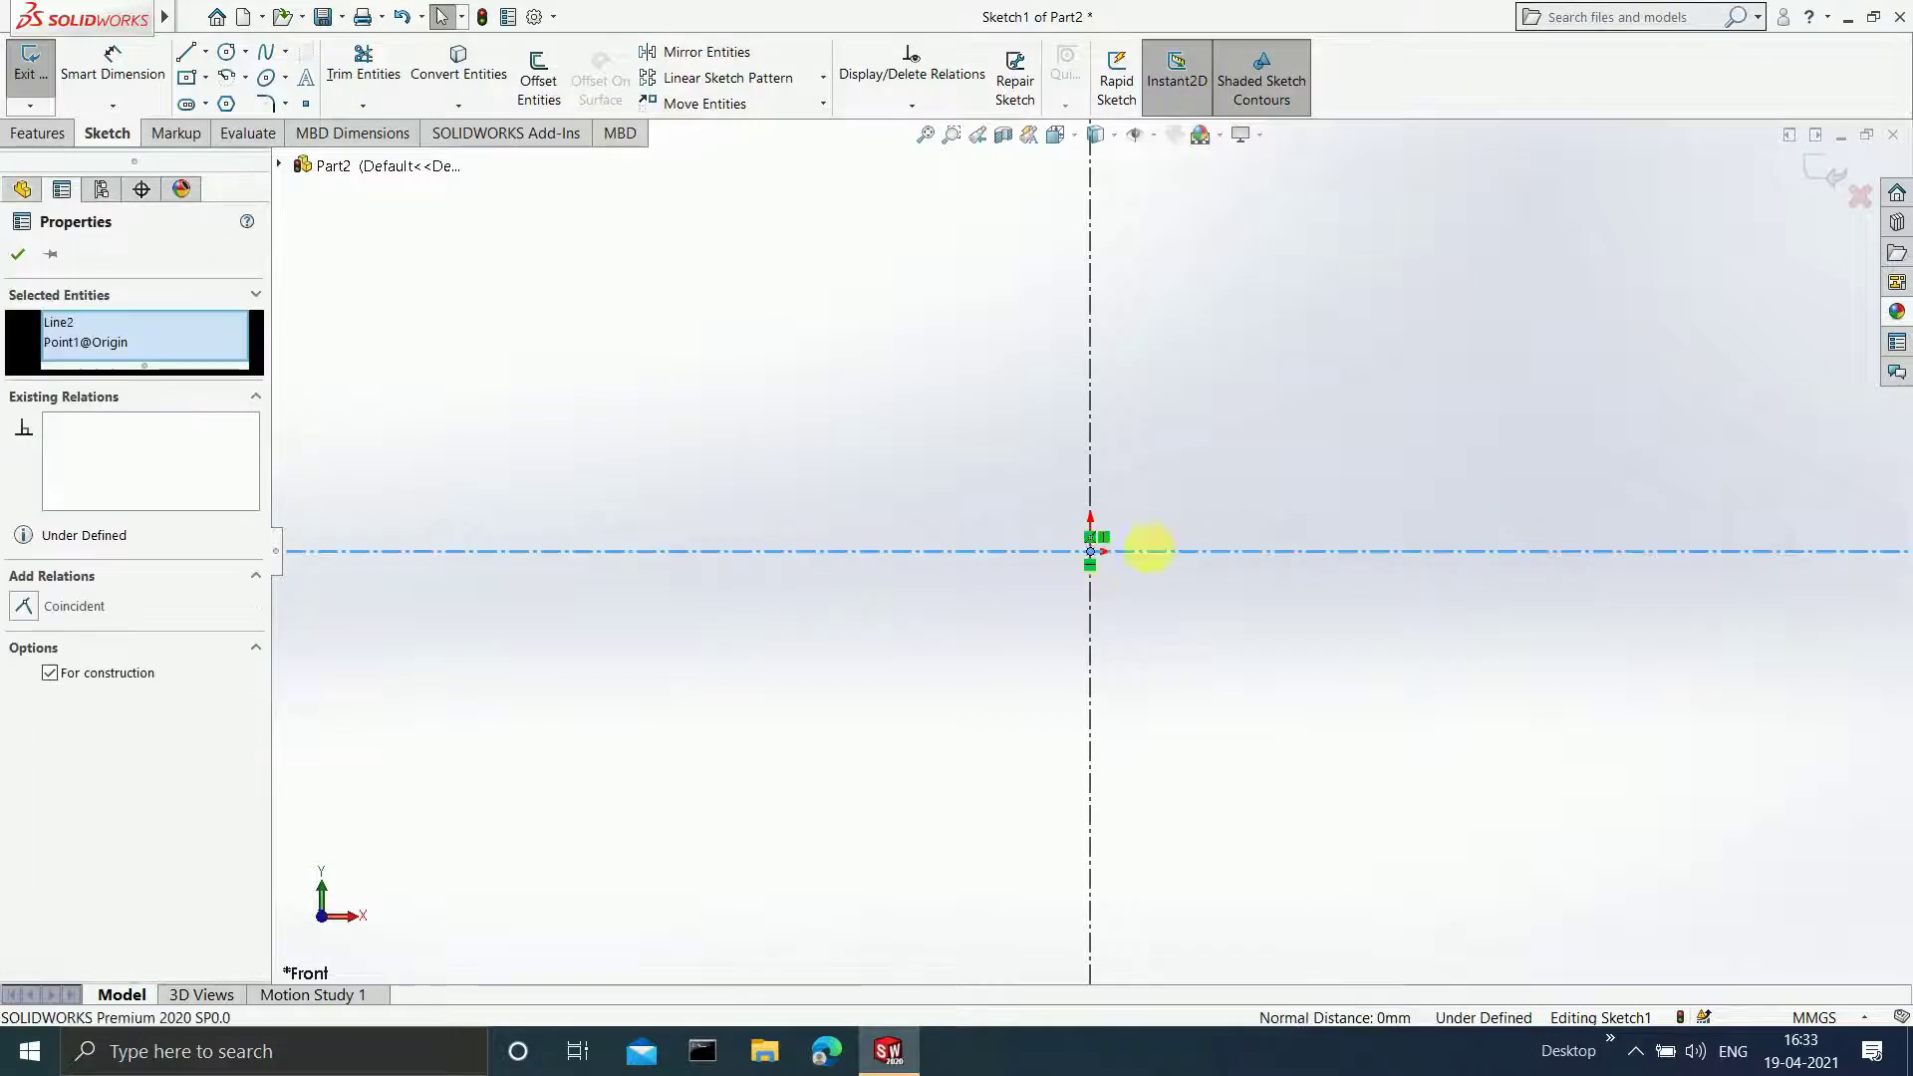
{"action": "left_click", "coordinate": [24, 605]}
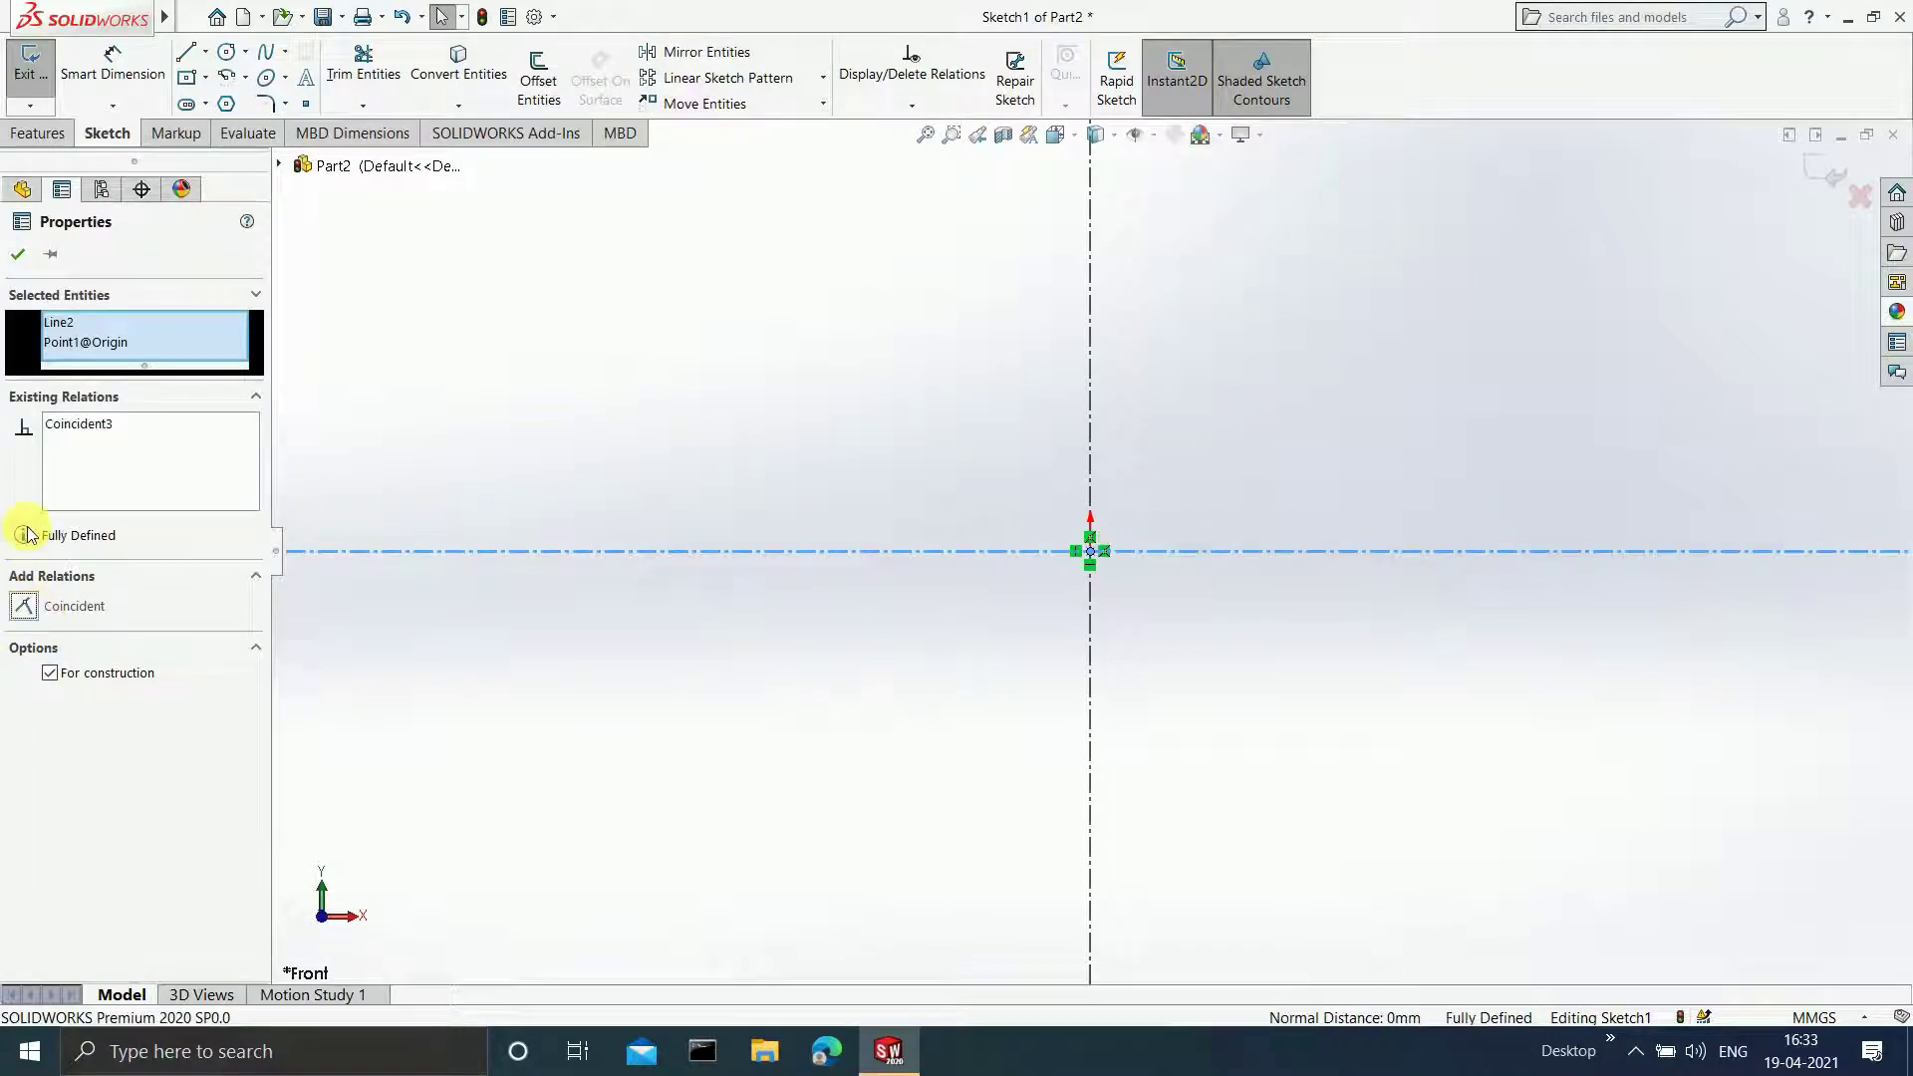
{"action": "left_click", "coordinate": [19, 256]}
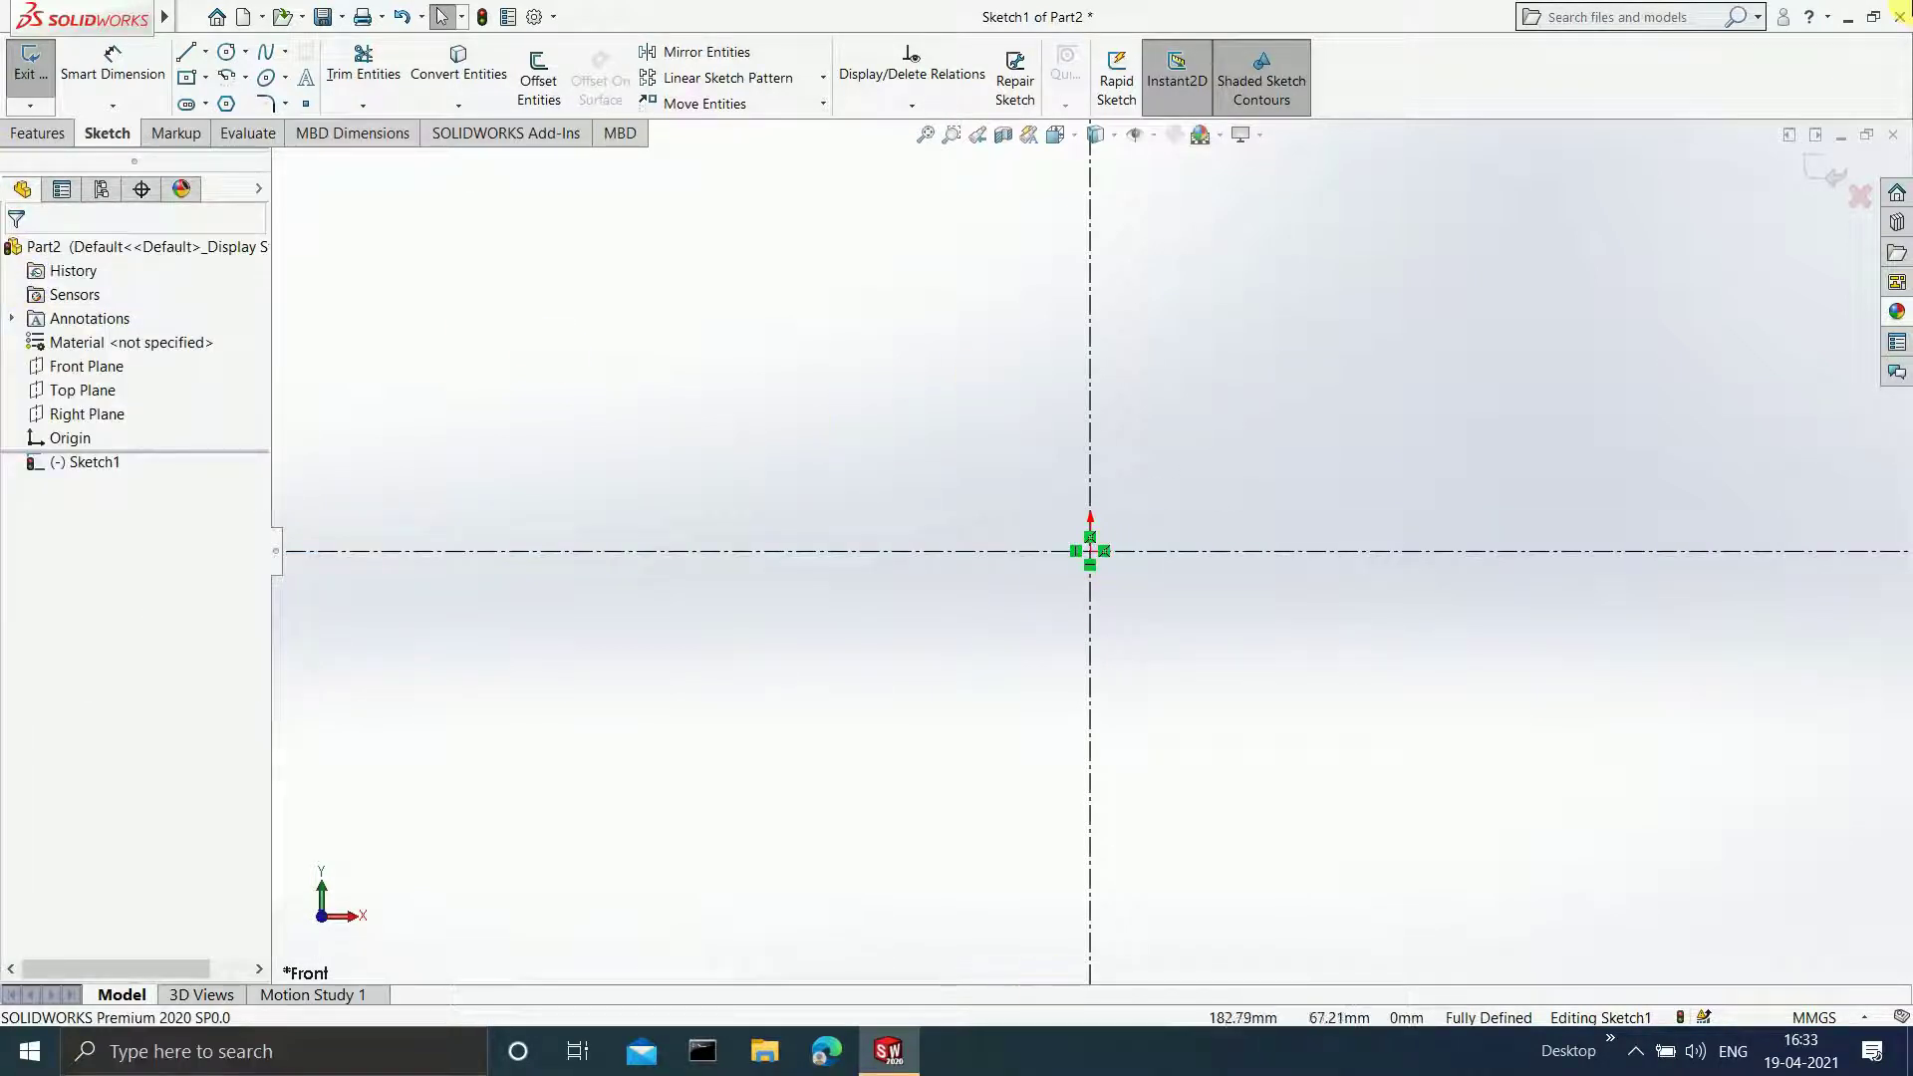
- Draw a horizontal midpoint line about 57.7 mm long, centered on the vertical centerline above the origin
{"action": "left_click", "coordinate": [202, 52]}
{"action": "left_click", "coordinate": [214, 125]}
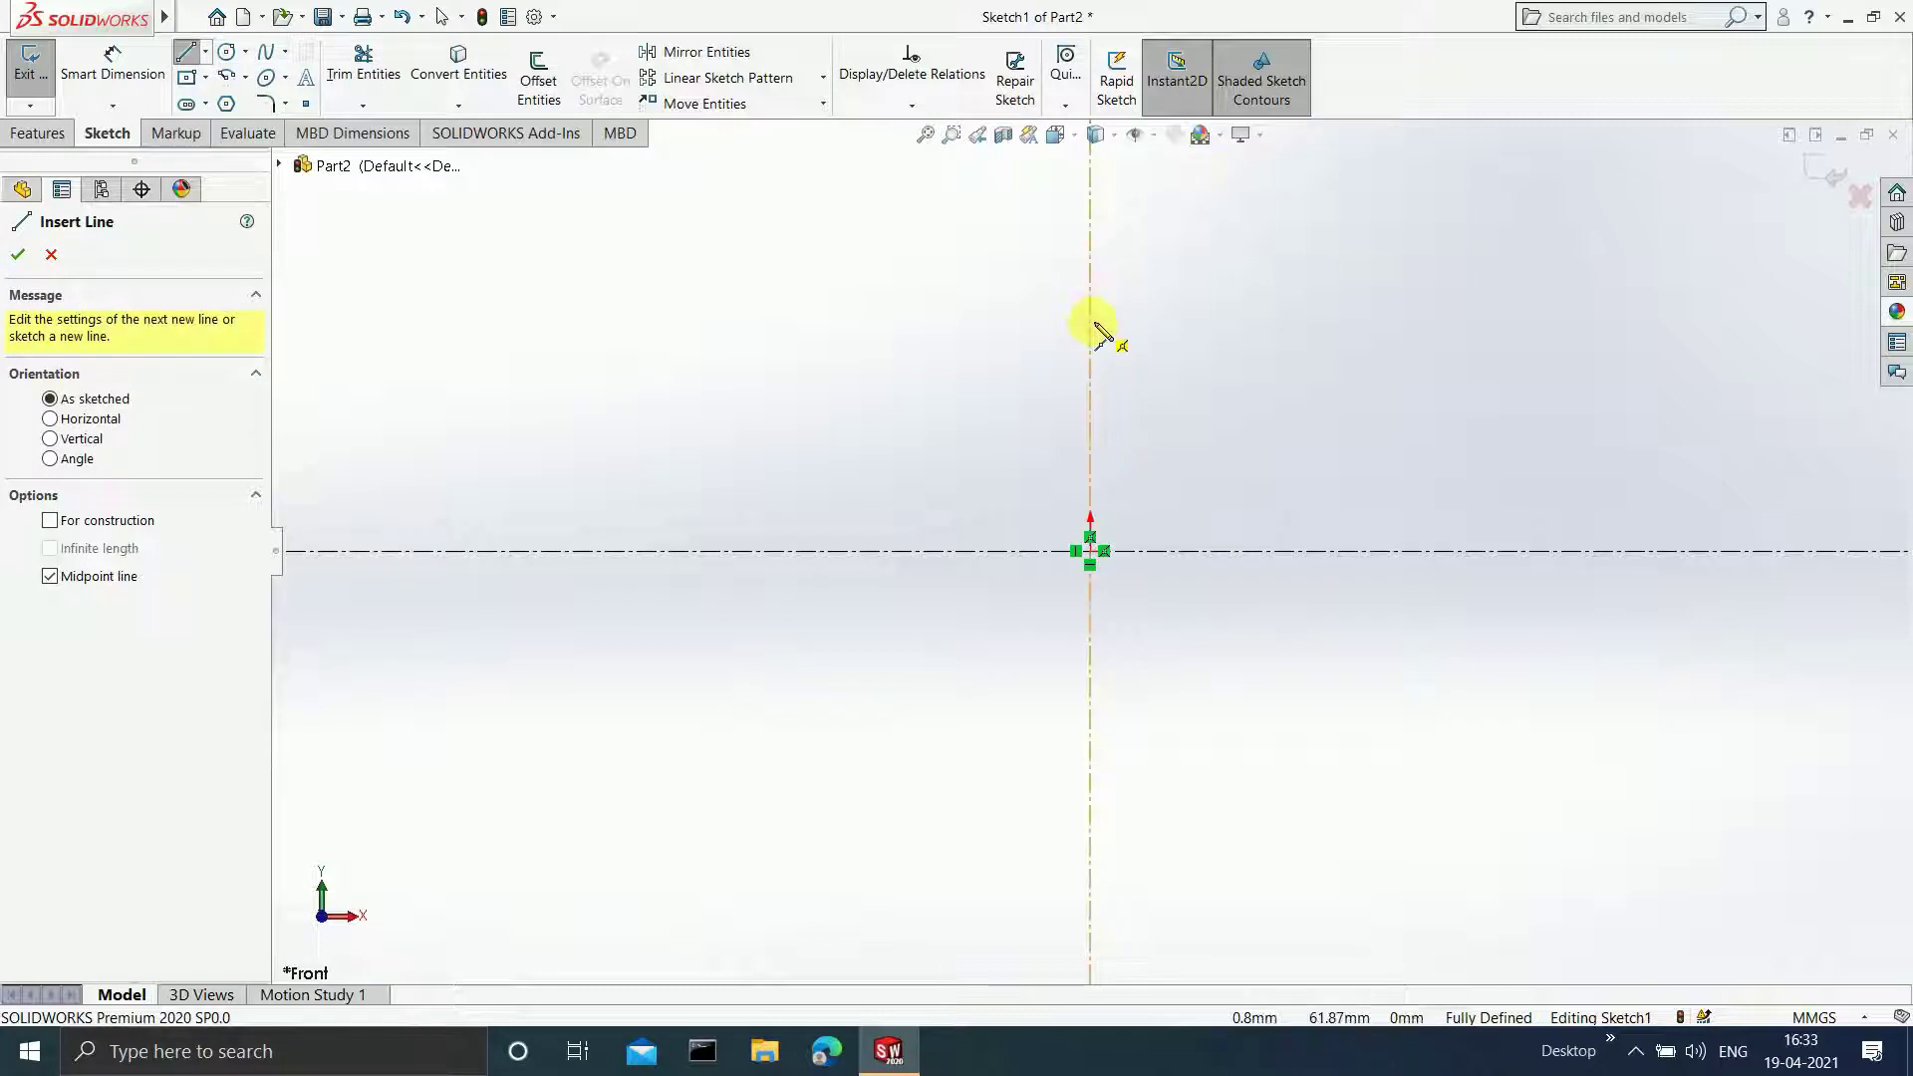
{"action": "left_click", "coordinate": [1090, 321]}
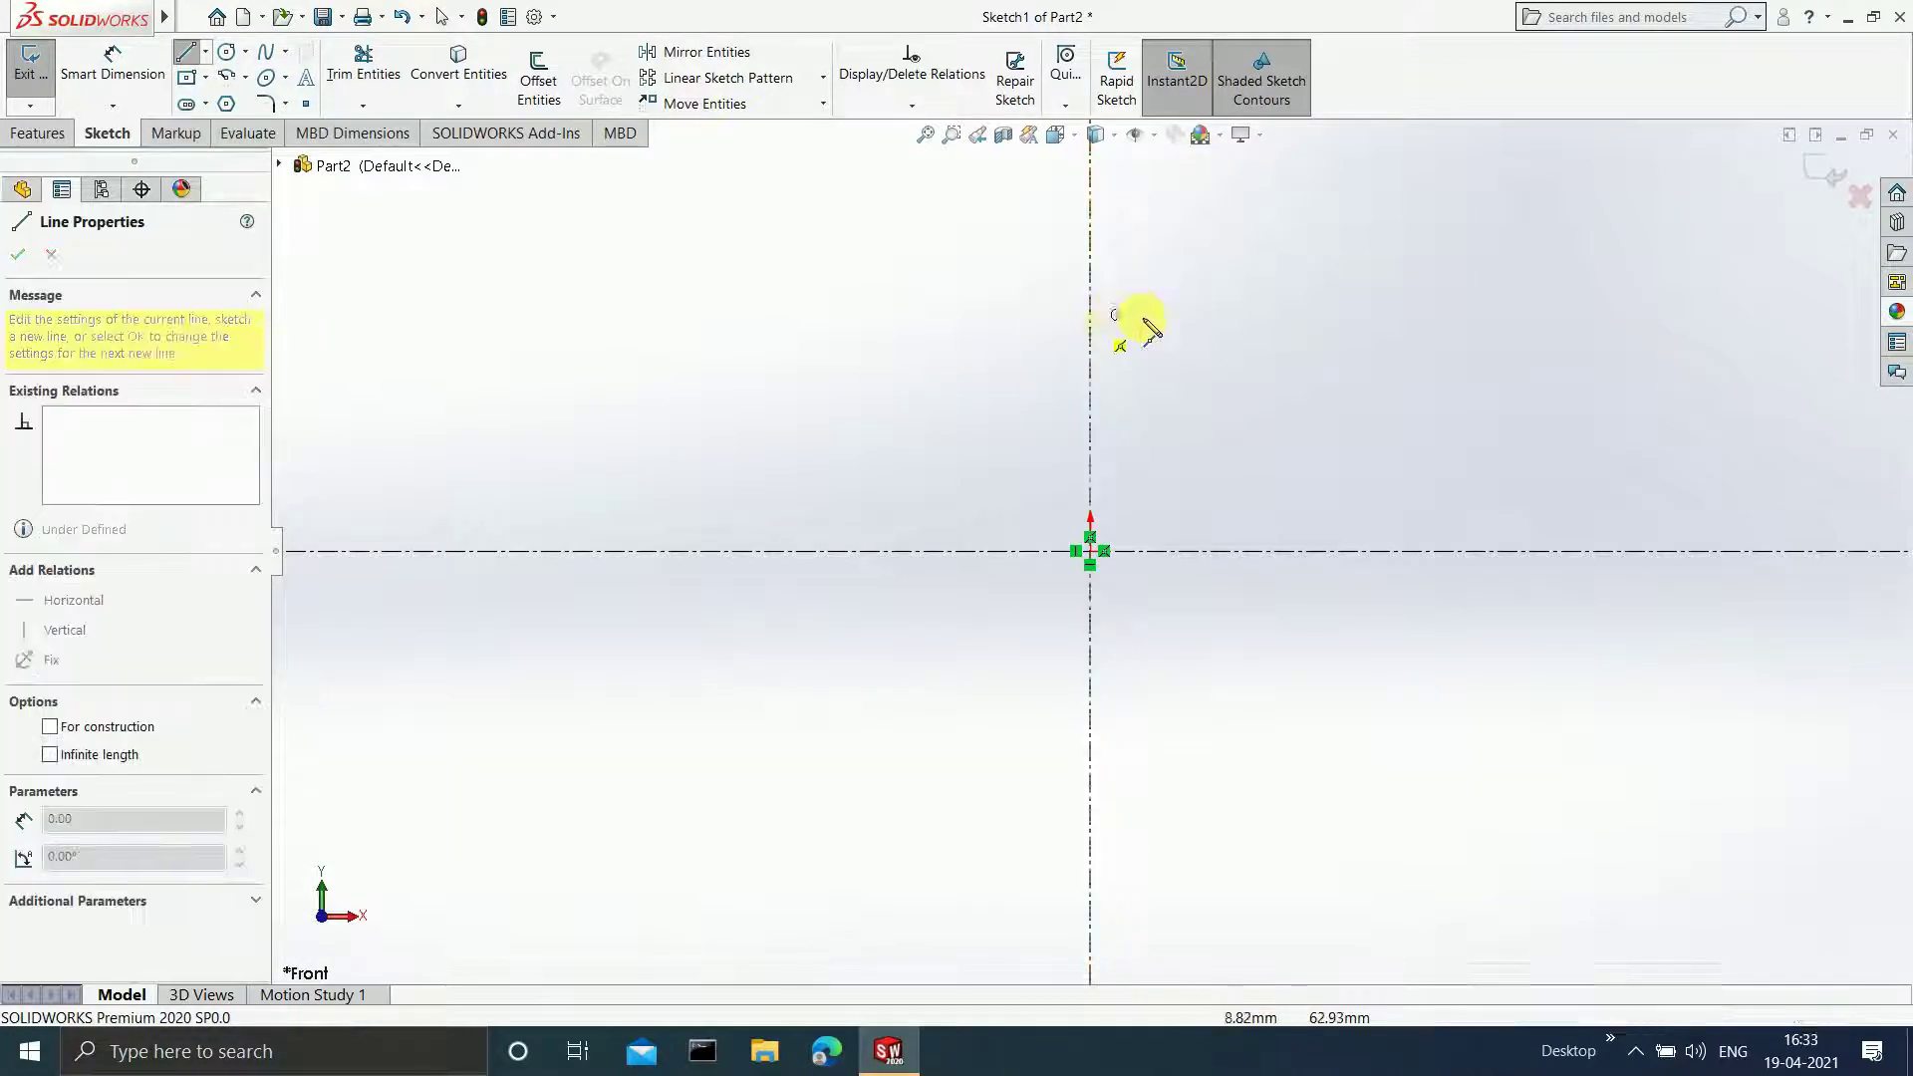
{"action": "left_click", "coordinate": [1197, 320]}
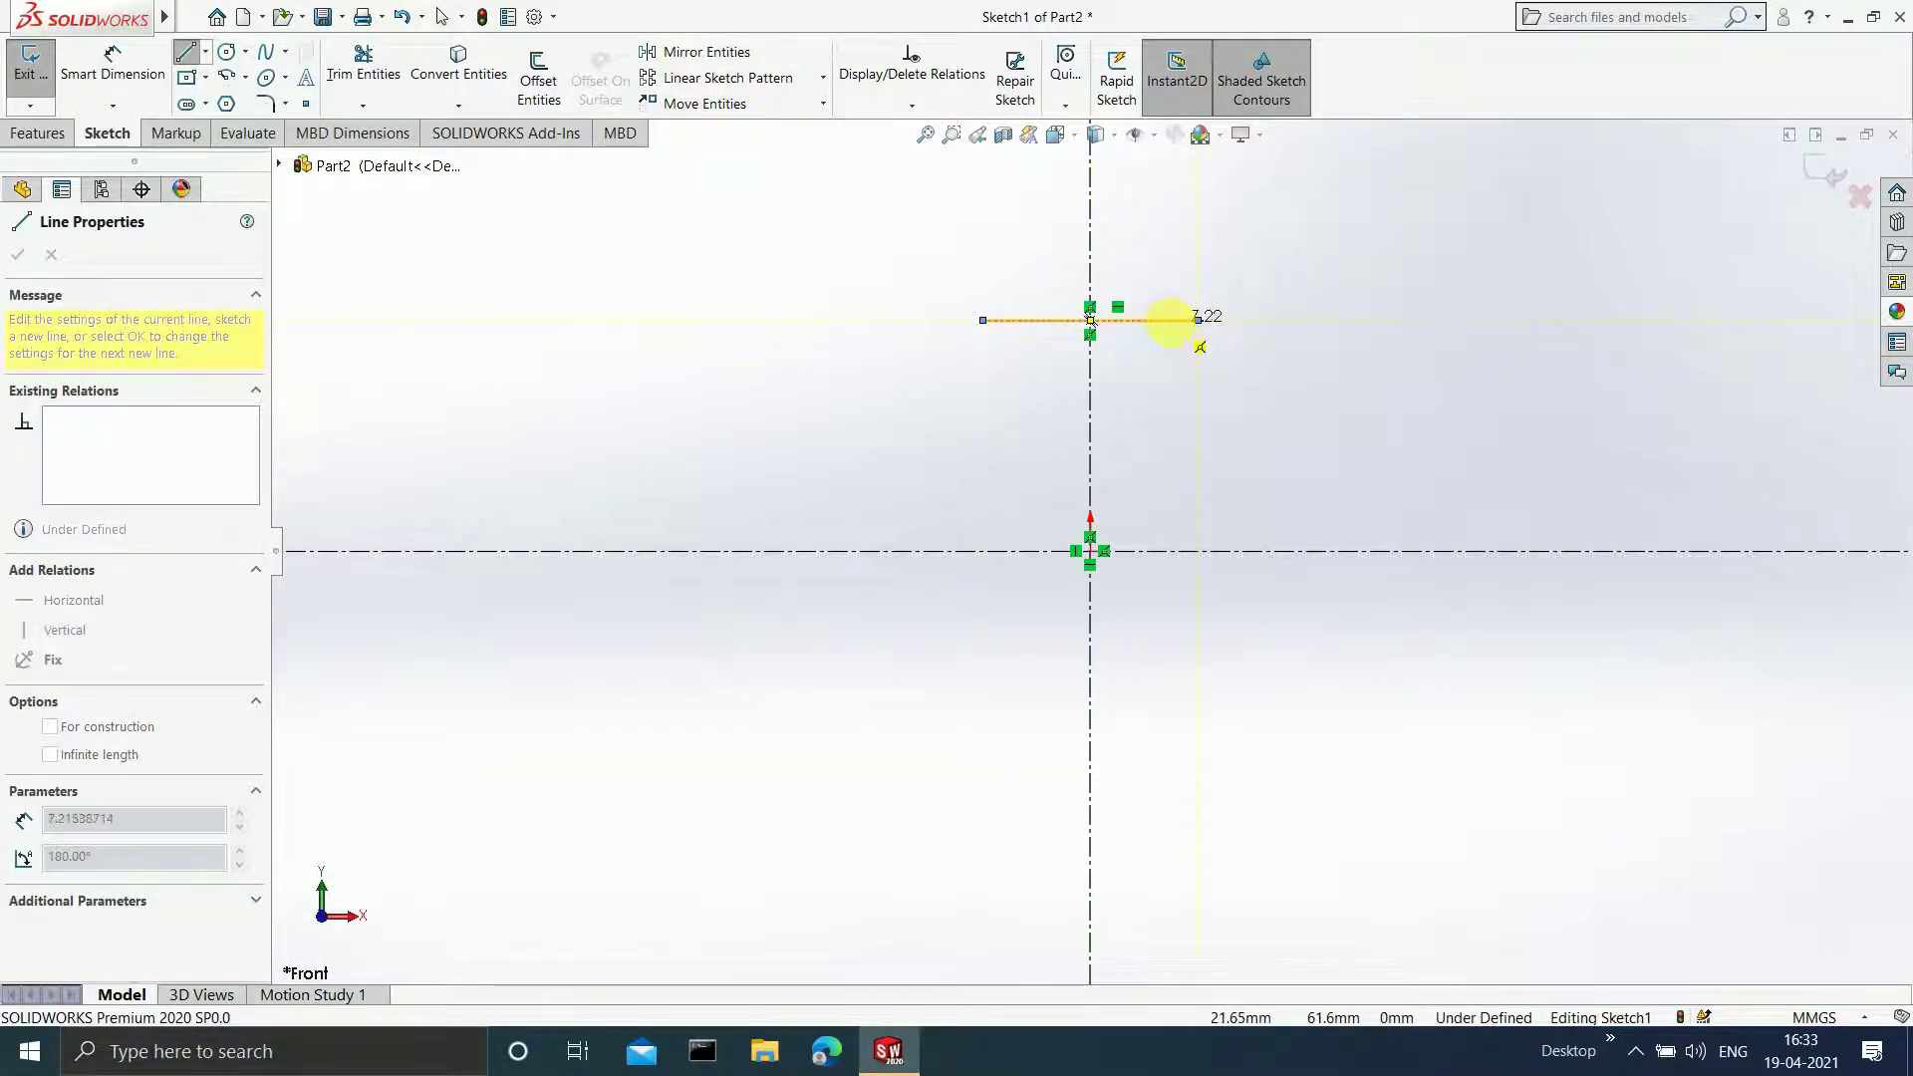
{"action": "key", "text": "Escape"}
- Dimension the horizontal midpoint line's length as 7 mm
{"action": "left_click", "coordinate": [112, 62]}
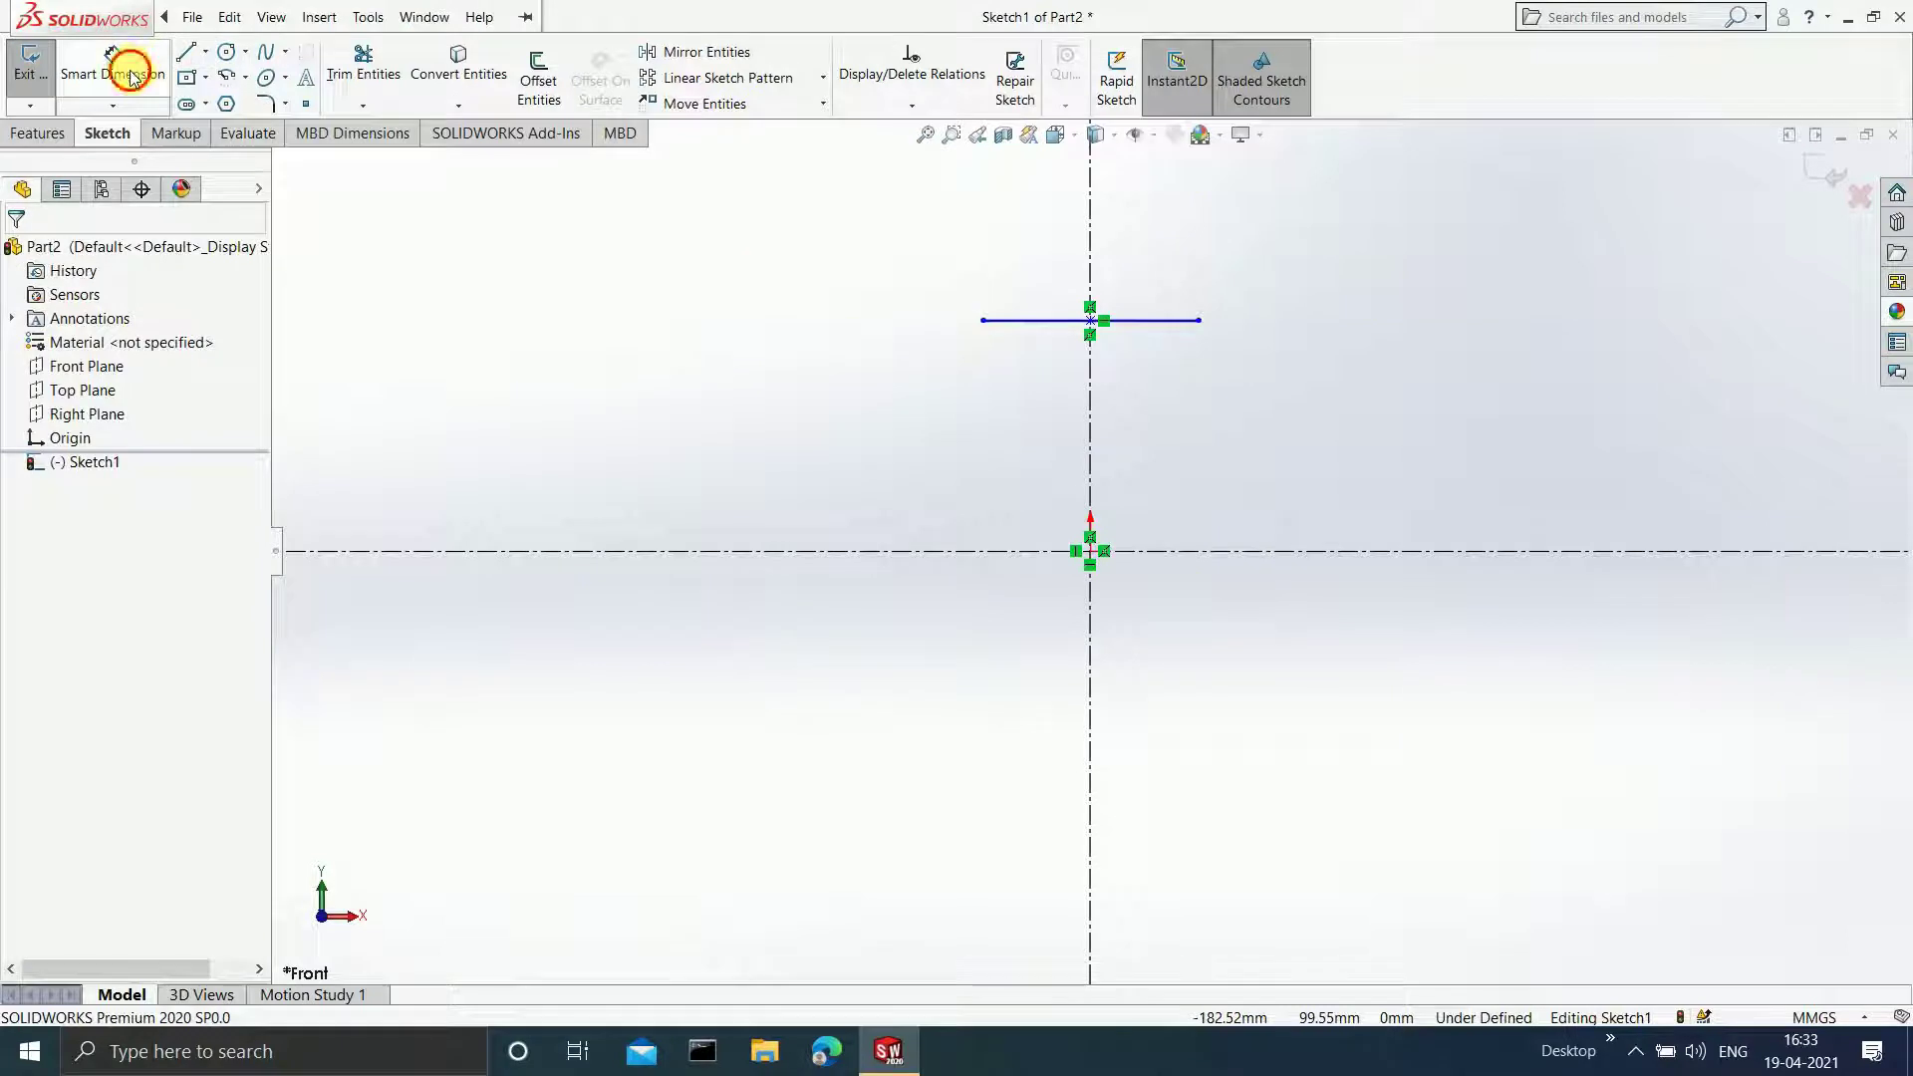
{"action": "left_click", "coordinate": [1148, 321]}
{"action": "left_click", "coordinate": [1136, 361]}
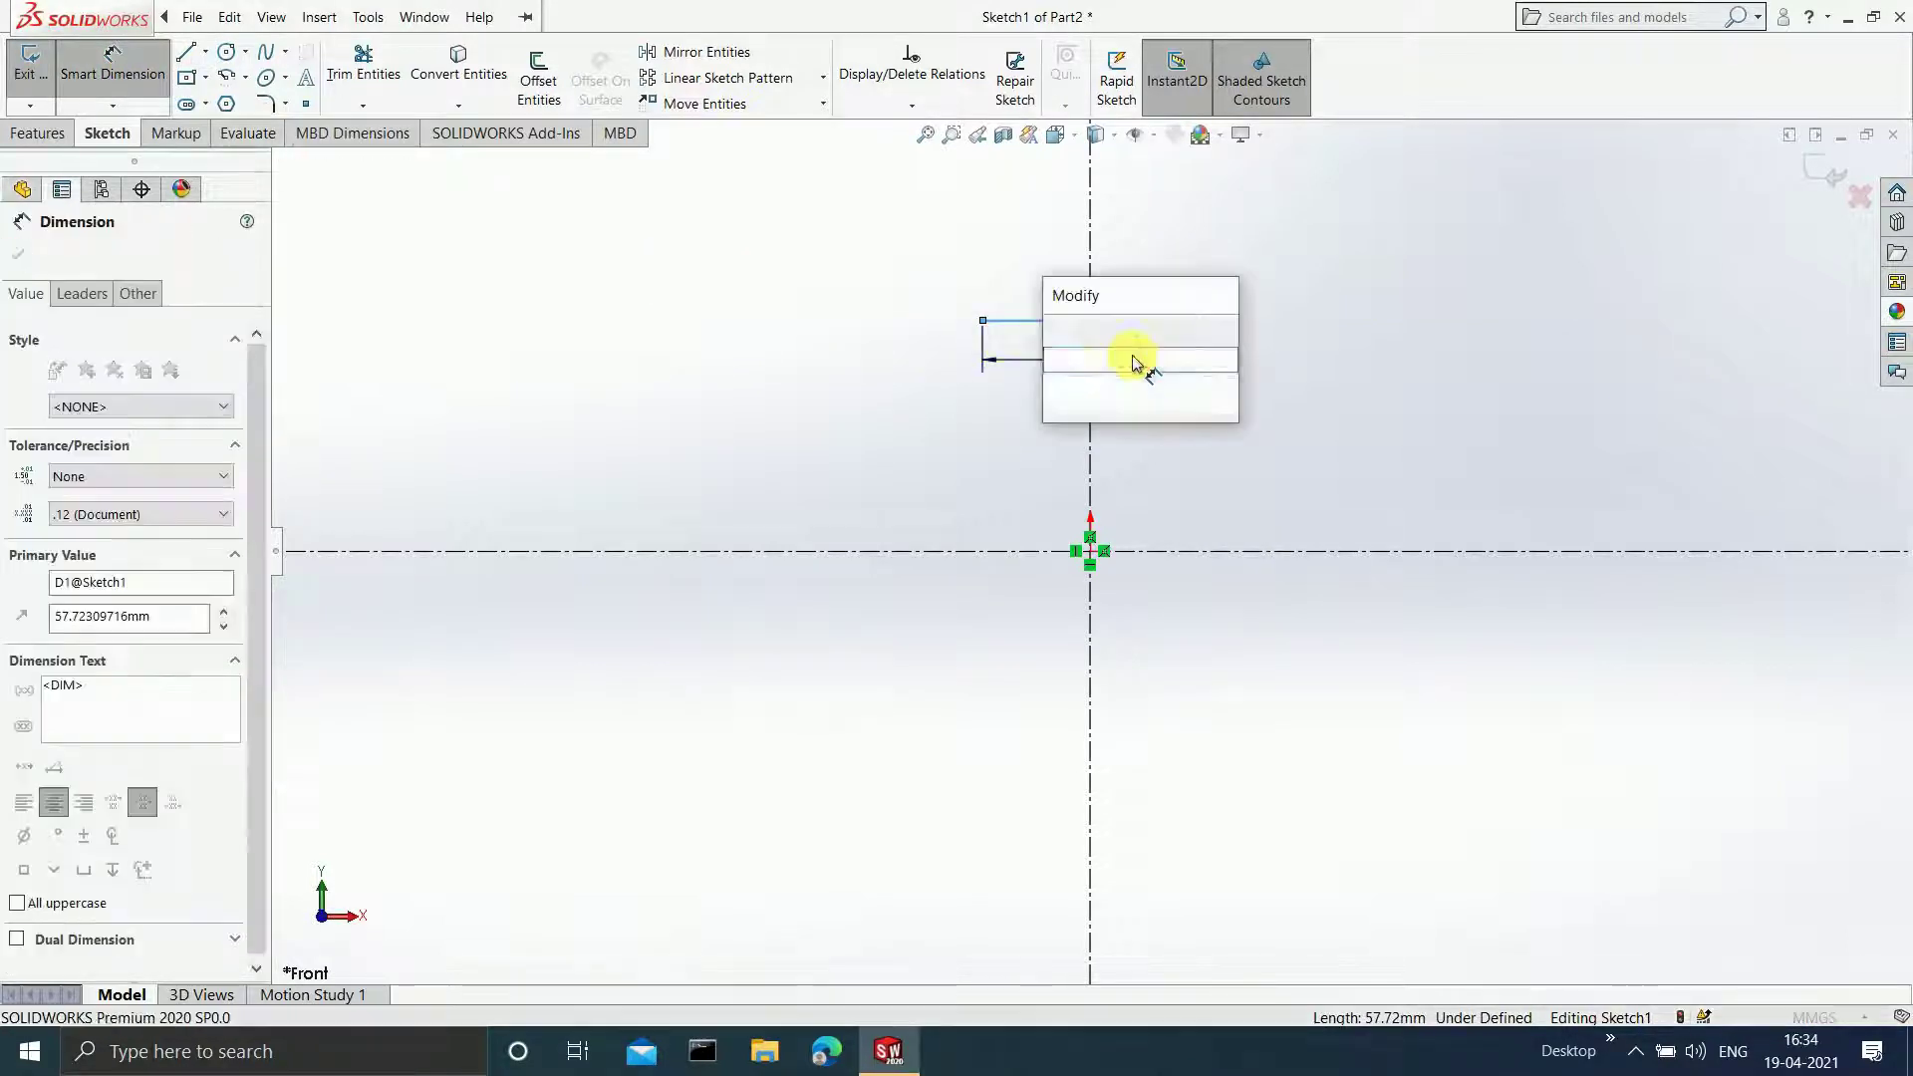
{"action": "type", "text": "7"}
{"action": "key", "text": "Return"}
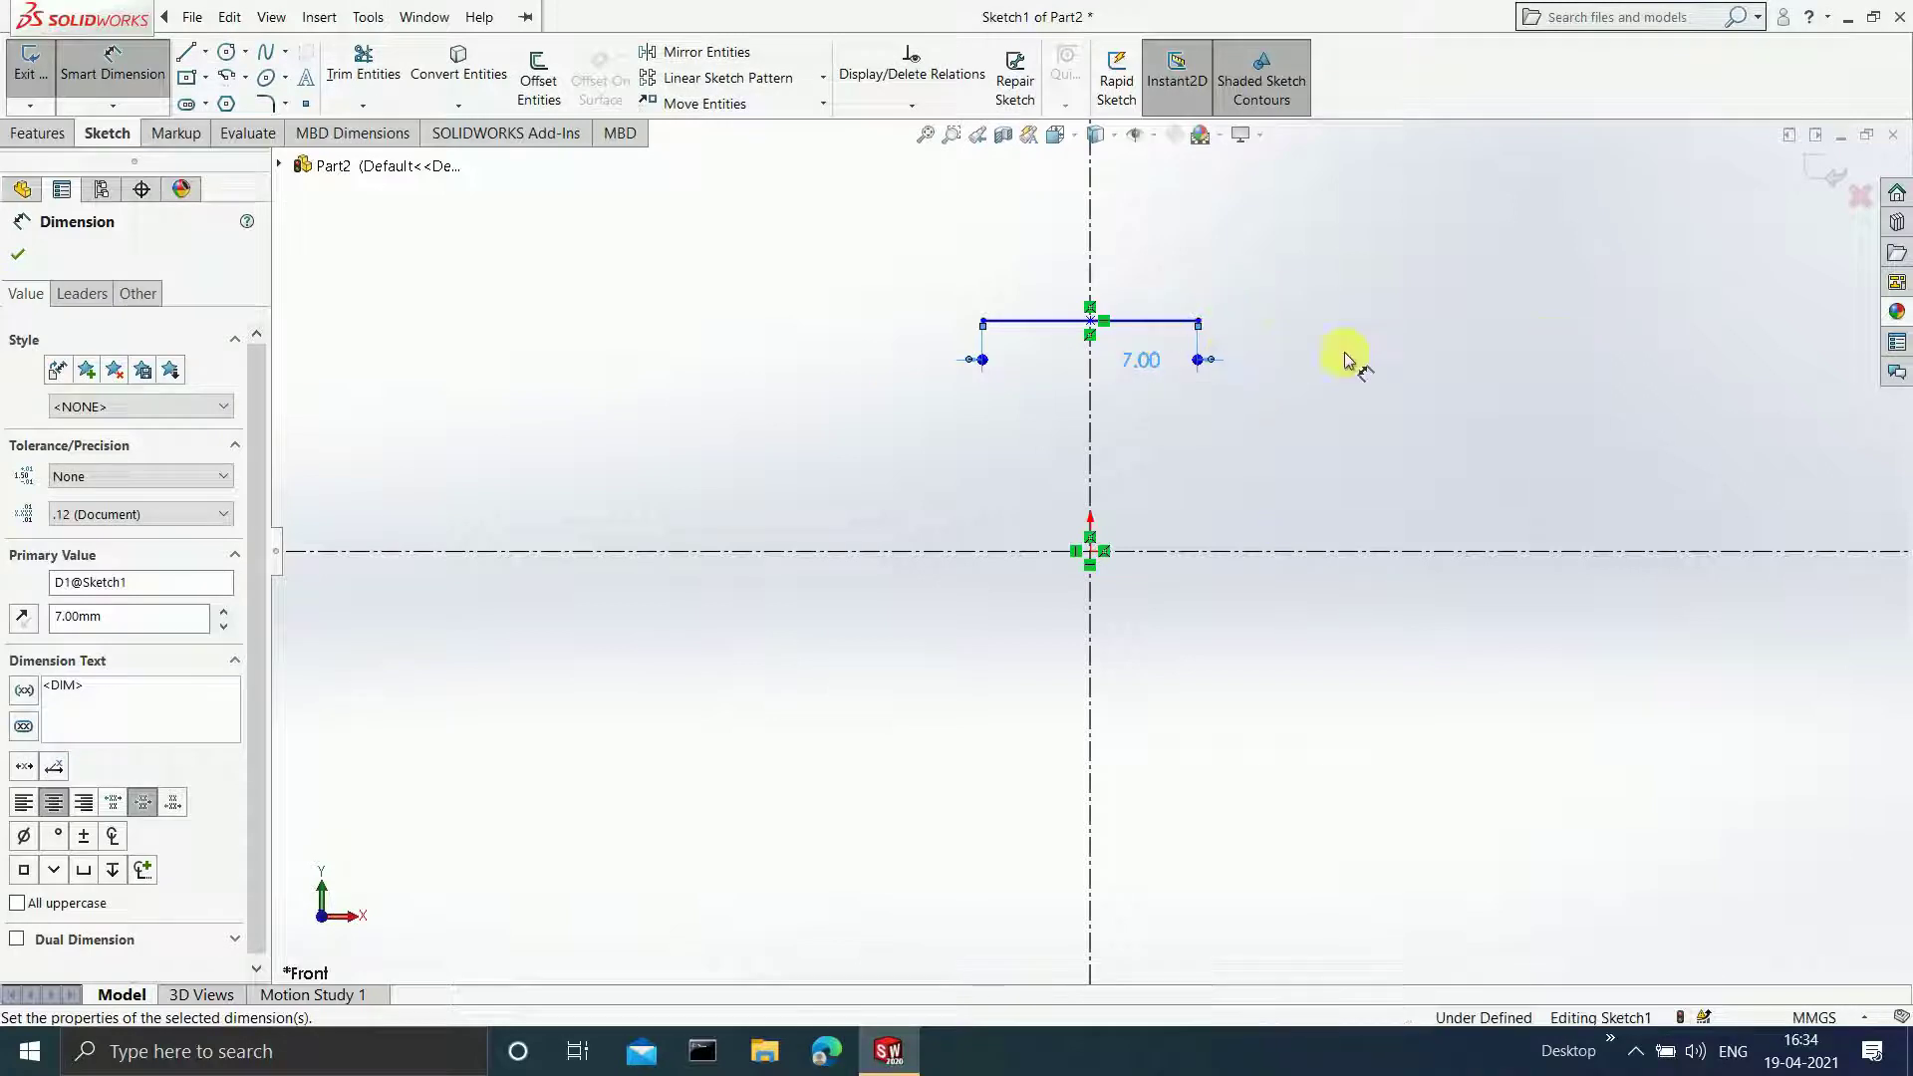
- Draw two vertical sides and an upper edge on the 7 mm line to close a rectangle about 1.75 mm tall
{"action": "left_click", "coordinate": [185, 52]}
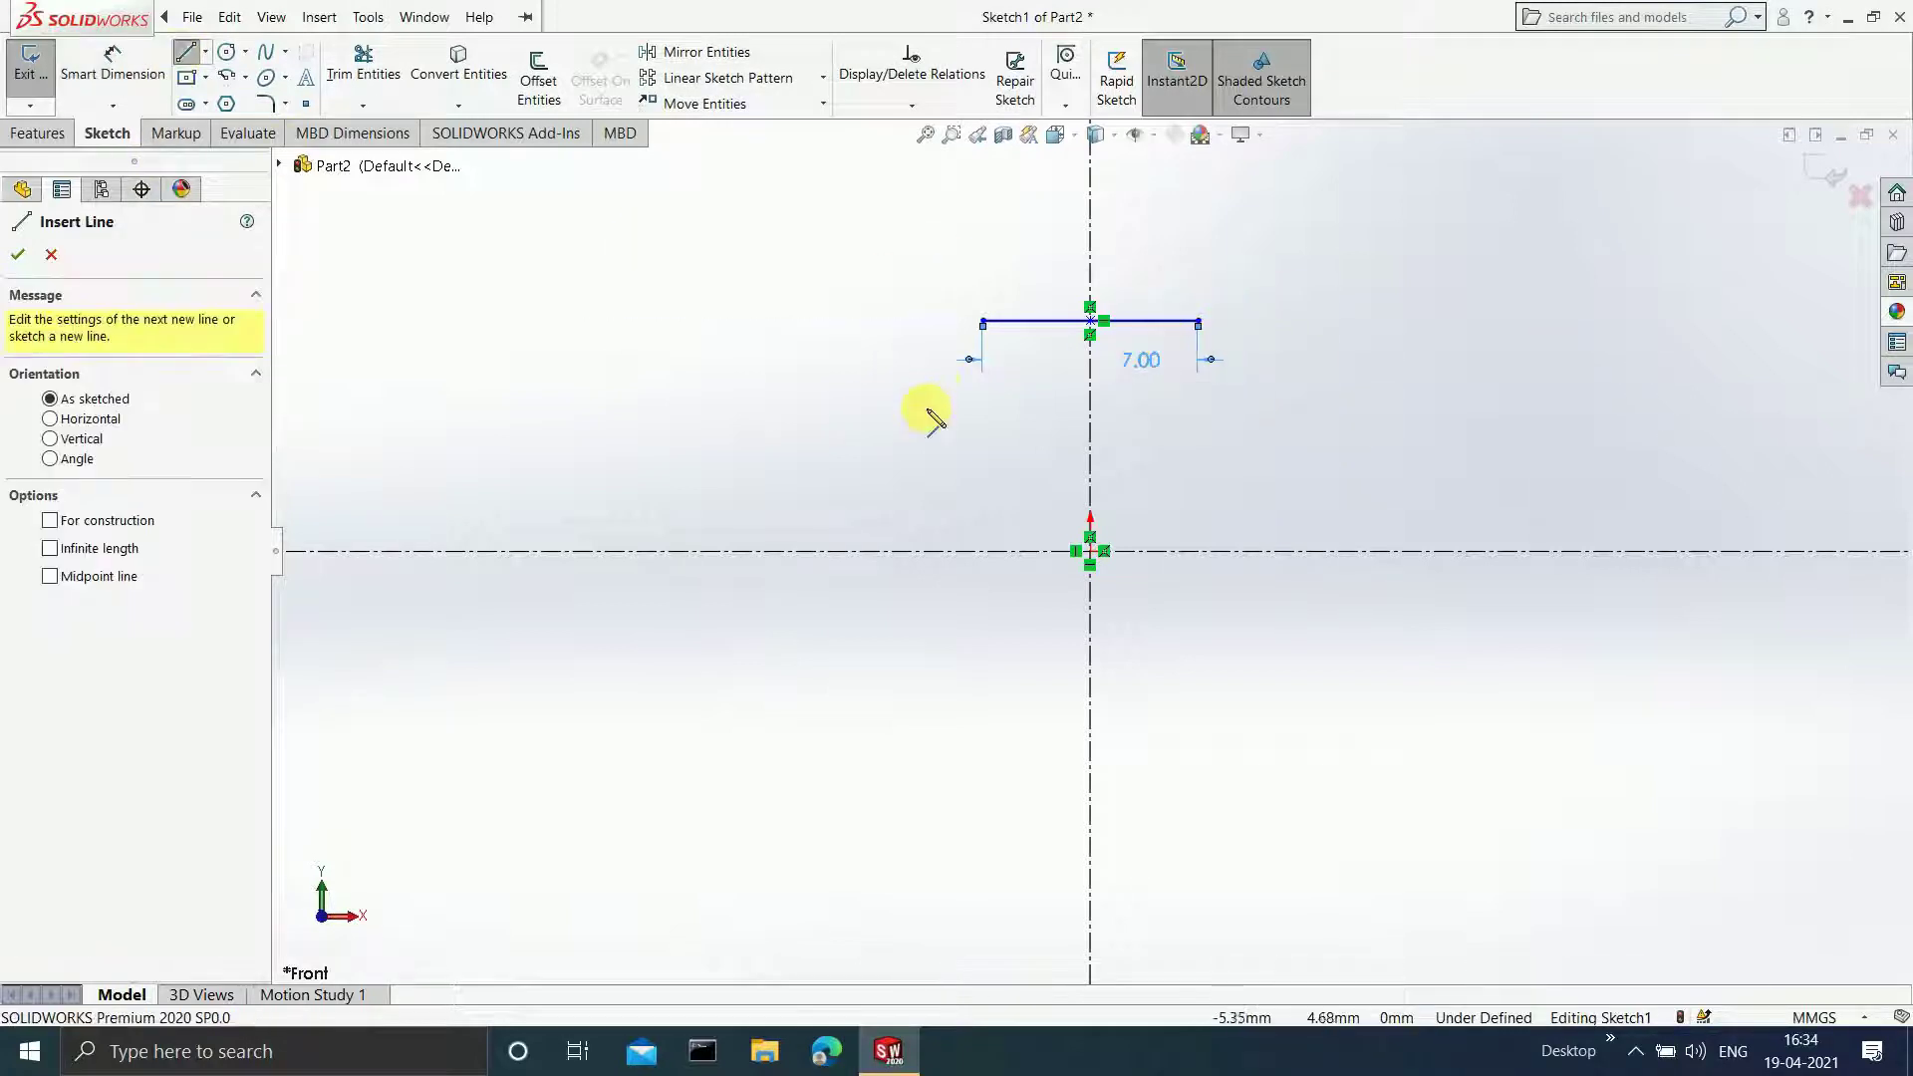
{"action": "left_click_drag", "start_coordinate": [985, 320], "coordinate": [984, 266]}
{"action": "key", "text": "Escape"}
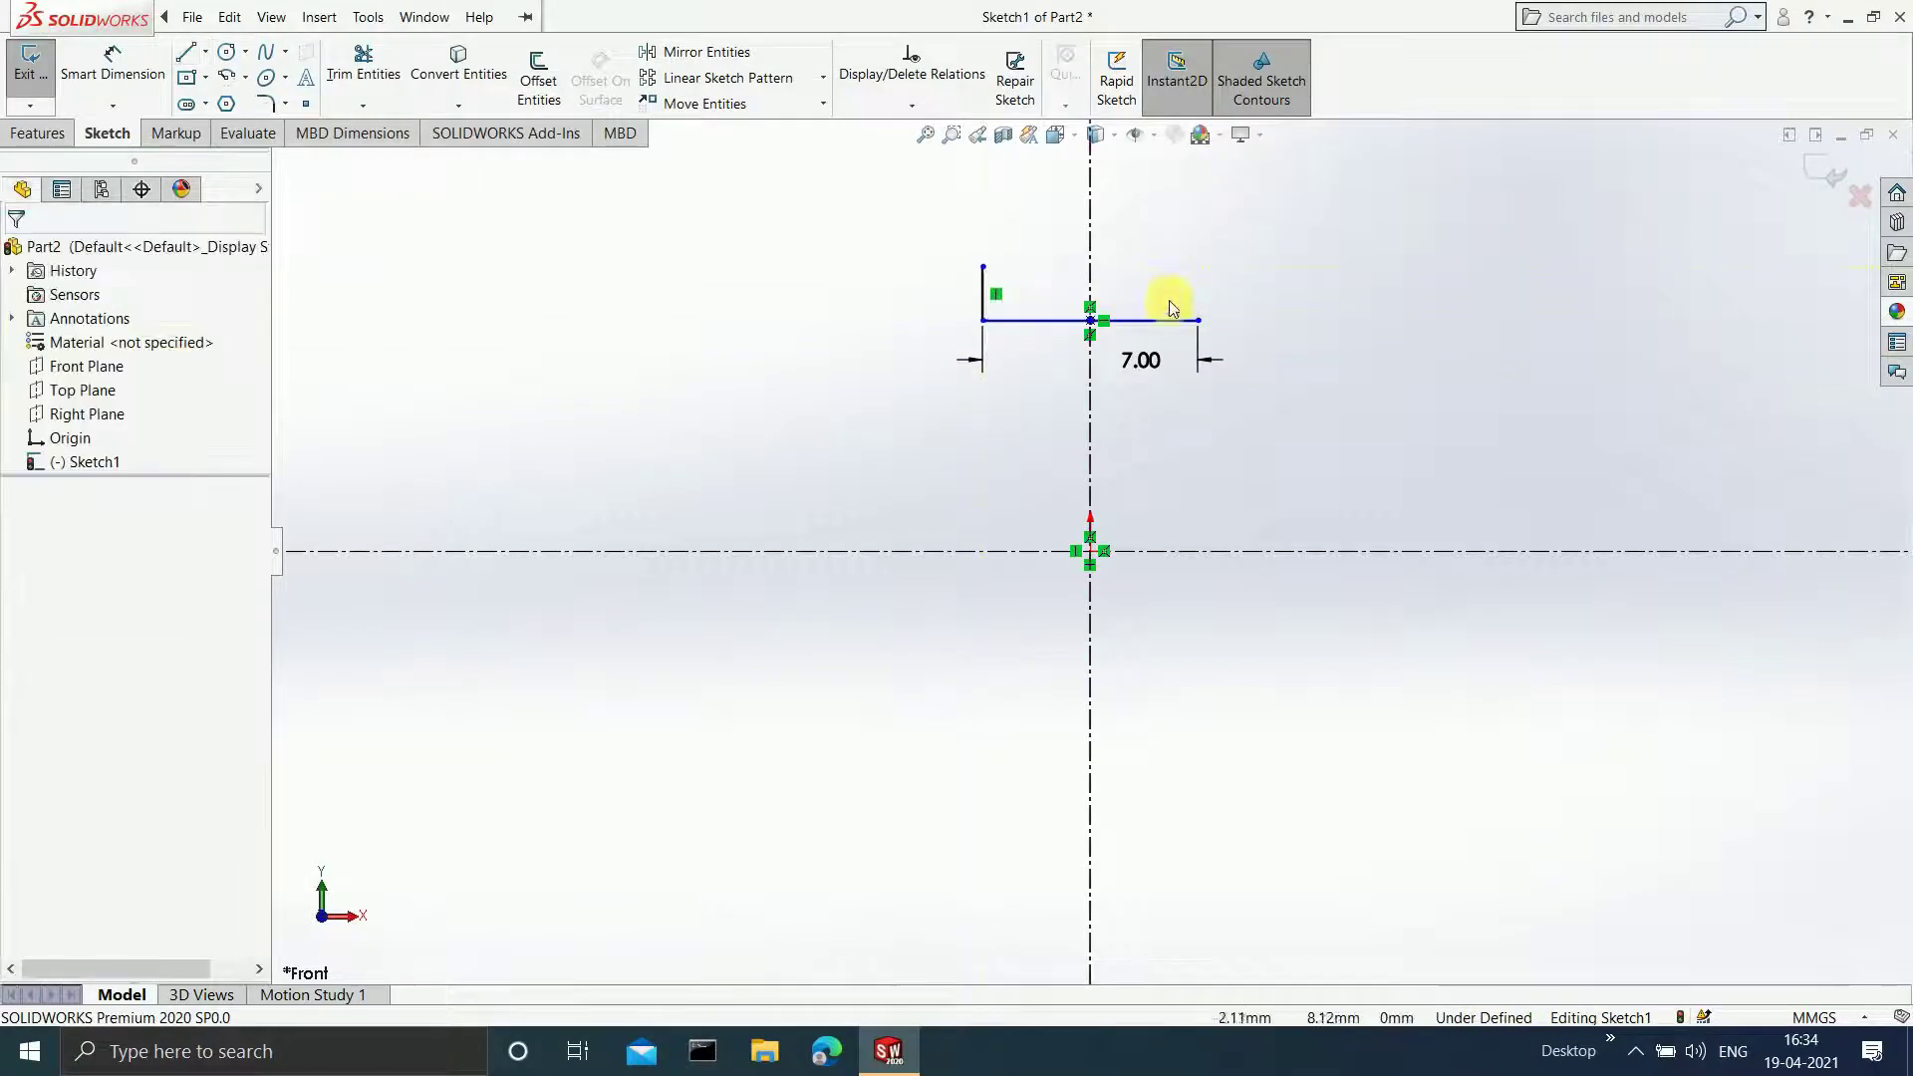
{"action": "left_click", "coordinate": [183, 52]}
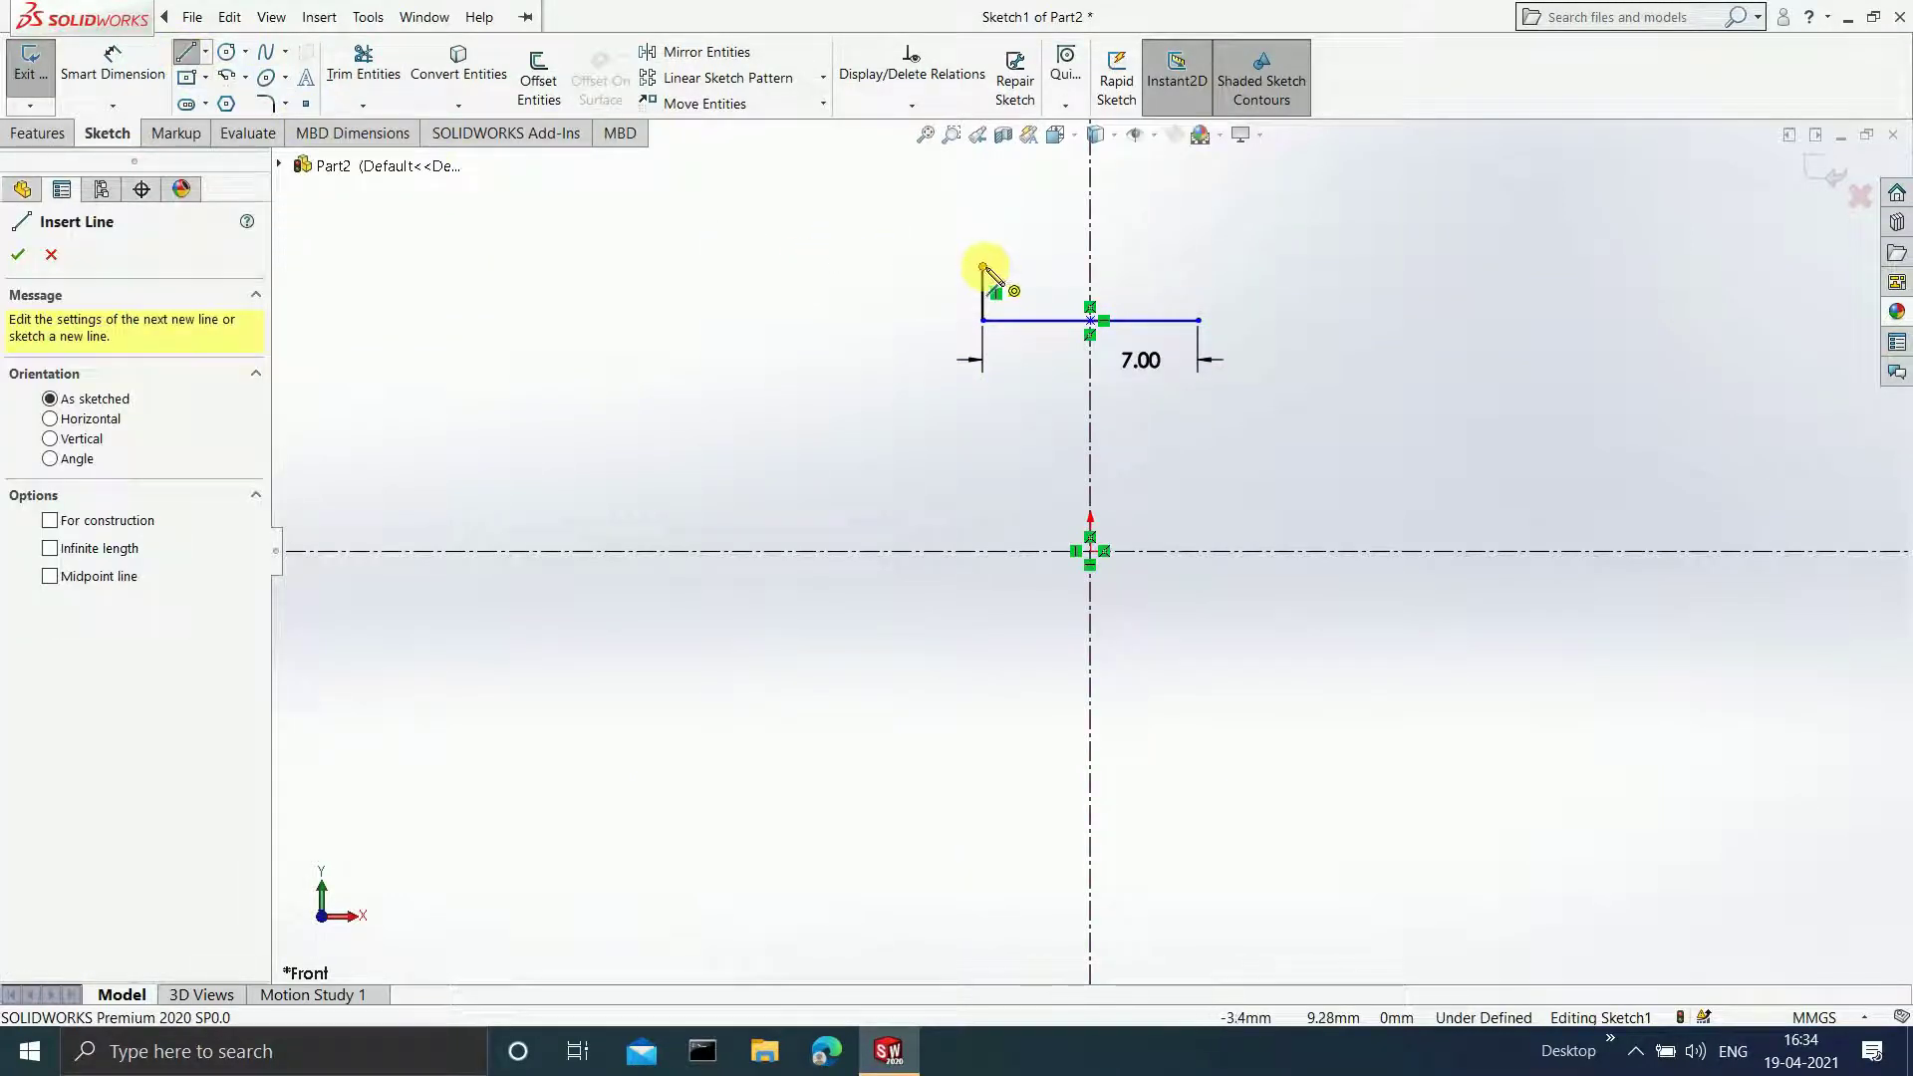
{"action": "left_click_drag", "start_coordinate": [983, 268], "coordinate": [1200, 268]}
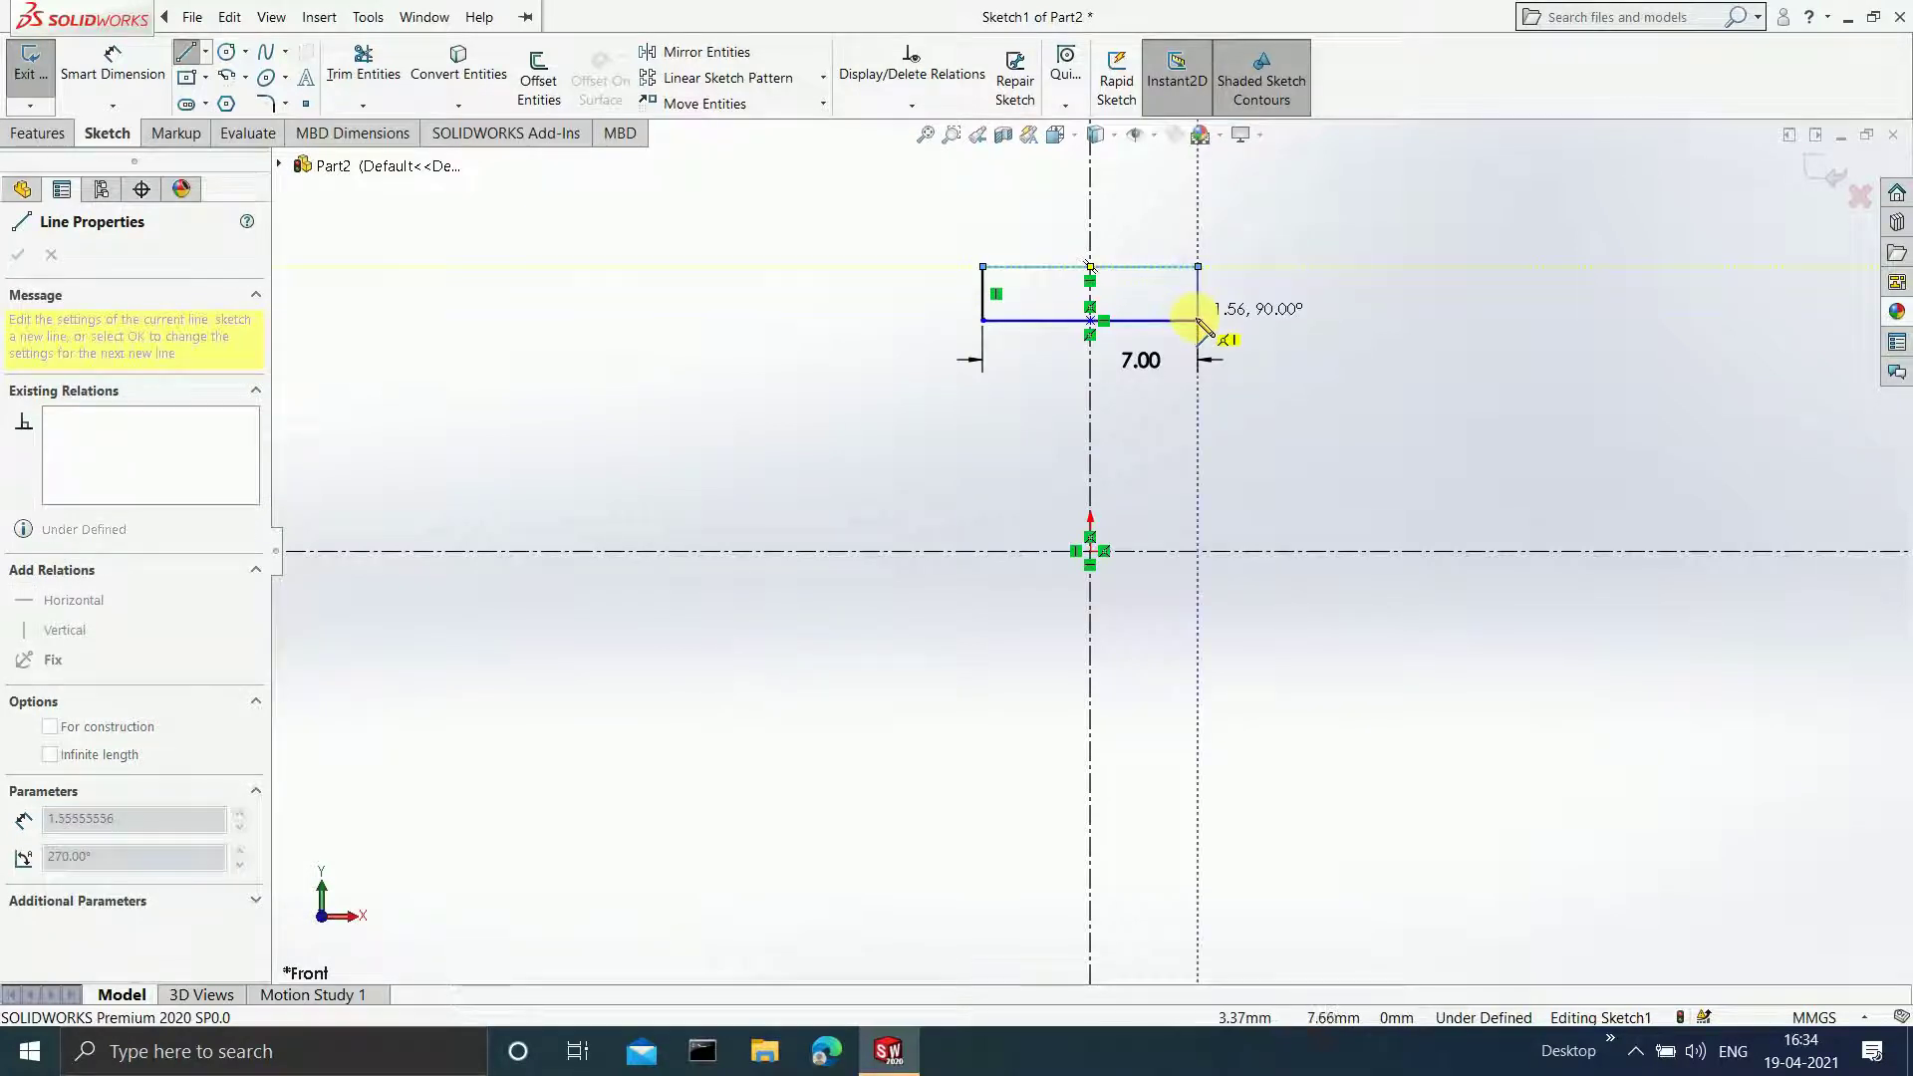
{"action": "left_click", "coordinate": [1199, 320]}
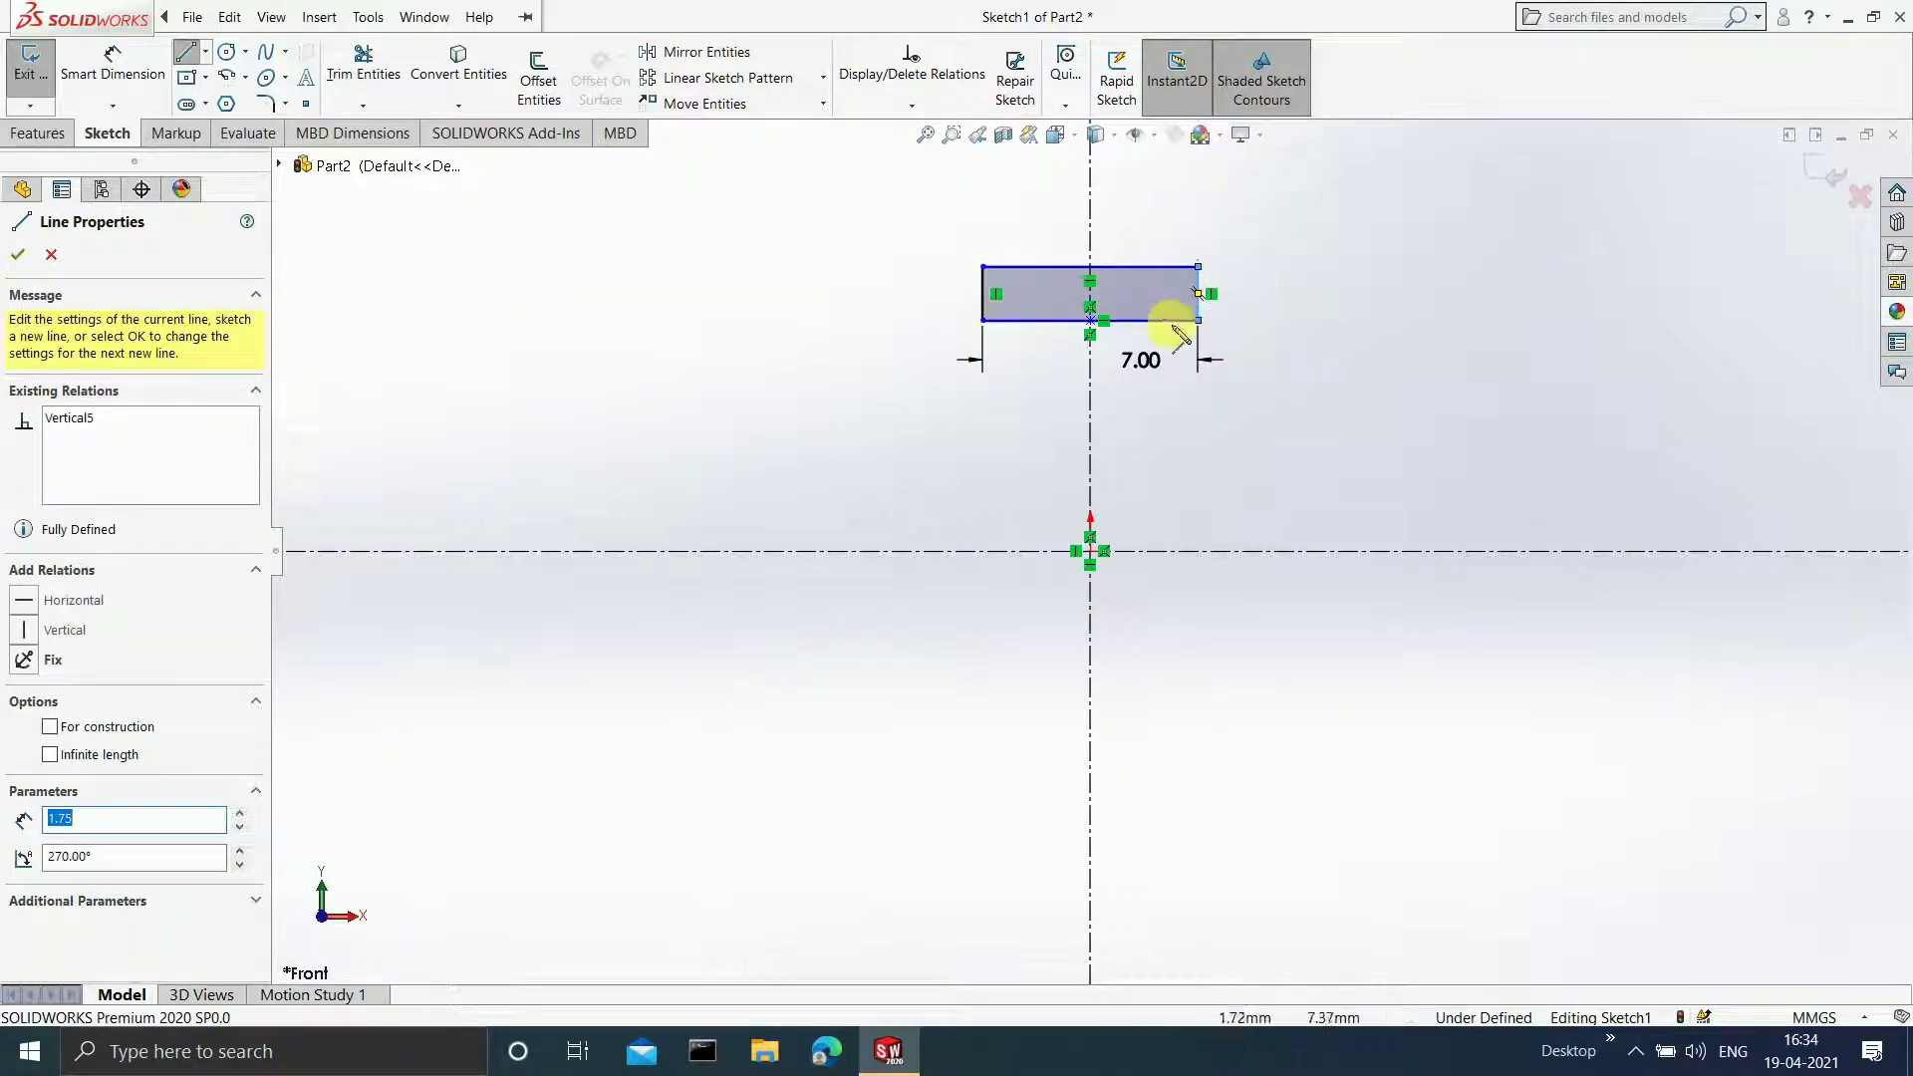
- Dimension the rectangle's height as 1.9 mm
{"action": "left_click", "coordinate": [118, 67]}
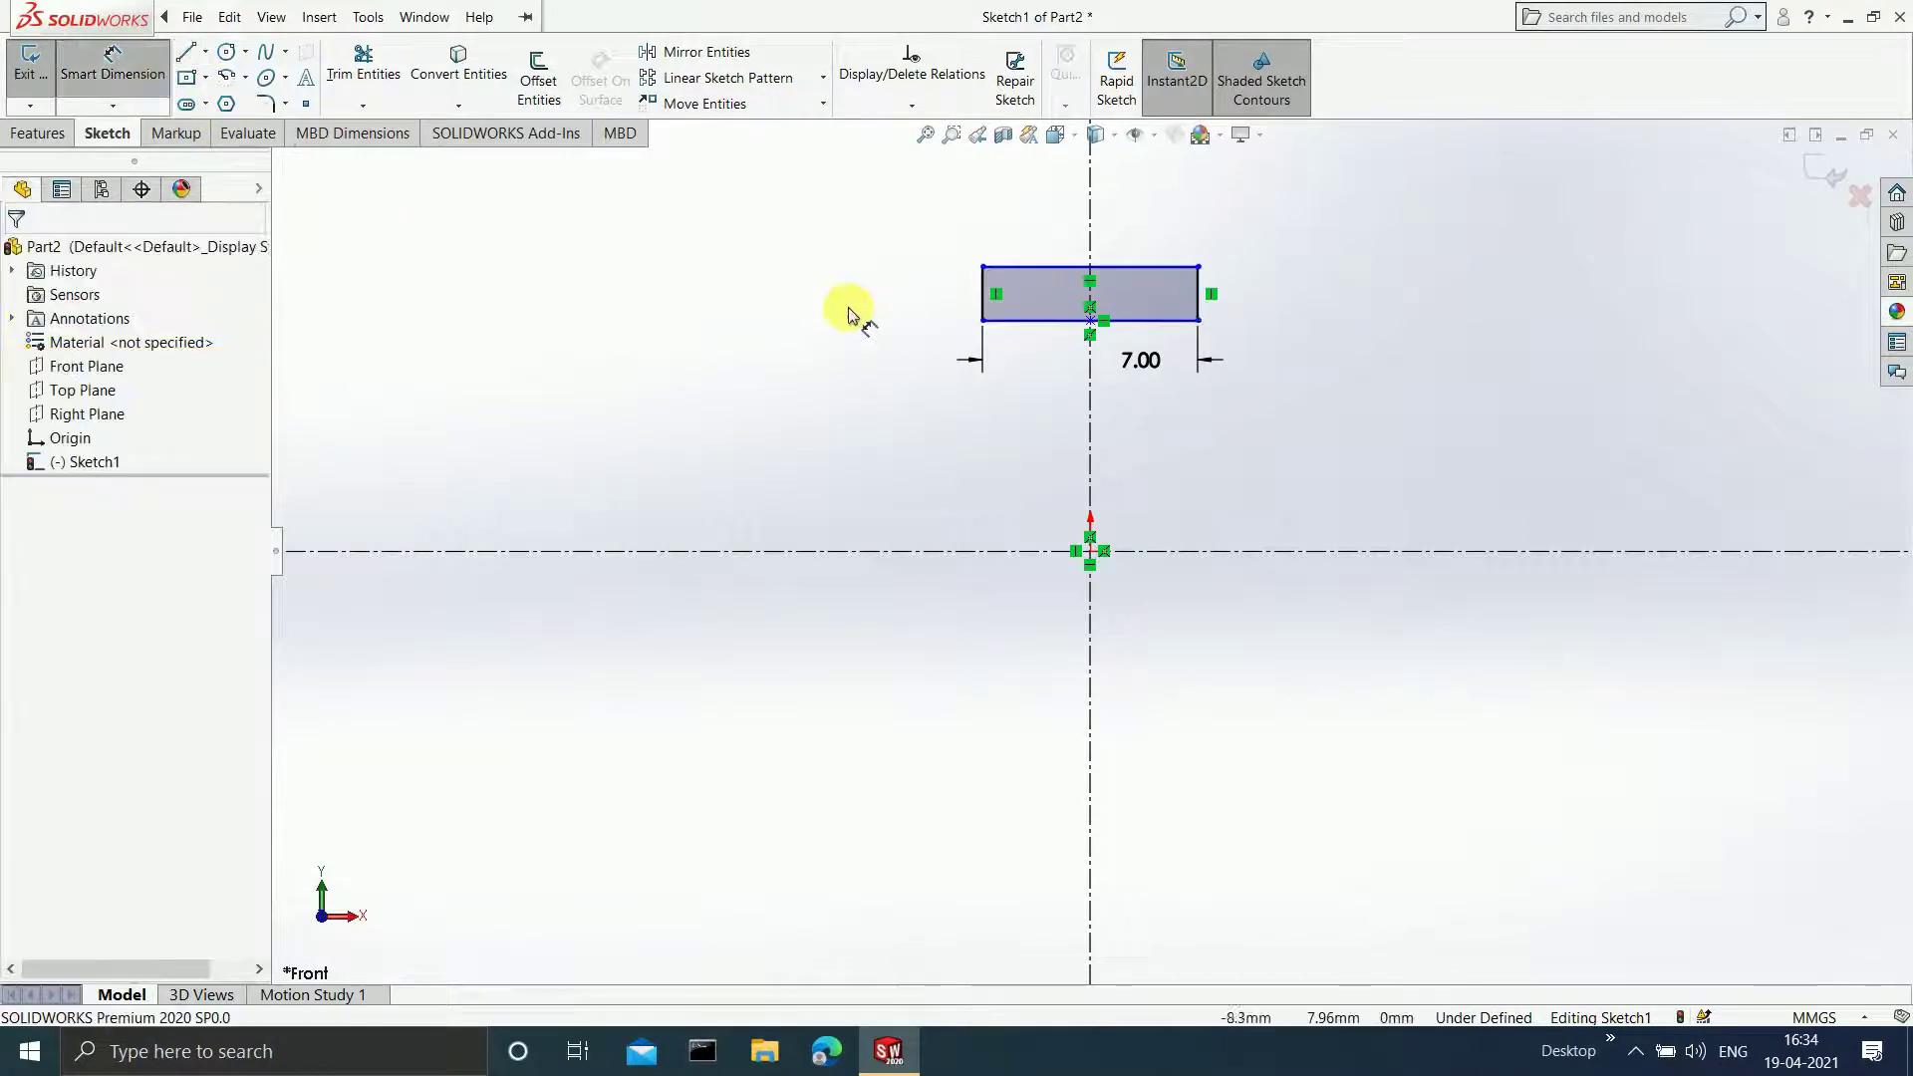
{"action": "left_click", "coordinate": [983, 293]}
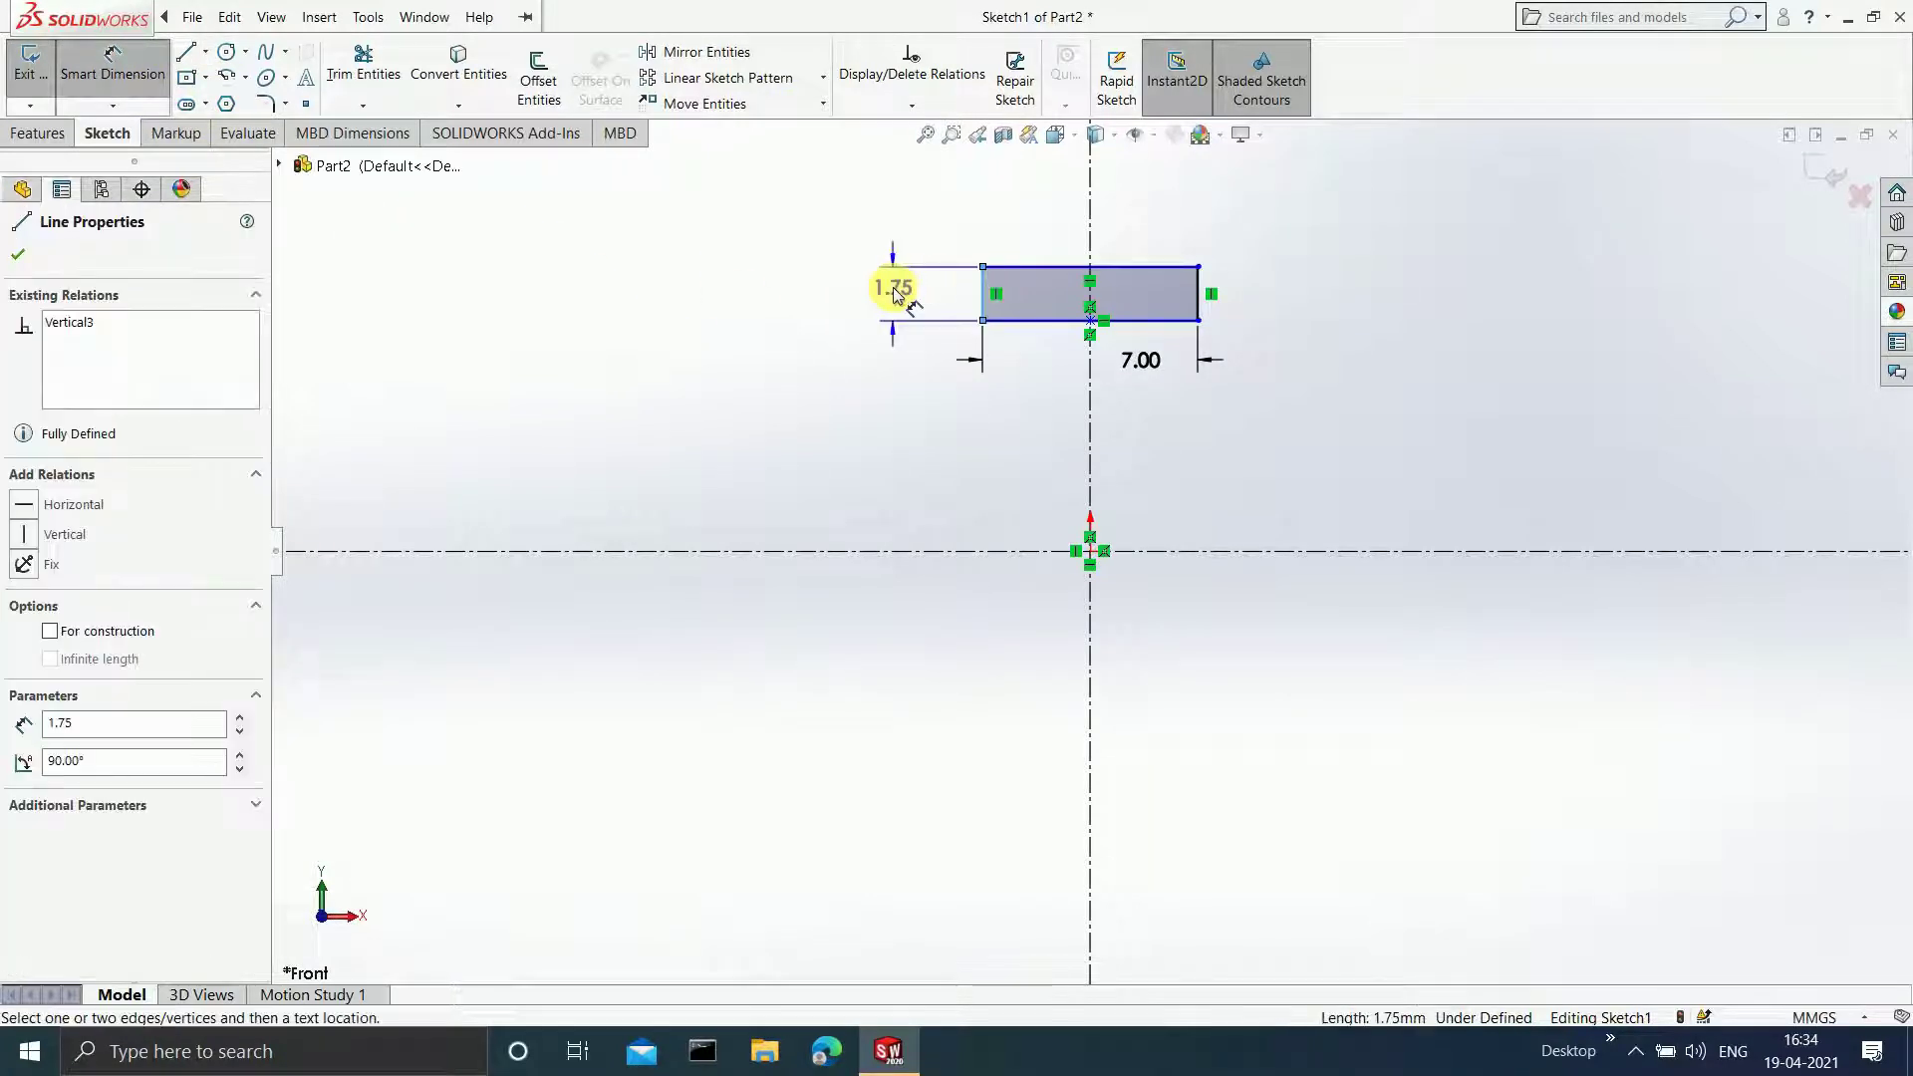
{"action": "left_click", "coordinate": [897, 289]}
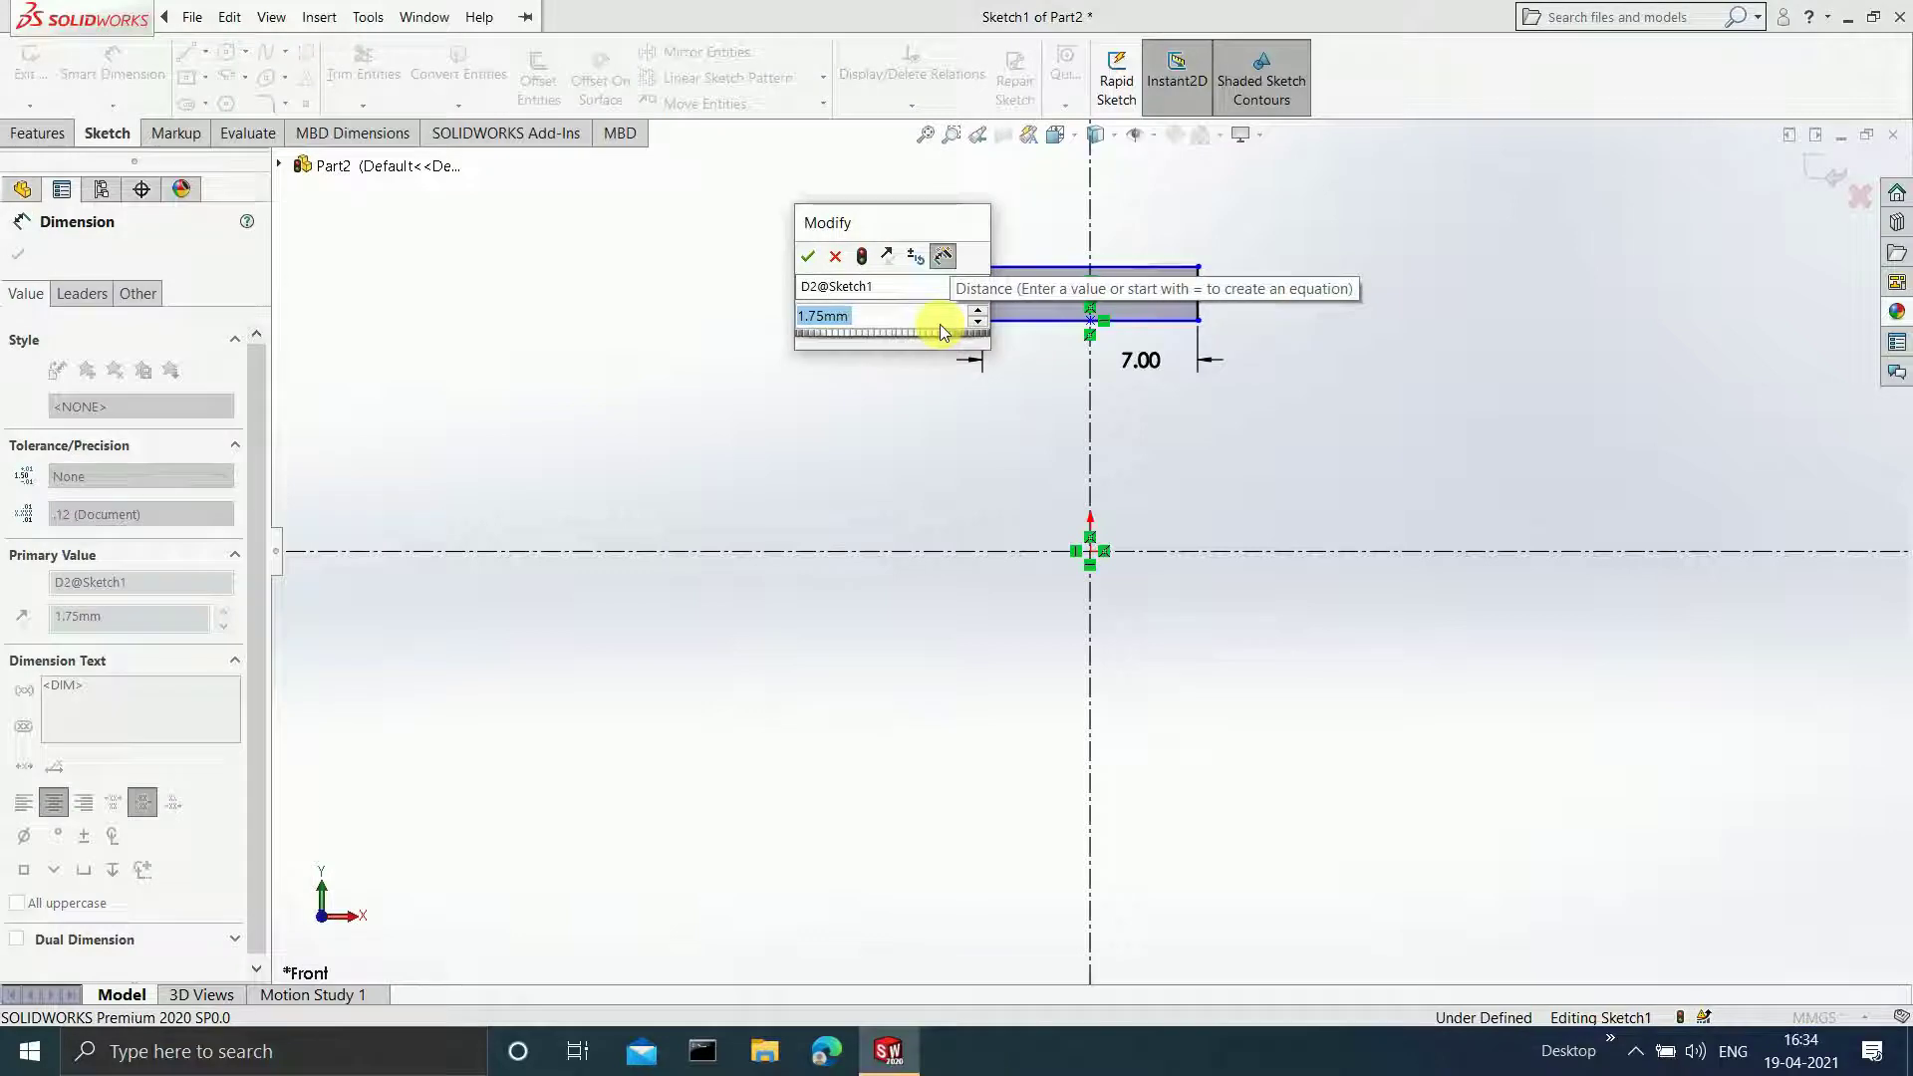
{"action": "type", "text": "1.9"}
{"action": "key", "text": "Return"}
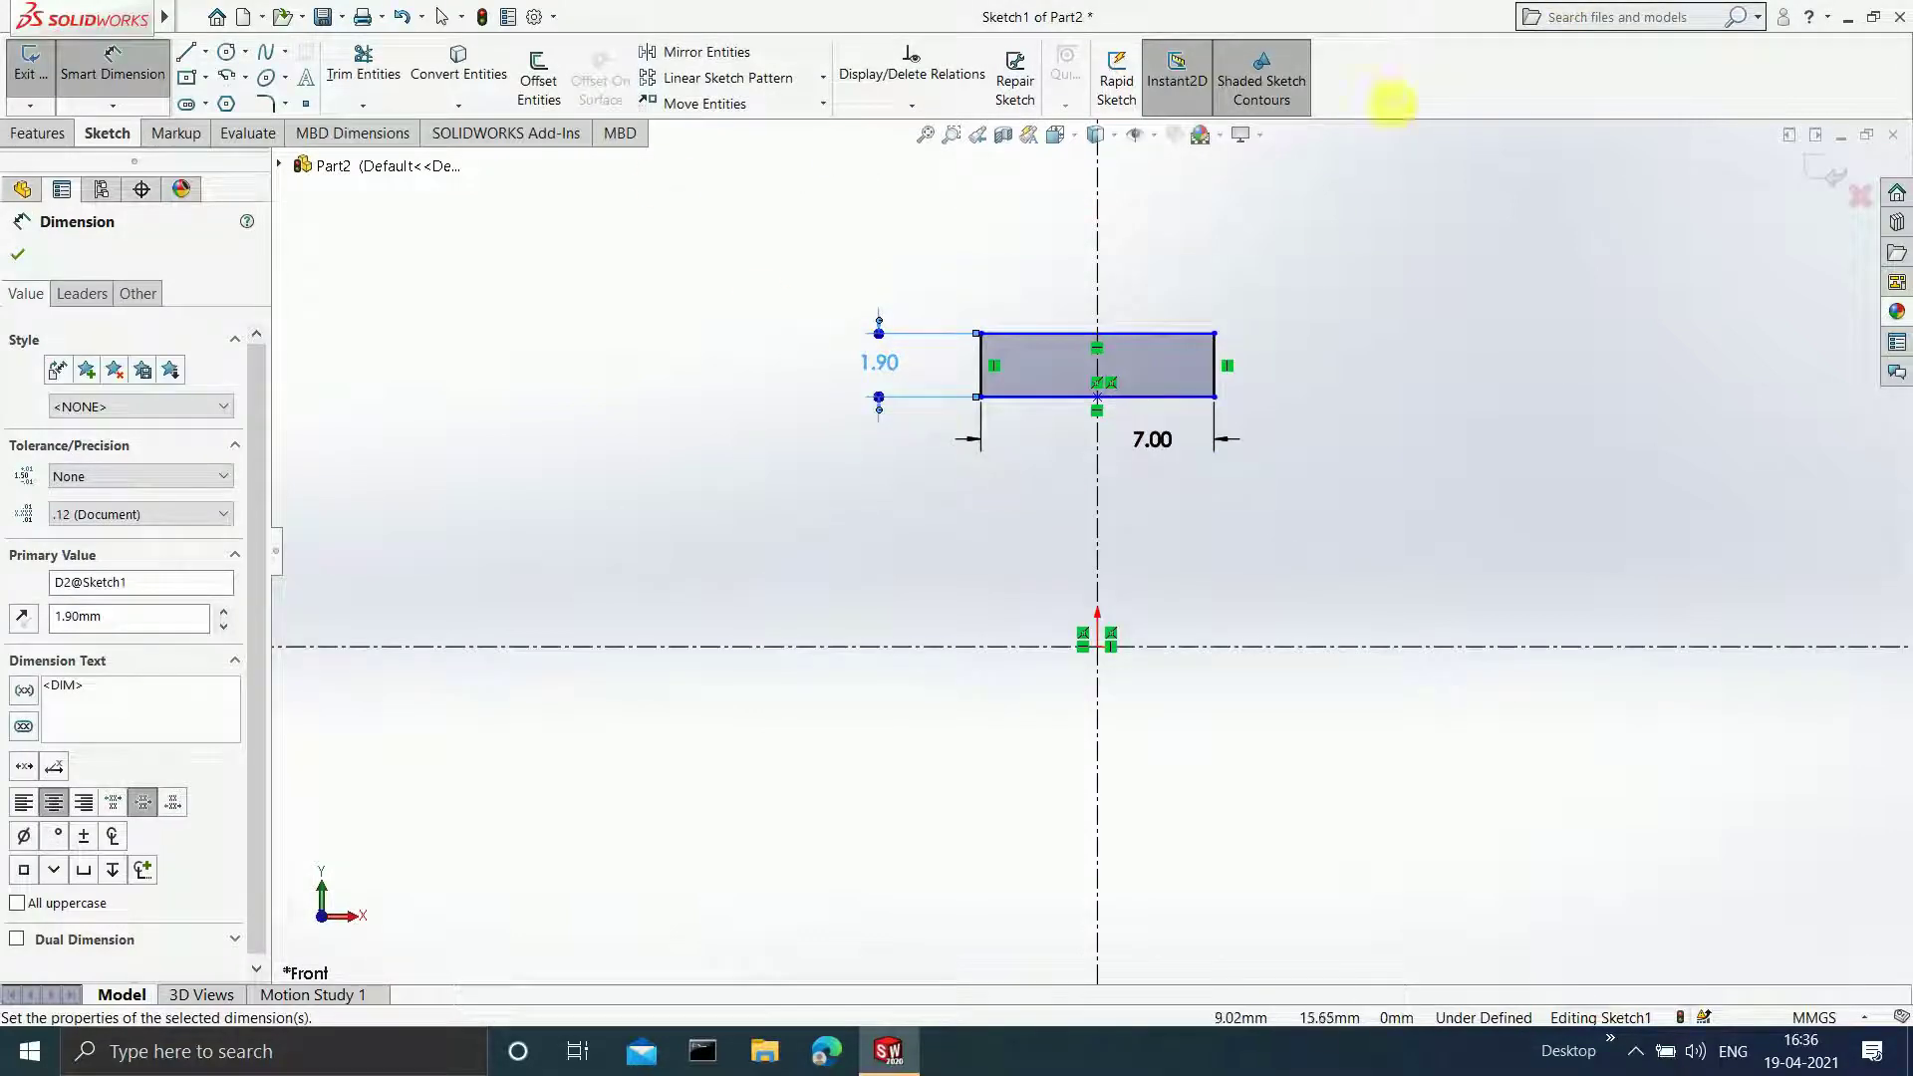
- Dimension the distance from the rectangle's upper edge to the origin as 37/2 mm
{"action": "left_click", "coordinate": [1104, 335]}
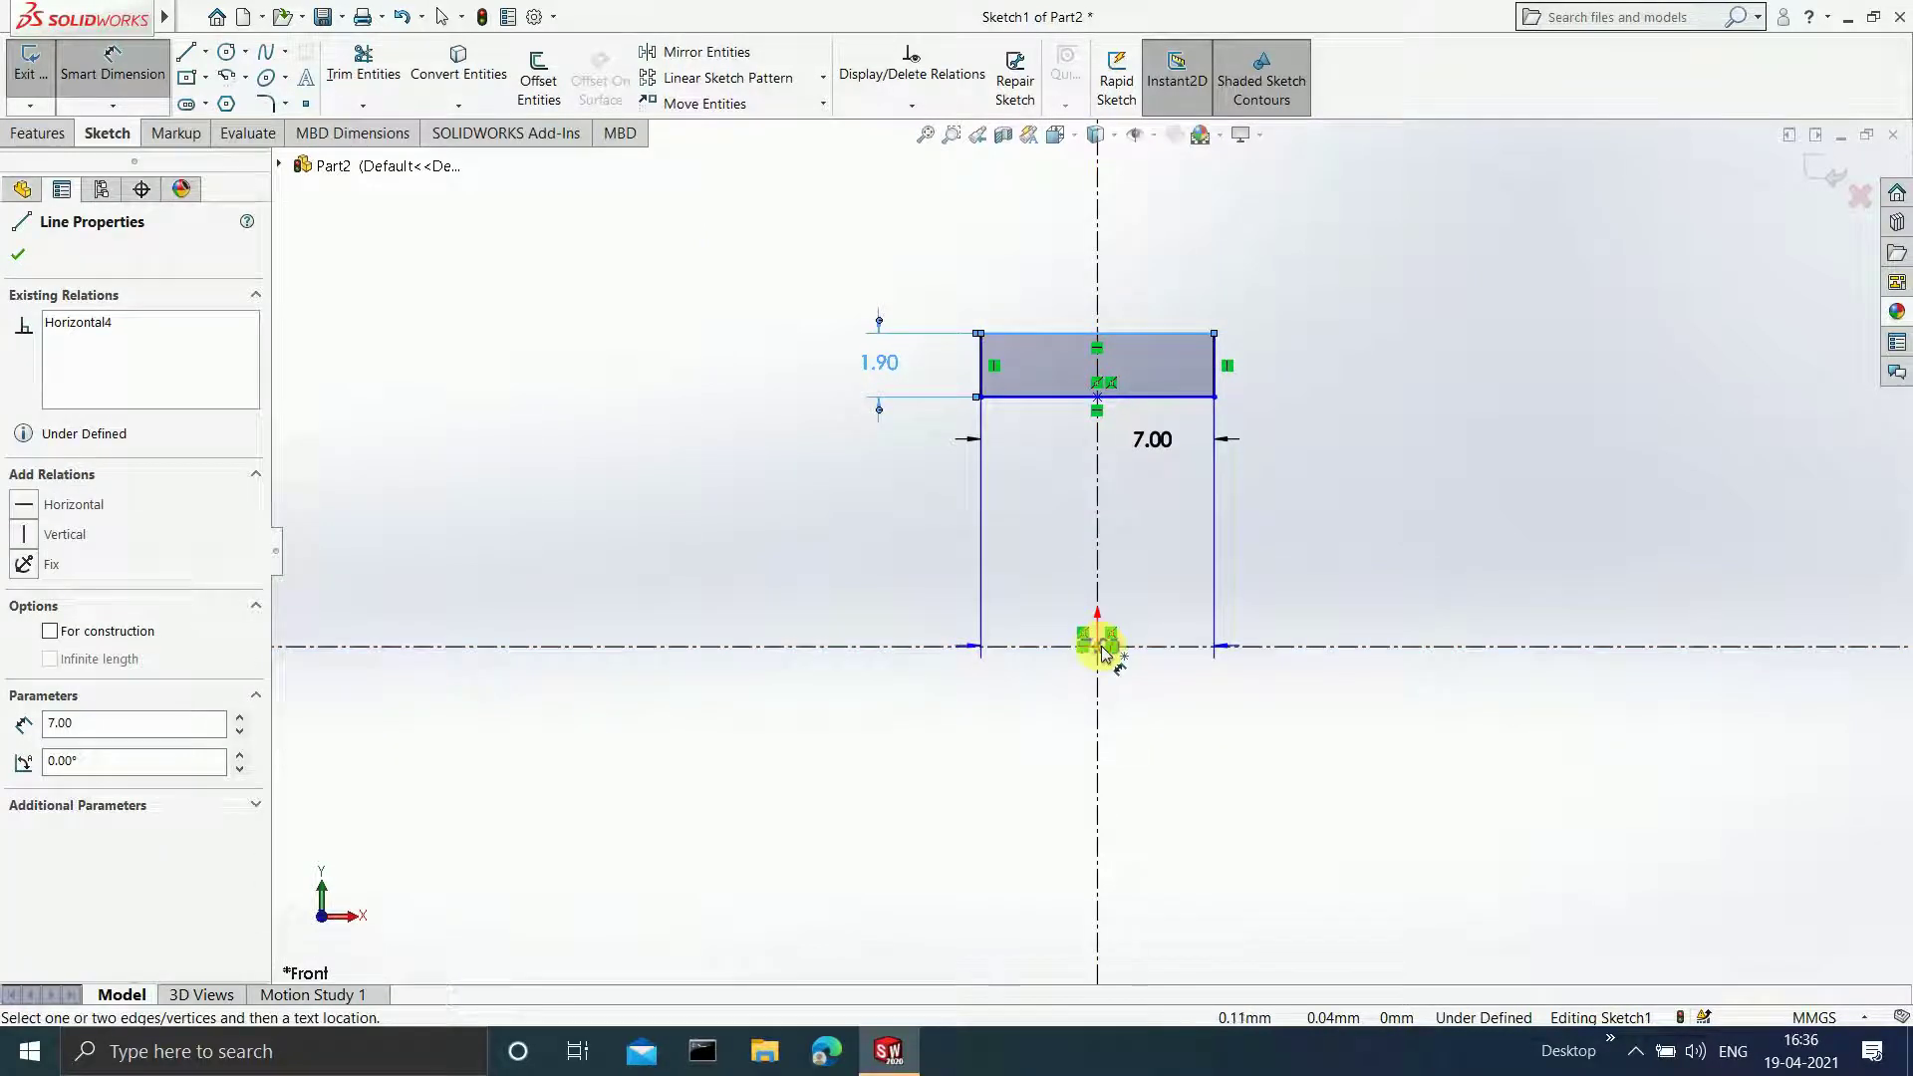
{"action": "left_click", "coordinate": [1104, 648]}
{"action": "left_click", "coordinate": [734, 512]}
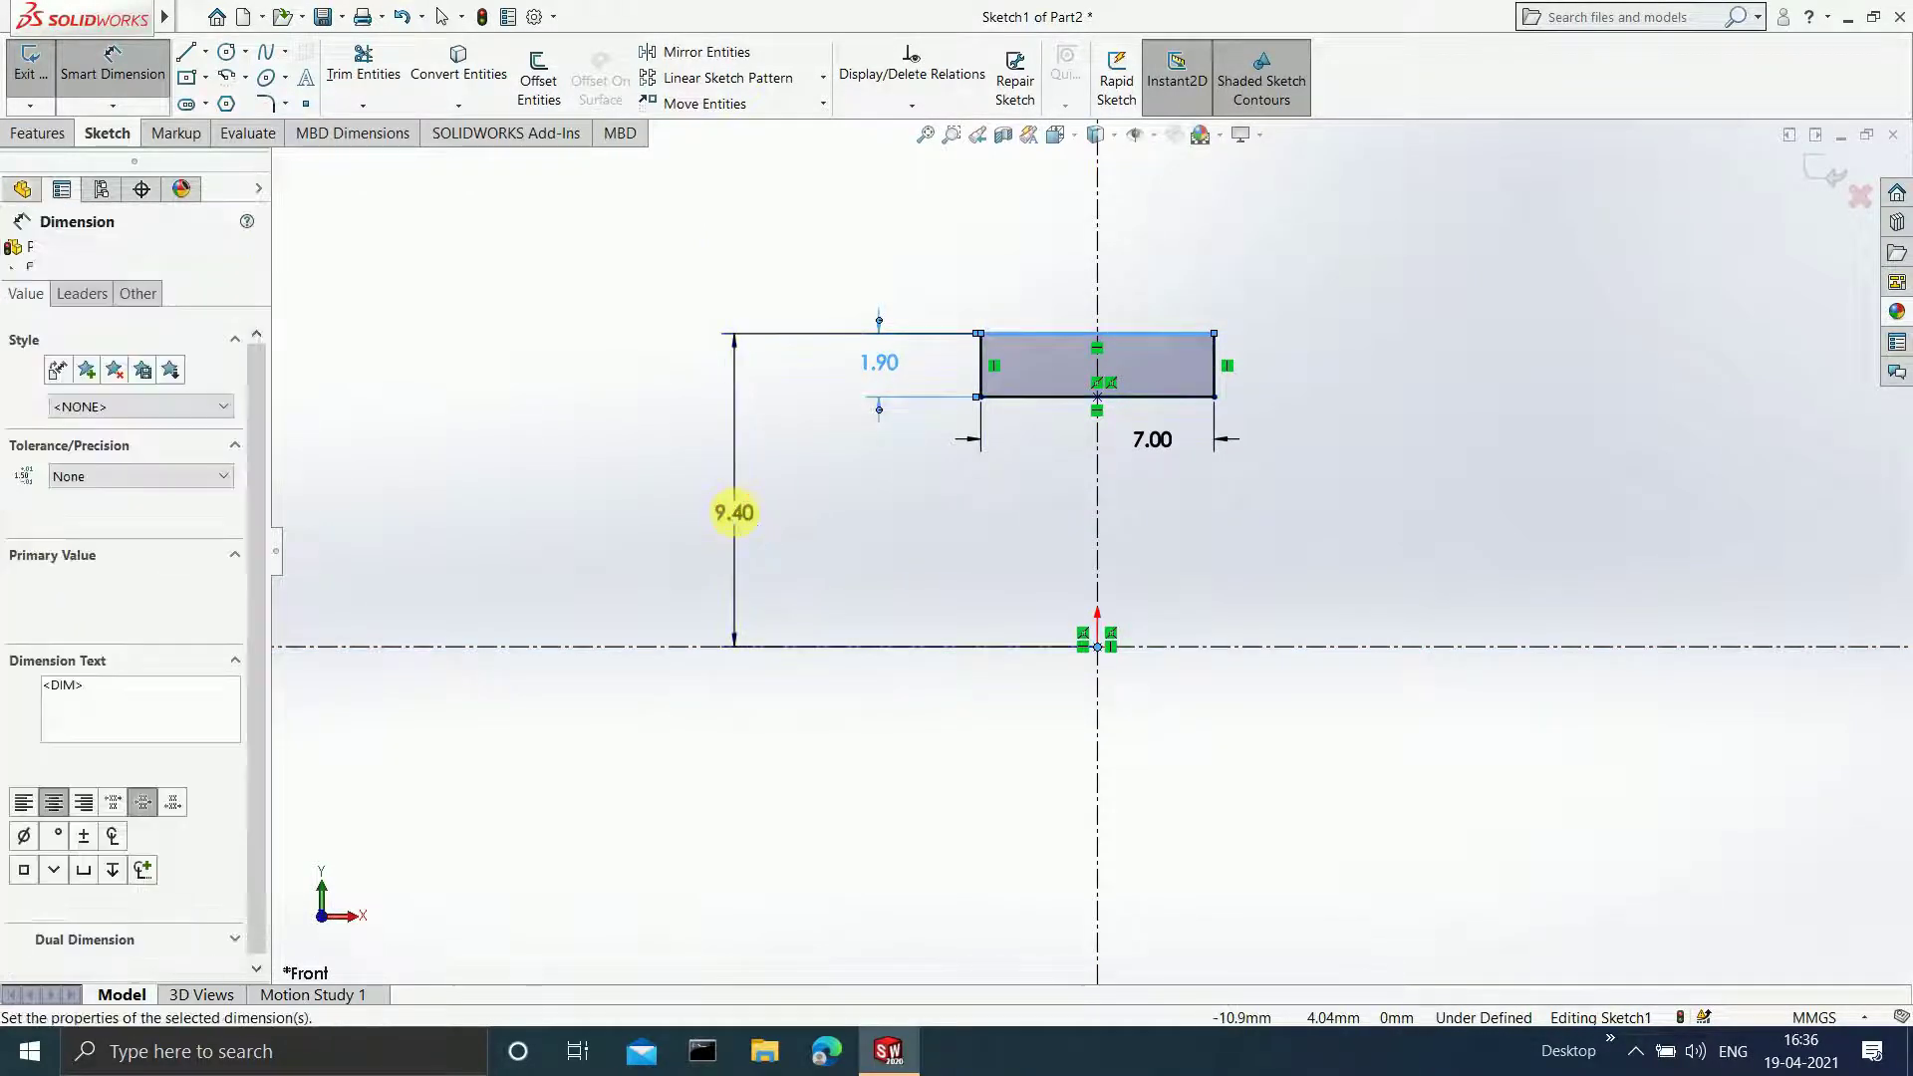
{"action": "type", "text": "37/2"}
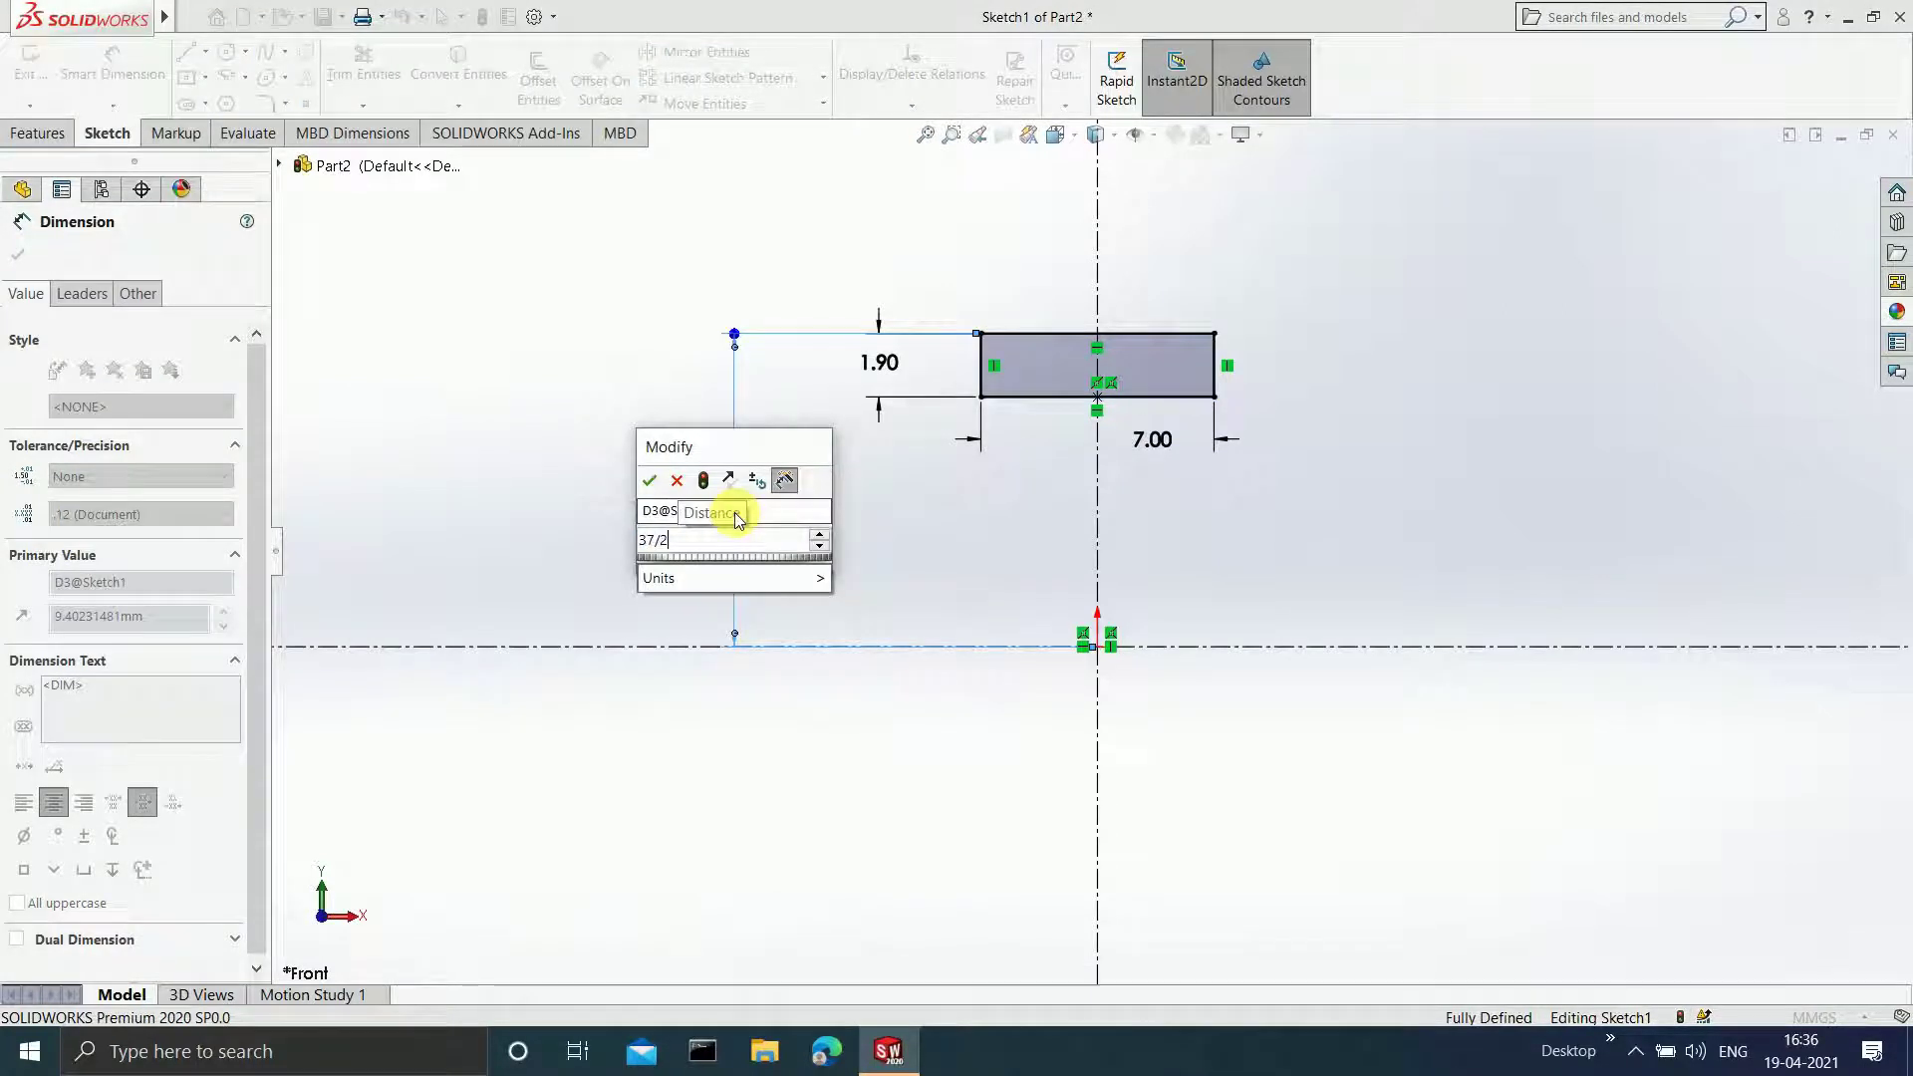
{"action": "key", "text": "Return"}
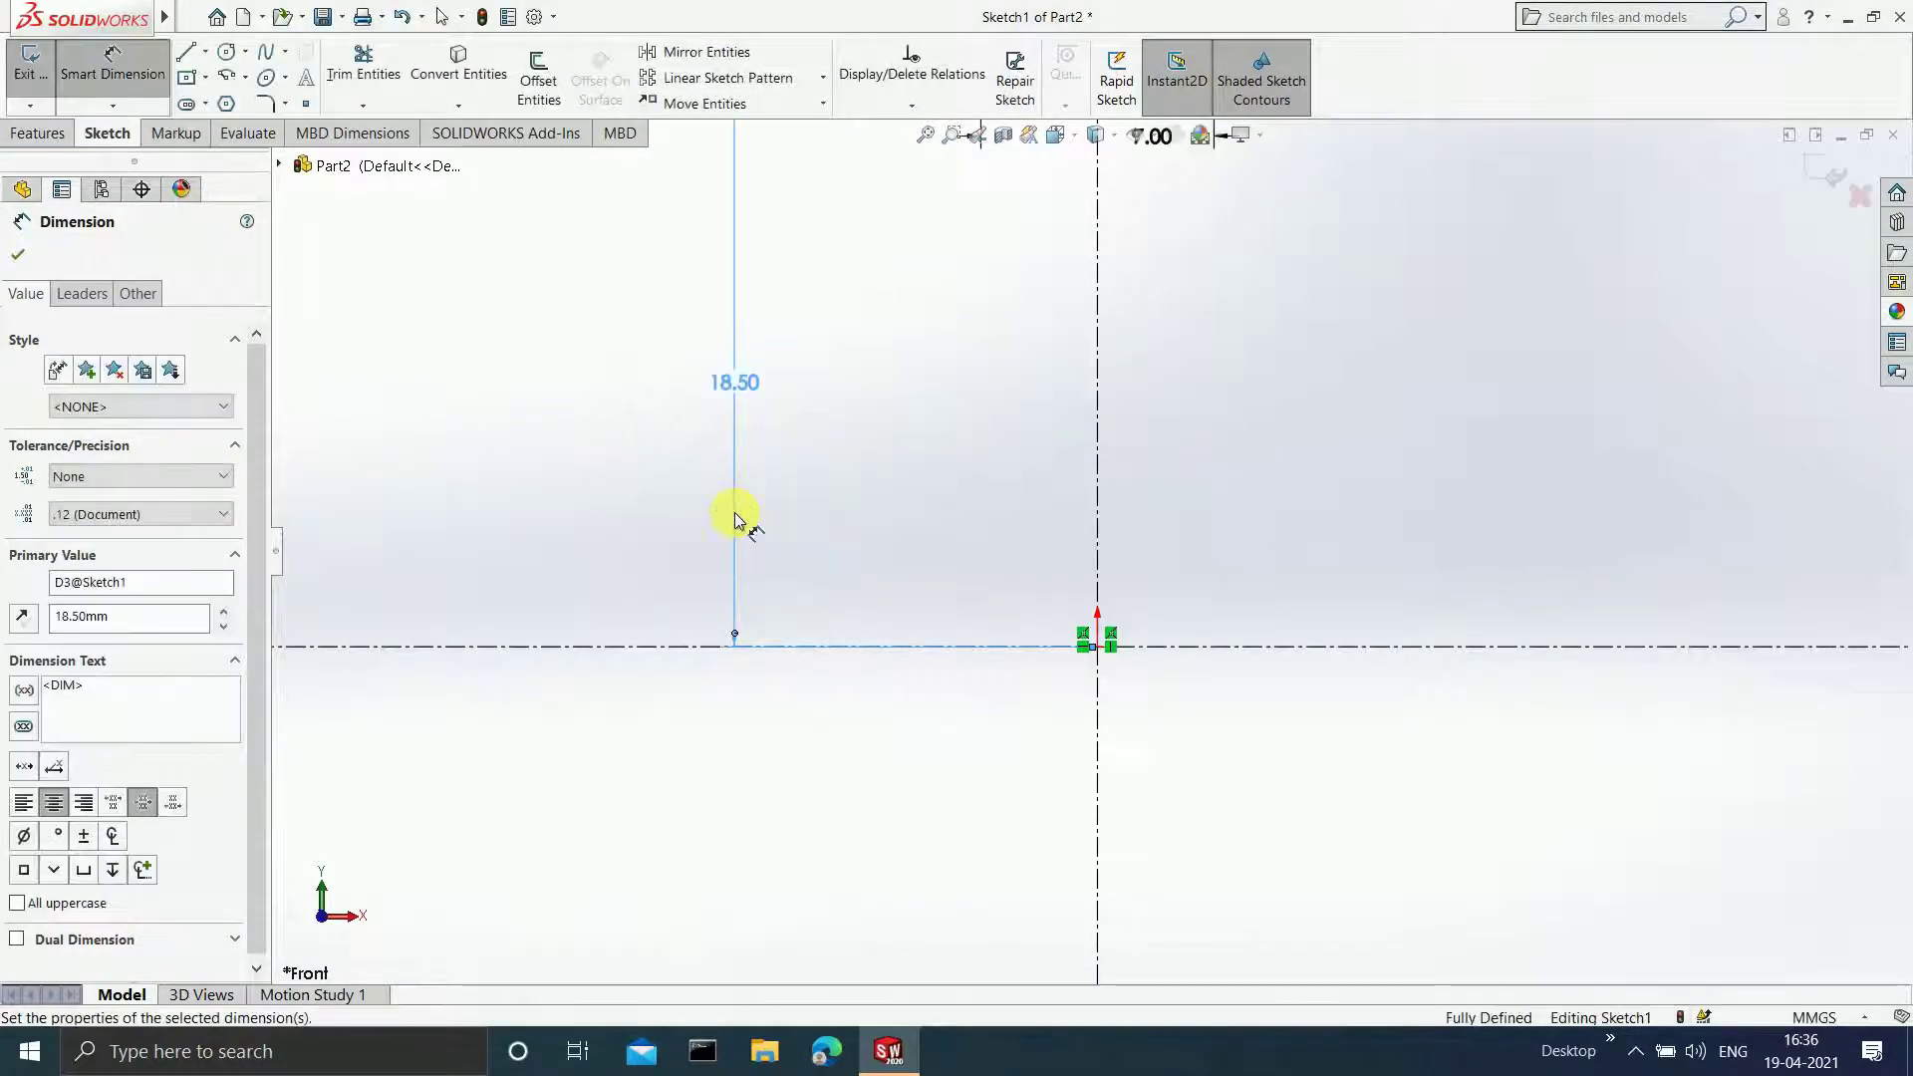
{"action": "key", "text": "z"}
{"action": "scroll", "coordinate": [997, 404], "scroll_direction": "down", "scroll_amount": 5}
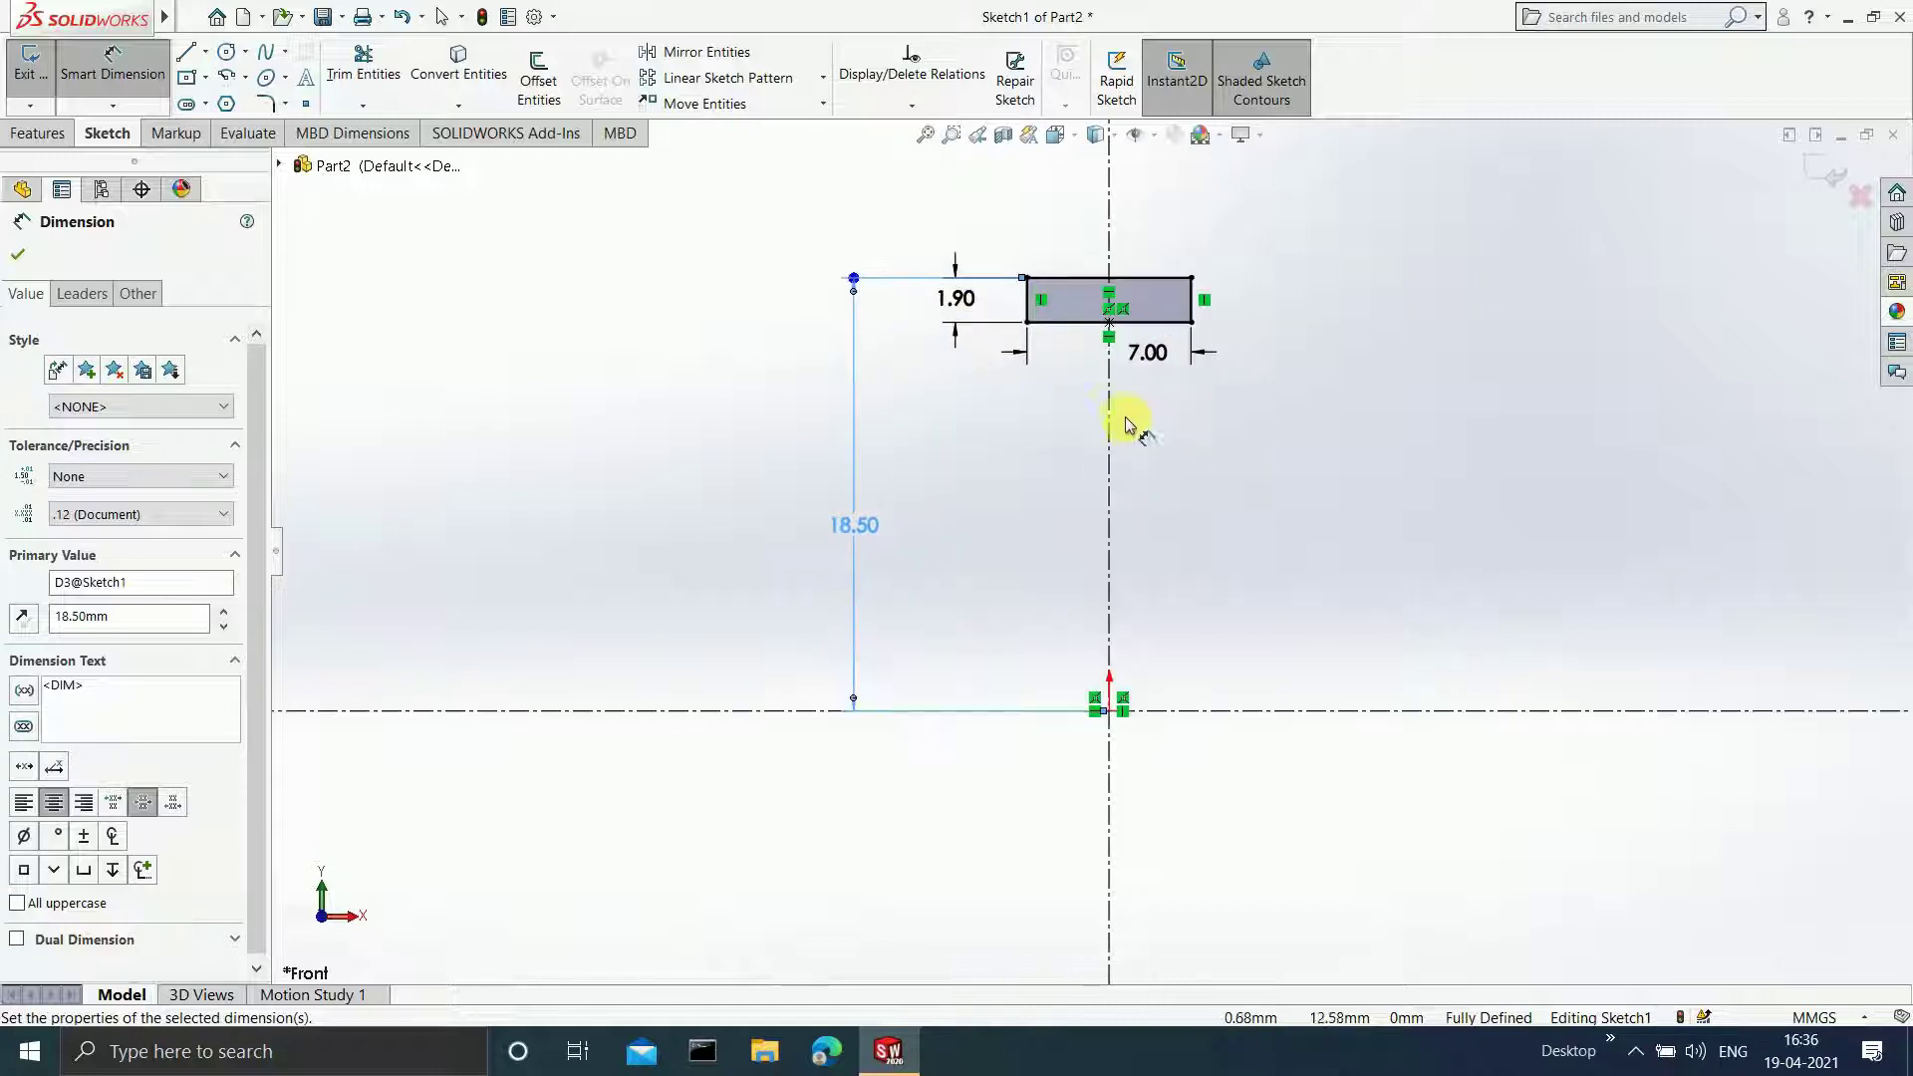
- Sketch a circle about 4 mm in diameter below the rectangle, centred on the vertical centreline about 13.3 mm above the origin
{"action": "left_click", "coordinate": [227, 51]}
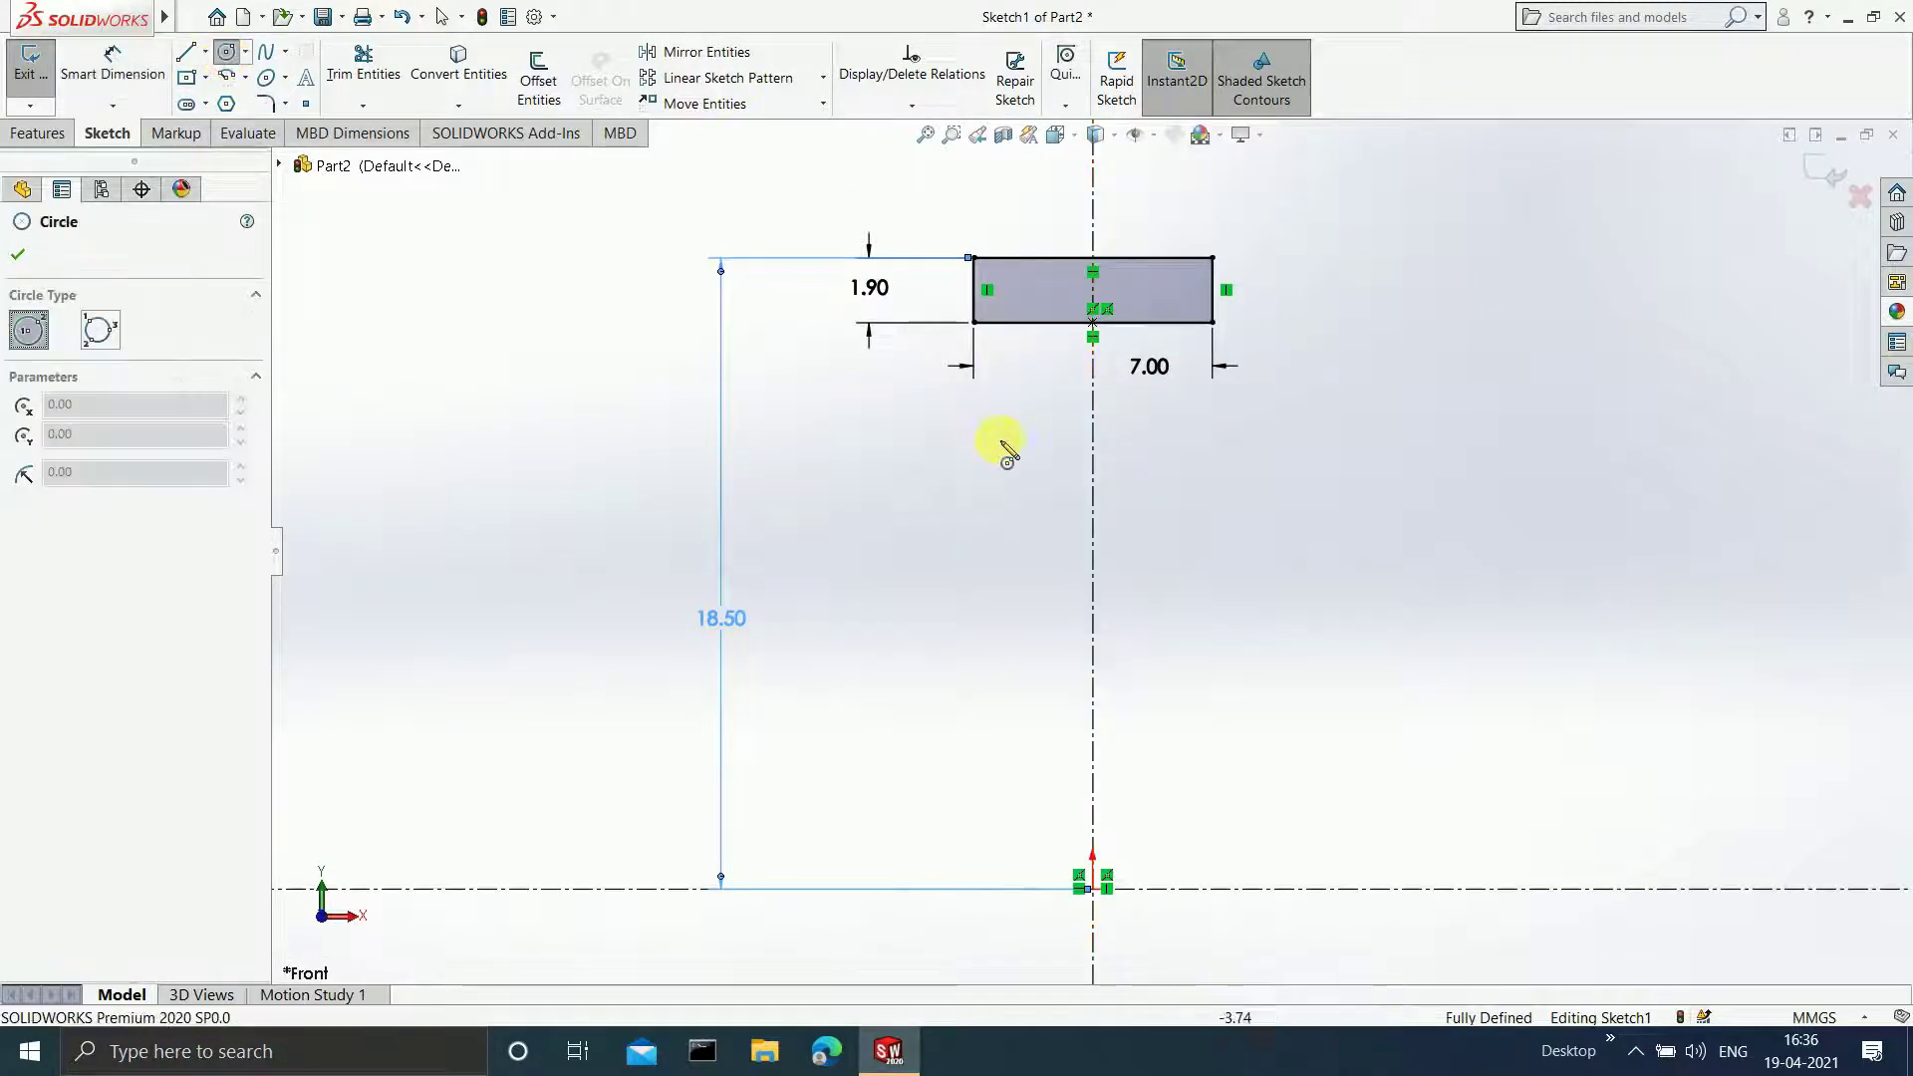
{"action": "left_click", "coordinate": [1093, 436]}
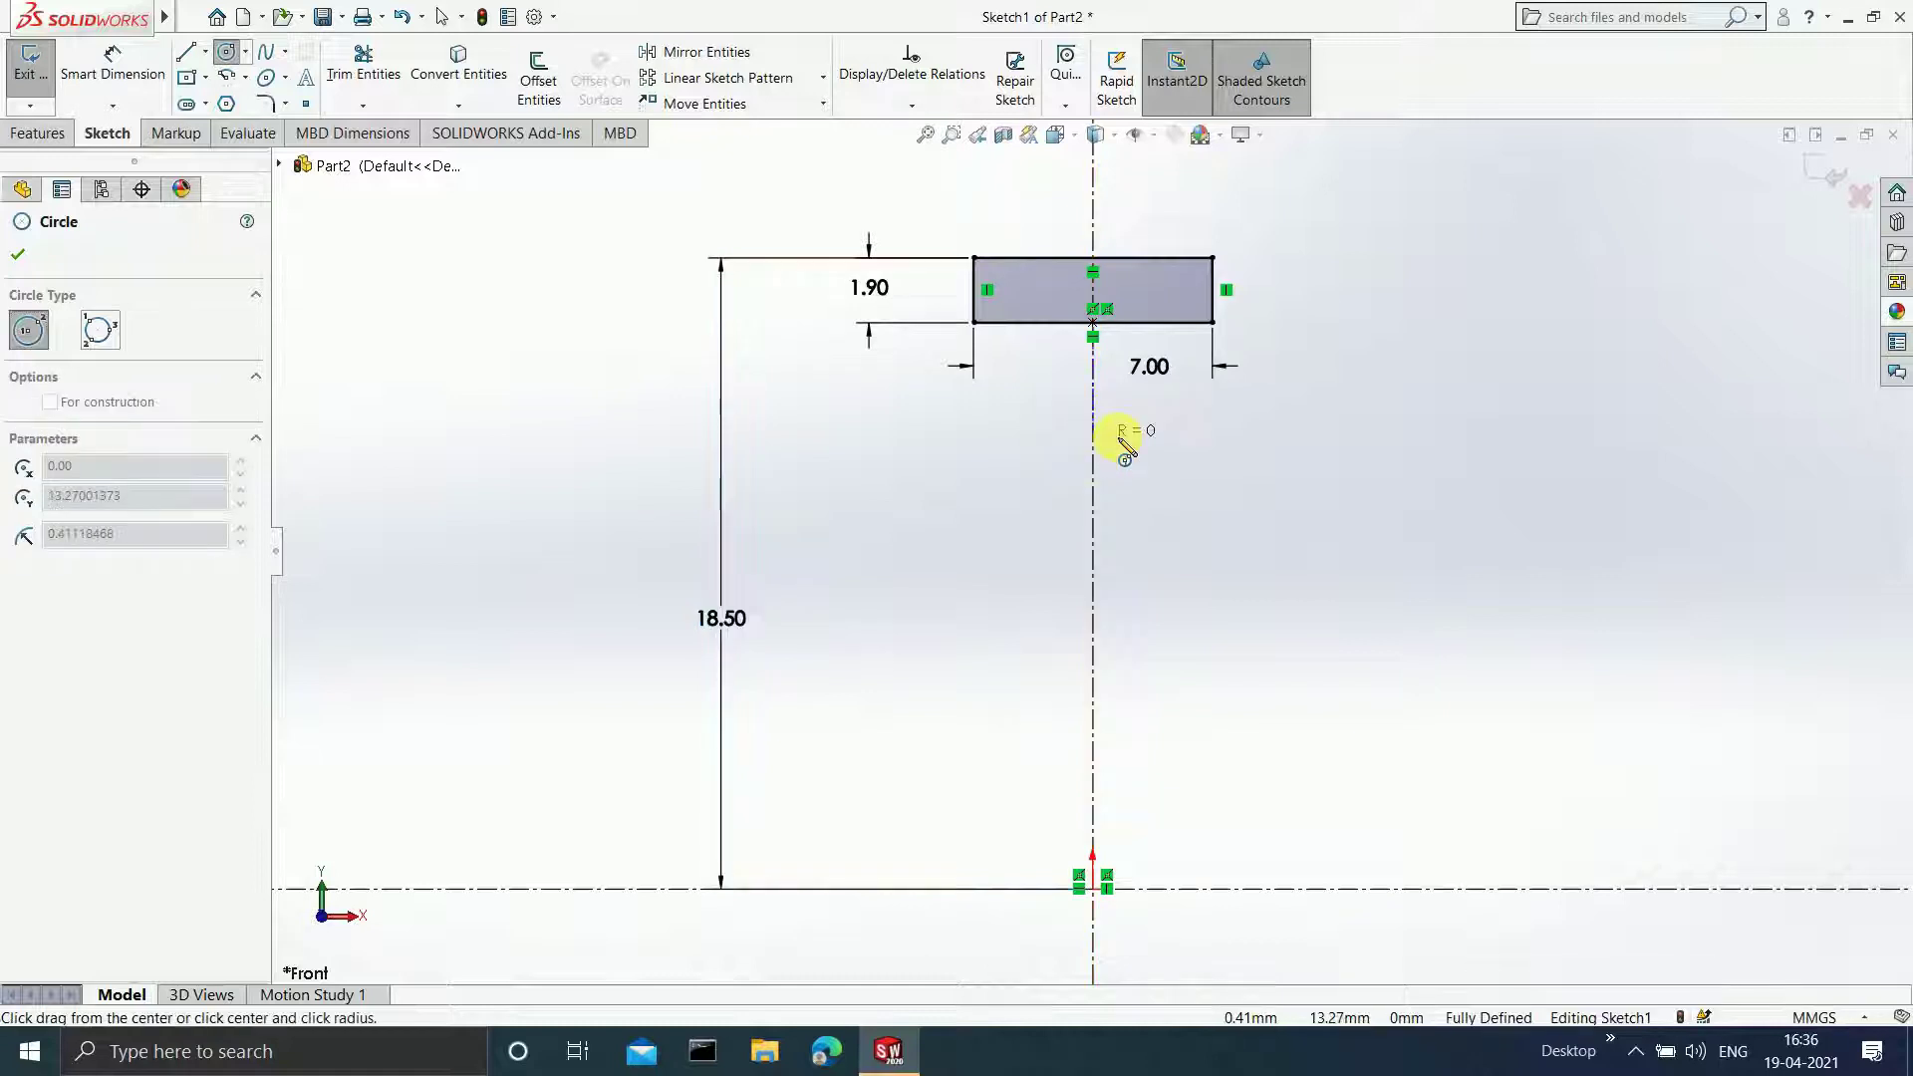
{"action": "left_click", "coordinate": [1156, 412]}
{"action": "key", "text": "Escape"}
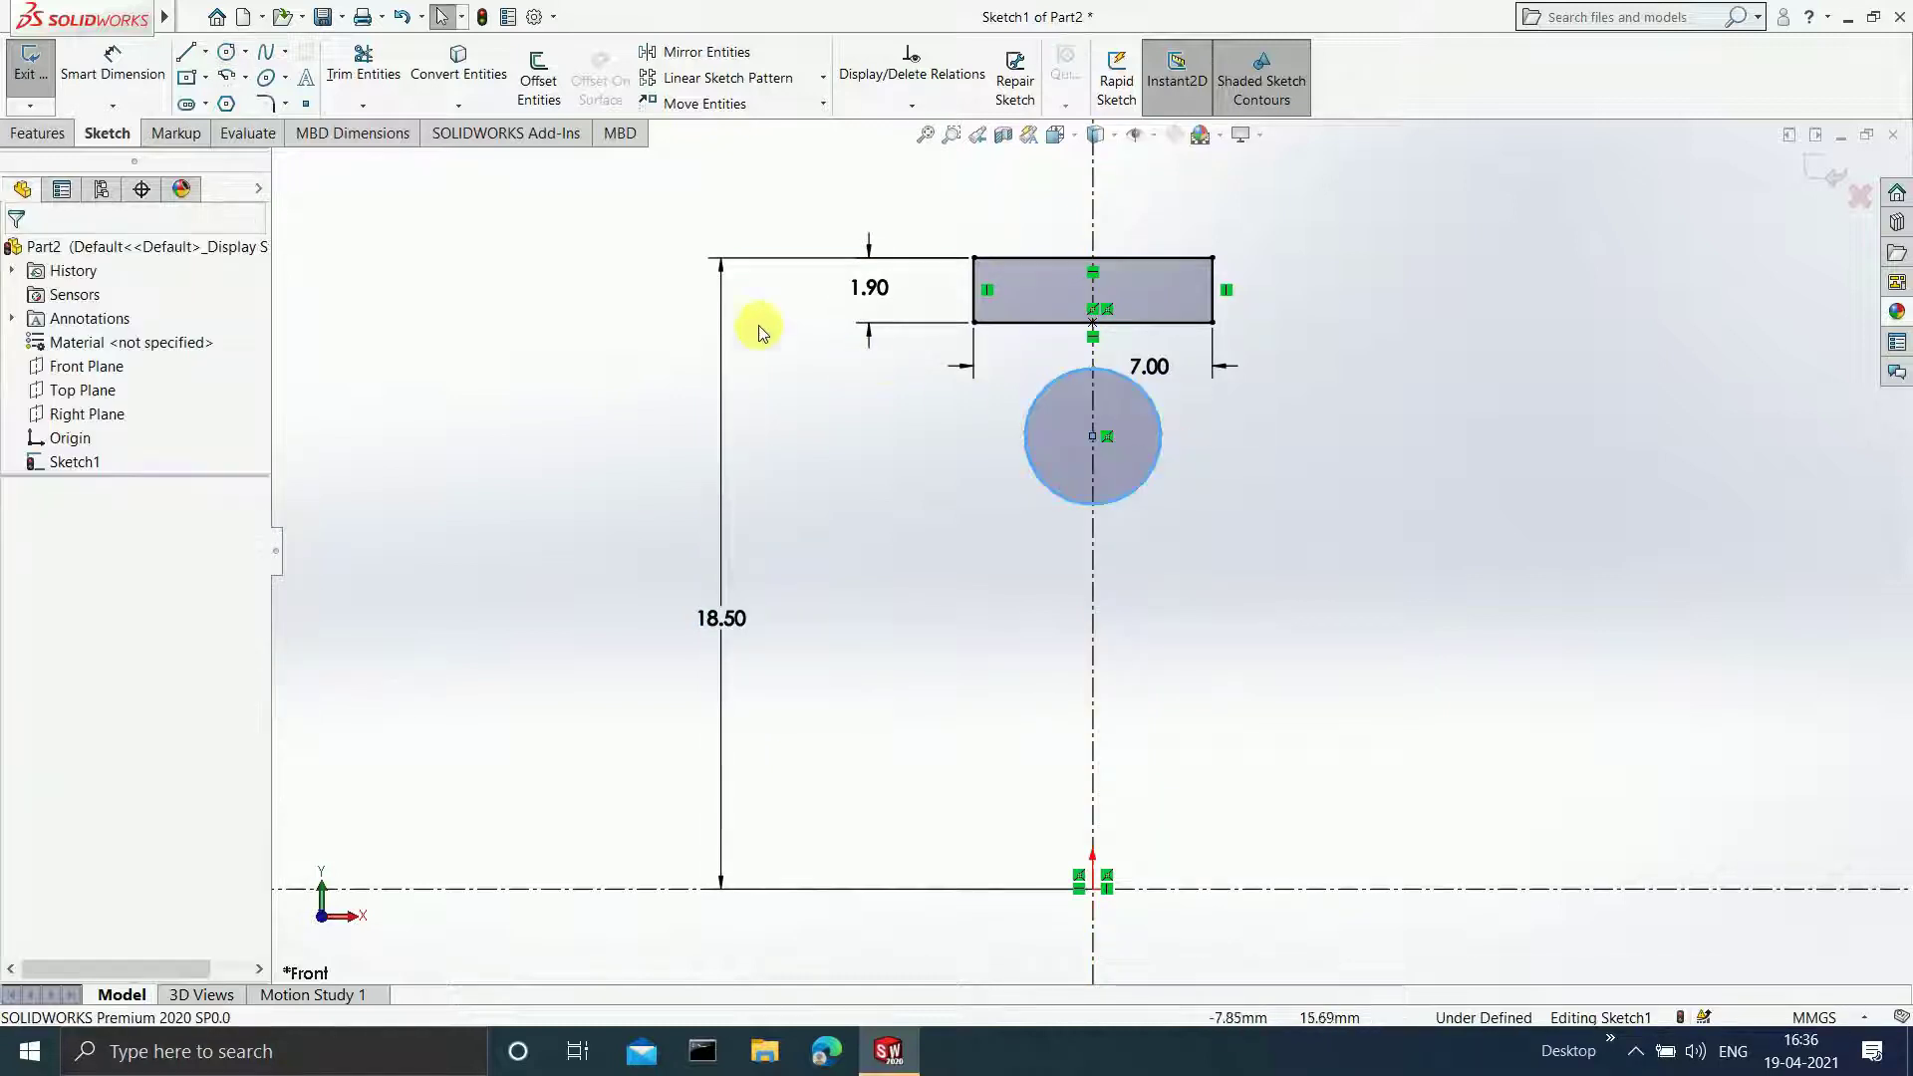
- Dimension the circle's diameter as 4 mm
{"action": "left_click", "coordinate": [113, 65]}
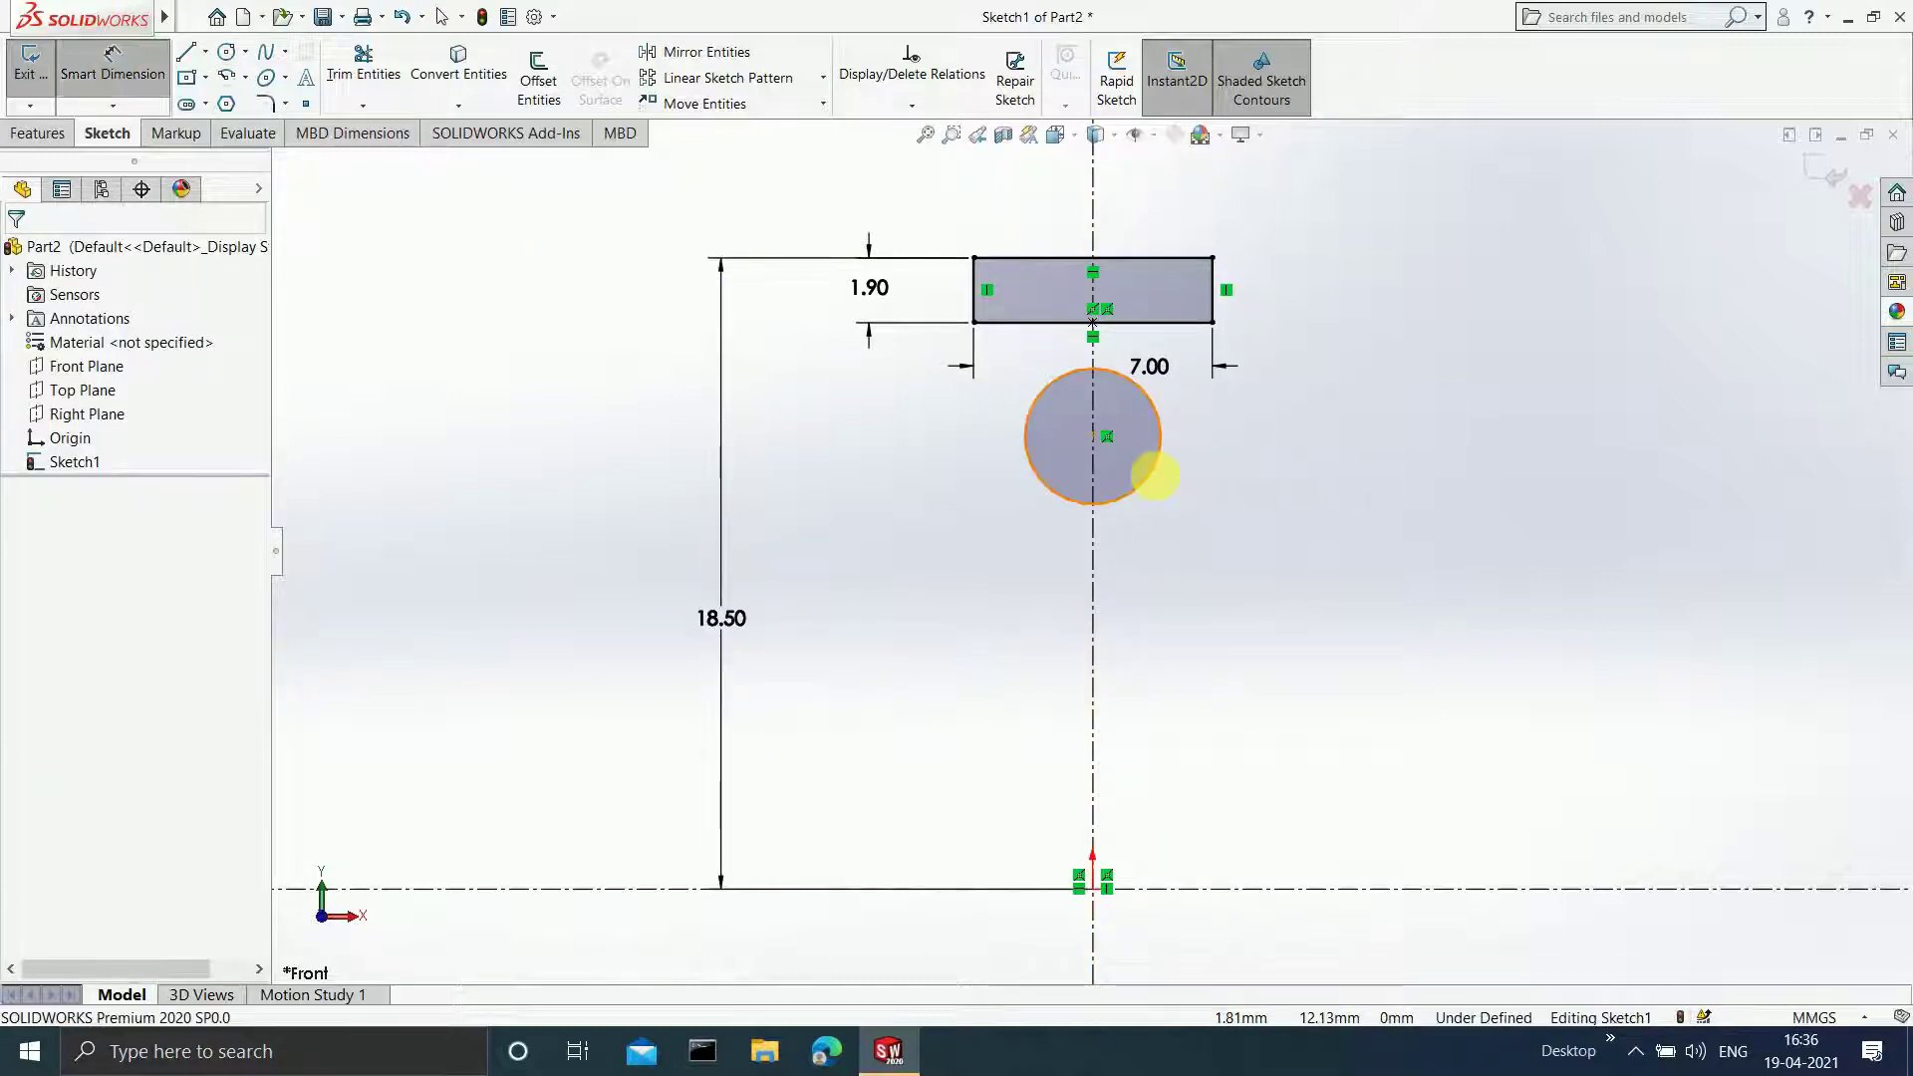
{"action": "left_click", "coordinate": [1159, 467]}
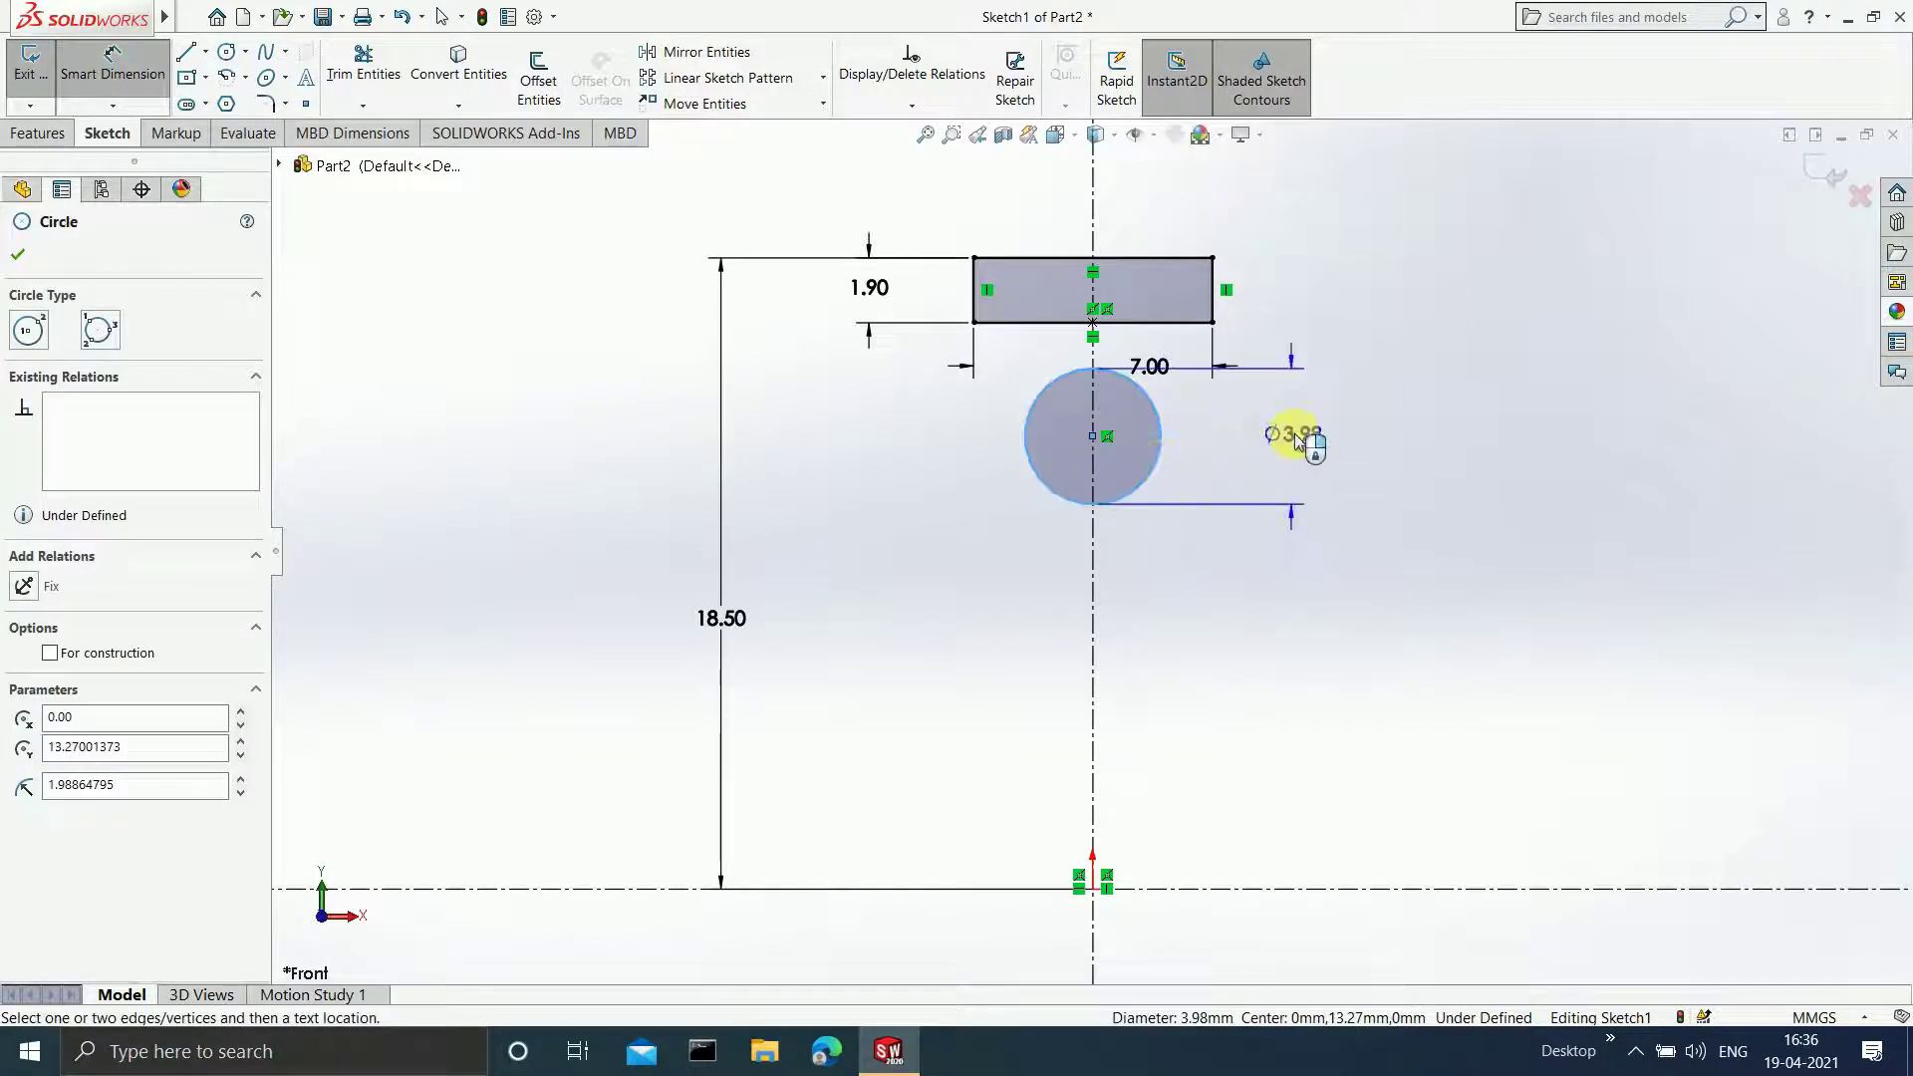
{"action": "left_click", "coordinate": [1302, 439]}
{"action": "type", "text": "4"}
{"action": "key", "text": "Return"}
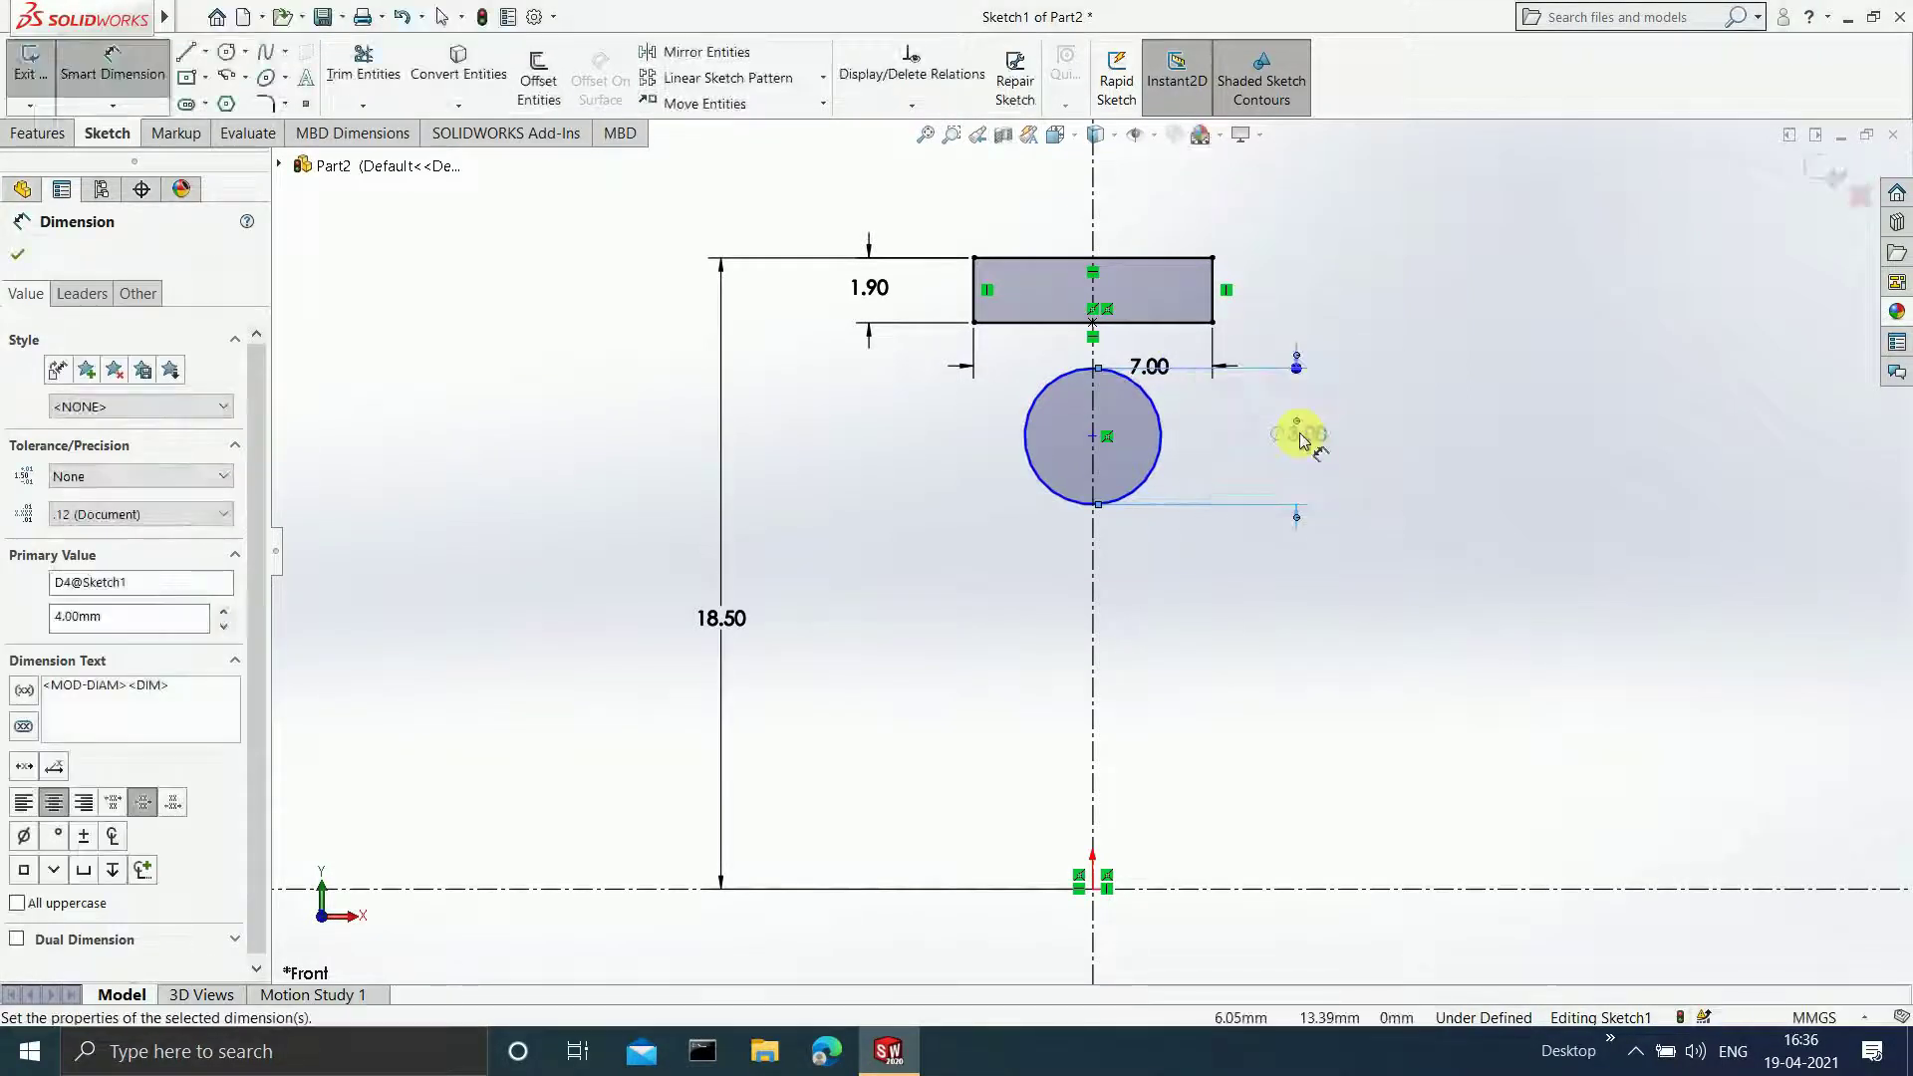
- Dimension the distance from the circle's centre to the origin as 15.43 mm
{"action": "left_click", "coordinate": [1096, 441]}
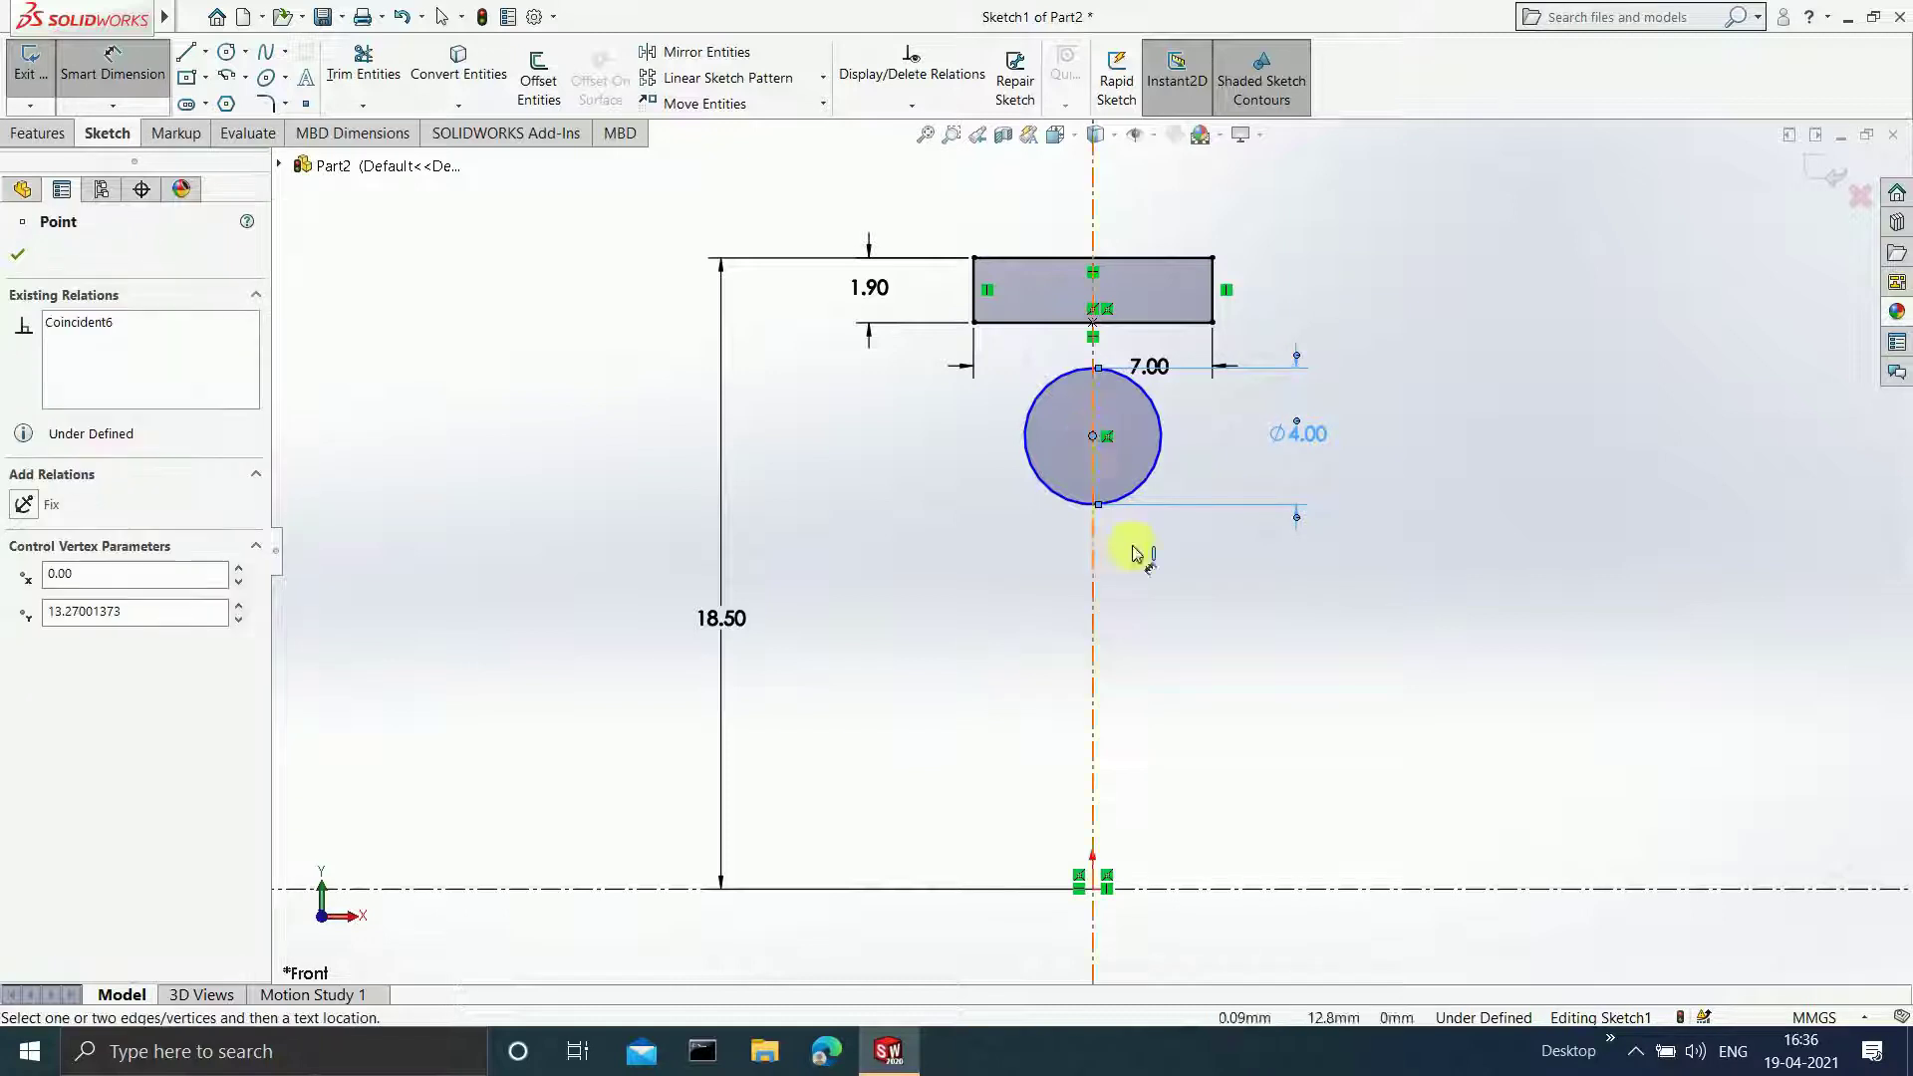
{"action": "left_click", "coordinate": [1094, 889]}
{"action": "left_click", "coordinate": [1499, 648]}
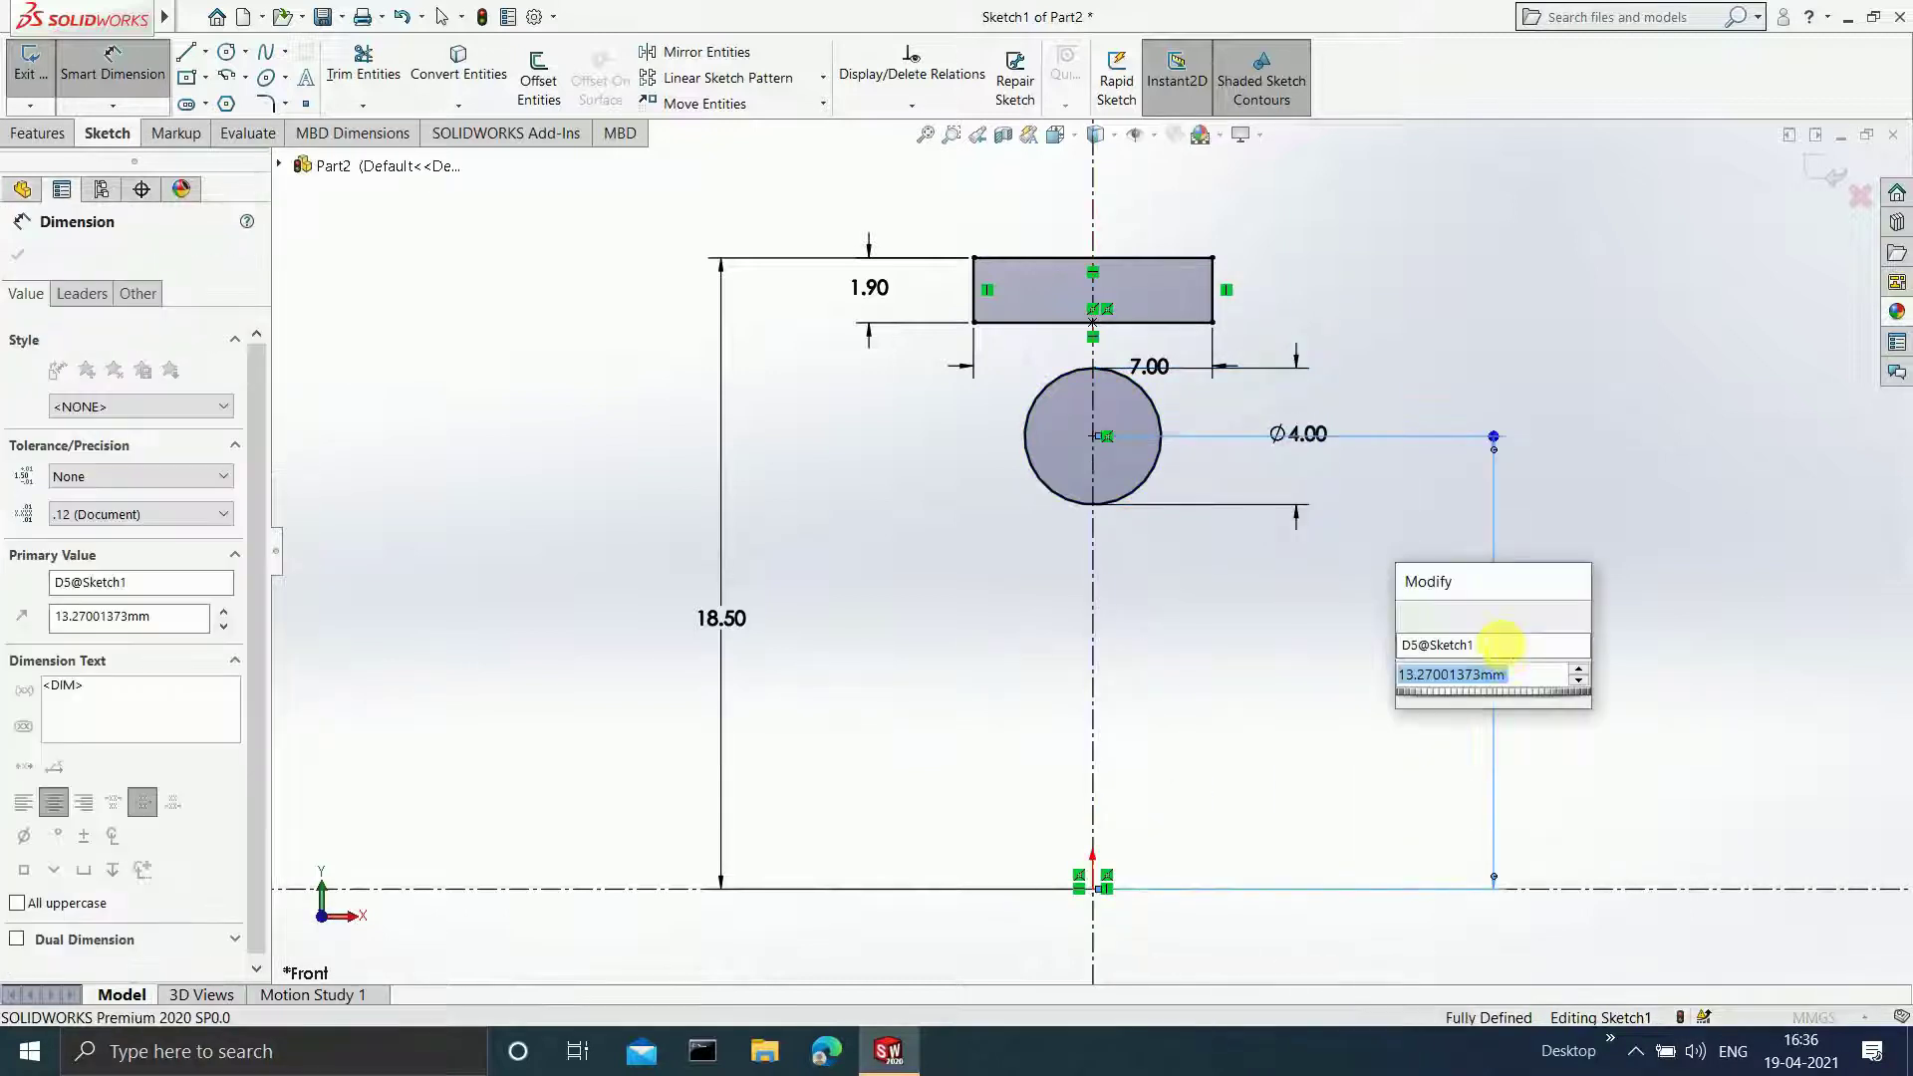
{"action": "type", "text": "15.43"}
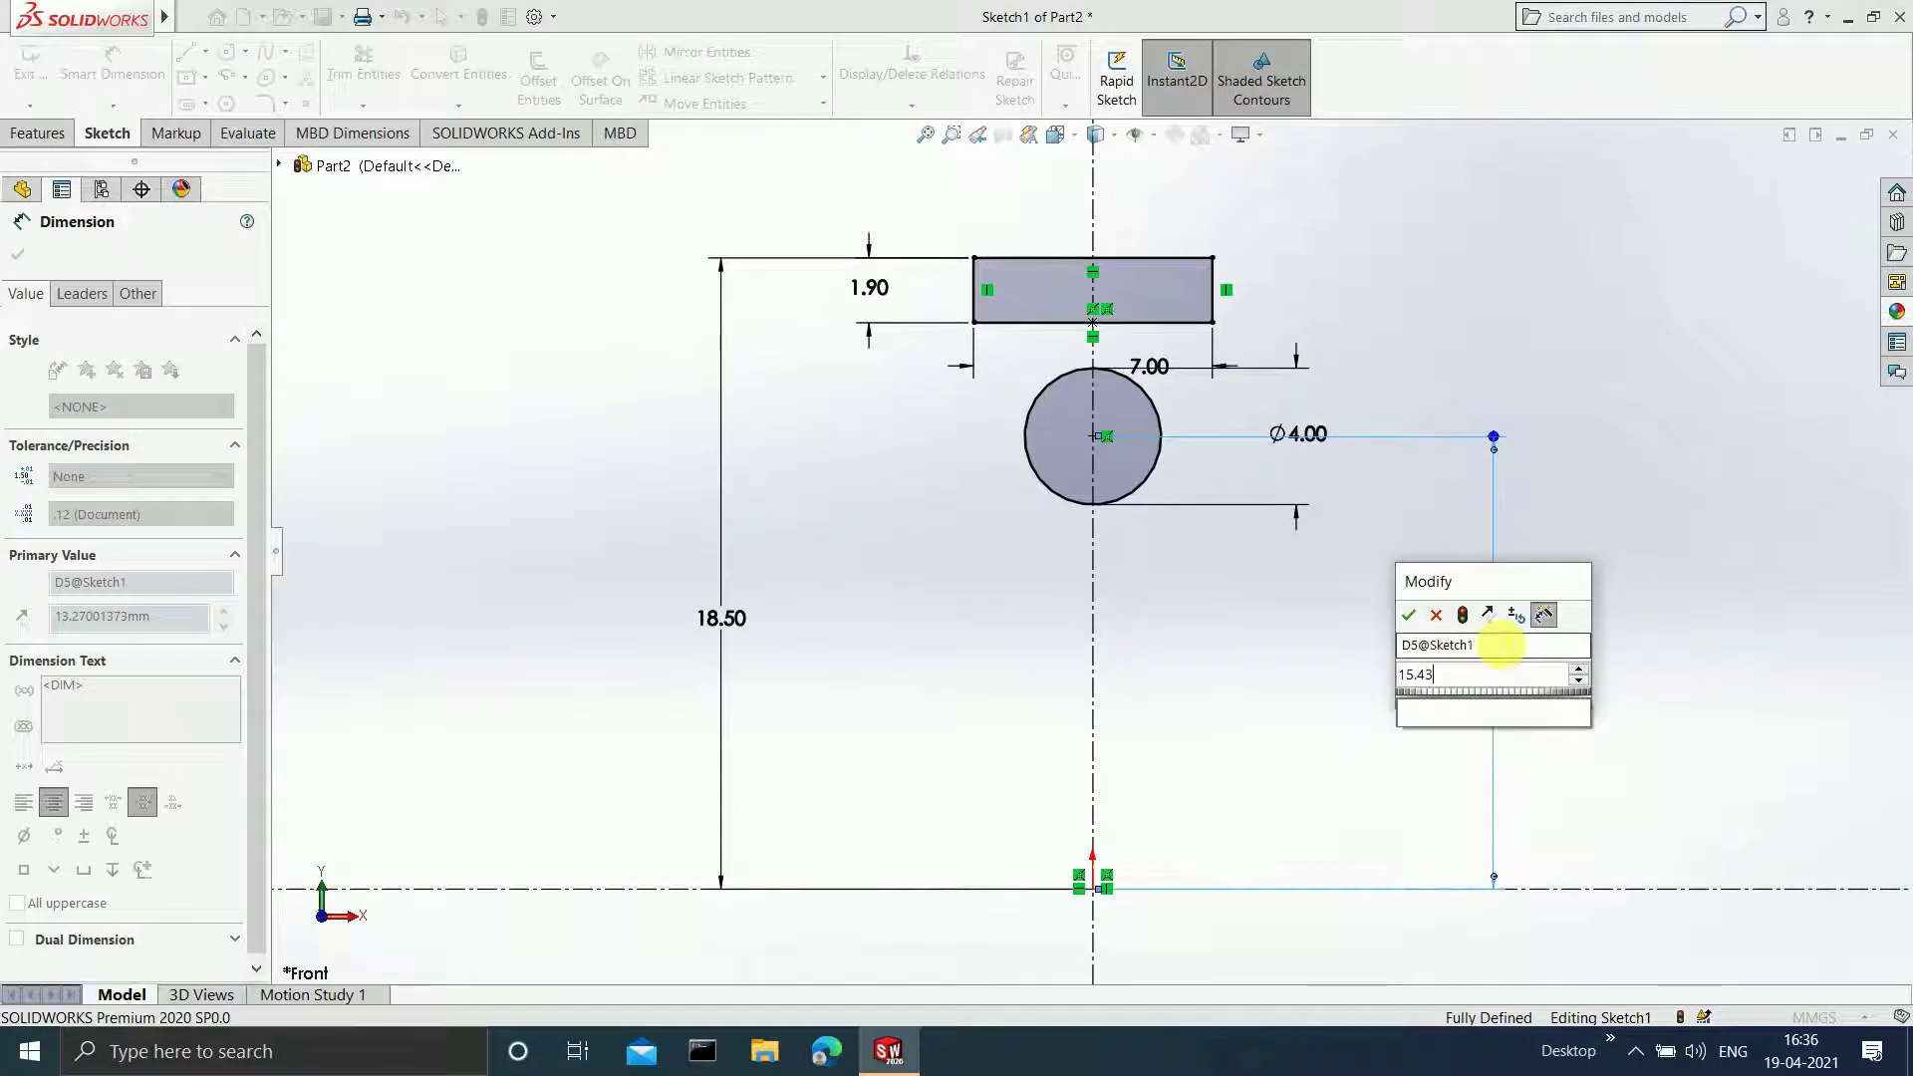
{"action": "key", "text": "Return"}
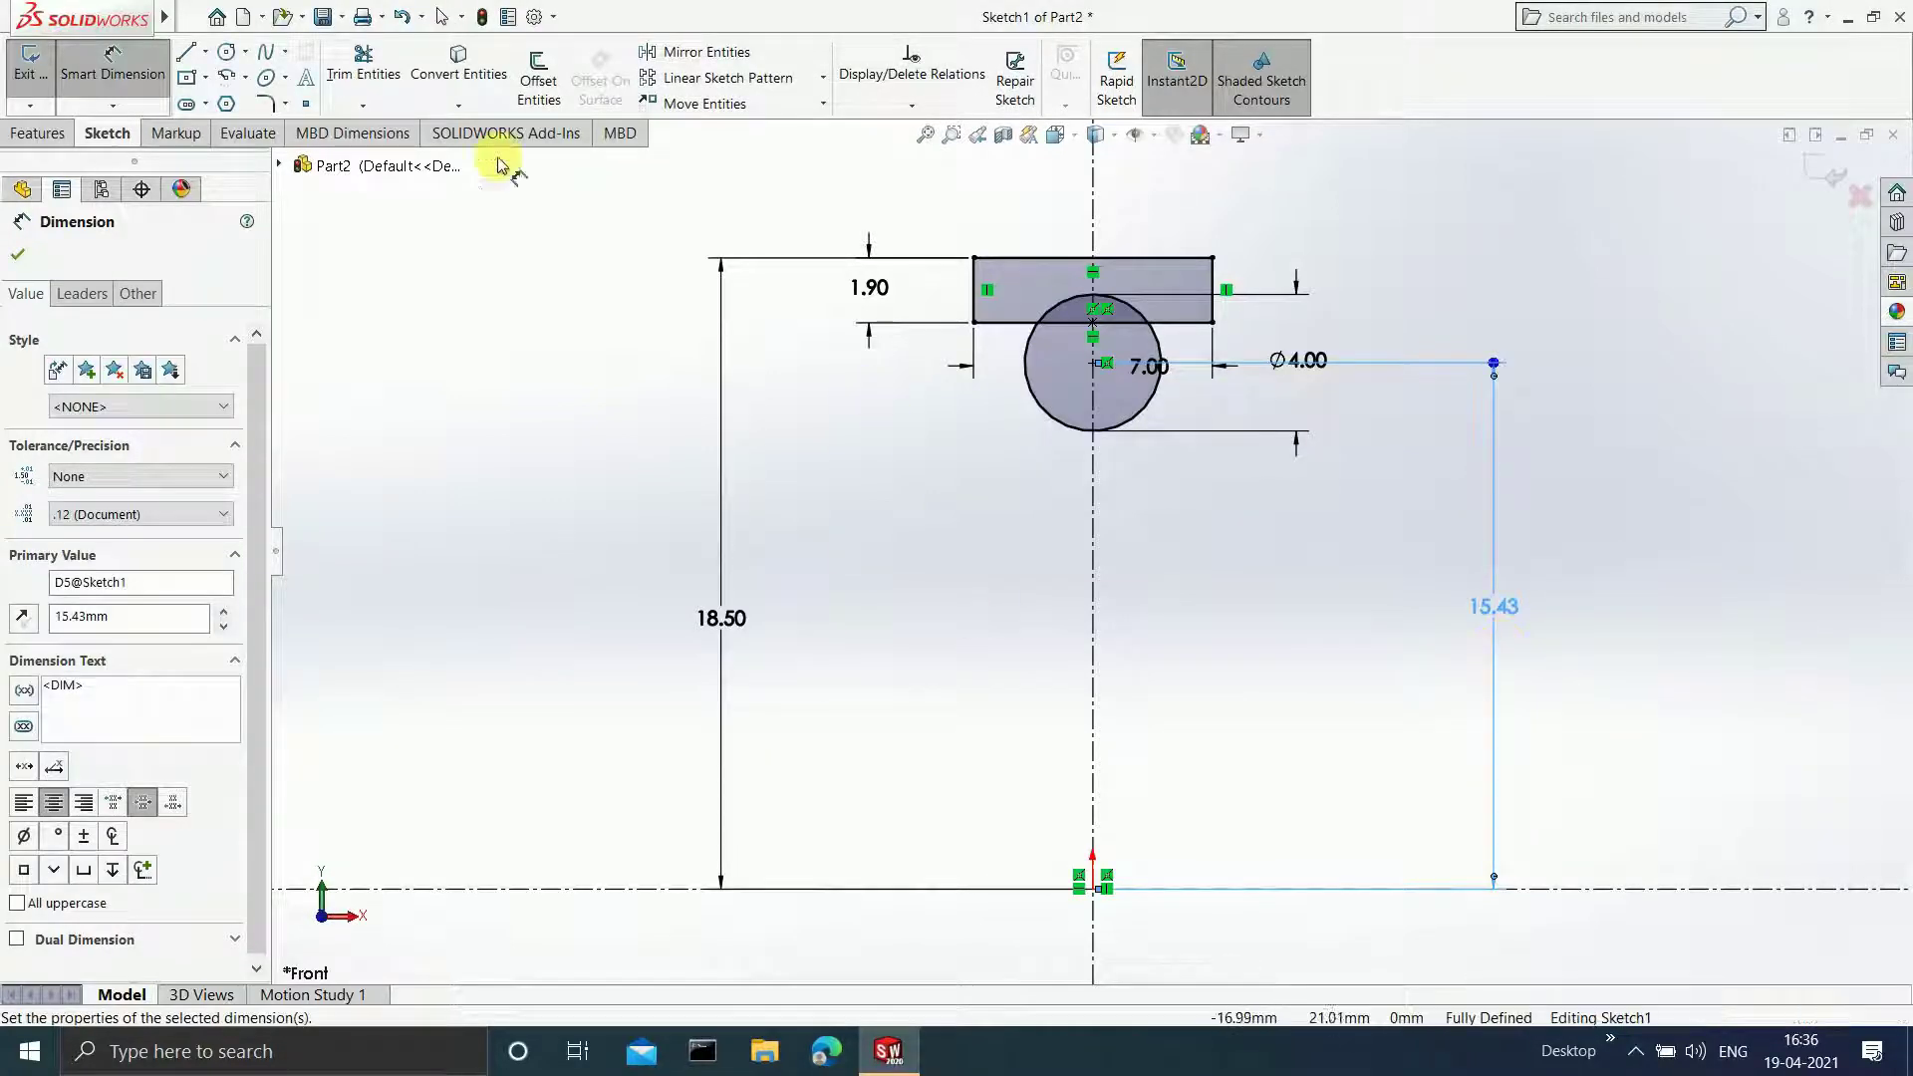
- Trim away the circle's portion below the rectangle and the lower edge segment inside it, leaving an arc-shaped groove
{"action": "left_click", "coordinate": [363, 68]}
{"action": "scroll", "coordinate": [1074, 347], "scroll_direction": "down", "scroll_amount": 5}
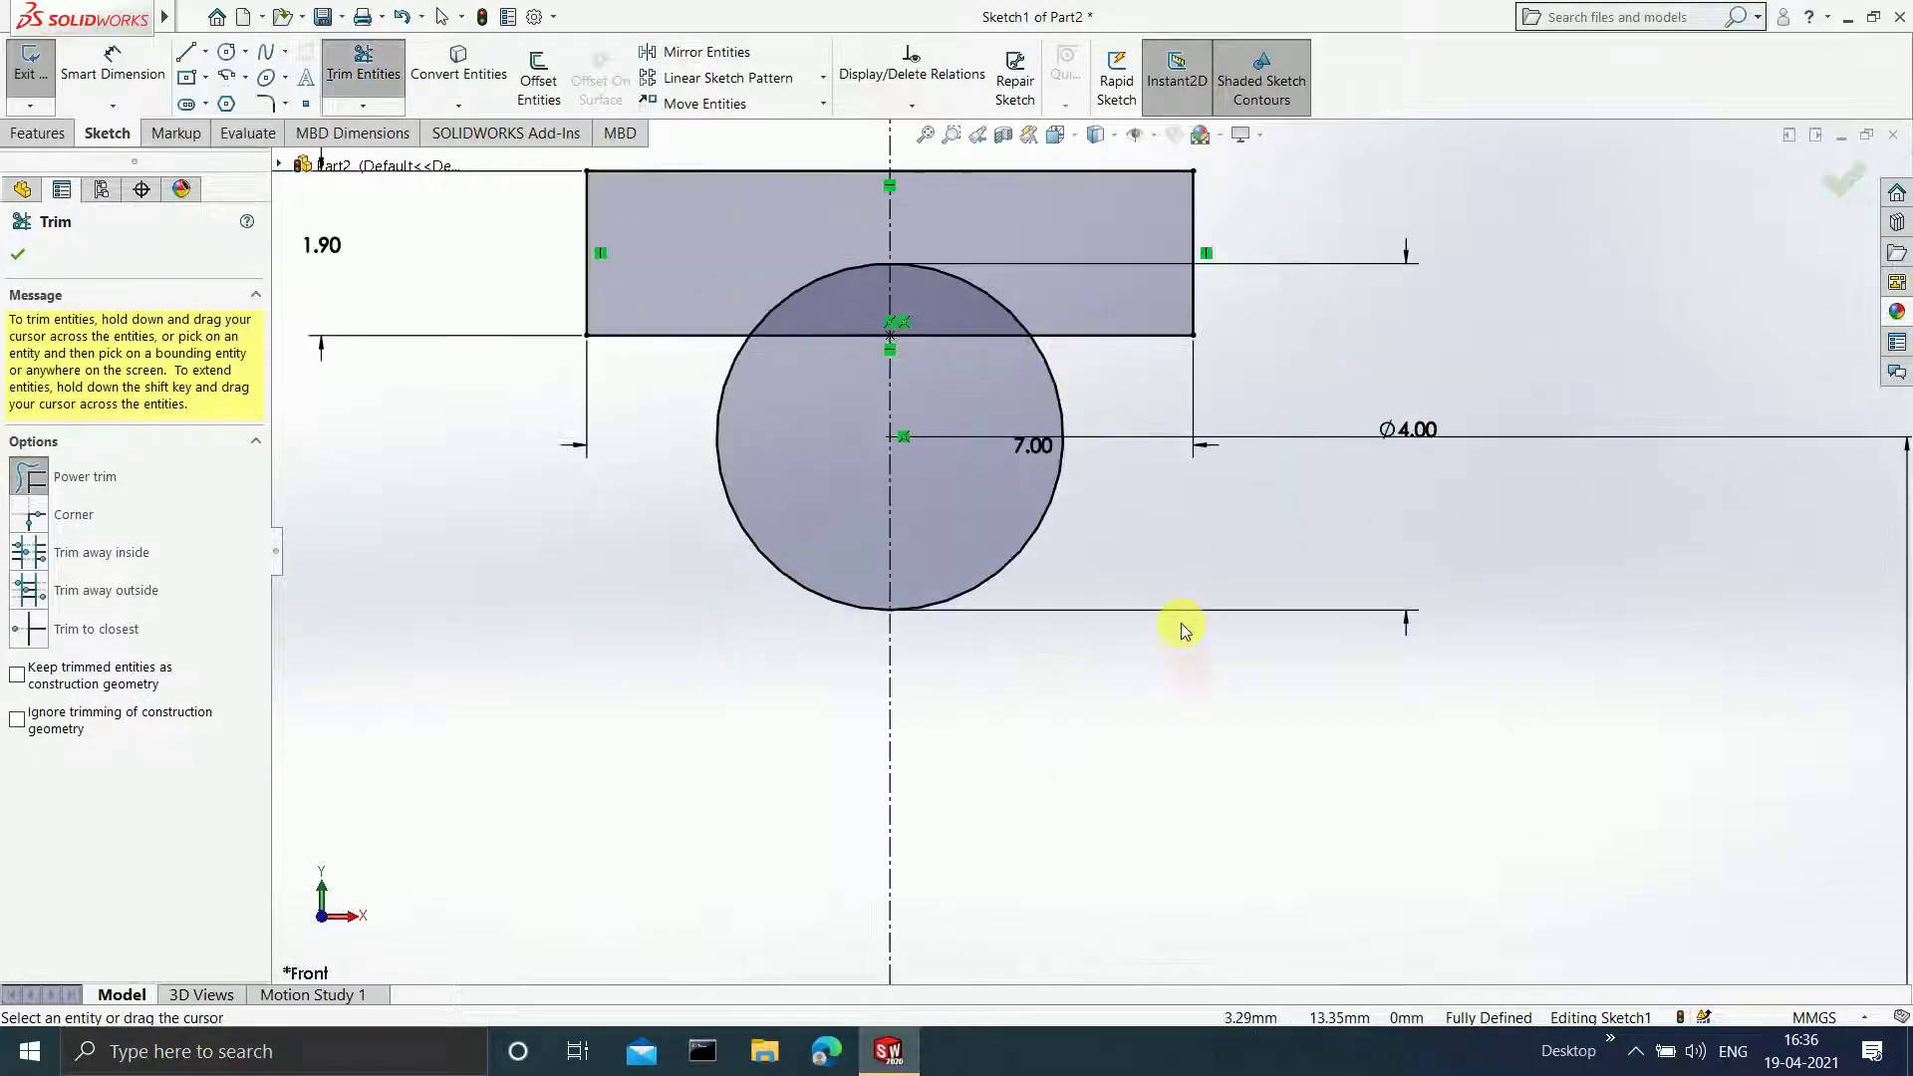
{"action": "mouse_move", "coordinate": [1104, 514]}
{"action": "left_mouse_down"}
{"action": "mouse_move", "coordinate": [831, 596]}
{"action": "mouse_move", "coordinate": [789, 640]}
{"action": "mouse_move", "coordinate": [833, 510]}
{"action": "left_mouse_up"}
{"action": "left_click_drag", "start_coordinate": [833, 320], "coordinate": [949, 411]}
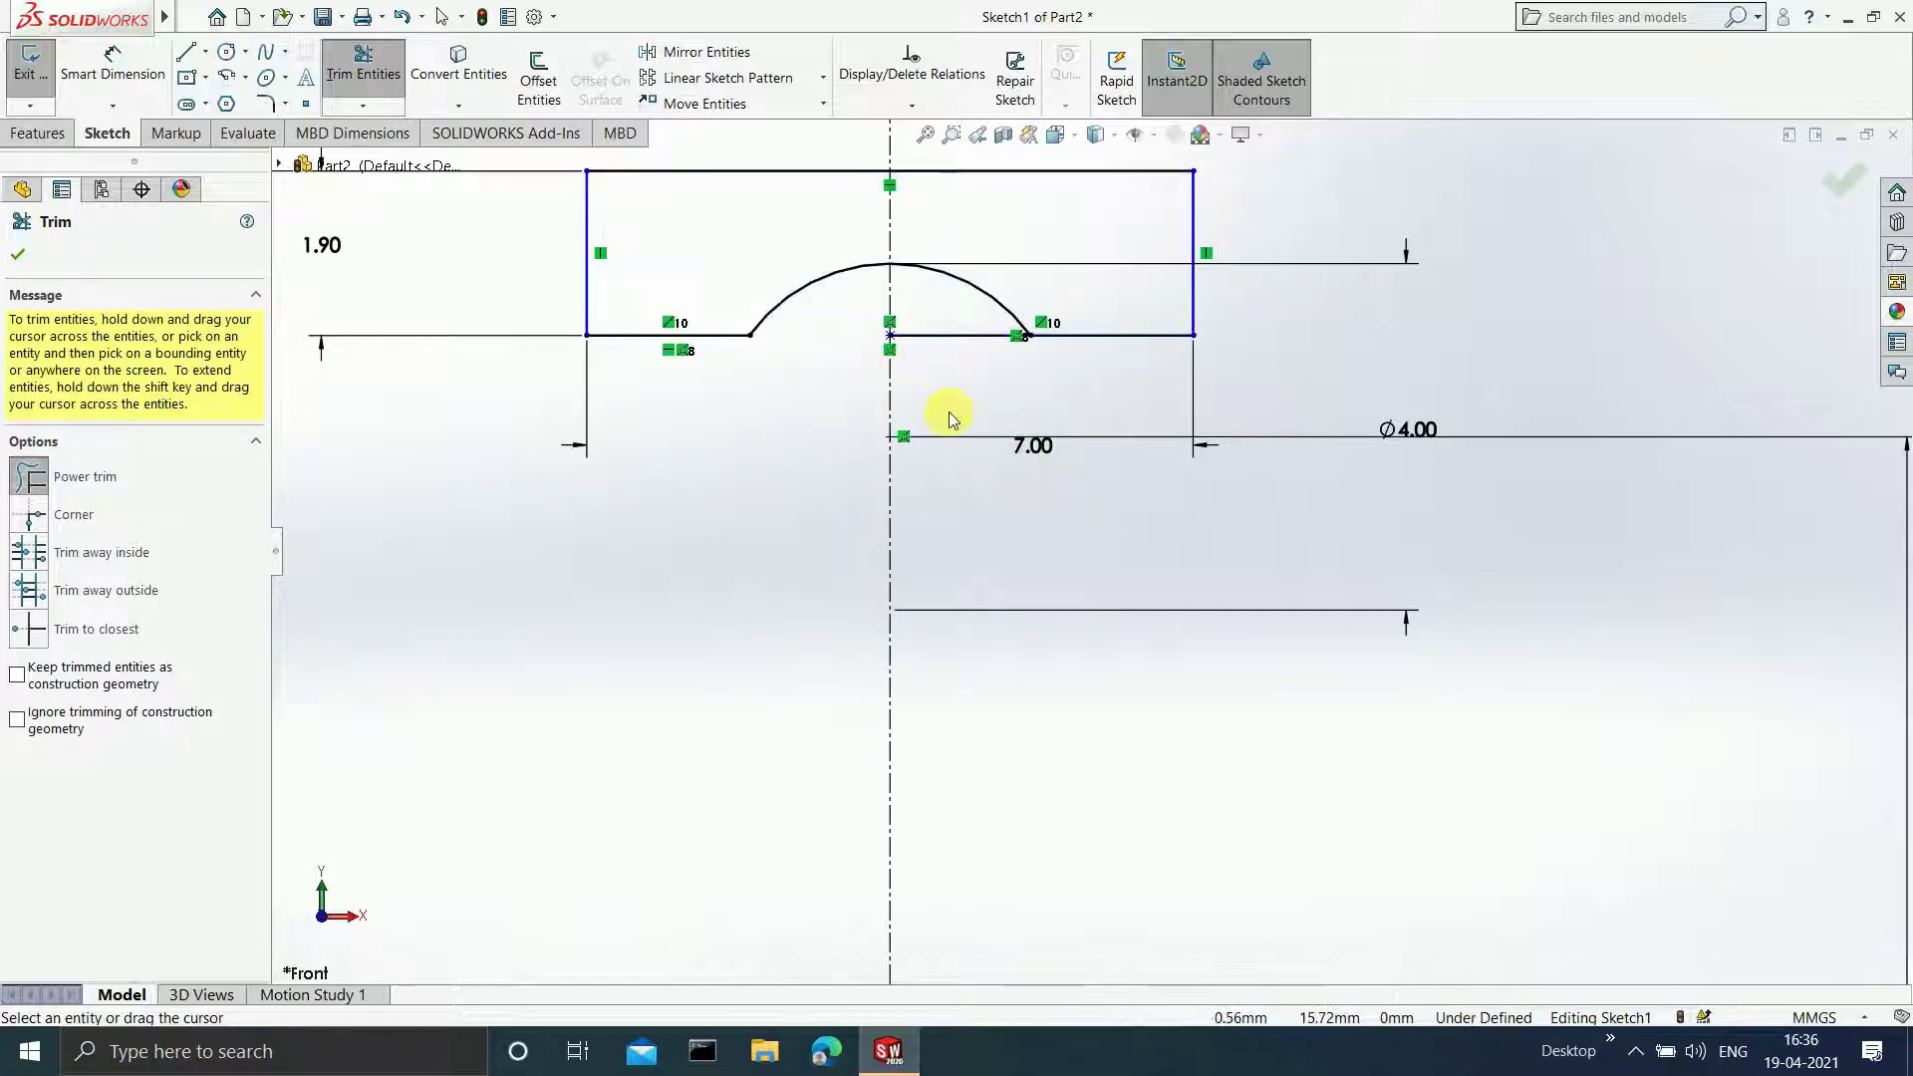
- Dimension the distance from the profile's left vertical side to the vertical centreline as 3.5 mm
{"action": "scroll", "coordinate": [1018, 544], "scroll_direction": "up", "scroll_amount": 10}
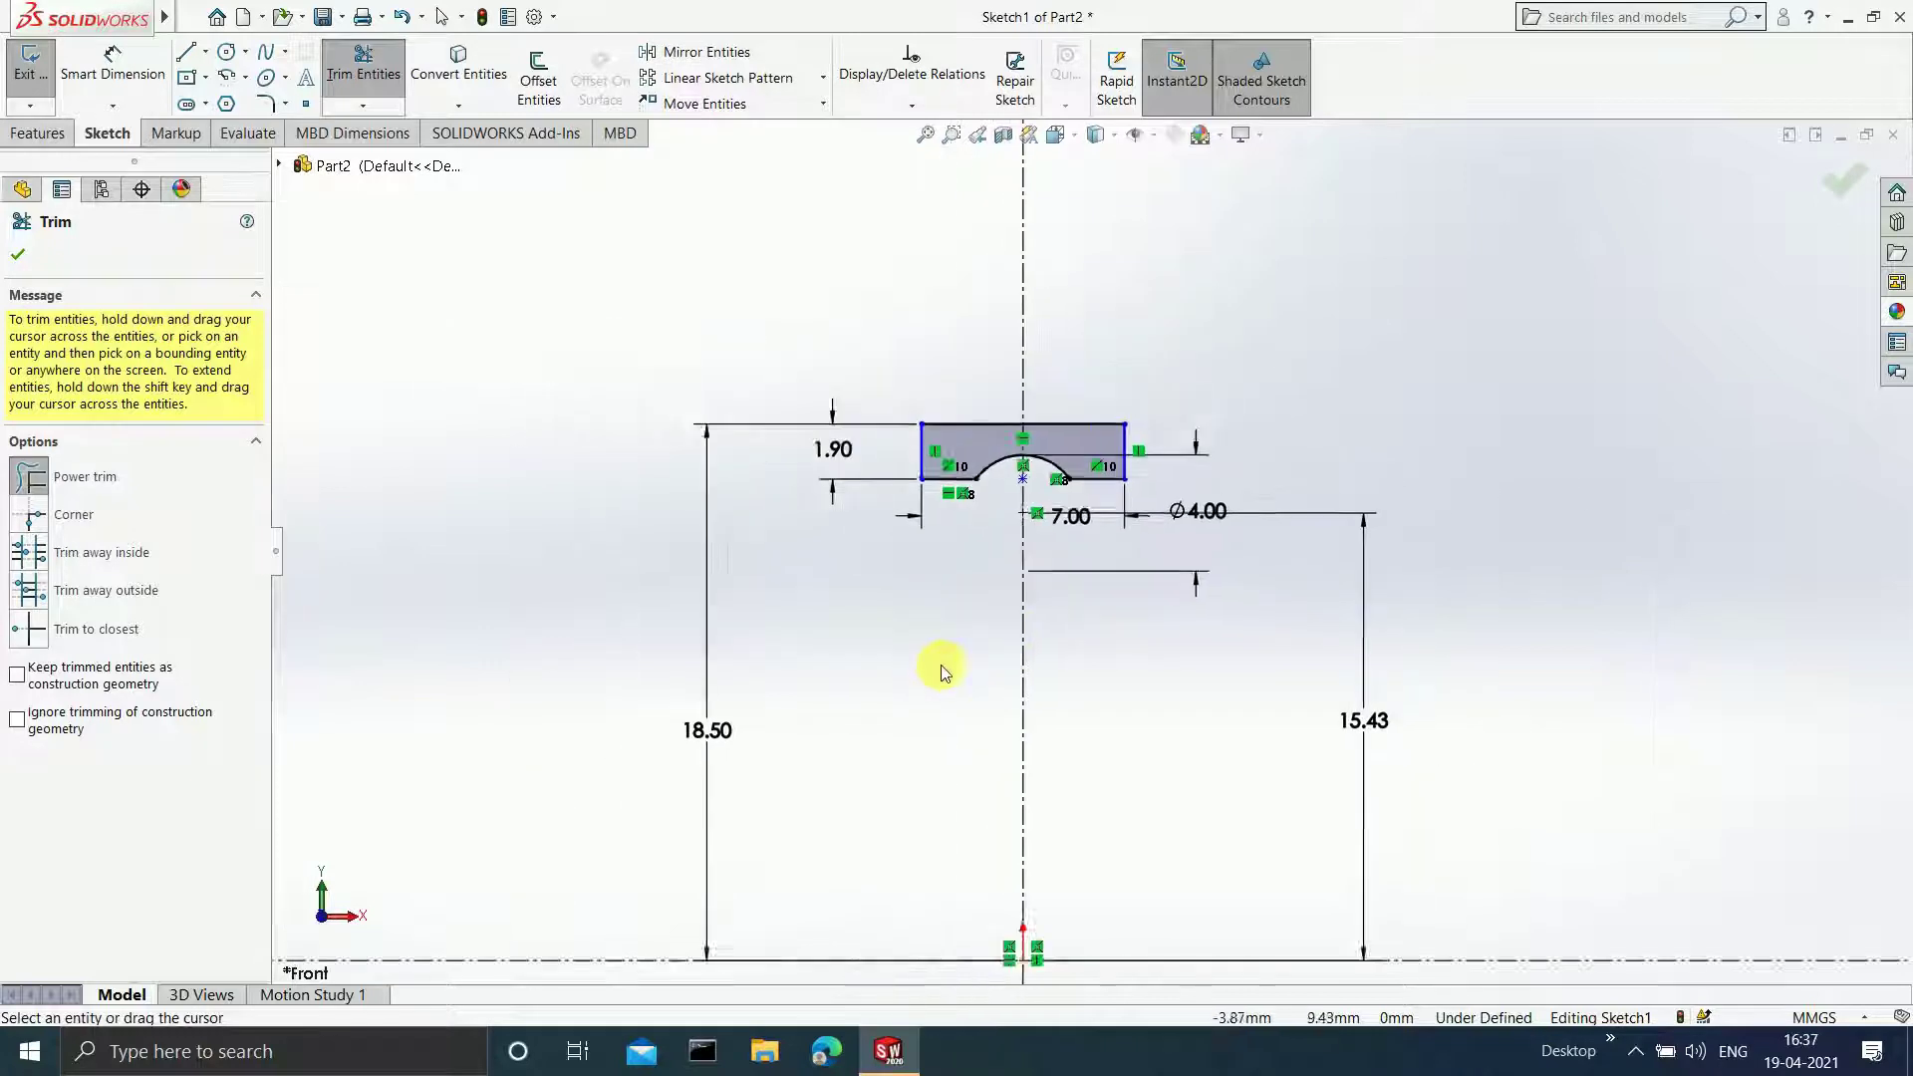
{"action": "scroll", "coordinate": [1093, 534], "scroll_direction": "down", "scroll_amount": 4}
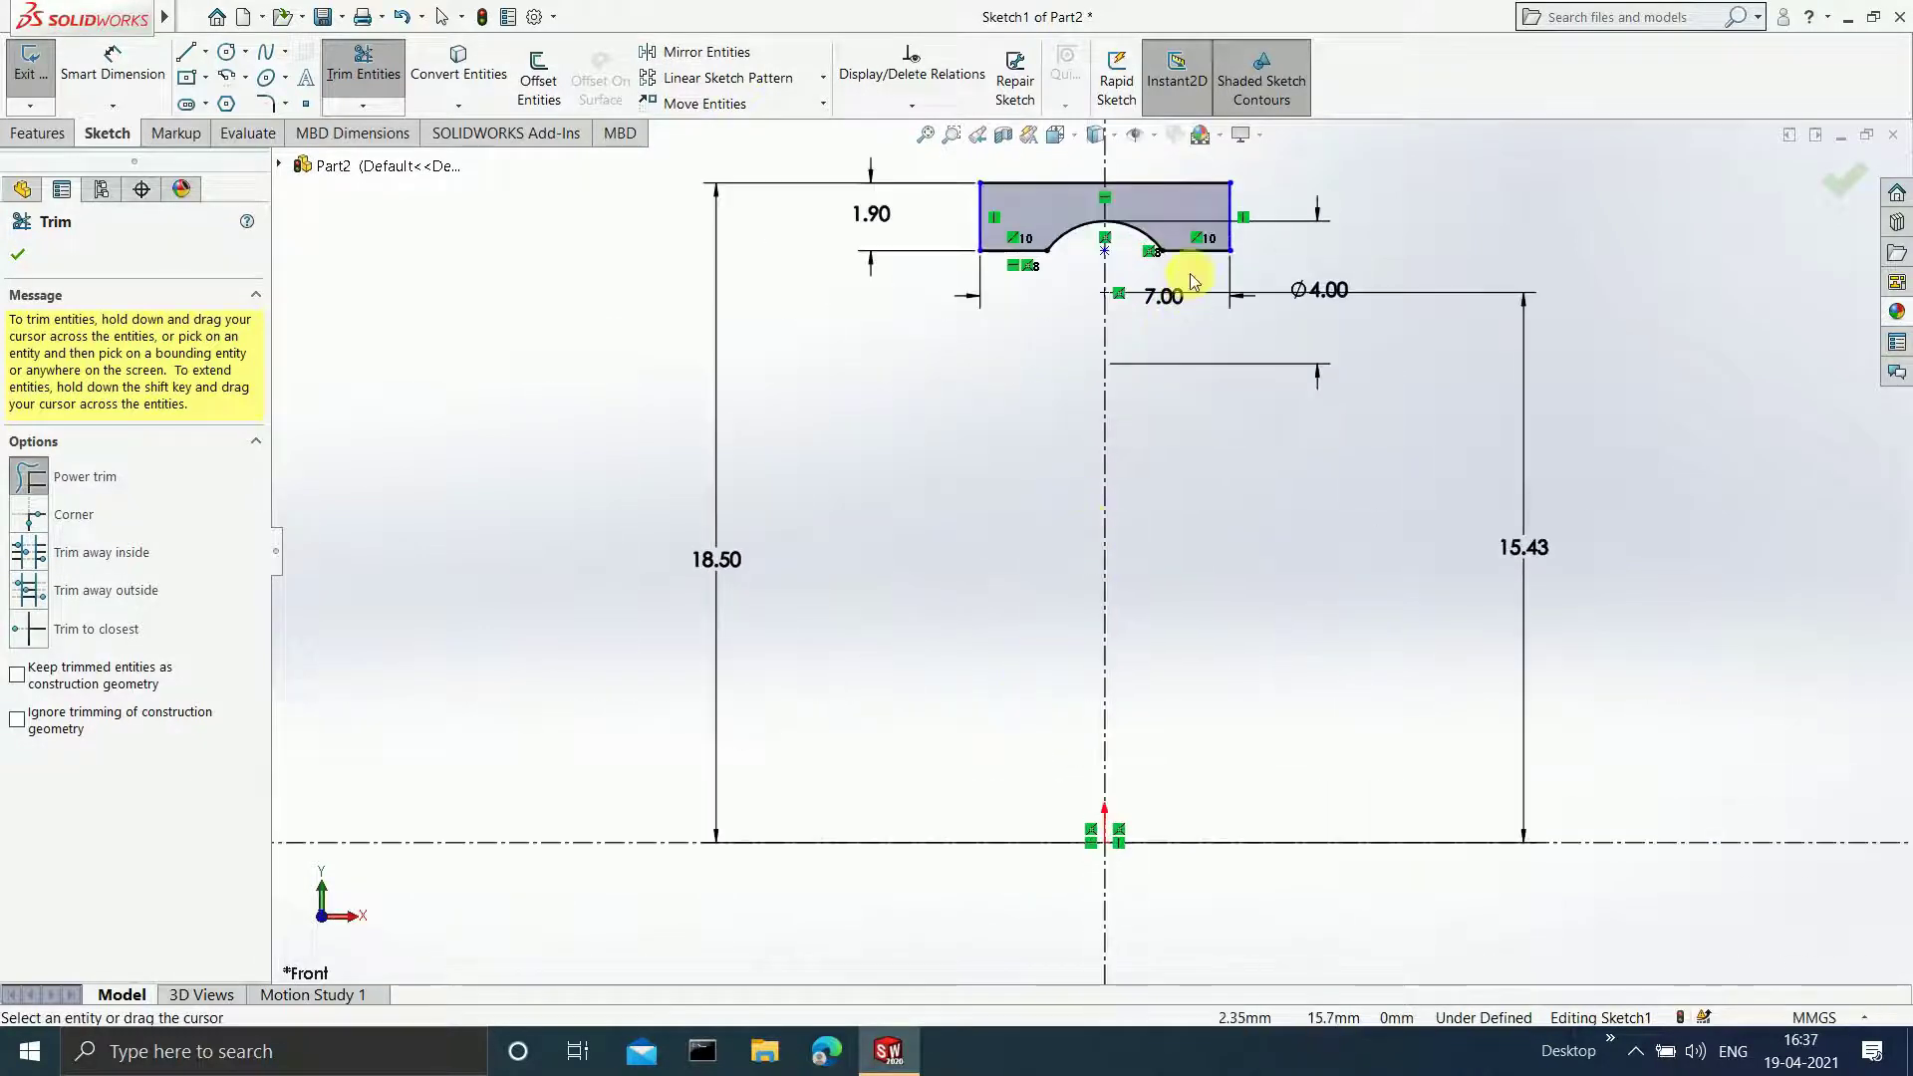
{"action": "scroll", "coordinate": [1179, 367], "scroll_direction": "up", "scroll_amount": 2}
{"action": "scroll", "coordinate": [1178, 367], "scroll_direction": "down", "scroll_amount": 5}
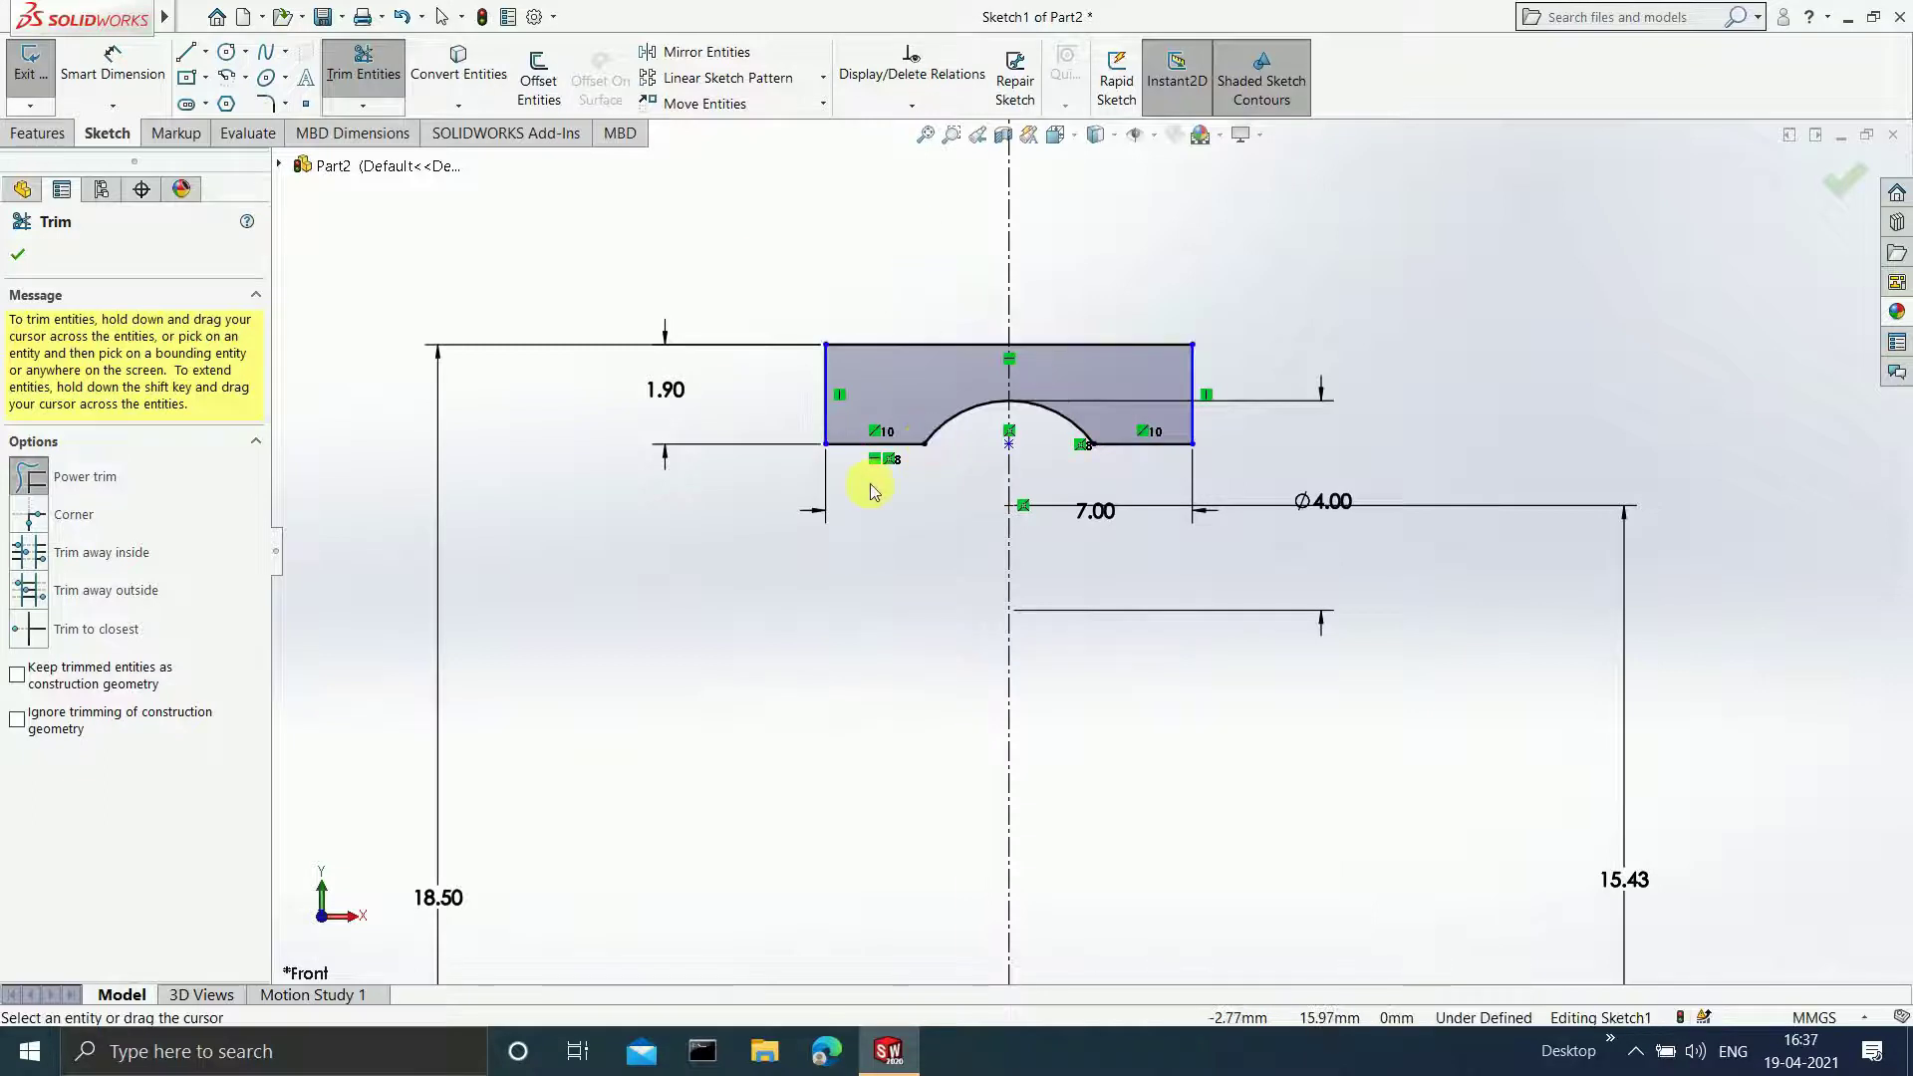
{"action": "scroll", "coordinate": [1040, 701], "scroll_direction": "up", "scroll_amount": 5}
{"action": "scroll", "coordinate": [1102, 598], "scroll_direction": "down", "scroll_amount": 4}
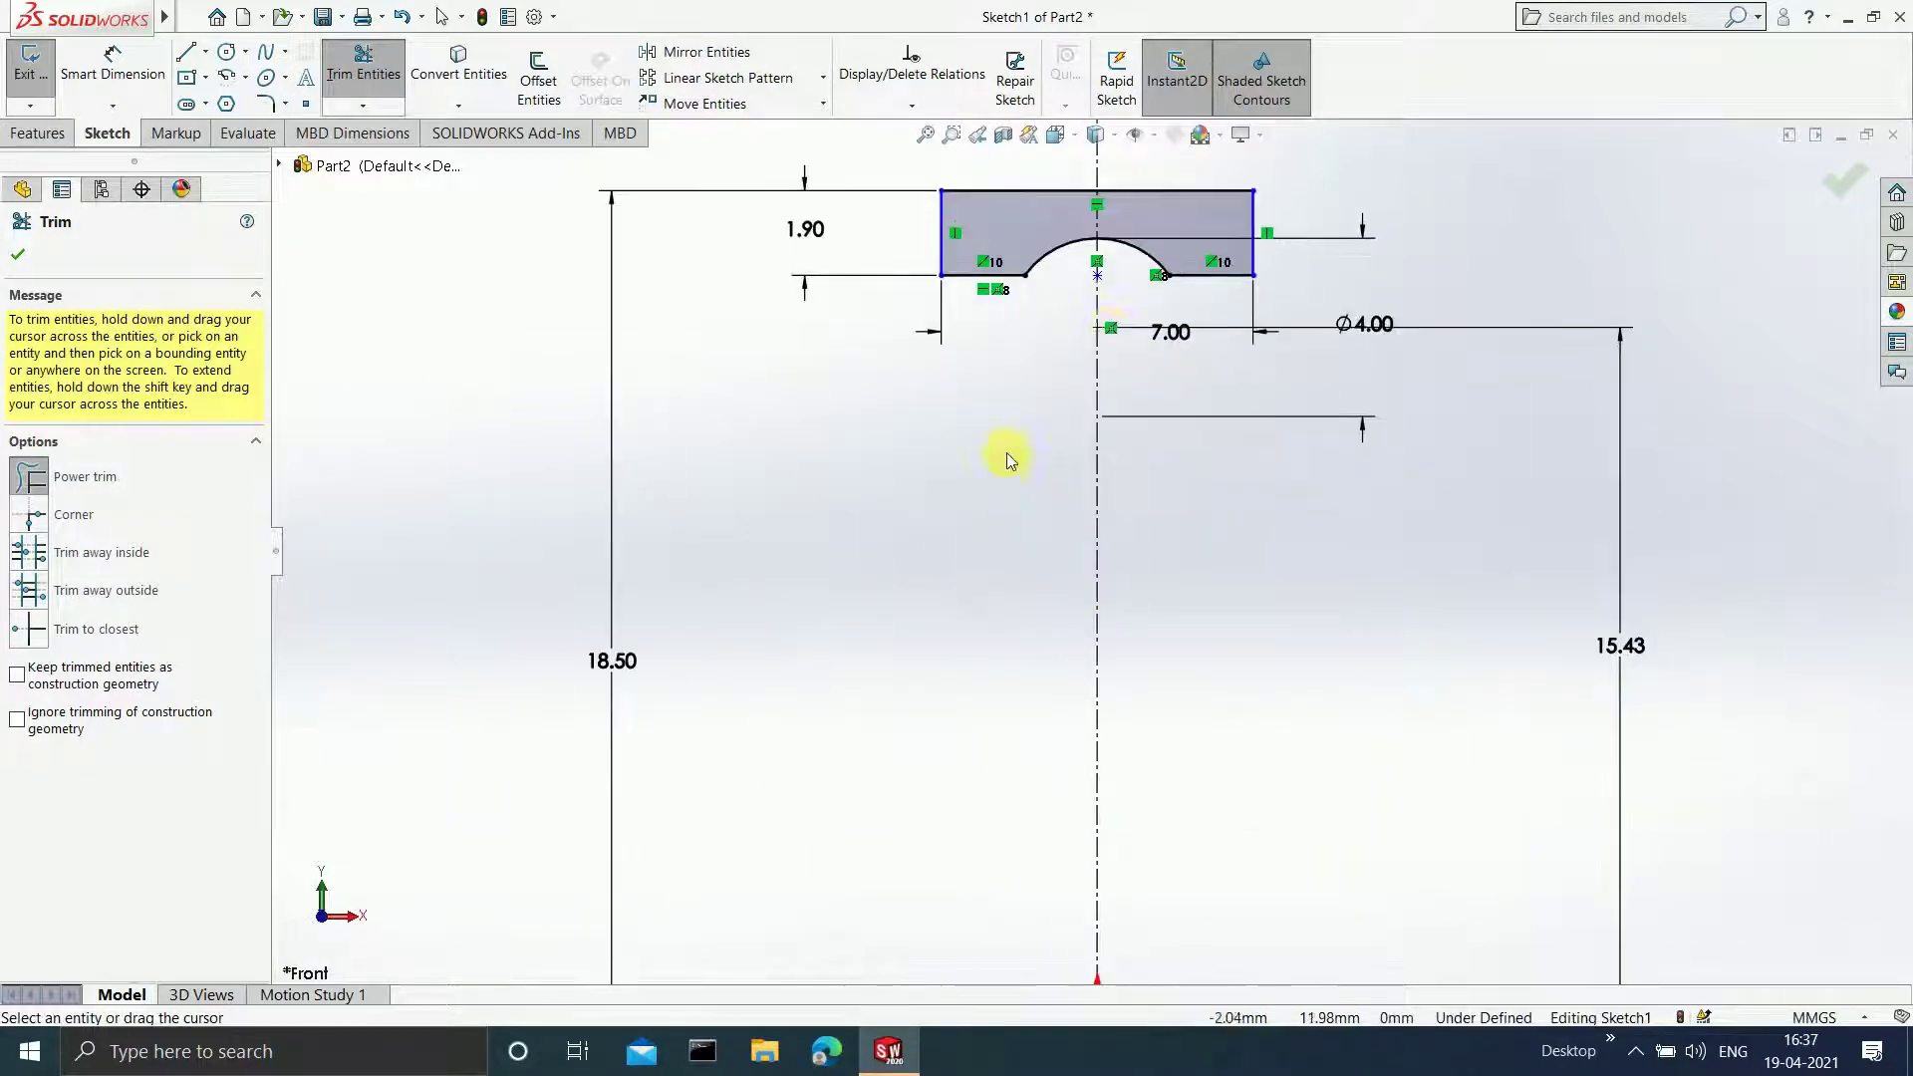
{"action": "left_click", "coordinate": [125, 66]}
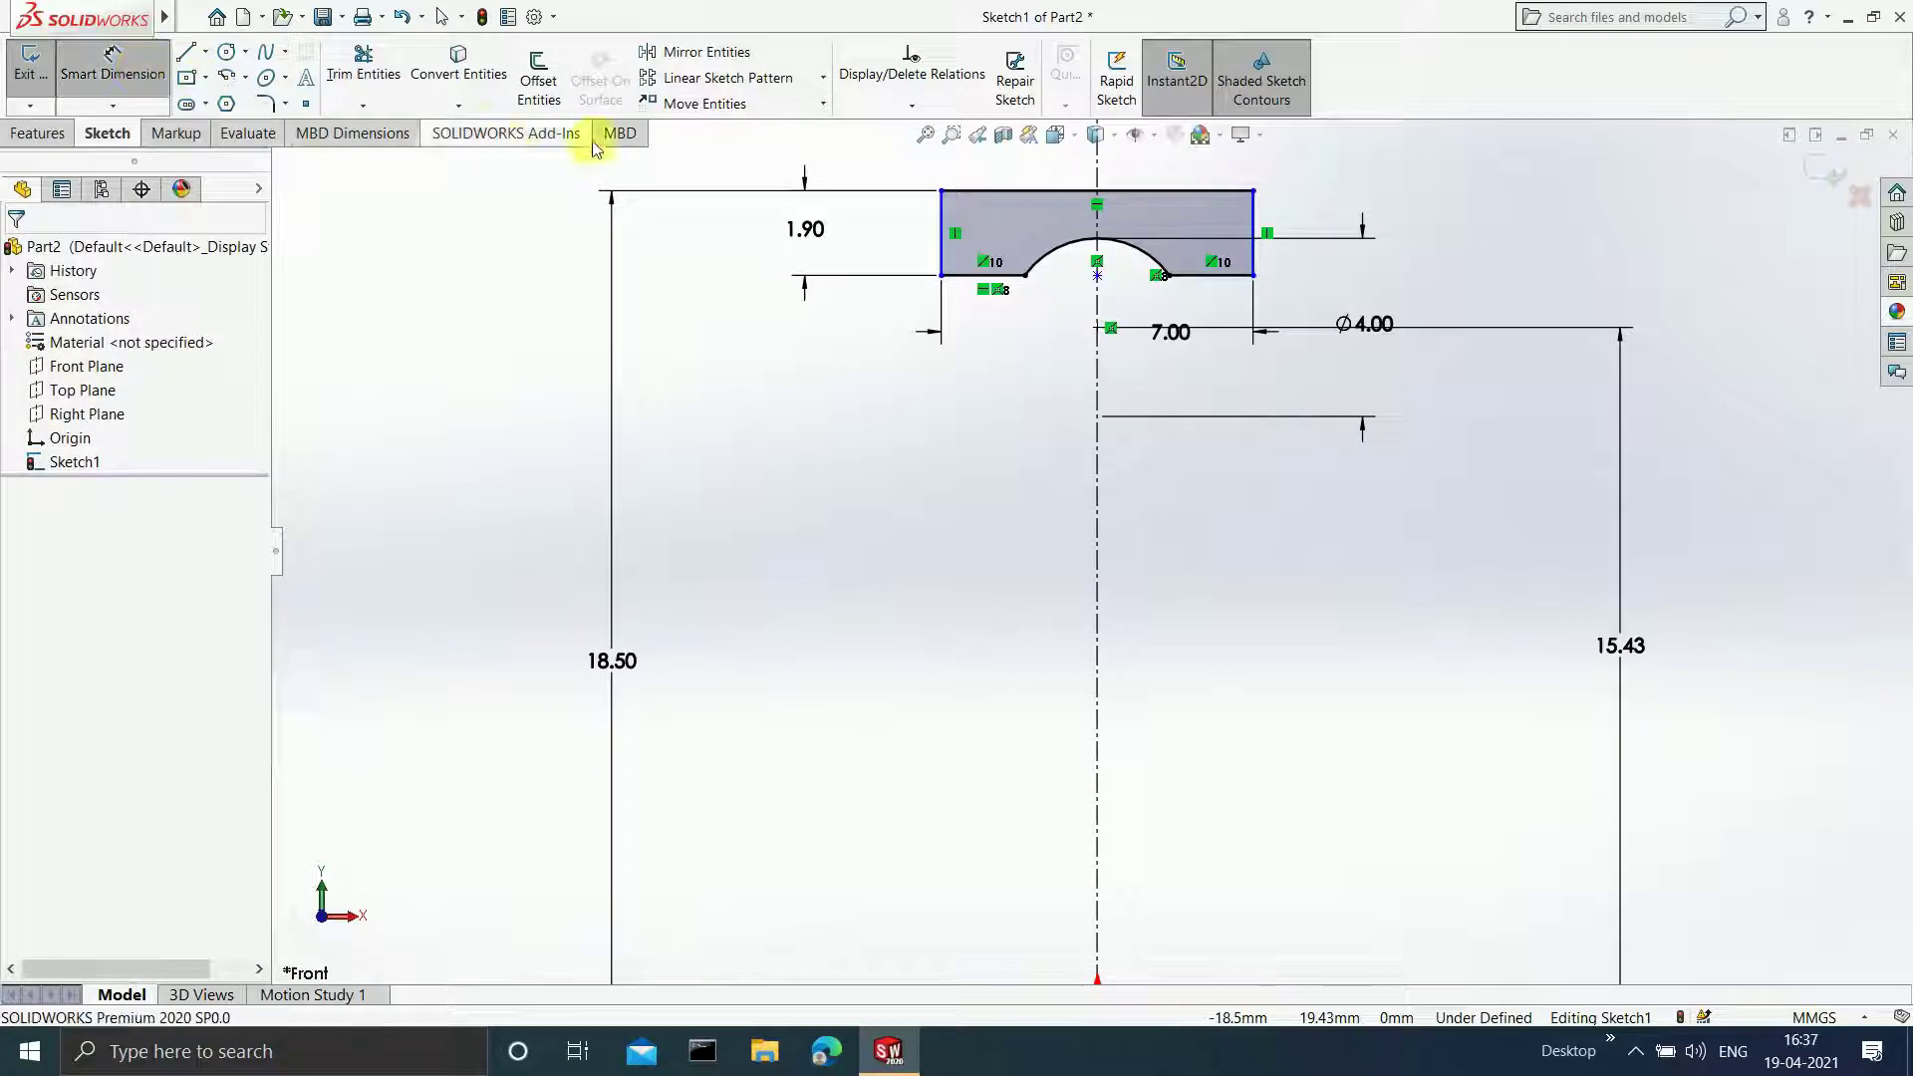
{"action": "left_click", "coordinate": [943, 226]}
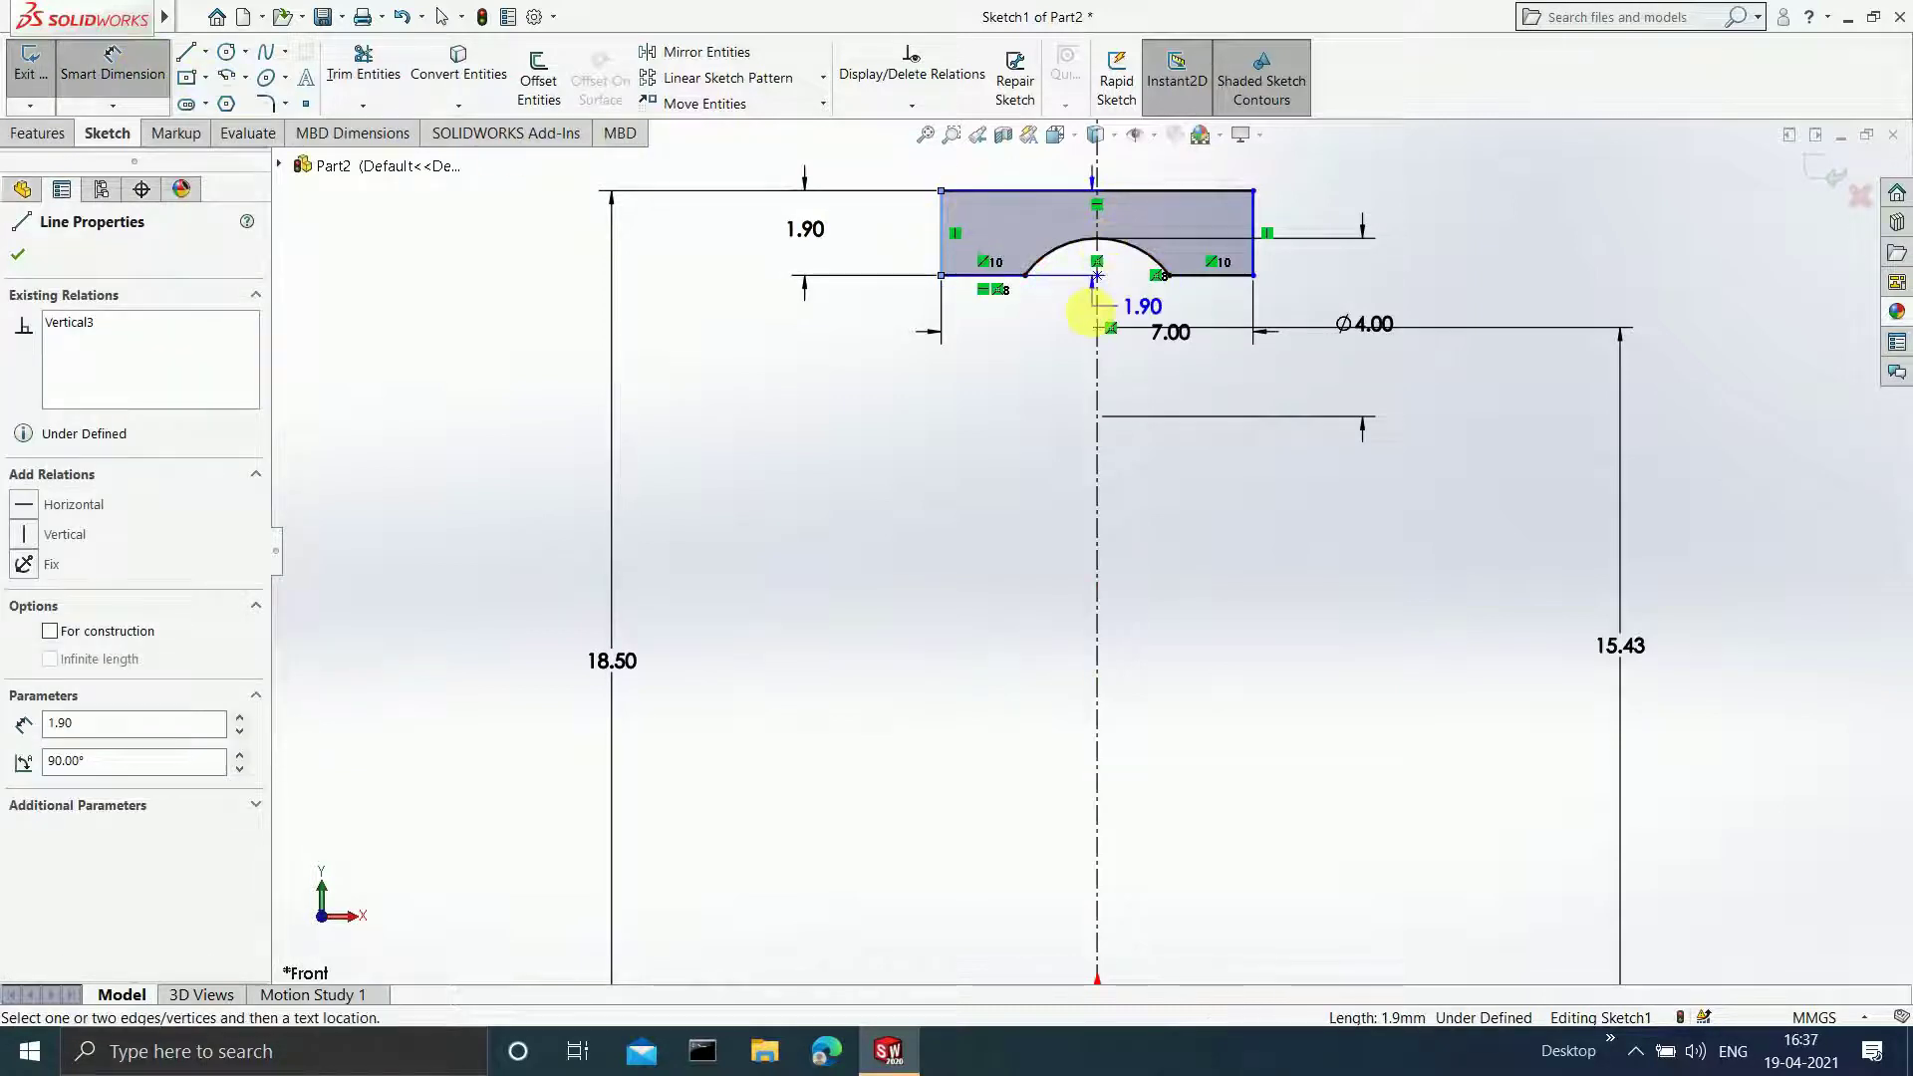
{"action": "left_click", "coordinate": [1097, 311]}
{"action": "left_click", "coordinate": [1026, 384]}
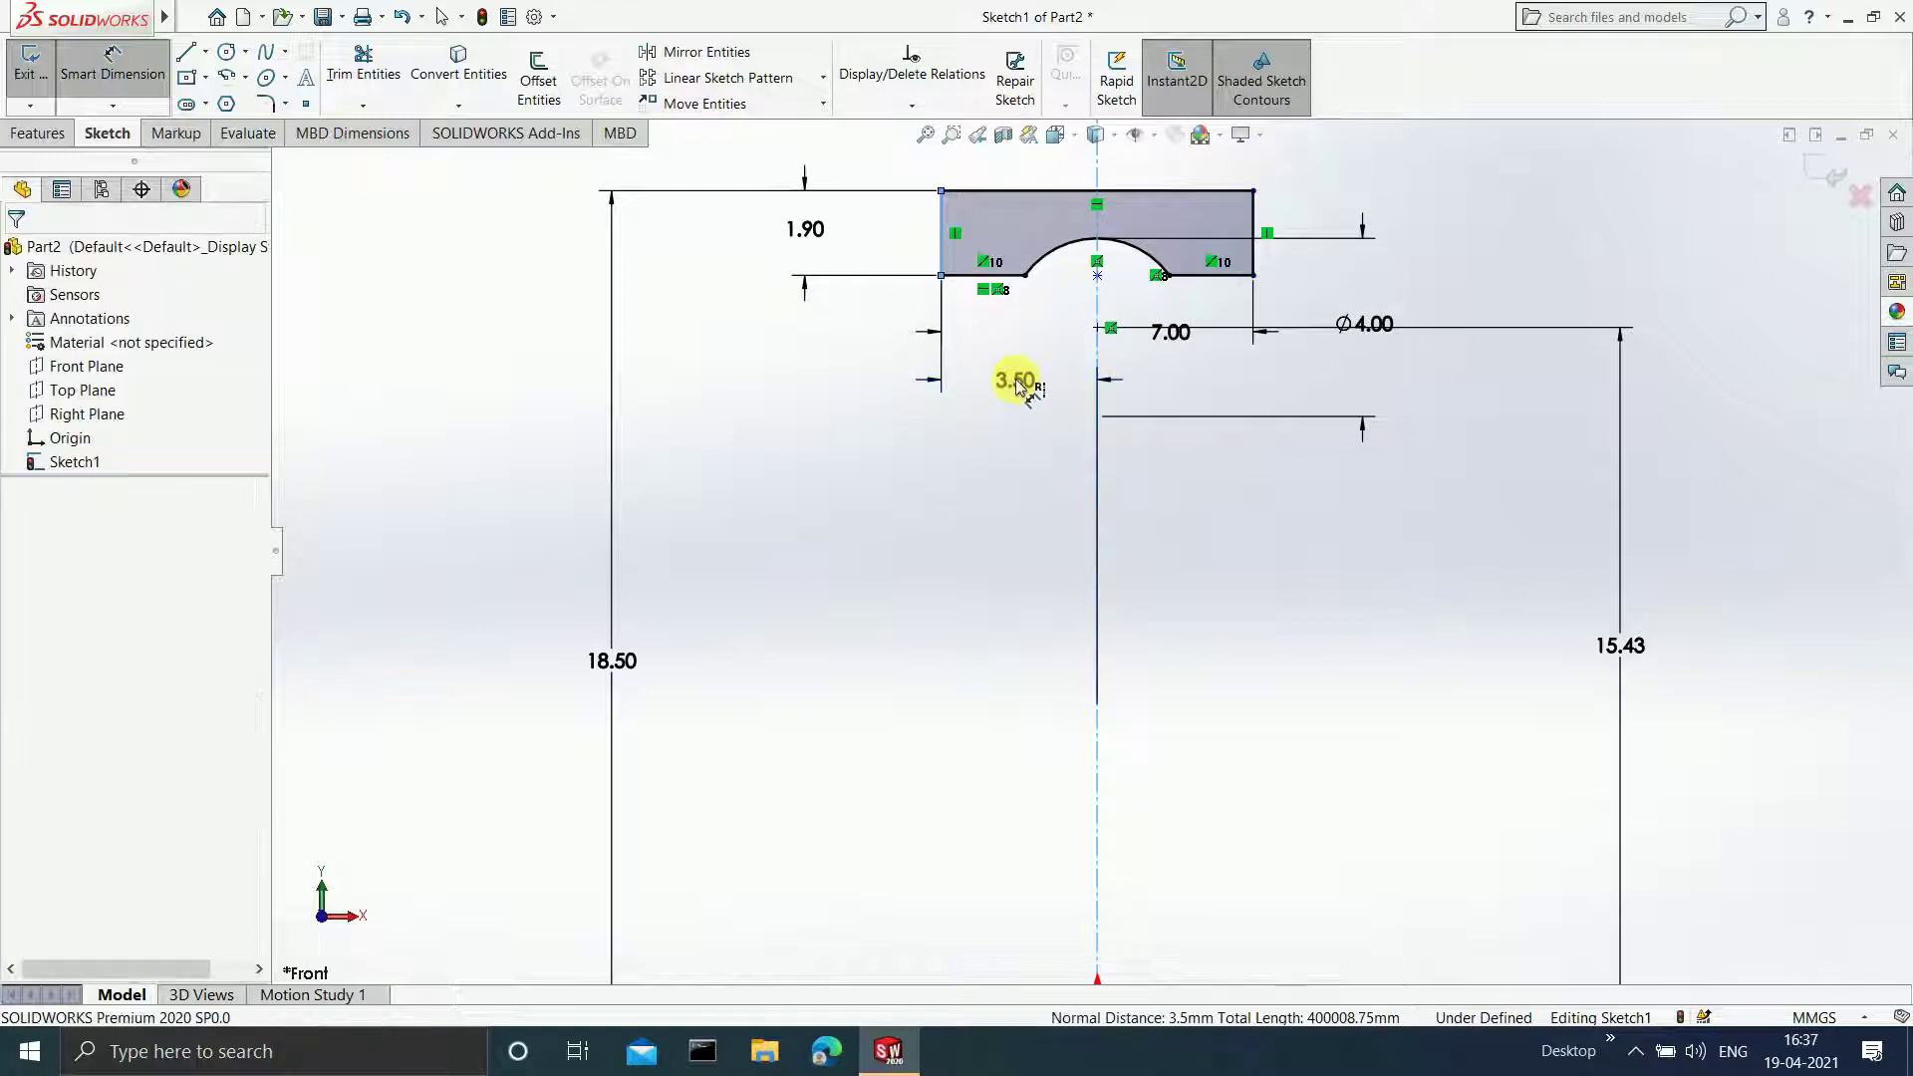
{"action": "left_click", "coordinate": [948, 350]}
- Exit the sketch and revolve the grooved profile 360° about the horizontal centreline
{"action": "key", "text": "f"}
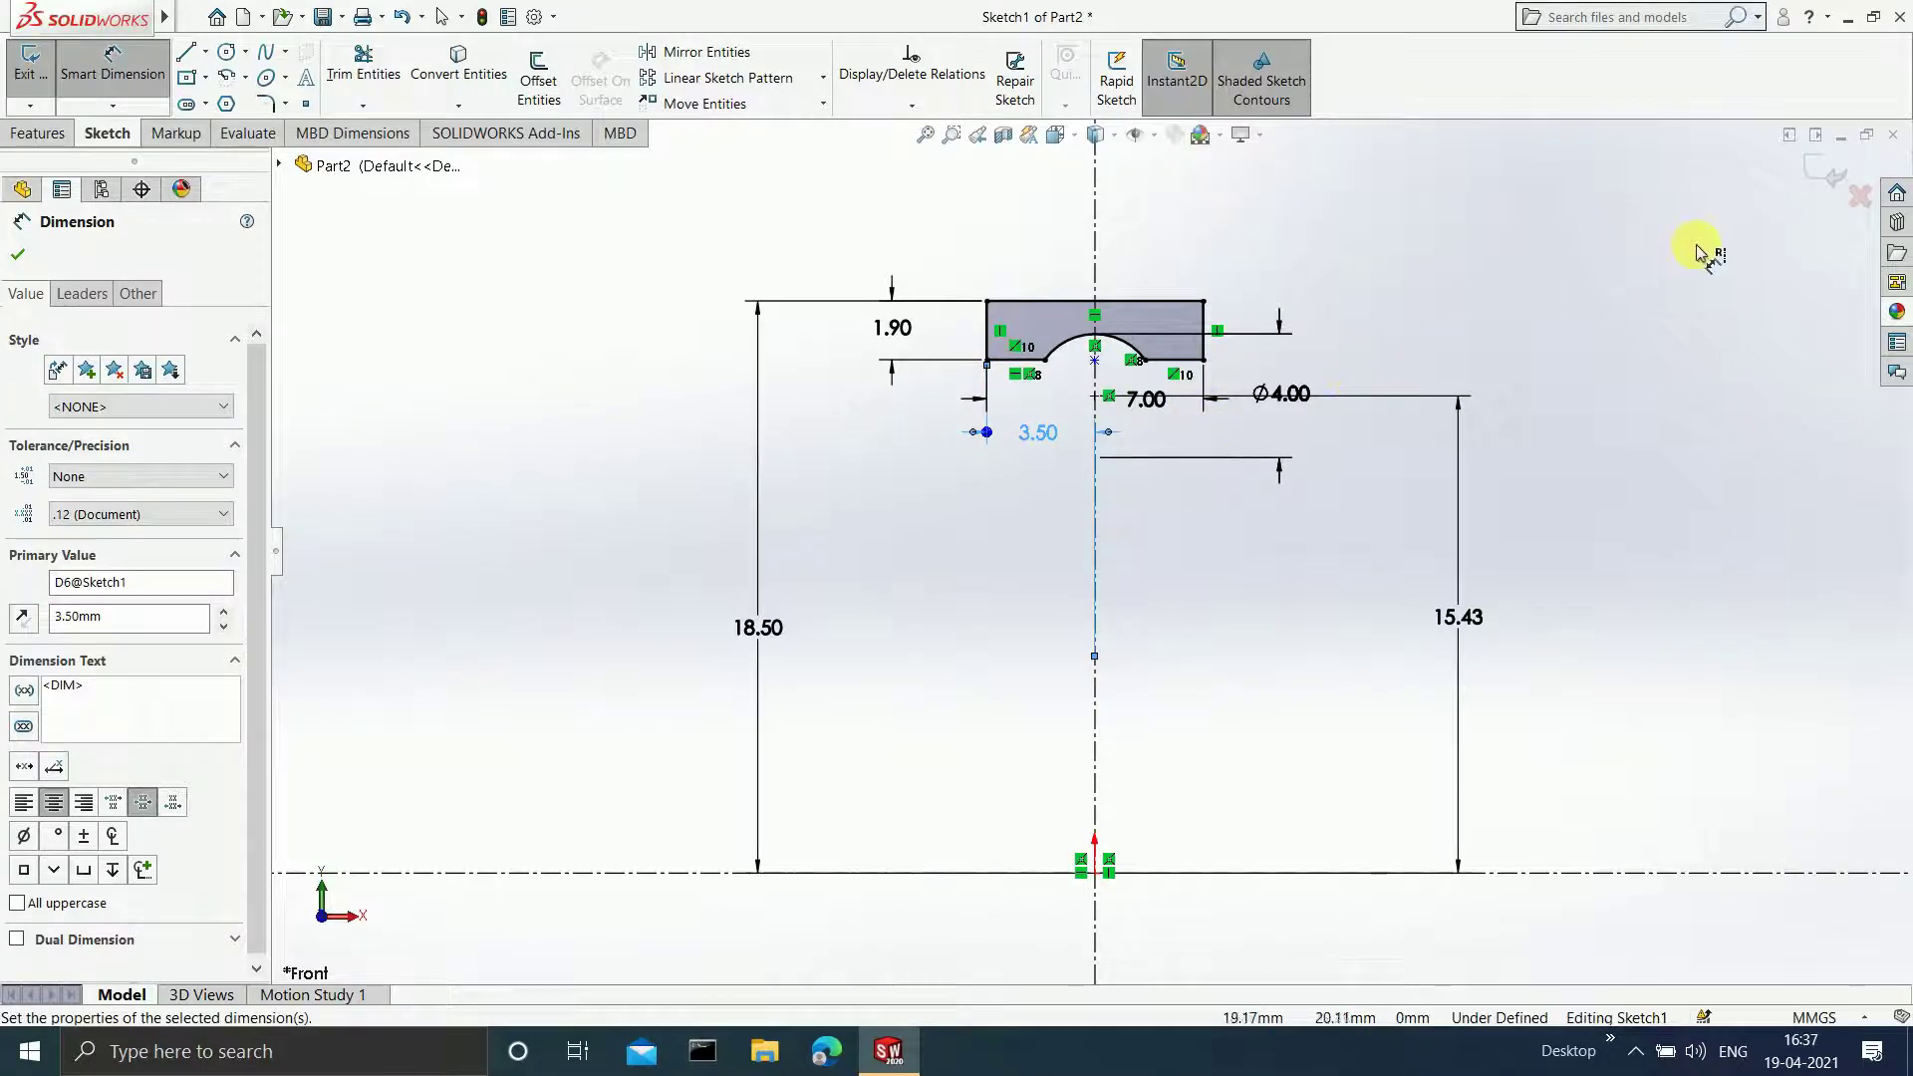
{"action": "left_click", "coordinate": [1809, 178]}
{"action": "left_click", "coordinate": [1814, 167]}
{"action": "key", "text": "z"}
{"action": "key", "text": "z"}
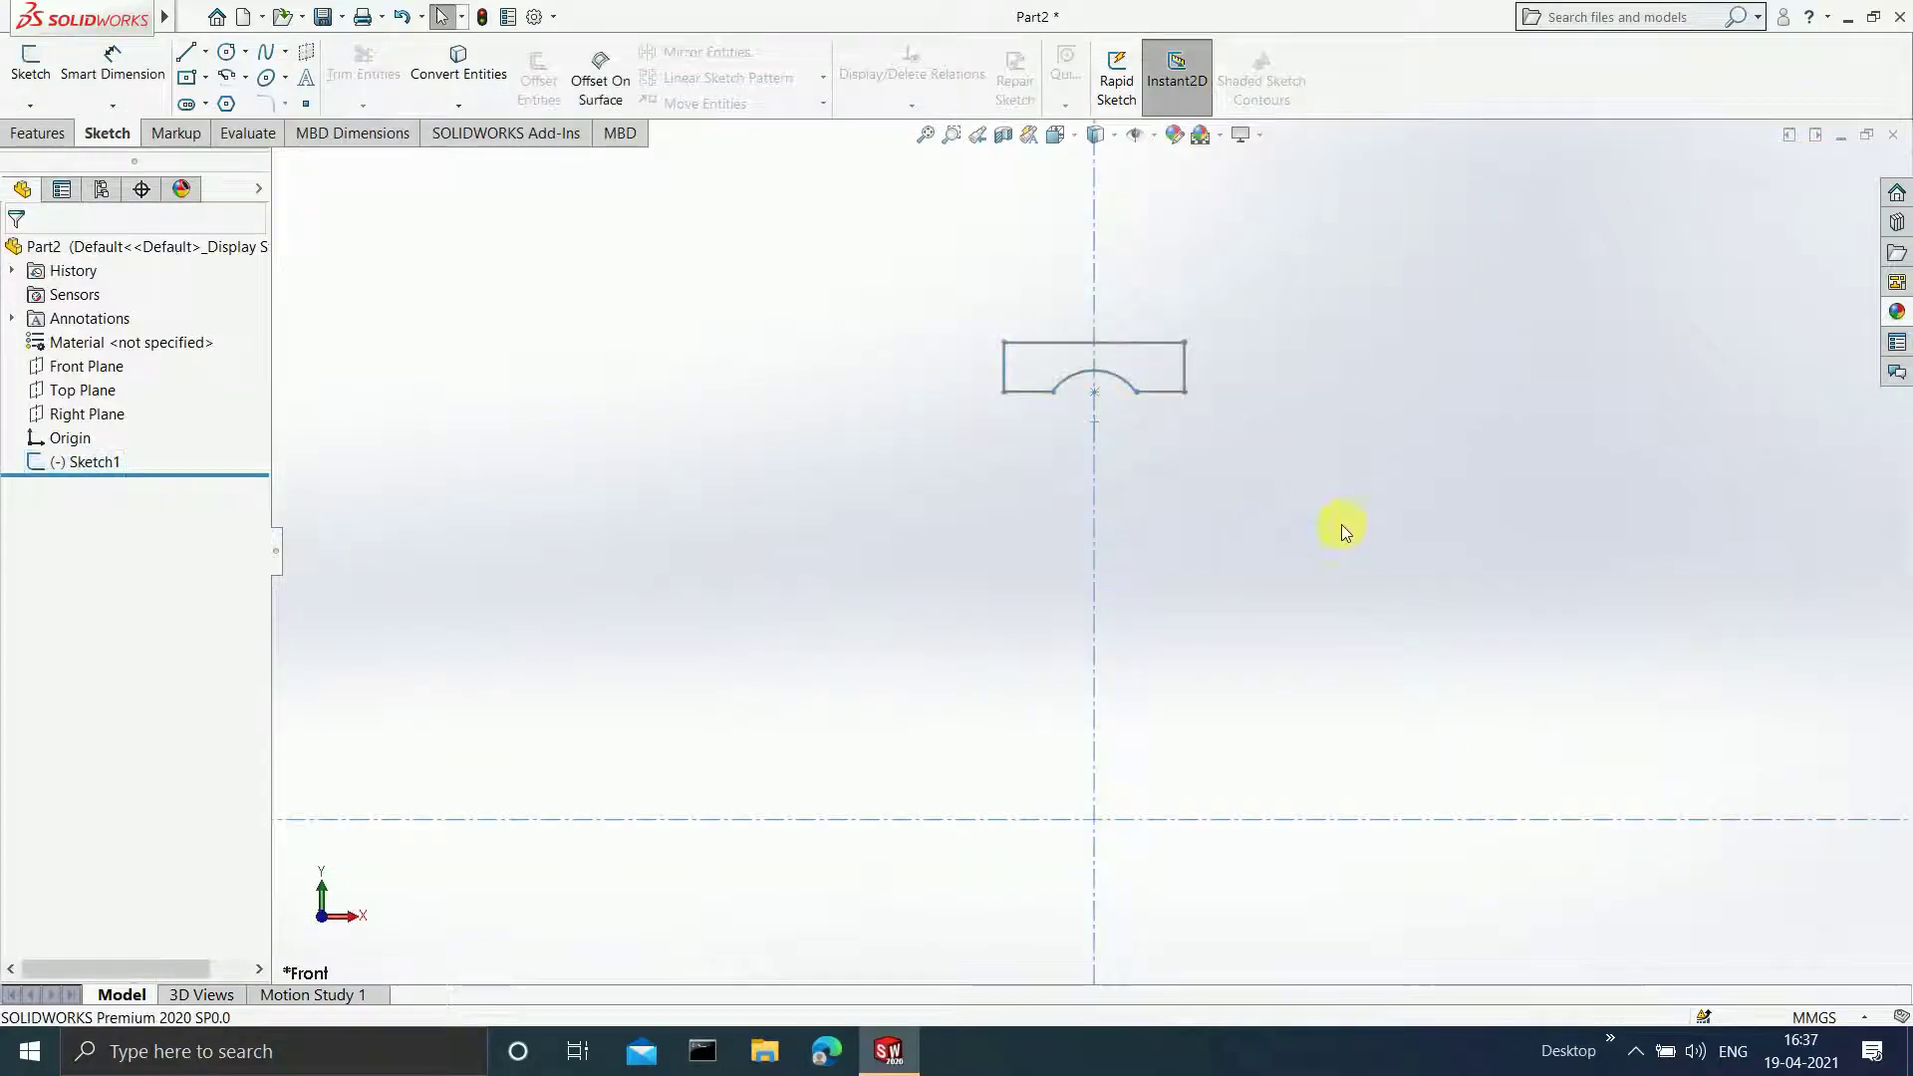
{"action": "left_click", "coordinate": [75, 461]}
{"action": "left_click", "coordinate": [37, 132]}
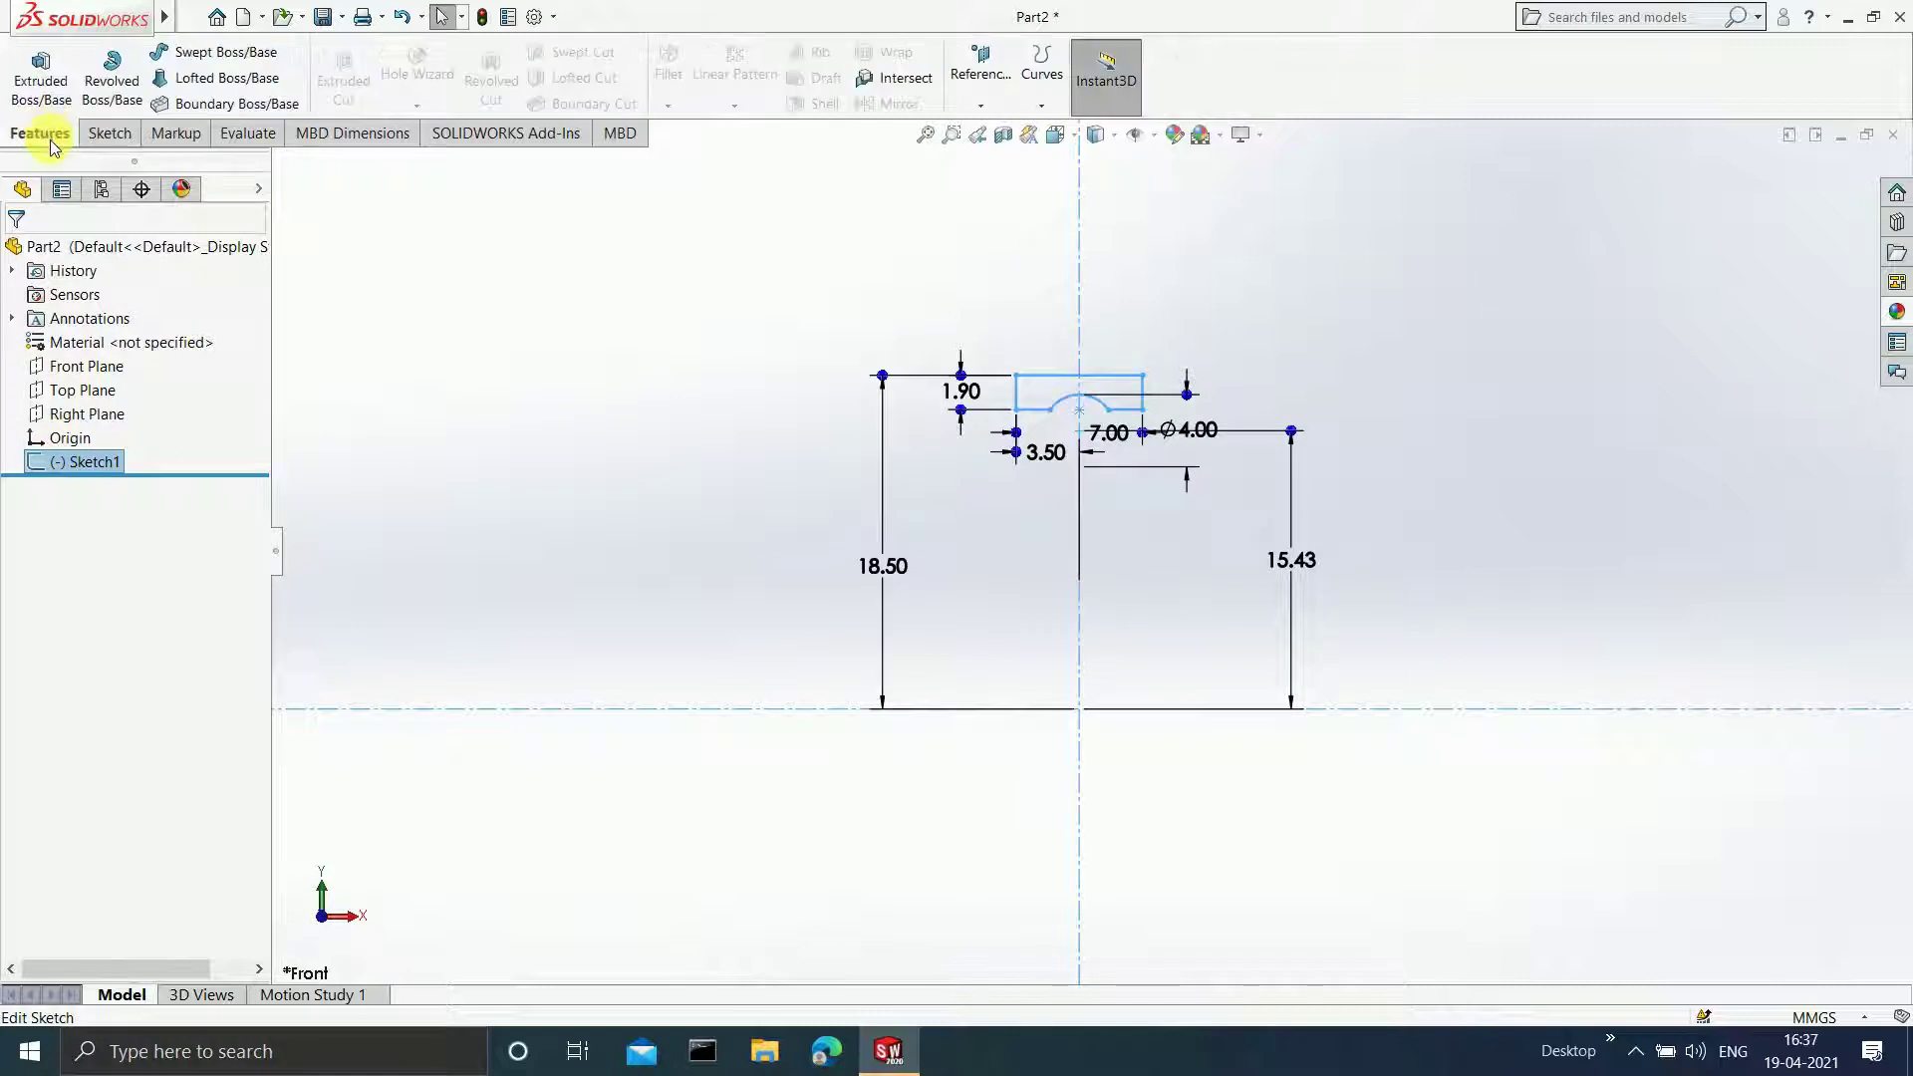
{"action": "left_click", "coordinate": [112, 79]}
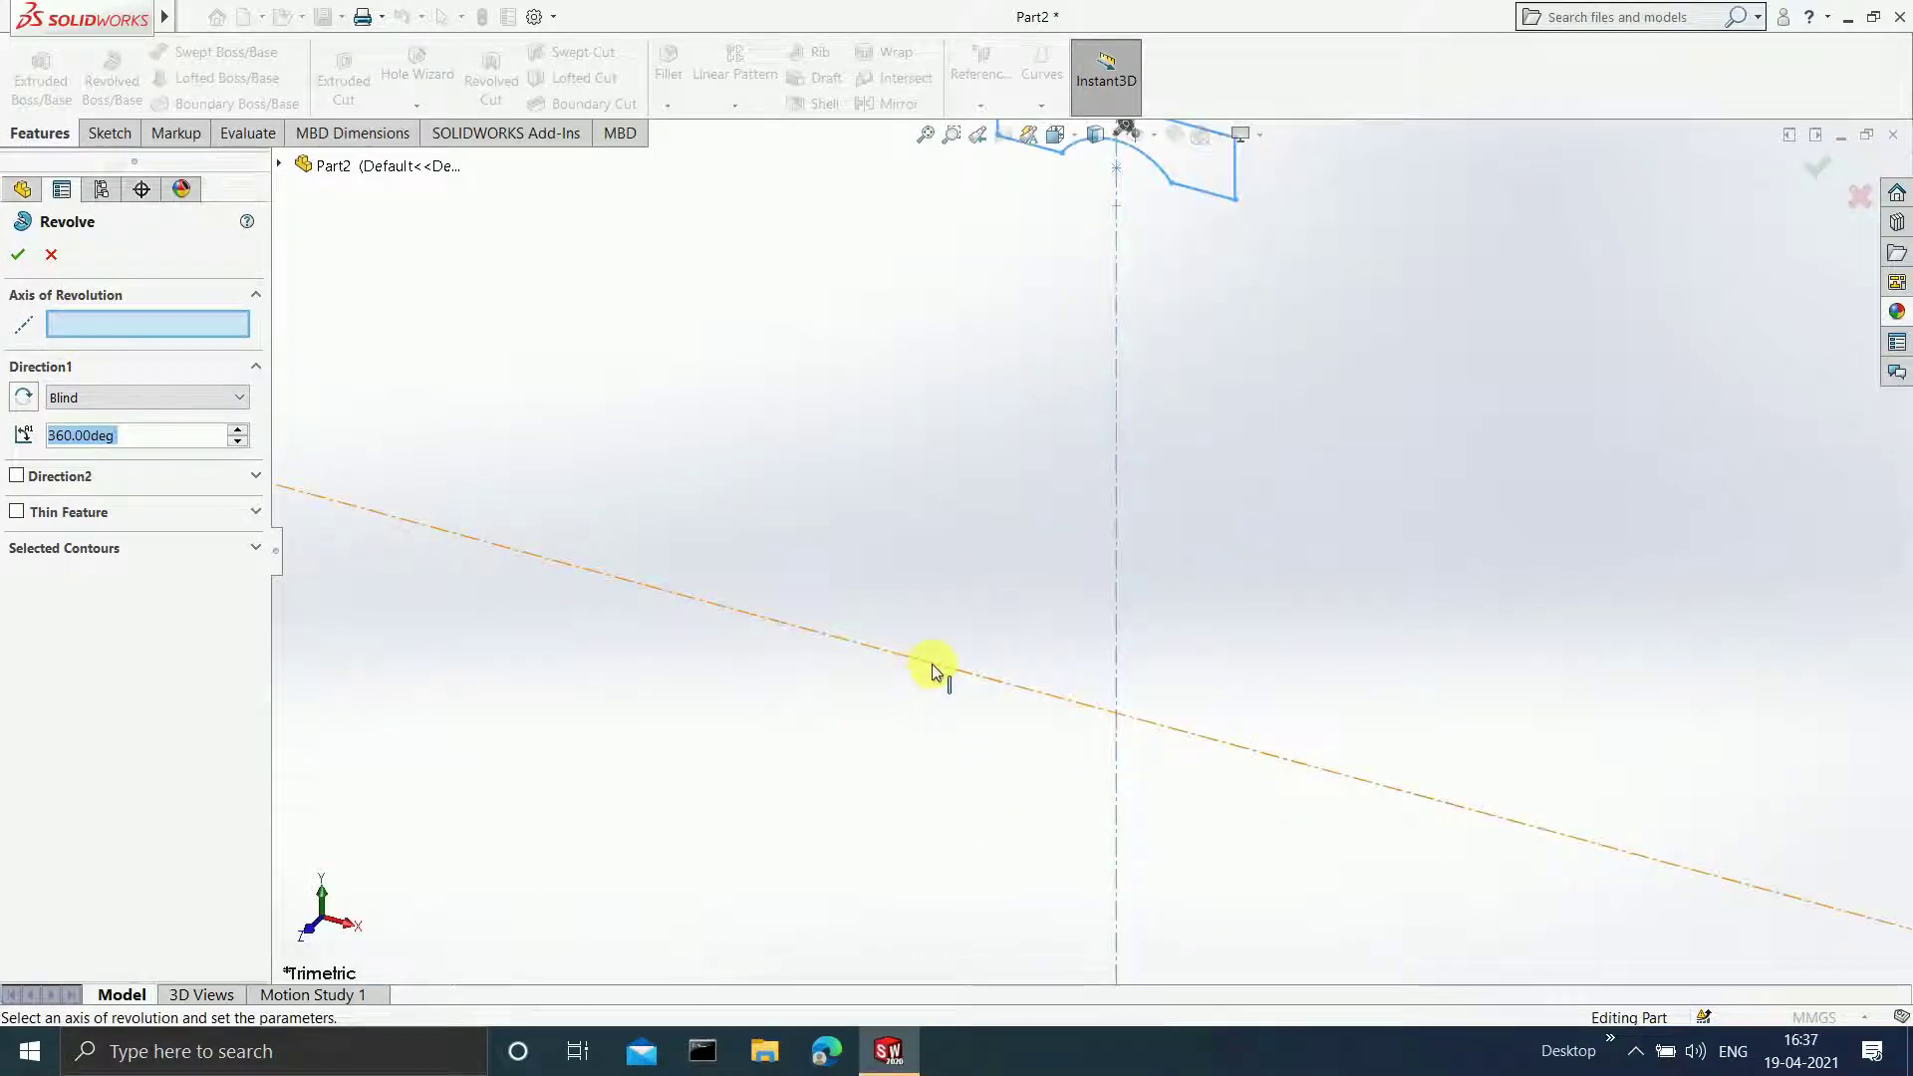
{"action": "left_click", "coordinate": [934, 669]}
{"action": "scroll", "coordinate": [1041, 558], "scroll_direction": "up", "scroll_amount": 3}
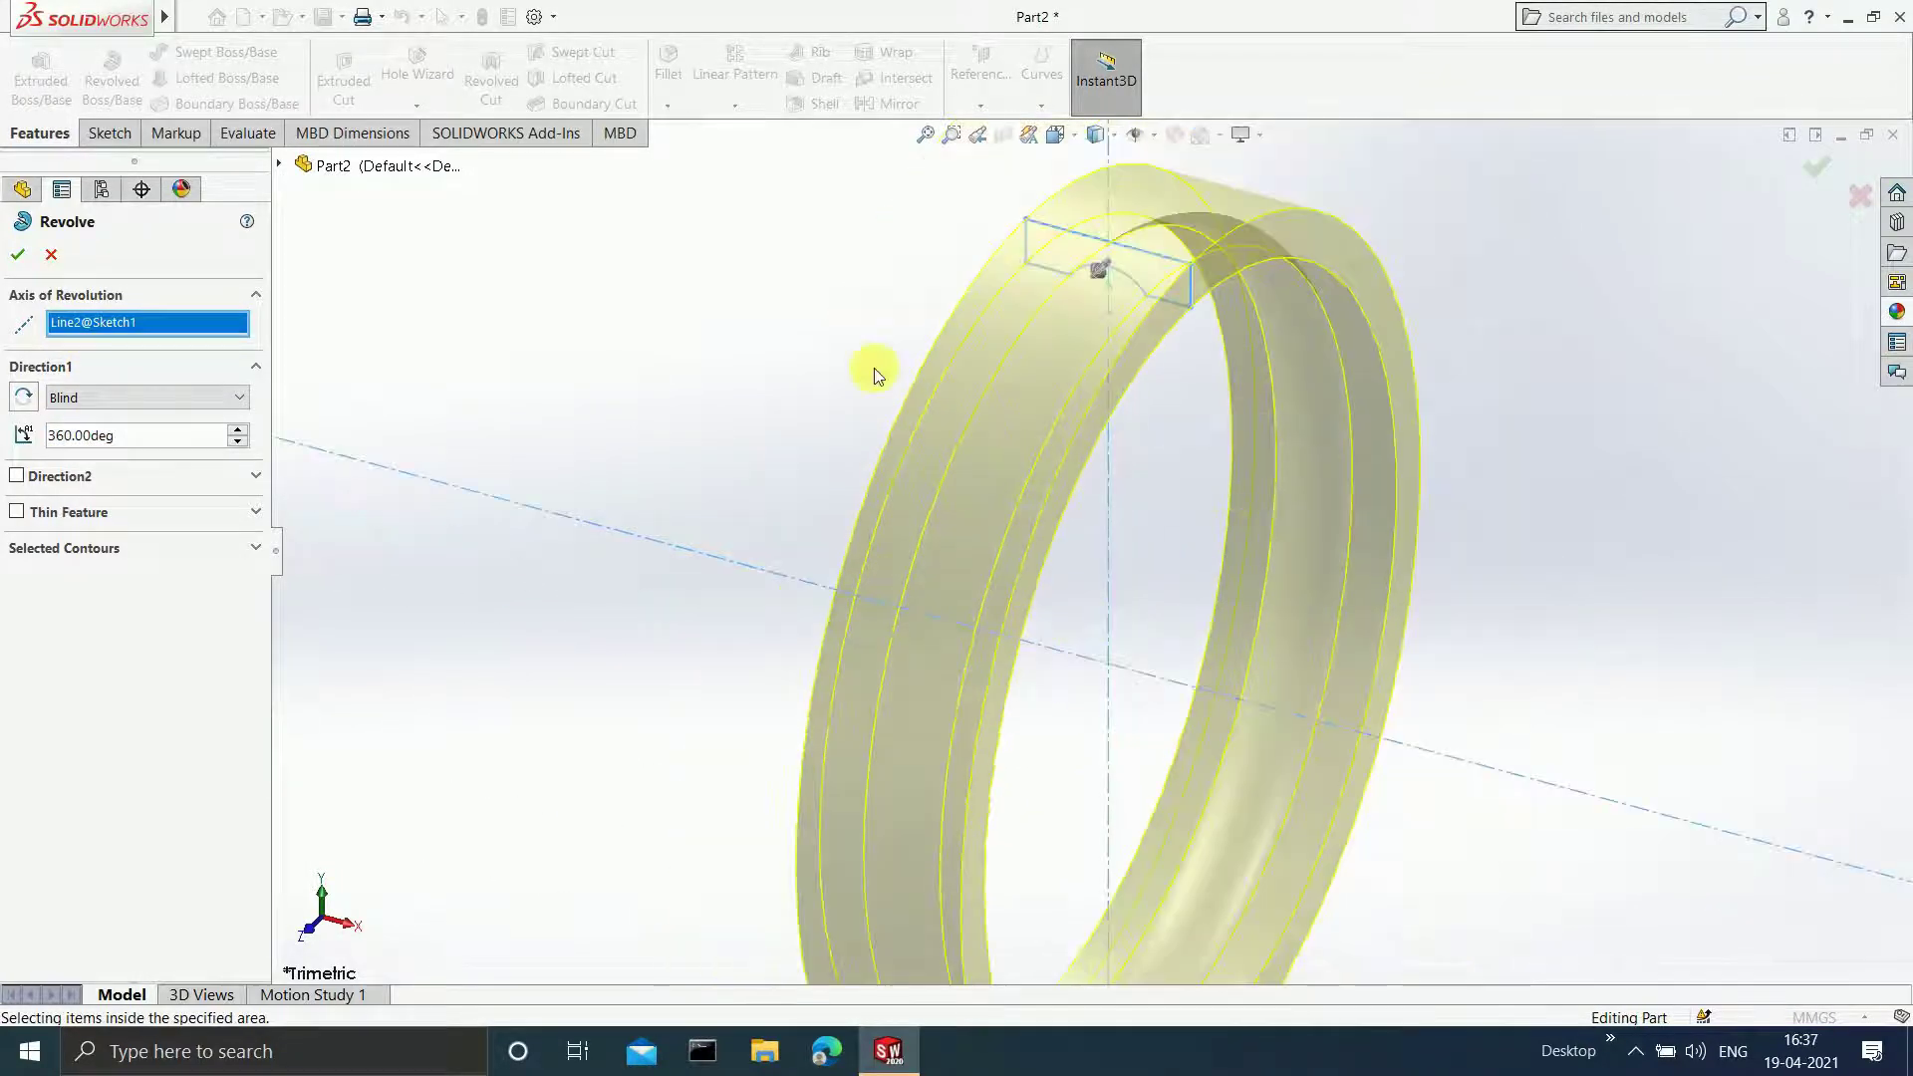
{"action": "left_click", "coordinate": [1812, 171]}
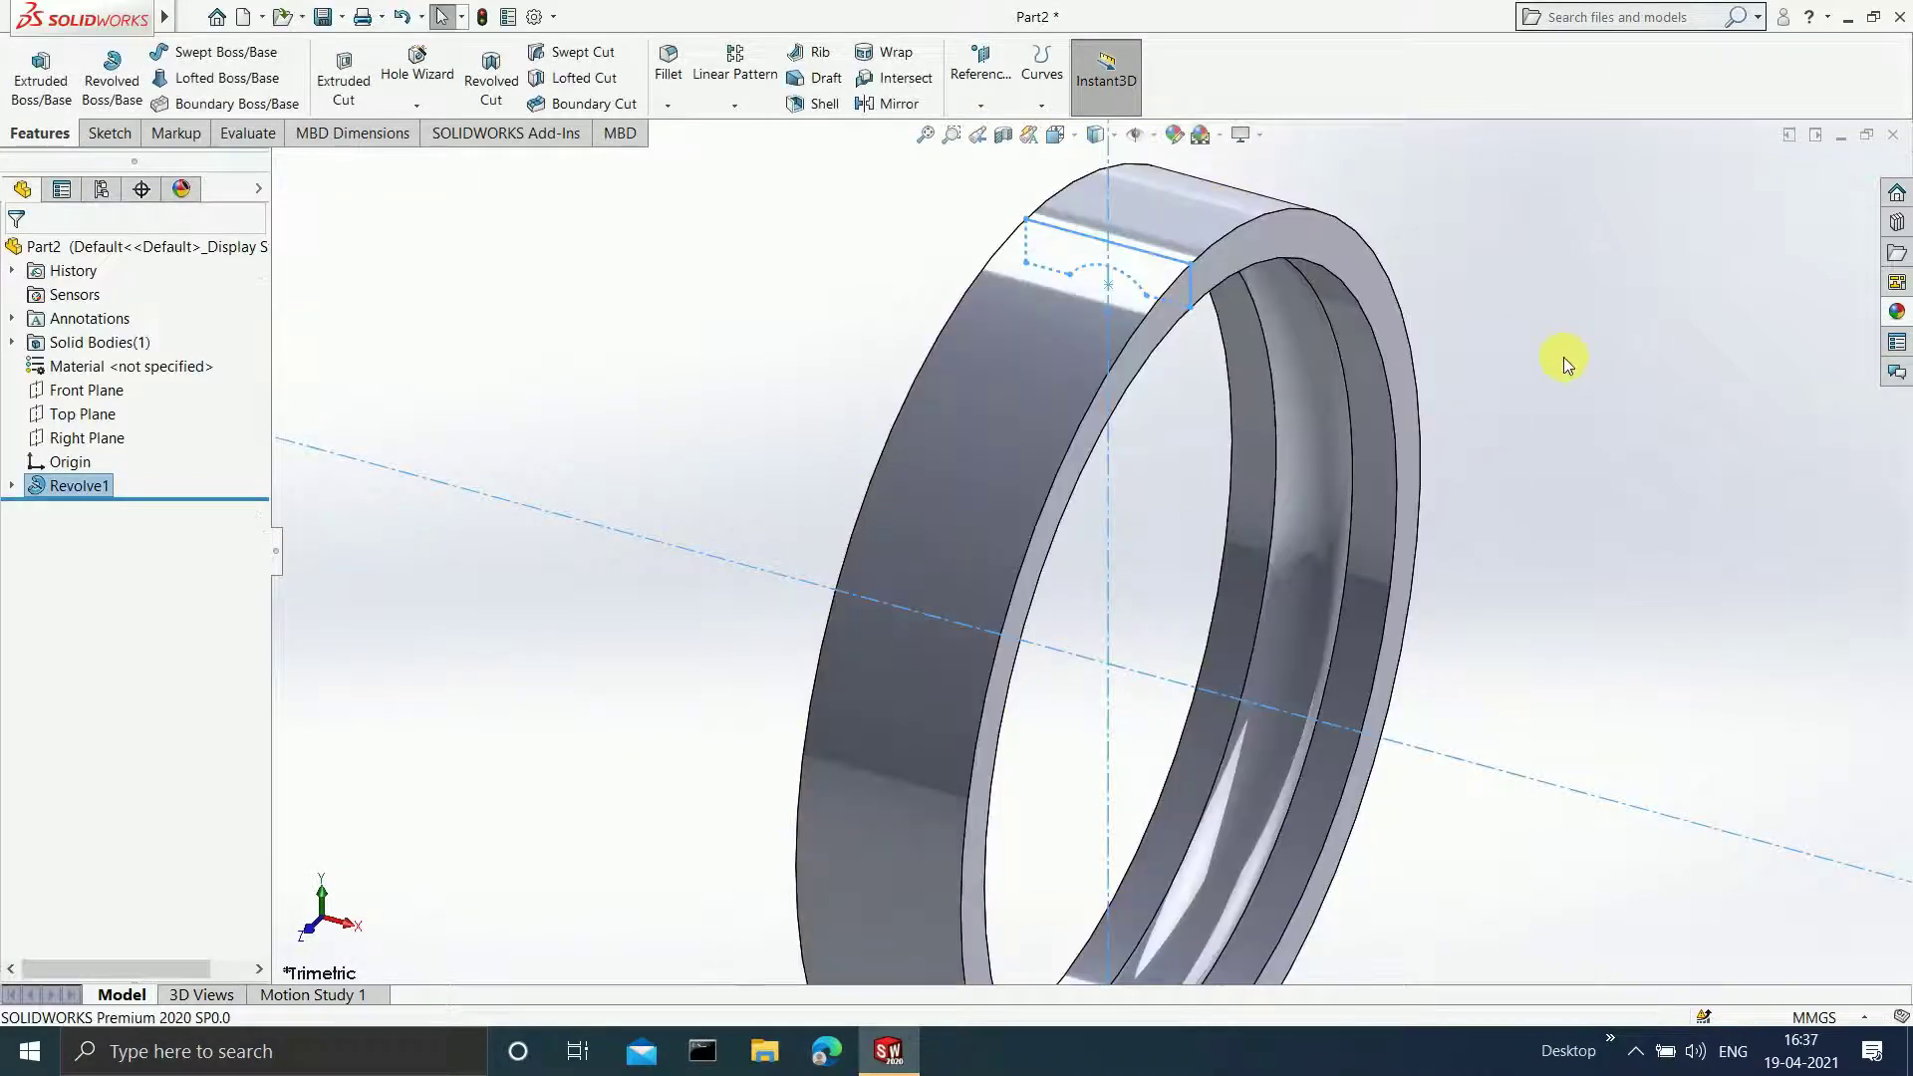
- Save the revolved ring in Downloads as "Outer ring"
{"action": "middle_click_drag", "start_coordinate": [1213, 536], "coordinate": [1305, 545]}
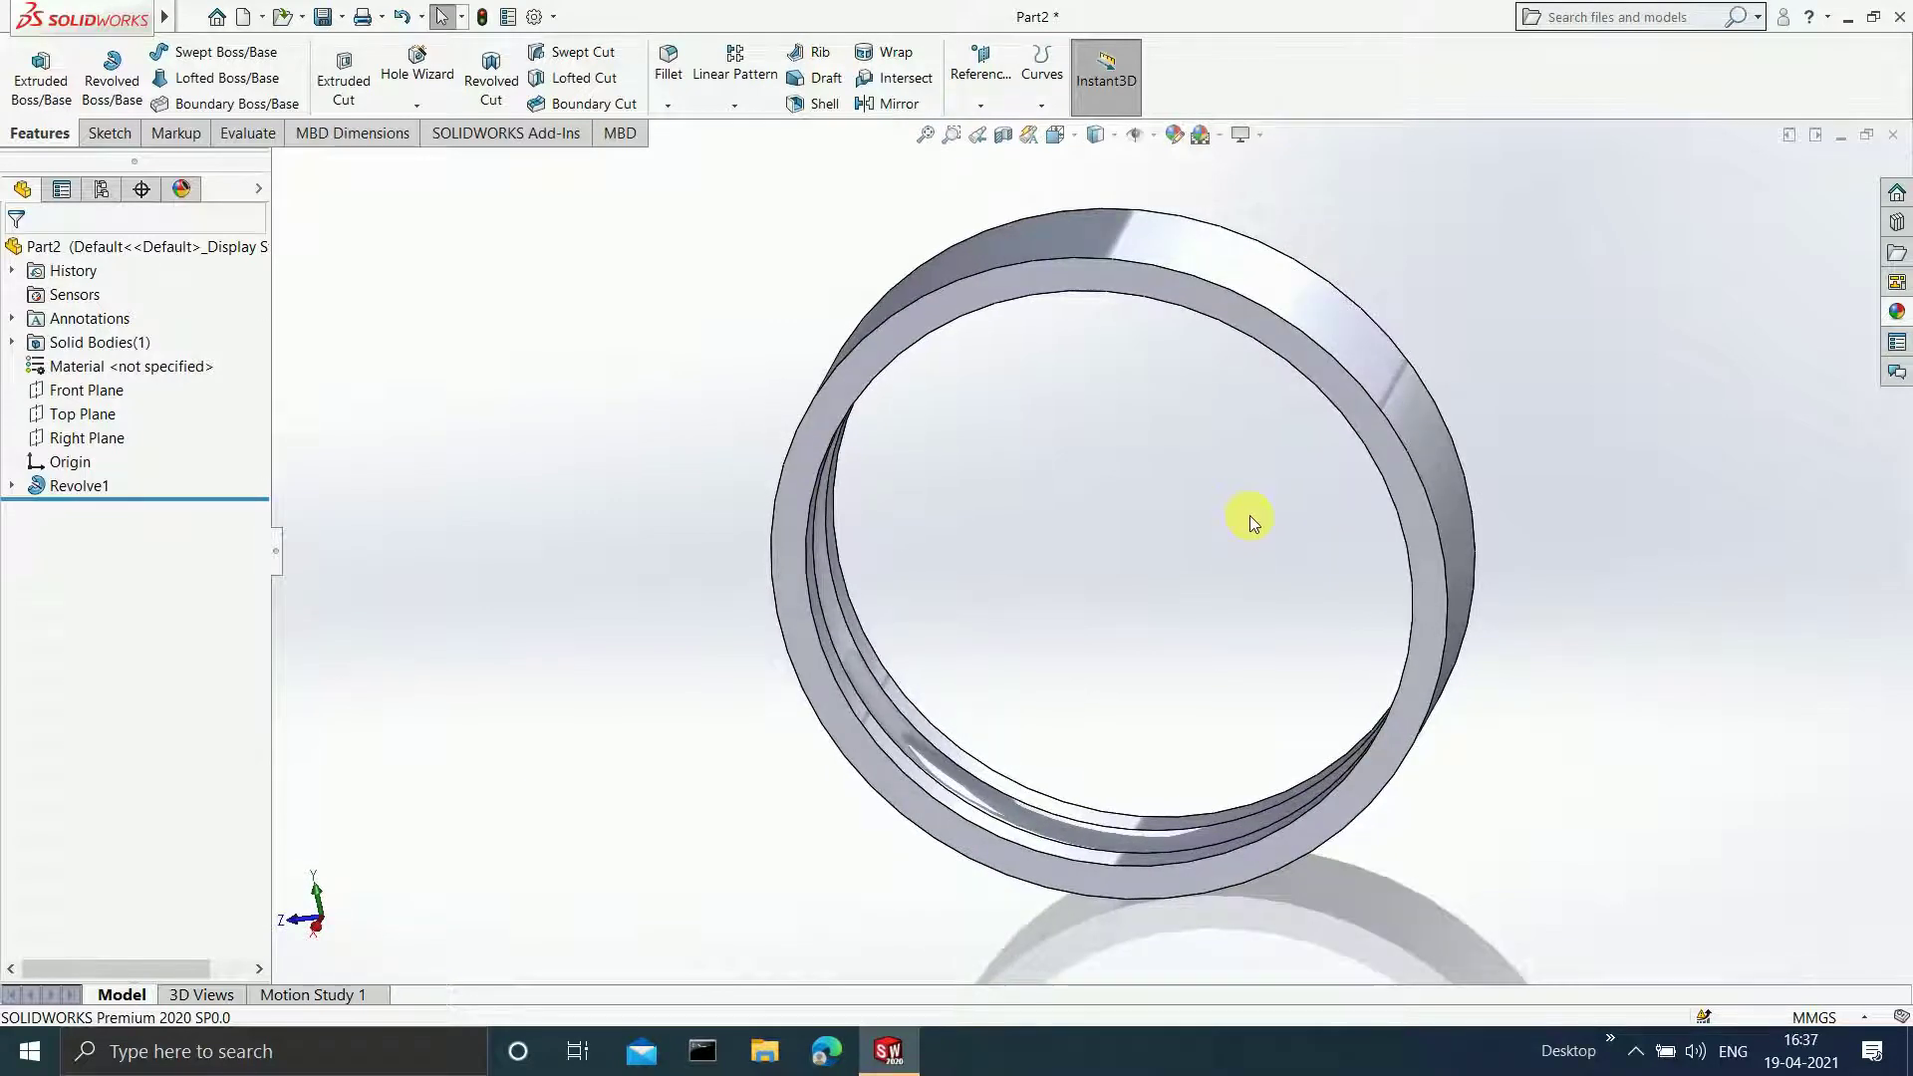
{"action": "key", "text": "ctrl+s"}
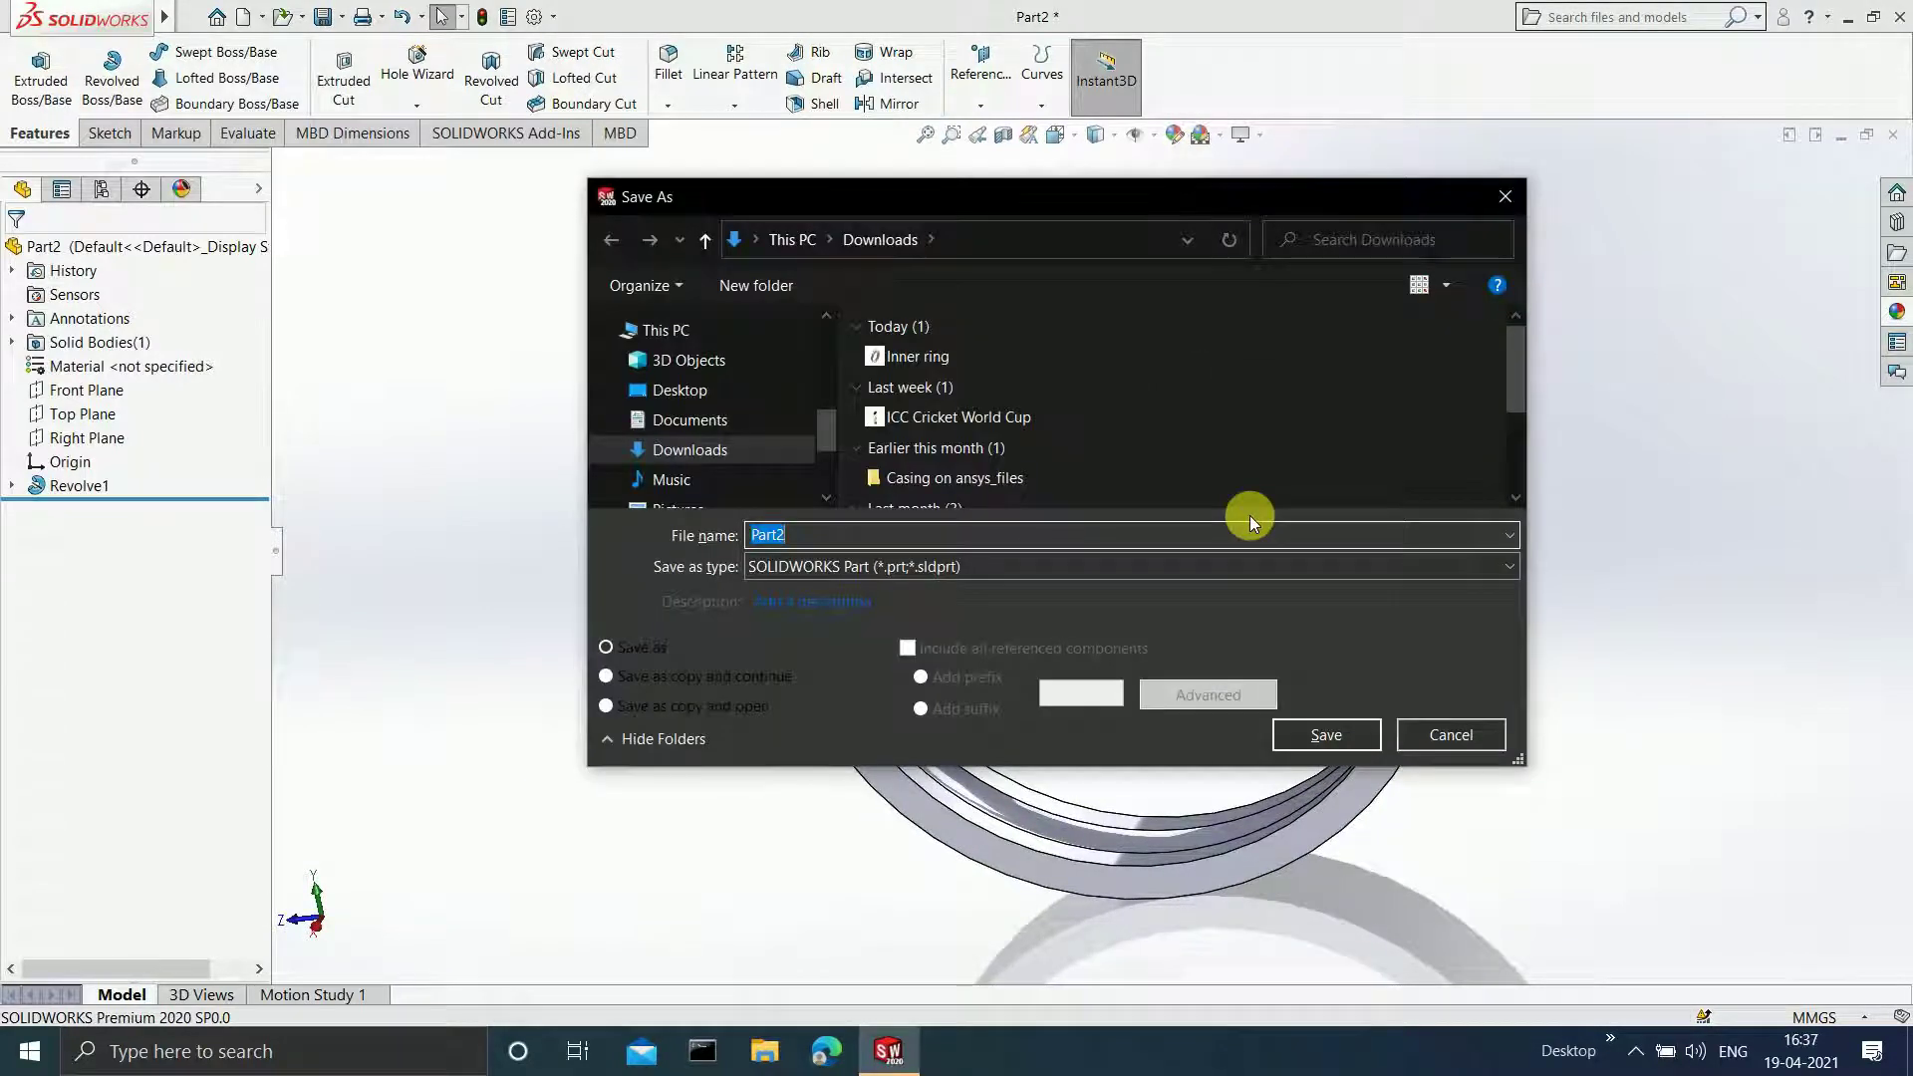
{"action": "type", "text": "Outer ring"}
{"action": "left_click", "coordinate": [1330, 737]}
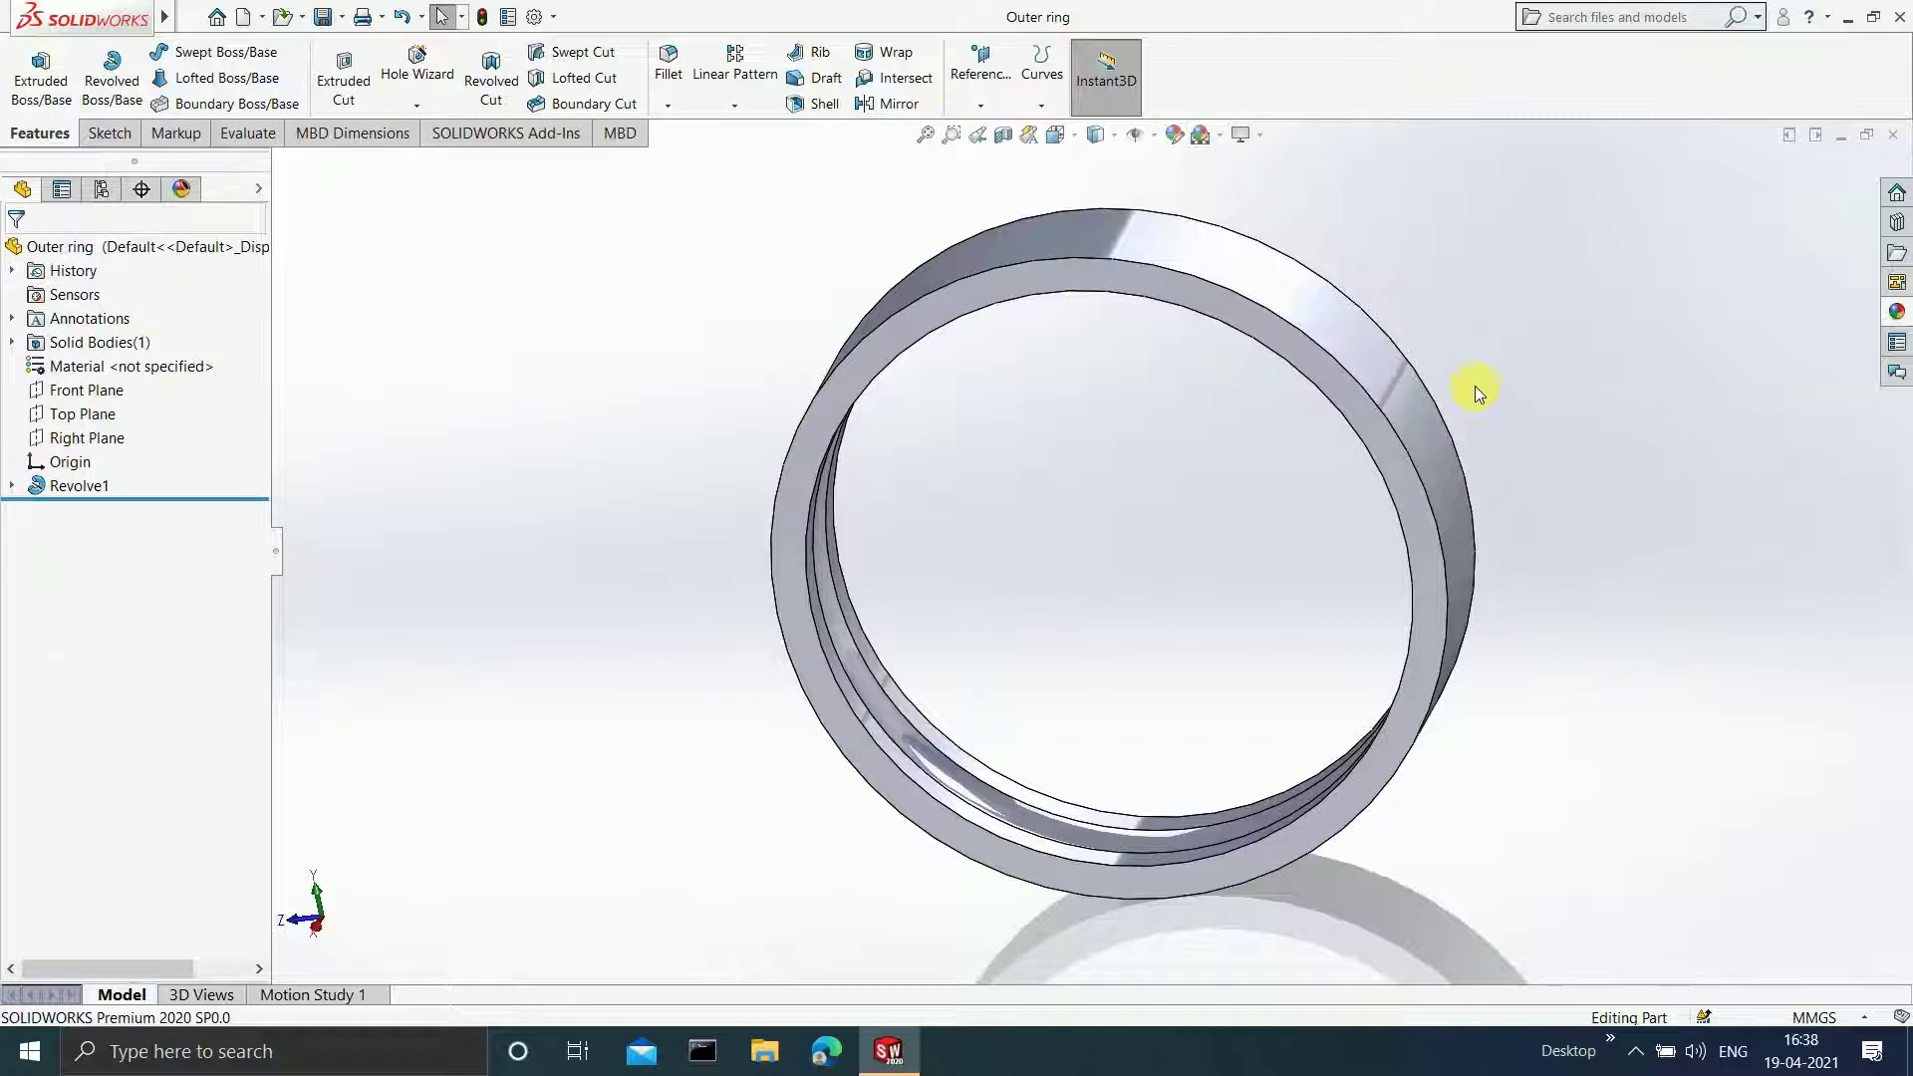
- Close the outer ring document and create a new part
{"action": "left_click", "coordinate": [1893, 137]}
{"action": "mouse_move", "coordinate": [30, 14]}
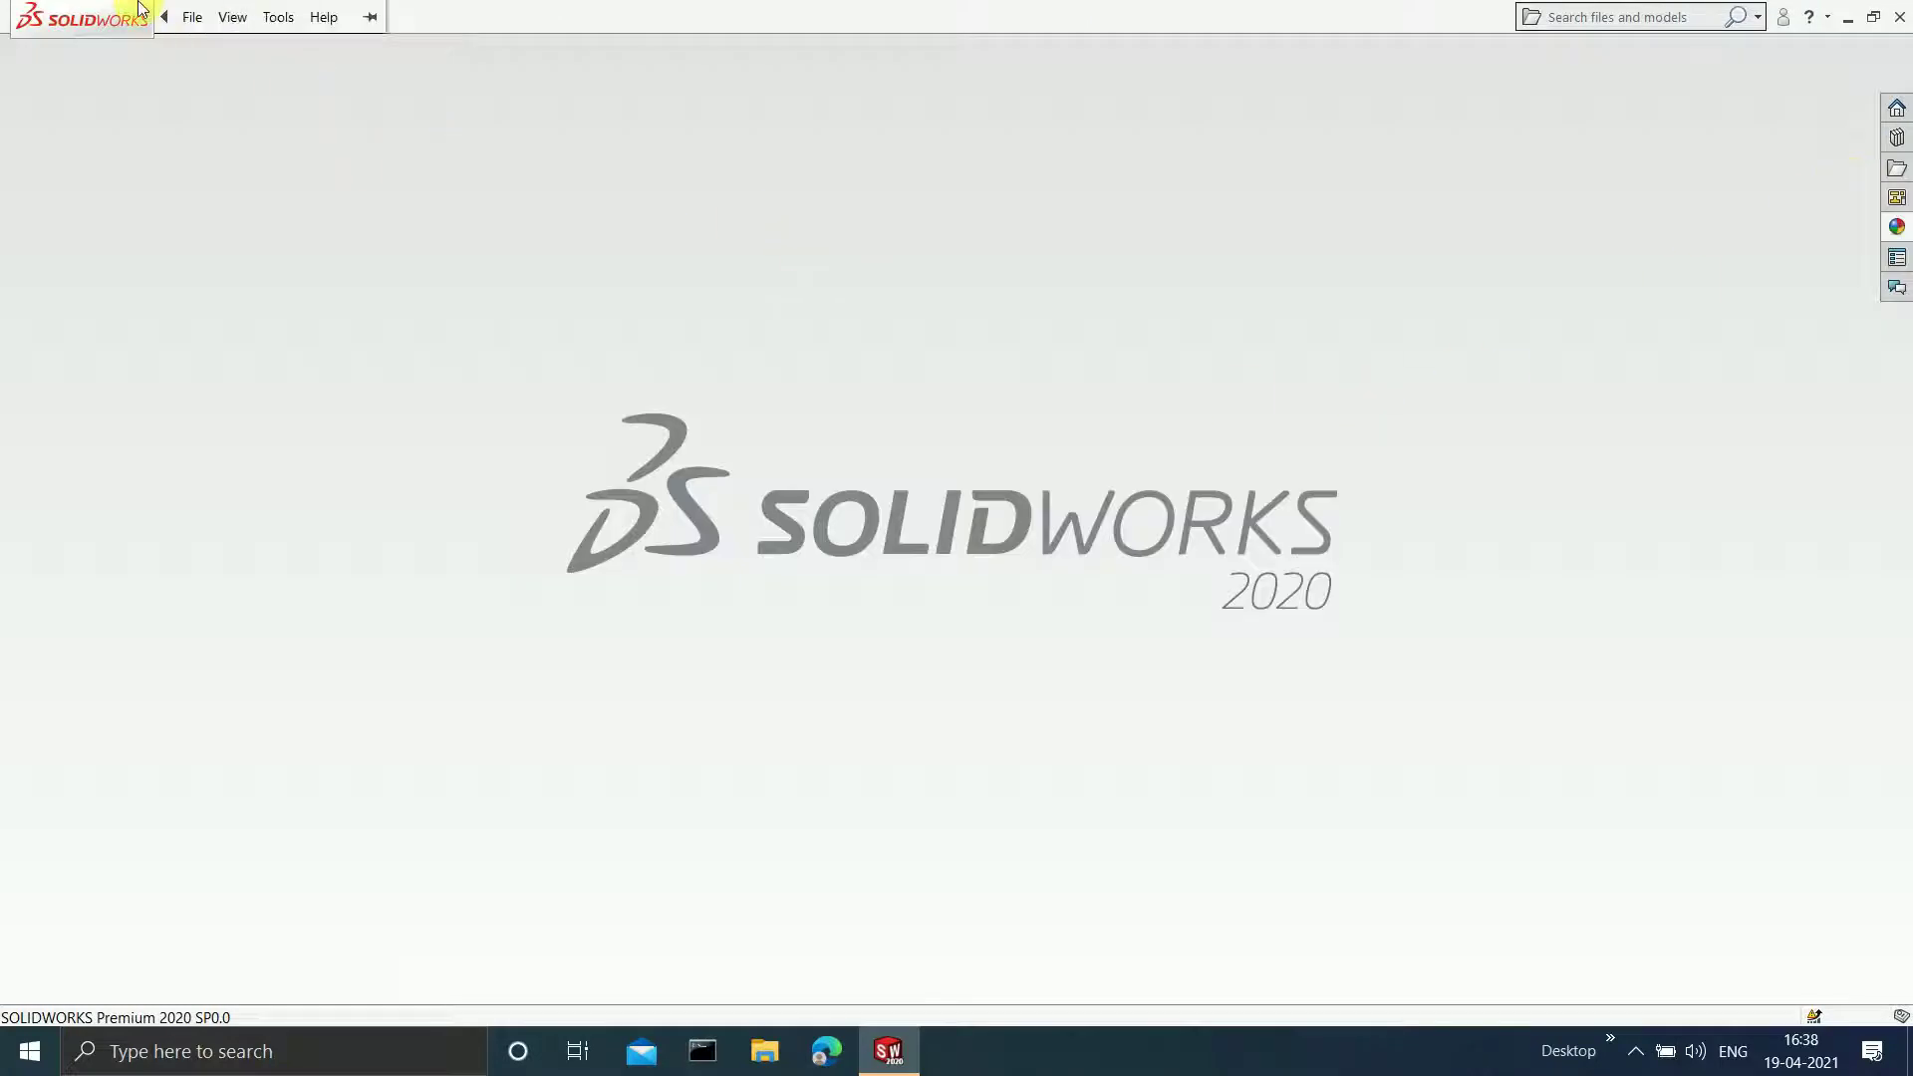
{"action": "left_click", "coordinate": [191, 17]}
{"action": "left_click", "coordinate": [229, 50]}
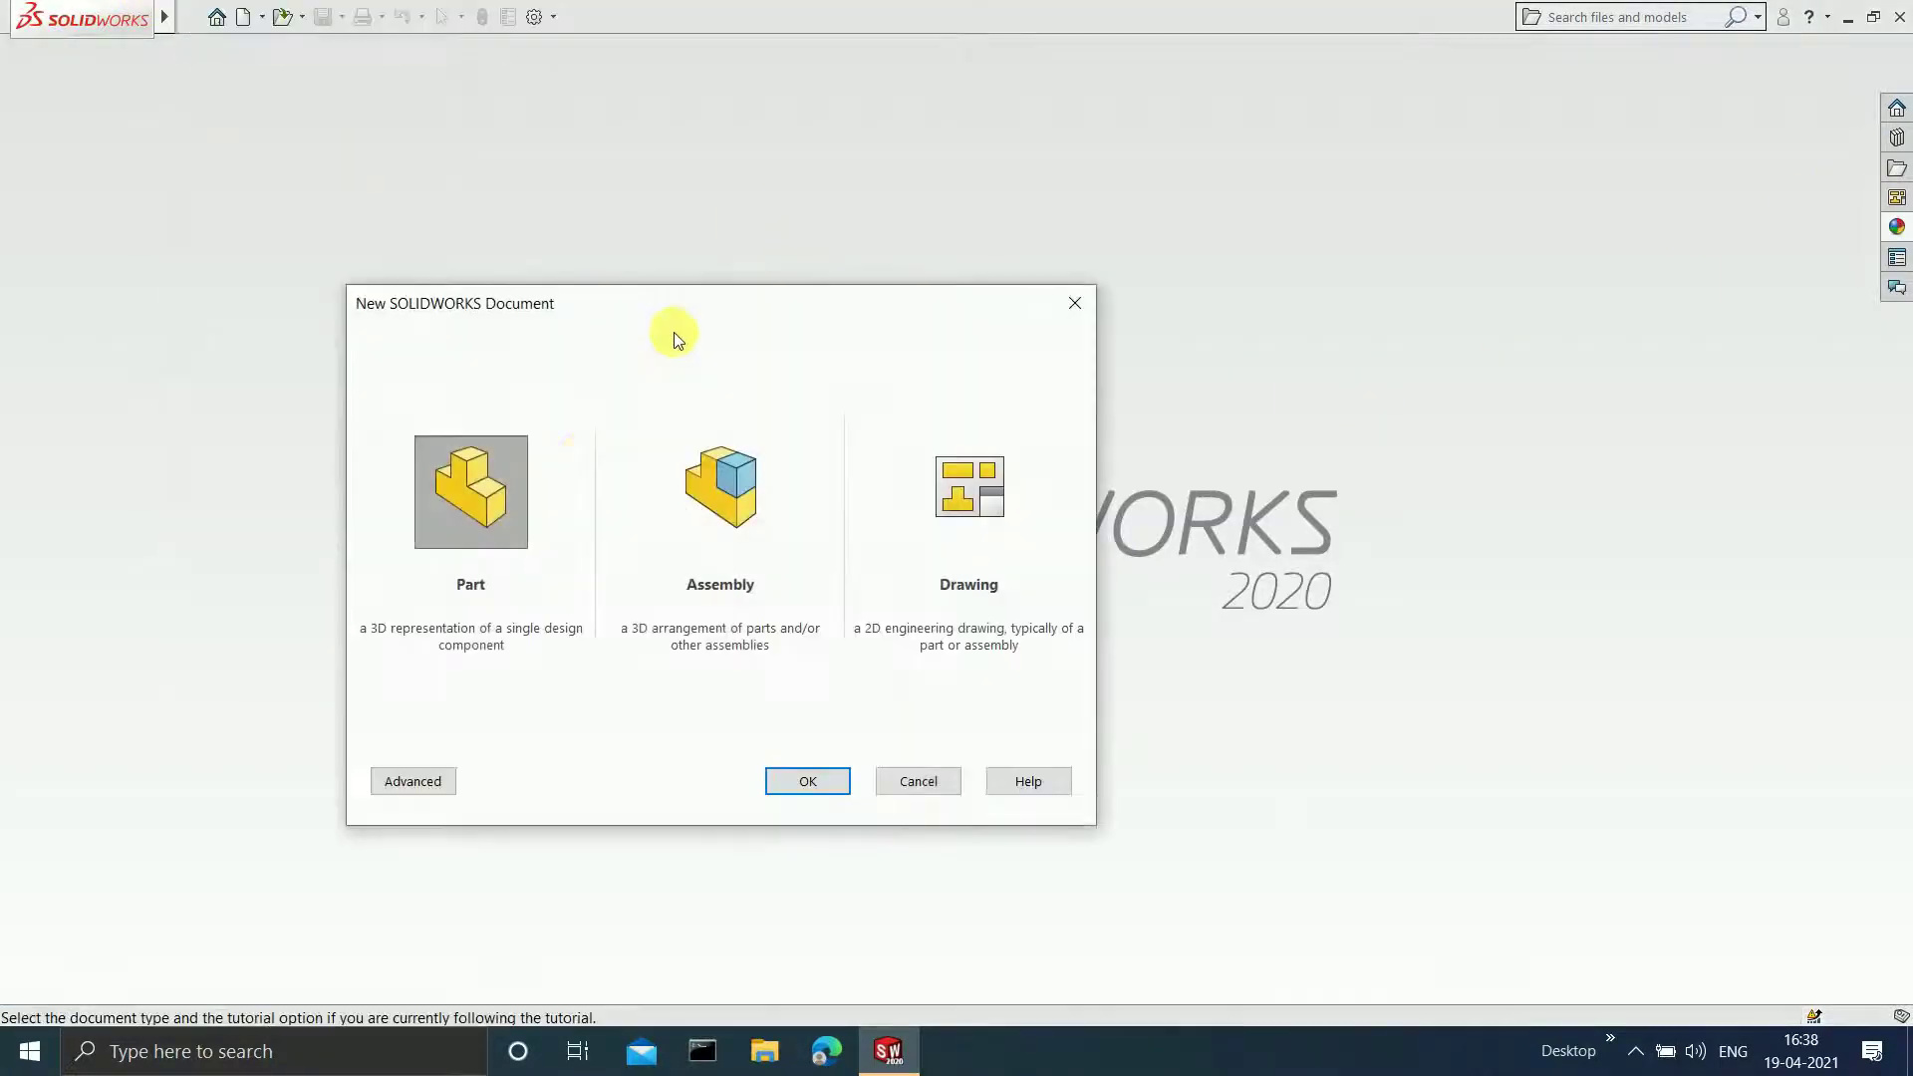
{"action": "left_click", "coordinate": [809, 783]}
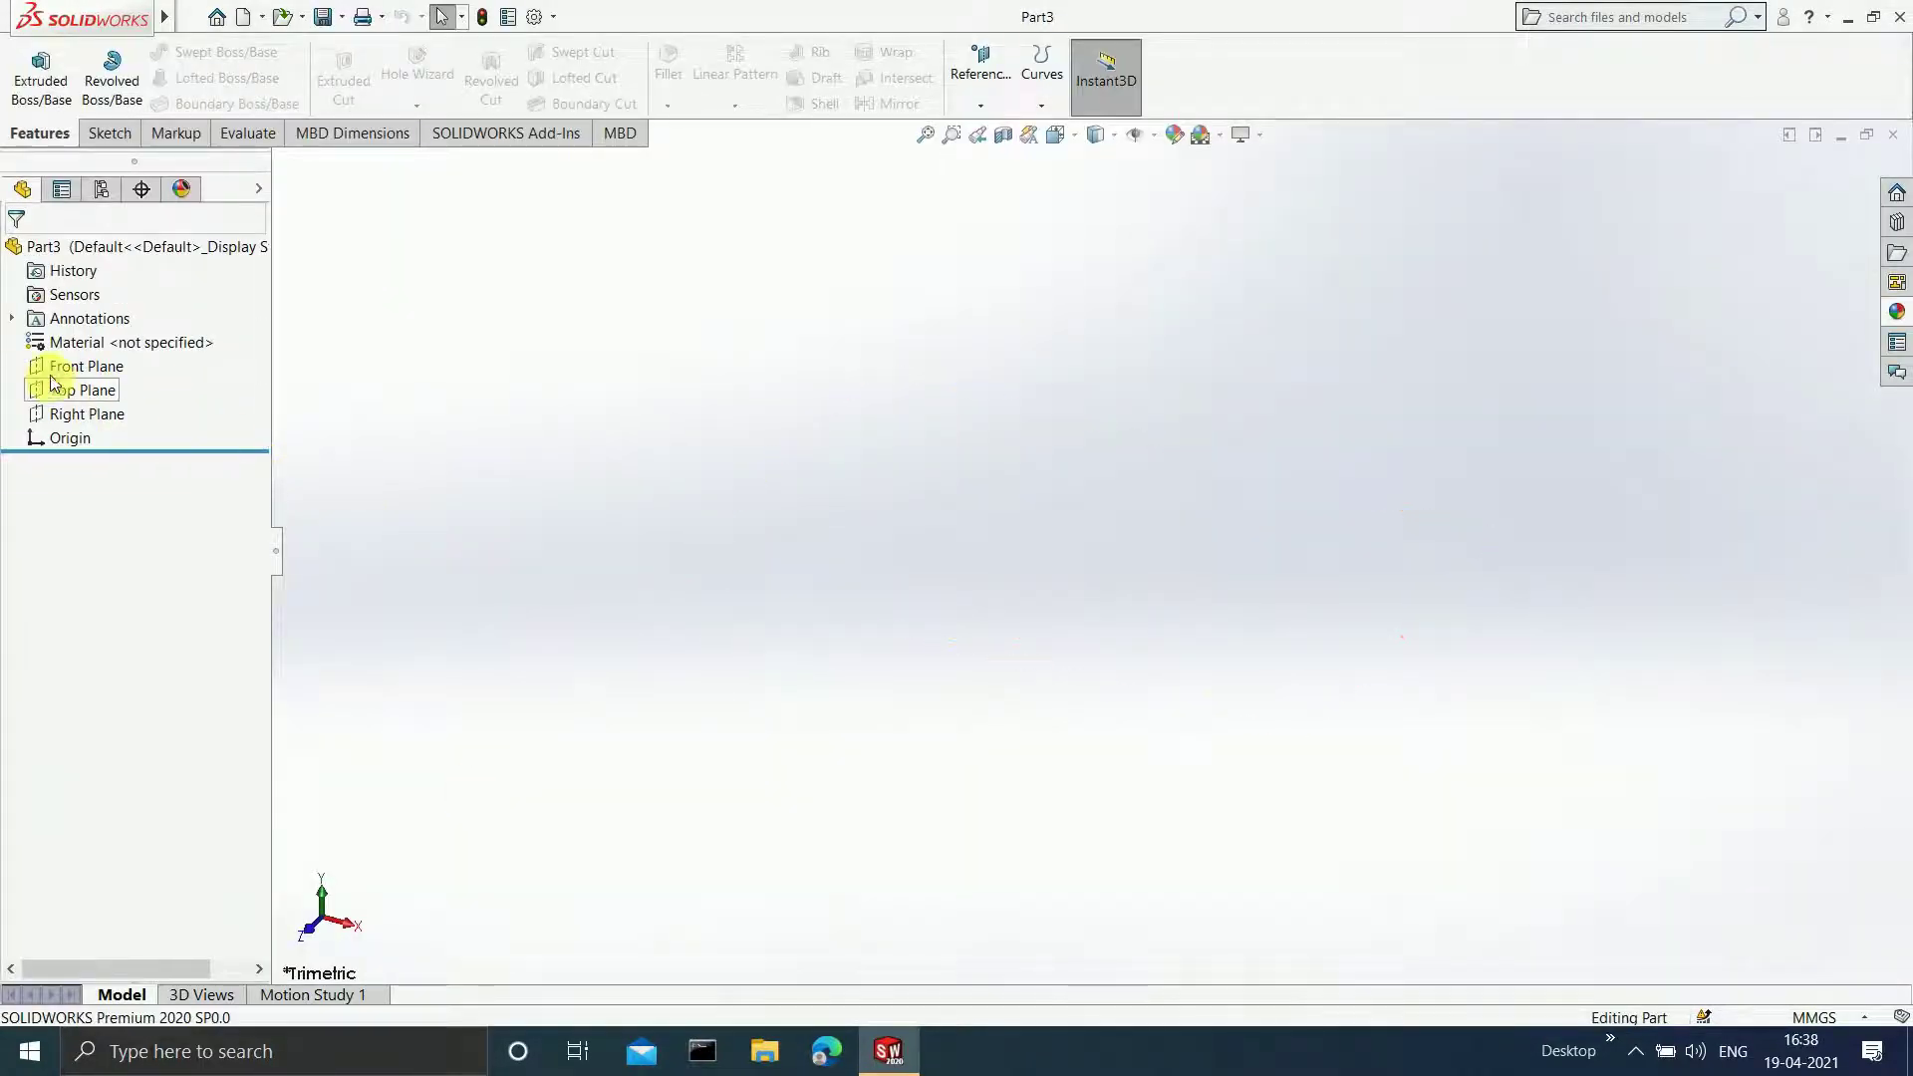
- Start a sketch on the Front Plane and draw a circle about 195.5 mm in diameter centred on the origin
{"action": "left_click", "coordinate": [79, 366]}
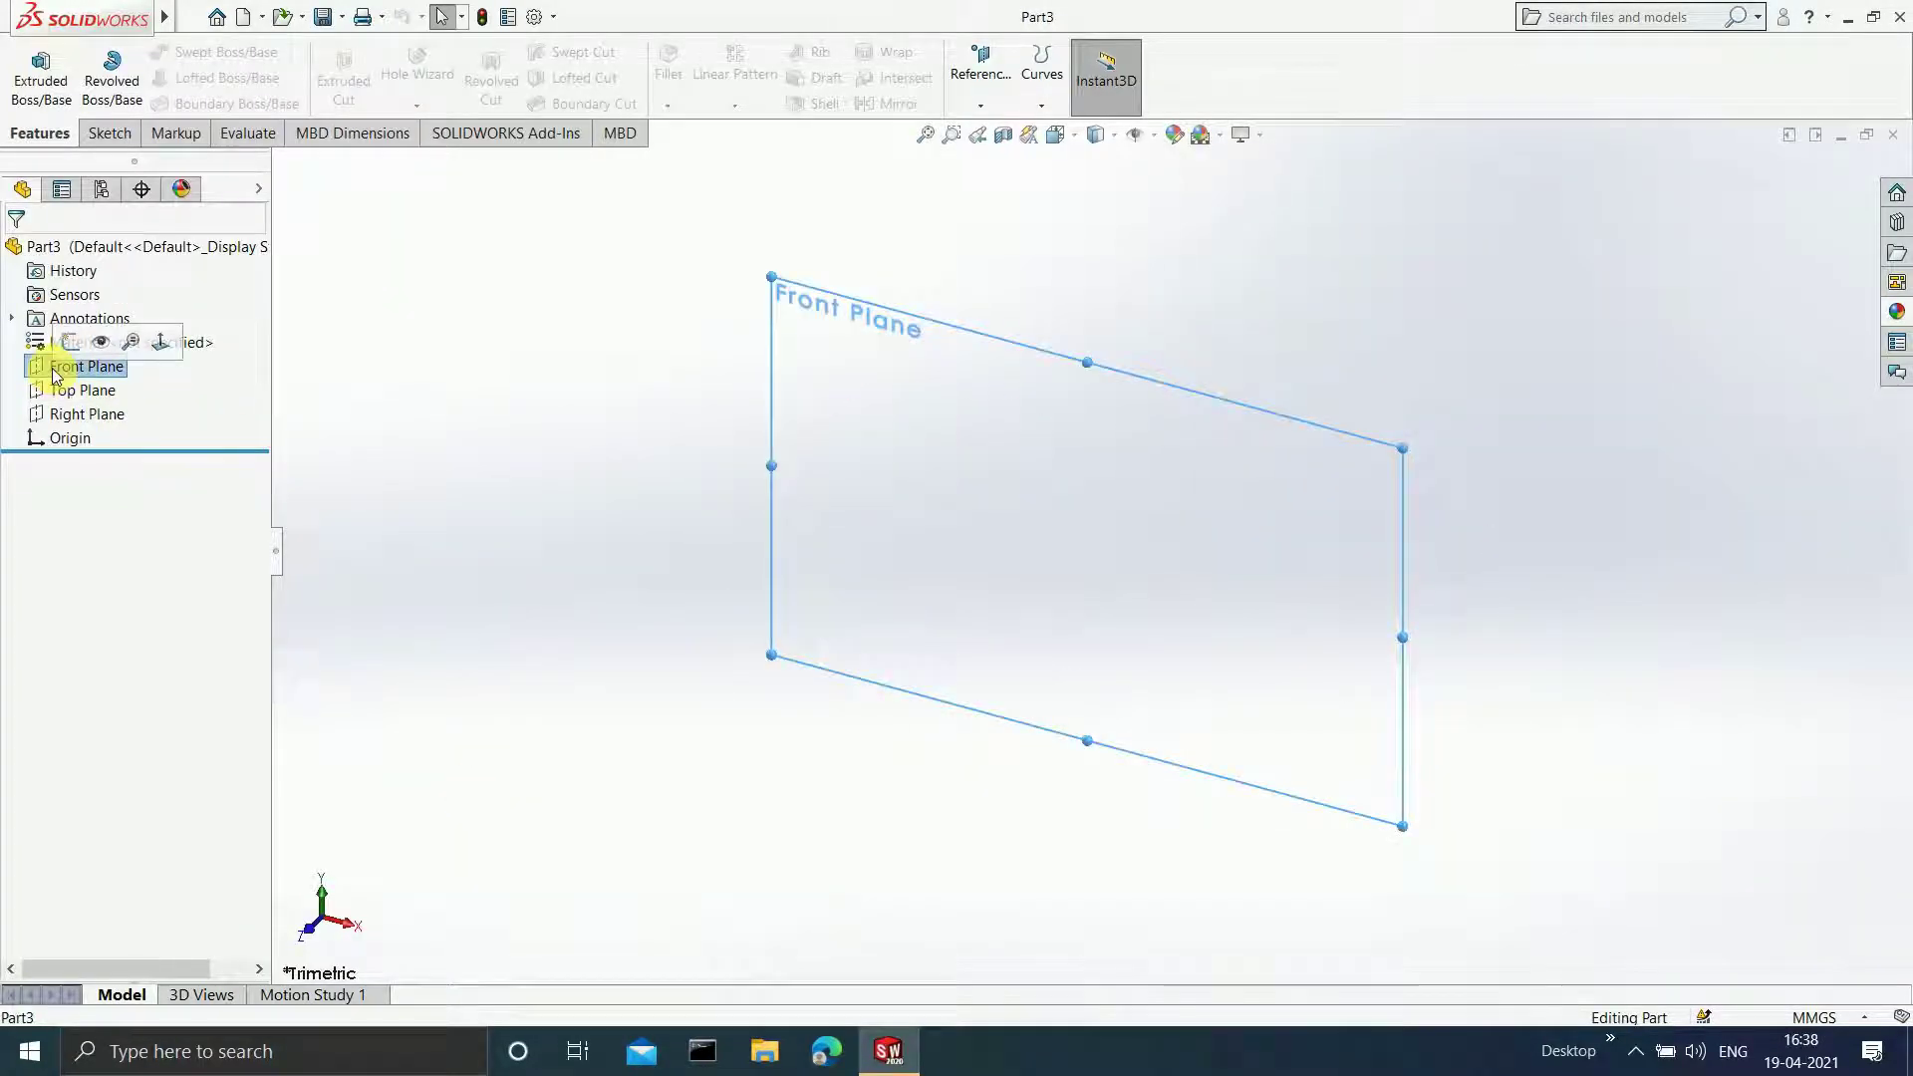
{"action": "left_click", "coordinate": [95, 135]}
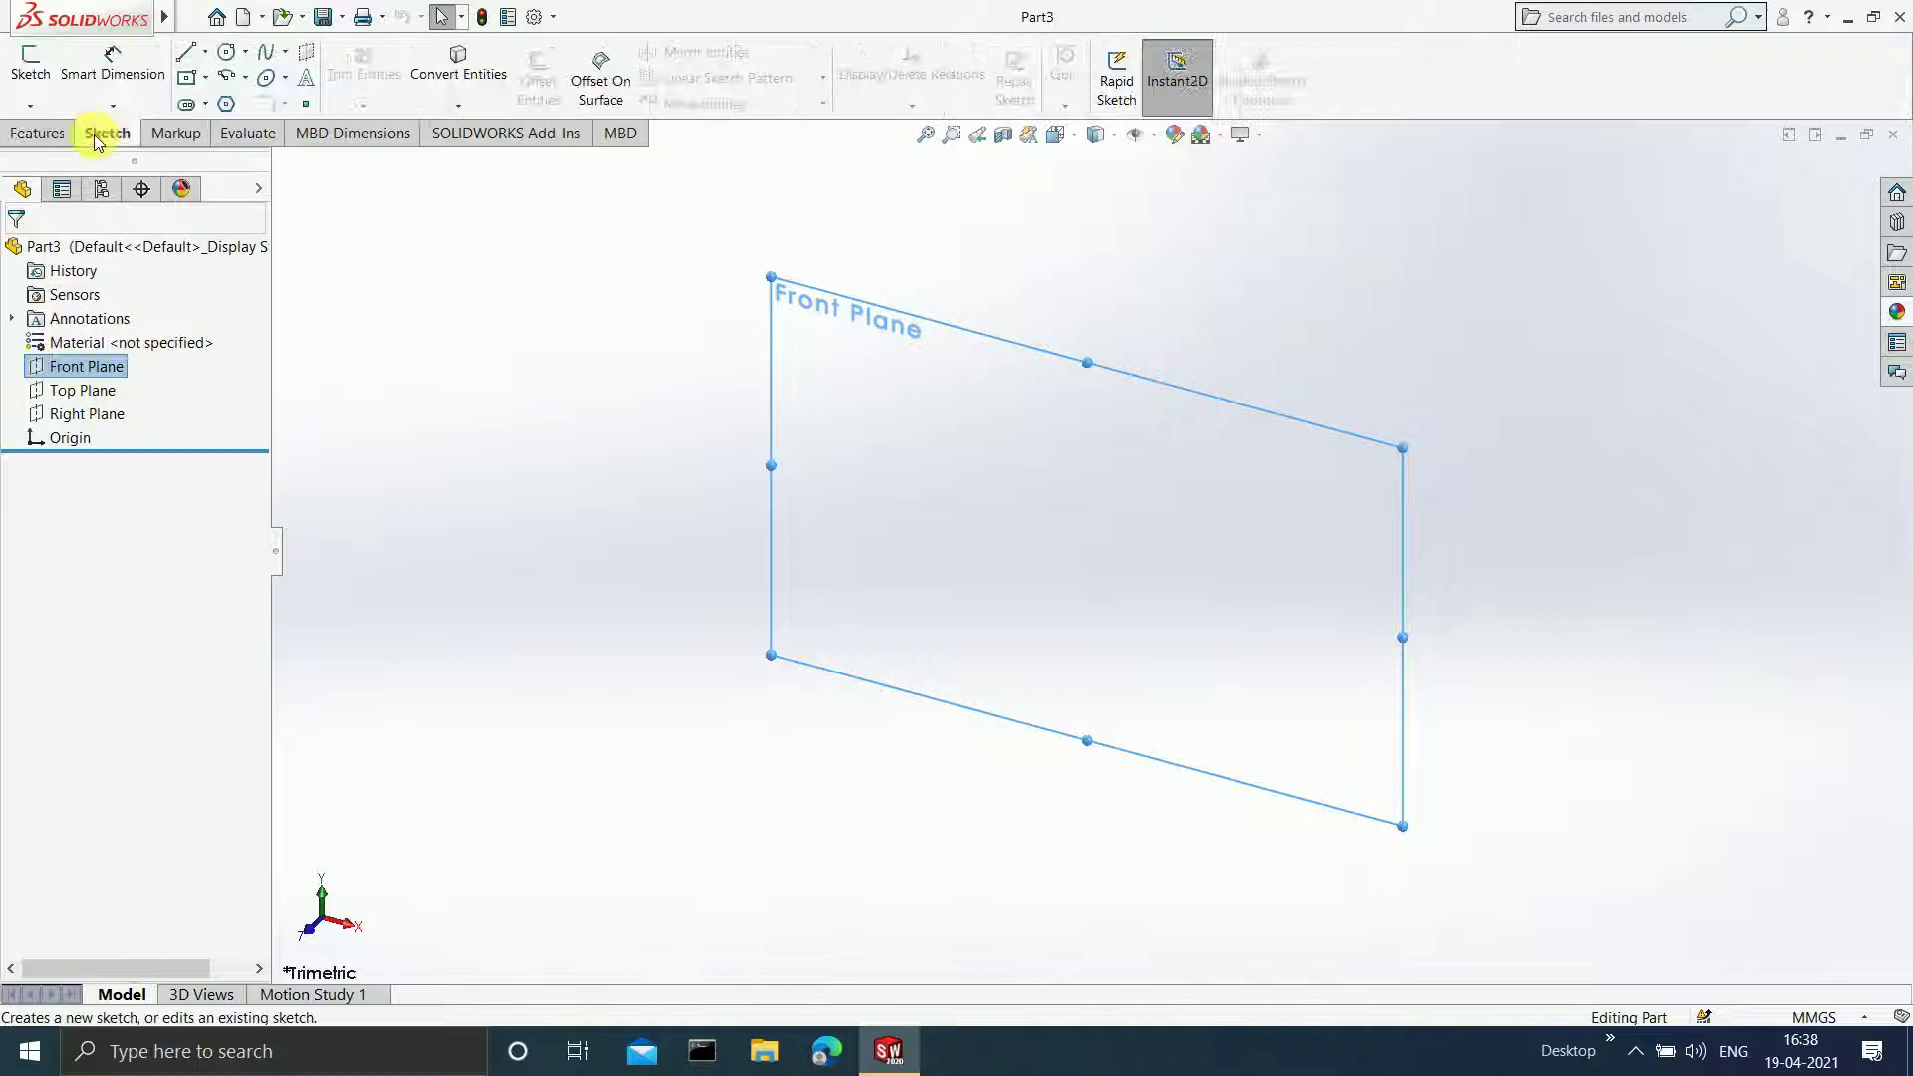
{"action": "left_click", "coordinate": [28, 68]}
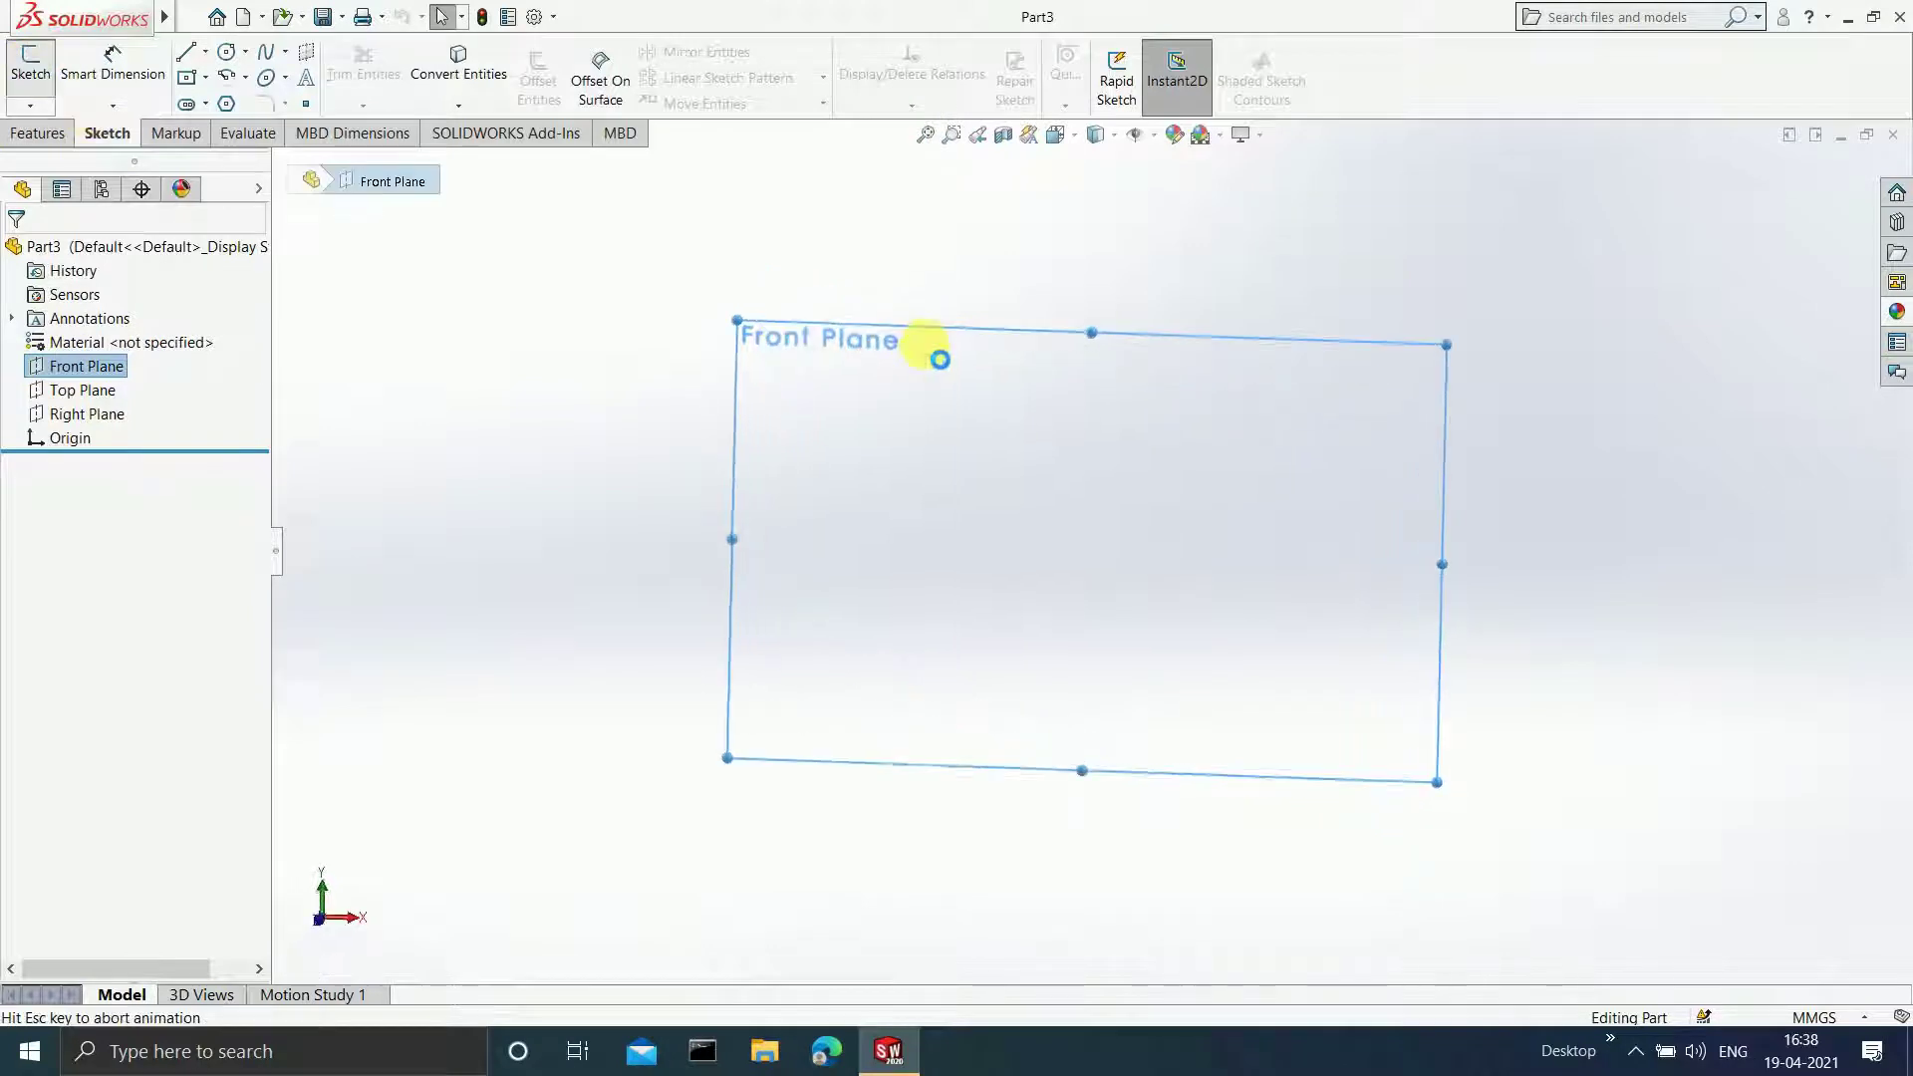
{"action": "left_click", "coordinate": [244, 52]}
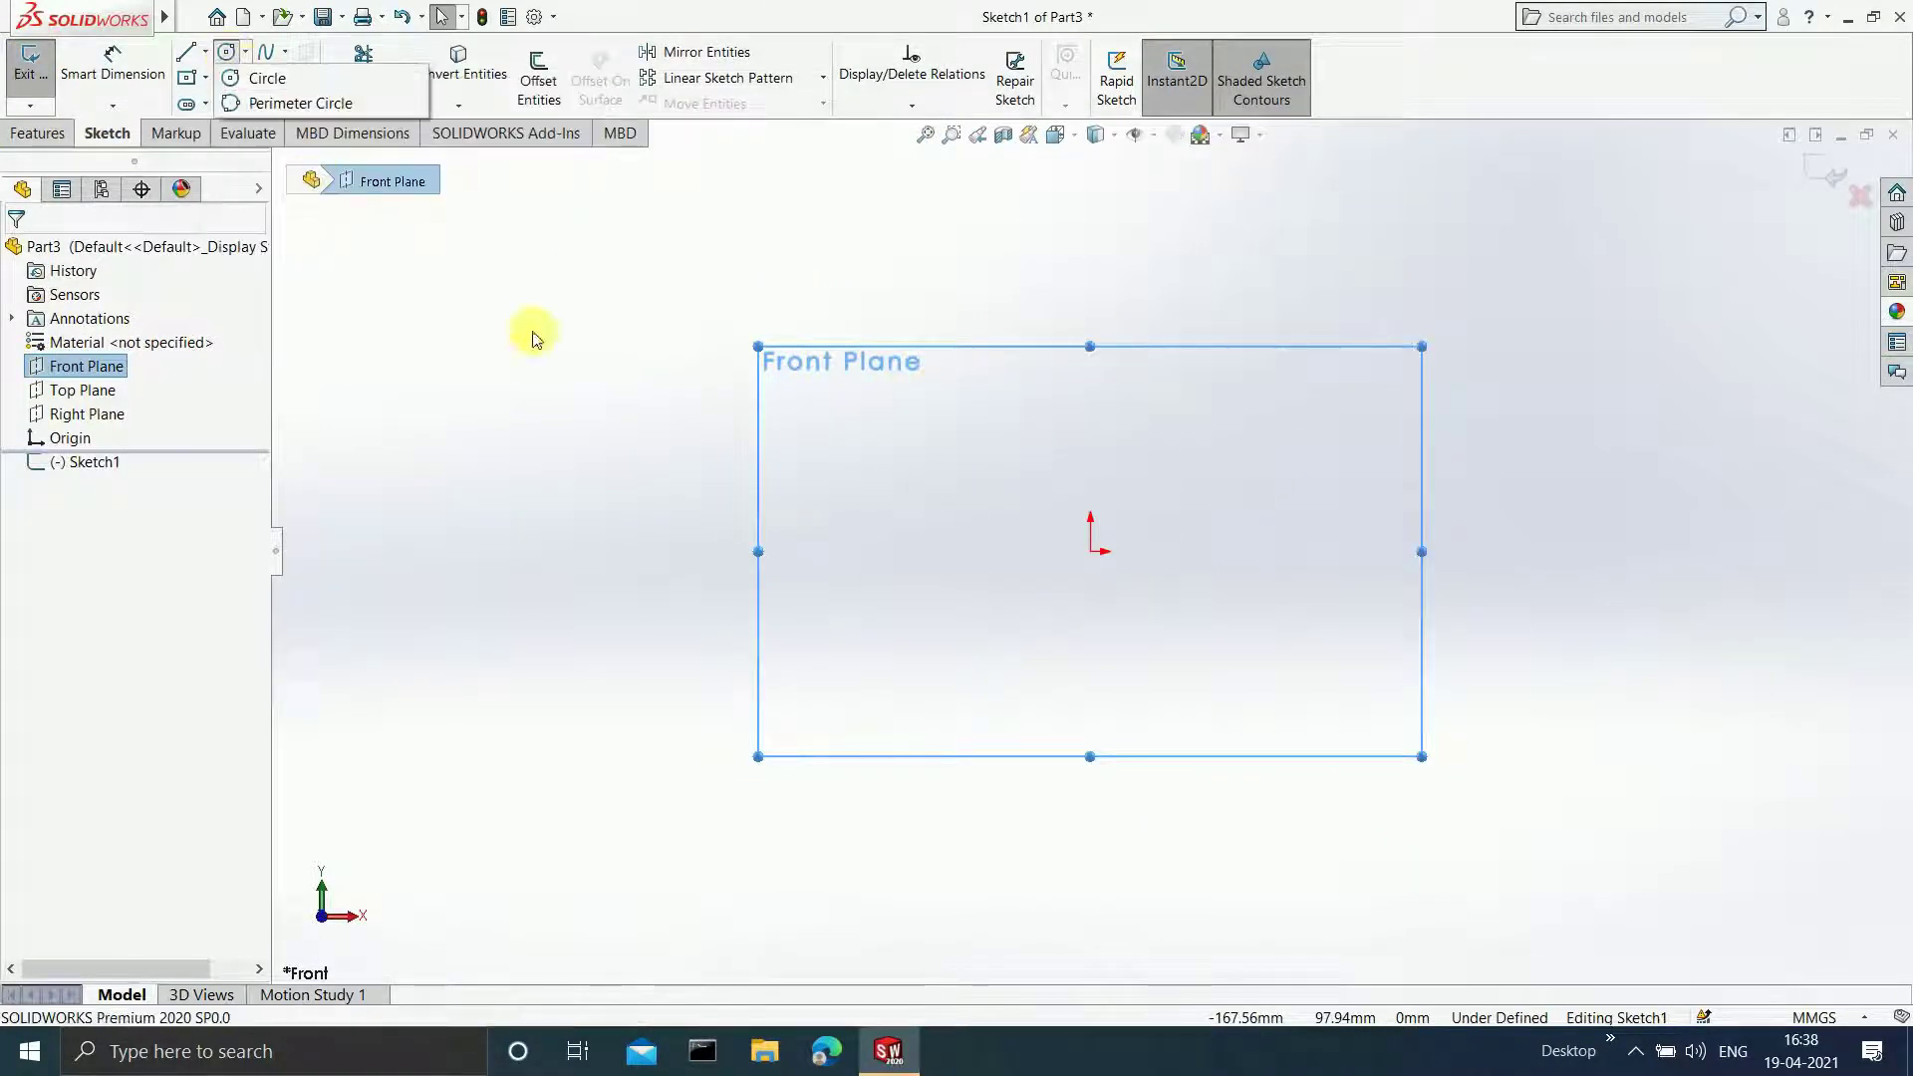
{"action": "left_click", "coordinate": [234, 78]}
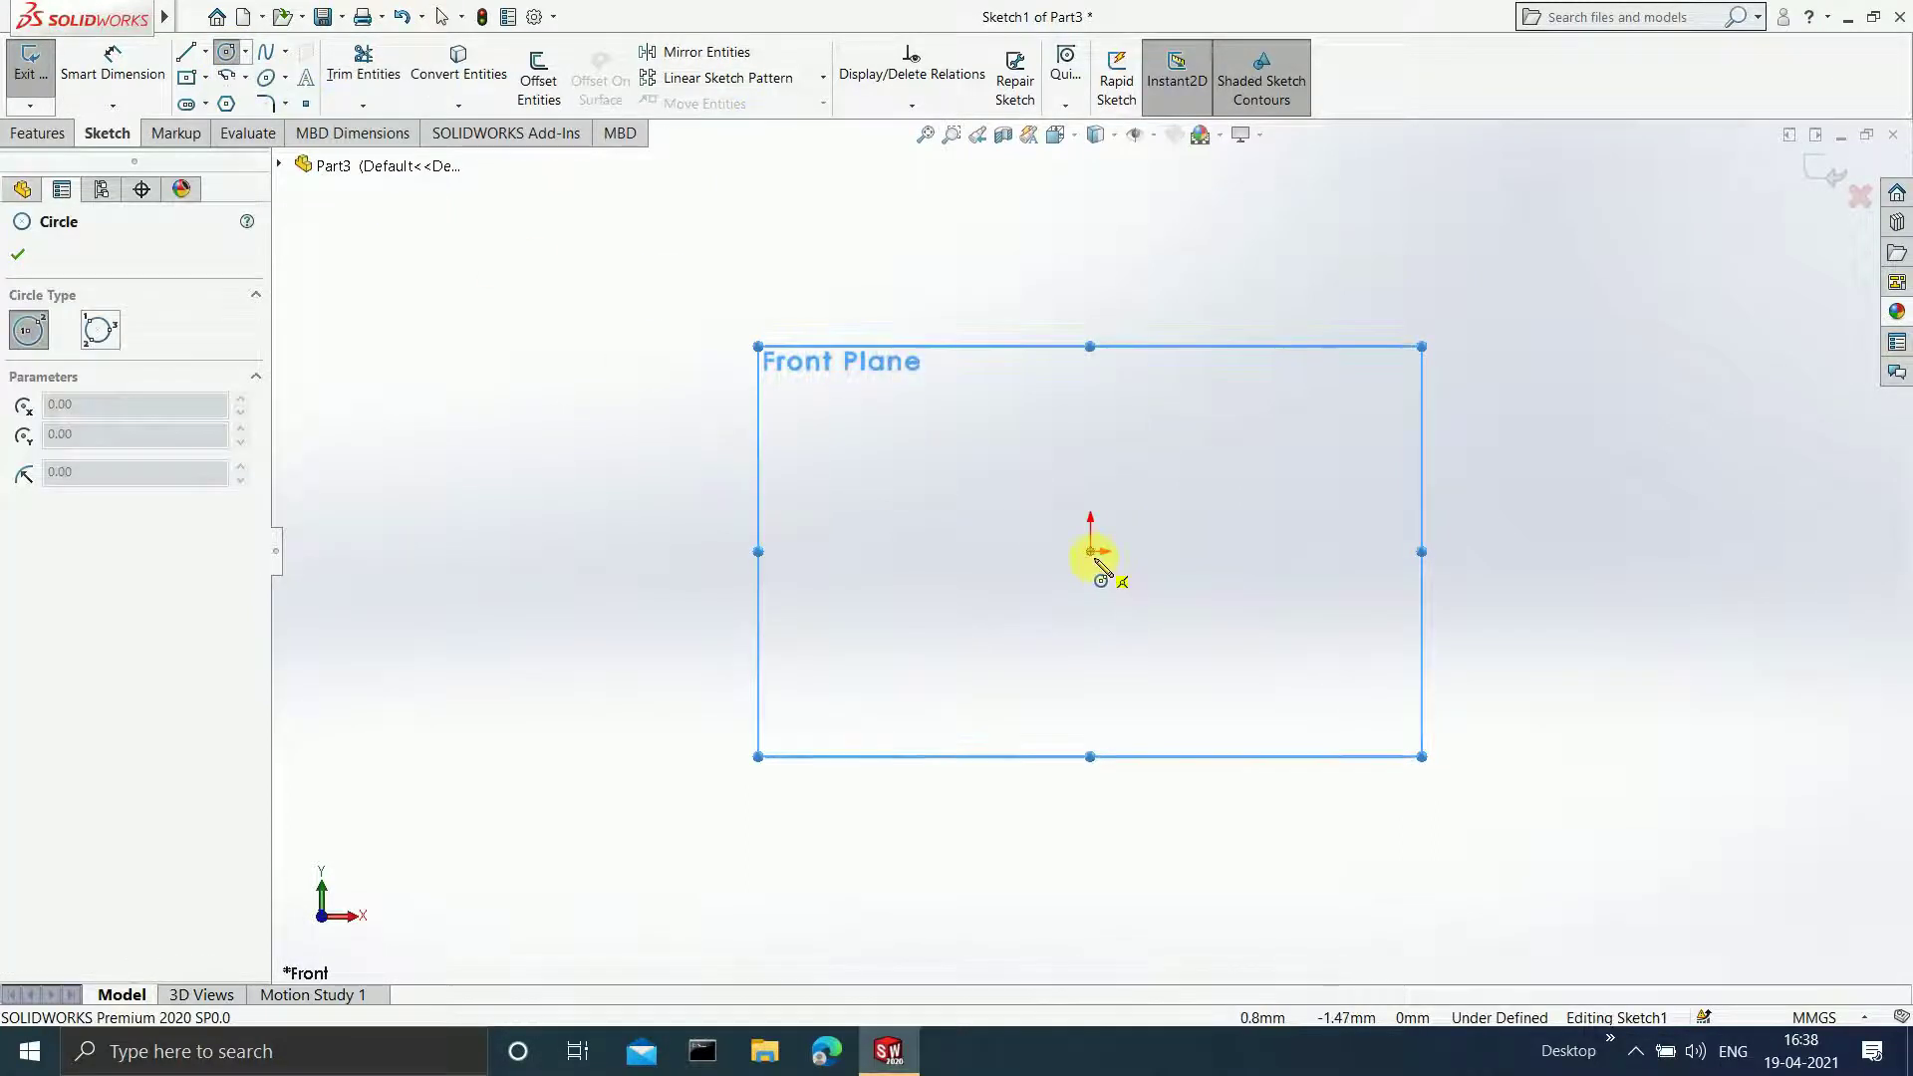
{"action": "mouse_move", "coordinate": [1091, 552]}
{"action": "left_mouse_down"}
{"action": "mouse_move", "coordinate": [1136, 661]}
{"action": "mouse_move", "coordinate": [1345, 815]}
{"action": "left_mouse_up"}
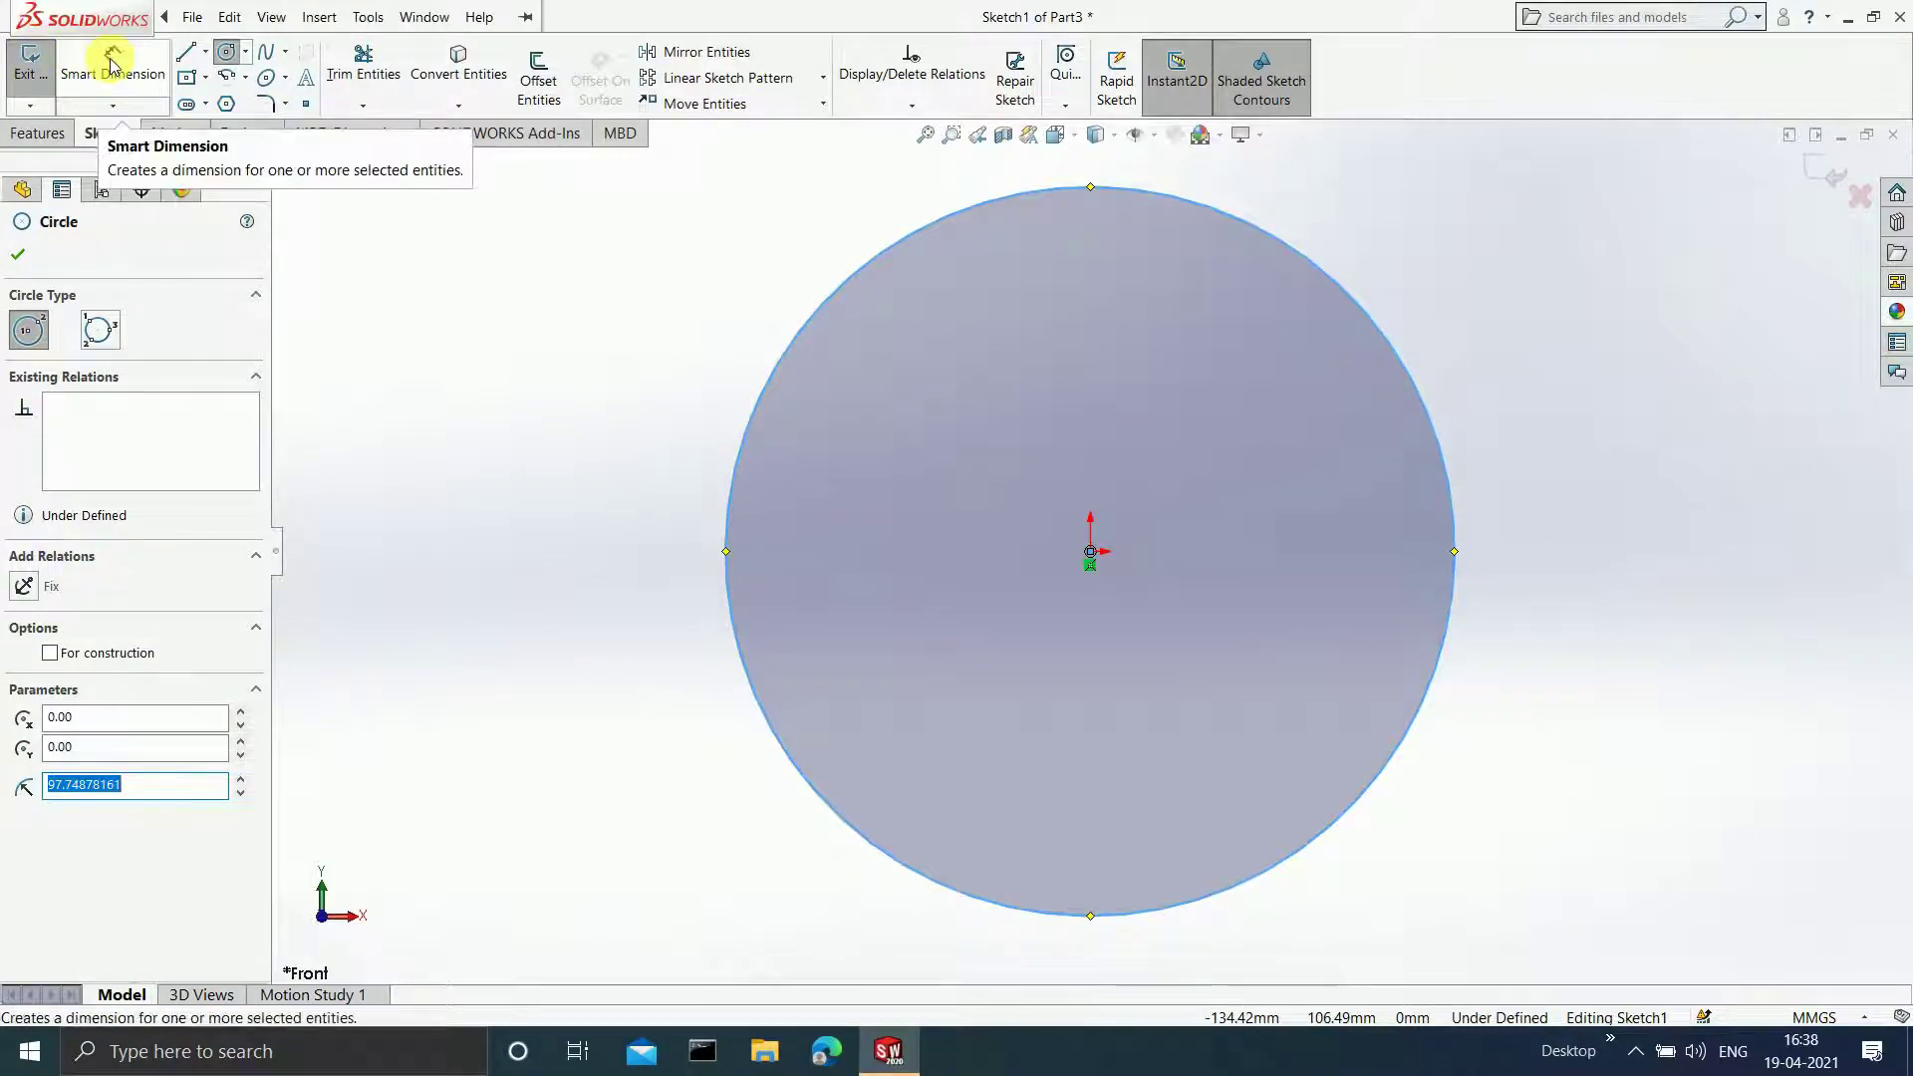
- Dimension the circle's diameter as 30.86 mm
{"action": "left_click", "coordinate": [84, 79]}
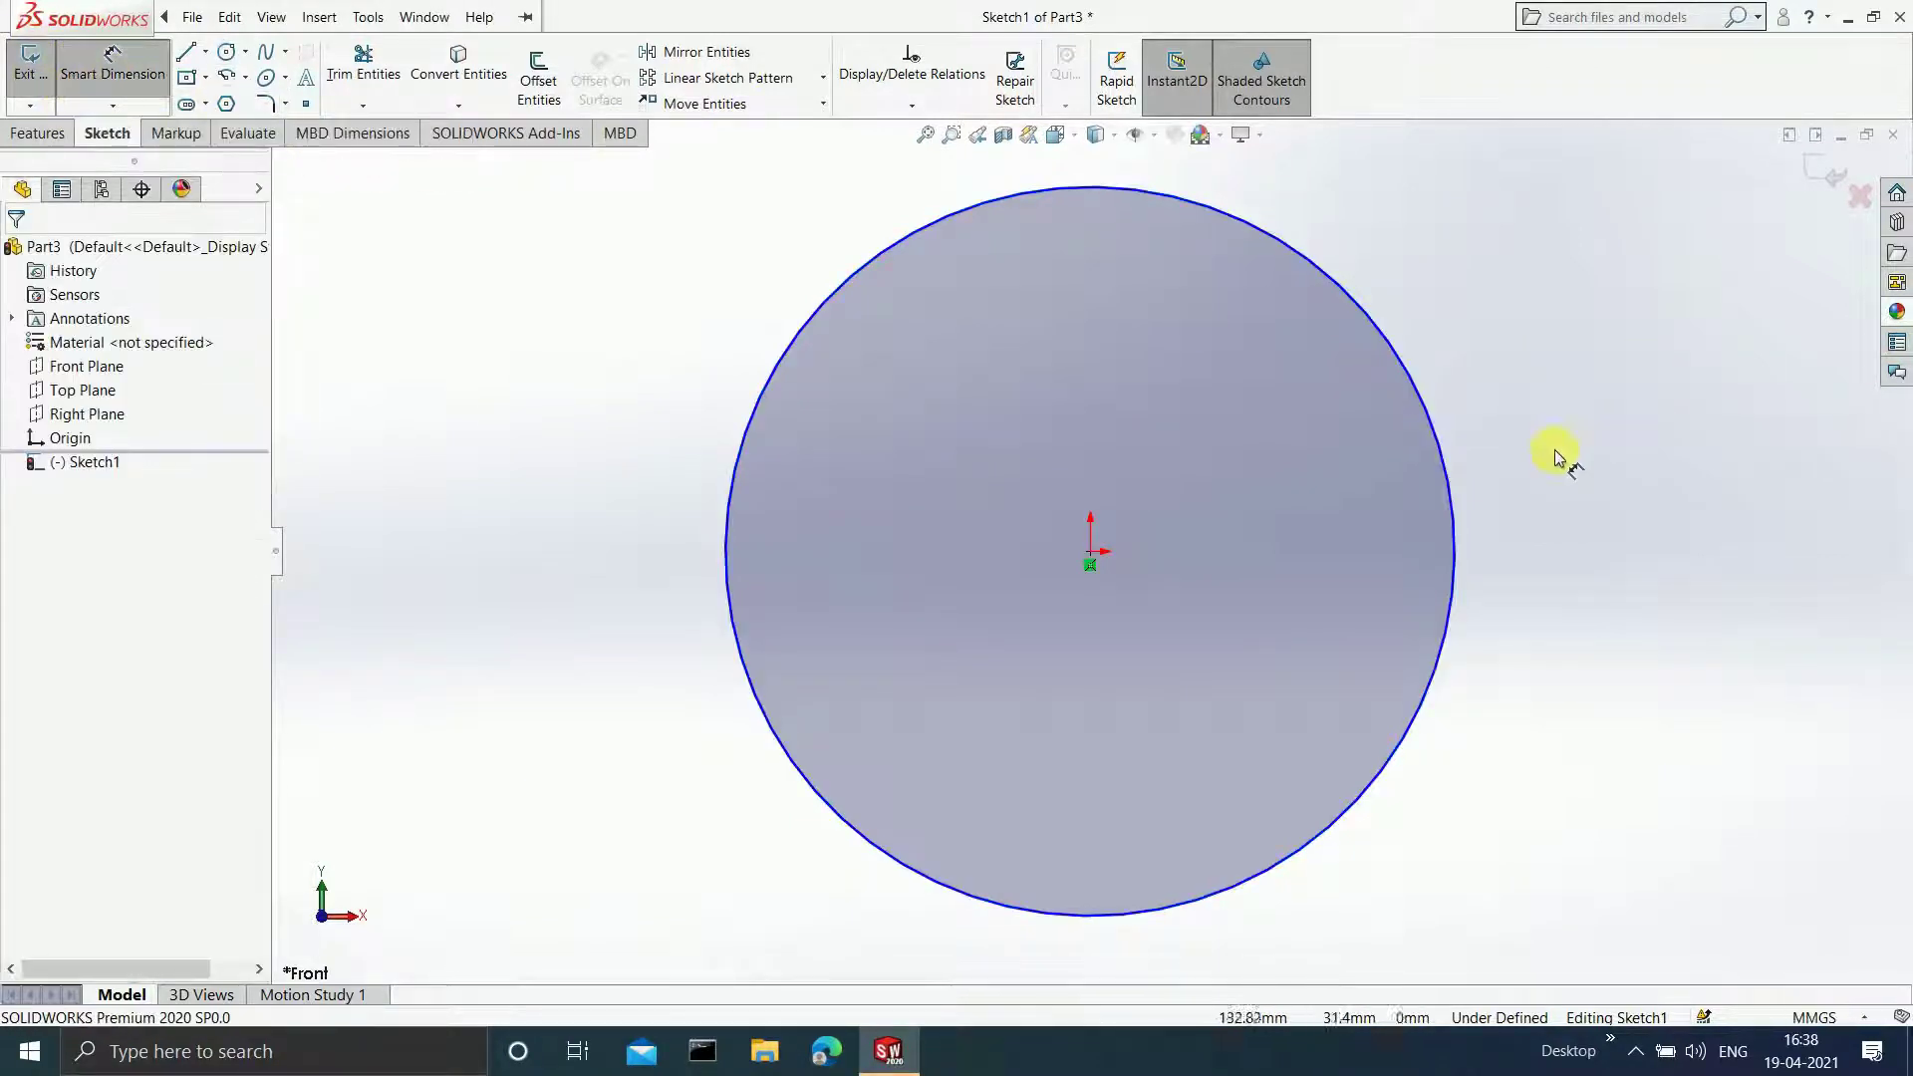
{"action": "left_click", "coordinate": [1451, 502]}
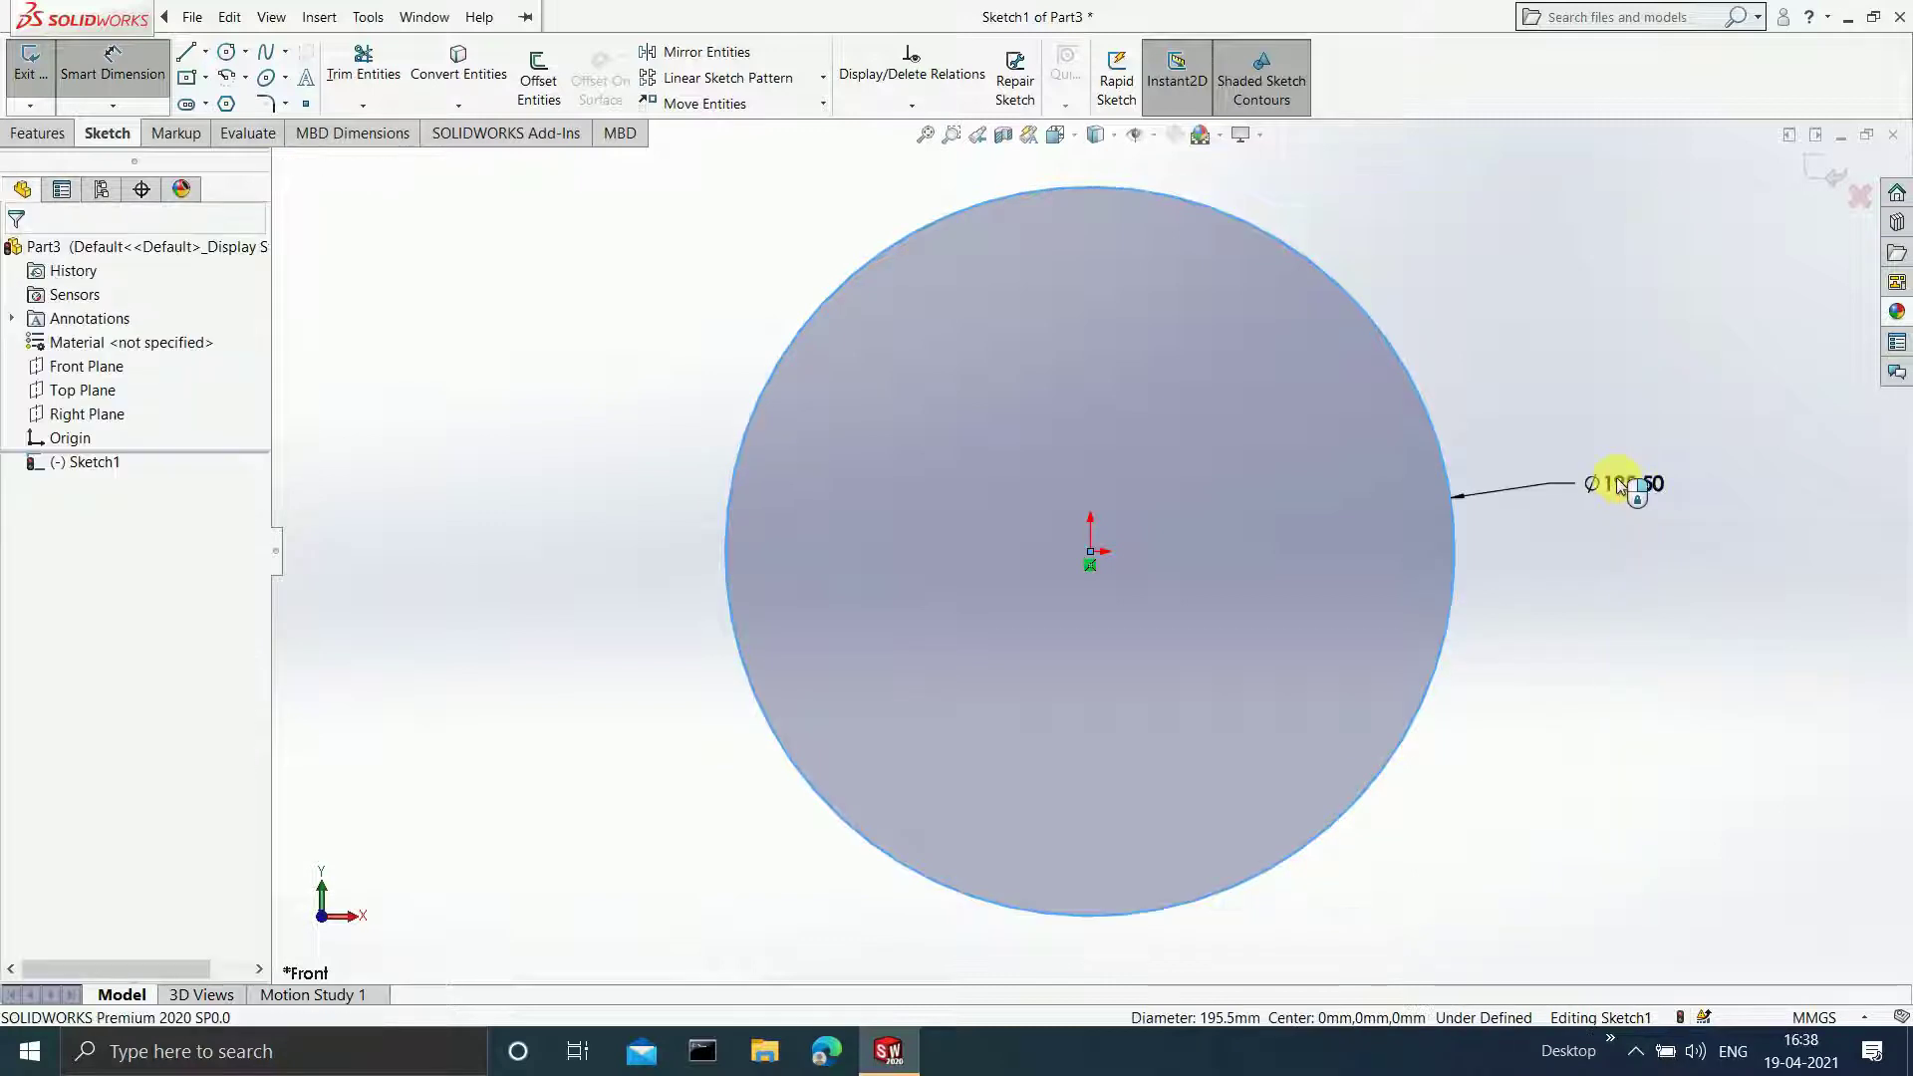
{"action": "left_click", "coordinate": [1624, 488]}
{"action": "type", "text": "30"}
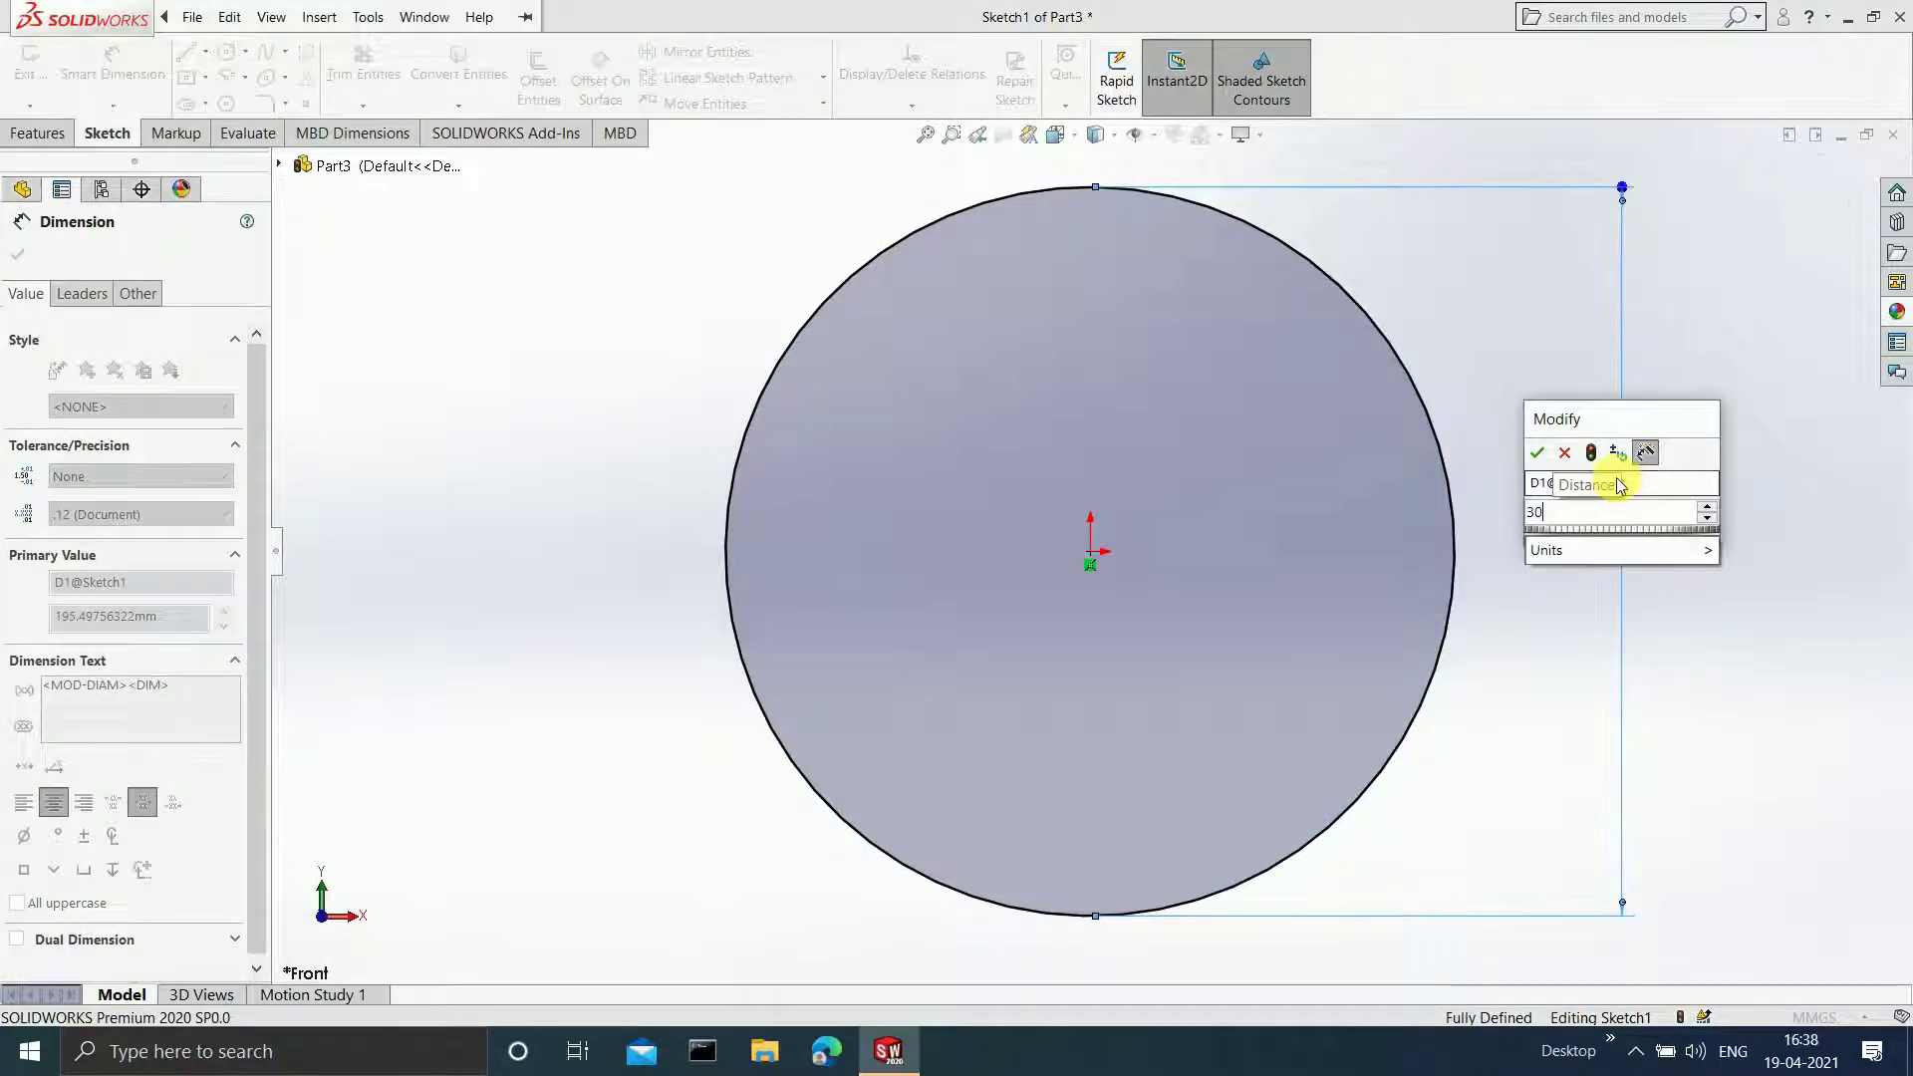
{"action": "type", "text": ".85"}
{"action": "key", "text": "BackSpace"}
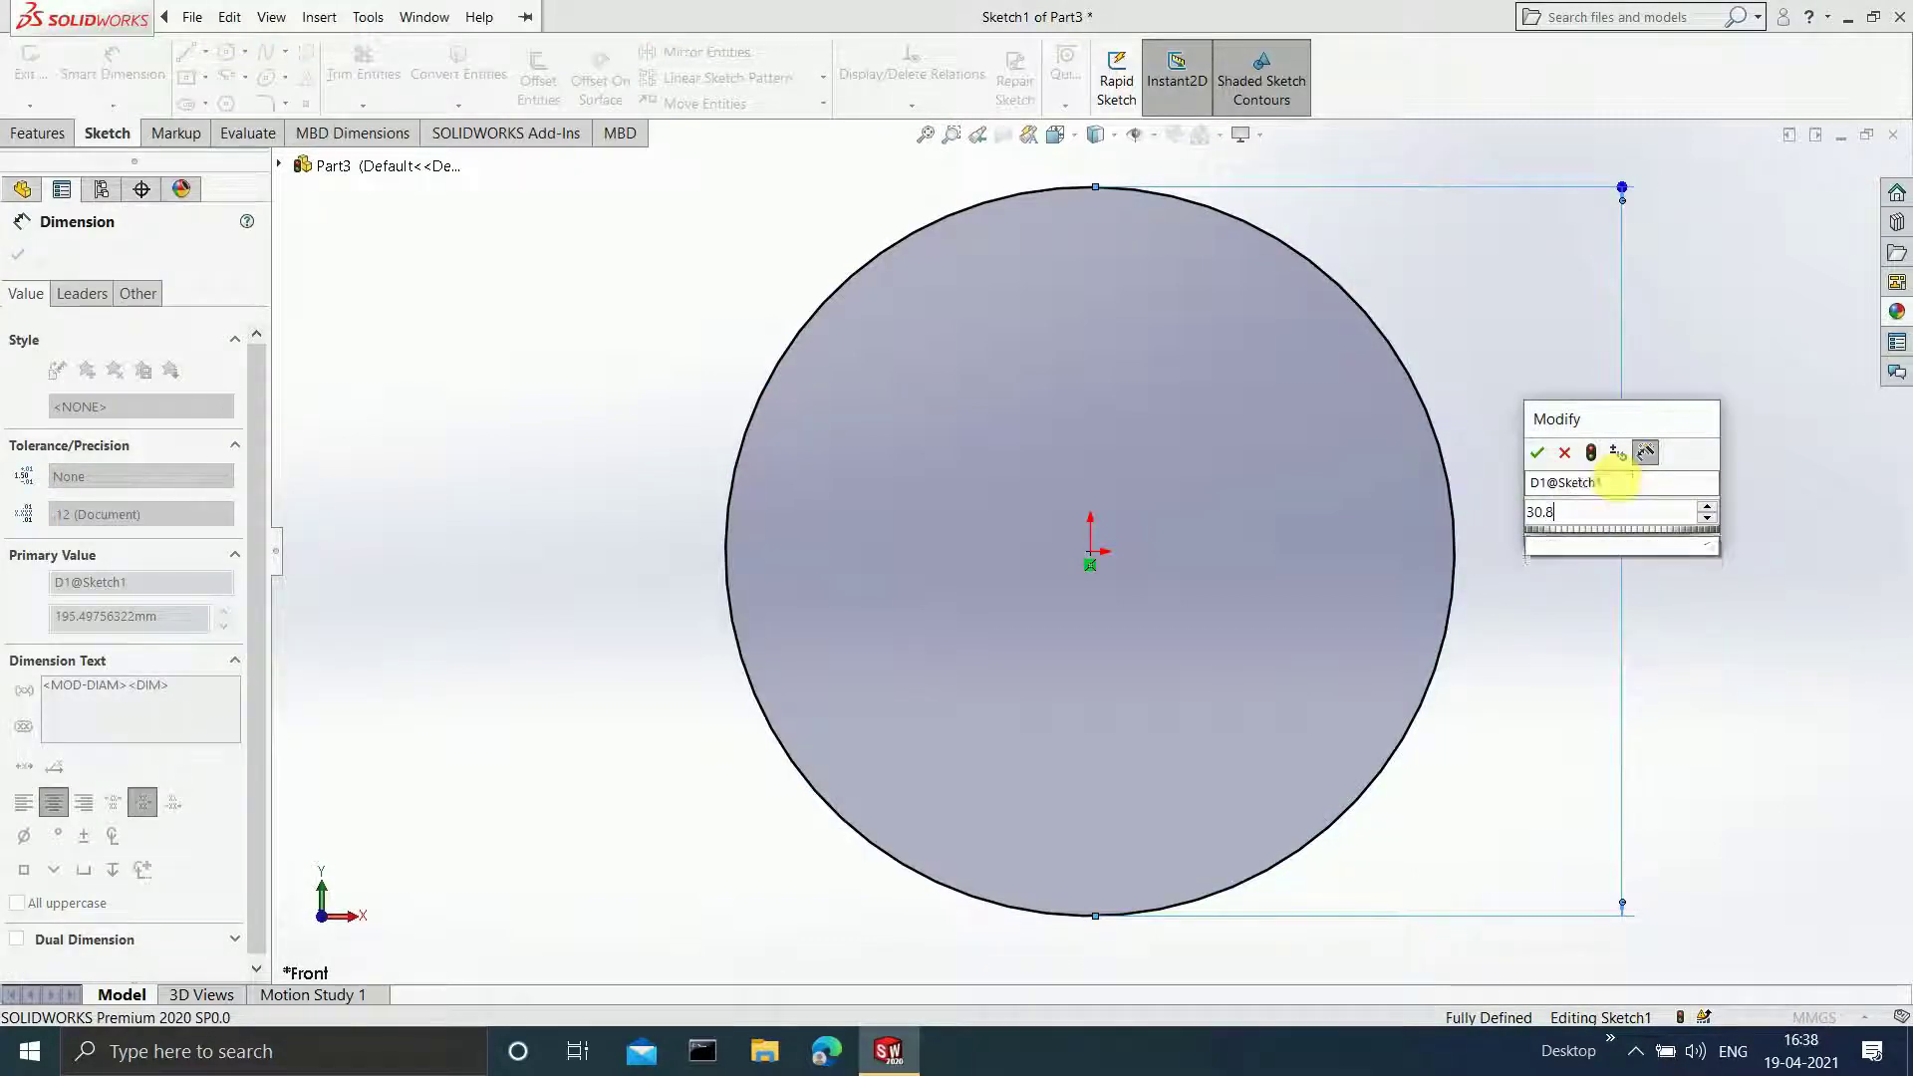
{"action": "type", "text": "6"}
{"action": "key", "text": "Return"}
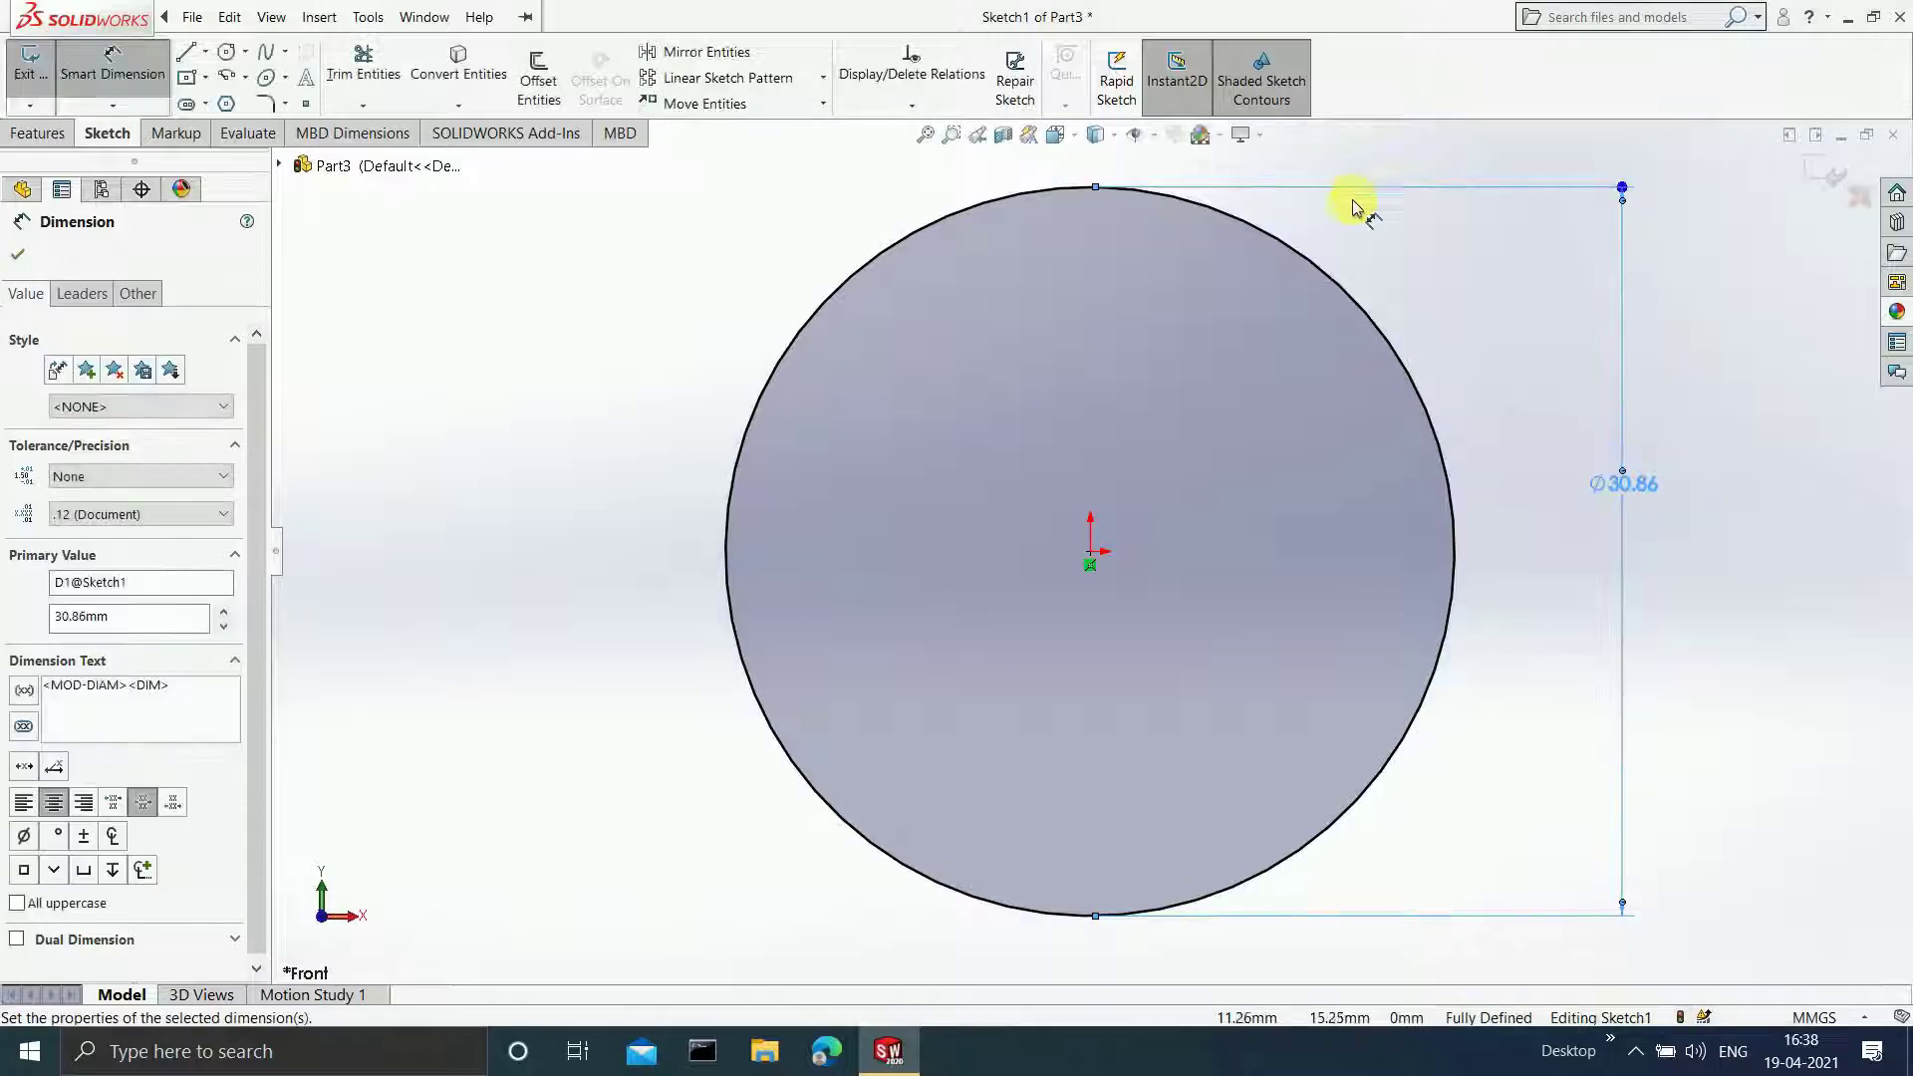
{"action": "left_click", "coordinate": [1607, 392]}
{"action": "key", "text": "Escape"}
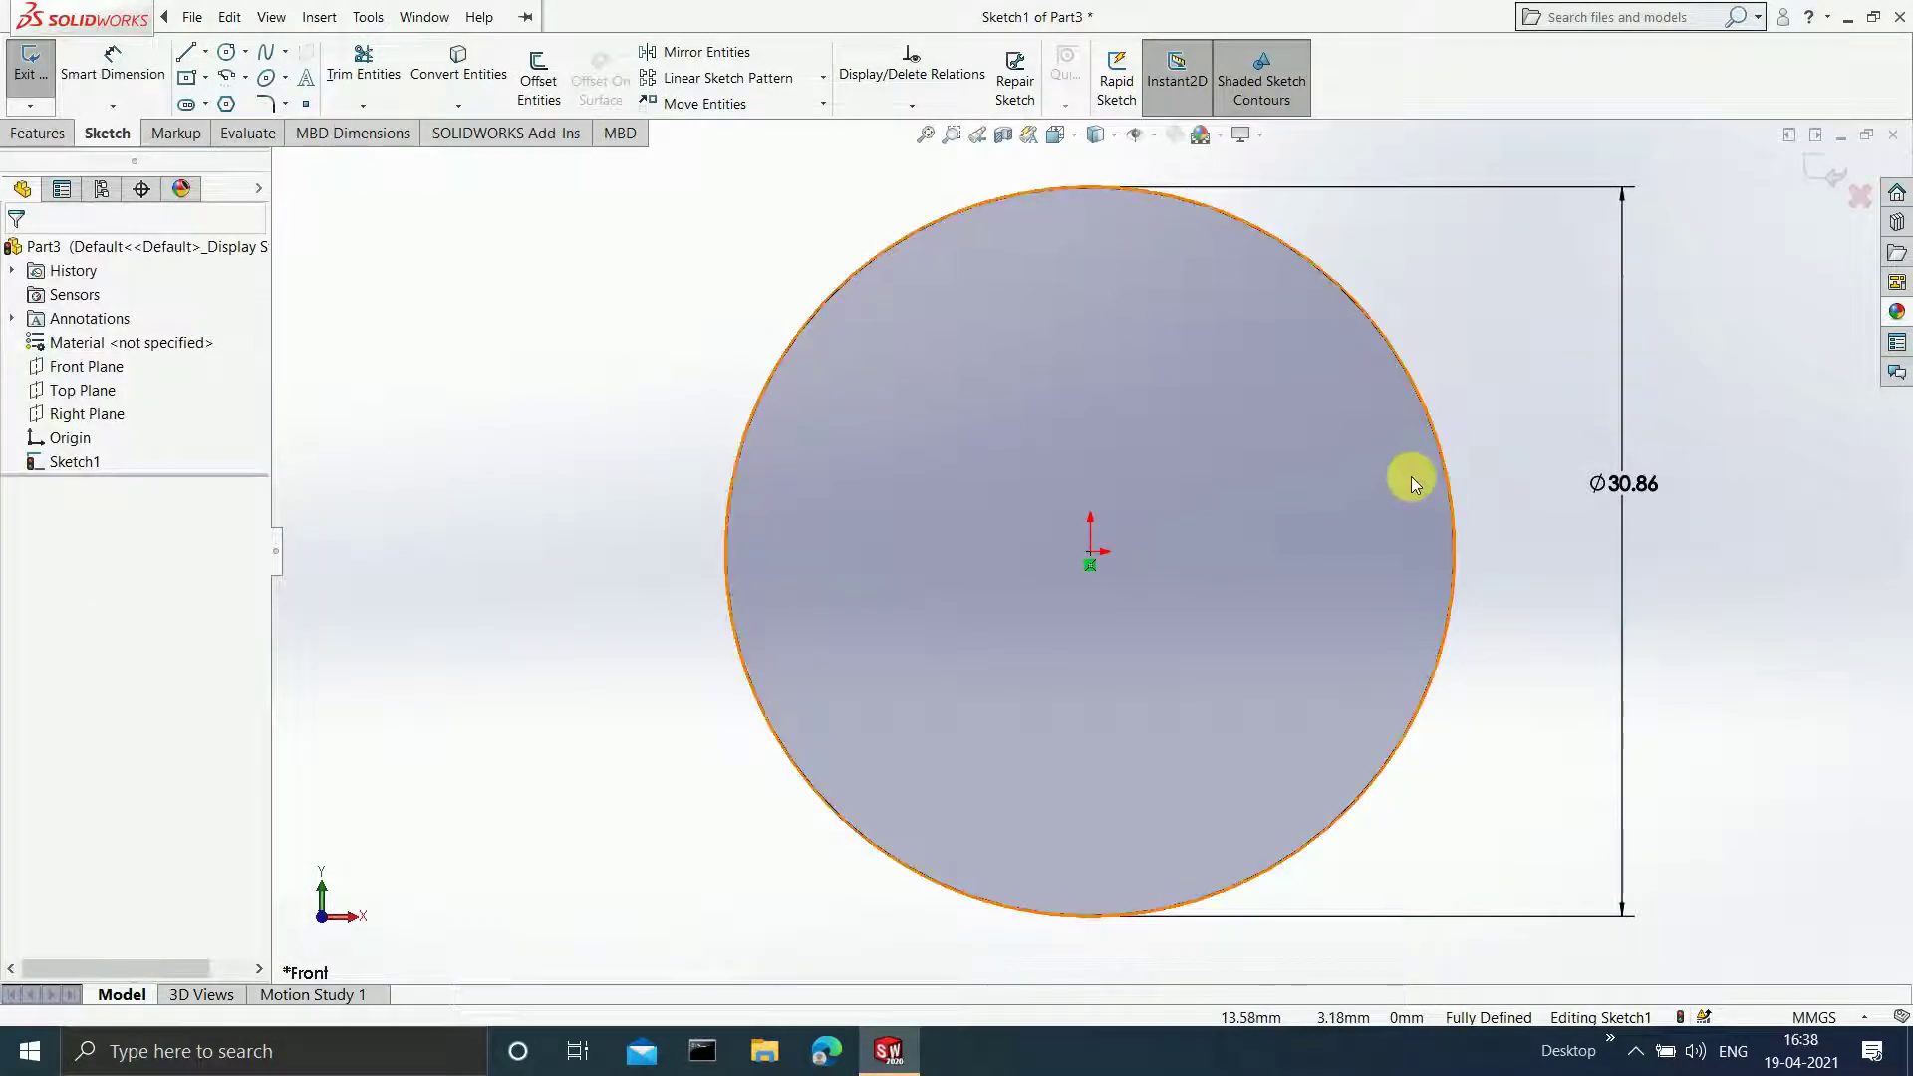
- Convert the 30.86 mm circle to construction geometry
{"action": "left_click", "coordinate": [1438, 466]}
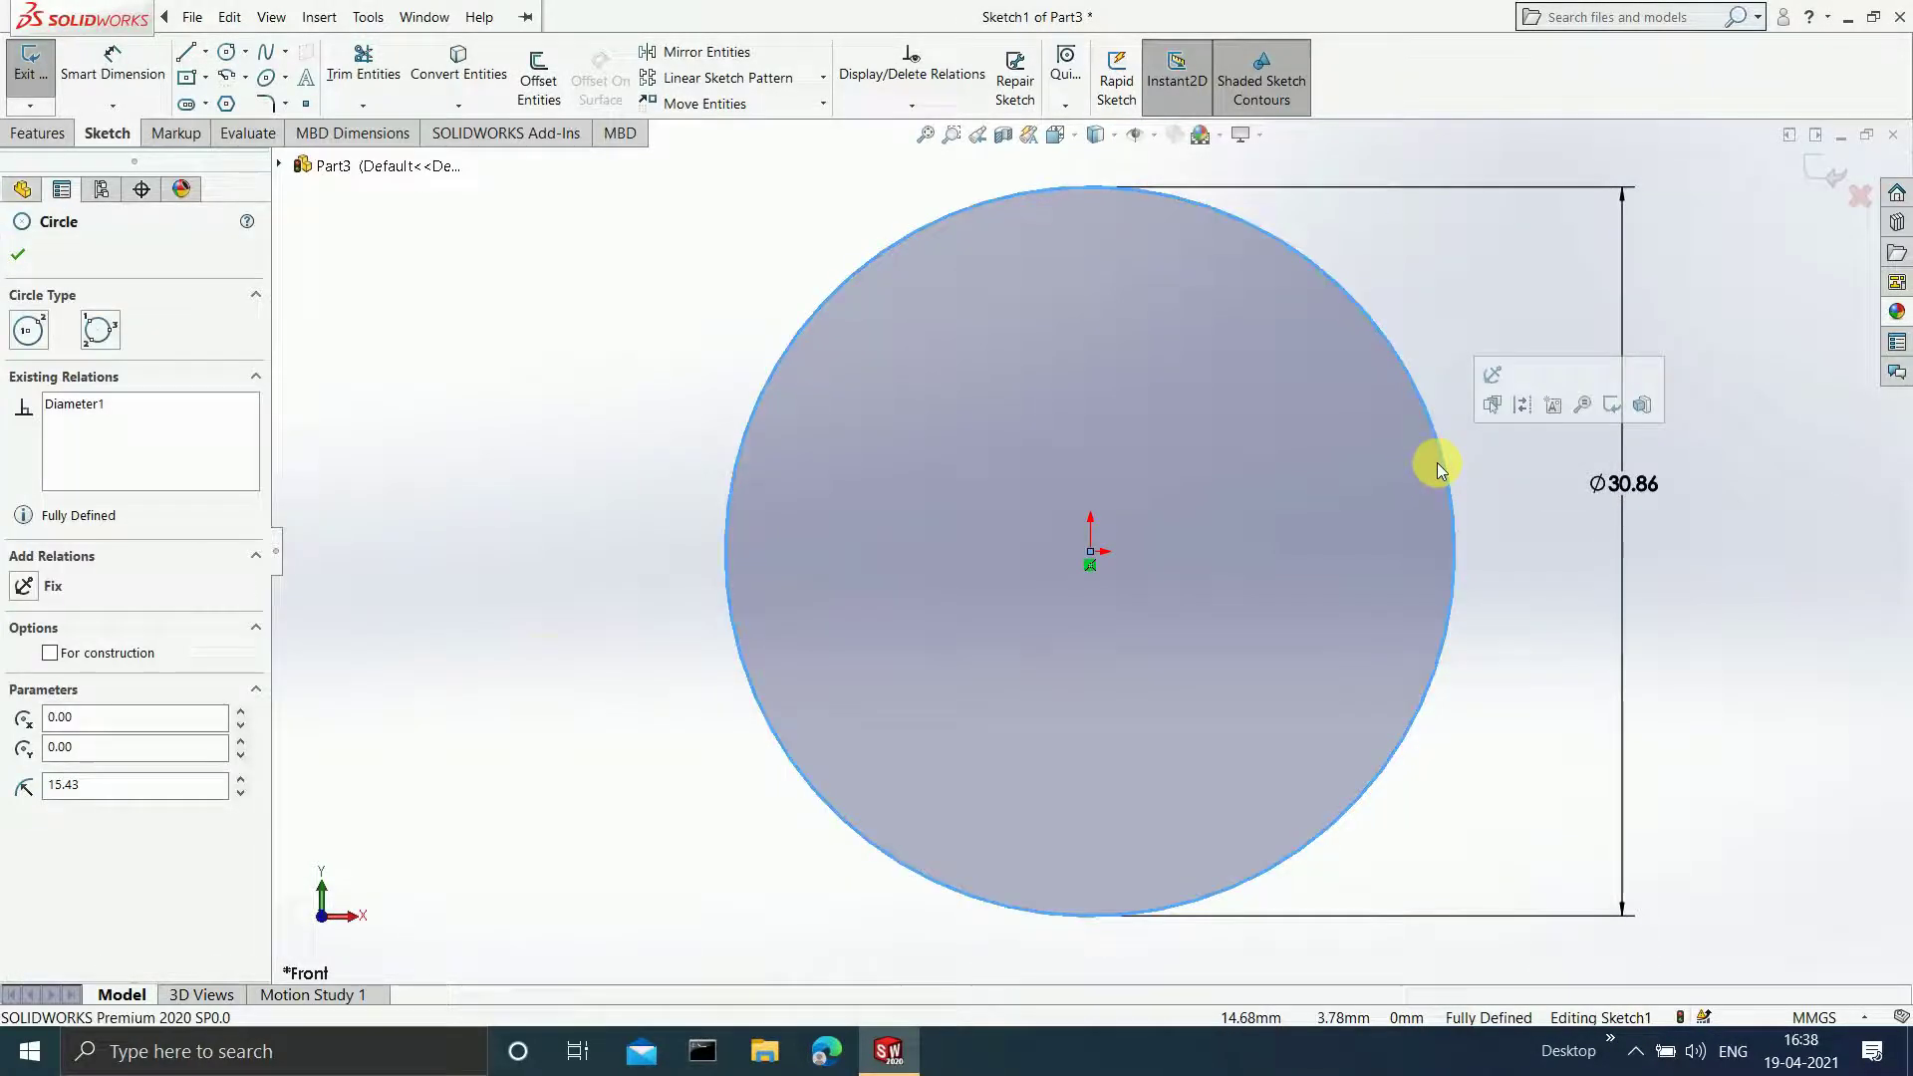
{"action": "left_click", "coordinate": [52, 655]}
{"action": "left_click", "coordinate": [18, 254]}
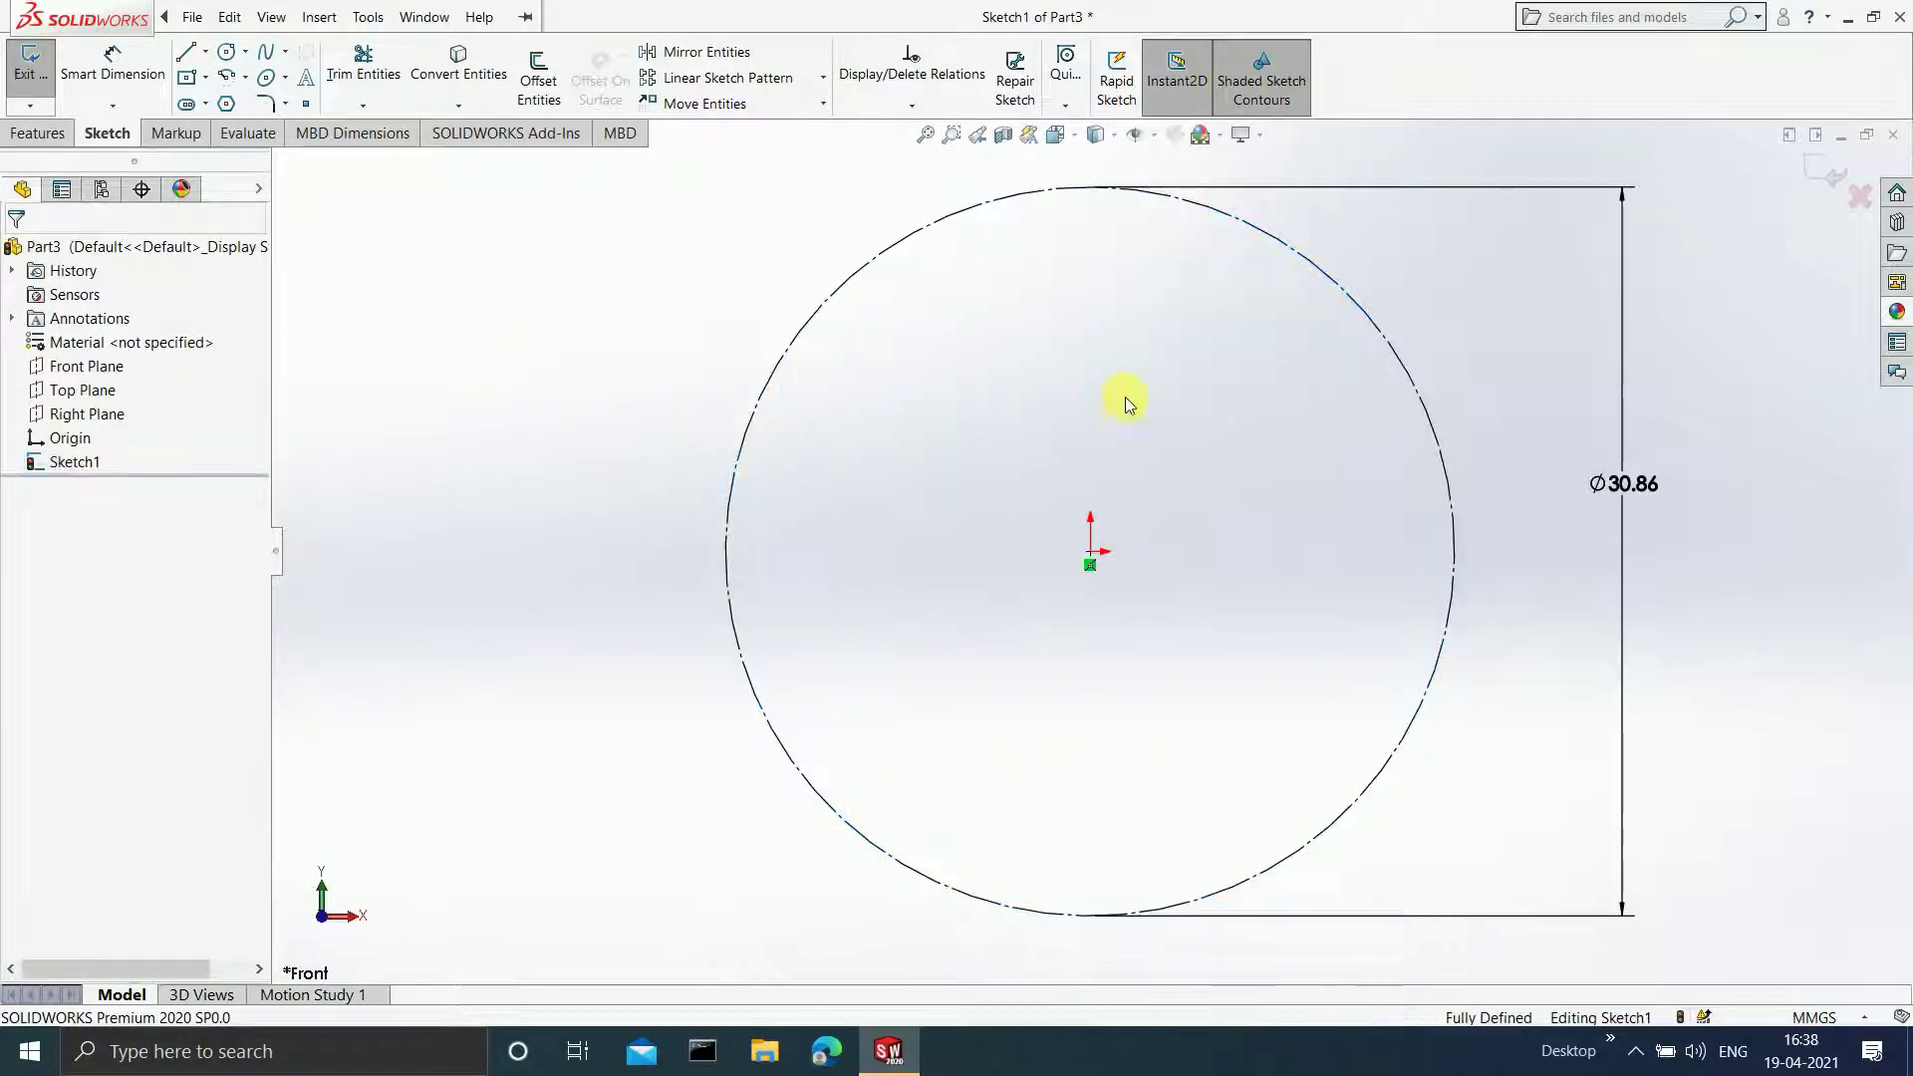
- Offset the construction circle bi-directionally by 0.5 mm, with dimensions added
{"action": "left_click", "coordinate": [771, 375]}
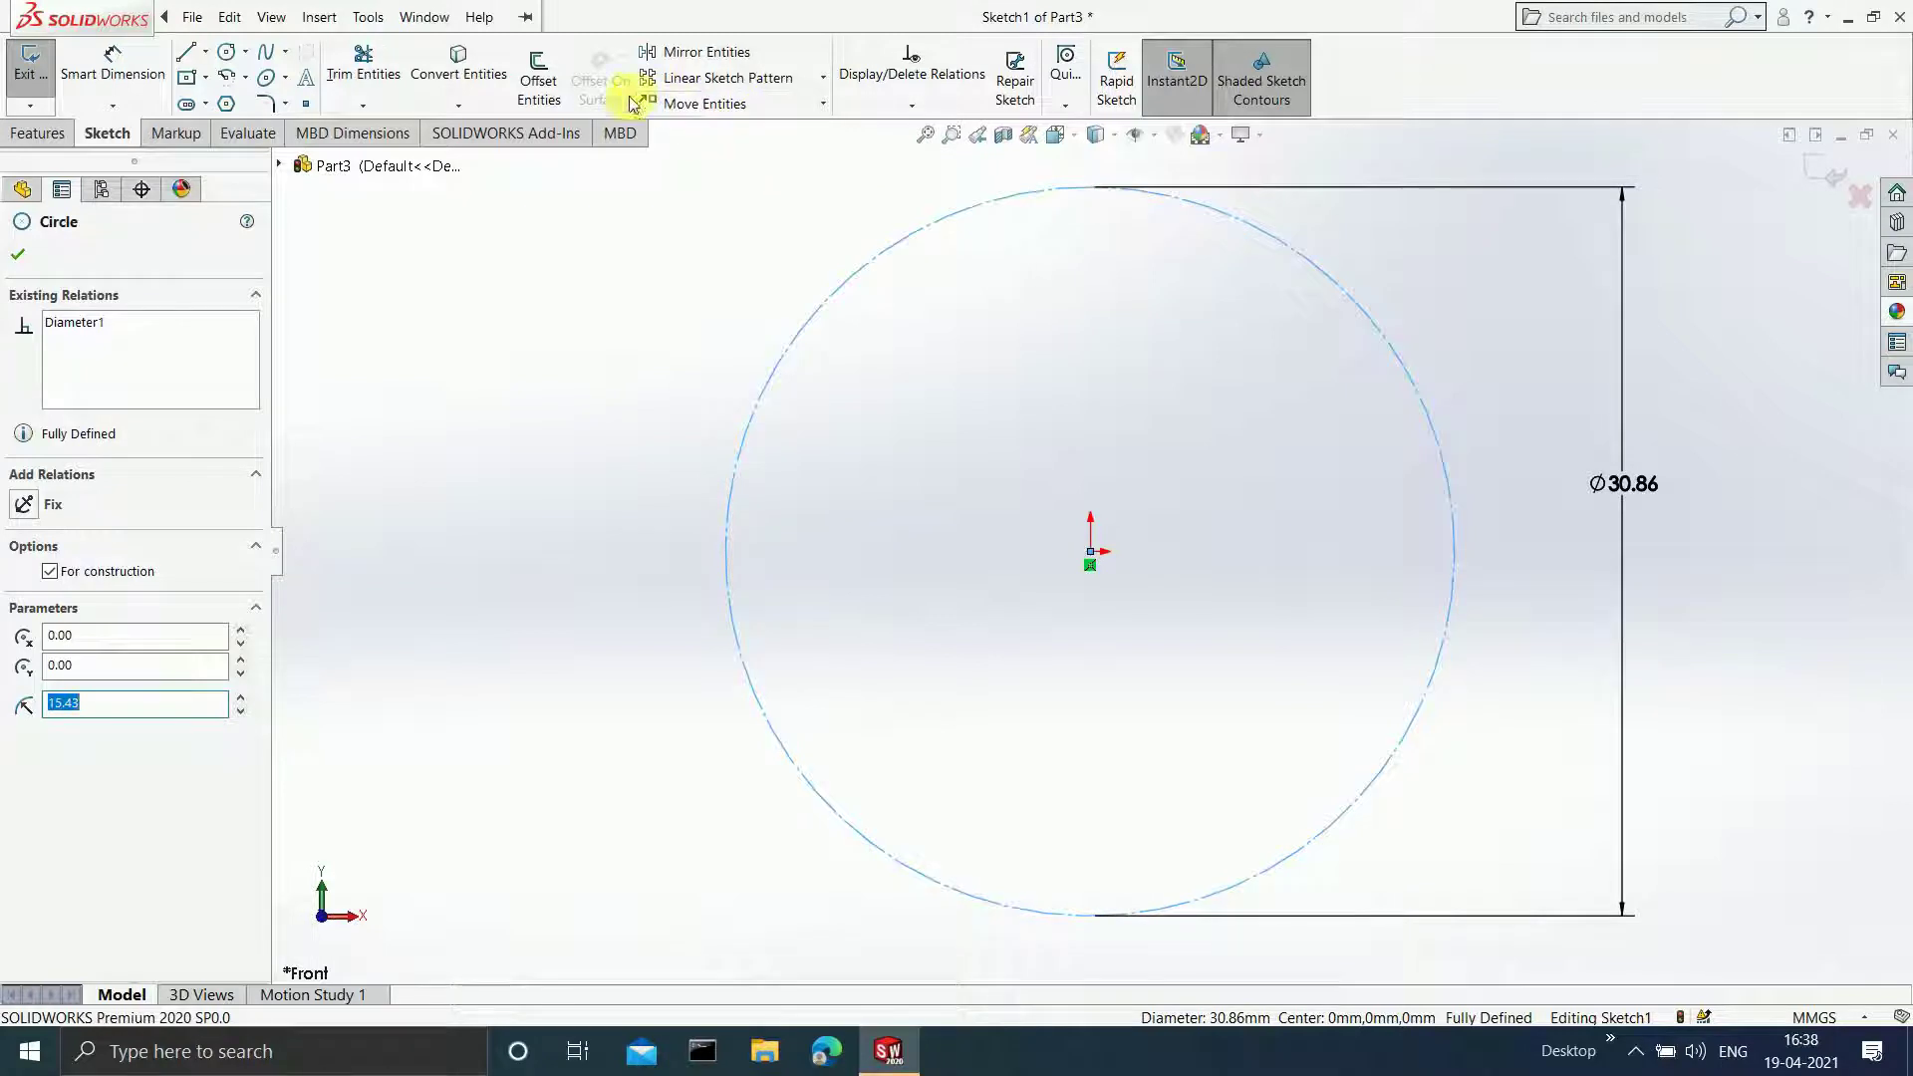
{"action": "left_click", "coordinate": [539, 79]}
{"action": "scroll", "coordinate": [1126, 393], "scroll_direction": "up", "scroll_amount": 3}
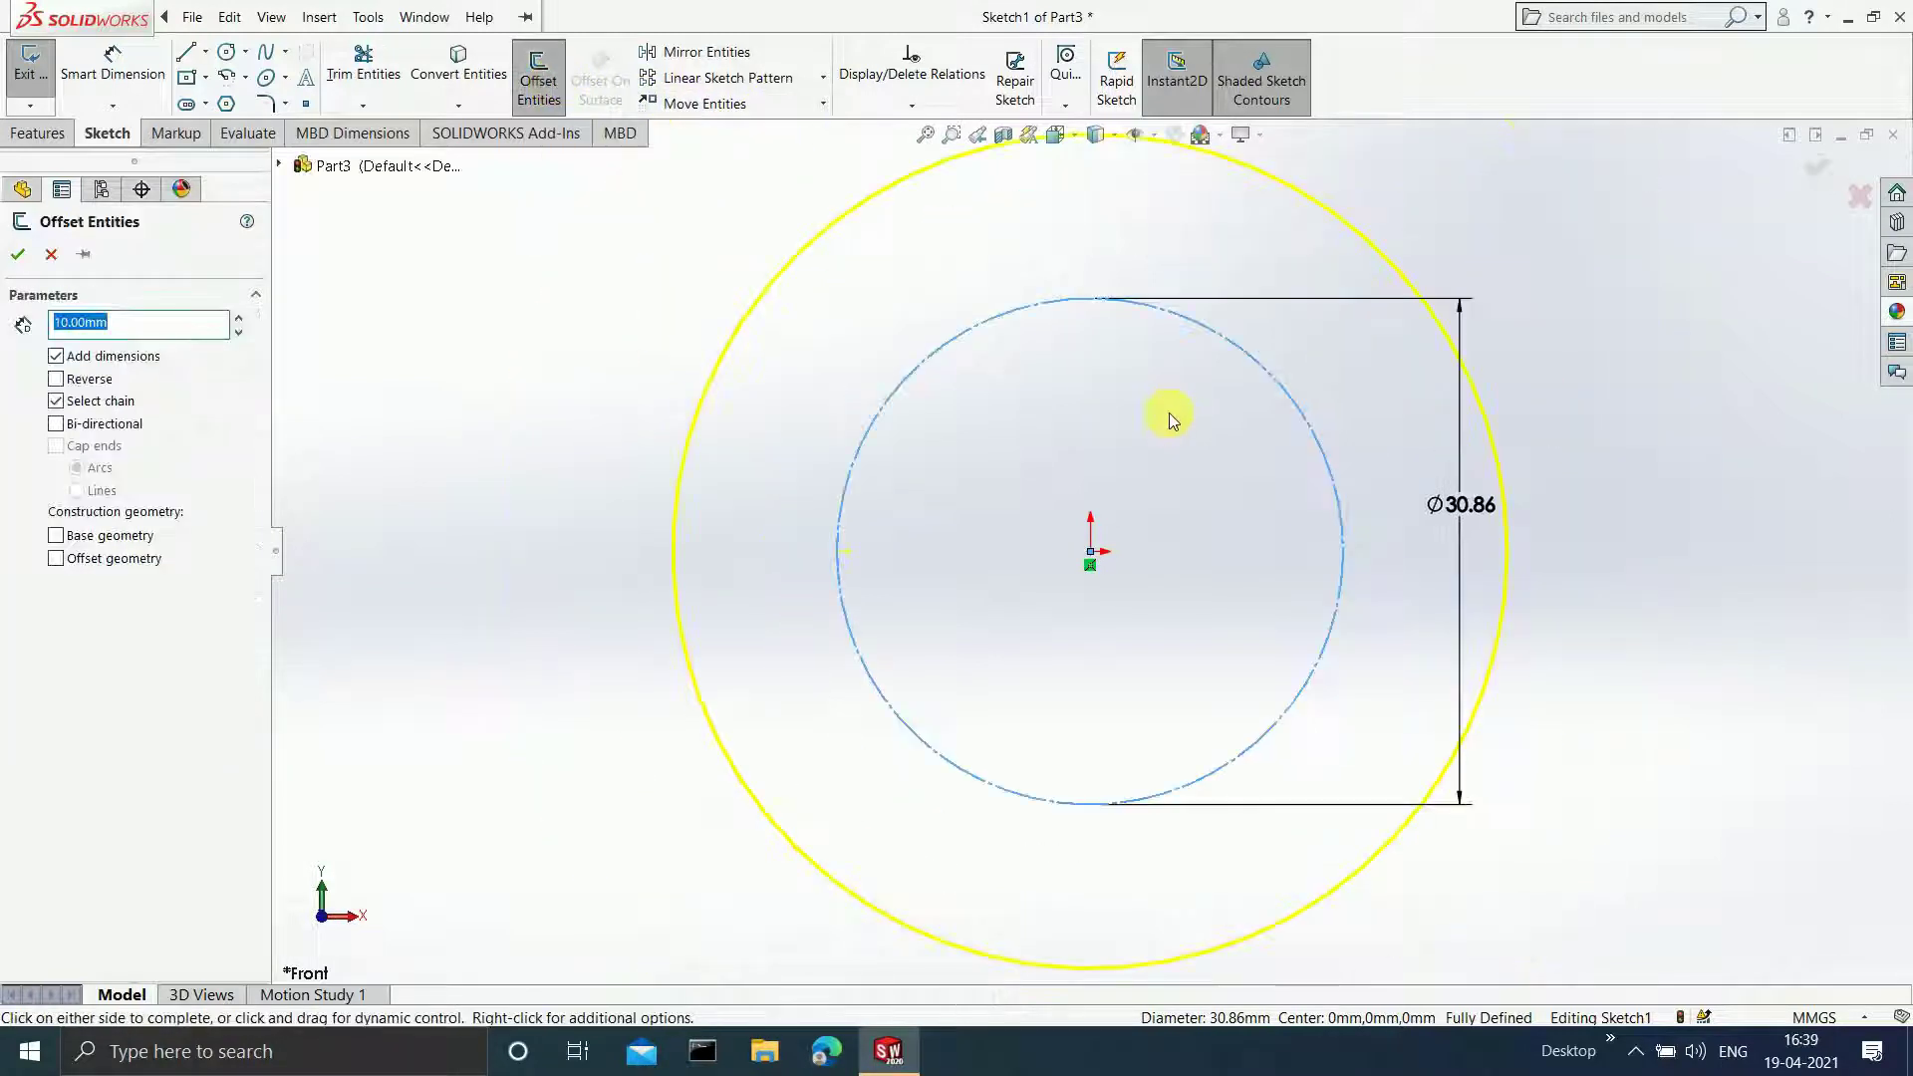
{"action": "scroll", "coordinate": [1098, 458], "scroll_direction": "down", "scroll_amount": 2}
{"action": "scroll", "coordinate": [1097, 458], "scroll_direction": "up", "scroll_amount": 1}
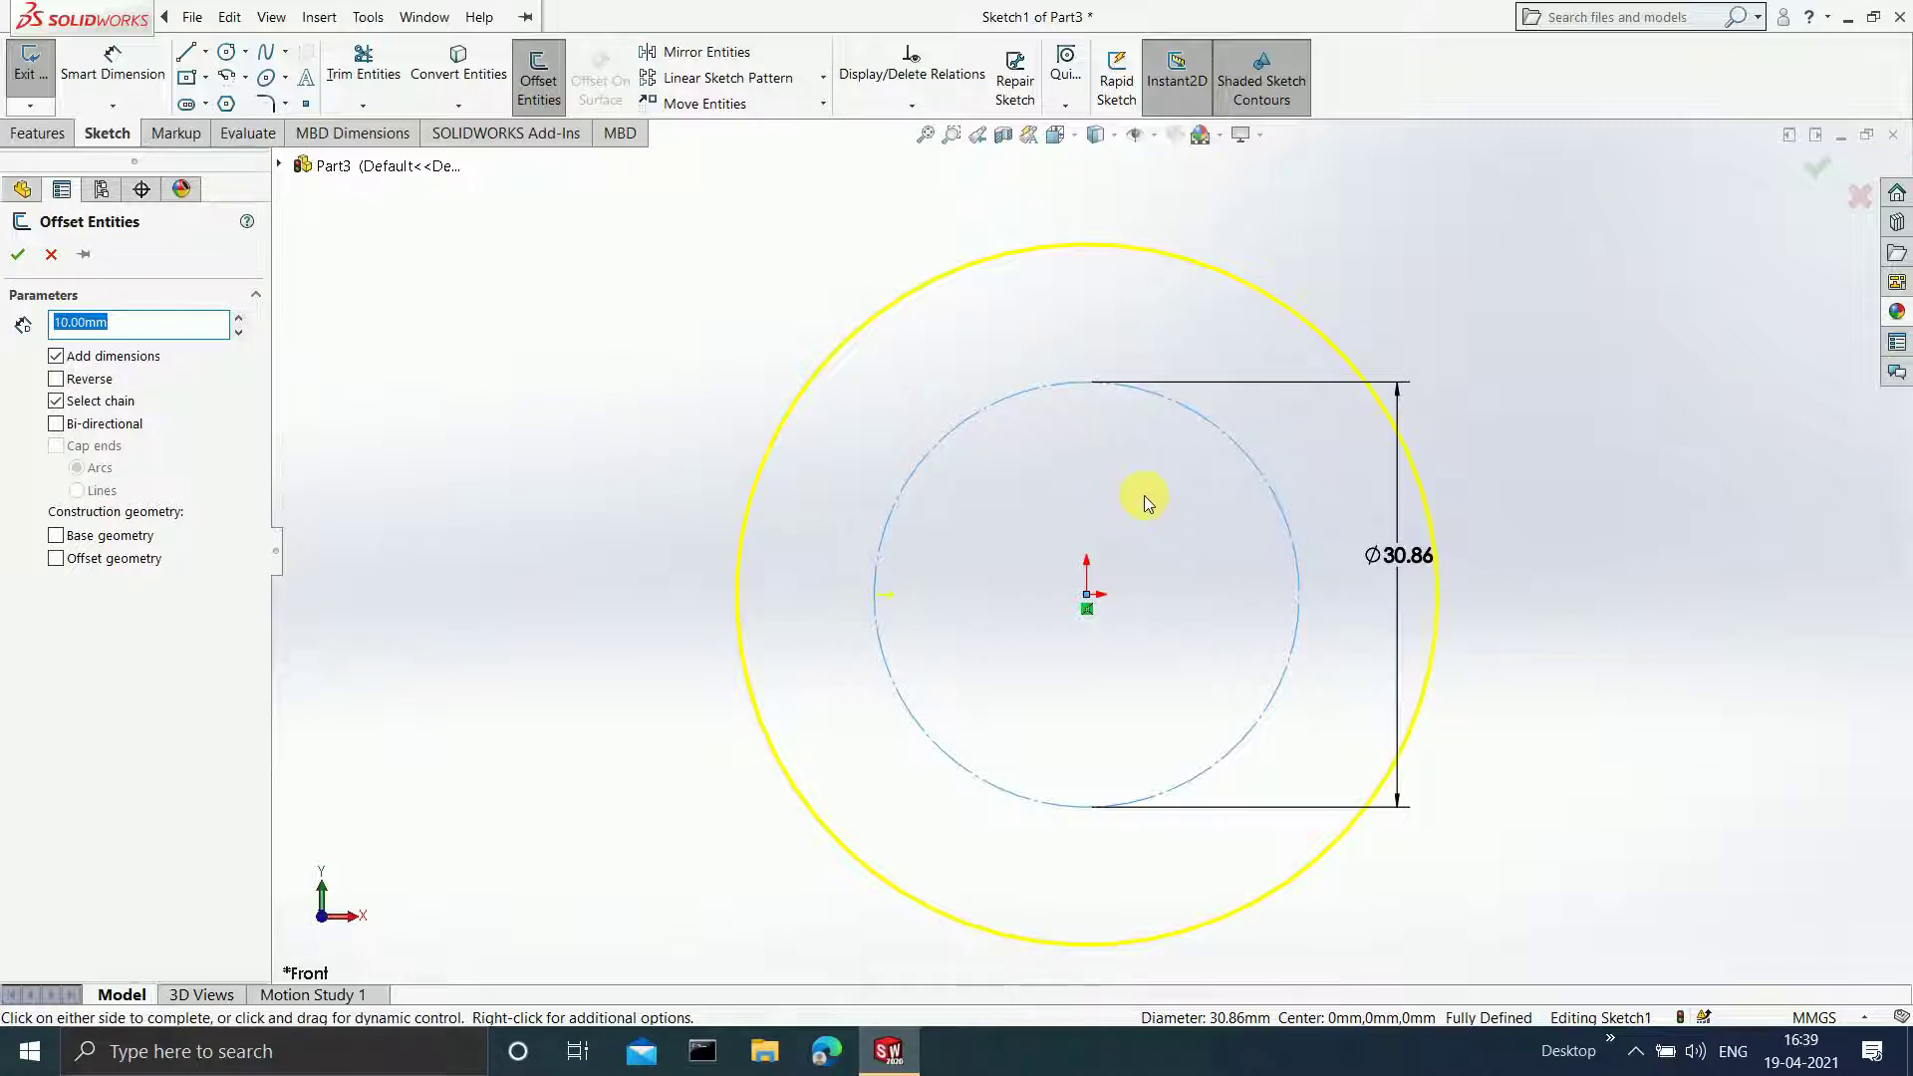
{"action": "left_click", "coordinate": [57, 424]}
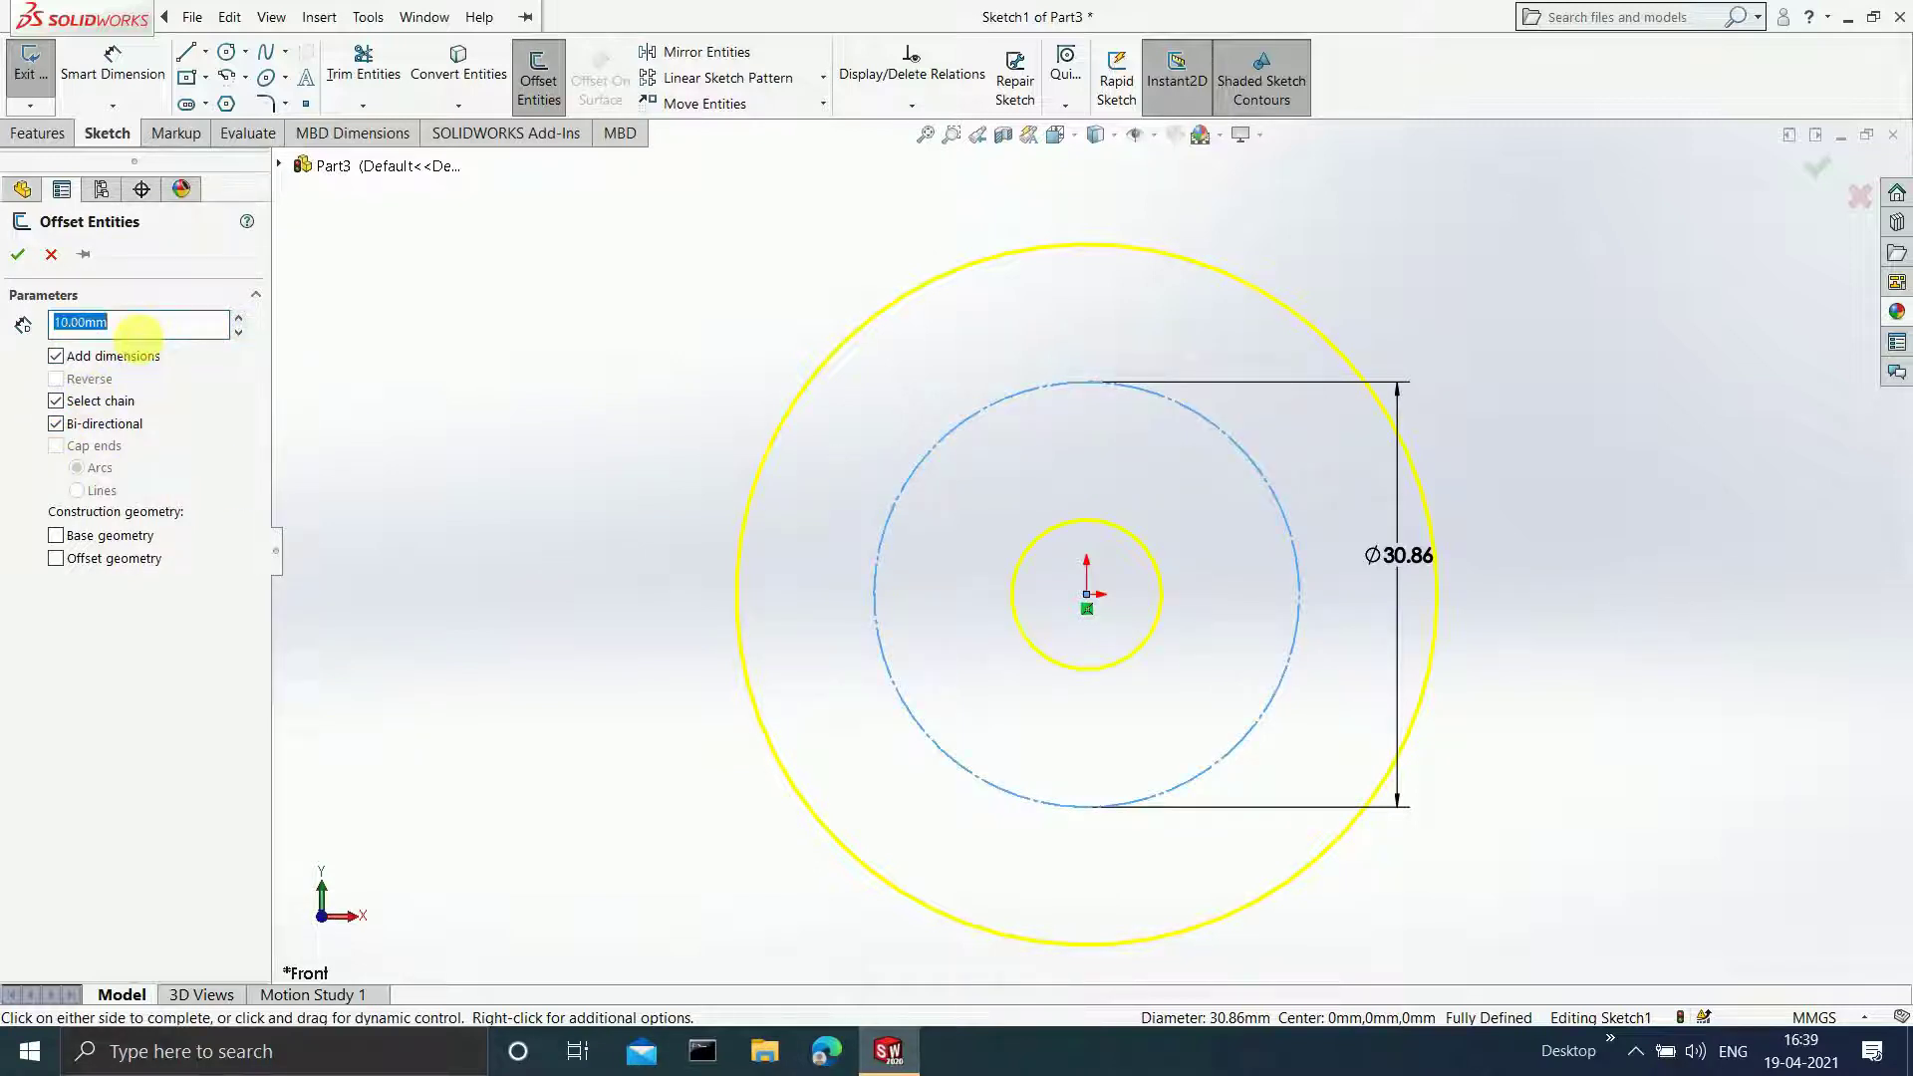
{"action": "type", "text": "0"}
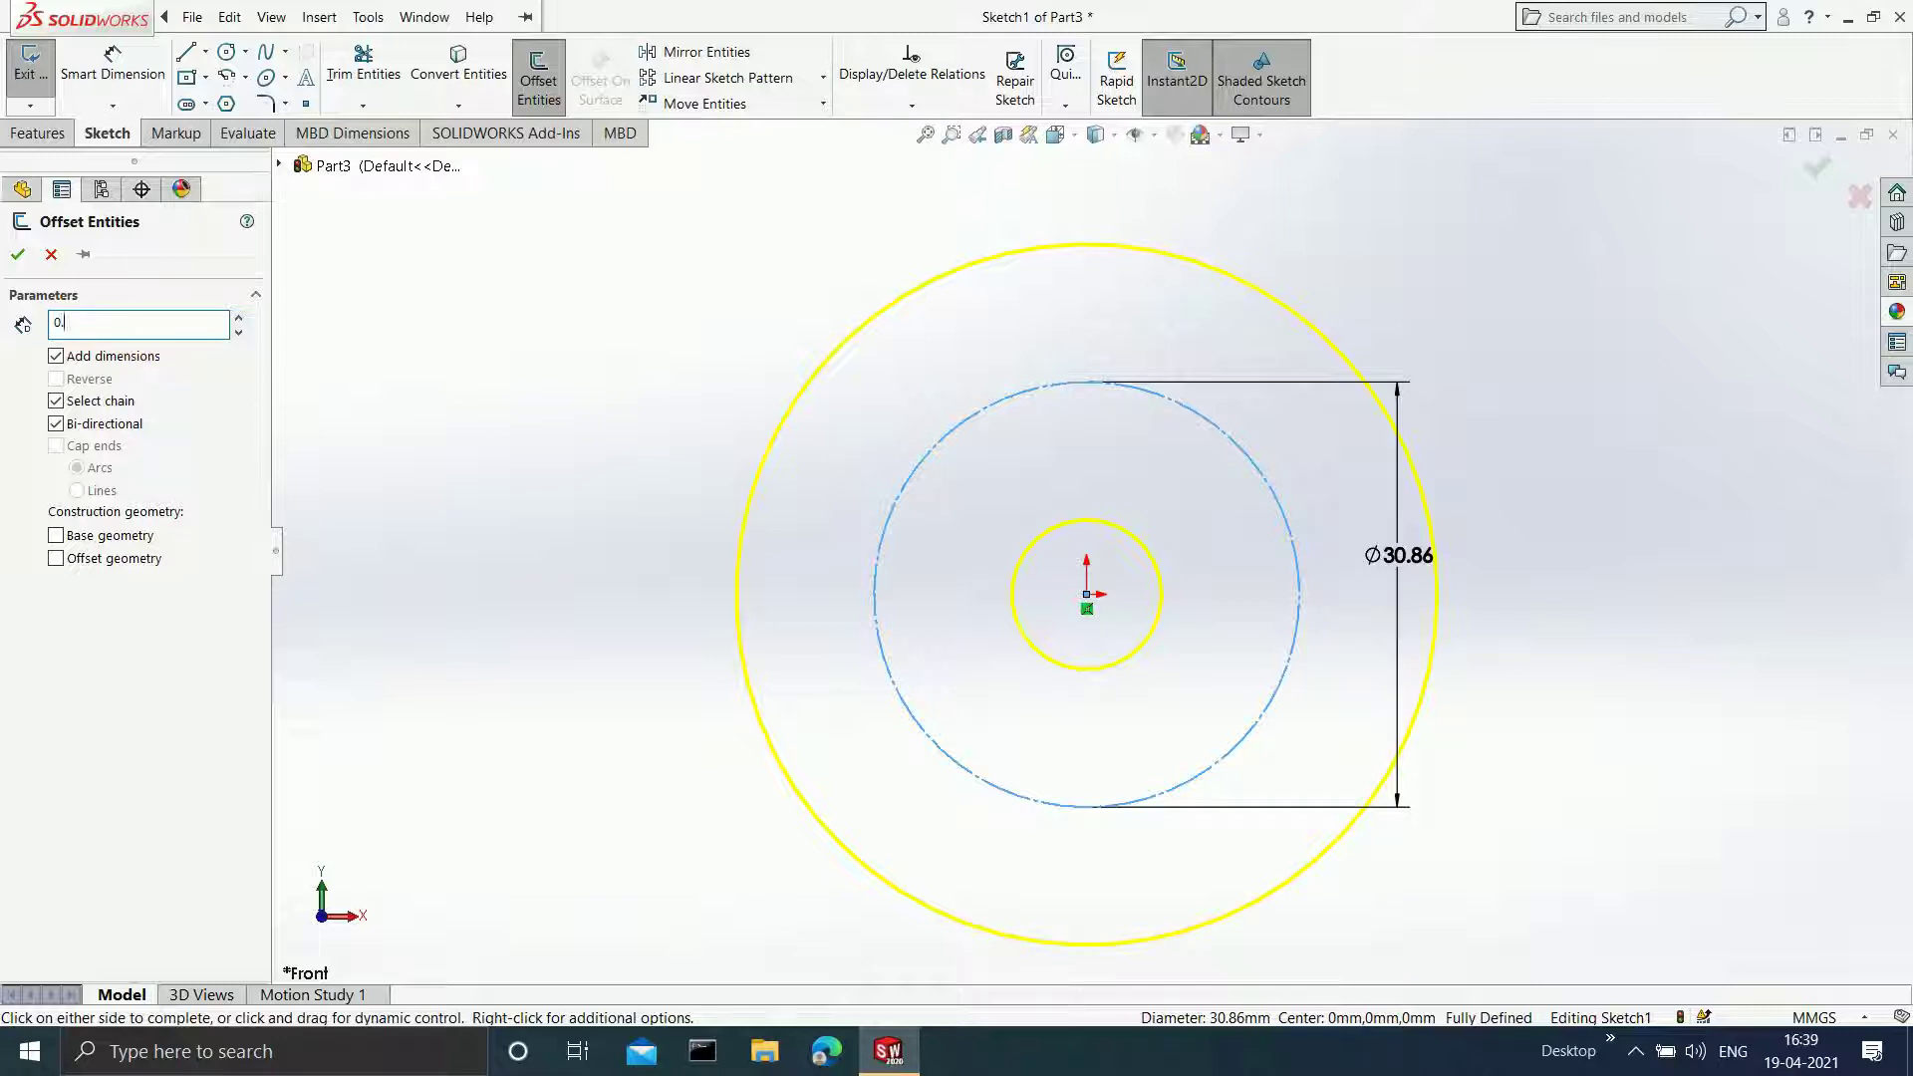
{"action": "type", "text": ".5"}
{"action": "key", "text": "Return"}
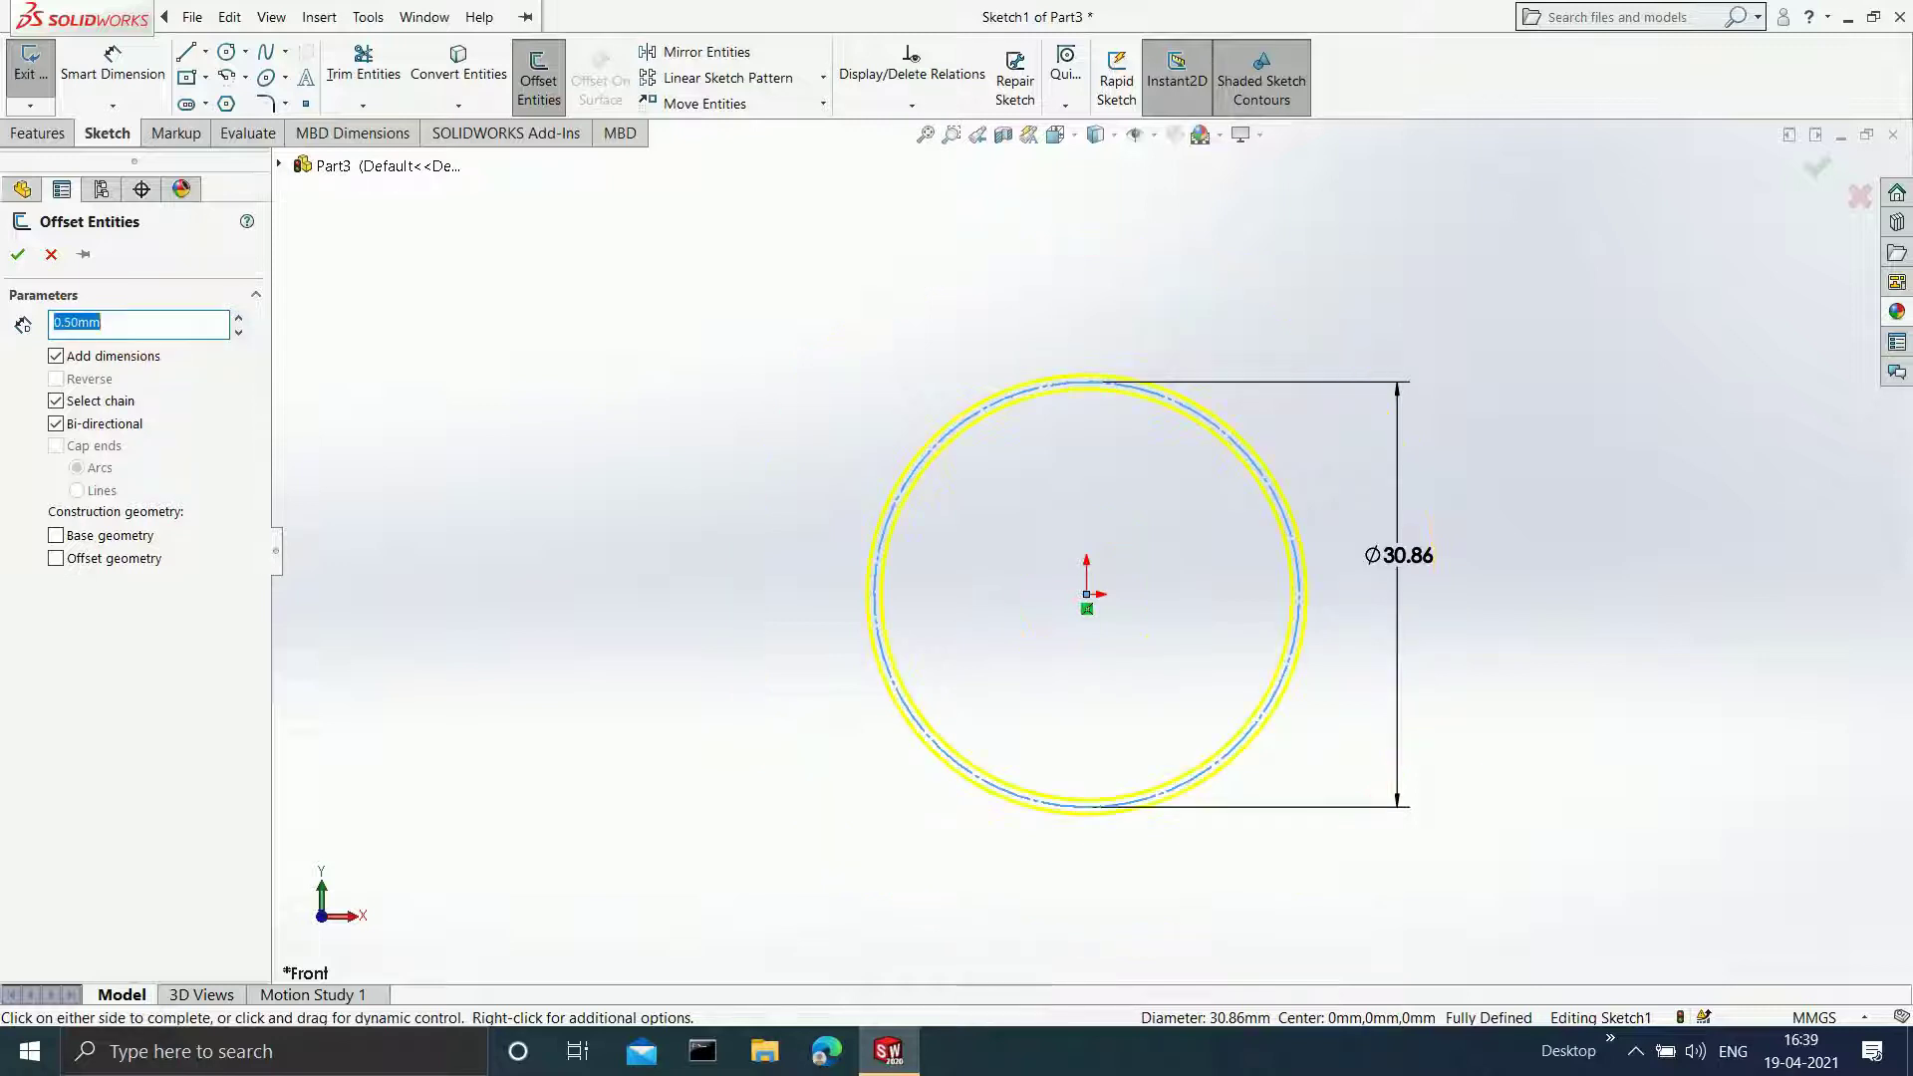
{"action": "scroll", "coordinate": [1350, 655], "scroll_direction": "down", "scroll_amount": 3}
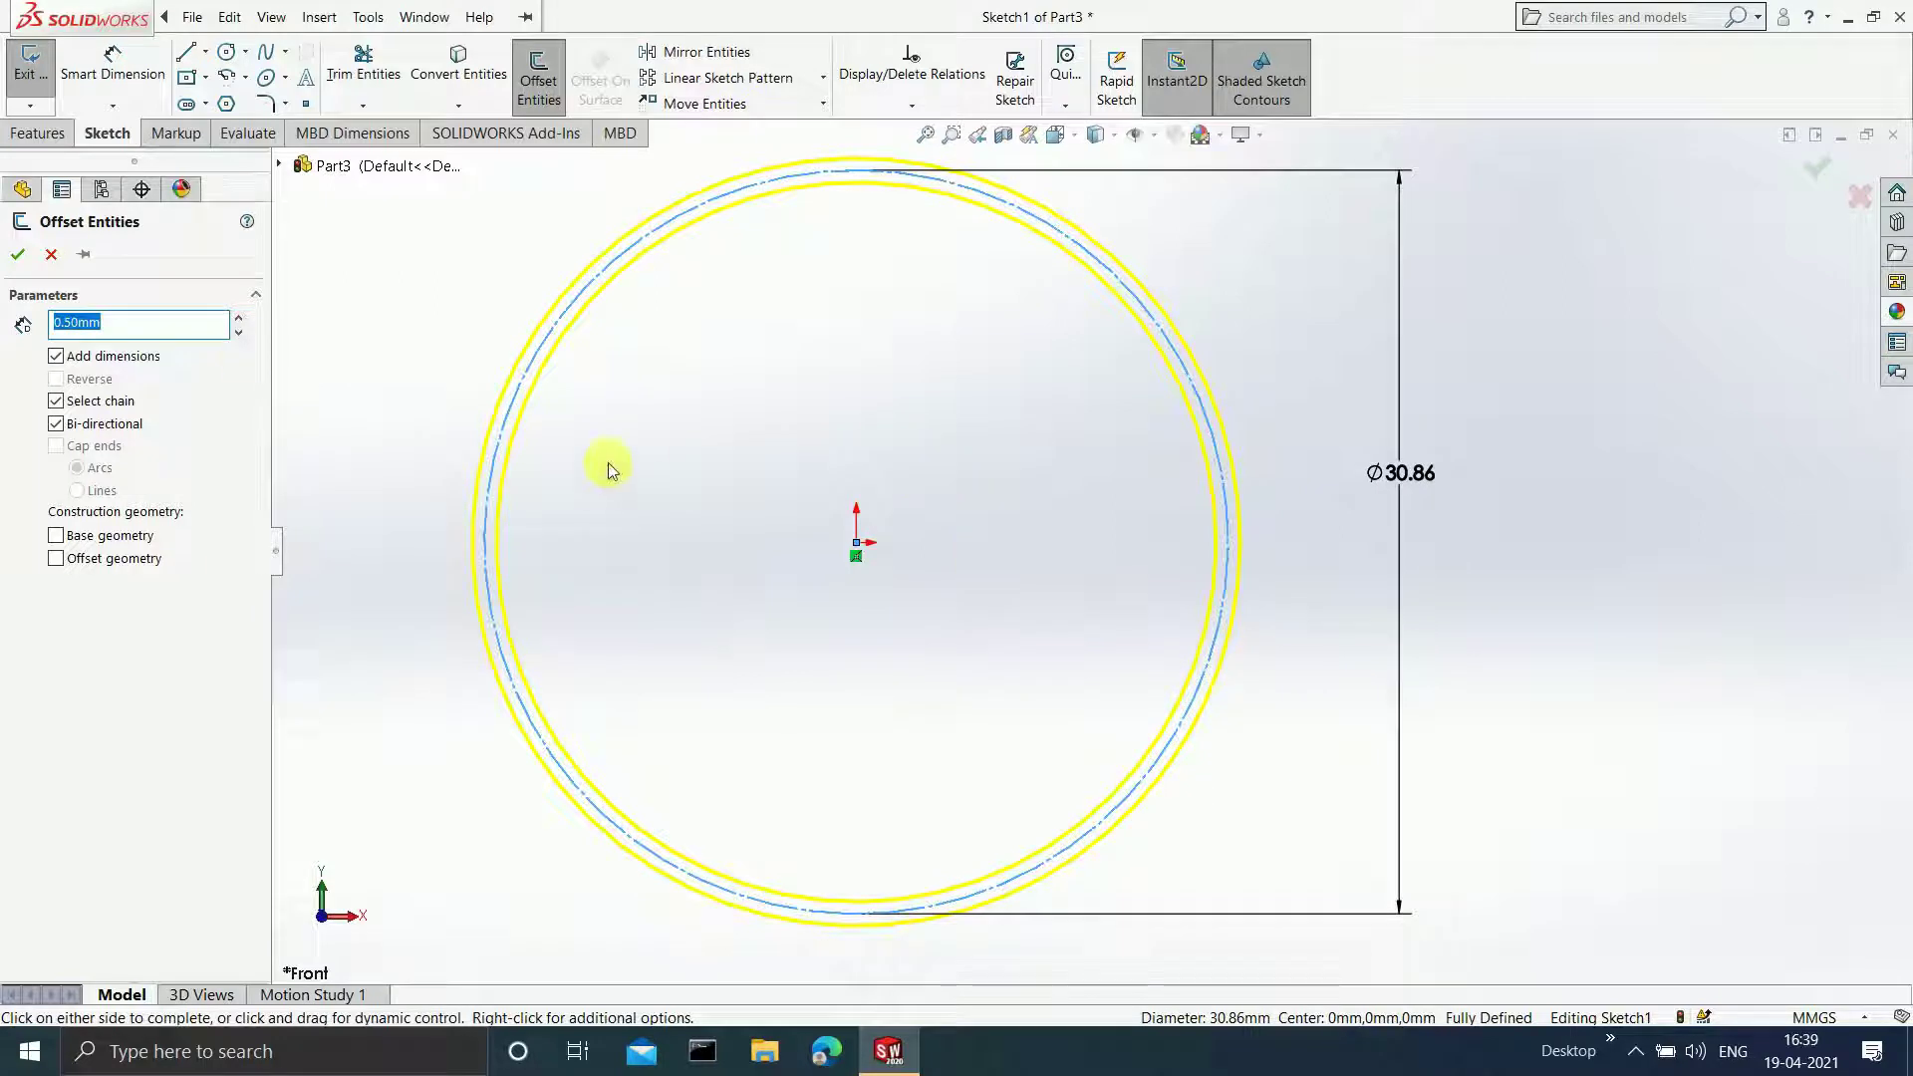
{"action": "left_click", "coordinate": [20, 260]}
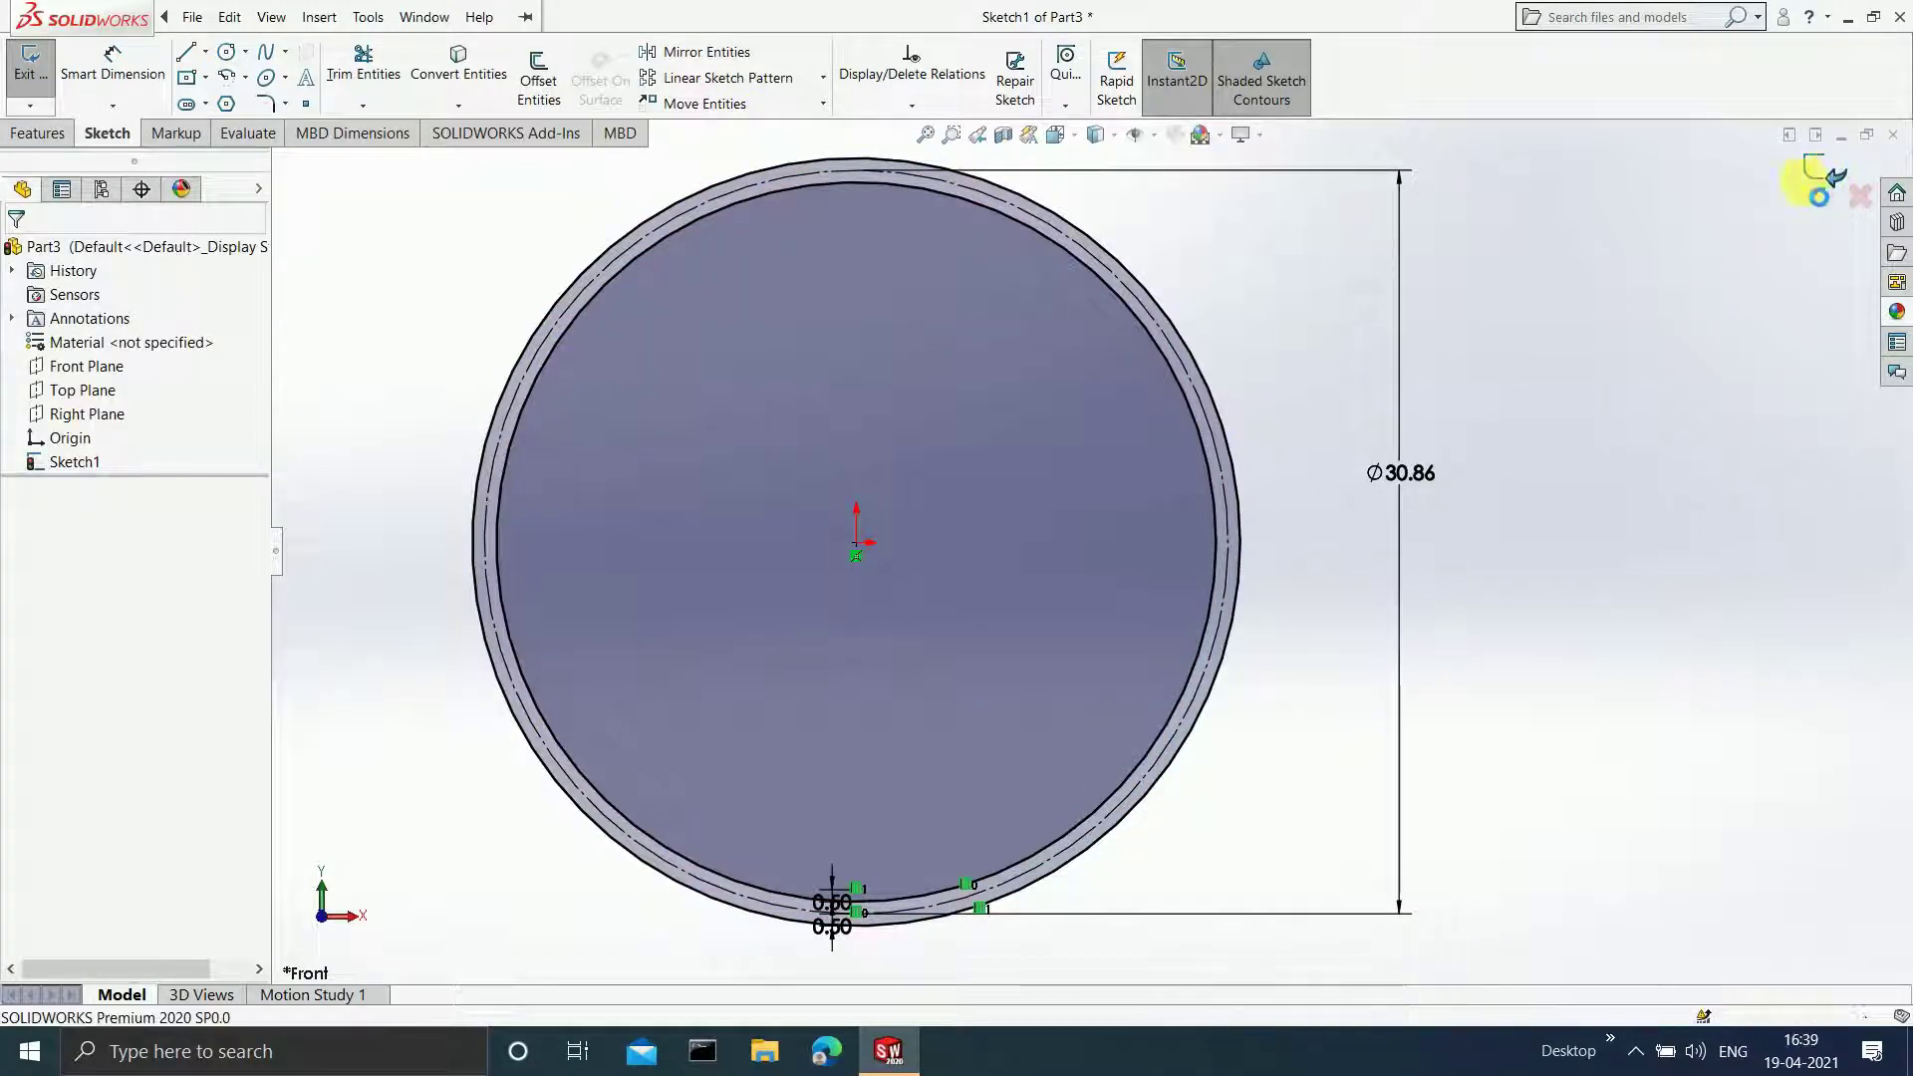
- Exit the sketch and extrude the thin ring profile as a blind boss 10 mm deep
{"action": "left_click", "coordinate": [1833, 179]}
{"action": "scroll", "coordinate": [1097, 398], "scroll_direction": "up", "scroll_amount": 2}
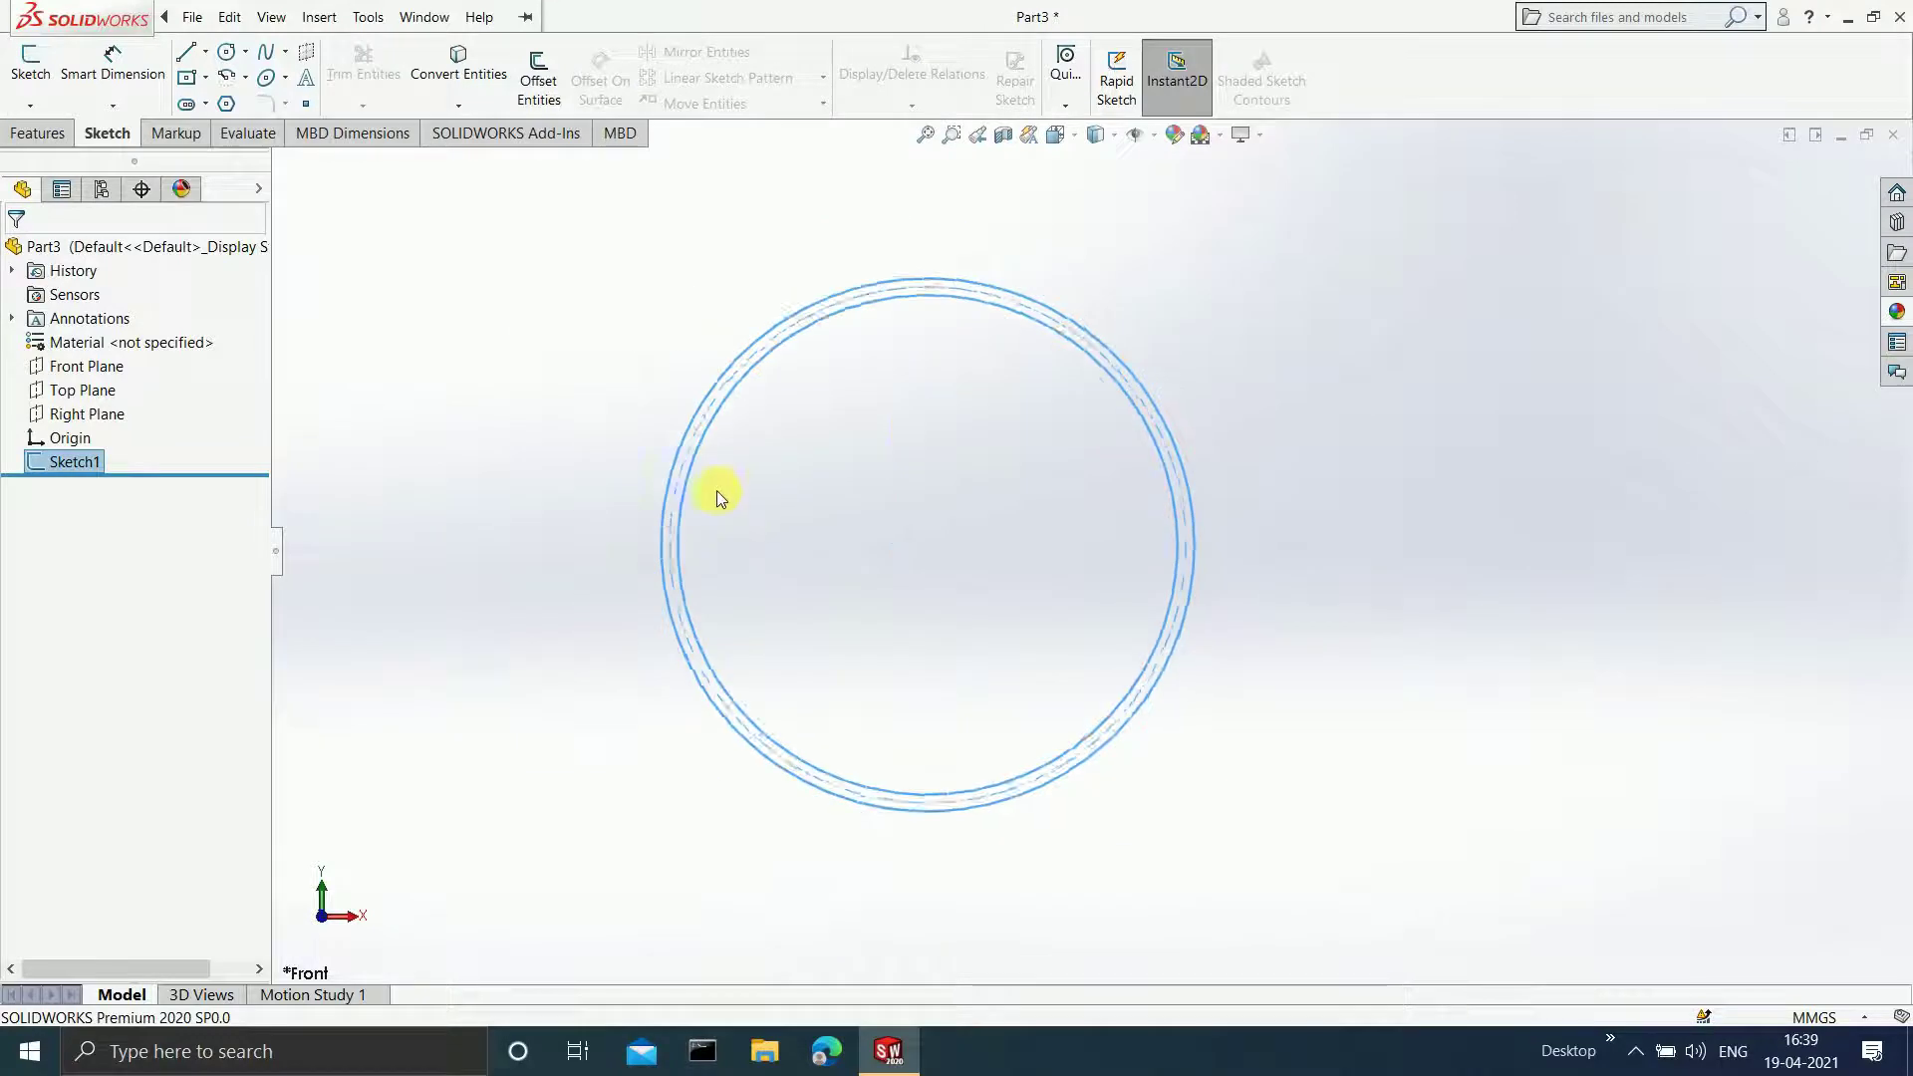
{"action": "left_click", "coordinate": [37, 132]}
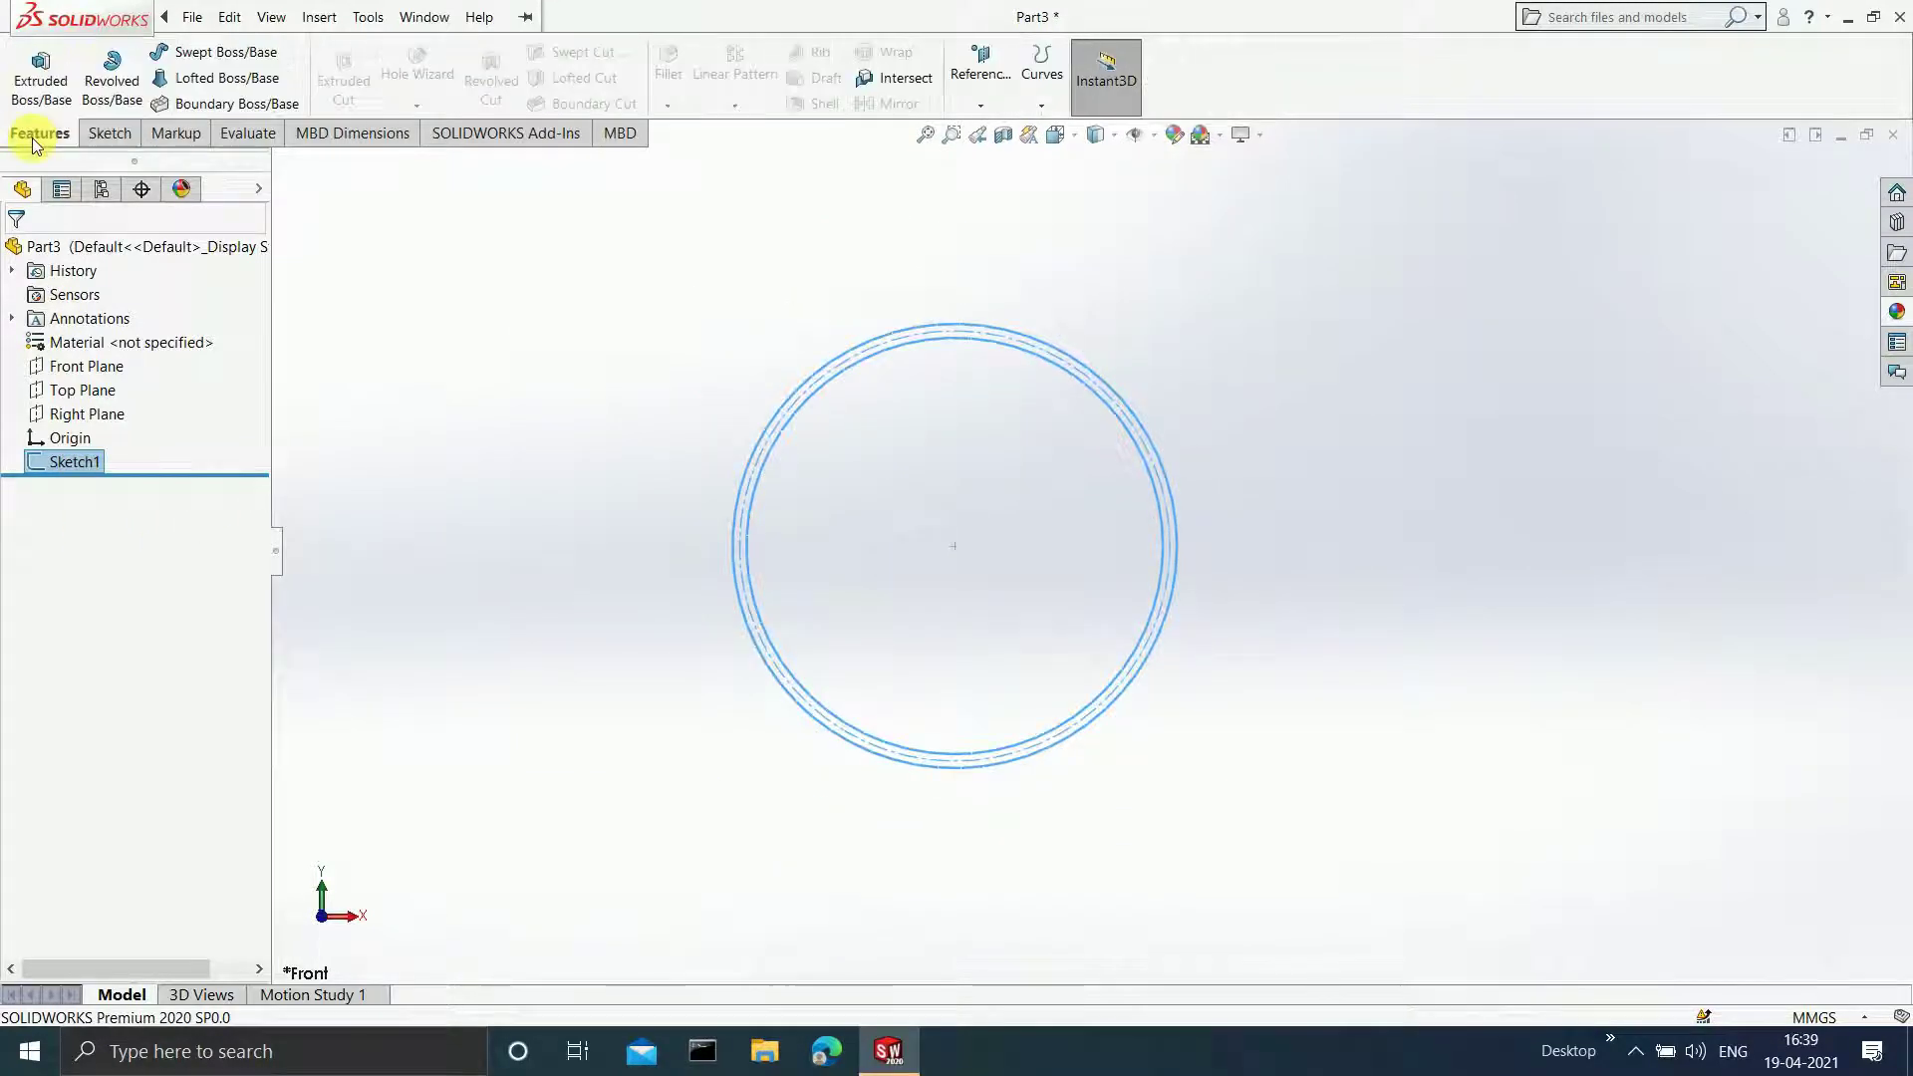
{"action": "left_click", "coordinate": [40, 68]}
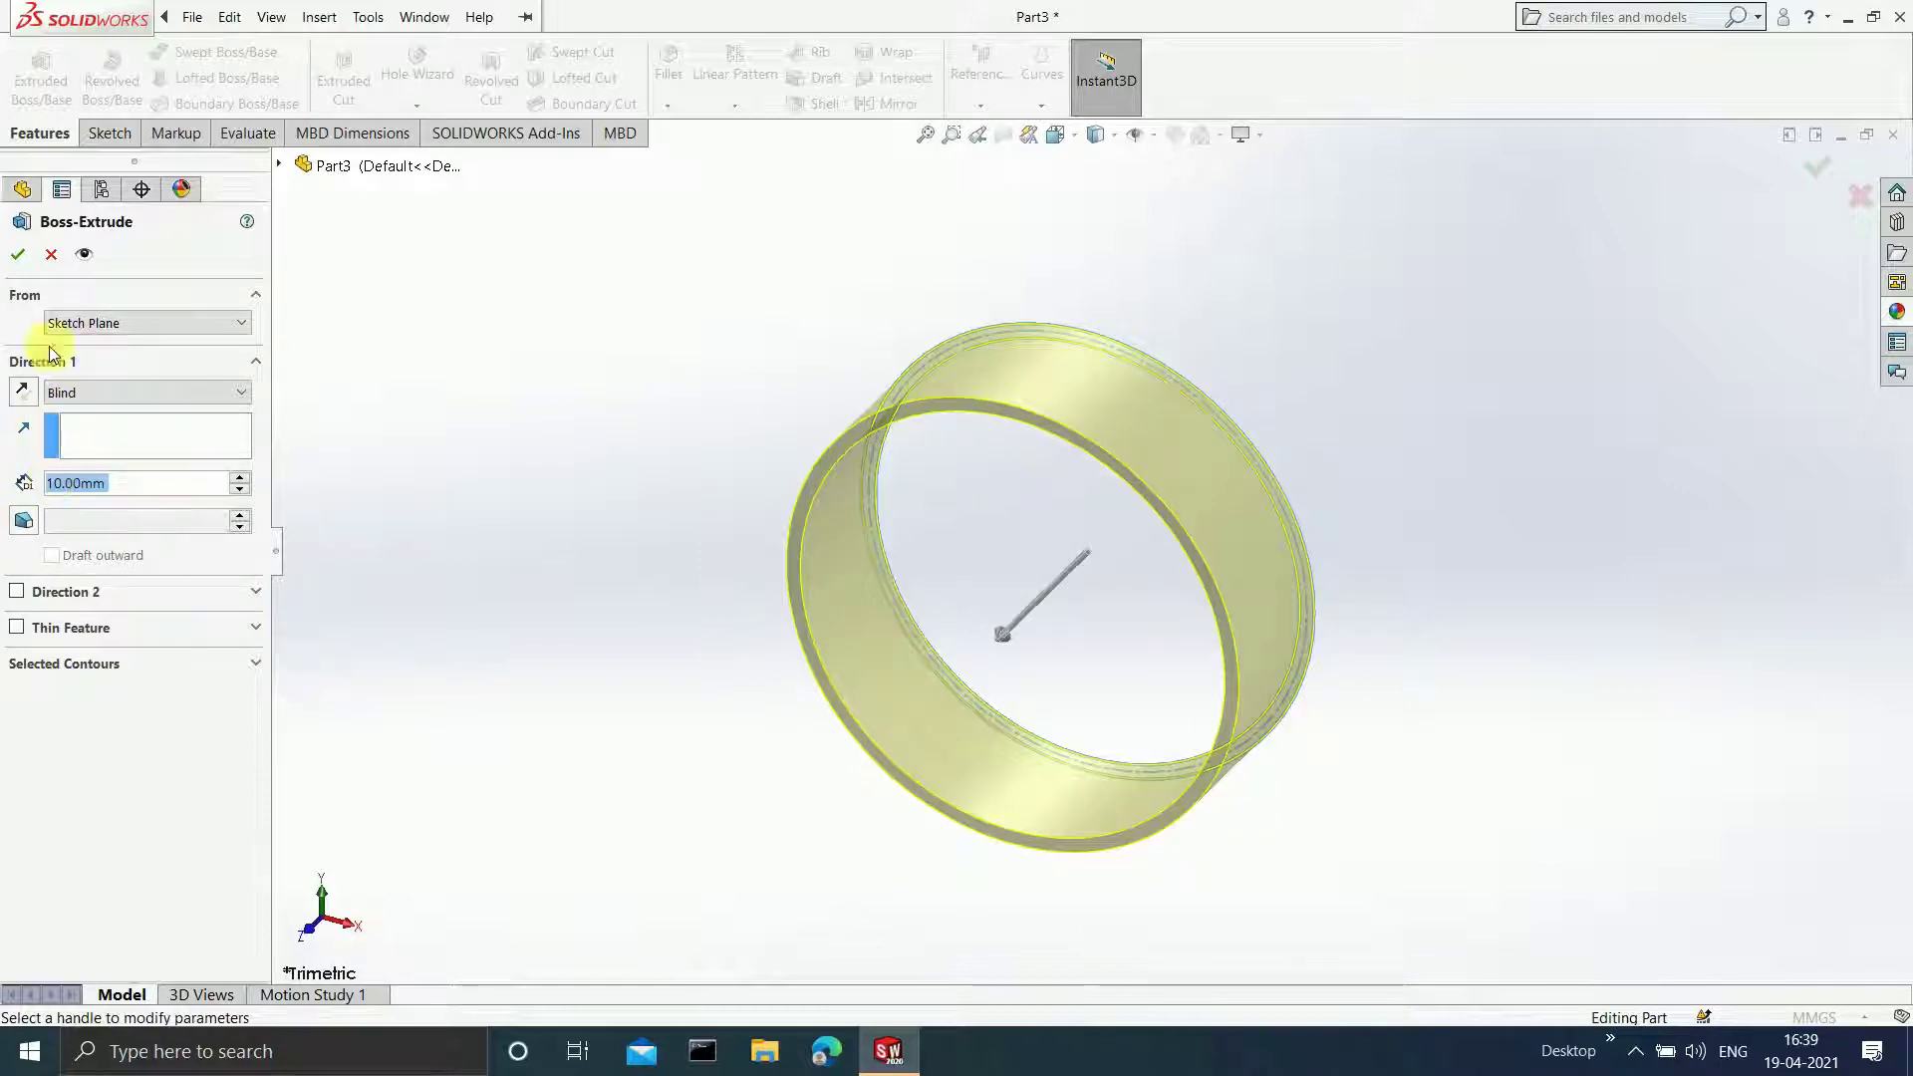
{"action": "left_click", "coordinate": [16, 261]}
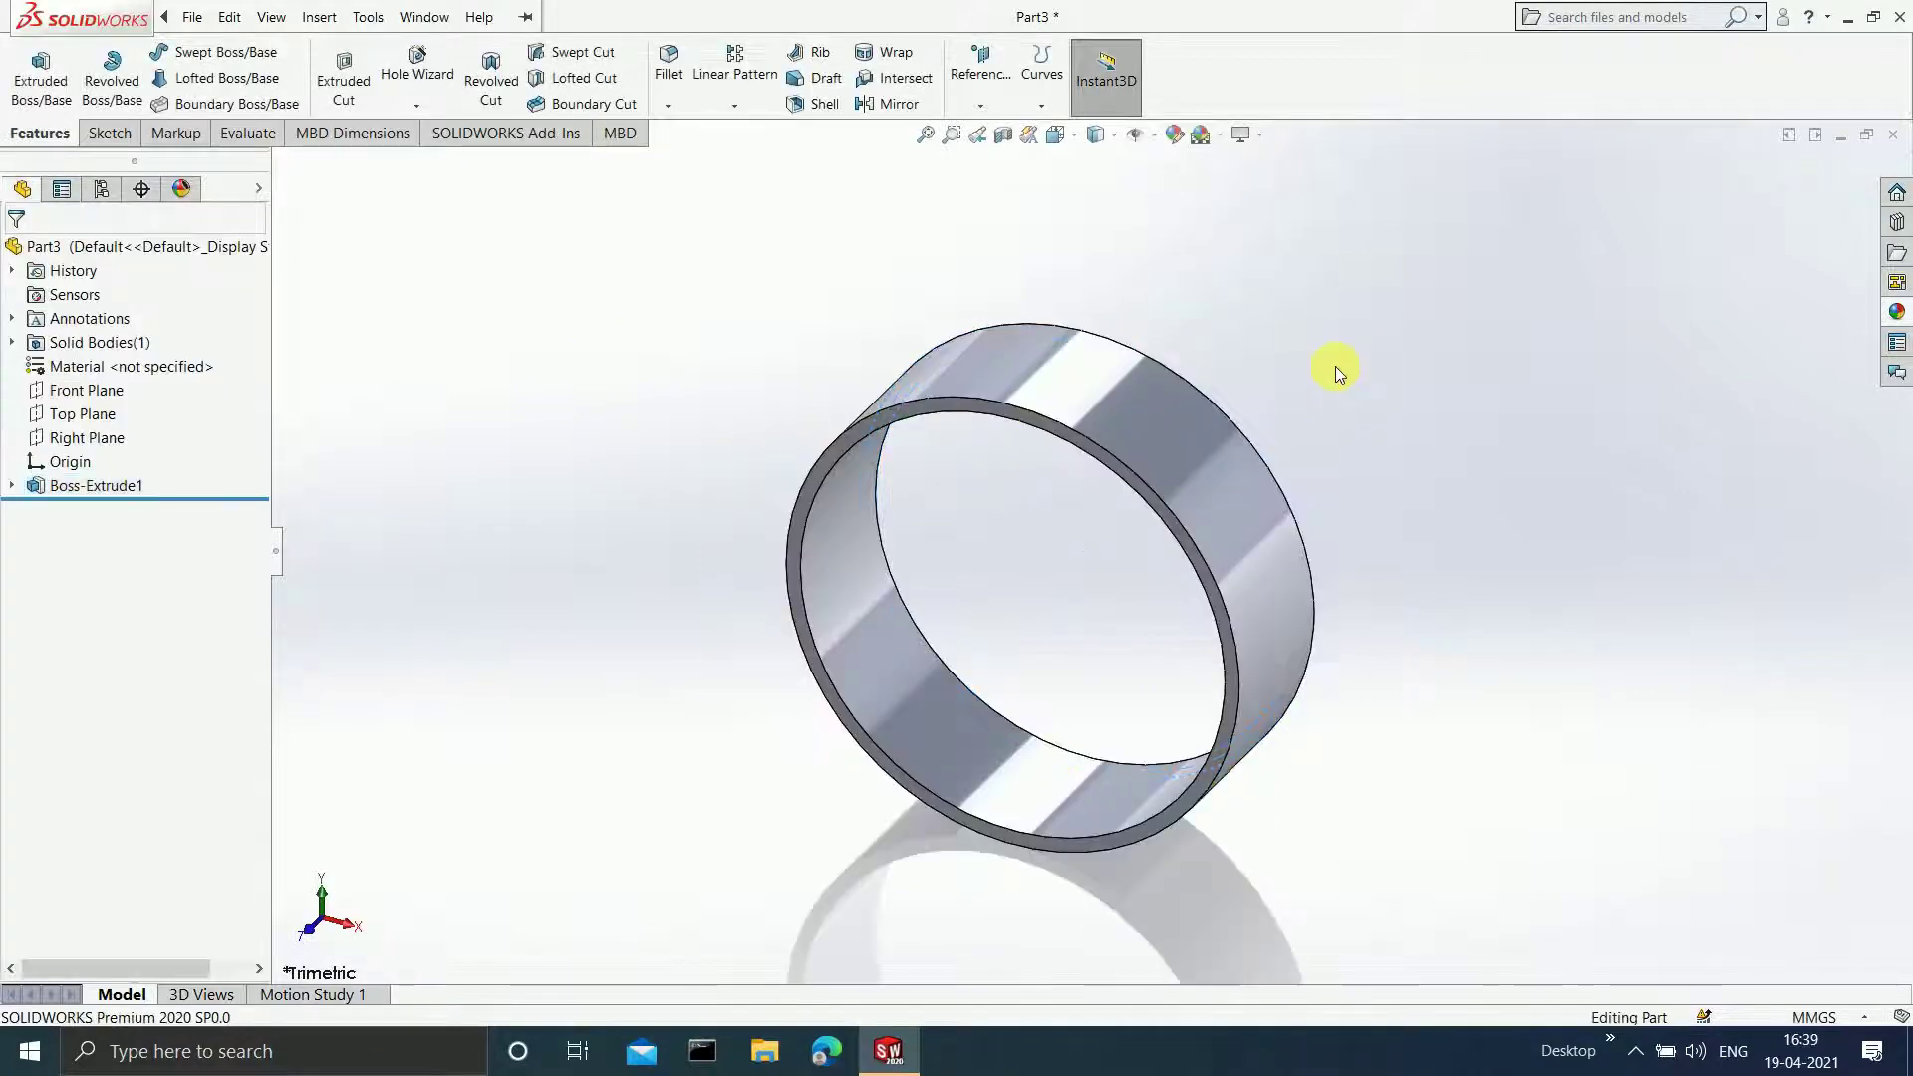
- Start a new sketch on the front annular face of the extruded ring, viewed normal to it
{"action": "middle_click_drag", "start_coordinate": [1076, 594], "coordinate": [1152, 474]}
{"action": "left_click", "coordinate": [1203, 422]}
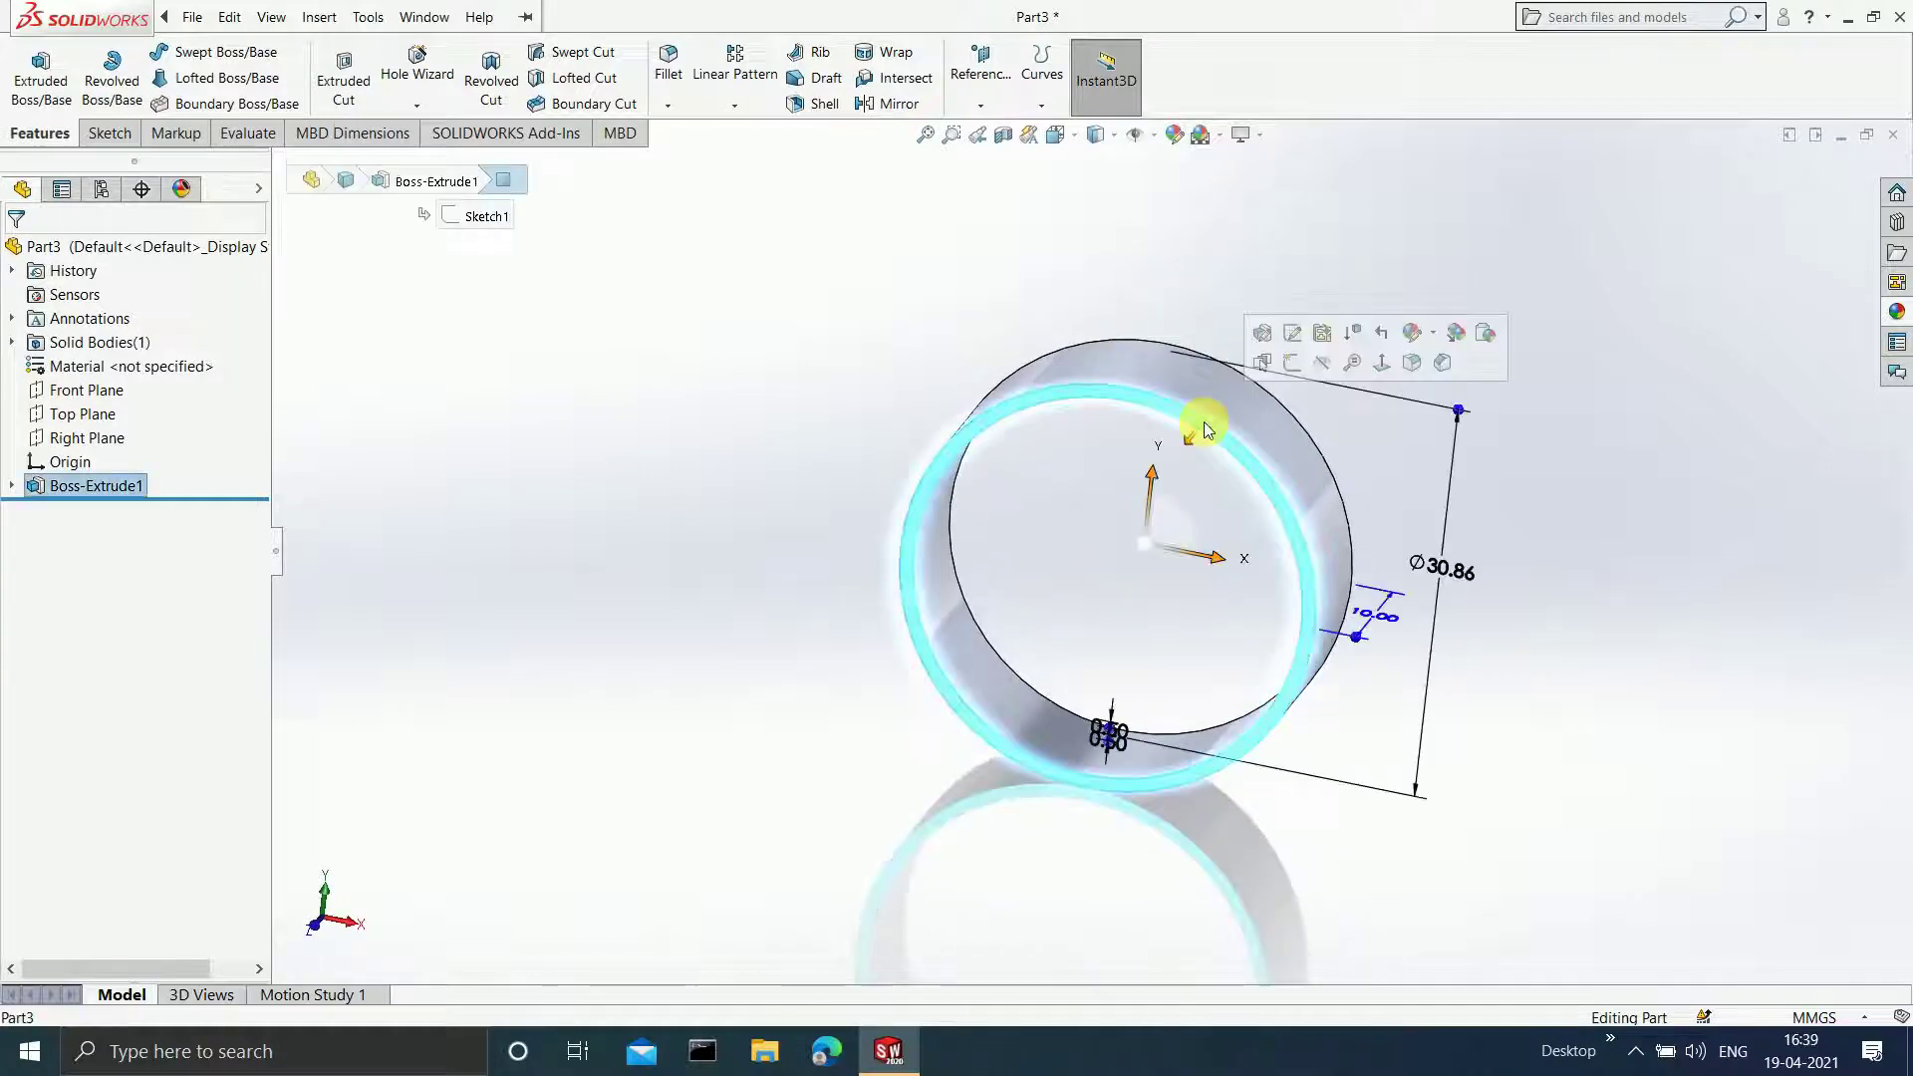
{"action": "key", "text": "ctrl+8"}
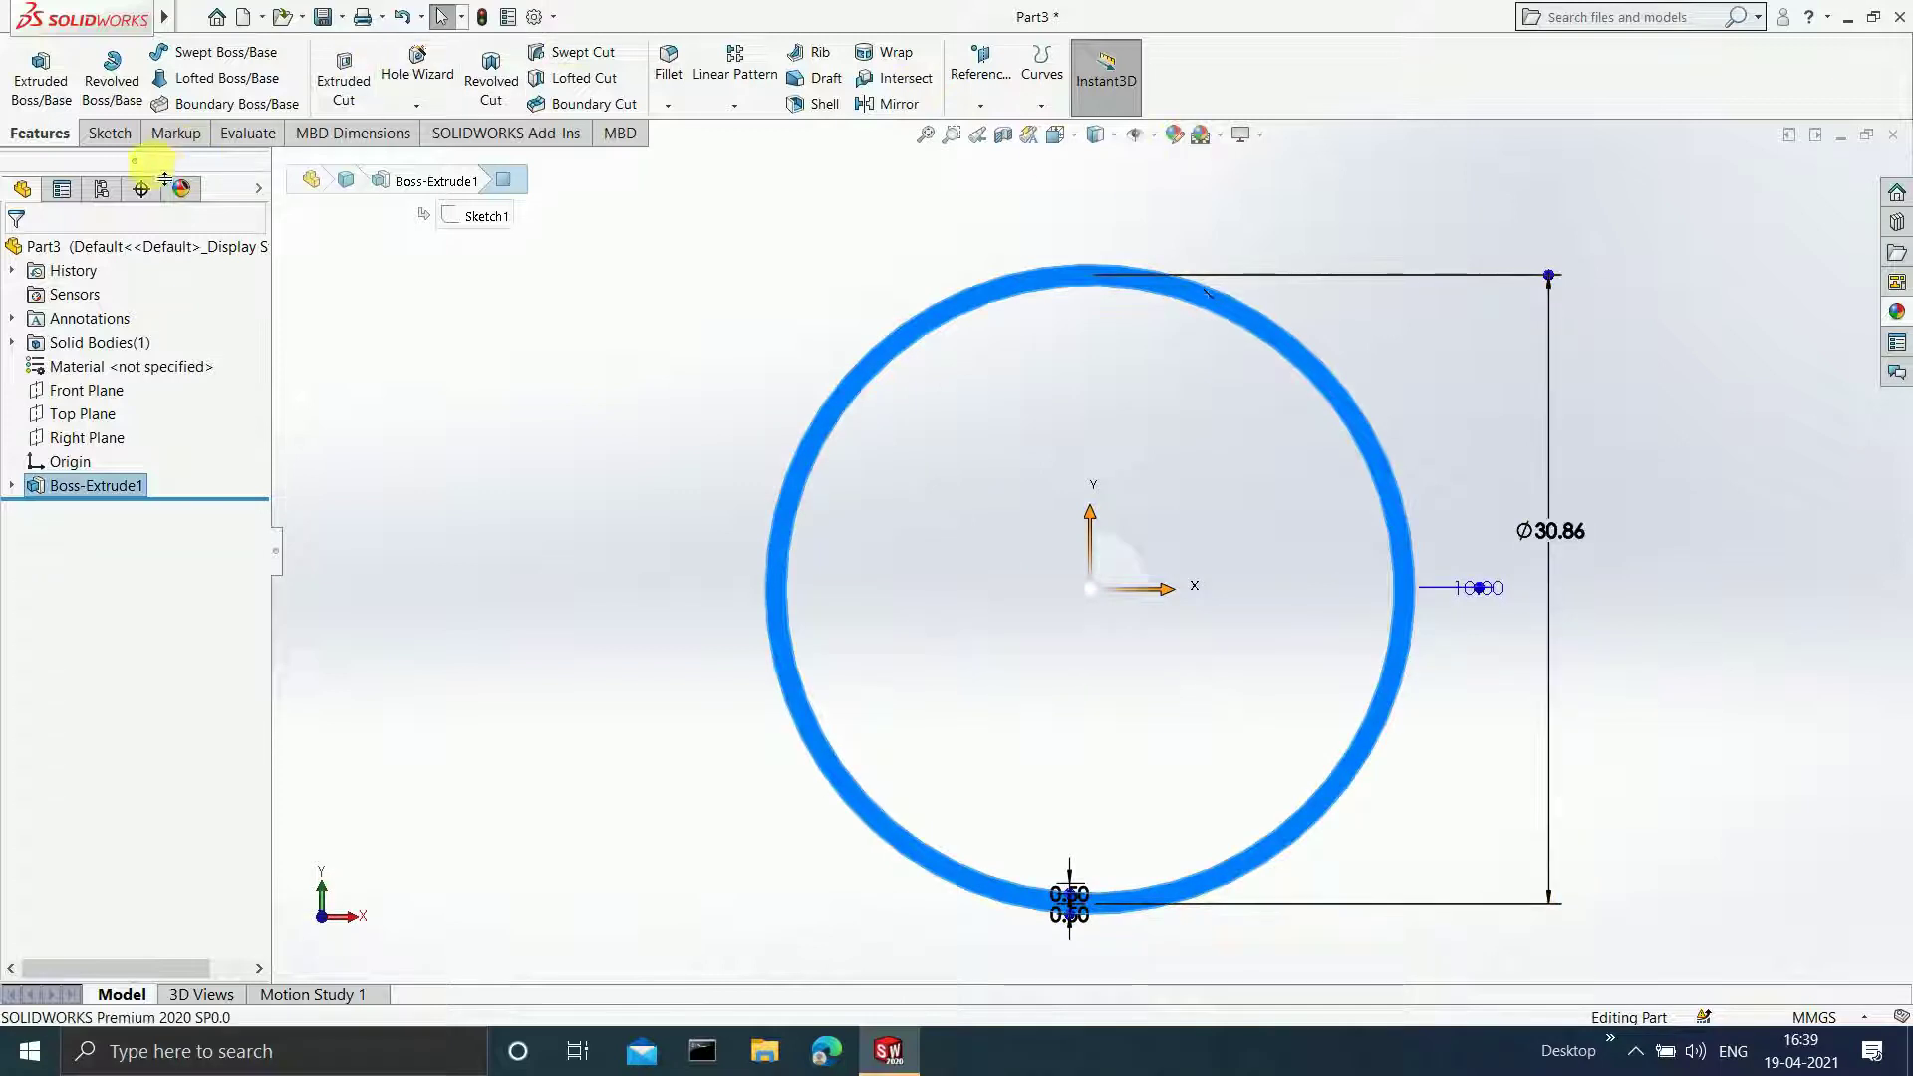
{"action": "left_click", "coordinate": [90, 134]}
{"action": "left_click", "coordinate": [30, 62]}
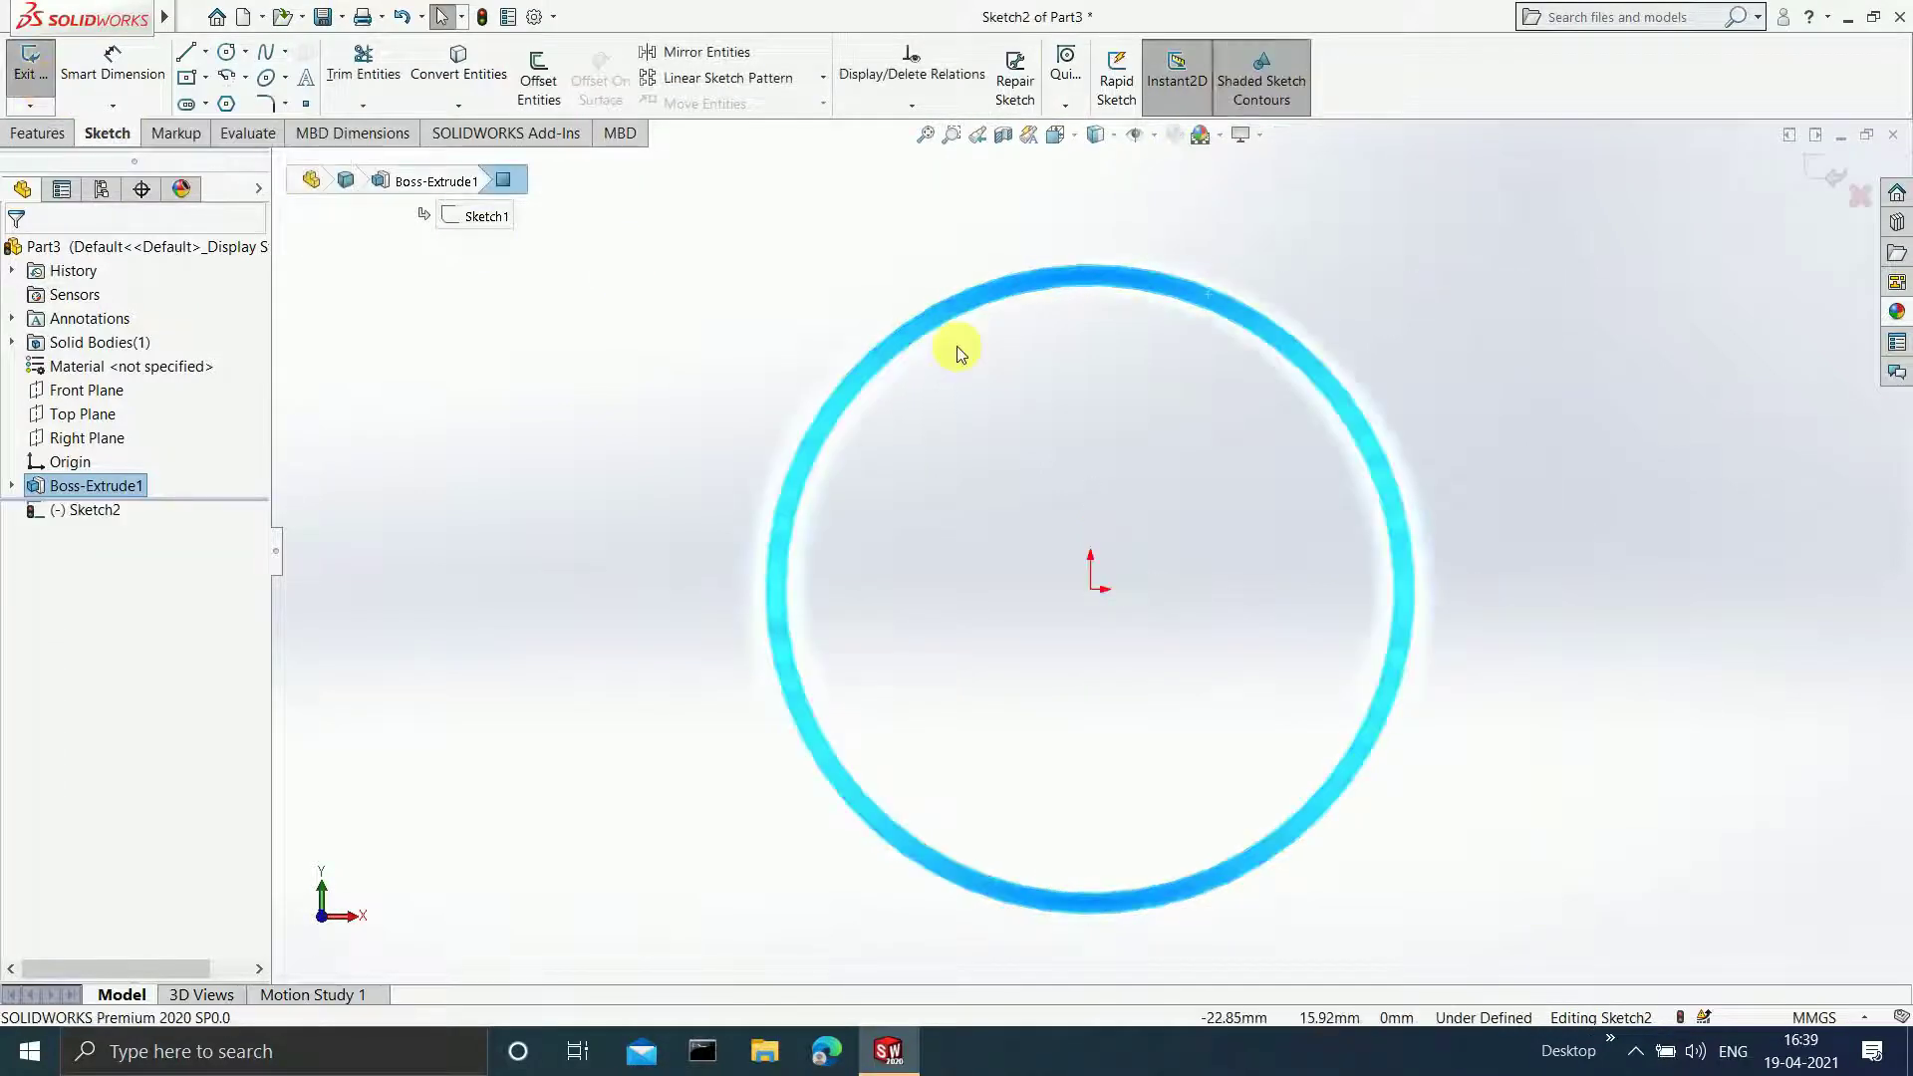
- Draw a vertical centreline about 19.6 mm long upward from the origin and set it to infinite length
{"action": "left_click", "coordinate": [205, 53]}
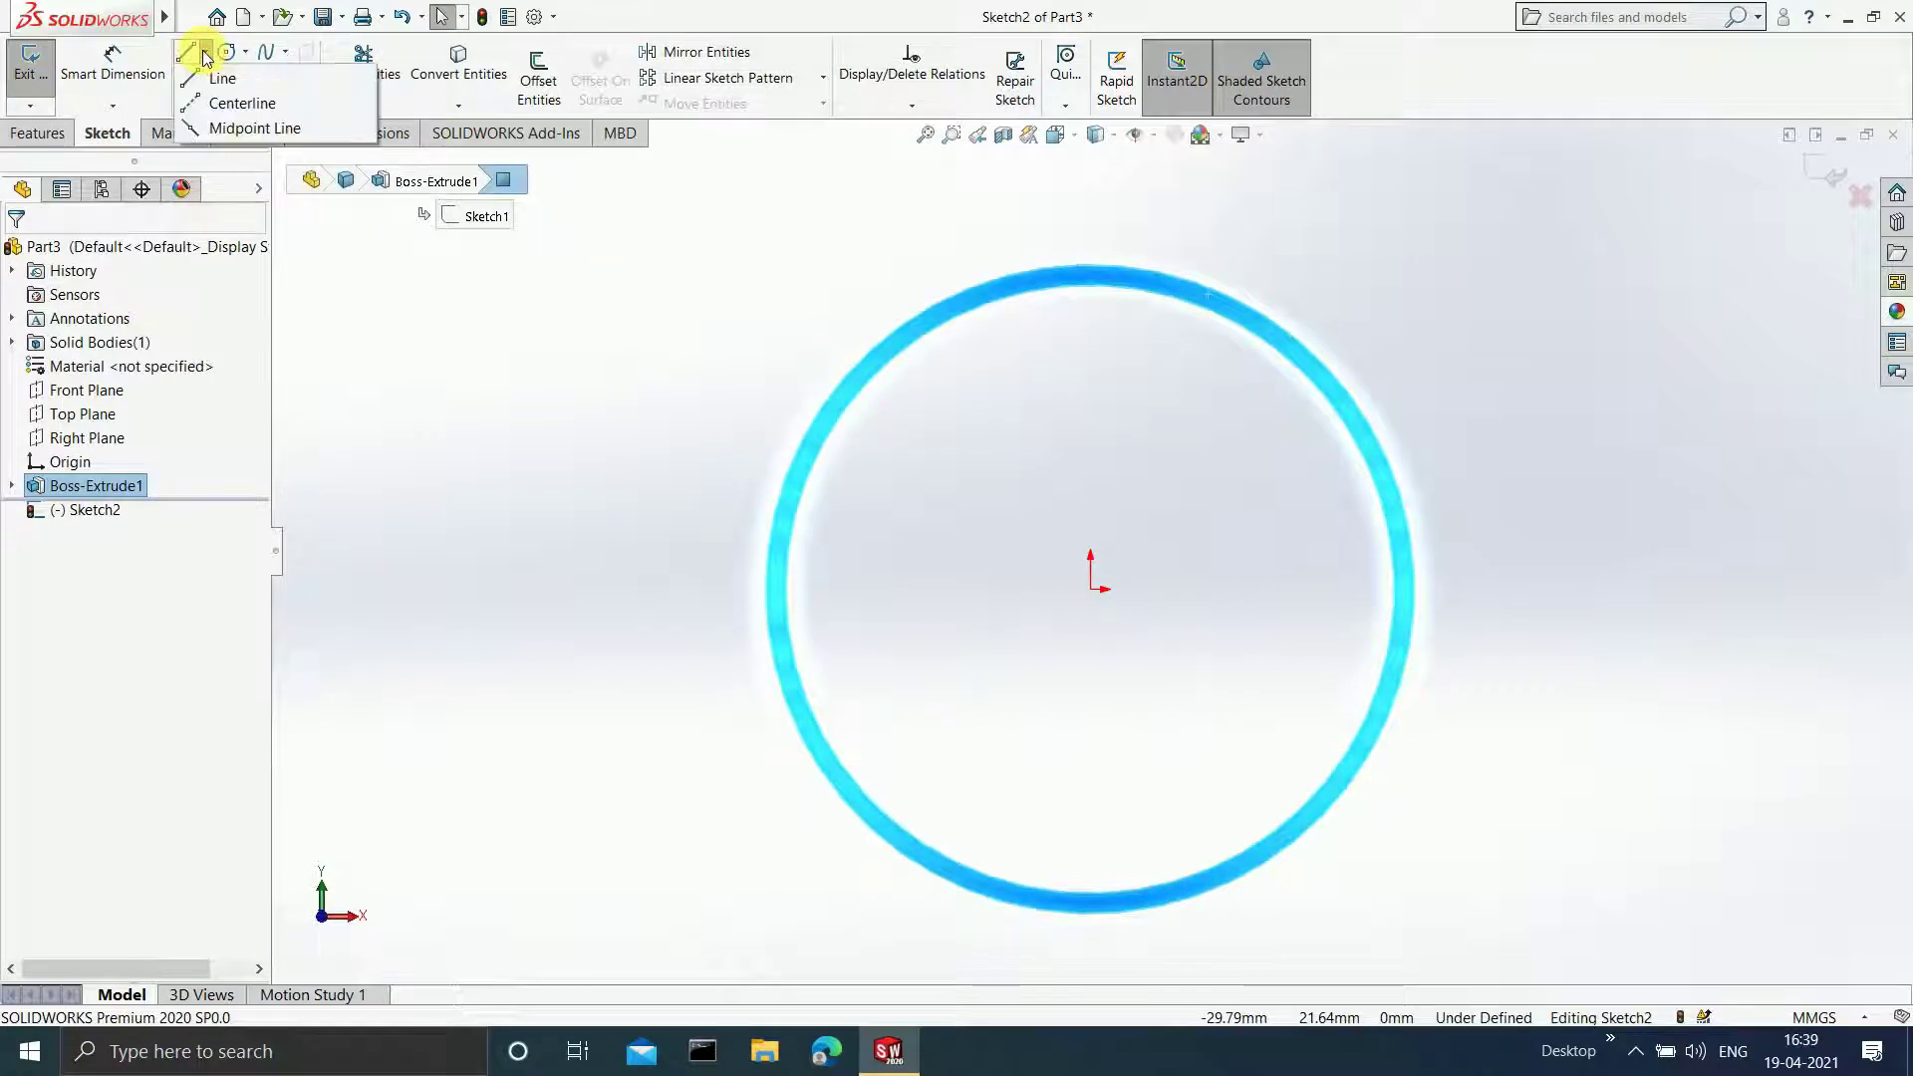
{"action": "left_click", "coordinate": [239, 103]}
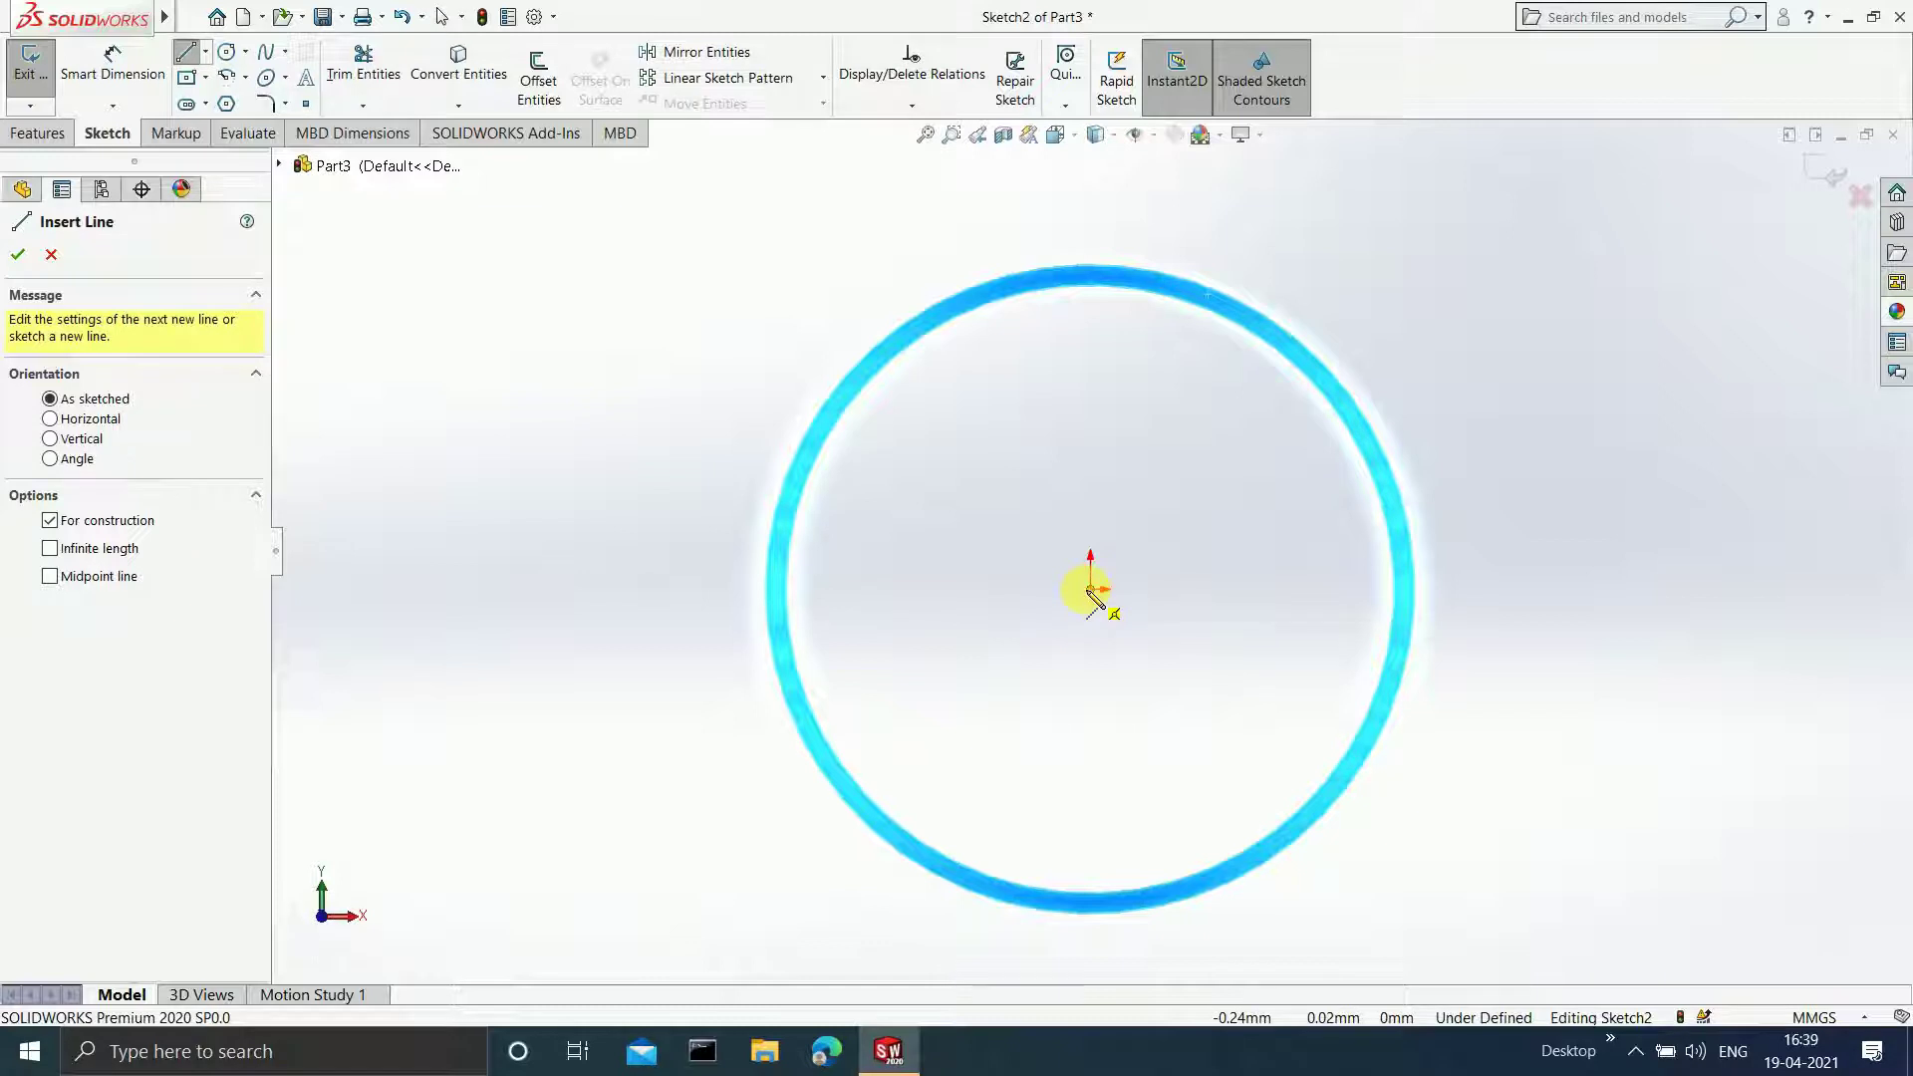
{"action": "left_click", "coordinate": [1090, 591]}
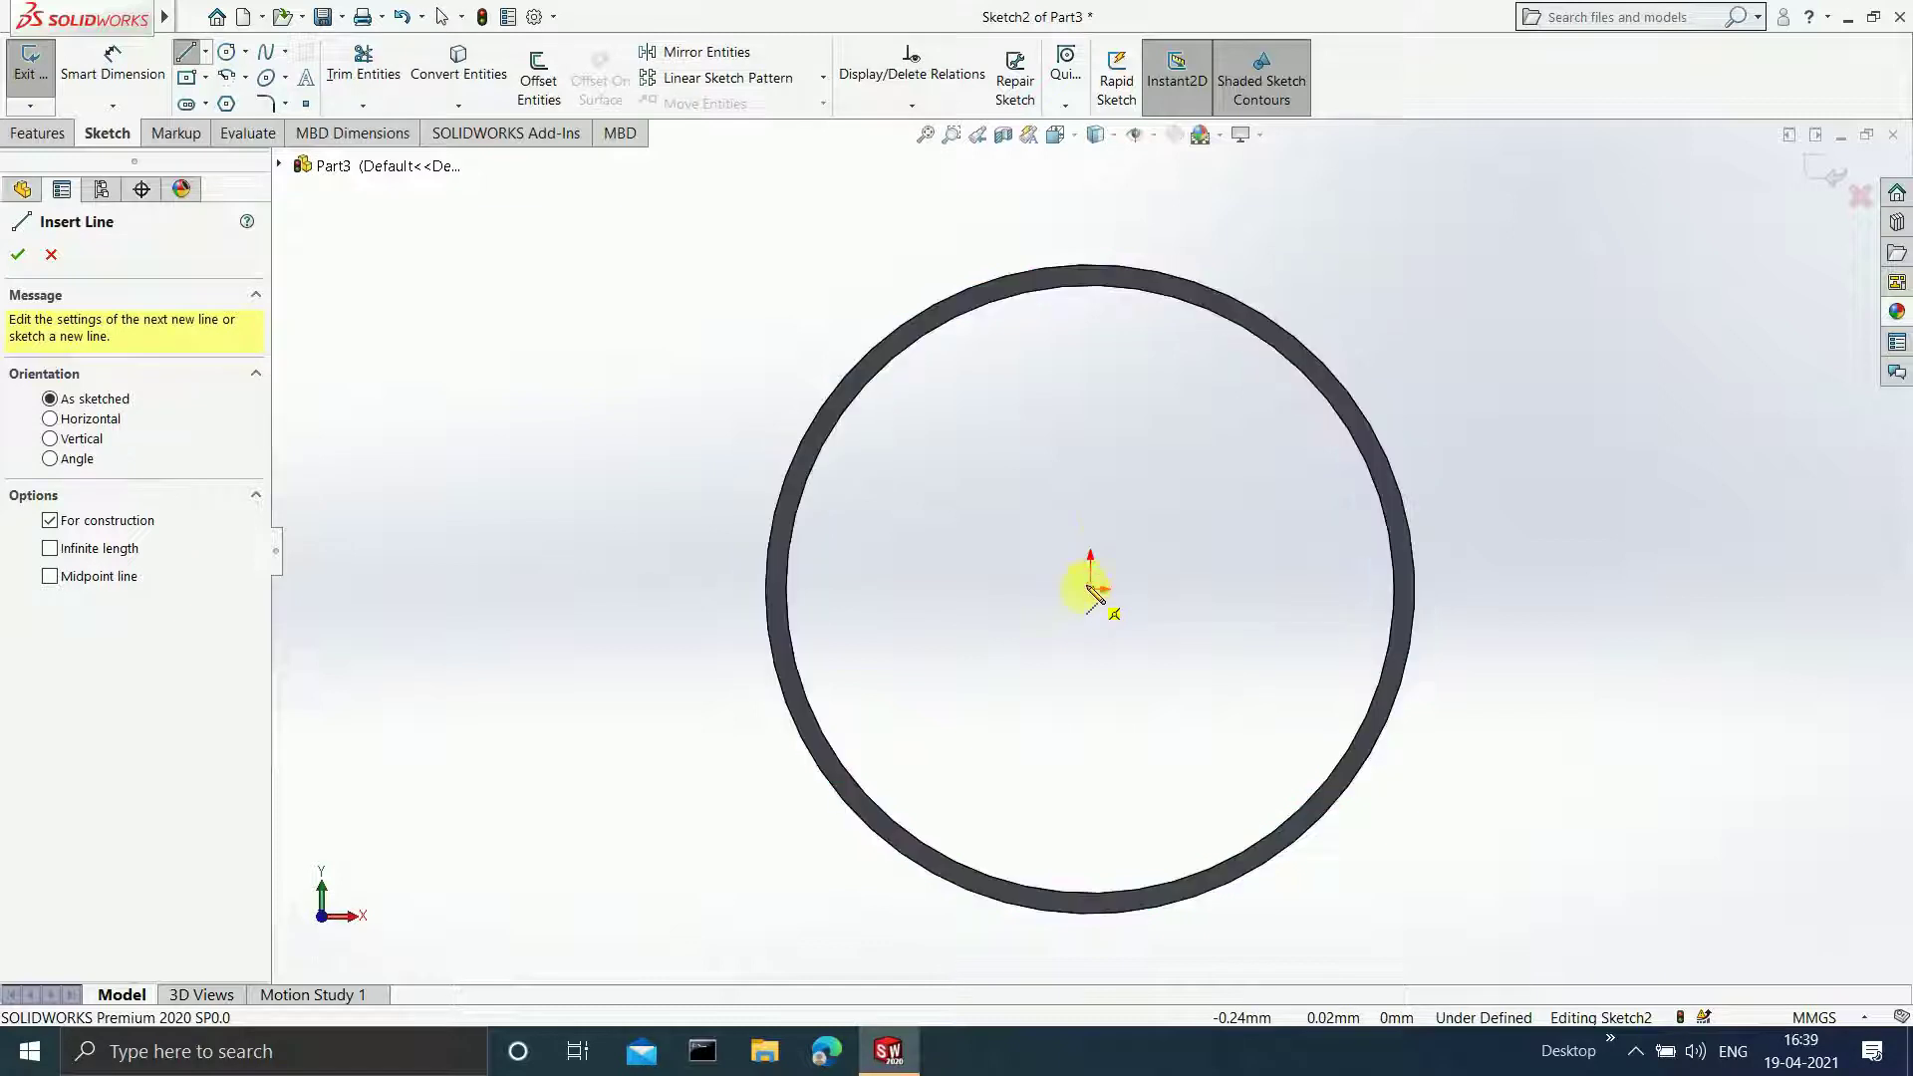
{"action": "left_click", "coordinate": [1092, 190]}
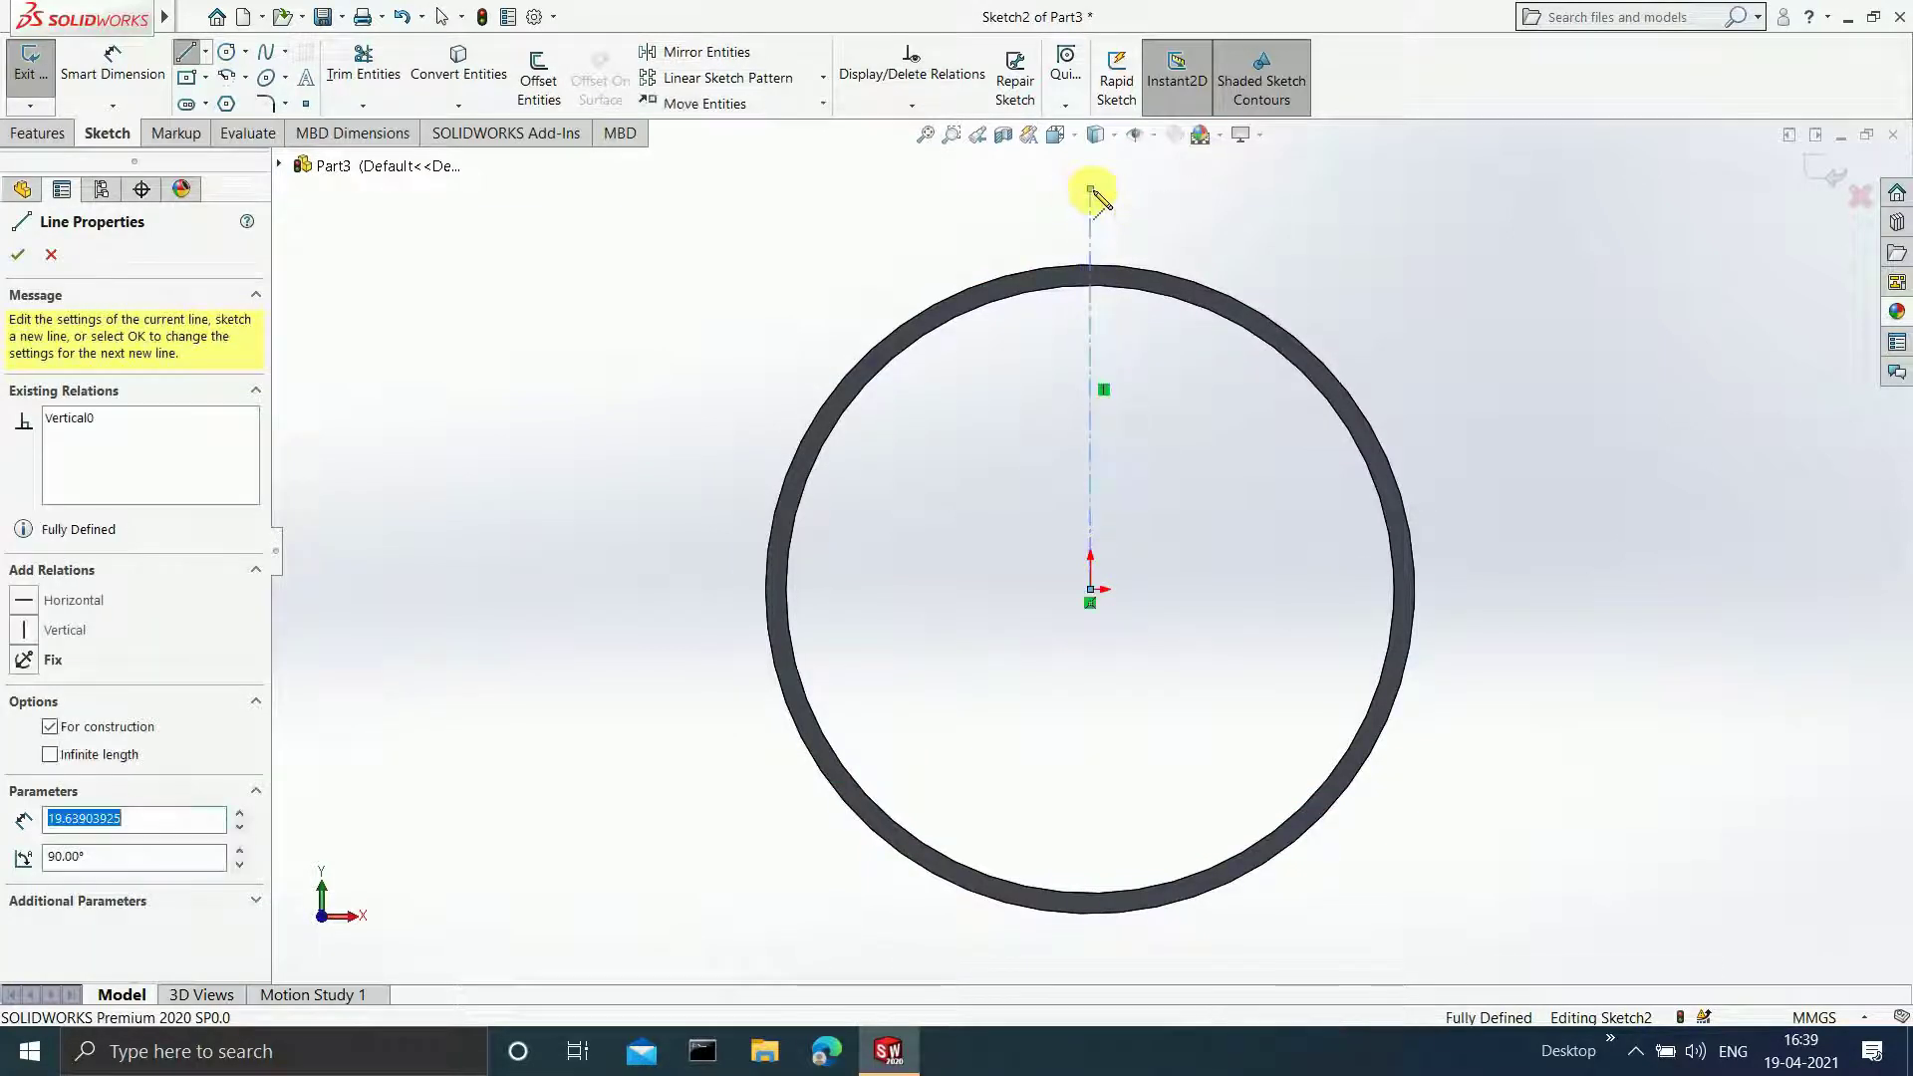
{"action": "key", "text": "Escape"}
{"action": "key", "text": "Escape"}
{"action": "left_click", "coordinate": [1090, 361]}
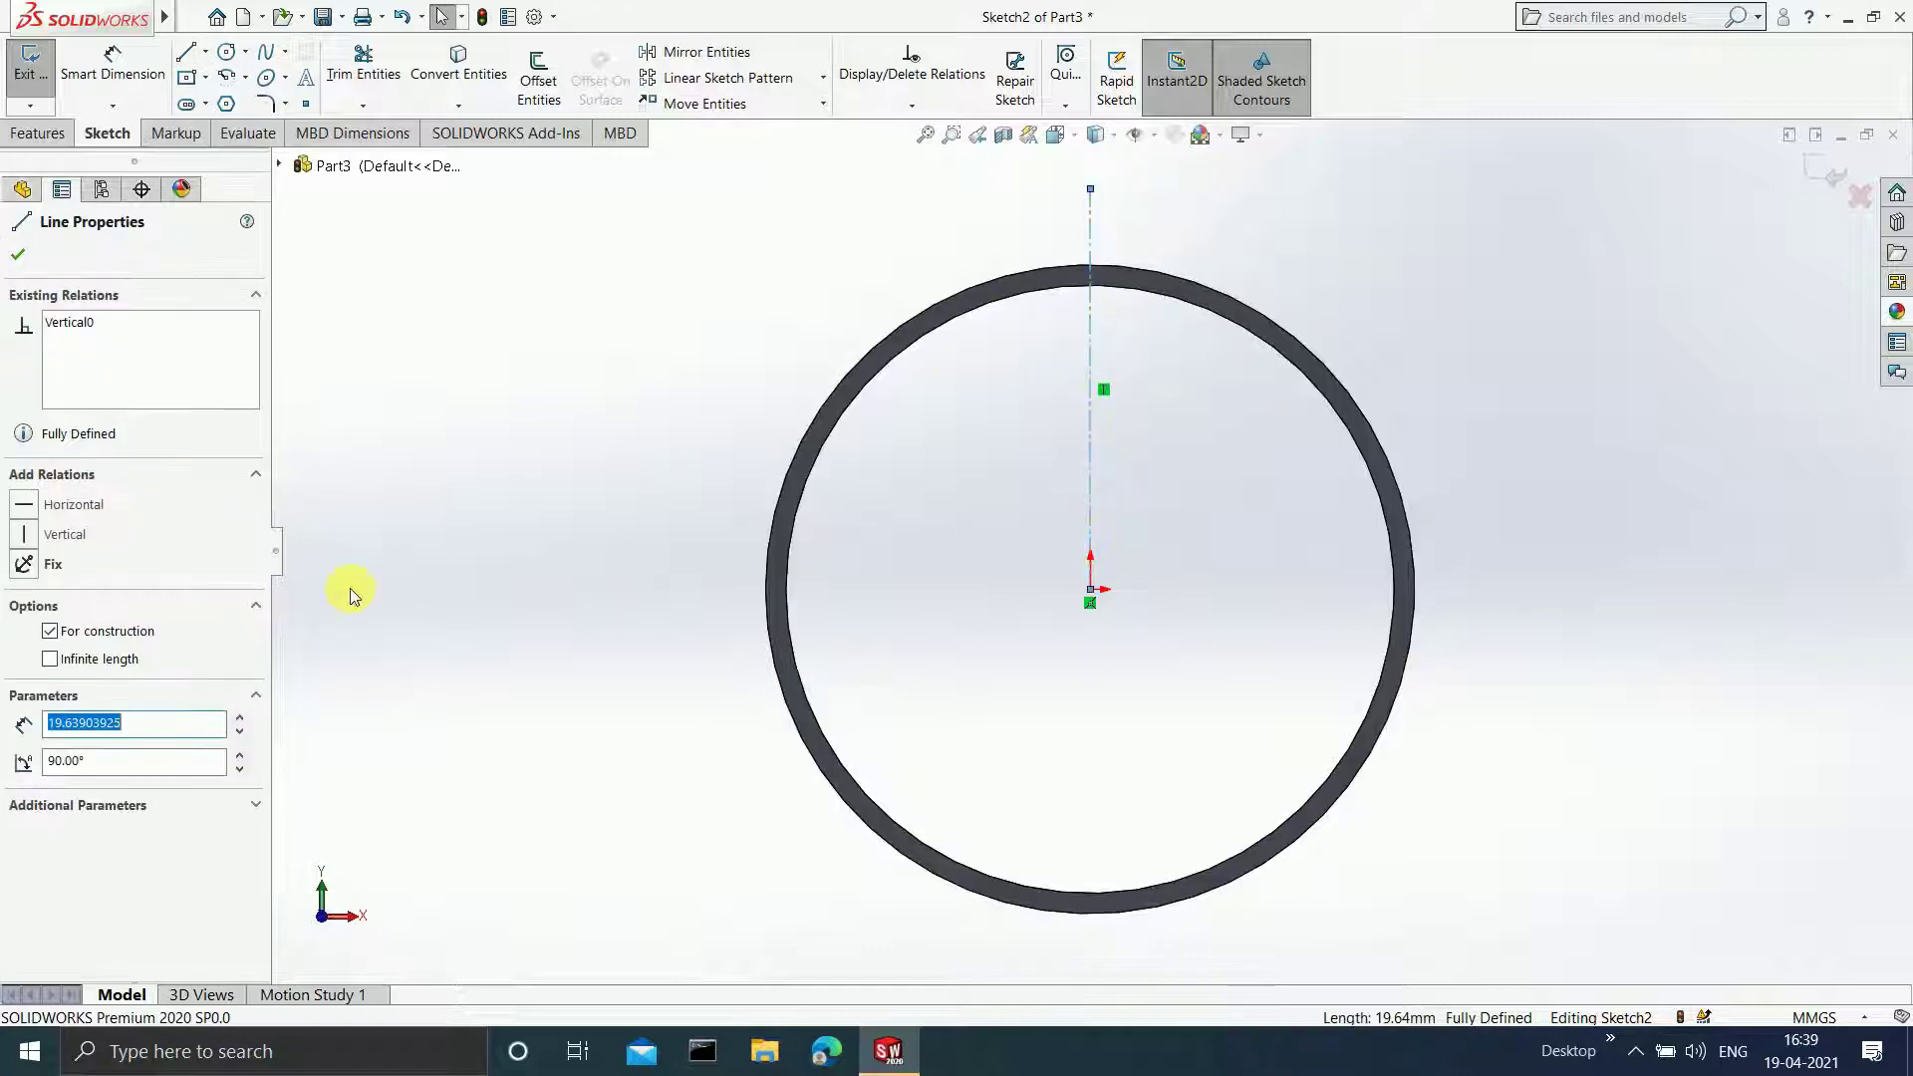
{"action": "left_click", "coordinate": [112, 660]}
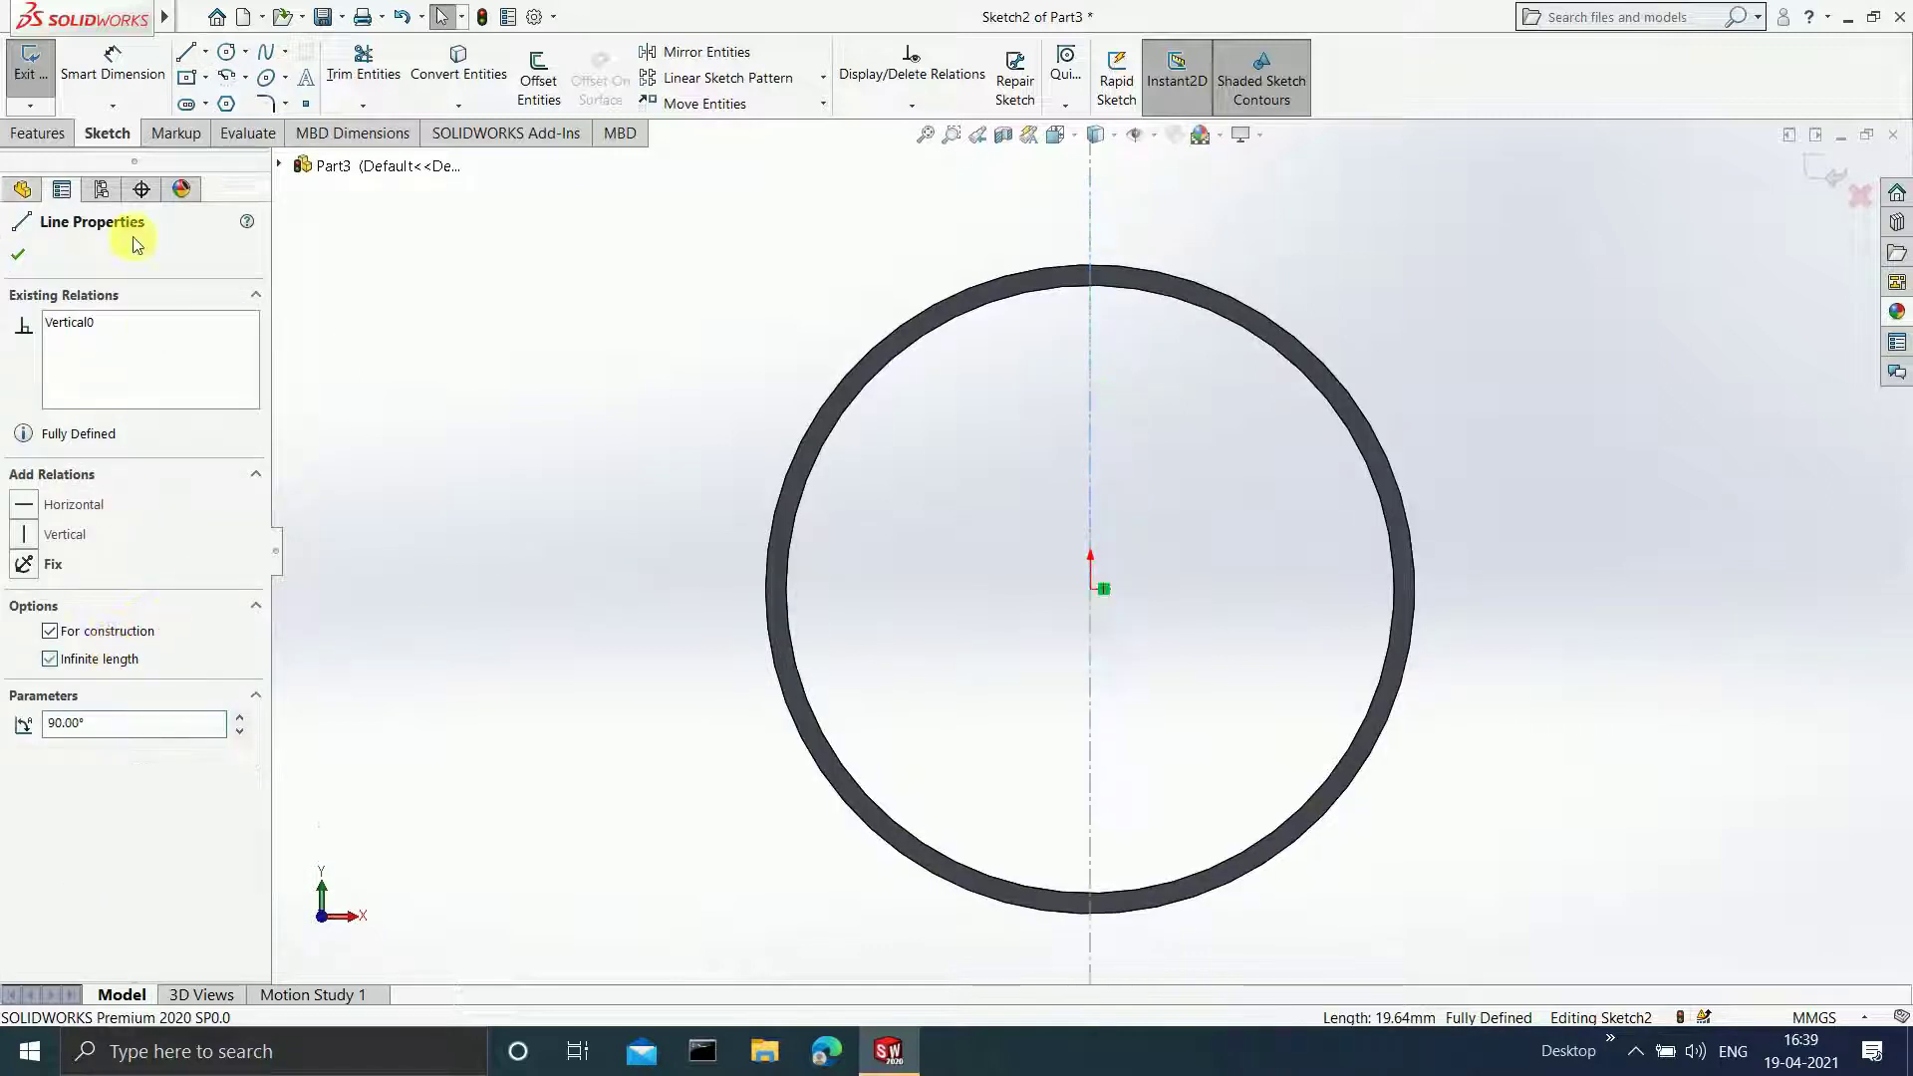
- Add a coincident relation between the infinite vertical centreline and the sketch origin
{"action": "left_click", "coordinate": [18, 254]}
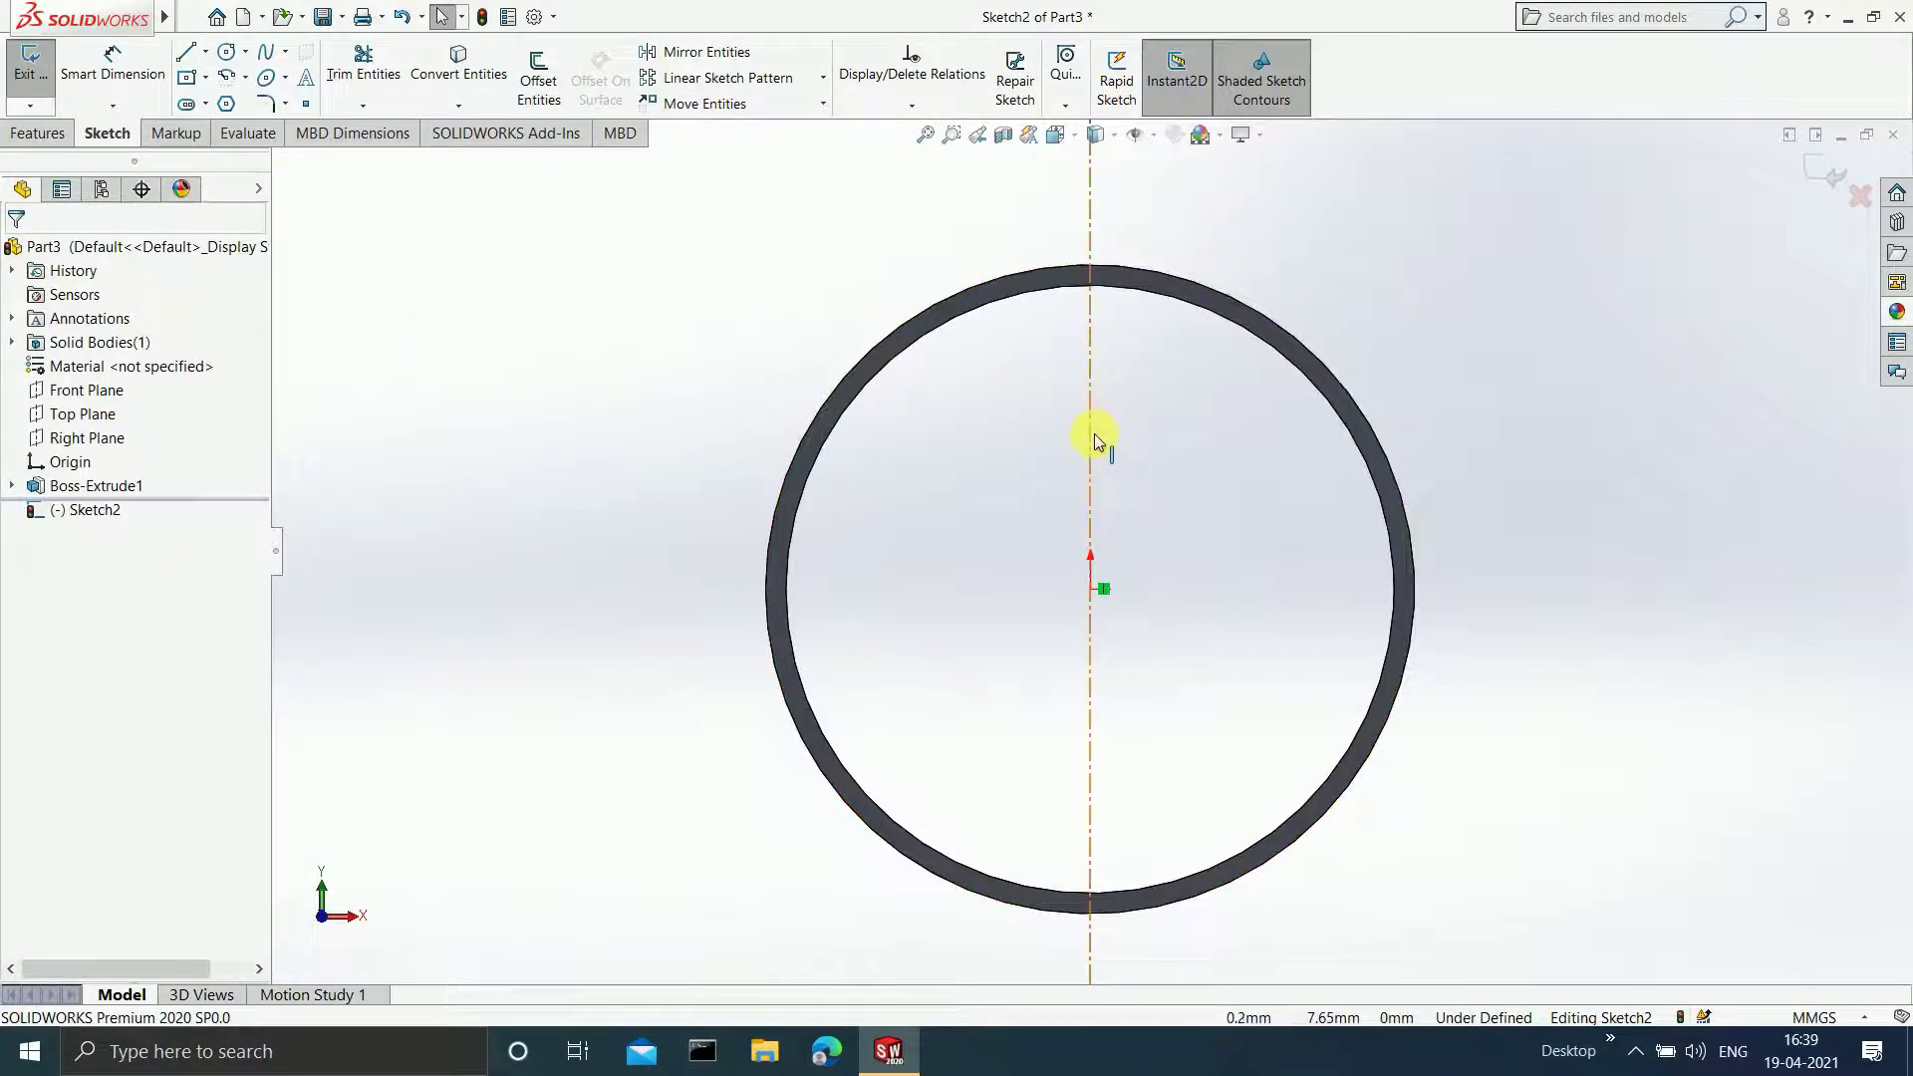
{"action": "left_click", "coordinate": [1093, 433]}
{"action": "left_click", "coordinate": [1090, 590], "text": "ctrl"}
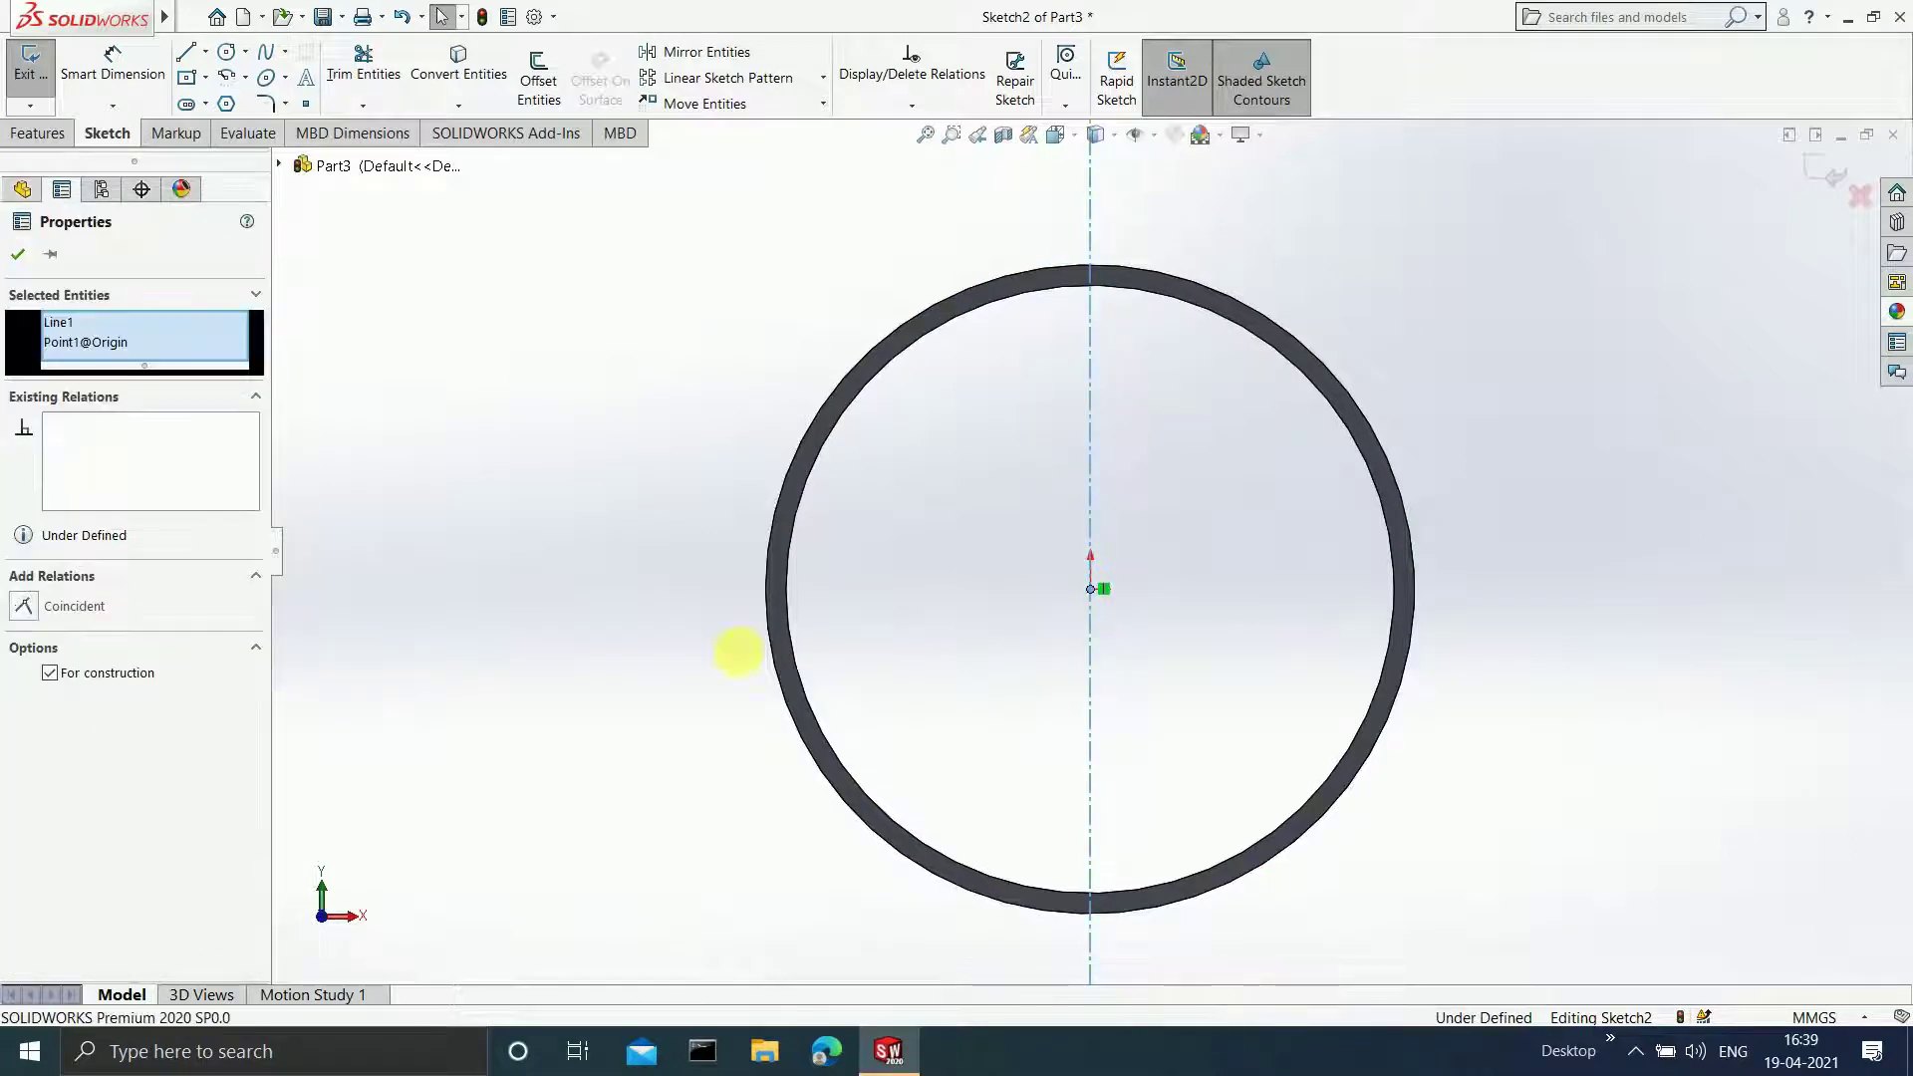
{"action": "left_click", "coordinate": [22, 605]}
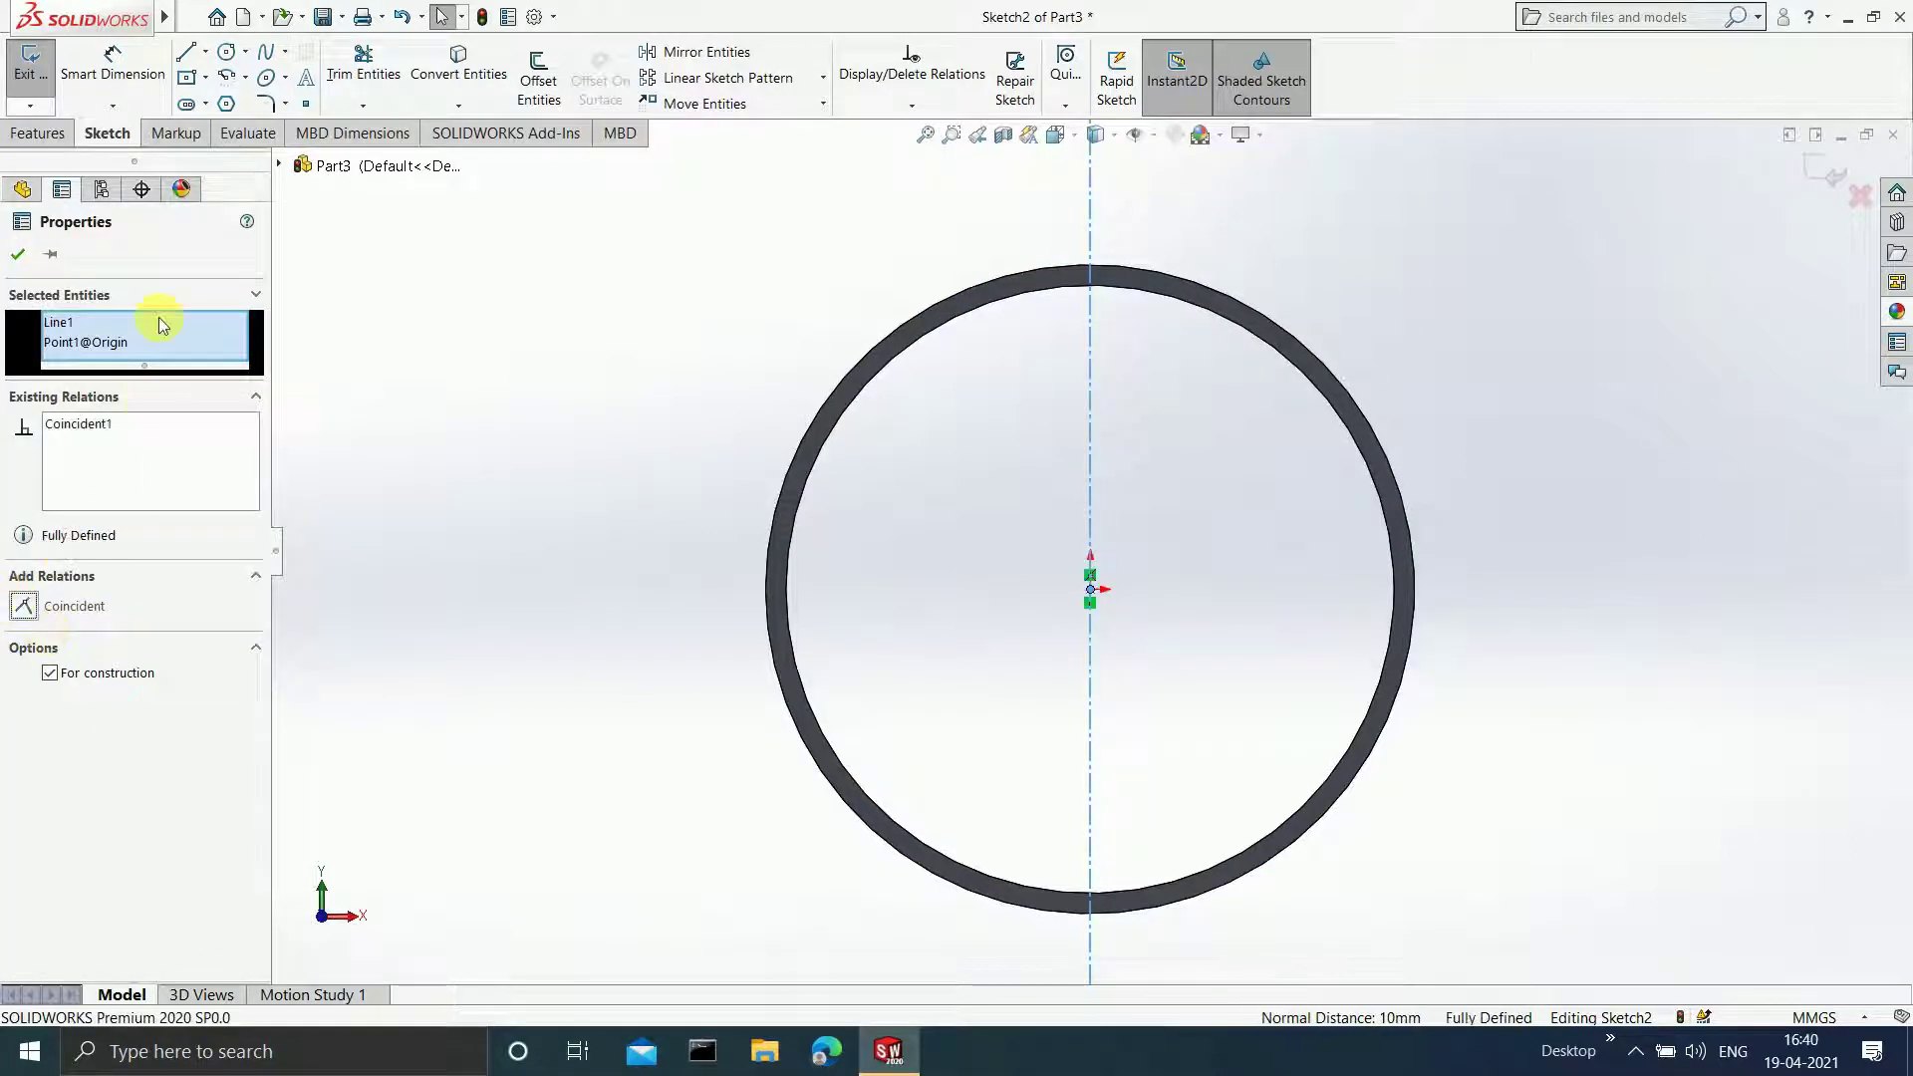
{"action": "left_click", "coordinate": [18, 255]}
- Sketch a circle about 4.35 mm in diameter, centred on the vertical centreline within the ring wall at the ring's upper edge
{"action": "scroll", "coordinate": [1102, 255], "scroll_direction": "down", "scroll_amount": 5}
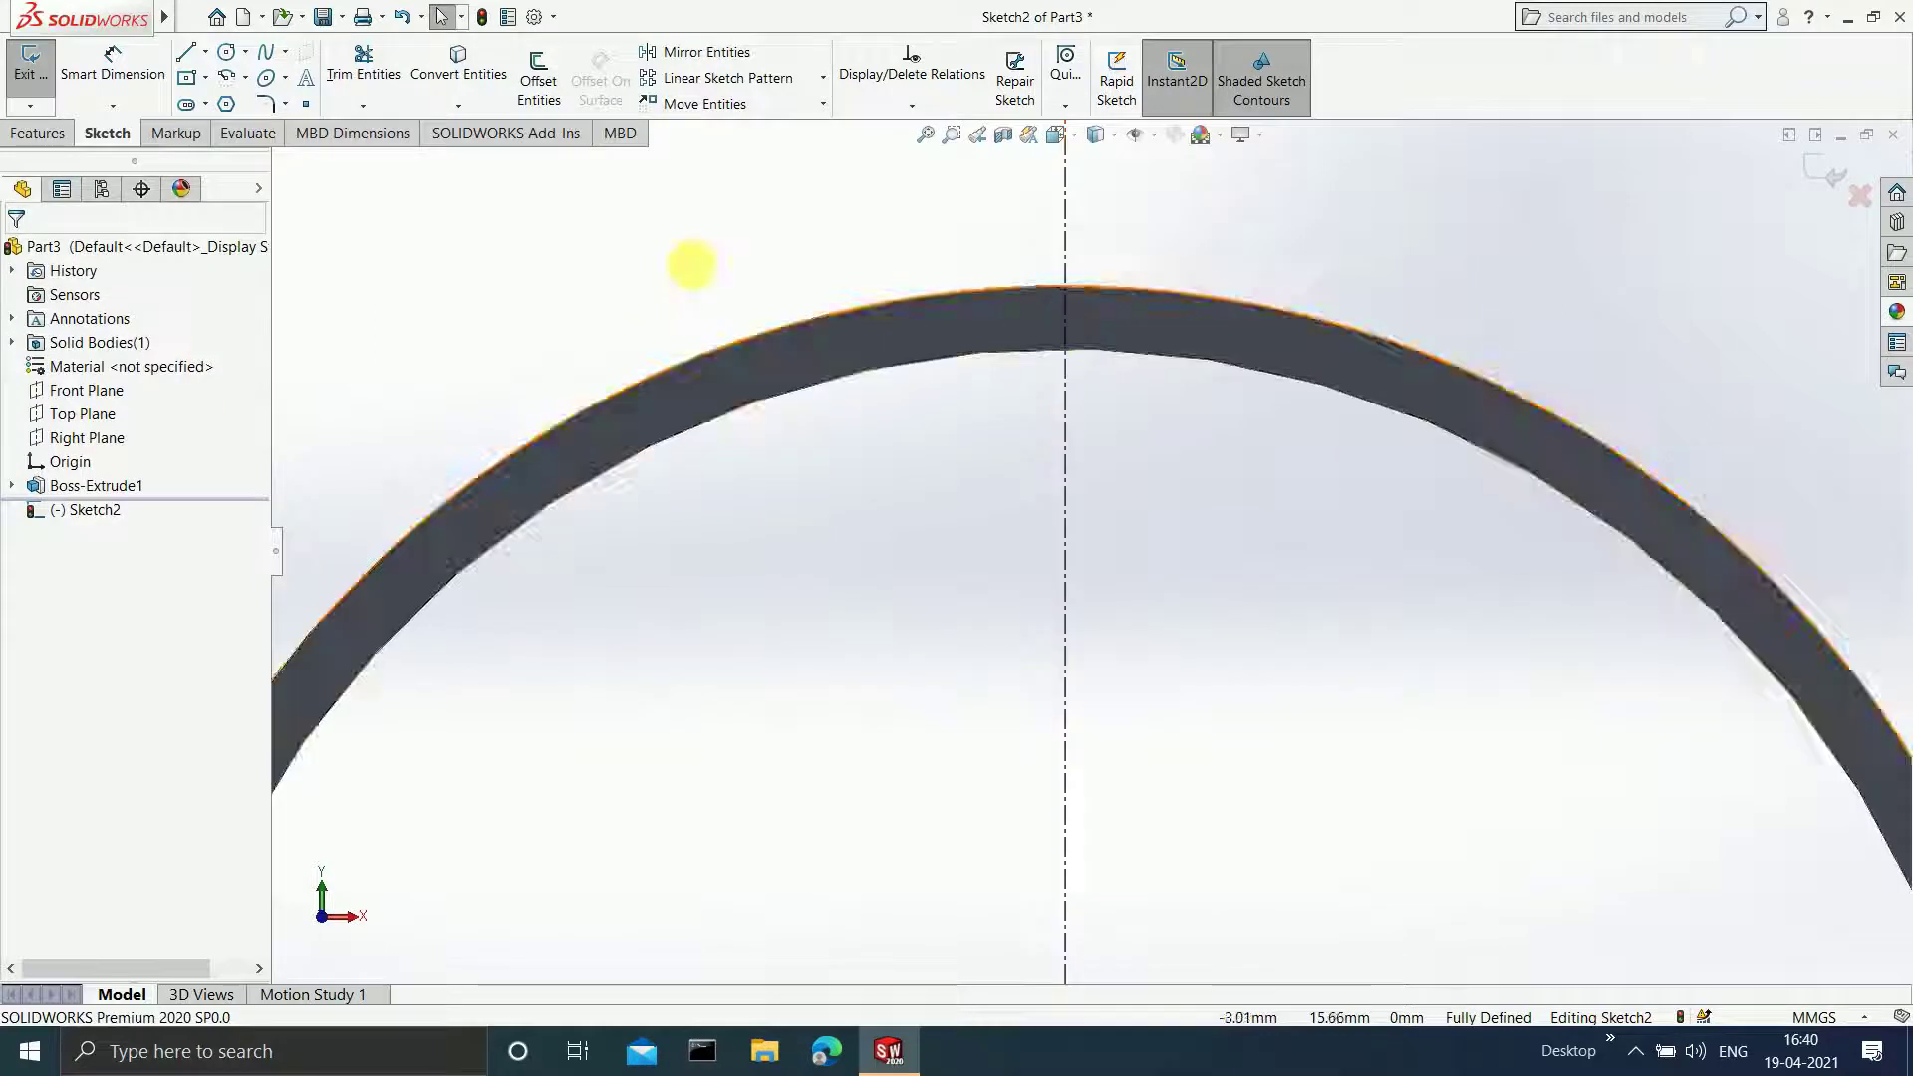
{"action": "left_click", "coordinate": [228, 52]}
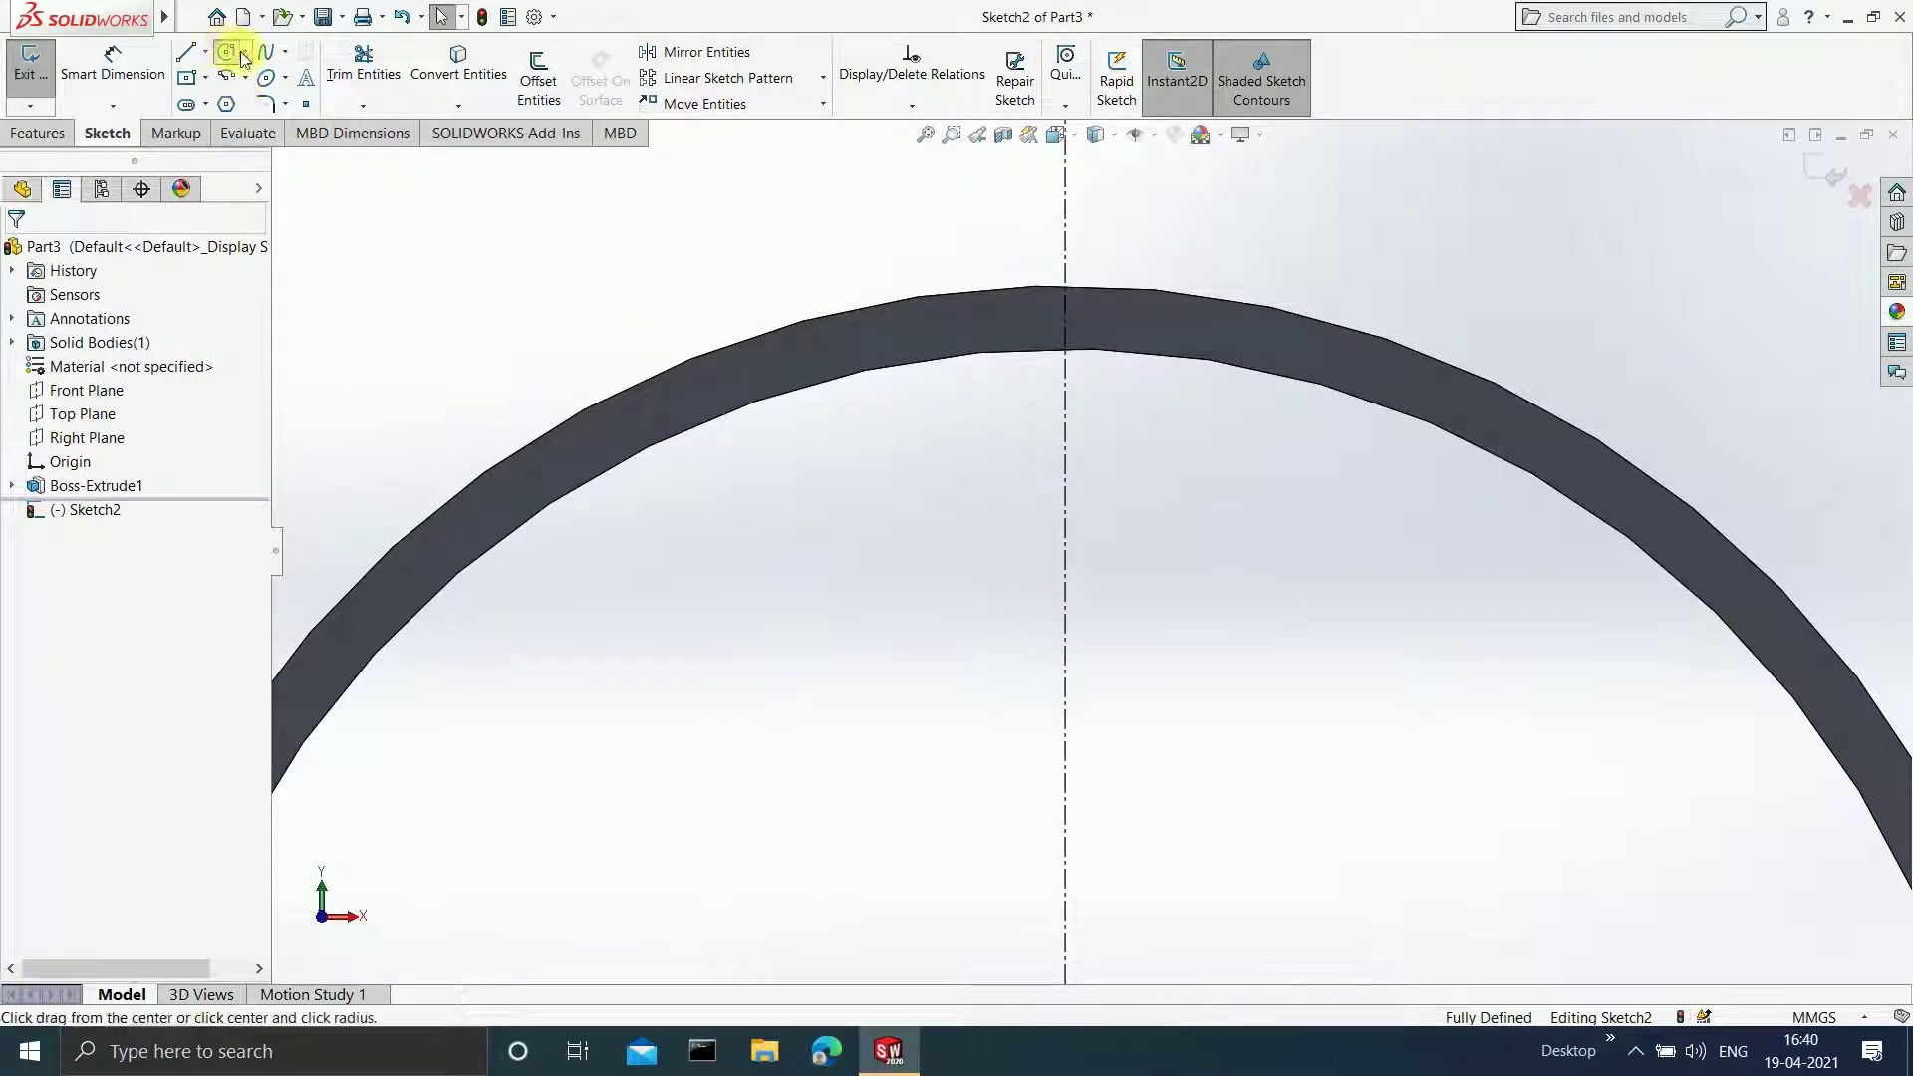
{"action": "left_click", "coordinate": [1064, 319]}
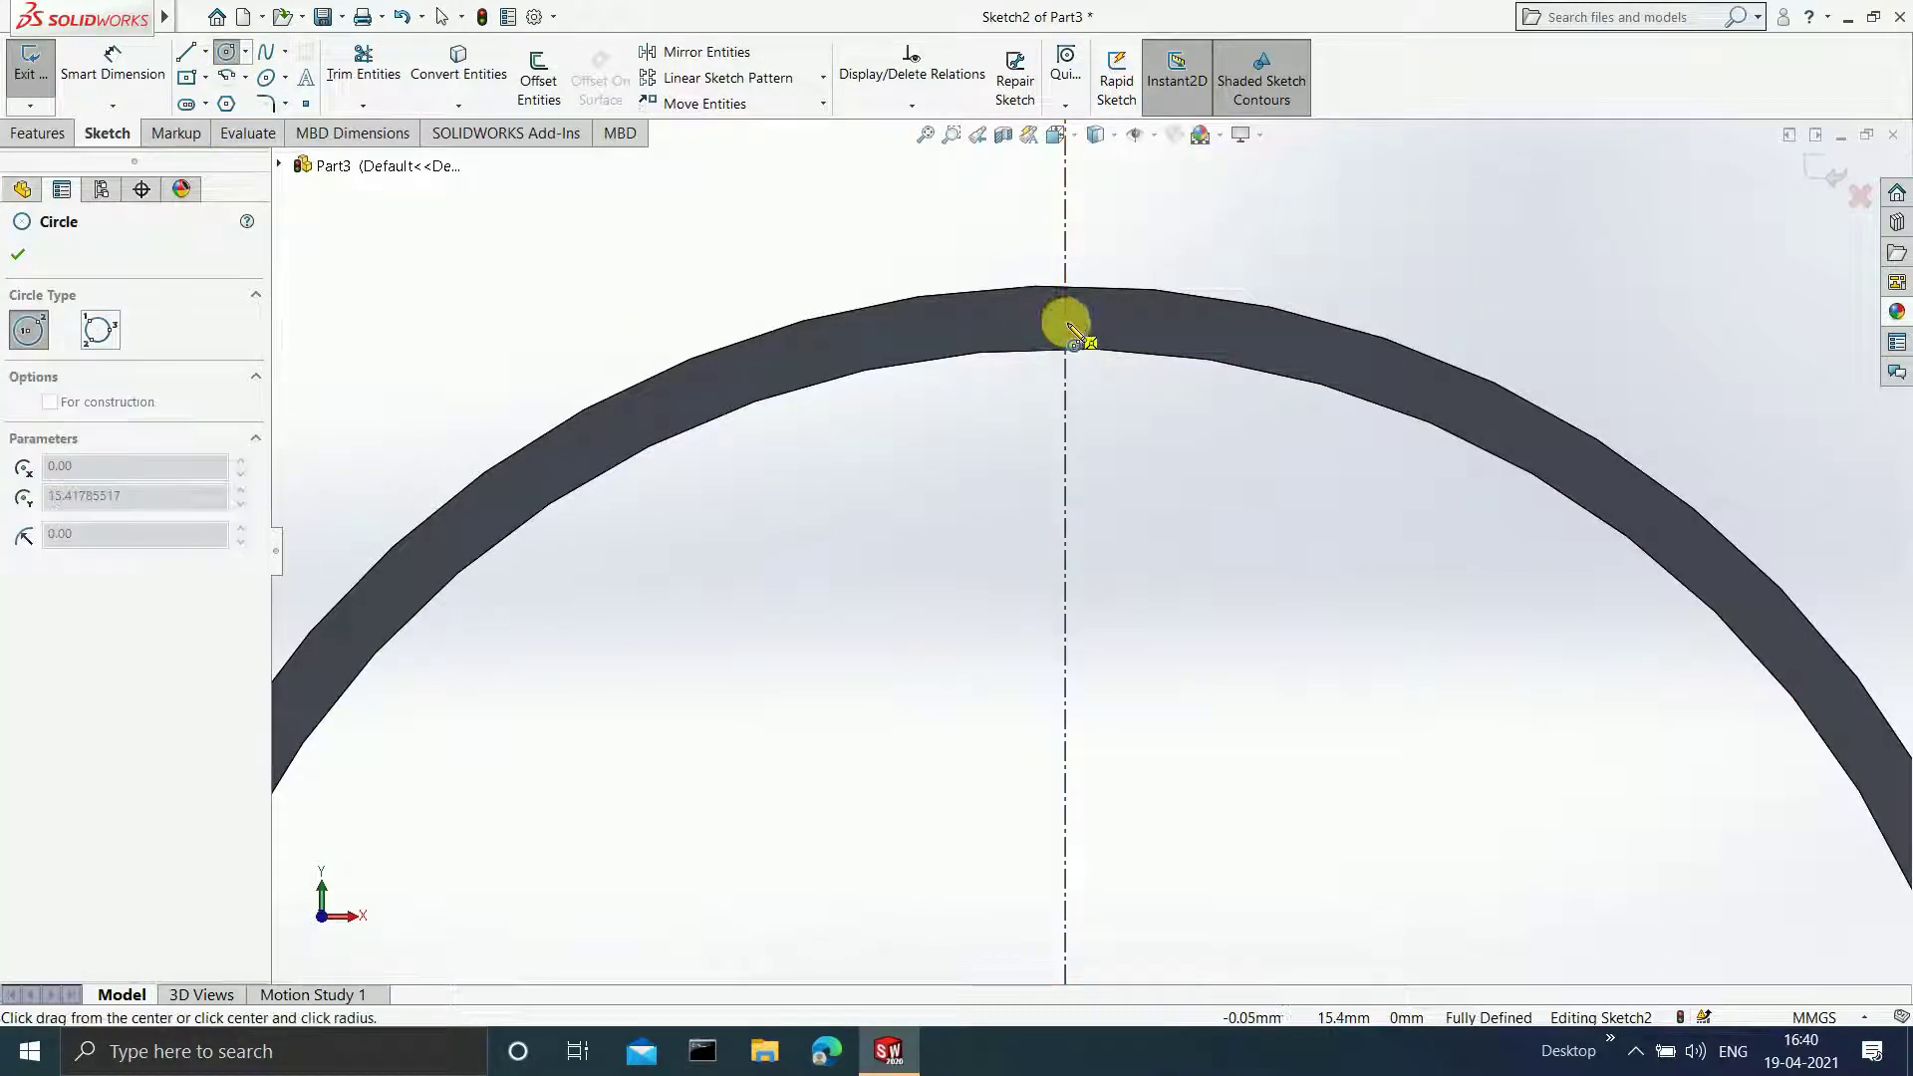
{"action": "left_click", "coordinate": [1148, 425]}
{"action": "key", "text": "Escape"}
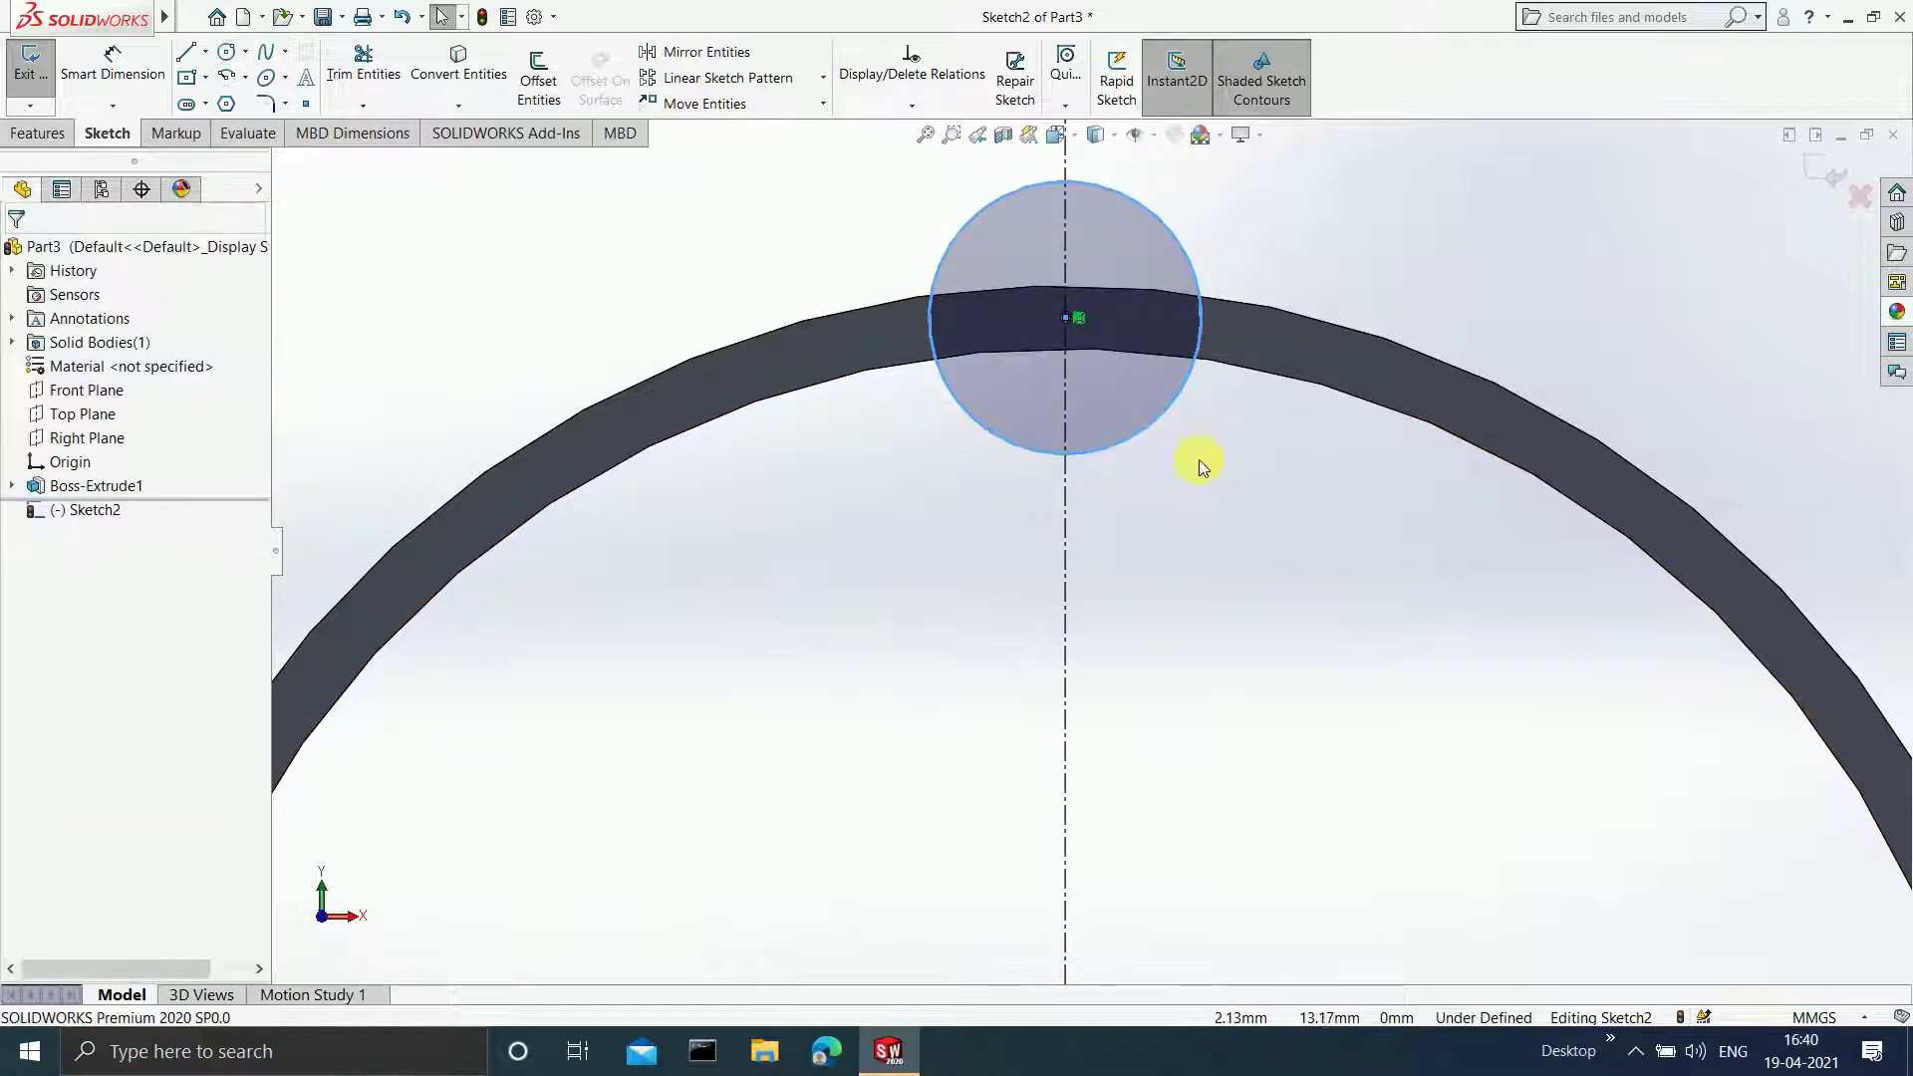
- Dimension the distance from the circle's centre to the origin and set it to 15.43 mm
{"action": "scroll", "coordinate": [1143, 584], "scroll_direction": "up", "scroll_amount": 6}
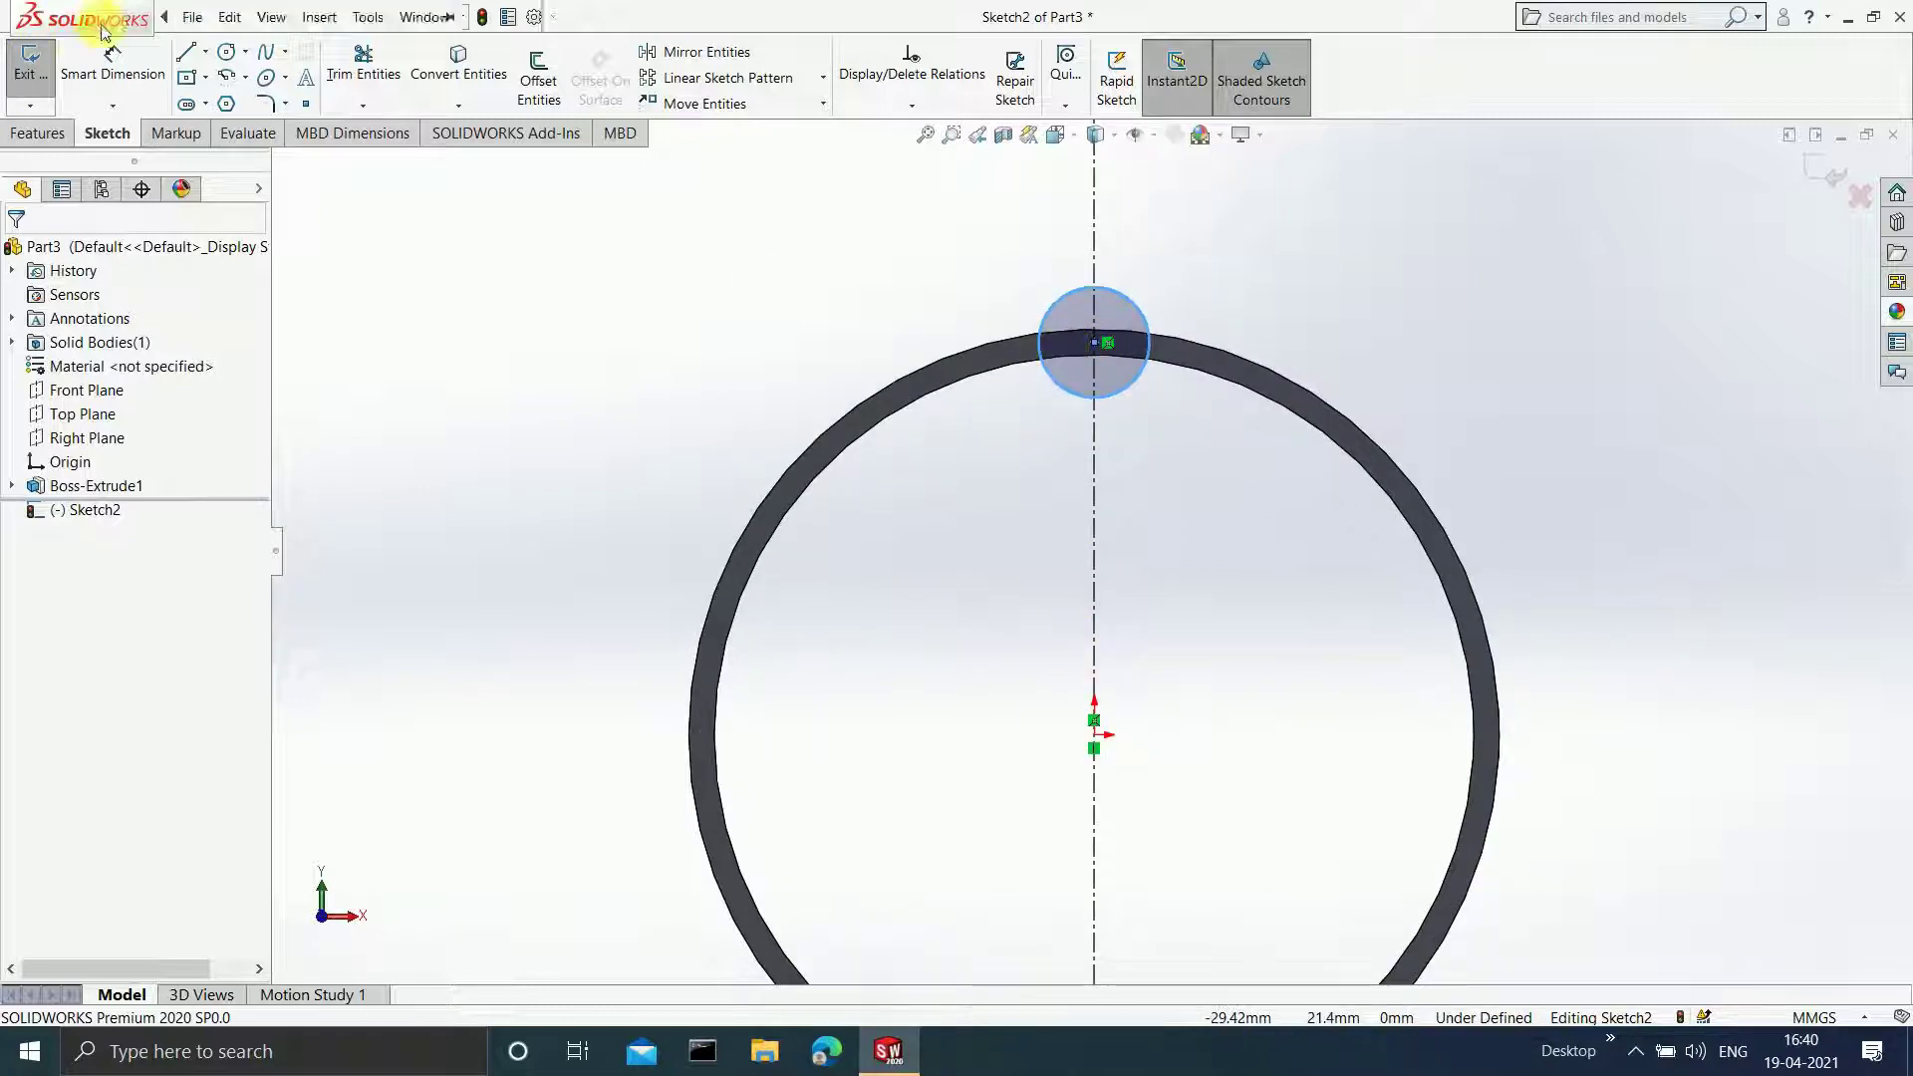
{"action": "left_click", "coordinate": [112, 64]}
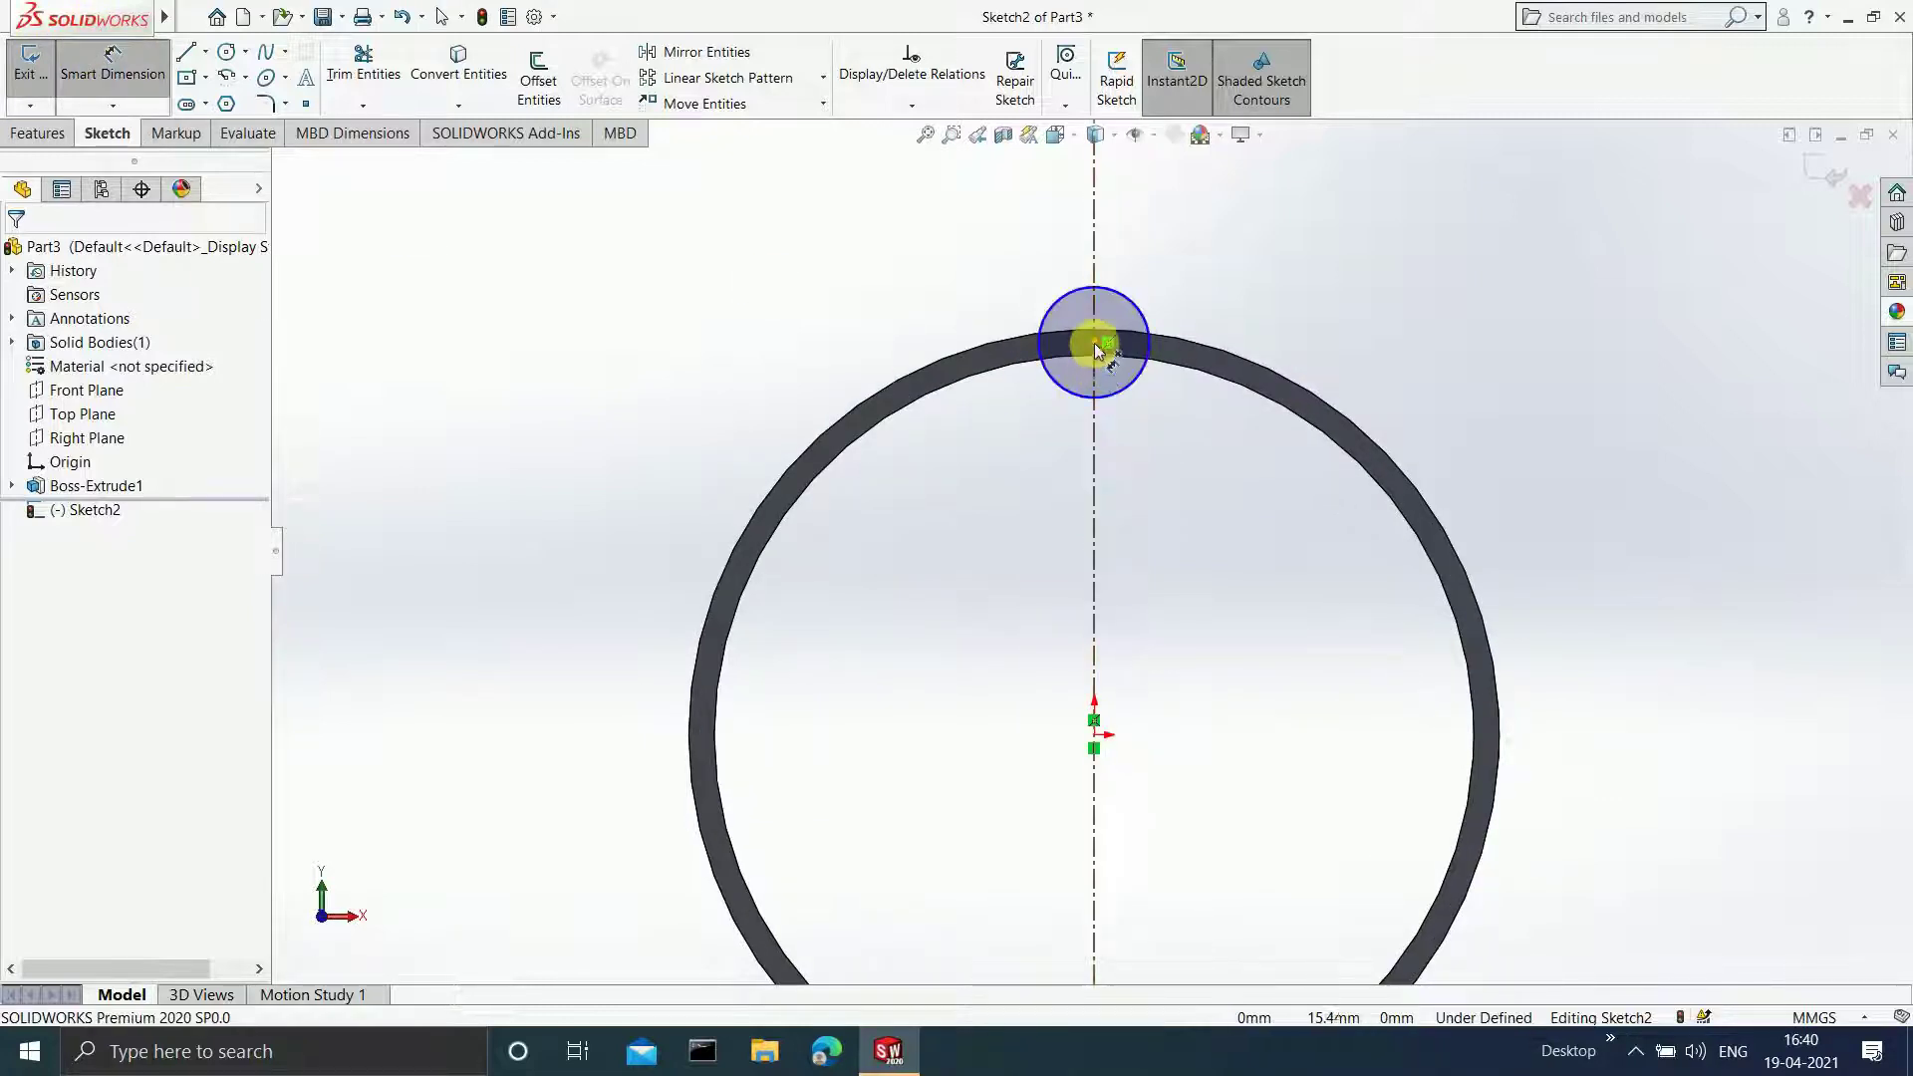
{"action": "left_click", "coordinate": [1094, 344]}
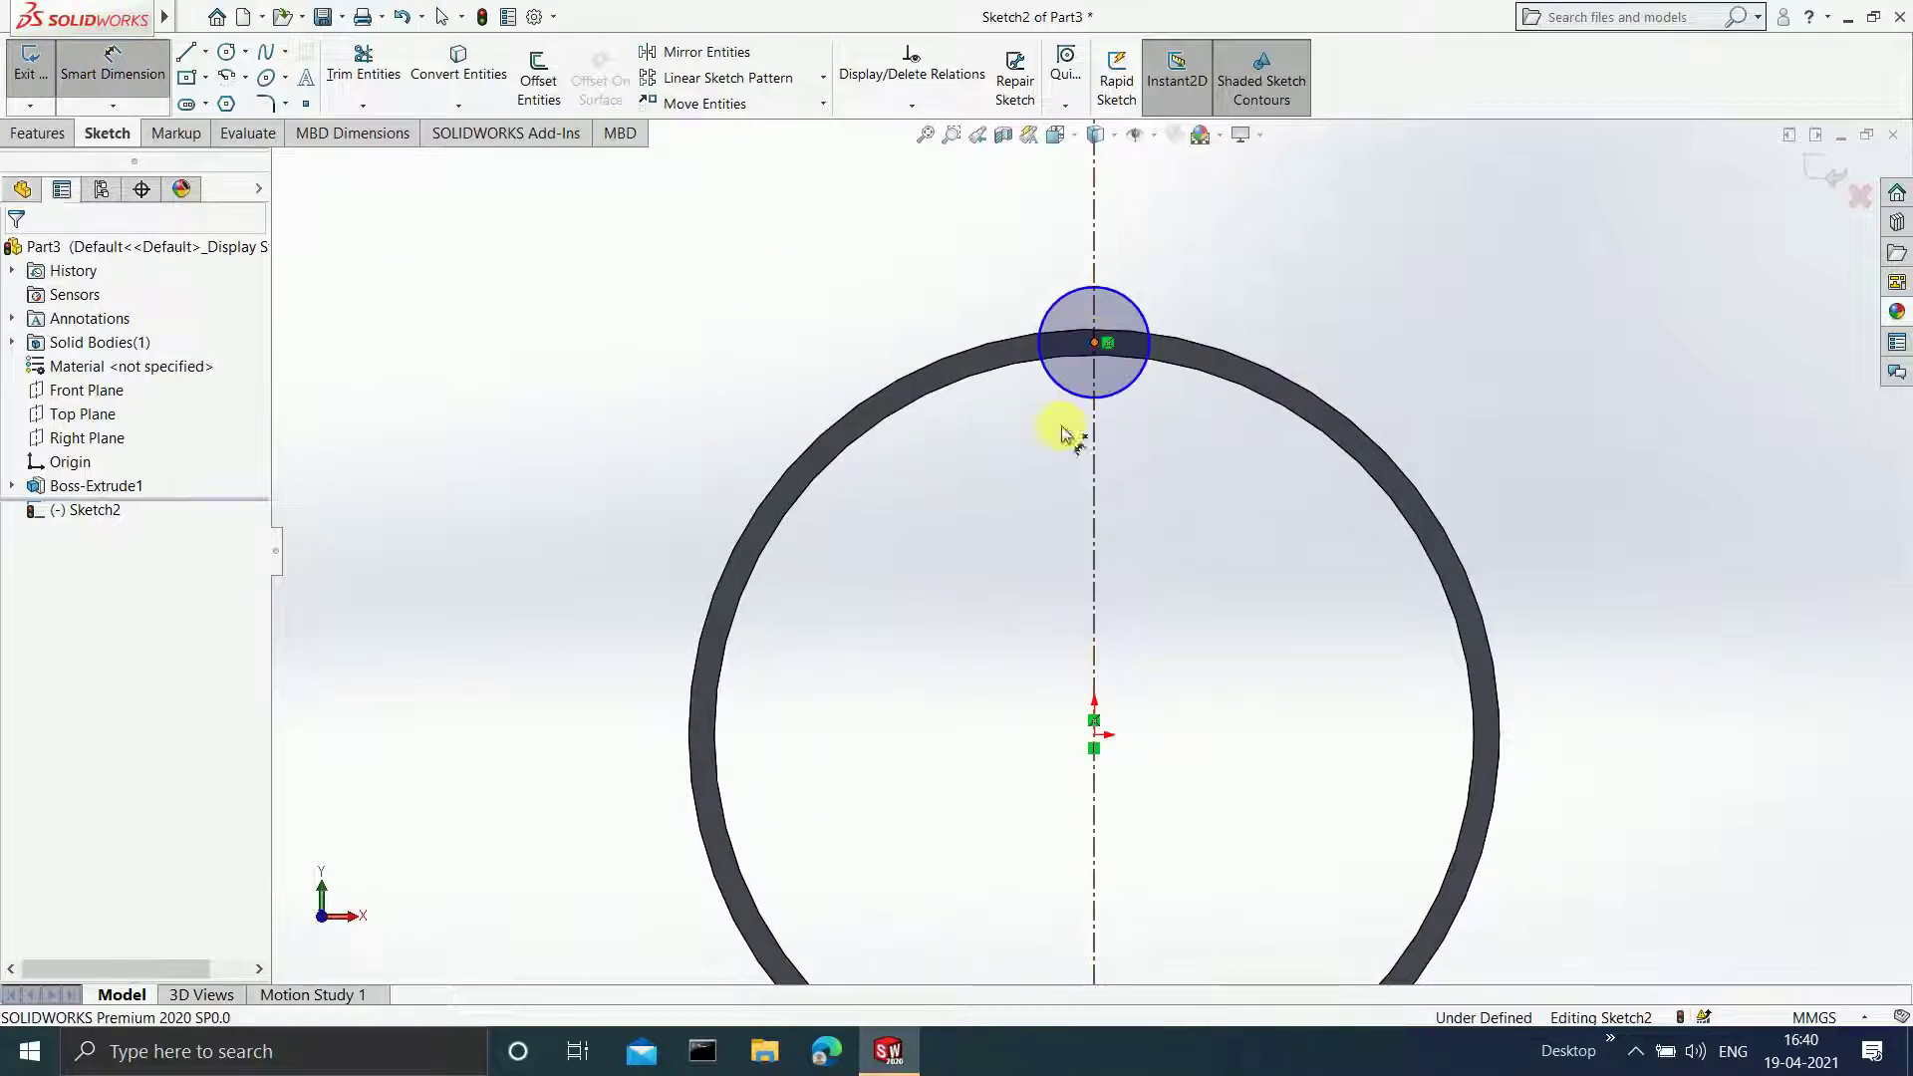
{"action": "left_click", "coordinate": [1096, 736]}
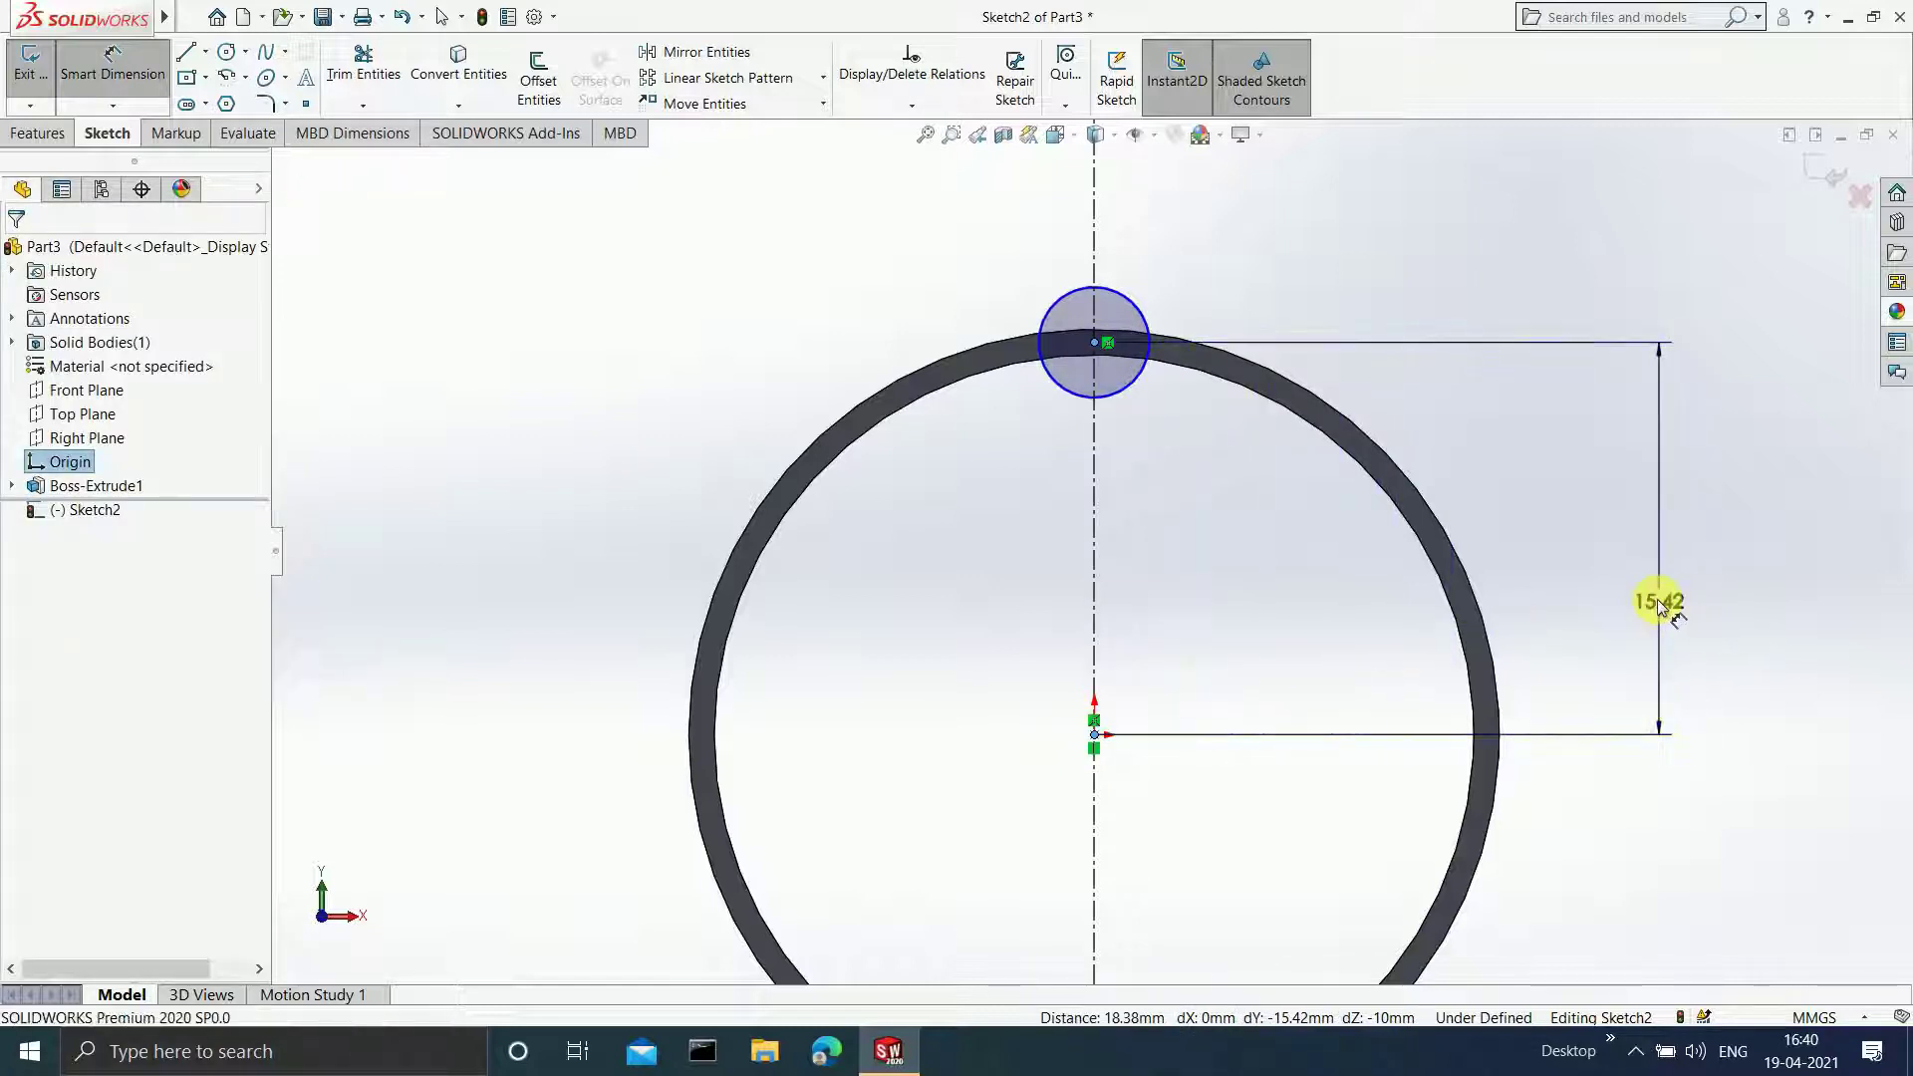
{"action": "left_click", "coordinate": [1657, 603]}
{"action": "type", "text": "="}
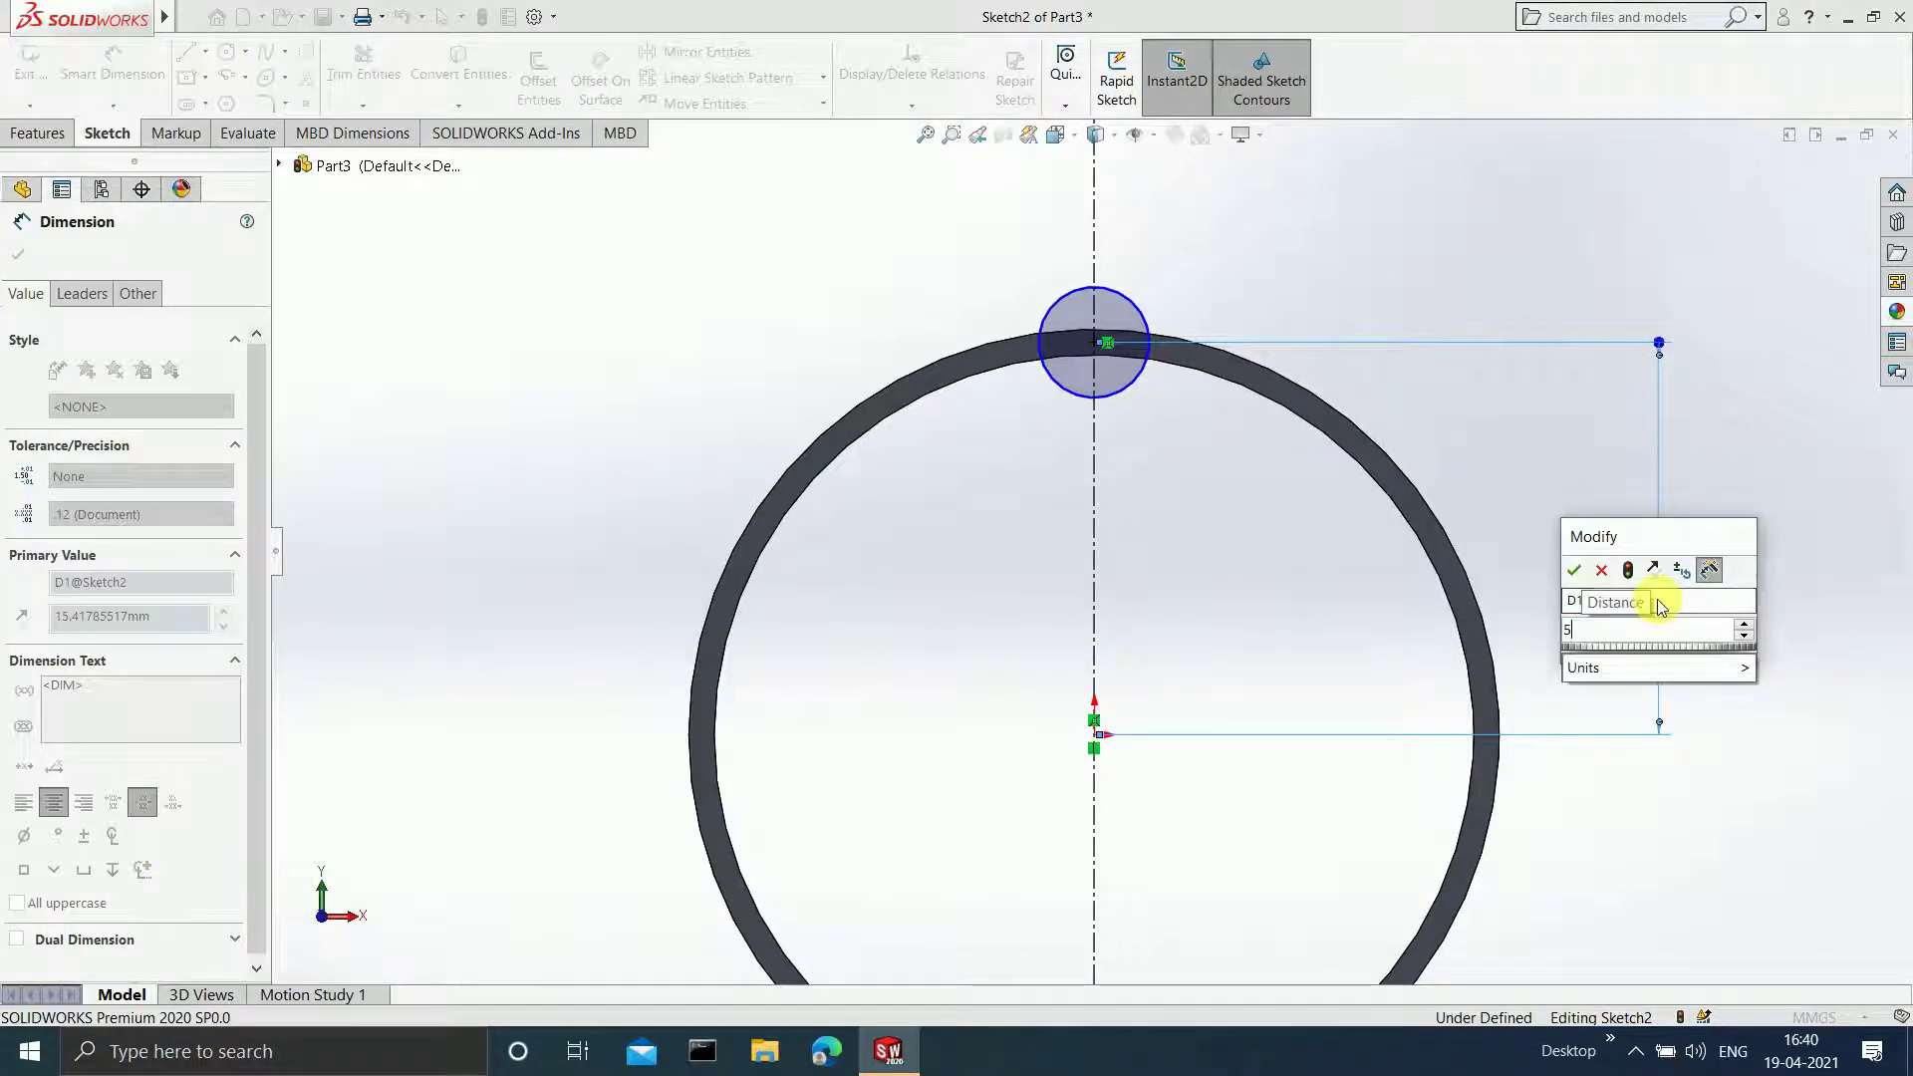
{"action": "type", "text": "15.43"}
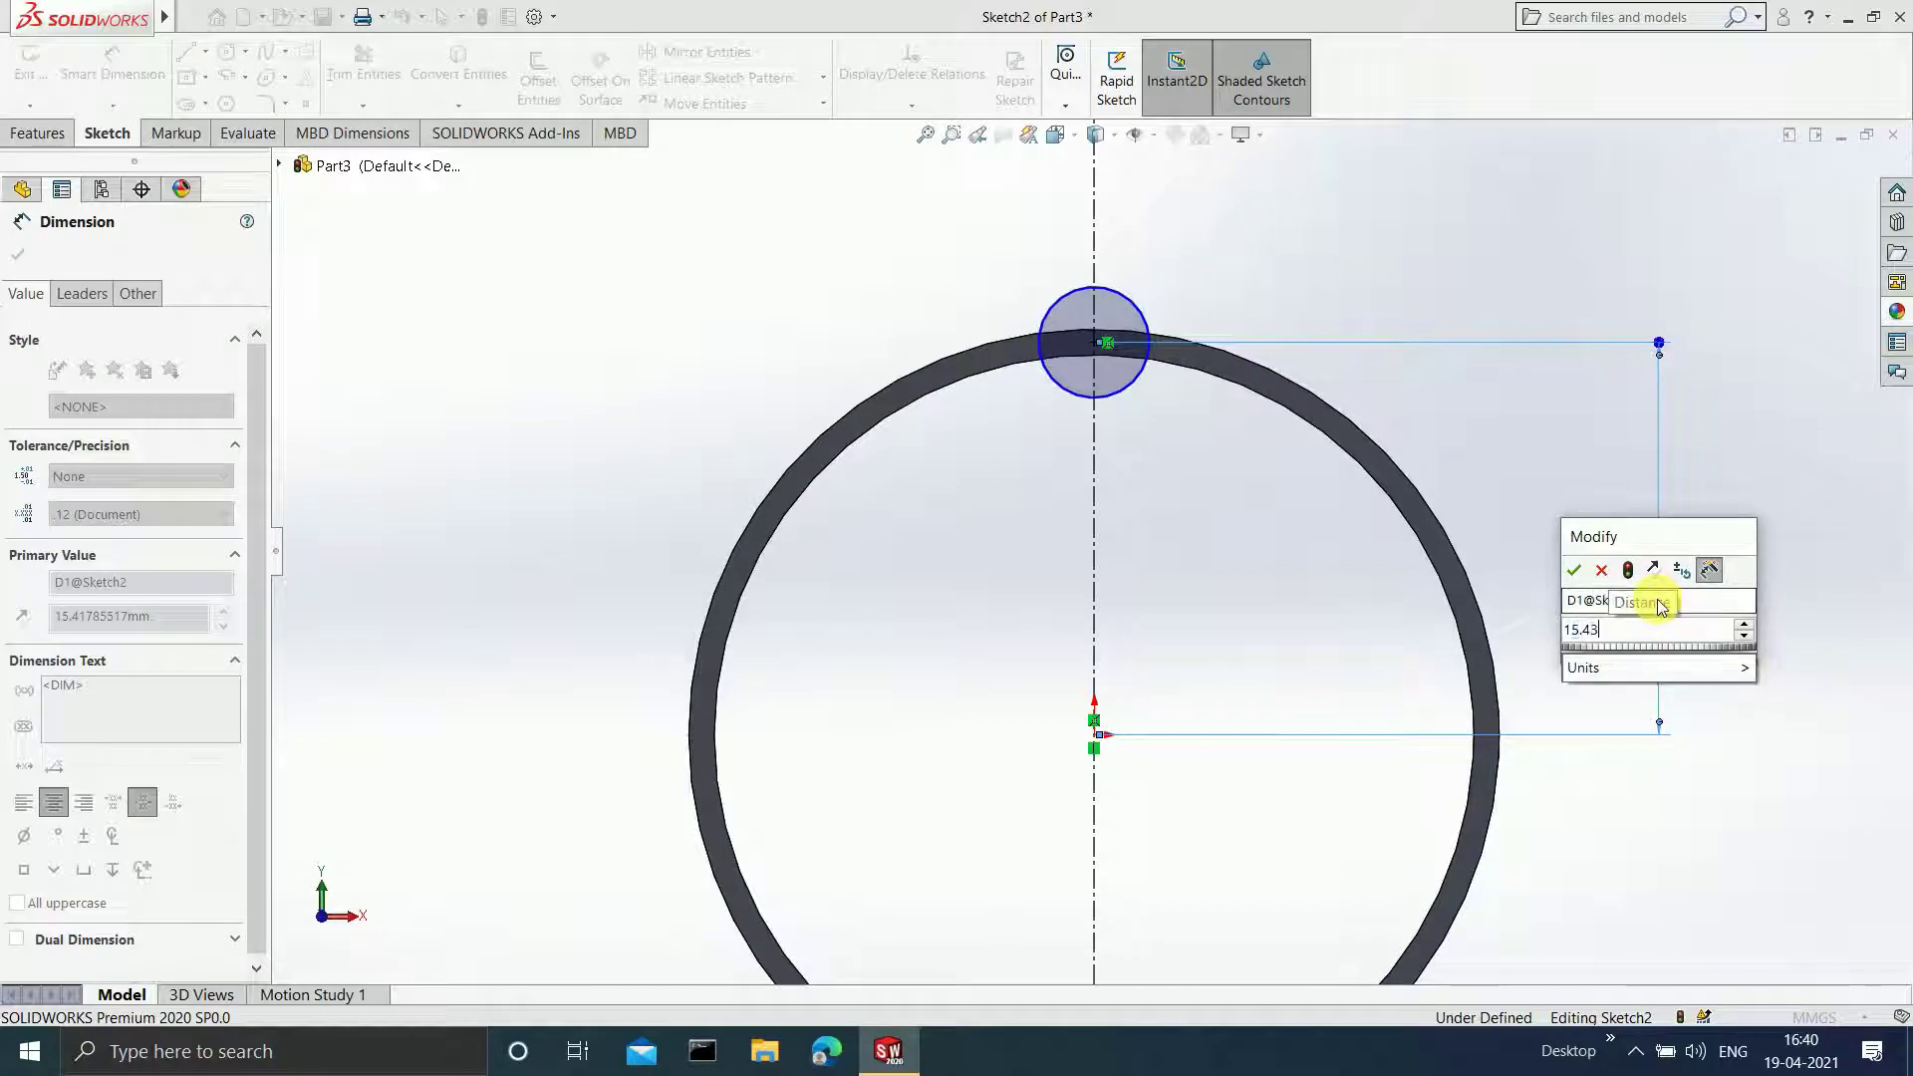
{"action": "key", "text": "Return"}
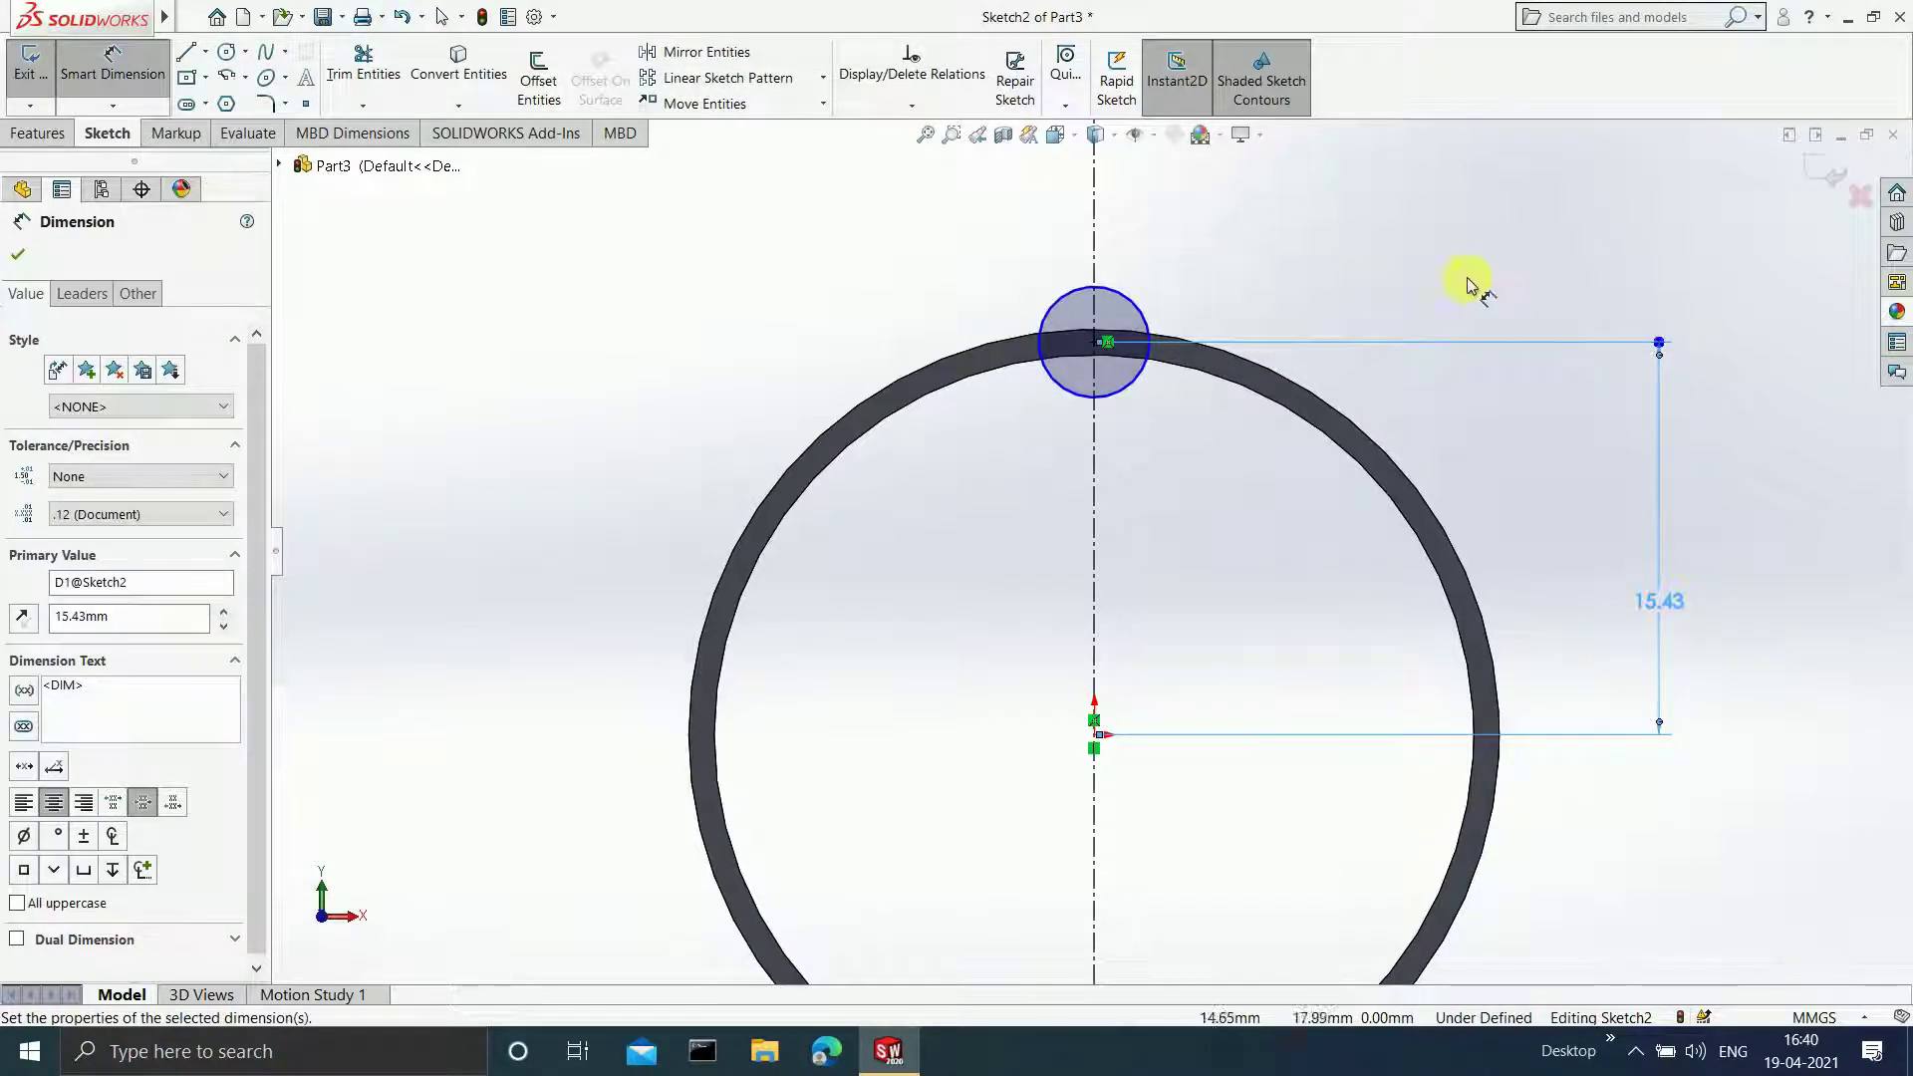
- Dimension the small circle's diameter and set it to 4 mm
{"action": "scroll", "coordinate": [1126, 513], "scroll_direction": "up", "scroll_amount": 2}
{"action": "scroll", "coordinate": [1132, 483], "scroll_direction": "down", "scroll_amount": 2}
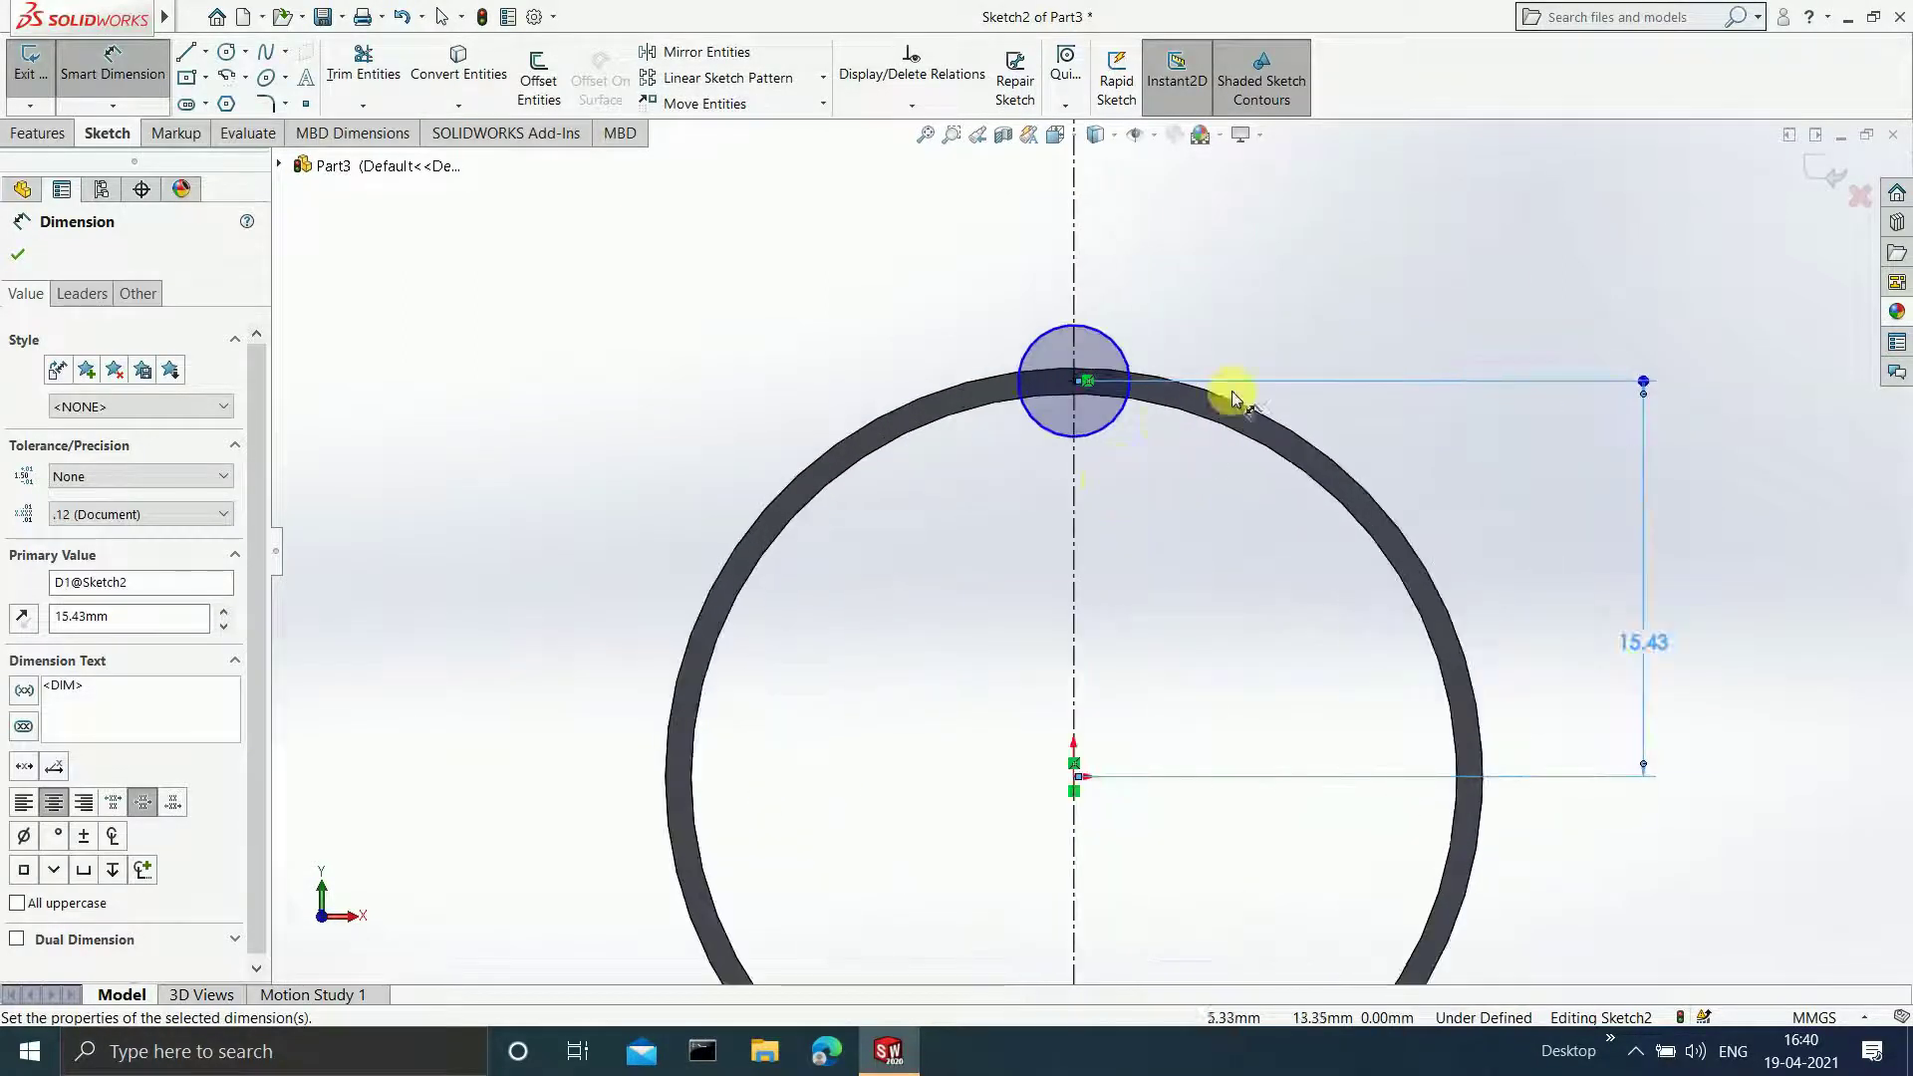
{"action": "left_click", "coordinate": [1115, 356]}
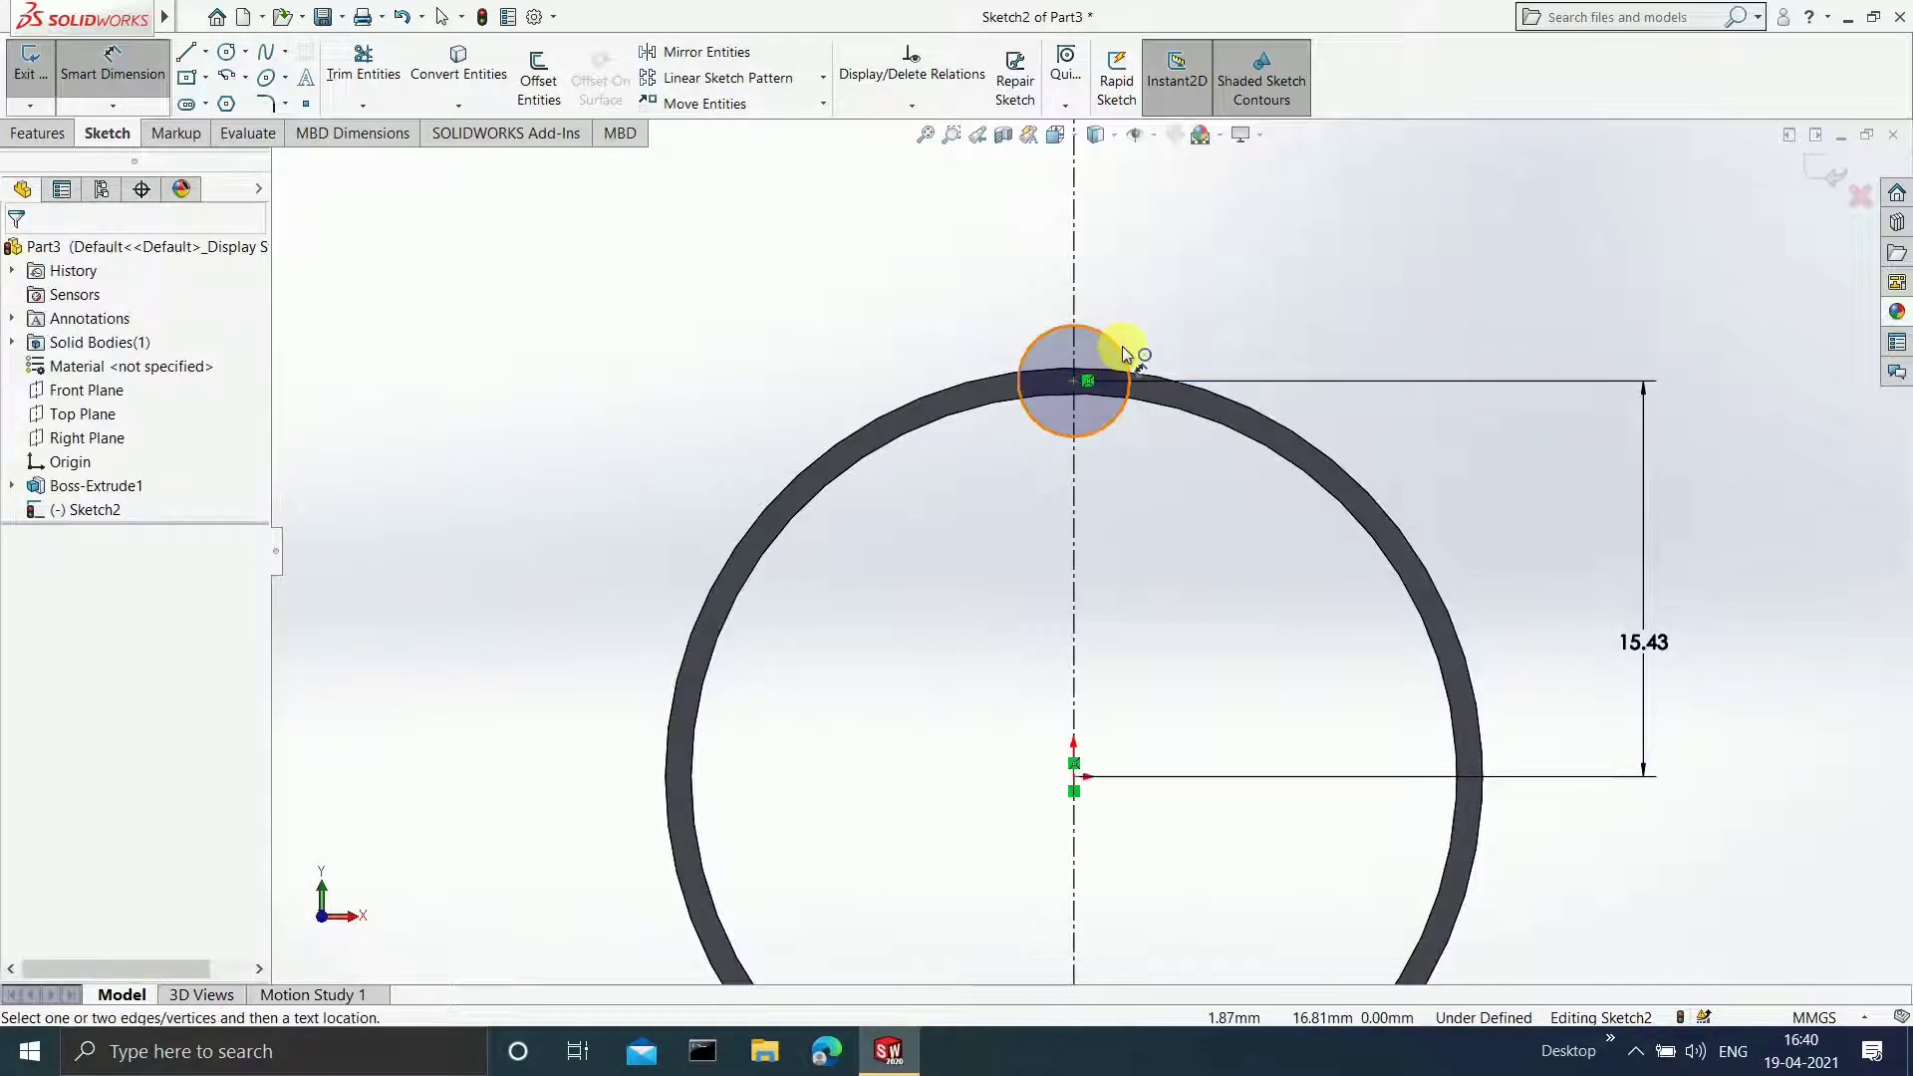
{"action": "left_click", "coordinate": [1202, 295]}
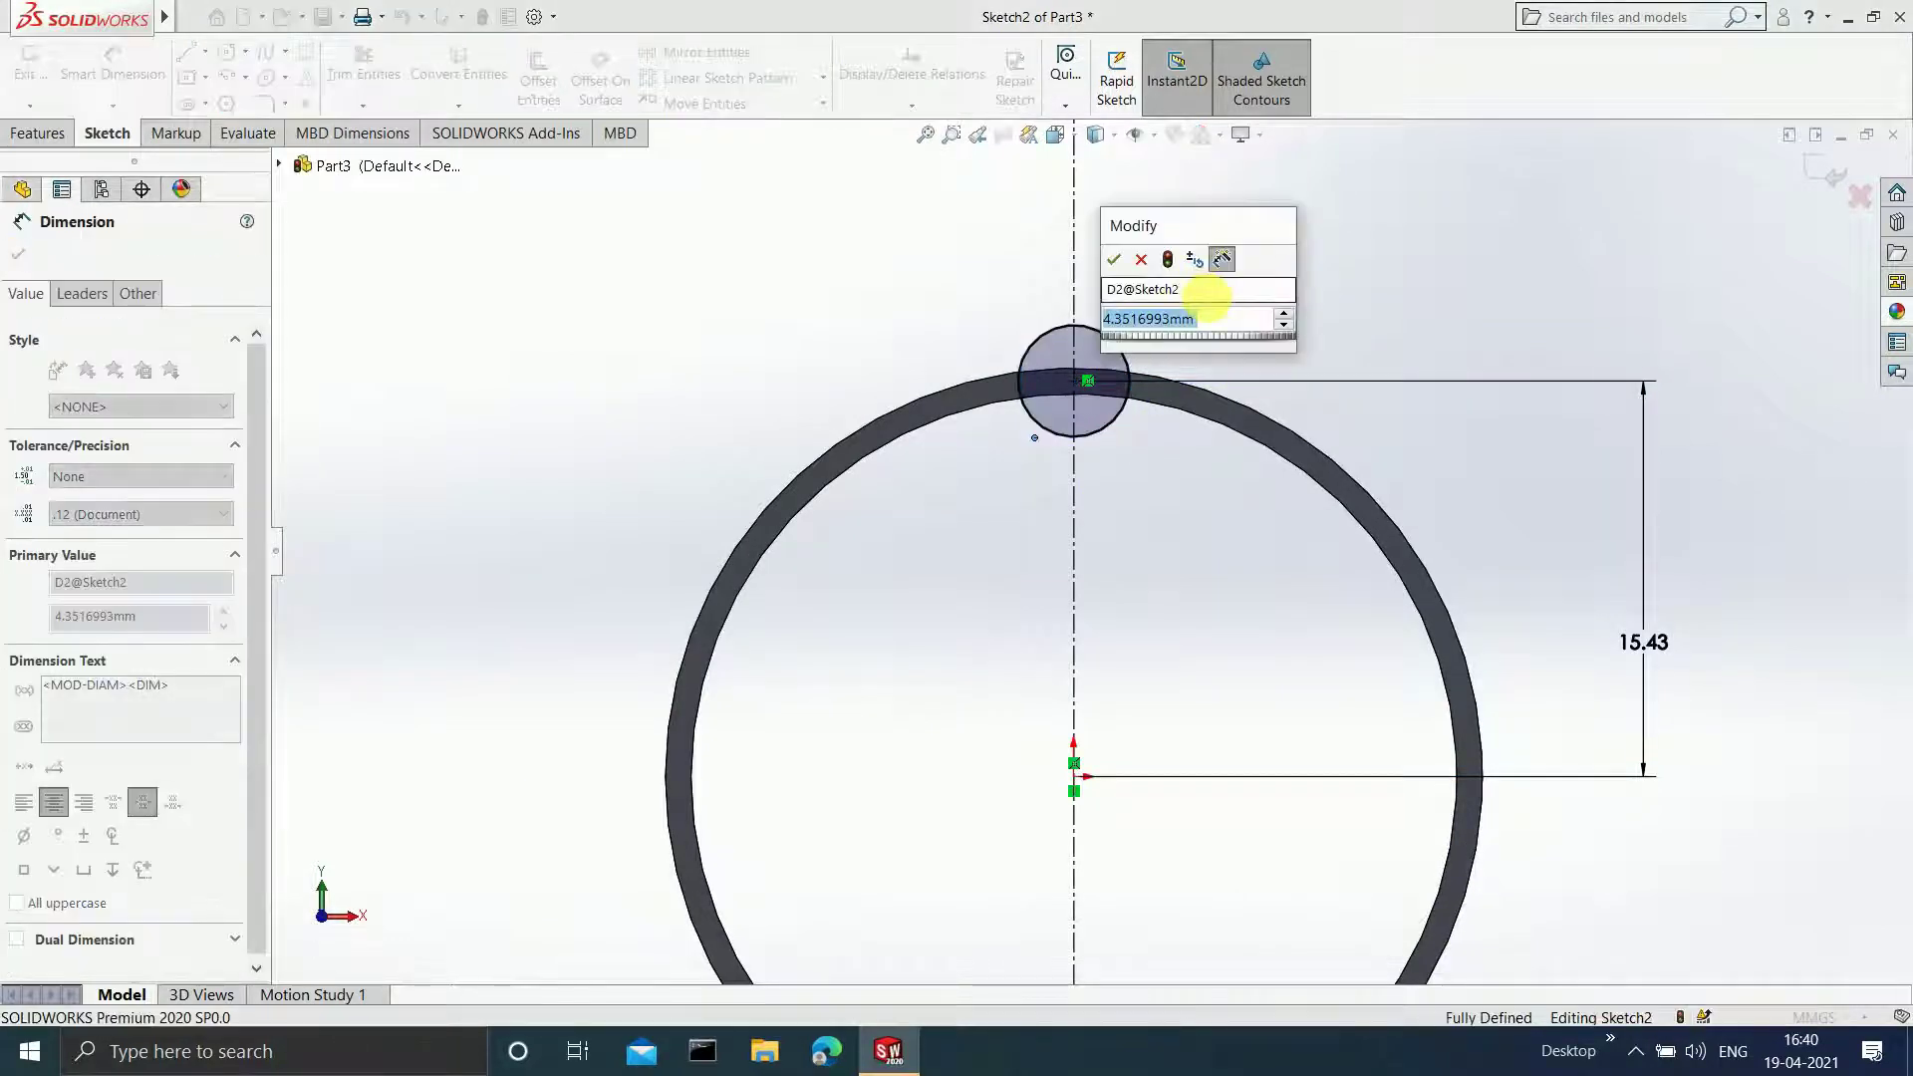
{"action": "type", "text": "4"}
{"action": "key", "text": "Return"}
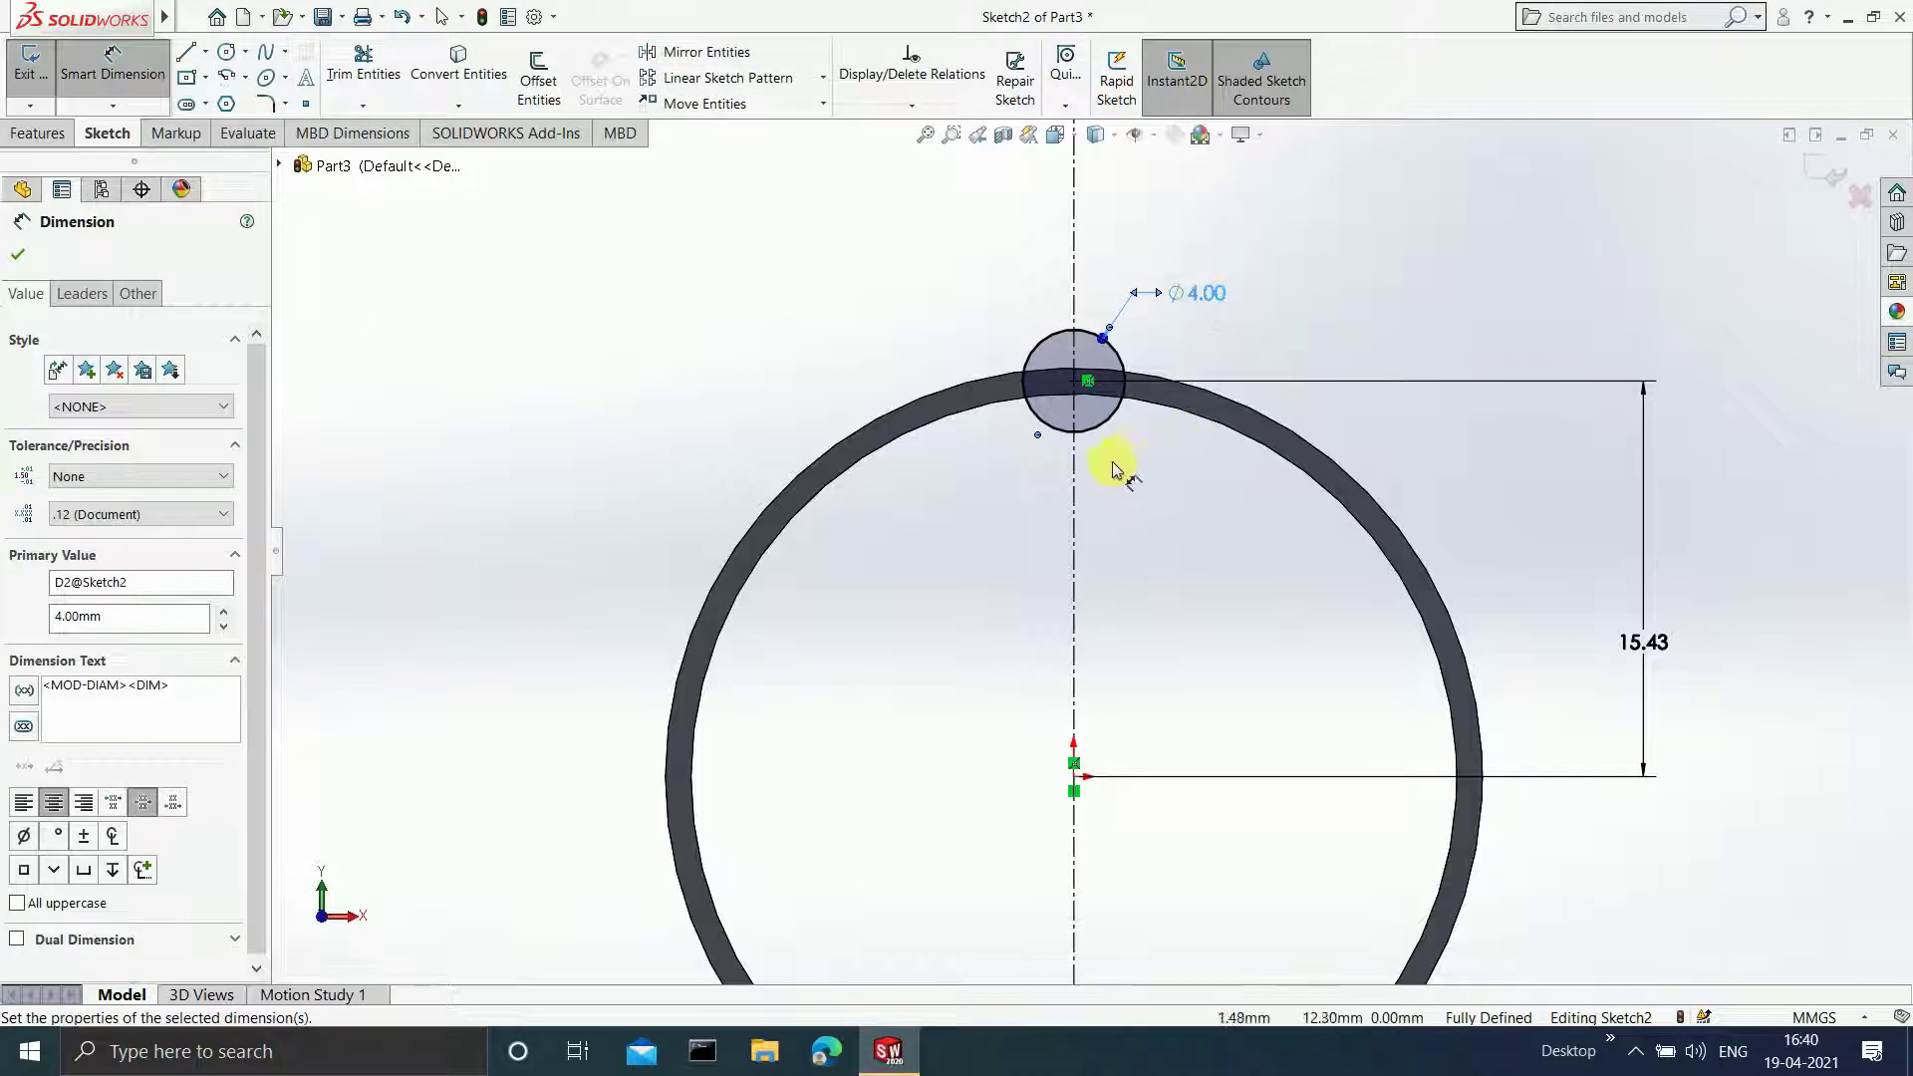
- Draw a vertical 4 mm line through the small circle's centre, from its uppermost point to its lowest point
{"action": "scroll", "coordinate": [1074, 367], "scroll_direction": "down", "scroll_amount": 5}
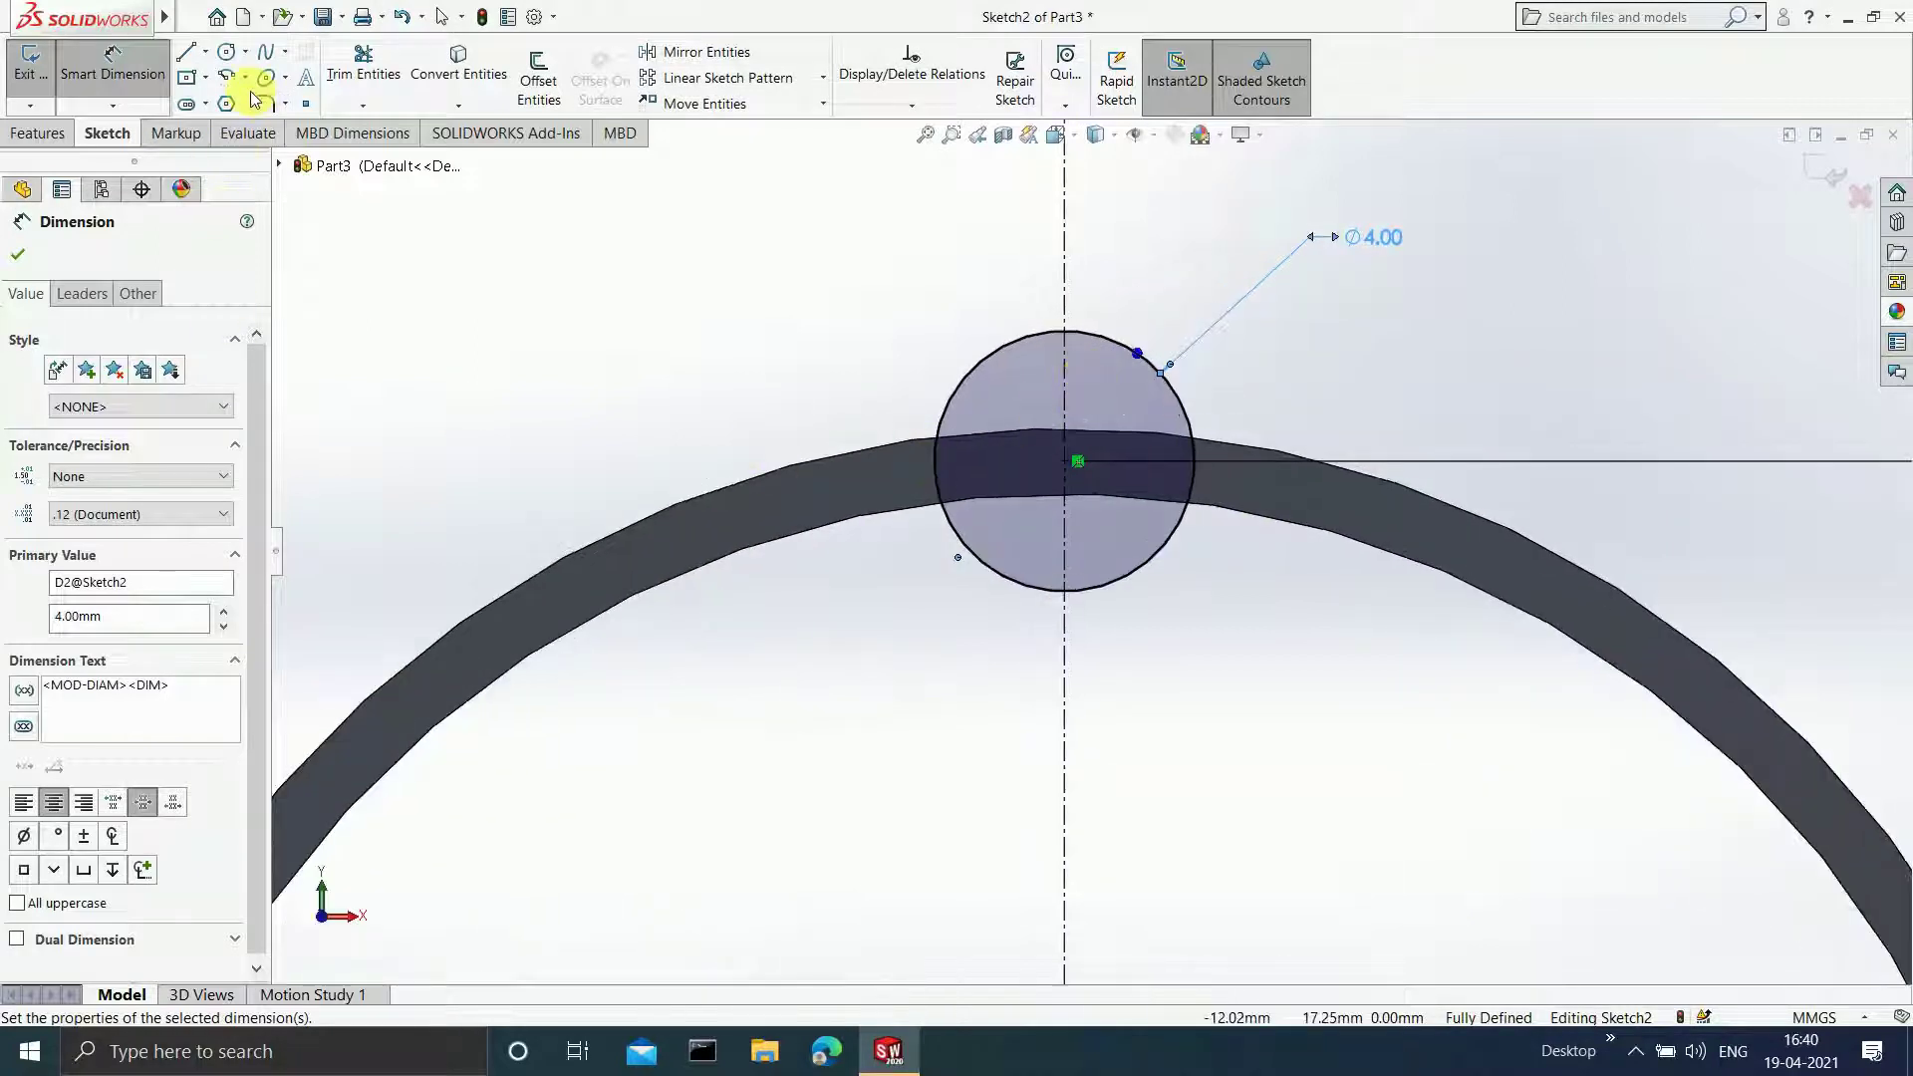
{"action": "left_click", "coordinate": [186, 55]}
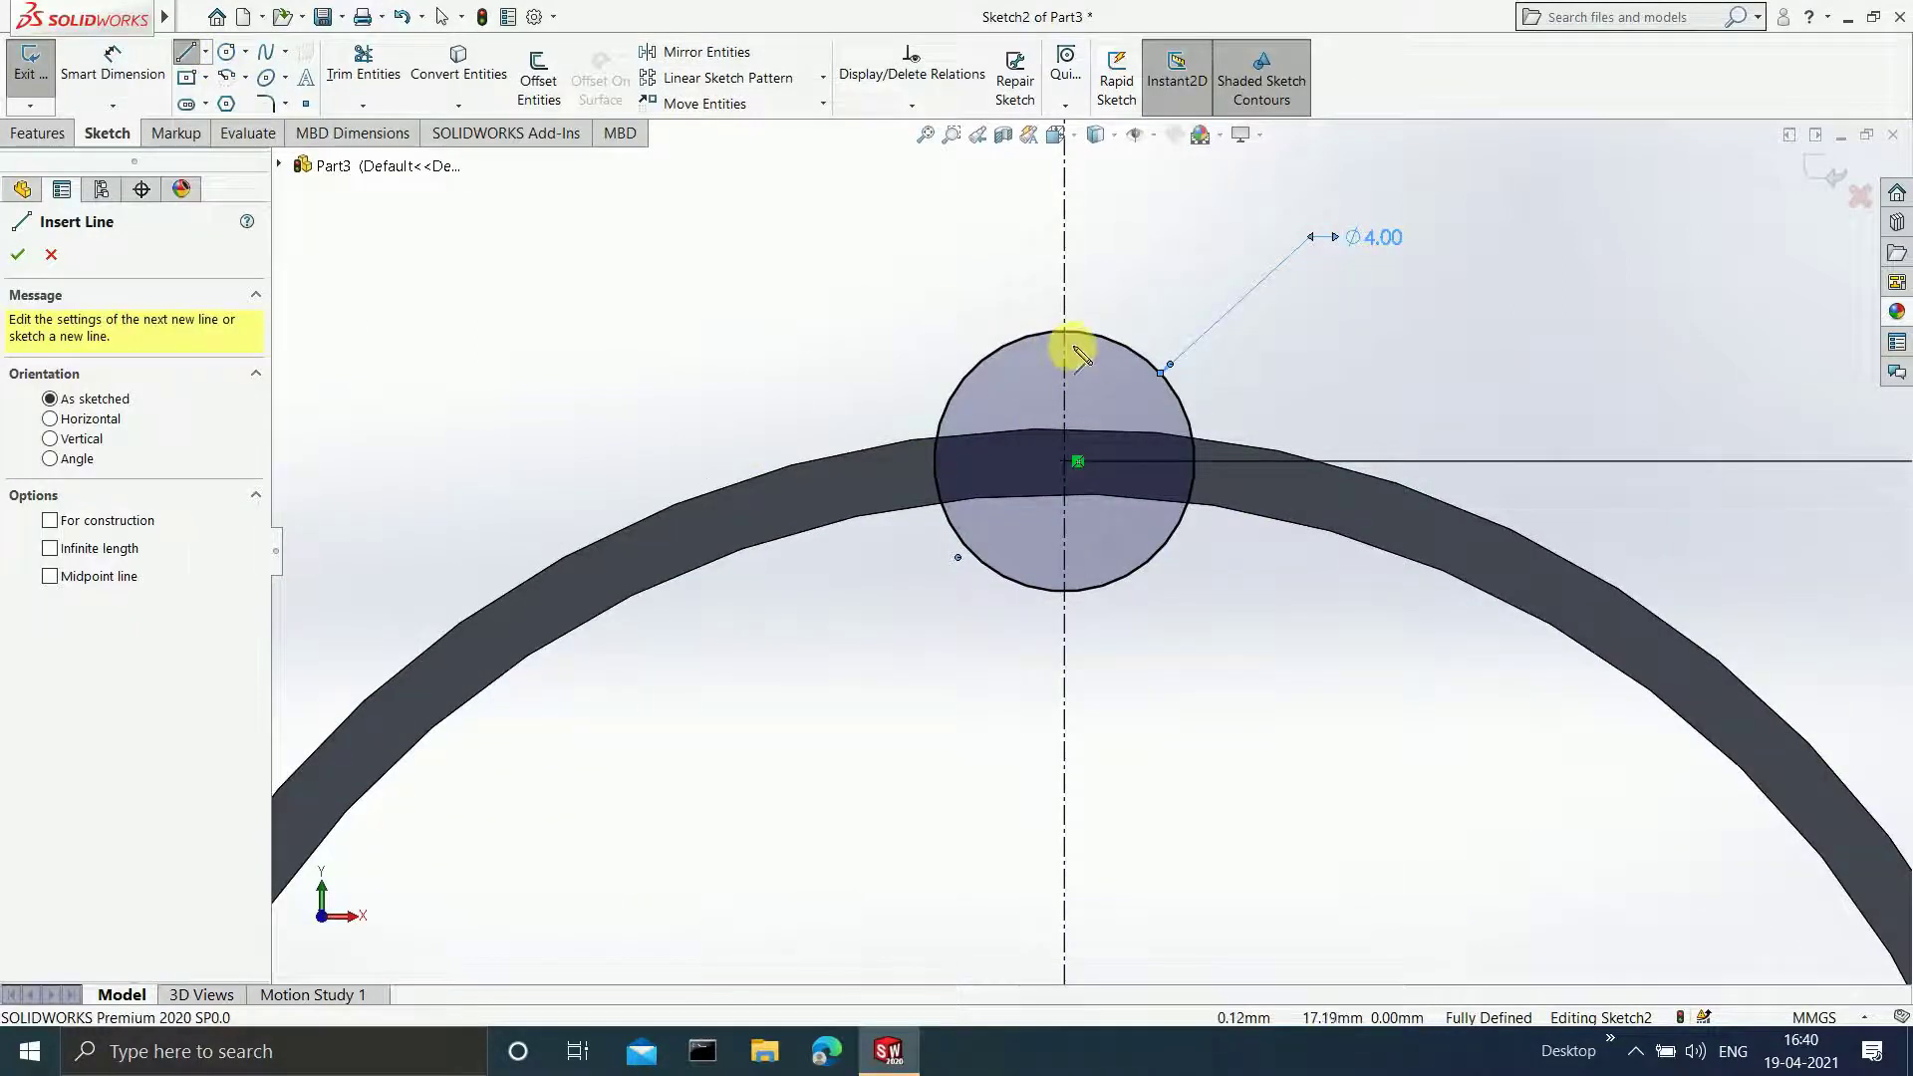
{"action": "left_click", "coordinate": [1064, 333]}
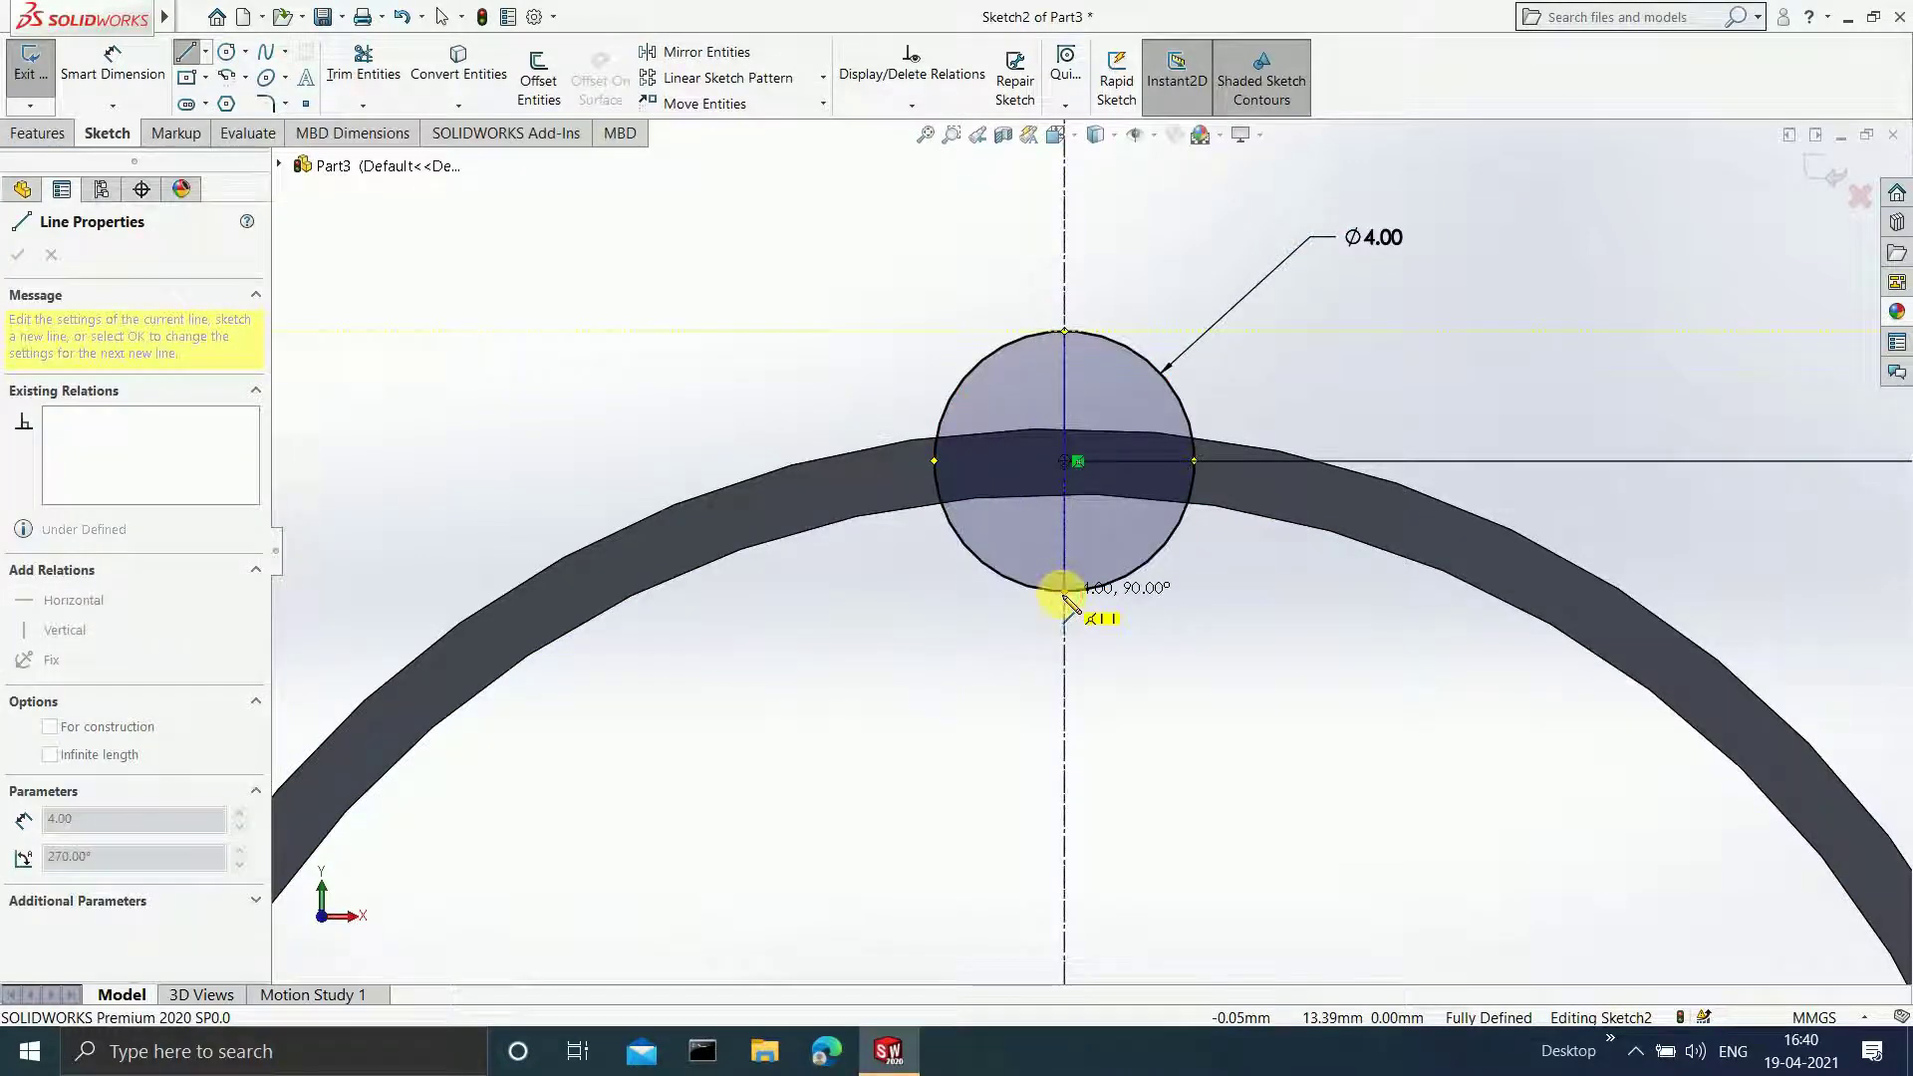
{"action": "left_click", "coordinate": [1064, 592]}
{"action": "key", "text": "Escape"}
{"action": "key", "text": "Escape"}
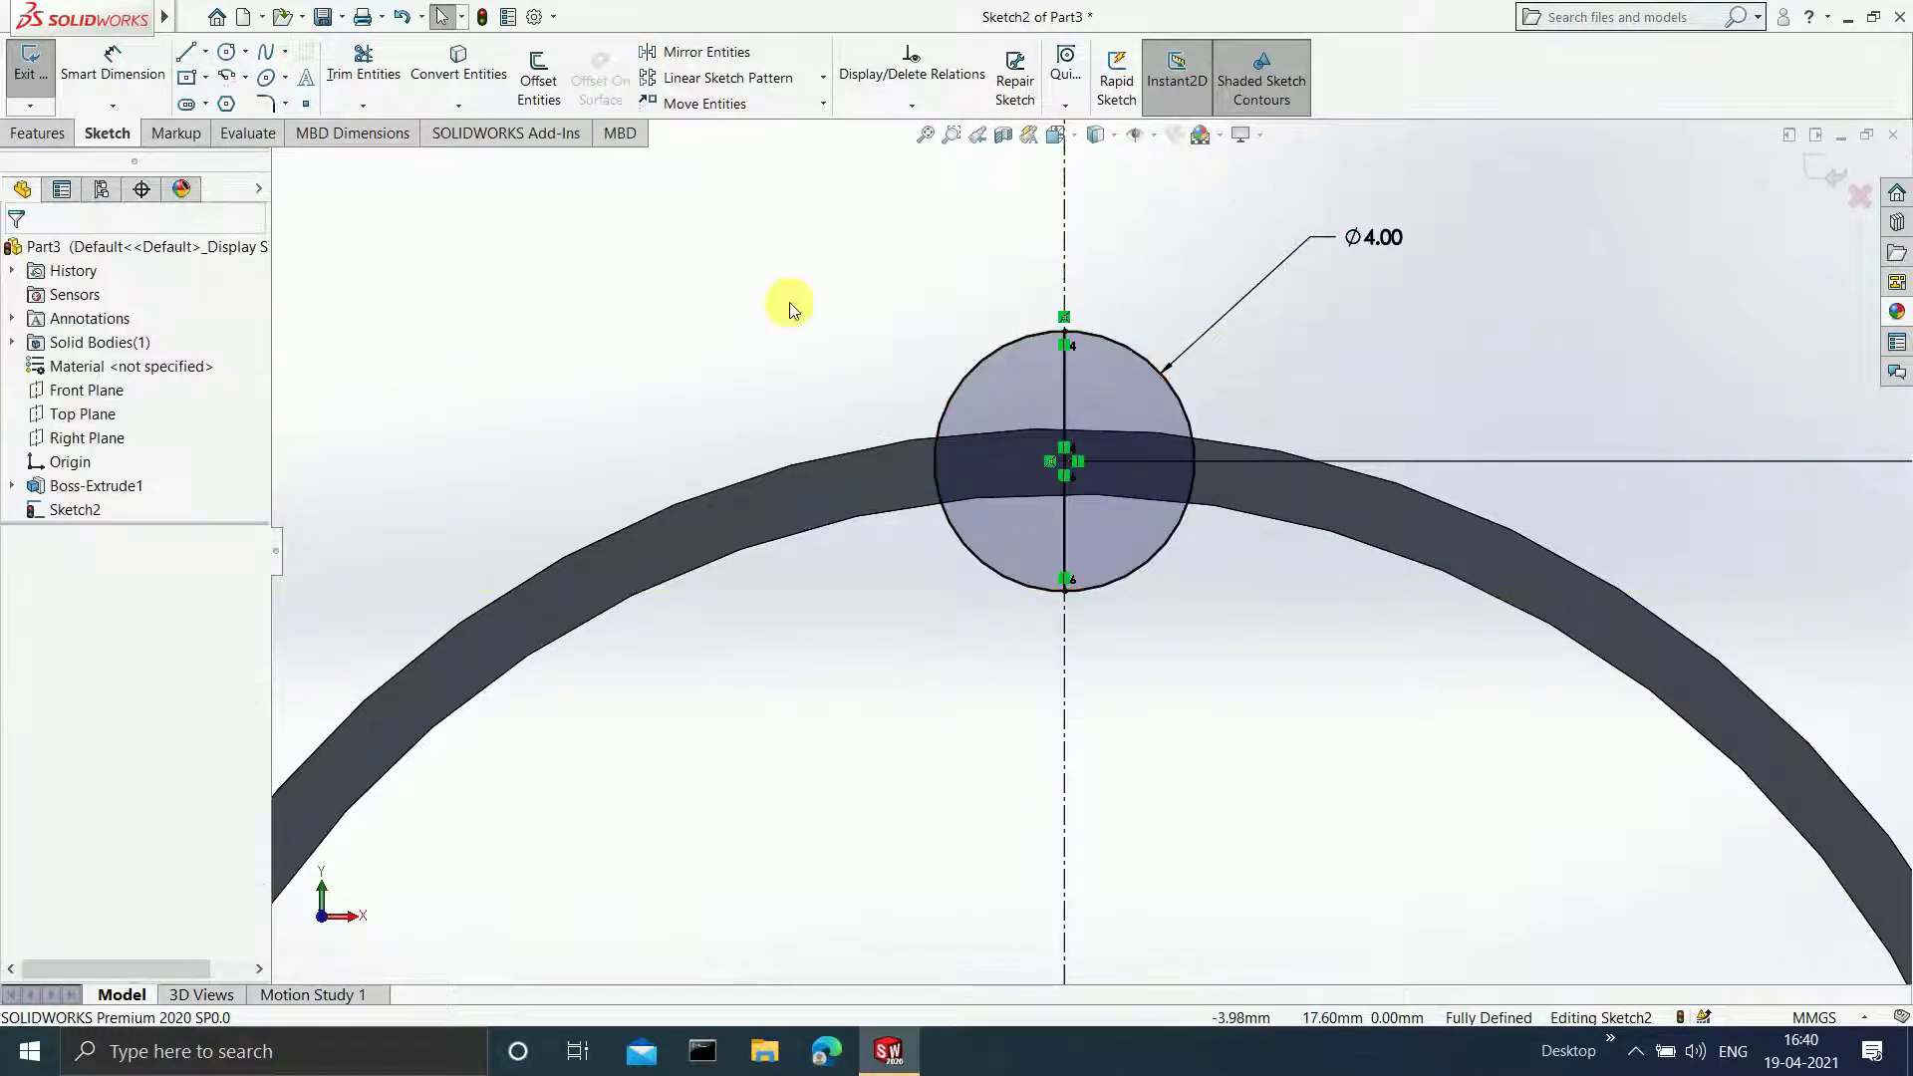
- Trim away the left half of the small circle with Power trim, leaving a closed semicircle, and exit the sketch
{"action": "left_click", "coordinate": [367, 66]}
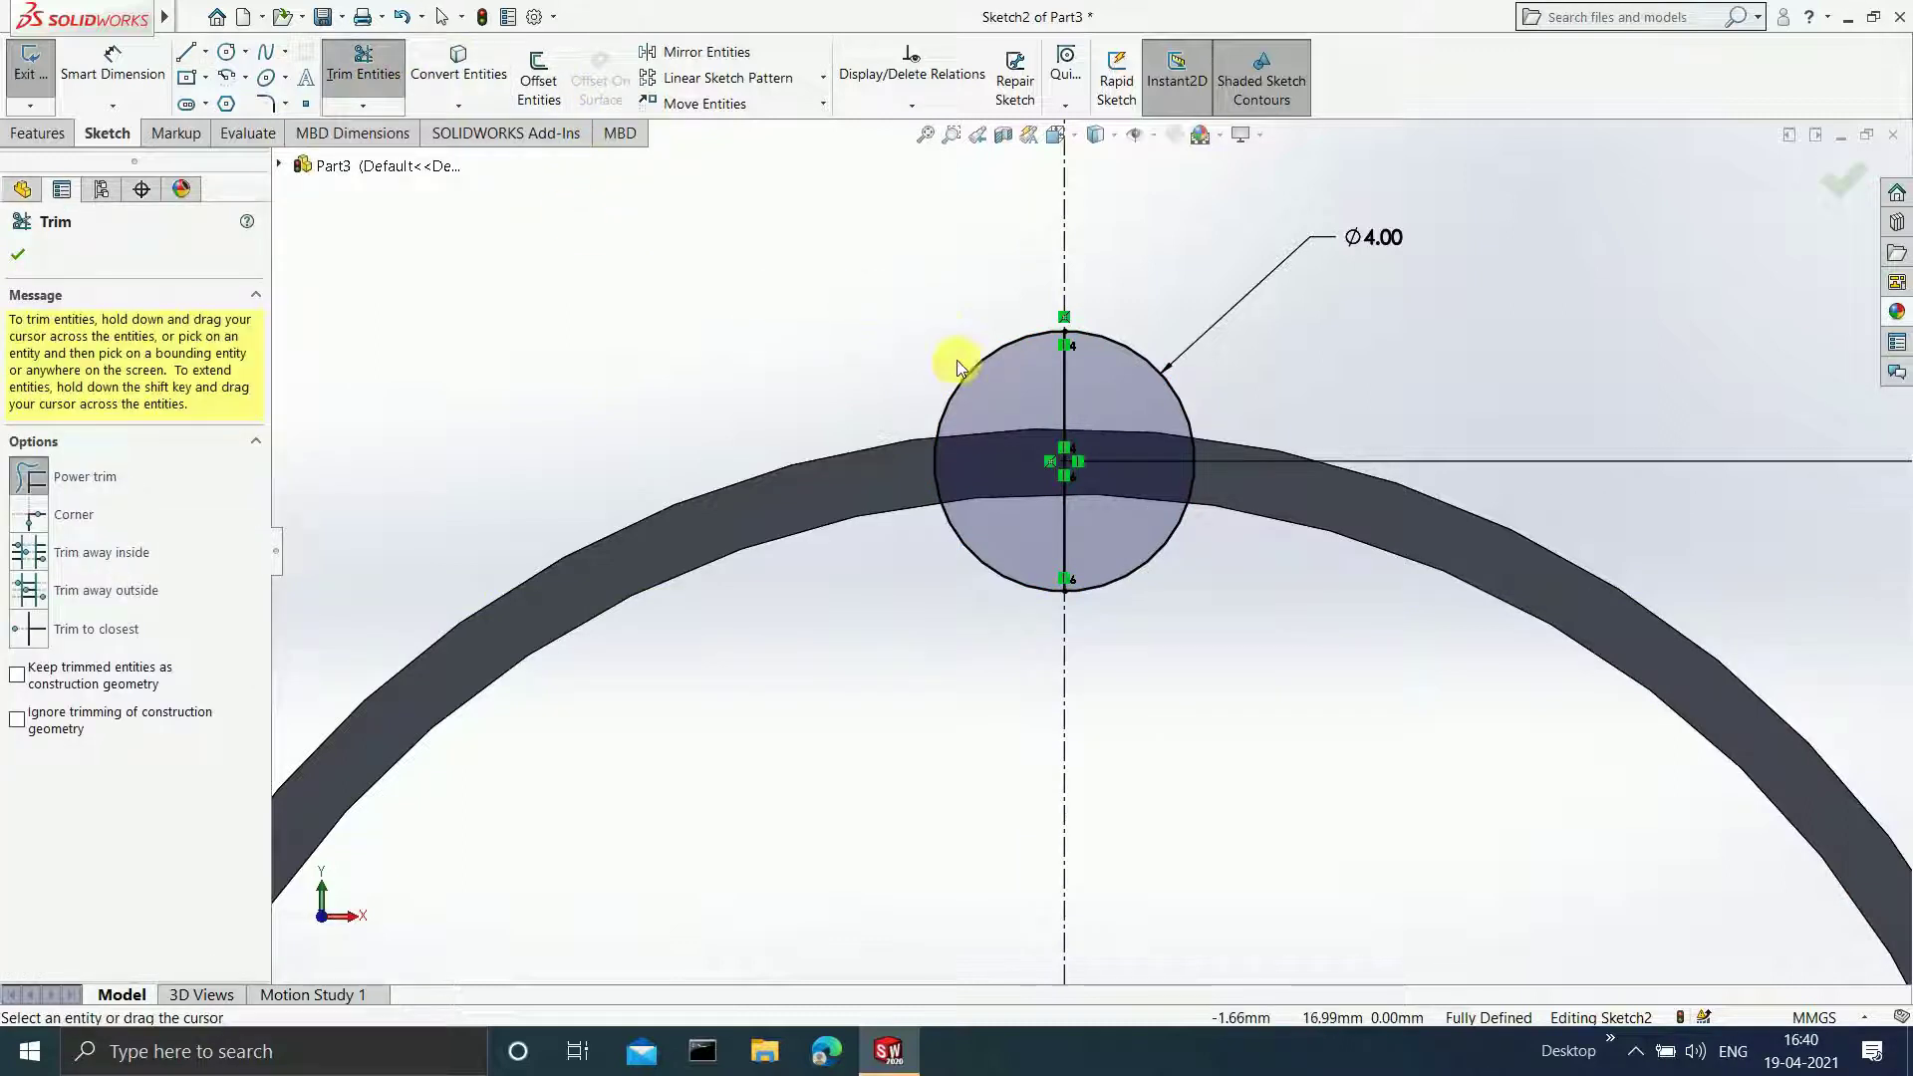
{"action": "left_click_drag", "start_coordinate": [951, 342], "coordinate": [995, 376]}
{"action": "scroll", "coordinate": [1096, 548], "scroll_direction": "down", "scroll_amount": 5}
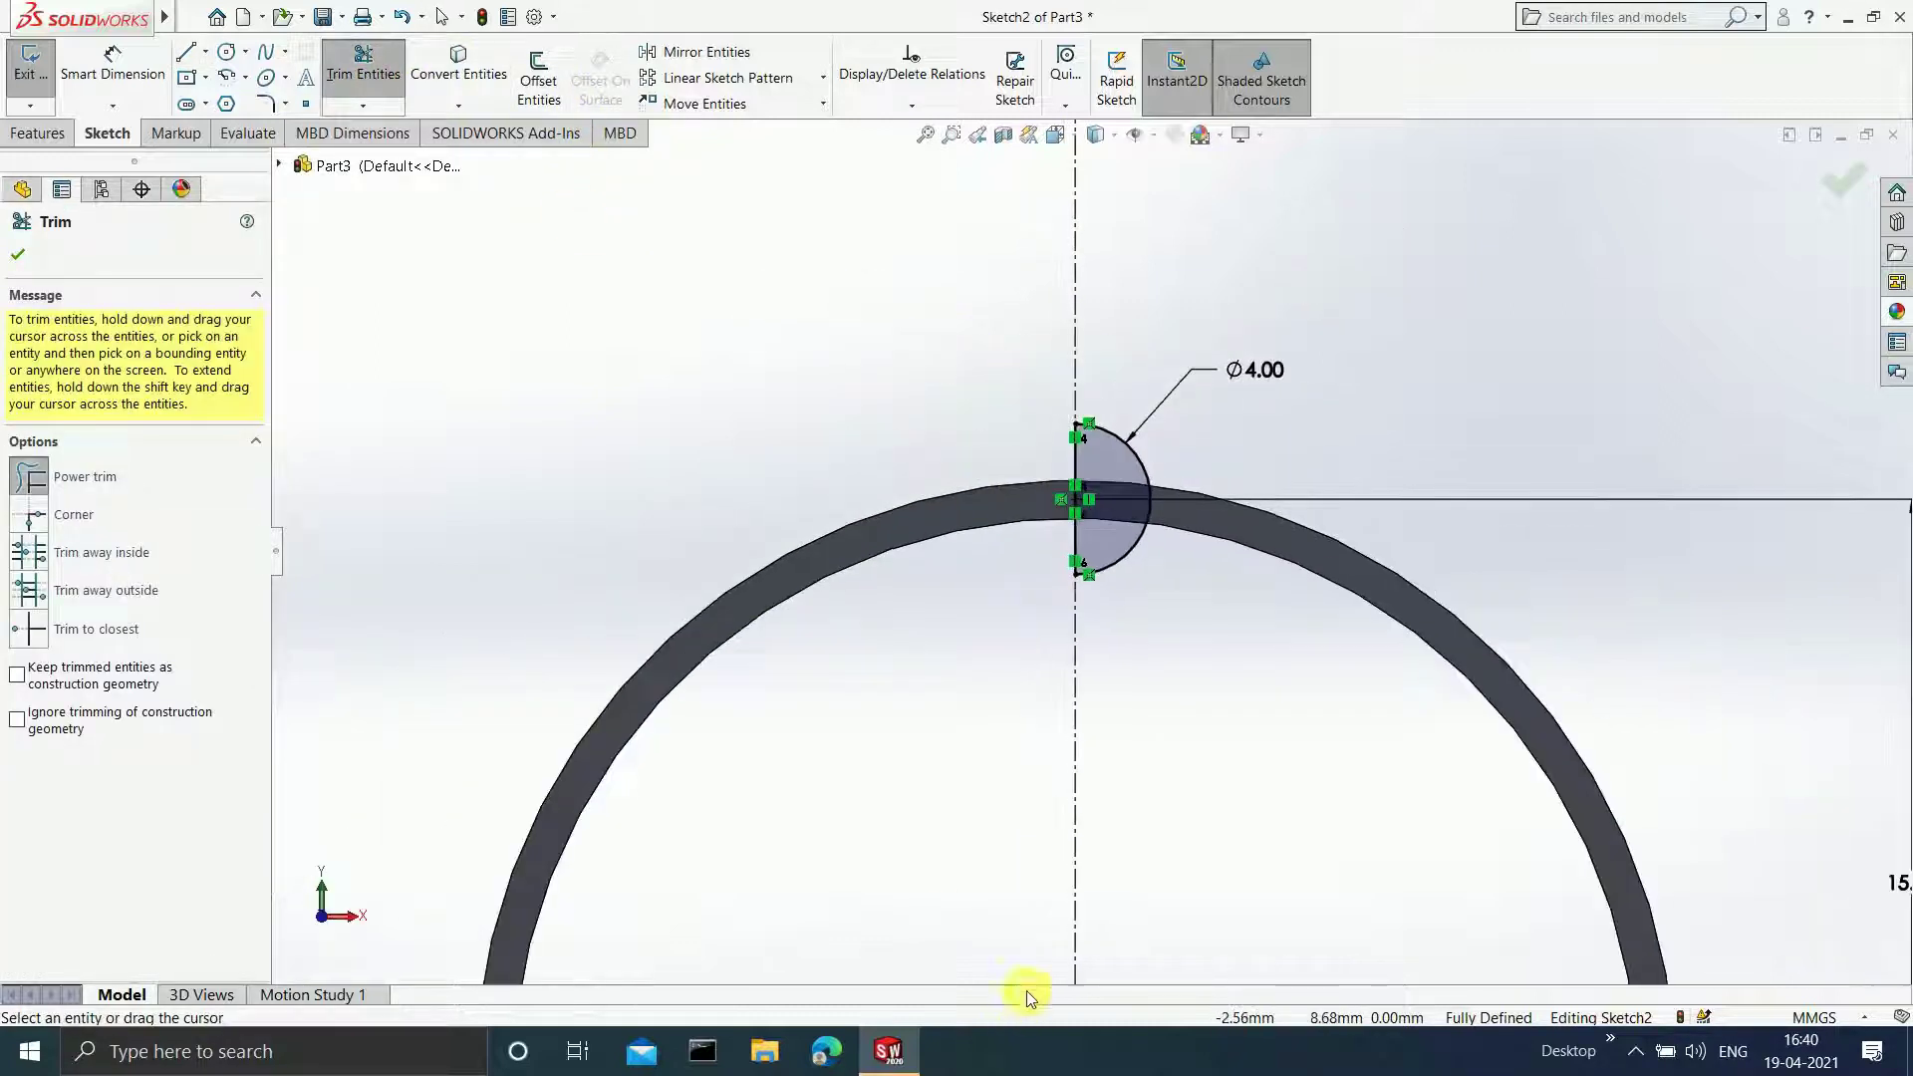
{"action": "scroll", "coordinate": [1072, 791], "scroll_direction": "up", "scroll_amount": 4}
{"action": "scroll", "coordinate": [1074, 785], "scroll_direction": "down", "scroll_amount": 5}
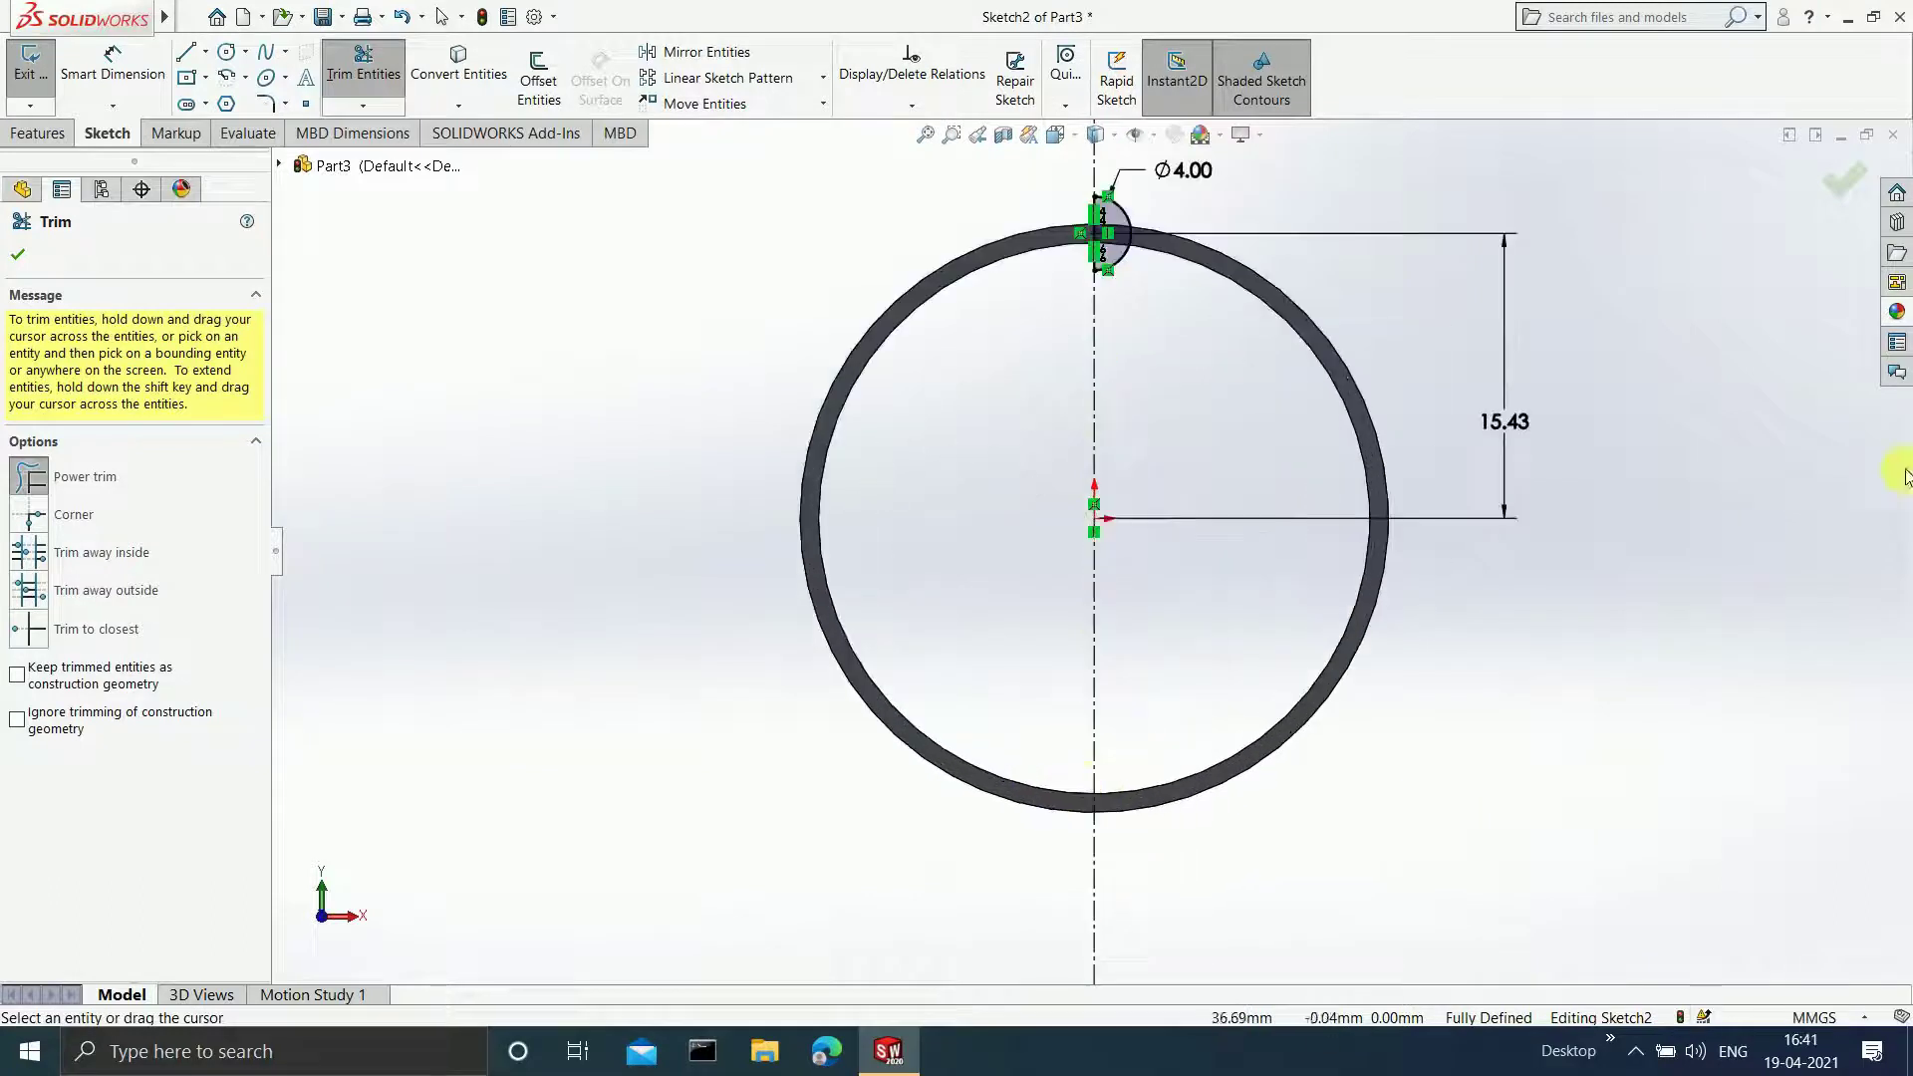
{"action": "left_click", "coordinate": [1838, 203]}
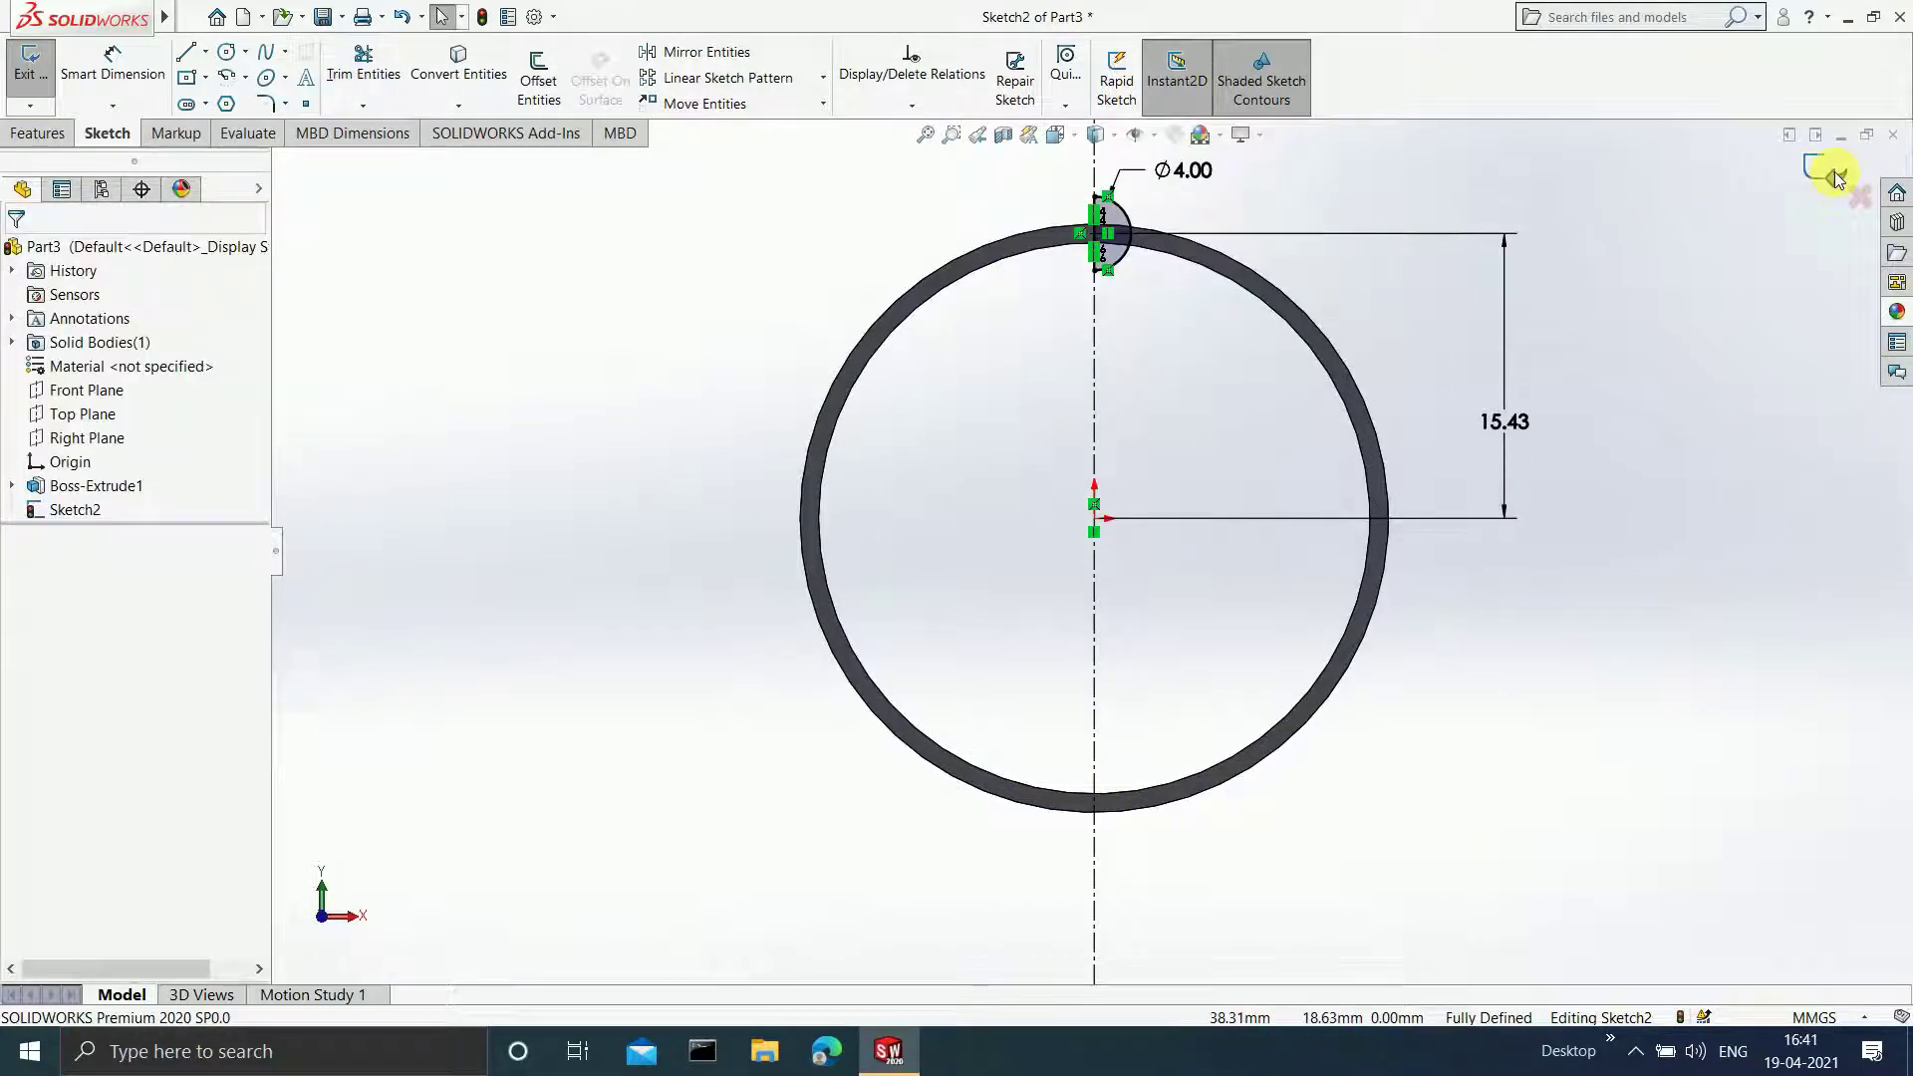
{"action": "left_click", "coordinate": [1833, 176]}
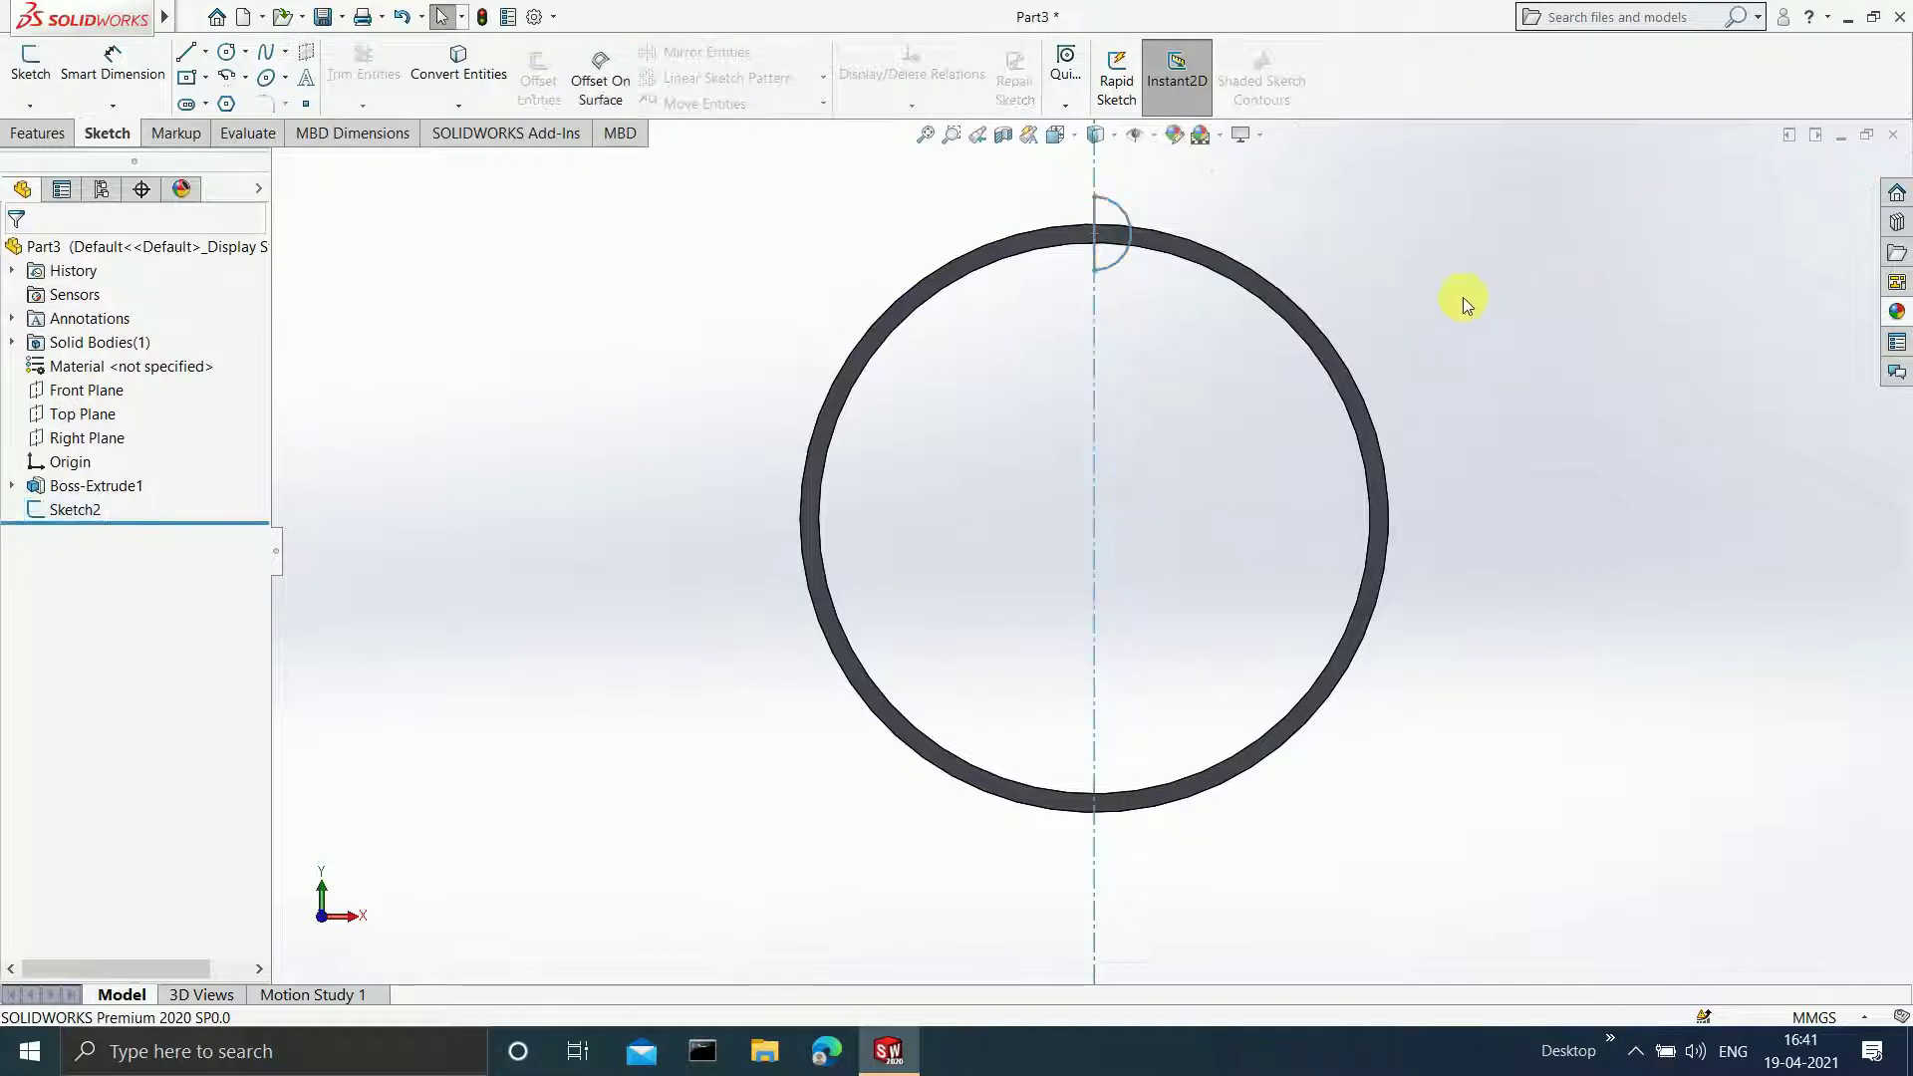
- Make a 360° blind Revolved Cut of the semicircle sketch about the vertical centreline, cutting a spherical pocket into the ring's front edge
{"action": "scroll", "coordinate": [1098, 269], "scroll_direction": "up", "scroll_amount": 3}
{"action": "scroll", "coordinate": [1100, 283], "scroll_direction": "down", "scroll_amount": 2}
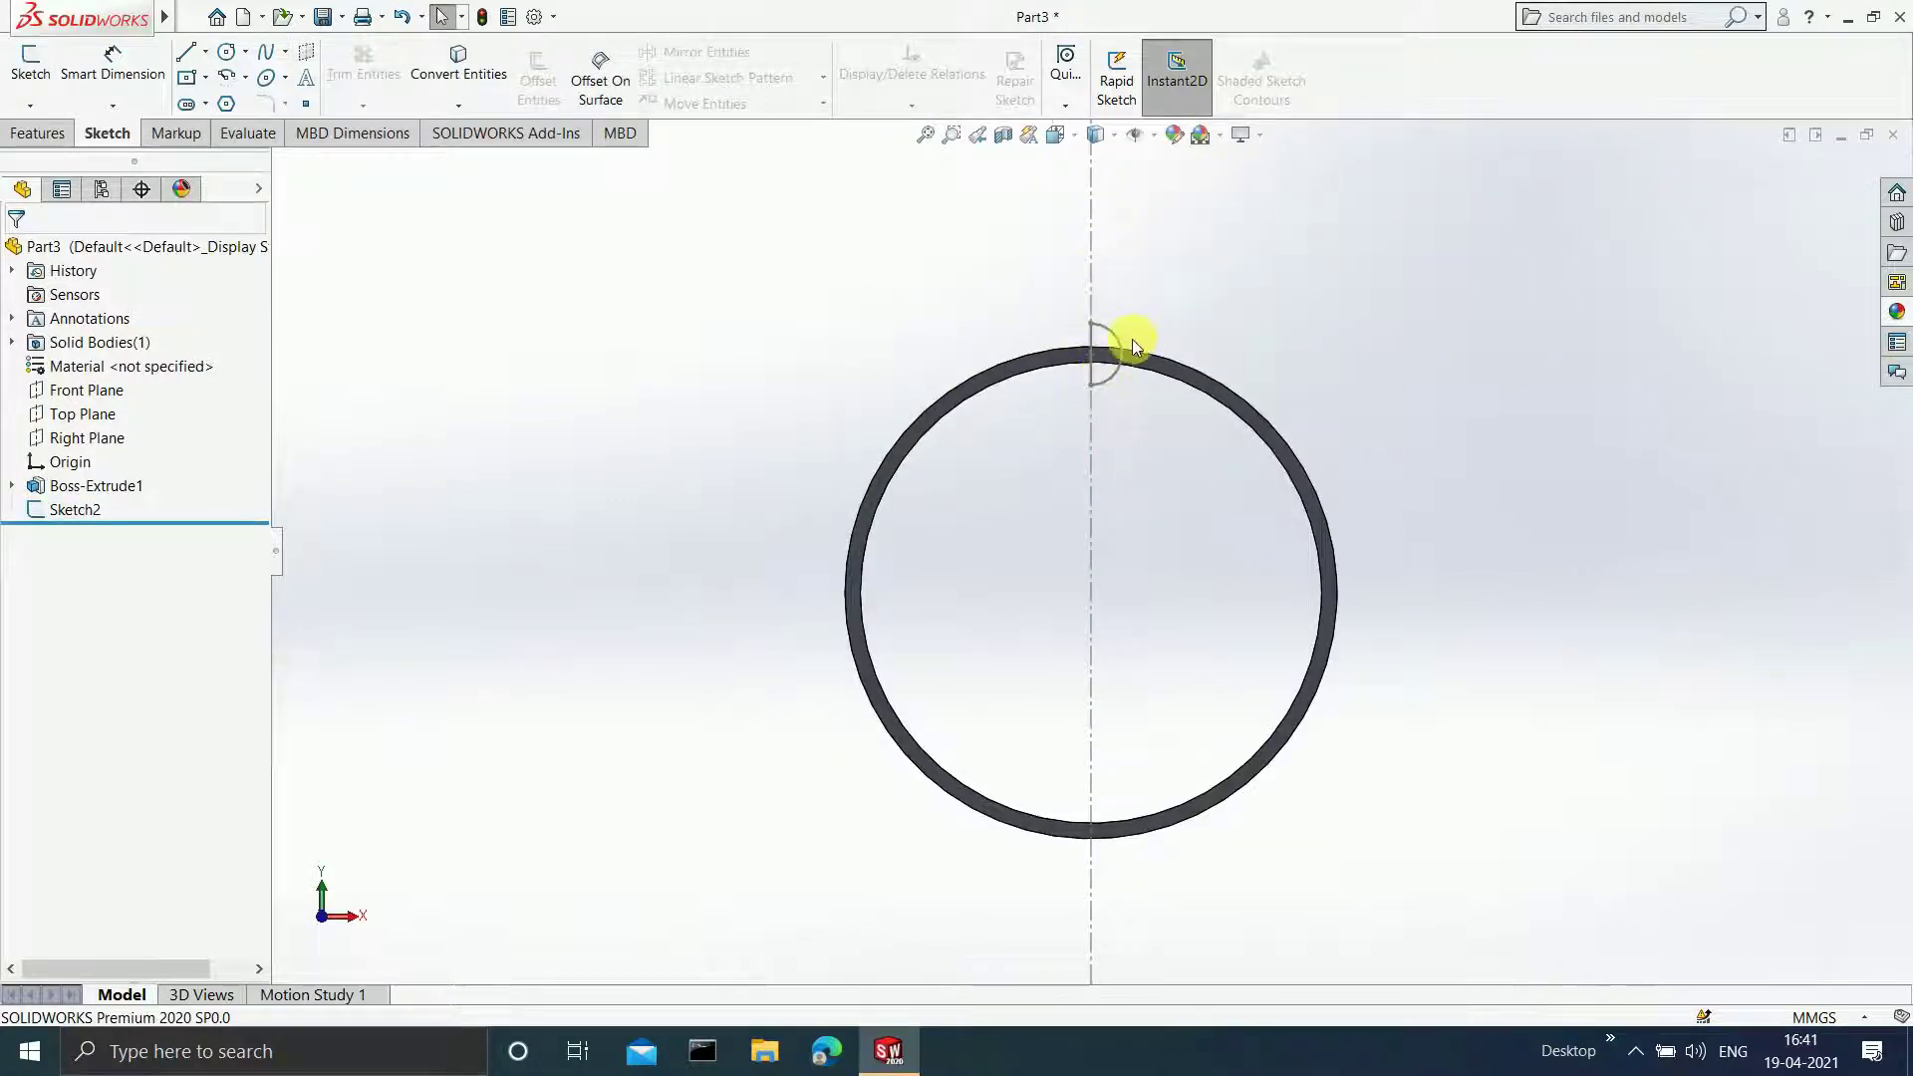
{"action": "scroll", "coordinate": [1060, 394], "scroll_direction": "down", "scroll_amount": 5}
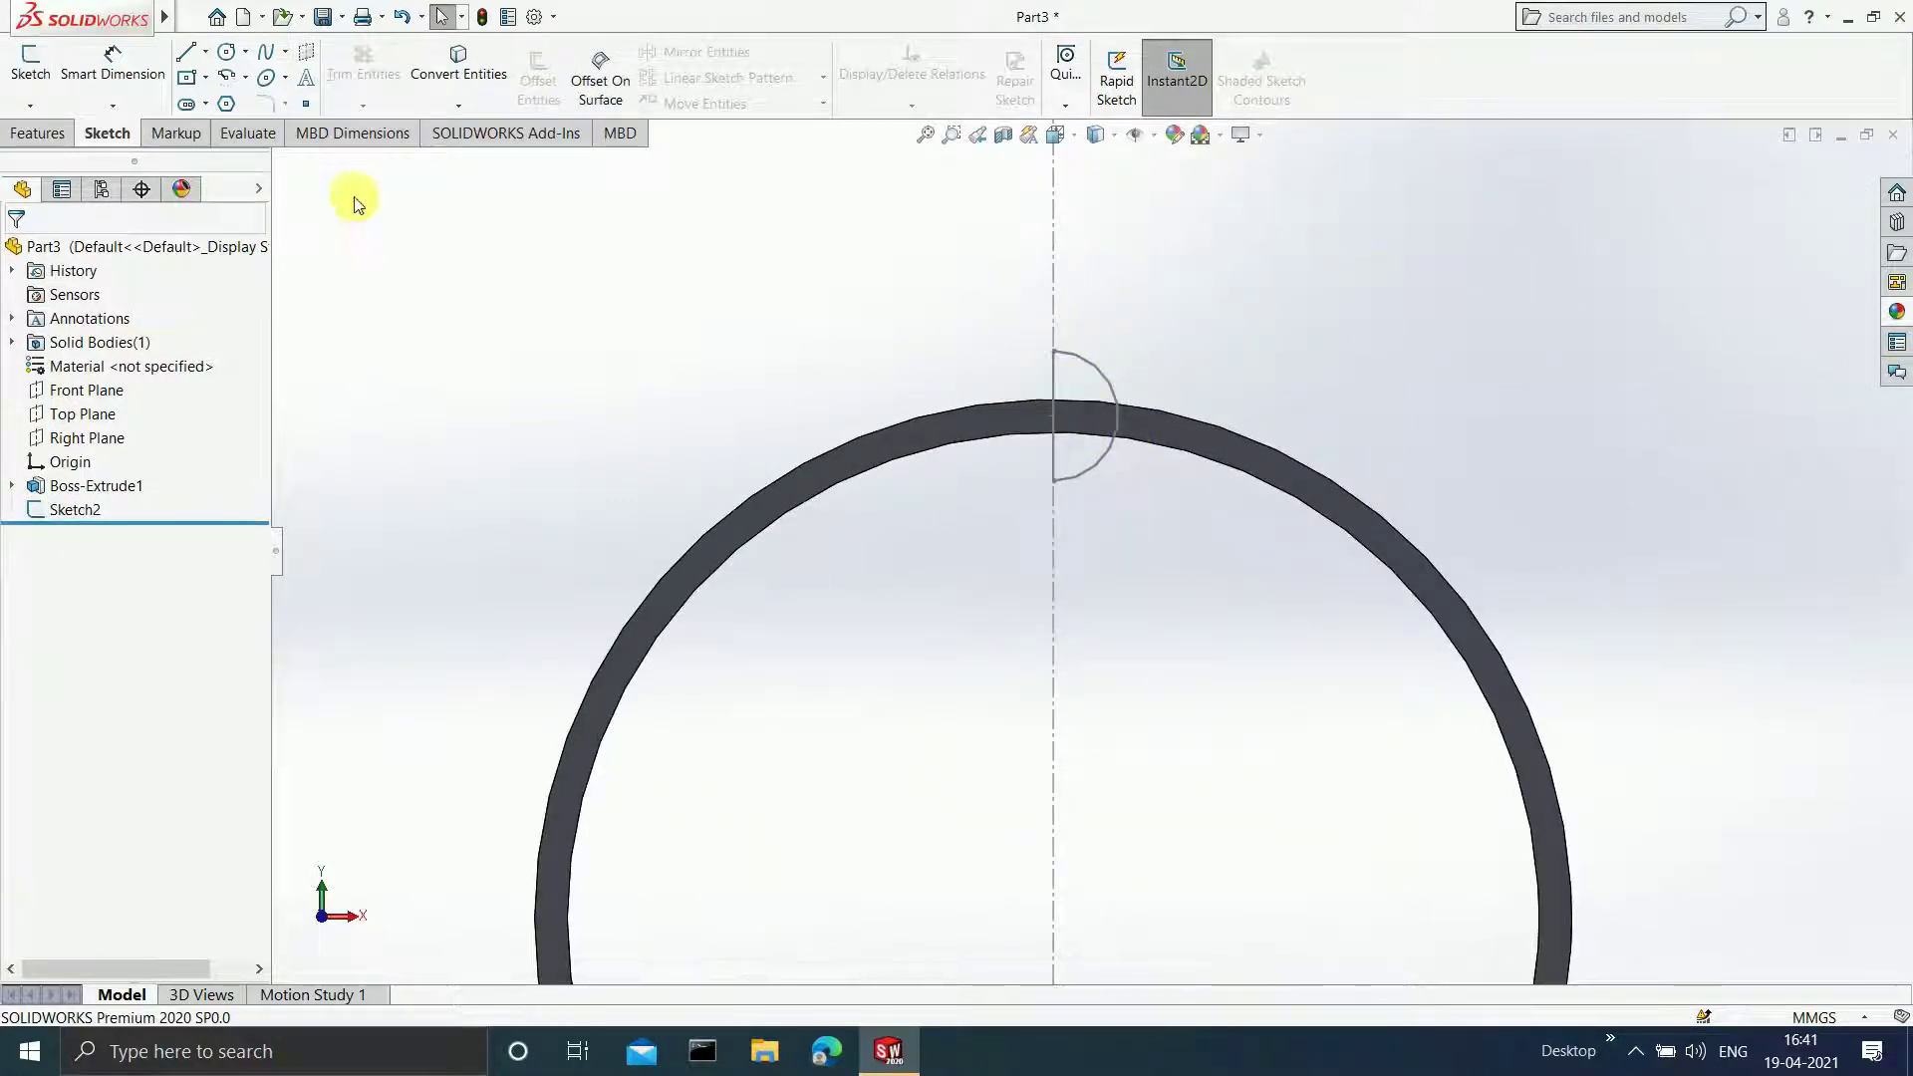
{"action": "left_click", "coordinate": [38, 134]}
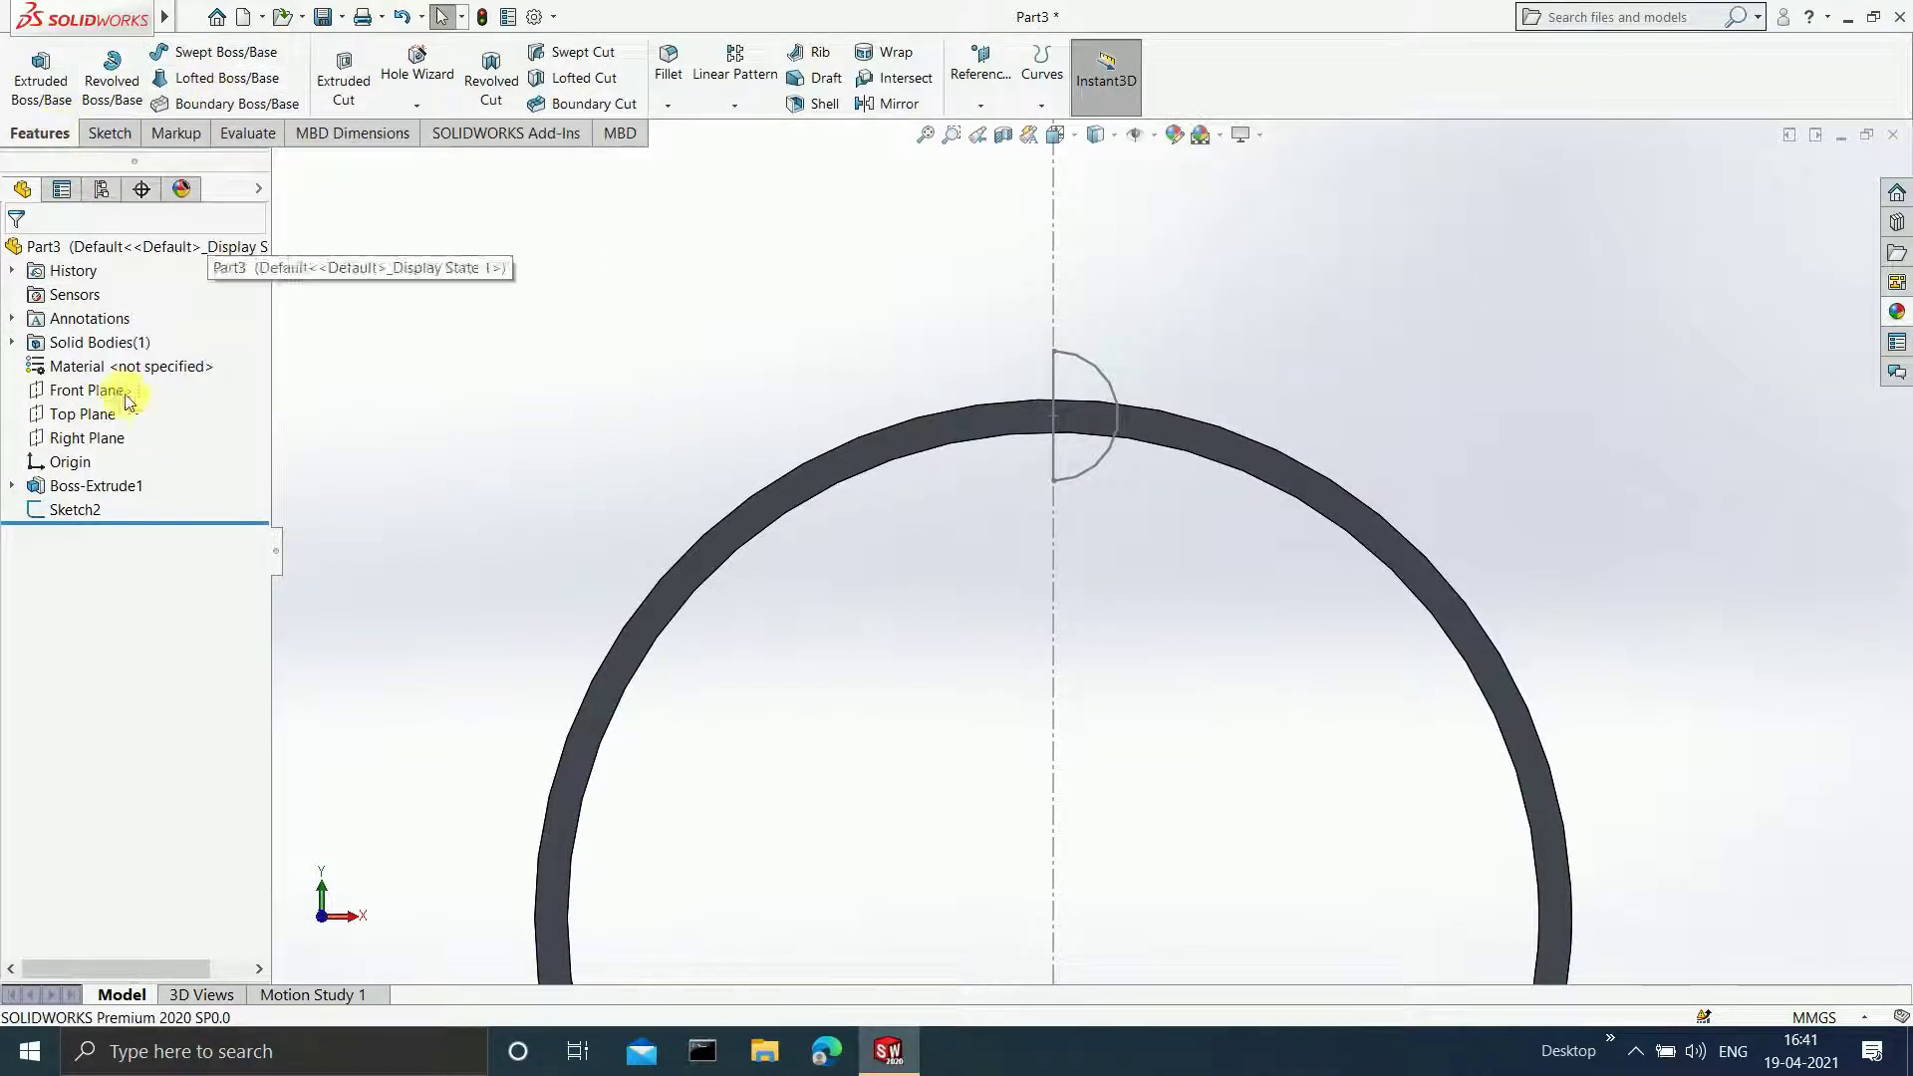
{"action": "left_click", "coordinate": [72, 510]}
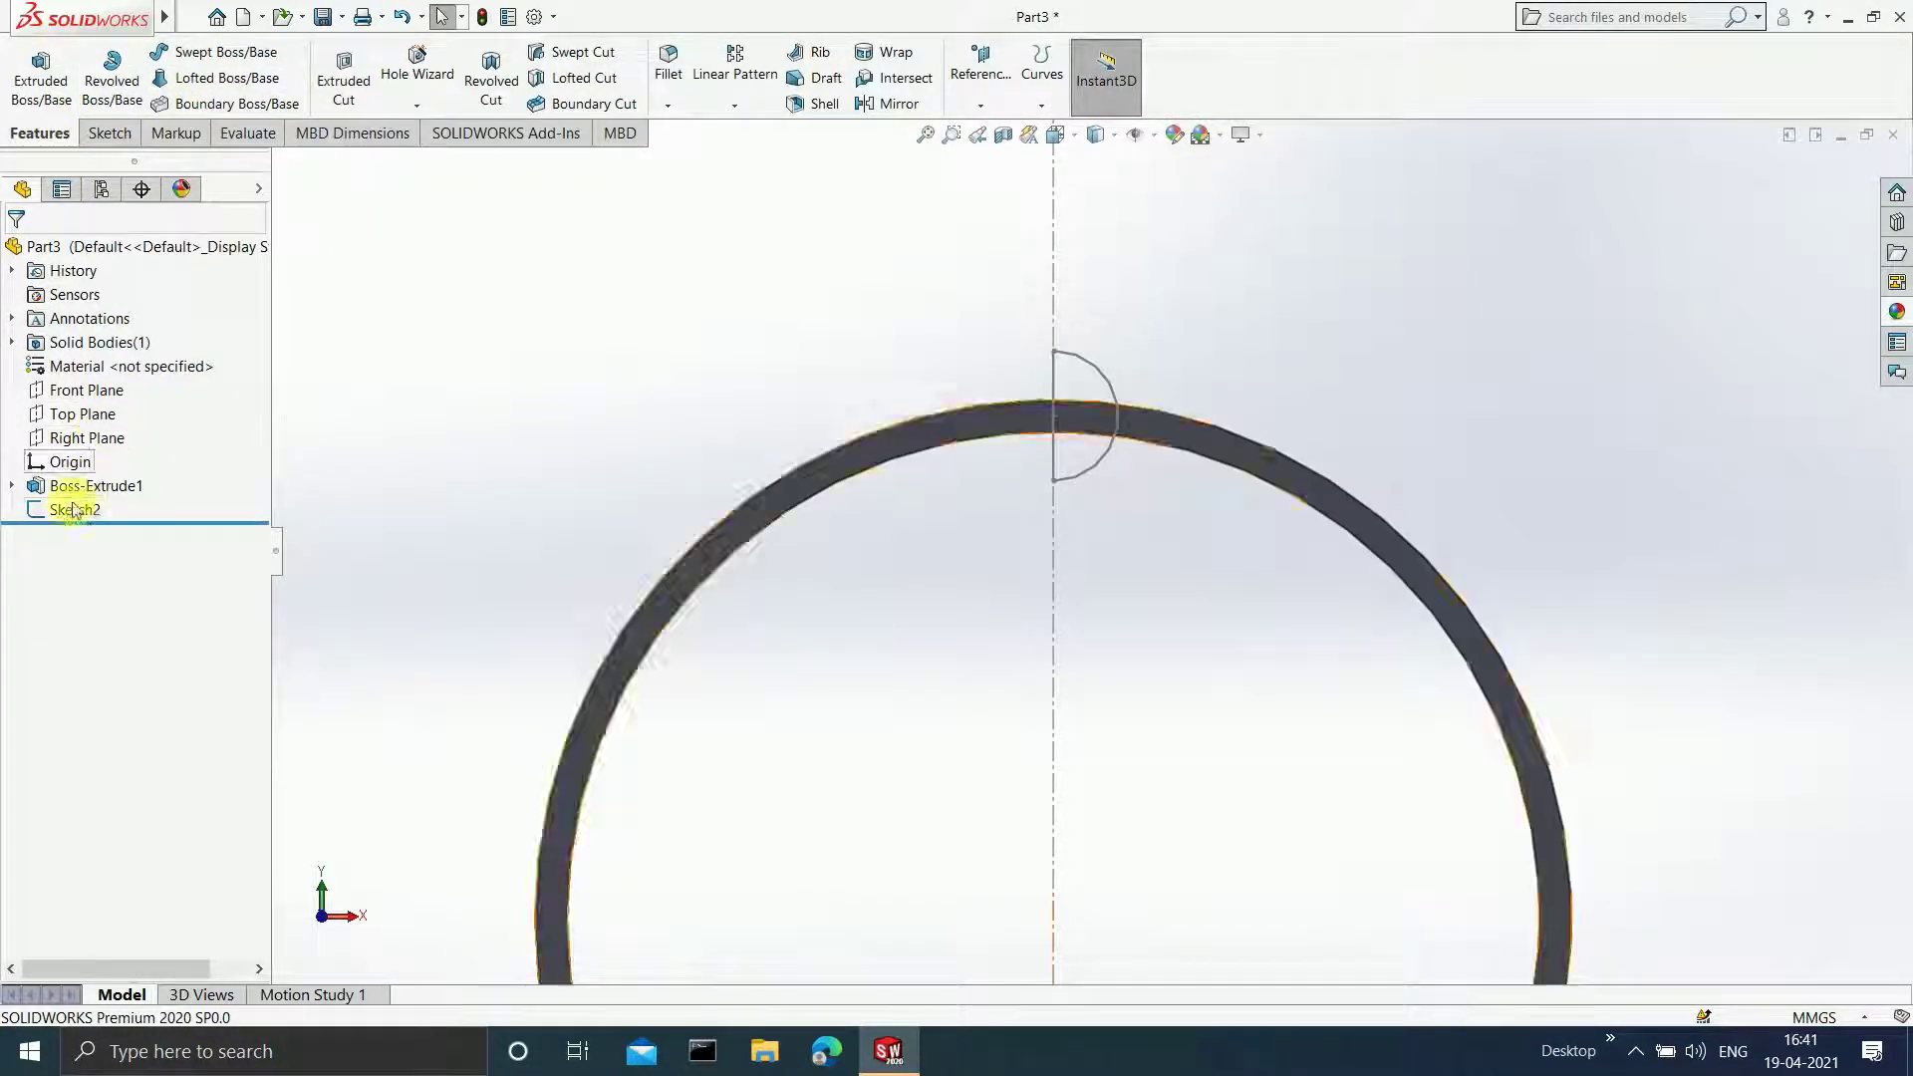
{"action": "left_click", "coordinate": [511, 105]}
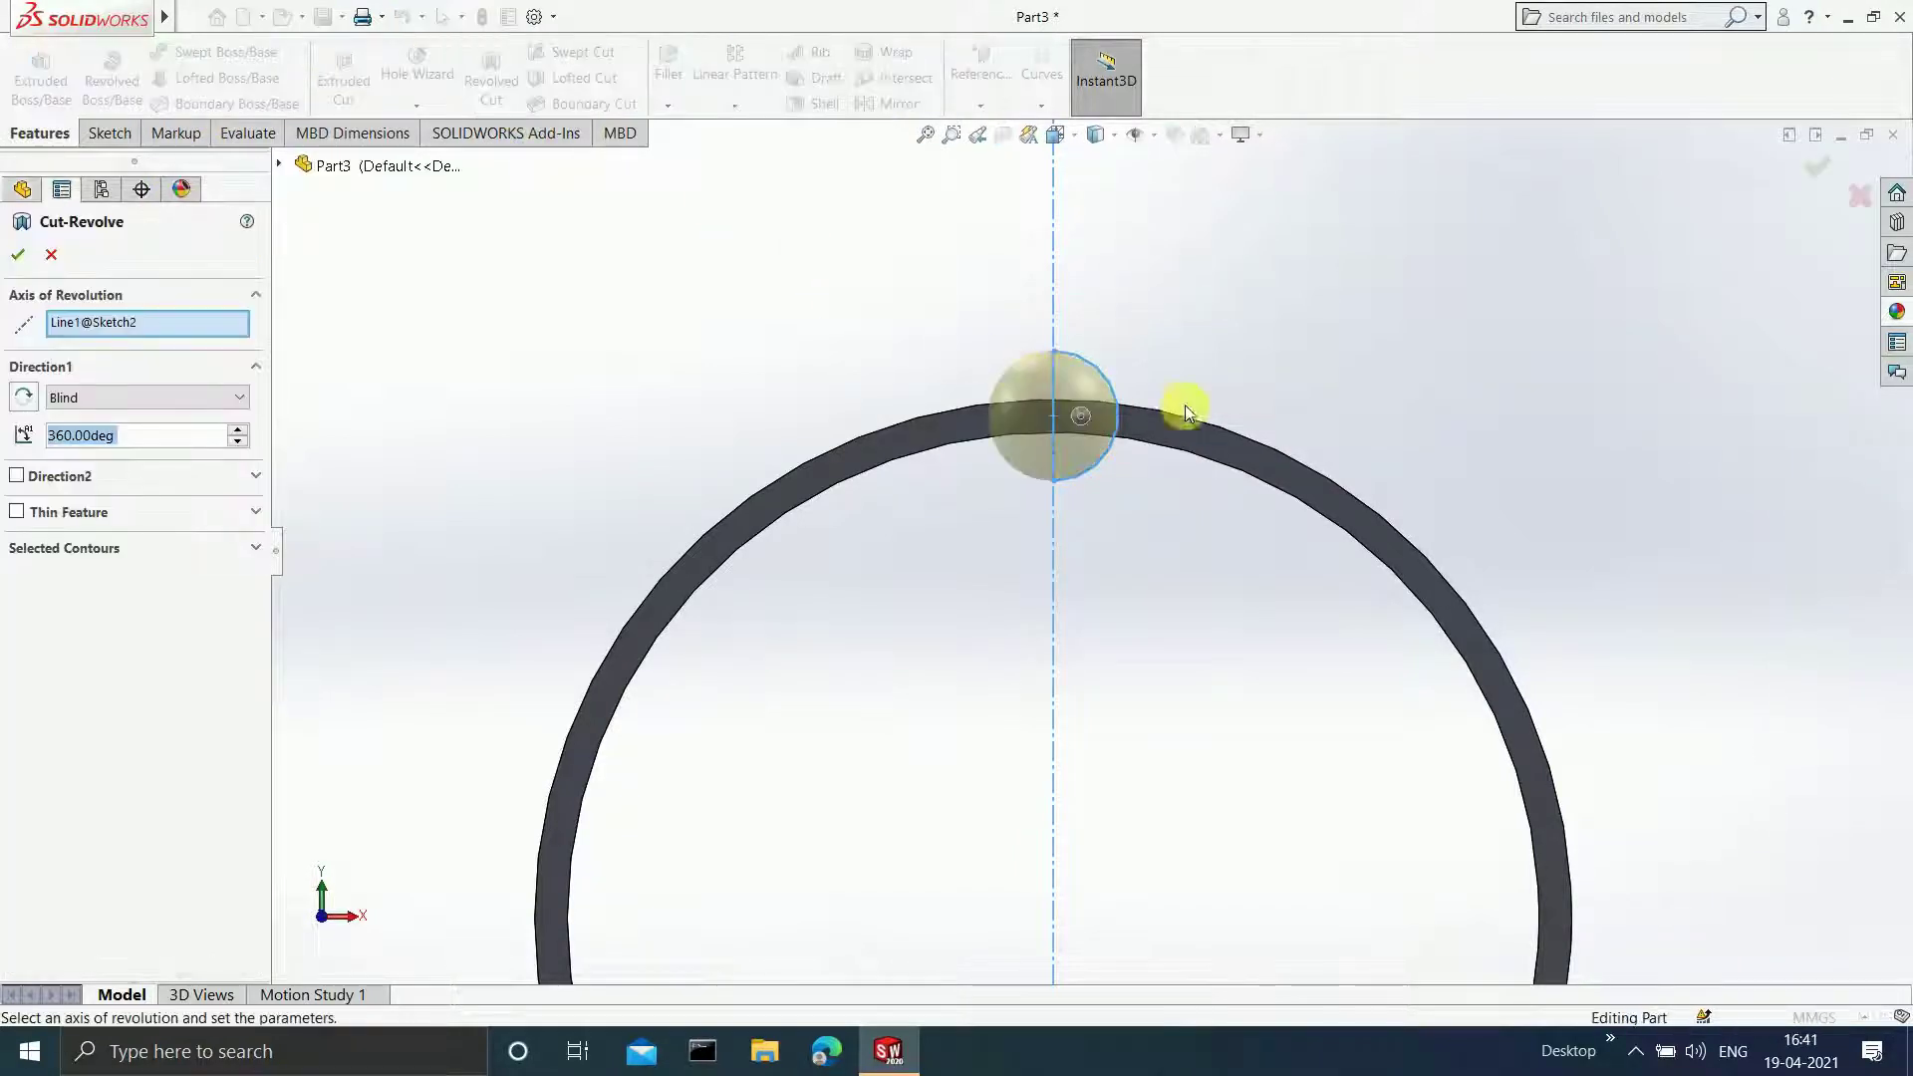
{"action": "middle_click_drag", "start_coordinate": [1162, 433], "coordinate": [918, 555]}
{"action": "scroll", "coordinate": [1053, 650], "scroll_direction": "up", "scroll_amount": 4}
{"action": "middle_click_drag", "start_coordinate": [1053, 650], "coordinate": [1143, 734]}
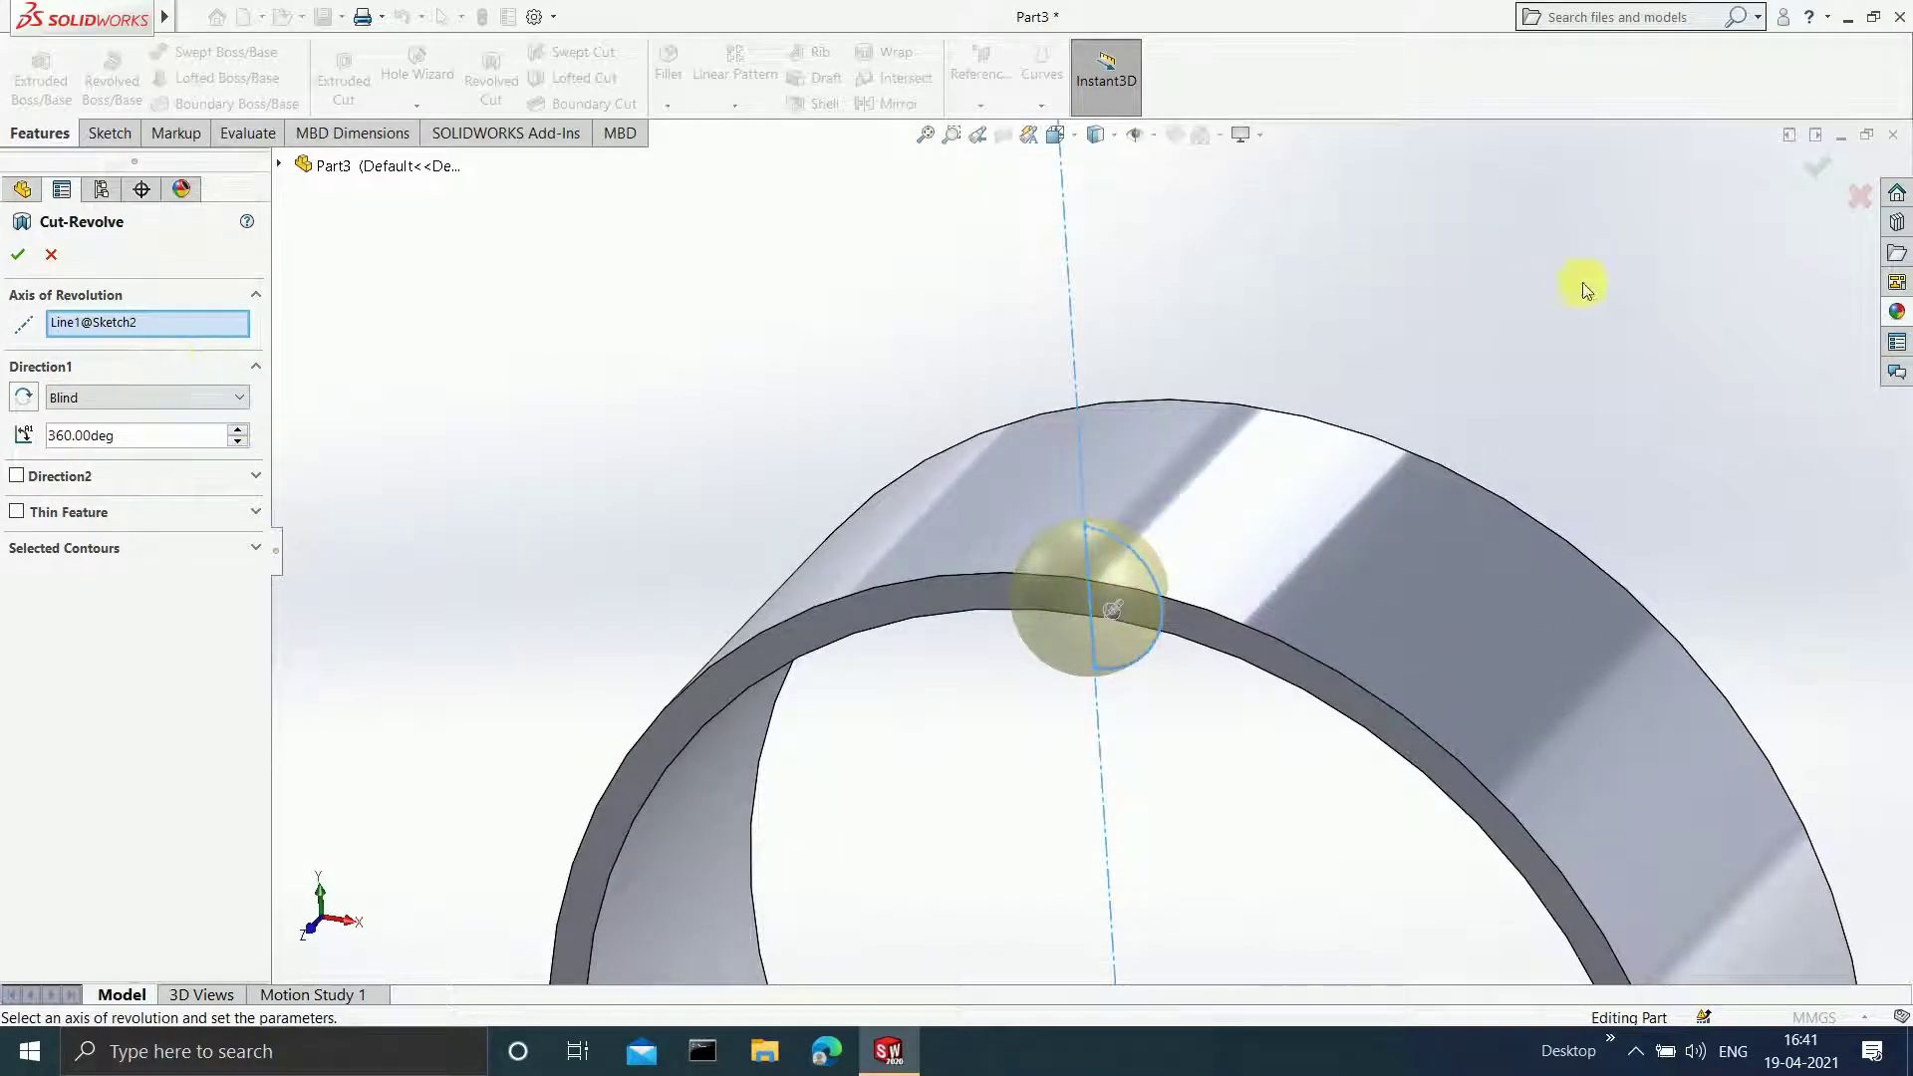
{"action": "left_click", "coordinate": [1822, 171]}
{"action": "scroll", "coordinate": [1342, 504], "scroll_direction": "down", "scroll_amount": 4}
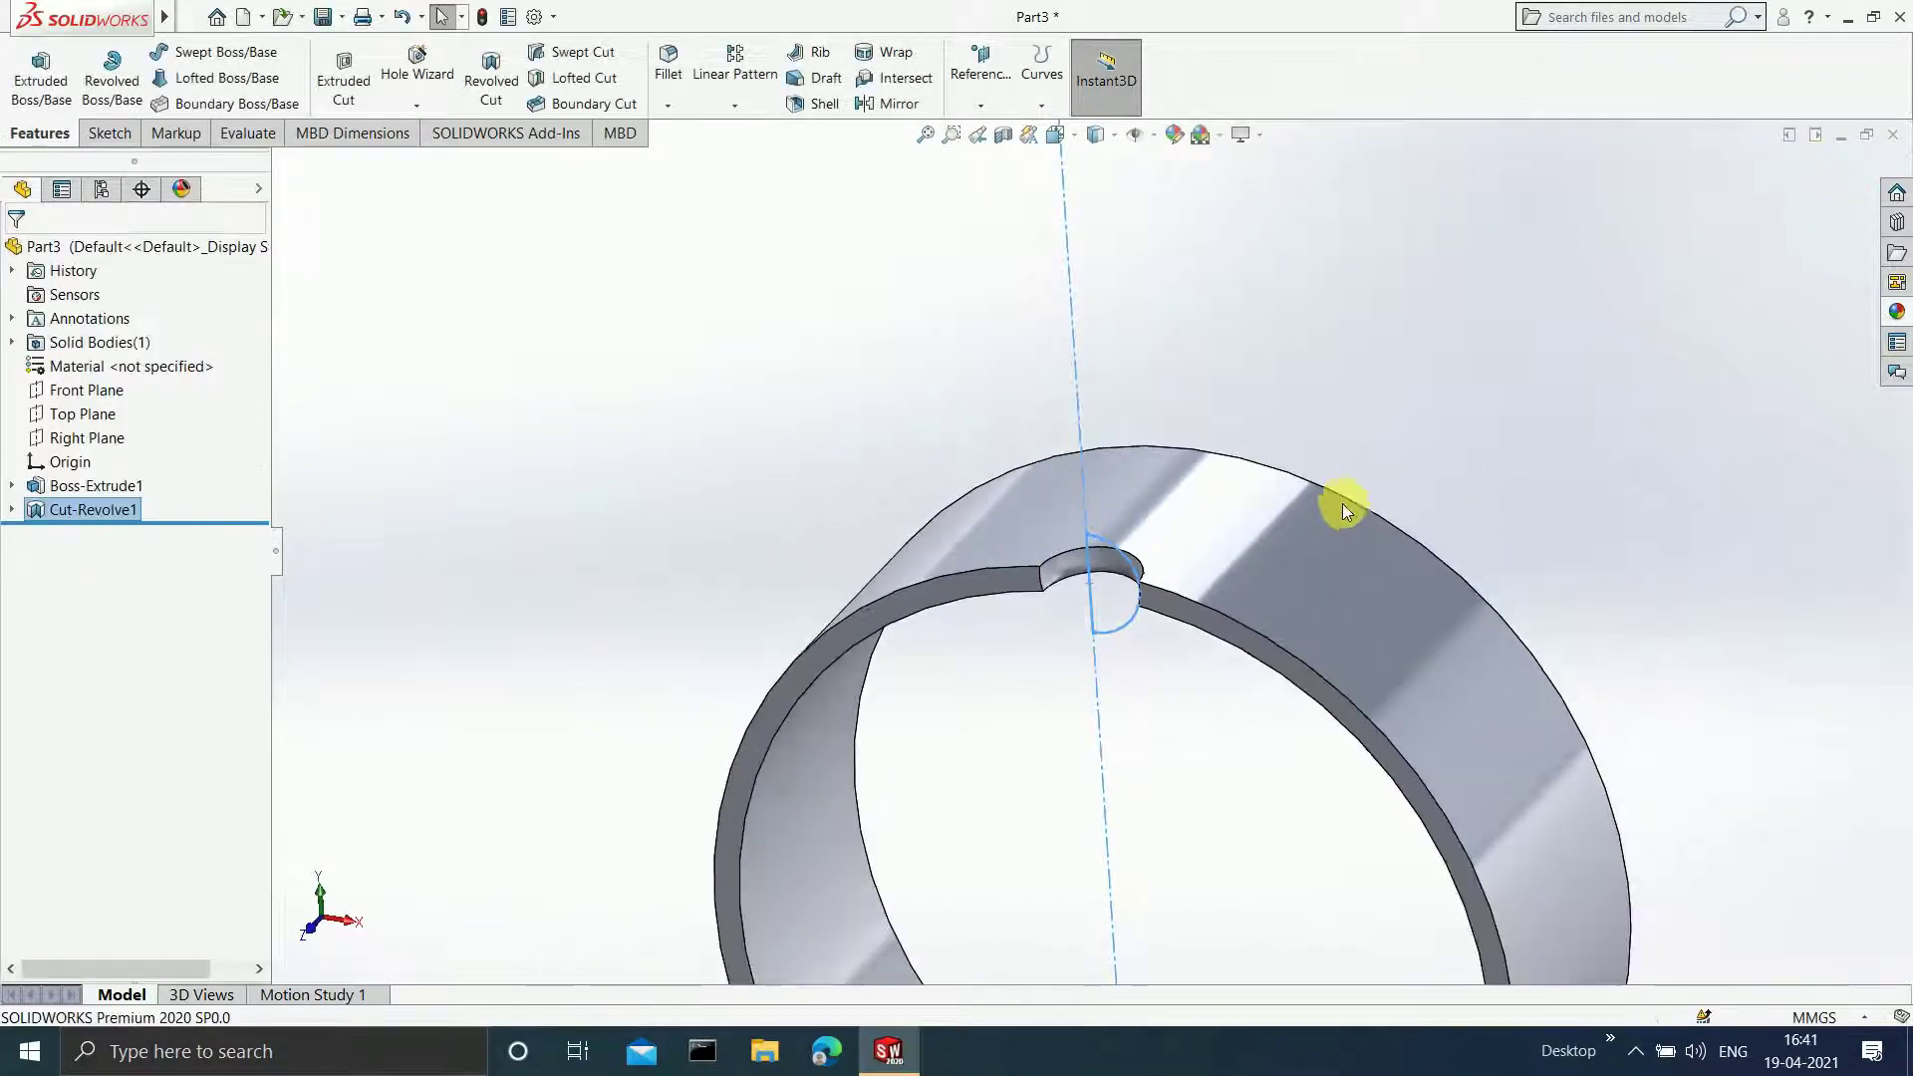
{"action": "scroll", "coordinate": [1086, 648], "scroll_direction": "up", "scroll_amount": 1}
{"action": "middle_click_drag", "start_coordinate": [1096, 655], "coordinate": [1247, 670]}
{"action": "left_click", "coordinate": [1252, 692]}
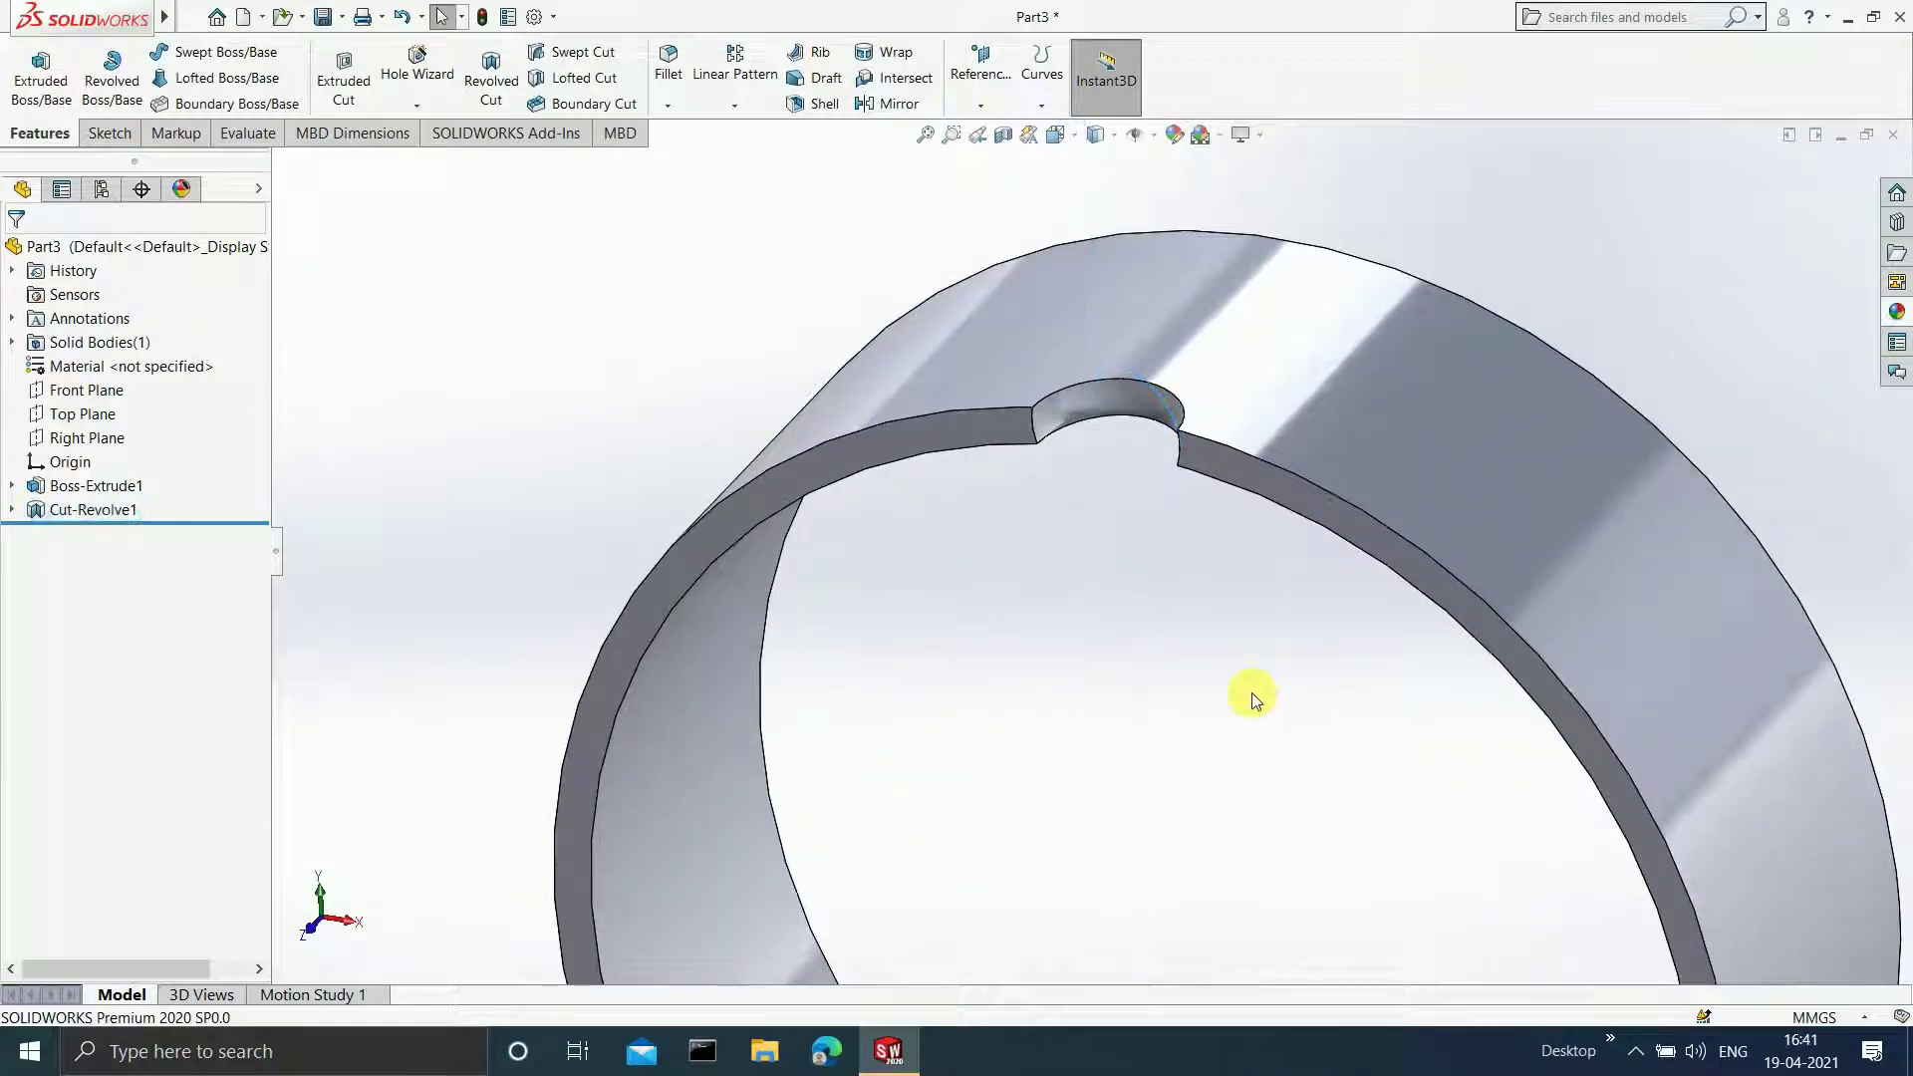
- Start a Fillet on one short edge where the spherical pocket meets the ring's front face, with a radius of 0.3 mm
{"action": "scroll", "coordinate": [1231, 695], "scroll_direction": "up", "scroll_amount": 4}
{"action": "scroll", "coordinate": [1074, 498], "scroll_direction": "down", "scroll_amount": 4}
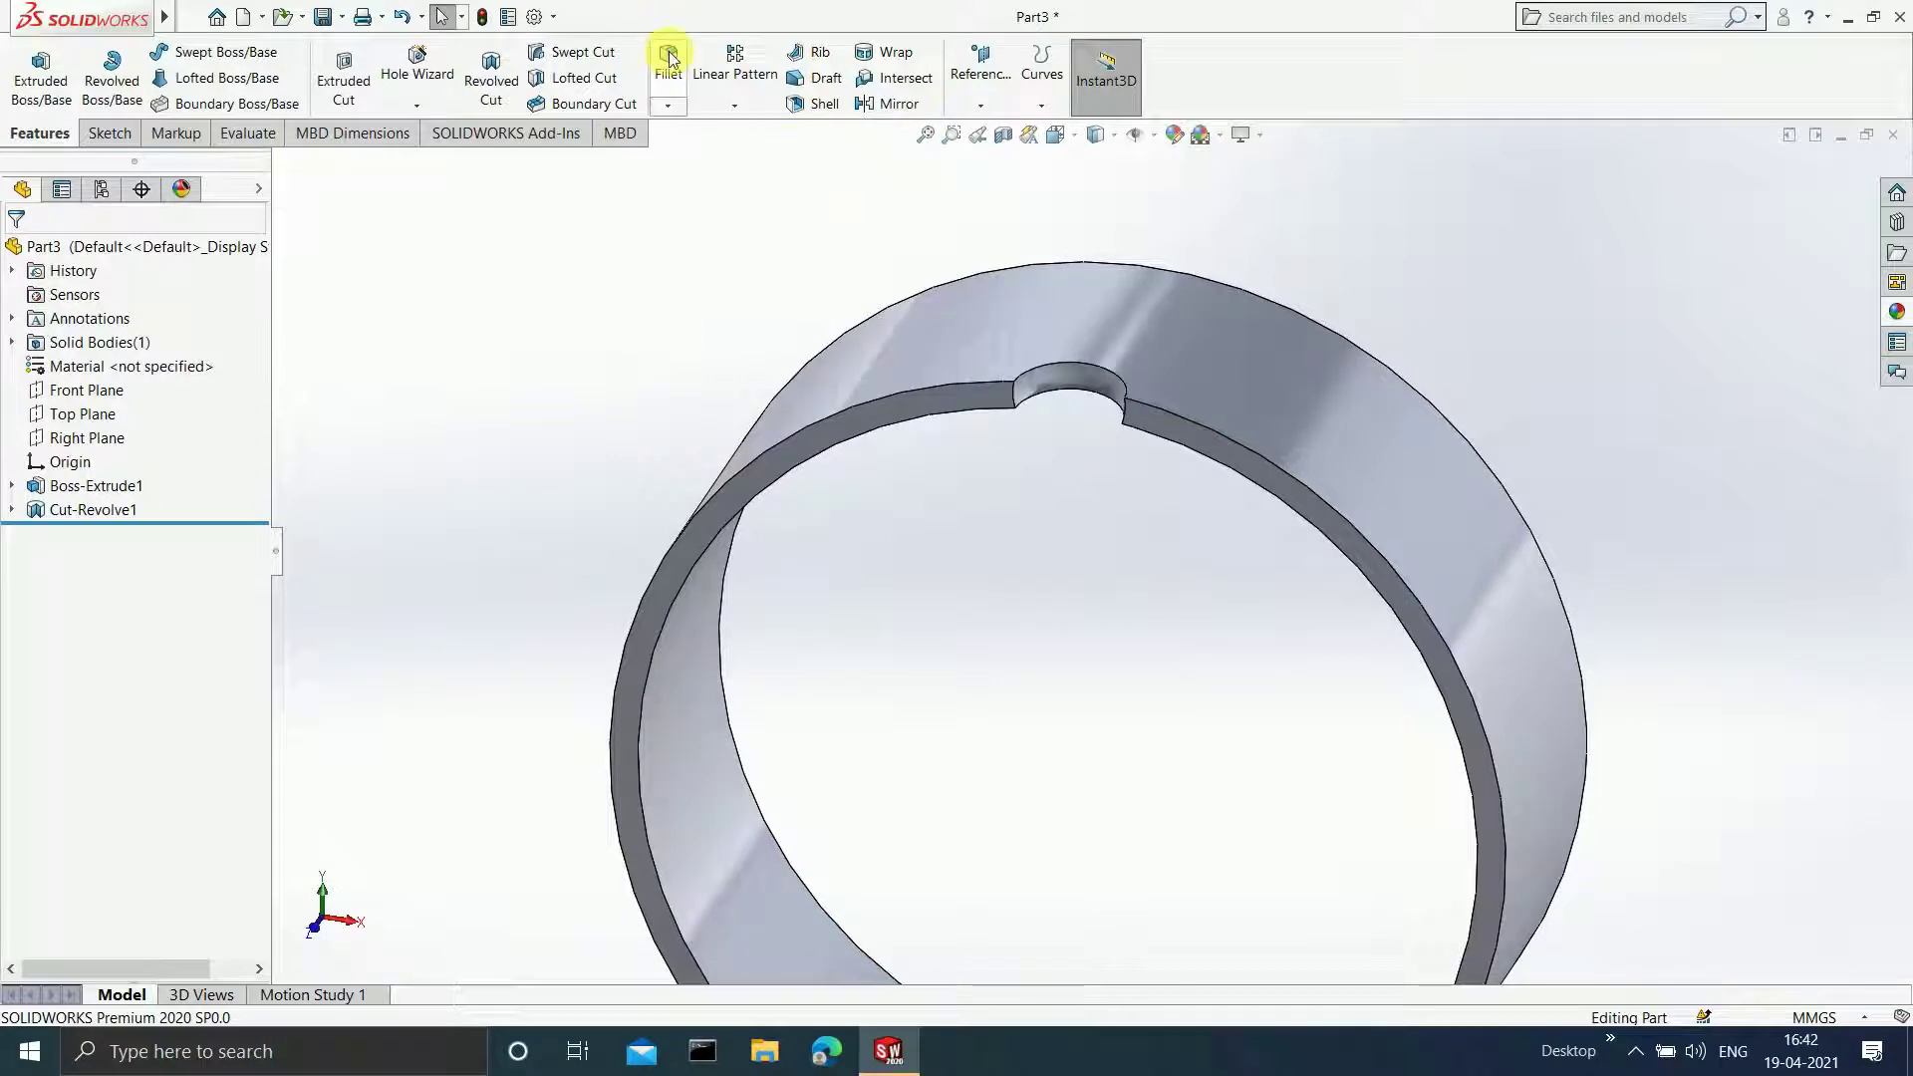
{"action": "left_click", "coordinate": [678, 82]}
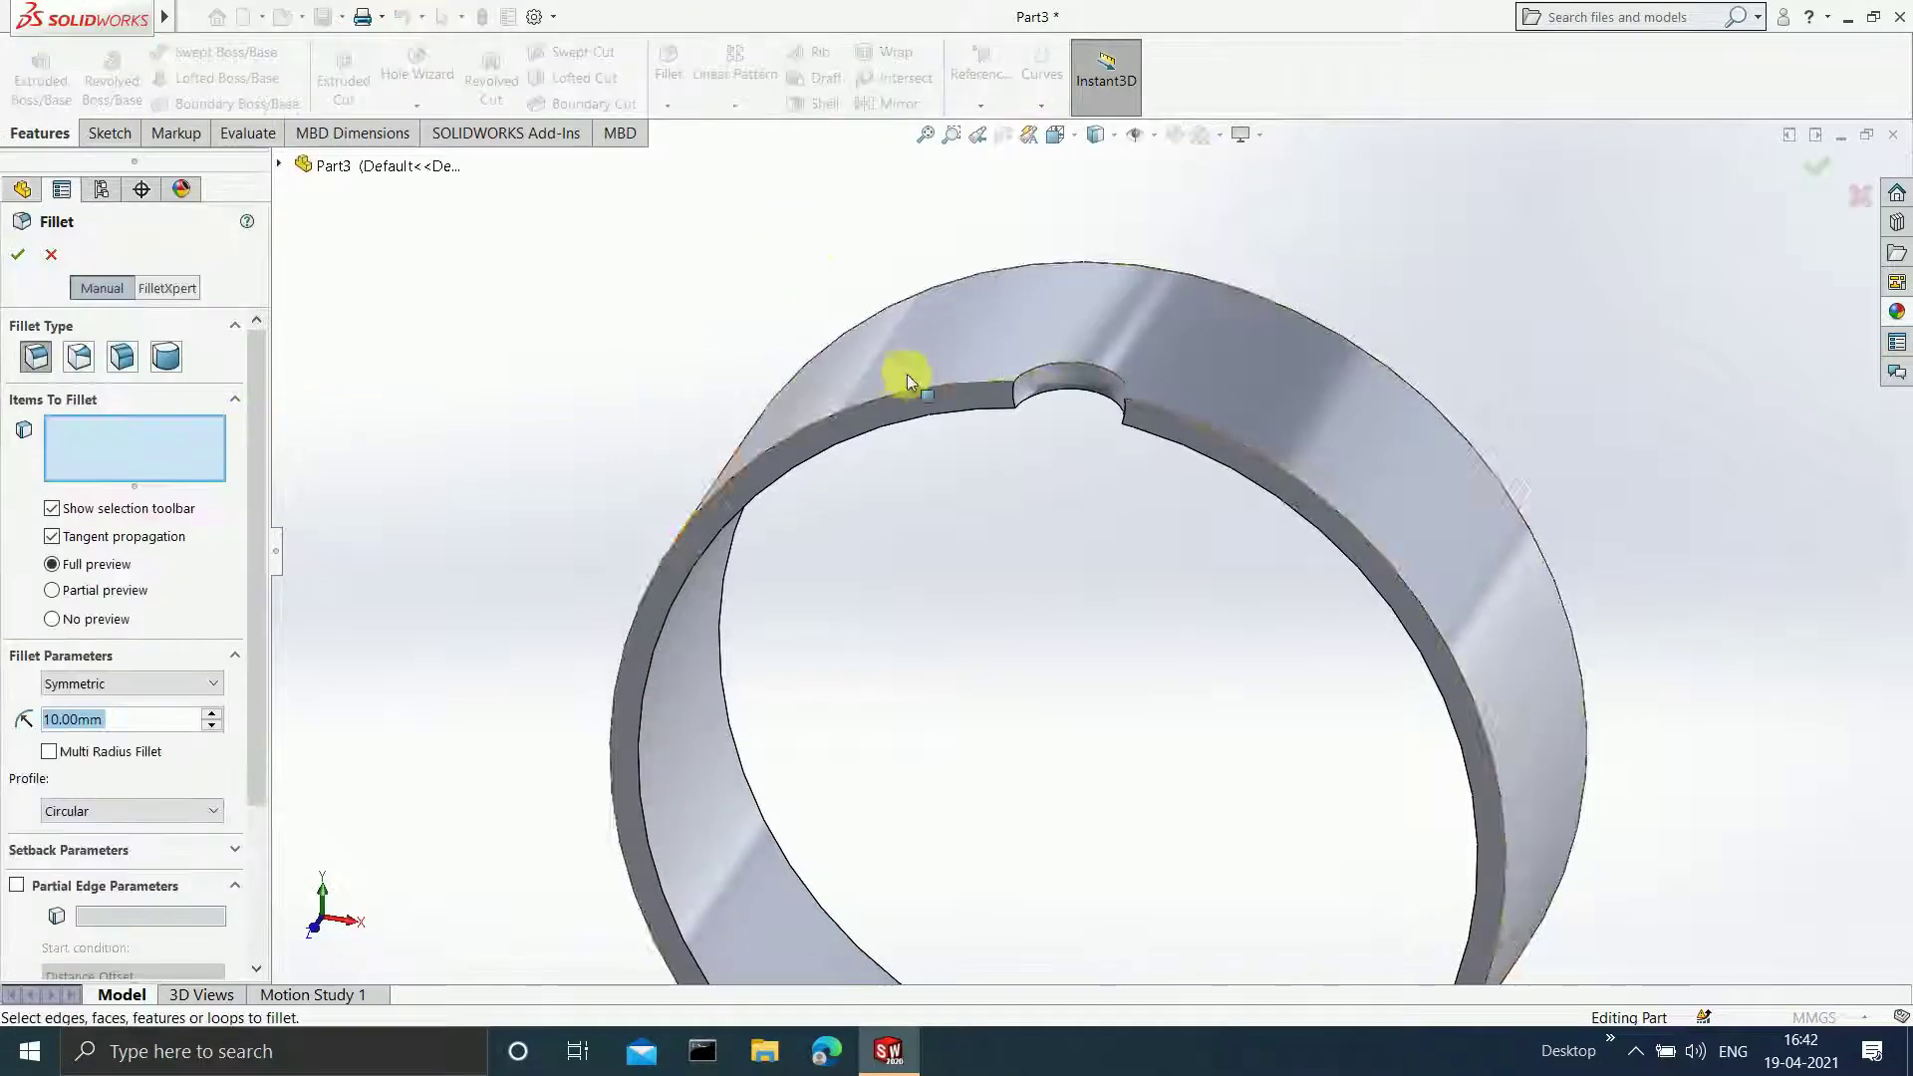
{"action": "scroll", "coordinate": [1037, 391], "scroll_direction": "down", "scroll_amount": 2}
{"action": "scroll", "coordinate": [997, 438], "scroll_direction": "down", "scroll_amount": 2}
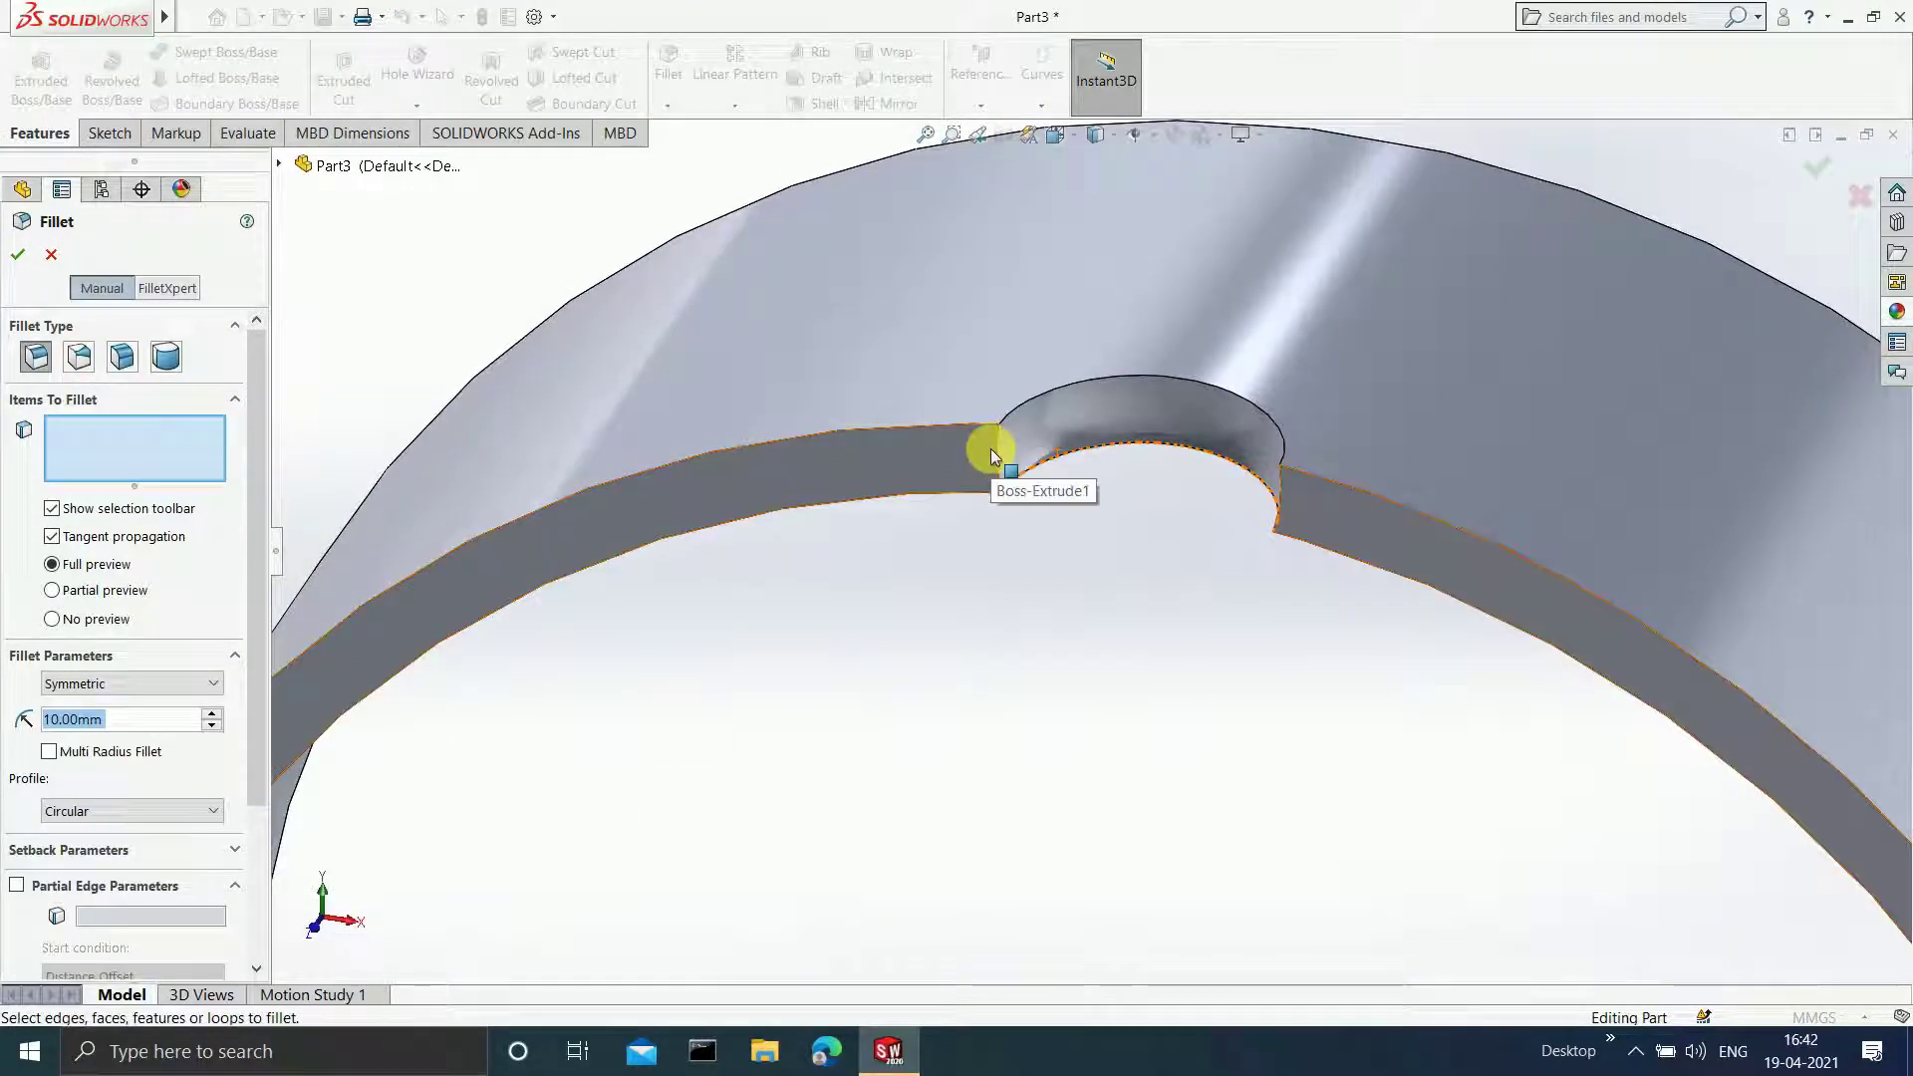
{"action": "left_click", "coordinate": [994, 443]}
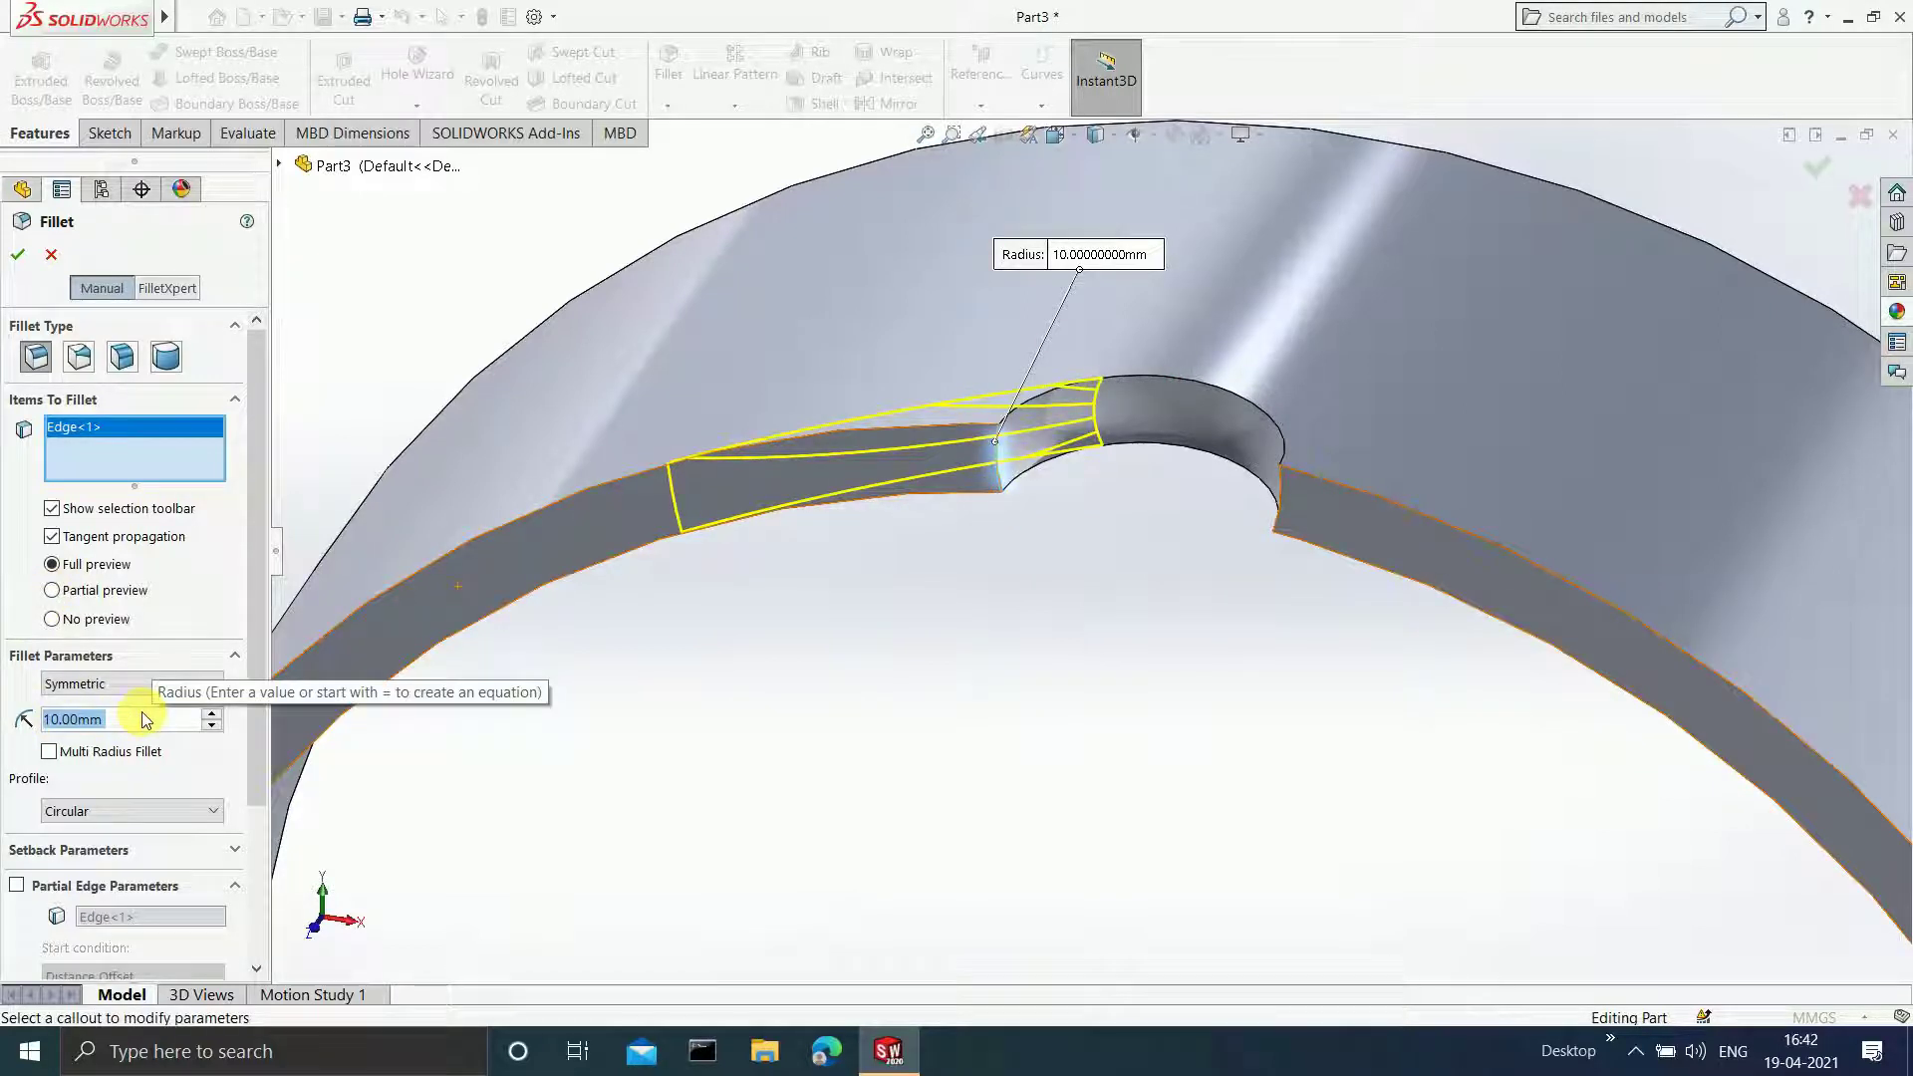
{"action": "type", "text": "0.3"}
{"action": "key", "text": "Return"}
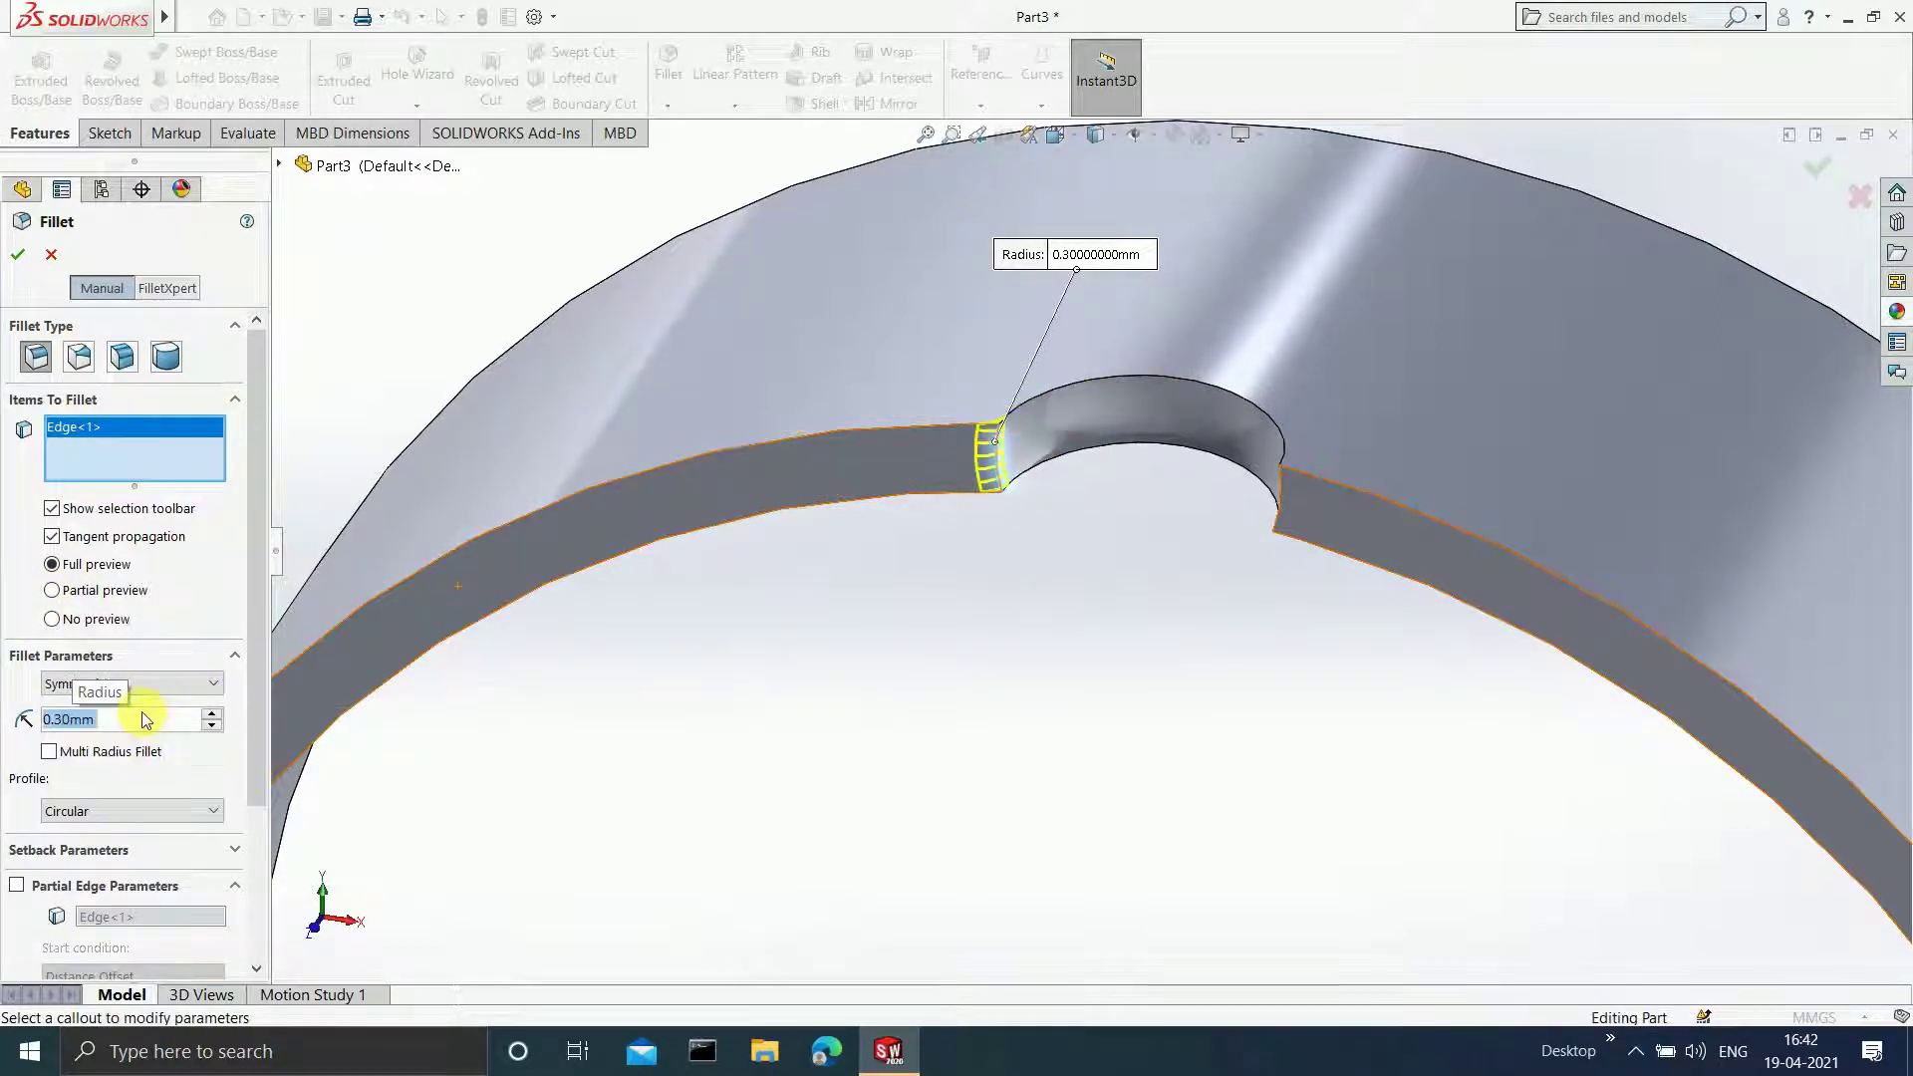
- Add the matching short edge on the pocket's opposite side to the selection and apply the fillet
{"action": "middle_click_drag", "start_coordinate": [1153, 888], "coordinate": [1405, 685]}
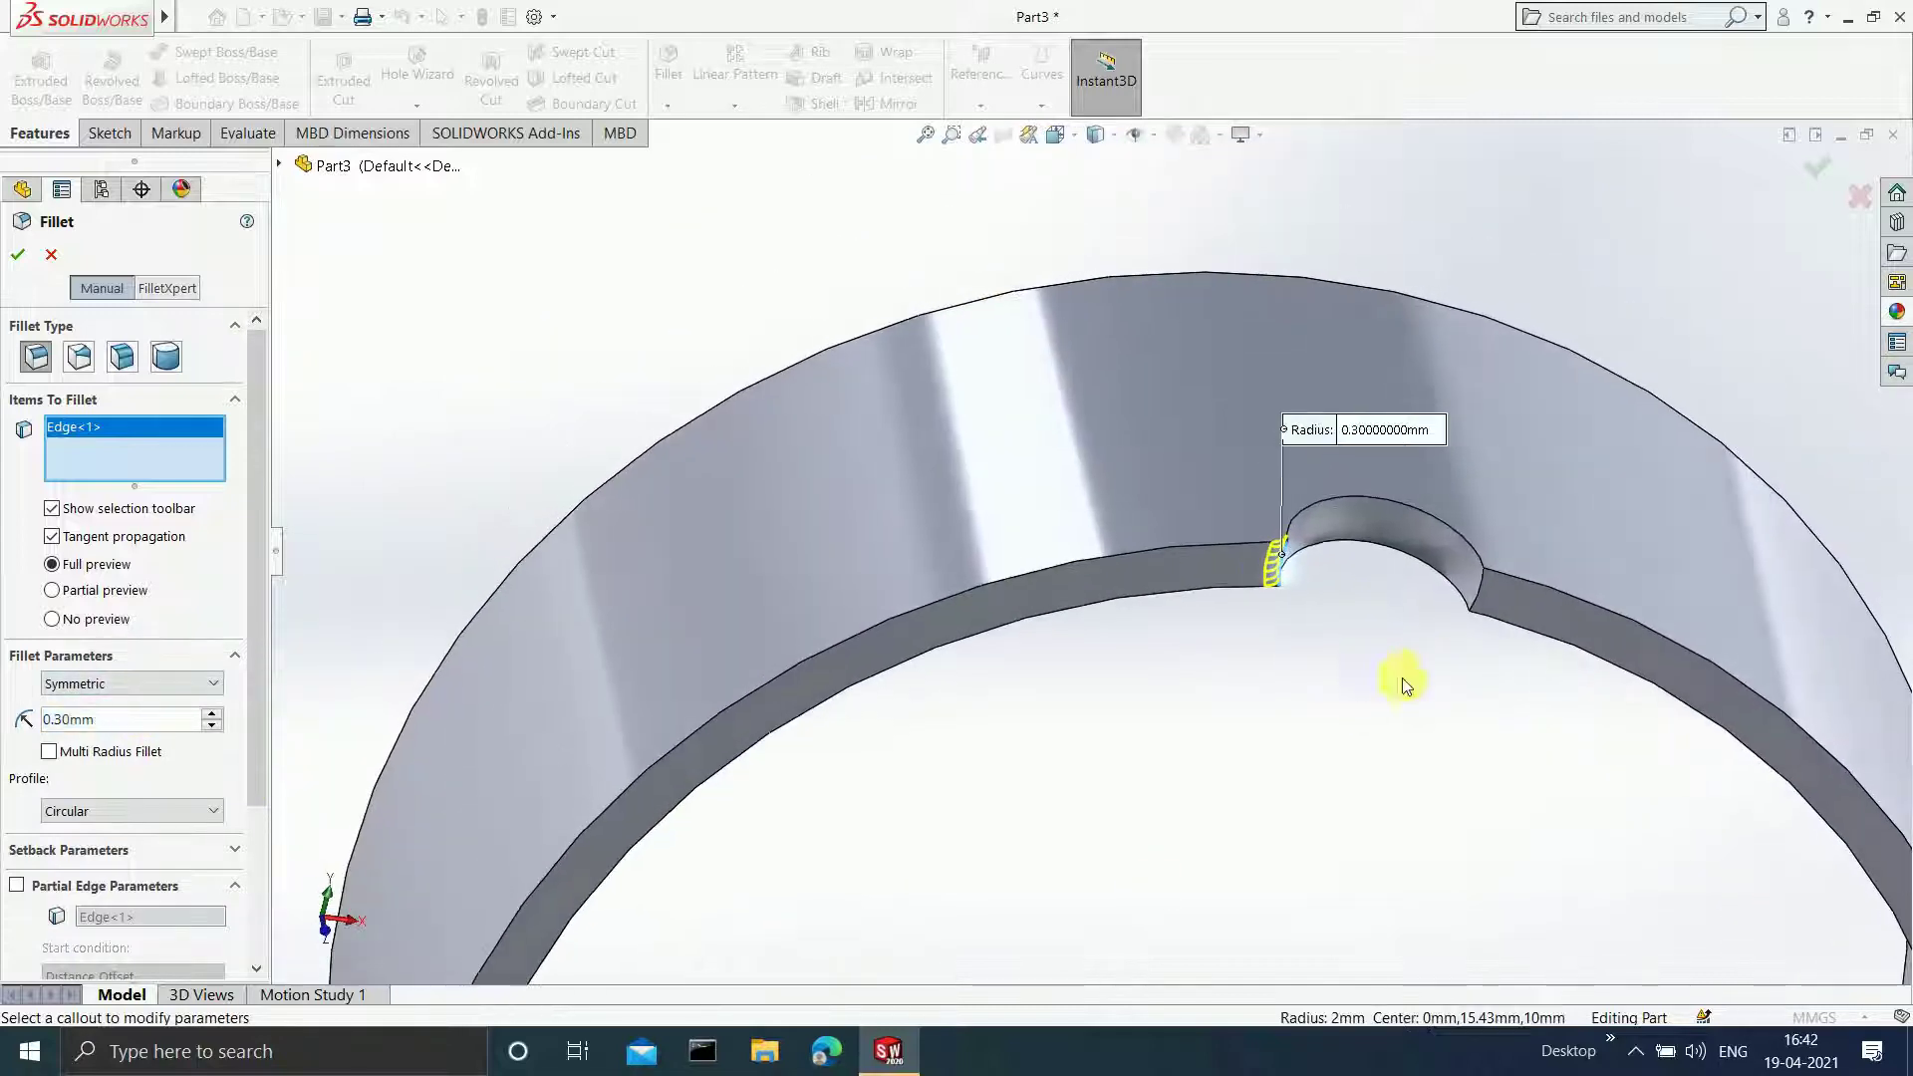
{"action": "left_click", "coordinate": [1482, 586]}
{"action": "middle_click_drag", "start_coordinate": [1485, 586], "coordinate": [1306, 661]}
{"action": "scroll", "coordinate": [1306, 662], "scroll_direction": "up", "scroll_amount": 5}
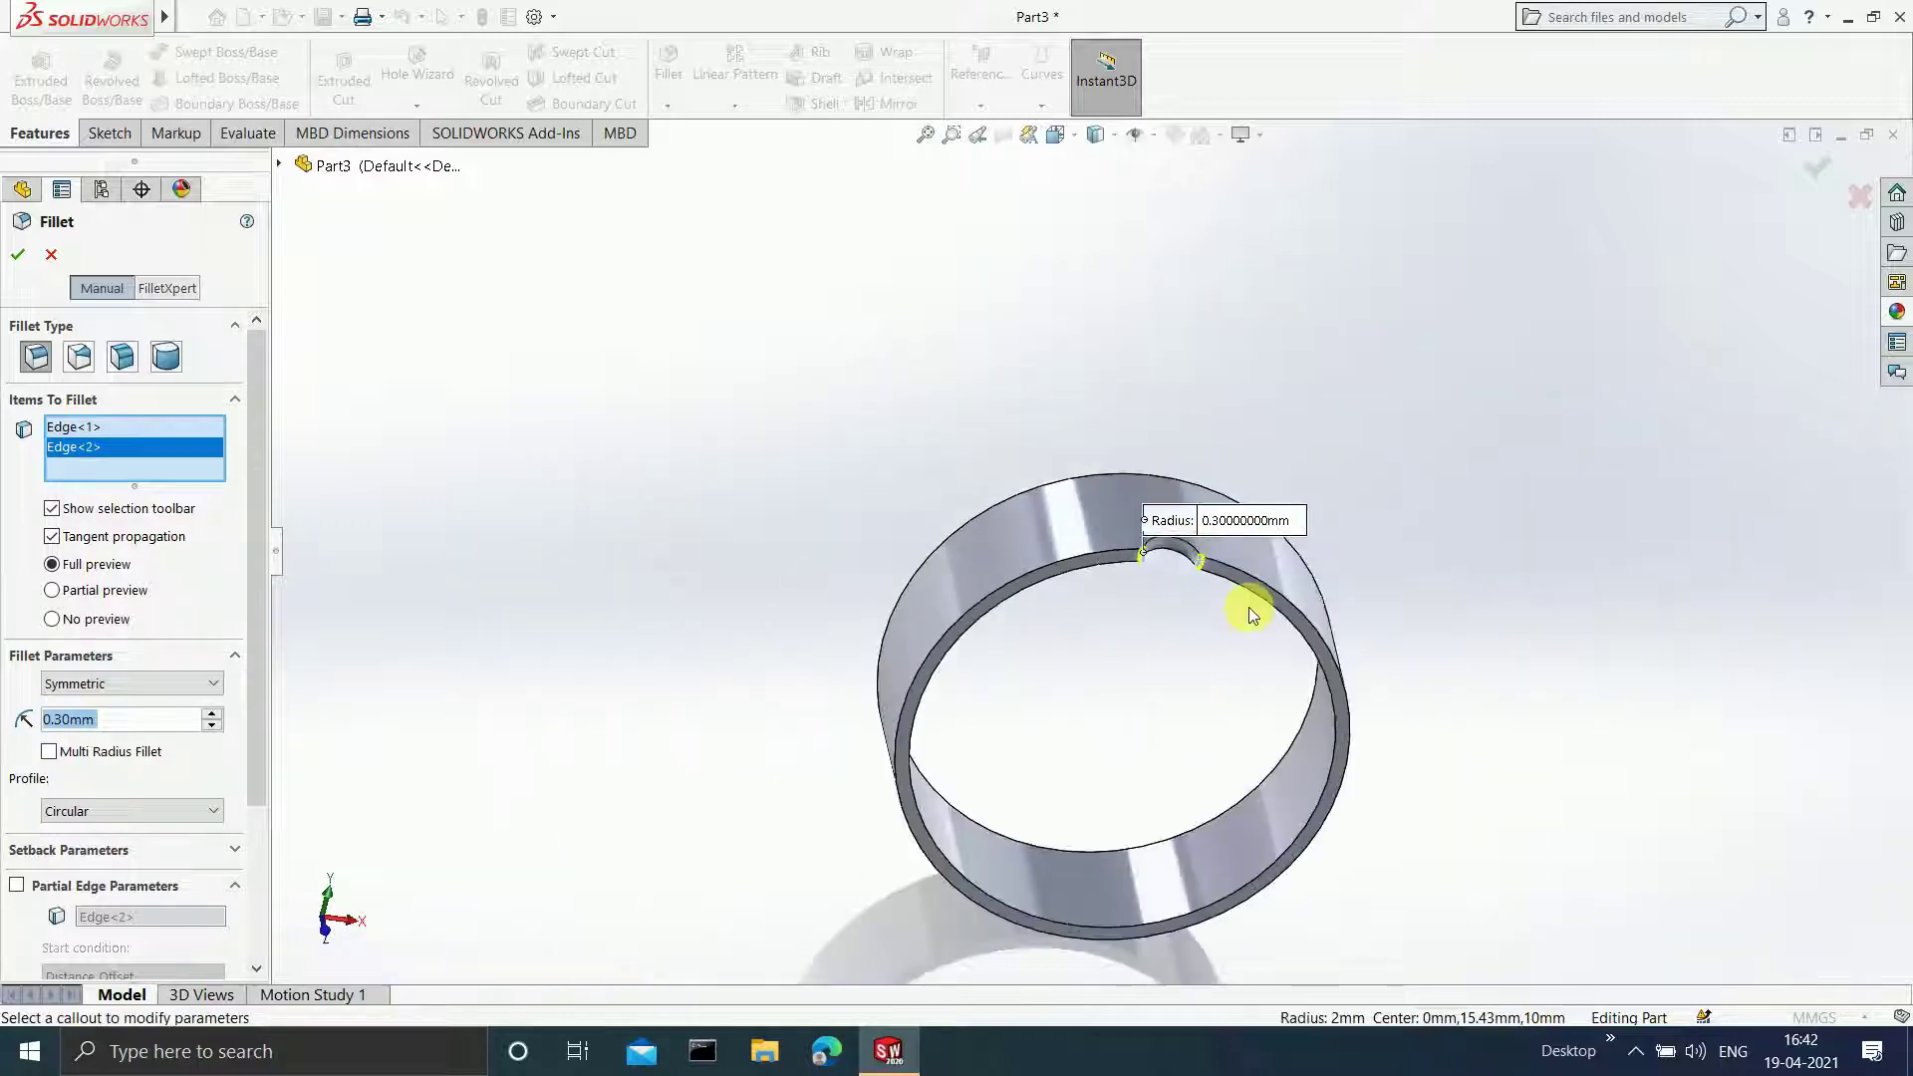
{"action": "left_click", "coordinate": [1834, 172]}
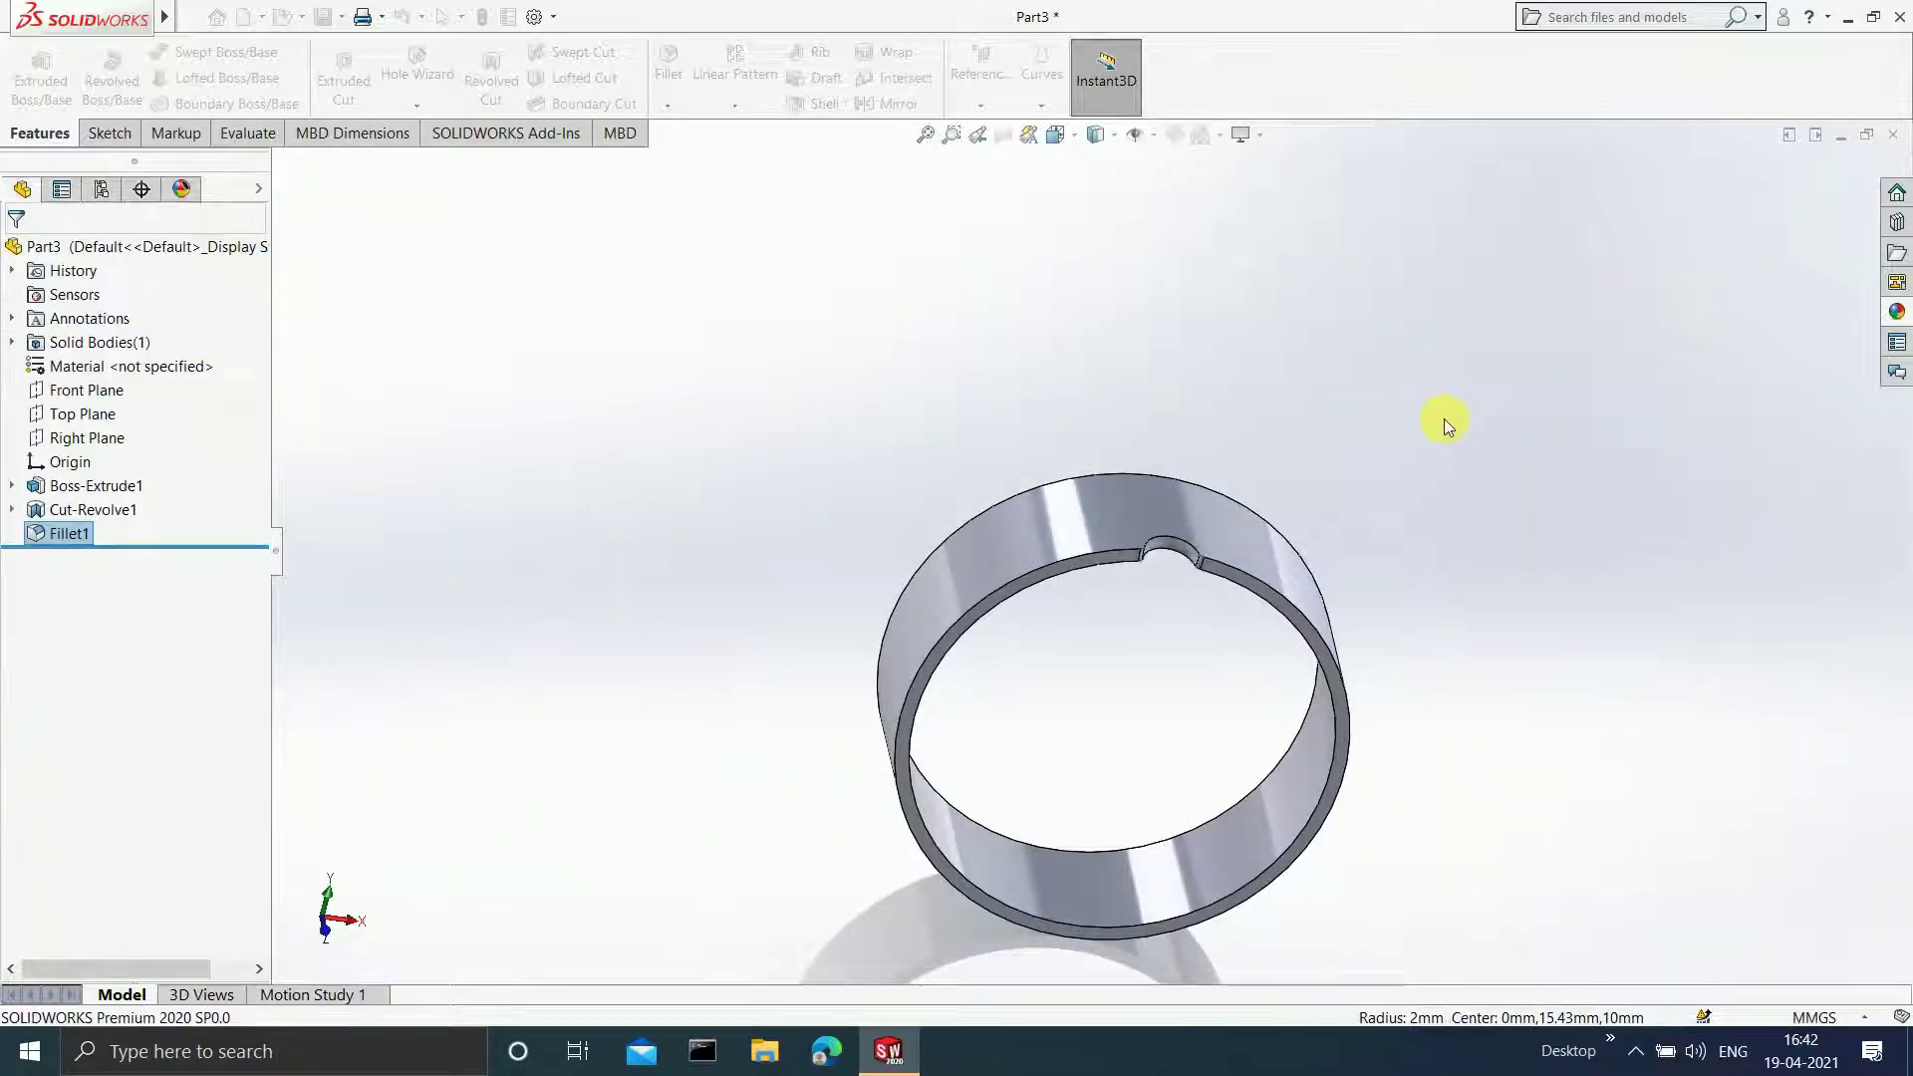
- Start a Circular Pattern with the spherical pocket cut and its corner fillet as the features to repeat
{"action": "middle_click_drag", "start_coordinate": [1409, 547], "coordinate": [976, 688]}
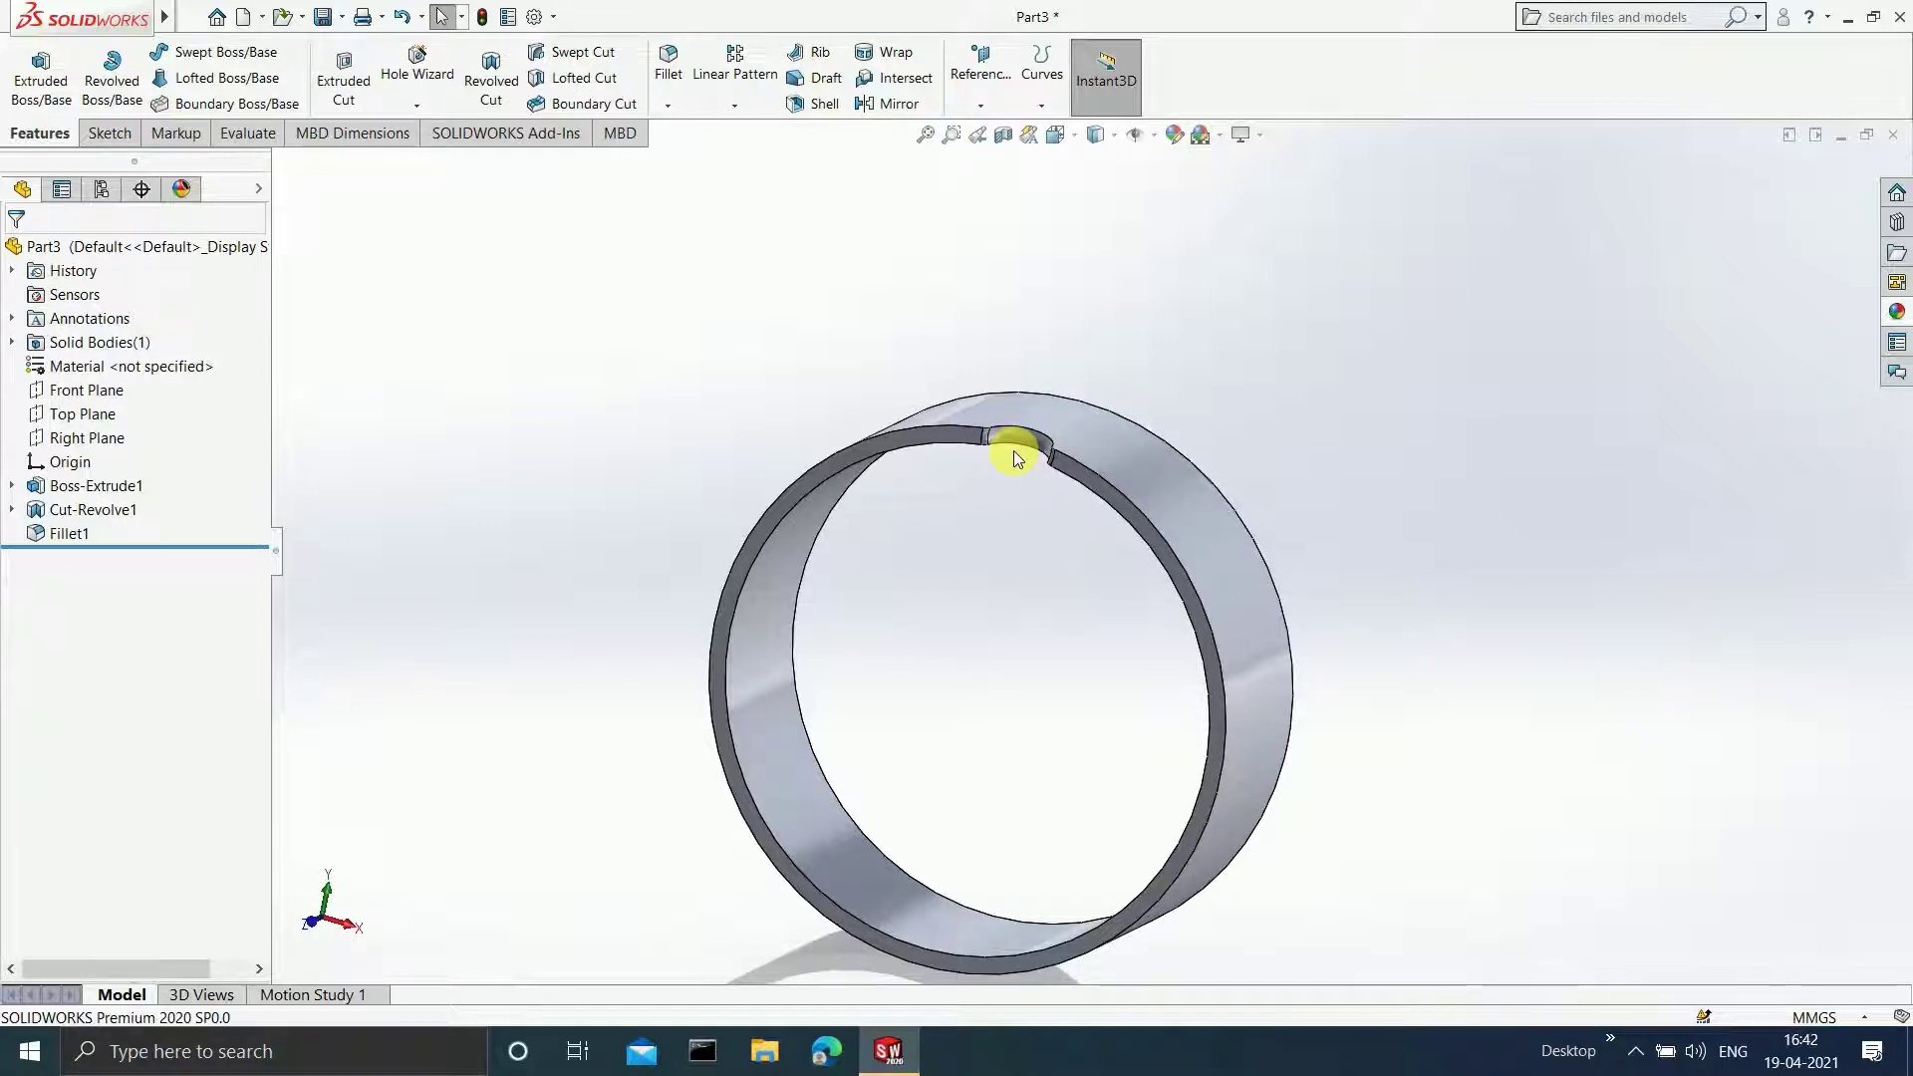
{"action": "left_click", "coordinate": [734, 105]}
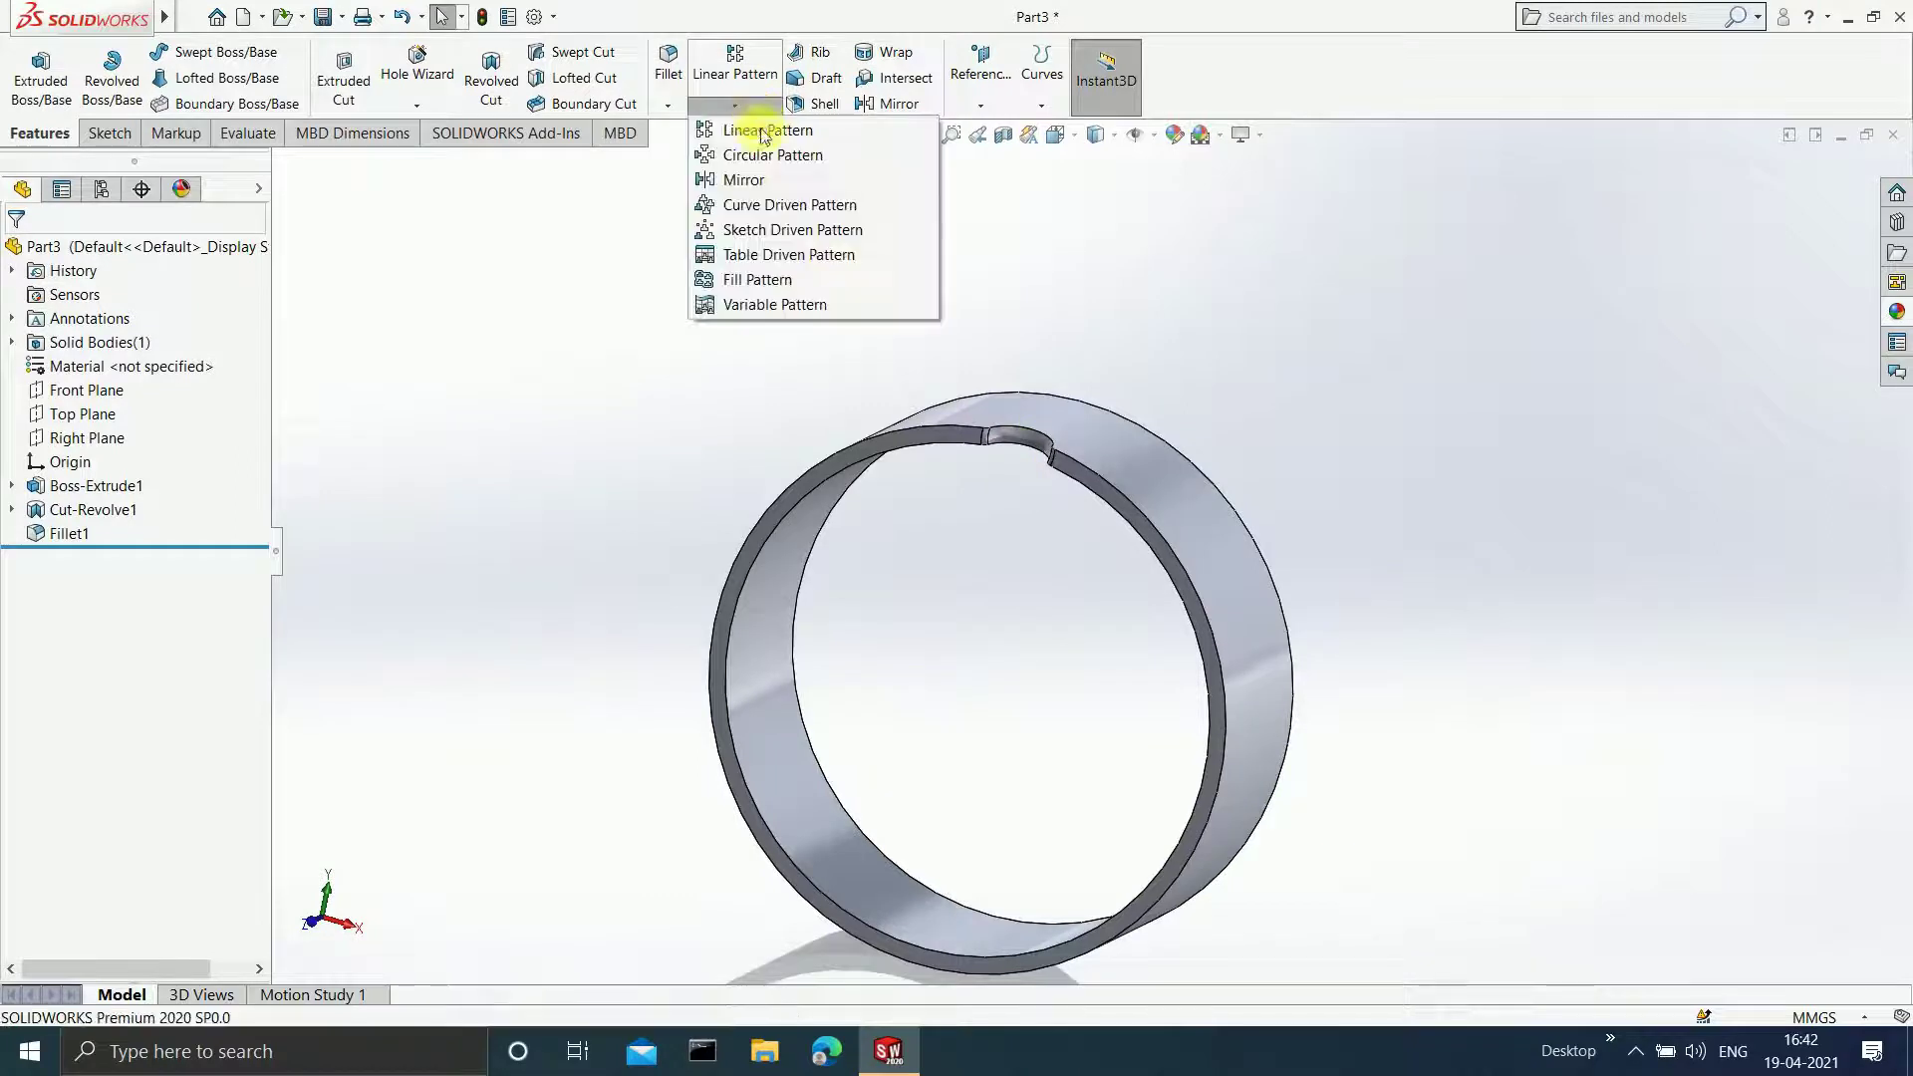
{"action": "left_click", "coordinate": [772, 157]}
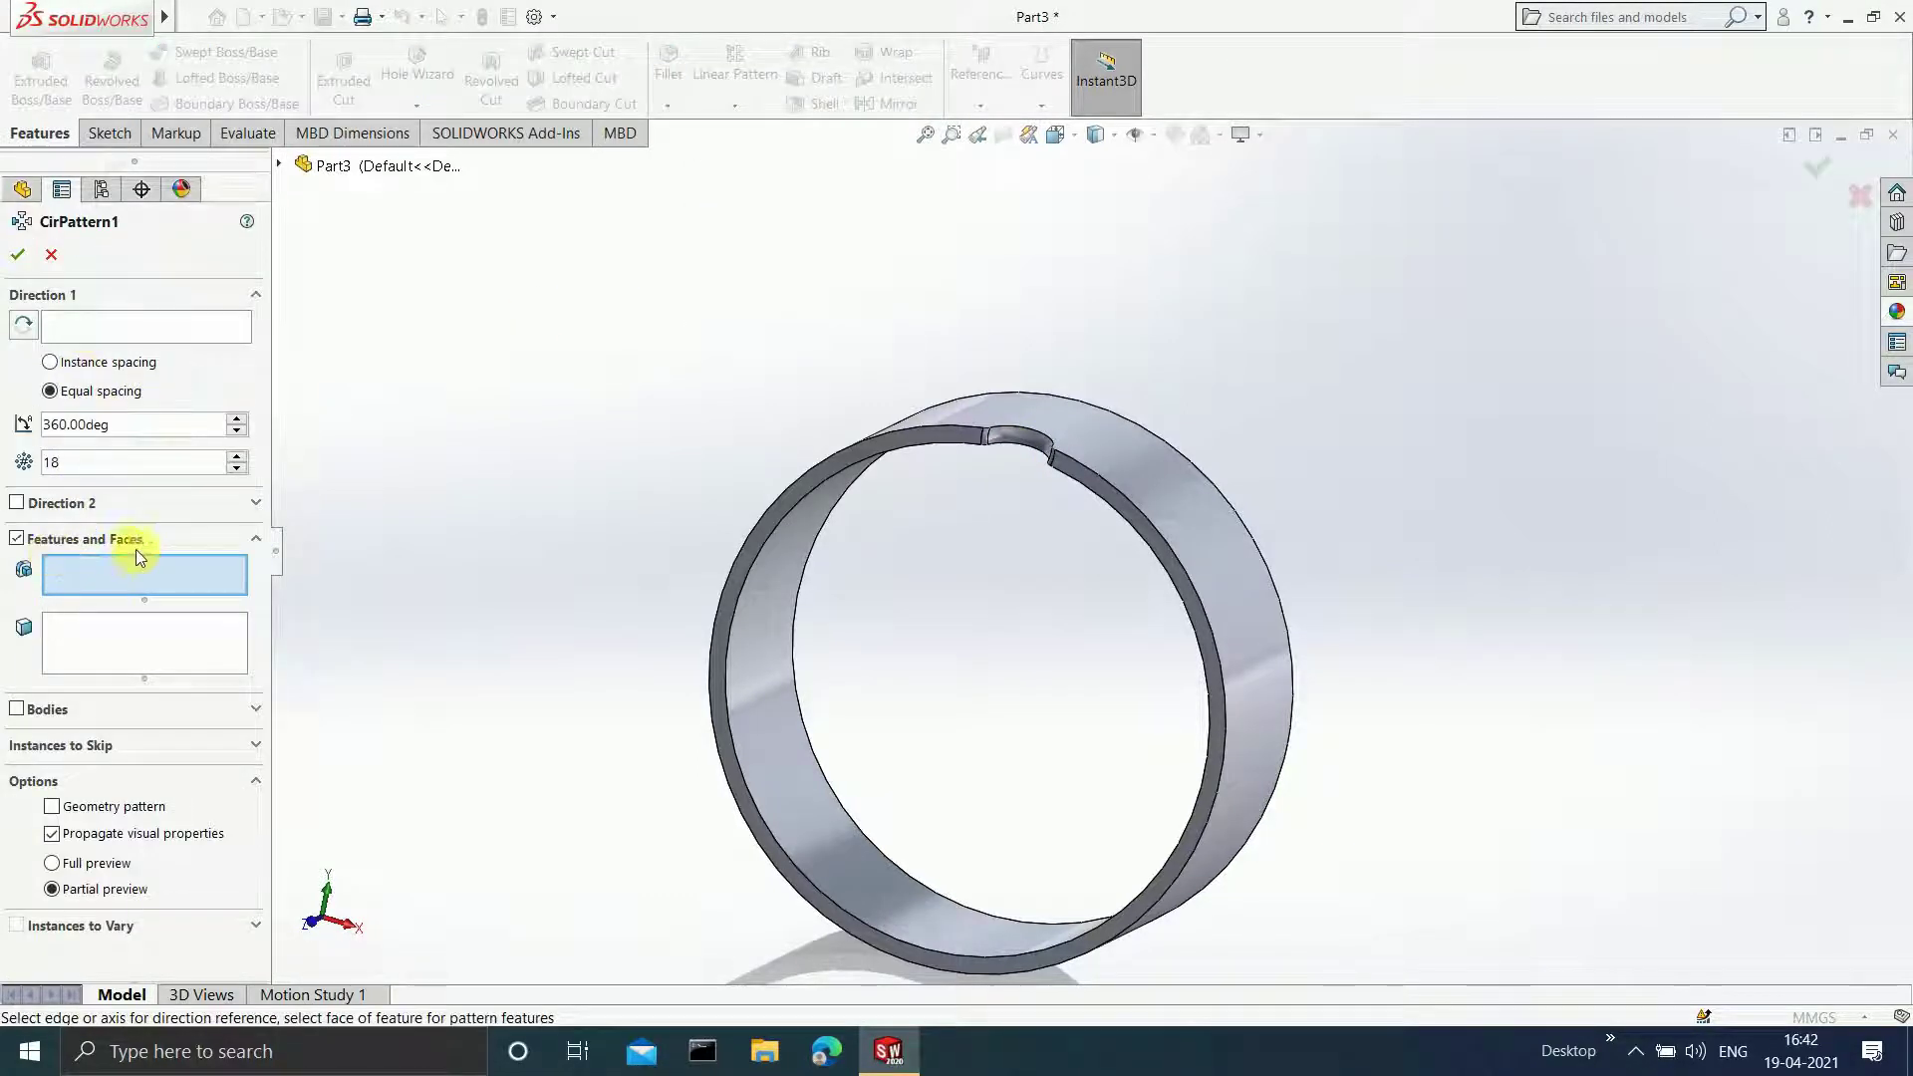
{"action": "left_click", "coordinate": [1015, 438]}
{"action": "scroll", "coordinate": [986, 442], "scroll_direction": "down", "scroll_amount": 6}
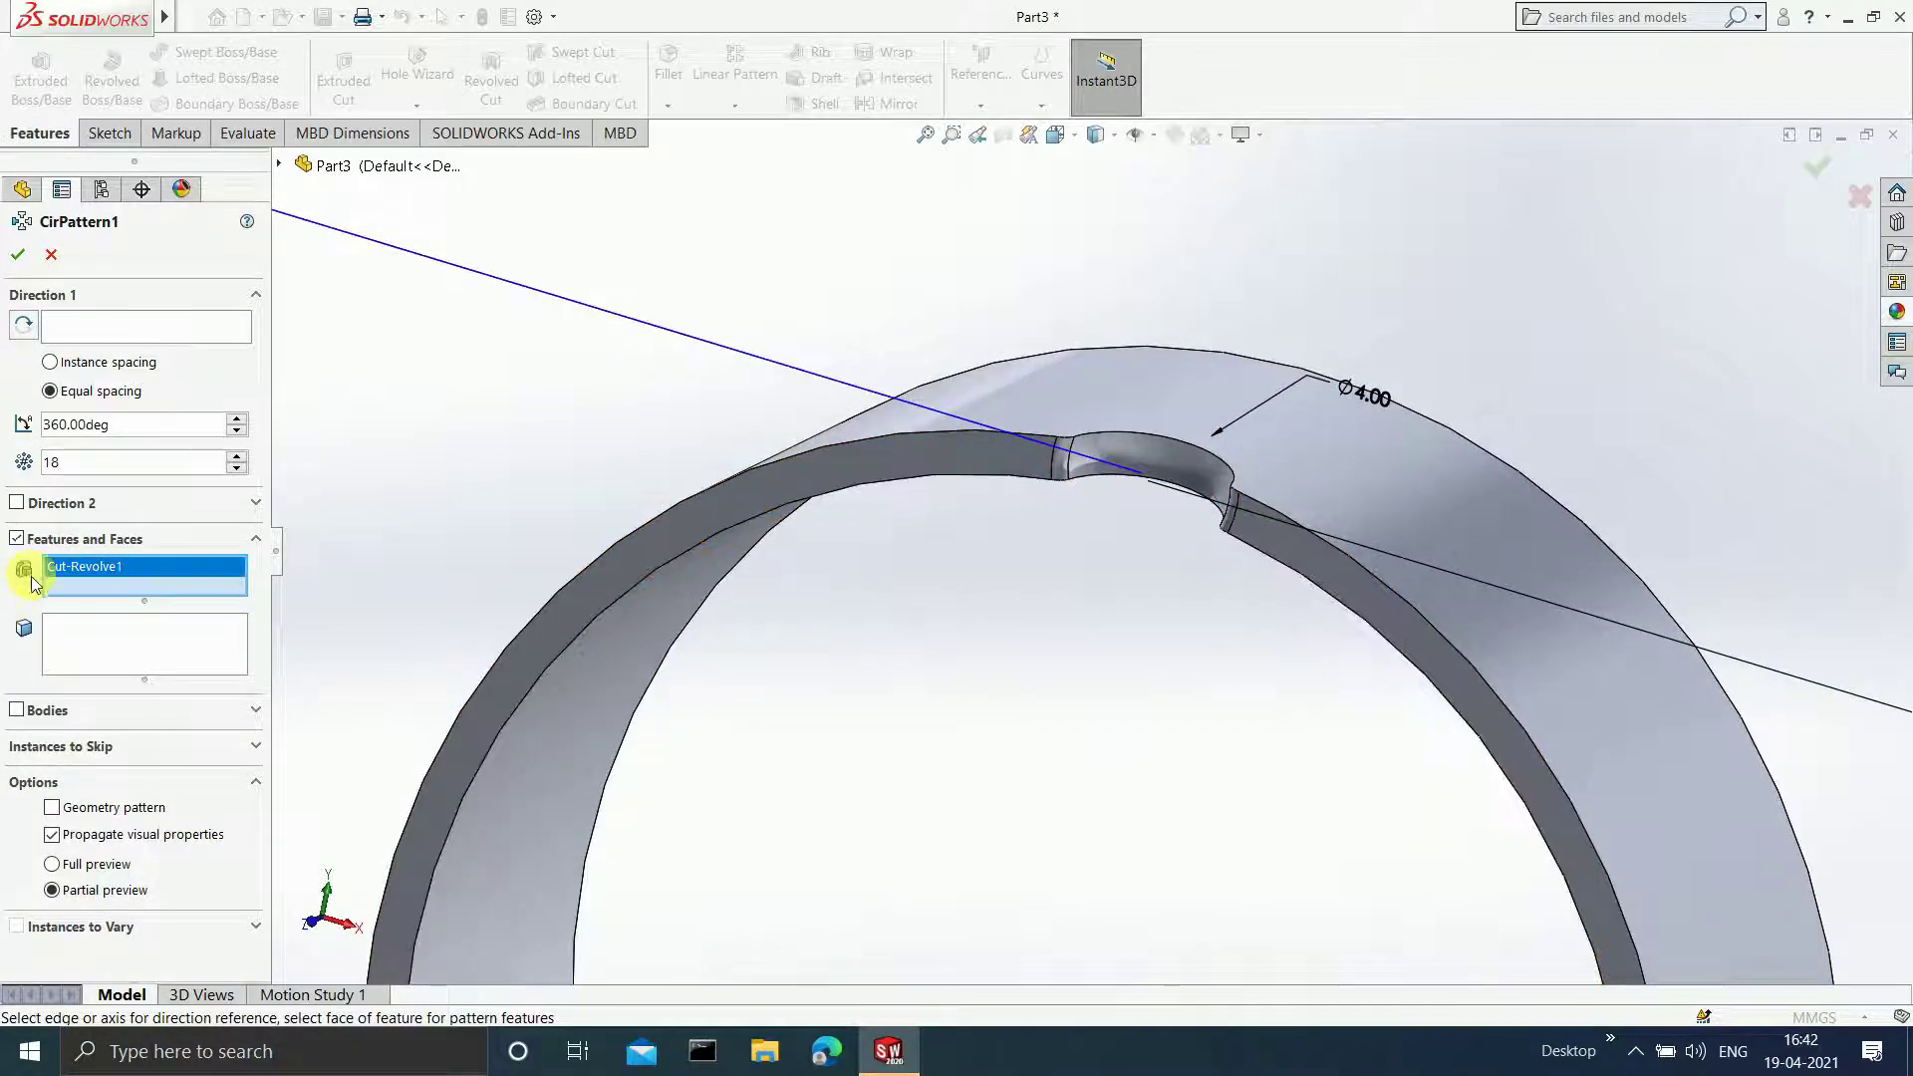
{"action": "scroll", "coordinate": [1066, 497], "scroll_direction": "down", "scroll_amount": 3}
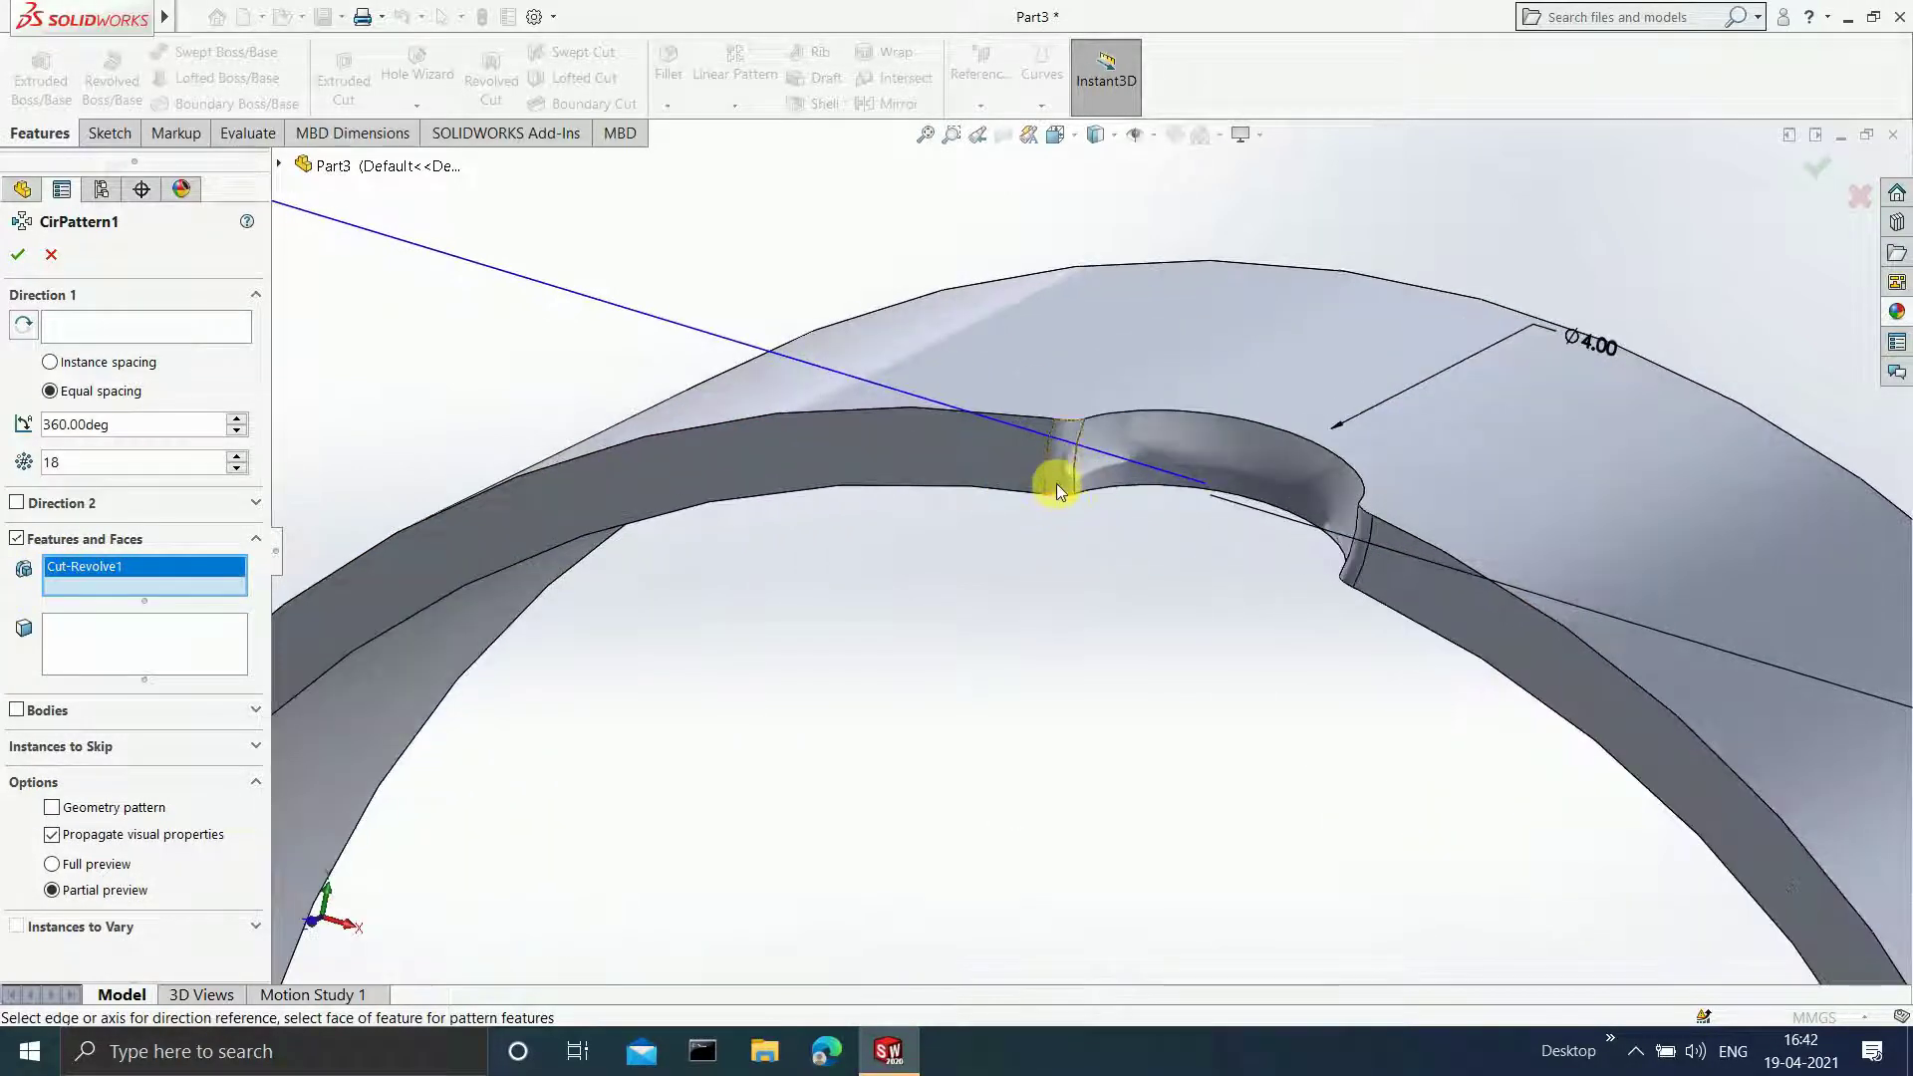
{"action": "left_click", "coordinate": [1057, 476]}
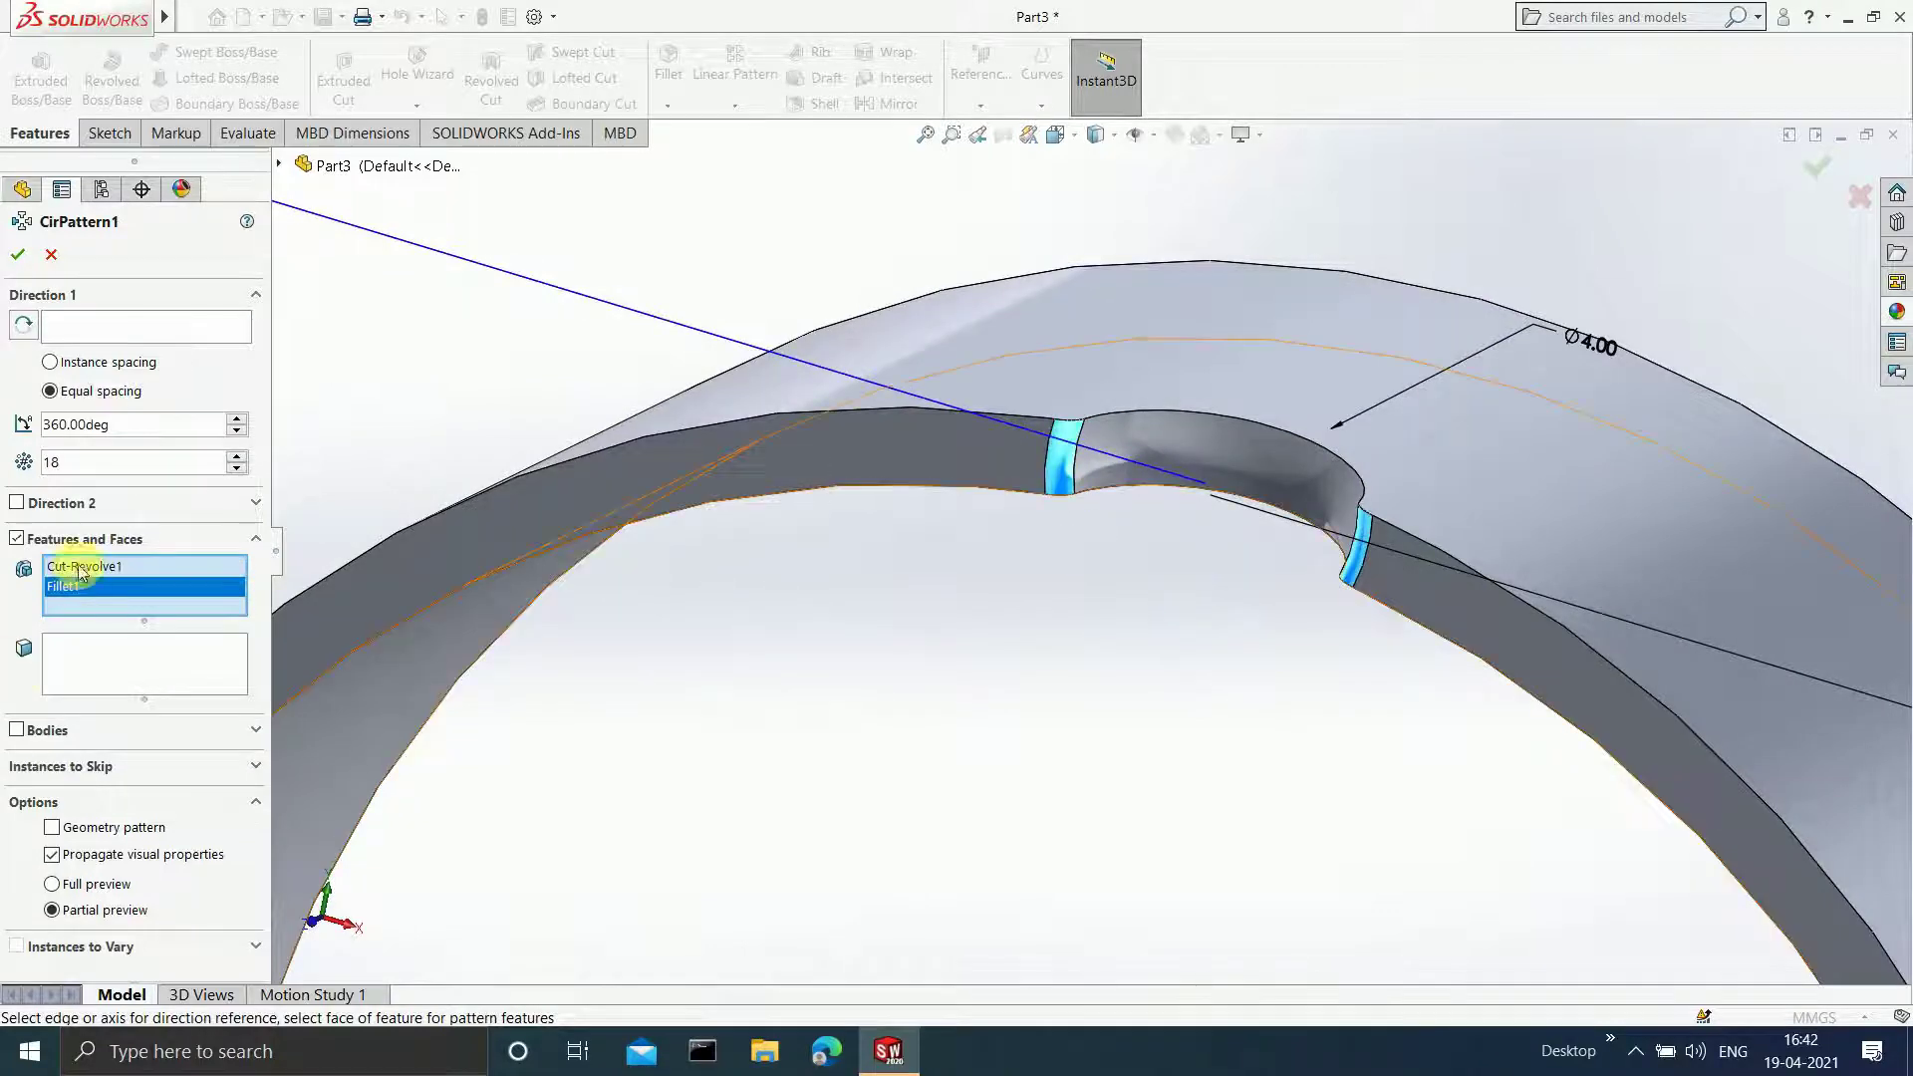
- Pattern the features around a circular edge of the ring with 18 equally spaced instances over 360° and apply it
{"action": "scroll", "coordinate": [90, 462], "scroll_direction": "up", "scroll_amount": 1}
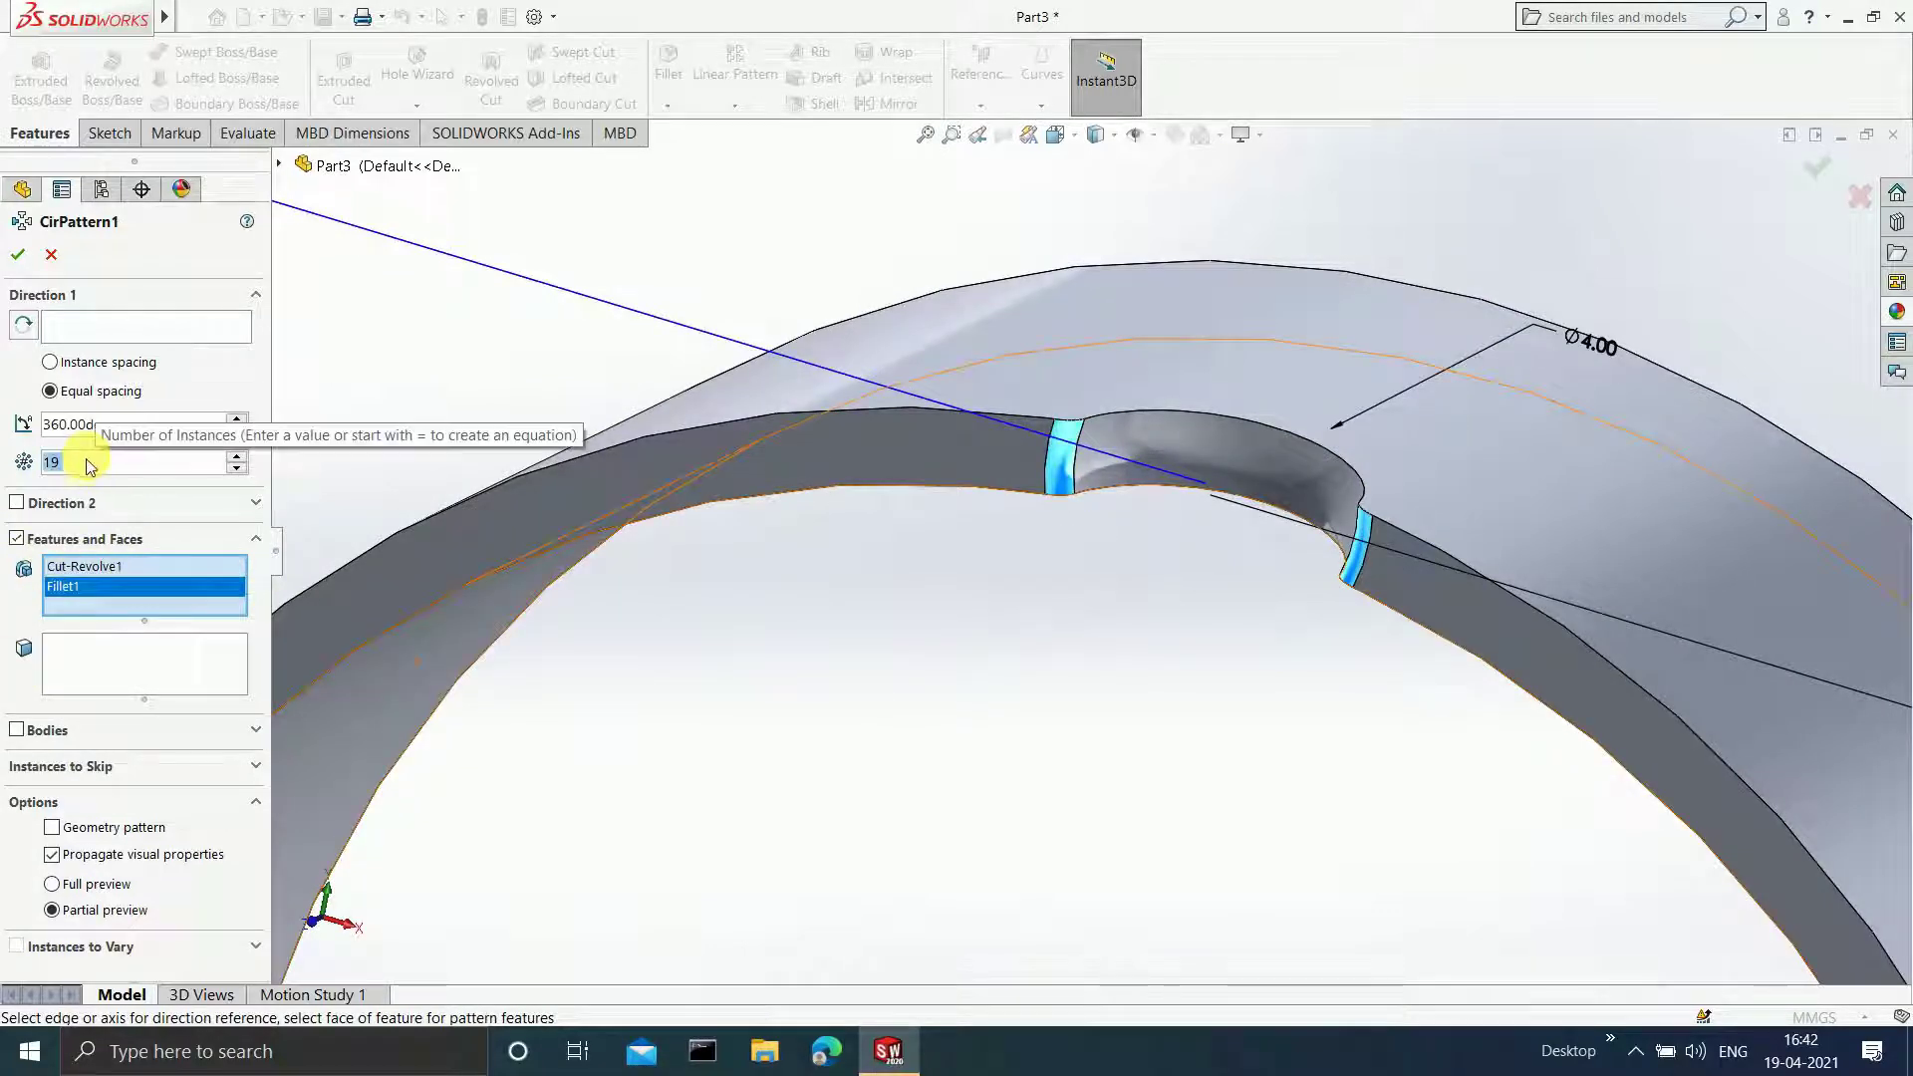
{"action": "left_click", "coordinate": [85, 468]}
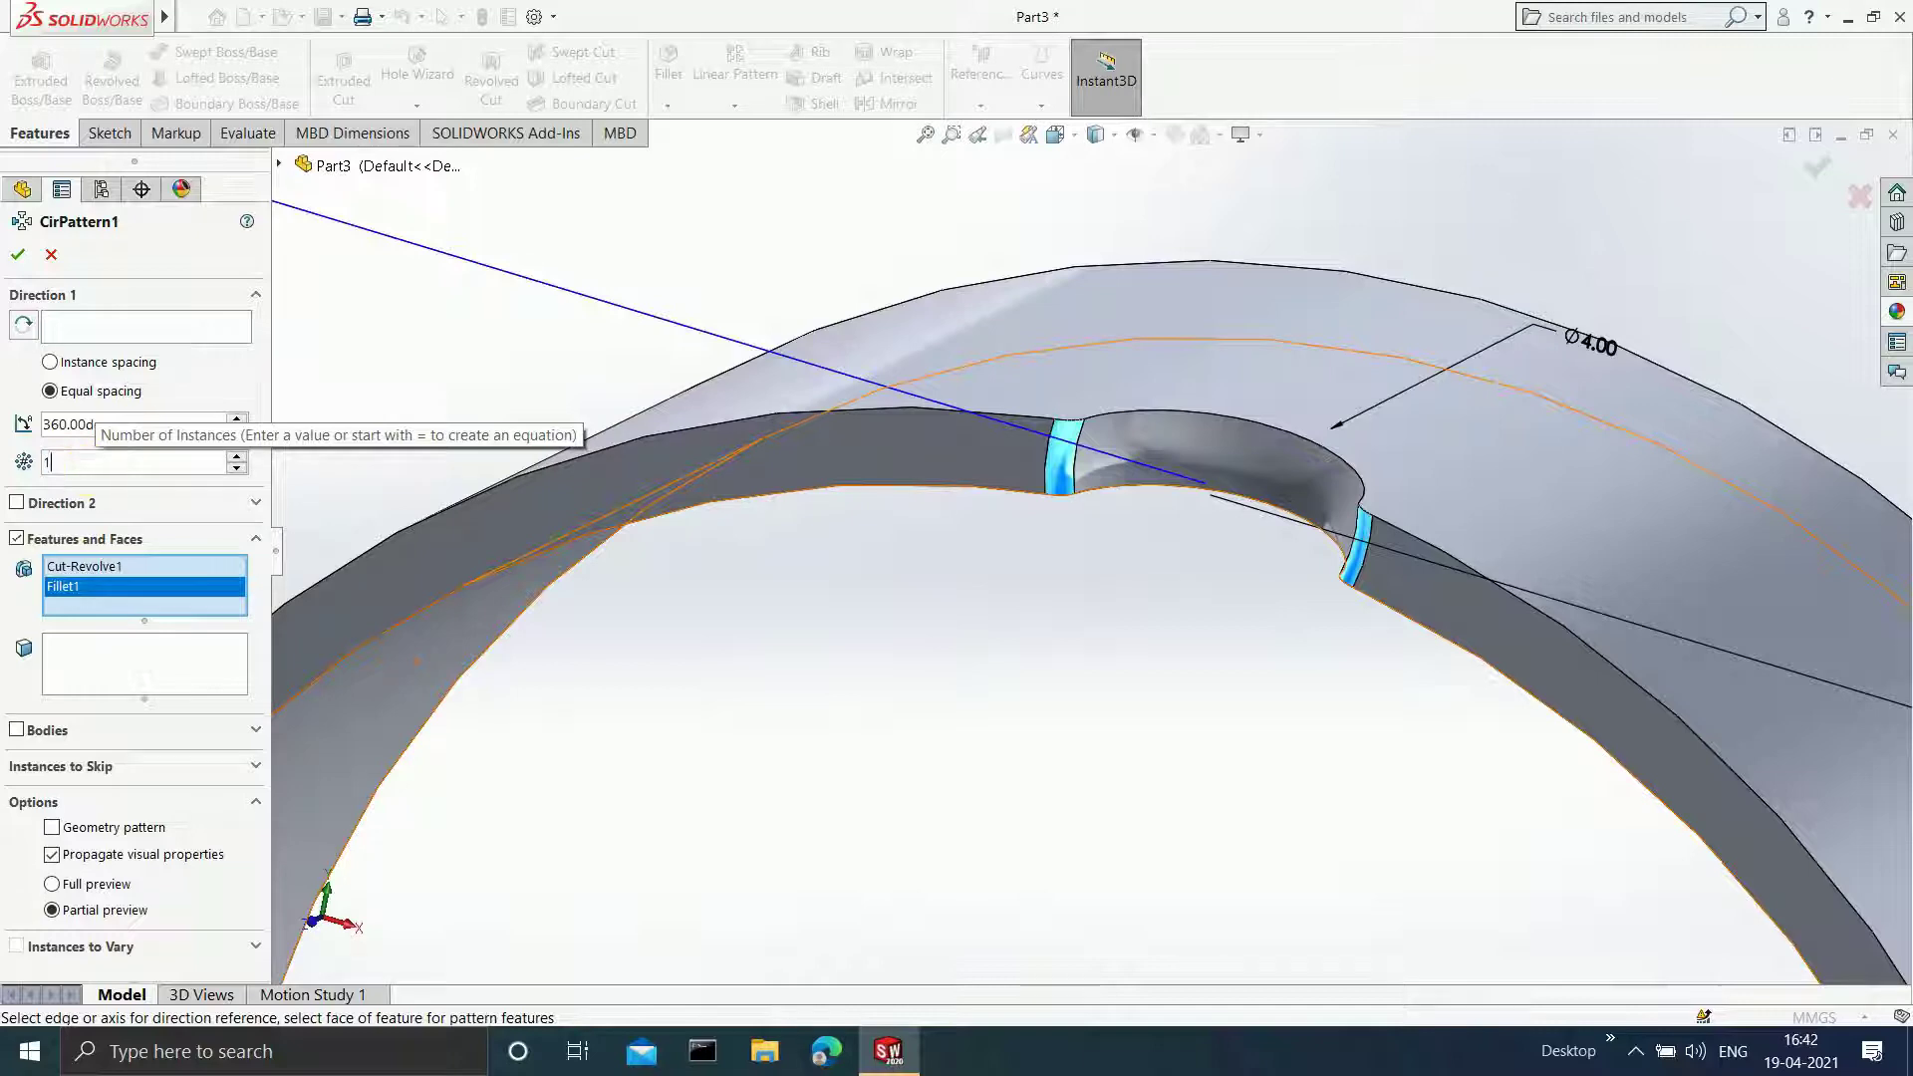
{"action": "type", "text": "8"}
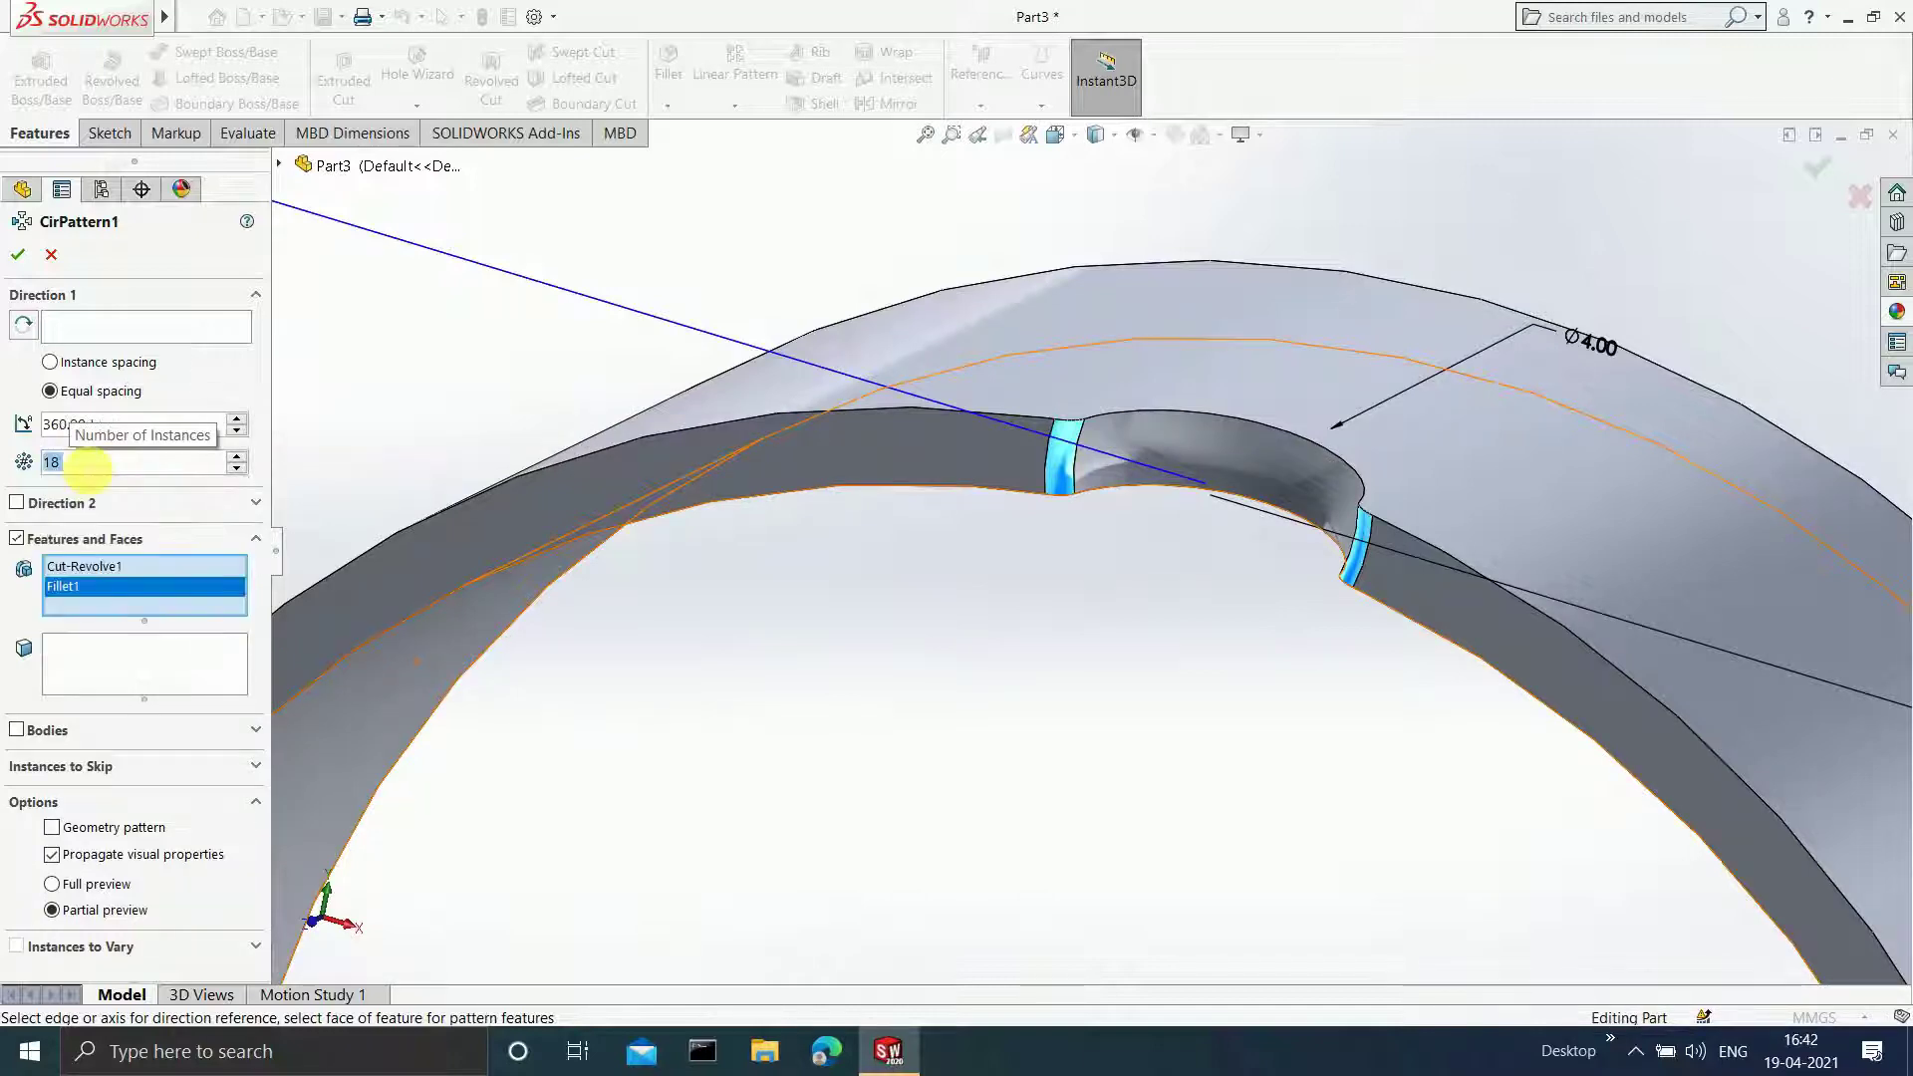
{"action": "left_click", "coordinate": [114, 333]}
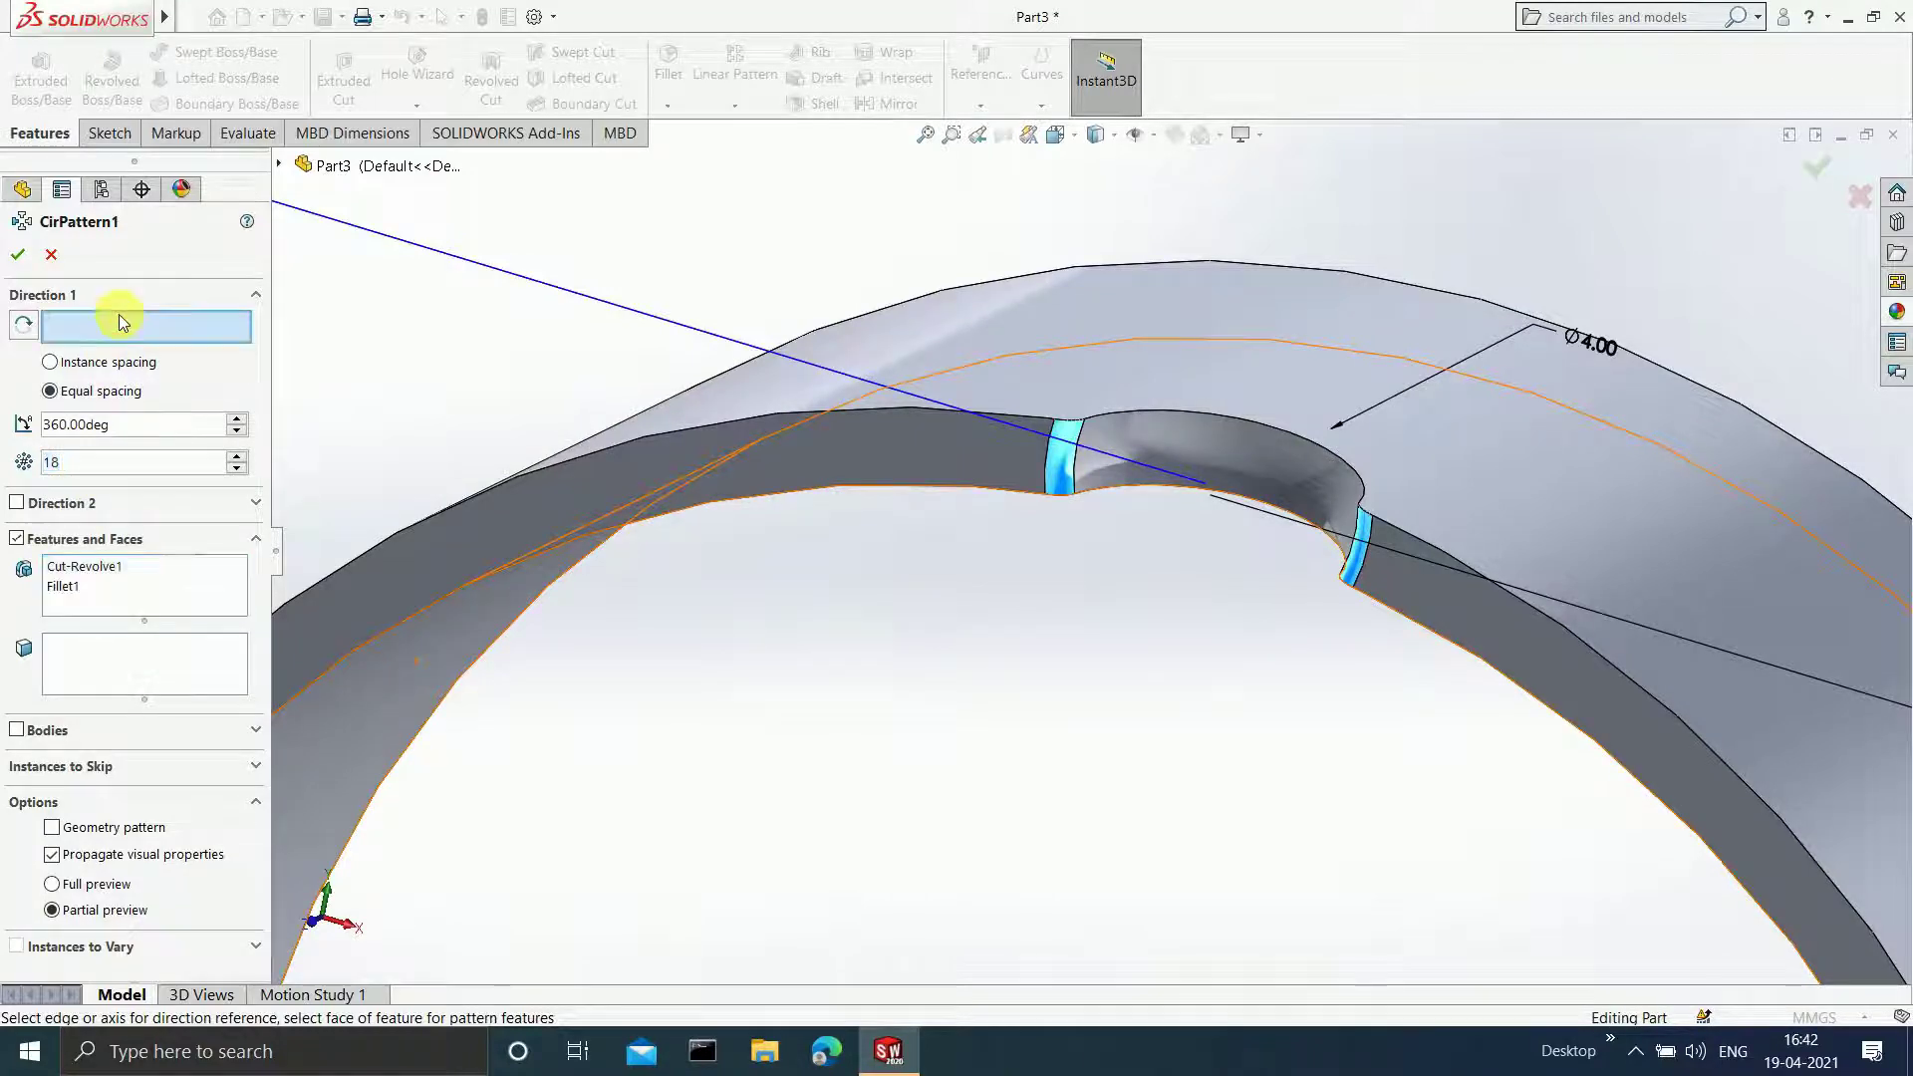
{"action": "scroll", "coordinate": [819, 529], "scroll_direction": "up", "scroll_amount": 5}
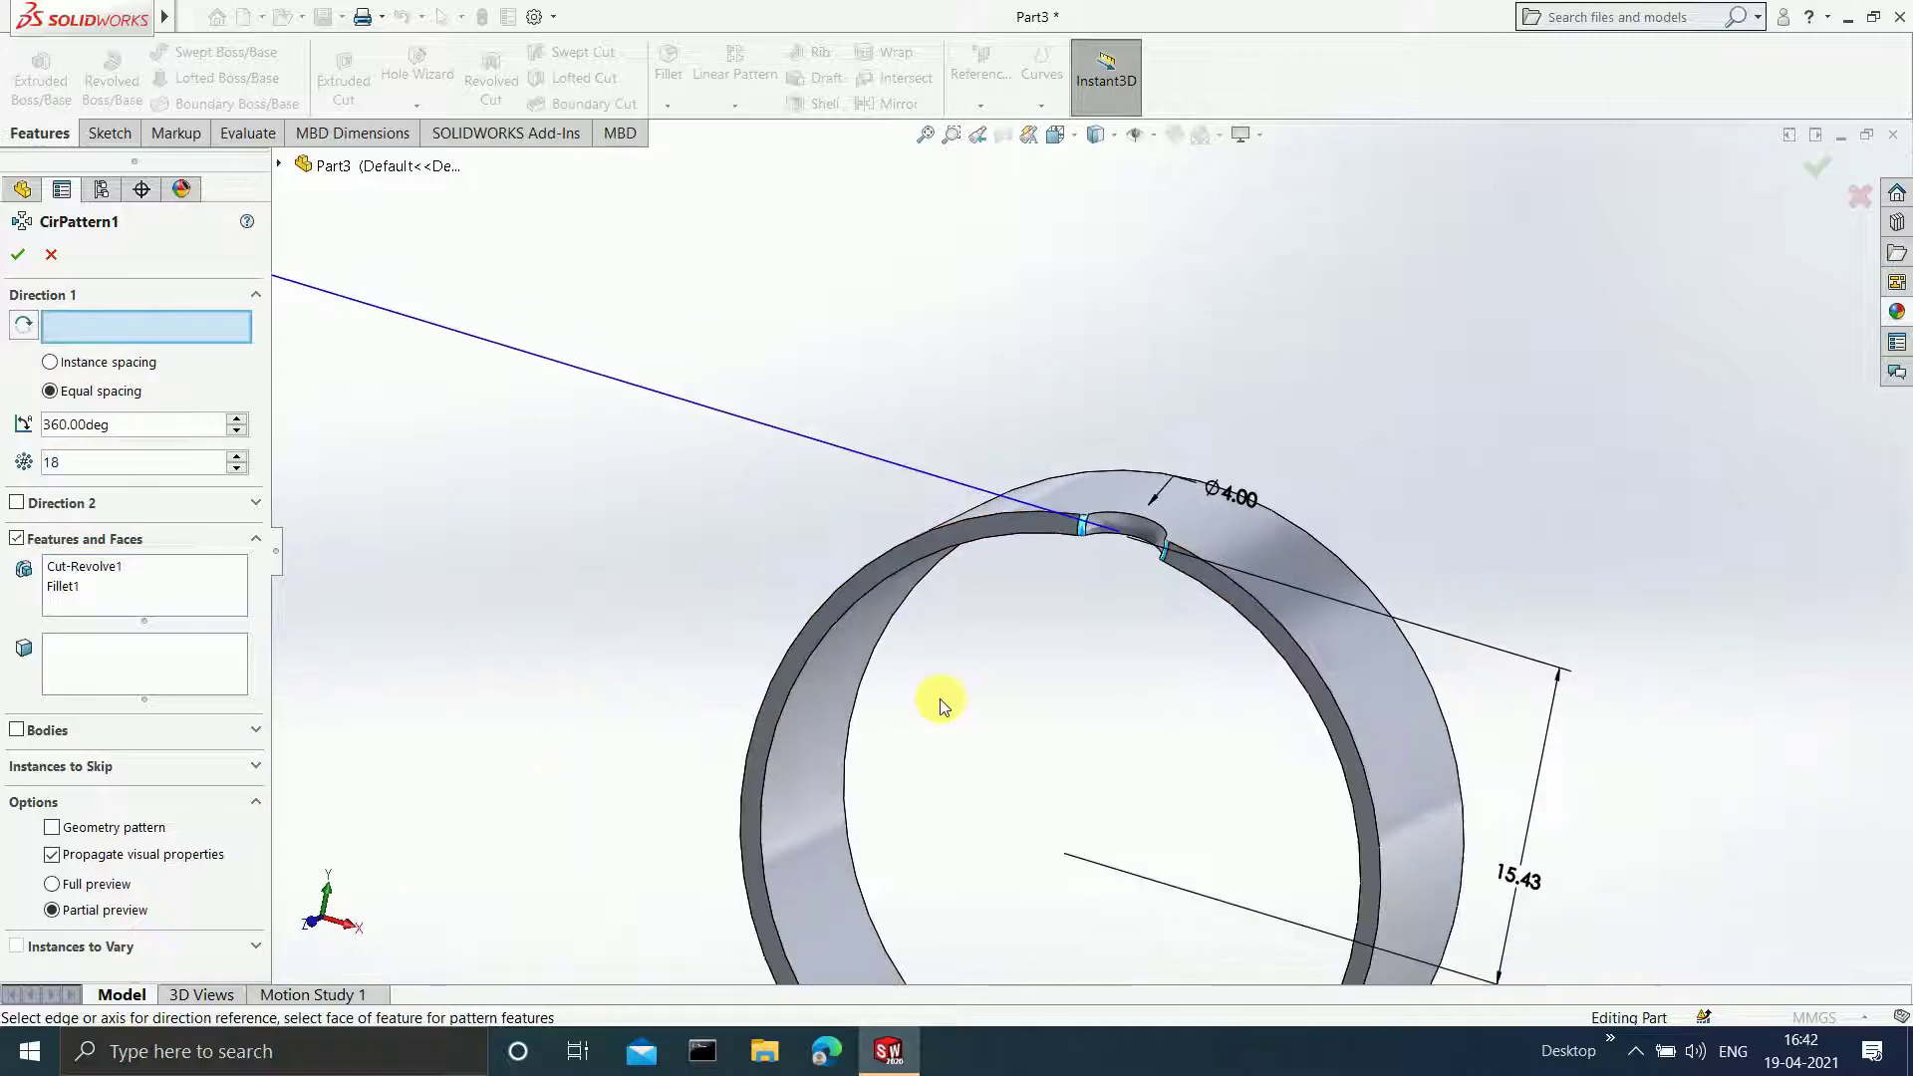
{"action": "left_click", "coordinate": [811, 652]}
{"action": "scroll", "coordinate": [982, 638], "scroll_direction": "up", "scroll_amount": 4}
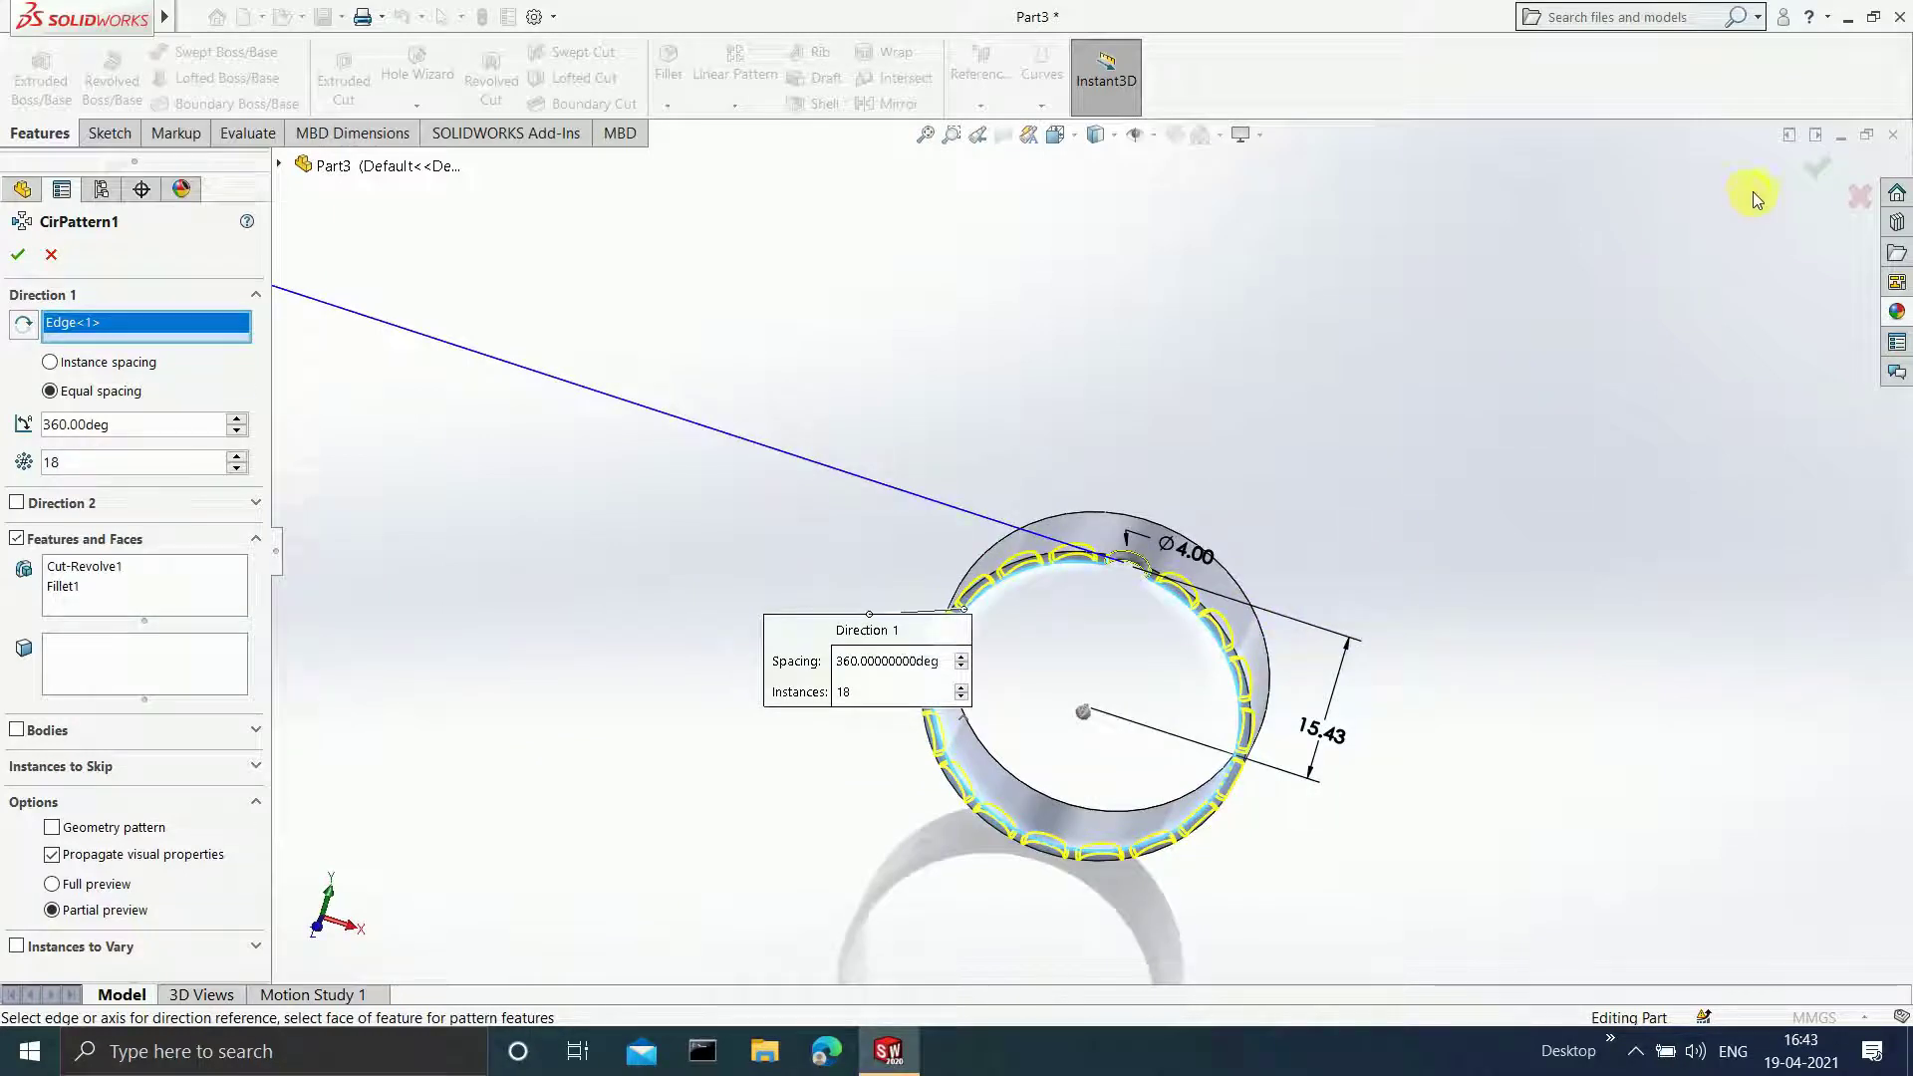
{"action": "left_click", "coordinate": [1814, 169]}
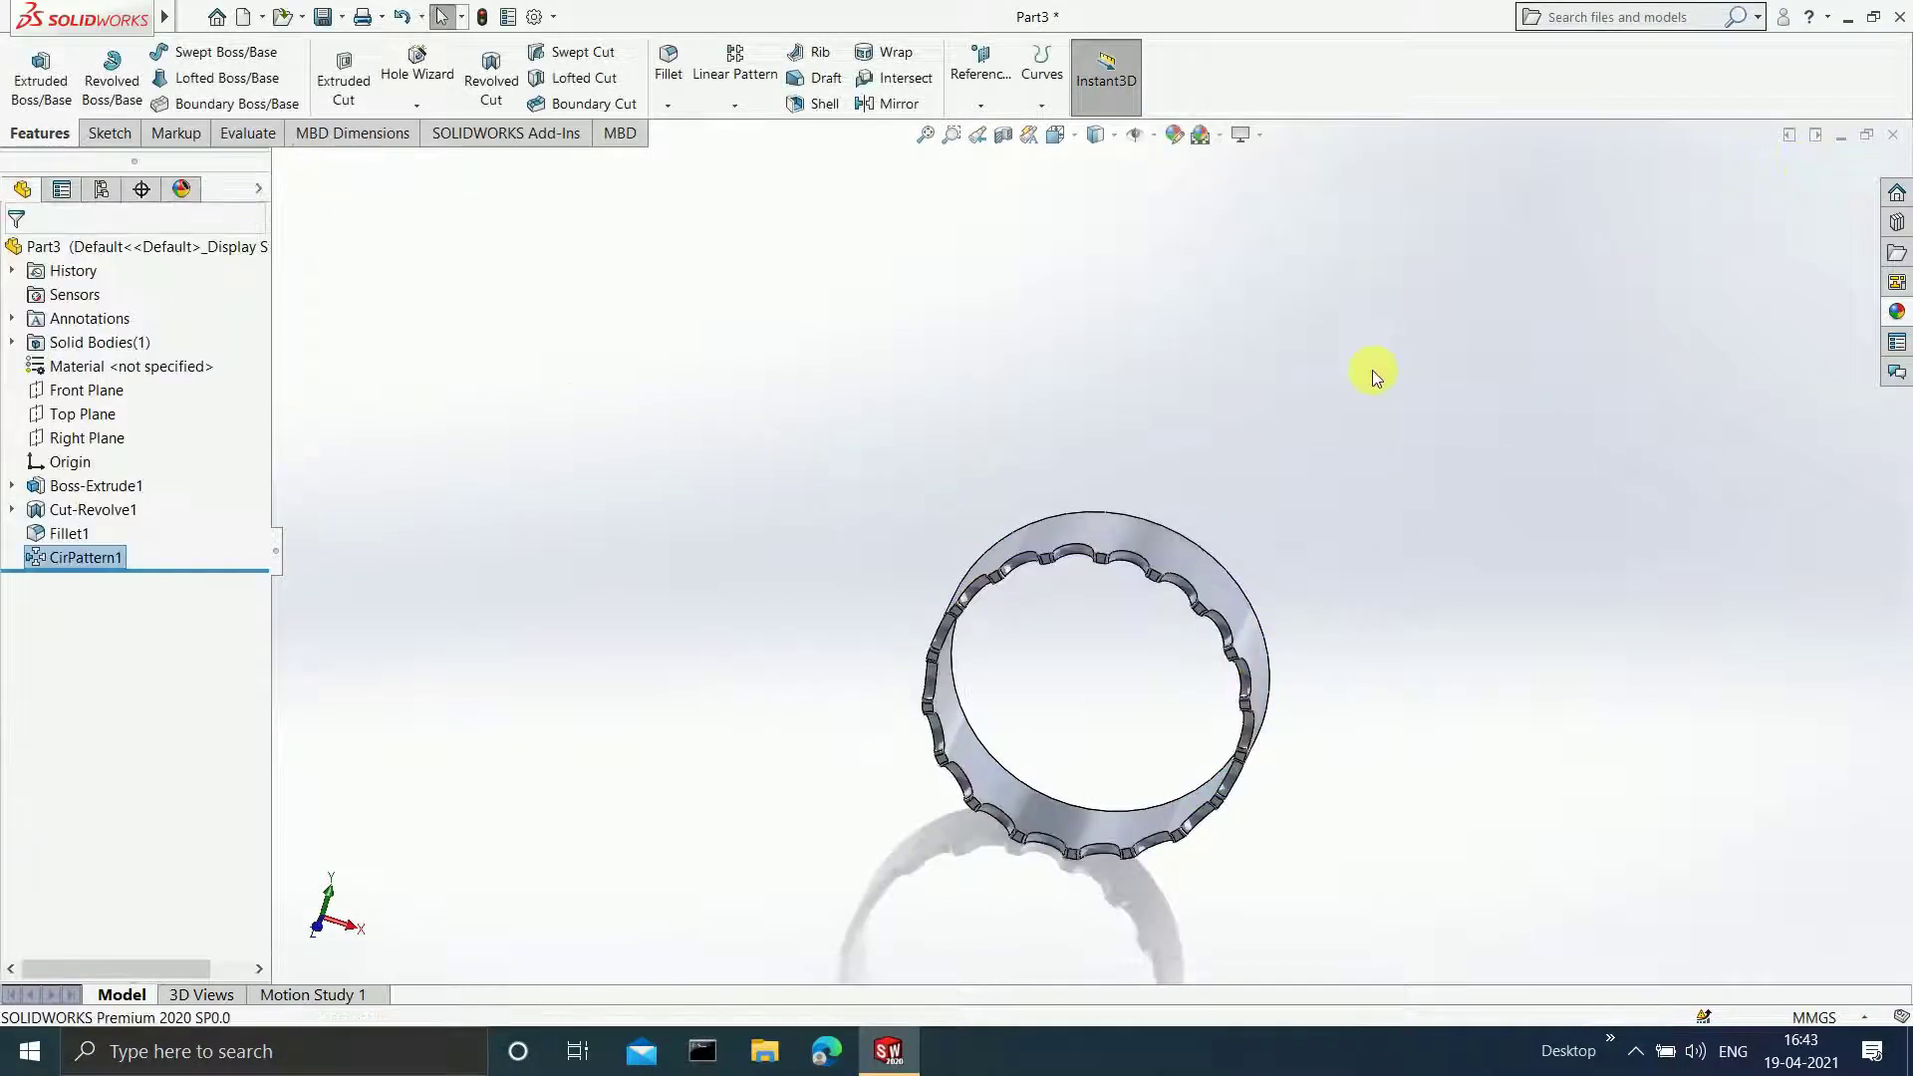
- Start a Shell and choose the ring's outer cylindrical, flat rear and inner cylindrical faces as the faces to remove
{"action": "scroll", "coordinate": [1108, 640], "scroll_direction": "down", "scroll_amount": 2}
{"action": "middle_click_drag", "start_coordinate": [1122, 667], "coordinate": [1079, 558]}
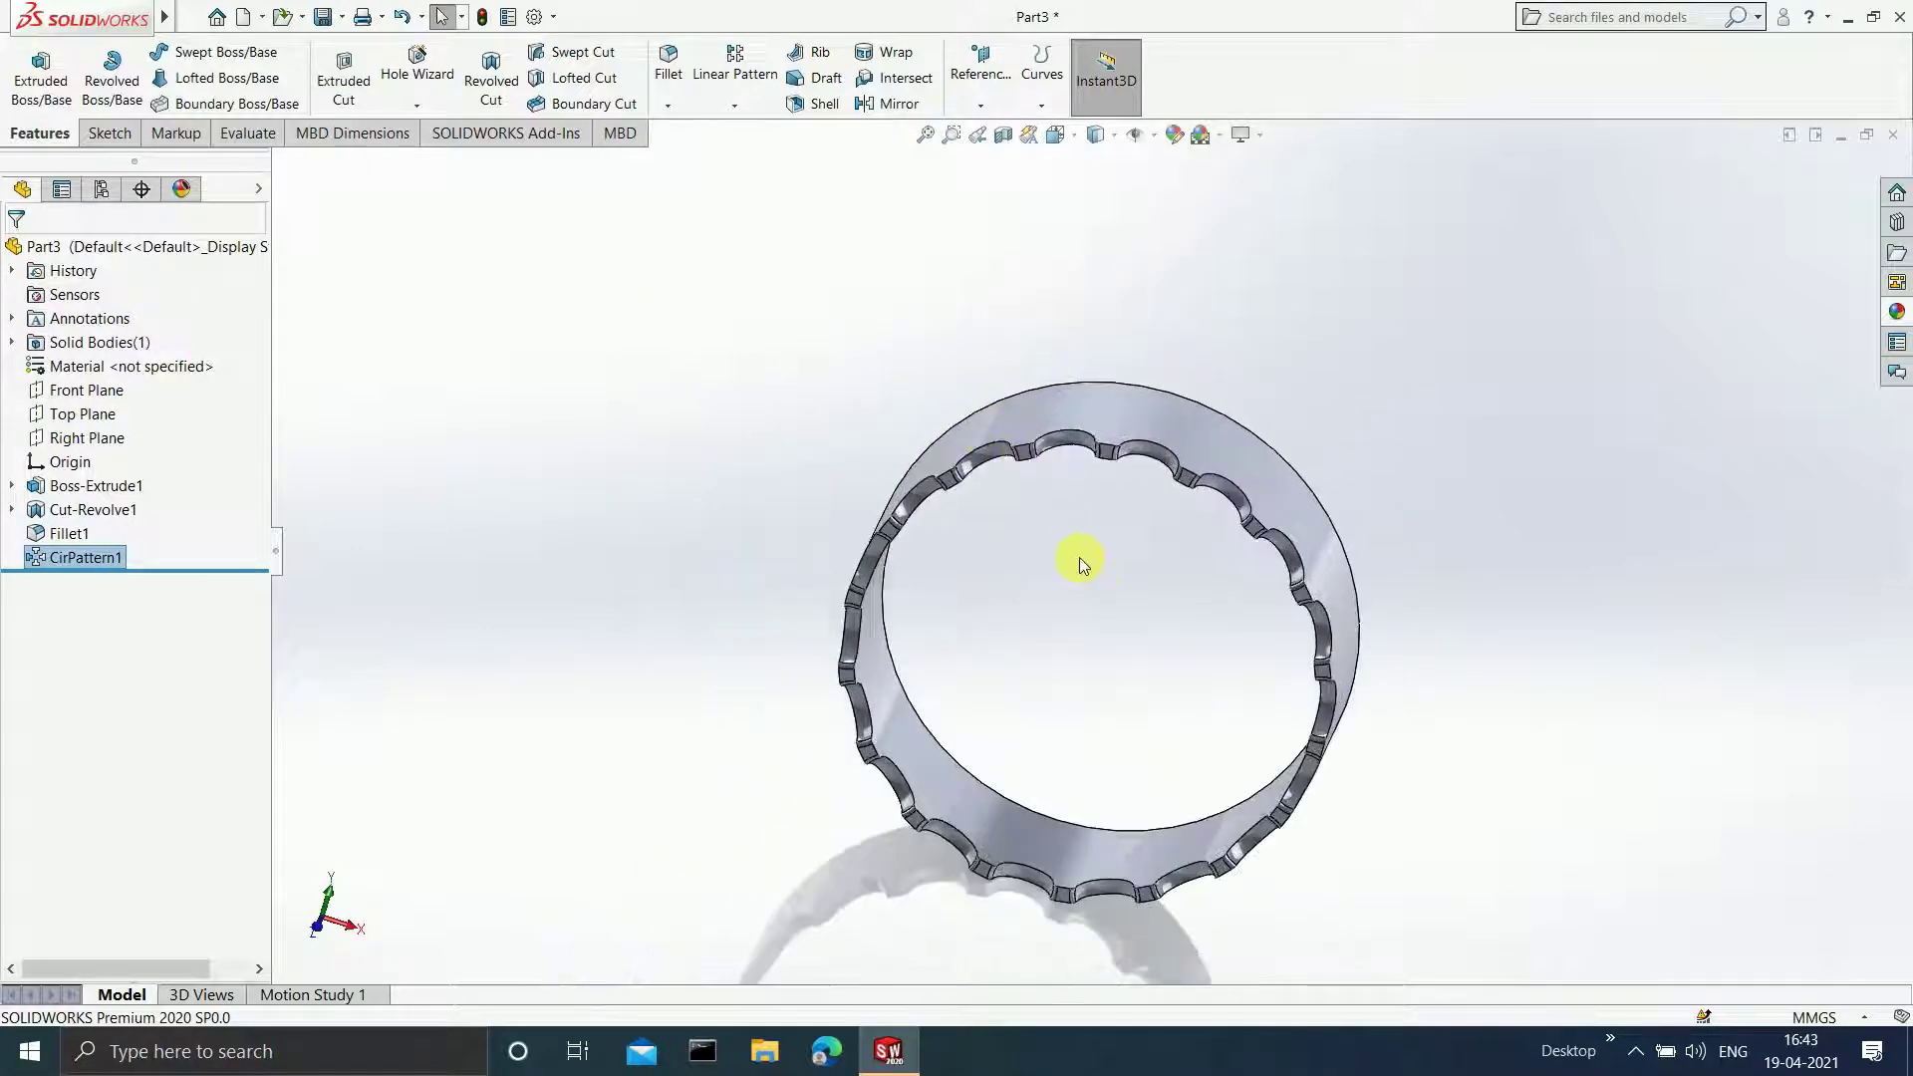
{"action": "left_click", "coordinate": [807, 105]}
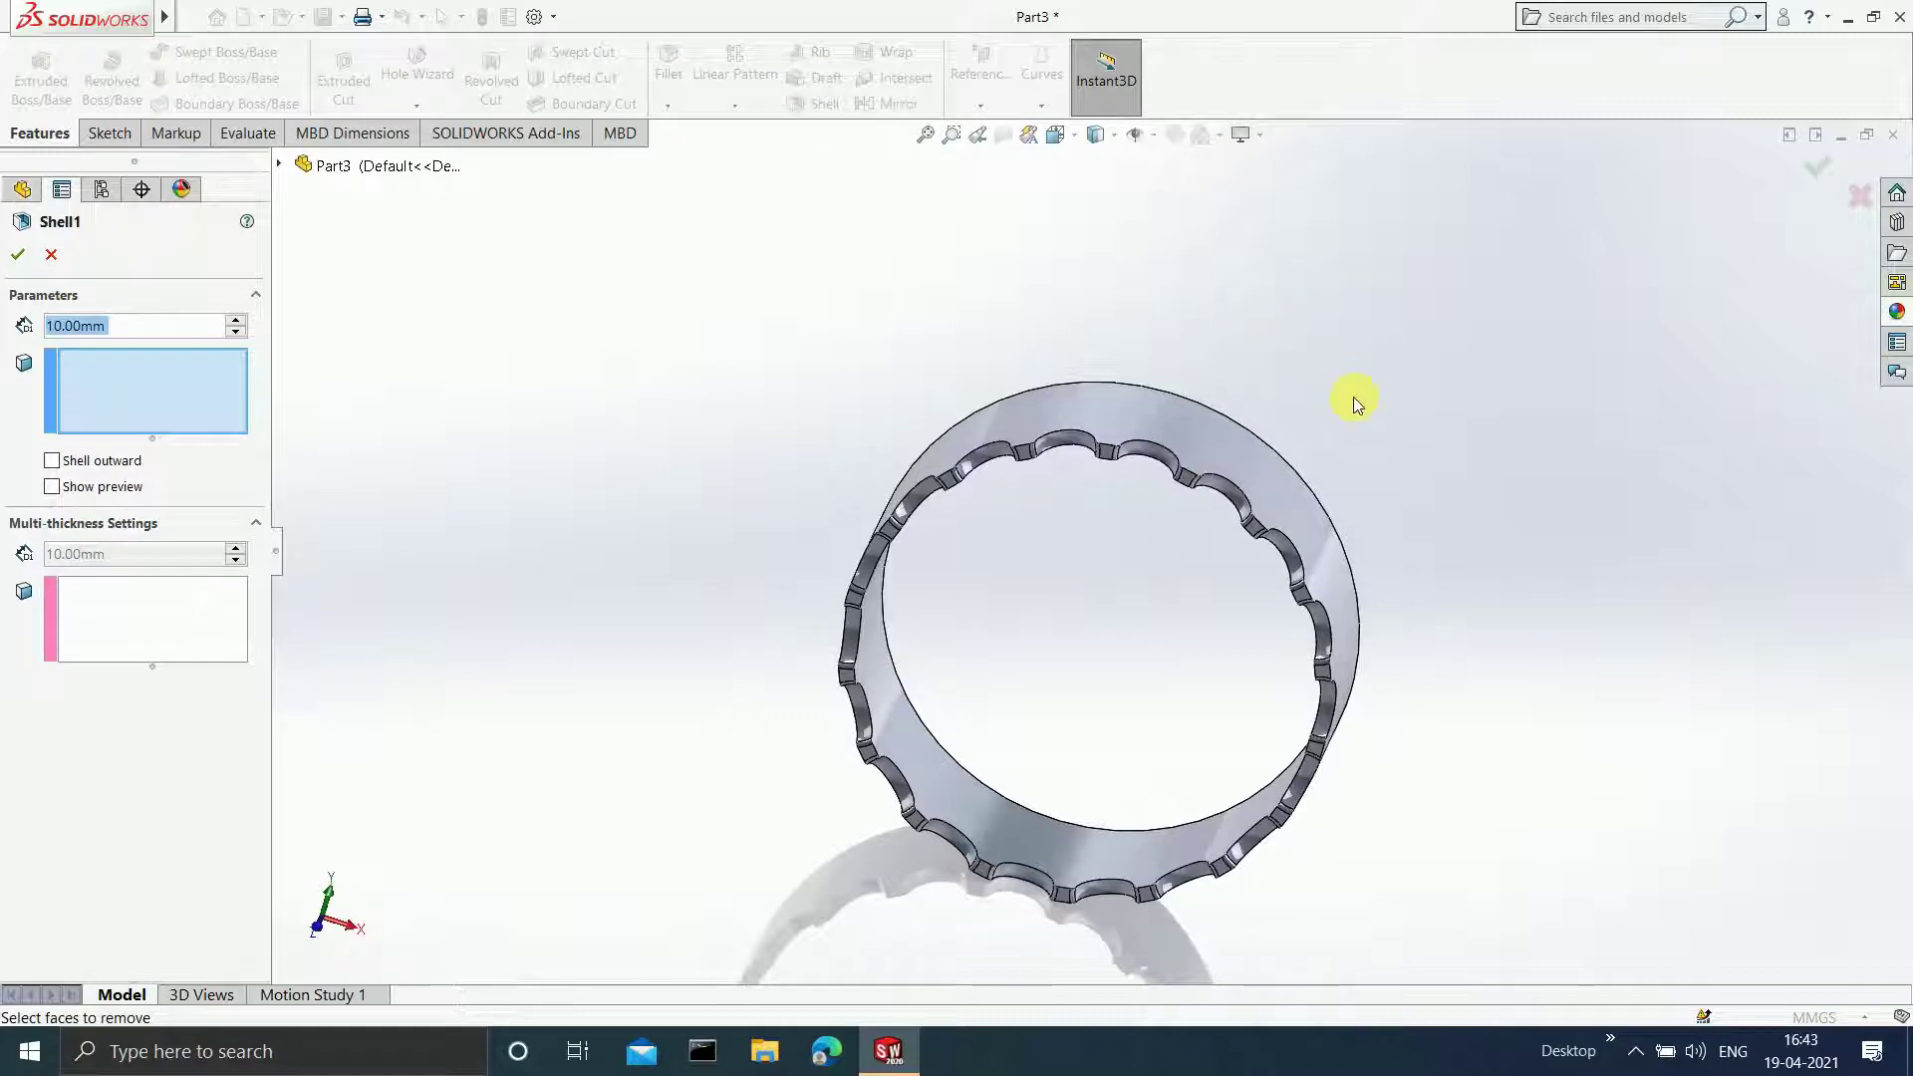
{"action": "middle_click_drag", "start_coordinate": [1356, 404], "coordinate": [1097, 414]}
{"action": "left_click", "coordinate": [1097, 416]}
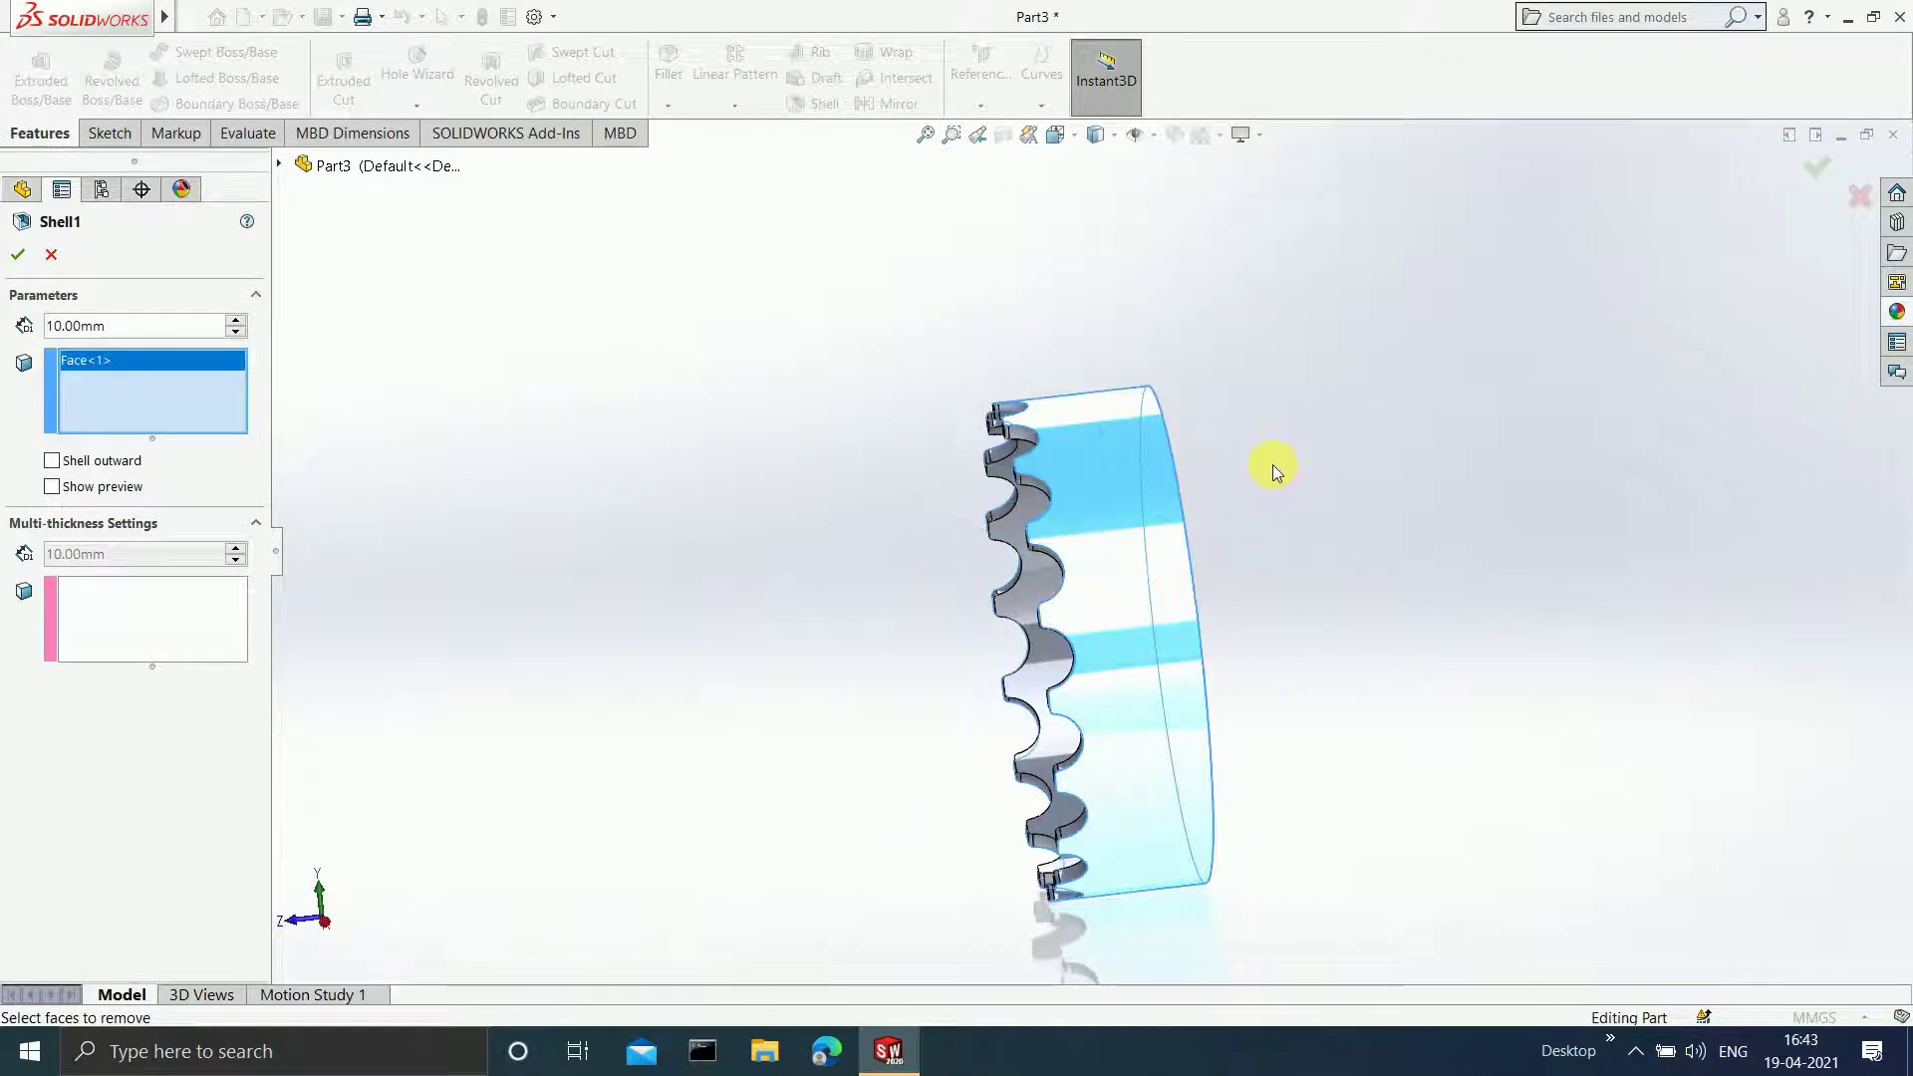
{"action": "middle_click_drag", "start_coordinate": [1271, 464], "coordinate": [1080, 422]}
{"action": "left_click", "coordinate": [1231, 484]}
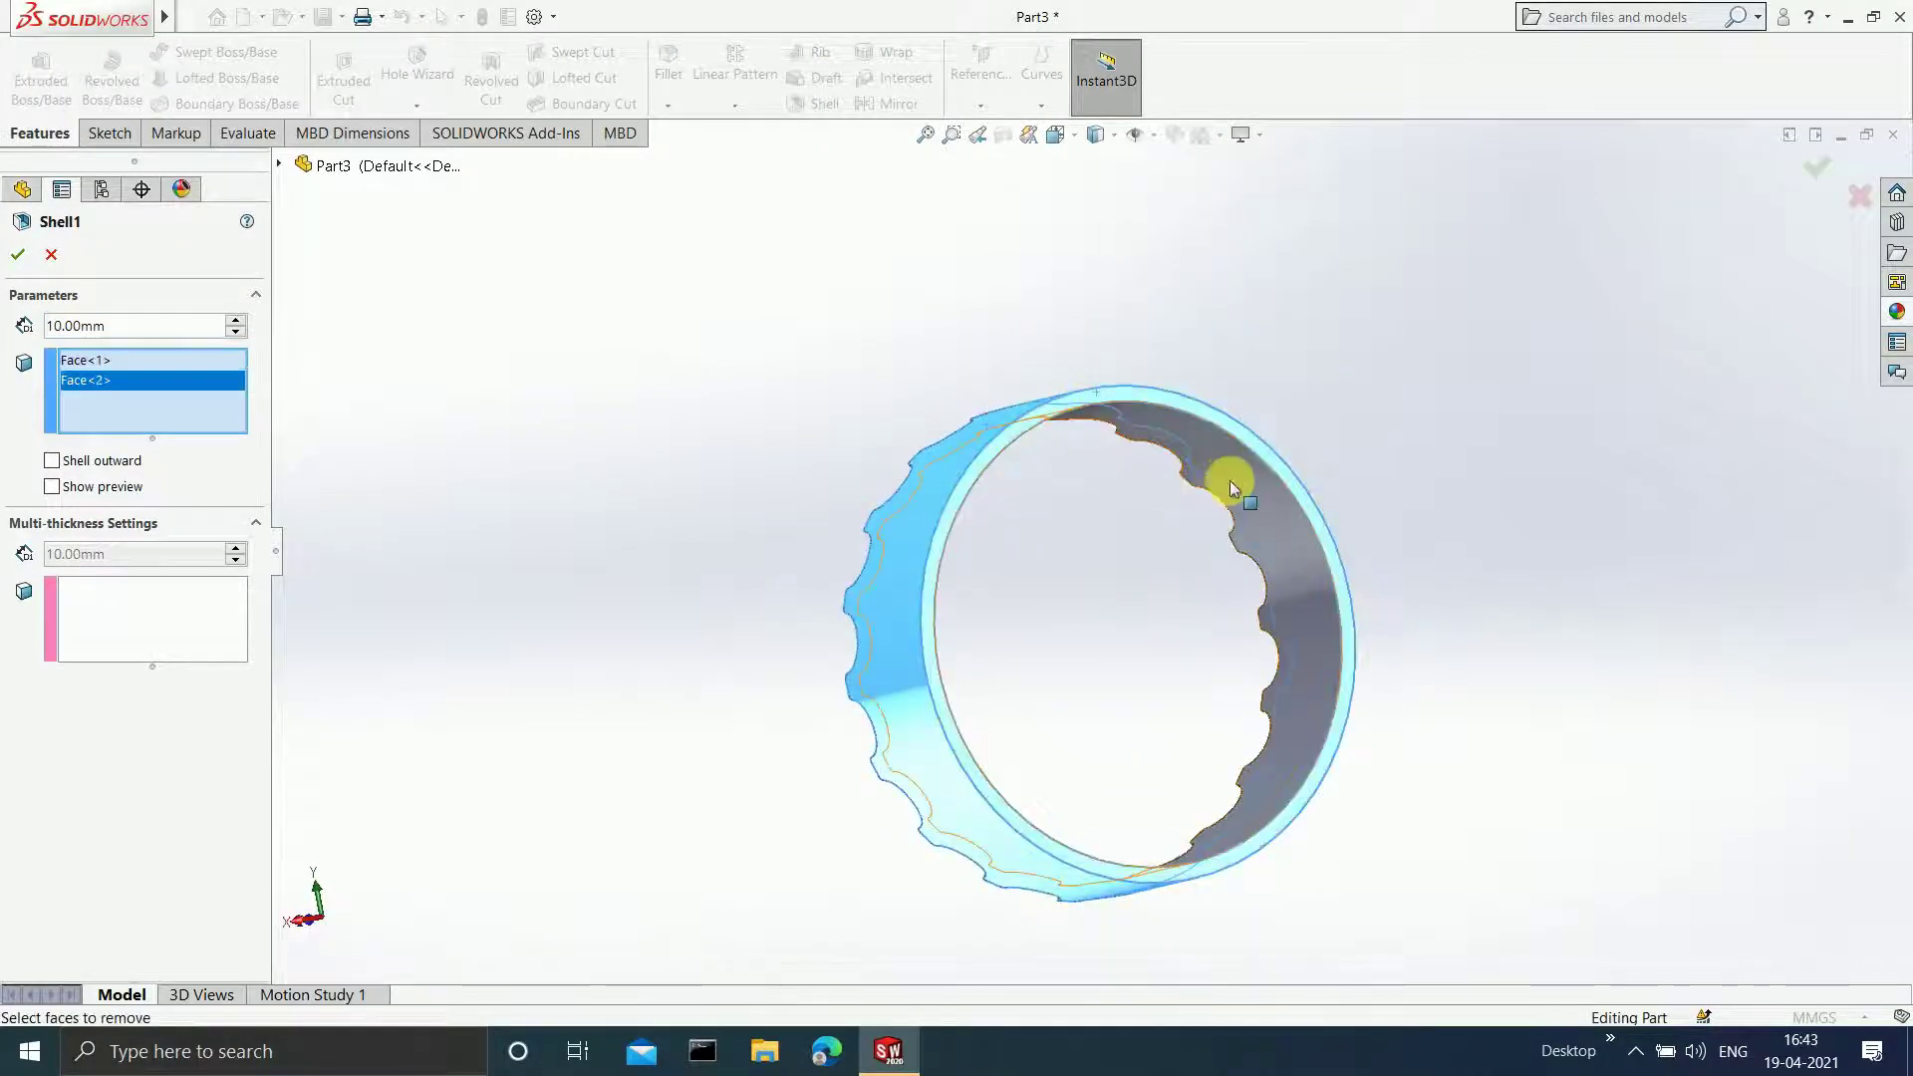
{"action": "left_click", "coordinate": [1234, 482]}
{"action": "middle_click_drag", "start_coordinate": [1371, 456], "coordinate": [1439, 485]}
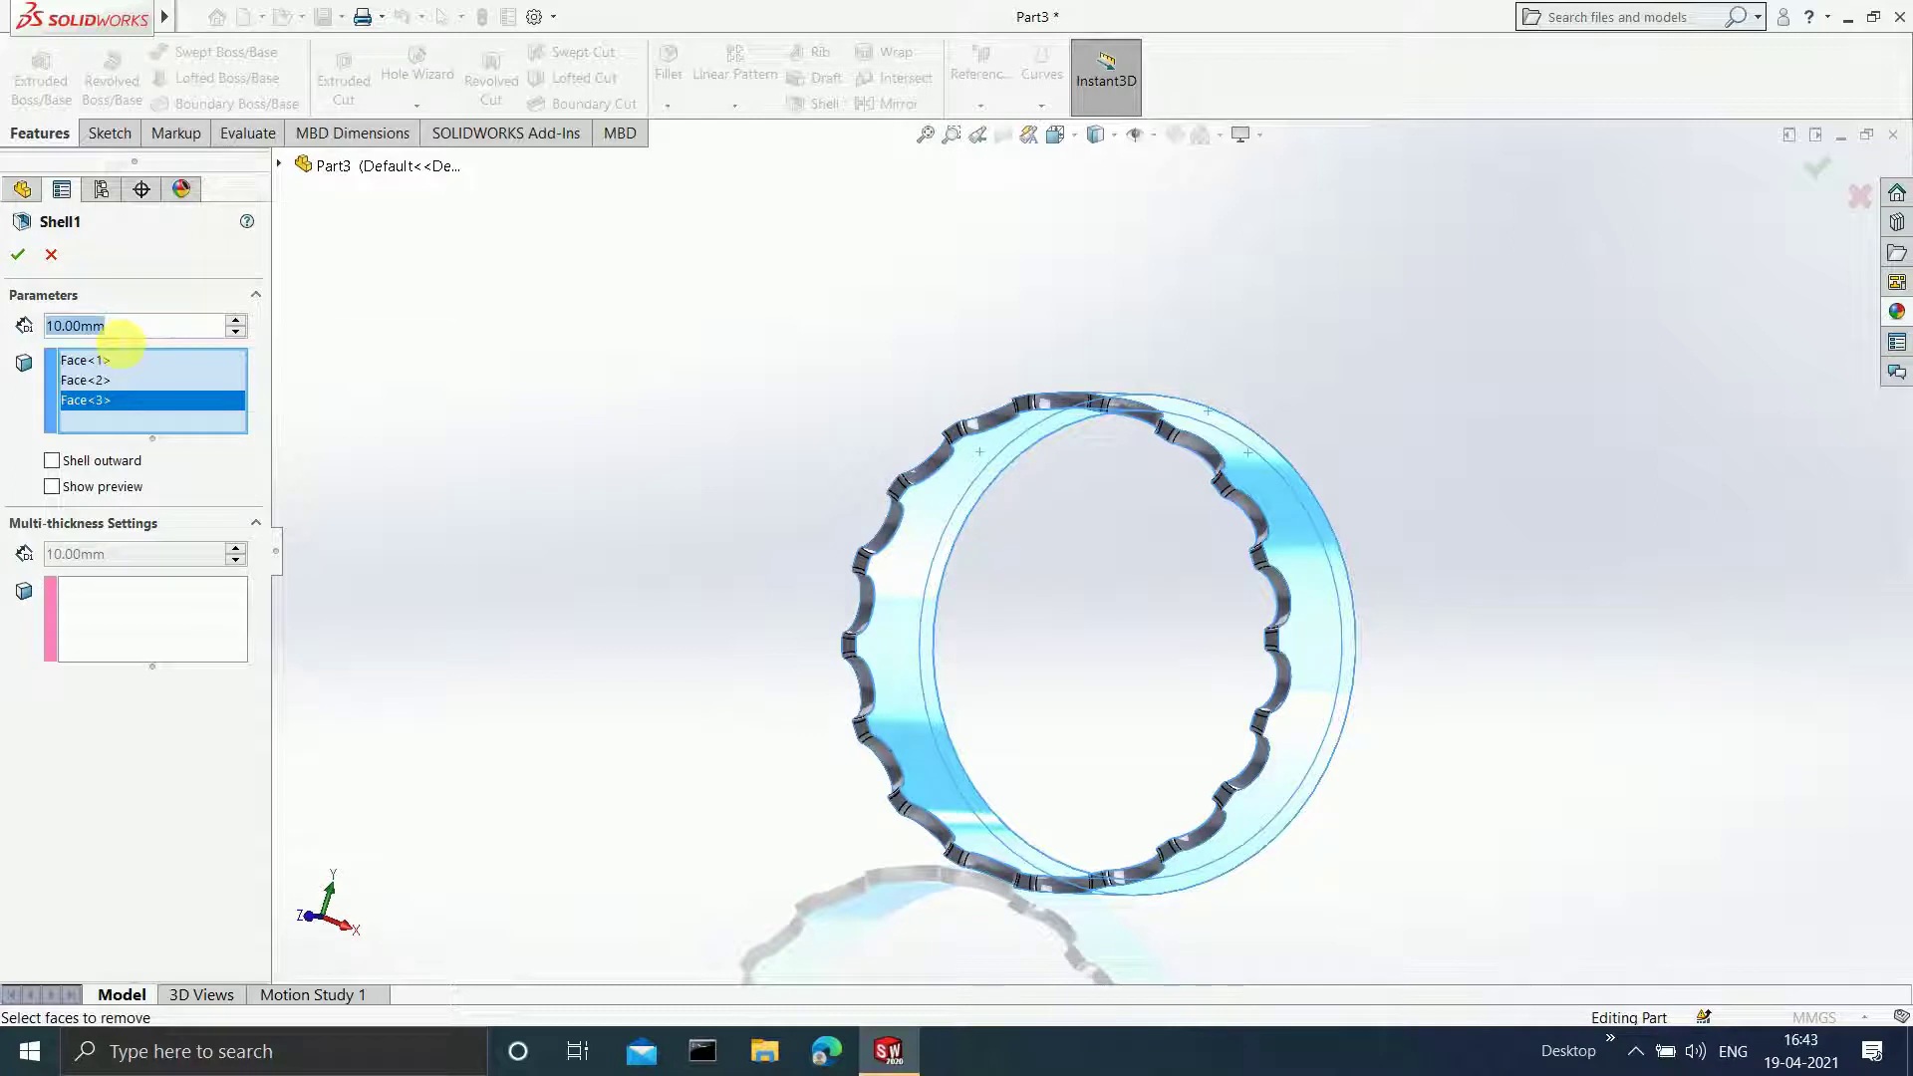
- Set the shell thickness to 0.3 mm and apply the shell, accepting the minimum-curvature warning
{"action": "type", "text": "0.3"}
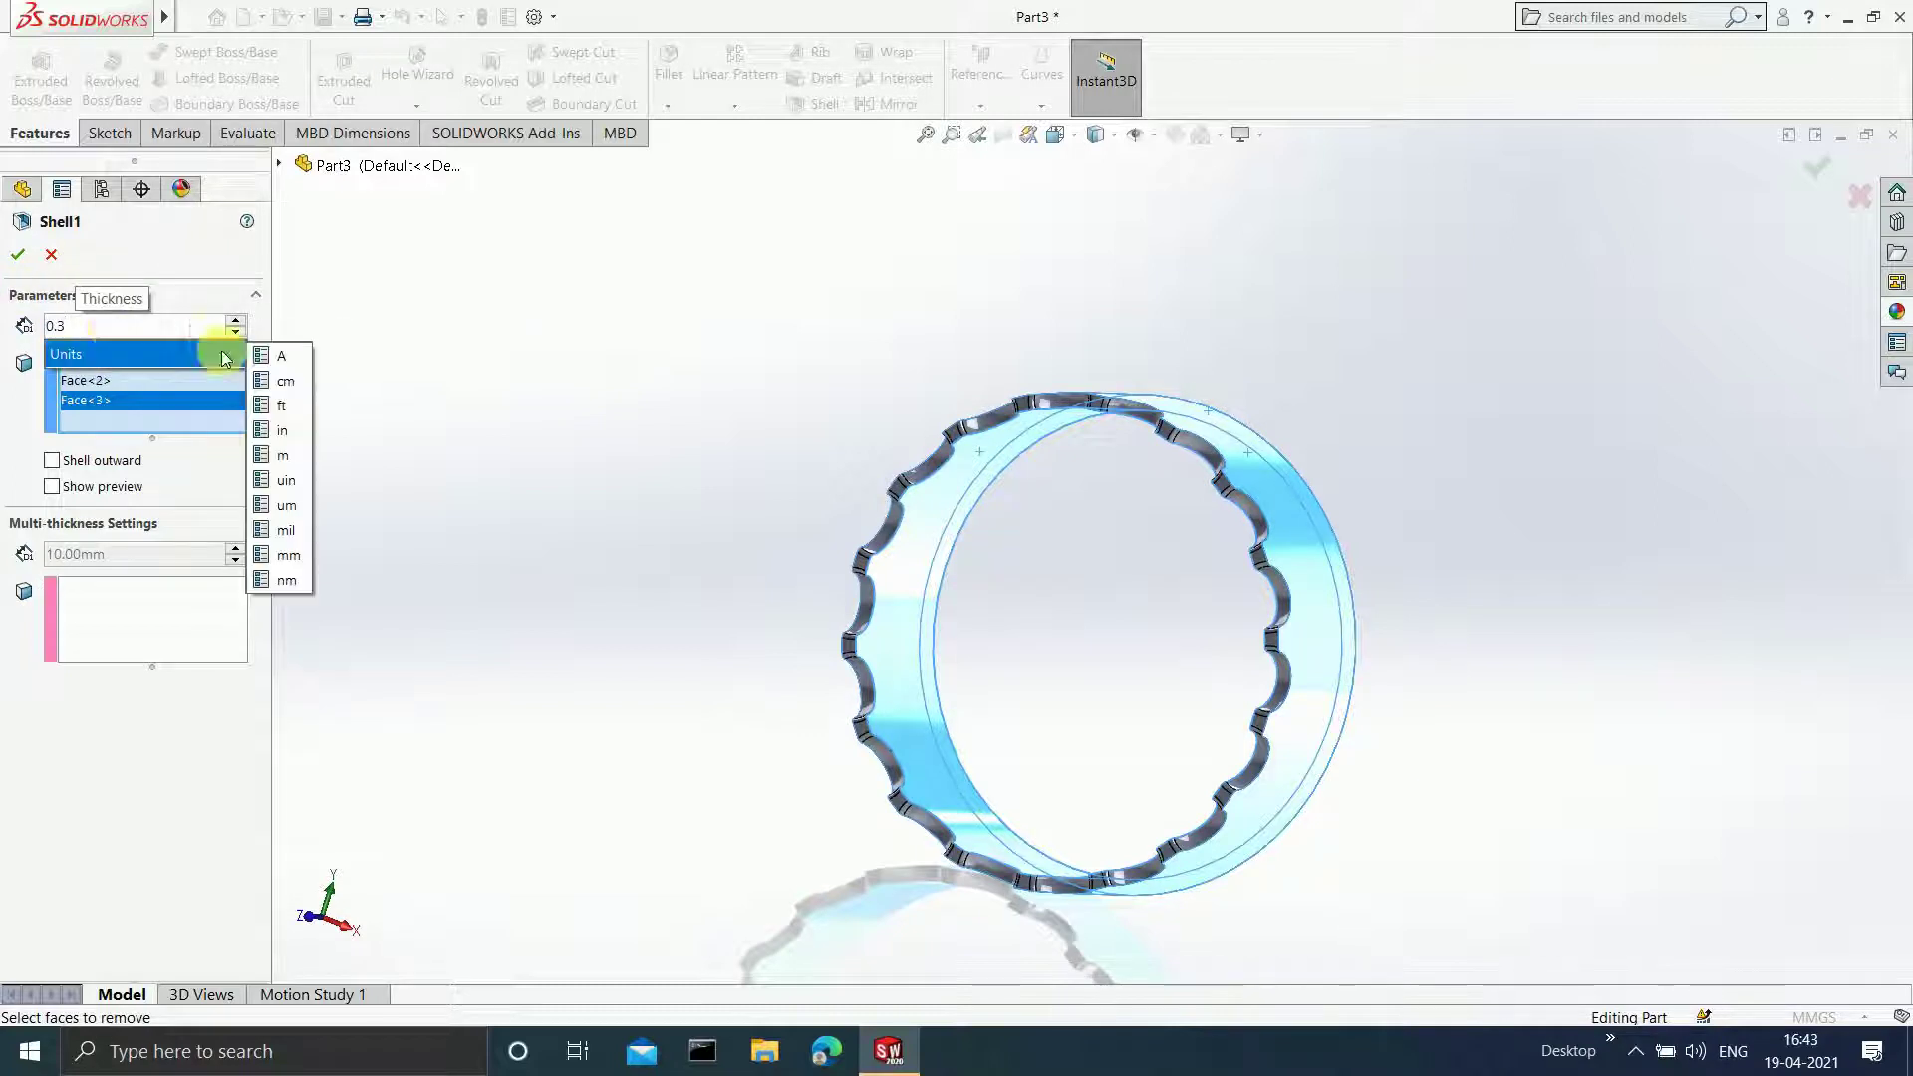
{"action": "left_click", "coordinate": [17, 256]}
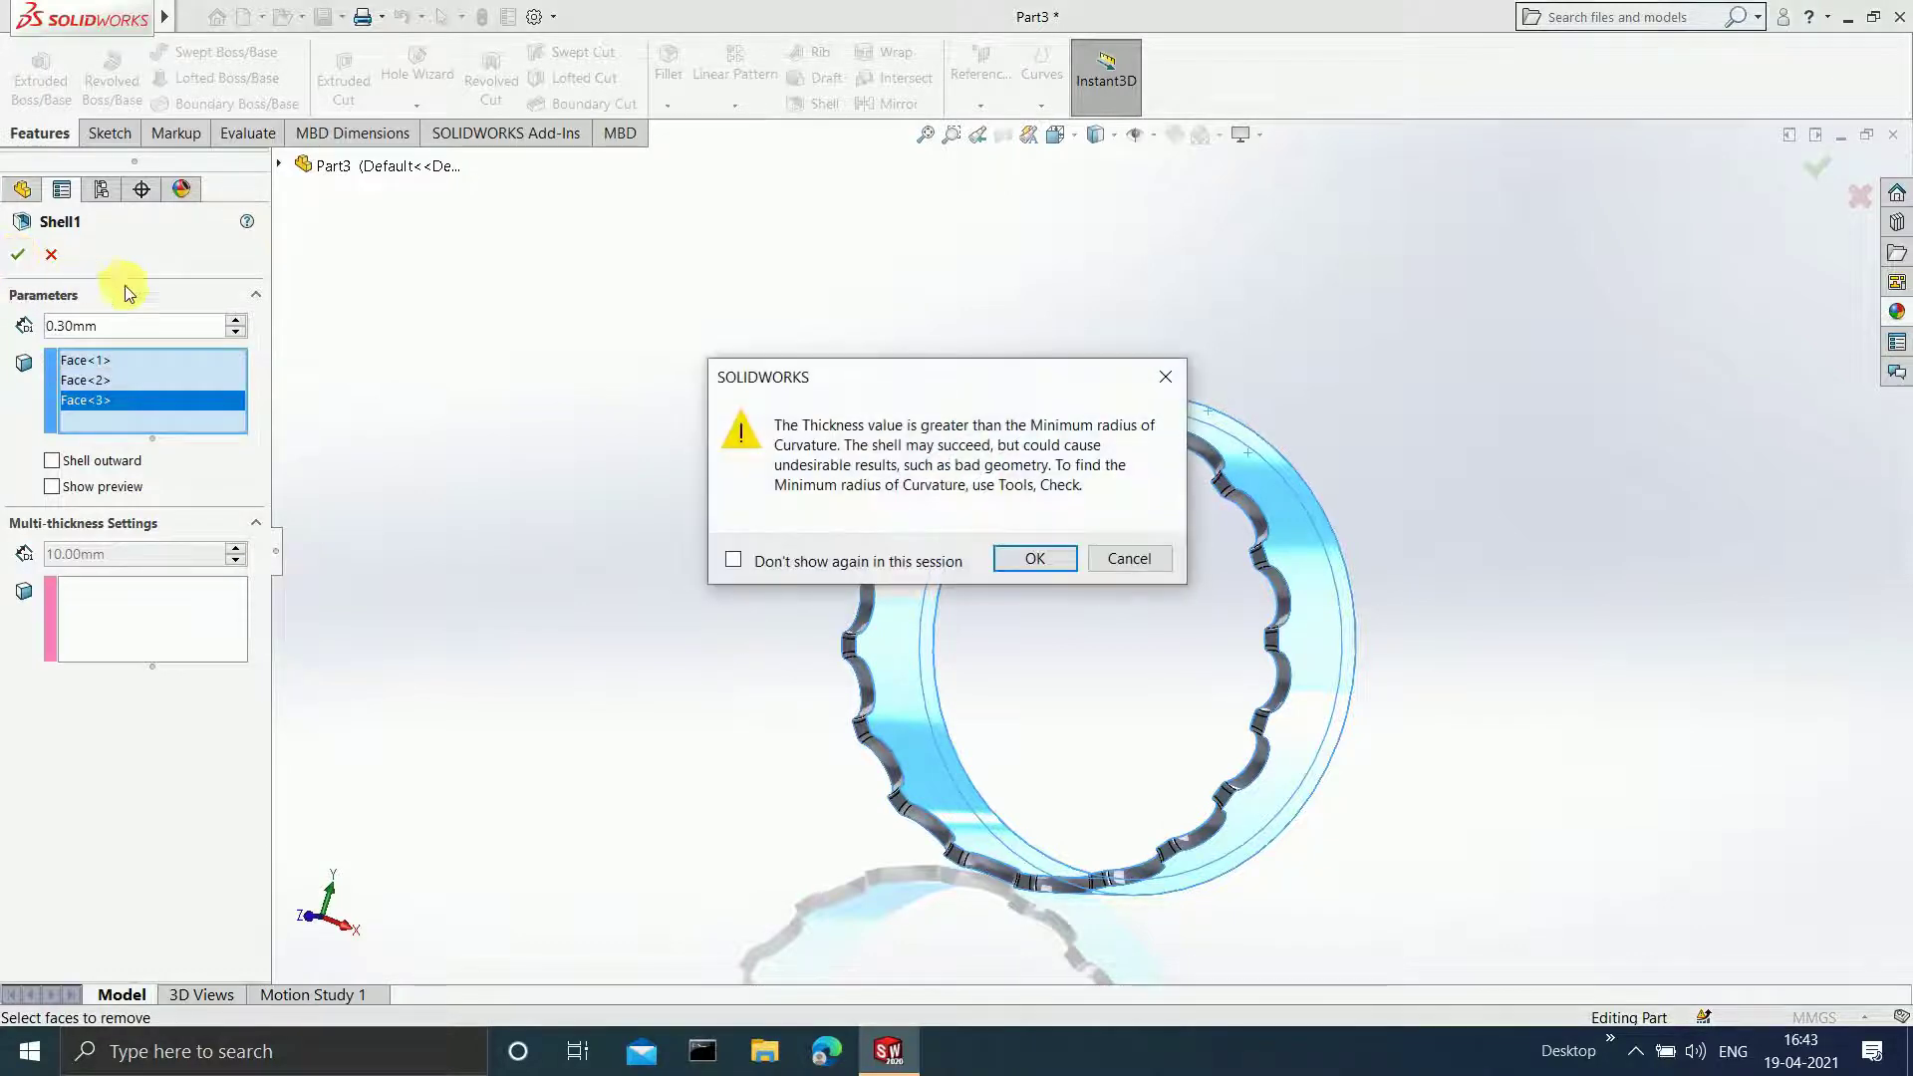
{"action": "left_click", "coordinate": [1036, 550]}
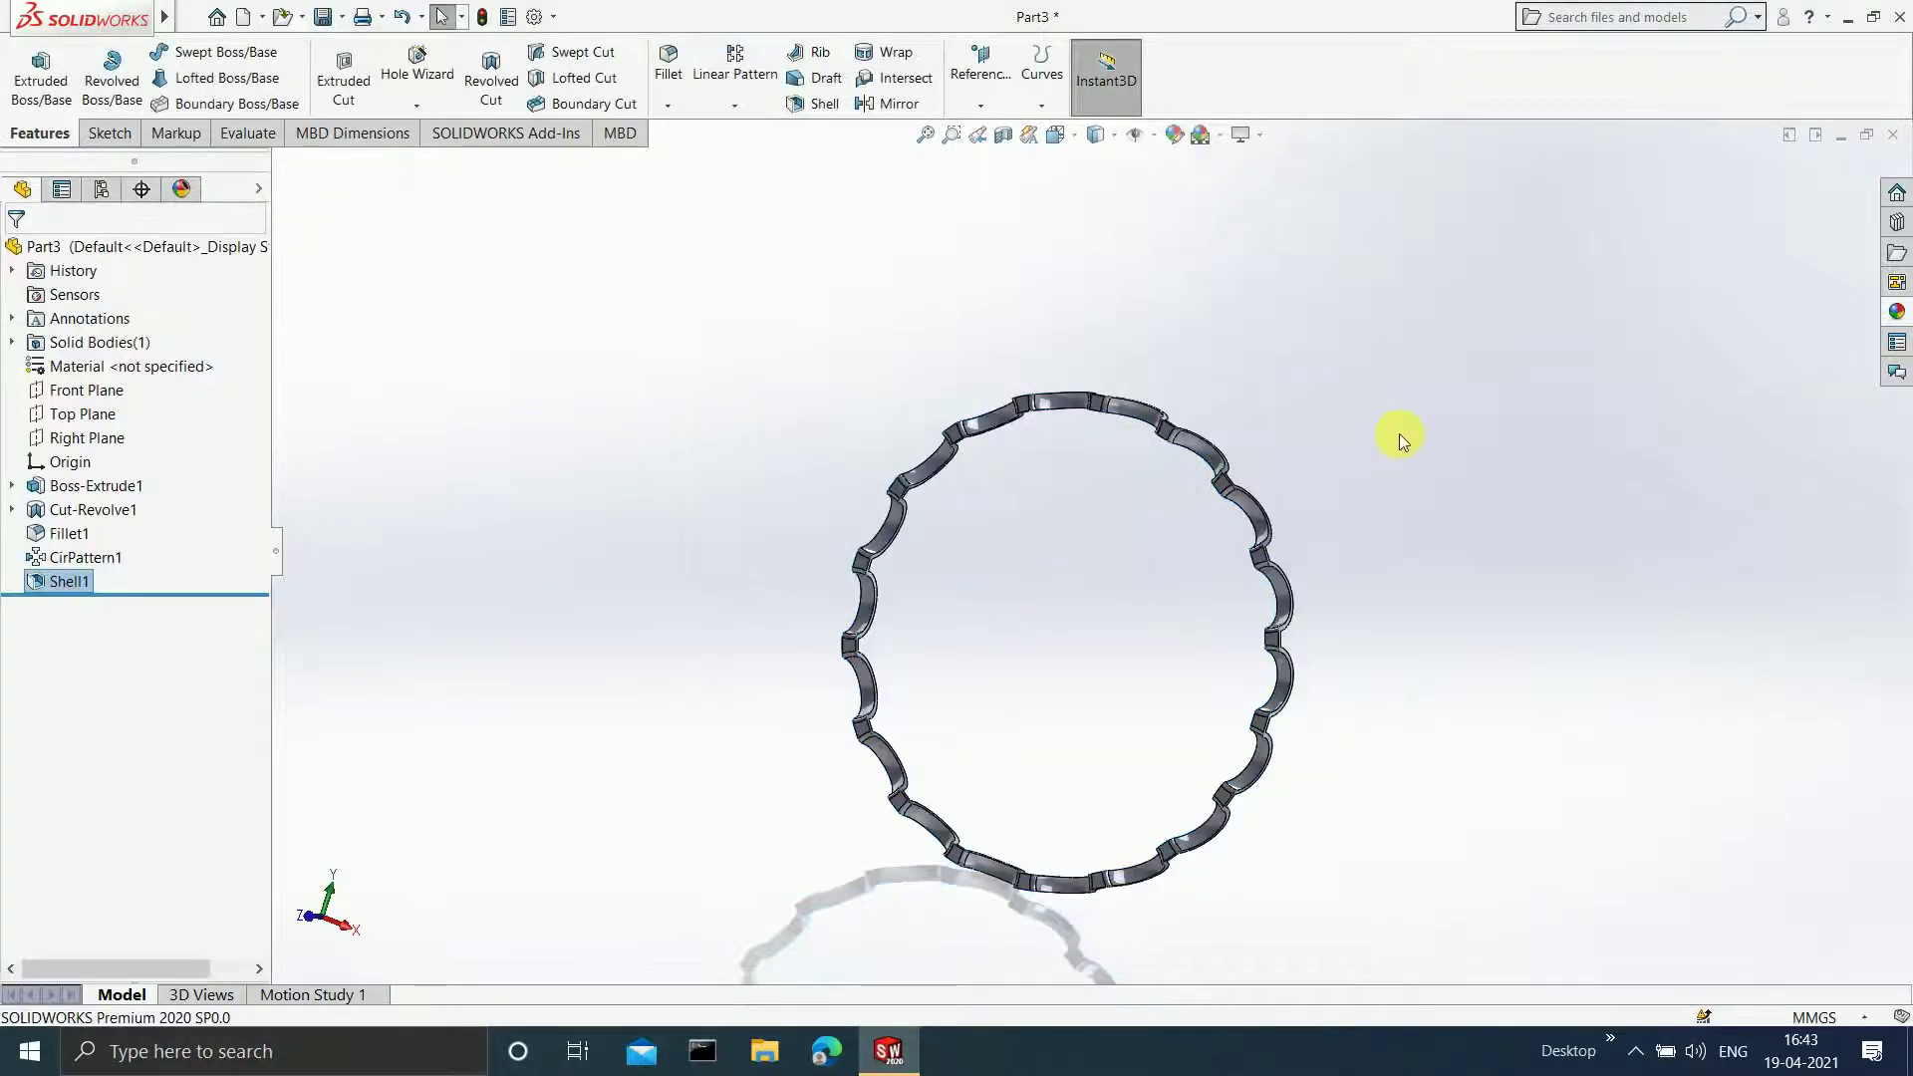
- View the cage normal to the Front Plane and start a sketch on a small flat front face between two pockets near its top
{"action": "mouse_move", "coordinate": [1399, 433]}
{"action": "middle_mouse_down"}
{"action": "mouse_move", "coordinate": [1273, 564]}
{"action": "mouse_move", "coordinate": [1110, 648]}
{"action": "mouse_move", "coordinate": [1065, 650]}
{"action": "mouse_move", "coordinate": [1212, 653]}
{"action": "mouse_move", "coordinate": [1328, 568]}
{"action": "mouse_move", "coordinate": [1373, 646]}
{"action": "mouse_move", "coordinate": [1332, 675]}
{"action": "mouse_move", "coordinate": [1226, 644]}
{"action": "mouse_move", "coordinate": [1102, 517]}
{"action": "mouse_move", "coordinate": [987, 529]}
{"action": "mouse_move", "coordinate": [1133, 536]}
{"action": "mouse_move", "coordinate": [1114, 516]}
{"action": "middle_mouse_up"}
{"action": "scroll", "coordinate": [1114, 518], "scroll_direction": "down", "scroll_amount": 2}
{"action": "scroll", "coordinate": [1038, 464], "scroll_direction": "down", "scroll_amount": 2}
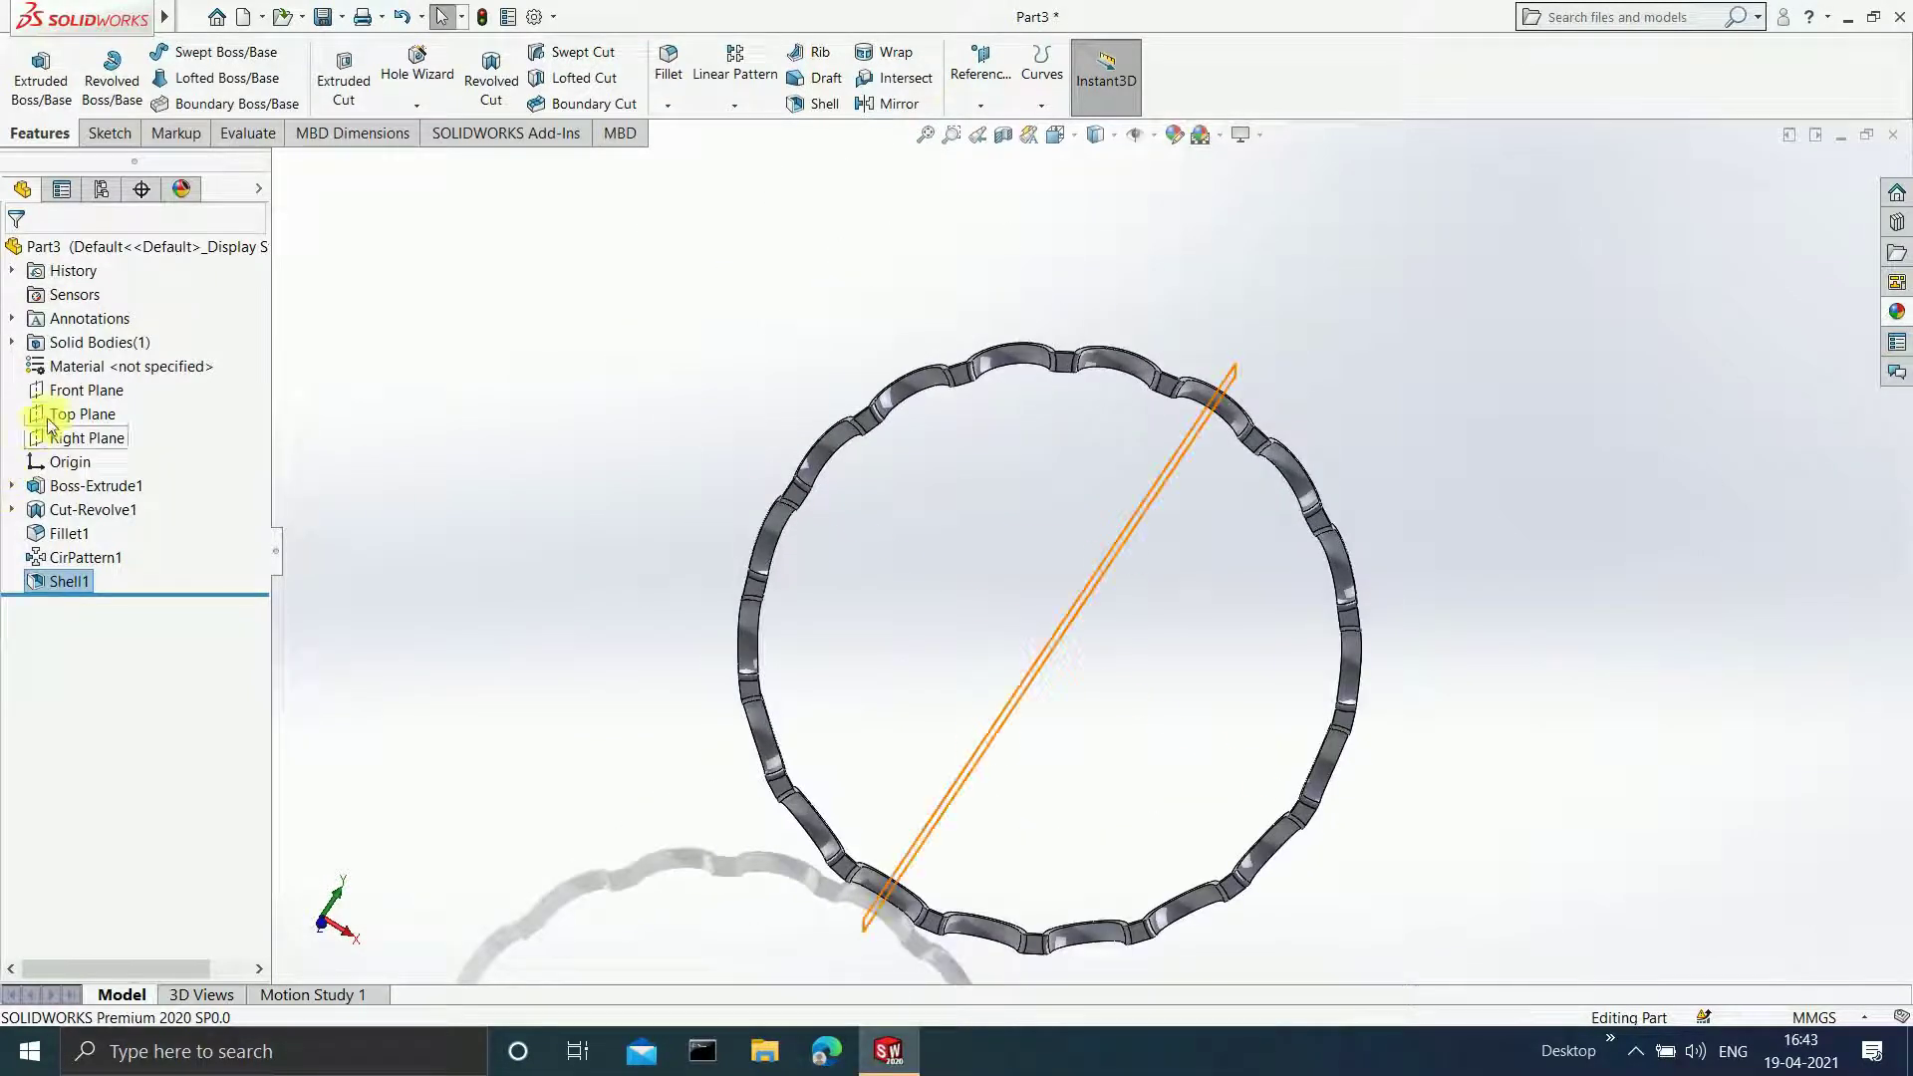
{"action": "left_click", "coordinate": [88, 391]}
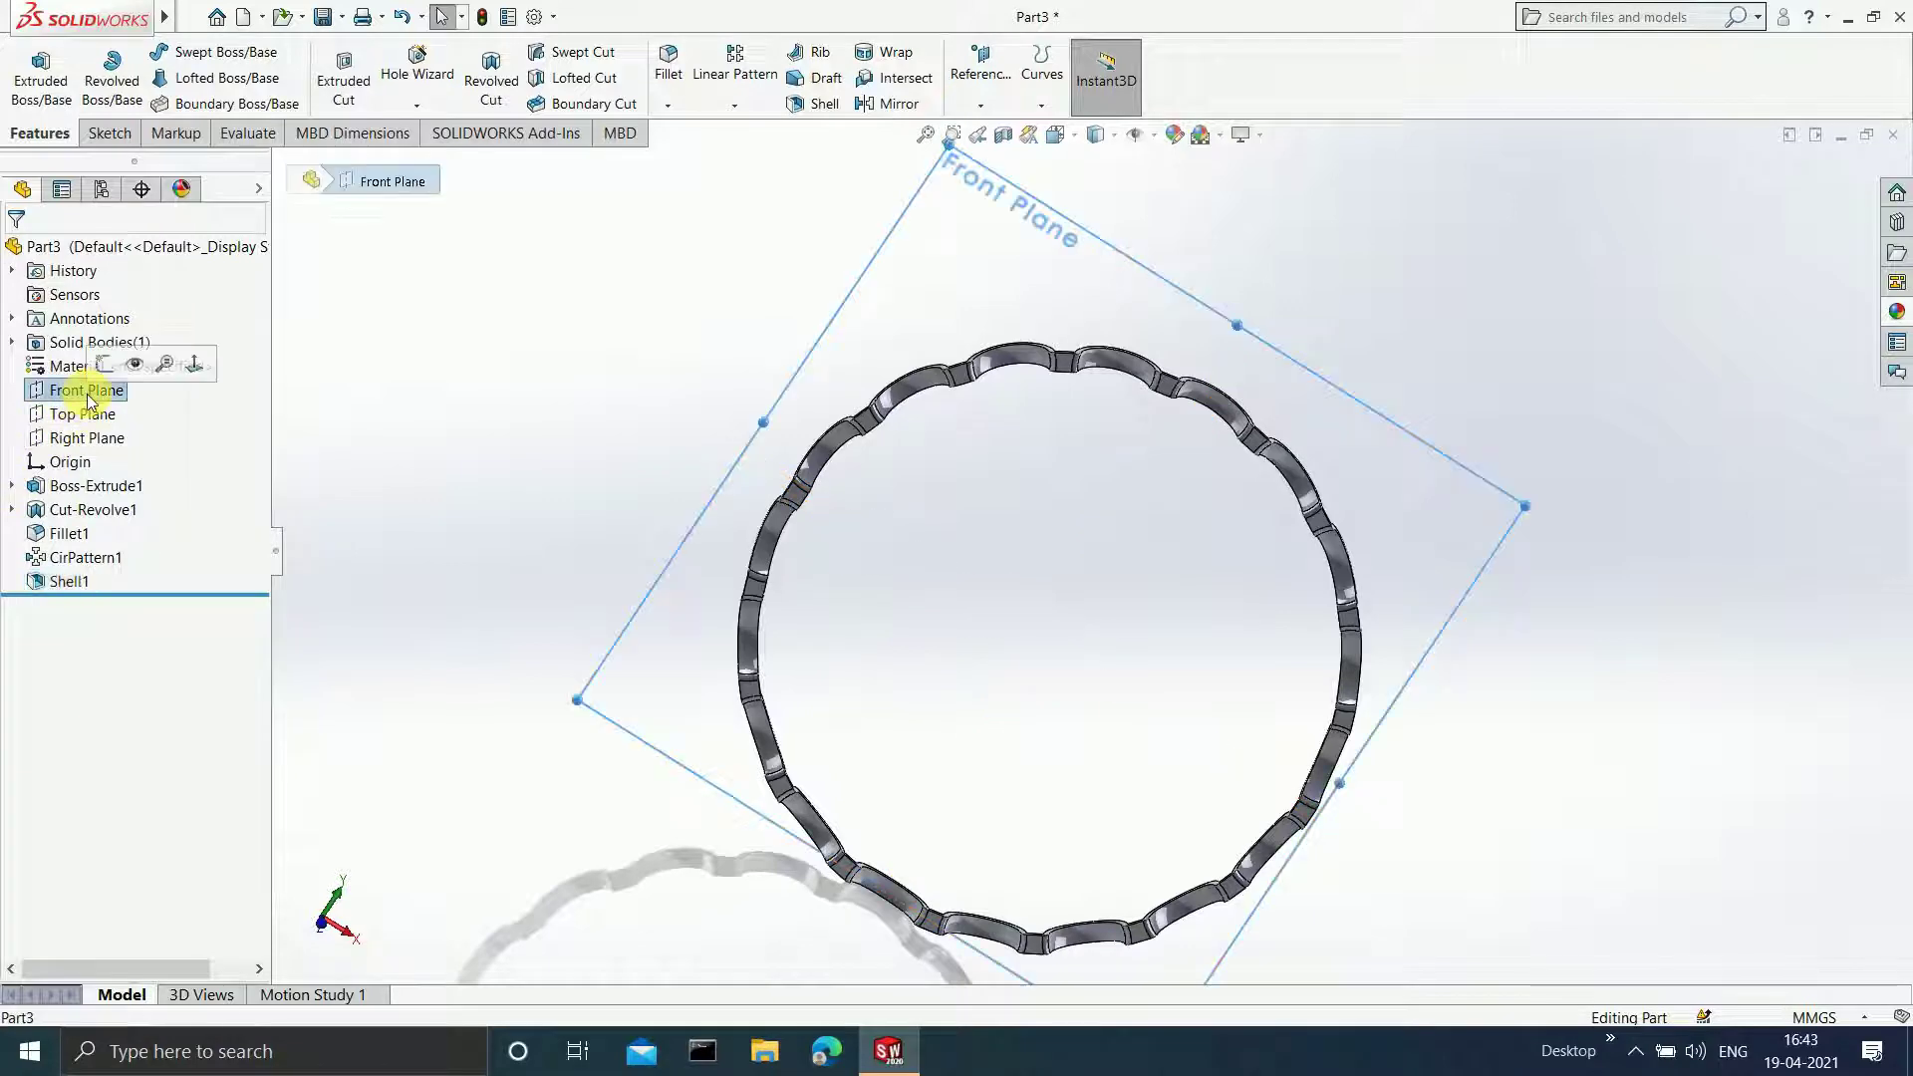
{"action": "key", "text": "ctrl+8"}
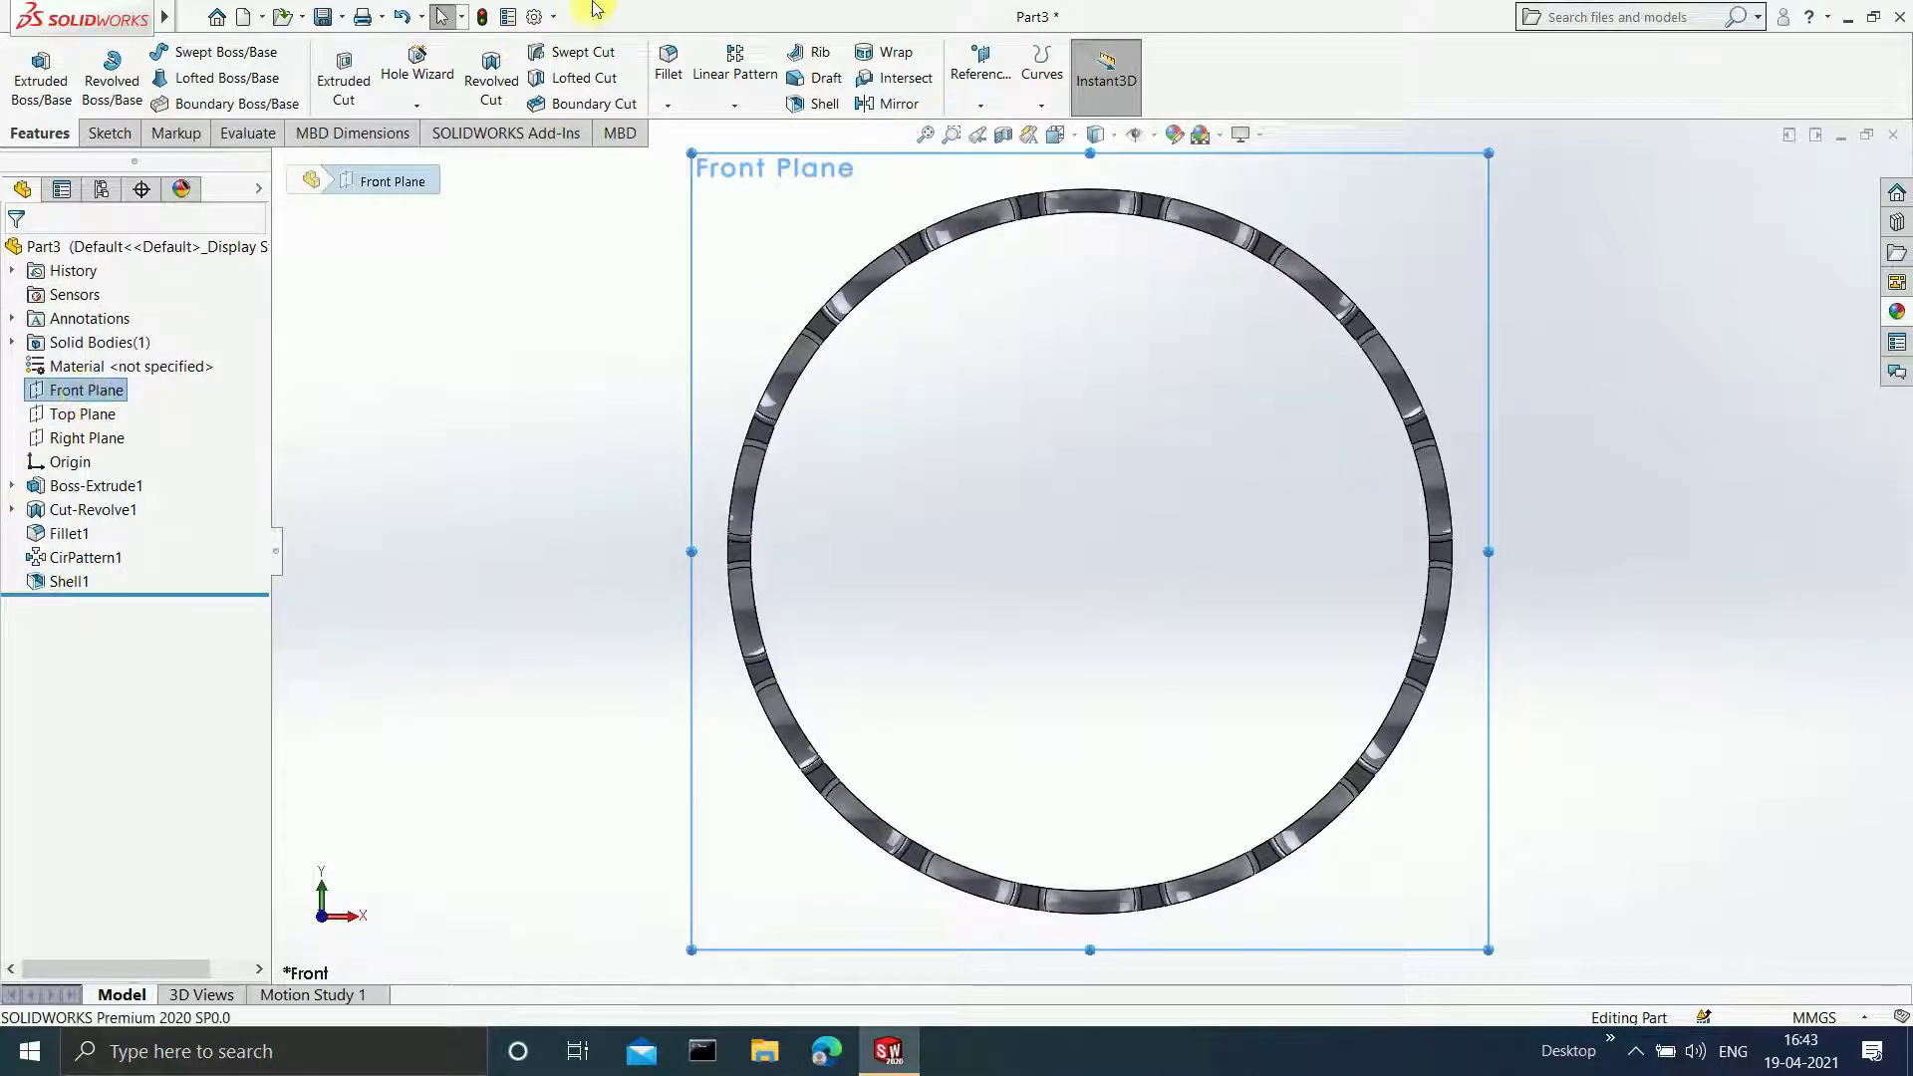
{"action": "scroll", "coordinate": [1032, 231], "scroll_direction": "down", "scroll_amount": 2}
{"action": "left_click", "coordinate": [1030, 225]}
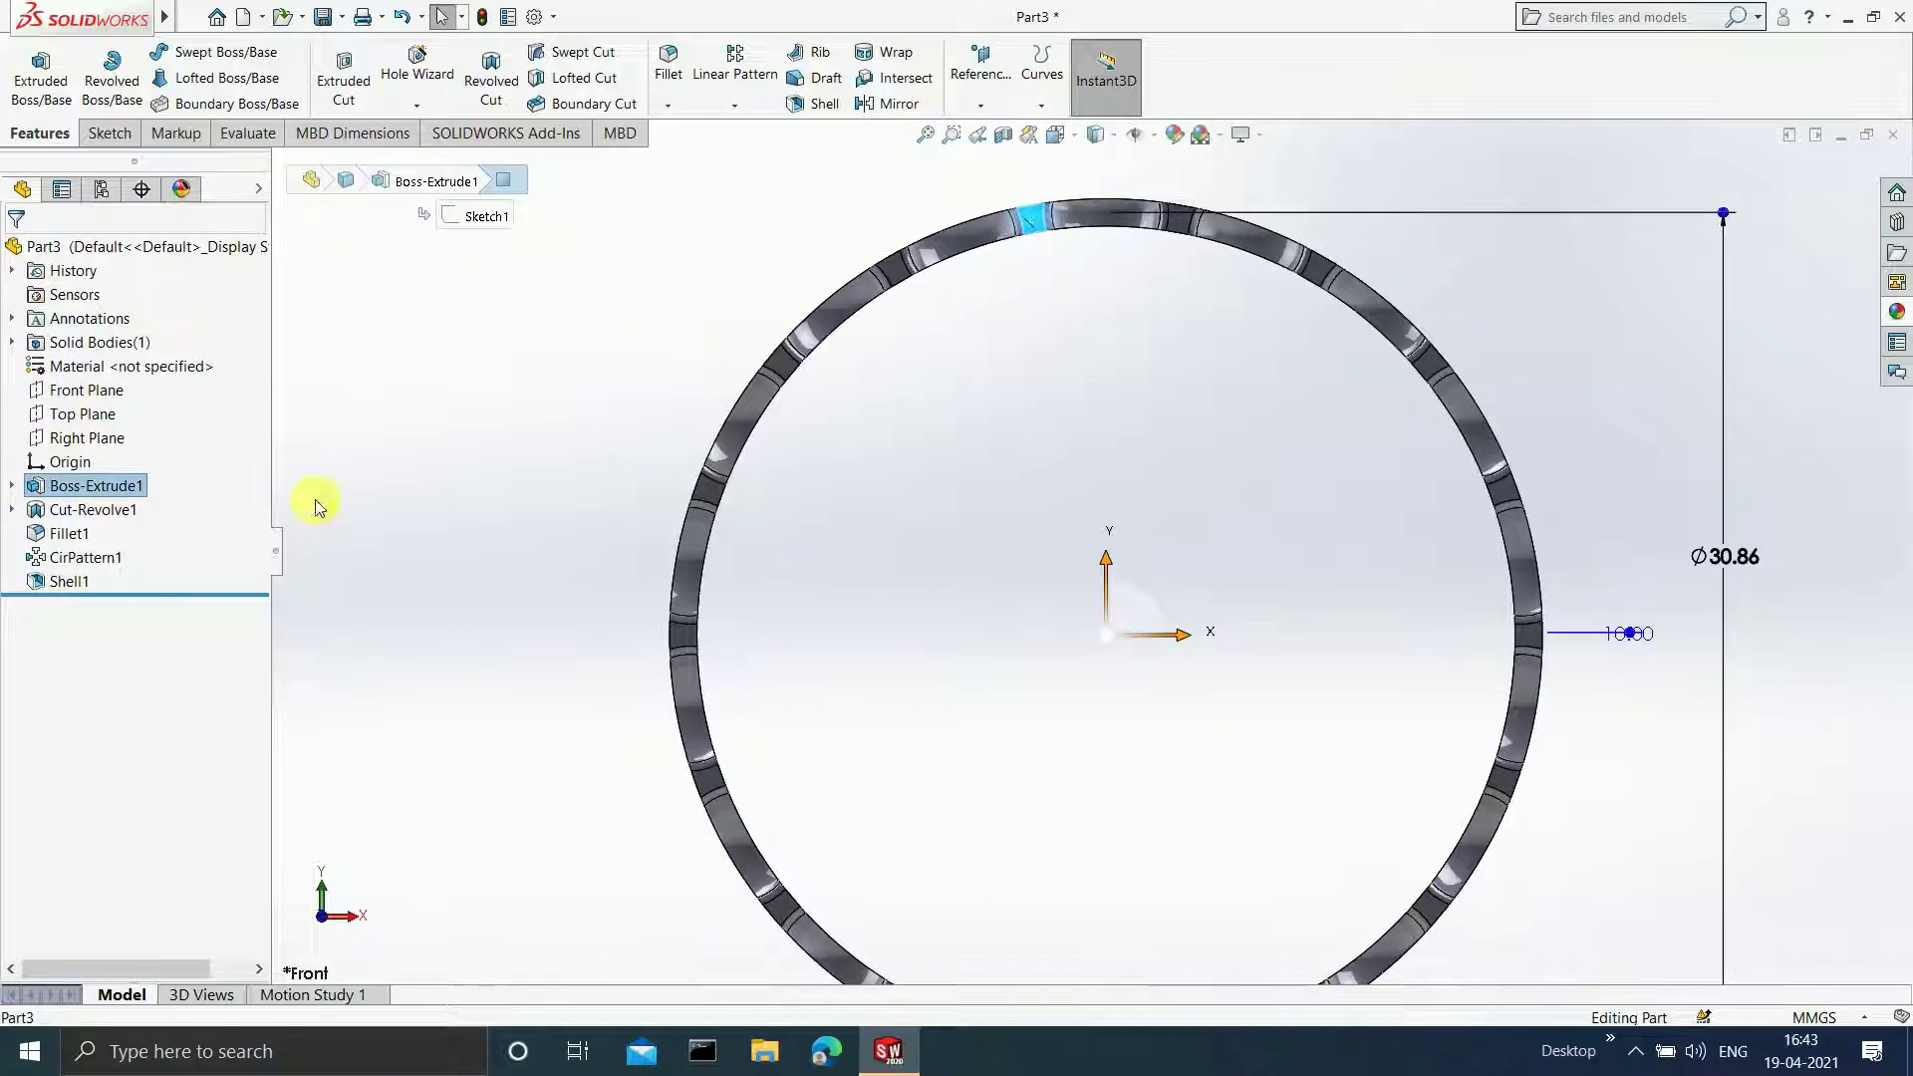
{"action": "left_click", "coordinate": [106, 133]}
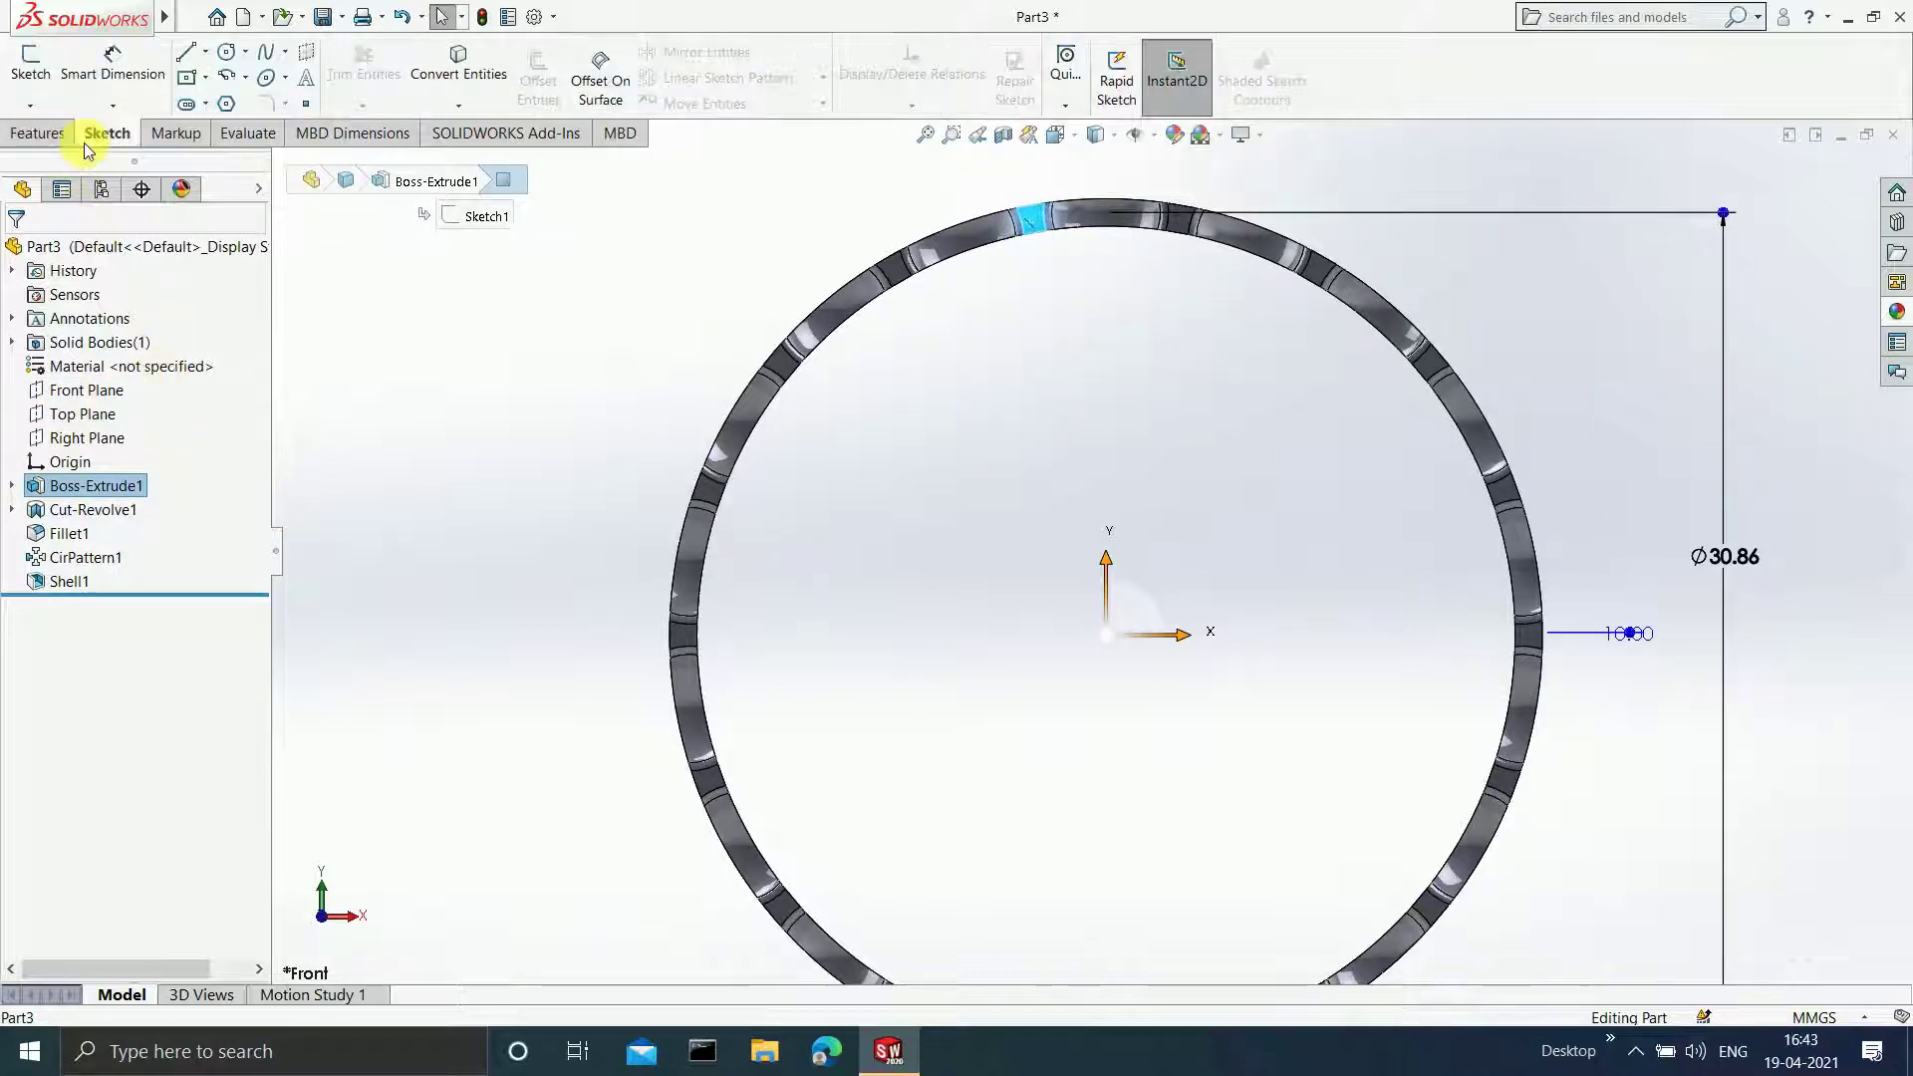
{"action": "left_click", "coordinate": [6, 75]}
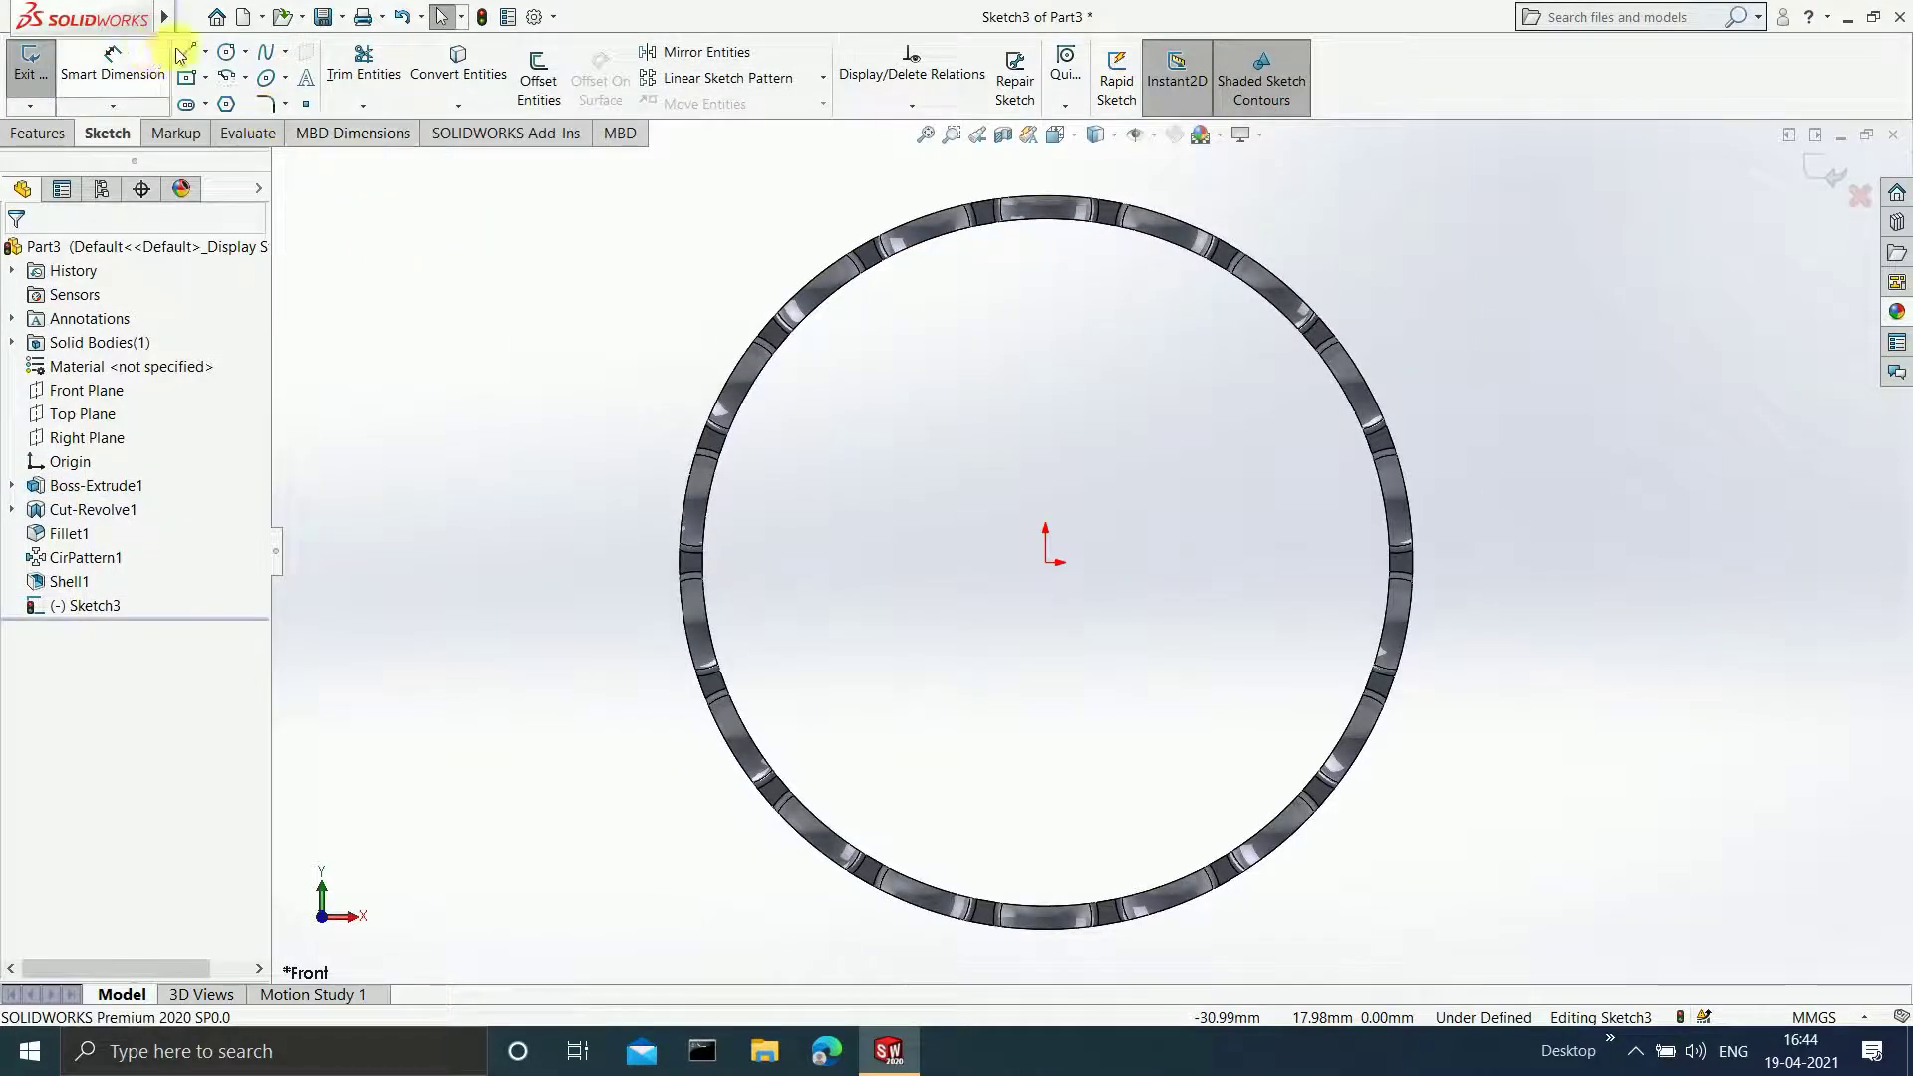
- Sketch a circle about 15.35 mm in radius, centred on the origin and running along the middle of the ring's width
{"action": "left_click", "coordinate": [227, 51]}
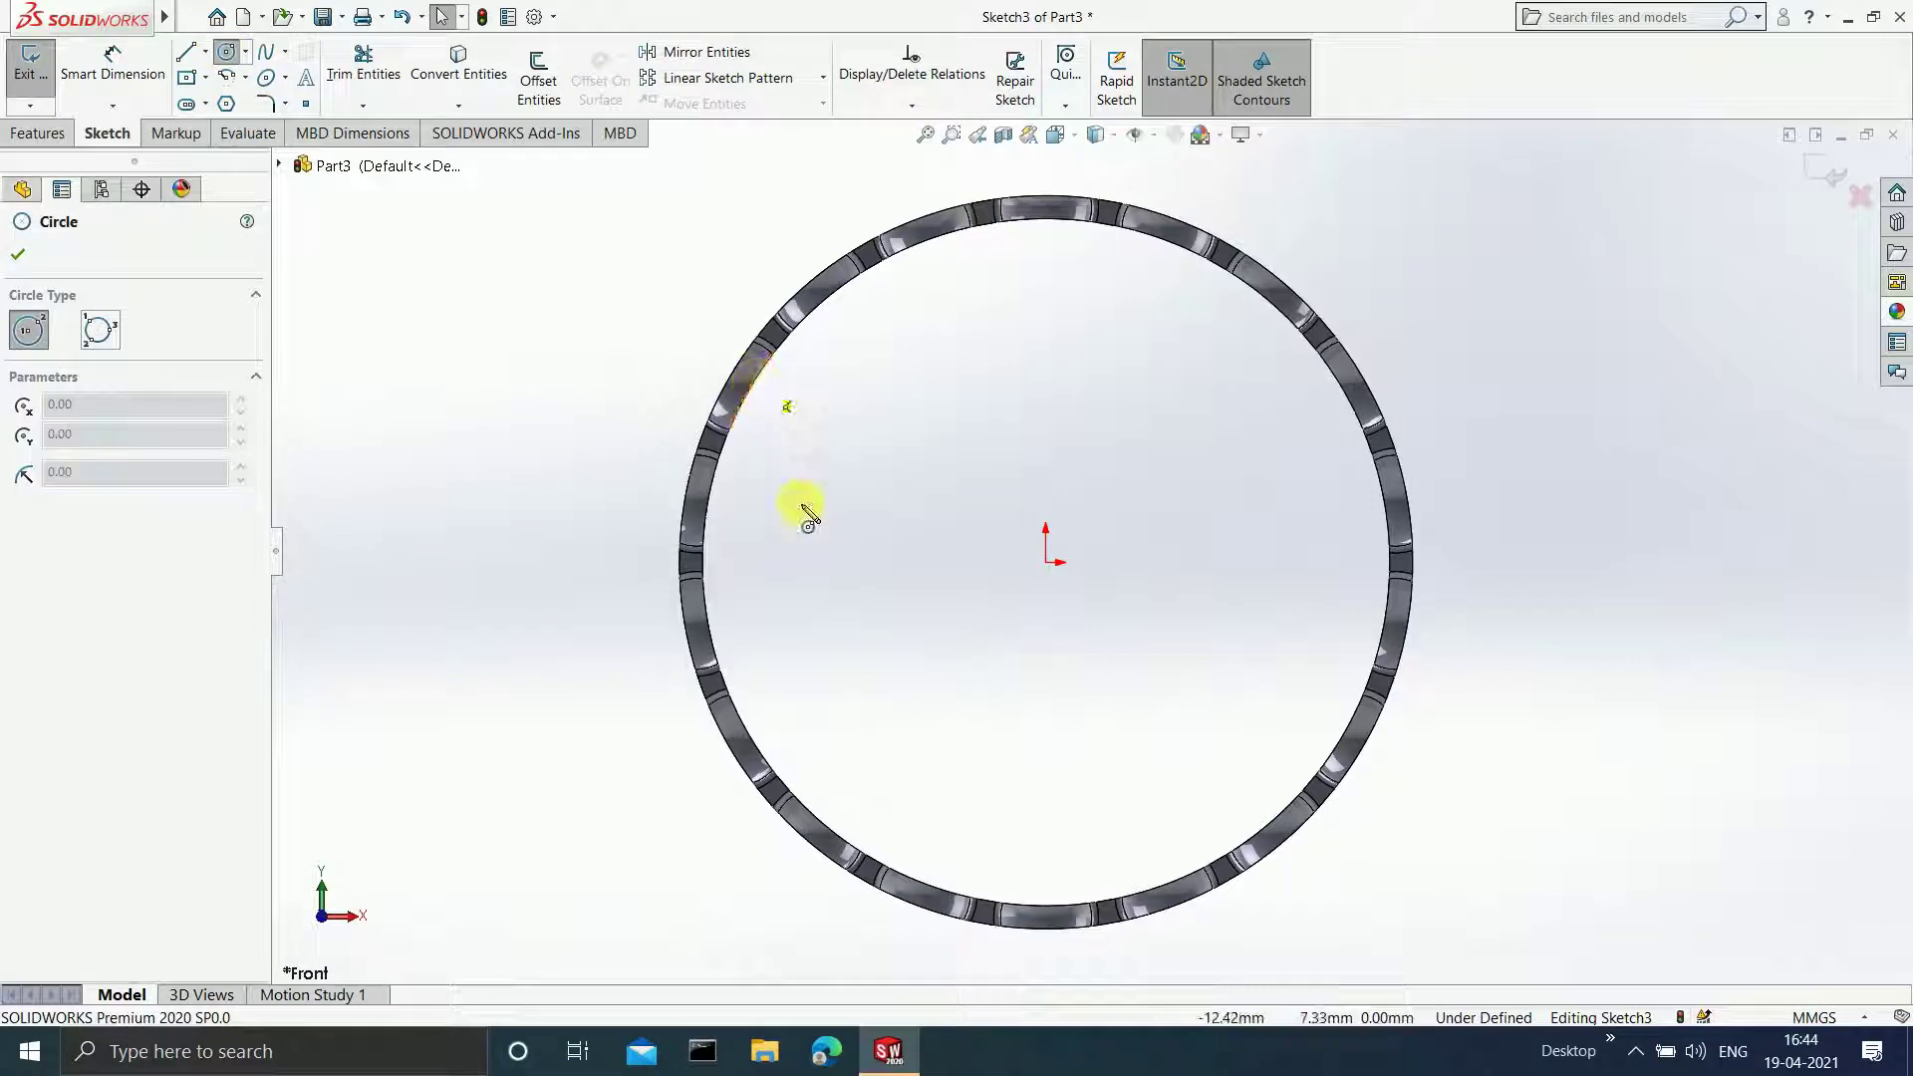
{"action": "left_click", "coordinate": [1045, 561]}
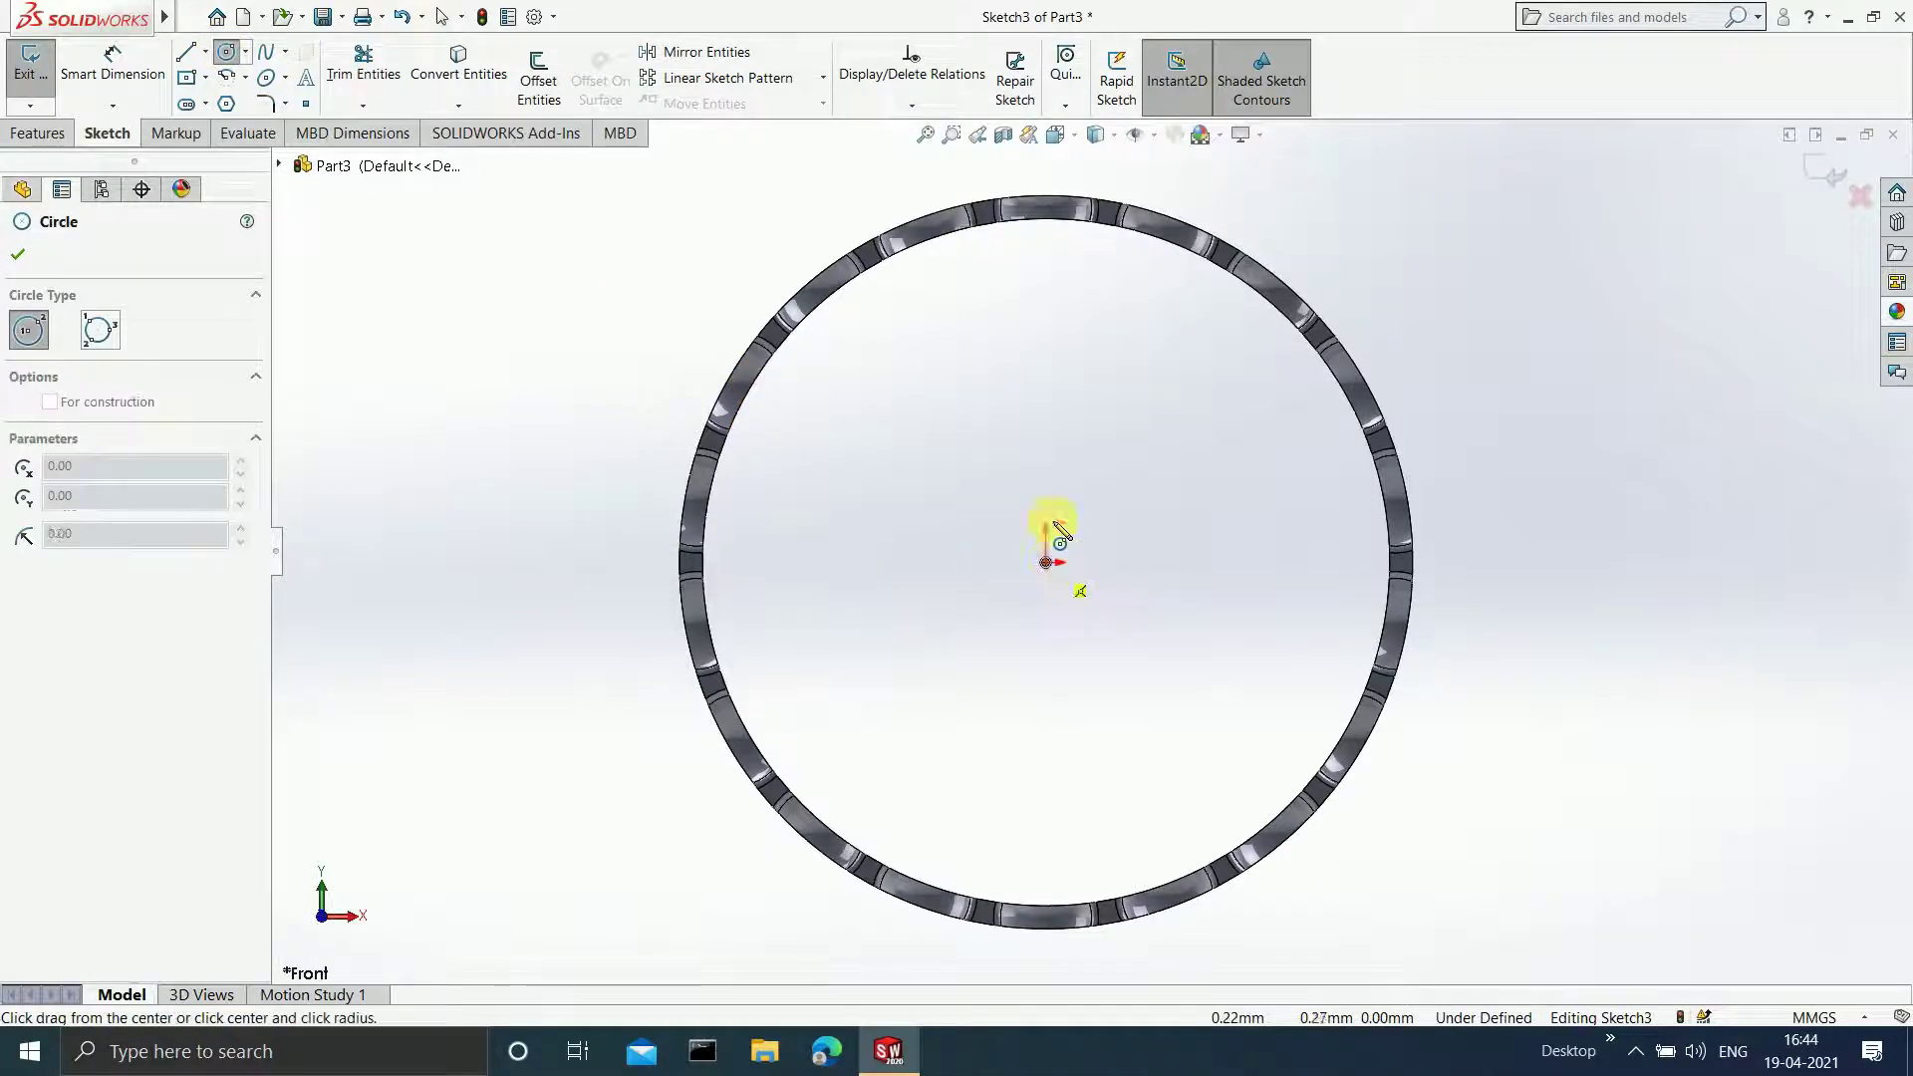
{"action": "left_click", "coordinate": [1058, 210]}
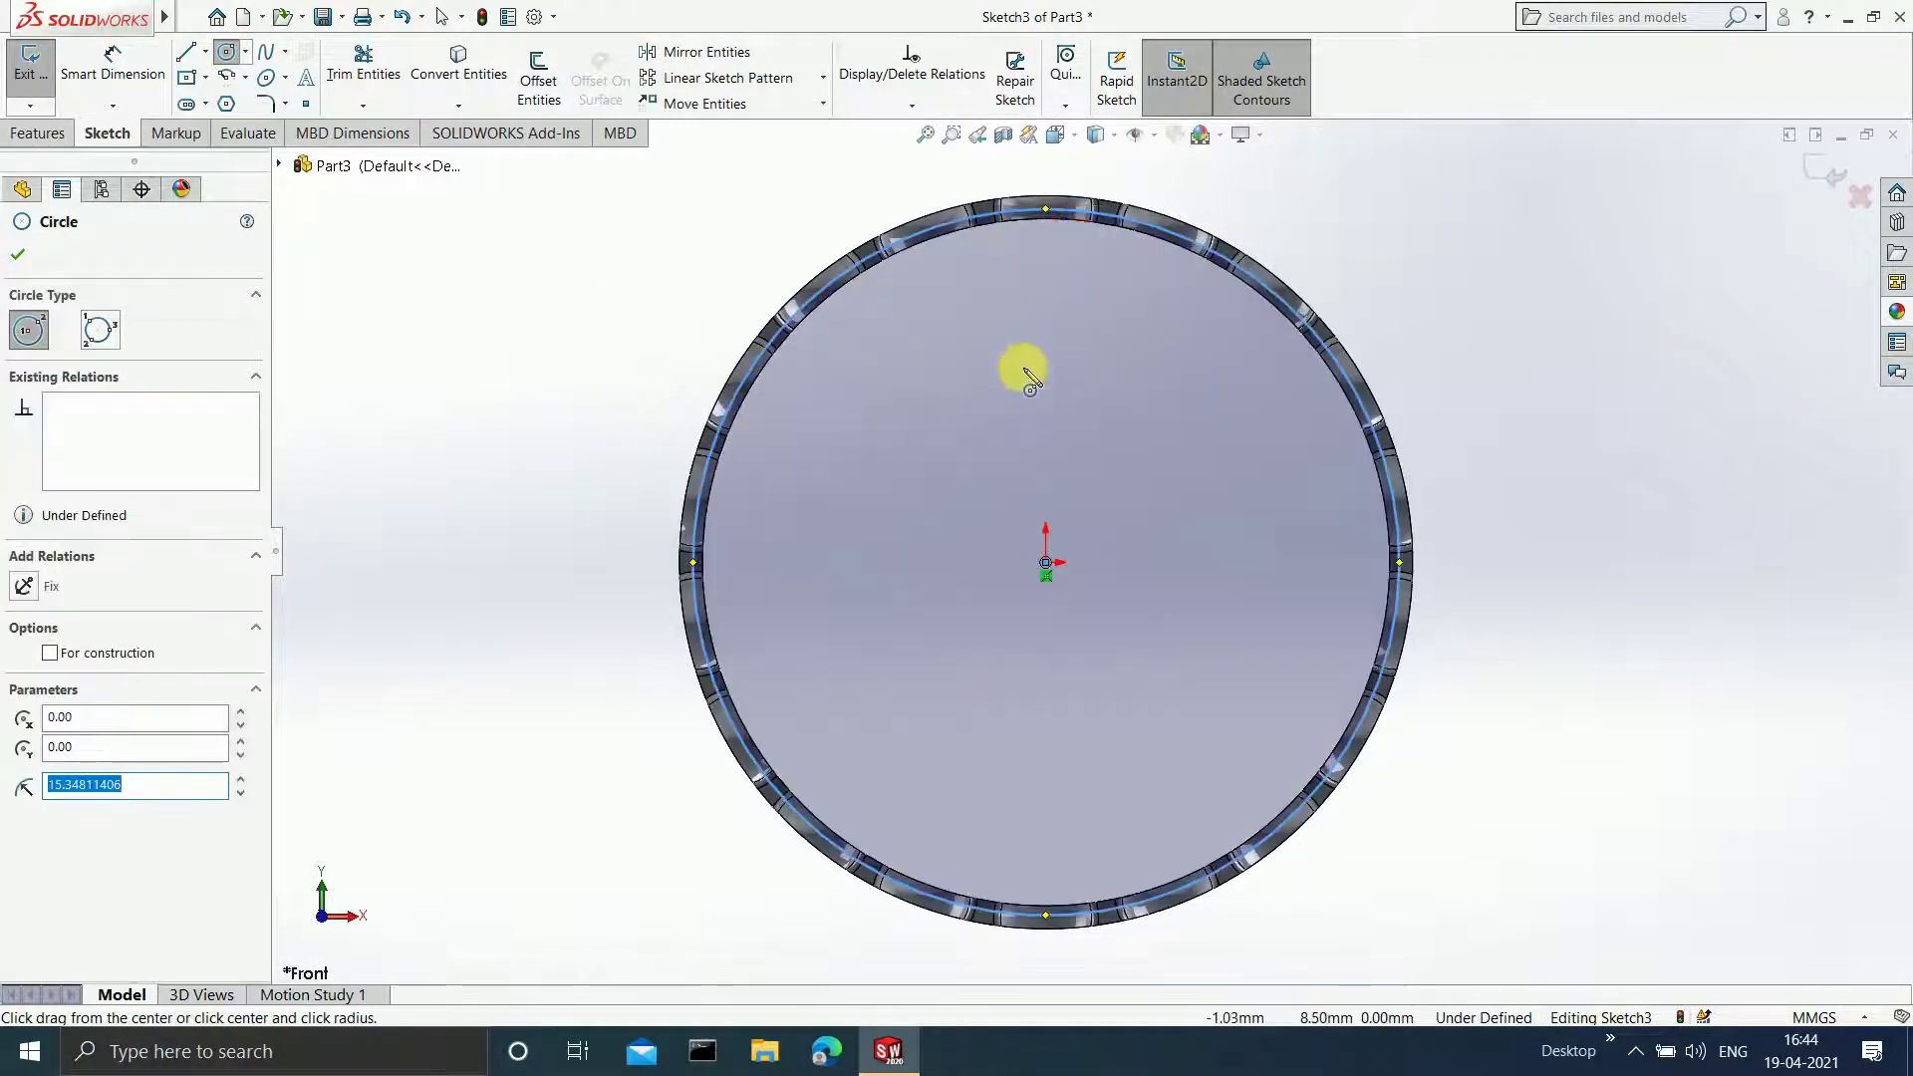
{"action": "key", "text": "Escape"}
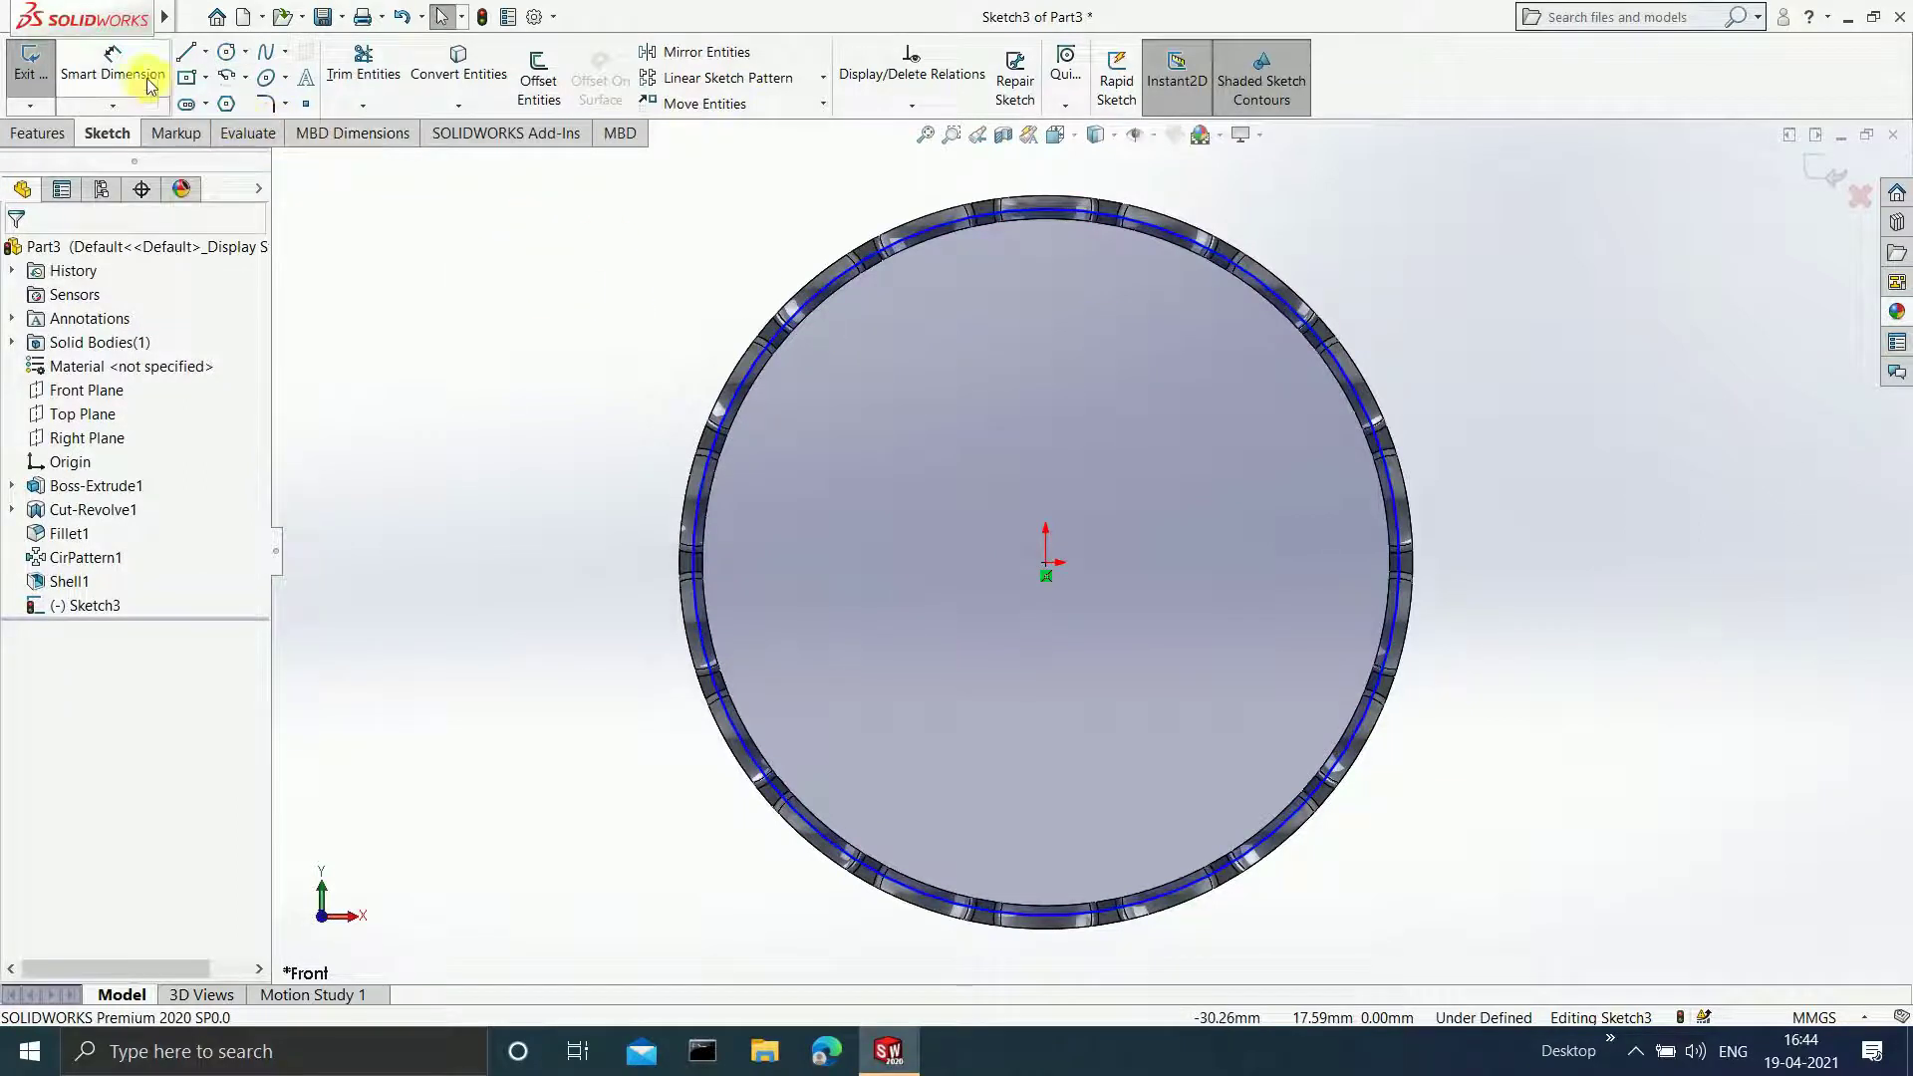
- Dimension the circle centred on the origin and set its diameter to 30.86 mm
{"action": "left_click", "coordinate": [111, 74]}
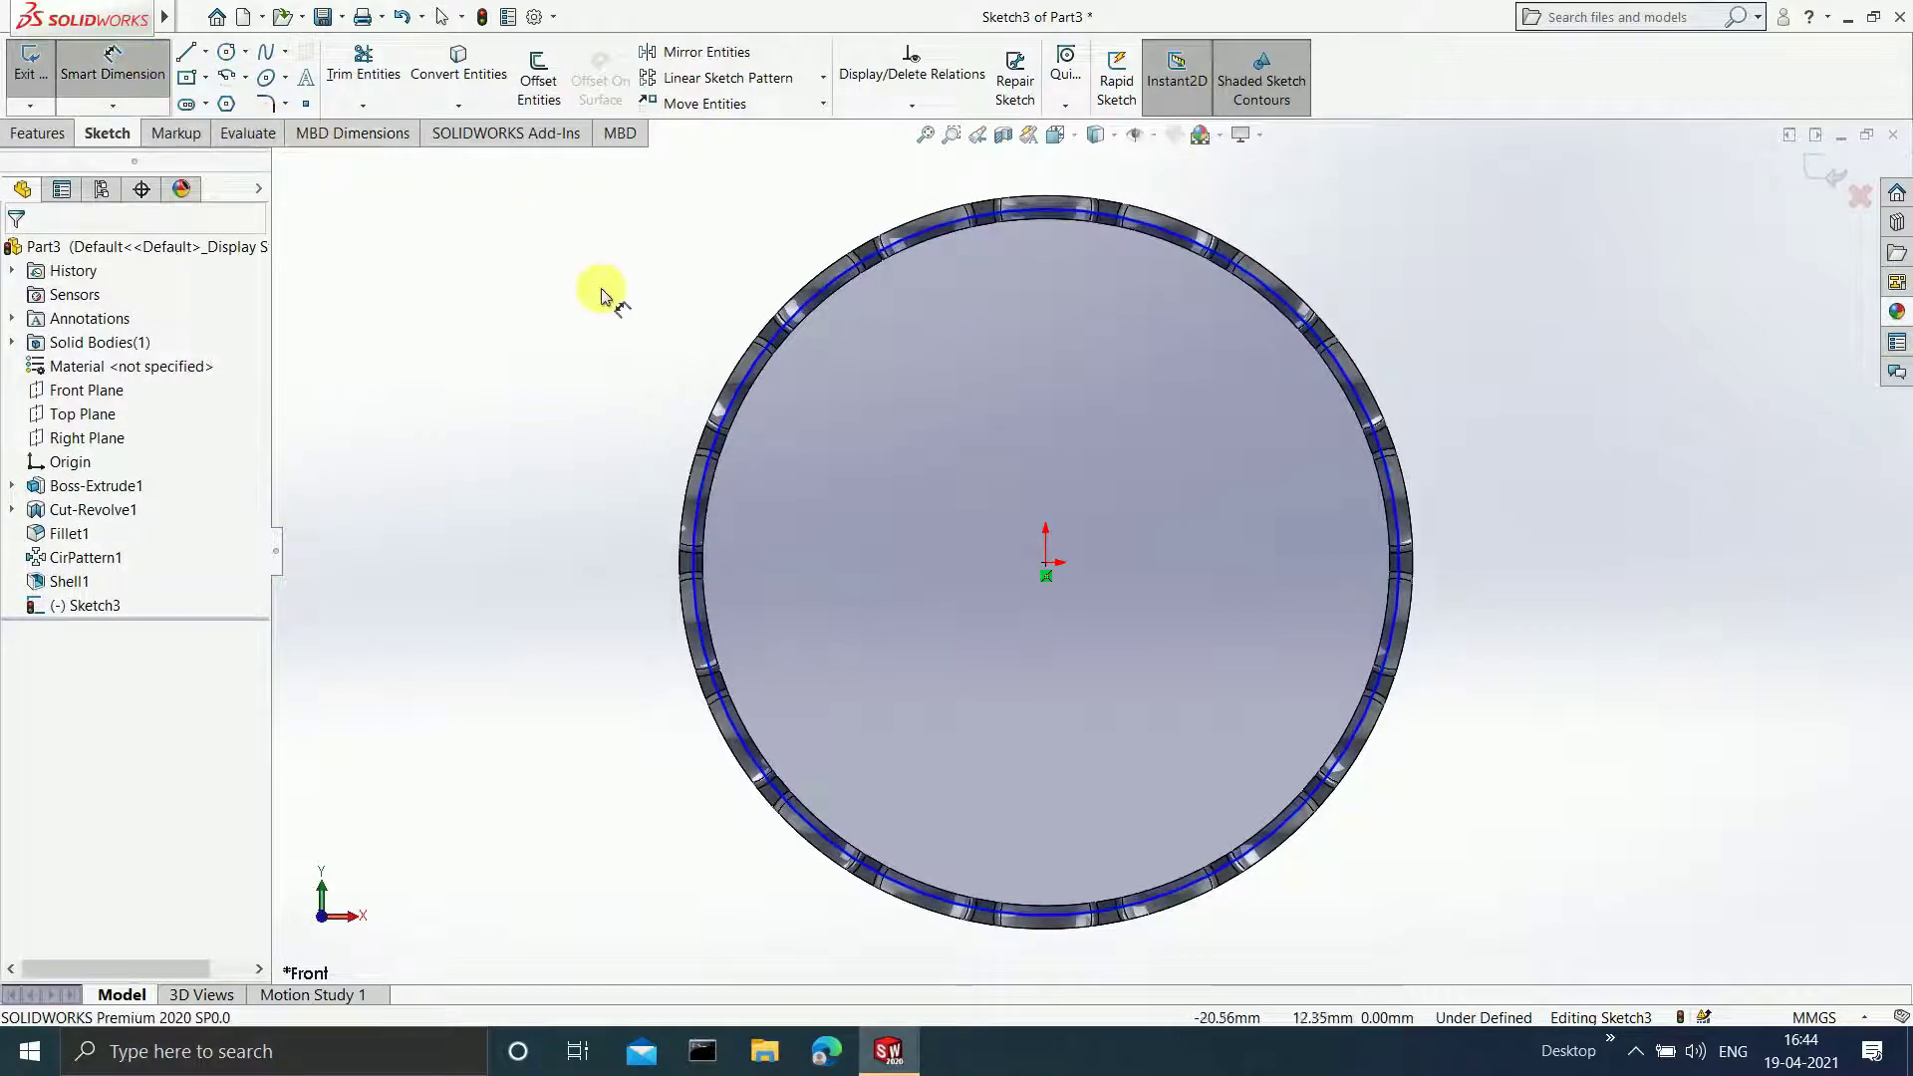
{"action": "left_click", "coordinate": [755, 379]}
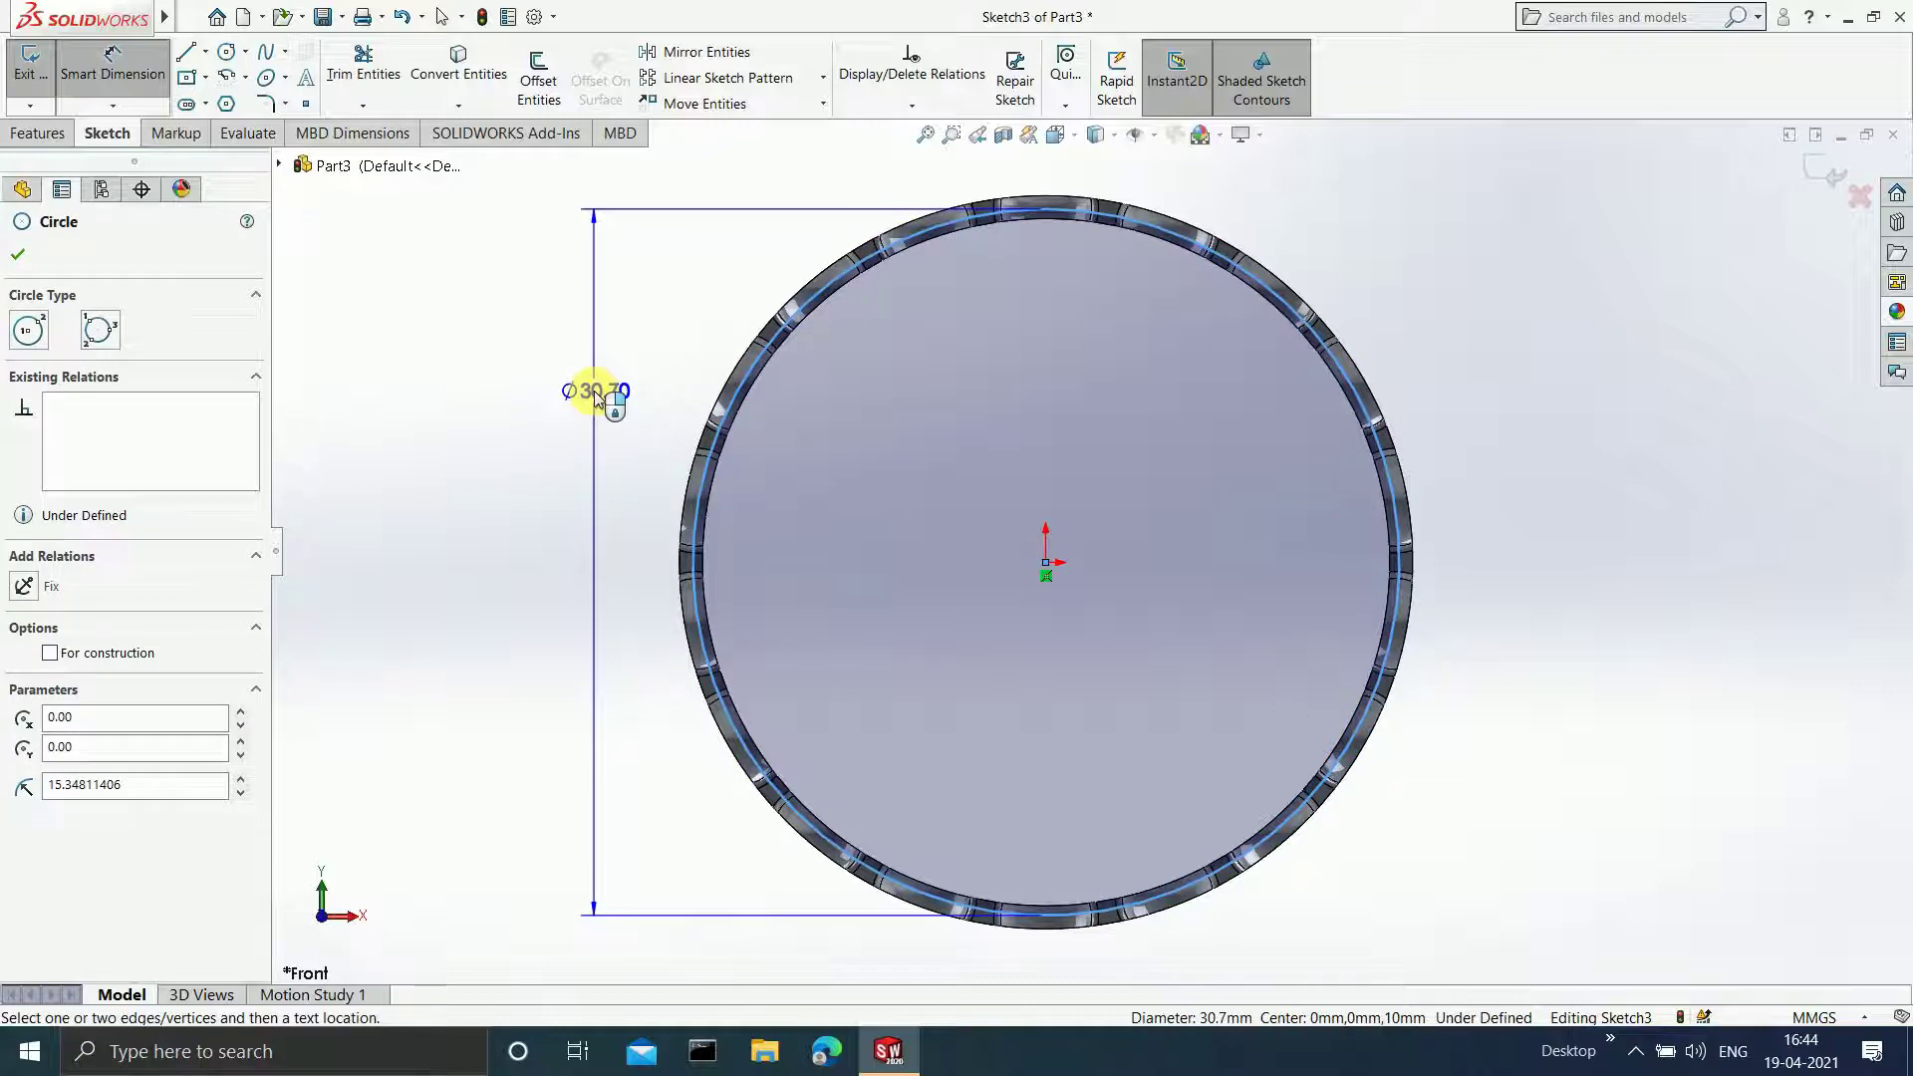
{"action": "left_click", "coordinate": [595, 394]}
{"action": "type", "text": "3"}
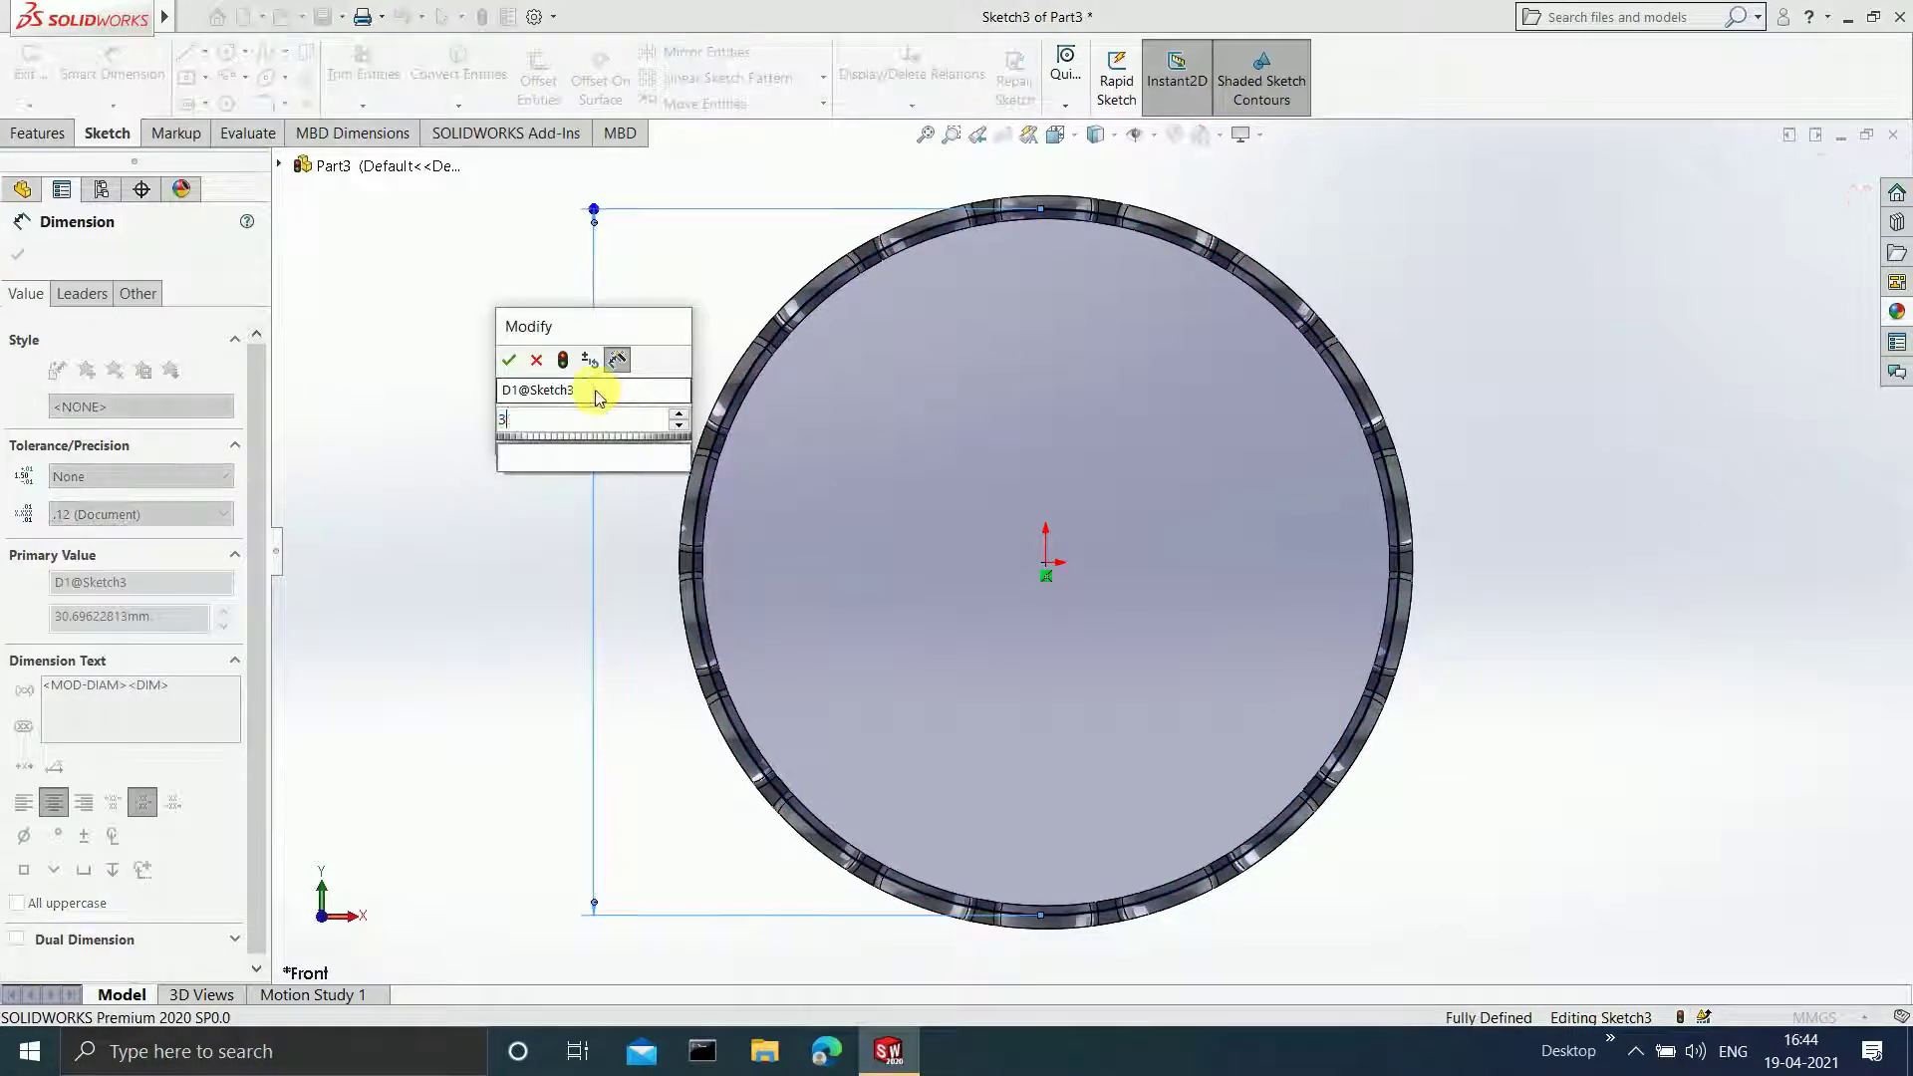
{"action": "type", "text": "0.86"}
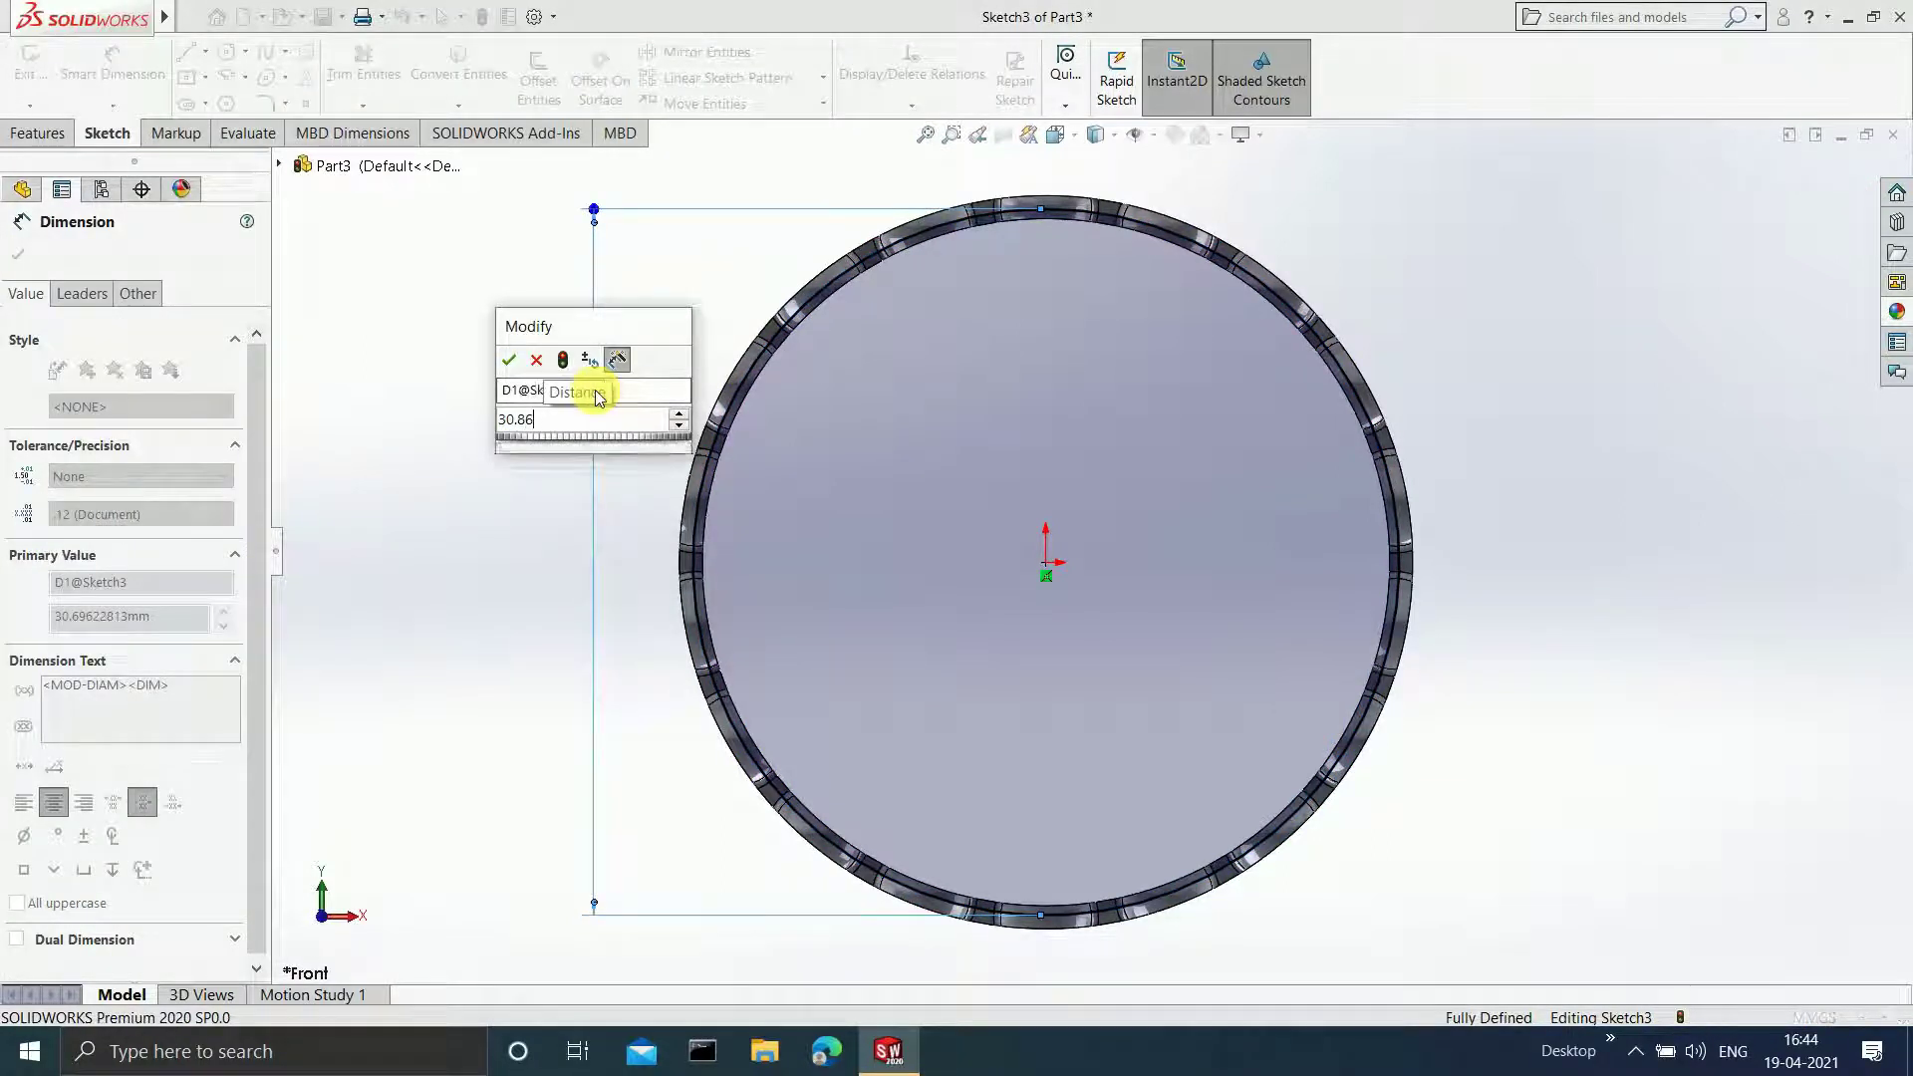
{"action": "key", "text": "Return"}
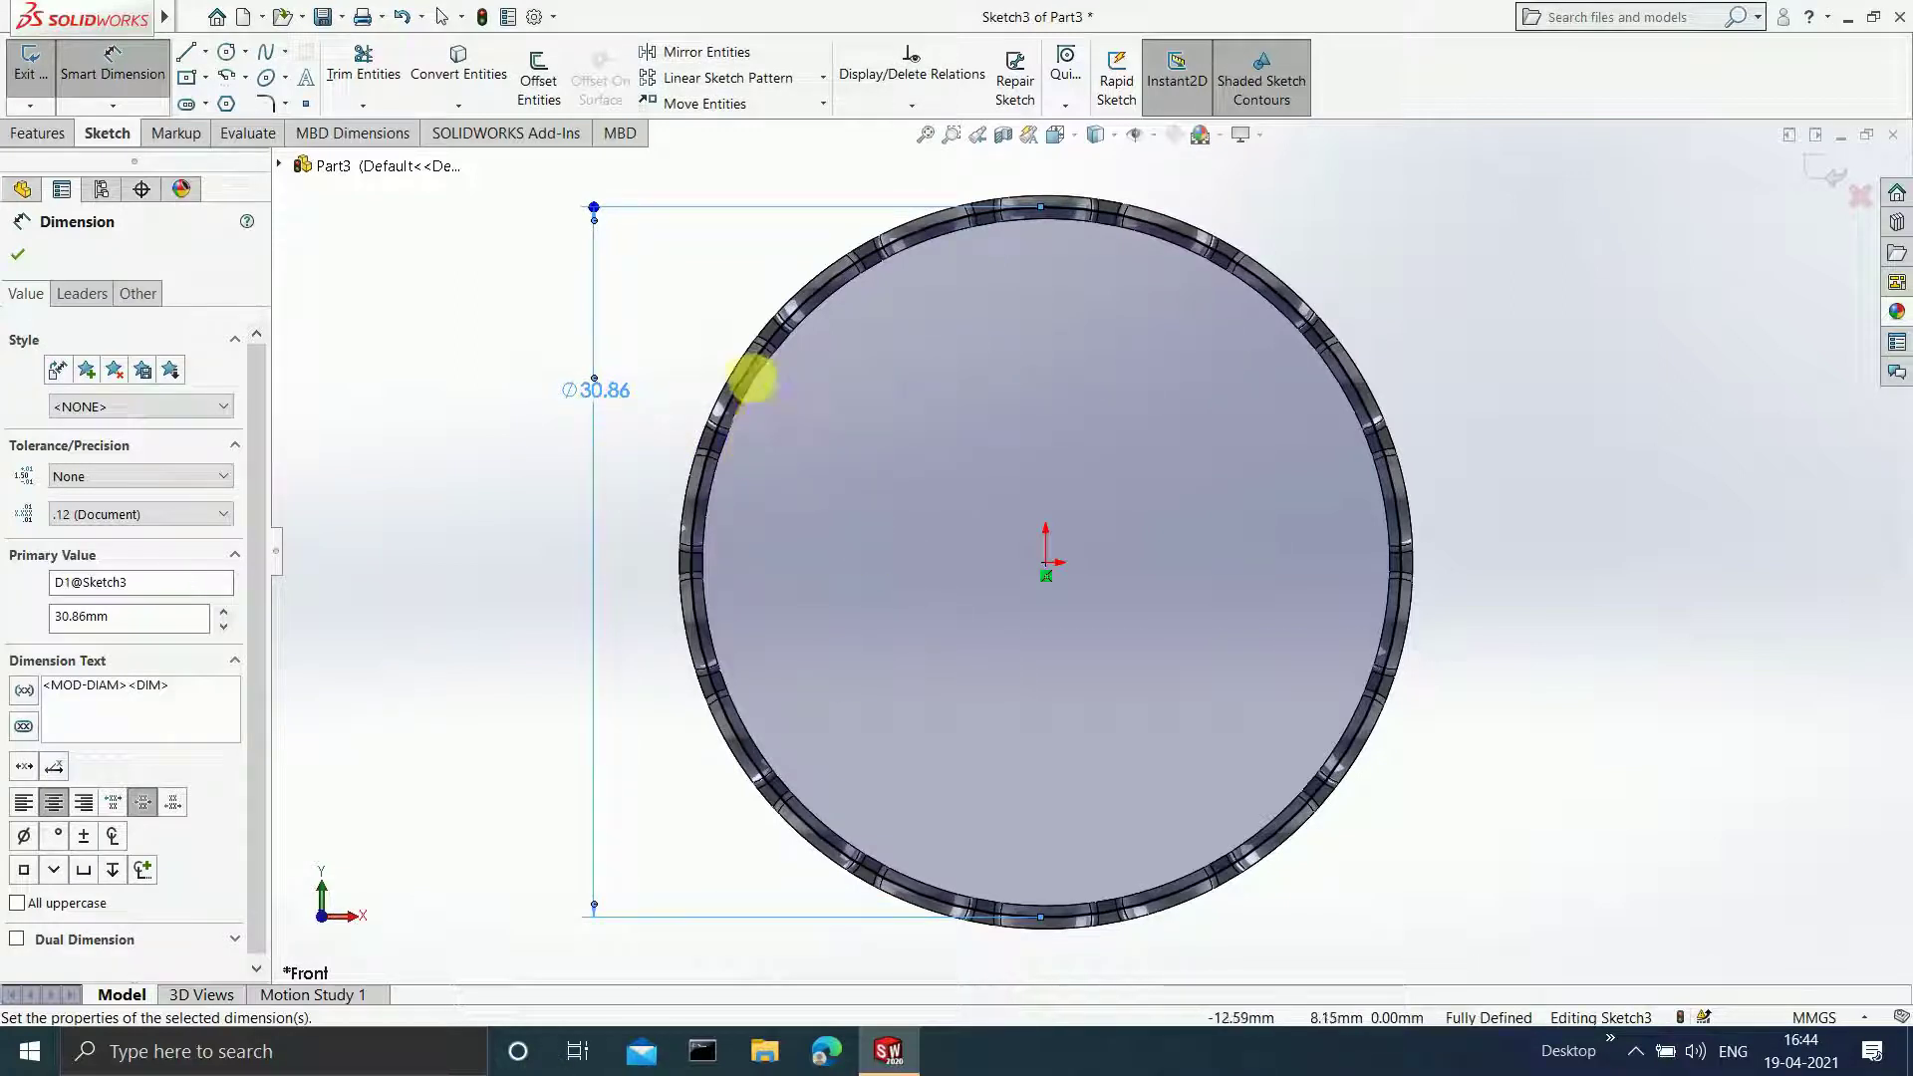
{"action": "key", "text": "Escape"}
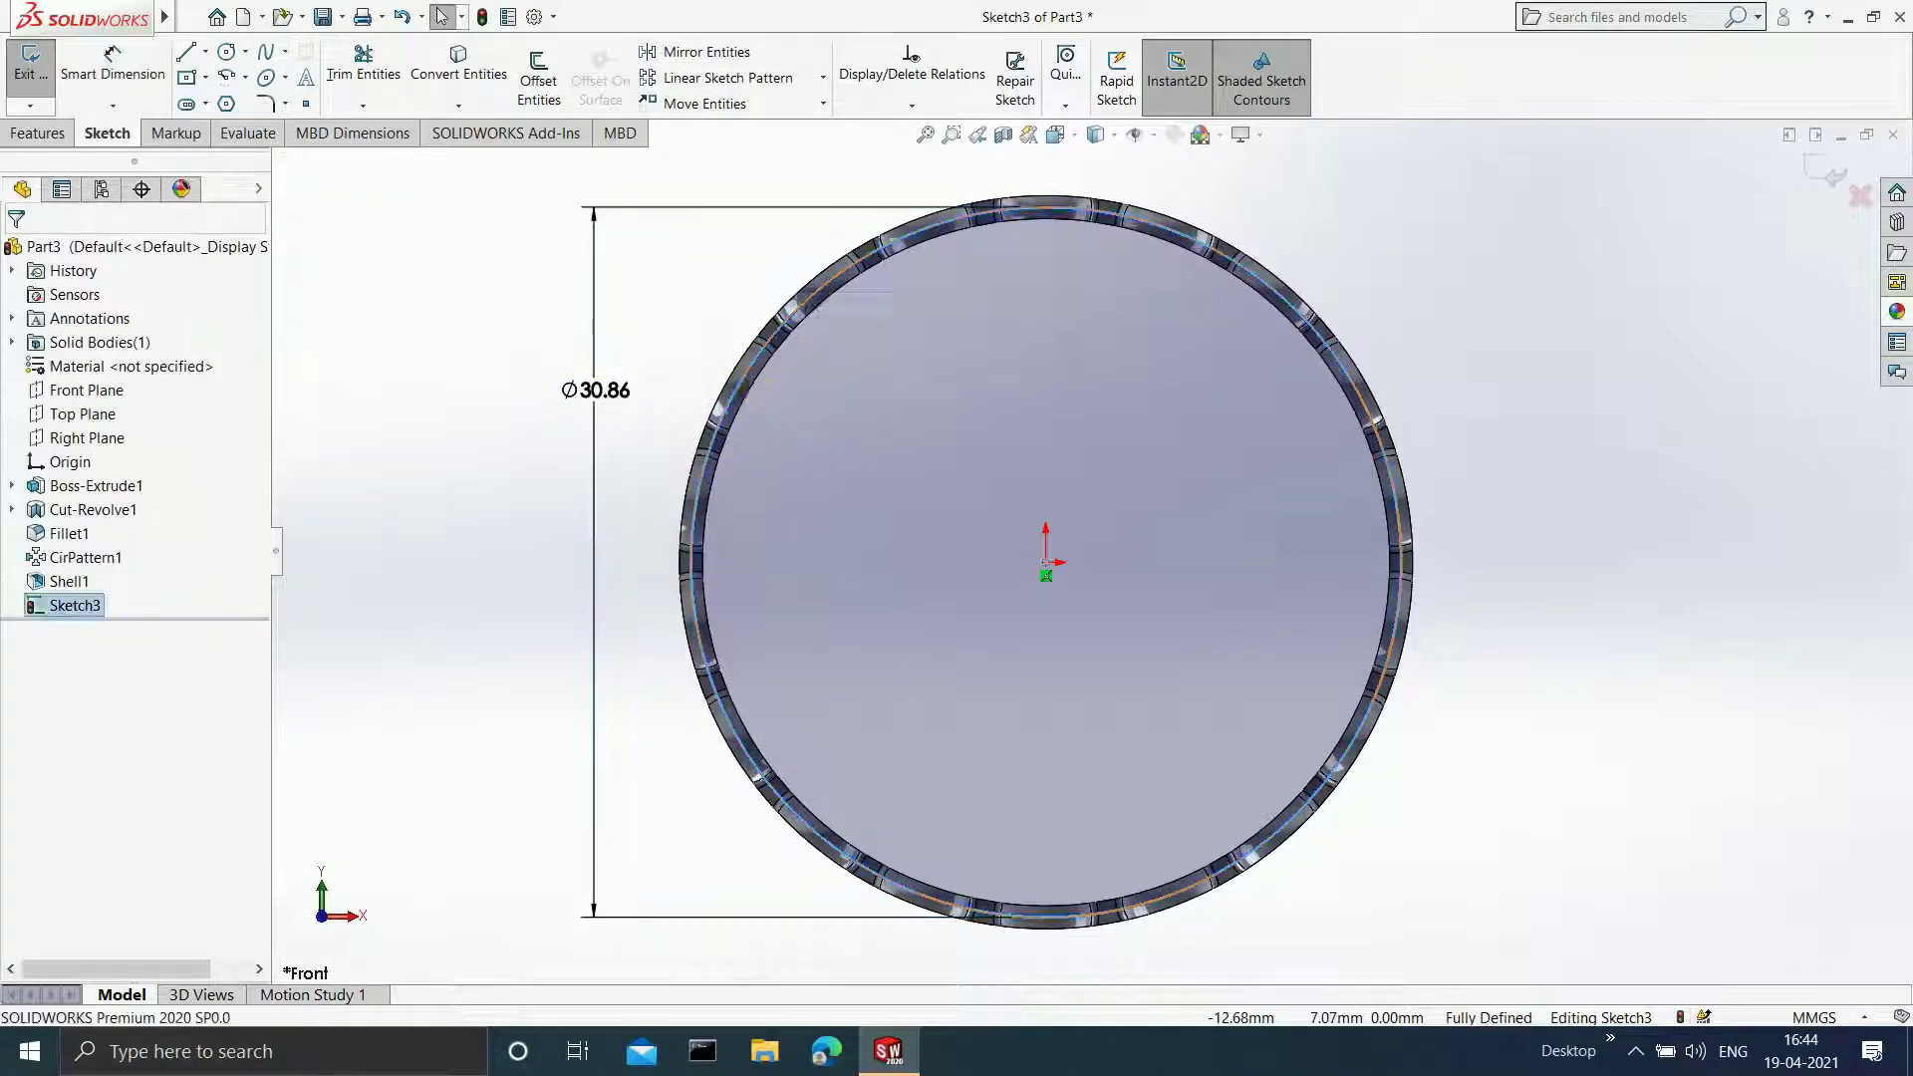
- Convert the 30.86 mm circle to construction geometry
{"action": "left_click", "coordinate": [735, 387]}
{"action": "left_click", "coordinate": [51, 652]}
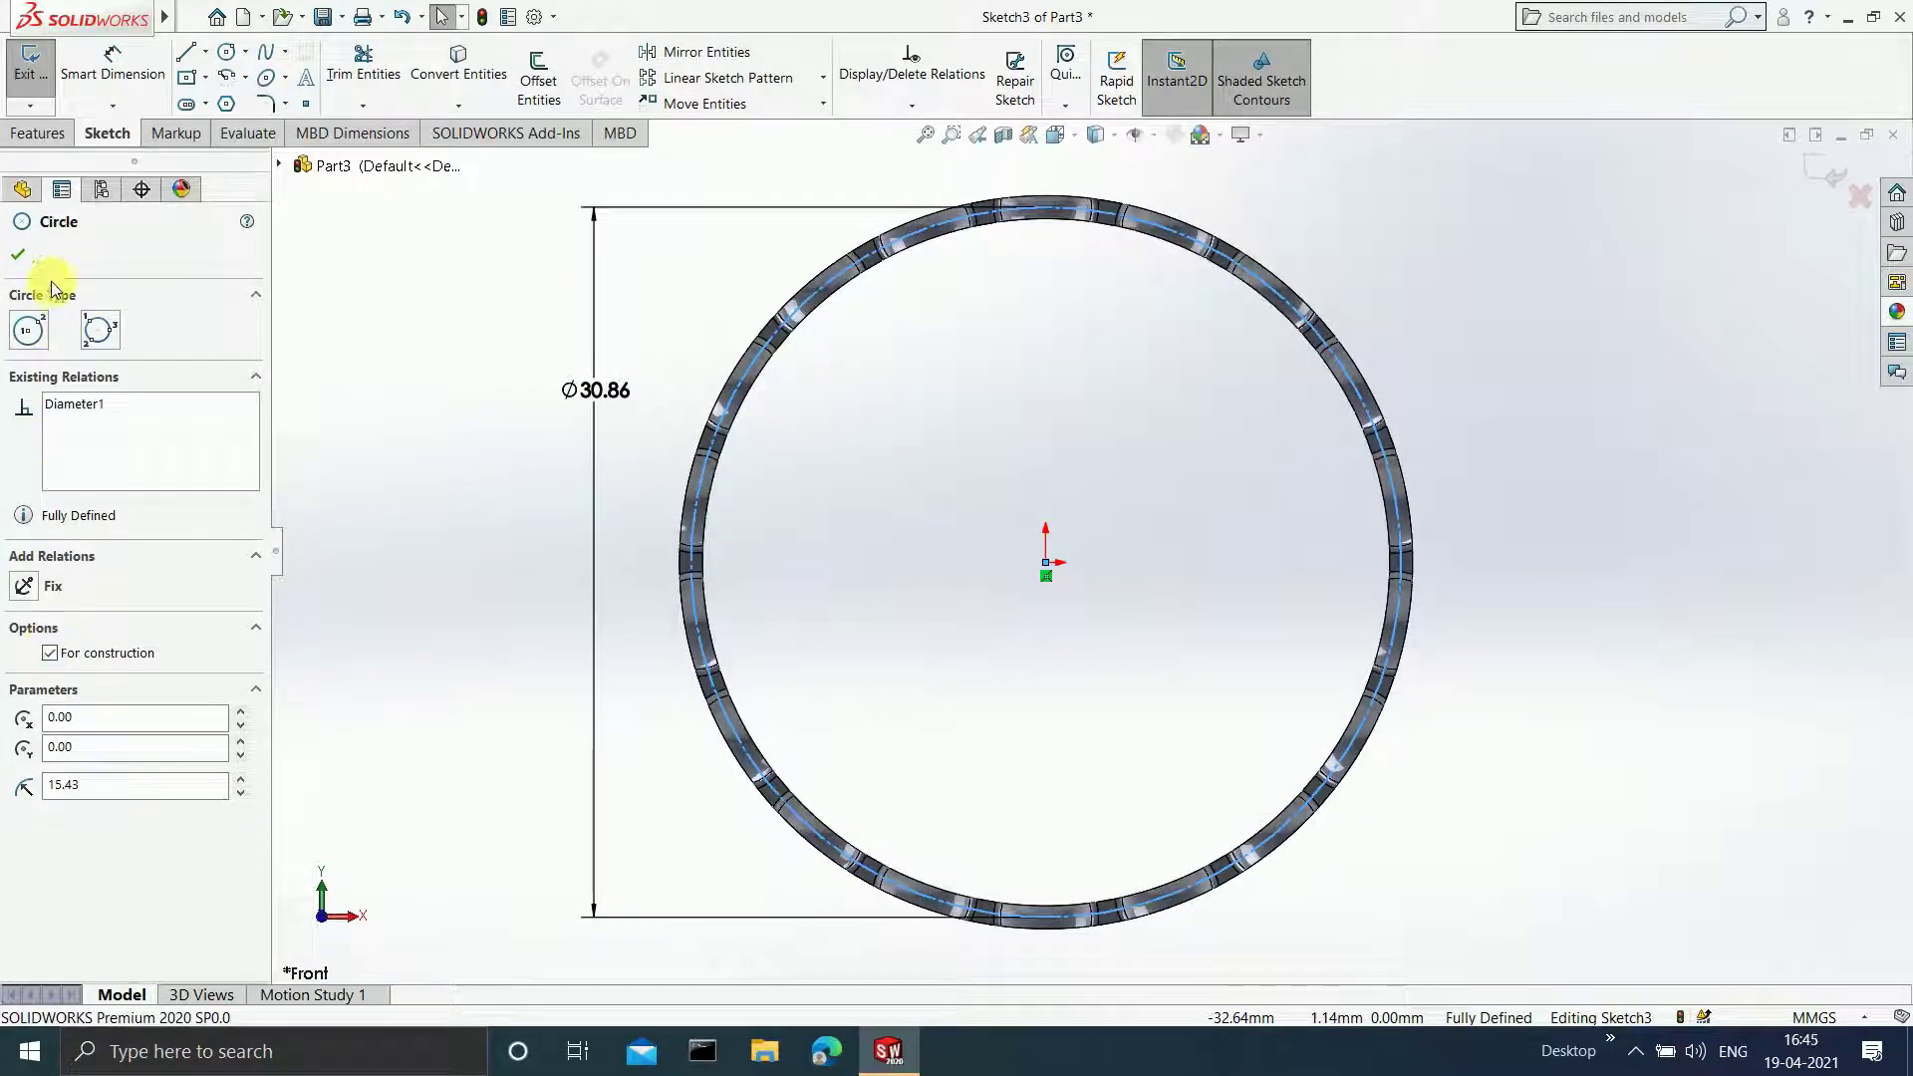
{"action": "left_click", "coordinate": [20, 256]}
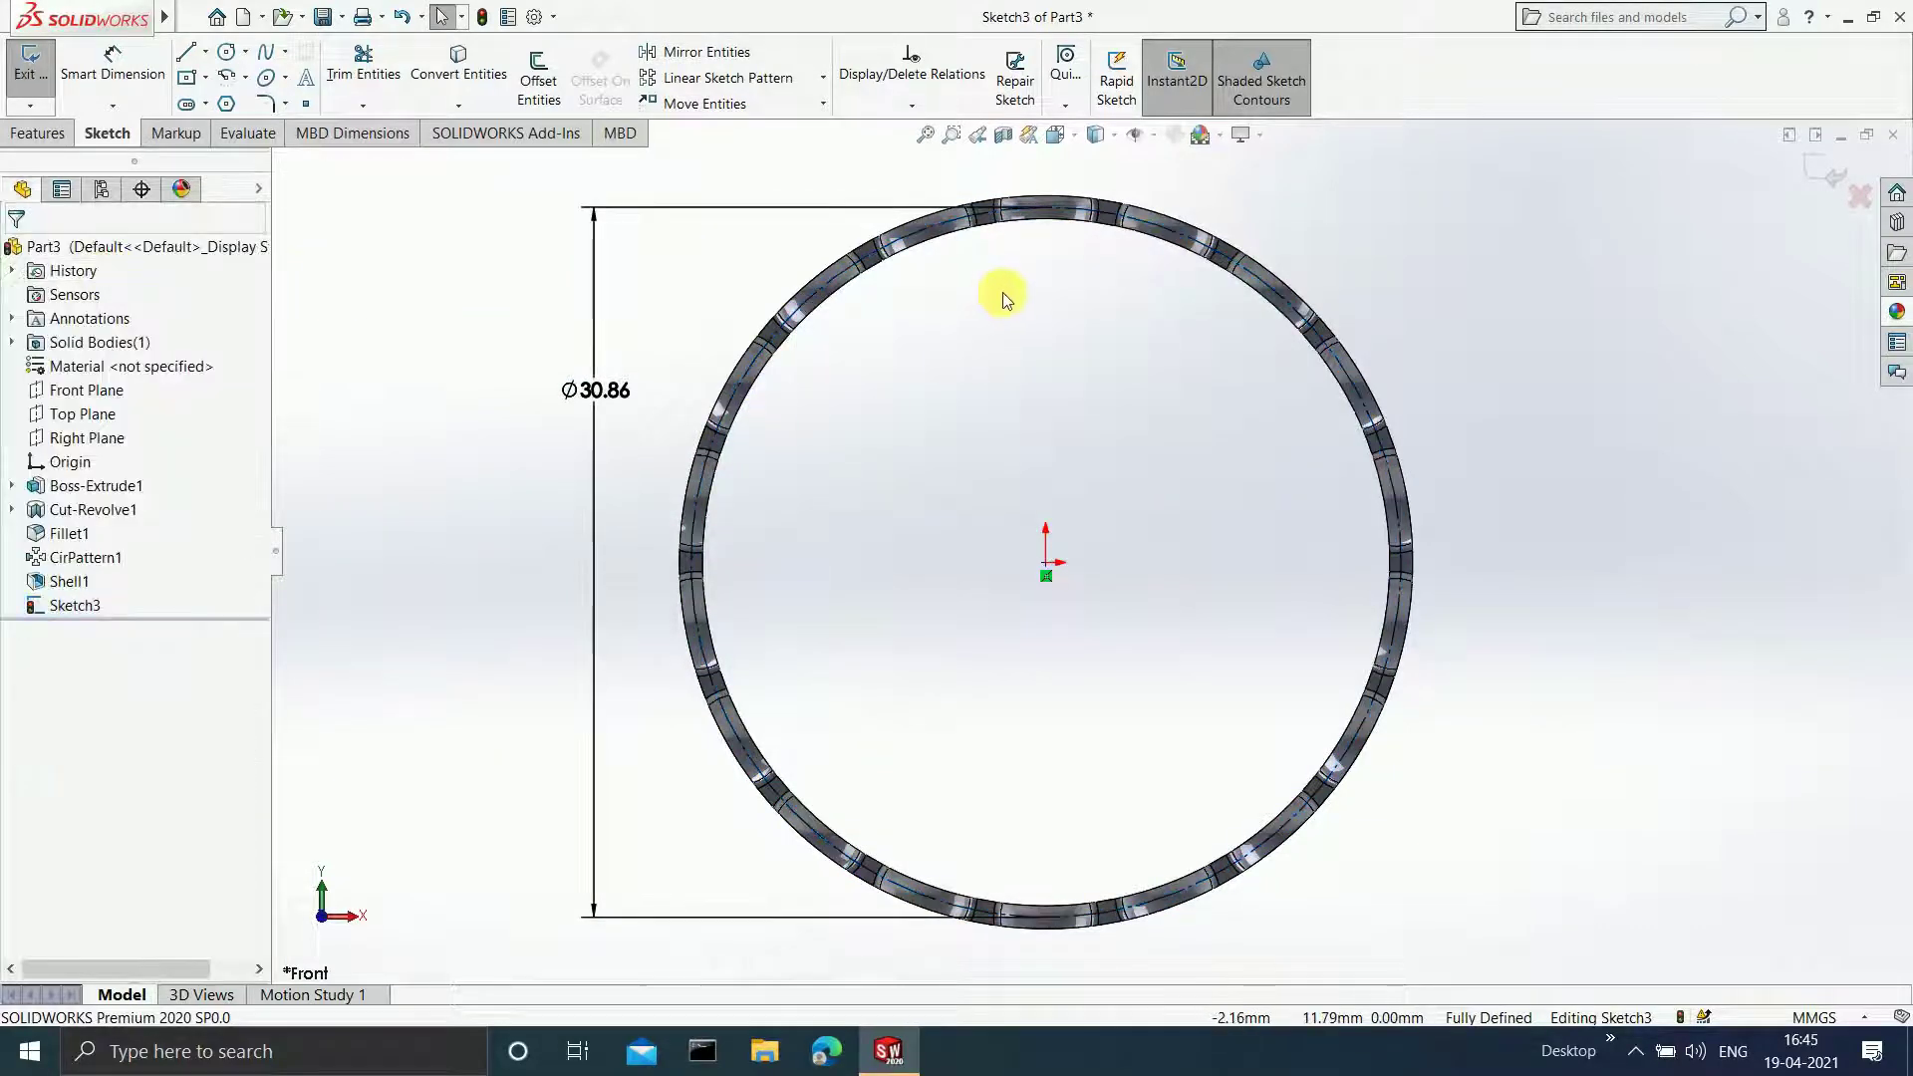
- Draw a vertical centerline from the origin up to the top point of the construction circle
{"action": "scroll", "coordinate": [995, 290], "scroll_direction": "down", "scroll_amount": 2}
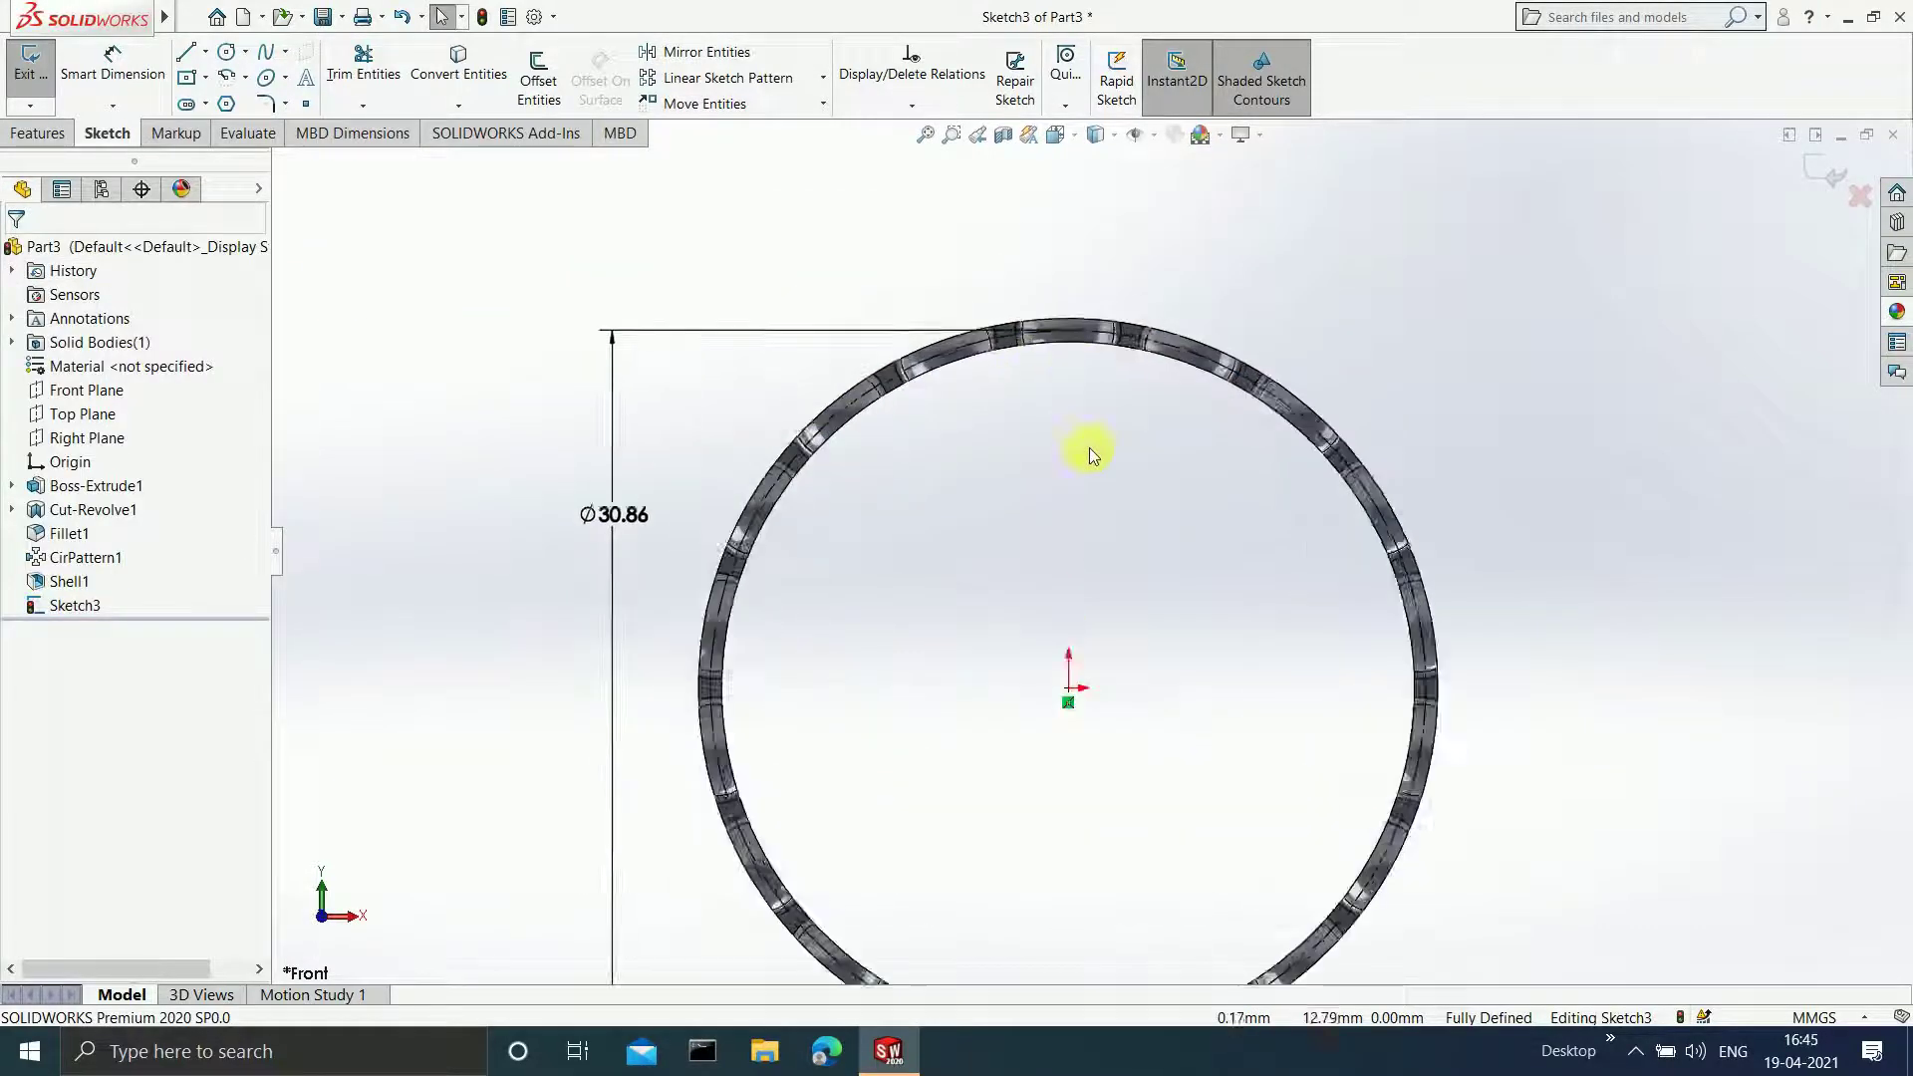
{"action": "left_click", "coordinate": [207, 56]}
{"action": "left_click", "coordinate": [212, 99]}
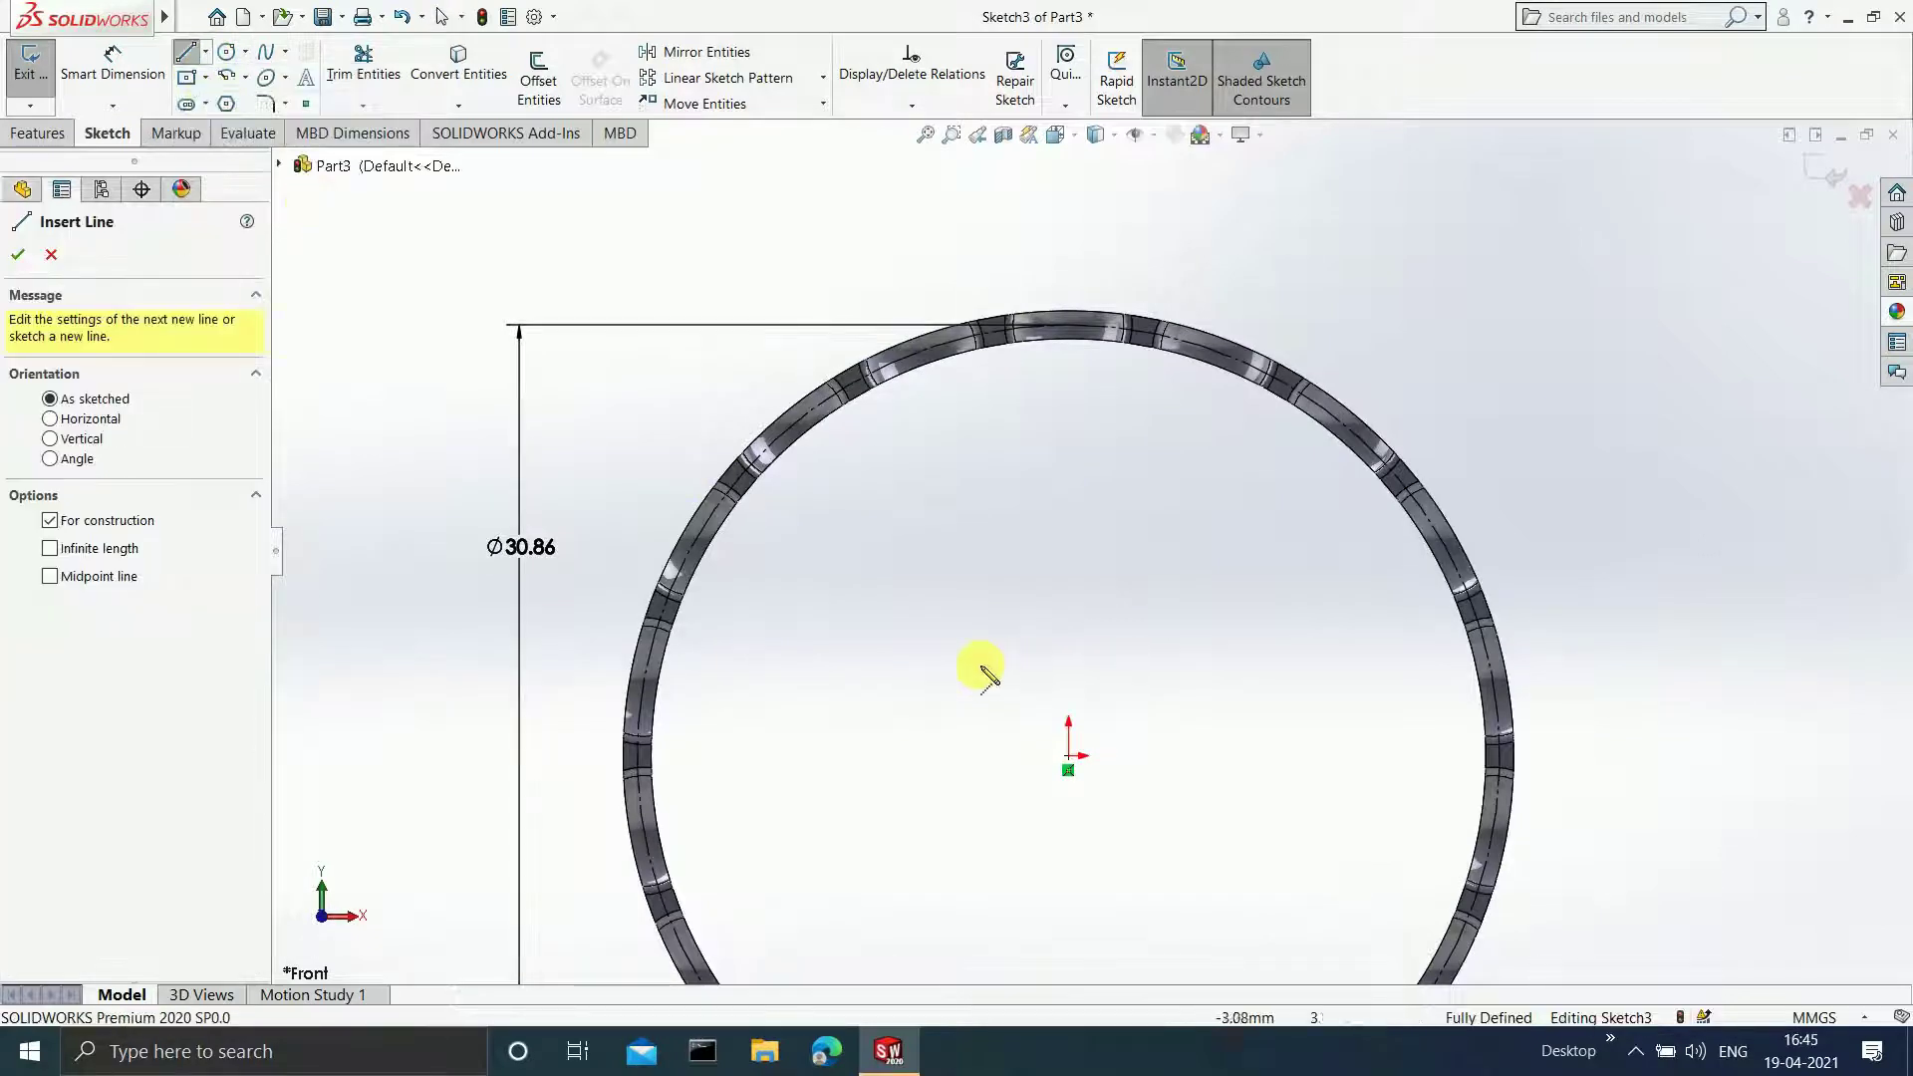
{"action": "left_click", "coordinate": [1070, 760]}
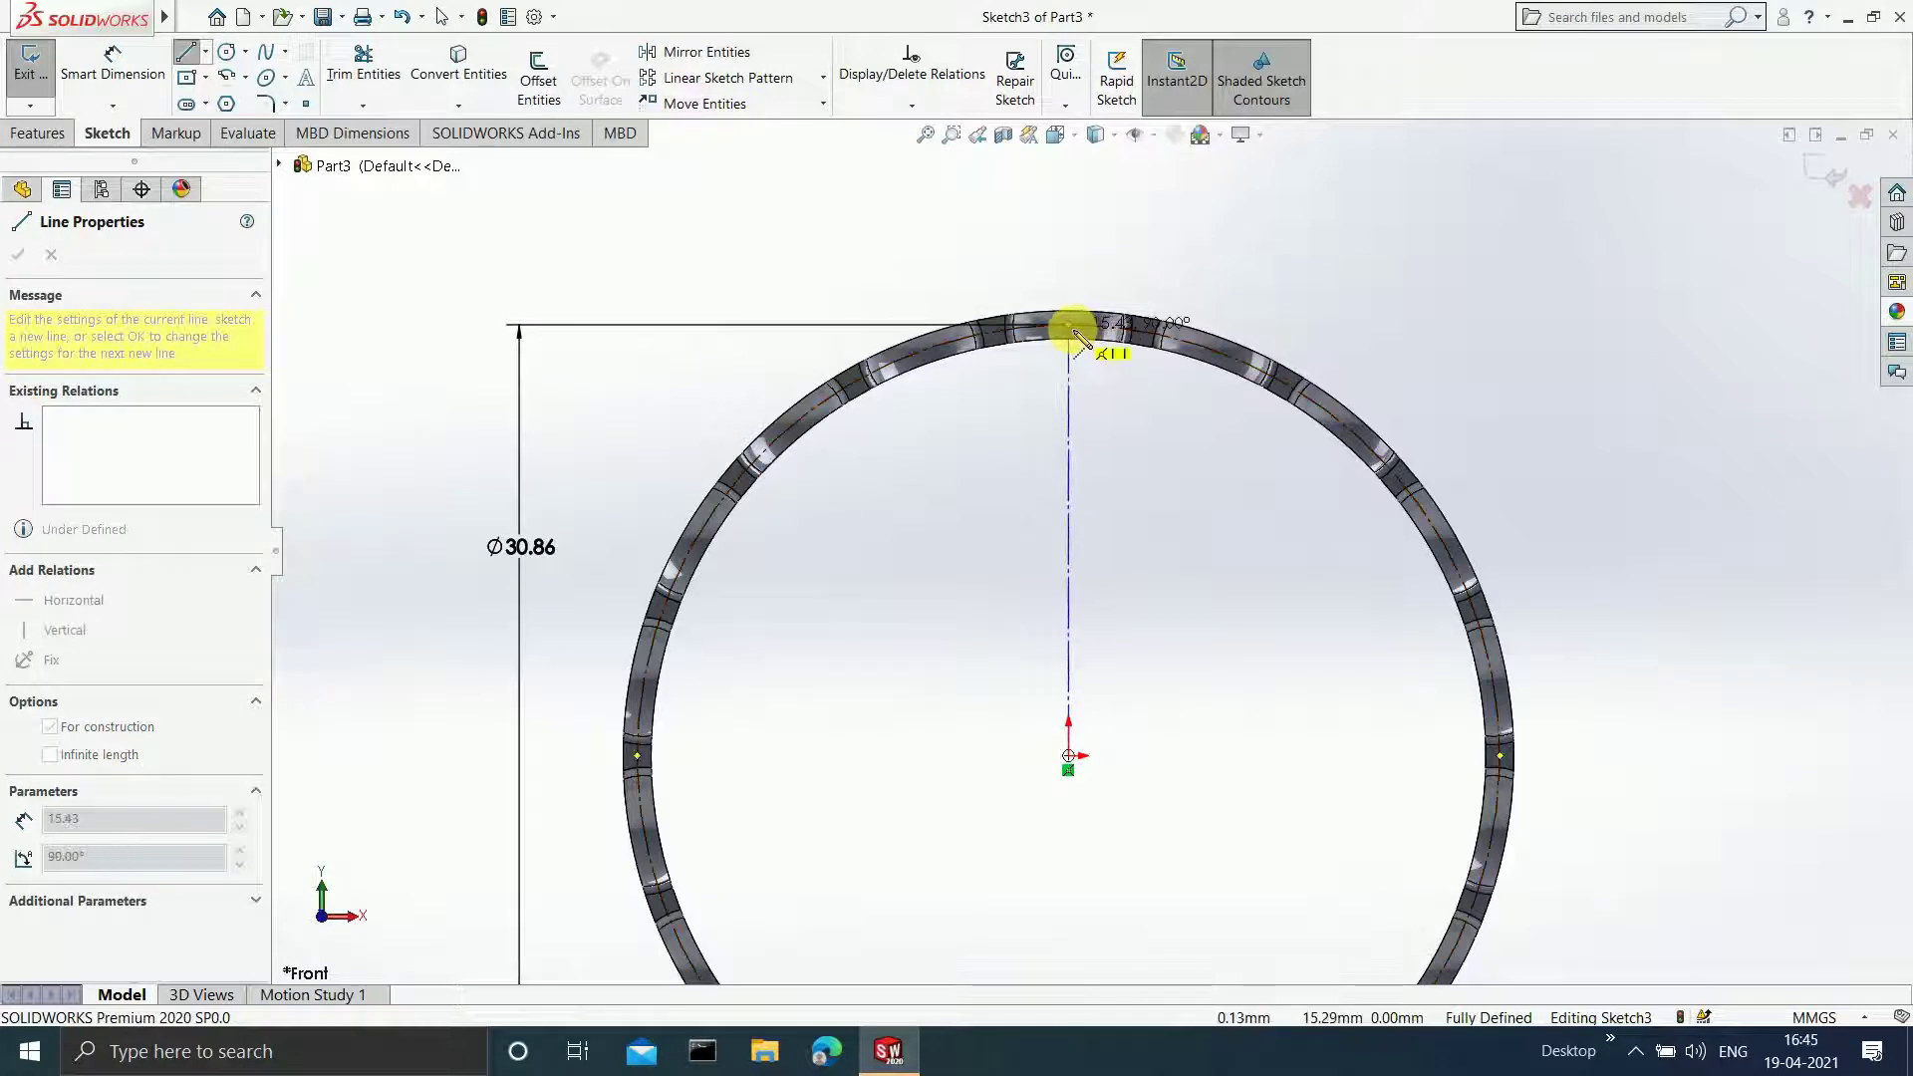
{"action": "left_click", "coordinate": [1070, 326]}
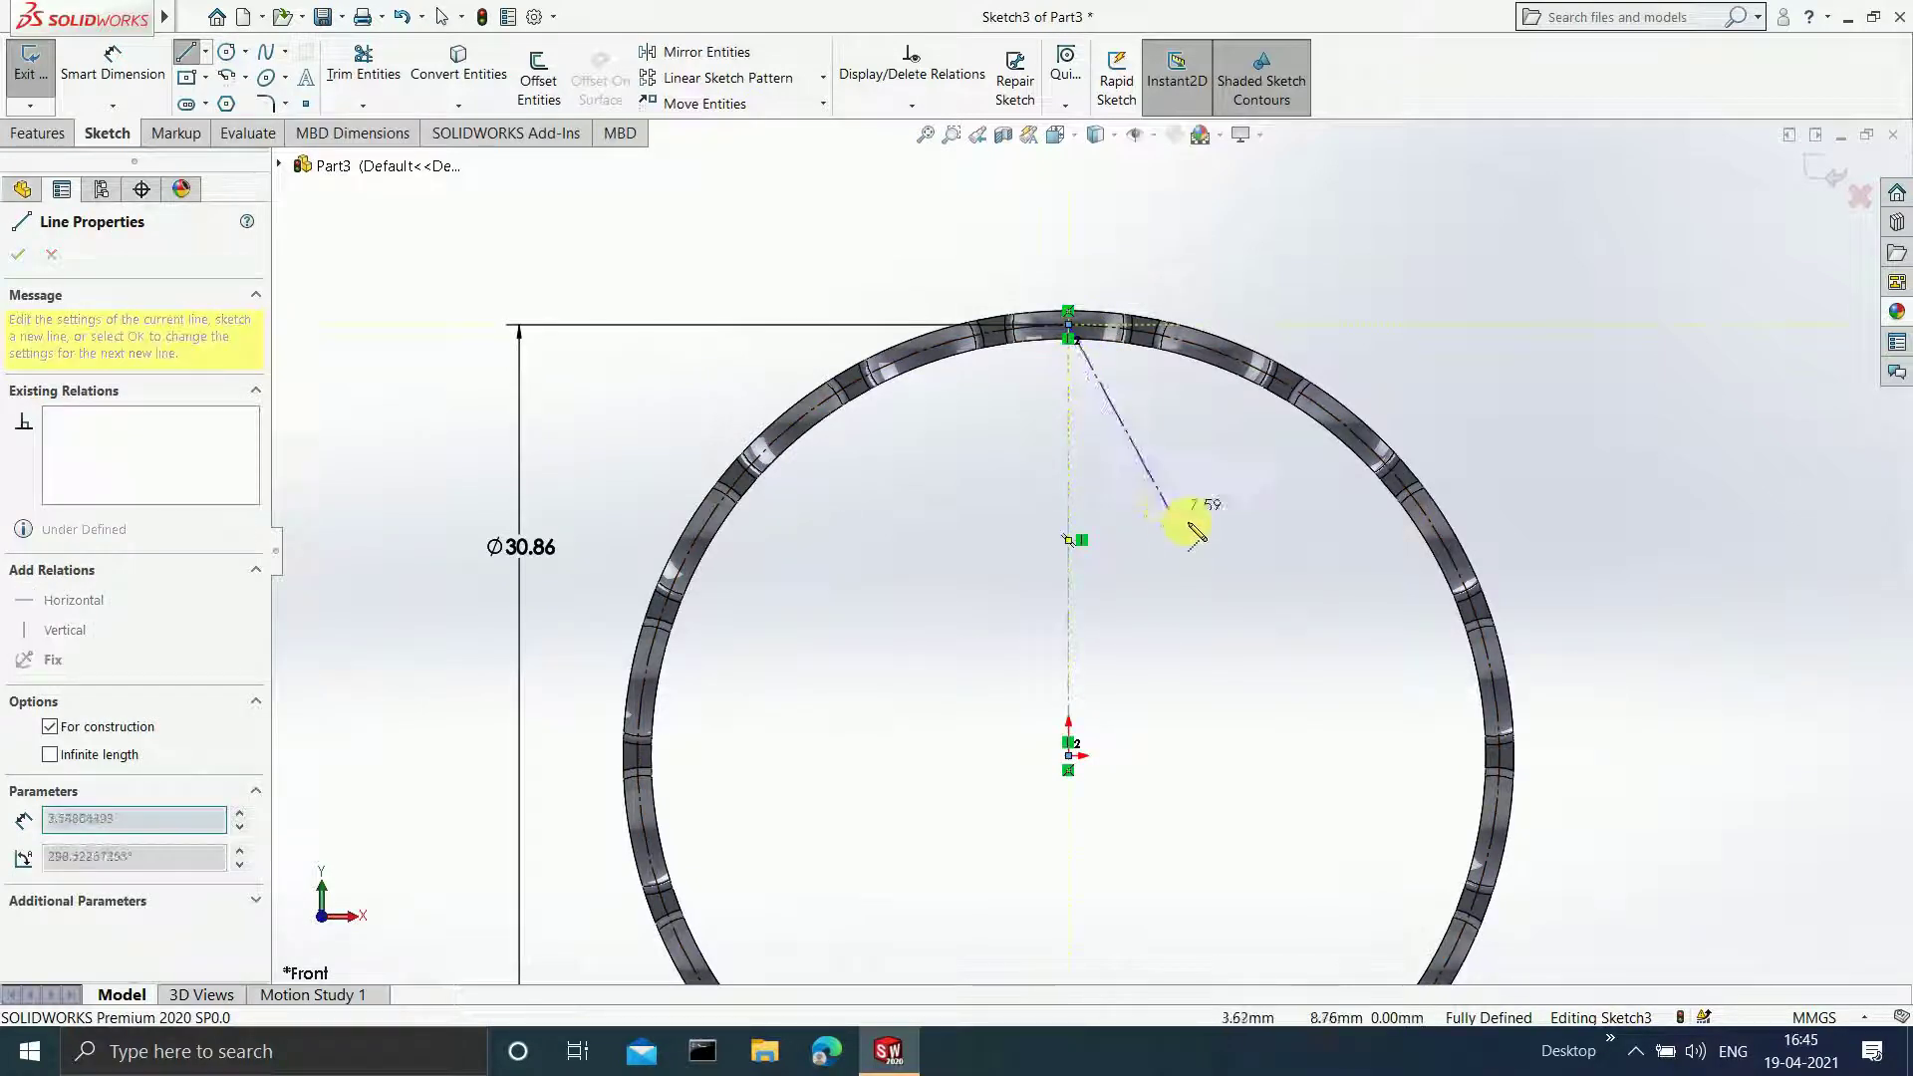
{"action": "key", "text": "Escape"}
{"action": "key", "text": "Escape"}
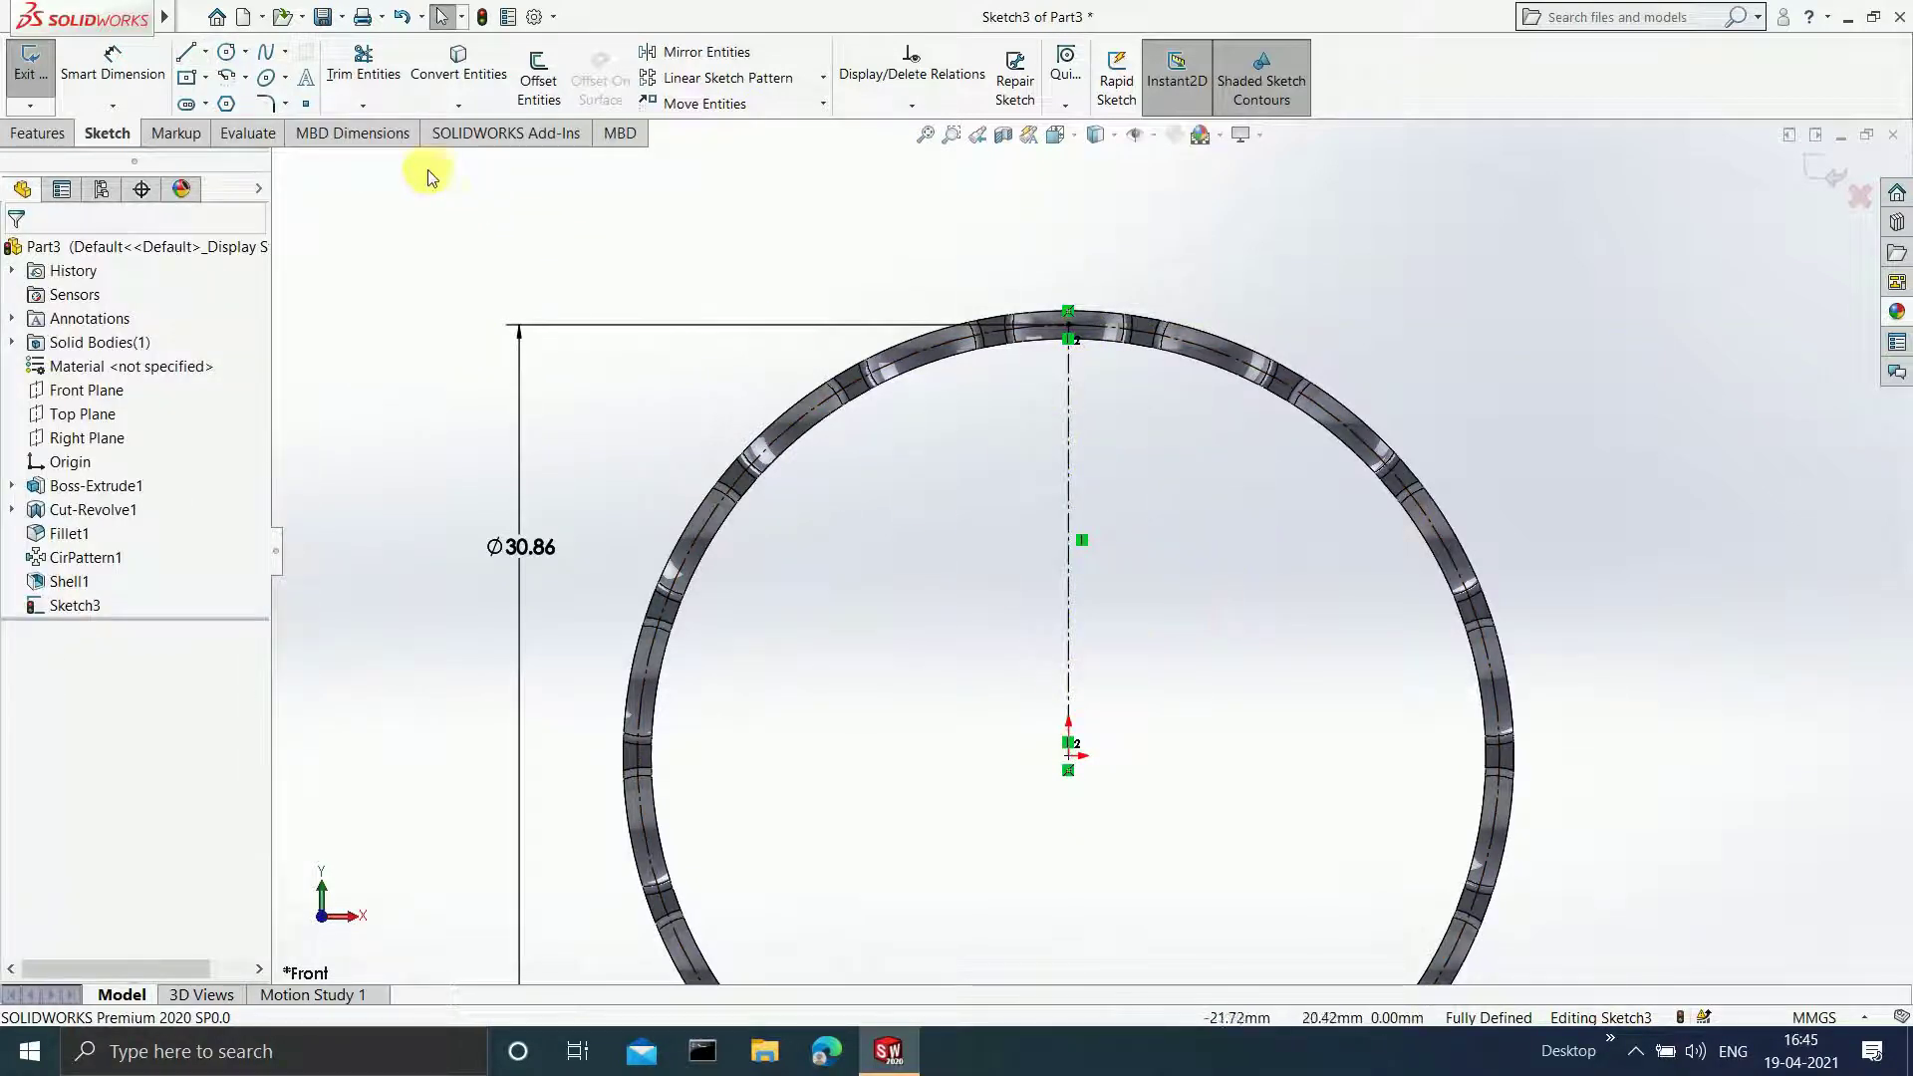
- Draw a second centerline from the origin to the construction circle at the flat face just left of the topmost pocket
{"action": "left_click", "coordinate": [205, 54]}
{"action": "left_click", "coordinate": [239, 98]}
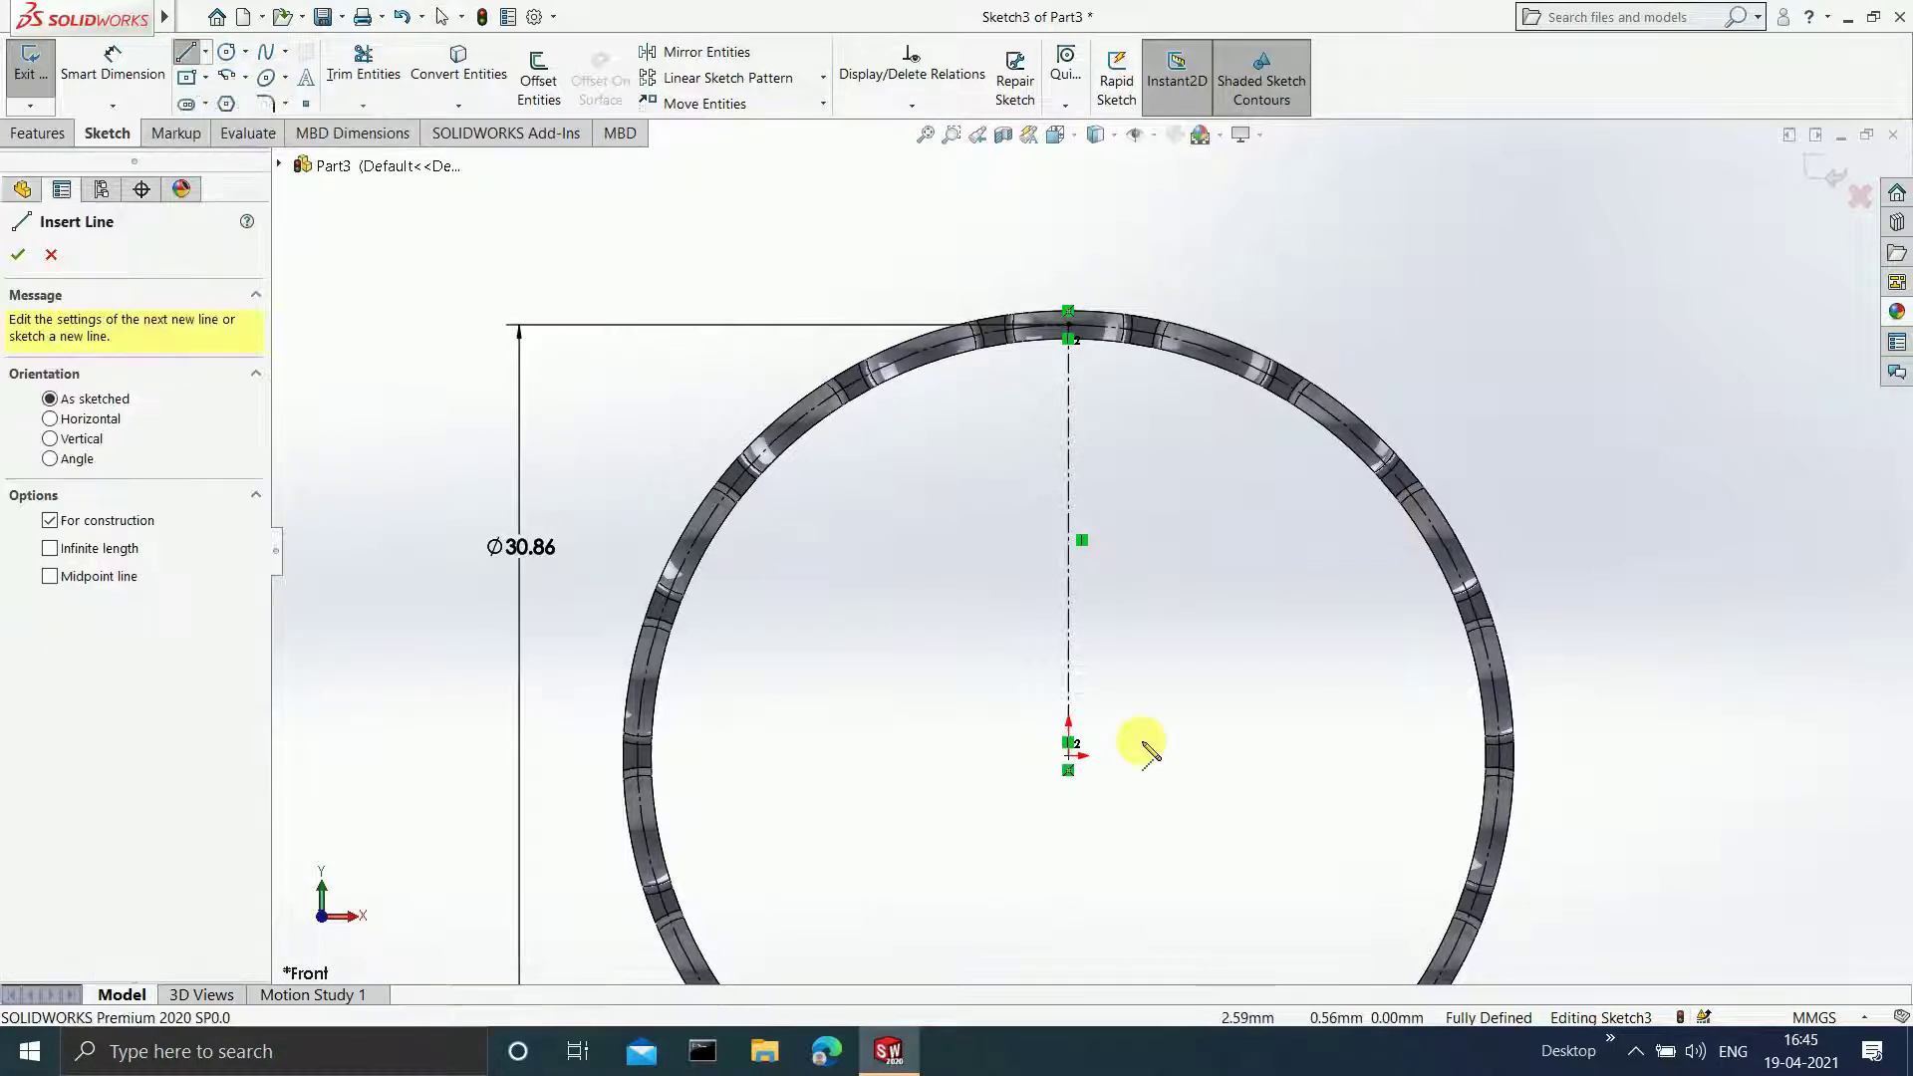
{"action": "left_click", "coordinate": [997, 319]}
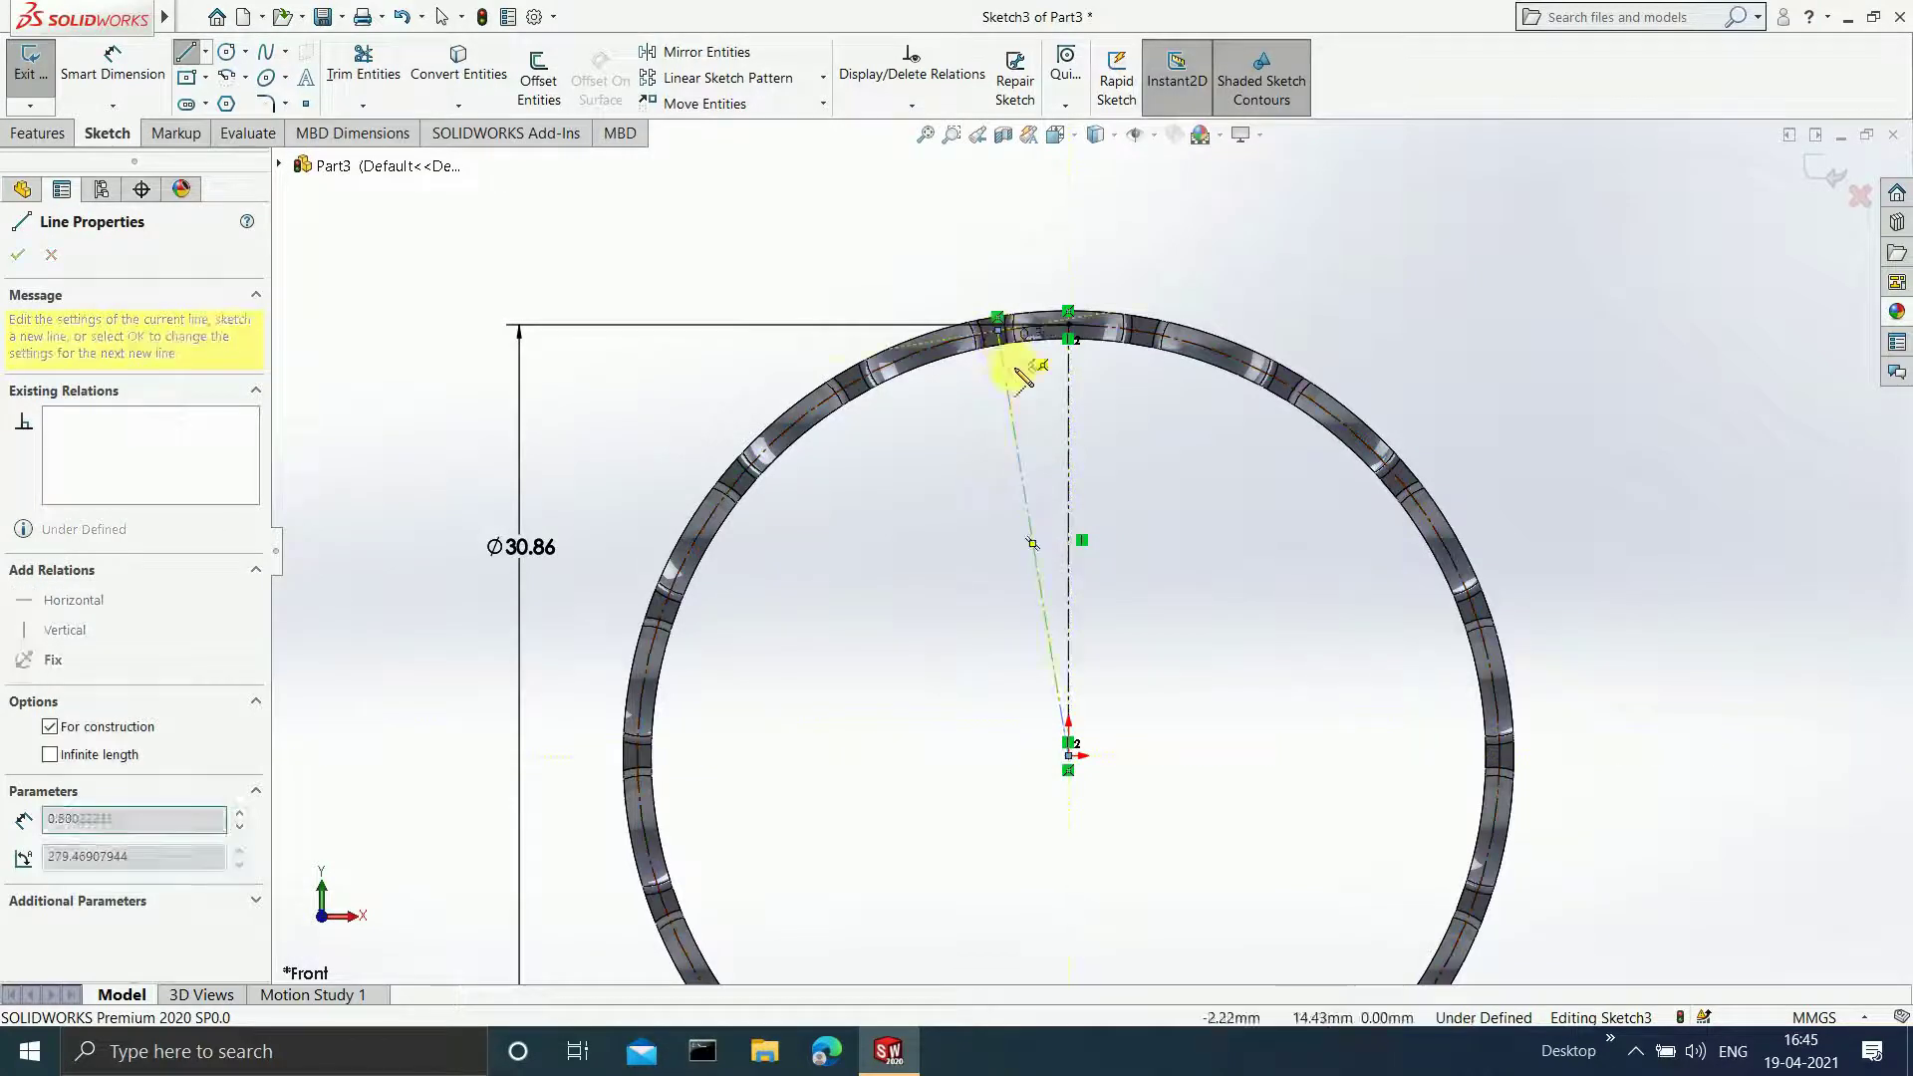
{"action": "key", "text": "Escape"}
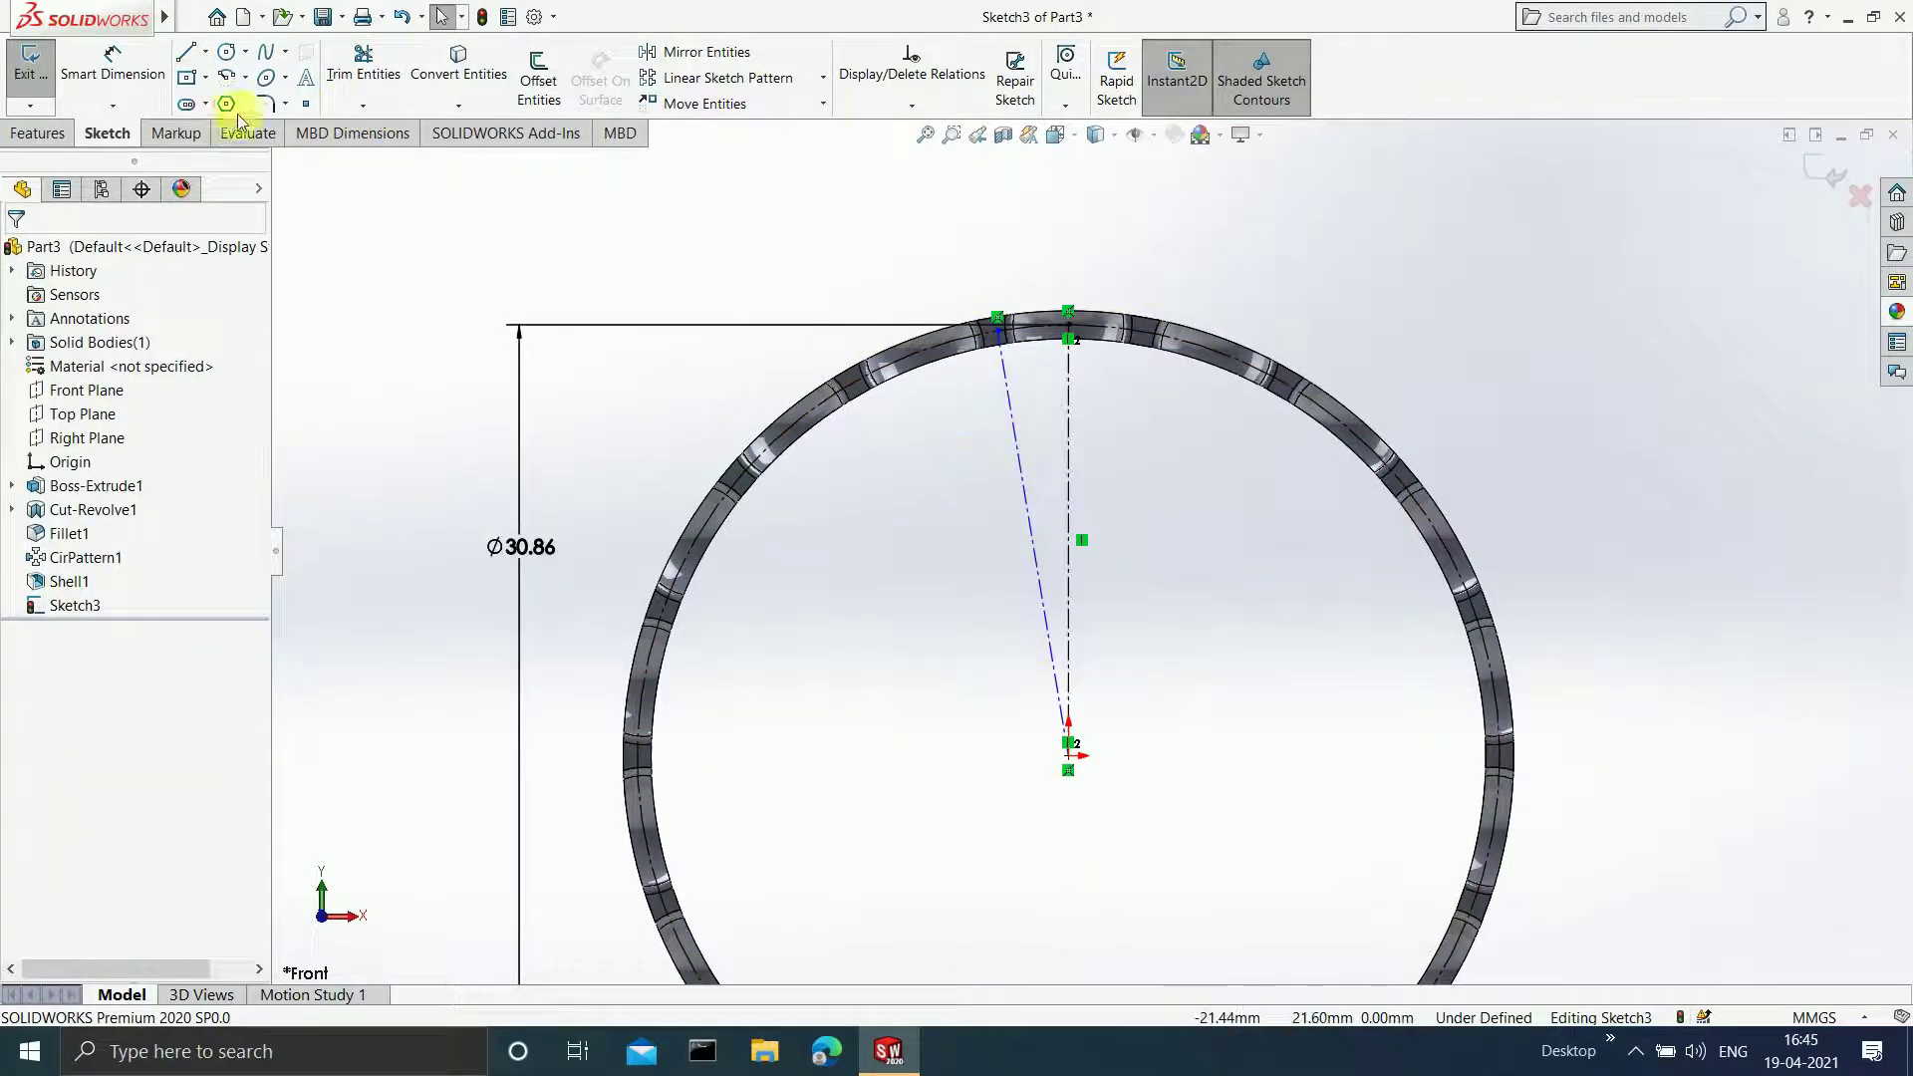
- Dimension the angle between the slanted and vertical centerlines and set it to 10°
{"action": "left_click", "coordinate": [112, 65]}
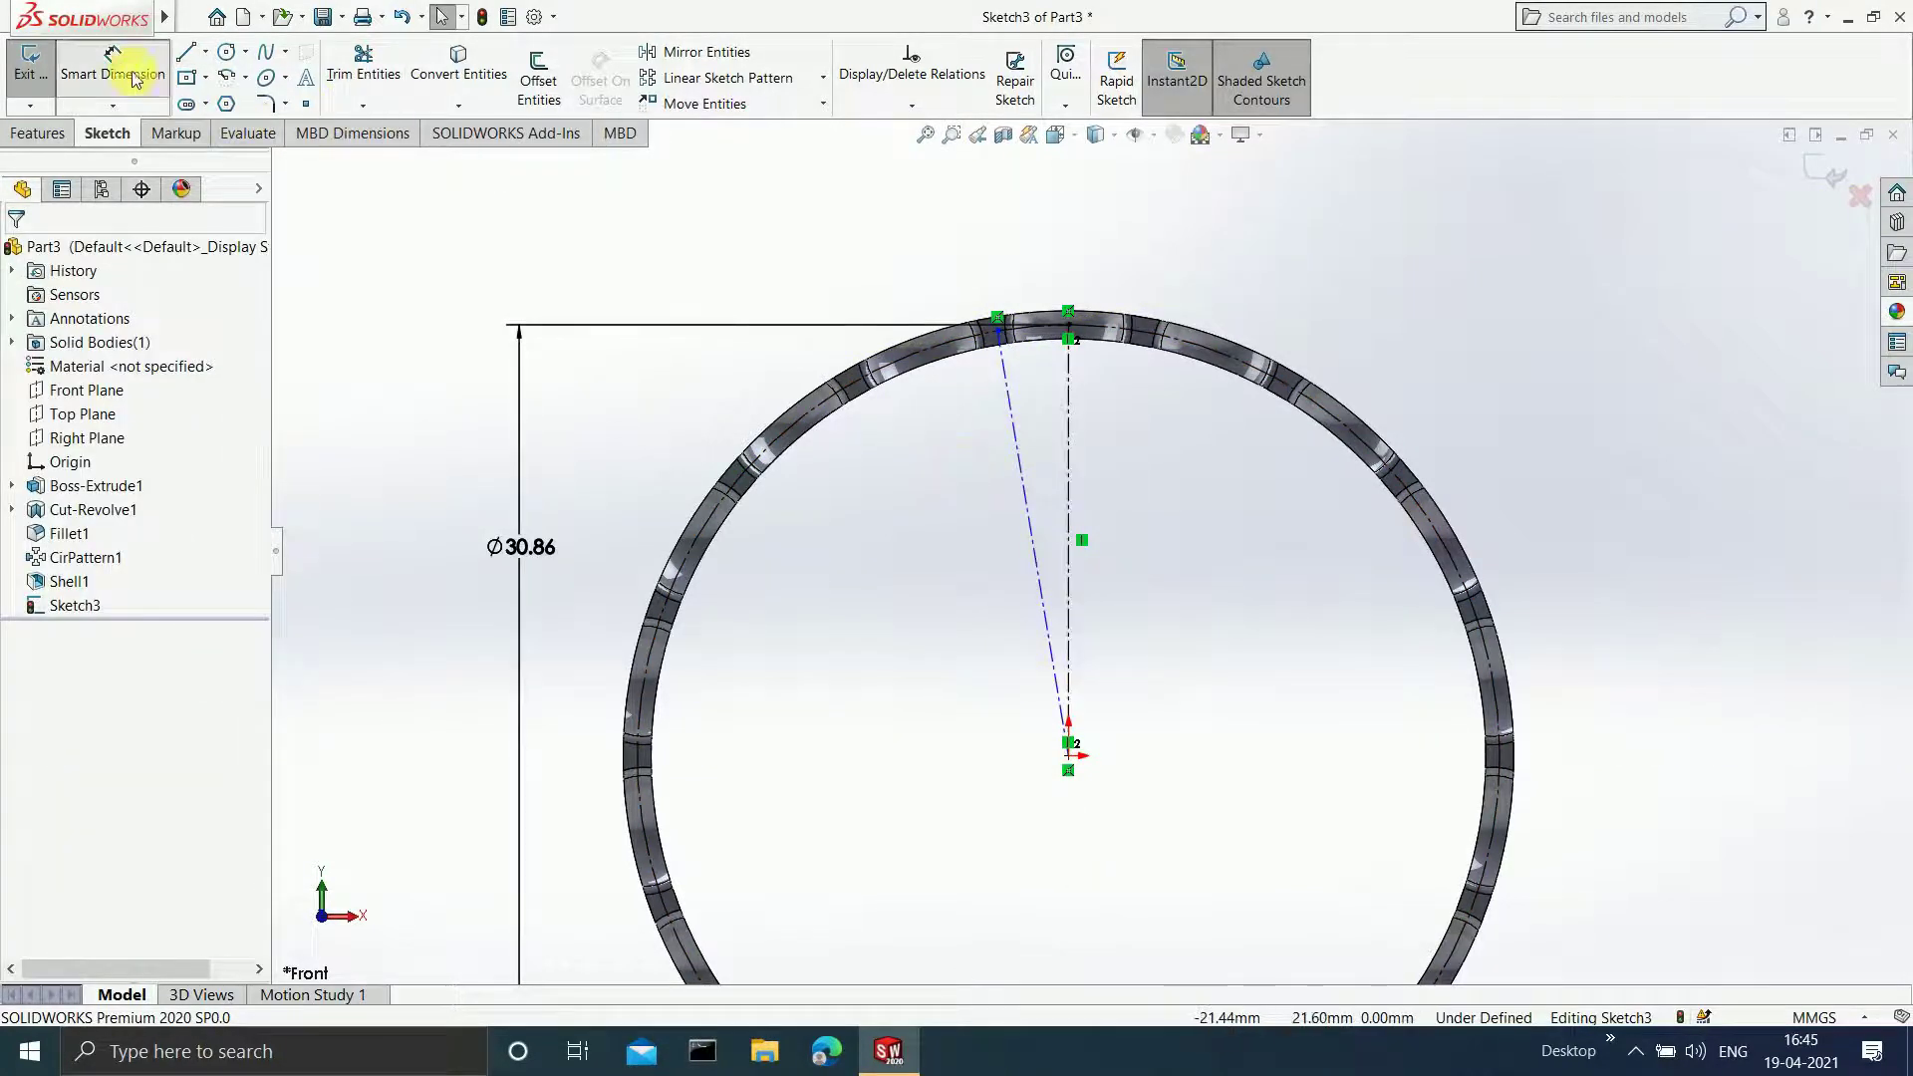
{"action": "left_click", "coordinate": [1048, 641]}
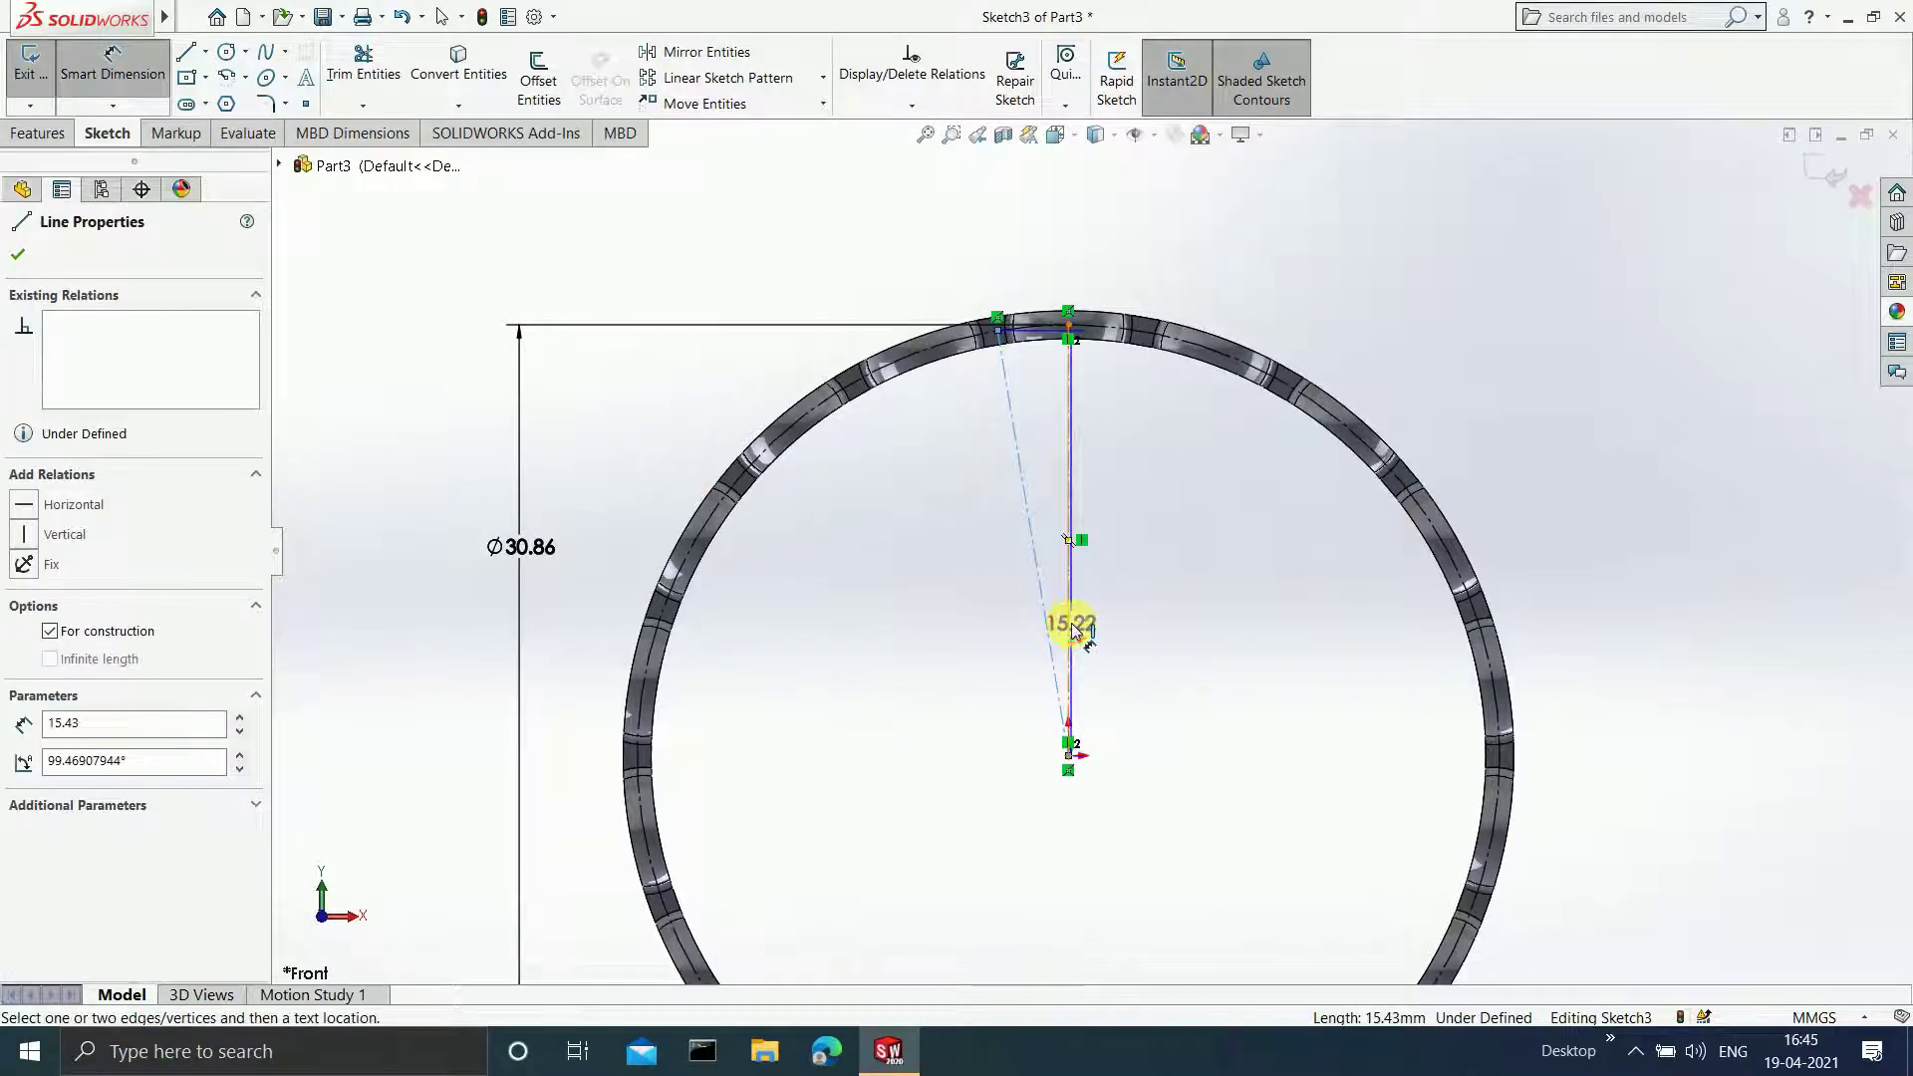
{"action": "left_click", "coordinate": [1046, 611]}
{"action": "left_click", "coordinate": [1046, 593]}
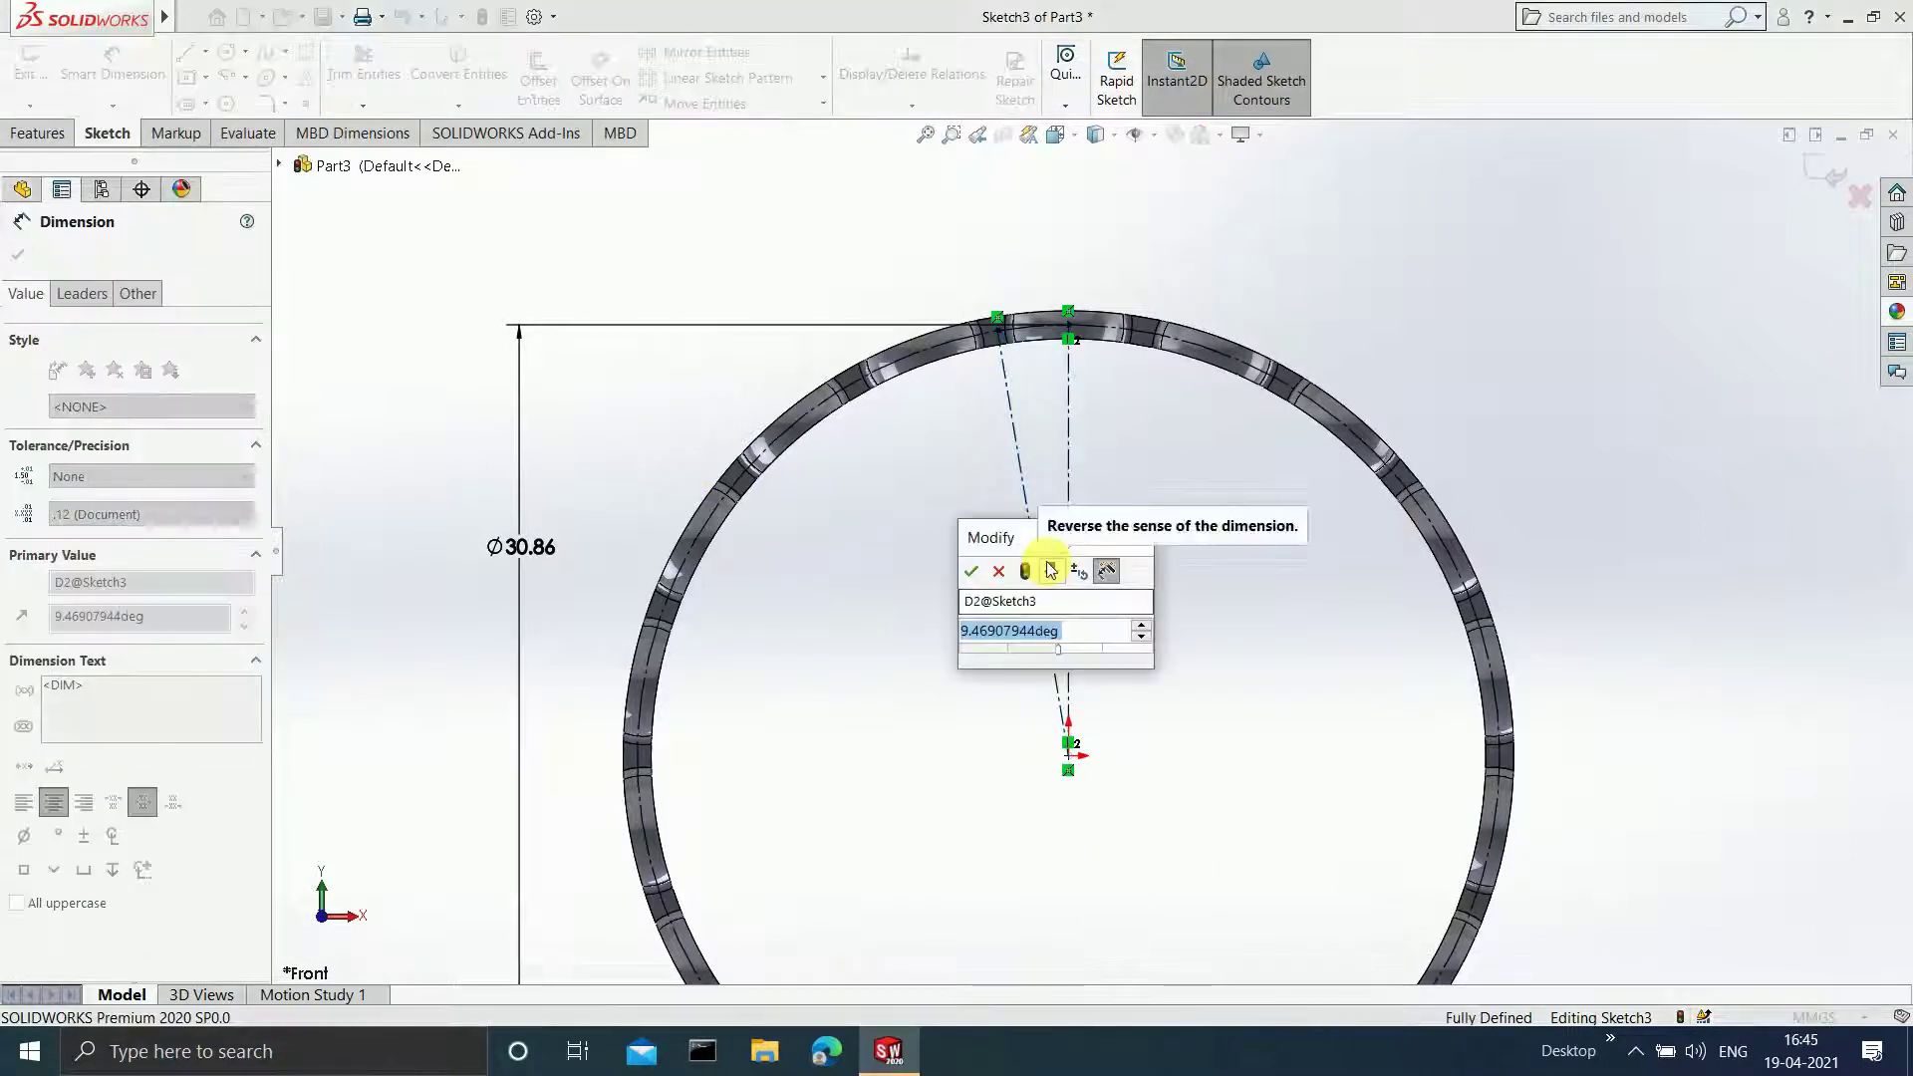
{"action": "type", "text": "10"}
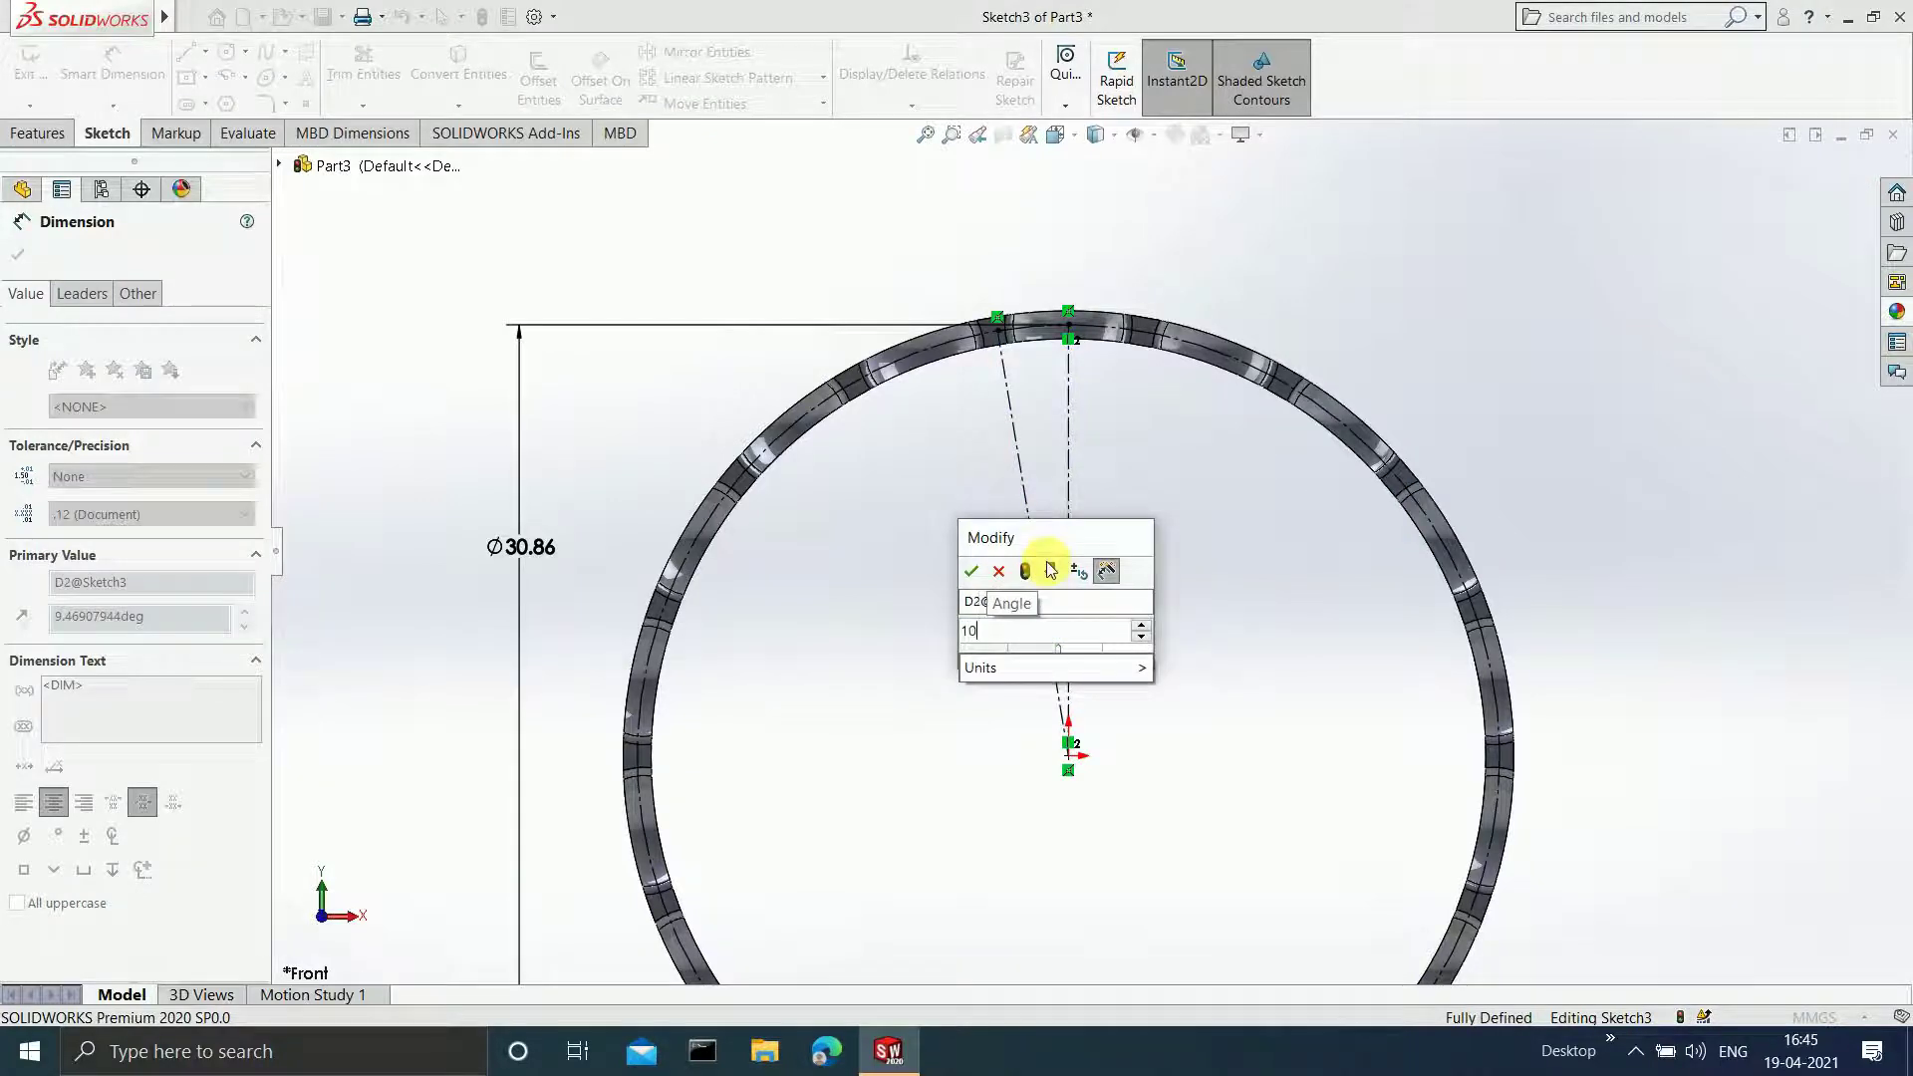
{"action": "key", "text": "Return"}
- Sketch a circle about 0.63 mm in diameter on the flat face, centred on the slanted centerline's outer end
{"action": "scroll", "coordinate": [995, 343], "scroll_direction": "down", "scroll_amount": 8}
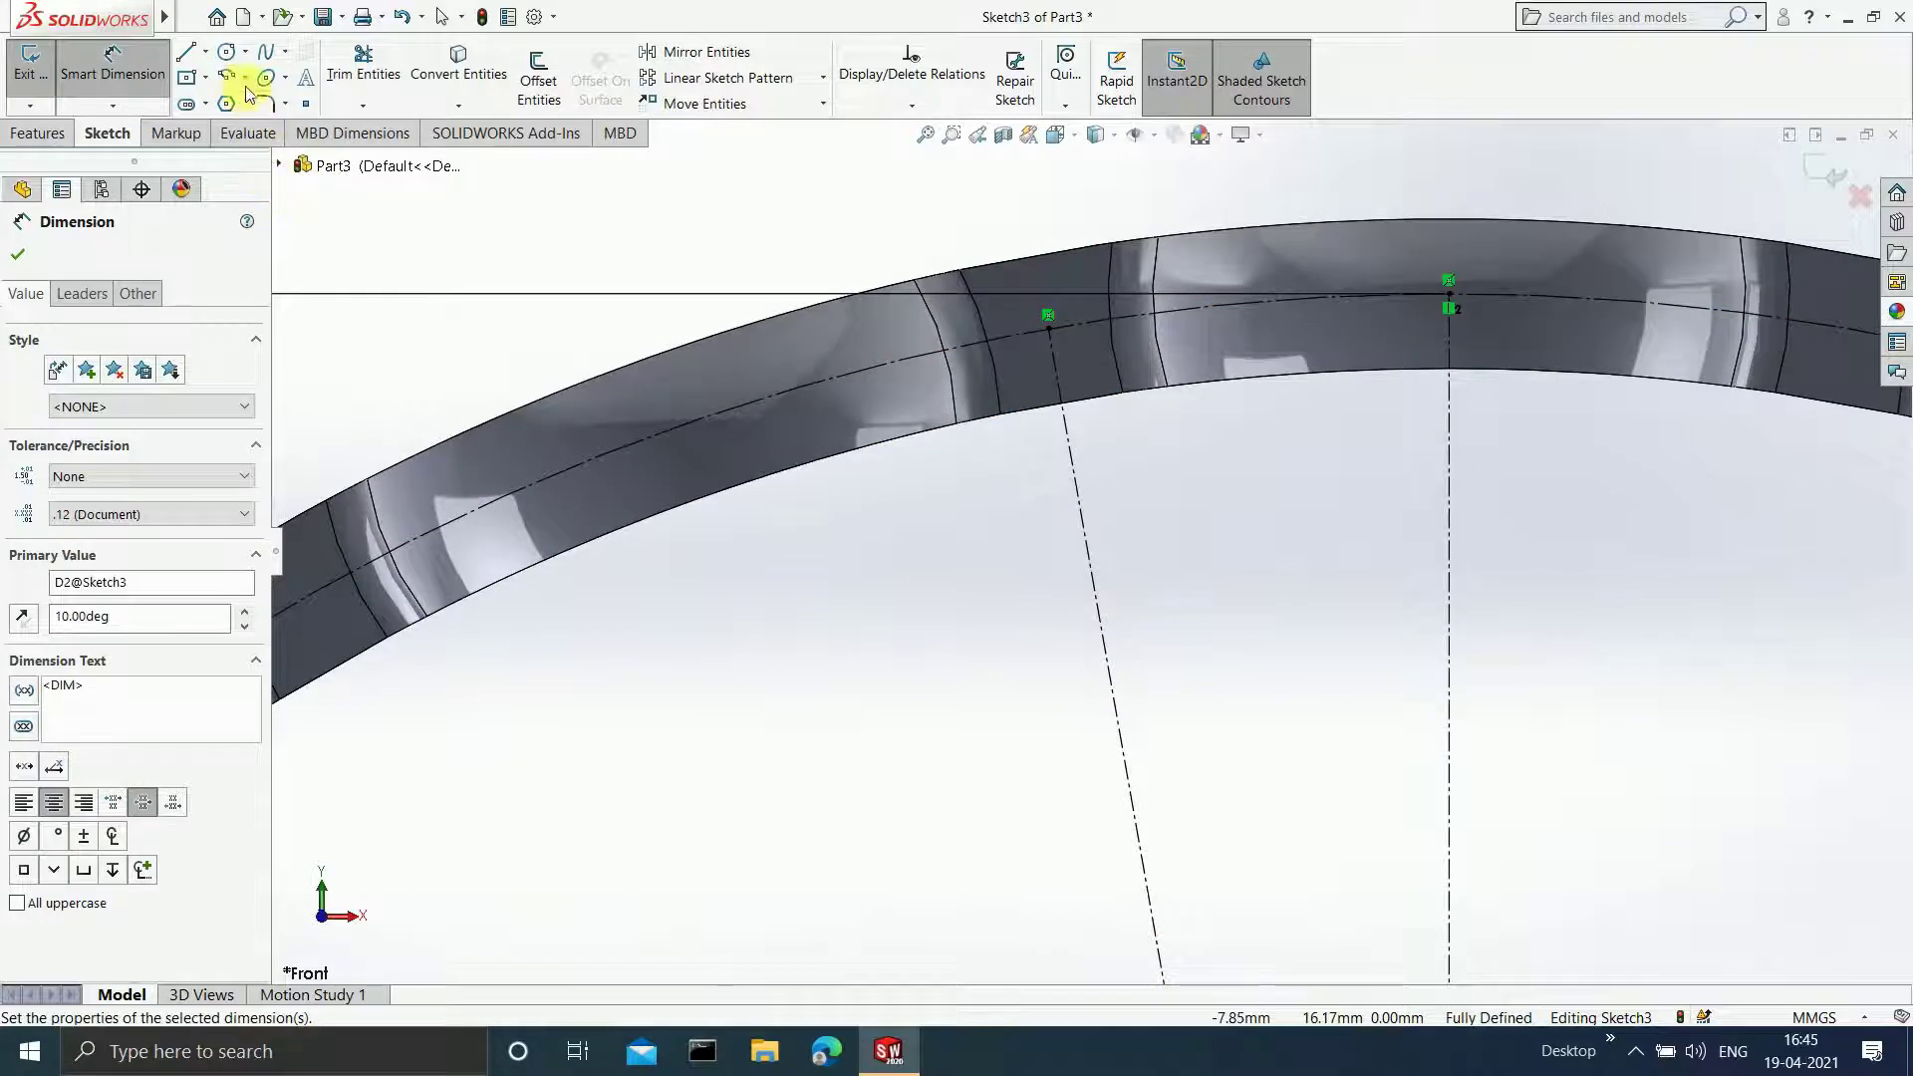
{"action": "left_click", "coordinate": [227, 52]}
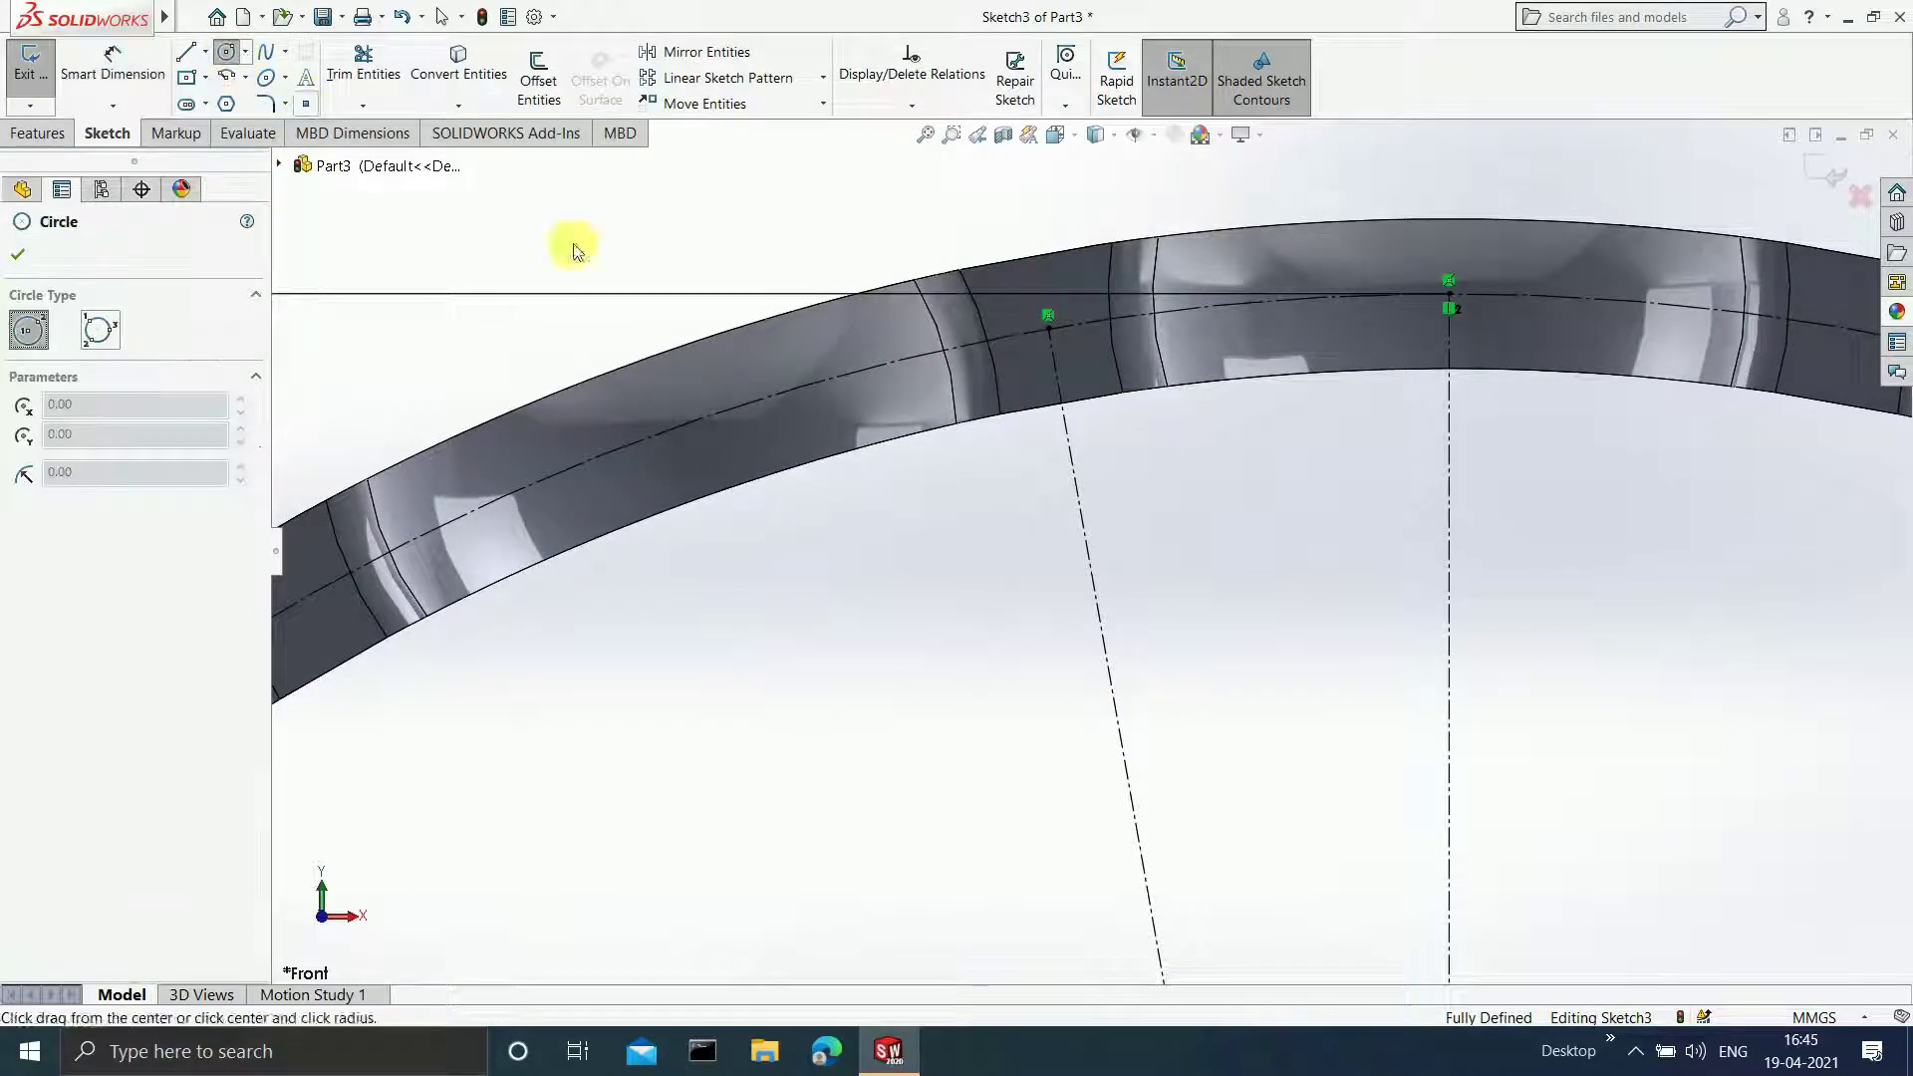
{"action": "left_click", "coordinate": [1053, 334]}
{"action": "left_click", "coordinate": [1089, 372]}
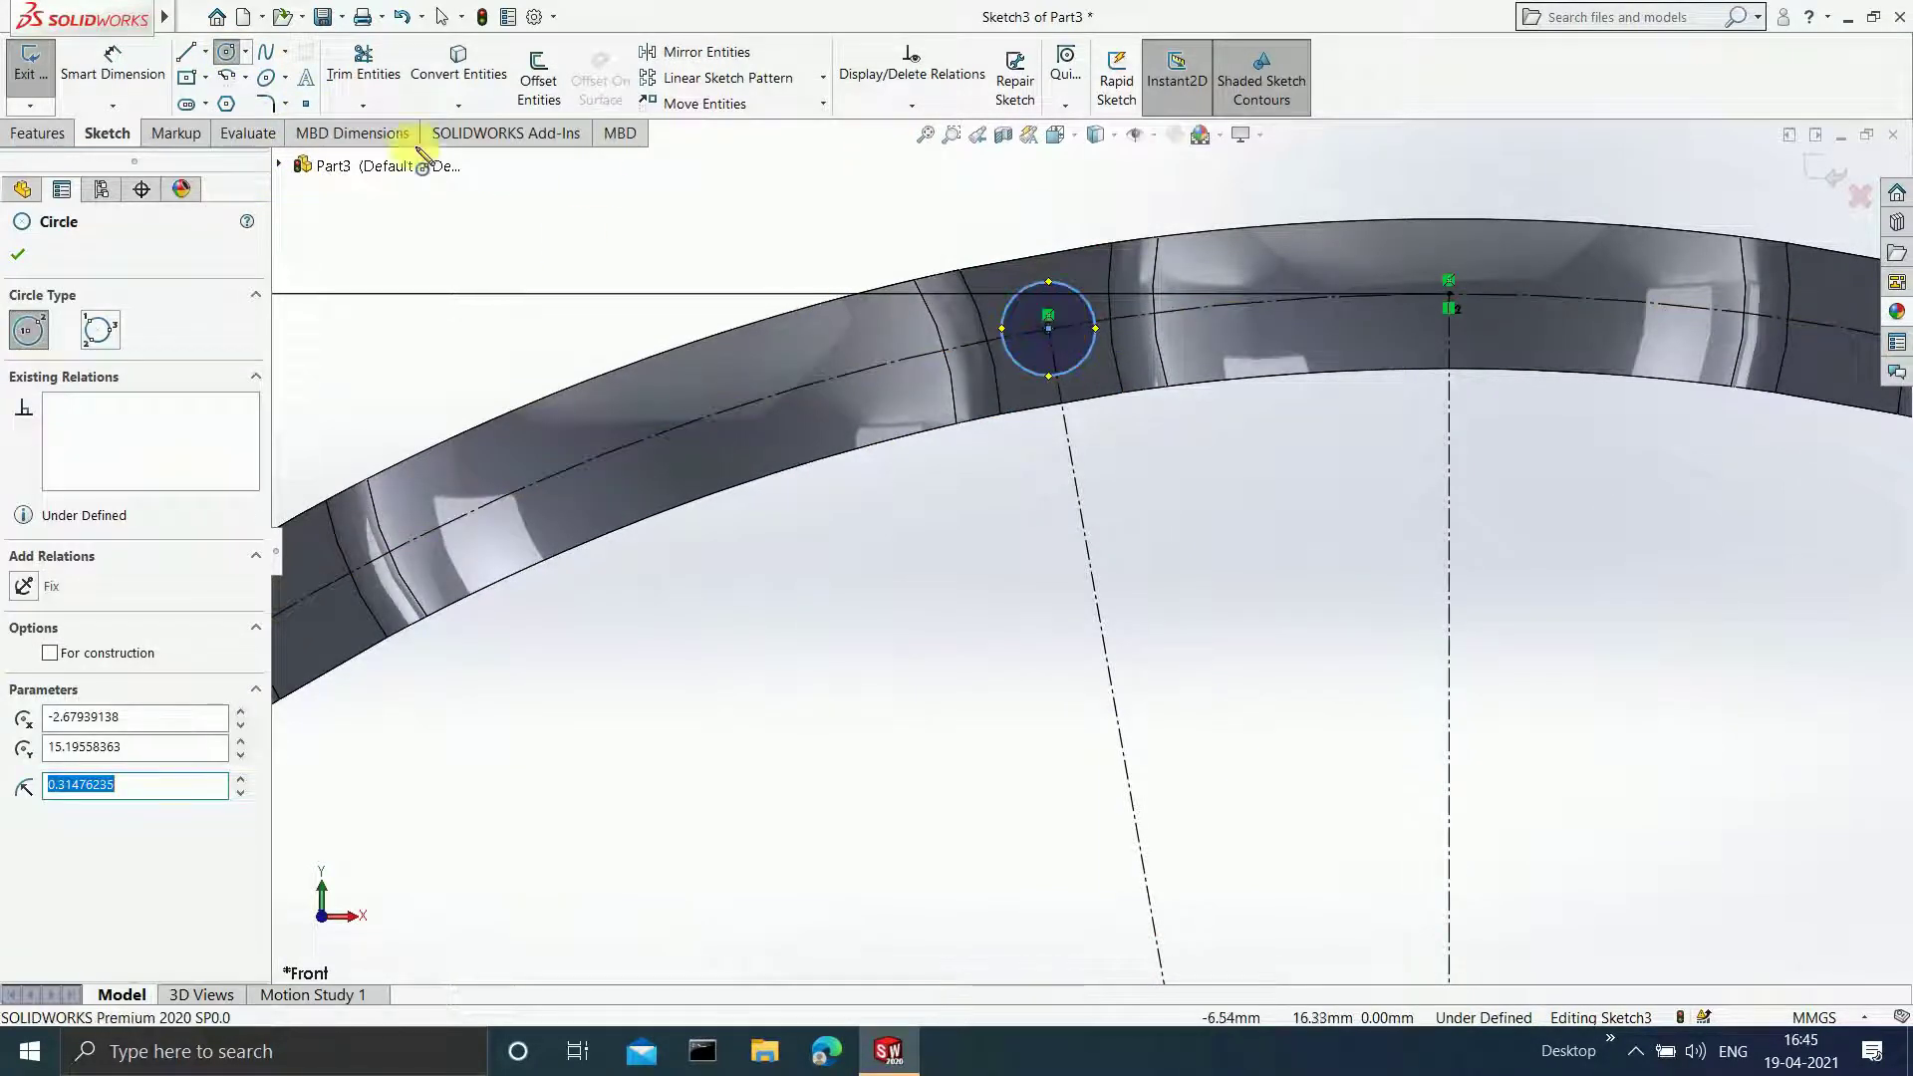
- Set the small circle's diameter to 0.7 mm and exit the sketch
{"action": "left_click", "coordinate": [113, 62]}
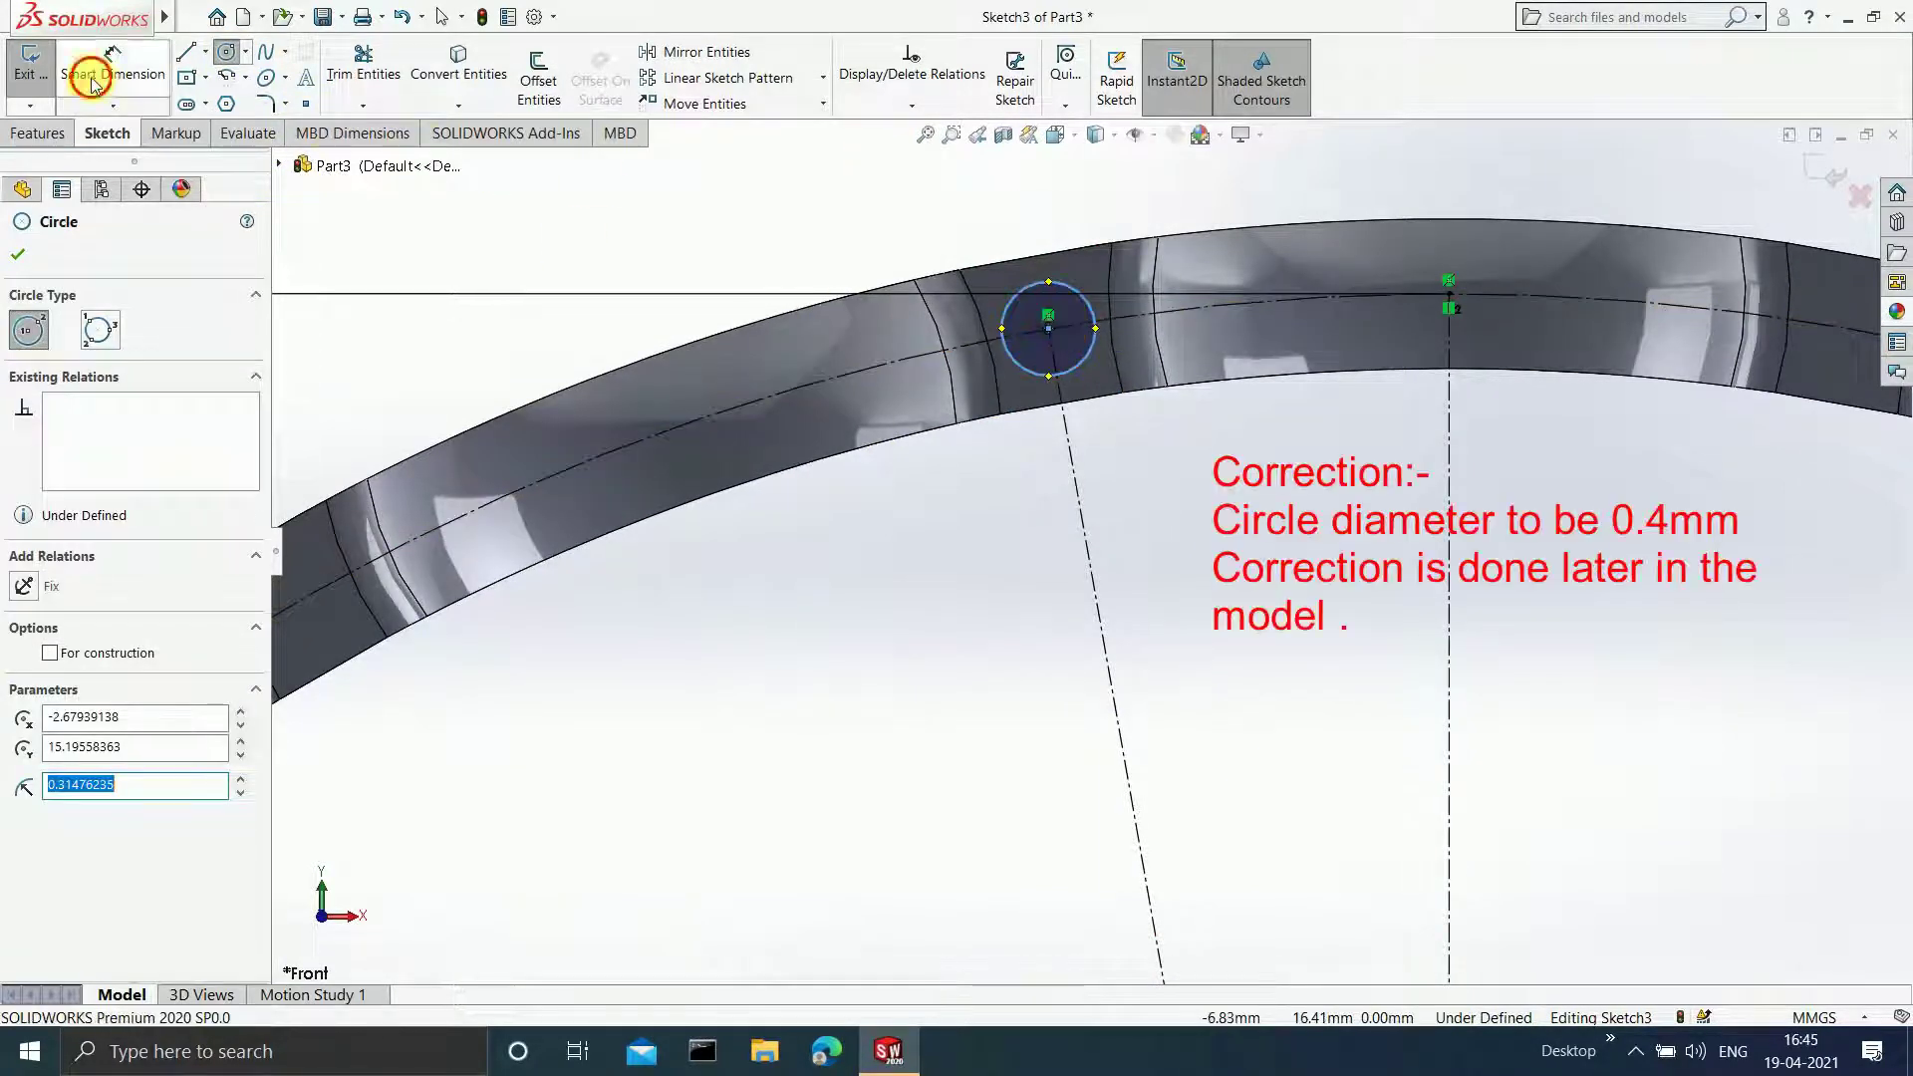
{"action": "left_click", "coordinate": [1071, 290]}
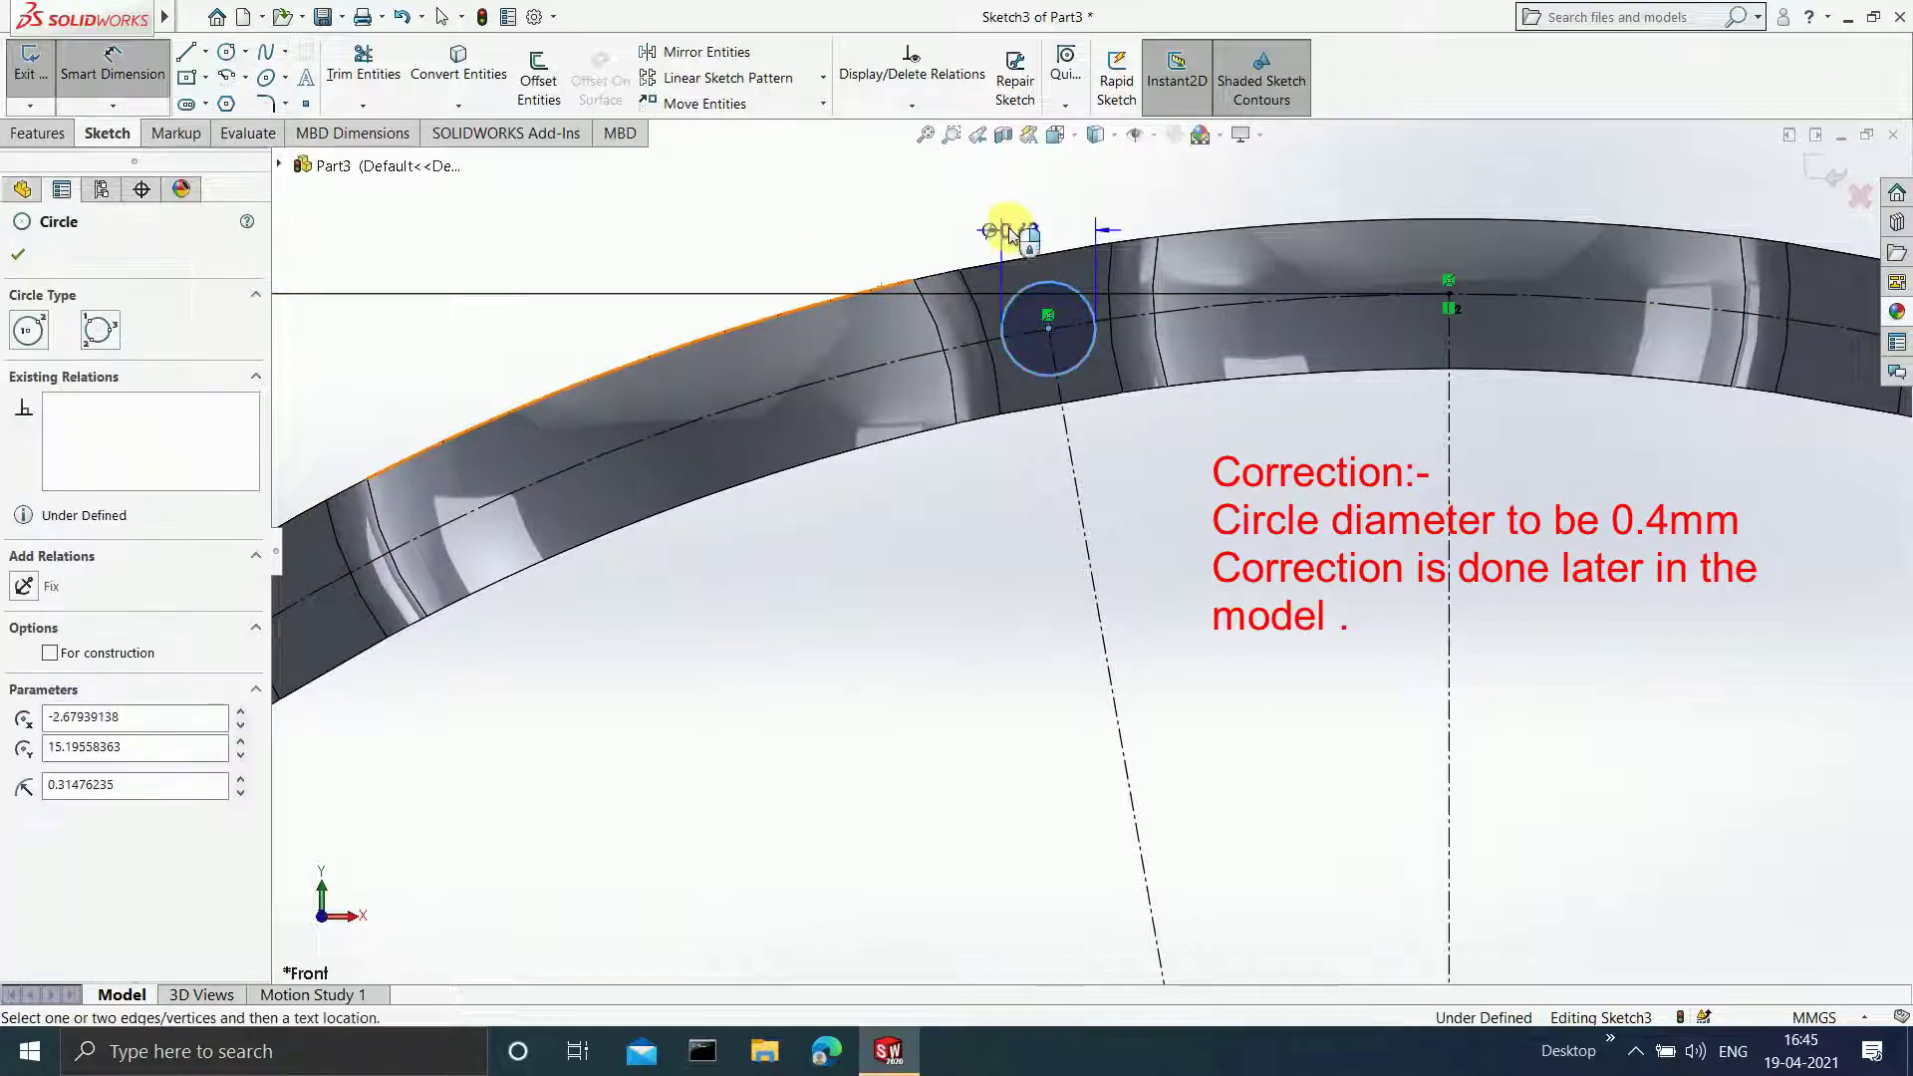
{"action": "left_click", "coordinate": [1033, 214]}
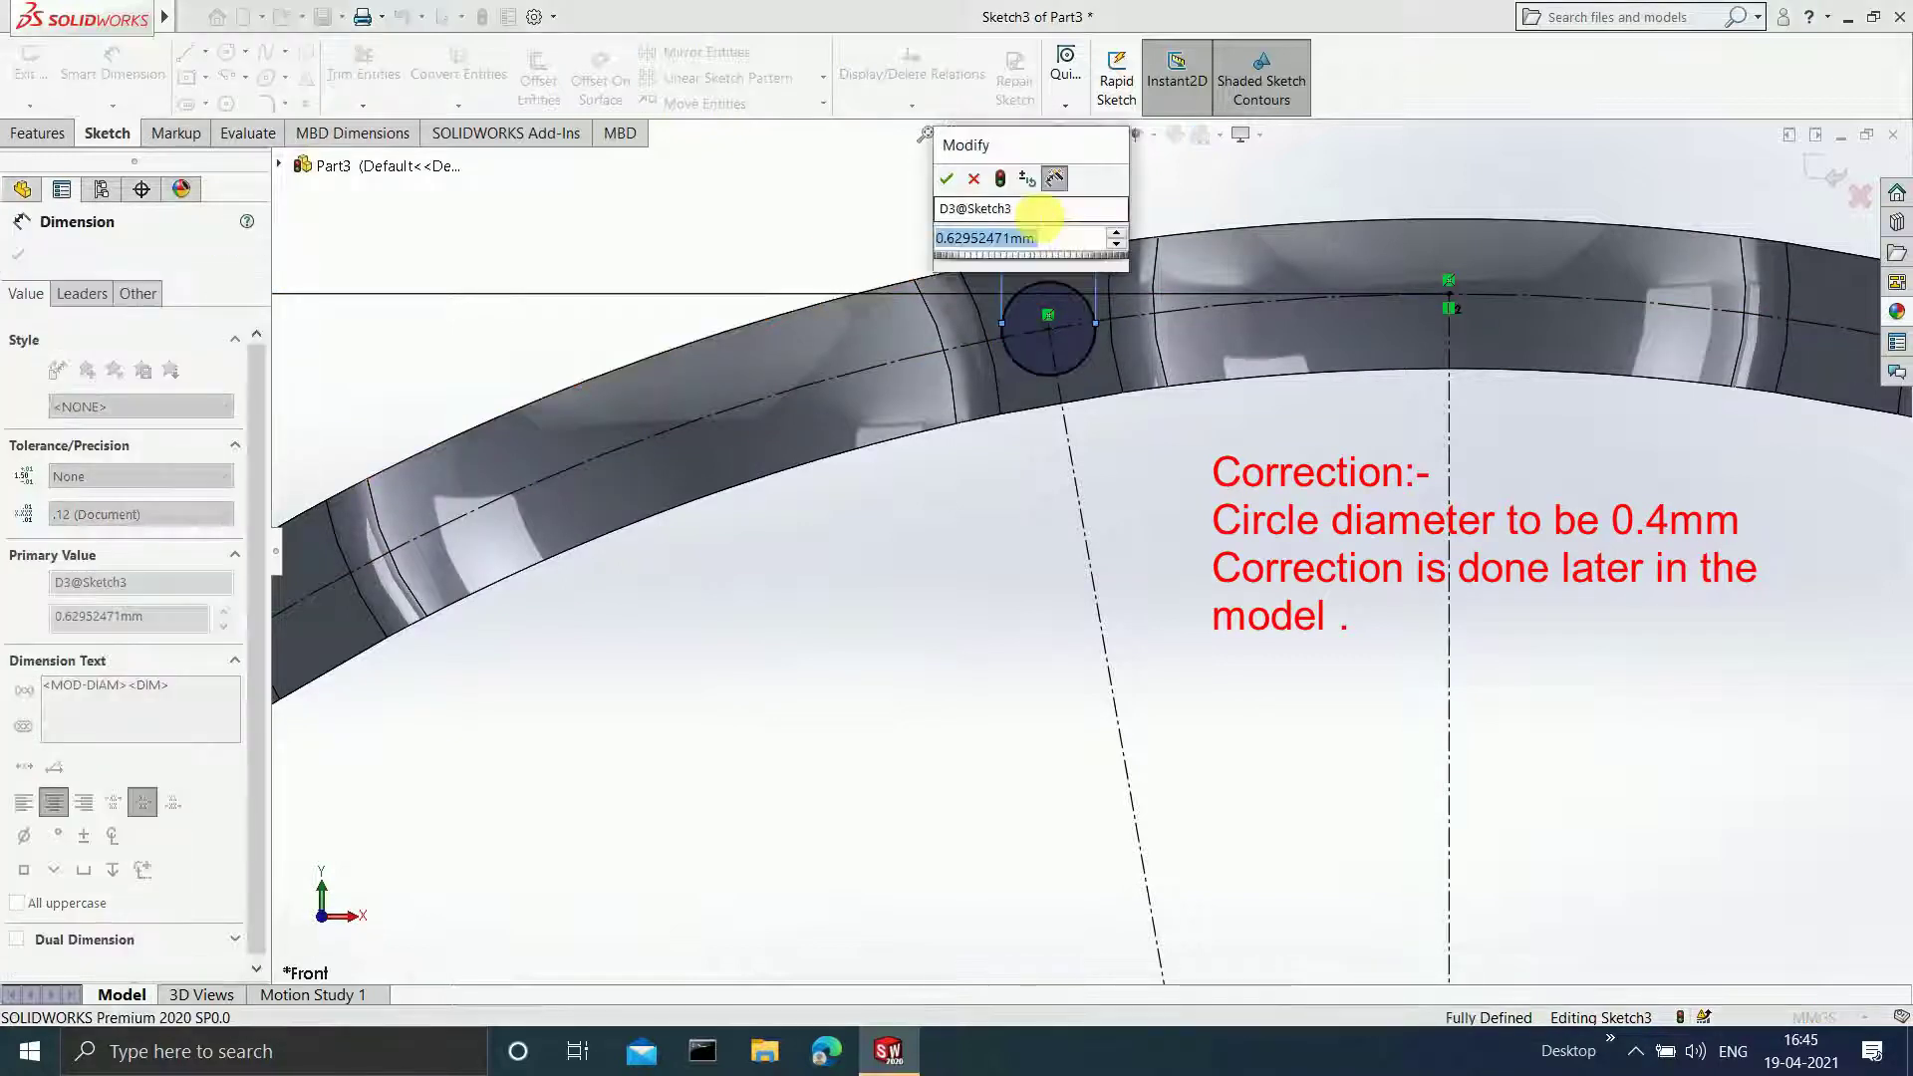
{"action": "type", "text": "0.7"}
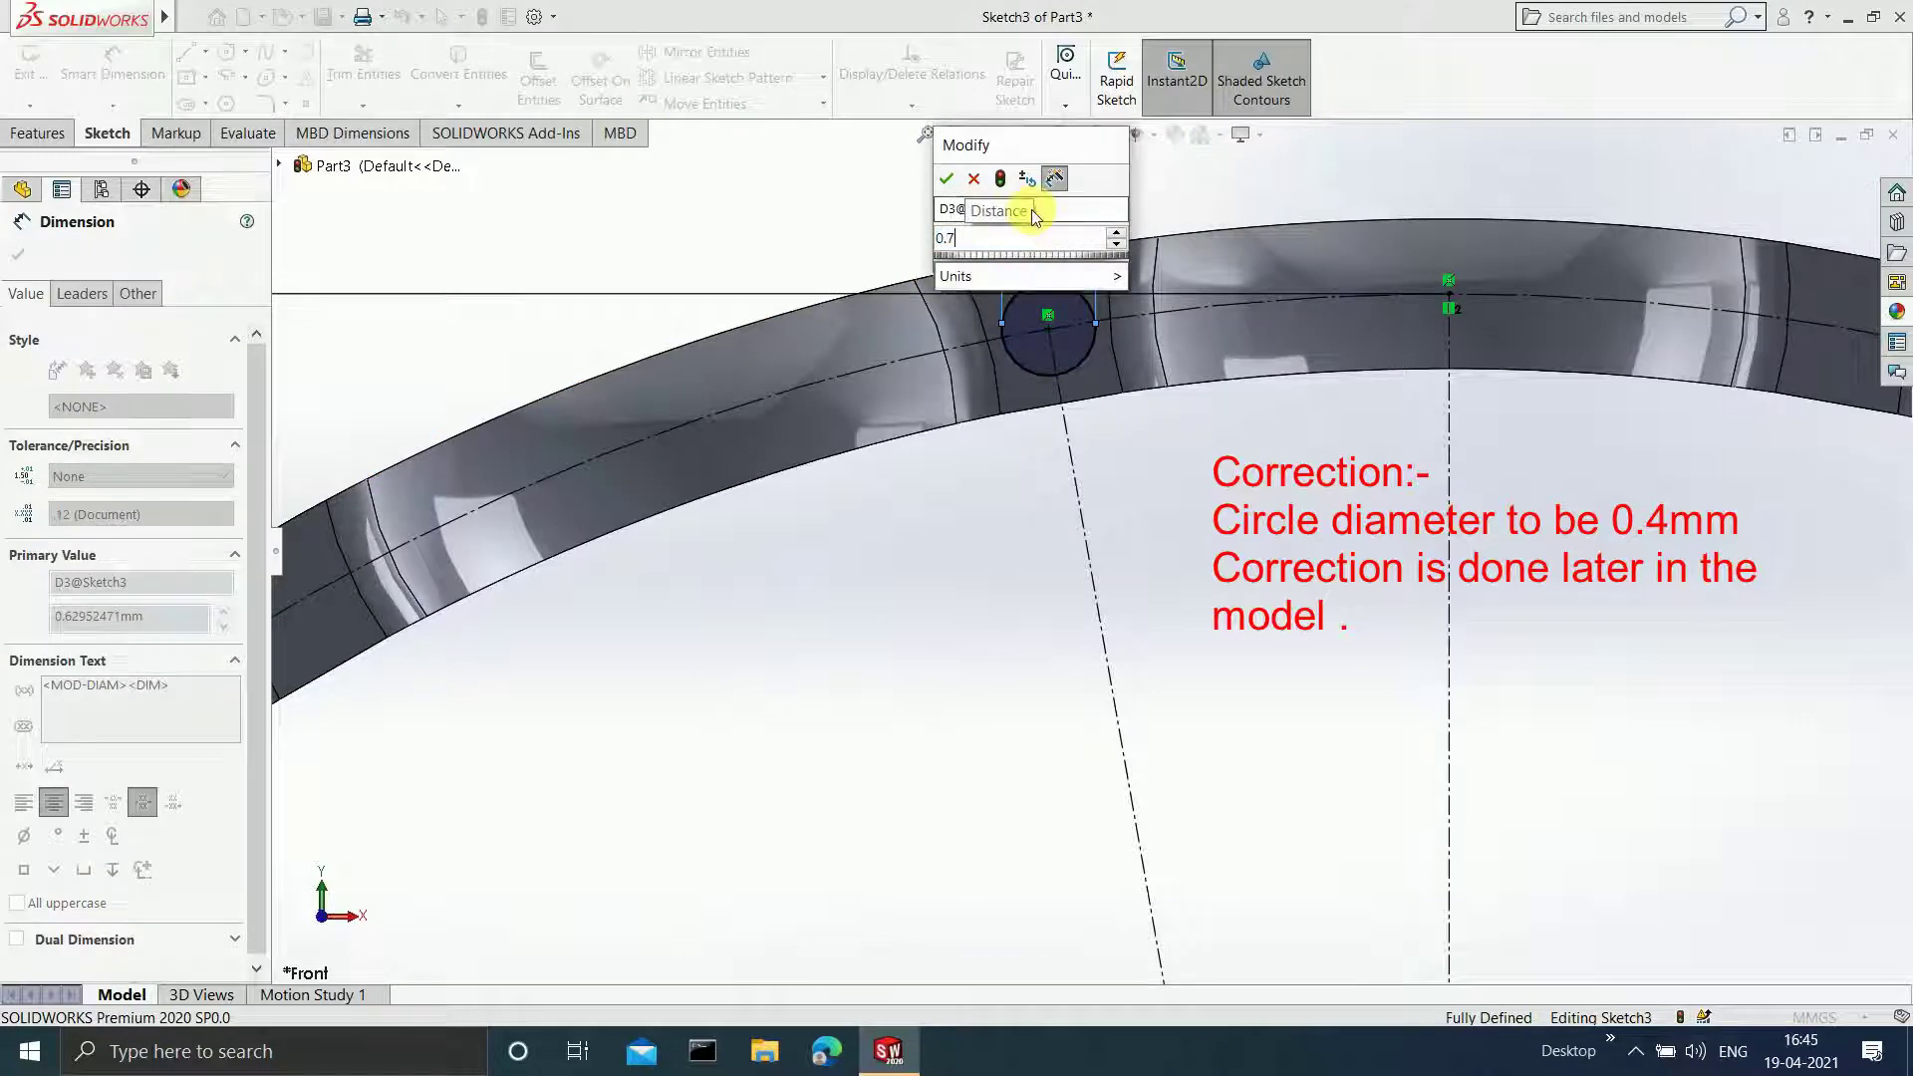
{"action": "key", "text": "Return"}
{"action": "scroll", "coordinate": [1157, 542], "scroll_direction": "up", "scroll_amount": 3}
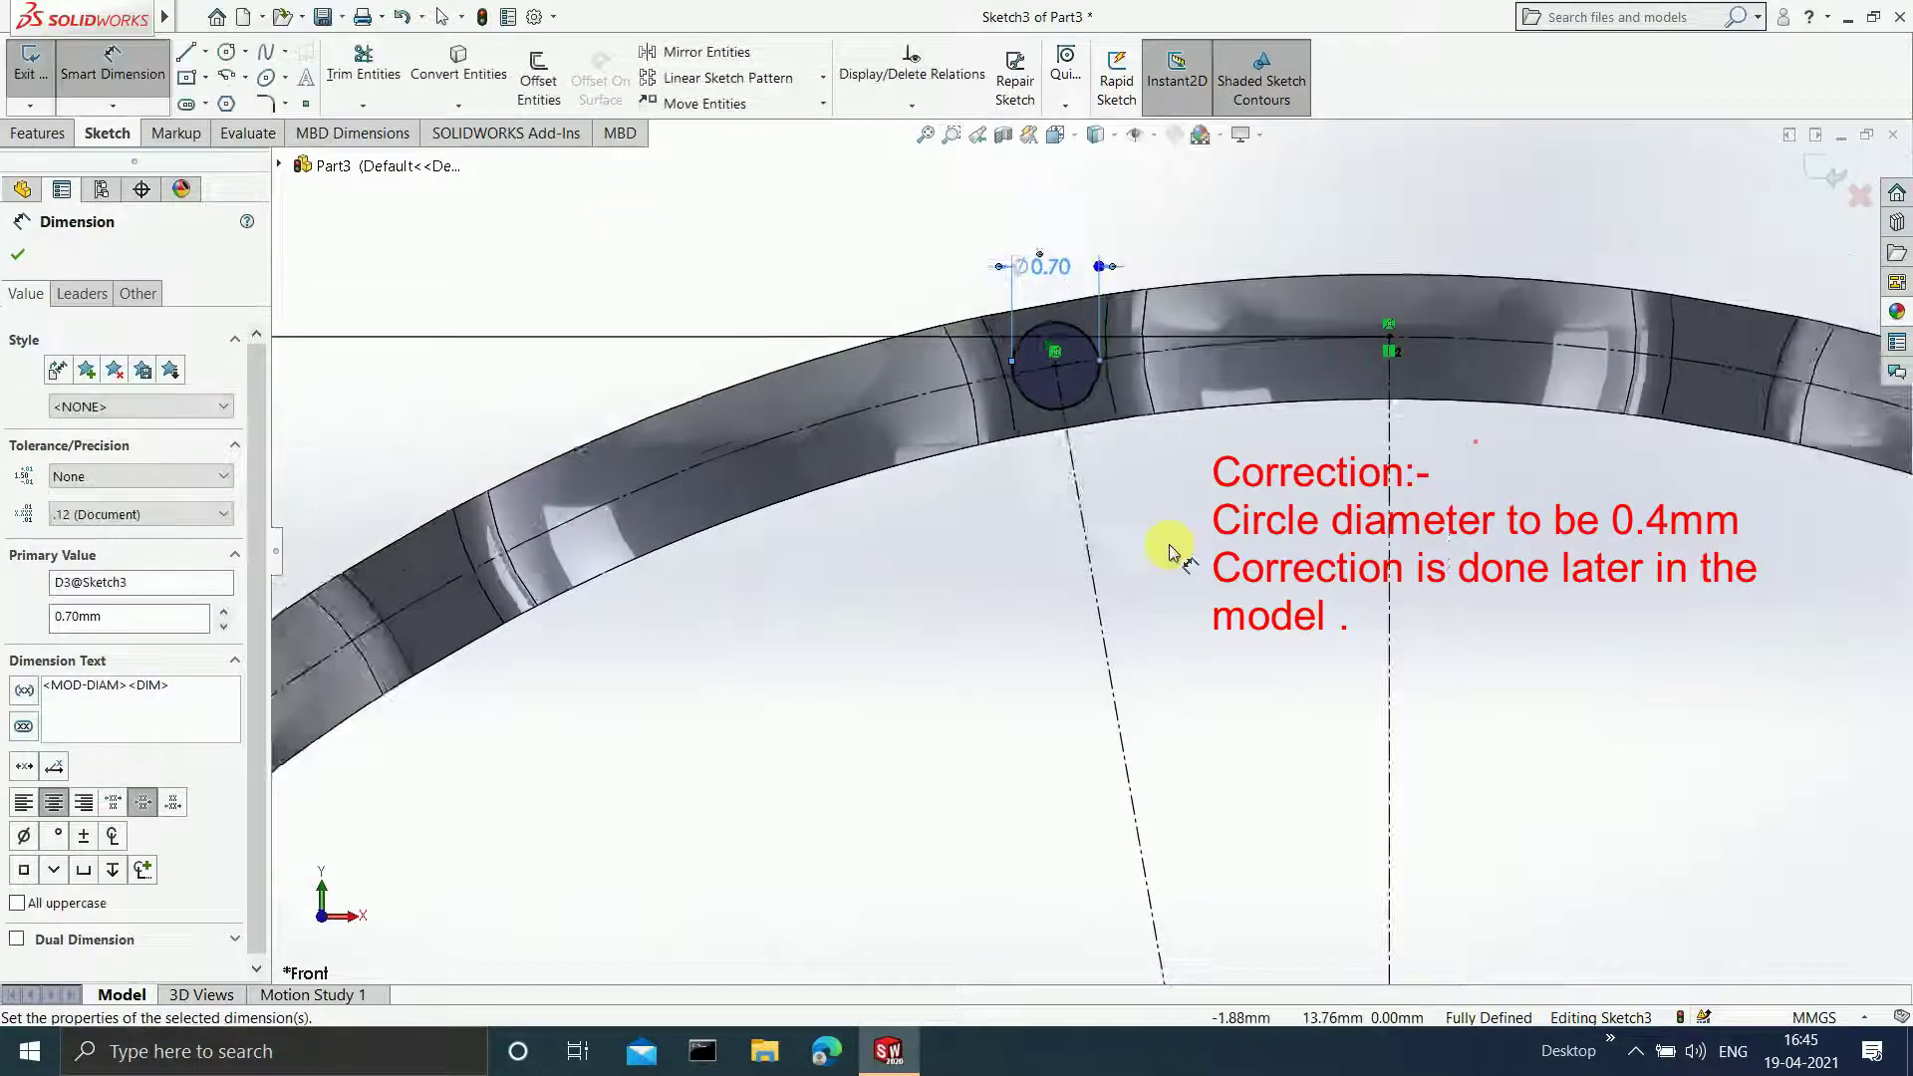
{"action": "scroll", "coordinate": [1767, 314], "scroll_direction": "up", "scroll_amount": 2}
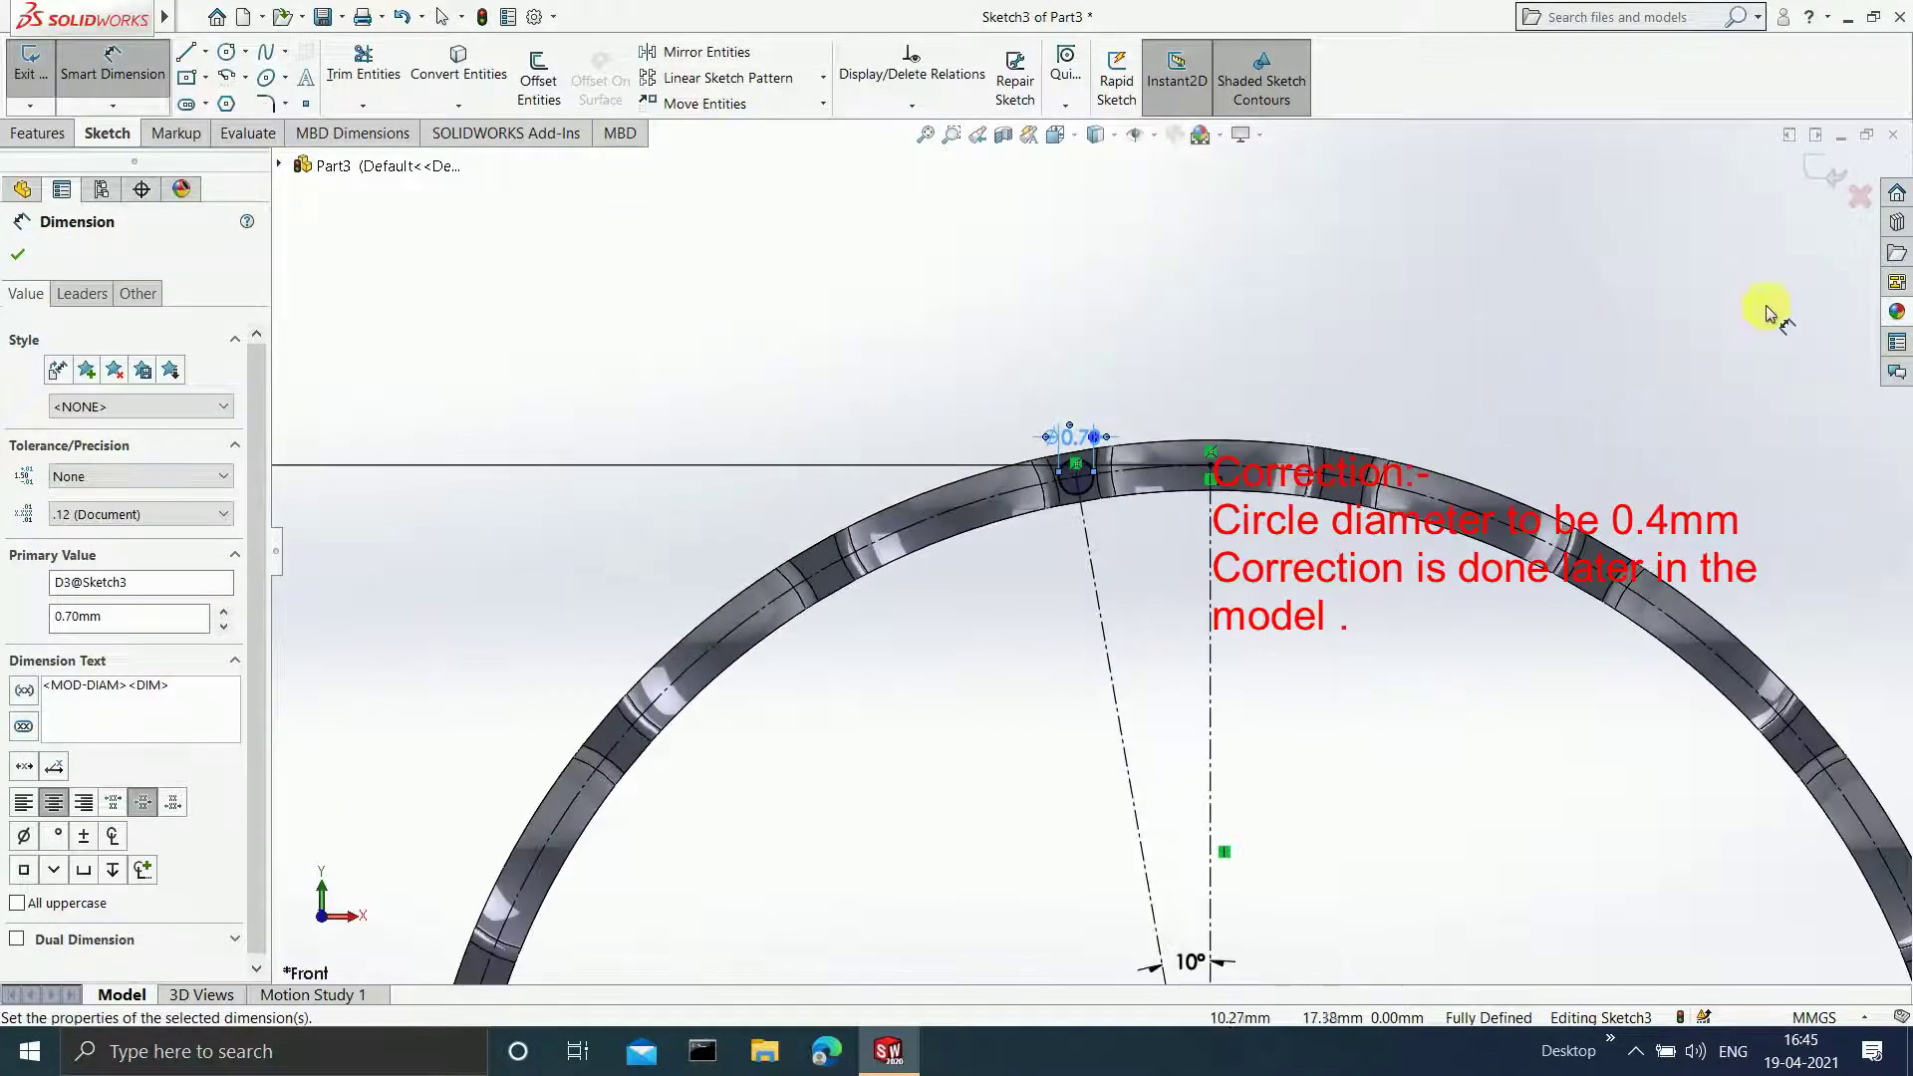
{"action": "left_click", "coordinate": [1825, 183]}
{"action": "scroll", "coordinate": [1246, 767], "scroll_direction": "up", "scroll_amount": 2}
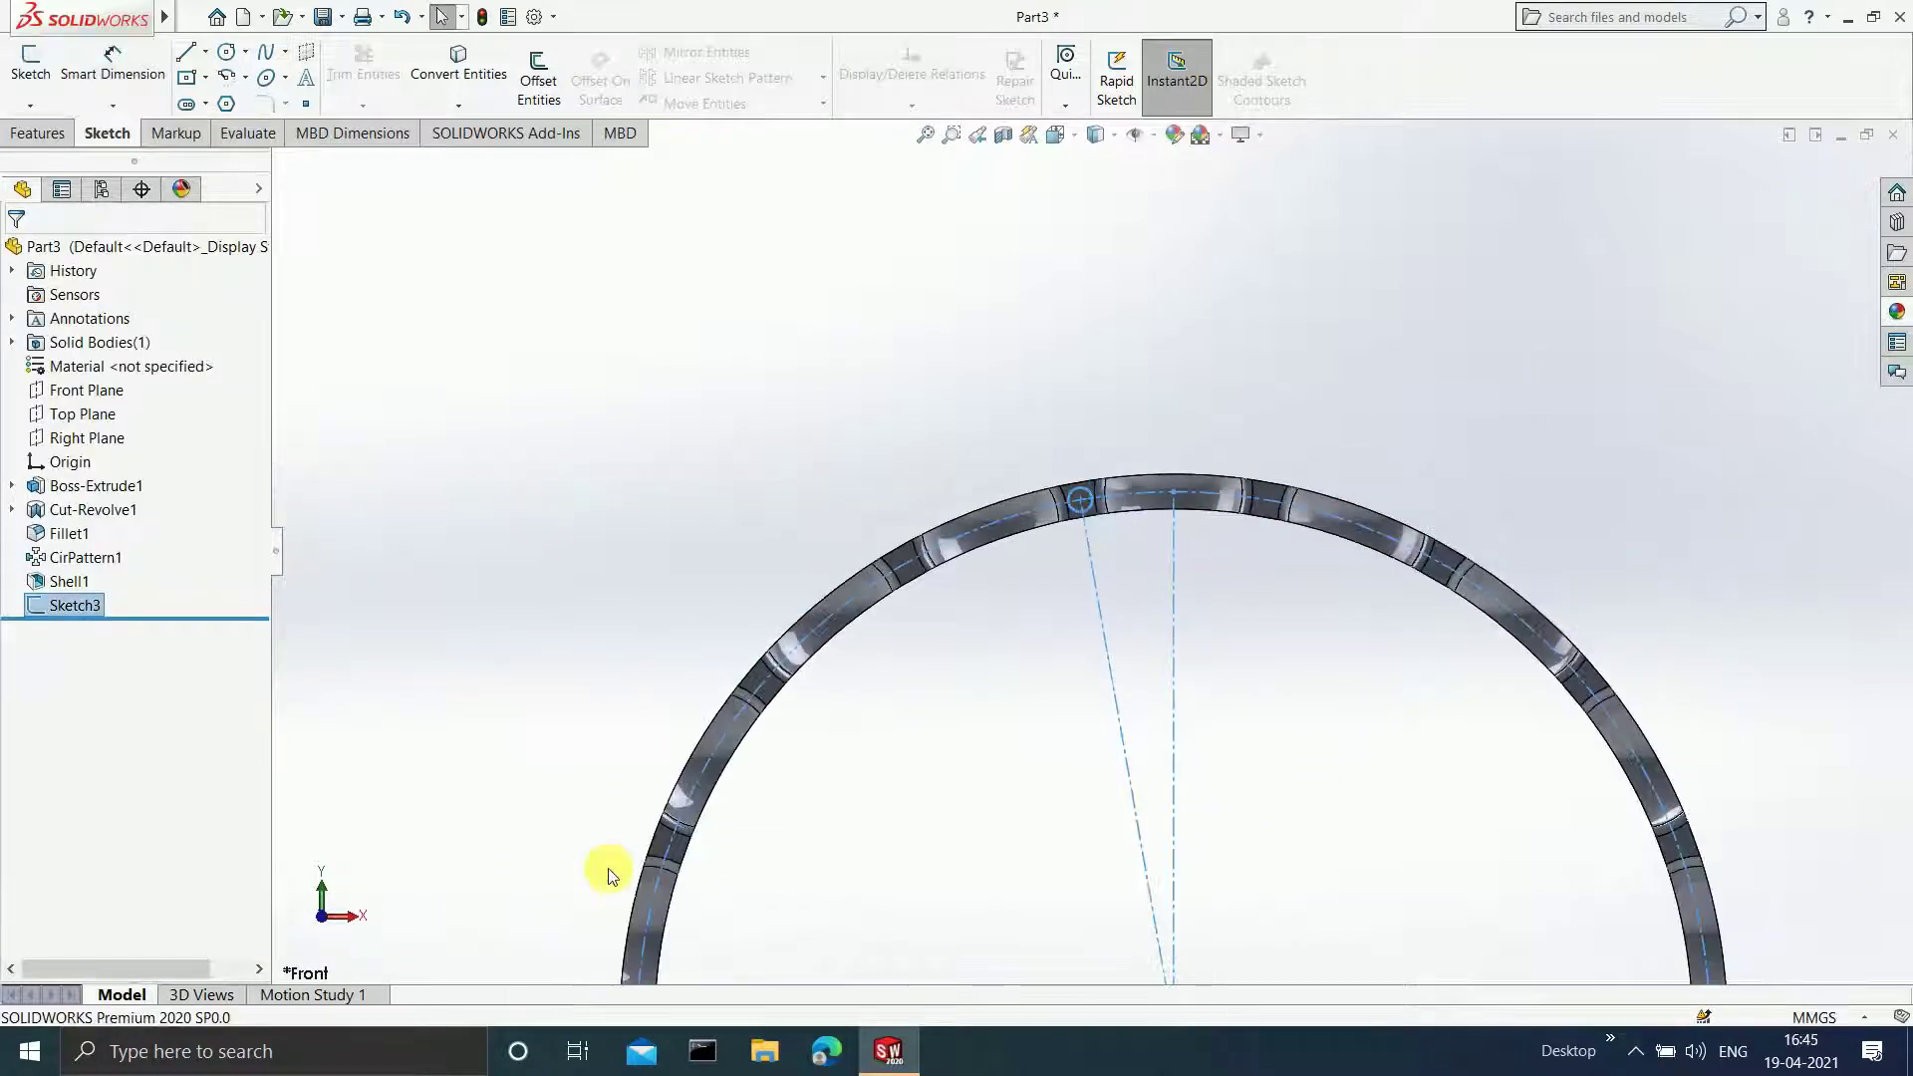
{"action": "left_click", "coordinate": [36, 134]}
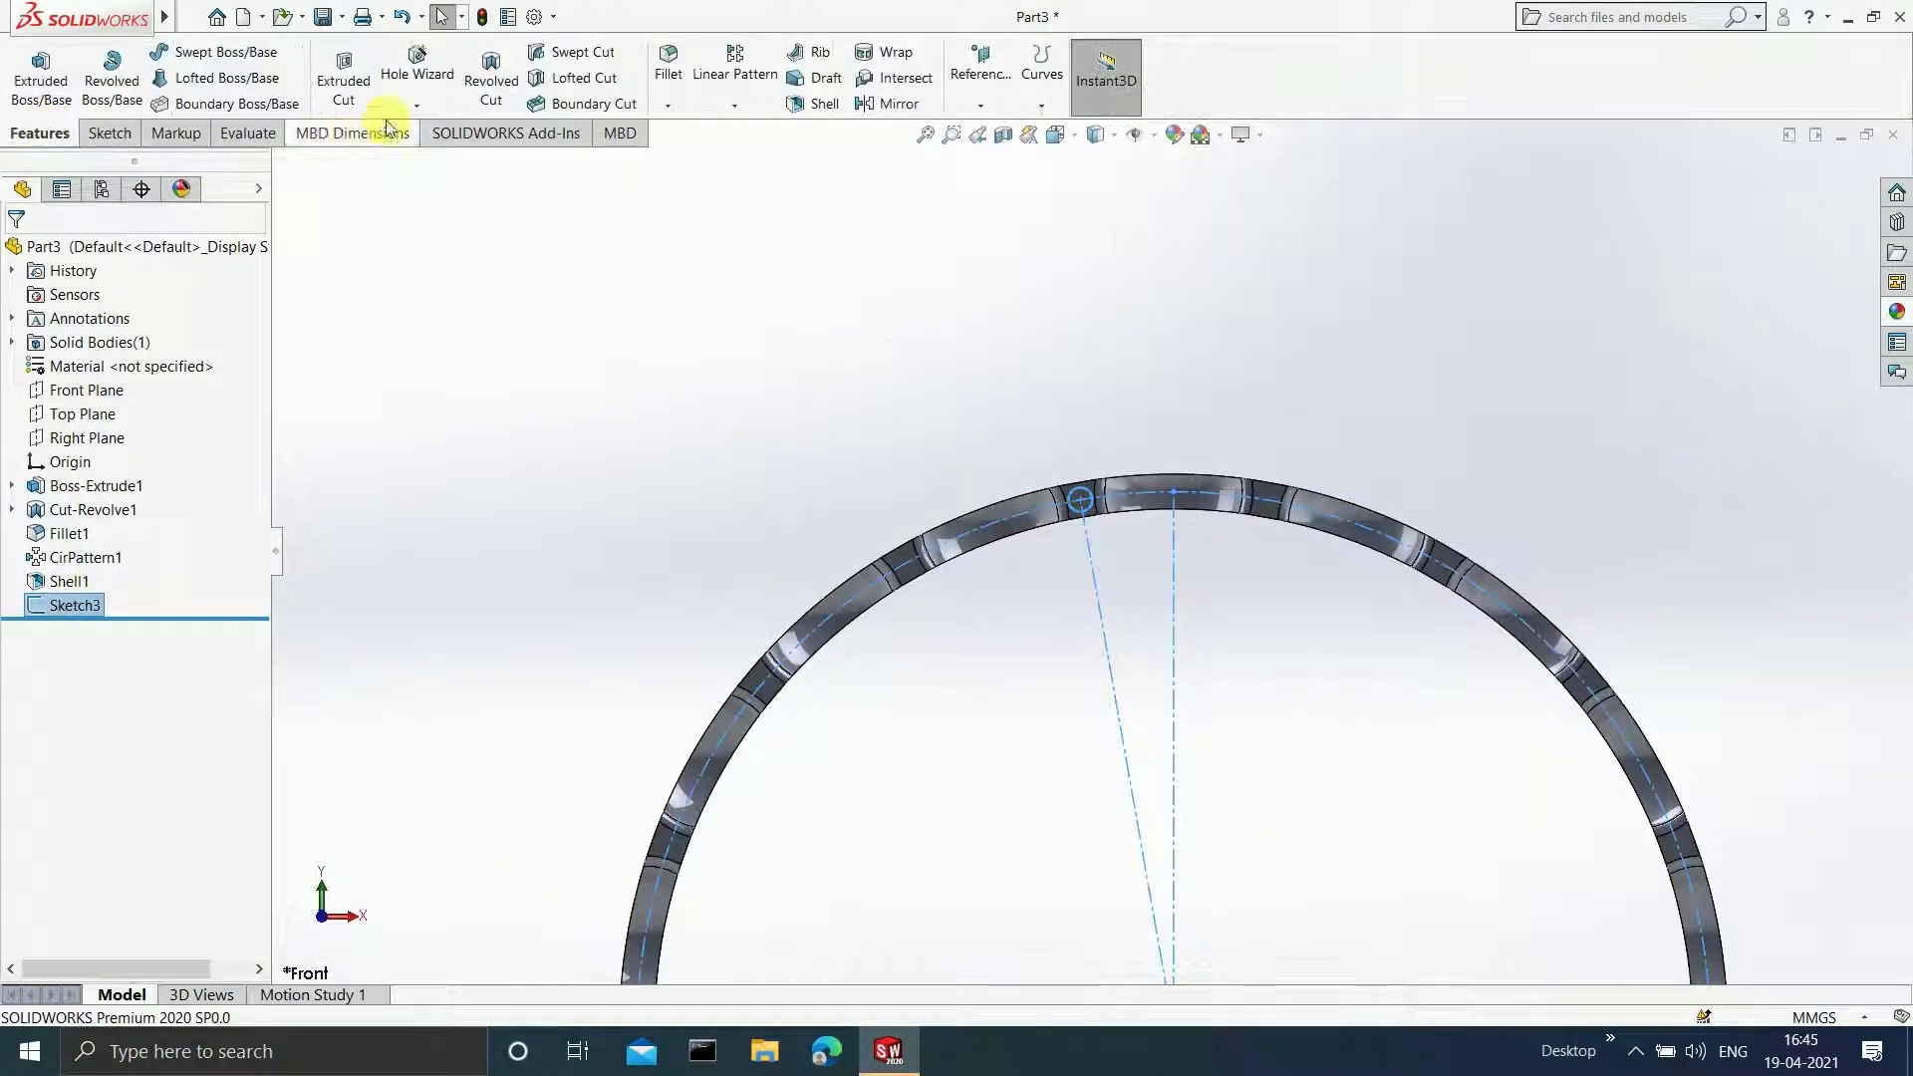
- Cut the 0.7 mm circle through the cage's flat face with an Extruded Cut set to Through All - Both
{"action": "left_click", "coordinate": [344, 79]}
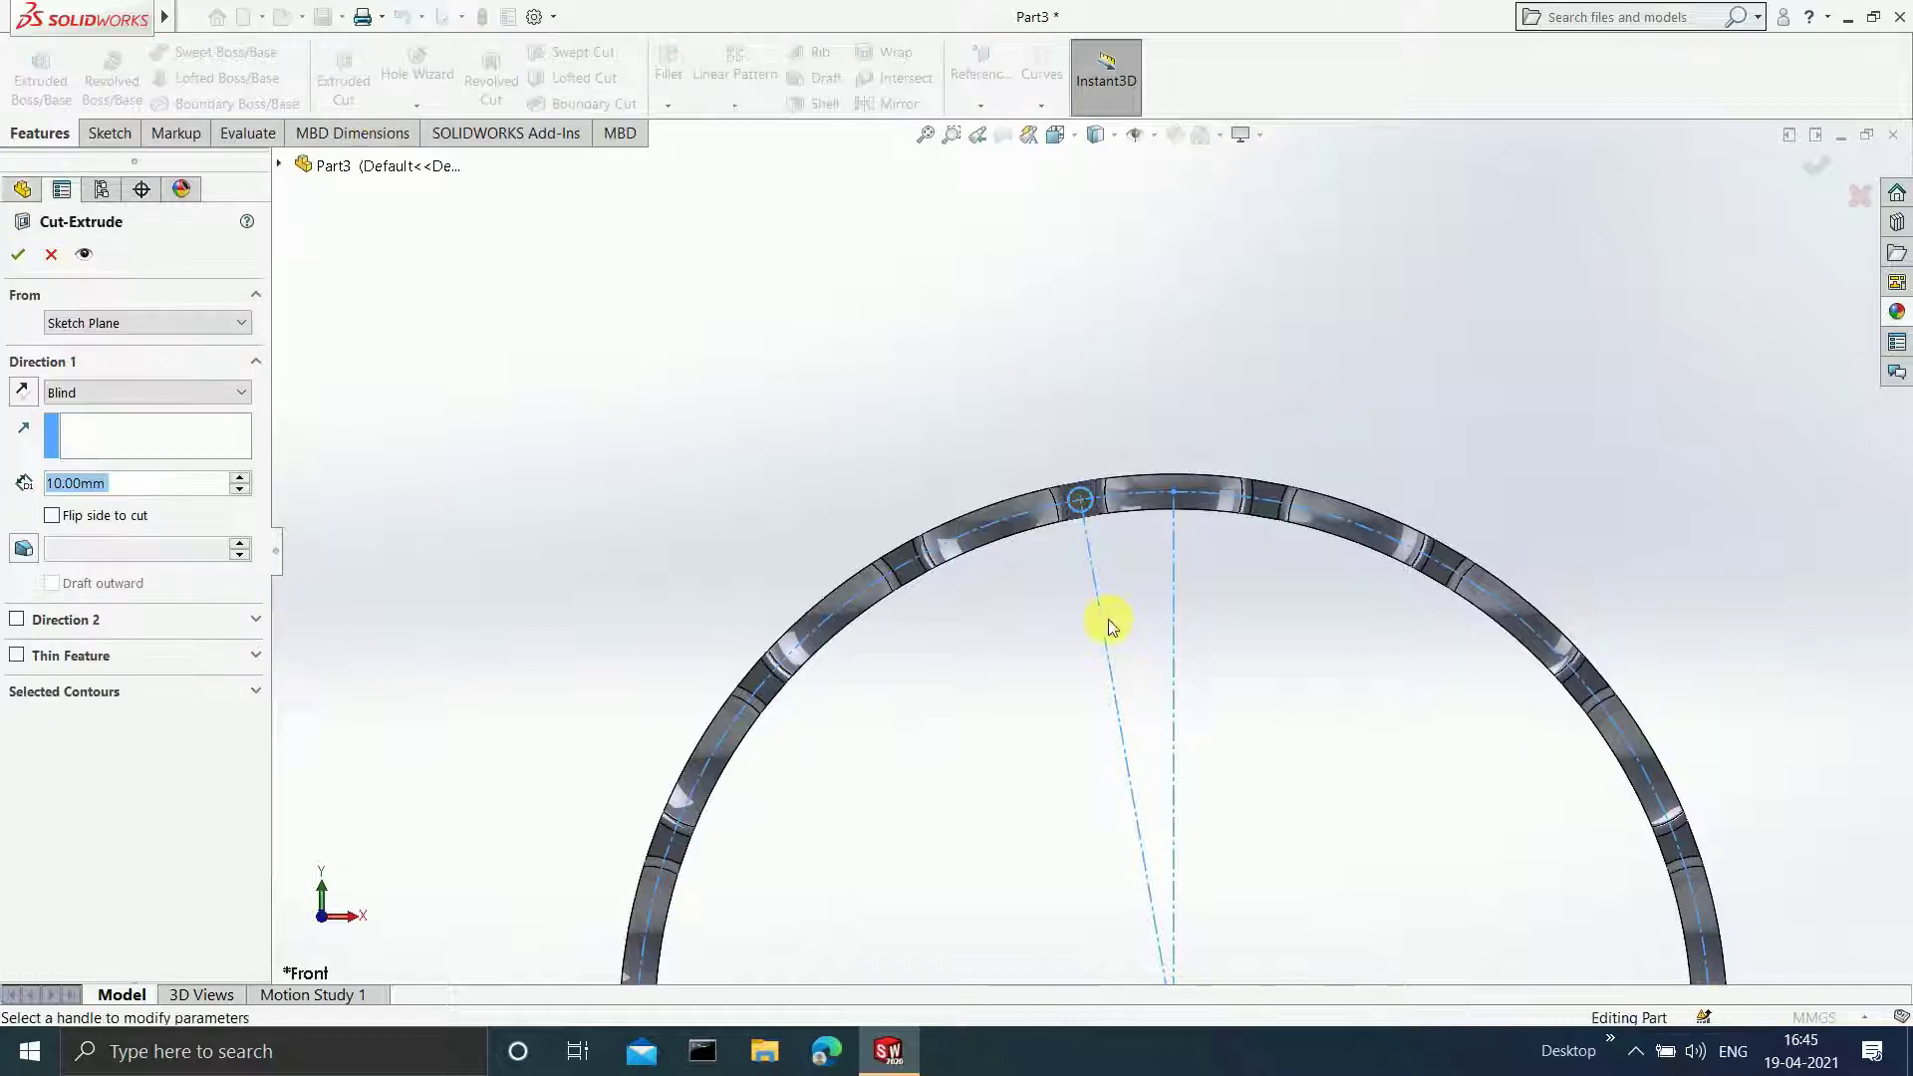
{"action": "scroll", "coordinate": [1145, 588], "scroll_direction": "up", "scroll_amount": 2}
{"action": "scroll", "coordinate": [1108, 608], "scroll_direction": "down", "scroll_amount": 3}
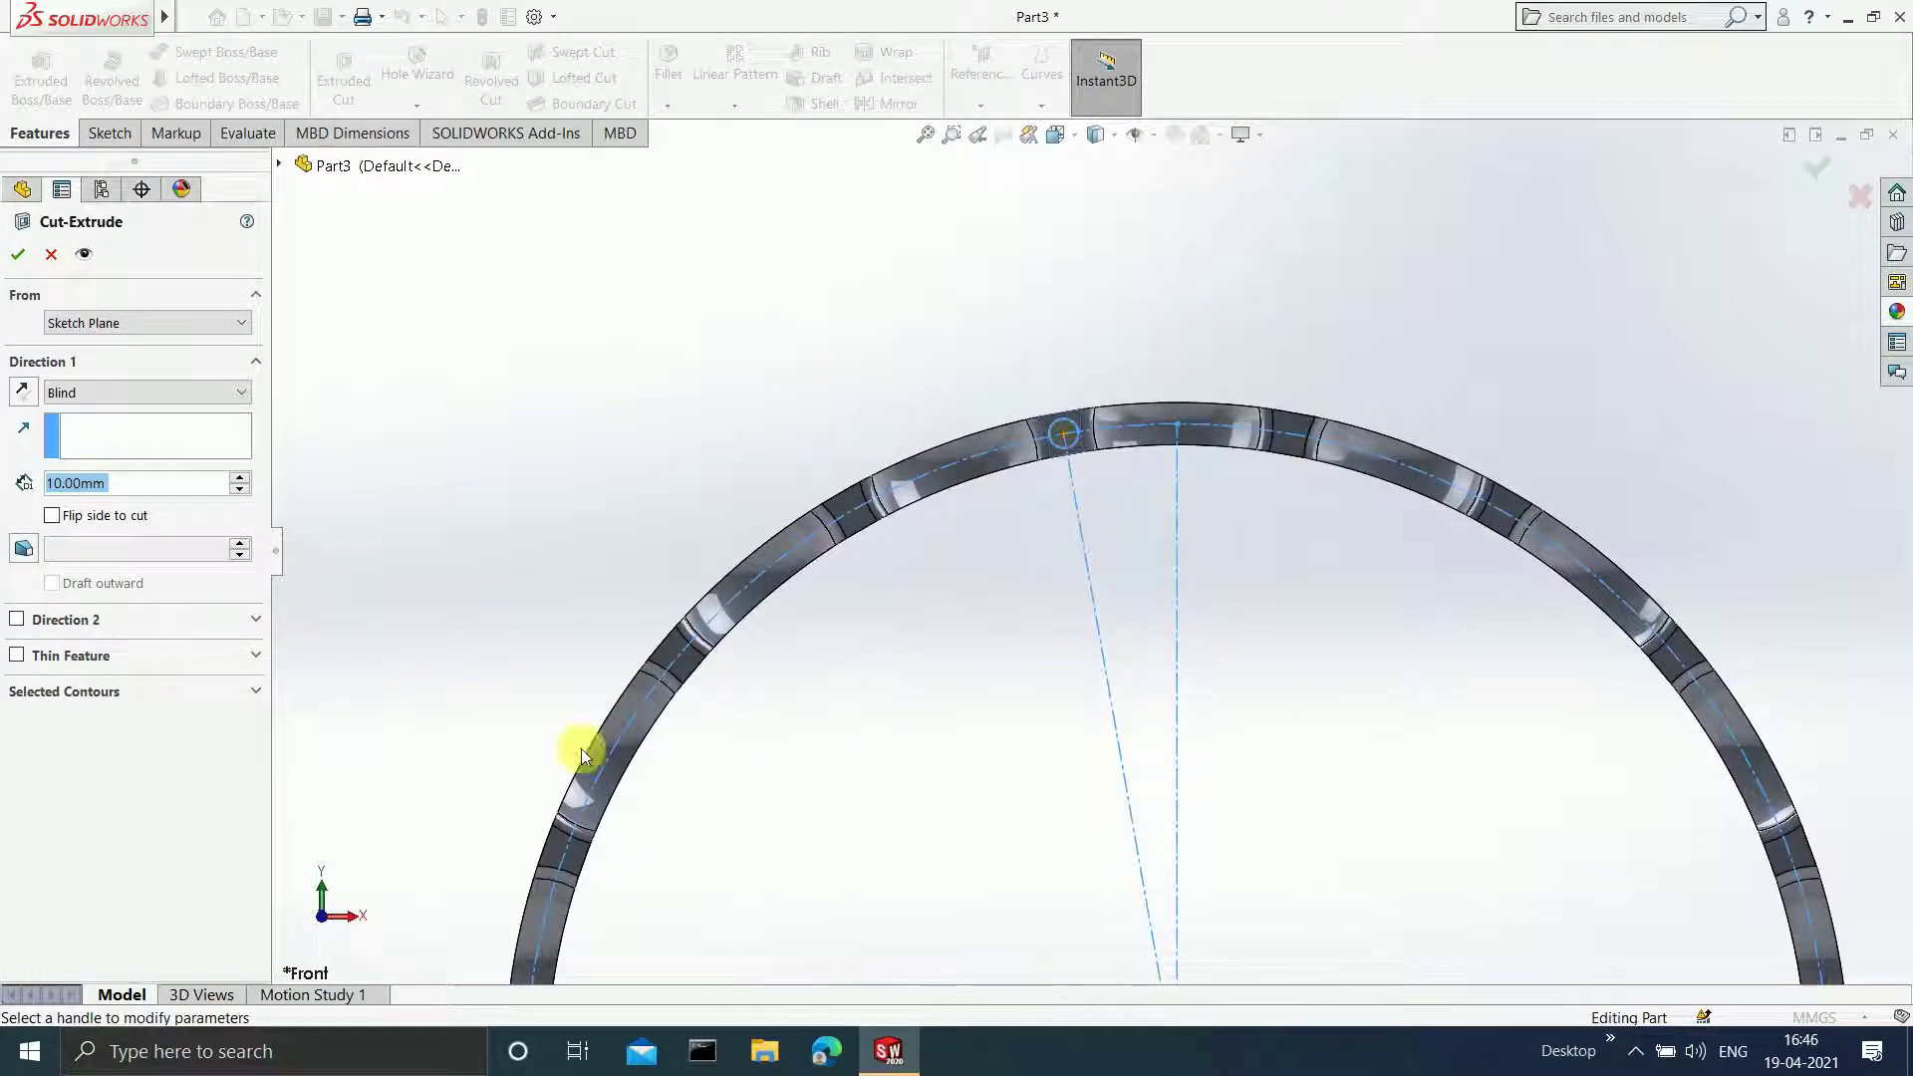
{"action": "scroll", "coordinate": [1118, 481], "scroll_direction": "down", "scroll_amount": 3}
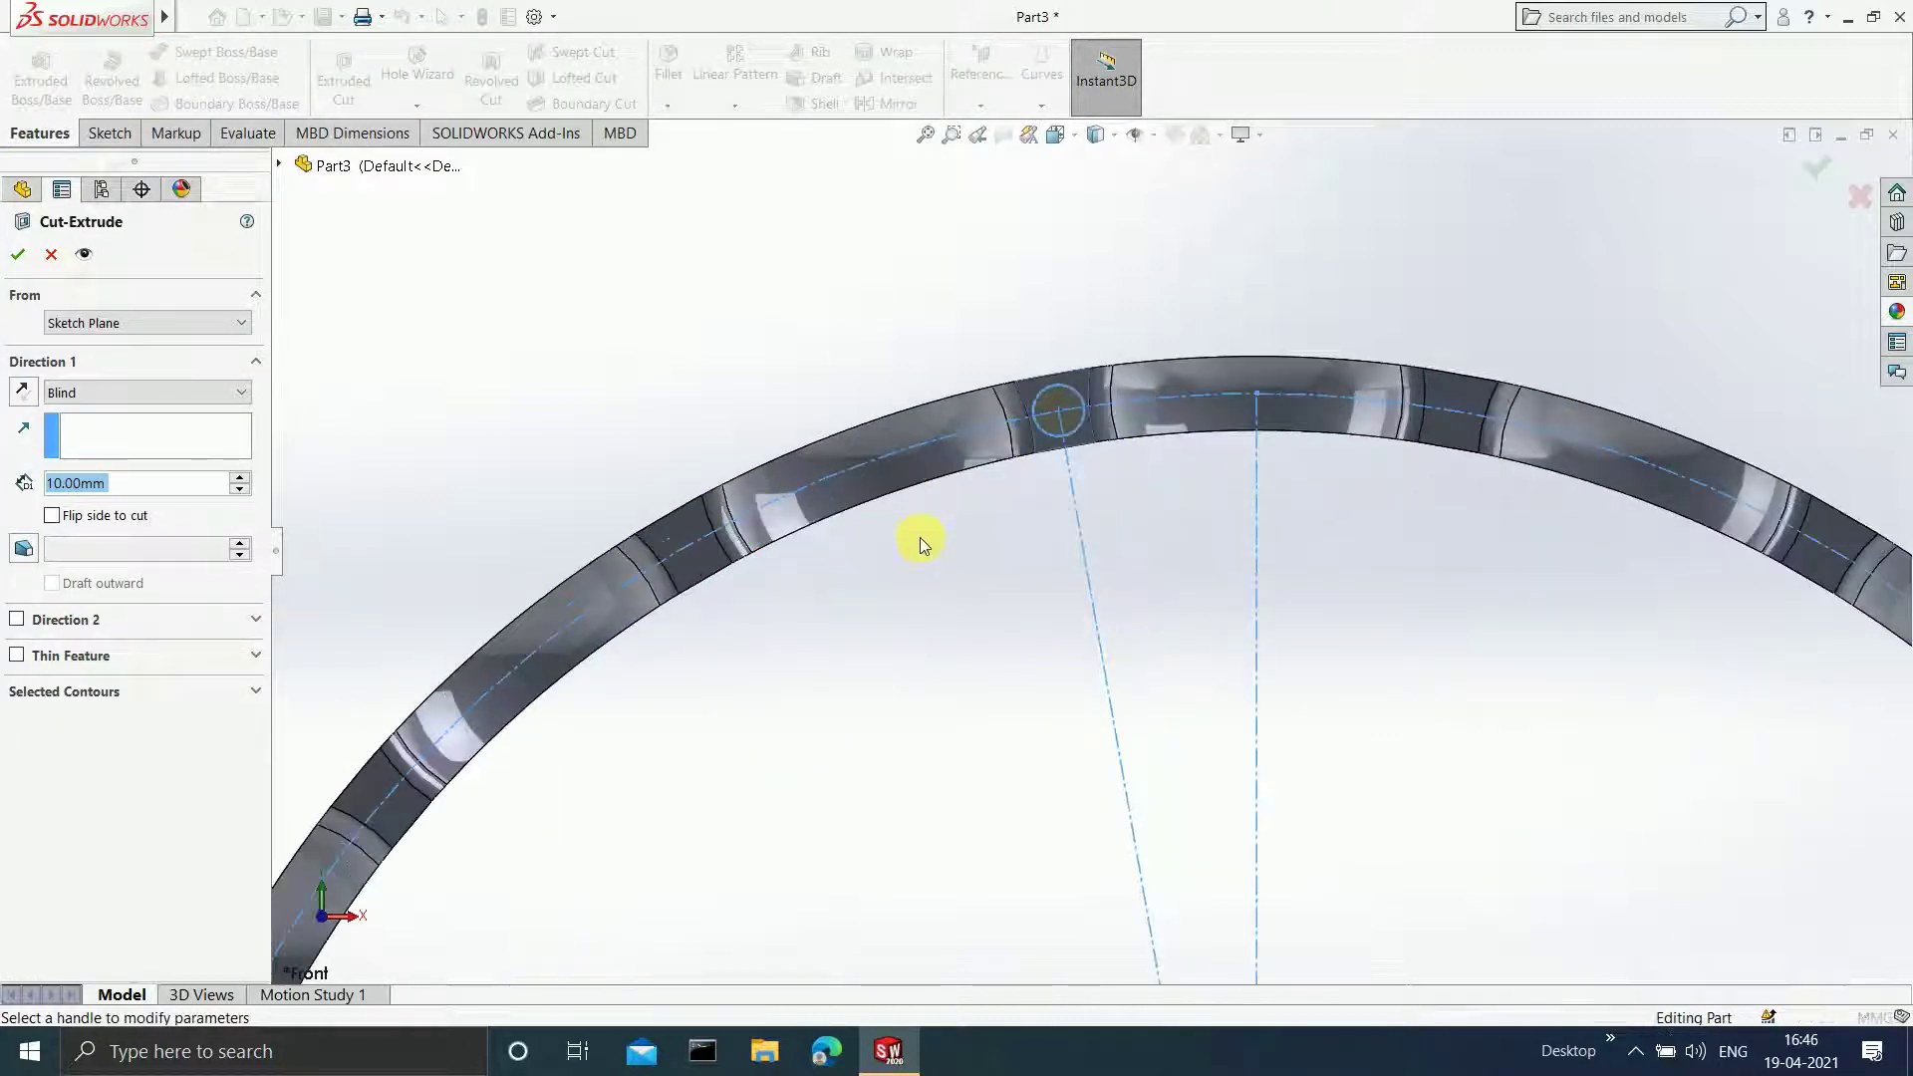
{"action": "middle_click_drag", "start_coordinate": [920, 539], "coordinate": [877, 628]}
{"action": "left_click", "coordinate": [212, 388]}
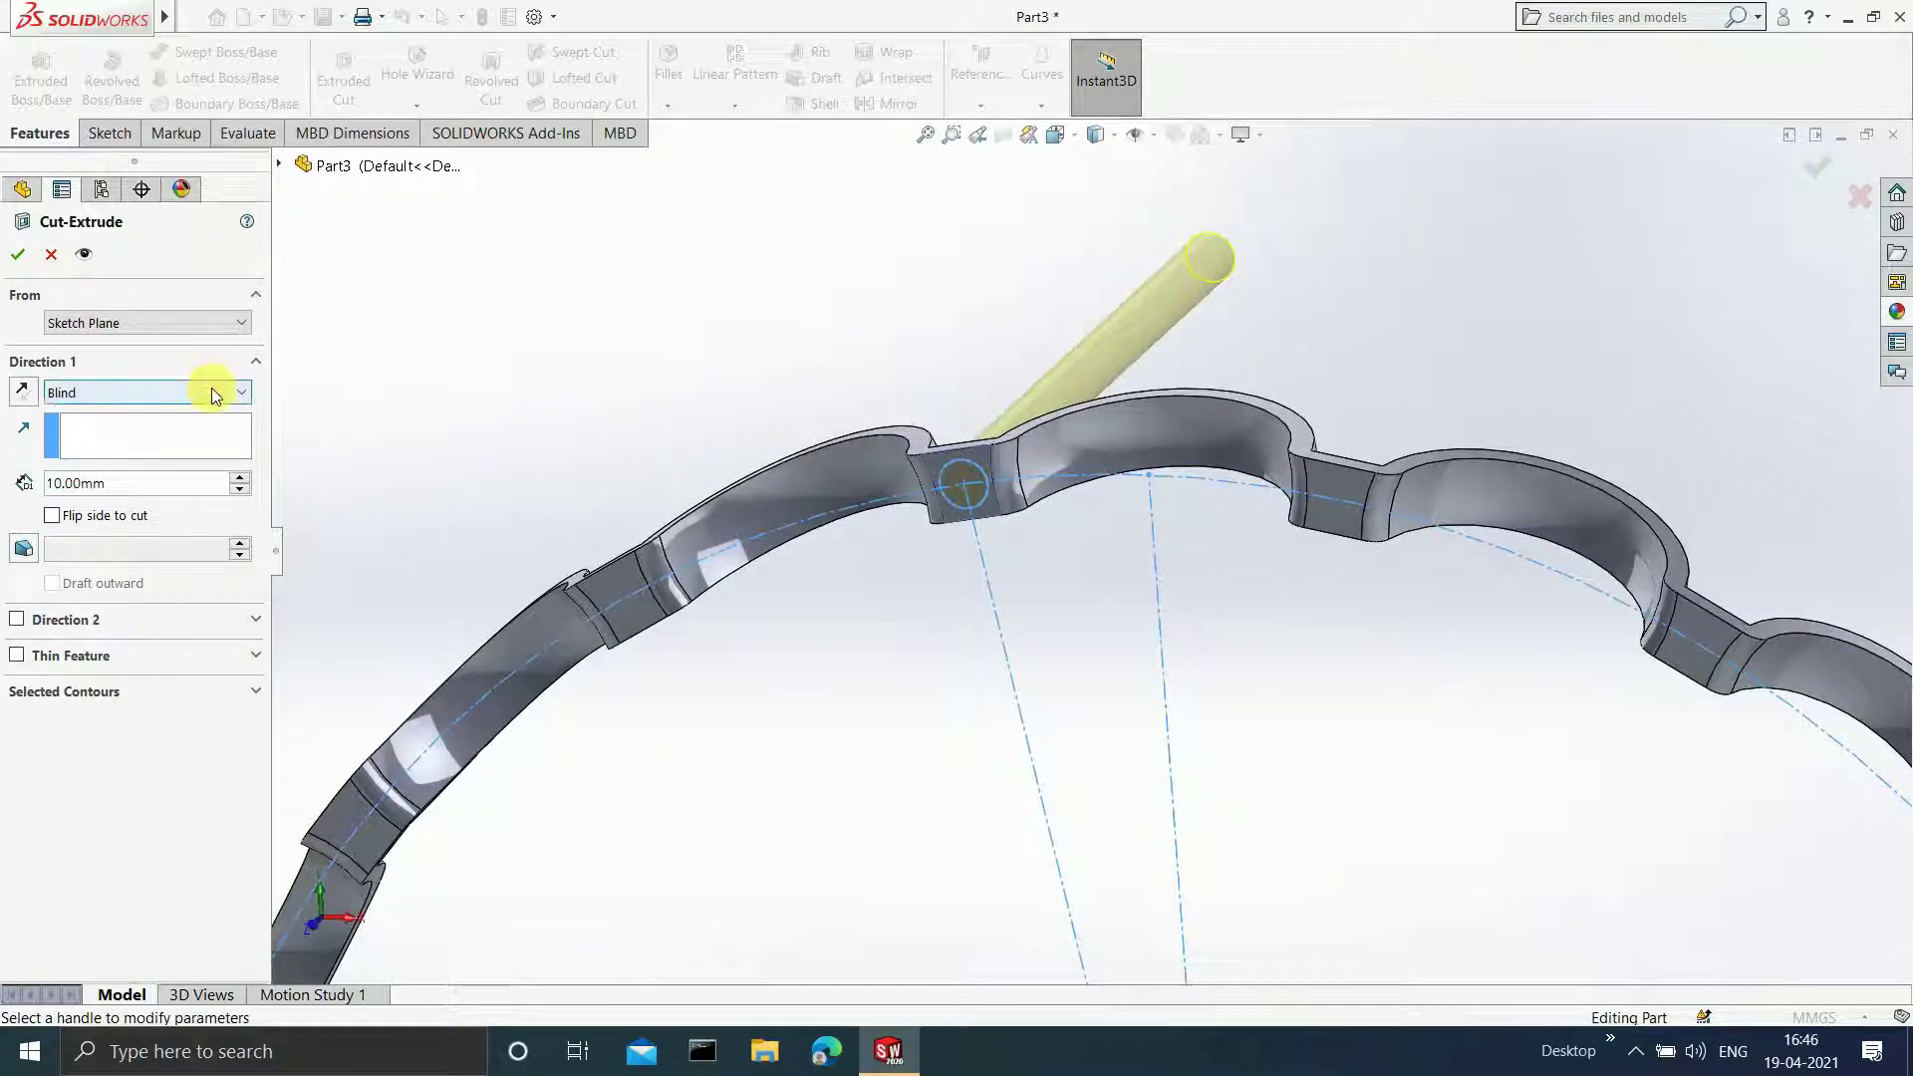
{"action": "left_click", "coordinate": [184, 452]}
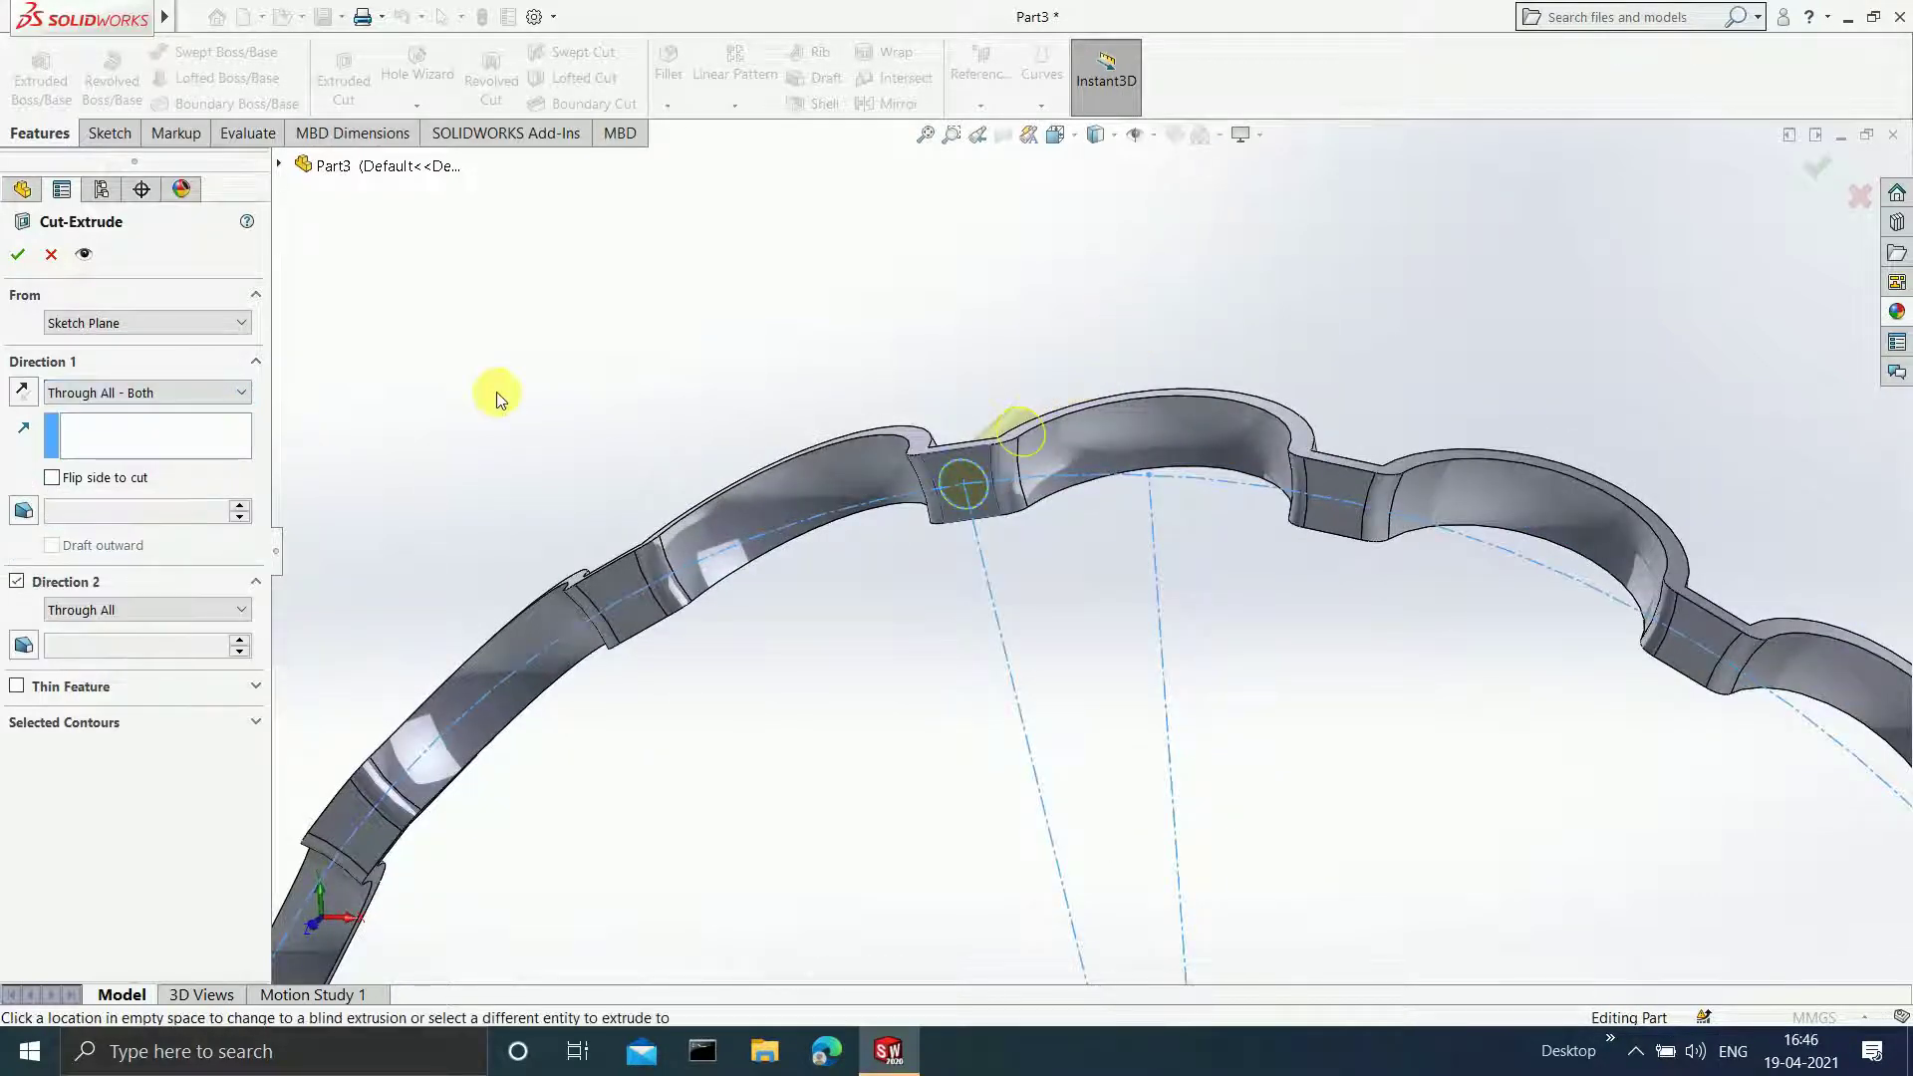
{"action": "left_click", "coordinate": [18, 254]}
- Inspect the whole cage and the flat faces between its pockets, clockwise from the topmost pocket, for repeating the hole
{"action": "scroll", "coordinate": [946, 703], "scroll_direction": "up", "scroll_amount": 2}
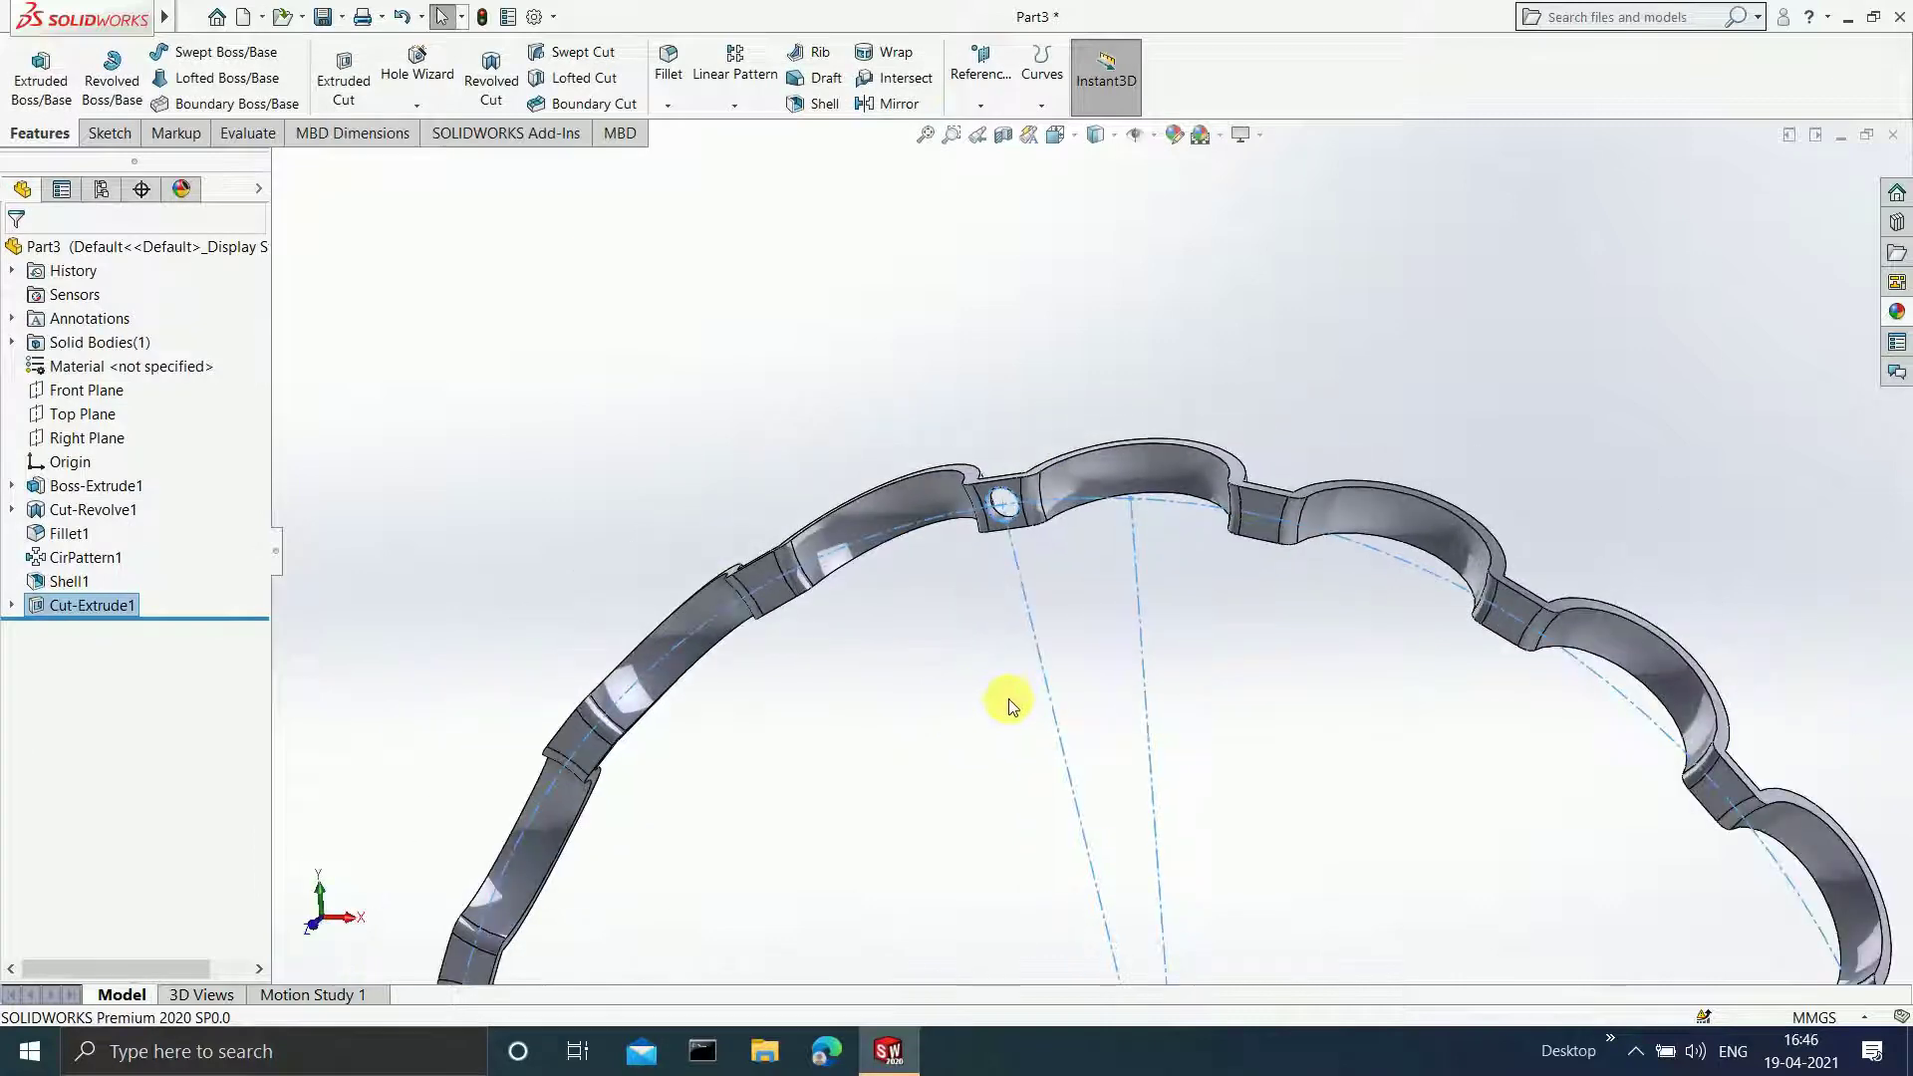
{"action": "scroll", "coordinate": [1008, 697], "scroll_direction": "up", "scroll_amount": 2}
{"action": "scroll", "coordinate": [1146, 716], "scroll_direction": "up", "scroll_amount": 1}
{"action": "scroll", "coordinate": [1072, 600], "scroll_direction": "up", "scroll_amount": 3}
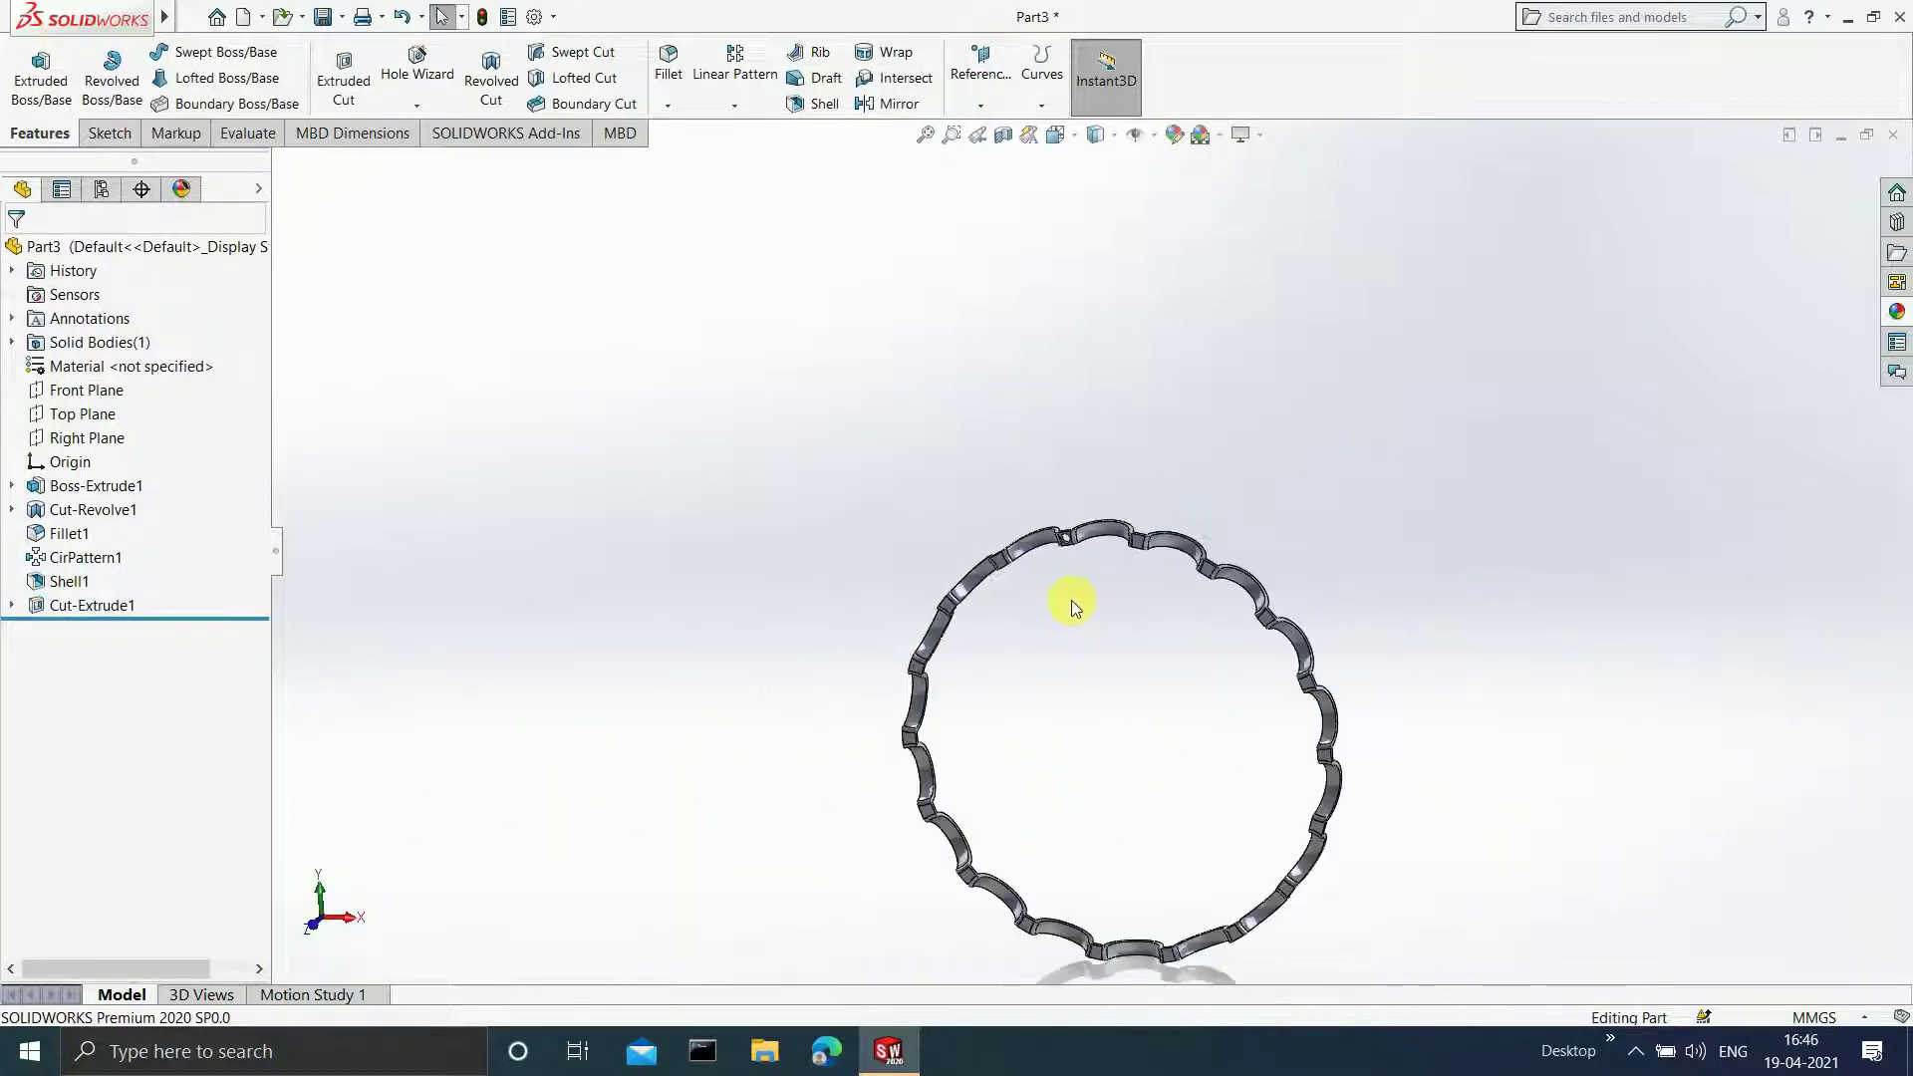
{"action": "scroll", "coordinate": [1136, 588], "scroll_direction": "down", "scroll_amount": 3}
{"action": "left_click", "coordinate": [1187, 493]}
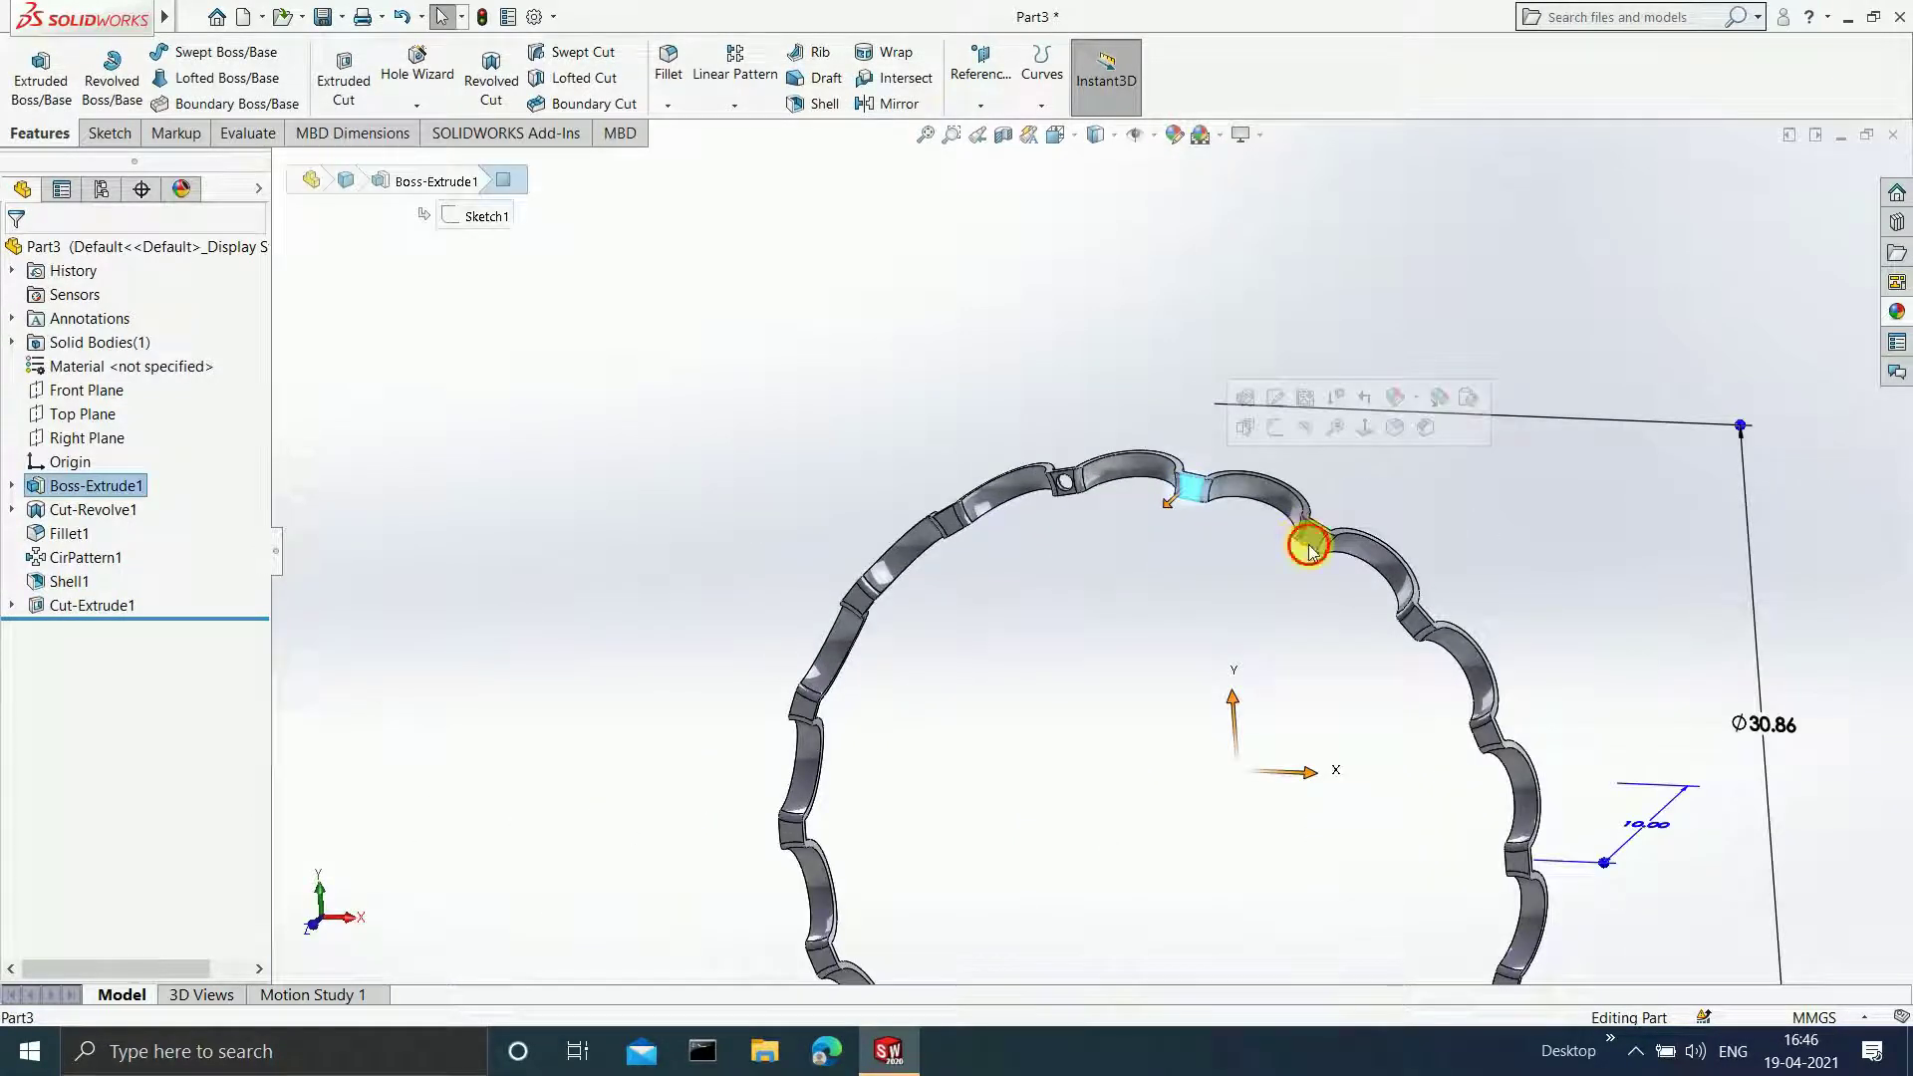
{"action": "left_click", "coordinate": [1307, 543]}
{"action": "left_click", "coordinate": [1409, 618]}
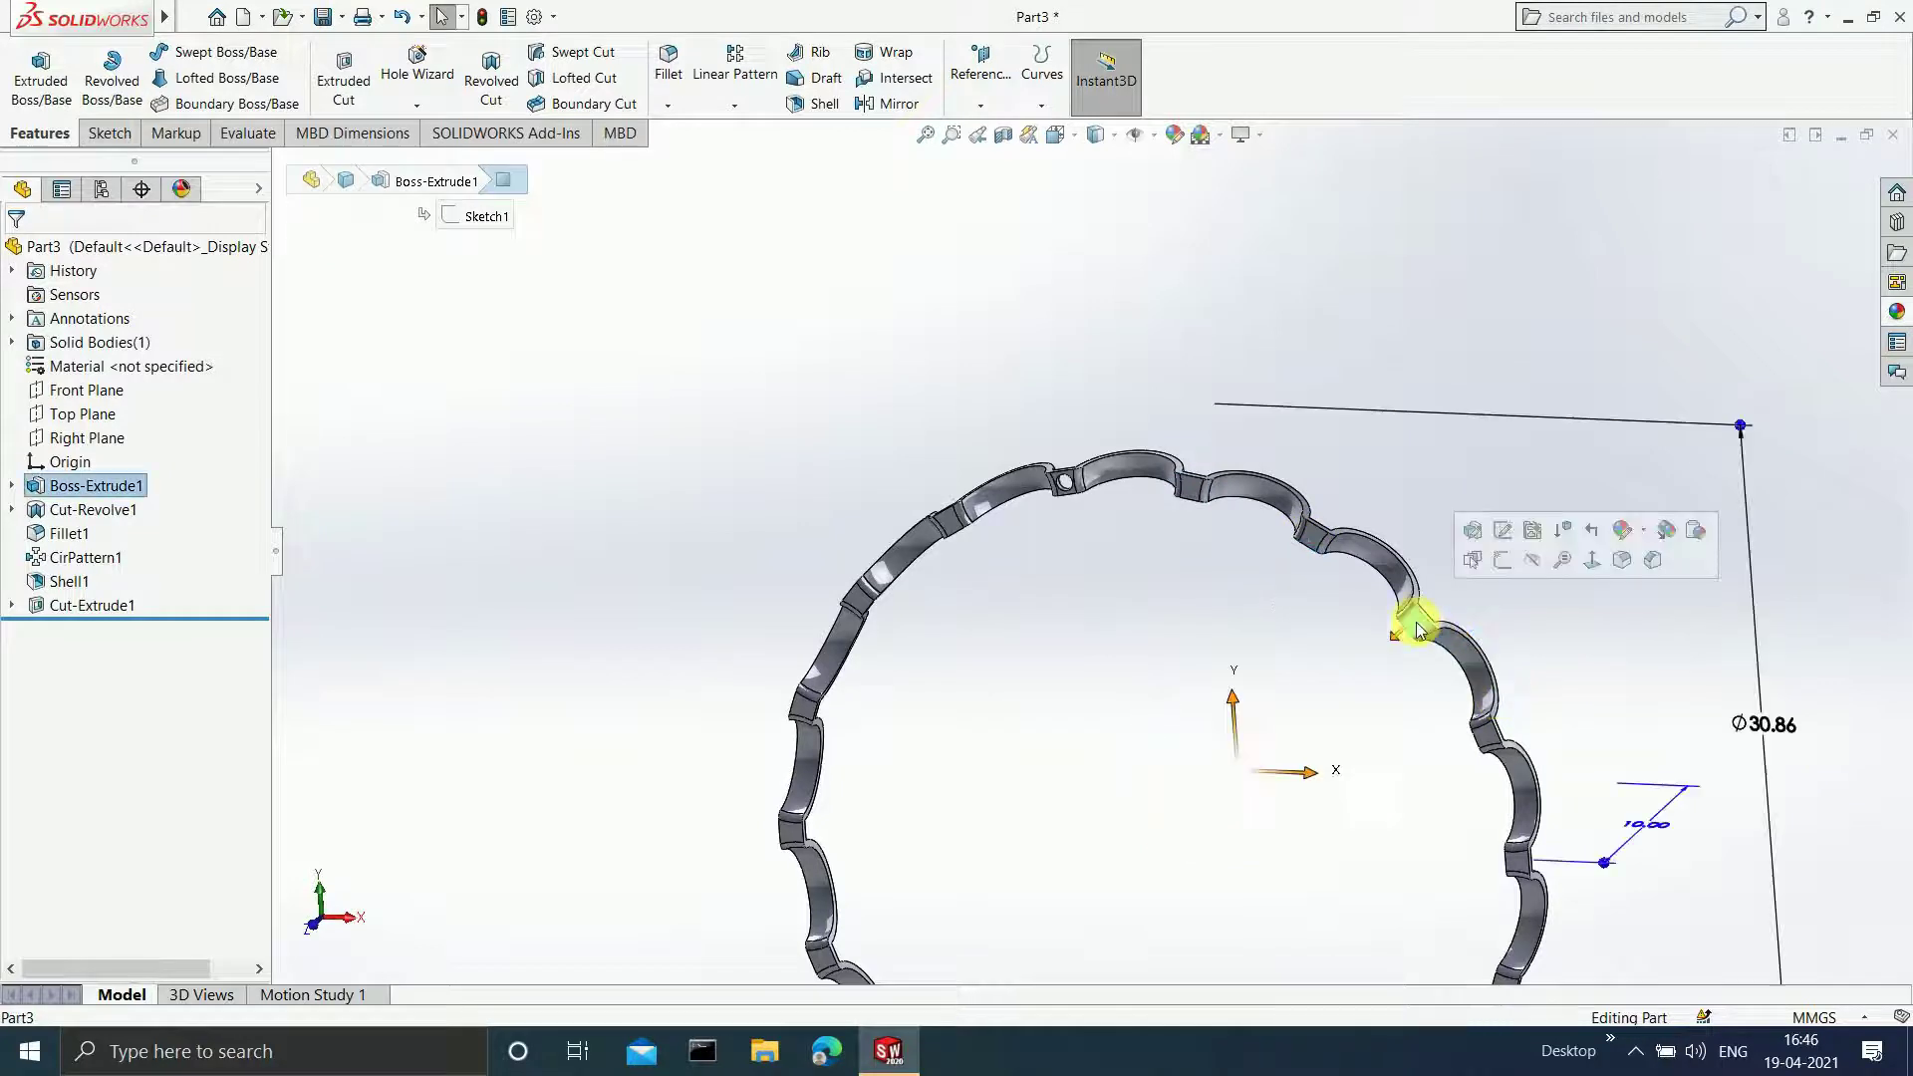
- Circular-pattern the small hole cut around the ring with 18 equally spaced instances over 360°, using a ring edge as the direction reference
{"action": "left_click", "coordinate": [1108, 588]}
{"action": "scroll", "coordinate": [1080, 578], "scroll_direction": "up", "scroll_amount": 2}
{"action": "scroll", "coordinate": [1079, 578], "scroll_direction": "down", "scroll_amount": 2}
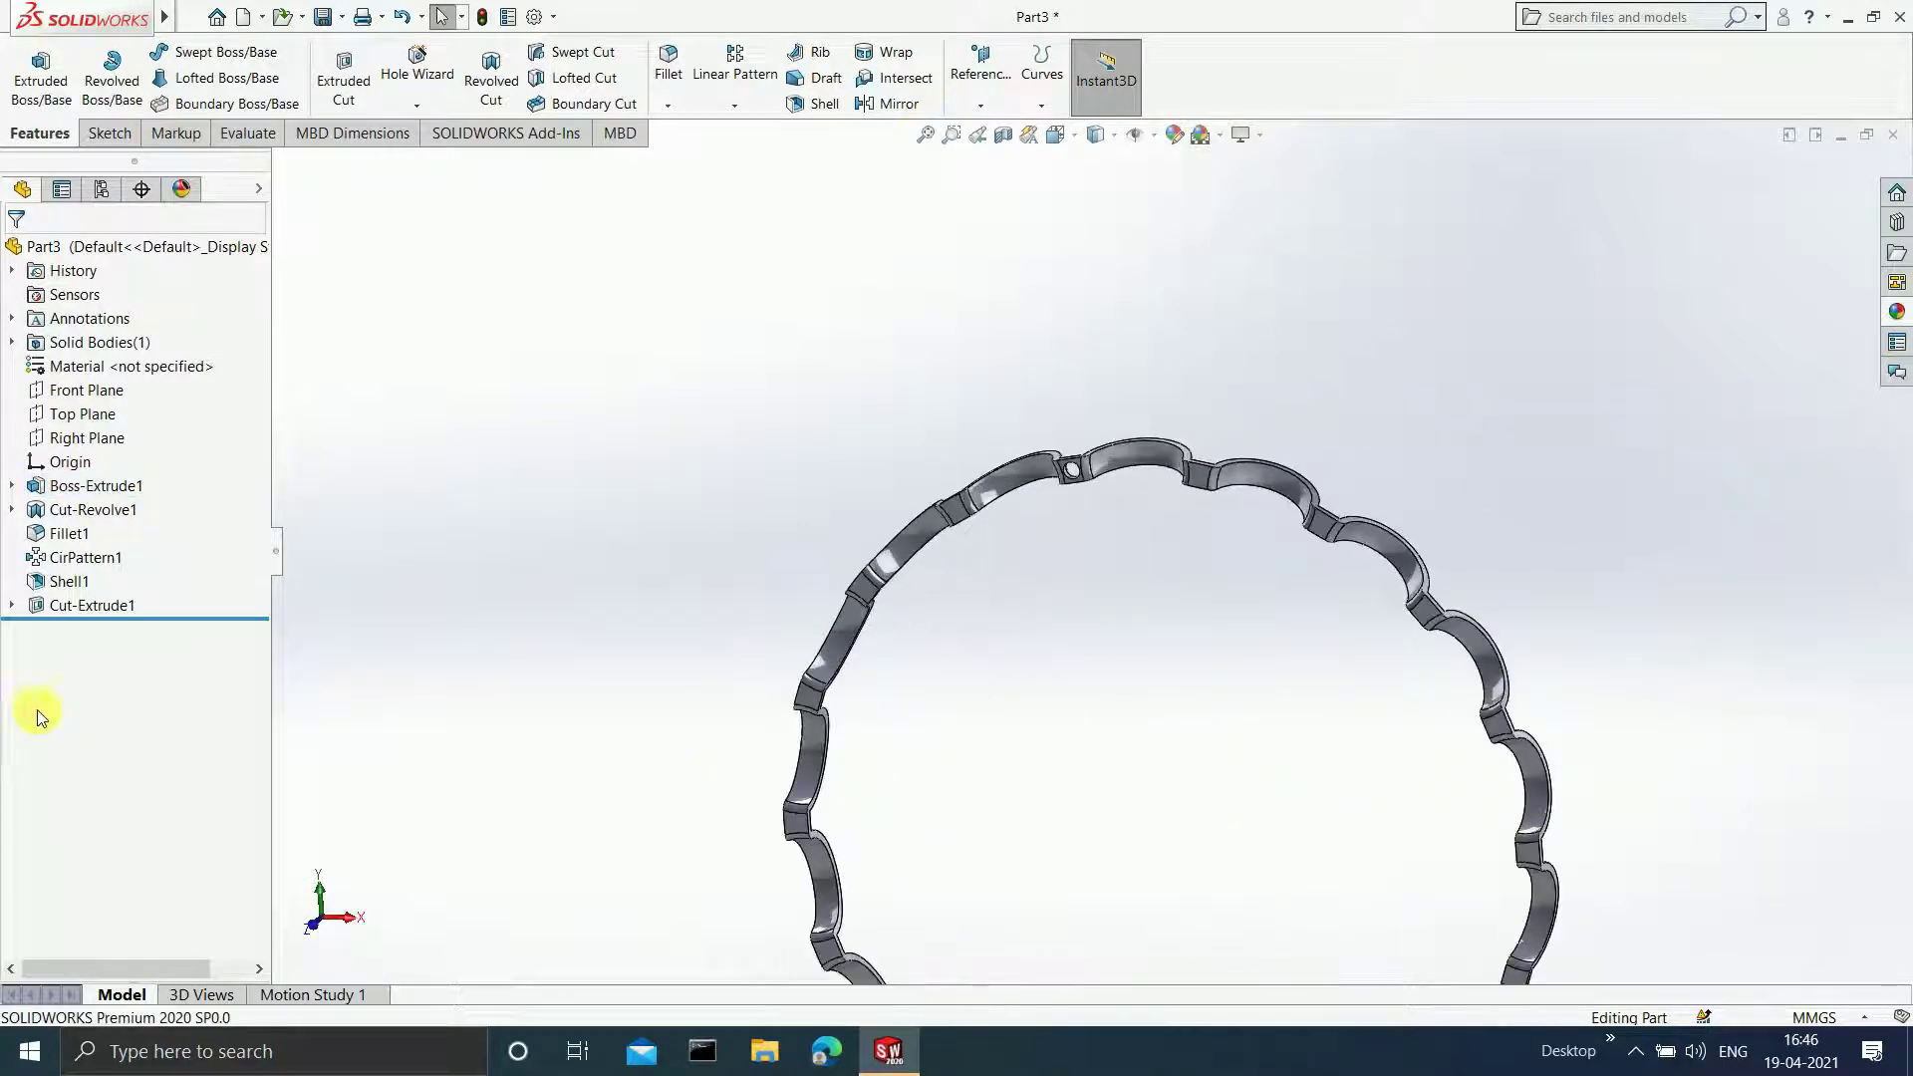
{"action": "left_click", "coordinate": [85, 610]}
{"action": "left_click", "coordinate": [717, 109]}
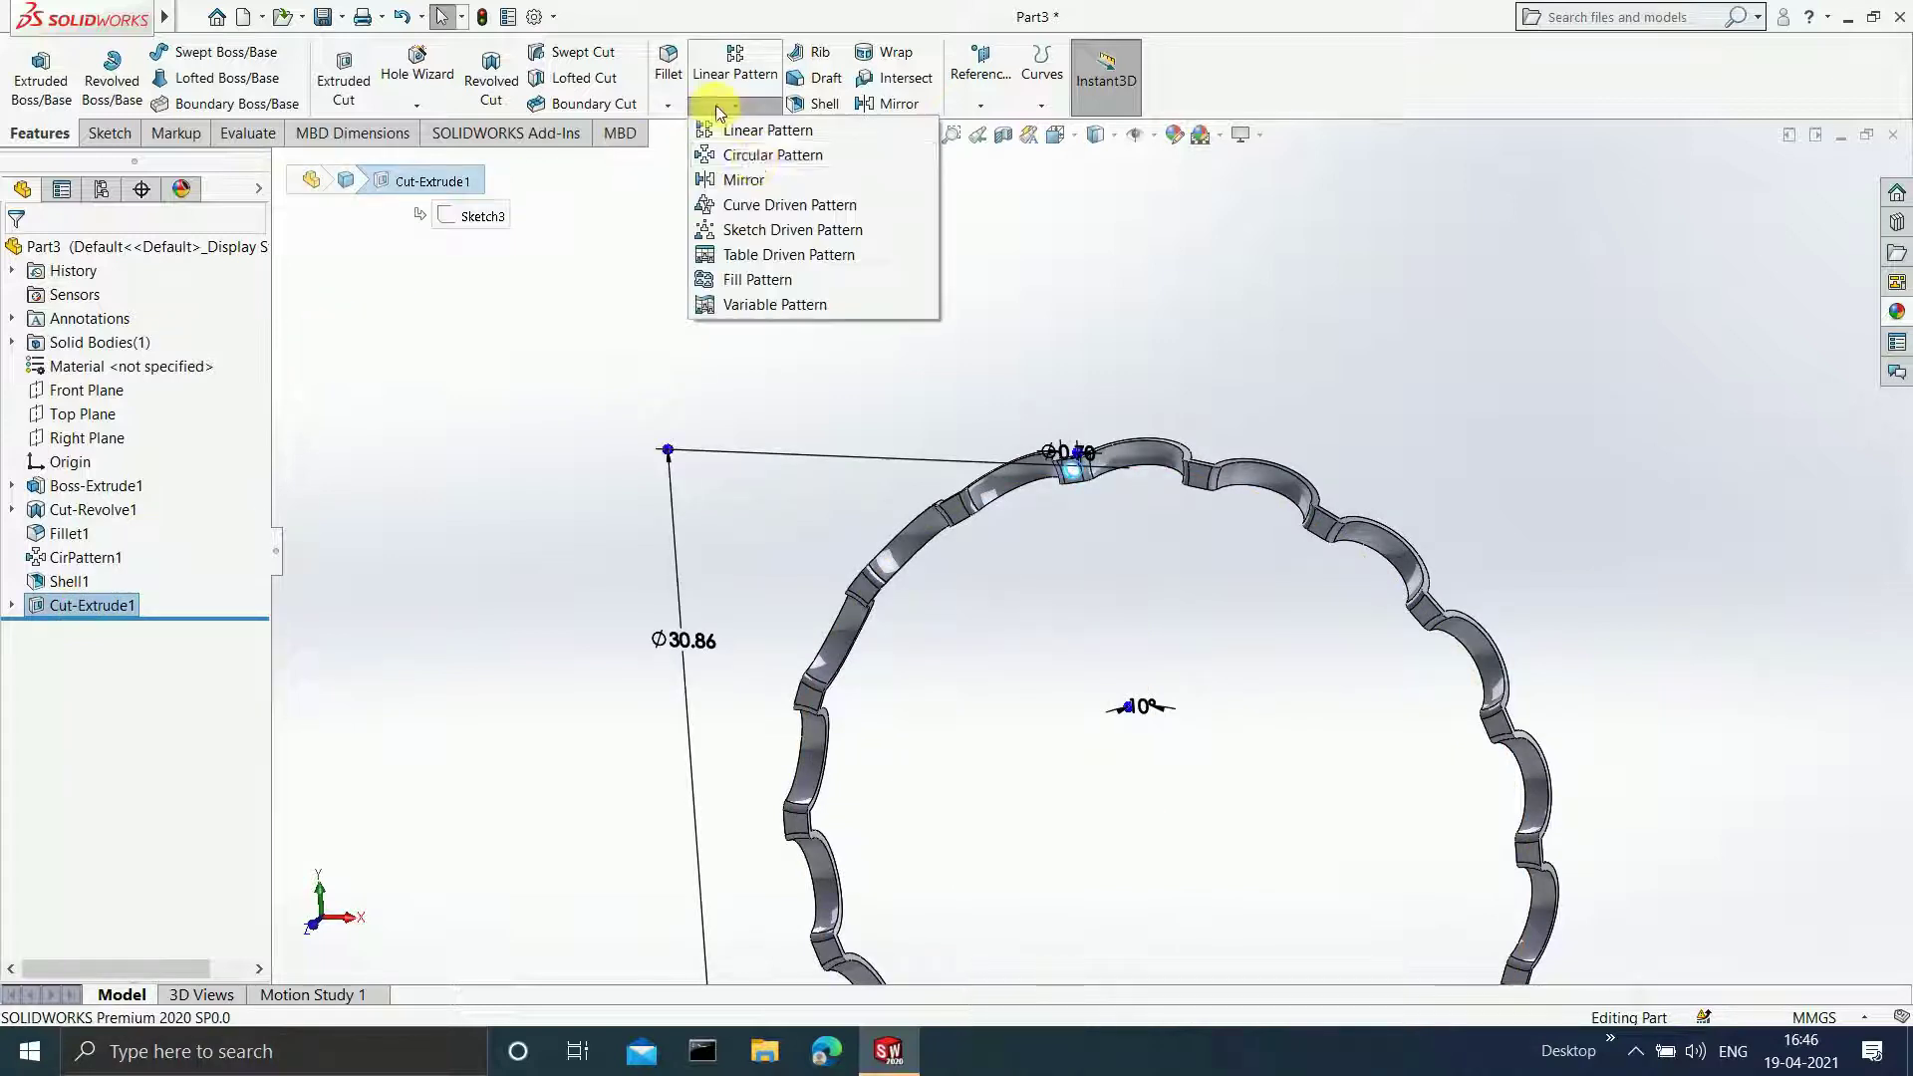
{"action": "left_click", "coordinate": [750, 155]}
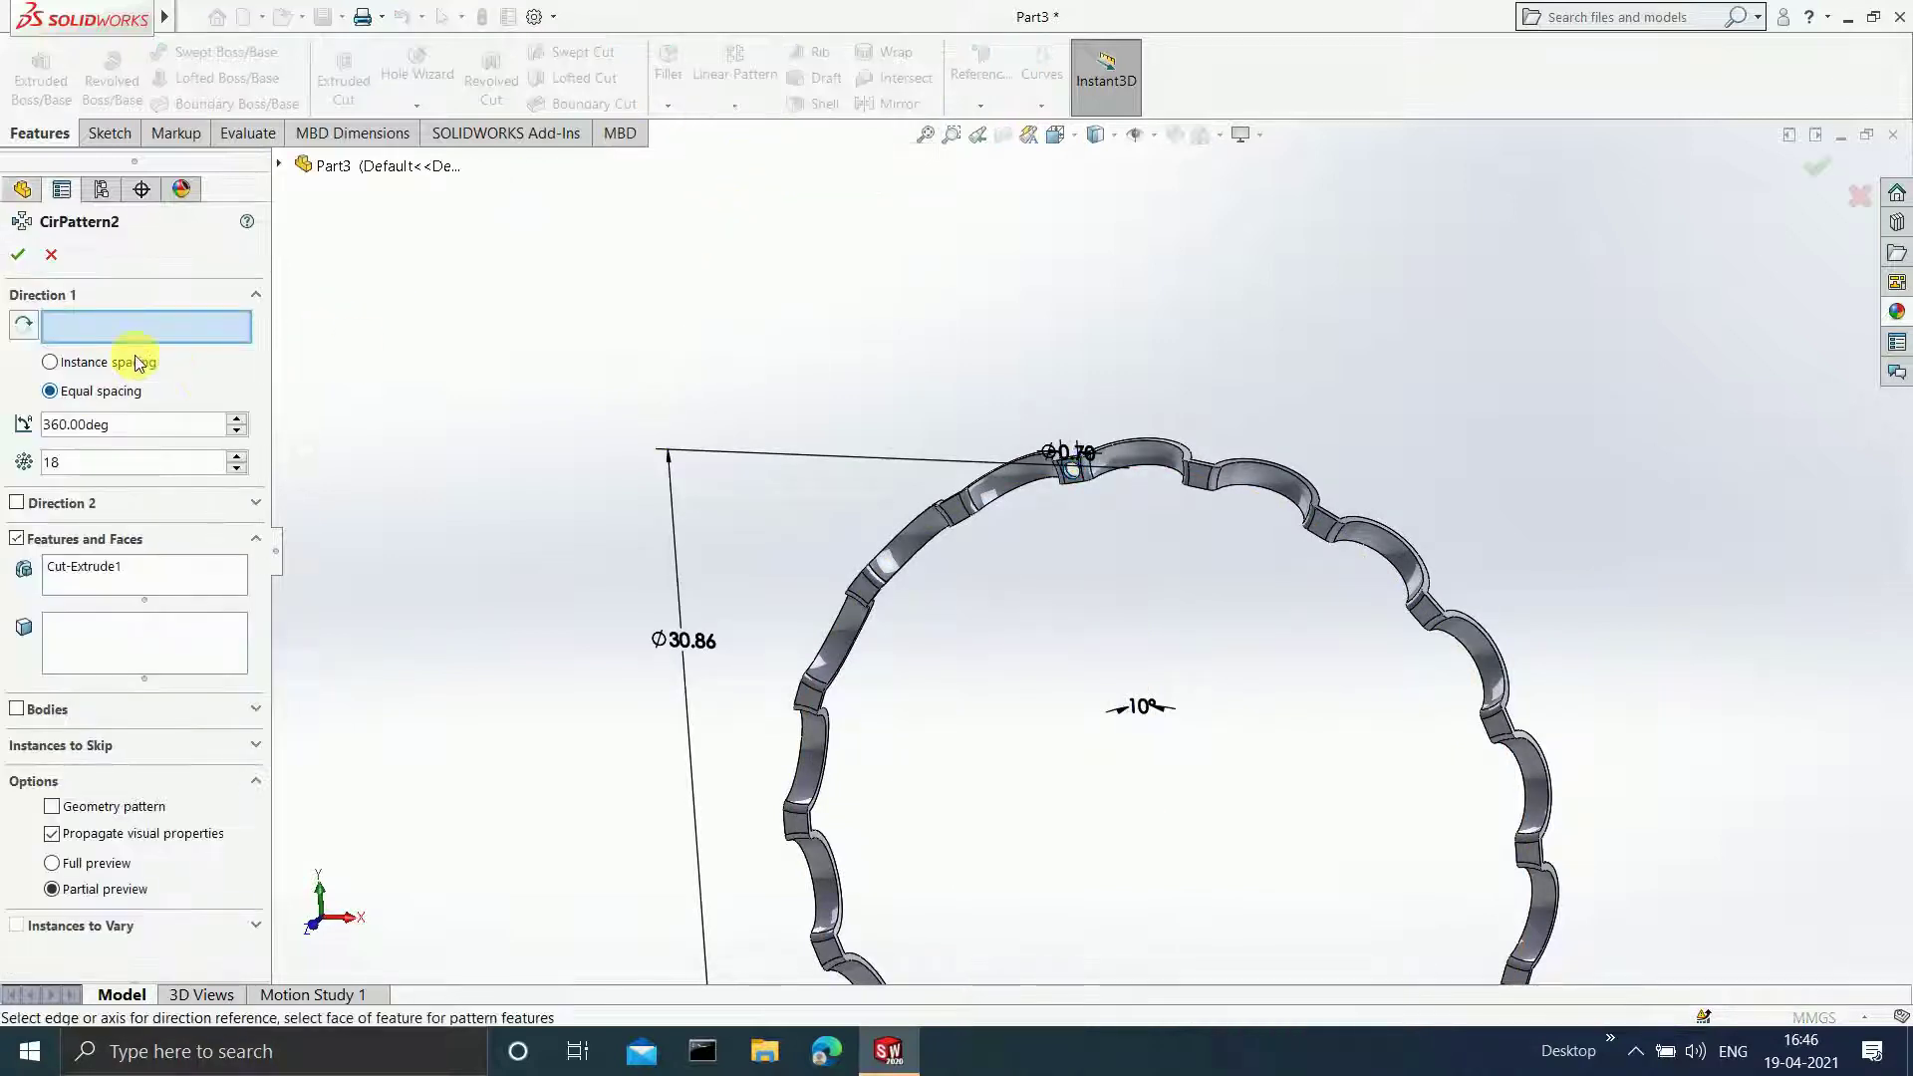
{"action": "scroll", "coordinate": [1211, 428], "scroll_direction": "down", "scroll_amount": 3}
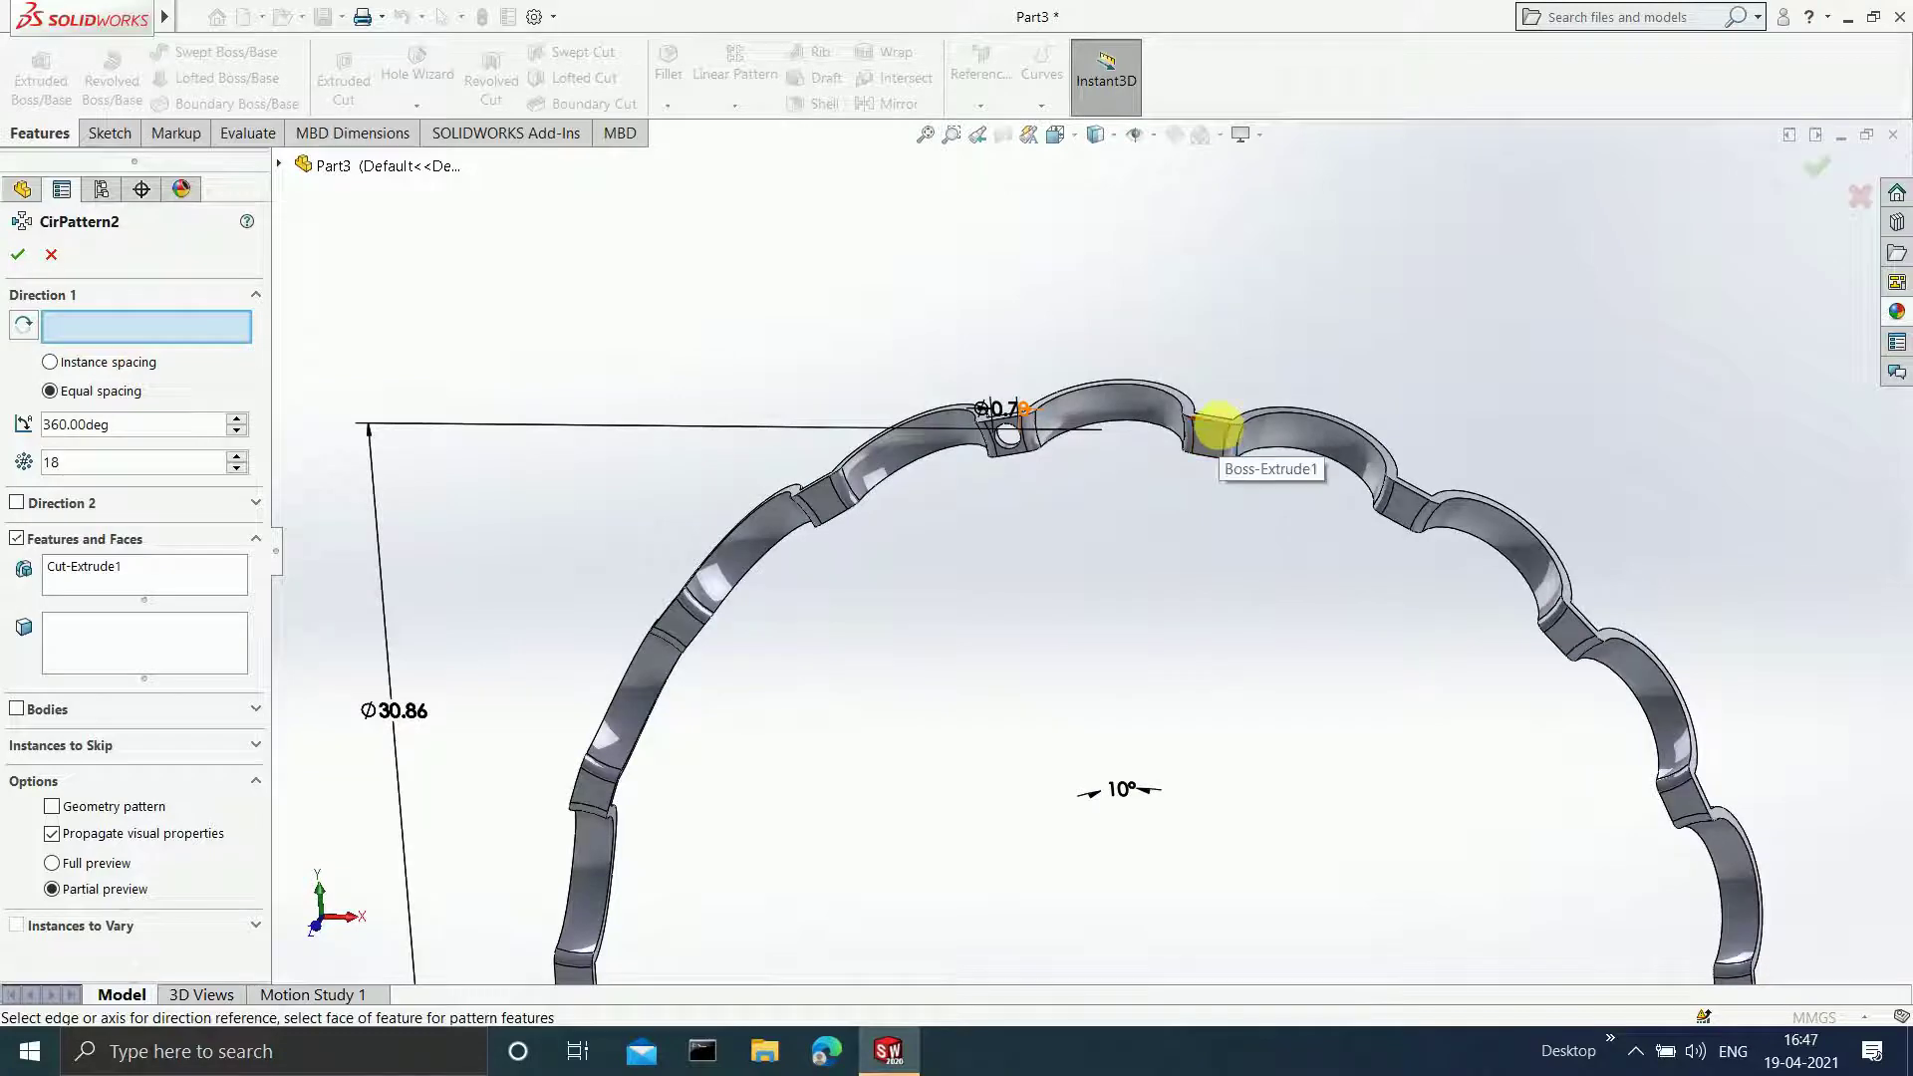
{"action": "left_click", "coordinate": [1221, 431]}
{"action": "scroll", "coordinate": [1072, 752], "scroll_direction": "up", "scroll_amount": 5}
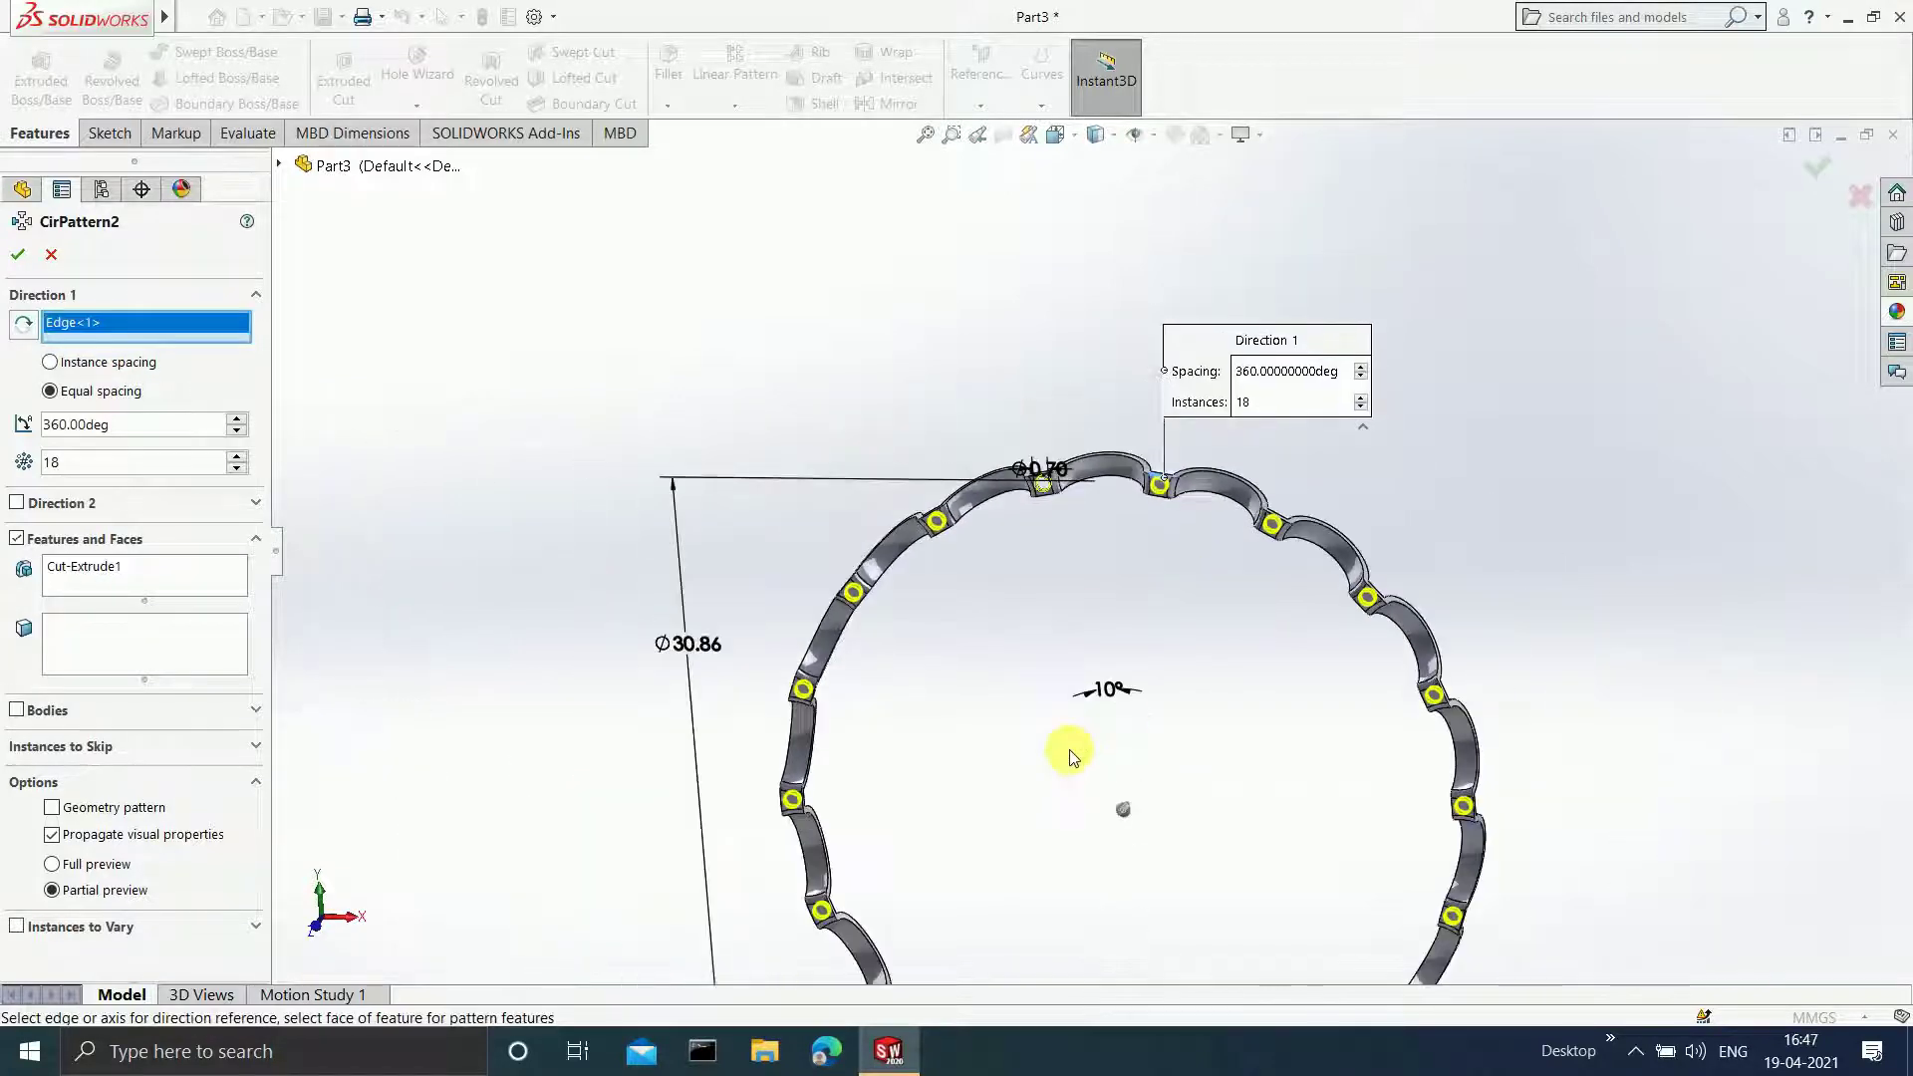
{"action": "scroll", "coordinate": [1114, 757], "scroll_direction": "down", "scroll_amount": 4}
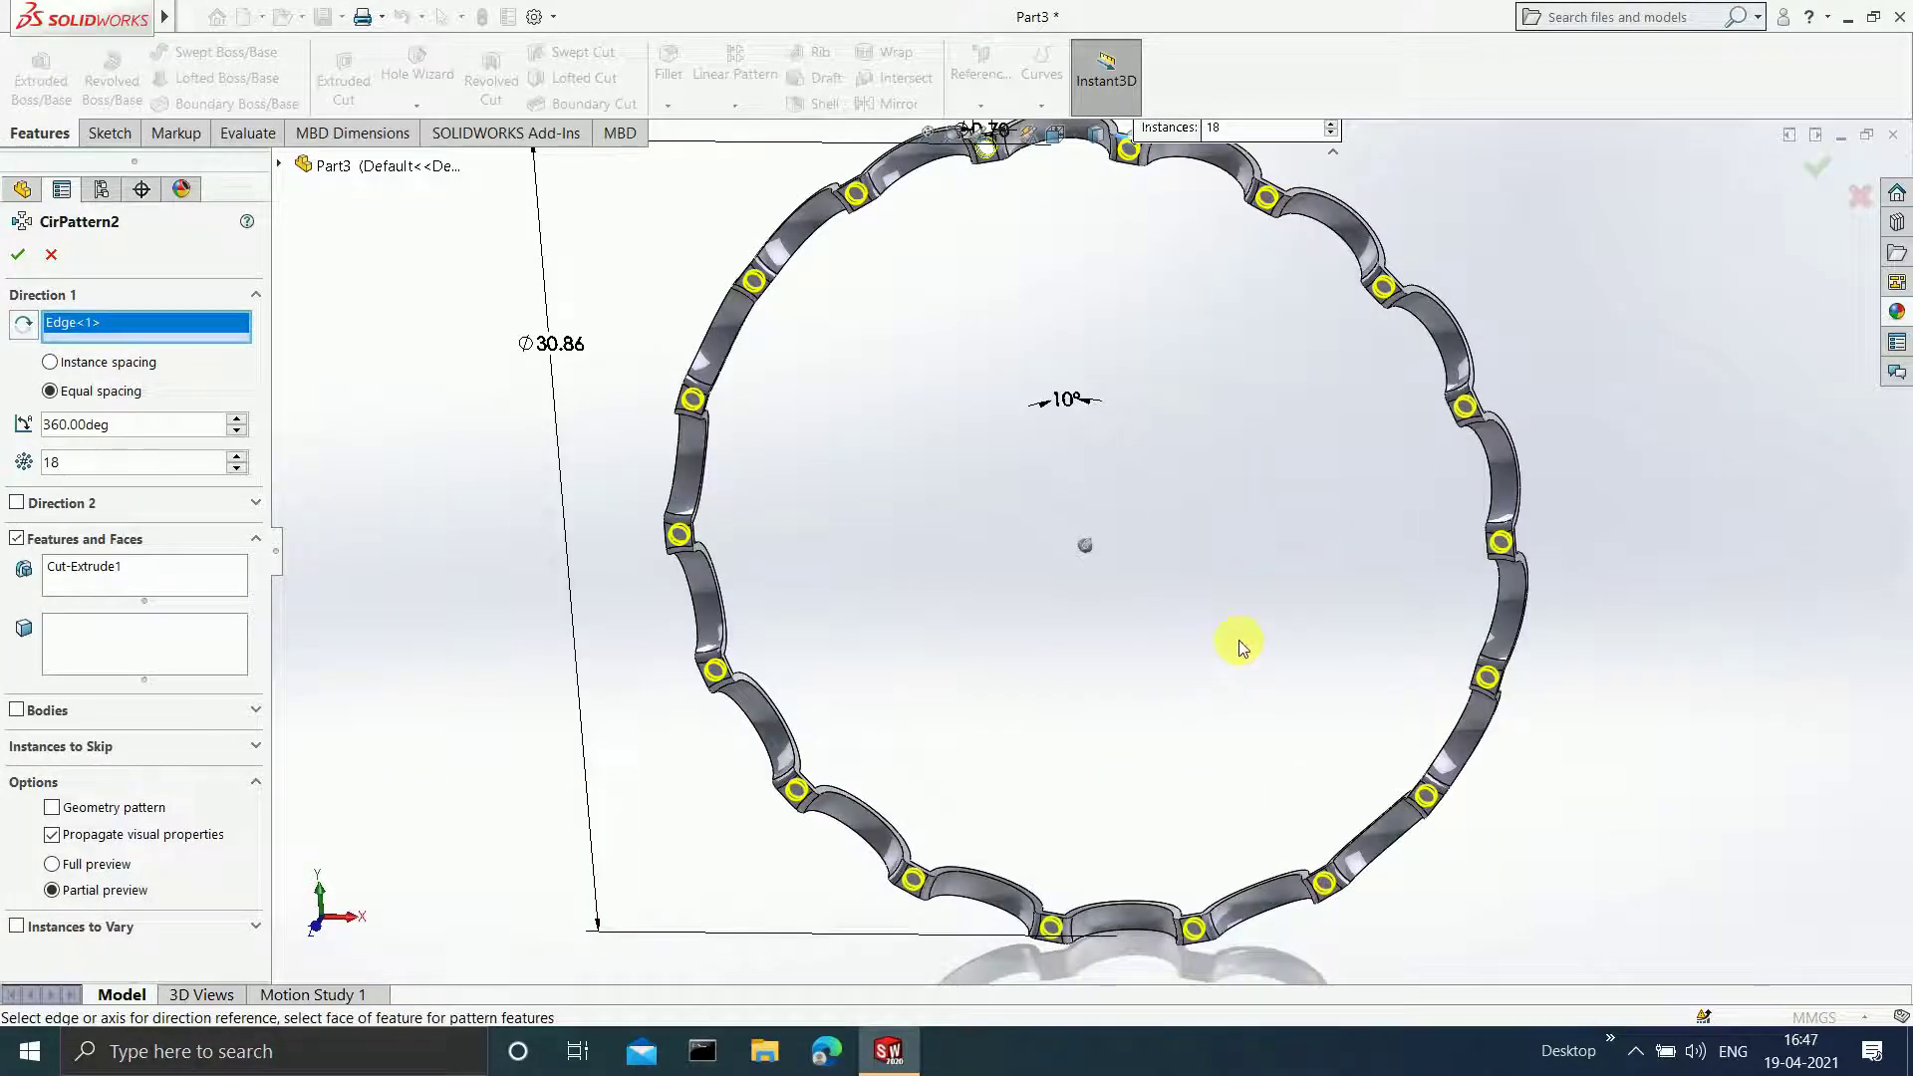
{"action": "middle_click_drag", "start_coordinate": [1240, 640], "coordinate": [1312, 439]}
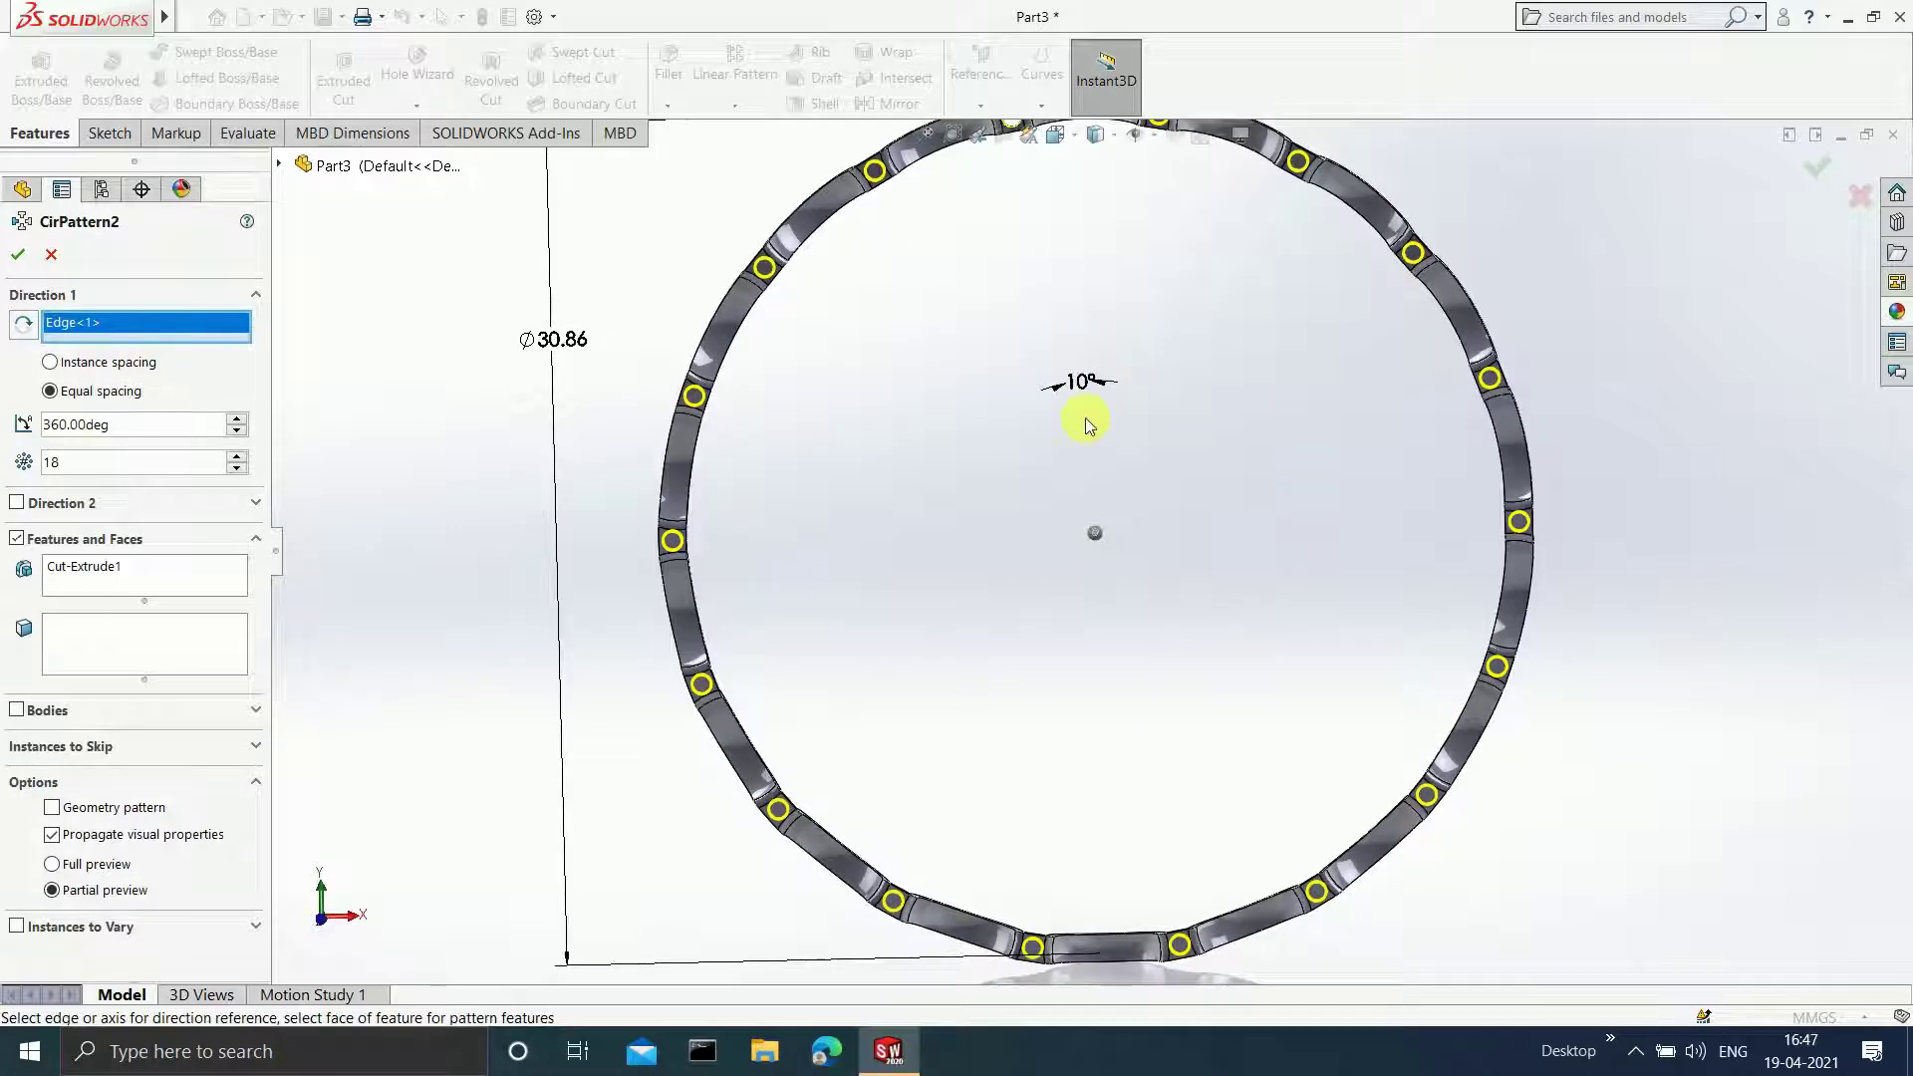
{"action": "scroll", "coordinate": [1115, 392], "scroll_direction": "up", "scroll_amount": 3}
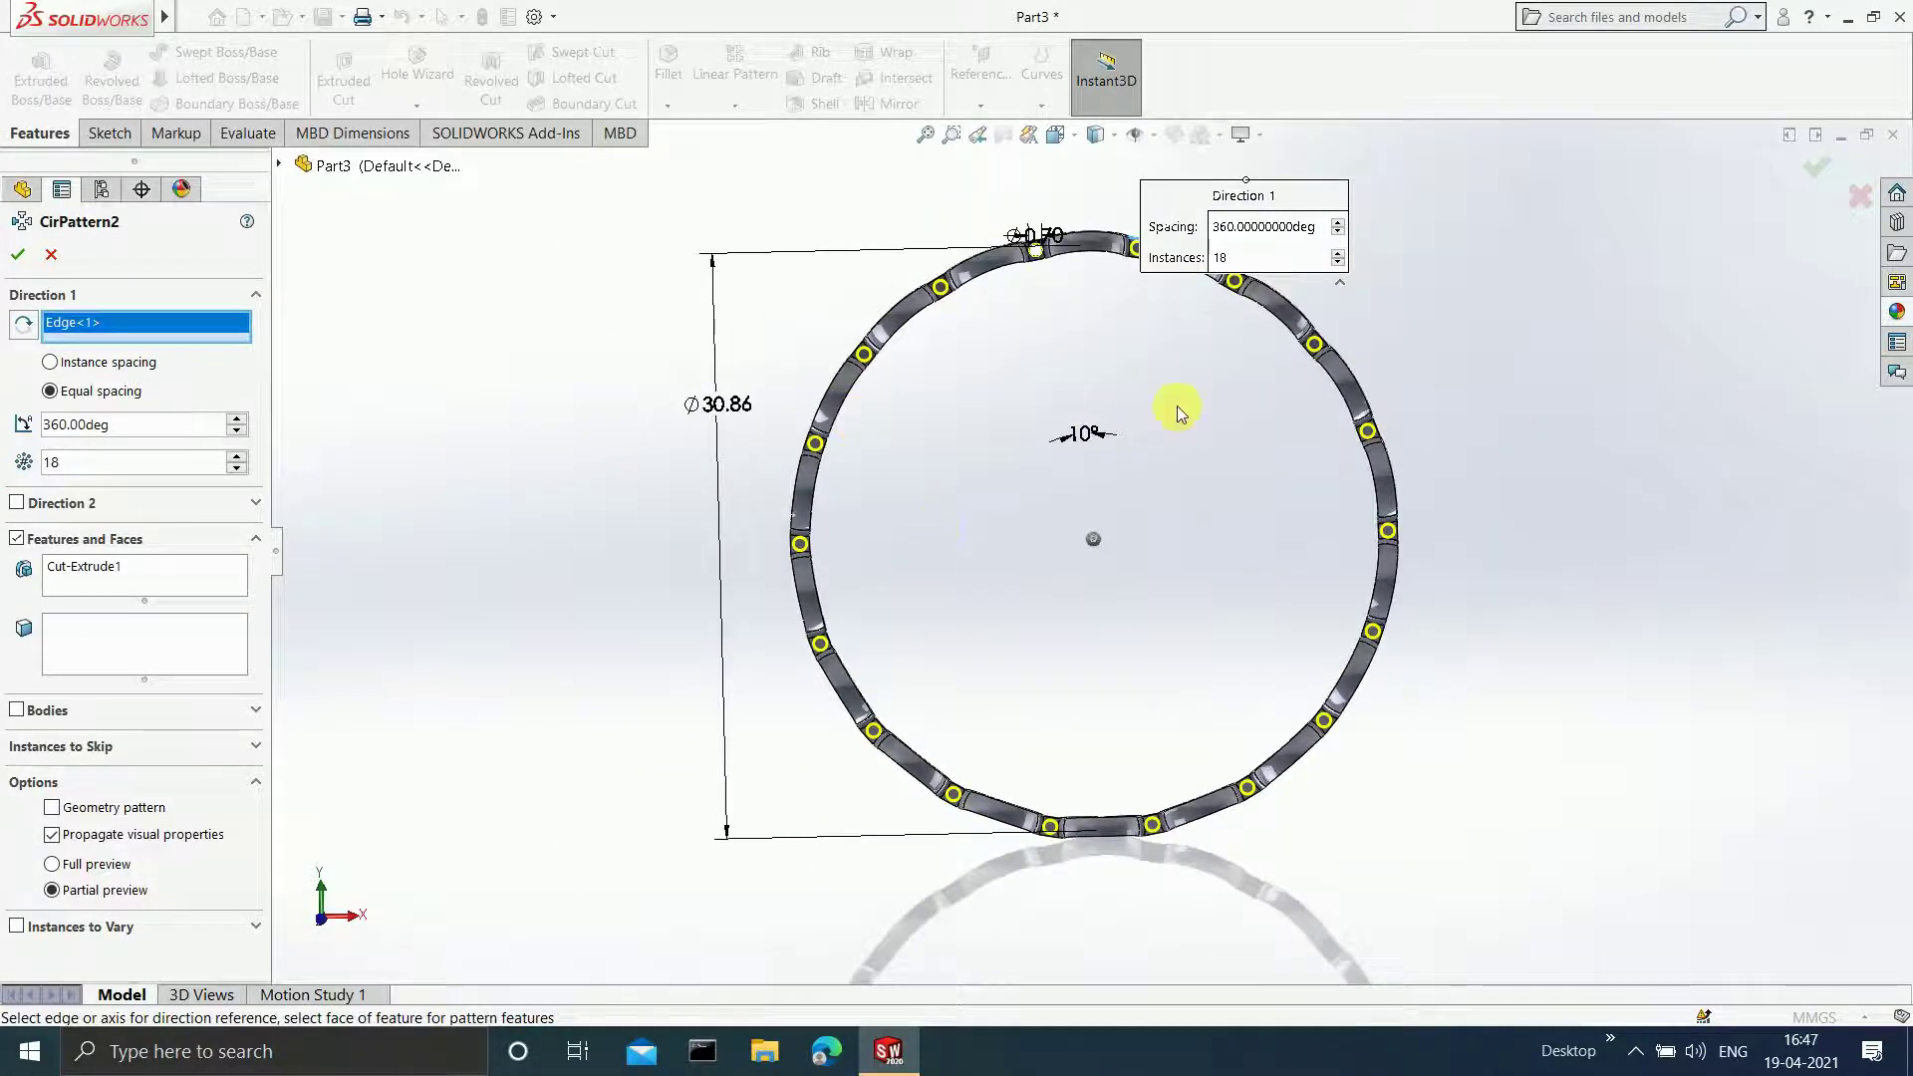
{"action": "left_click", "coordinate": [1811, 173]}
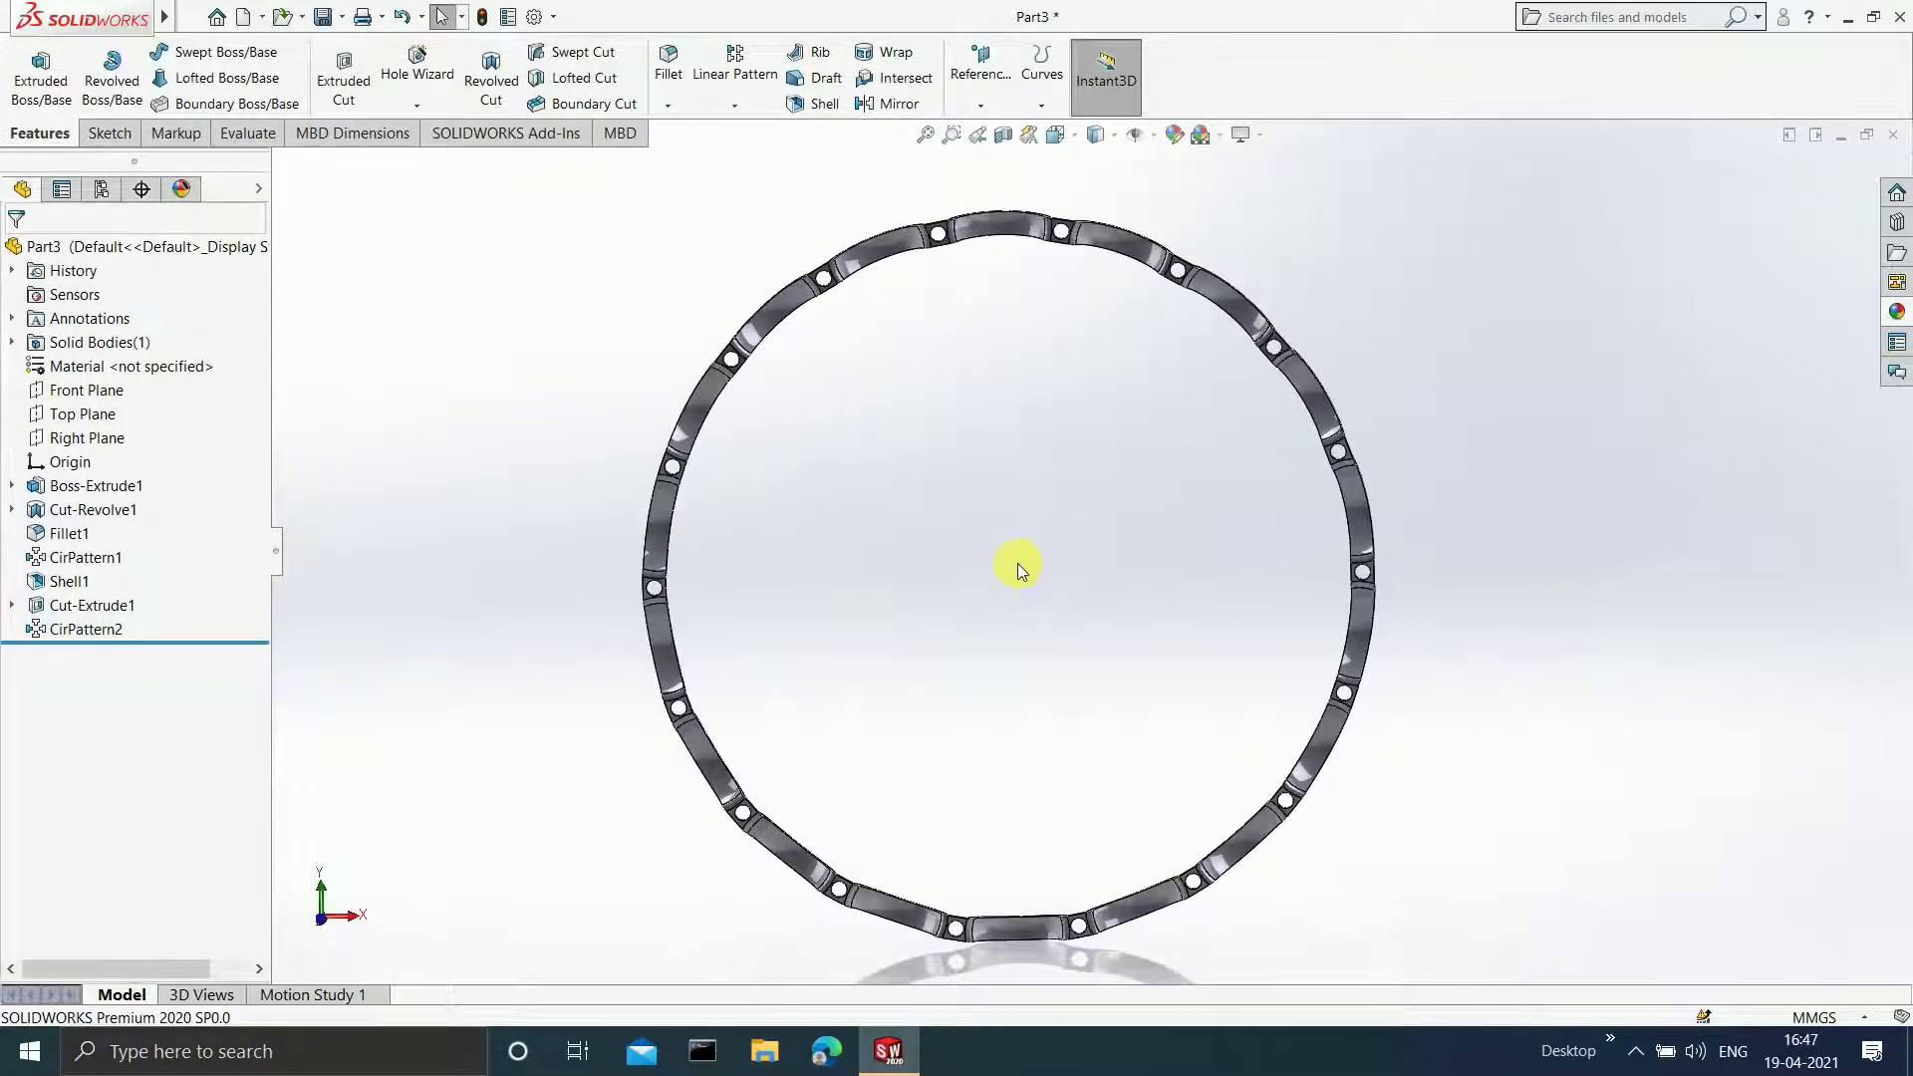
- Save the part as Cage in the Downloads folder and close it
{"action": "key", "text": "ctrl+s"}
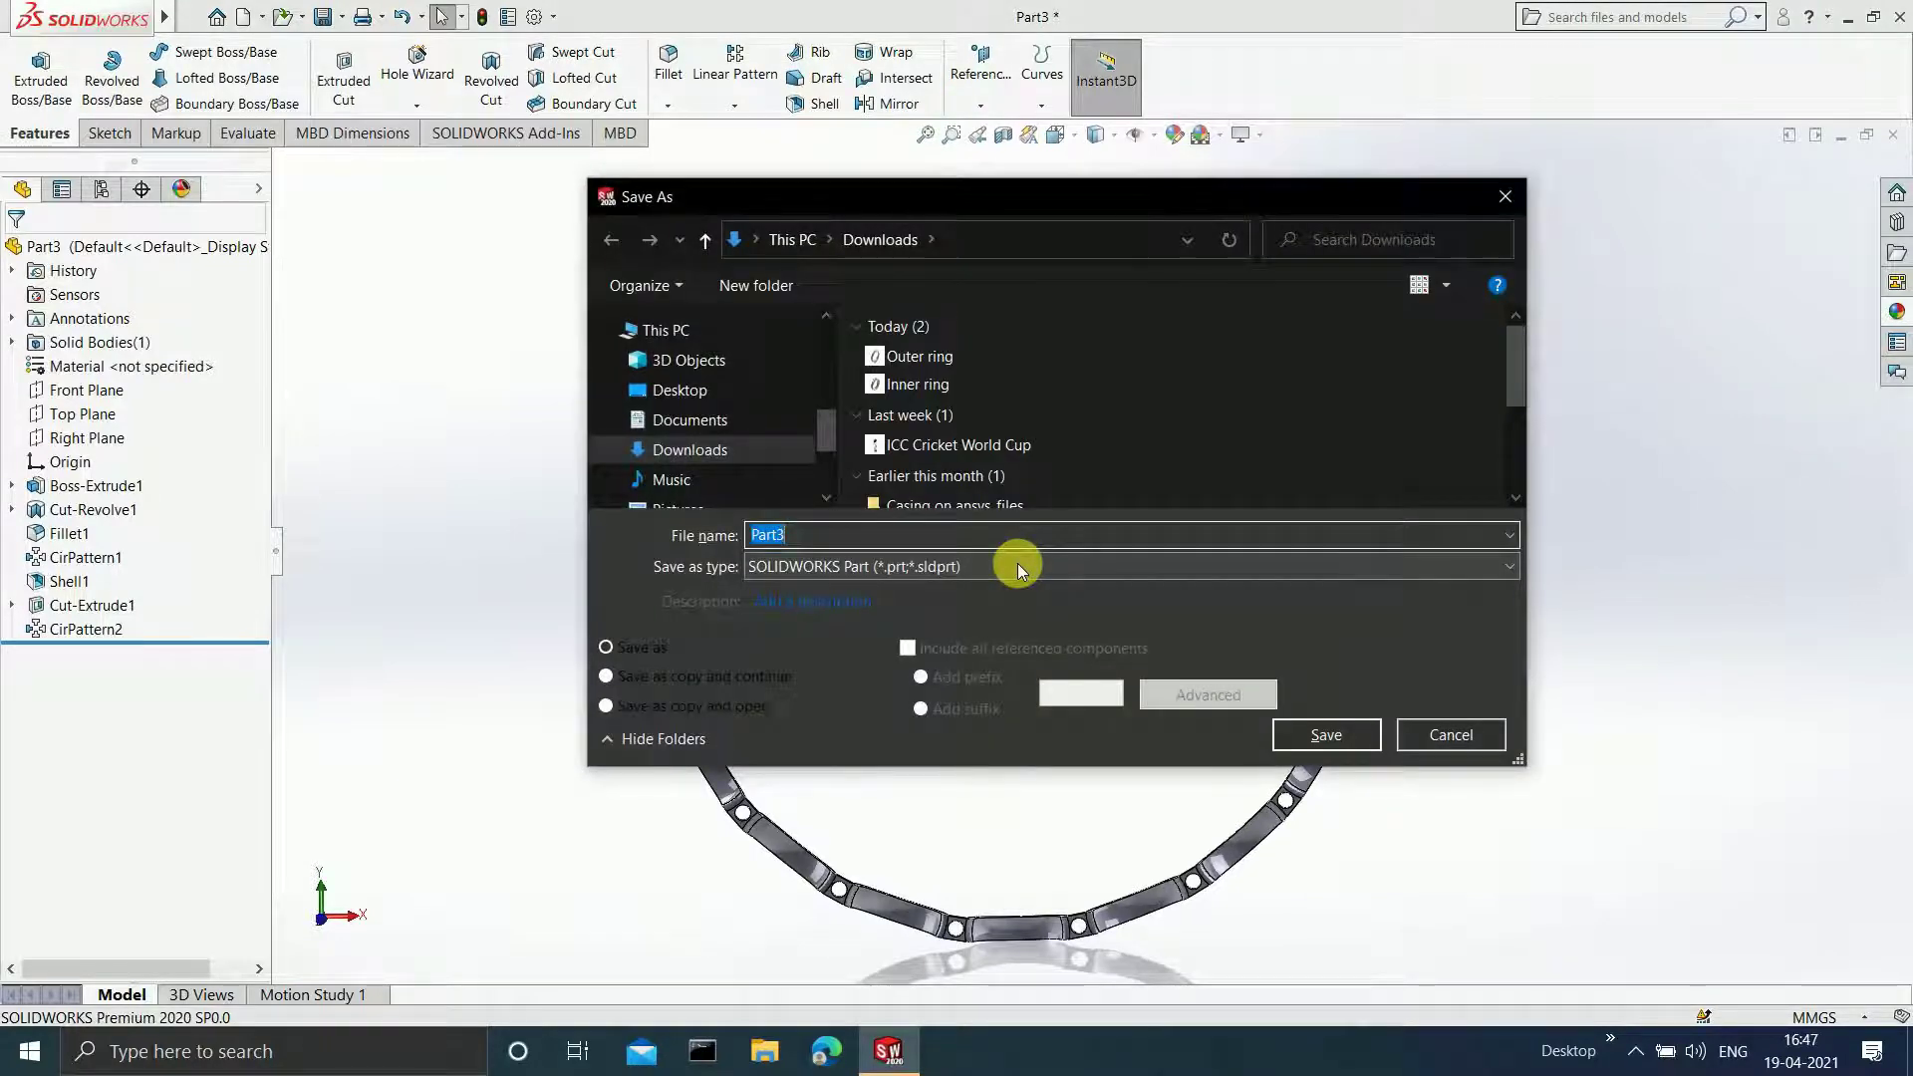
{"action": "type", "text": "Cage"}
{"action": "left_click", "coordinate": [1307, 734]}
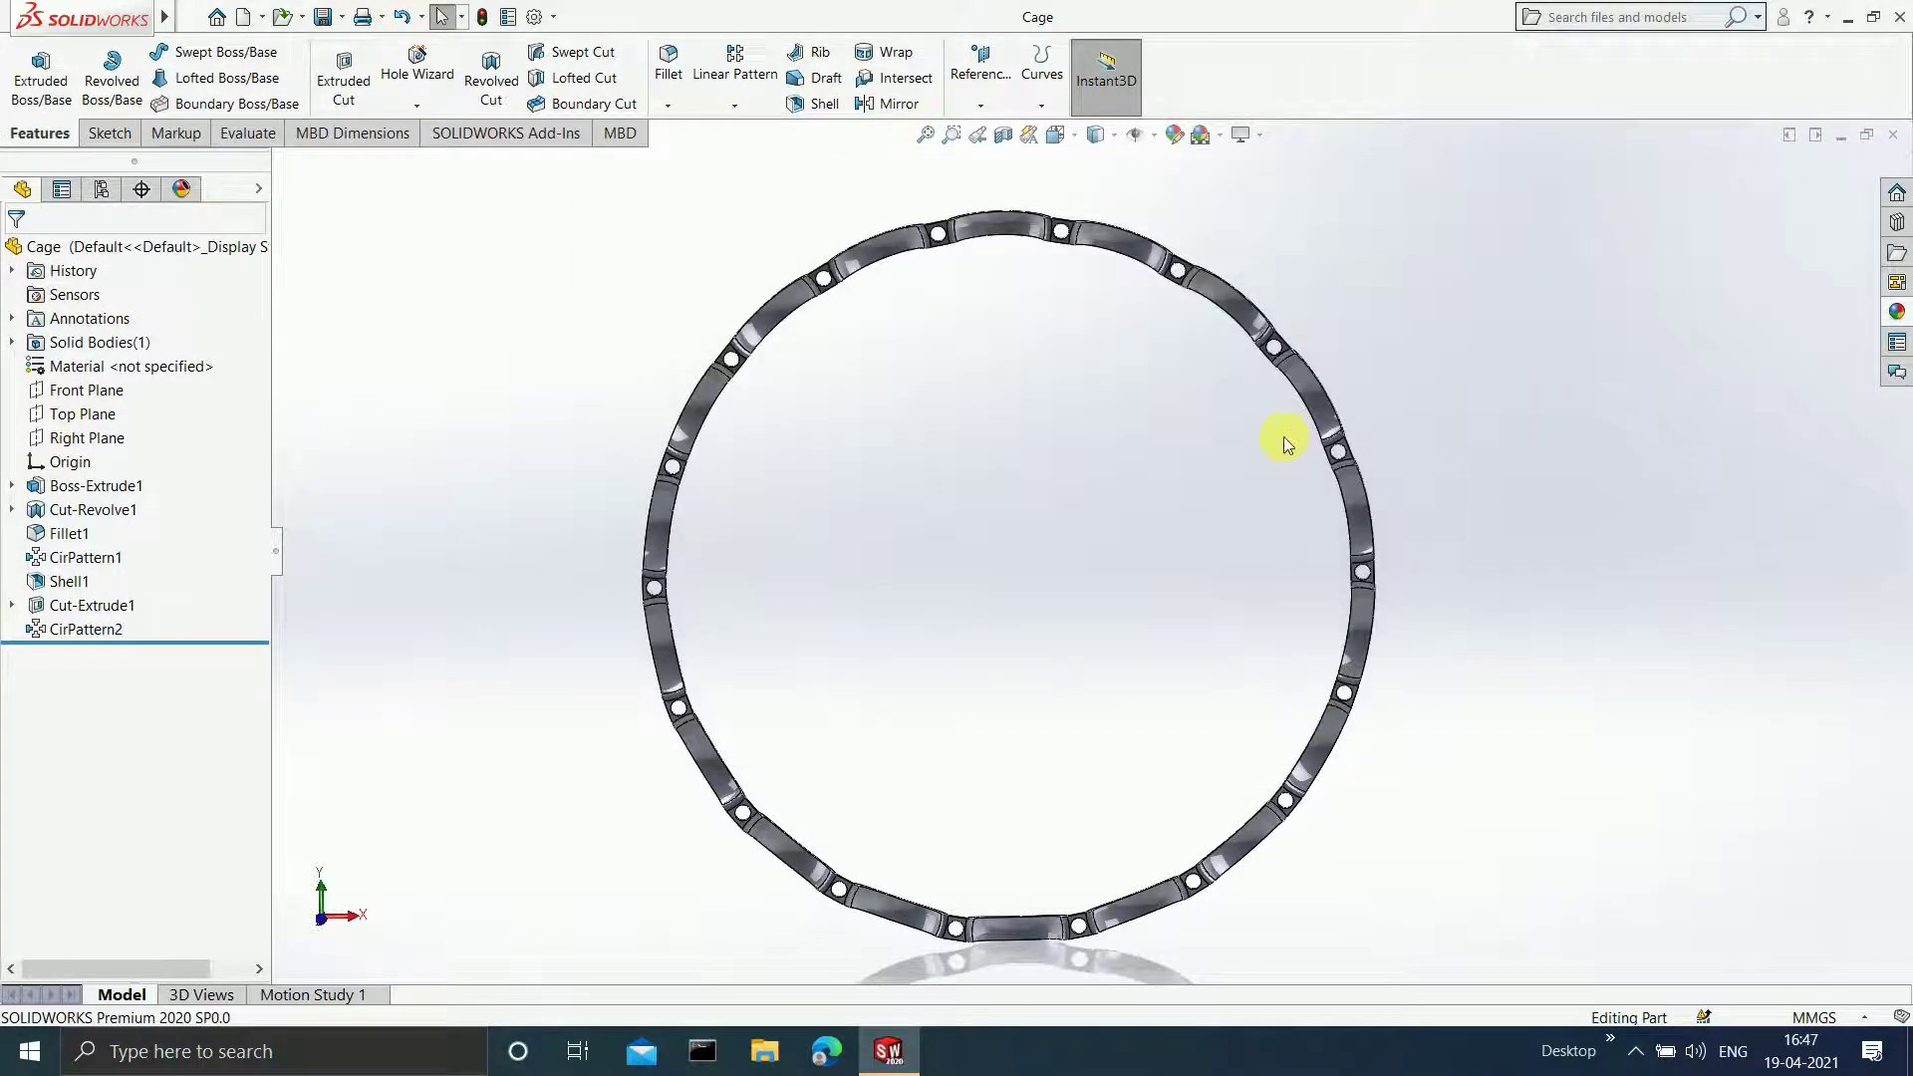
{"action": "middle_click_drag", "start_coordinate": [1269, 449], "coordinate": [1539, 281]}
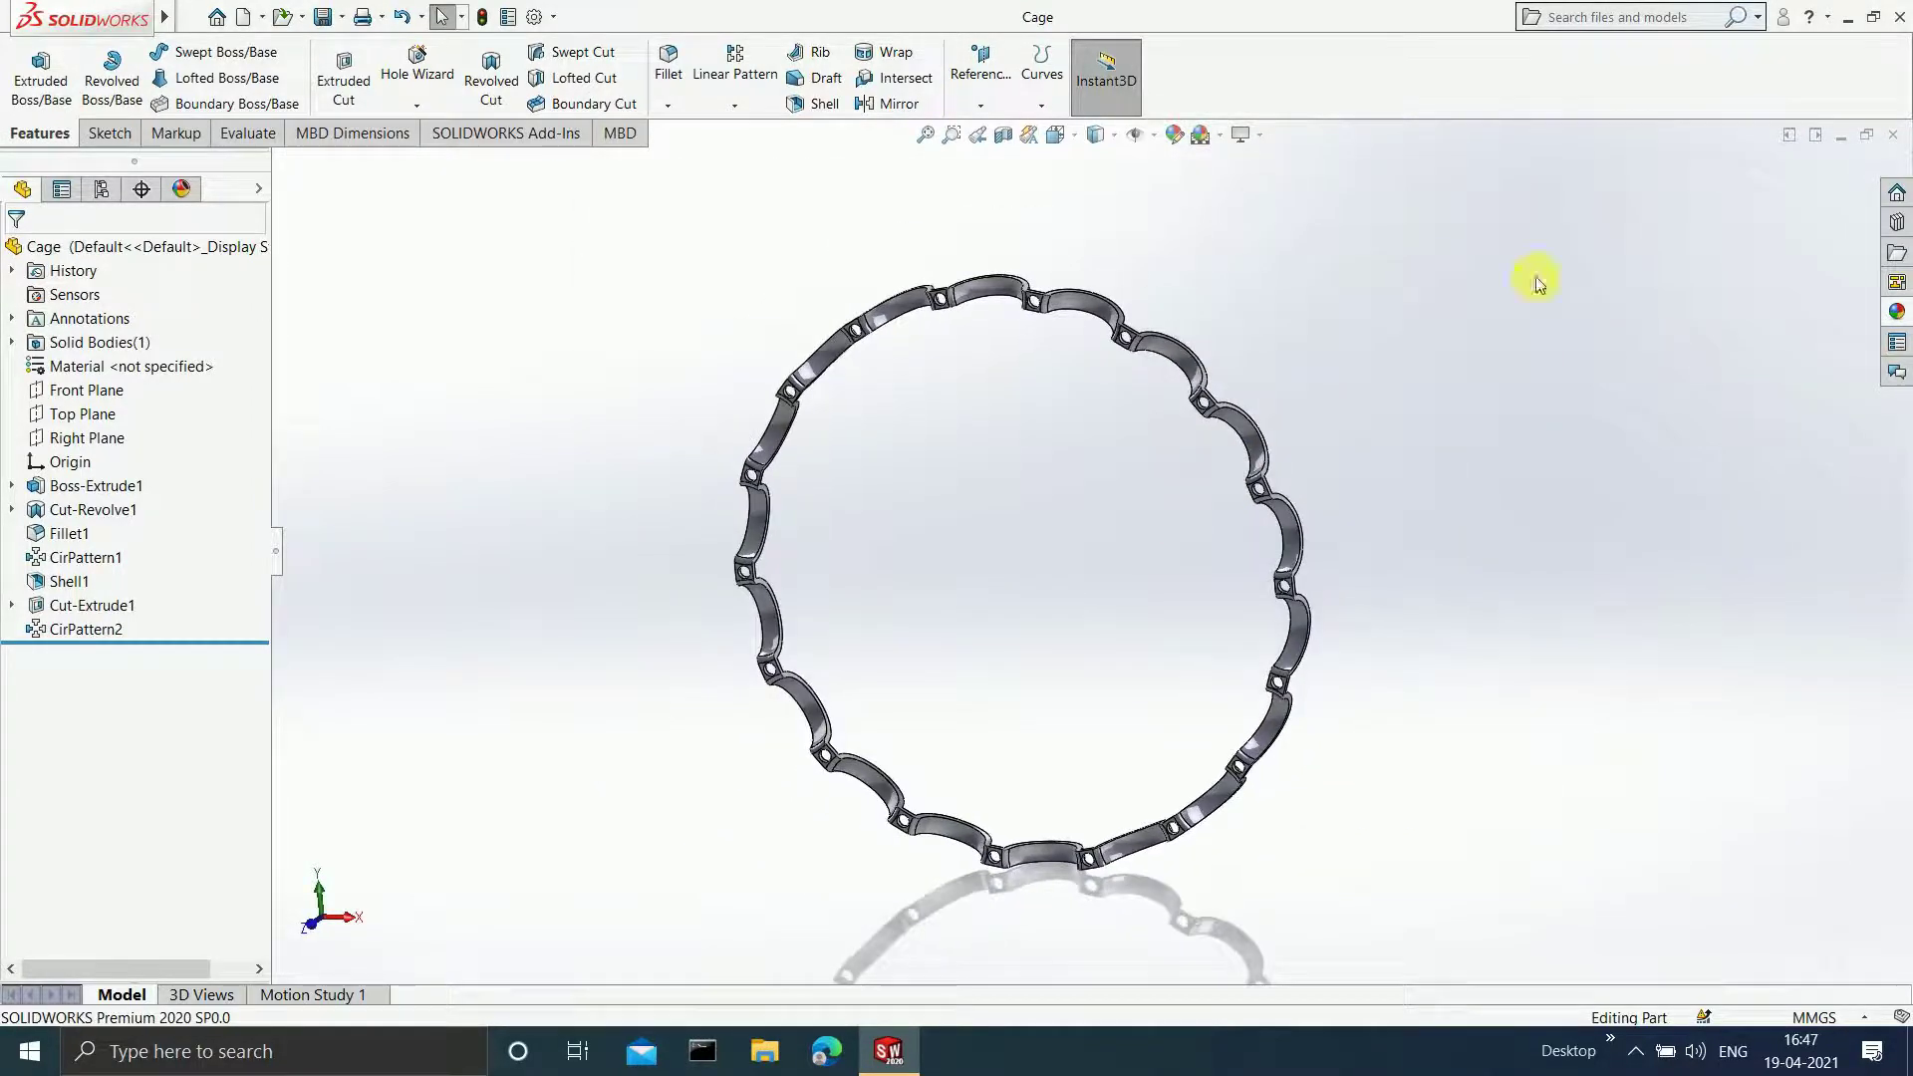
{"action": "left_click", "coordinate": [1898, 137]}
- Create a new part document
{"action": "mouse_move", "coordinate": [125, 18]}
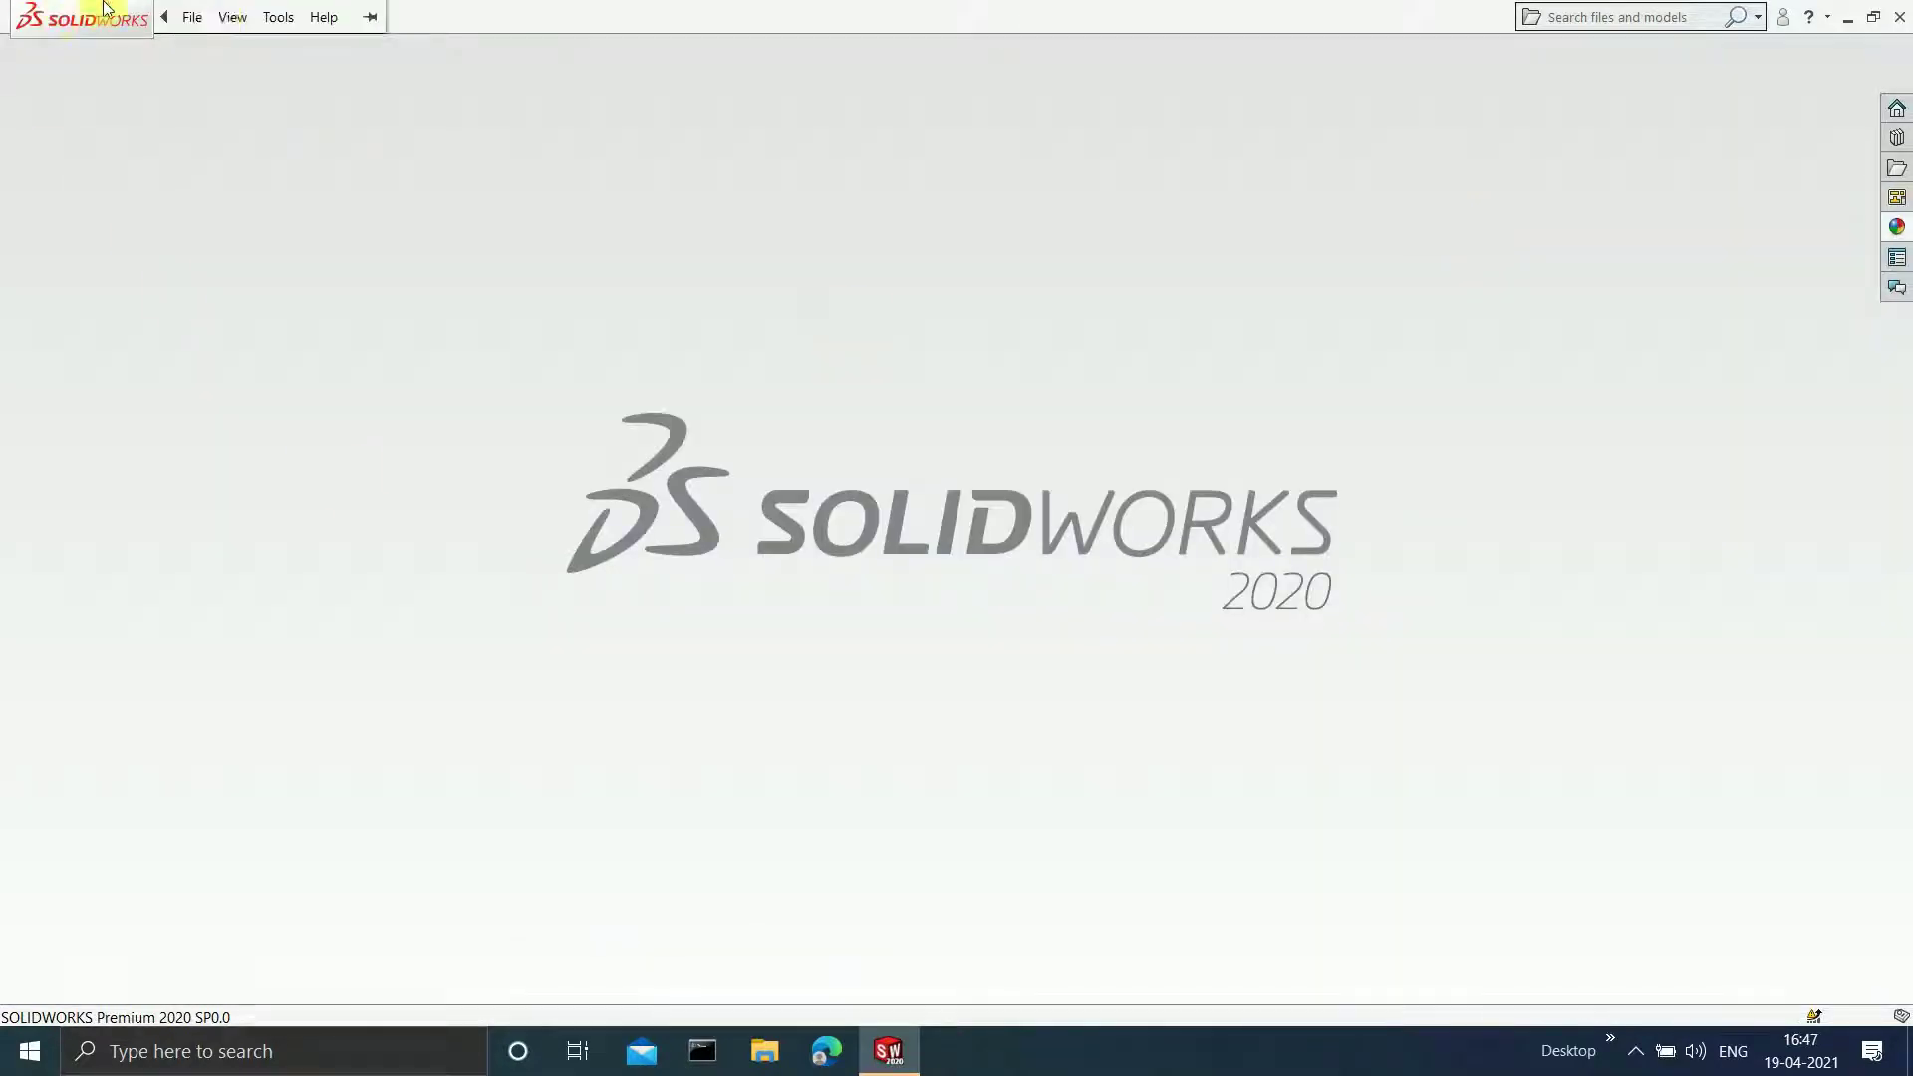
{"action": "left_click", "coordinate": [231, 17]}
{"action": "mouse_move", "coordinate": [193, 17]}
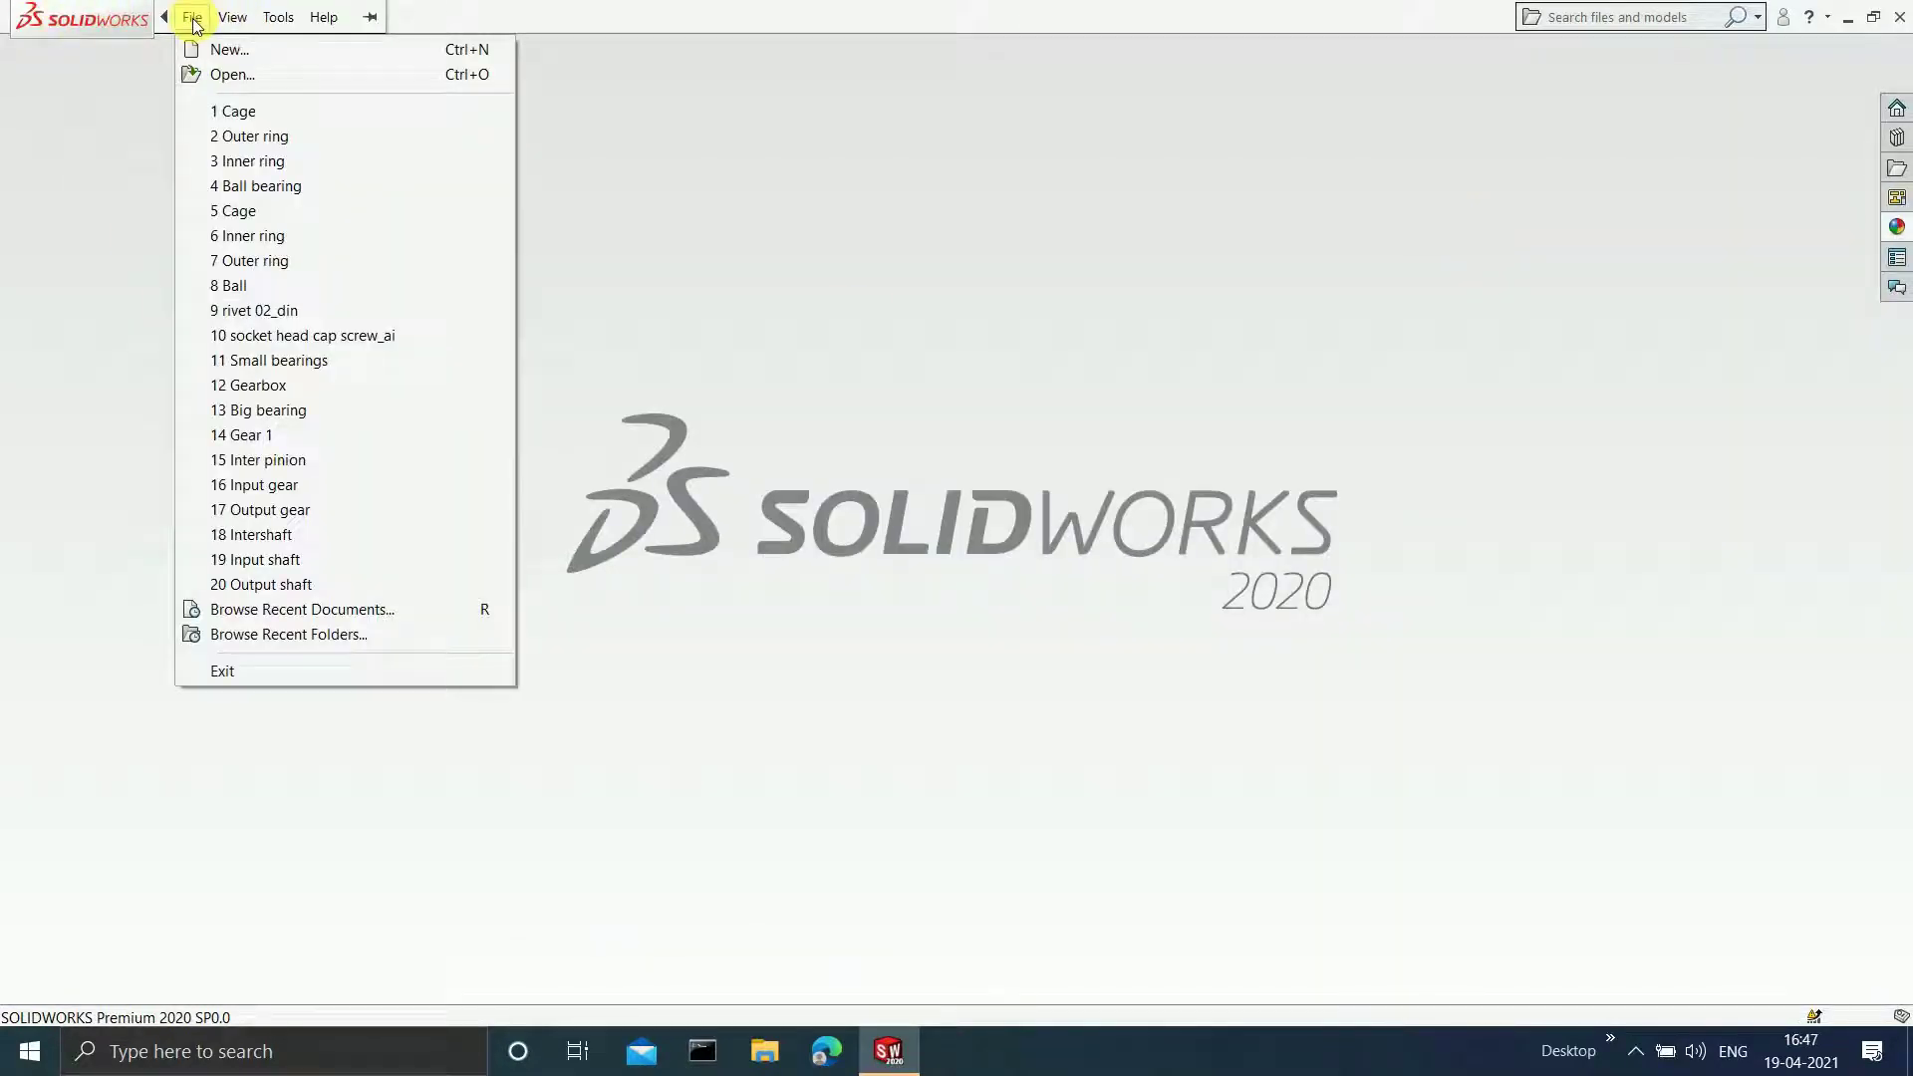
{"action": "left_click", "coordinate": [240, 52]}
{"action": "left_click", "coordinate": [808, 782]}
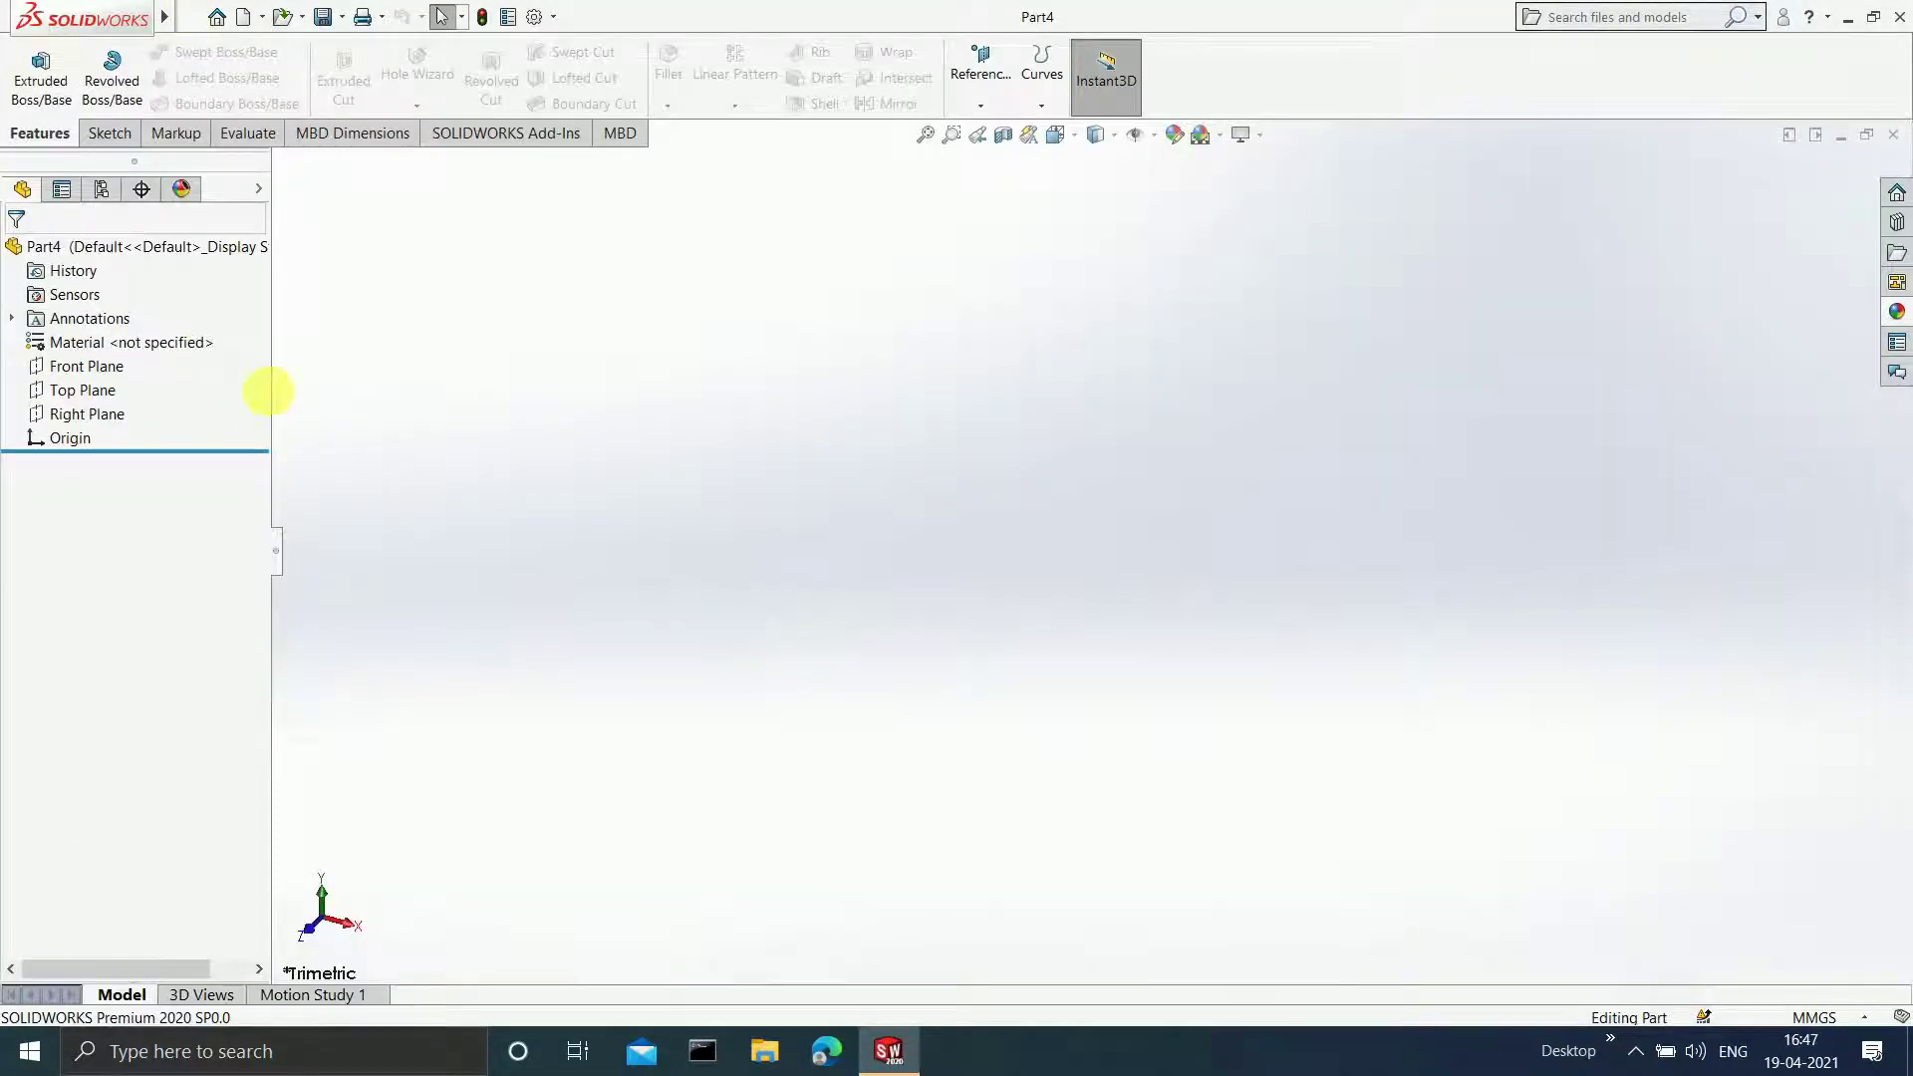
- Start a sketch on the Front Plane and draw a circle about 93 mm in diameter centred on the origin
{"action": "left_click", "coordinate": [100, 366]}
{"action": "left_click", "coordinate": [110, 133]}
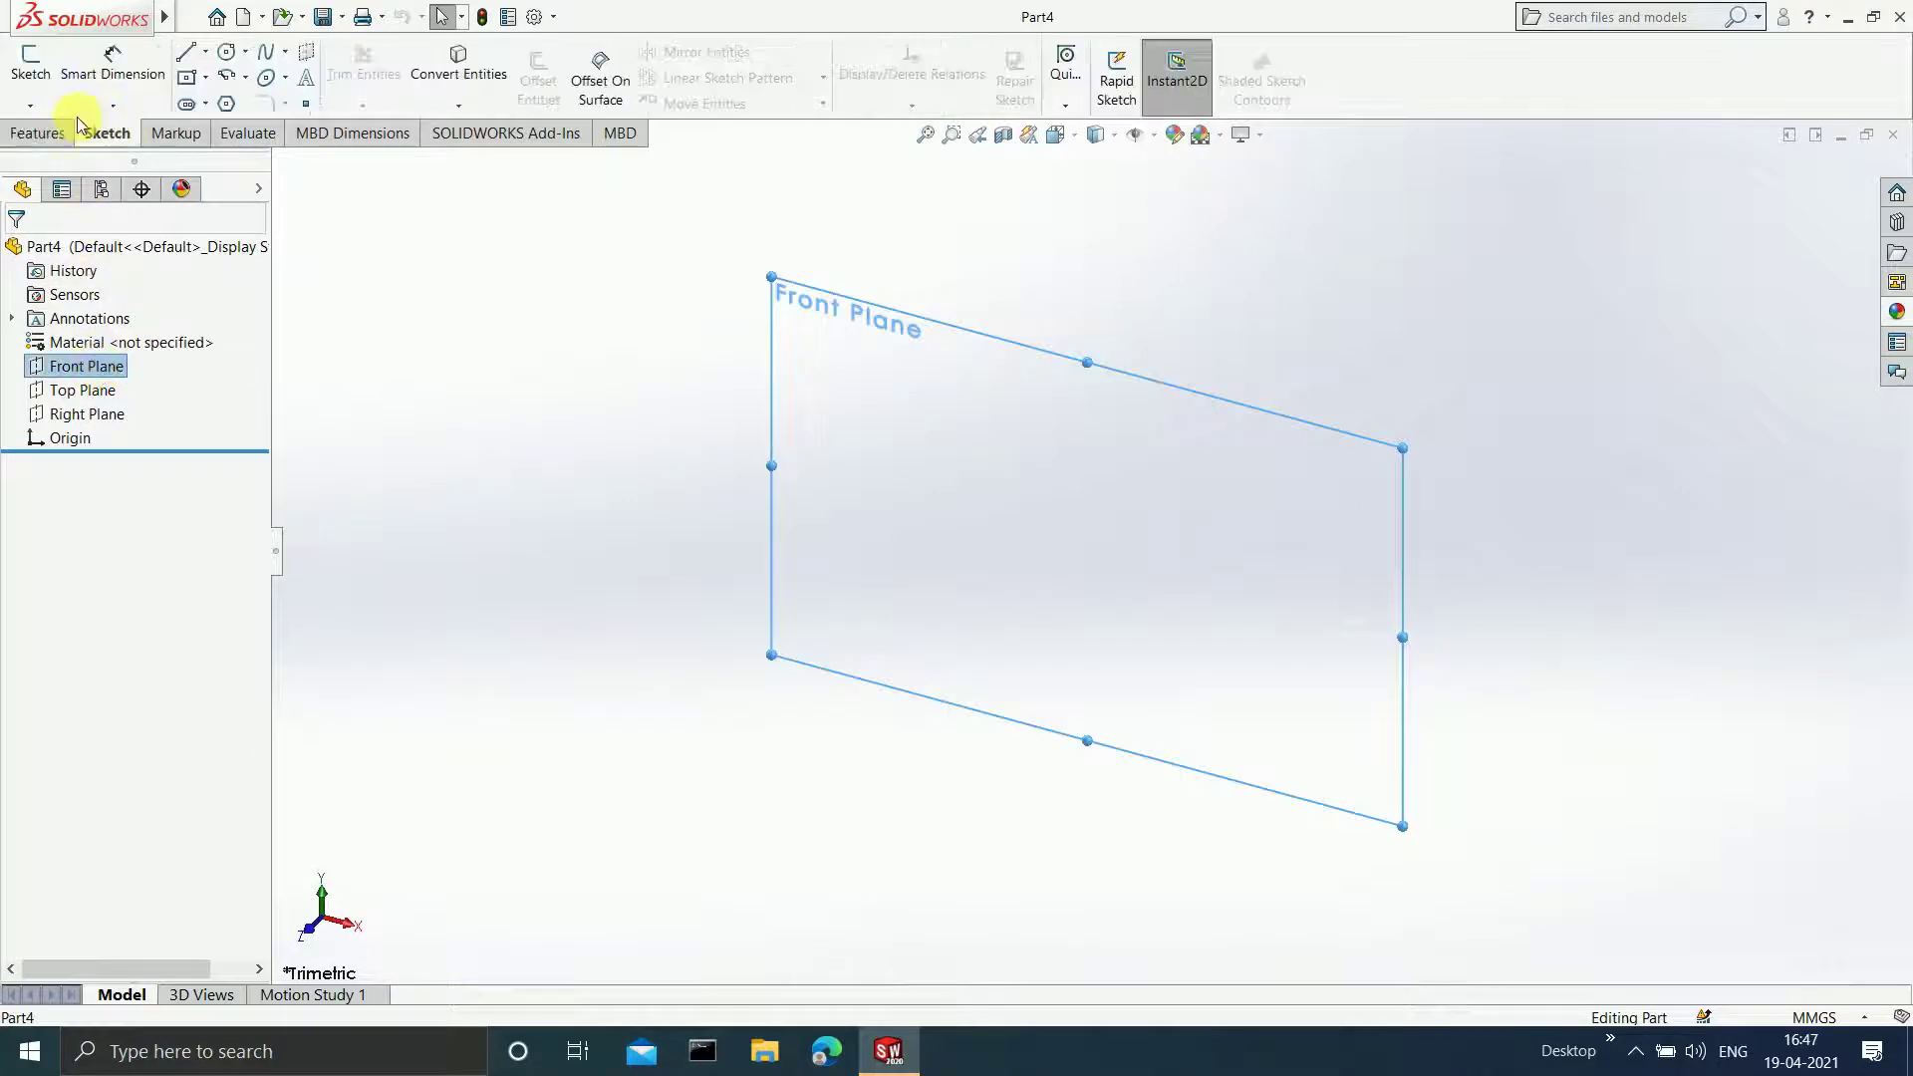
{"action": "left_click", "coordinate": [30, 61]}
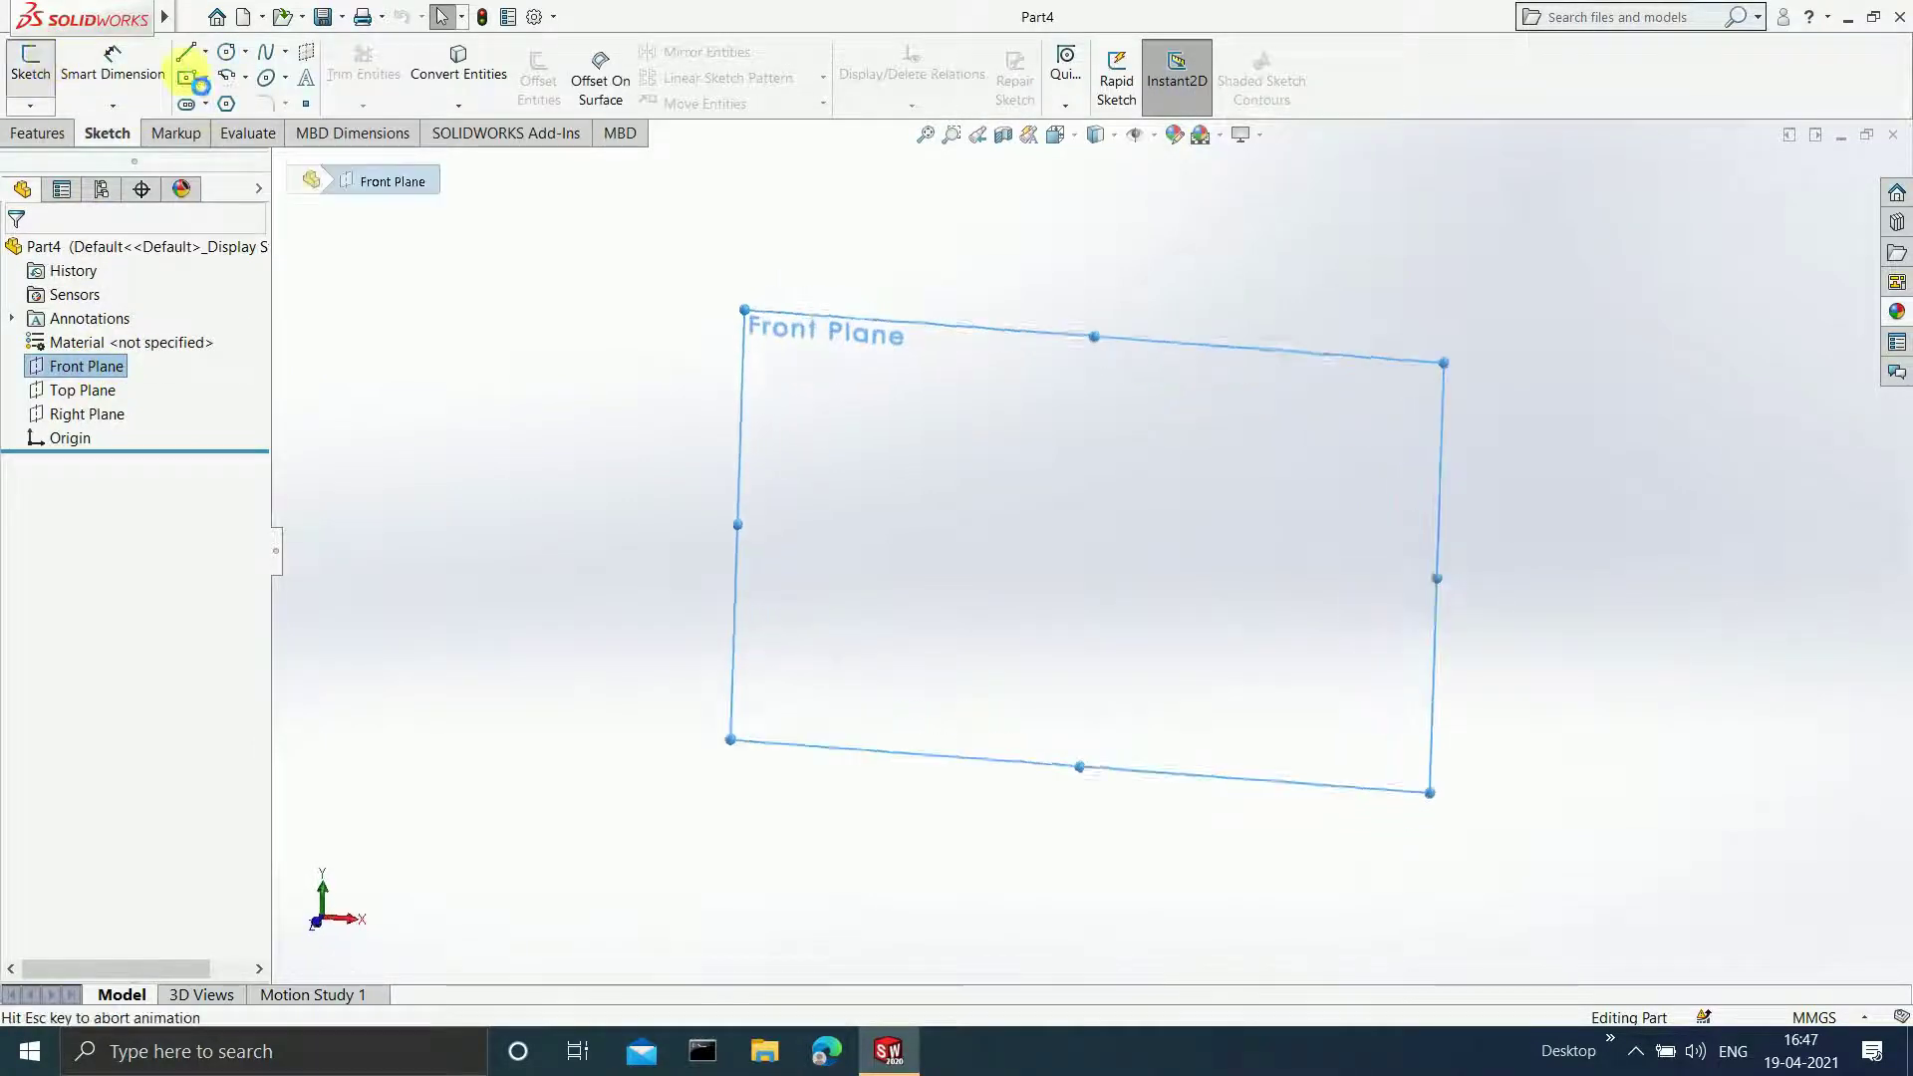
{"action": "left_click", "coordinate": [228, 56]}
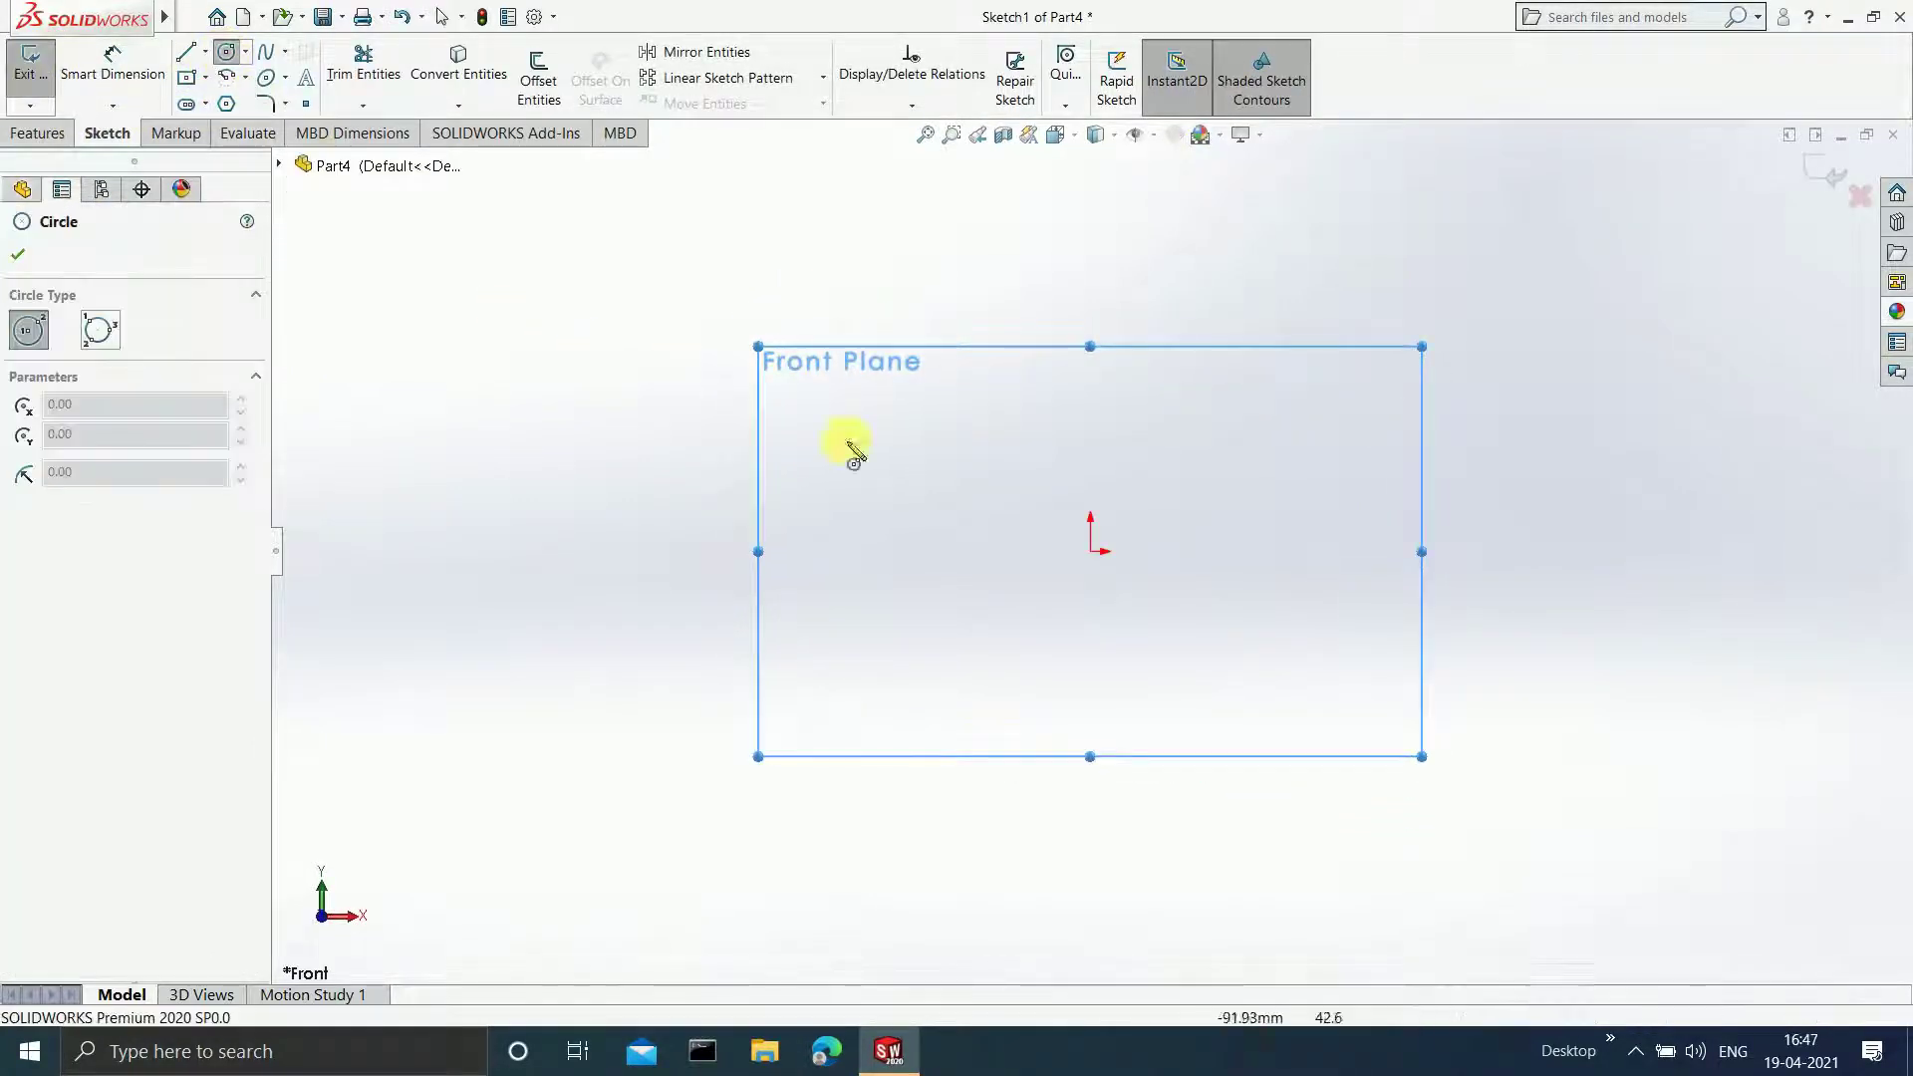
{"action": "left_click", "coordinate": [1091, 551]}
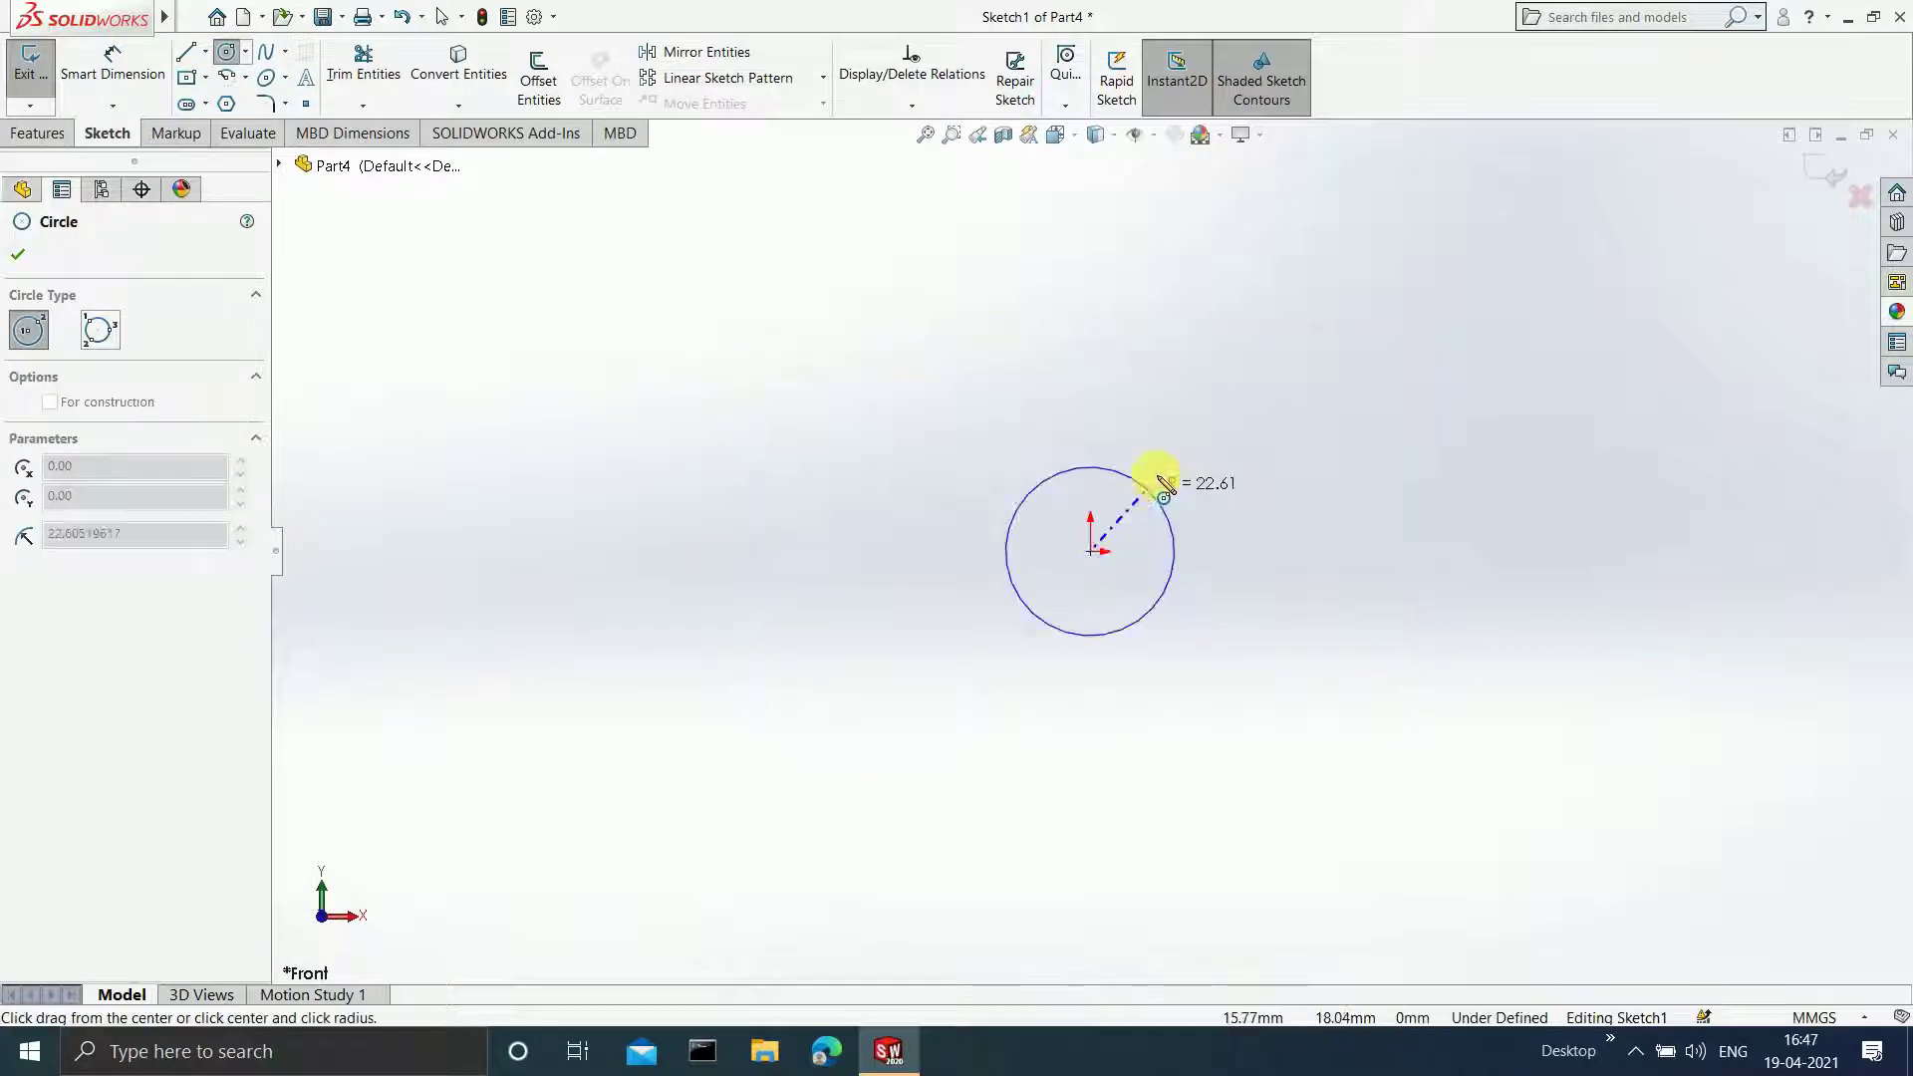
{"action": "left_click", "coordinate": [1206, 418]}
- Dimension the circle's diameter and set it to 4 mm
{"action": "left_click", "coordinate": [114, 69]}
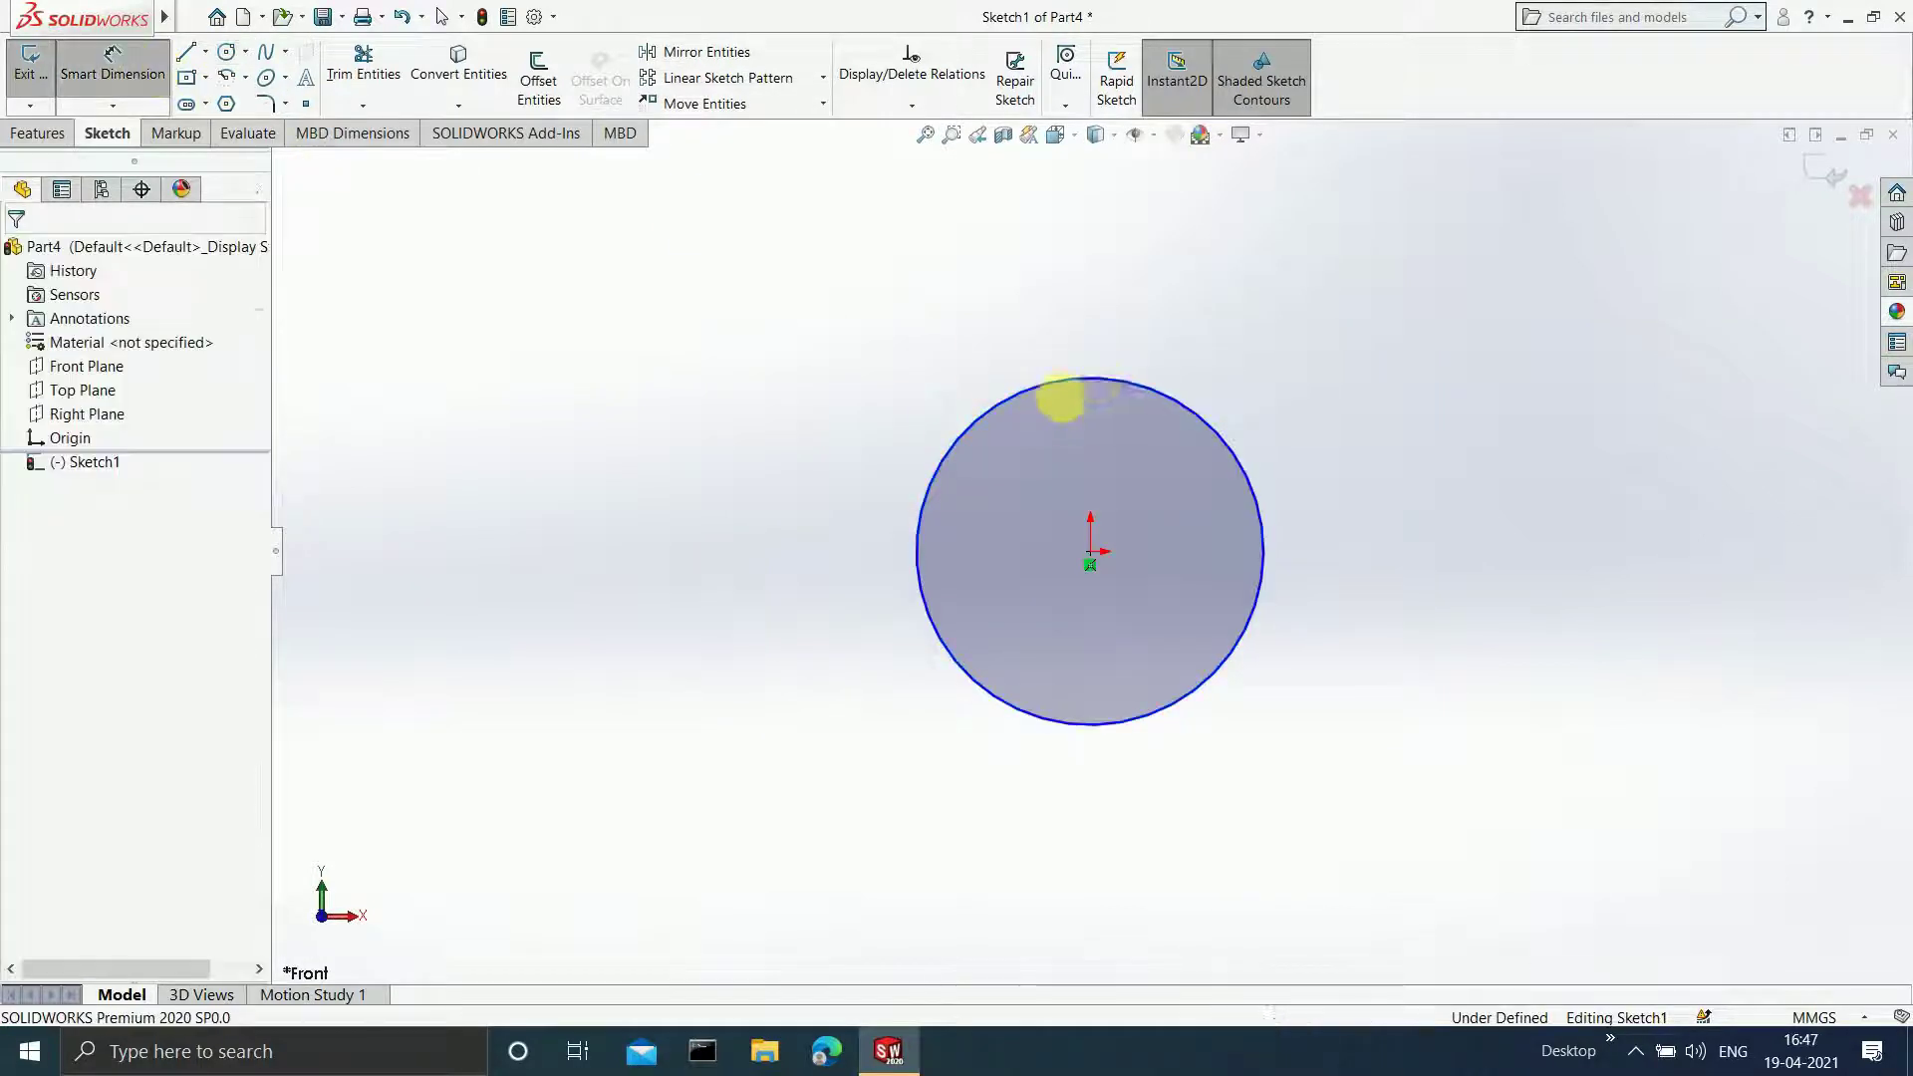
{"action": "left_click", "coordinate": [1110, 384]}
{"action": "left_click", "coordinate": [1305, 339]}
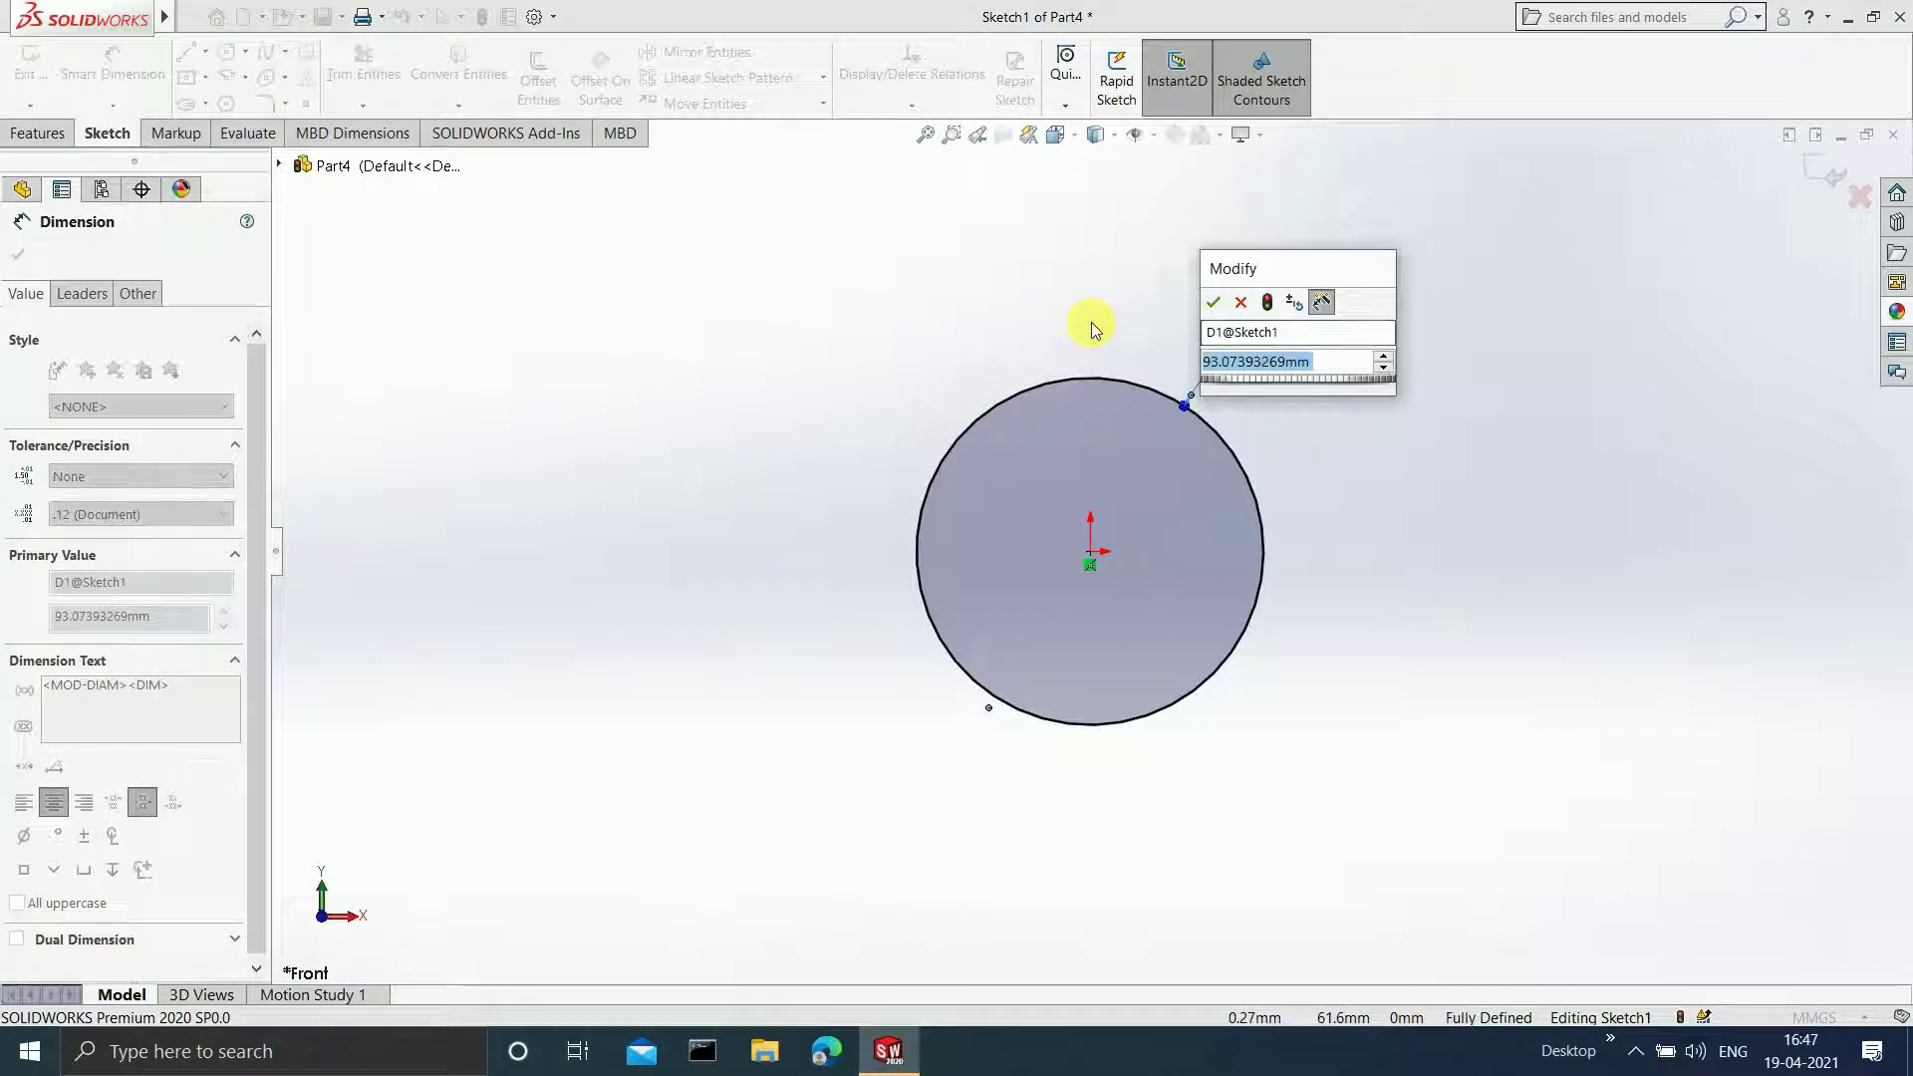
{"action": "type", "text": "4"}
{"action": "key", "text": "Return"}
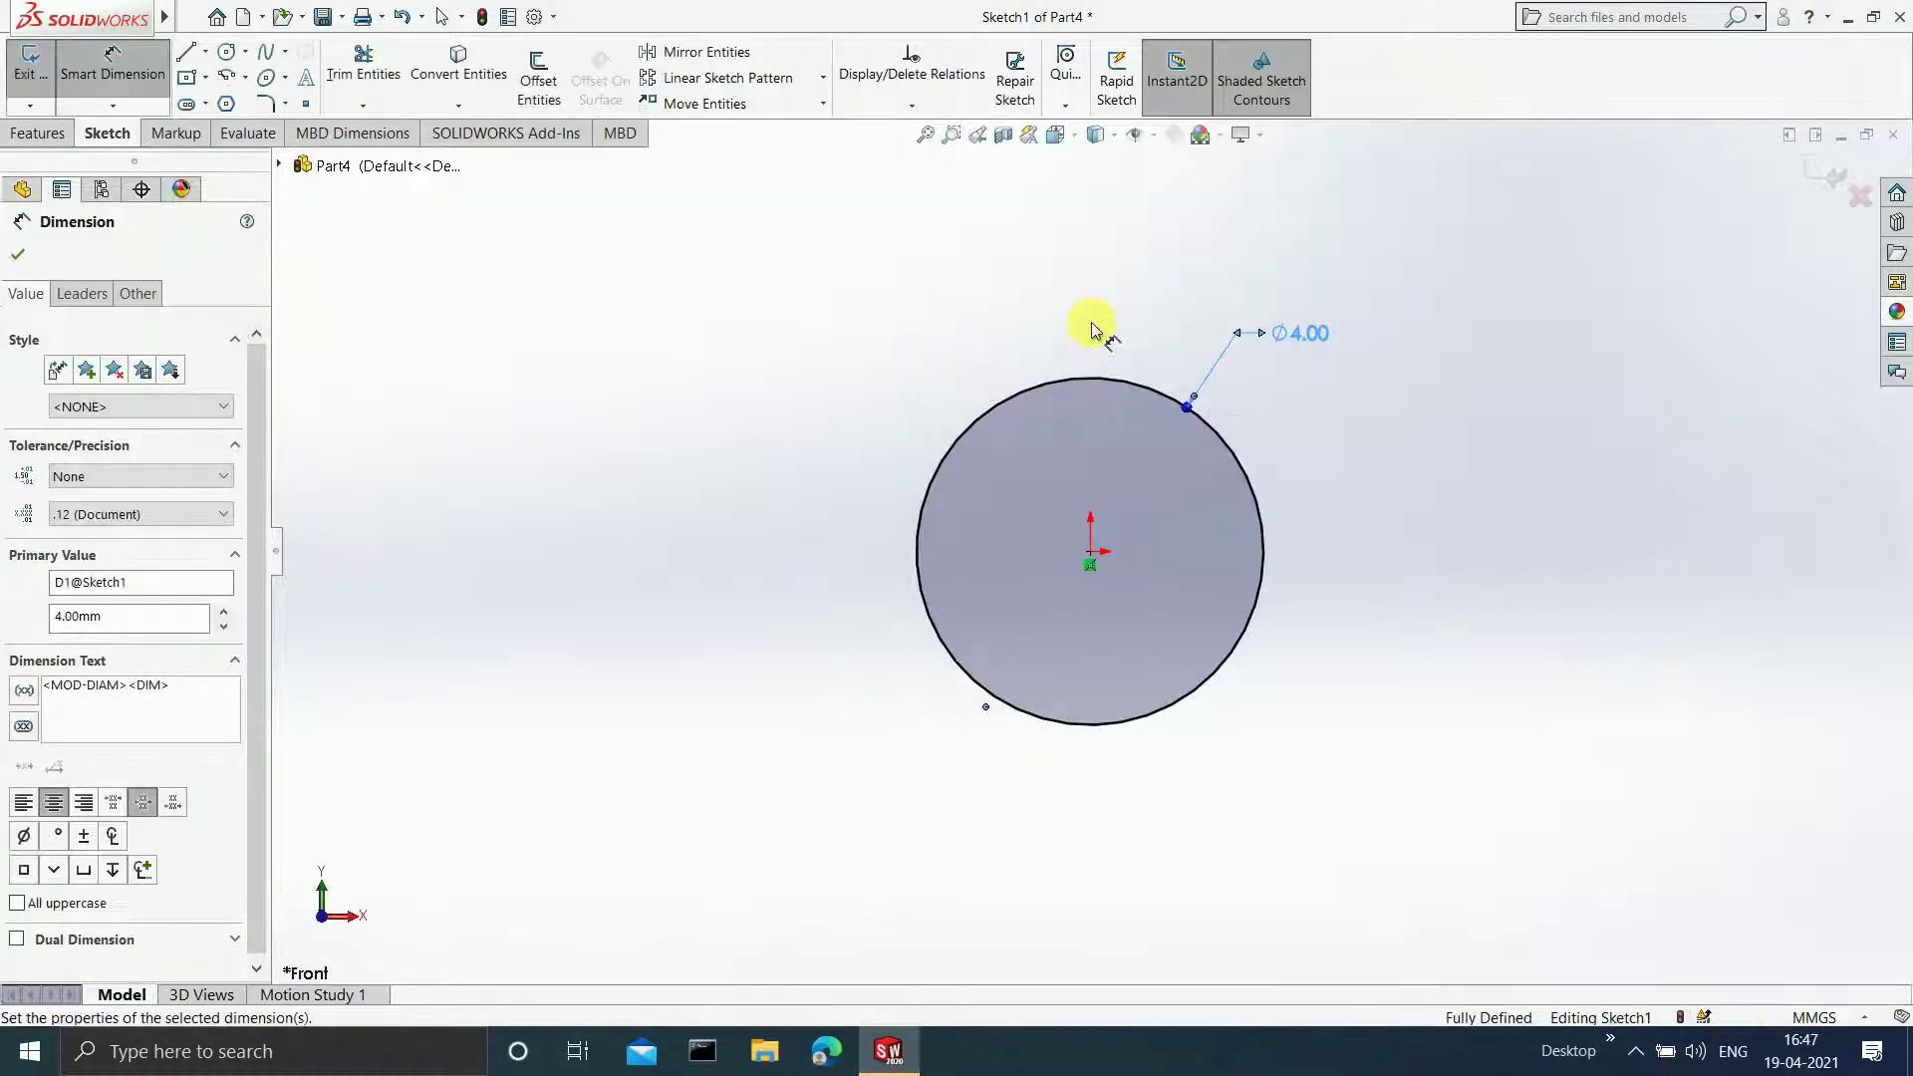
{"action": "left_click", "coordinate": [192, 17]}
{"action": "left_click", "coordinate": [674, 316]}
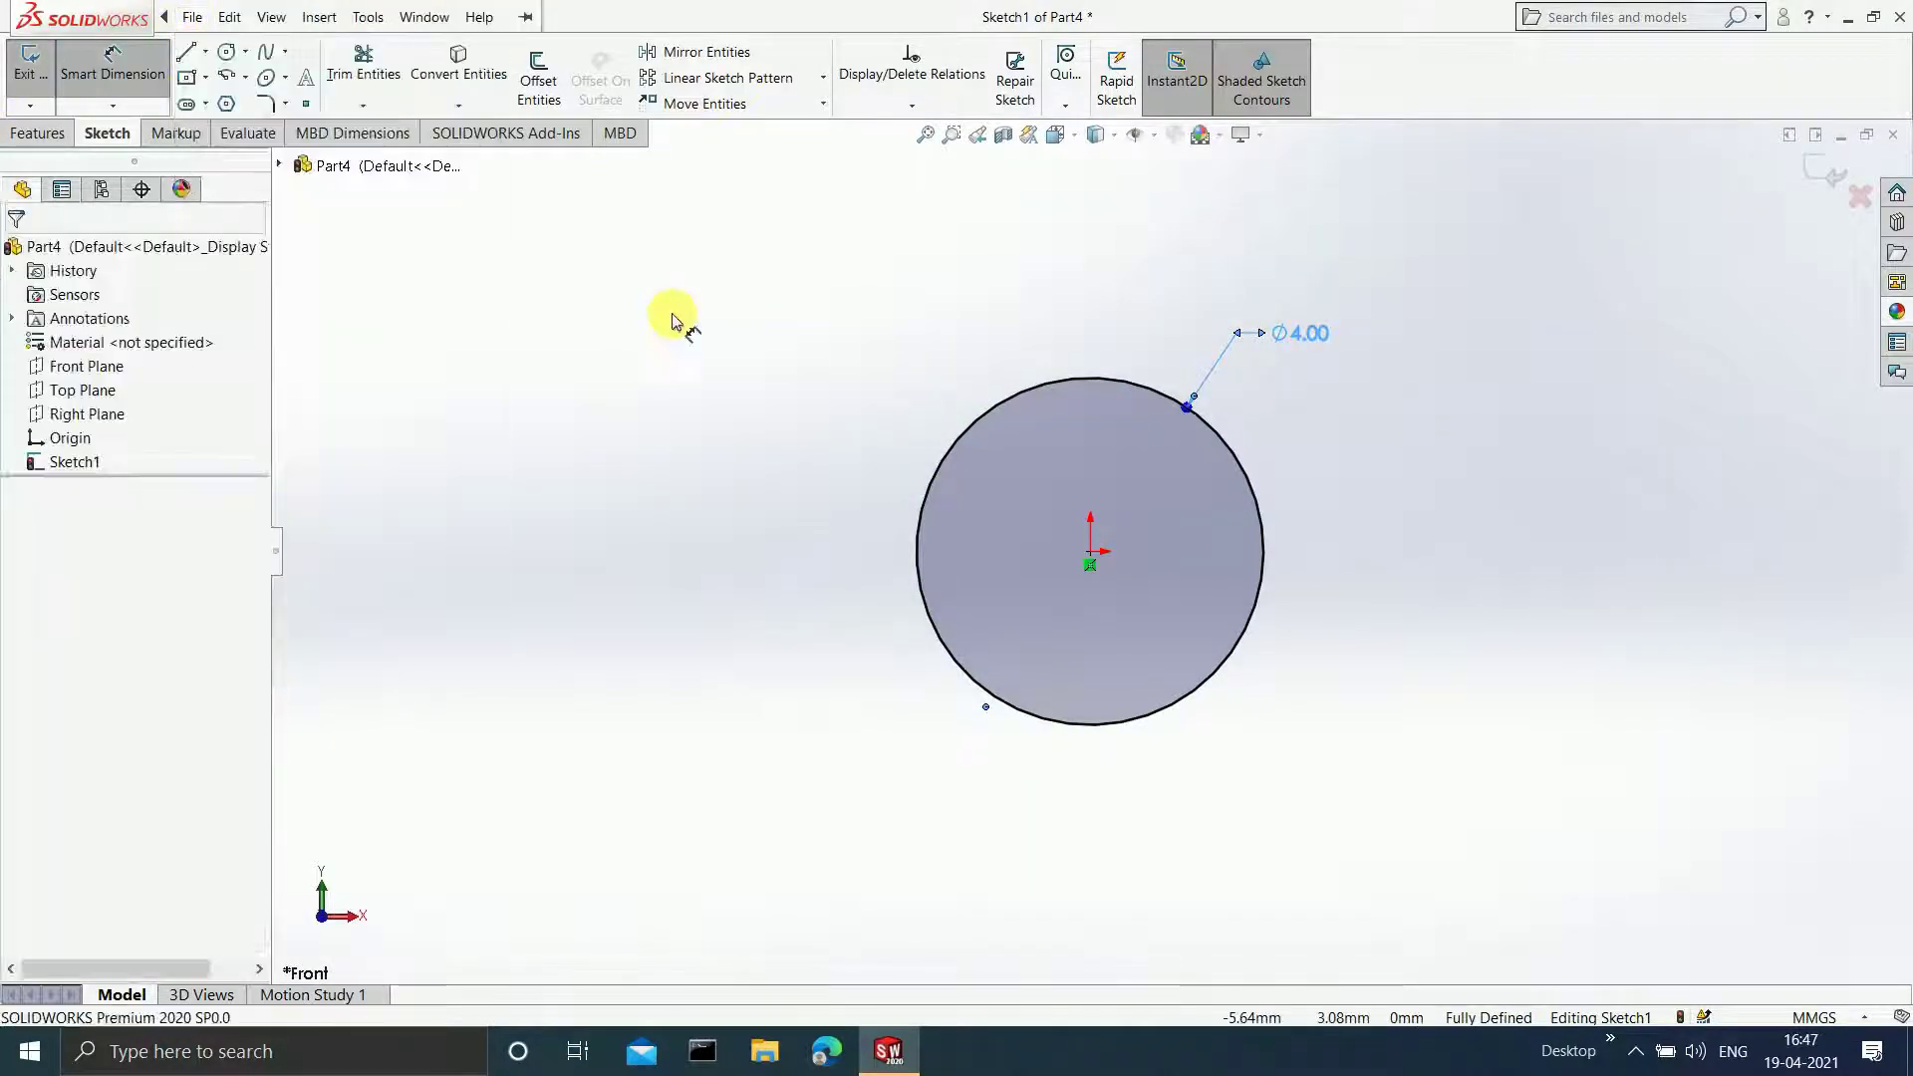
- Draw a vertical line through the circle's centre from its topmost point to its bottommost point
{"action": "left_click", "coordinate": [186, 52]}
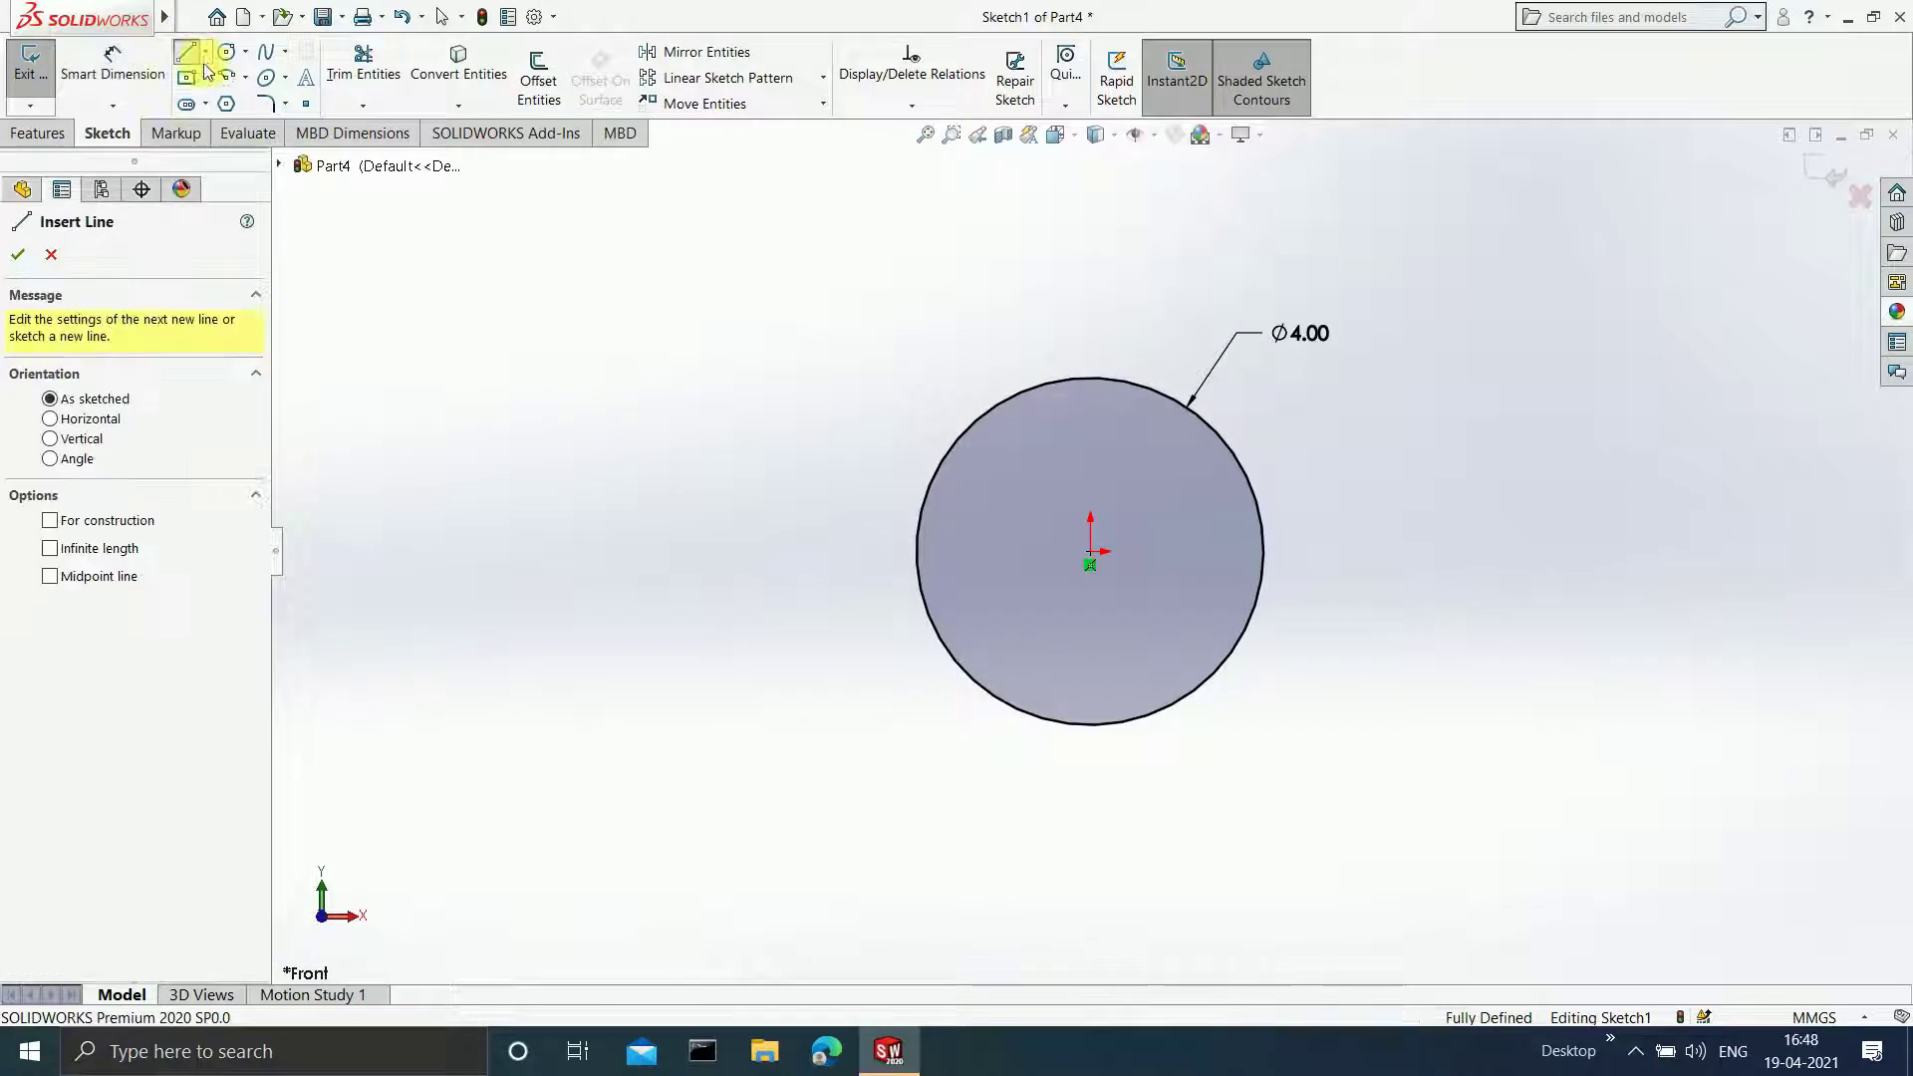
{"action": "left_click", "coordinate": [1091, 381]}
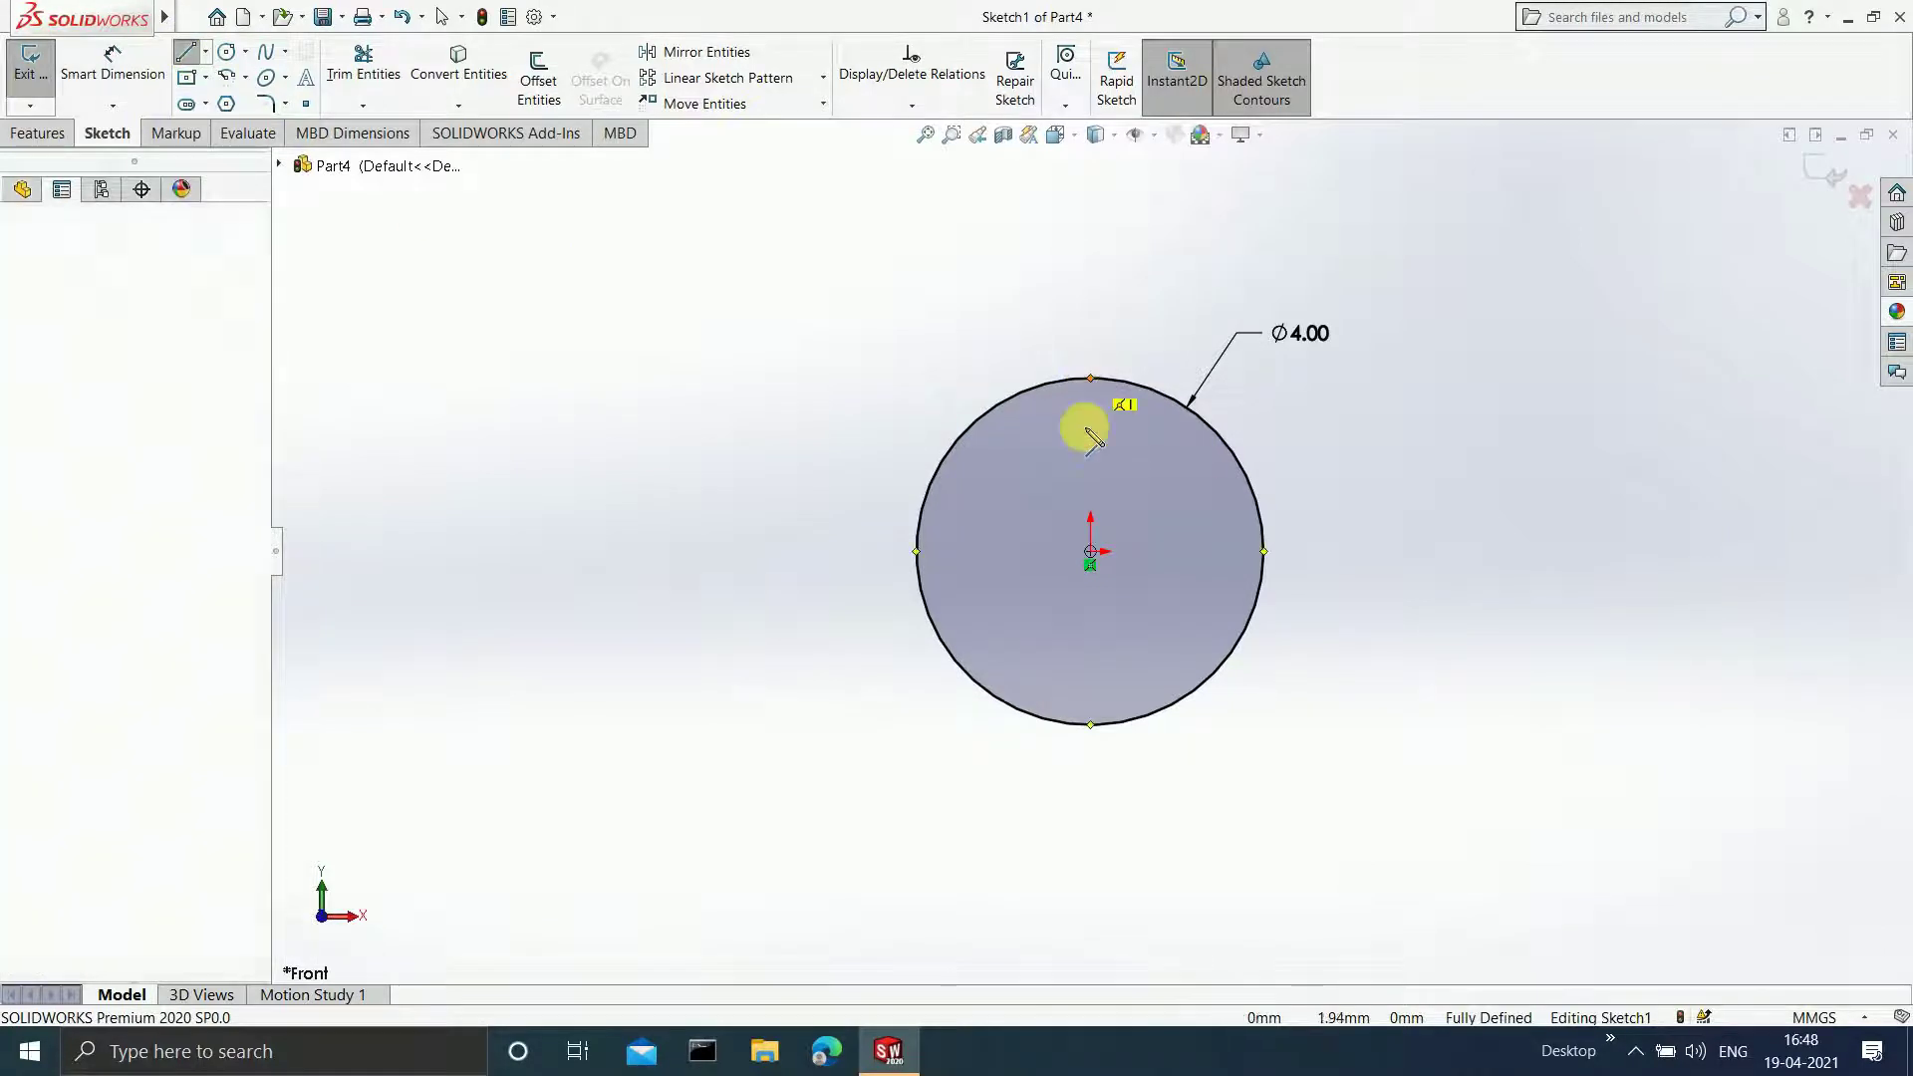
{"action": "left_click", "coordinate": [1091, 724]}
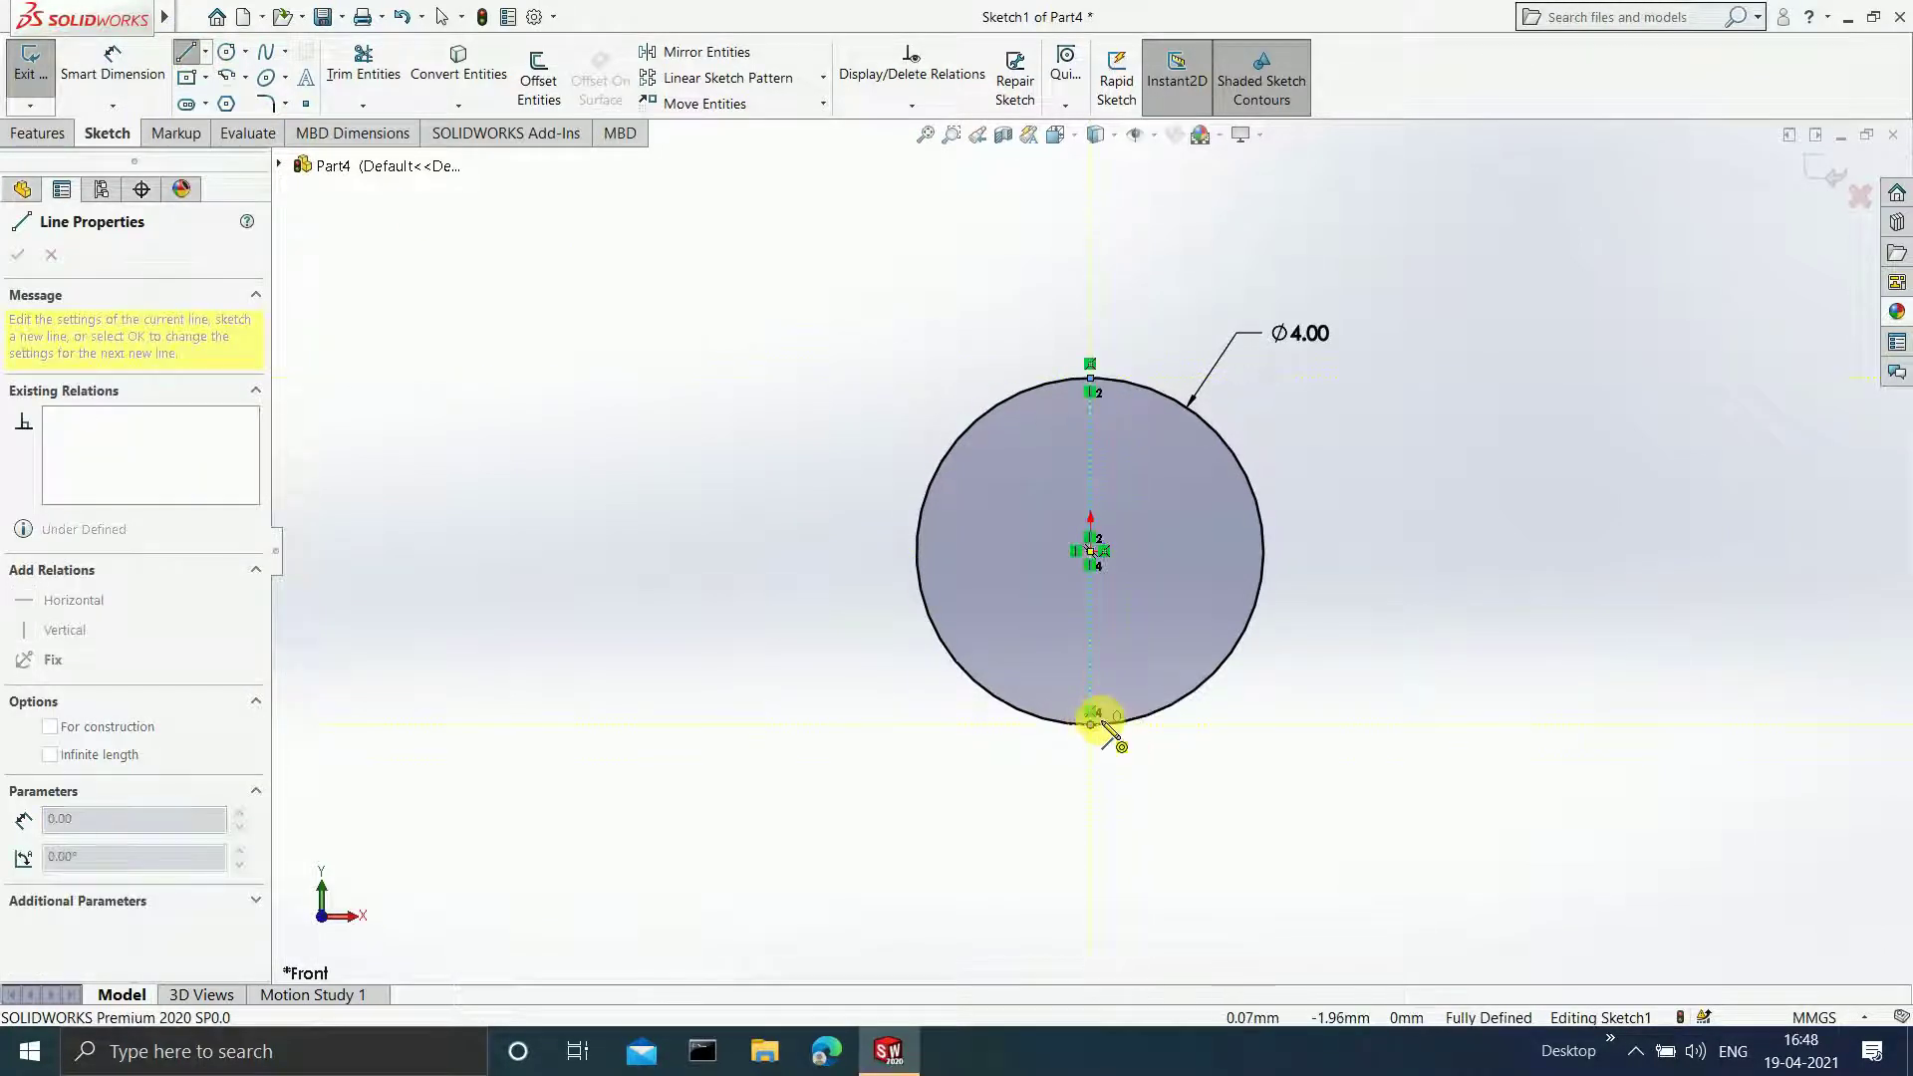
{"action": "key", "text": "Escape"}
{"action": "key", "text": "Escape"}
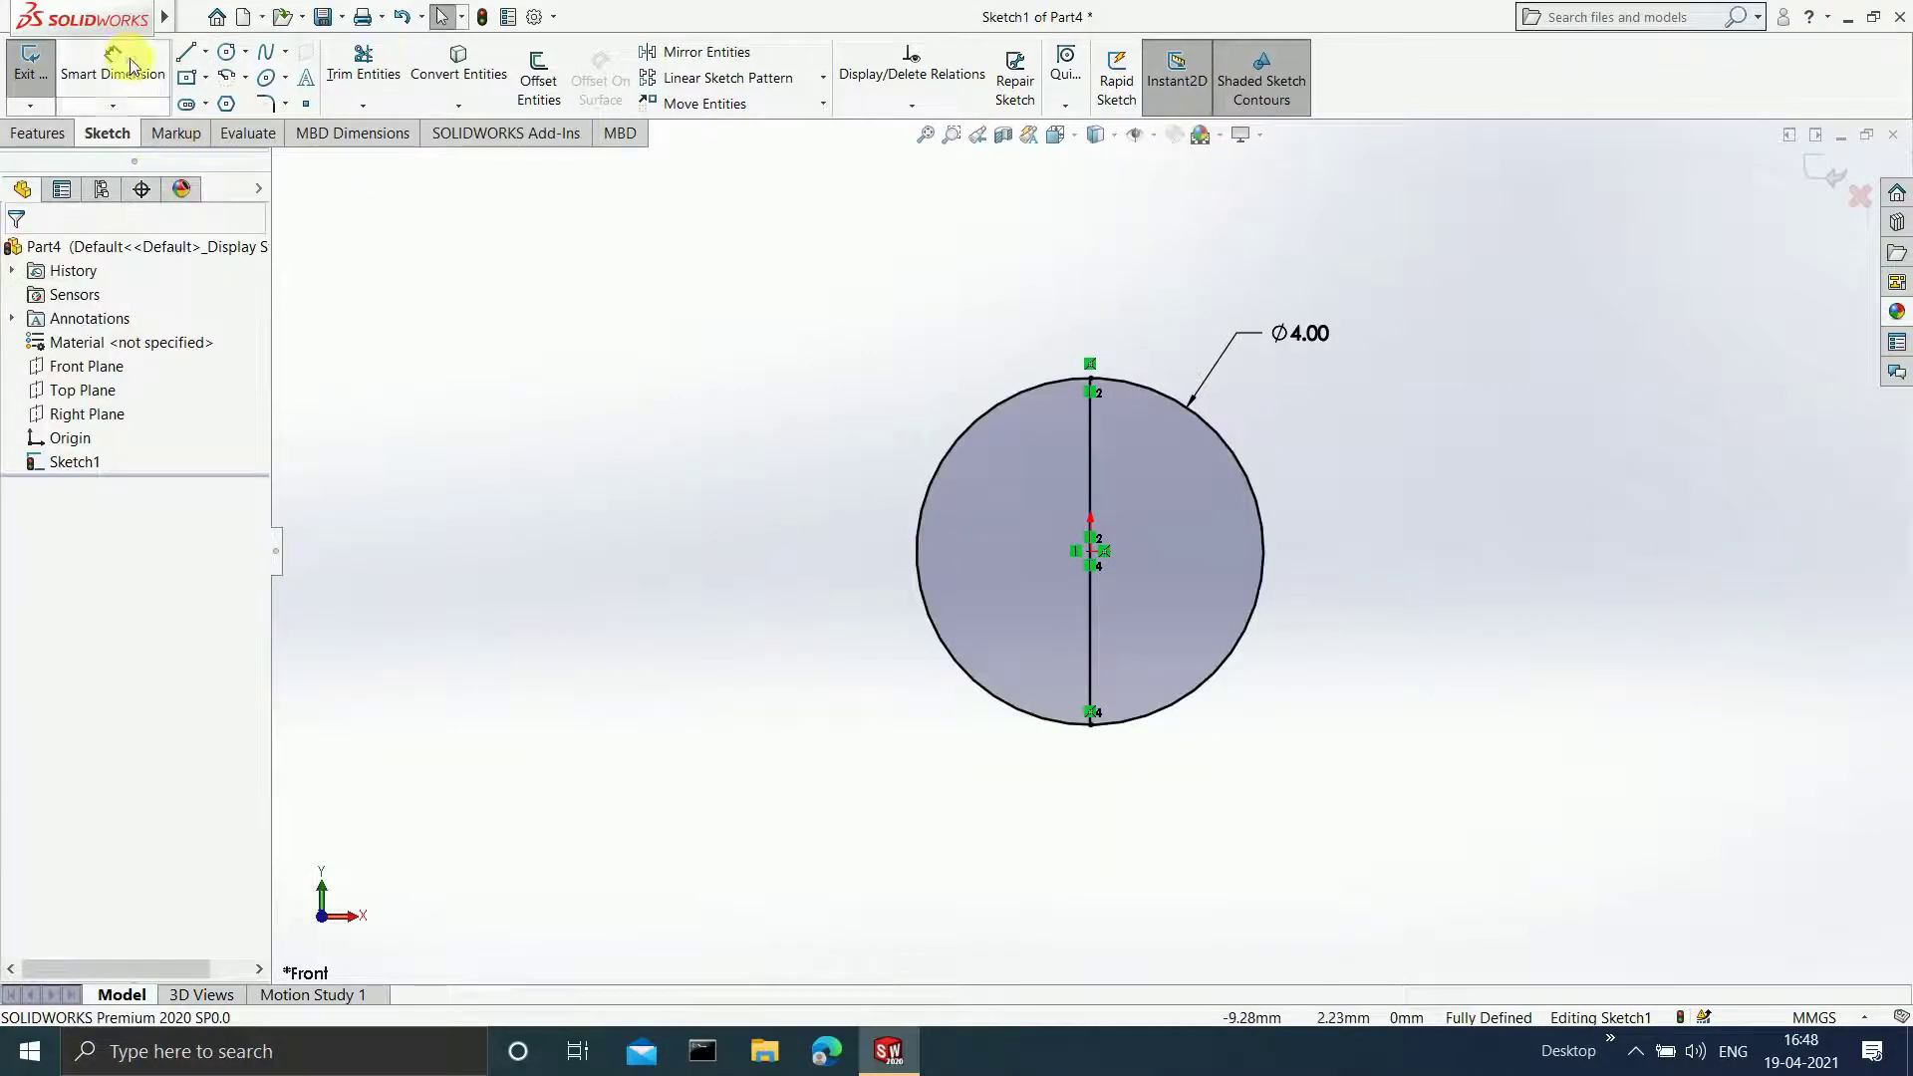
- Trim away the left half of the circle with Power trim and exit the sketch
{"action": "left_click", "coordinate": [363, 68]}
{"action": "left_click_drag", "start_coordinate": [837, 389], "coordinate": [973, 499]}
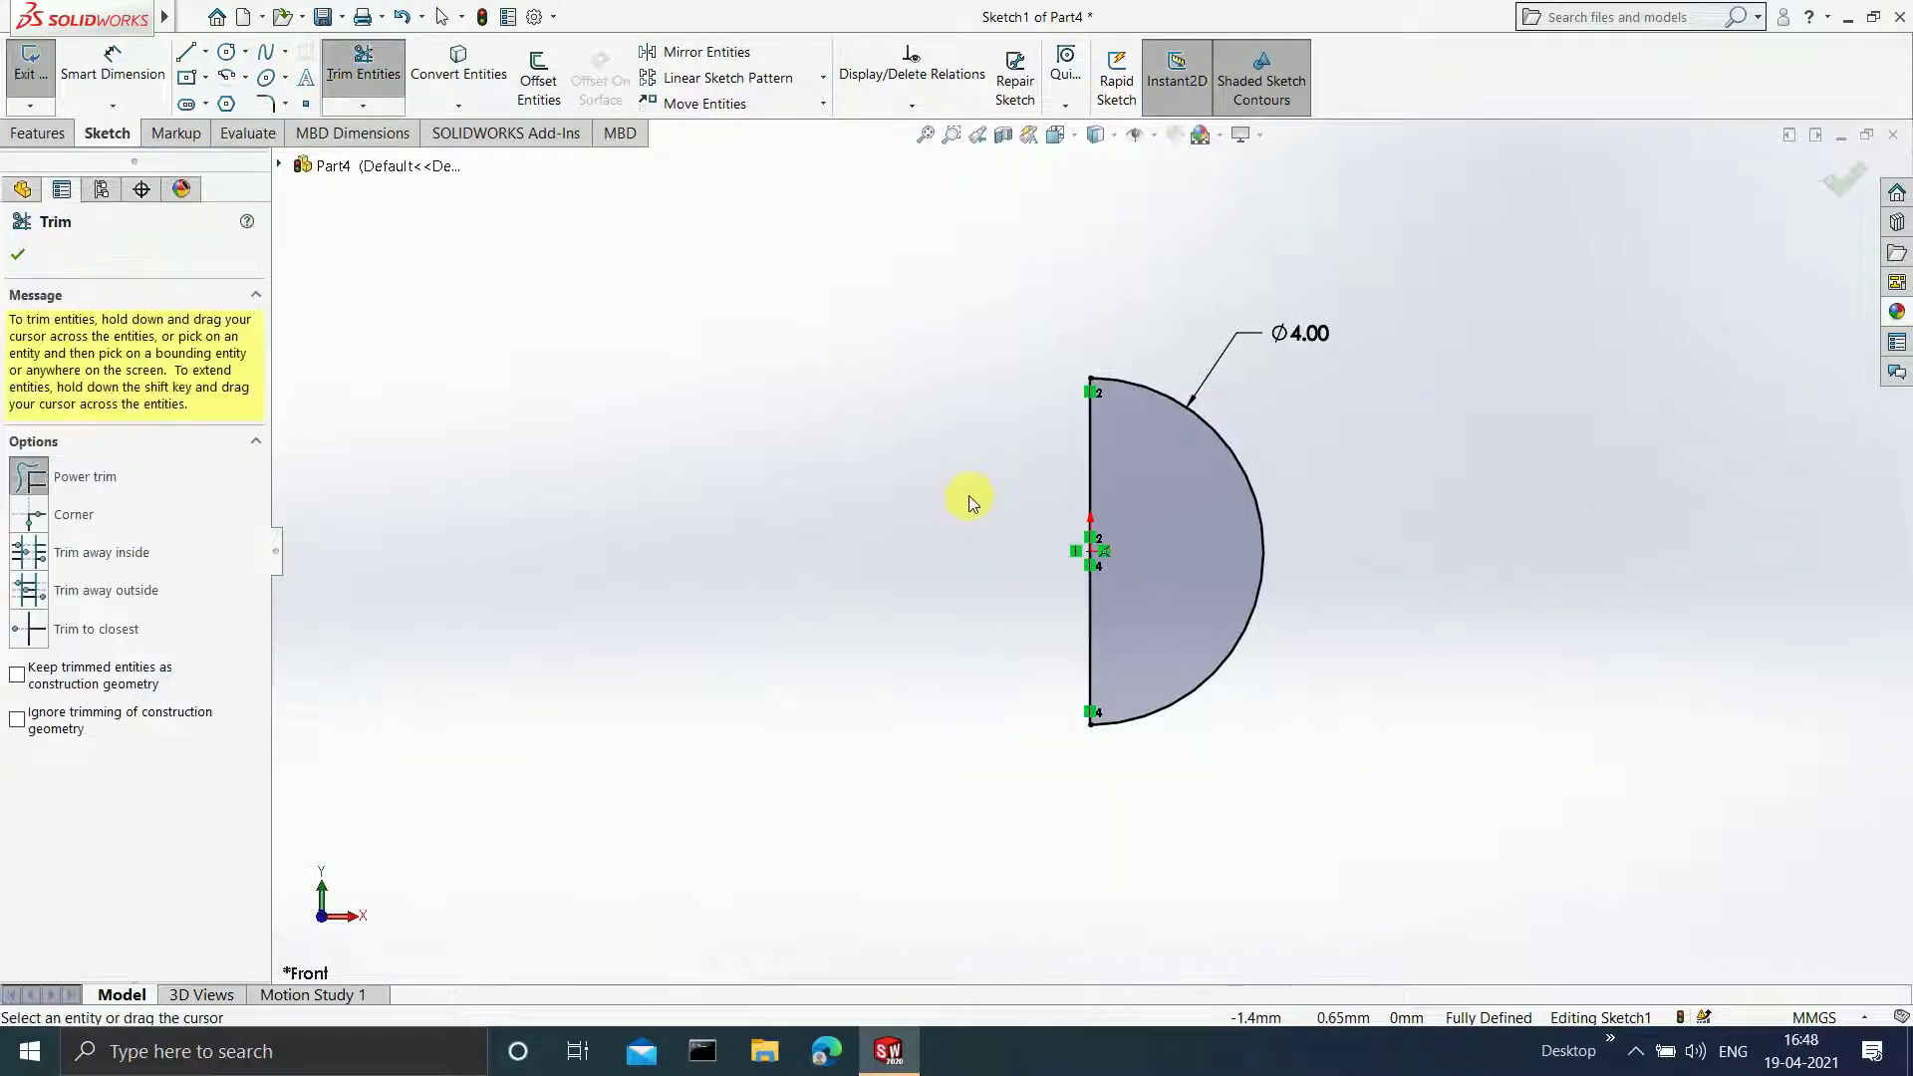
{"action": "scroll", "coordinate": [1090, 551], "scroll_direction": "up", "scroll_amount": 2}
{"action": "left_click", "coordinate": [1838, 188]}
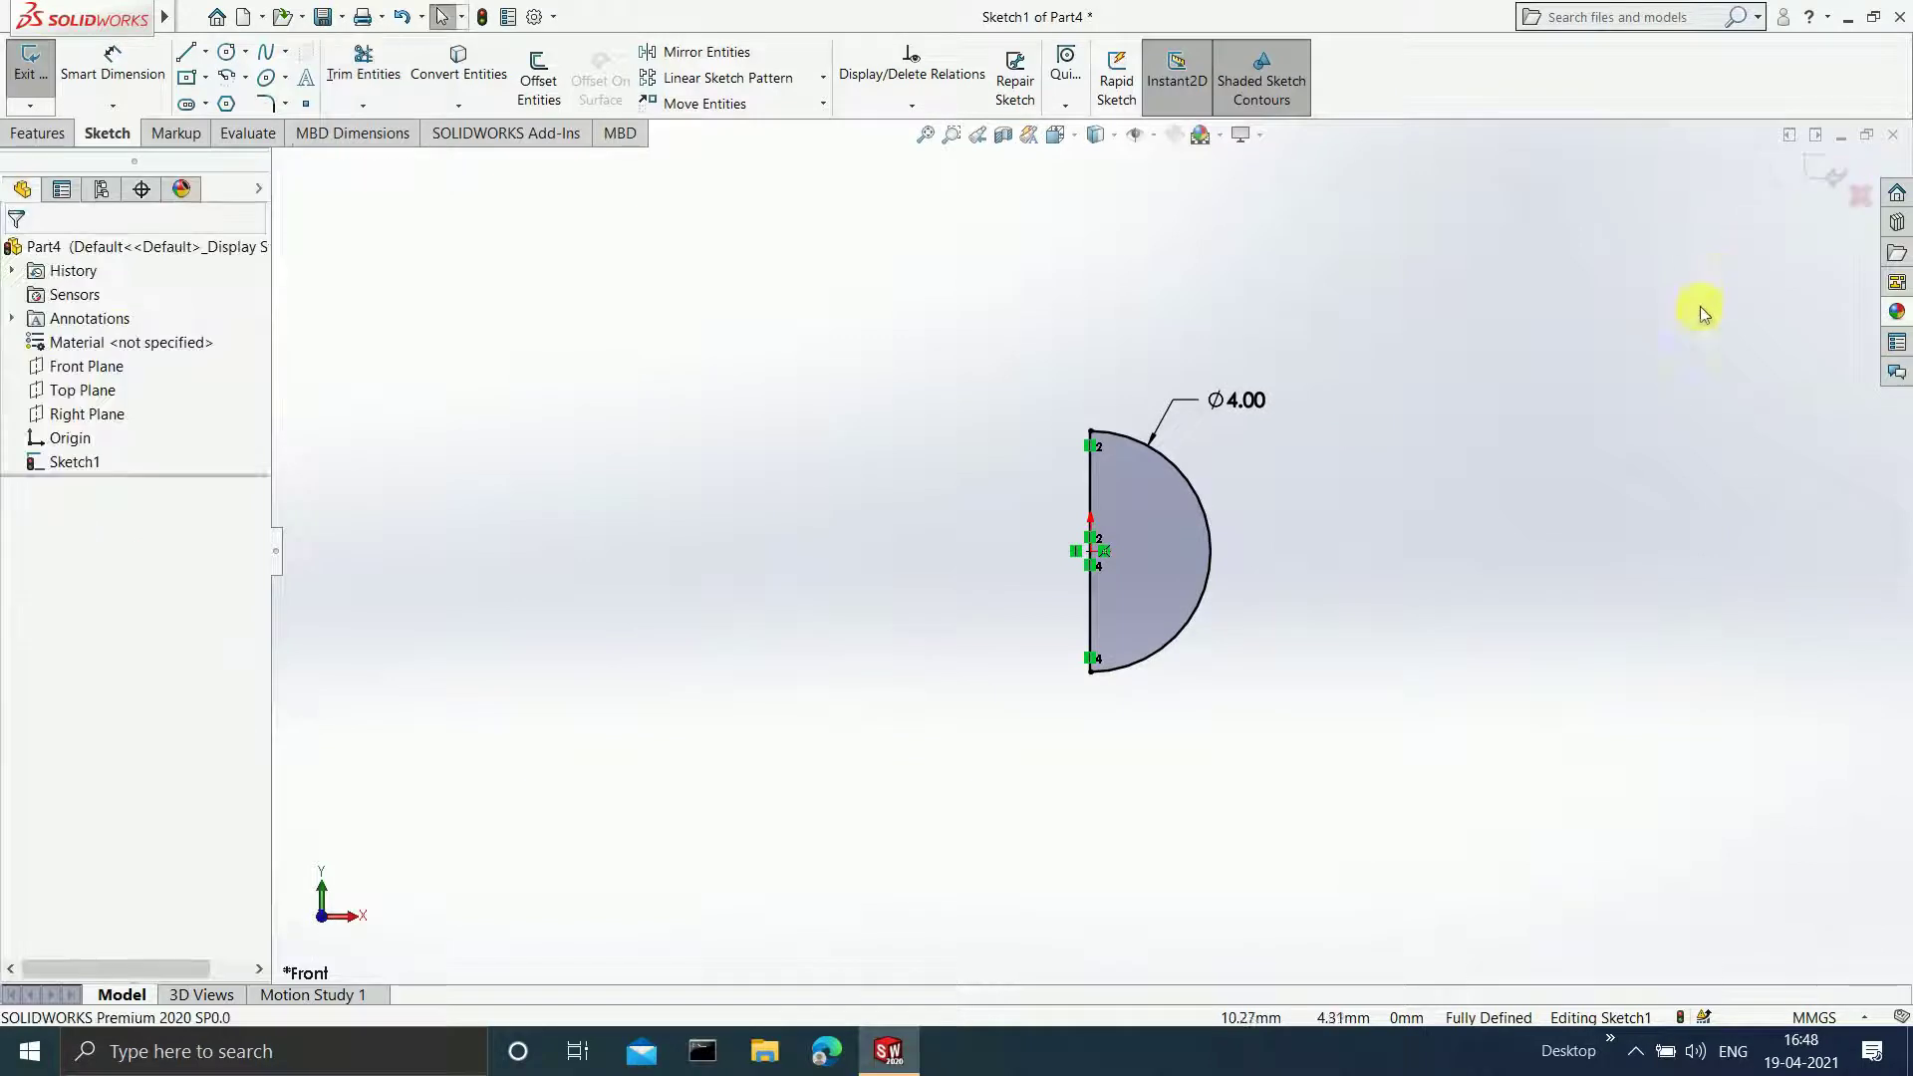
{"action": "left_click", "coordinate": [1813, 177]}
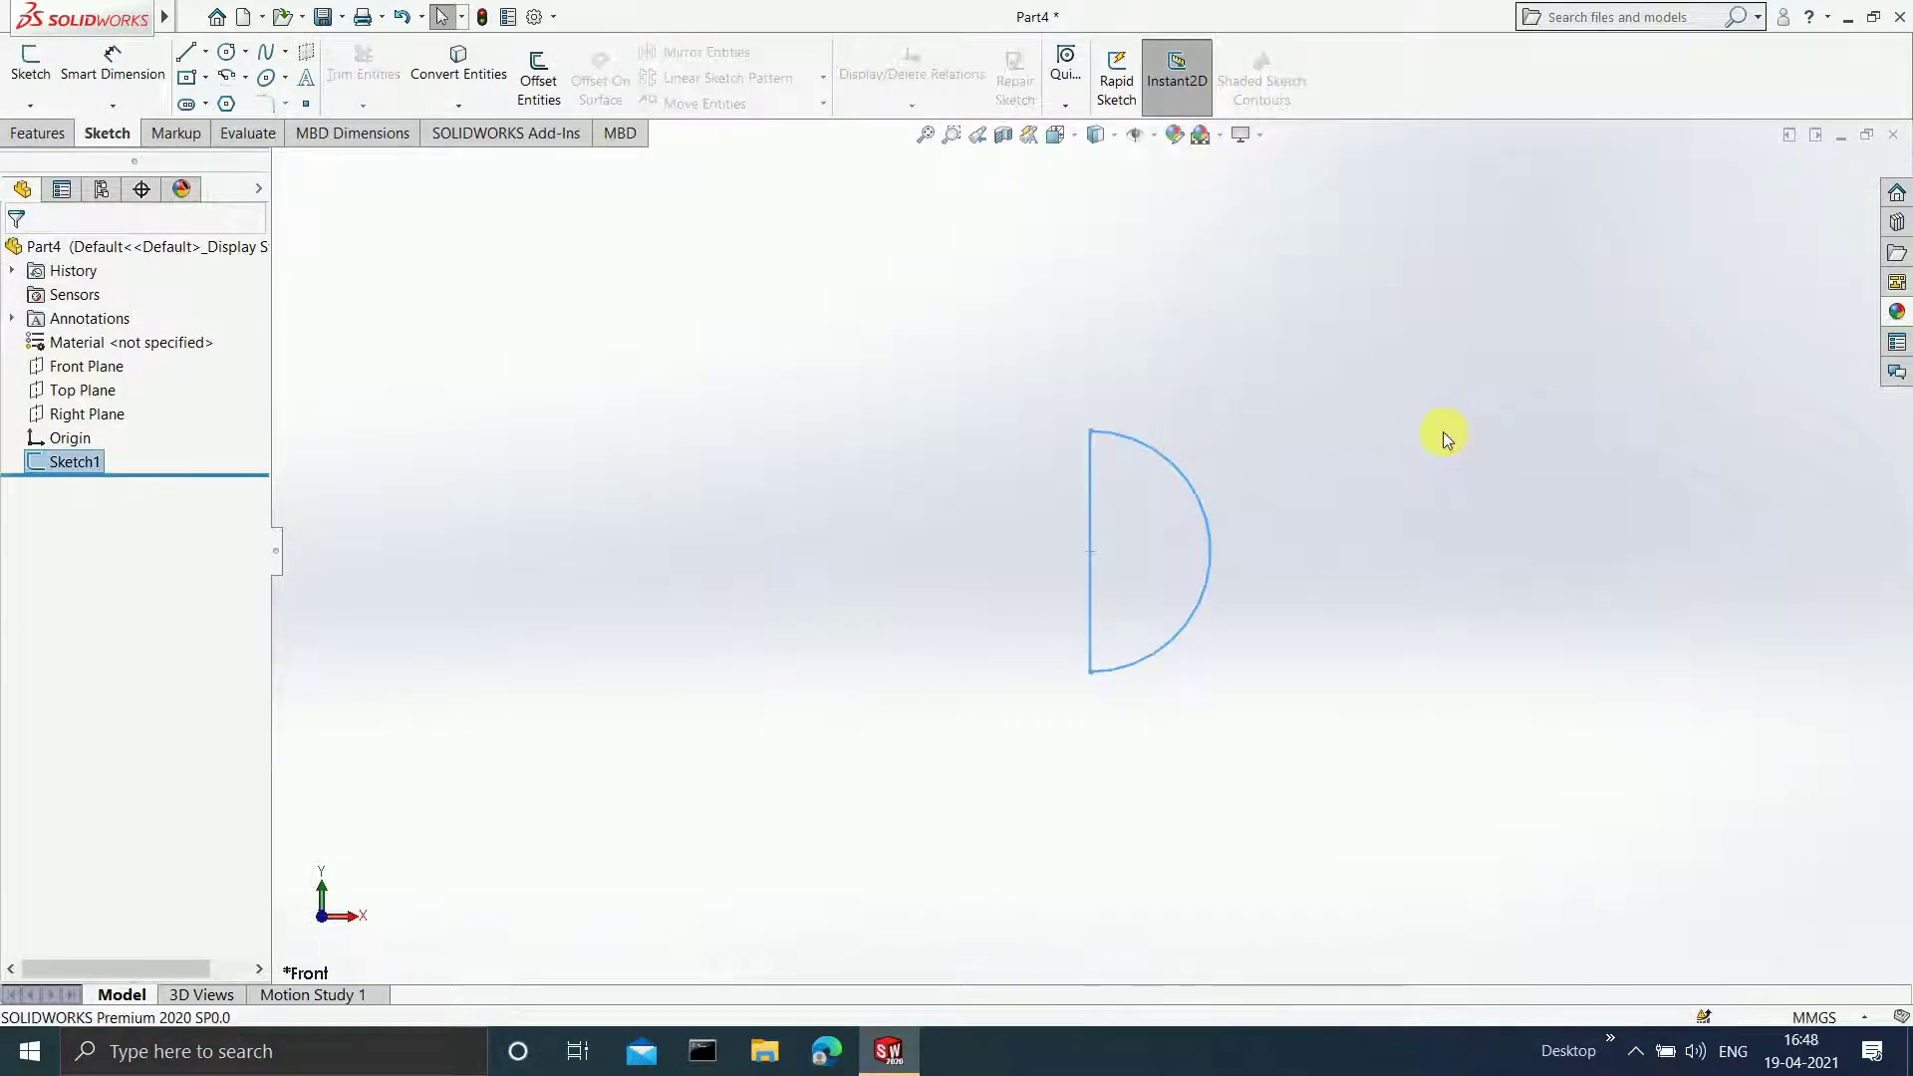
- Revolve the half-circle sketch 360° about its vertical straight line to form a solid ball
{"action": "left_click", "coordinate": [37, 135]}
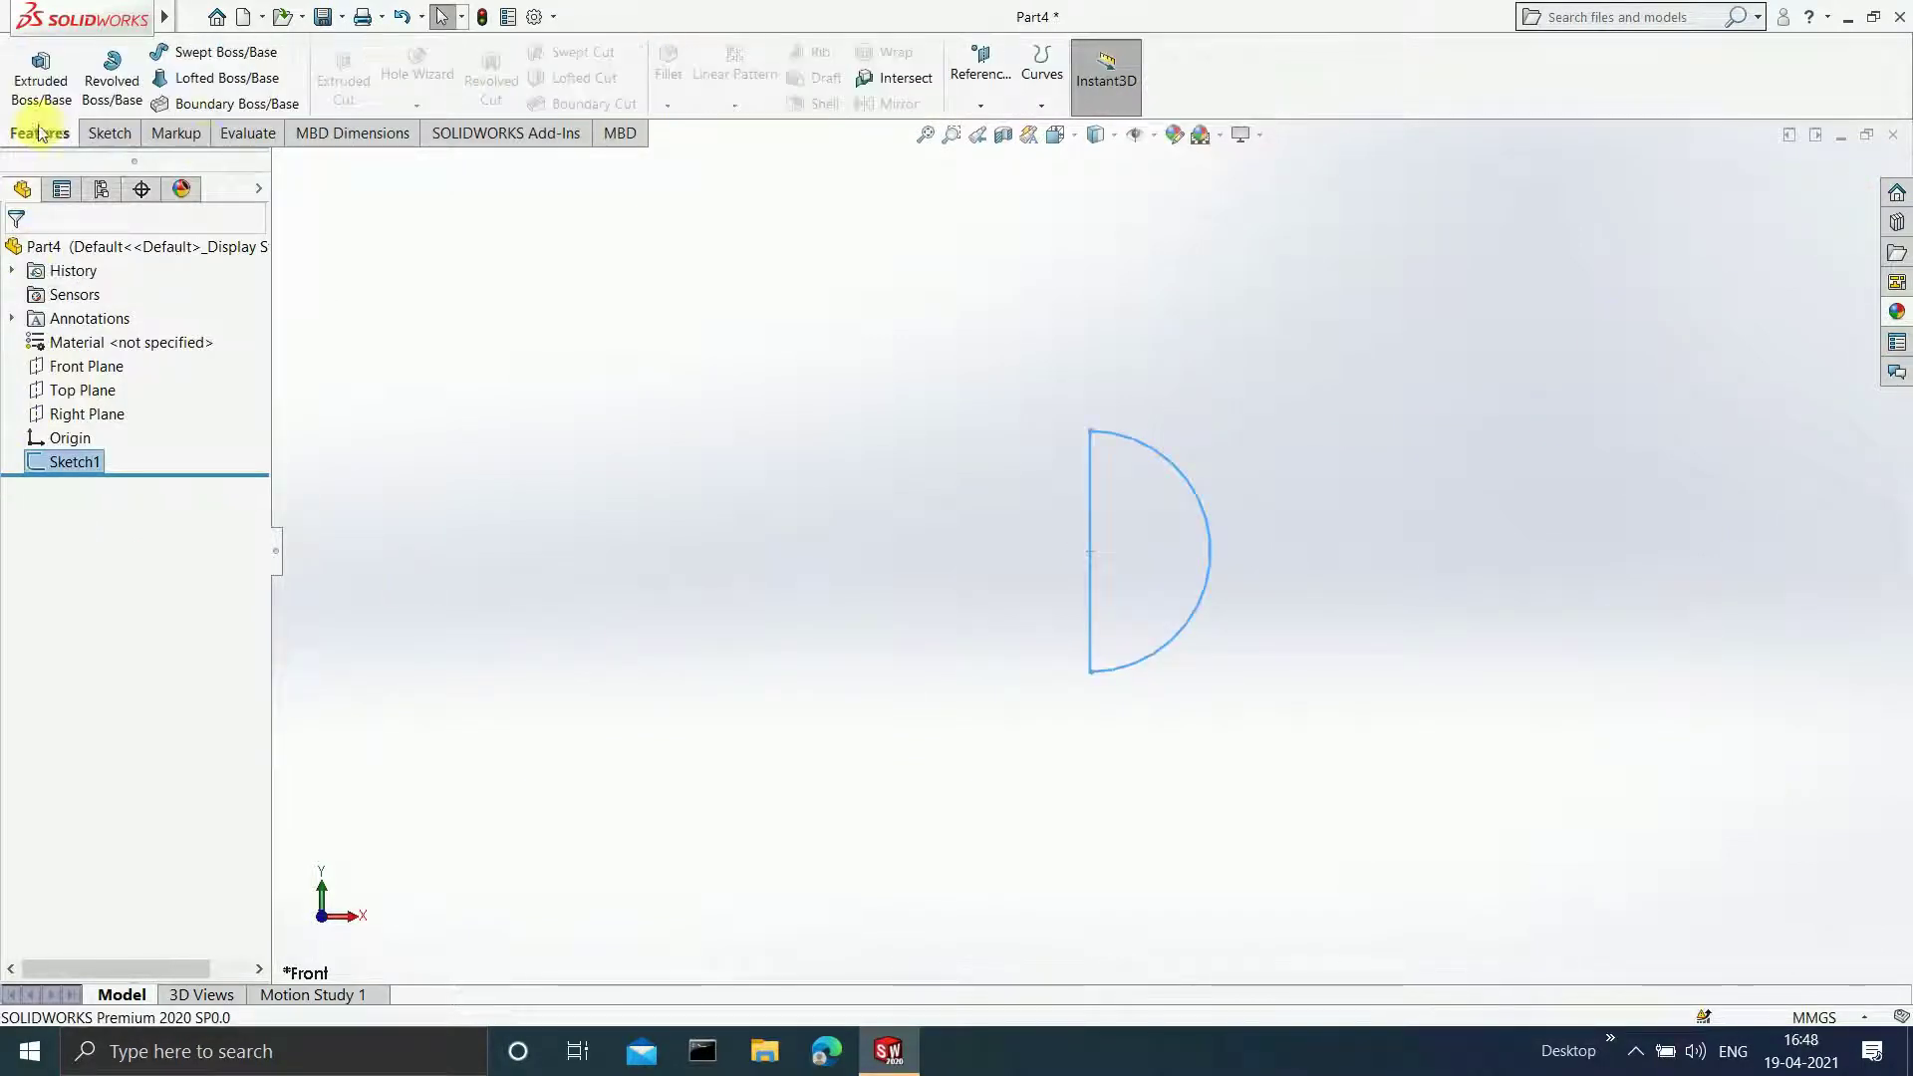
{"action": "left_click", "coordinate": [111, 82]}
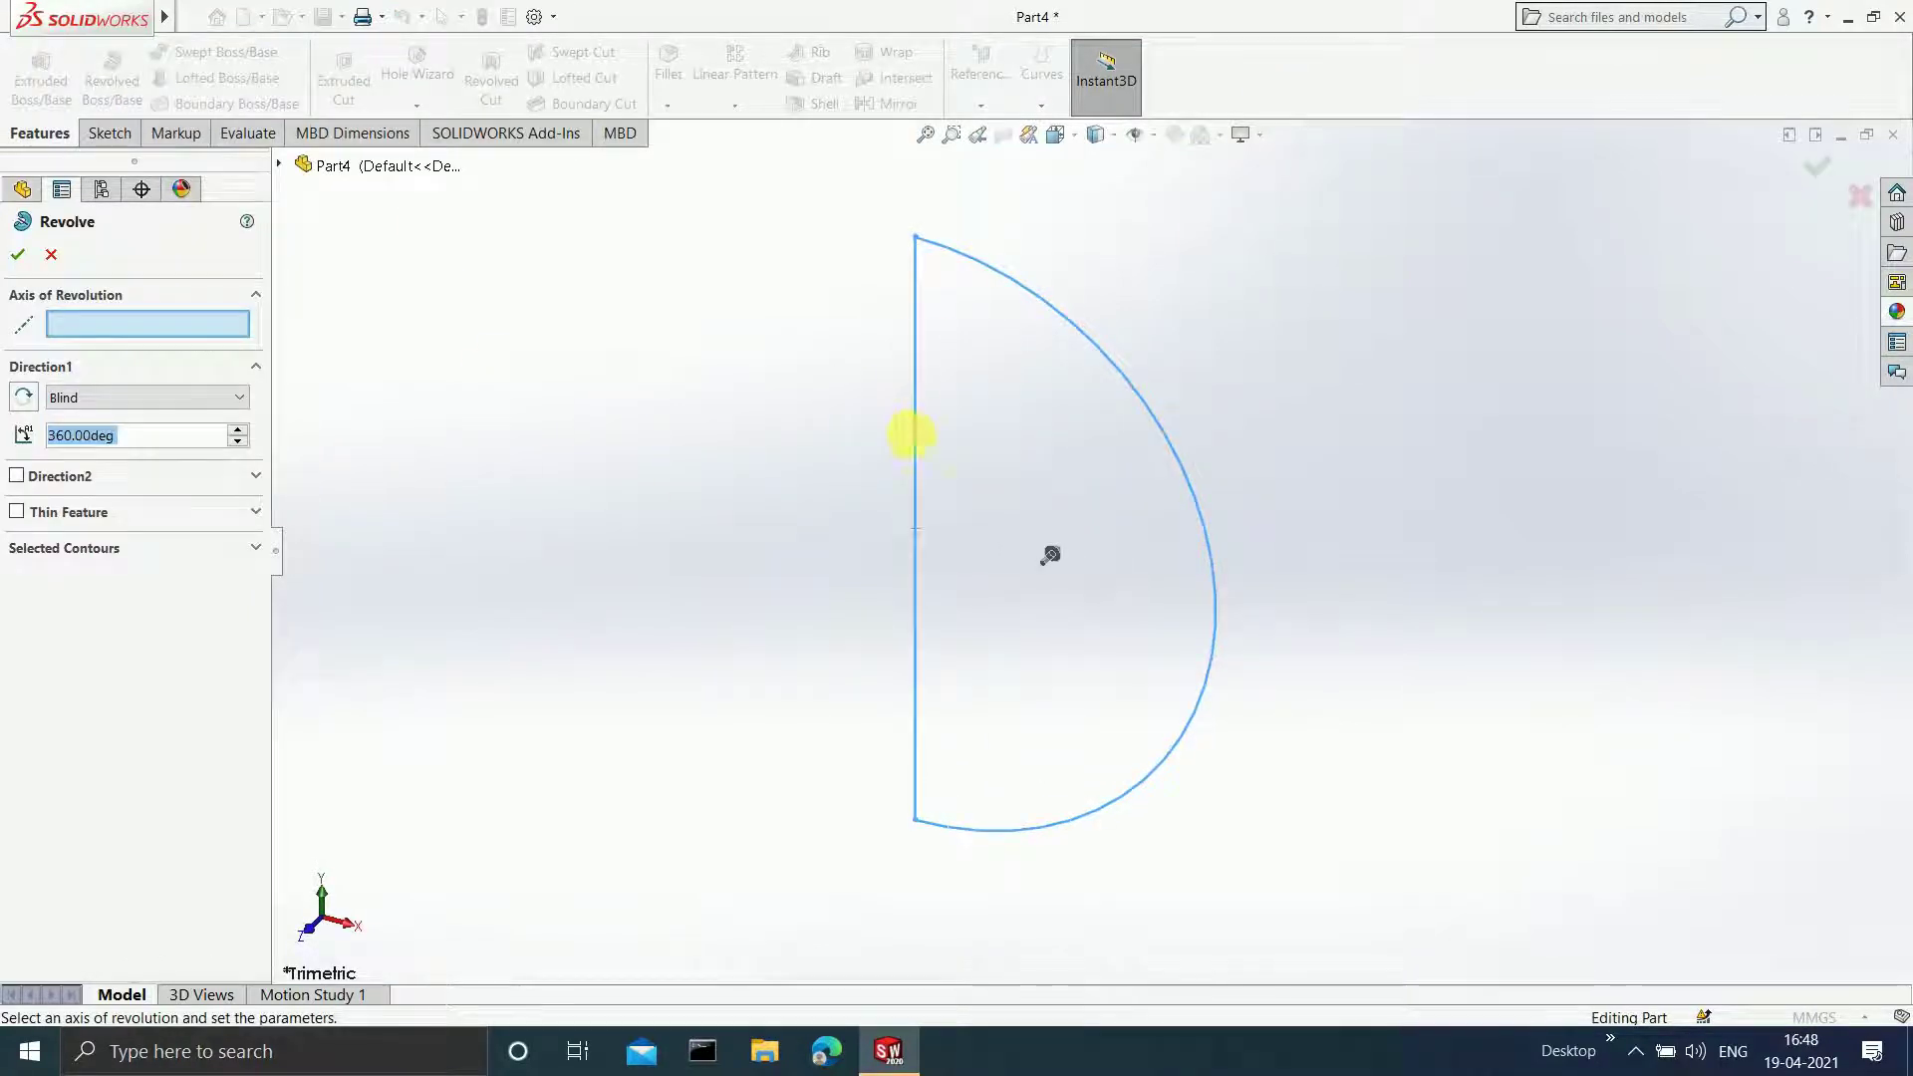
{"action": "left_click", "coordinate": [912, 435]}
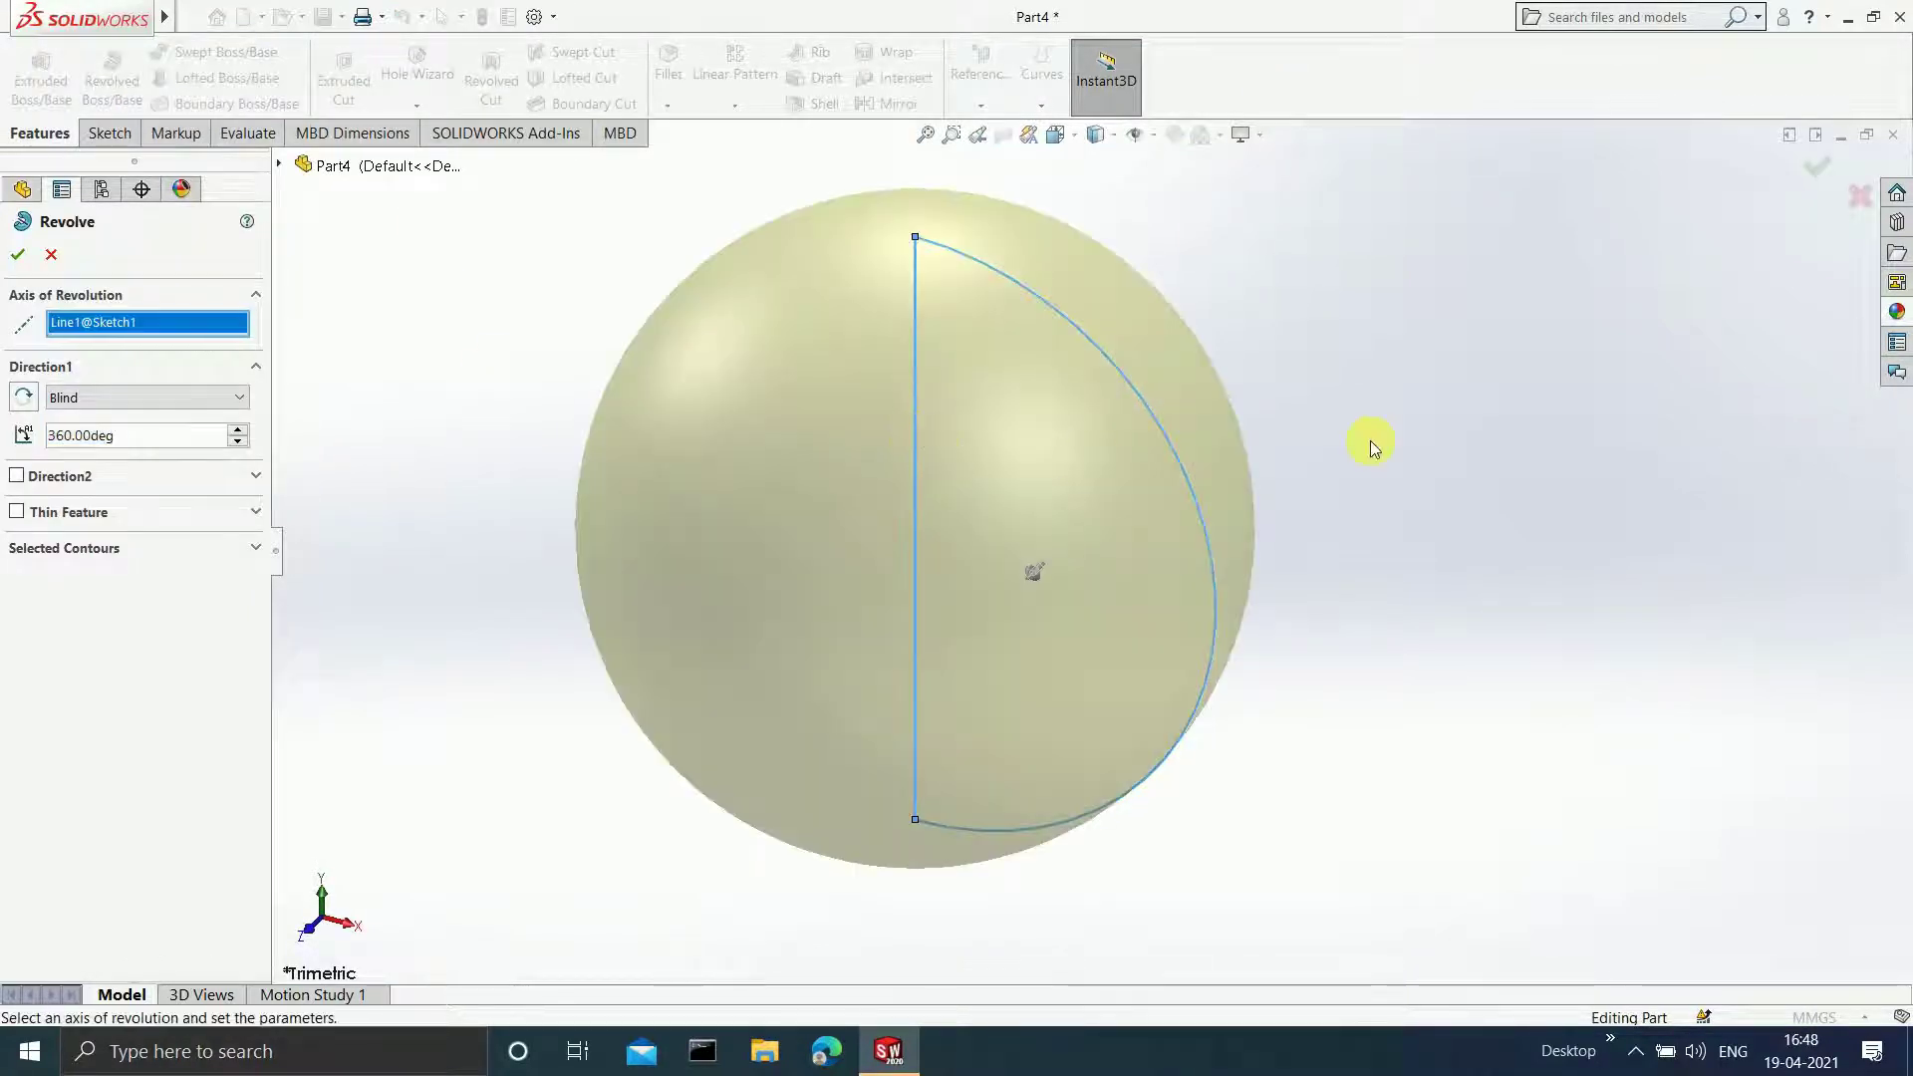
{"action": "left_click", "coordinate": [19, 255]}
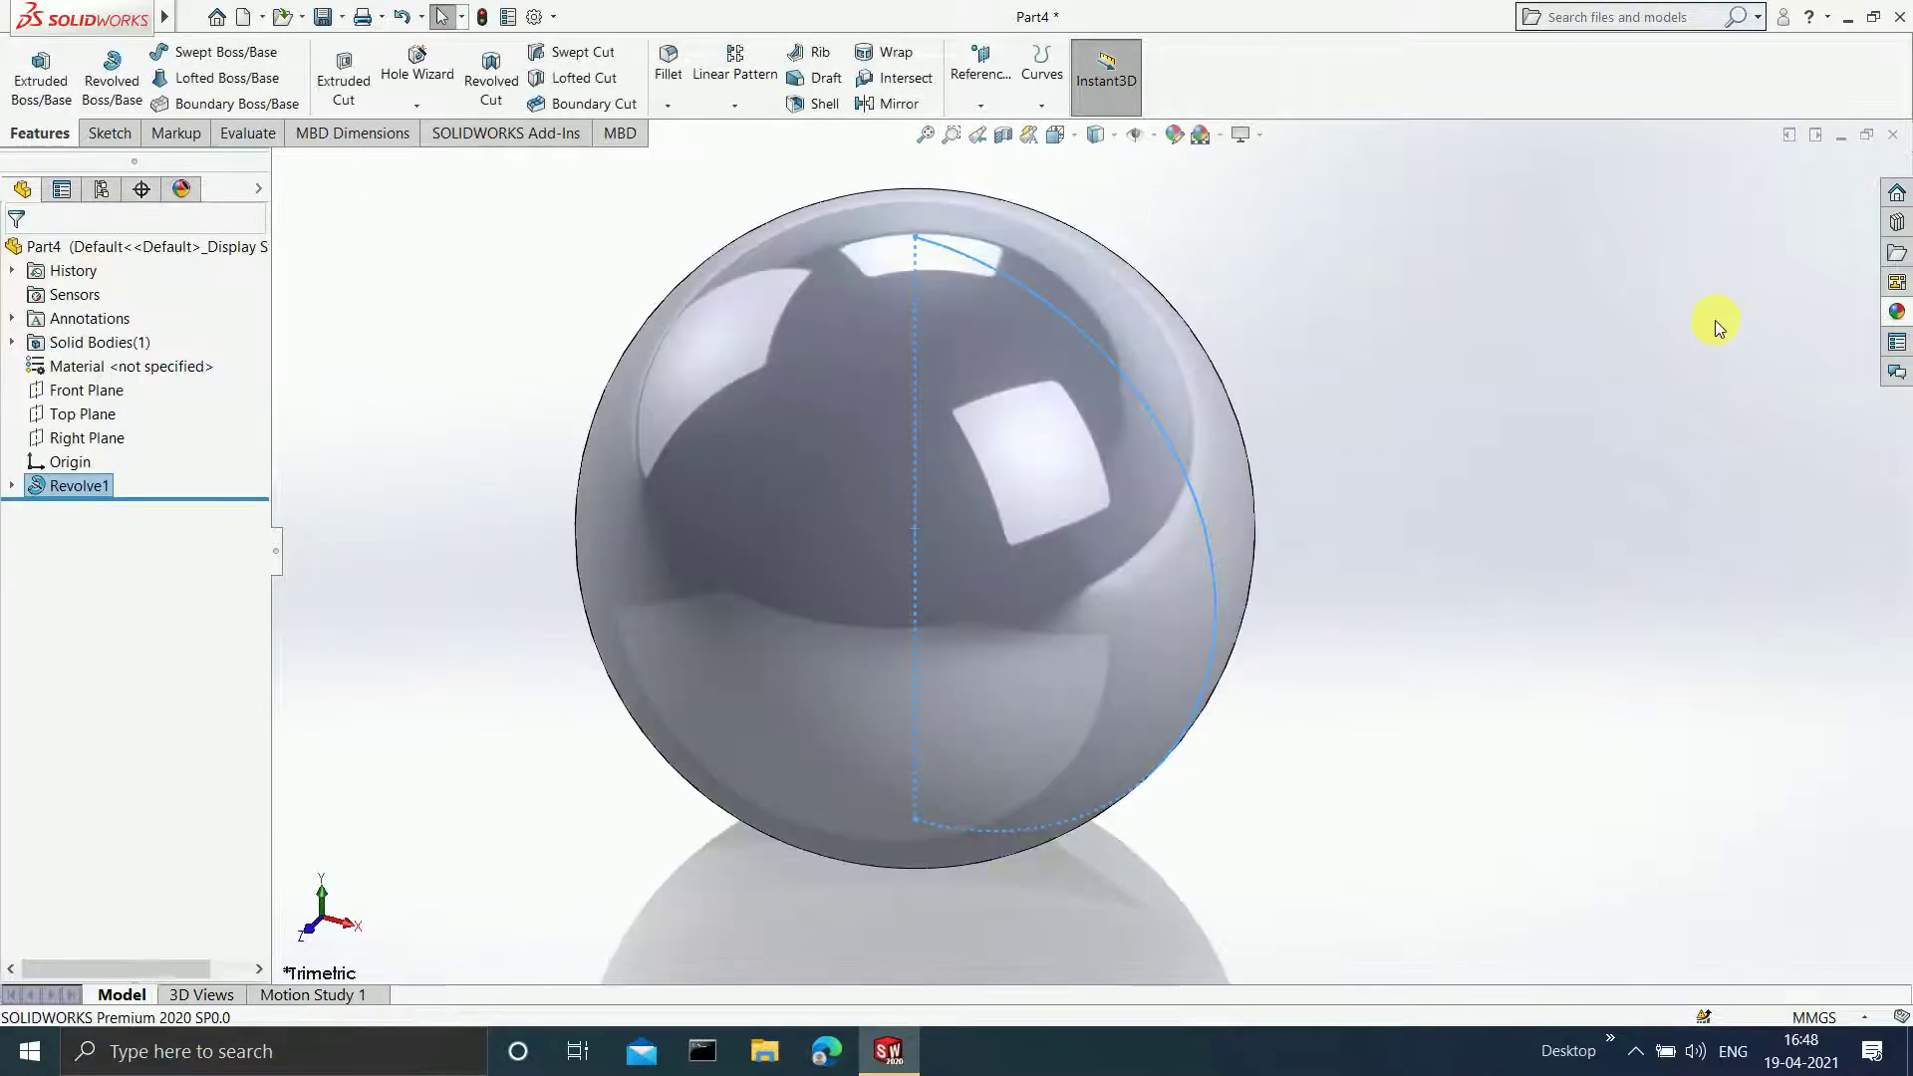
{"action": "scroll", "coordinate": [845, 447], "scroll_direction": "up", "scroll_amount": 2}
{"action": "scroll", "coordinate": [911, 469], "scroll_direction": "down", "scroll_amount": 2}
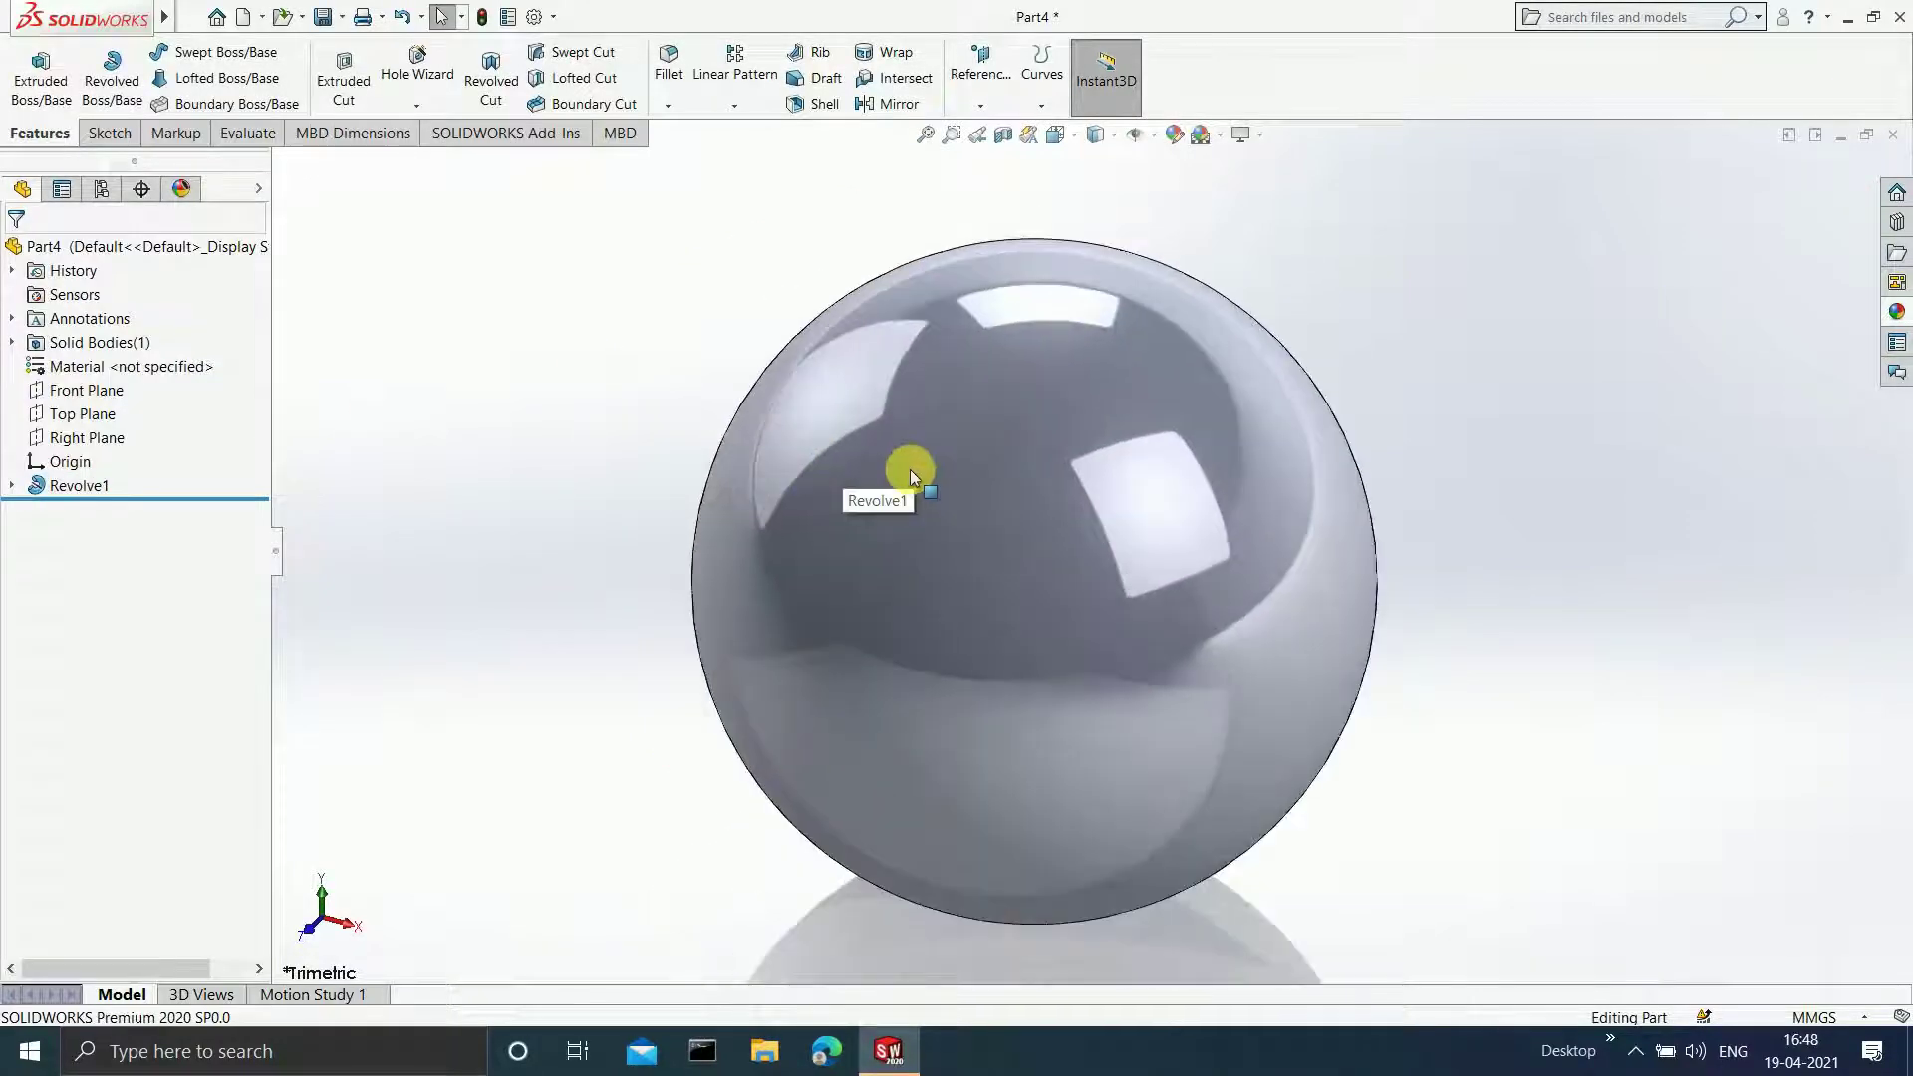
- Save the part as Ball in the Downloads folder and close it
{"action": "key", "text": "ctrl+s"}
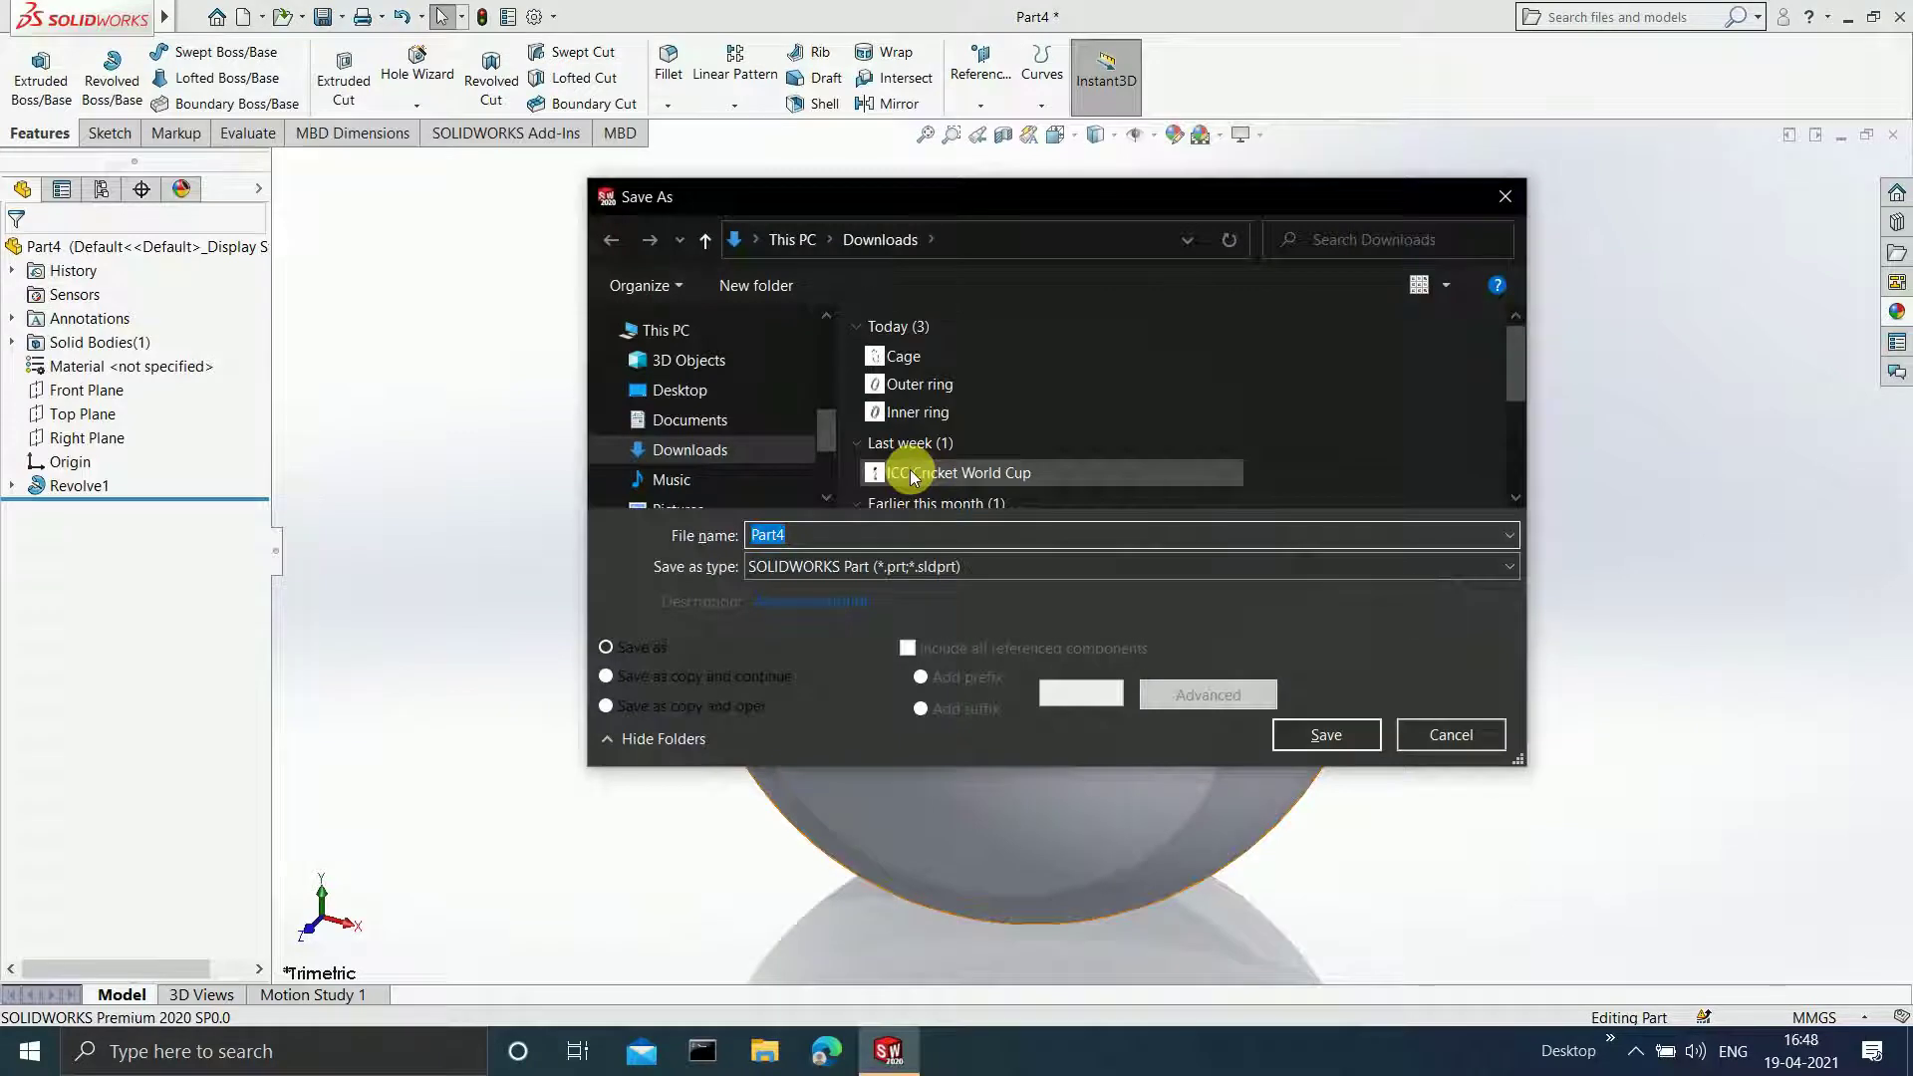
{"action": "type", "text": "Ball"}
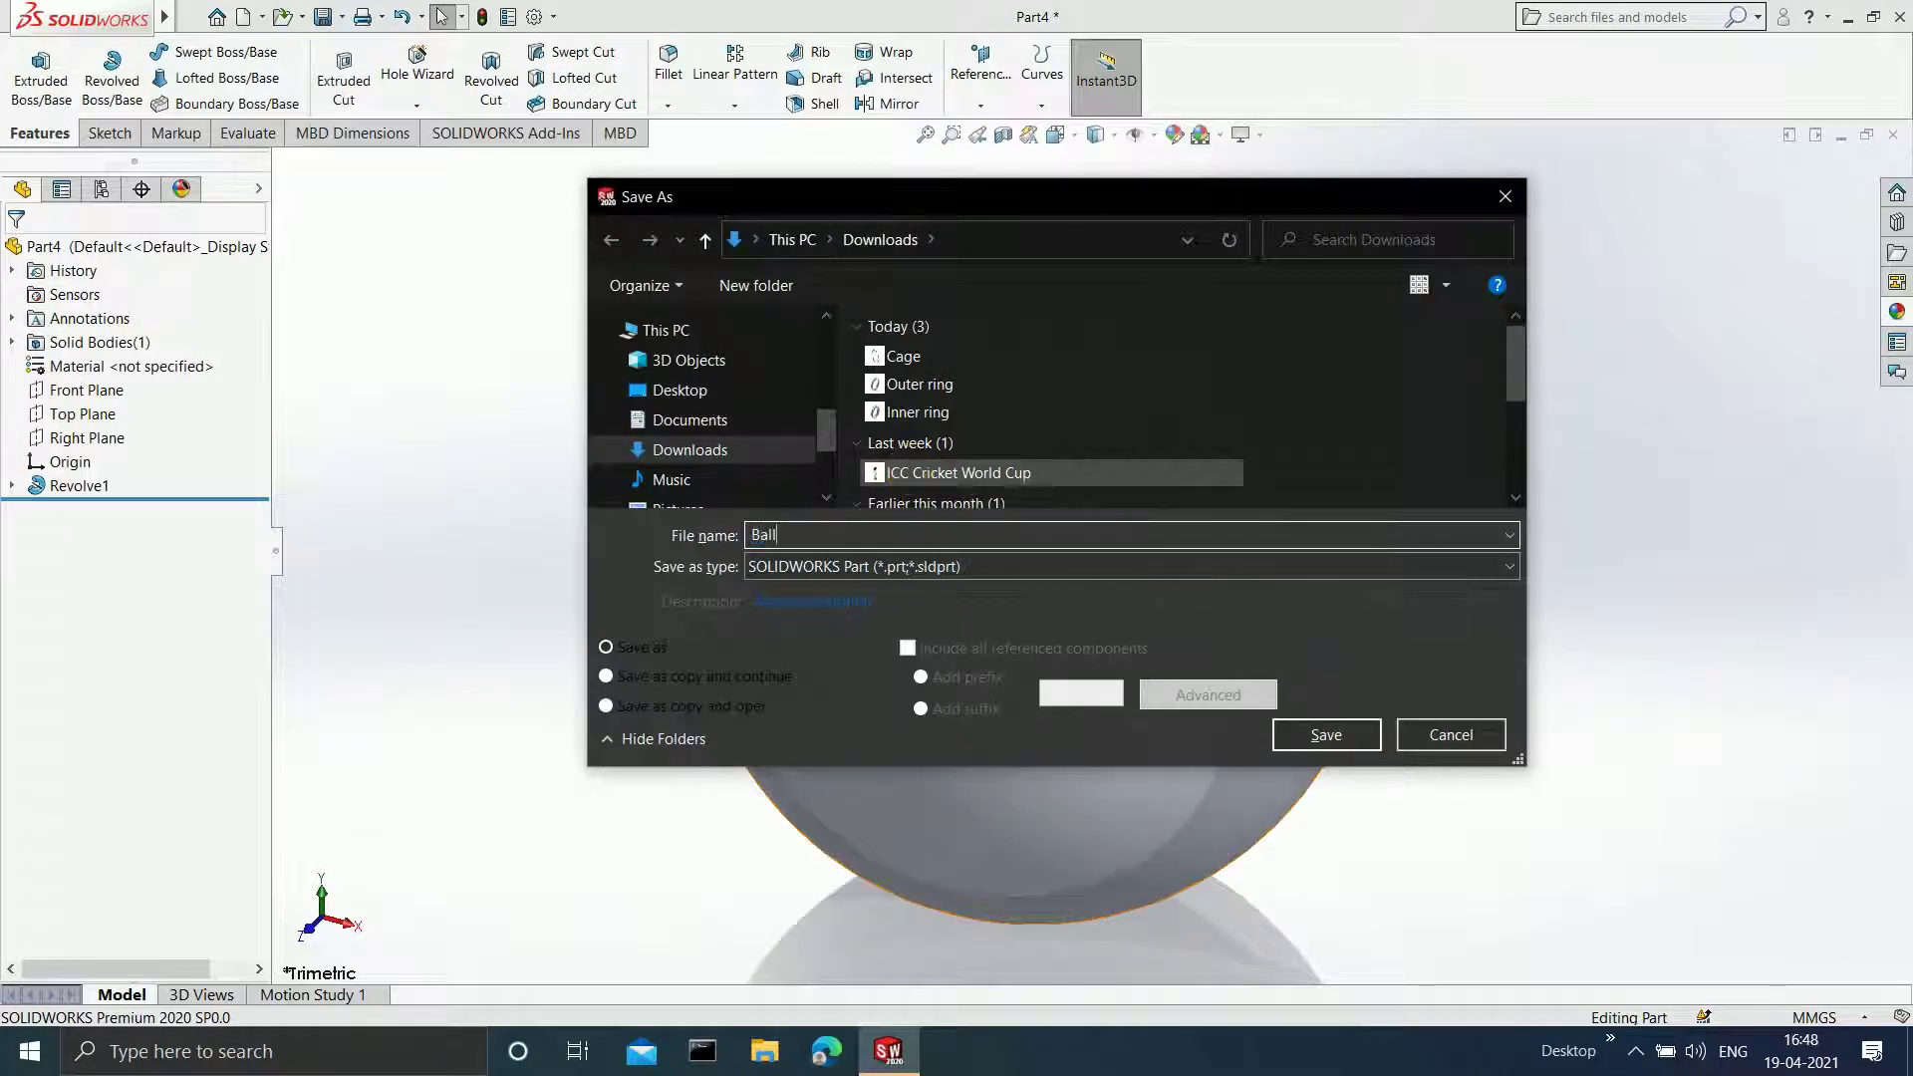
{"action": "left_click", "coordinate": [1367, 737]}
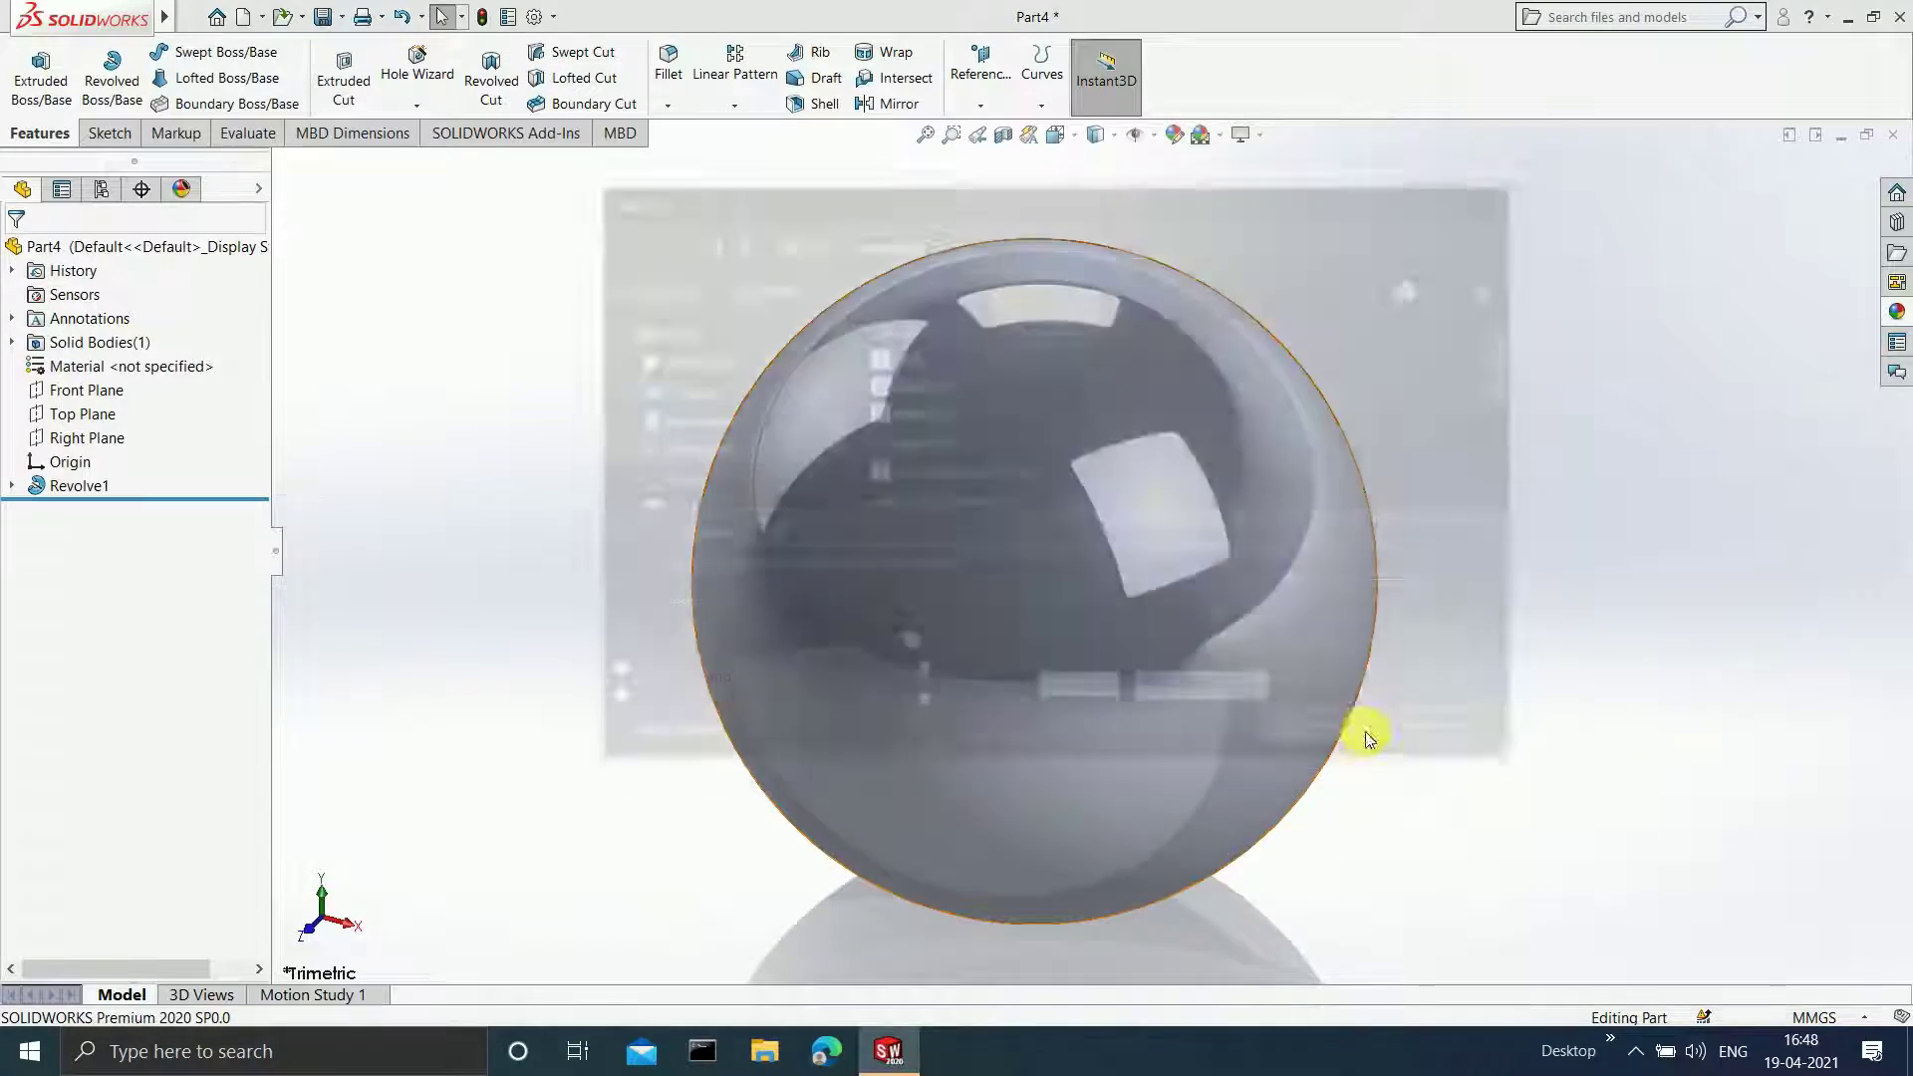
{"action": "left_click", "coordinate": [1120, 554]}
{"action": "scroll", "coordinate": [1120, 554], "scroll_direction": "up", "scroll_amount": 2}
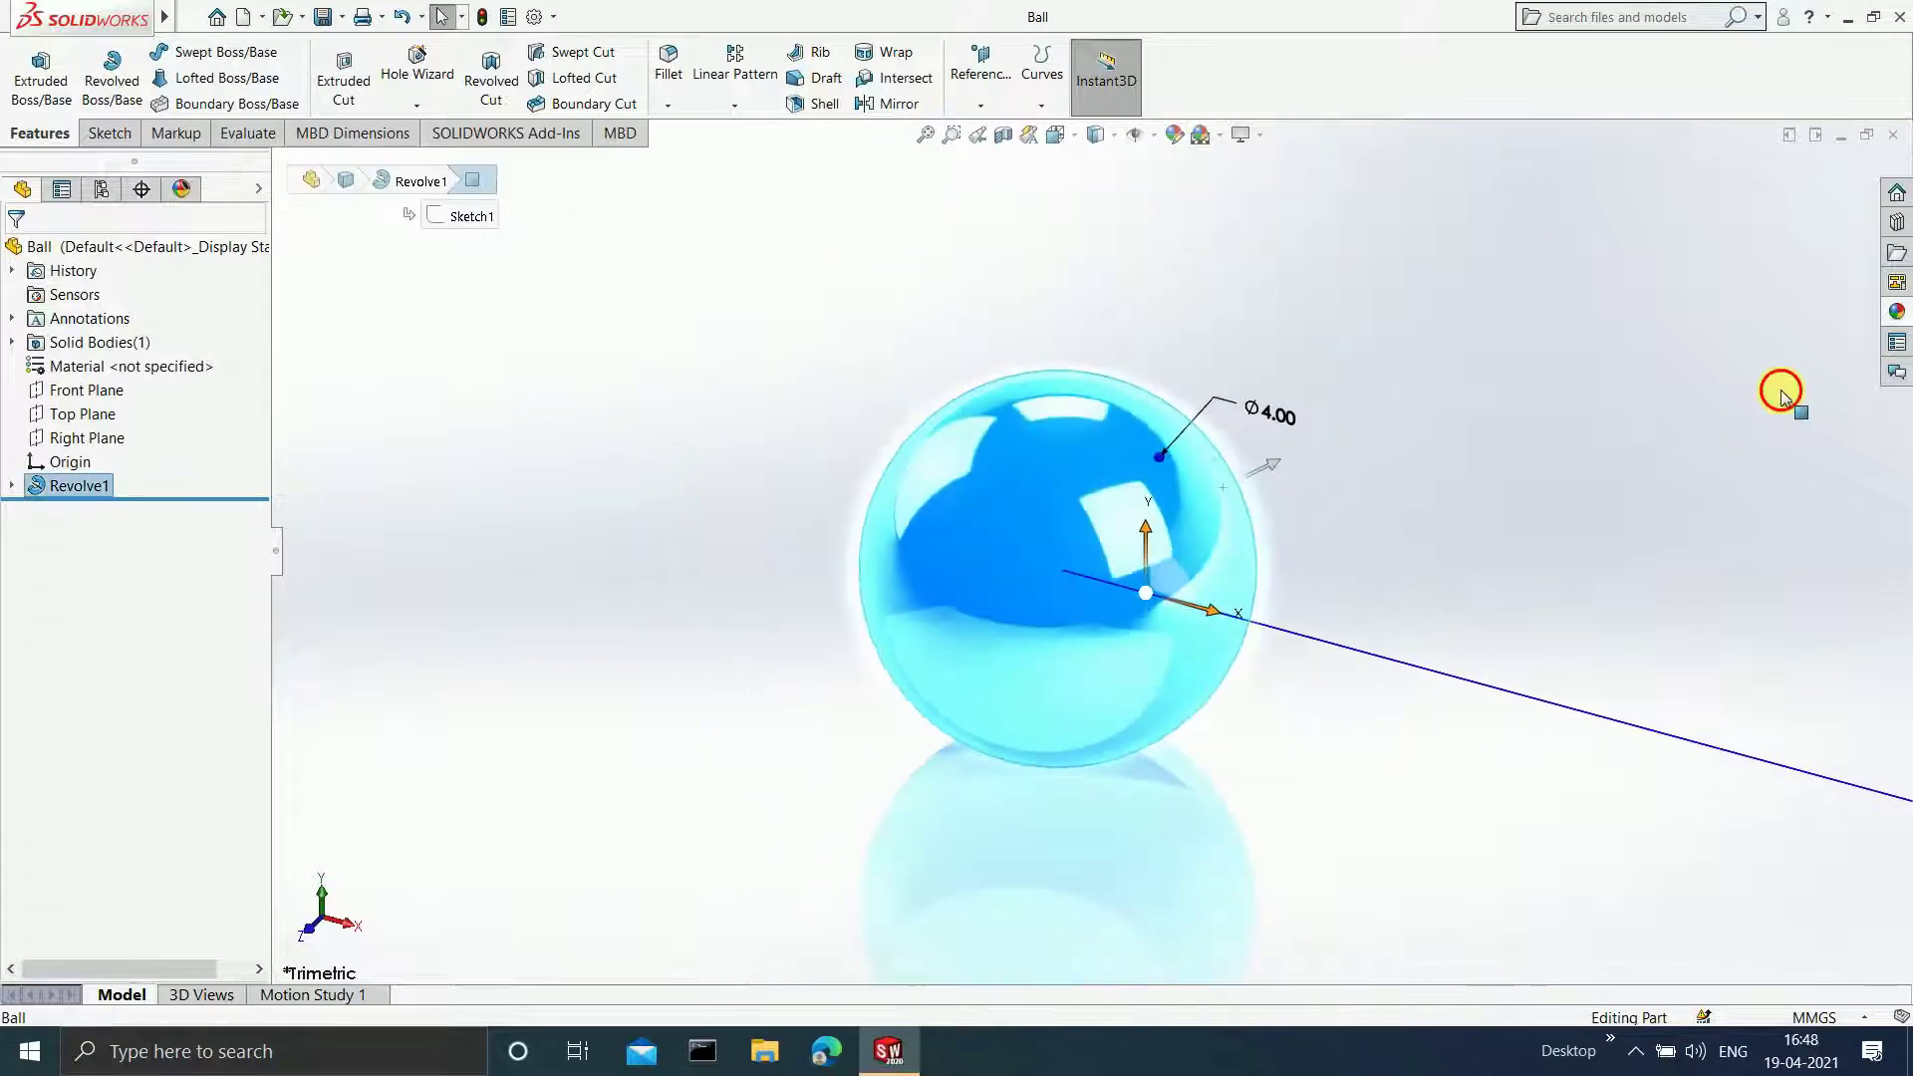
{"action": "left_click", "coordinate": [1785, 393]}
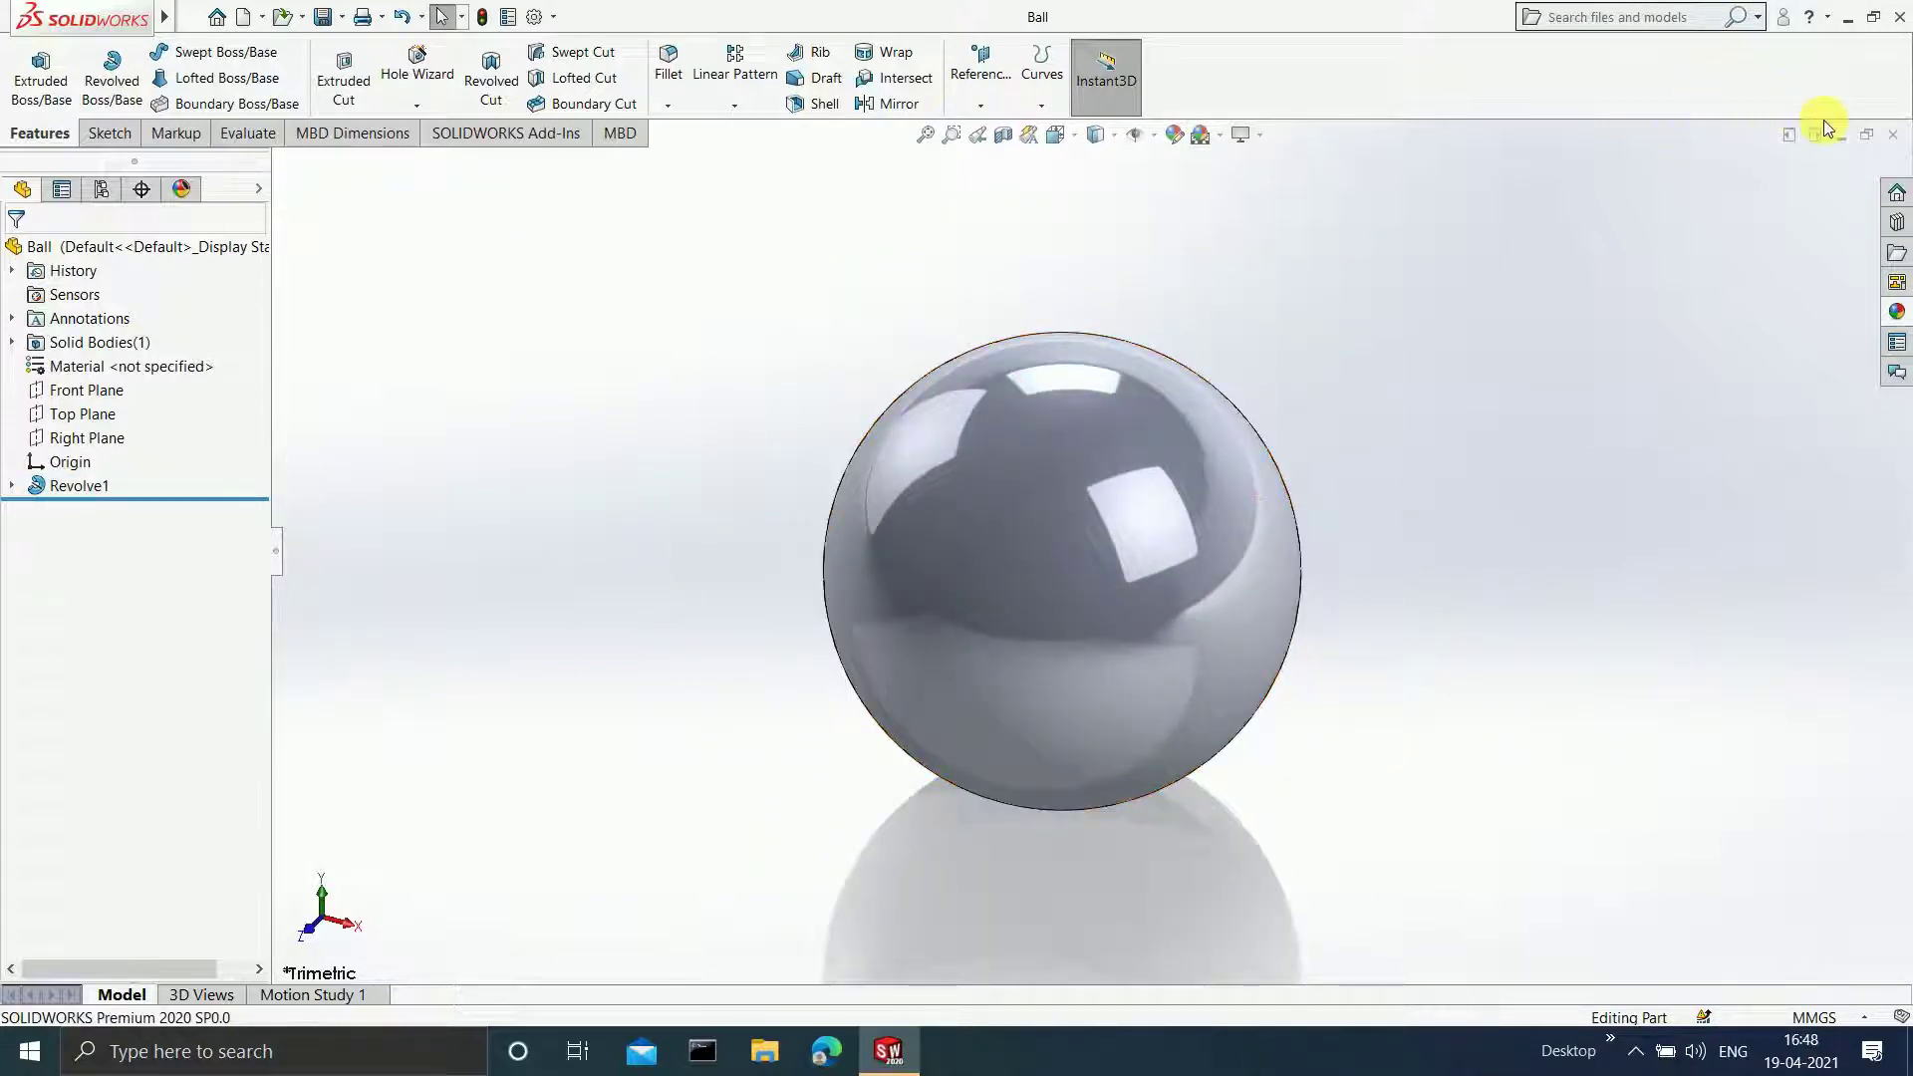
{"action": "left_click", "coordinate": [1896, 137]}
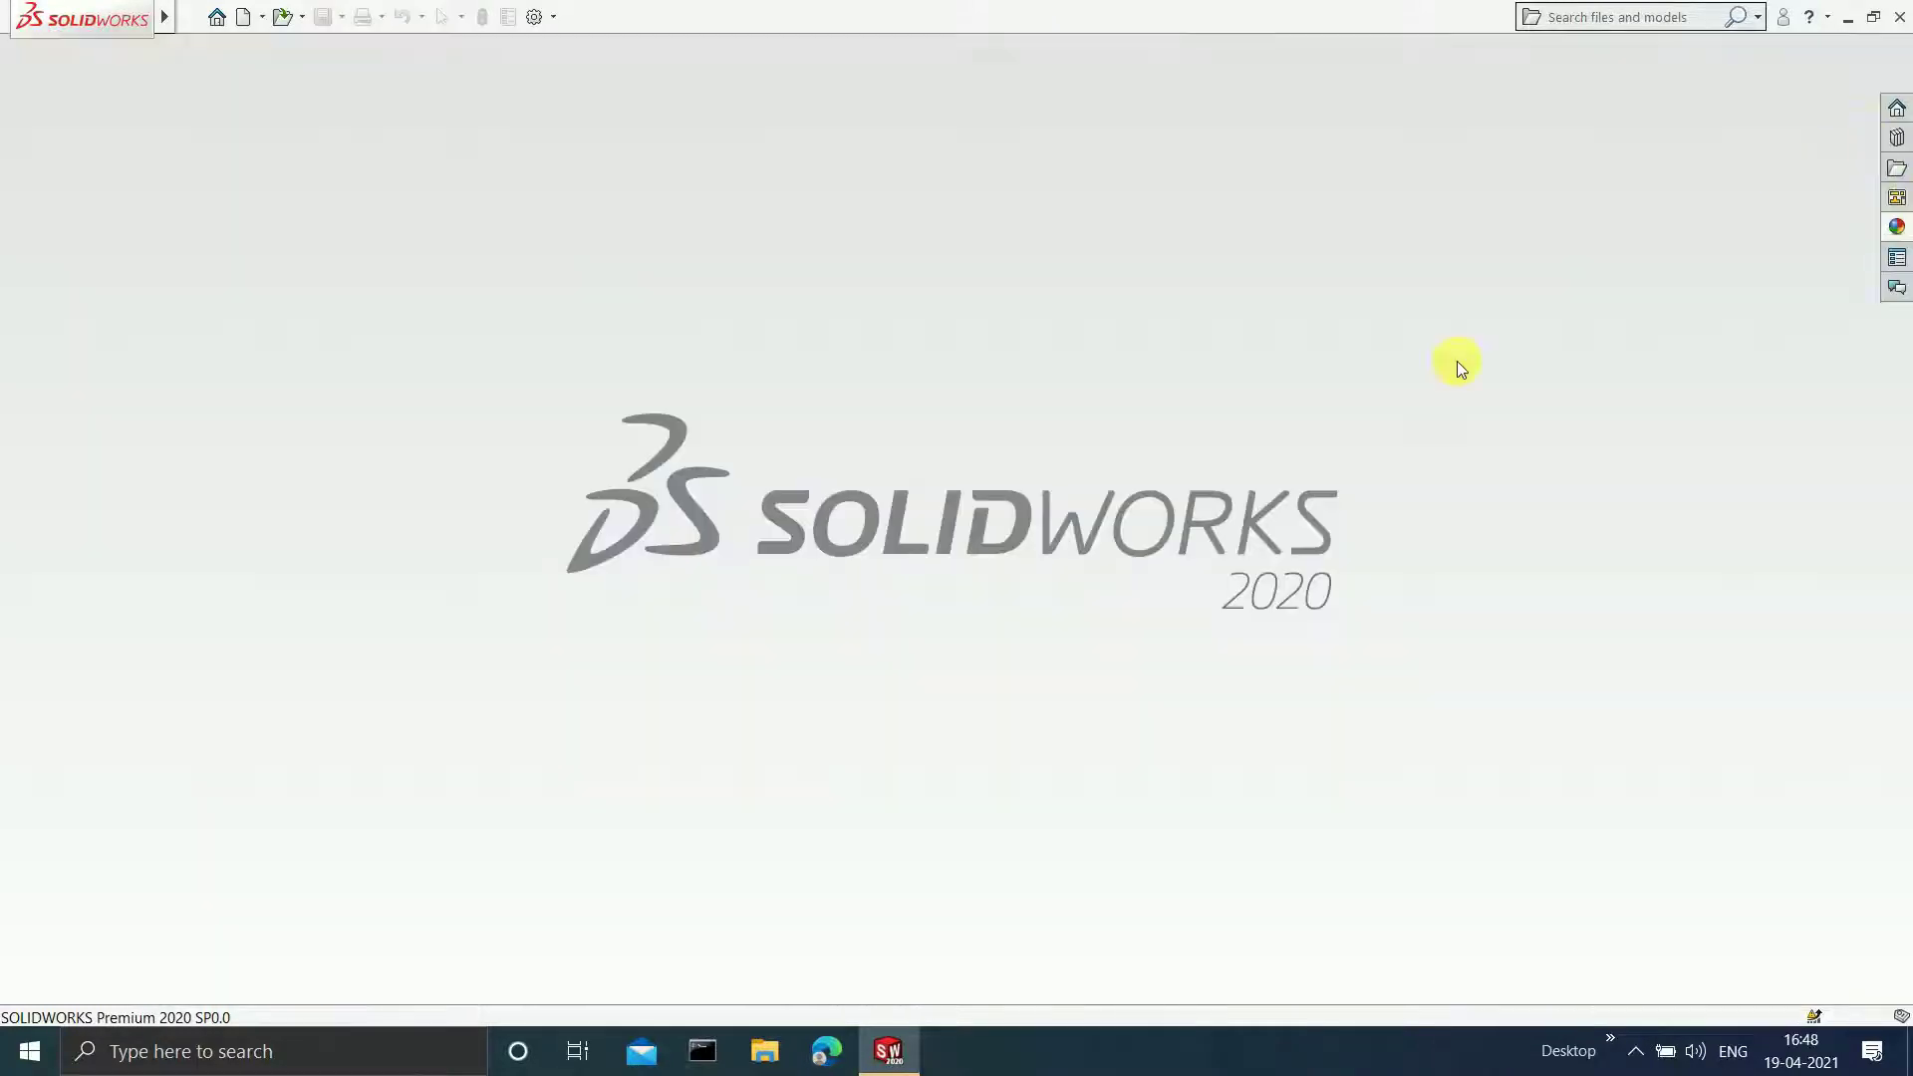
- Create a new part document
{"action": "left_click", "coordinate": [188, 14]}
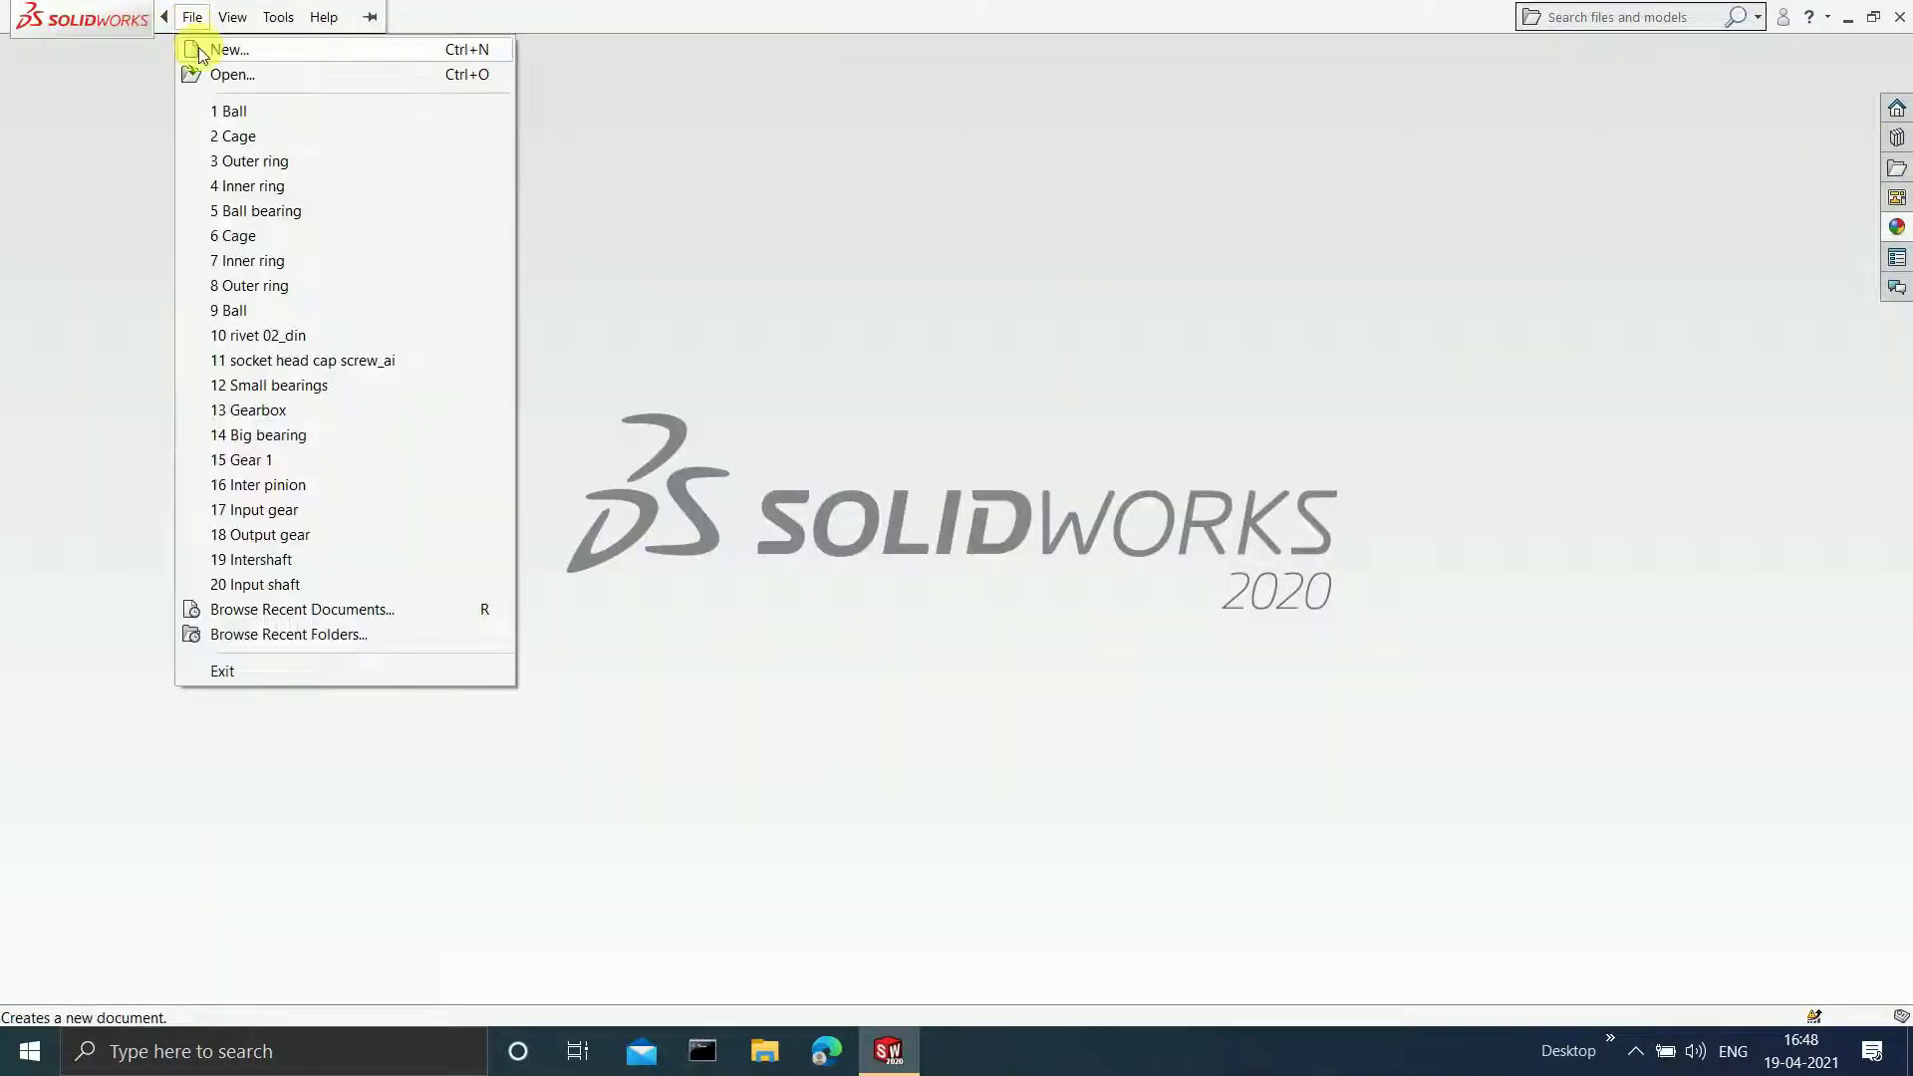
{"action": "left_click", "coordinate": [204, 46]}
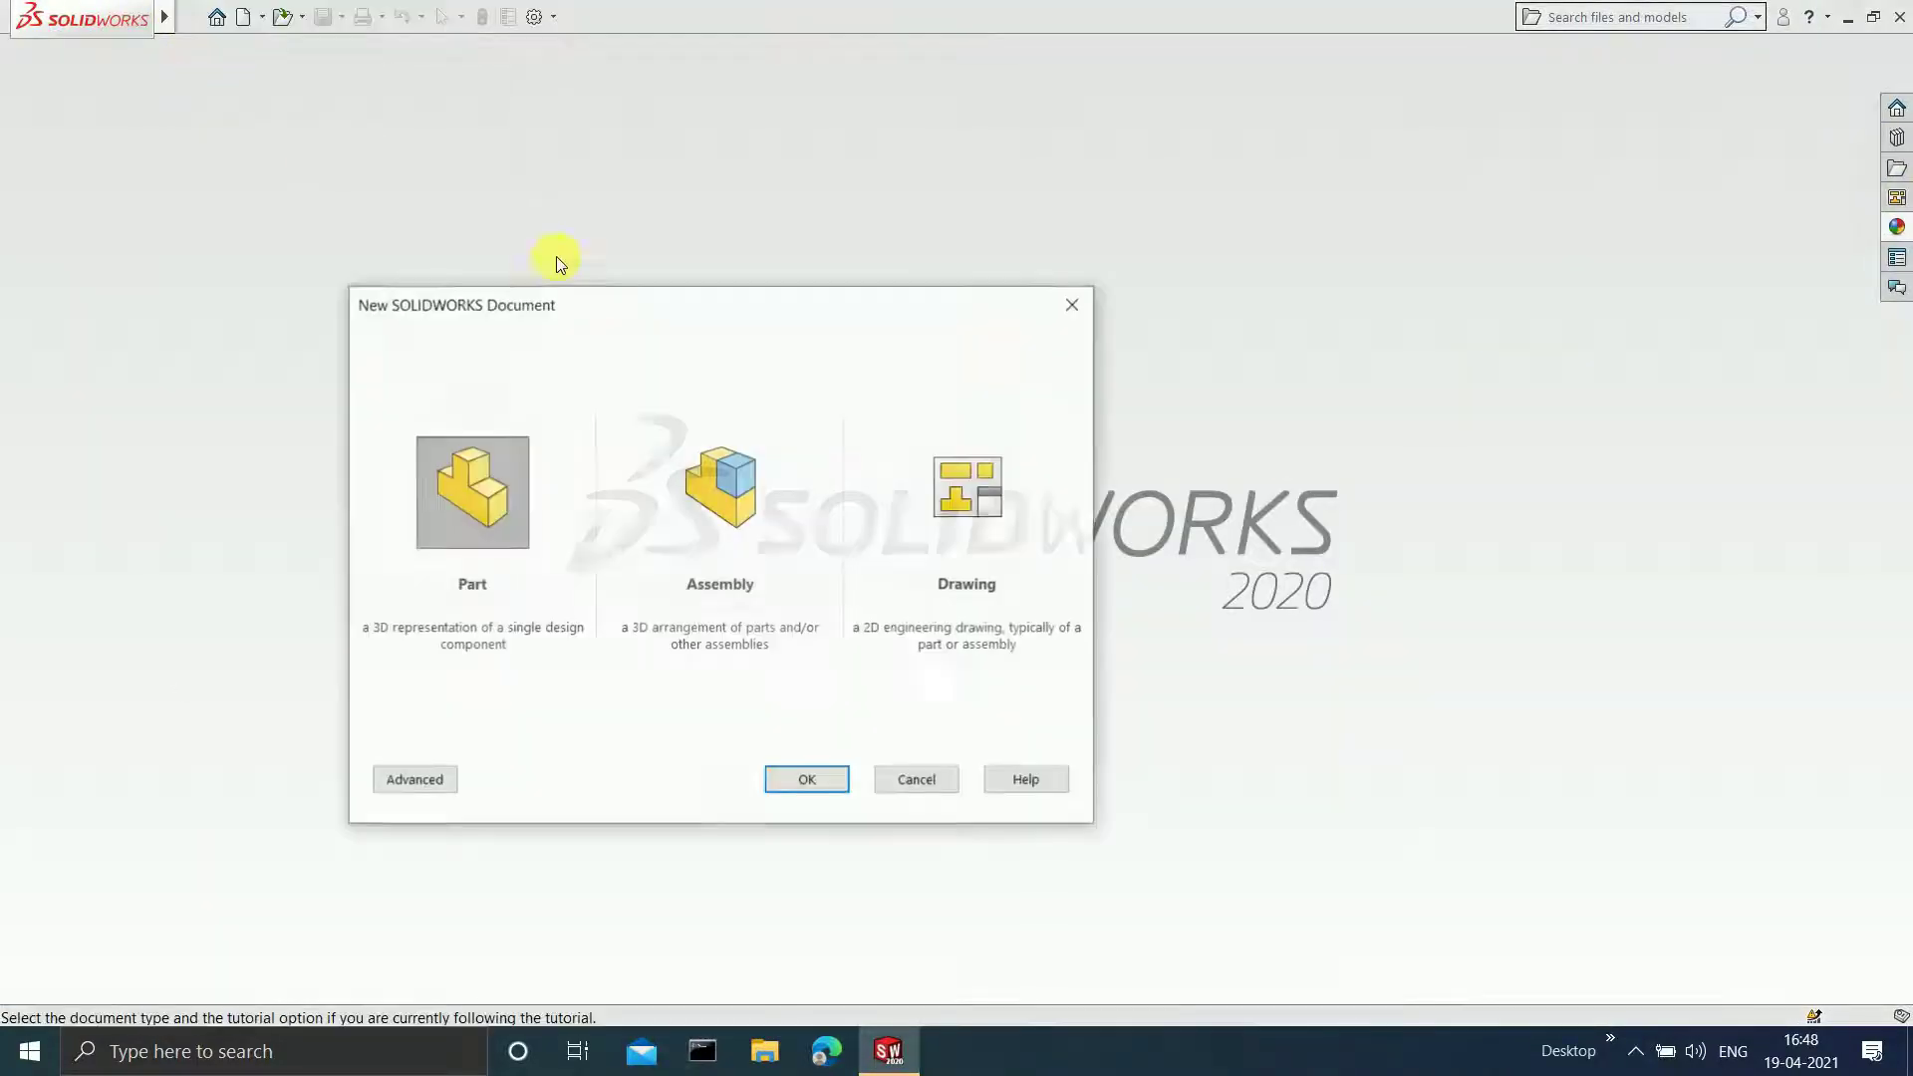
{"action": "left_click", "coordinate": [803, 781]}
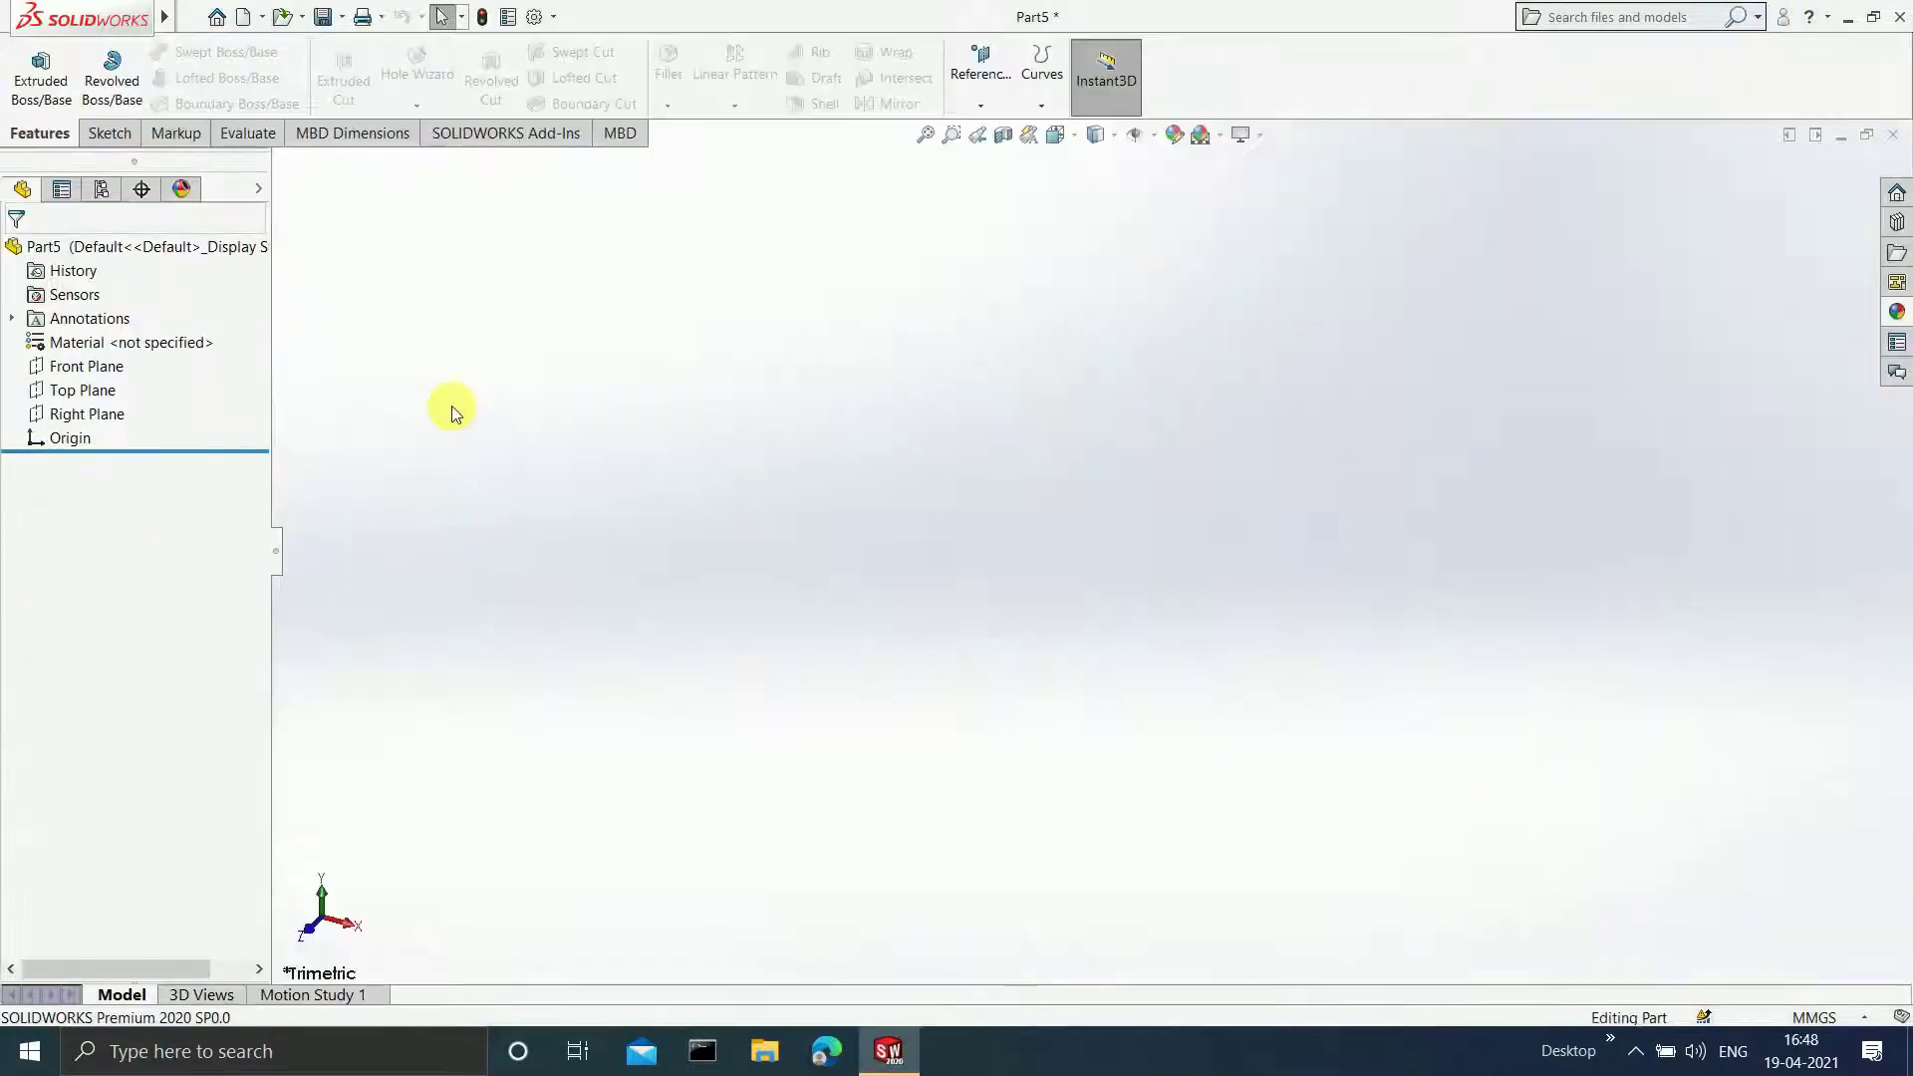
- Start a sketch on the Front Plane and draw a circle about 98 mm in diameter centred on the origin
{"action": "left_click", "coordinate": [87, 366]}
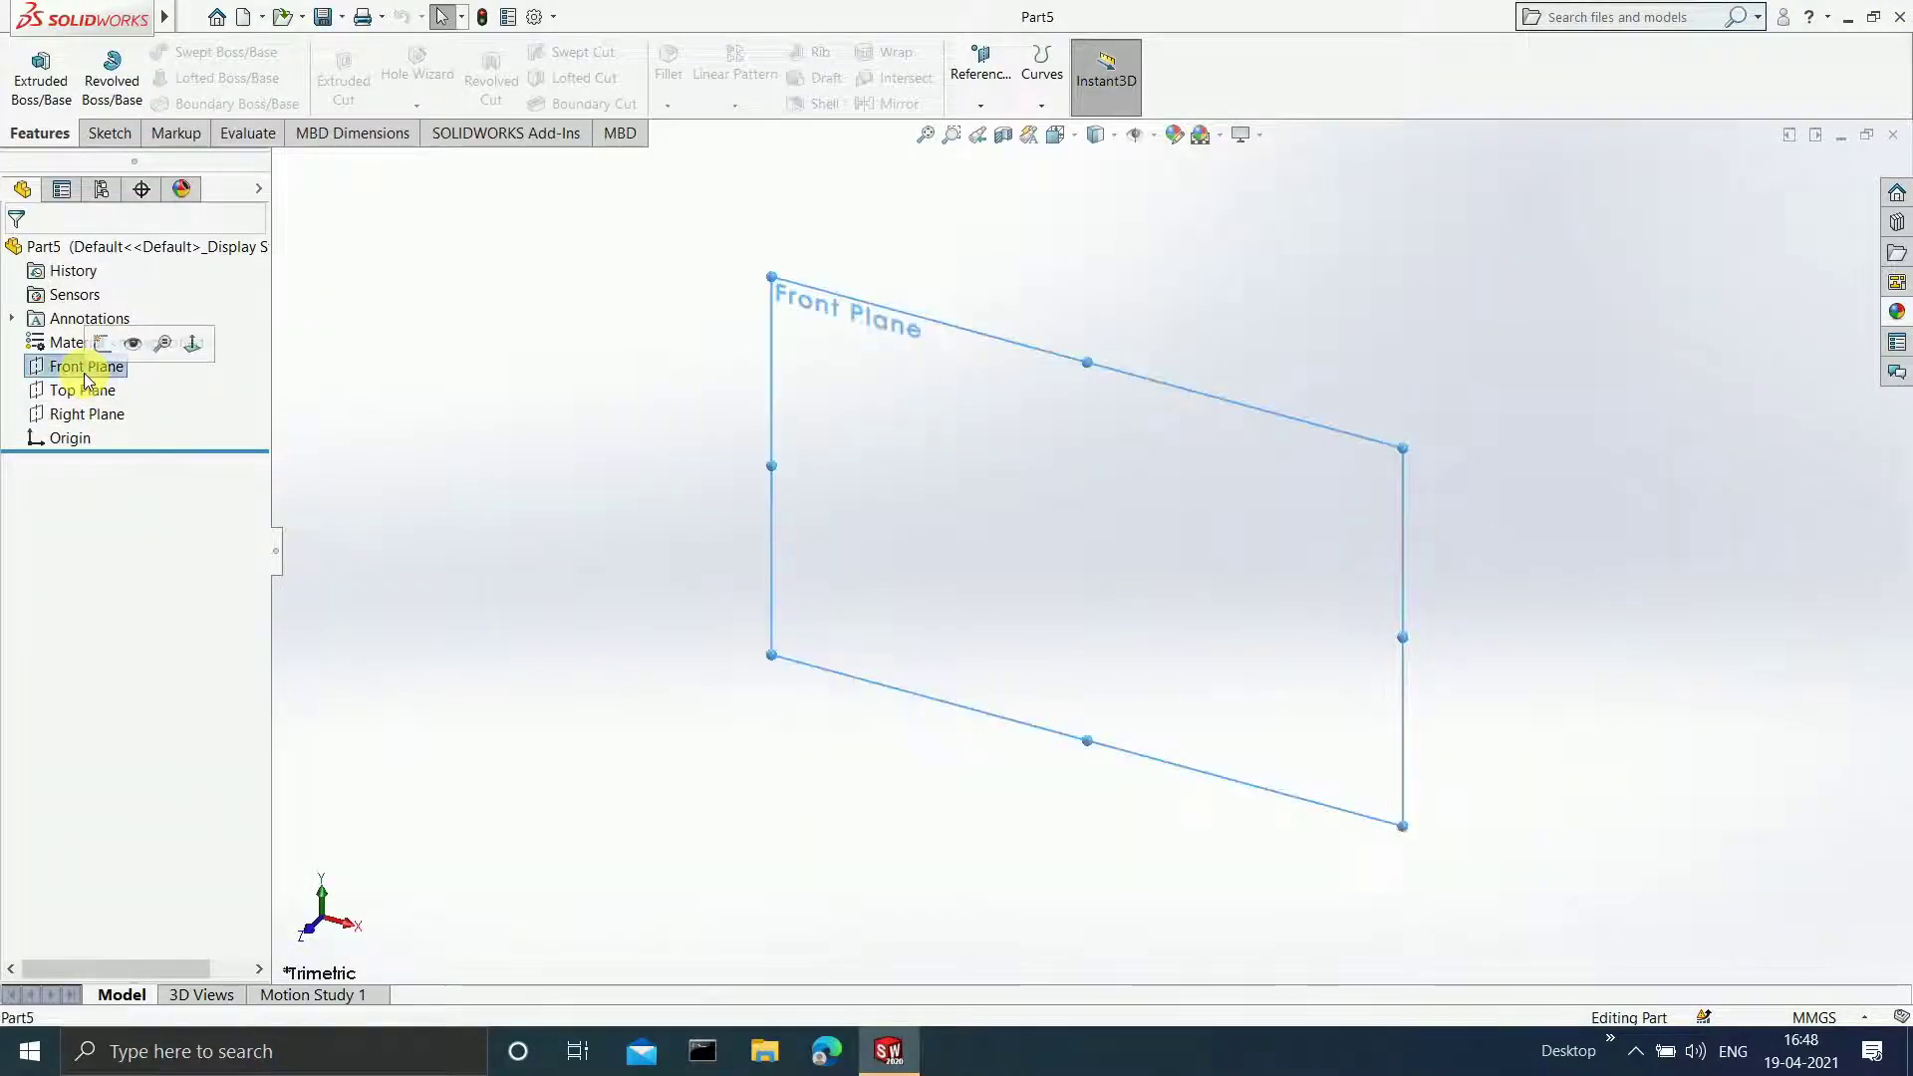
{"action": "left_click", "coordinate": [124, 342]}
{"action": "left_click", "coordinate": [25, 61]}
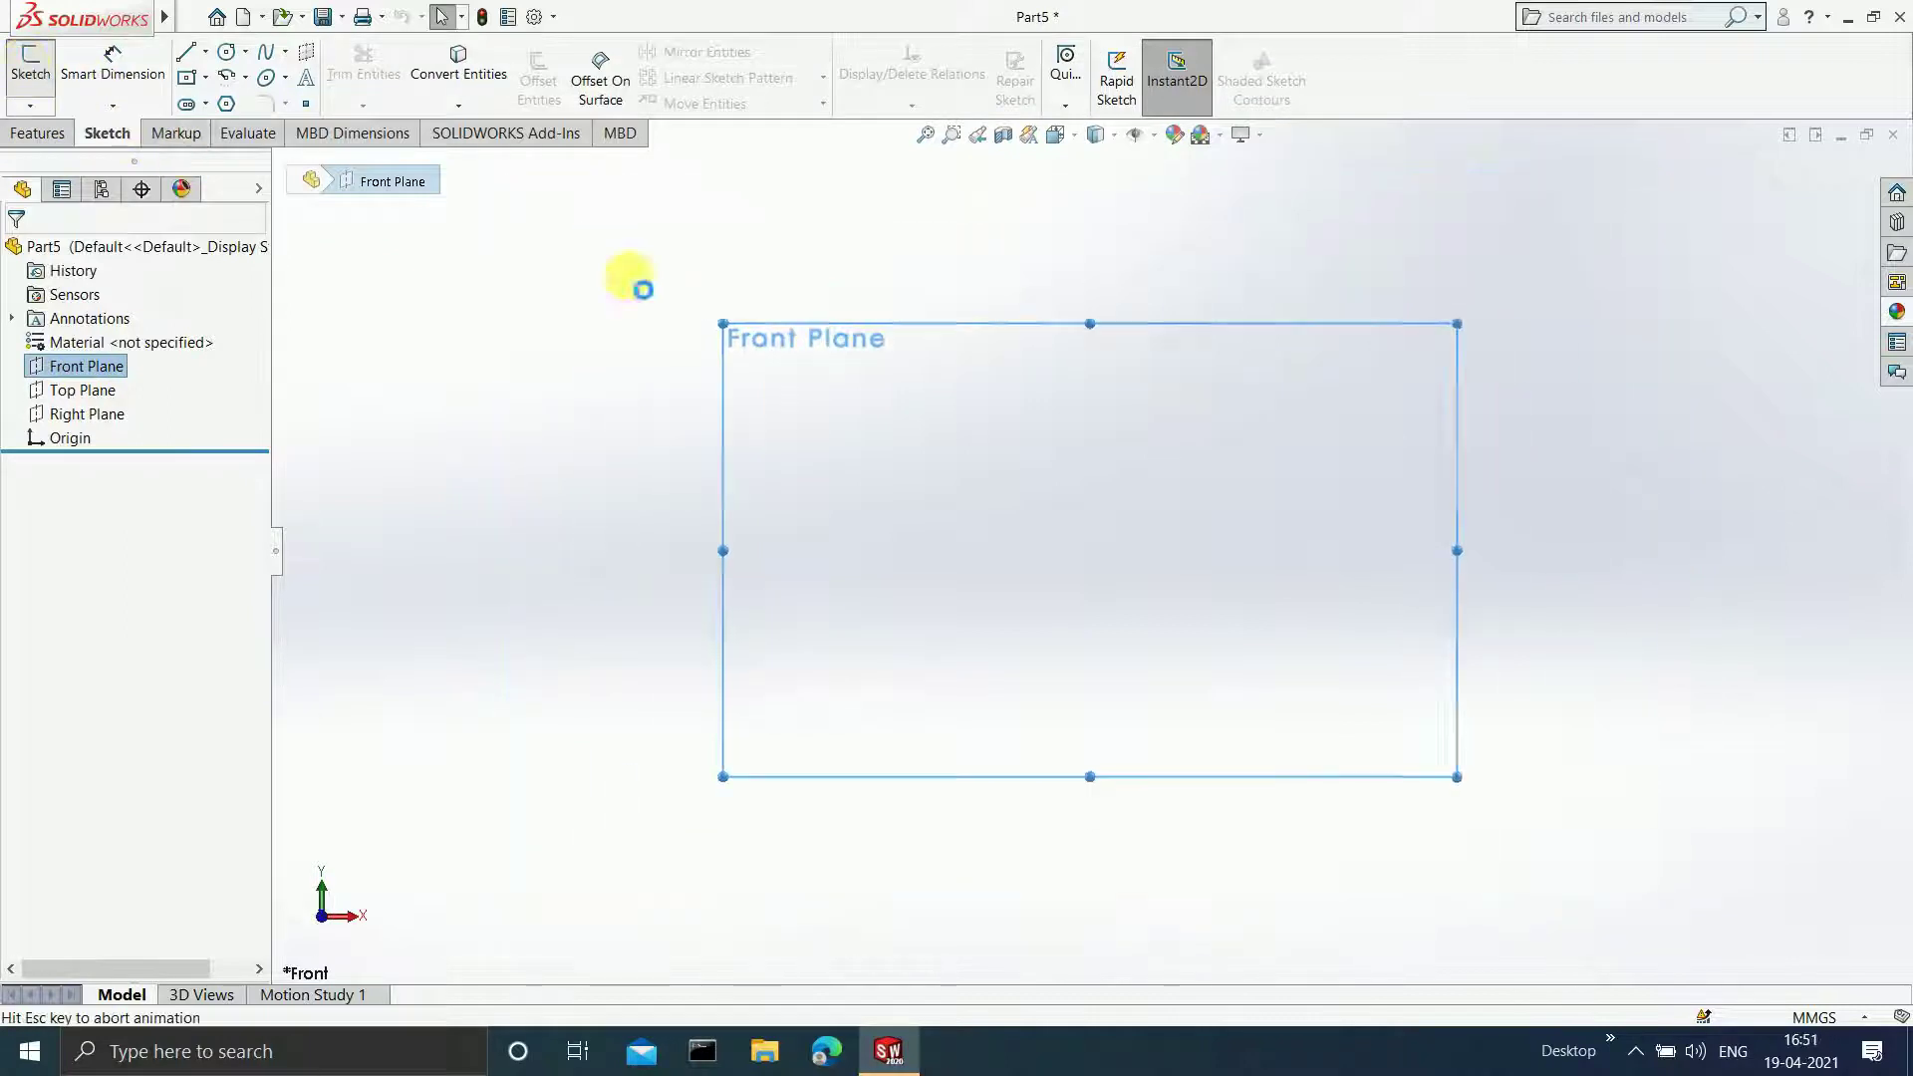
{"action": "left_click", "coordinate": [228, 56]}
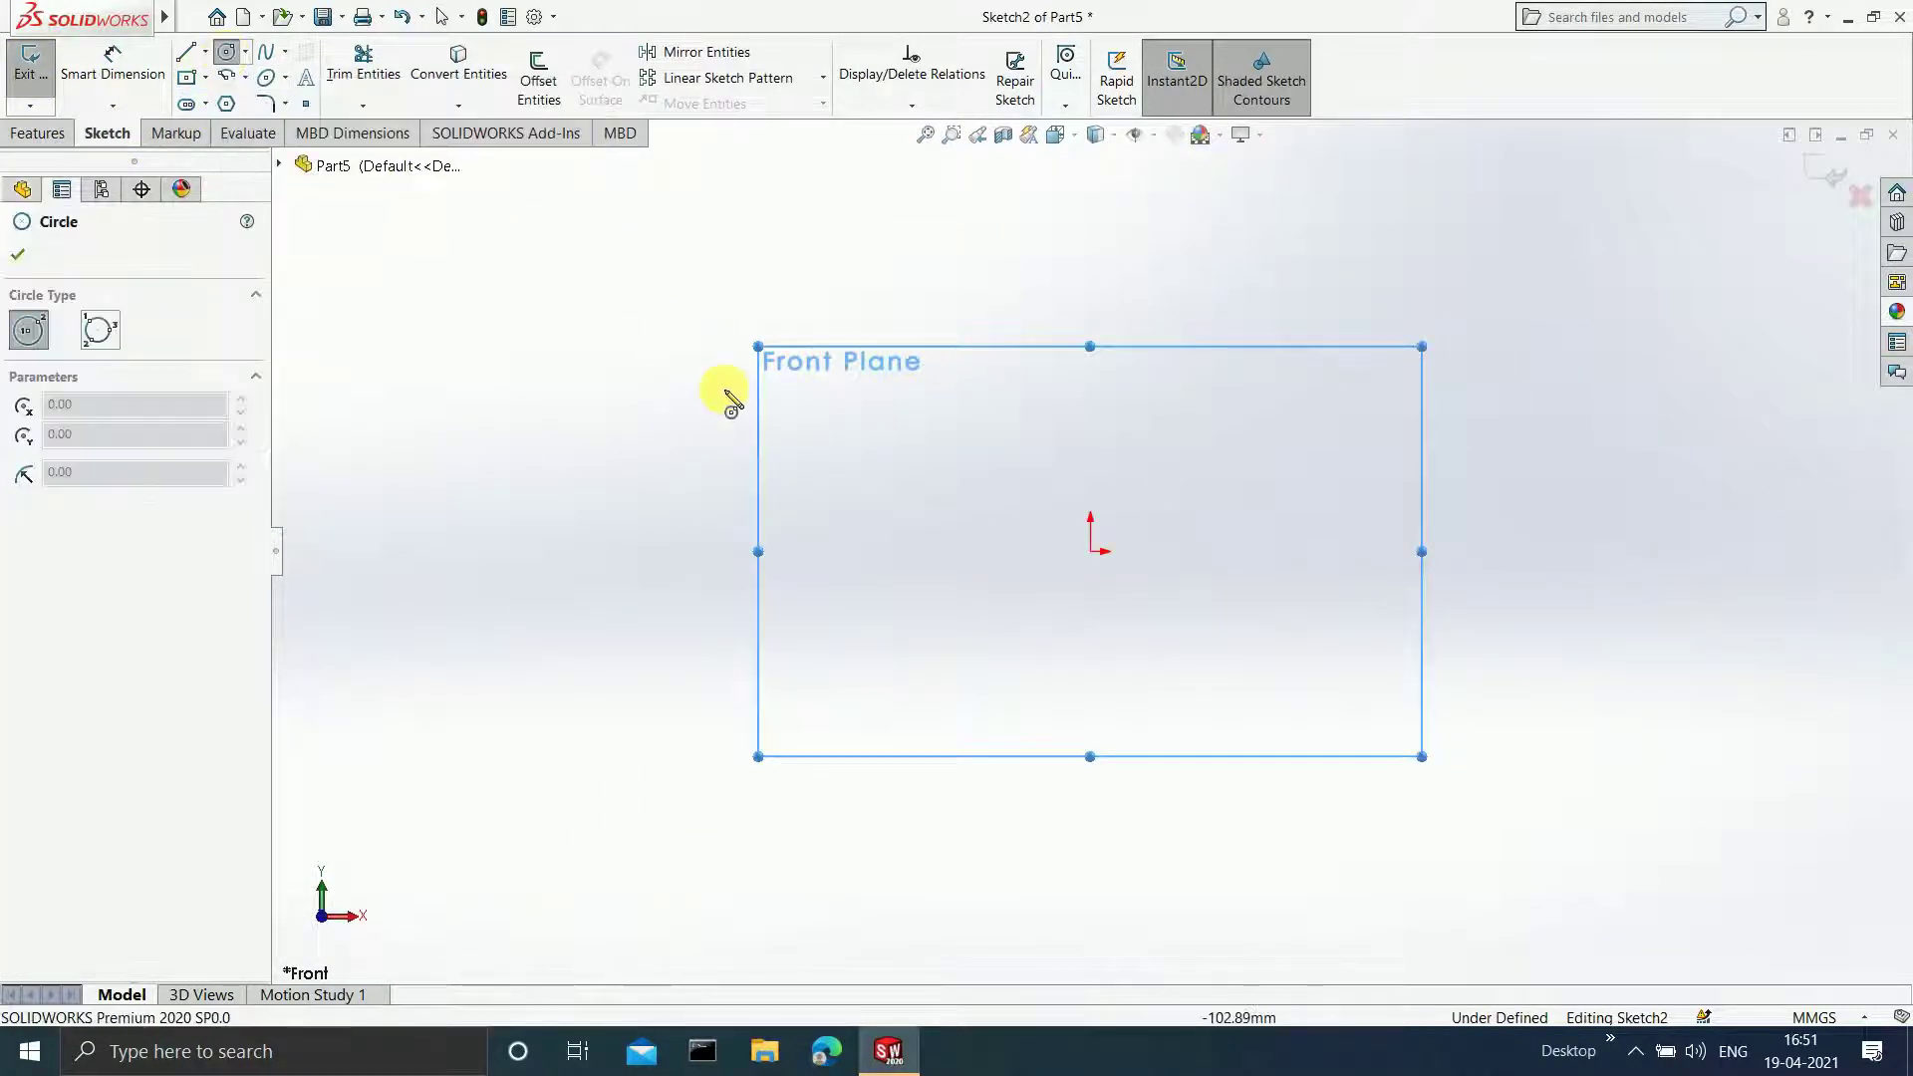
{"action": "left_click", "coordinate": [1091, 552]}
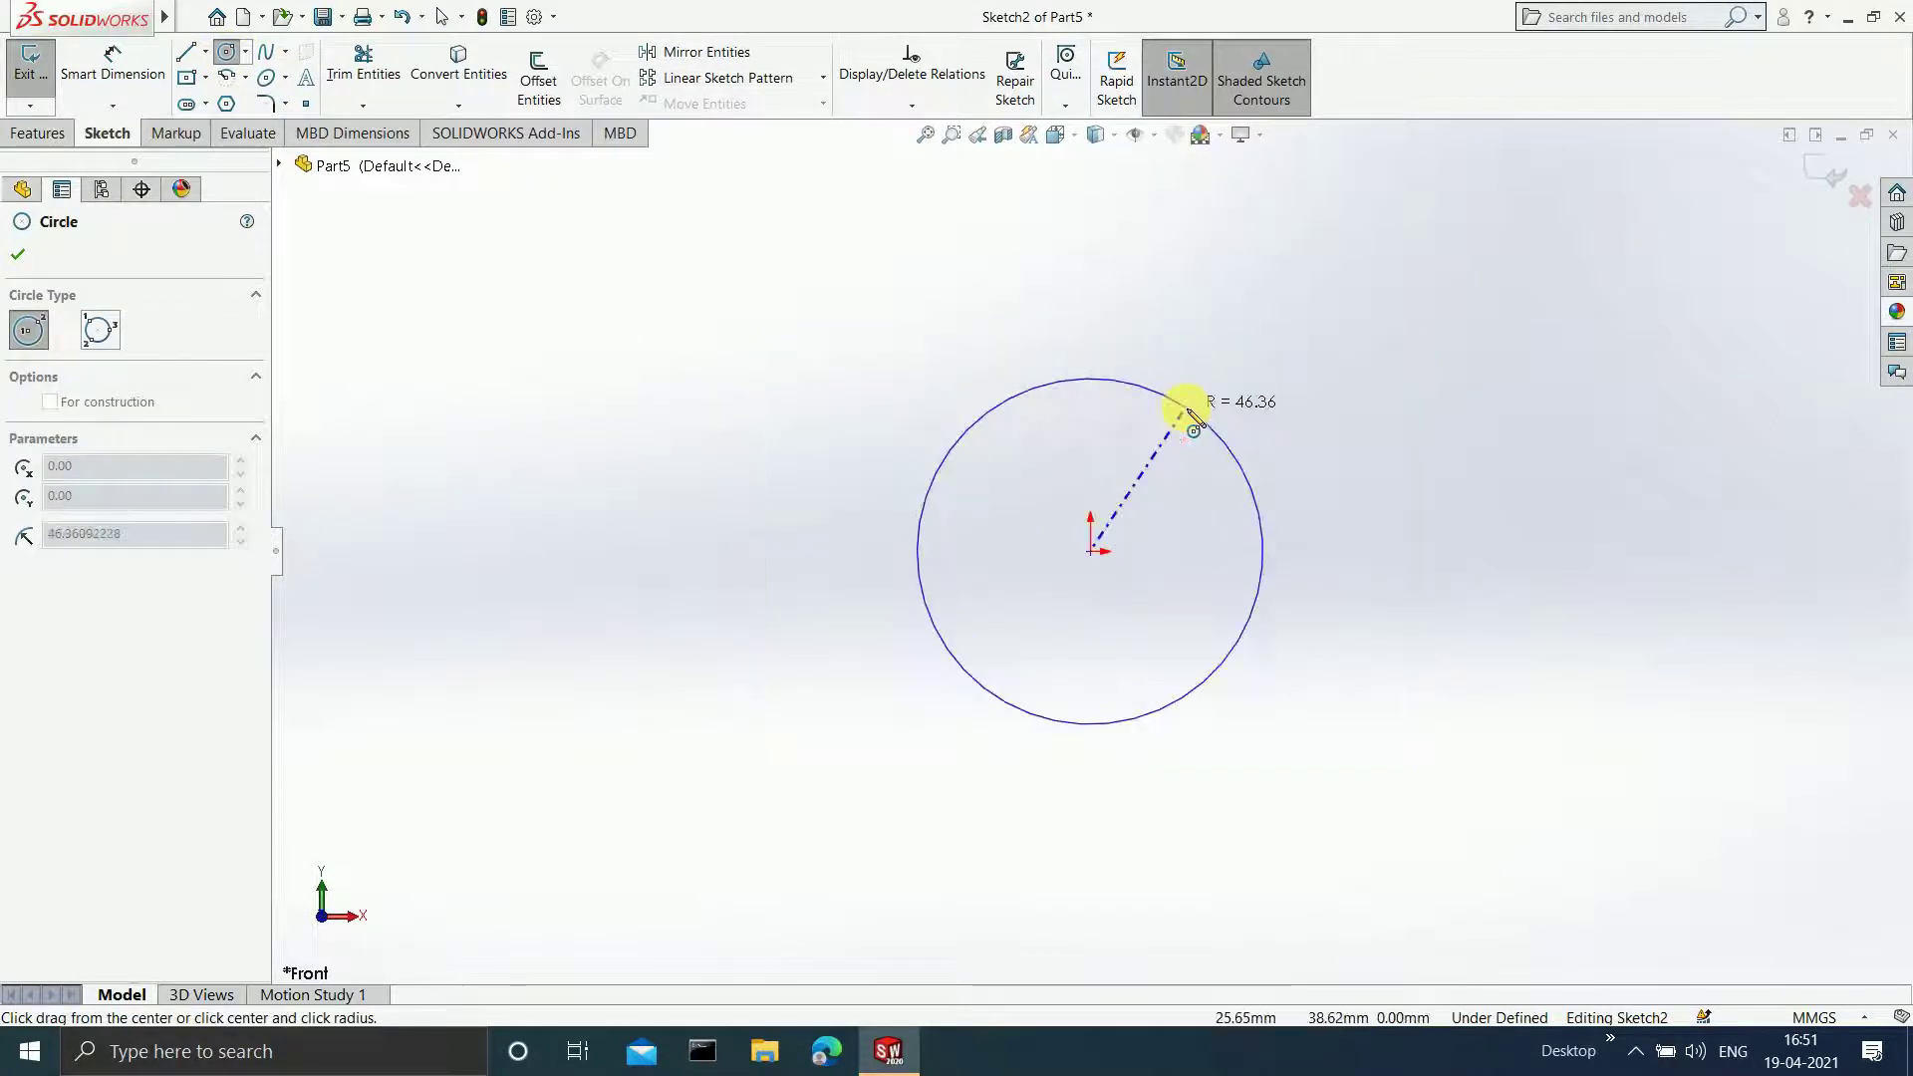
{"action": "left_click", "coordinate": [1195, 404]}
- Dimension the circle's diameter and set it to 0.7 mm
{"action": "left_click", "coordinate": [110, 65]}
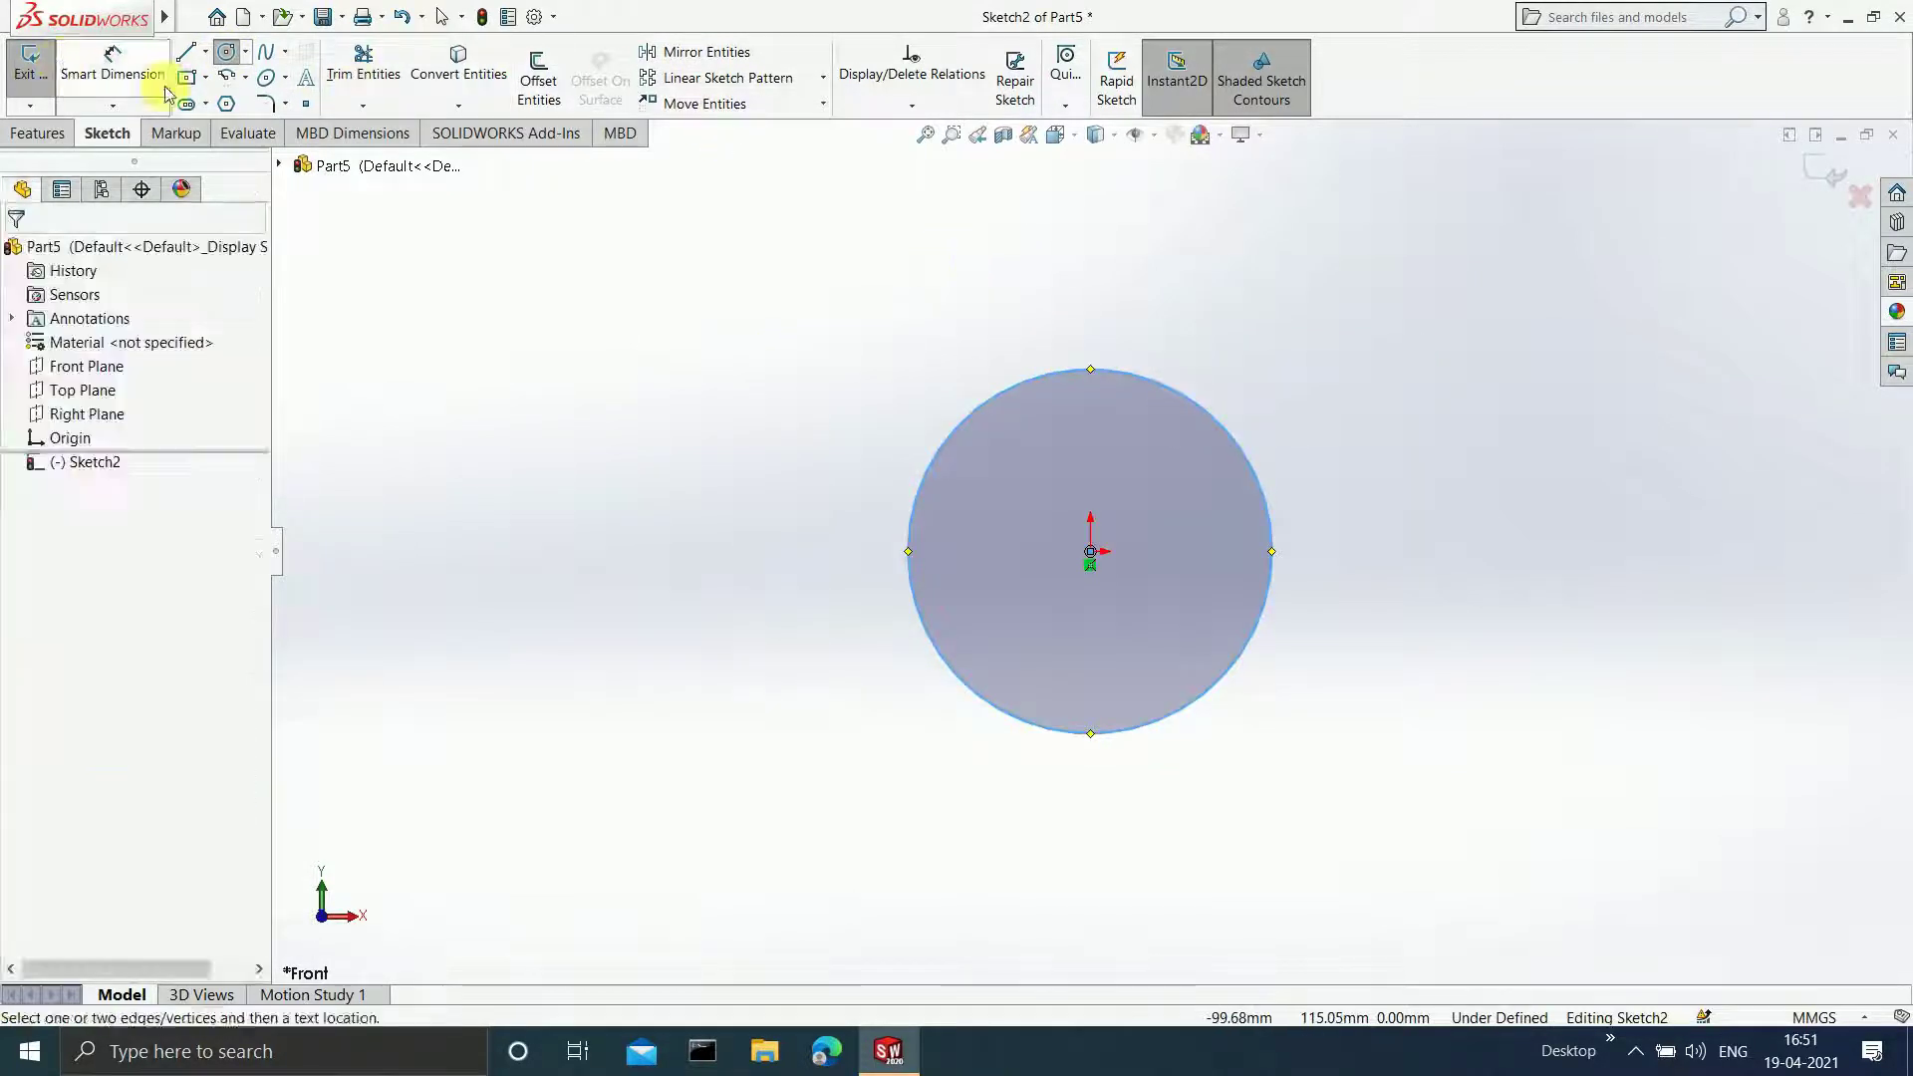
{"action": "left_click", "coordinate": [1108, 371]}
{"action": "left_click", "coordinate": [1131, 290]}
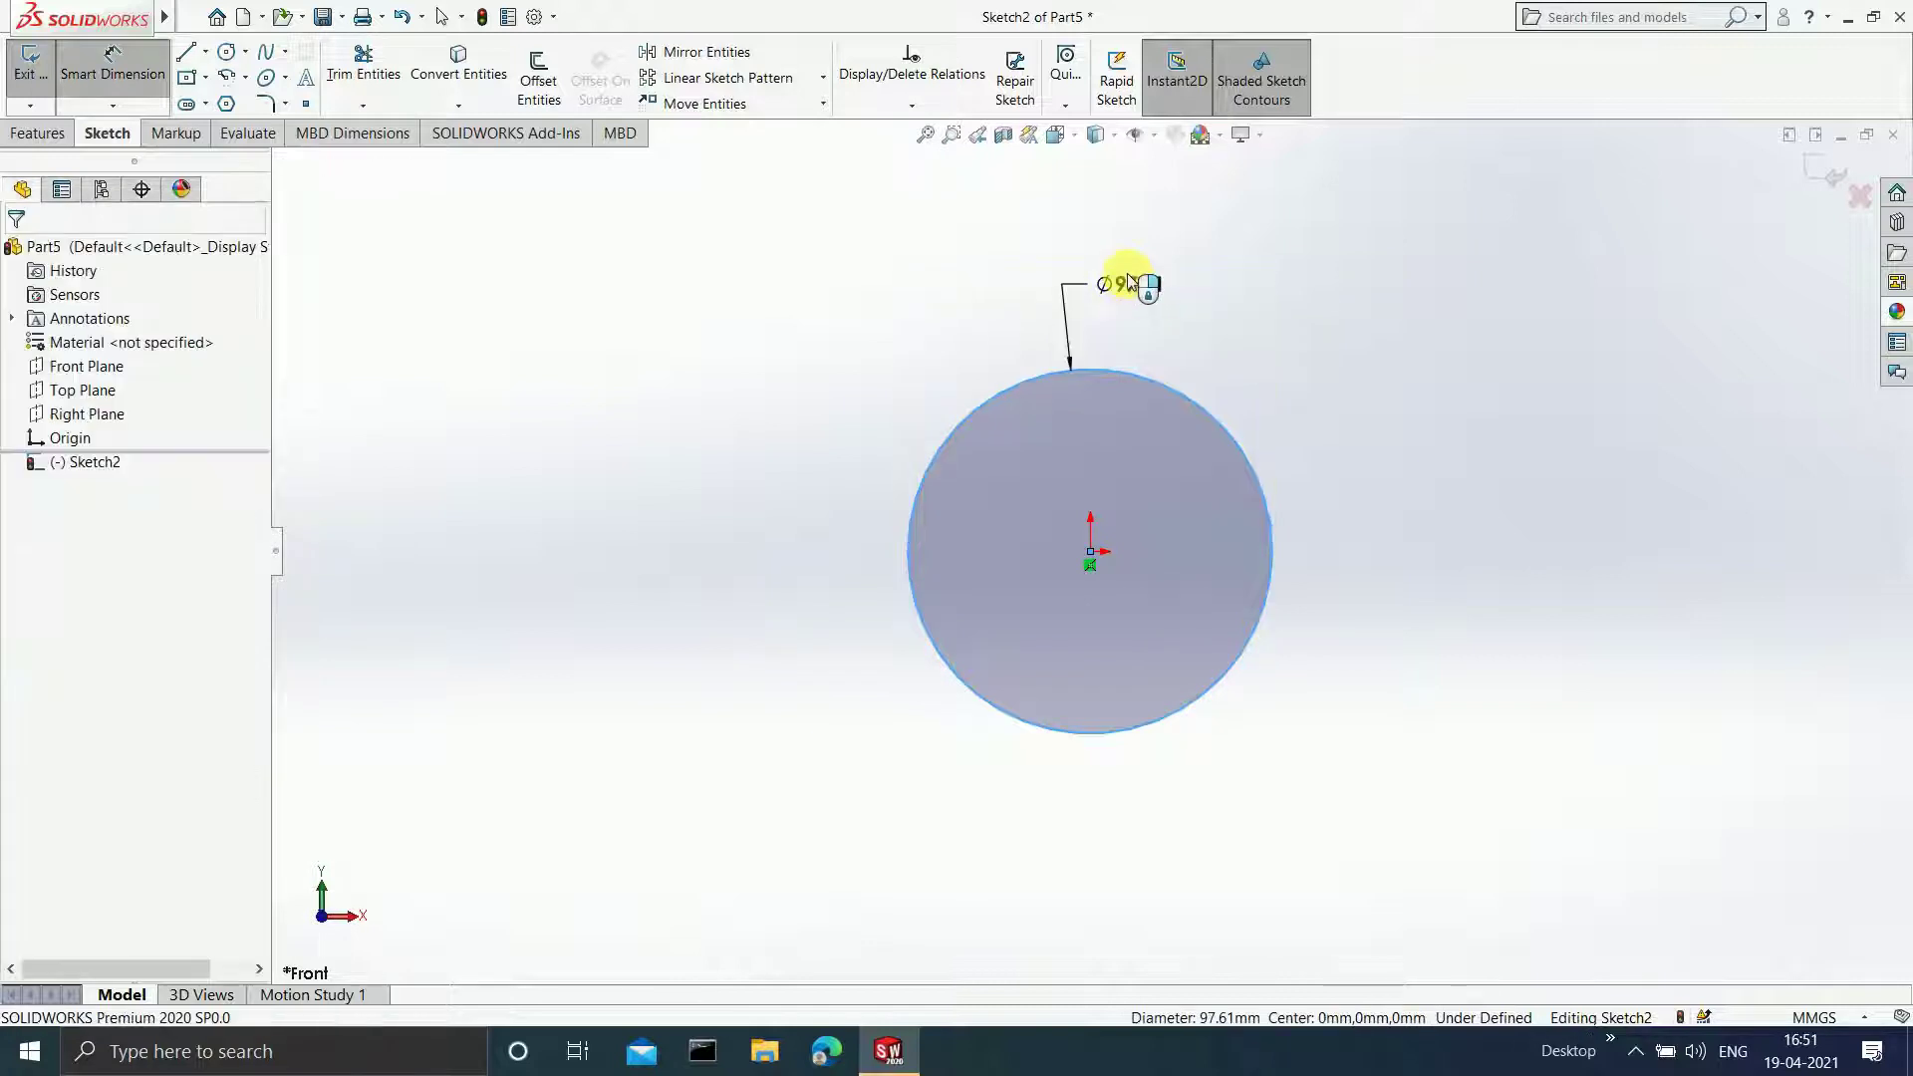
{"action": "type", "text": "0.7"}
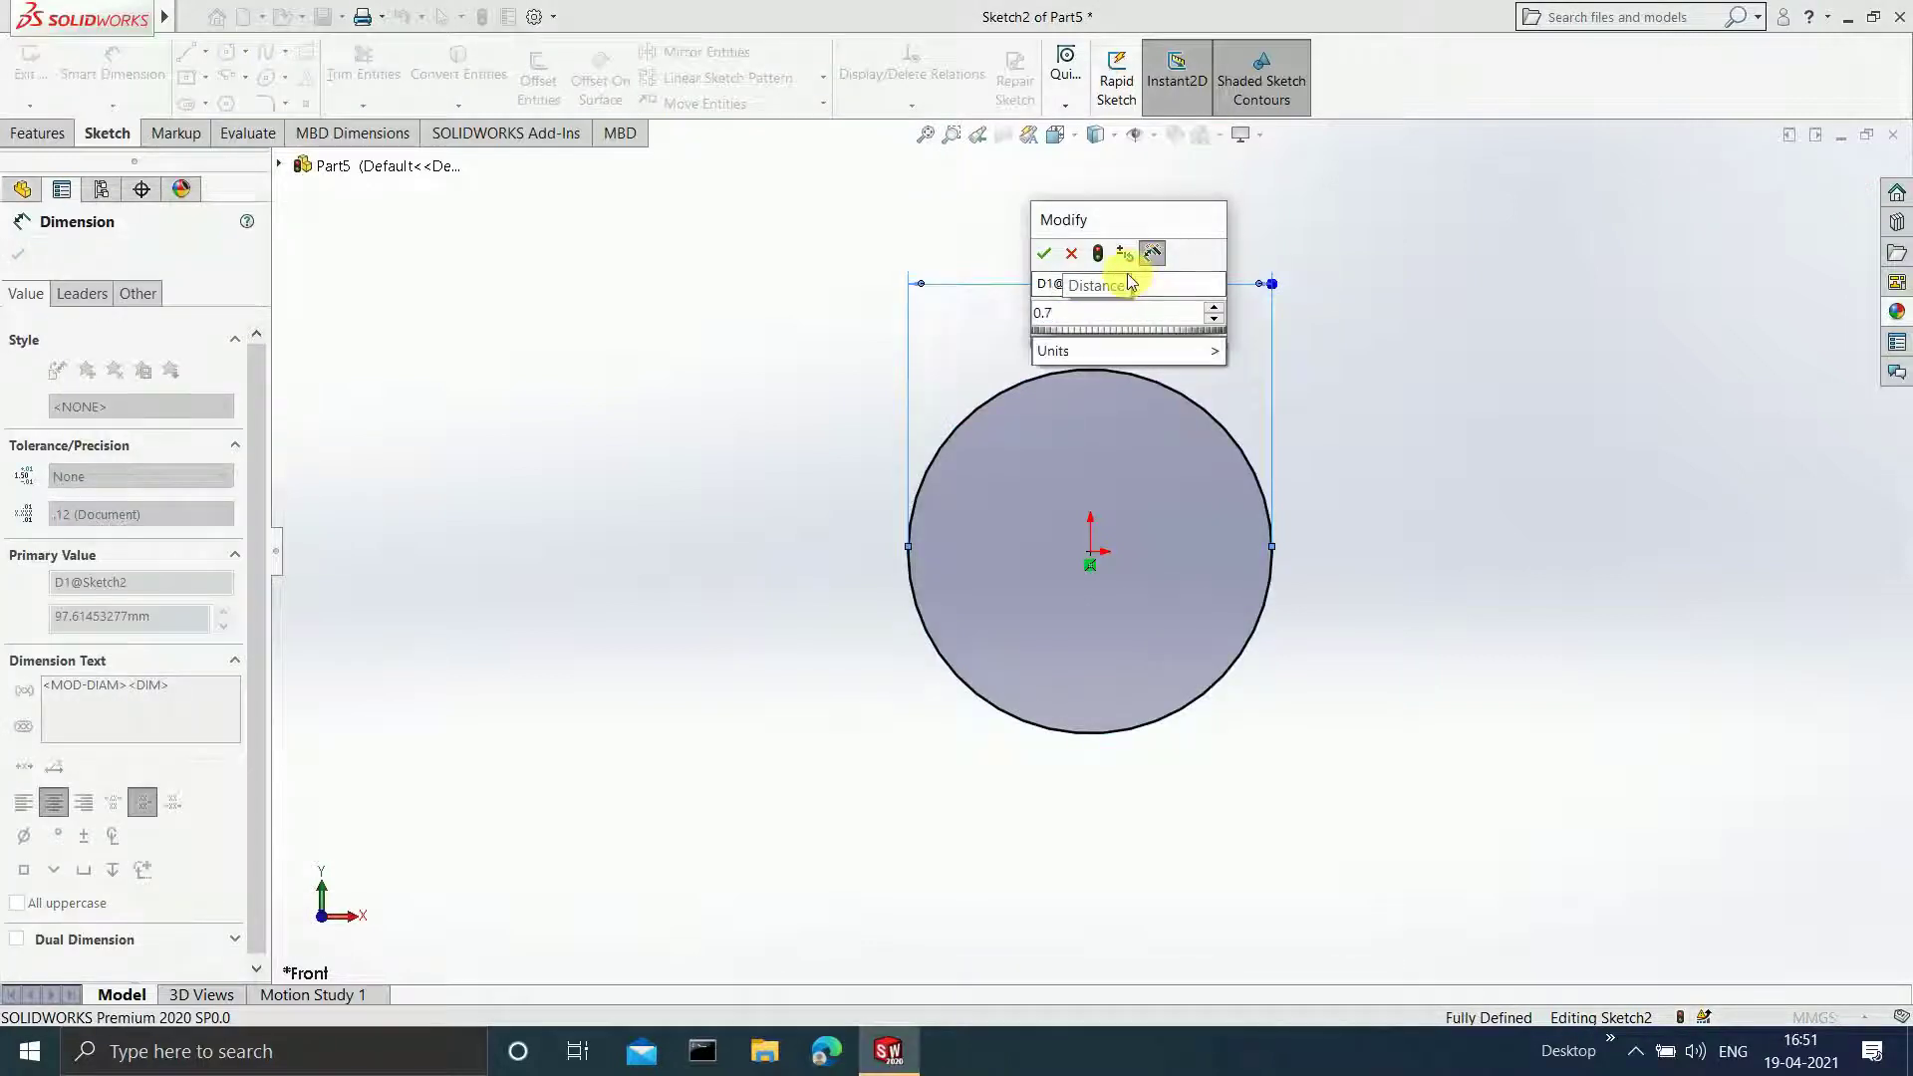
{"action": "key", "text": "Return"}
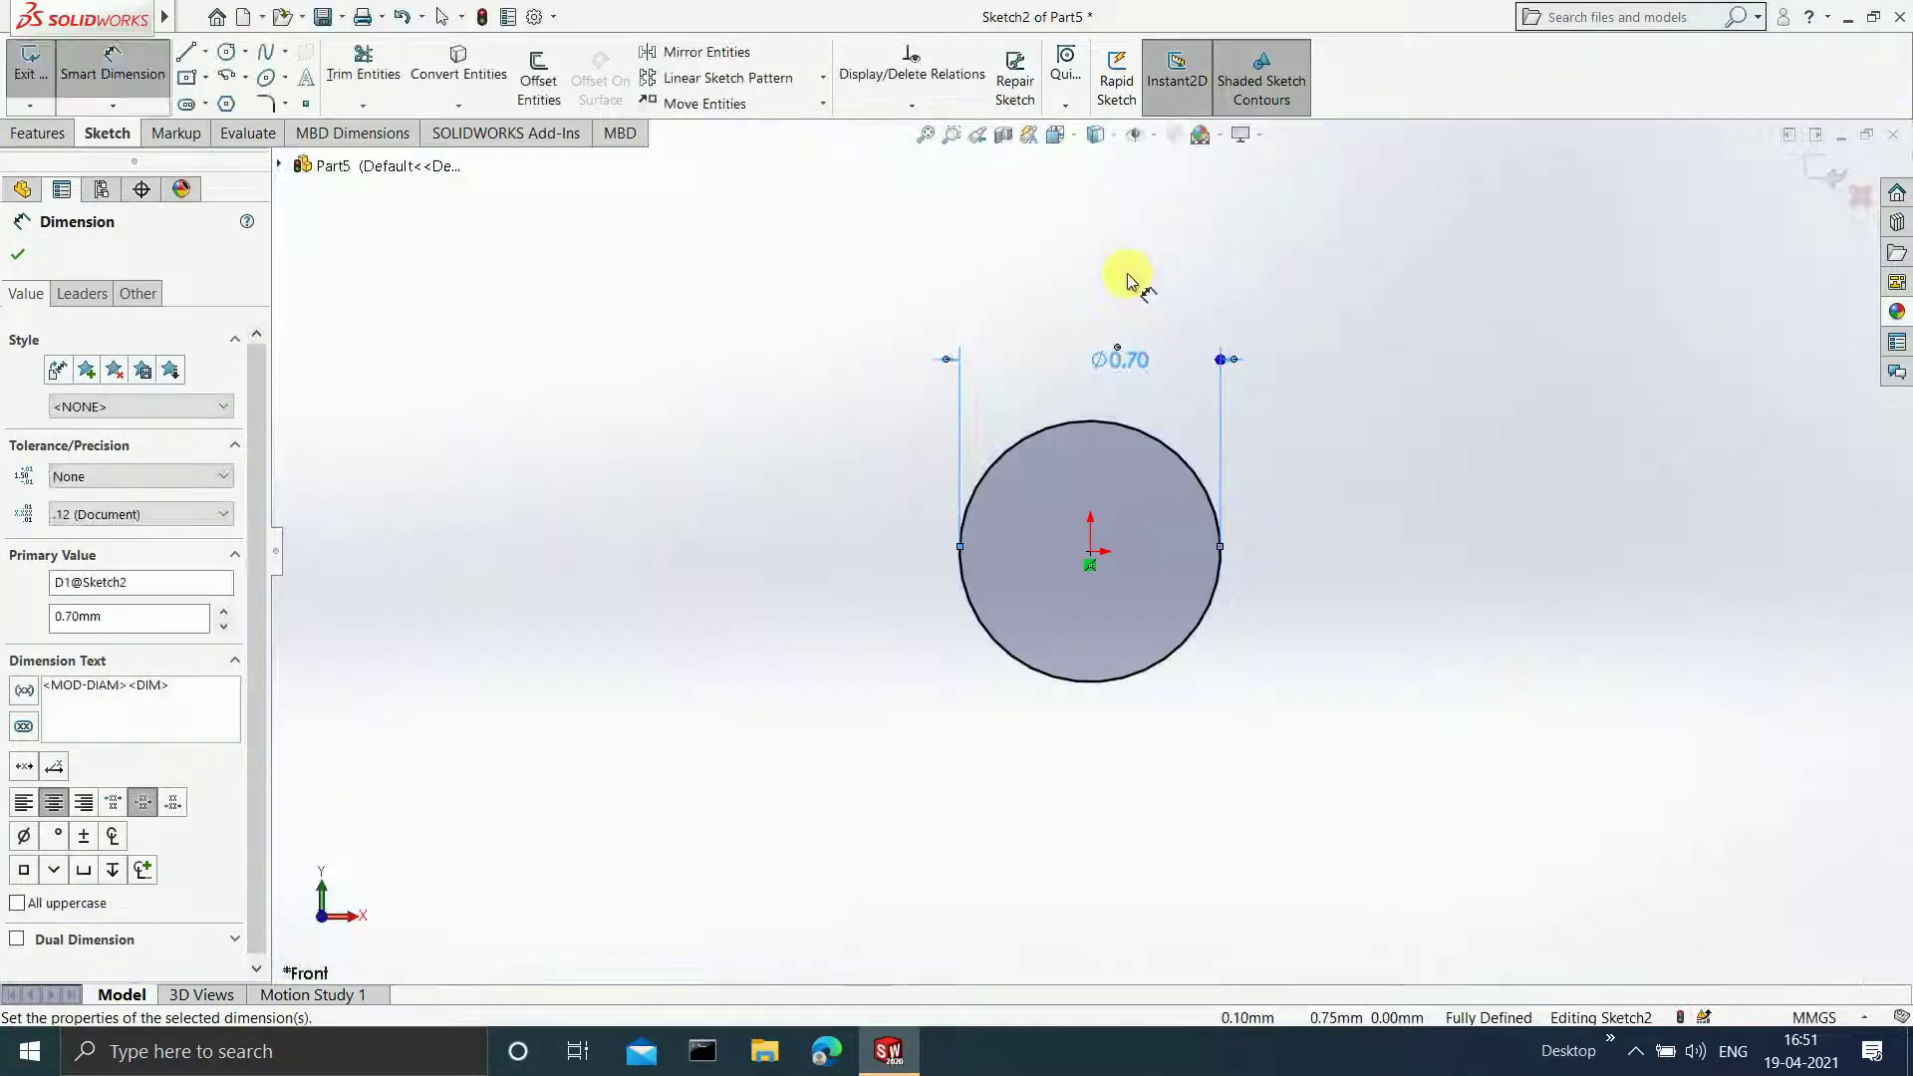
{"action": "scroll", "coordinate": [1067, 585], "scroll_direction": "down", "scroll_amount": 3}
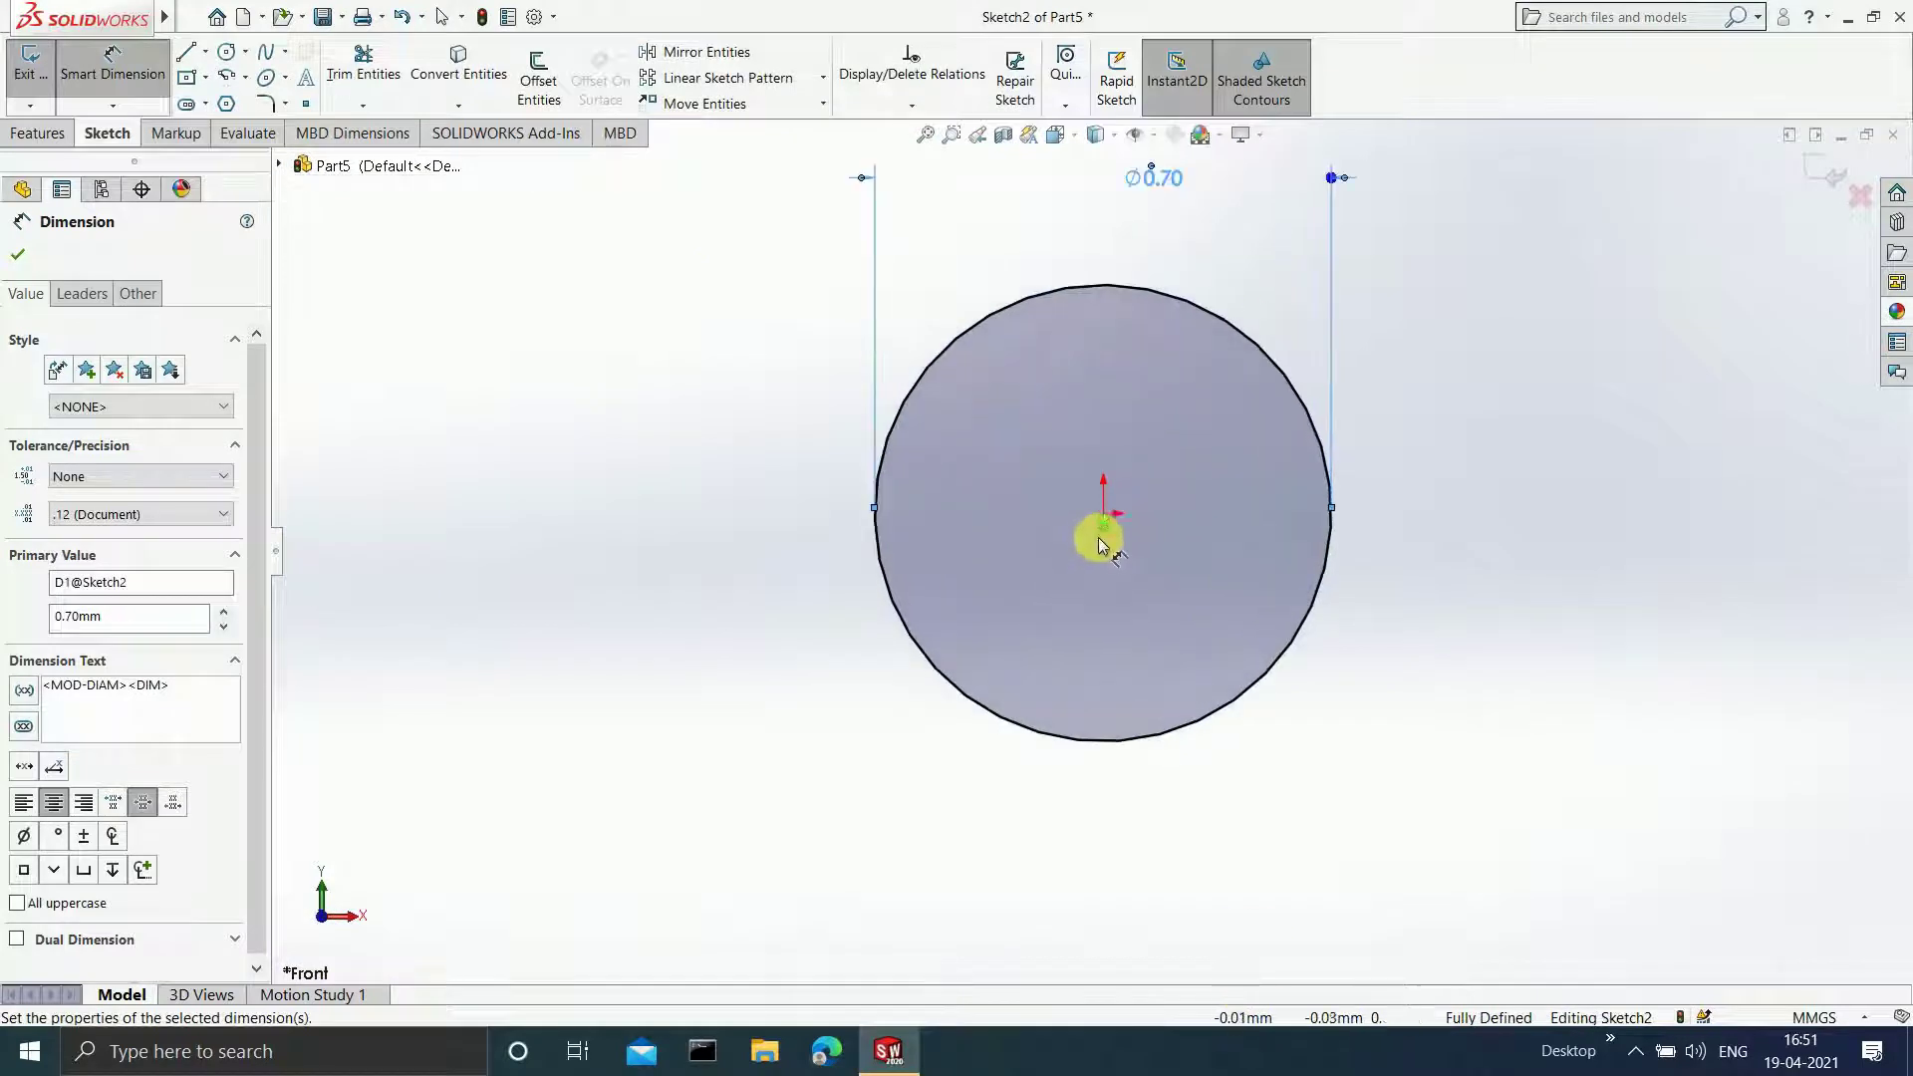
{"action": "scroll", "coordinate": [1099, 534], "scroll_direction": "up", "scroll_amount": 2}
{"action": "scroll", "coordinate": [1103, 504], "scroll_direction": "down", "scroll_amount": 3}
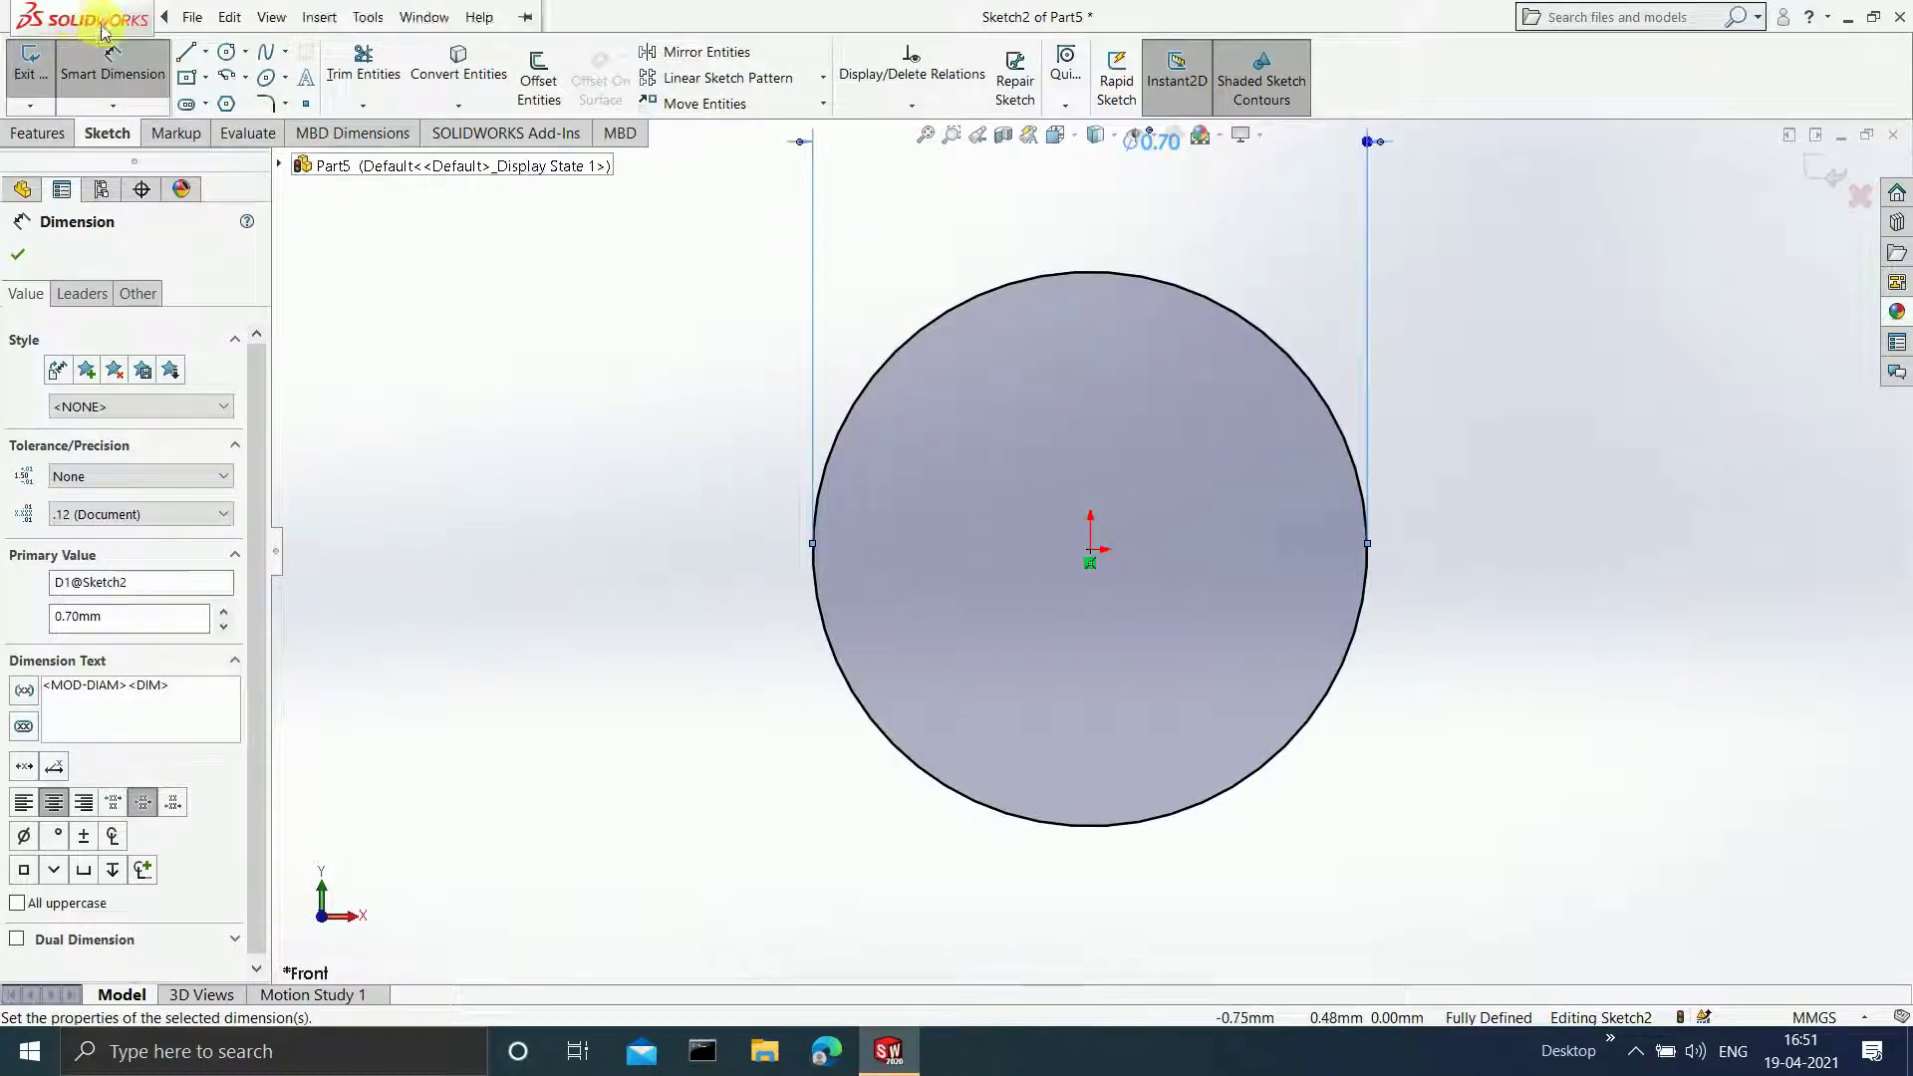
- Draw a horizontal centerline across the circle's full diameter and trim away the lower half of the circle with Power trim
{"action": "left_click", "coordinate": [204, 52]}
{"action": "left_click", "coordinate": [224, 94]}
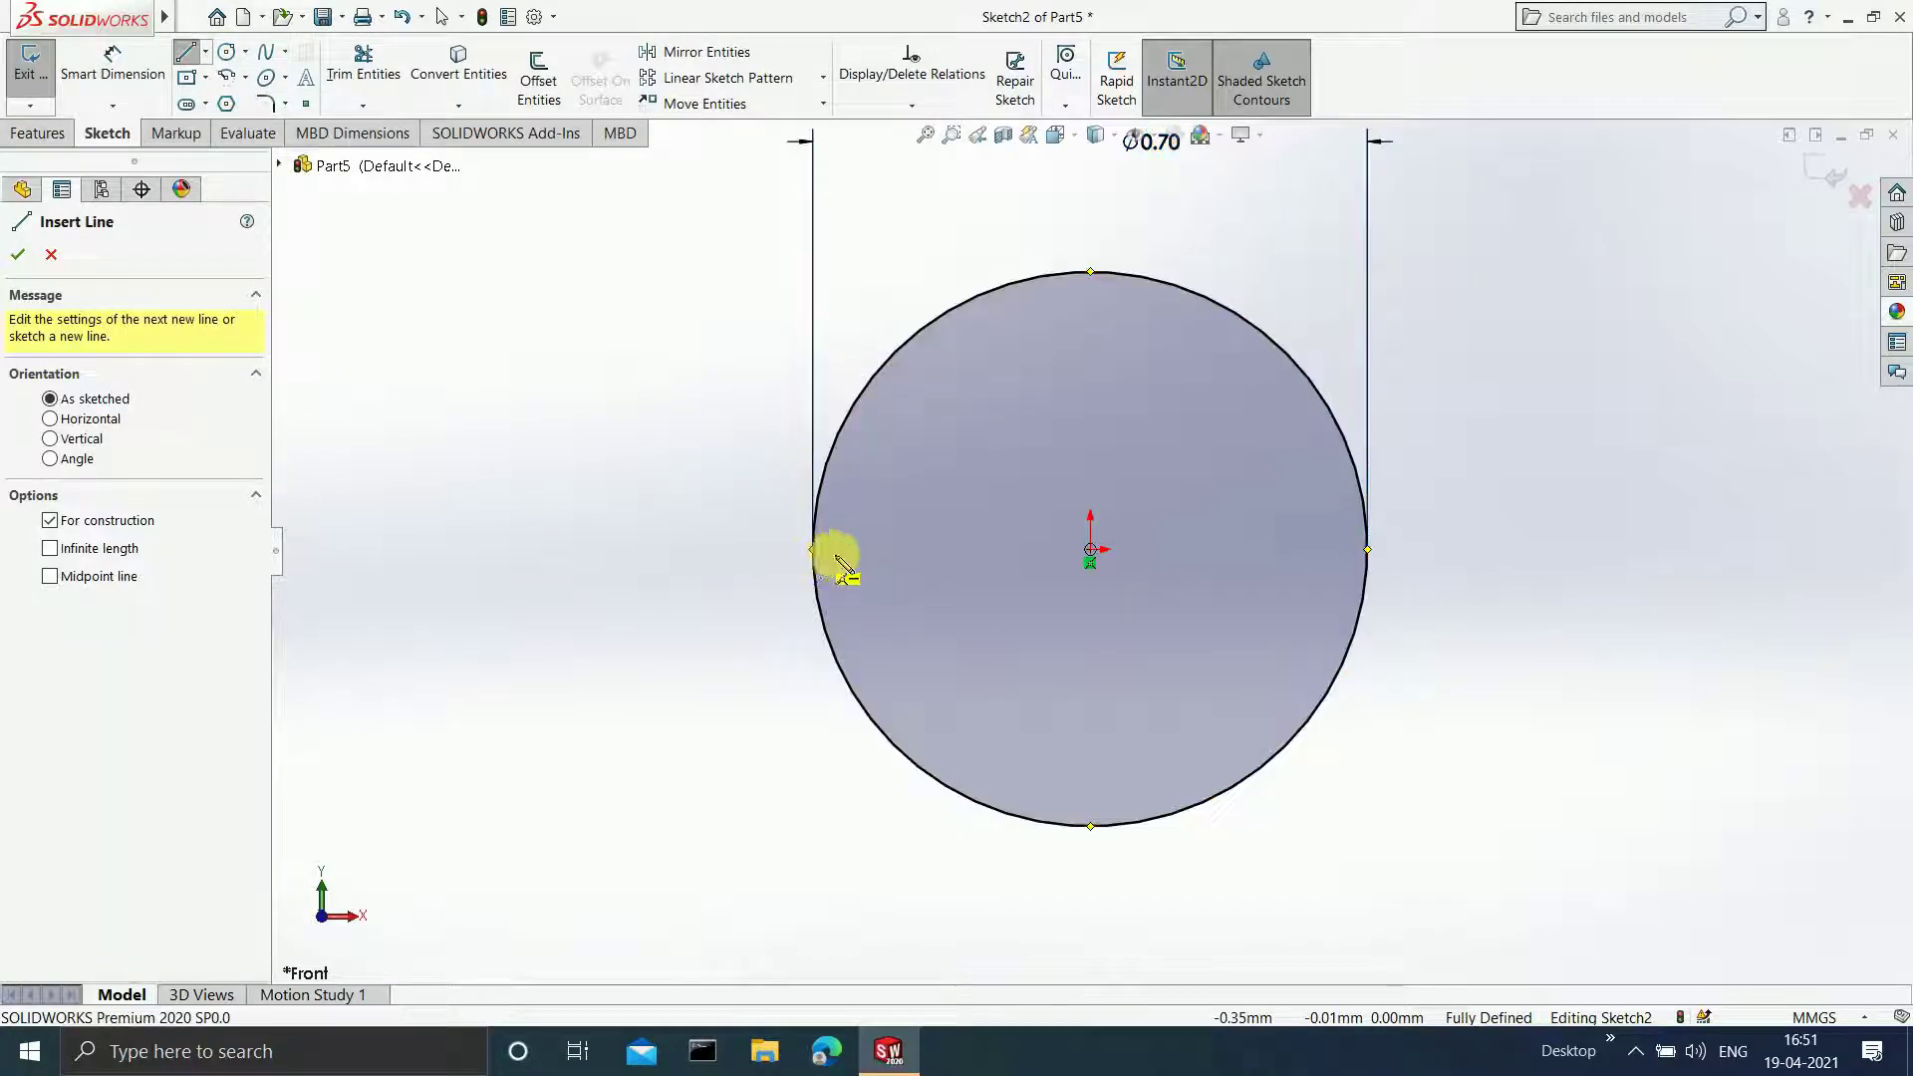
{"action": "left_click", "coordinate": [812, 551]}
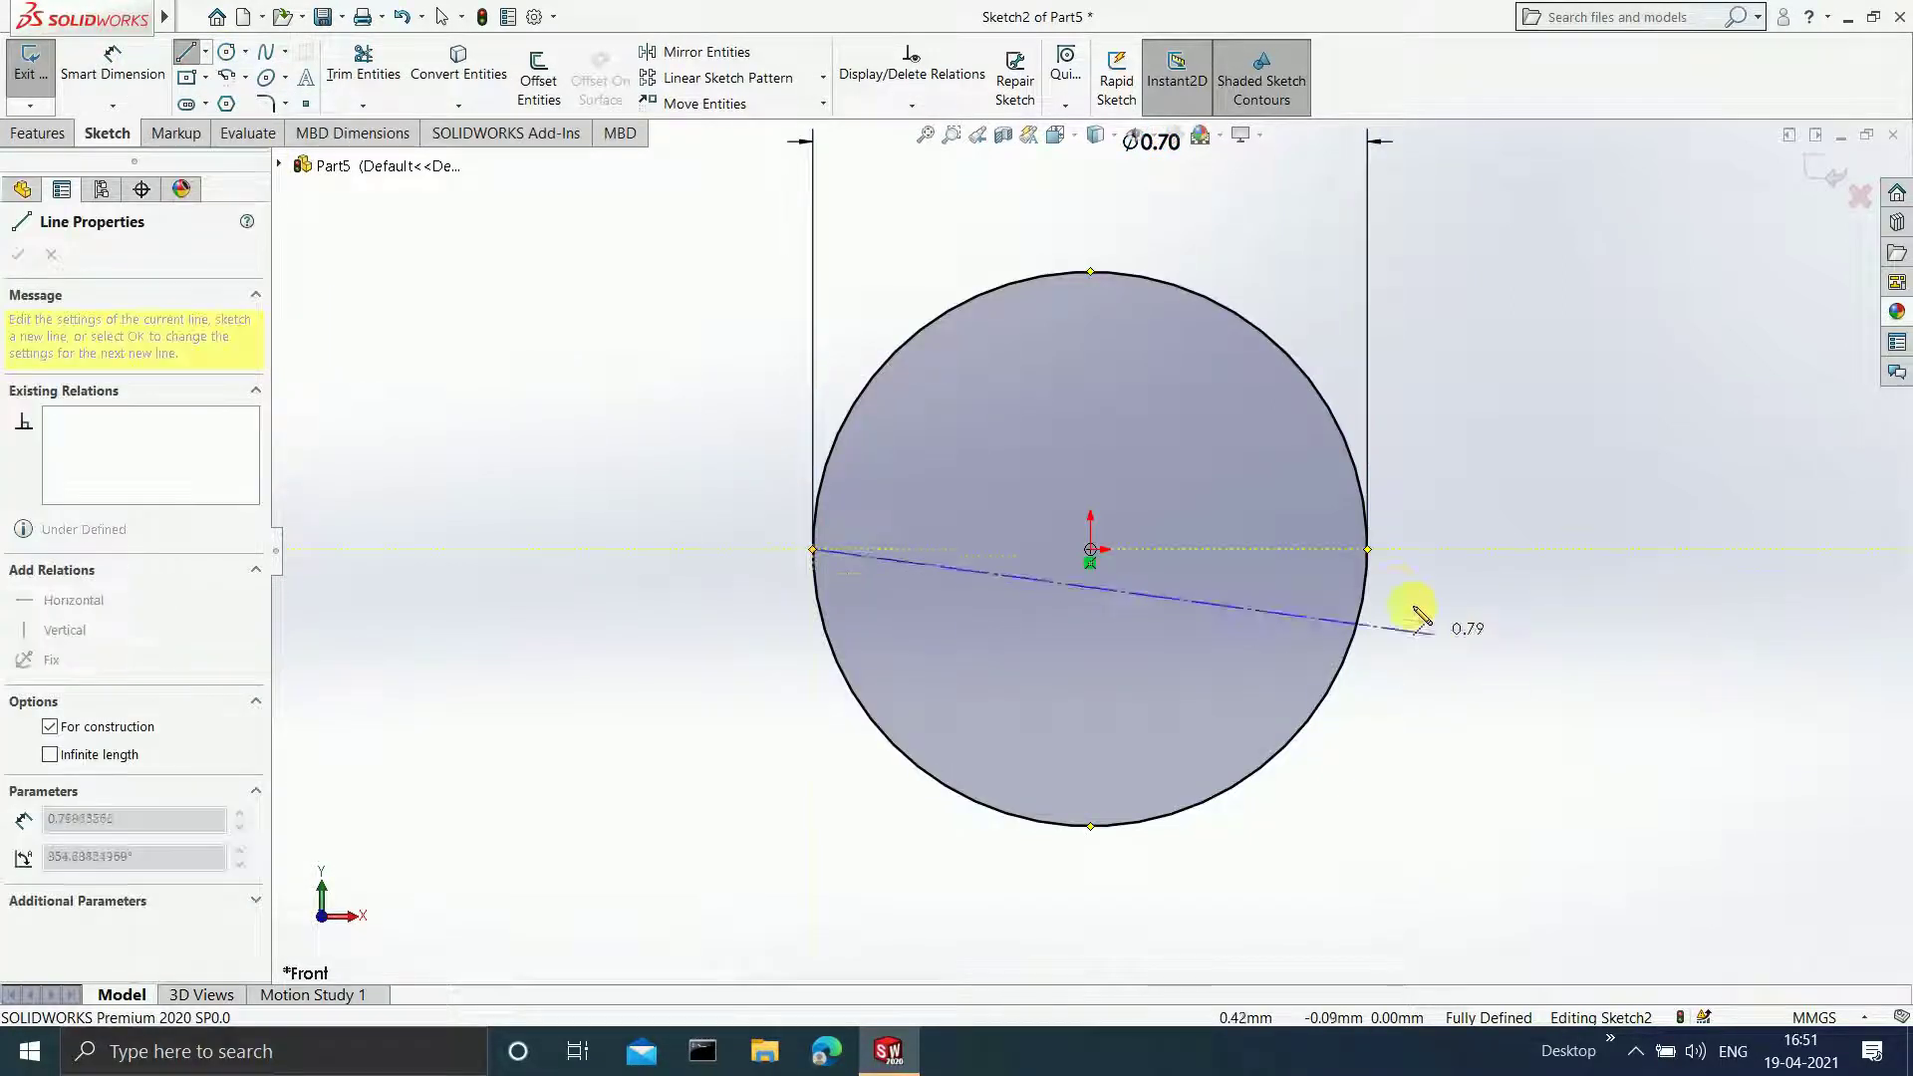
{"action": "left_click", "coordinate": [1367, 549]}
{"action": "key", "text": "Escape"}
{"action": "key", "text": "Escape"}
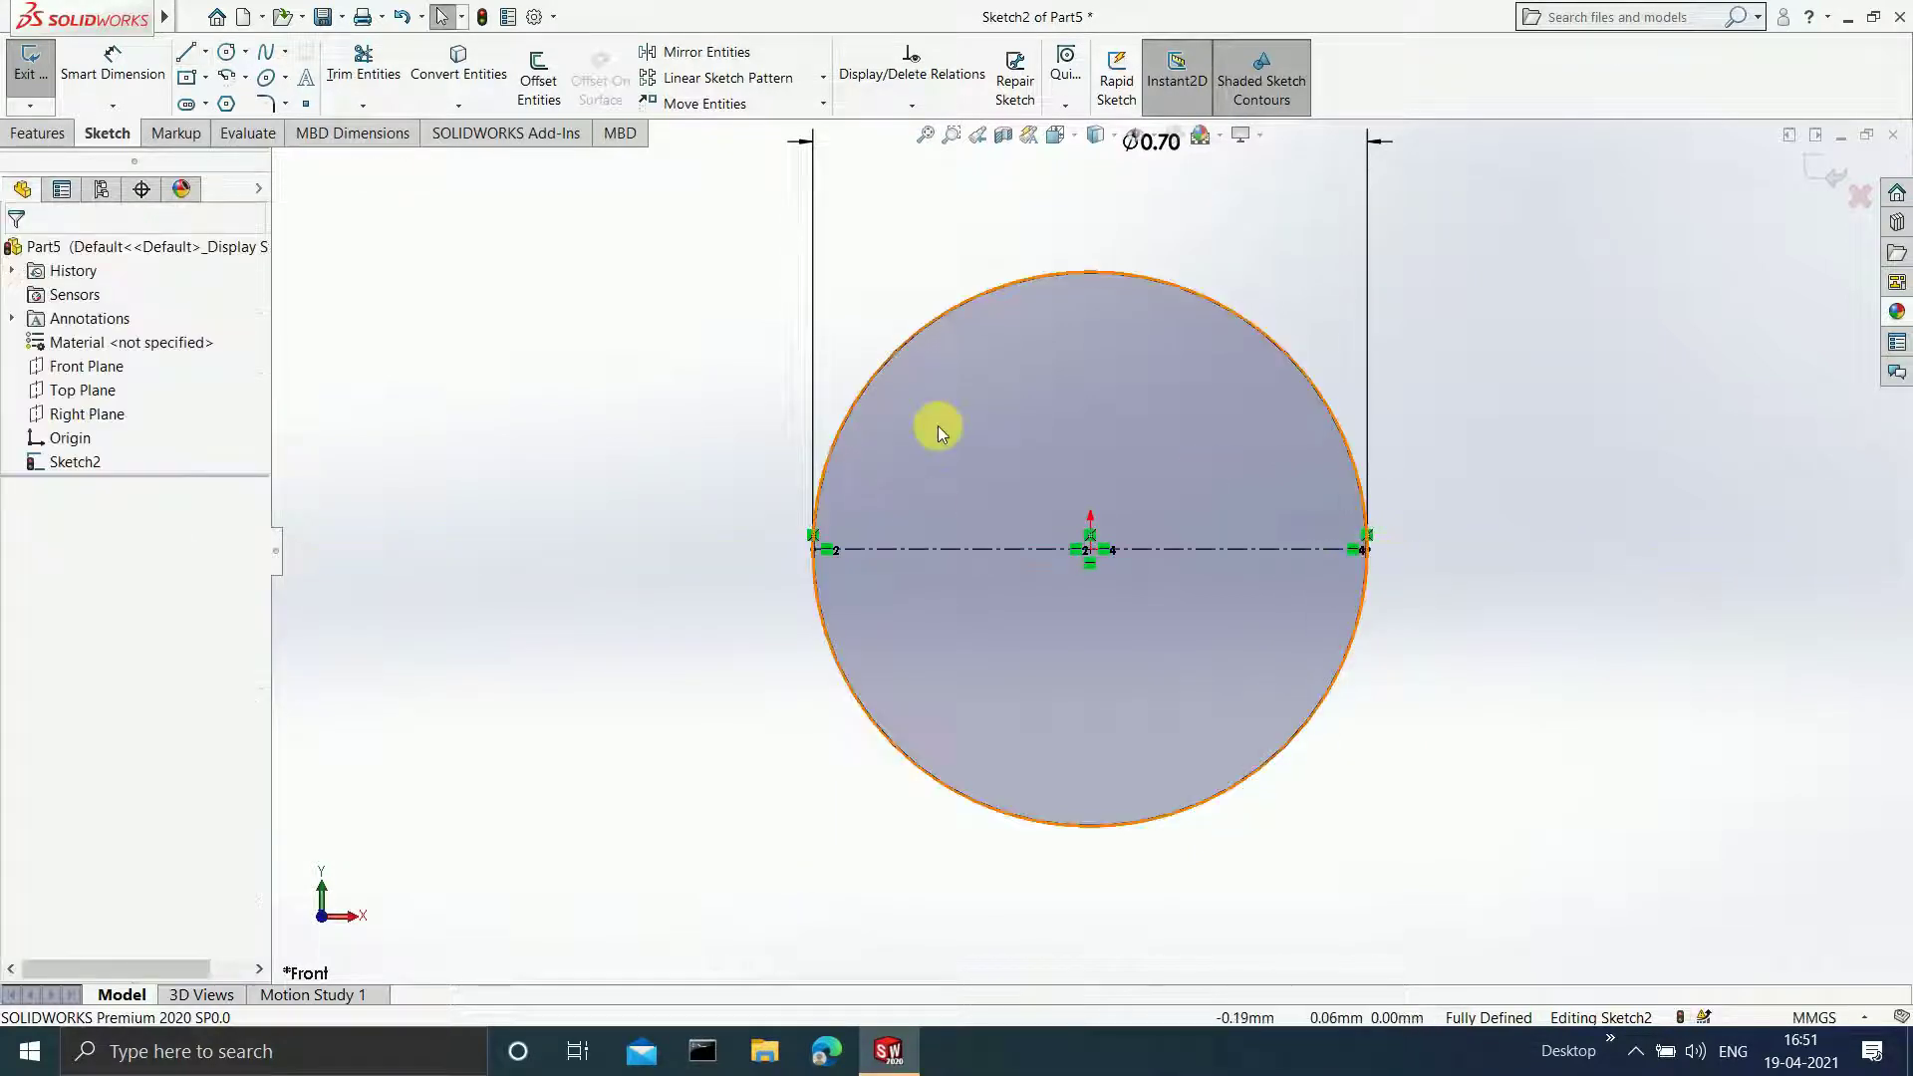
{"action": "left_click", "coordinate": [390, 73]}
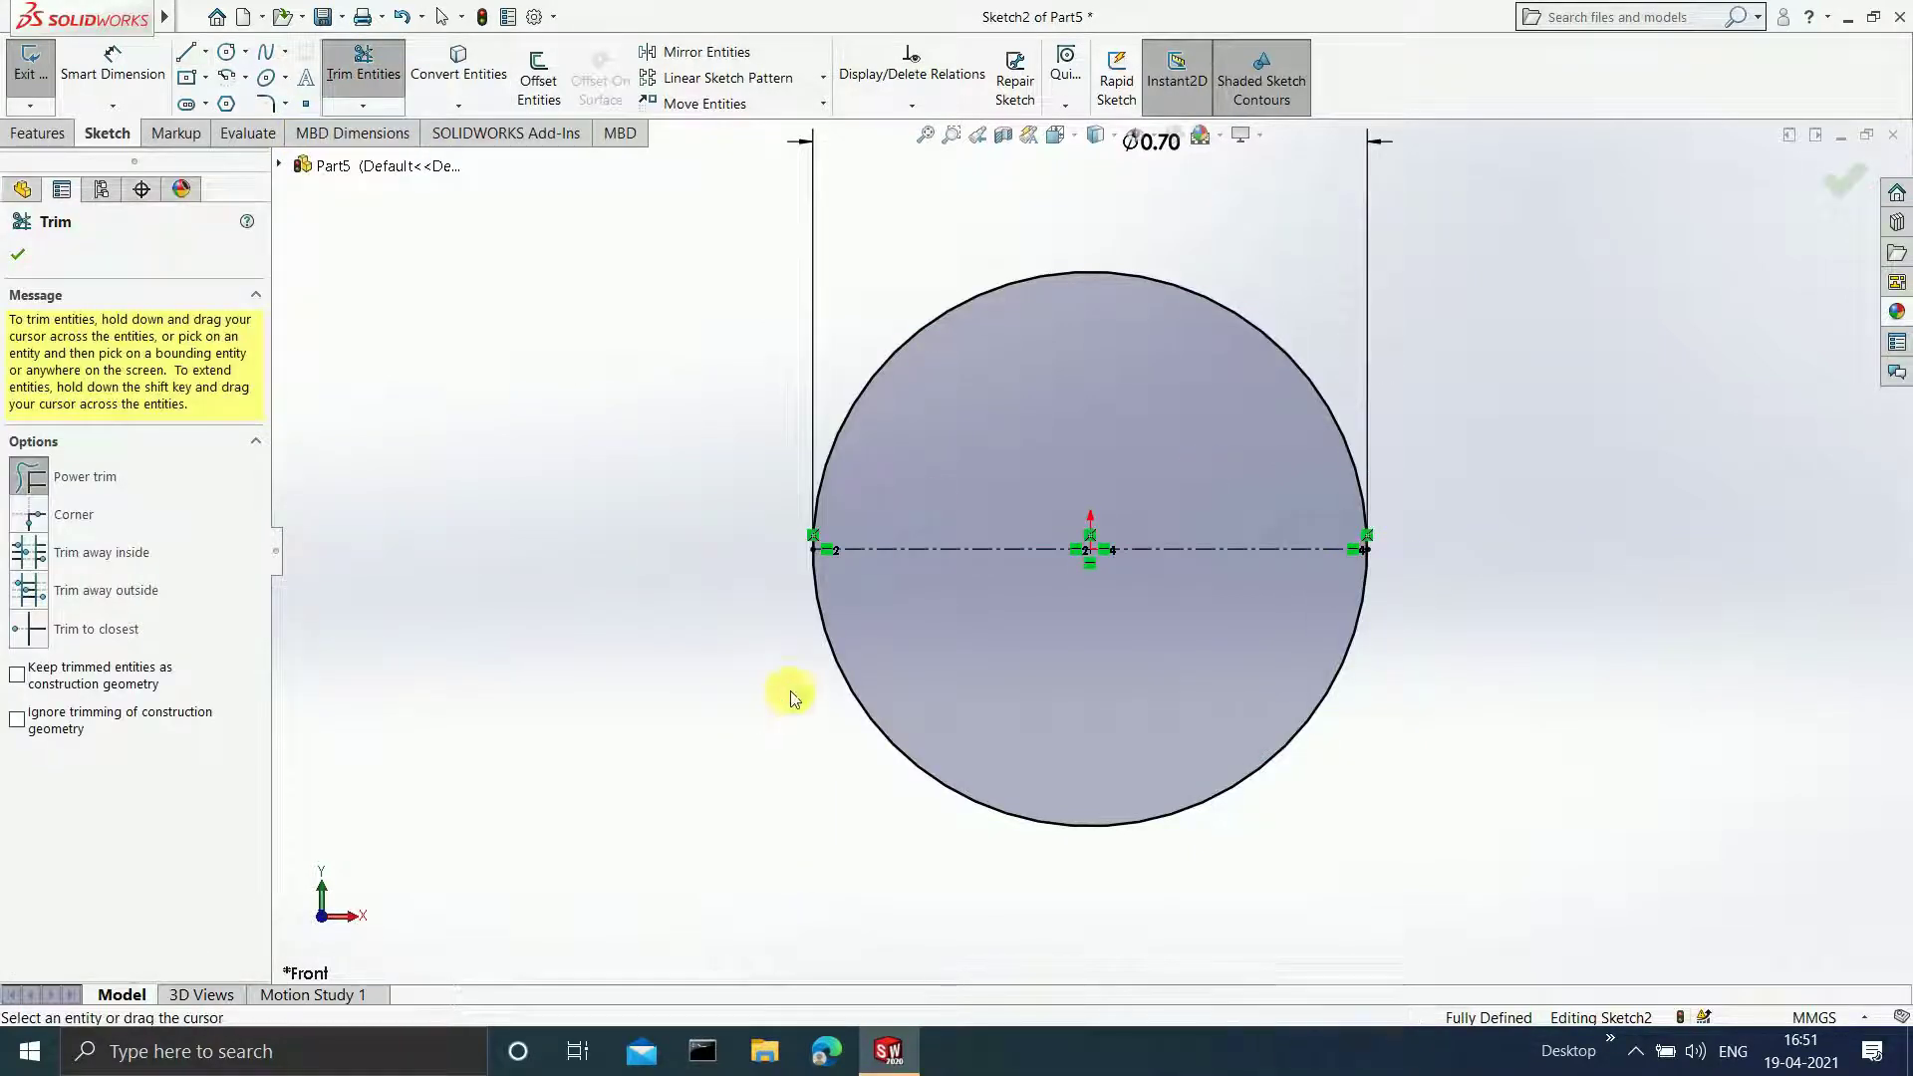
{"action": "mouse_move", "coordinate": [790, 692]}
{"action": "left_mouse_down"}
{"action": "mouse_move", "coordinate": [879, 646]}
{"action": "mouse_move", "coordinate": [1156, 658]}
{"action": "left_mouse_up"}
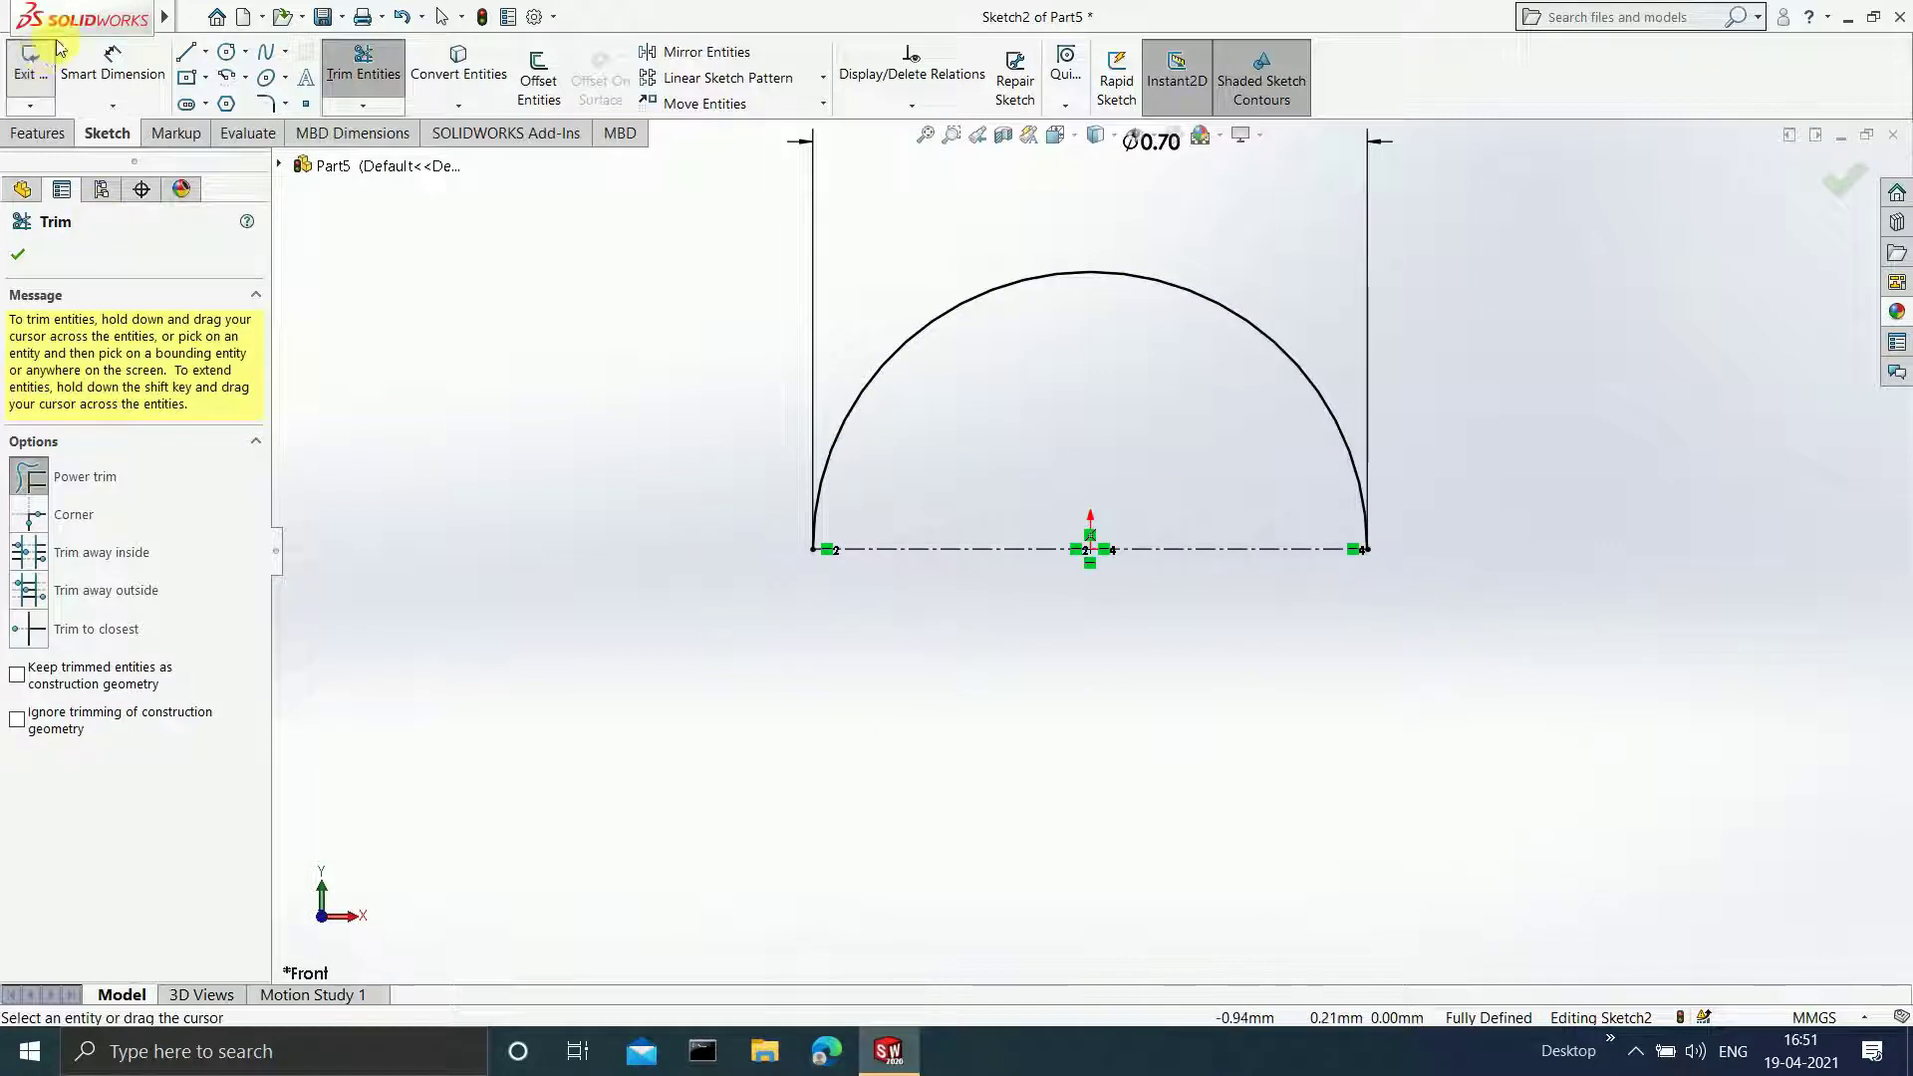
- Draw a horizontal line about 0.11 mm long from the half-circle's right endpoint inward along the centerline
{"action": "left_click", "coordinate": [189, 55]}
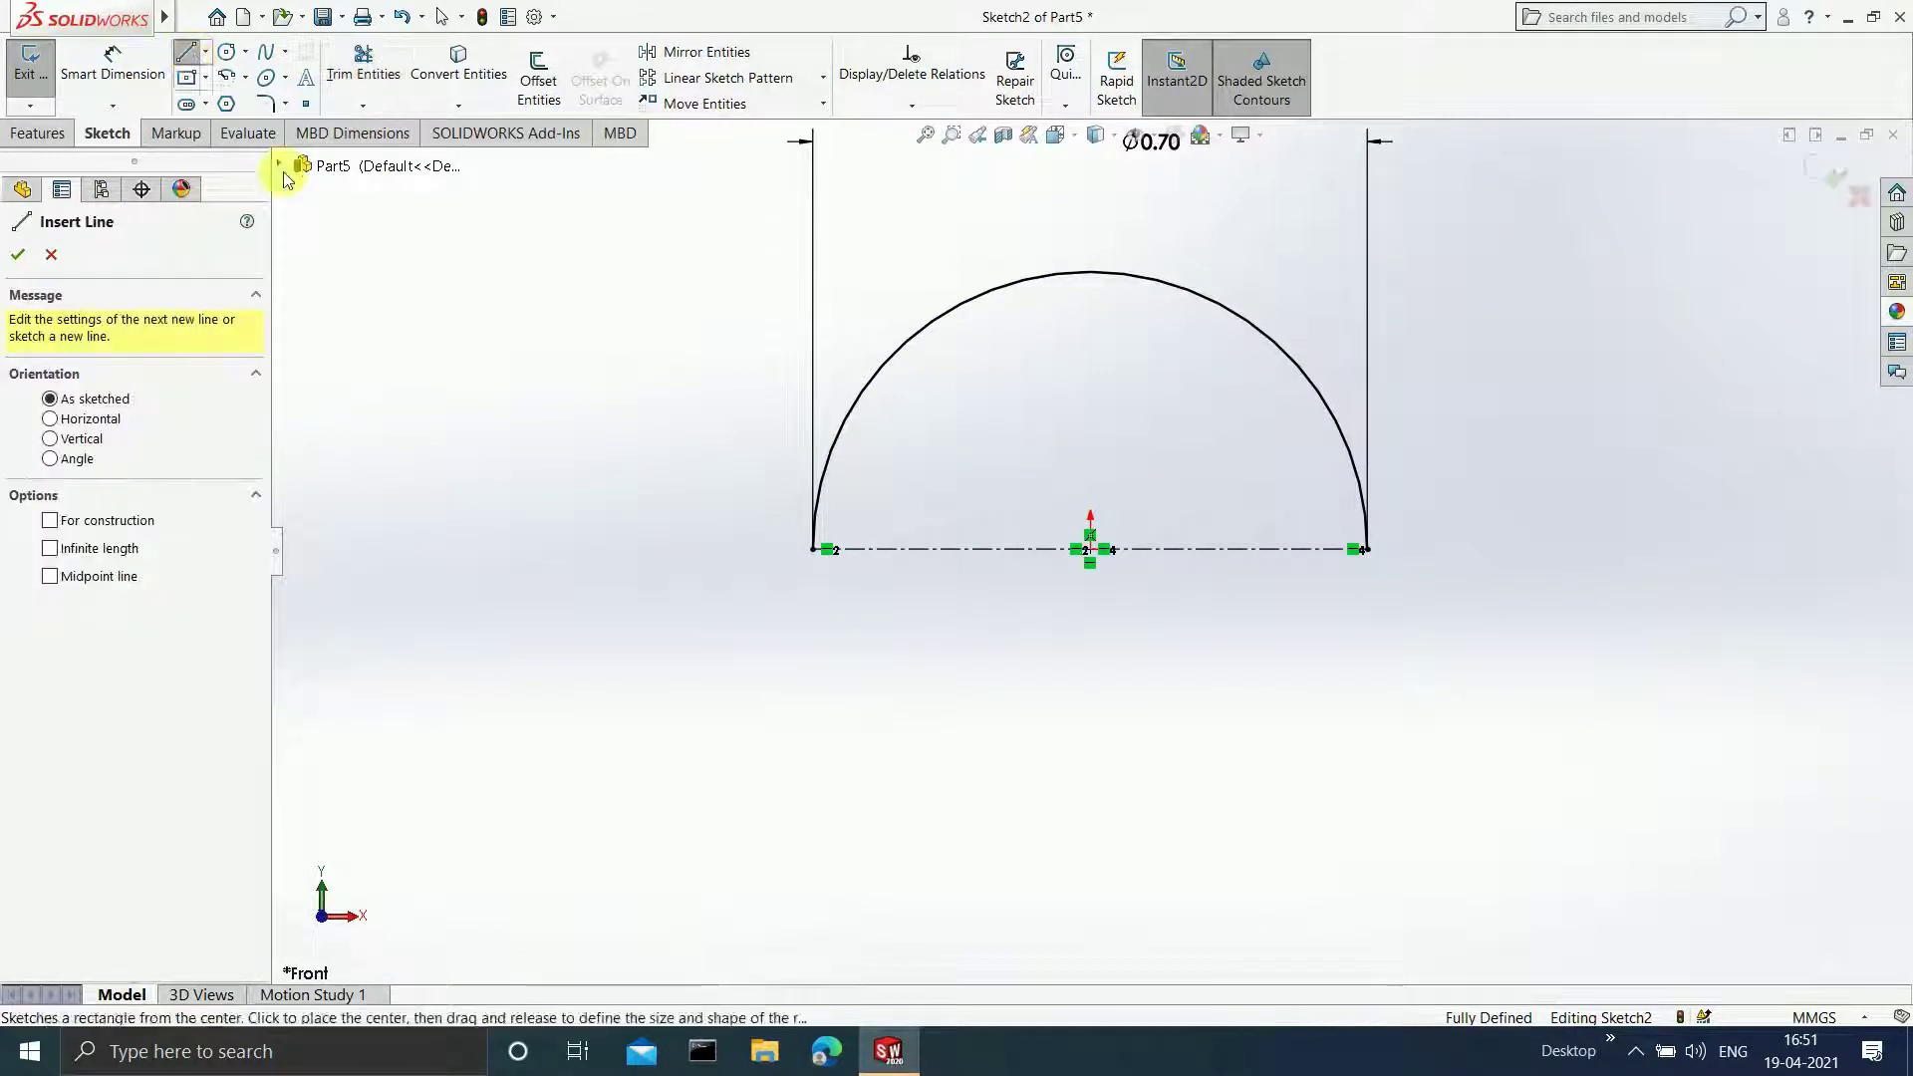
{"action": "left_click", "coordinate": [1365, 549]}
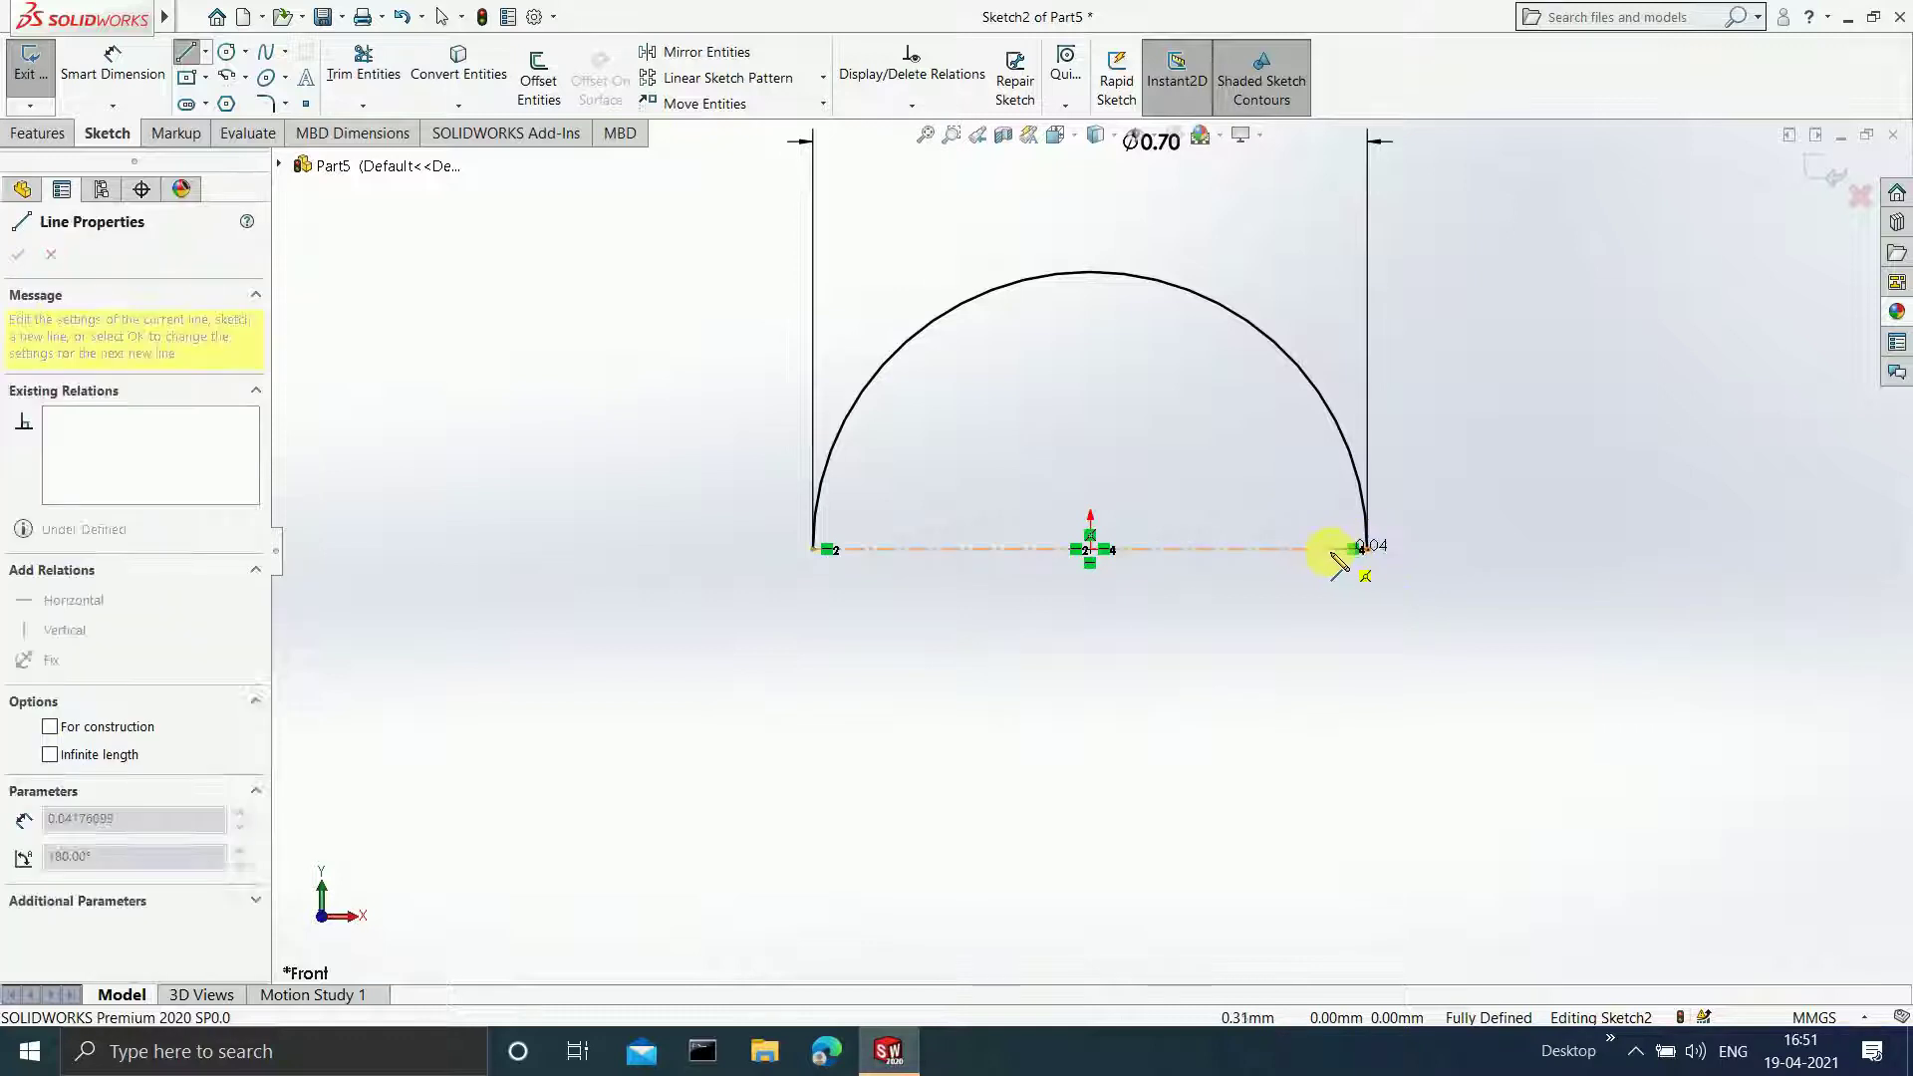
{"action": "left_click", "coordinate": [1277, 549]}
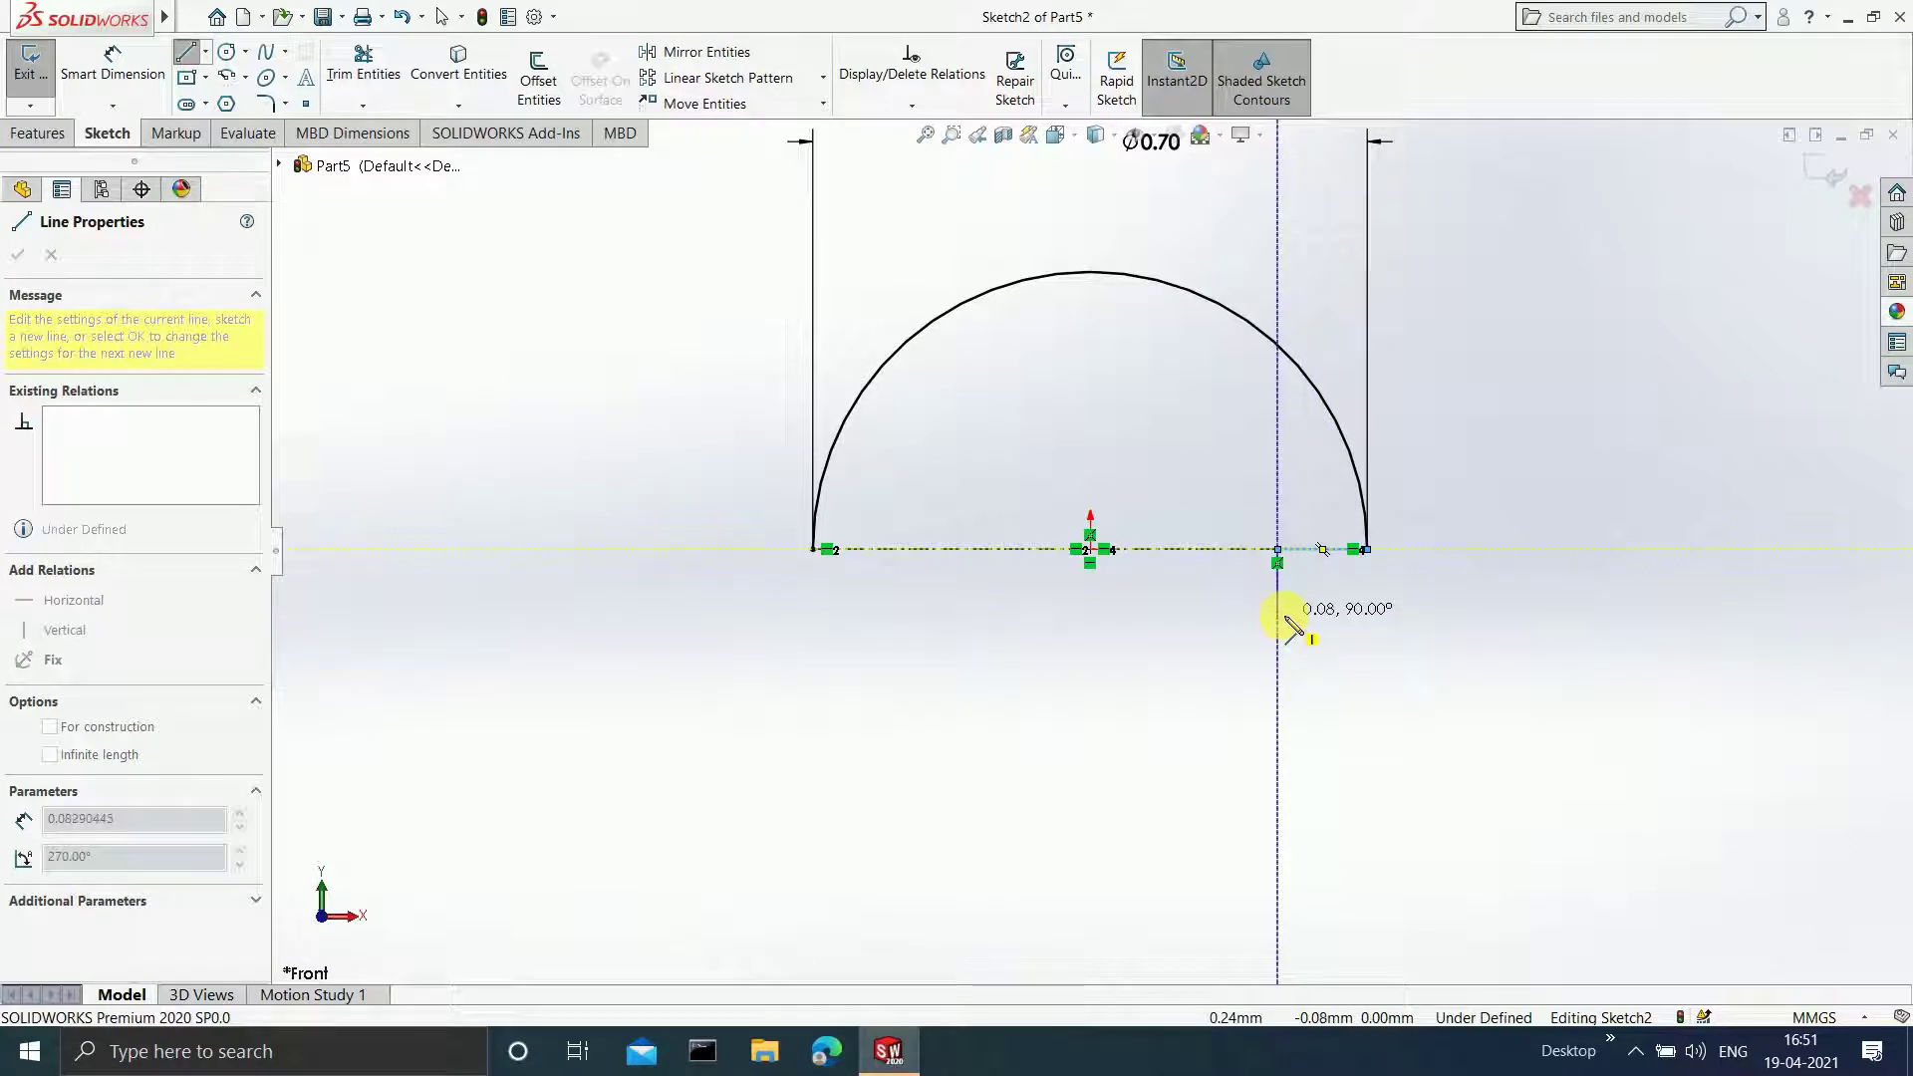
{"action": "key", "text": "Escape"}
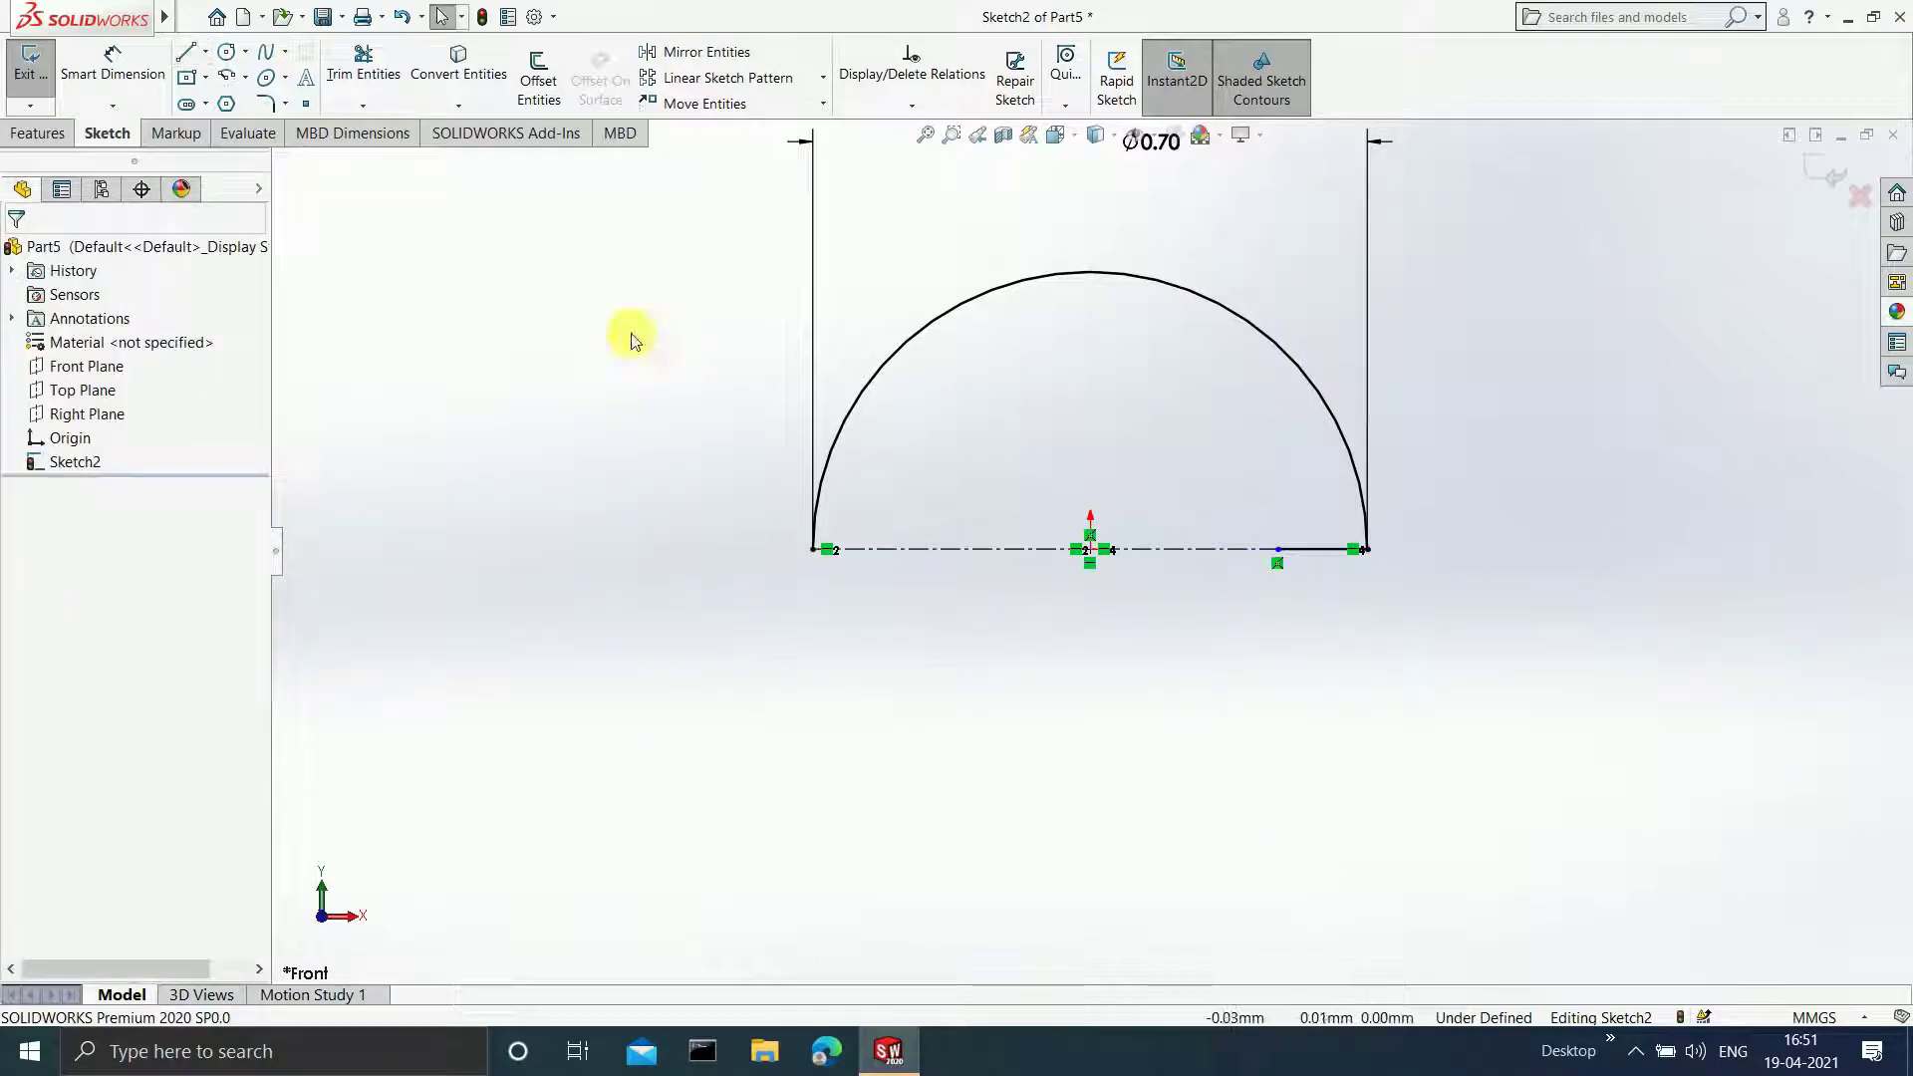
- Dimension the short horizontal line at the half-circle's right end and set its length to 0.15 mm
{"action": "left_click", "coordinate": [144, 72]}
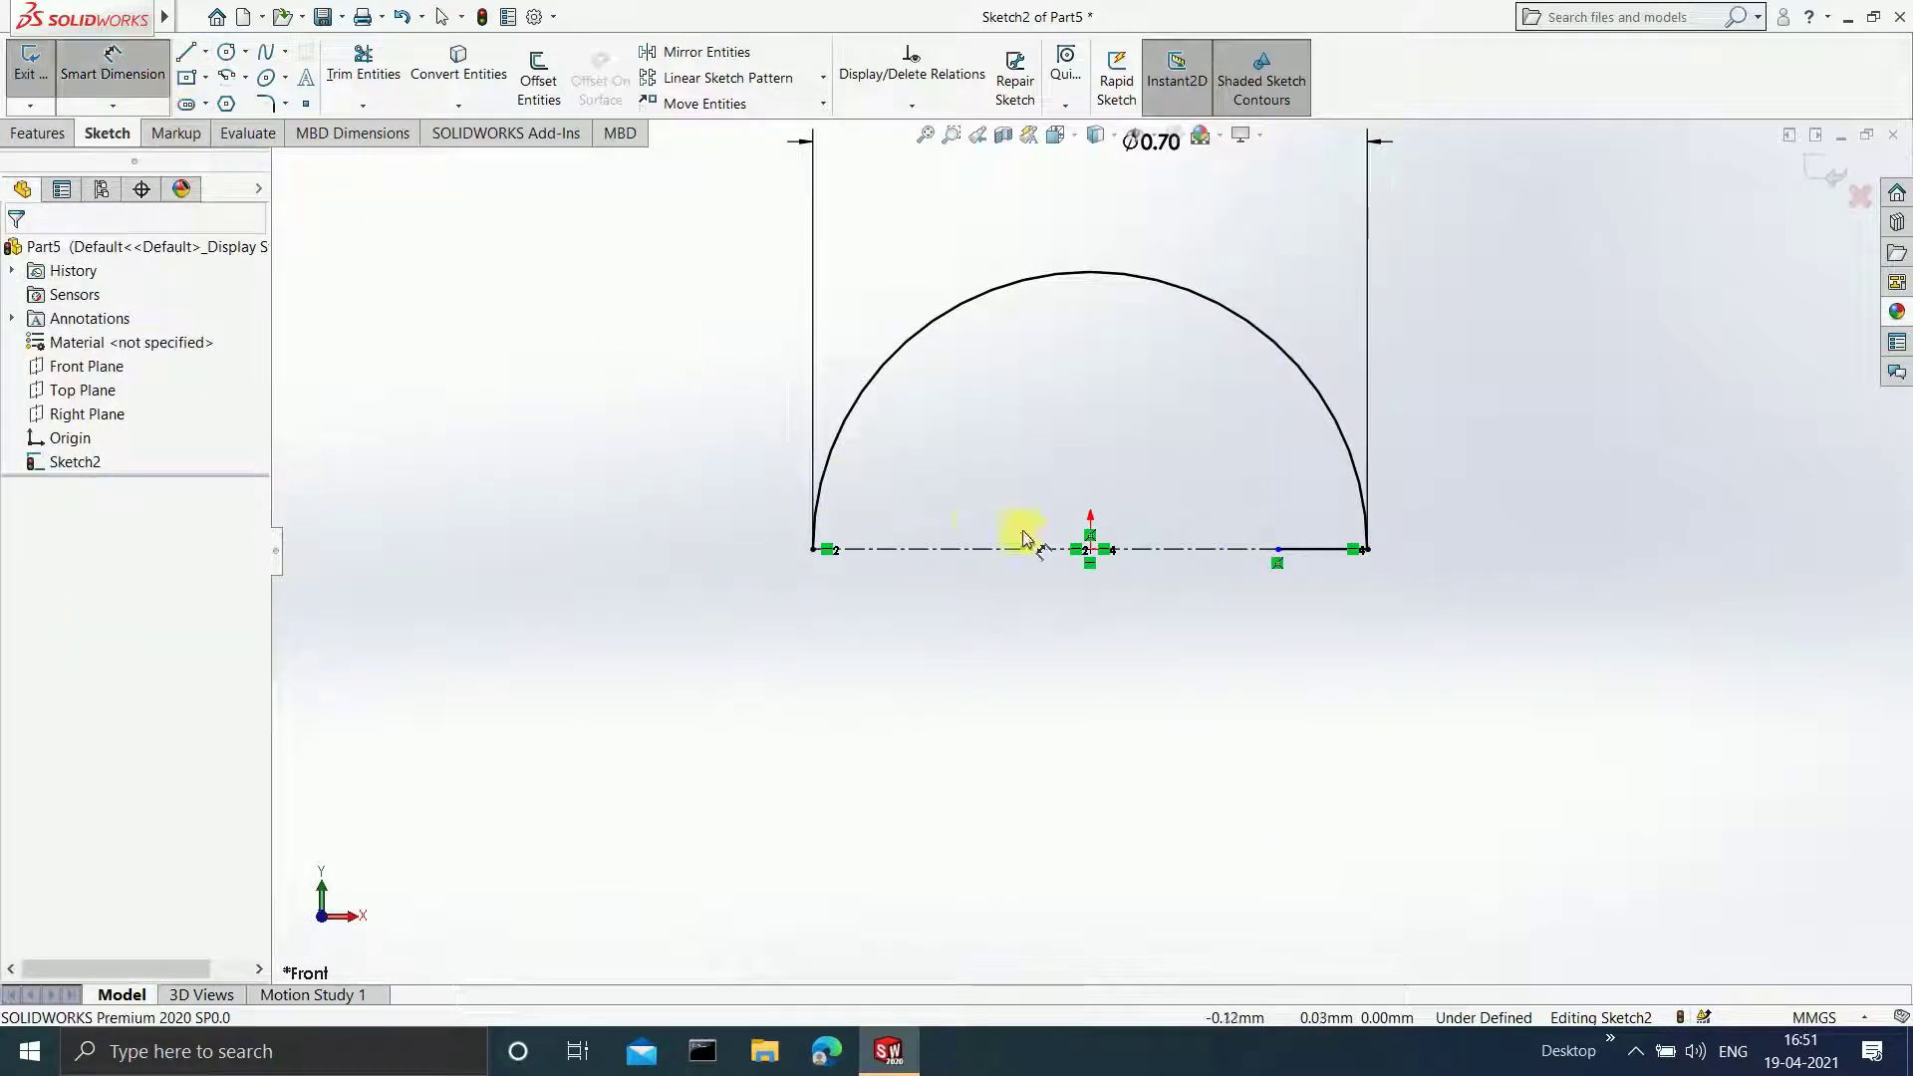
{"action": "left_click", "coordinate": [1315, 561]}
{"action": "left_click", "coordinate": [1316, 641]}
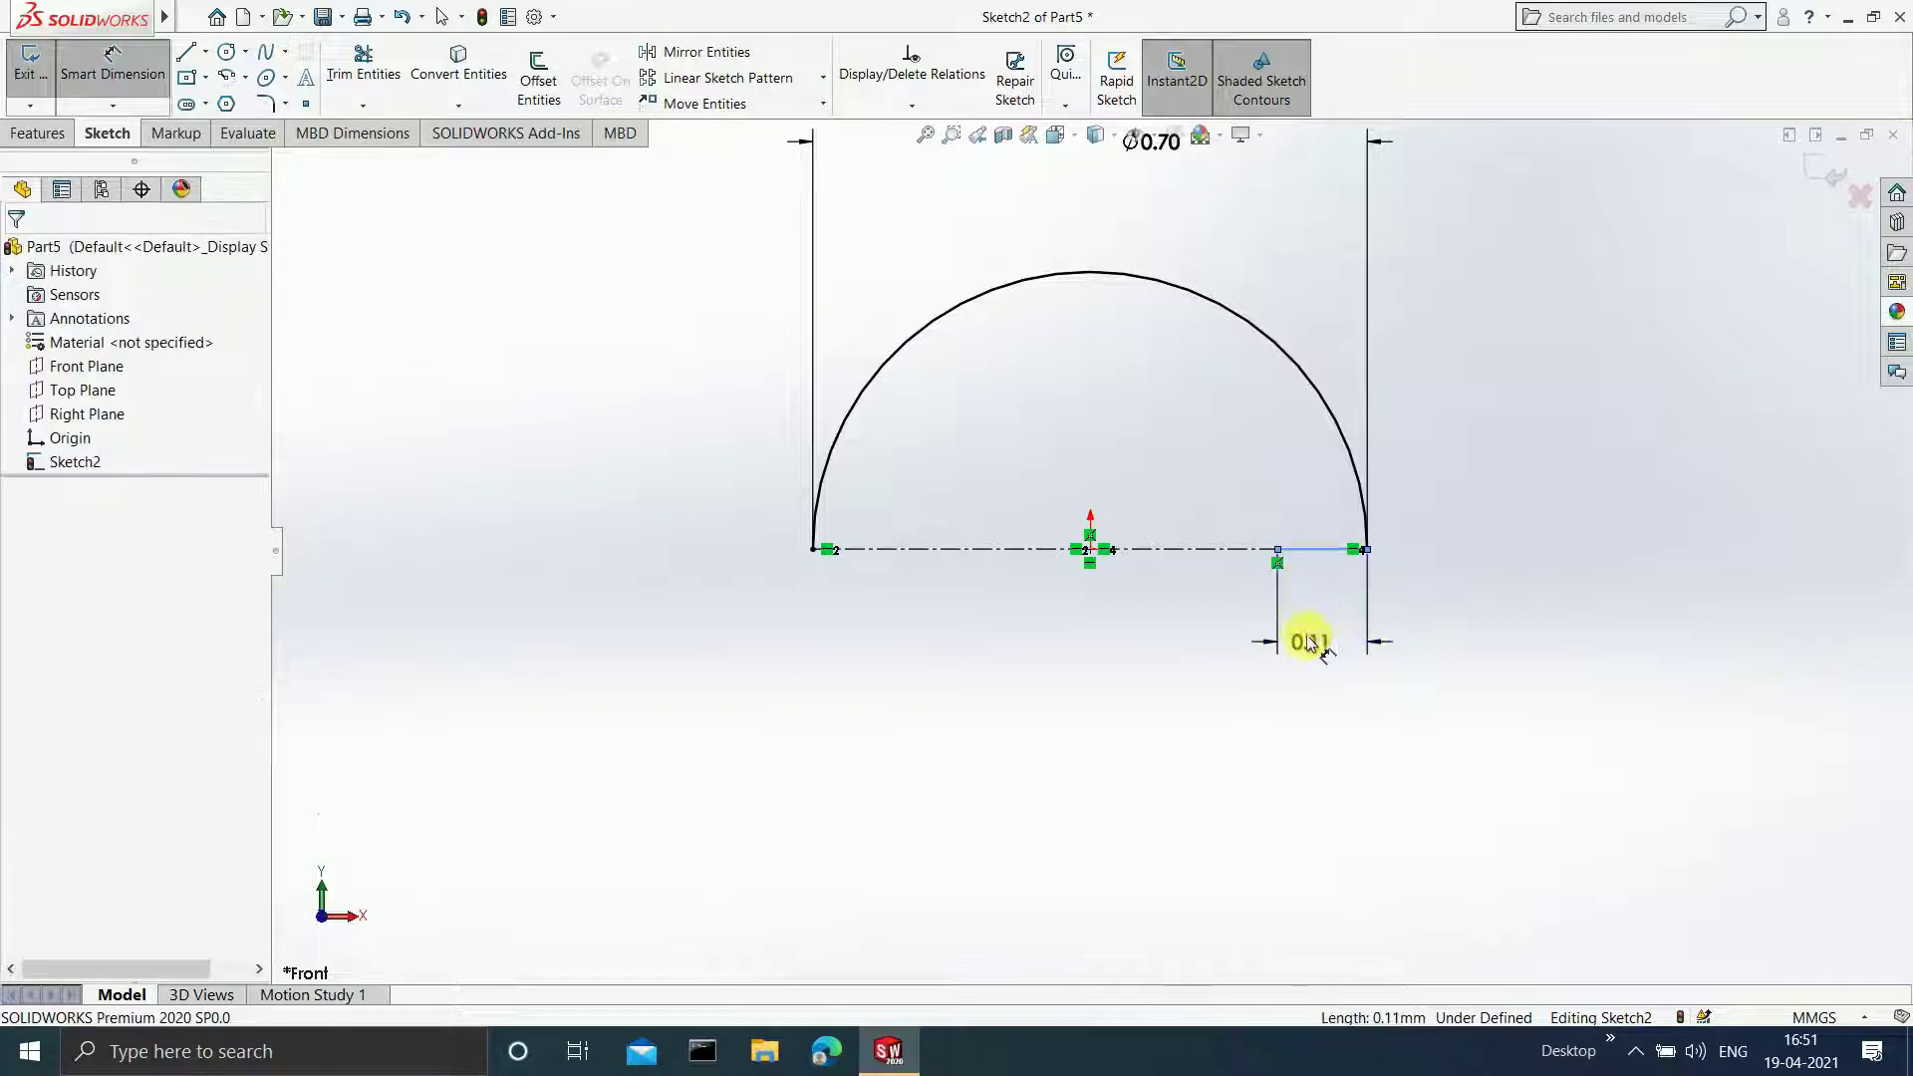
{"action": "type", "text": "0.15"}
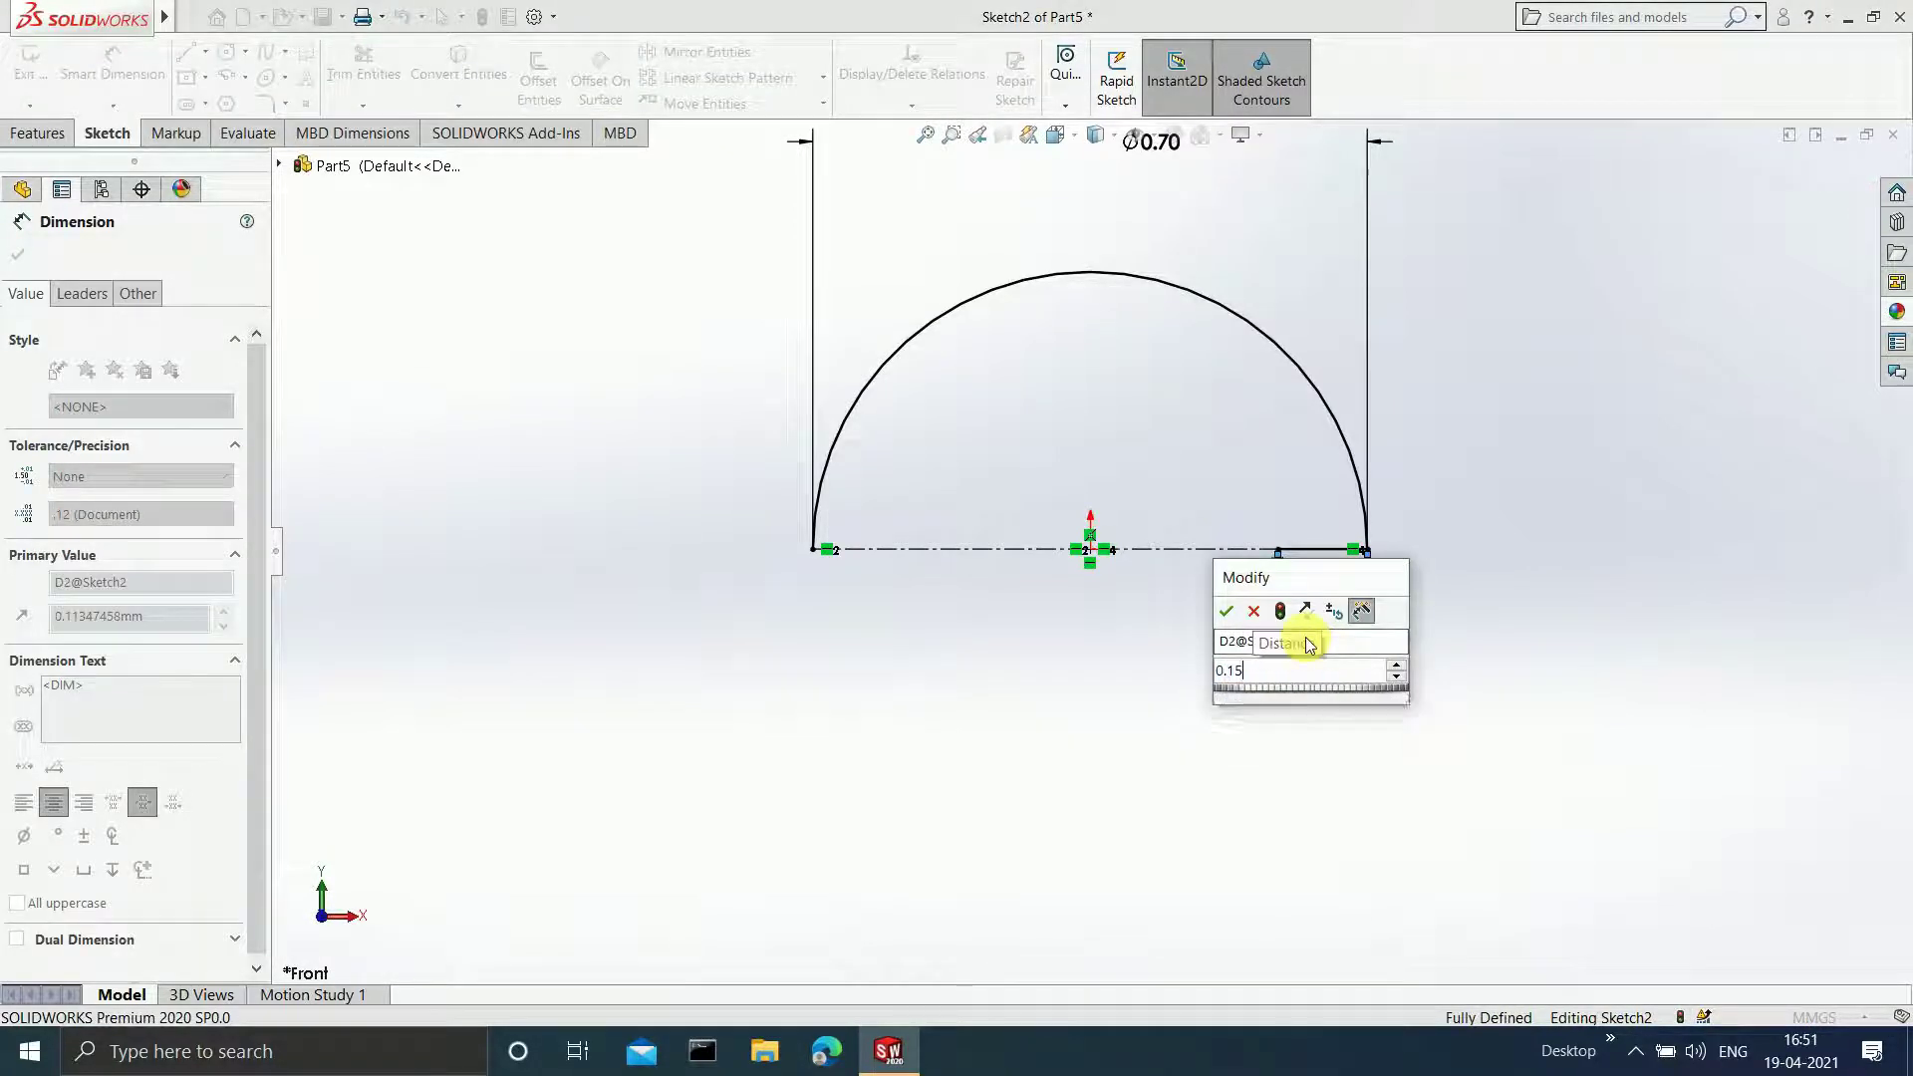
{"action": "key", "text": "Return"}
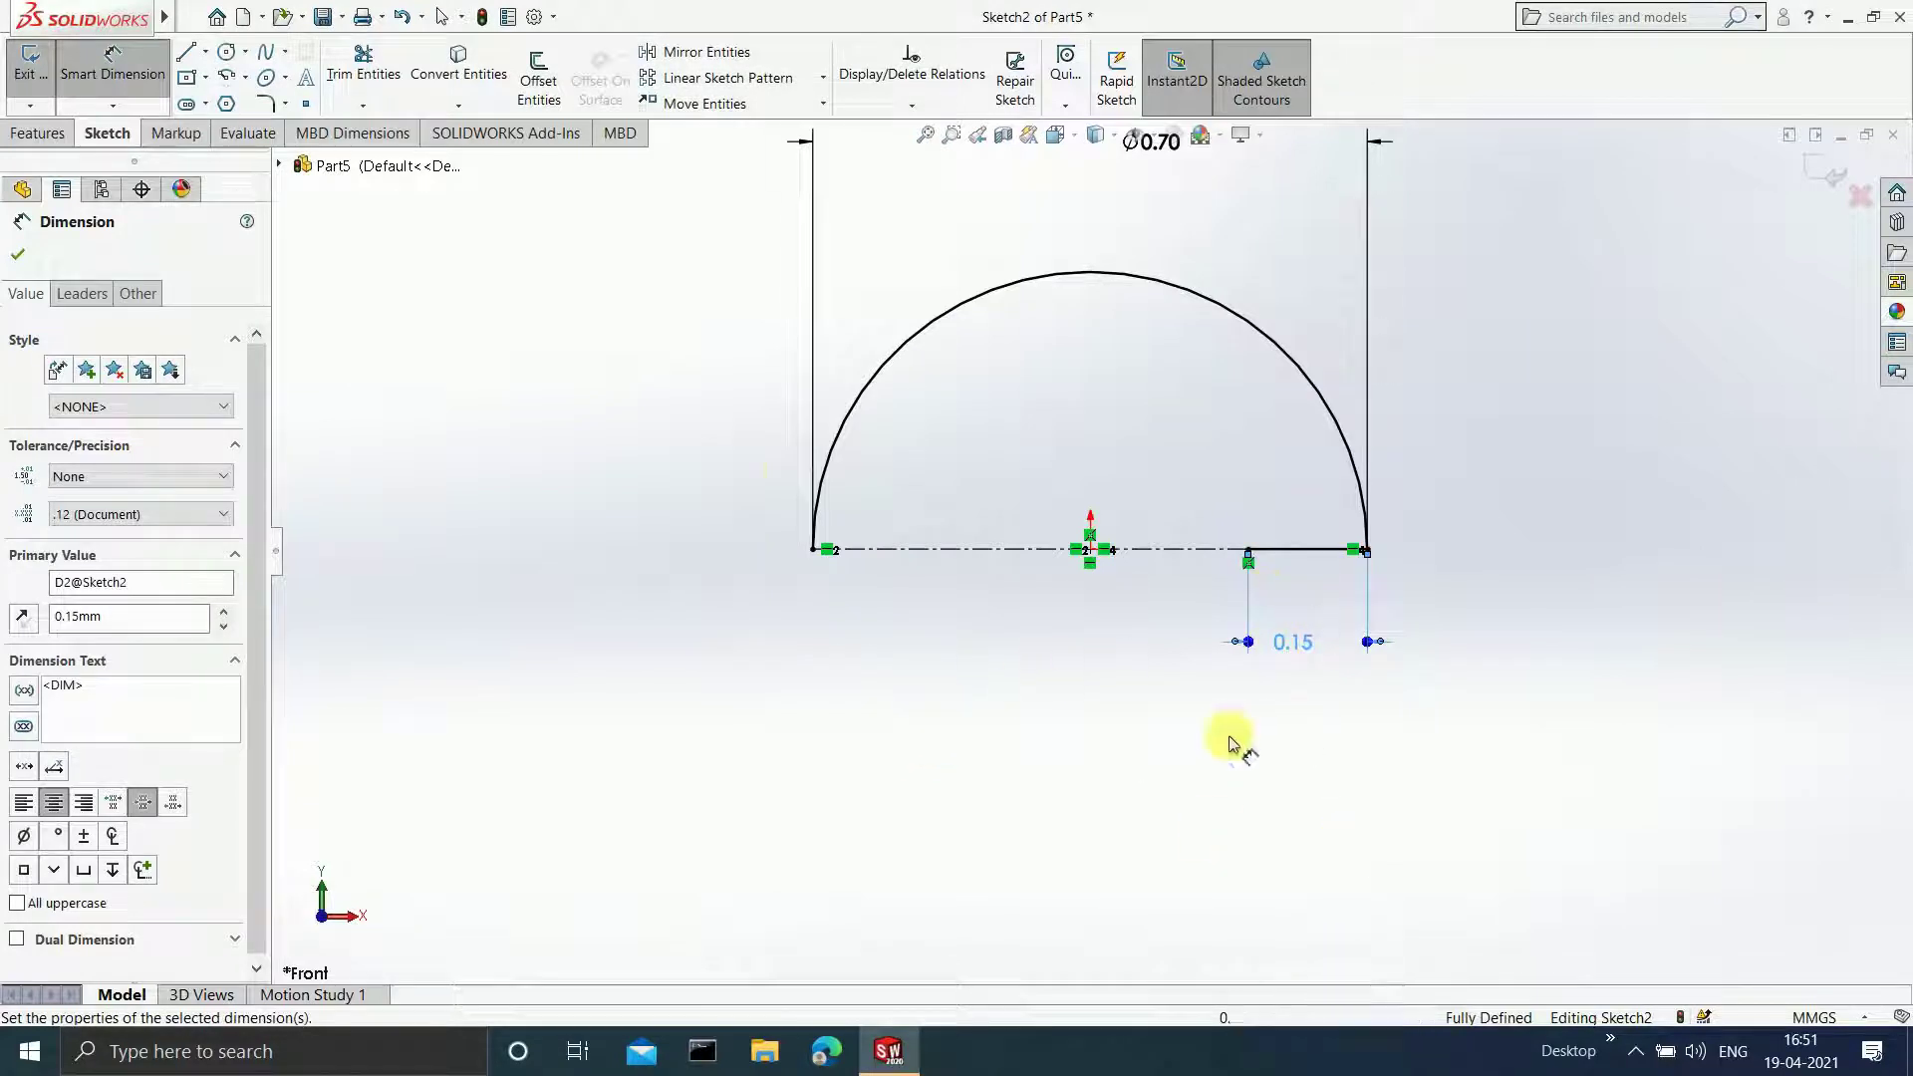
- Draw a vertical line about 0.31 mm downward from the short line's inner end, followed by a 0.15 mm horizontal line outward
{"action": "left_click", "coordinate": [187, 53]}
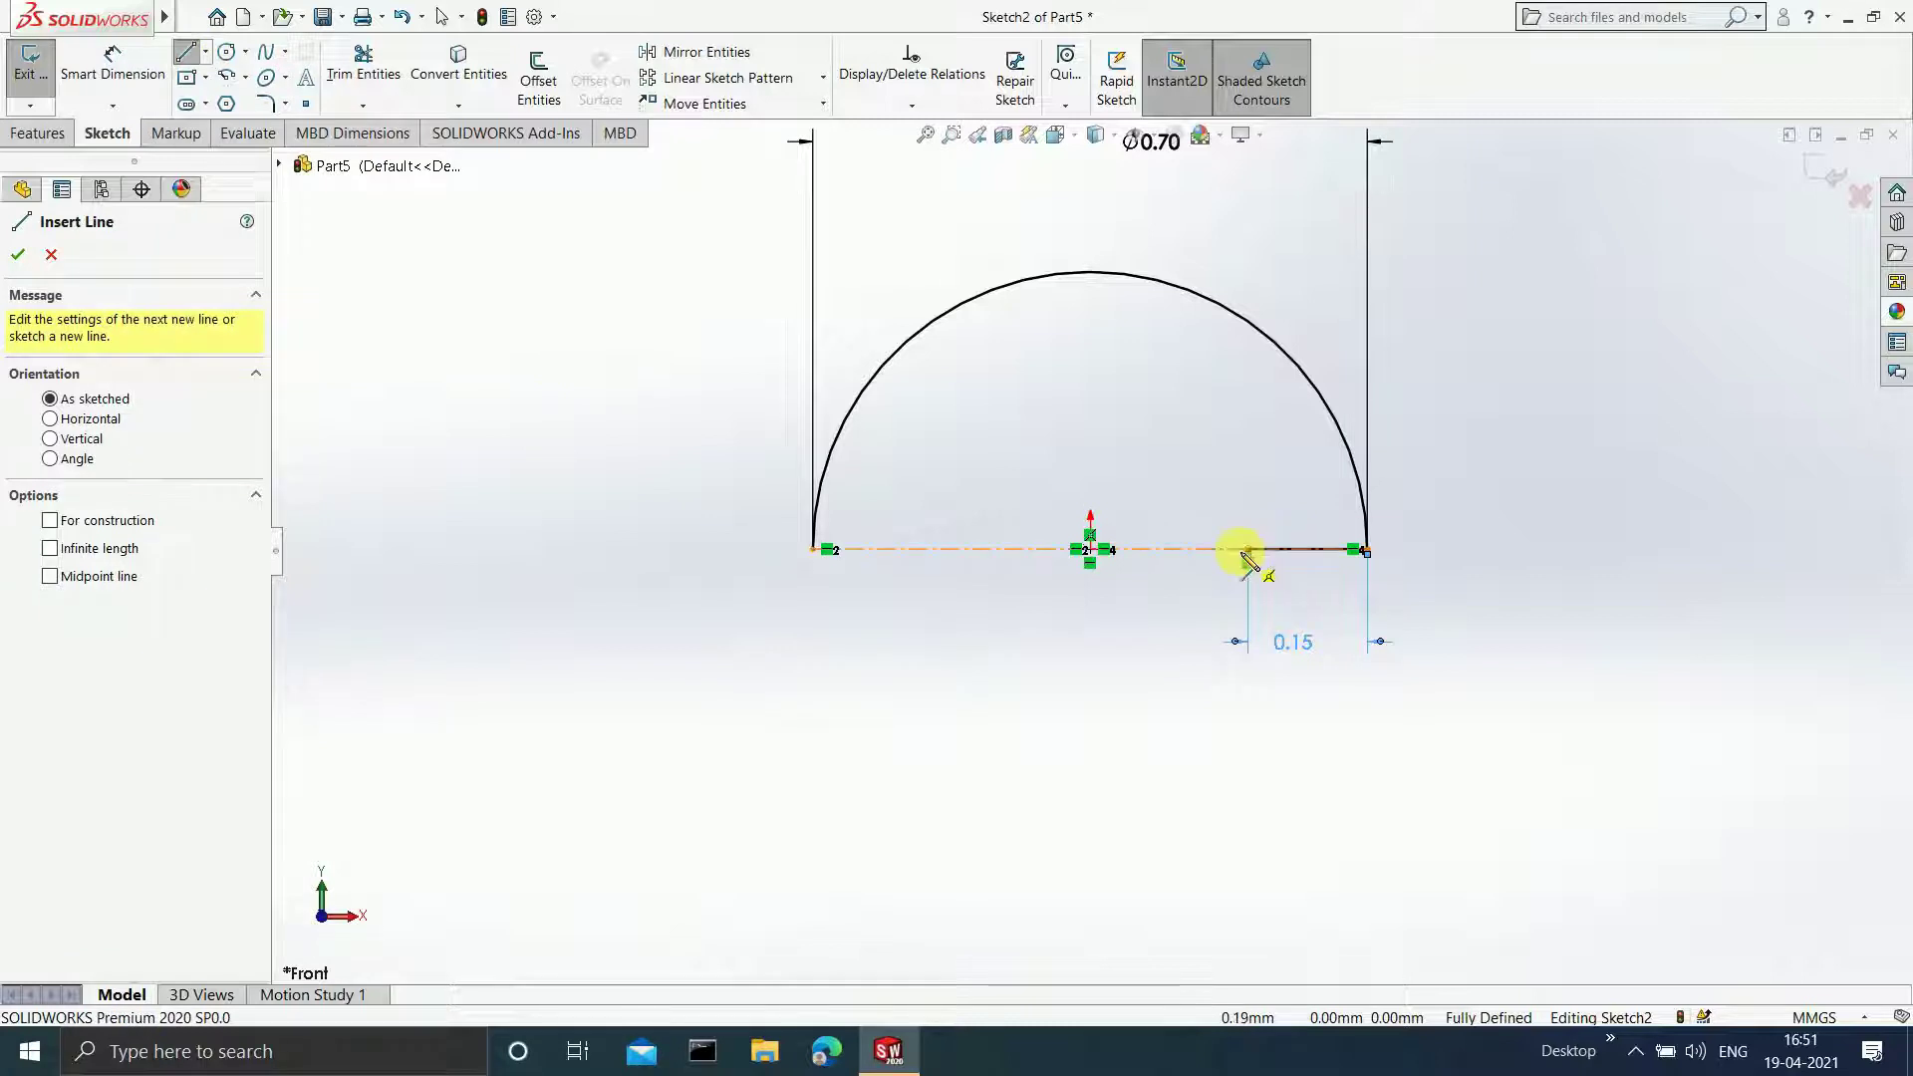
{"action": "left_click", "coordinate": [1248, 550]}
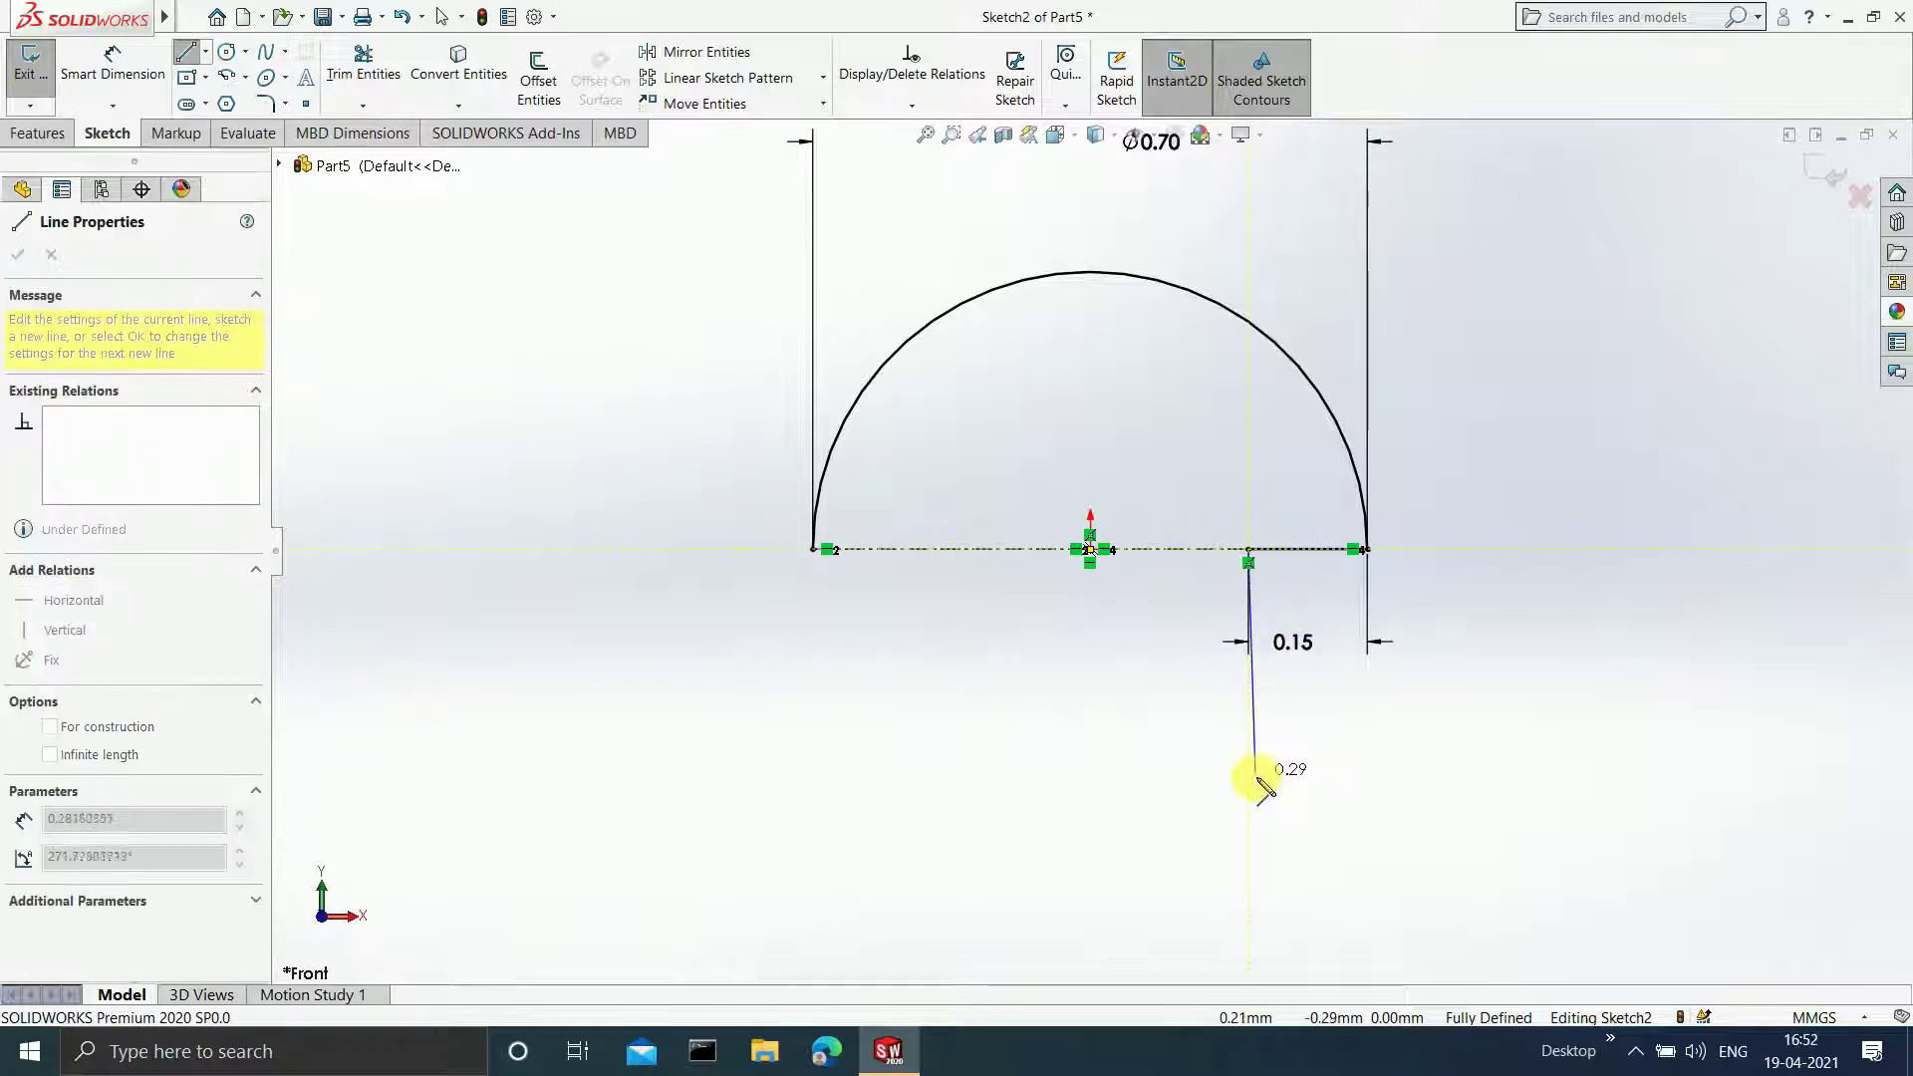
{"action": "left_click", "coordinate": [1249, 792]}
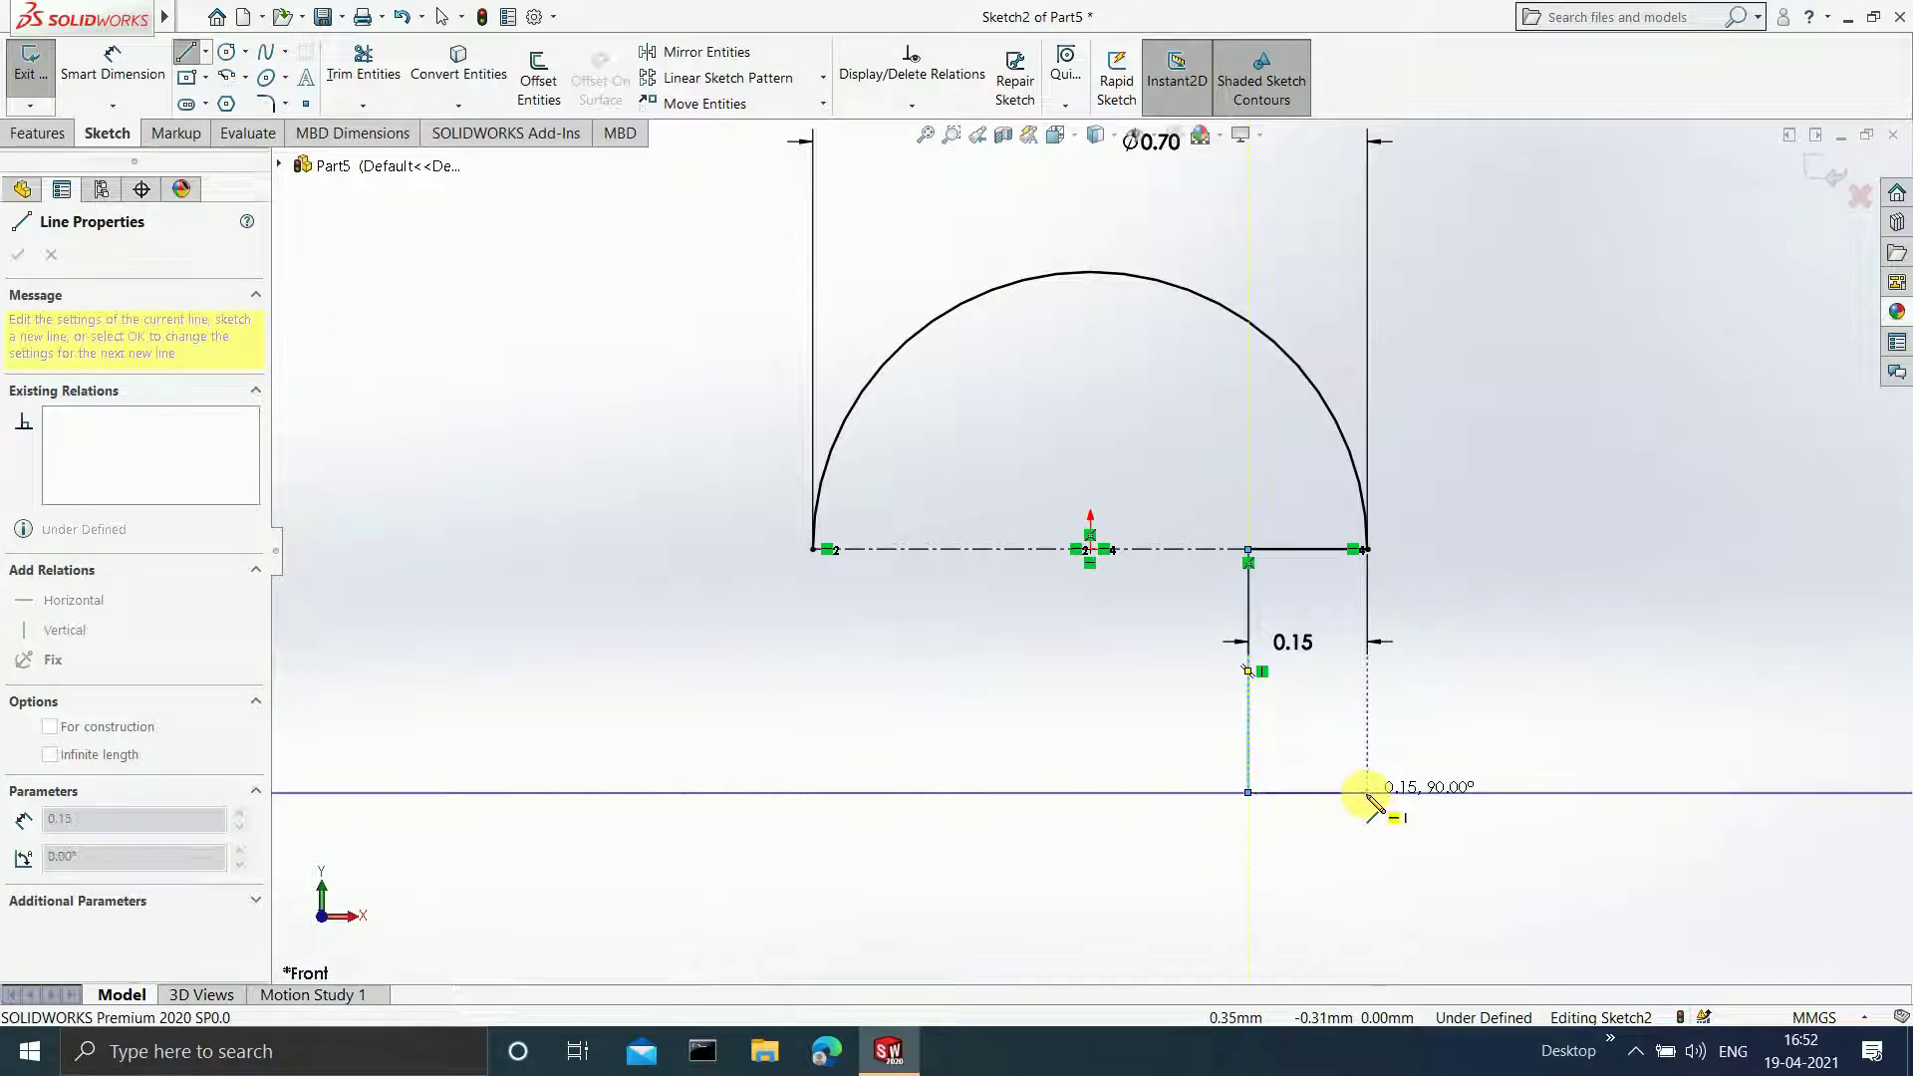
{"action": "left_click", "coordinate": [1368, 793]}
{"action": "key", "text": "Escape"}
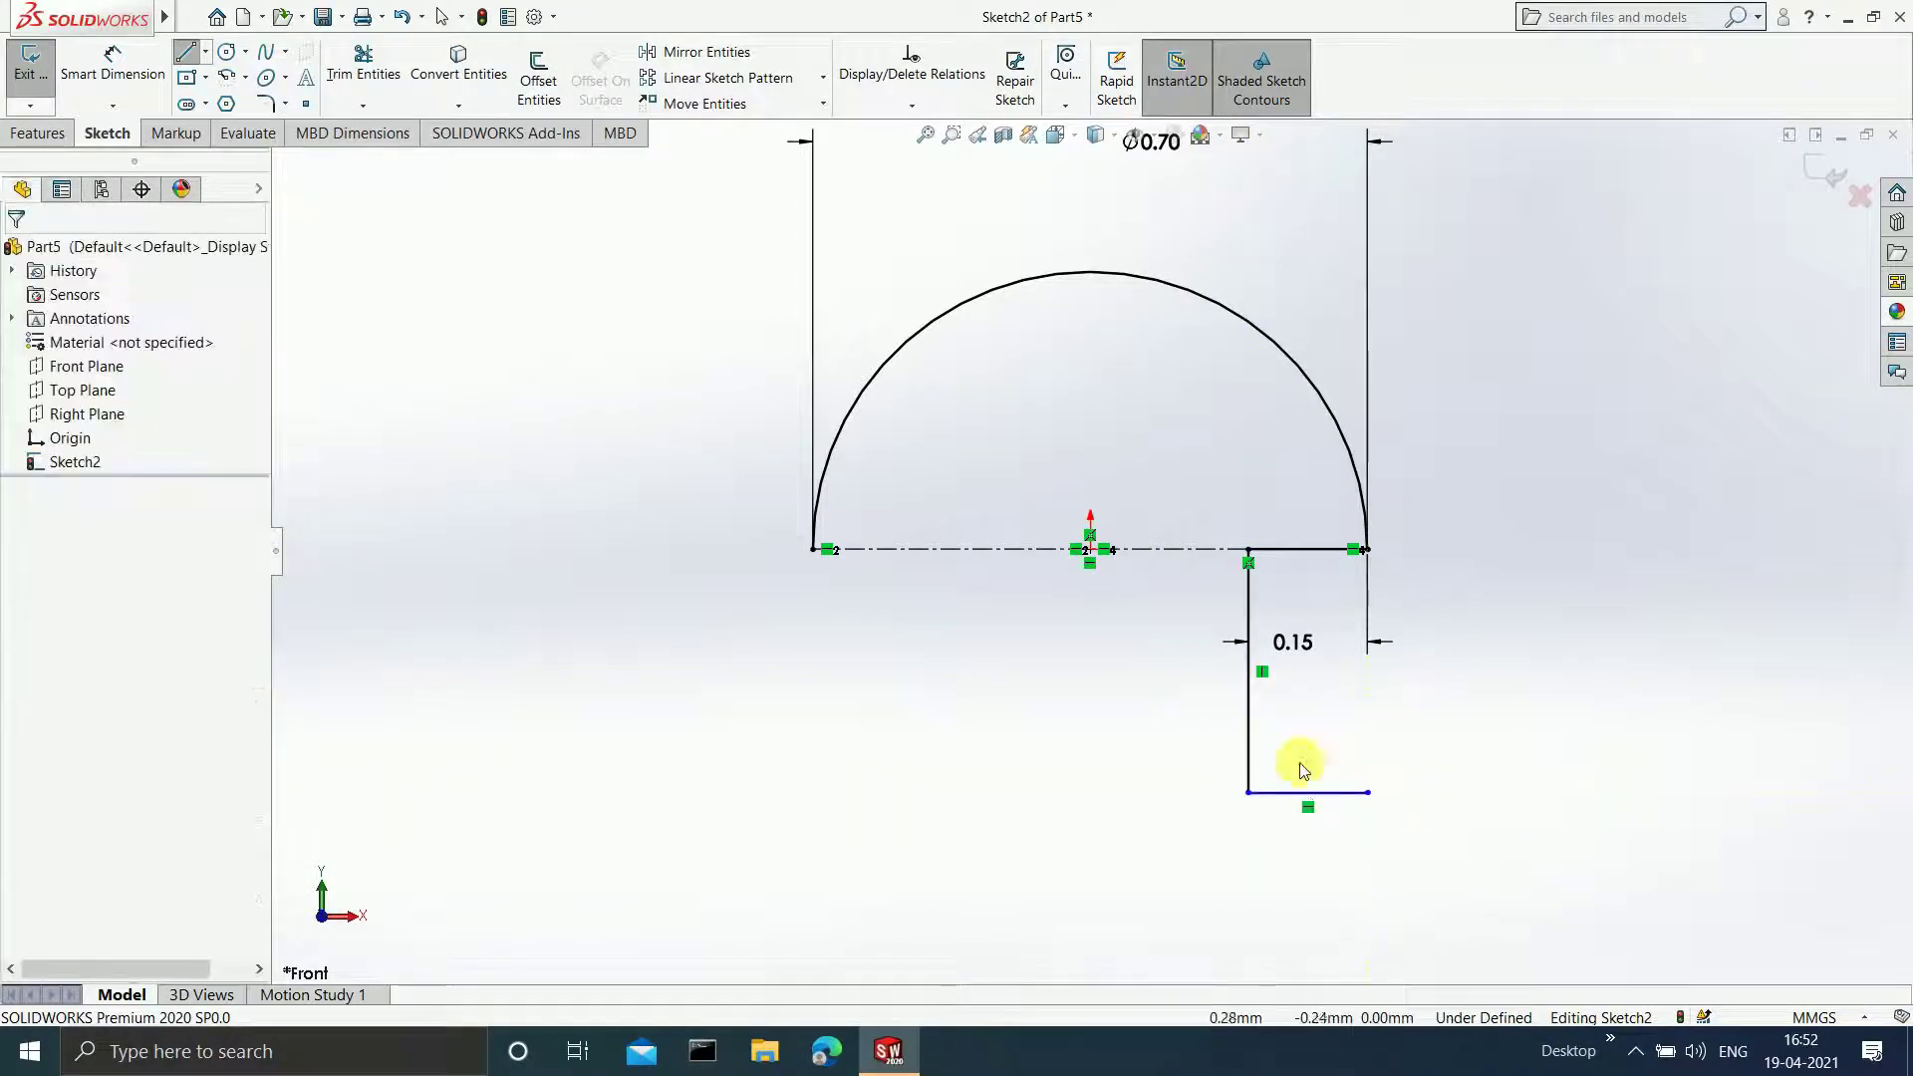
- Dimension the vertical line and set its length to 1 mm
{"action": "scroll", "coordinate": [1302, 777], "scroll_direction": "down", "scroll_amount": 1}
{"action": "left_click", "coordinate": [112, 62]}
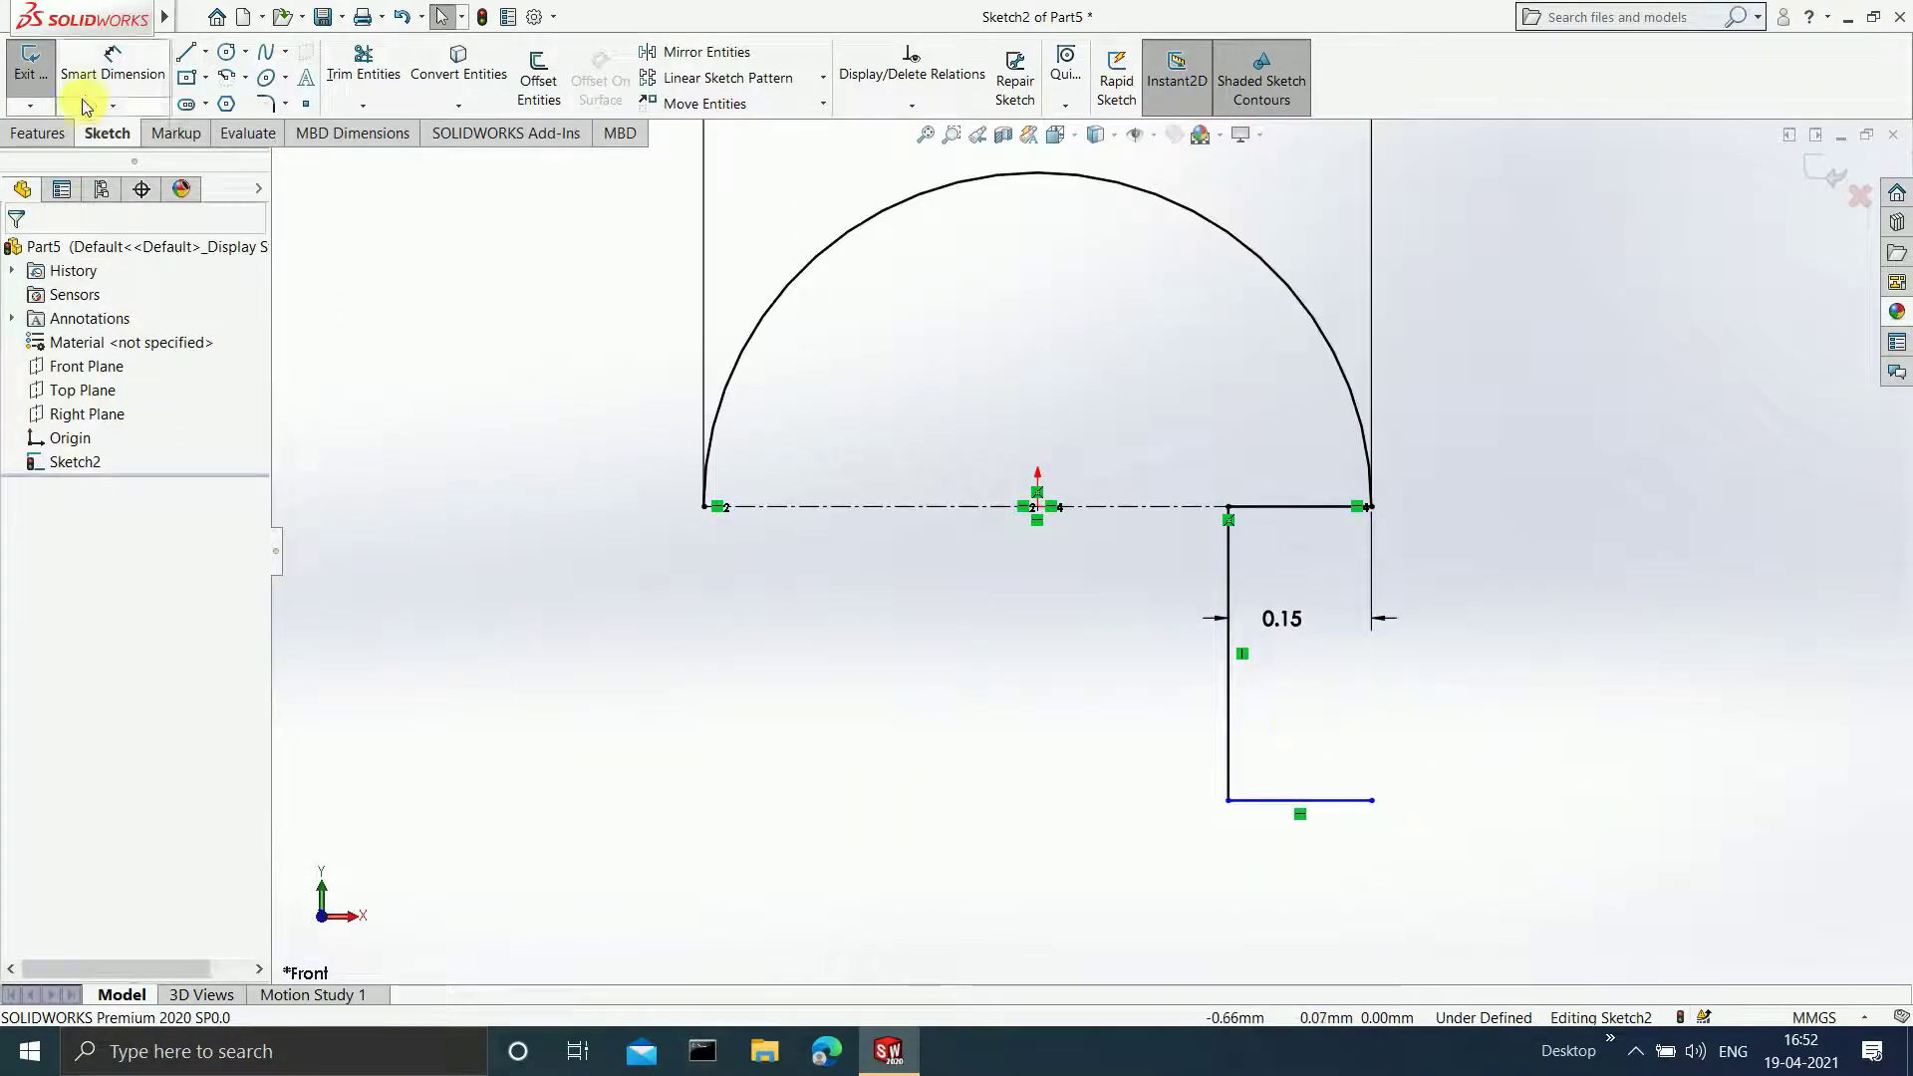
{"action": "left_click", "coordinate": [1227, 739]}
{"action": "left_click", "coordinate": [1146, 706]}
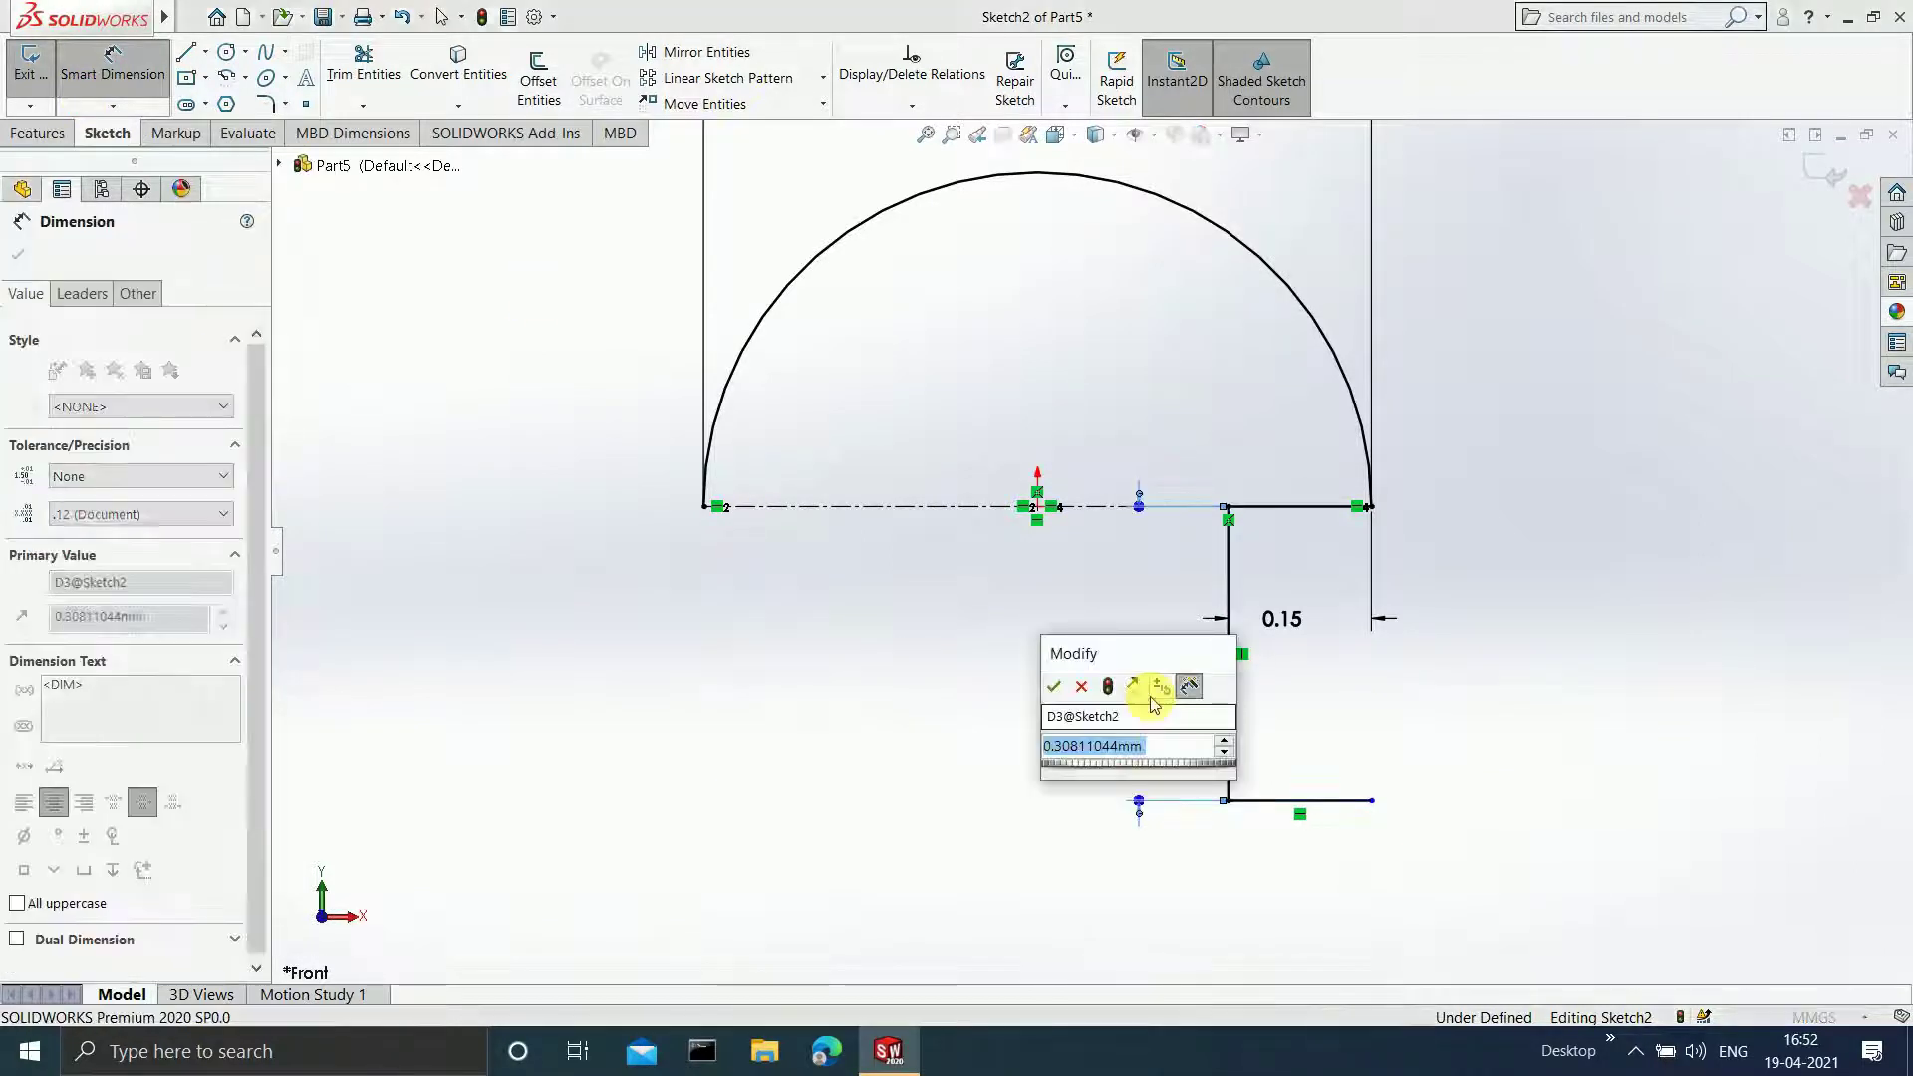
{"action": "type", "text": "1"}
{"action": "key", "text": "Return"}
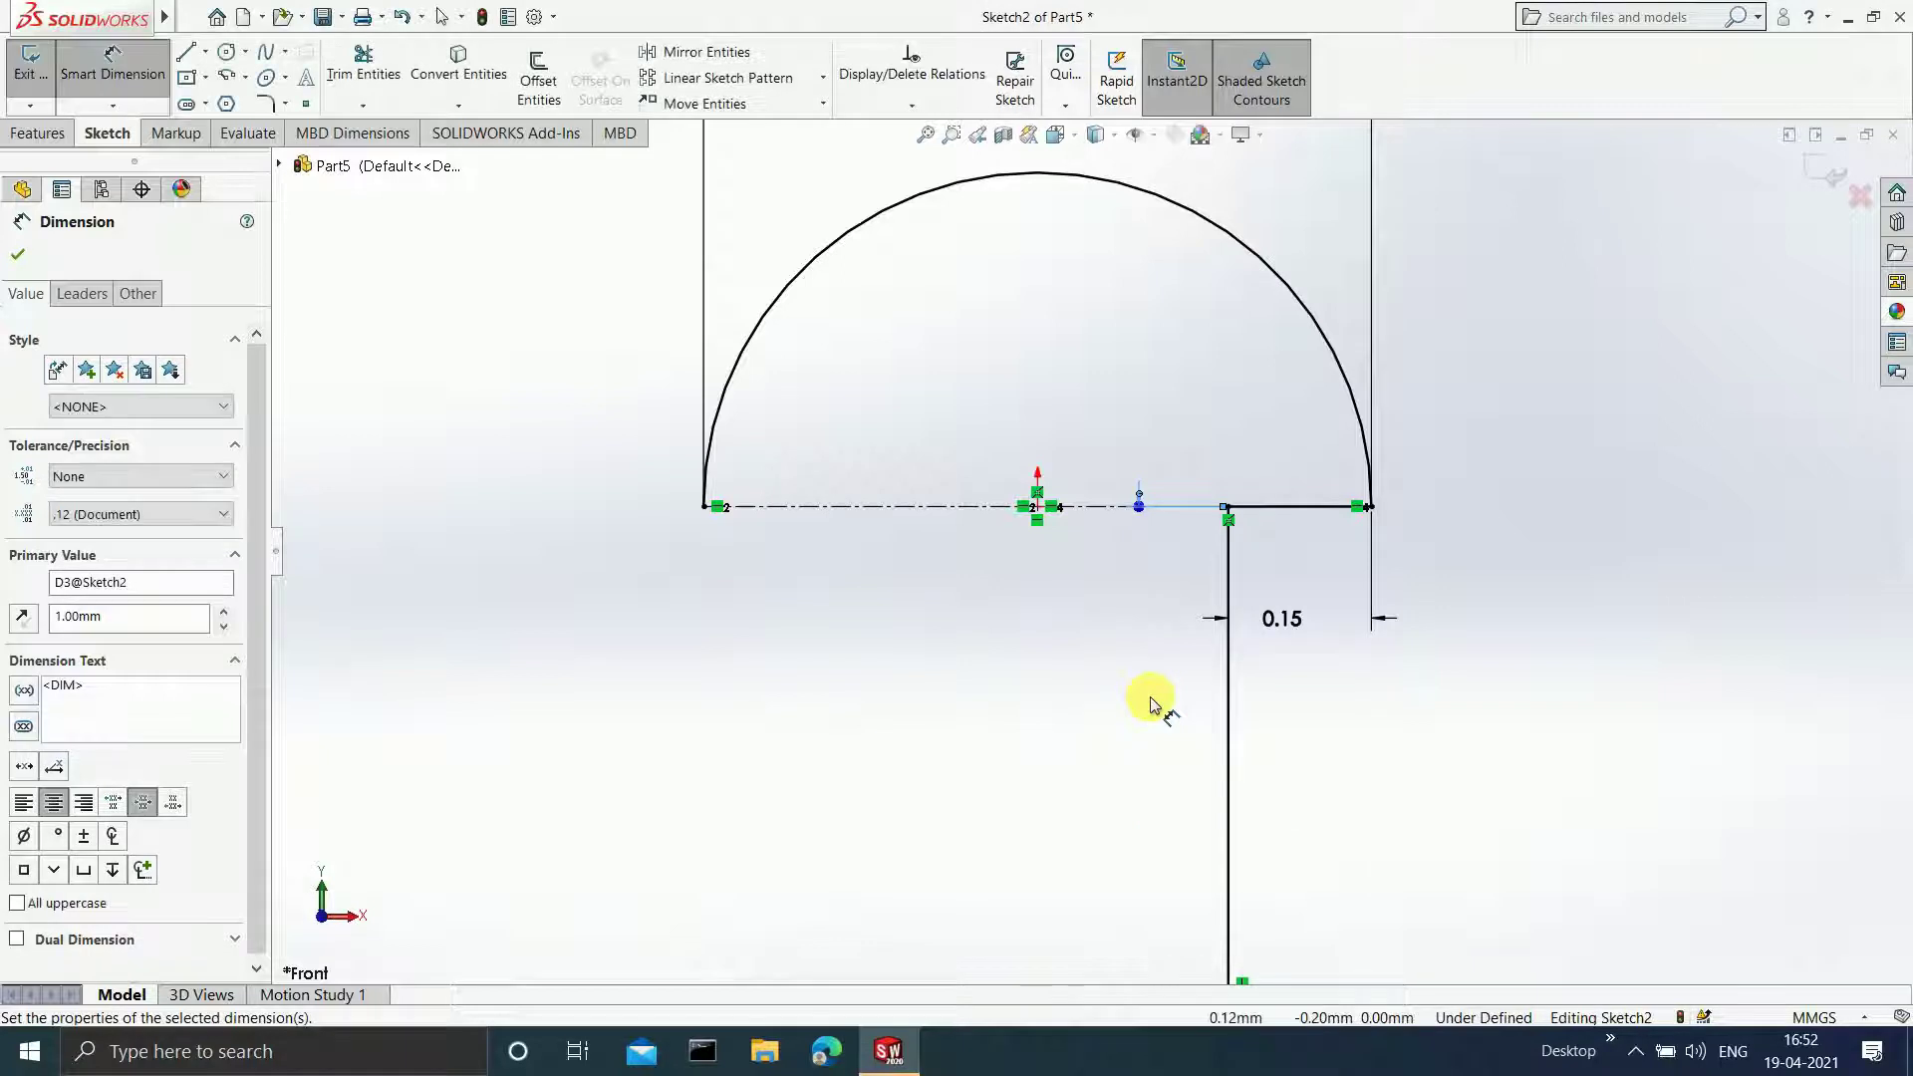
- Dimension the lower short horizontal line's length, keeping it at 0.15 mm
{"action": "key", "text": "z"}
{"action": "key", "text": "z"}
{"action": "key", "text": "z"}
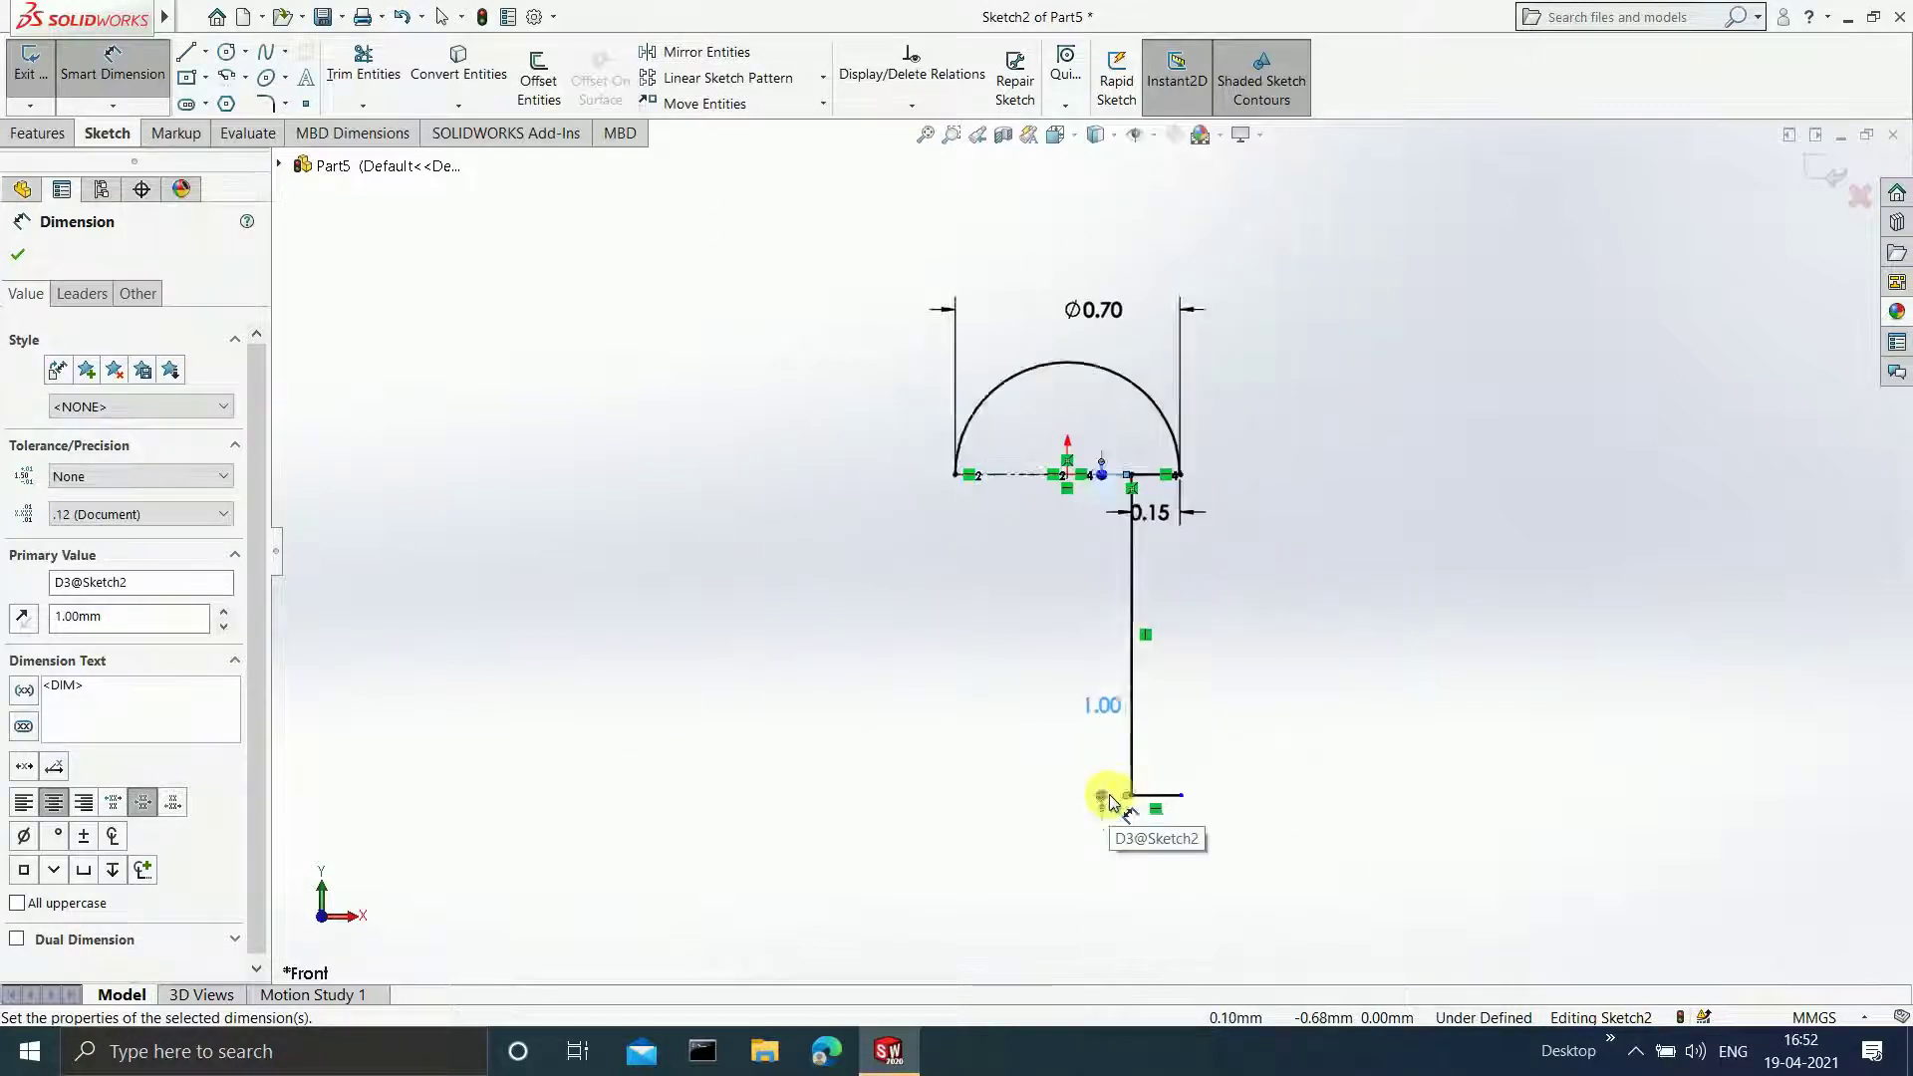
{"action": "scroll", "coordinate": [1111, 797], "scroll_direction": "down", "scroll_amount": 3}
{"action": "left_click", "coordinate": [1201, 740]}
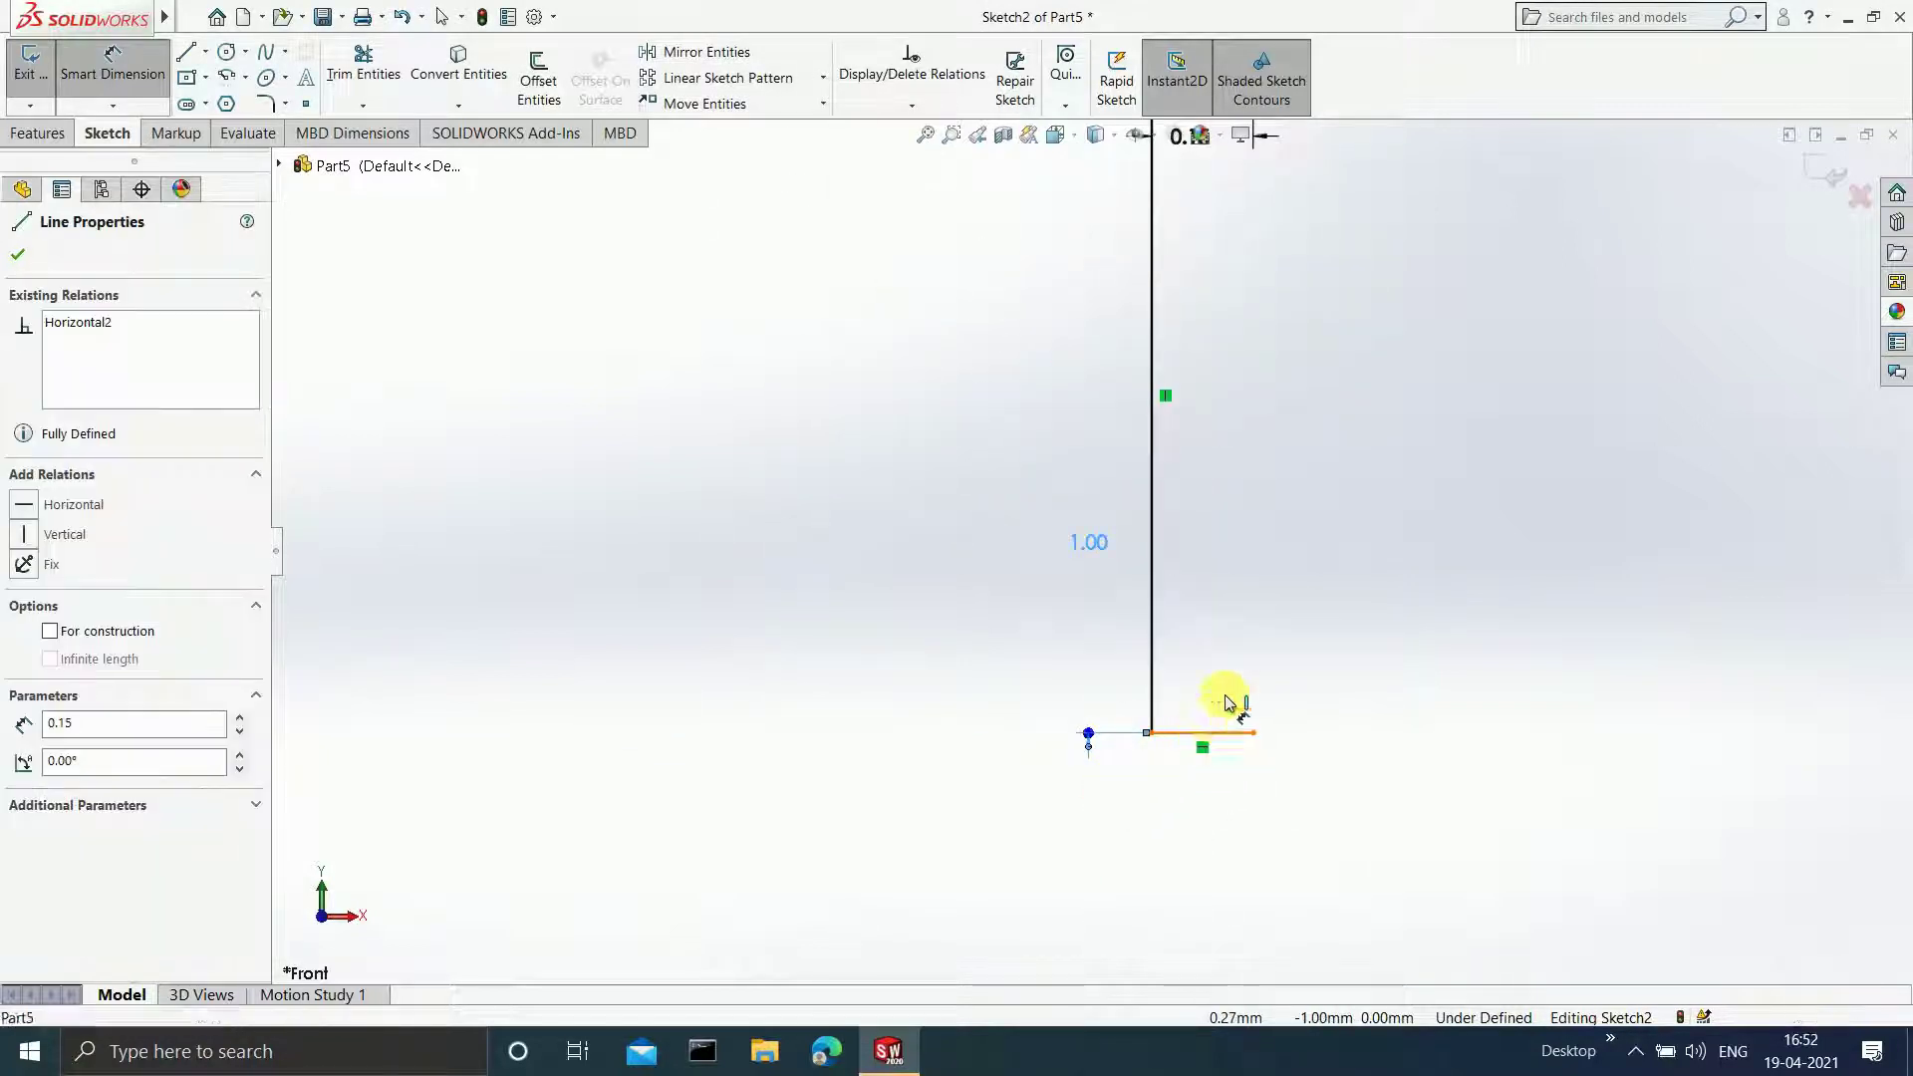
{"action": "left_click", "coordinate": [1221, 694]}
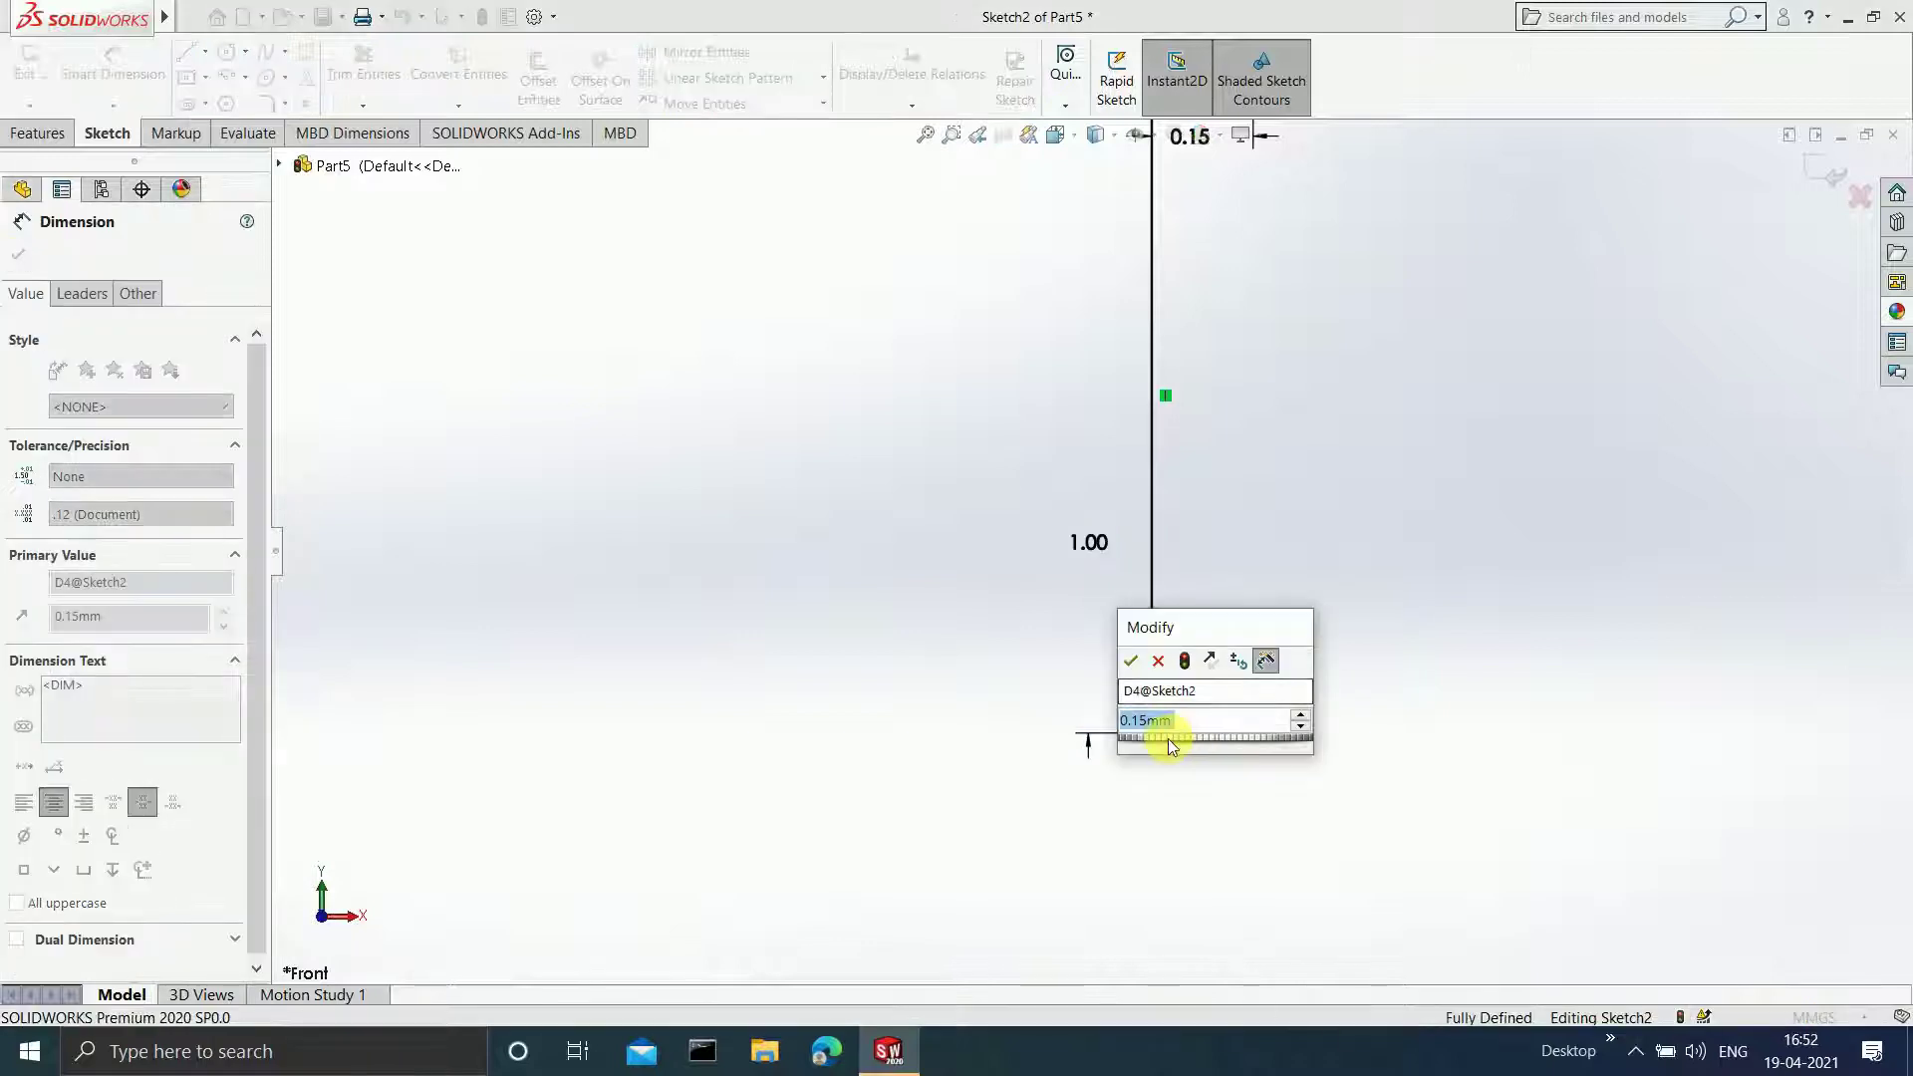
{"action": "left_click", "coordinate": [1131, 662]}
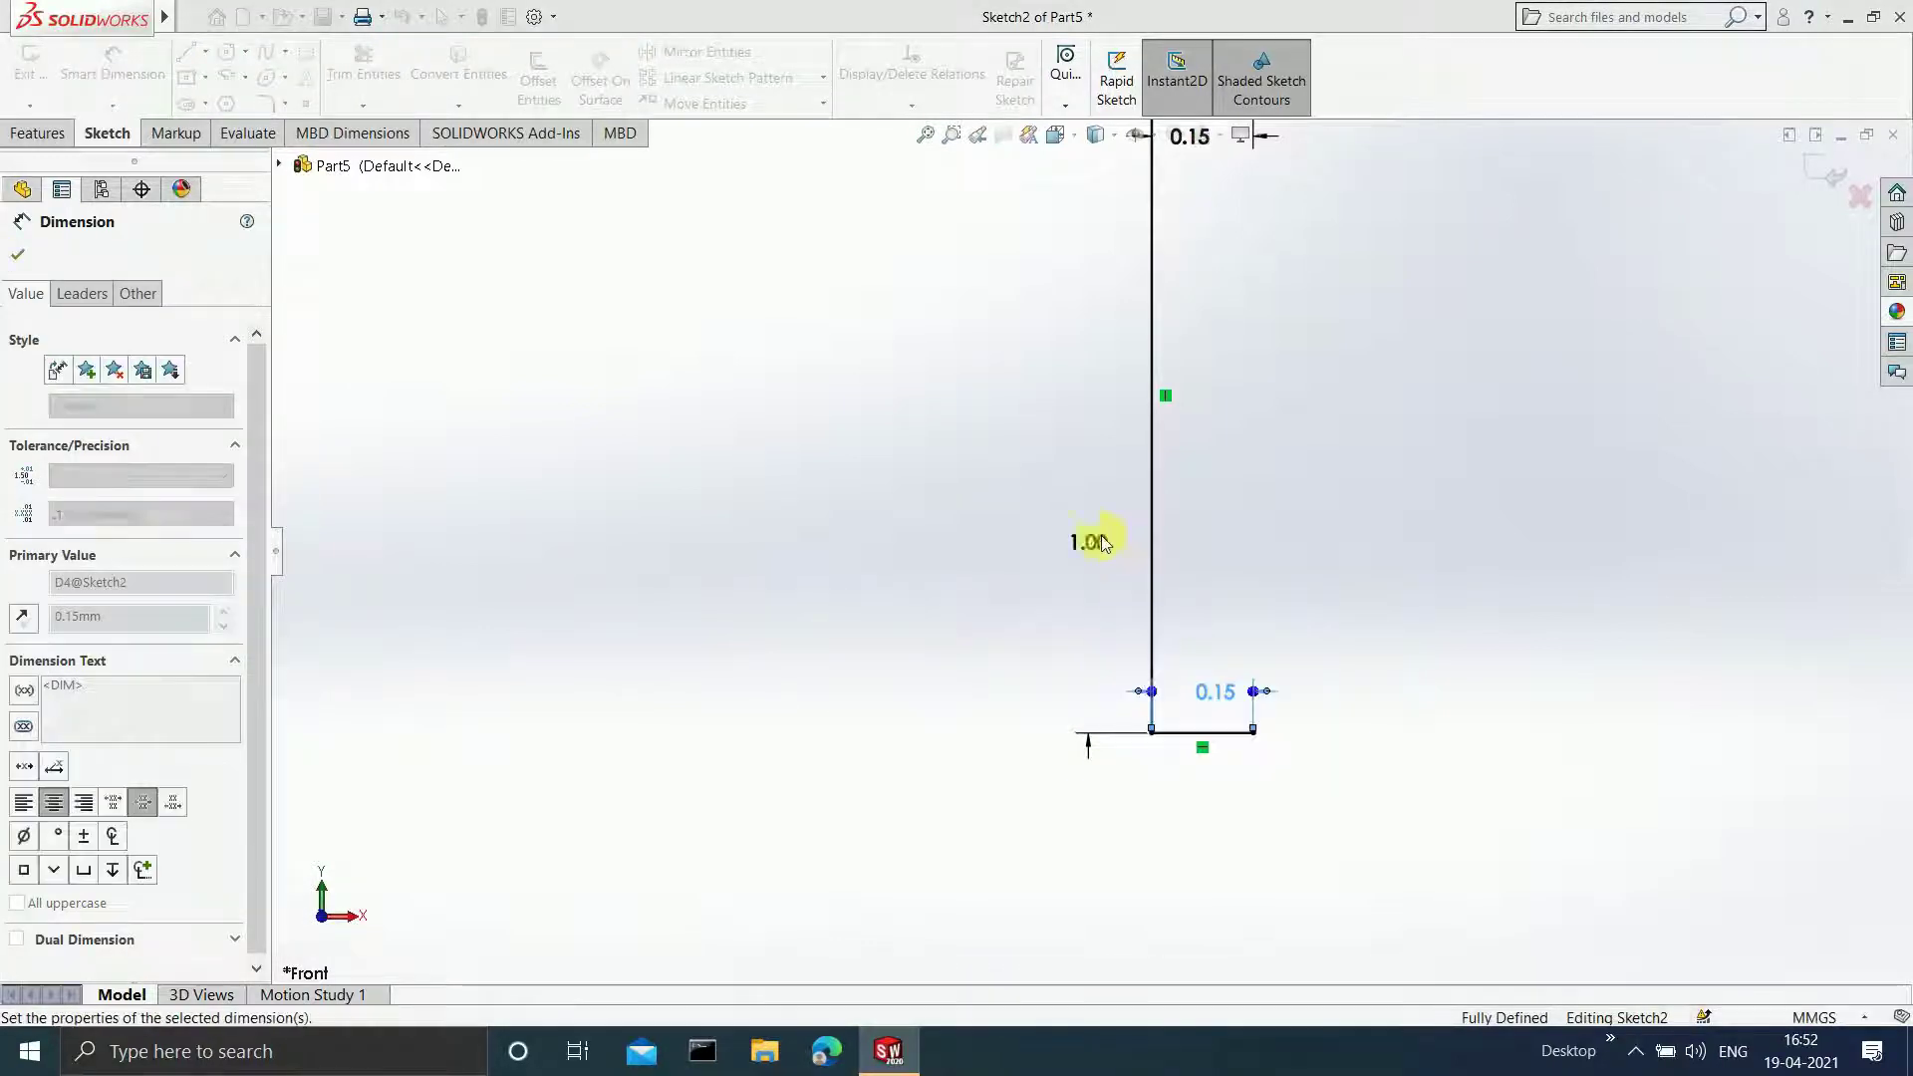
- Draw a vertical centerline downward from the origin and give it infinite length
{"action": "scroll", "coordinate": [897, 461], "scroll_direction": "up", "scroll_amount": 3}
{"action": "scroll", "coordinate": [1068, 409], "scroll_direction": "down", "scroll_amount": 3}
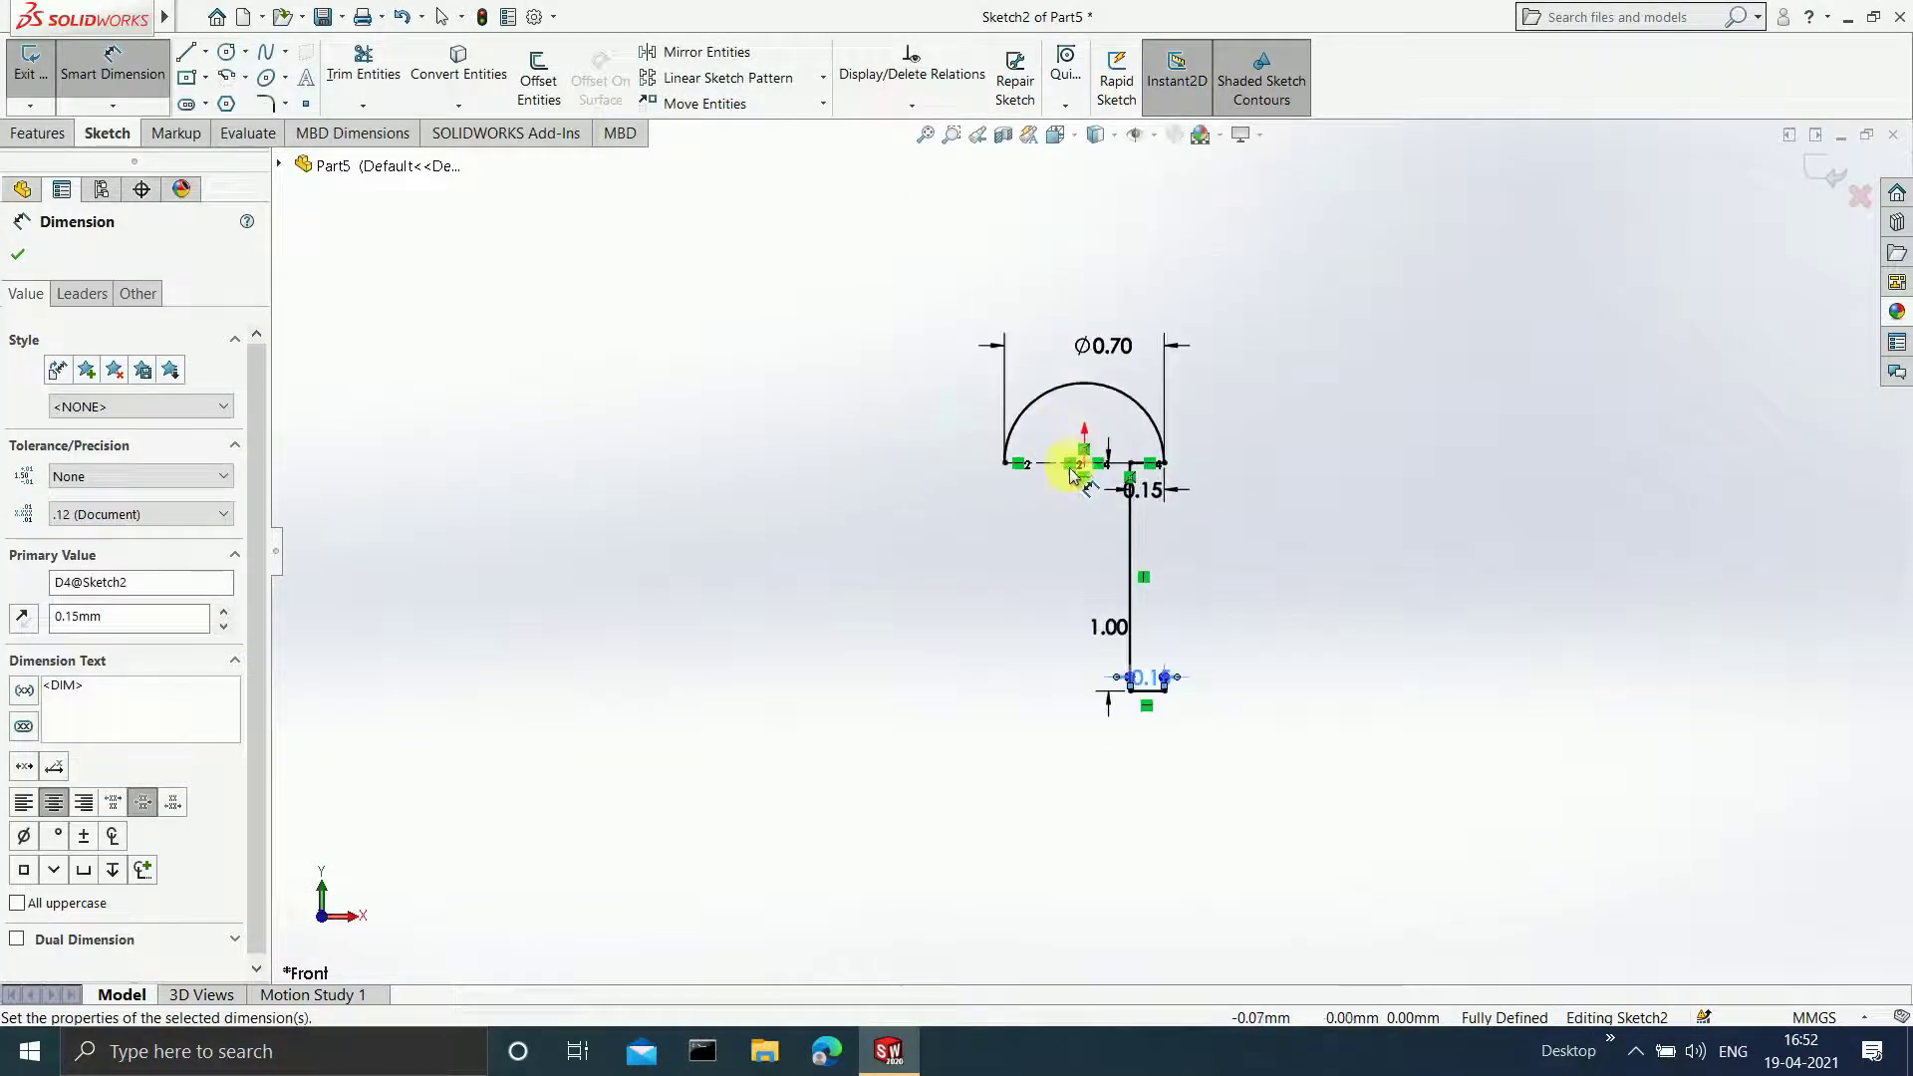
{"action": "left_click", "coordinate": [205, 51]}
{"action": "left_click", "coordinate": [240, 103]}
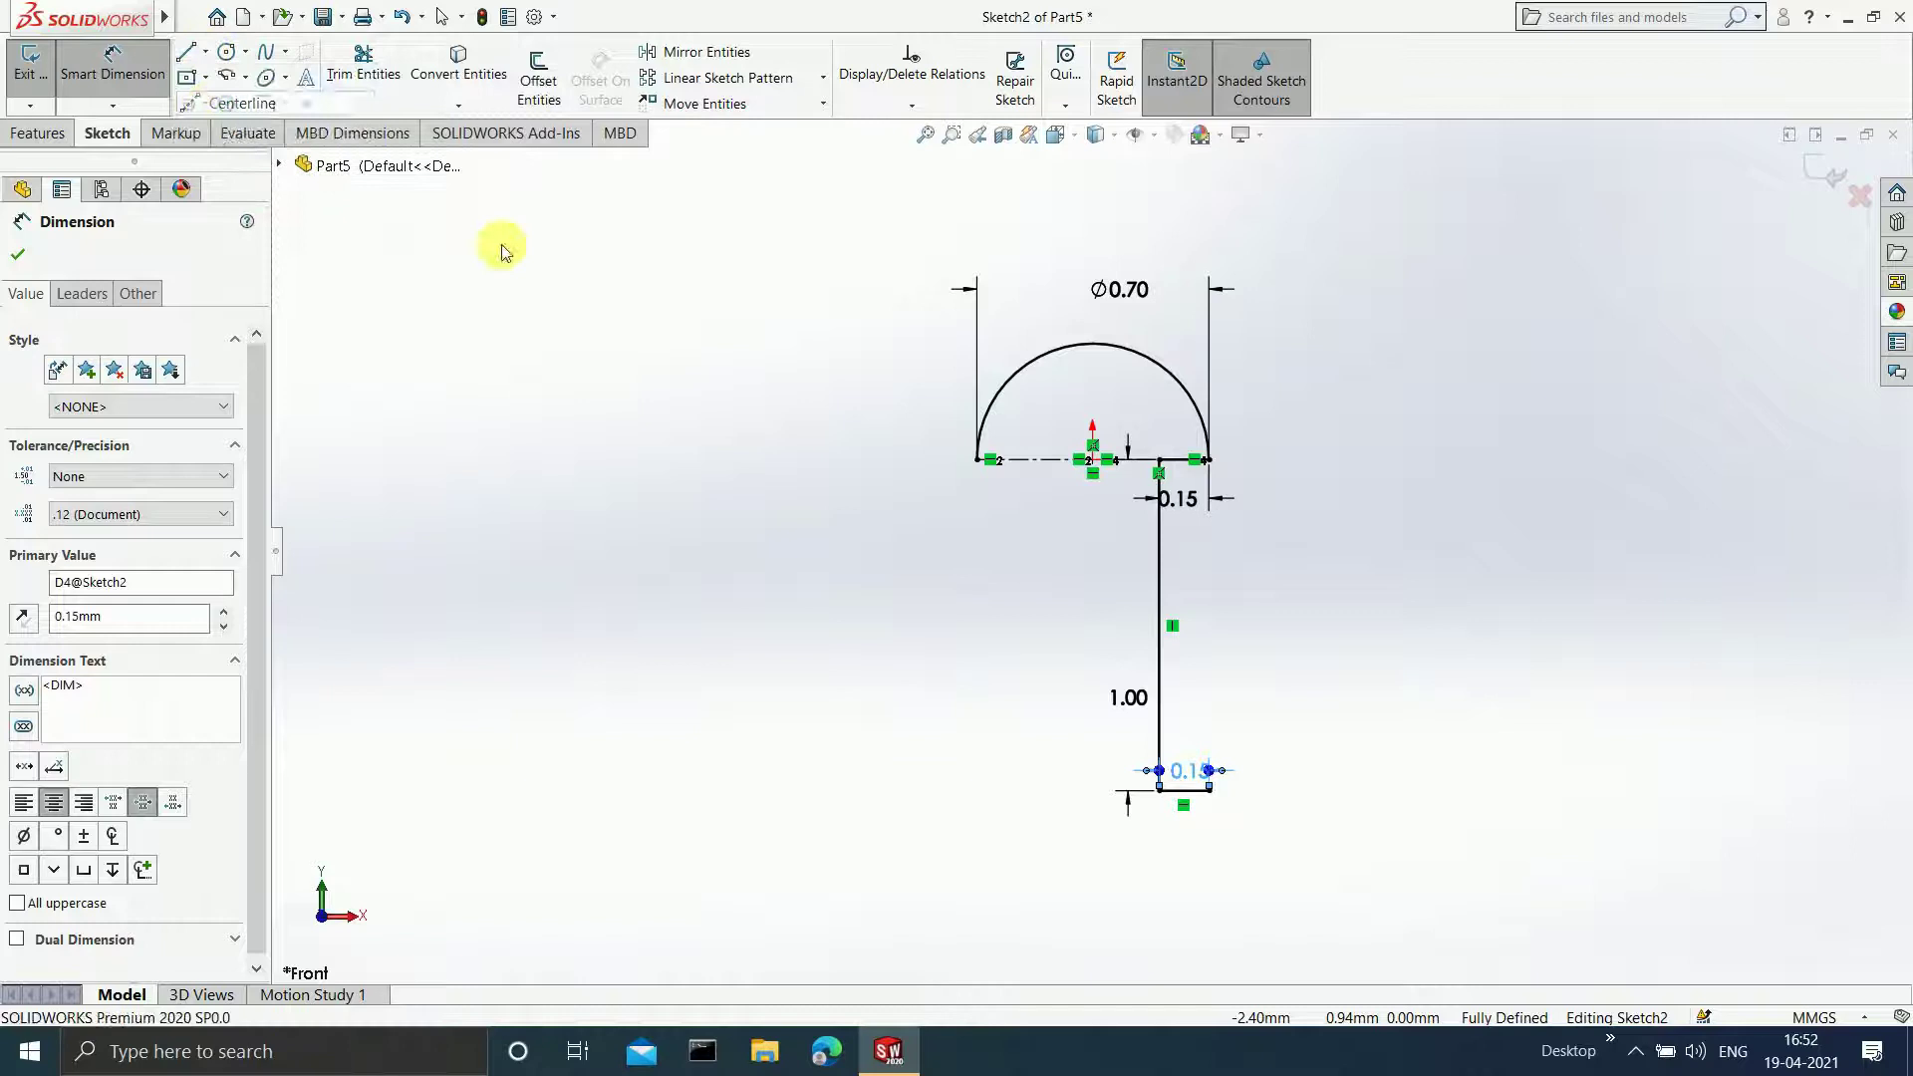
{"action": "left_click", "coordinate": [1093, 459]}
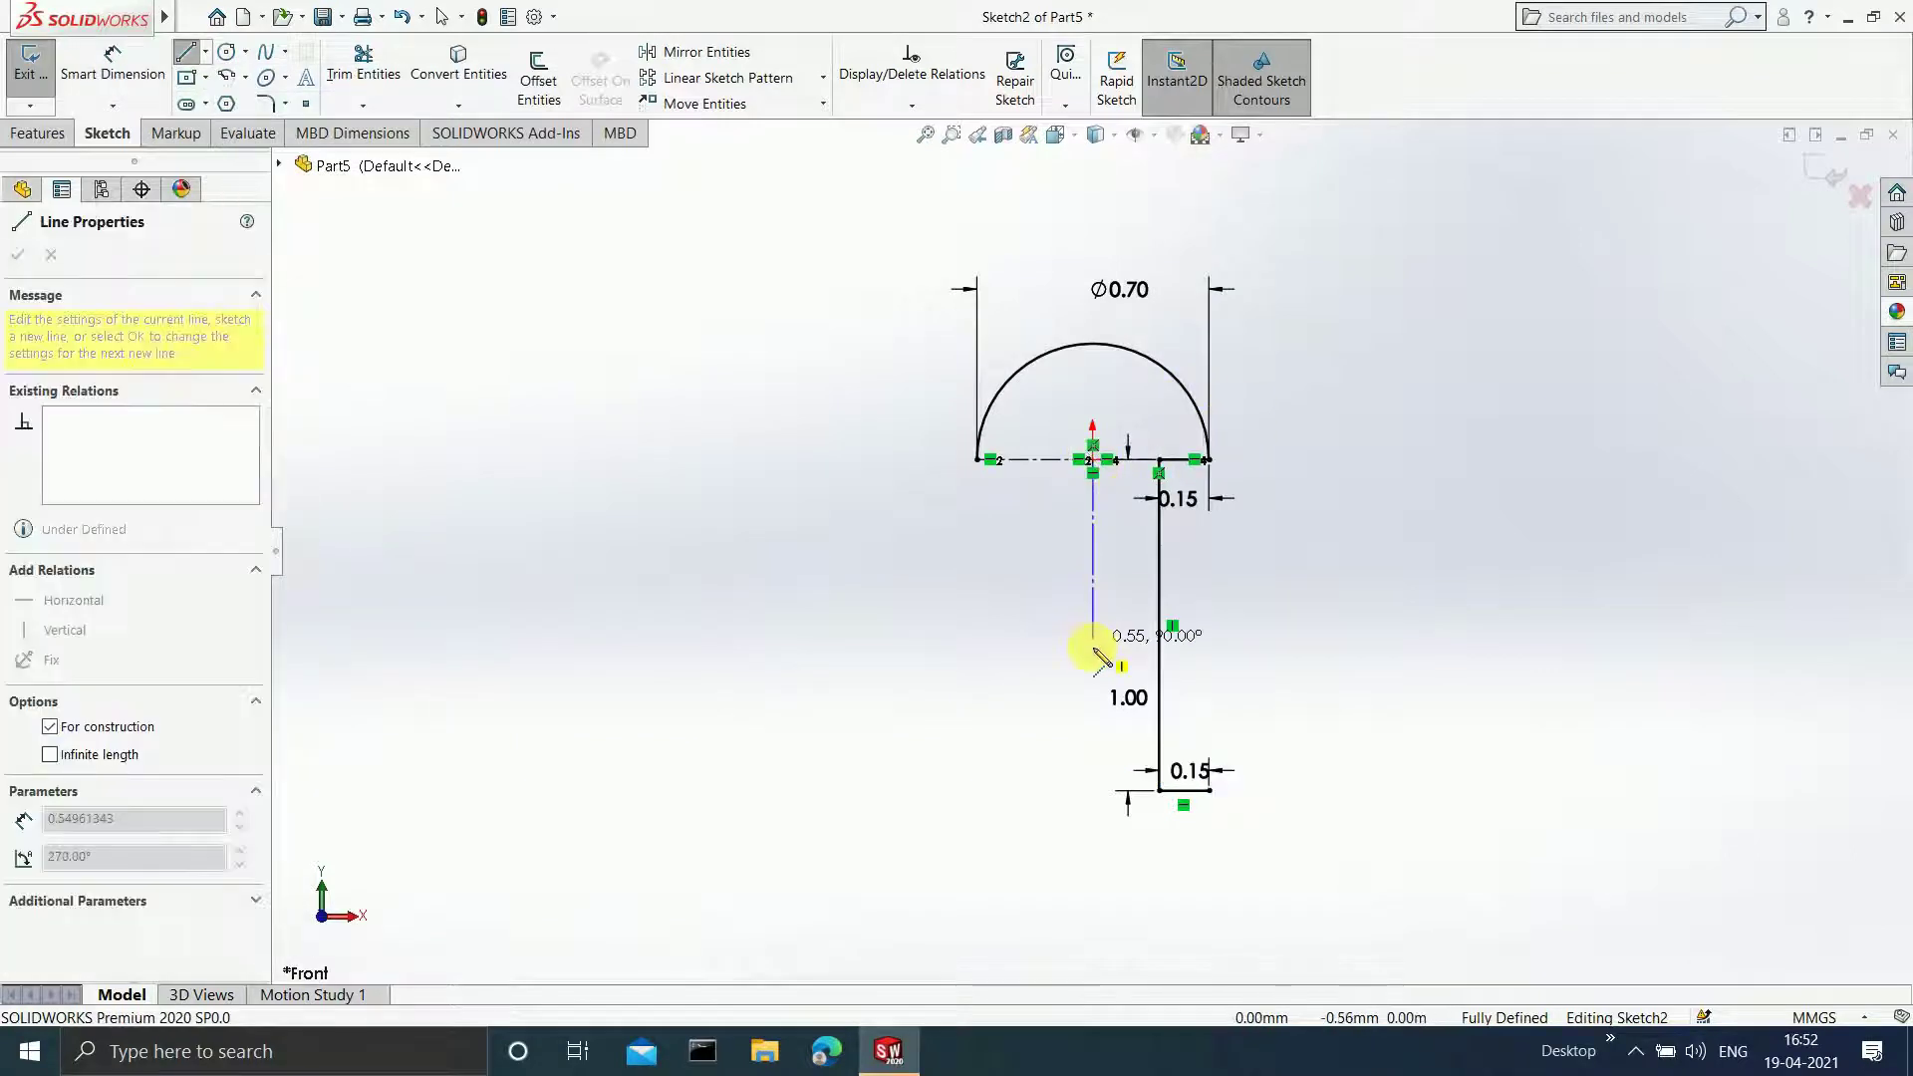
{"action": "left_click", "coordinate": [1093, 653]}
{"action": "key", "text": "Escape"}
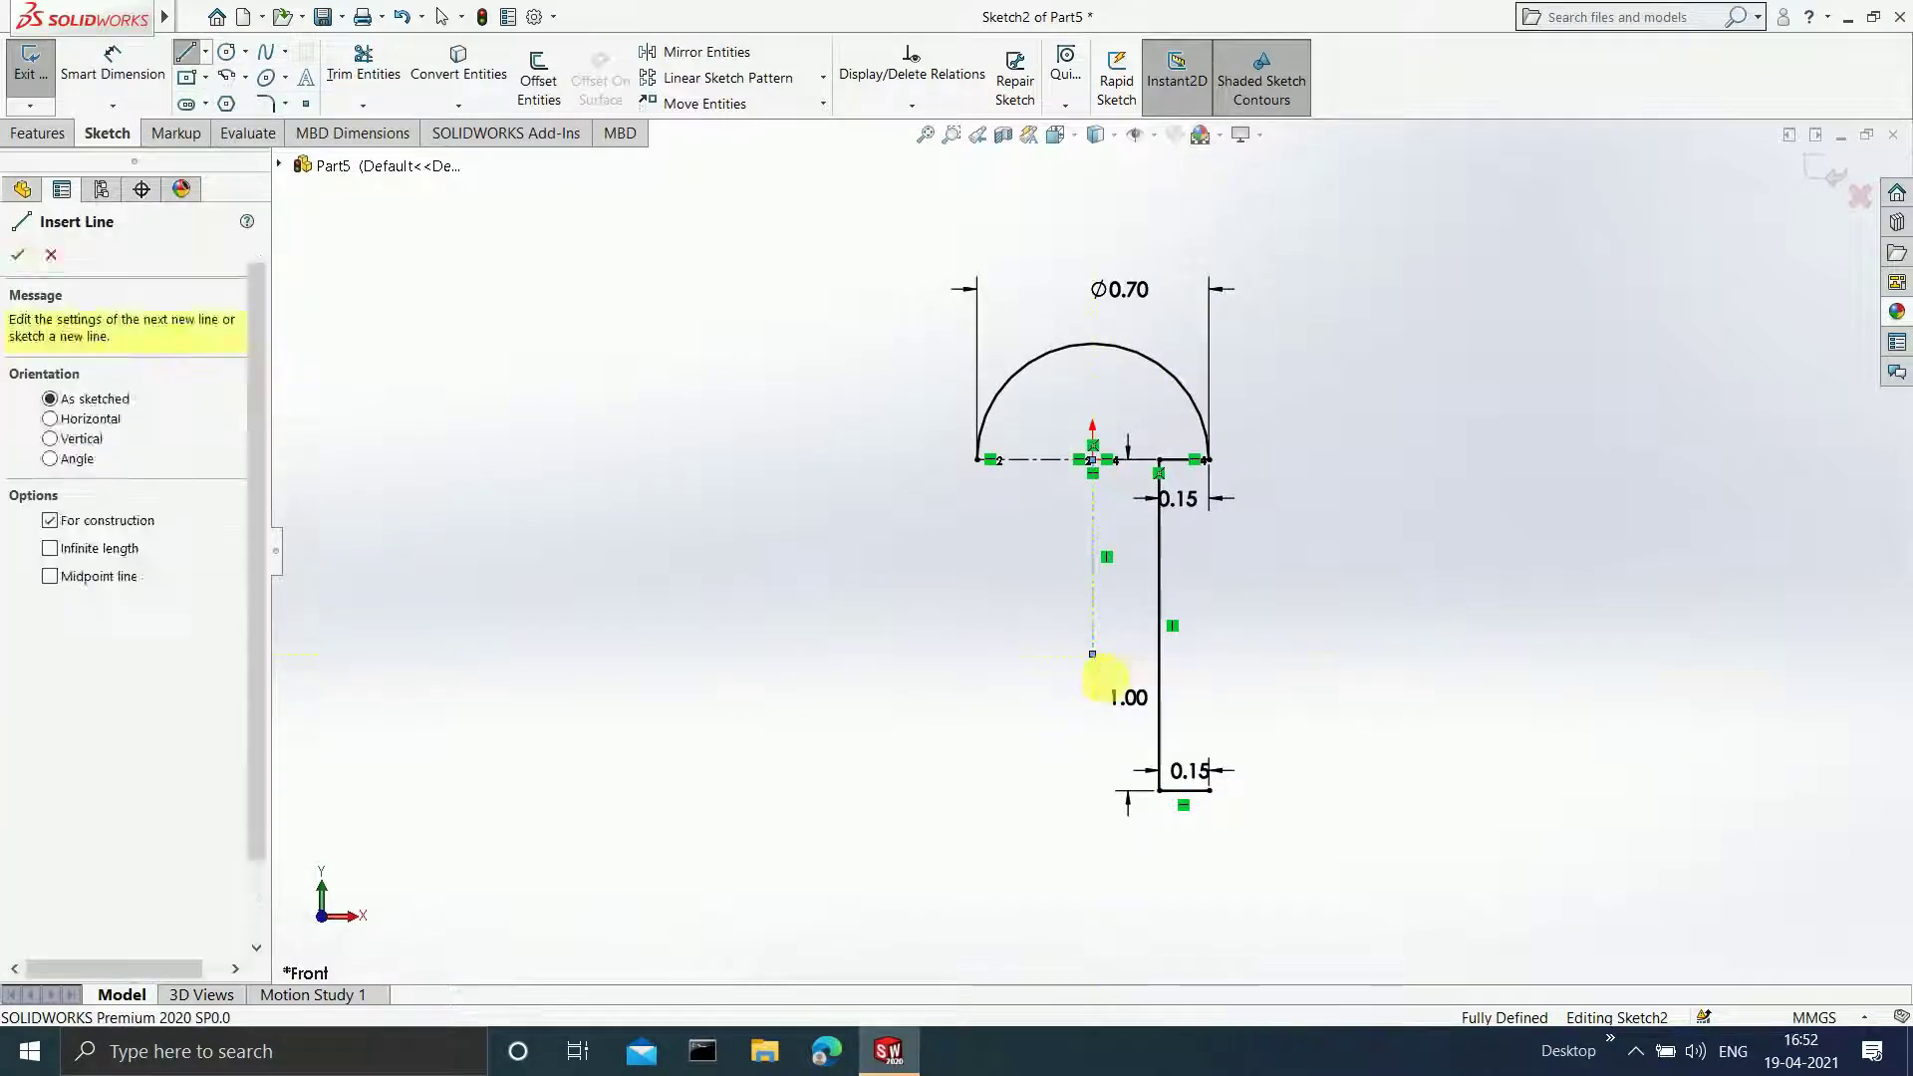
{"action": "key", "text": "Escape"}
{"action": "left_click", "coordinate": [1093, 604]}
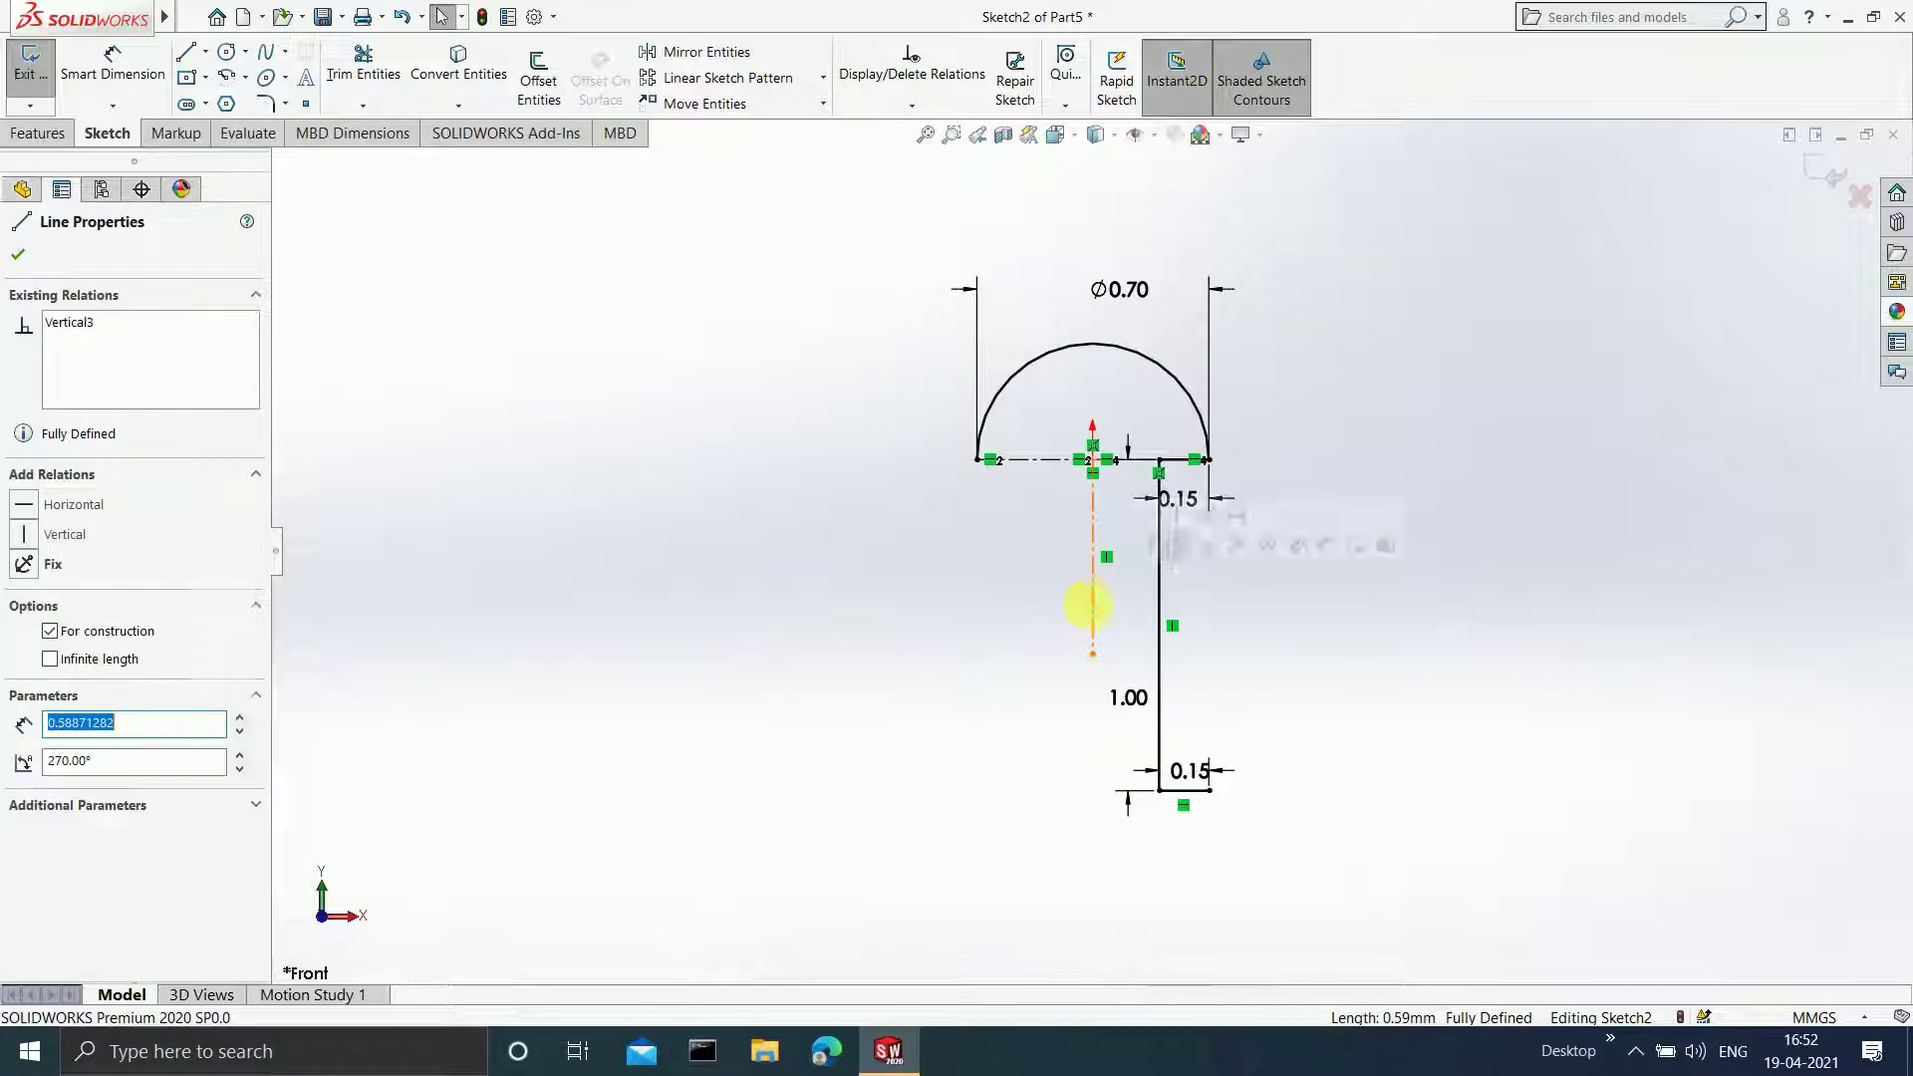
{"action": "left_click", "coordinate": [112, 663]}
{"action": "left_click", "coordinate": [18, 255]}
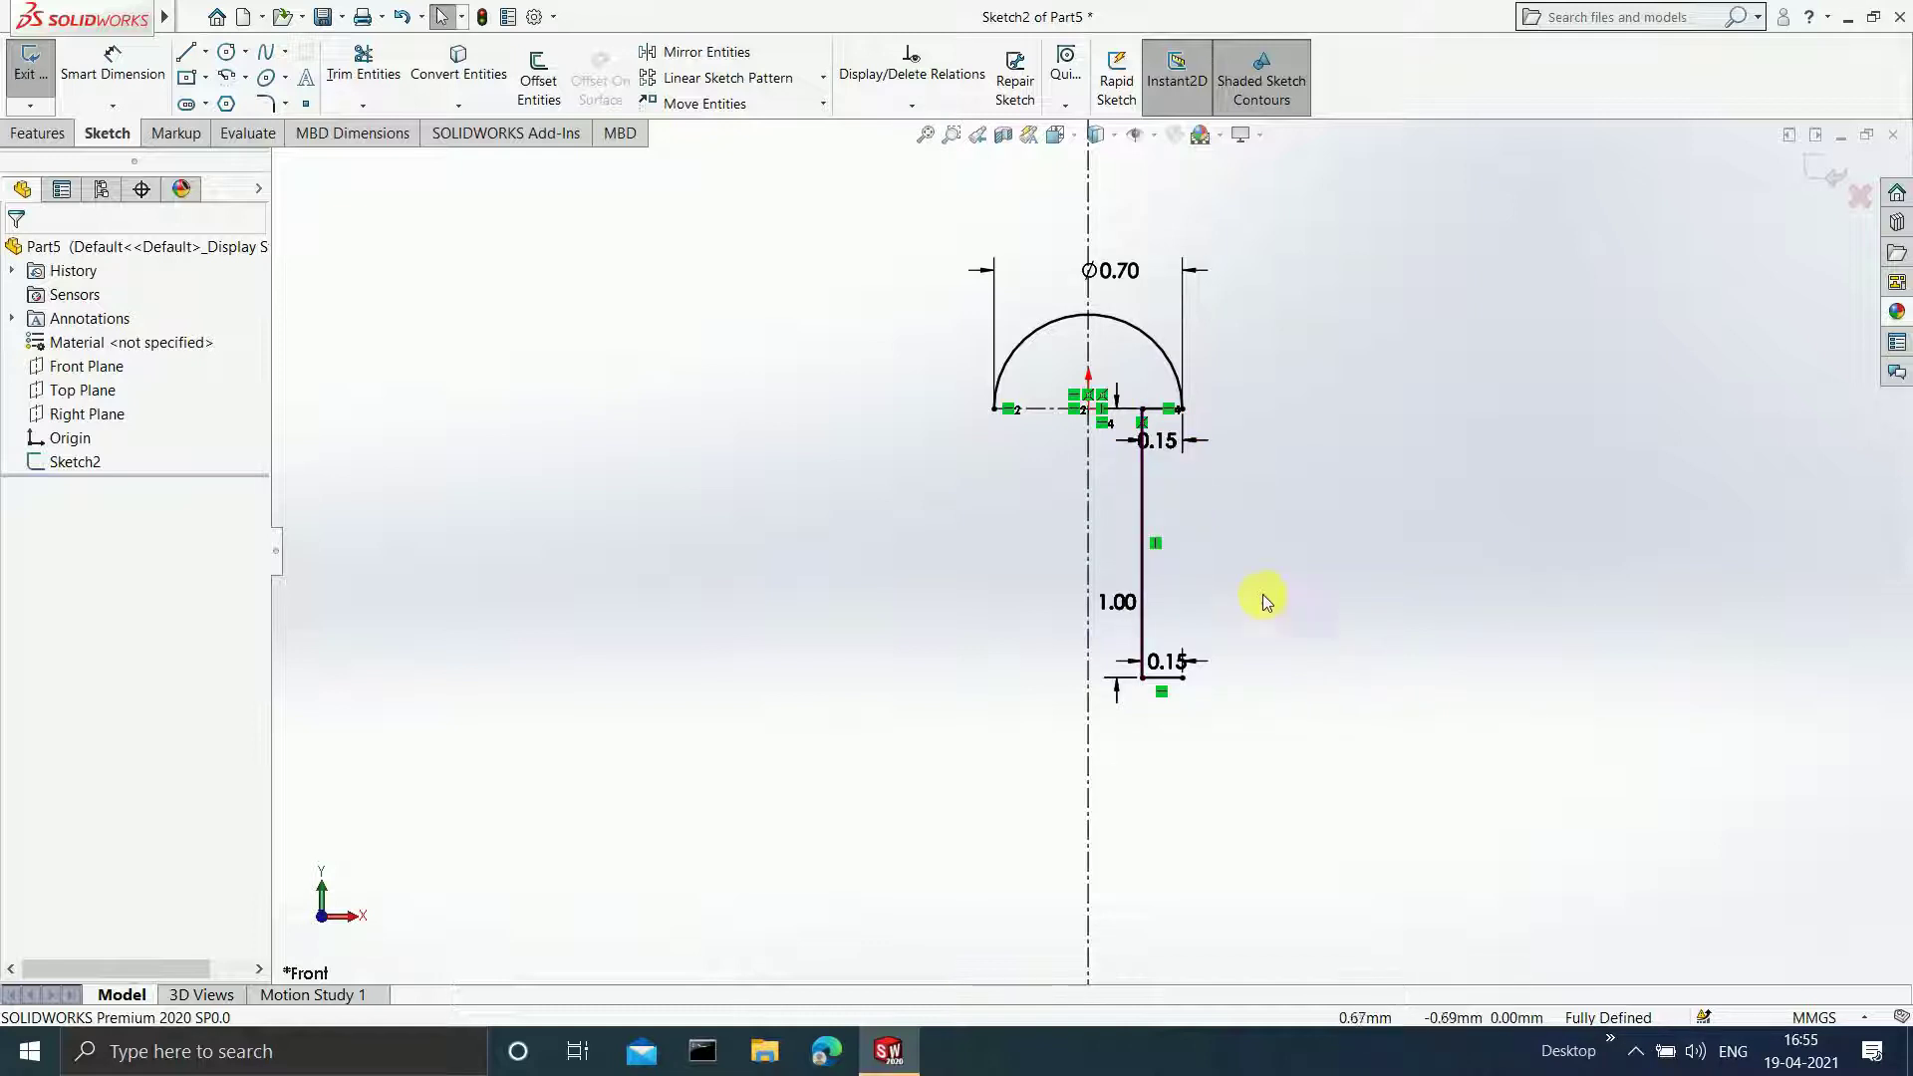
- Draw a 90° centerpoint arc of 0.35 mm radius, centred on the vertical centerline, from the lower line's outer end down to the centerline
{"action": "left_click", "coordinate": [244, 80]}
{"action": "left_click", "coordinate": [258, 105]}
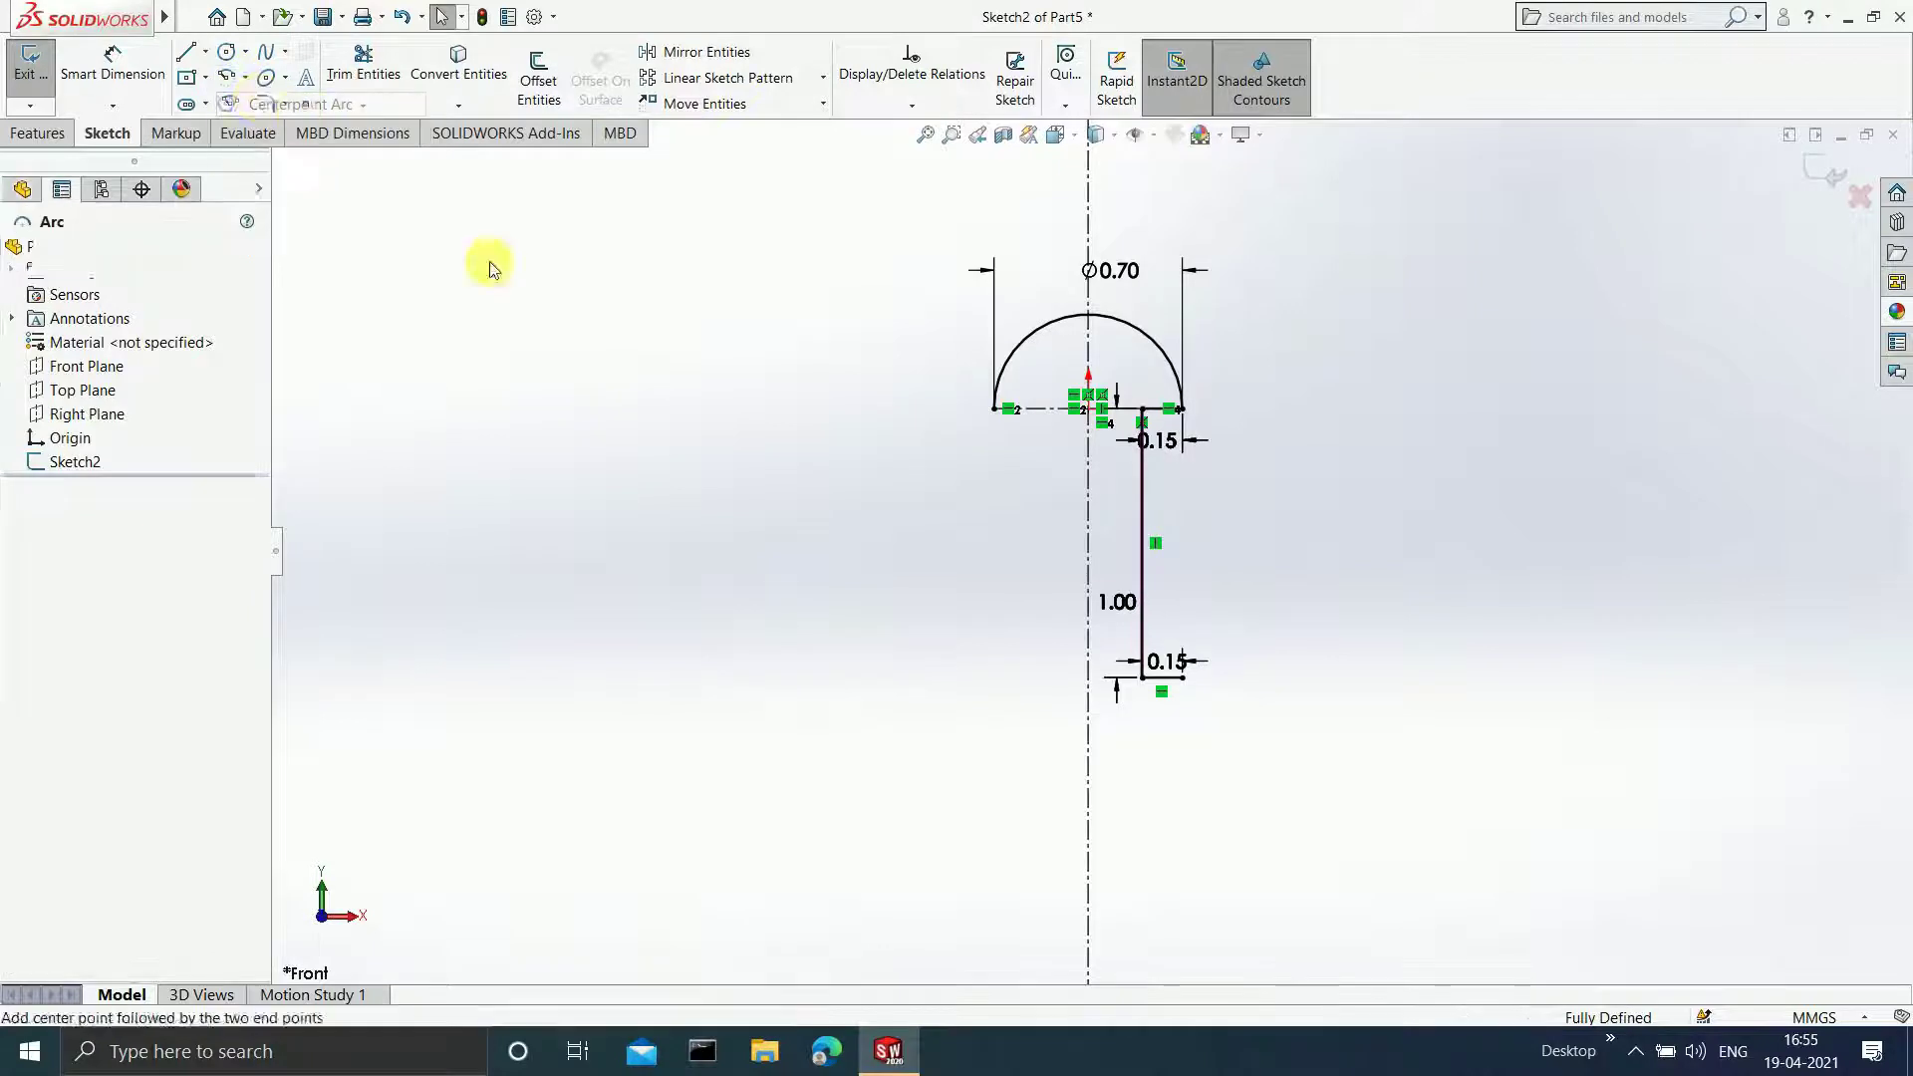
{"action": "scroll", "coordinate": [1096, 697], "scroll_direction": "down", "scroll_amount": 2}
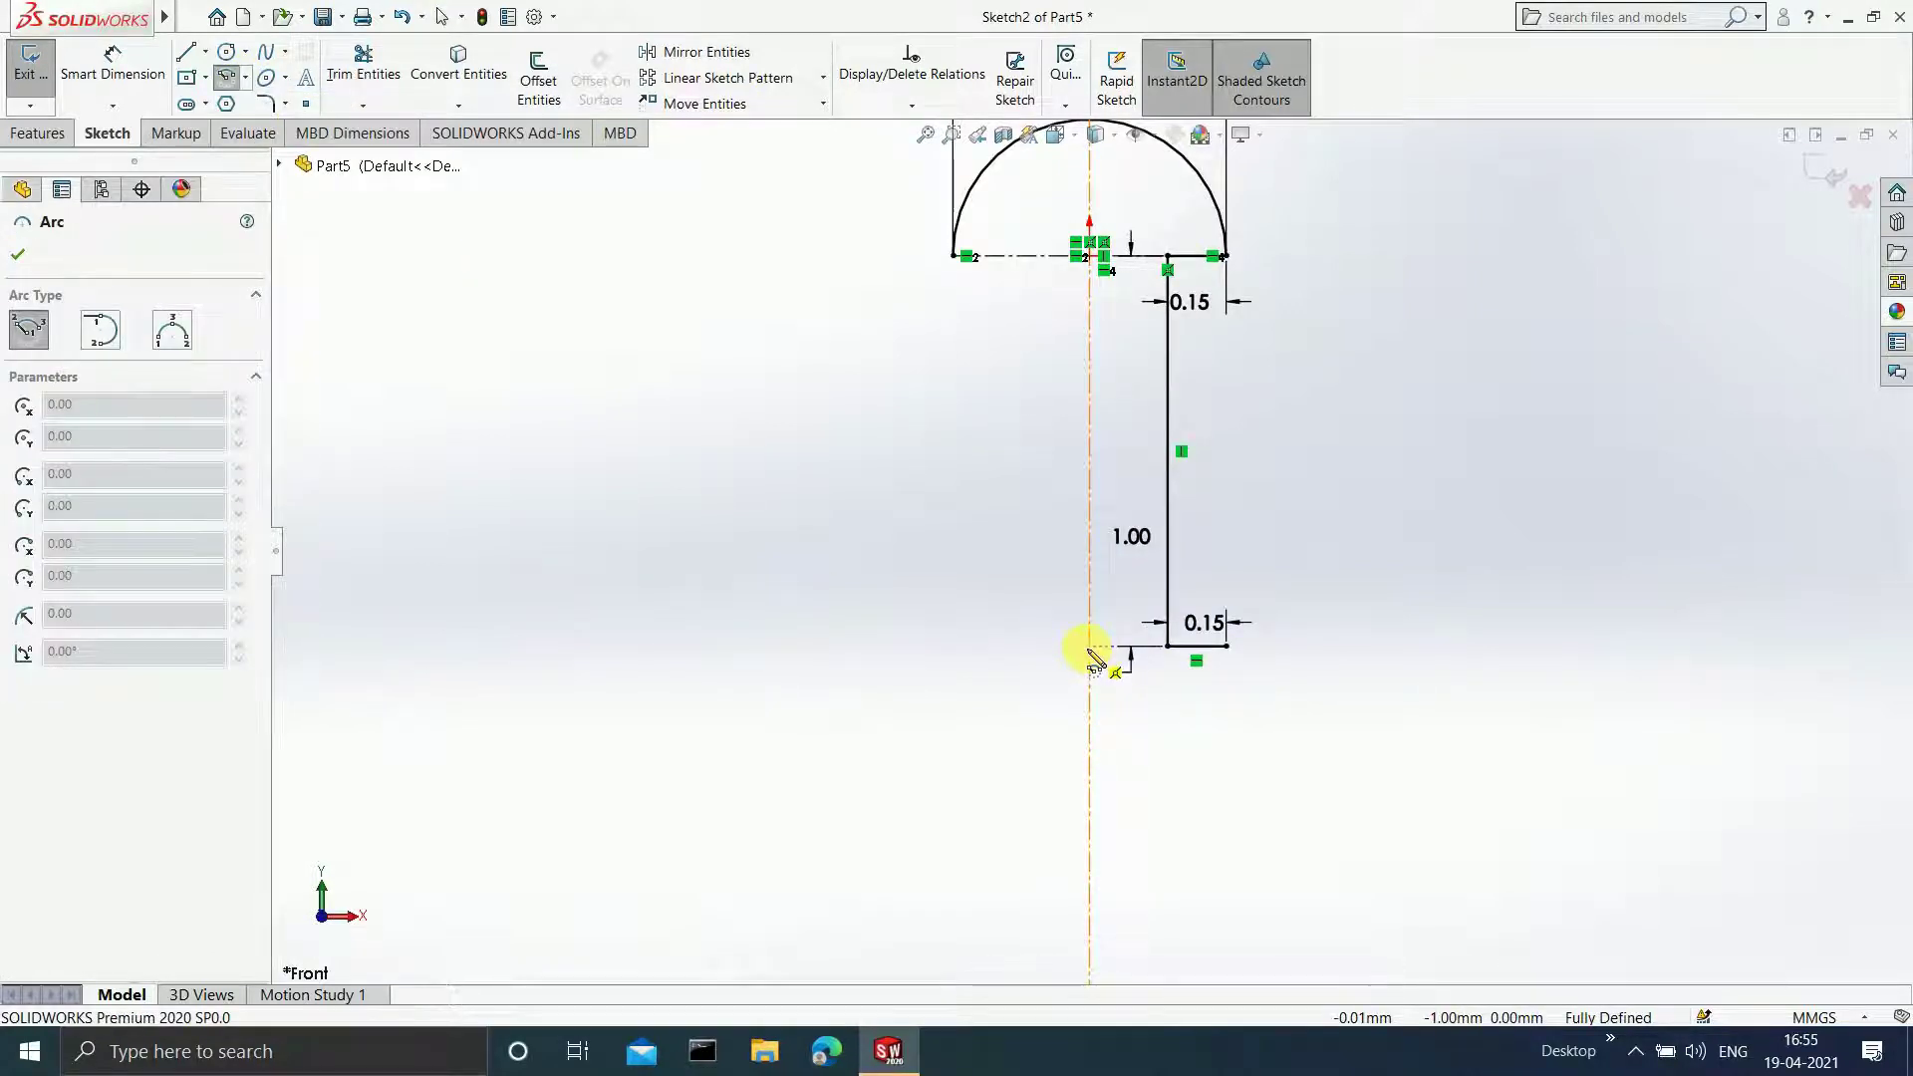
{"action": "left_click", "coordinate": [1091, 647]}
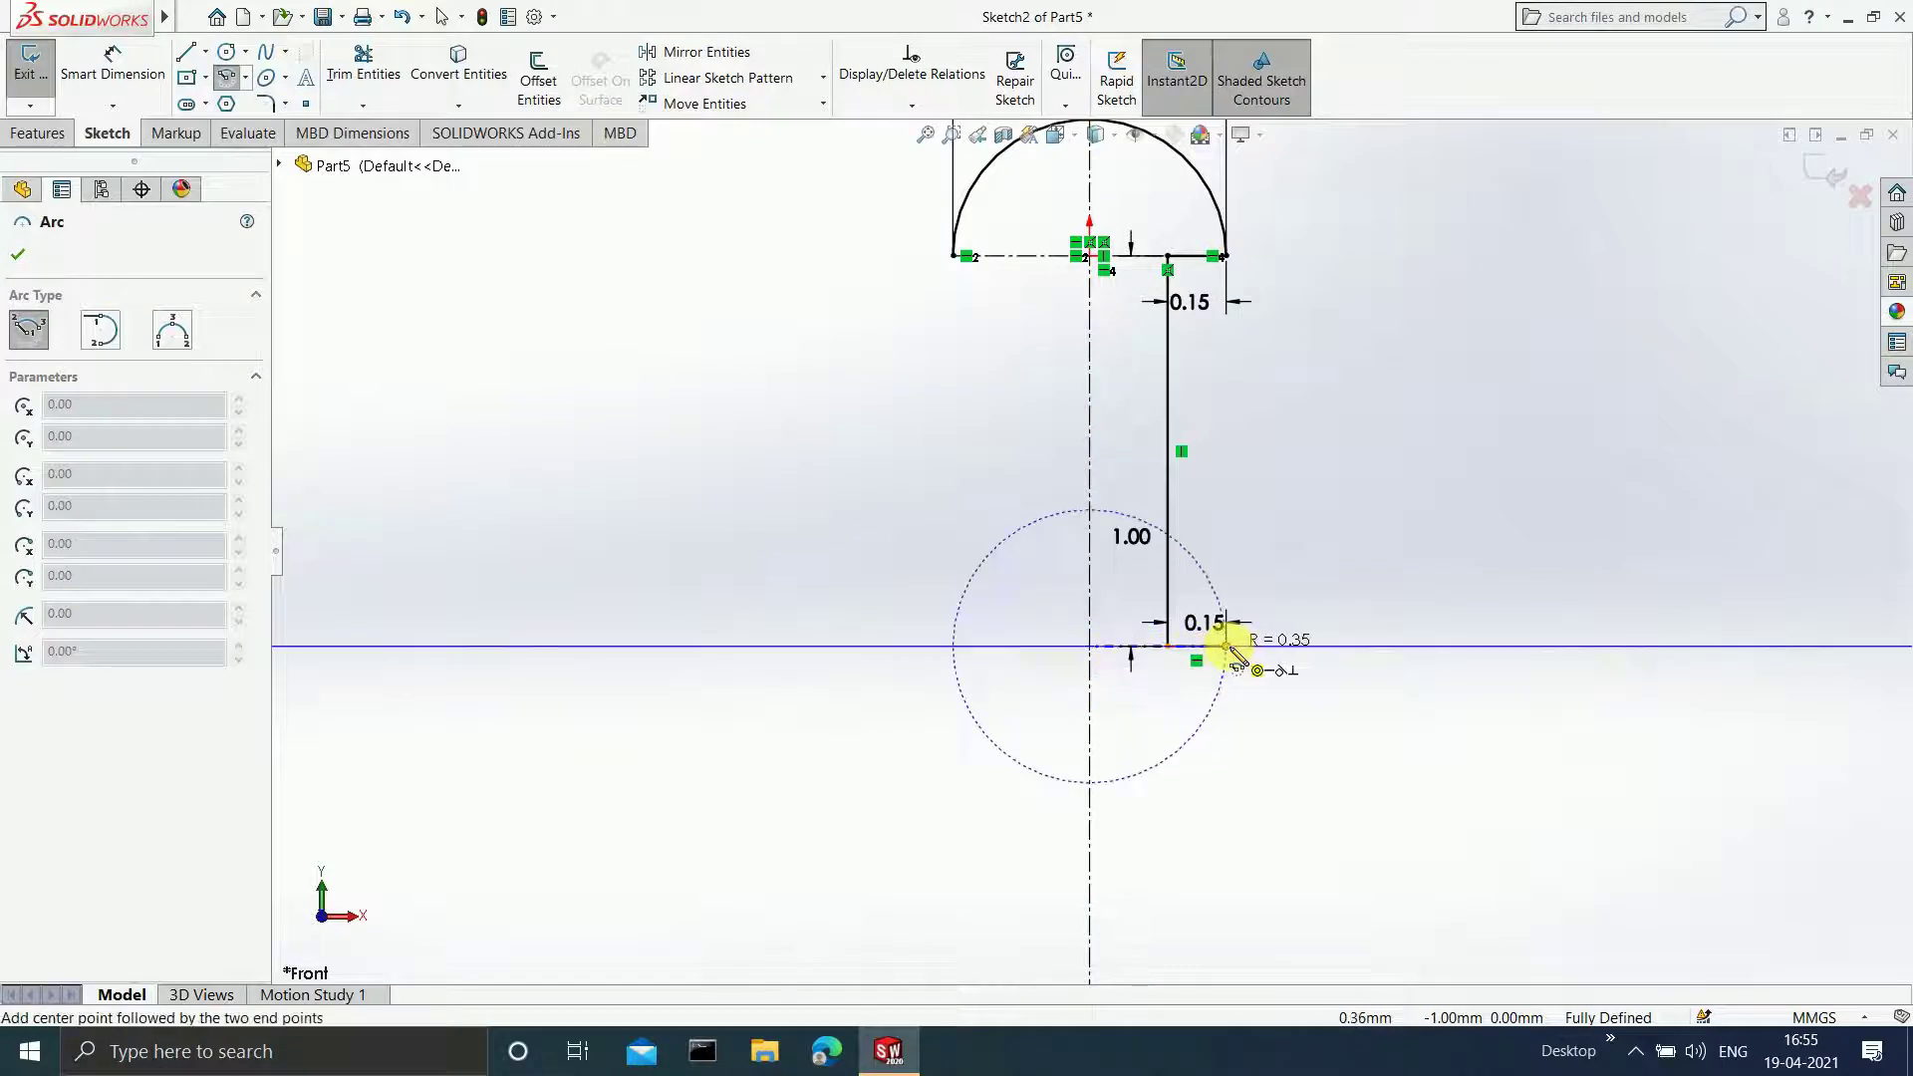
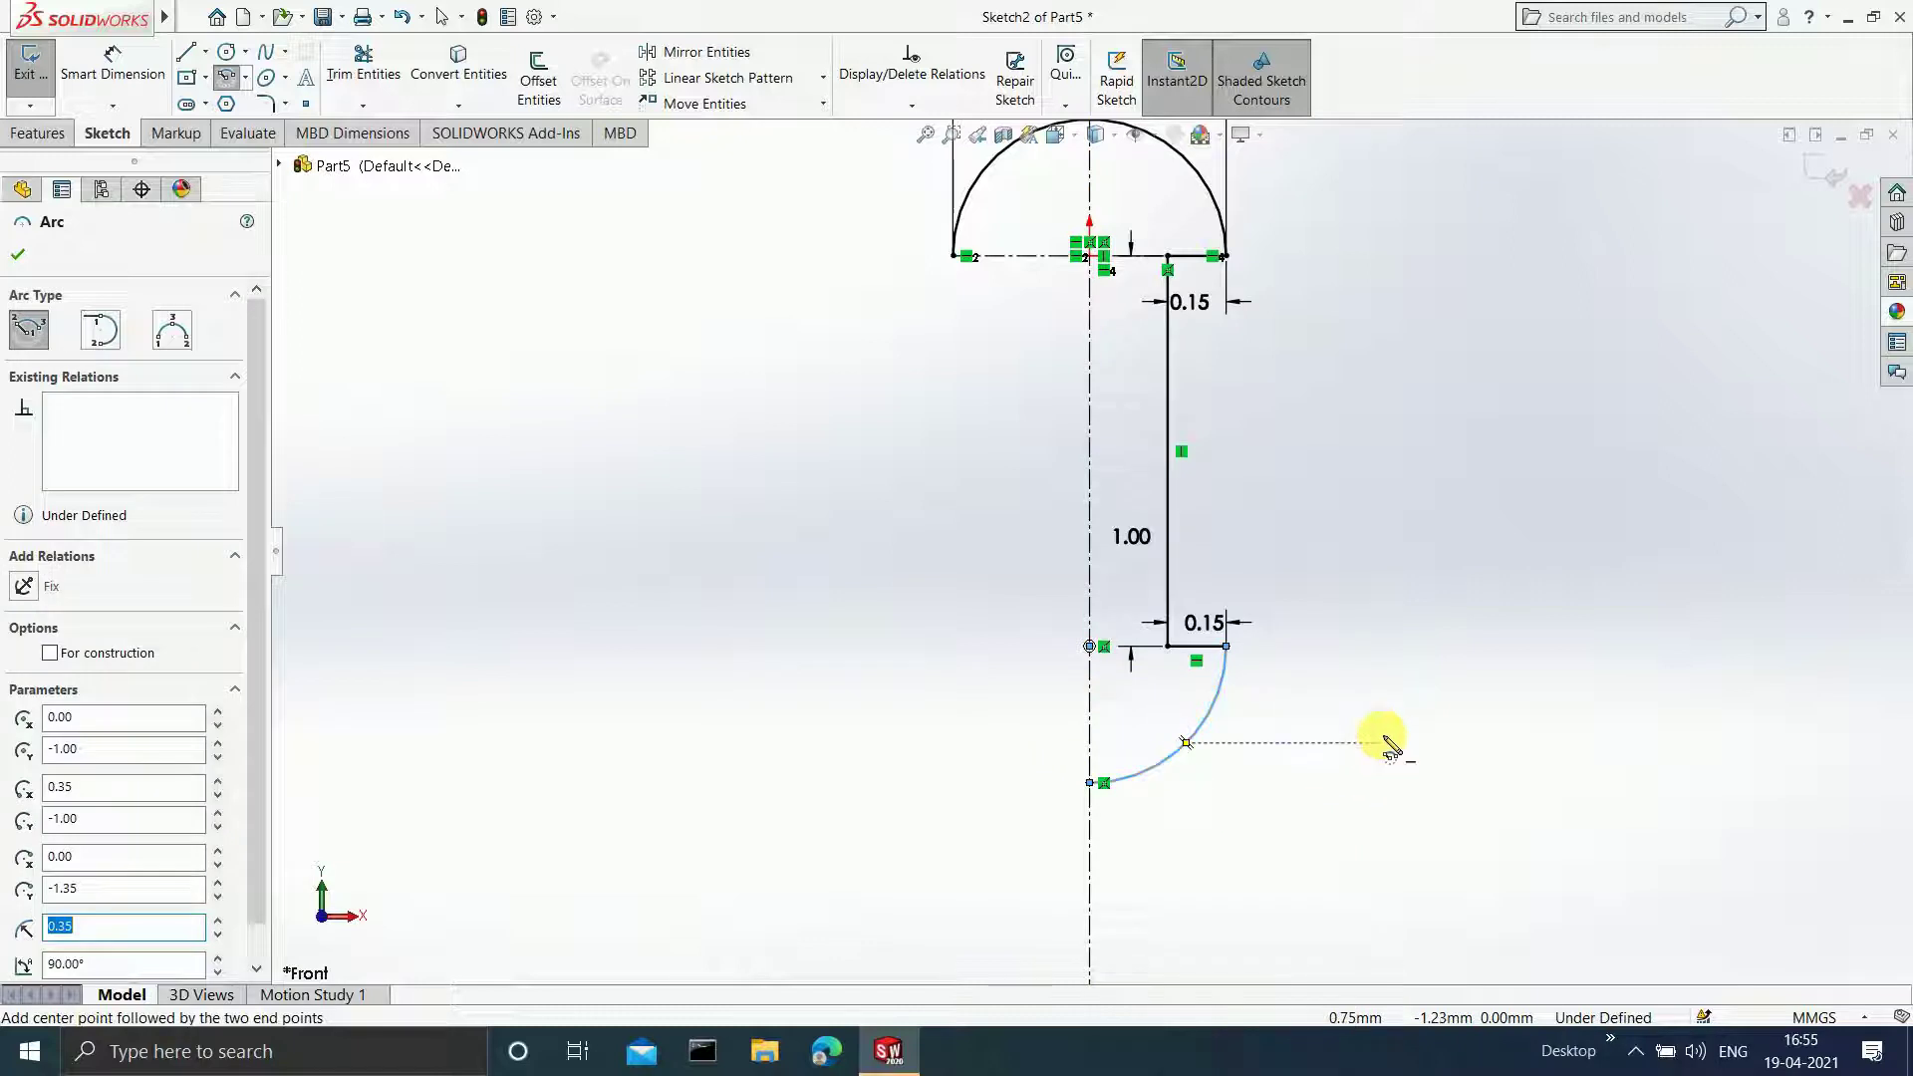
{"action": "key", "text": "Escape"}
- Dimension the vertical distance between the origin and the lower arc's centre as 1 mm
{"action": "scroll", "coordinate": [1089, 551], "scroll_direction": "up", "scroll_amount": 2}
{"action": "left_click", "coordinate": [113, 66]}
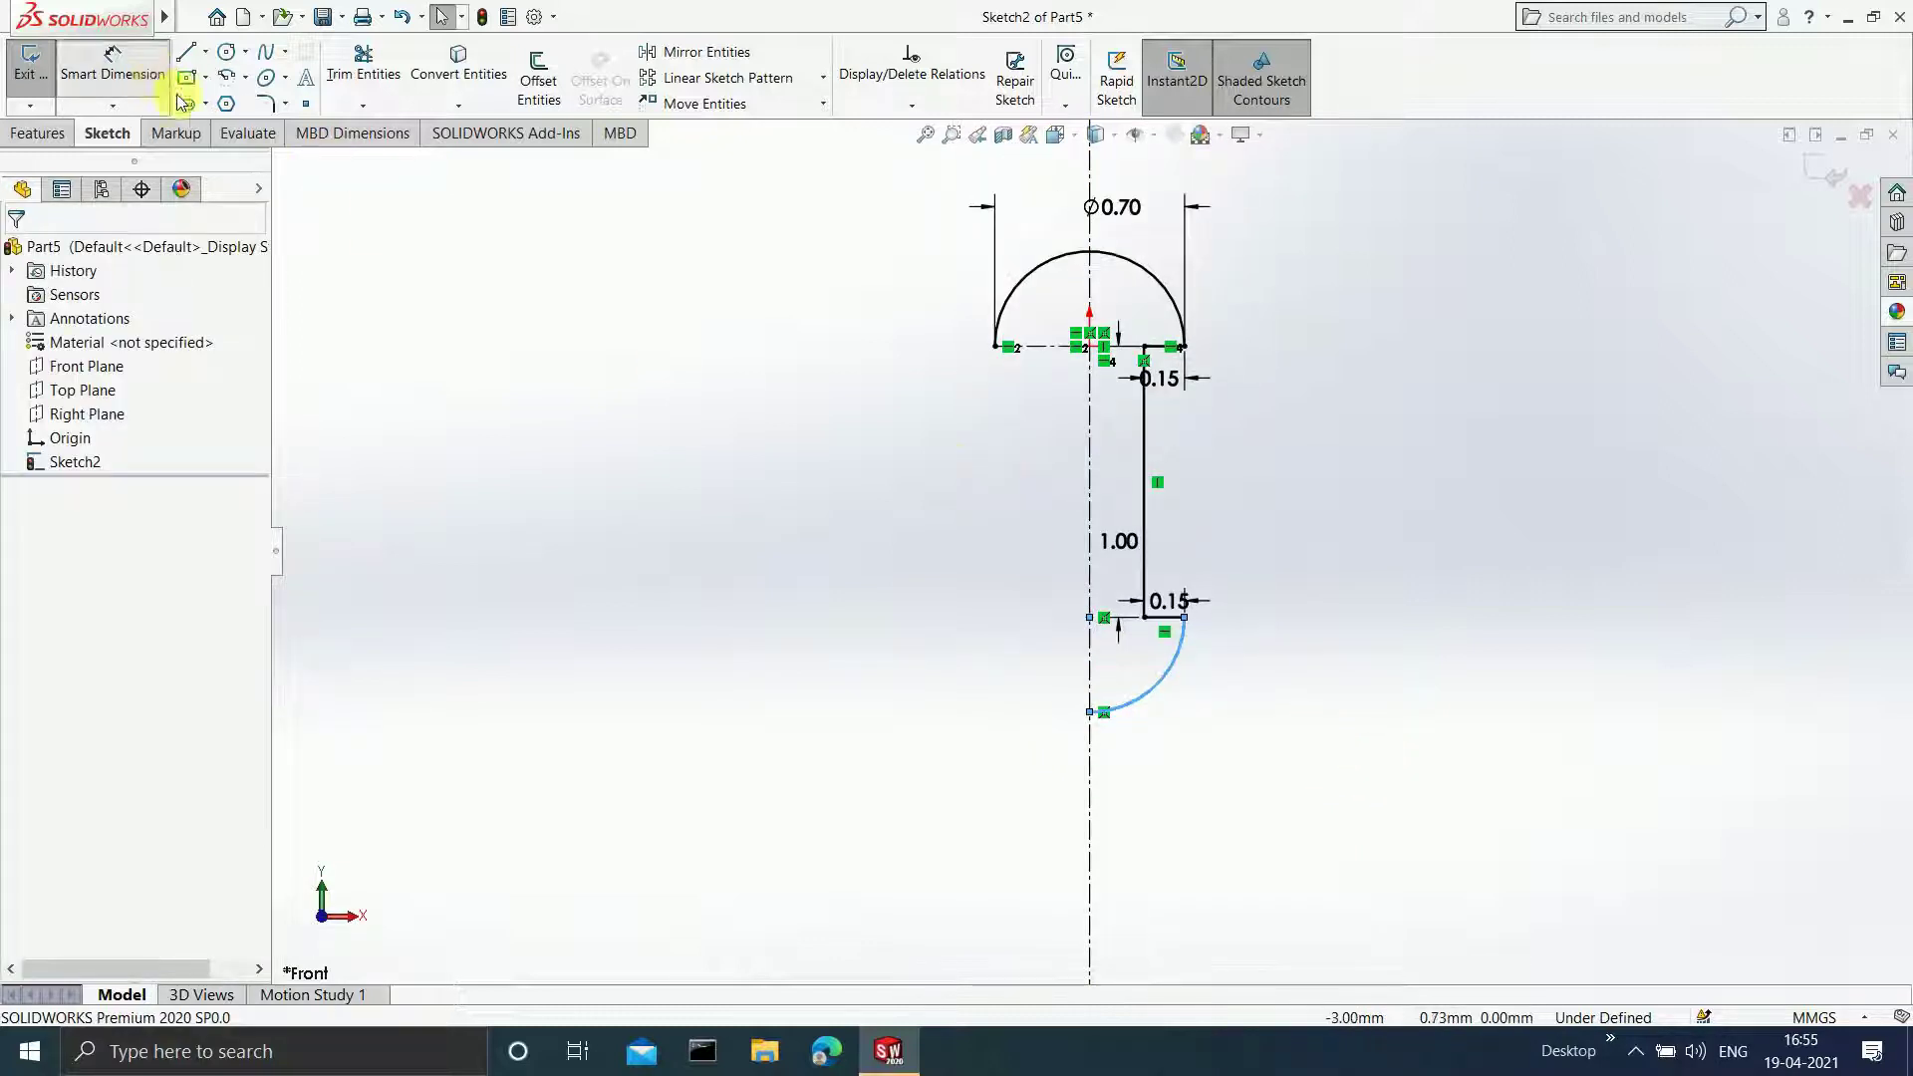
{"action": "left_click", "coordinate": [1090, 345]}
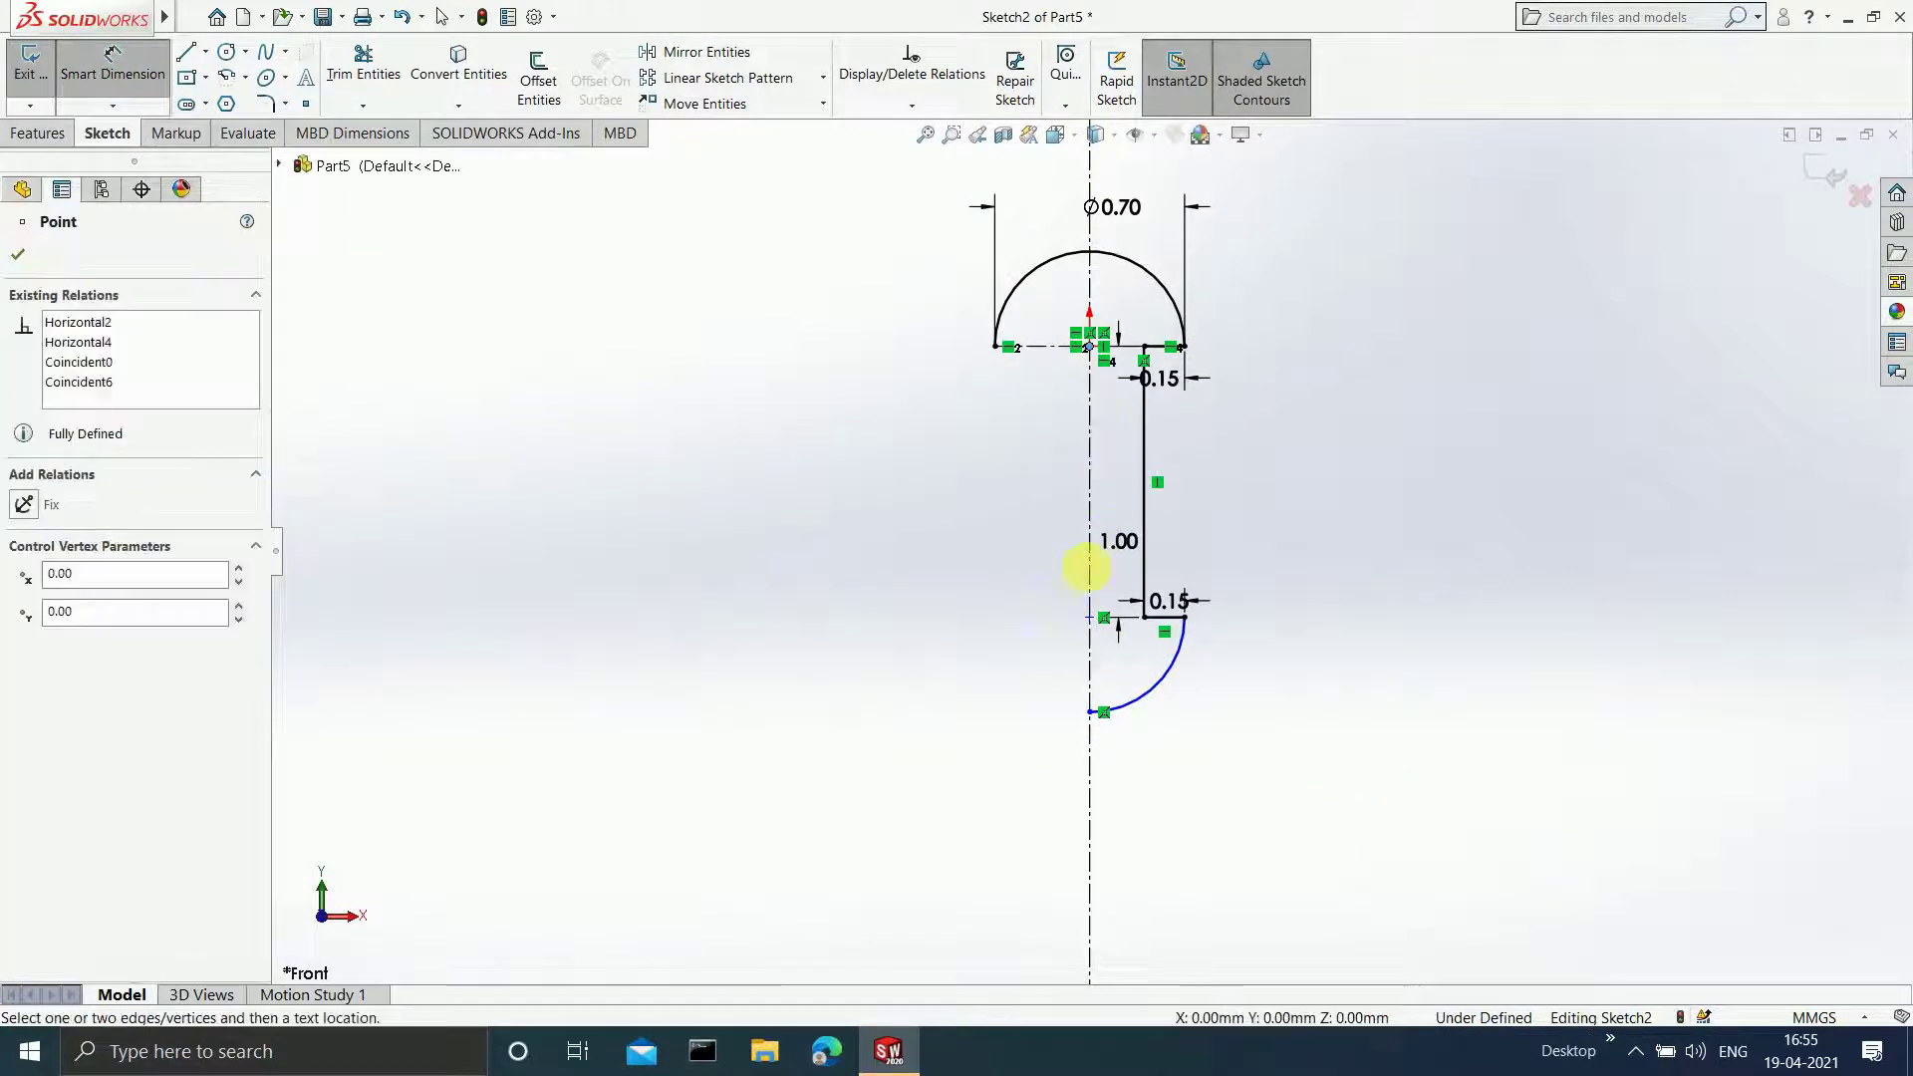
{"action": "left_click", "coordinate": [1101, 619]}
{"action": "left_click", "coordinate": [910, 504]}
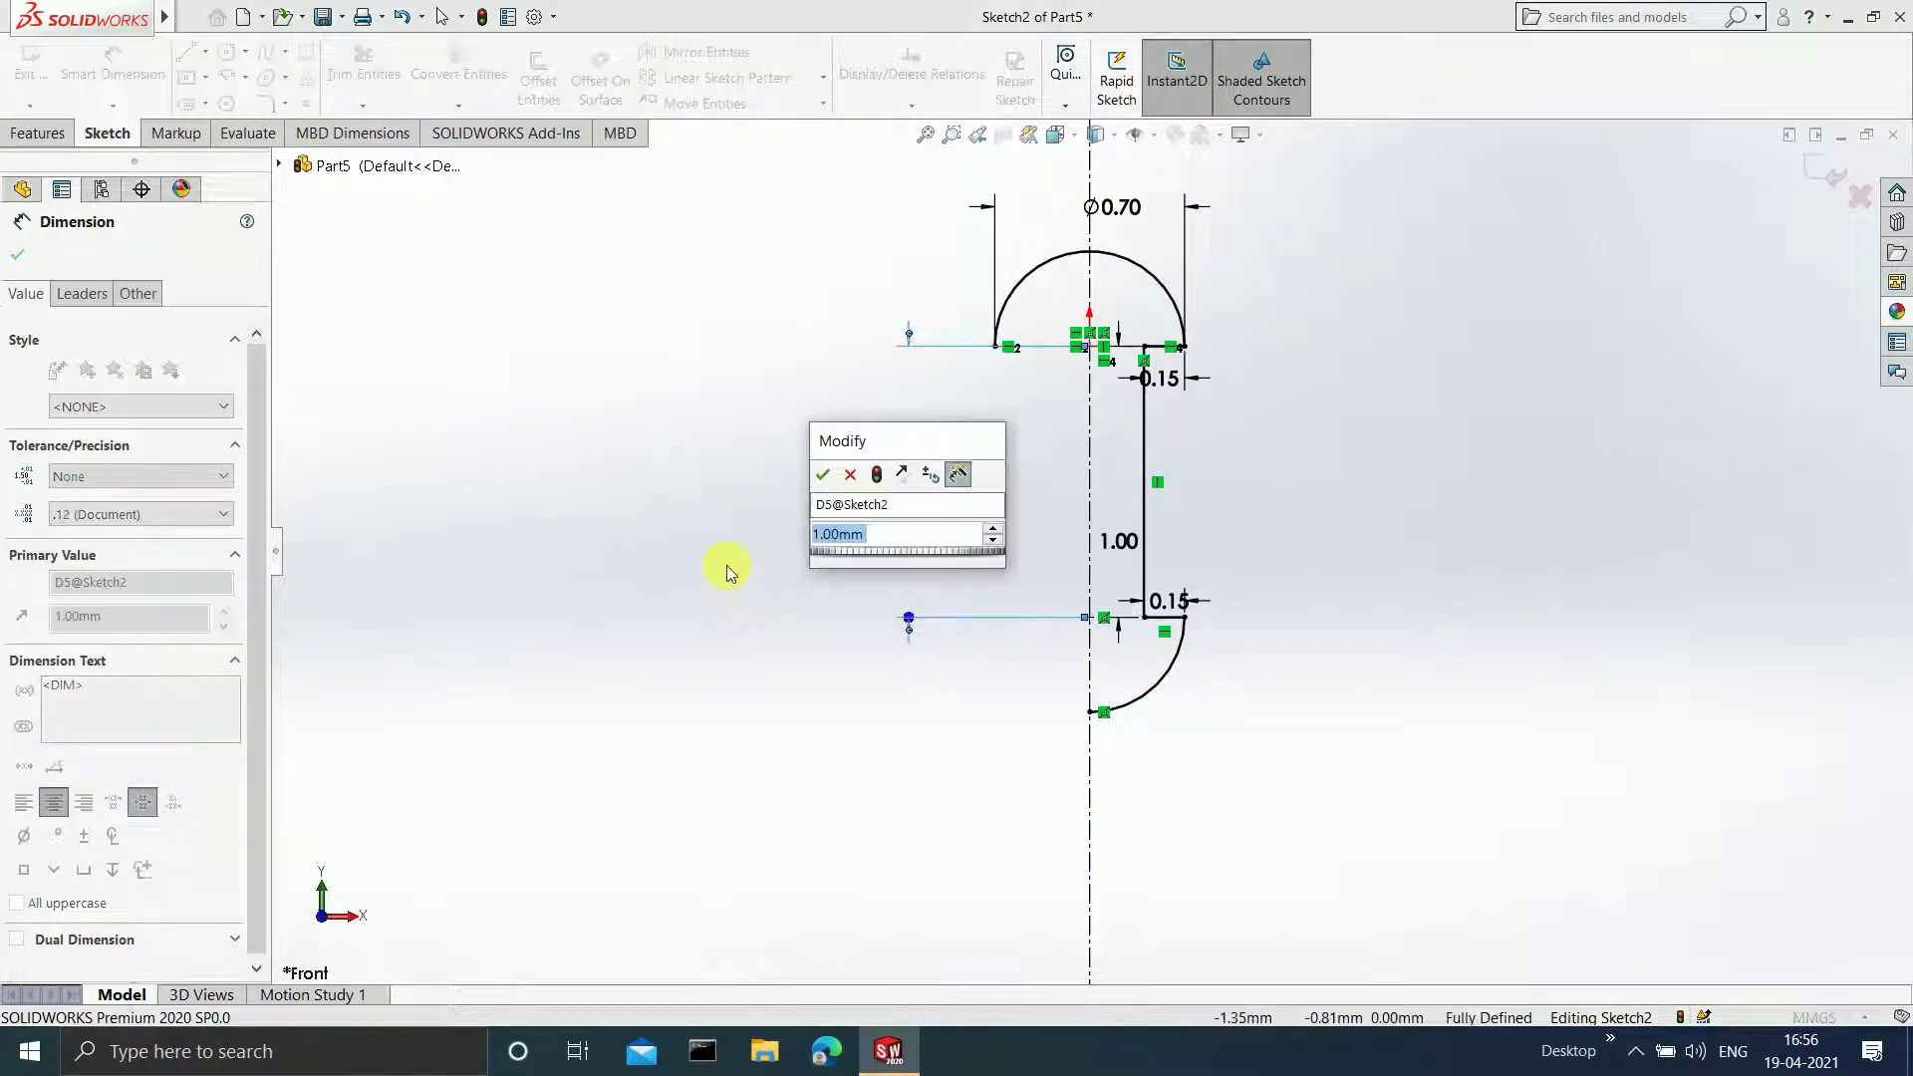
{"action": "left_click", "coordinate": [820, 475]}
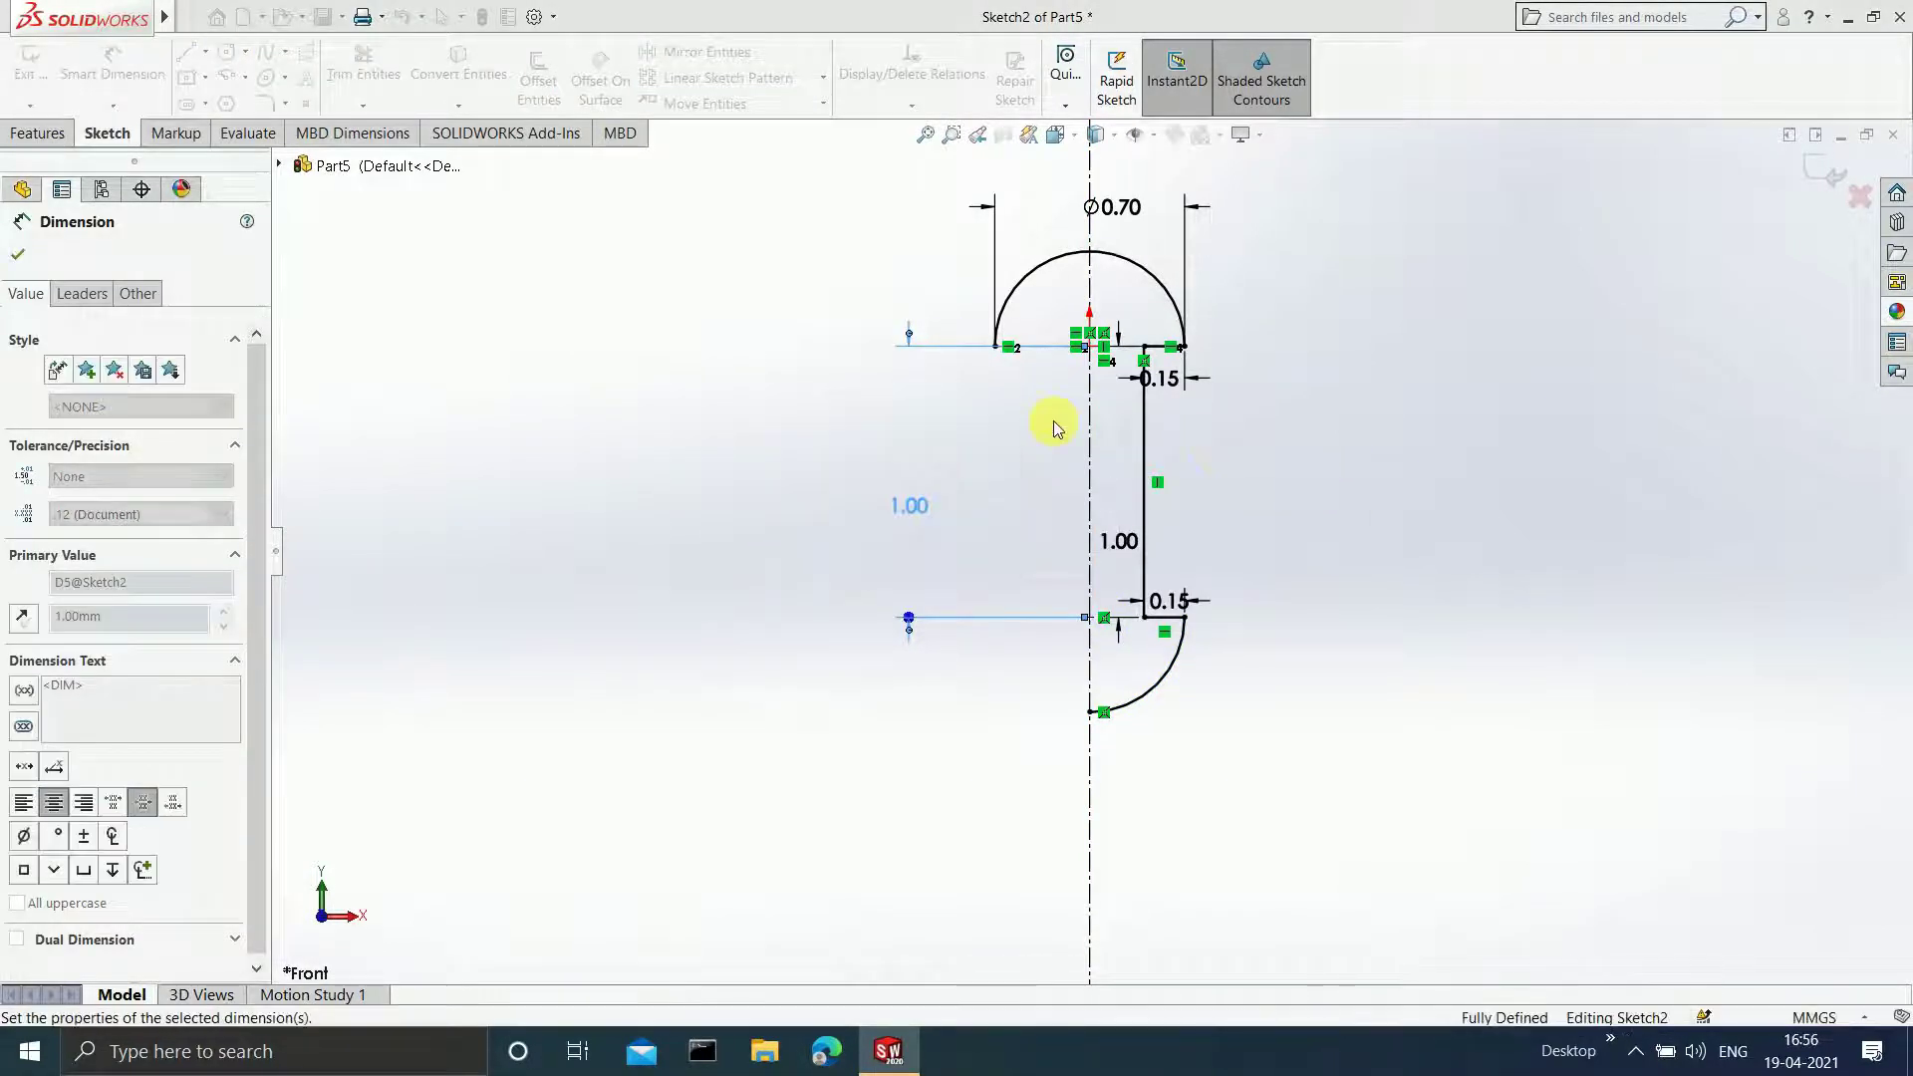
- Trim away the left half of the upper half-circle with Power trim
{"action": "key", "text": "z"}
{"action": "scroll", "coordinate": [1096, 427], "scroll_direction": "down", "scroll_amount": 3}
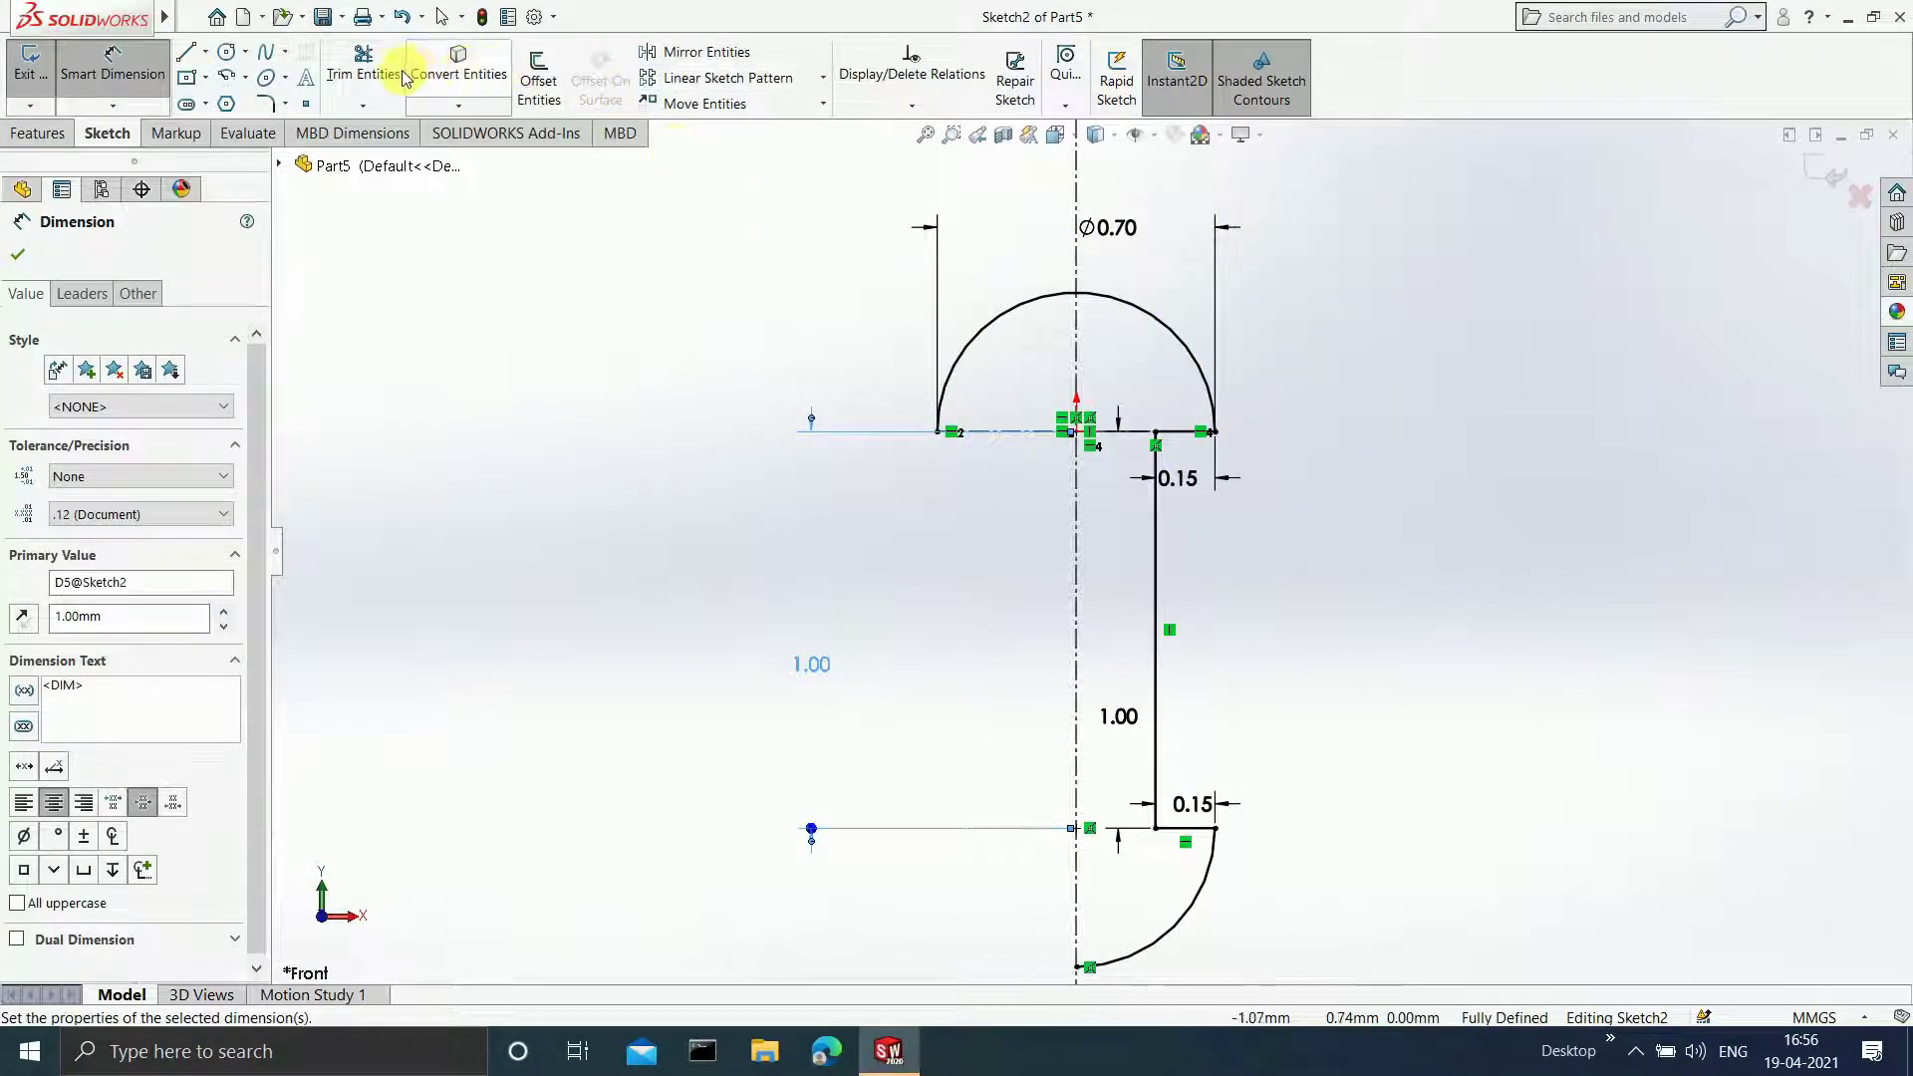
{"action": "key", "text": "Escape"}
{"action": "left_click_drag", "start_coordinate": [970, 285], "coordinate": [1018, 364]}
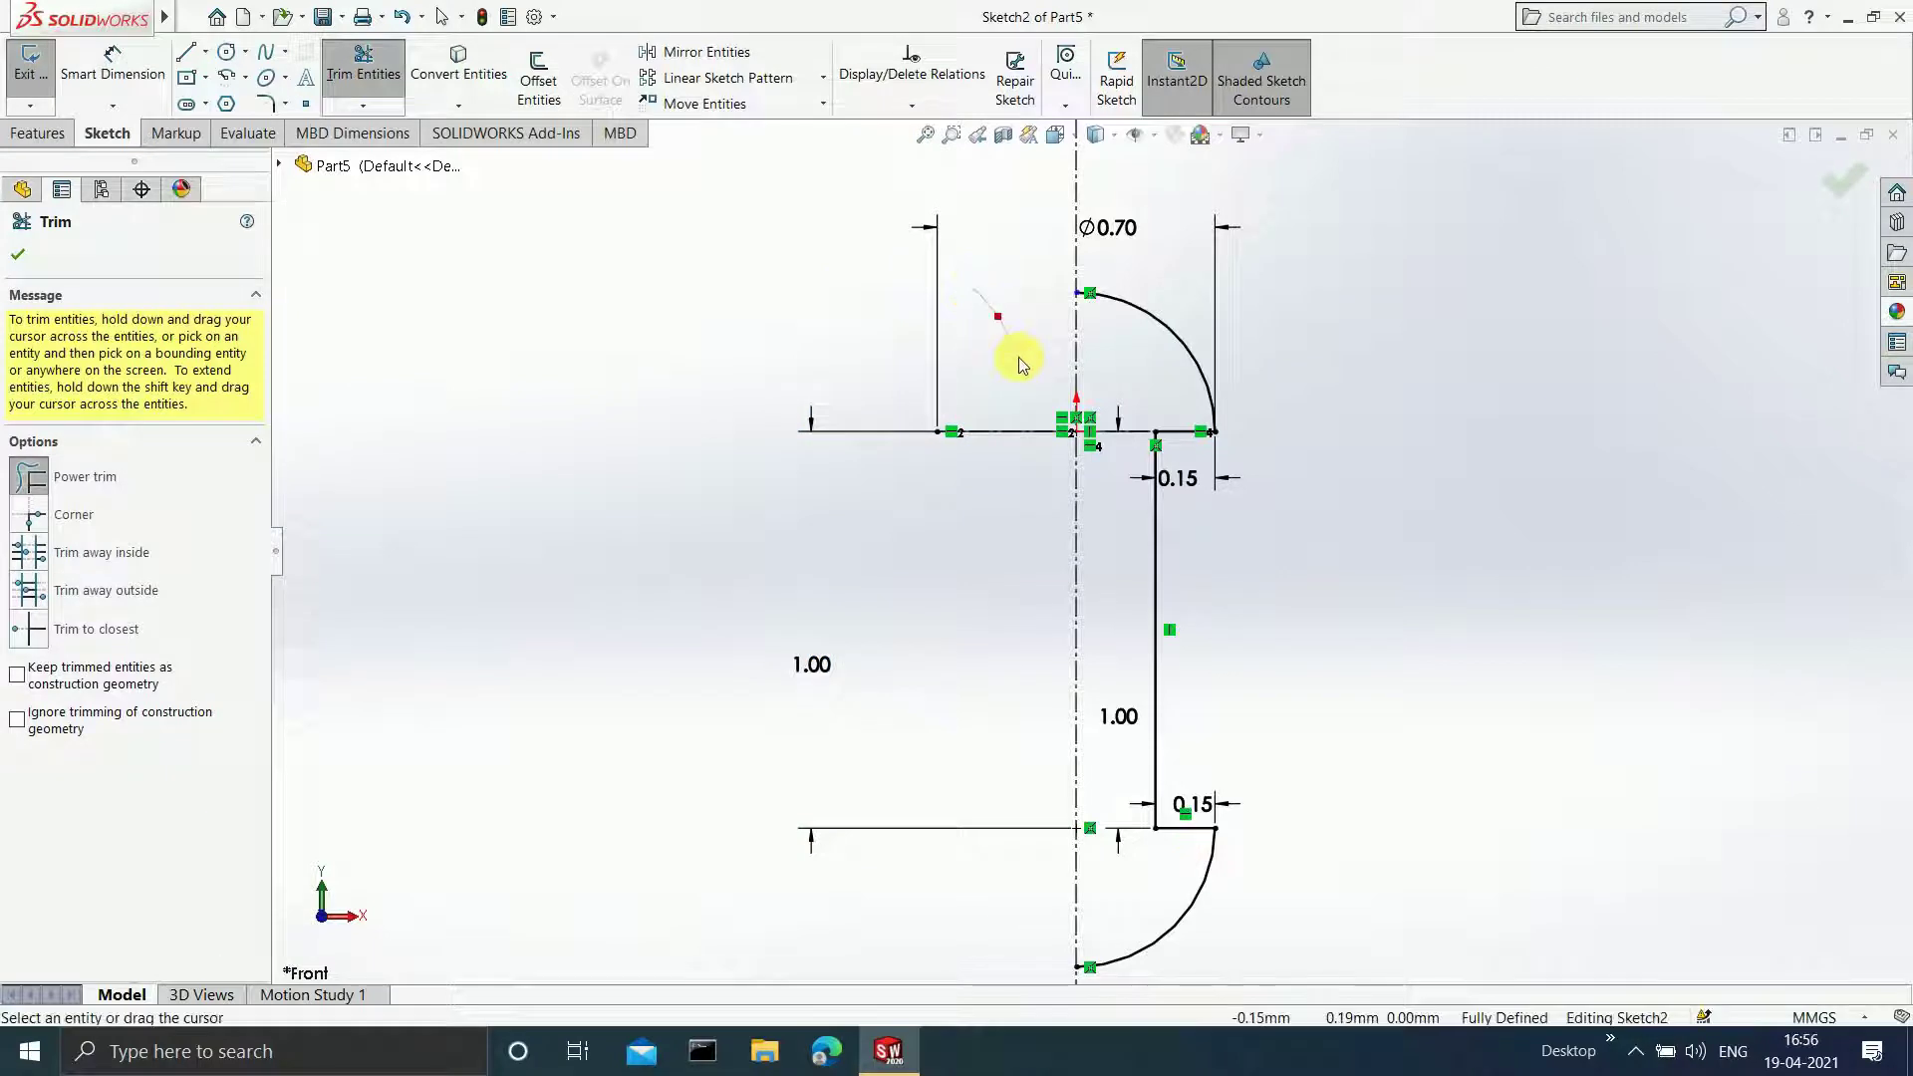
- Close the profile with a vertical line along the centerline from the upper arc's end to the lower arc's end, and exit the sketch
{"action": "left_click", "coordinate": [186, 57]}
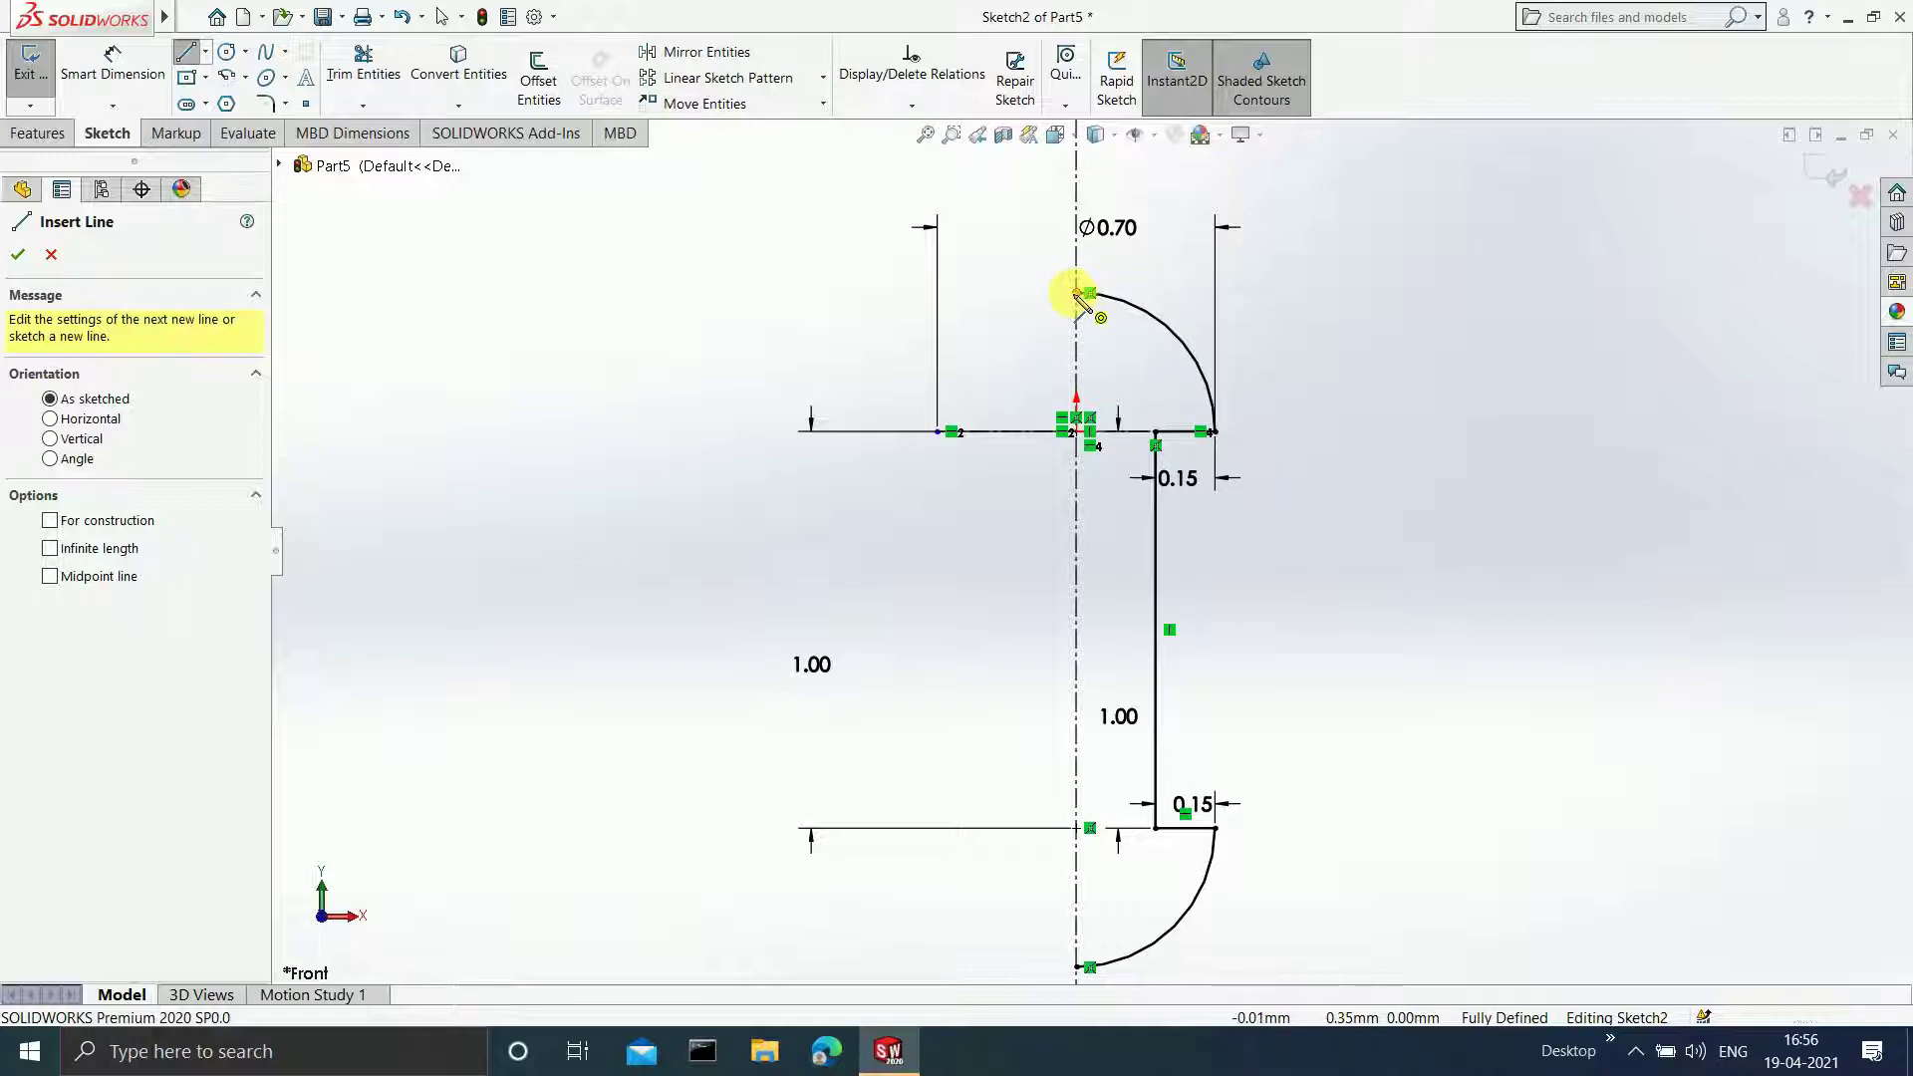
{"action": "mouse_move", "coordinate": [1077, 293]}
{"action": "left_mouse_down"}
{"action": "mouse_move", "coordinate": [1101, 547]}
{"action": "mouse_move", "coordinate": [1078, 968]}
{"action": "left_mouse_up"}
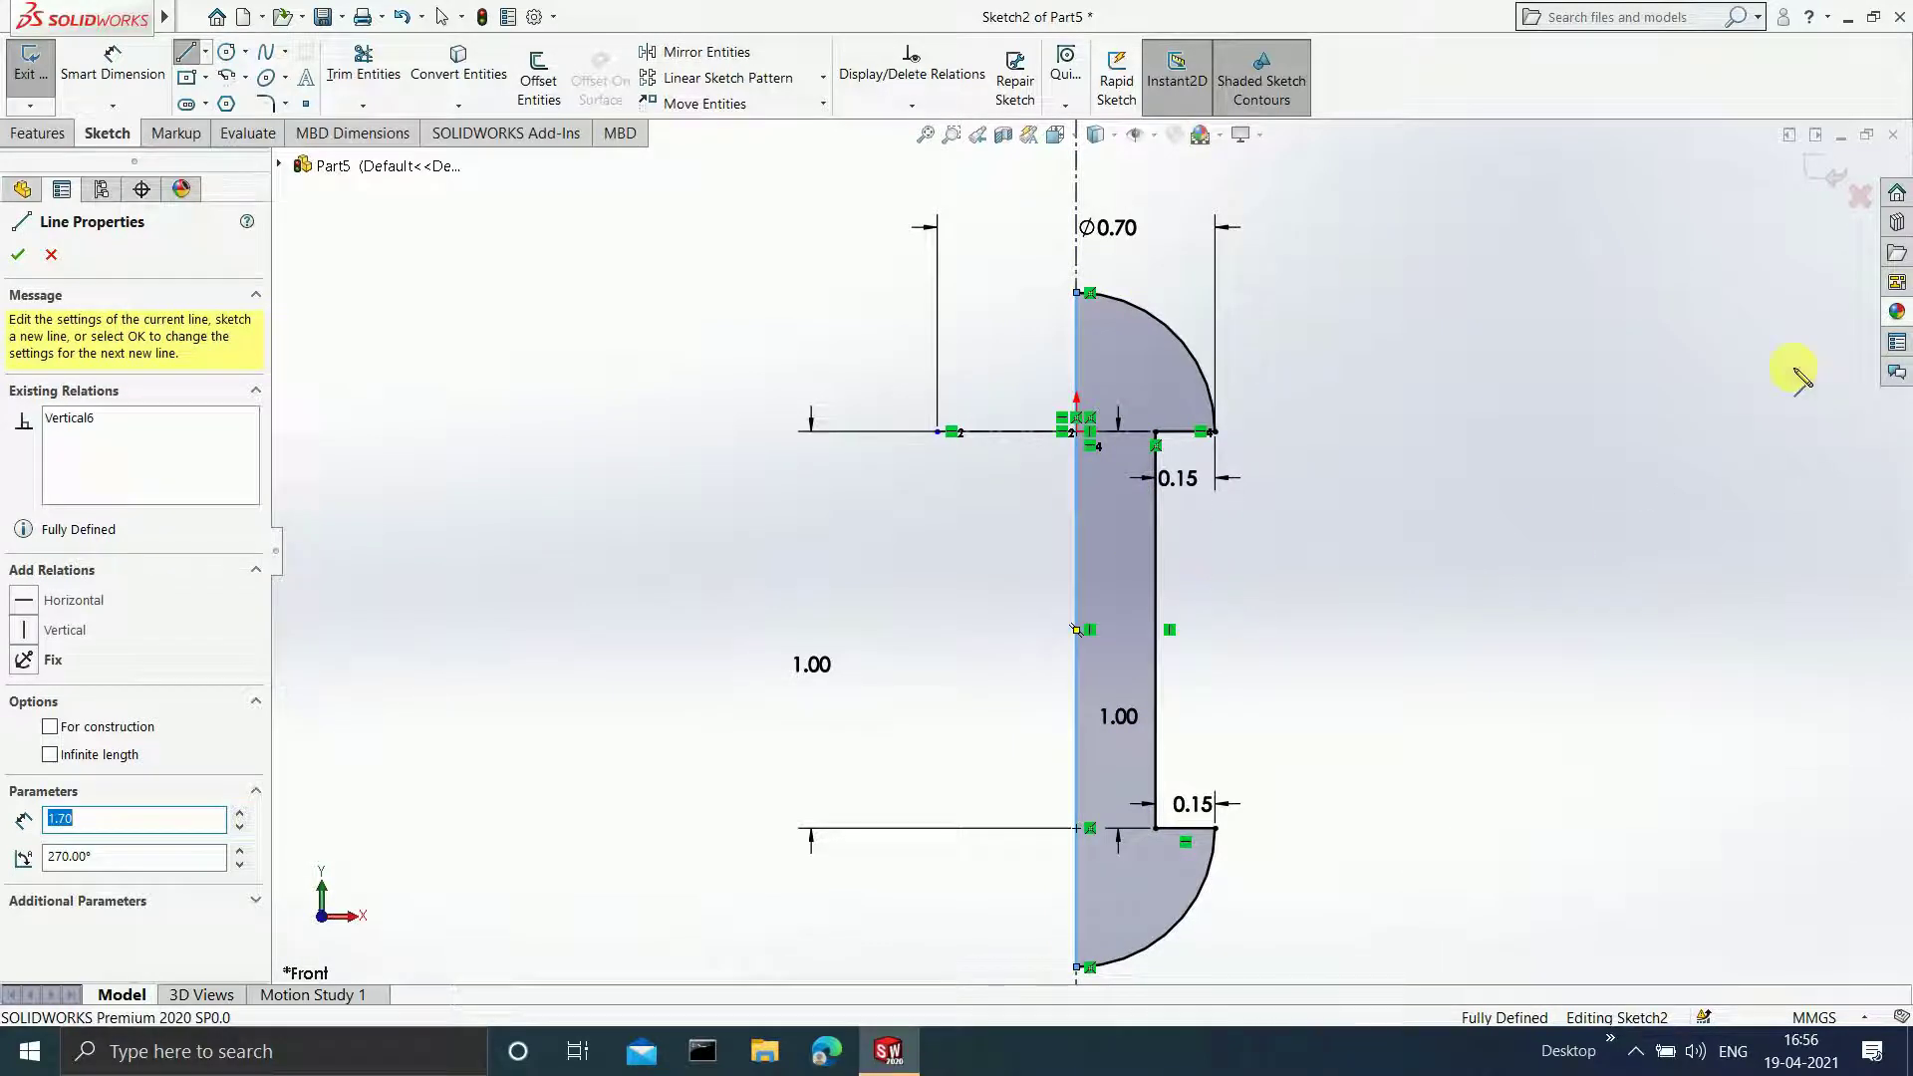
{"action": "left_click", "coordinate": [1822, 194]}
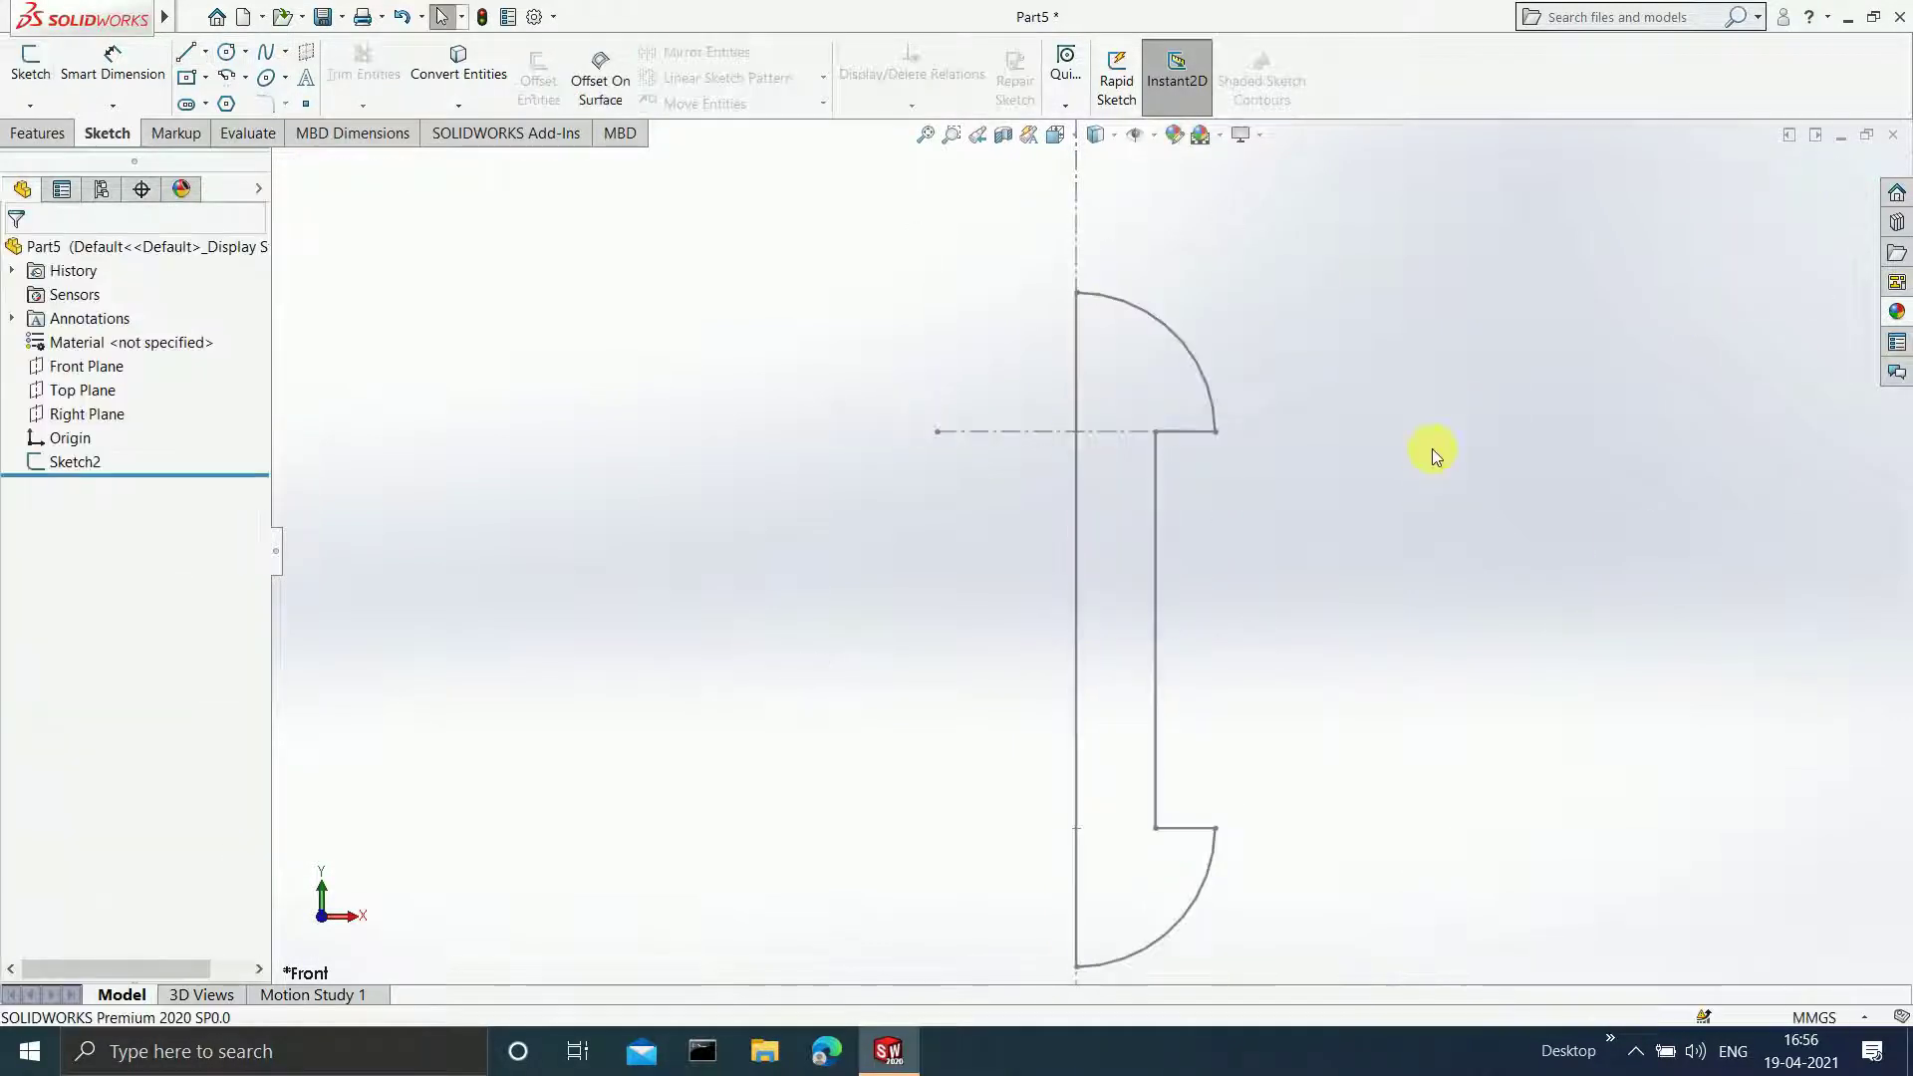
- Revolve the profile sketch 360° about the vertical centerline into a solid and view it from another angle
{"action": "key", "text": "z"}
{"action": "left_click", "coordinate": [78, 462]}
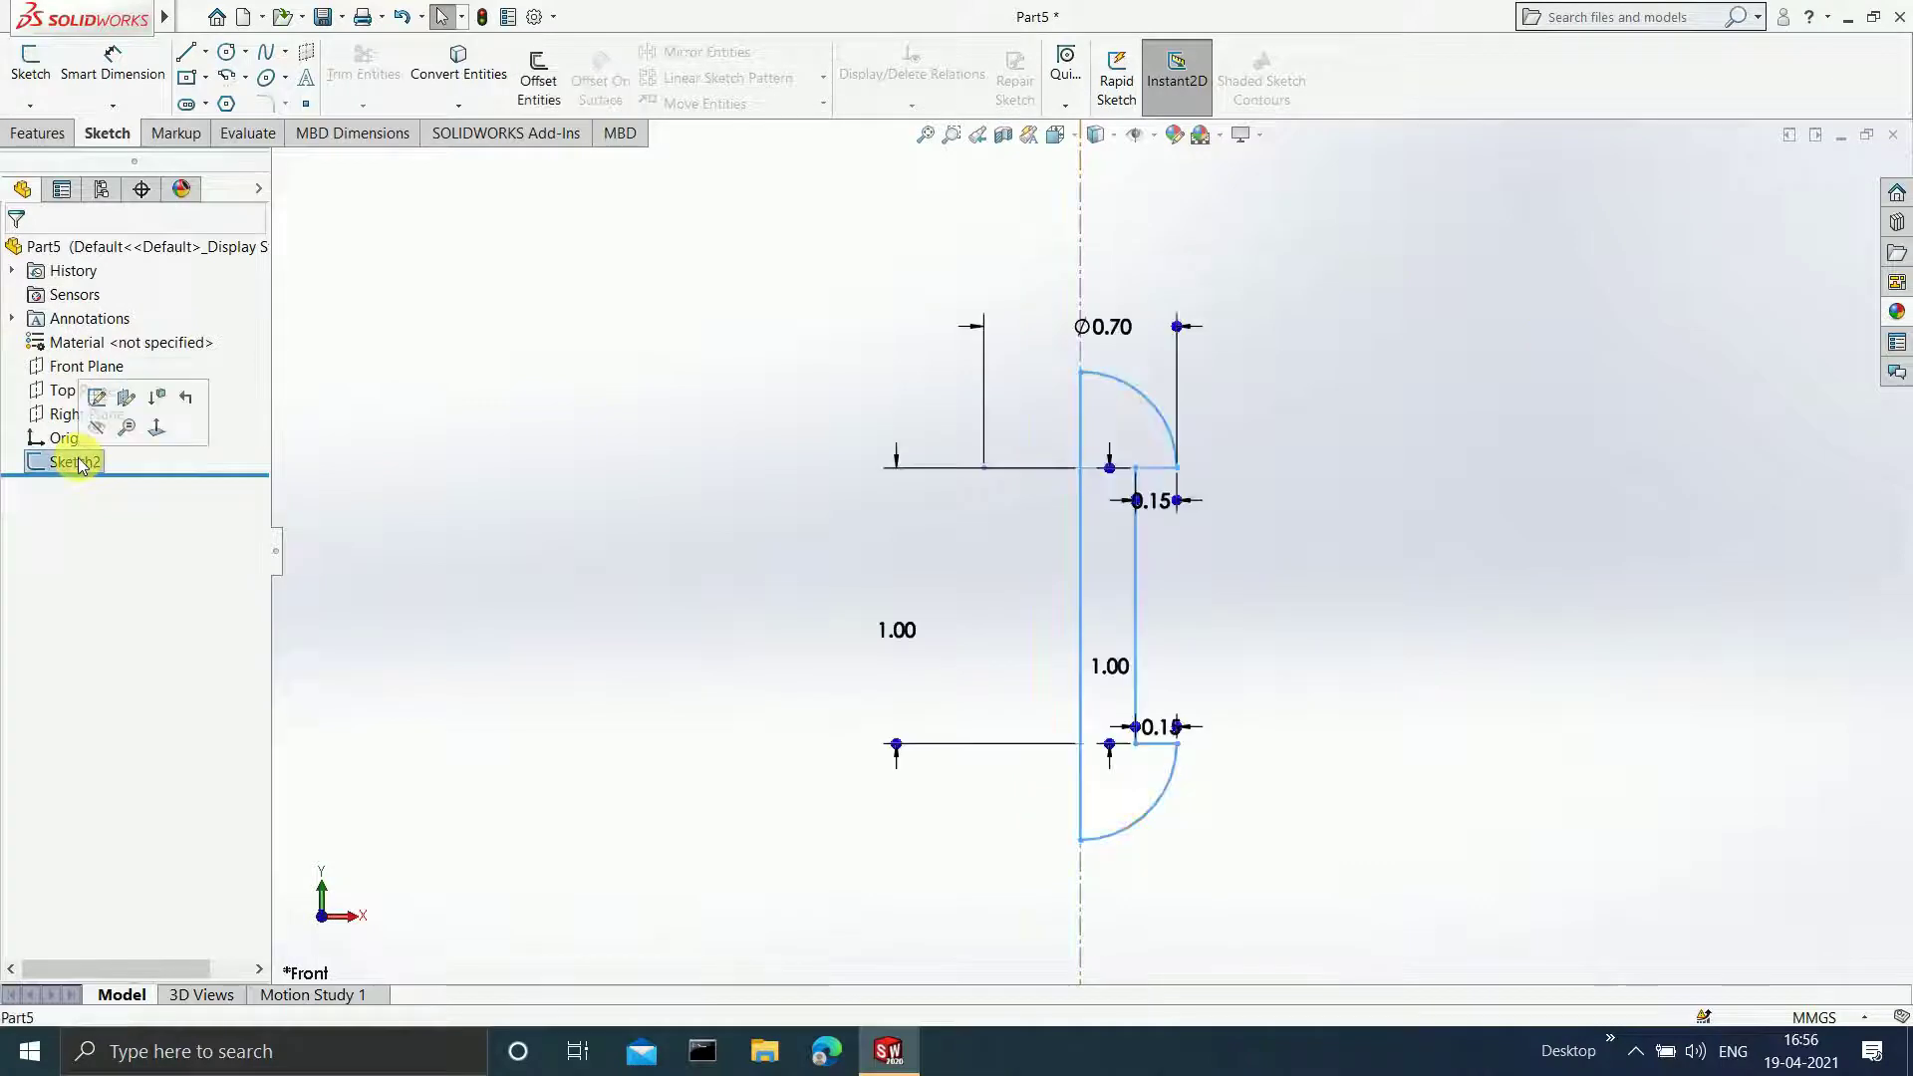
{"action": "left_click", "coordinate": [38, 133]}
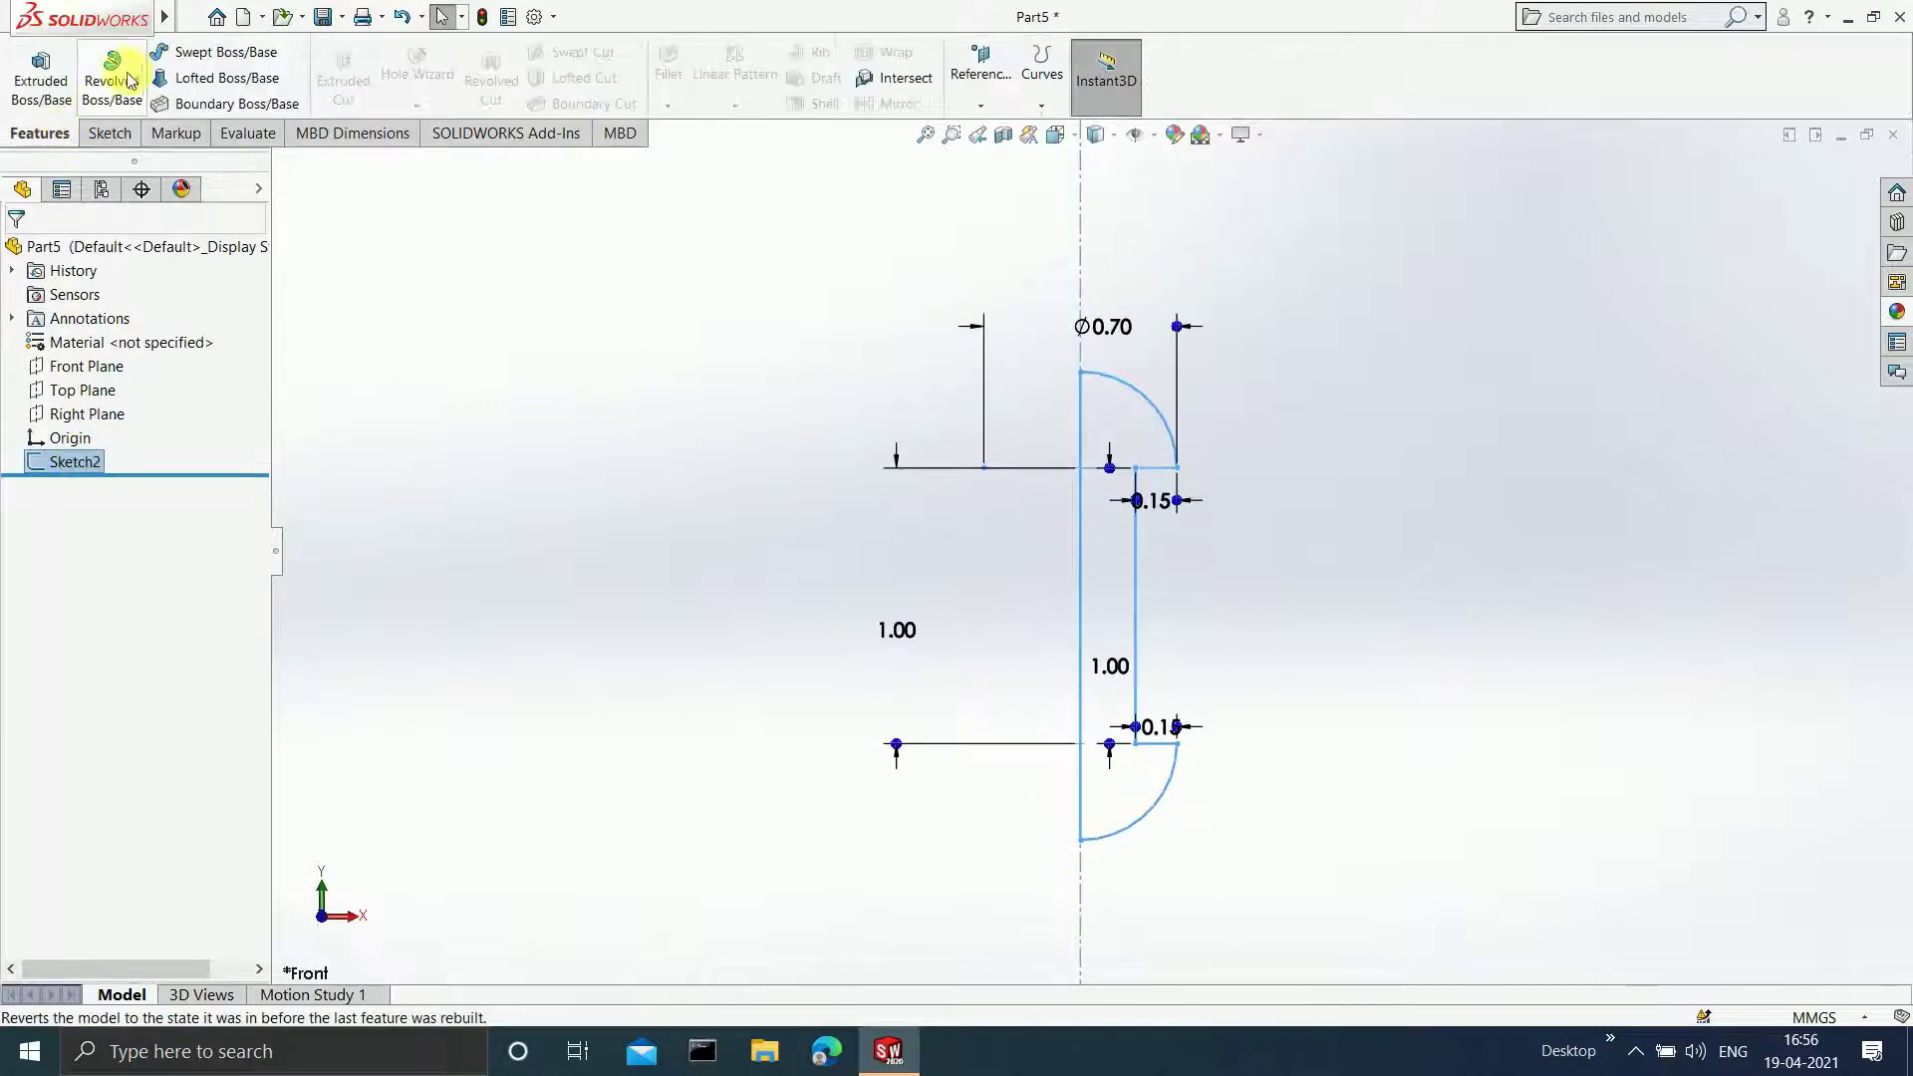
{"action": "left_click", "coordinate": [113, 80]}
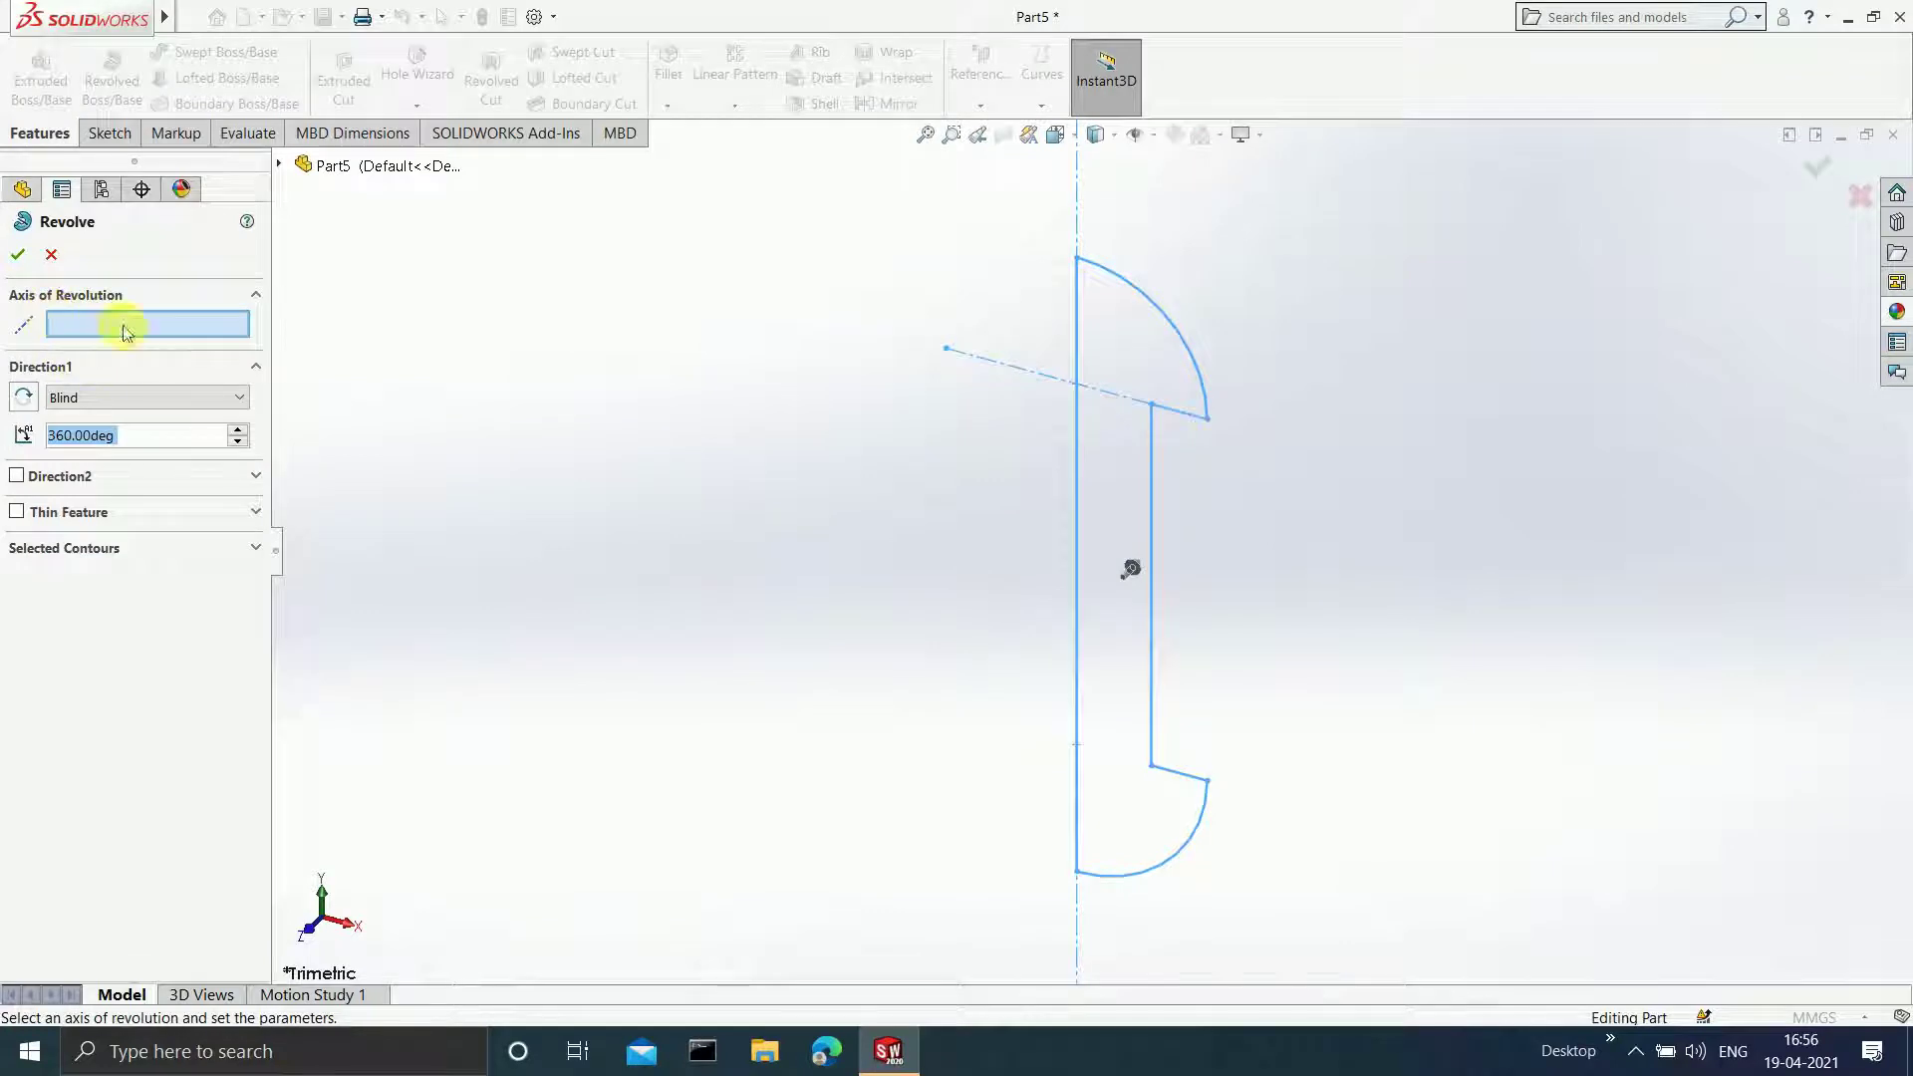
{"action": "left_click", "coordinate": [1077, 230]}
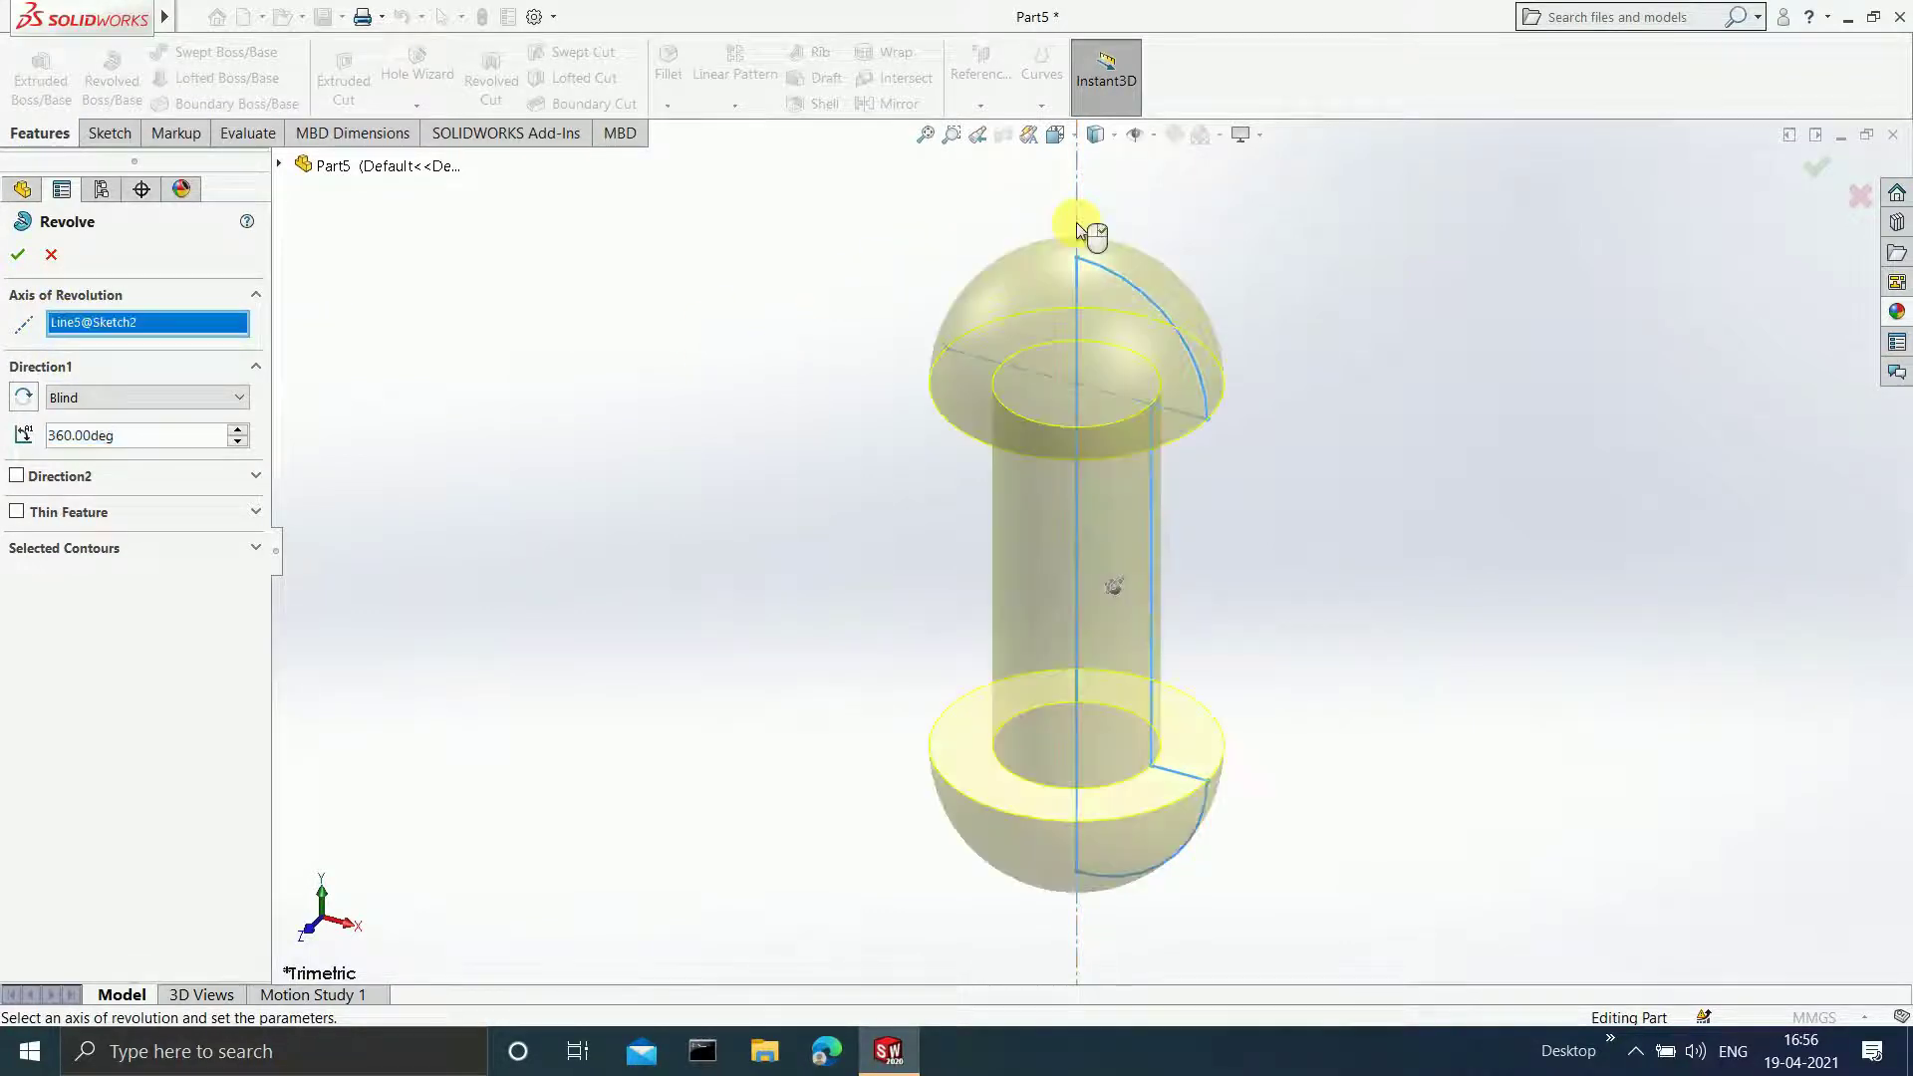
{"action": "left_click", "coordinate": [1827, 180]}
{"action": "left_click", "coordinate": [1337, 397]}
{"action": "mouse_move", "coordinate": [1336, 398]}
{"action": "middle_mouse_down"}
{"action": "mouse_move", "coordinate": [1268, 436]}
{"action": "mouse_move", "coordinate": [1192, 598]}
{"action": "mouse_move", "coordinate": [1134, 616]}
{"action": "middle_mouse_up"}
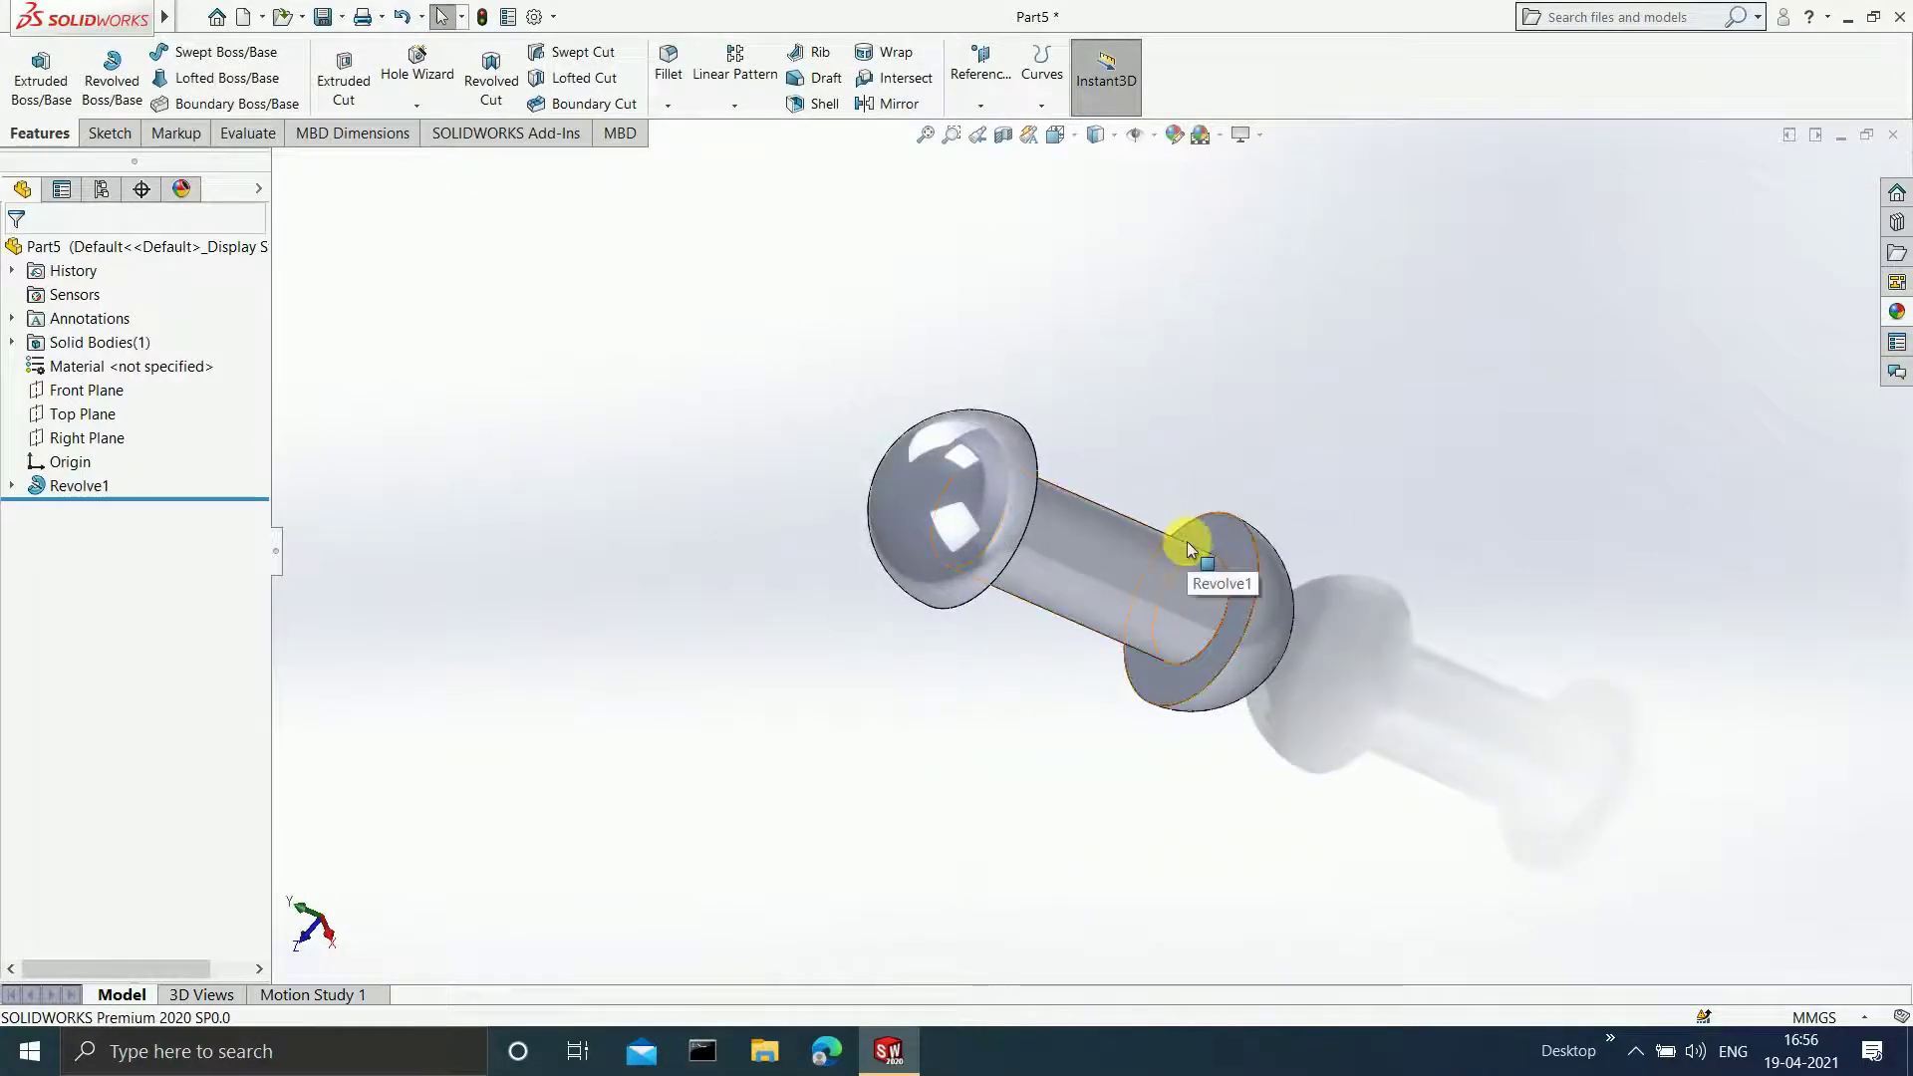
- Save the part as Rivet in the Downloads folder and close it
{"action": "key", "text": "ctrl+s"}
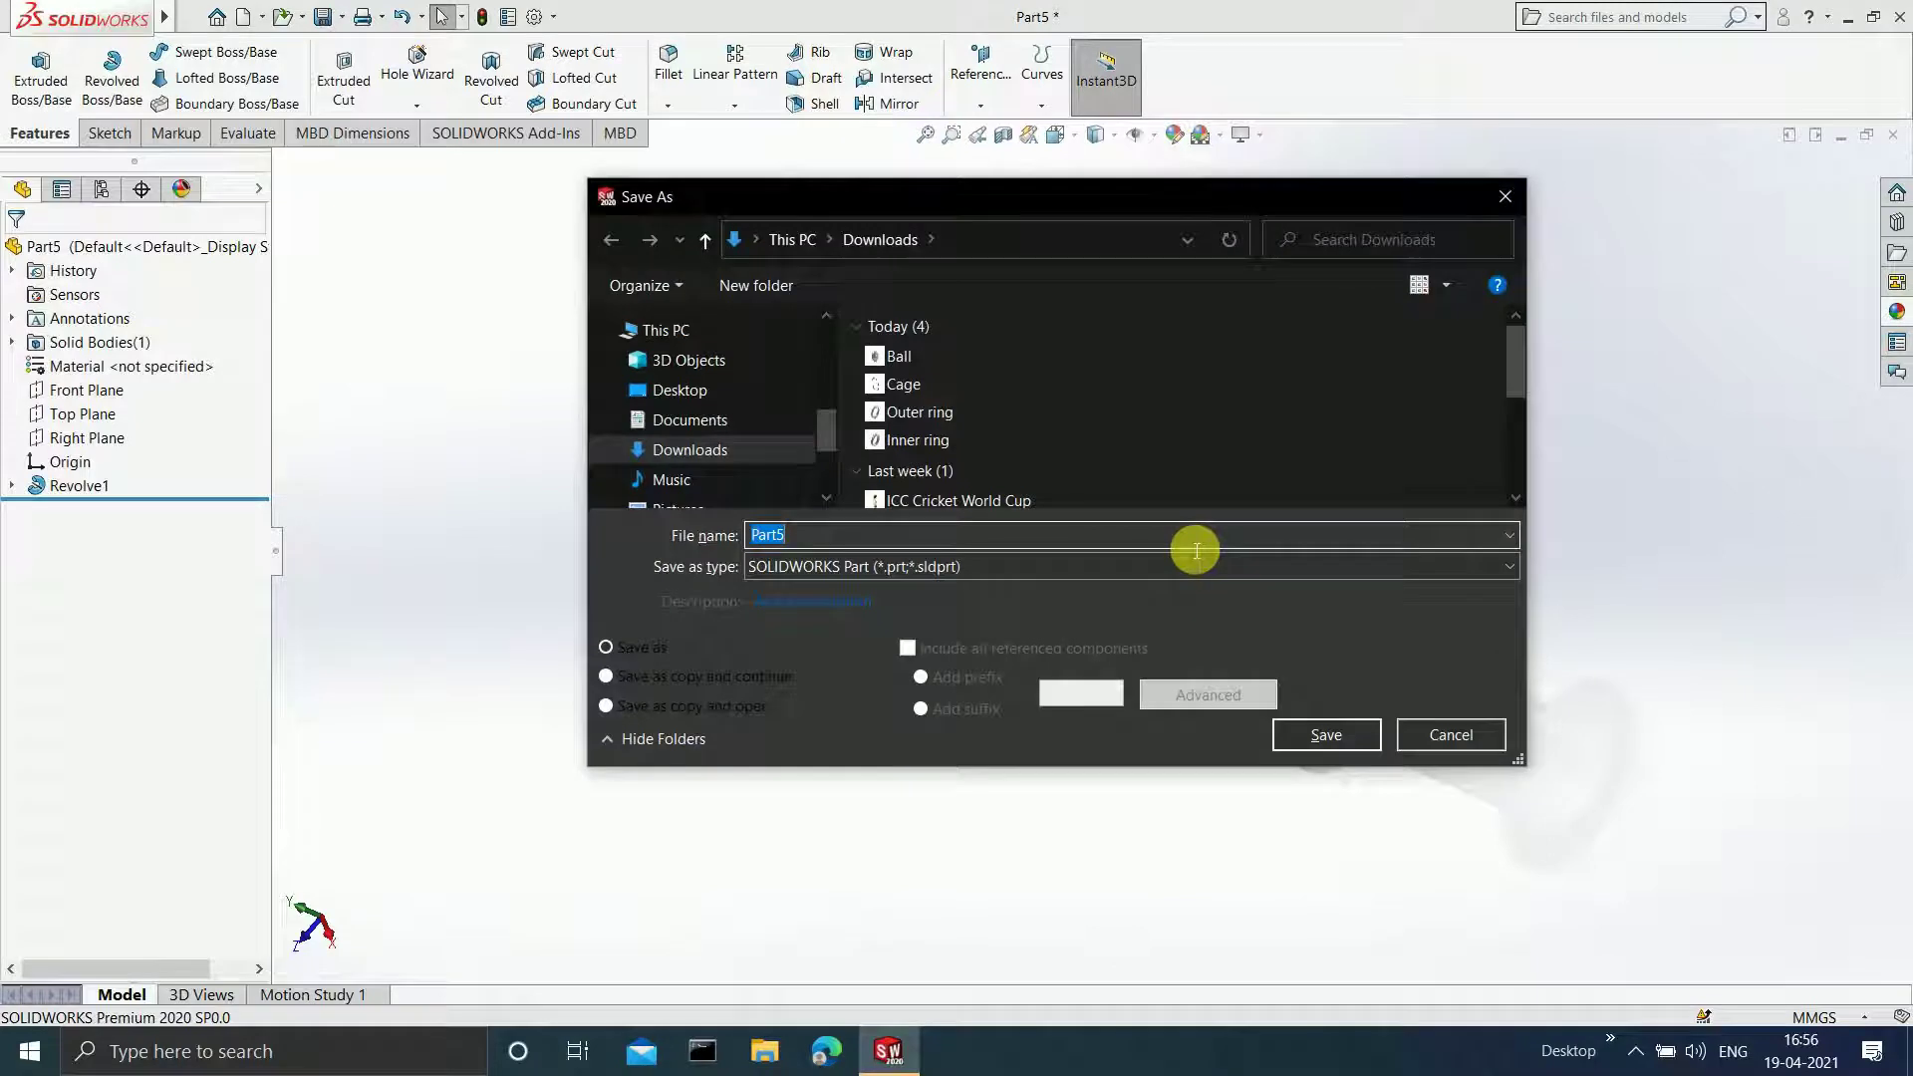
{"action": "type", "text": "Rivet"}
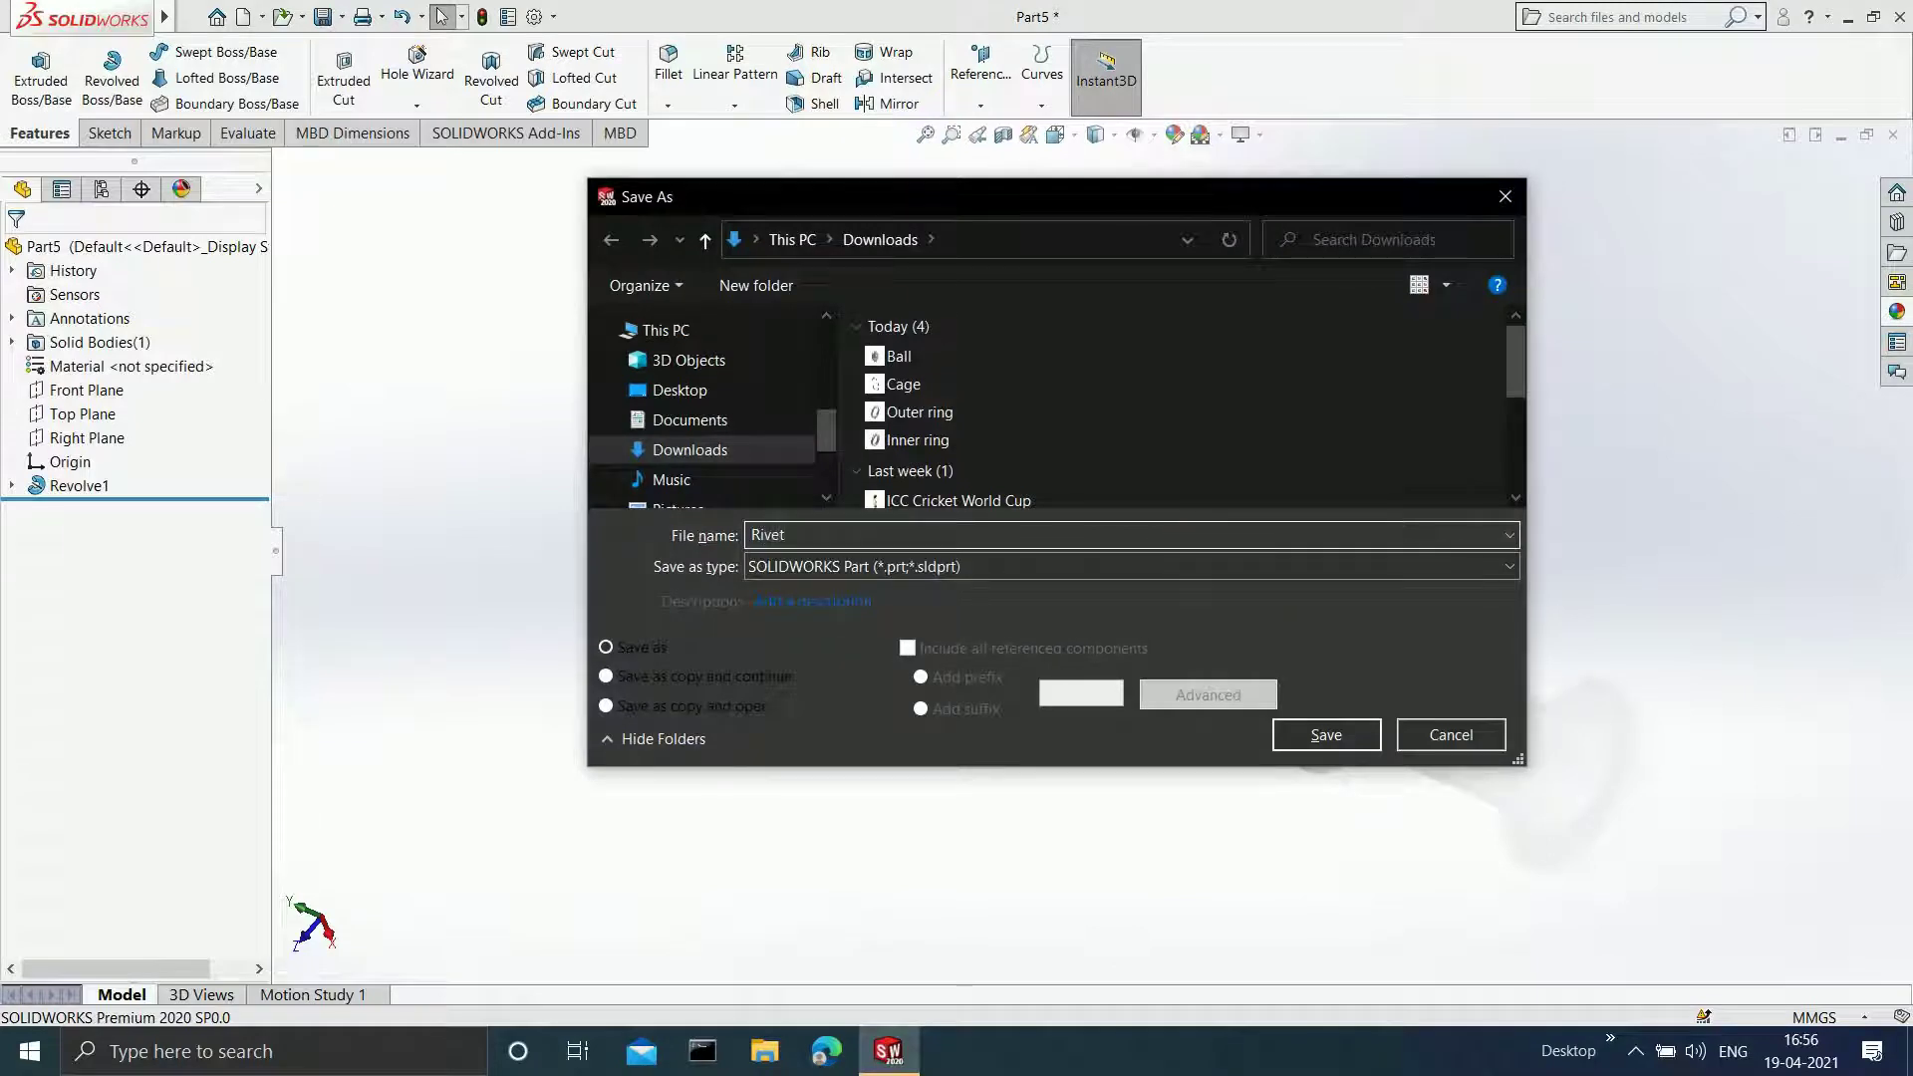
{"action": "key", "text": "Return"}
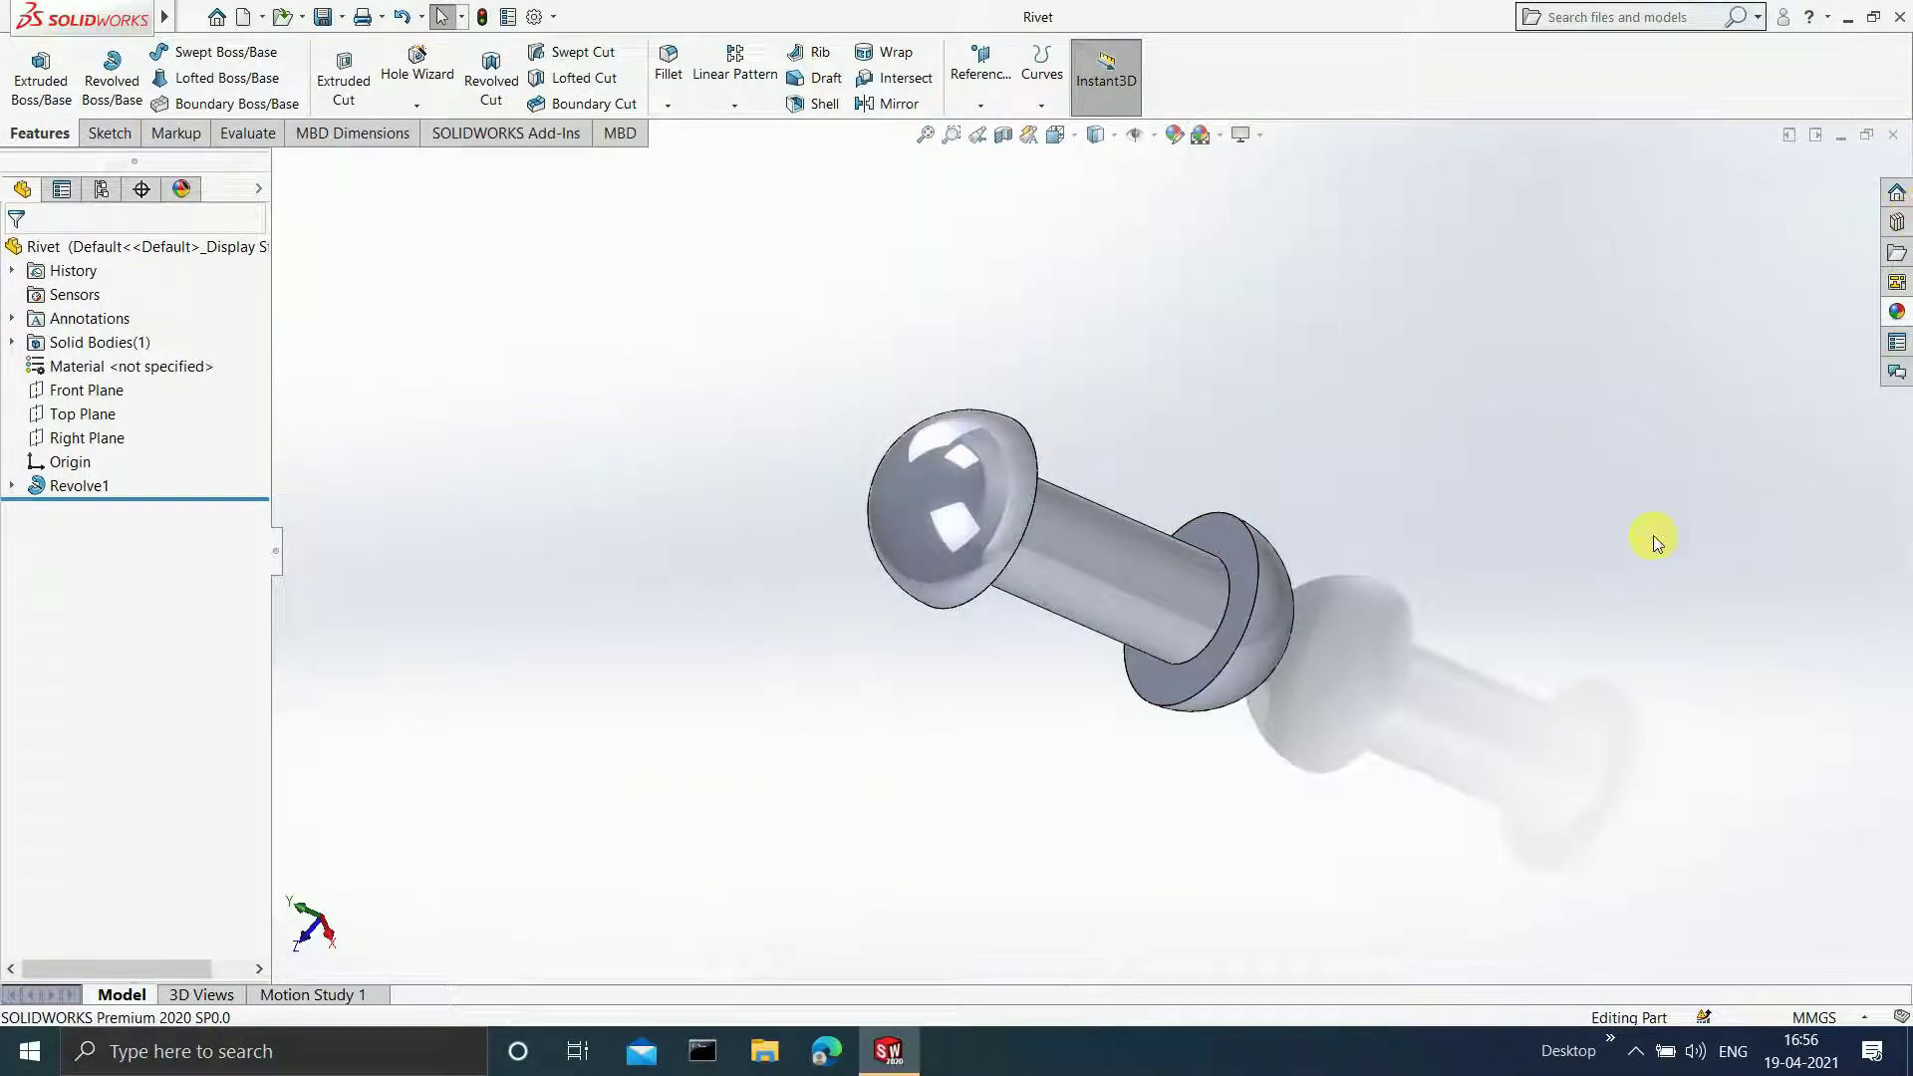
{"action": "left_click", "coordinate": [1893, 136]}
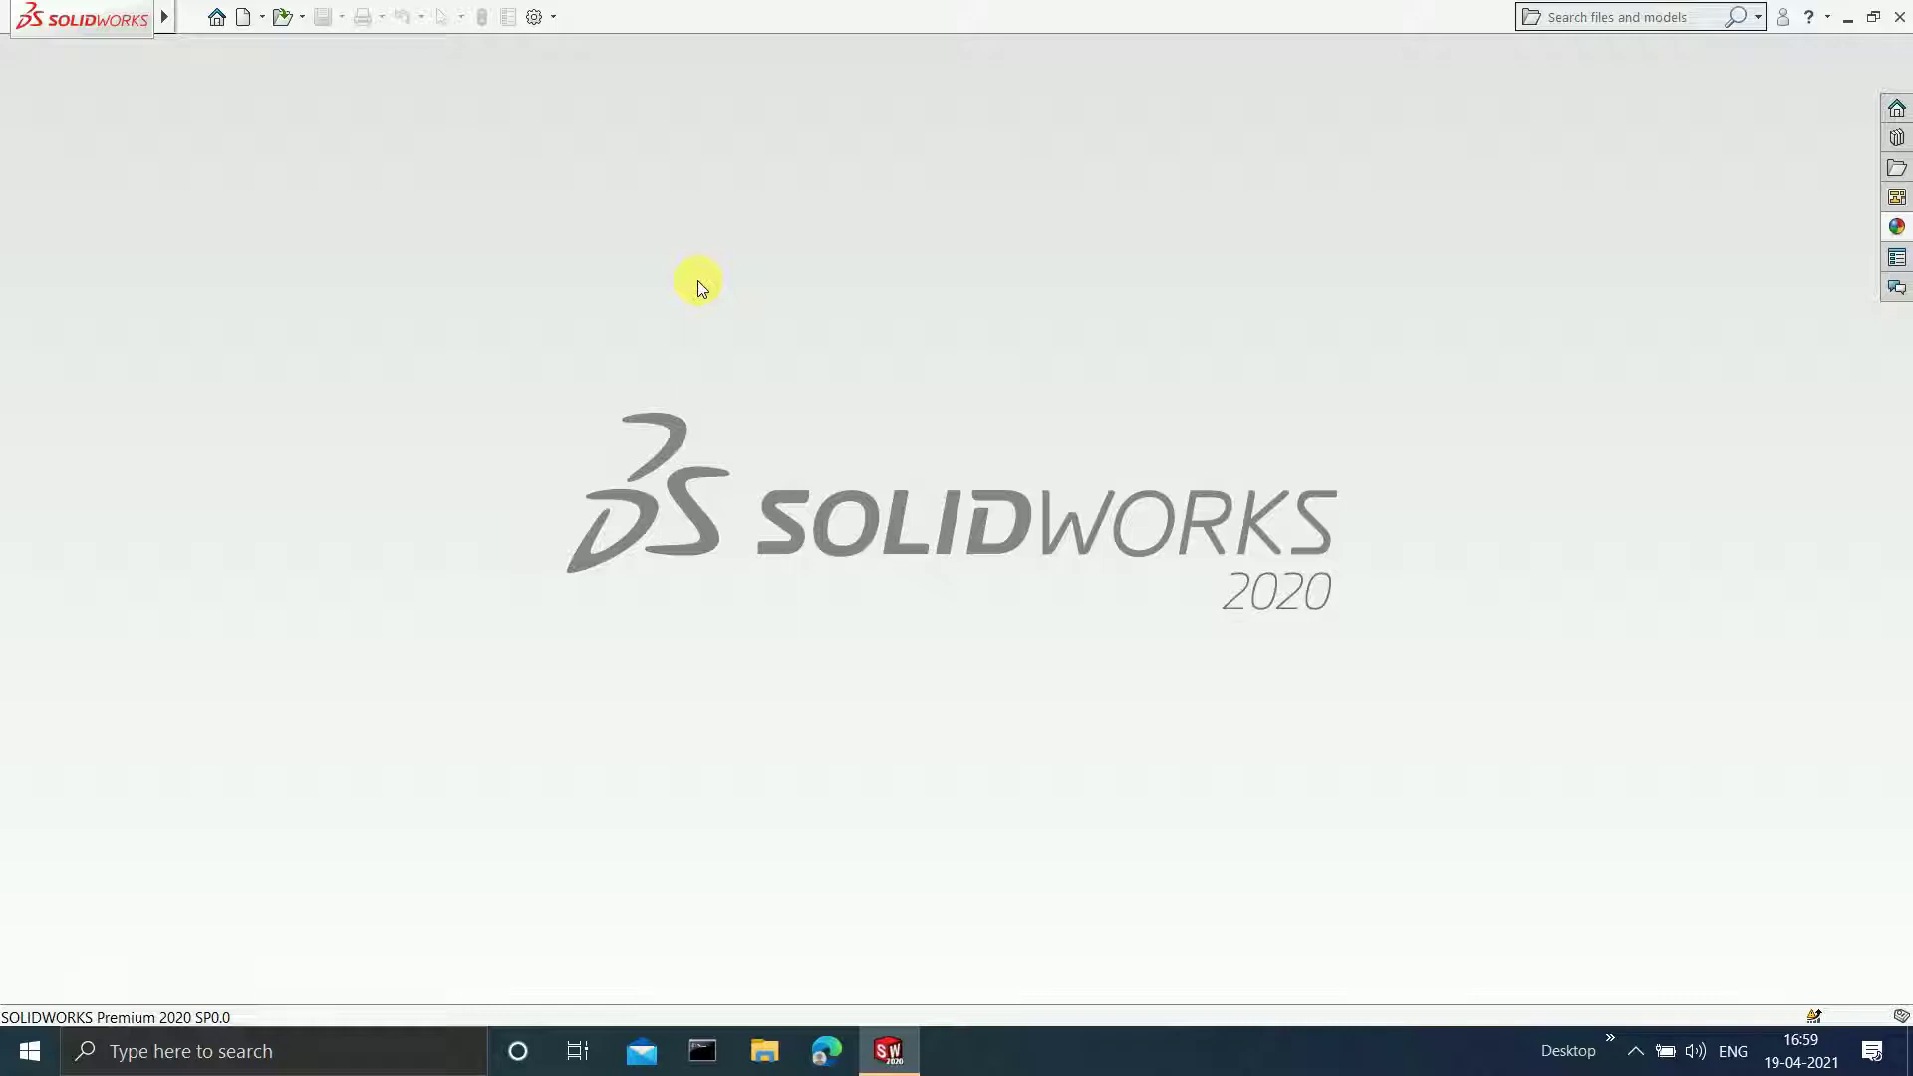
- Create a new assembly and load the Cage, Rivet, Ball, Outer ring and Inner ring parts for insertion
{"action": "left_click", "coordinate": [193, 17]}
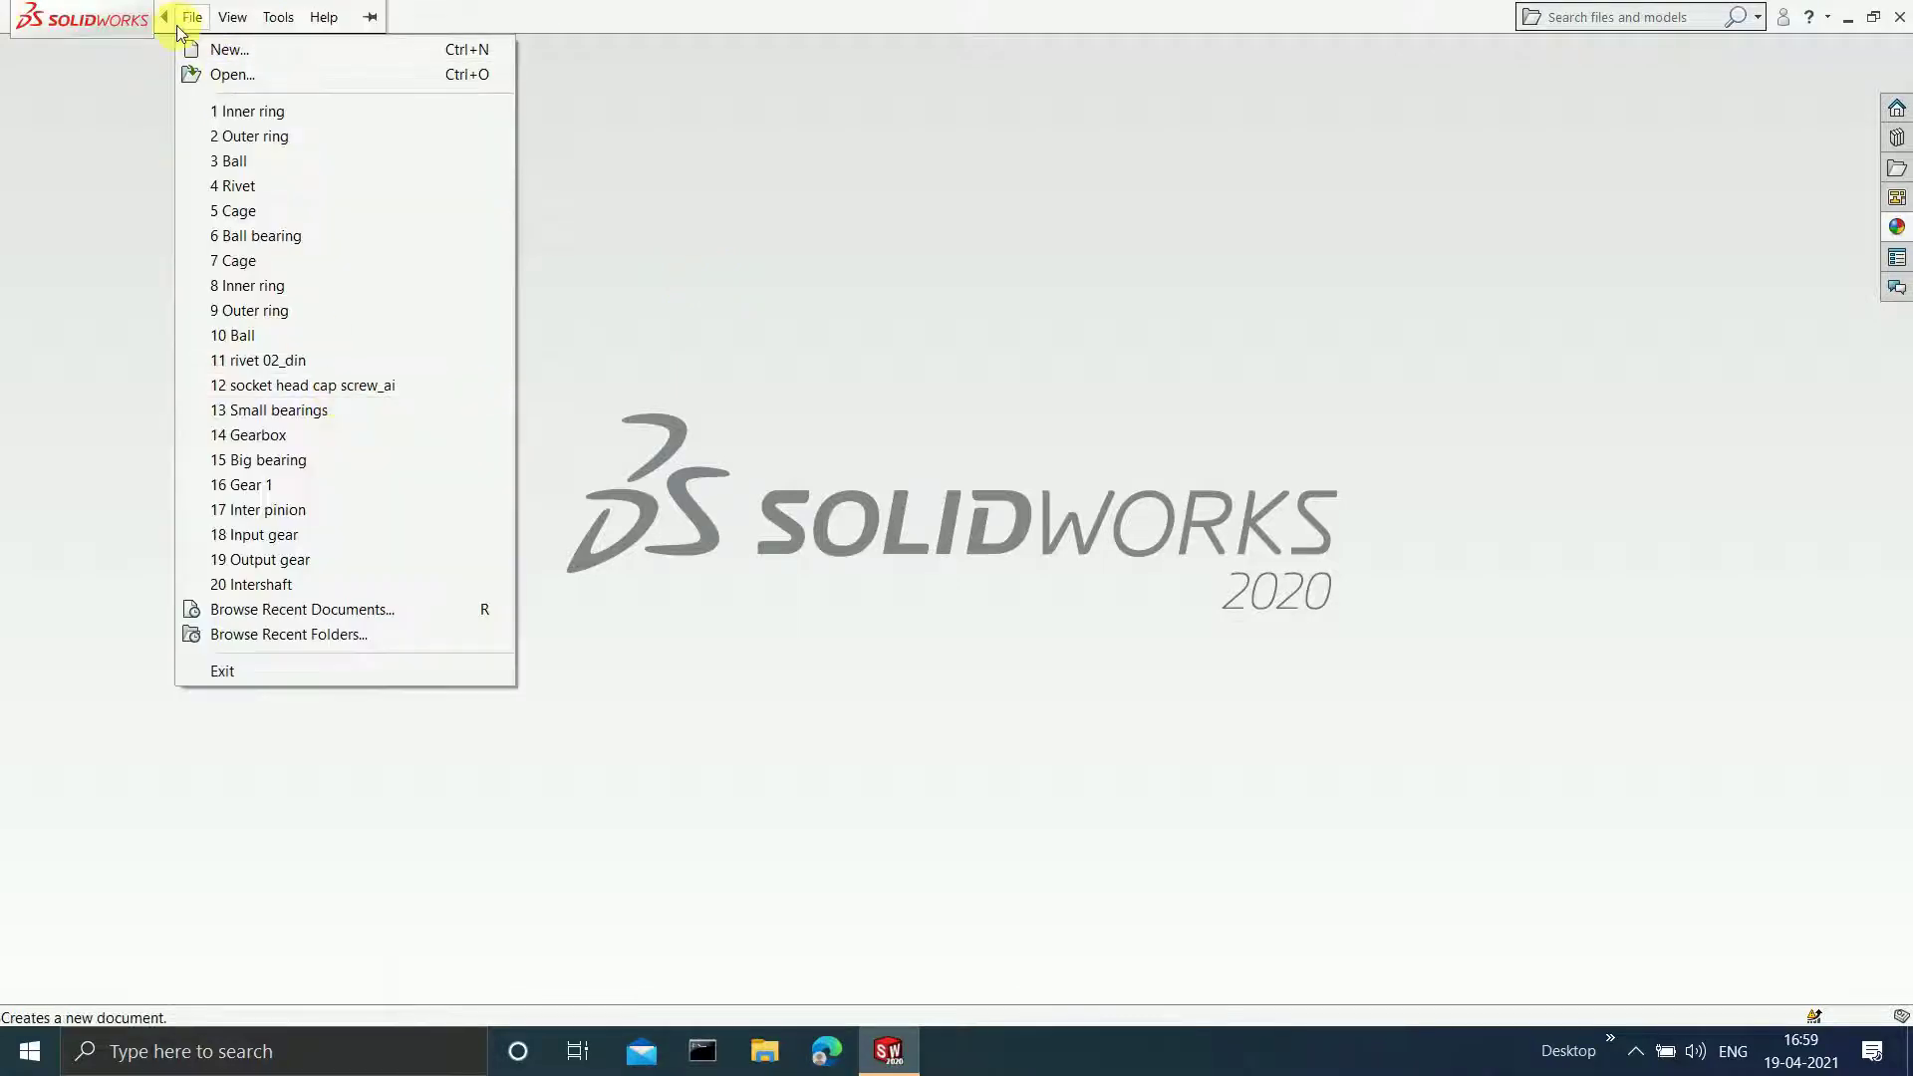
{"action": "left_click", "coordinate": [219, 49]}
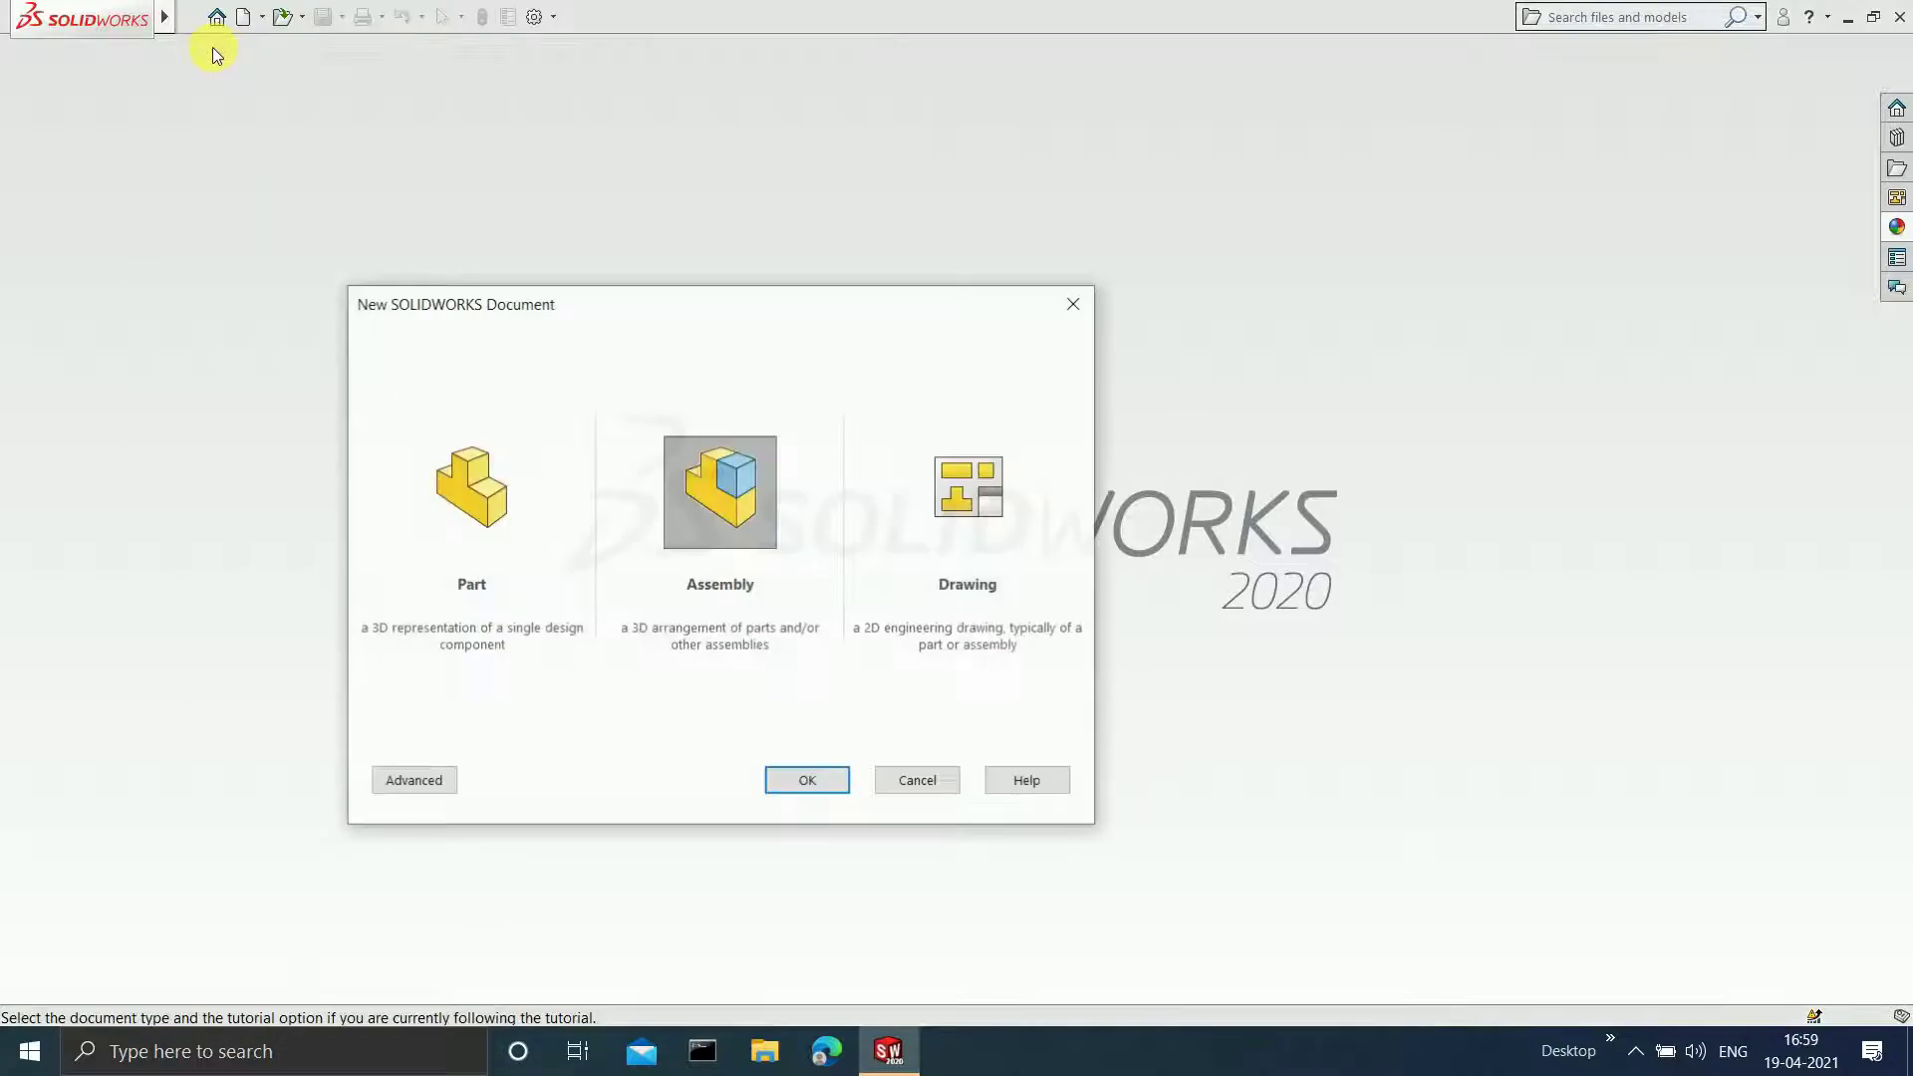
{"action": "left_click", "coordinate": [812, 782]}
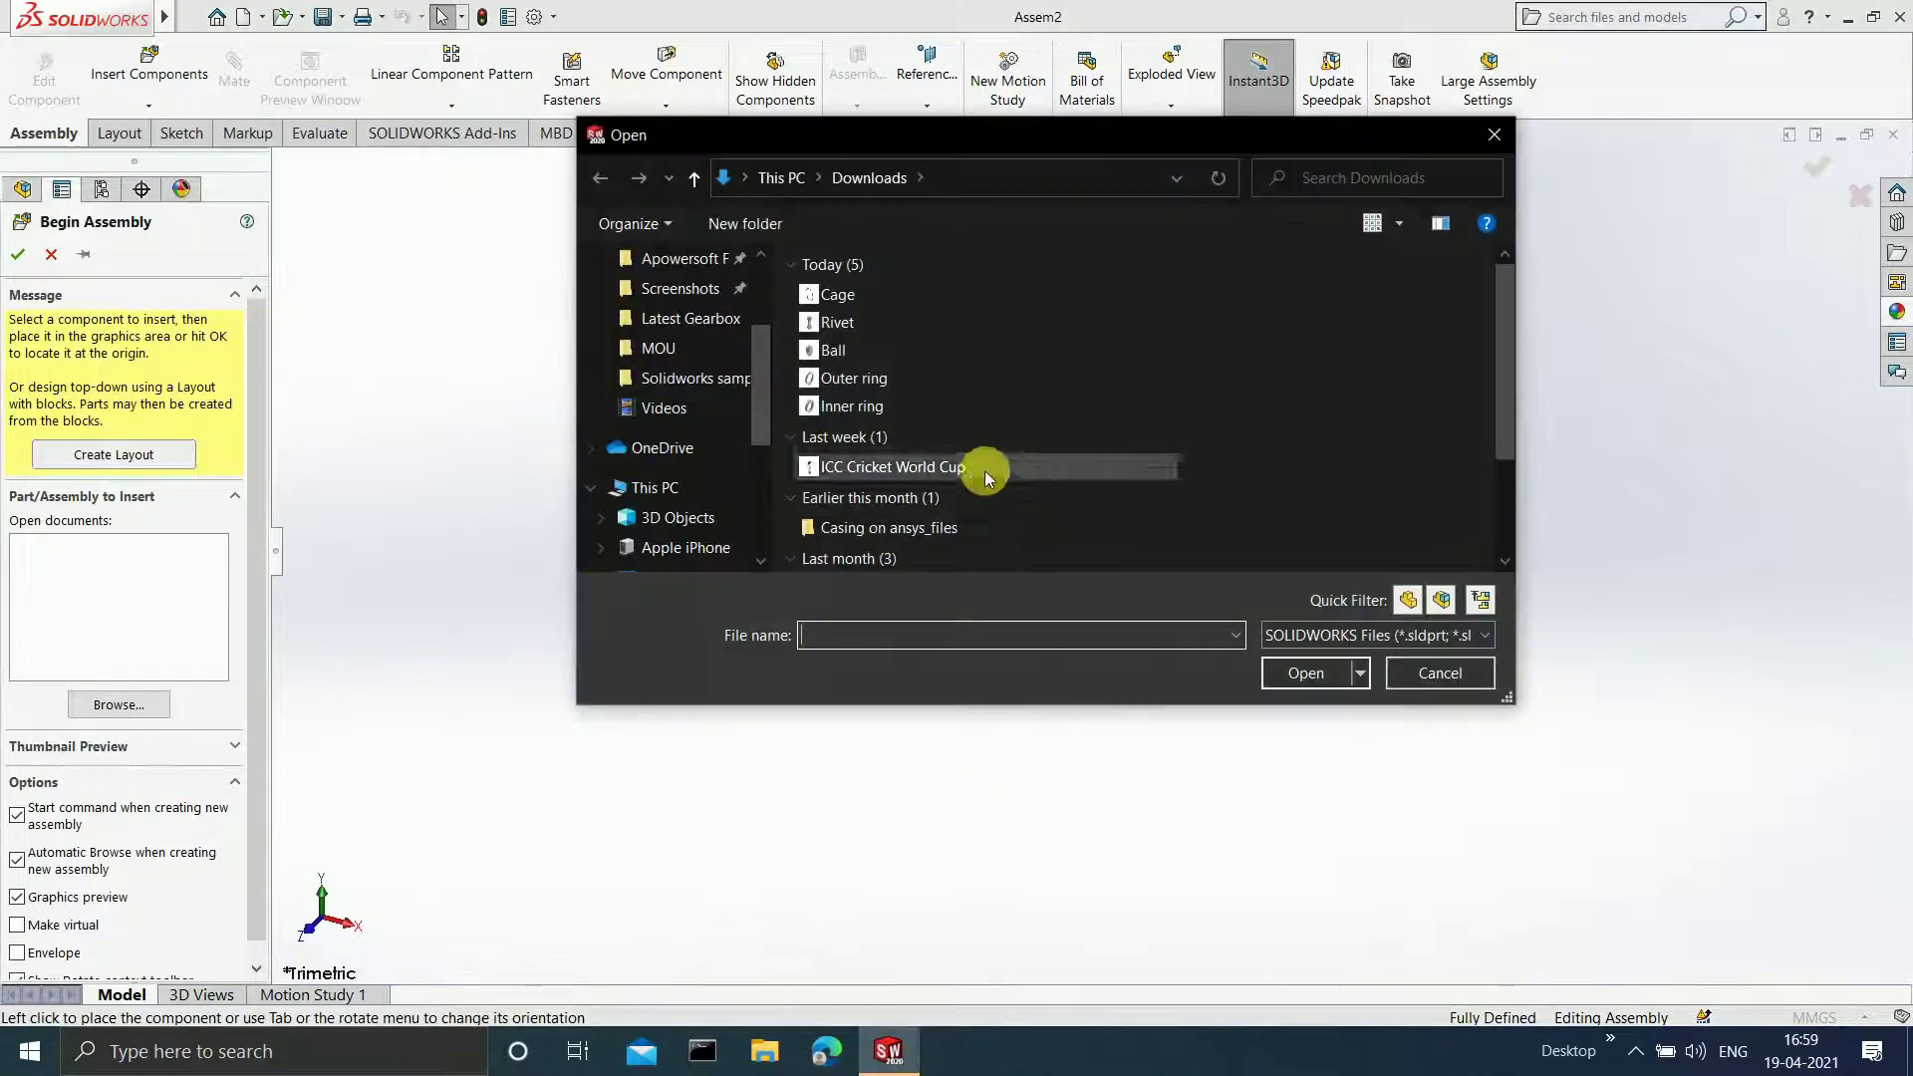
{"action": "left_click", "coordinate": [943, 296]}
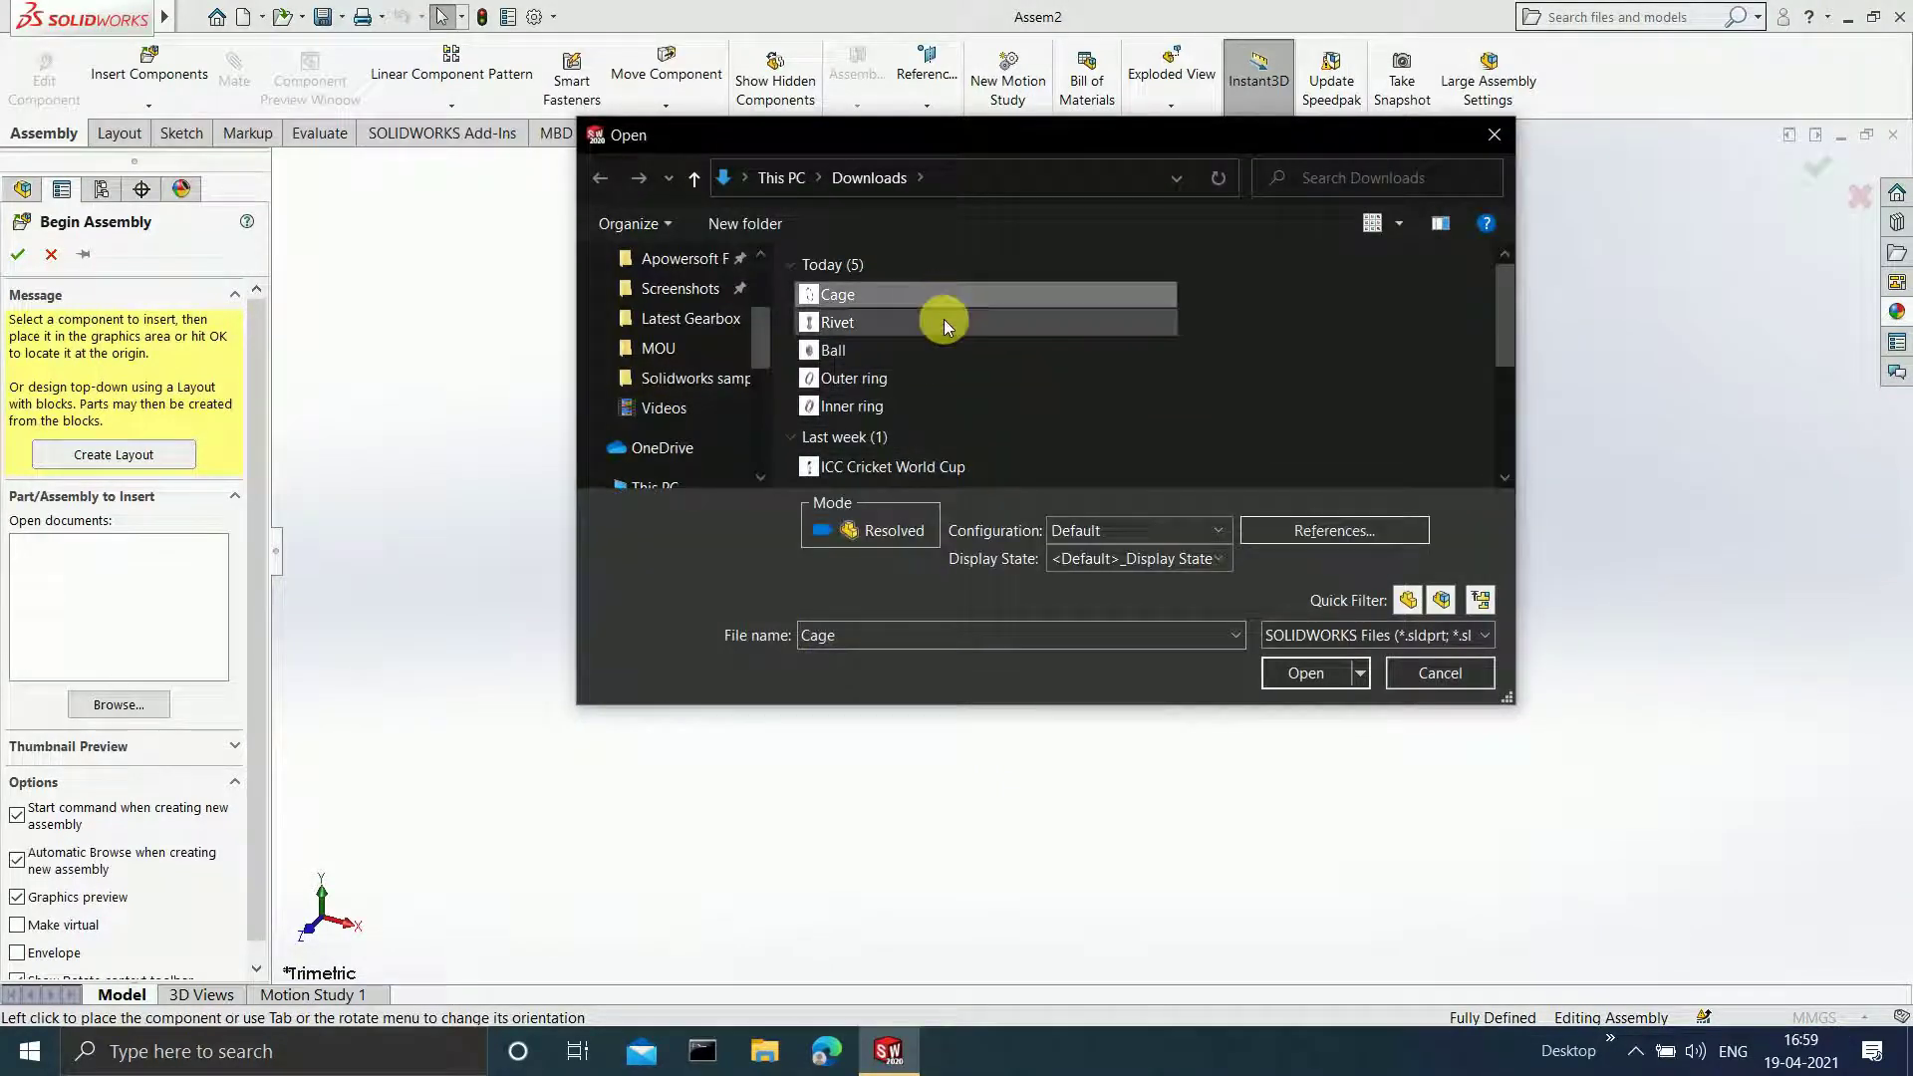
{"action": "left_click", "coordinate": [942, 320], "text": "ctrl"}
{"action": "left_click", "coordinate": [931, 350], "text": "ctrl"}
{"action": "left_click", "coordinate": [937, 377], "text": "ctrl"}
{"action": "left_click", "coordinate": [941, 403], "text": "ctrl"}
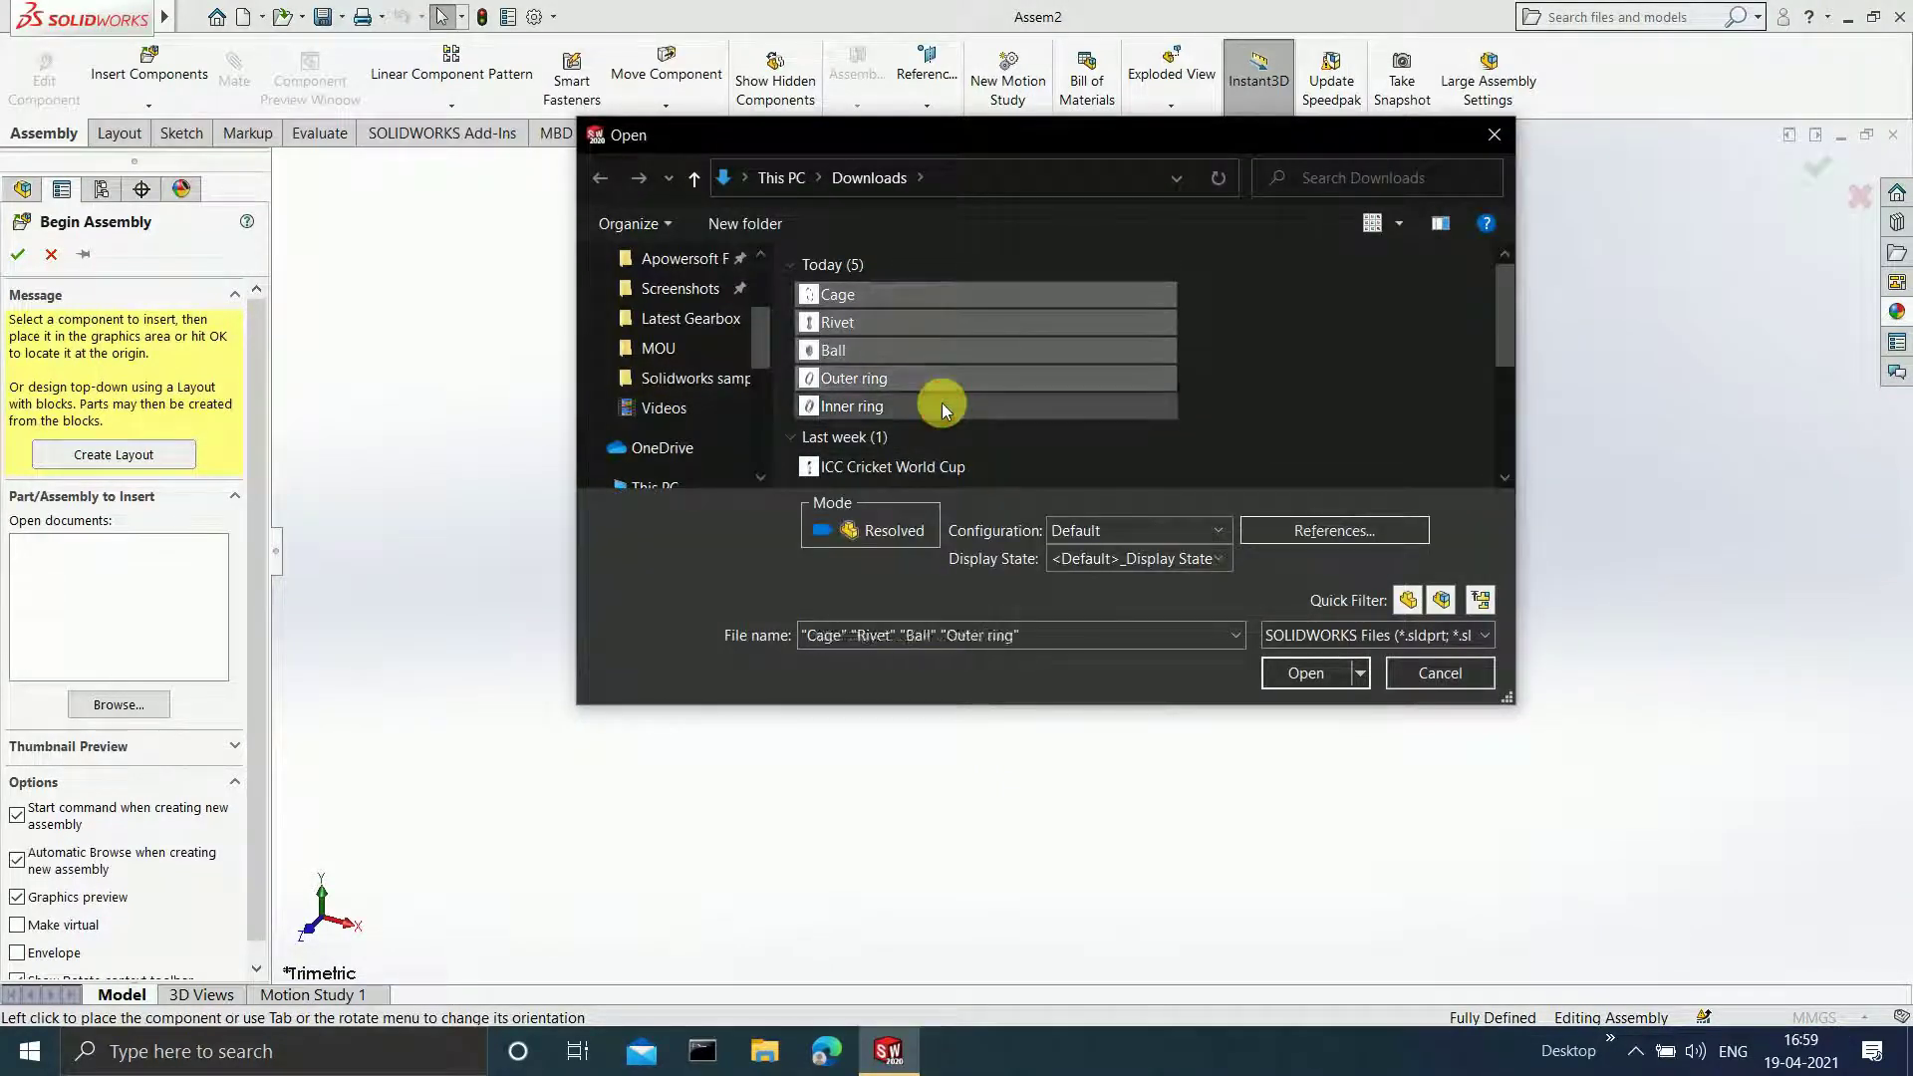
{"action": "left_click", "coordinate": [1283, 675]}
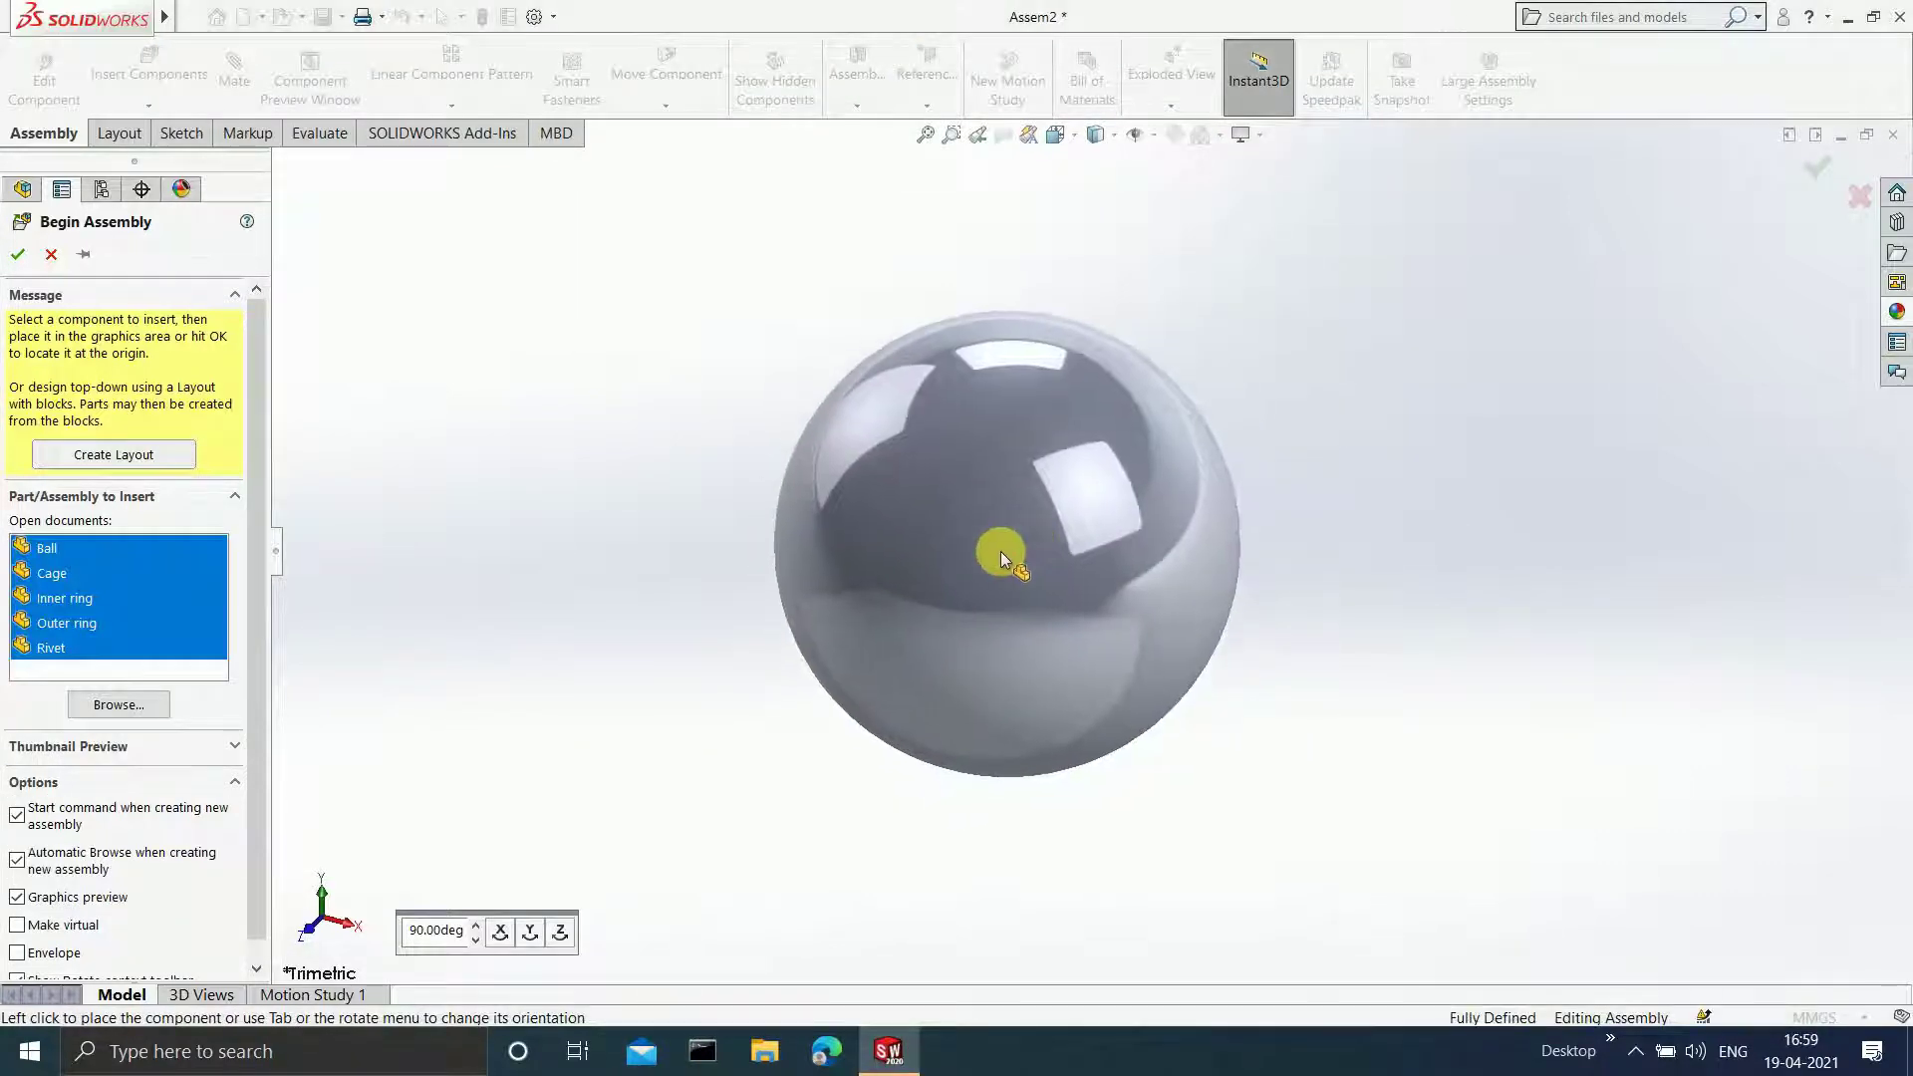
- Place the ball, cage, inner ring, outer ring and rivet apart from each other in the assembly, with the ball first
{"action": "left_click", "coordinate": [1000, 552]}
{"action": "scroll", "coordinate": [1024, 554], "scroll_direction": "up", "scroll_amount": 6}
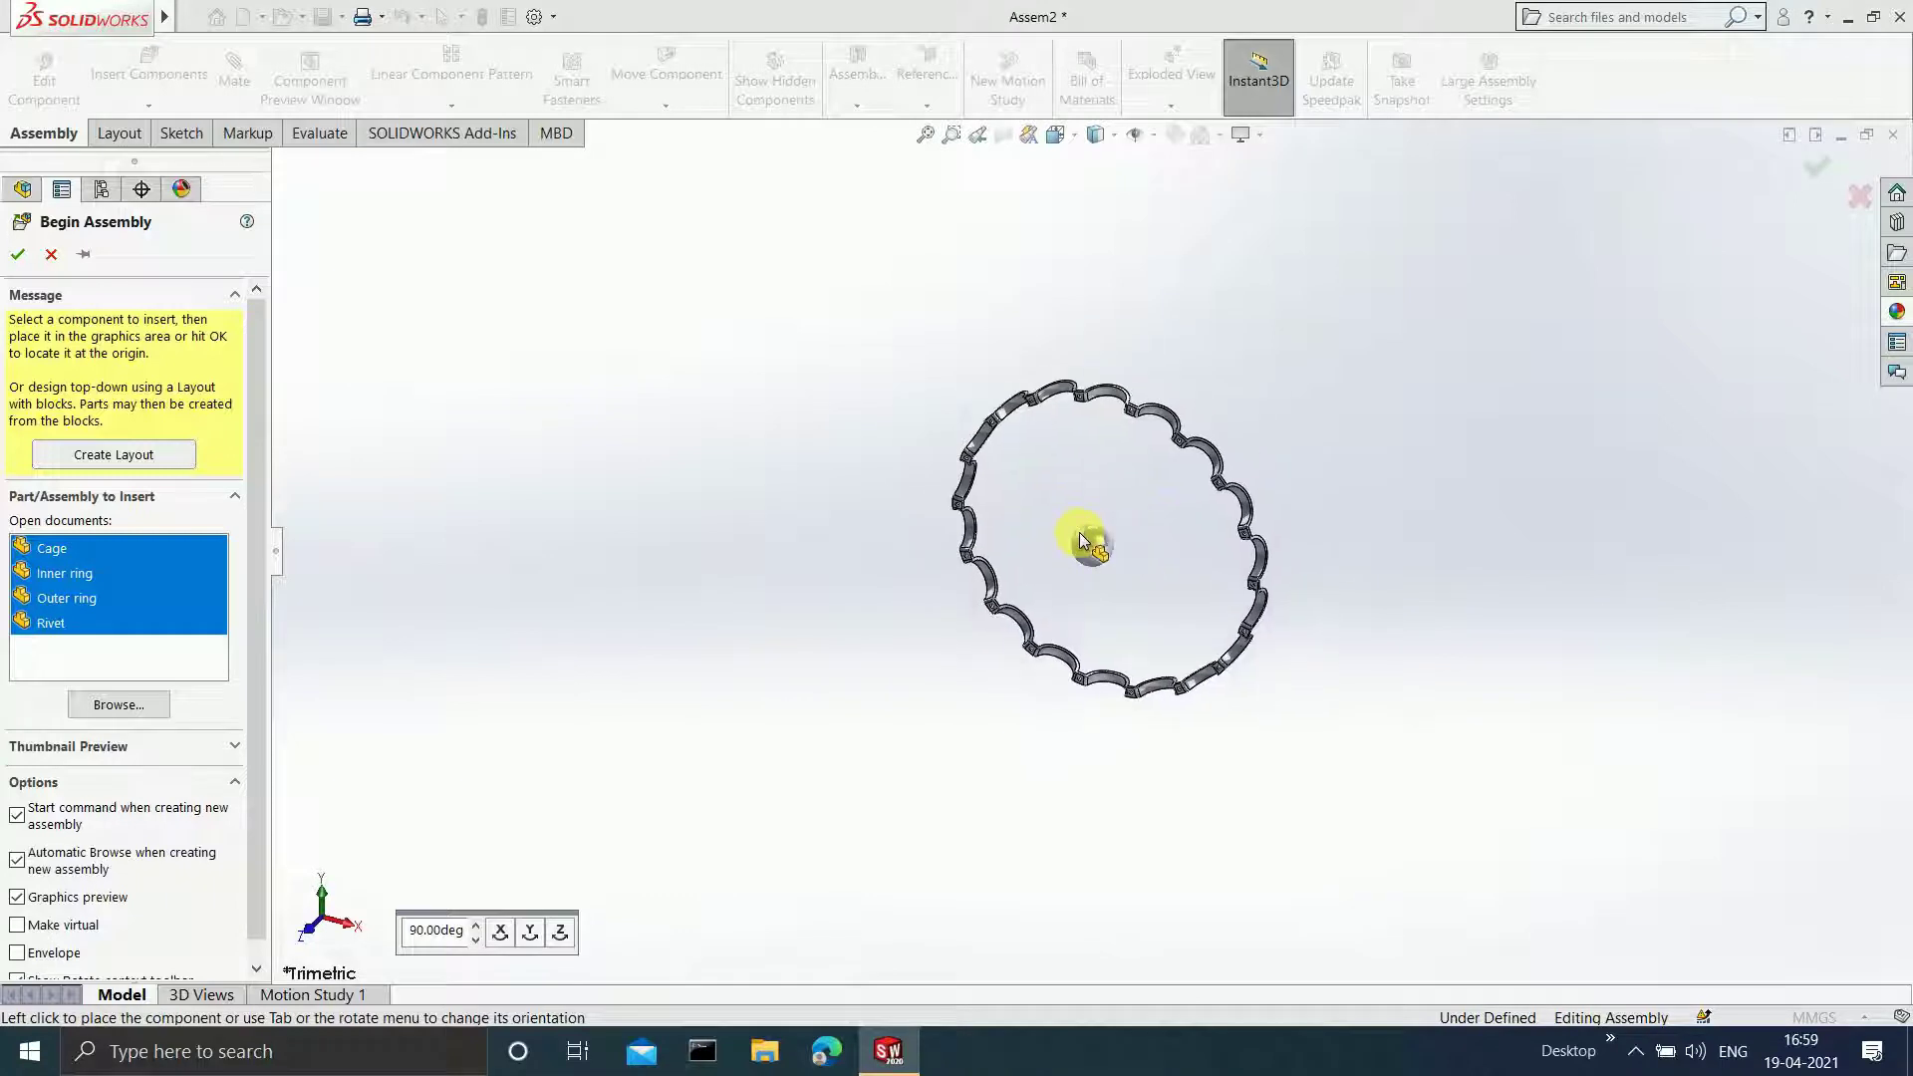
{"action": "left_click", "coordinate": [1101, 494]}
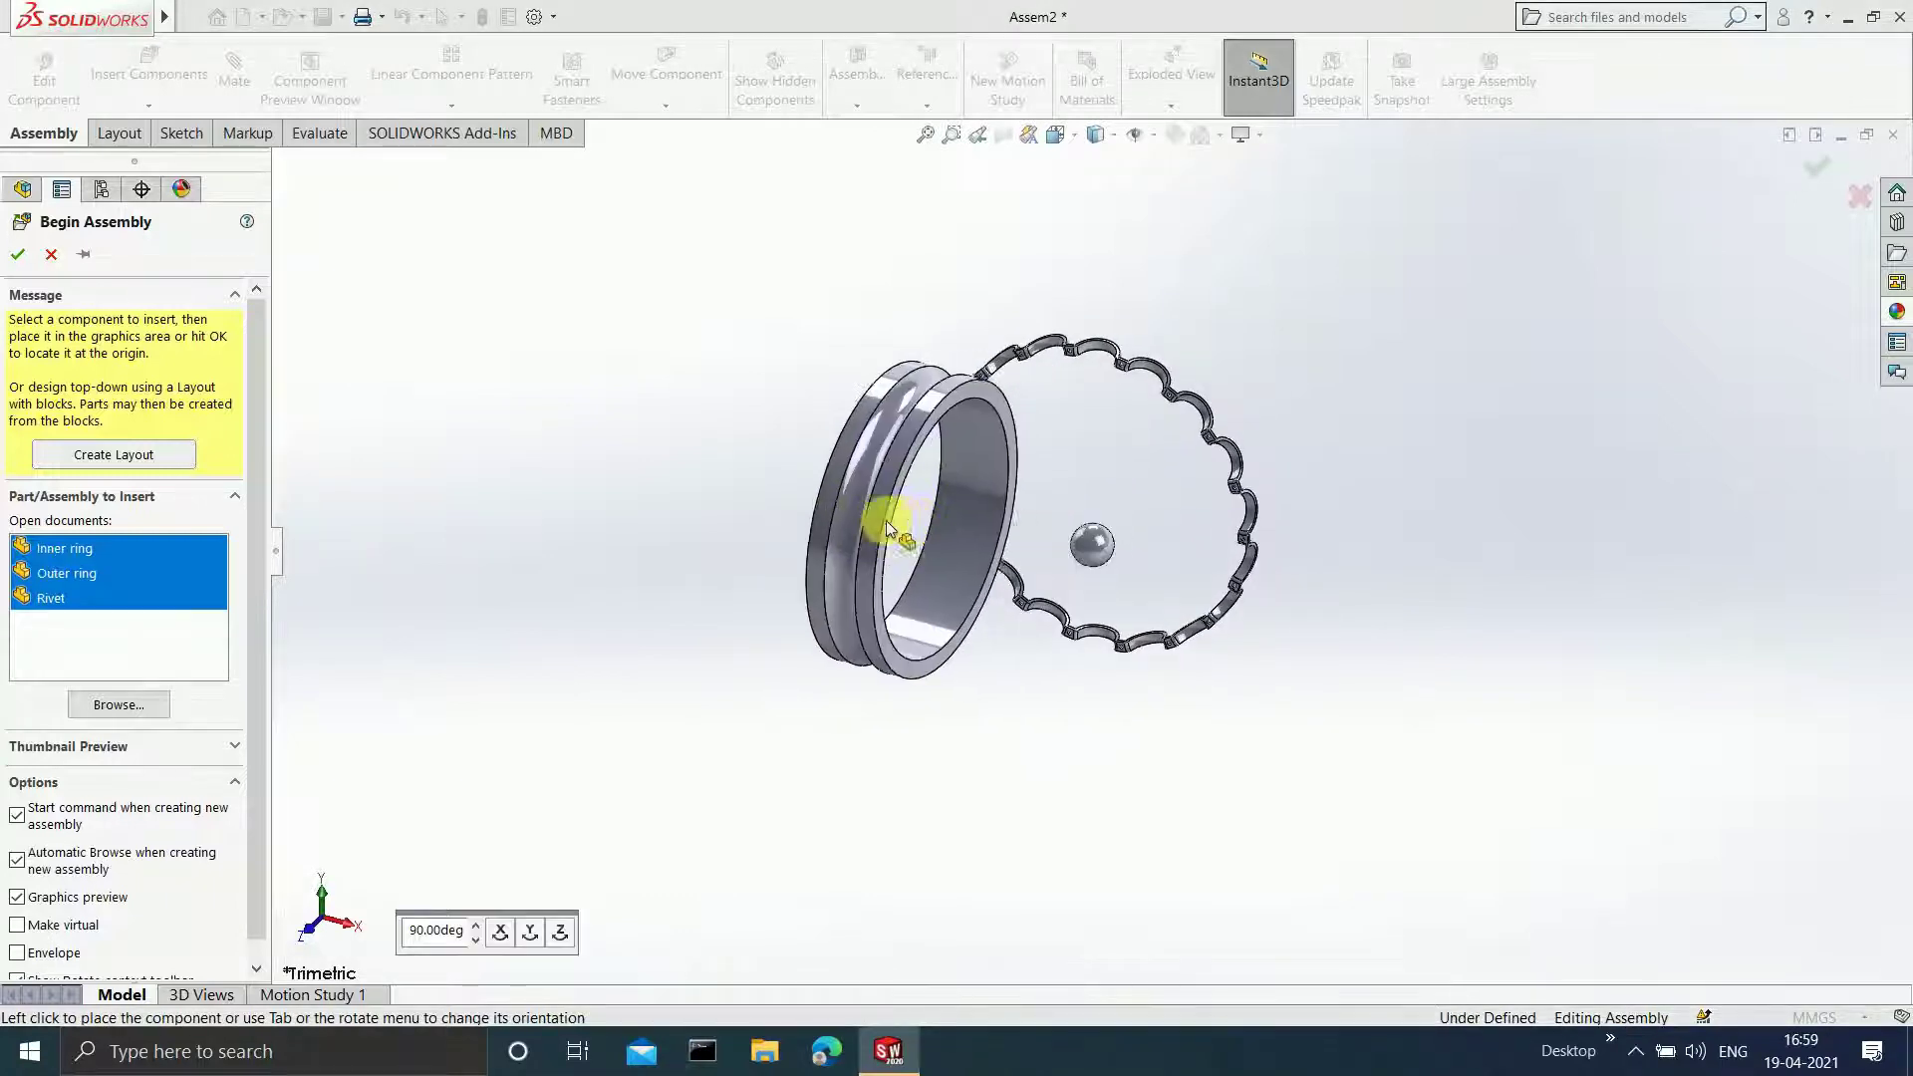
{"action": "left_click", "coordinate": [825, 500]}
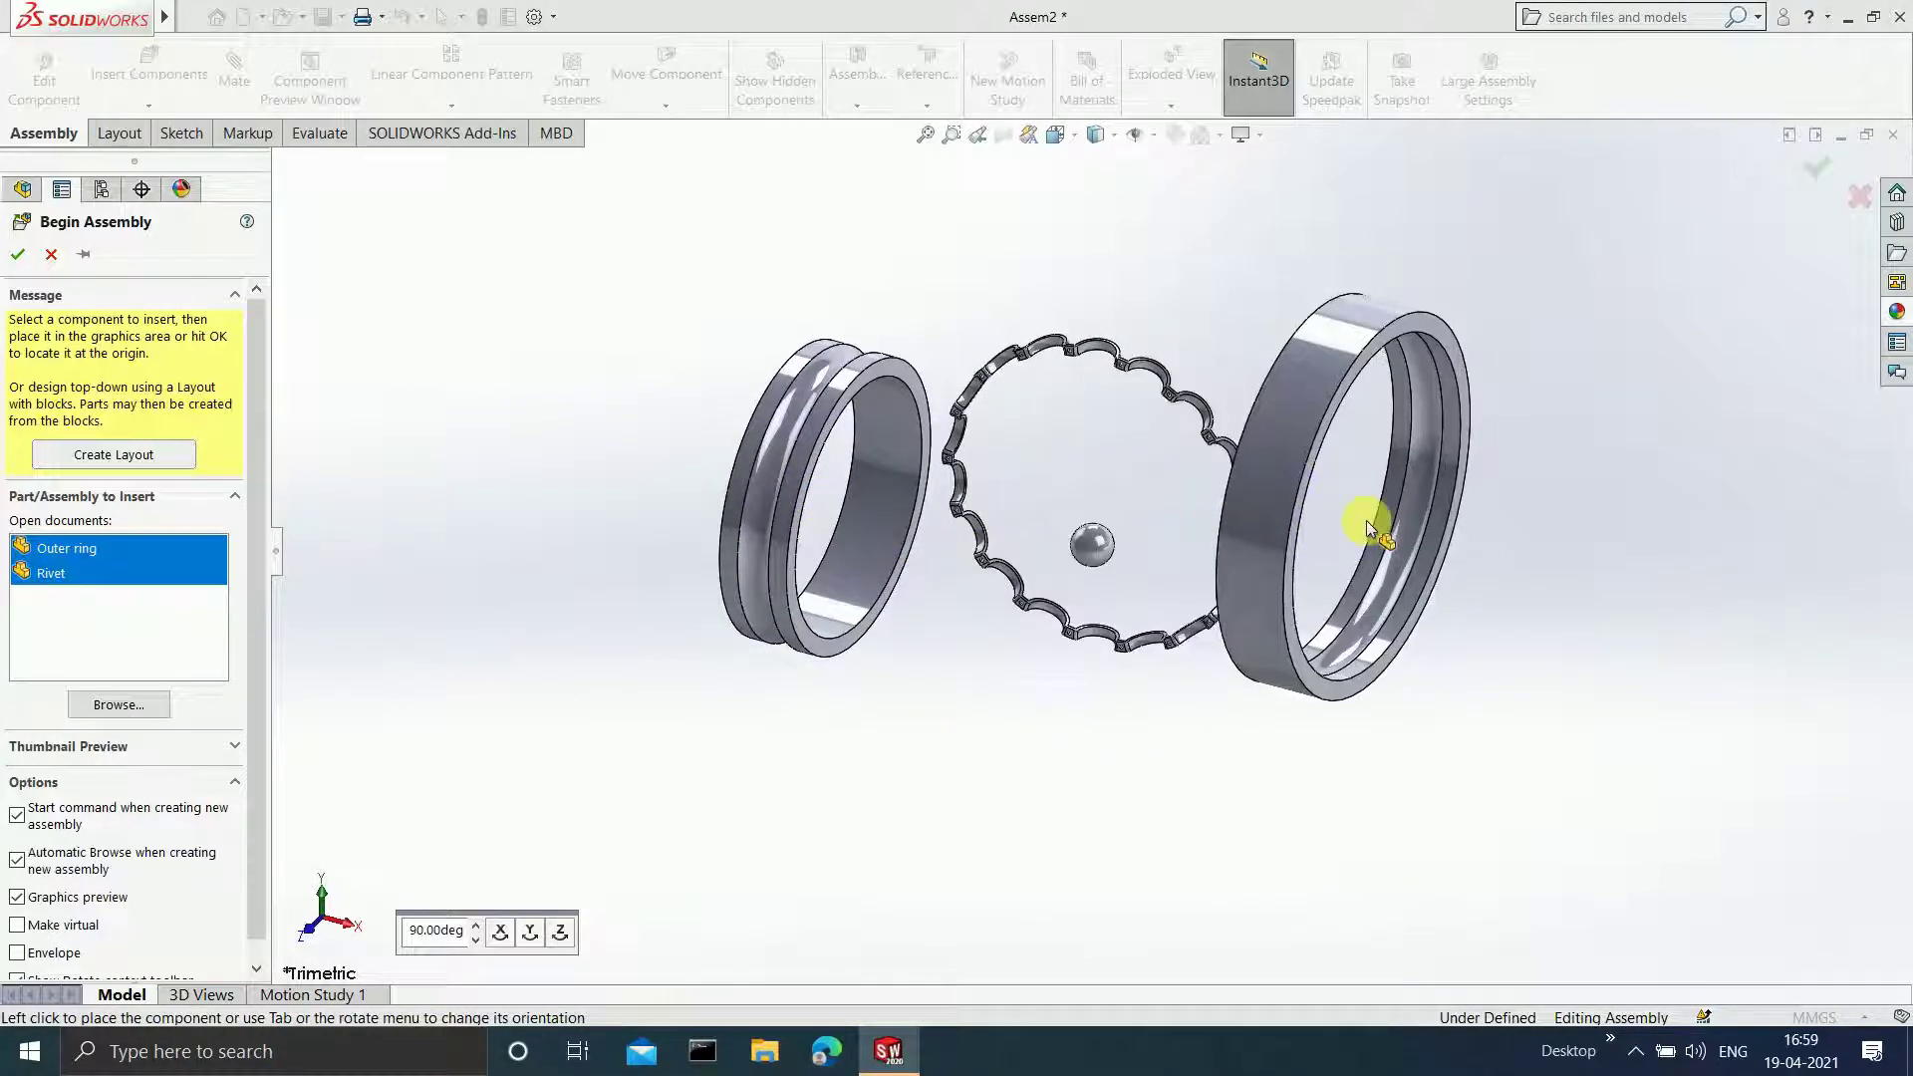
{"action": "left_click", "coordinate": [1420, 554]}
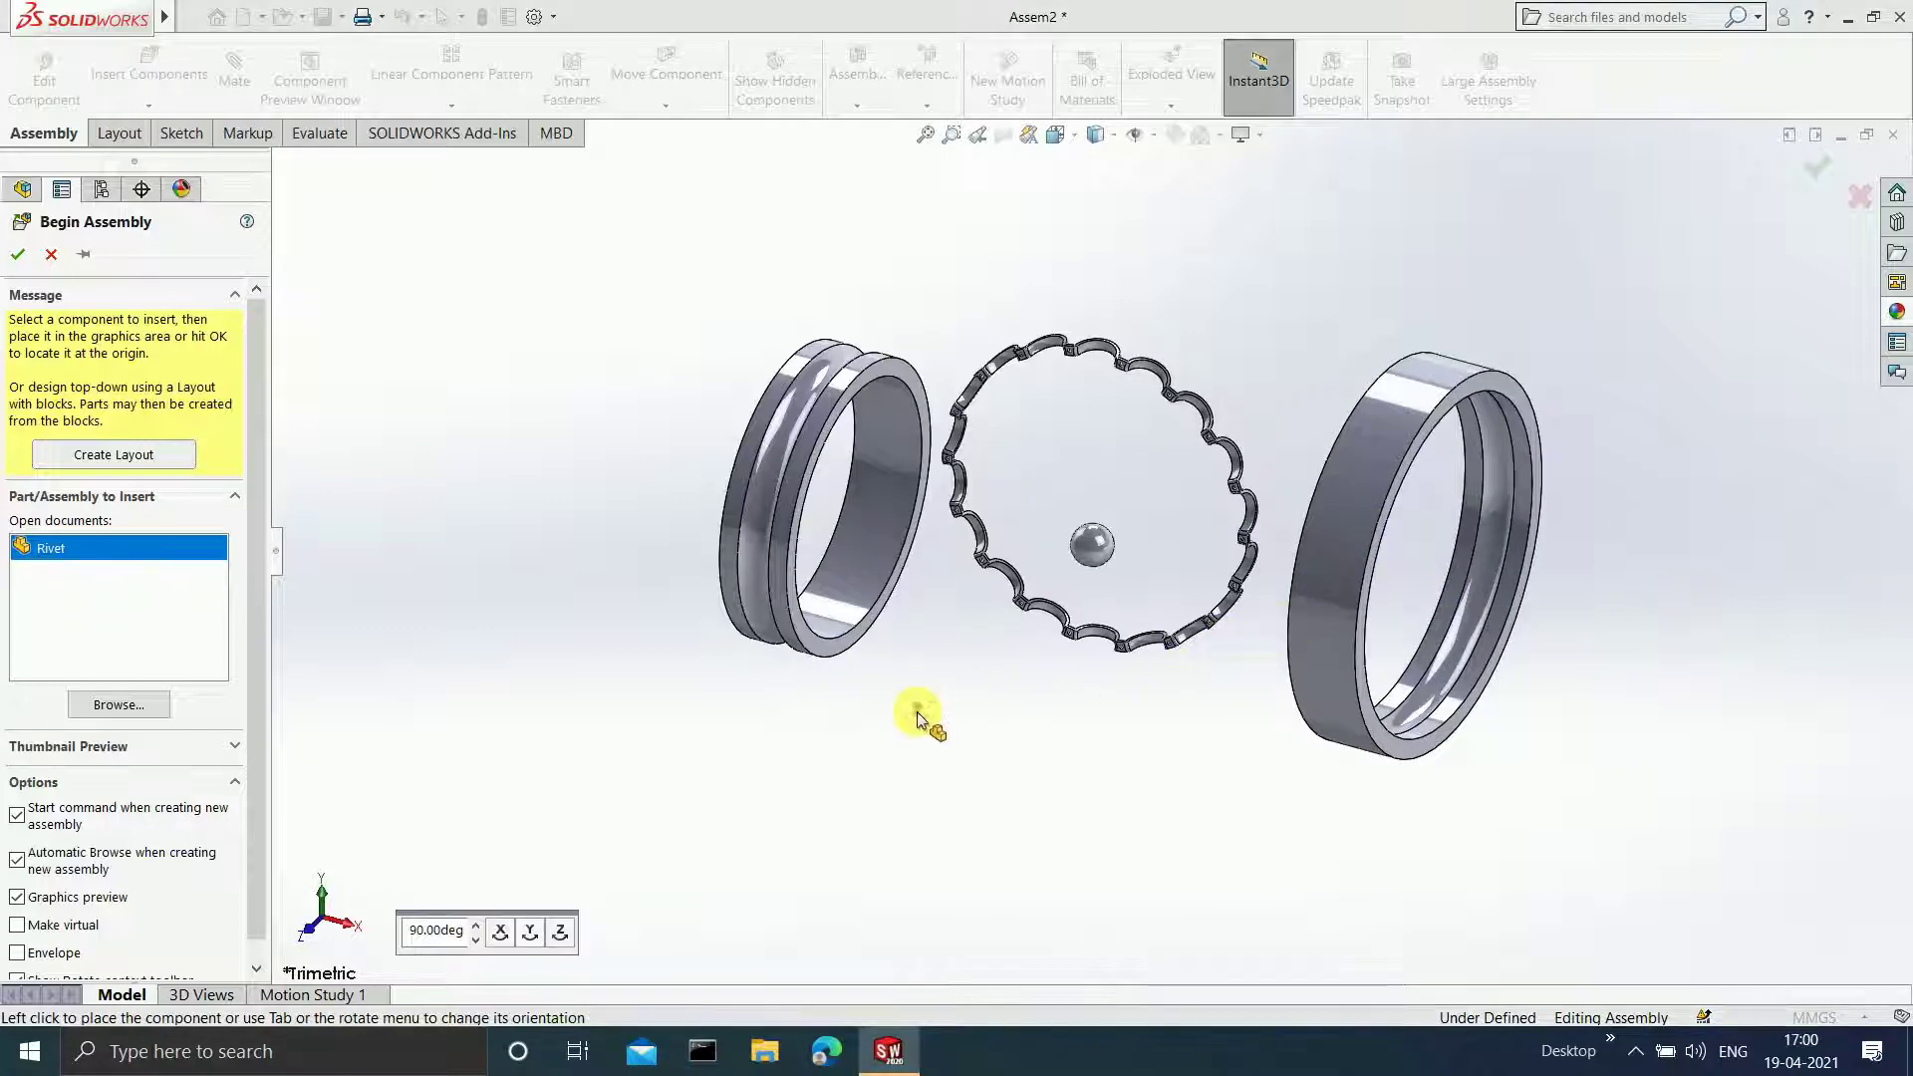
{"action": "left_click", "coordinate": [883, 711]}
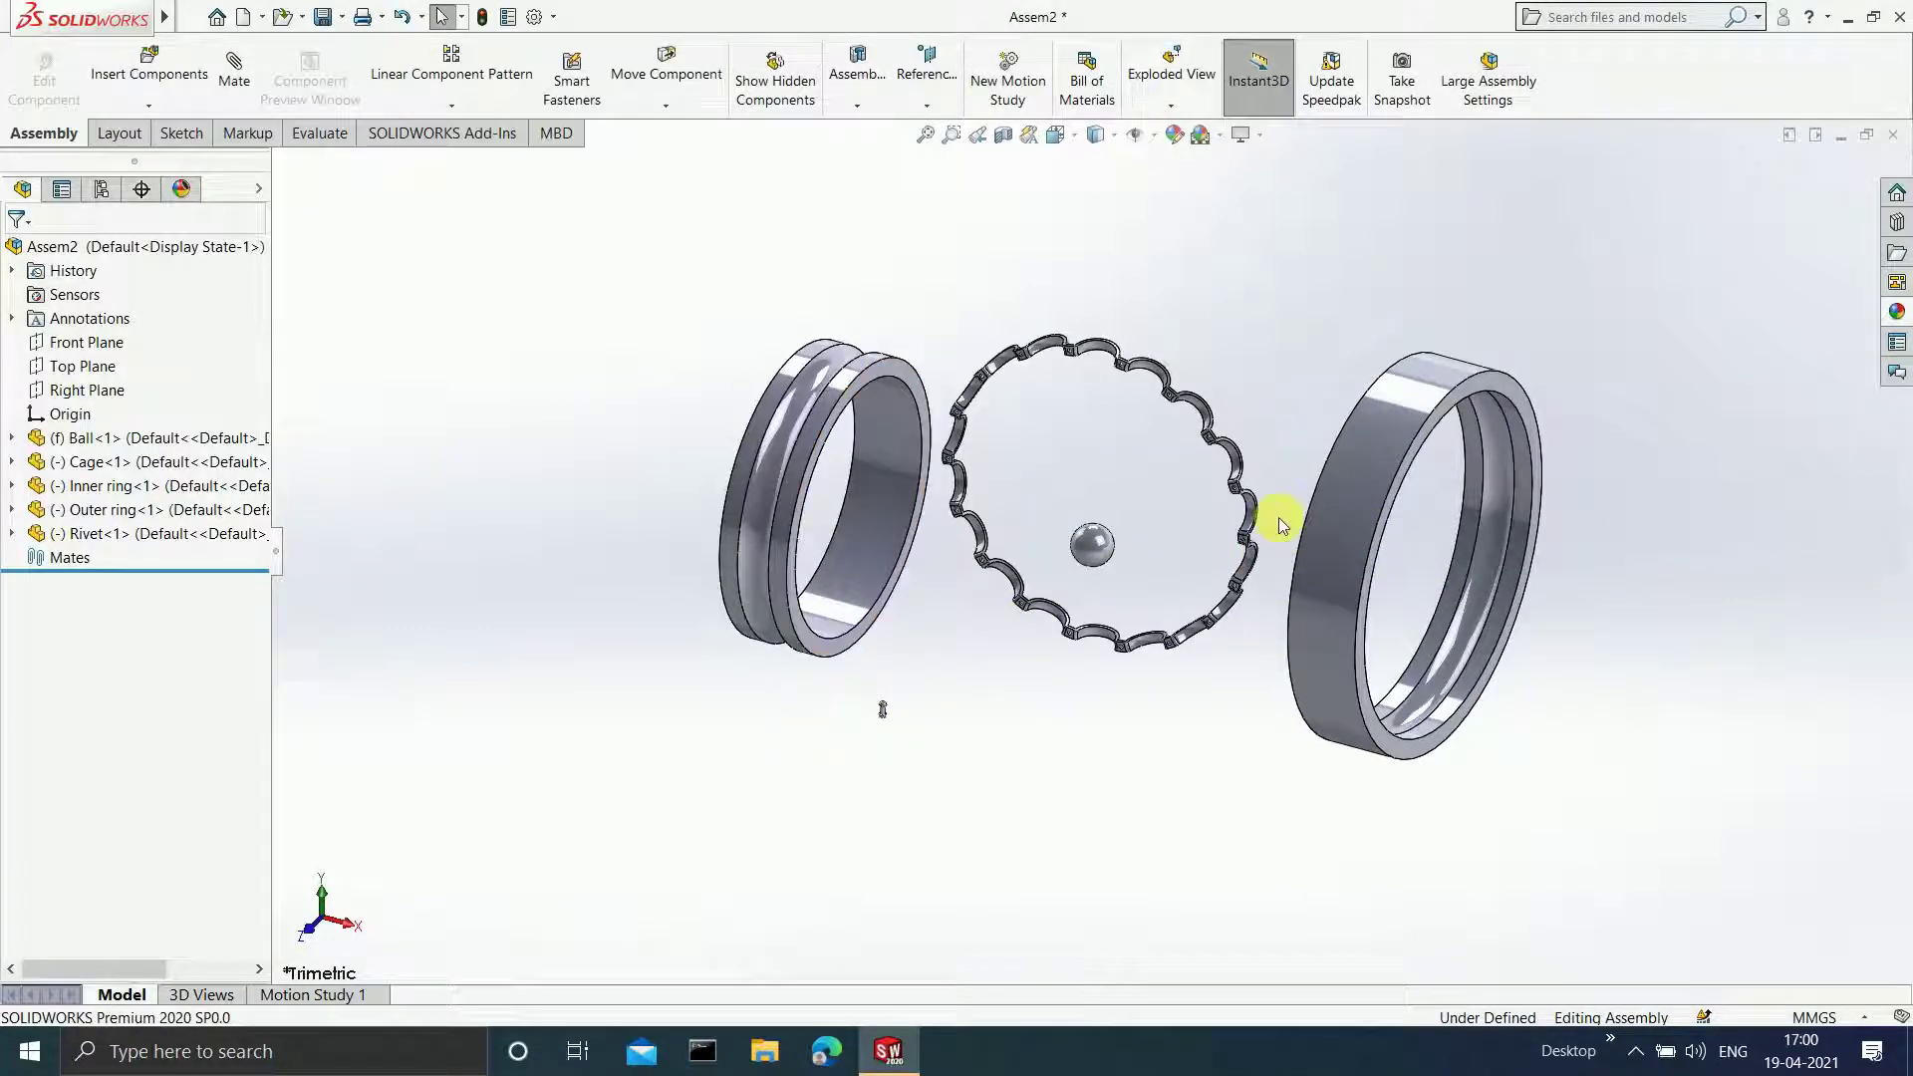
- Add a coincident mate between the inner ring's flat side face and the assembly's Front Plane
{"action": "scroll", "coordinate": [1056, 478], "scroll_direction": "down", "scroll_amount": 3}
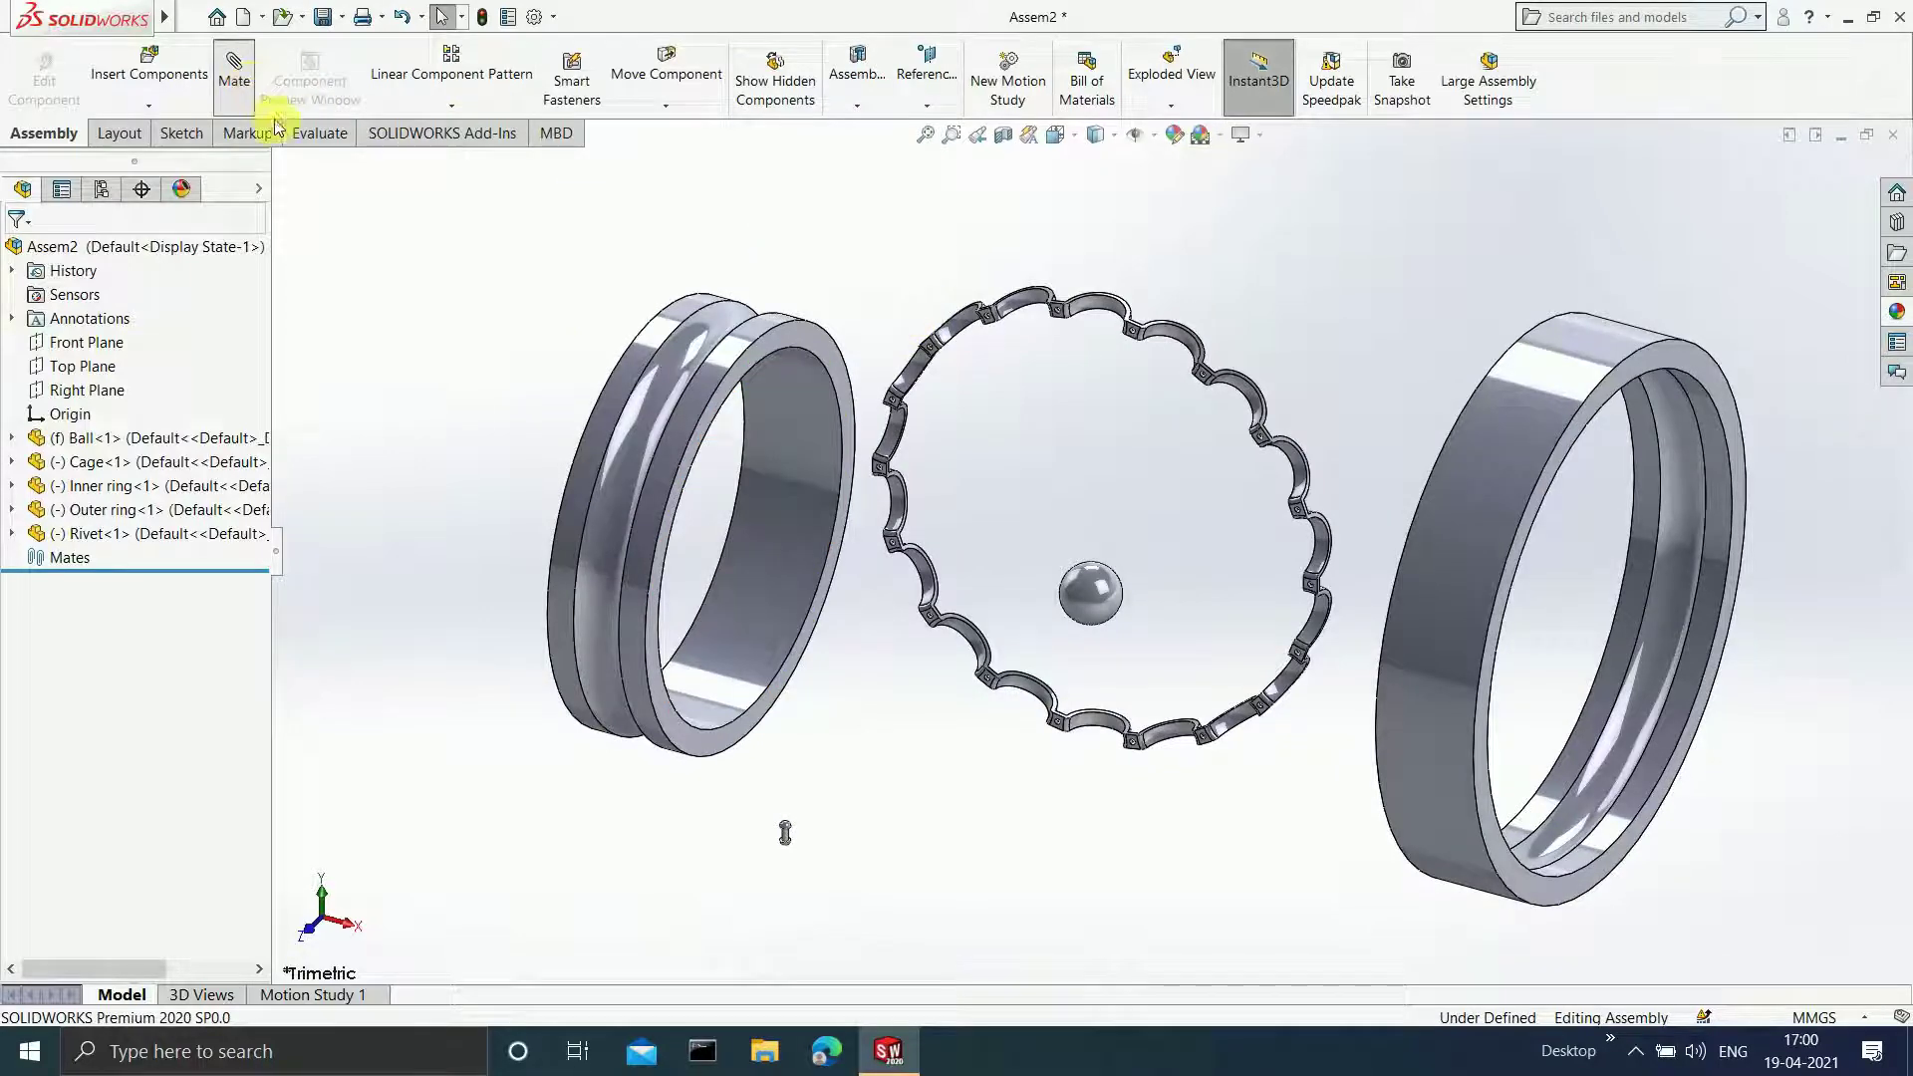
{"action": "left_click", "coordinate": [833, 359]}
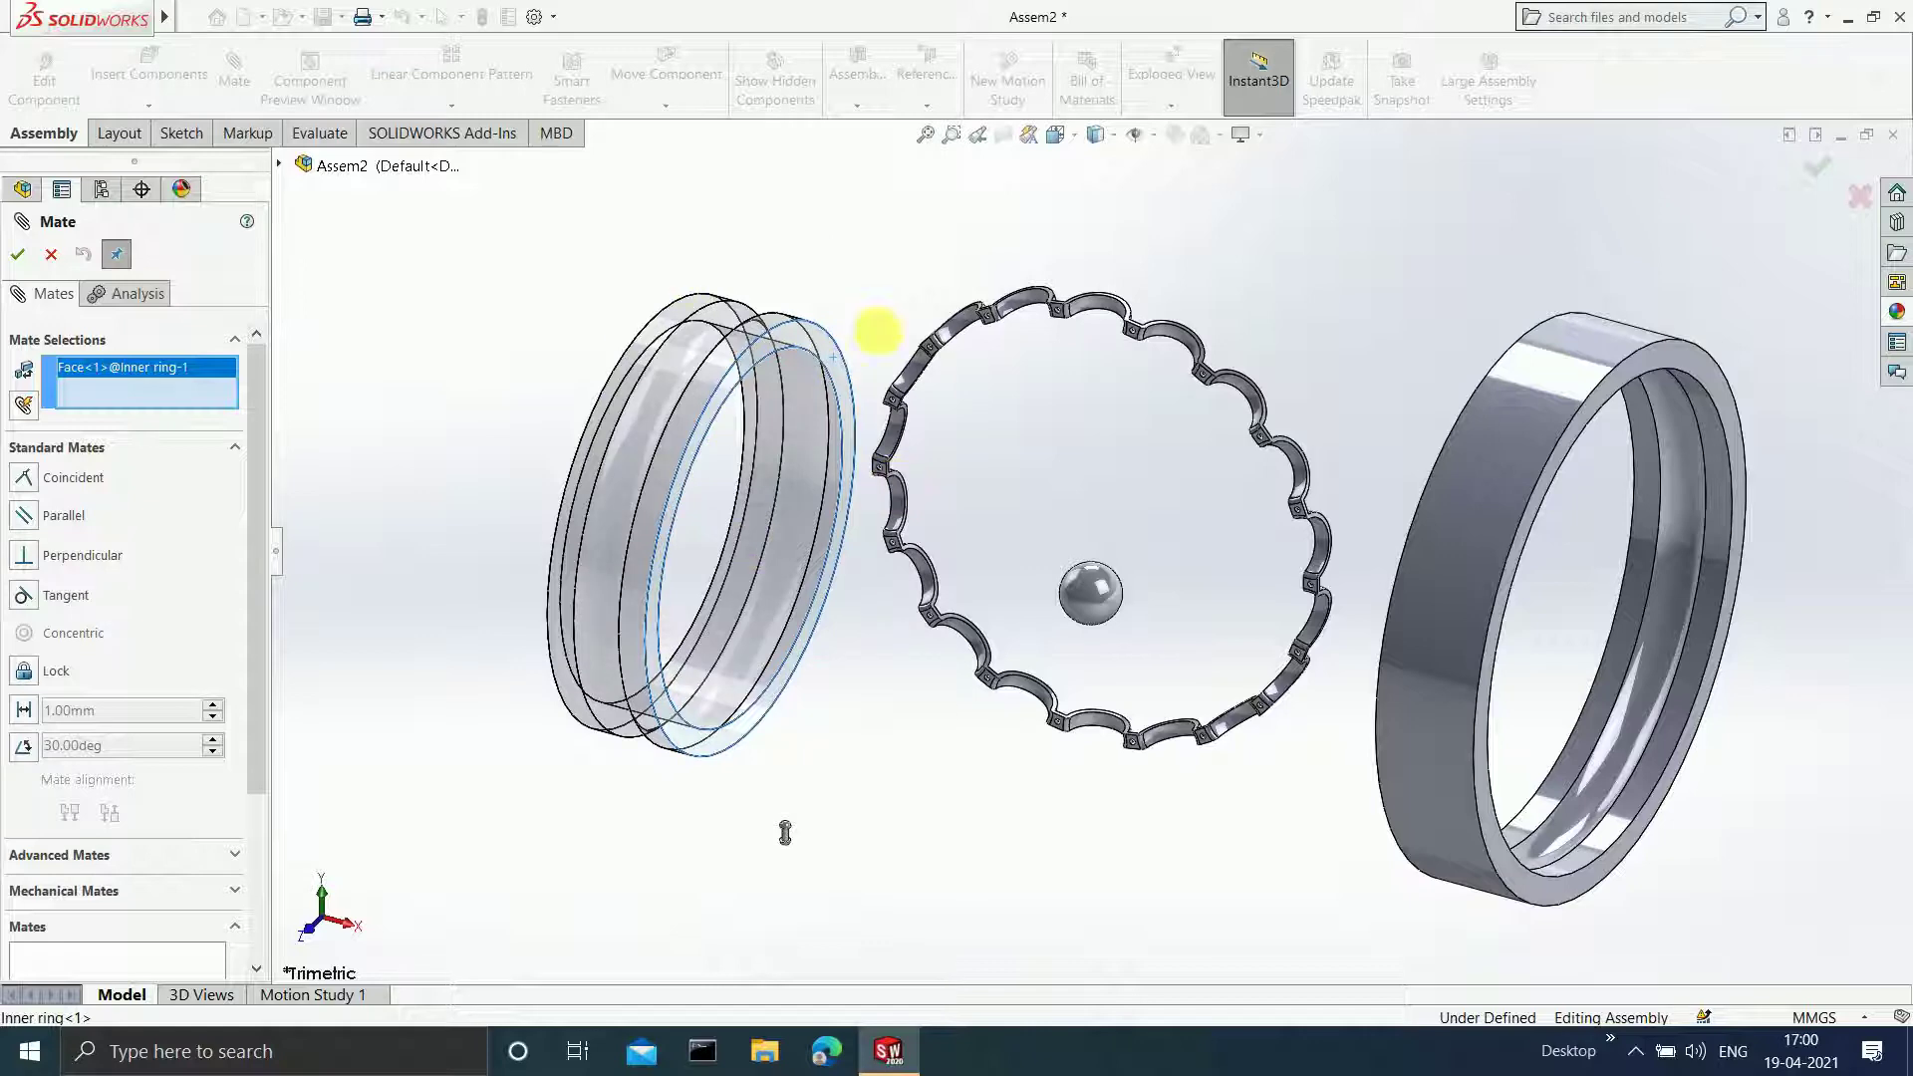
{"action": "left_click", "coordinate": [279, 165]}
{"action": "left_click", "coordinate": [354, 263]}
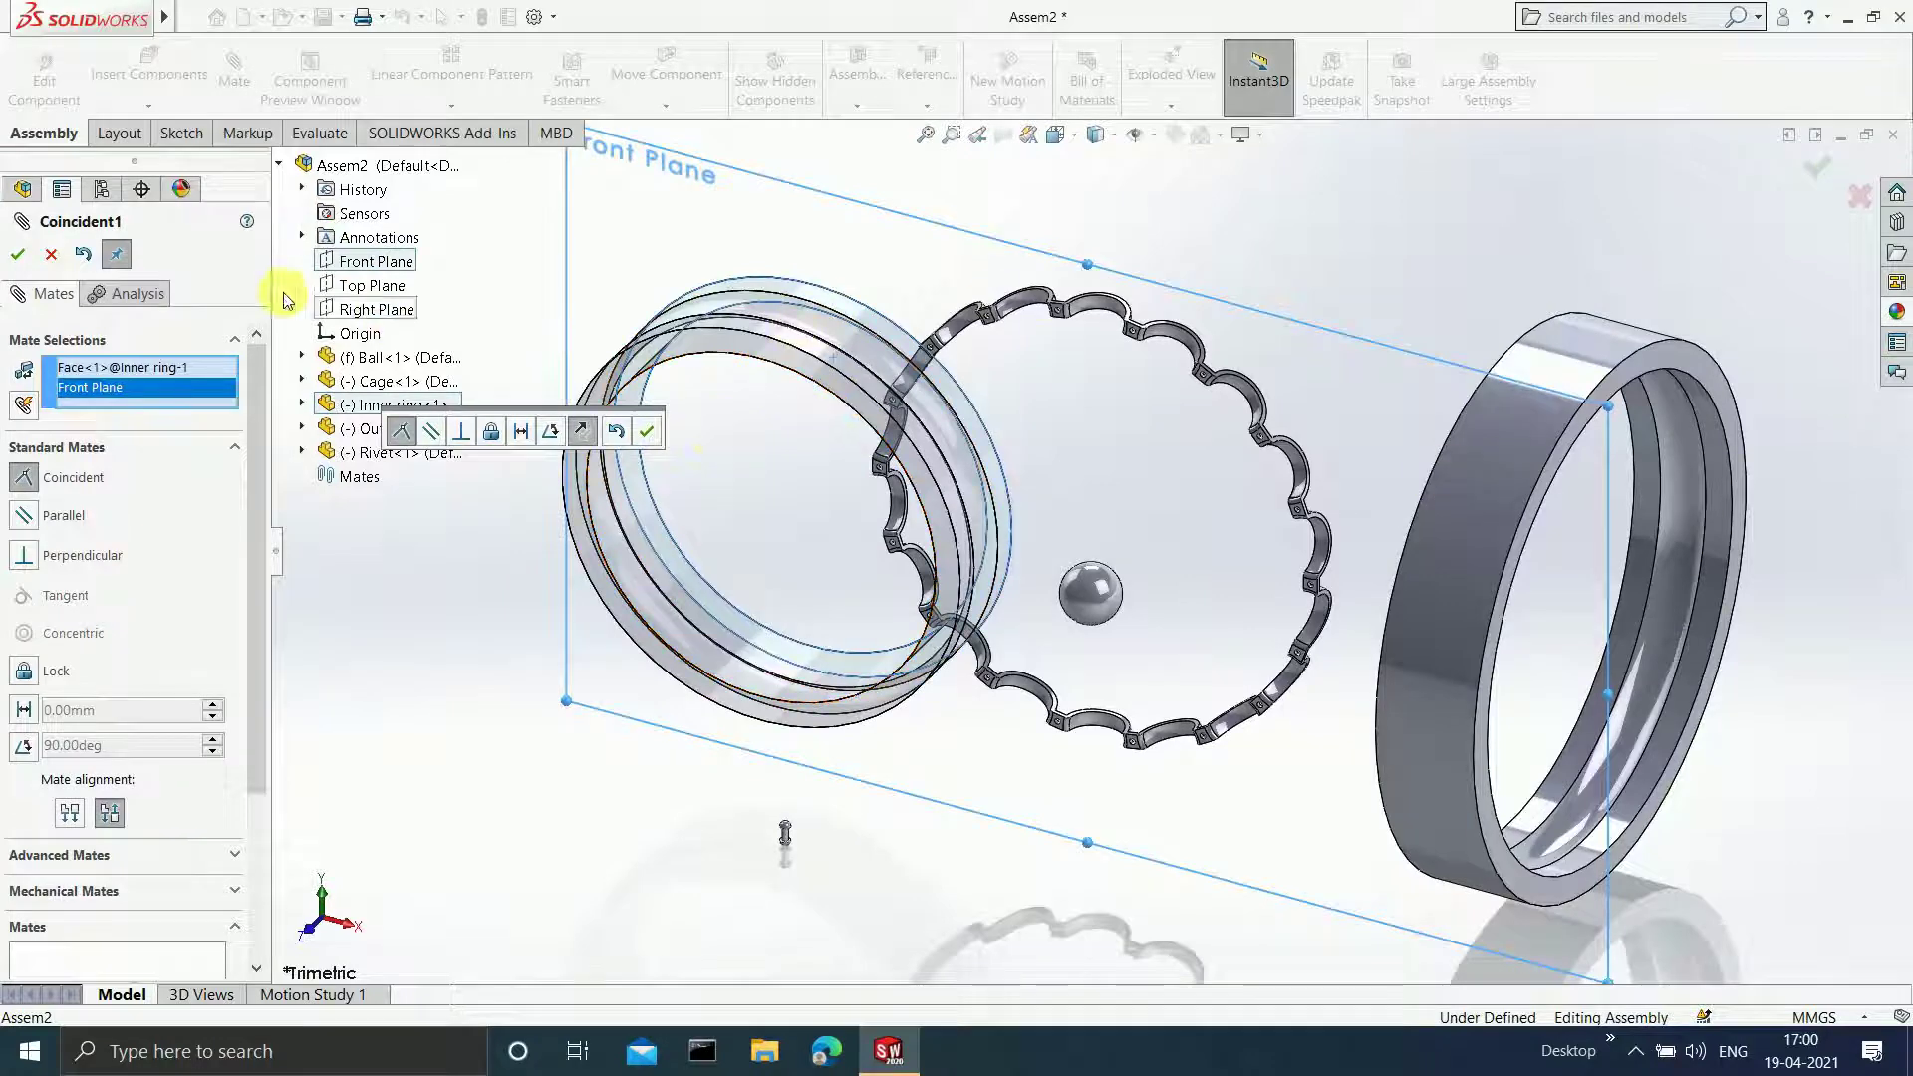
{"action": "left_click", "coordinate": [12, 257]}
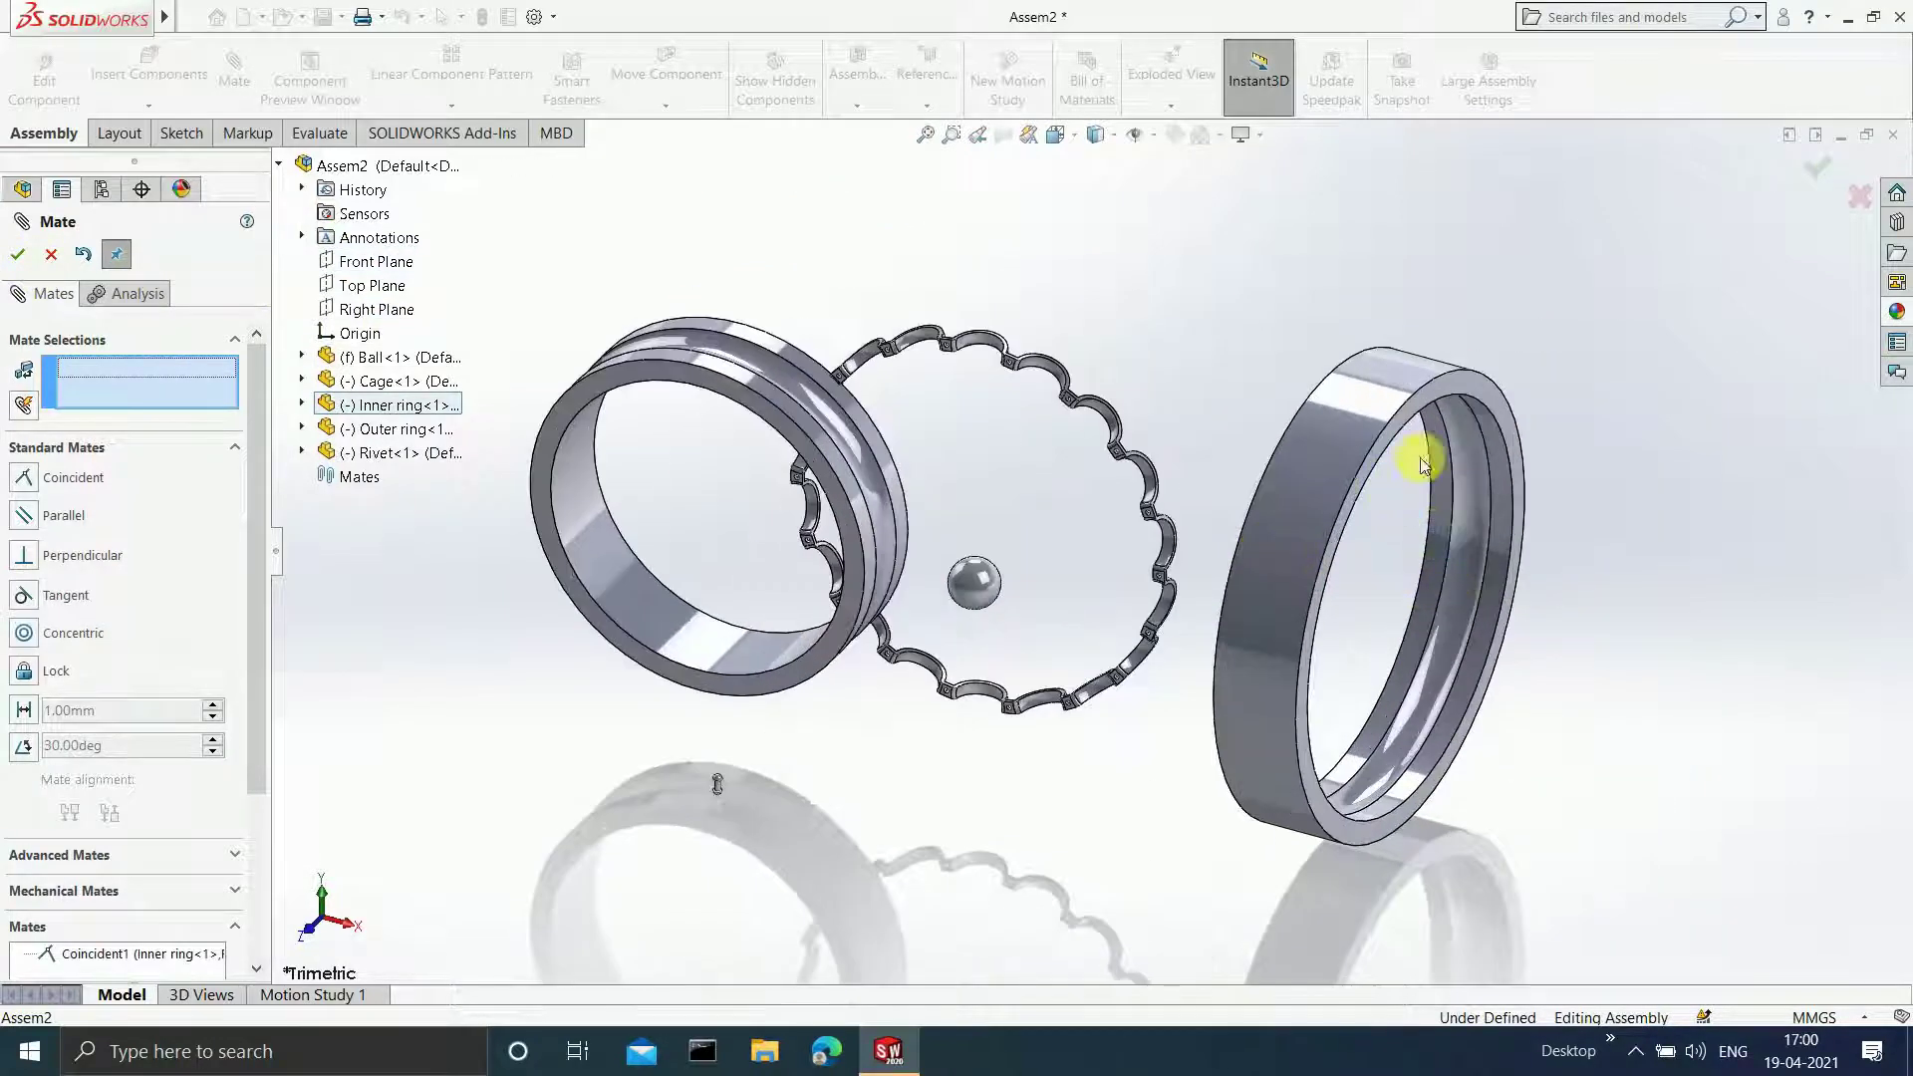
- Add a coincident mate between the outer ring's flat side face and the assembly's Front Plane
{"action": "left_click", "coordinate": [1481, 389]}
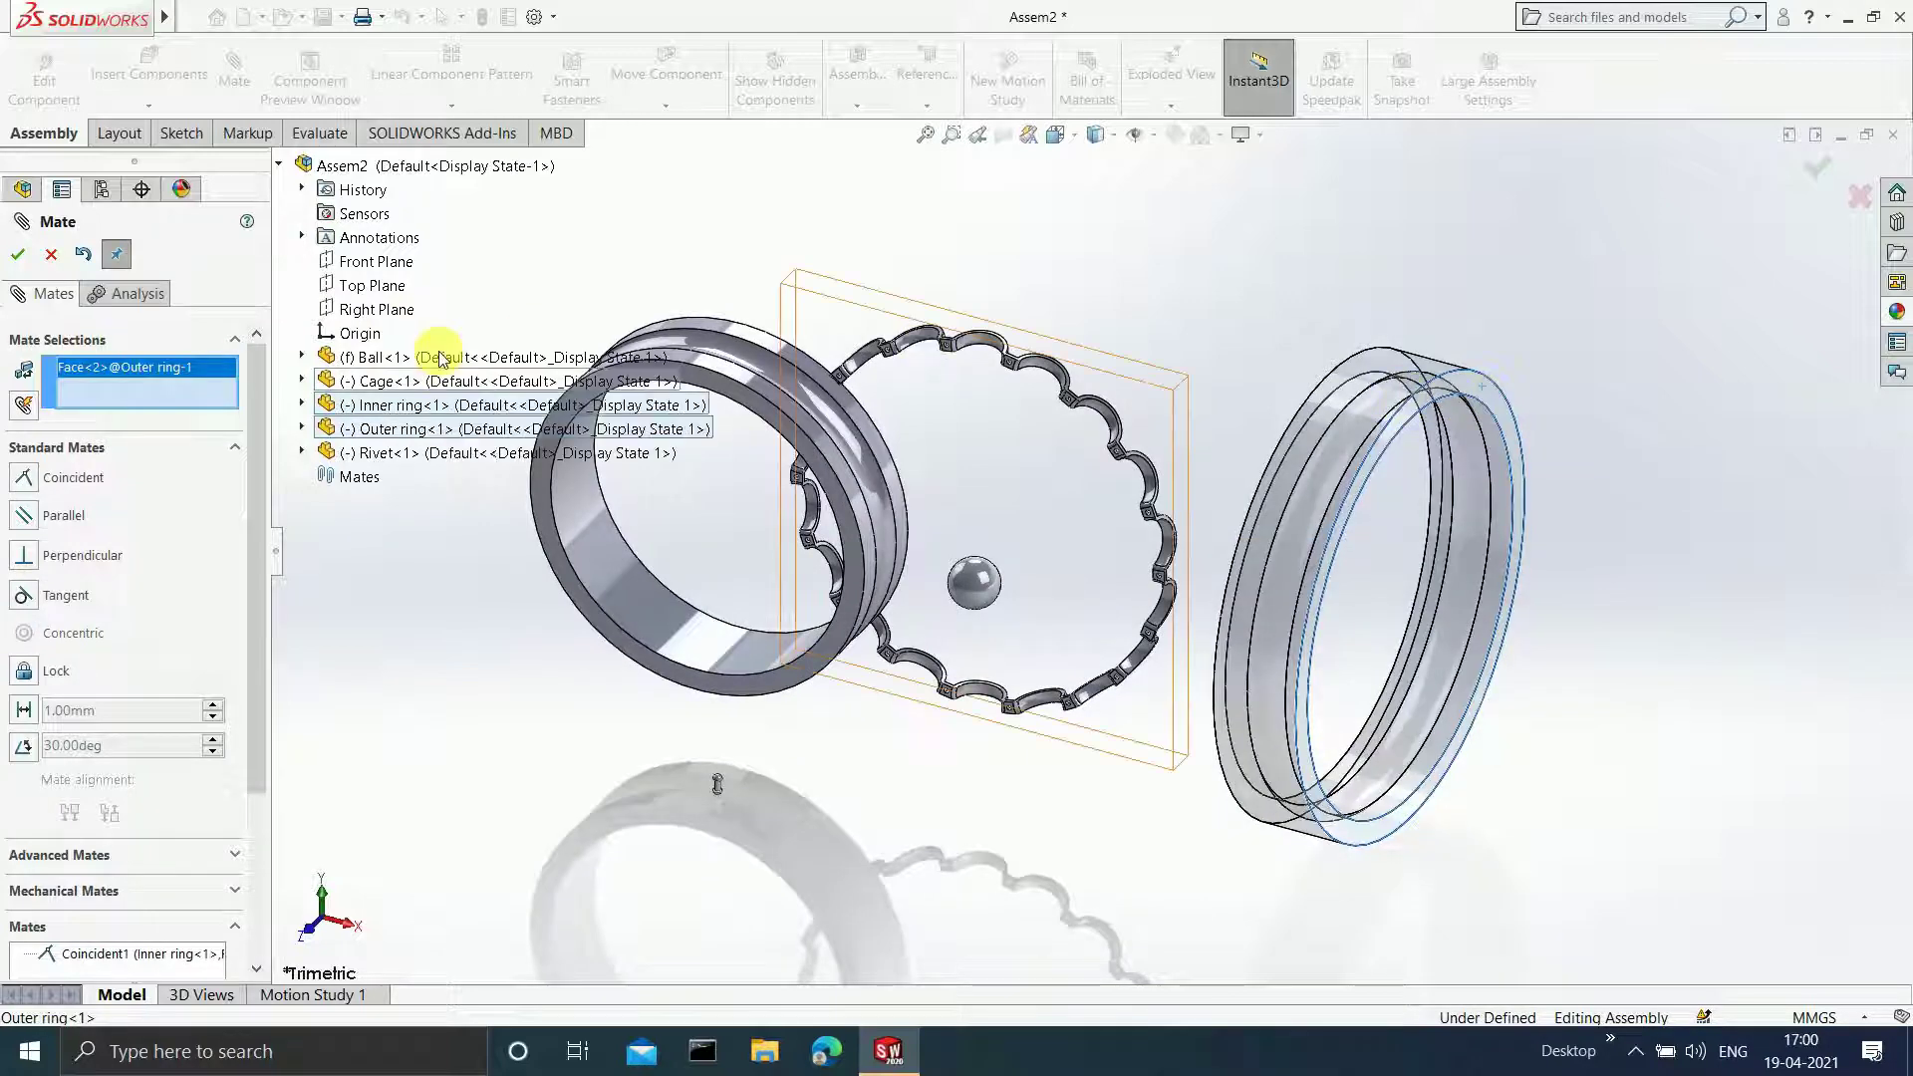
{"action": "left_click", "coordinate": [399, 263]}
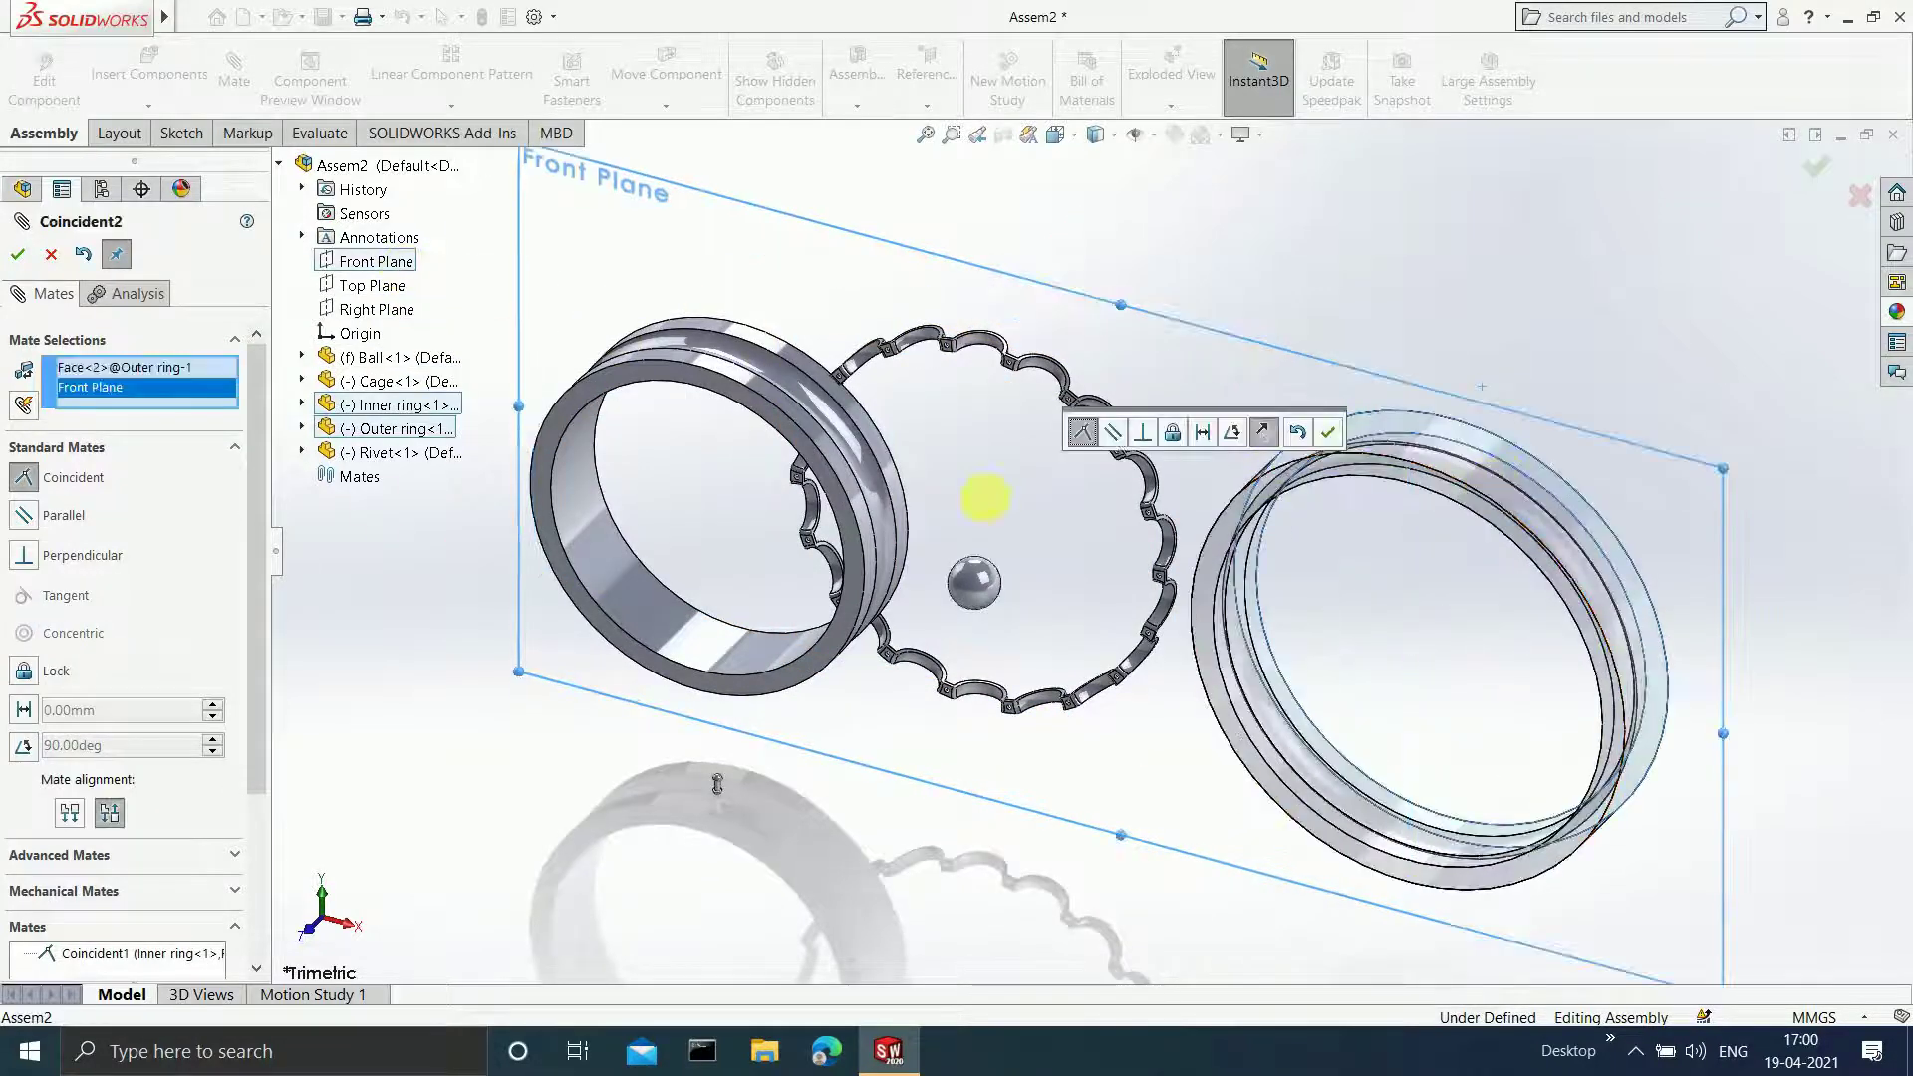
{"action": "left_click", "coordinate": [20, 255]}
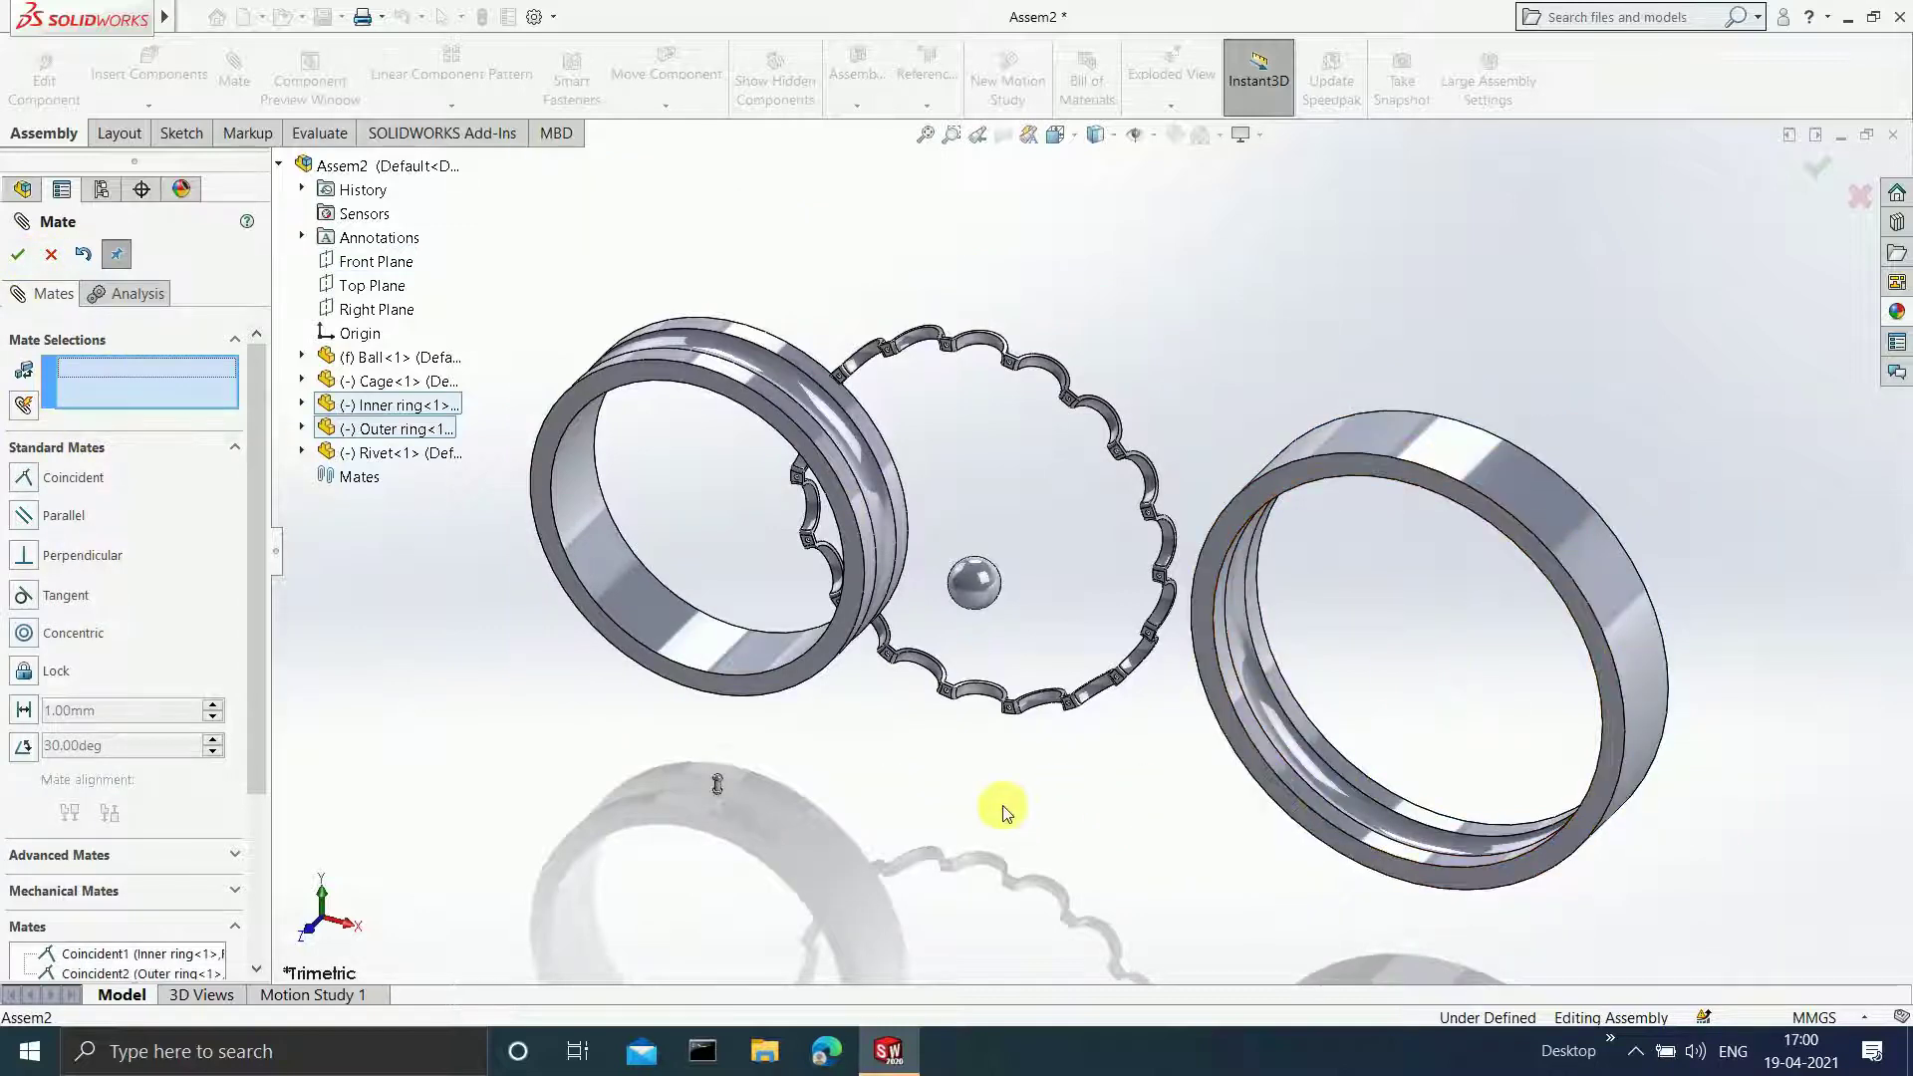
- Make the inner ring and outer ring concentric by mating their circular inner edges, and finish mating
{"action": "left_click", "coordinate": [722, 685]}
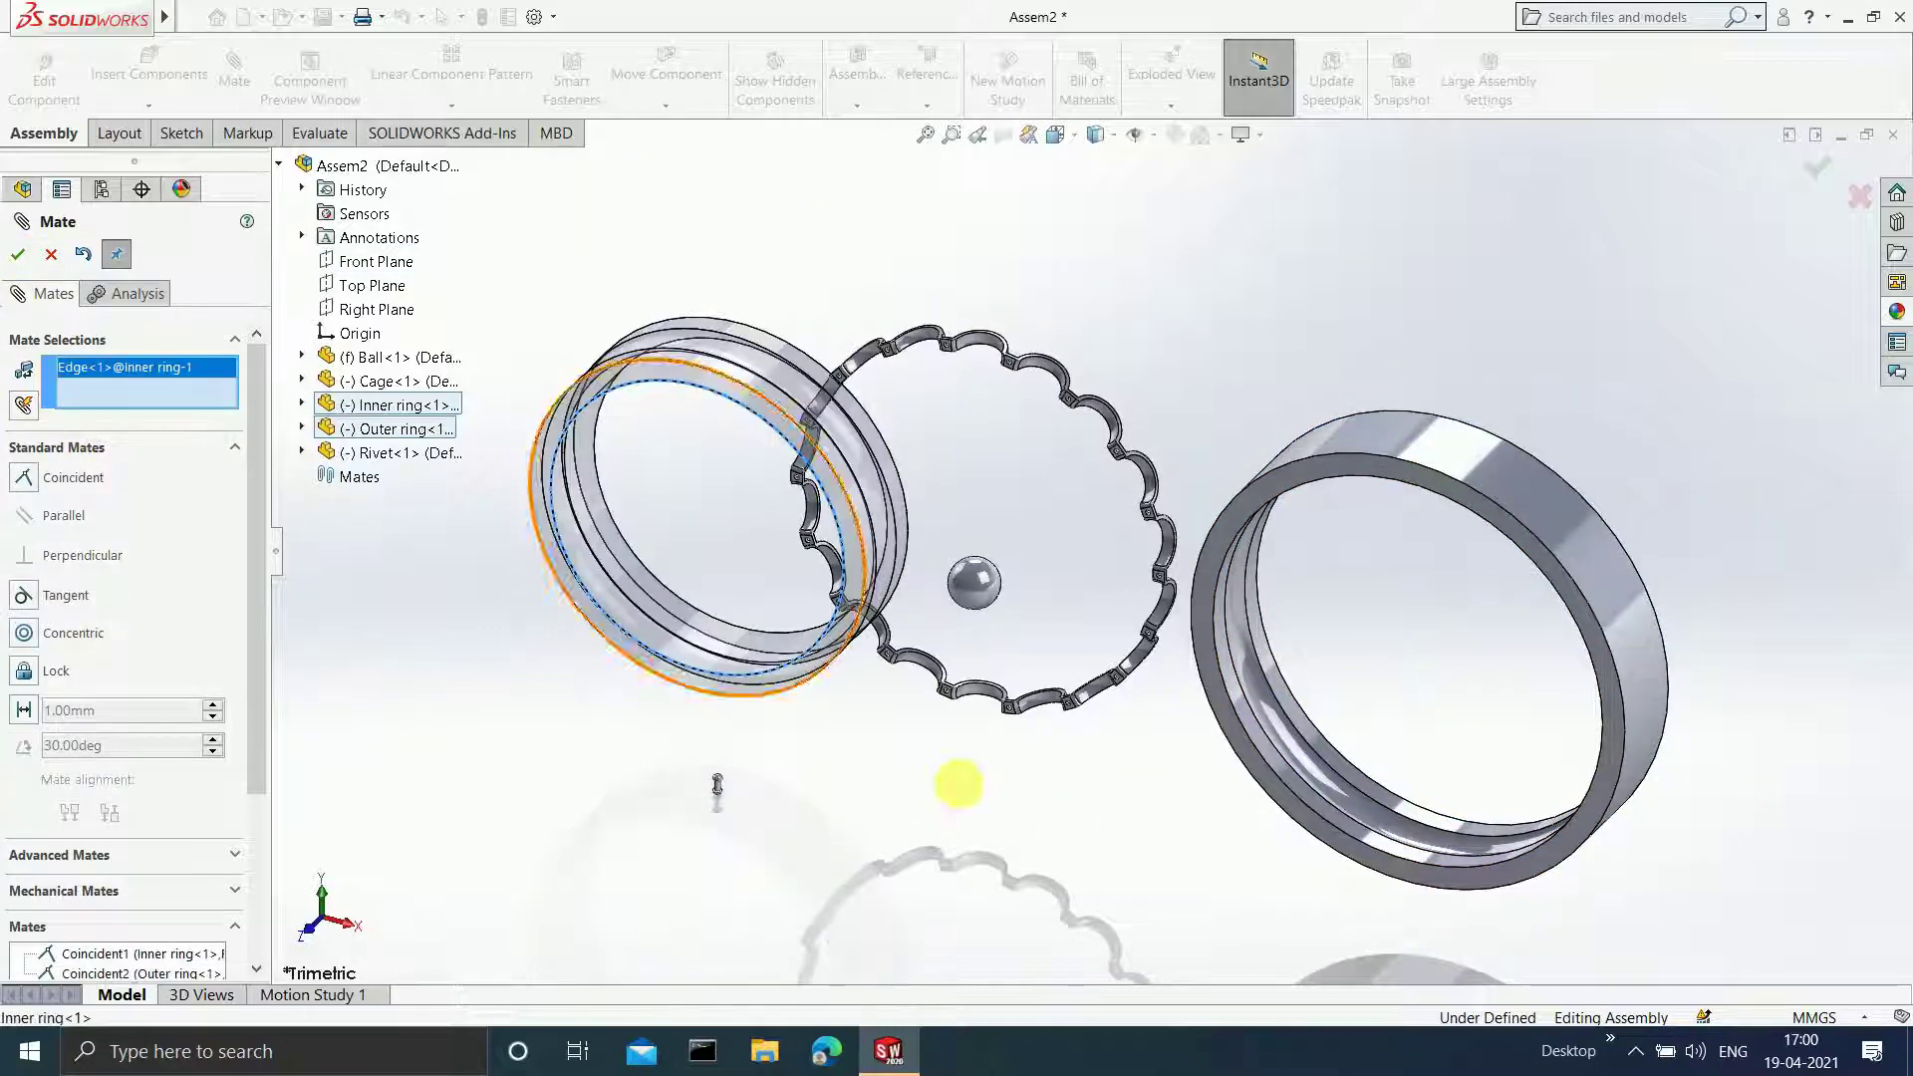
{"action": "left_click", "coordinate": [1321, 826]}
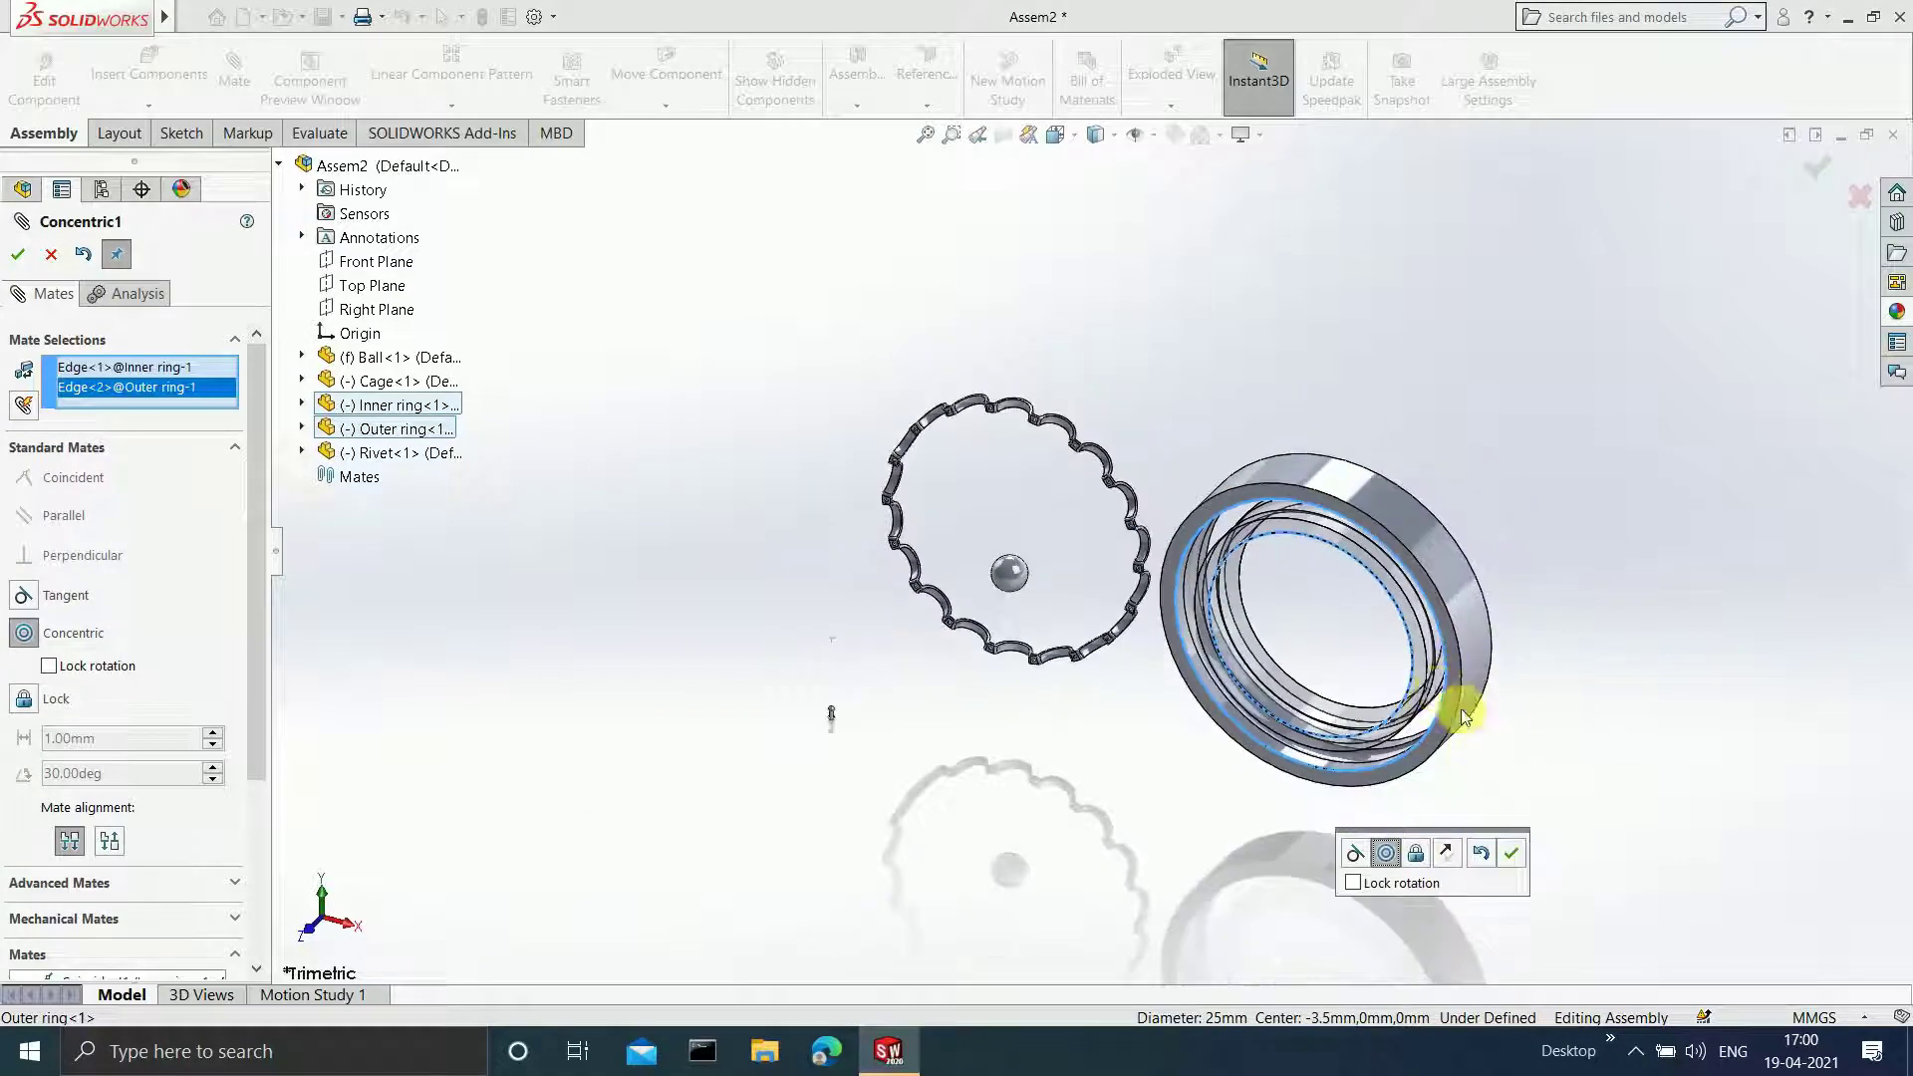
{"action": "scroll", "coordinate": [1463, 718], "scroll_direction": "down", "scroll_amount": 3}
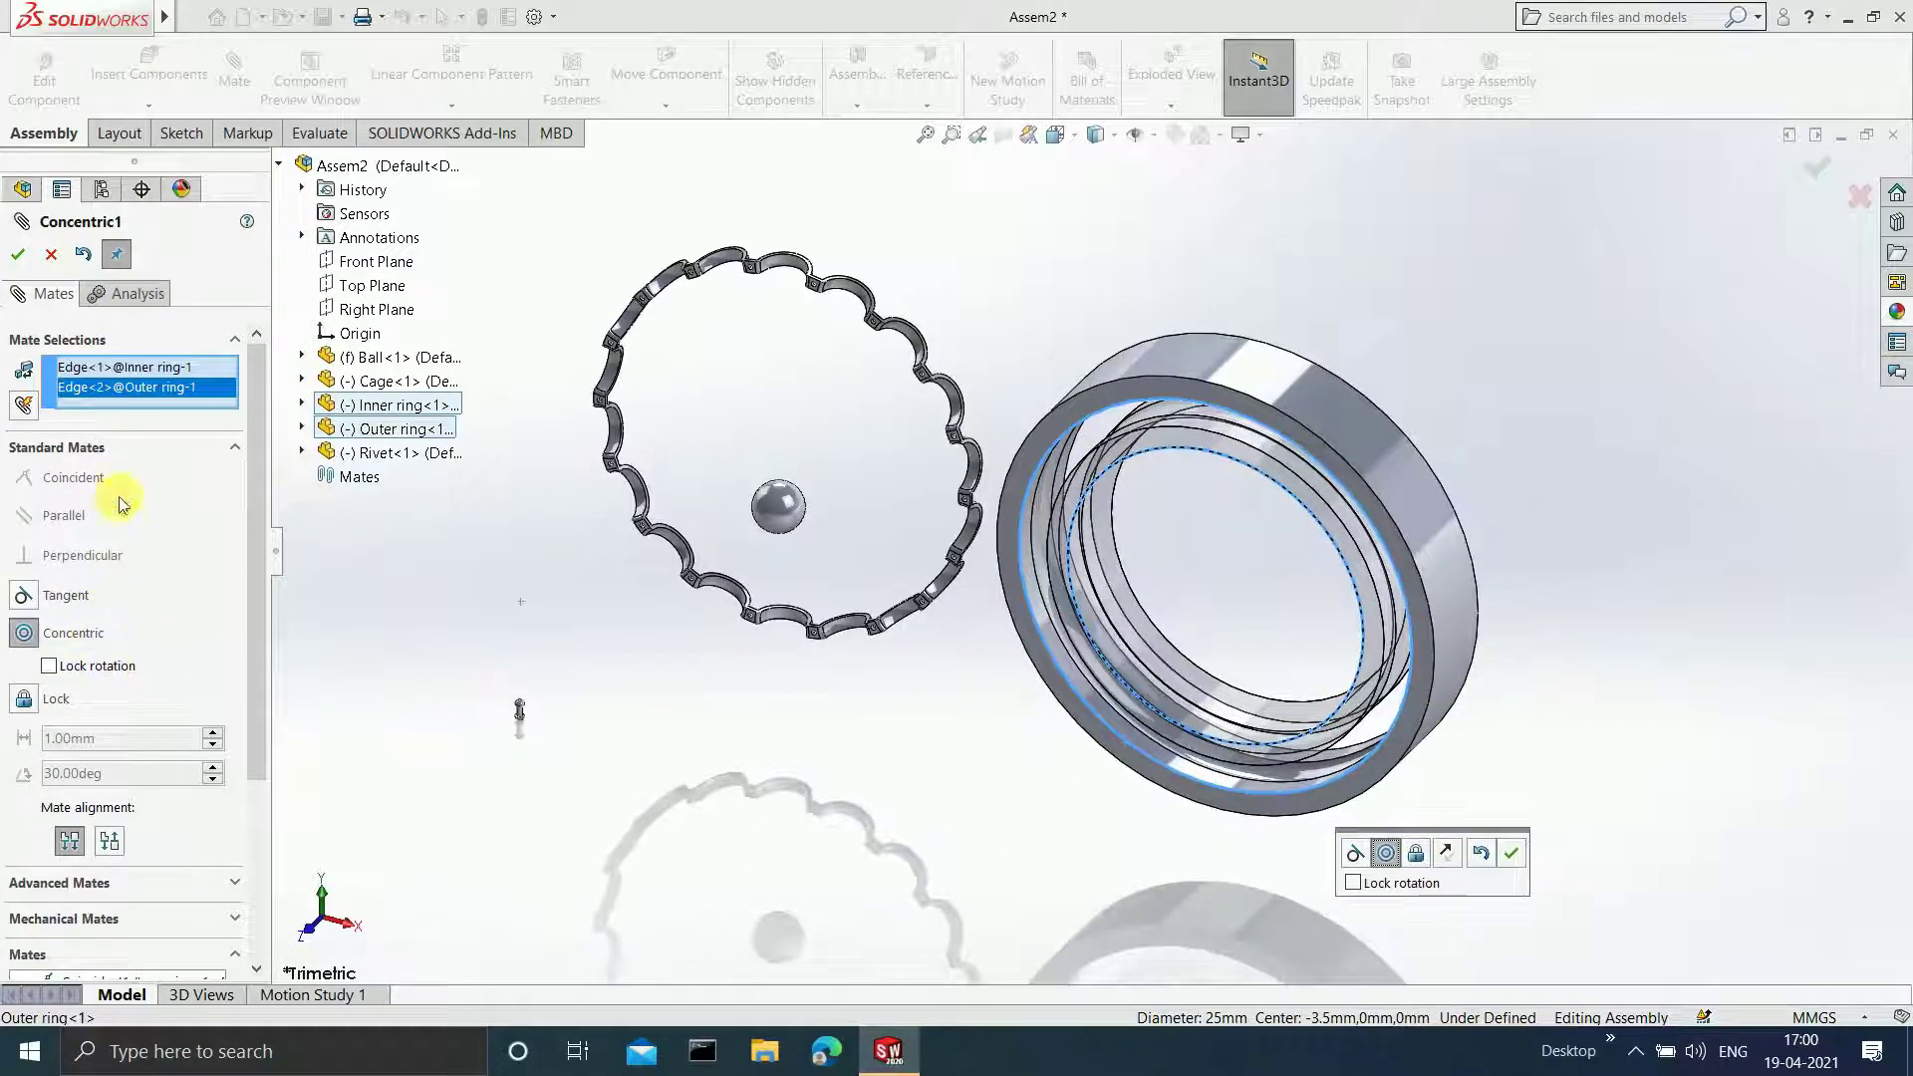
{"action": "left_click", "coordinate": [18, 254]}
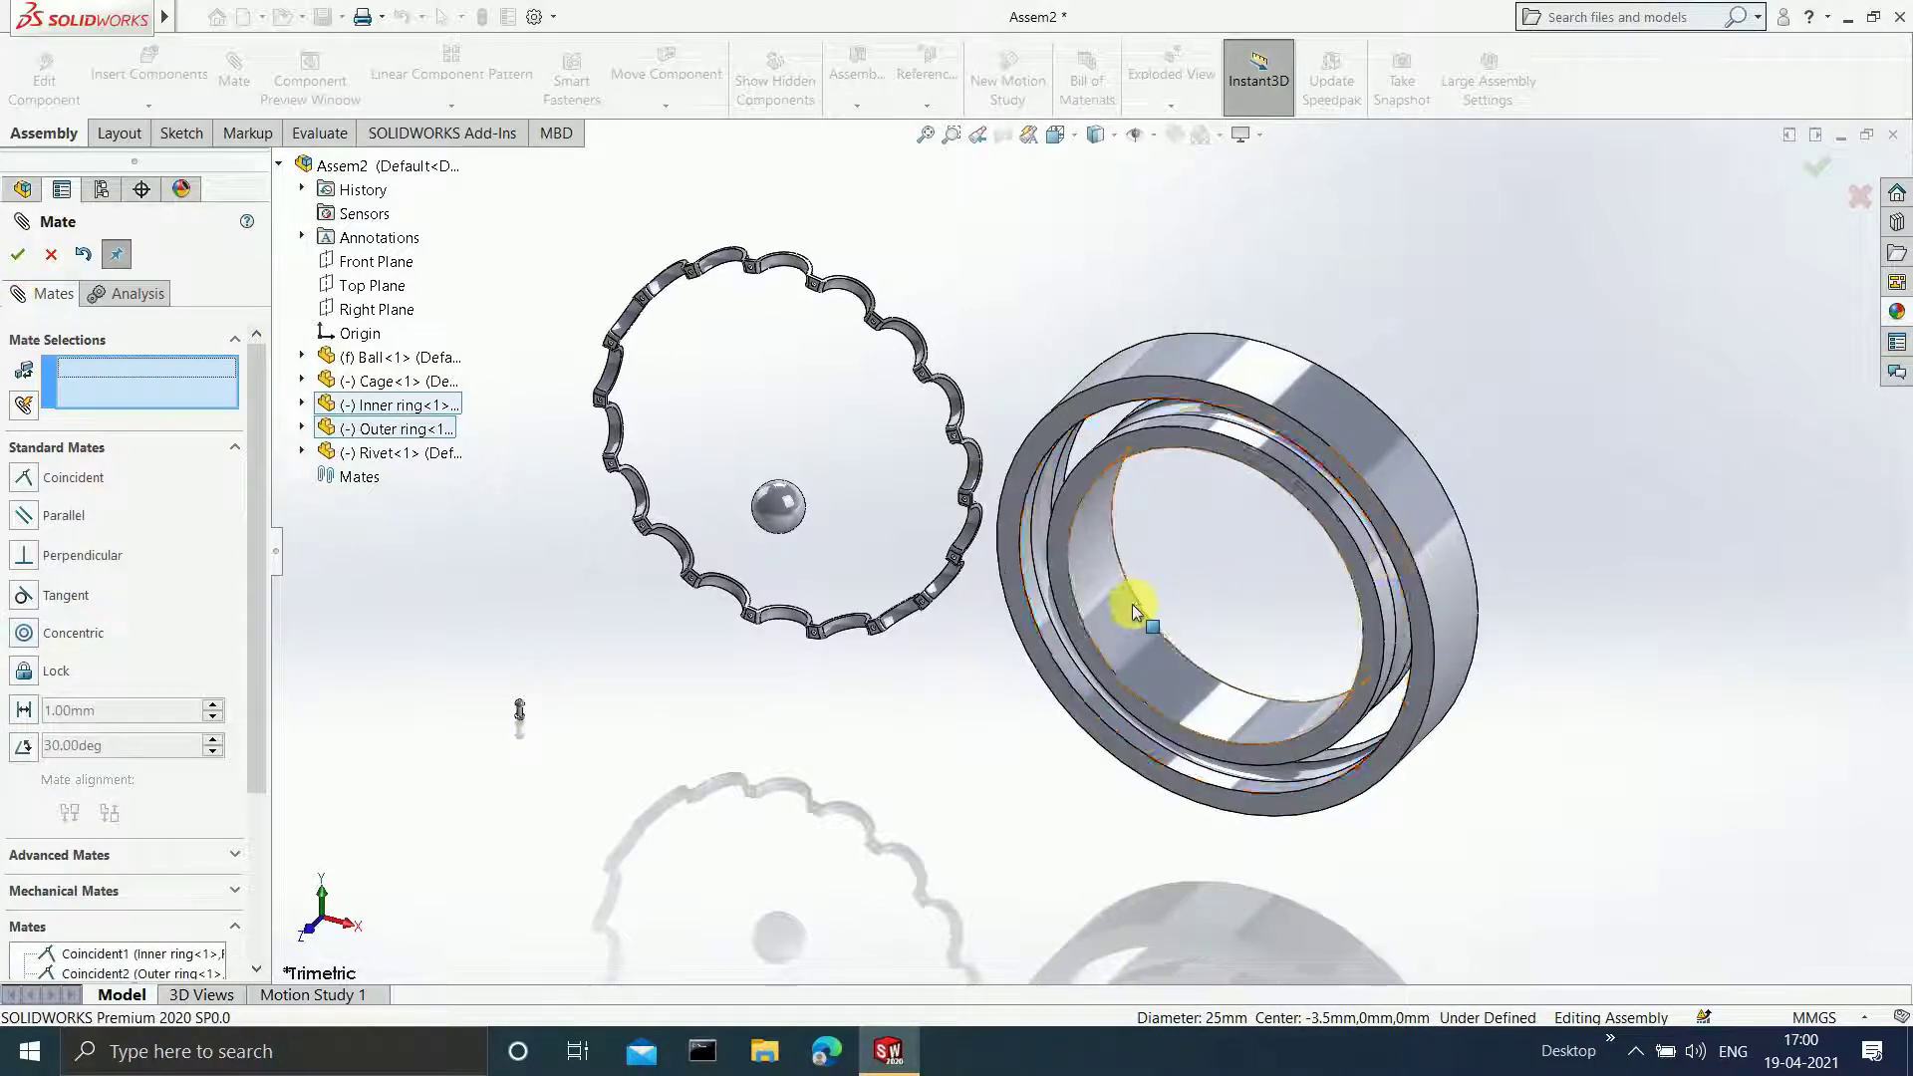
{"action": "scroll", "coordinate": [1262, 647], "scroll_direction": "down", "scroll_amount": 3}
{"action": "middle_click_drag", "start_coordinate": [1265, 638], "coordinate": [1263, 512]}
{"action": "scroll", "coordinate": [1196, 518], "scroll_direction": "up", "scroll_amount": 3}
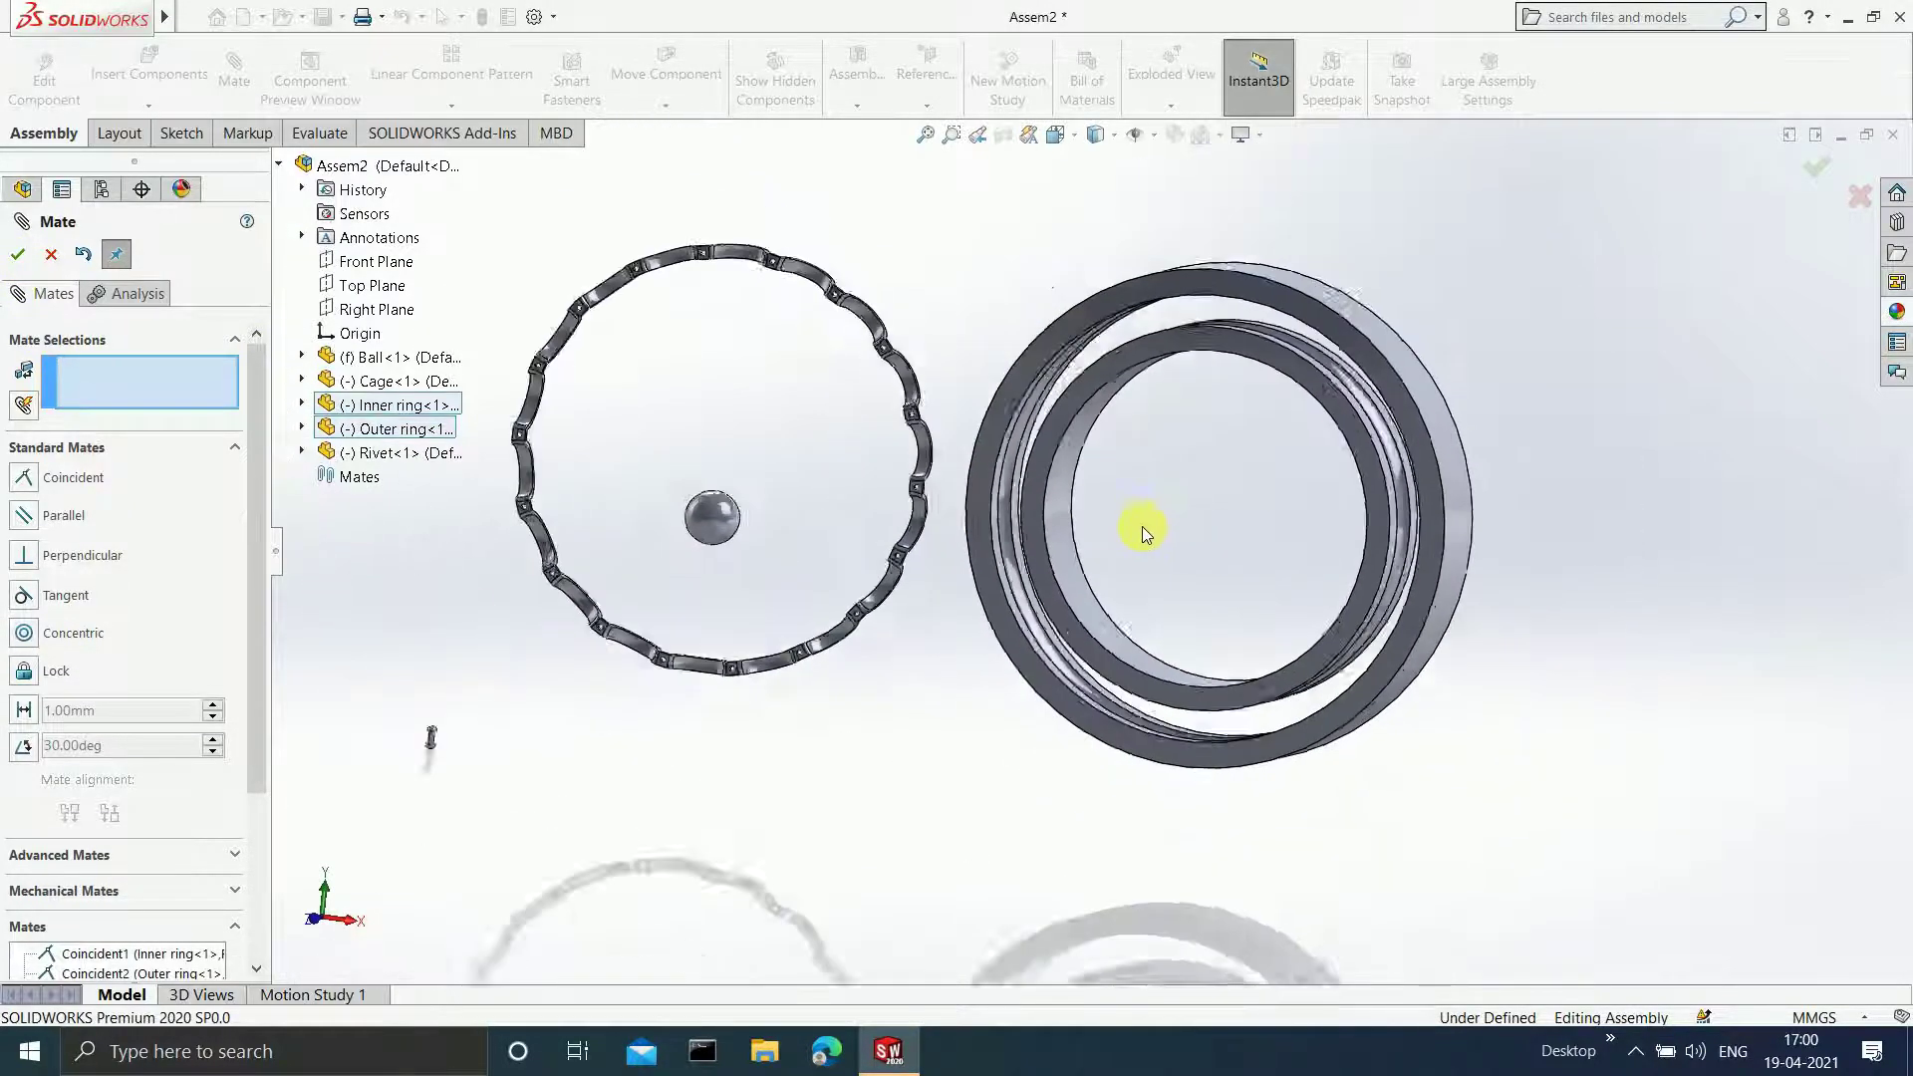
{"action": "scroll", "coordinate": [1102, 506], "scroll_direction": "down", "scroll_amount": 2}
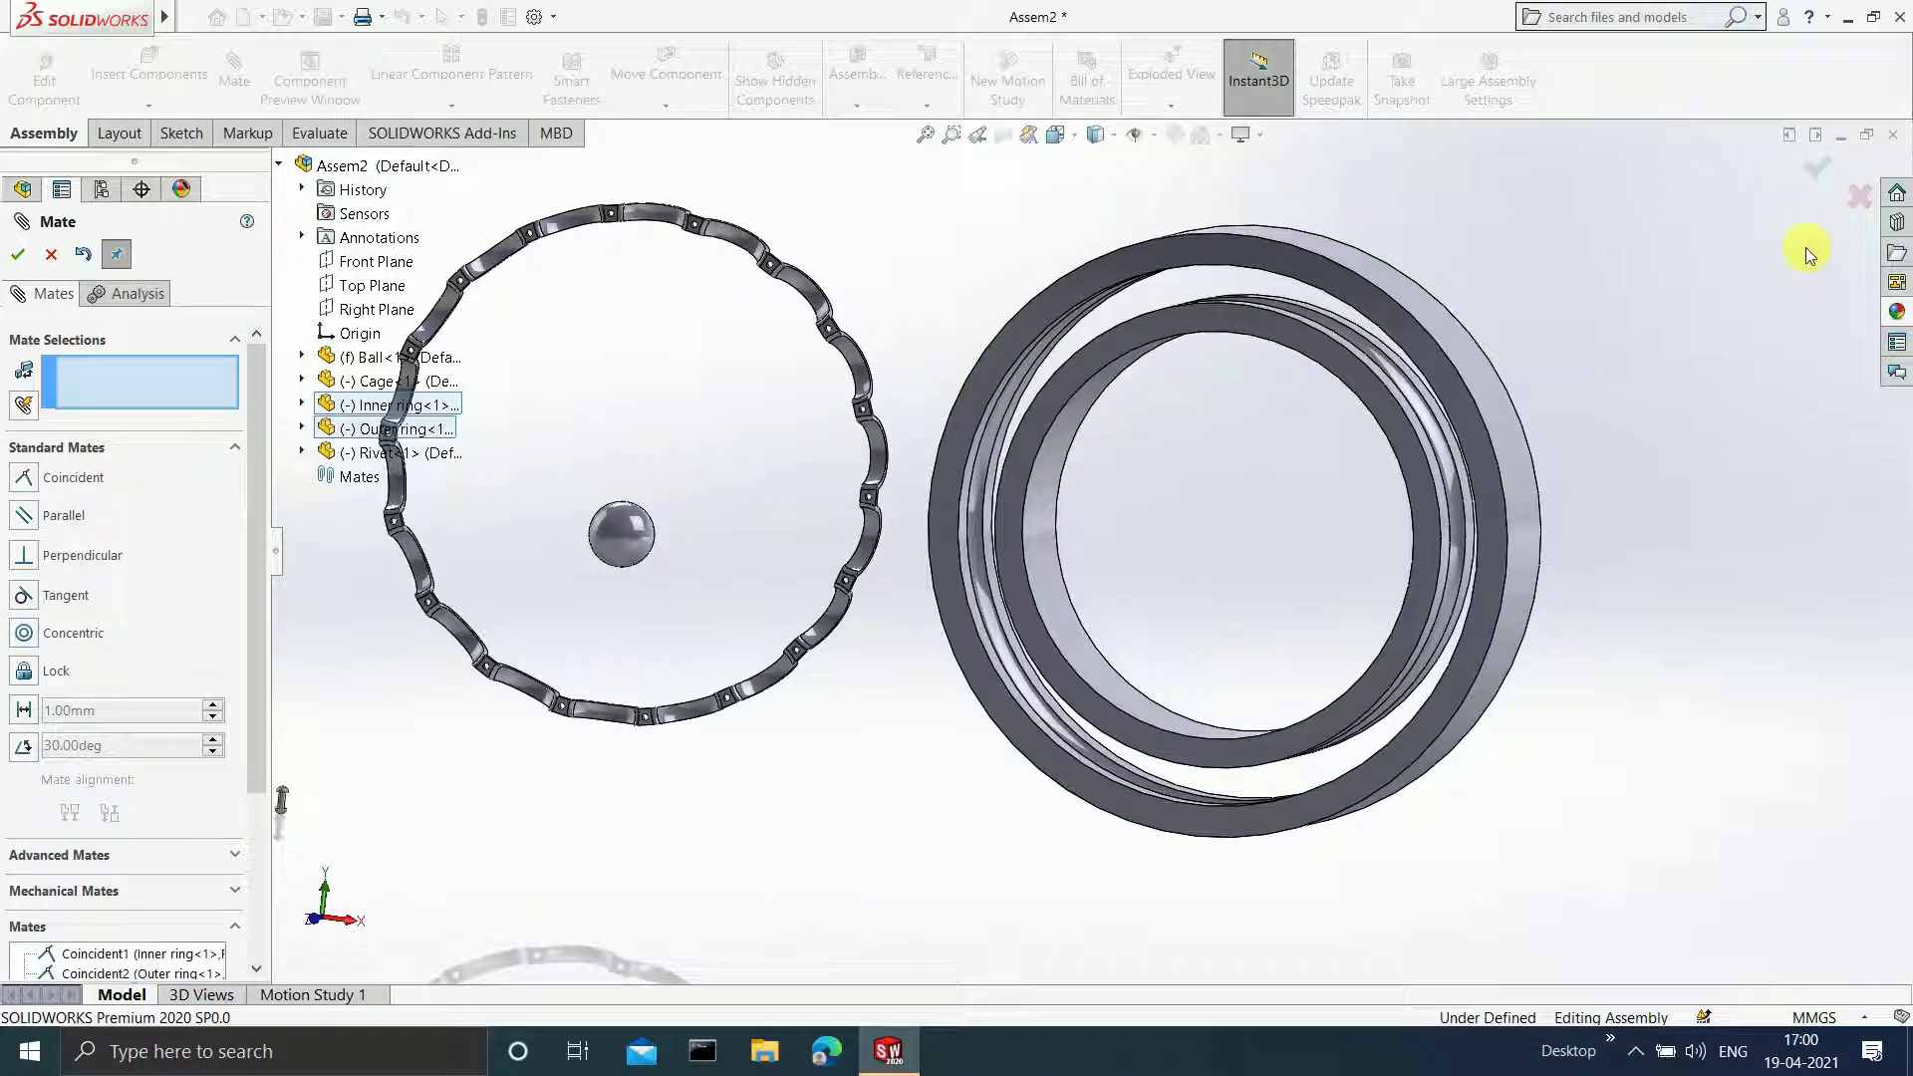
{"action": "left_click", "coordinate": [1812, 163]}
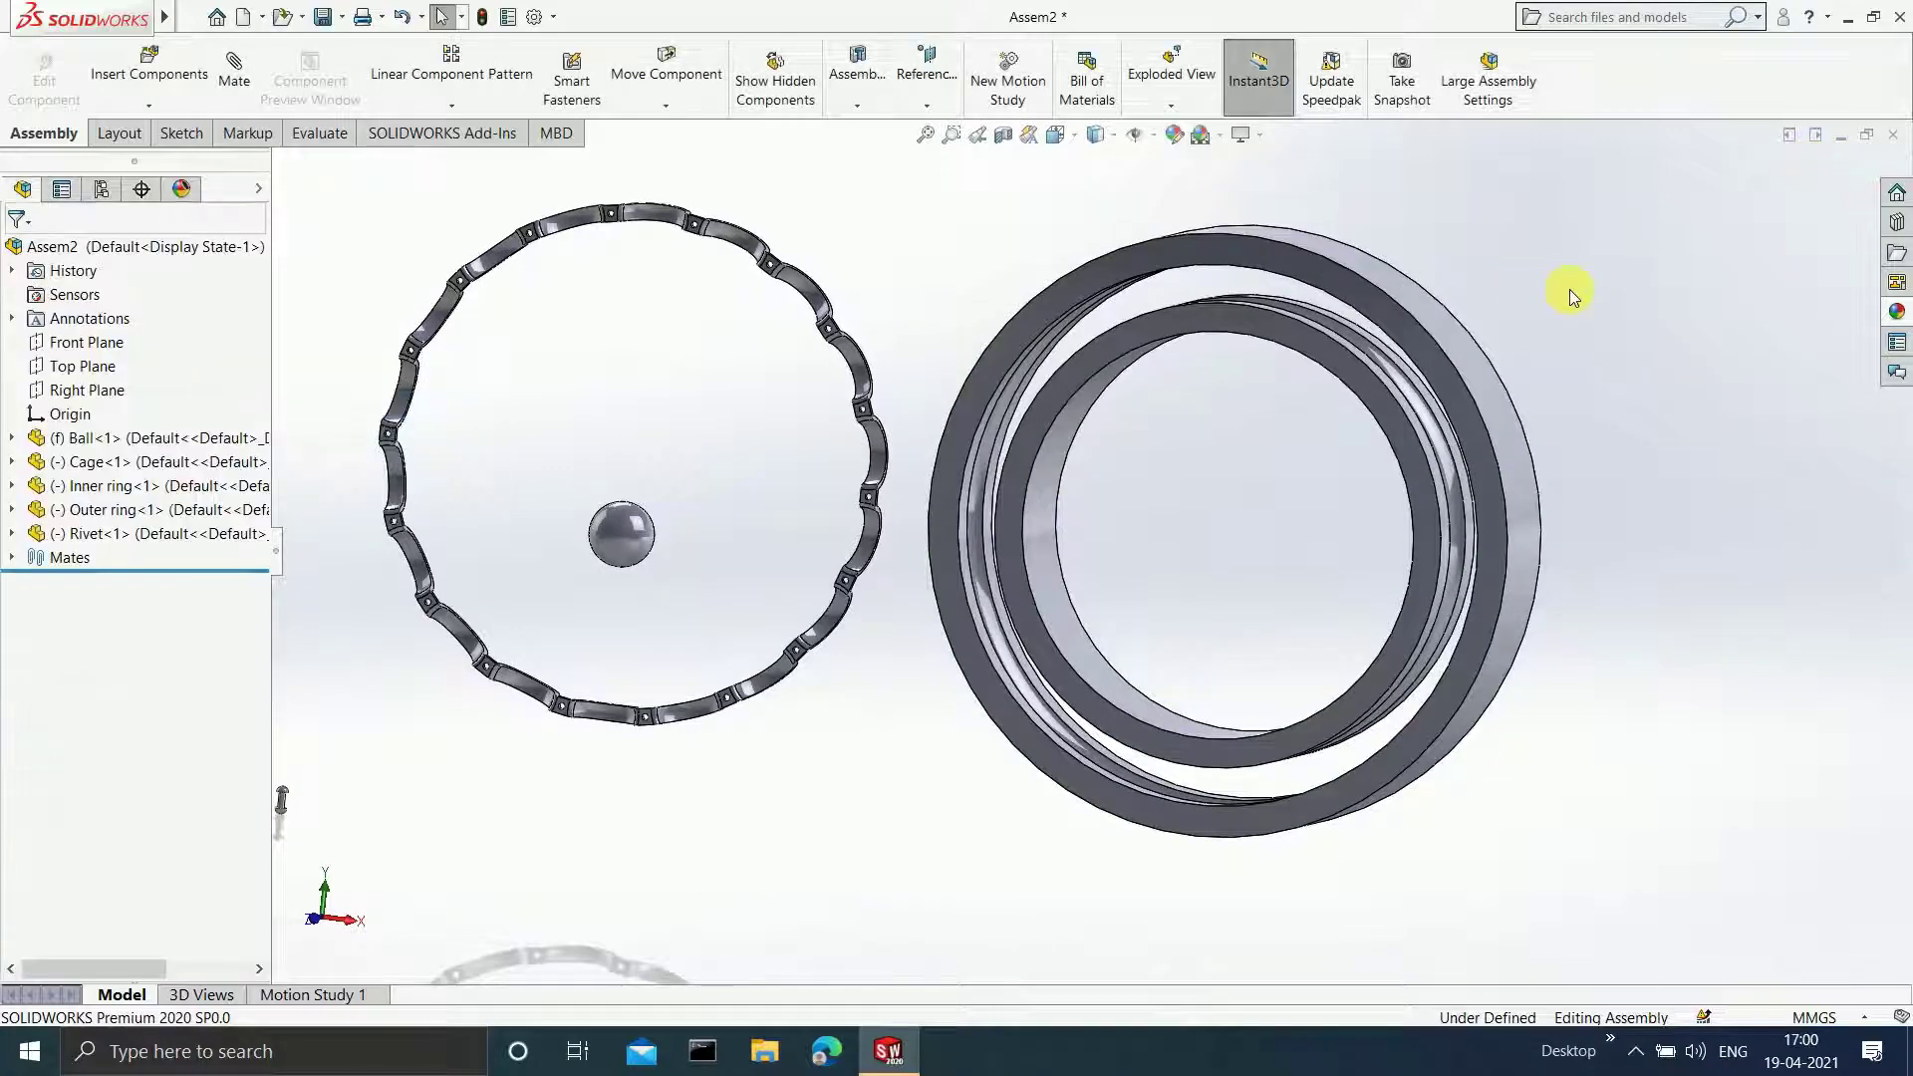
- Fix the inner ring and the outer ring in place in the assembly
{"action": "scroll", "coordinate": [1572, 290], "scroll_direction": "up", "scroll_amount": 3}
{"action": "scroll", "coordinate": [1269, 363], "scroll_direction": "down", "scroll_amount": 2}
{"action": "scroll", "coordinate": [1275, 453], "scroll_direction": "down", "scroll_amount": 2}
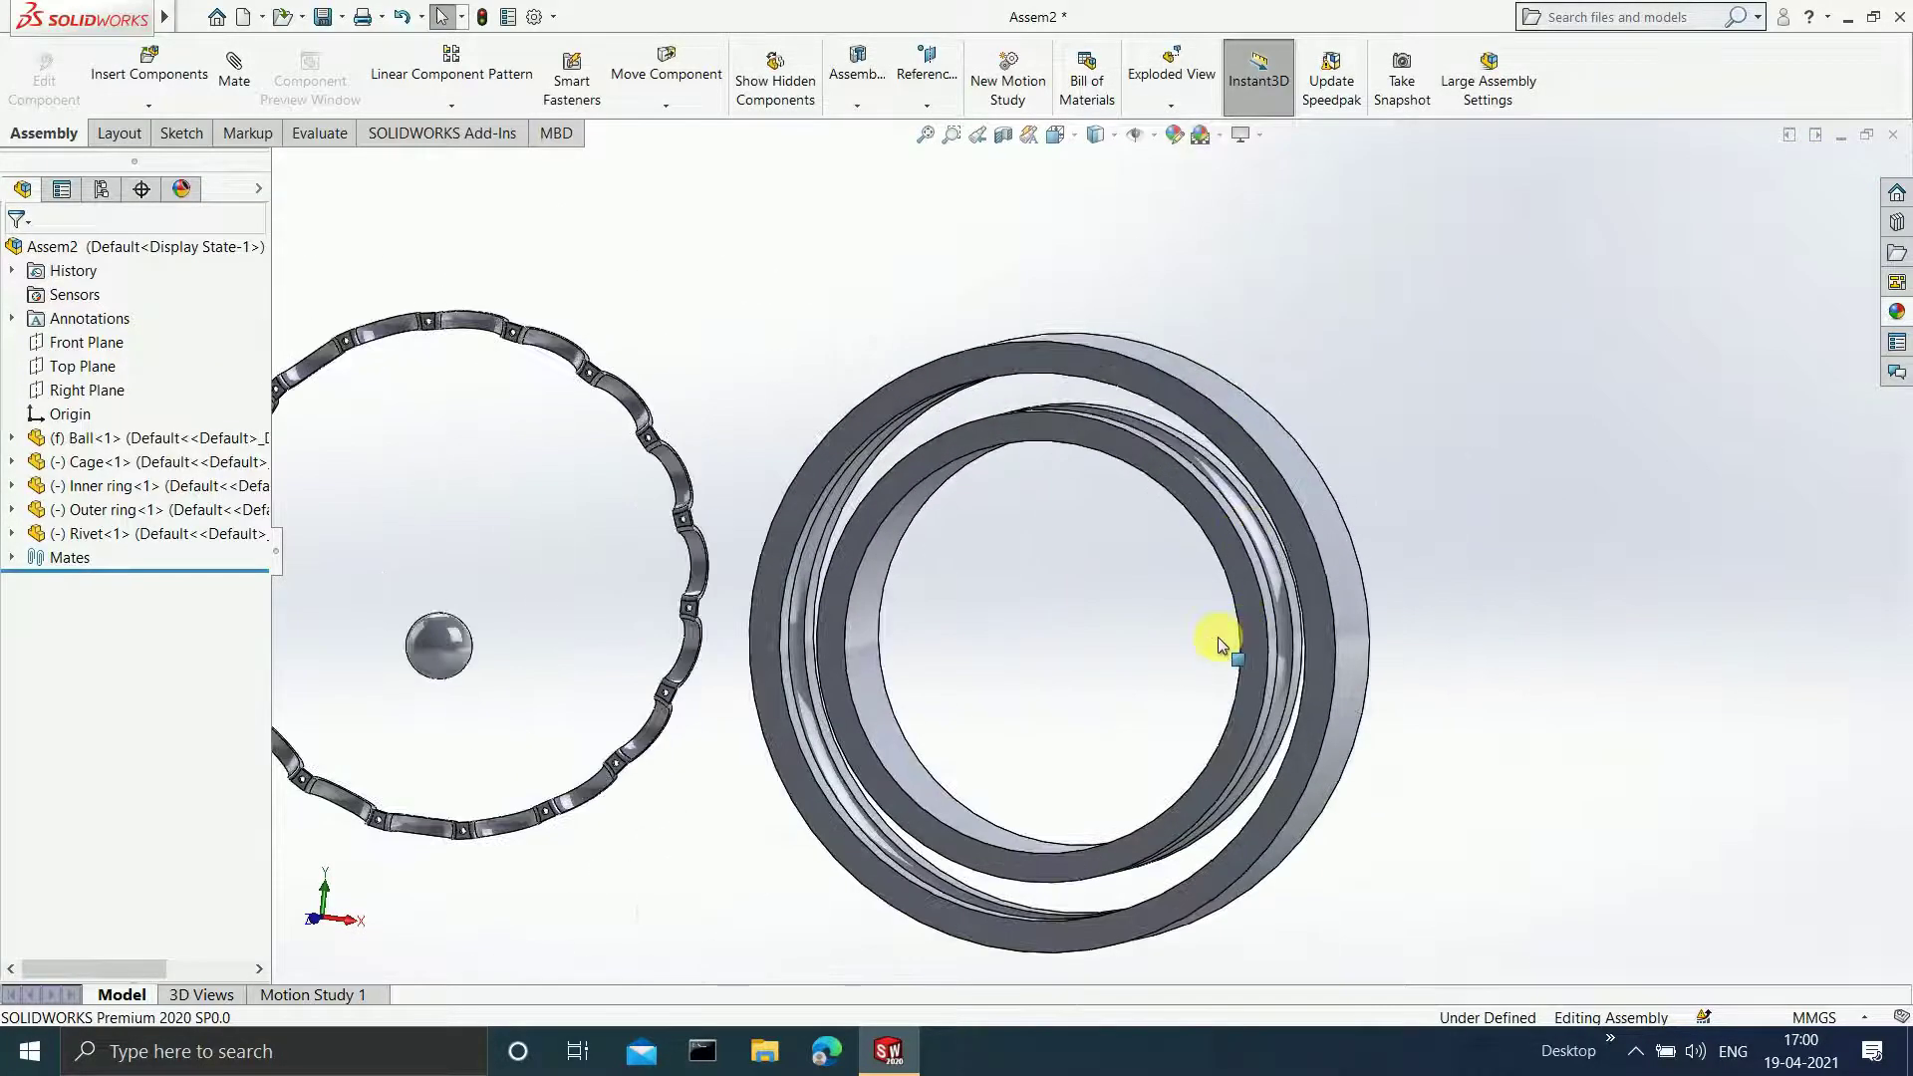
{"action": "left_click", "coordinate": [1253, 583]}
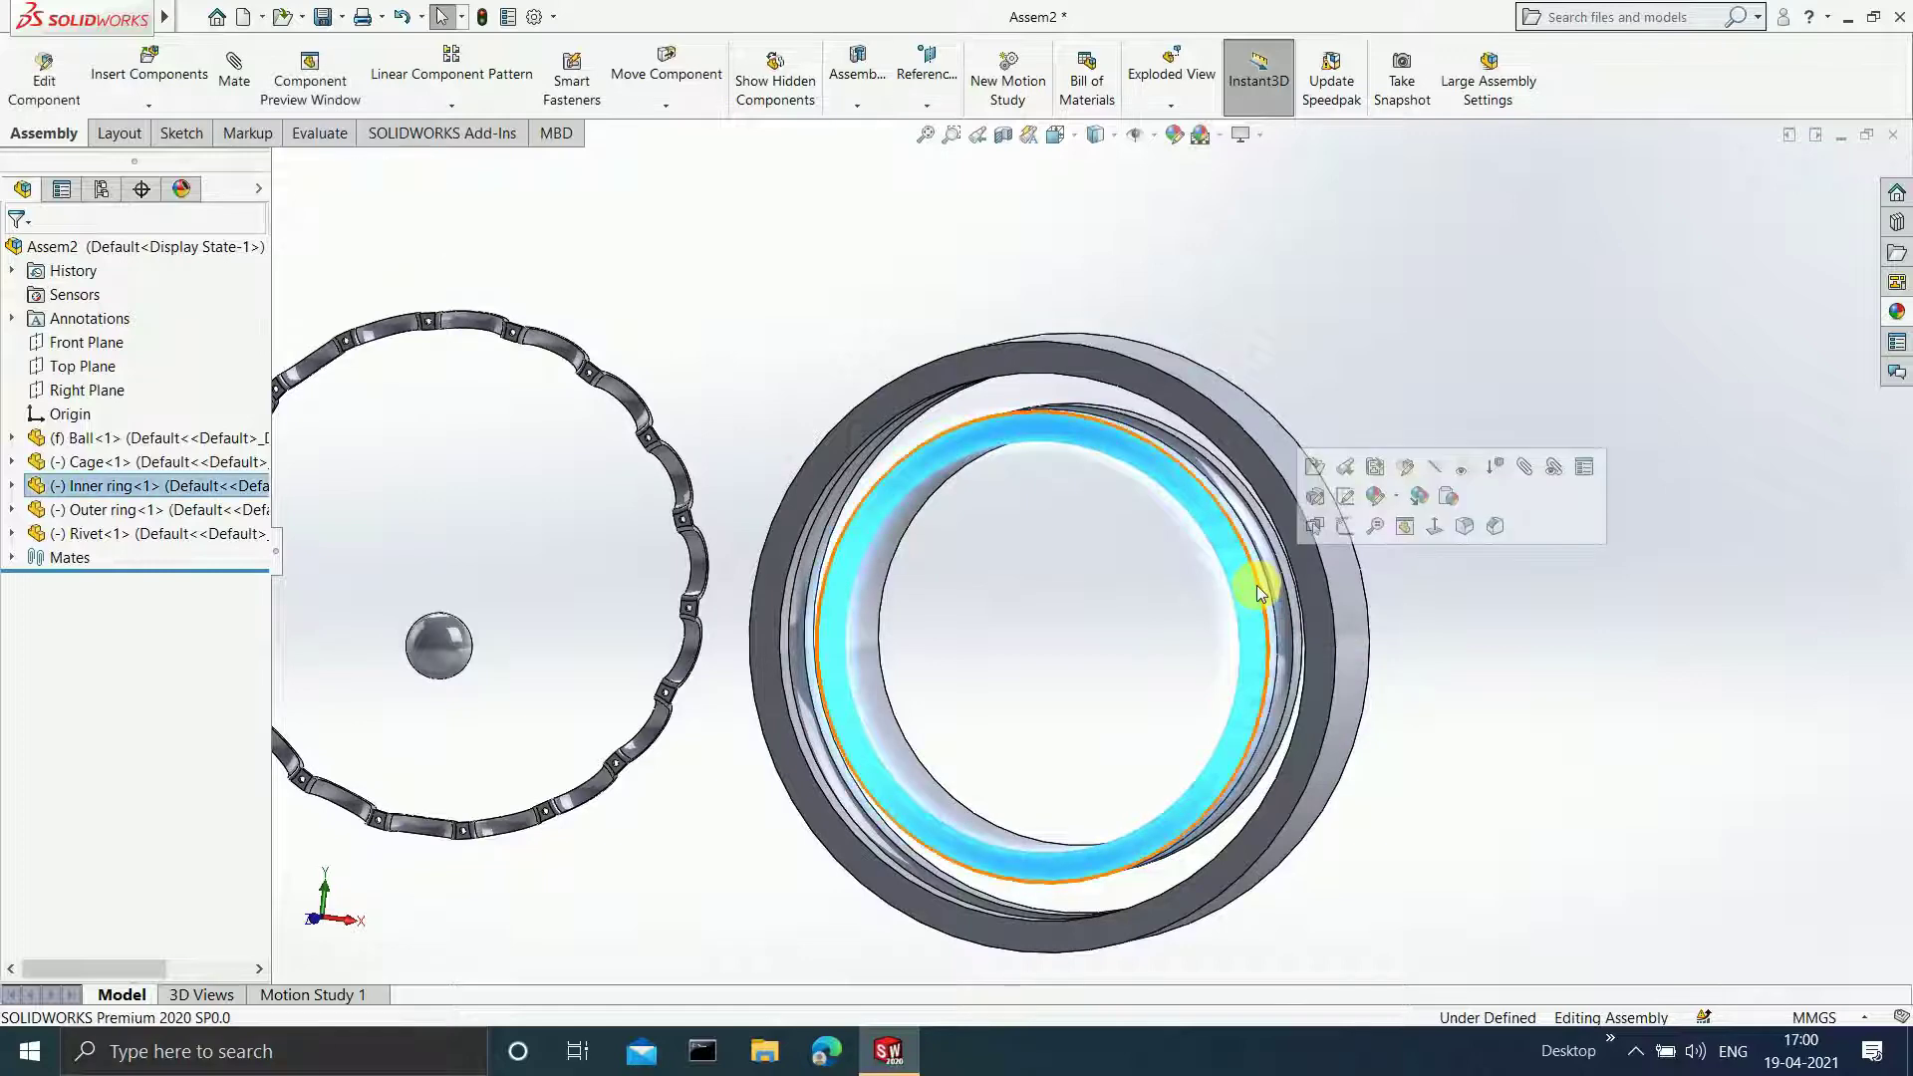
{"action": "right_click", "coordinate": [105, 486]}
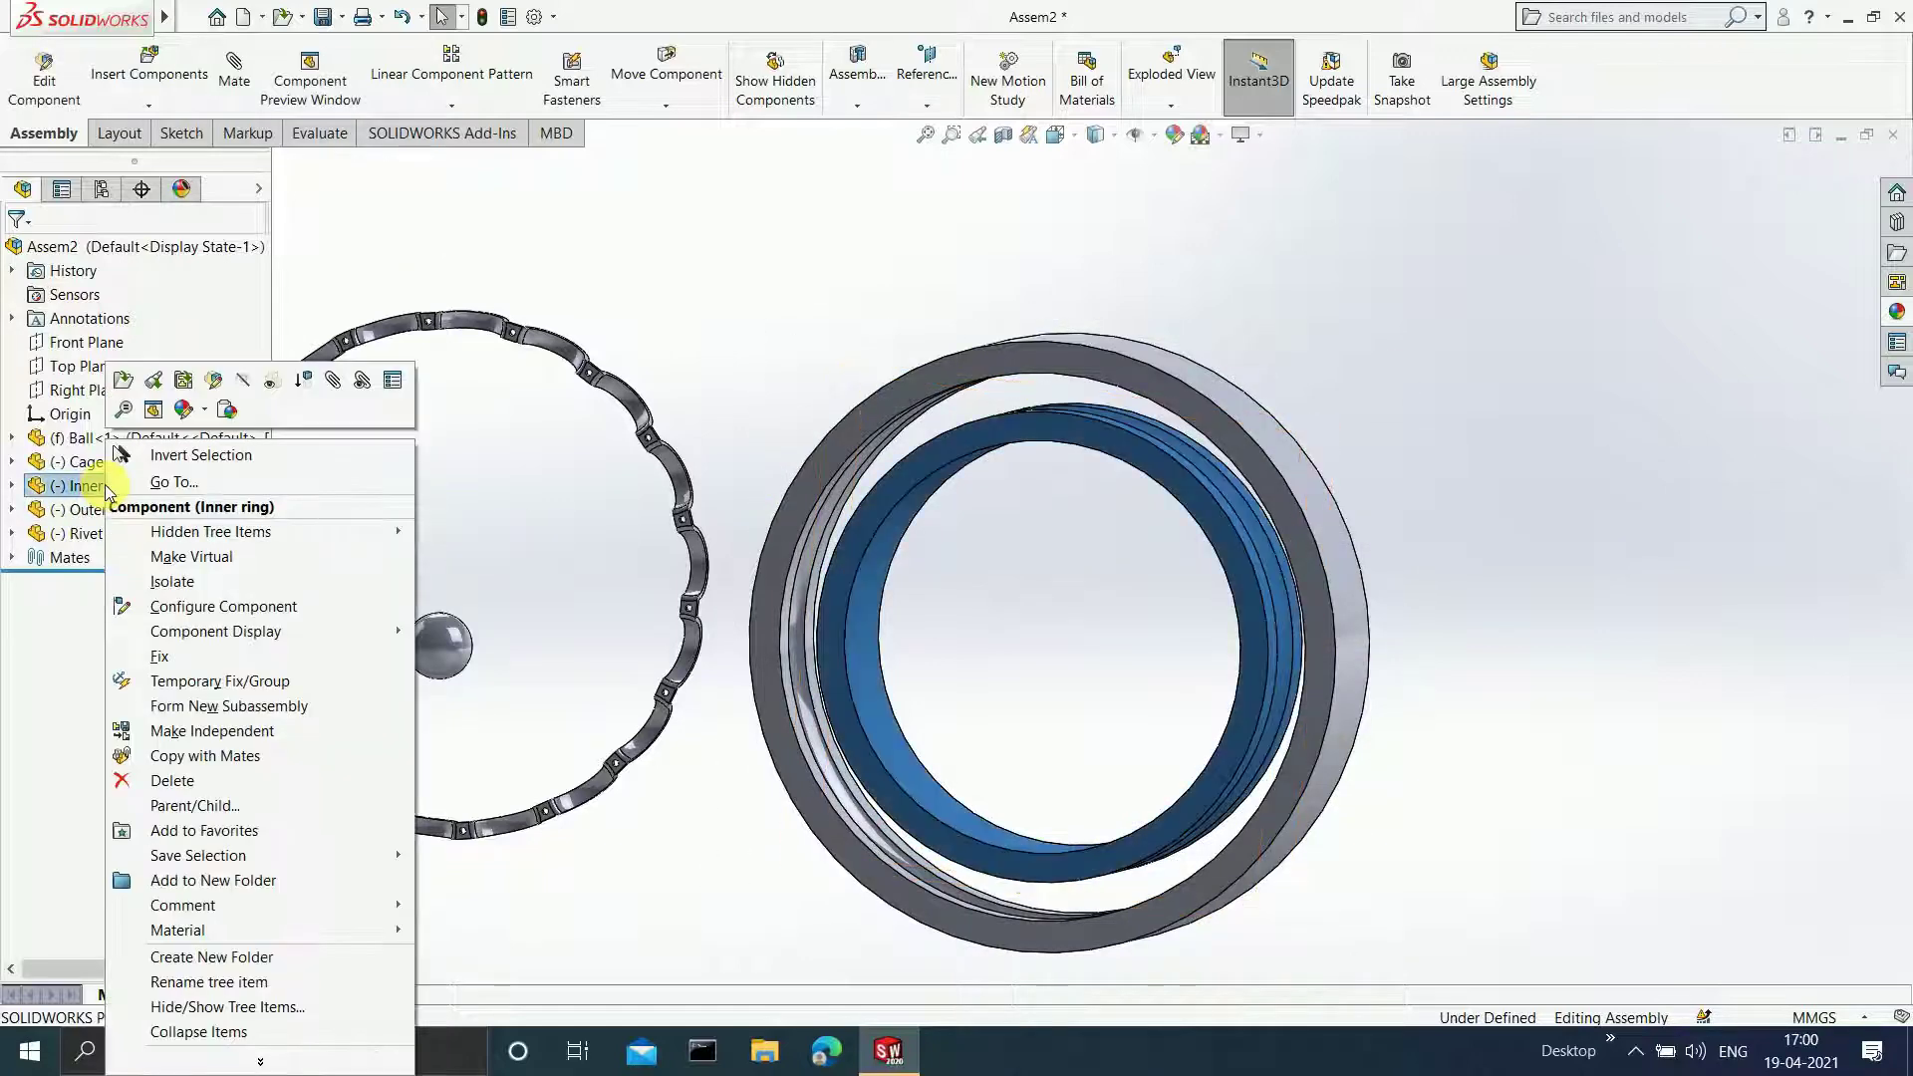
{"action": "left_click", "coordinate": [180, 665]}
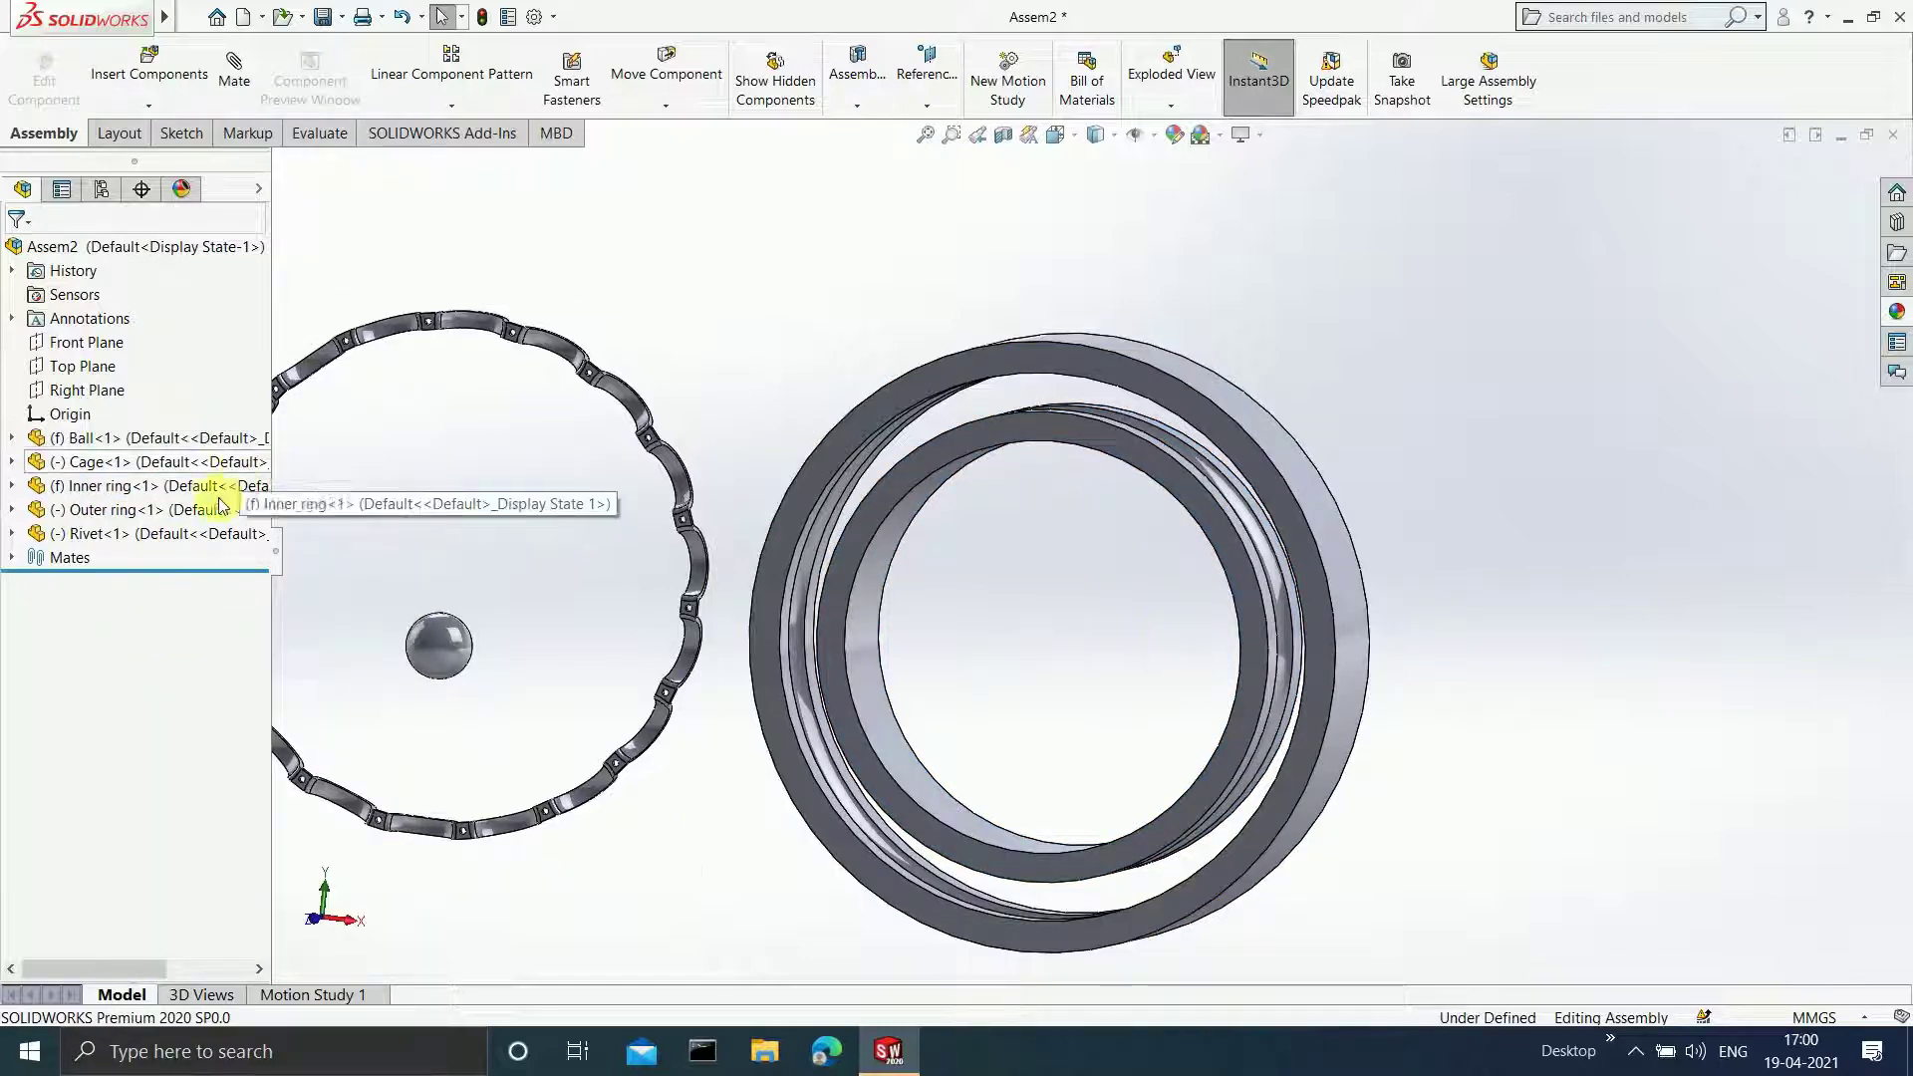
{"action": "right_click", "coordinate": [181, 511]}
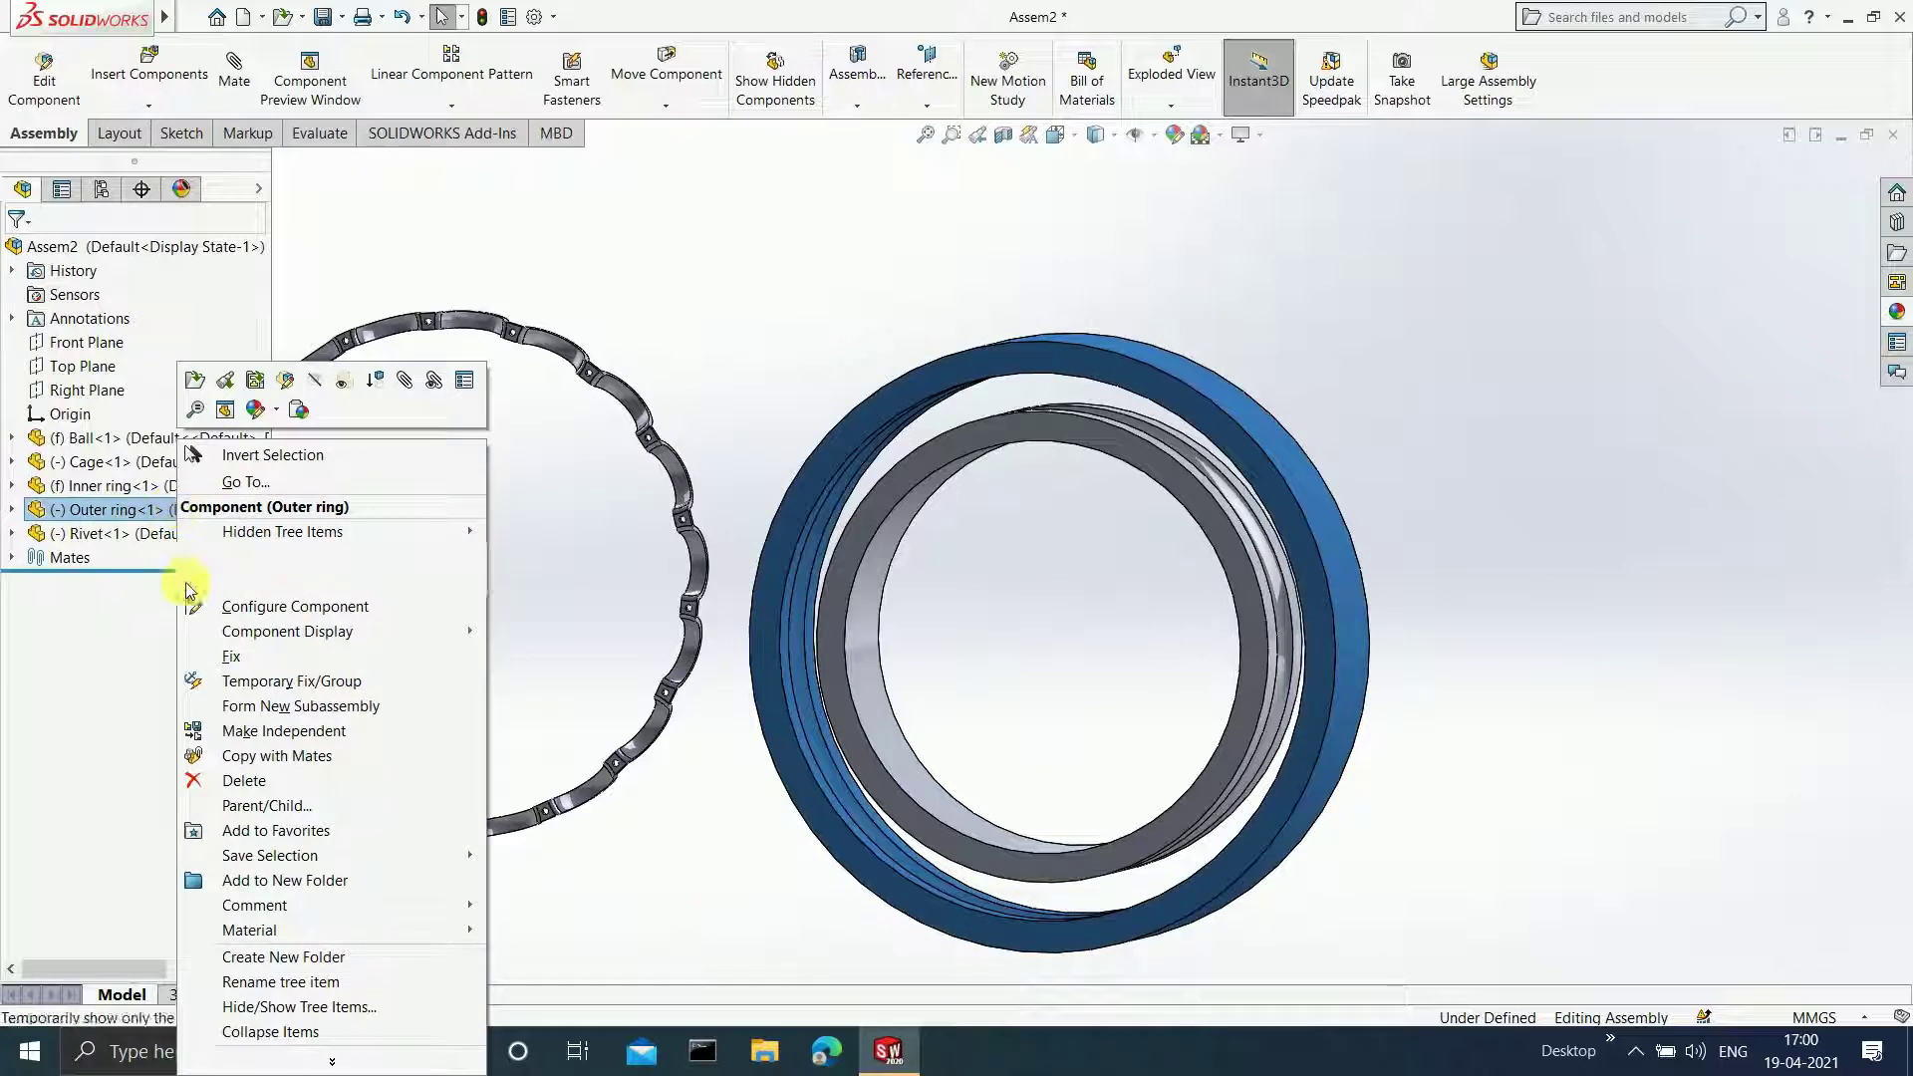
{"action": "left_click", "coordinate": [249, 660]}
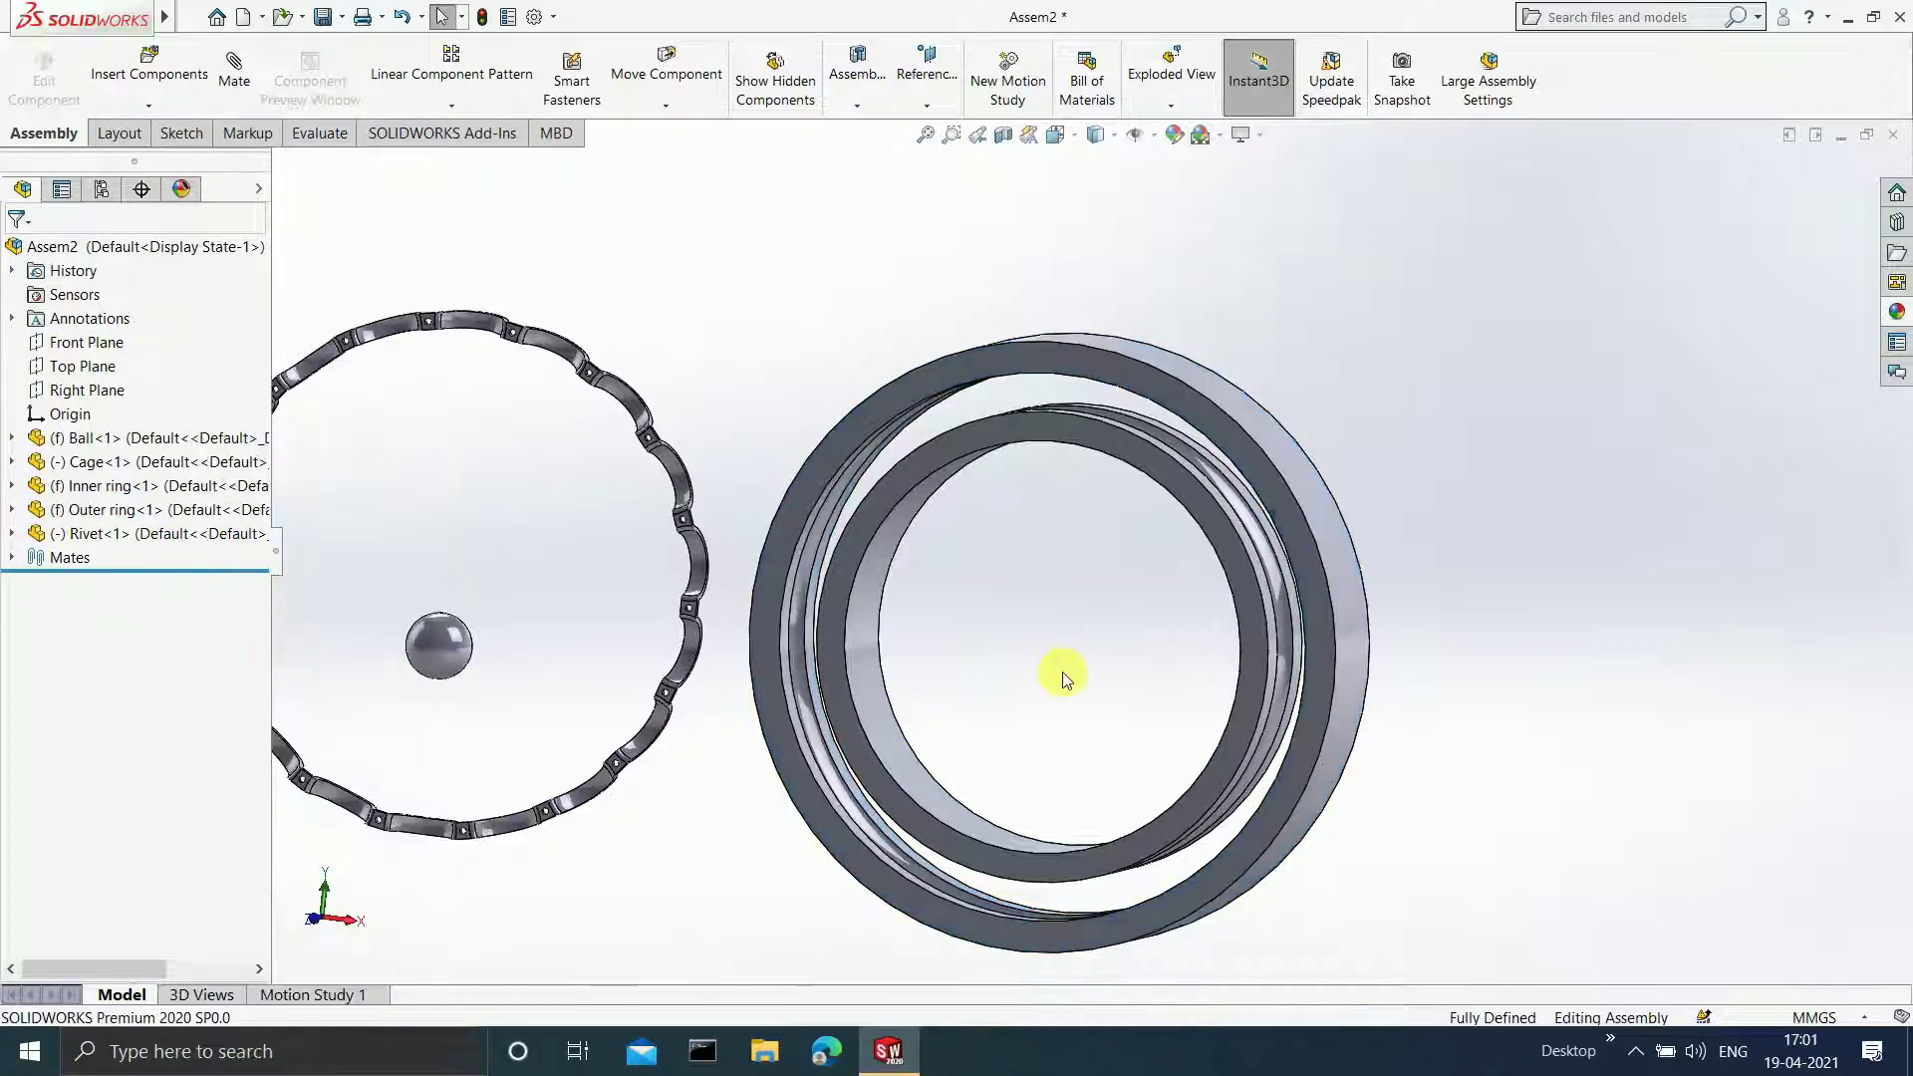
- Float the ball component so it is free to move in the assembly
{"action": "right_click", "coordinate": [157, 439]}
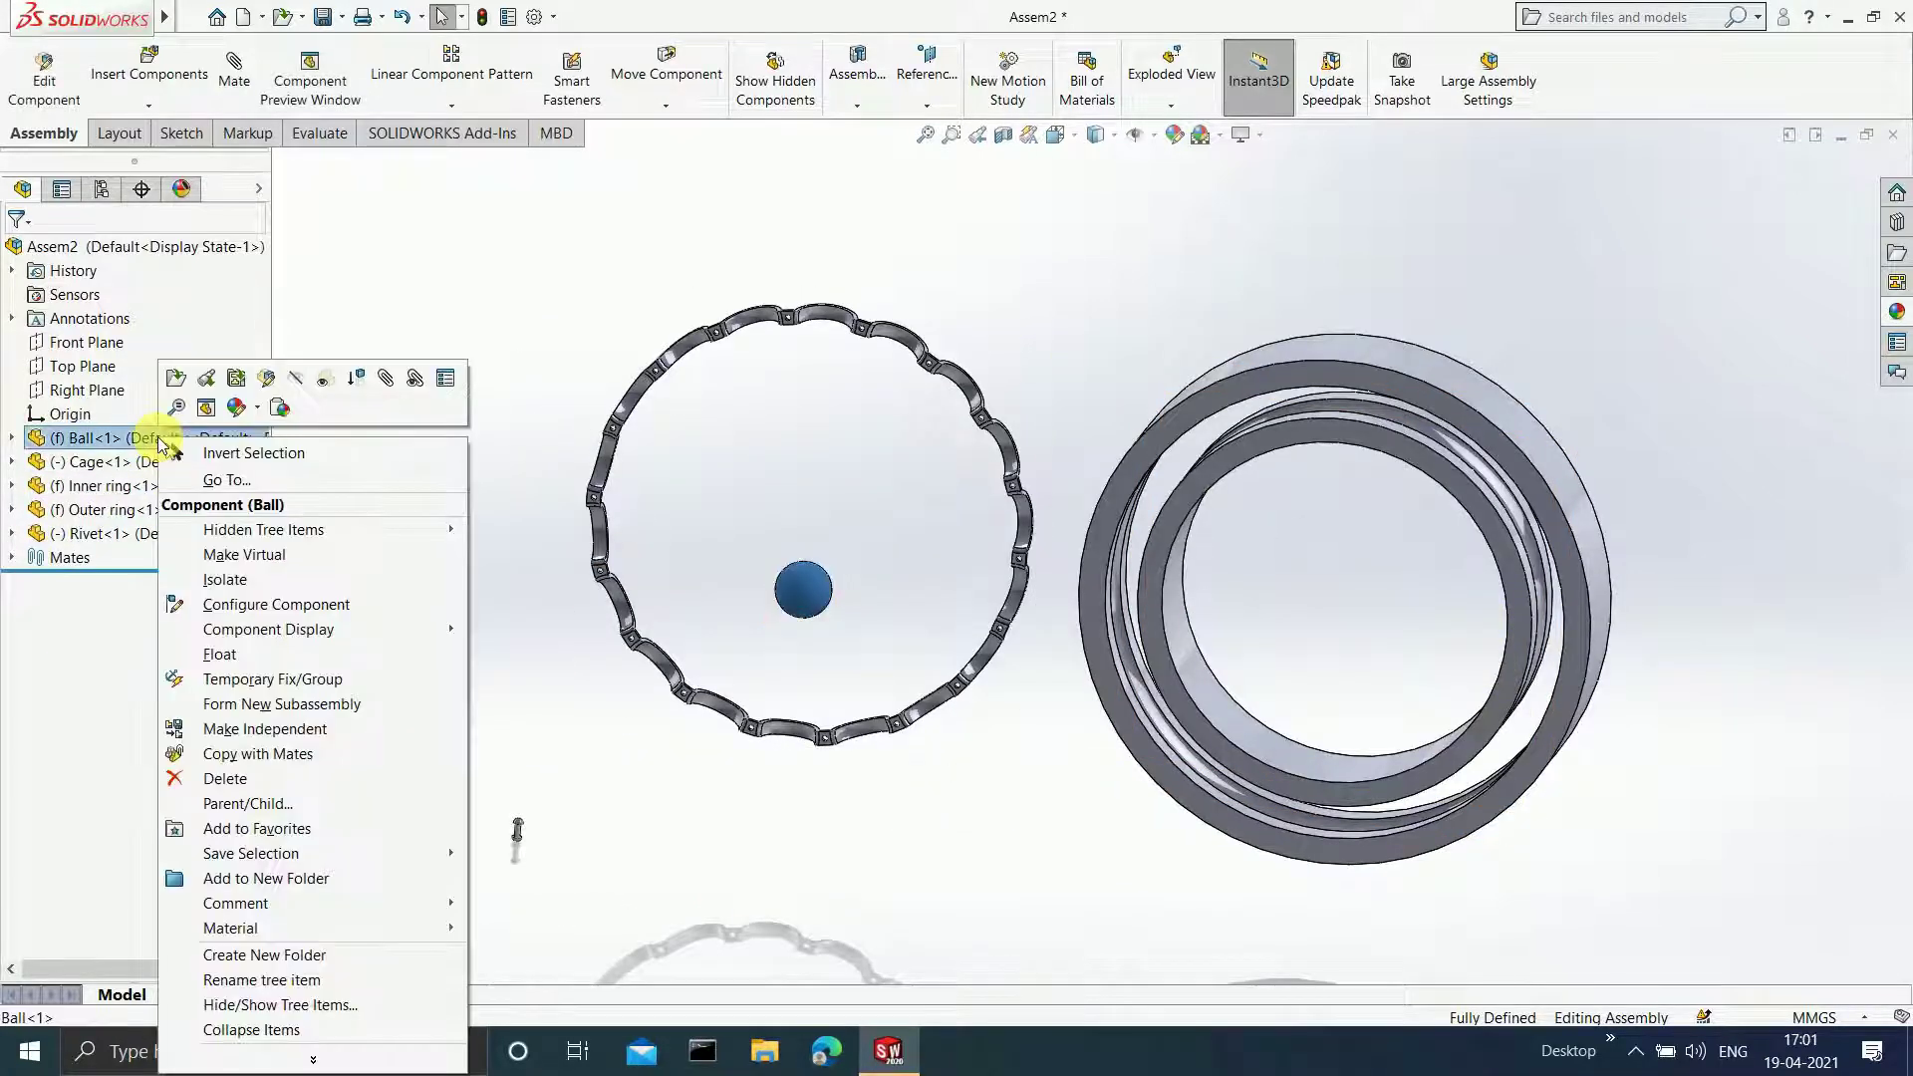
{"action": "left_click", "coordinate": [267, 654]}
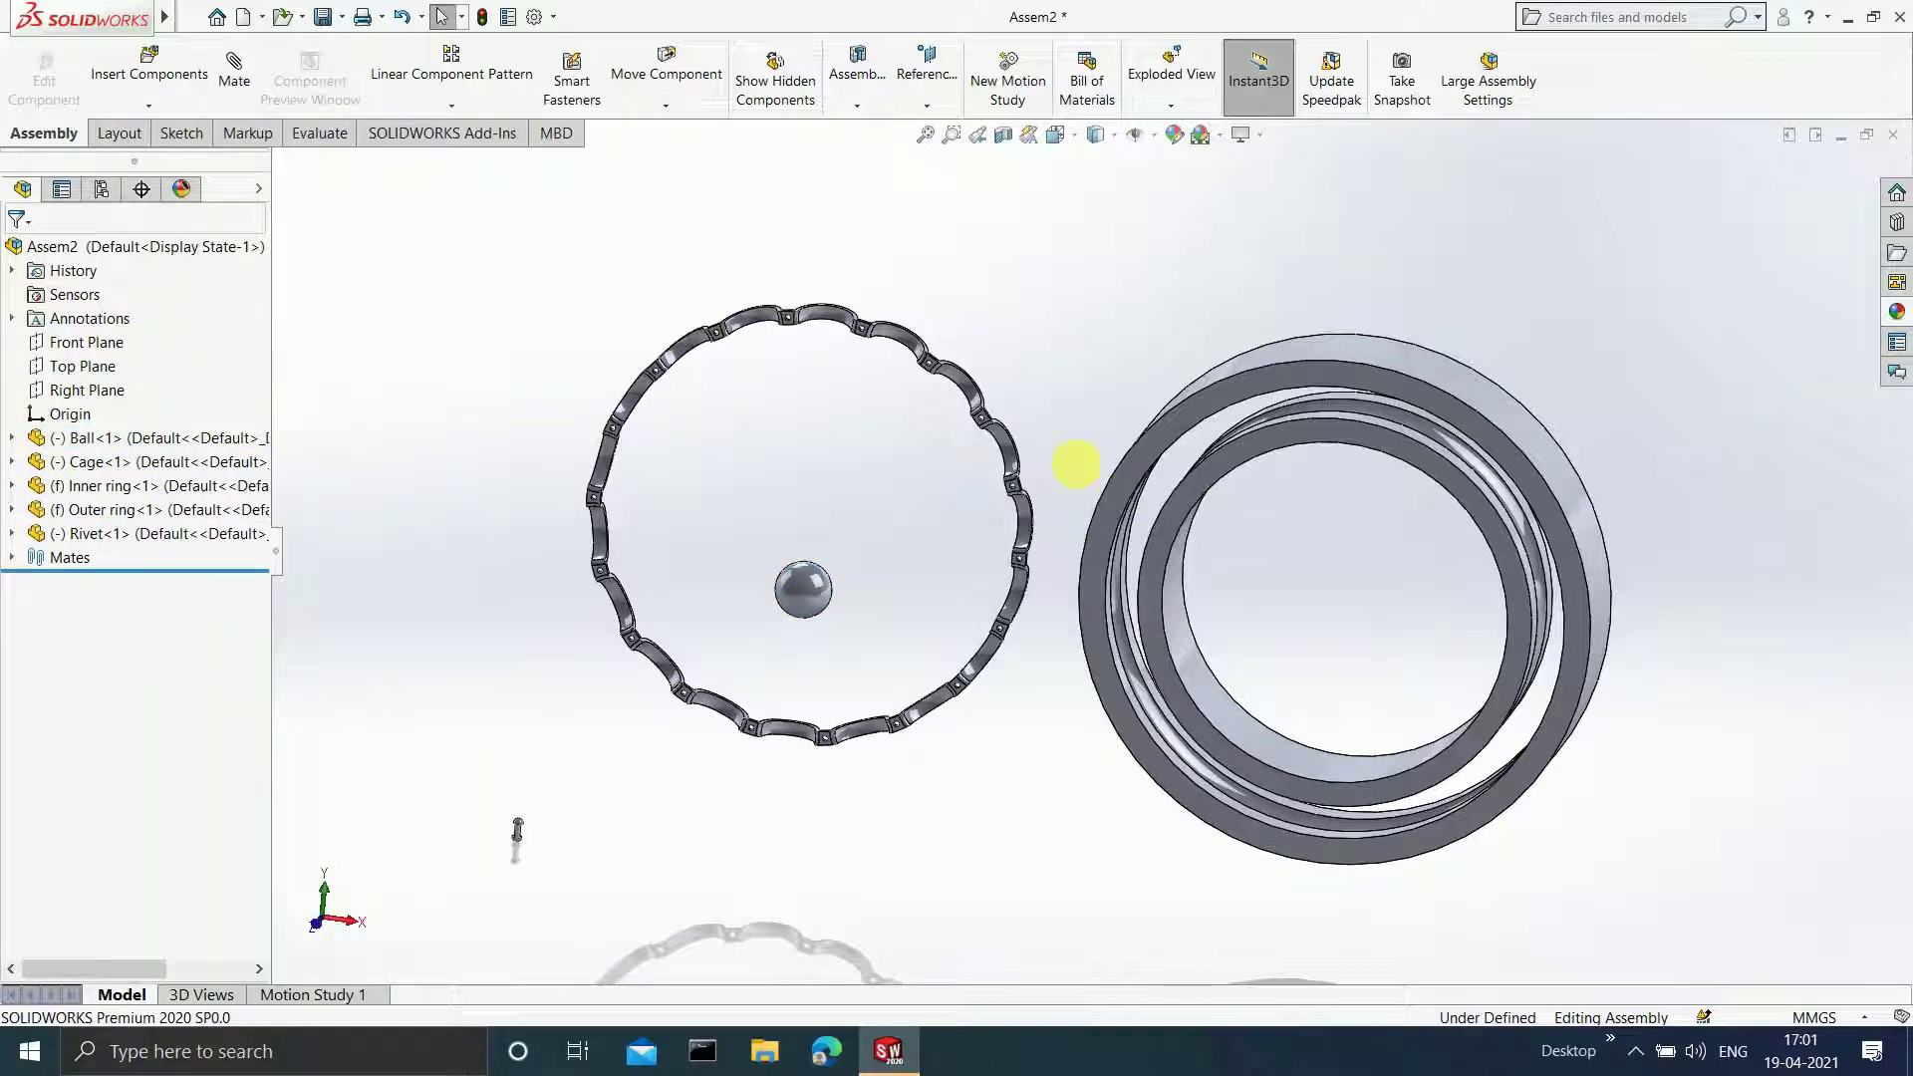
{"action": "scroll", "coordinate": [1051, 530], "scroll_direction": "up", "scroll_amount": 2}
- Add a tangent mate between the ball and the inner ring's groove face with the alignment flipped, and finish mating
{"action": "left_click", "coordinate": [237, 70]}
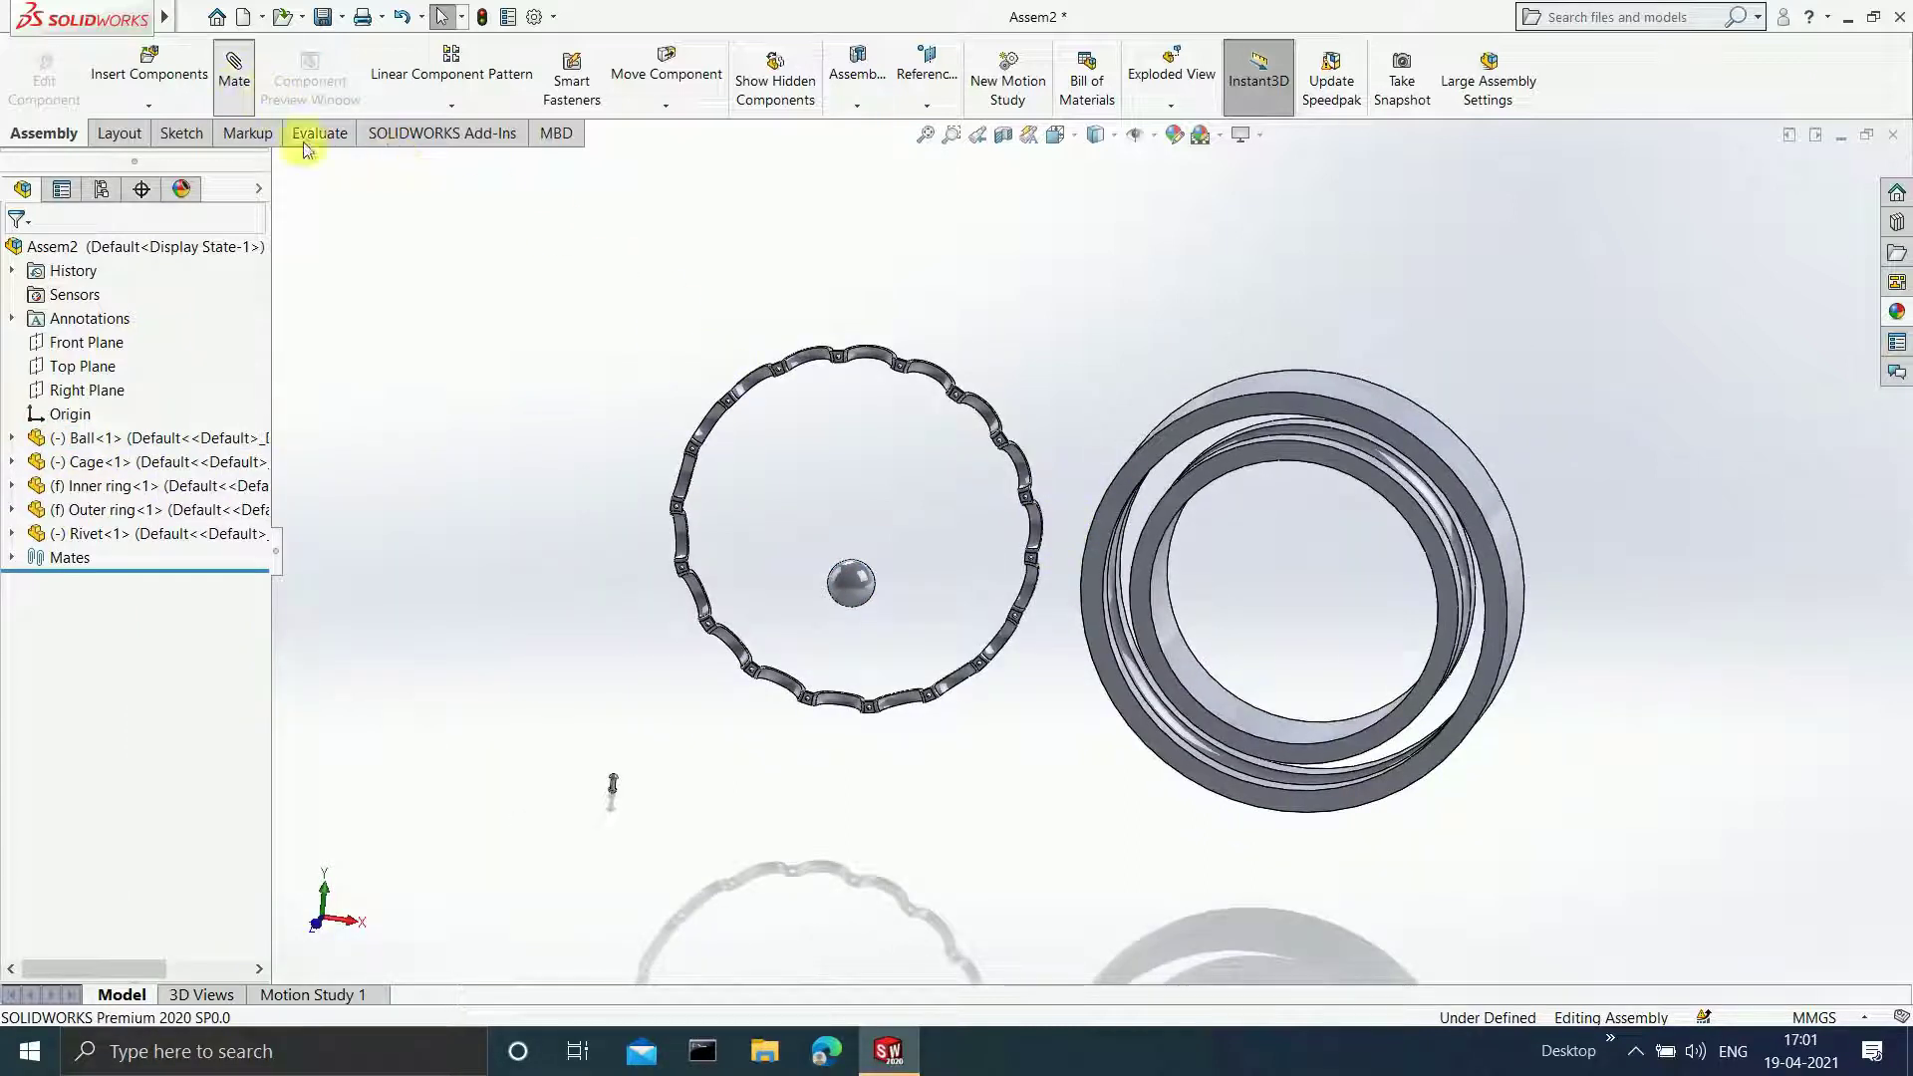
{"action": "scroll", "coordinate": [959, 503], "scroll_direction": "down", "scroll_amount": 1}
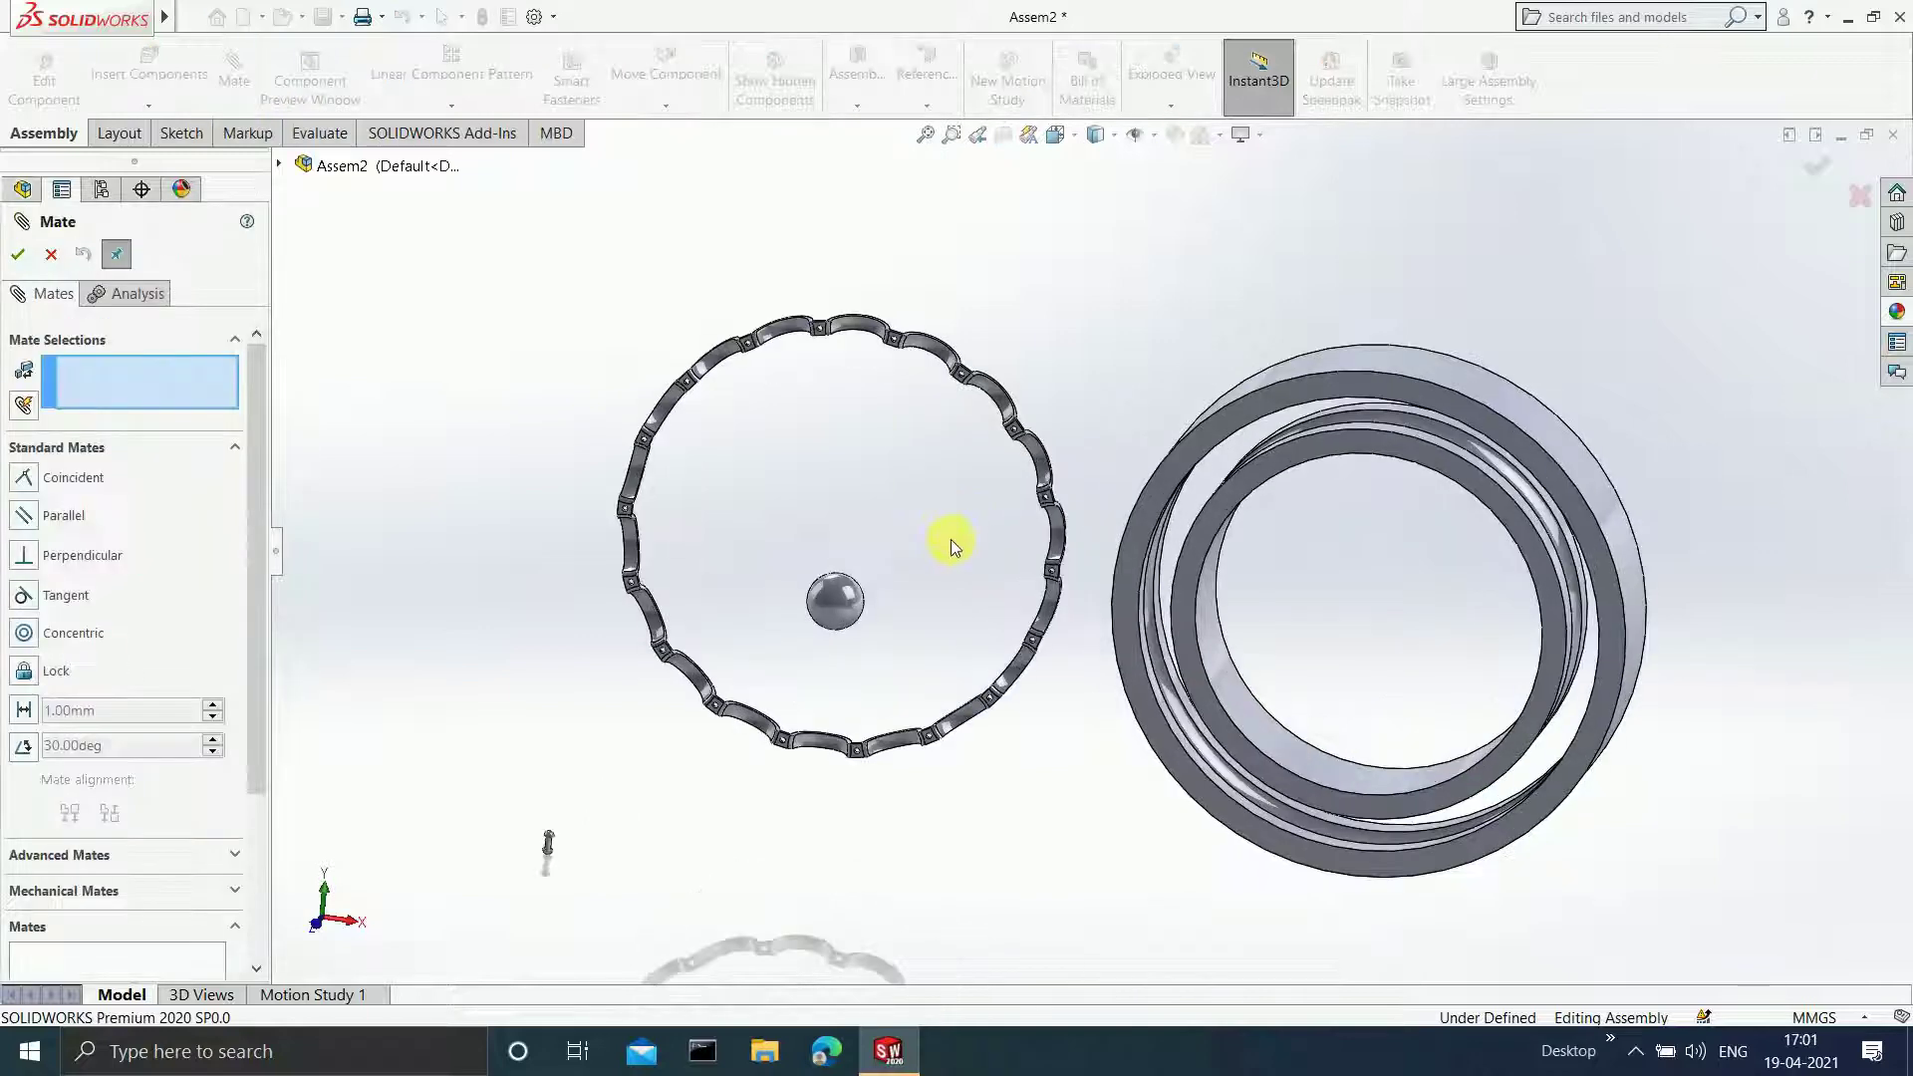
{"action": "left_click", "coordinate": [835, 605]}
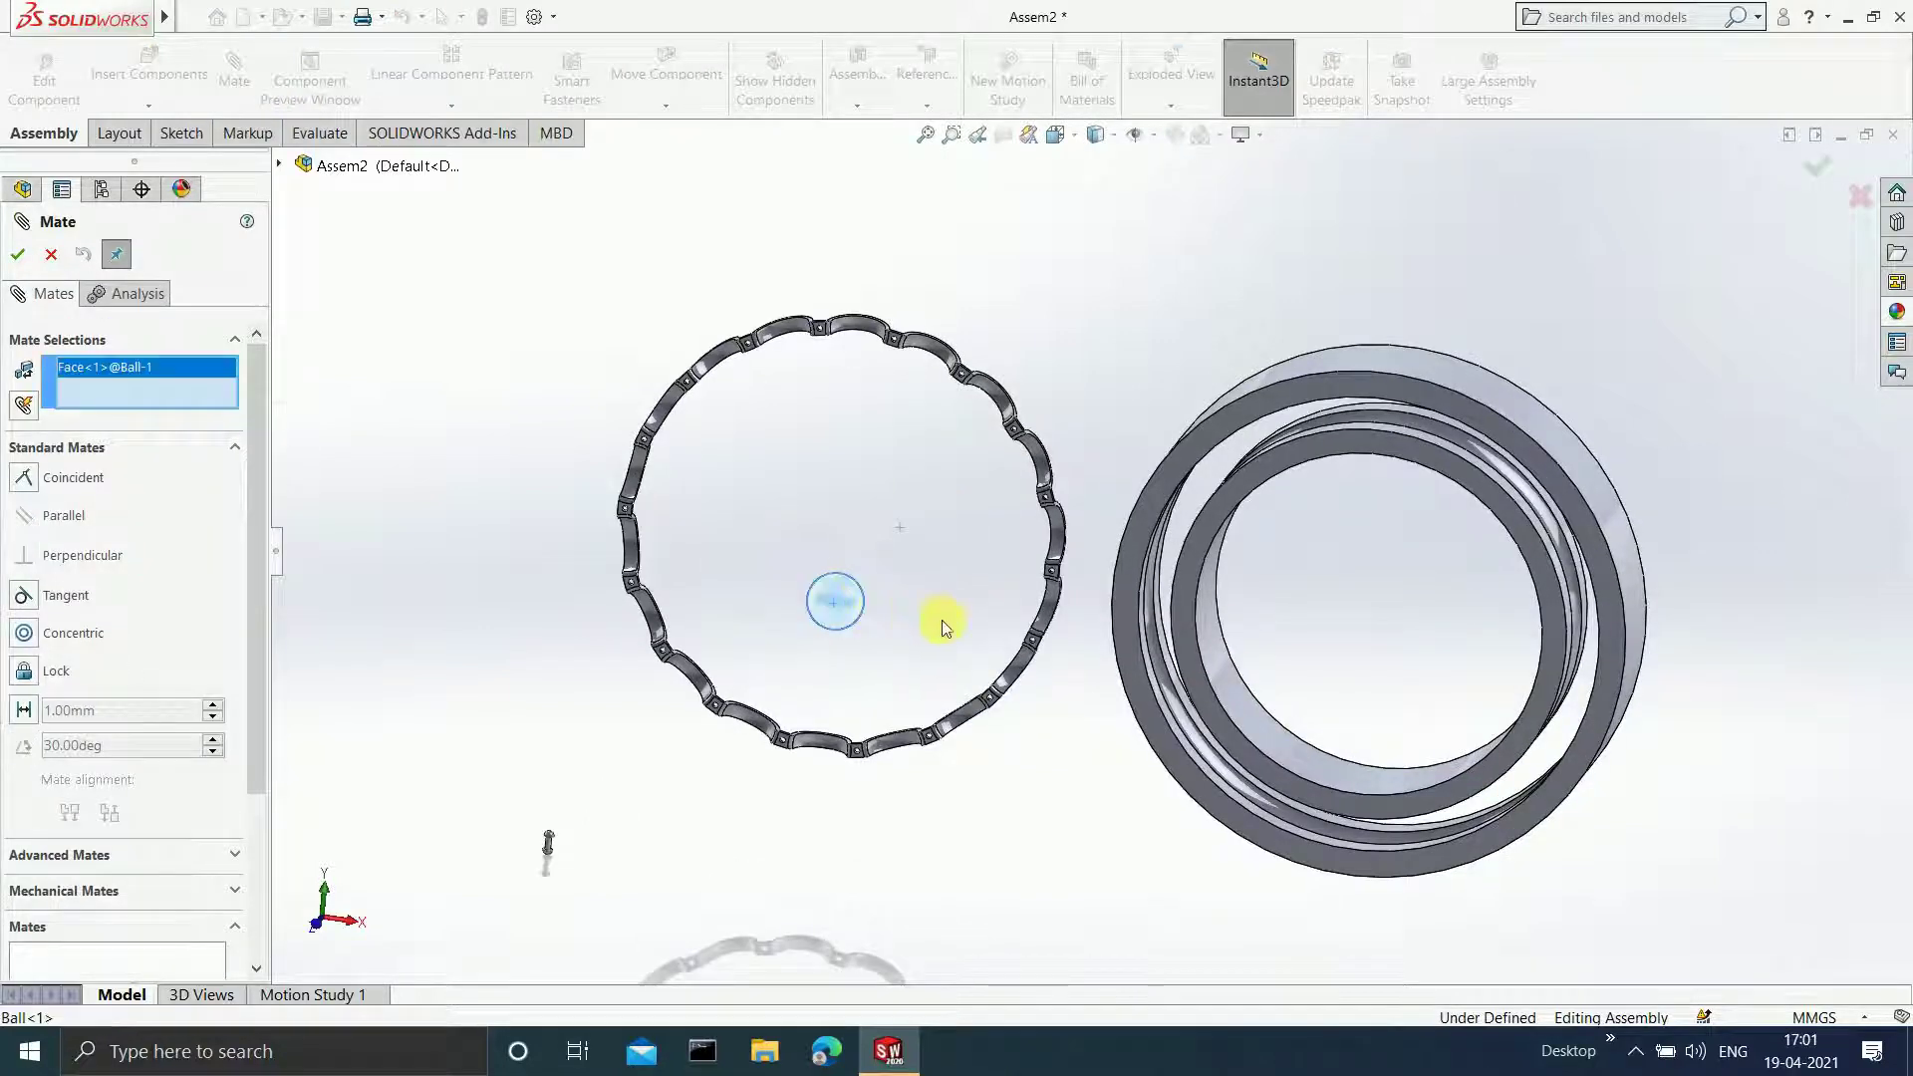
{"action": "left_click", "coordinate": [1479, 456]}
{"action": "scroll", "coordinate": [1490, 653], "scroll_direction": "down", "scroll_amount": 1}
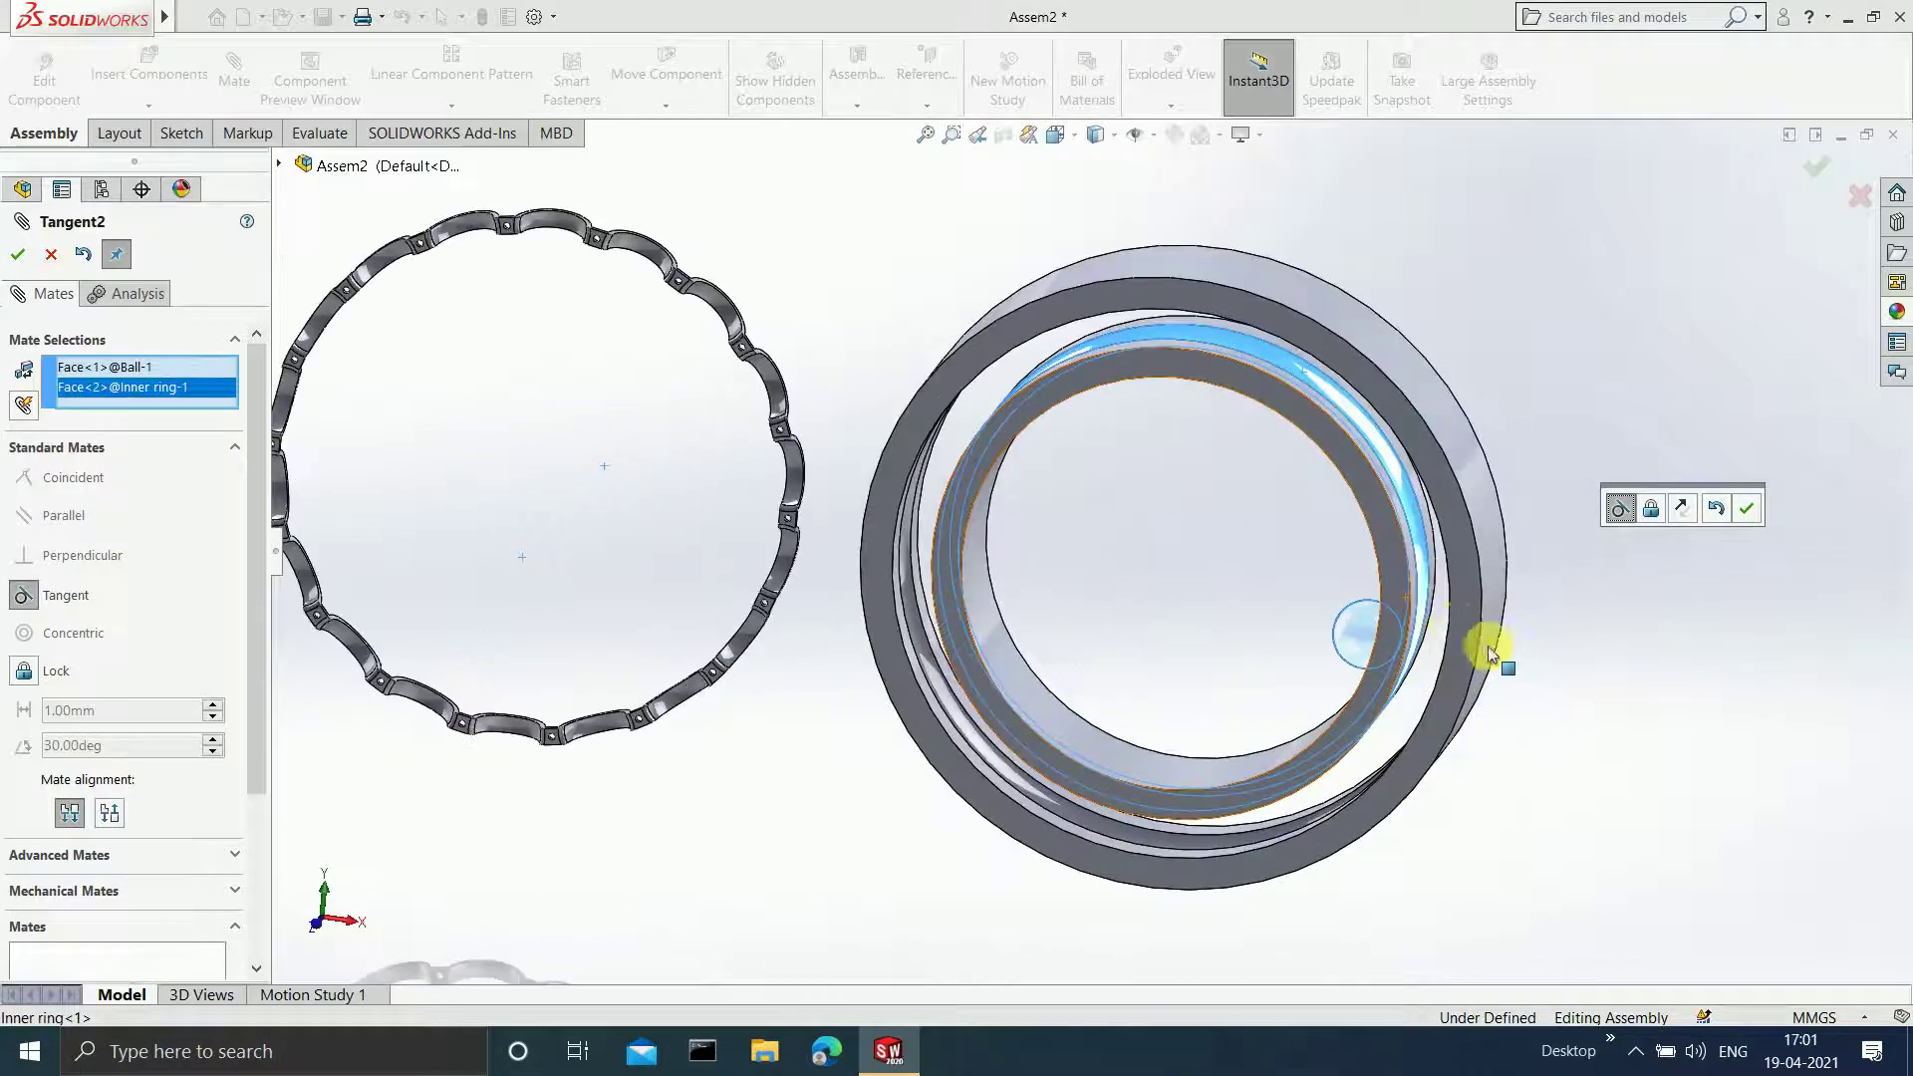
{"action": "left_click", "coordinate": [107, 814]}
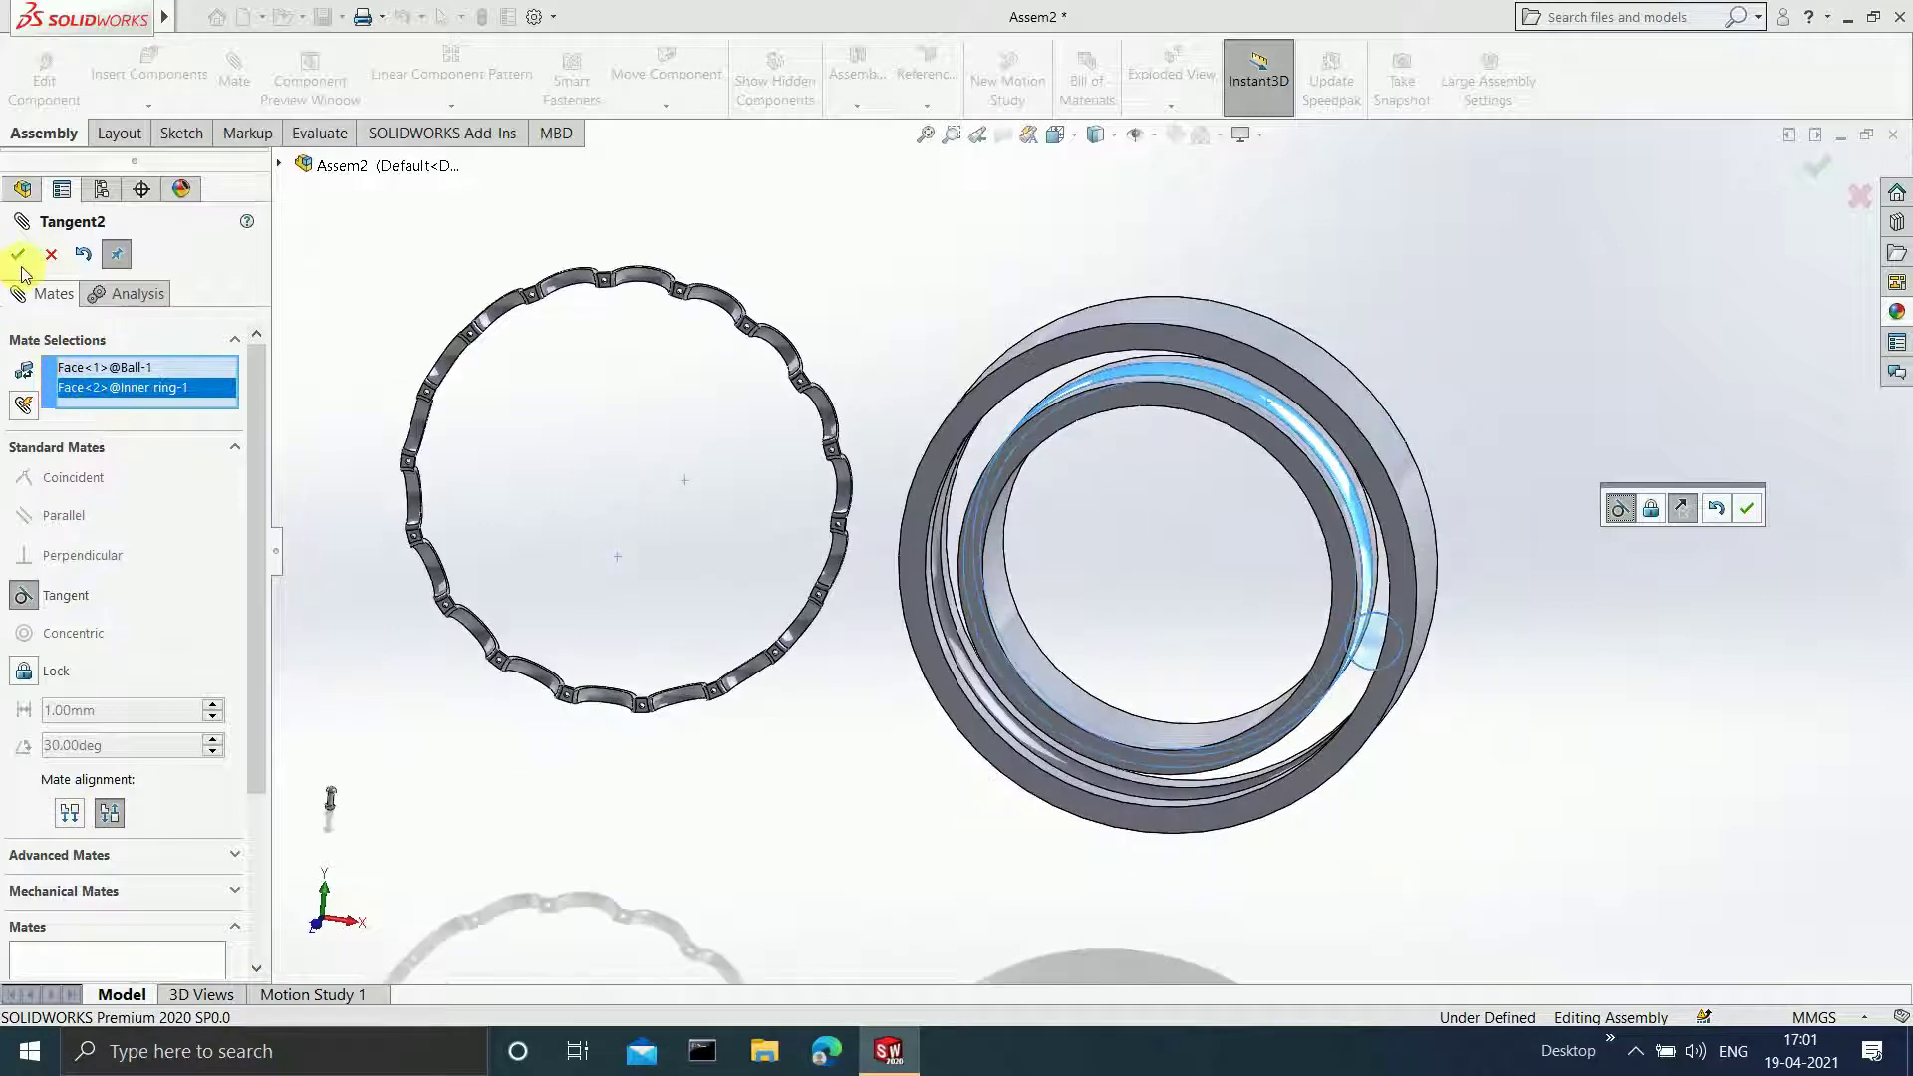
{"action": "left_click", "coordinate": [18, 256]}
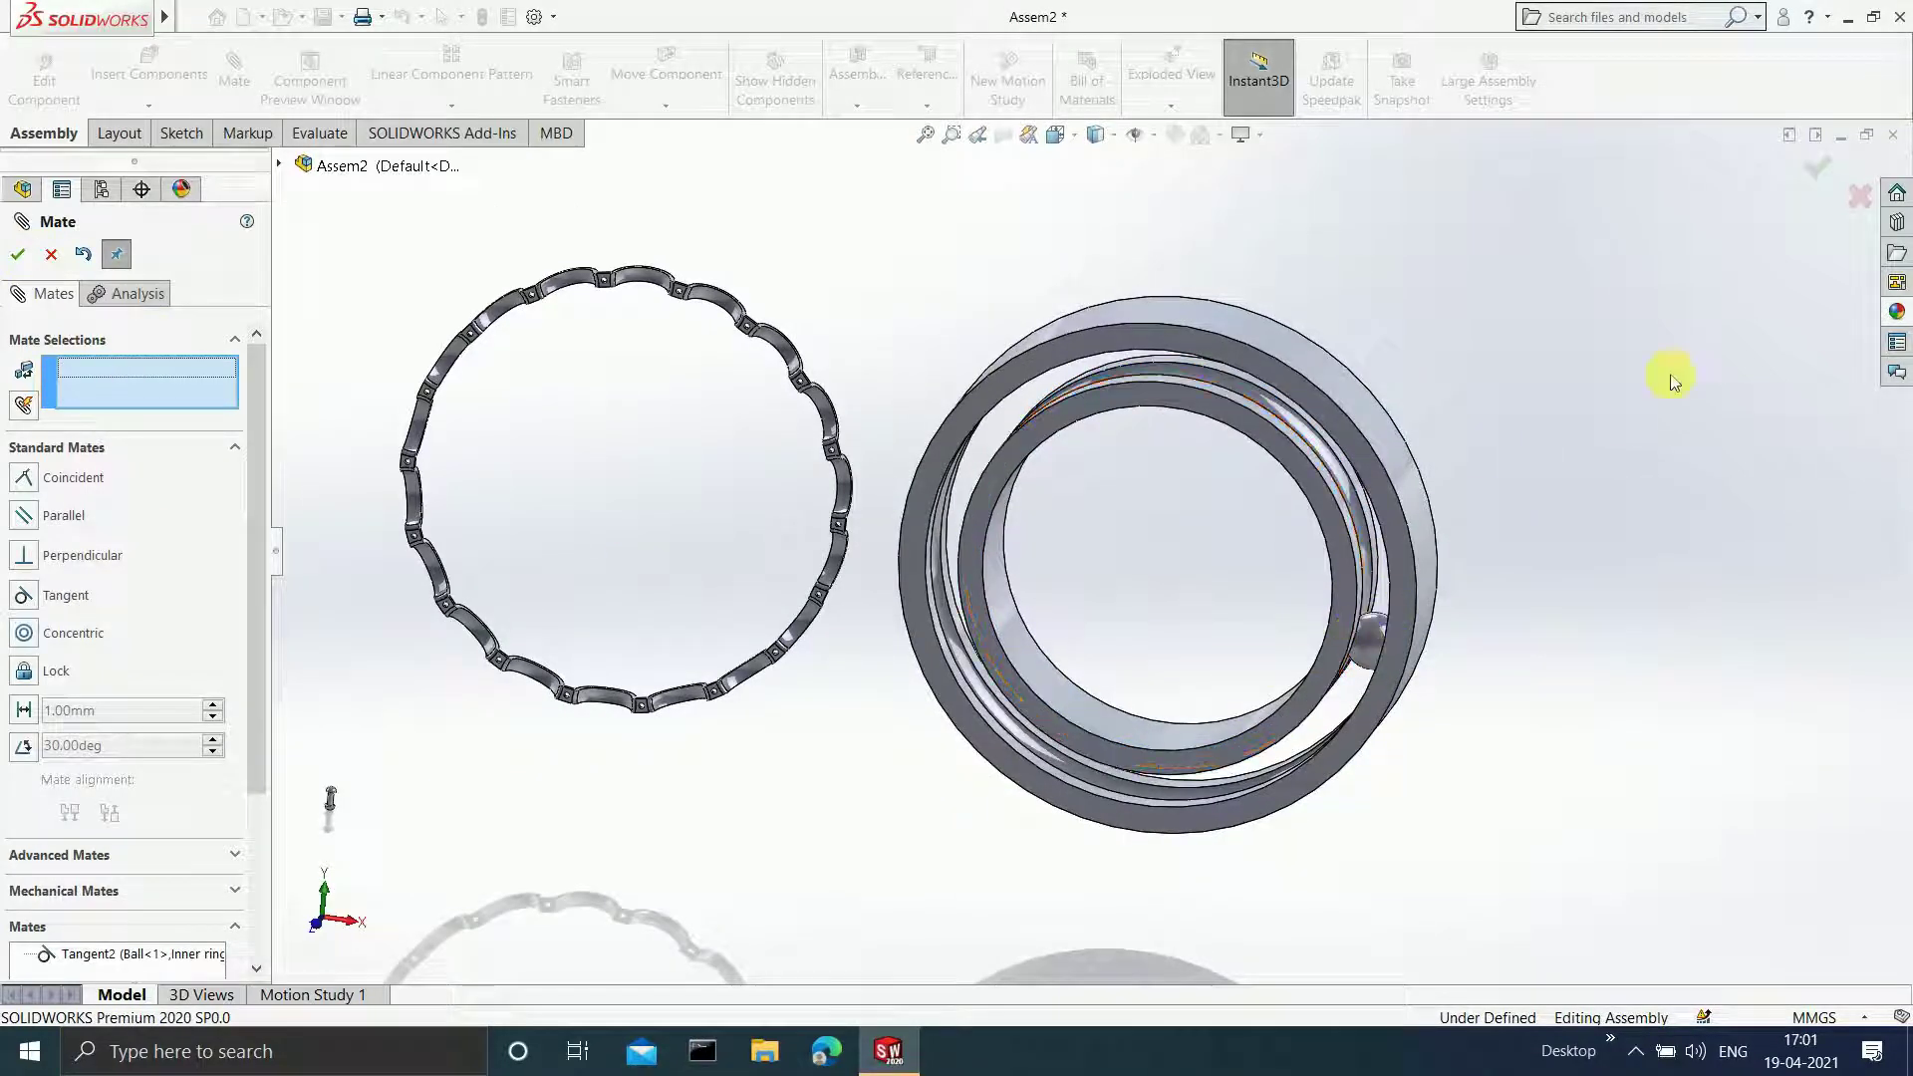
{"action": "key", "text": "Escape"}
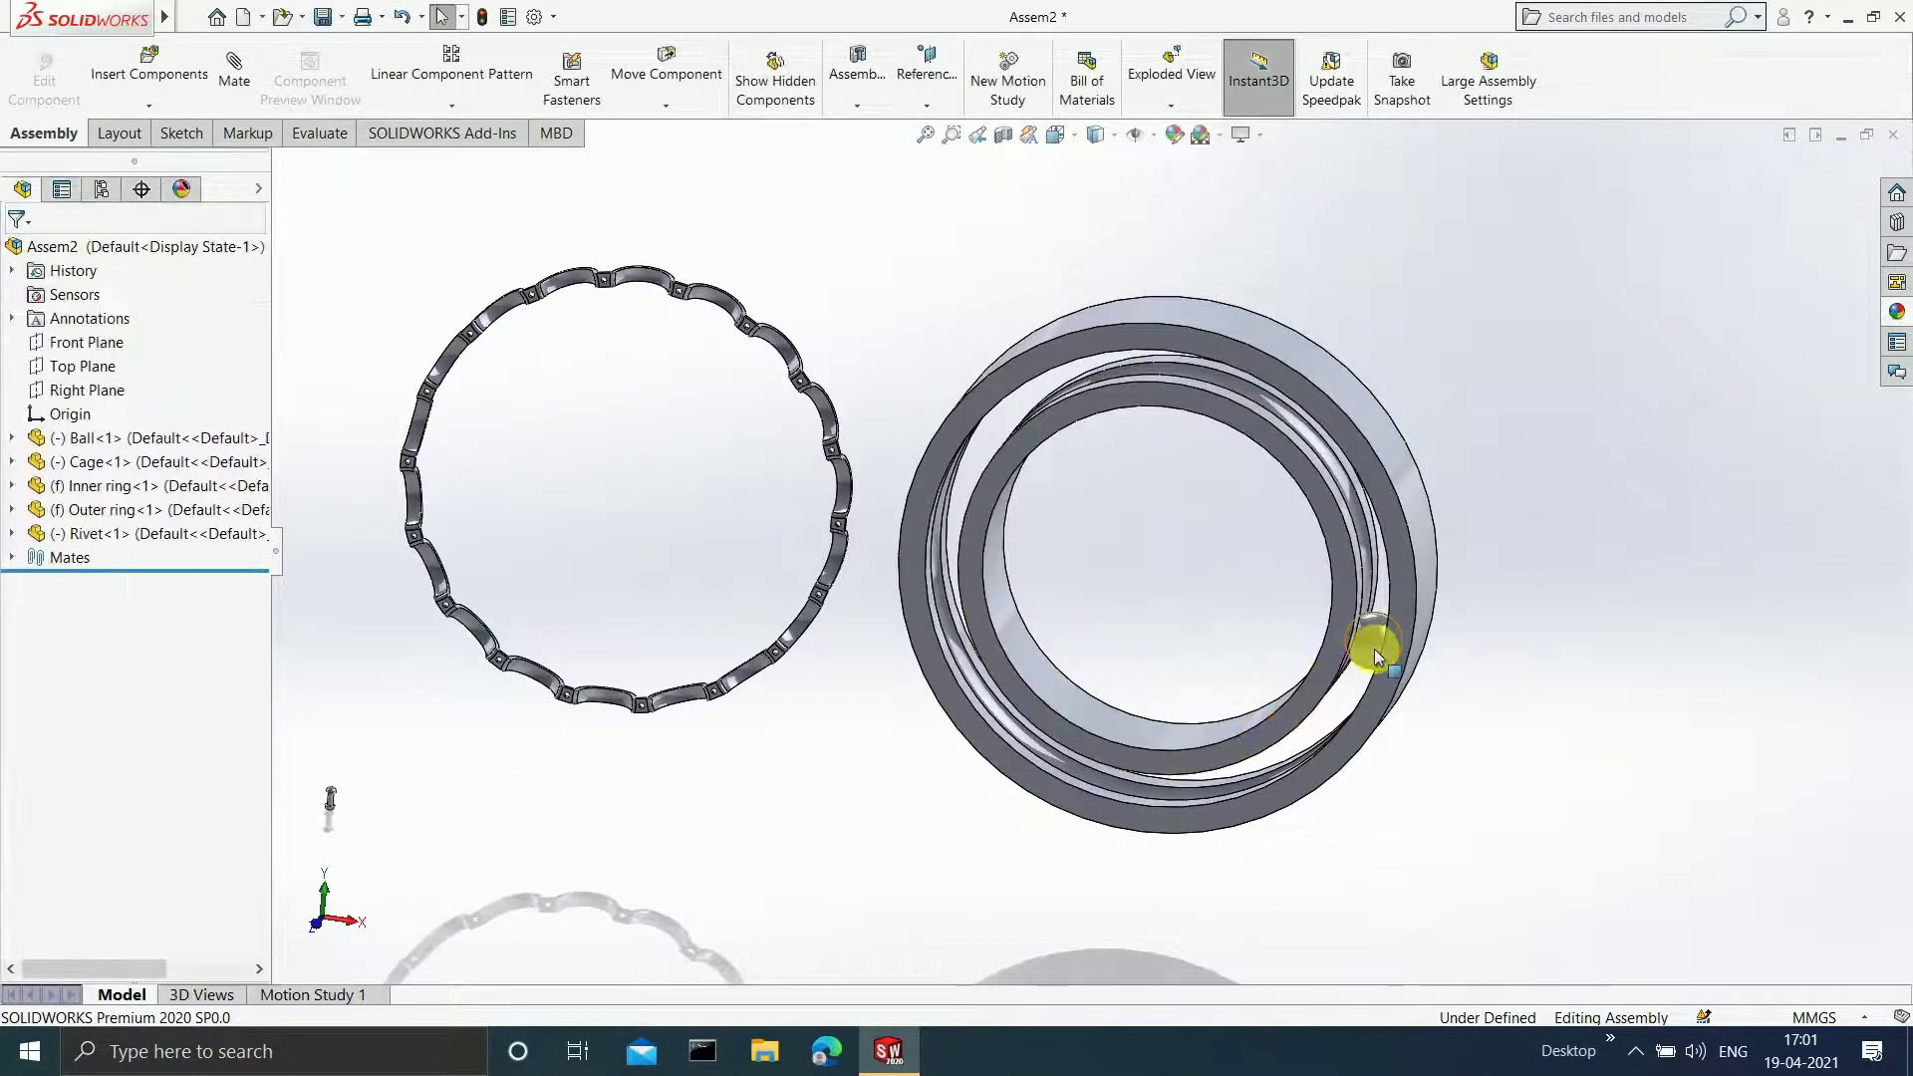
- Move the ball along the groove between the rings to test its motion
{"action": "left_click", "coordinate": [1390, 598]}
{"action": "left_click_drag", "start_coordinate": [1390, 598], "coordinate": [1049, 673]}
{"action": "key", "text": "Escape"}
{"action": "middle_click_drag", "start_coordinate": [1299, 555], "coordinate": [1169, 585]}
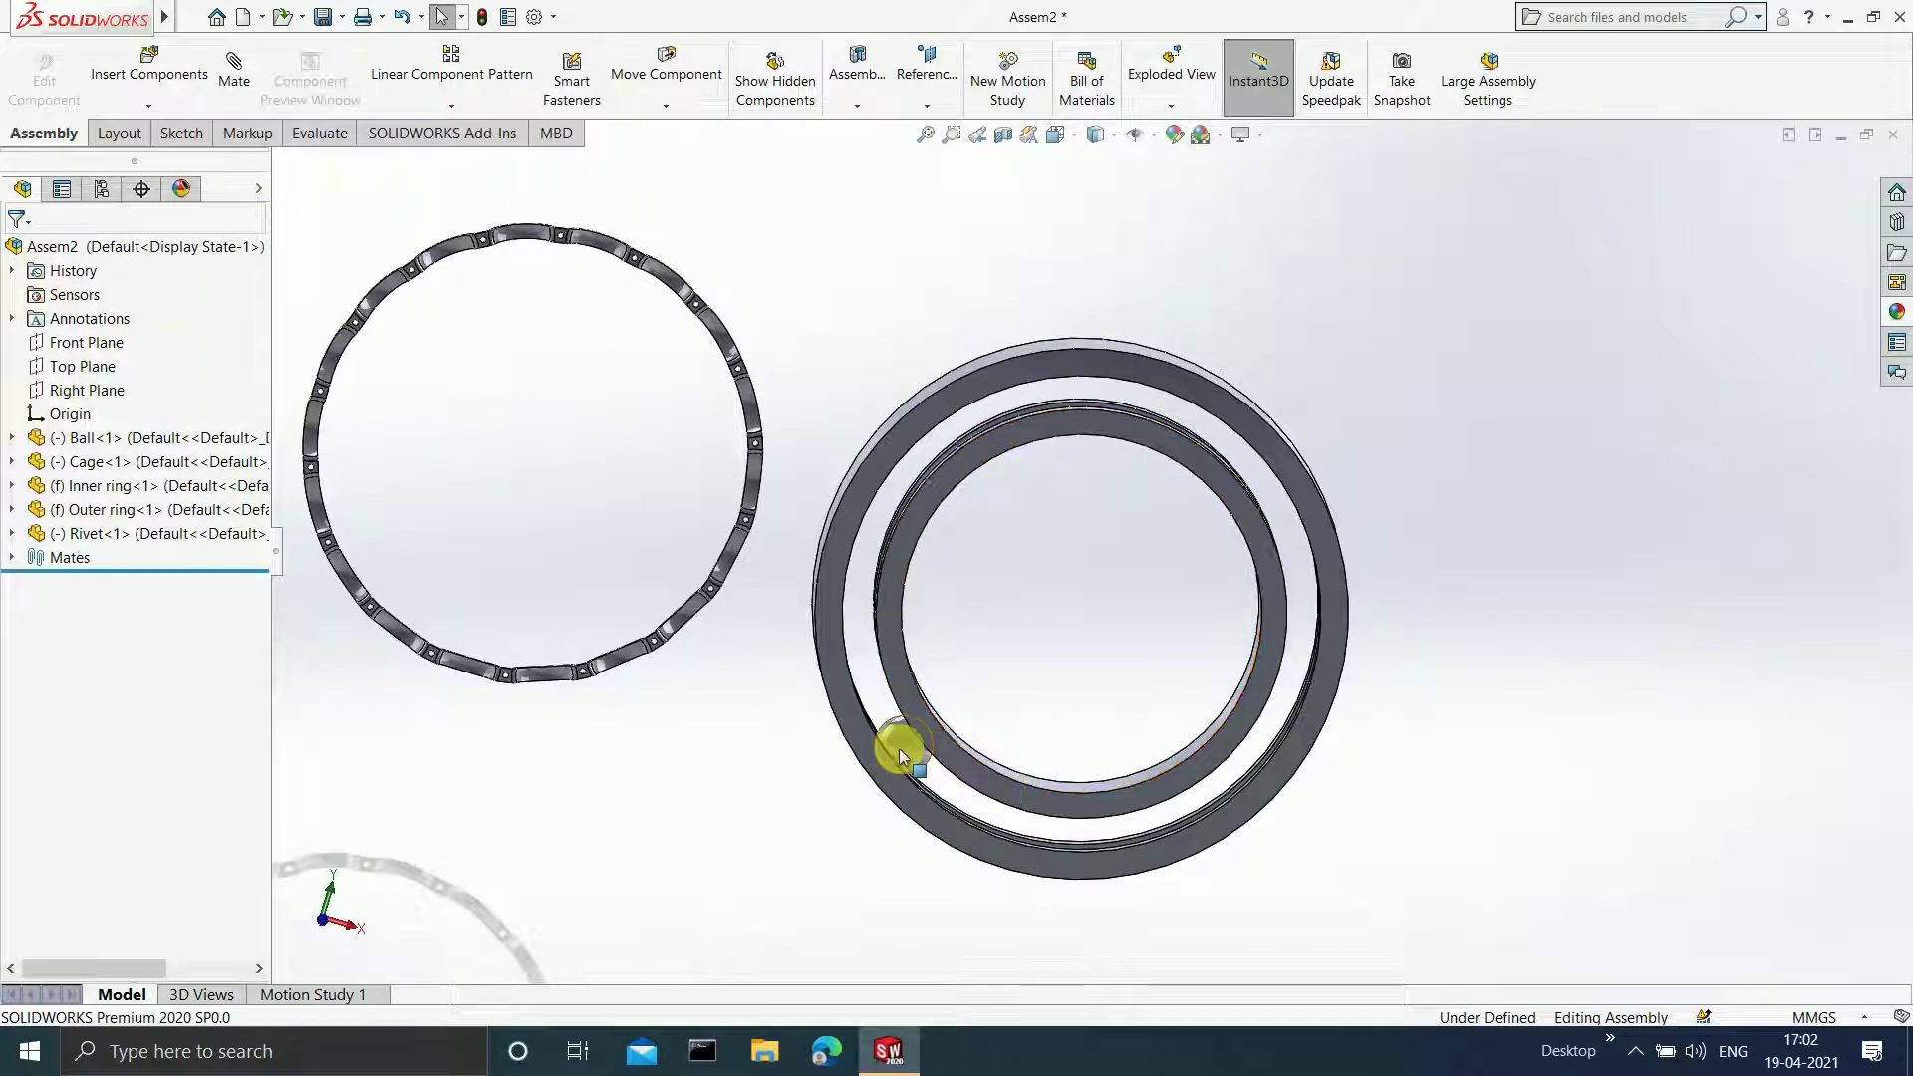
- Create a circular component pattern of the ball about the inner ring's circular inner edge, with 18 equally spaced instances over 360 degrees
{"action": "left_click", "coordinate": [695, 114]}
{"action": "left_click", "coordinate": [503, 105]}
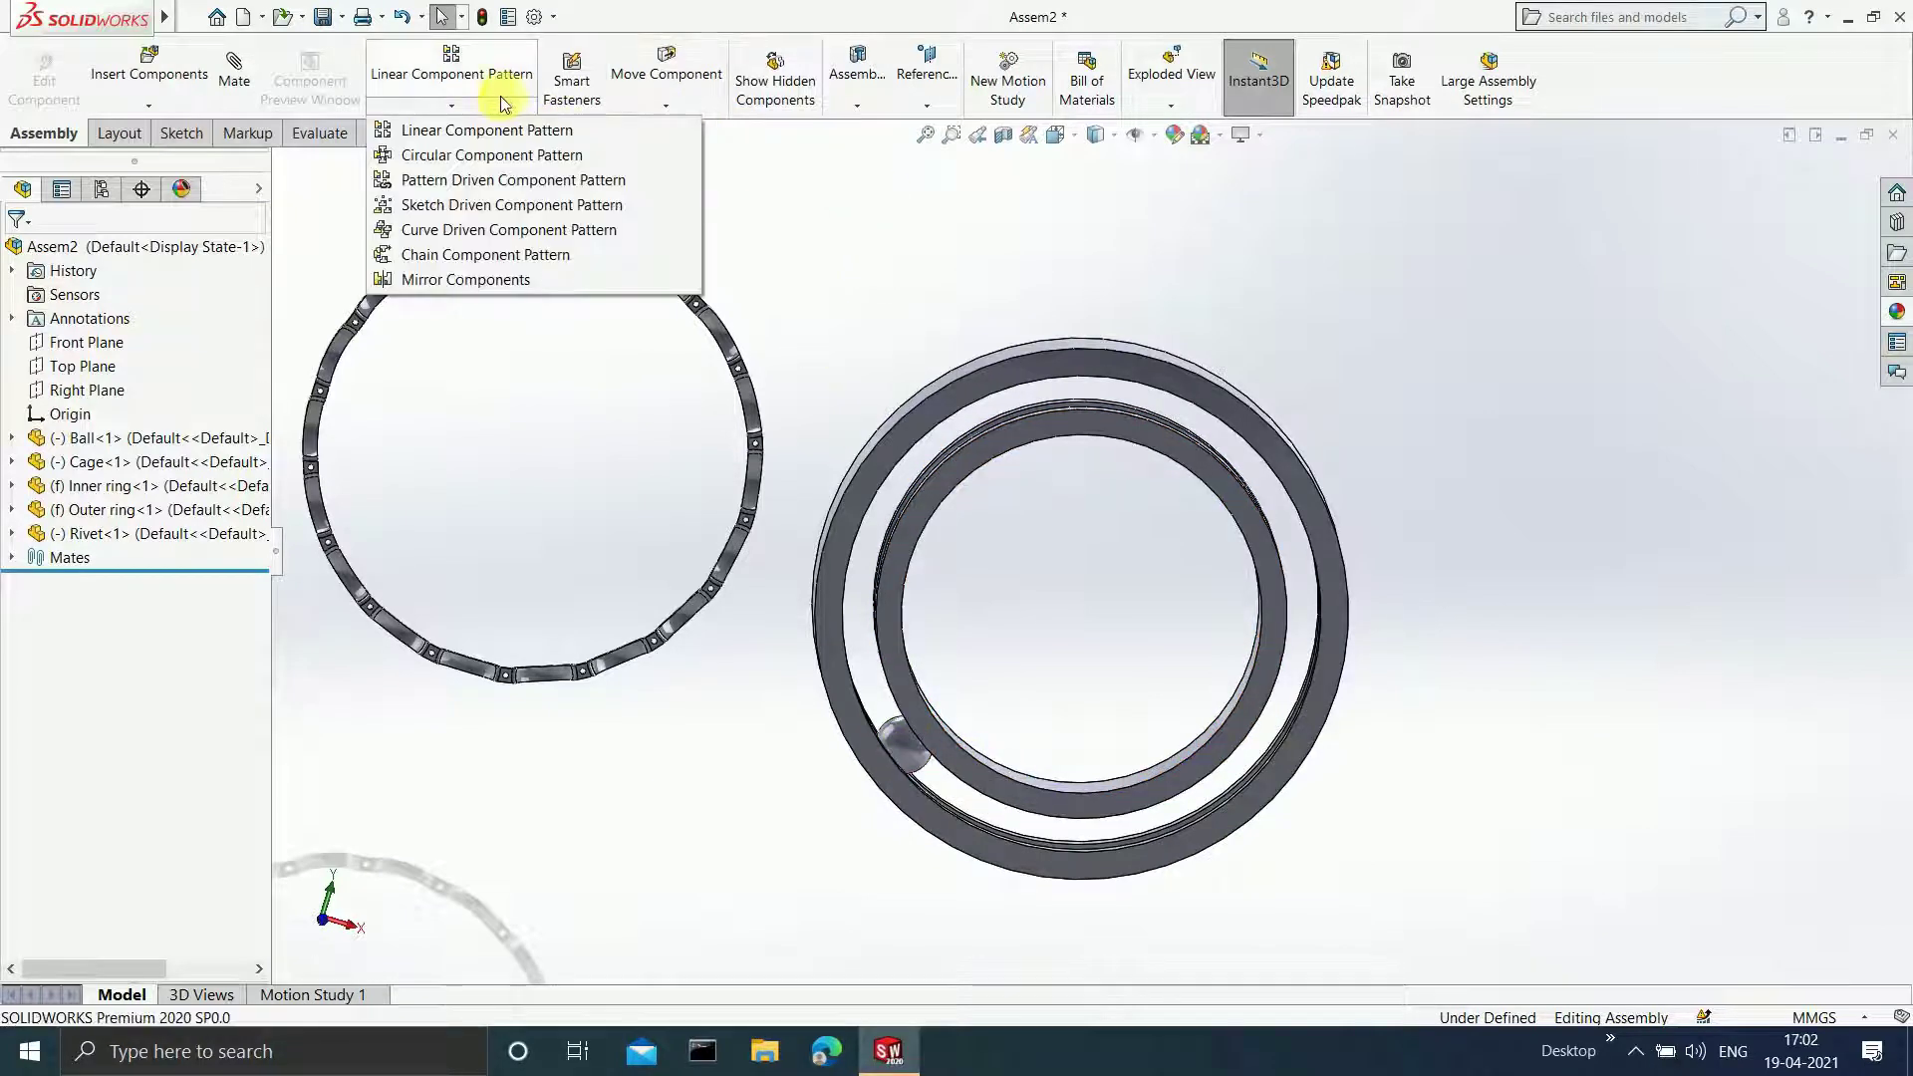
{"action": "left_click", "coordinate": [497, 156]}
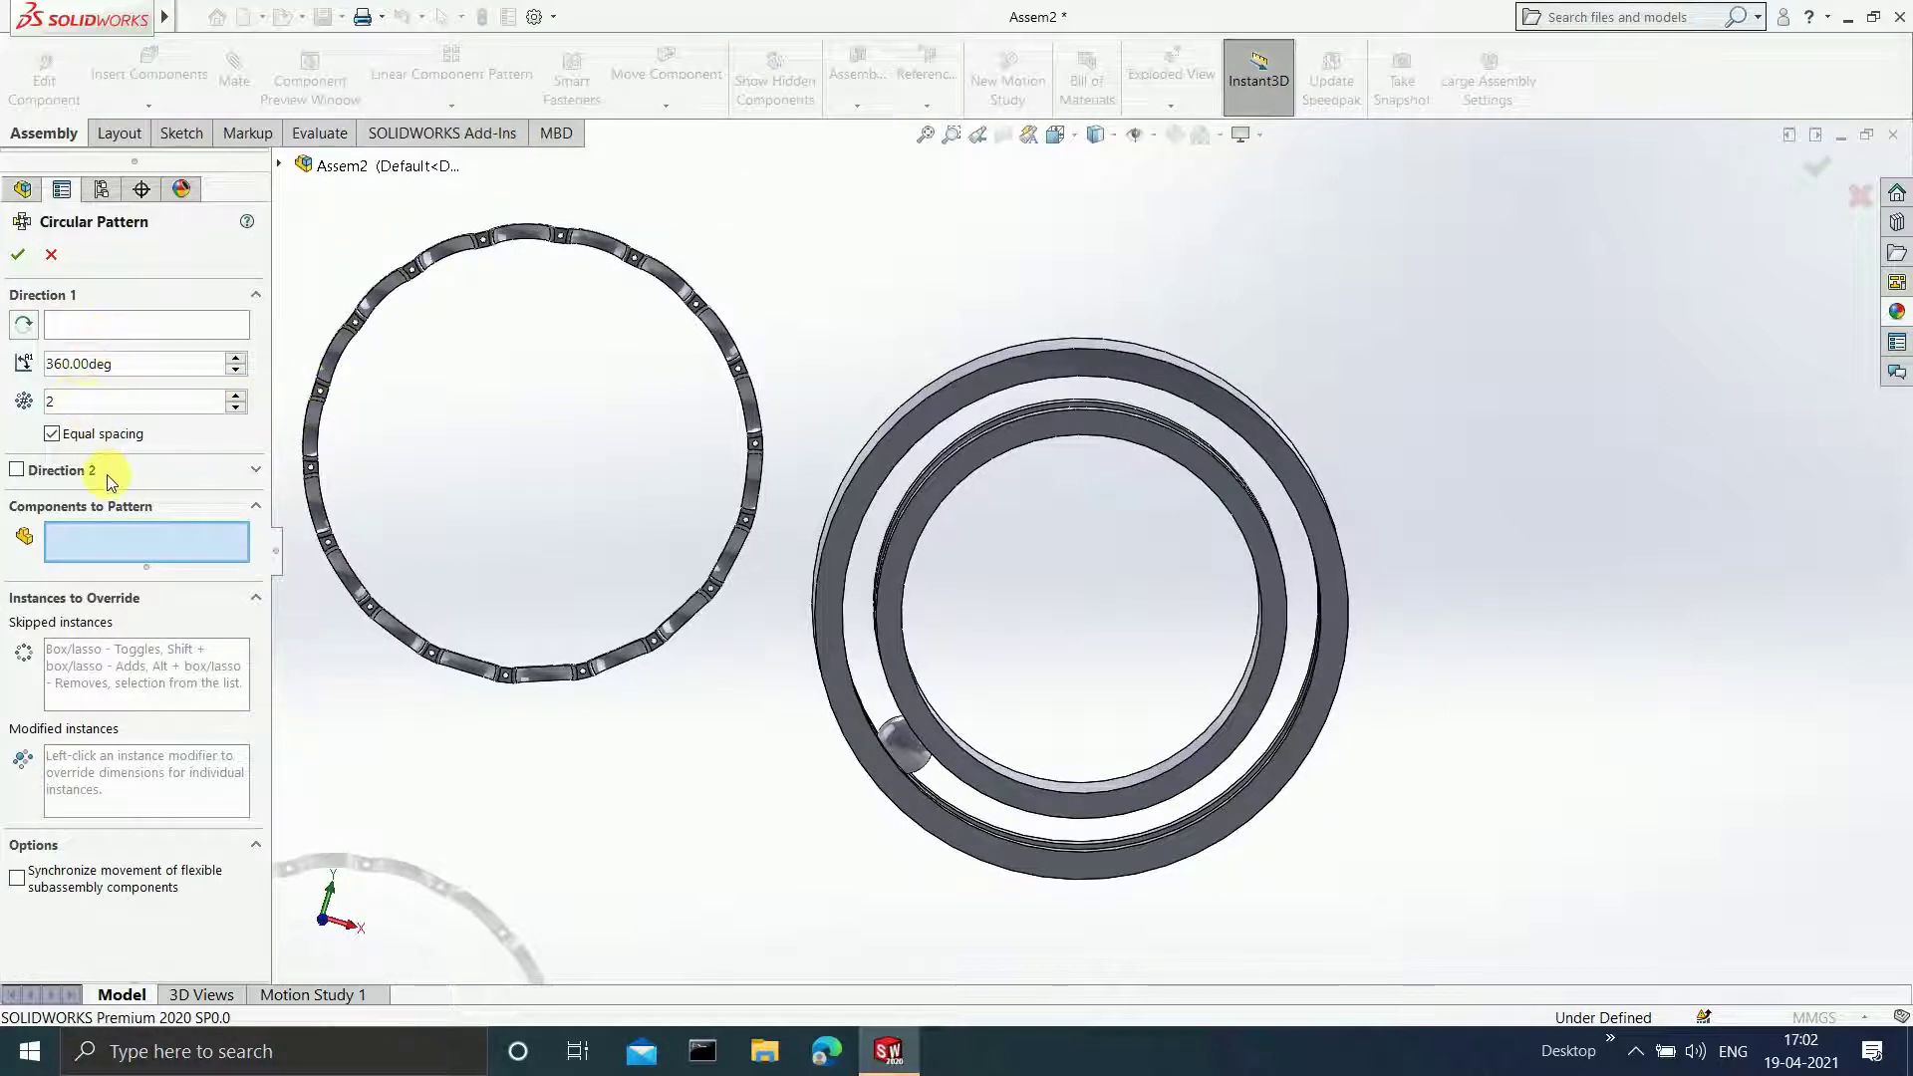
{"action": "left_click", "coordinate": [116, 324]}
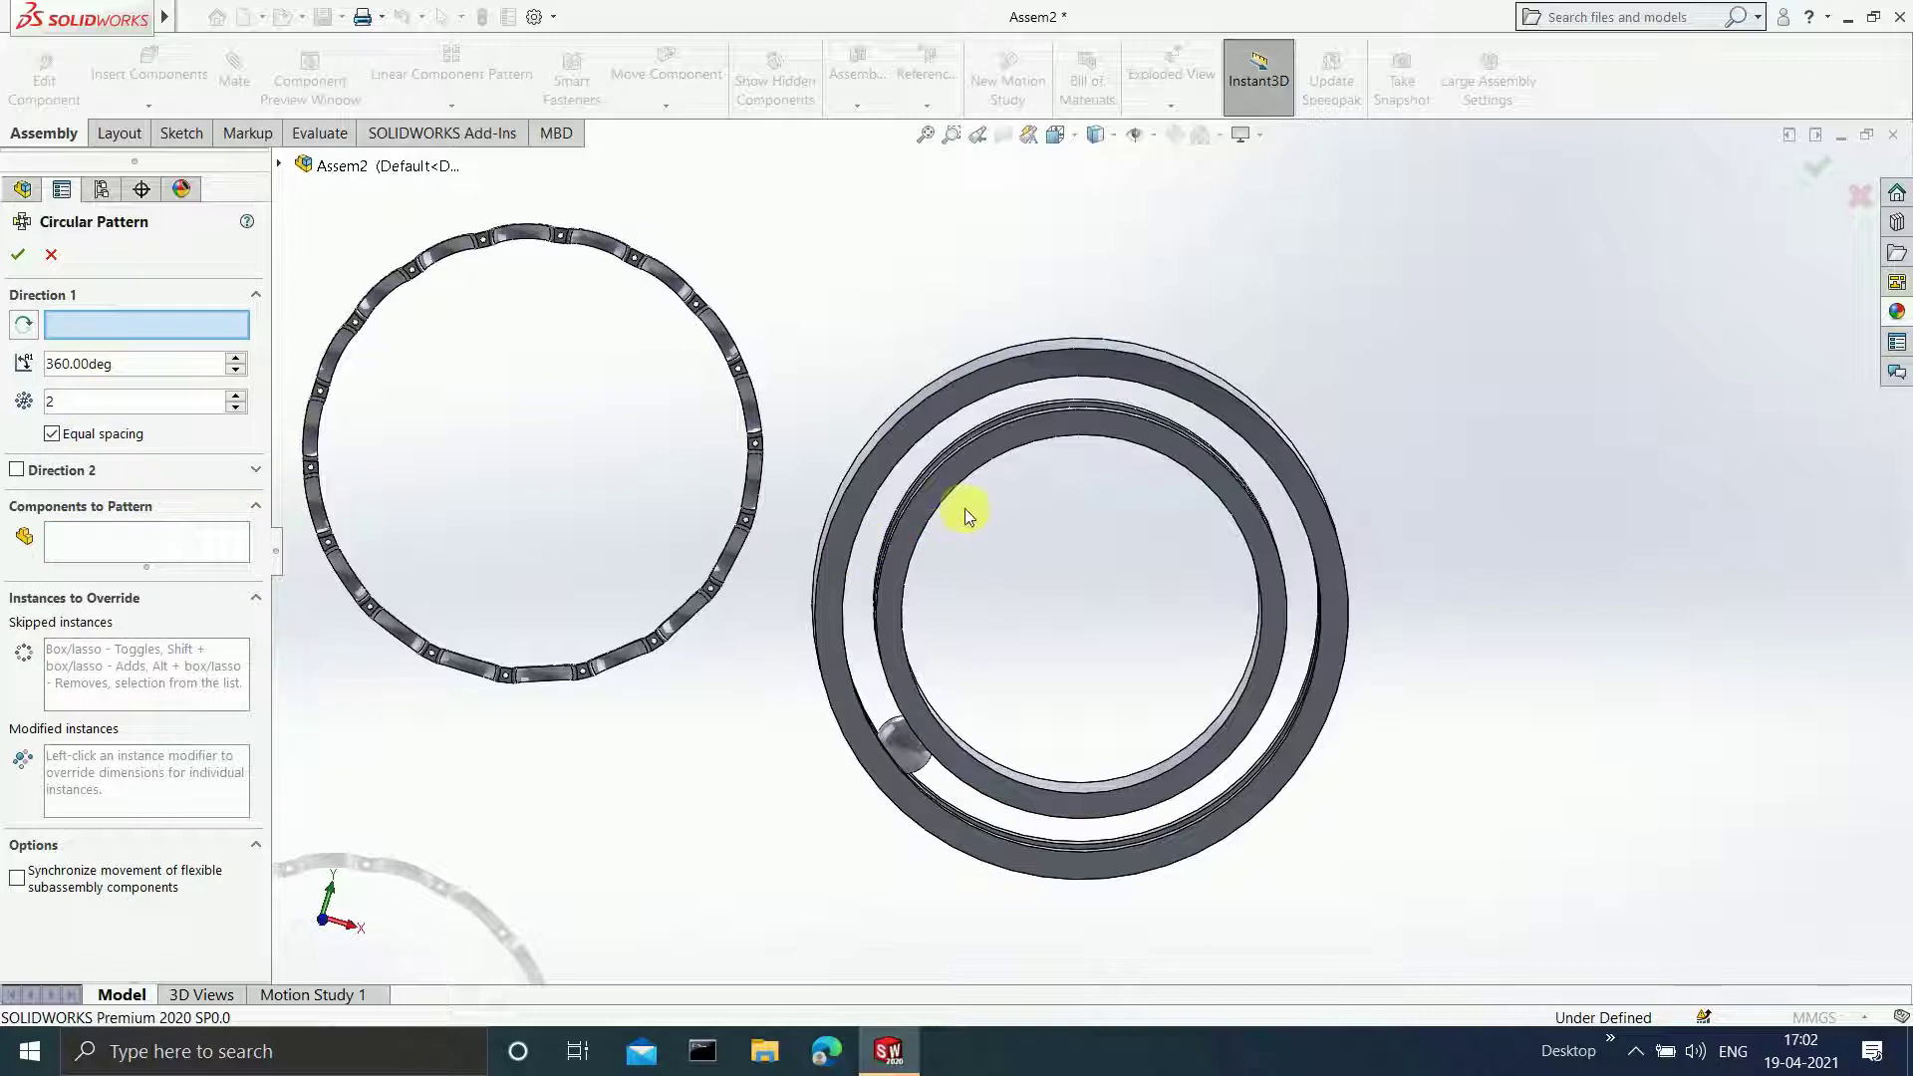
{"action": "left_click", "coordinate": [919, 522]}
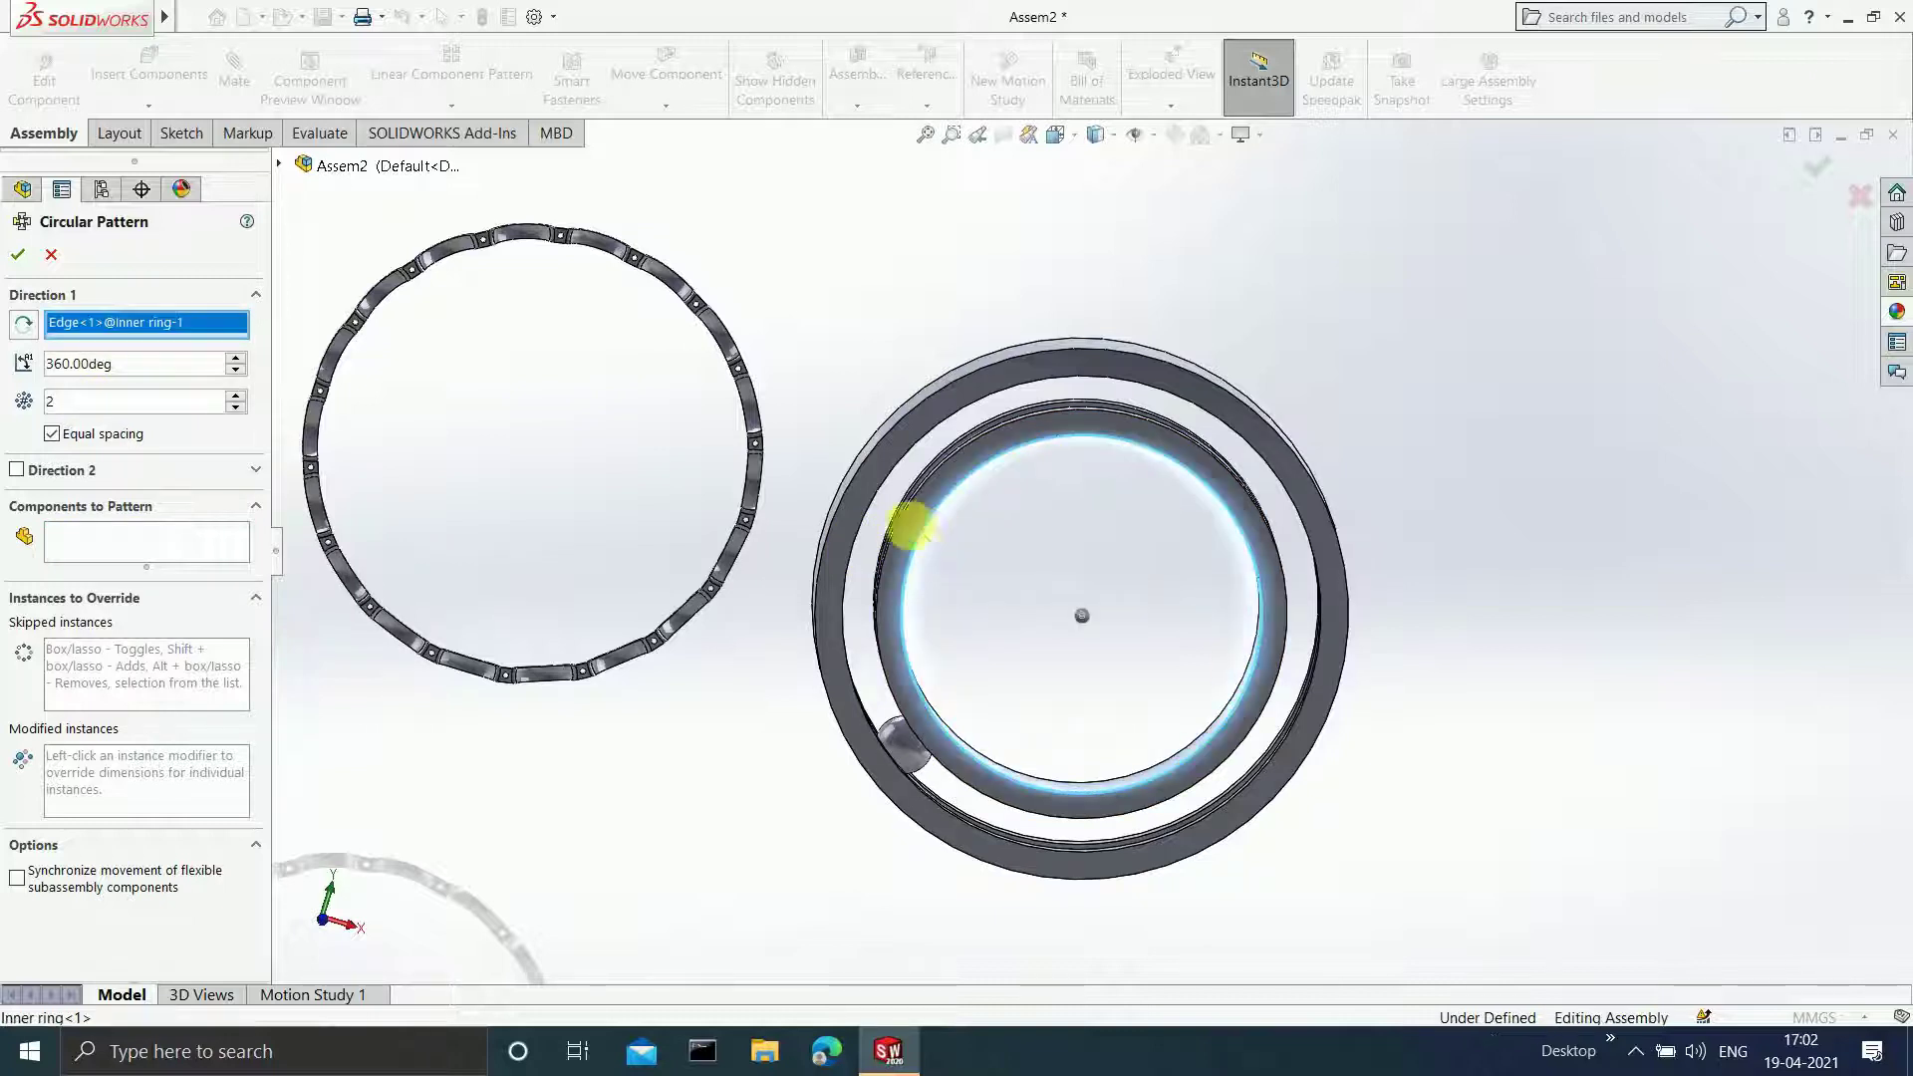
{"action": "left_click", "coordinate": [126, 543]}
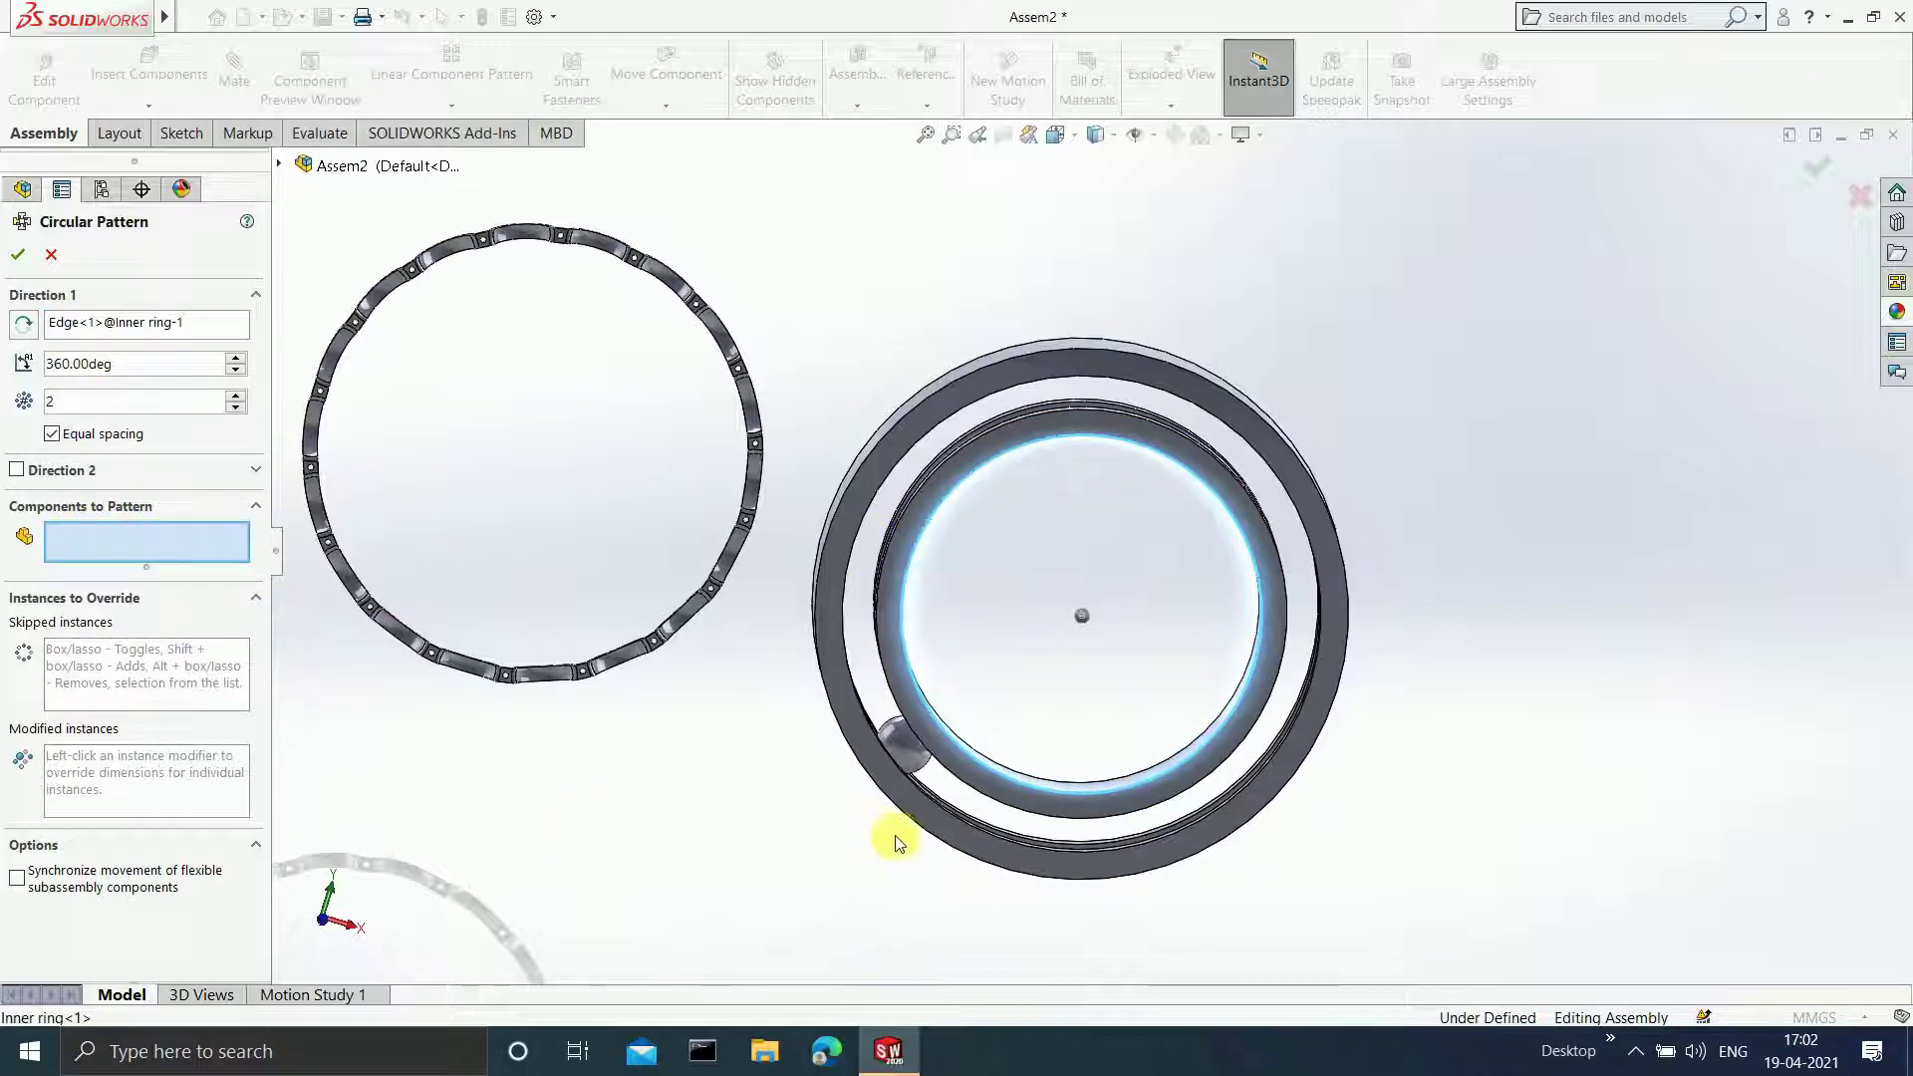
{"action": "left_click", "coordinate": [913, 748]}
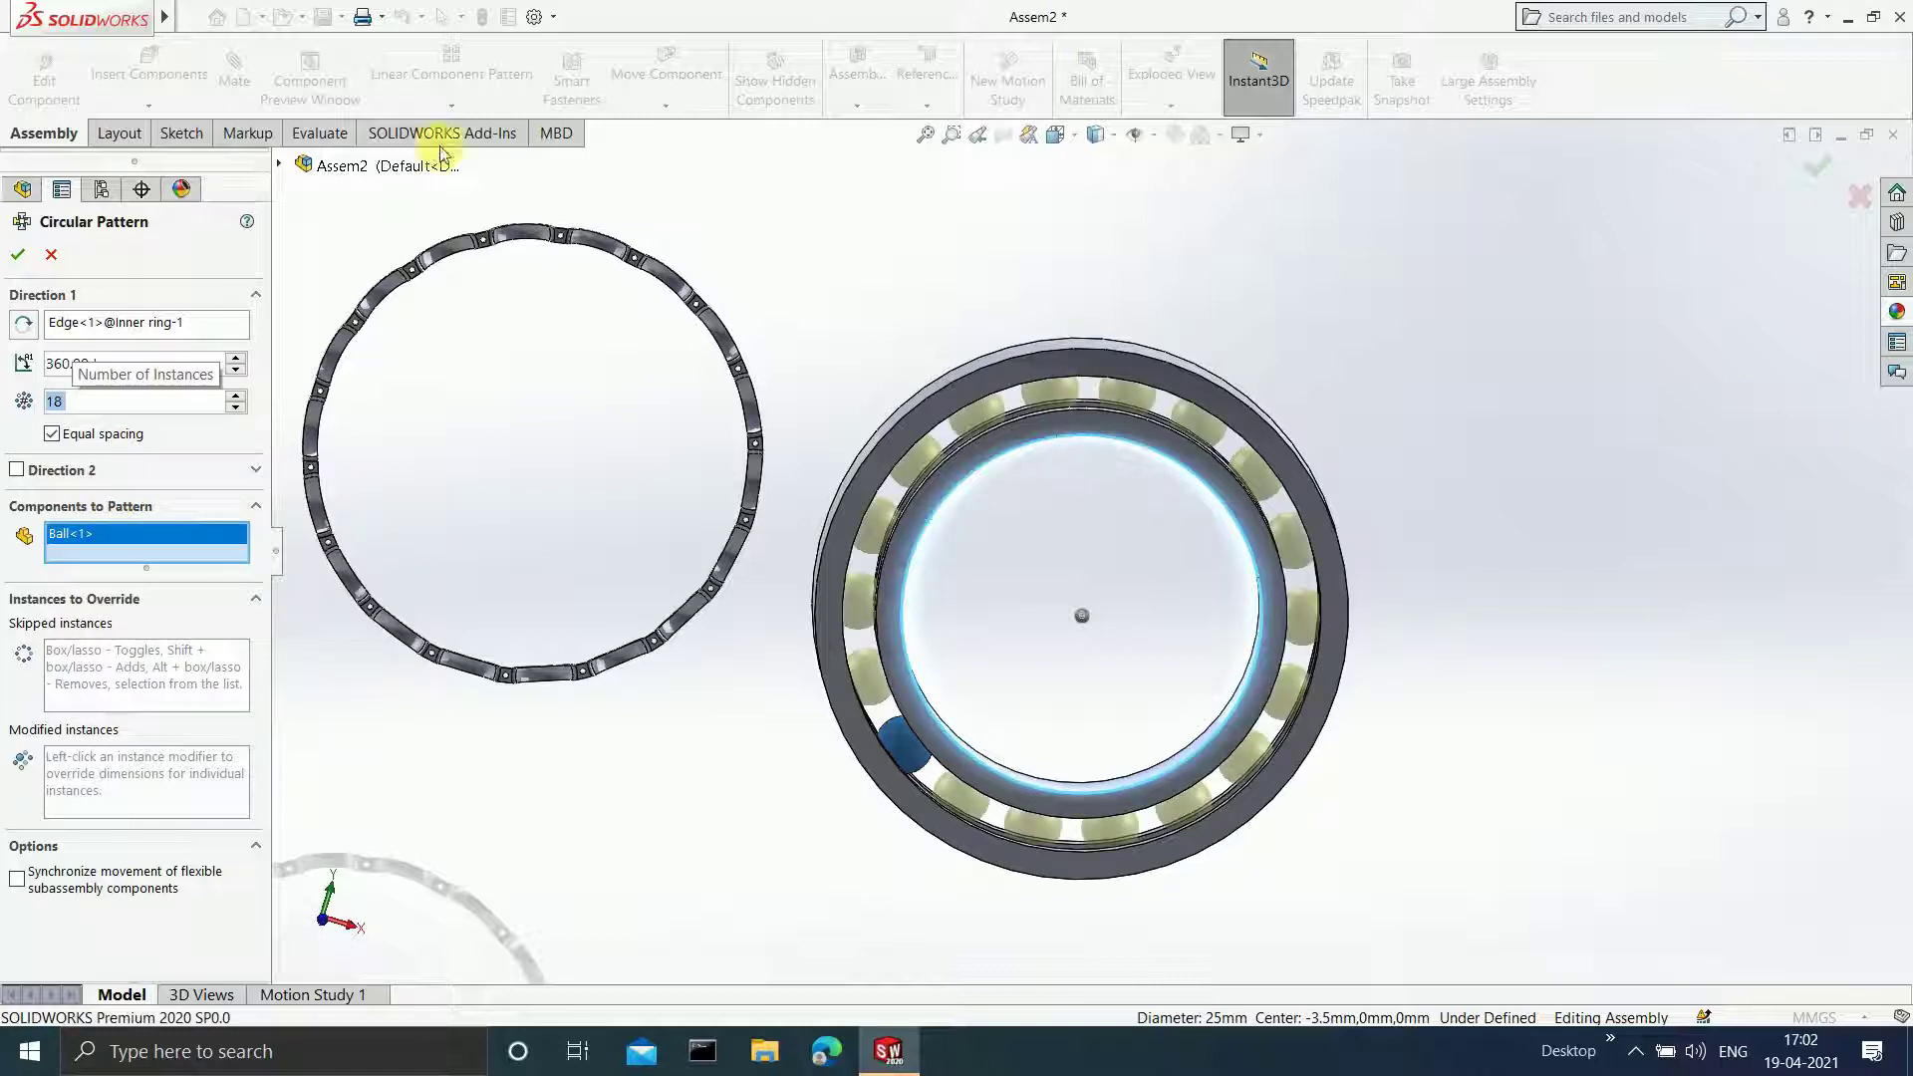
{"action": "left_click", "coordinate": [20, 256]}
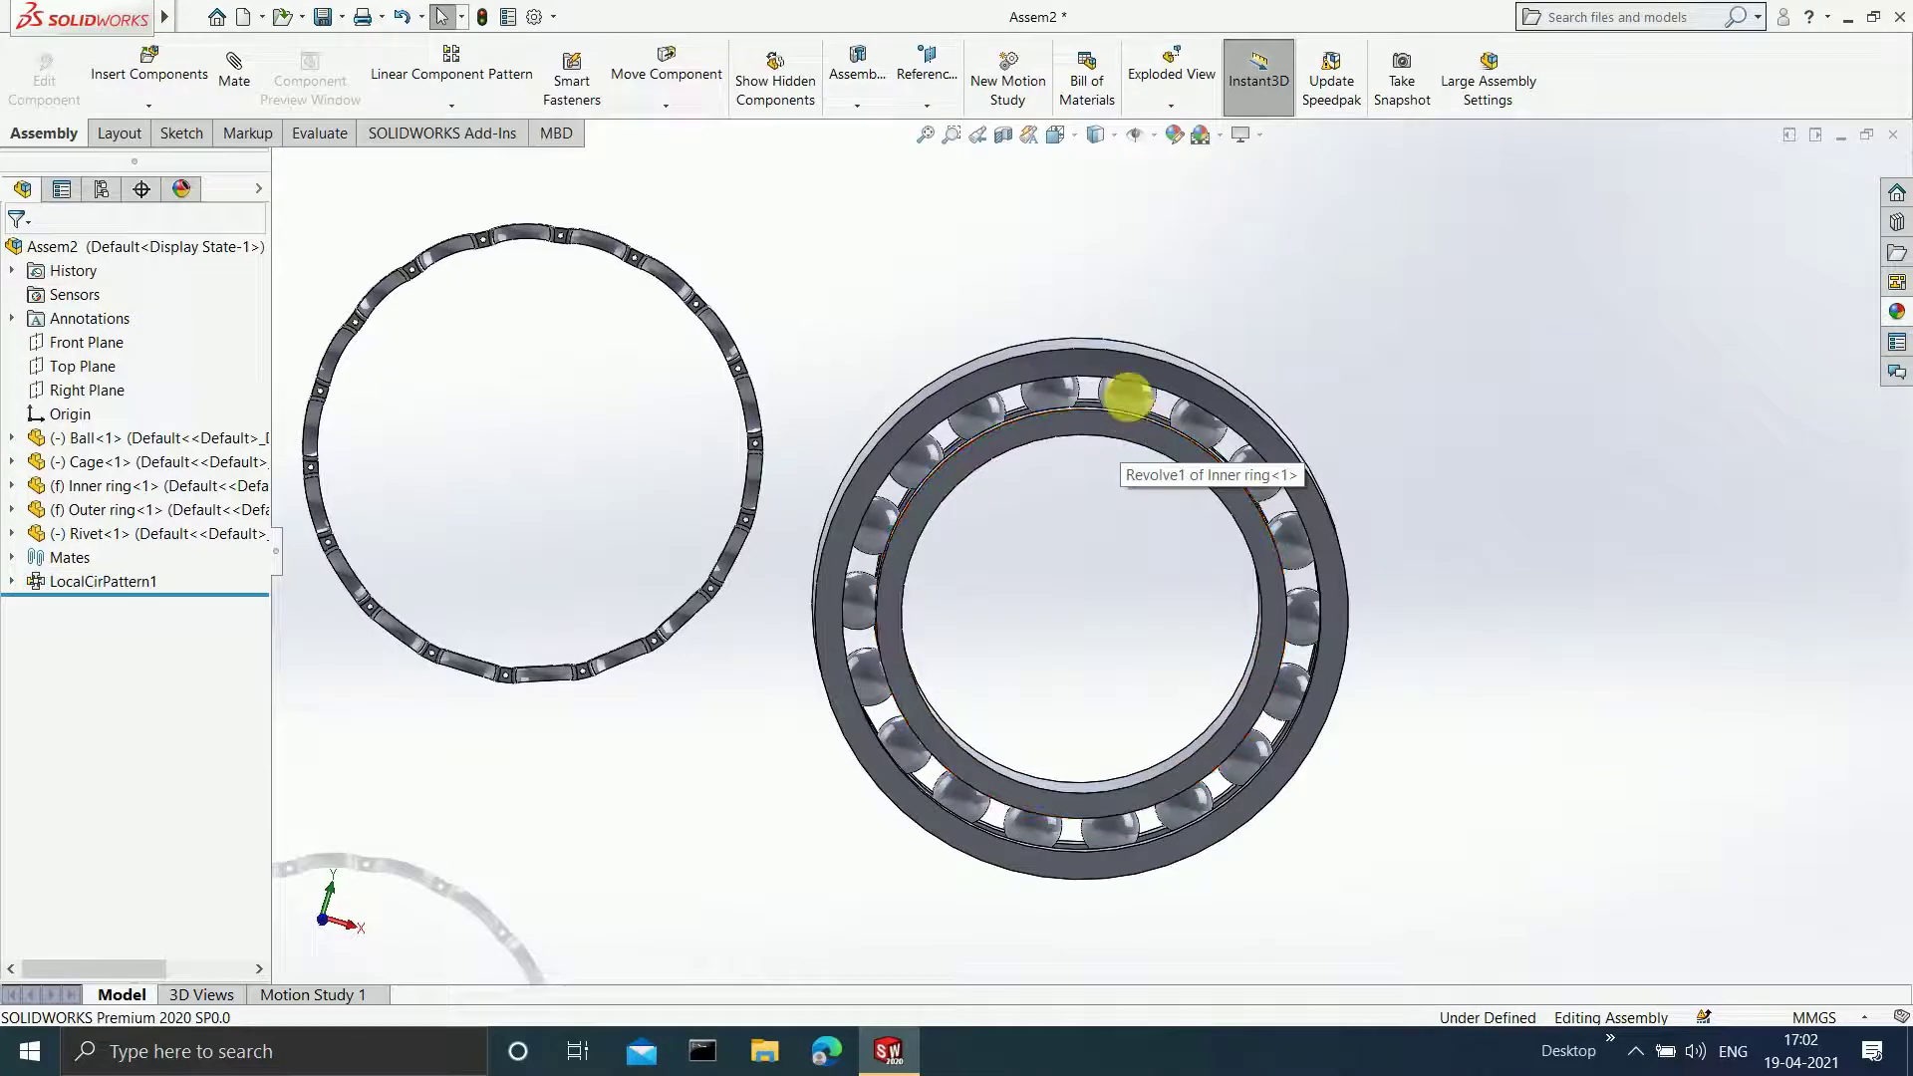
- Move one of the patterned balls around the groove to check how the ball set rotates
{"action": "left_click_drag", "start_coordinate": [1128, 396], "coordinate": [1156, 573]}
{"action": "left_click", "coordinate": [1358, 359]}
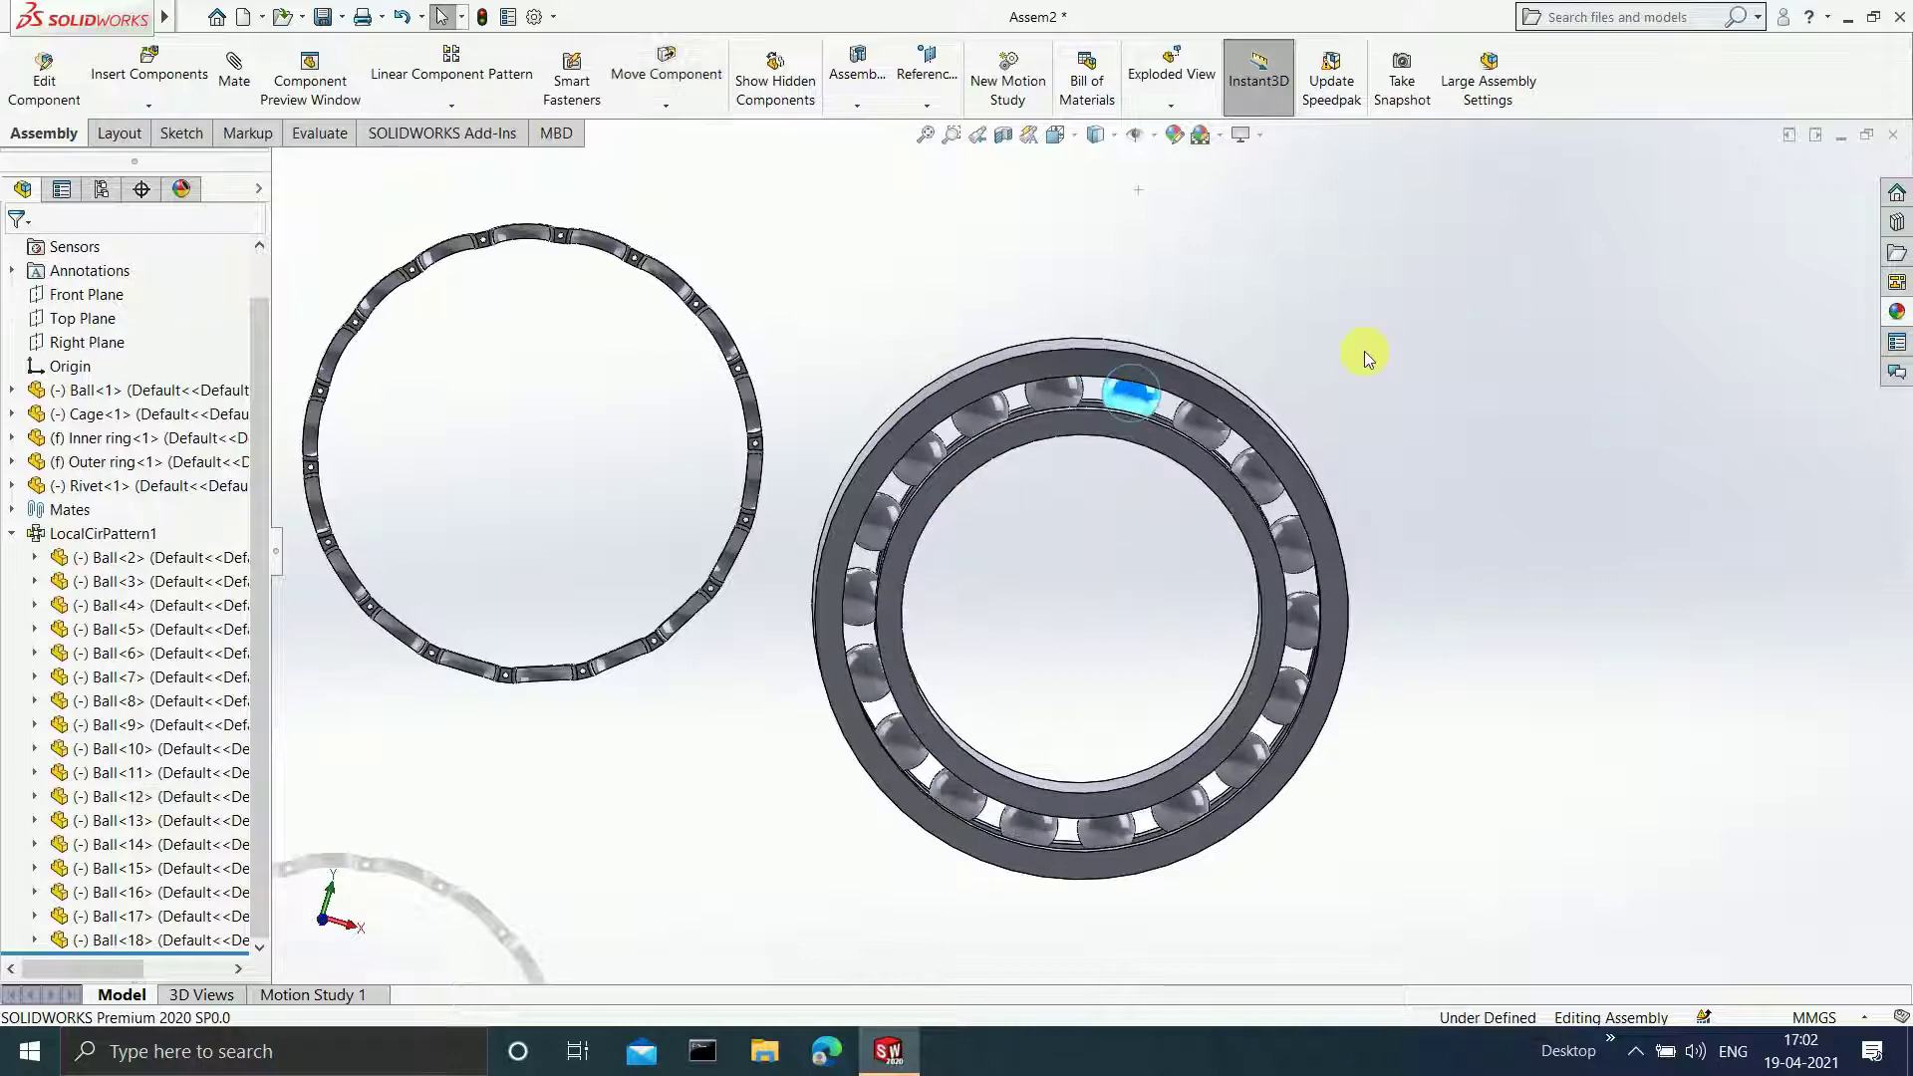
{"action": "scroll", "coordinate": [973, 461], "scroll_direction": "up", "scroll_amount": 3}
{"action": "scroll", "coordinate": [1011, 549], "scroll_direction": "down", "scroll_amount": 1}
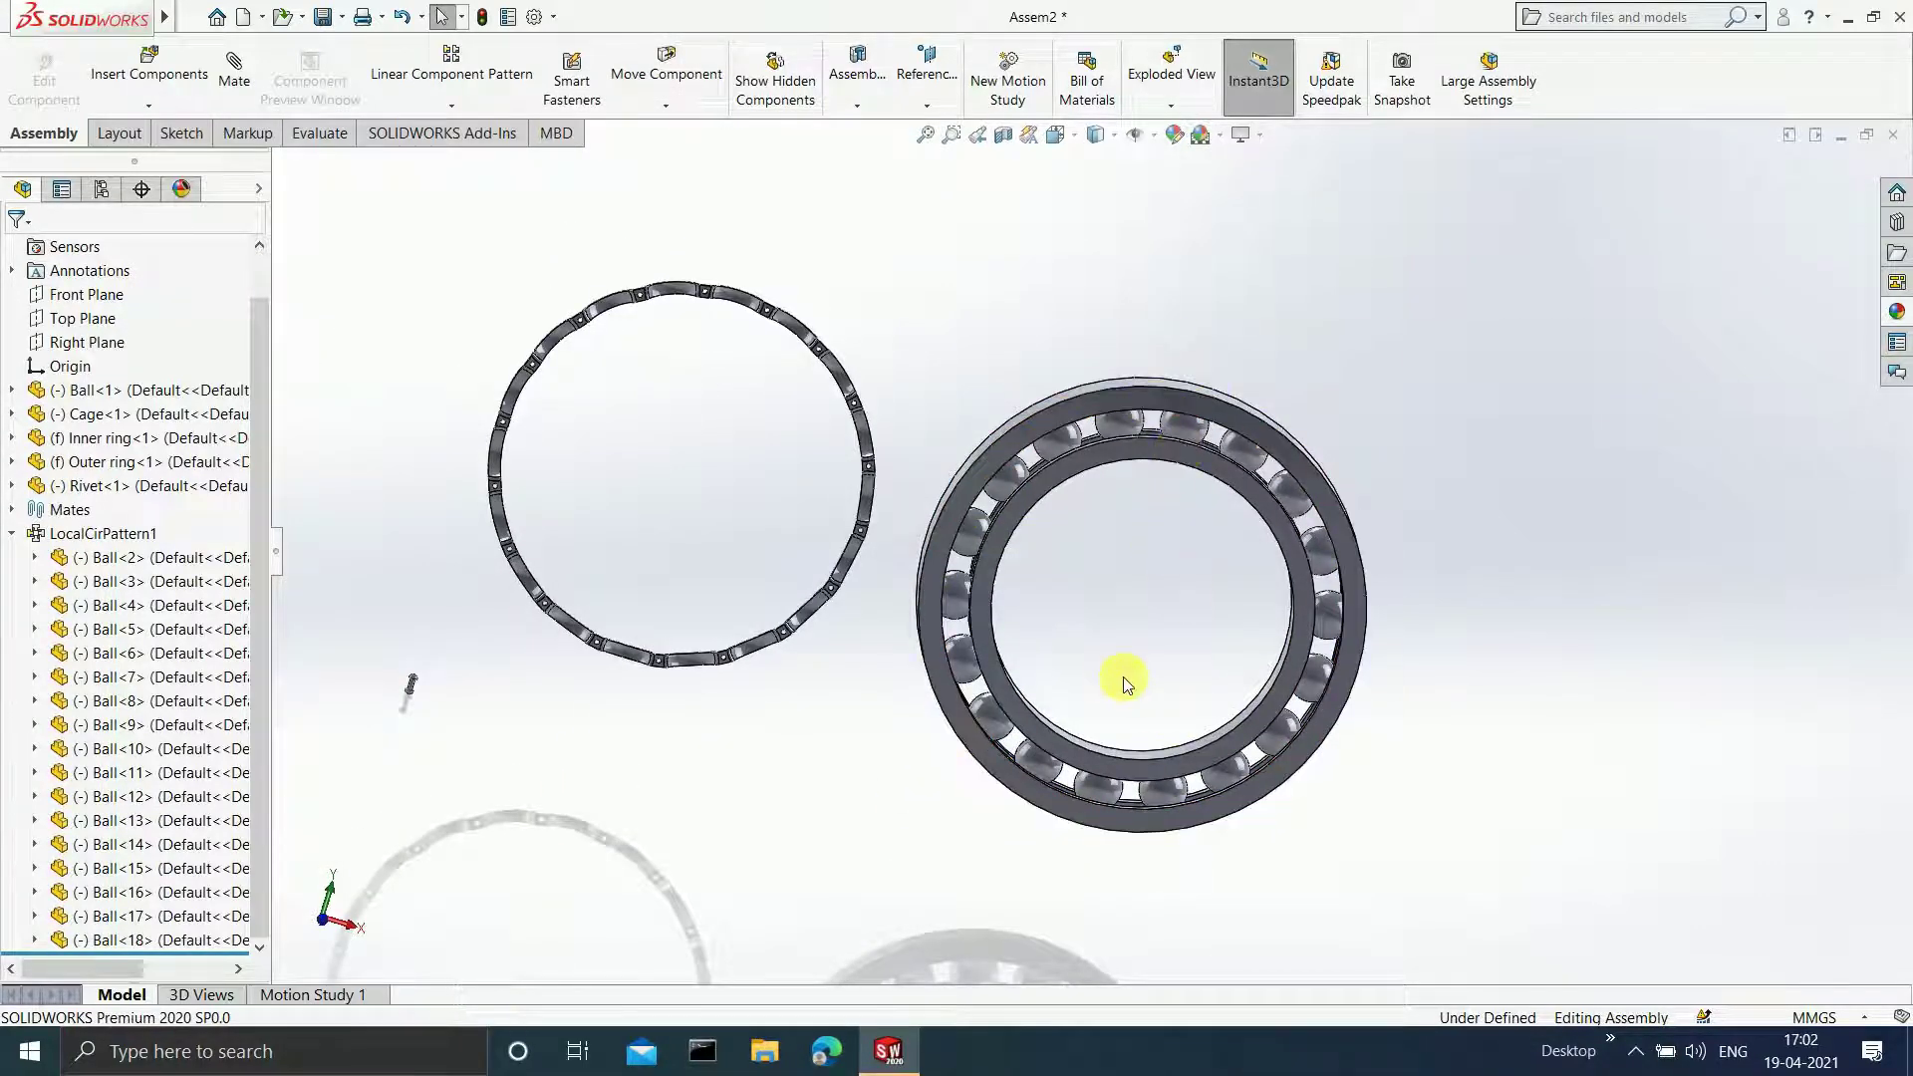
{"action": "scroll", "coordinate": [1066, 540], "scroll_direction": "down", "scroll_amount": 2}
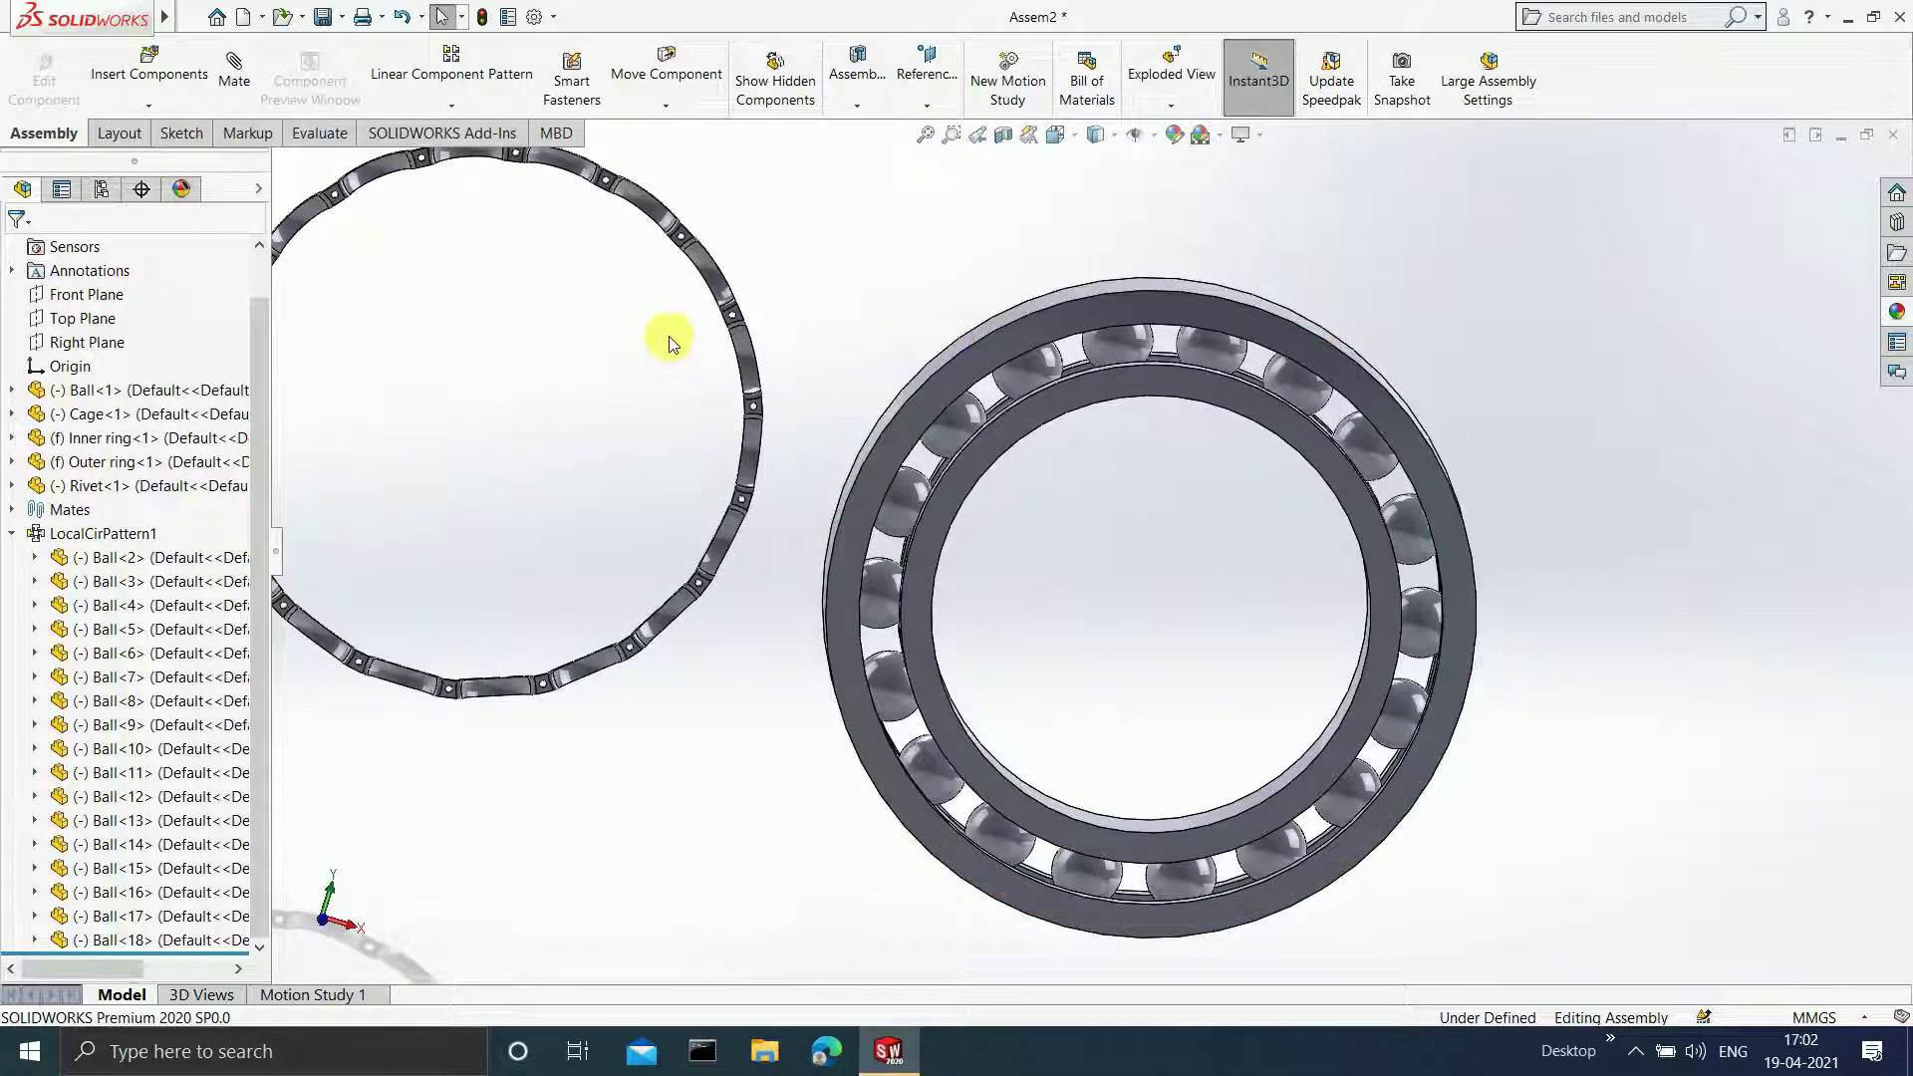
{"action": "scroll", "coordinate": [1071, 428], "scroll_direction": "up", "scroll_amount": 1}
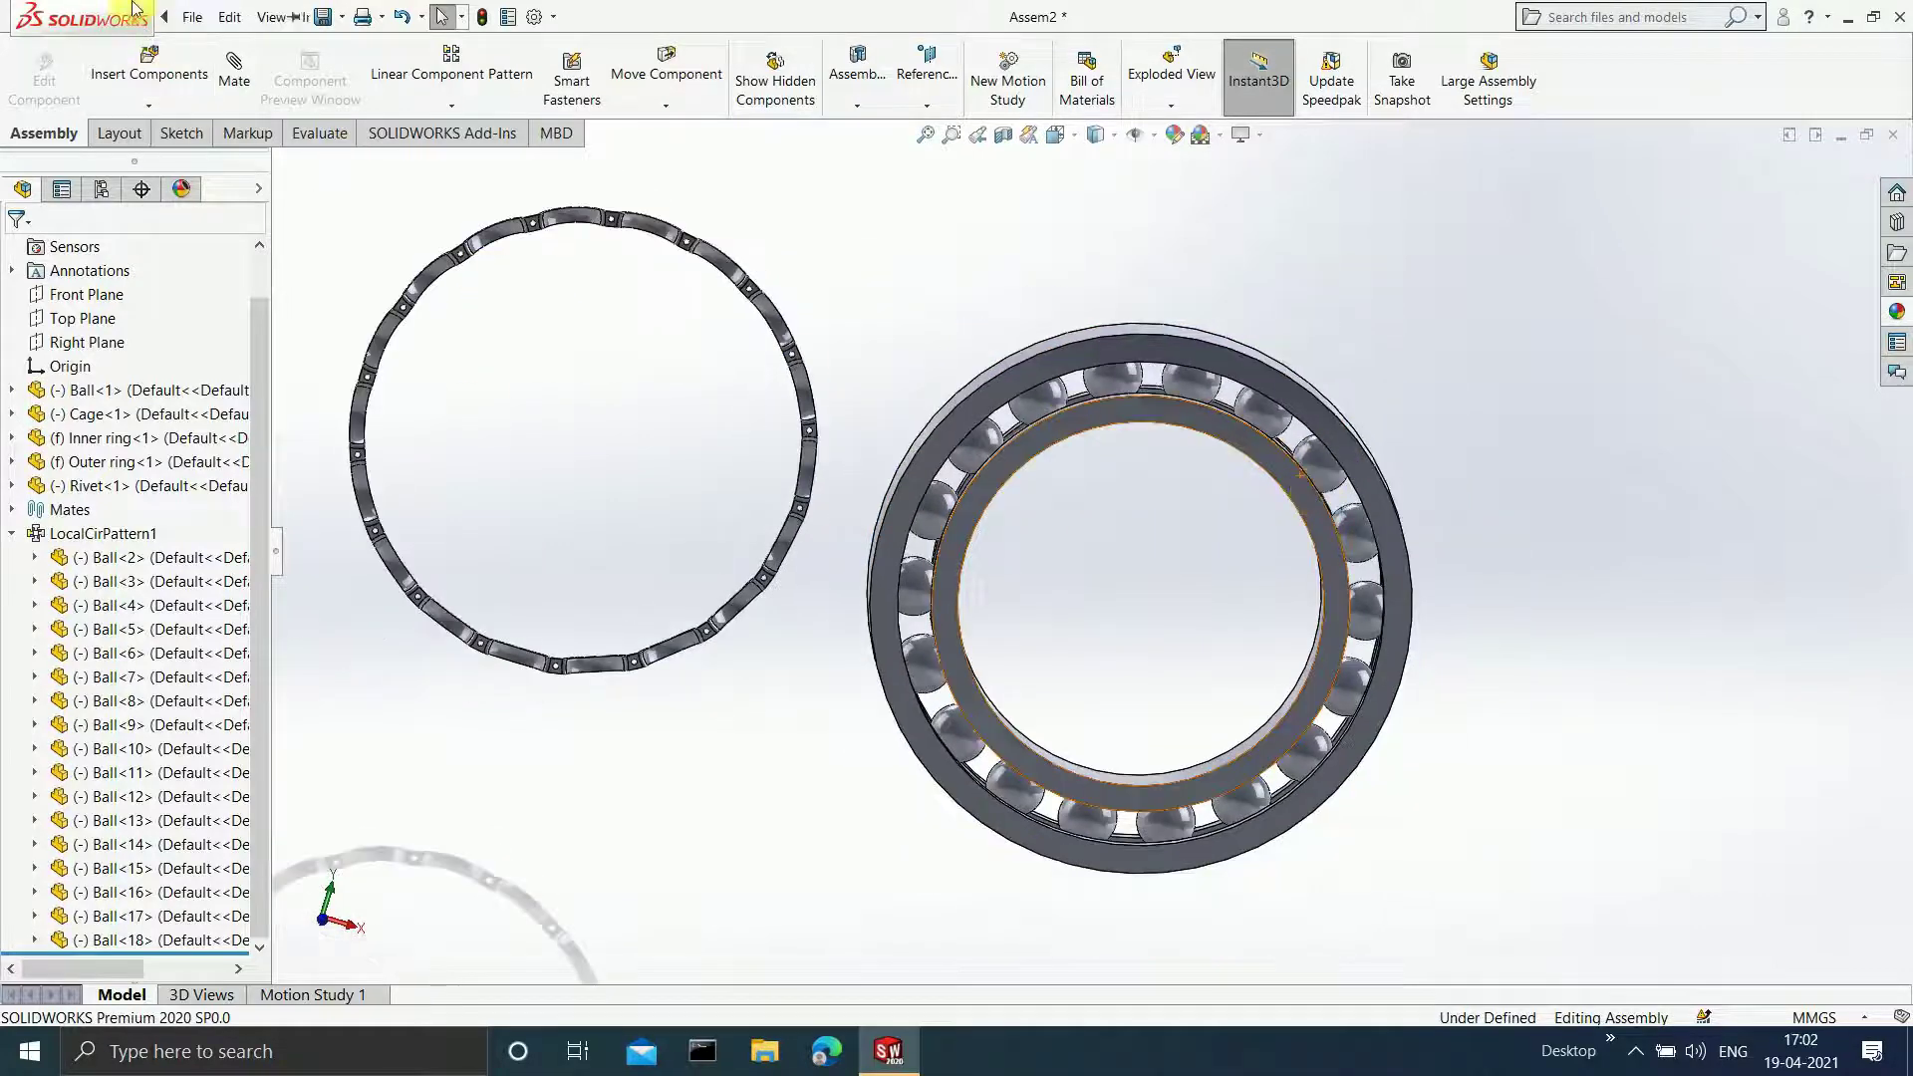
- Create a reference plane midway between the inner ring's two flat side faces
{"action": "left_click", "coordinate": [193, 16]}
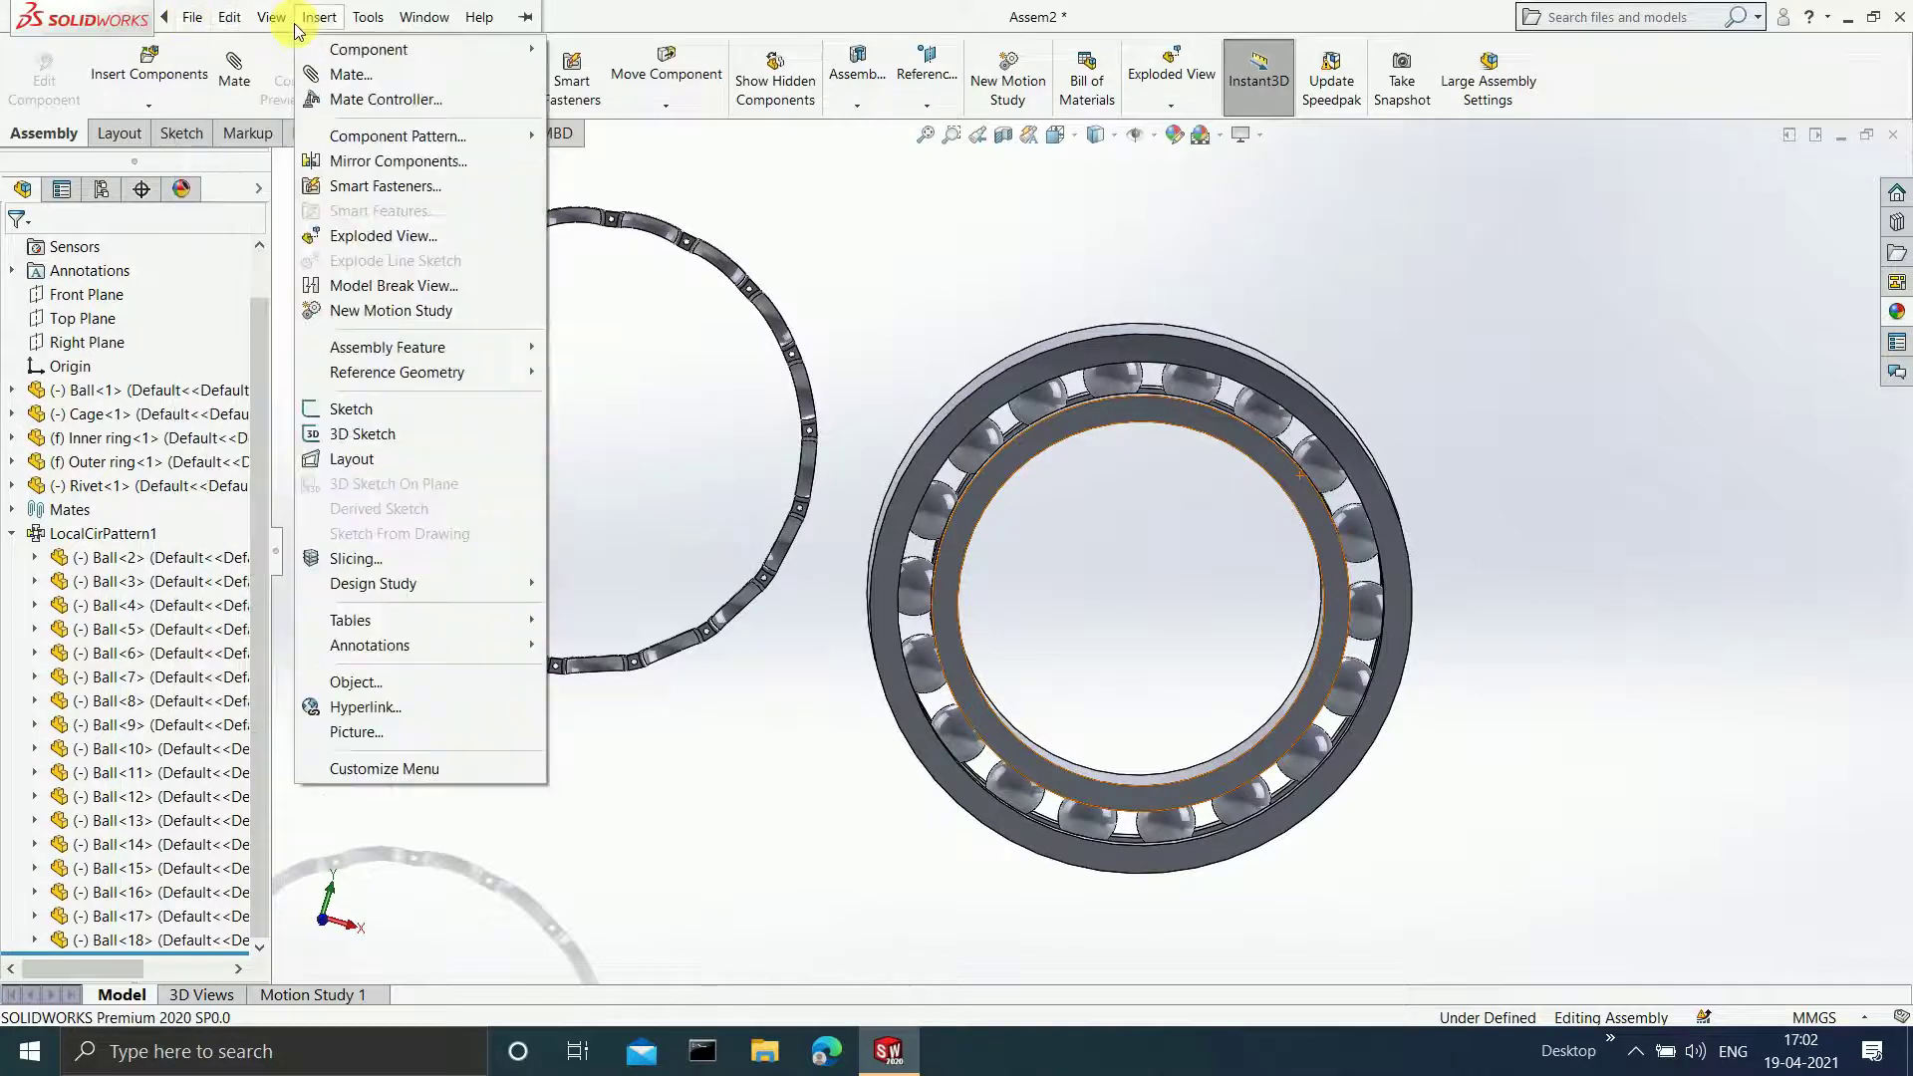
{"action": "mouse_move", "coordinate": [317, 20]}
{"action": "mouse_move", "coordinate": [361, 376]}
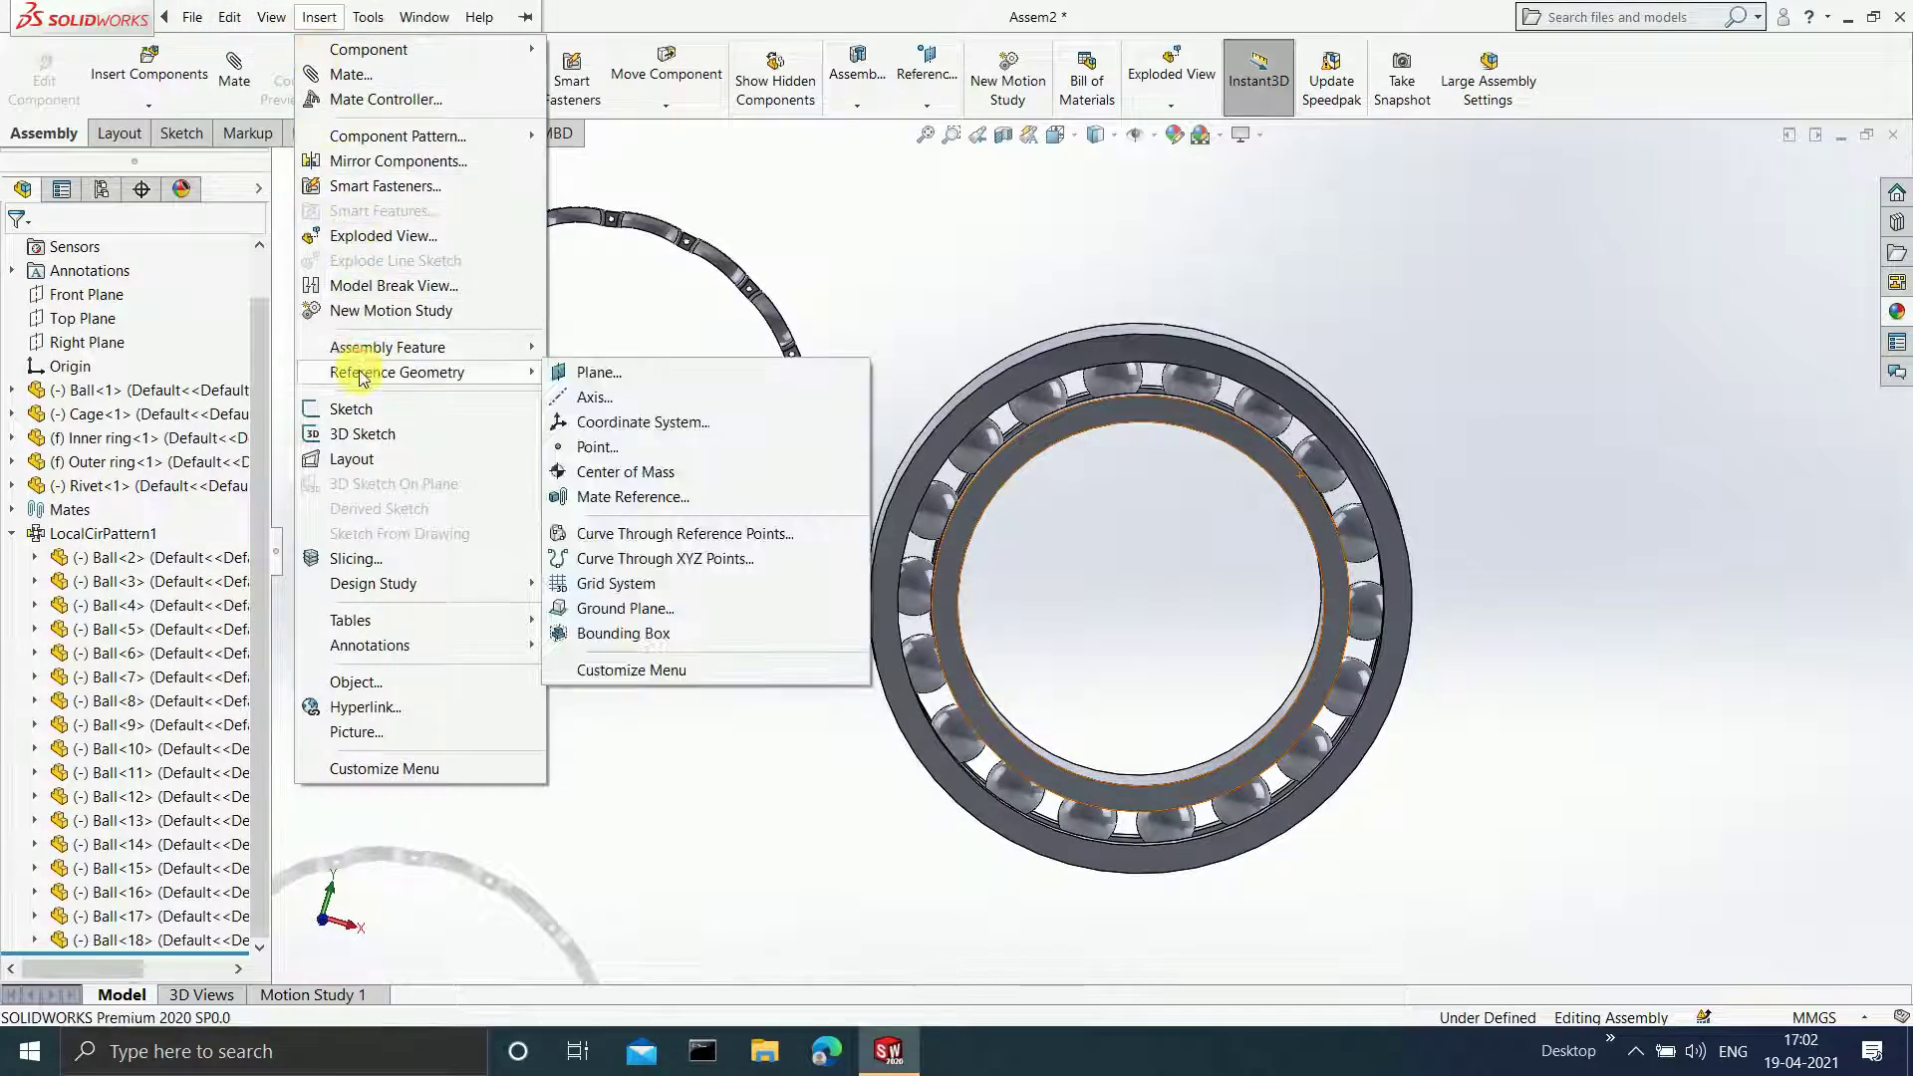
{"action": "left_click", "coordinate": [564, 373]}
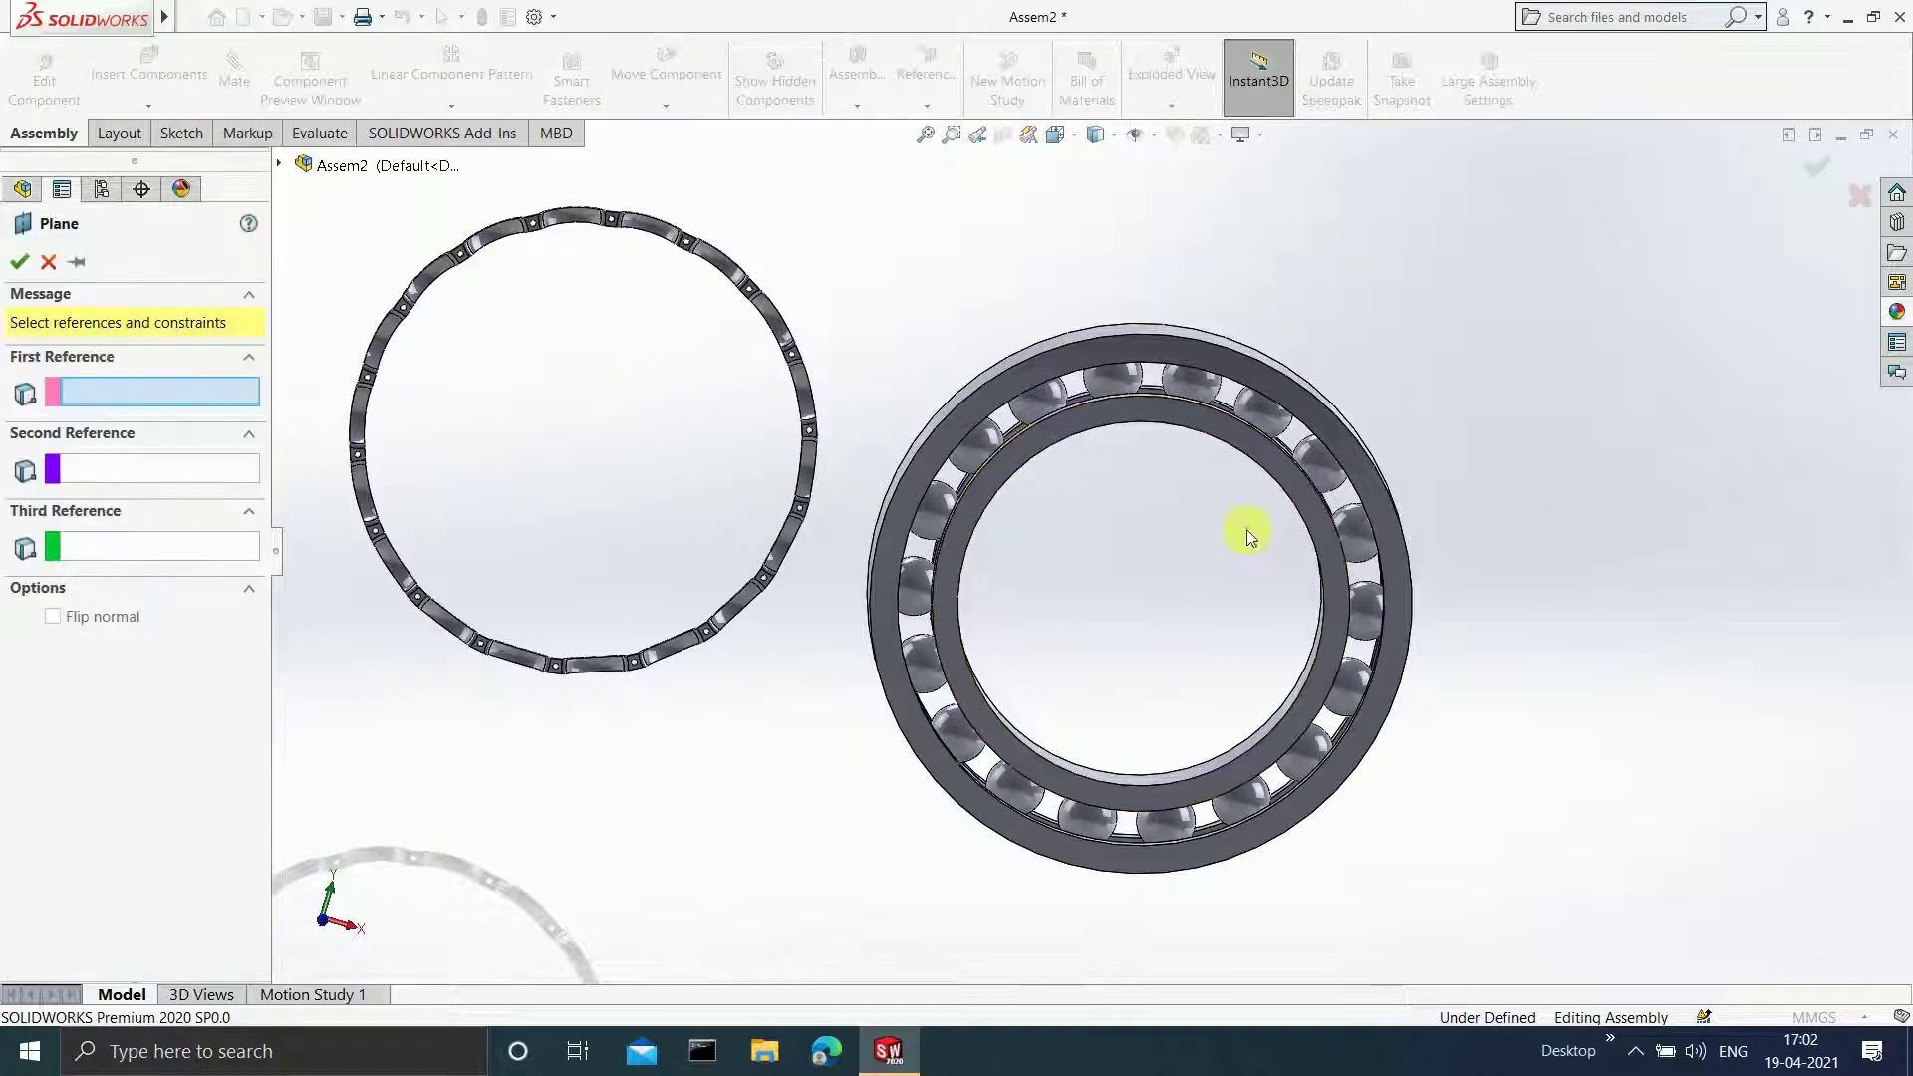
{"action": "left_click", "coordinate": [1054, 436]}
{"action": "middle_click_drag", "start_coordinate": [1397, 386], "coordinate": [1013, 696]}
{"action": "left_click", "coordinate": [775, 458]}
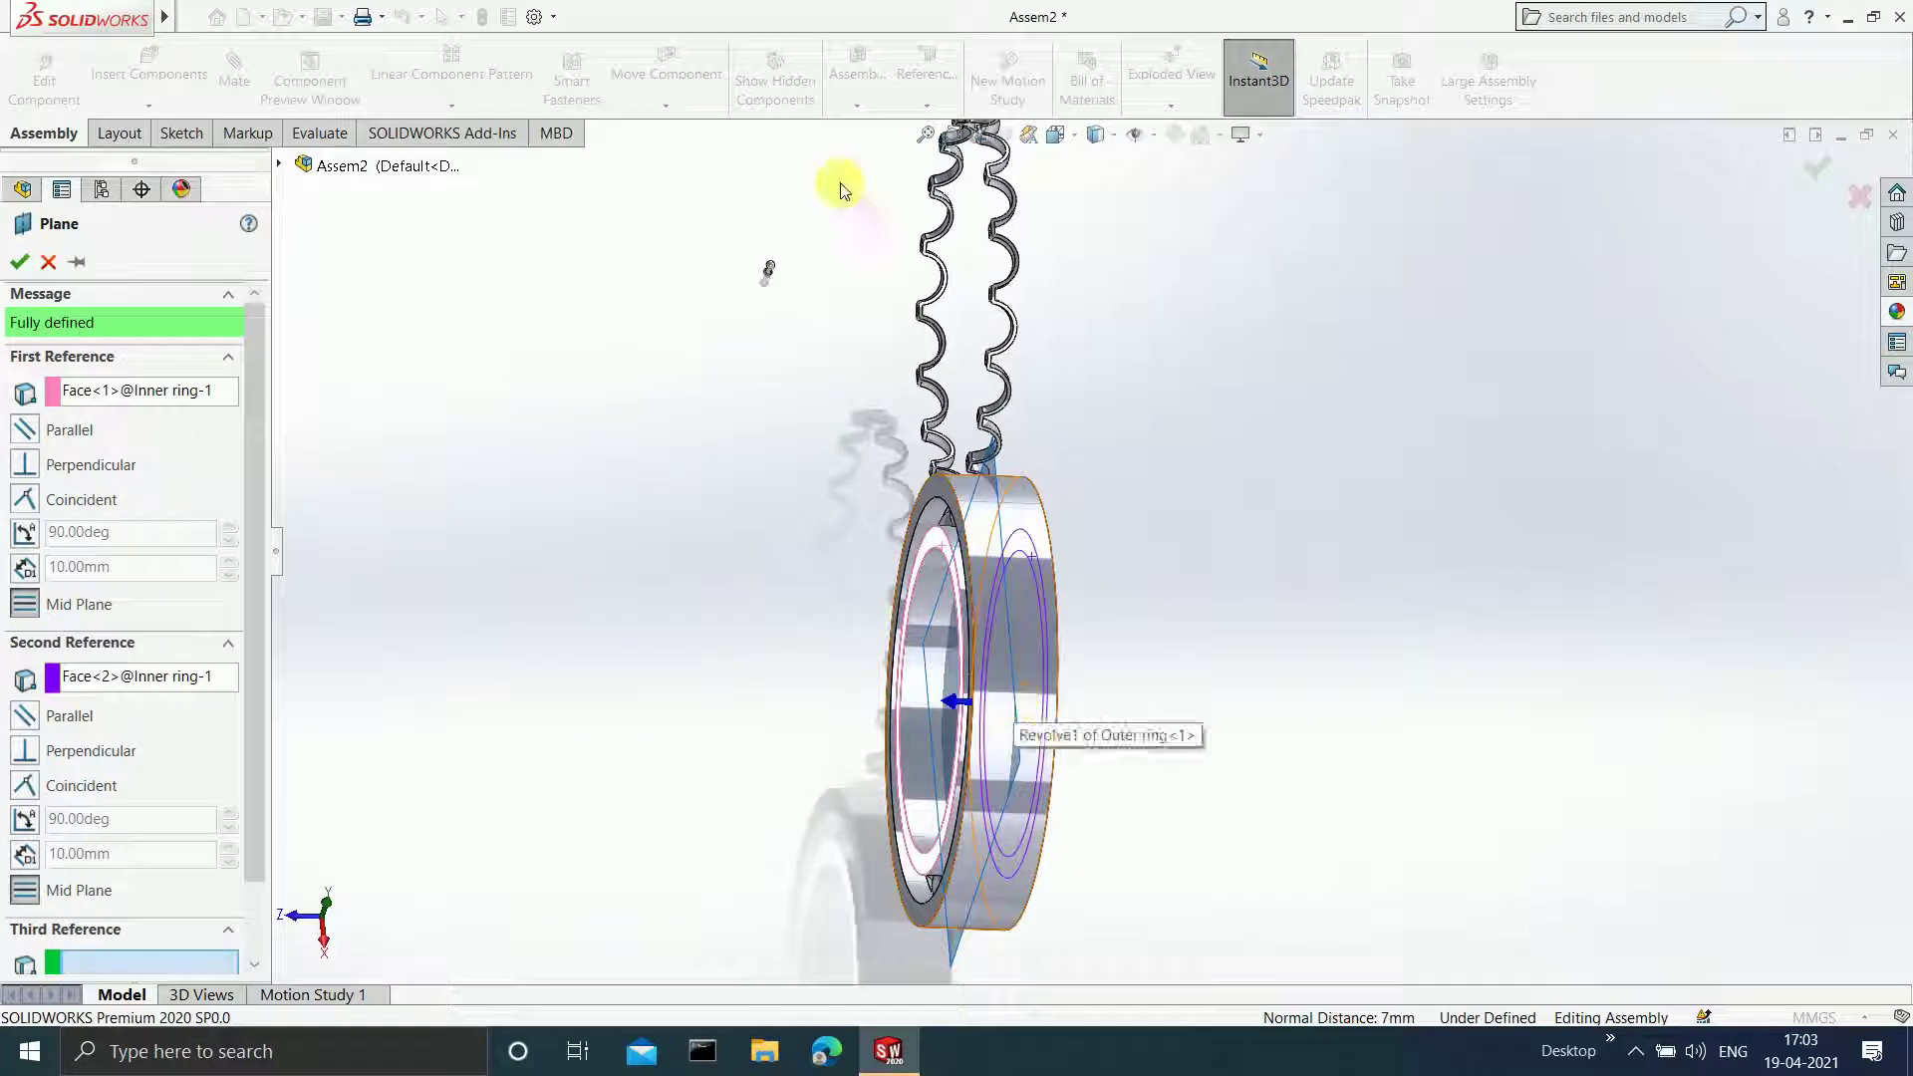
{"action": "left_click", "coordinate": [19, 263]}
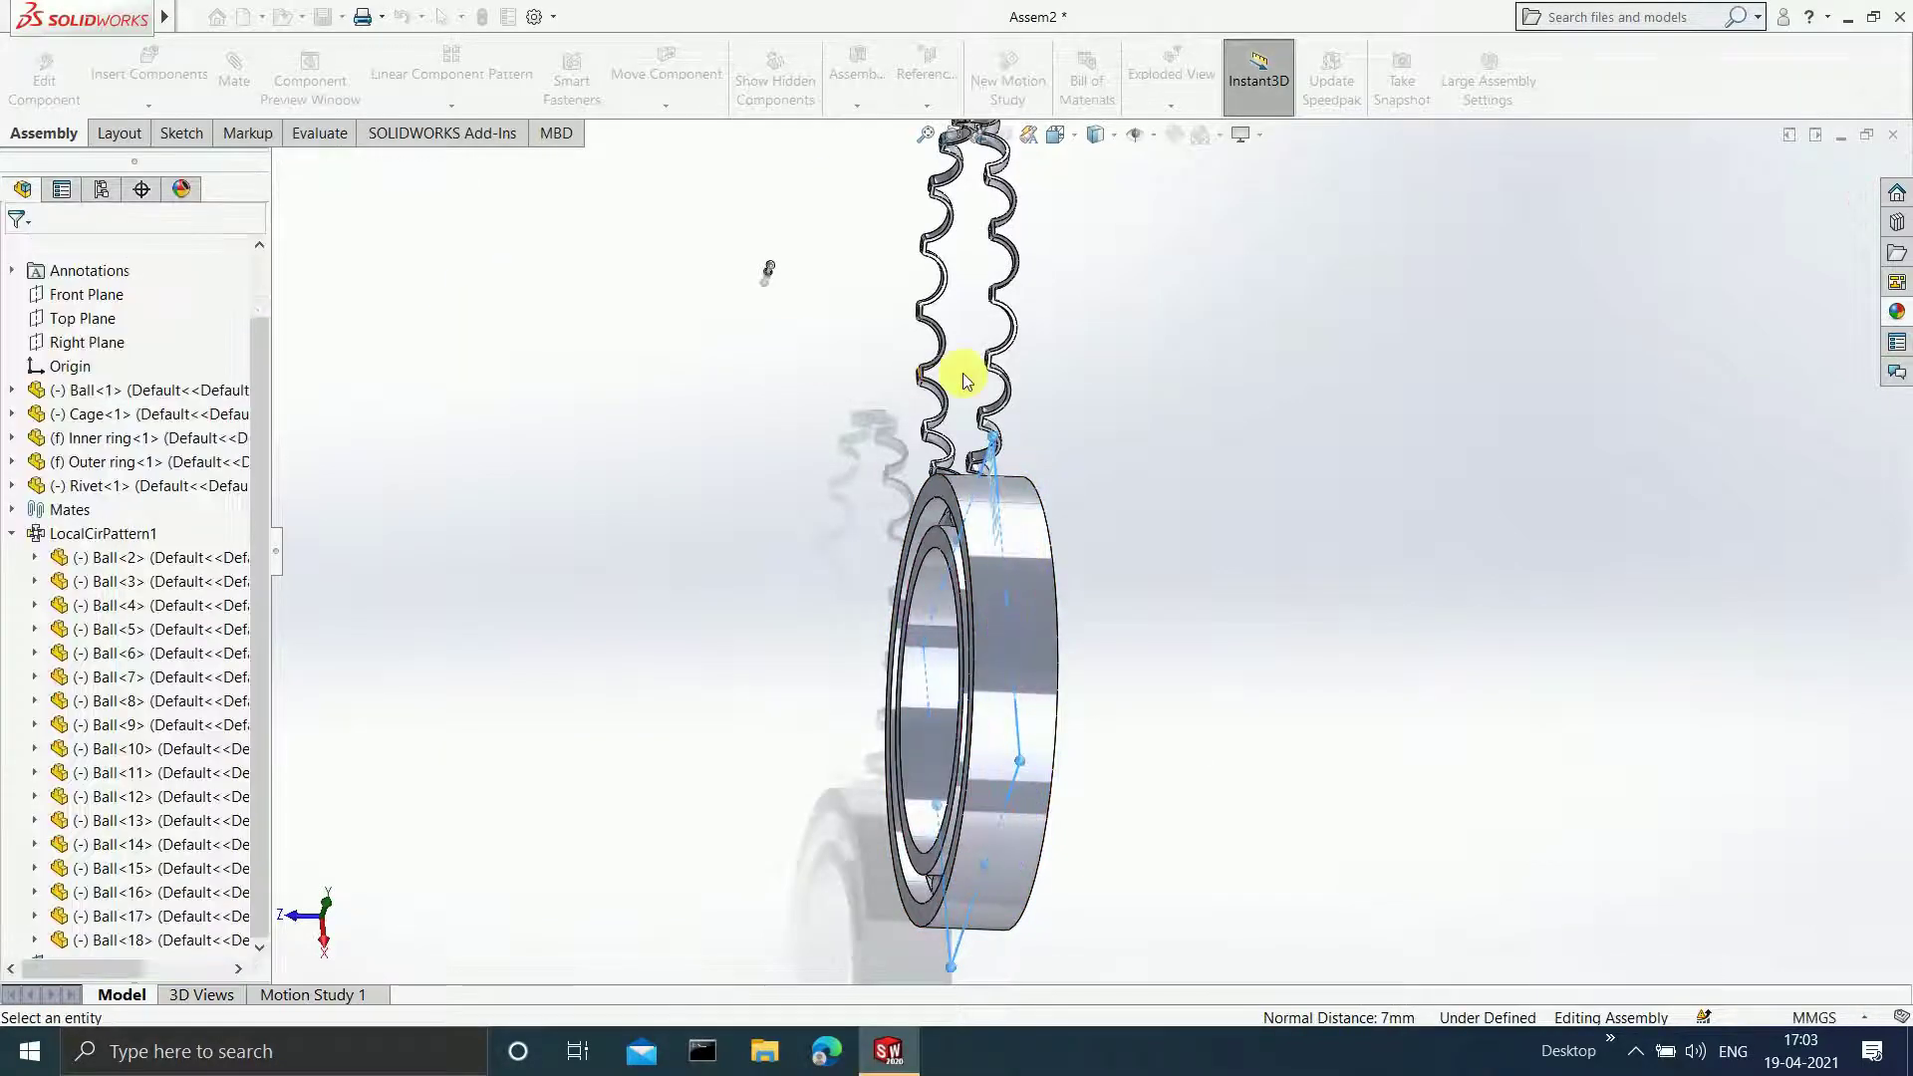
- Add a coincident mate between the cage's flat face around a rivet hole and the rings' mid plane, and finish mating
{"action": "scroll", "coordinate": [1036, 492], "scroll_direction": "up", "scroll_amount": 3}
{"action": "middle_click_drag", "start_coordinate": [1036, 493], "coordinate": [1156, 596]}
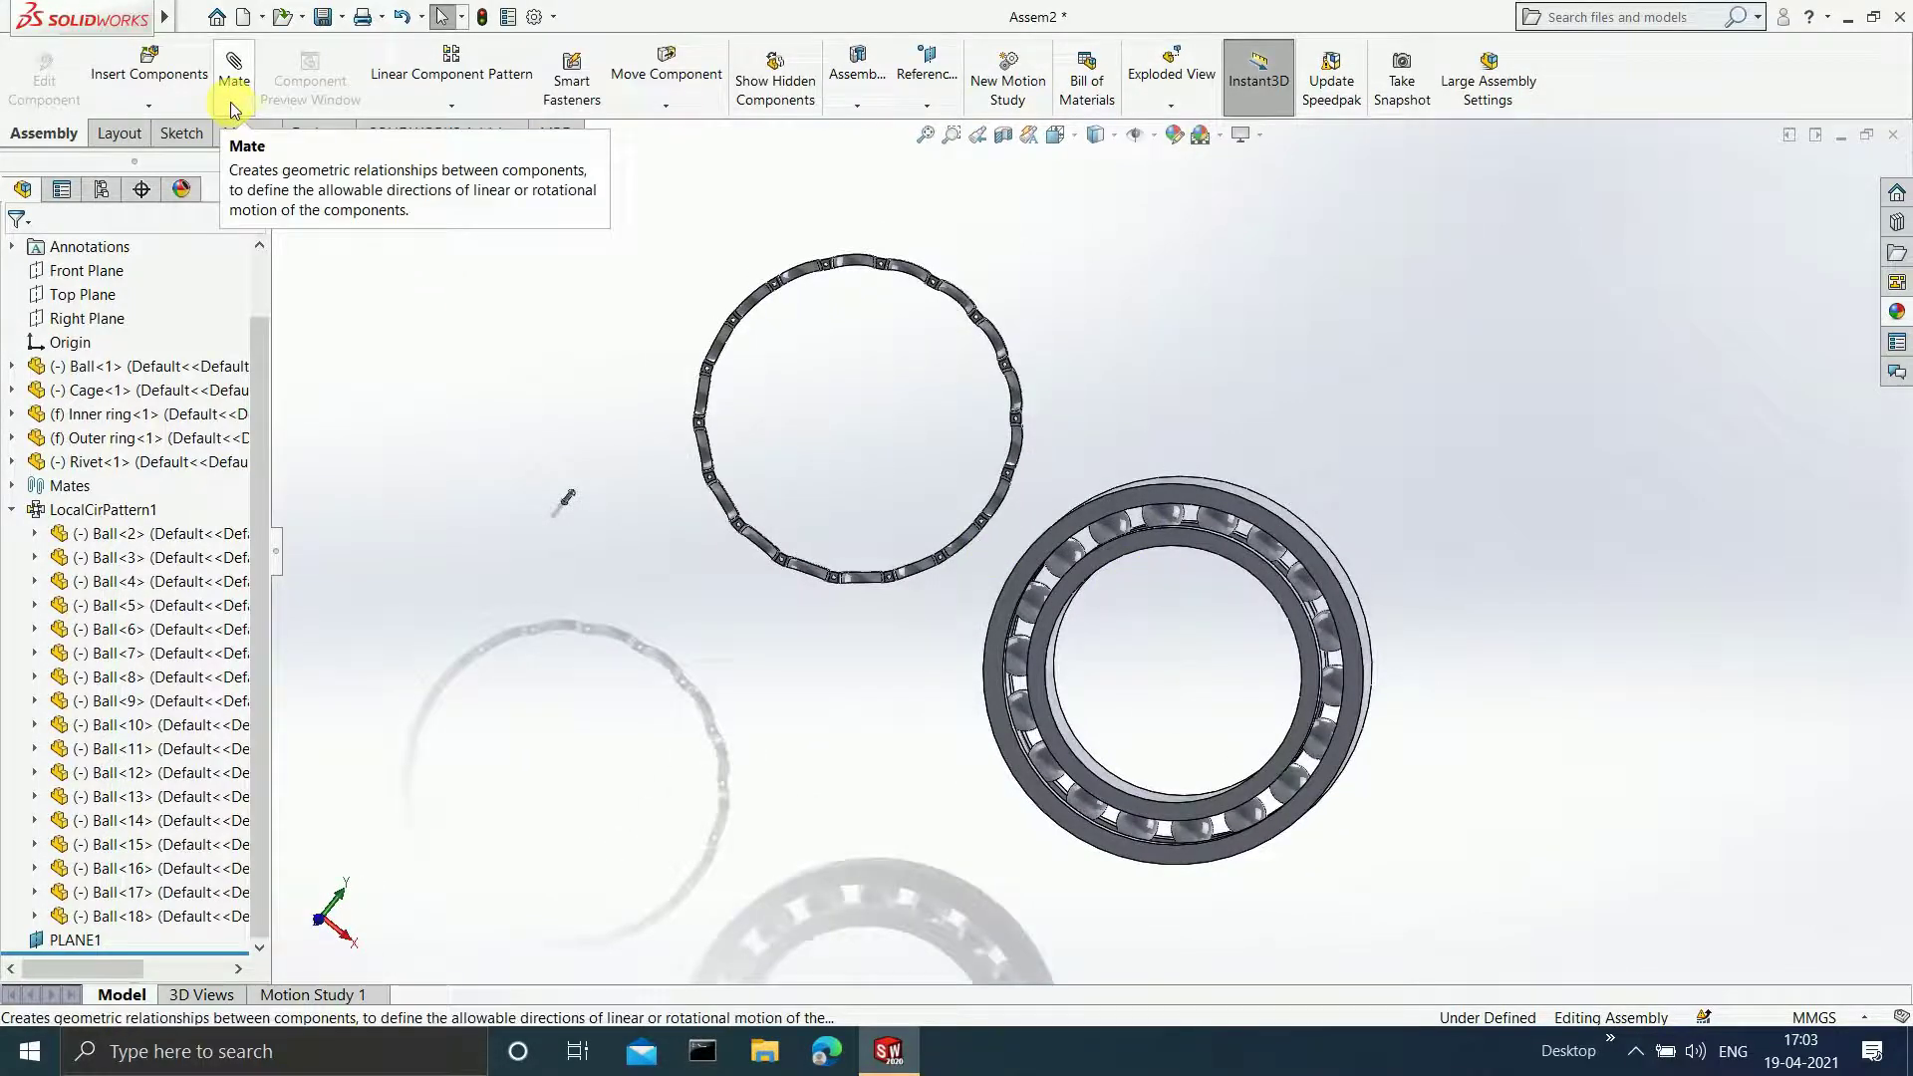
{"action": "left_click", "coordinate": [234, 65]}
{"action": "scroll", "coordinate": [902, 341], "scroll_direction": "down", "scroll_amount": 5}
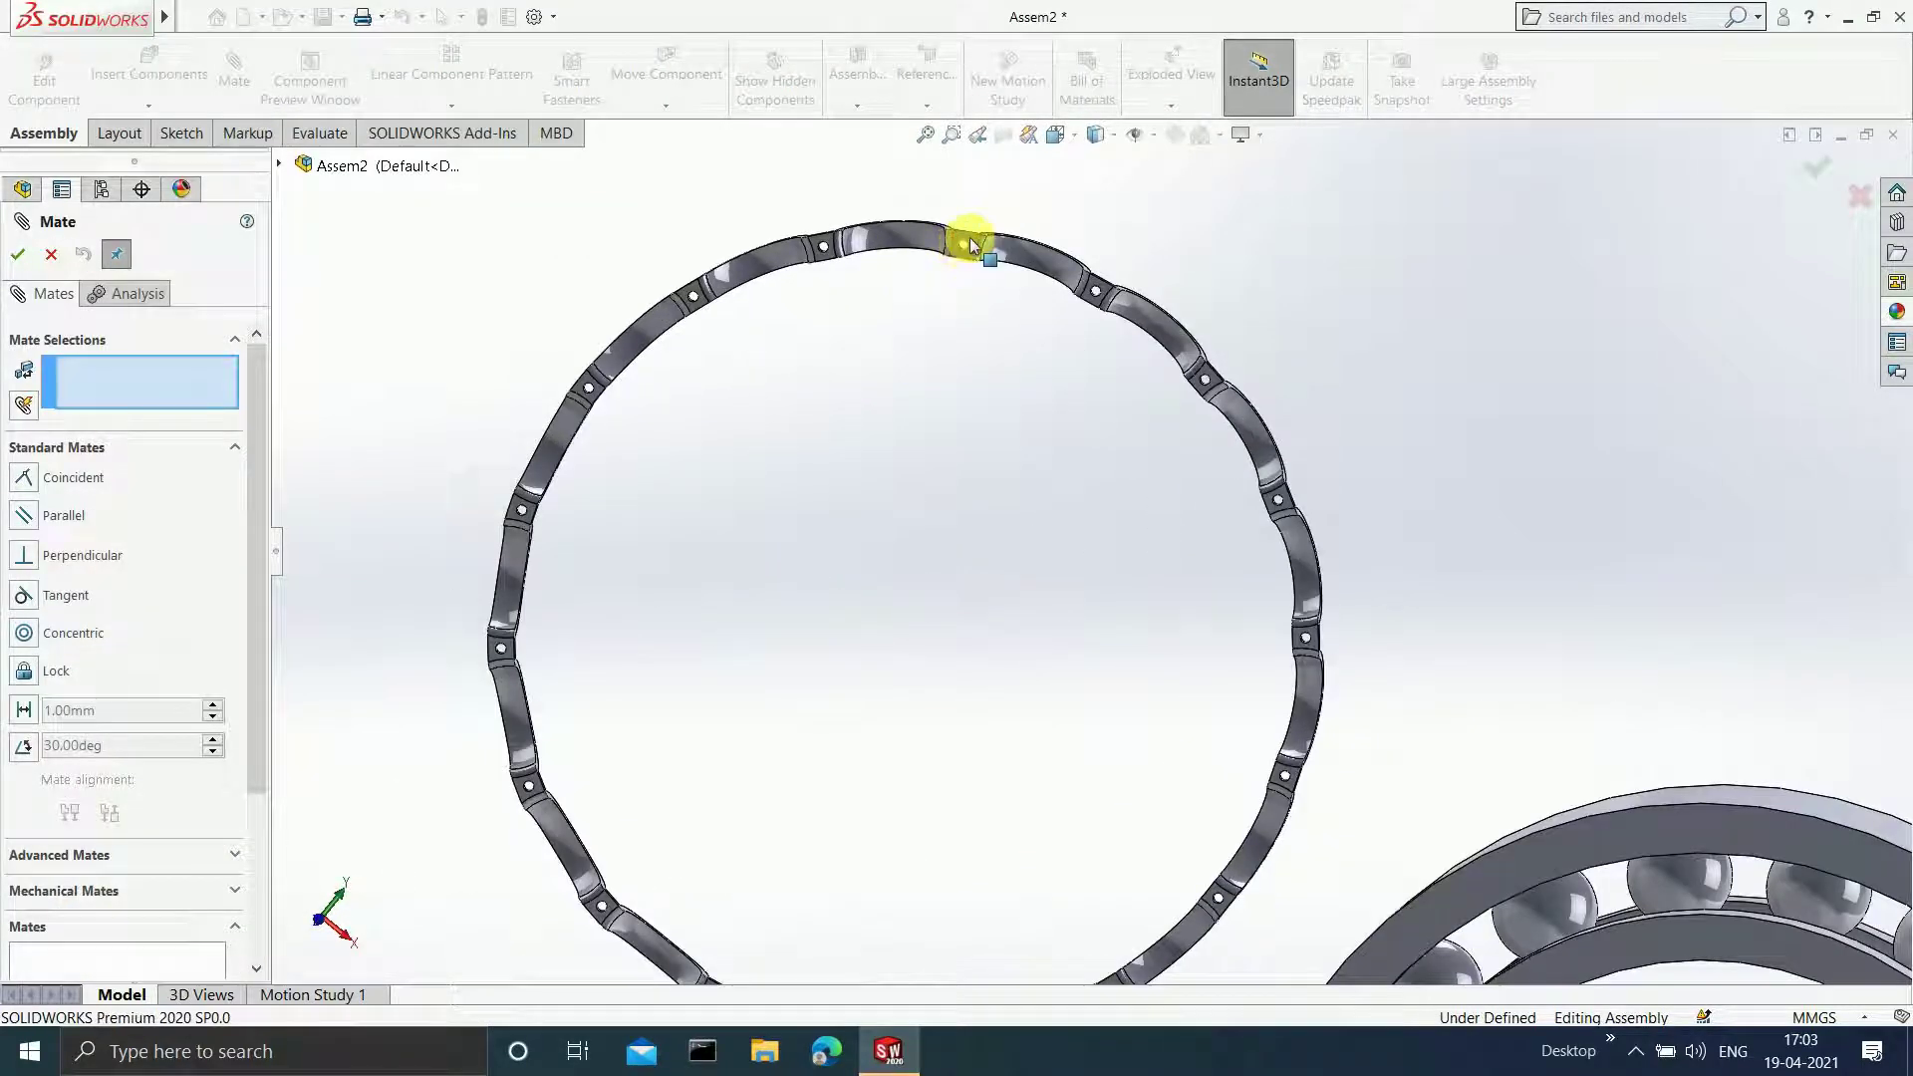
{"action": "left_click", "coordinate": [971, 244]}
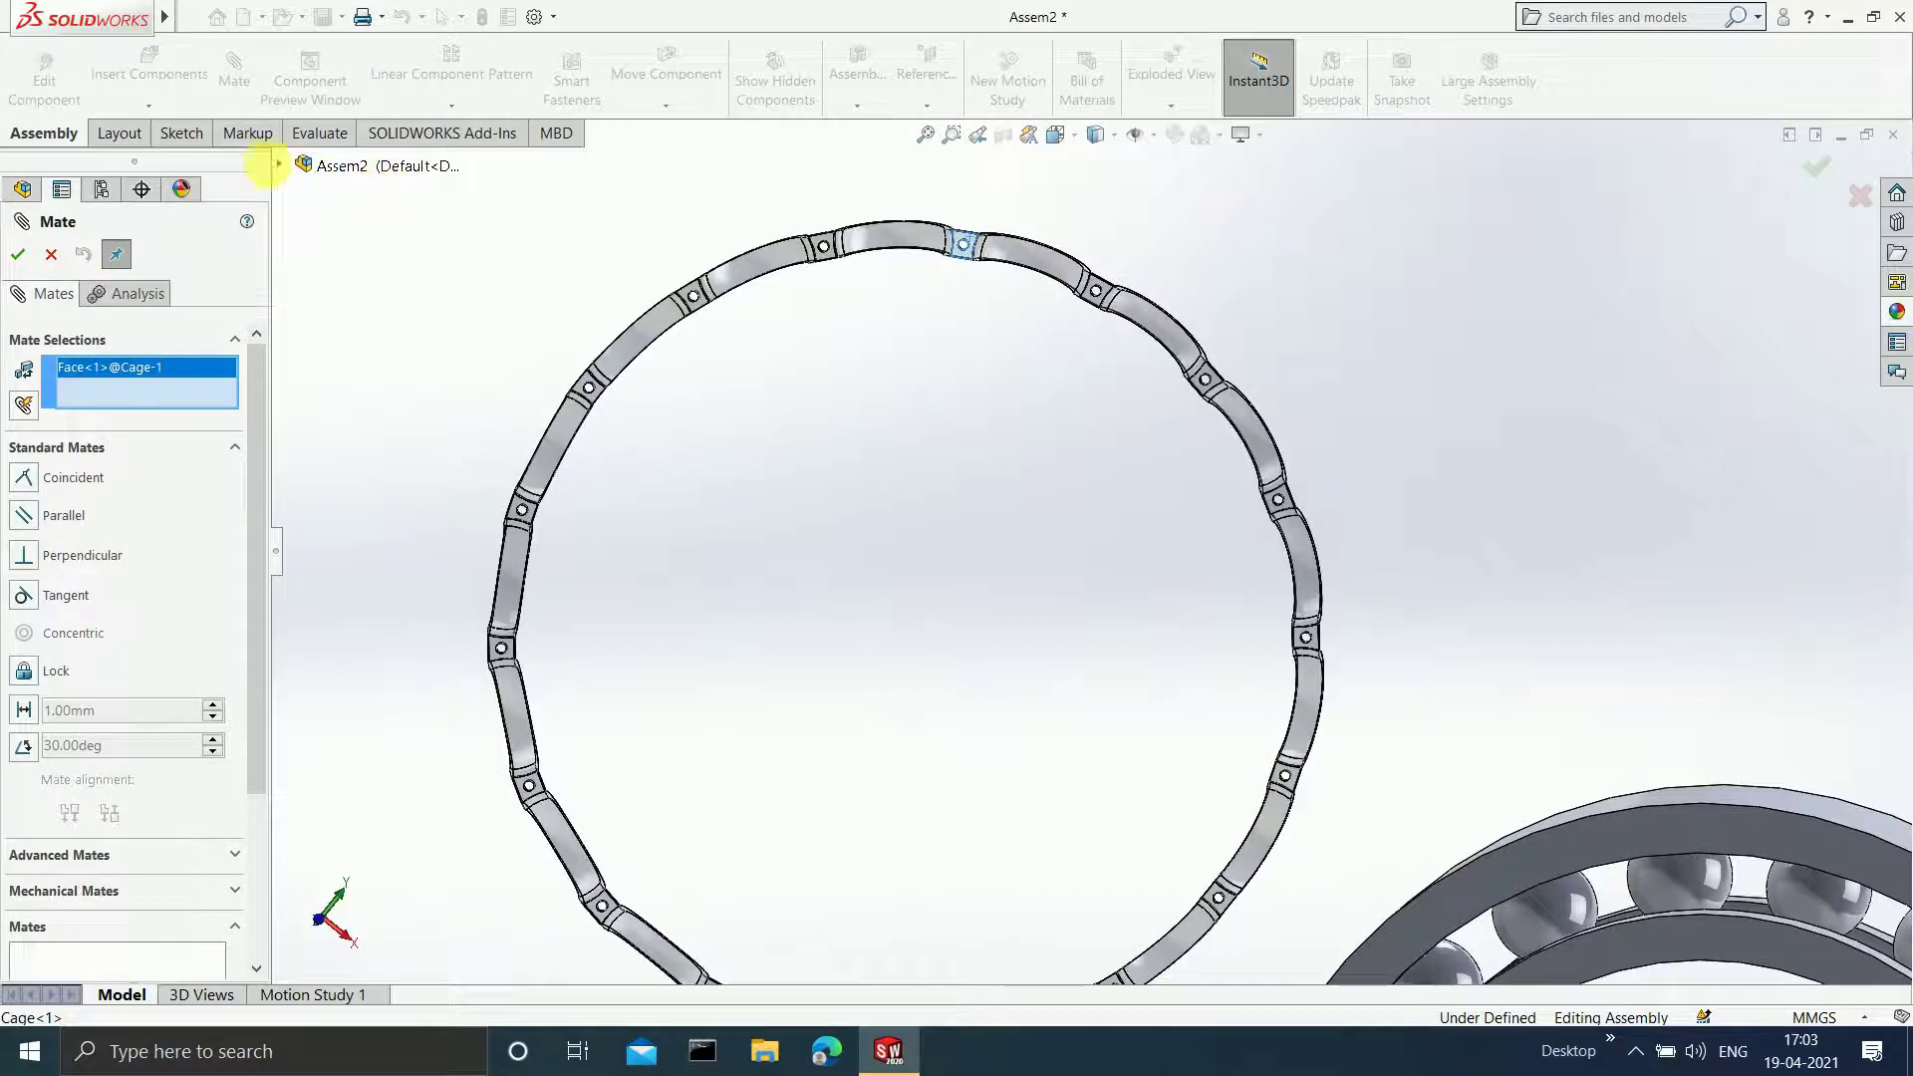
{"action": "left_click", "coordinate": [280, 166]}
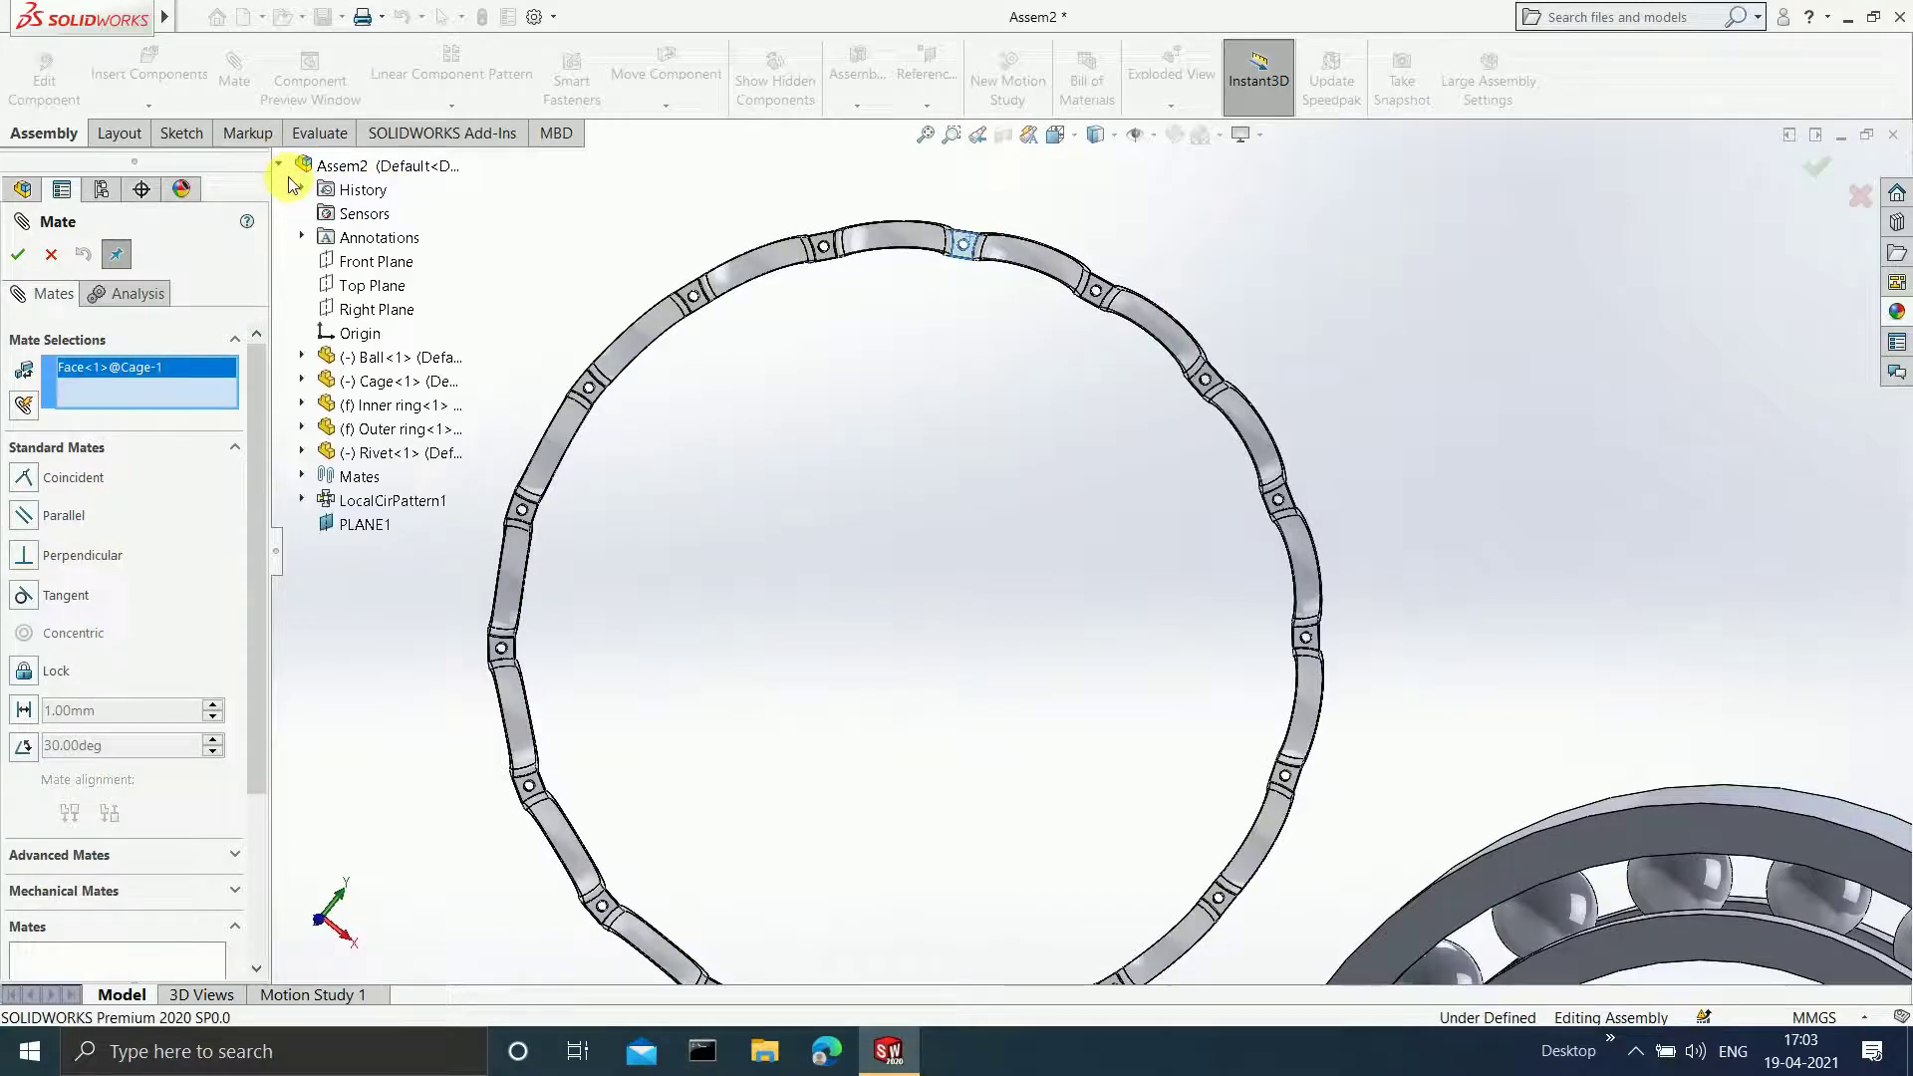
{"action": "left_click", "coordinate": [362, 524]}
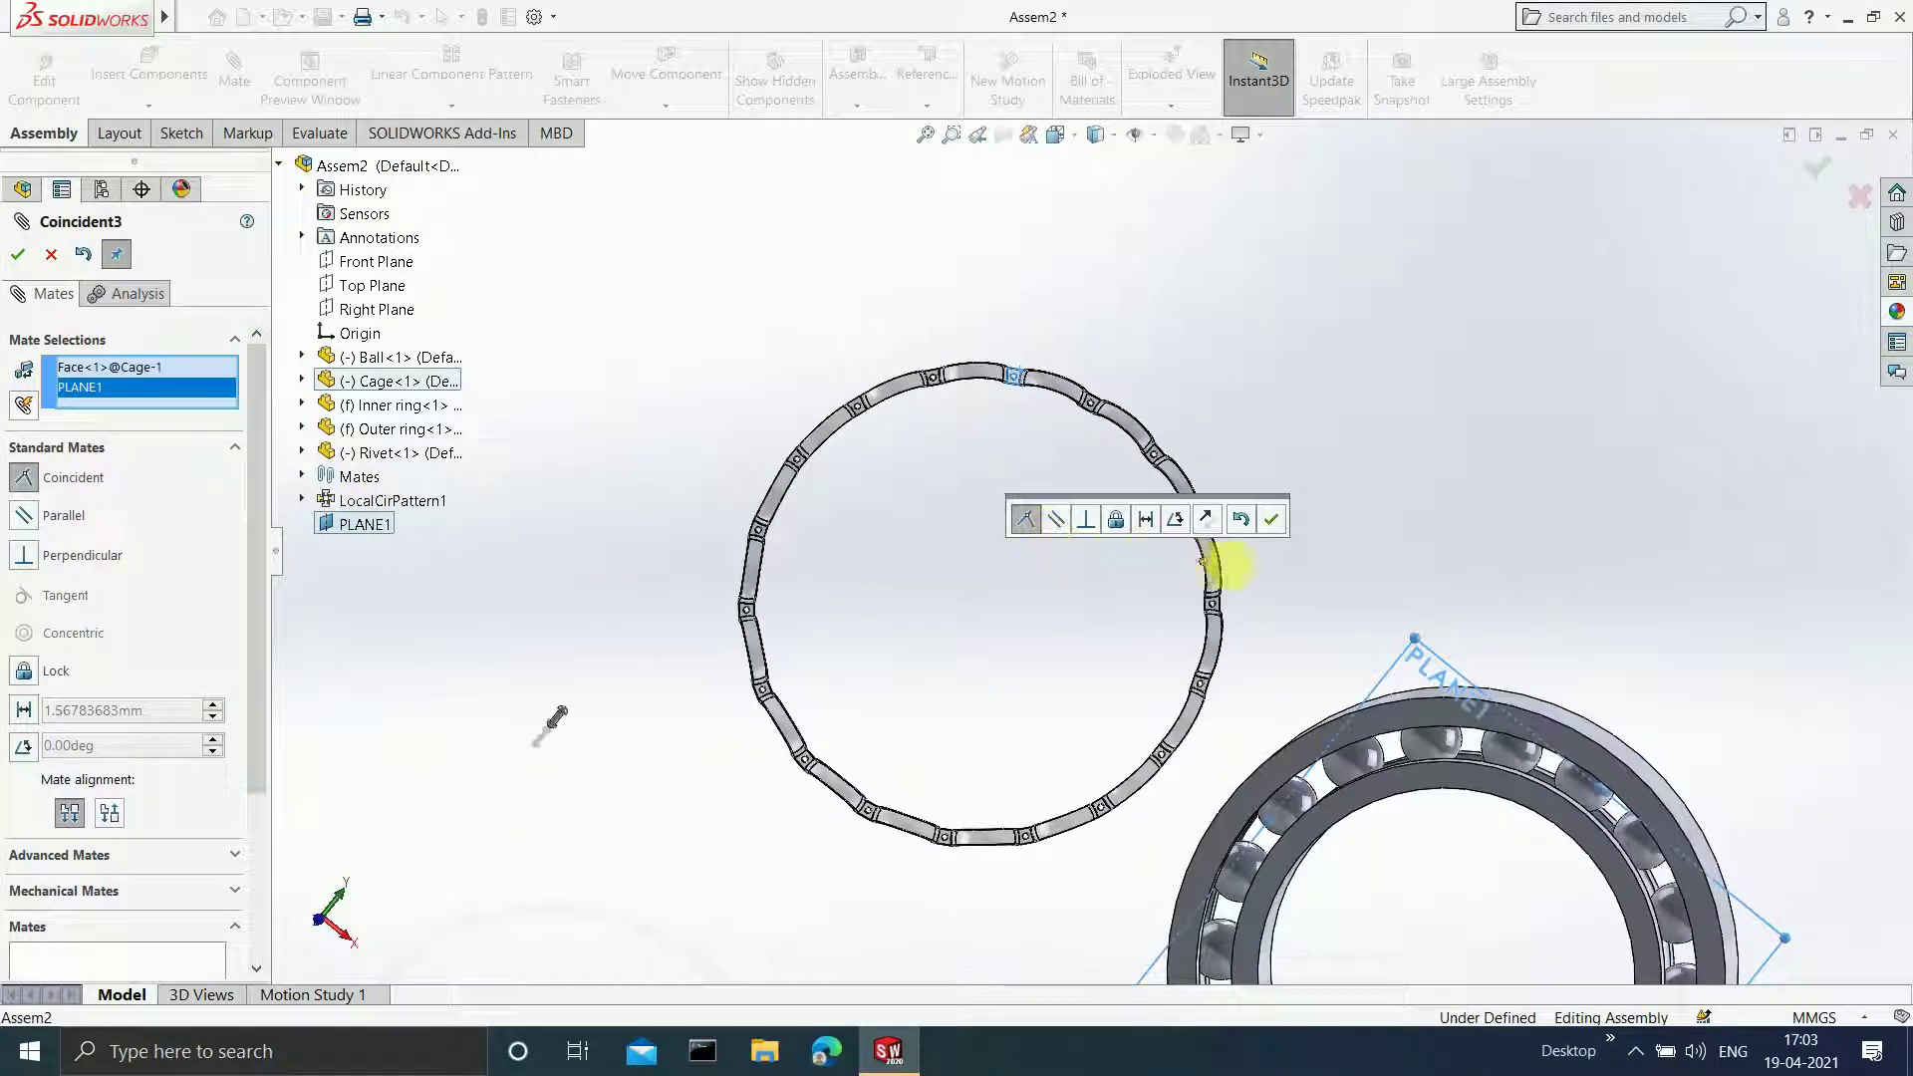
{"action": "left_click", "coordinate": [1273, 525]}
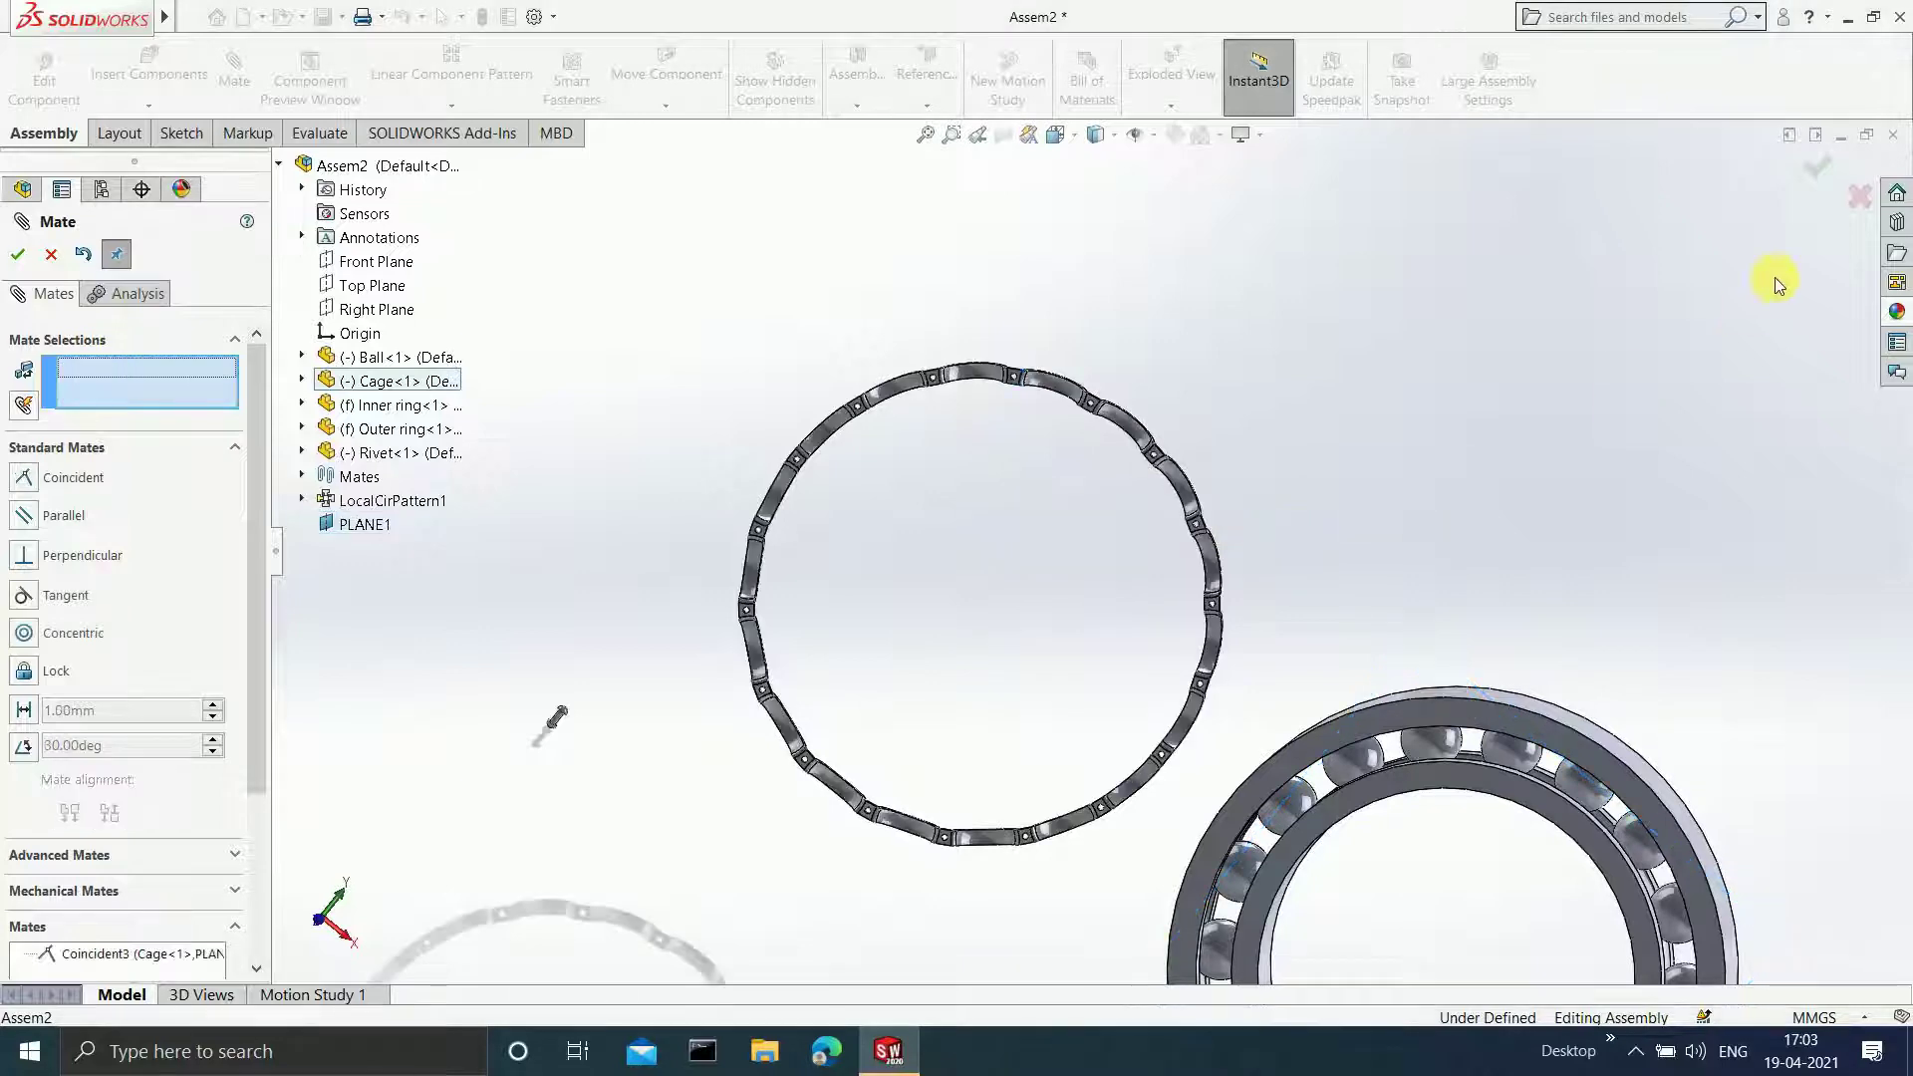
{"action": "left_click", "coordinate": [1816, 171]}
{"action": "scroll", "coordinate": [1395, 658], "scroll_direction": "up", "scroll_amount": 4}
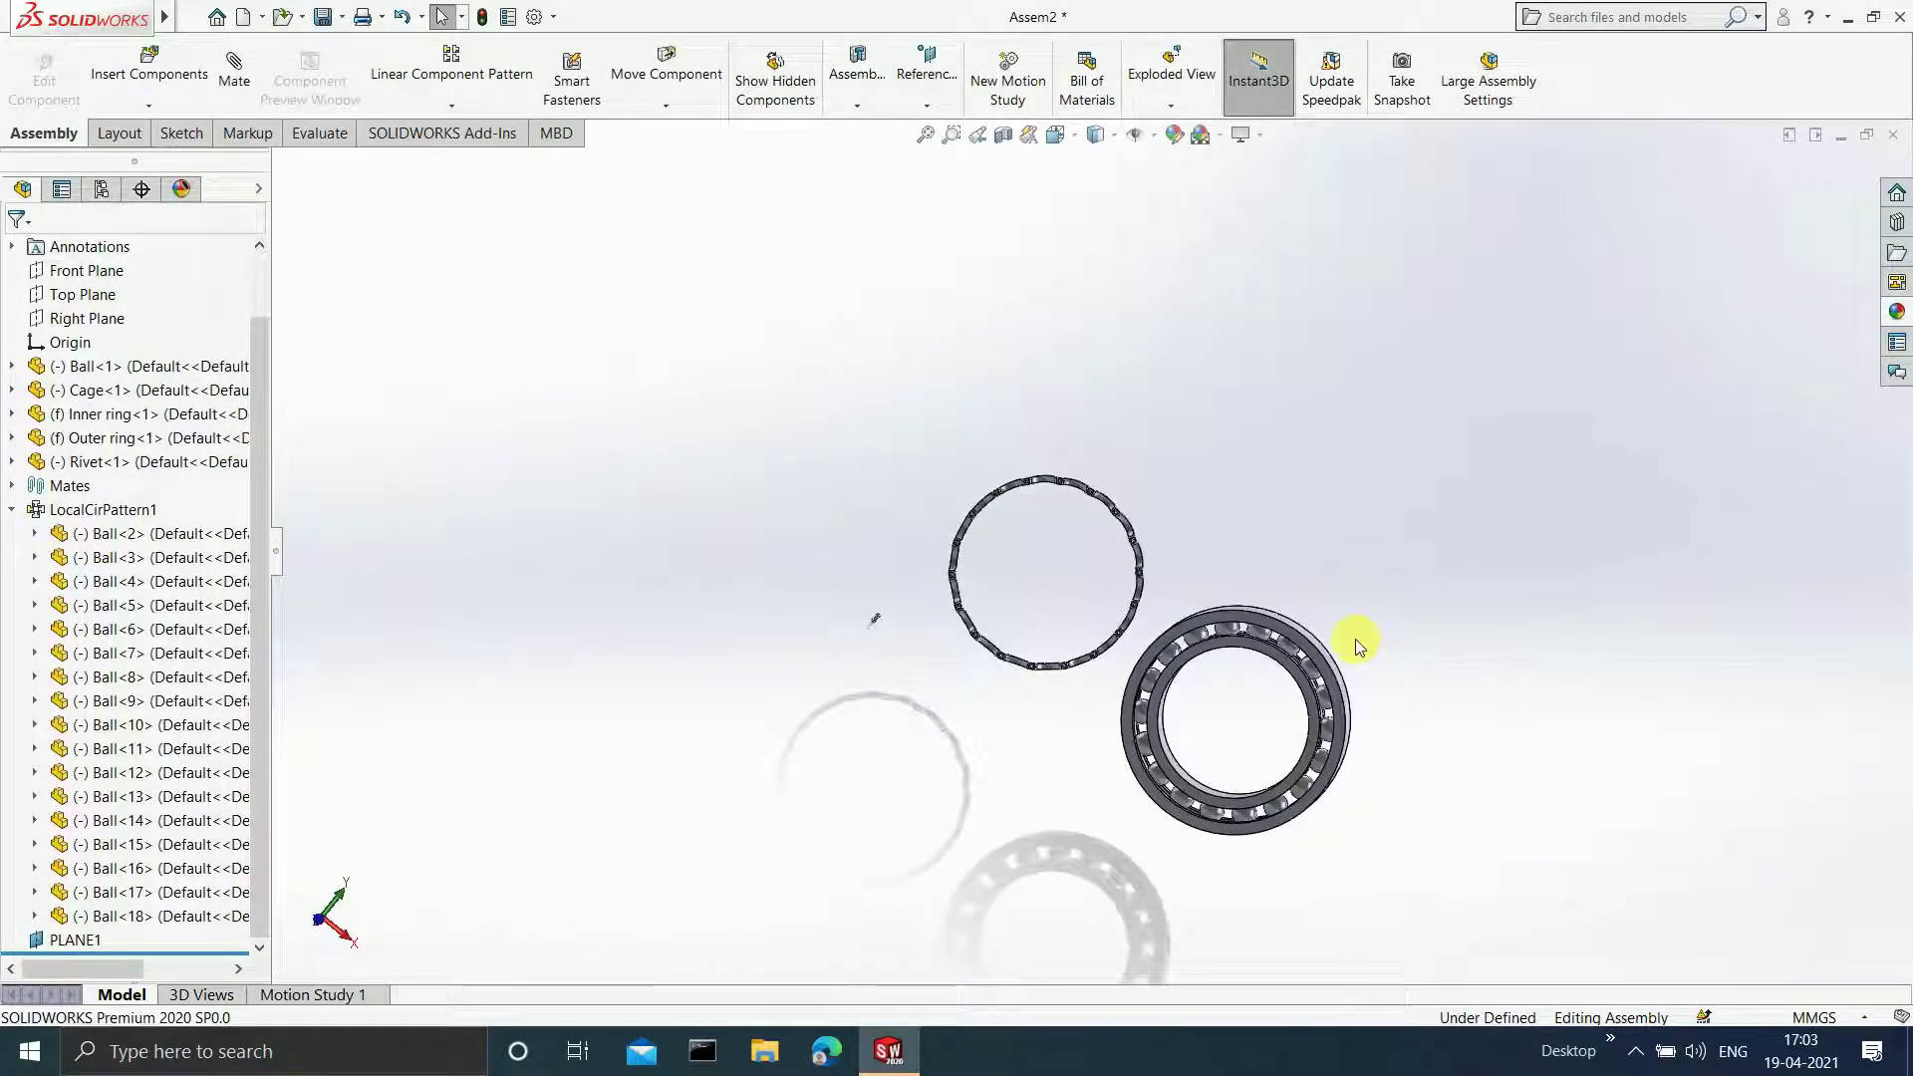
{"action": "scroll", "coordinate": [1315, 675], "scroll_direction": "down", "scroll_amount": 3}
{"action": "scroll", "coordinate": [1305, 767], "scroll_direction": "up", "scroll_amount": 3}
{"action": "scroll", "coordinate": [913, 700], "scroll_direction": "down", "scroll_amount": 4}
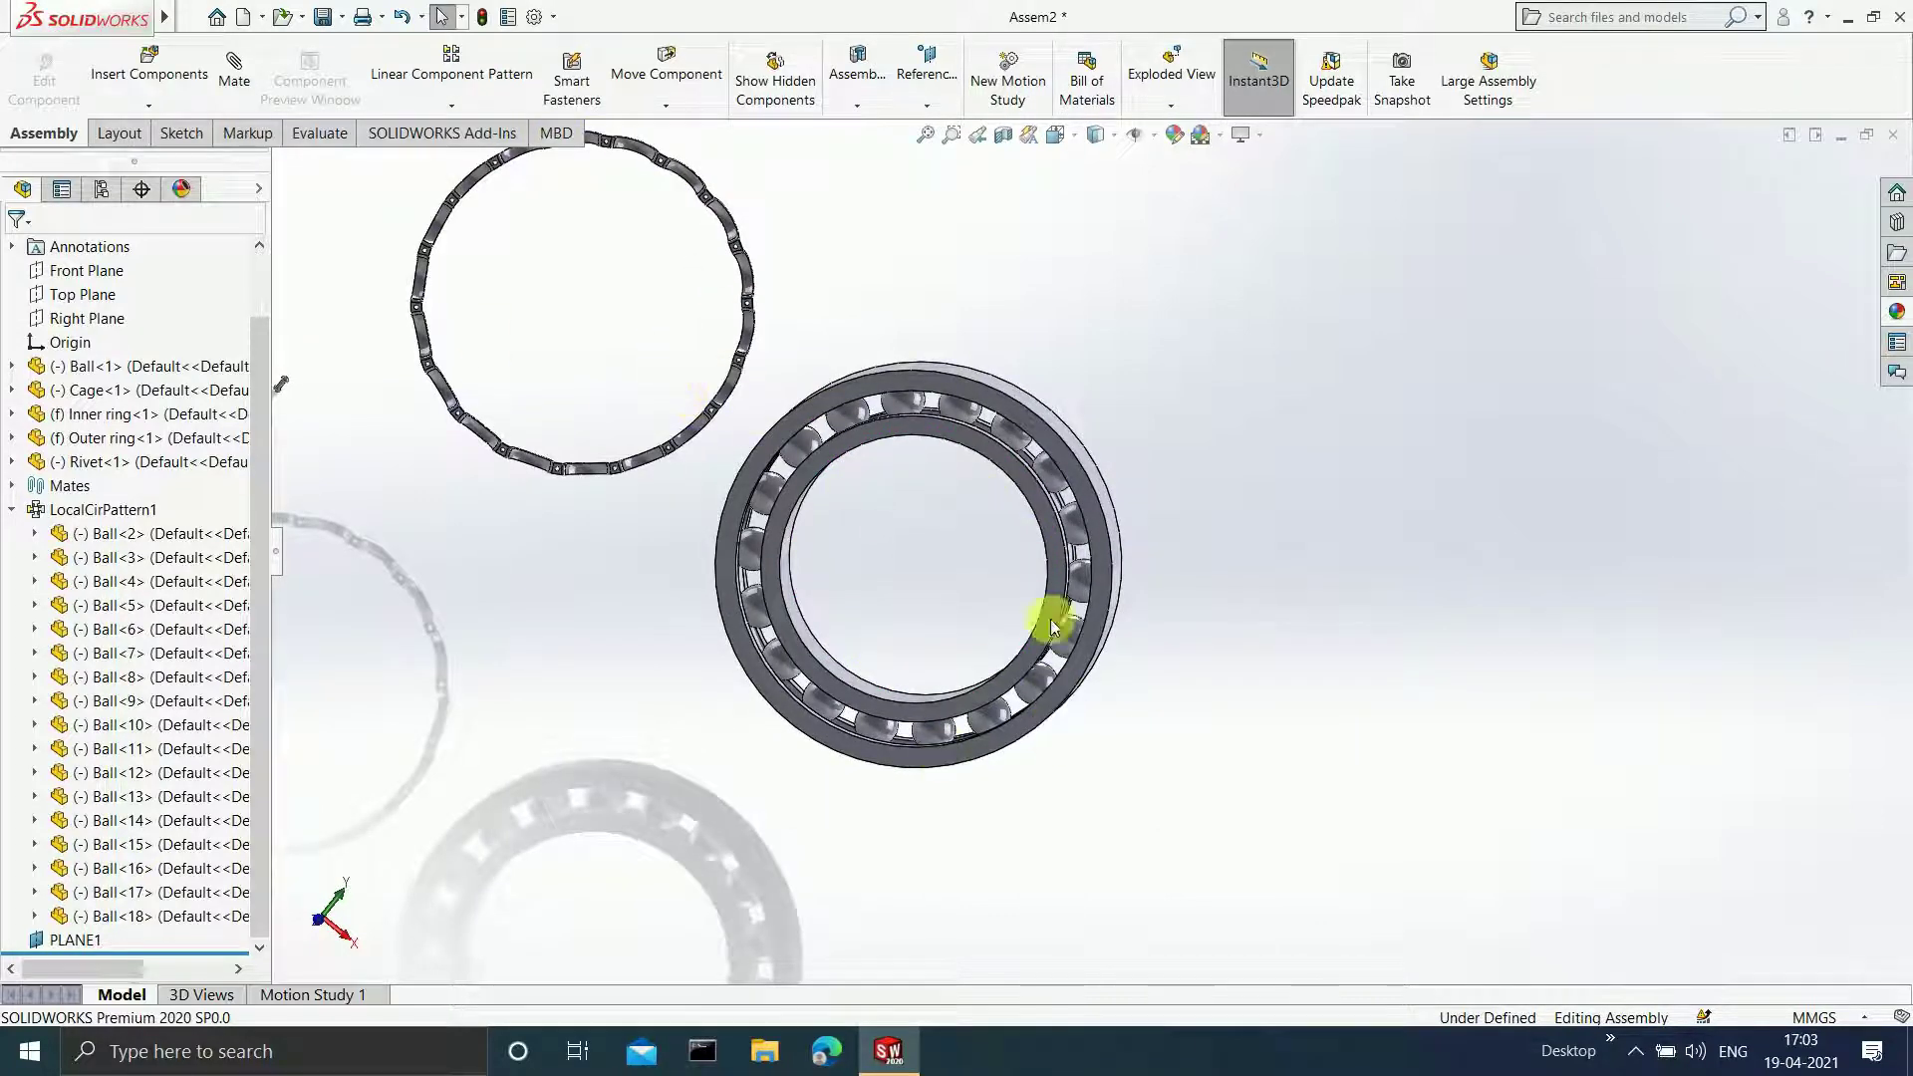
{"action": "scroll", "coordinate": [626, 277], "scroll_direction": "up", "scroll_amount": 3}
{"action": "scroll", "coordinate": [803, 411], "scroll_direction": "down", "scroll_amount": 2}
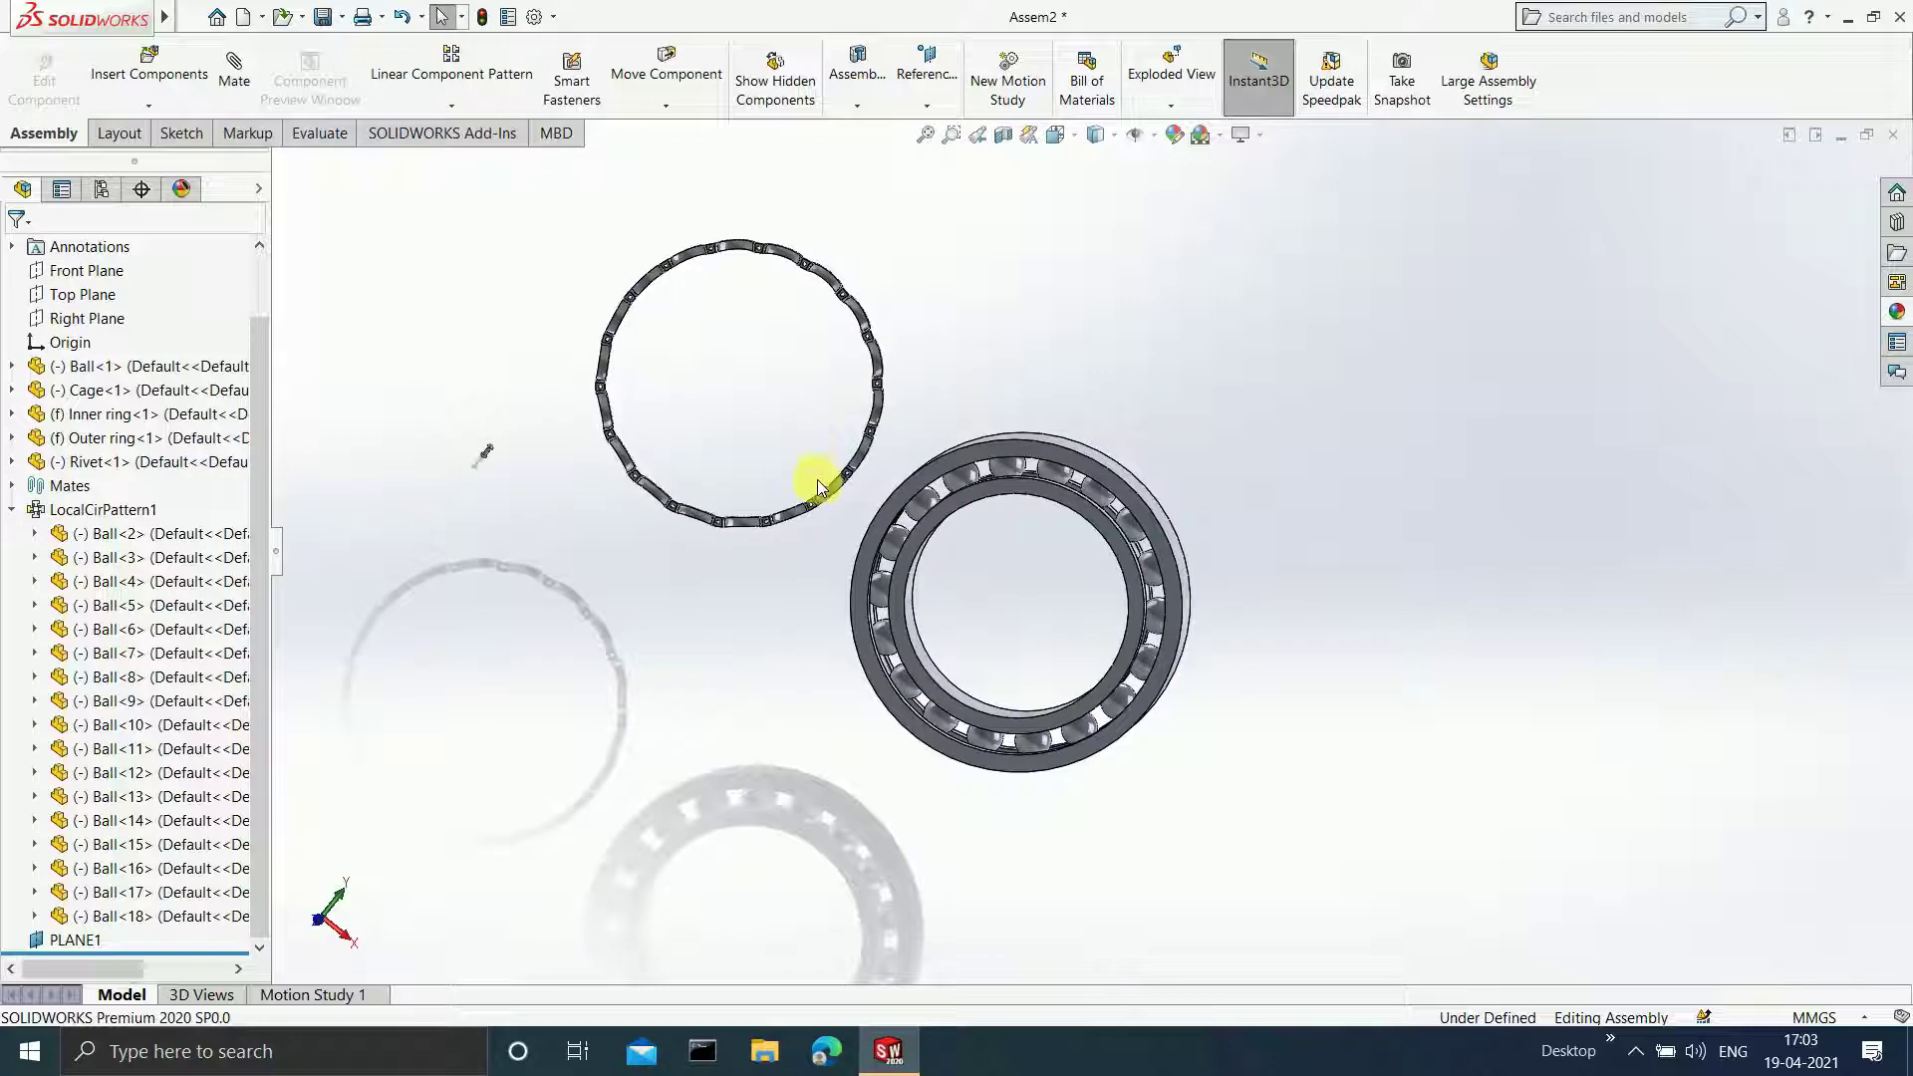
- Create a reference axis through the cylindrical bore face of the inner ring
{"action": "scroll", "coordinate": [931, 442], "scroll_direction": "down", "scroll_amount": 2}
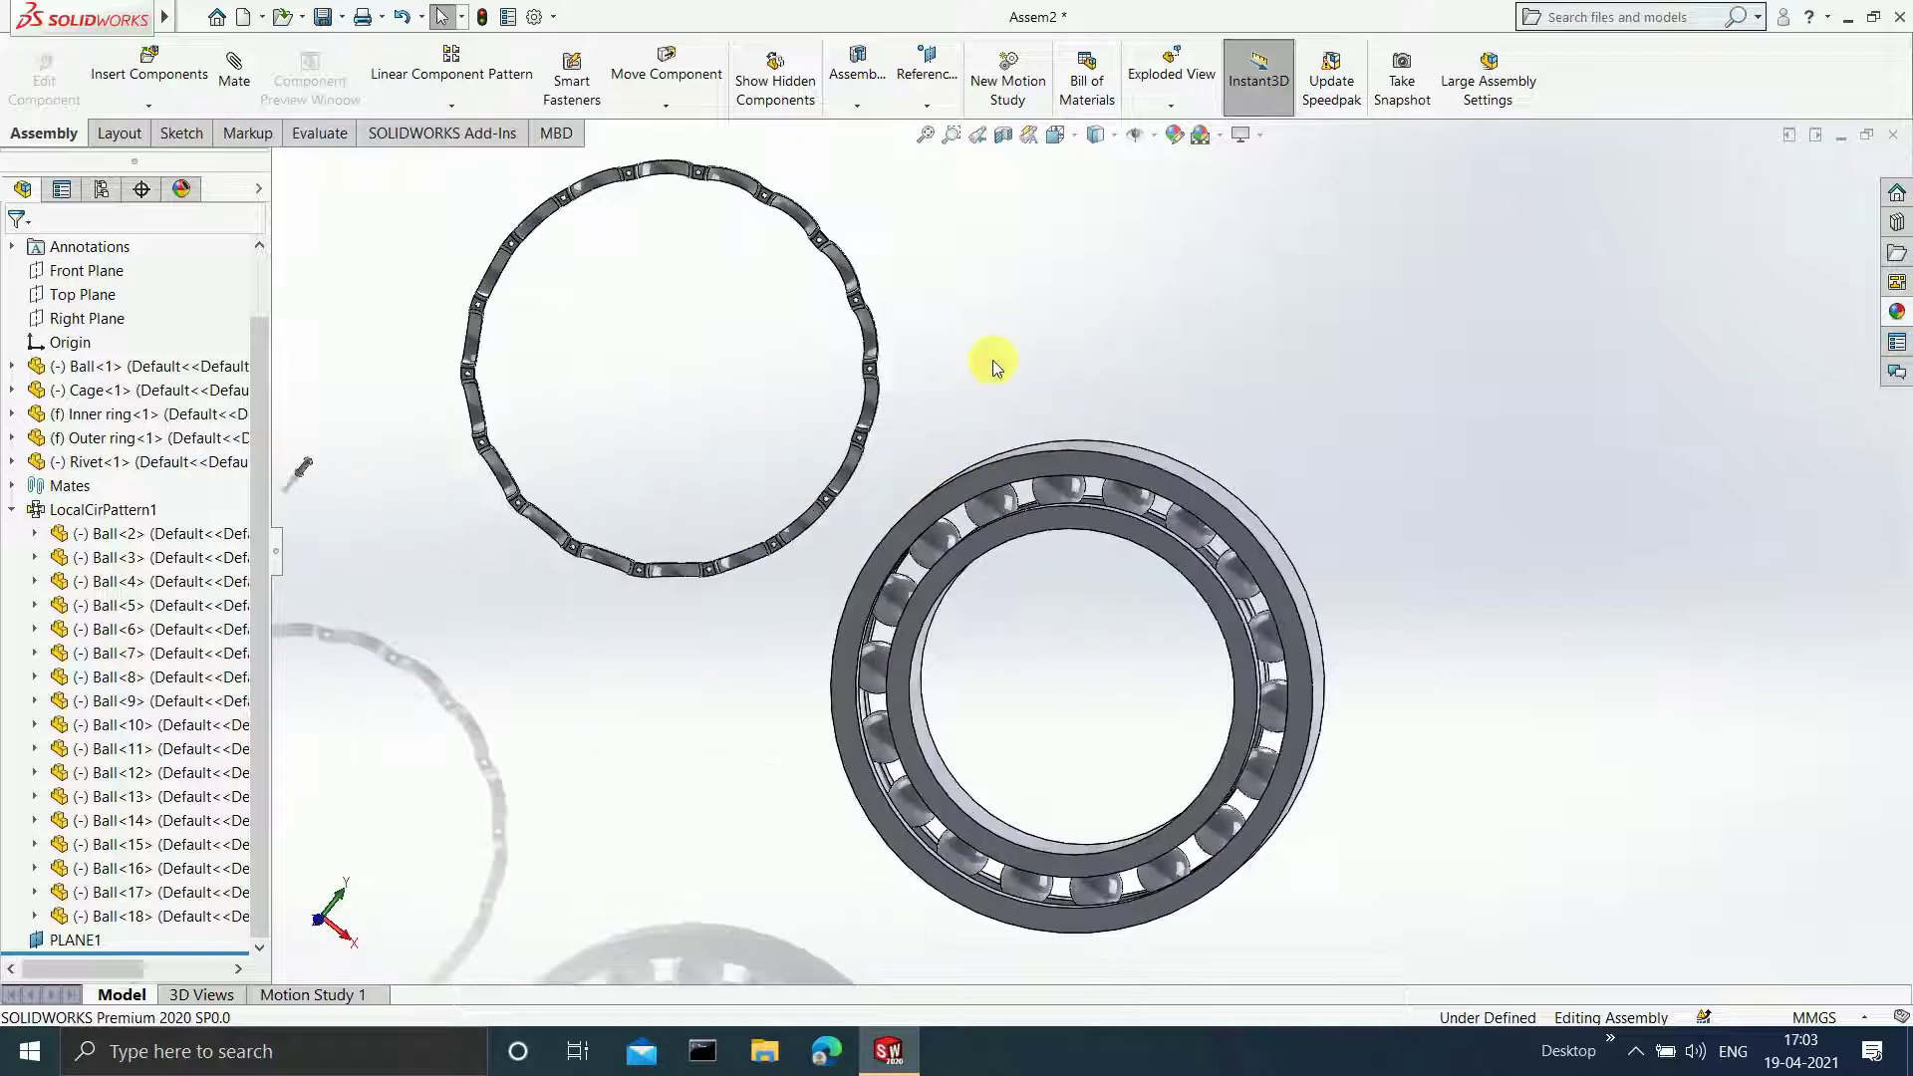
{"action": "left_click", "coordinate": [916, 106]}
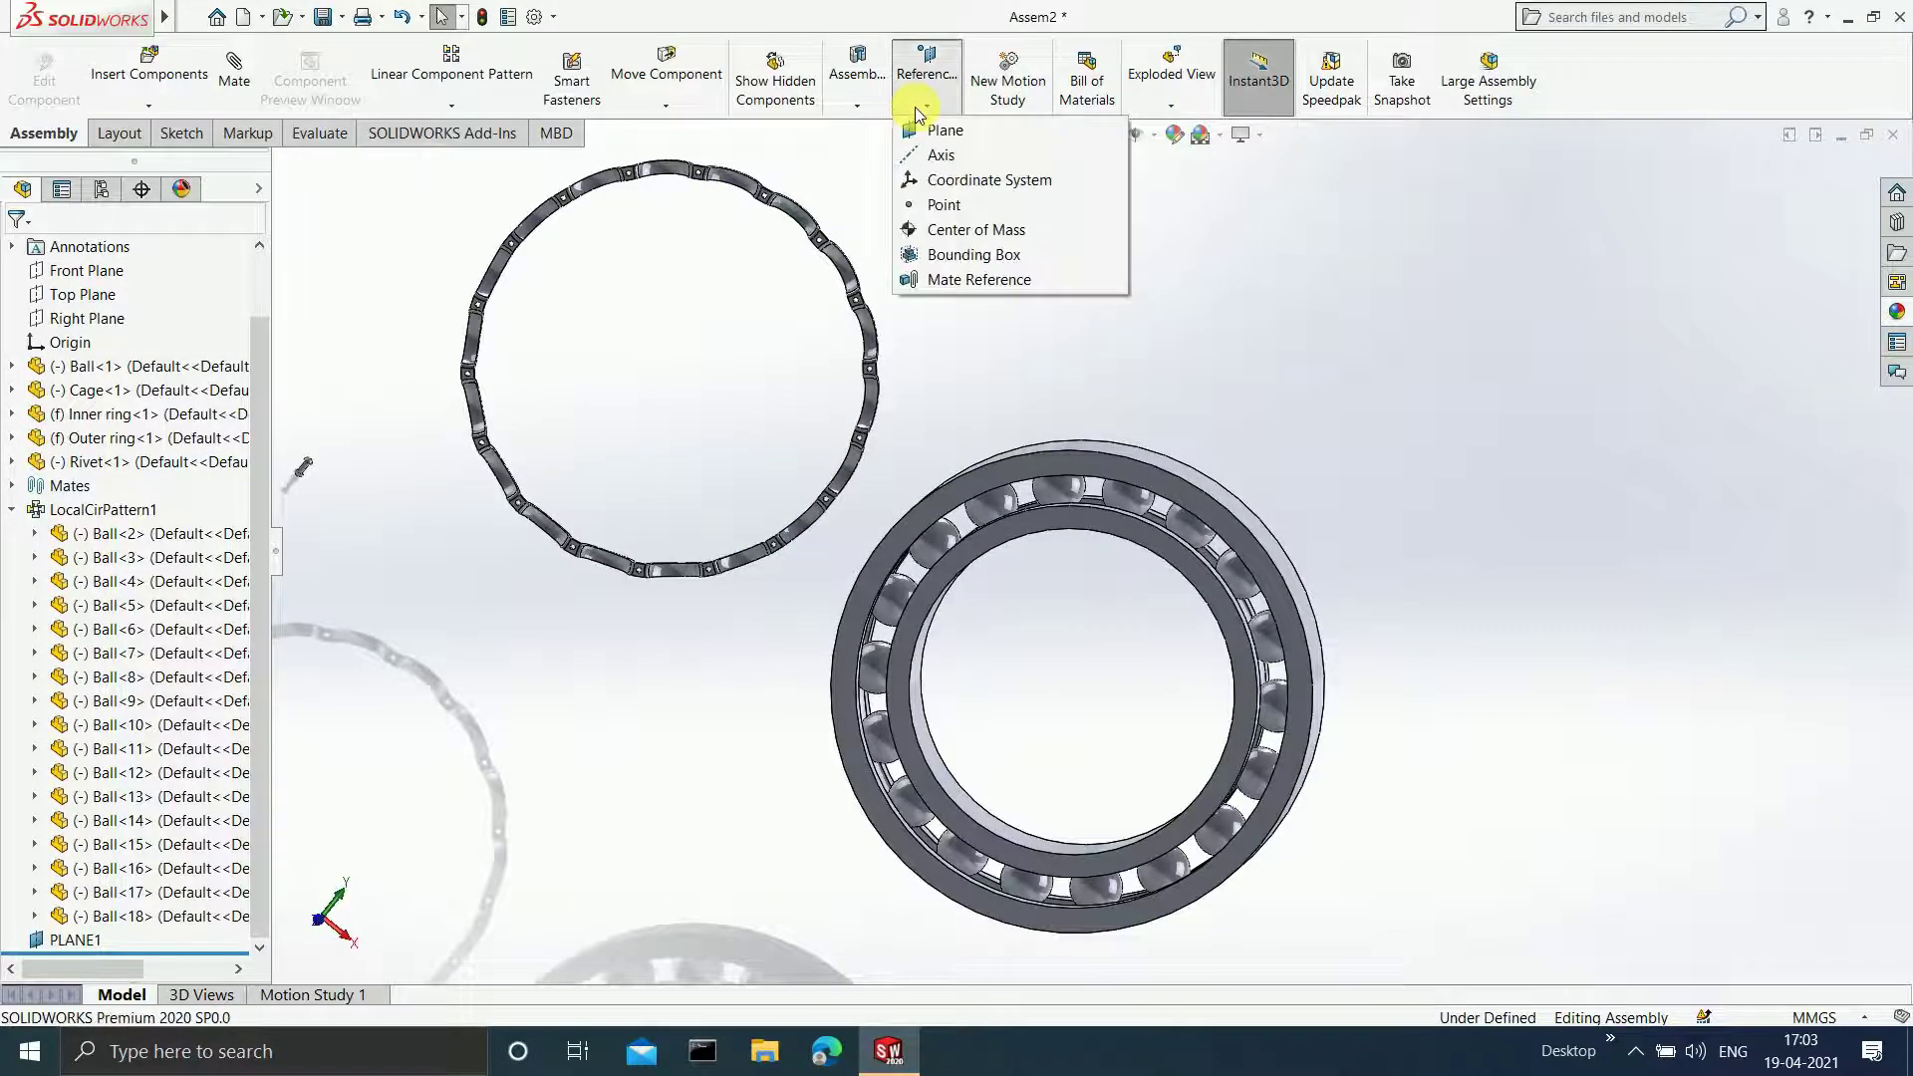
{"action": "left_click", "coordinate": [942, 155]}
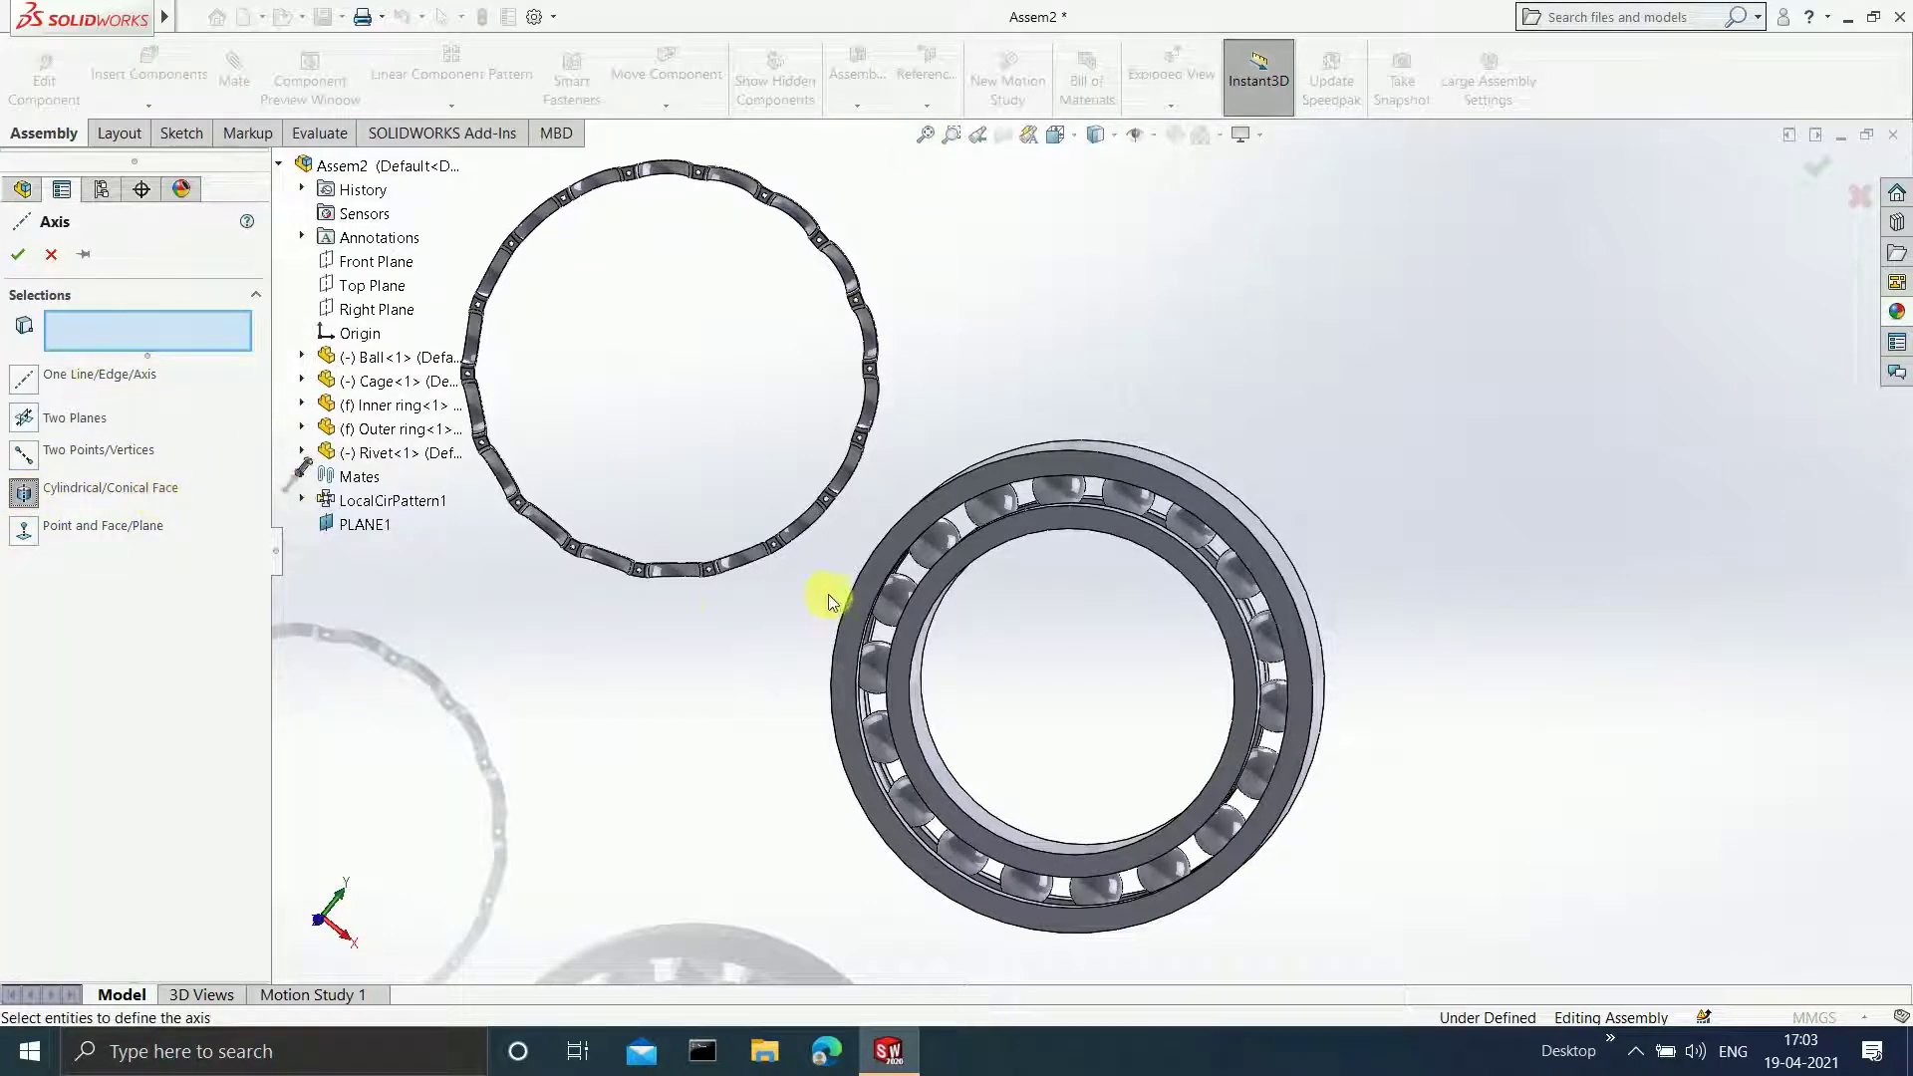
{"action": "scroll", "coordinate": [828, 600], "scroll_direction": "down", "scroll_amount": 2}
{"action": "middle_click_drag", "start_coordinate": [1033, 649], "coordinate": [1000, 686]}
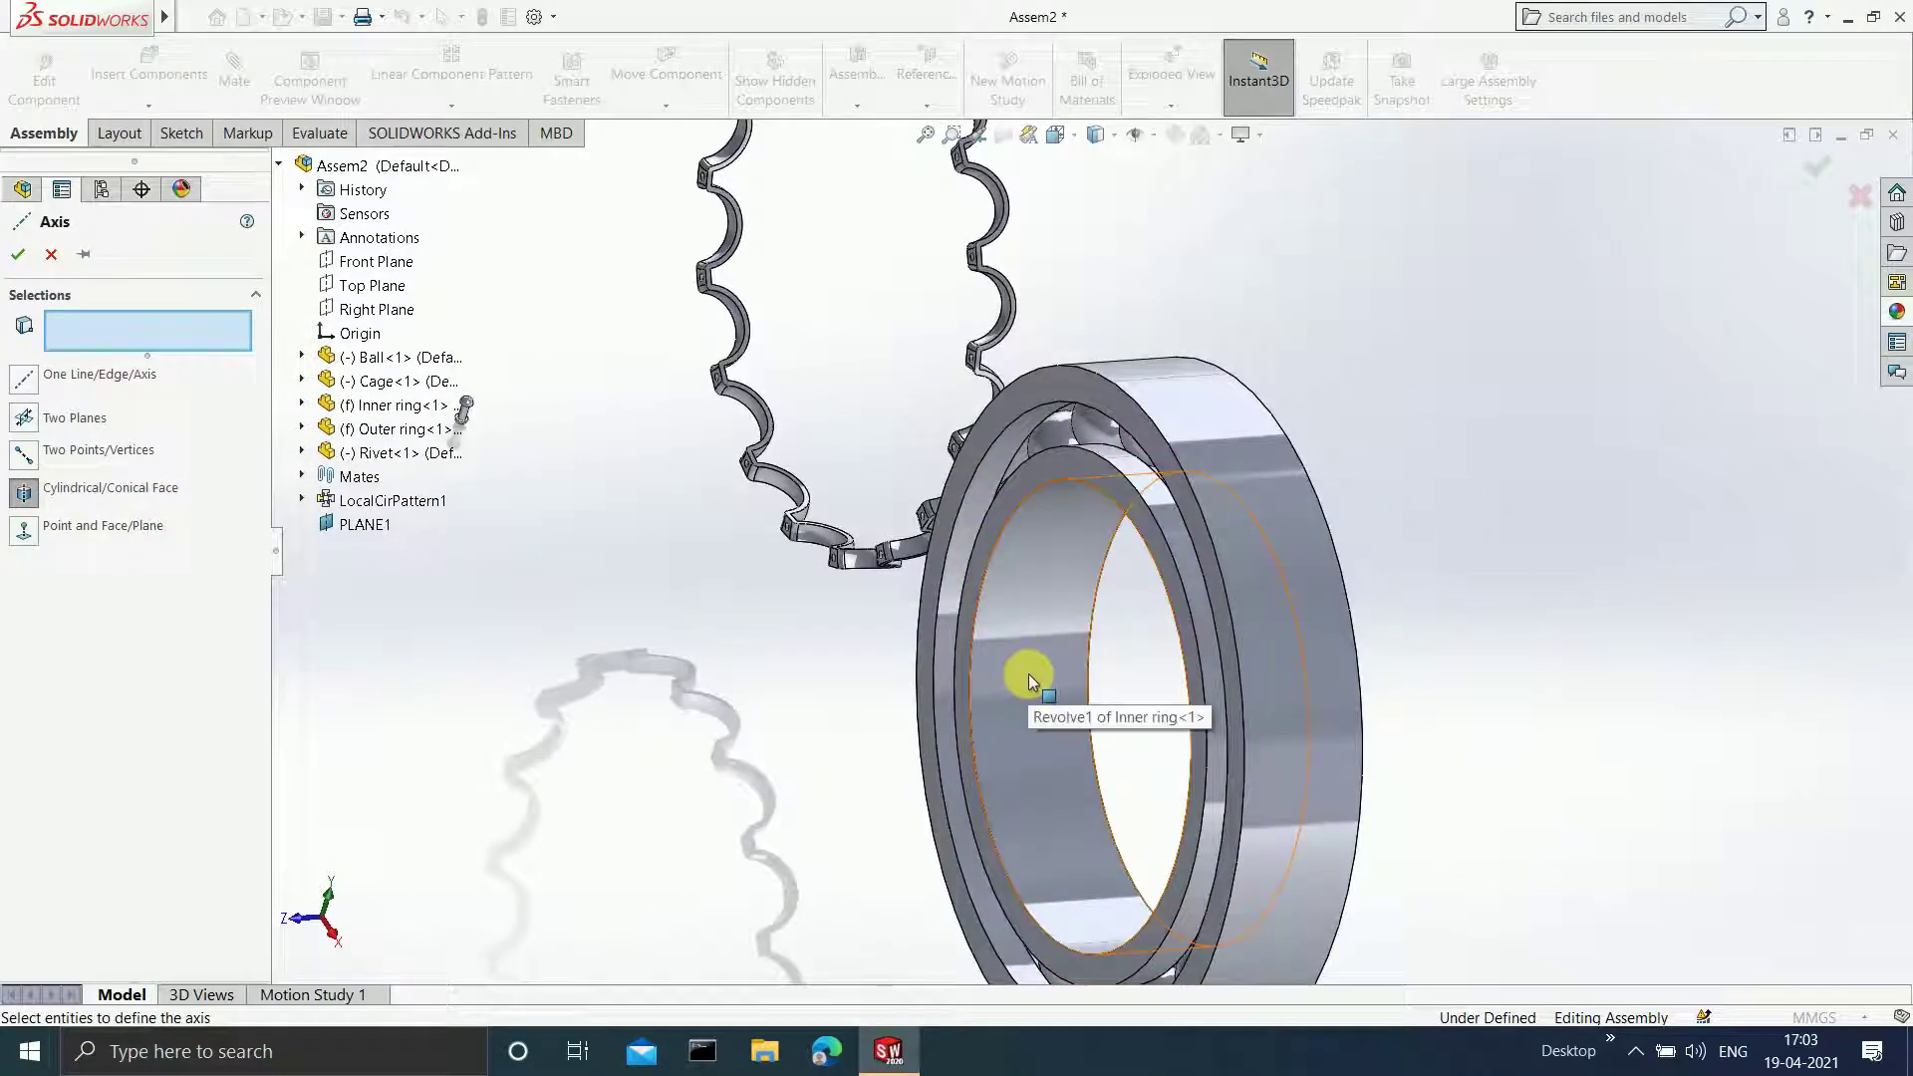
{"action": "left_click", "coordinate": [1031, 680]}
{"action": "middle_click_drag", "start_coordinate": [1176, 735], "coordinate": [1217, 759]}
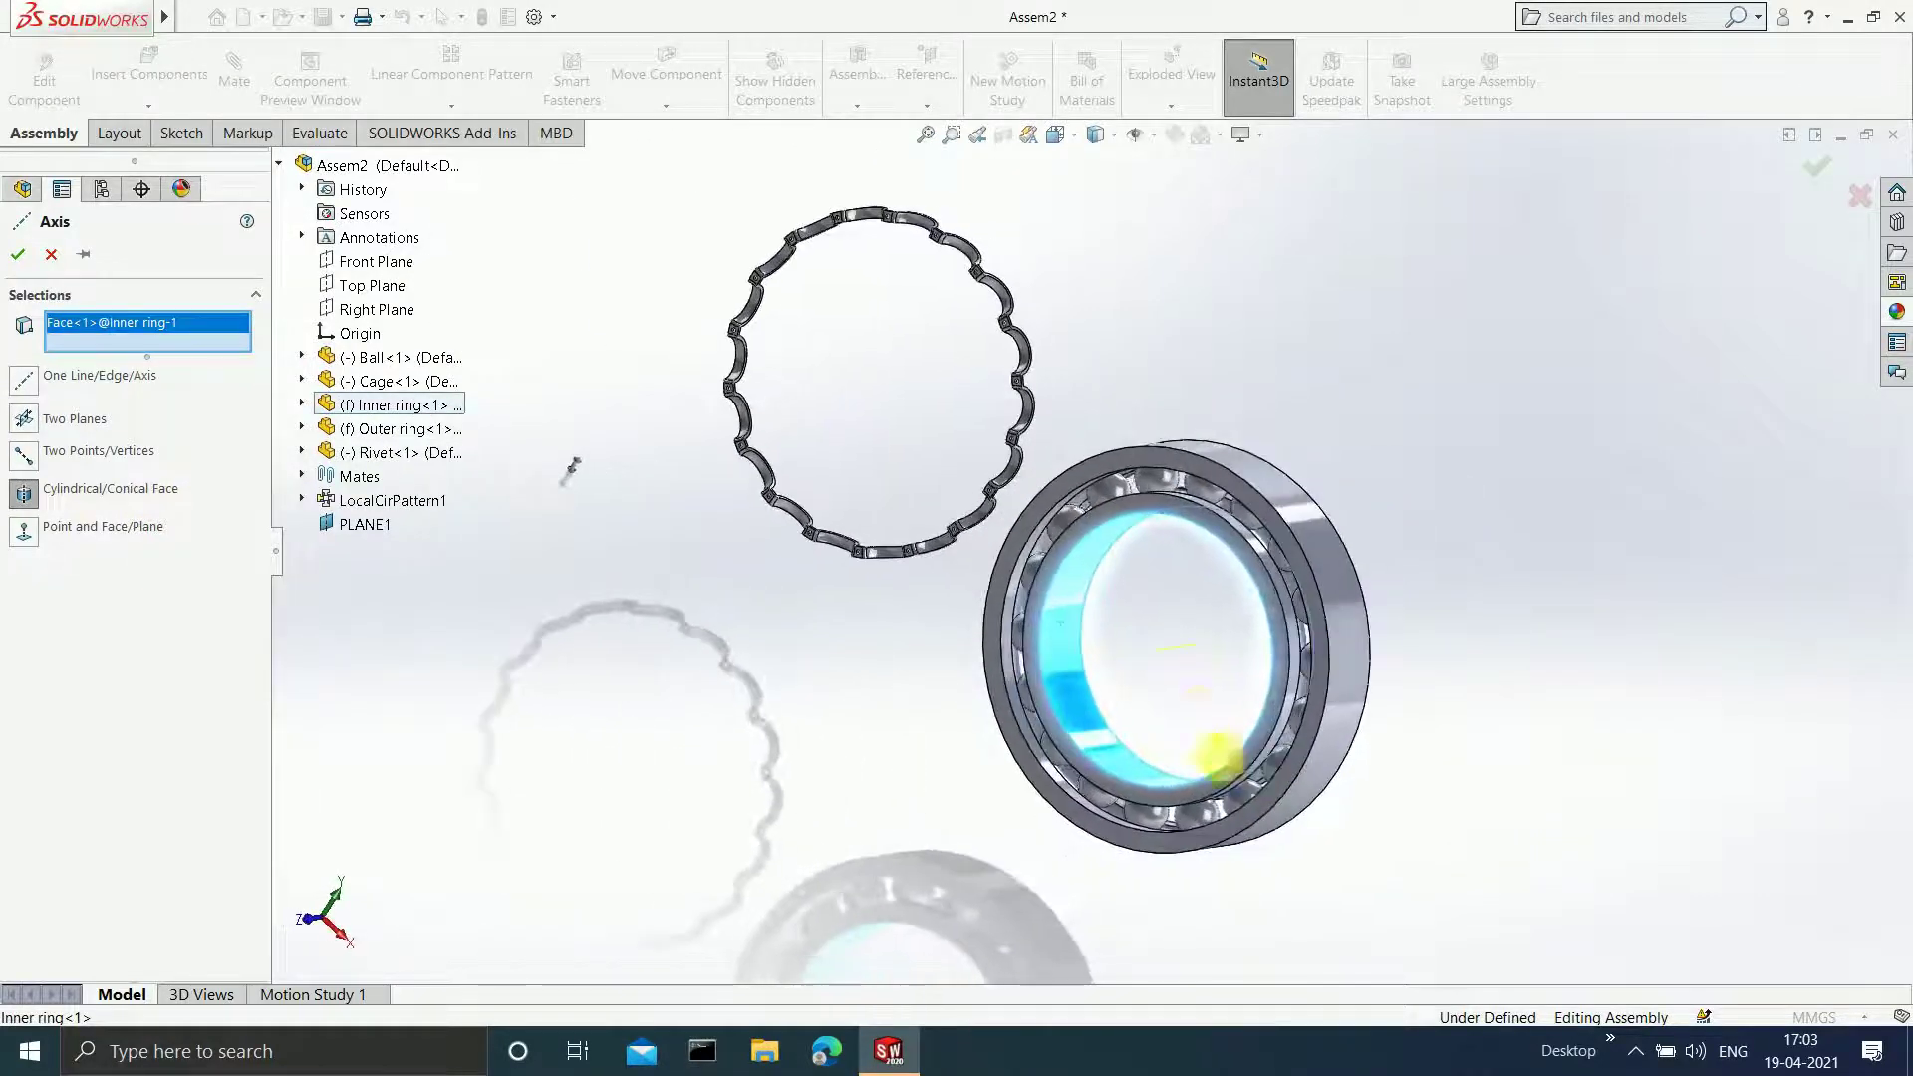
{"action": "scroll", "coordinate": [1183, 662], "scroll_direction": "down", "scroll_amount": 4}
{"action": "middle_click_drag", "start_coordinate": [1183, 675], "coordinate": [1136, 720]}
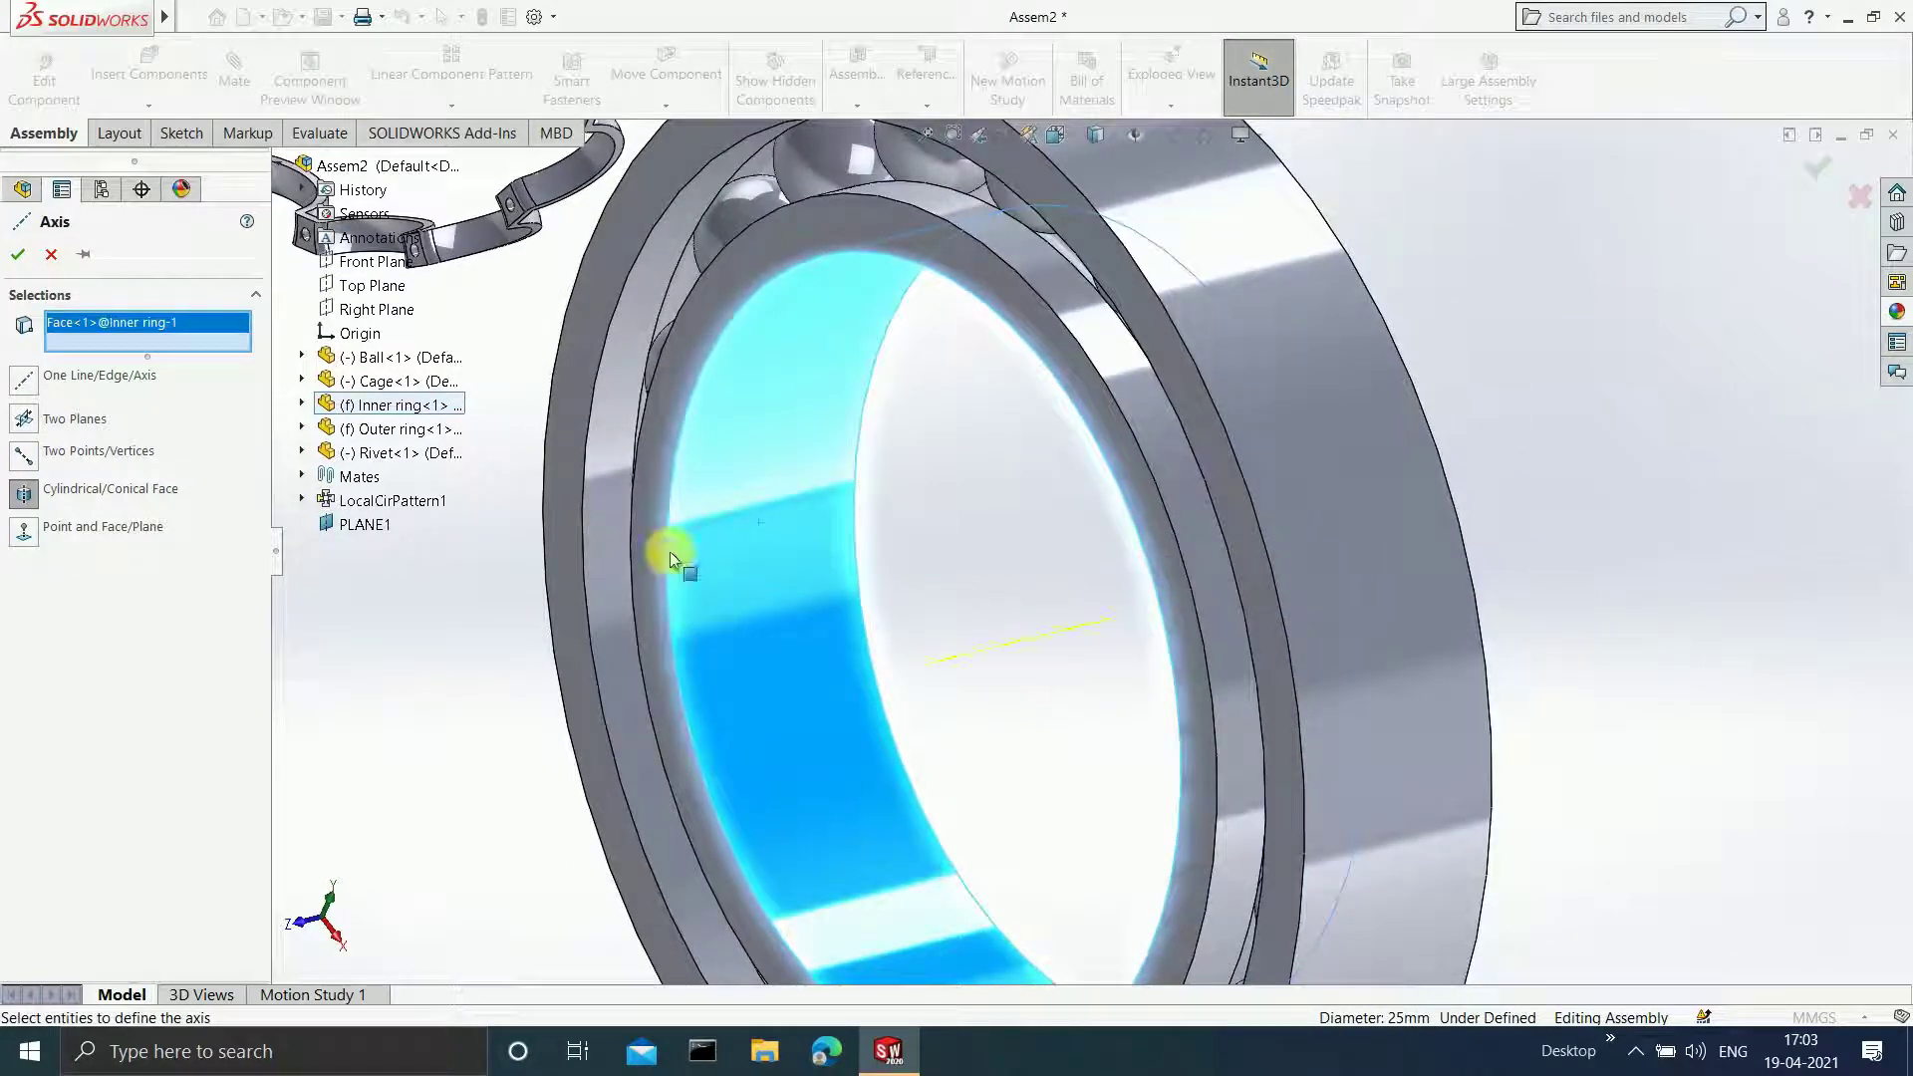
{"action": "left_click", "coordinate": [18, 254]}
- Add a concentric mate between the bearing's reference axis and the cage's curved face, and finish mating
{"action": "scroll", "coordinate": [1000, 542], "scroll_direction": "up", "scroll_amount": 6}
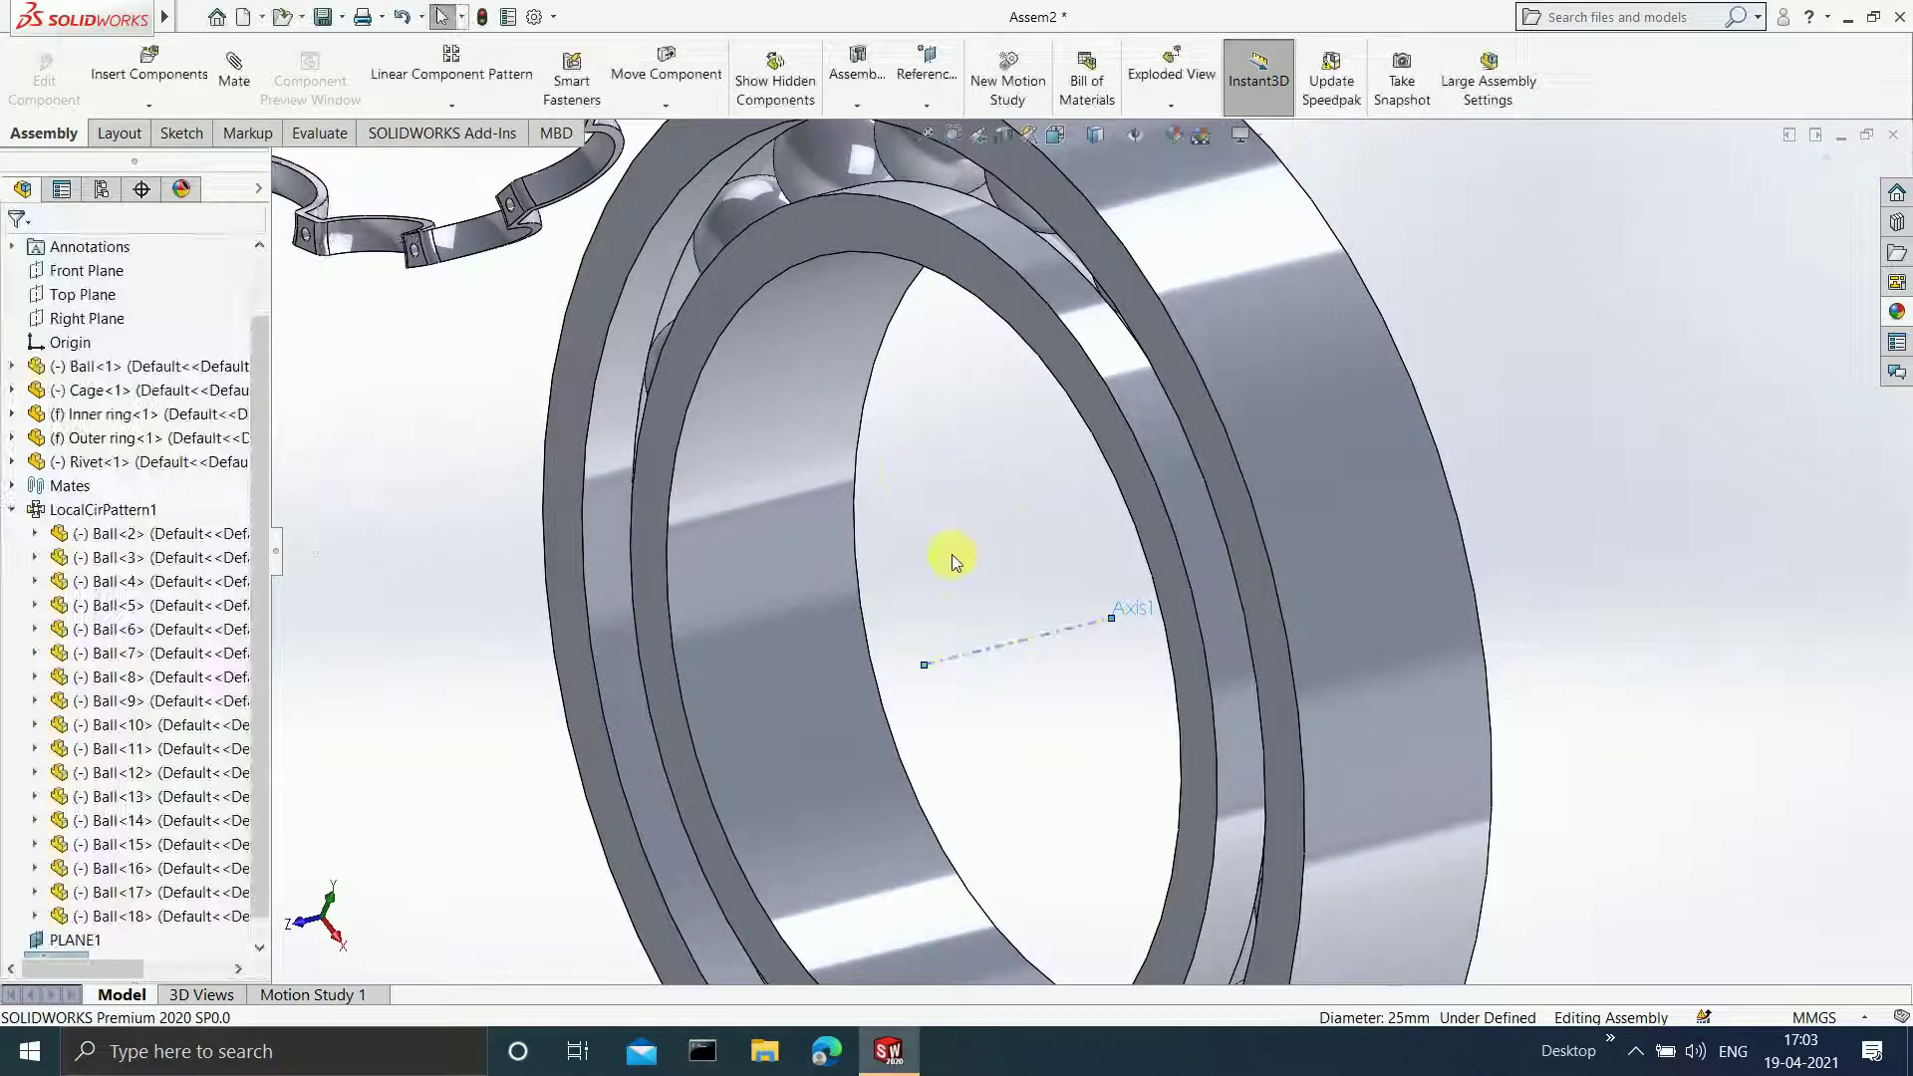
{"action": "middle_click_drag", "start_coordinate": [764, 296], "coordinate": [1053, 339]}
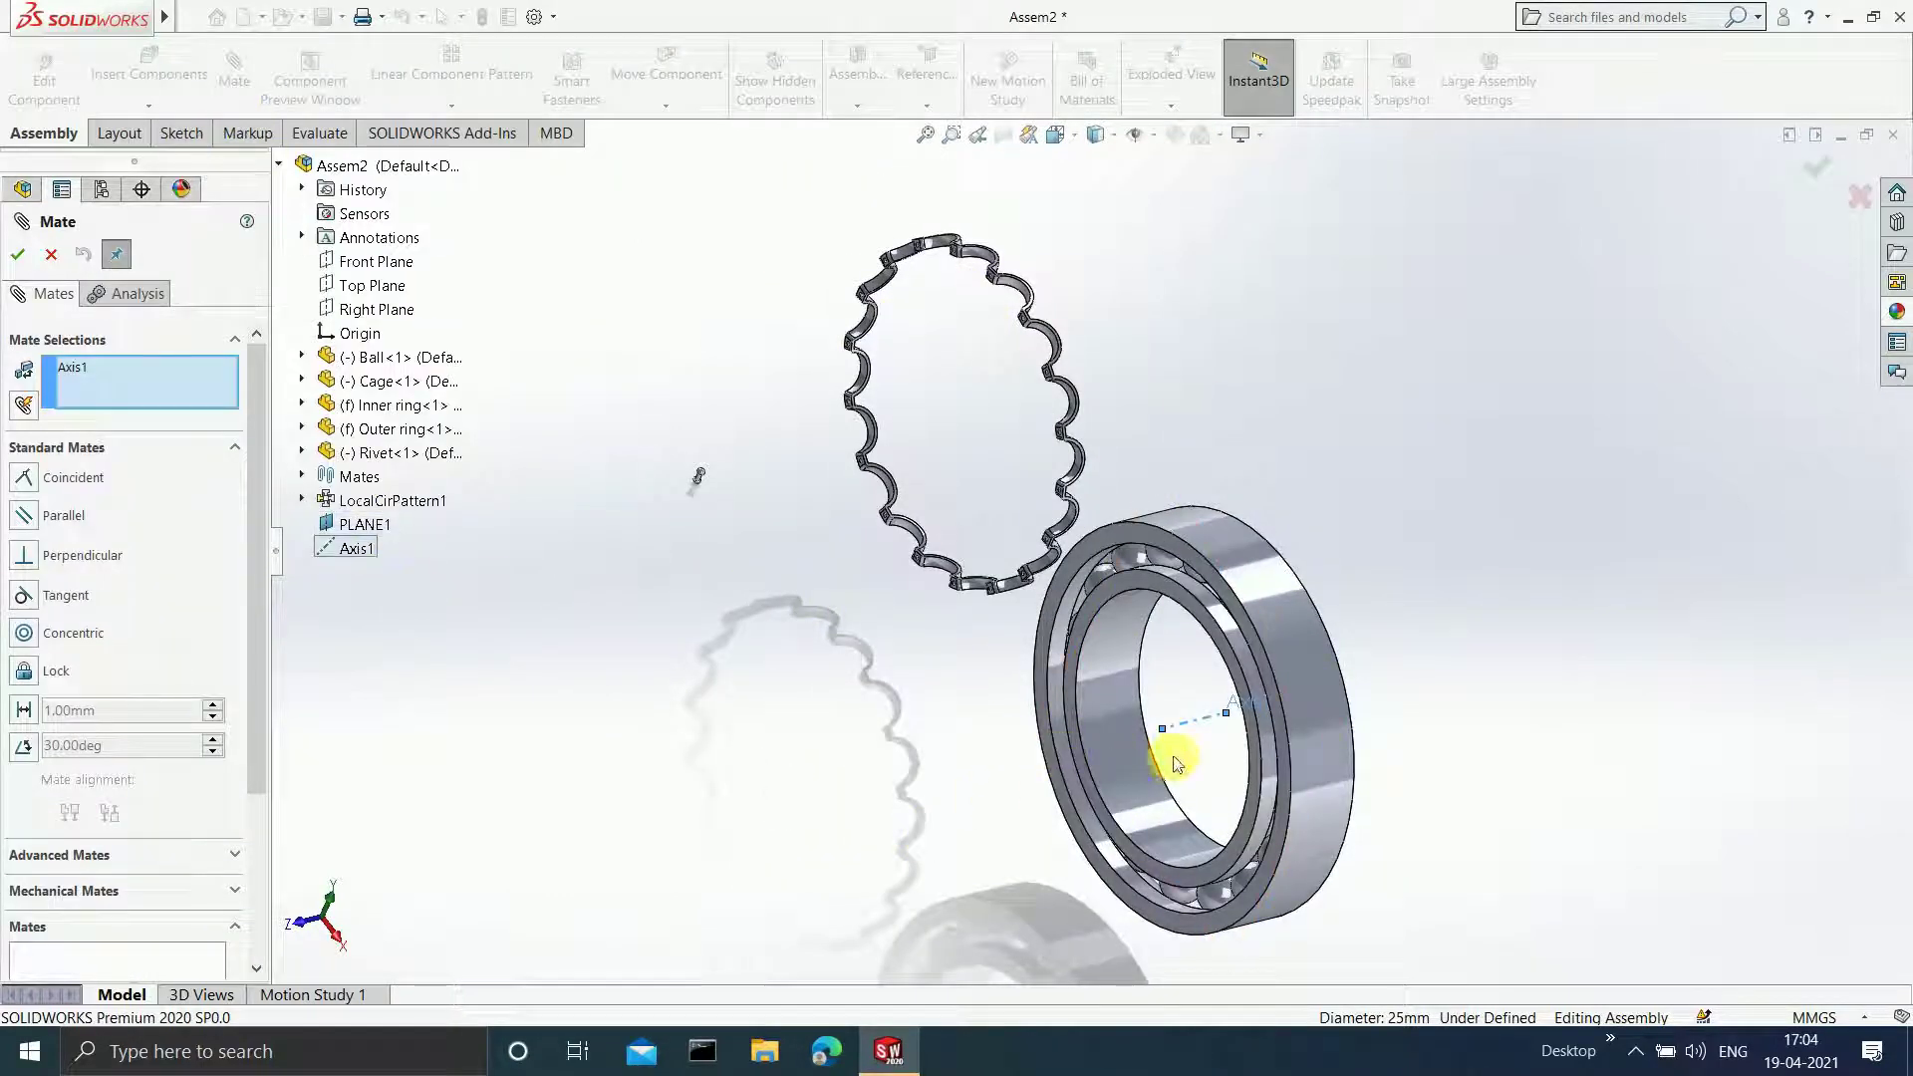
{"action": "middle_click_drag", "start_coordinate": [876, 428], "coordinate": [858, 256]}
{"action": "scroll", "coordinate": [867, 278], "scroll_direction": "down", "scroll_amount": 5}
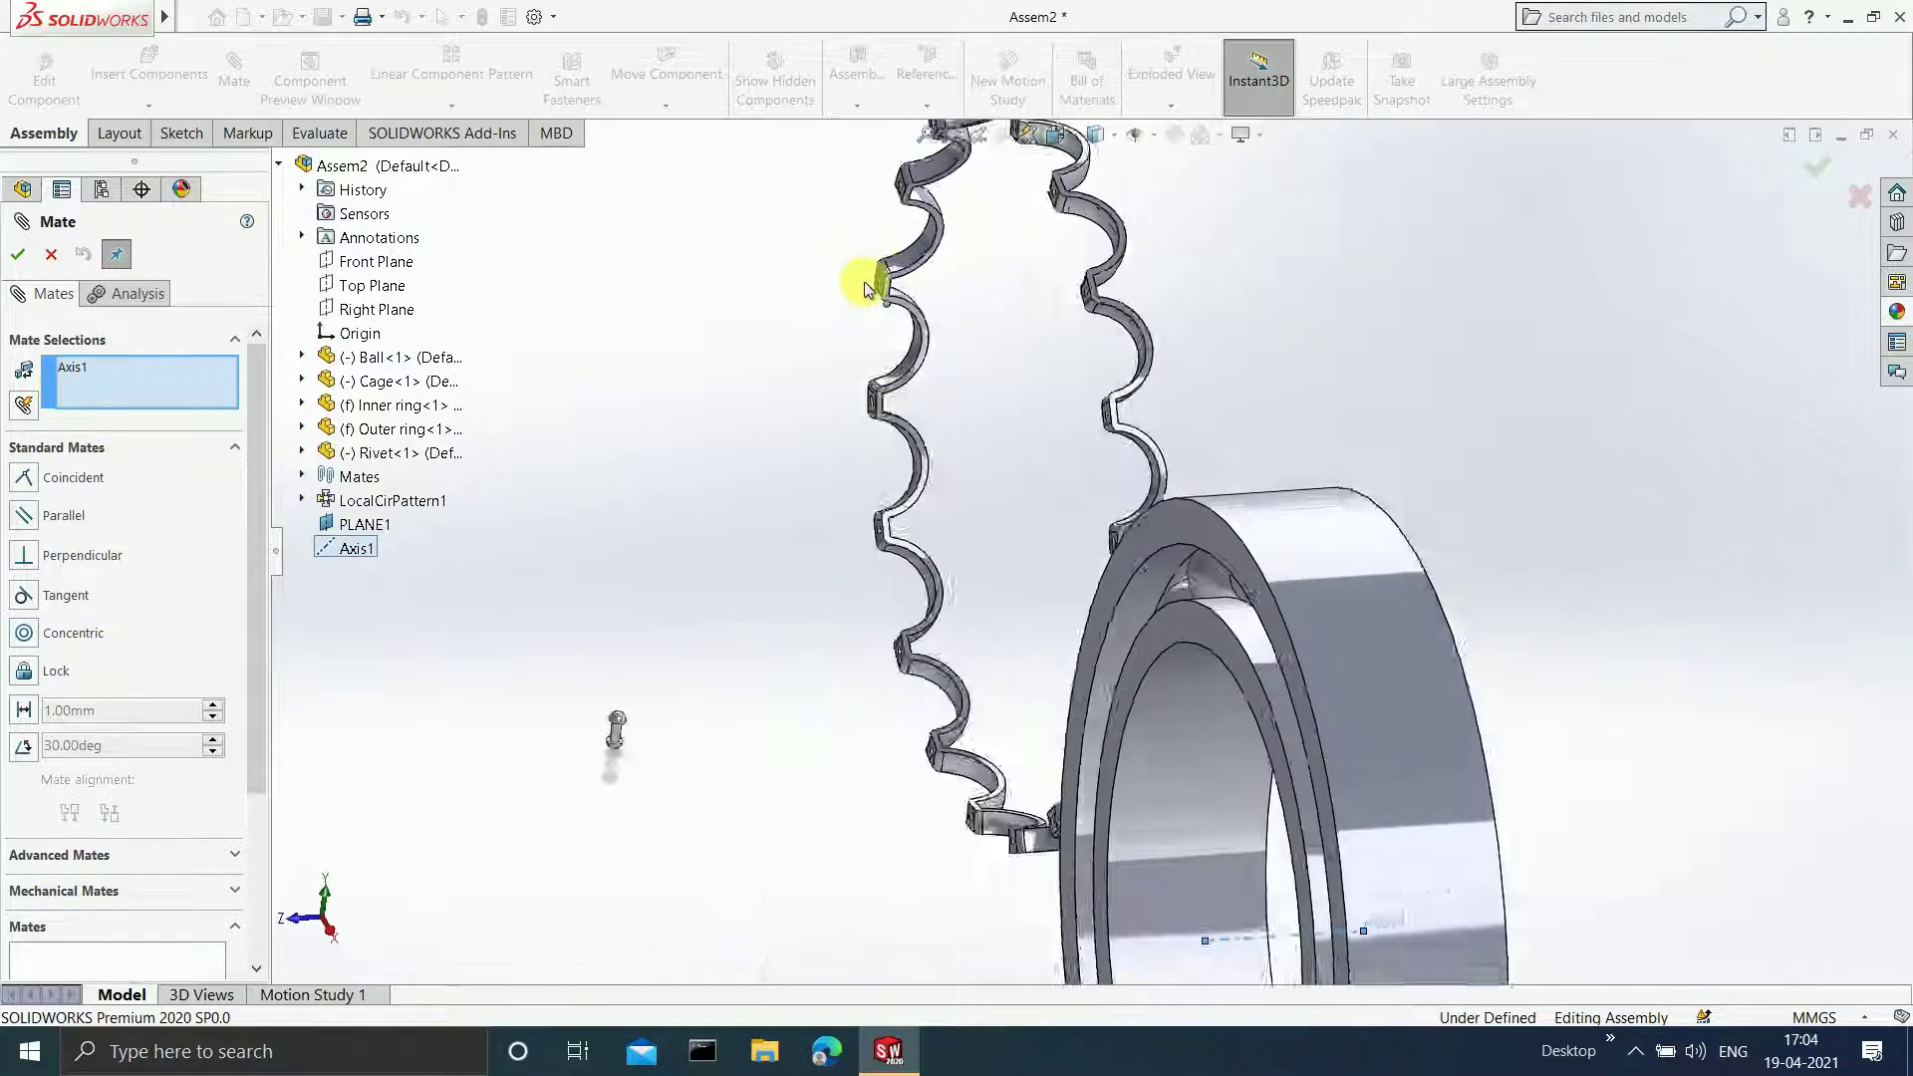
{"action": "left_click", "coordinate": [978, 379]}
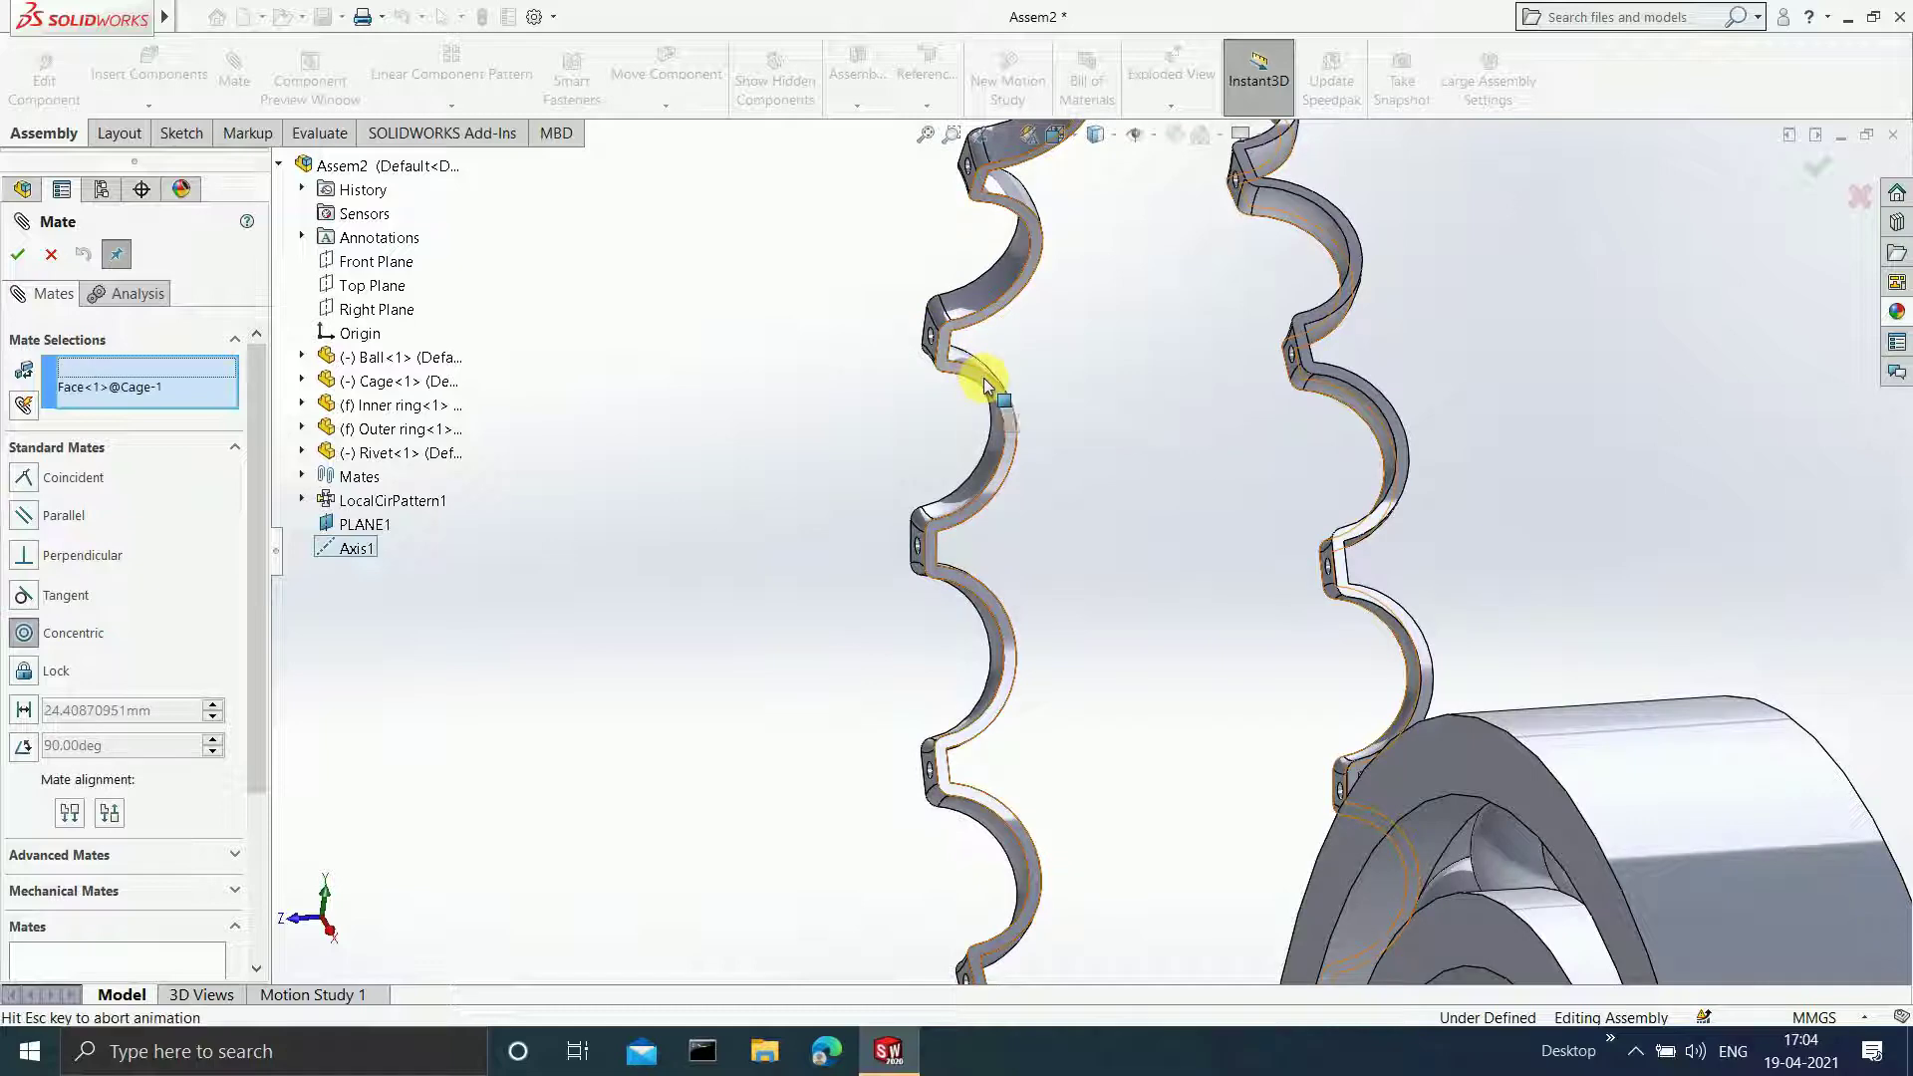
{"action": "scroll", "coordinate": [1326, 787], "scroll_direction": "up", "scroll_amount": 6}
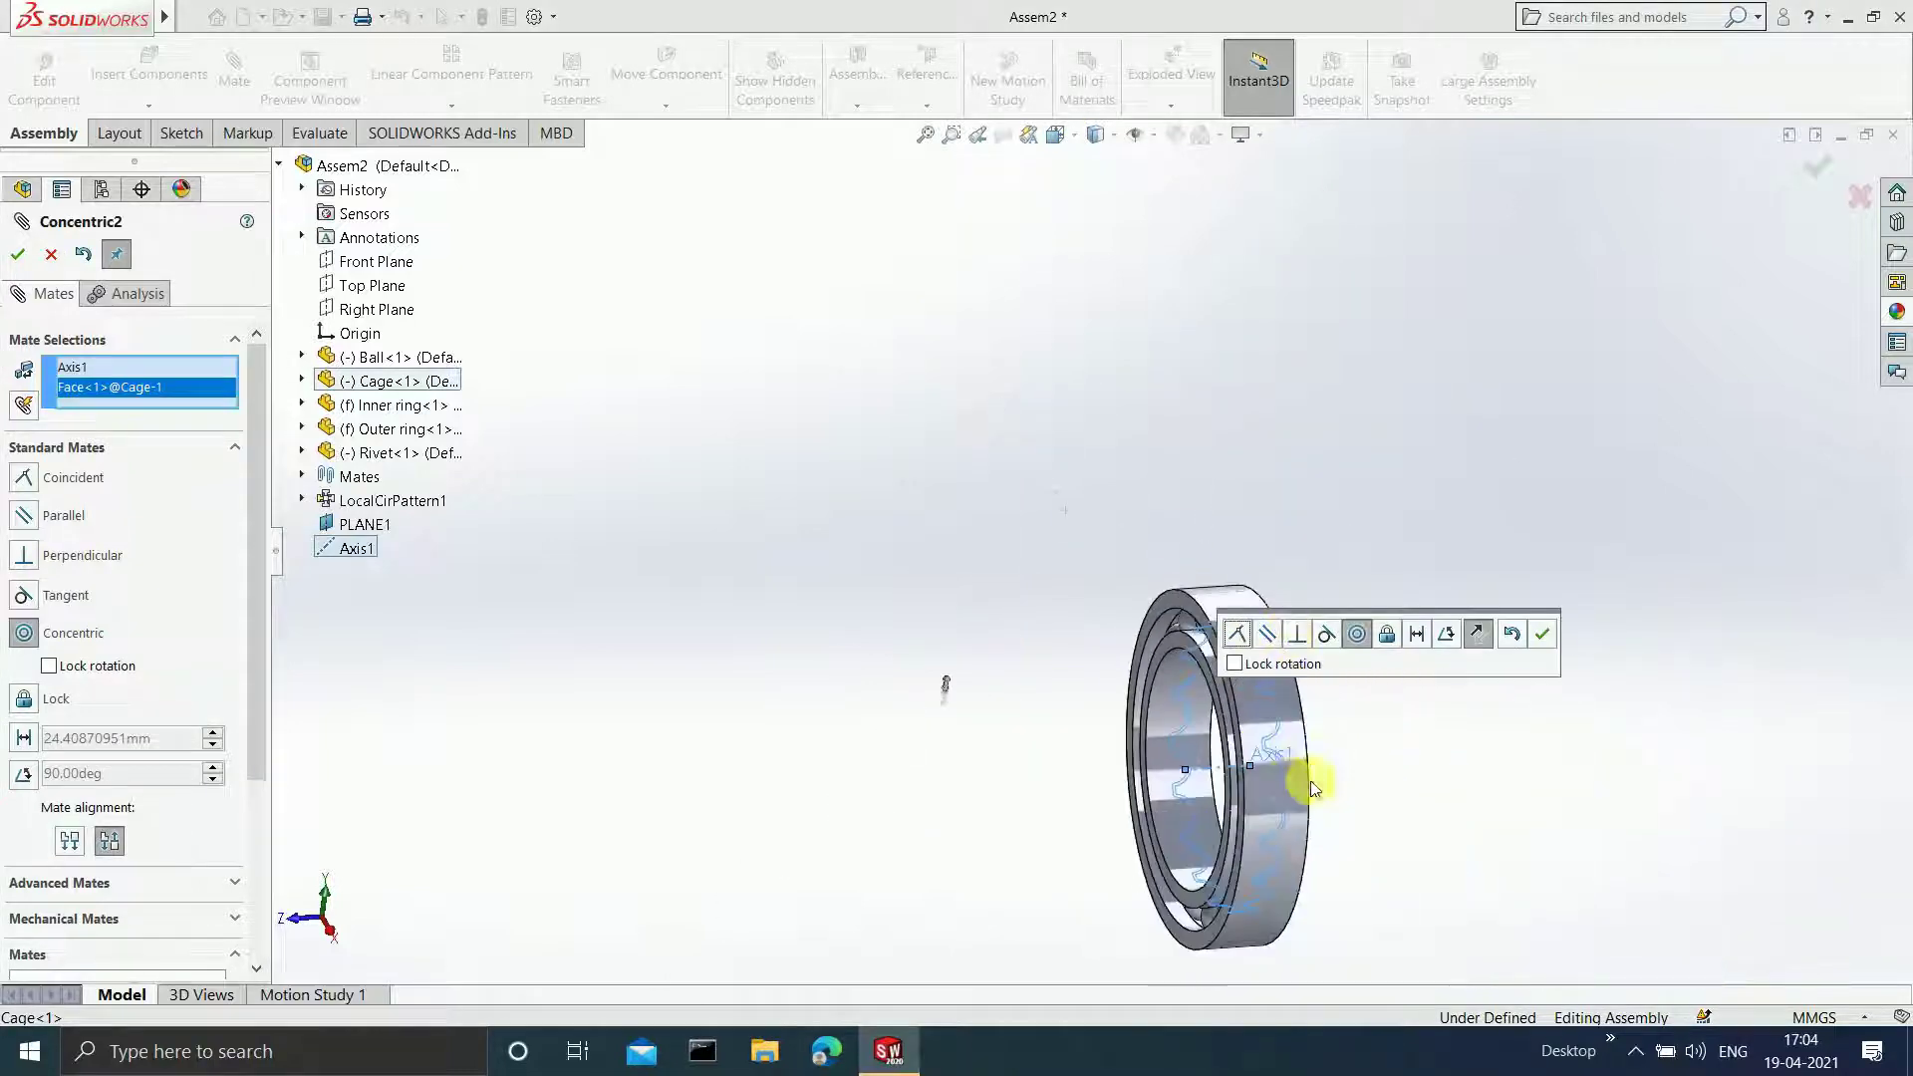
{"action": "middle_click_drag", "start_coordinate": [1315, 768], "coordinate": [1349, 798]}
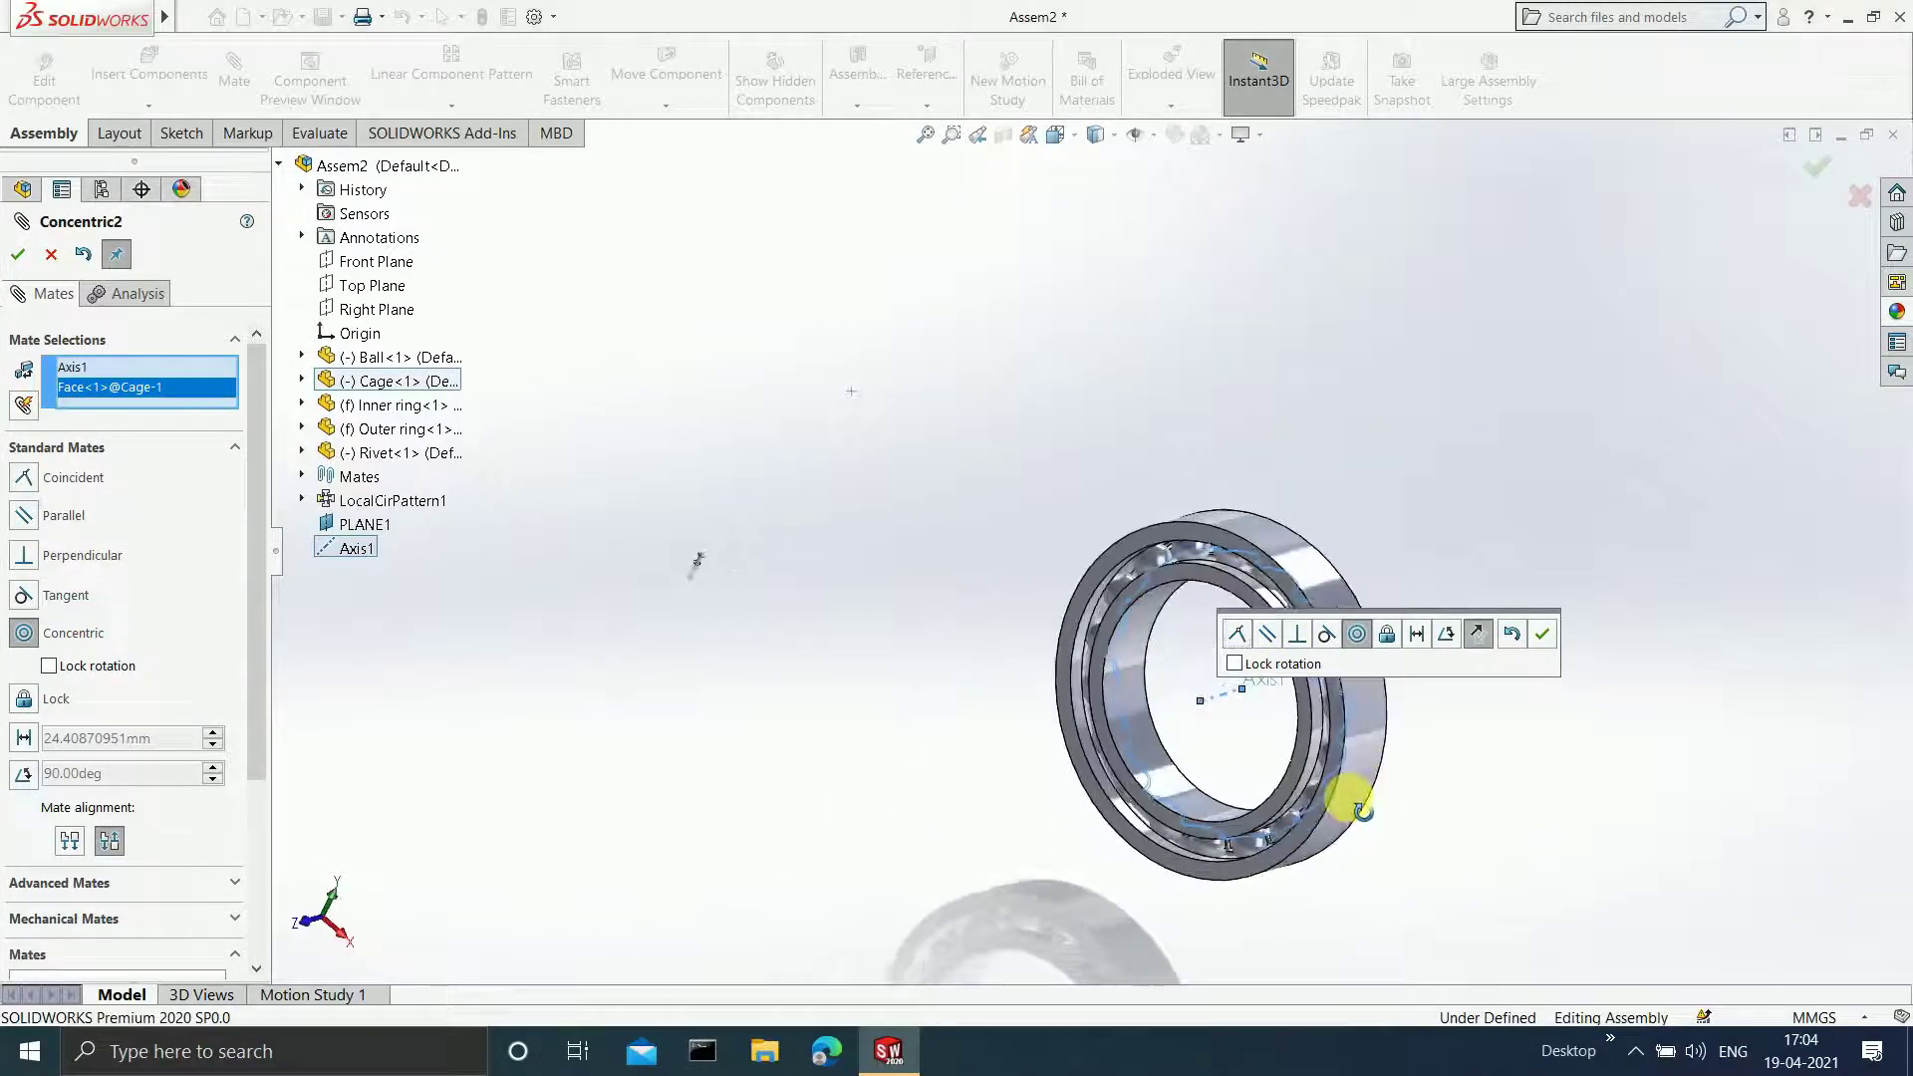
{"action": "left_click", "coordinate": [18, 254]}
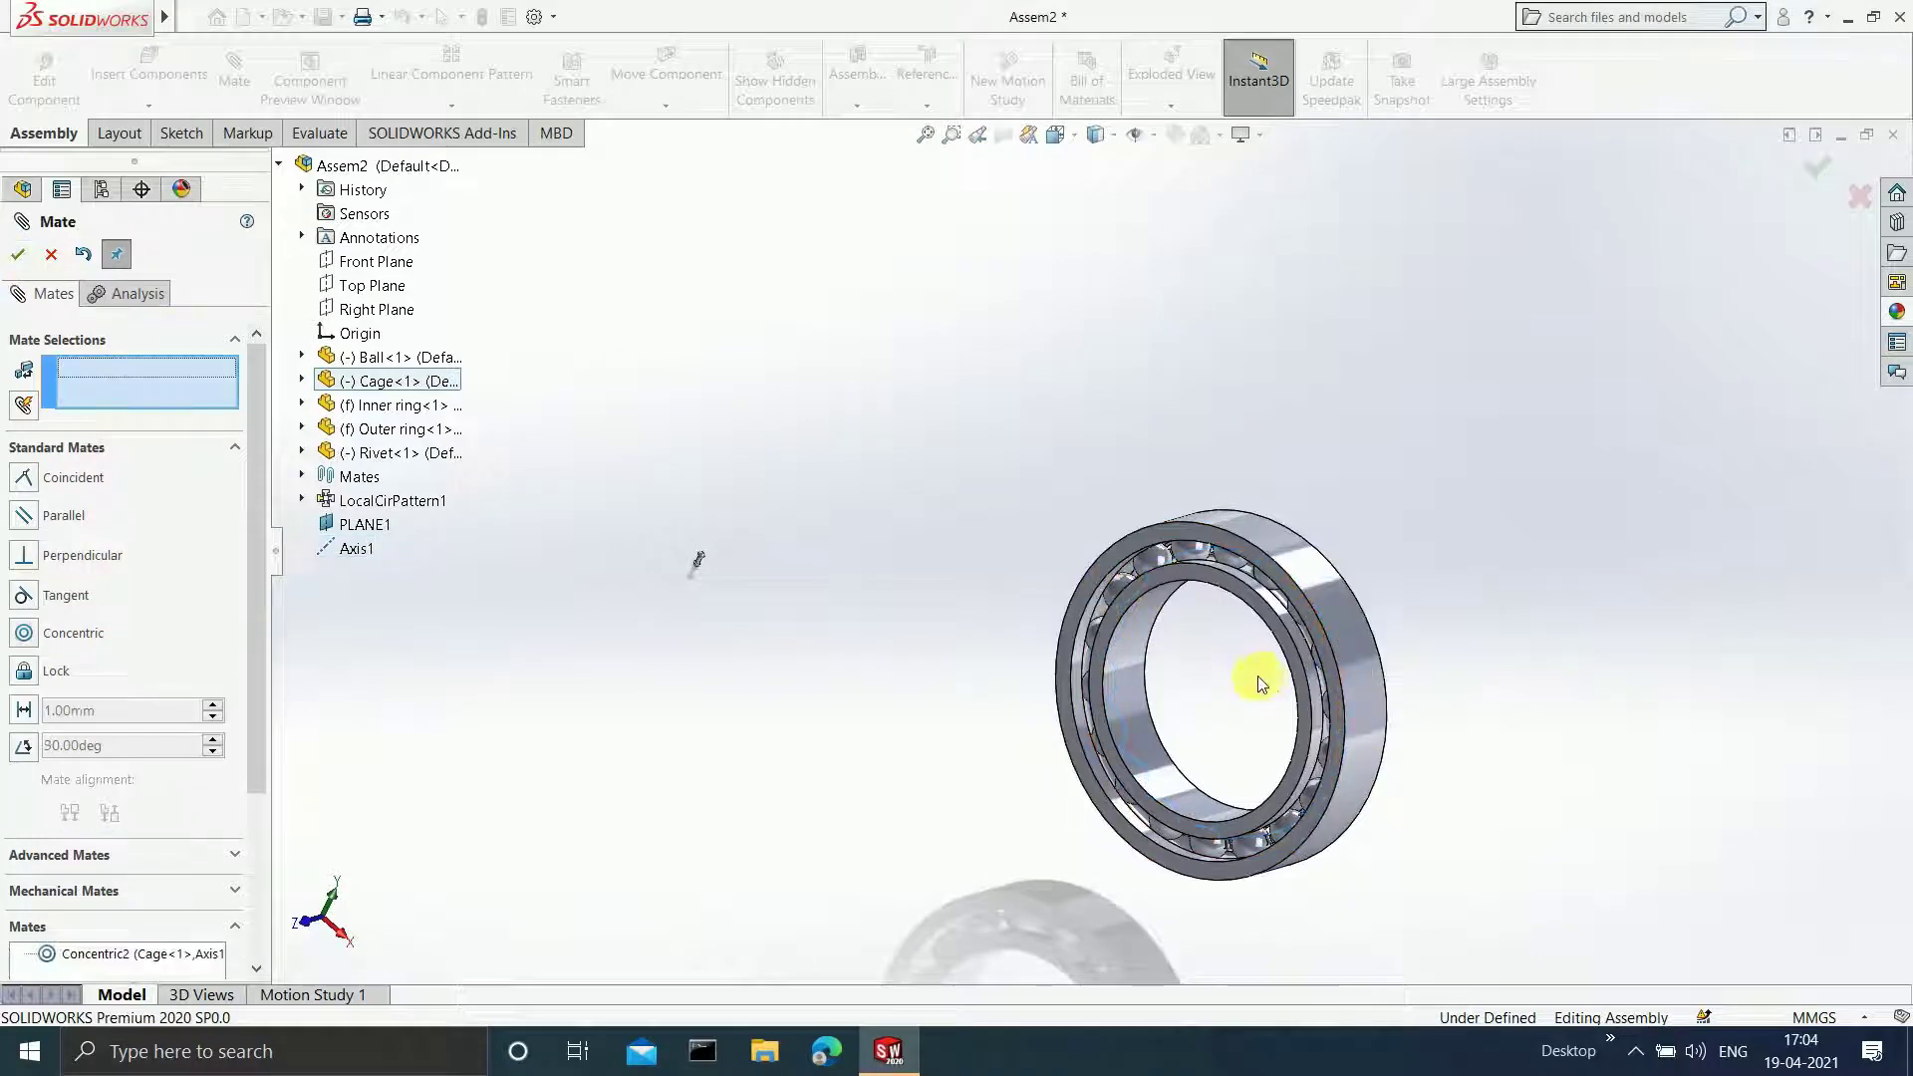
{"action": "middle_click_drag", "start_coordinate": [1260, 674], "coordinate": [1217, 681]}
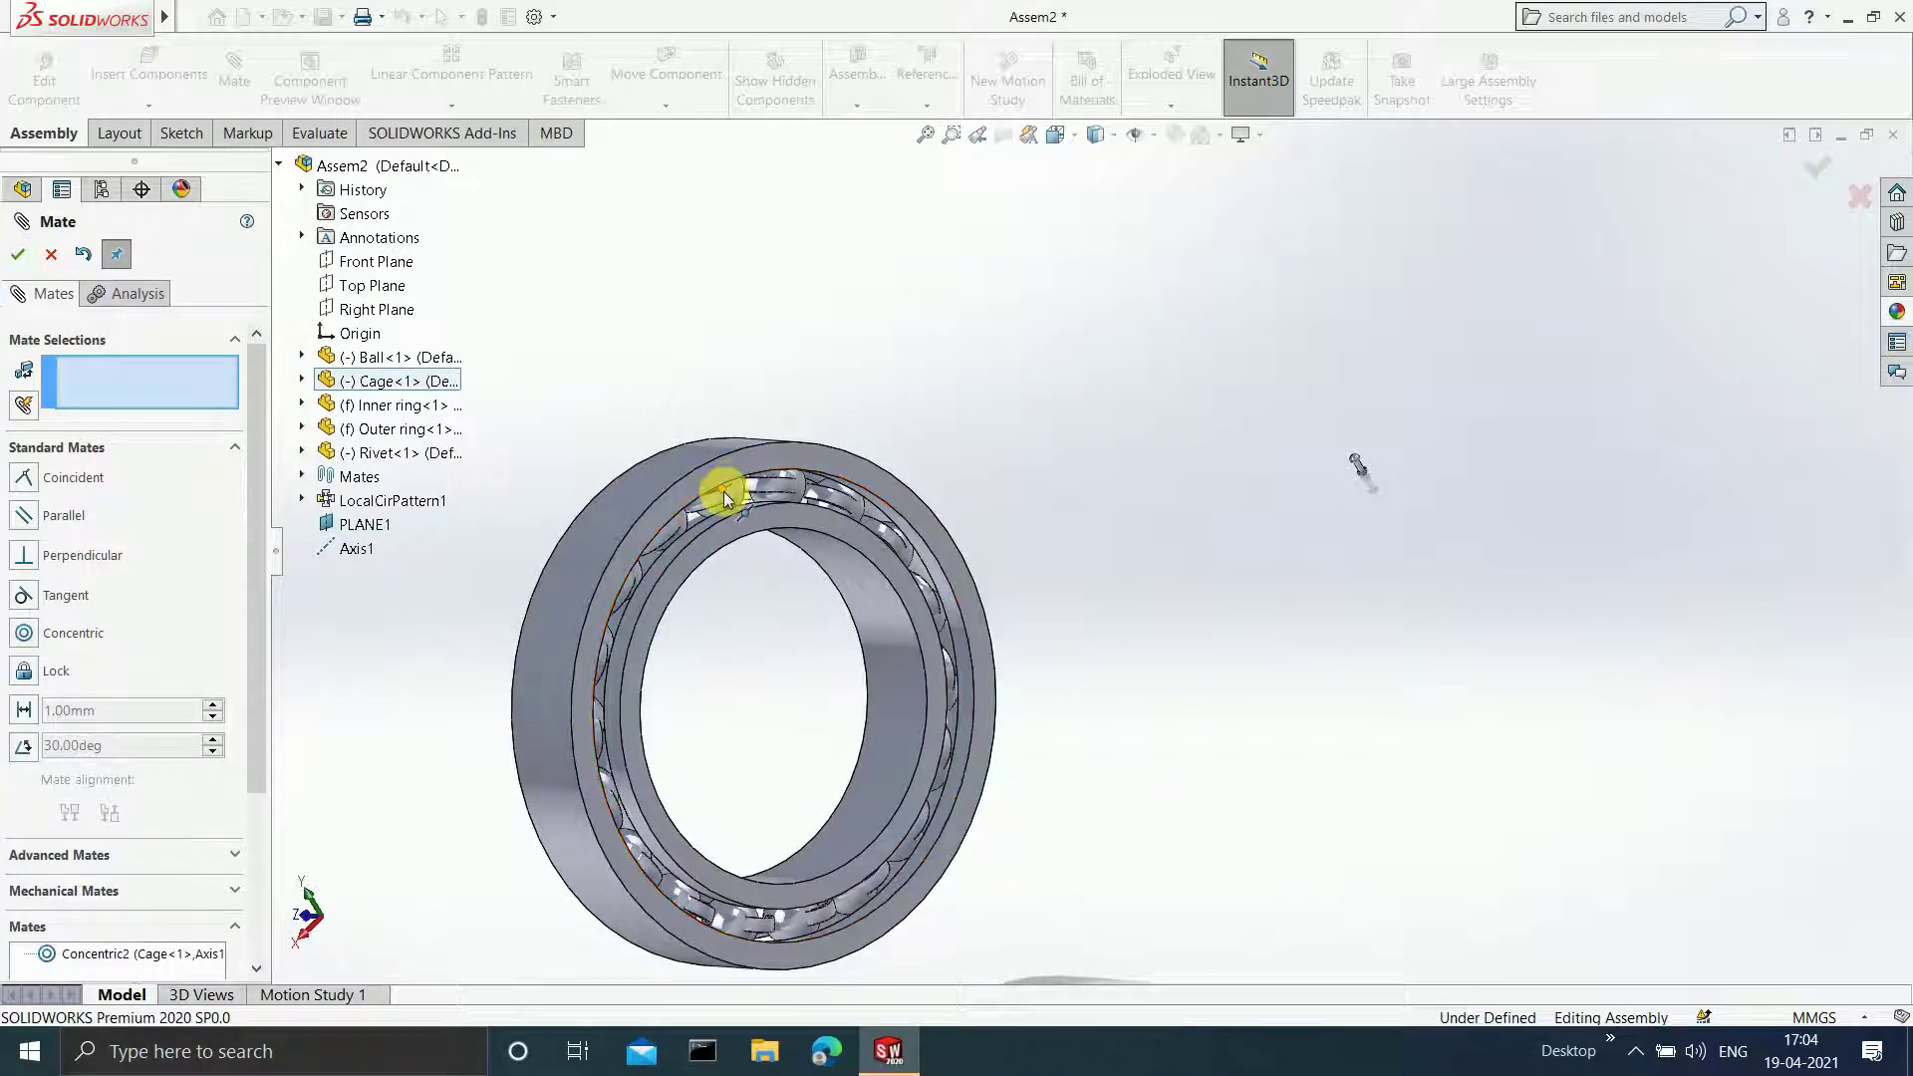
{"action": "left_click", "coordinate": [1811, 169]}
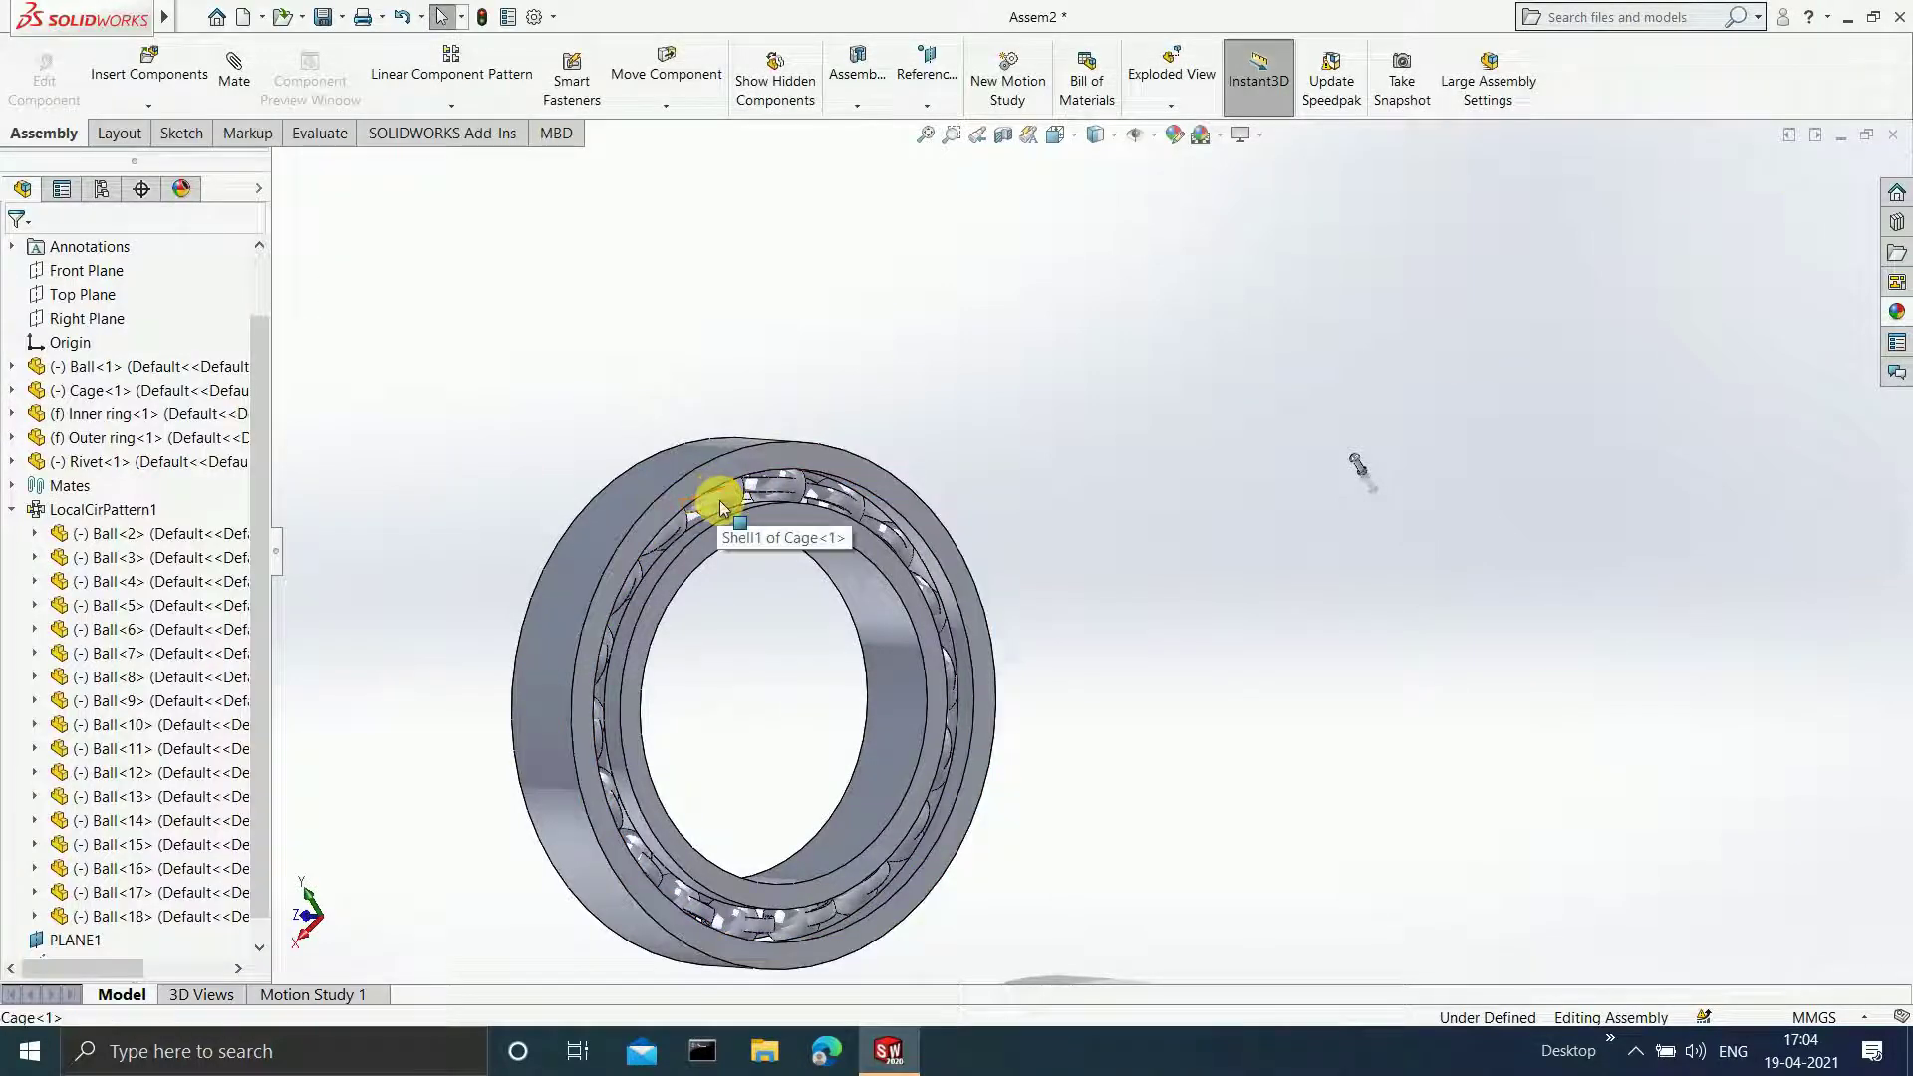
- Rotate the cage between the rings and examine how its pockets sit relative to the balls
{"action": "left_click_drag", "start_coordinate": [722, 508], "coordinate": [761, 798]}
{"action": "middle_click_drag", "start_coordinate": [760, 798], "coordinate": [1030, 674]}
{"action": "scroll", "coordinate": [1024, 588], "scroll_direction": "down", "scroll_amount": 4}
{"action": "scroll", "coordinate": [1031, 488], "scroll_direction": "up", "scroll_amount": 3}
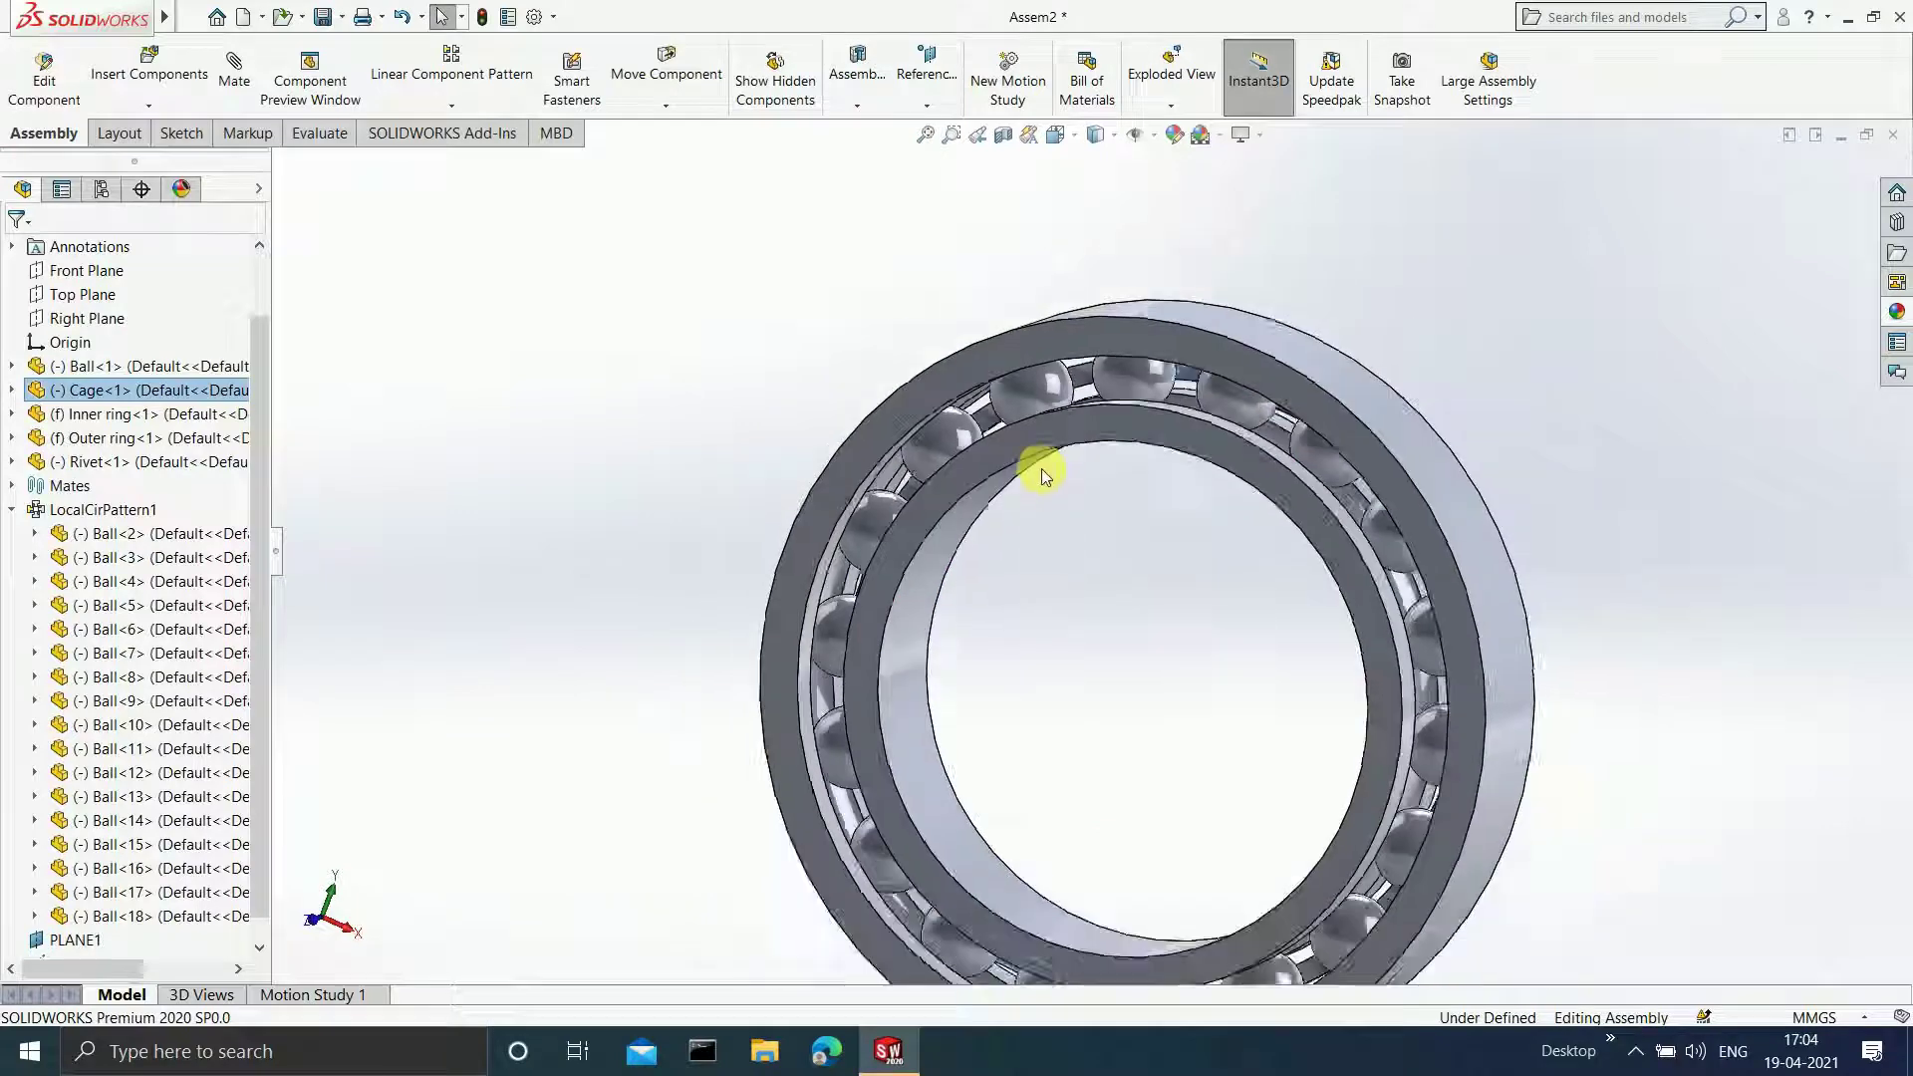
{"action": "scroll", "coordinate": [1102, 495], "scroll_direction": "down", "scroll_amount": 4}
{"action": "scroll", "coordinate": [1127, 444], "scroll_direction": "up", "scroll_amount": 1}
{"action": "scroll", "coordinate": [1124, 538], "scroll_direction": "up", "scroll_amount": 2}
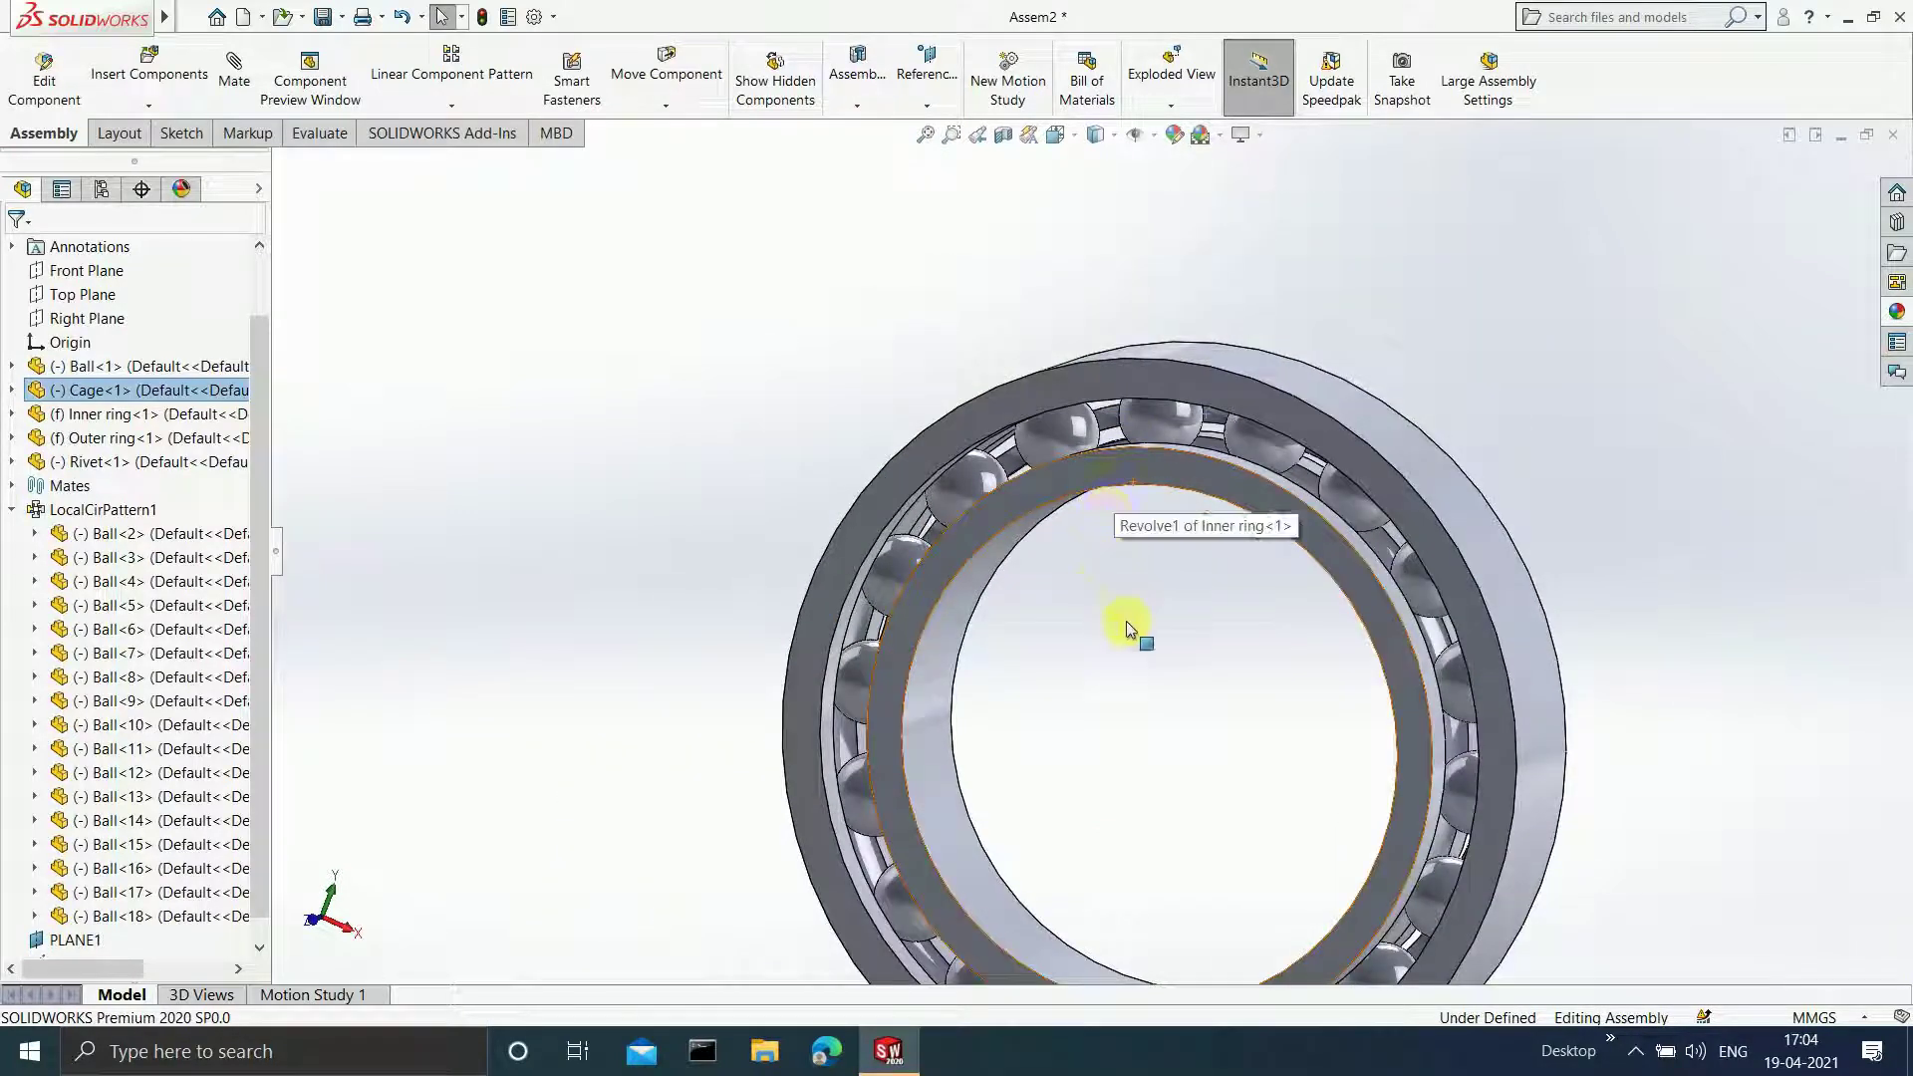
{"action": "scroll", "coordinate": [1226, 698], "scroll_direction": "up", "scroll_amount": 2}
{"action": "middle_click_drag", "start_coordinate": [1392, 667], "coordinate": [1108, 702]}
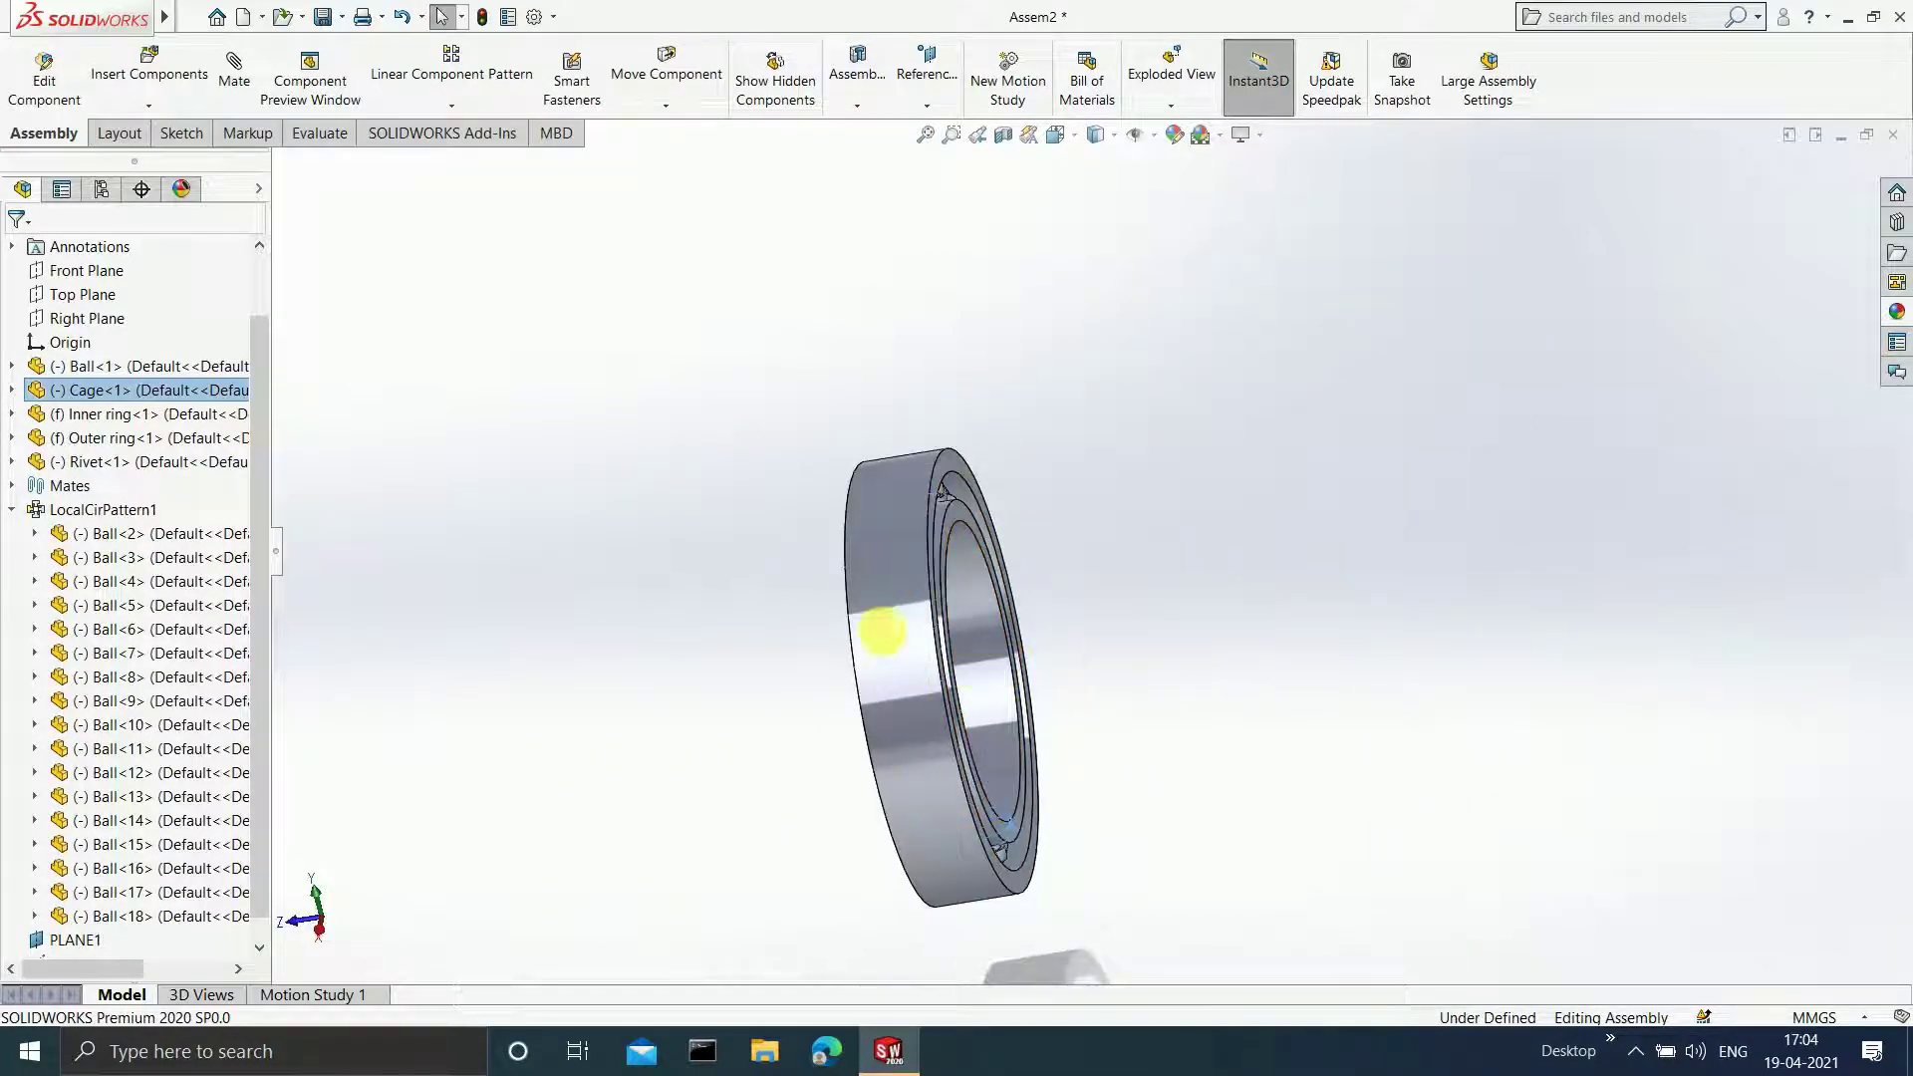
{"action": "scroll", "coordinate": [1050, 627], "scroll_direction": "down", "scroll_amount": 4}
{"action": "scroll", "coordinate": [977, 648], "scroll_direction": "up", "scroll_amount": 3}
{"action": "middle_click_drag", "start_coordinate": [978, 648], "coordinate": [1076, 504]}
{"action": "scroll", "coordinate": [1102, 397], "scroll_direction": "down", "scroll_amount": 3}
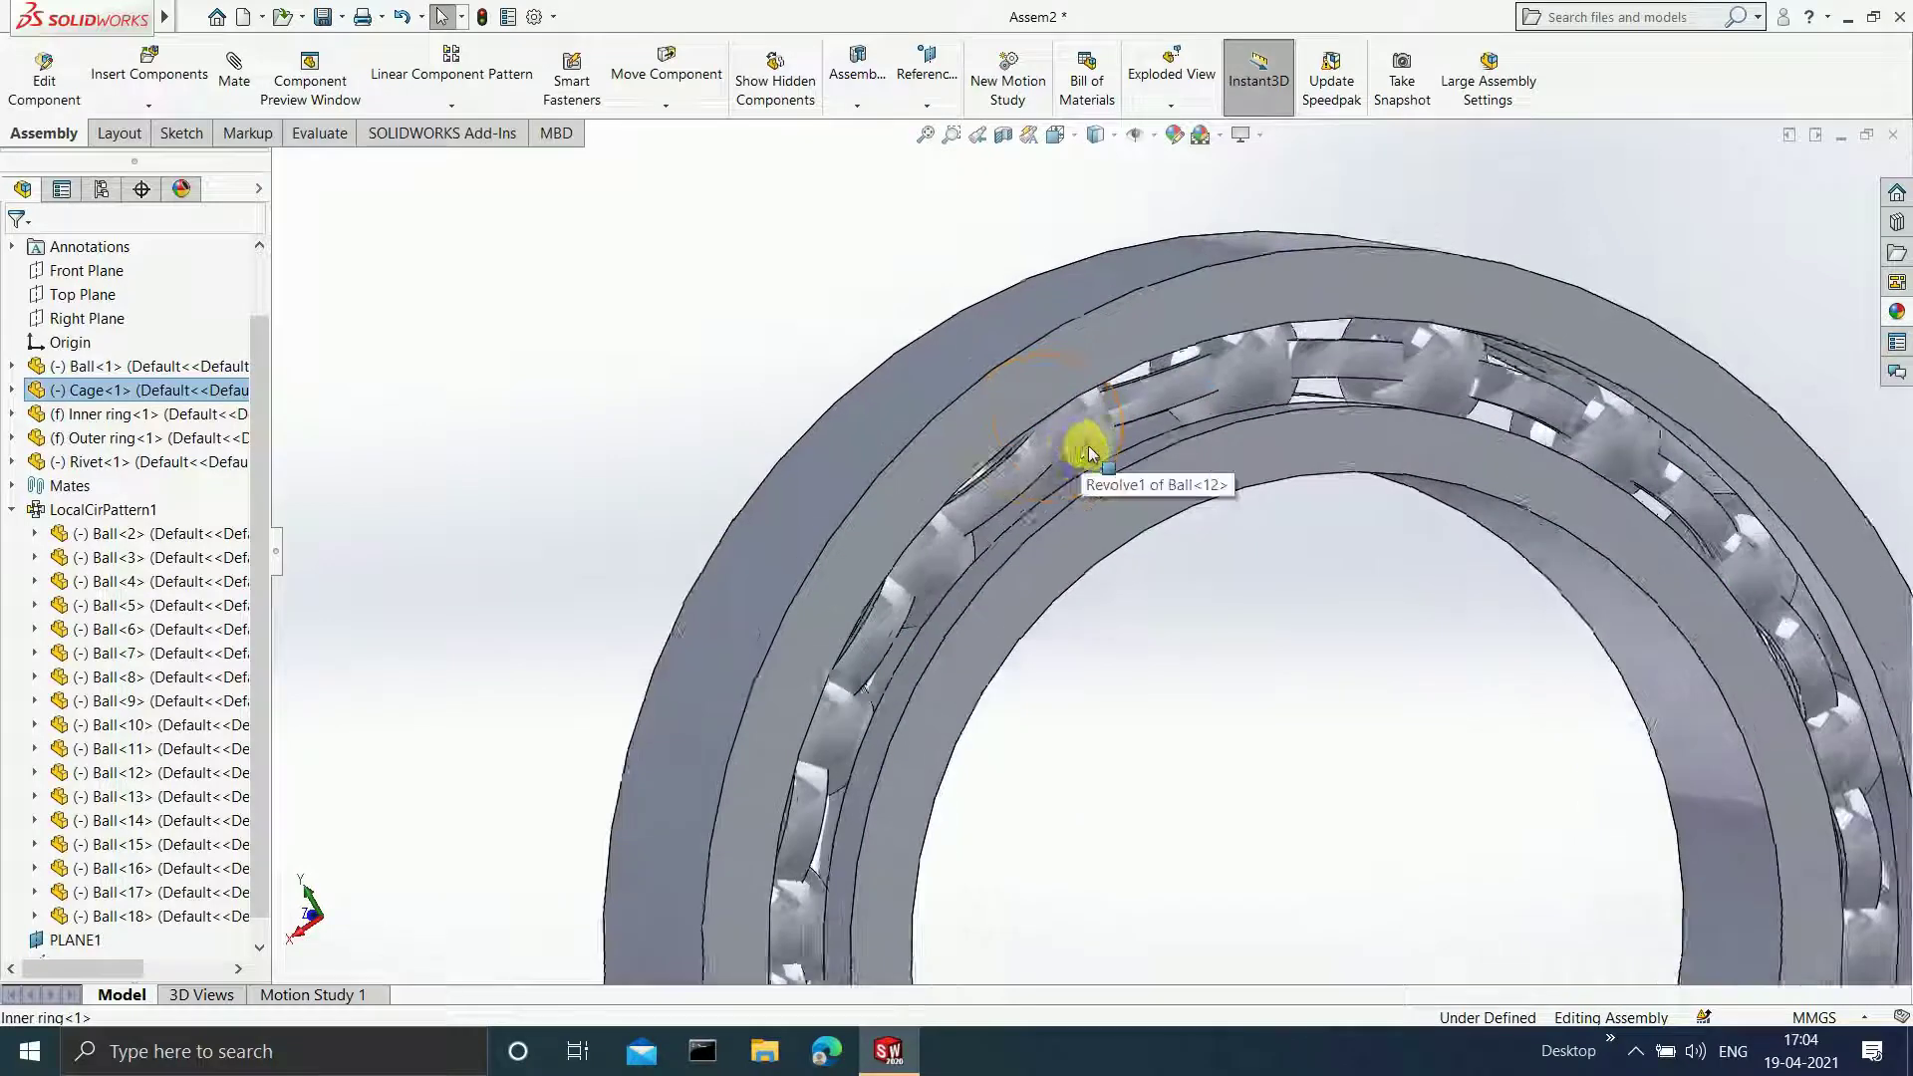
- Rotate the cage about the bearing axis until its curved pockets line up with the balls
{"action": "scroll", "coordinate": [1089, 454], "scroll_direction": "down", "scroll_amount": 5}
{"action": "left_click", "coordinate": [1239, 386]}
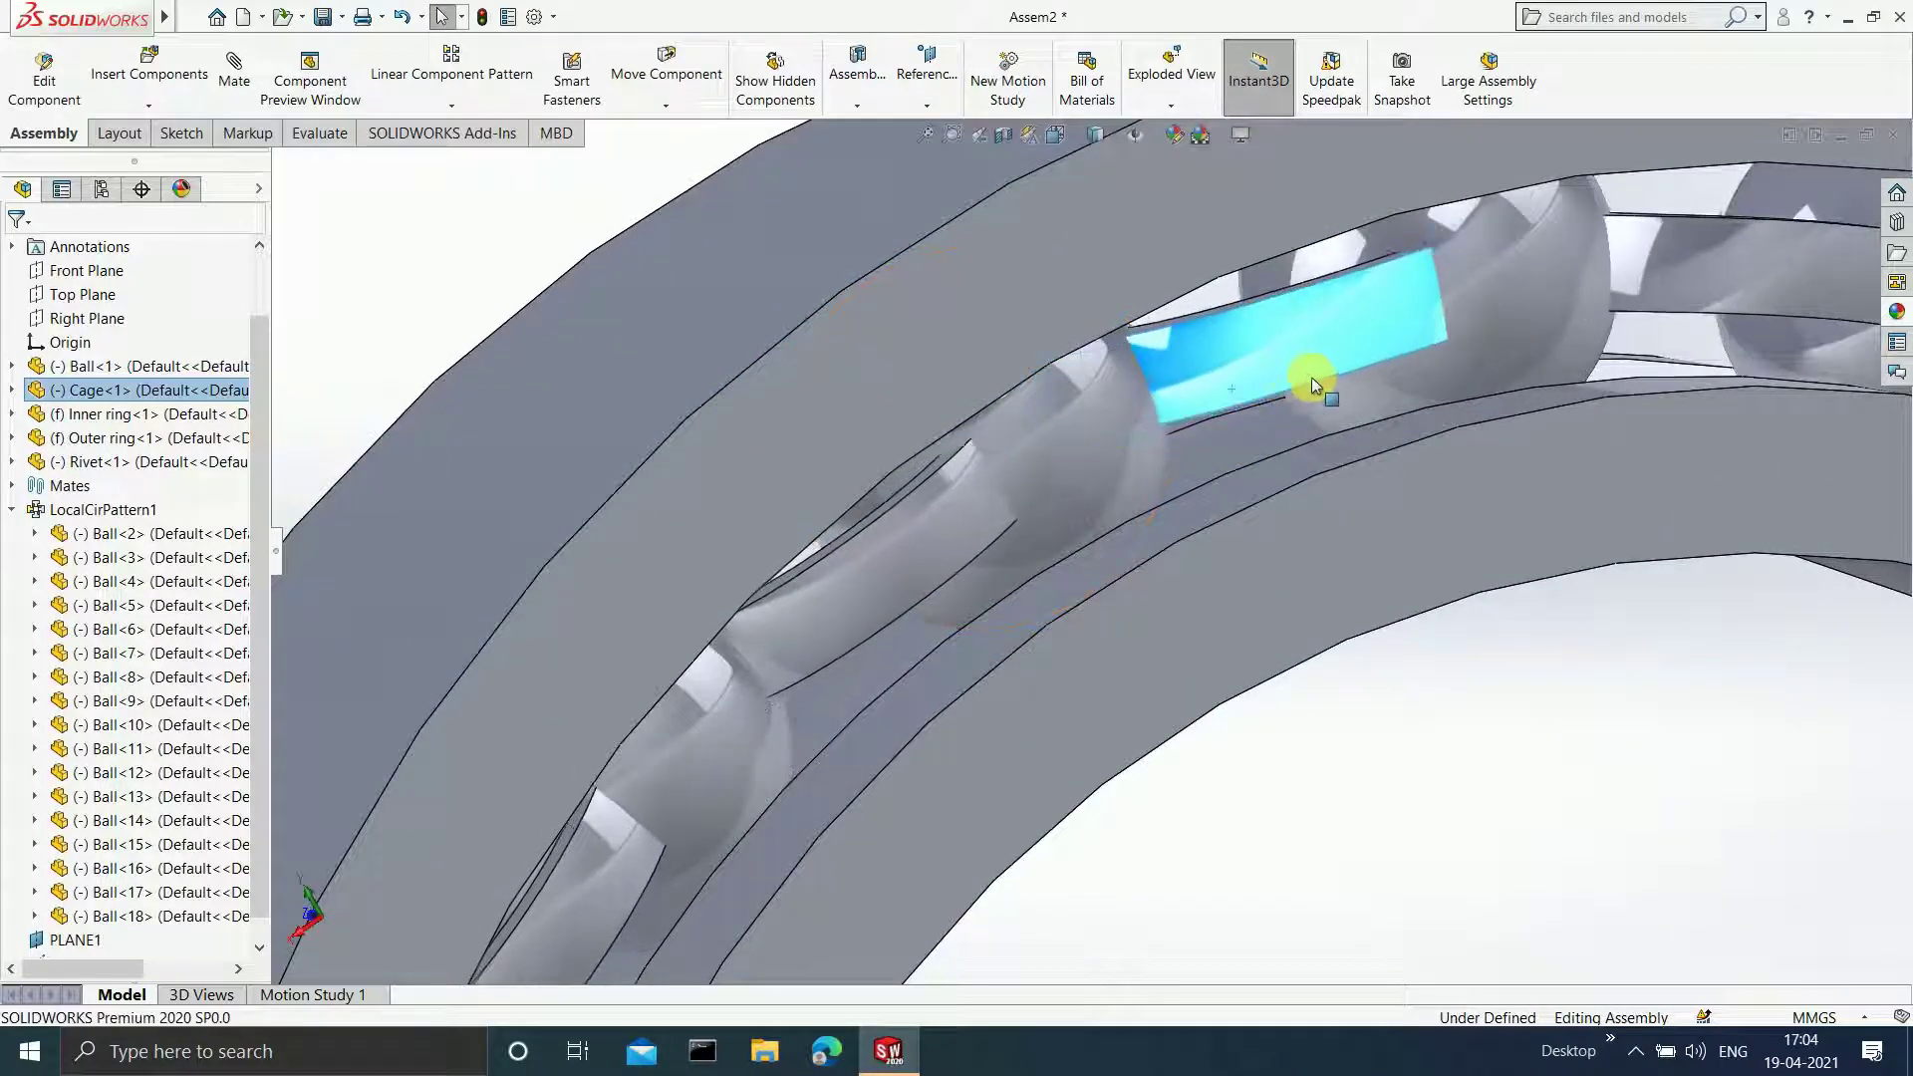
{"action": "left_click_drag", "start_coordinate": [1313, 385], "coordinate": [1464, 329]}
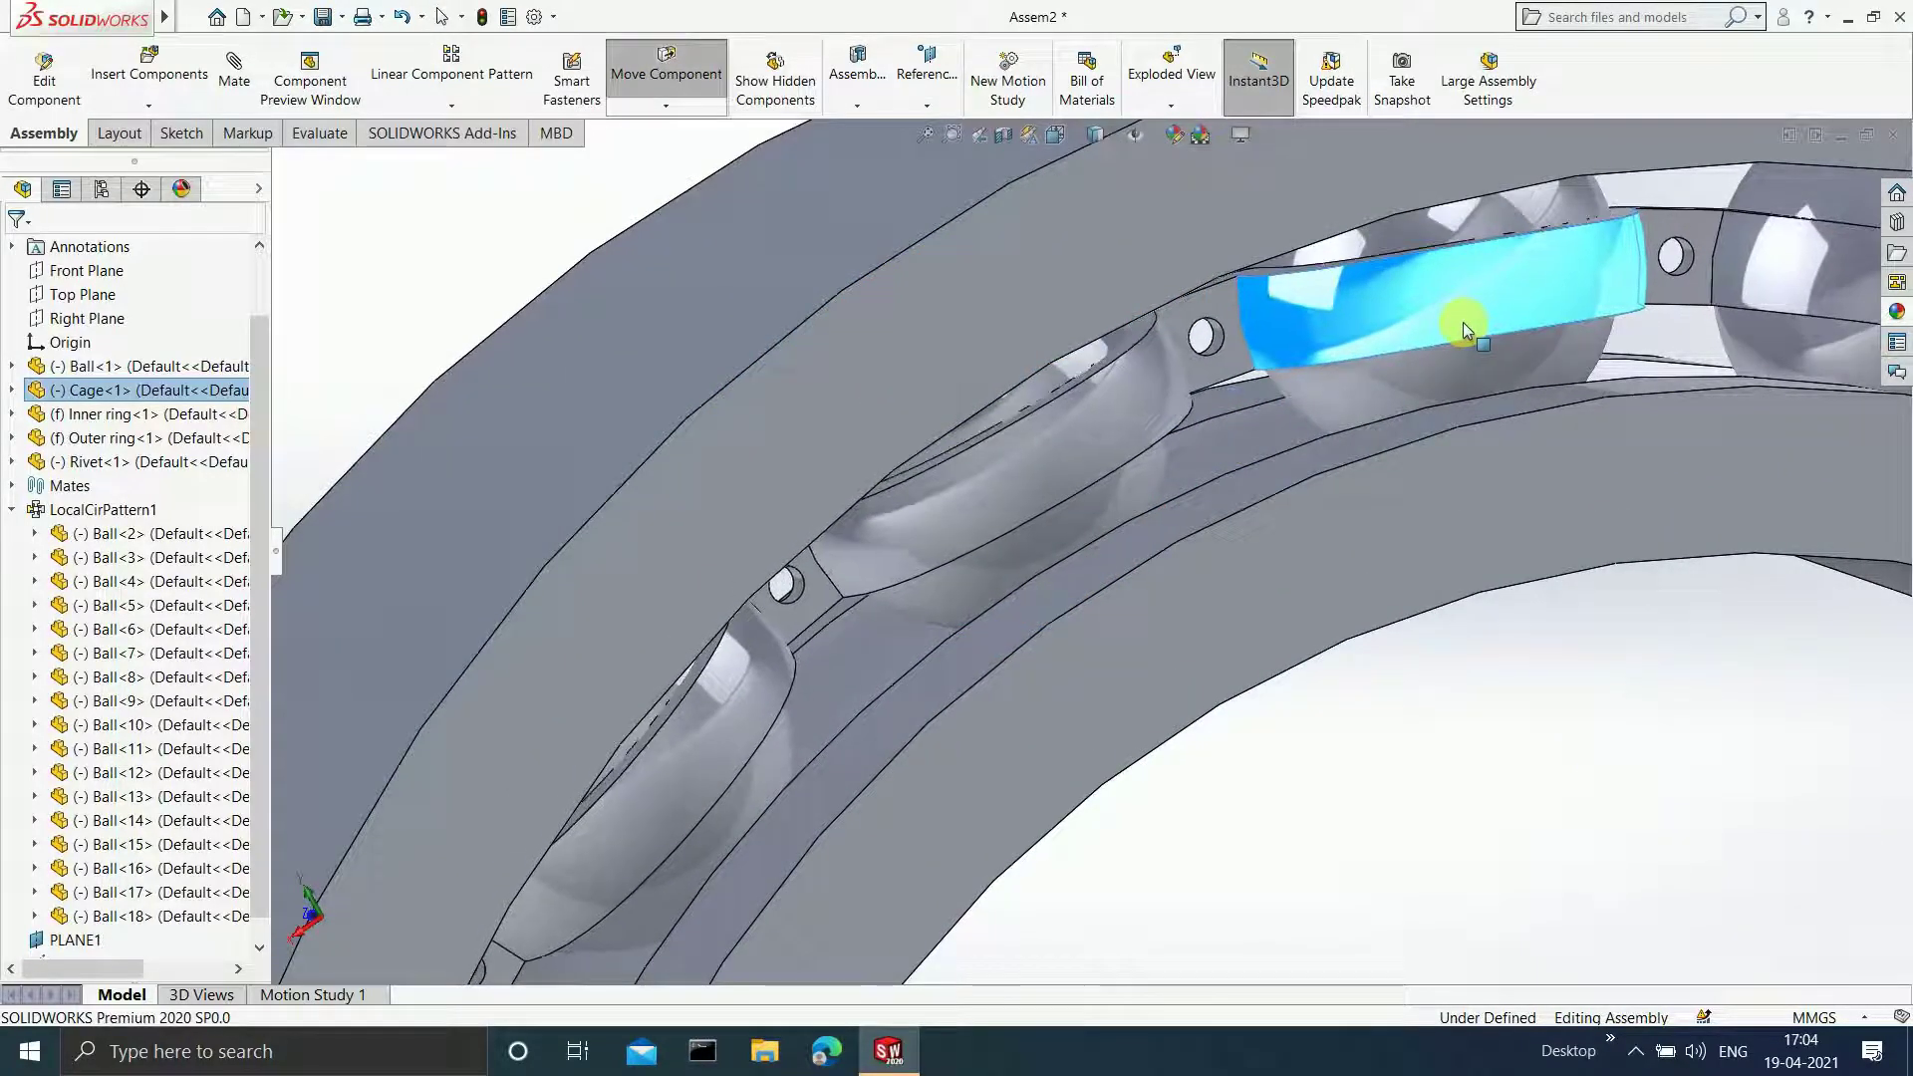
{"action": "scroll", "coordinate": [1444, 344], "scroll_direction": "up", "scroll_amount": 5}
{"action": "scroll", "coordinate": [1435, 378], "scroll_direction": "down", "scroll_amount": 5}
{"action": "middle_click_drag", "start_coordinate": [1434, 378], "coordinate": [1457, 397]}
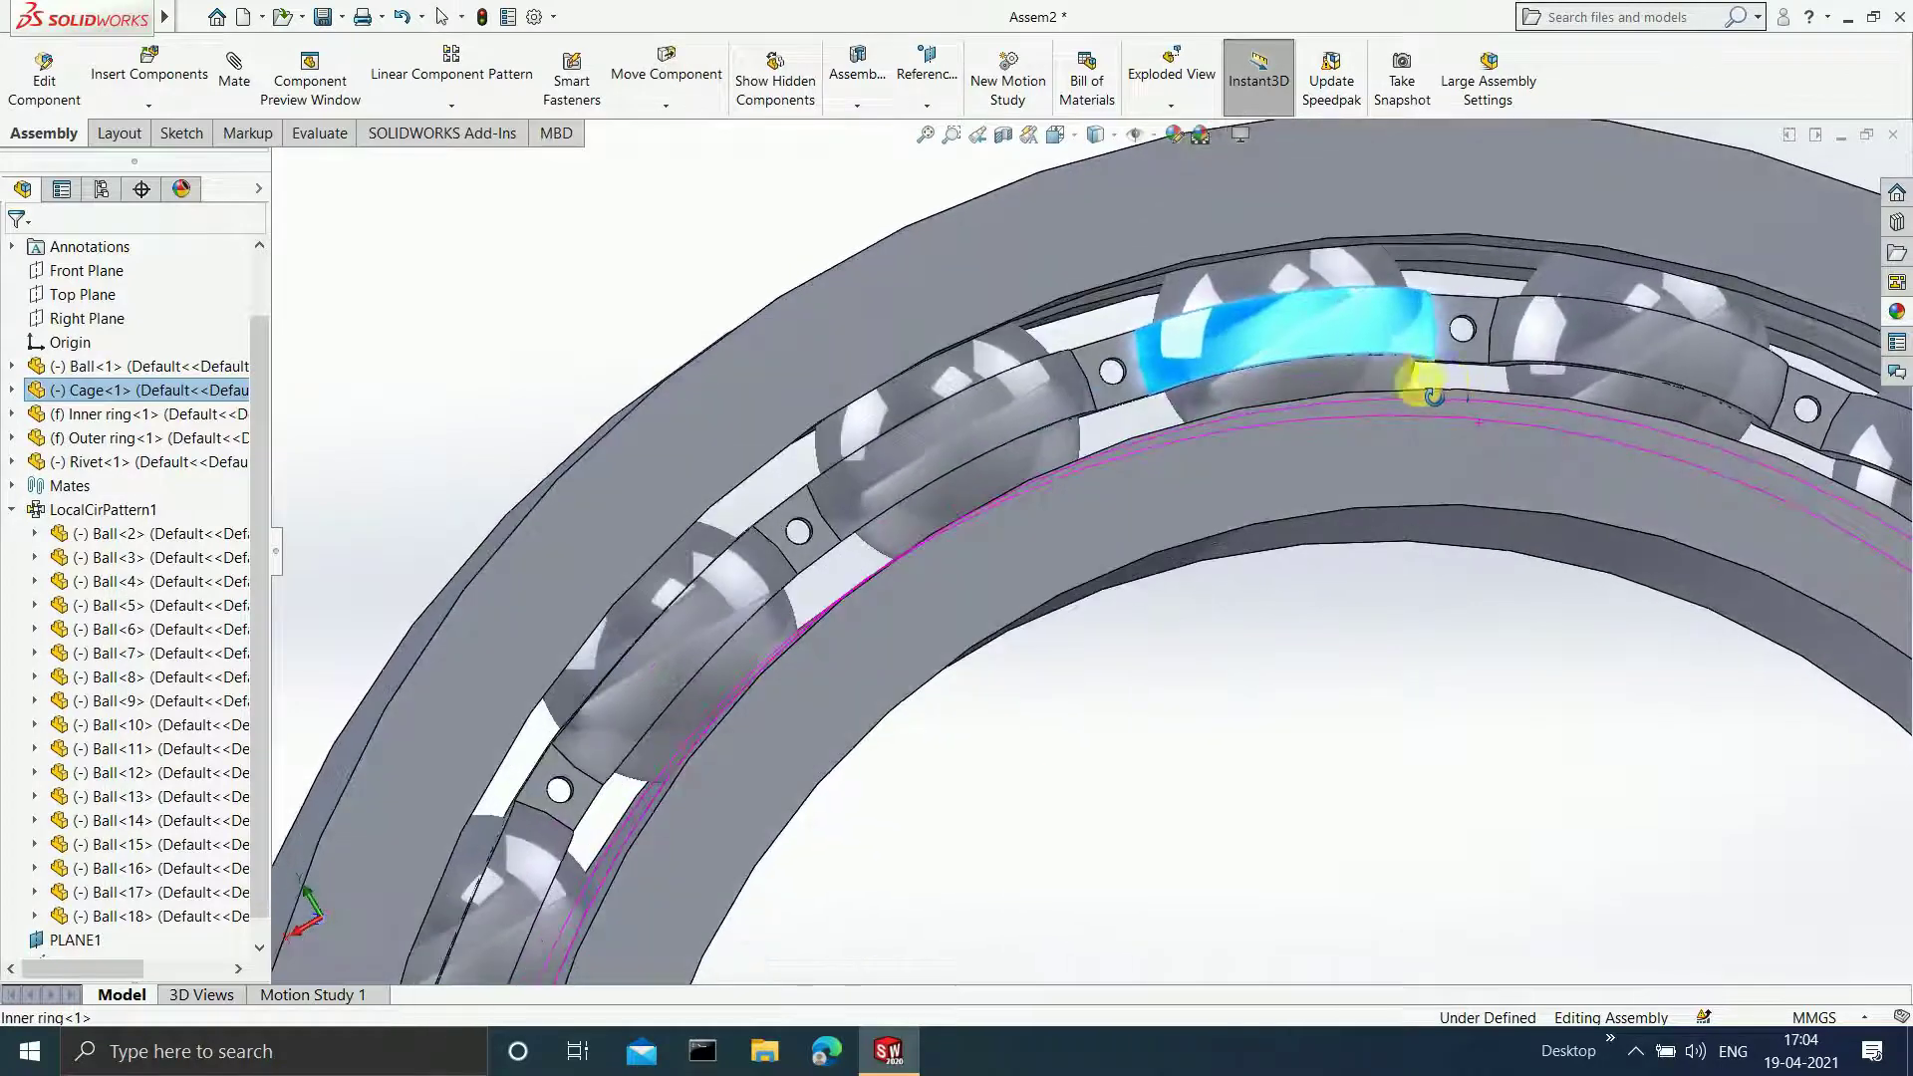
{"action": "left_click_drag", "start_coordinate": [1307, 339], "coordinate": [1323, 415]}
{"action": "key", "text": "Escape"}
{"action": "left_click", "coordinate": [1405, 620]}
{"action": "middle_click_drag", "start_coordinate": [1379, 542], "coordinate": [1299, 495]}
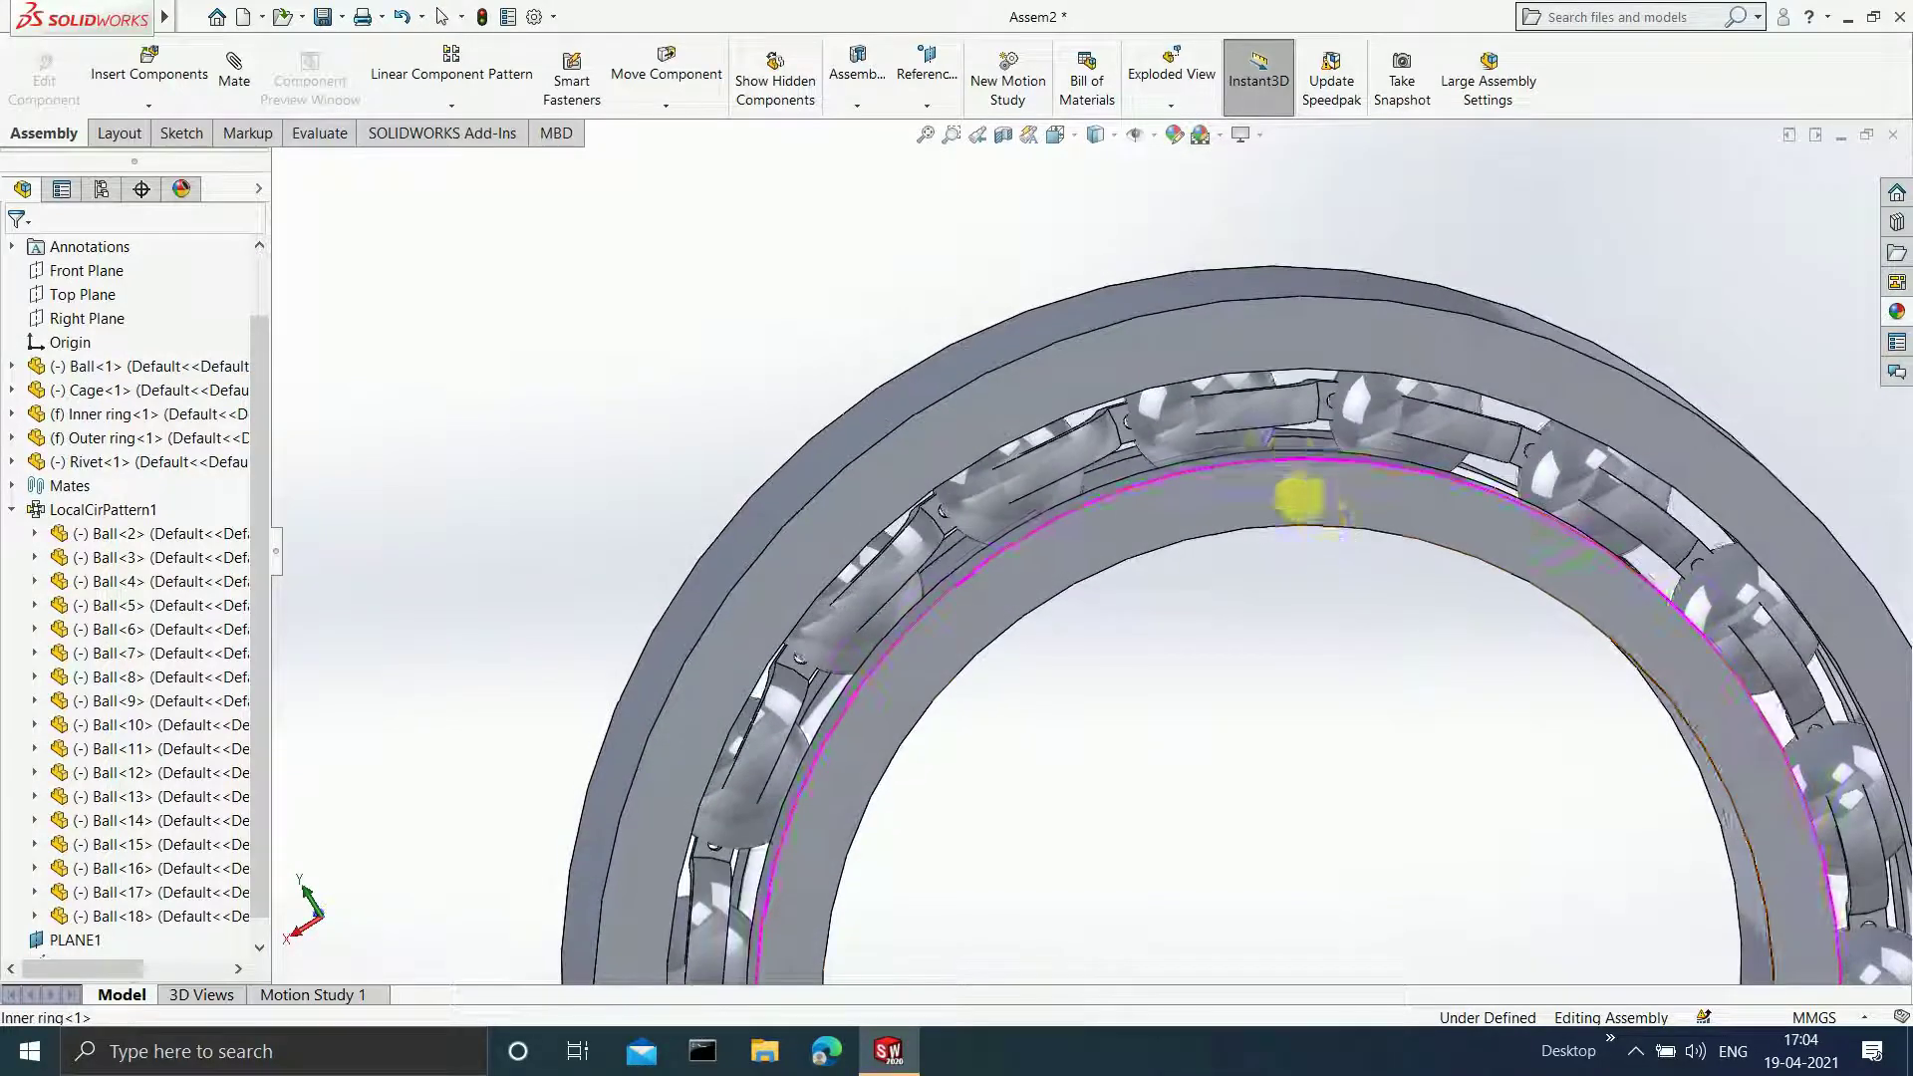
- Add a tangent mate between a ball's spherical face and the outer edge of the cage pocket around it, and finish mating
{"action": "left_click", "coordinate": [236, 80]}
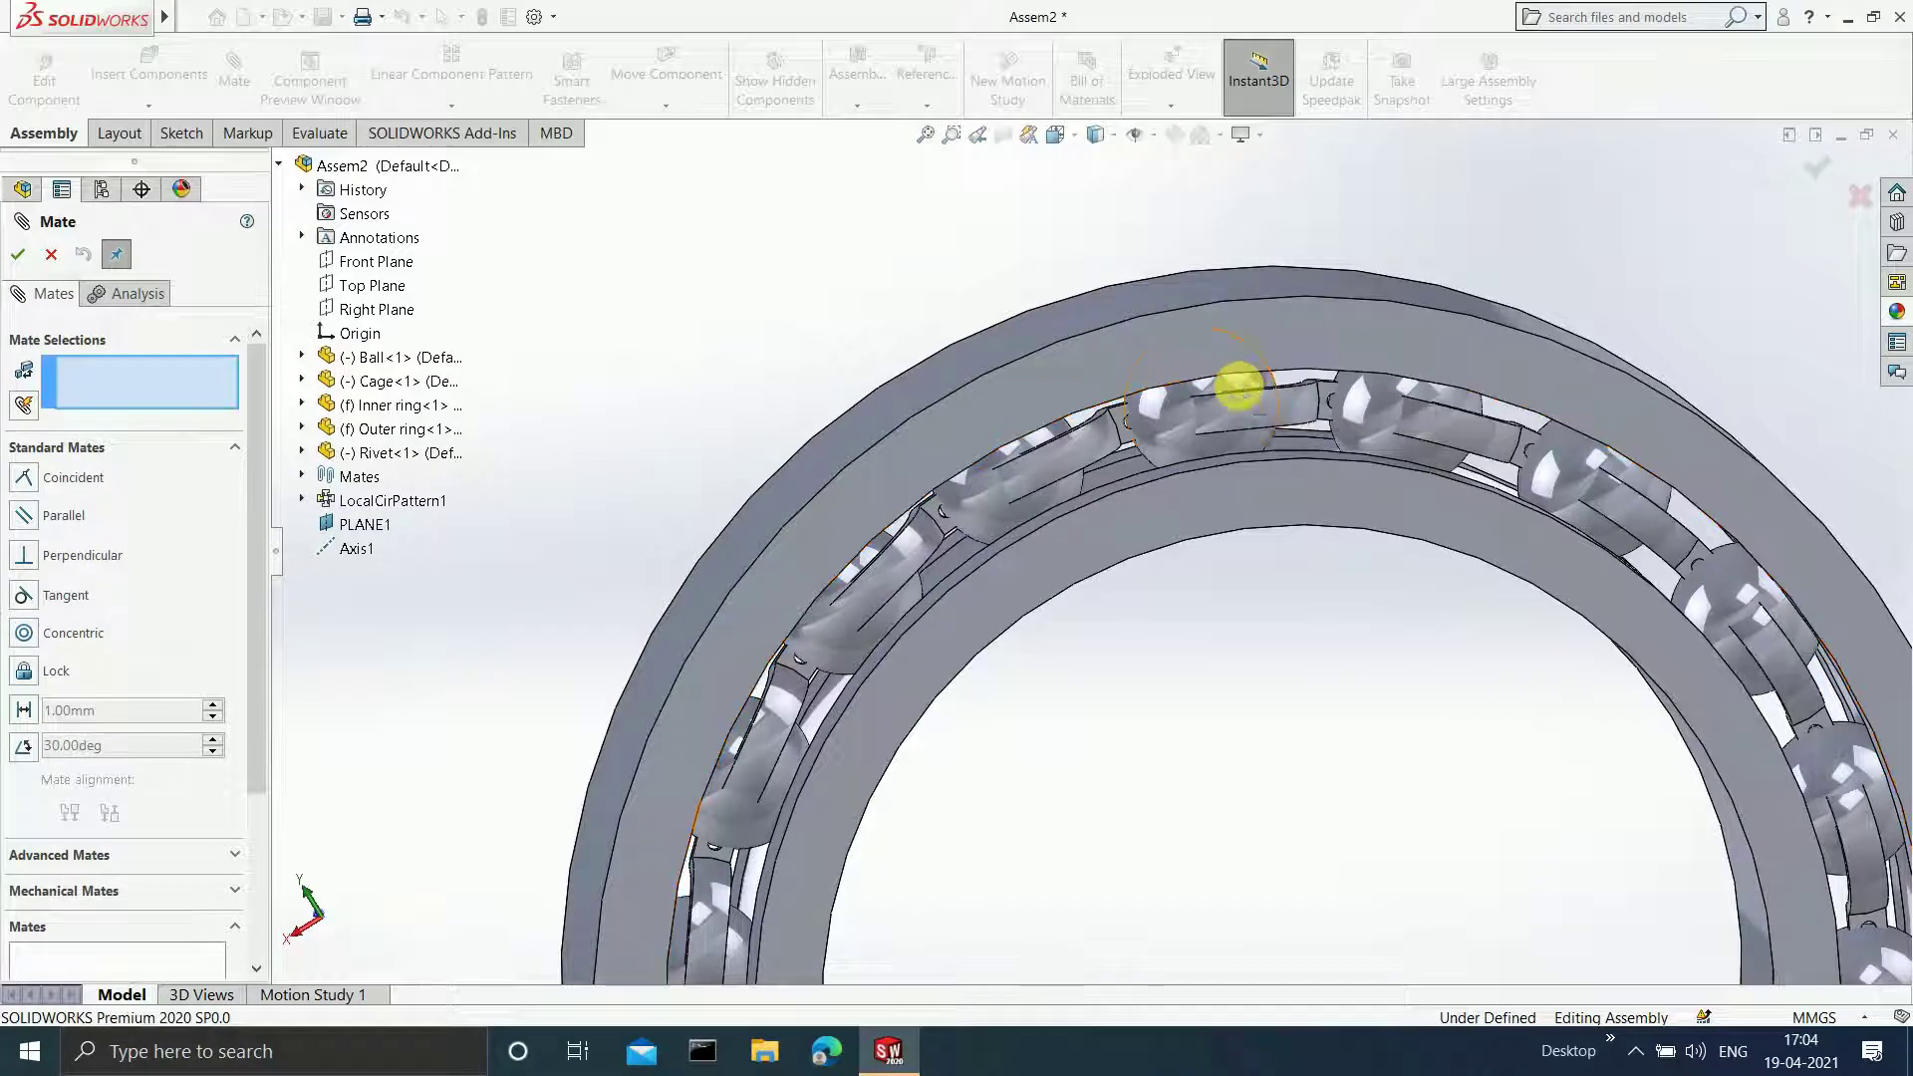
{"action": "left_click", "coordinate": [1239, 385]}
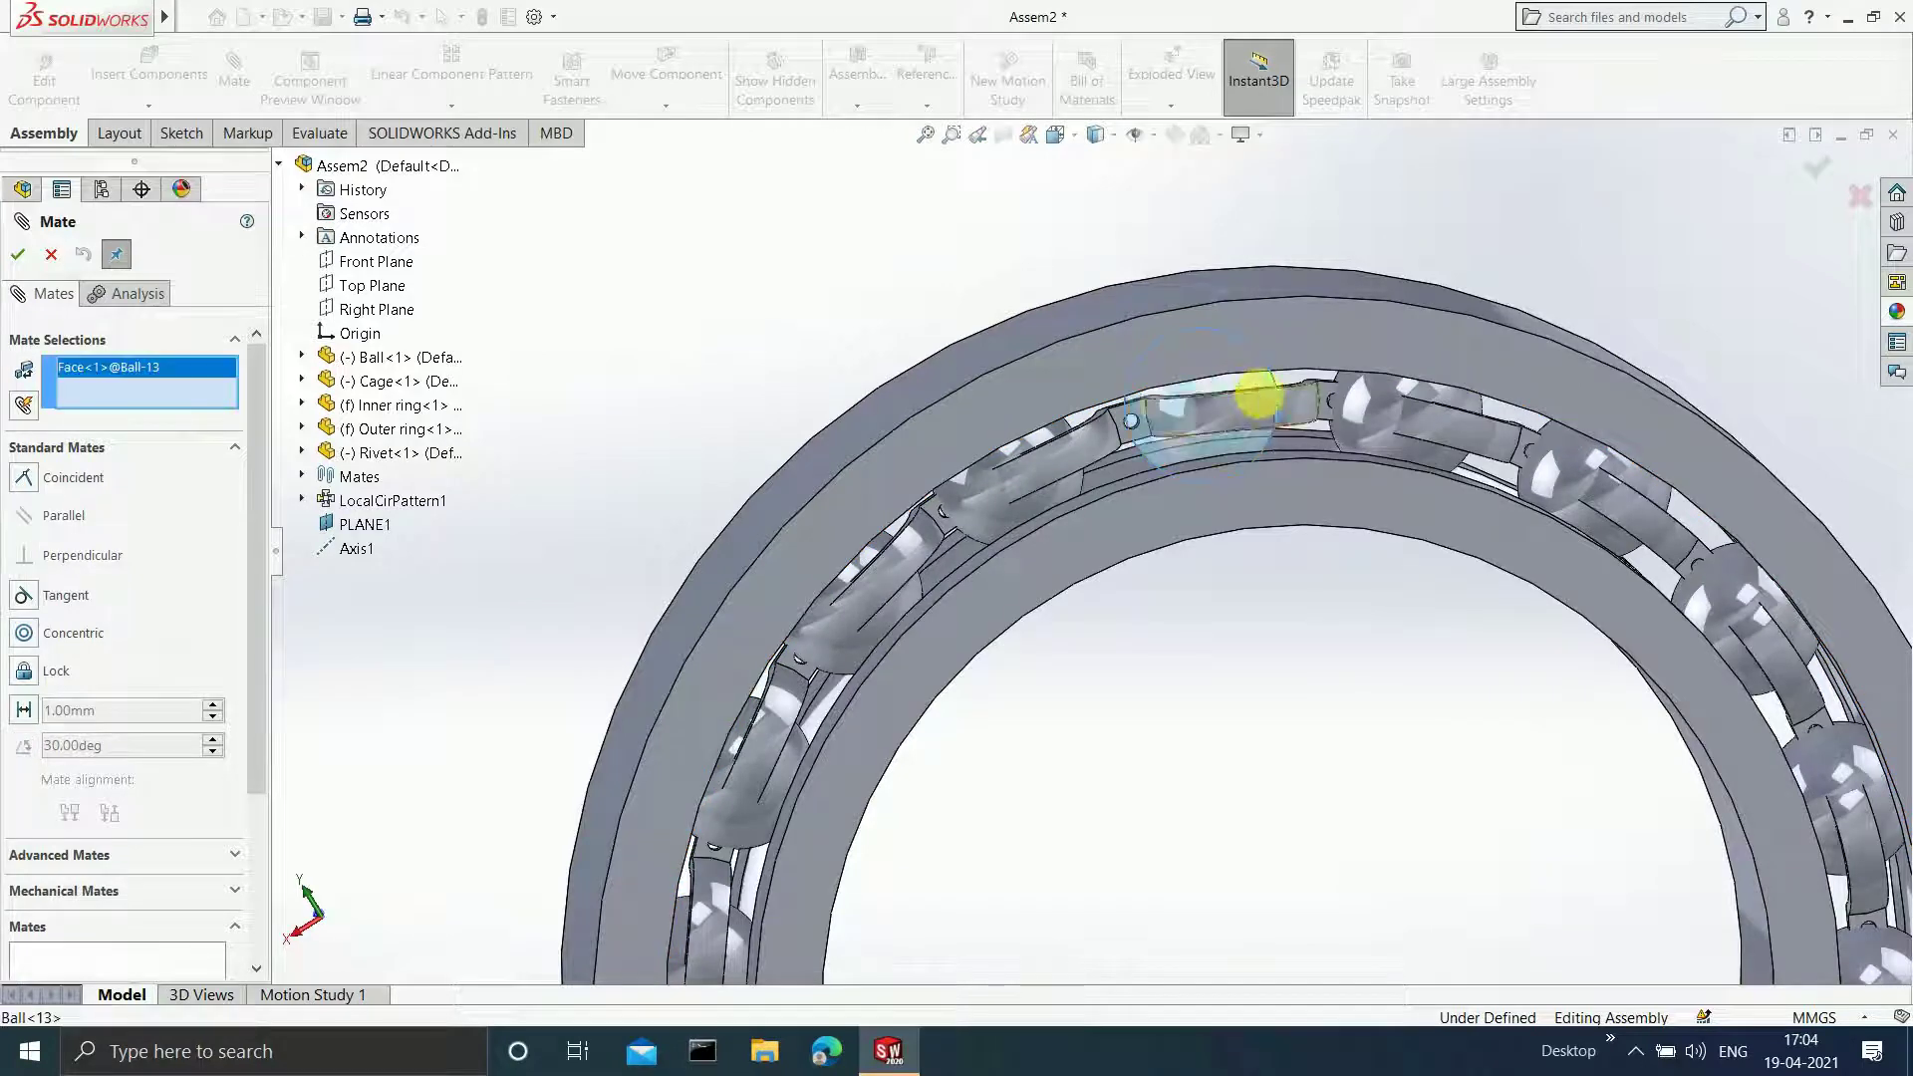
{"action": "scroll", "coordinate": [1266, 394], "scroll_direction": "down", "scroll_amount": 5}
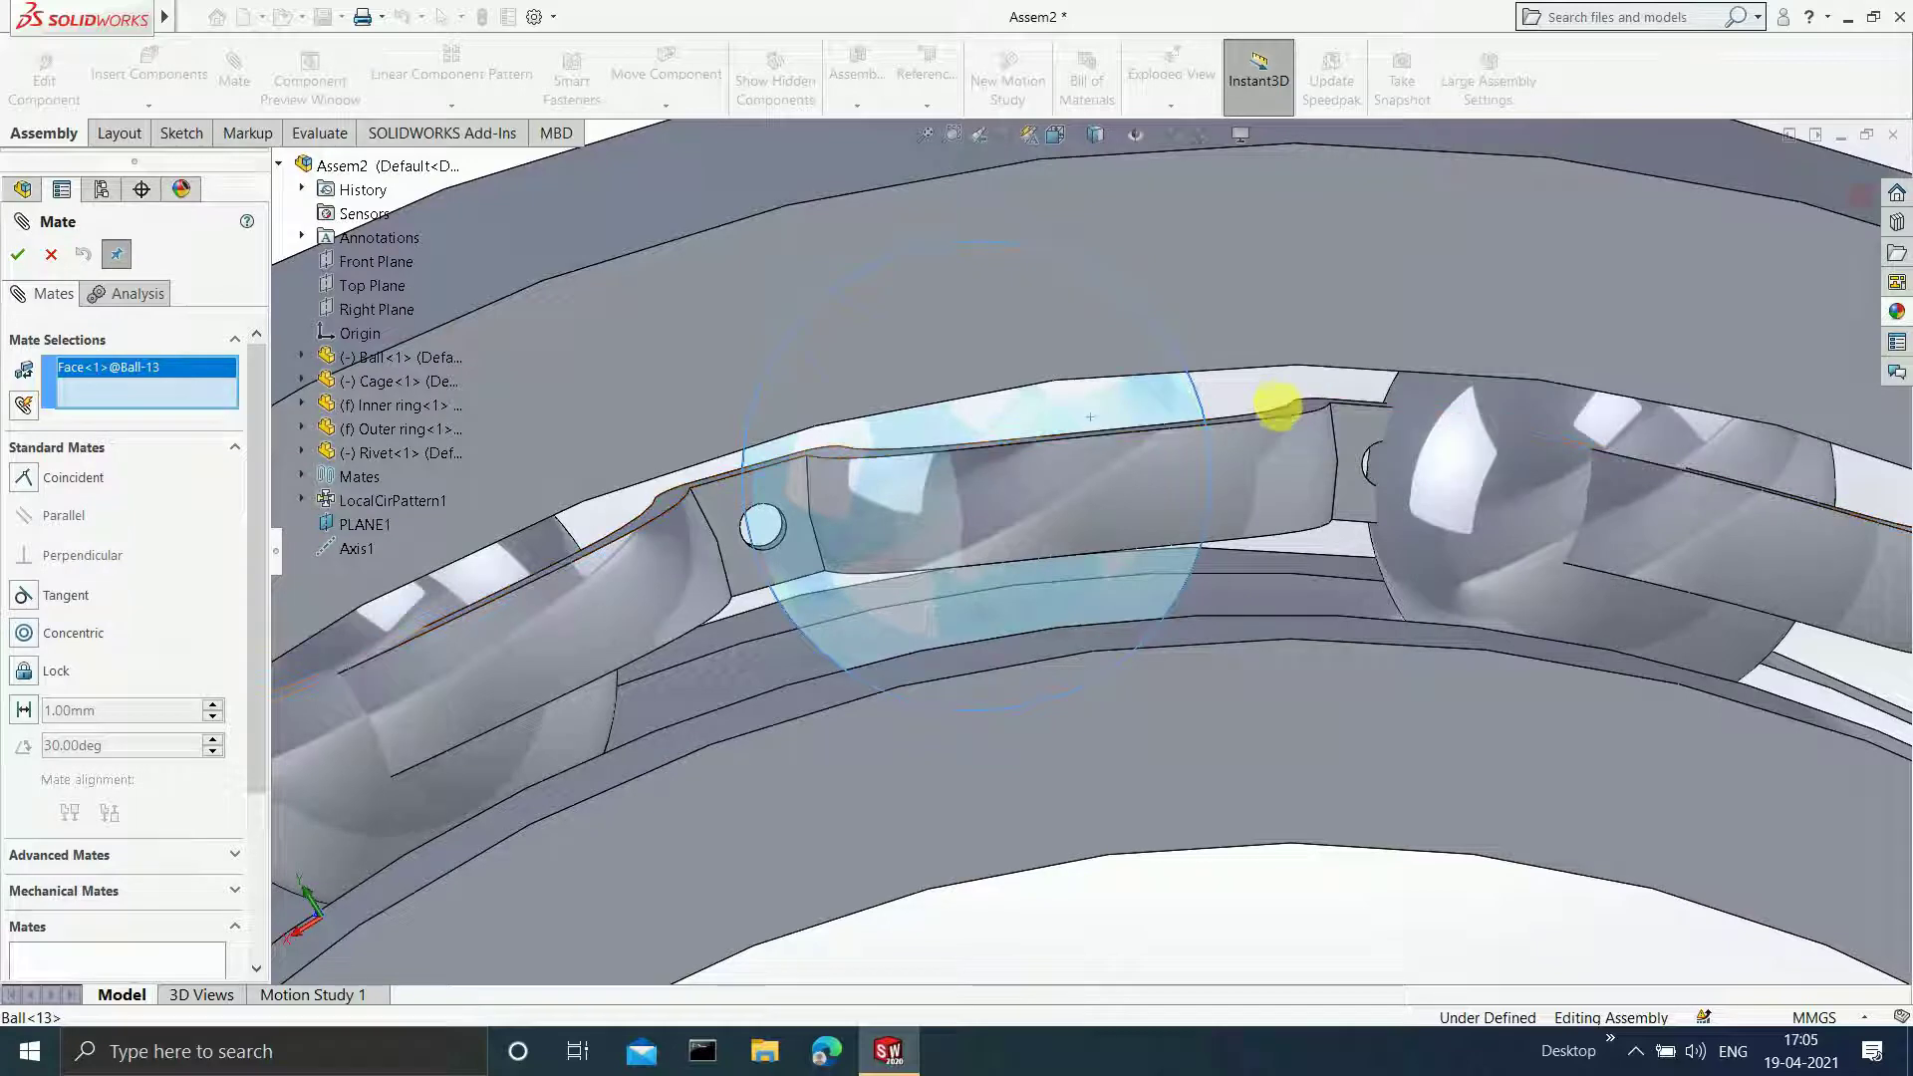
{"action": "left_click", "coordinate": [1277, 409]}
{"action": "scroll", "coordinate": [1102, 601], "scroll_direction": "up", "scroll_amount": 3}
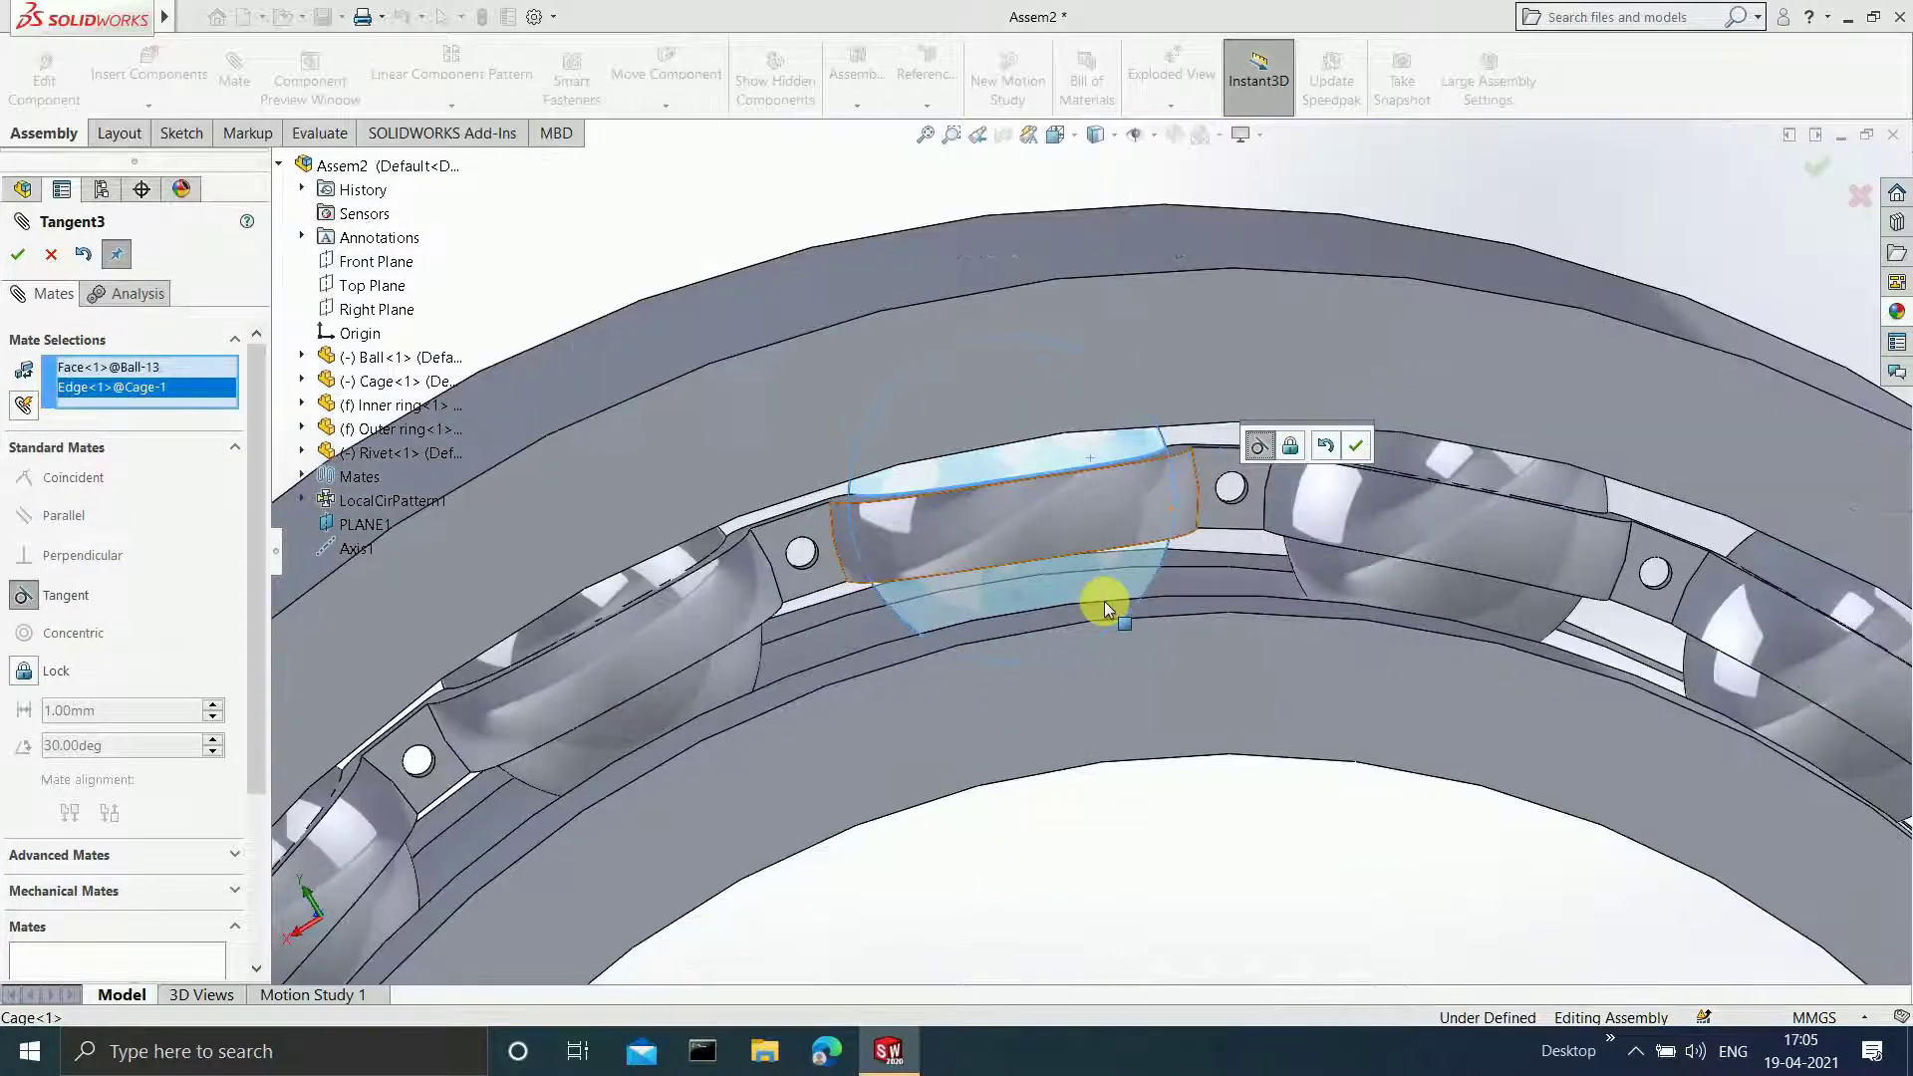
{"action": "left_click", "coordinate": [18, 254]}
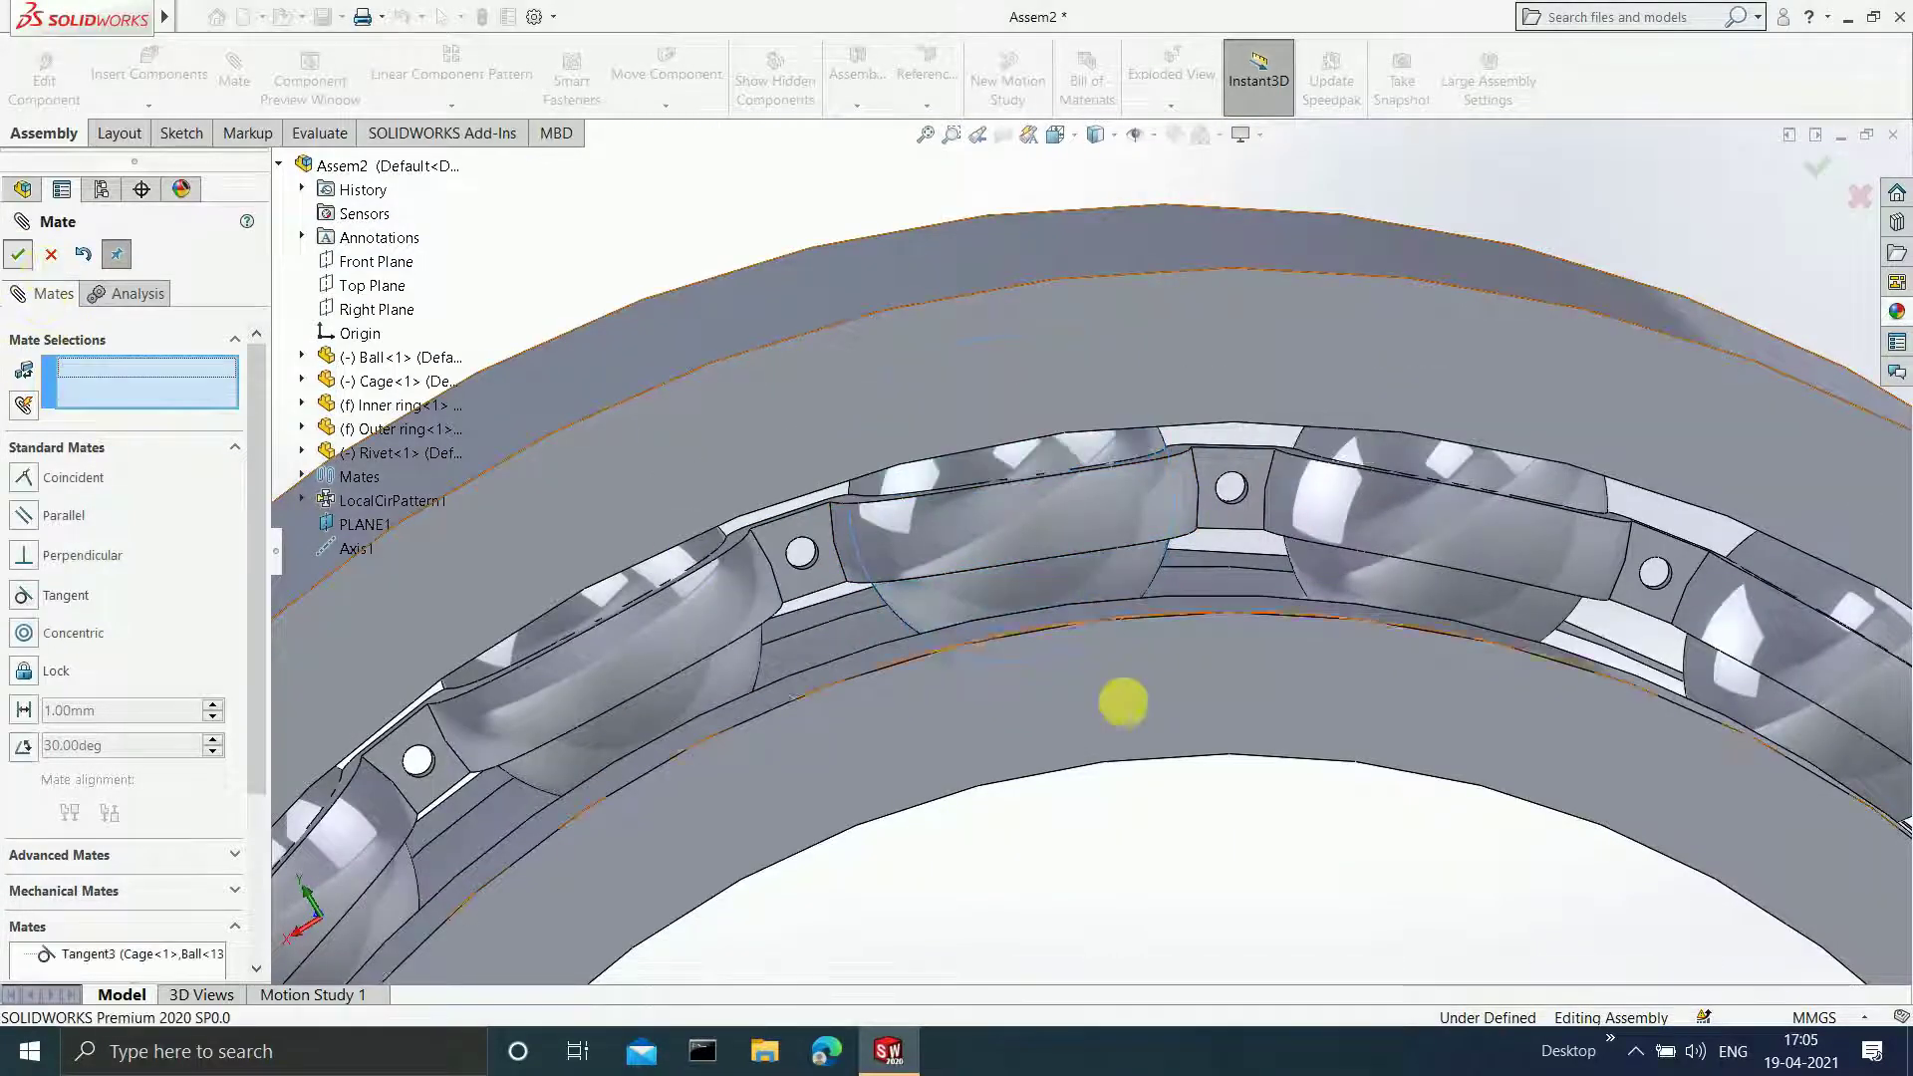
{"action": "scroll", "coordinate": [1106, 697], "scroll_direction": "up", "scroll_amount": 3}
{"action": "scroll", "coordinate": [1081, 688], "scroll_direction": "up", "scroll_amount": 3}
{"action": "left_click", "coordinate": [1815, 180]}
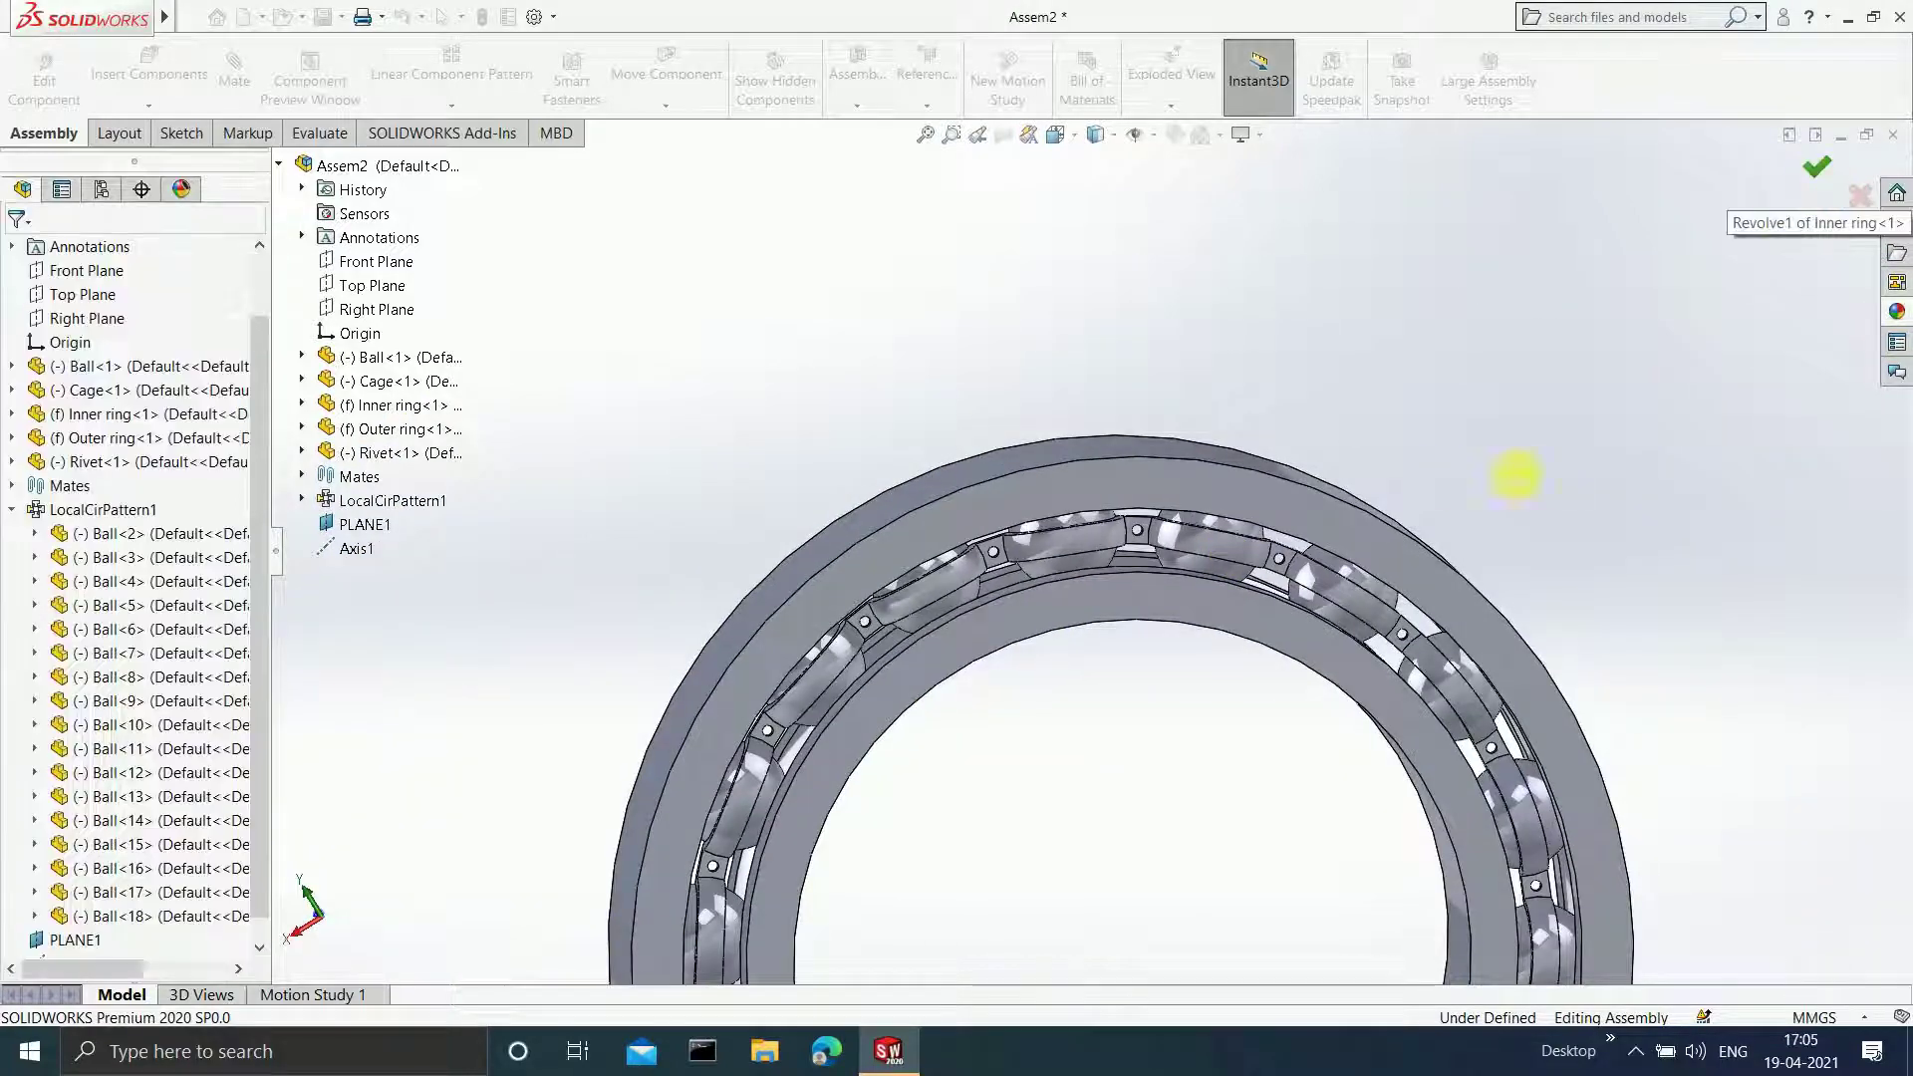
- Move the cage around the bearing to check that it rotates together with the balls
{"action": "scroll", "coordinate": [1397, 592], "scroll_direction": "up", "scroll_amount": 3}
{"action": "scroll", "coordinate": [1091, 558], "scroll_direction": "down", "scroll_amount": 3}
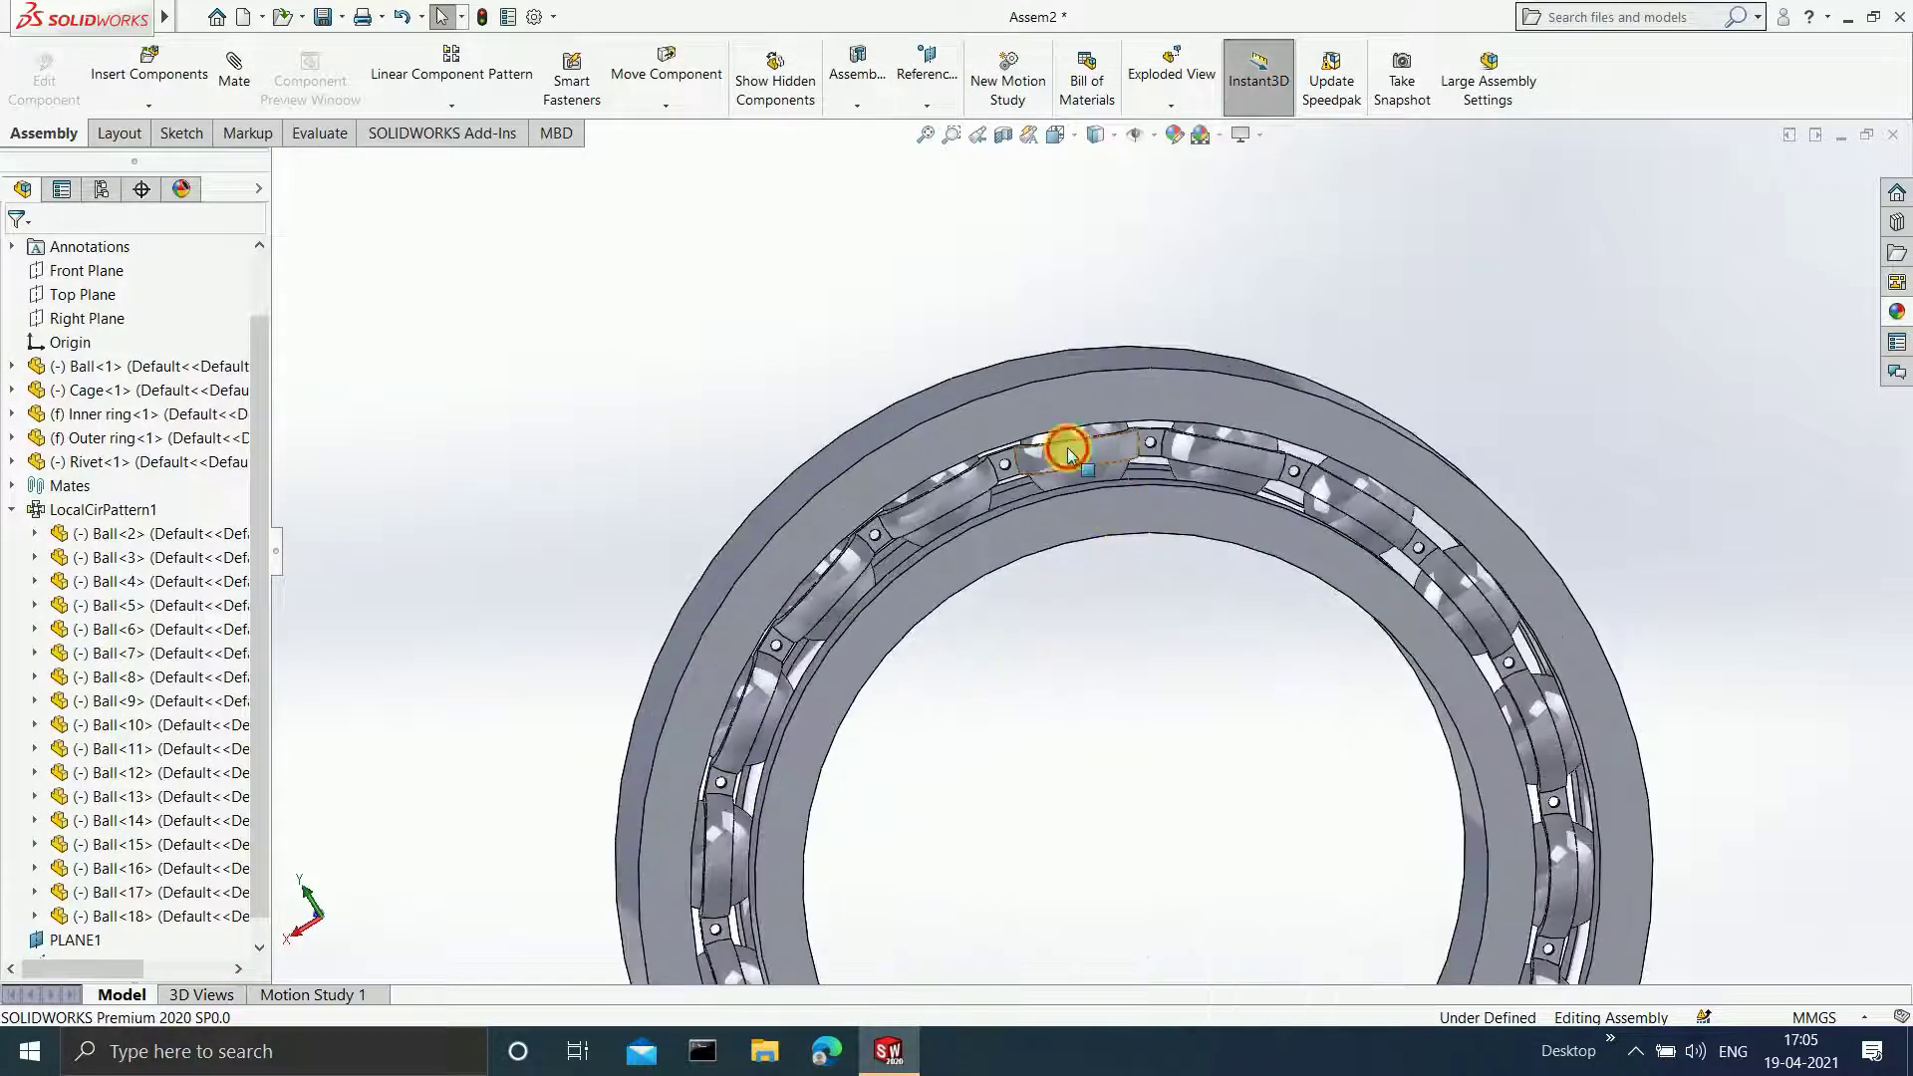
{"action": "left_click_drag", "start_coordinate": [1069, 454], "coordinate": [1176, 480]}
{"action": "left_click", "coordinate": [1164, 469]}
{"action": "scroll", "coordinate": [1146, 489], "scroll_direction": "up", "scroll_amount": 5}
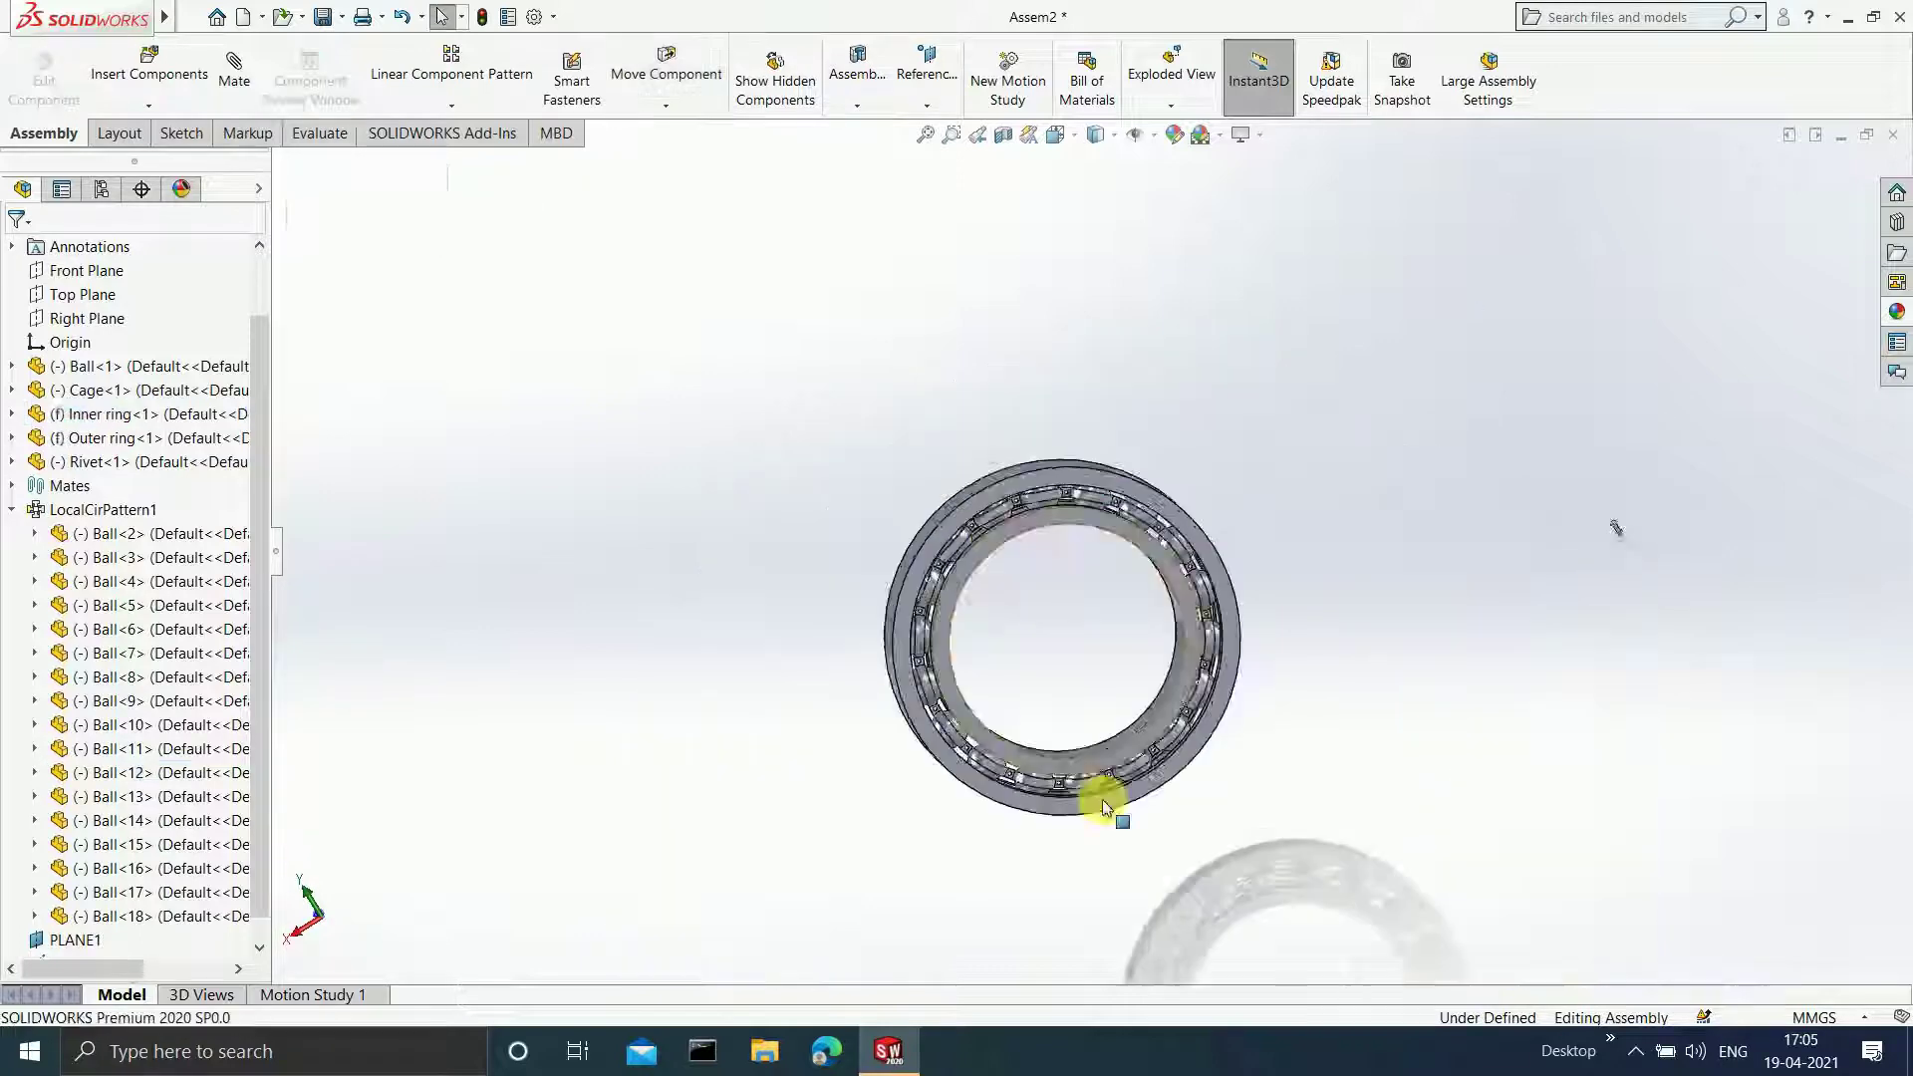
- Mirror the cage component about its flat face around a rivet hole between two ball pockets
{"action": "scroll", "coordinate": [1104, 727], "scroll_direction": "down", "scroll_amount": 3}
{"action": "middle_click_drag", "start_coordinate": [747, 517], "coordinate": [1033, 512]}
{"action": "scroll", "coordinate": [794, 462], "scroll_direction": "down", "scroll_amount": 4}
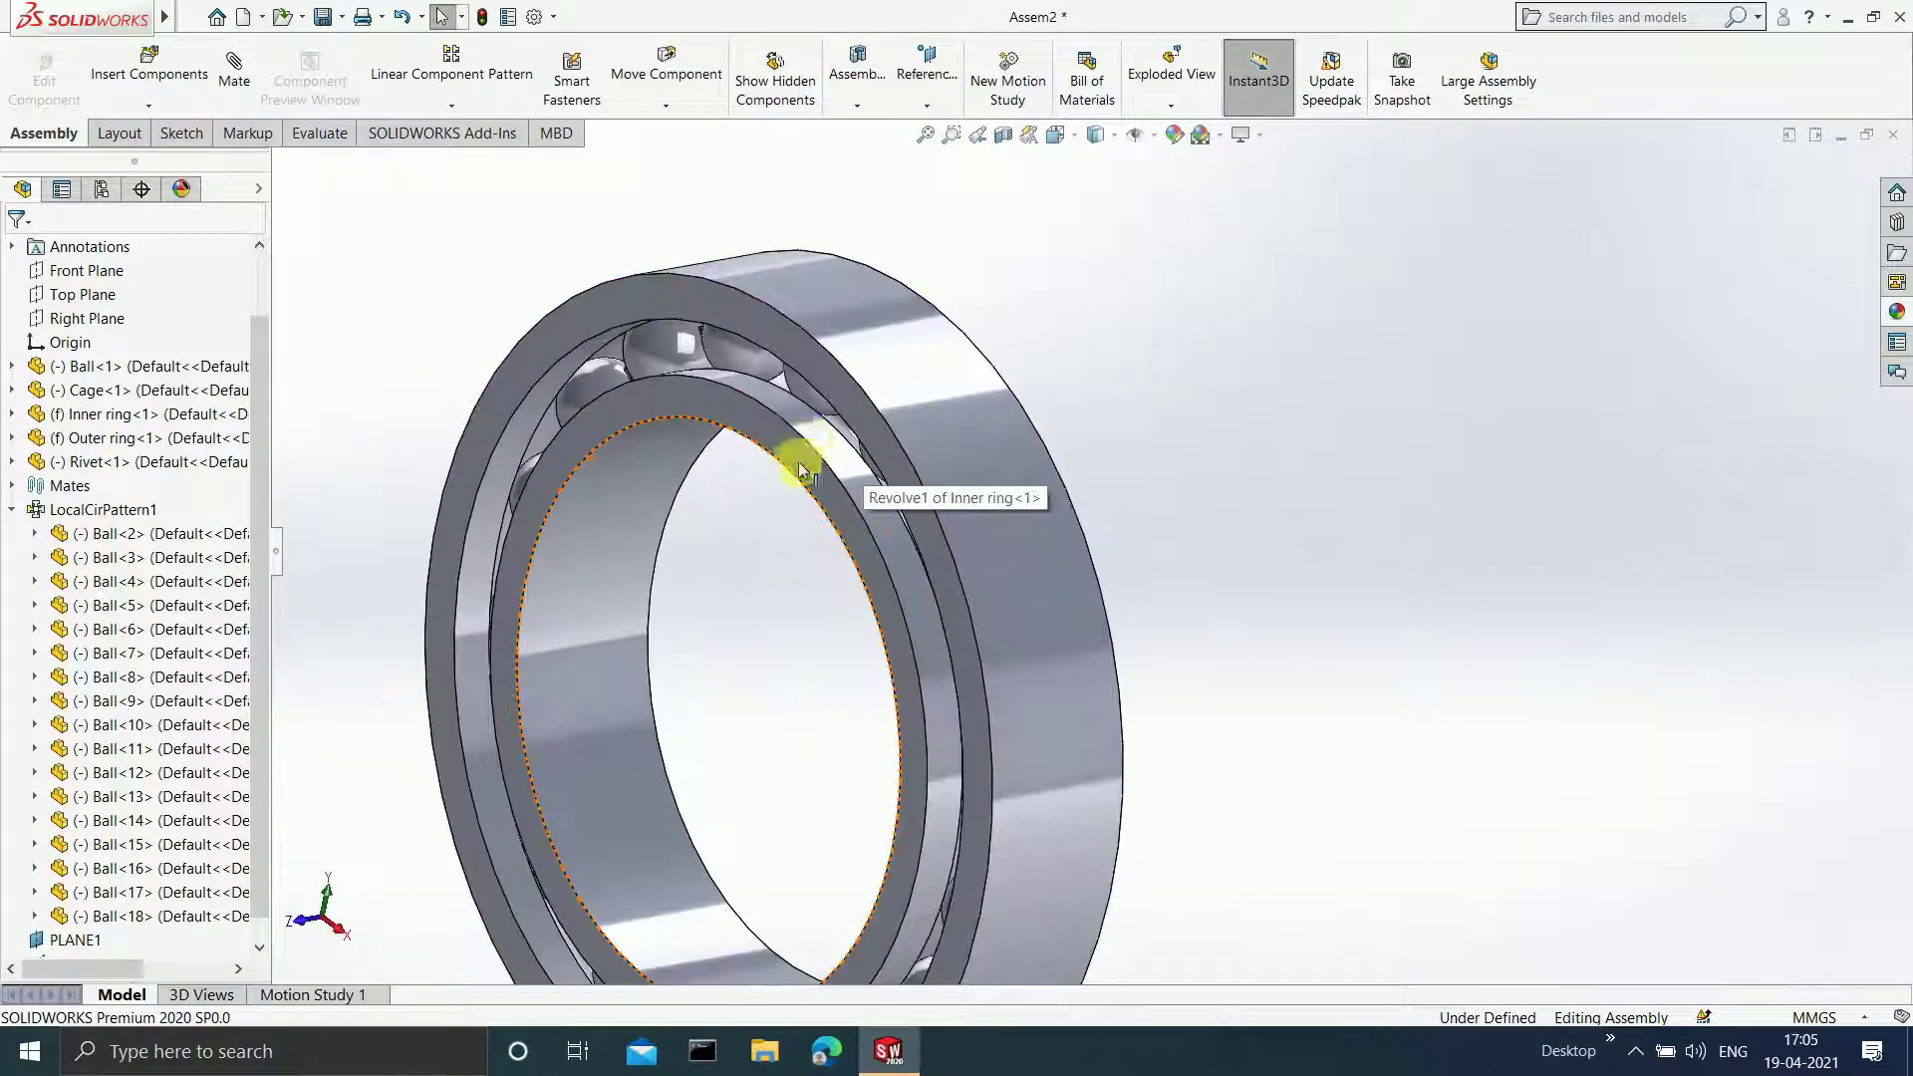
{"action": "middle_click_drag", "start_coordinate": [718, 531], "coordinate": [859, 538]}
{"action": "left_click", "coordinate": [661, 107]}
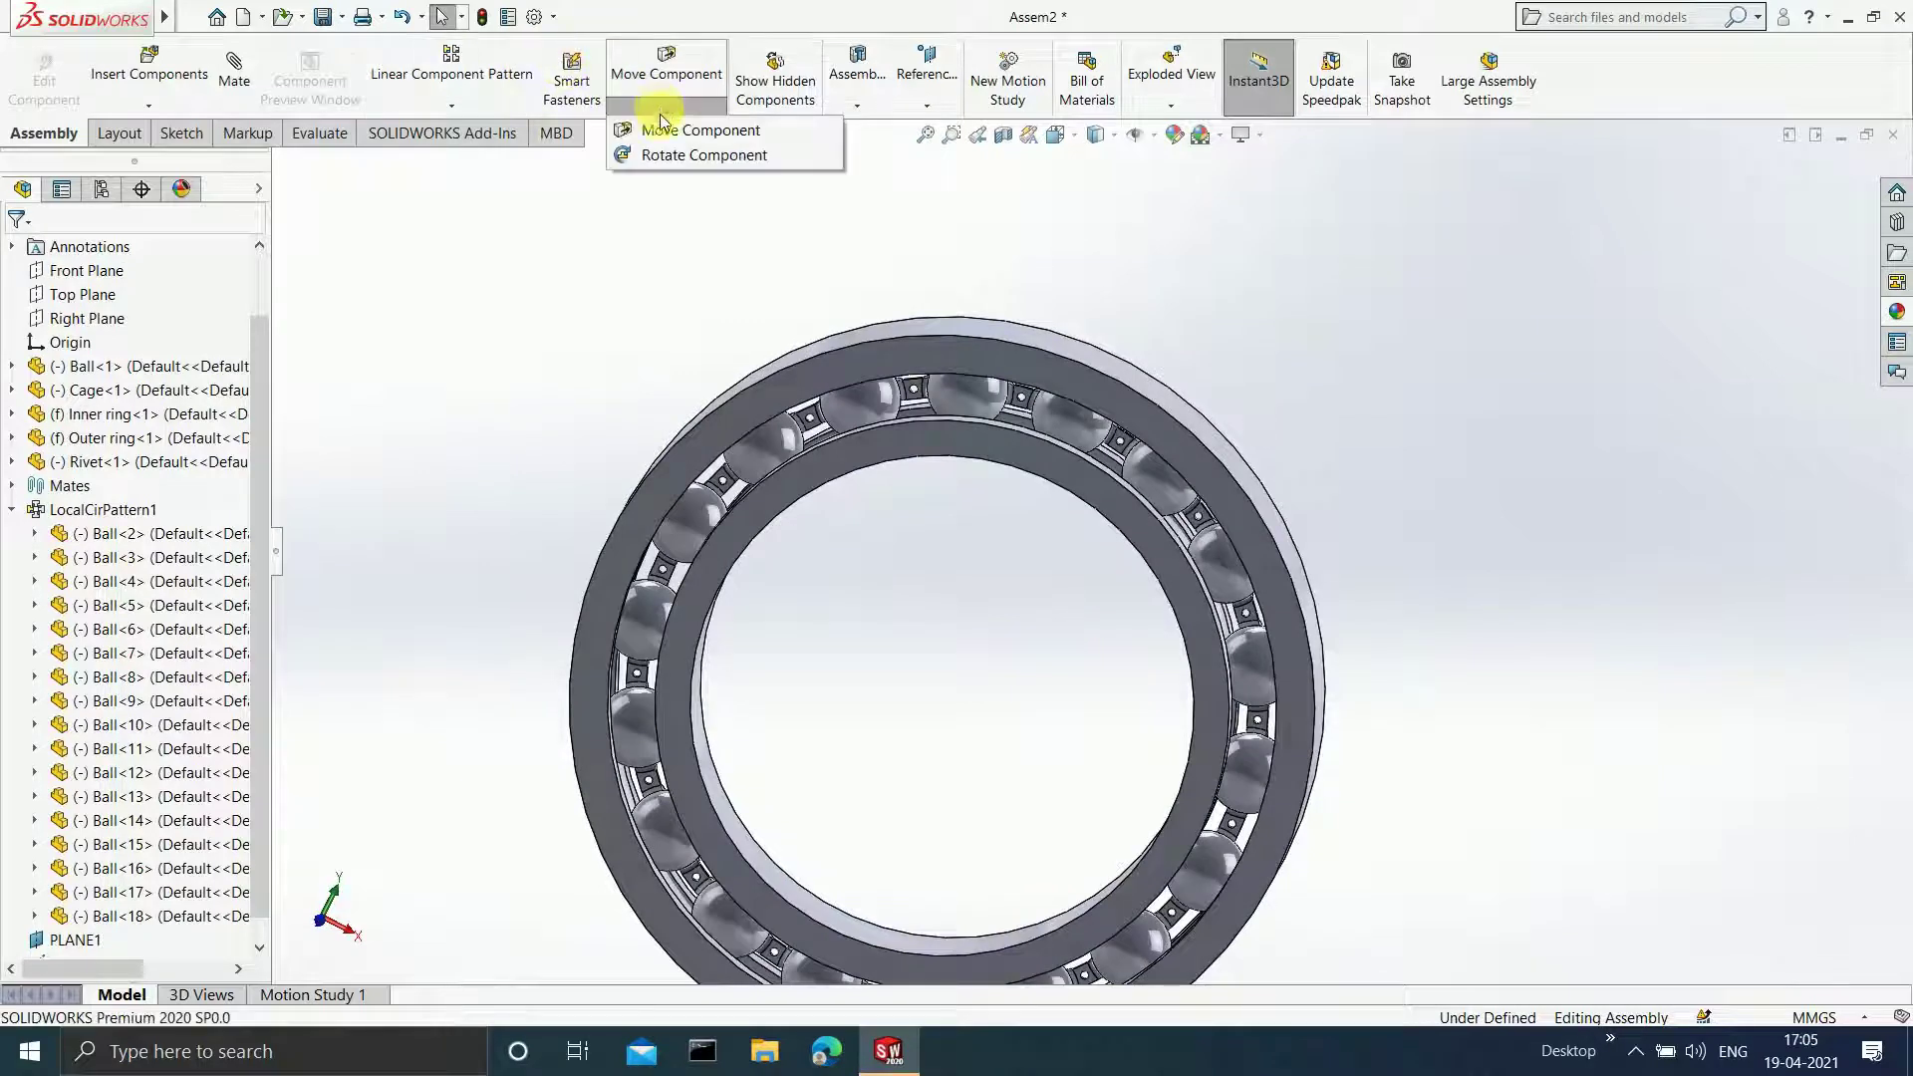
{"action": "left_click", "coordinate": [463, 107]}
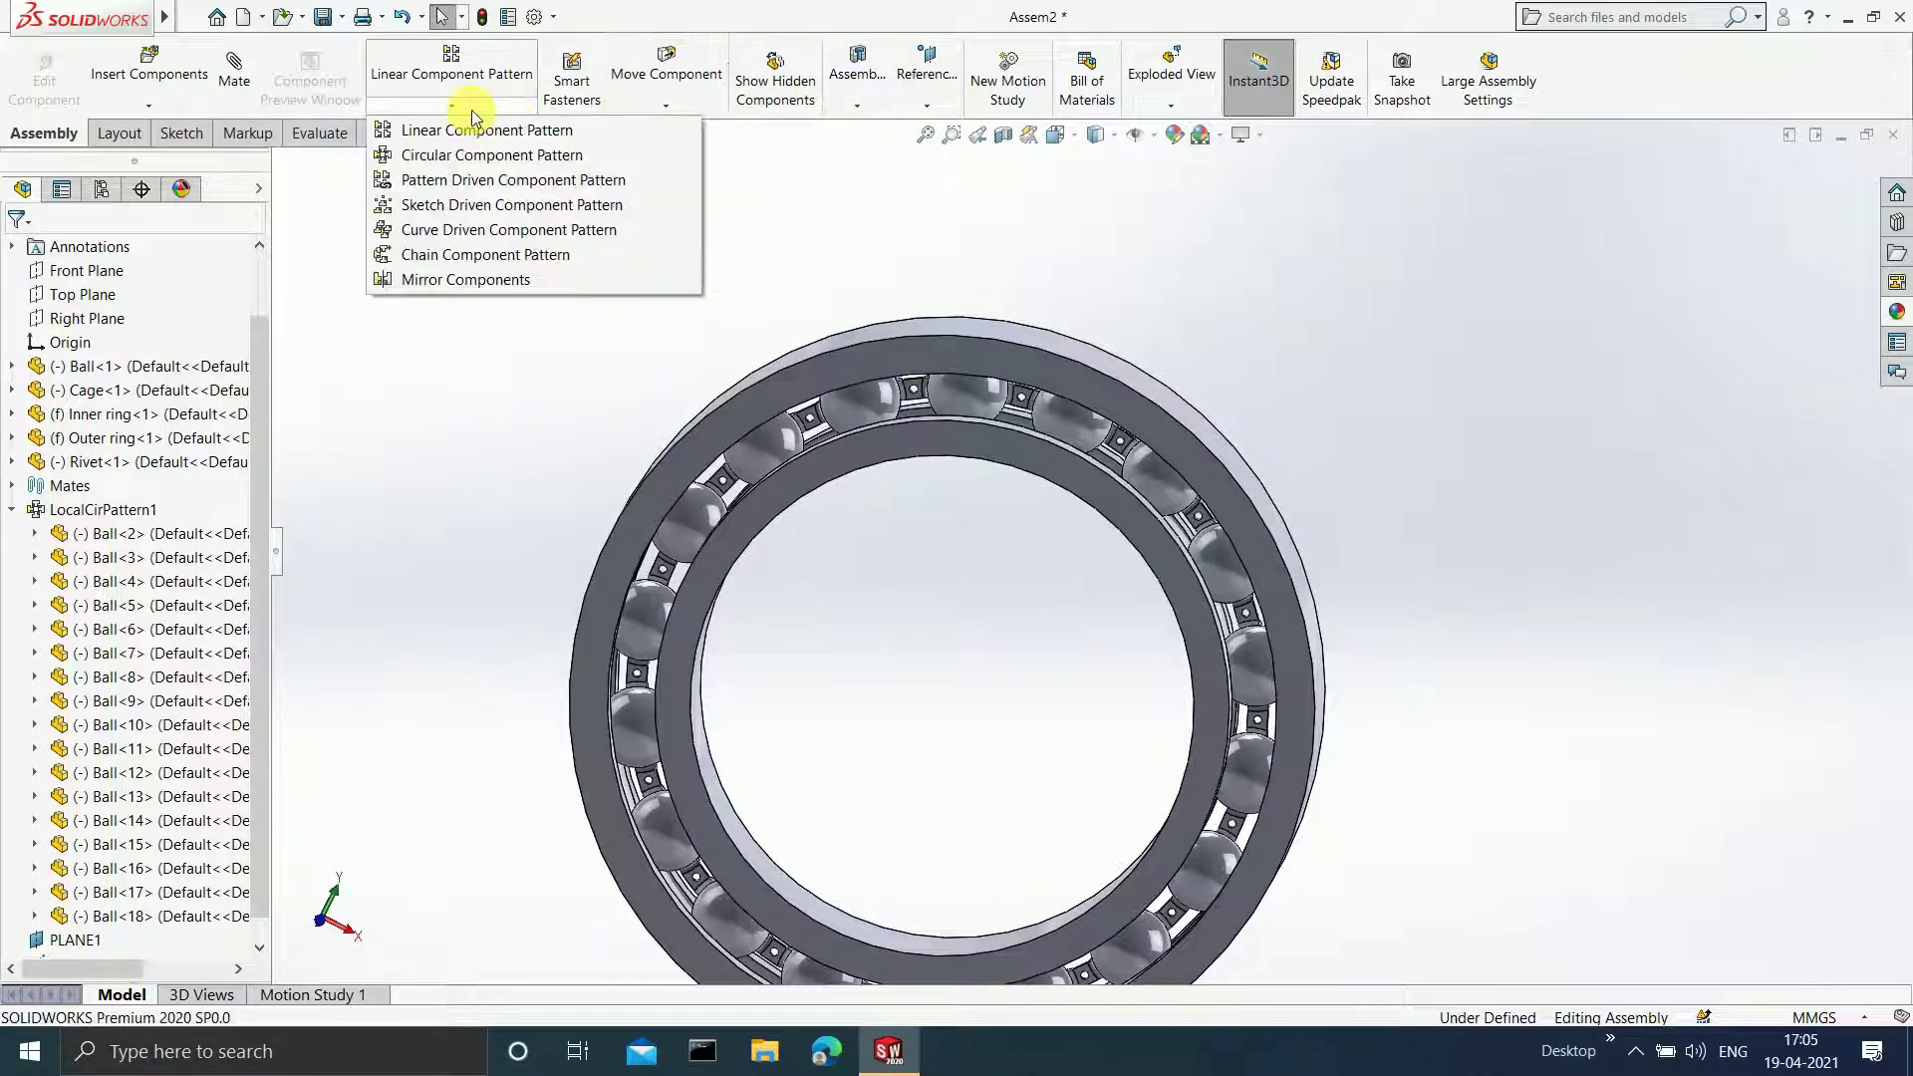
{"action": "left_click", "coordinate": [495, 281]}
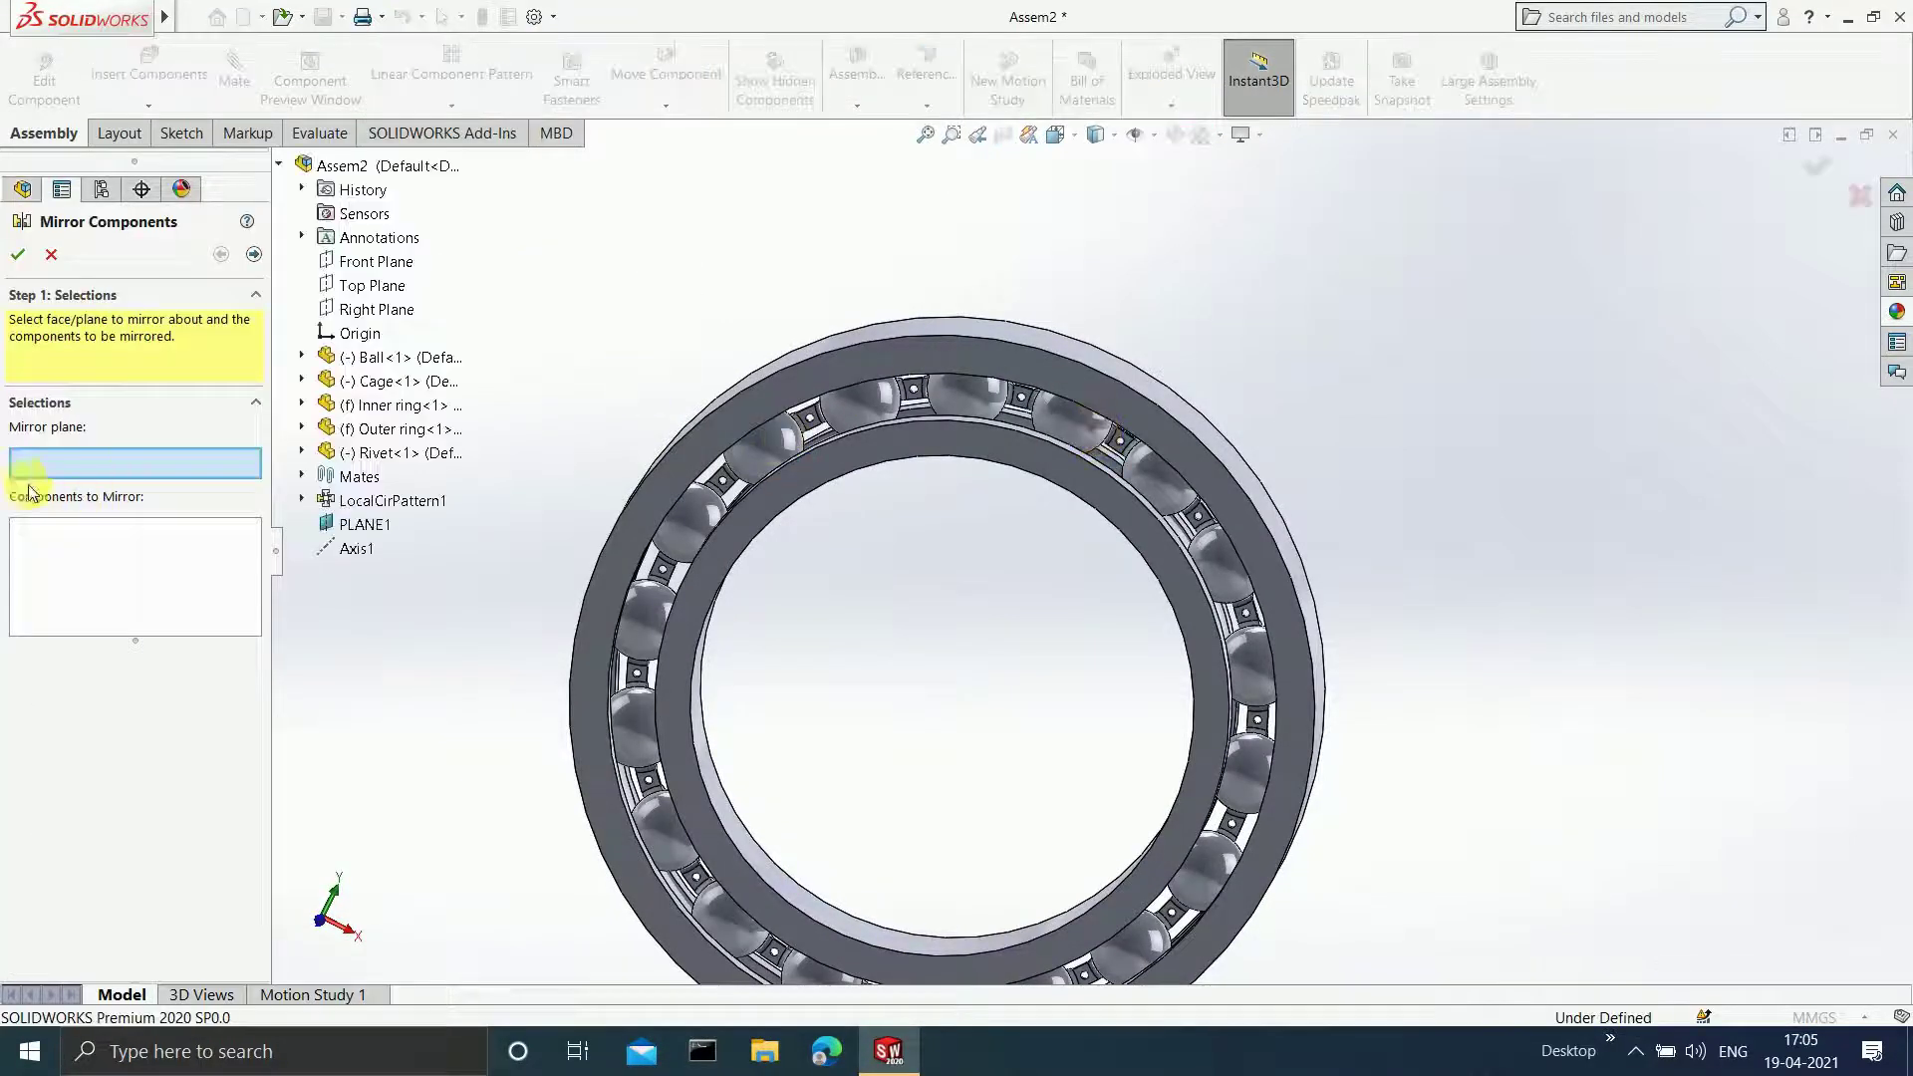
{"action": "scroll", "coordinate": [906, 435], "scroll_direction": "down", "scroll_amount": 5}
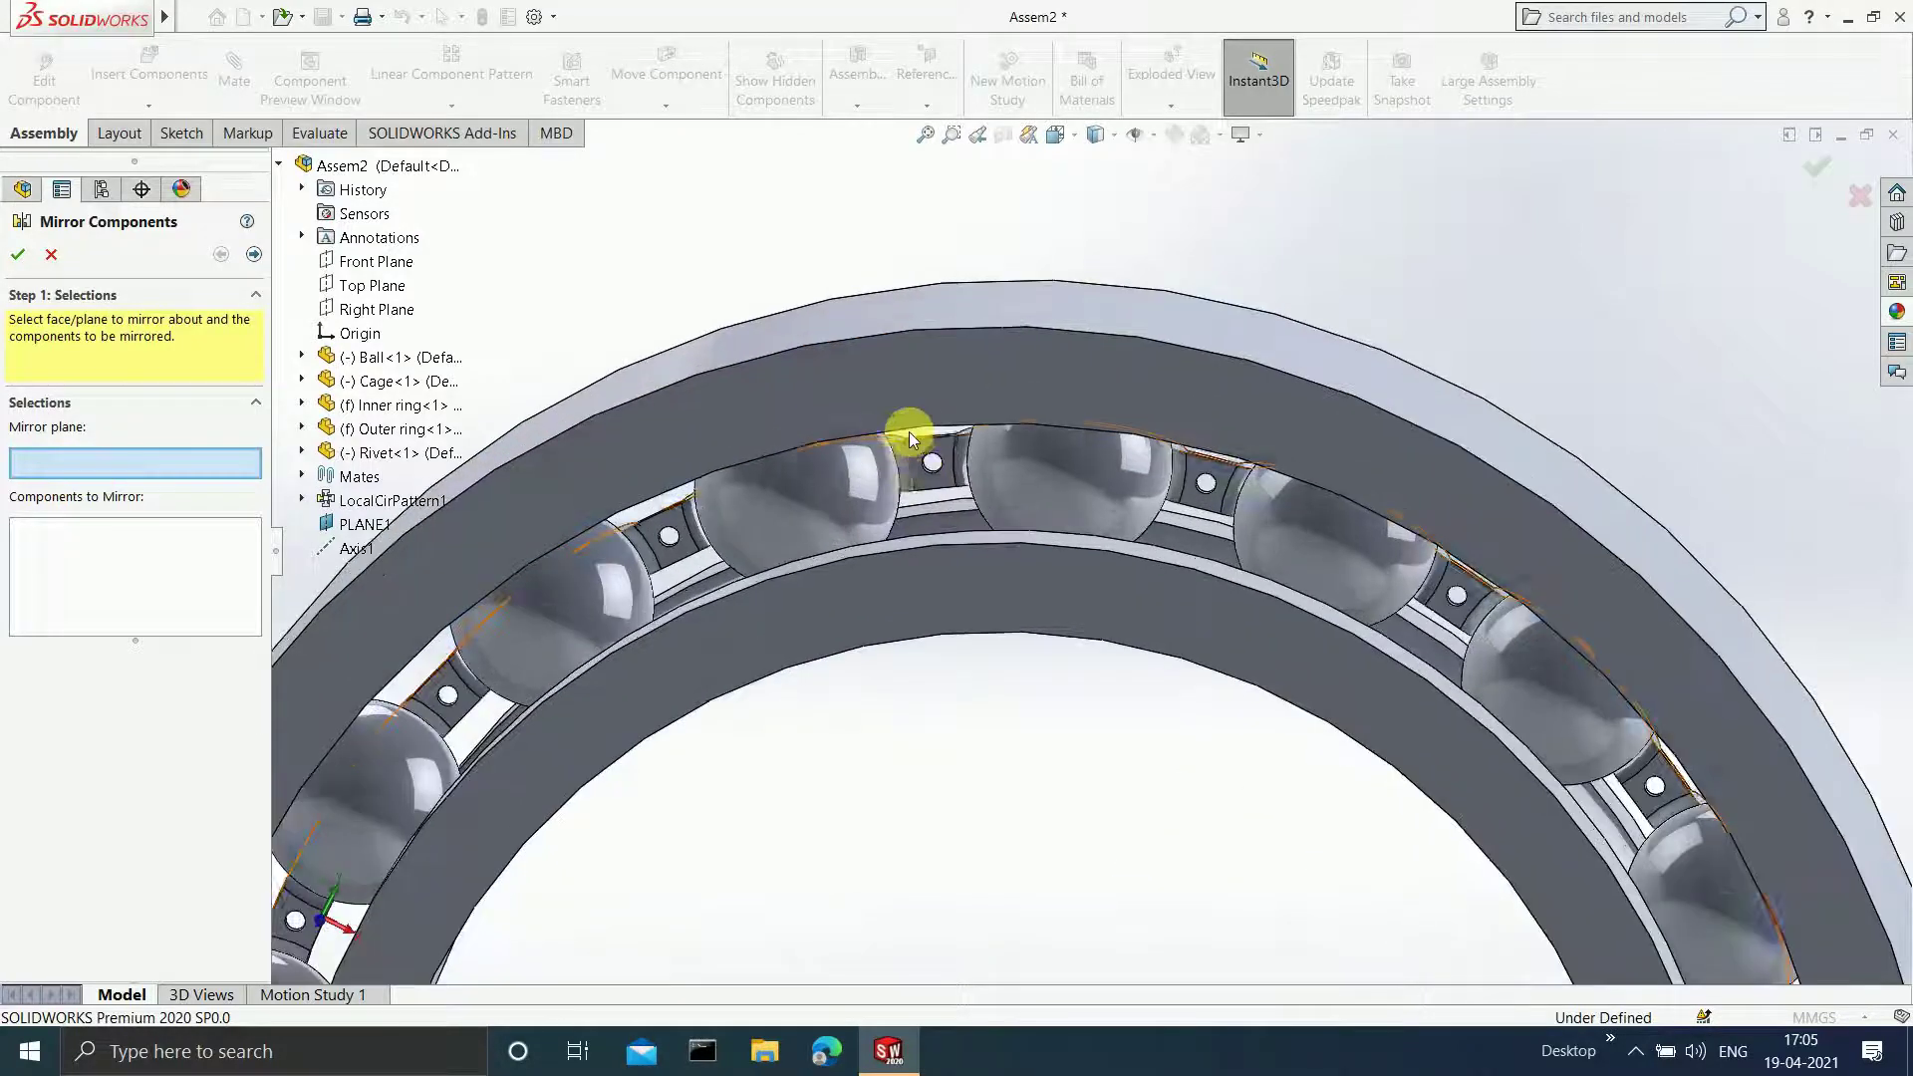
{"action": "left_click", "coordinate": [924, 458]}
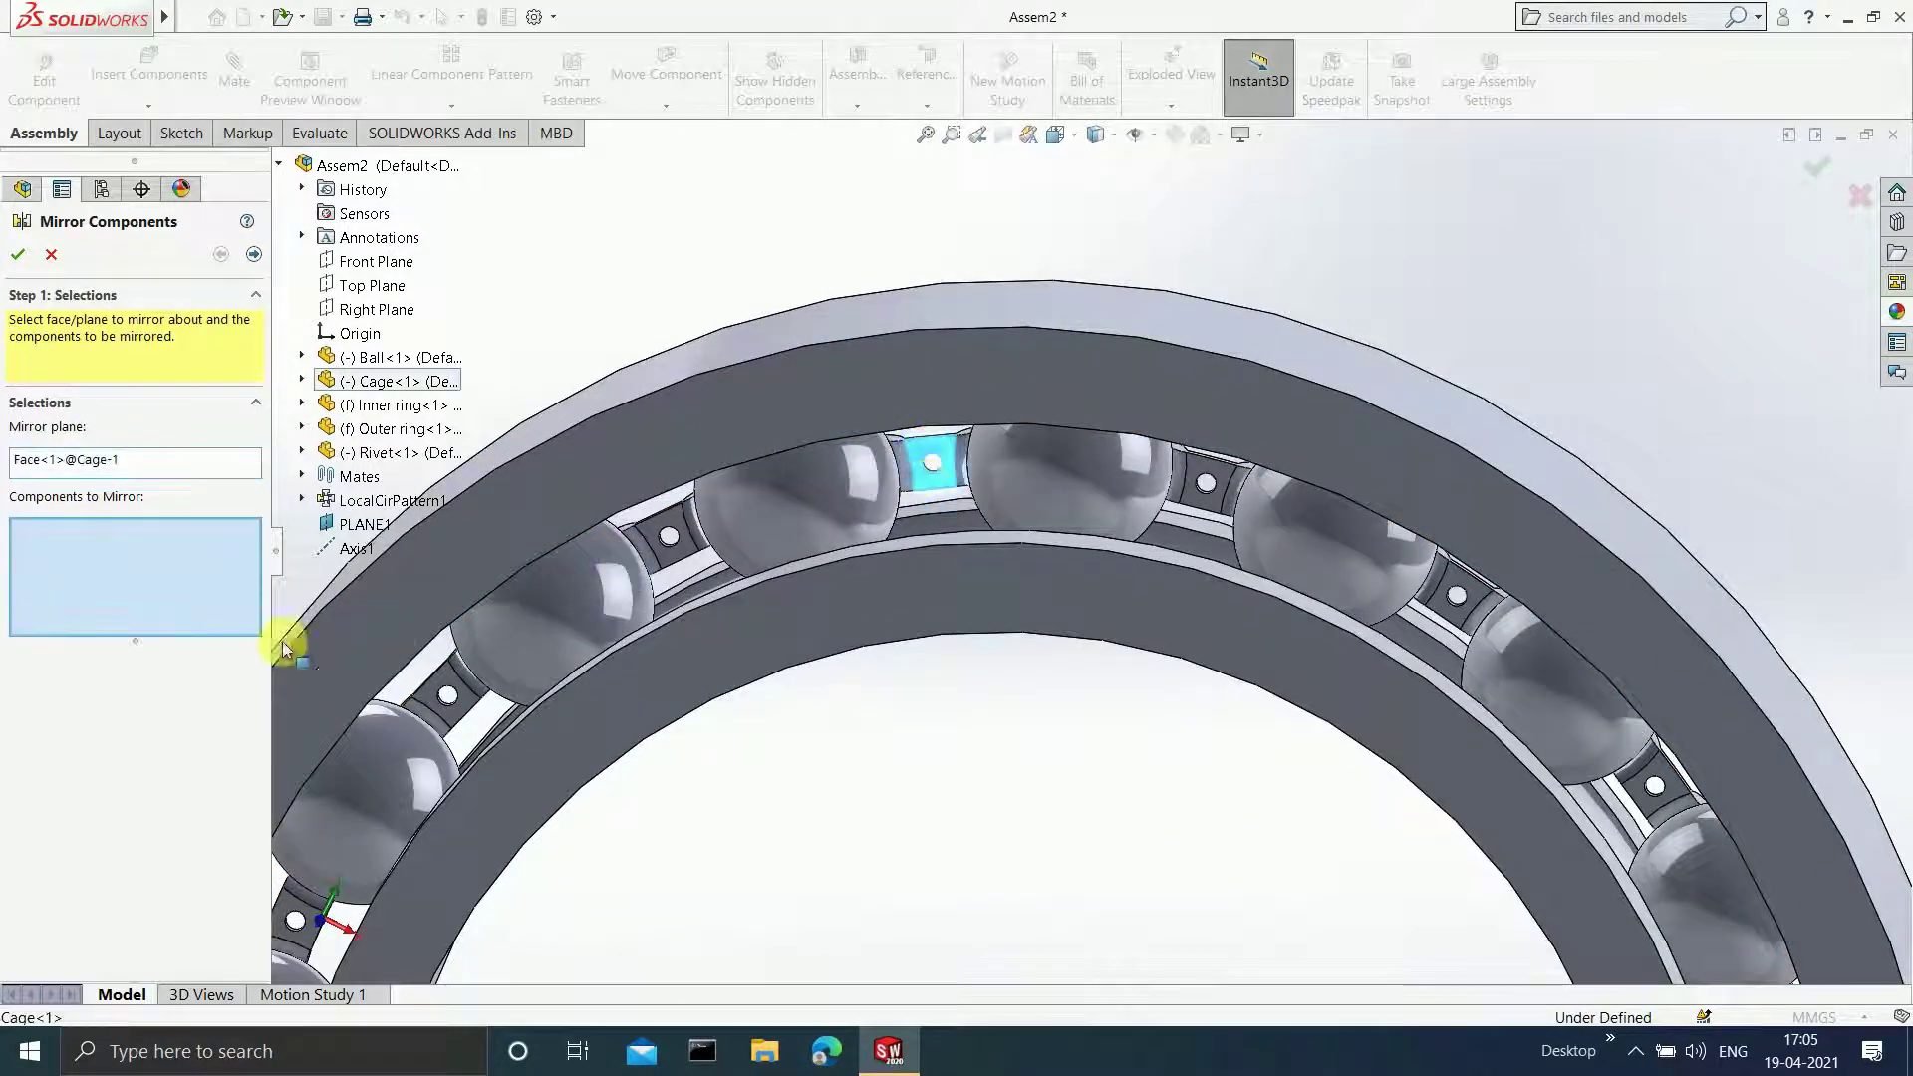
{"action": "left_click", "coordinate": [680, 558]}
{"action": "scroll", "coordinate": [754, 624], "scroll_direction": "up", "scroll_amount": 5}
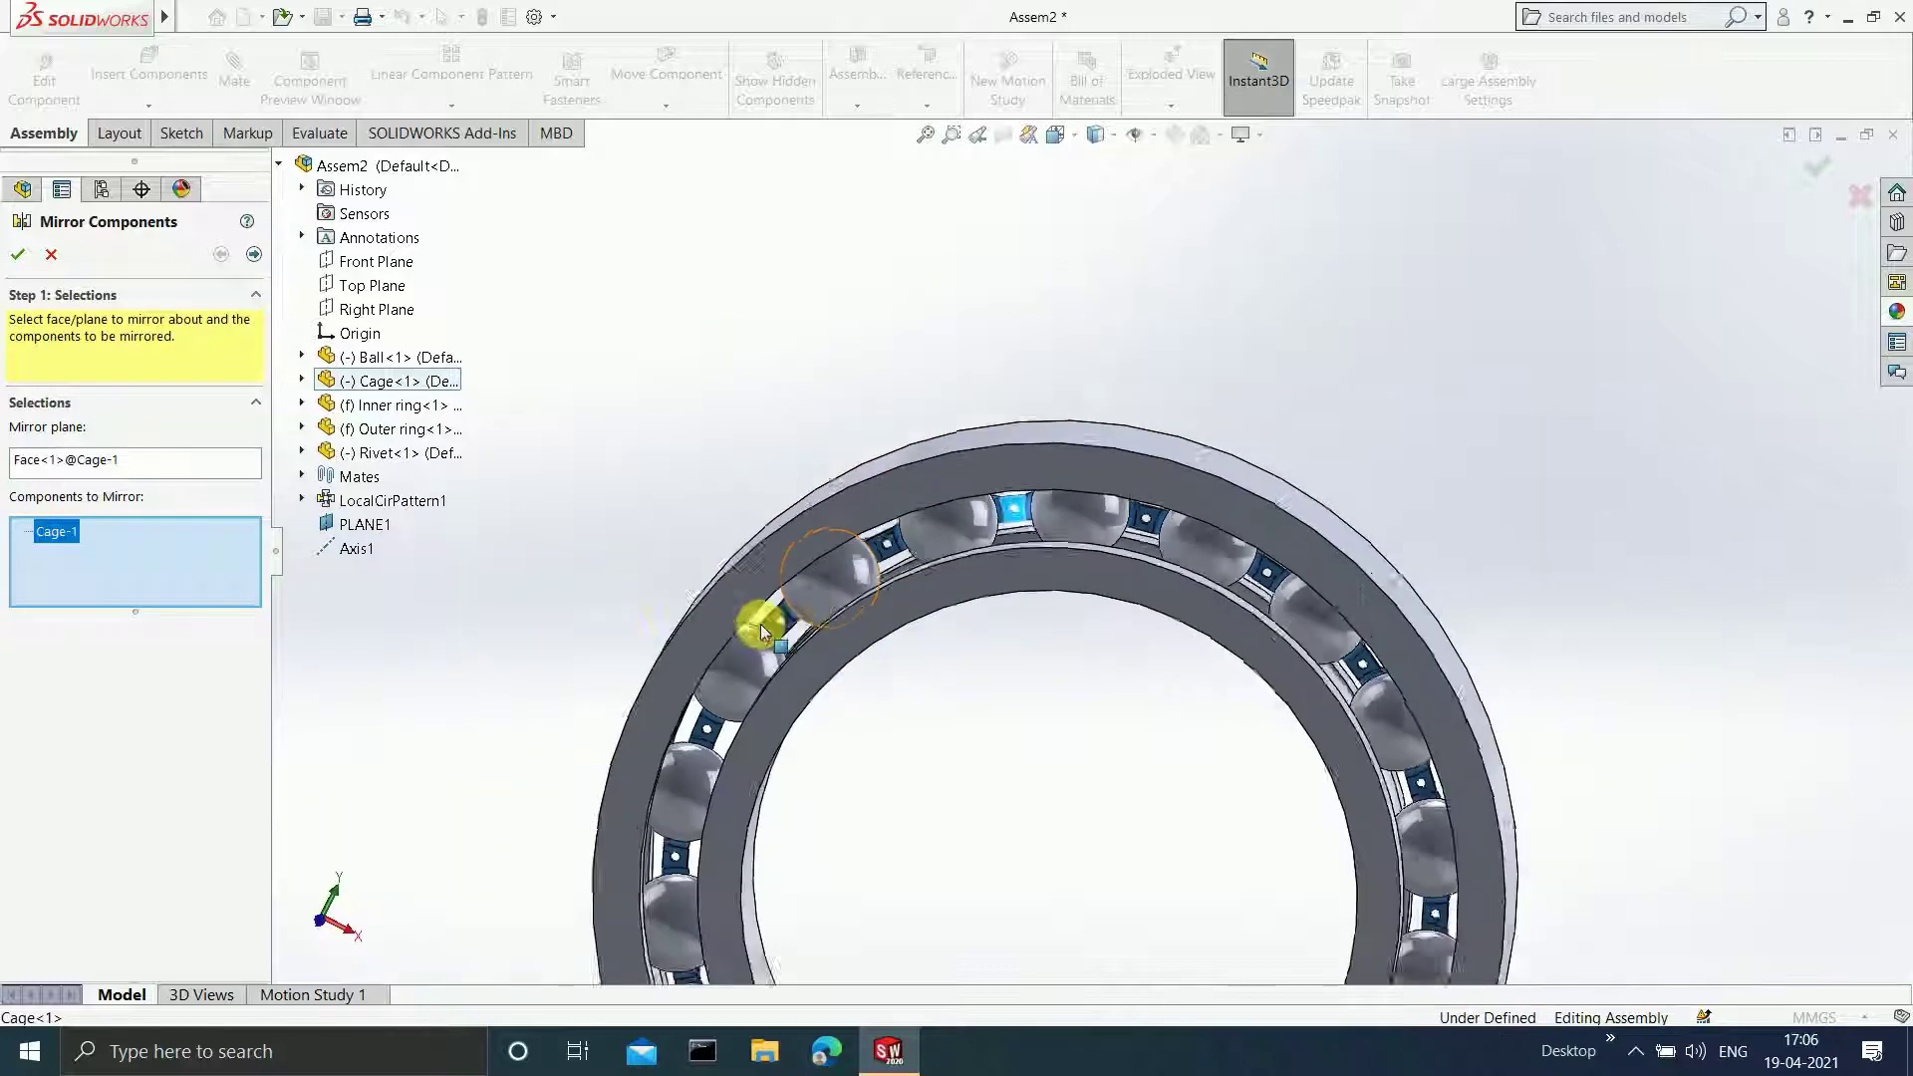
{"action": "left_click", "coordinate": [18, 255]}
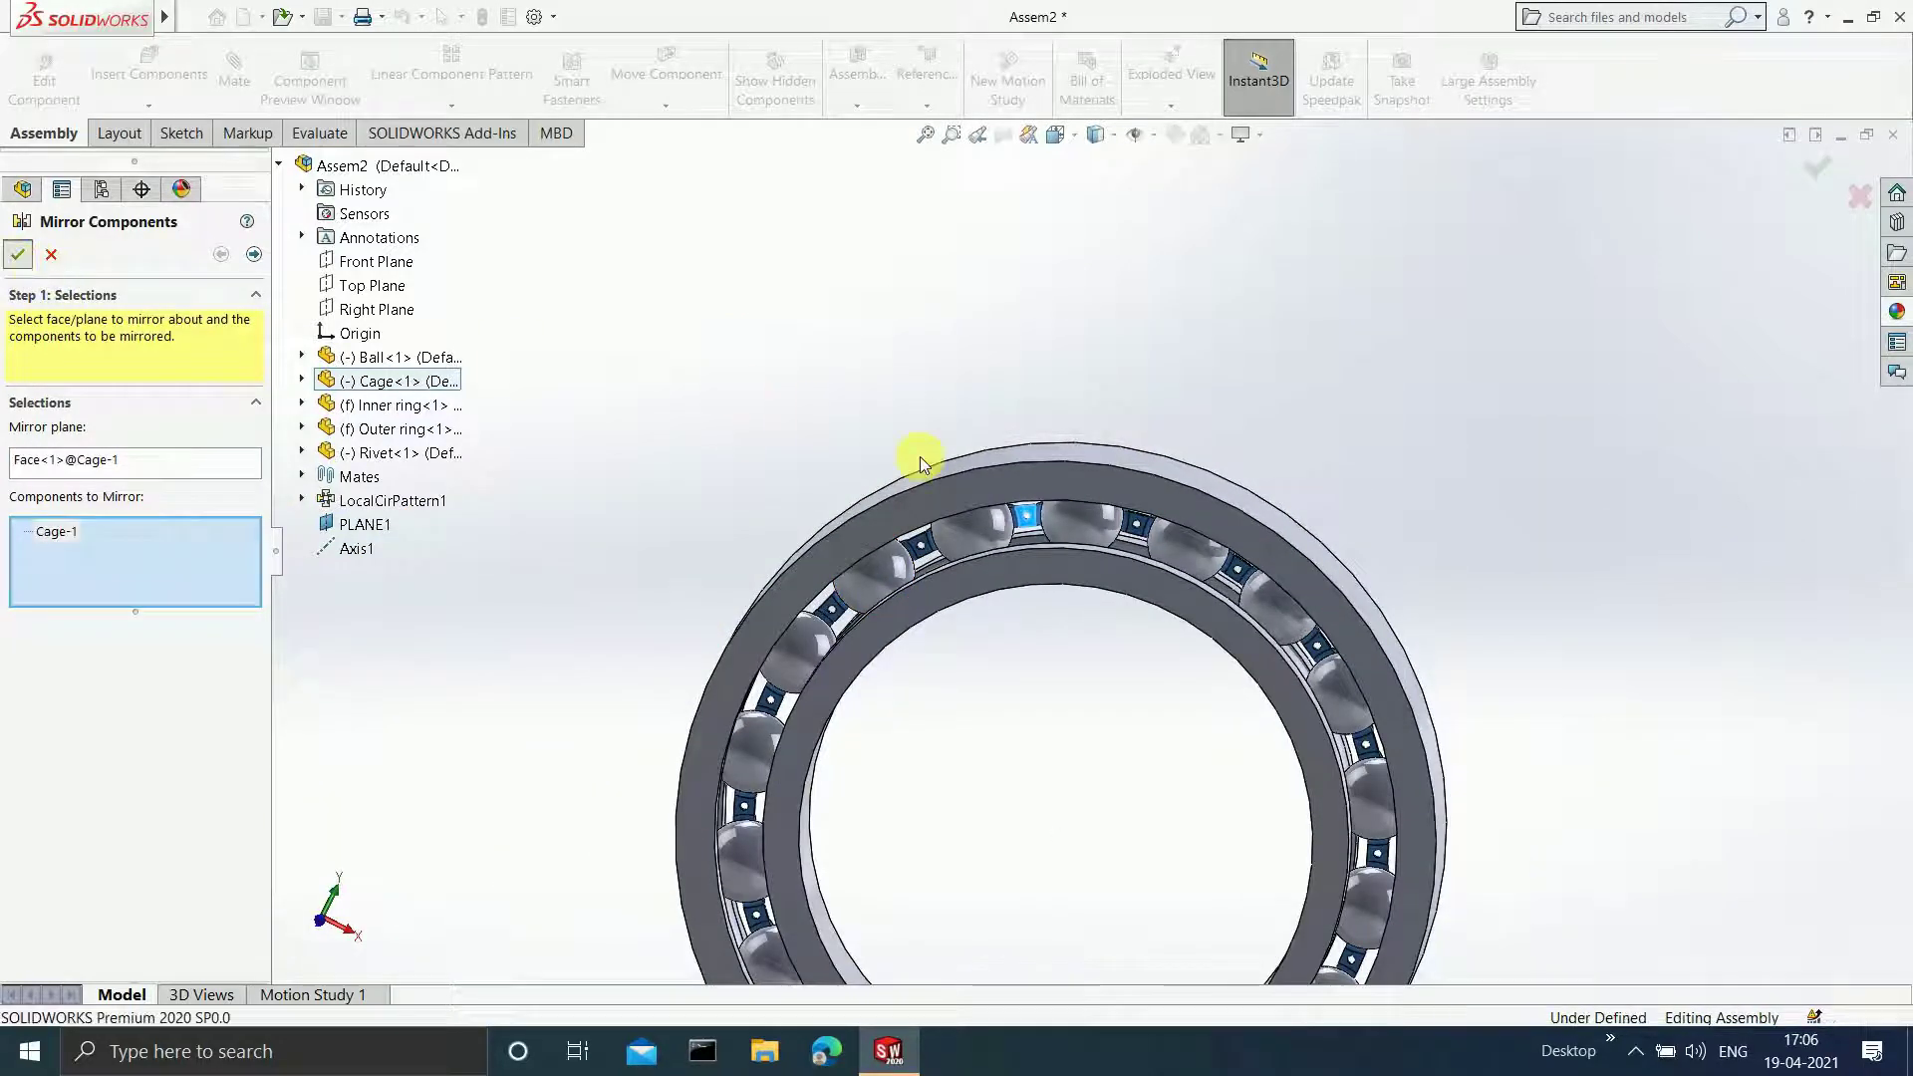
- Examine from several sides how the two mirrored cage halves enclose the balls
{"action": "scroll", "coordinate": [1060, 654], "scroll_direction": "up", "scroll_amount": 3}
{"action": "scroll", "coordinate": [1060, 653], "scroll_direction": "down", "scroll_amount": 4}
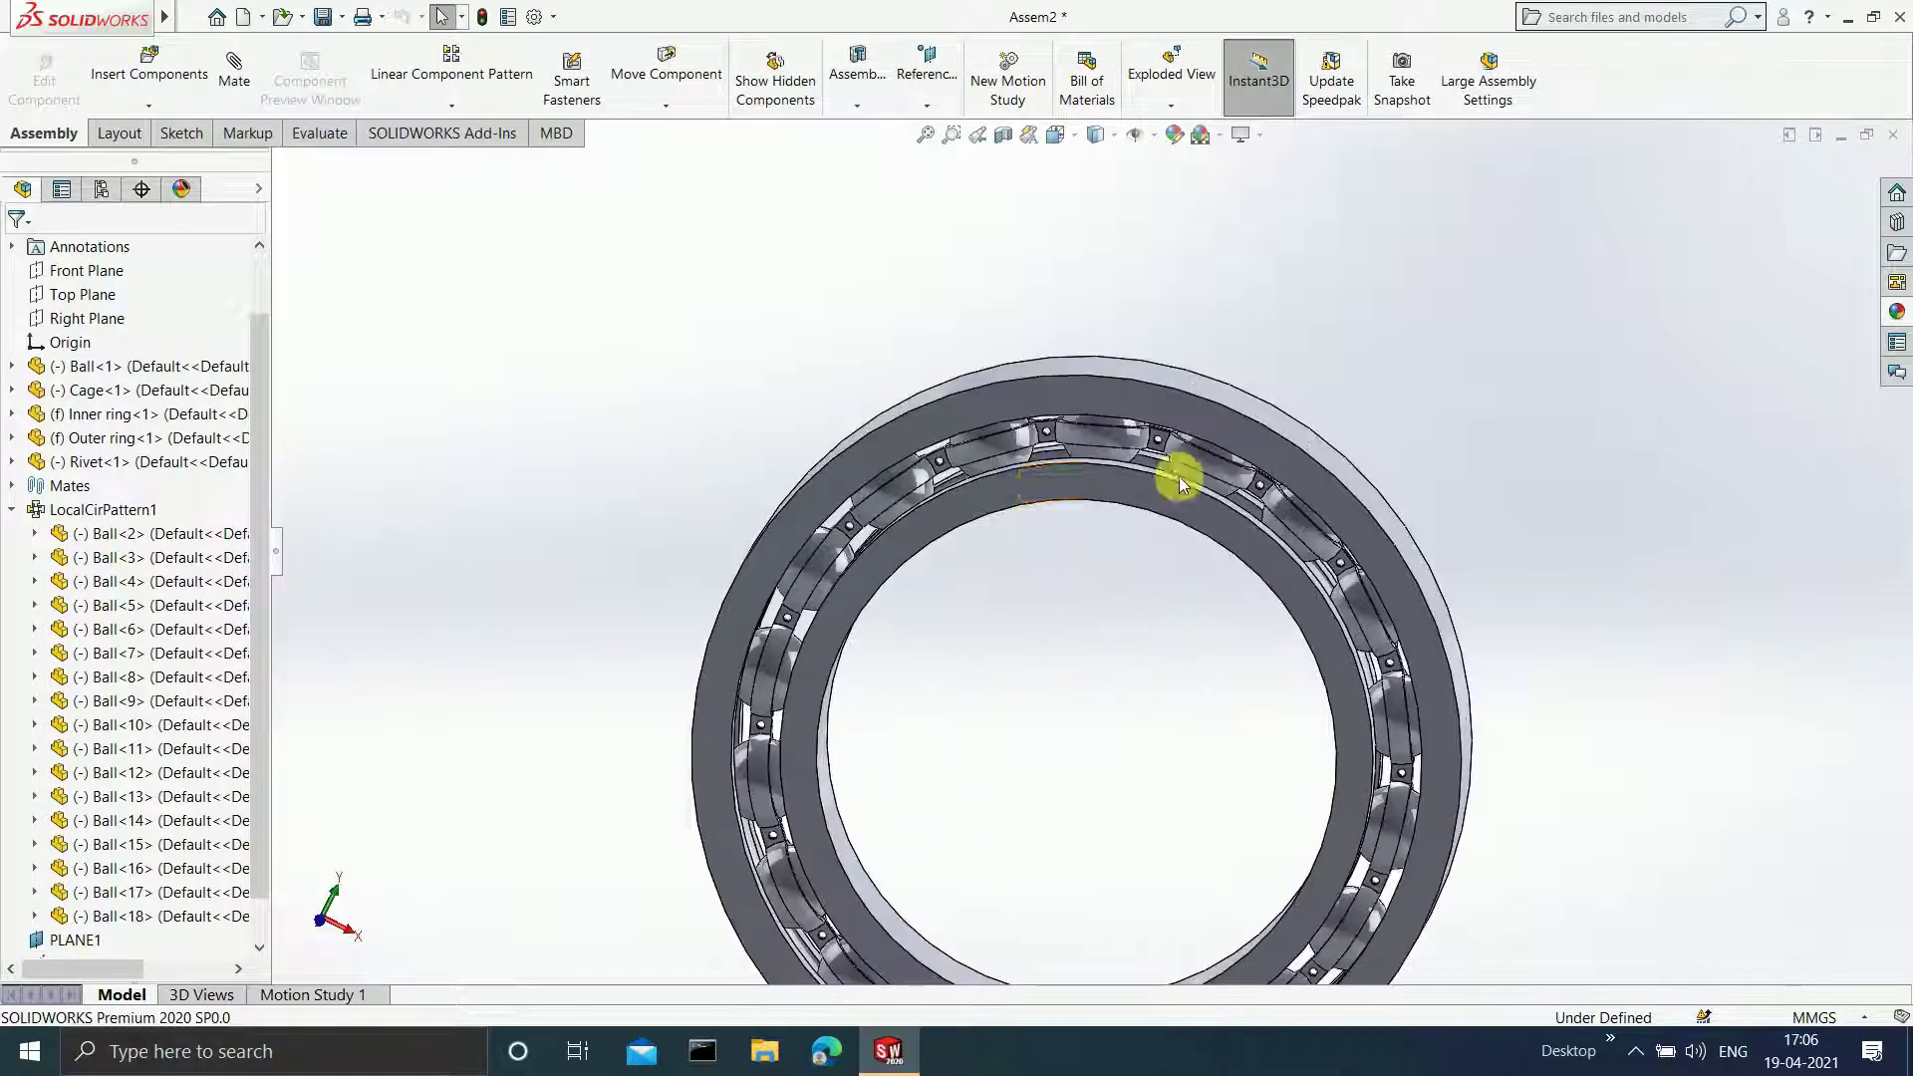
{"action": "middle_click_drag", "start_coordinate": [1628, 514], "coordinate": [910, 392]}
{"action": "middle_click_drag", "start_coordinate": [1046, 405], "coordinate": [1200, 589]}
{"action": "scroll", "coordinate": [1282, 617], "scroll_direction": "down", "scroll_amount": 3}
{"action": "scroll", "coordinate": [1510, 540], "scroll_direction": "down", "scroll_amount": 2}
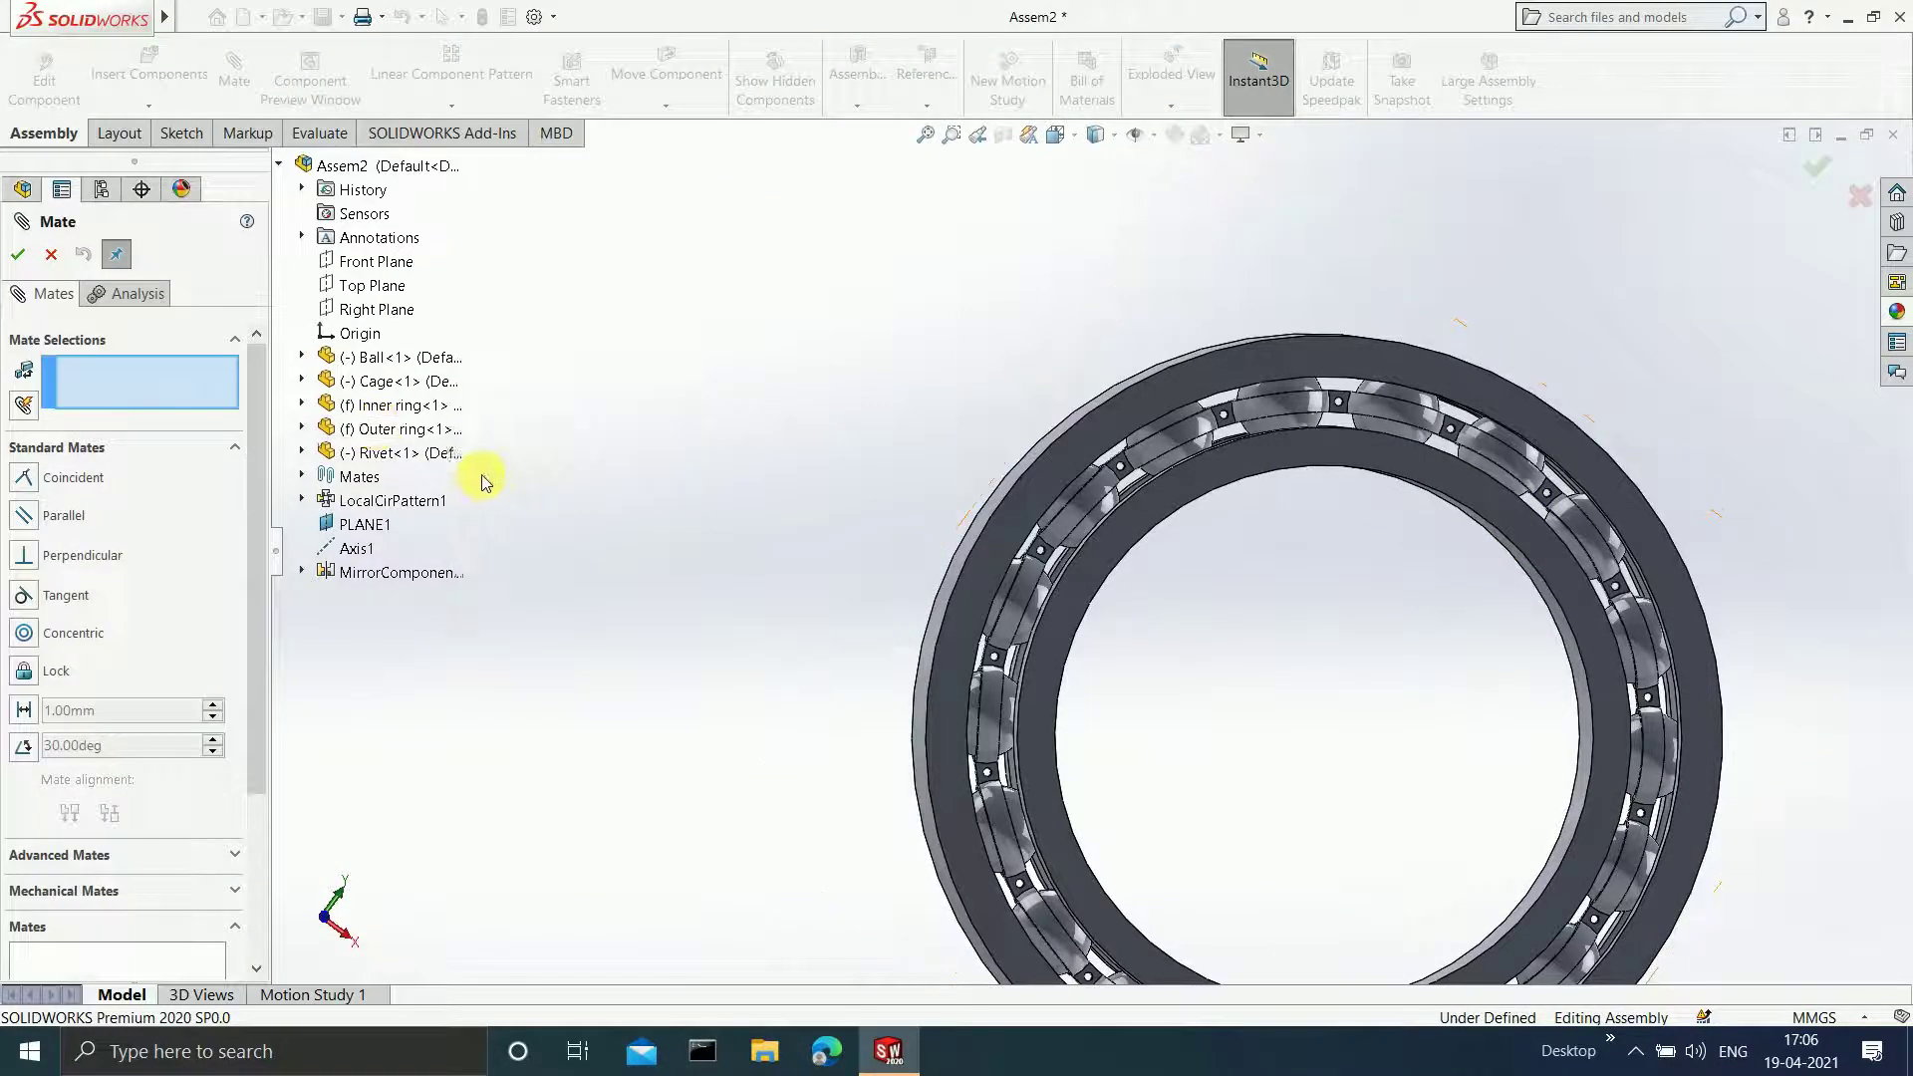
- Add a coincident mate between the flat underside of a rivet head and the mirrored cage's flat face around a rivet hole
{"action": "scroll", "coordinate": [515, 543], "scroll_direction": "up", "scroll_amount": 3}
{"action": "scroll", "coordinate": [654, 486], "scroll_direction": "down", "scroll_amount": 8}
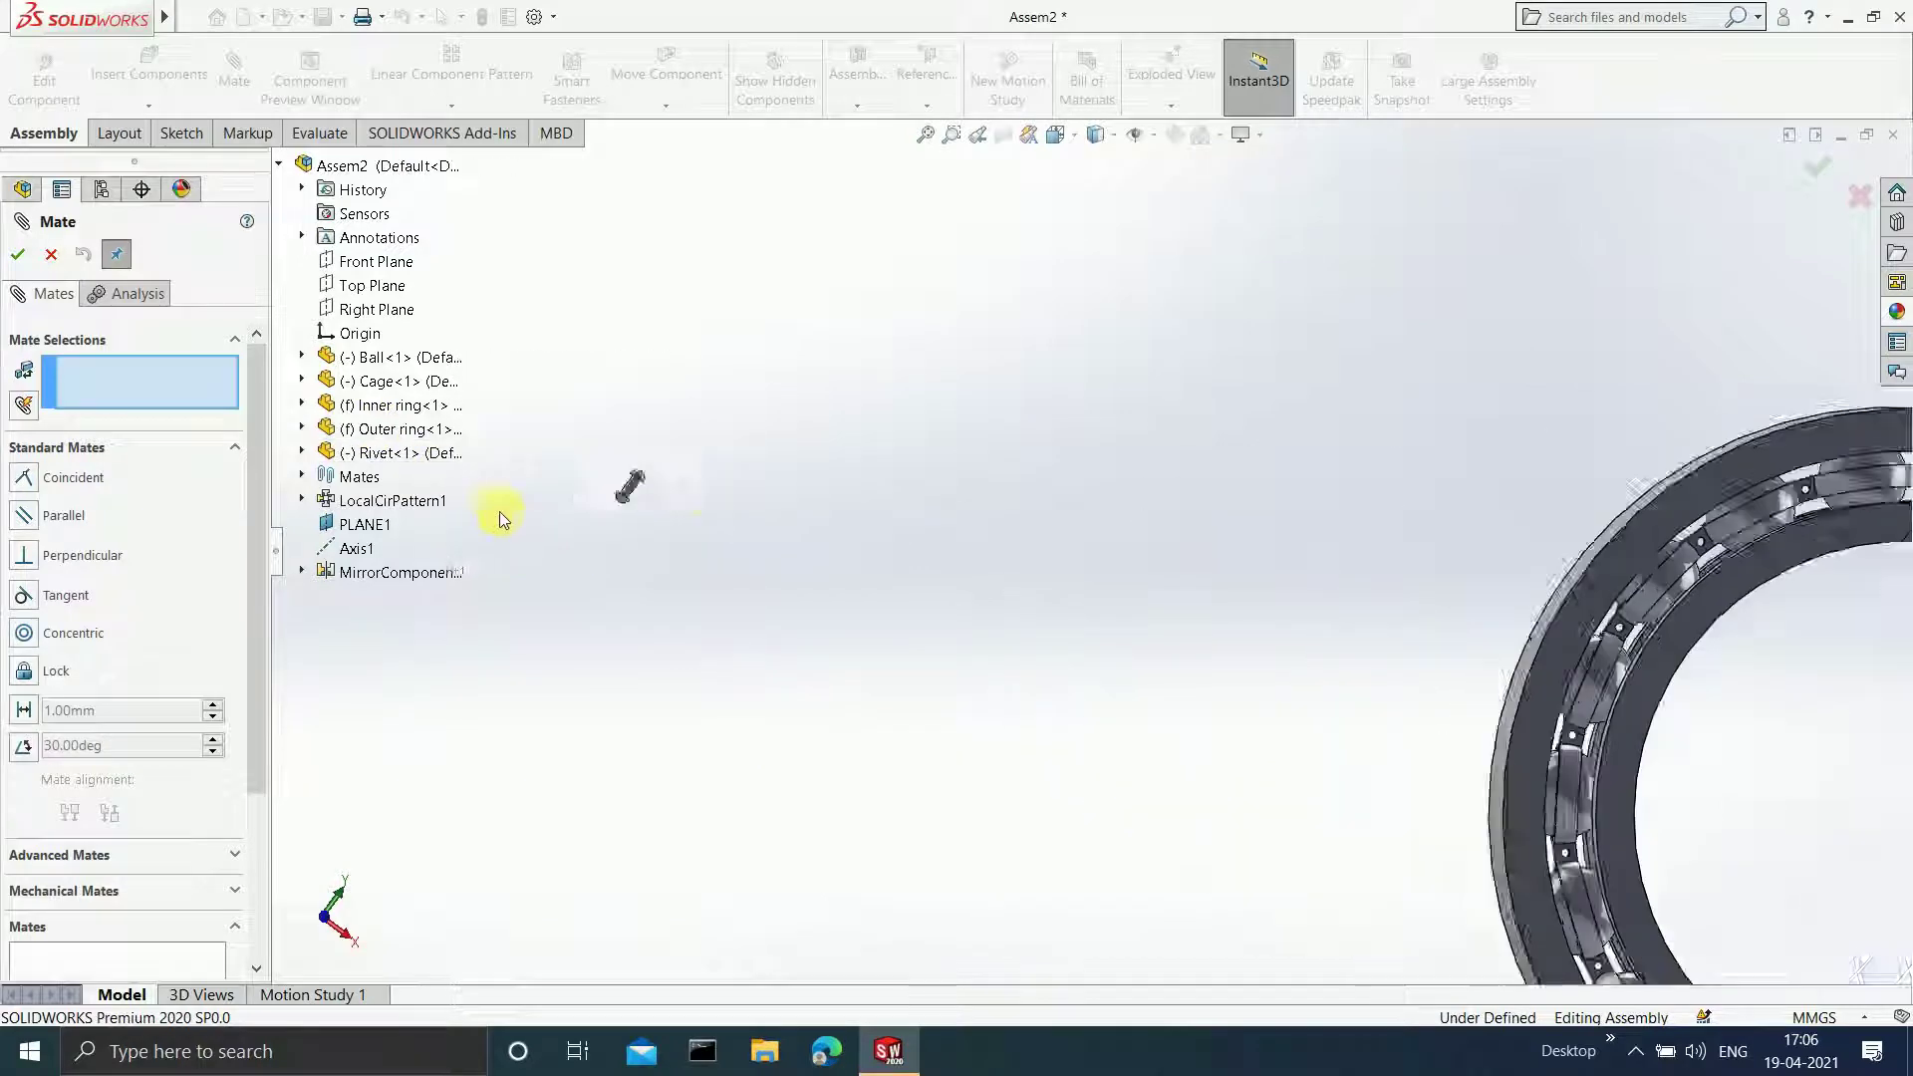
{"action": "scroll", "coordinate": [781, 469], "scroll_direction": "down", "scroll_amount": 4}
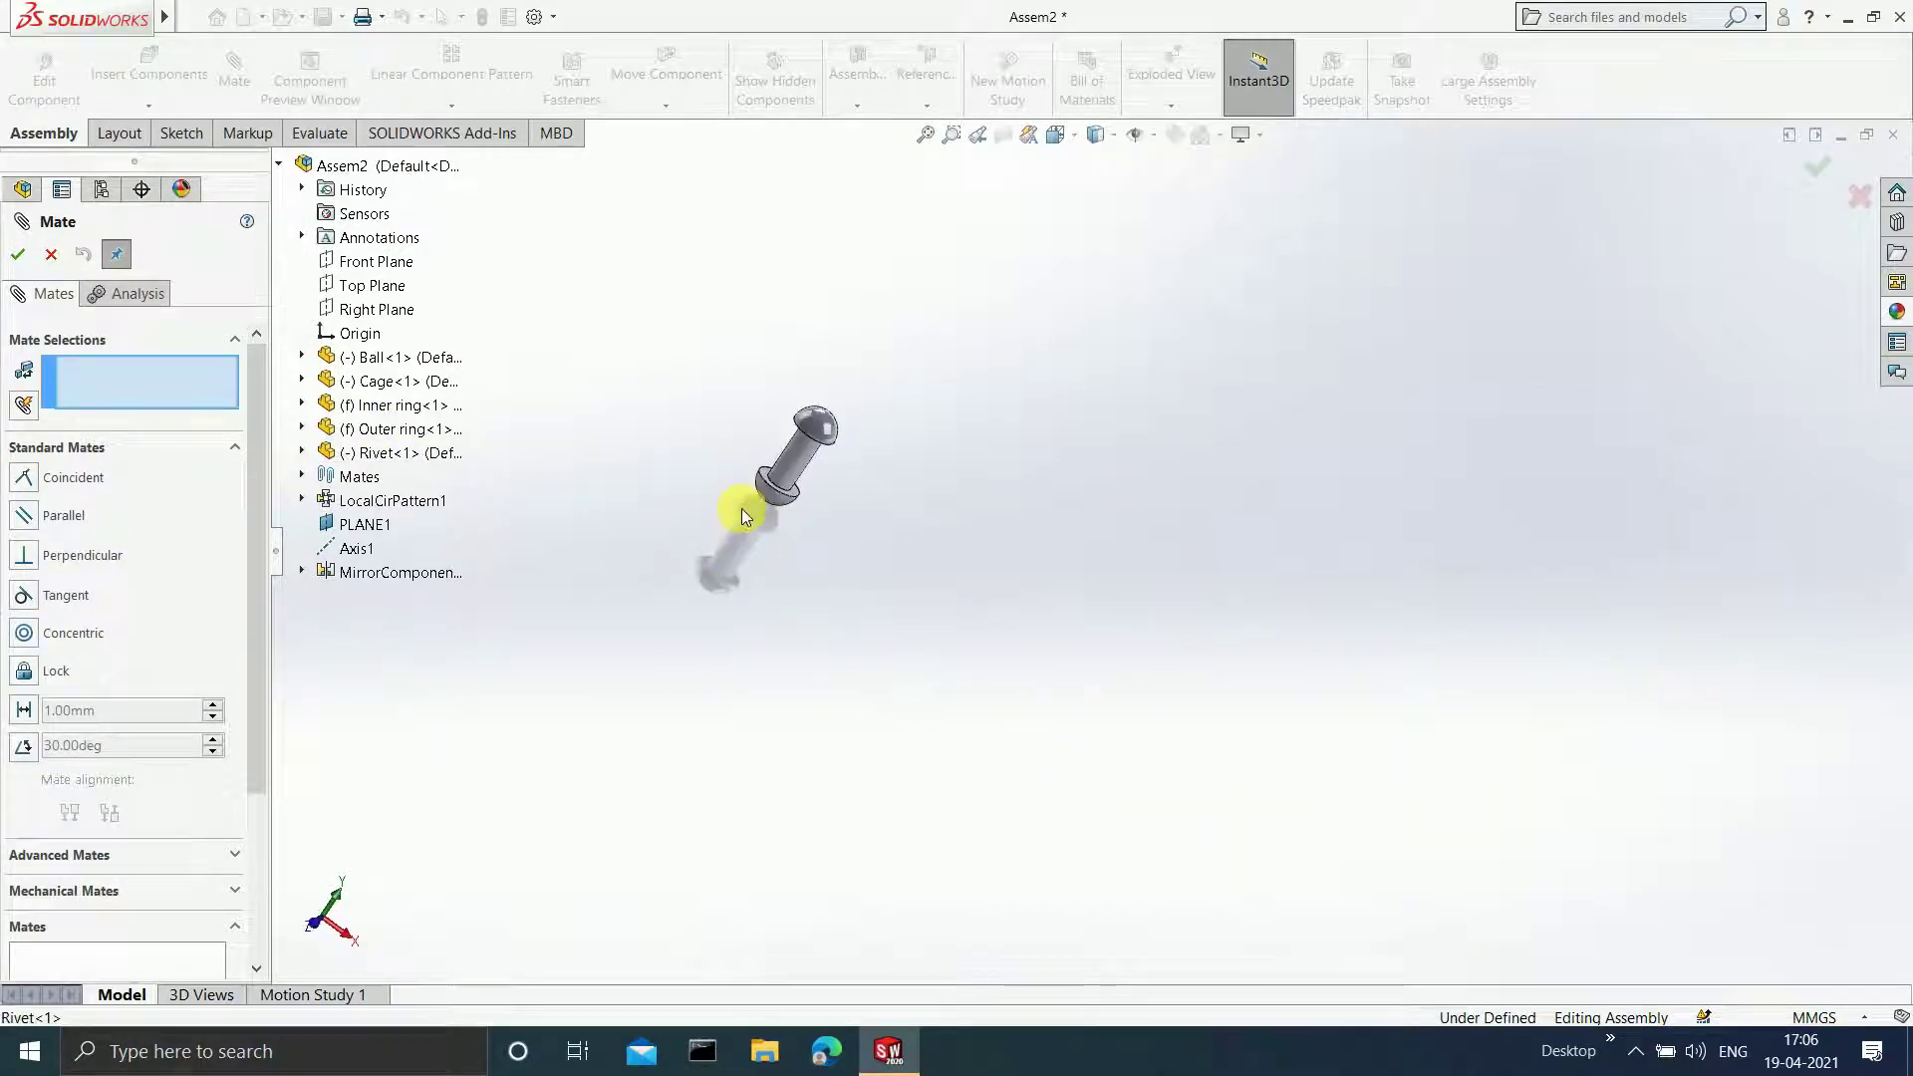
{"action": "scroll", "coordinate": [750, 483], "scroll_direction": "down", "scroll_amount": 2}
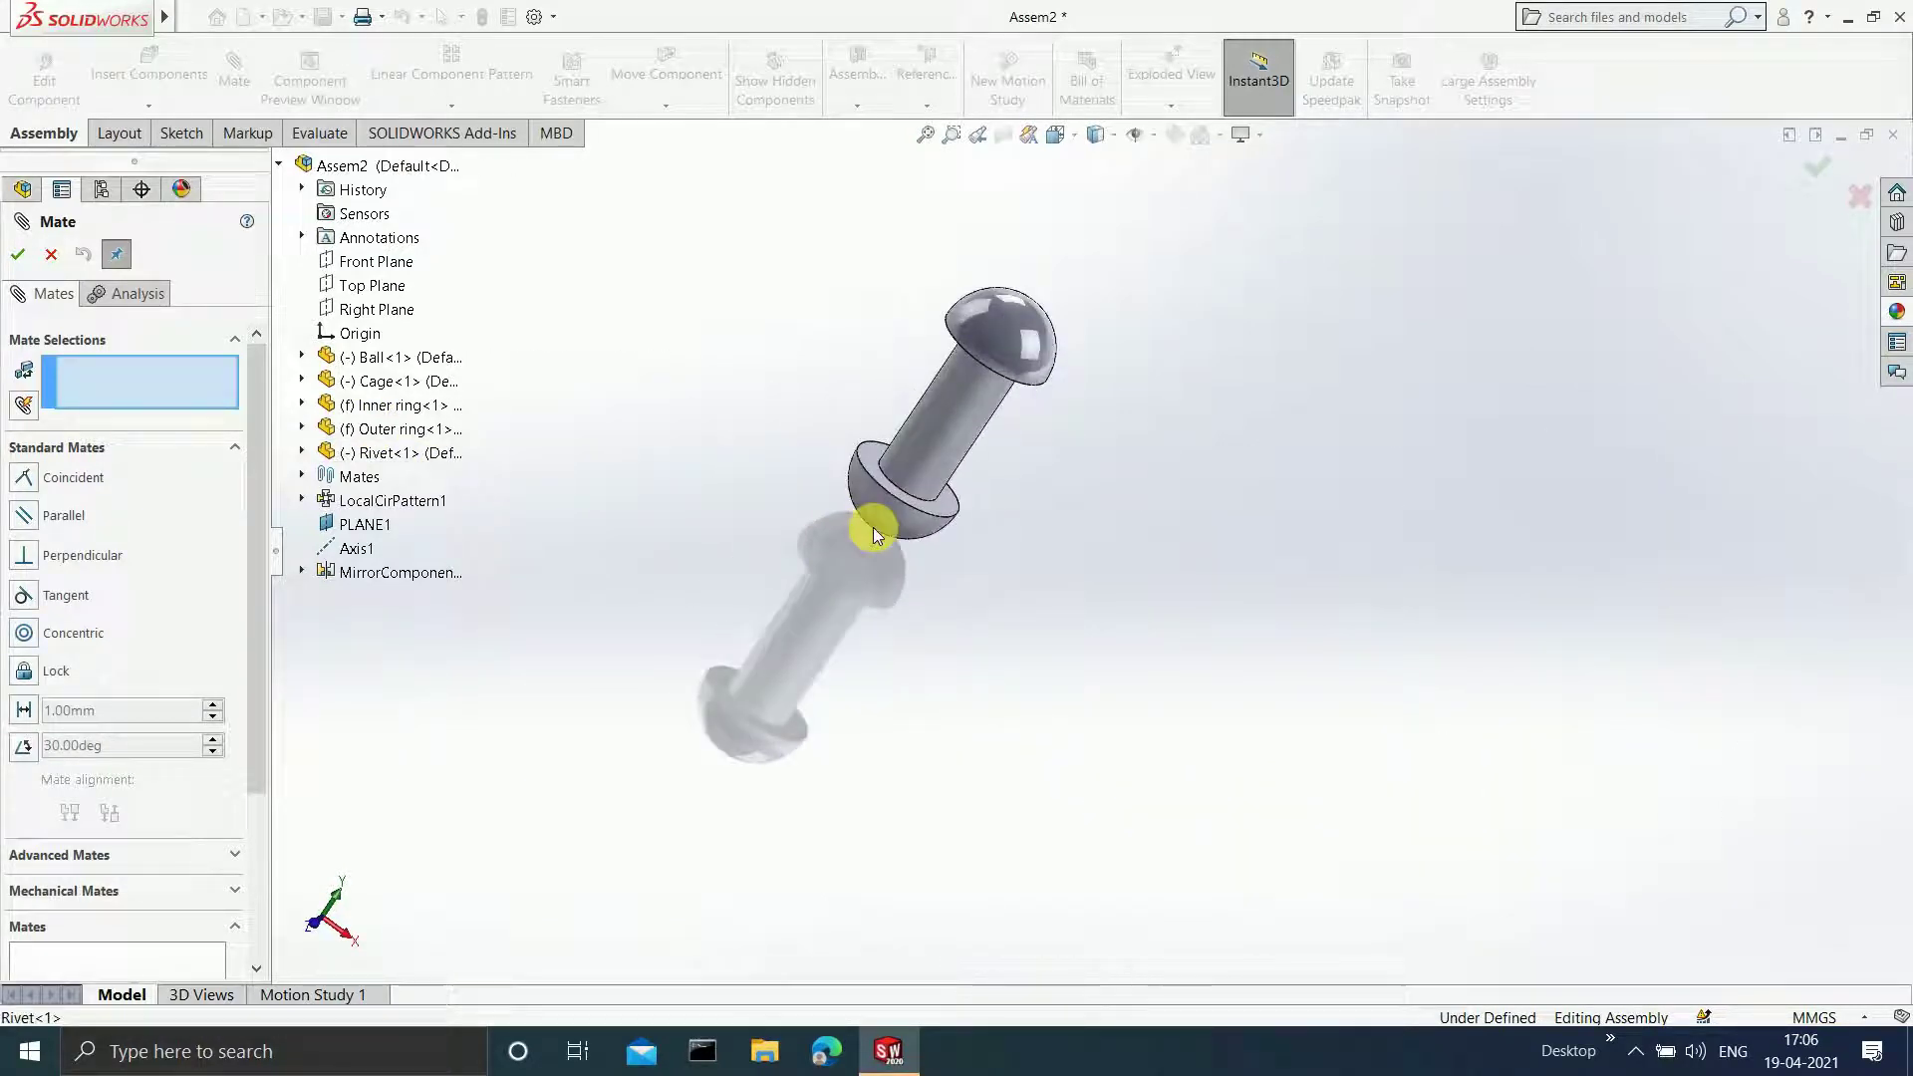
{"action": "left_click", "coordinate": [924, 504]}
{"action": "scroll", "coordinate": [1389, 552], "scroll_direction": "up", "scroll_amount": 5}
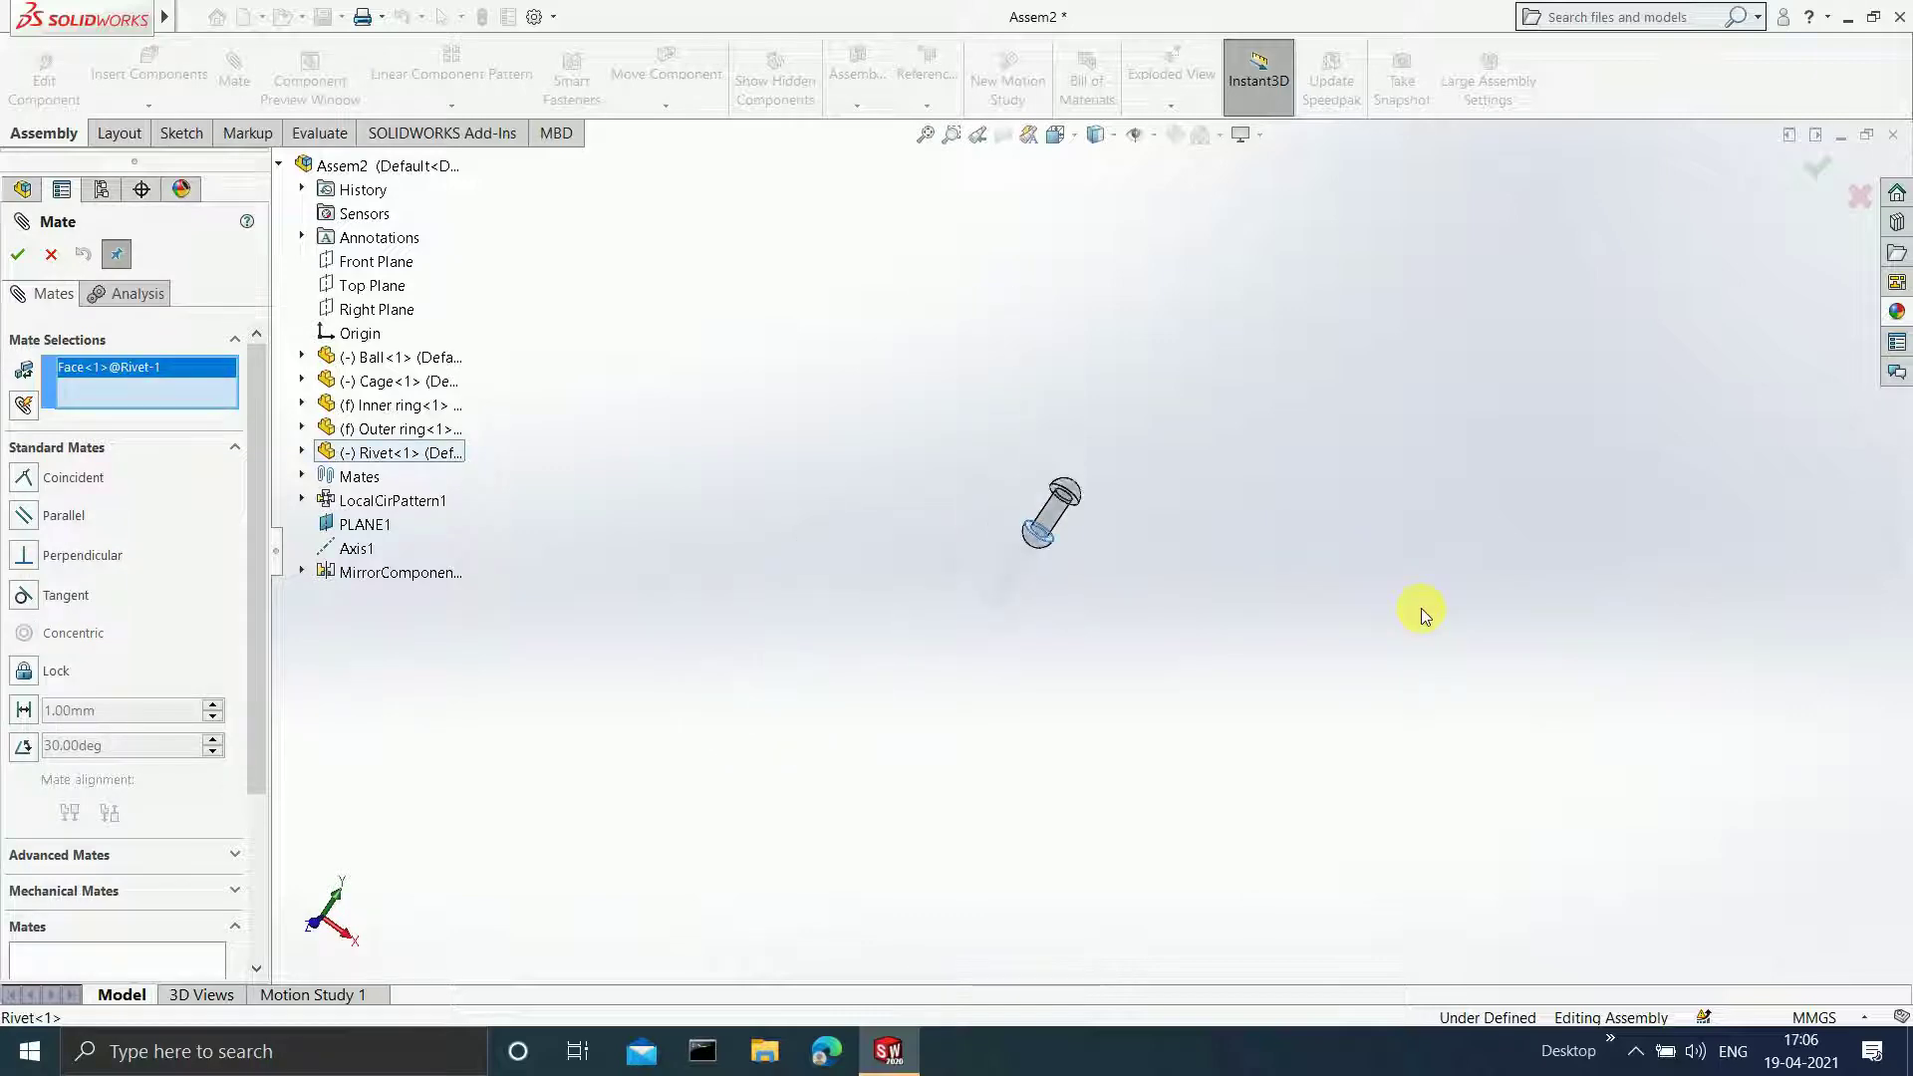
{"action": "scroll", "coordinate": [1405, 608], "scroll_direction": "up", "scroll_amount": 5}
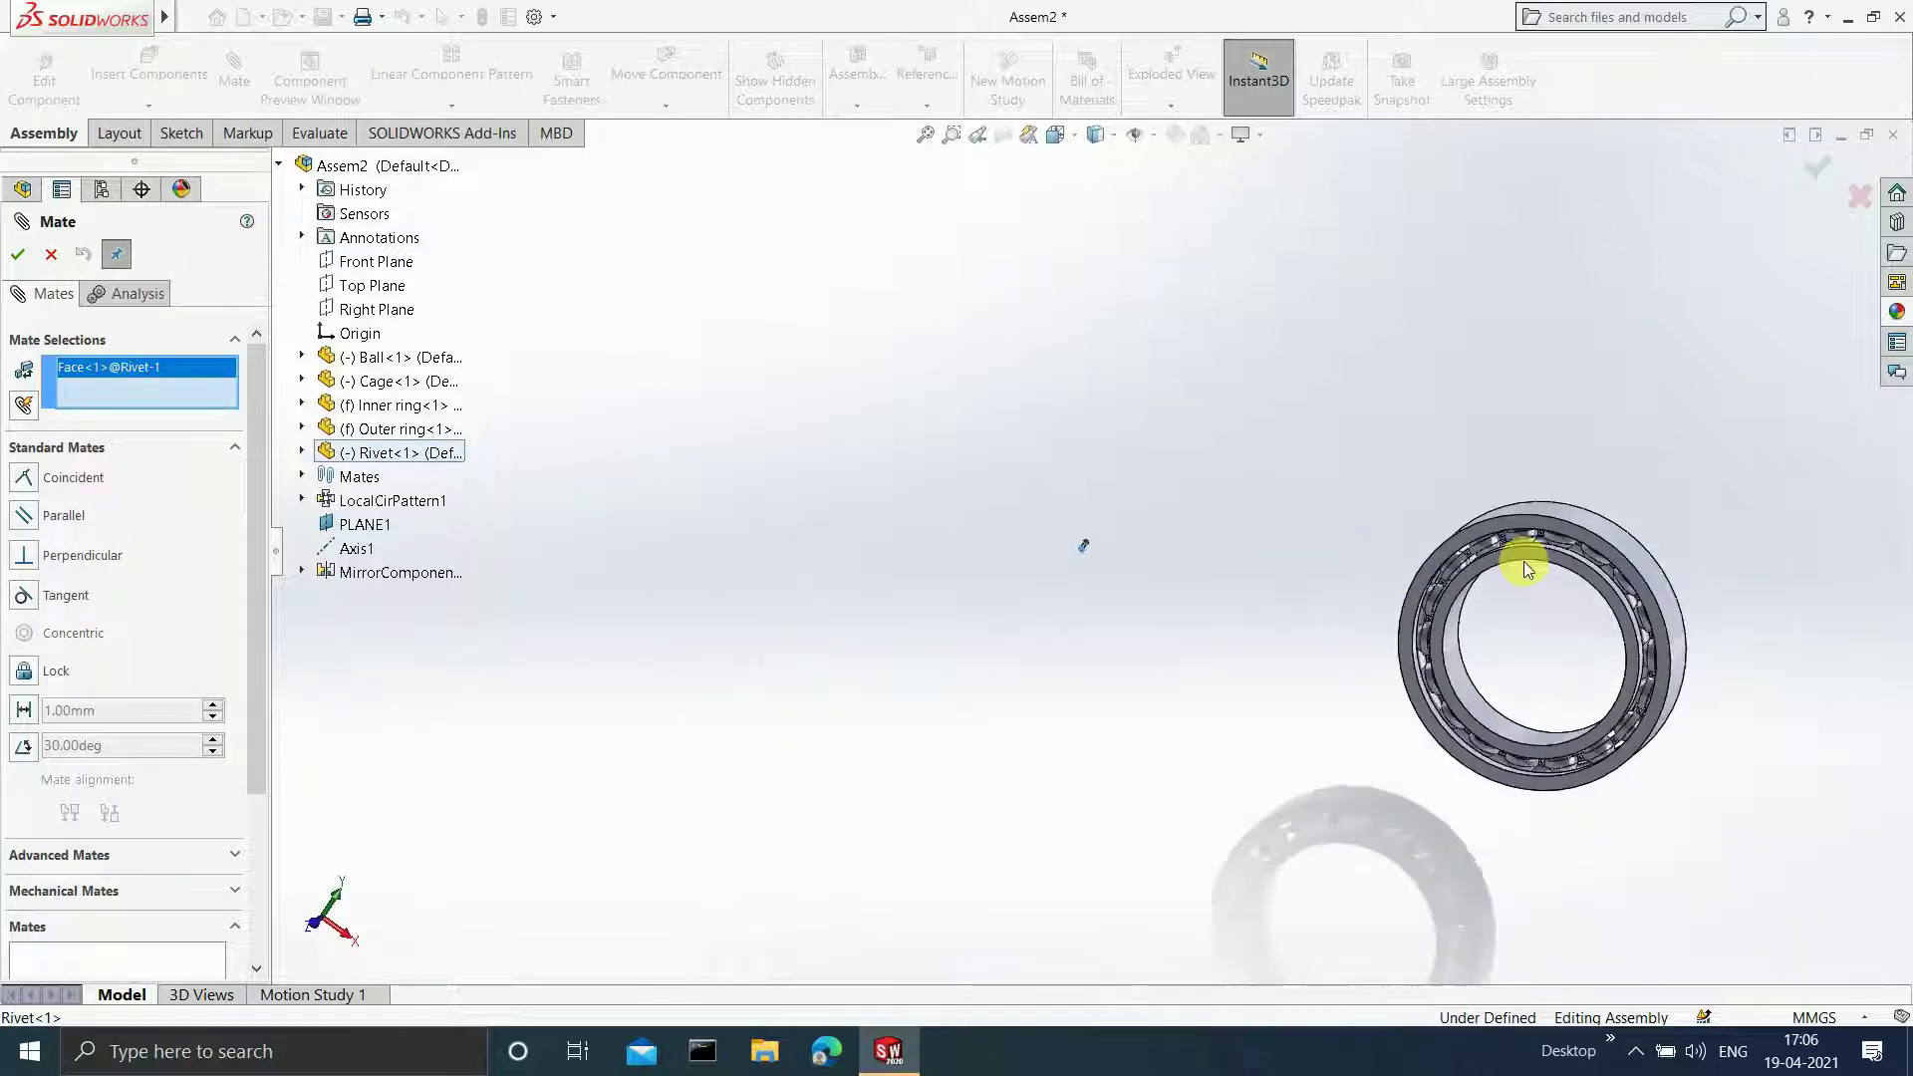
{"action": "scroll", "coordinate": [1534, 573], "scroll_direction": "down", "scroll_amount": 3}
{"action": "scroll", "coordinate": [1549, 583], "scroll_direction": "down", "scroll_amount": 6}
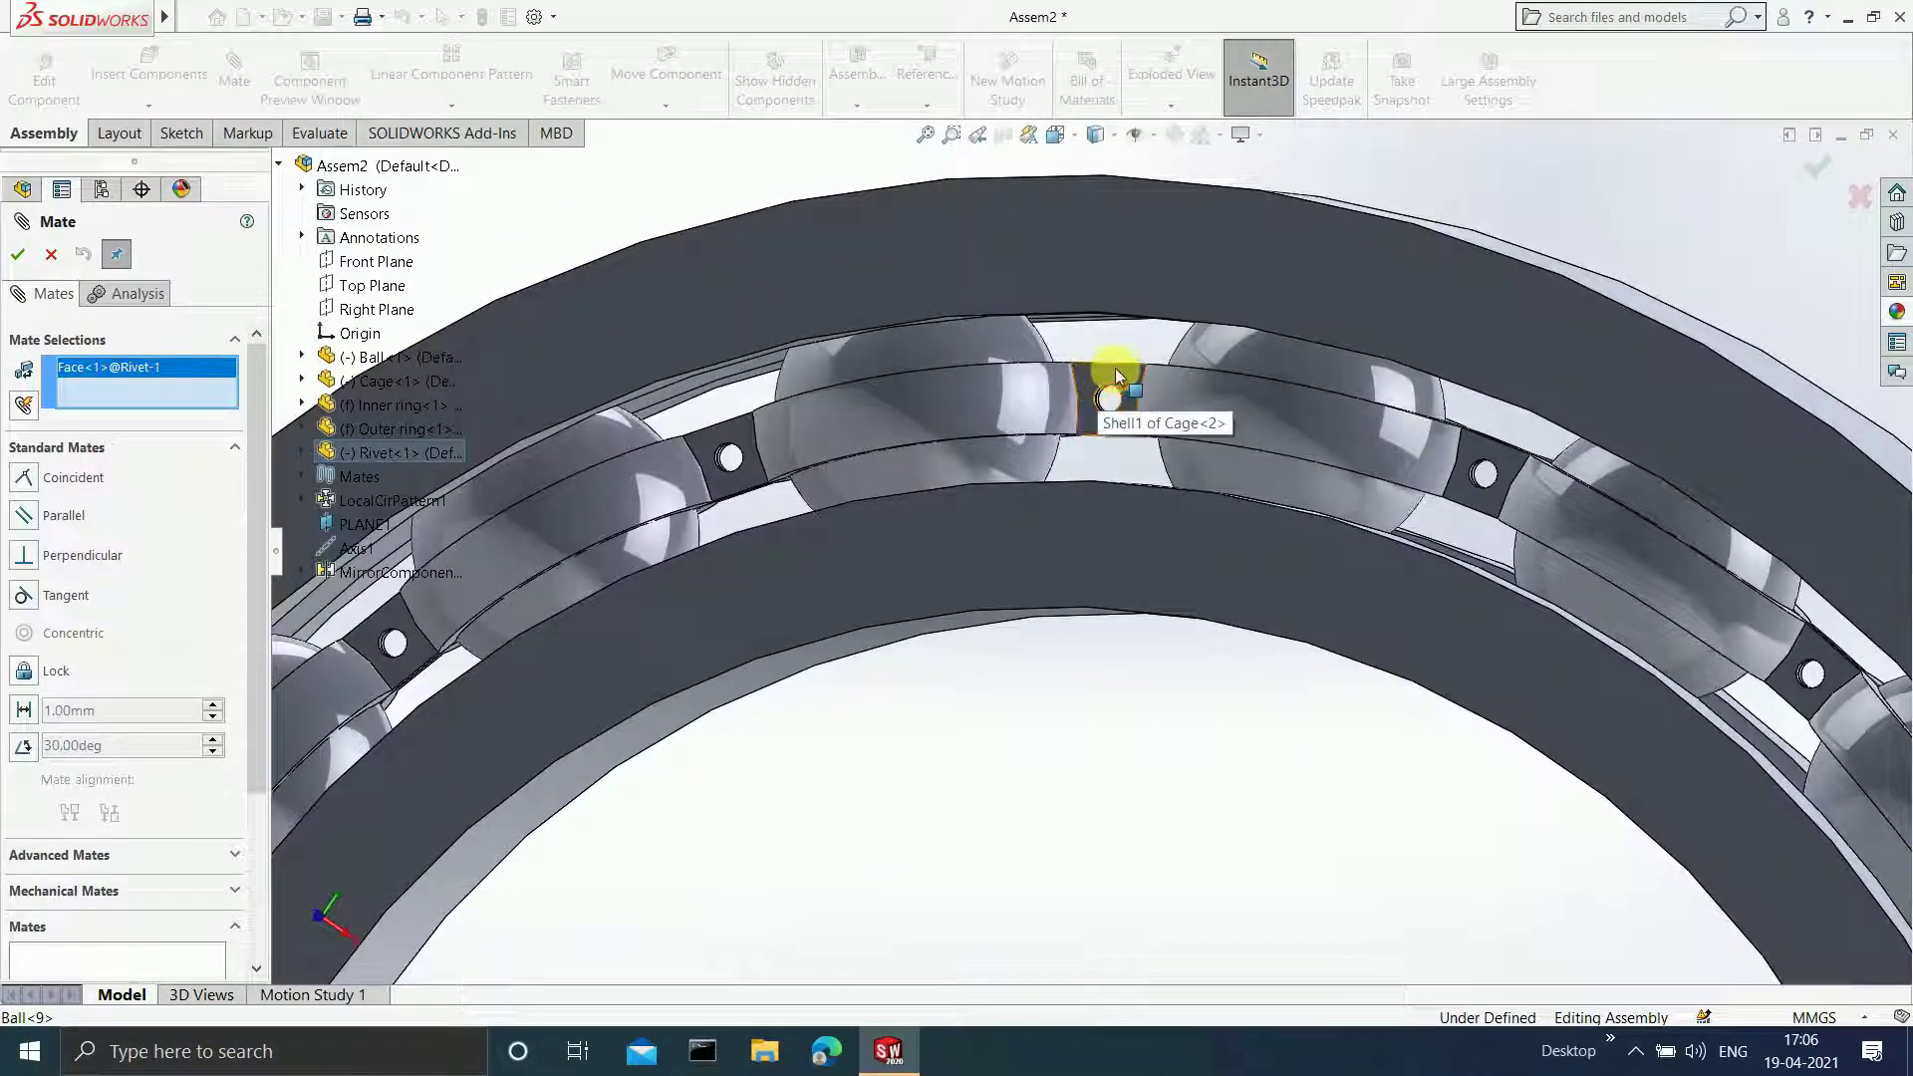
{"action": "left_click", "coordinate": [1112, 404]}
{"action": "left_click", "coordinate": [1113, 413]}
{"action": "scroll", "coordinate": [996, 538], "scroll_direction": "up", "scroll_amount": 6}
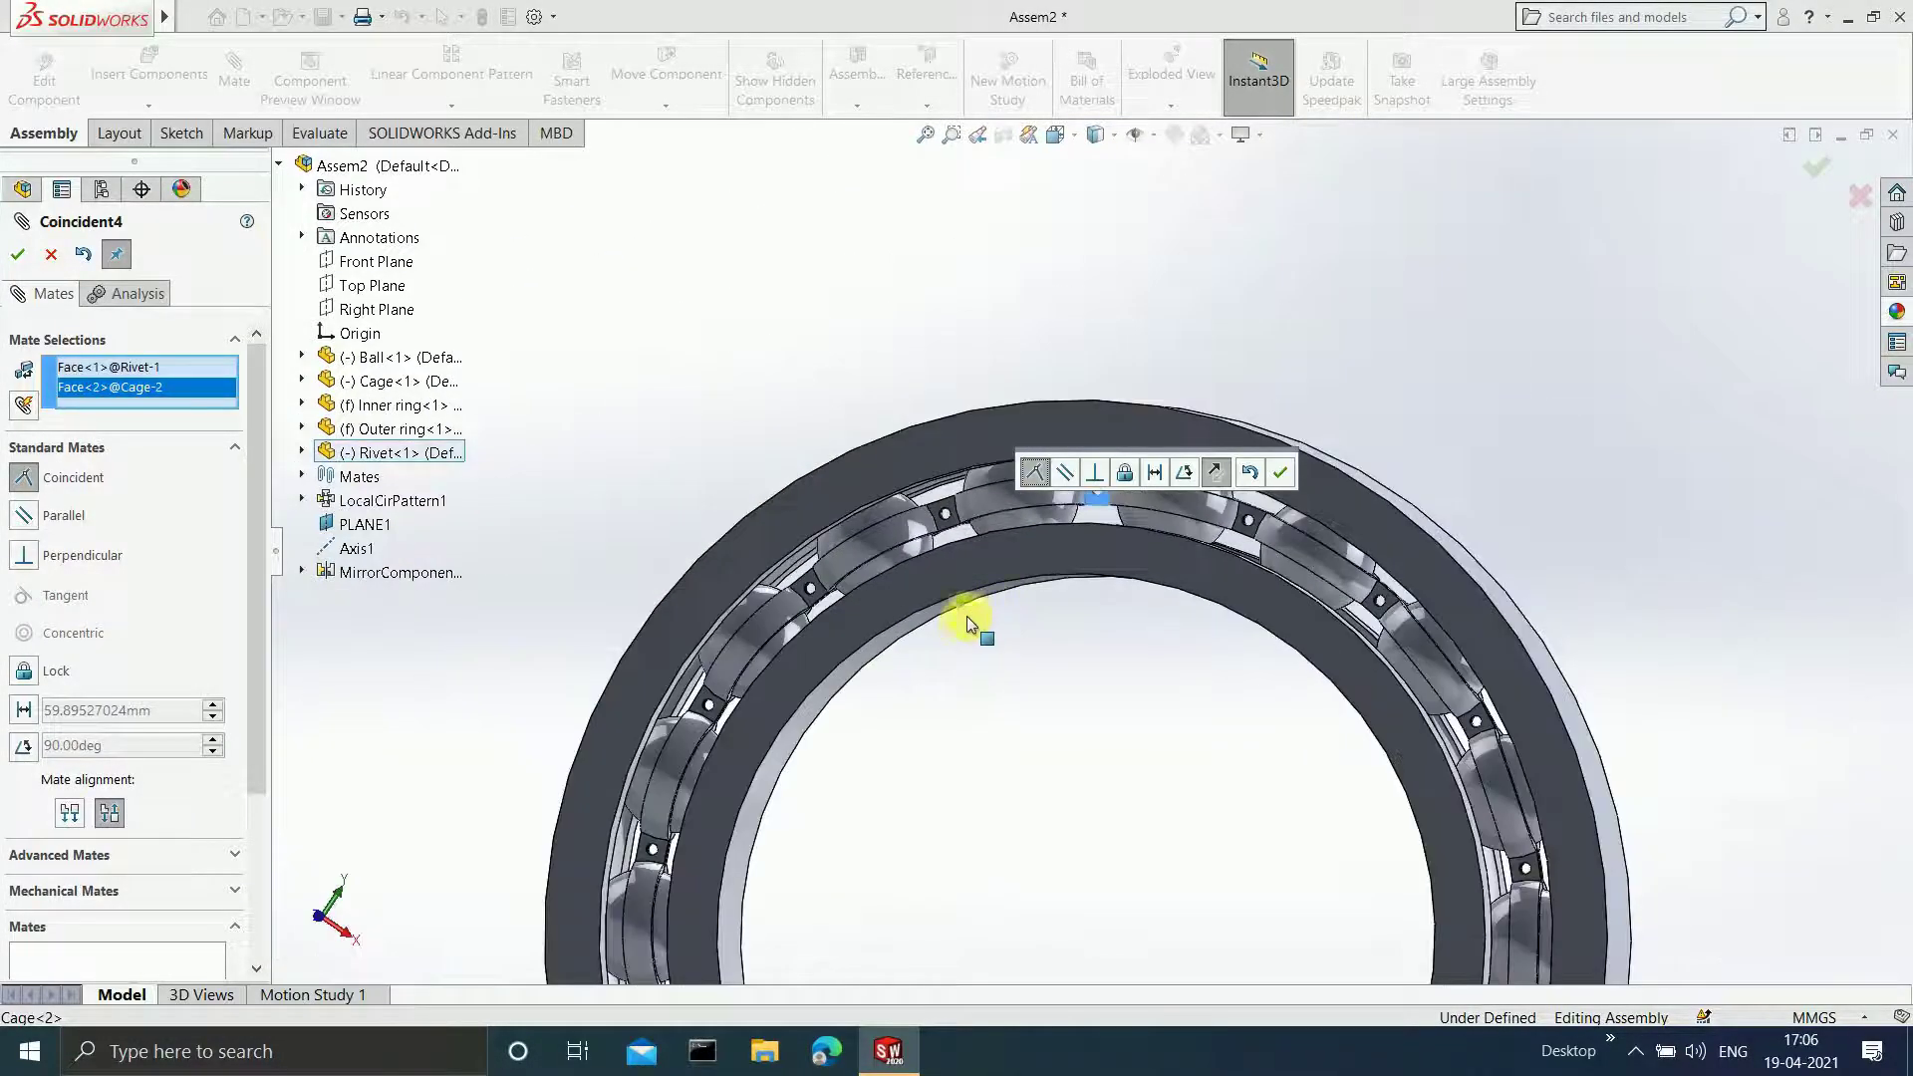
{"action": "middle_click_drag", "start_coordinate": [1080, 683], "coordinate": [912, 867]}
{"action": "left_click", "coordinate": [17, 255]}
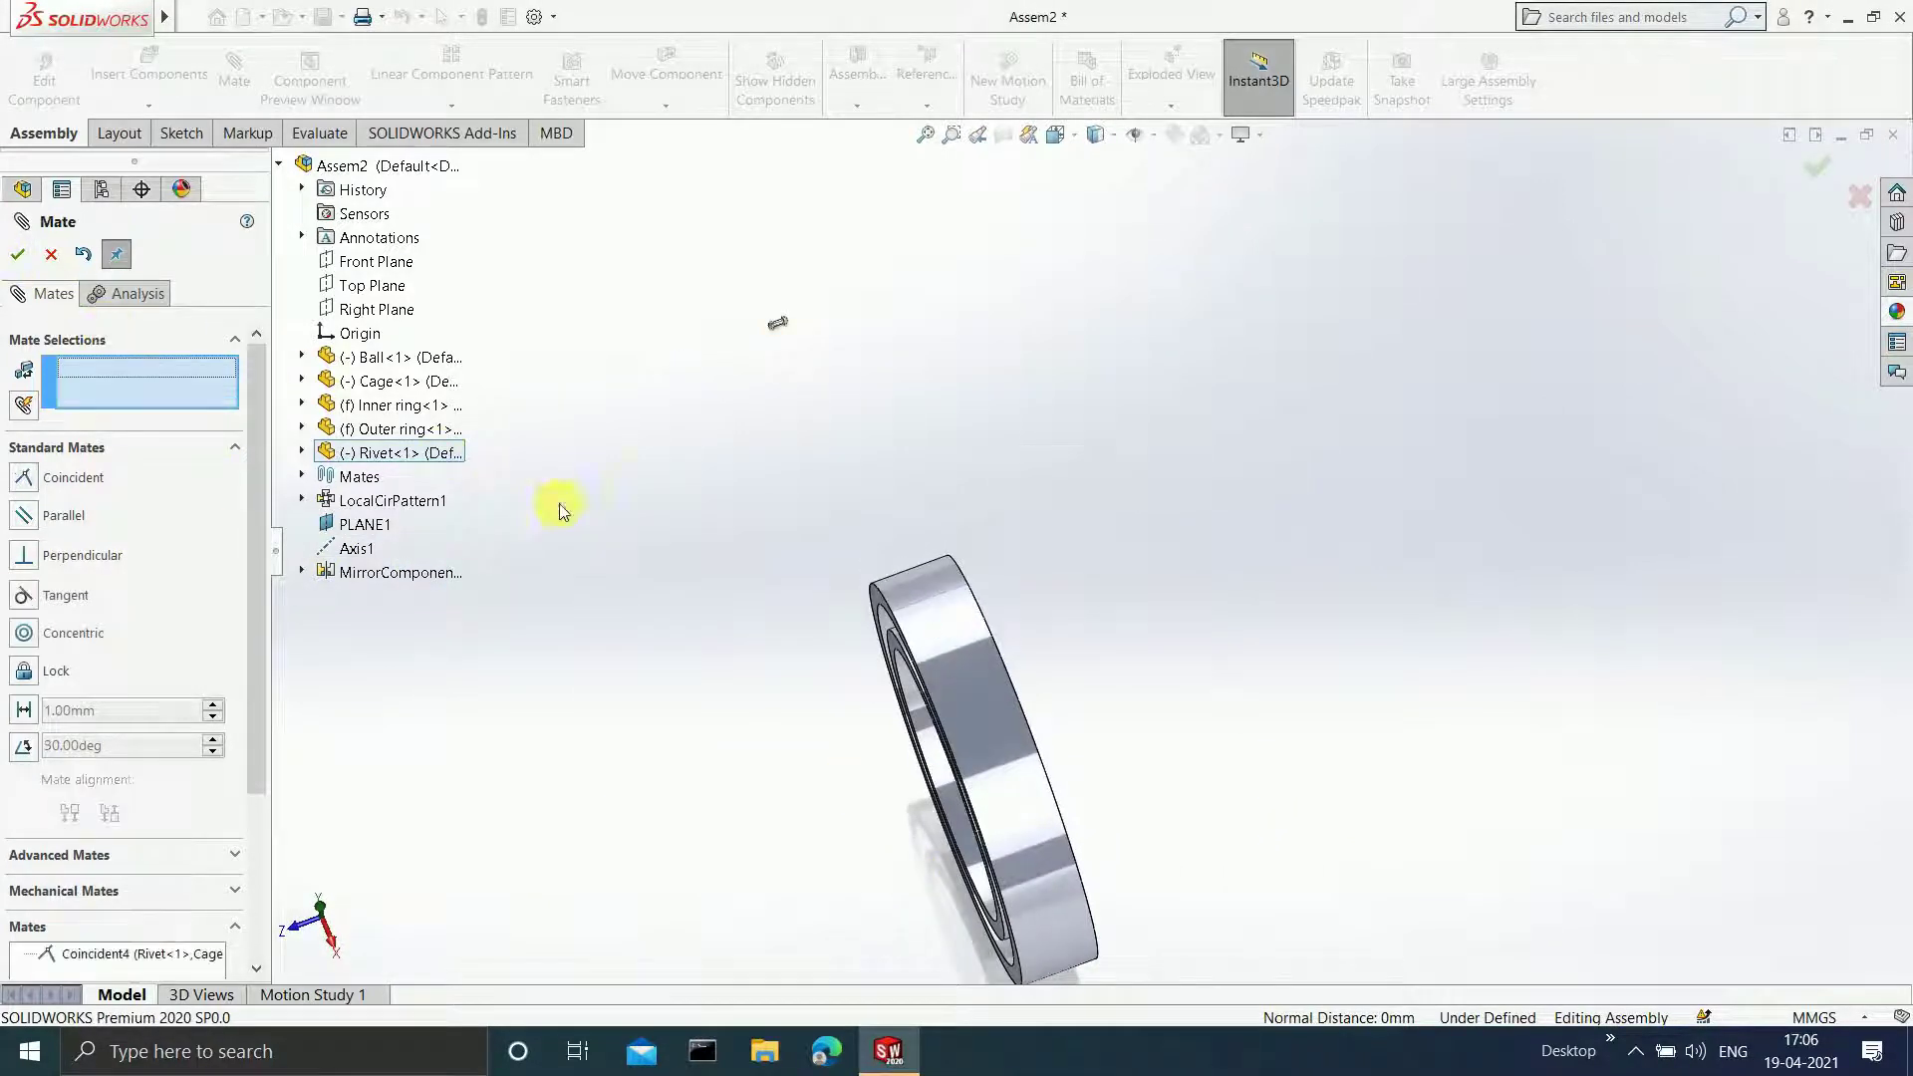
- Add a coincident mate between the rivet's circular edge at its head and the edge of a rivet hole in the mirrored cage
{"action": "scroll", "coordinate": [703, 458], "scroll_direction": "up", "scroll_amount": 2}
{"action": "scroll", "coordinate": [1010, 448], "scroll_direction": "down", "scroll_amount": 5}
{"action": "scroll", "coordinate": [1038, 403], "scroll_direction": "down", "scroll_amount": 2}
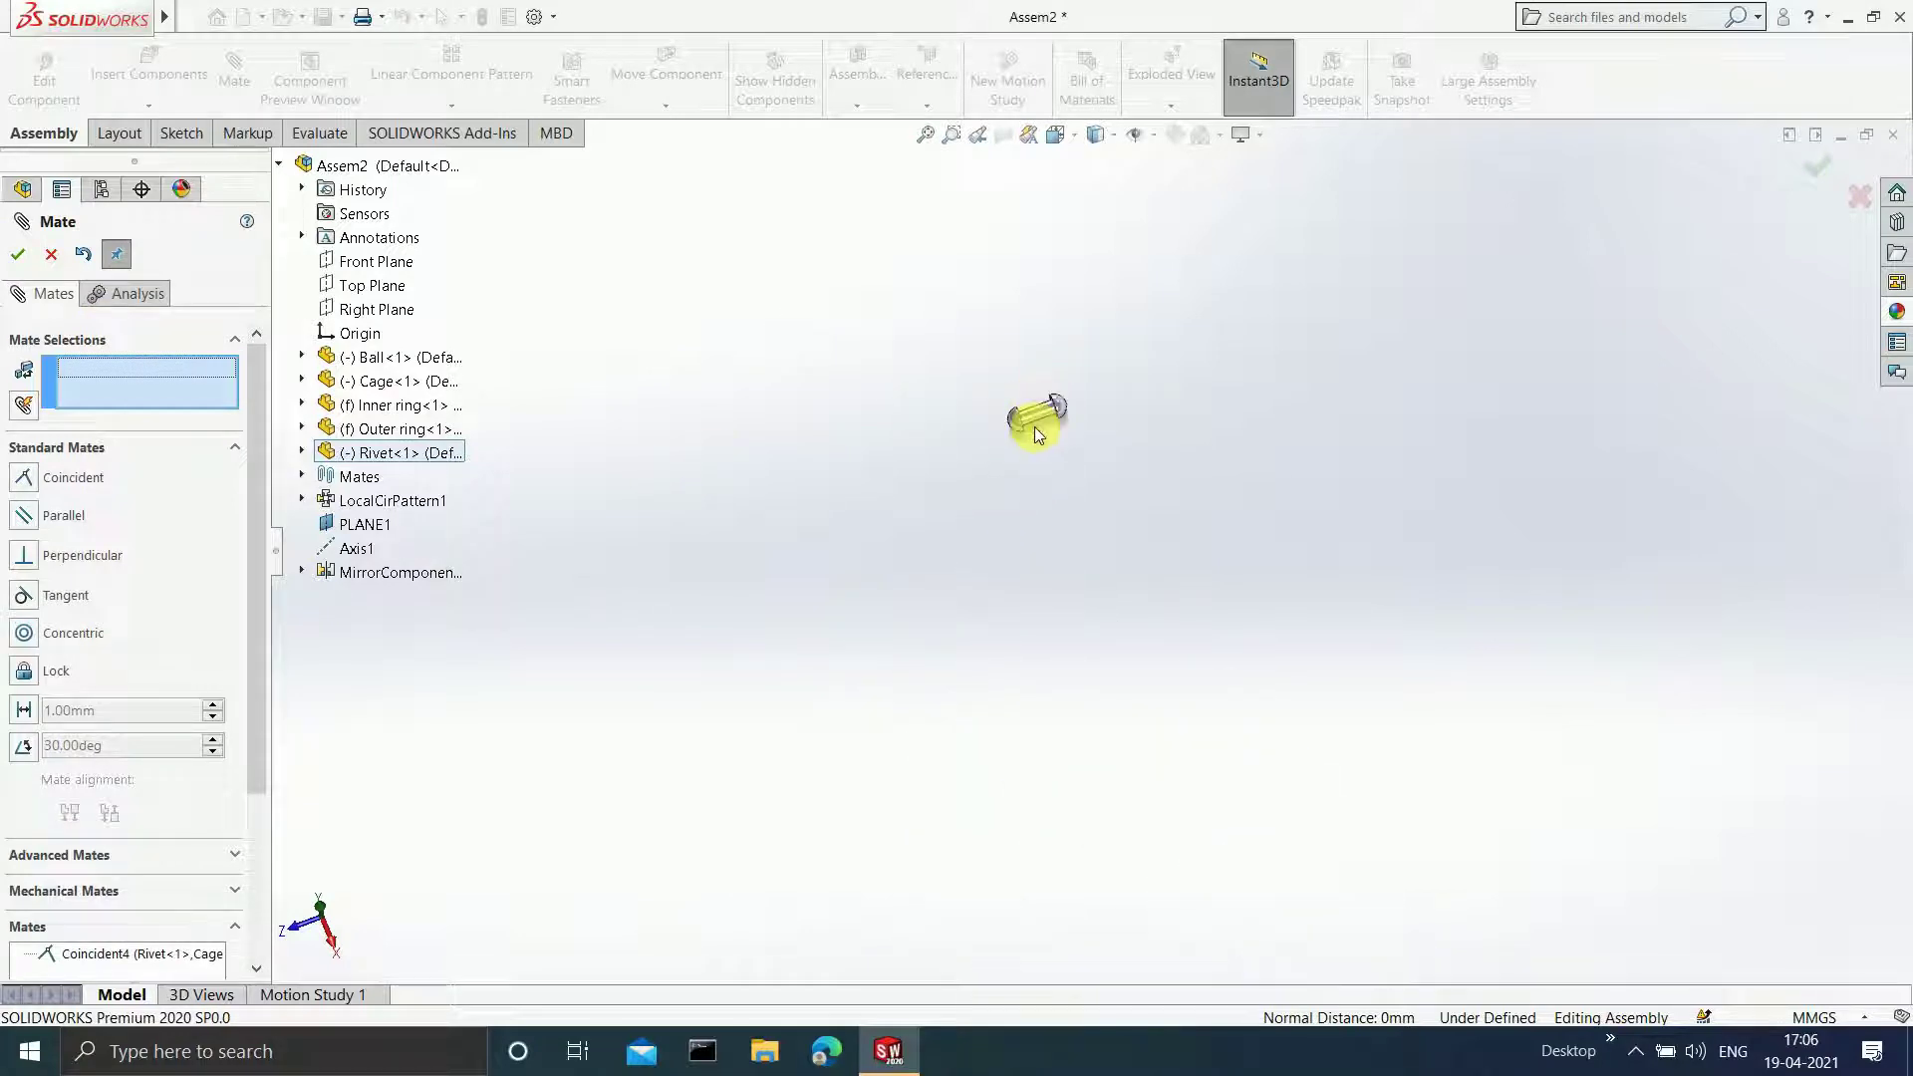
{"action": "scroll", "coordinate": [1036, 449], "scroll_direction": "down", "scroll_amount": 2}
{"action": "middle_click_drag", "start_coordinate": [1058, 517], "coordinate": [1009, 531]}
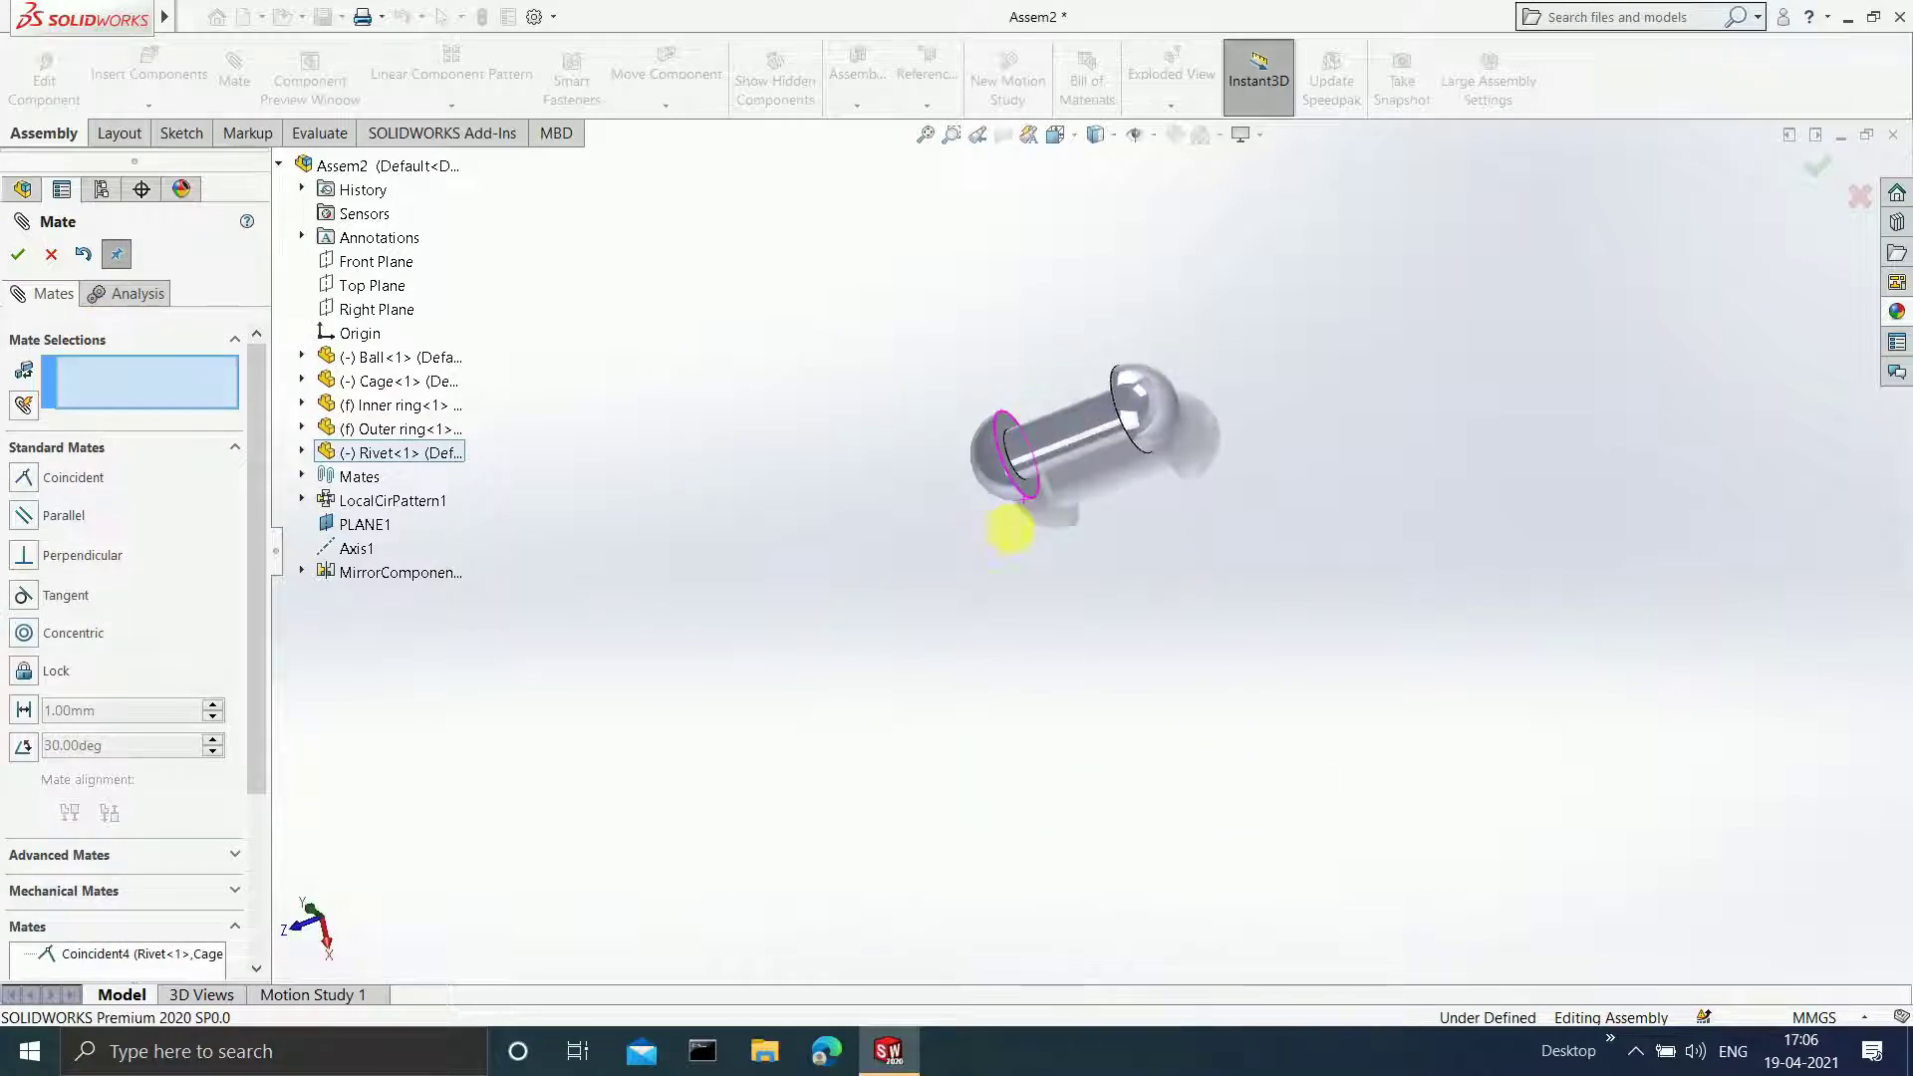
{"action": "left_click", "coordinate": [1025, 487]}
{"action": "scroll", "coordinate": [1176, 564], "scroll_direction": "up", "scroll_amount": 6}
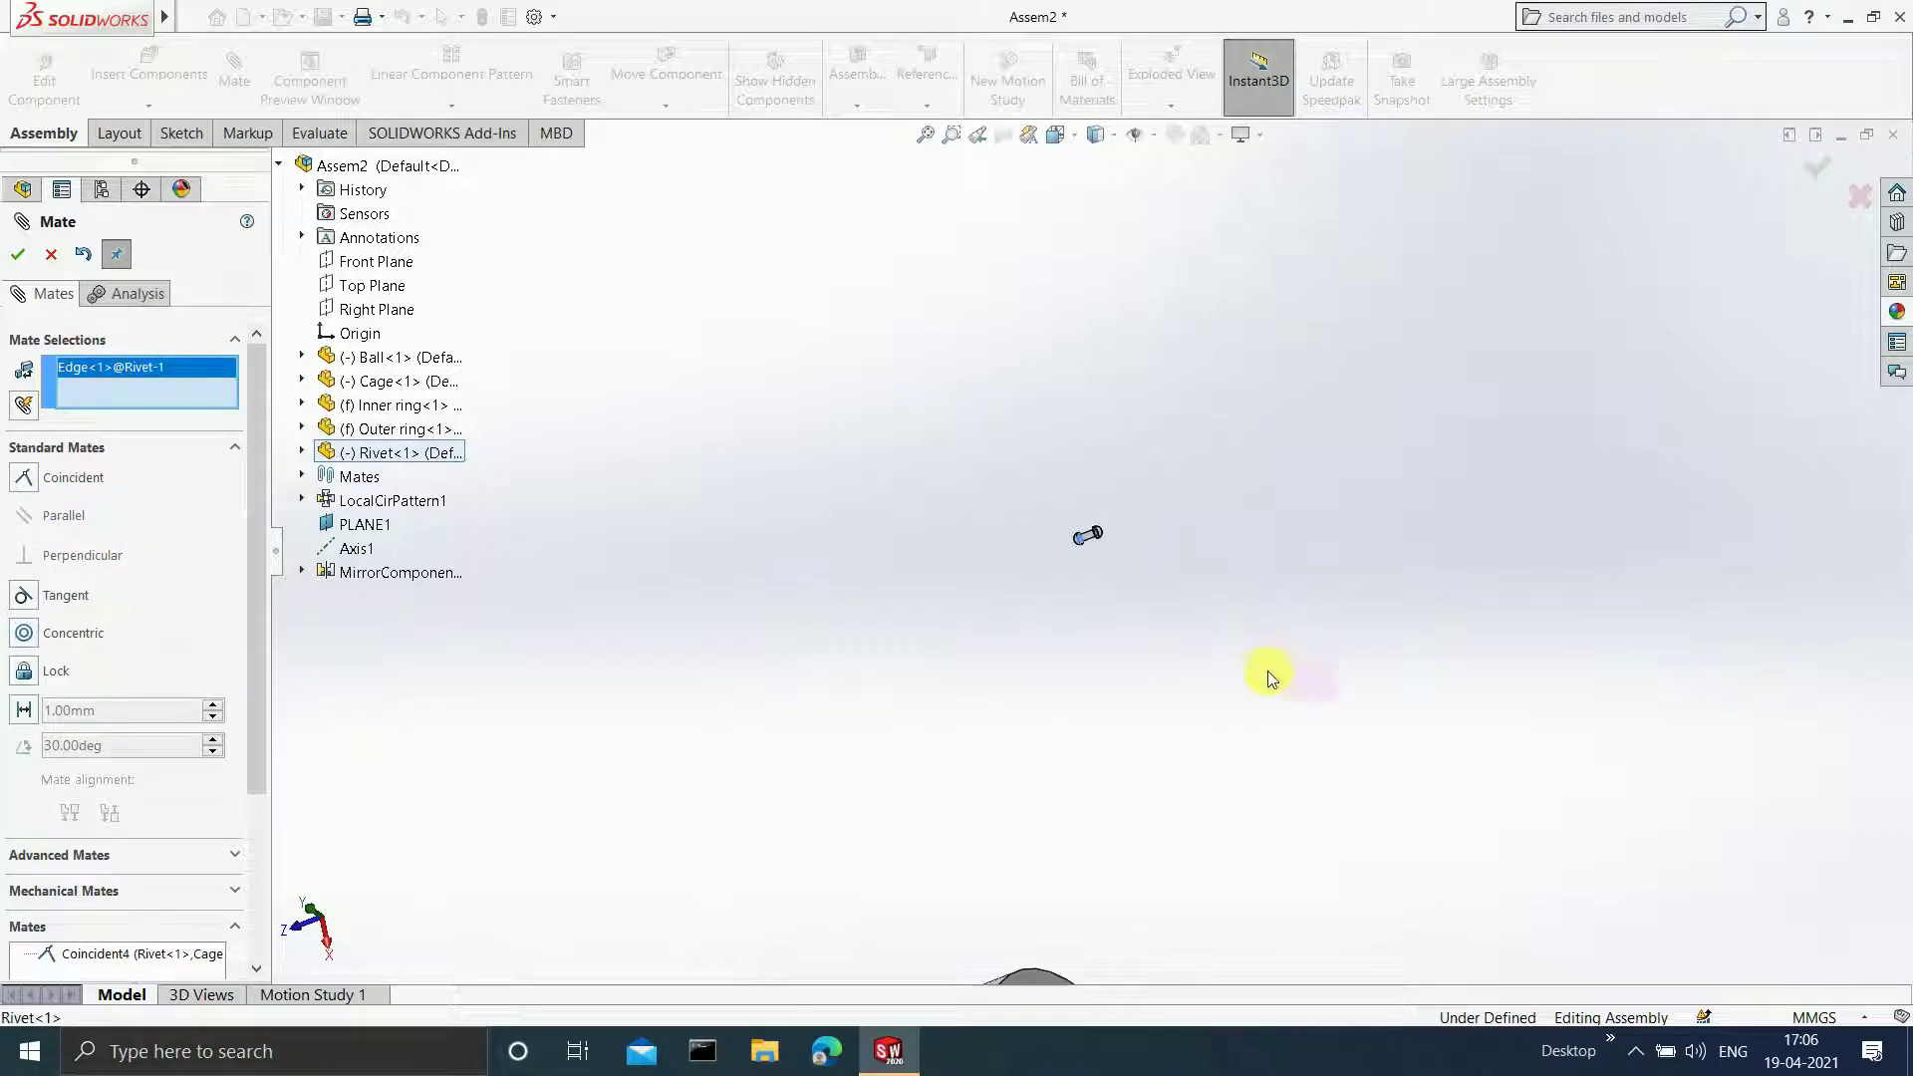
{"action": "scroll", "coordinate": [1124, 783], "scroll_direction": "down", "scroll_amount": 8}
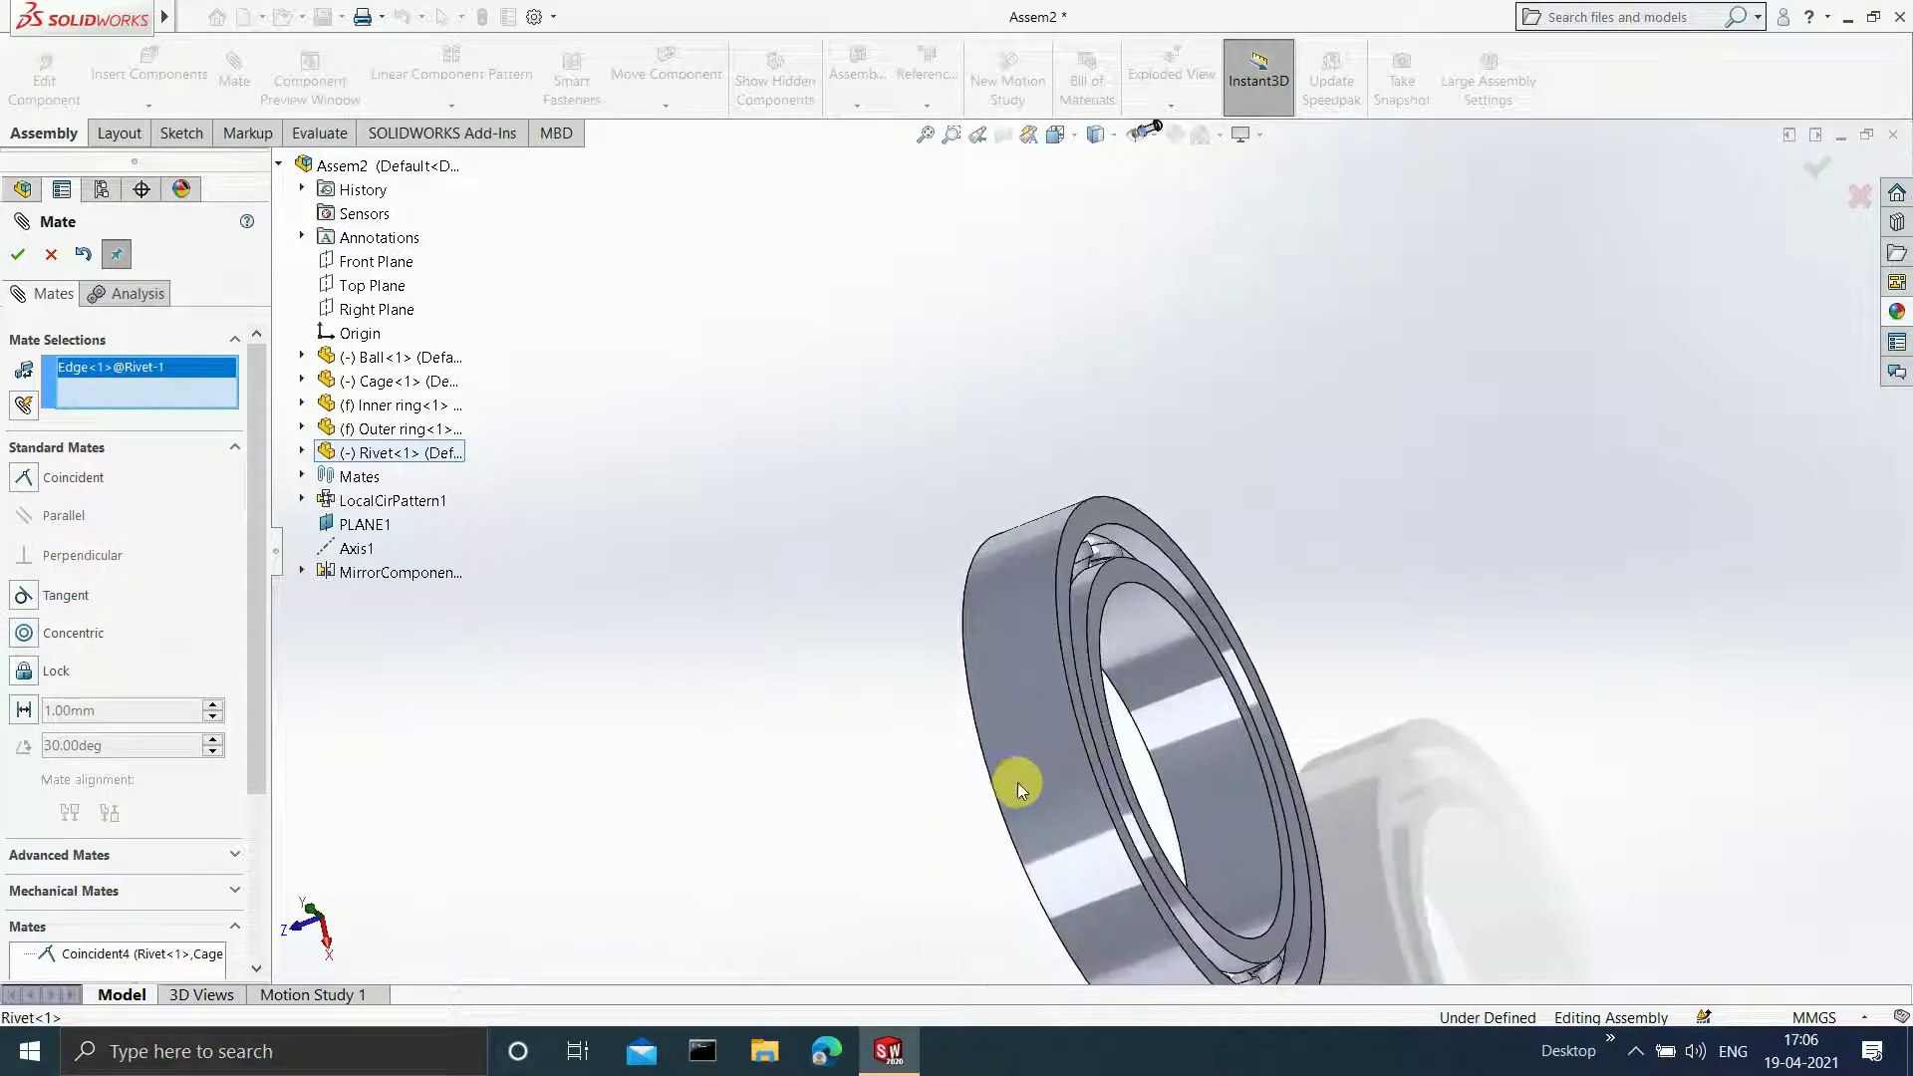
{"action": "middle_click_drag", "start_coordinate": [1018, 781], "coordinate": [845, 715]}
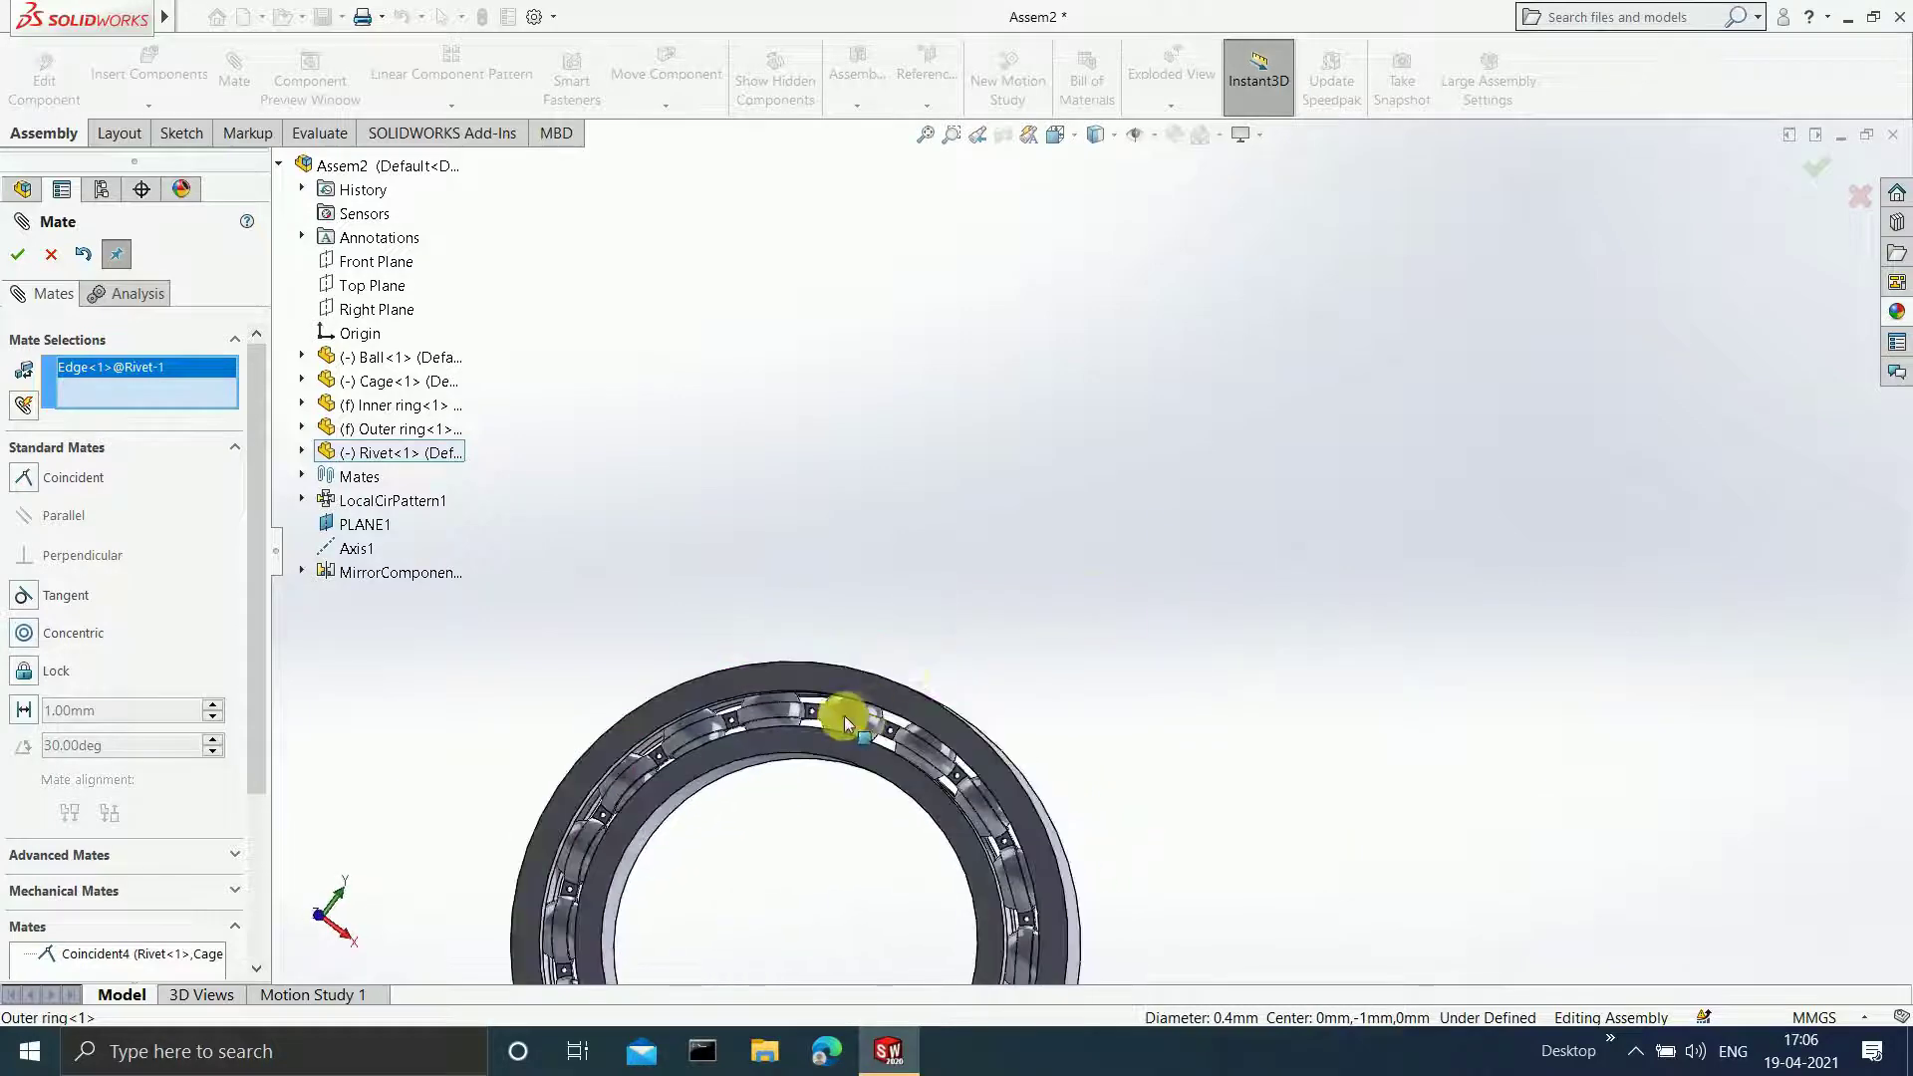
{"action": "scroll", "coordinate": [845, 715], "scroll_direction": "down", "scroll_amount": 8}
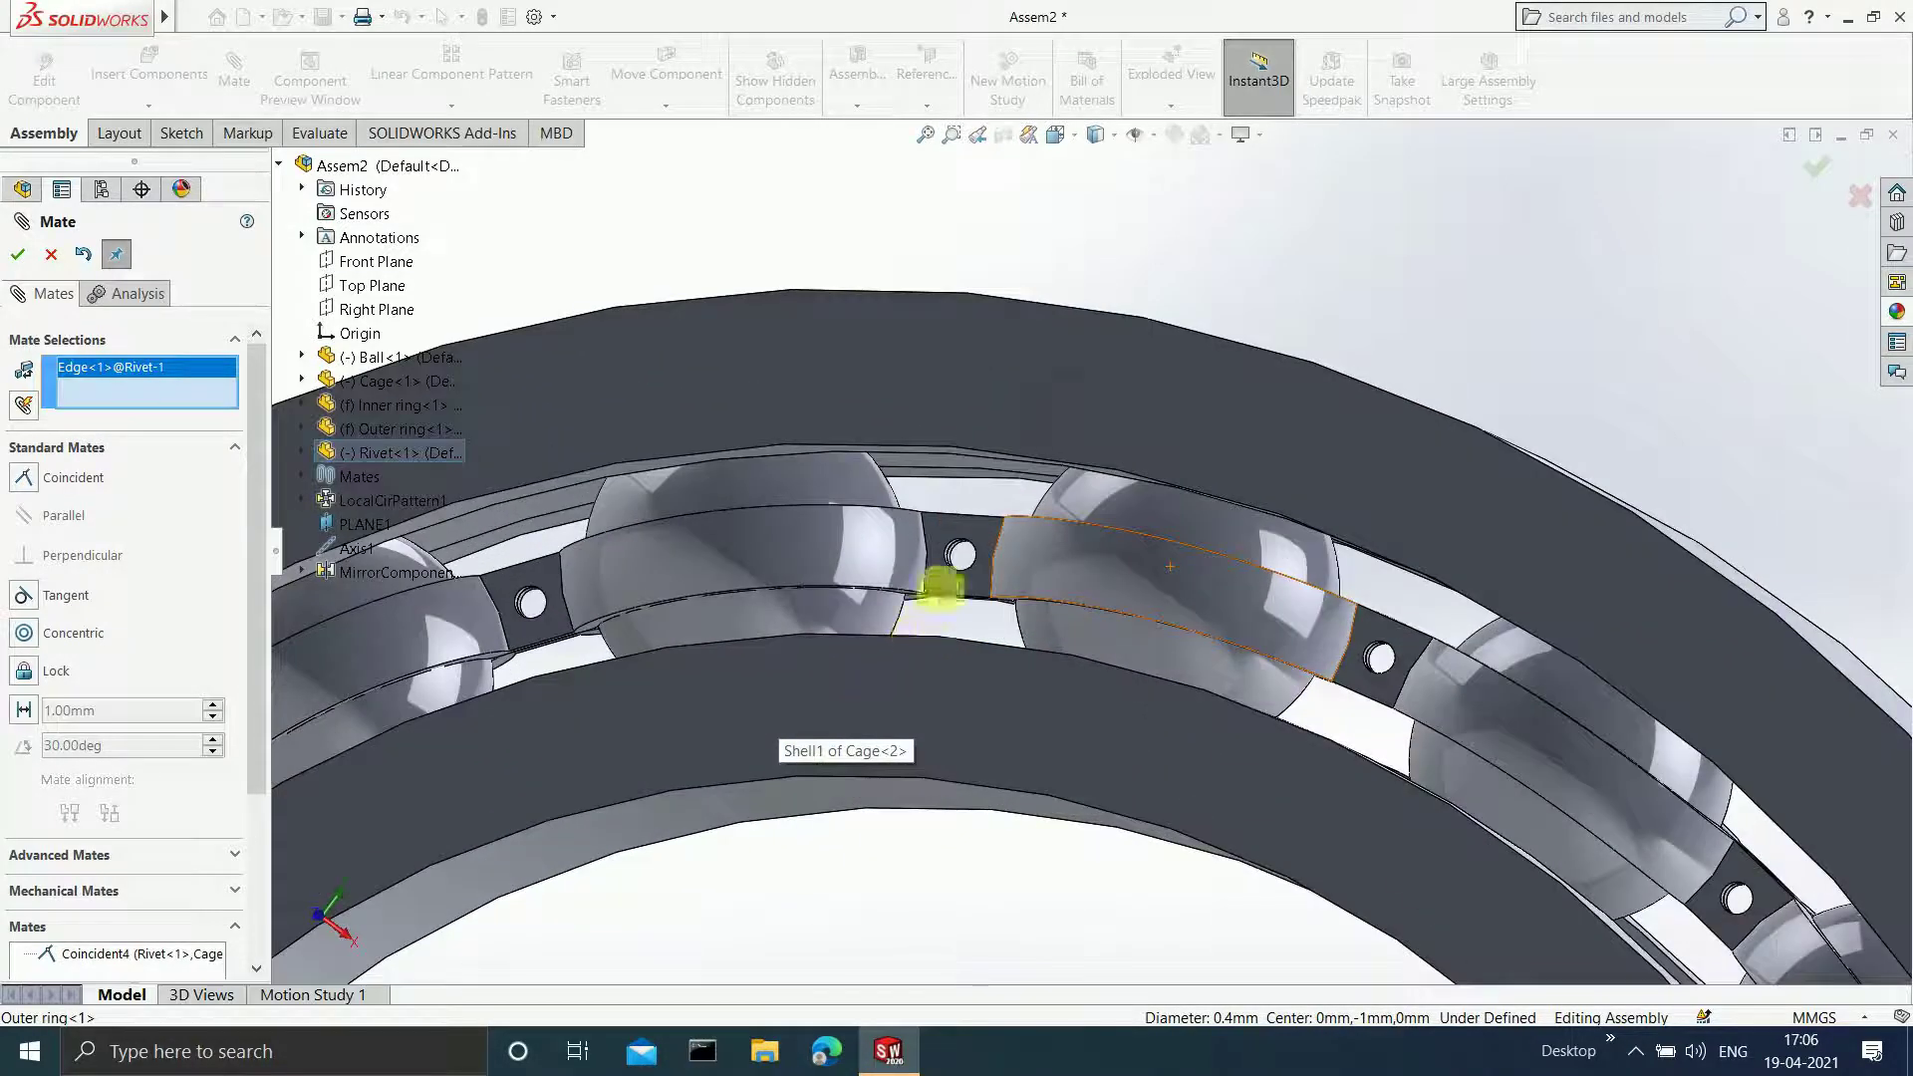
{"action": "left_click", "coordinate": [947, 554]}
{"action": "left_click", "coordinate": [947, 554]}
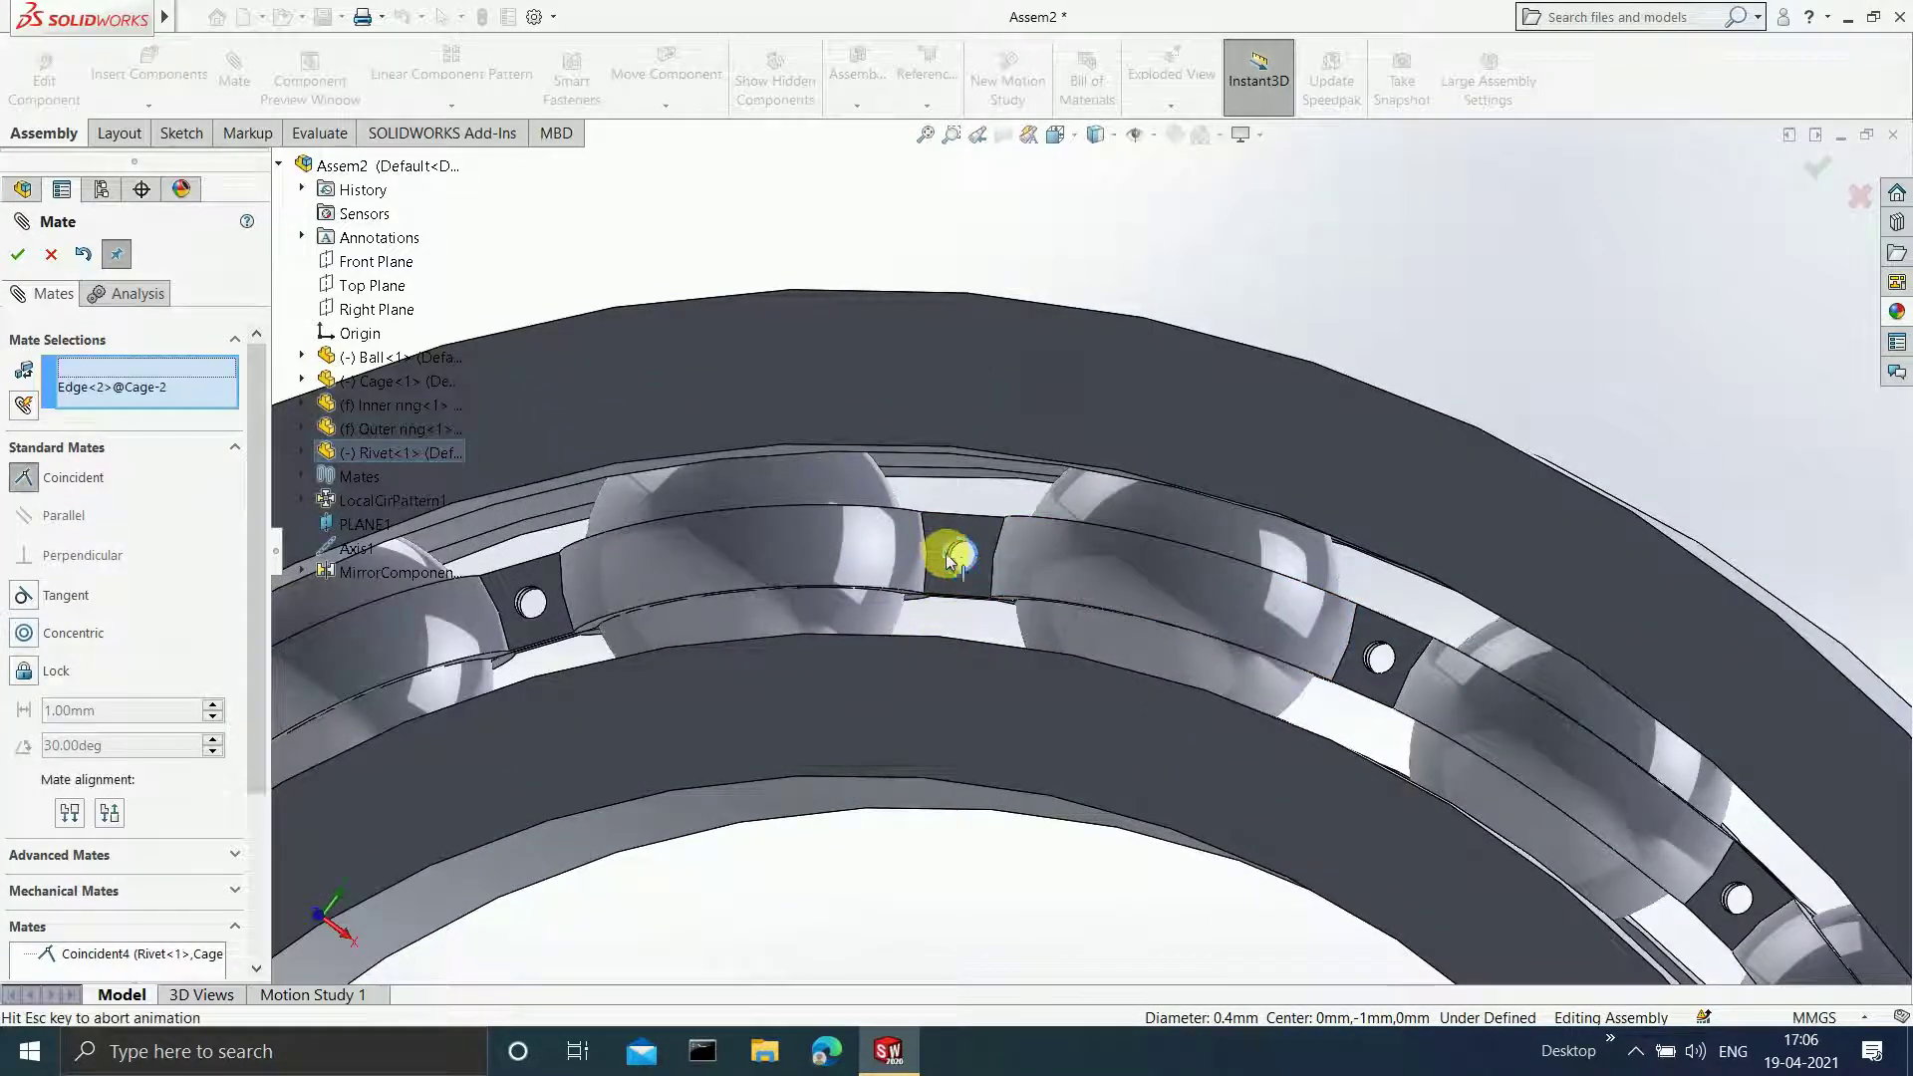
{"action": "left_click", "coordinate": [947, 554]}
{"action": "scroll", "coordinate": [1096, 583], "scroll_direction": "up", "scroll_amount": 5}
{"action": "scroll", "coordinate": [1037, 558], "scroll_direction": "down", "scroll_amount": 6}
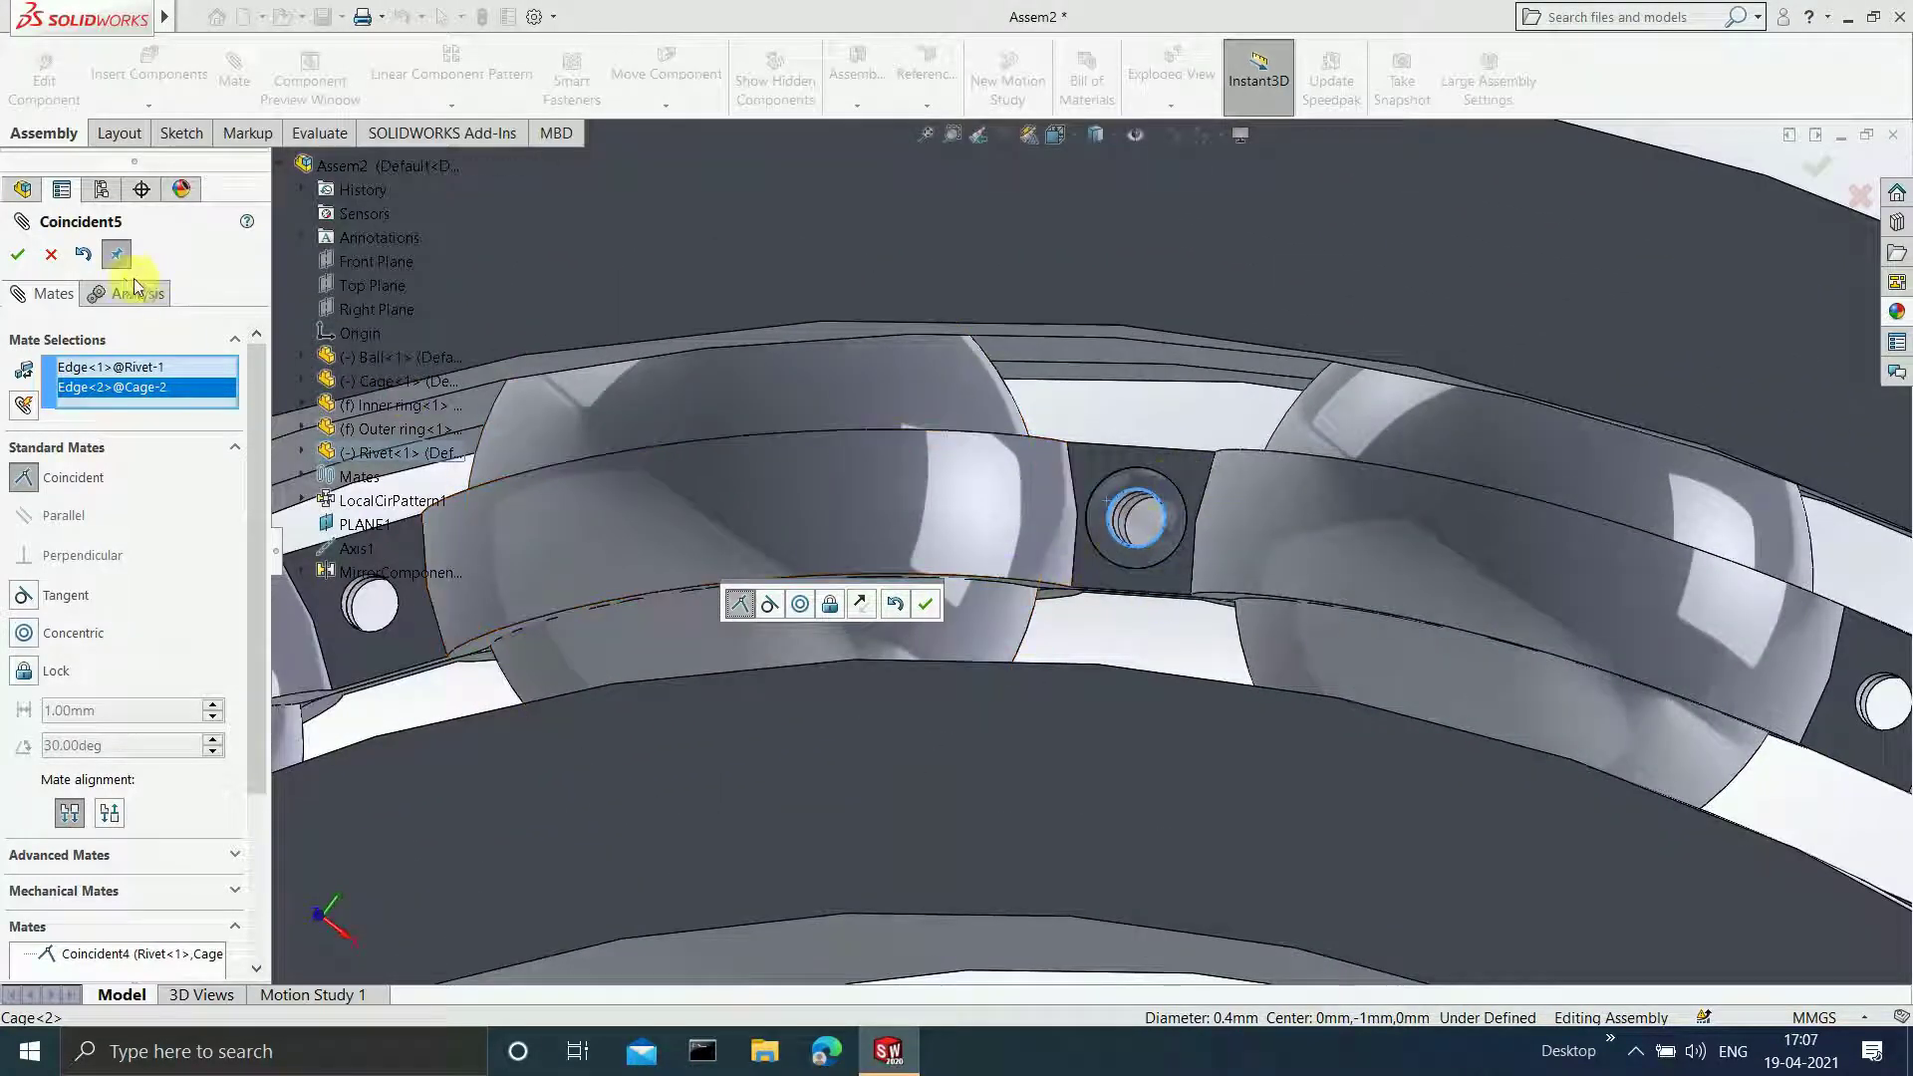
{"action": "left_click", "coordinate": [18, 255]}
- Check the rivet's seating in the cage hole from both sides of the bearing and finish mating
{"action": "scroll", "coordinate": [1196, 519], "scroll_direction": "up", "scroll_amount": 4}
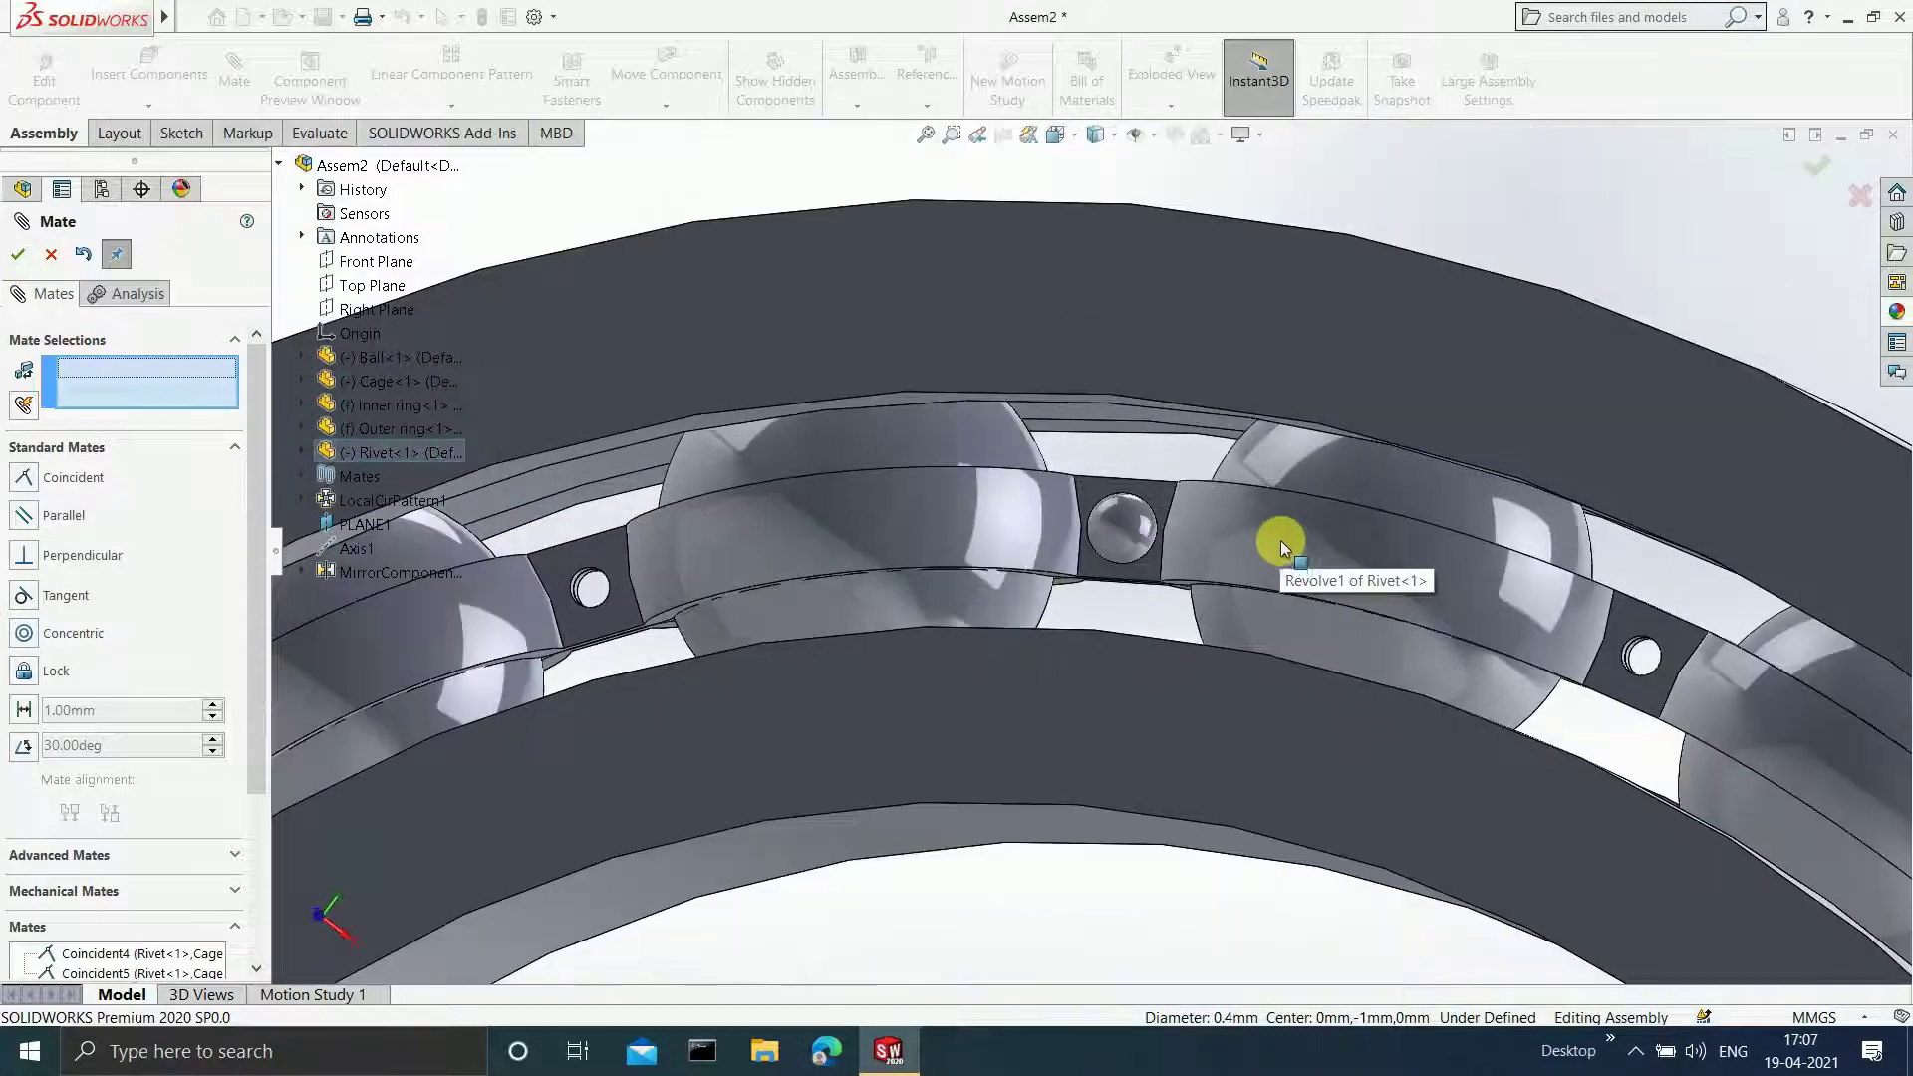
{"action": "scroll", "coordinate": [1437, 423], "scroll_direction": "up", "scroll_amount": 5}
{"action": "middle_click_drag", "start_coordinate": [1451, 415], "coordinate": [1066, 431]}
{"action": "middle_click_drag", "start_coordinate": [1558, 534], "coordinate": [1572, 718]}
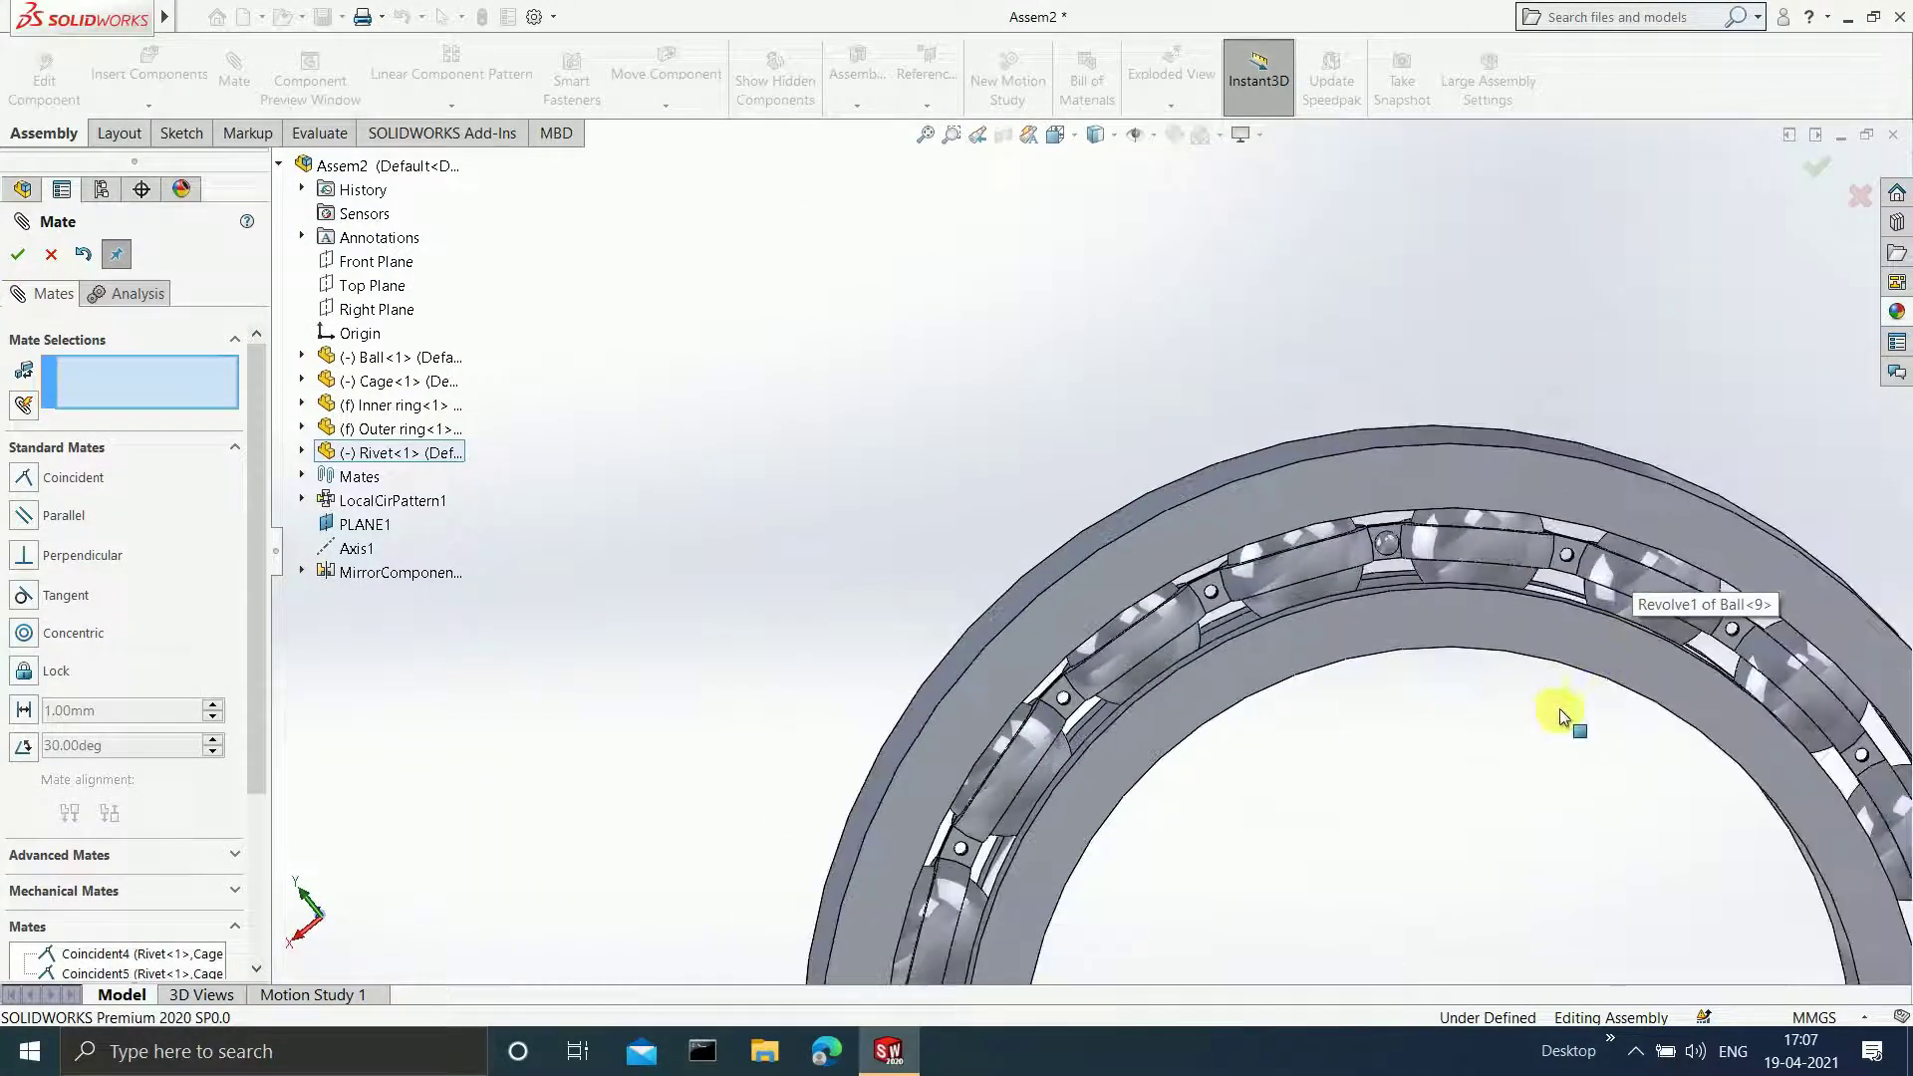
{"action": "scroll", "coordinate": [1445, 717], "scroll_direction": "up", "scroll_amount": 3}
{"action": "scroll", "coordinate": [1194, 715], "scroll_direction": "up", "scroll_amount": 2}
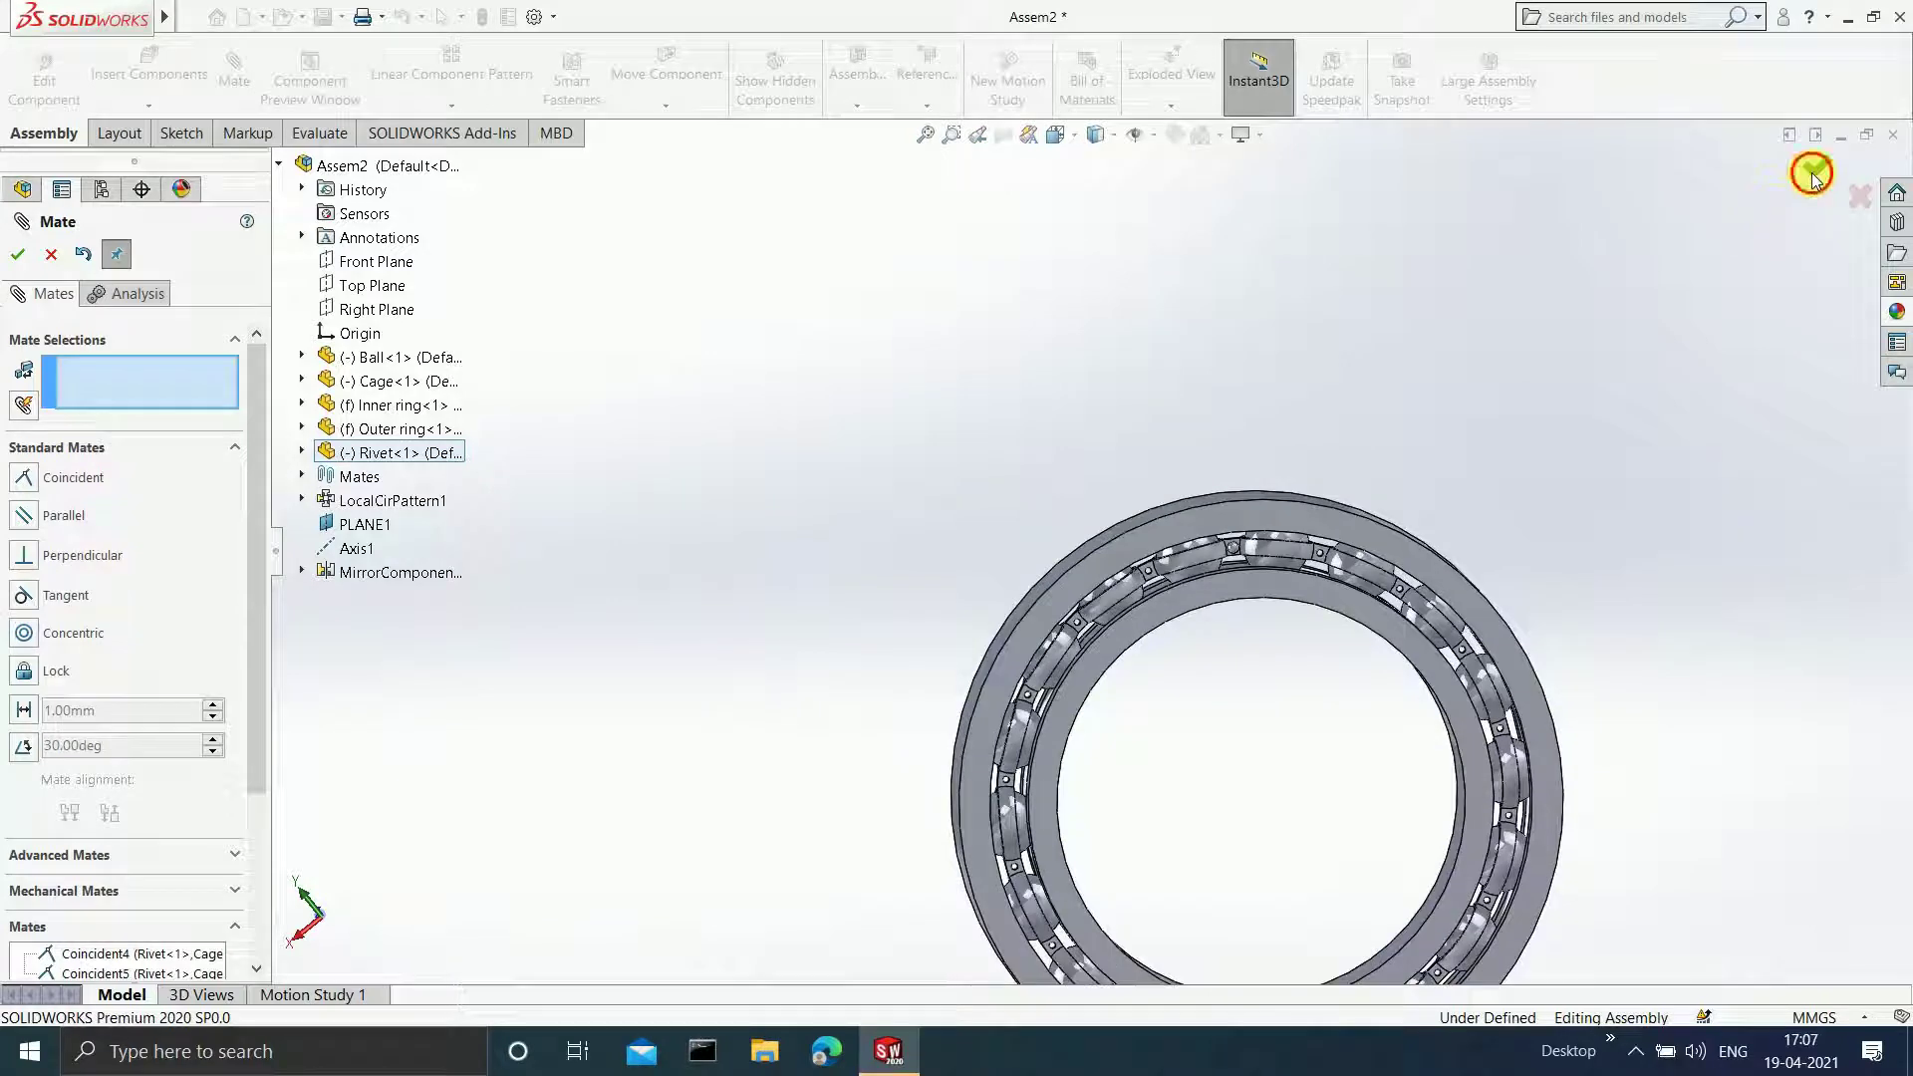
{"action": "left_click", "coordinate": [1807, 178]}
- Create a circular component pattern of the rivet with 18 equally spaced instances over 360 degrees about the inner ring's circular edge
{"action": "scroll", "coordinate": [1214, 637], "scroll_direction": "down", "scroll_amount": 1}
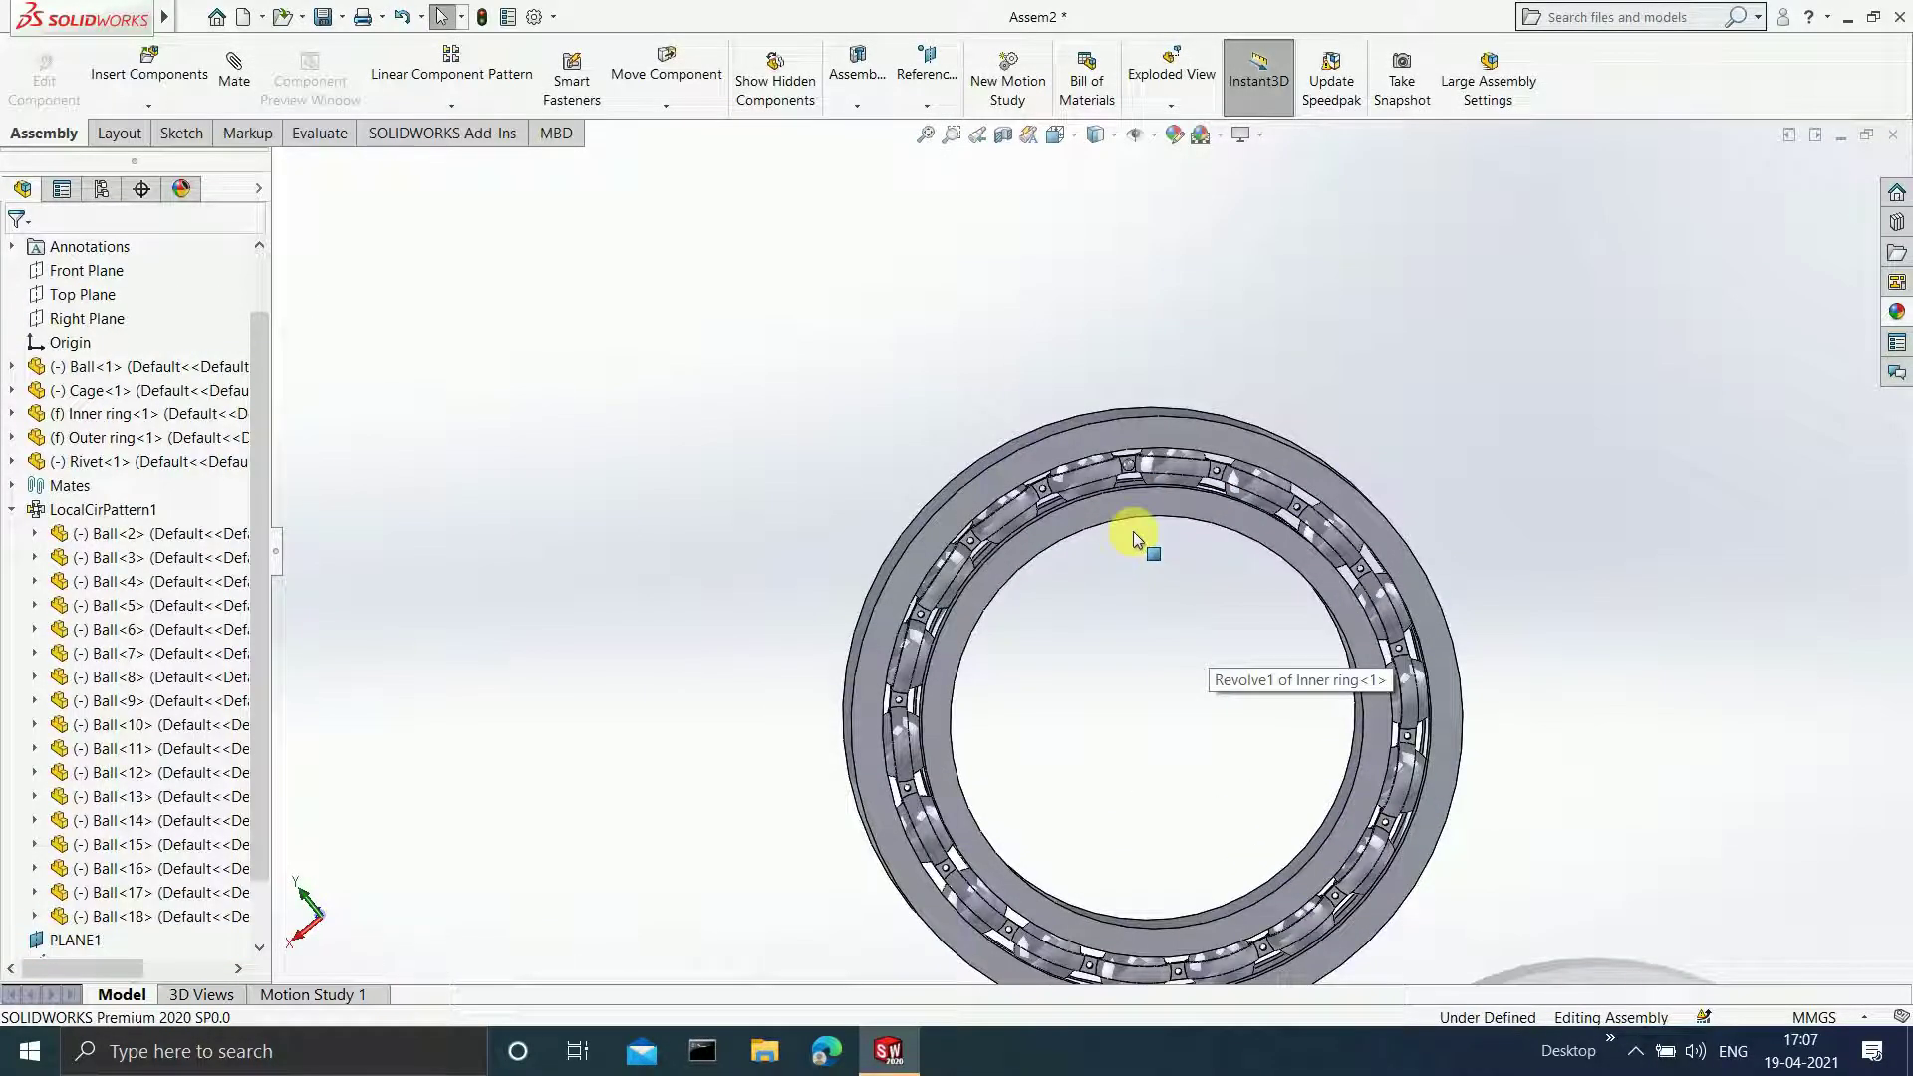
{"action": "scroll", "coordinate": [1133, 530], "scroll_direction": "down", "scroll_amount": 2}
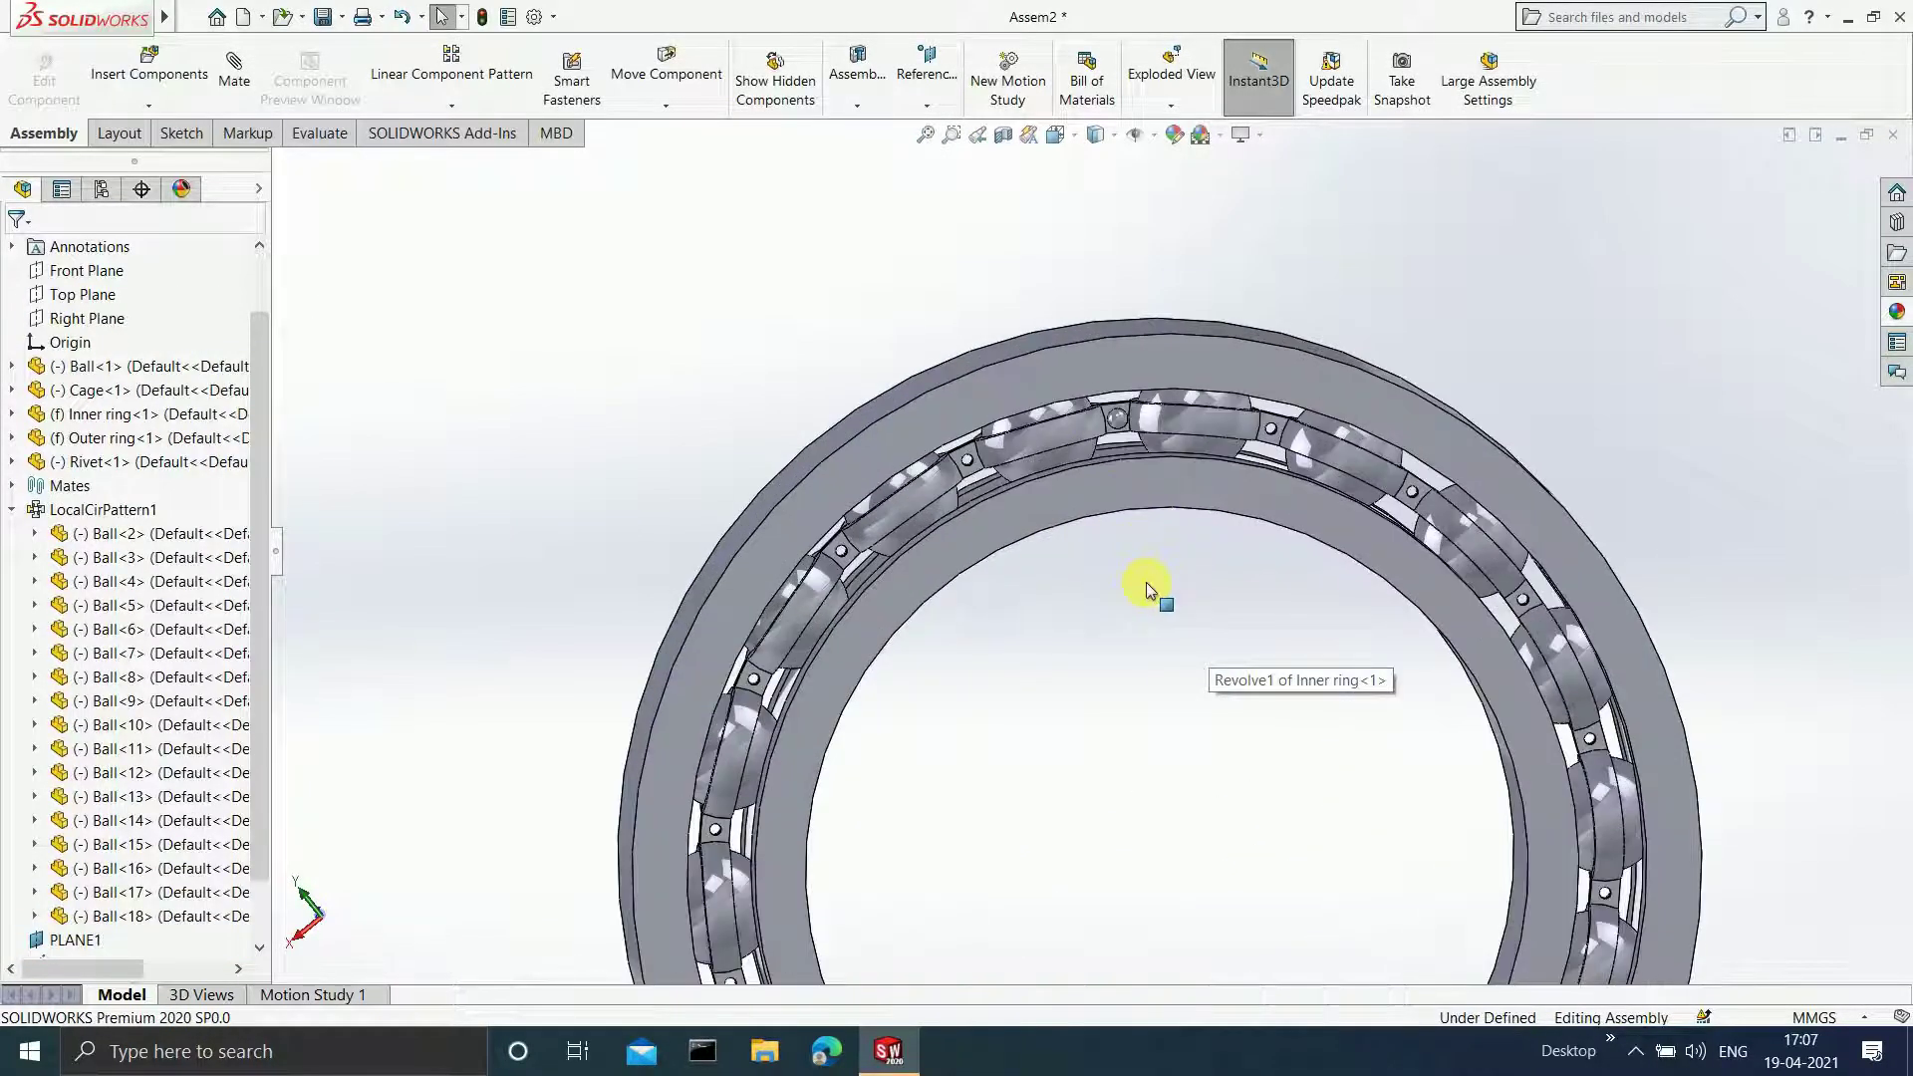
{"action": "left_click", "coordinate": [452, 105]}
{"action": "left_click", "coordinate": [479, 153]}
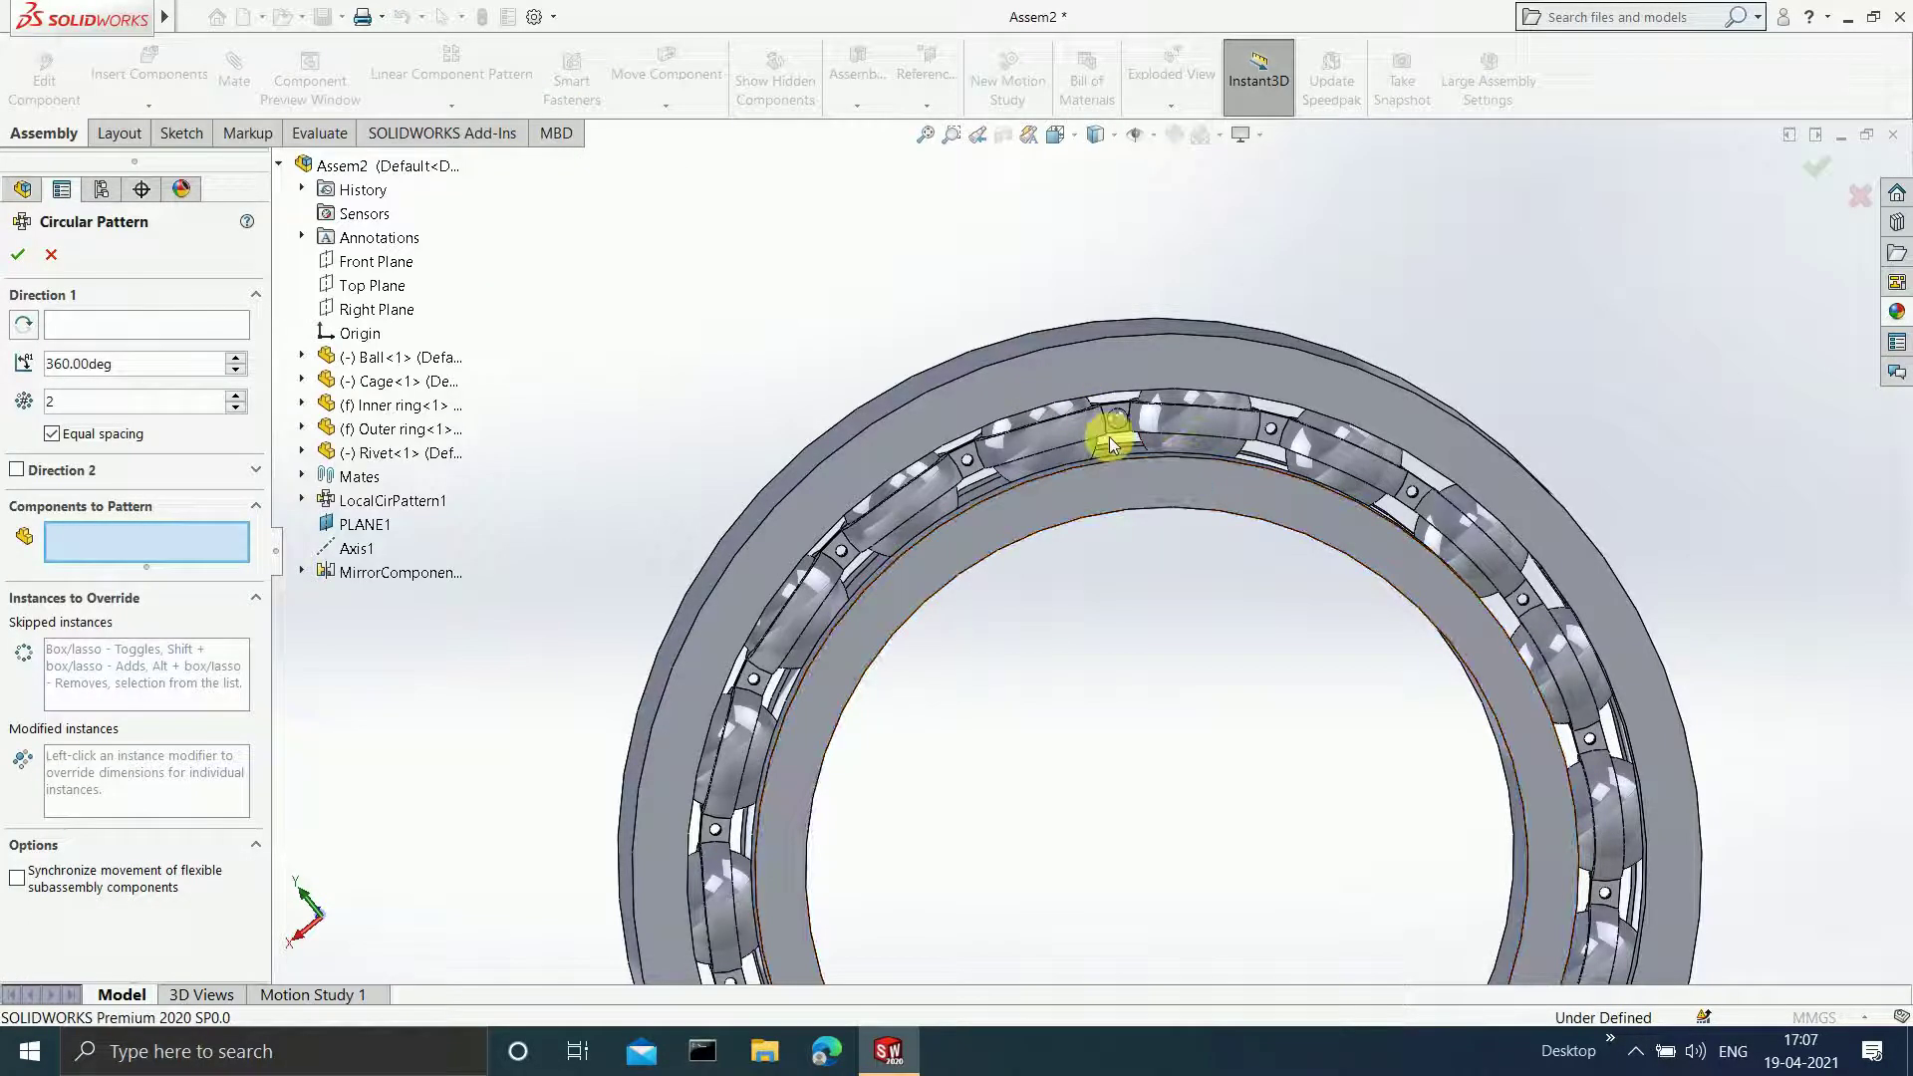
{"action": "scroll", "coordinate": [1115, 463], "scroll_direction": "down", "scroll_amount": 3}
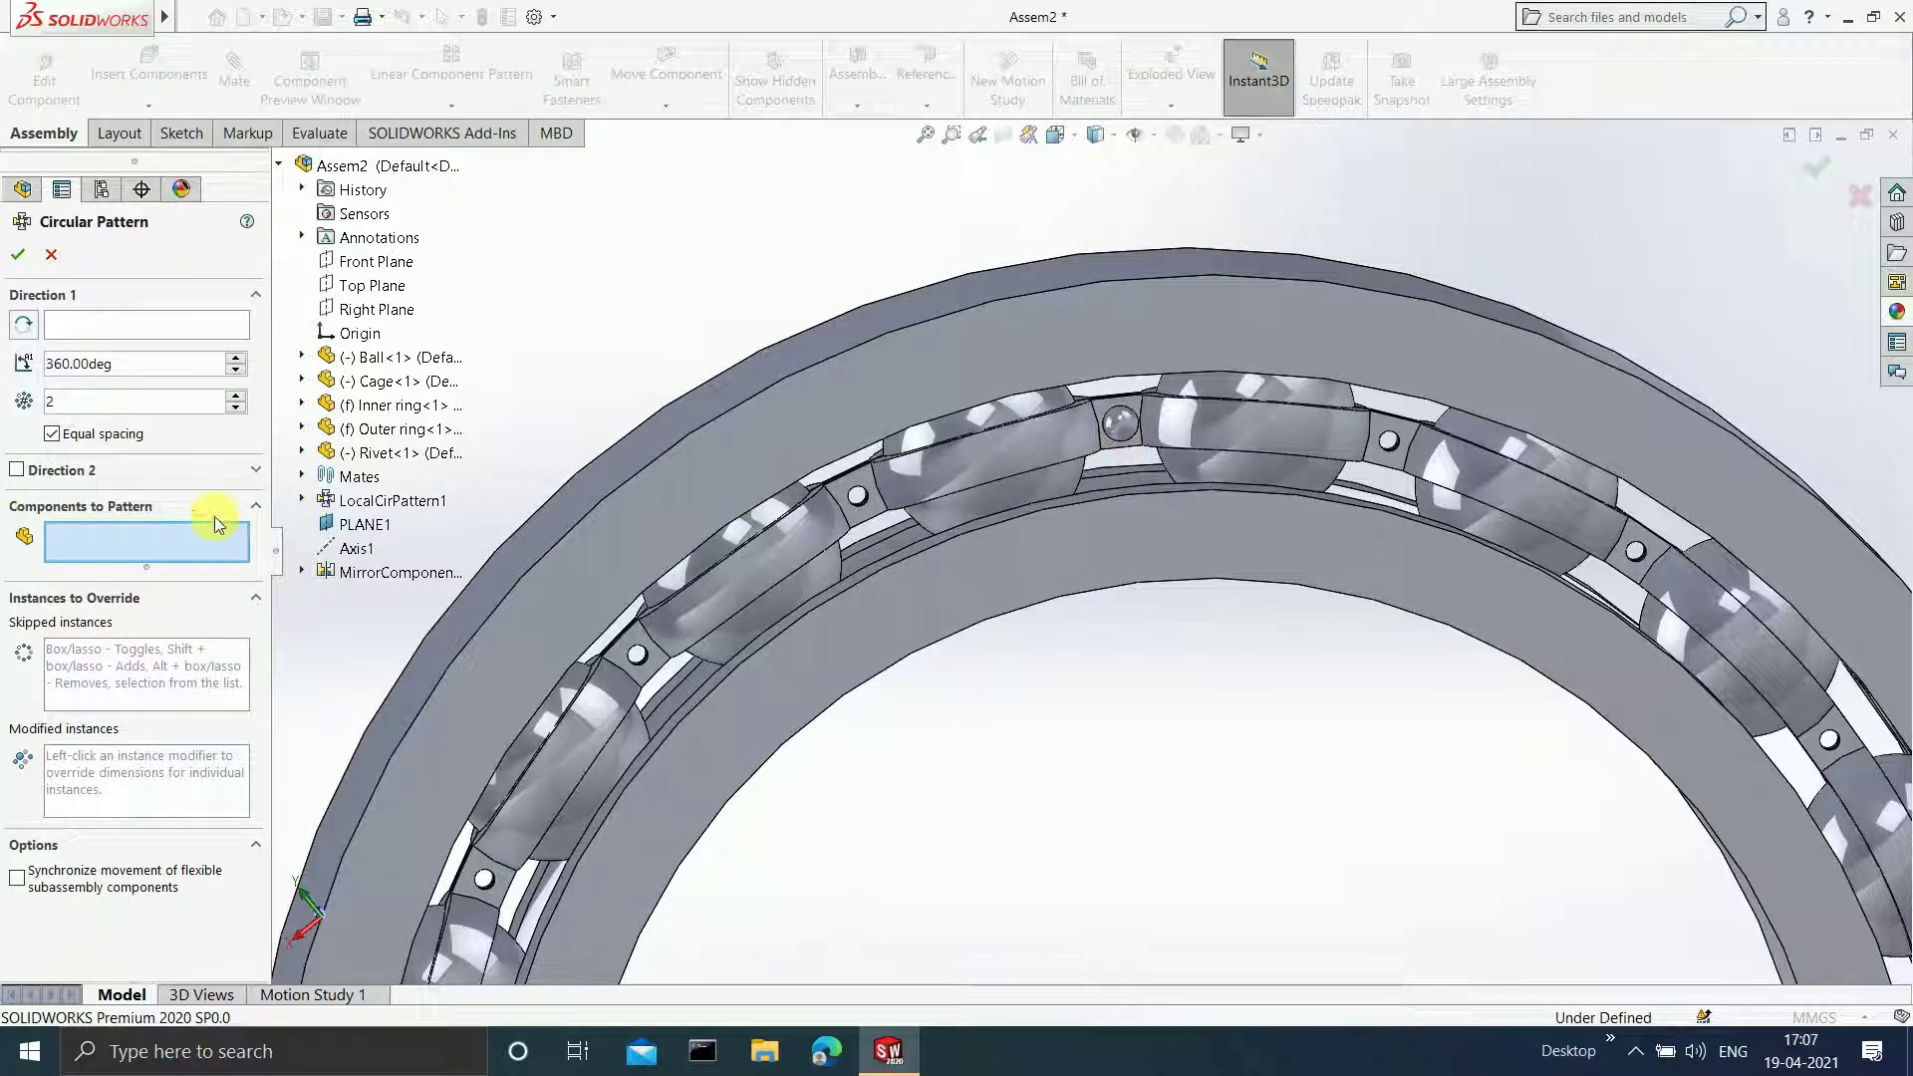
{"action": "left_click", "coordinate": [1120, 427]}
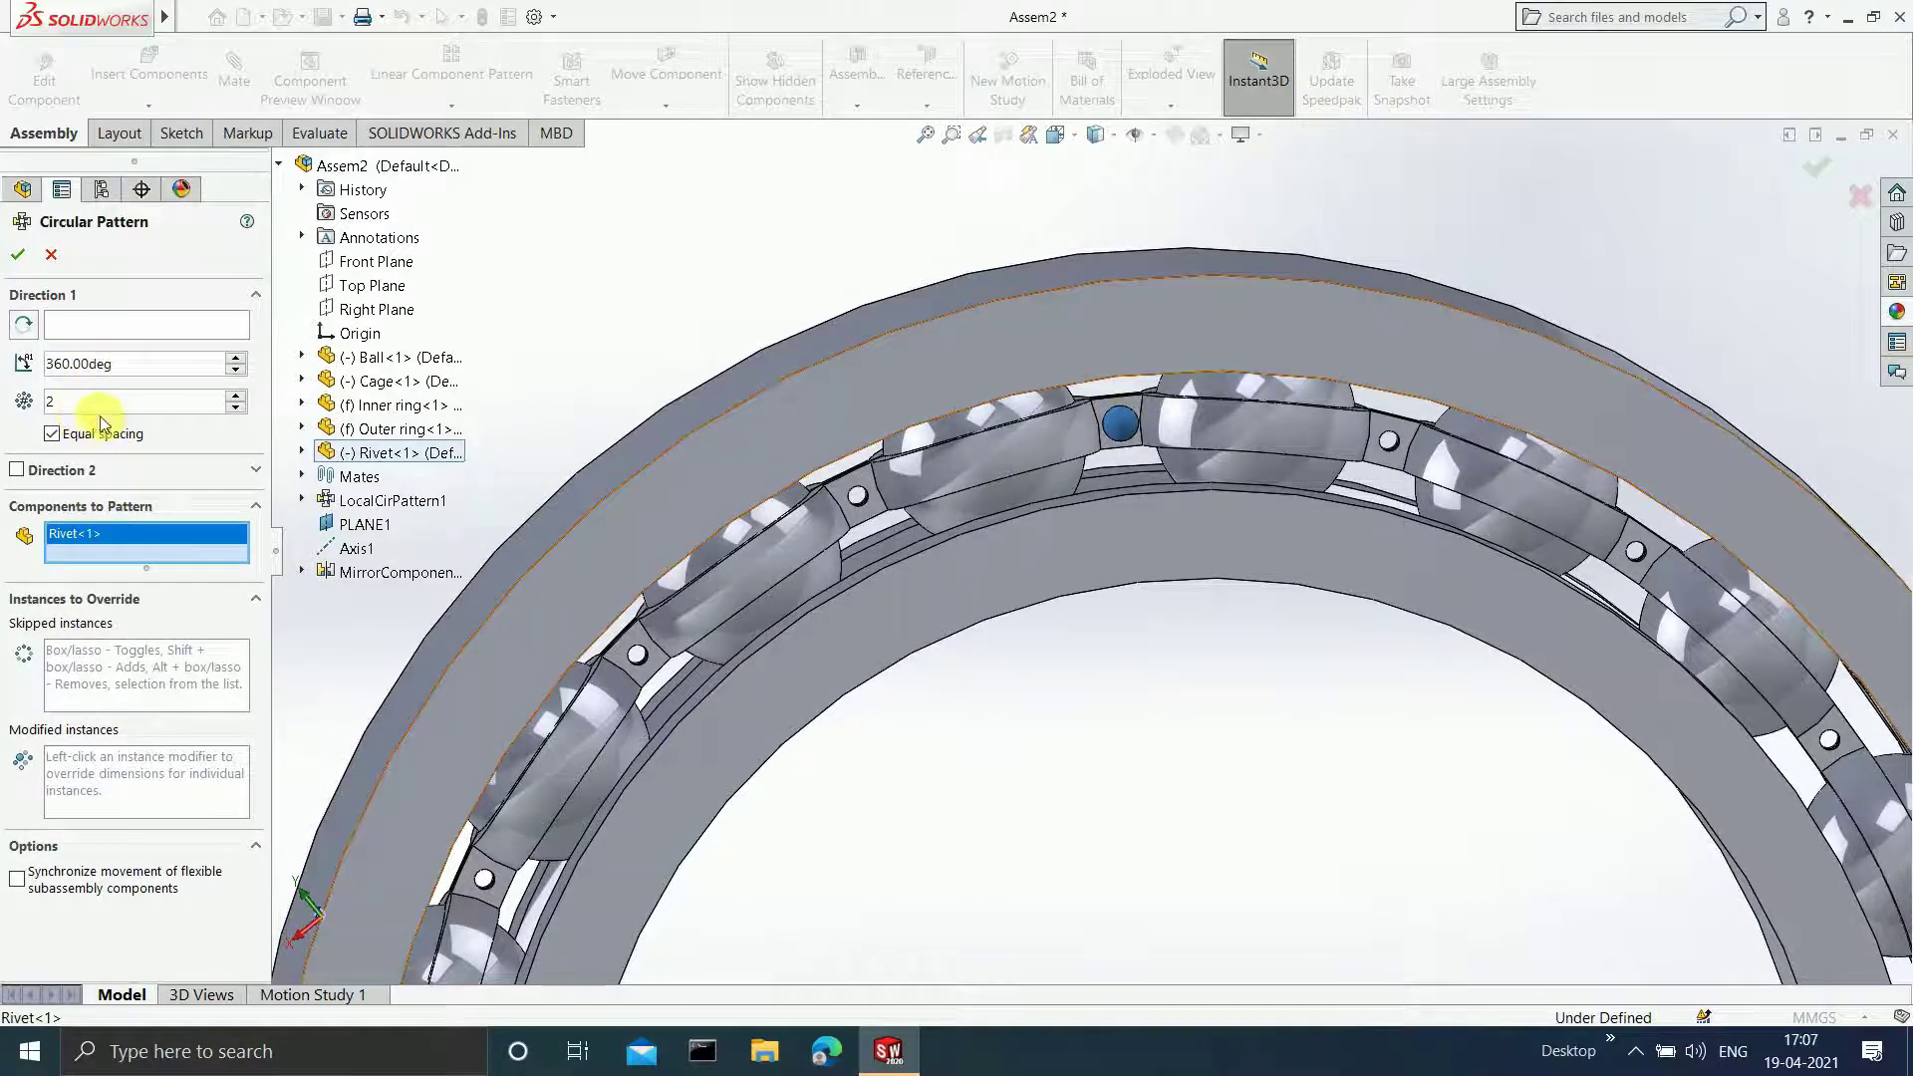
{"action": "type", "text": "18"}
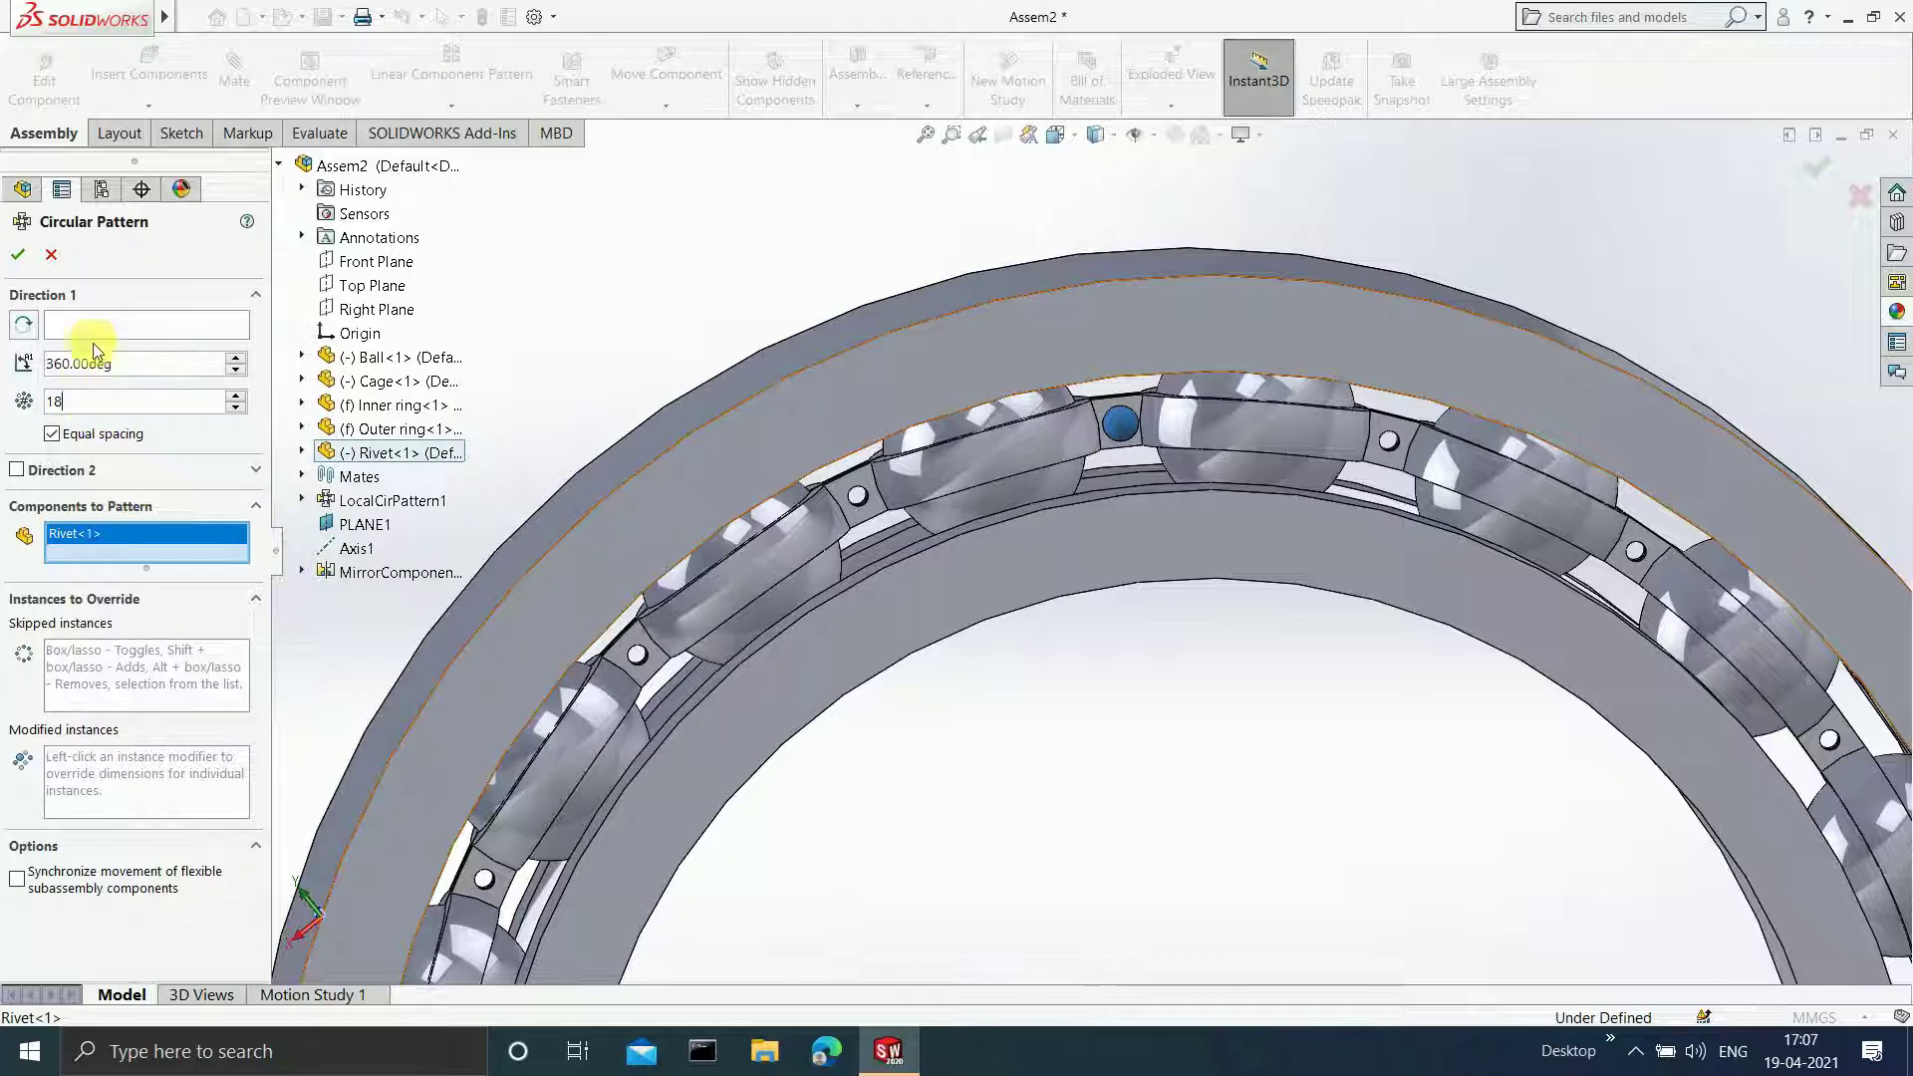
{"action": "left_click", "coordinate": [92, 324]}
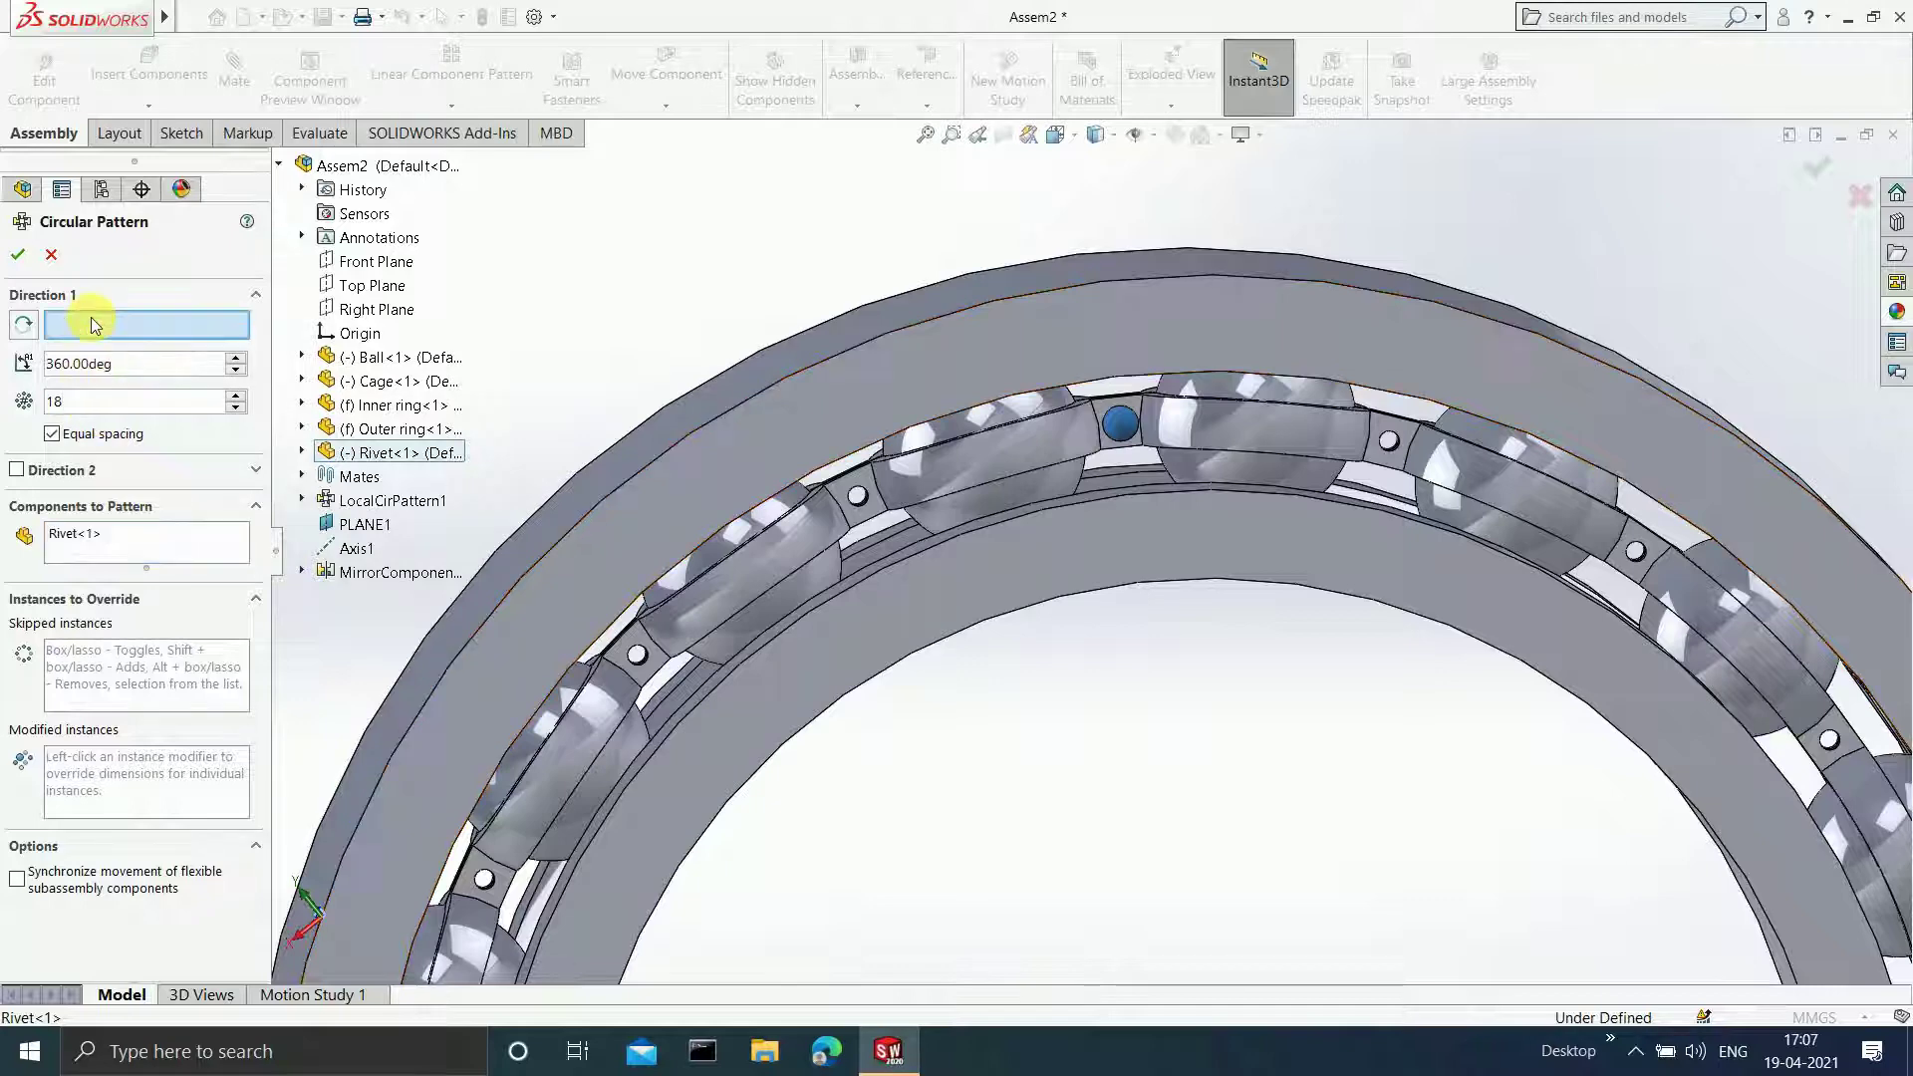
{"action": "left_click", "coordinate": [827, 603]}
{"action": "scroll", "coordinate": [996, 657], "scroll_direction": "up", "scroll_amount": 5}
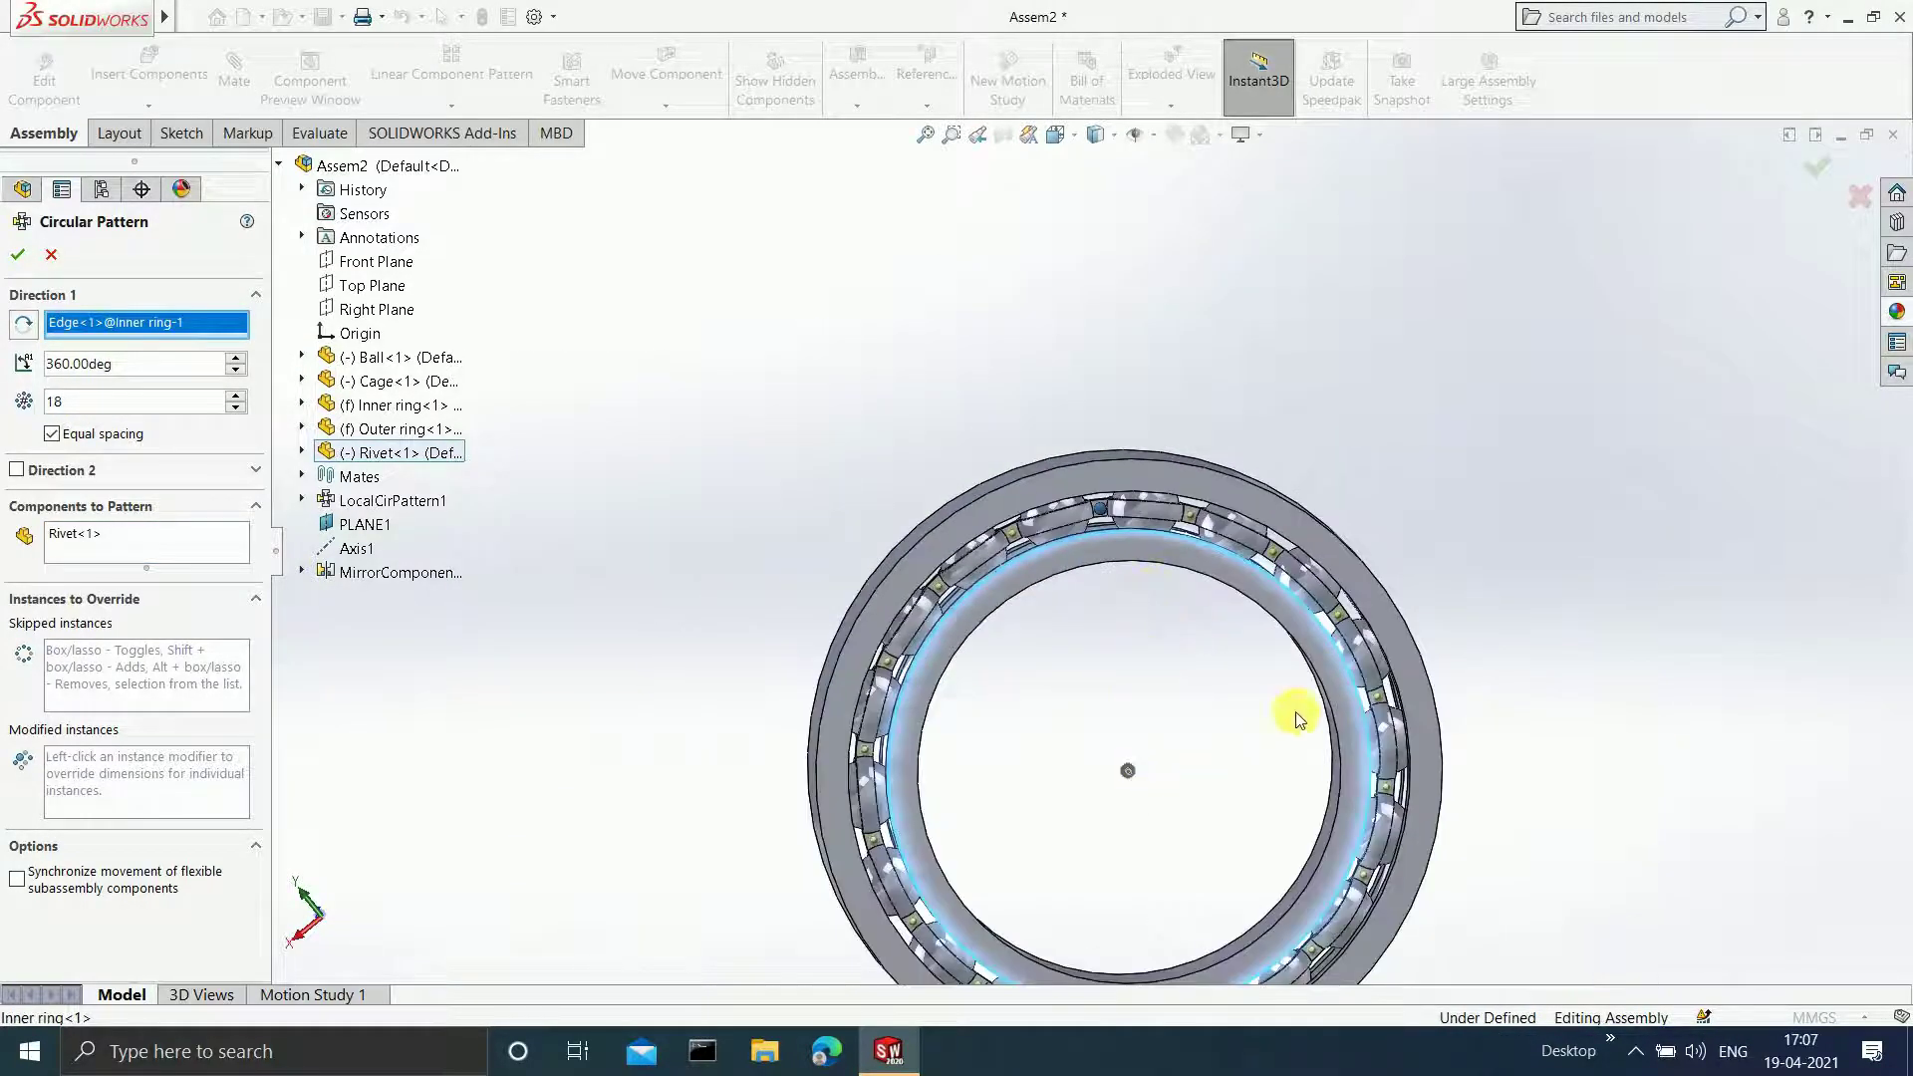
{"action": "middle_click_drag", "start_coordinate": [1186, 802], "coordinate": [1096, 688], "text": "ctrl"}
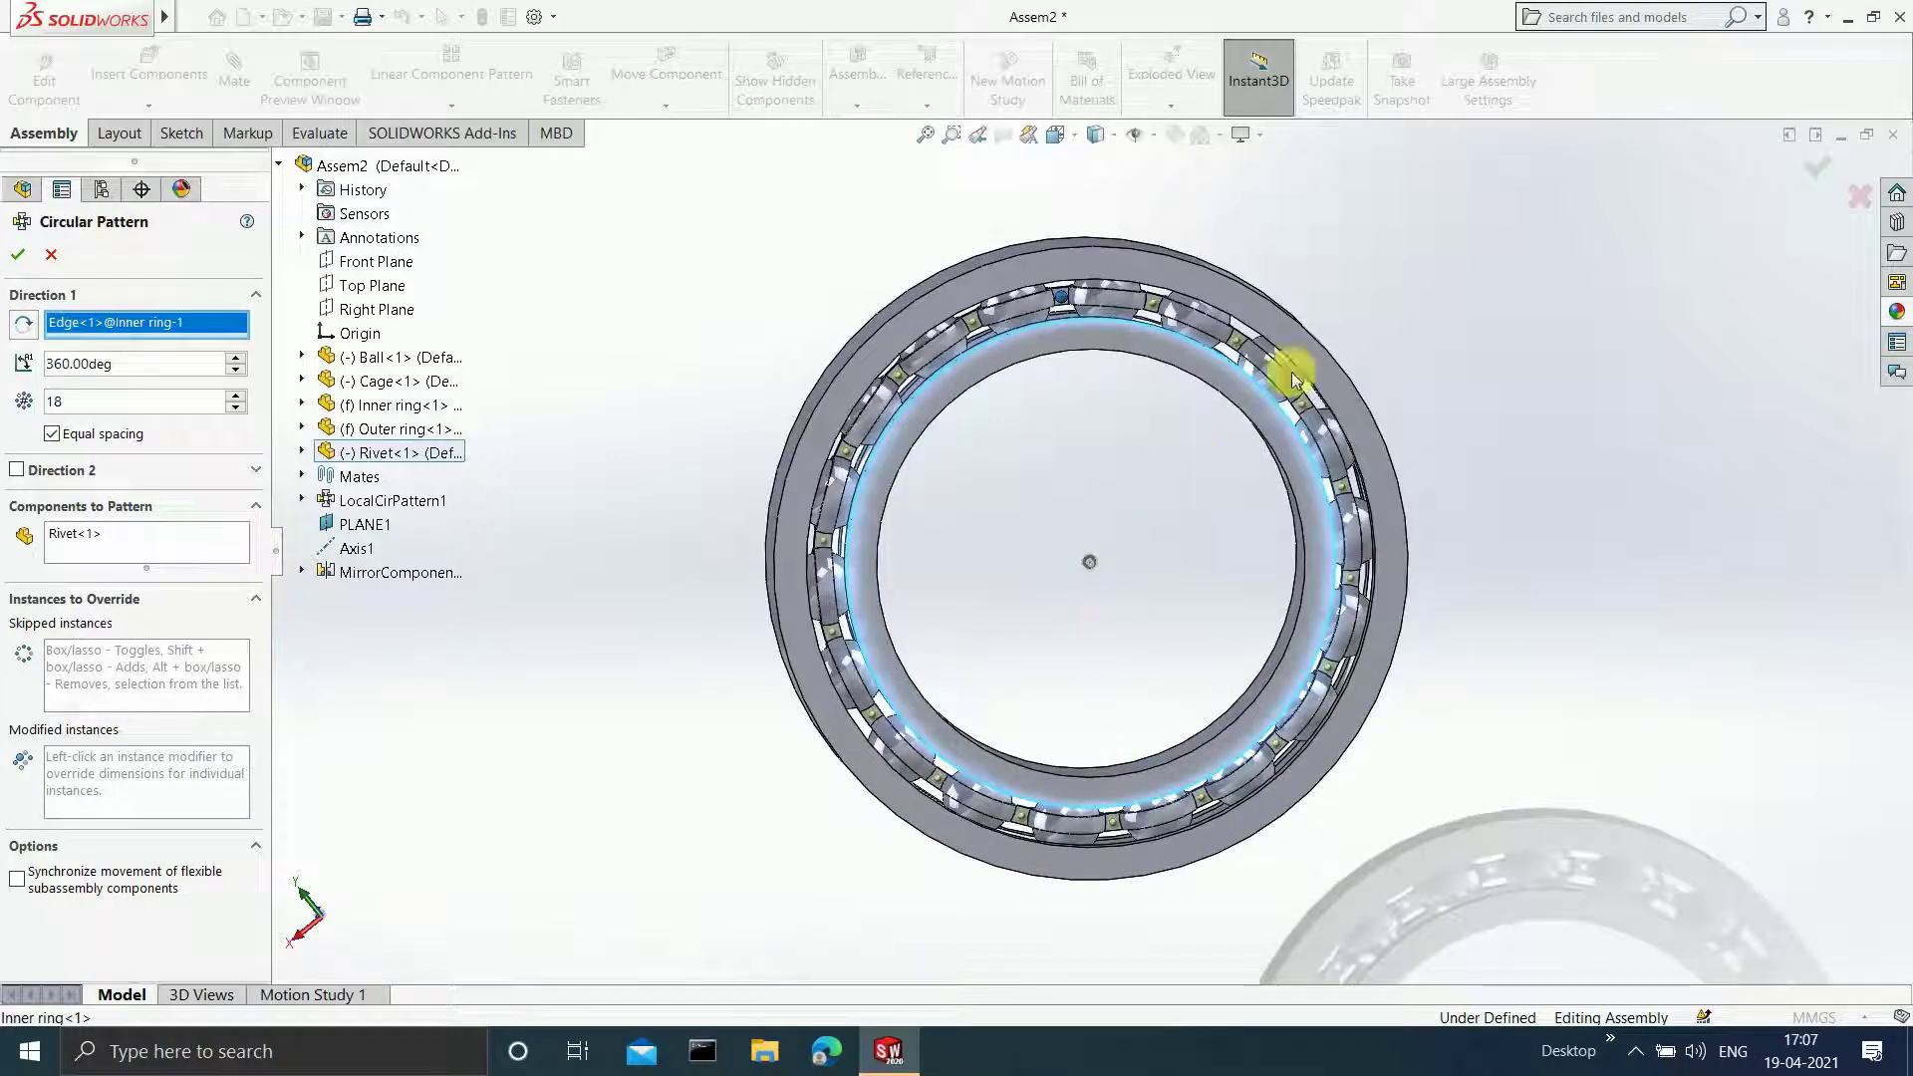
{"action": "left_click", "coordinate": [1821, 161]}
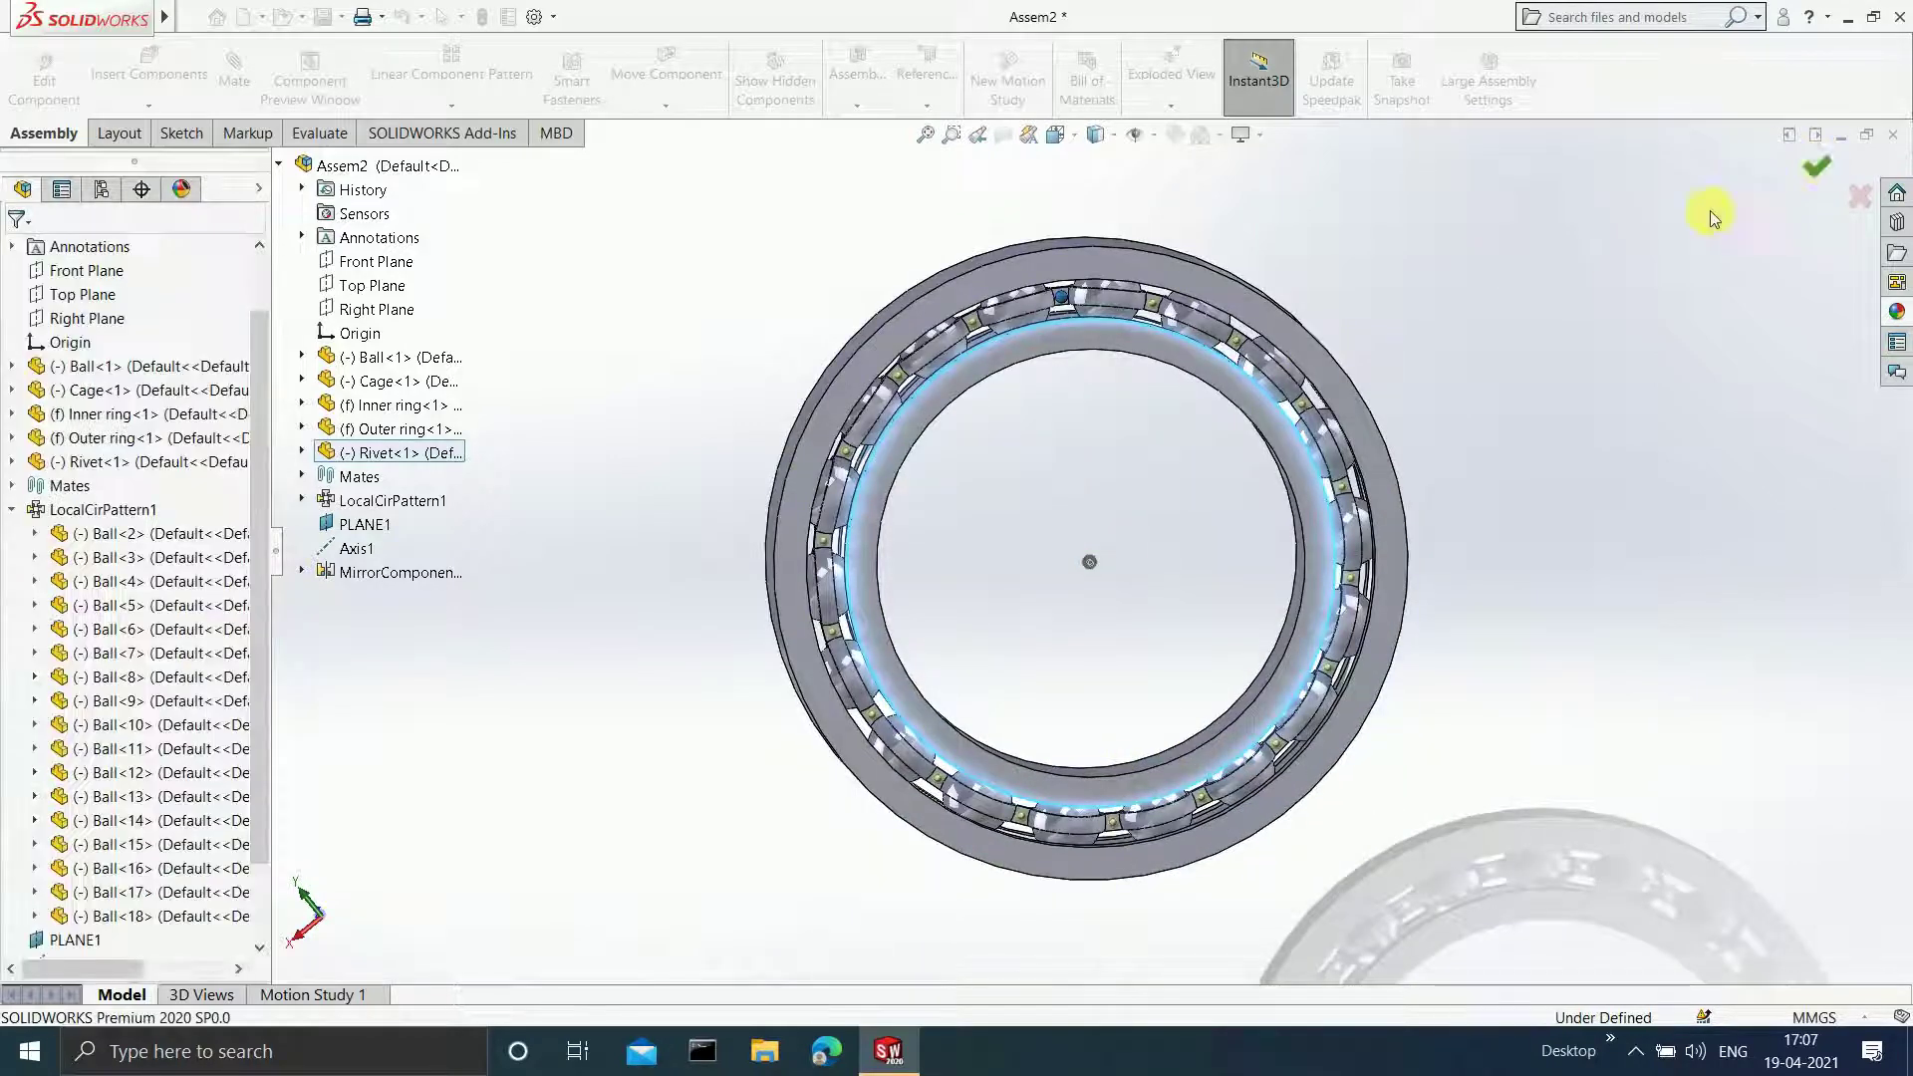
- Try moving a ball around the bearing and examine the riveted assembly from the front and from an oblique angle
{"action": "key", "text": "ctrl+1"}
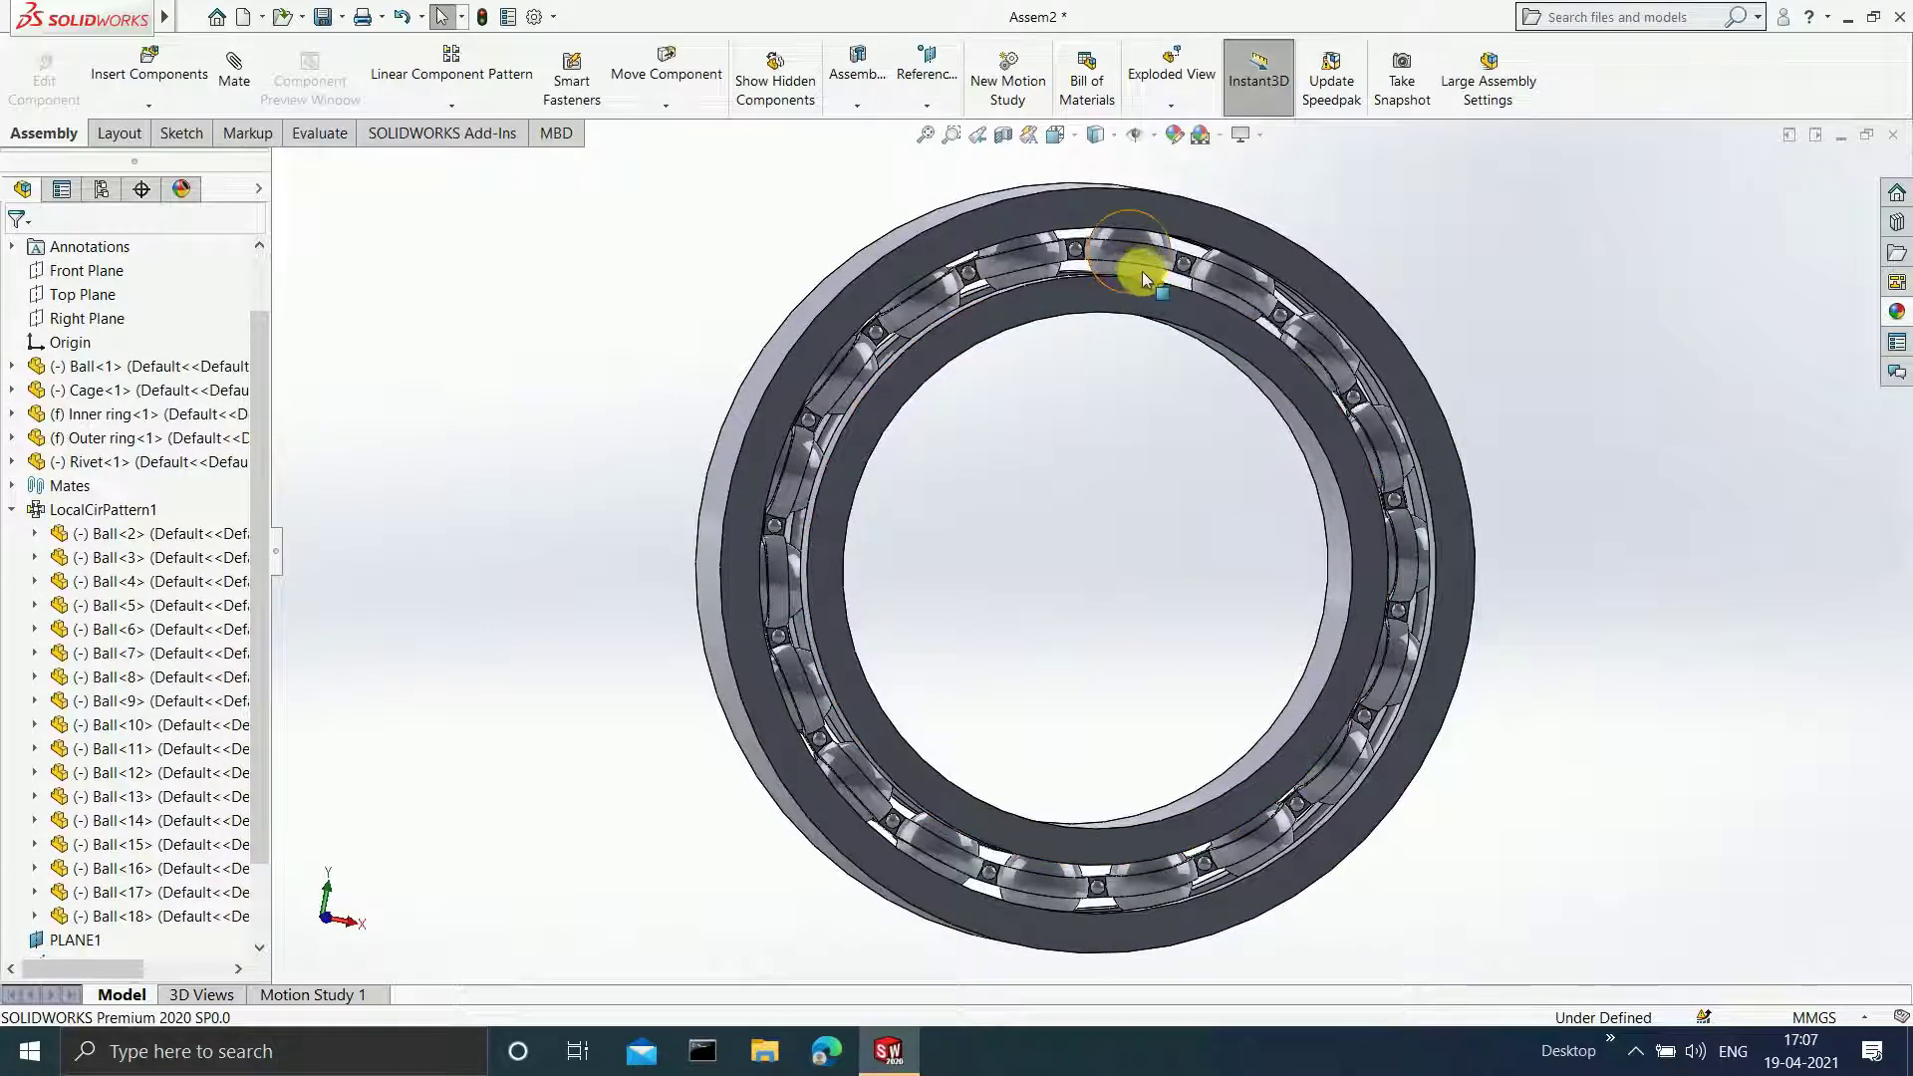
{"action": "left_click_drag", "start_coordinate": [1151, 261], "coordinate": [1258, 590]}
{"action": "left_click", "coordinate": [1551, 366]}
{"action": "middle_click_drag", "start_coordinate": [1504, 273], "coordinate": [1450, 367]}
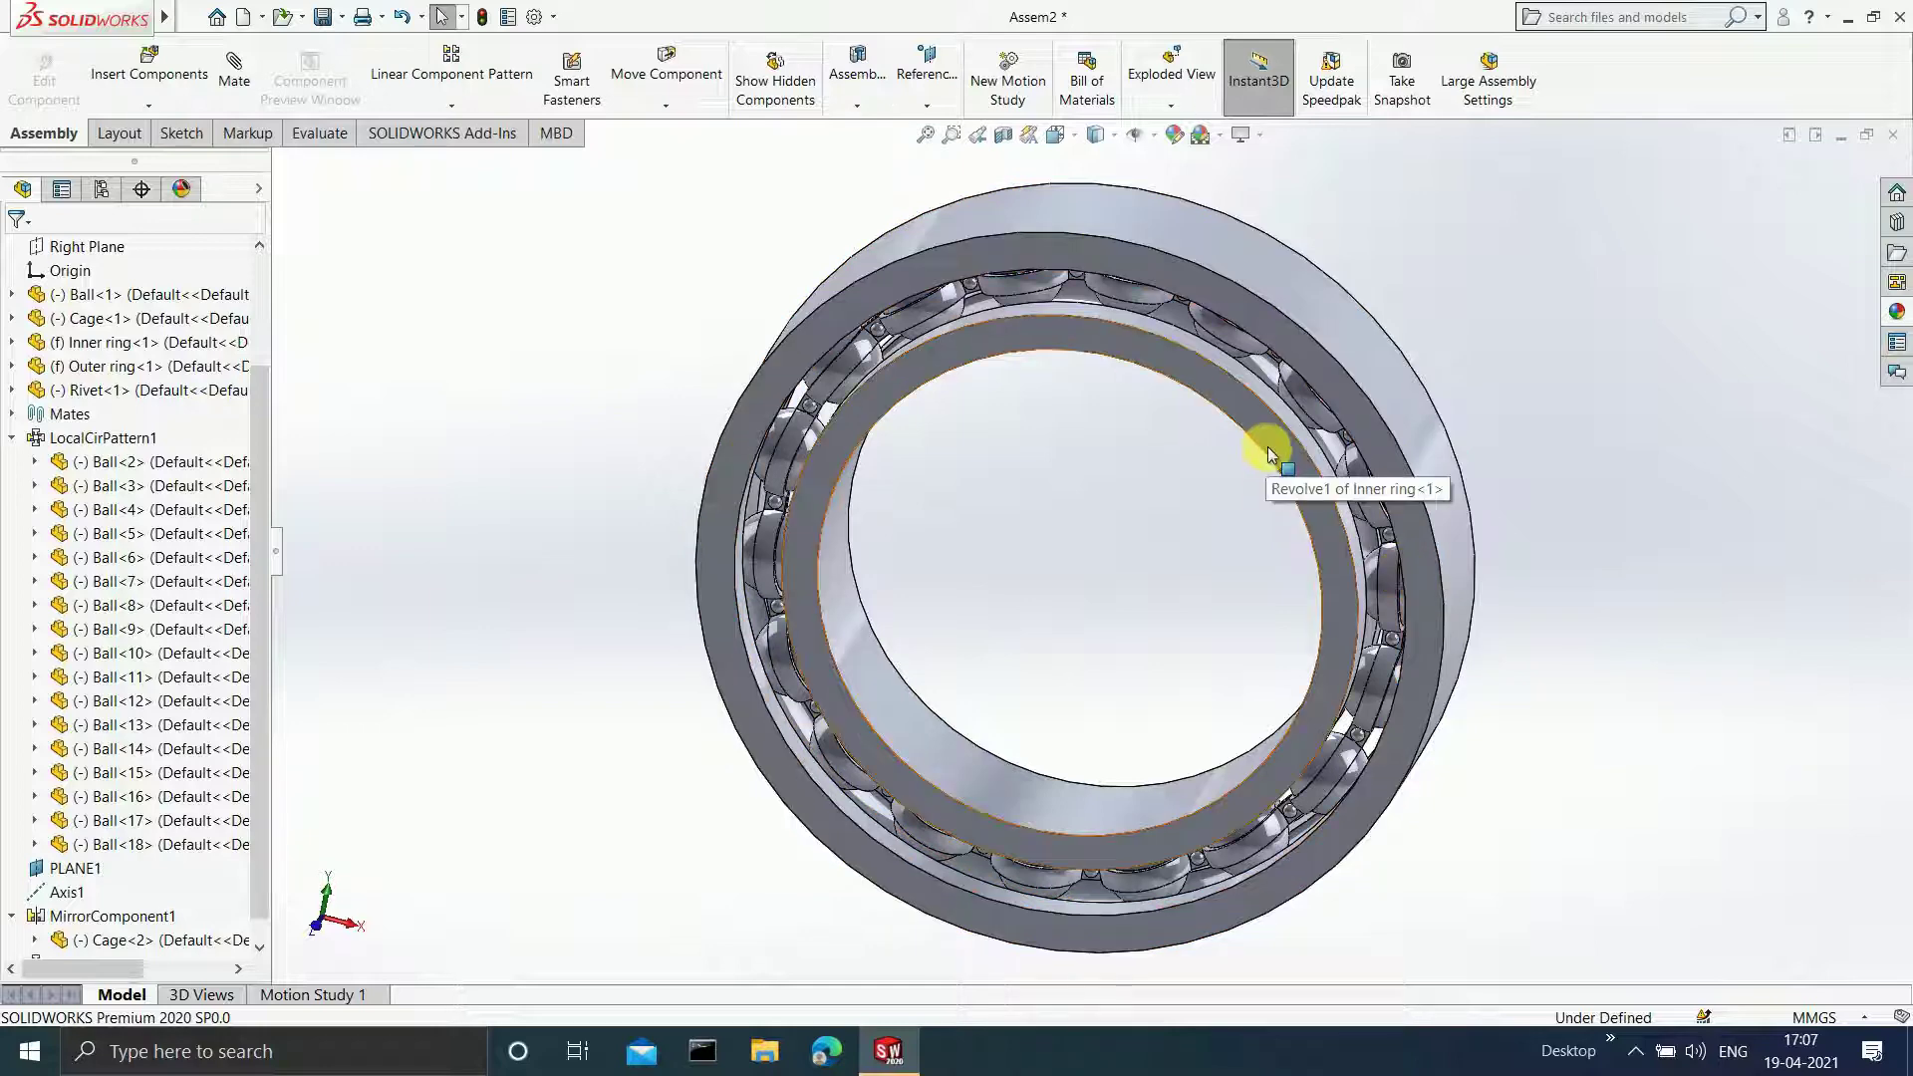
- Open the Inner ring part file from the Downloads folder
{"action": "left_click", "coordinate": [187, 18]}
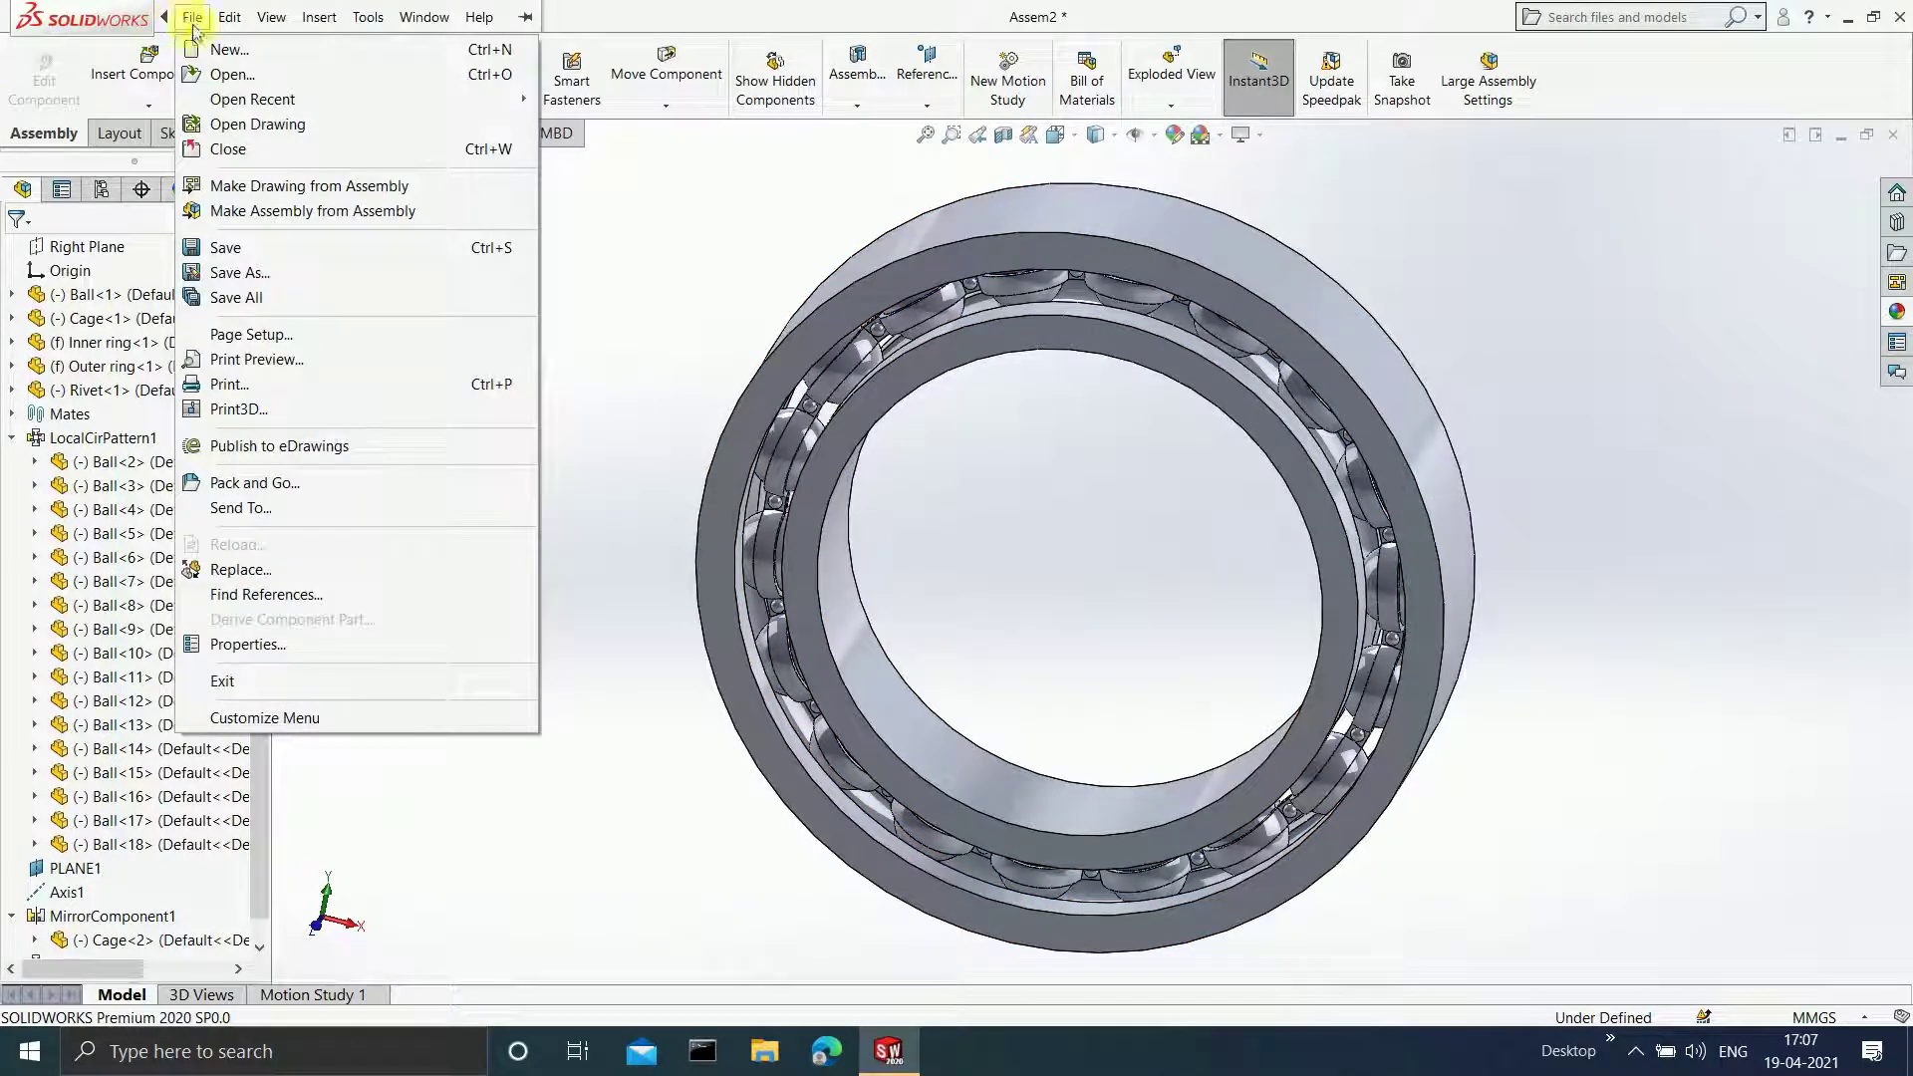
{"action": "left_click", "coordinate": [226, 74]}
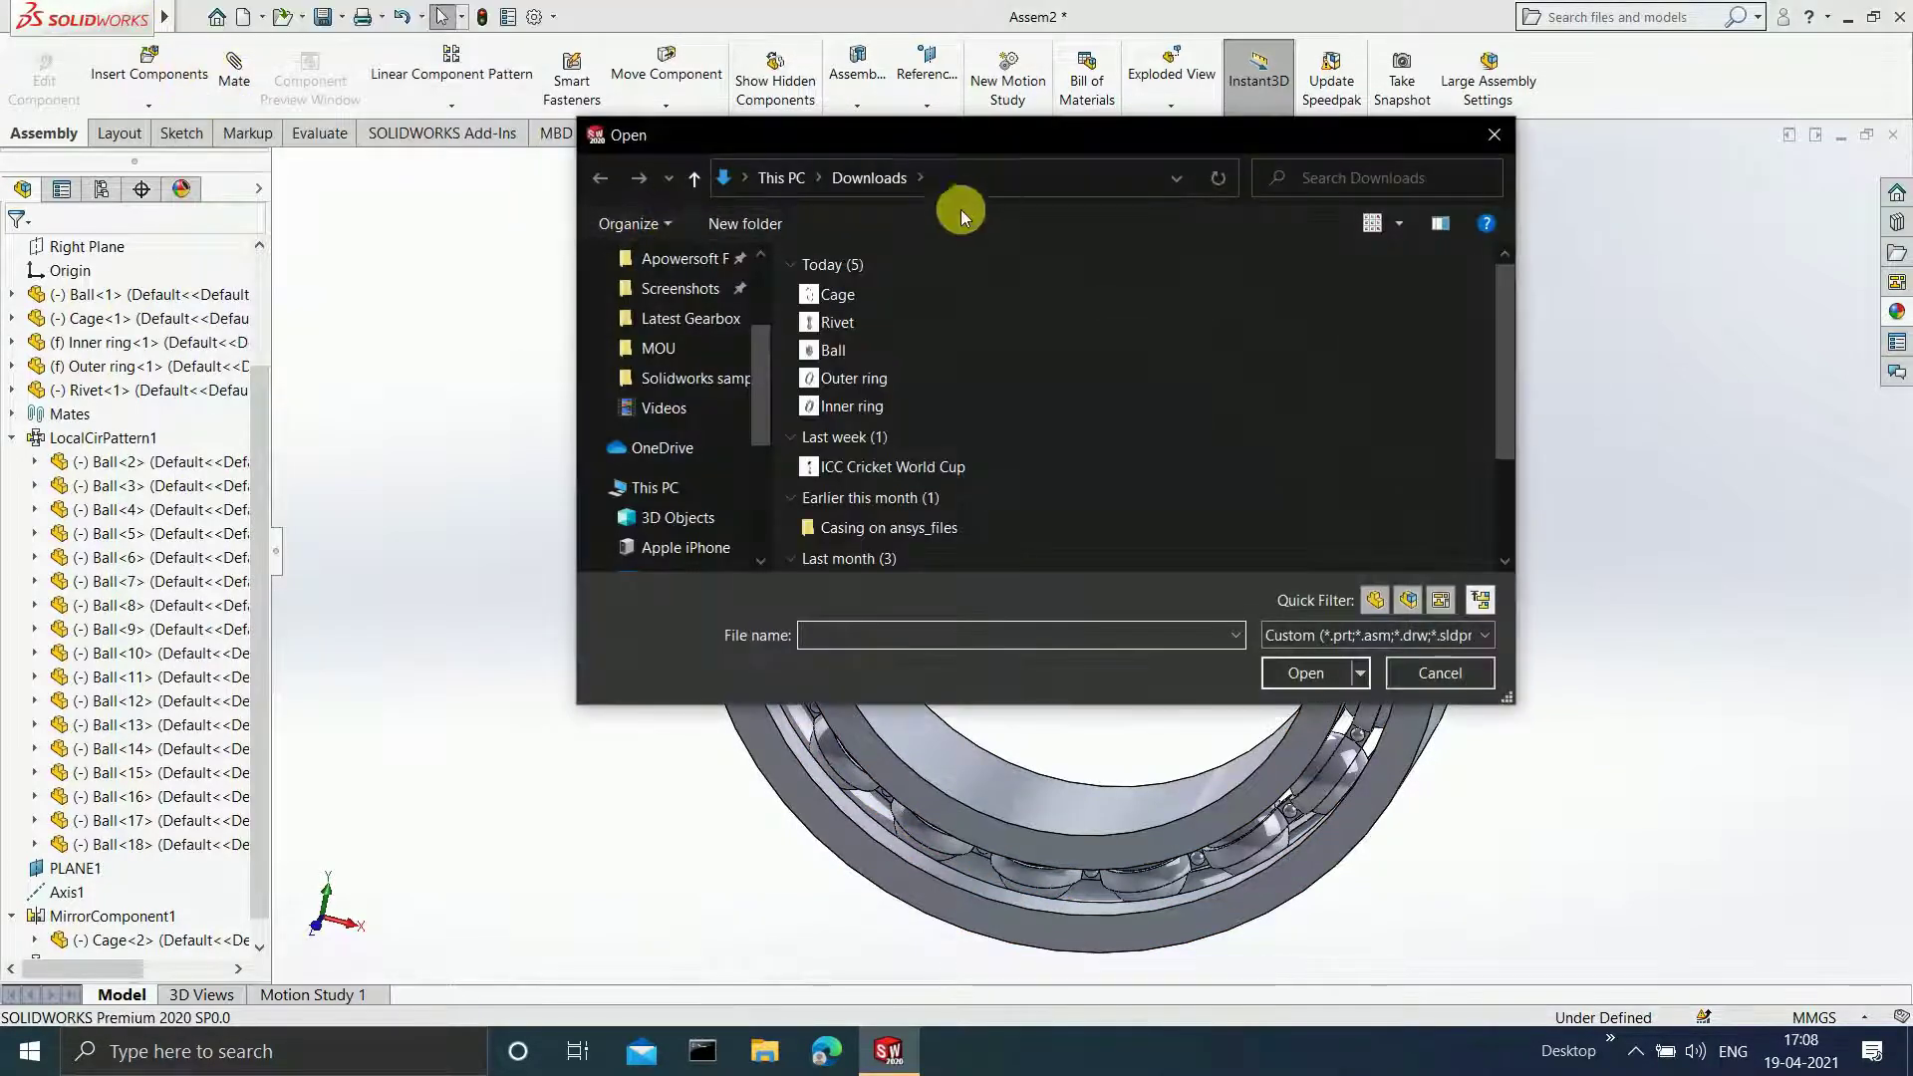
{"action": "left_click", "coordinate": [889, 406]}
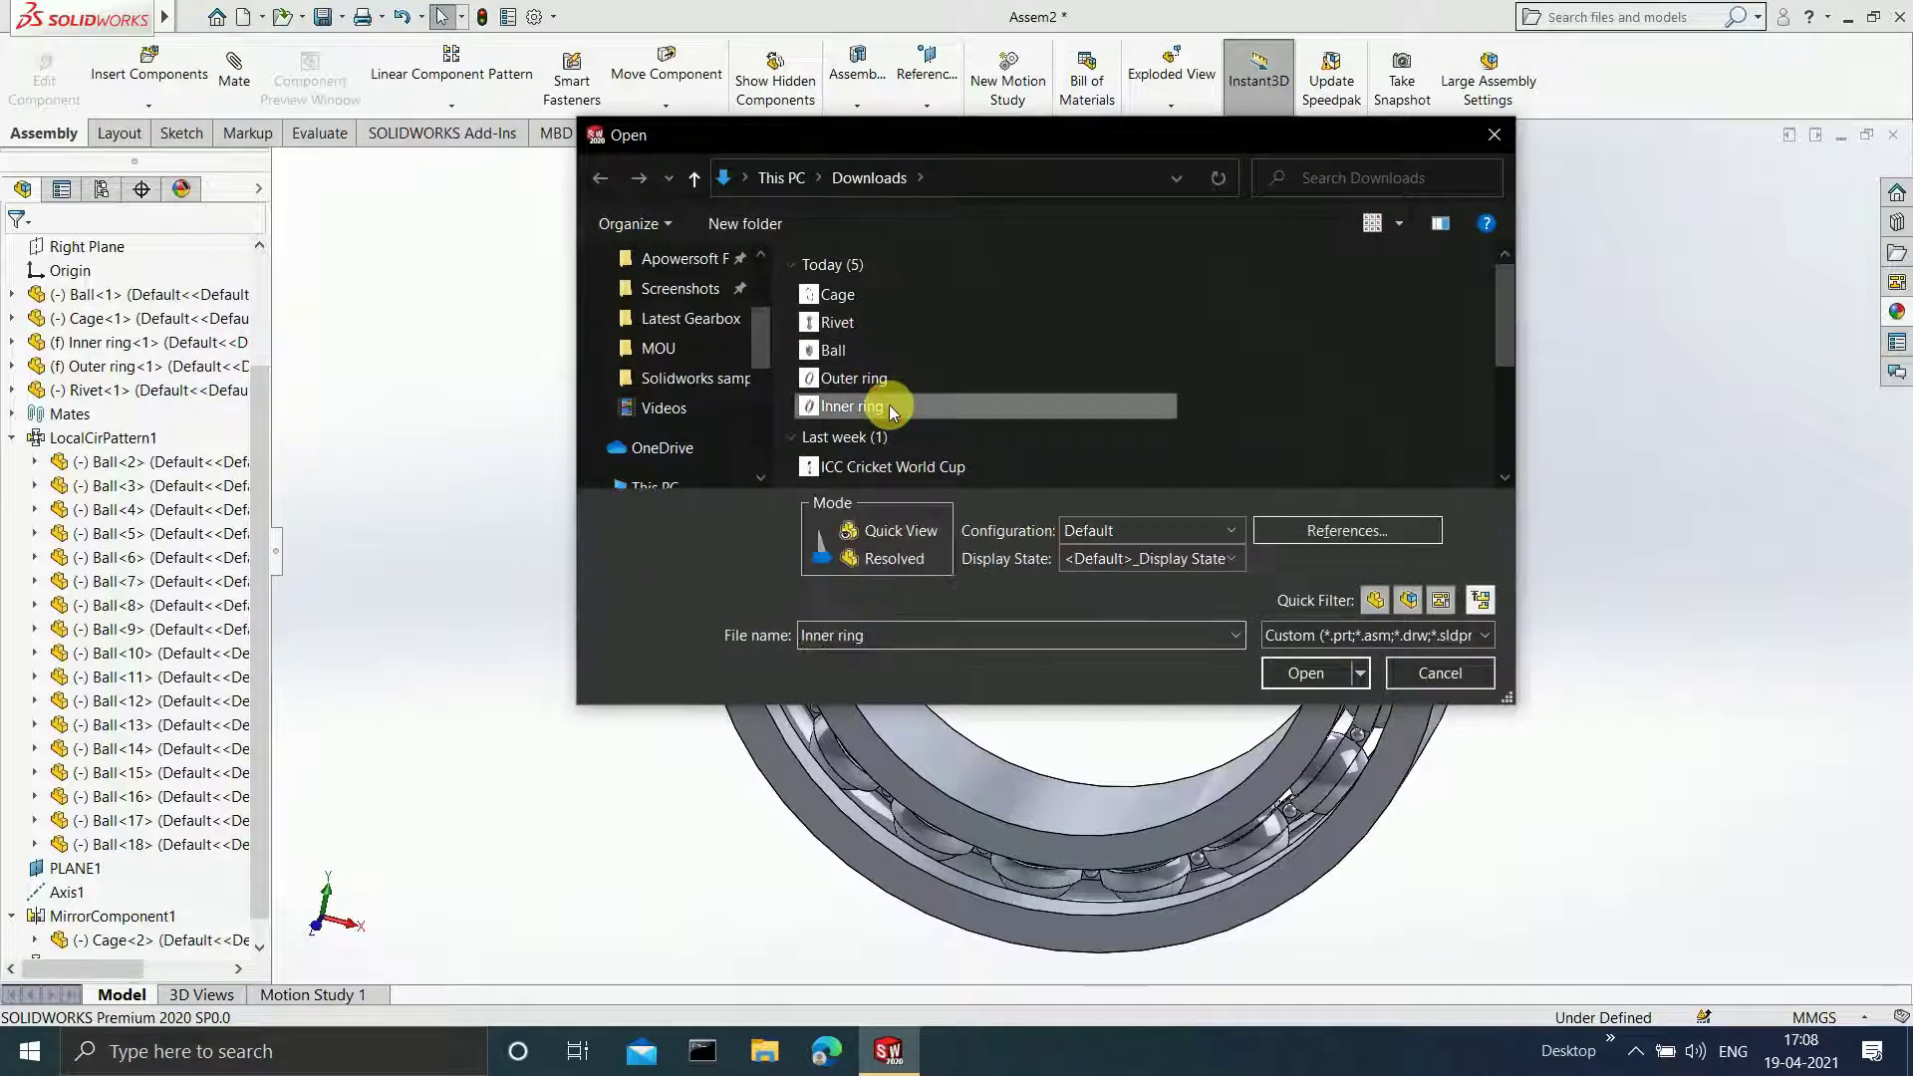
{"action": "left_click", "coordinate": [1313, 684]}
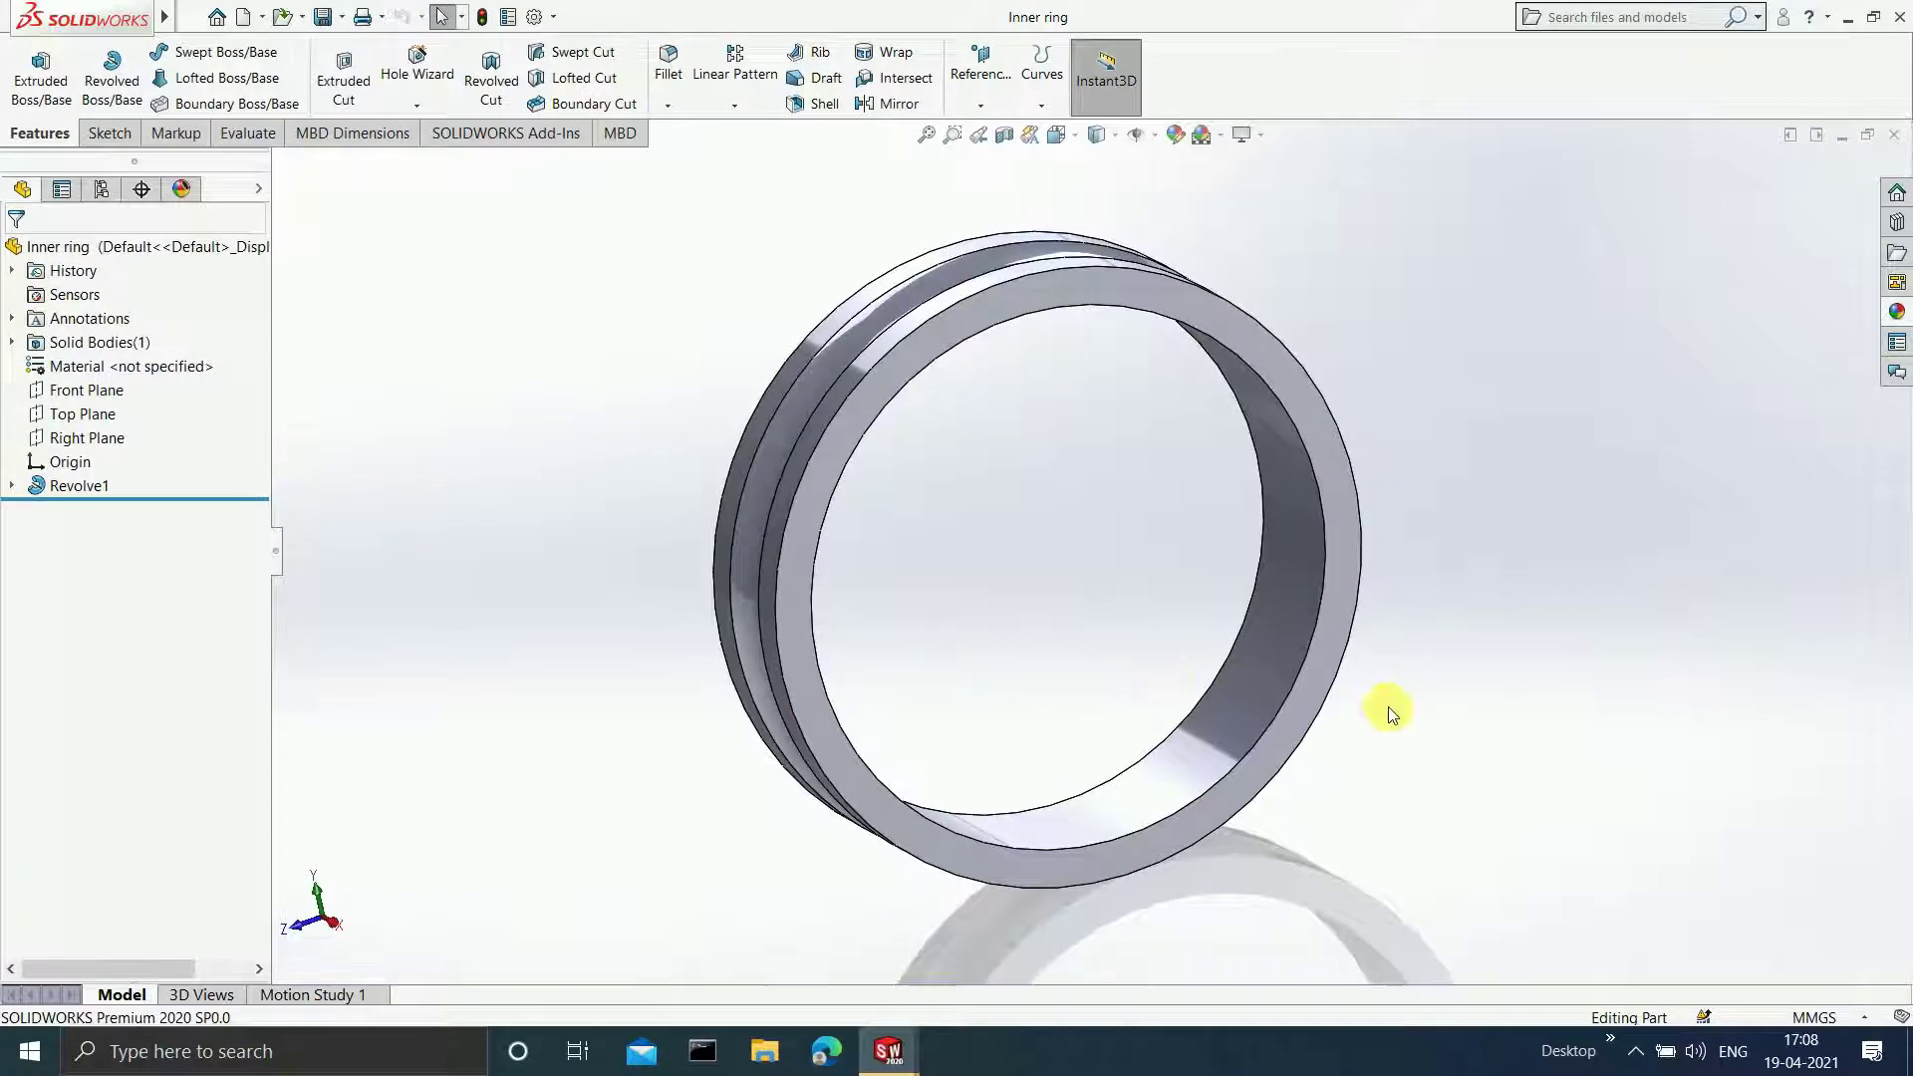
- Fillet both circular bore edges of the inner ring with a symmetric 0.3 mm radius
{"action": "left_click", "coordinate": [681, 102]}
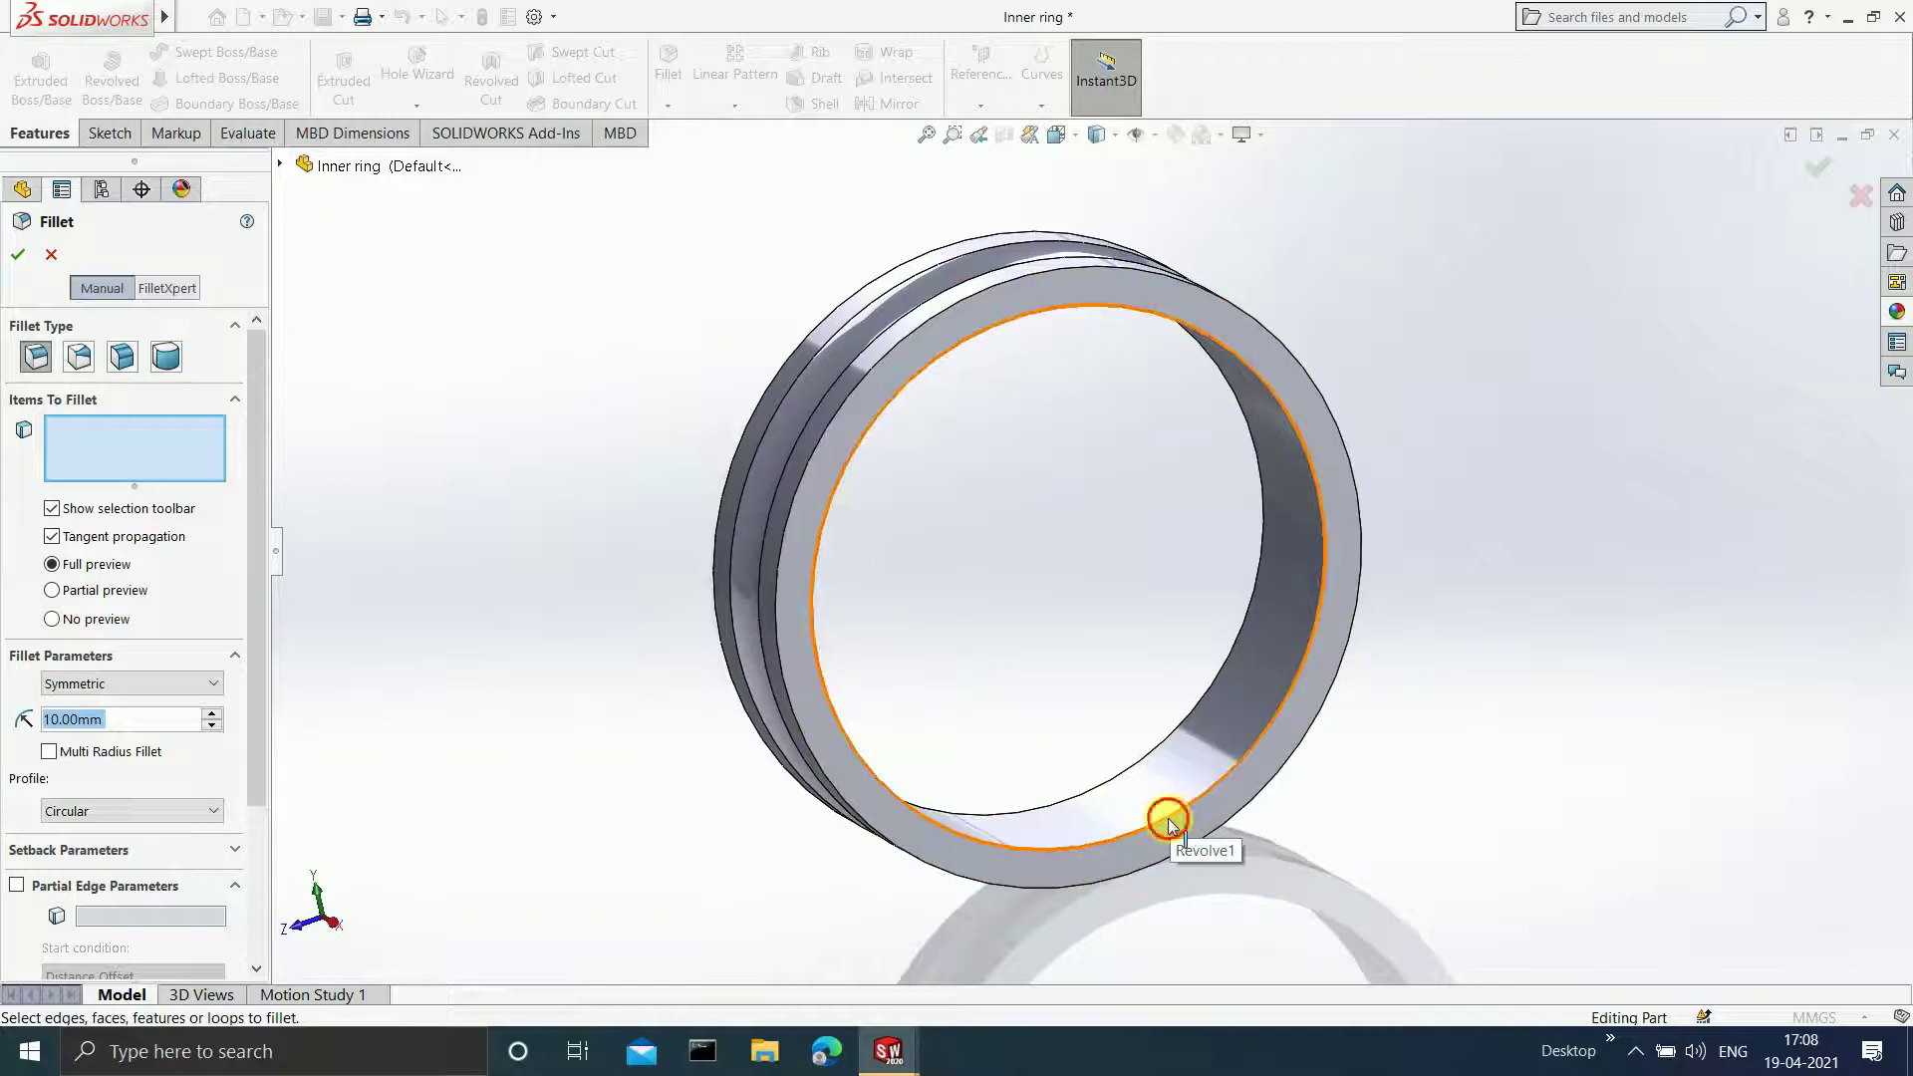
{"action": "left_click", "coordinate": [1170, 813]}
{"action": "middle_click_drag", "start_coordinate": [1179, 770], "coordinate": [1026, 736]}
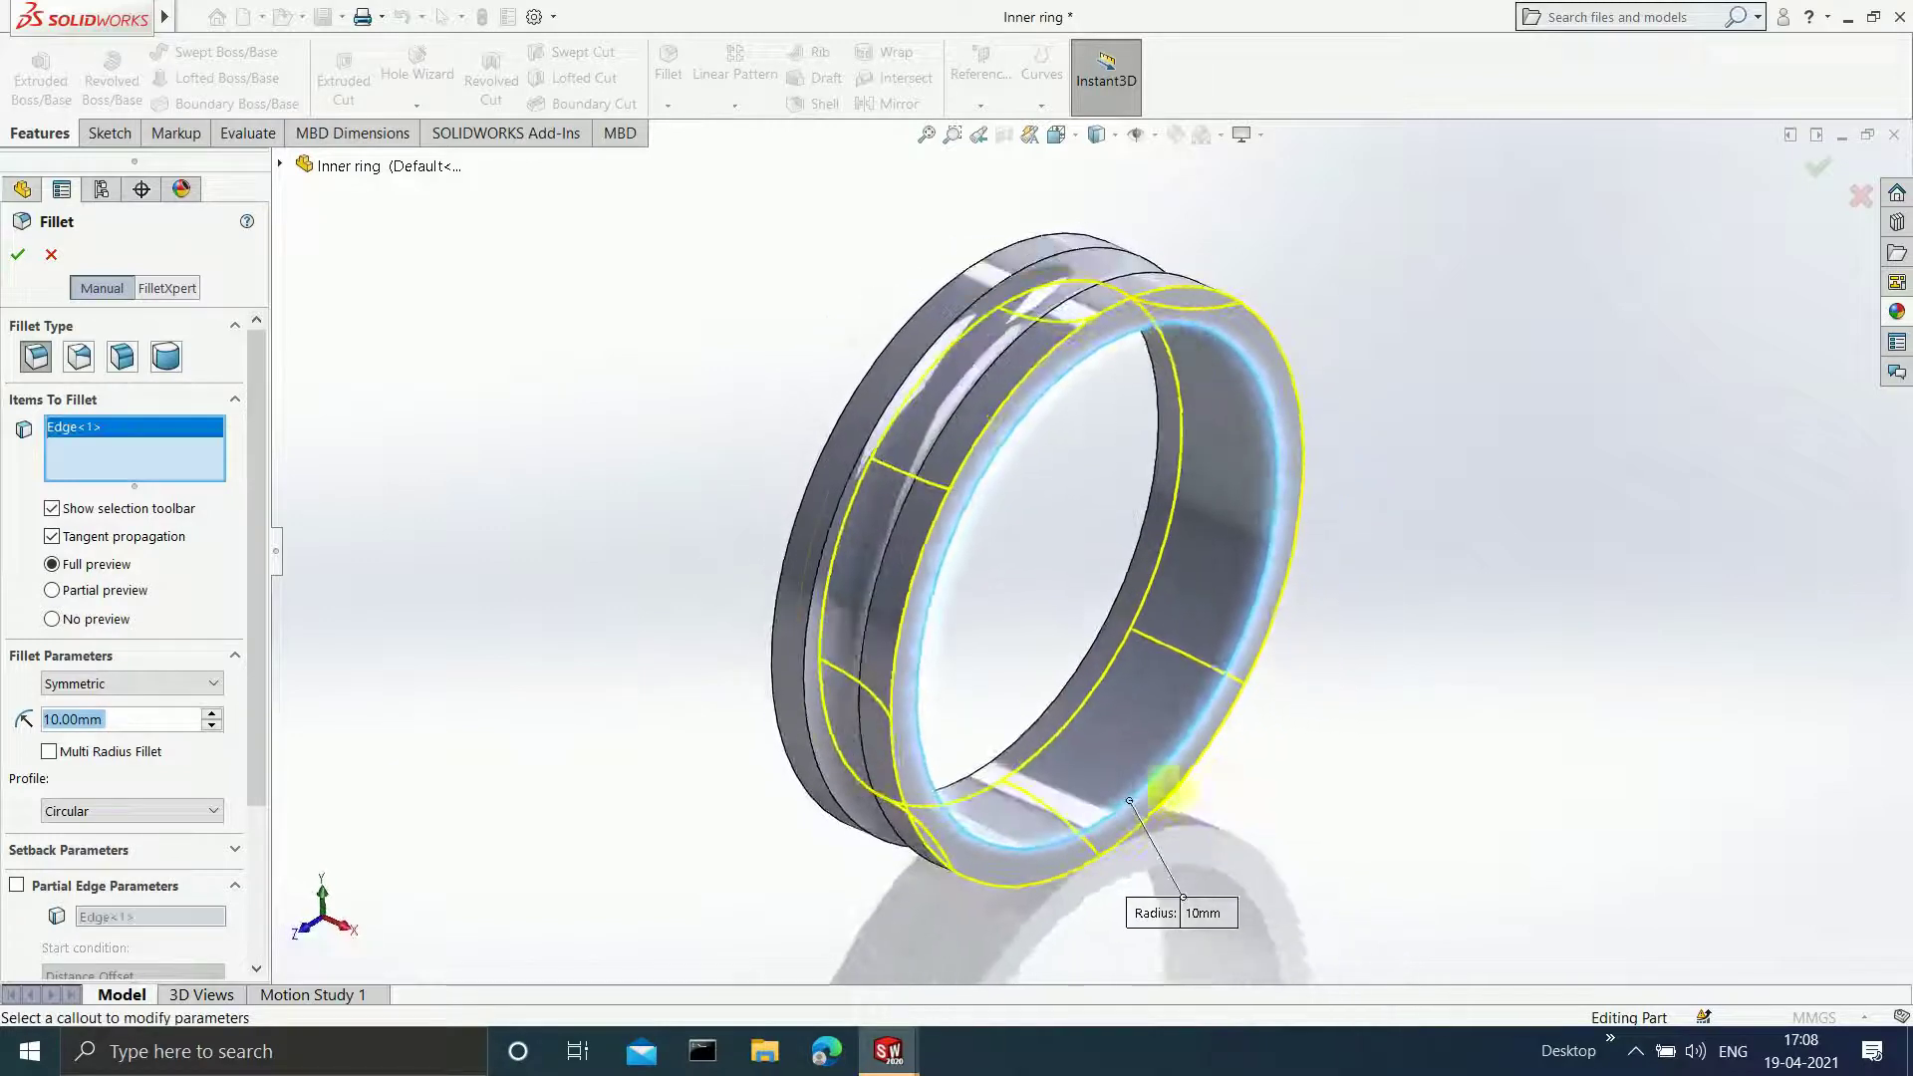
{"action": "left_click", "coordinate": [1030, 738]}
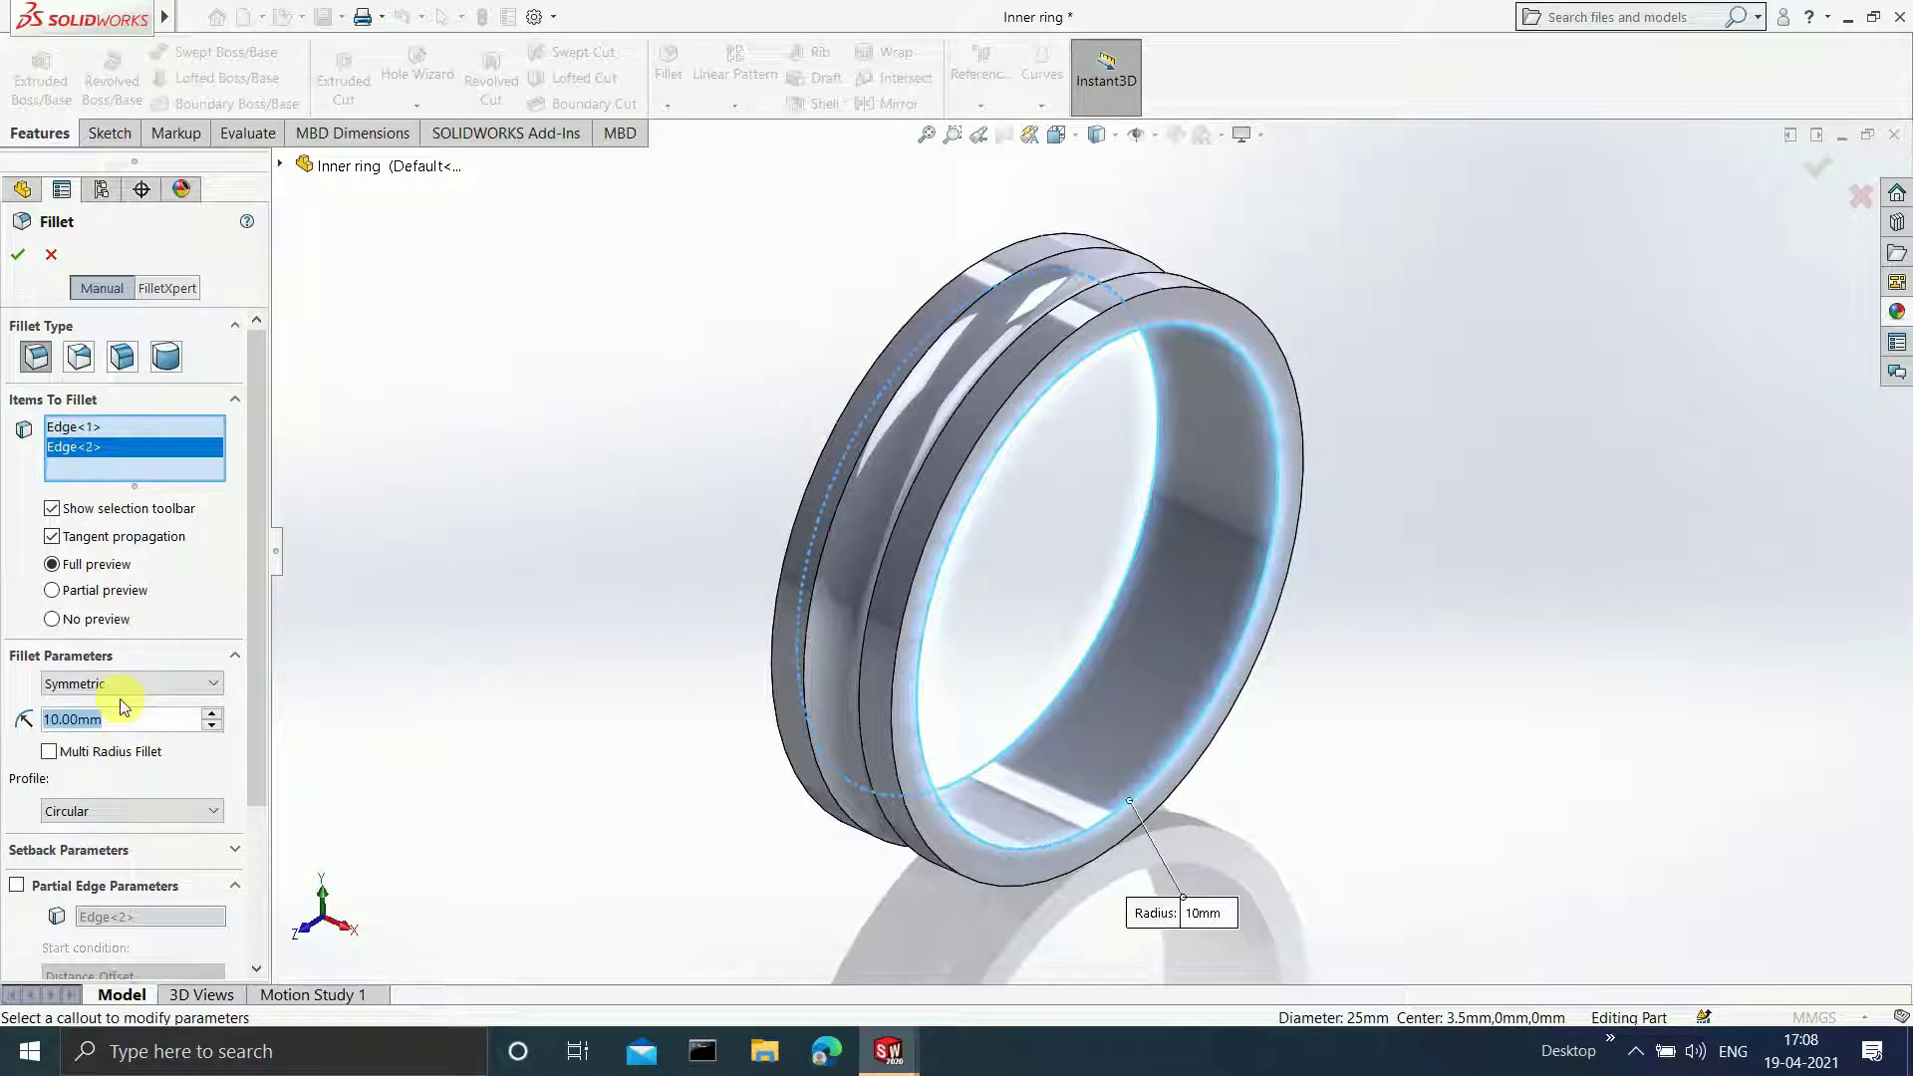
{"action": "type", "text": "0.3"}
{"action": "key", "text": "Return"}
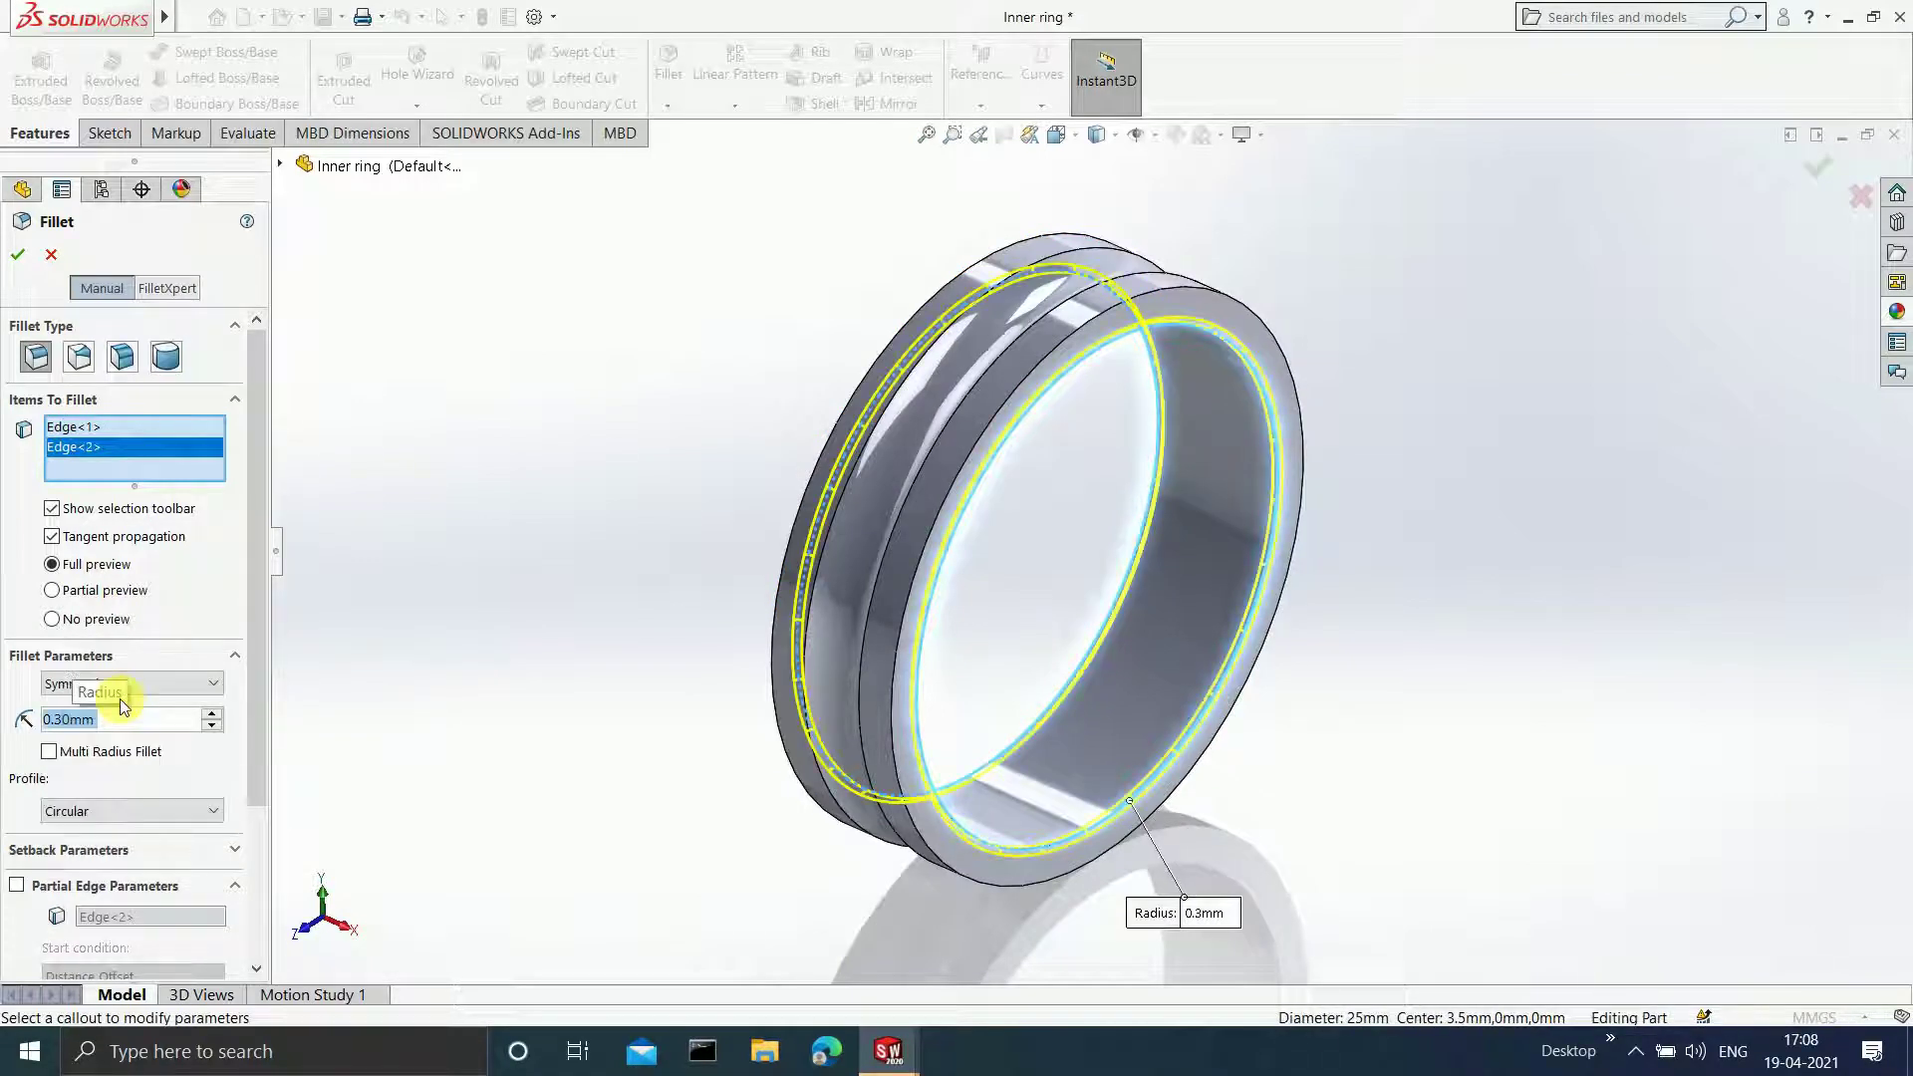
{"action": "left_click", "coordinate": [19, 255]}
{"action": "scroll", "coordinate": [1205, 547], "scroll_direction": "down", "scroll_amount": 2}
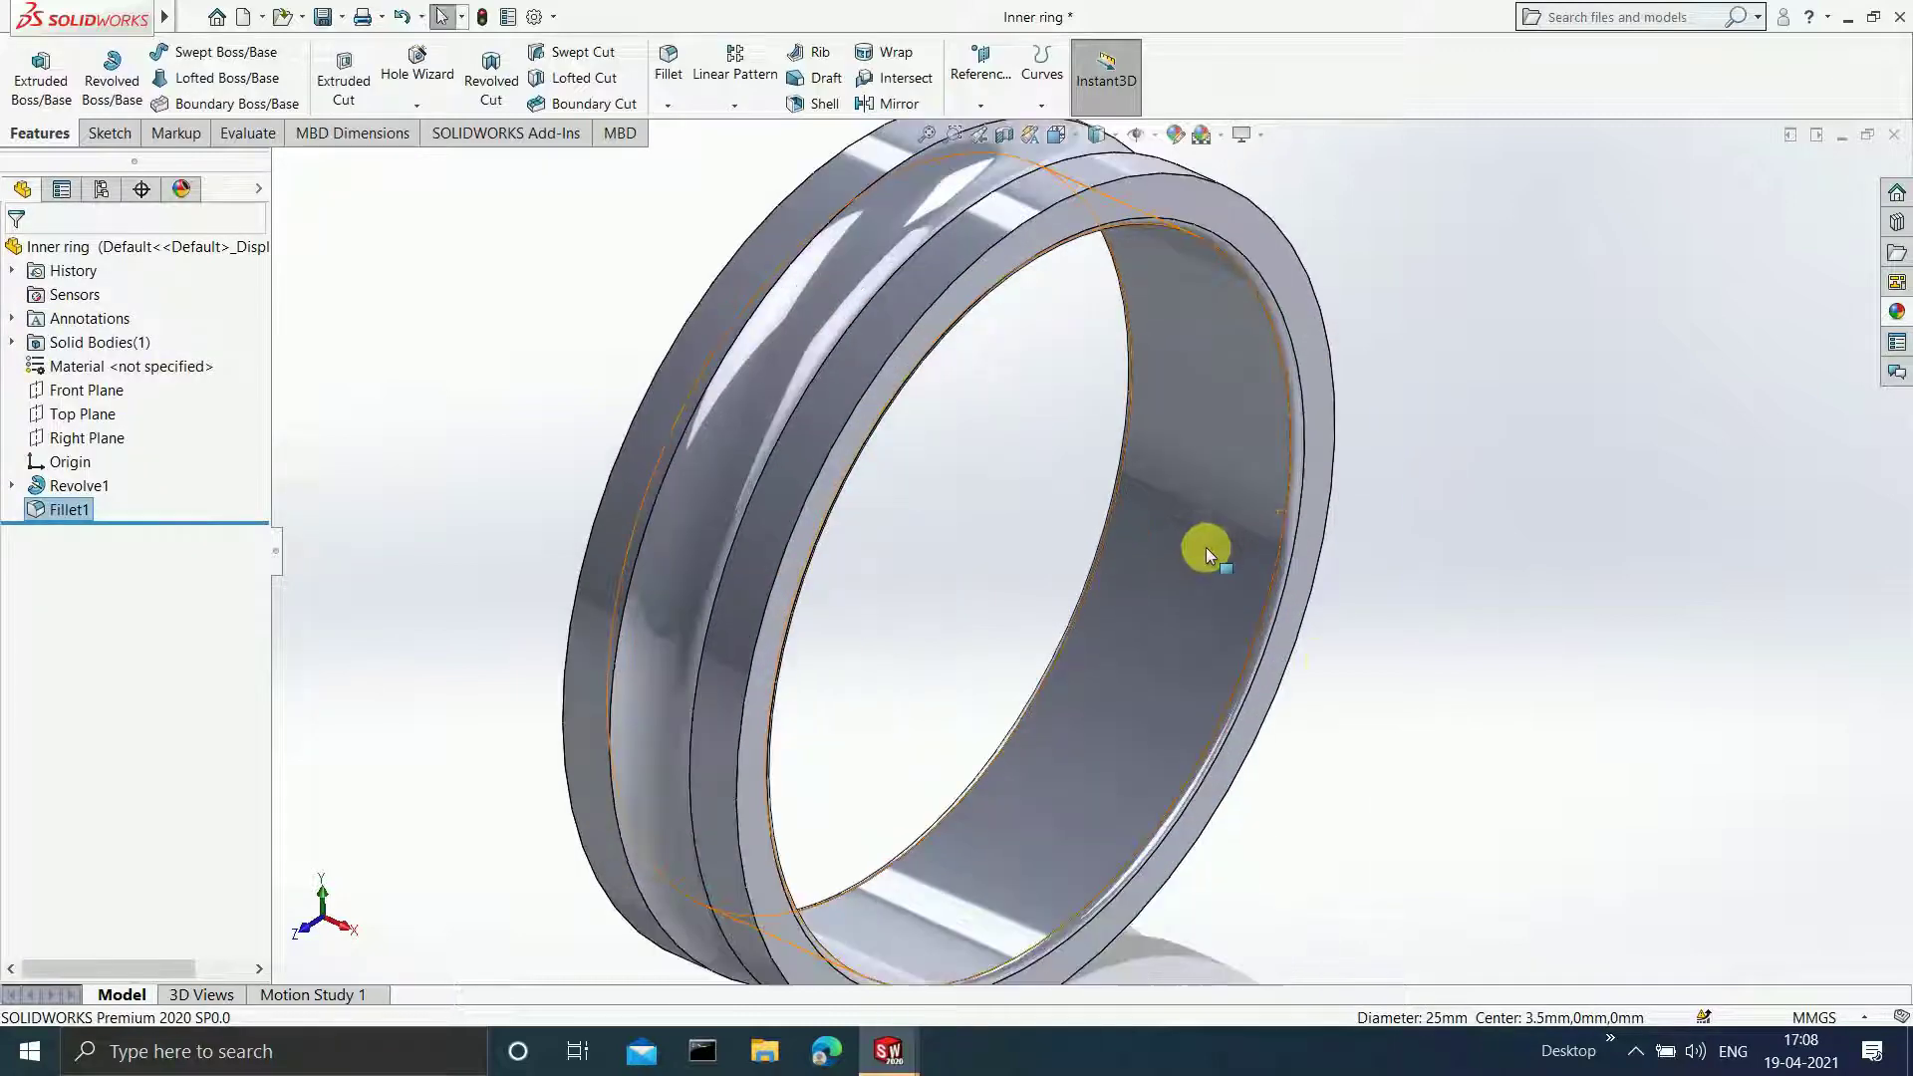
{"action": "scroll", "coordinate": [1485, 568], "scroll_direction": "up", "scroll_amount": 3}
{"action": "middle_click_drag", "start_coordinate": [1486, 568], "coordinate": [1413, 528]}
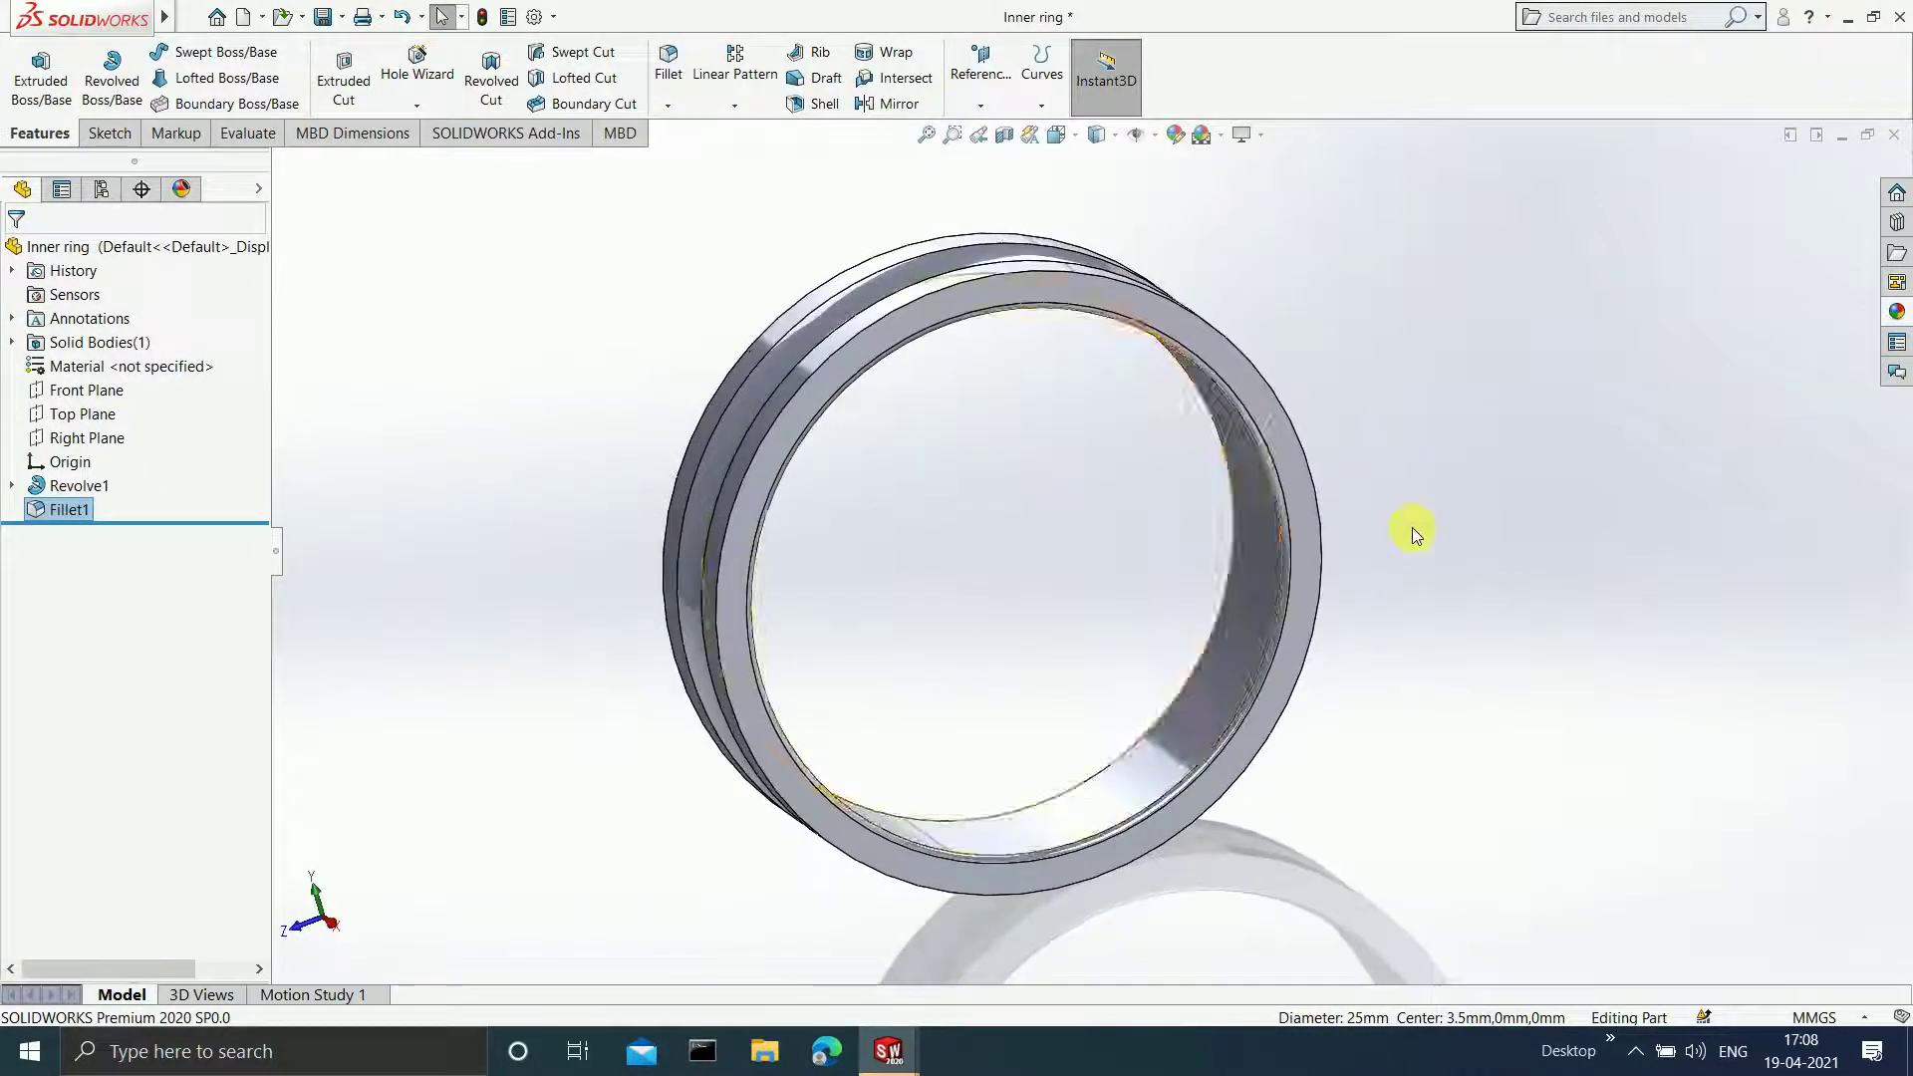
- Save and close the inner ring part, and rebuild the bearing assembly with the changed ring
{"action": "key", "text": "ctrl+s"}
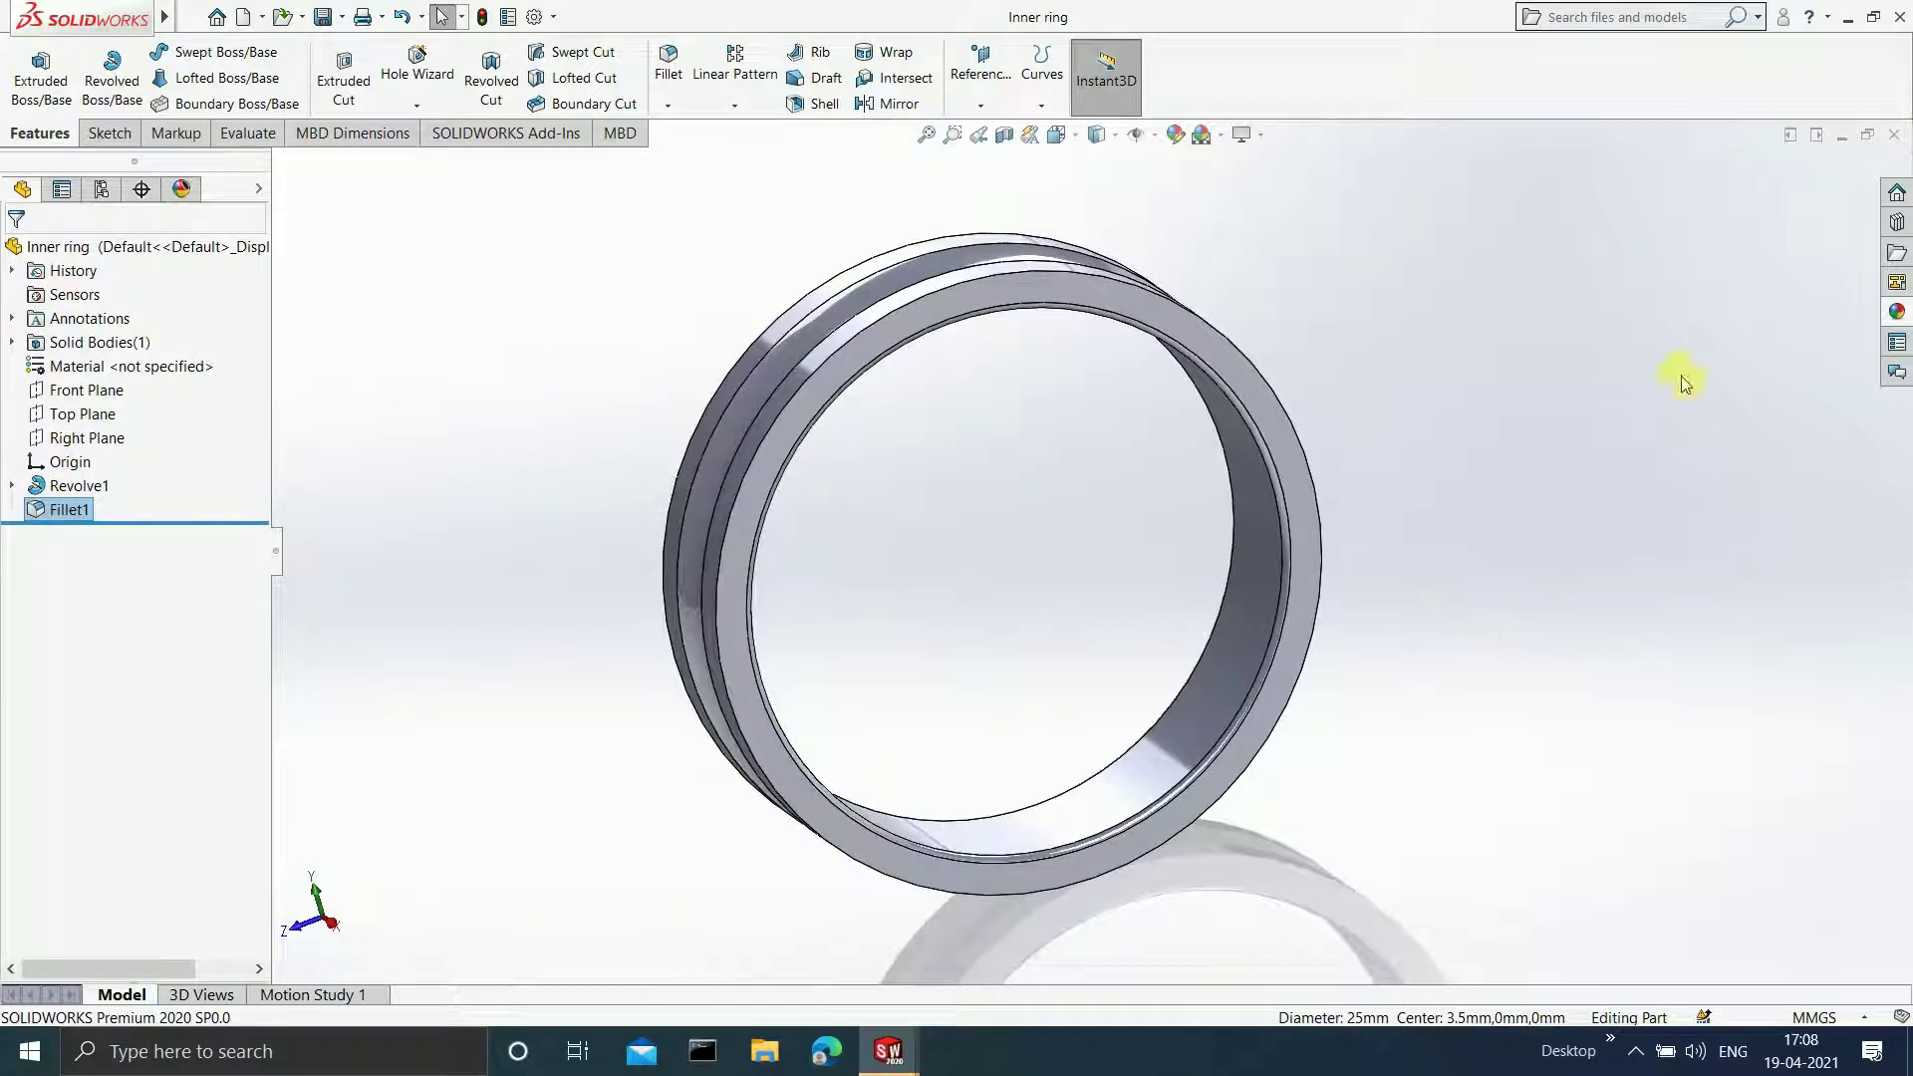
{"action": "left_click", "coordinate": [1891, 137]}
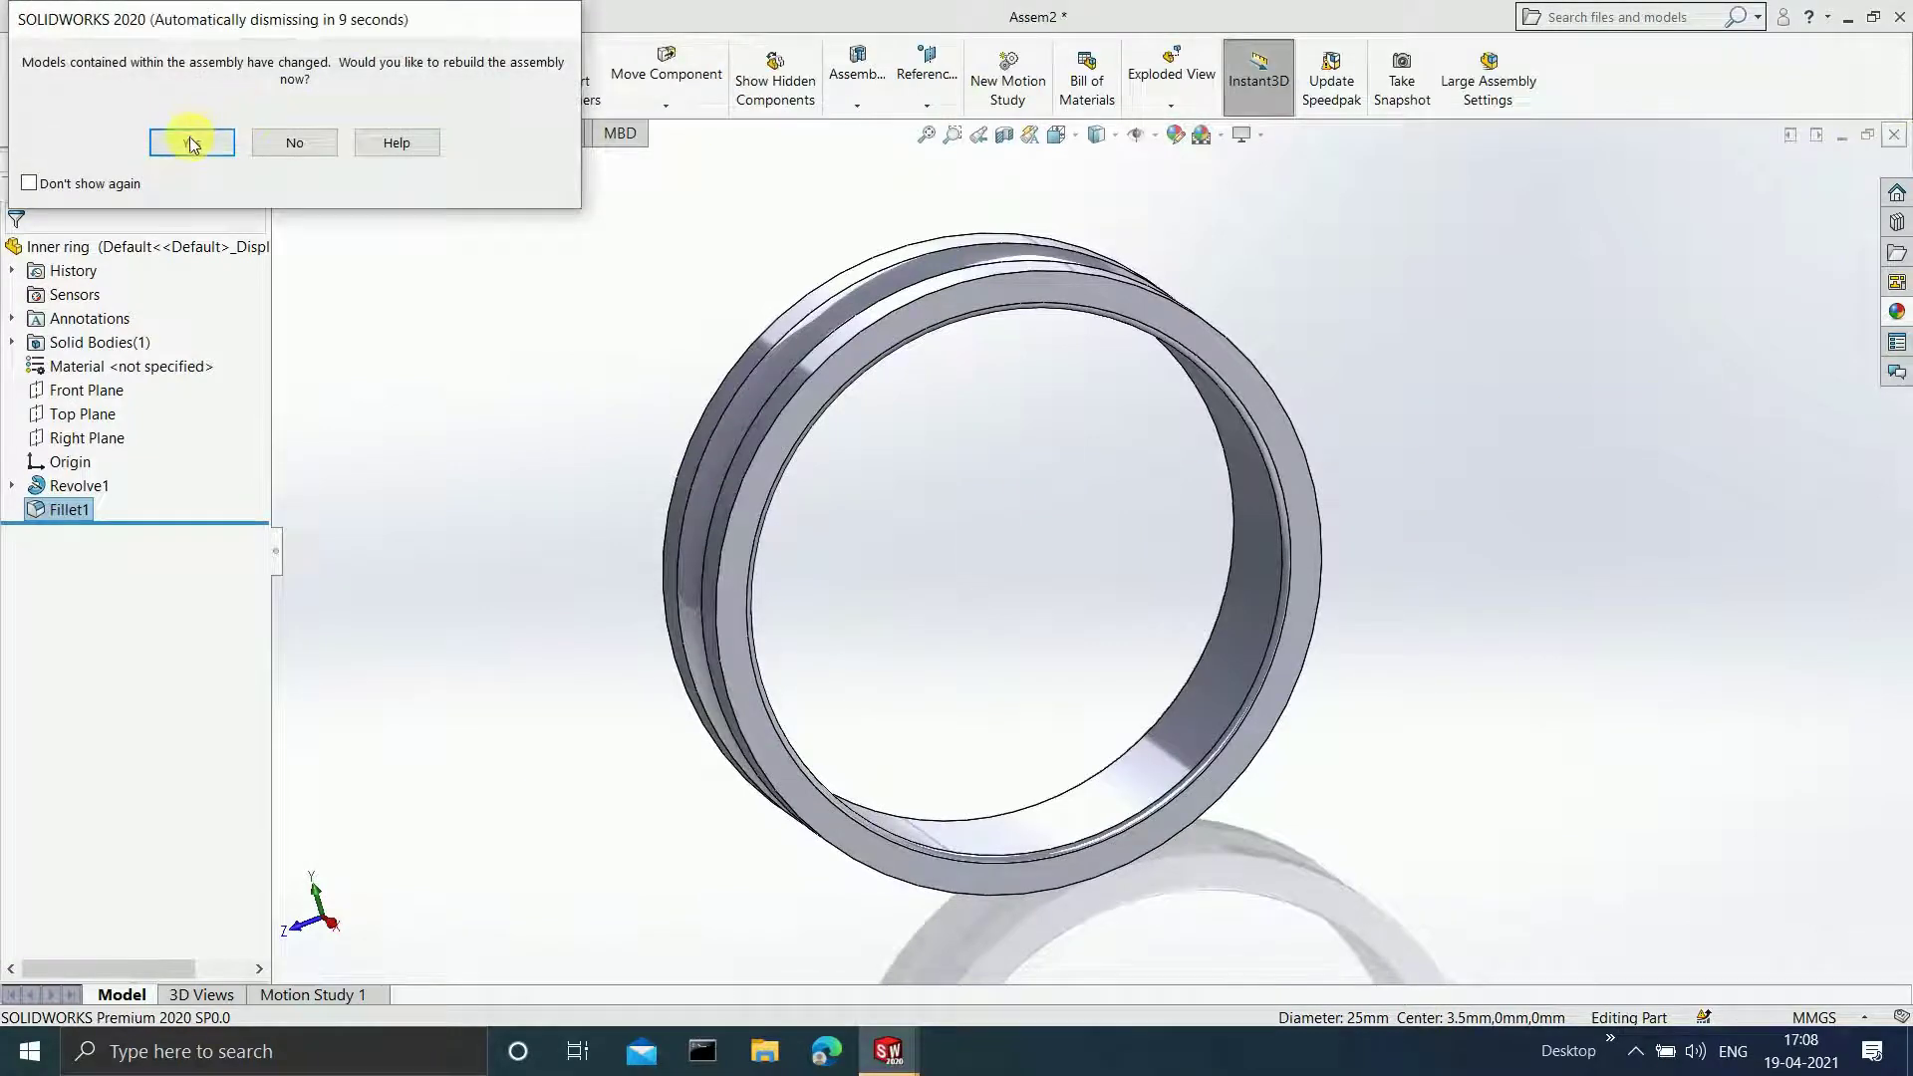
{"action": "left_click", "coordinate": [174, 145]}
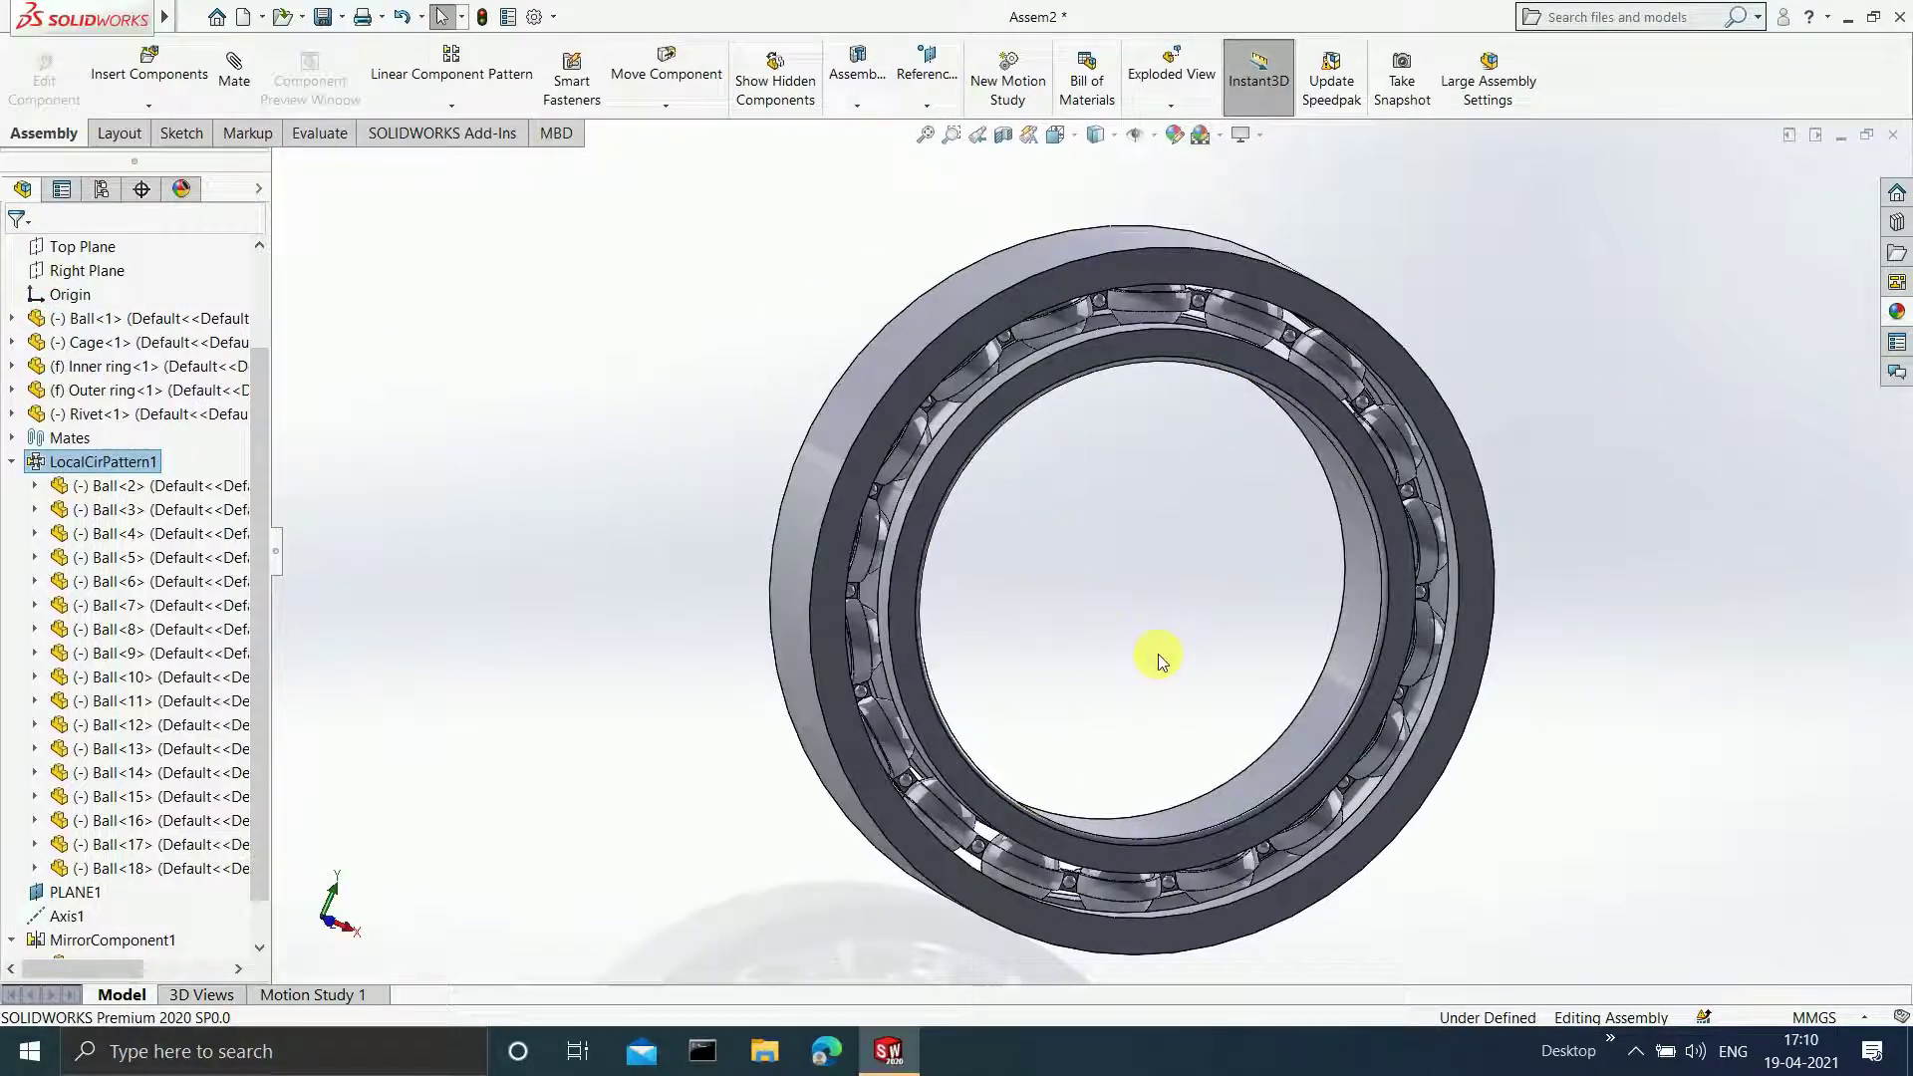
{"action": "scroll", "coordinate": [1157, 654], "scroll_direction": "down", "scroll_amount": 3}
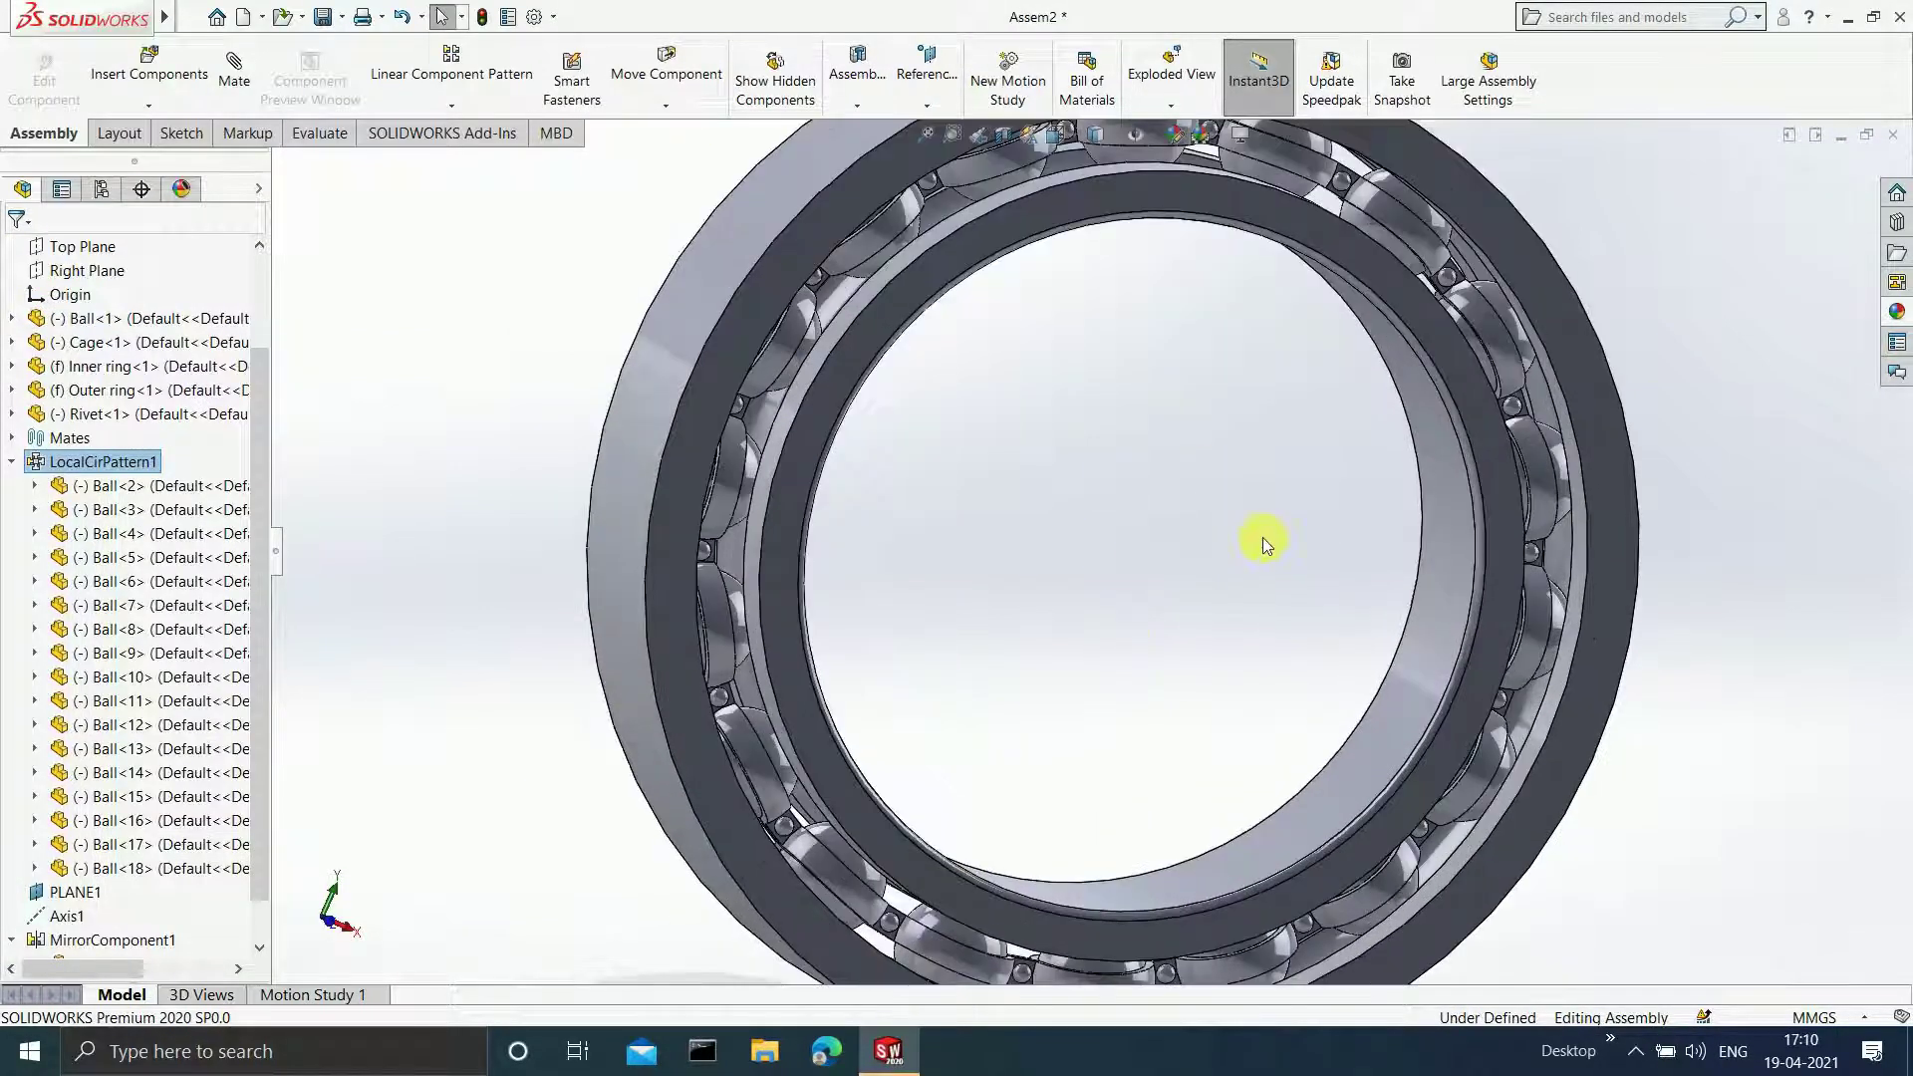
{"action": "scroll", "coordinate": [1146, 458], "scroll_direction": "up", "scroll_amount": 4}
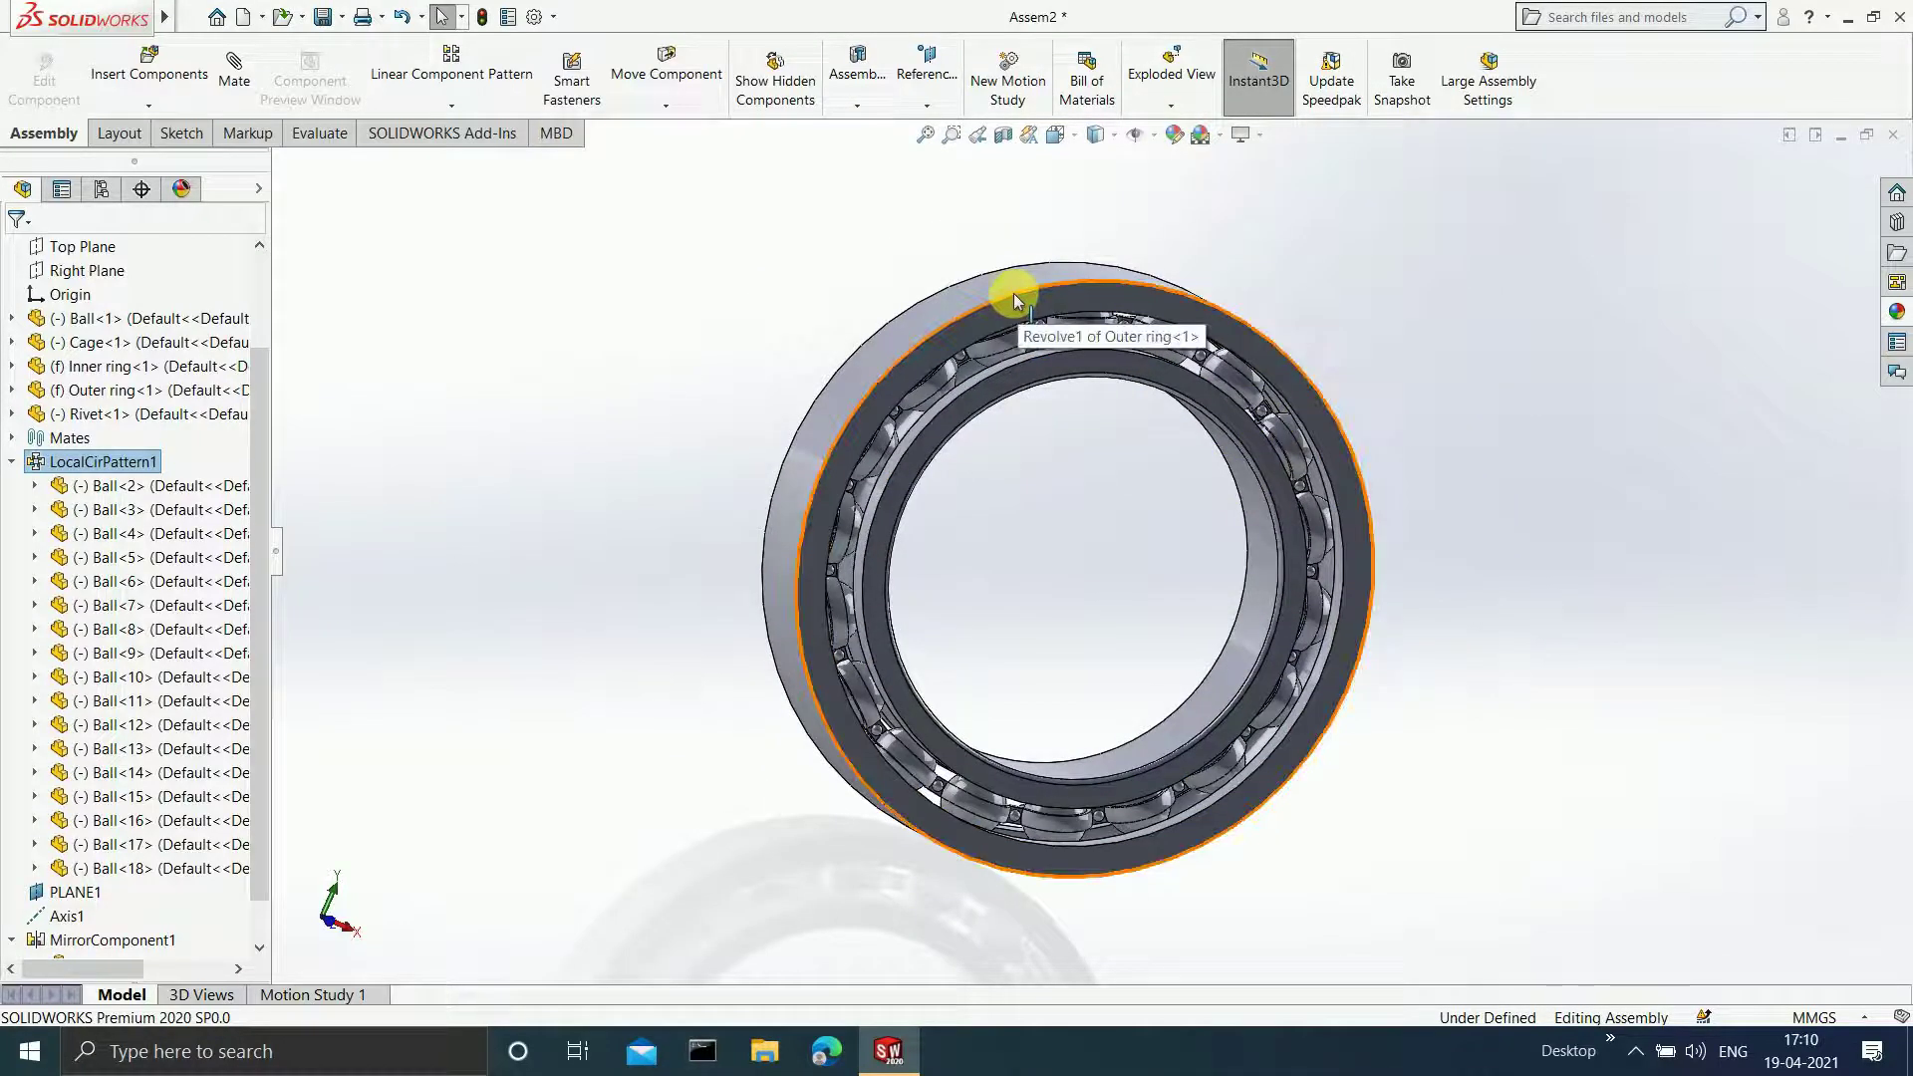
{"action": "scroll", "coordinate": [1409, 482], "scroll_direction": "up", "scroll_amount": 2}
{"action": "scroll", "coordinate": [1042, 500], "scroll_direction": "down", "scroll_amount": 3}
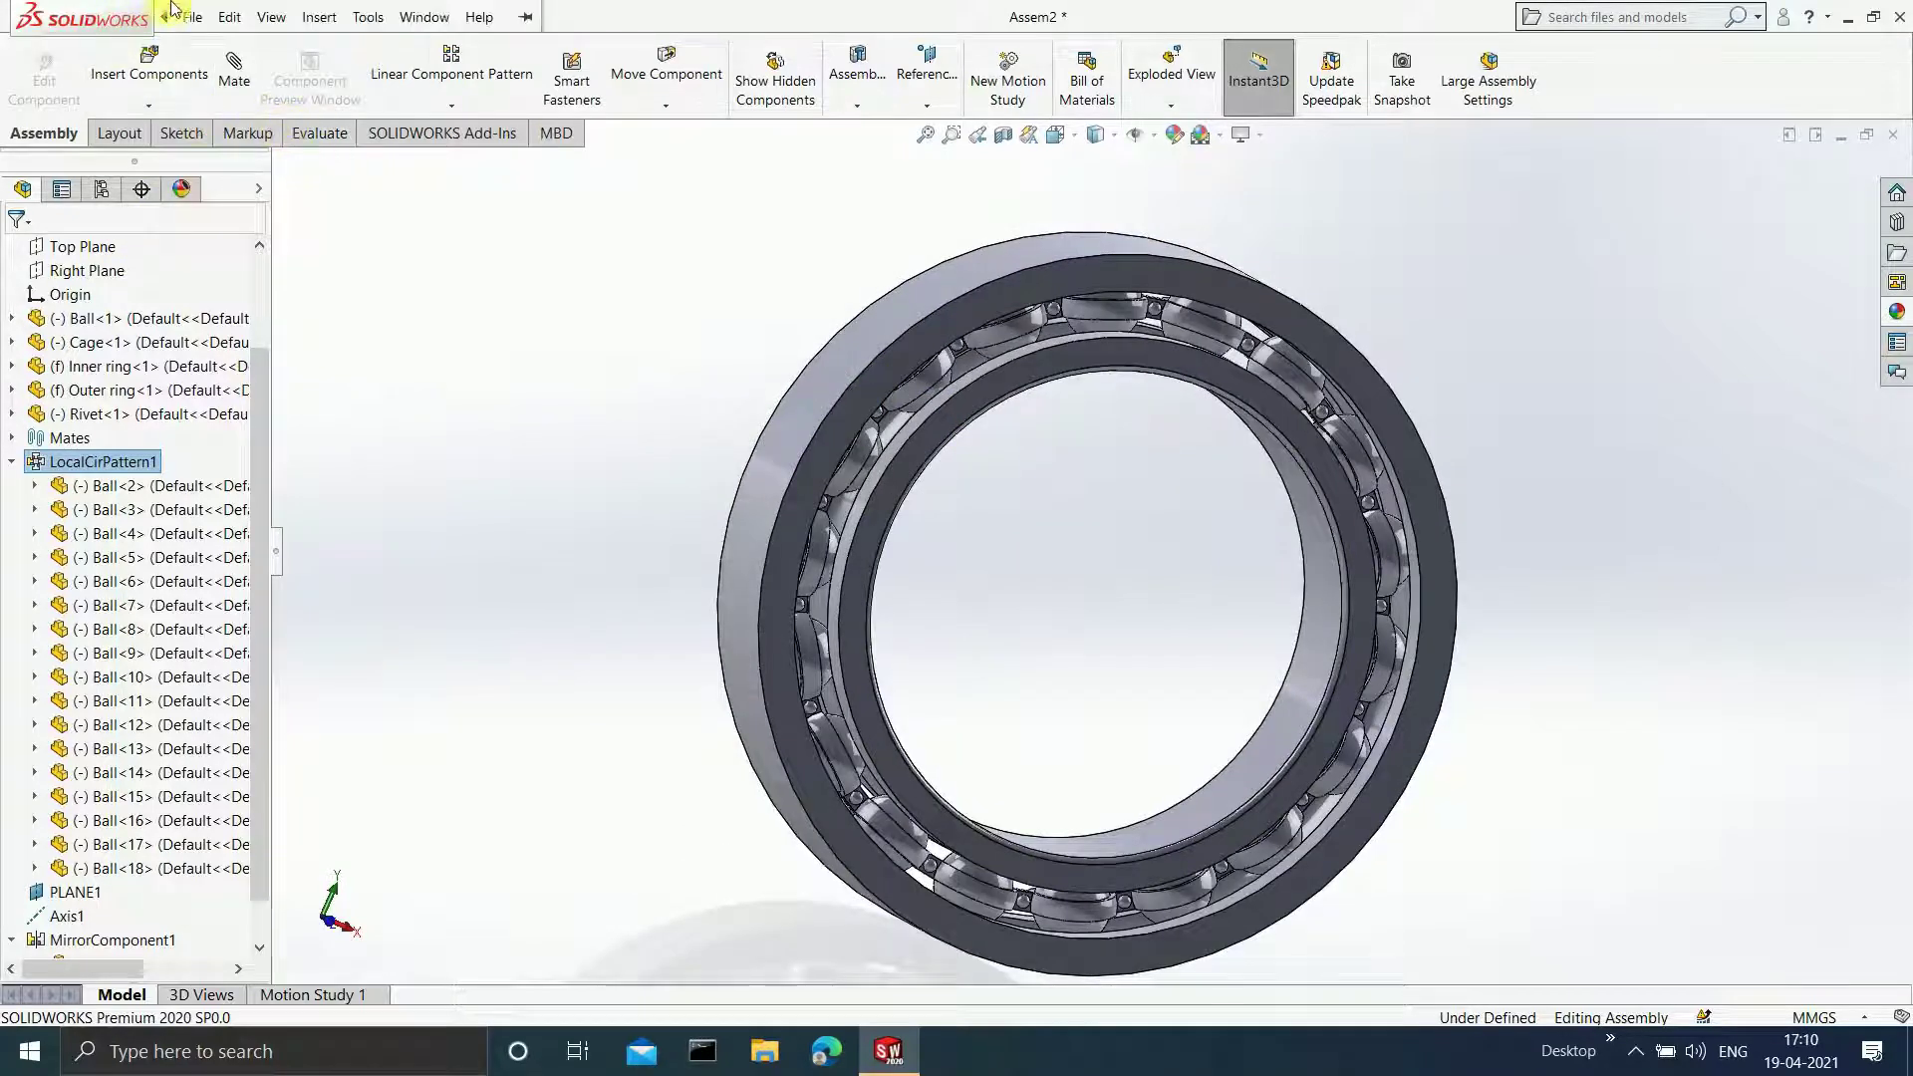
- Open the Outer ring part file from the Downloads folder
{"action": "left_click", "coordinate": [205, 16]}
{"action": "left_click", "coordinate": [205, 15]}
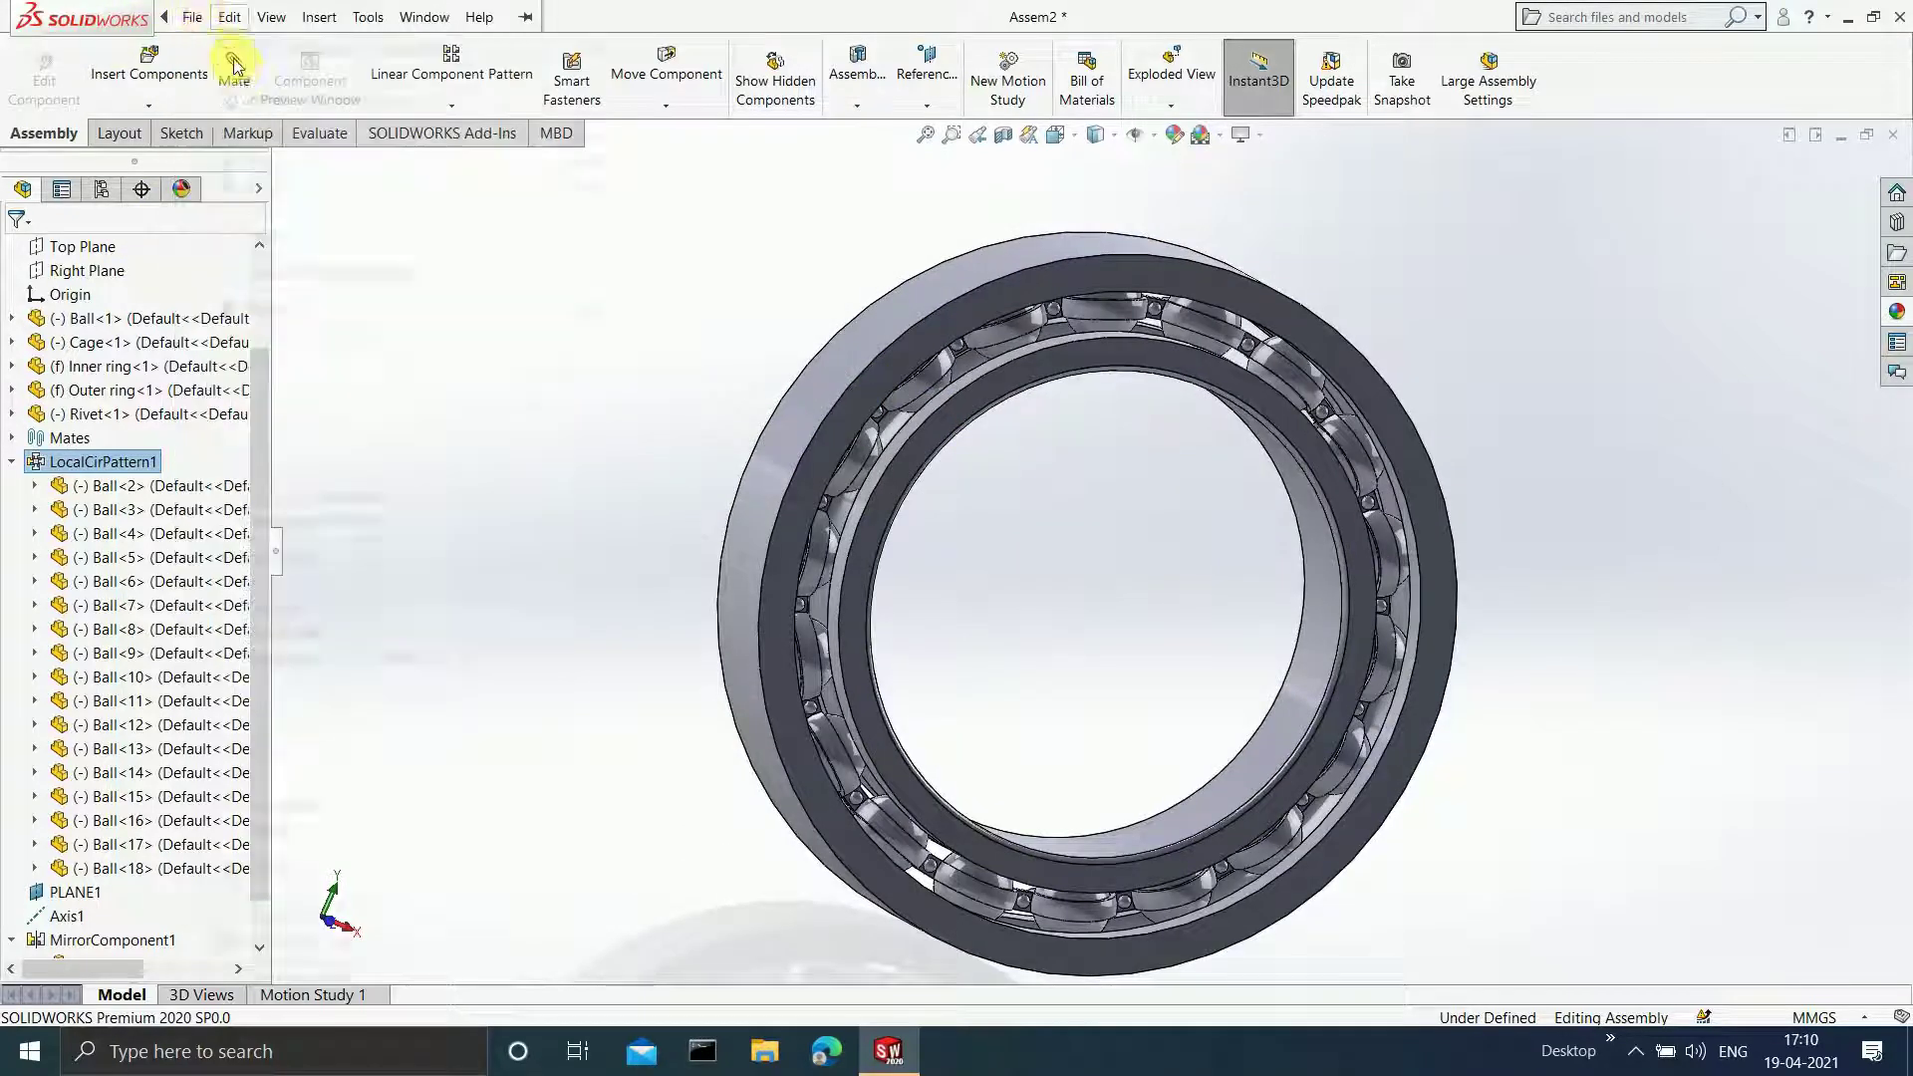
{"action": "left_click", "coordinate": [193, 17]}
{"action": "left_click", "coordinate": [192, 17]}
{"action": "left_click", "coordinate": [192, 17]}
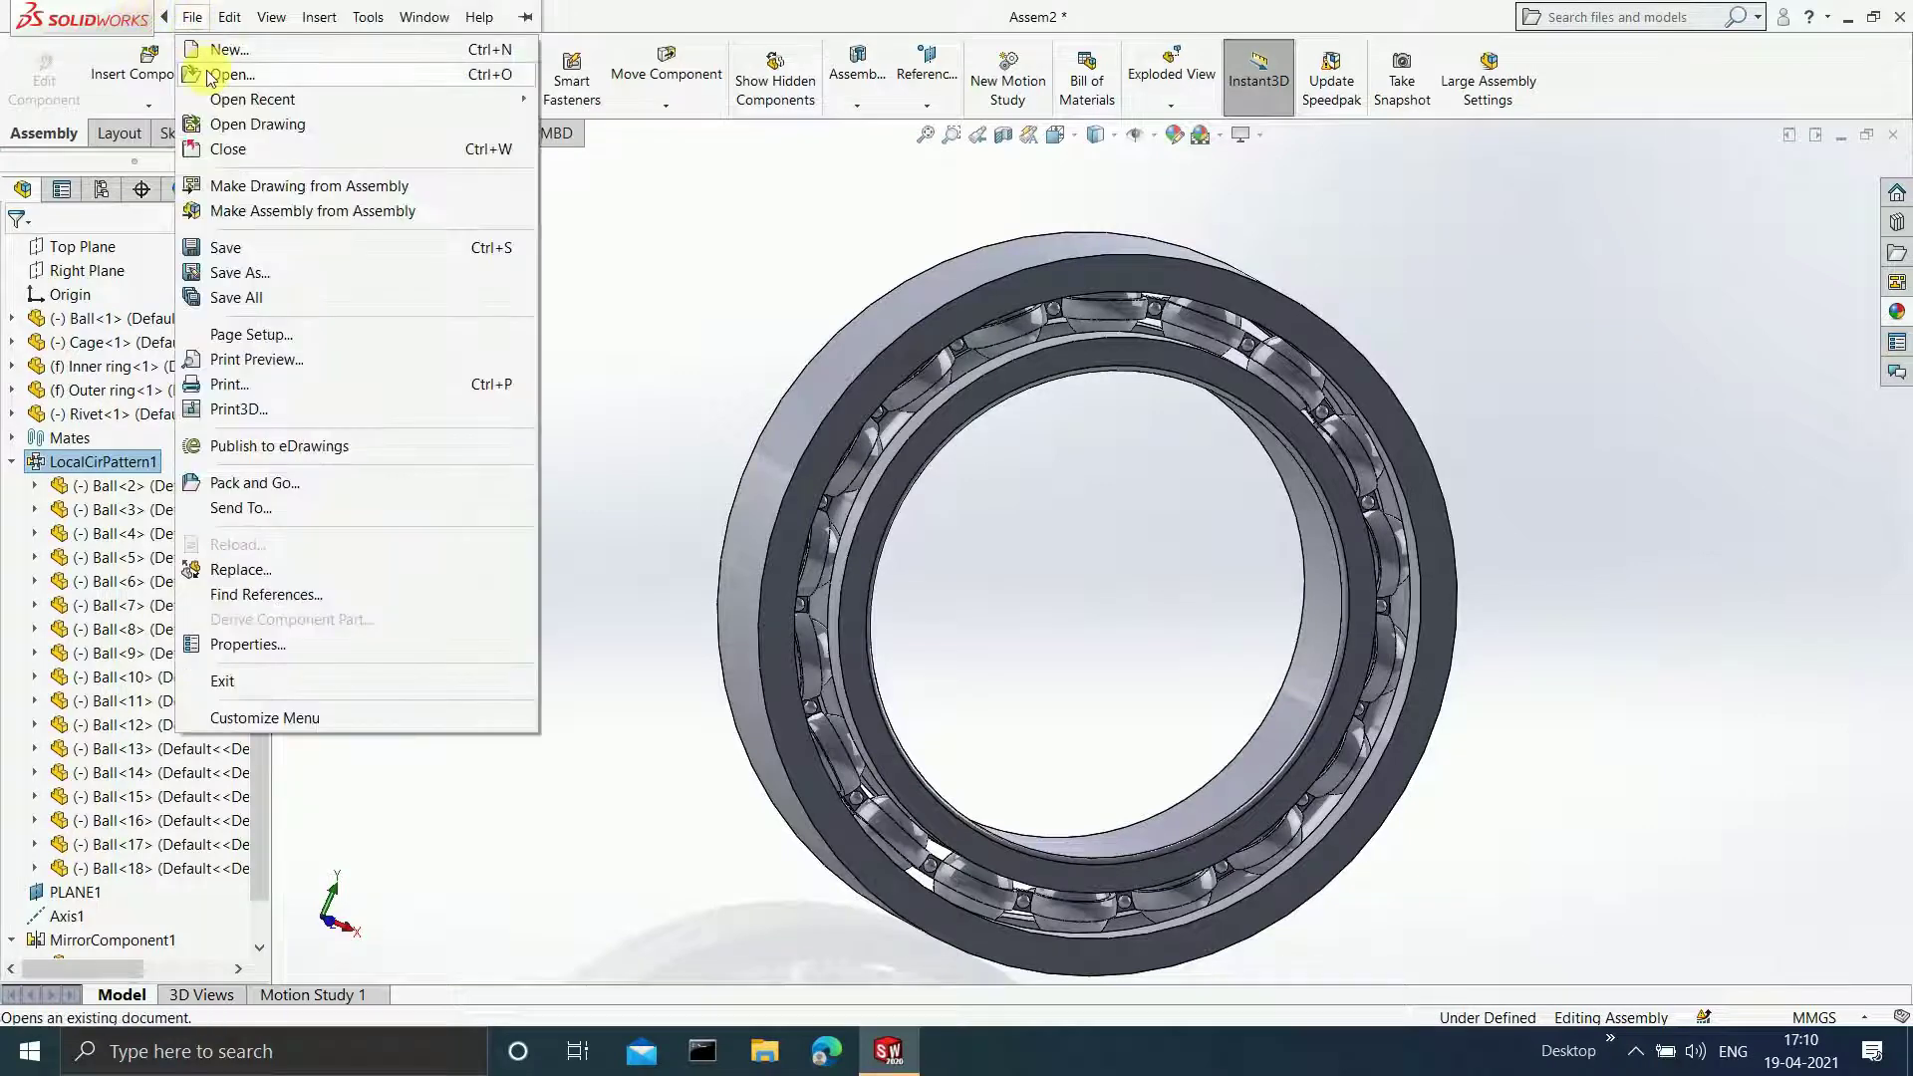
{"action": "left_click", "coordinate": [239, 75]}
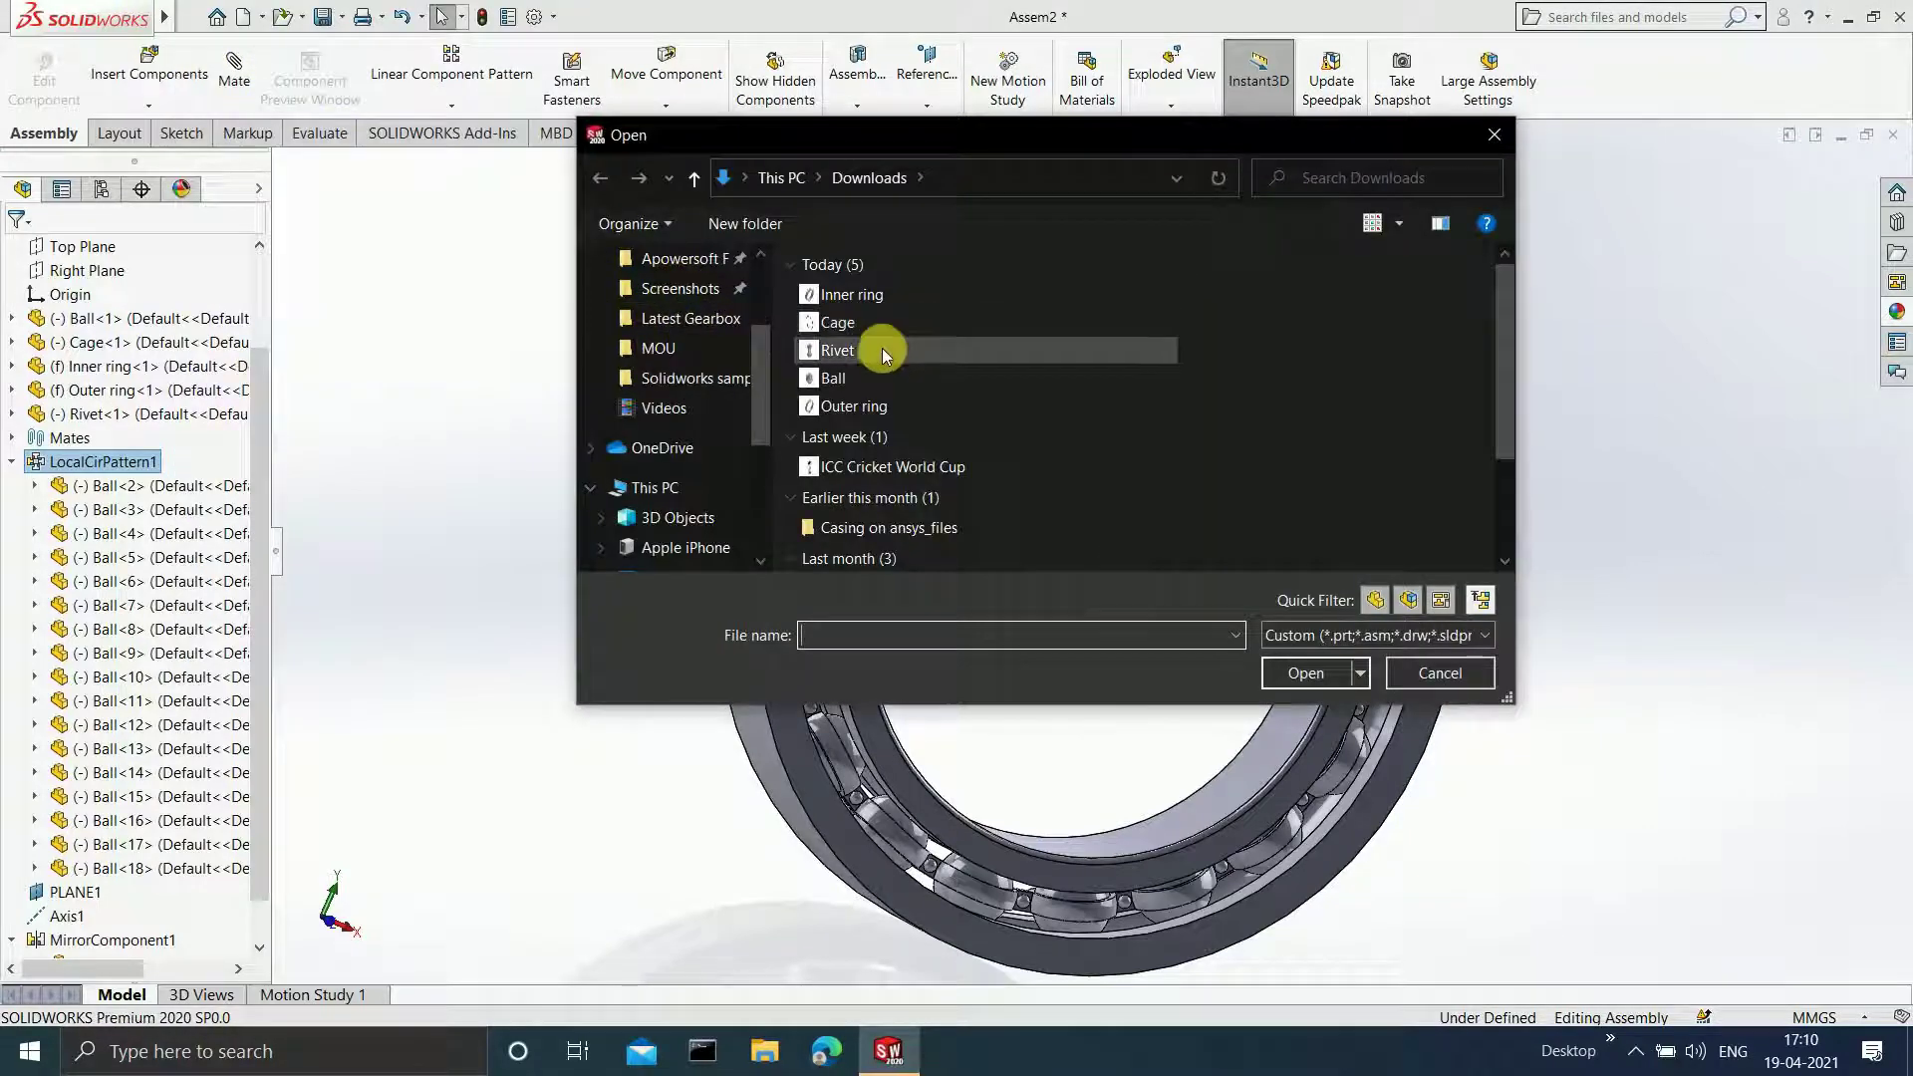
{"action": "left_click", "coordinate": [885, 408]}
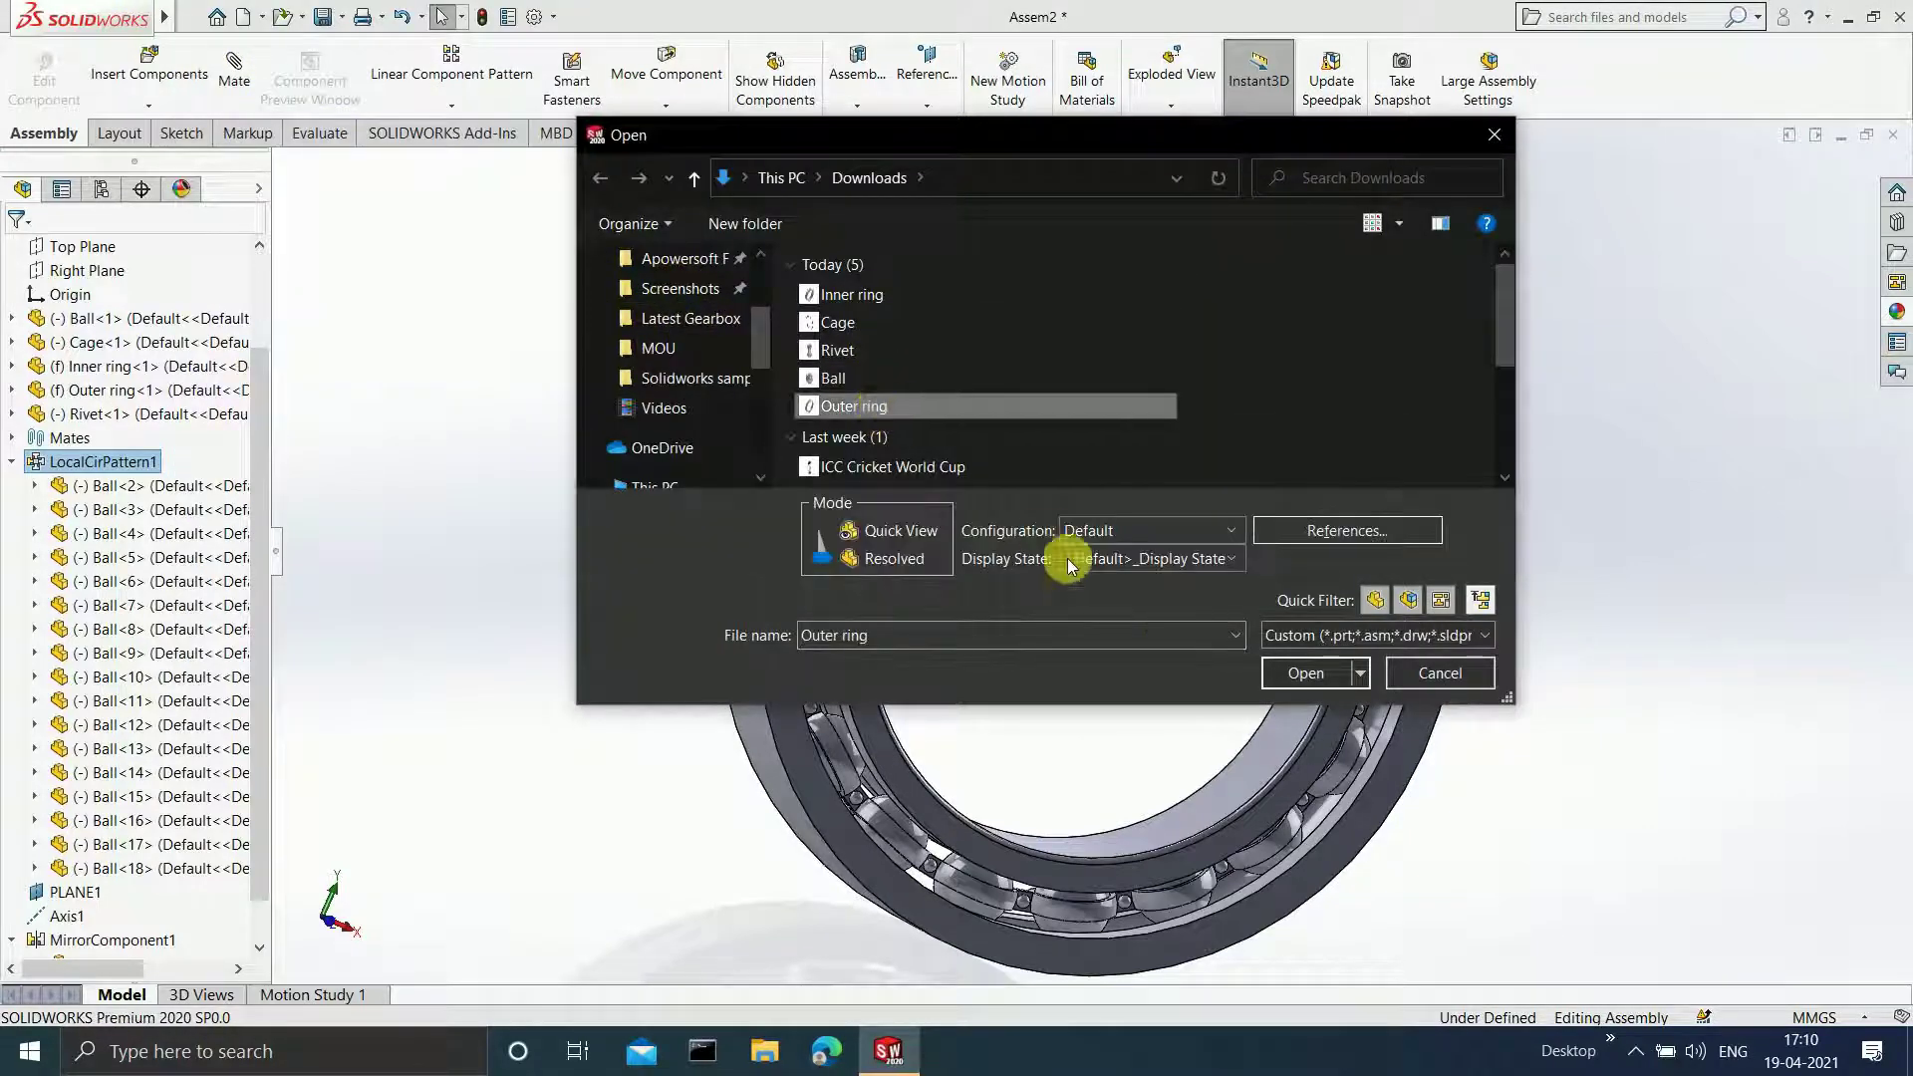
{"action": "left_click", "coordinate": [1302, 671]}
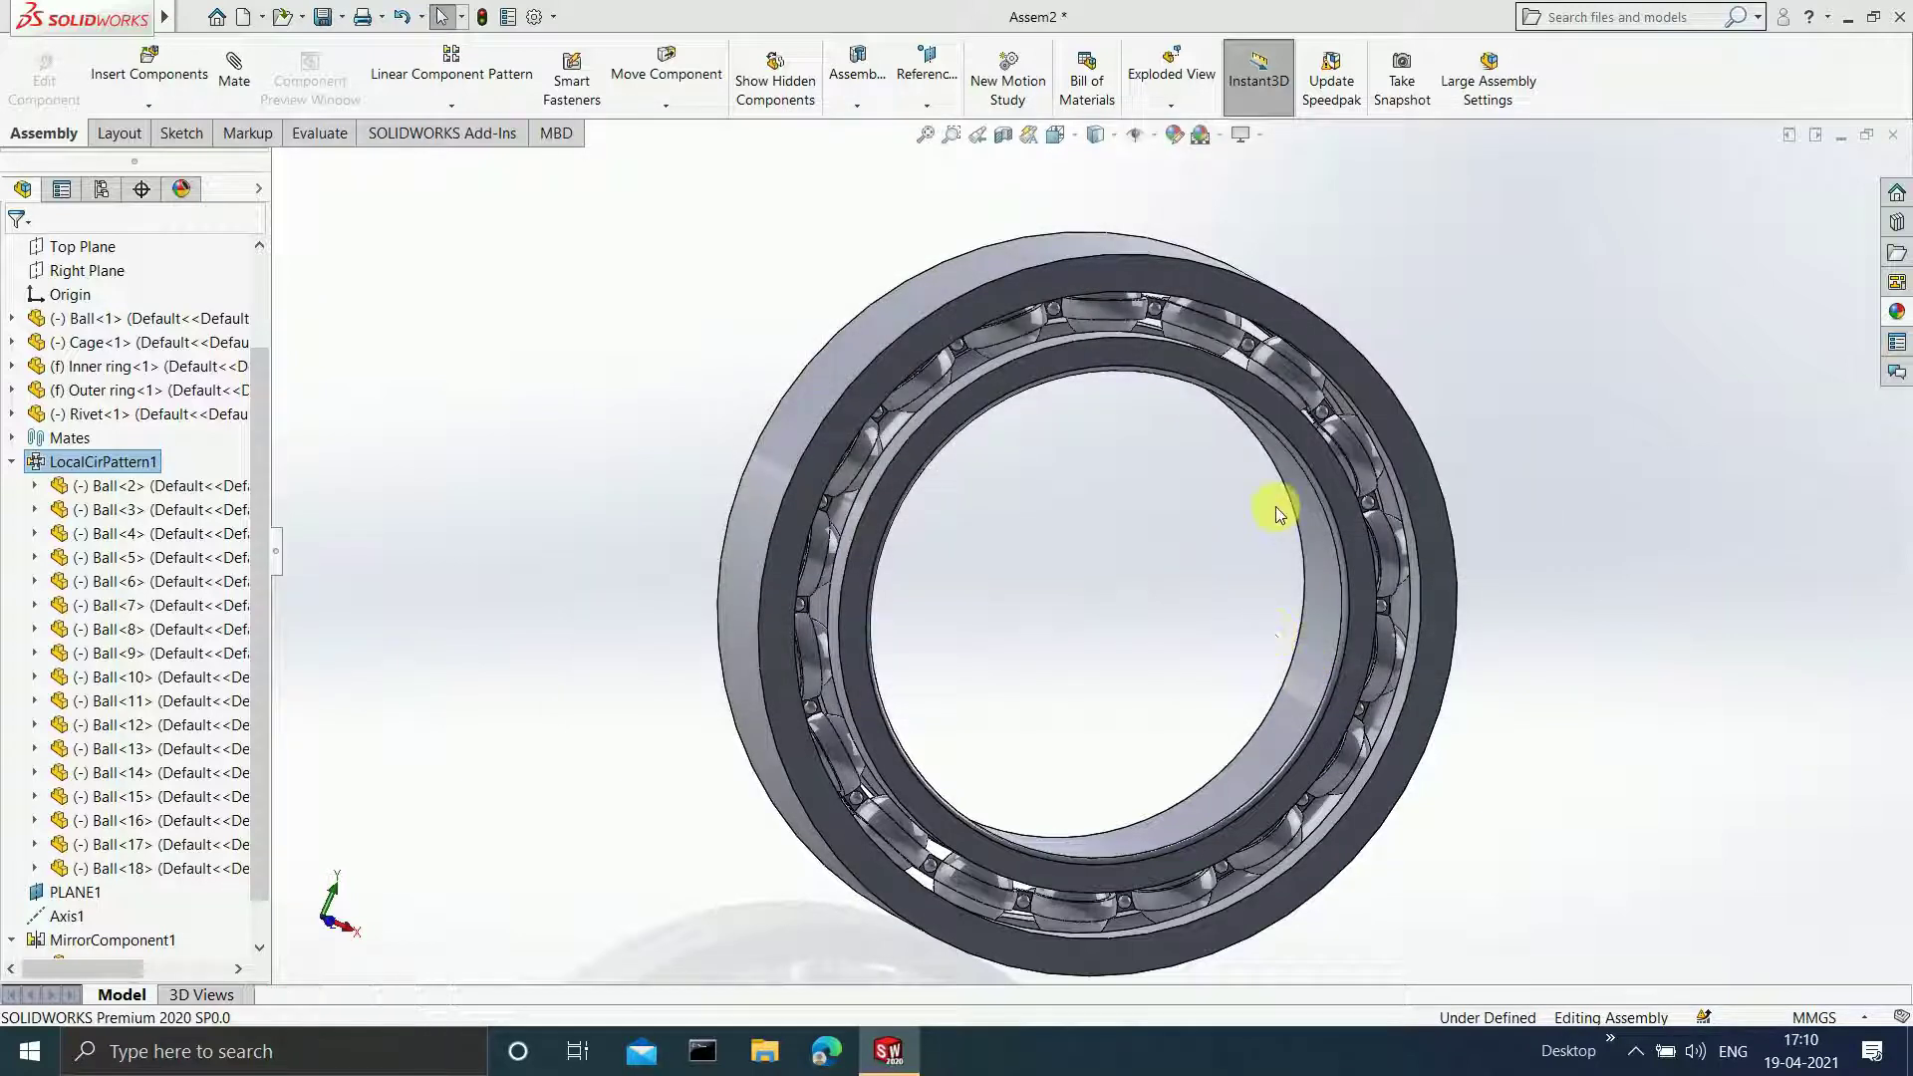
{"action": "scroll", "coordinate": [1226, 401], "scroll_direction": "down", "scroll_amount": 4}
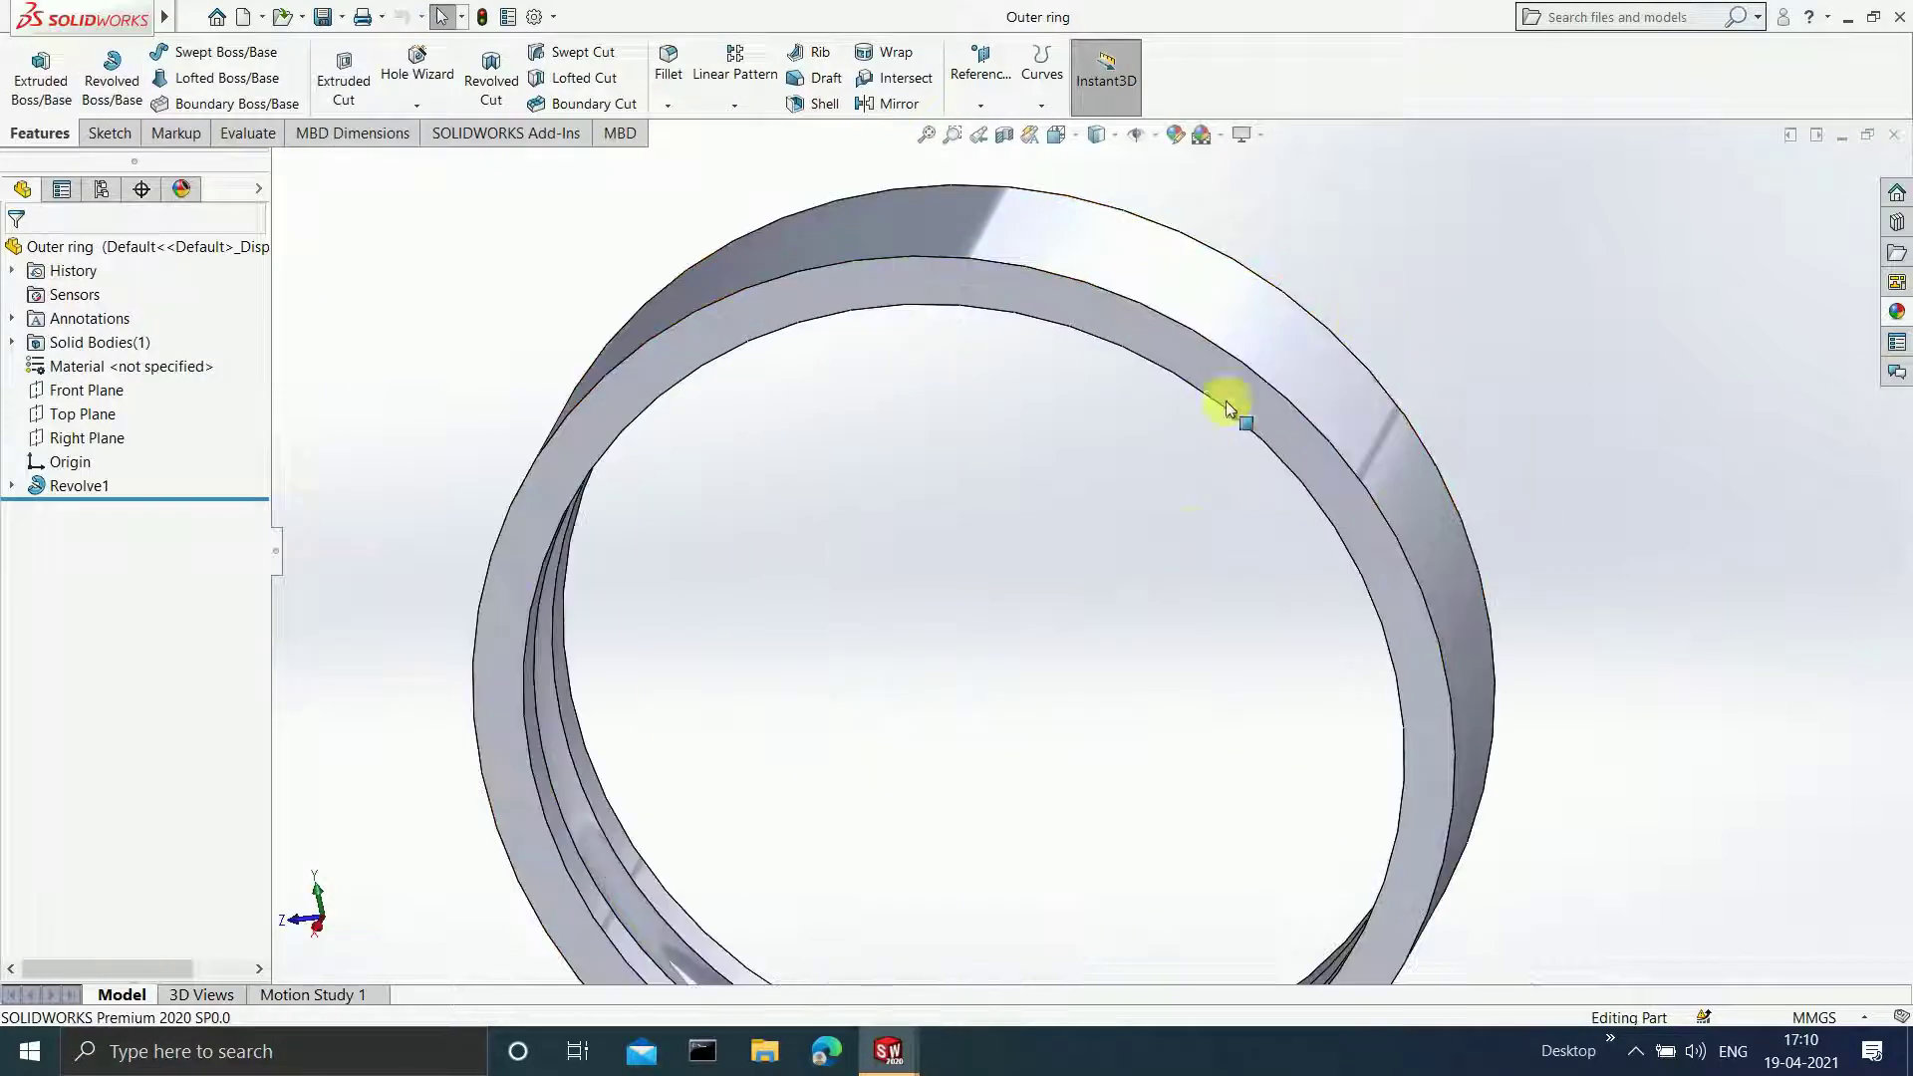
{"action": "scroll", "coordinate": [1031, 540], "scroll_direction": "up", "scroll_amount": 2}
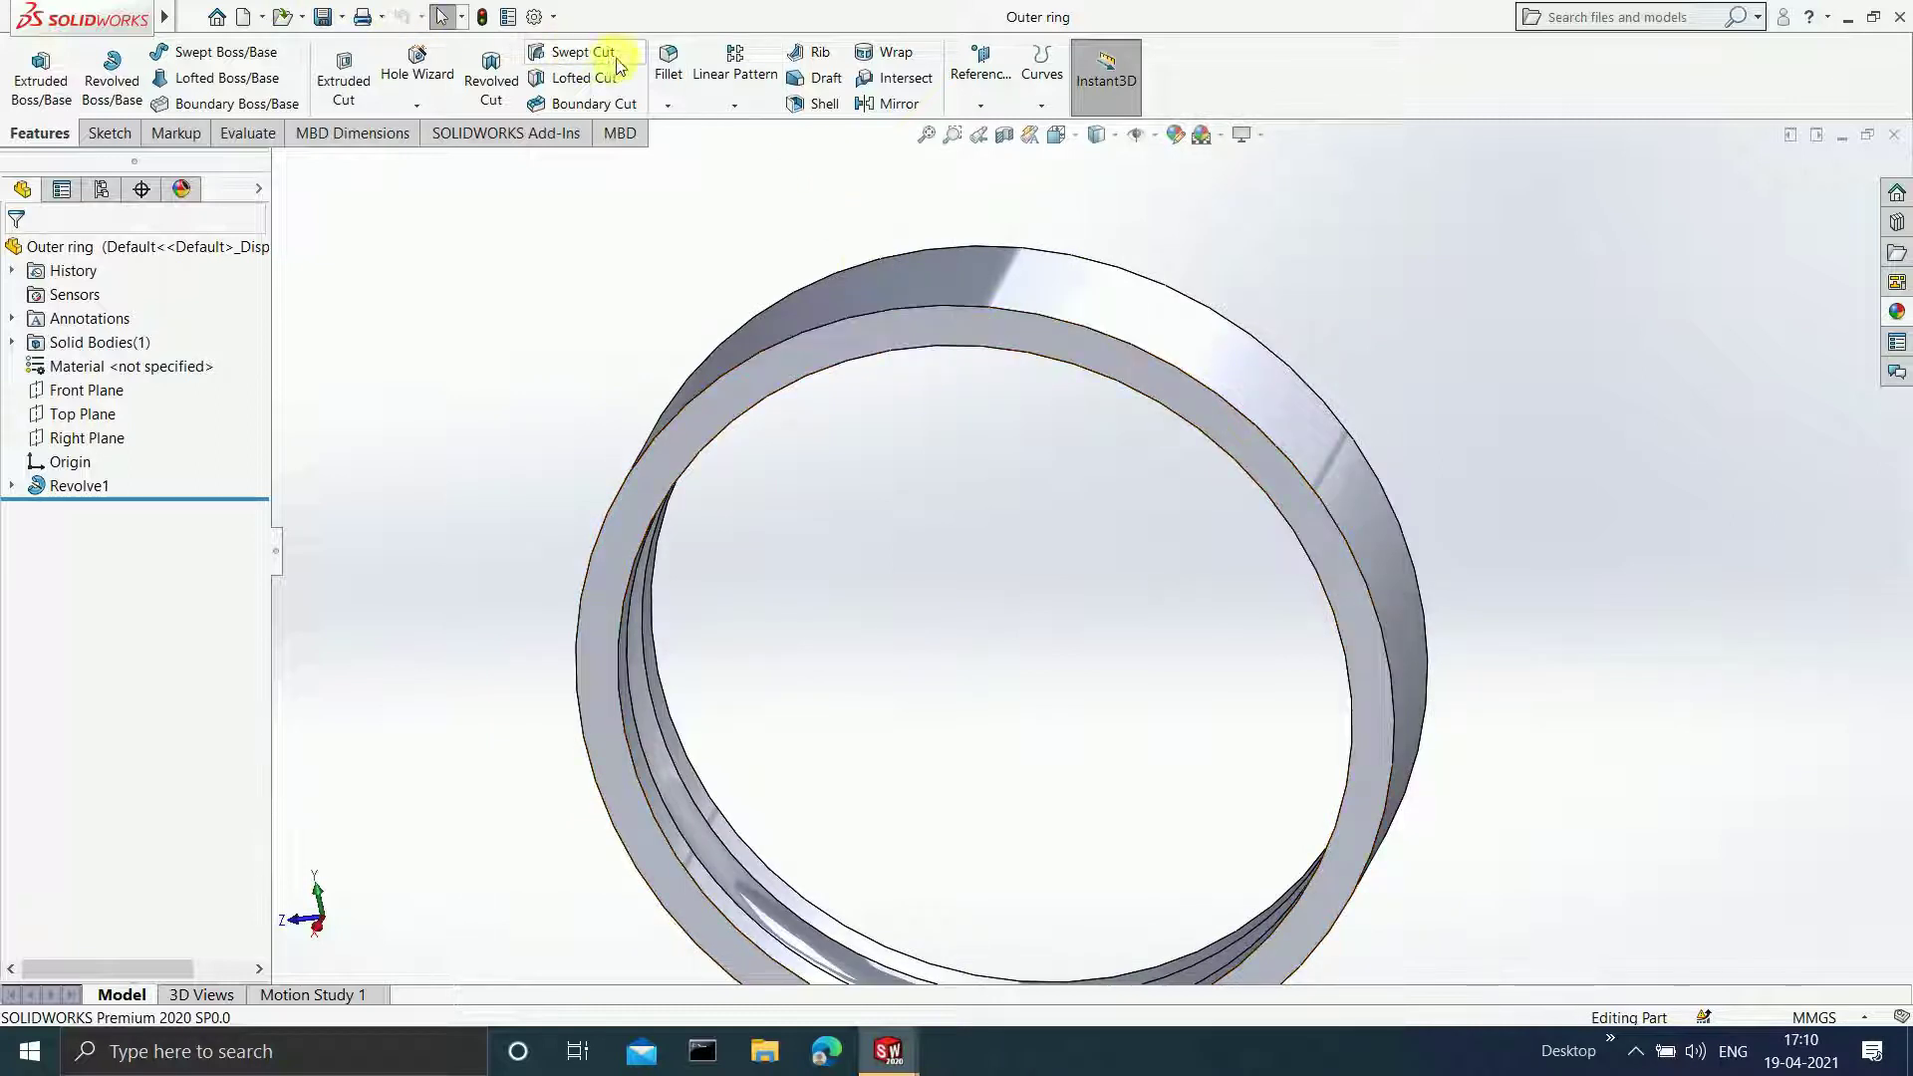
- Fillet both outer circular edges of the outer ring with a symmetric 0.3 mm radius
{"action": "left_click", "coordinate": [660, 68]}
{"action": "left_click", "coordinate": [905, 312]}
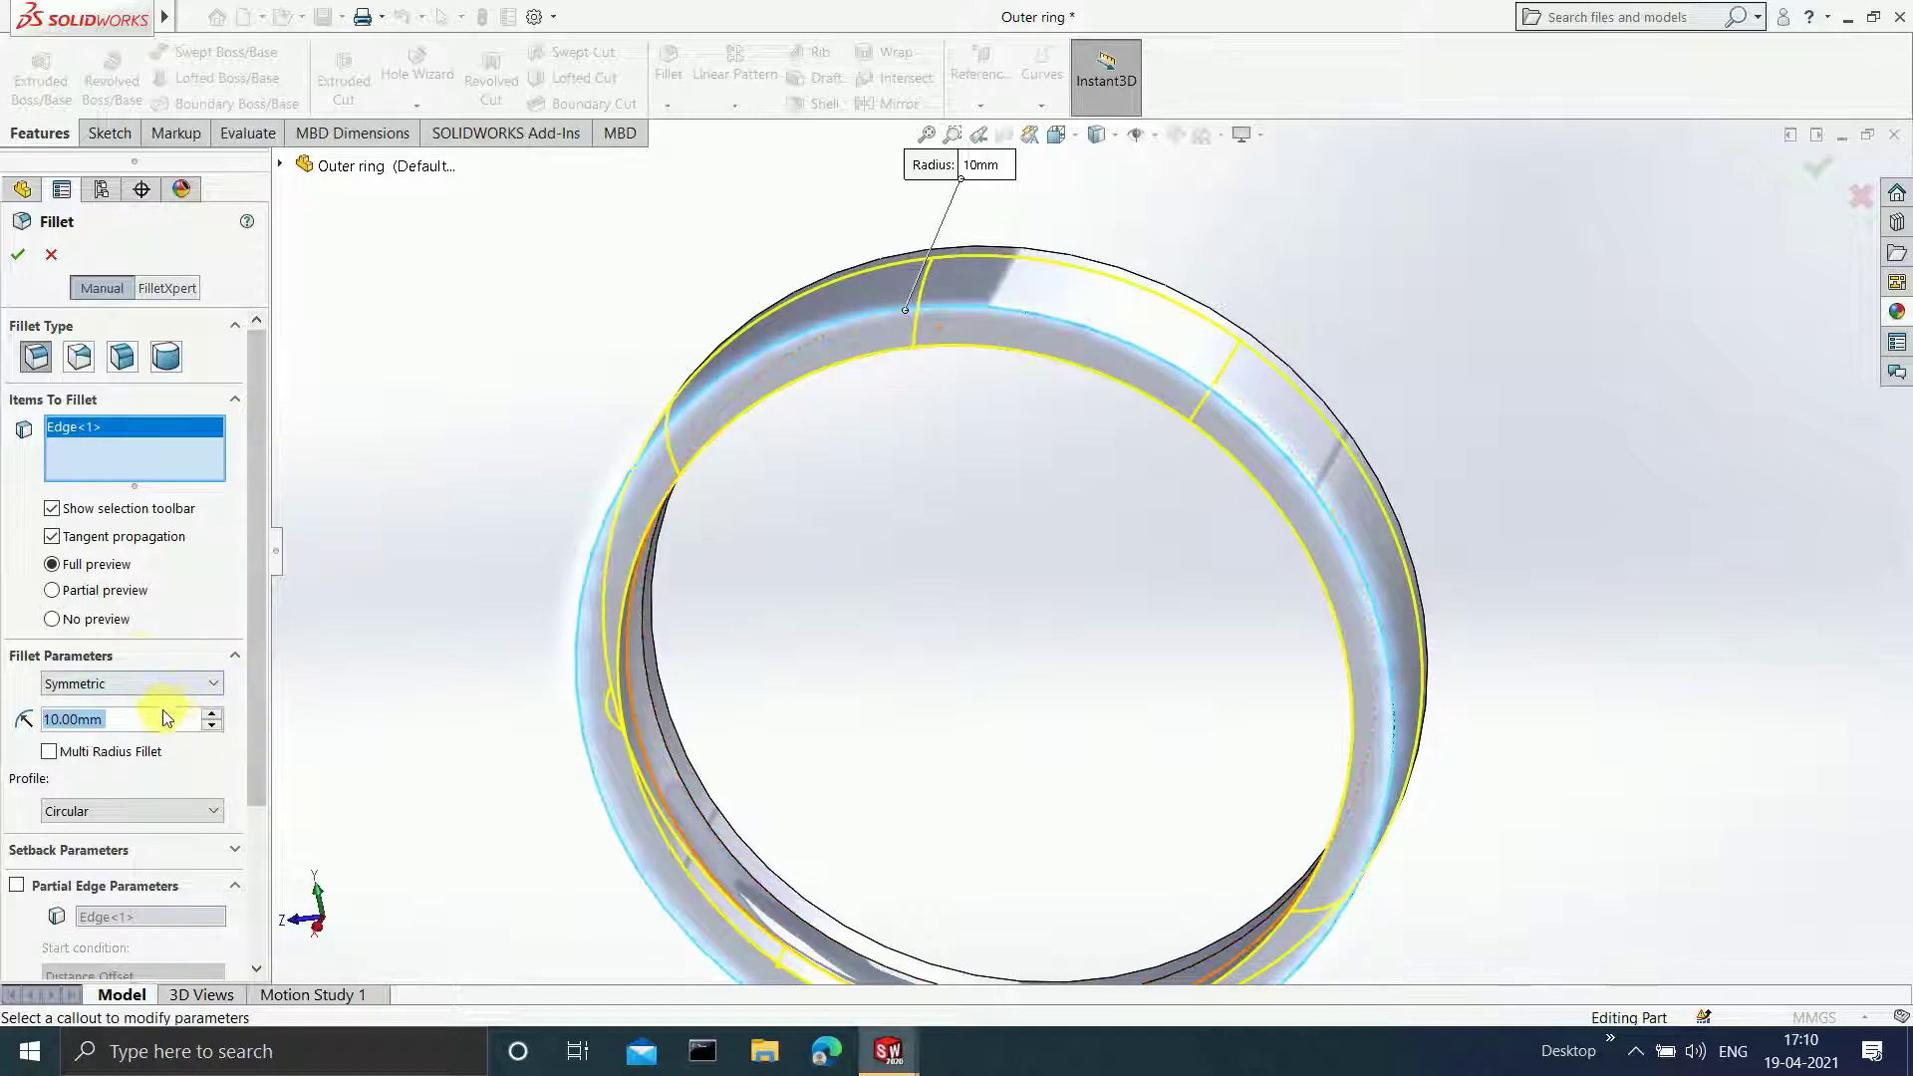
{"action": "type", "text": "0.3"}
{"action": "key", "text": "Return"}
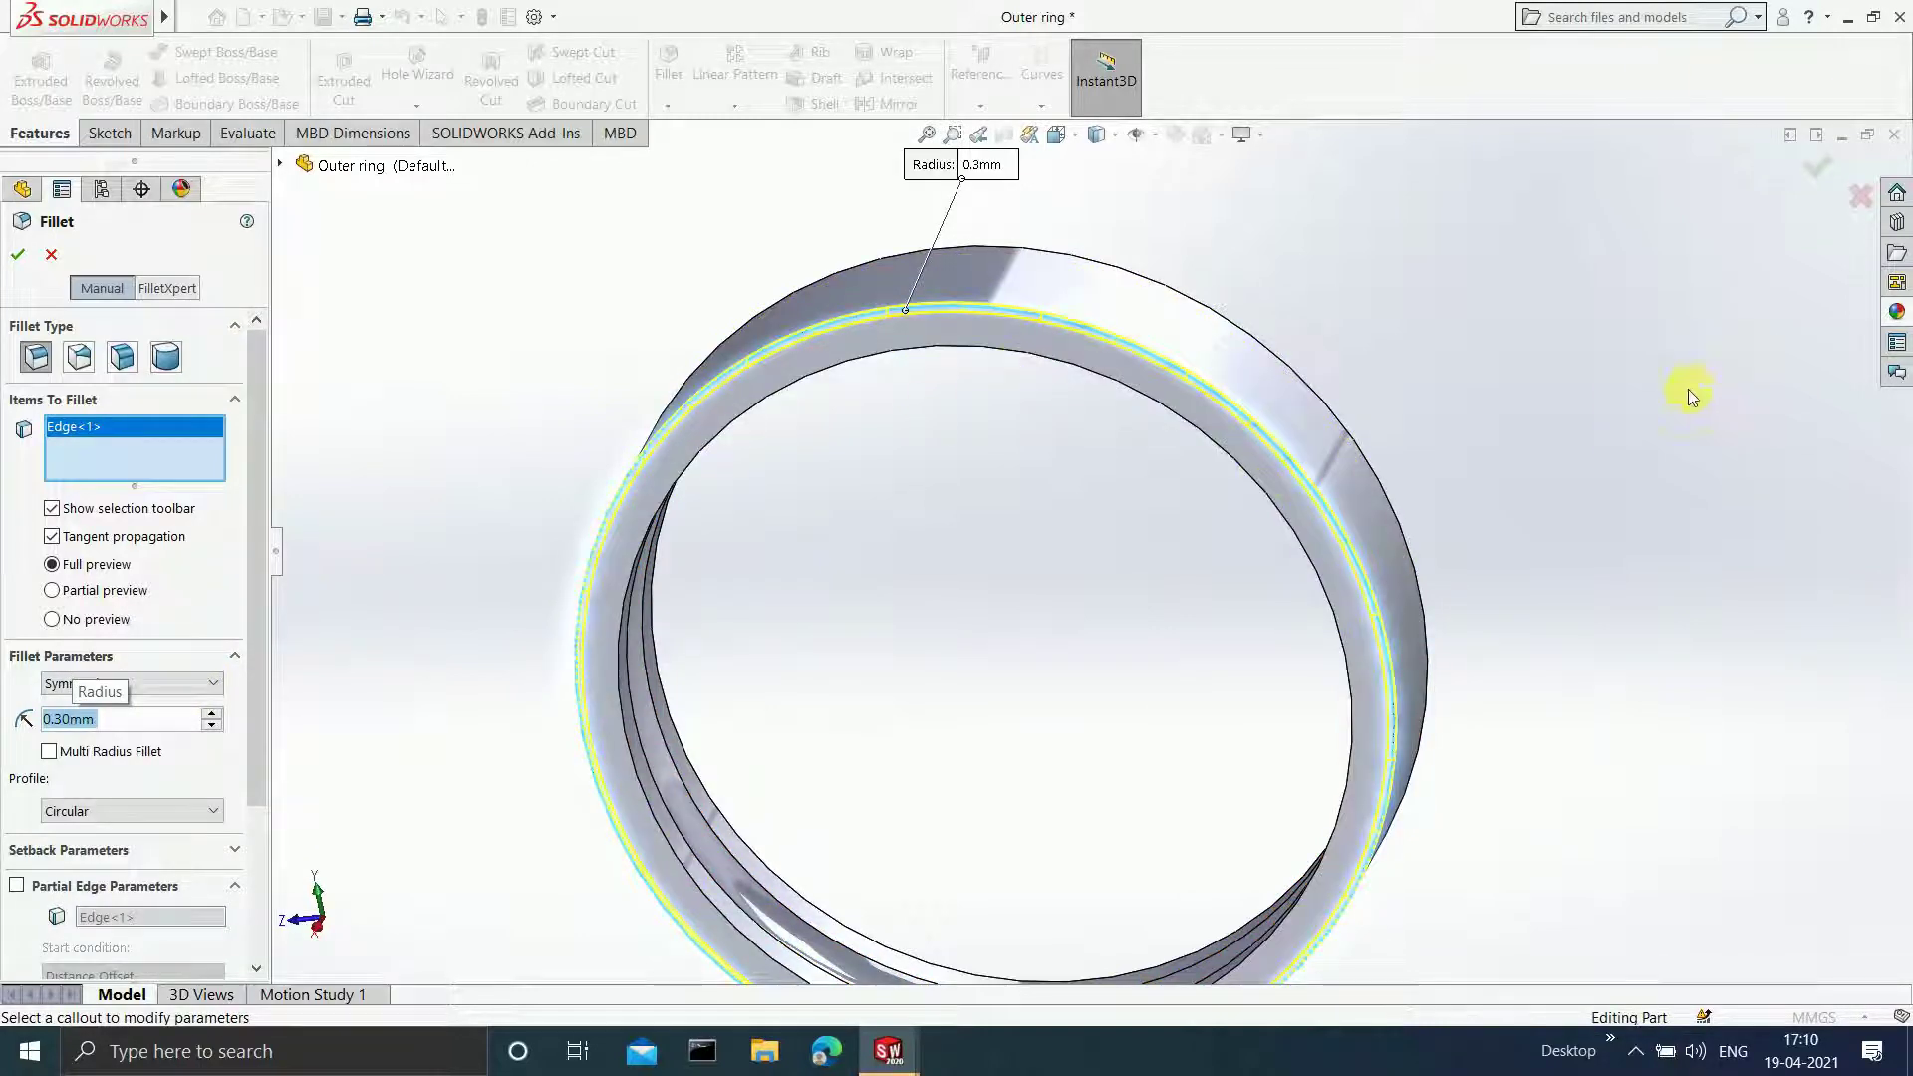
{"action": "middle_click_drag", "start_coordinate": [1688, 396], "coordinate": [1452, 406]}
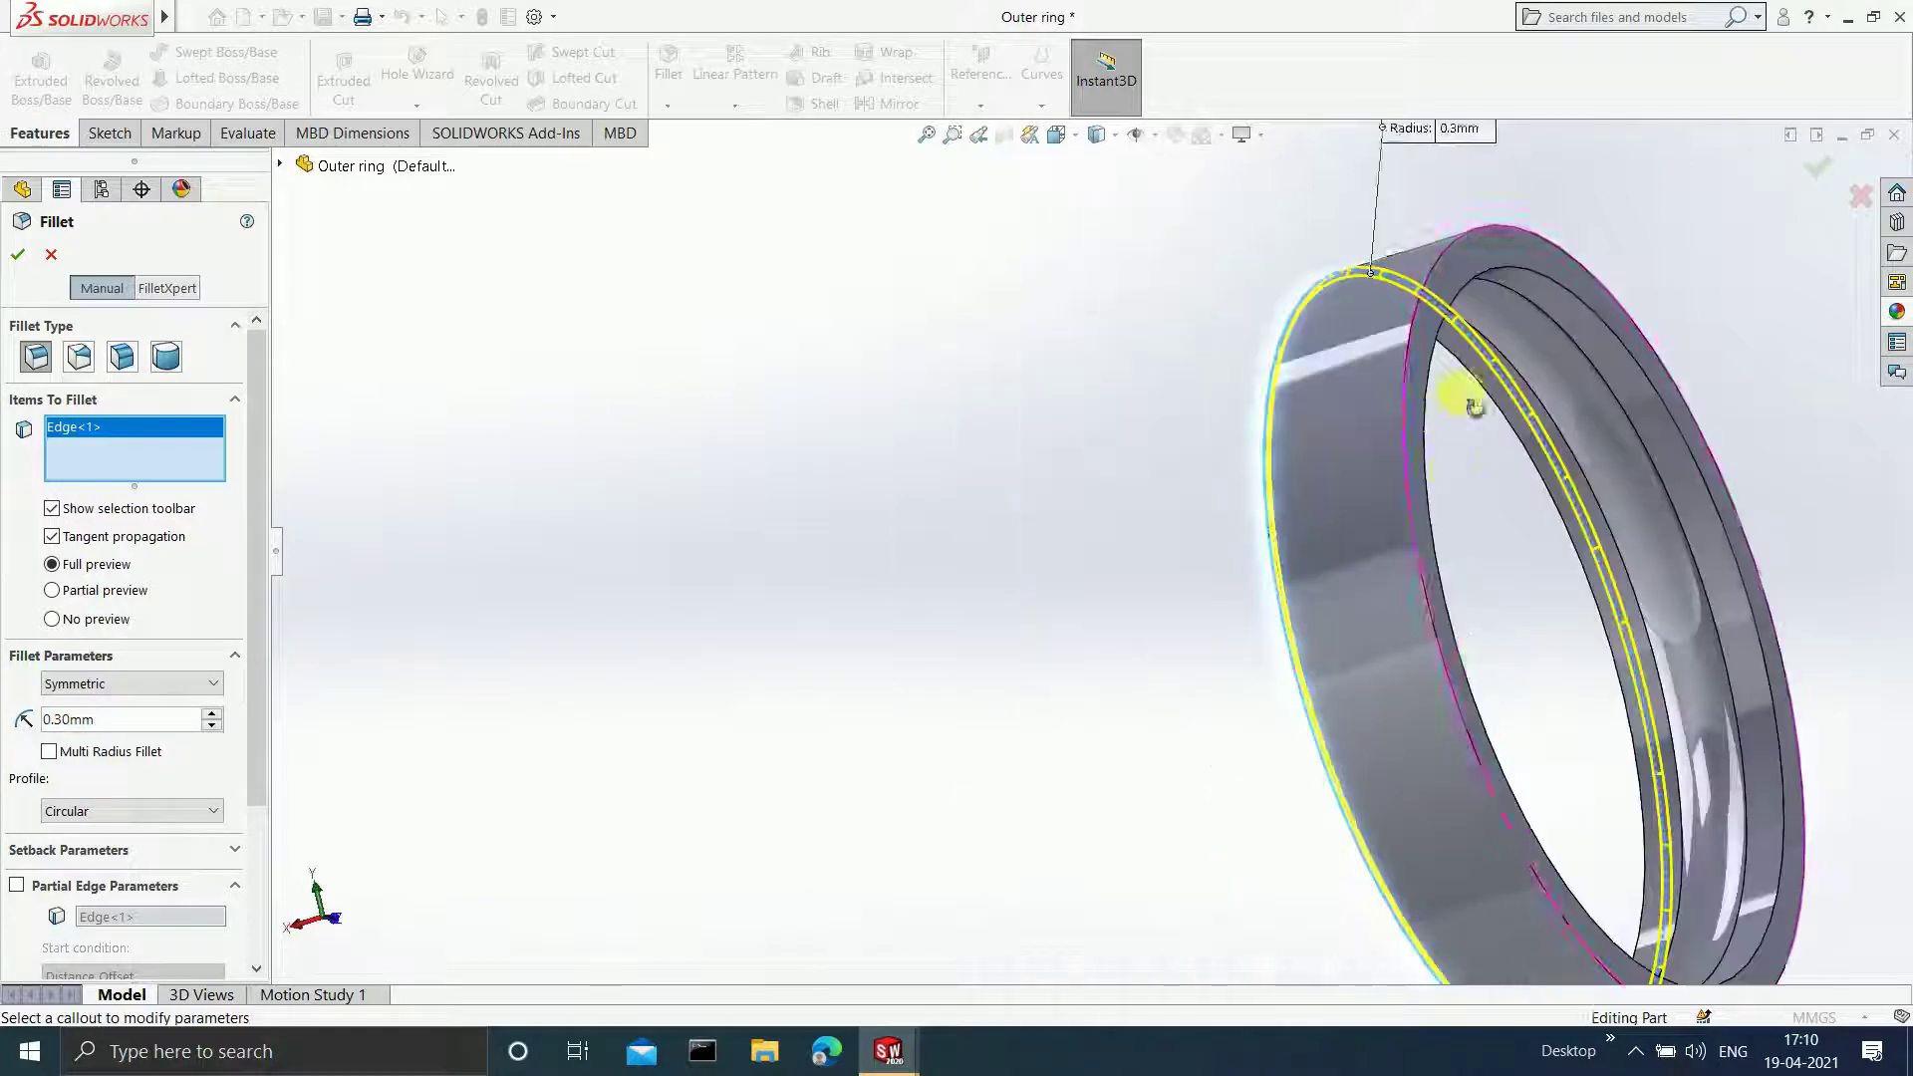
{"action": "left_click", "coordinate": [1407, 523]}
{"action": "scroll", "coordinate": [1495, 503], "scroll_direction": "up", "scroll_amount": 4}
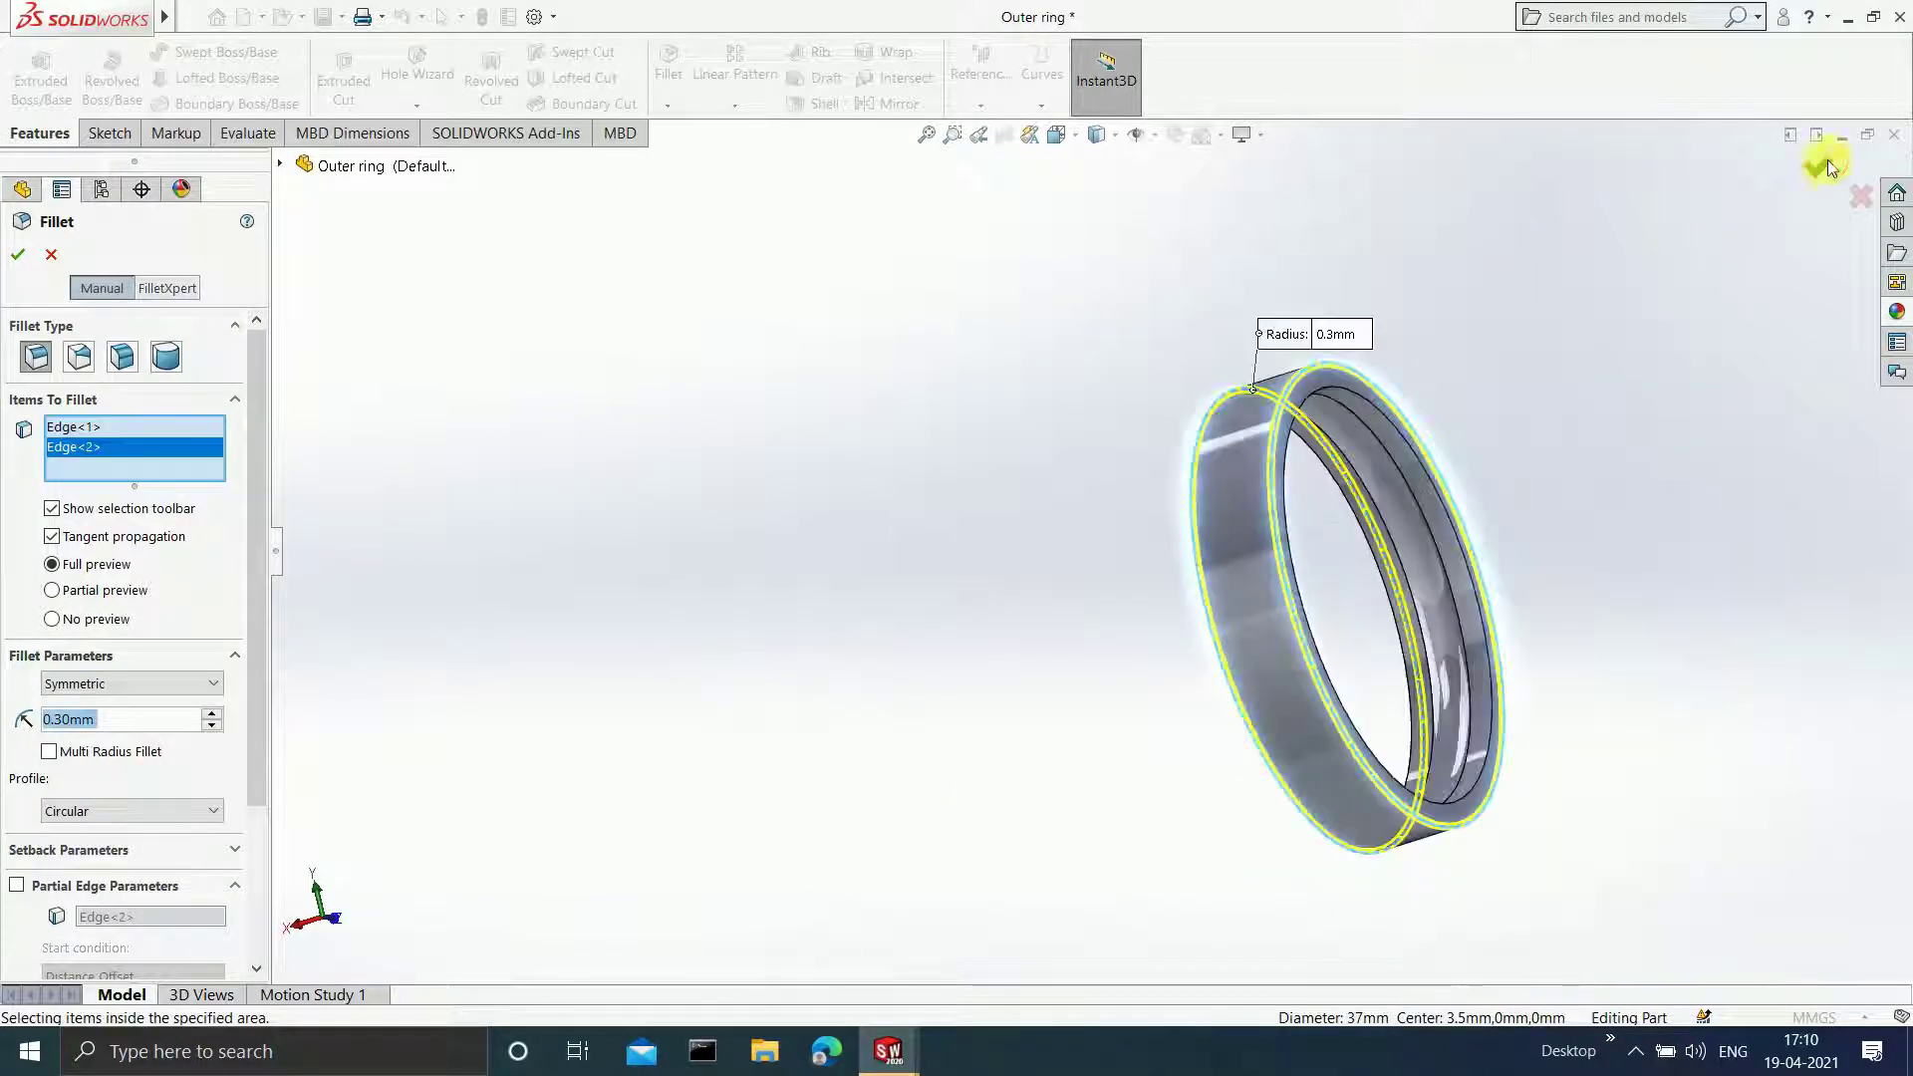
{"action": "left_click", "coordinate": [1822, 165]}
- Save and close the outer ring part, and rebuild the bearing assembly with the filleted ring
{"action": "scroll", "coordinate": [1532, 421], "scroll_direction": "down", "scroll_amount": 3}
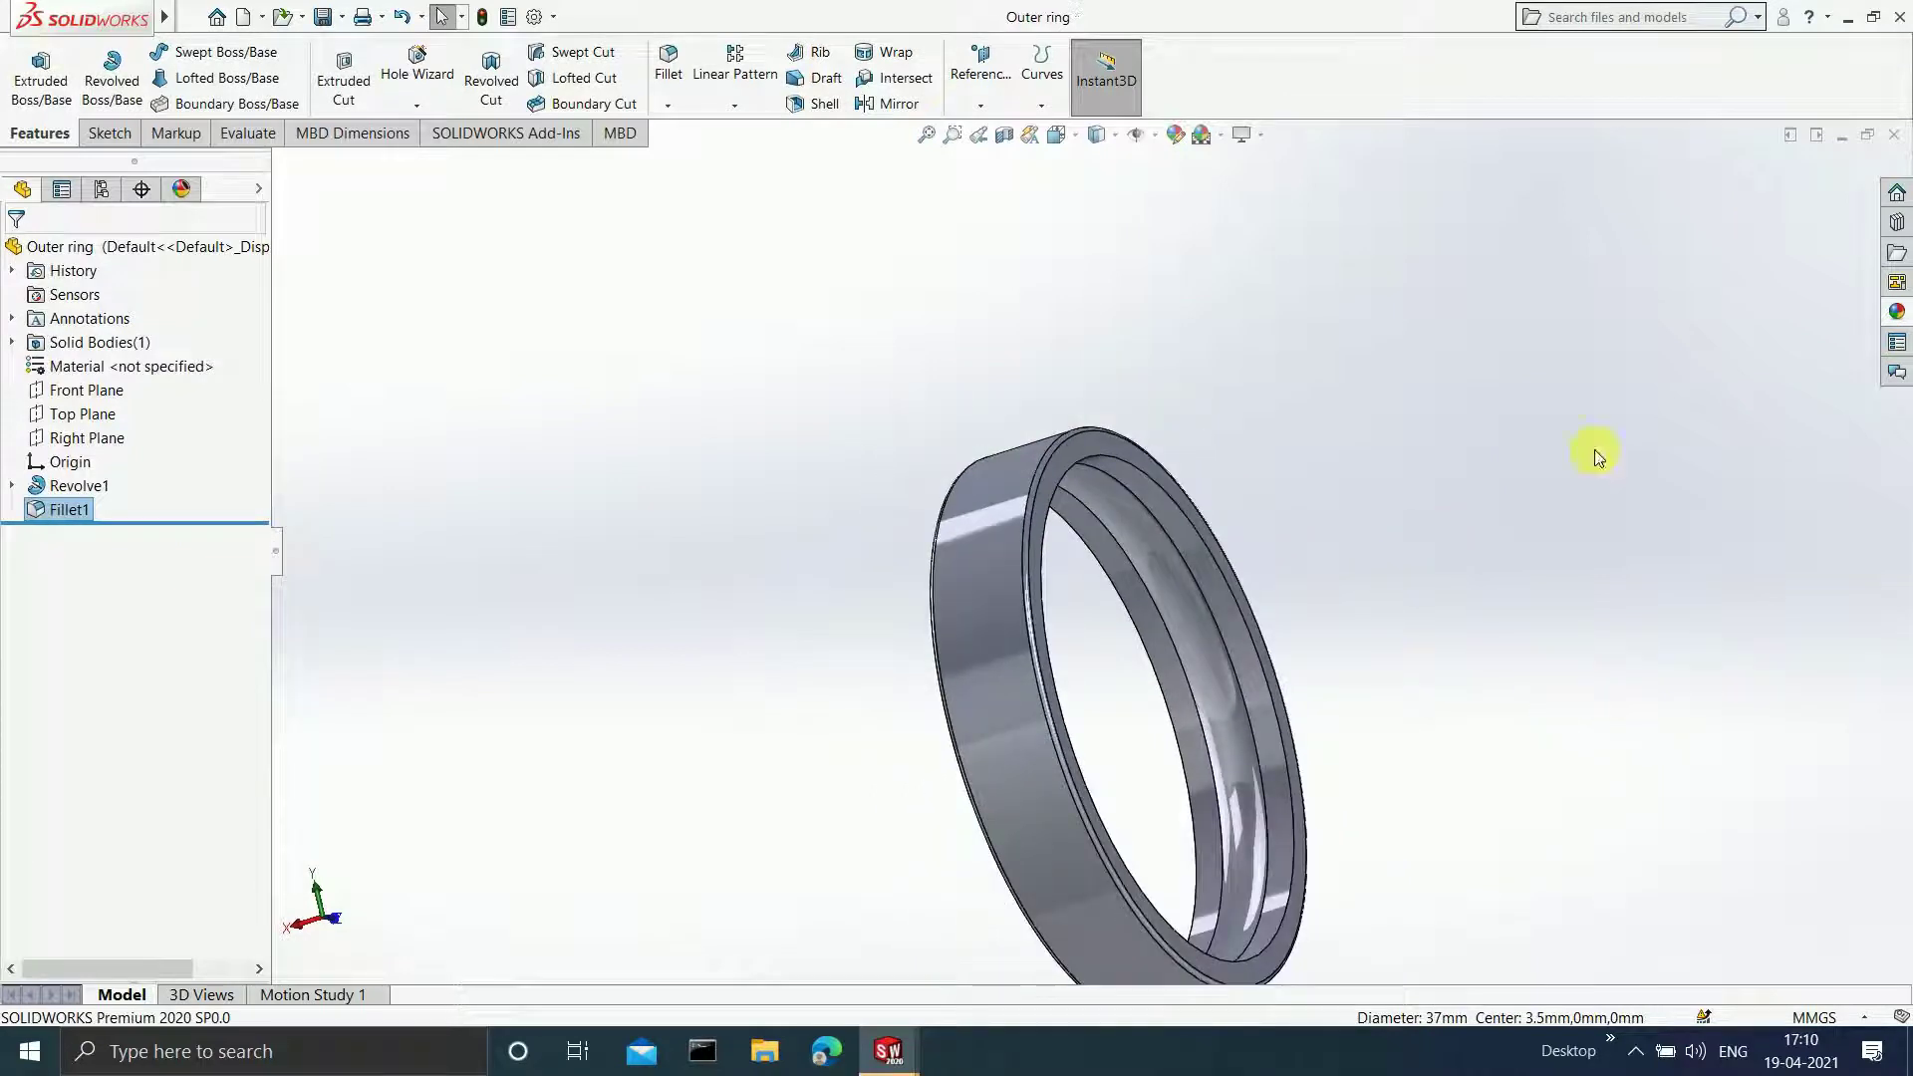
{"action": "left_click", "coordinate": [1896, 135]}
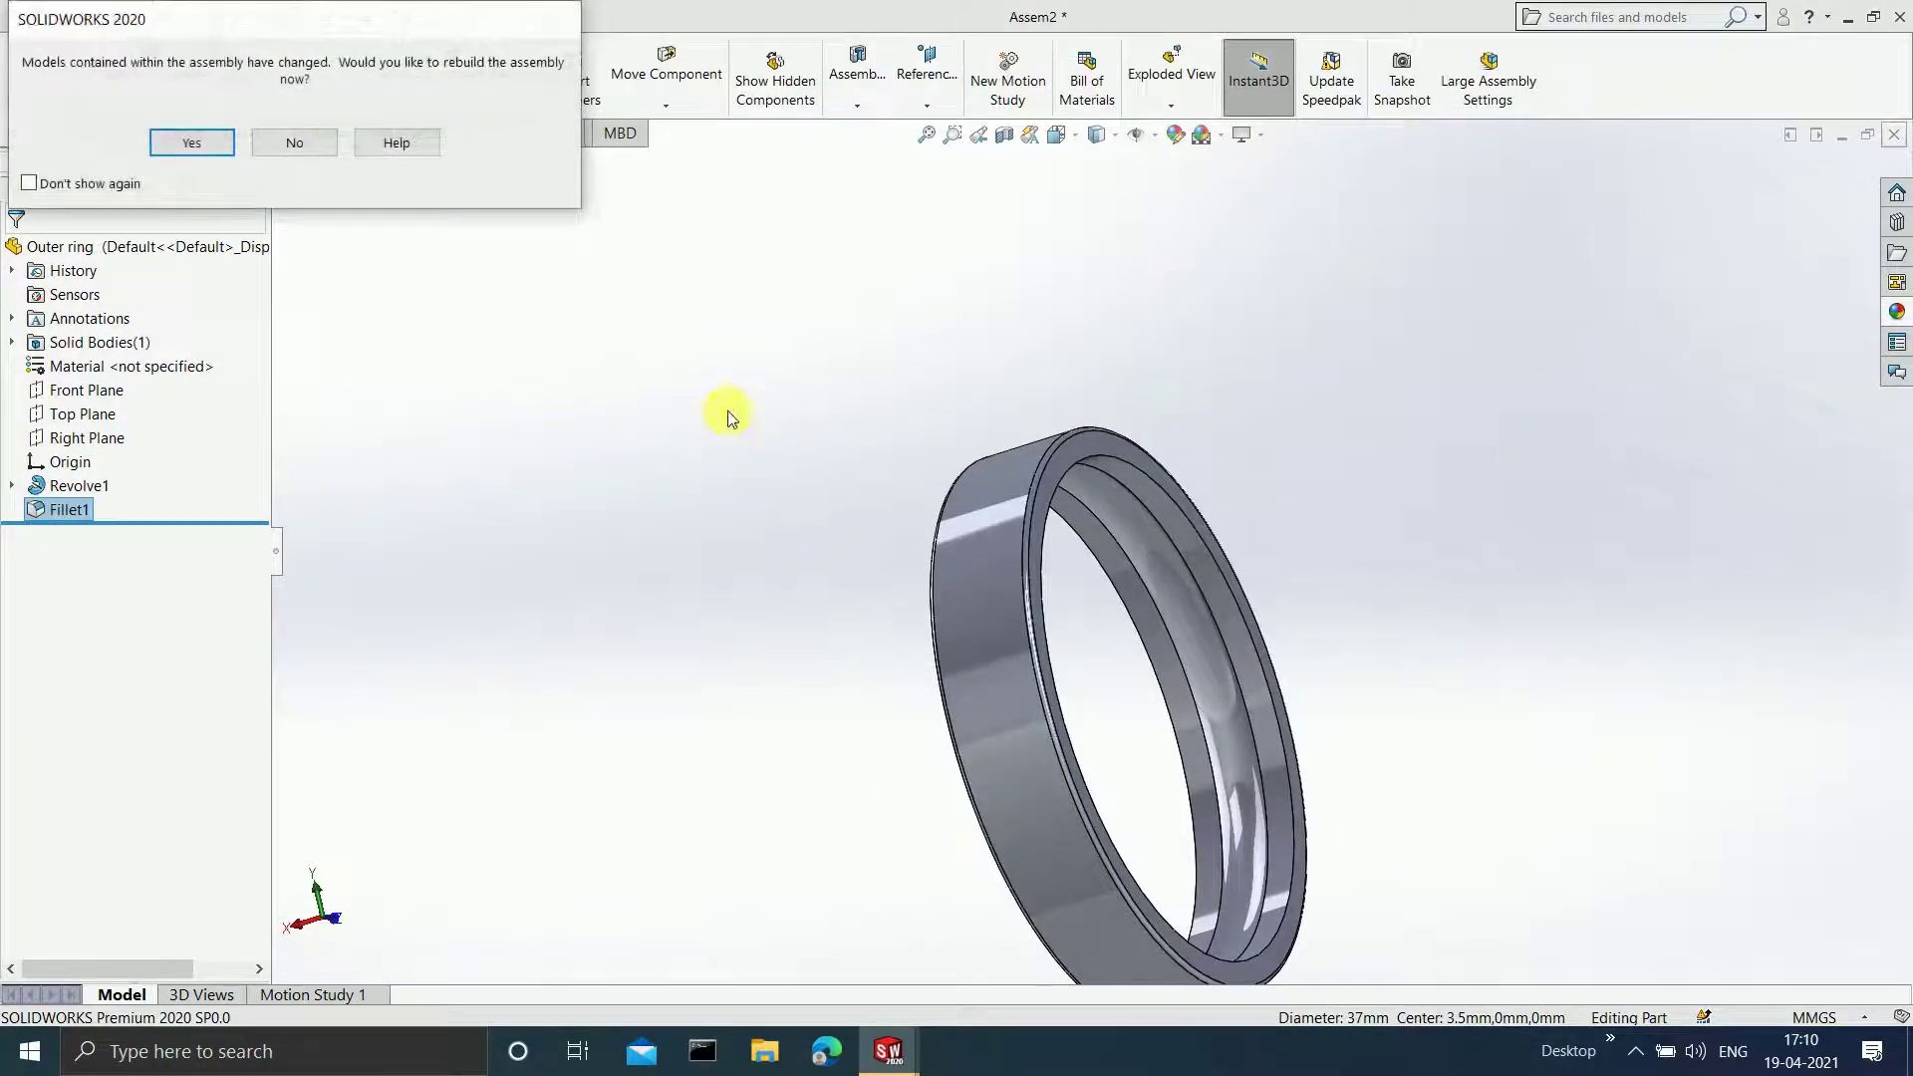
{"action": "left_click", "coordinate": [215, 143]}
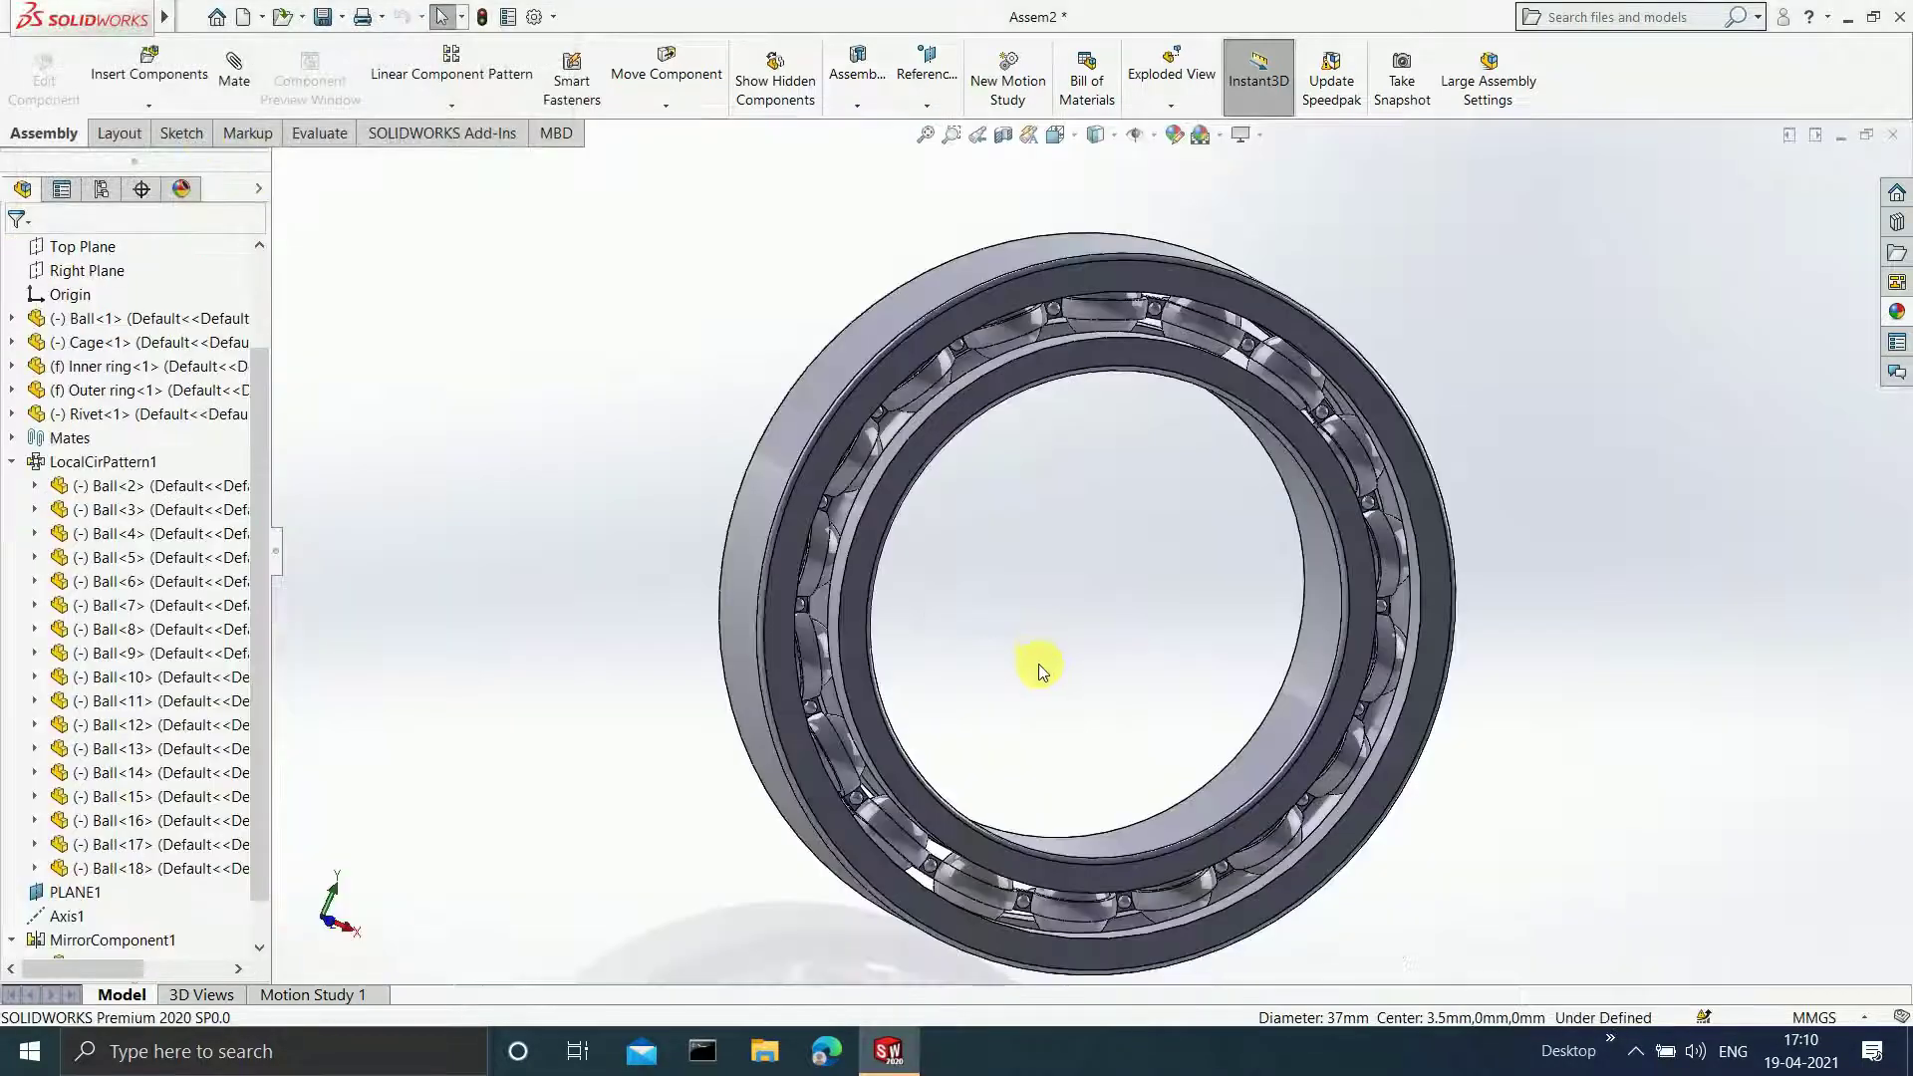
{"action": "middle_click_drag", "start_coordinate": [1478, 403], "coordinate": [1662, 588]}
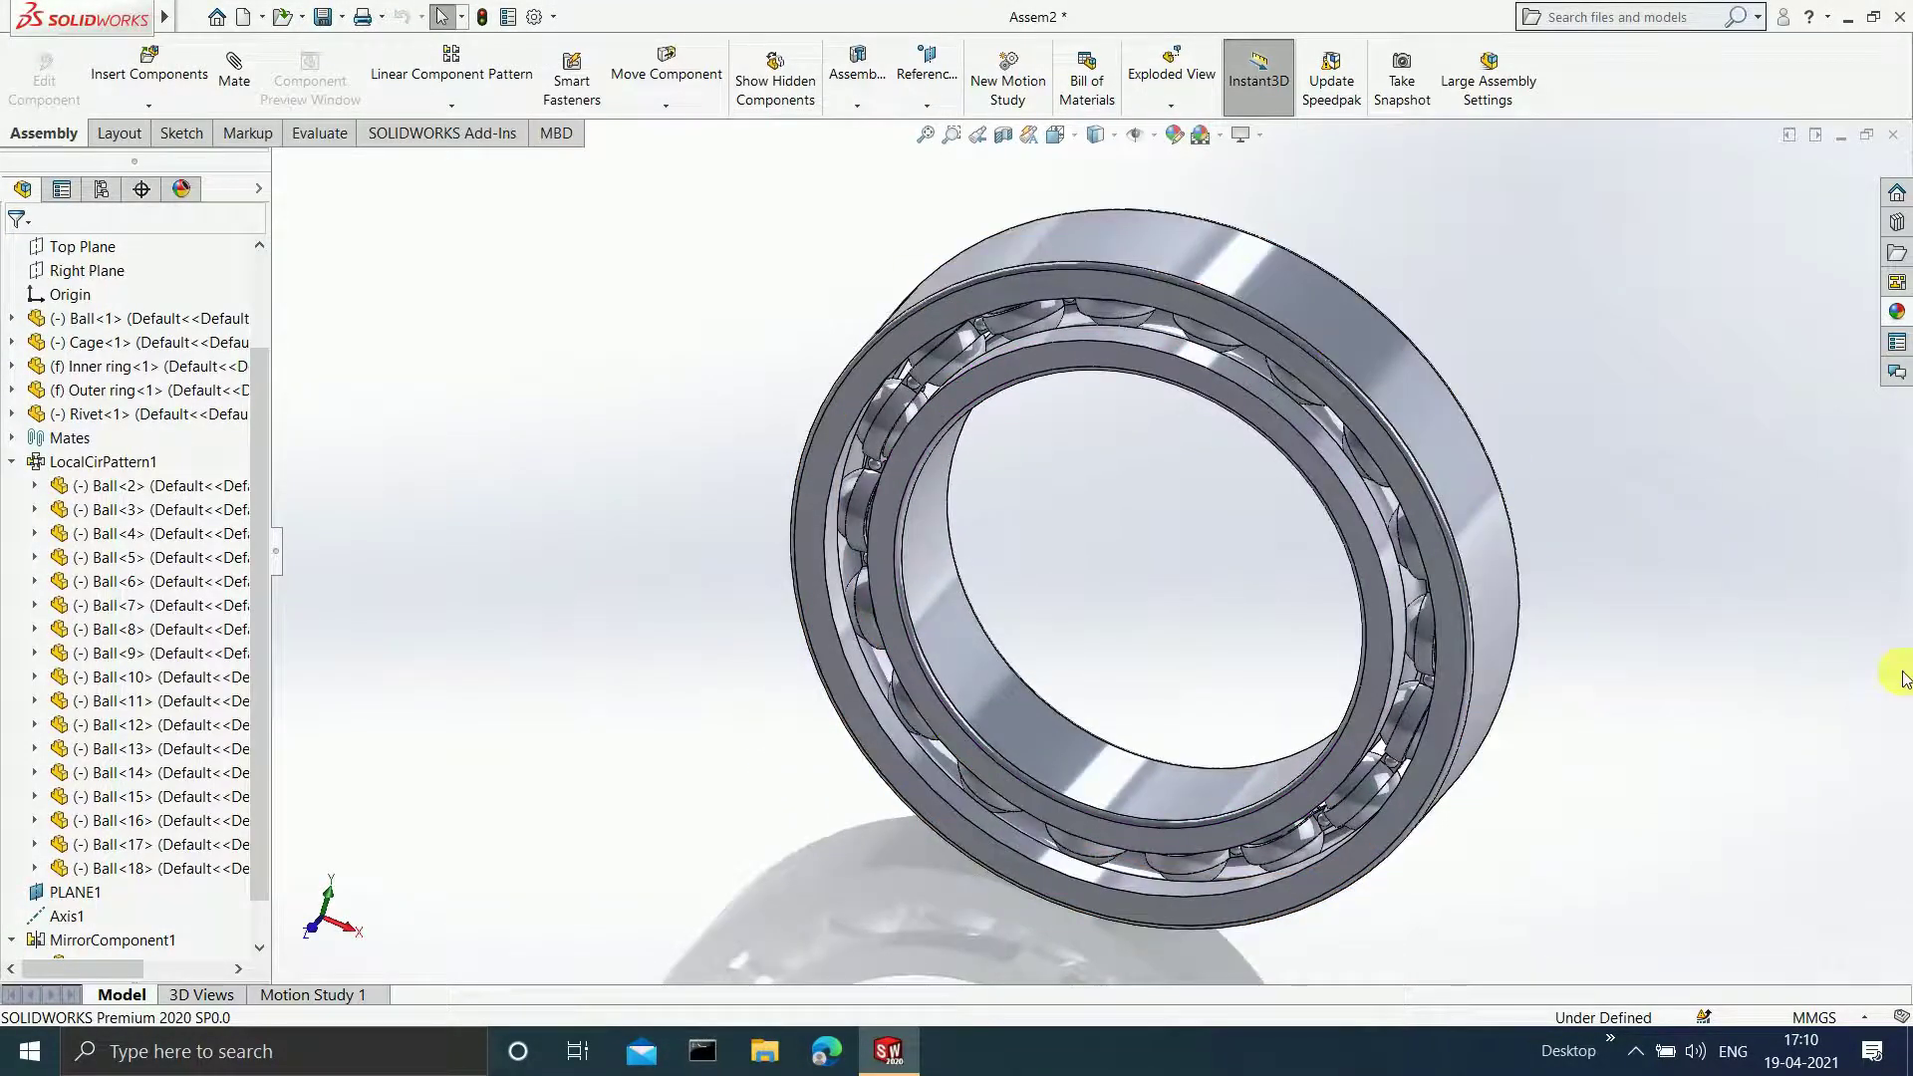
{"action": "scroll", "coordinate": [1266, 751], "scroll_direction": "down", "scroll_amount": 3}
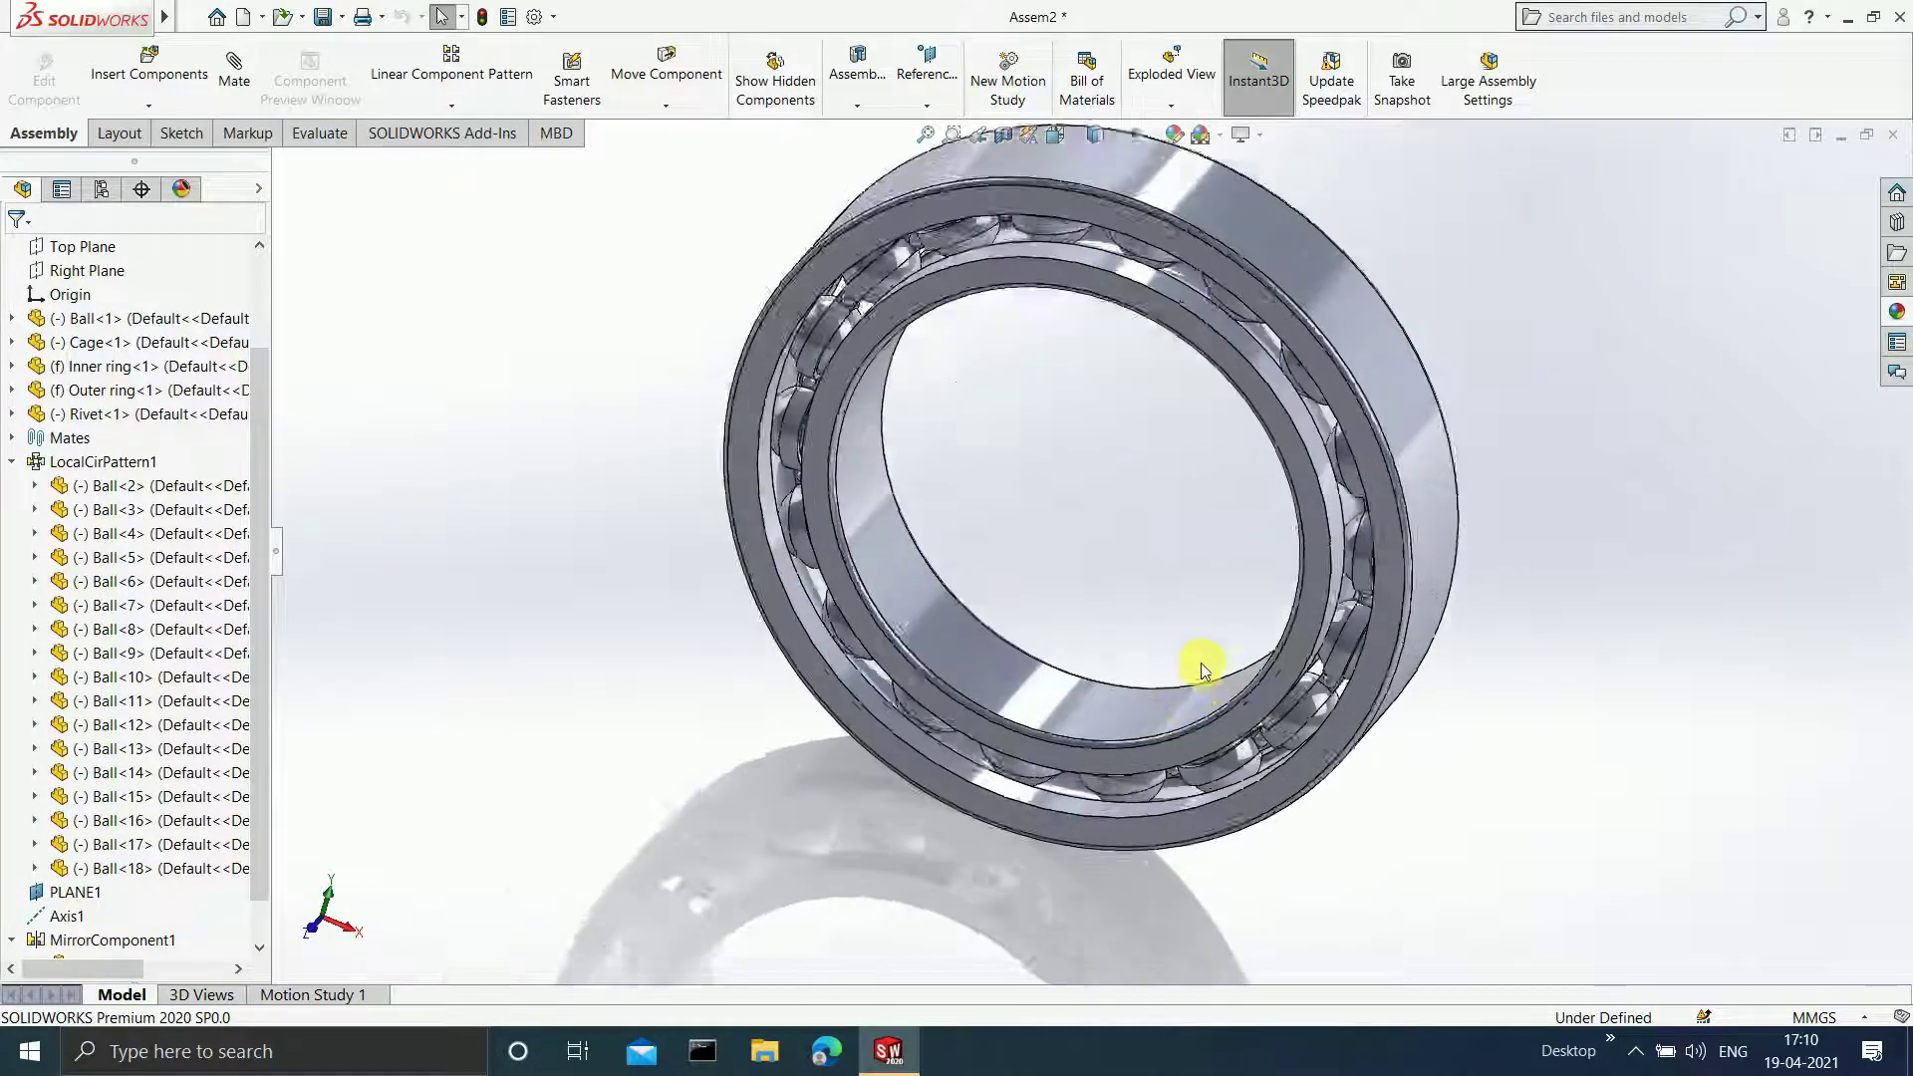
{"action": "scroll", "coordinate": [1031, 464], "scroll_direction": "up", "scroll_amount": 5}
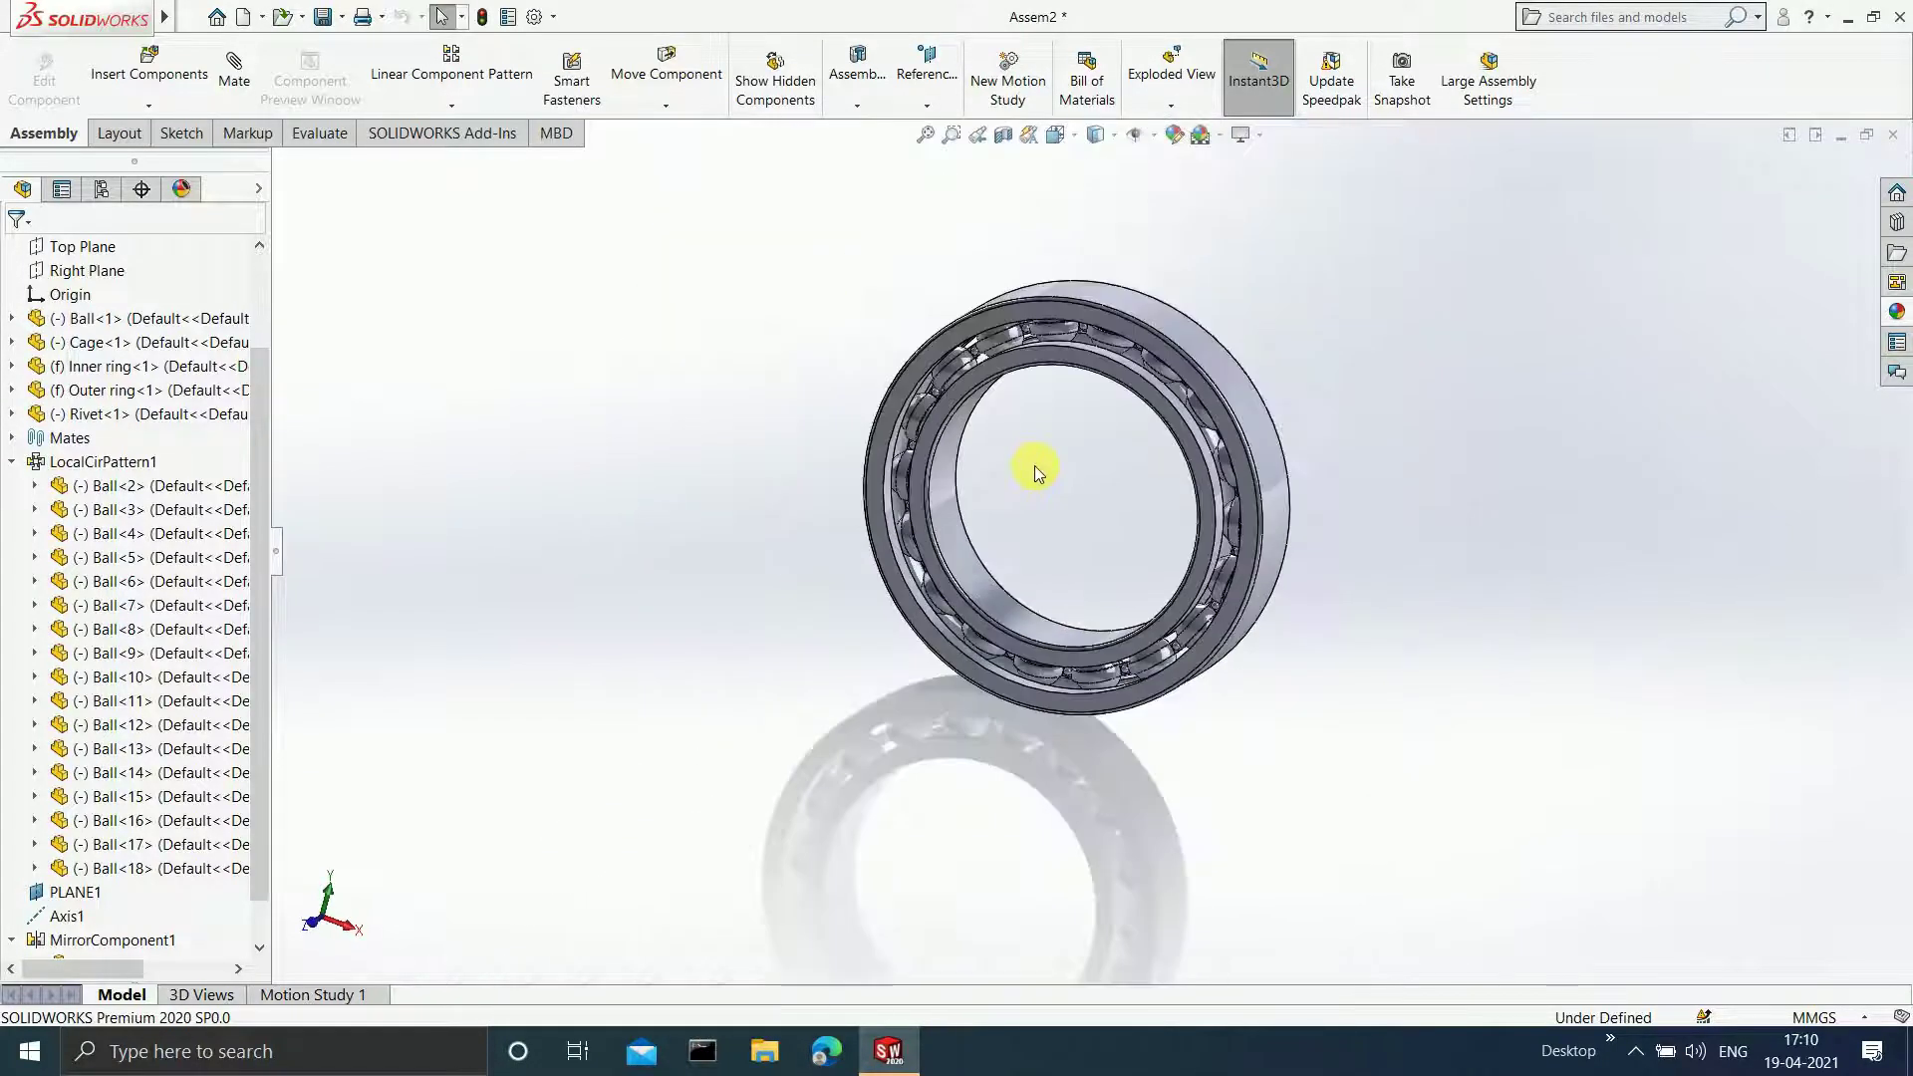
{"action": "scroll", "coordinate": [1055, 472], "scroll_direction": "down", "scroll_amount": 1}
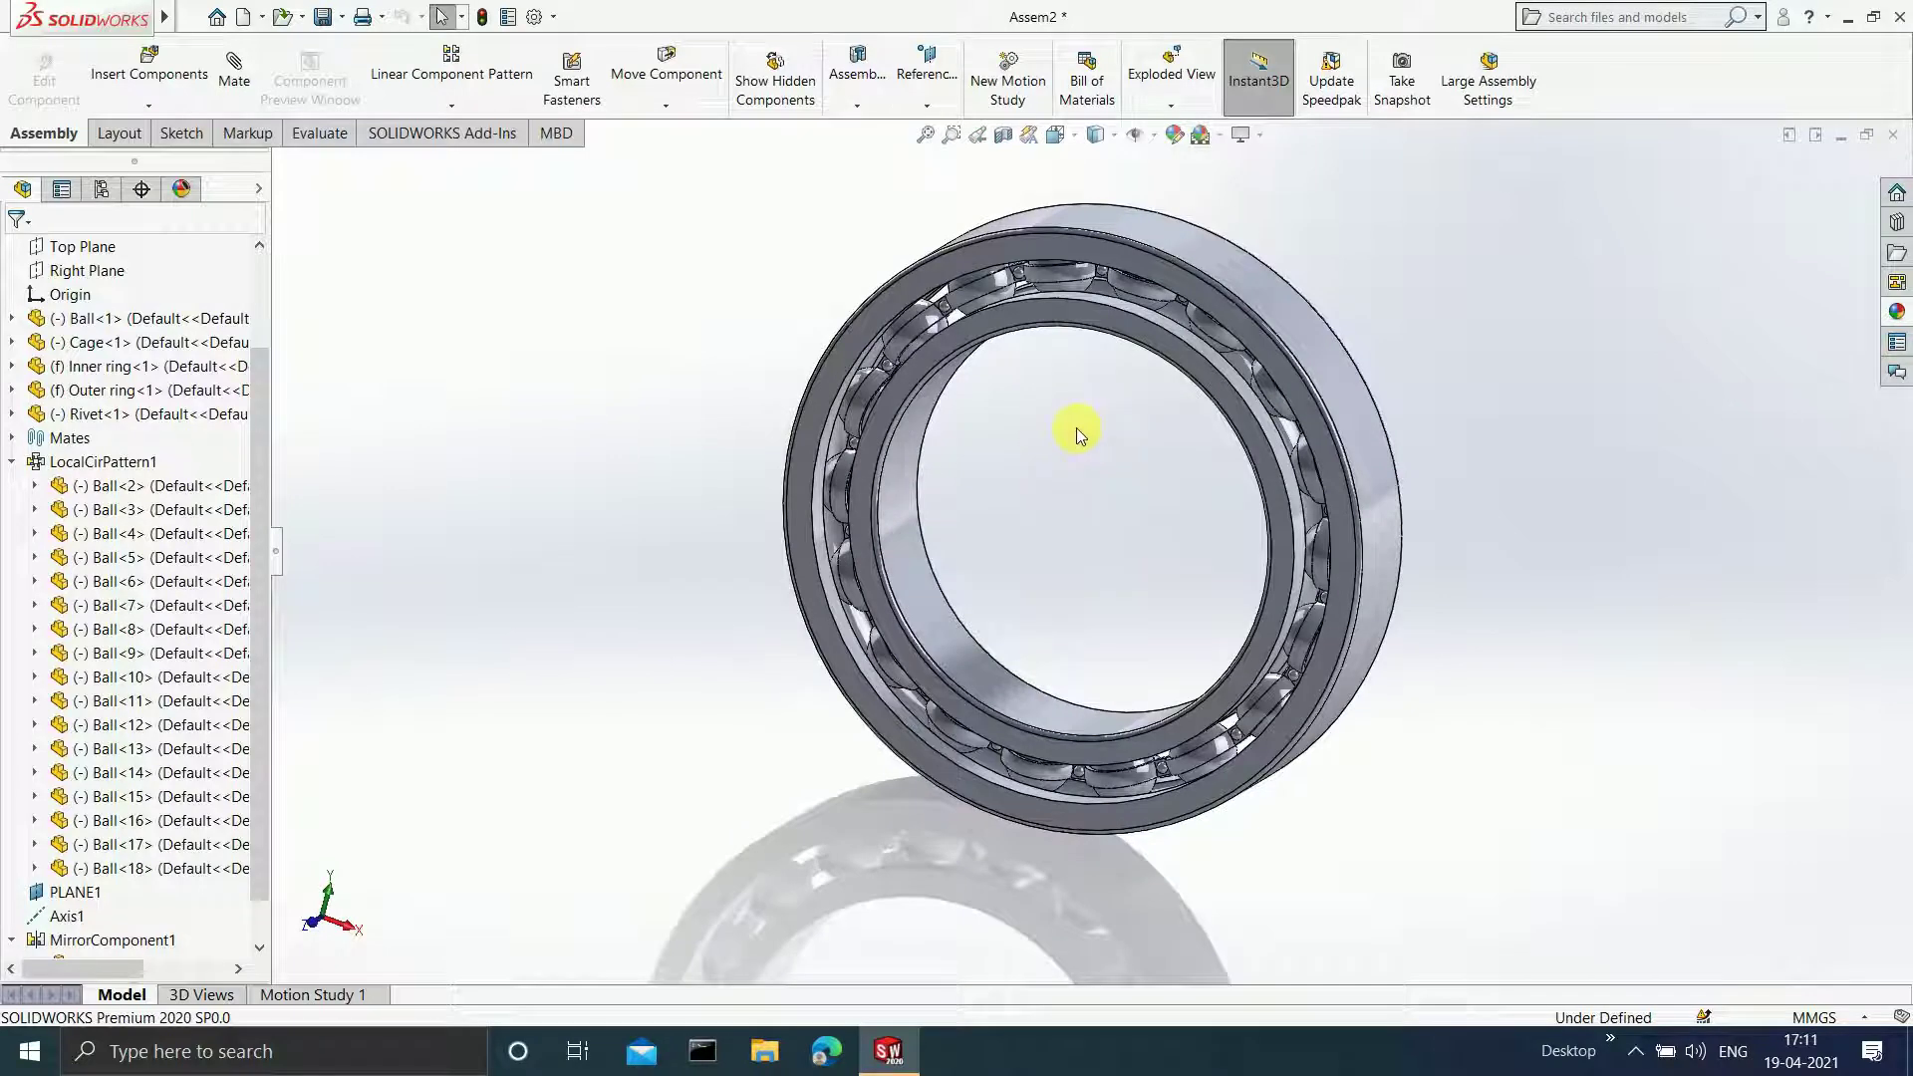
{"action": "scroll", "coordinate": [1146, 438], "scroll_direction": "down", "scroll_amount": 1}
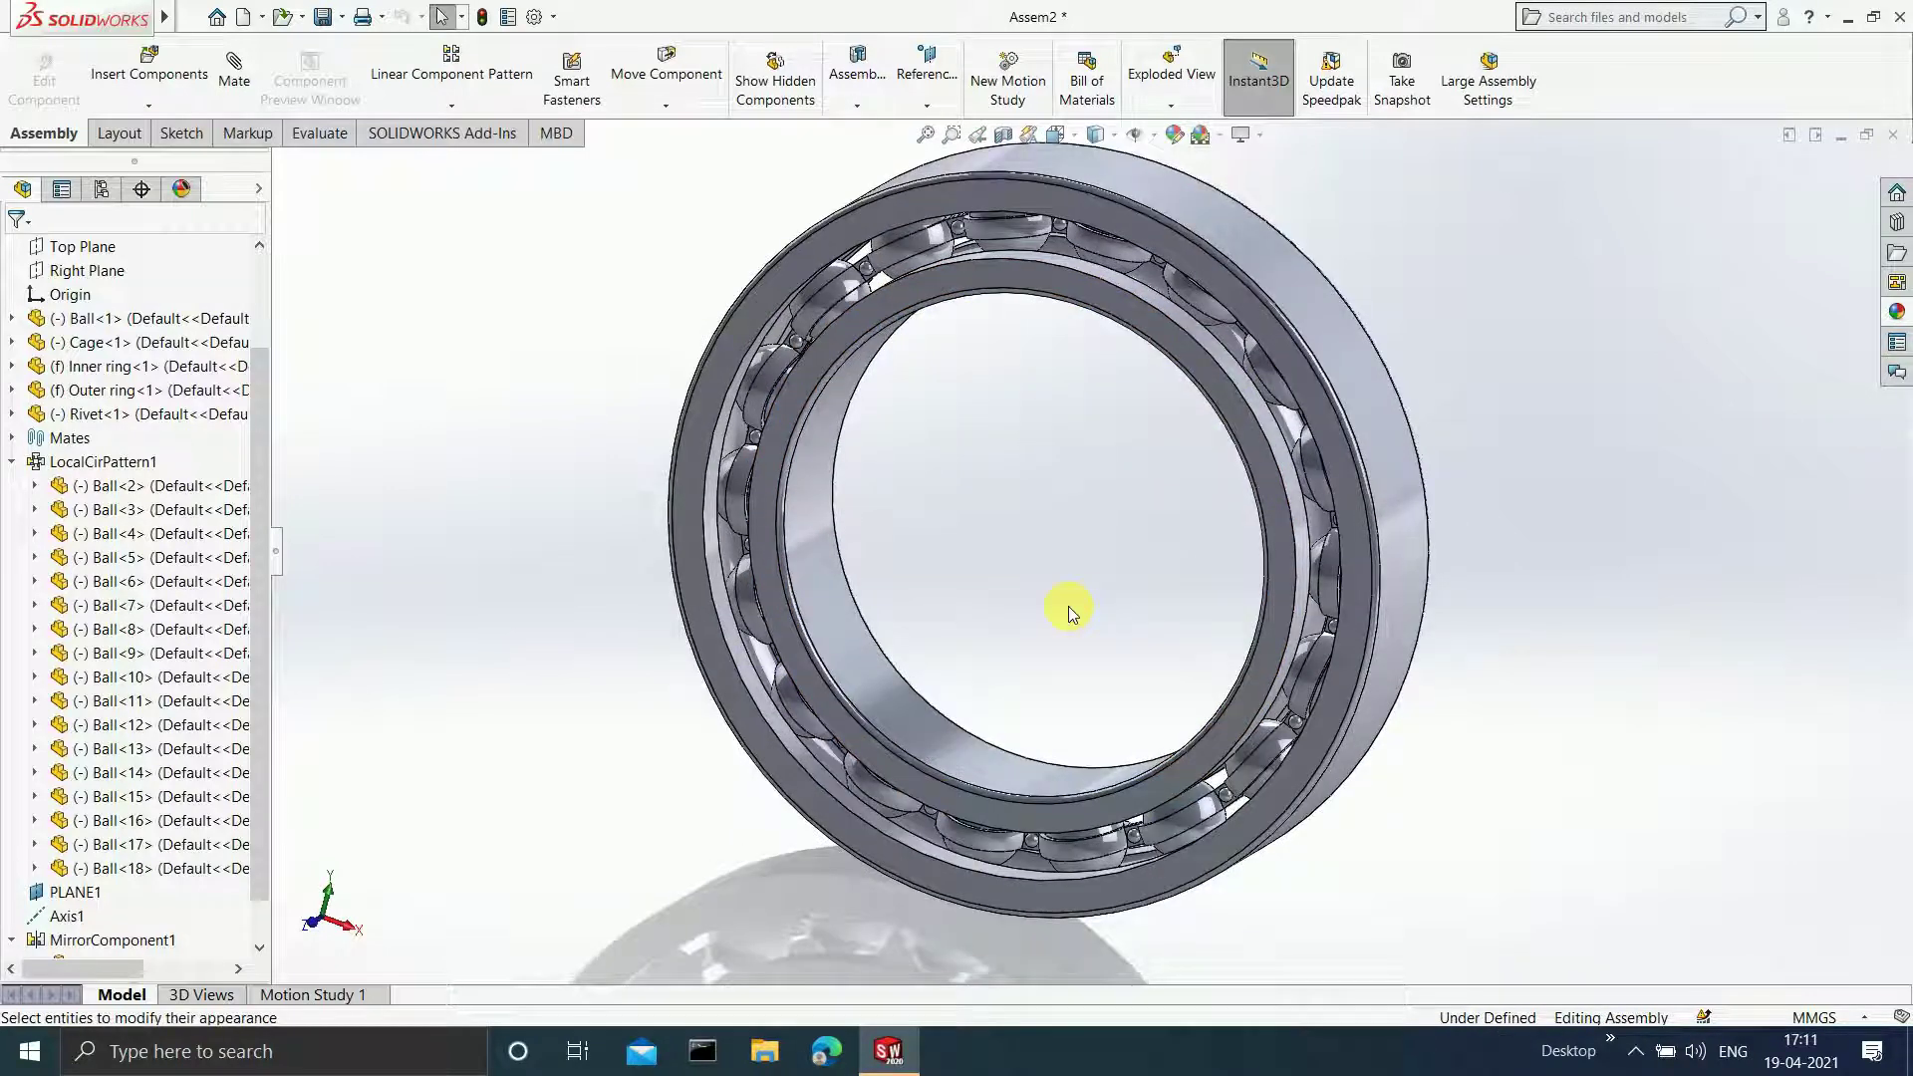
{"action": "left_click", "coordinate": [839, 307]}
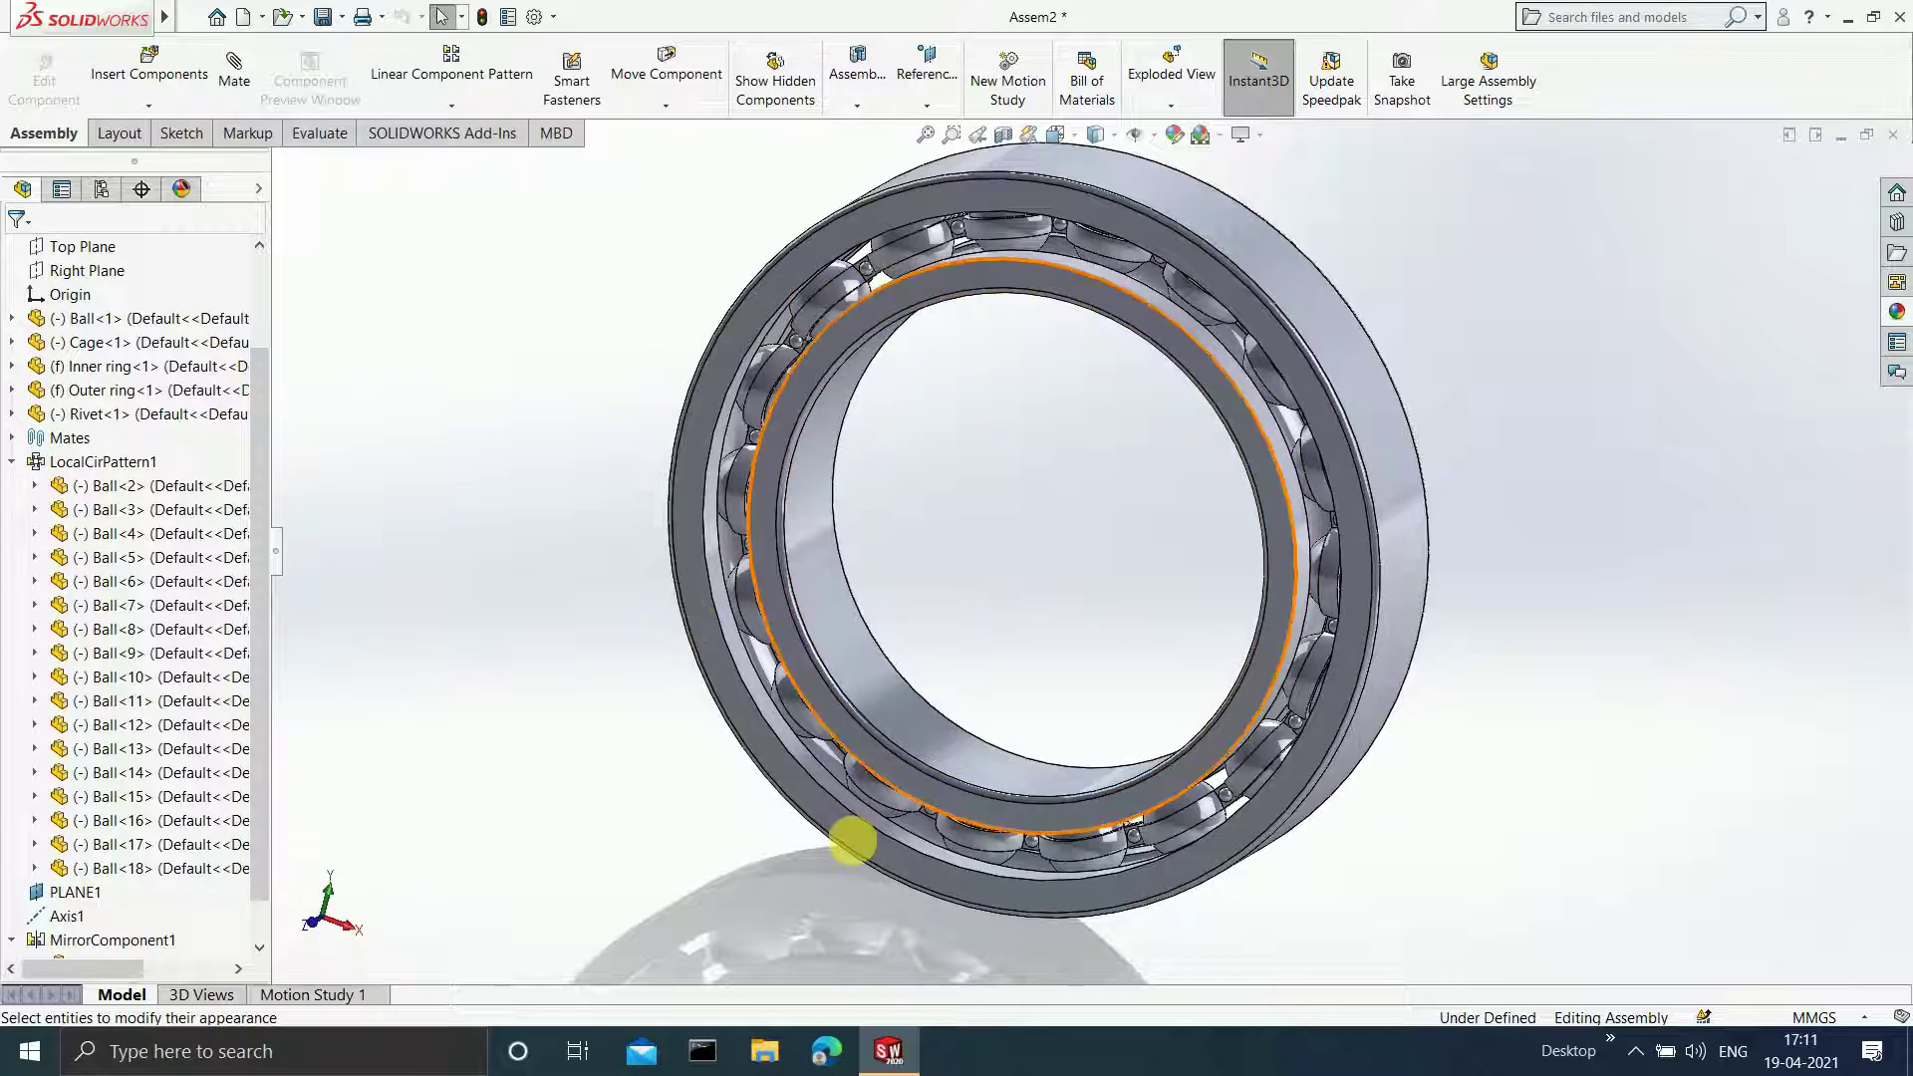
- Open the Ball part file from the Downloads folder
{"action": "mouse_move", "coordinate": [105, 16]}
{"action": "left_click", "coordinate": [194, 18]}
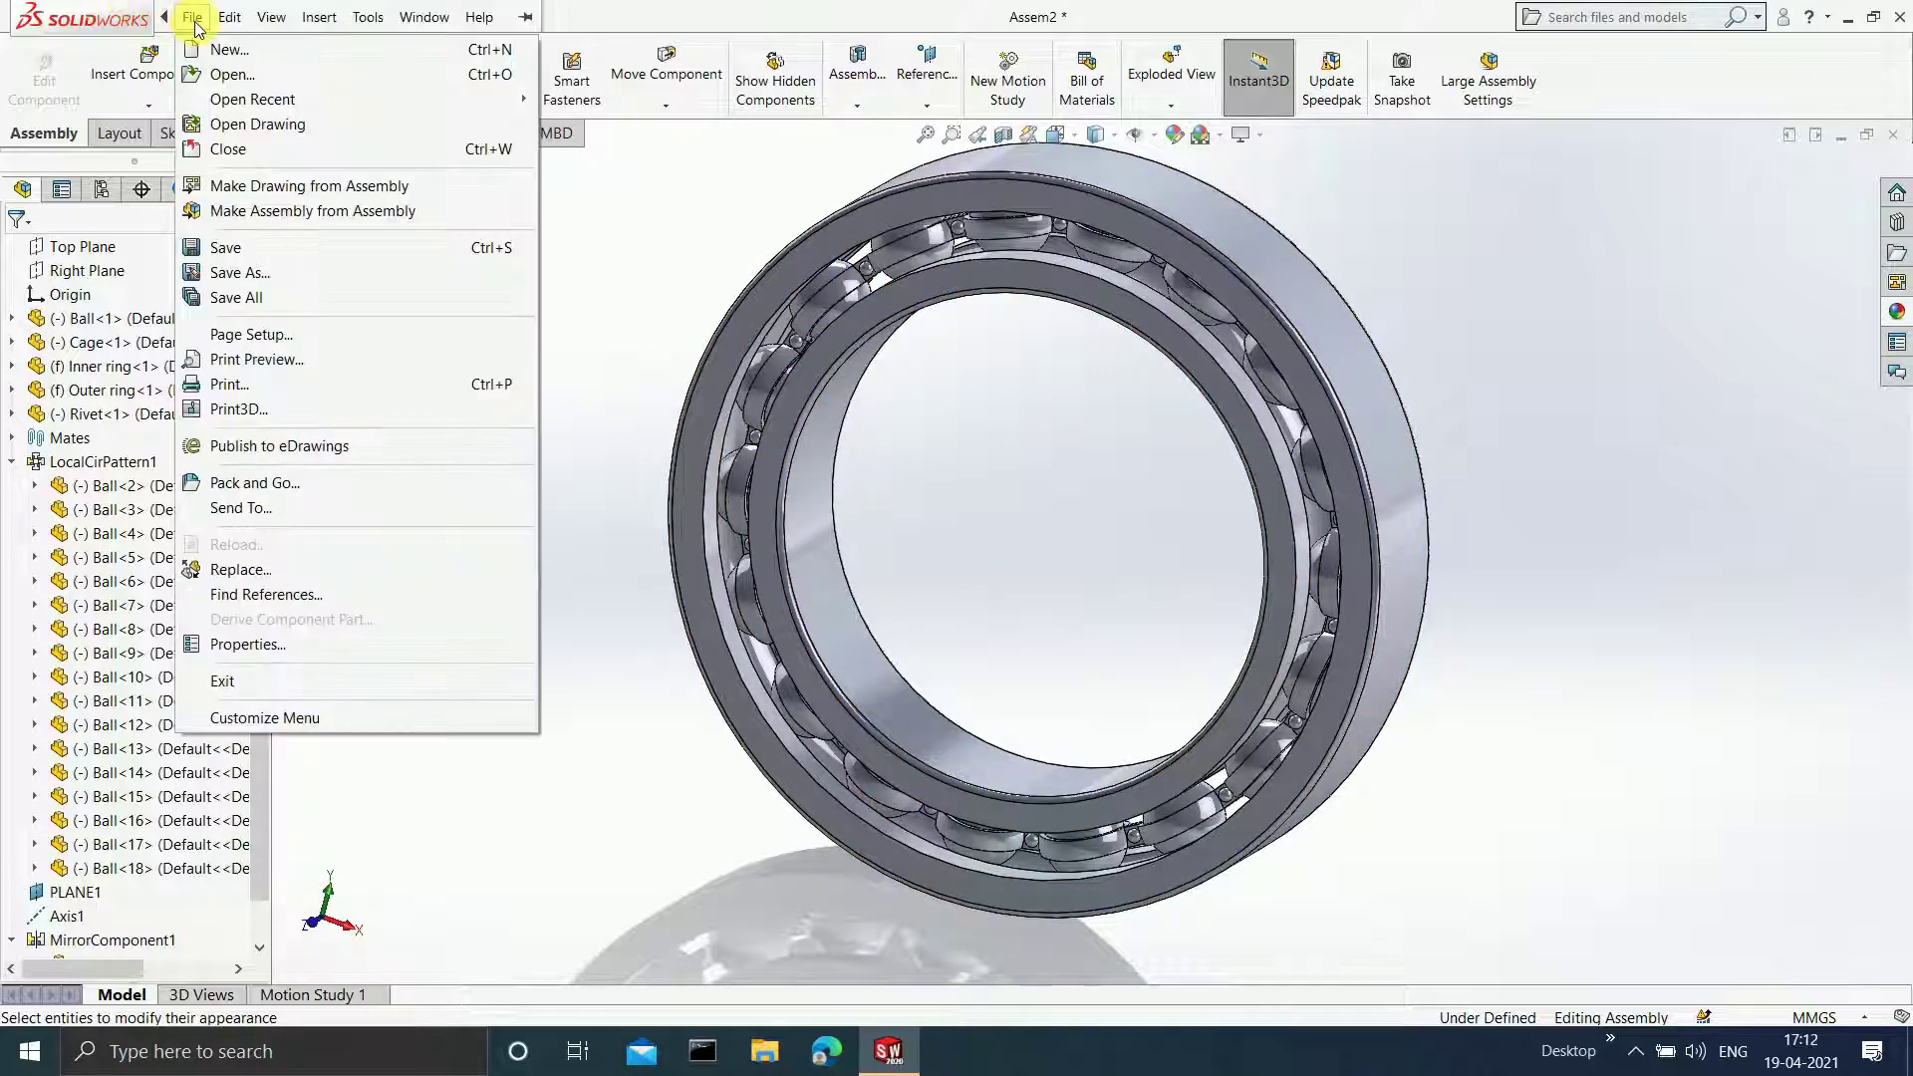
{"action": "left_click", "coordinate": [211, 74]}
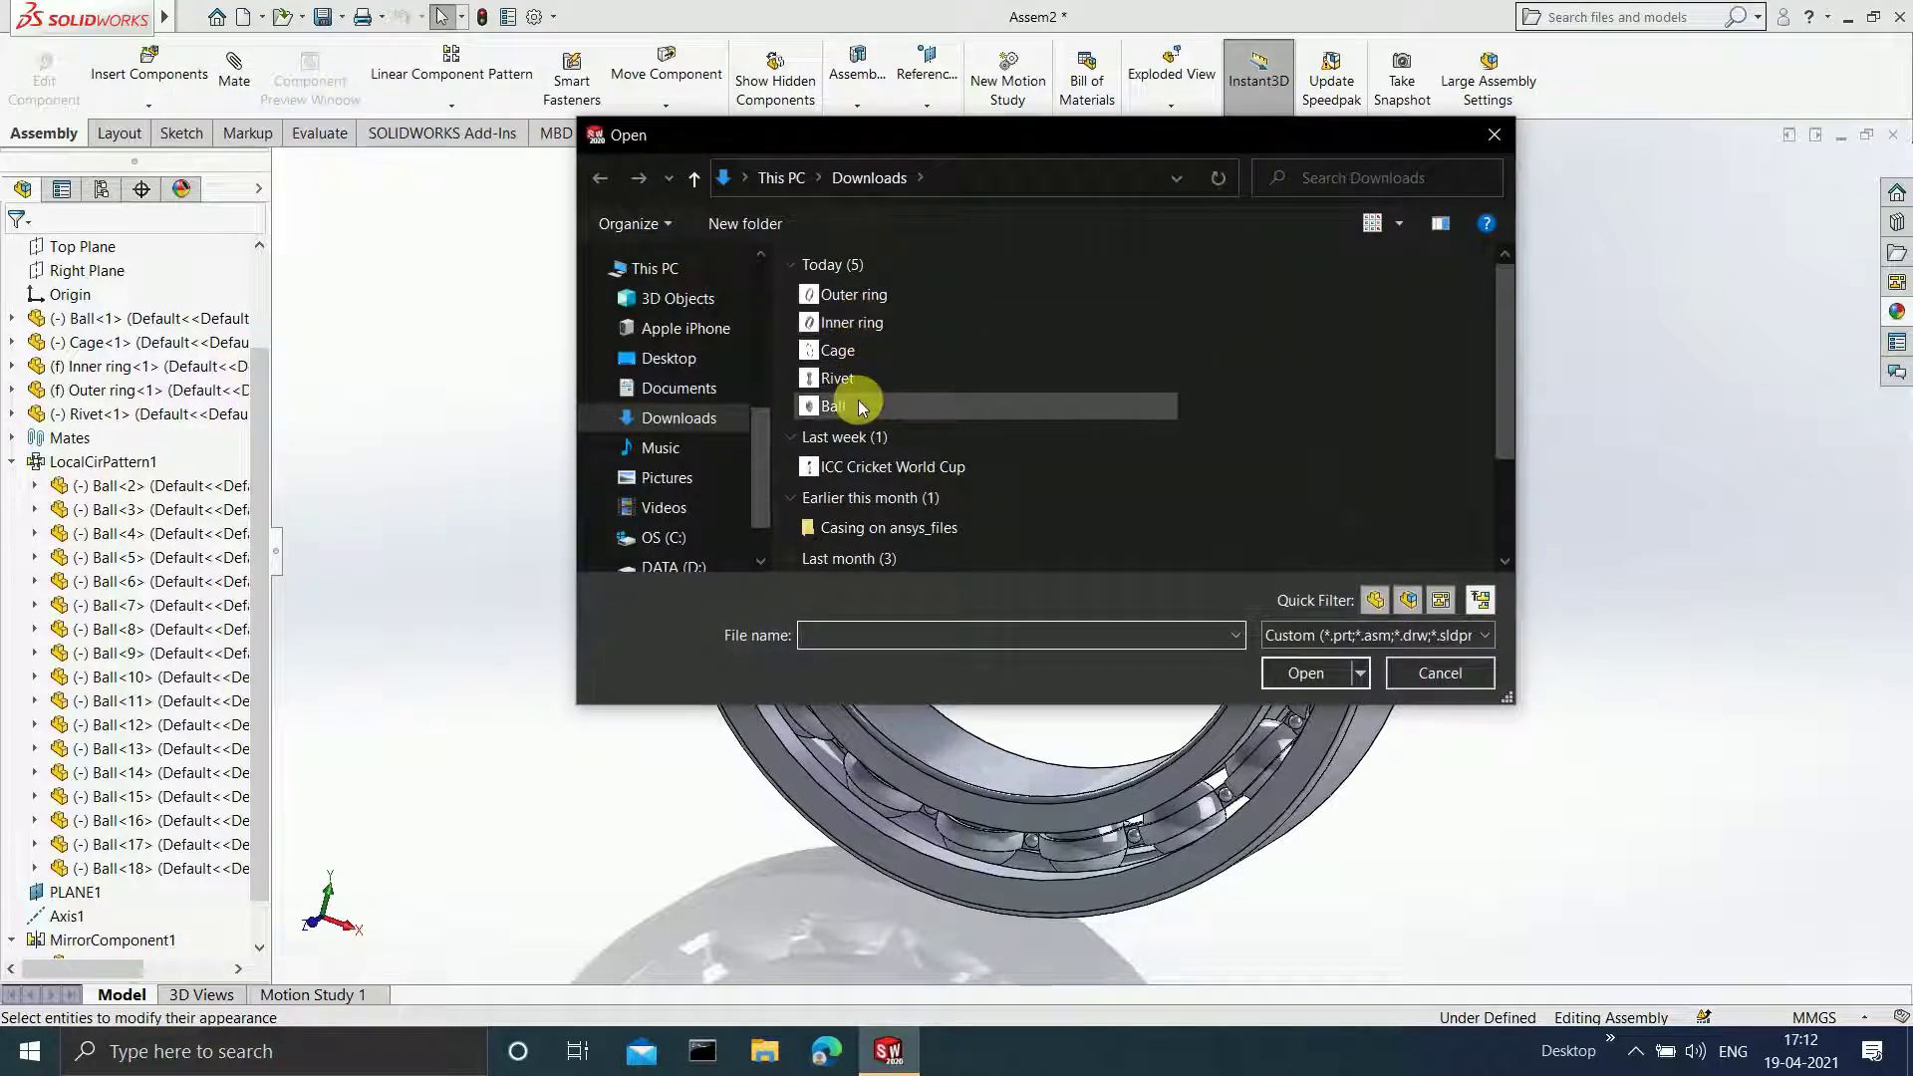
{"action": "left_click", "coordinate": [876, 405]}
{"action": "left_click", "coordinate": [1306, 673]}
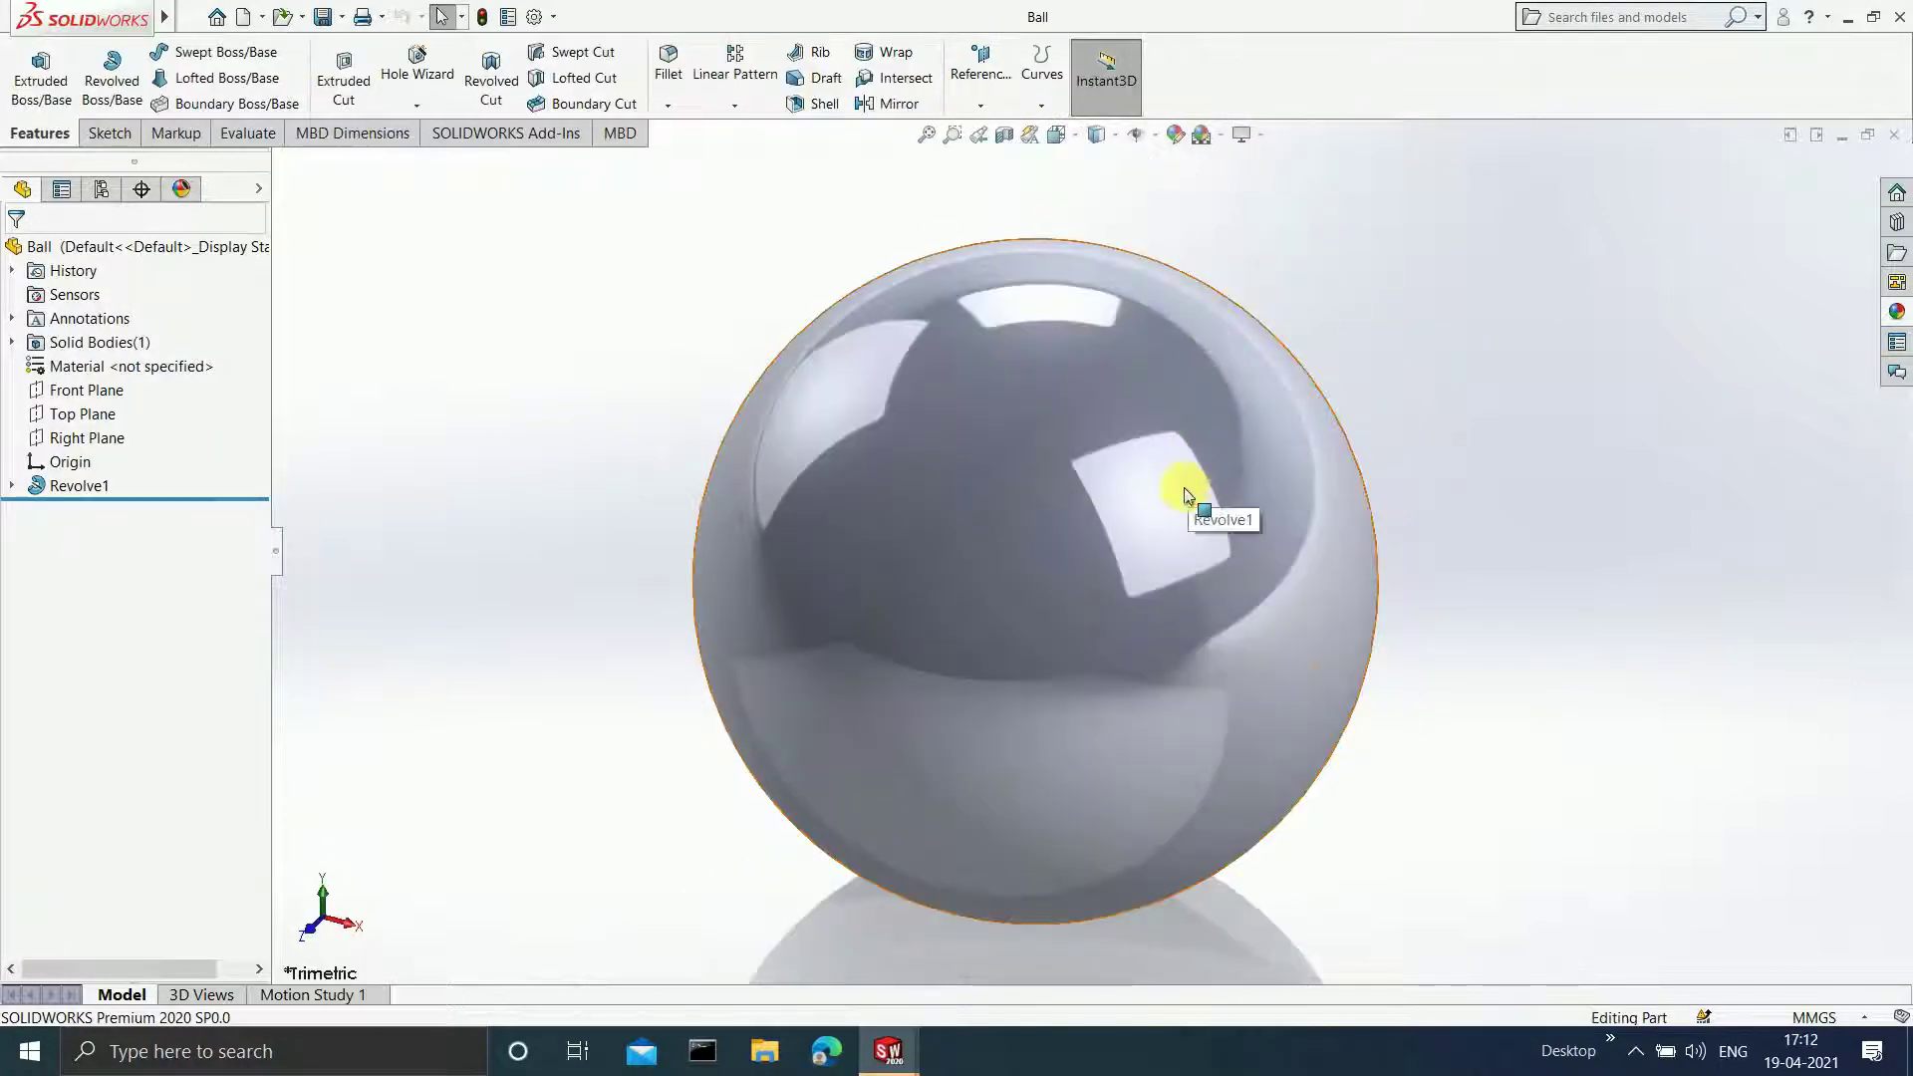
- Apply the polished brass appearance to the ball's spherical face
{"action": "left_click", "coordinate": [1185, 489]}
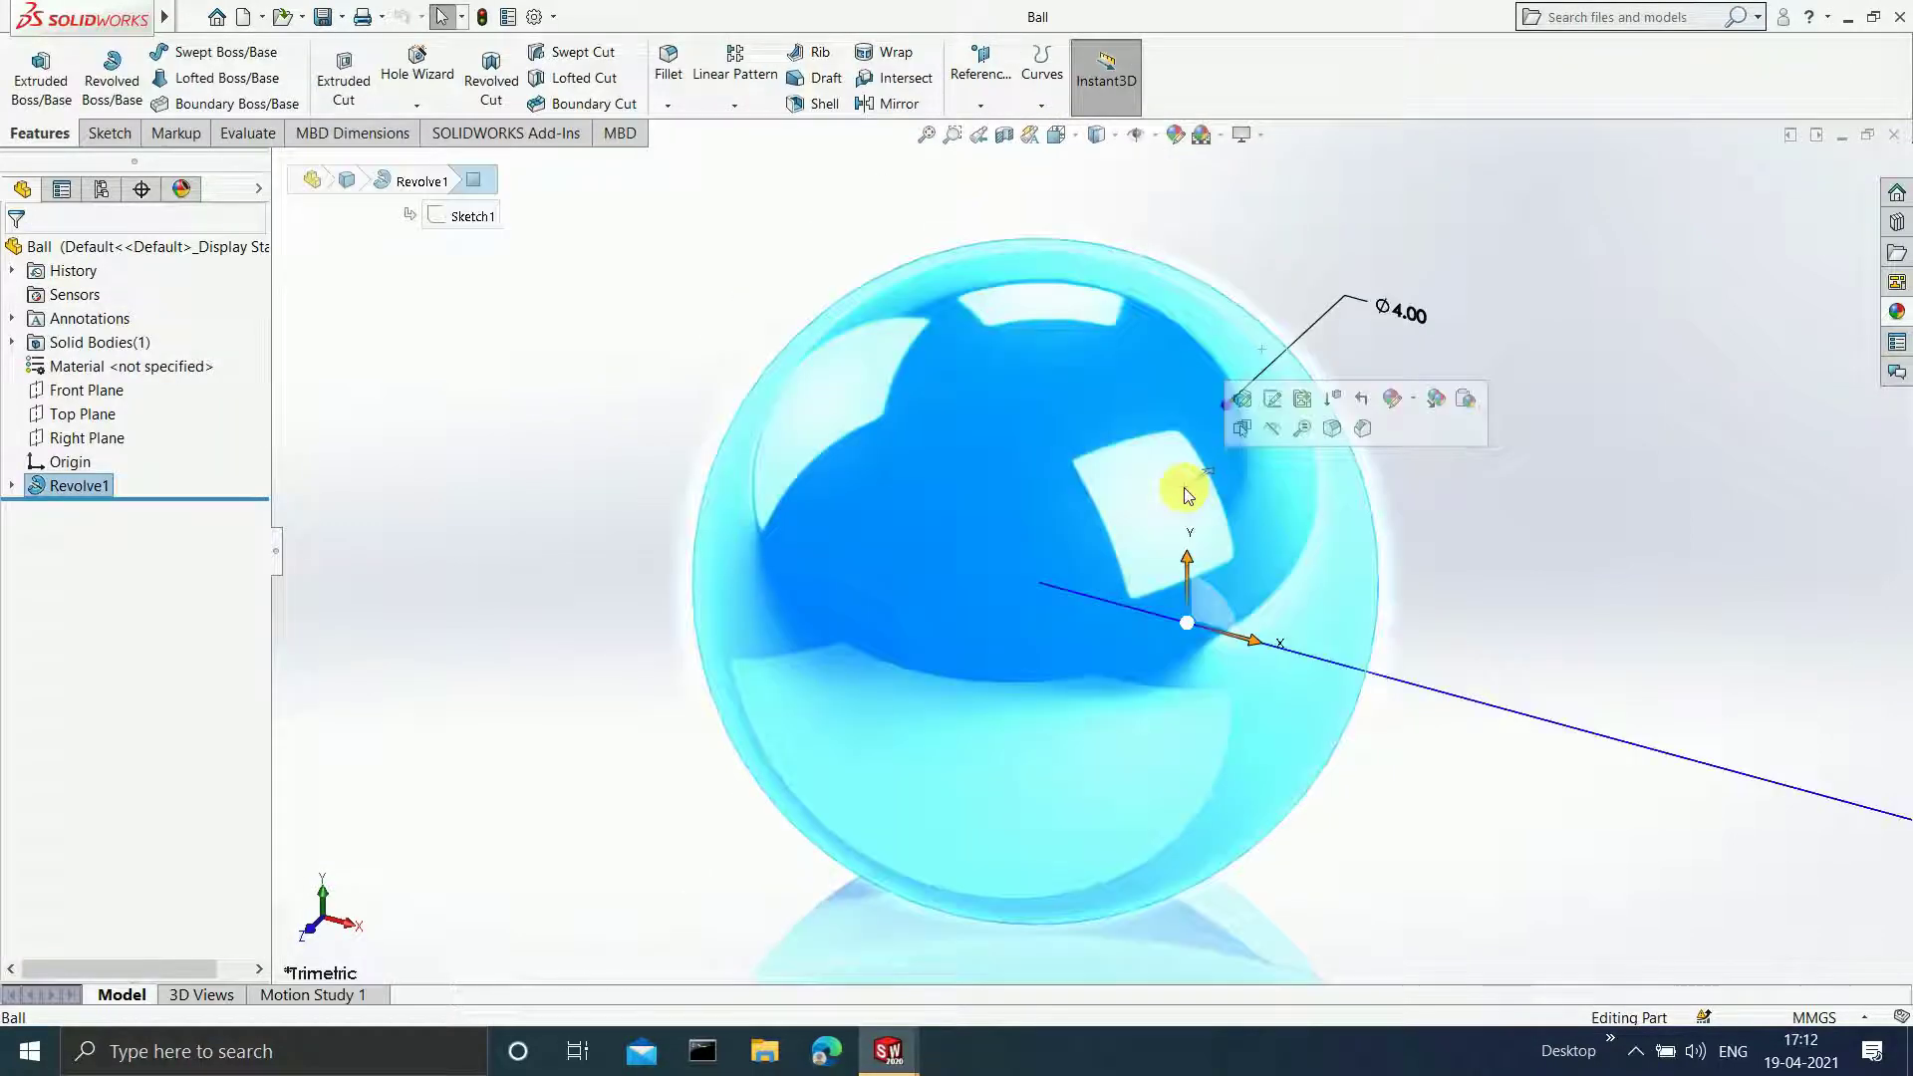
{"action": "left_click", "coordinate": [1176, 135]}
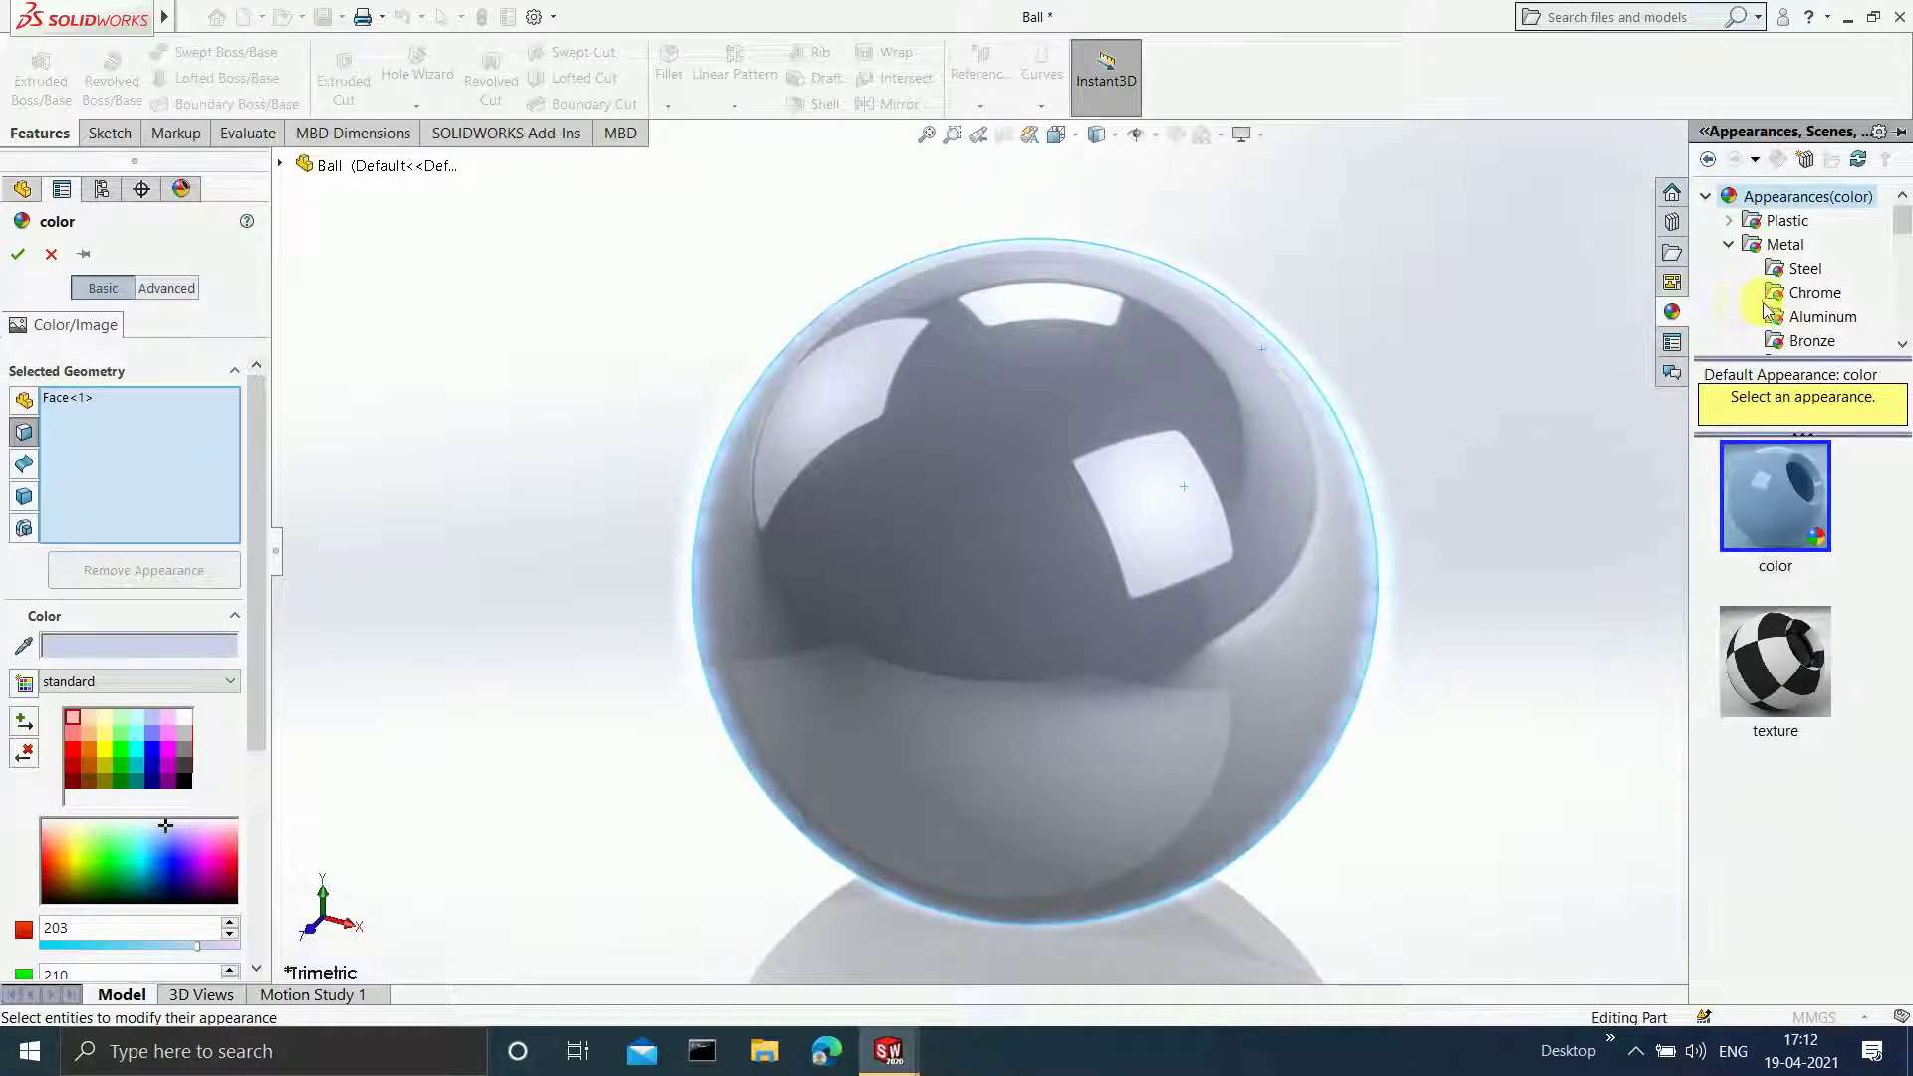
{"action": "scroll", "coordinate": [1795, 322], "scroll_direction": "down", "scroll_amount": 1}
{"action": "left_click", "coordinate": [1807, 293]}
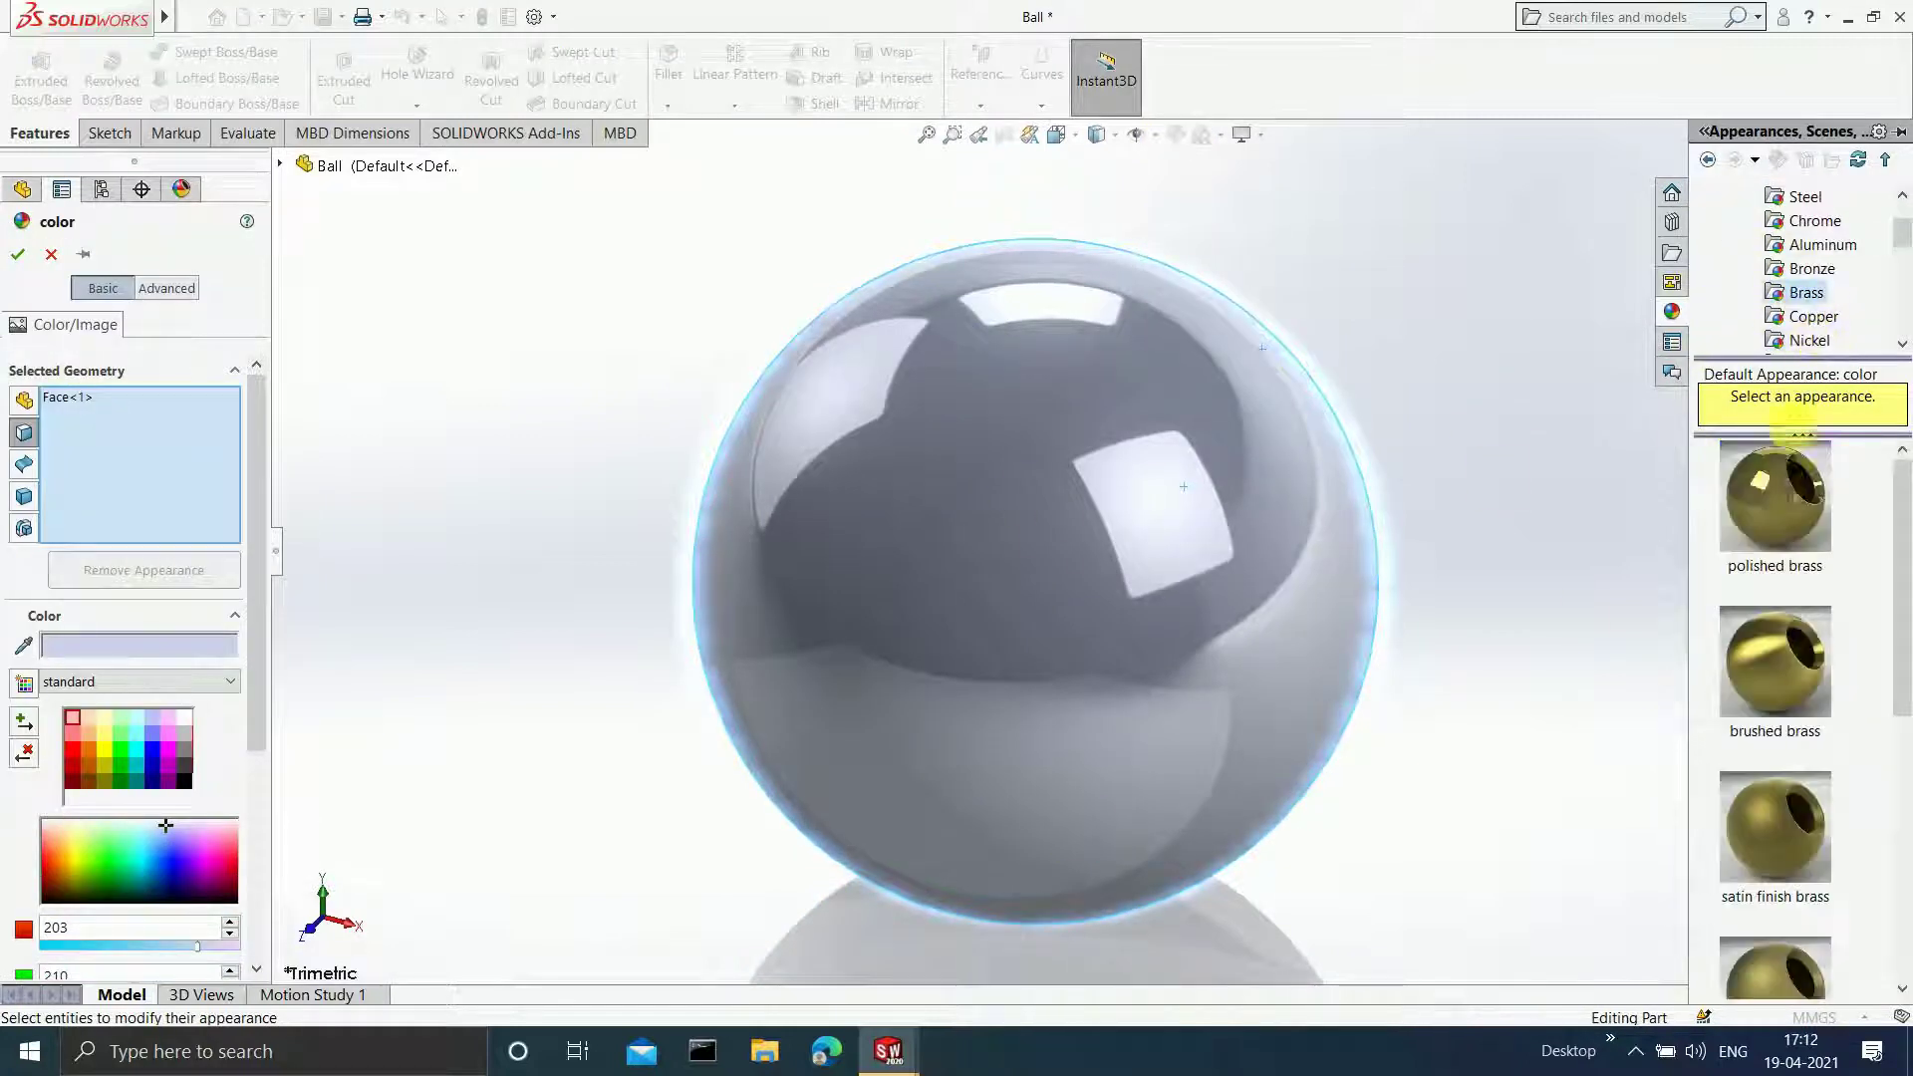
{"action": "left_click", "coordinate": [1775, 495]}
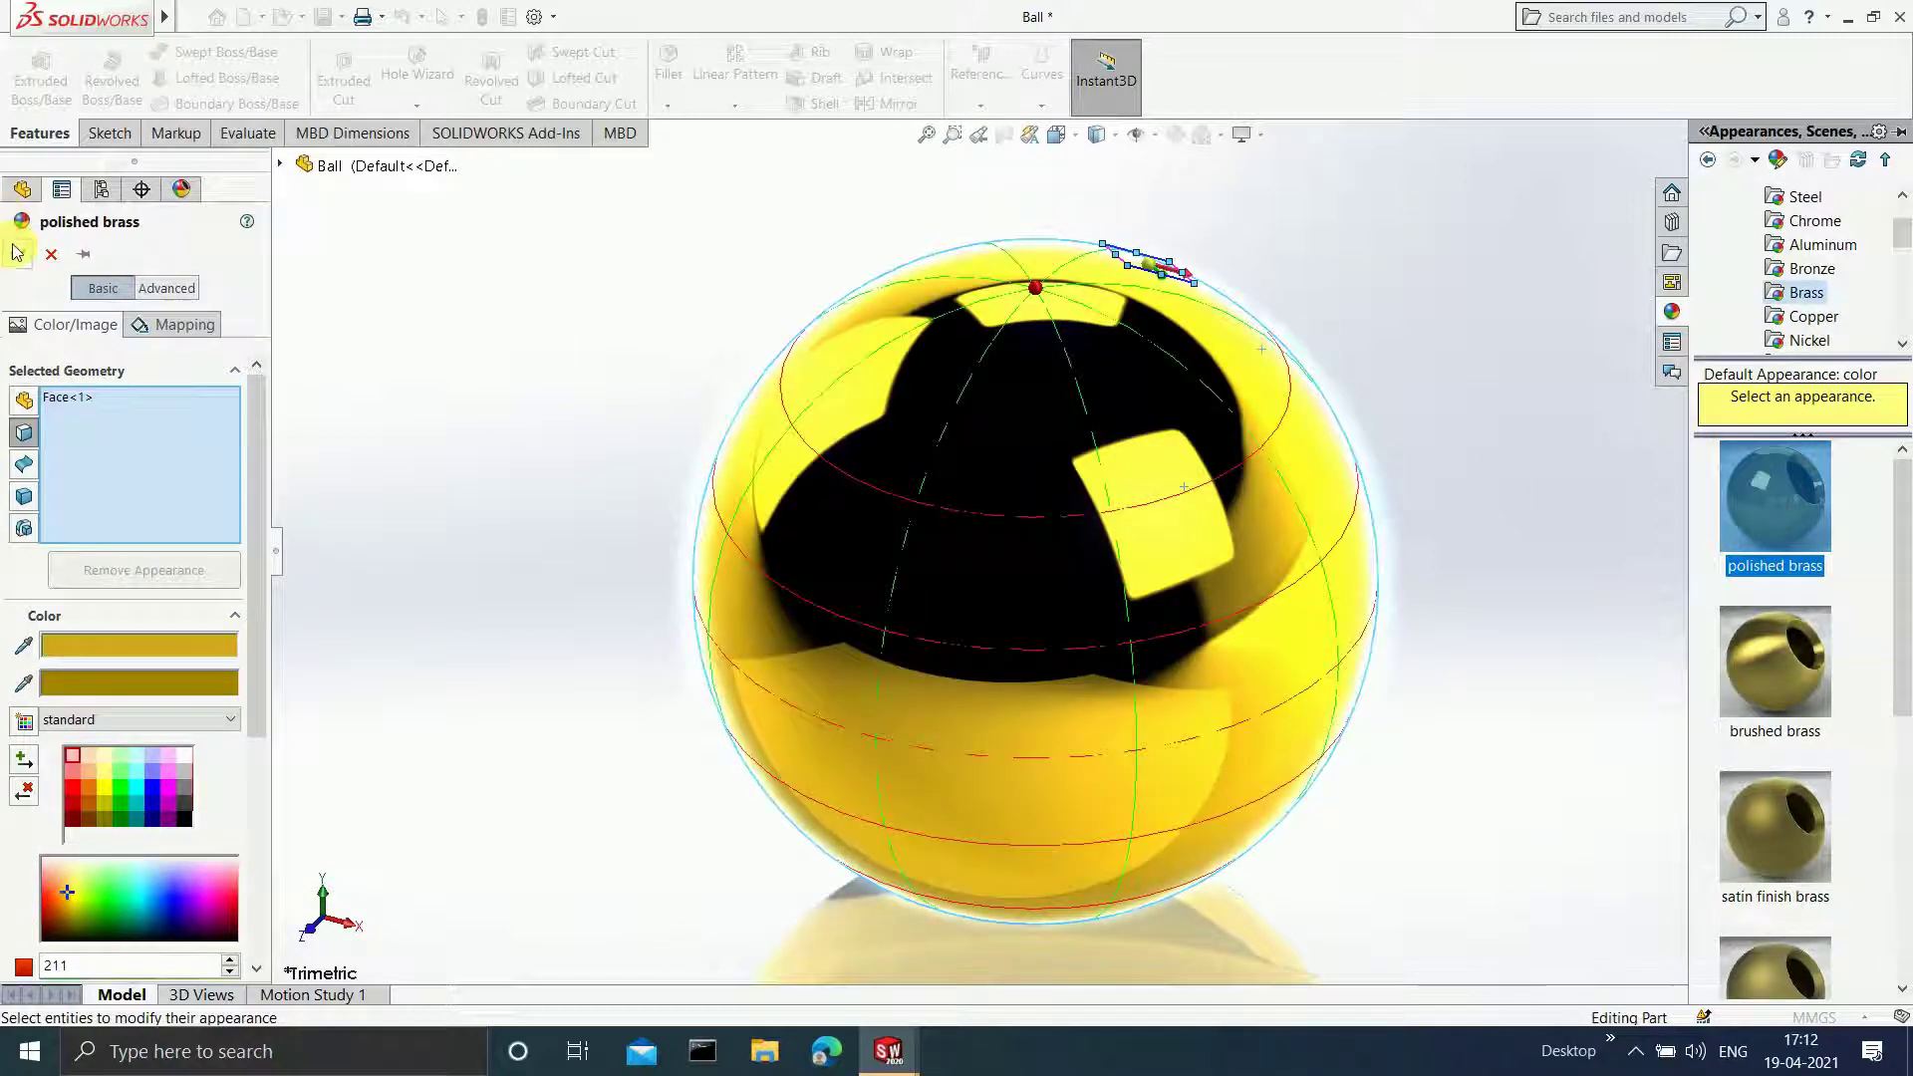
{"action": "left_click", "coordinate": [18, 254]}
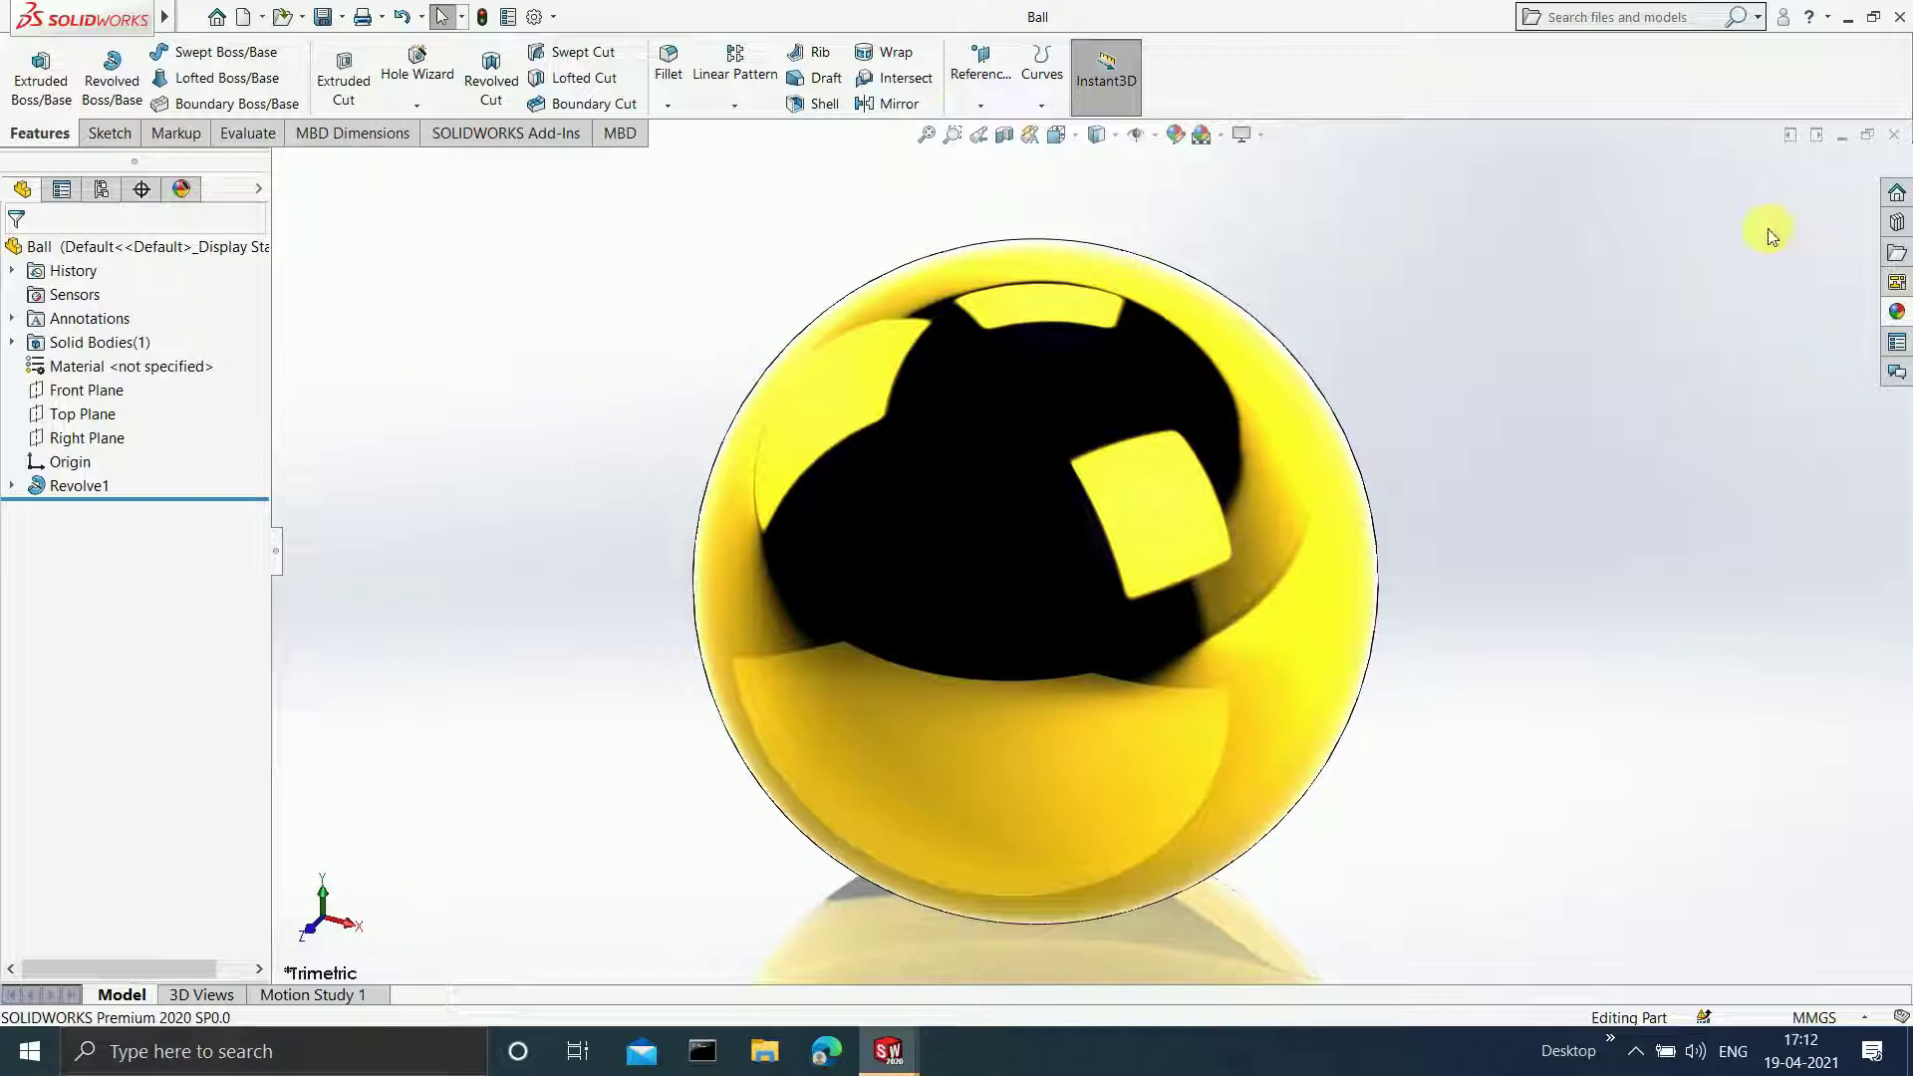
- Close the ball part and return to the bearing assembly to view the recoloured balls
{"action": "left_click", "coordinate": [1828, 180]}
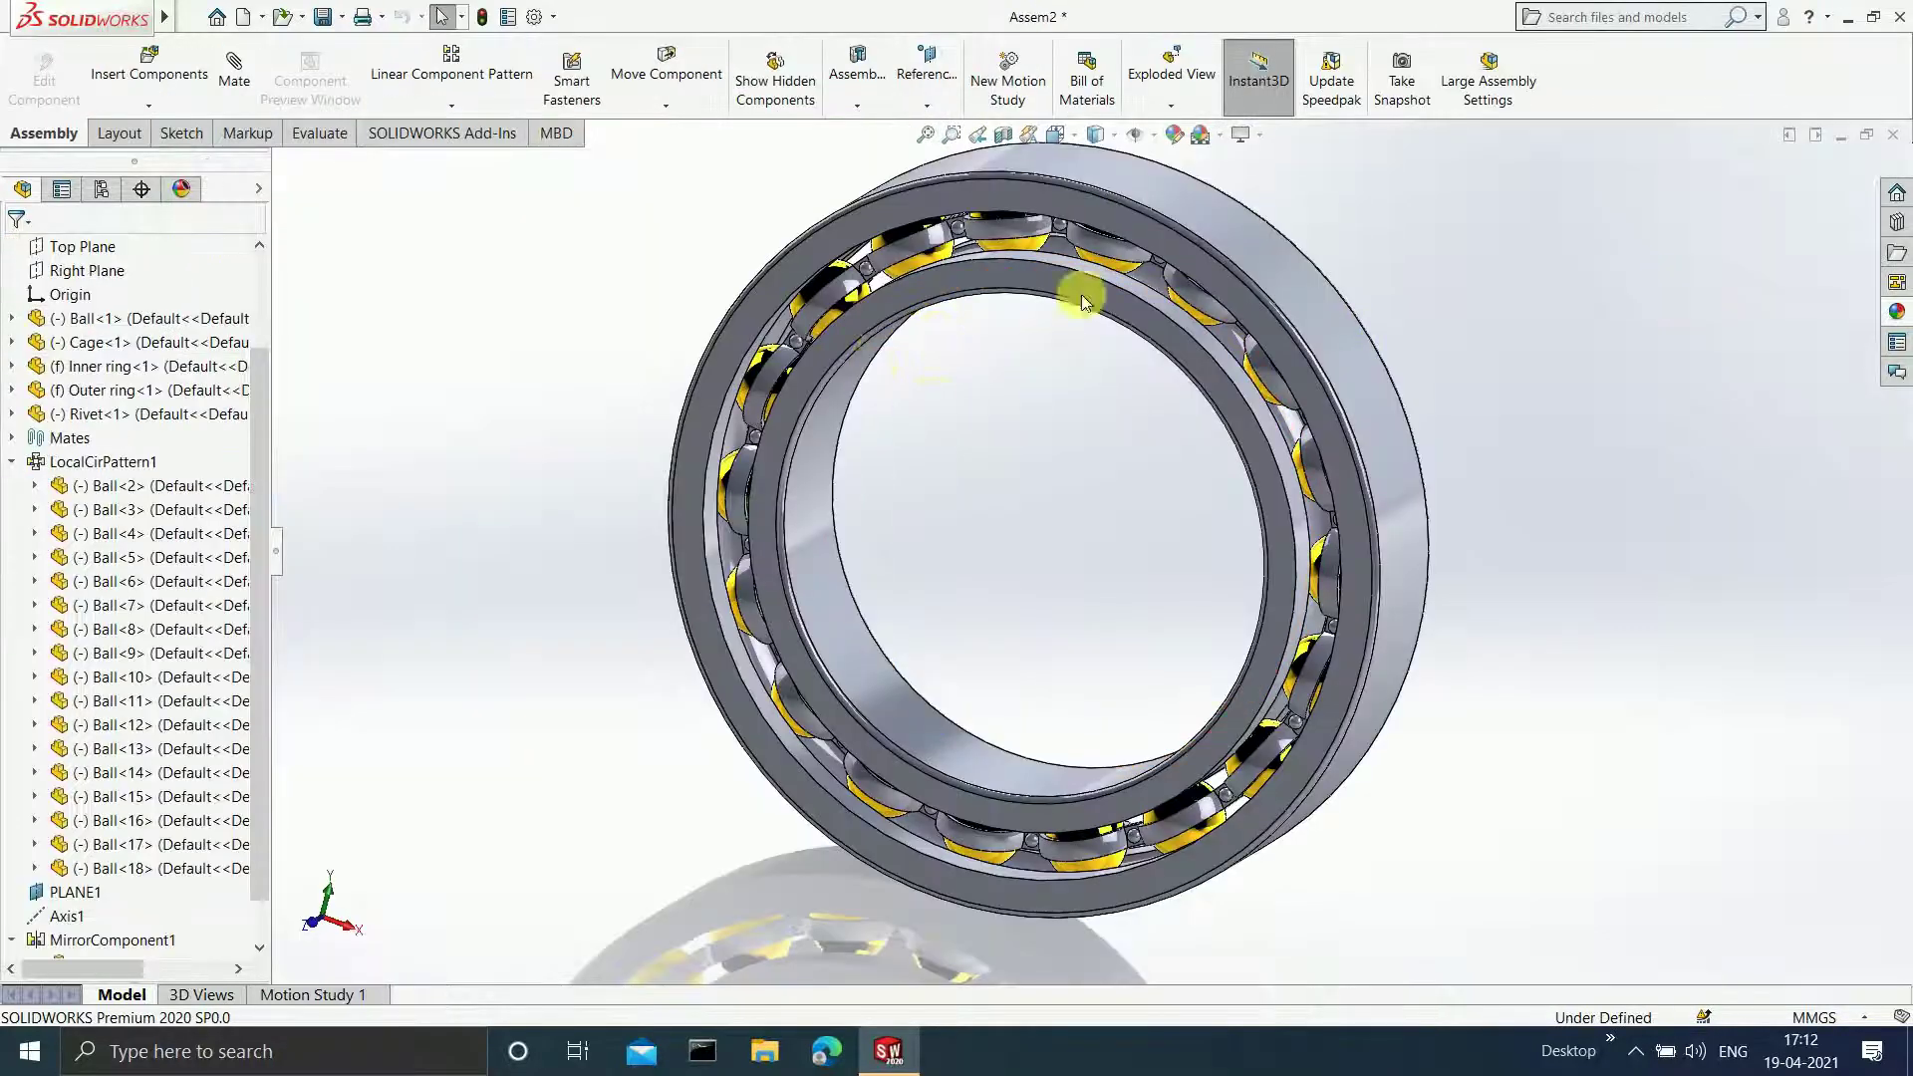
{"action": "middle_click_drag", "start_coordinate": [961, 540], "coordinate": [1029, 391]}
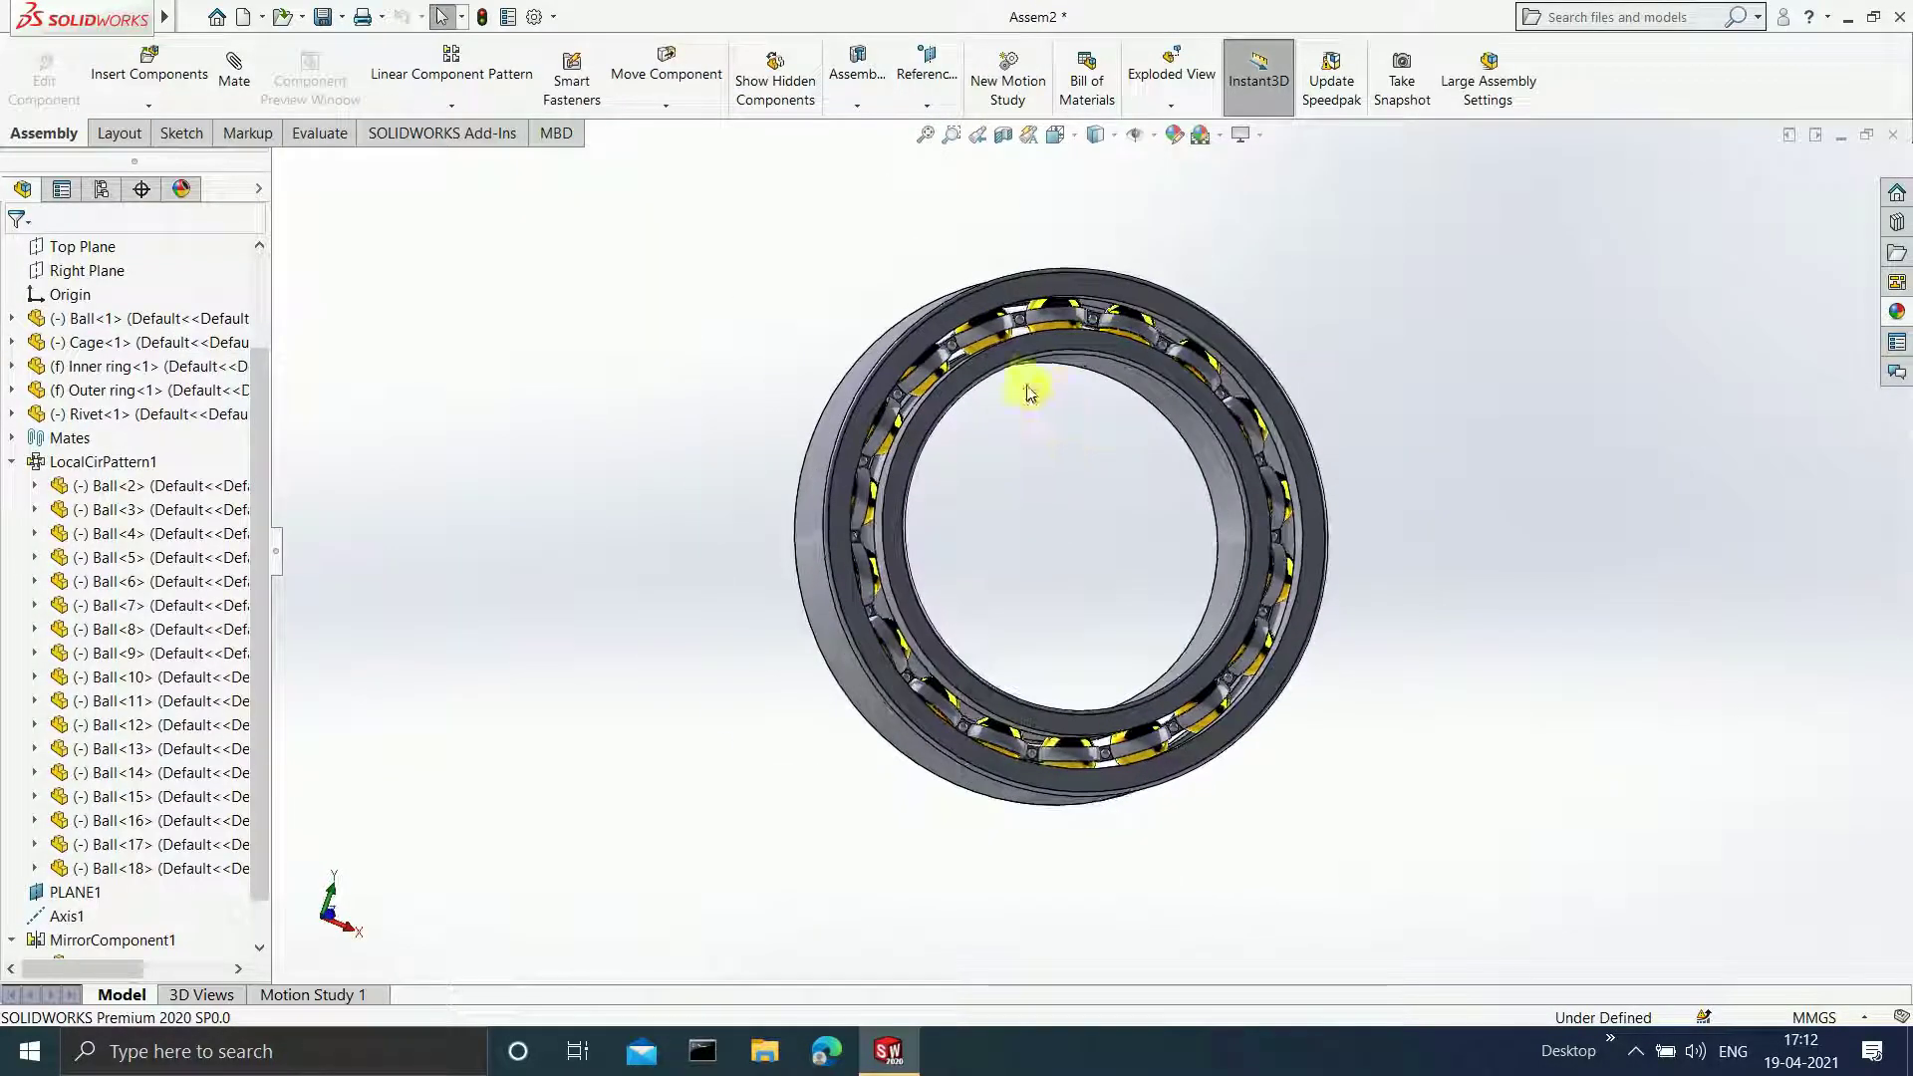
{"action": "middle_click_drag", "start_coordinate": [1109, 478], "coordinate": [1034, 590]}
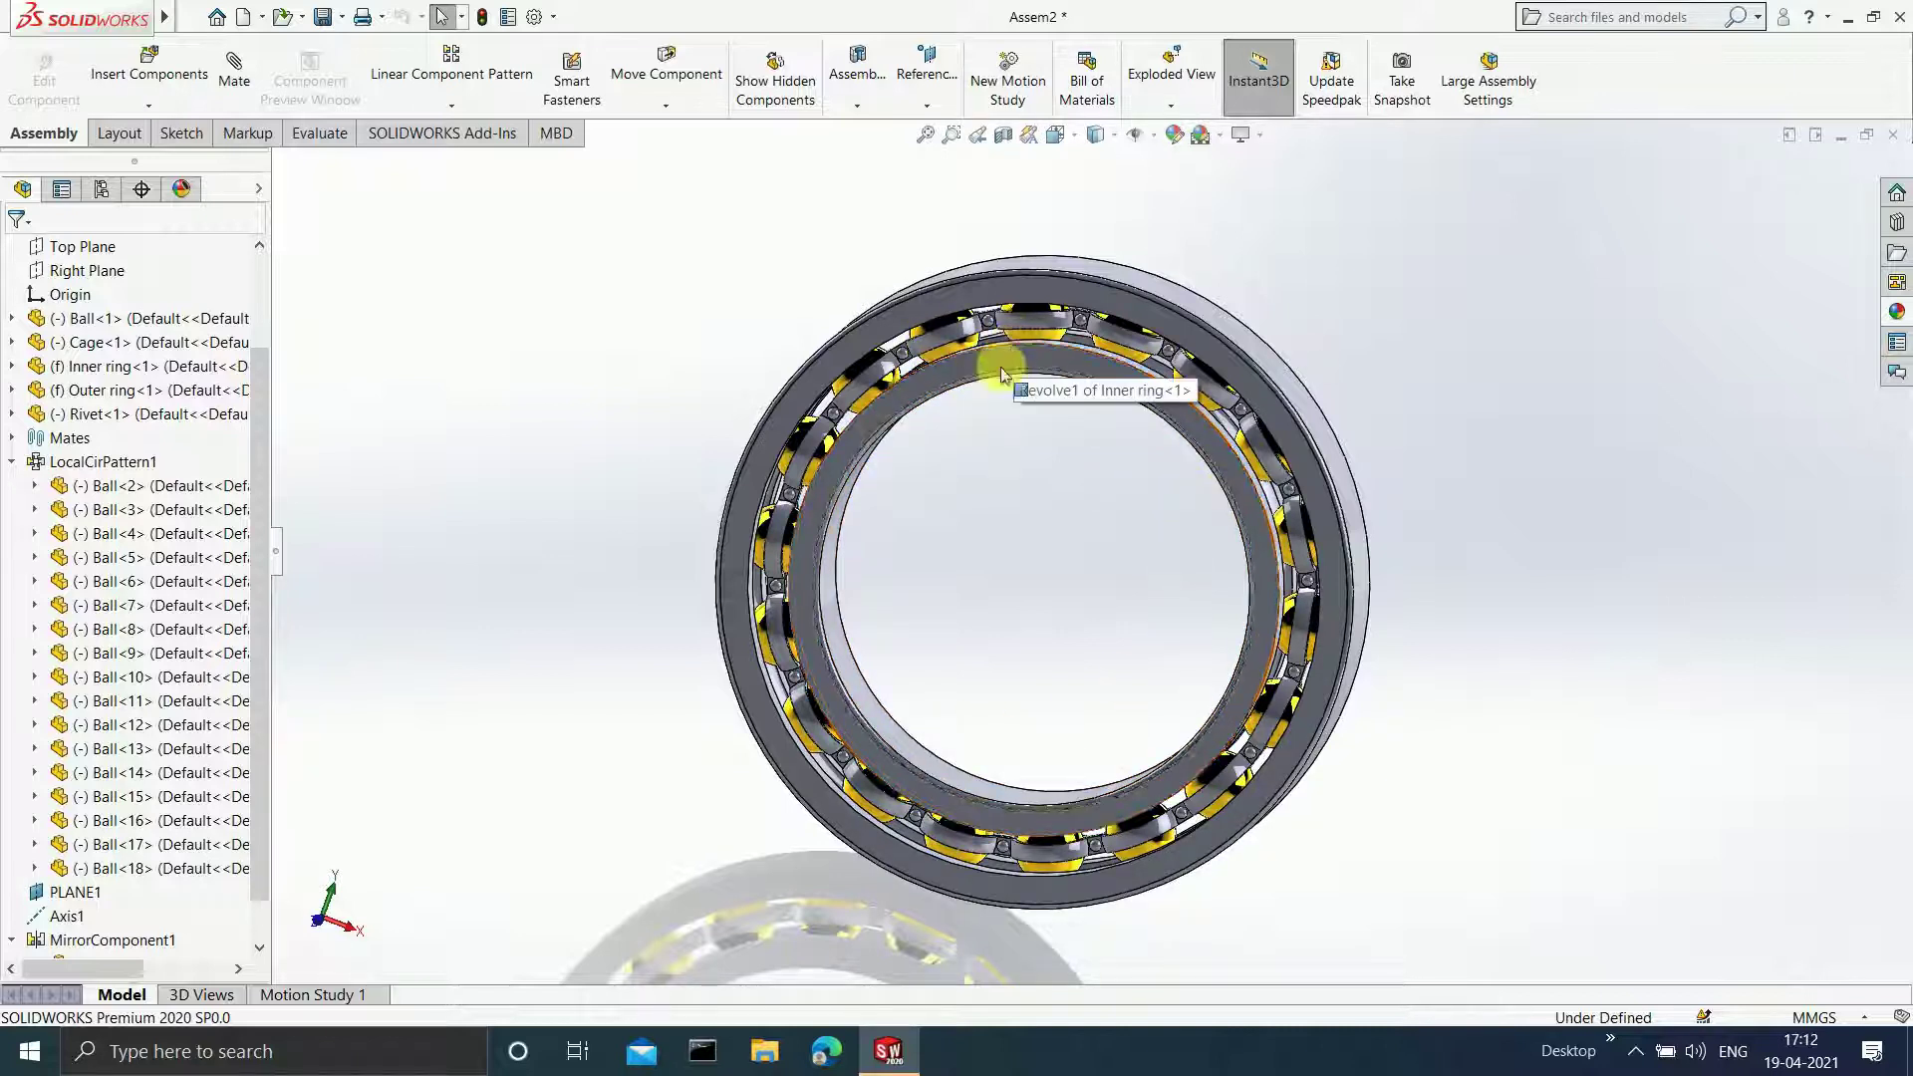
- Open the Rivet part file from the Downloads folder
{"action": "mouse_move", "coordinate": [99, 17]}
{"action": "left_click", "coordinate": [192, 17]}
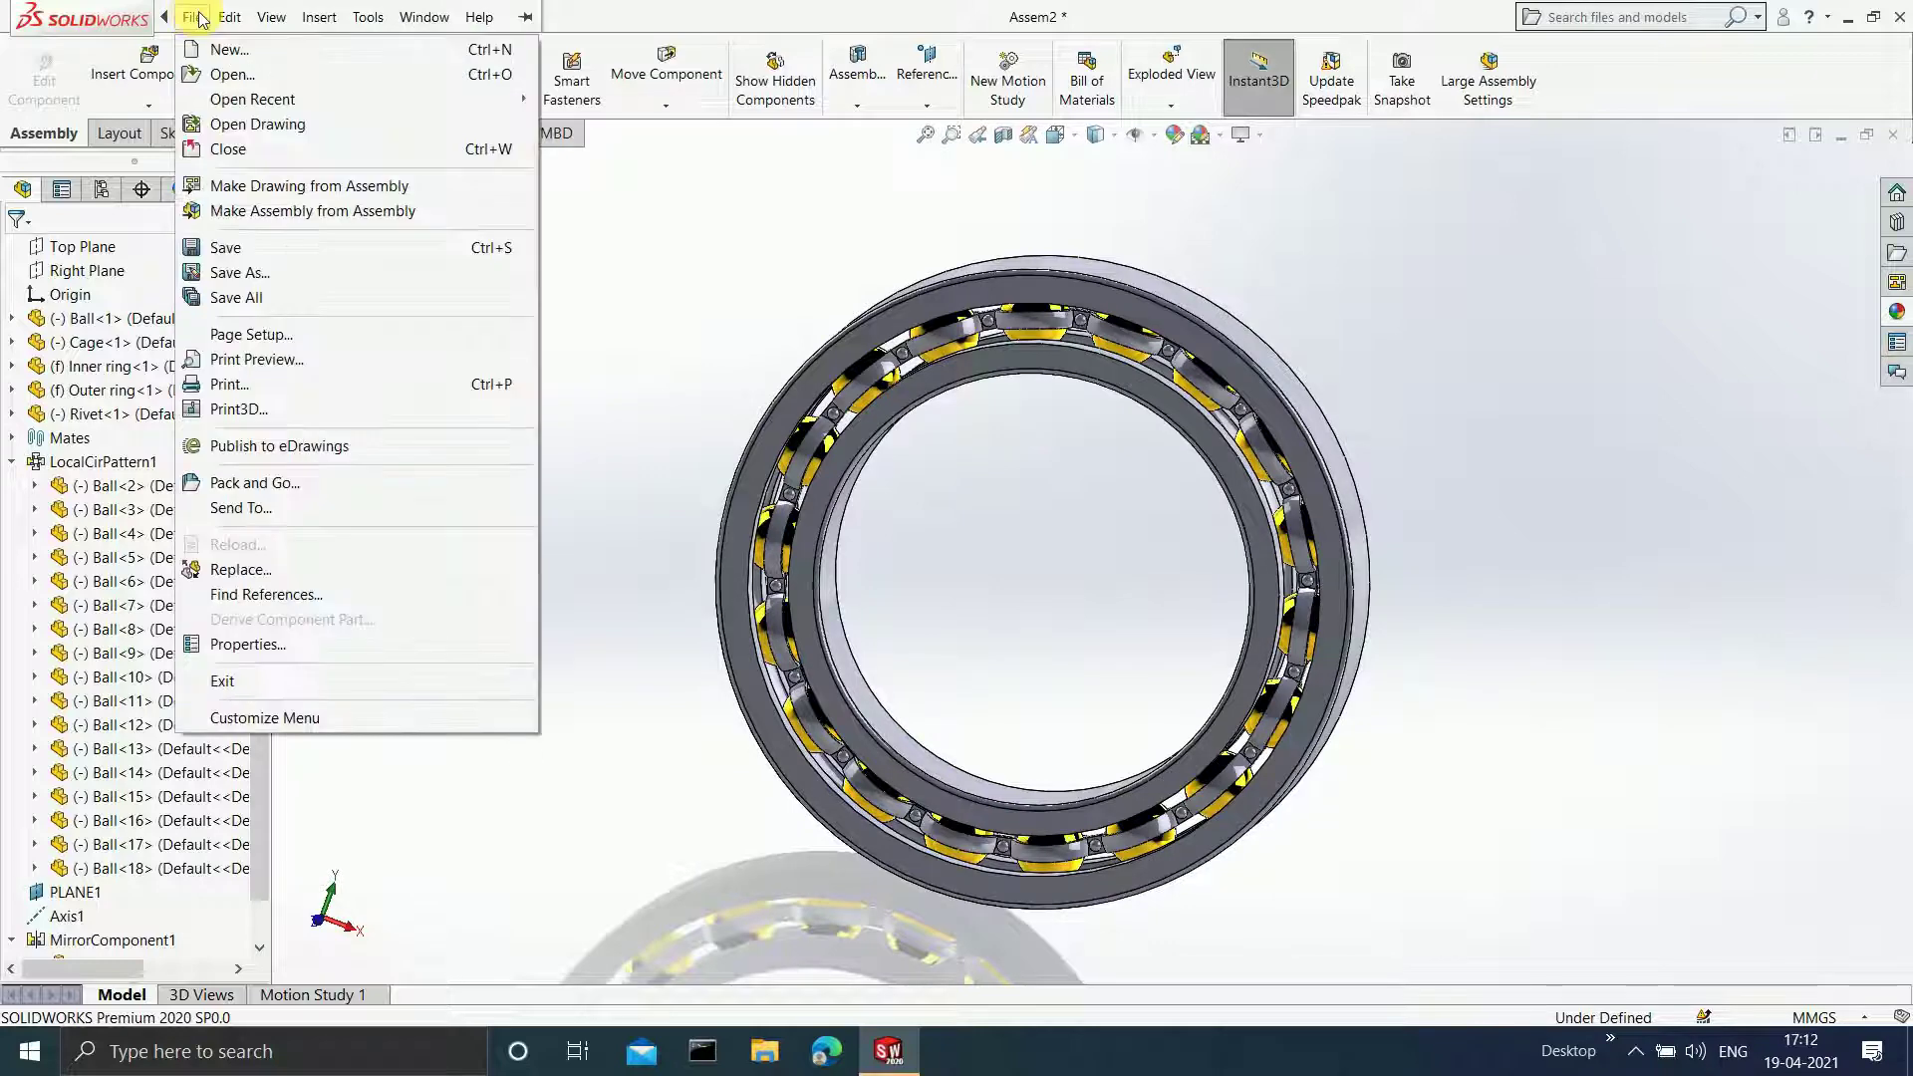
{"action": "left_click", "coordinate": [217, 77]}
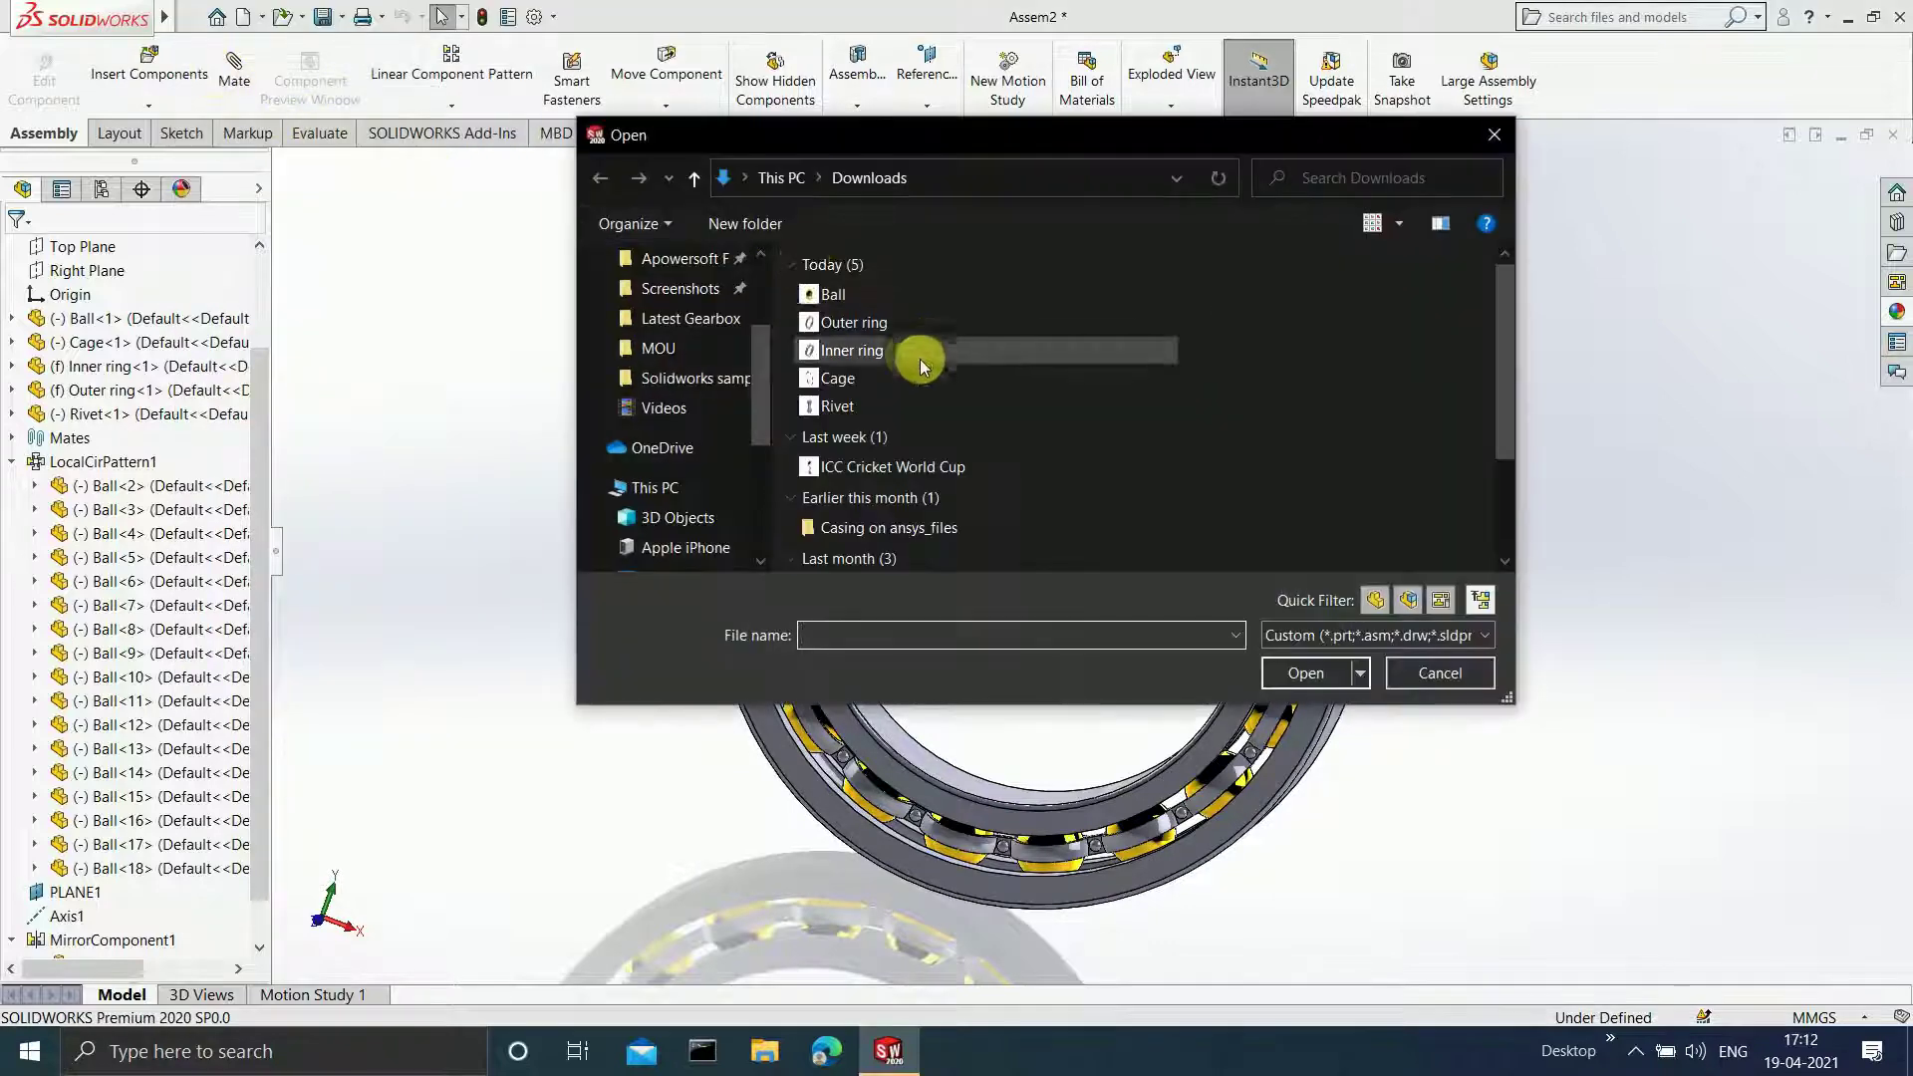
{"action": "left_click", "coordinate": [915, 406]}
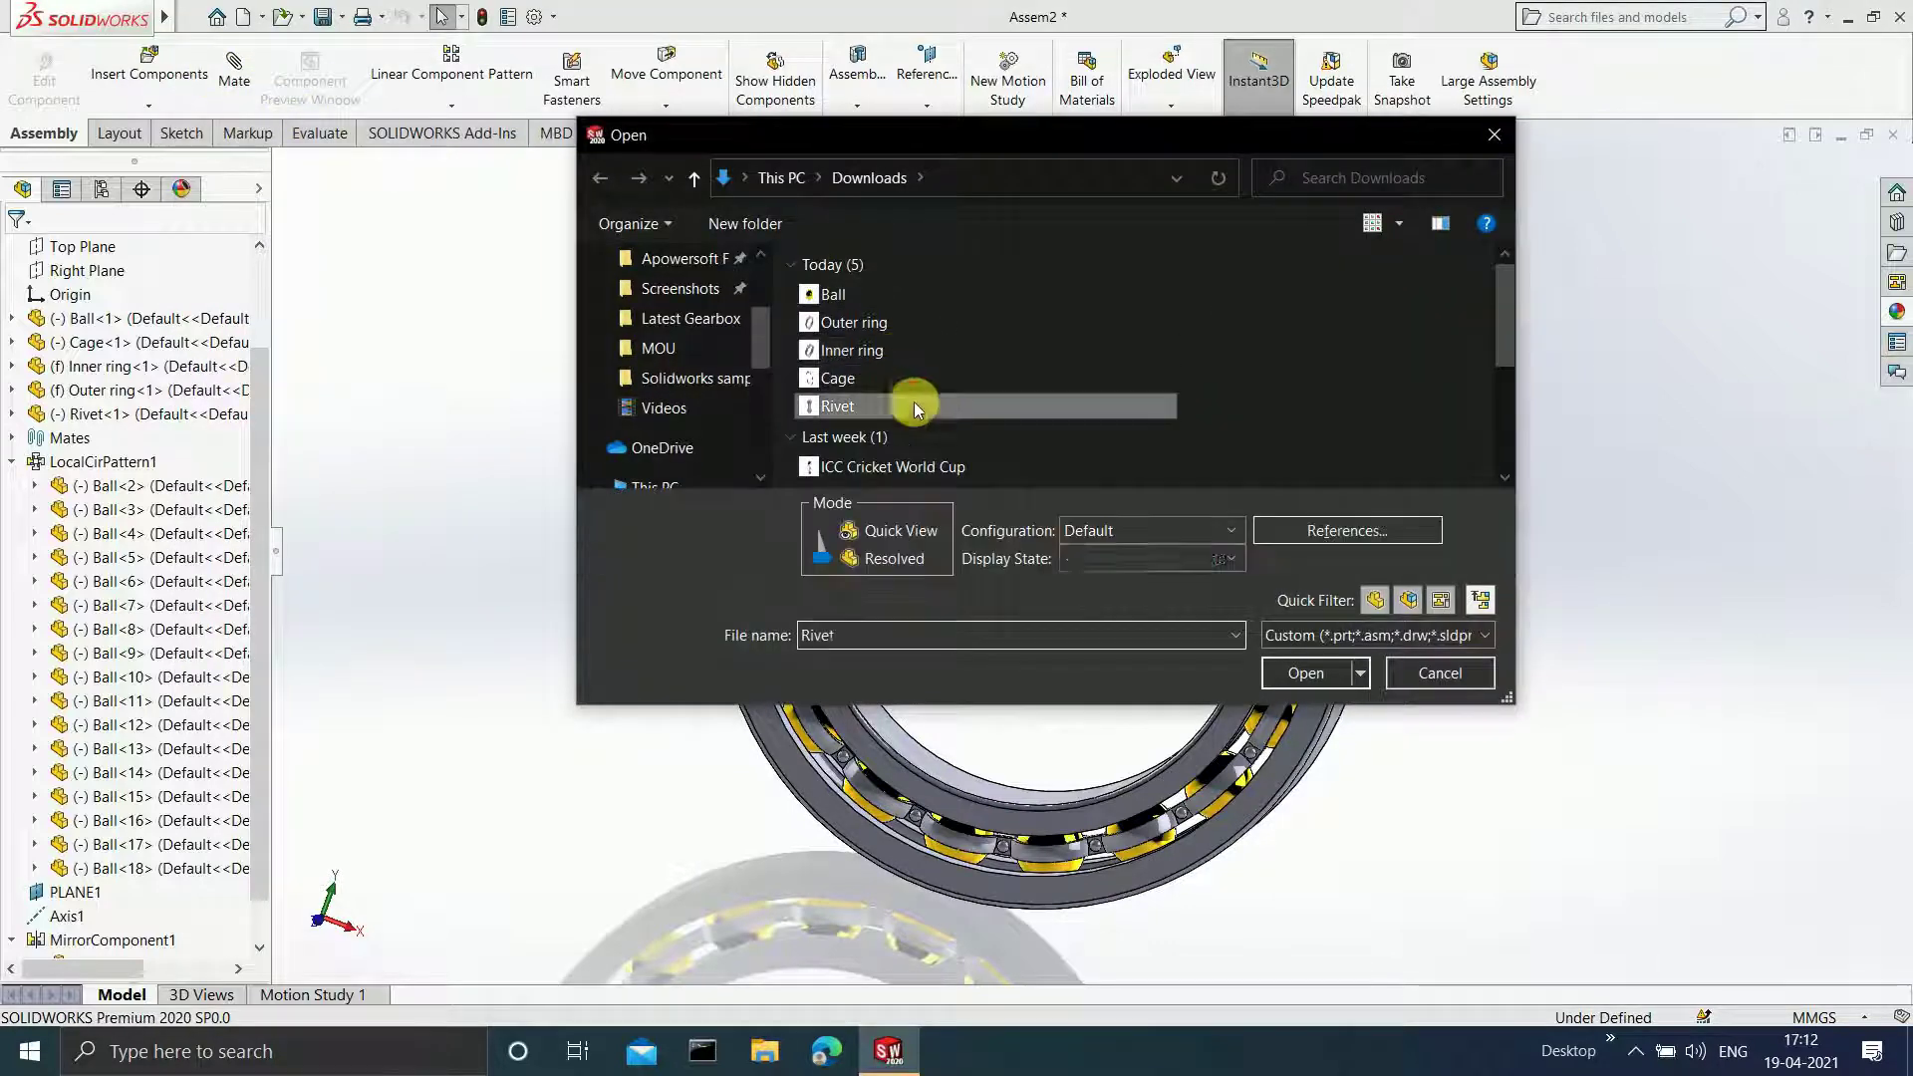
{"action": "left_click", "coordinate": [1324, 666]}
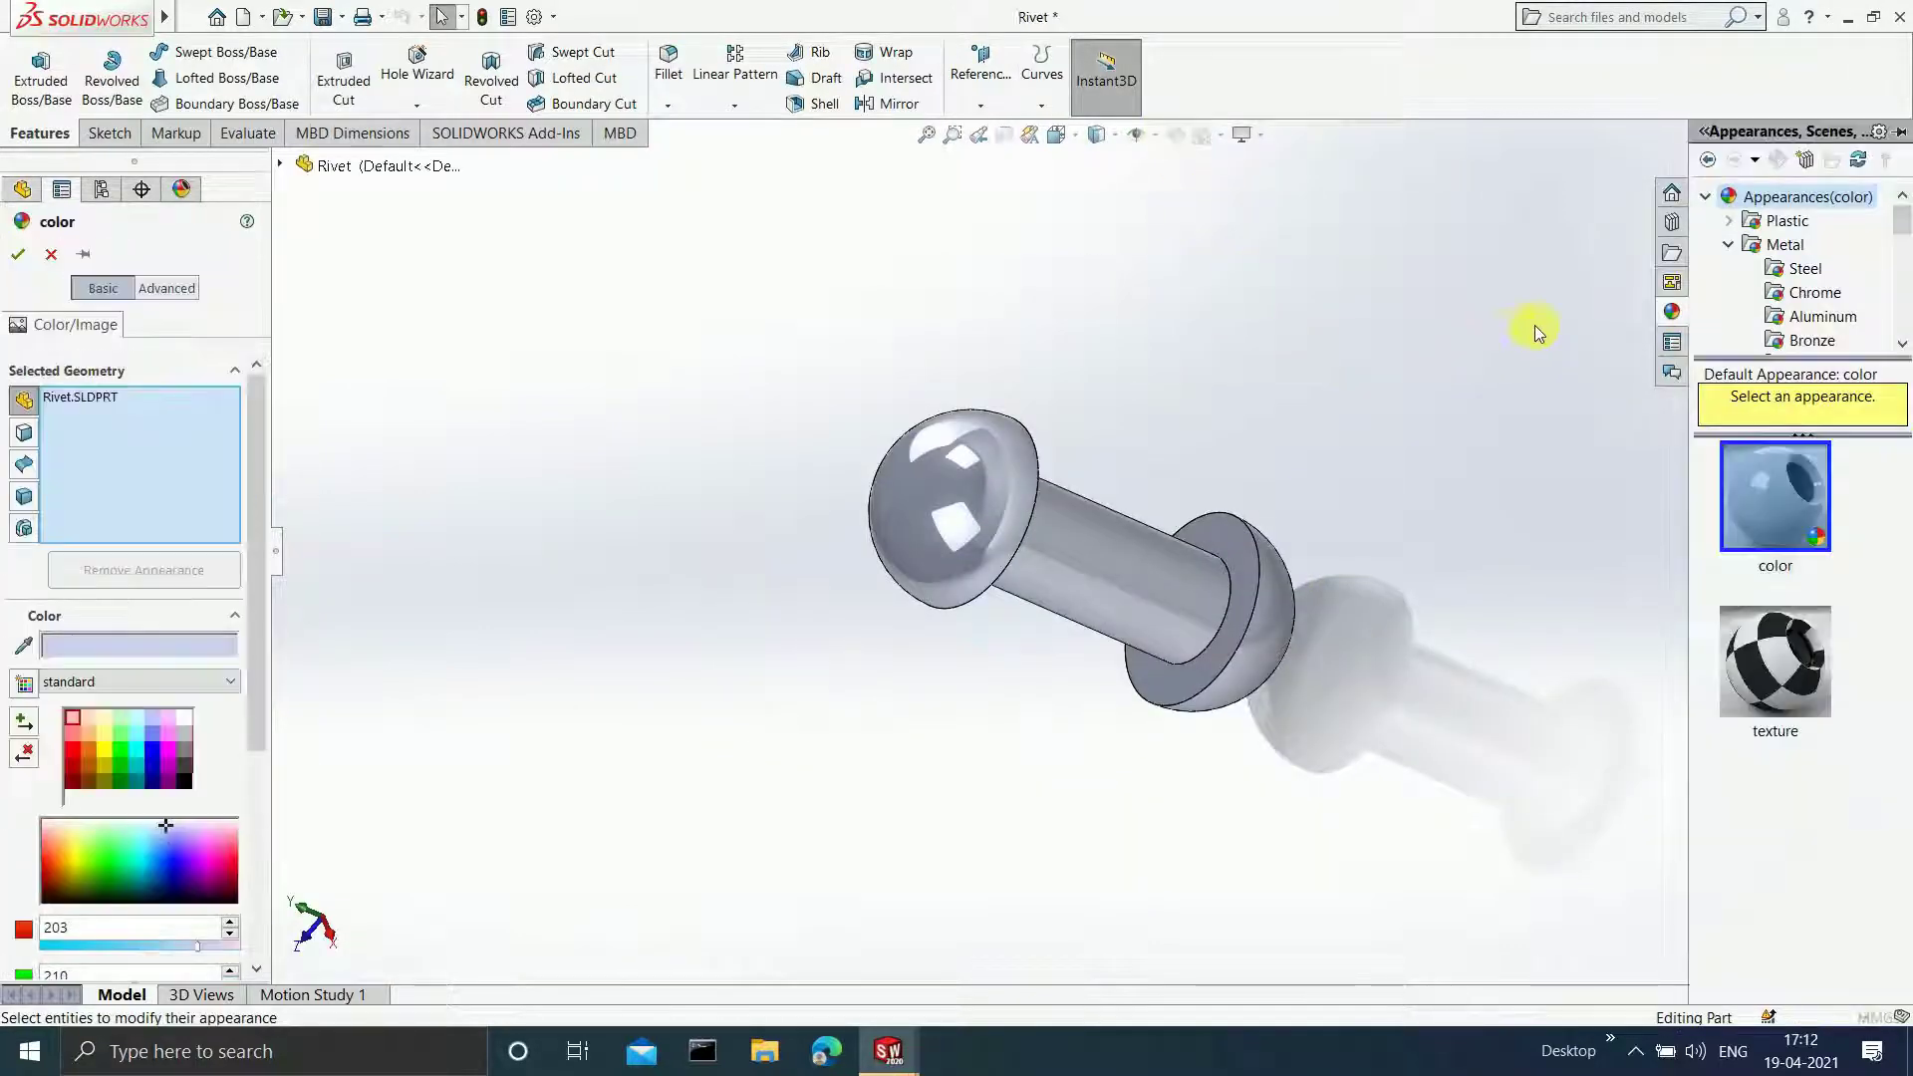
- Apply the polished steel appearance to the whole rivet, and save and close the part
{"action": "left_click", "coordinate": [1802, 269]}
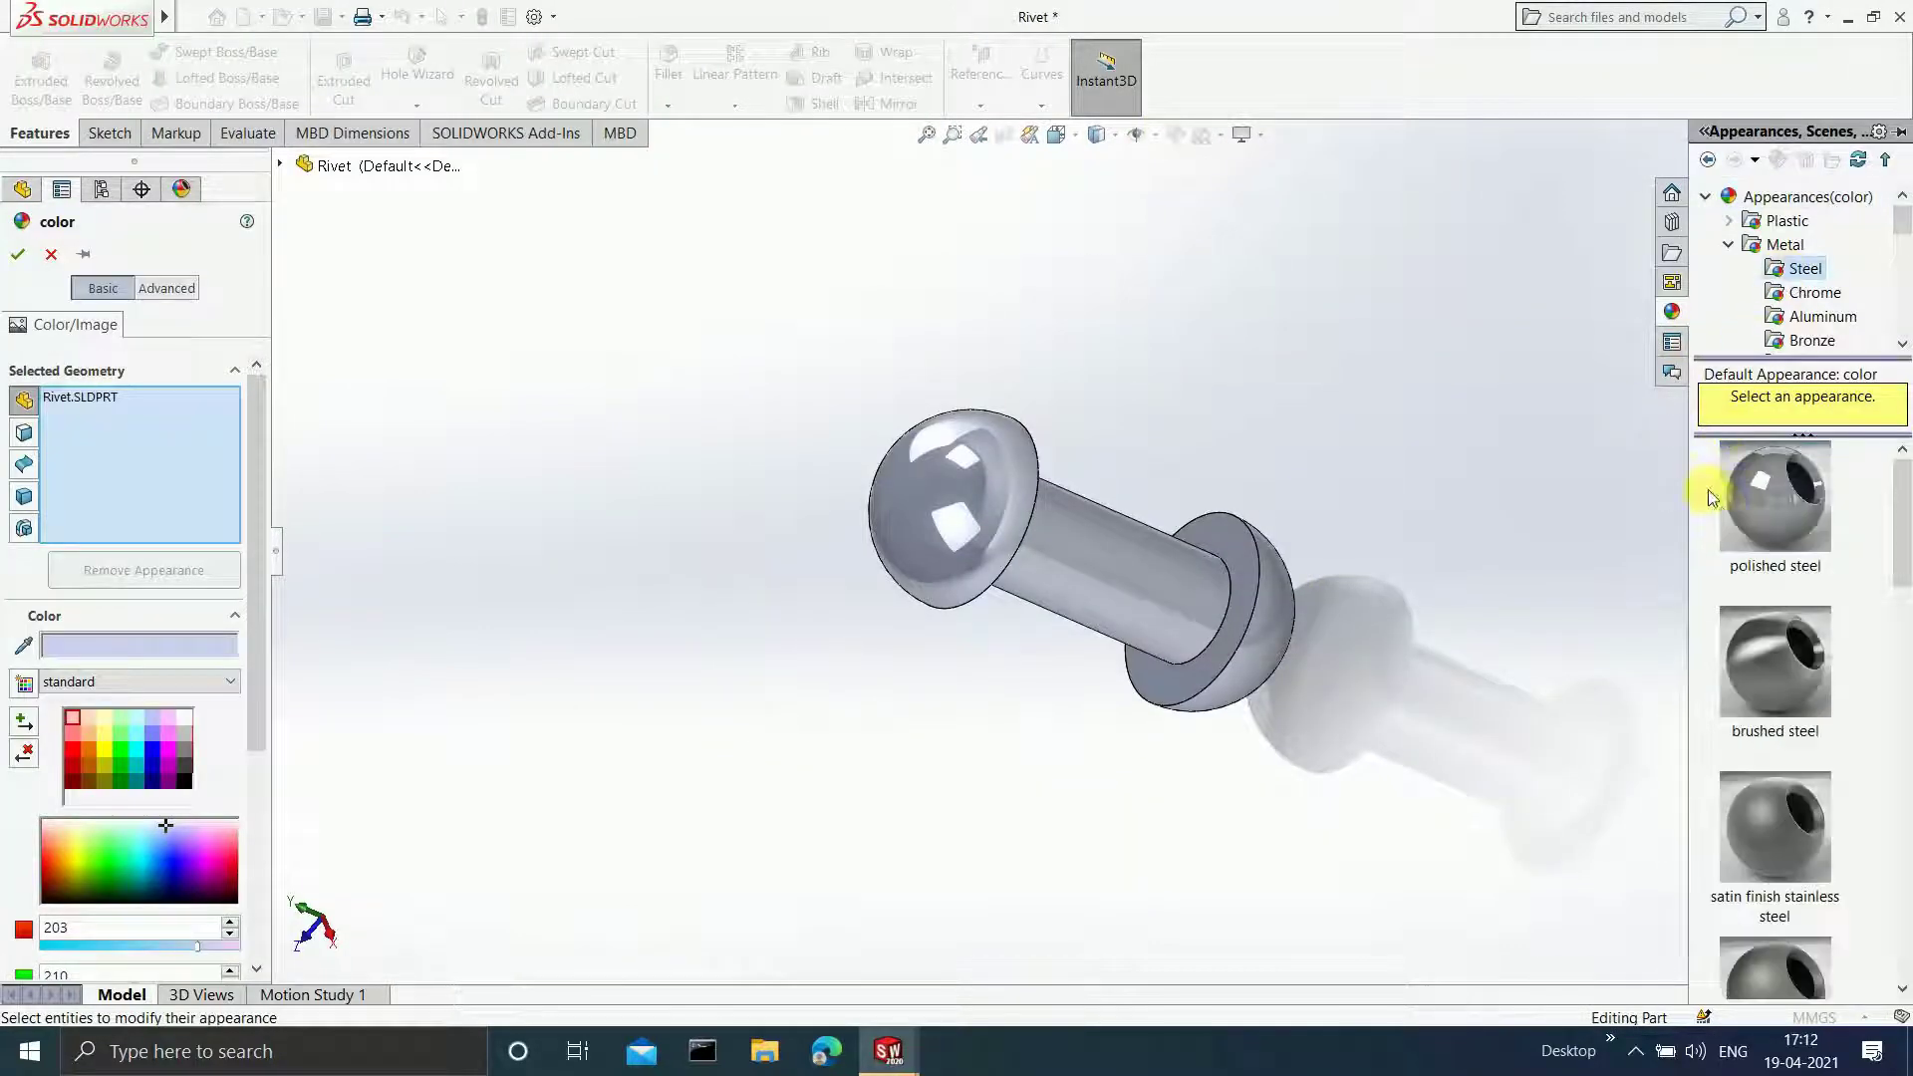
{"action": "left_click", "coordinate": [1754, 513]}
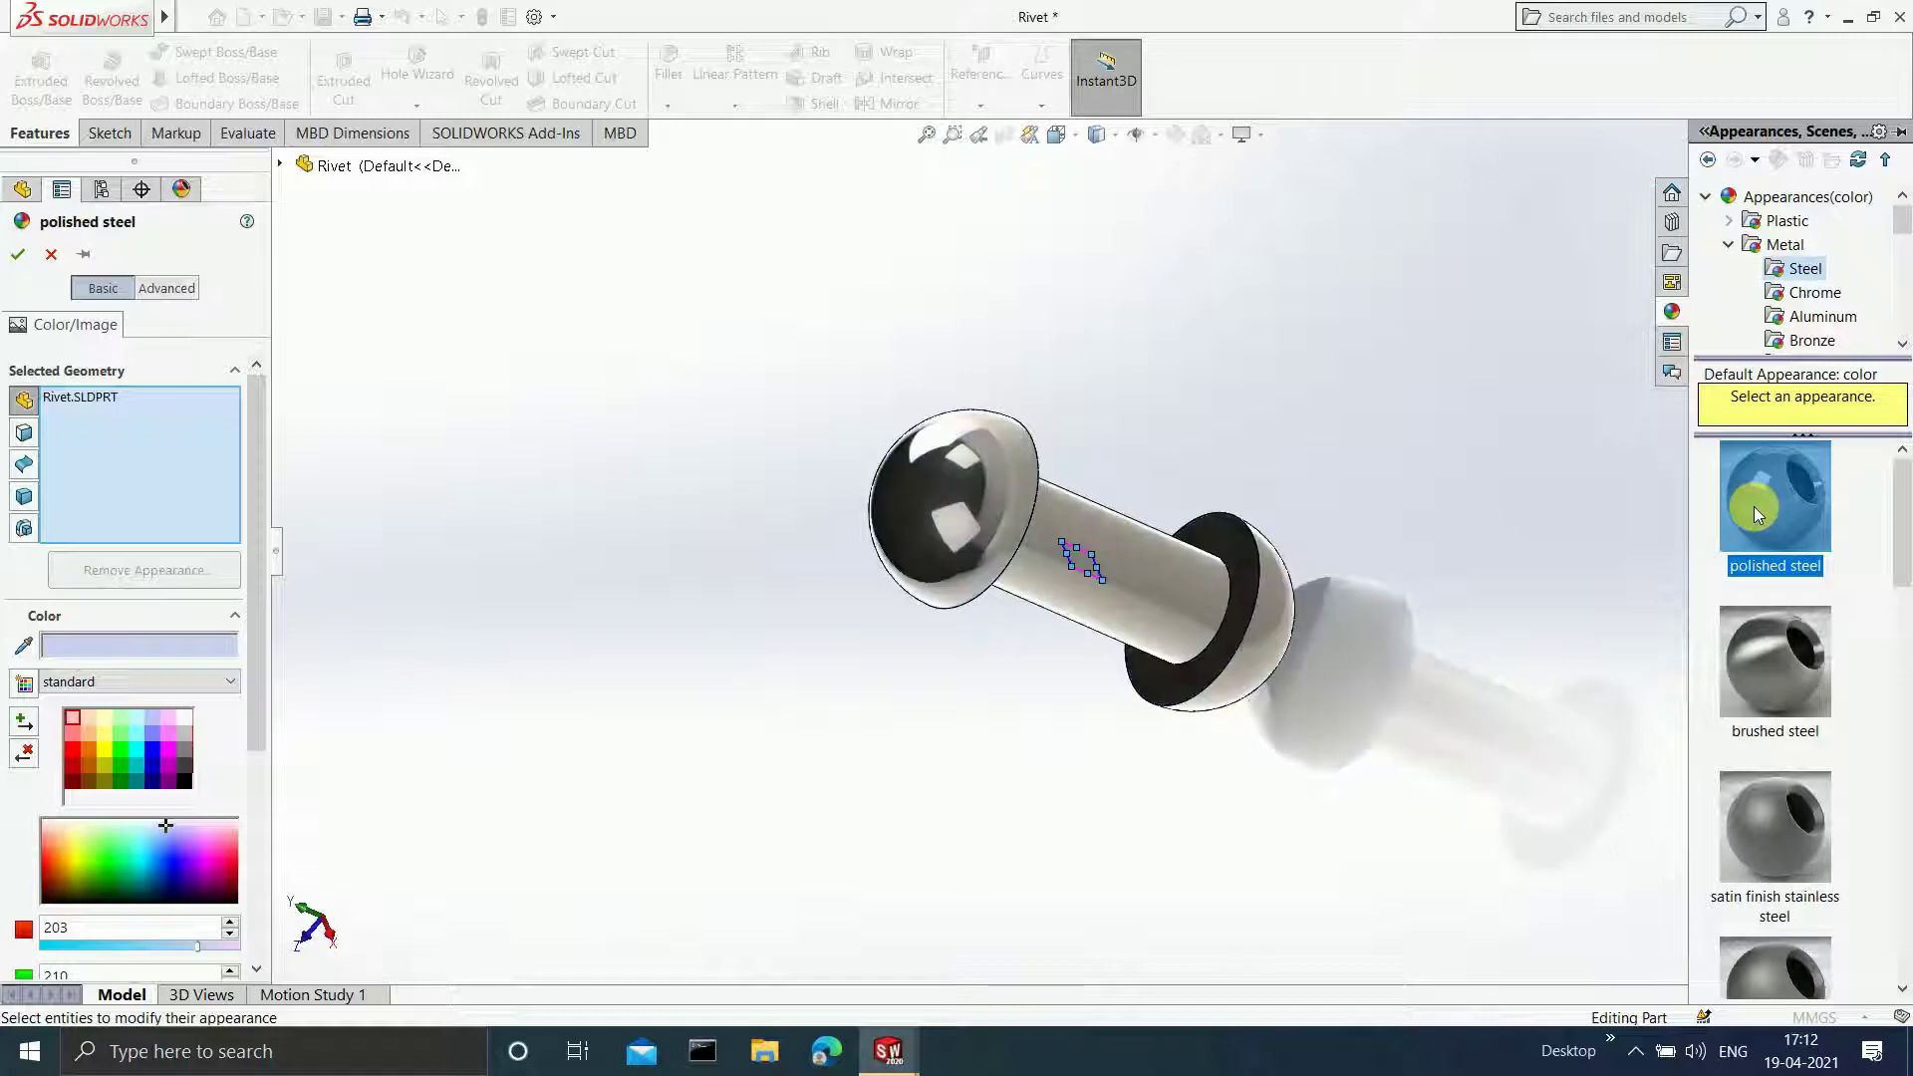
{"action": "left_click", "coordinate": [17, 255]}
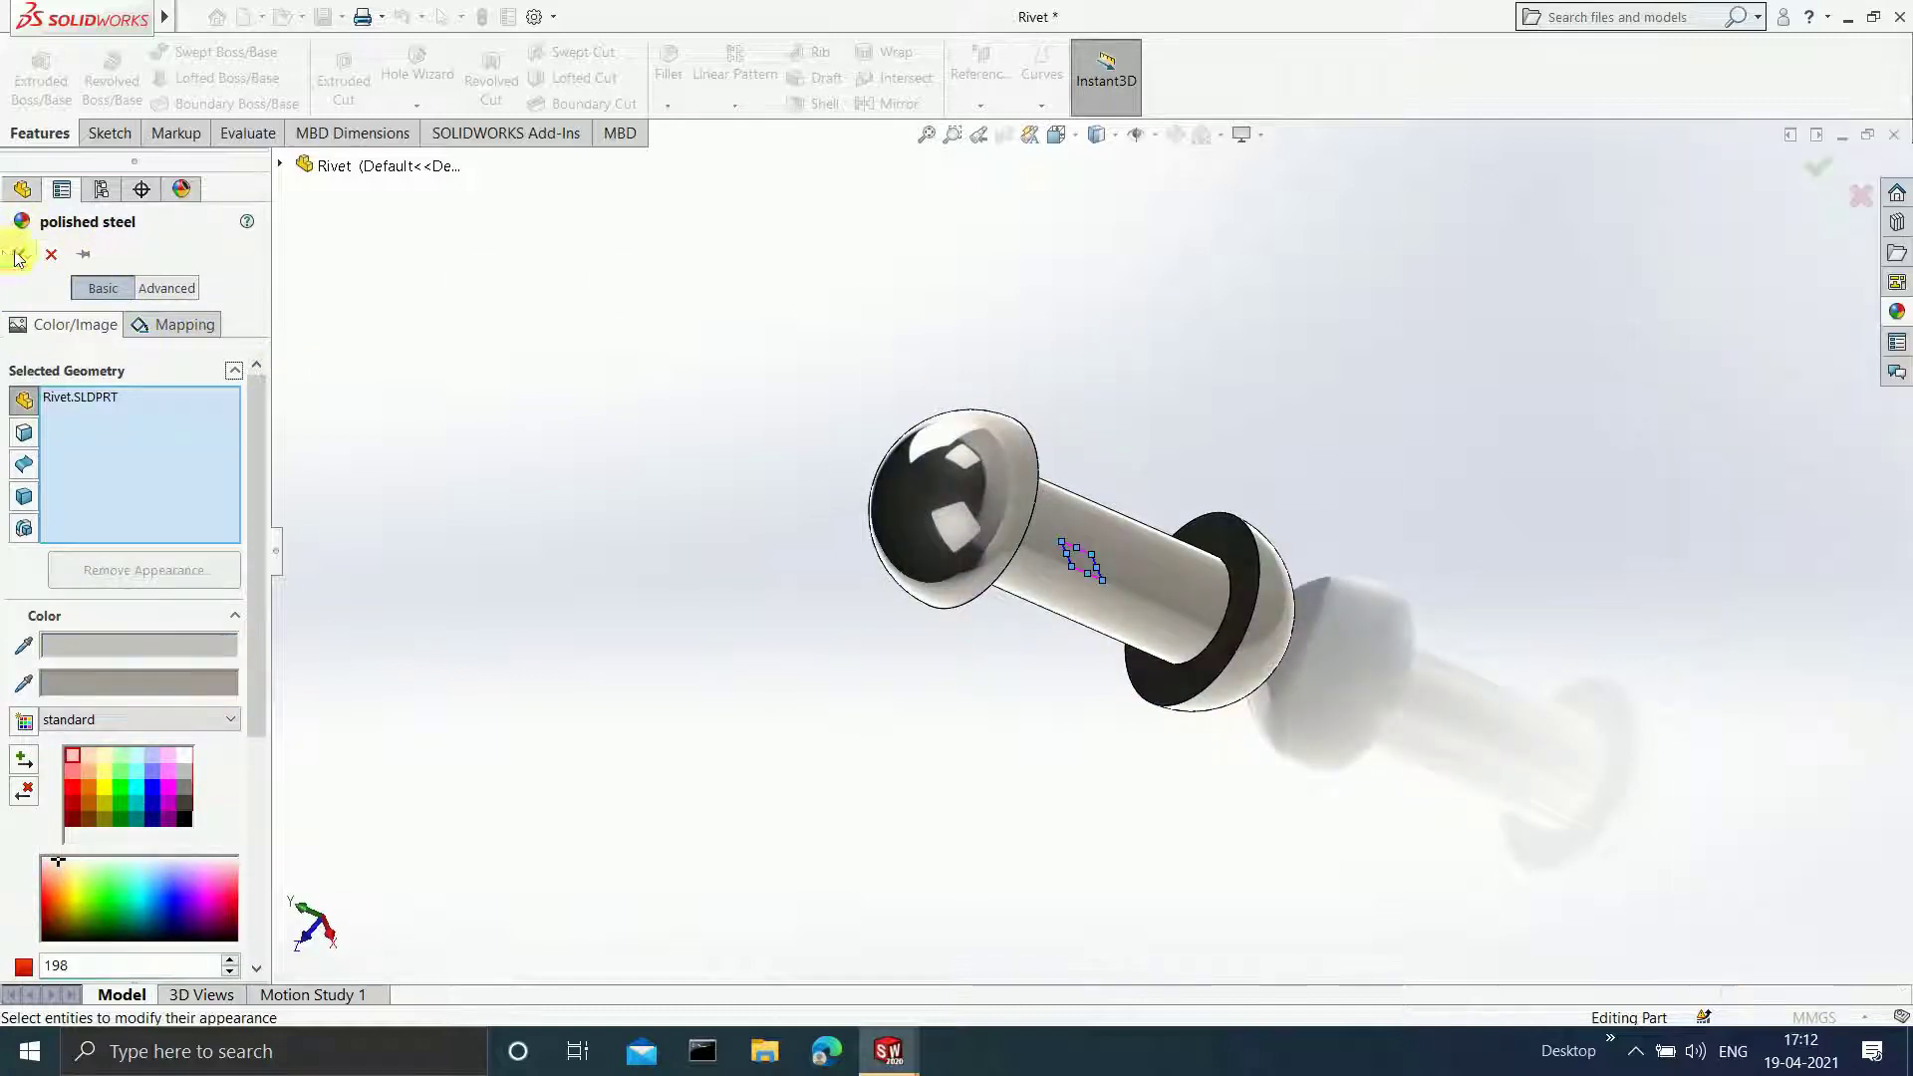
{"action": "left_click", "coordinate": [1818, 170]}
{"action": "key", "text": "ctrl+s"}
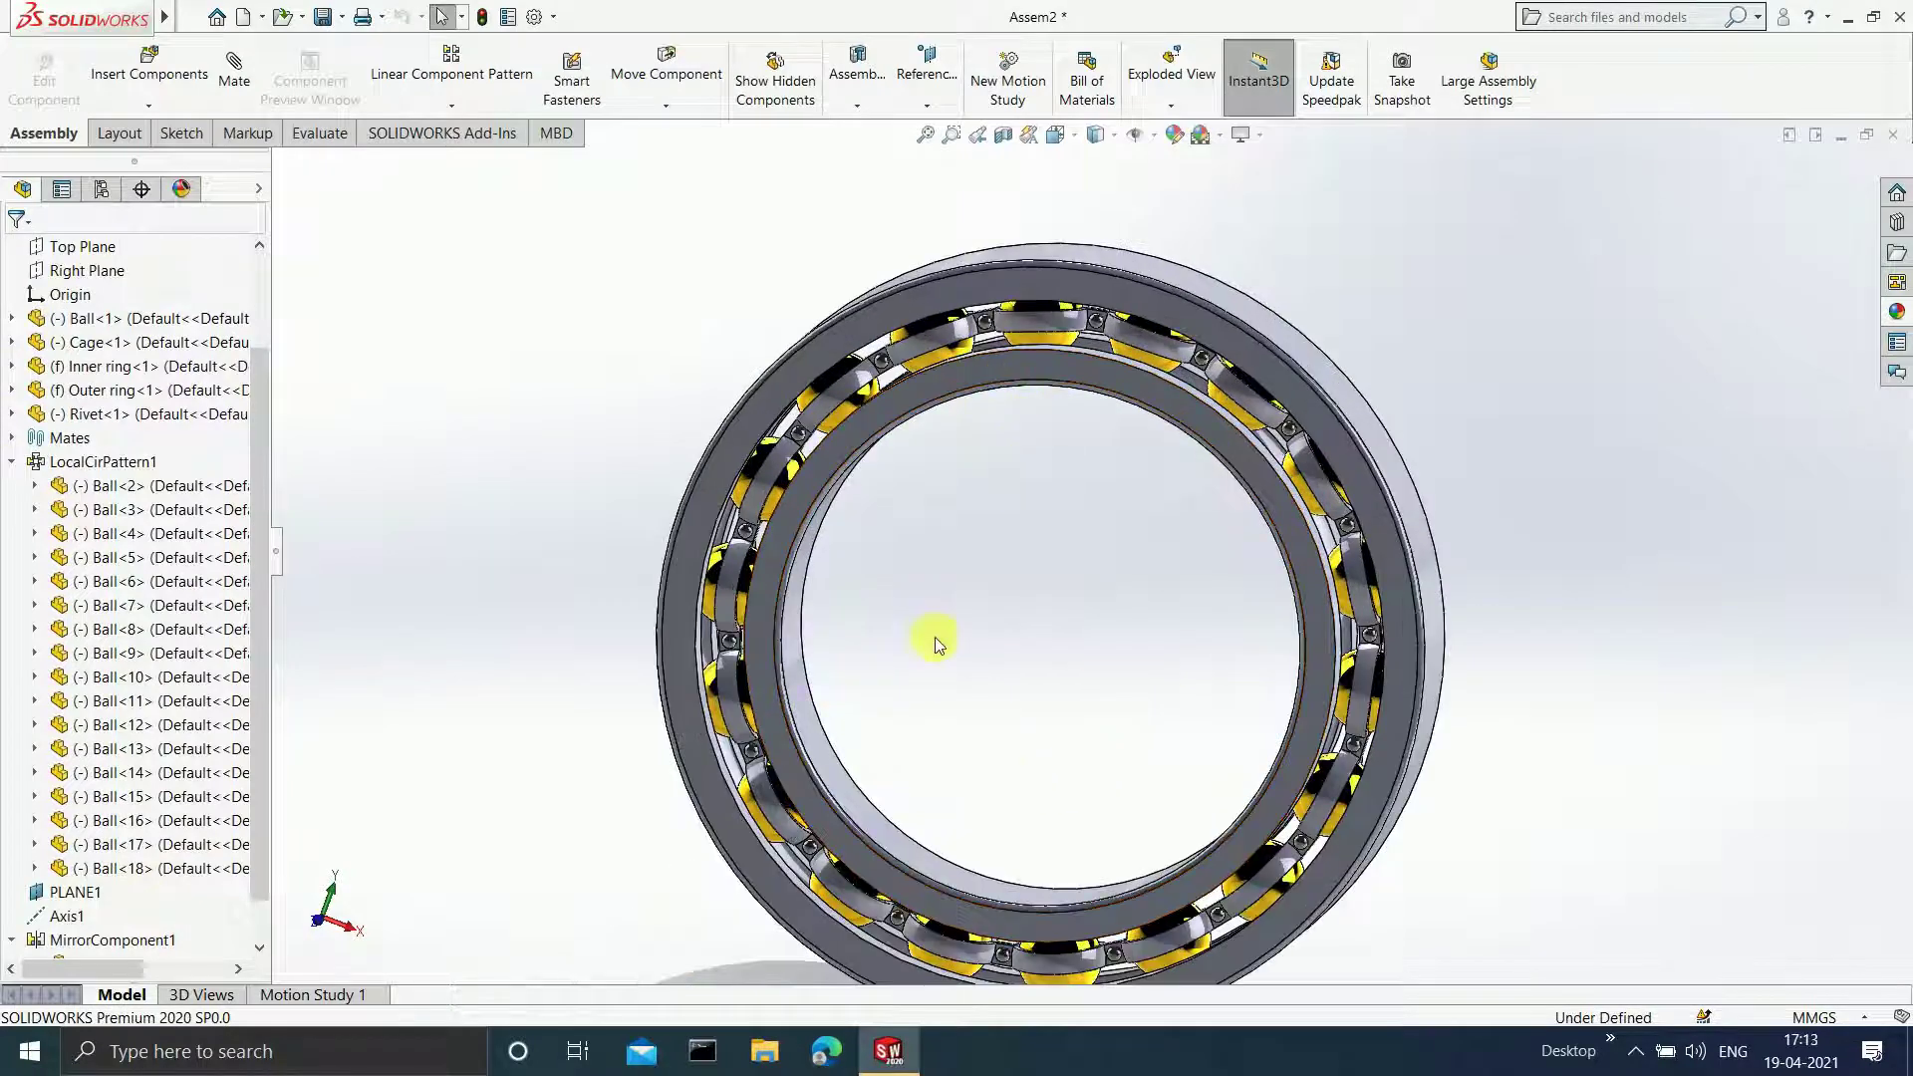
- Apply the polished steel appearance to the original cage, inner ring and outer ring together at component level
{"action": "scroll", "coordinate": [954, 630], "scroll_direction": "down", "scroll_amount": 2}
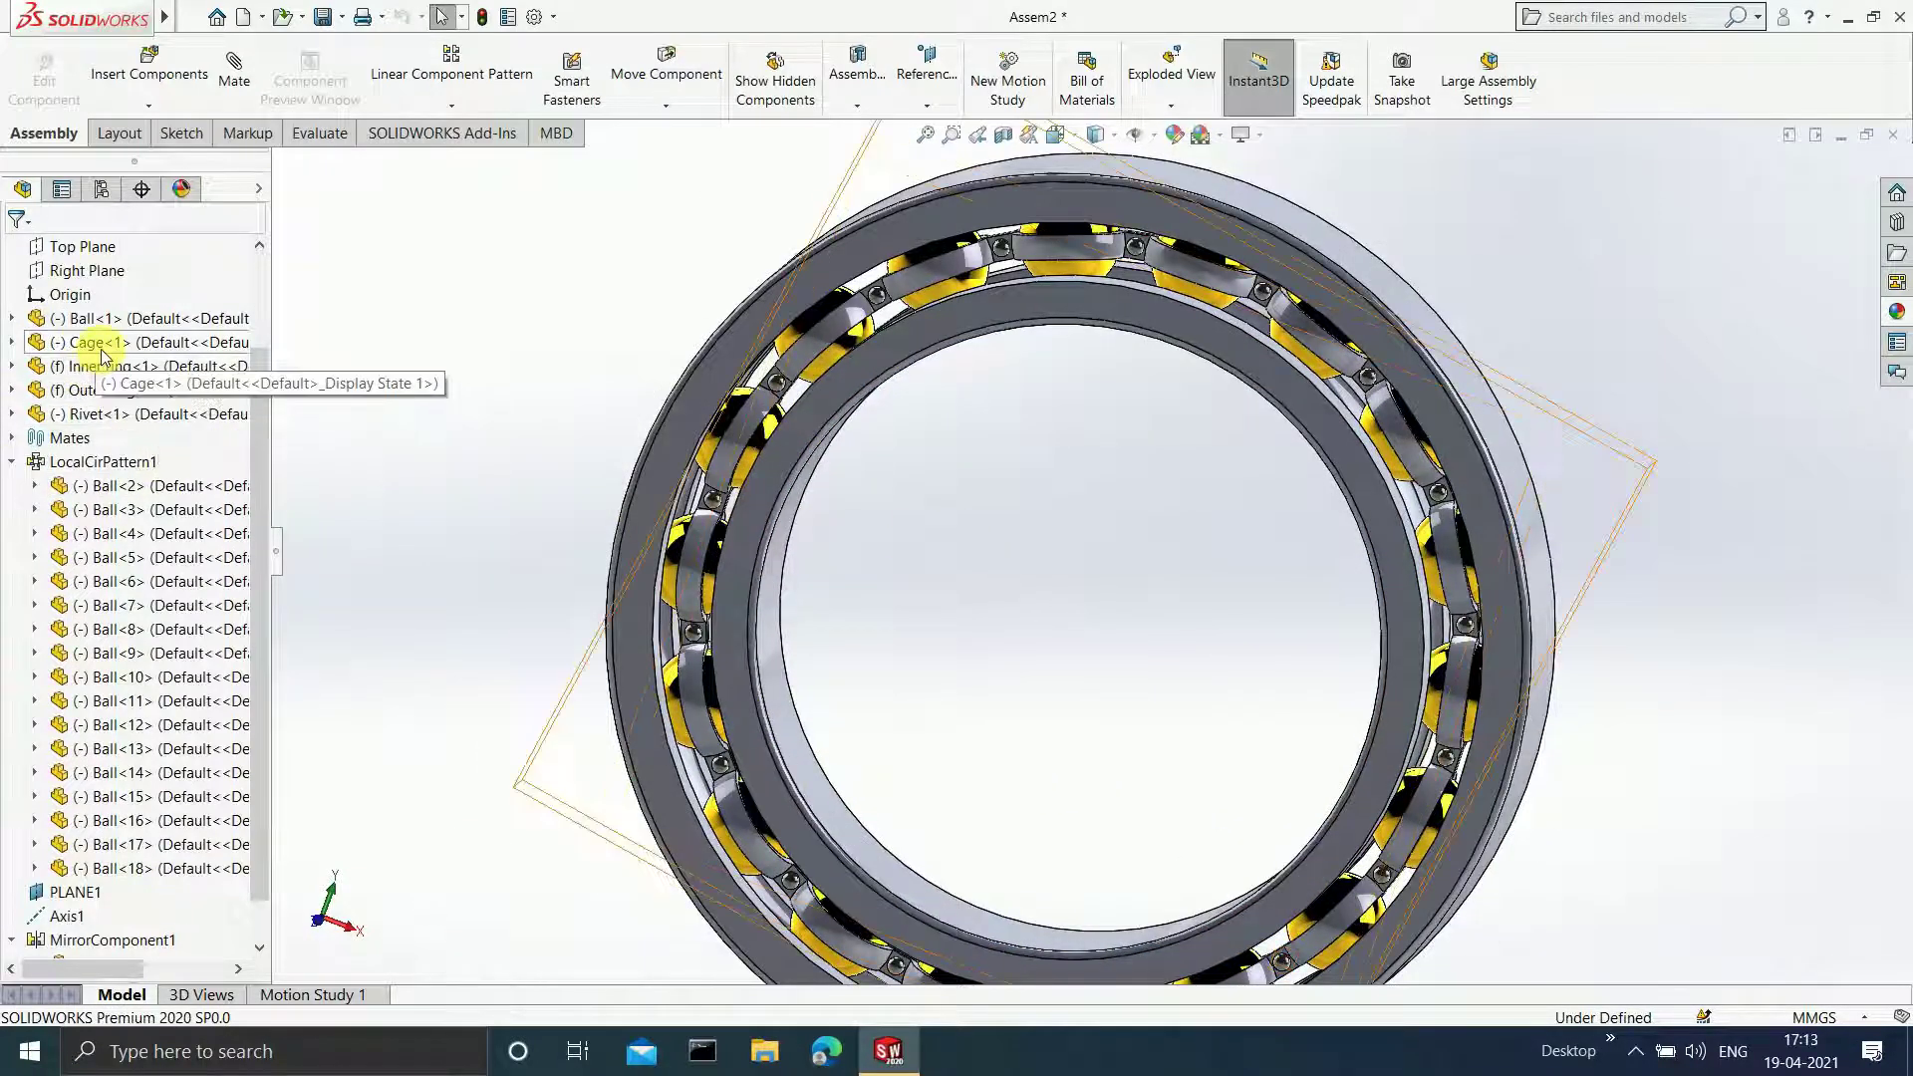
{"action": "left_click", "coordinate": [177, 349]}
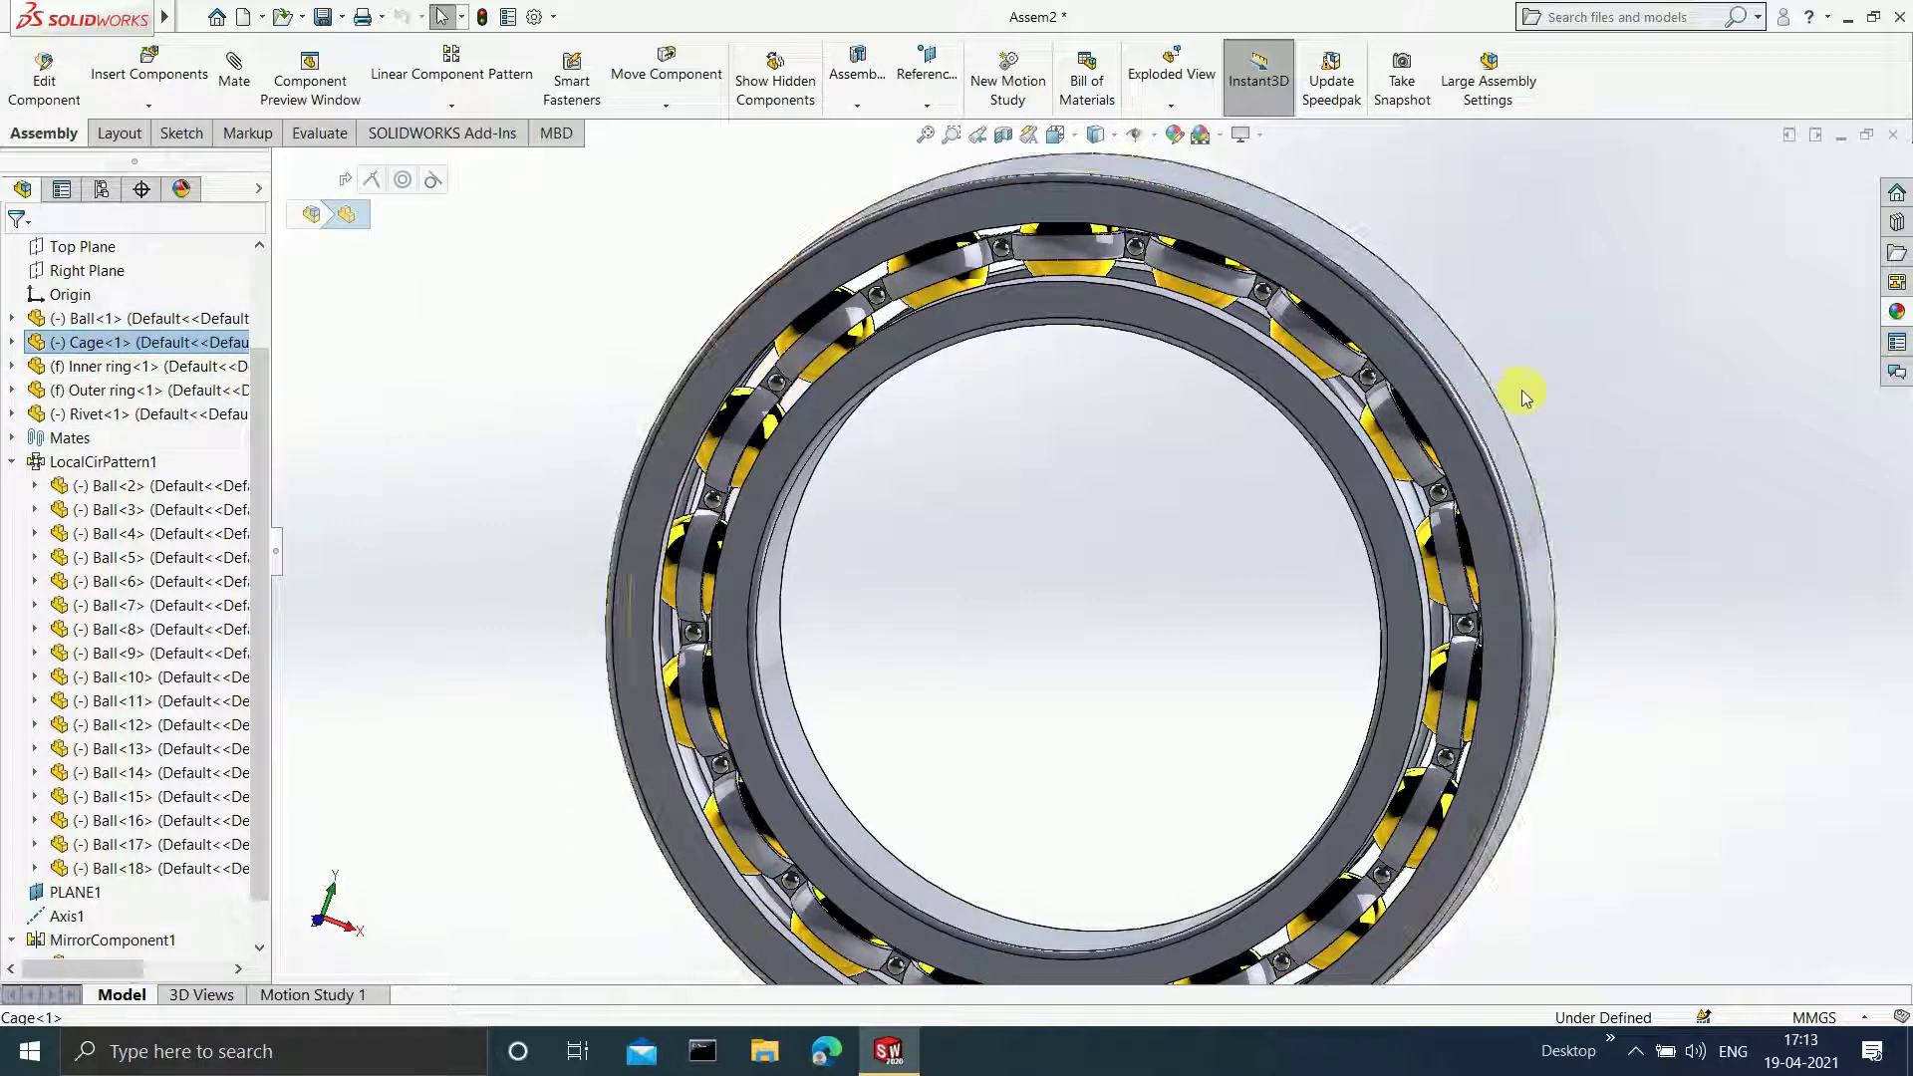
{"action": "middle_click_drag", "start_coordinate": [1522, 397], "coordinate": [1169, 435]}
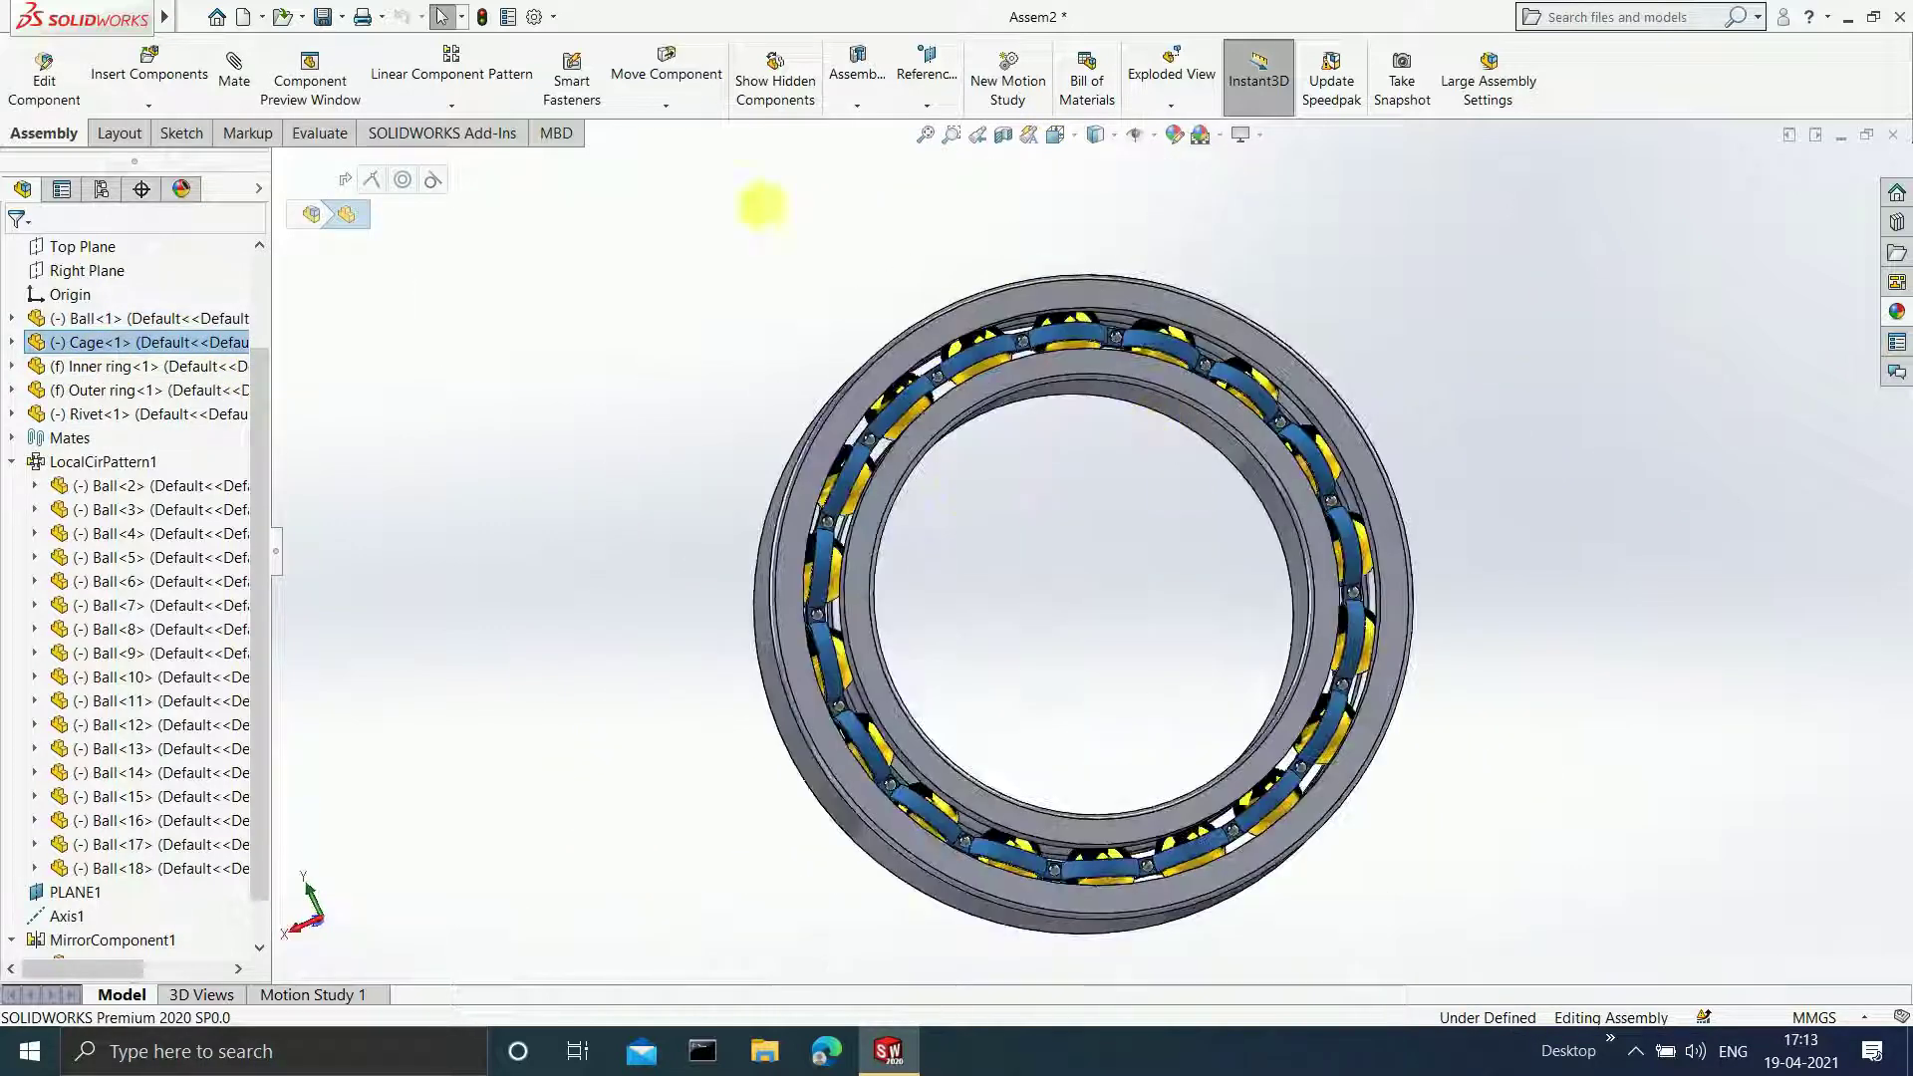
{"action": "left_click", "coordinate": [179, 370], "text": "ctrl"}
{"action": "left_click", "coordinate": [179, 390], "text": "ctrl"}
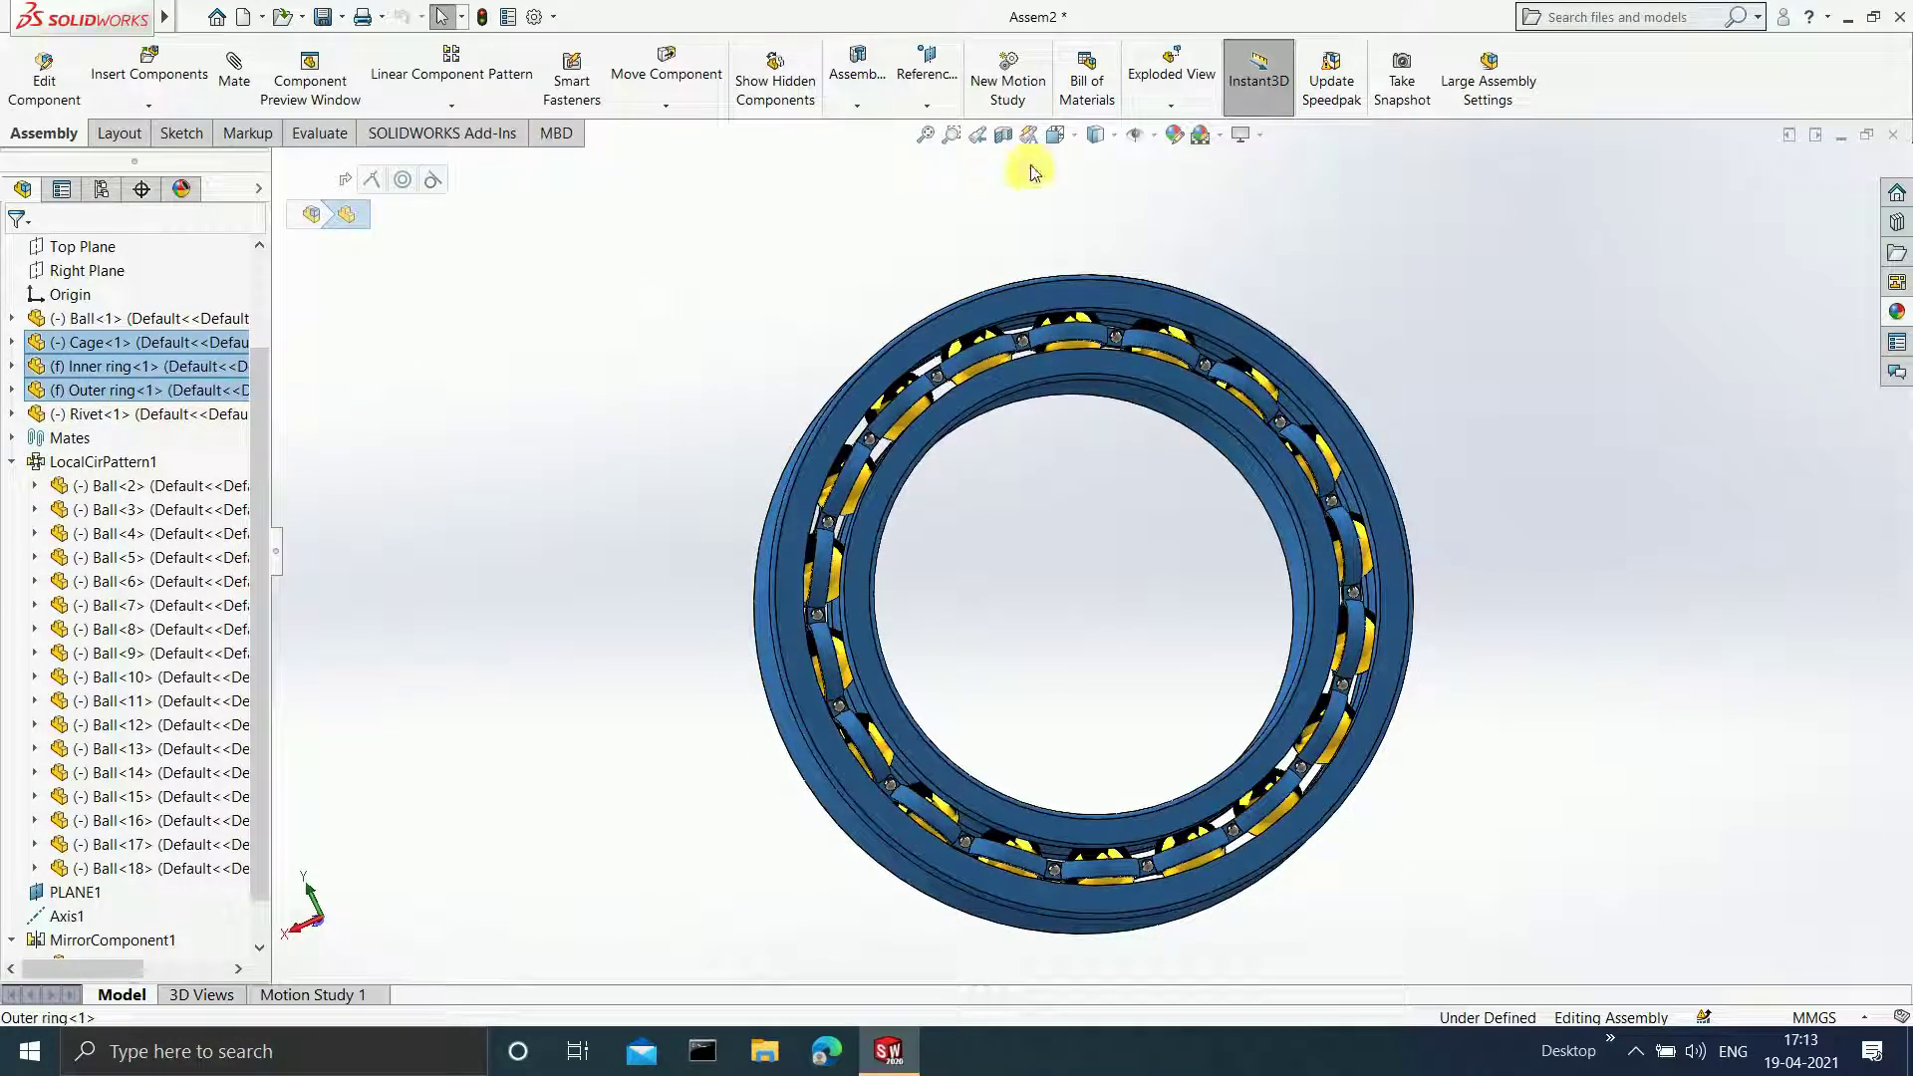
{"action": "left_click", "coordinate": [1176, 137]}
{"action": "left_click", "coordinate": [1798, 271]}
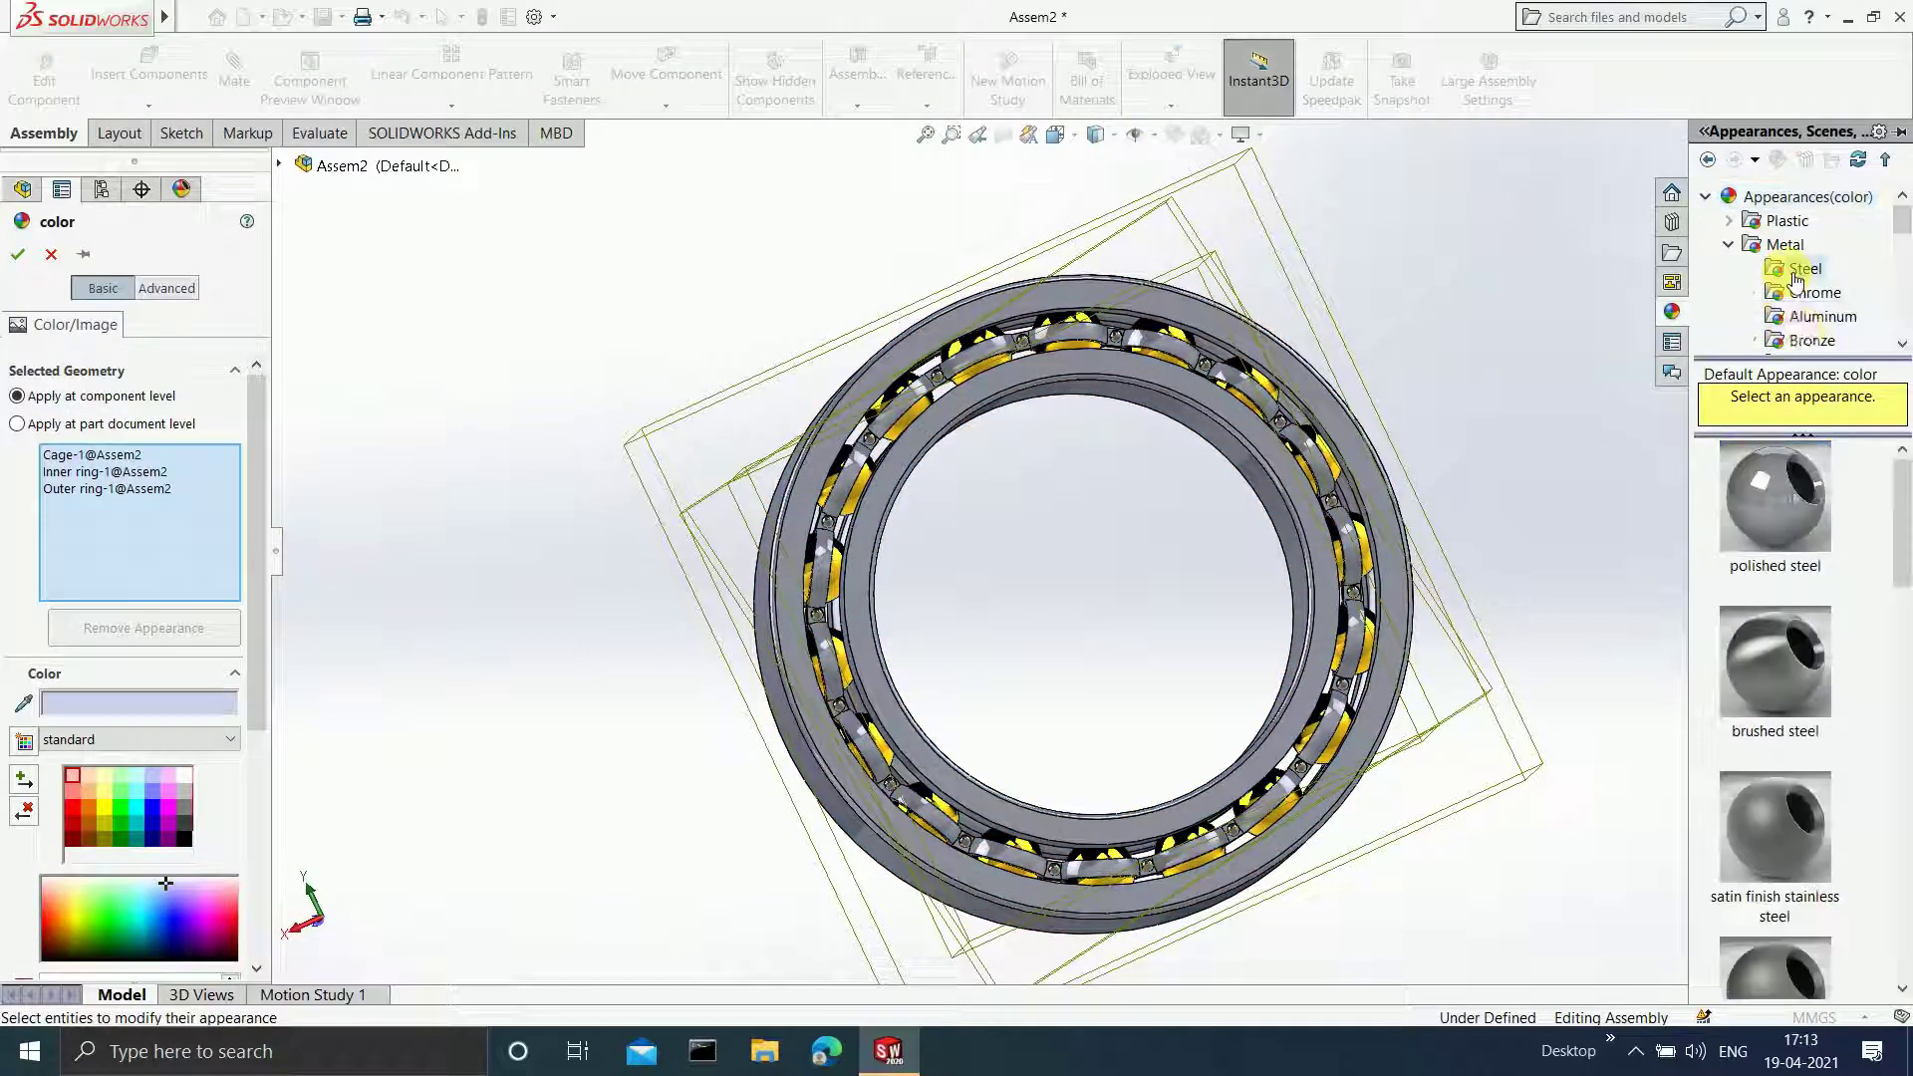
{"action": "left_click", "coordinate": [1775, 496]}
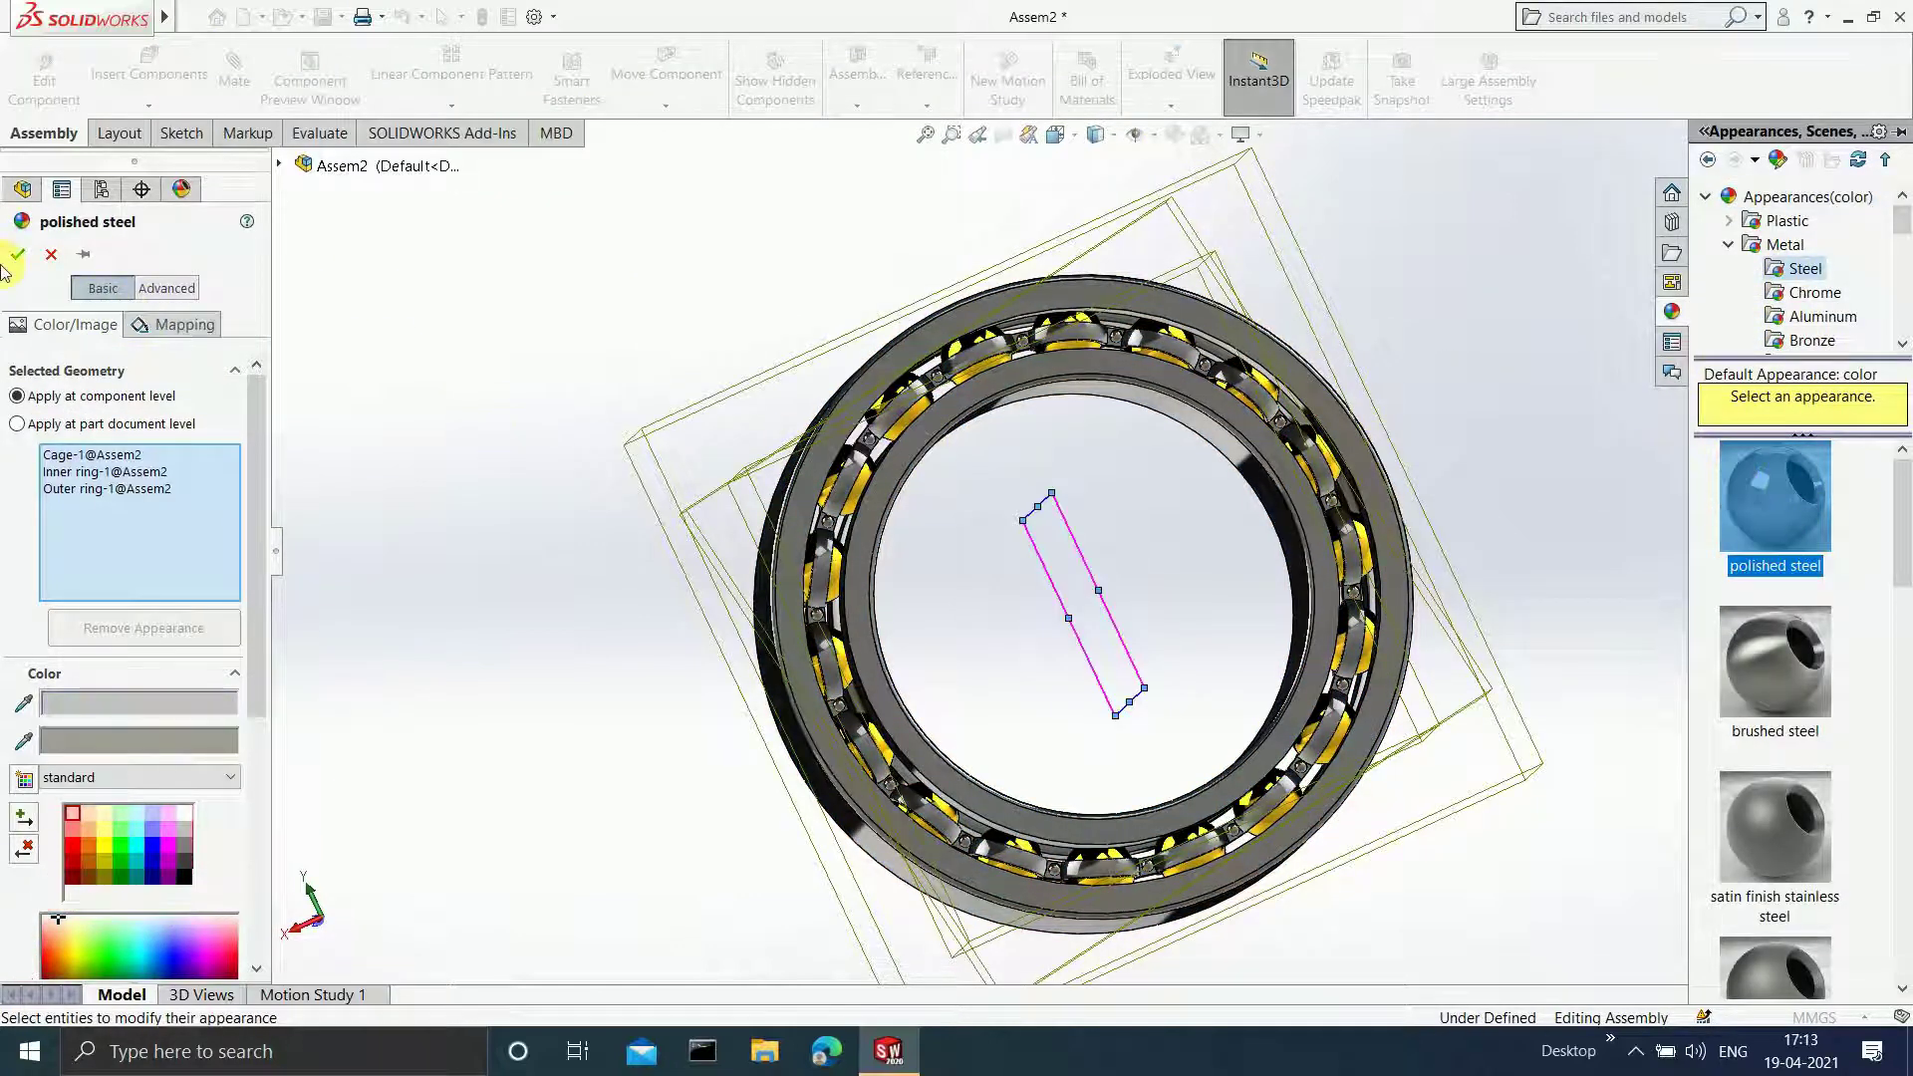
{"action": "left_click", "coordinate": [18, 255]}
- Apply the polished steel appearance to the mirrored cage at component level
{"action": "middle_click_drag", "start_coordinate": [1282, 256], "coordinate": [1545, 342]}
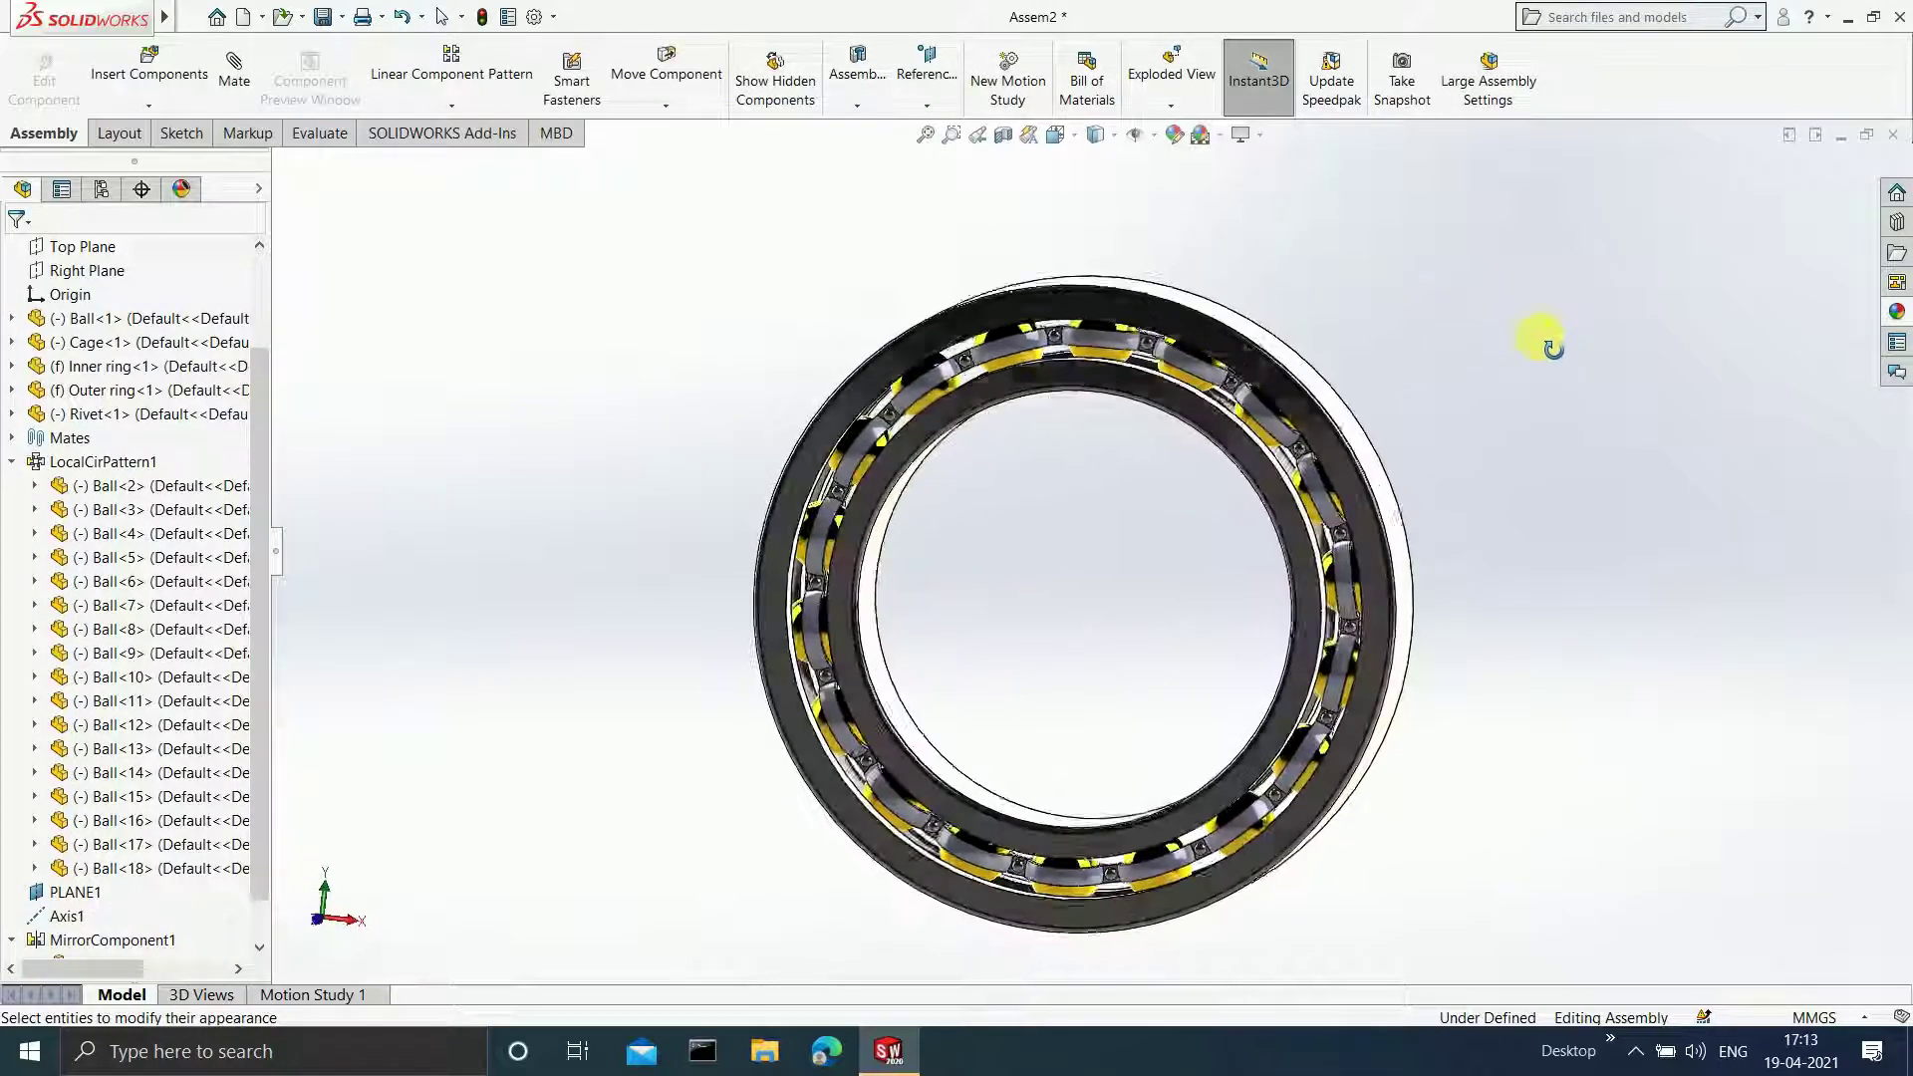
{"action": "left_click", "coordinate": [1183, 371]}
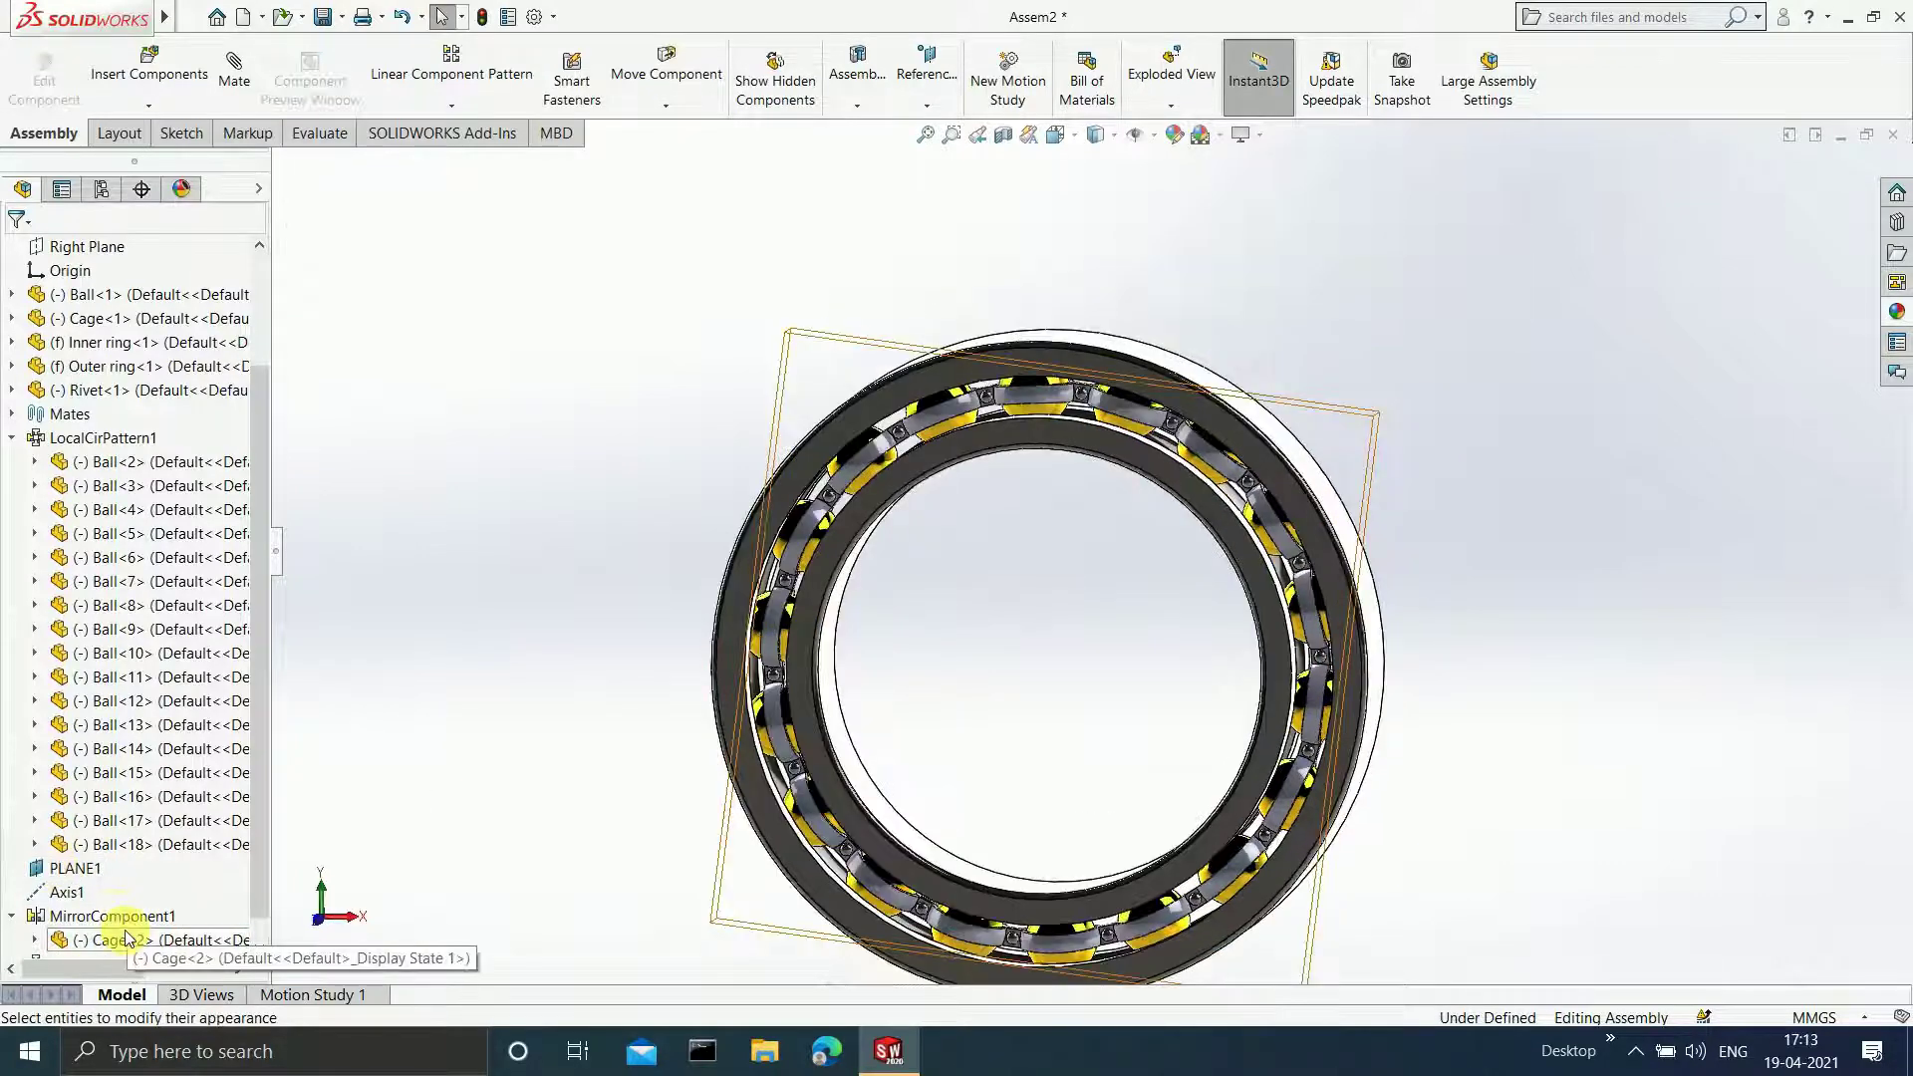
{"action": "left_click", "coordinate": [128, 937]}
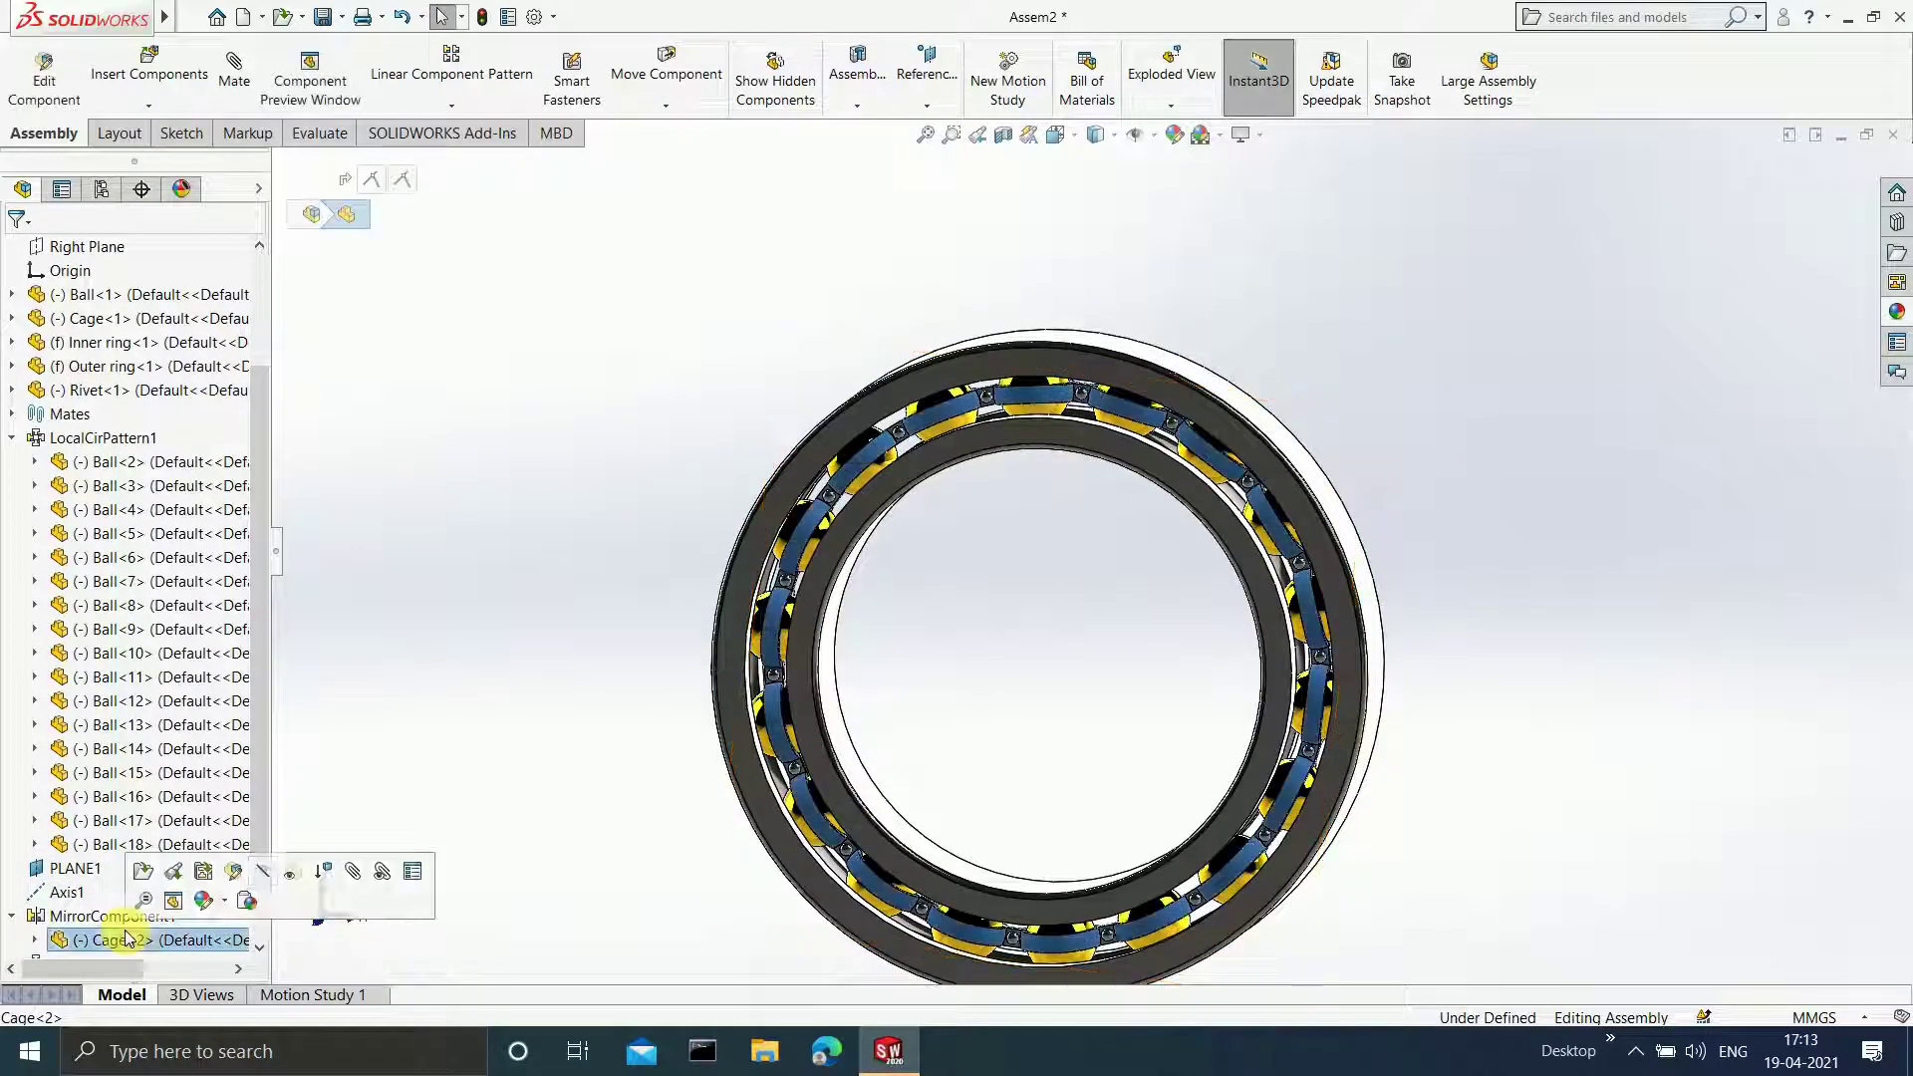
{"action": "left_click", "coordinate": [1174, 136]}
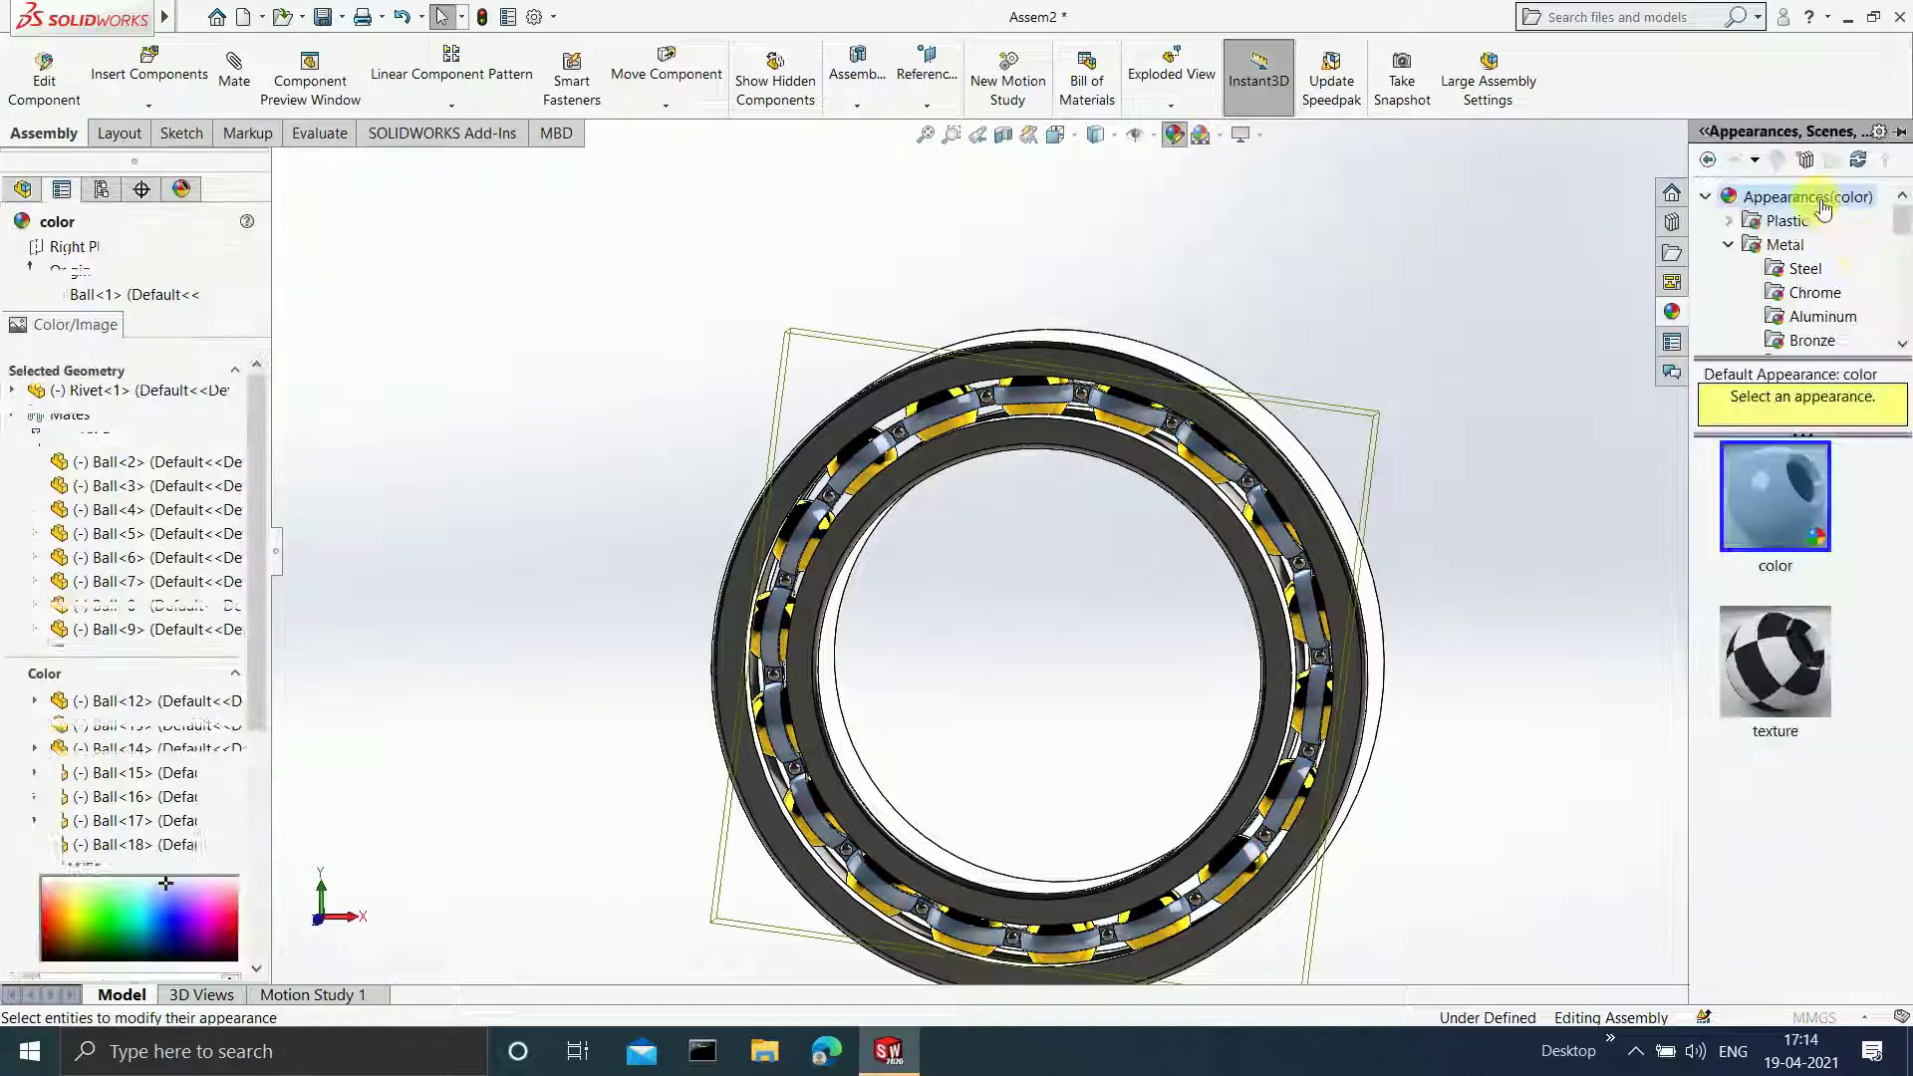
{"action": "left_click", "coordinate": [1806, 269]}
{"action": "left_click", "coordinate": [1784, 470]}
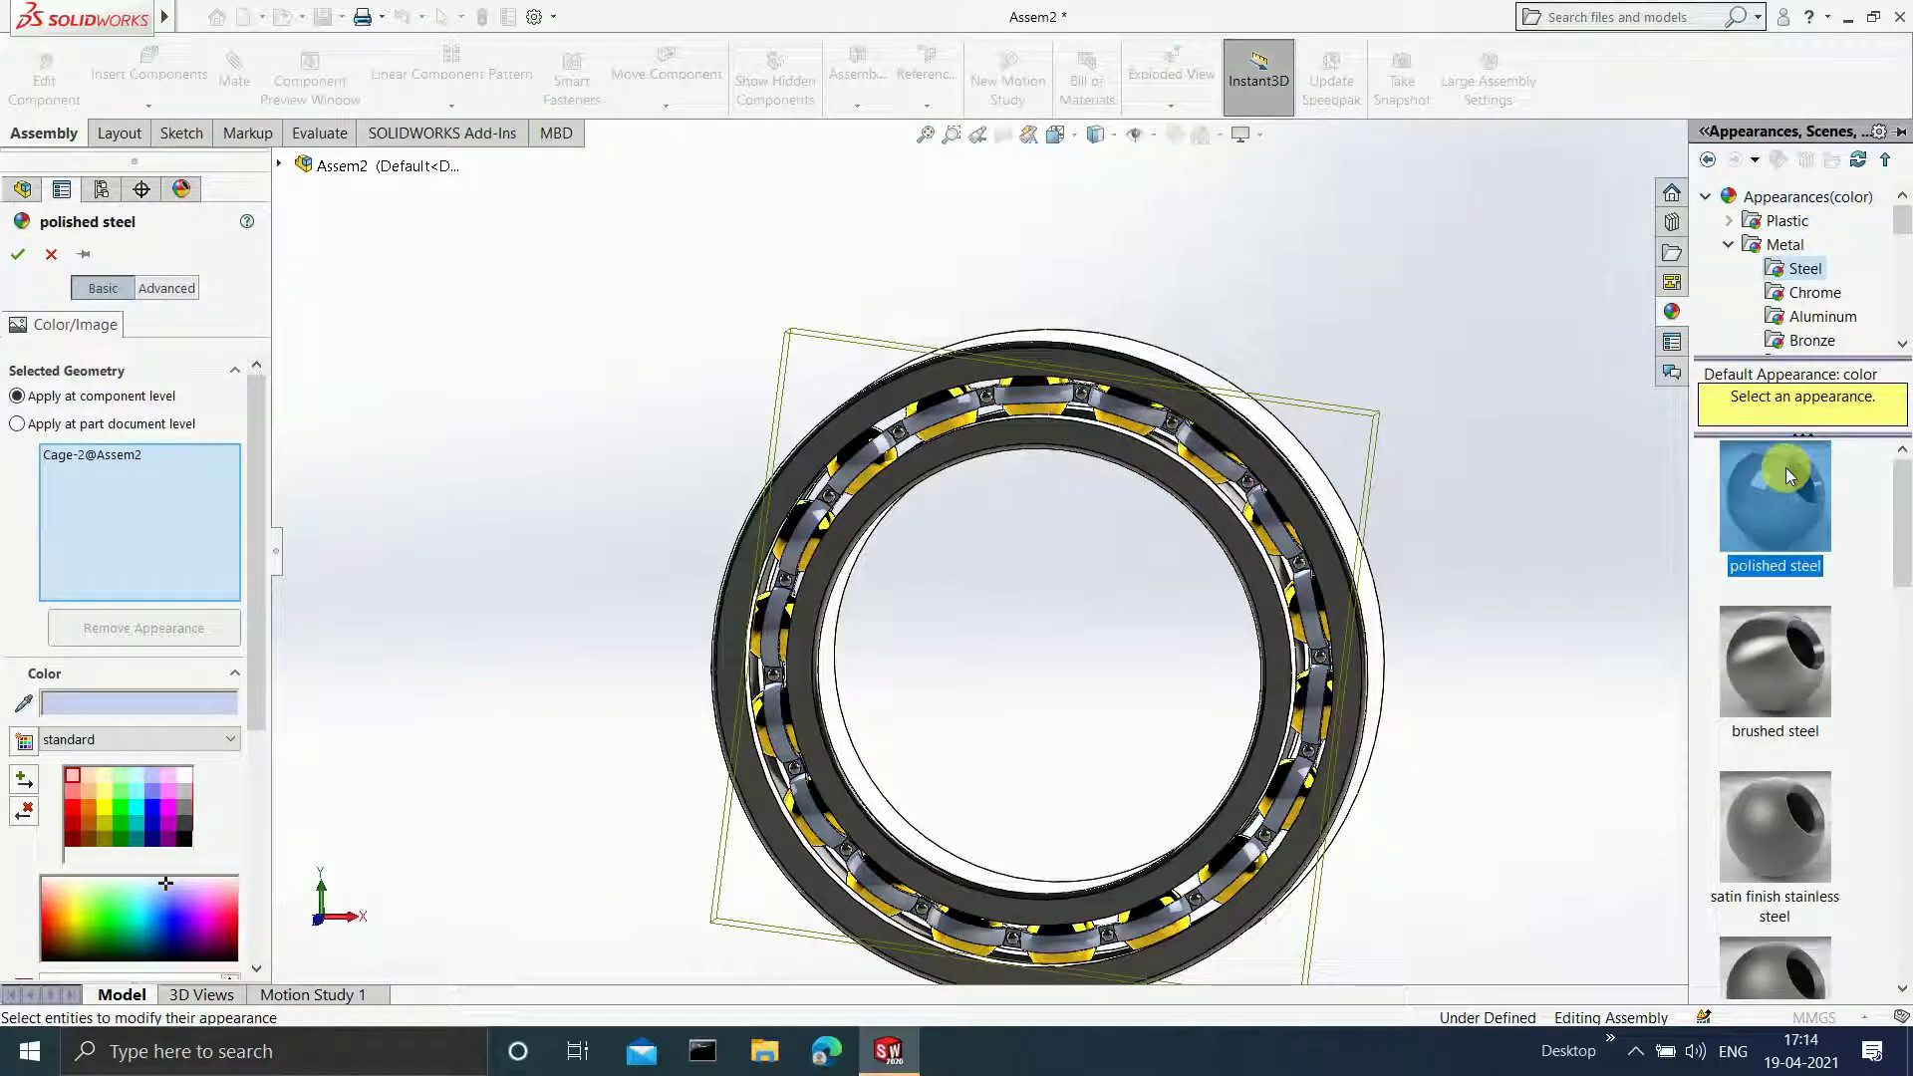
{"action": "left_click", "coordinate": [20, 258]}
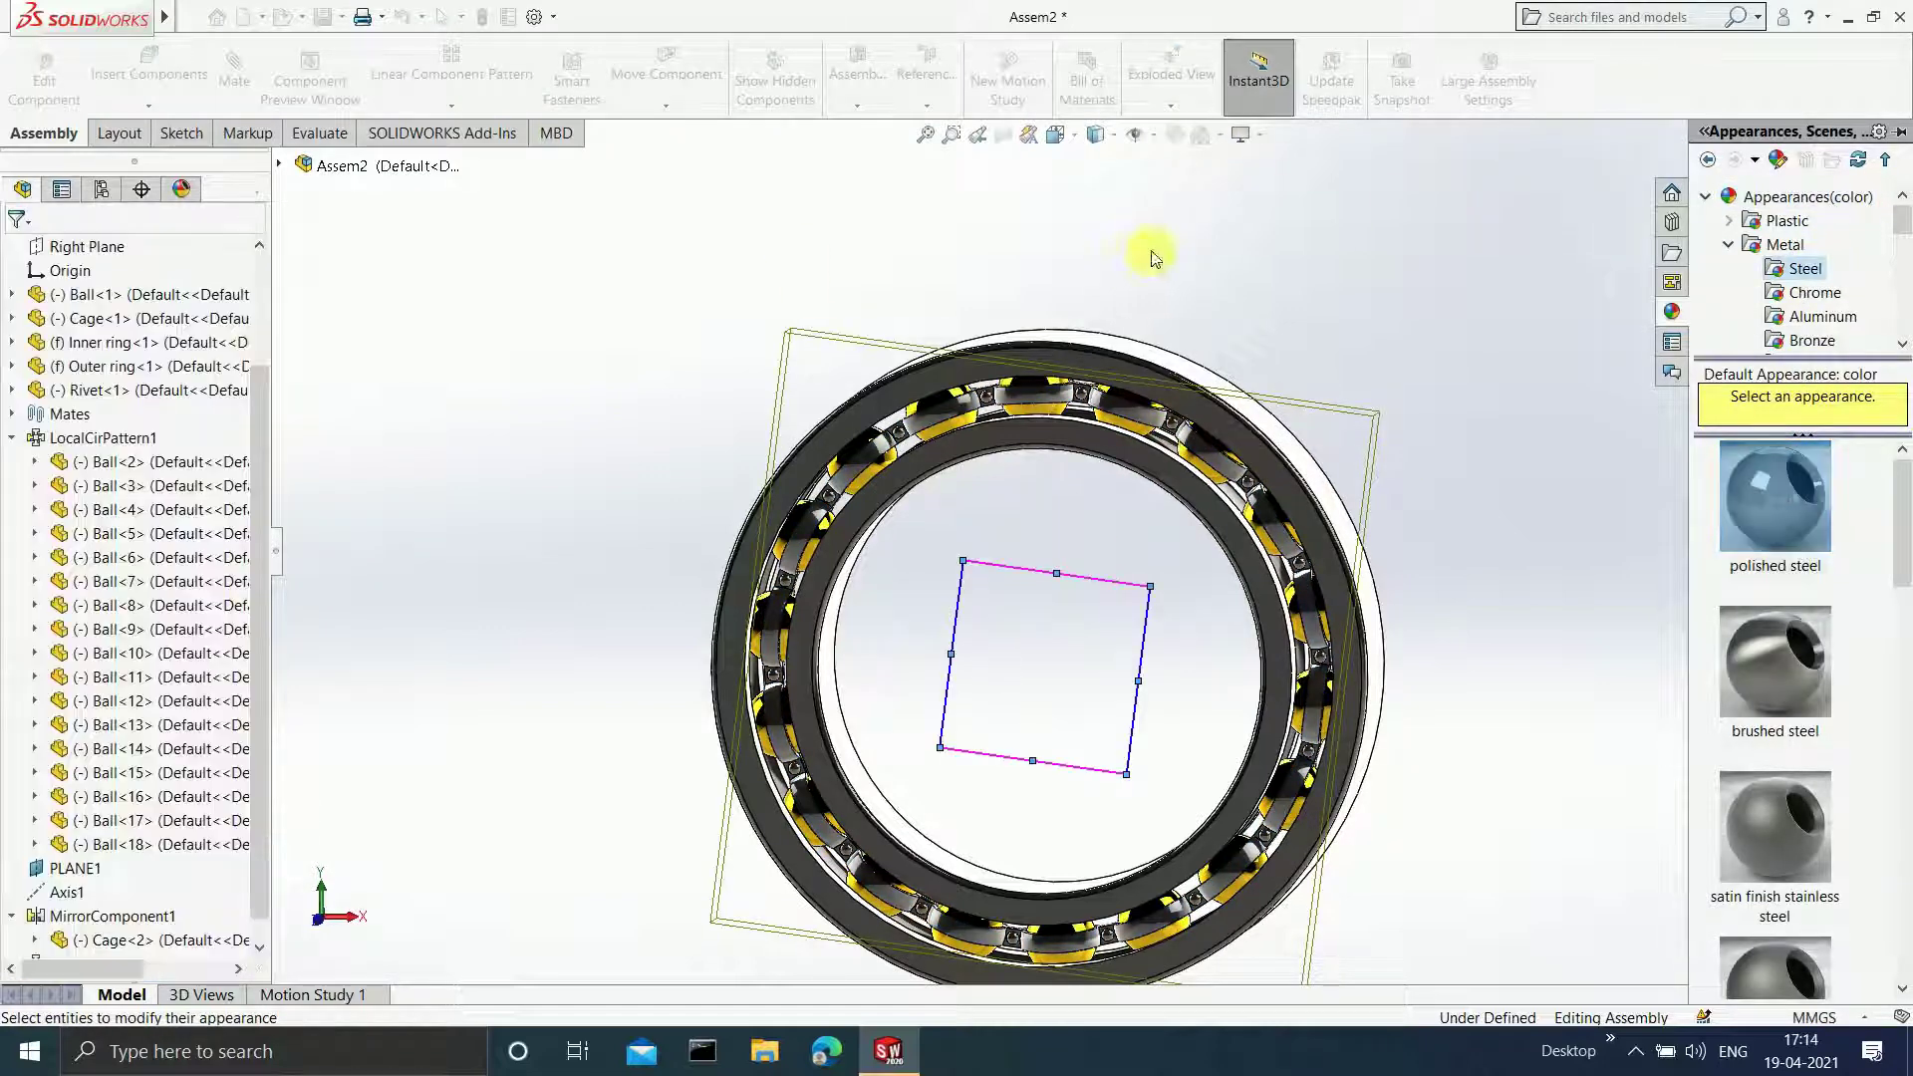
- Move one of the patterned balls around the race to test the bearing's rotation, and view the whole bearing
{"action": "middle_click_drag", "start_coordinate": [1361, 437], "coordinate": [1007, 476]}
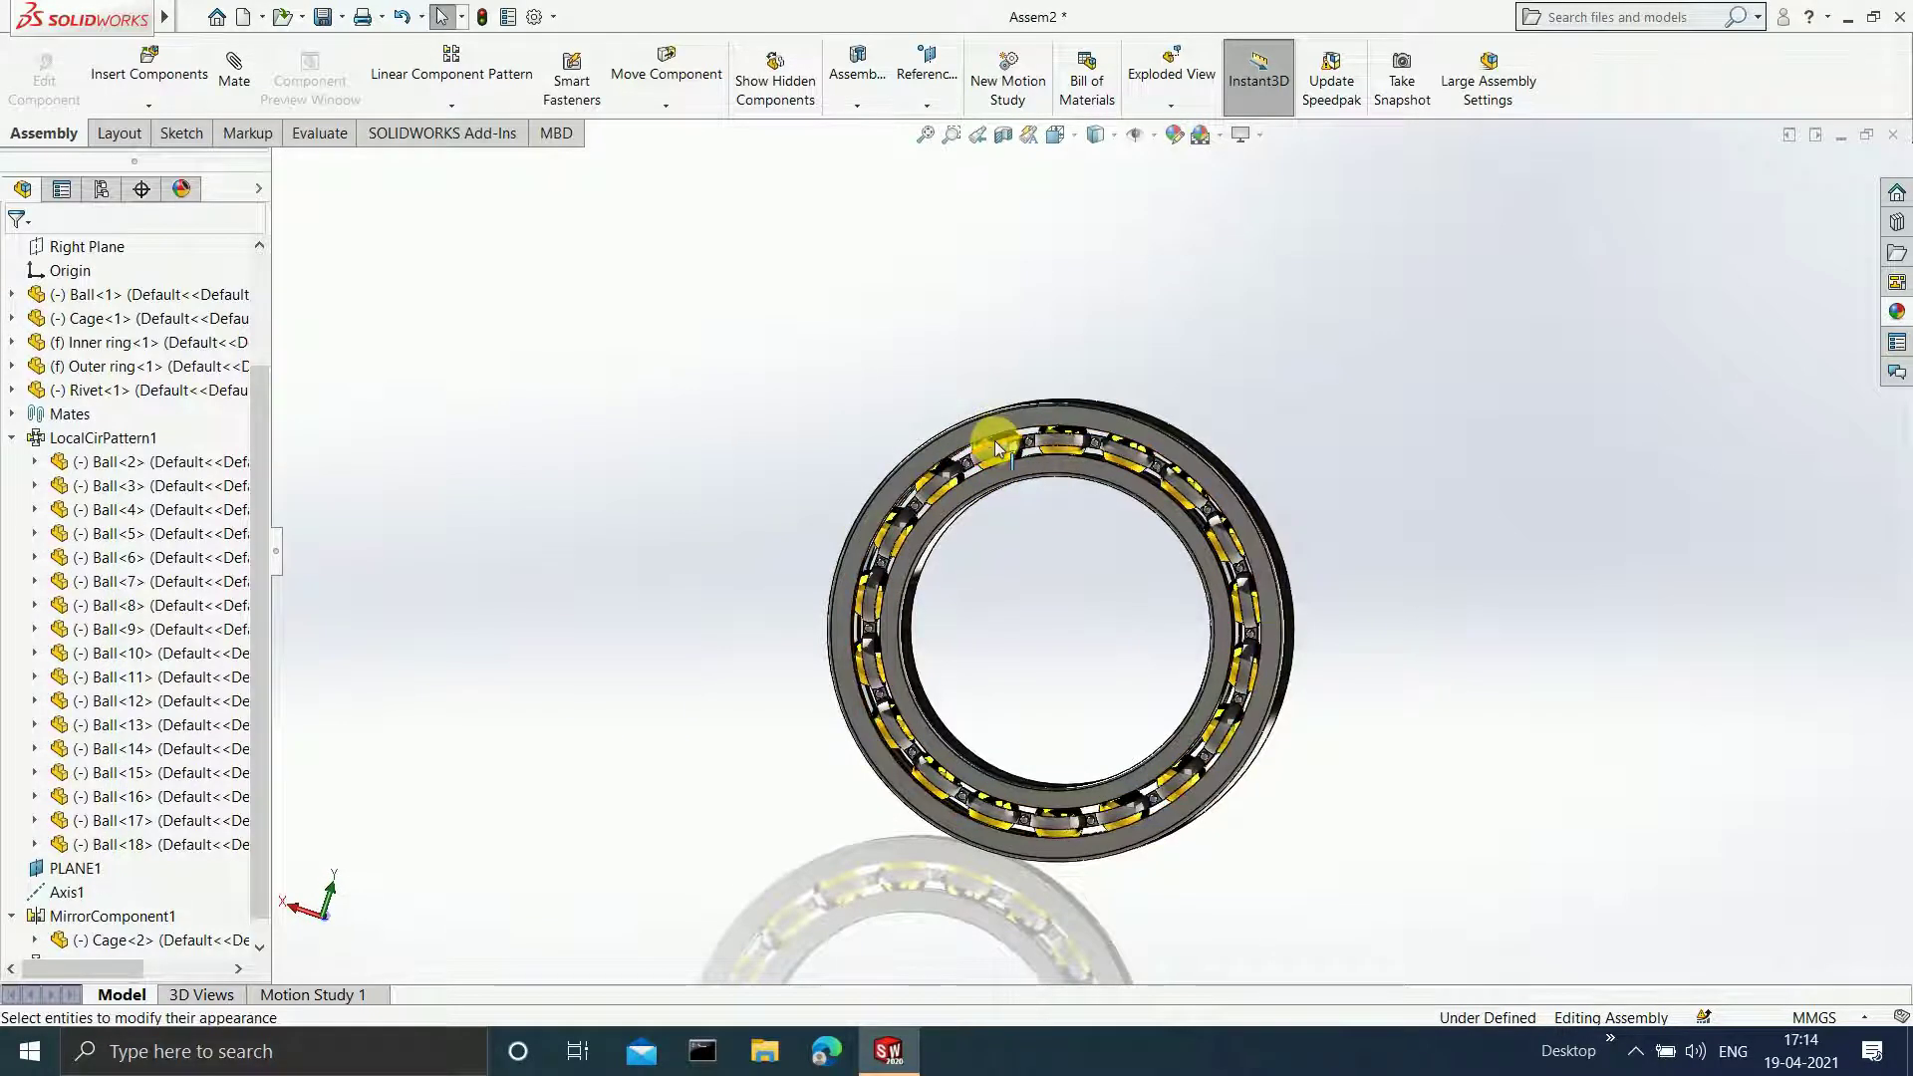
{"action": "scroll", "coordinate": [1065, 478], "scroll_direction": "down", "scroll_amount": 5}
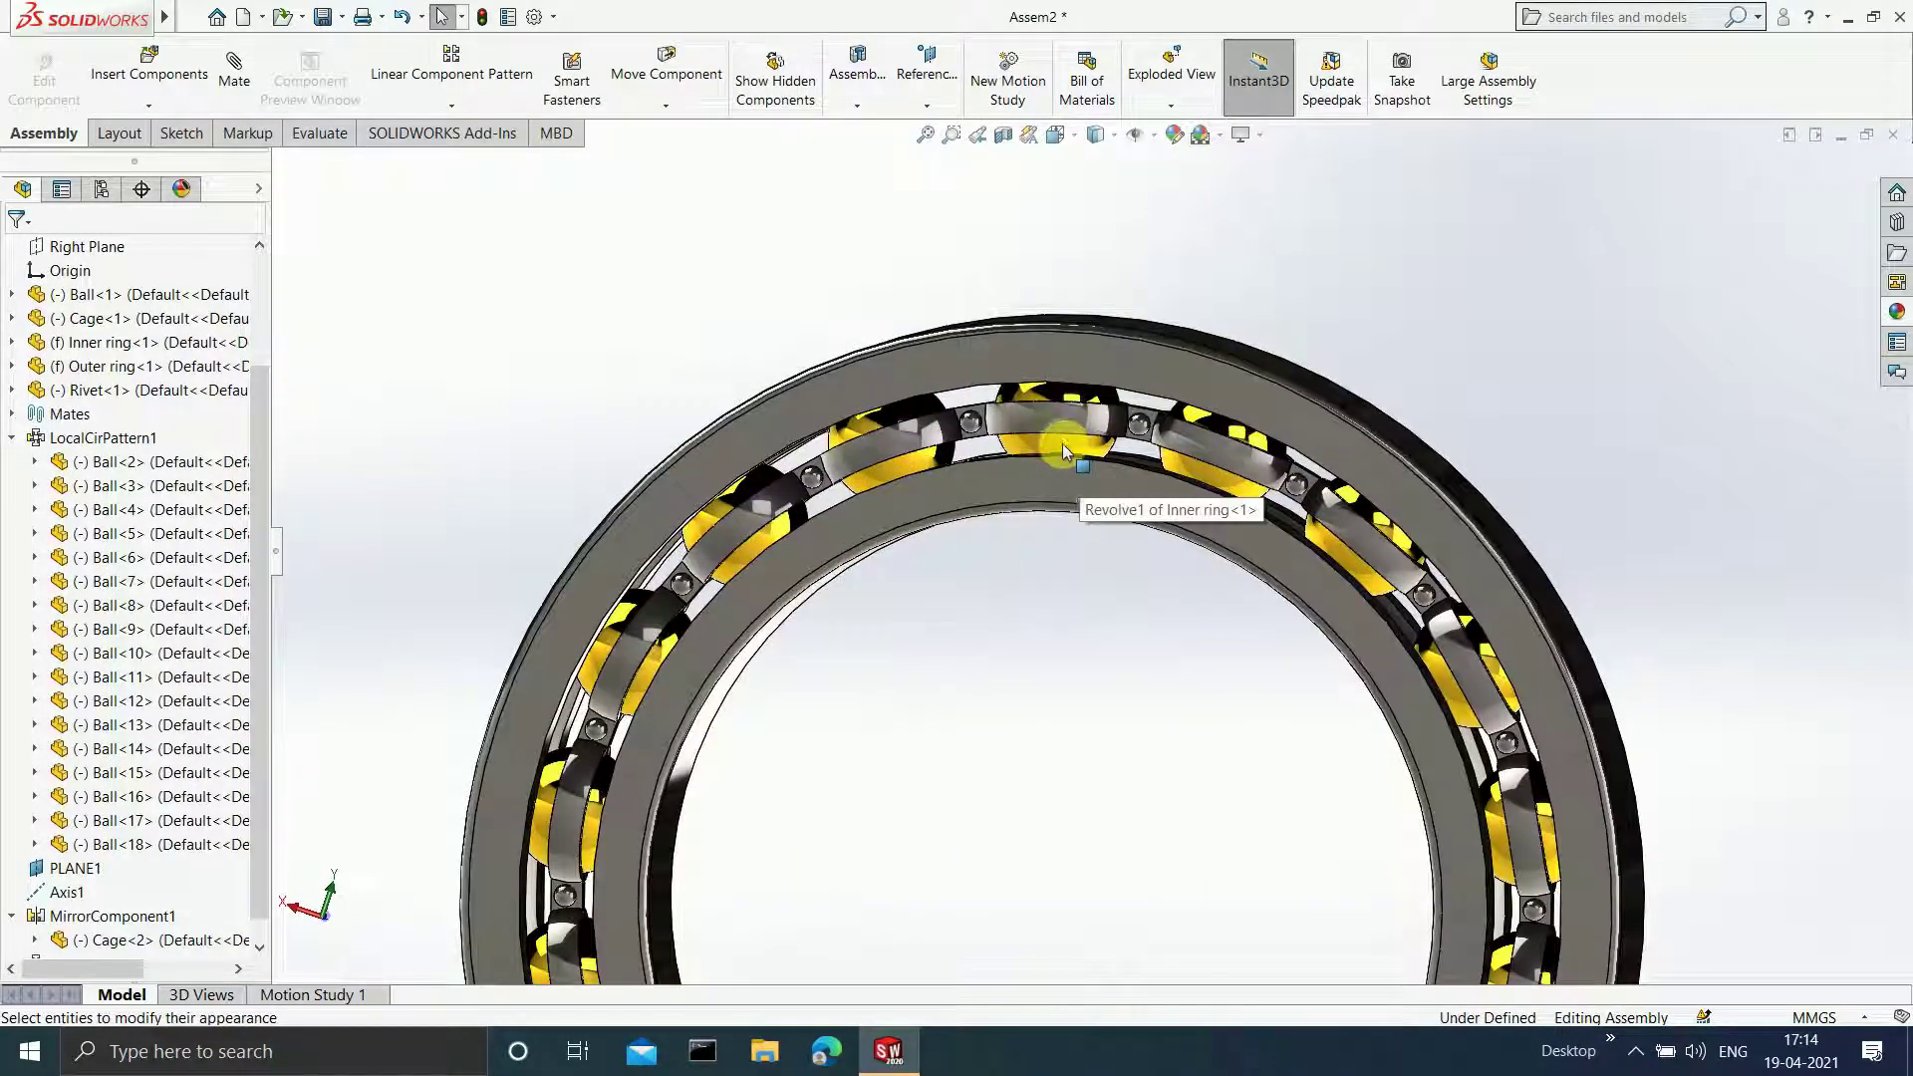
{"action": "left_click", "coordinate": [1258, 477]}
{"action": "left_click_drag", "start_coordinate": [1280, 539], "coordinate": [1276, 737]}
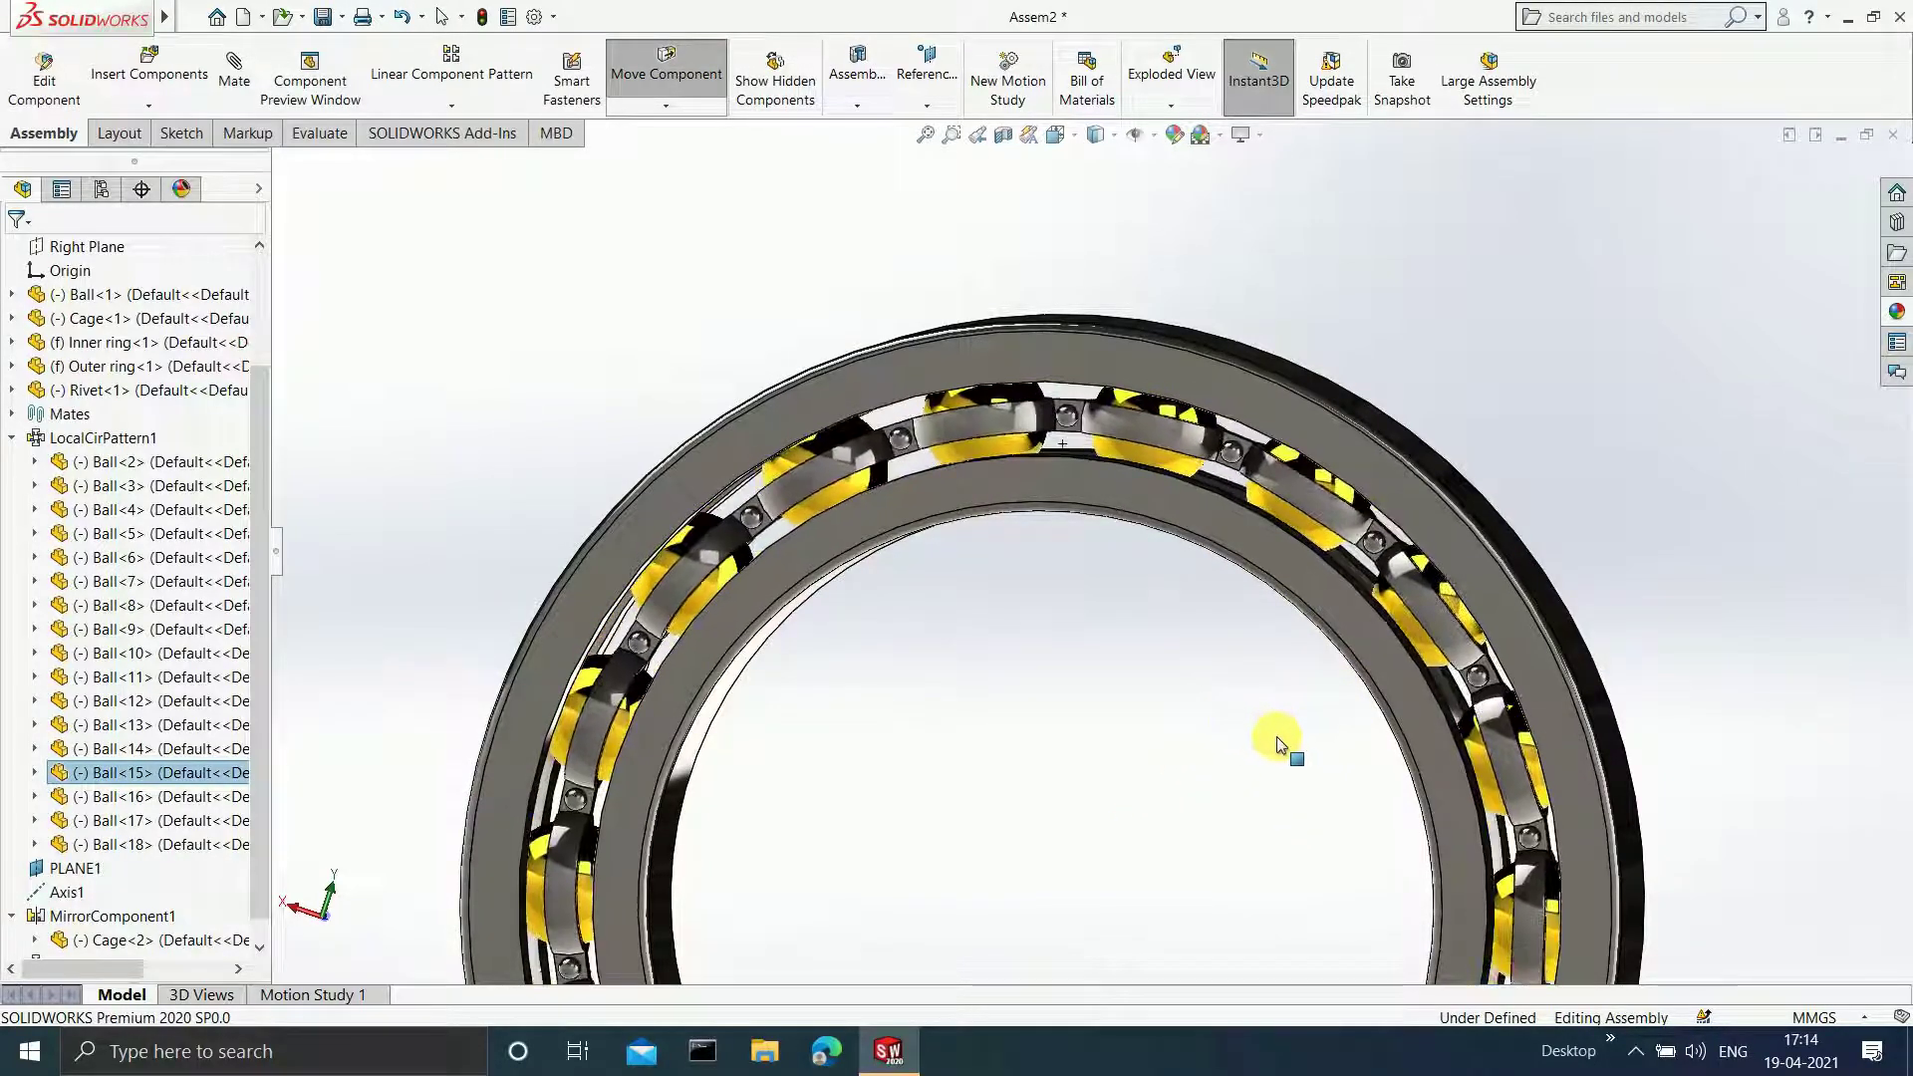
{"action": "key", "text": "Escape"}
{"action": "scroll", "coordinate": [1148, 713], "scroll_direction": "up", "scroll_amount": 3}
{"action": "scroll", "coordinate": [1252, 855], "scroll_direction": "up", "scroll_amount": 3}
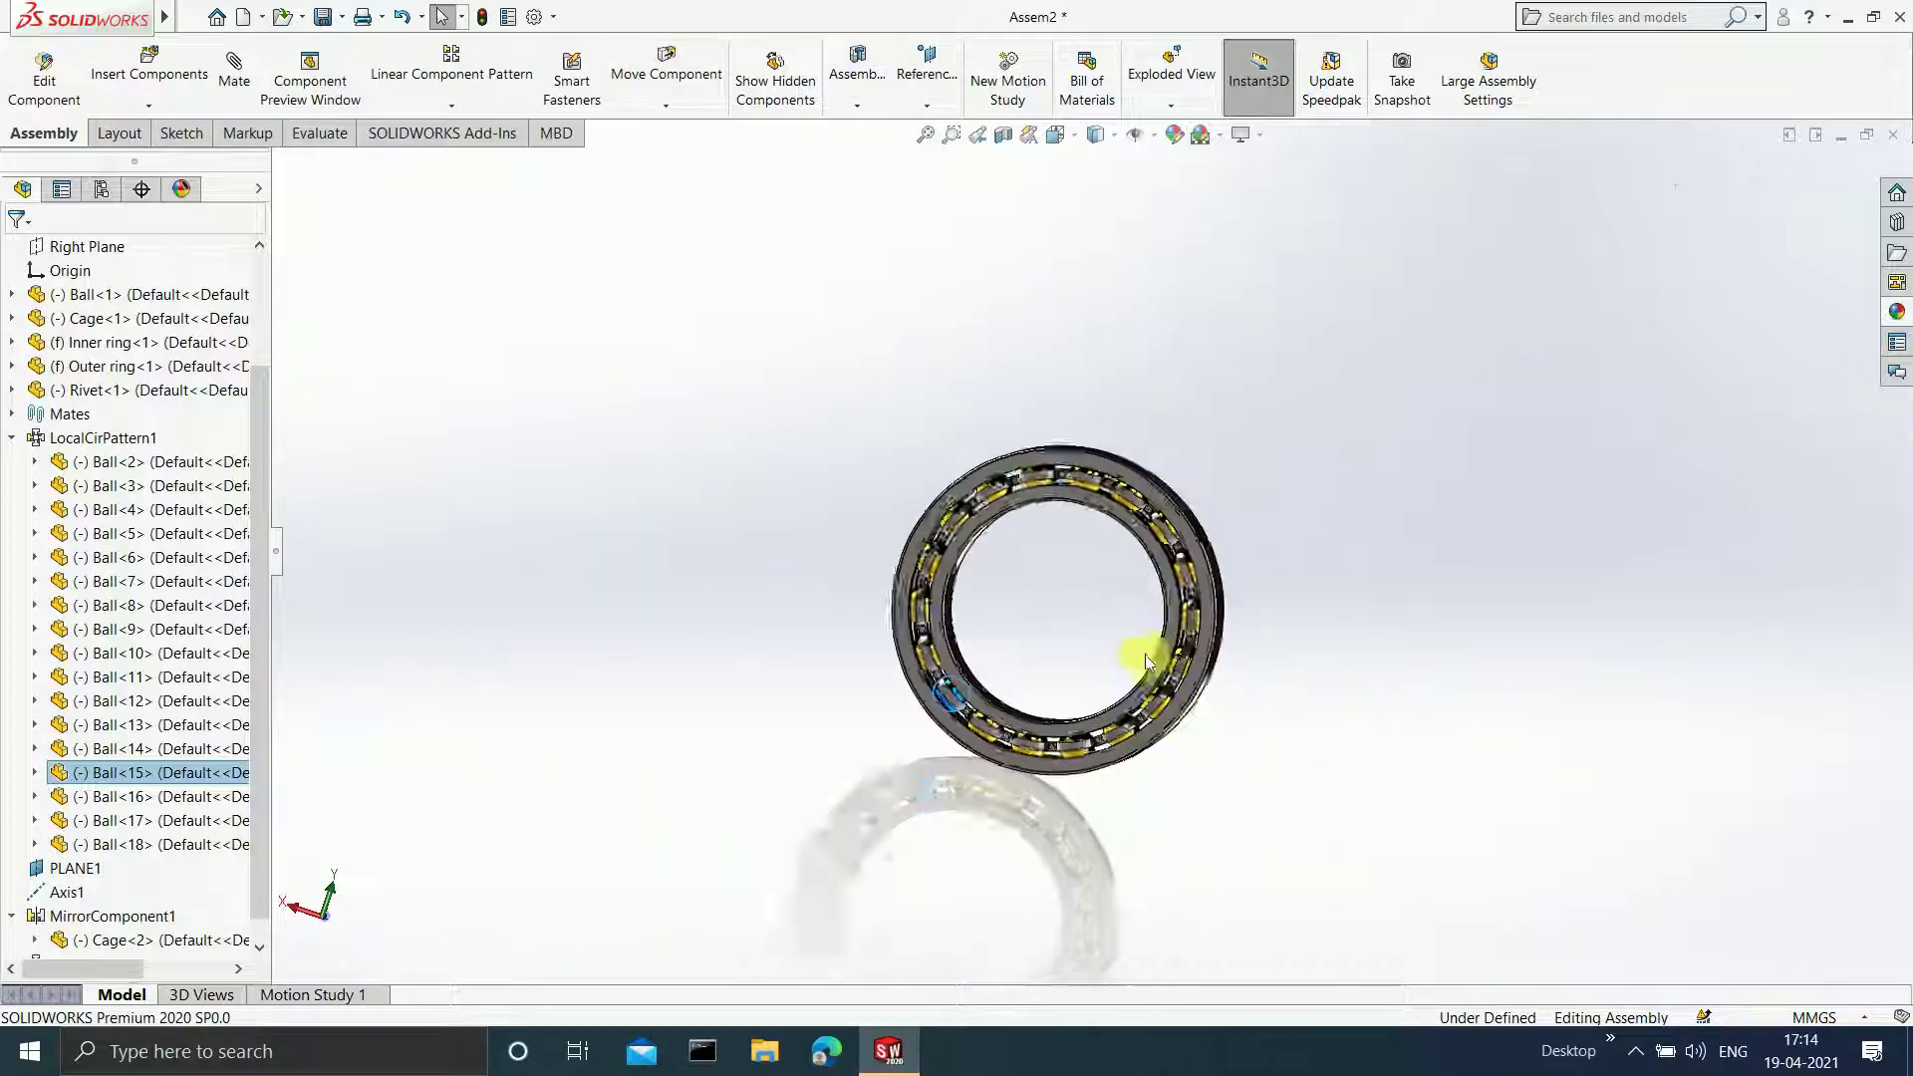